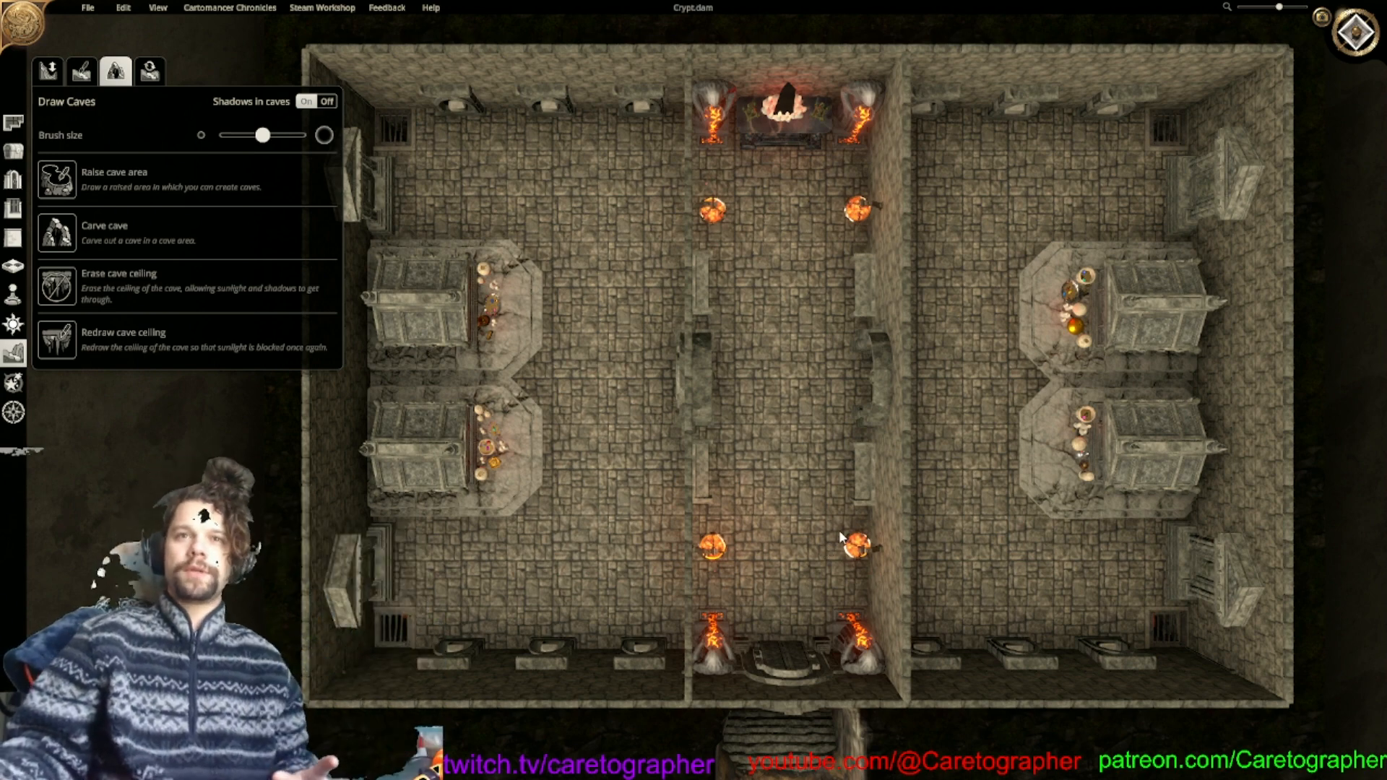
Examine the crypt's layout in the perspective and flat top-down views, covering the burial chambers, altar, central corridor and entrance.
scroll(834, 535, up, 3)
right_drag(793, 530, 1126, 699)
right_drag(899, 552, 734, 262)
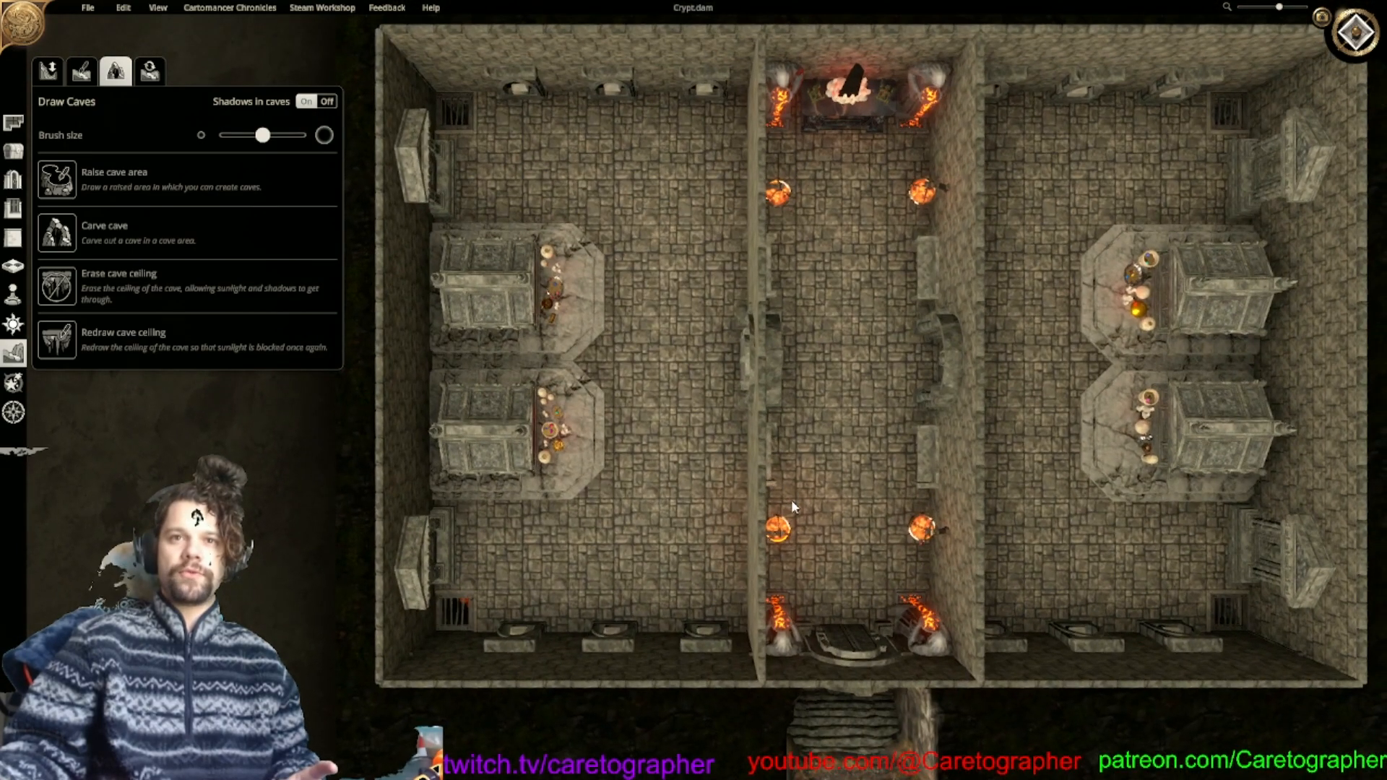
scroll(767, 438, up, 2)
scroll(767, 438, up, 2)
click(1359, 41)
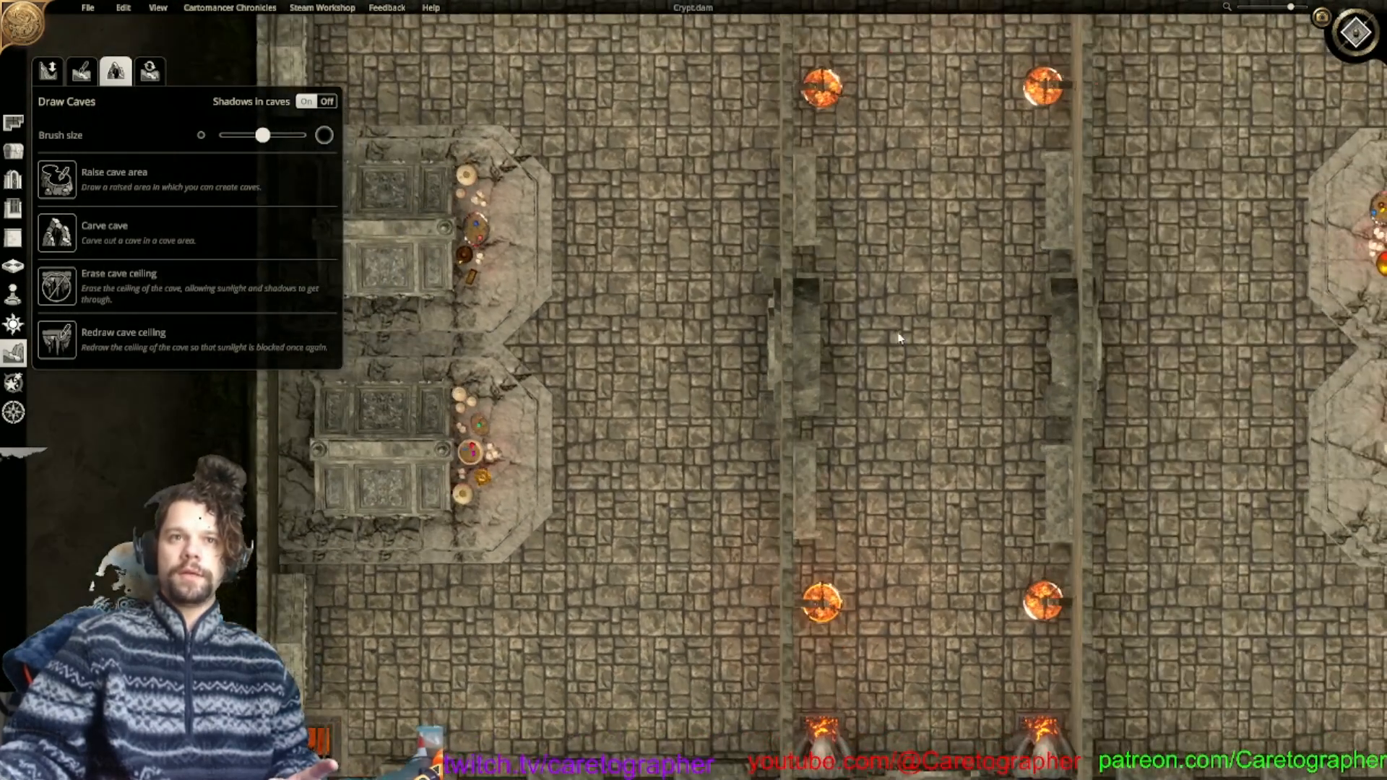
scroll(843, 398, down, 2)
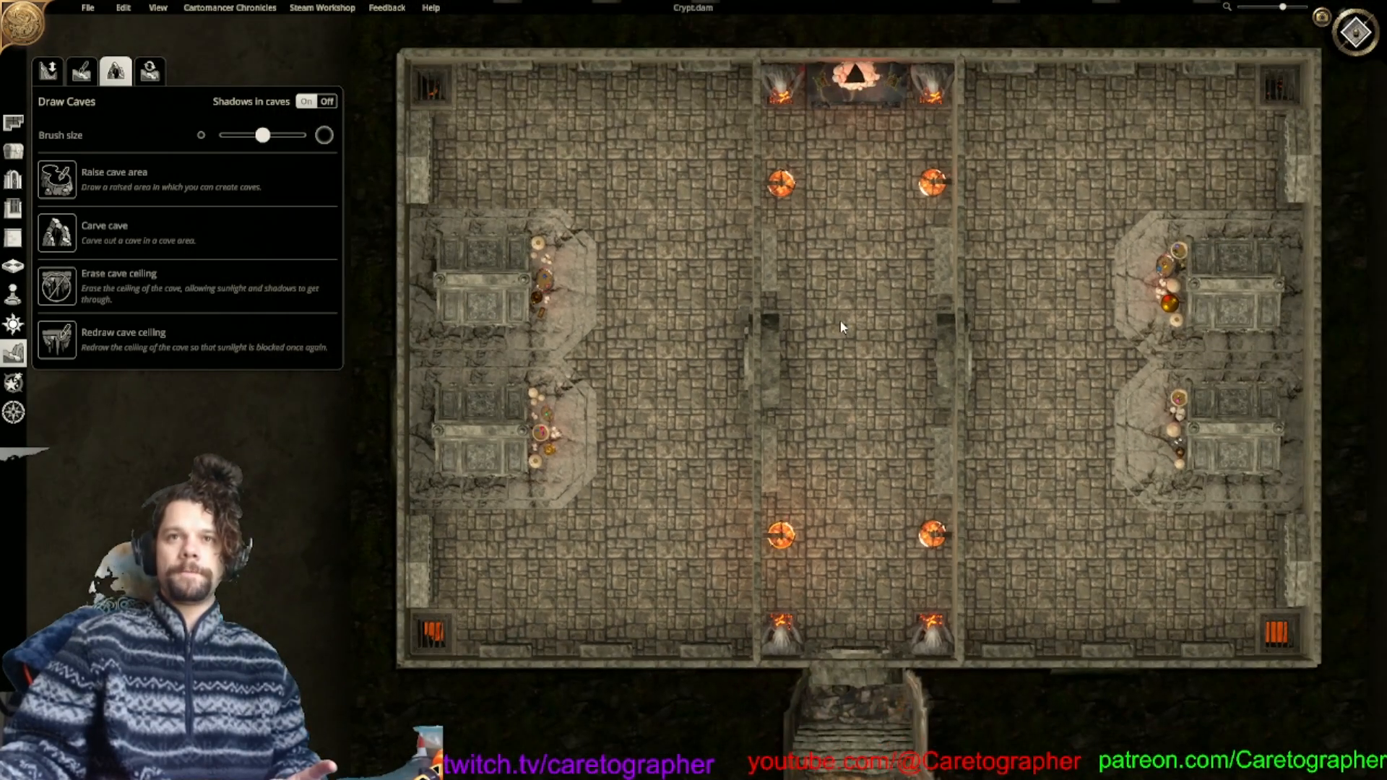
scroll(841, 327, up, 3)
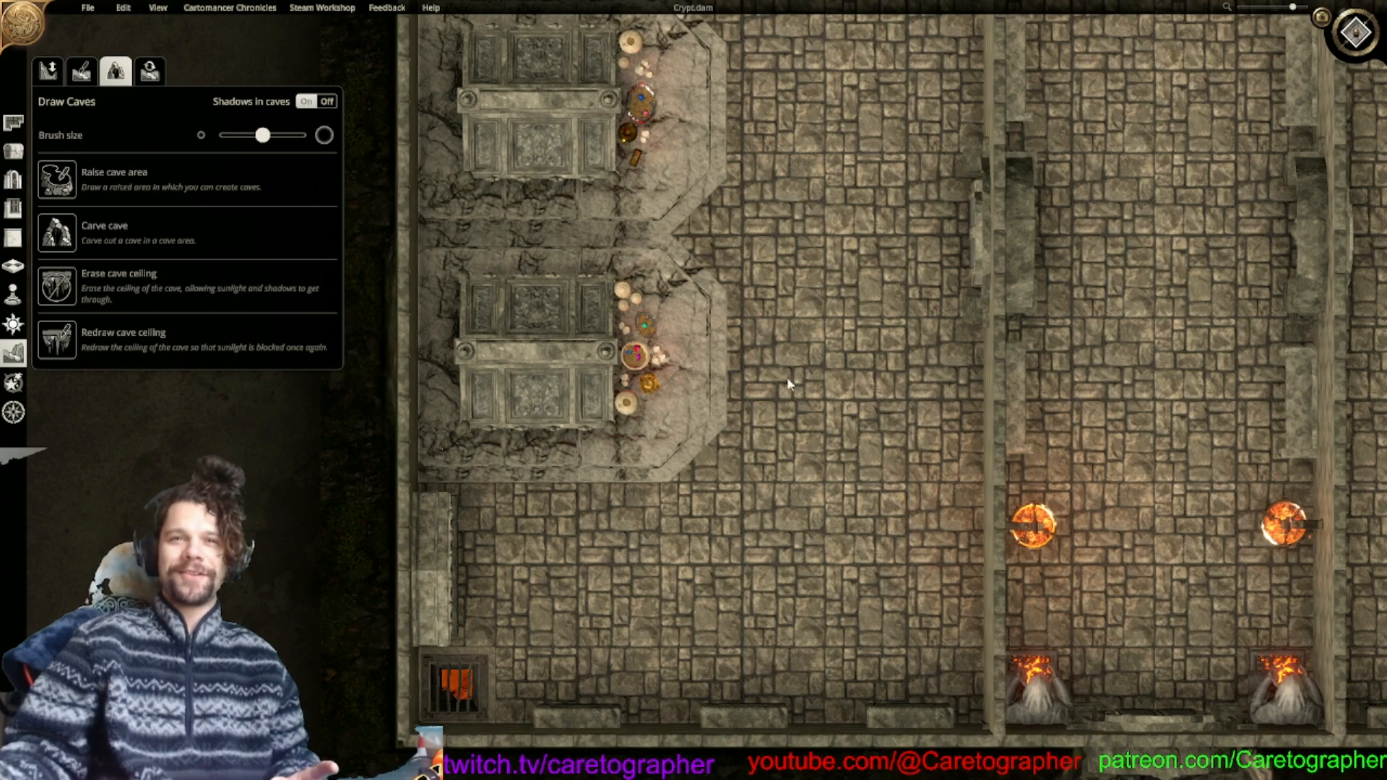
right_drag(760, 417, 767, 358)
right_drag(905, 432, 698, 393)
mouse_move(1137, 445)
right_down()
mouse_move(909, 461)
mouse_move(779, 534)
mouse_move(1113, 445)
right_up()
scroll(922, 364, down, 2)
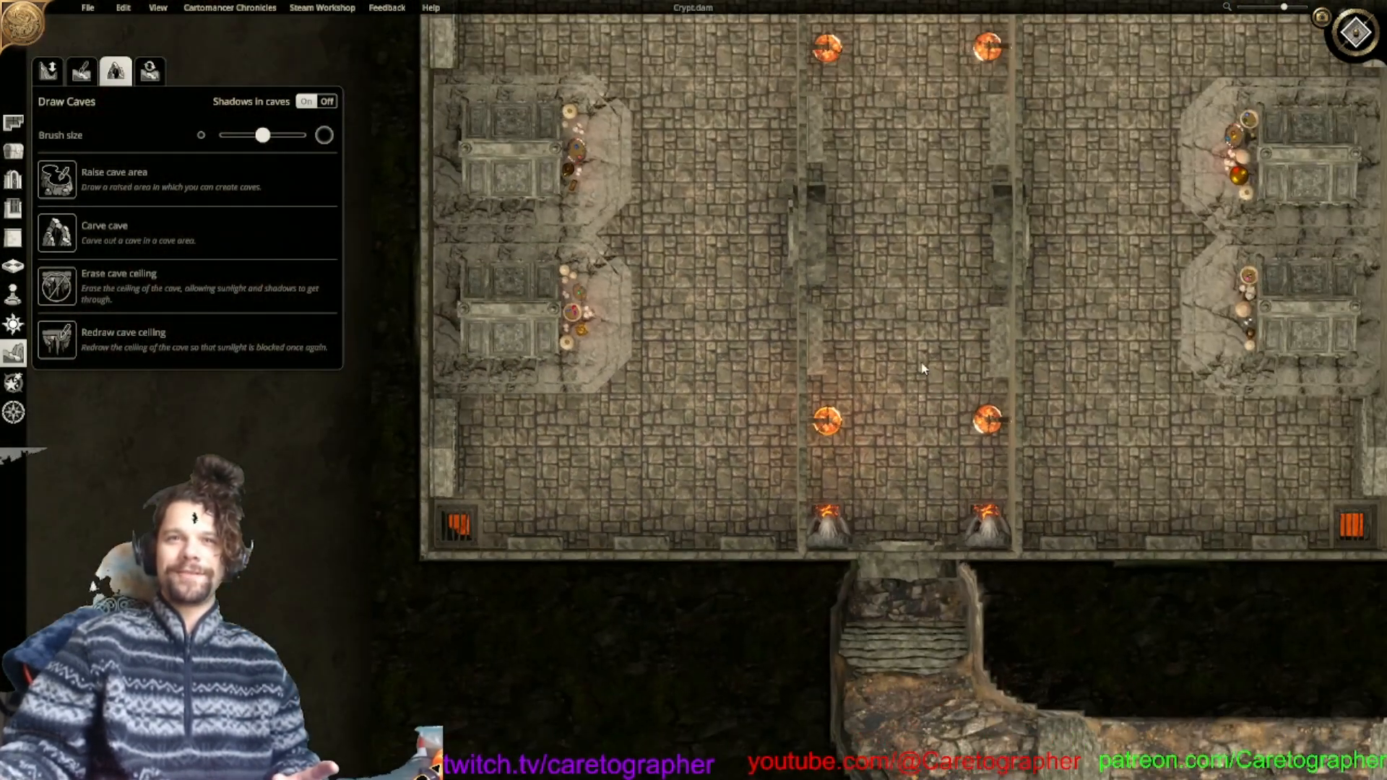
right_drag(922, 368, 907, 497)
mouse_move(763, 384)
right_down()
mouse_move(756, 523)
mouse_move(770, 562)
mouse_move(545, 416)
right_up()
right_drag(791, 466, 751, 510)
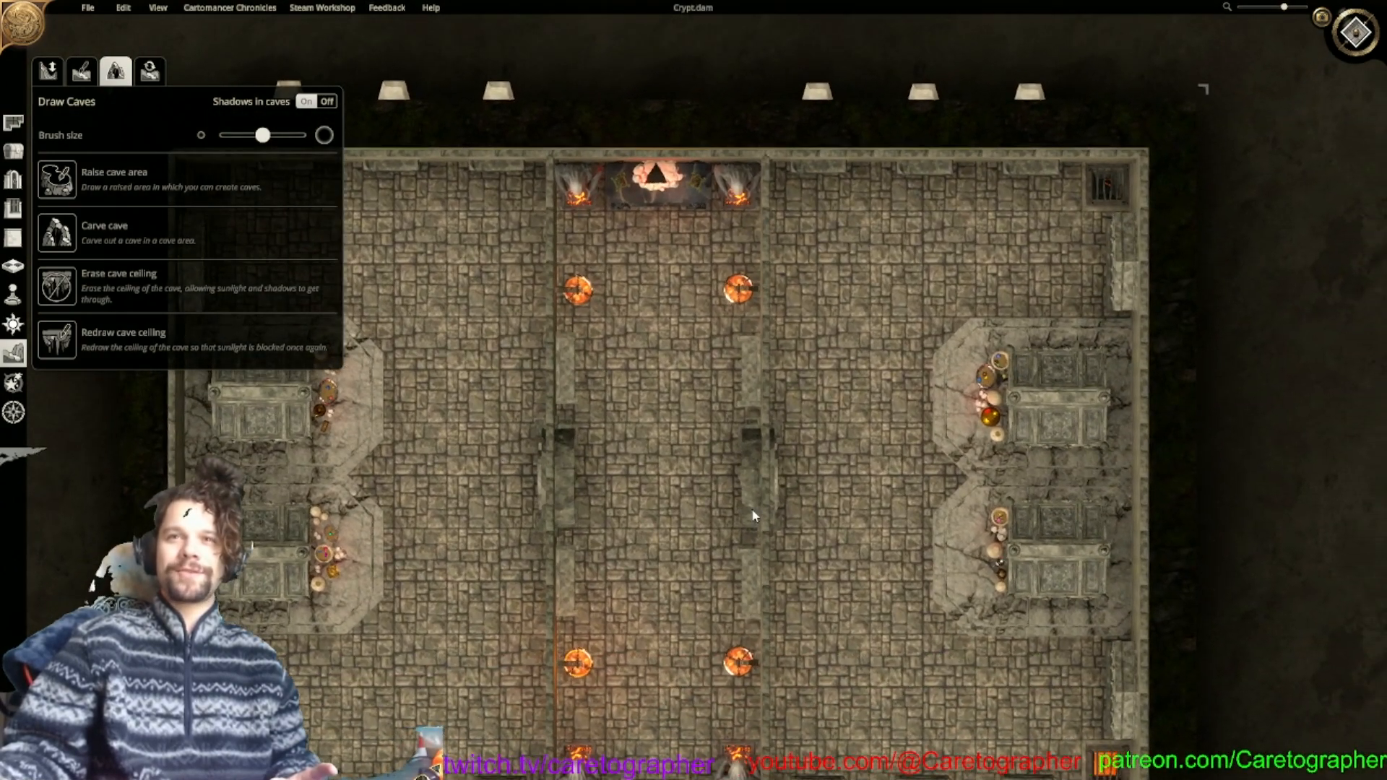
scroll(879, 560, up, 2)
right_drag(849, 499, 900, 451)
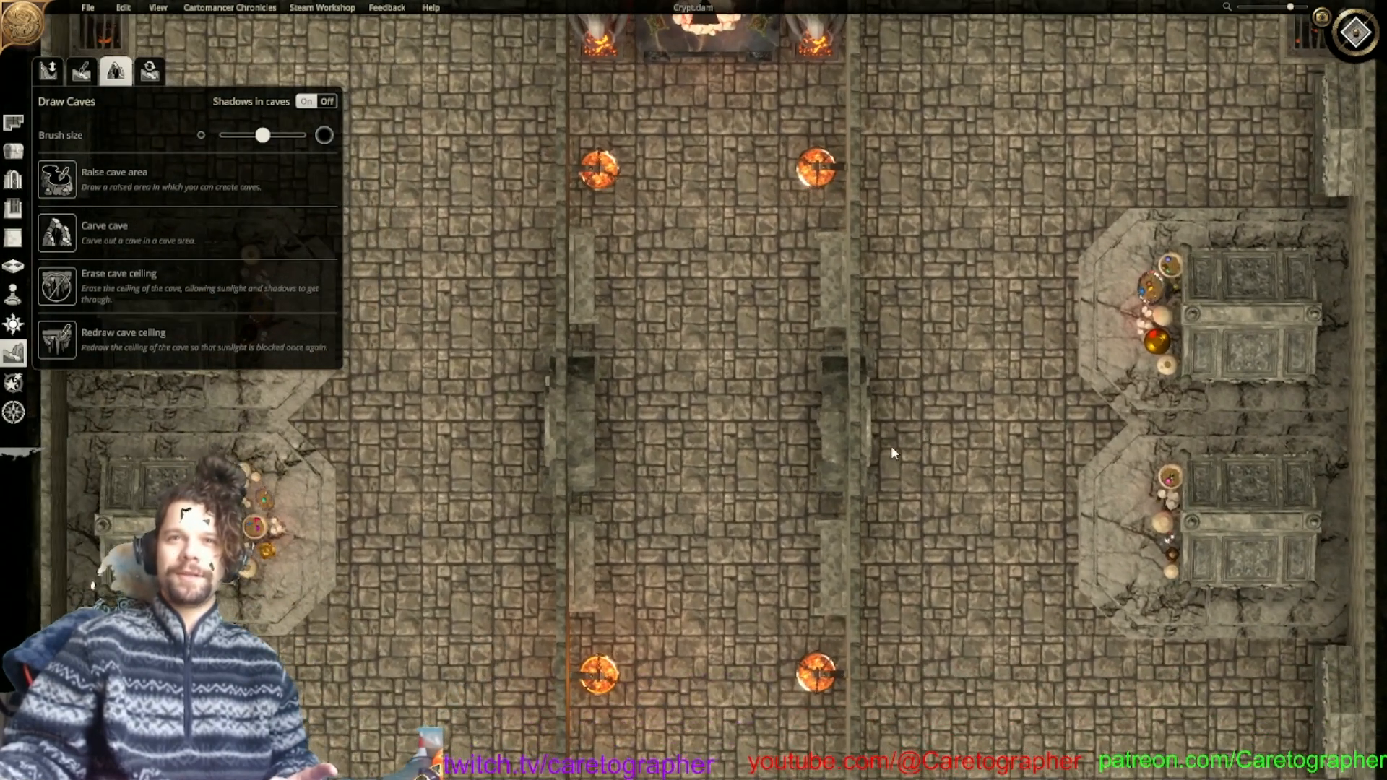
right_drag(735, 481, 910, 361)
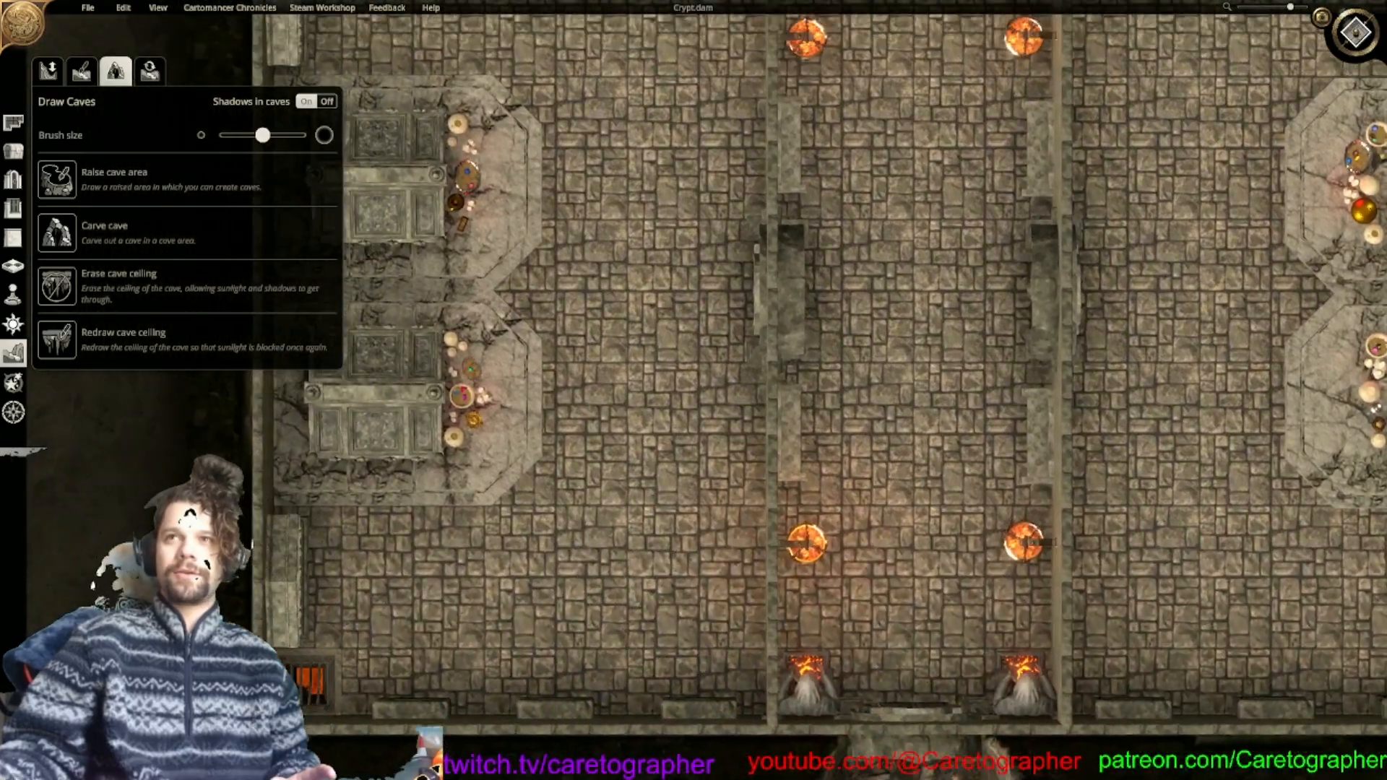
Disable object collisions and raise the low hanging brazier near the entrance door higher up the corridor wall in the isometric view.
click(1356, 35)
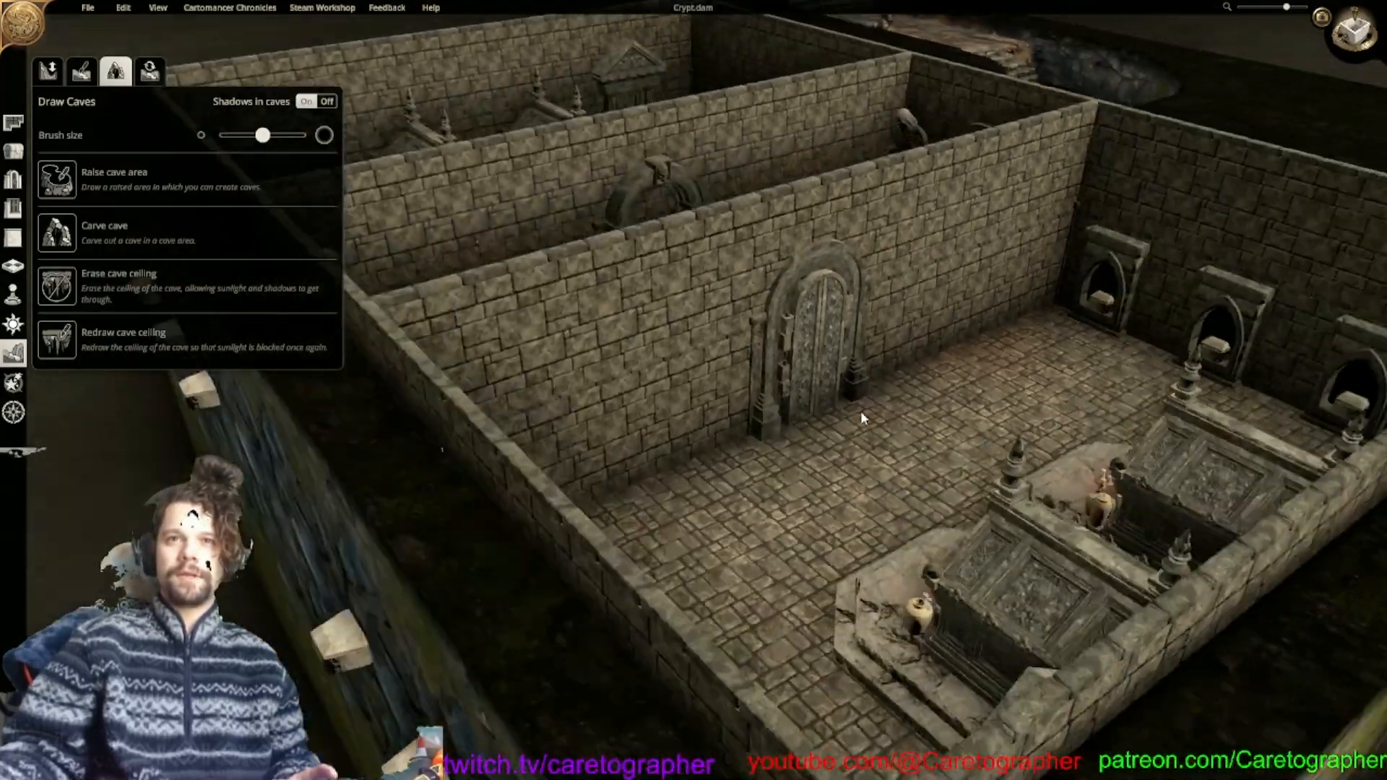
middle_drag(862, 414, 585, 359)
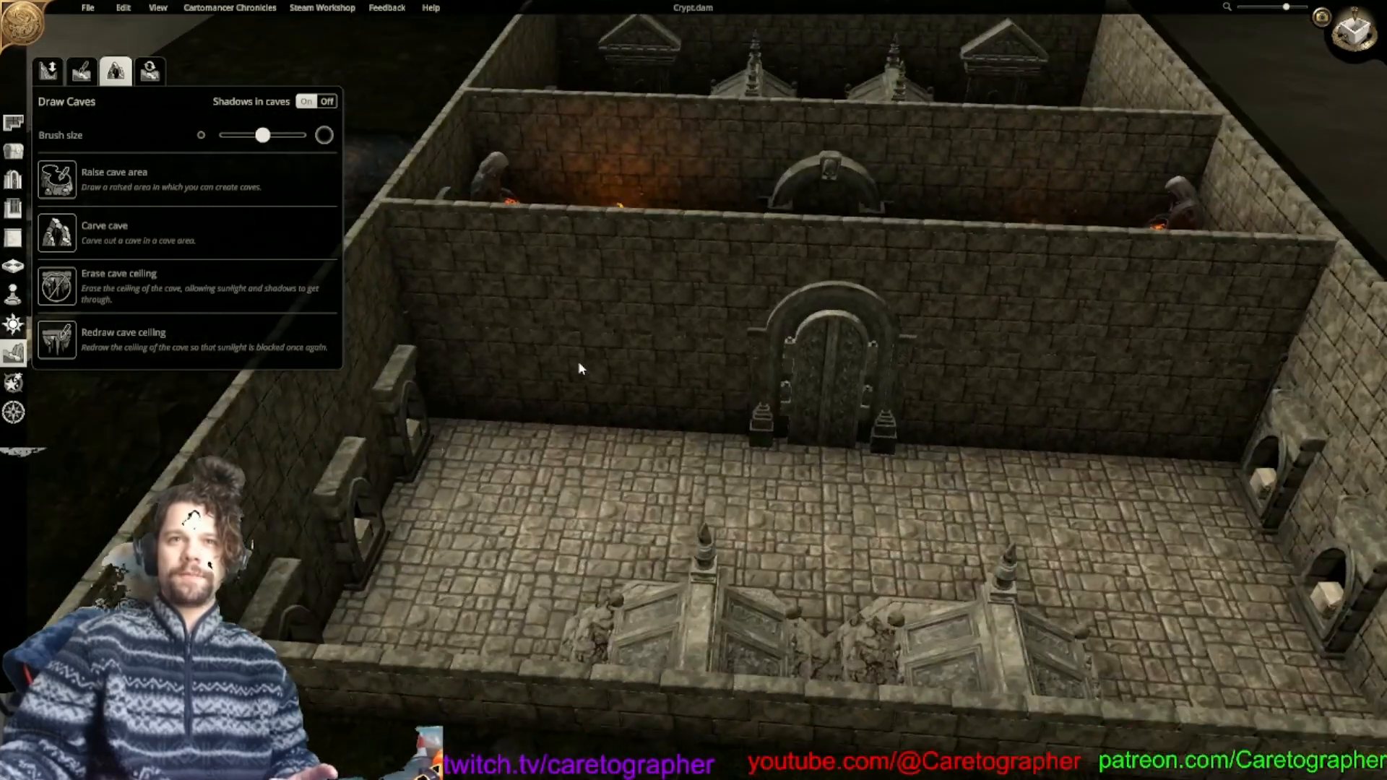
middle_drag(997, 351, 821, 545)
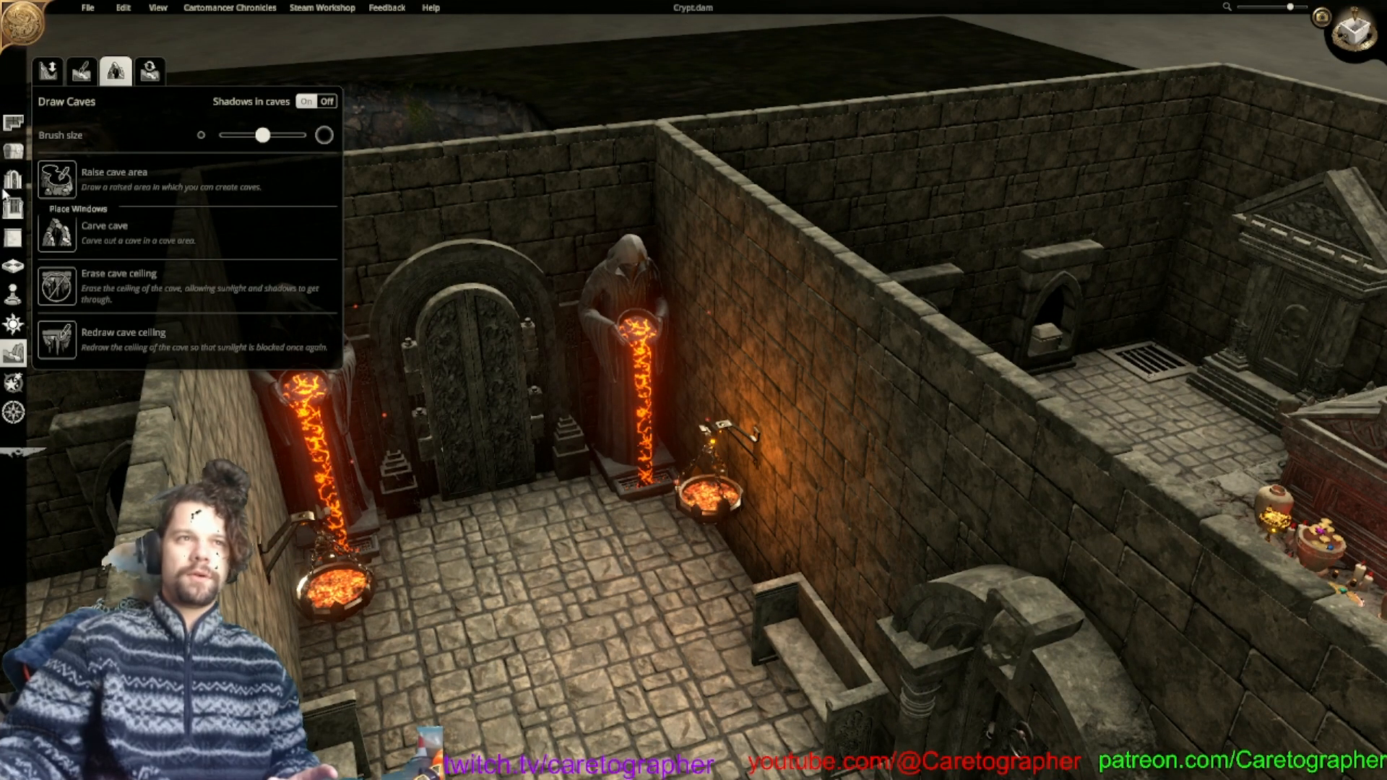
click(700, 467)
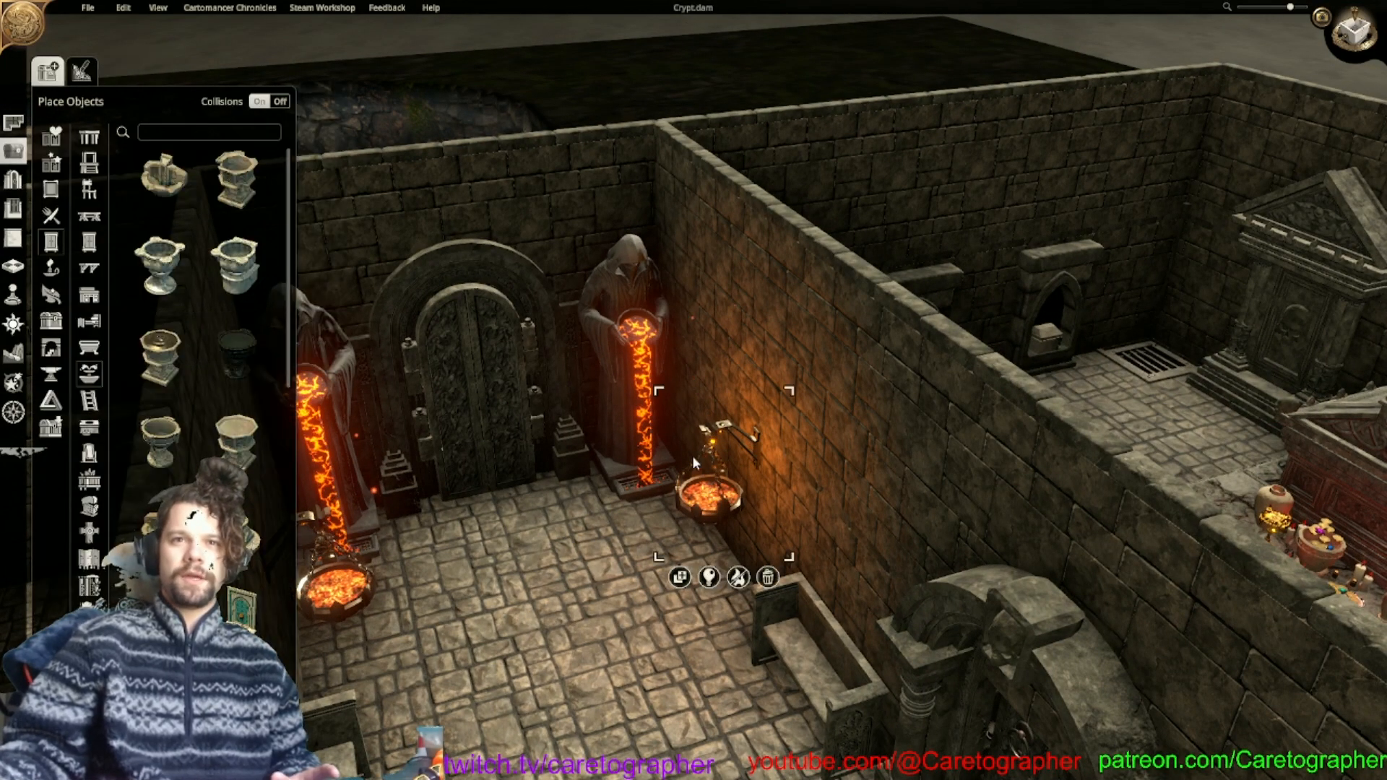
drag(655, 476, 671, 347)
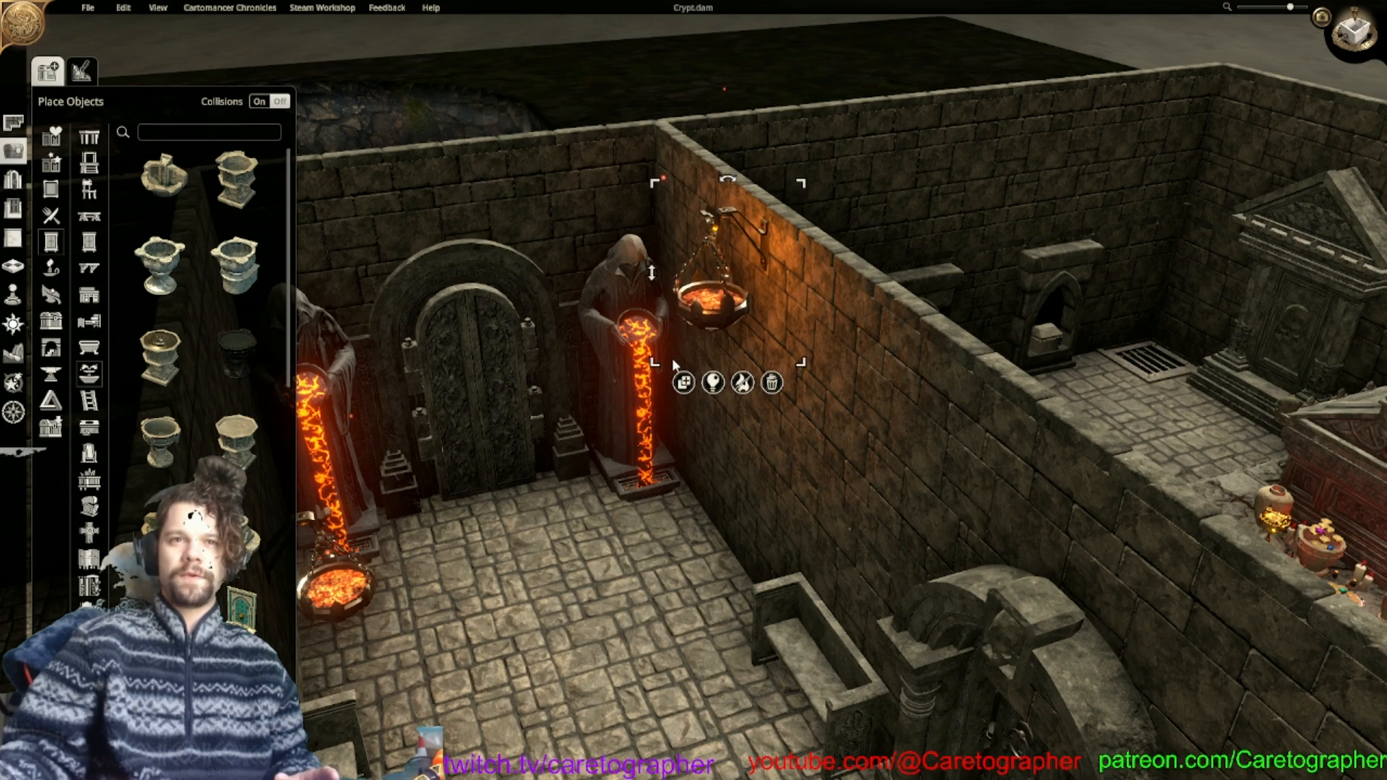
Delete the three other hanging braziers in the central corridor, leaving only the raised one near the entrance.
click(1355, 31)
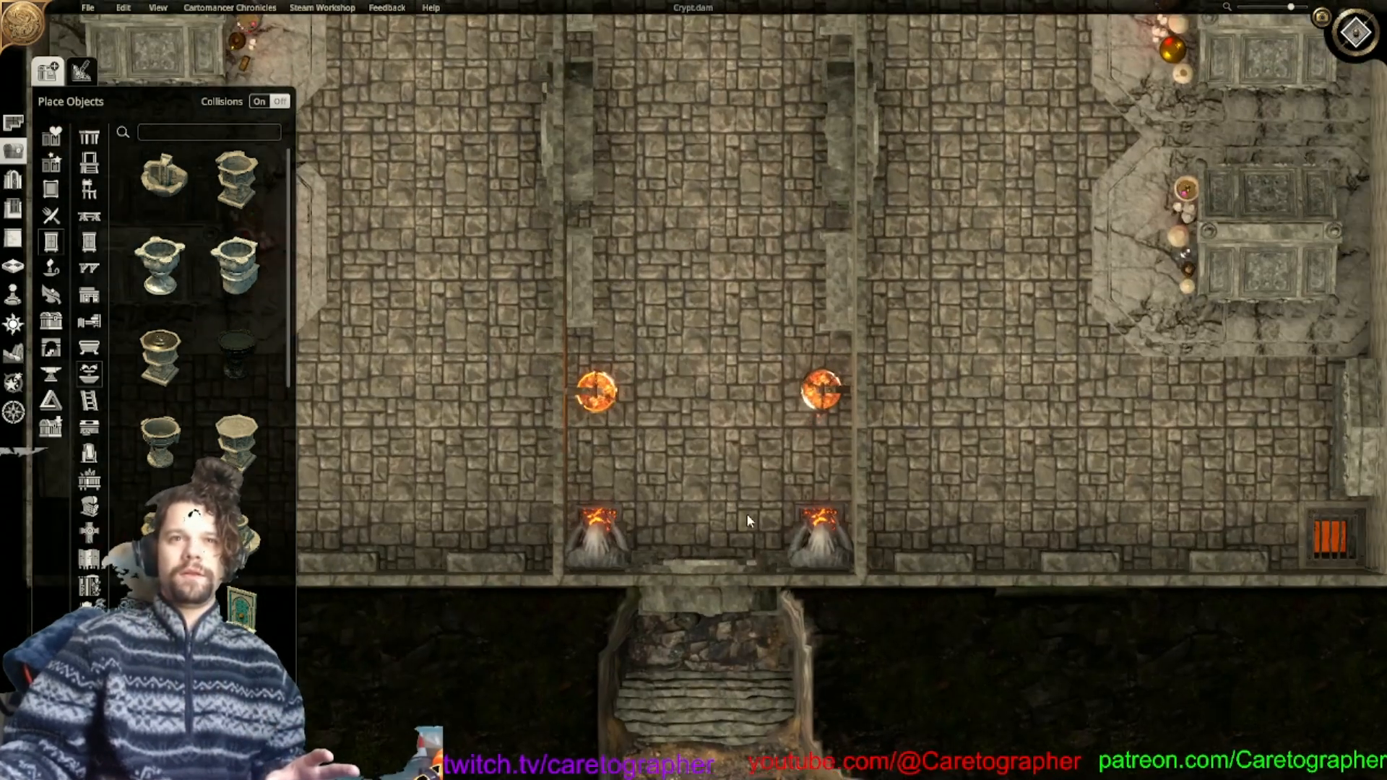
scroll(748, 520, up, 2)
click(916, 395)
key(Delete)
key(w)
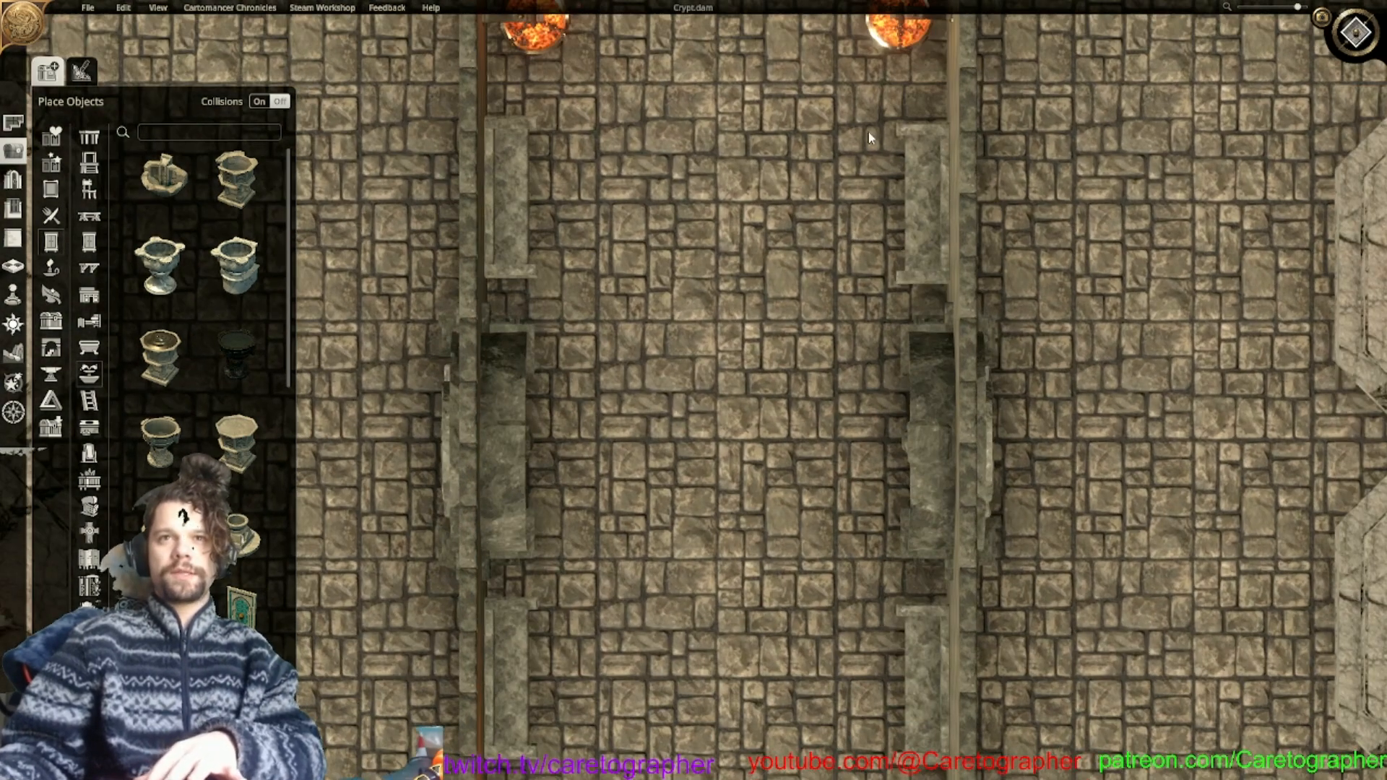
middle_drag(869, 132, 890, 392)
click(915, 298)
key(Delete)
click(566, 283)
key(Delete)
Copy the raised brazier and place it on the opposite wall and on both corridor walls near the altar.
middle_drag(674, 456, 772, 20)
middle_drag(767, 549, 696, 357)
click(581, 508)
click(525, 573)
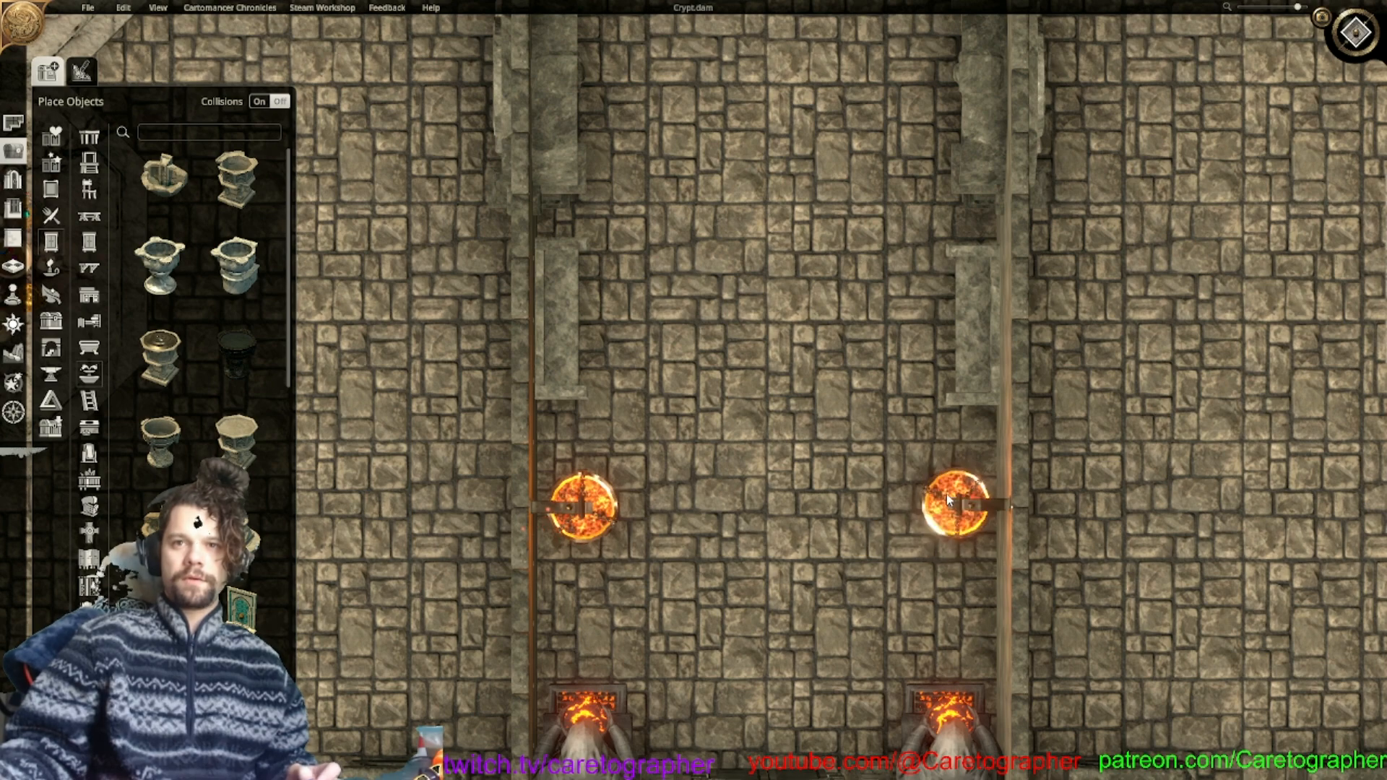
click(946, 494)
key(s)
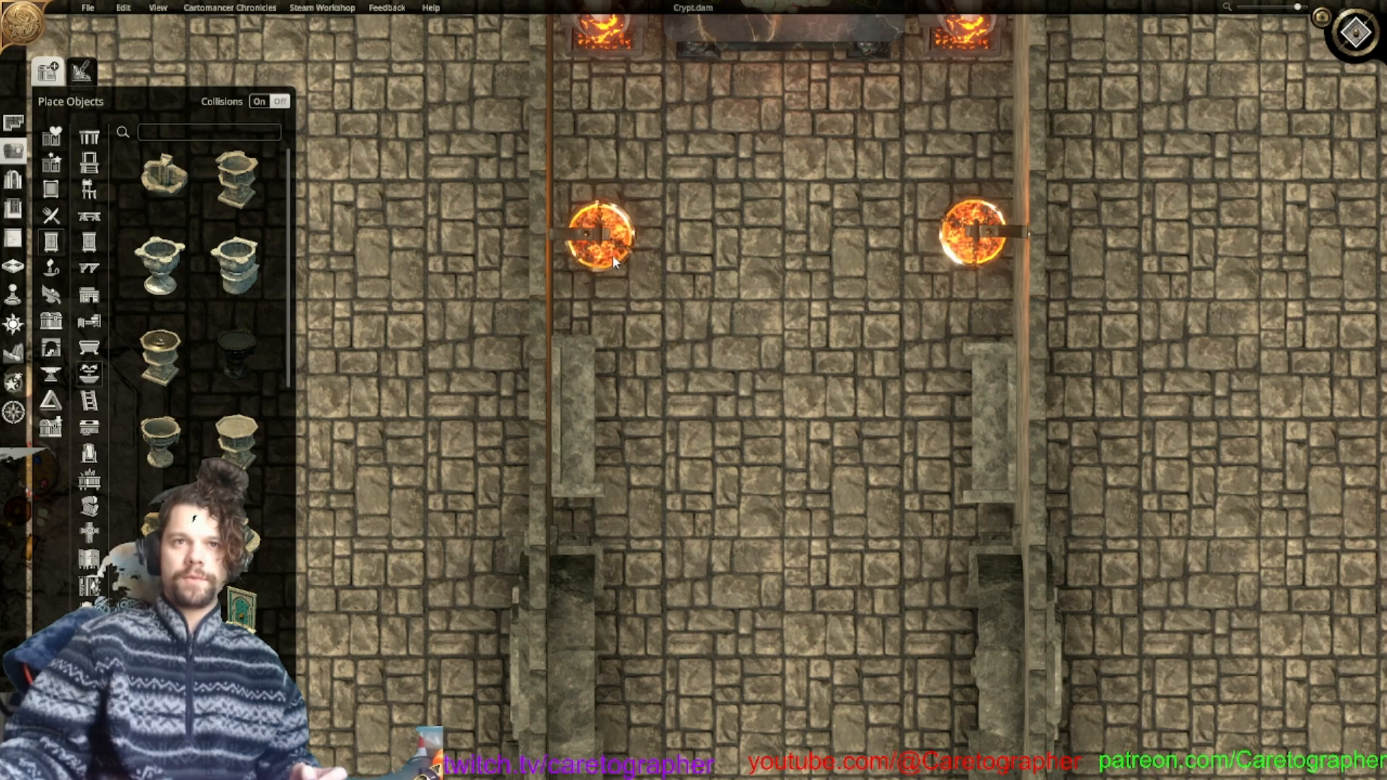
click(613, 261)
right_click(764, 451)
key(s)
key(w)
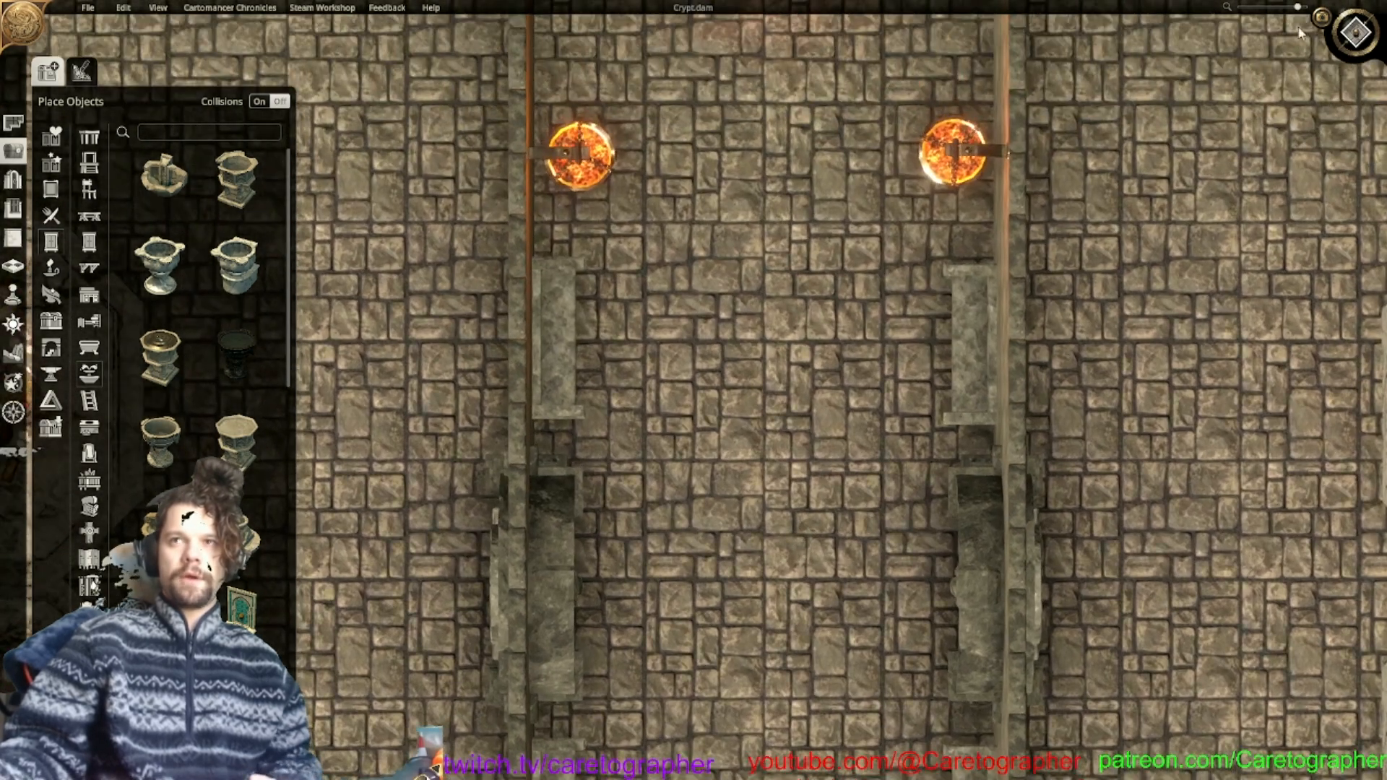
Inspect the four hanging braziers, altar corridor, burial chambers and entrance passage in the isometric, top-down and perspective views.
click(1351, 34)
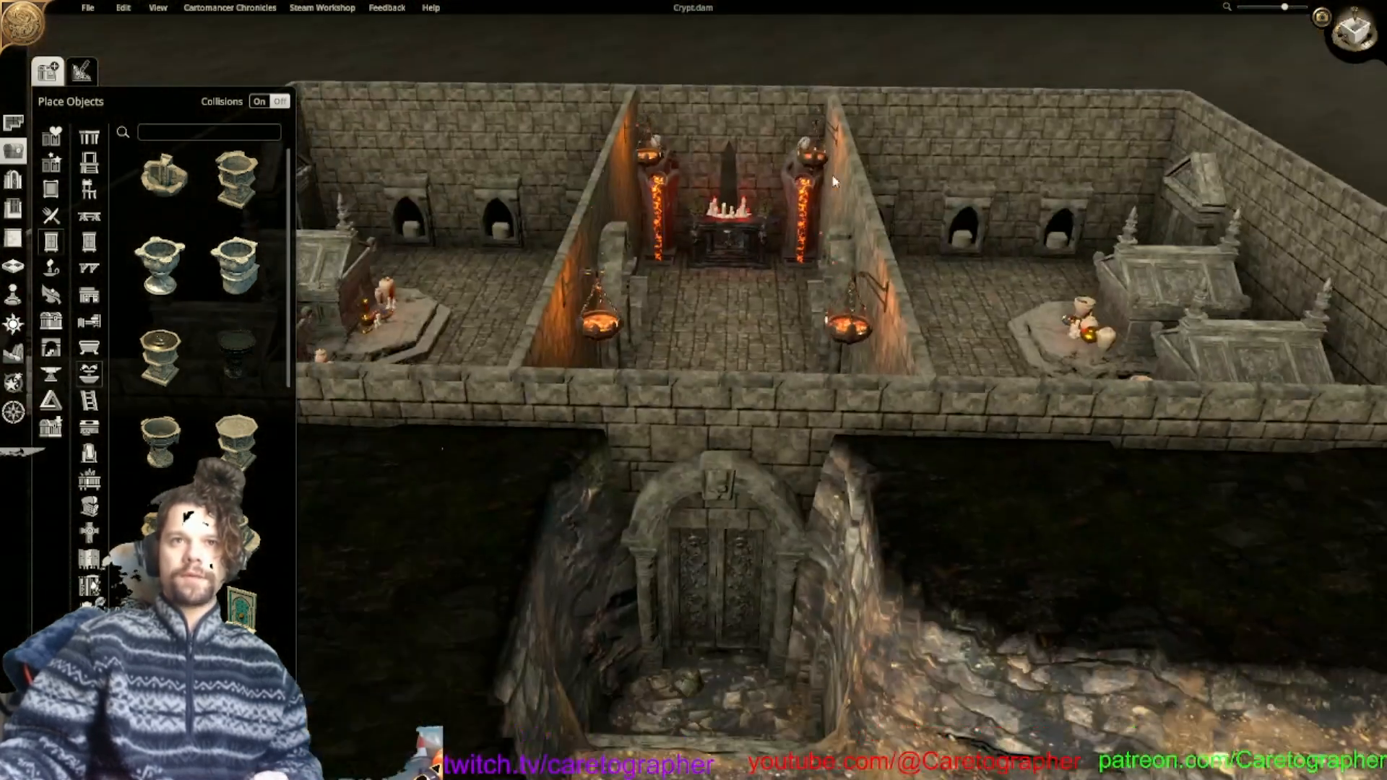
middle_drag(799, 264, 708, 340)
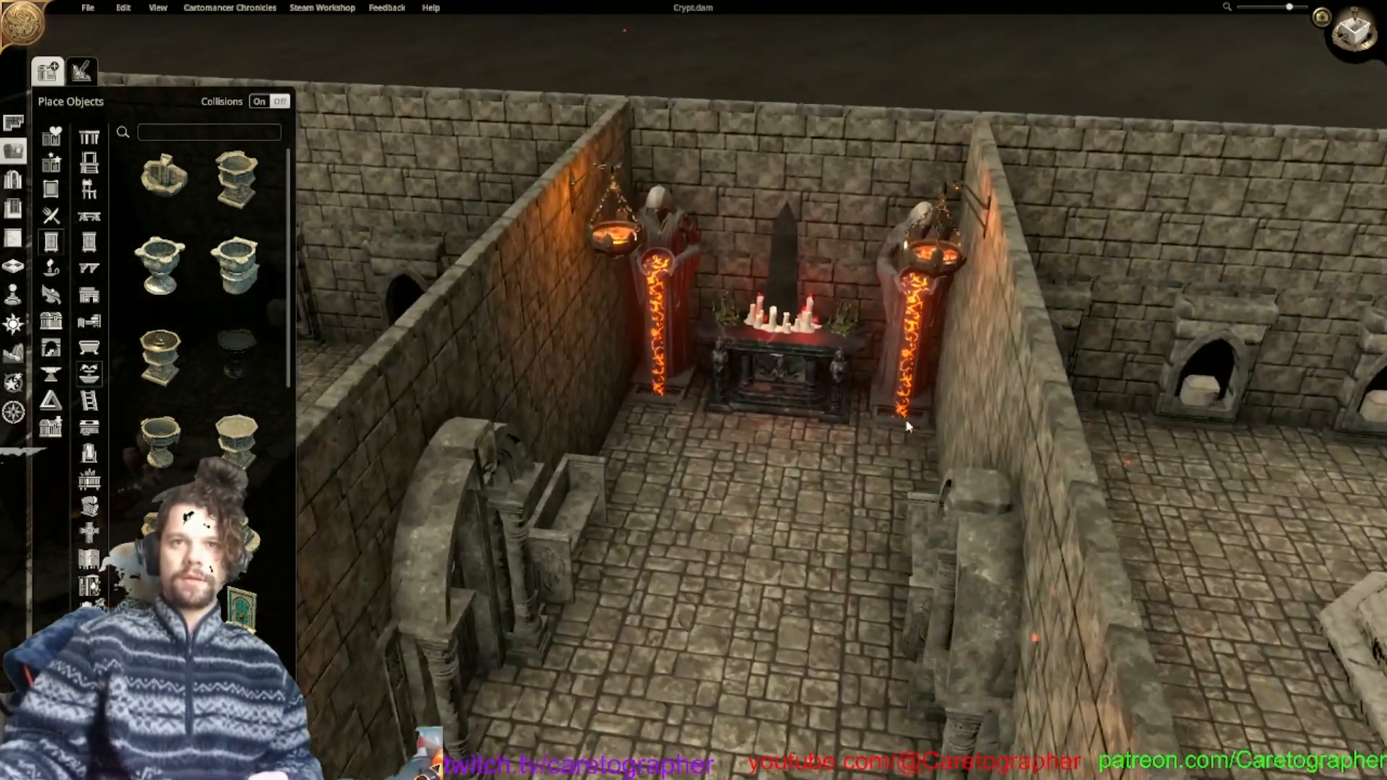
click(1359, 37)
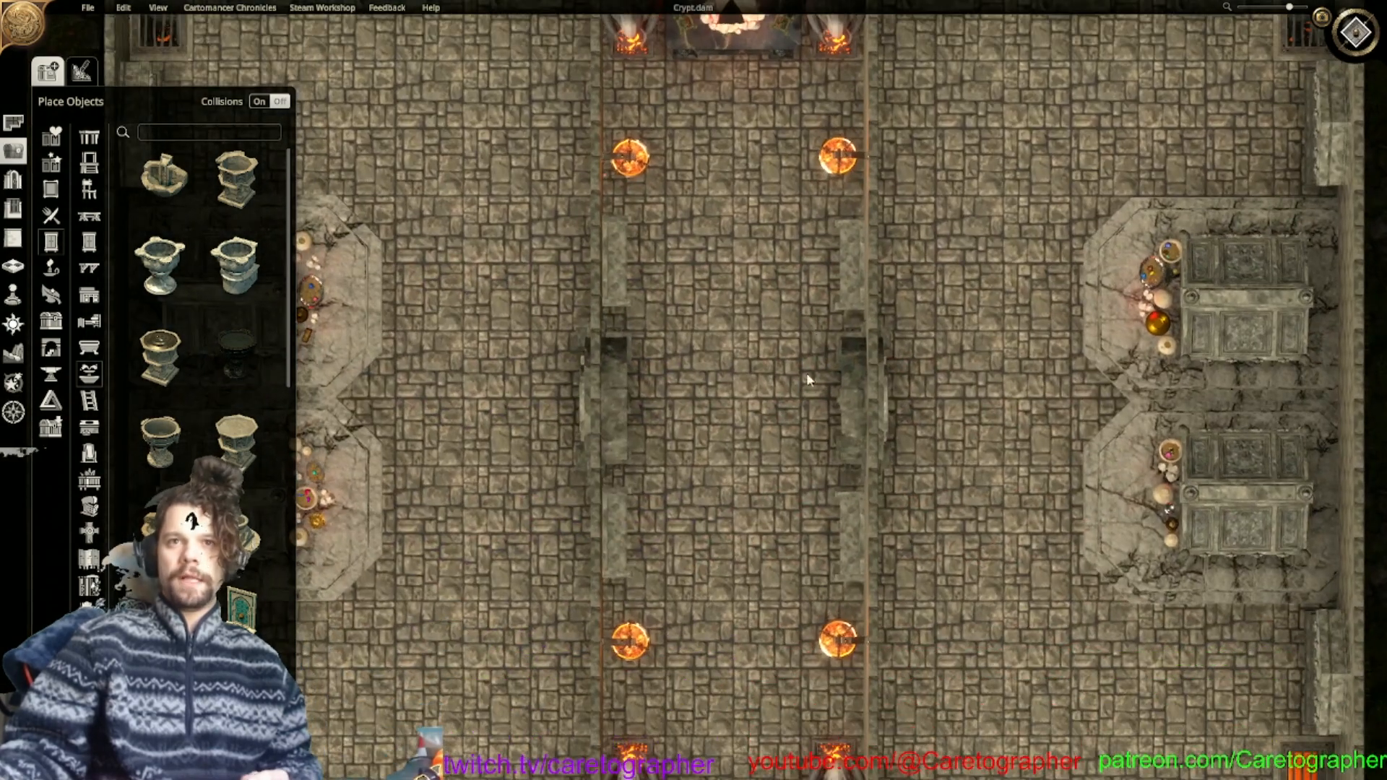
middle_drag(806, 374, 842, 269)
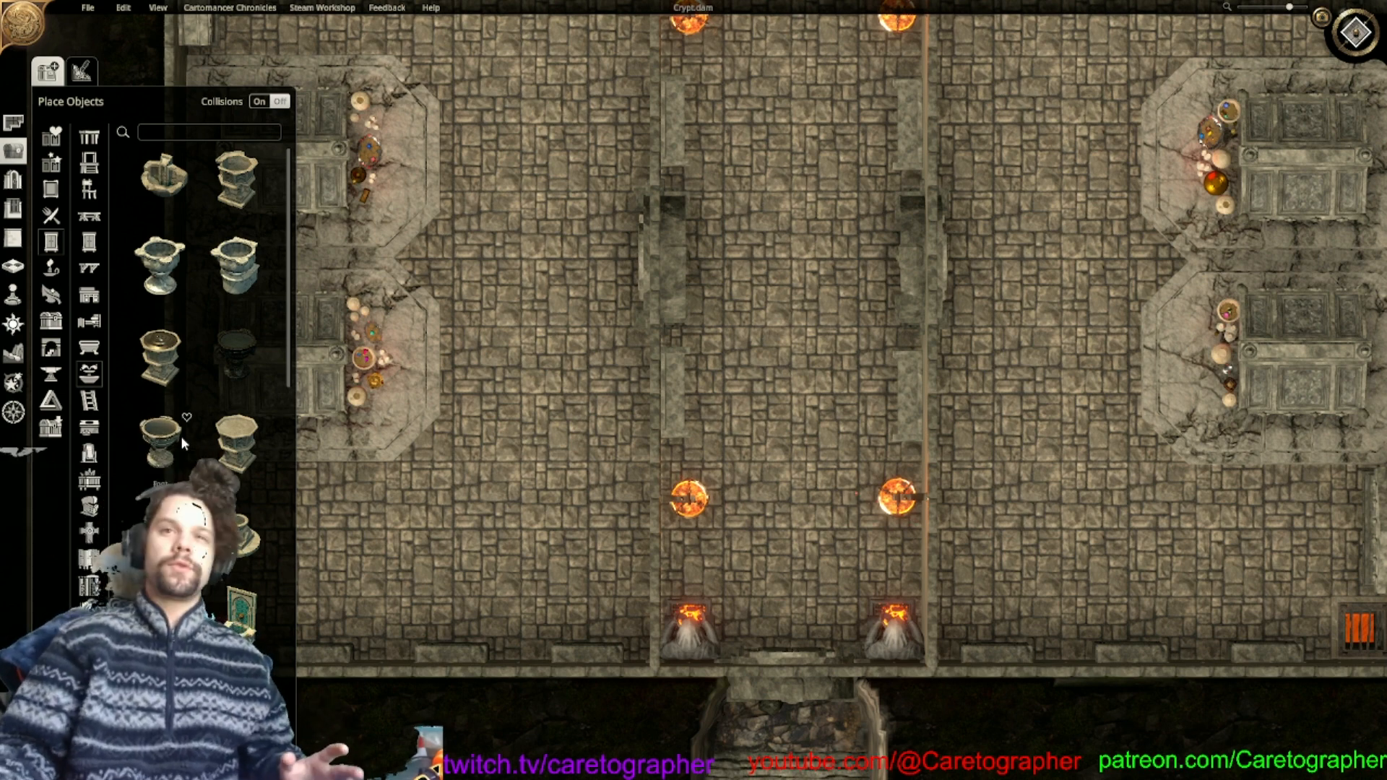
scroll(656, 489, down, 2)
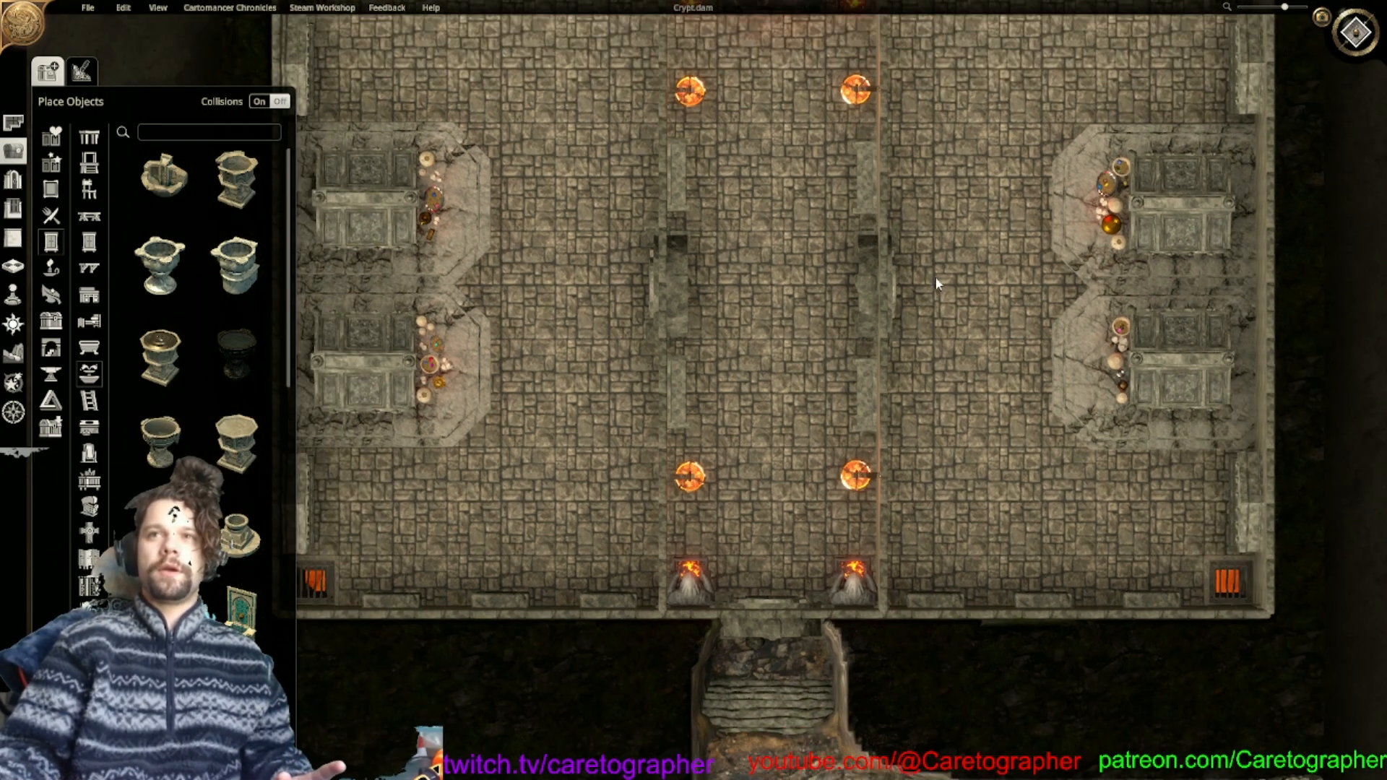
middle_drag(710, 252, 817, 322)
click(1355, 32)
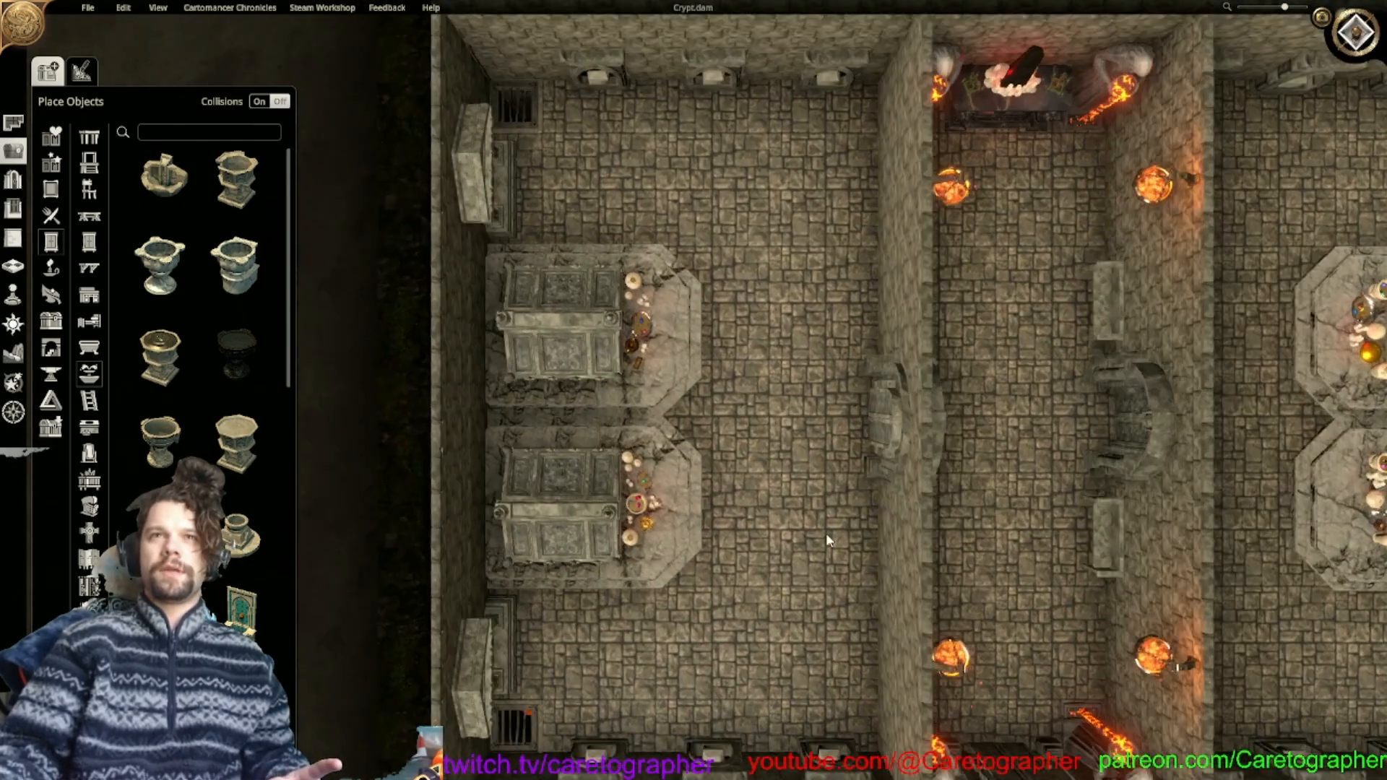
scroll(797, 281, down, 5)
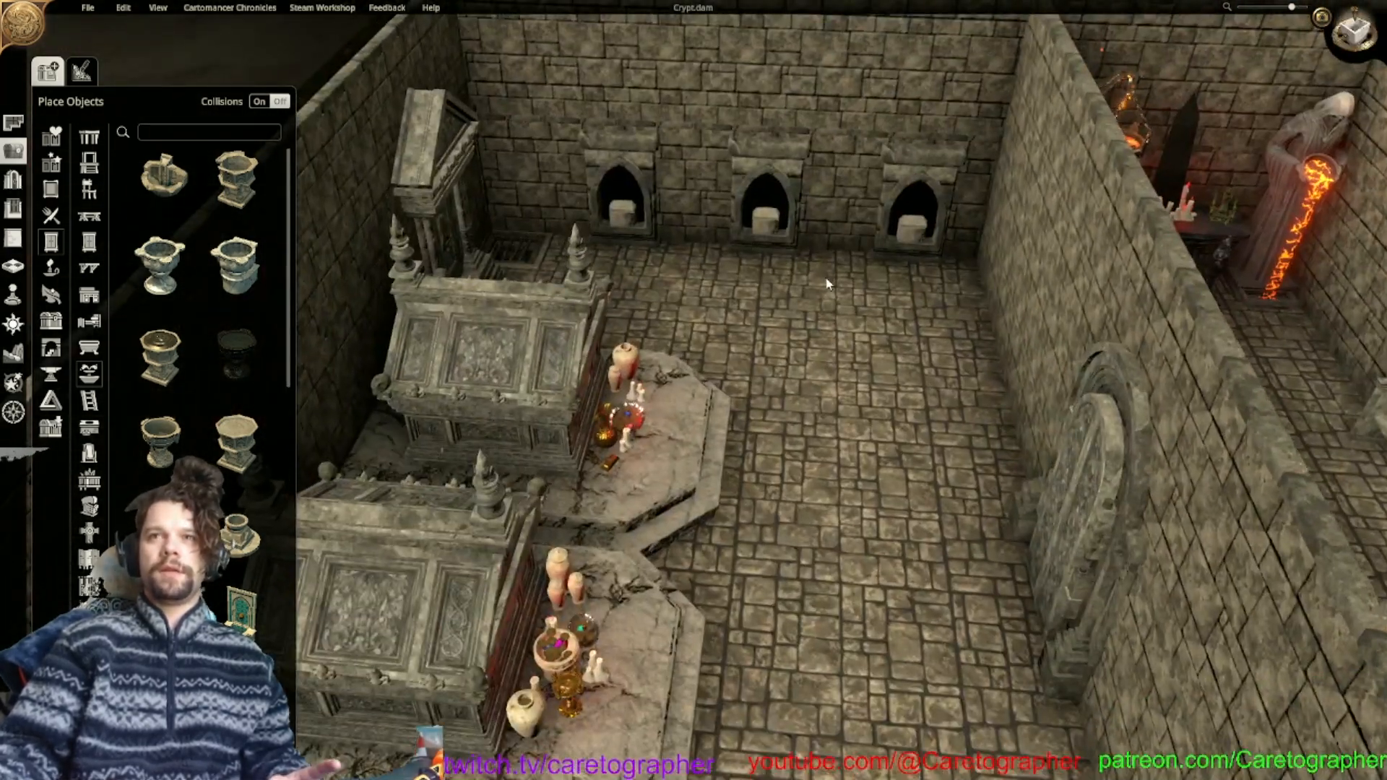
scroll(828, 274, down, 8)
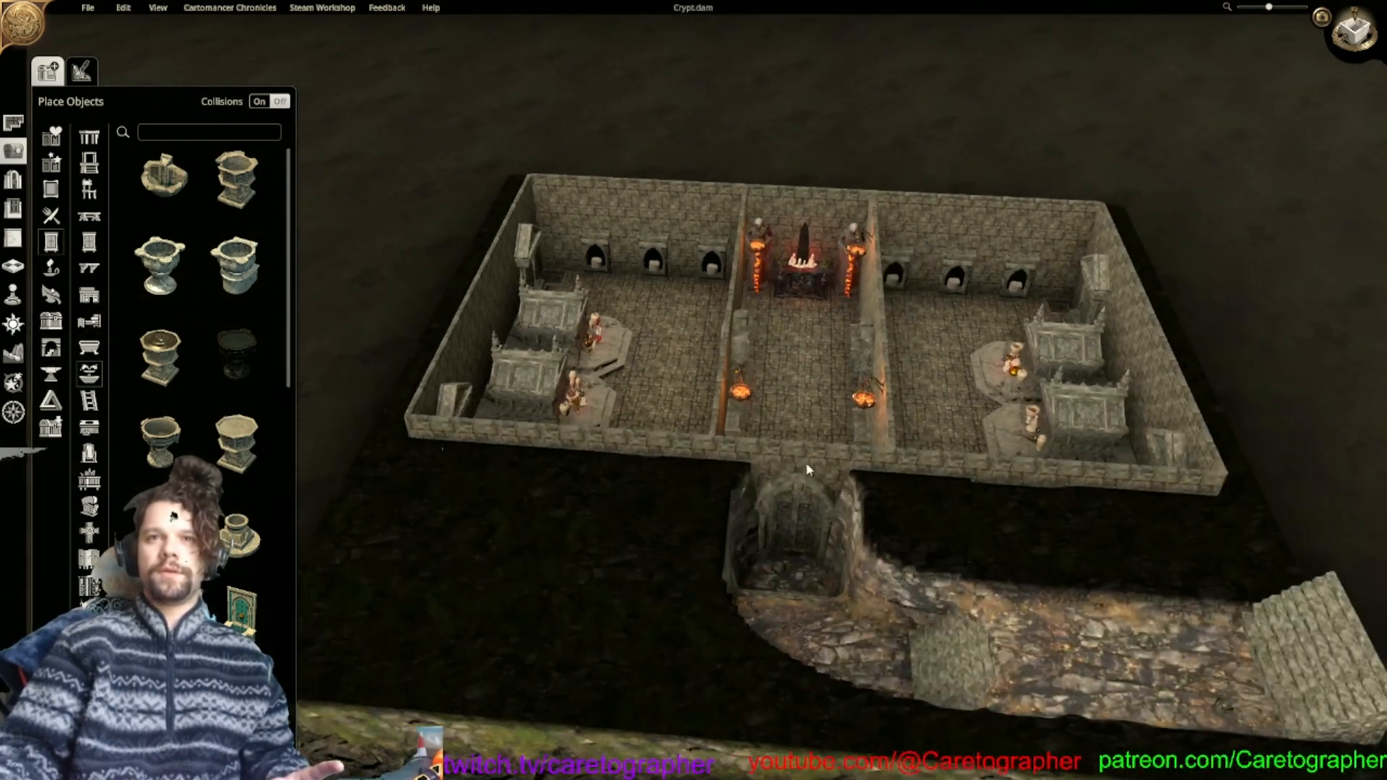
middle_drag(808, 470, 876, 429)
scroll(877, 429, up, 5)
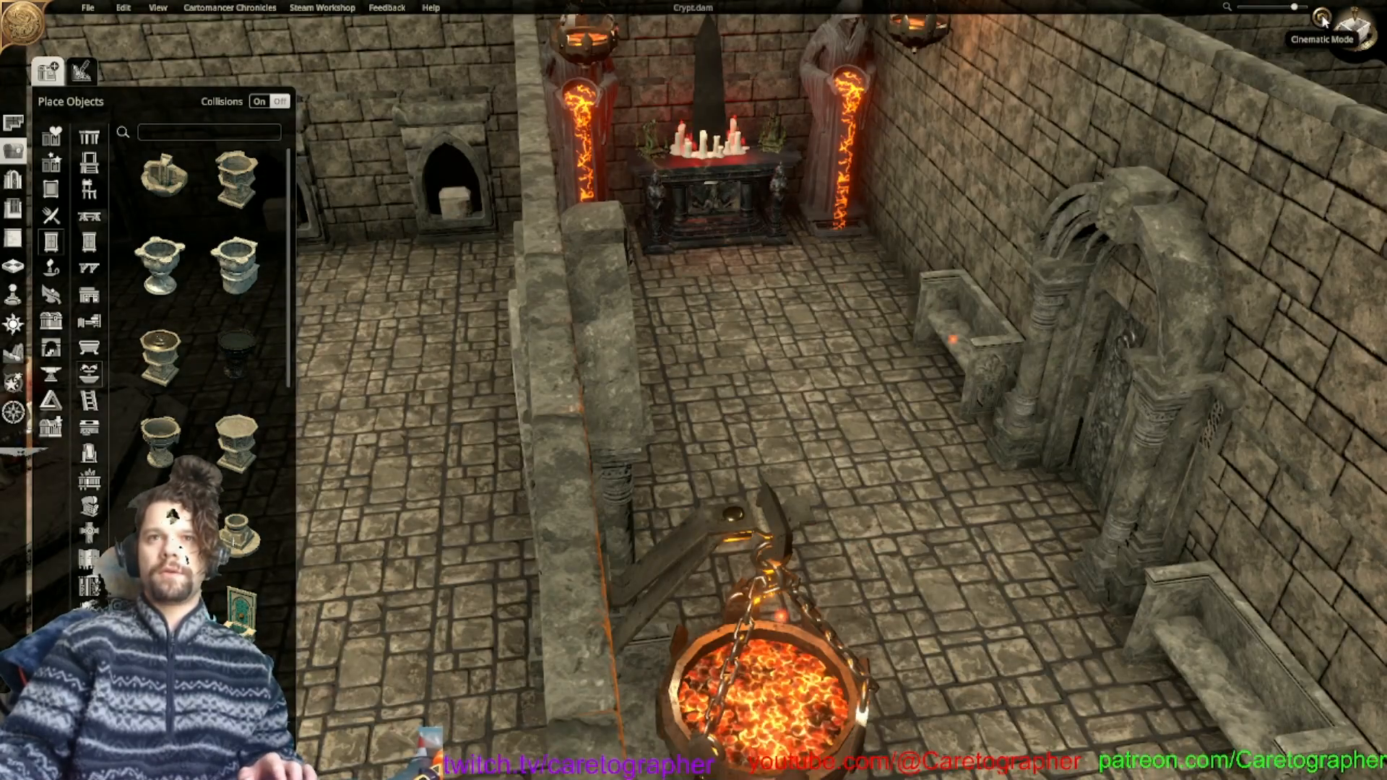
Inspect the burial chambers, altar corridor, hanging braziers and entrance passage in Cinematic Mode, then return to the map editor.
click(1324, 20)
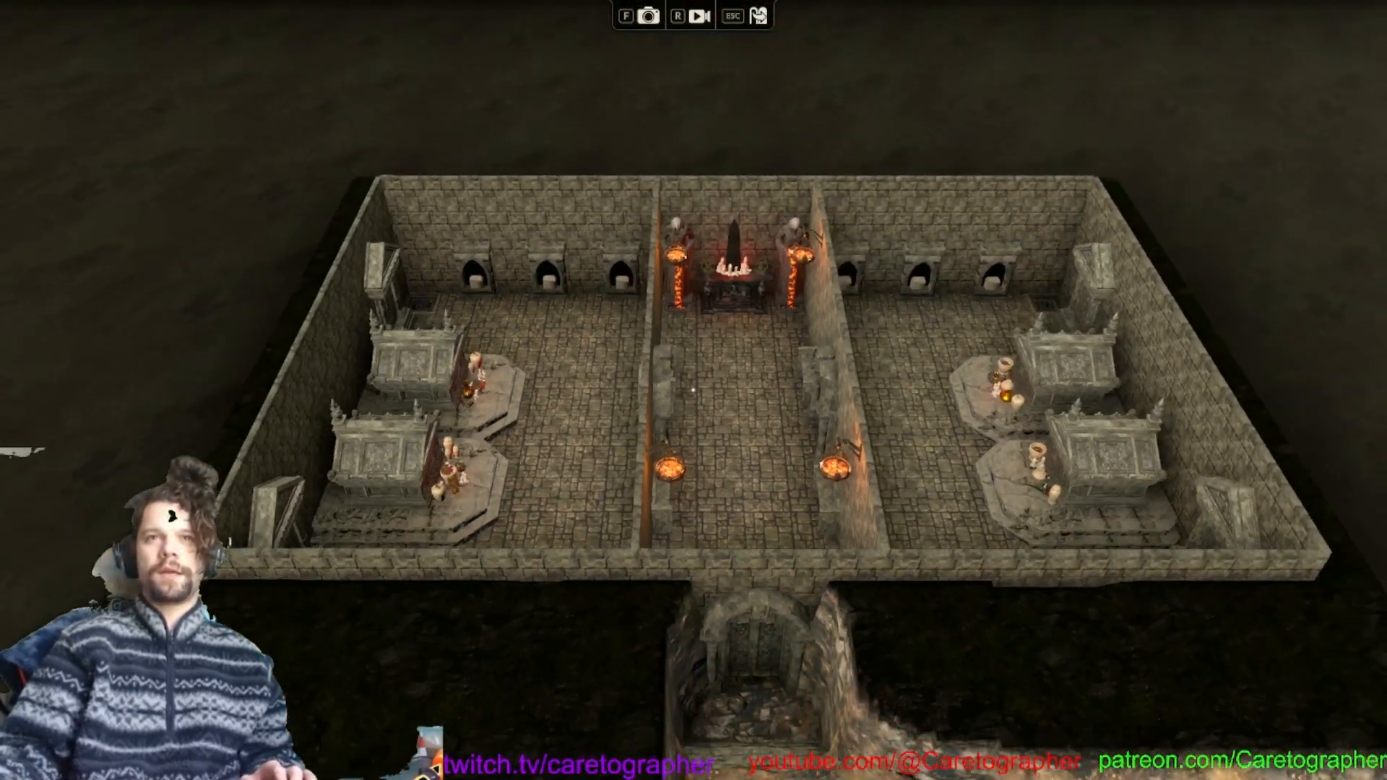
scroll(692, 390, down, 3)
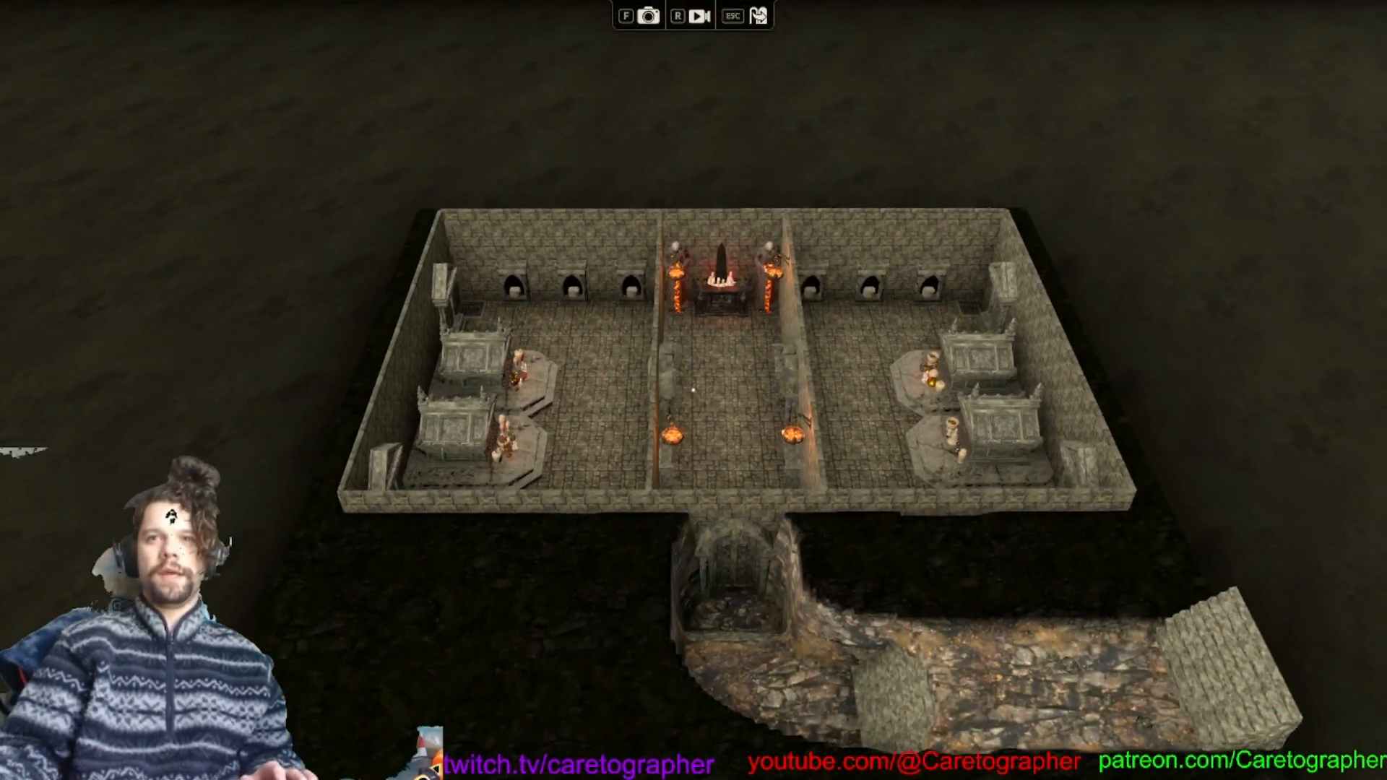
key(w)
key(a)
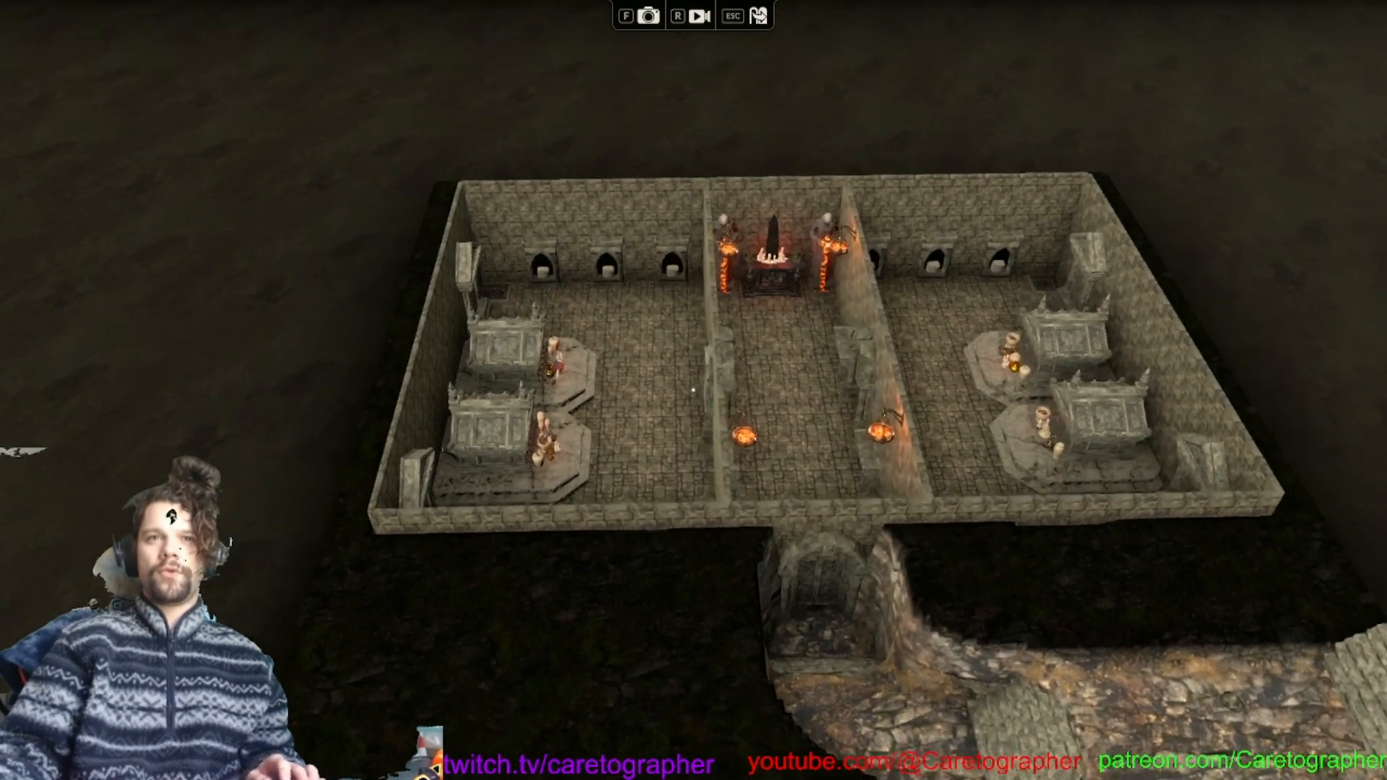
key(w)
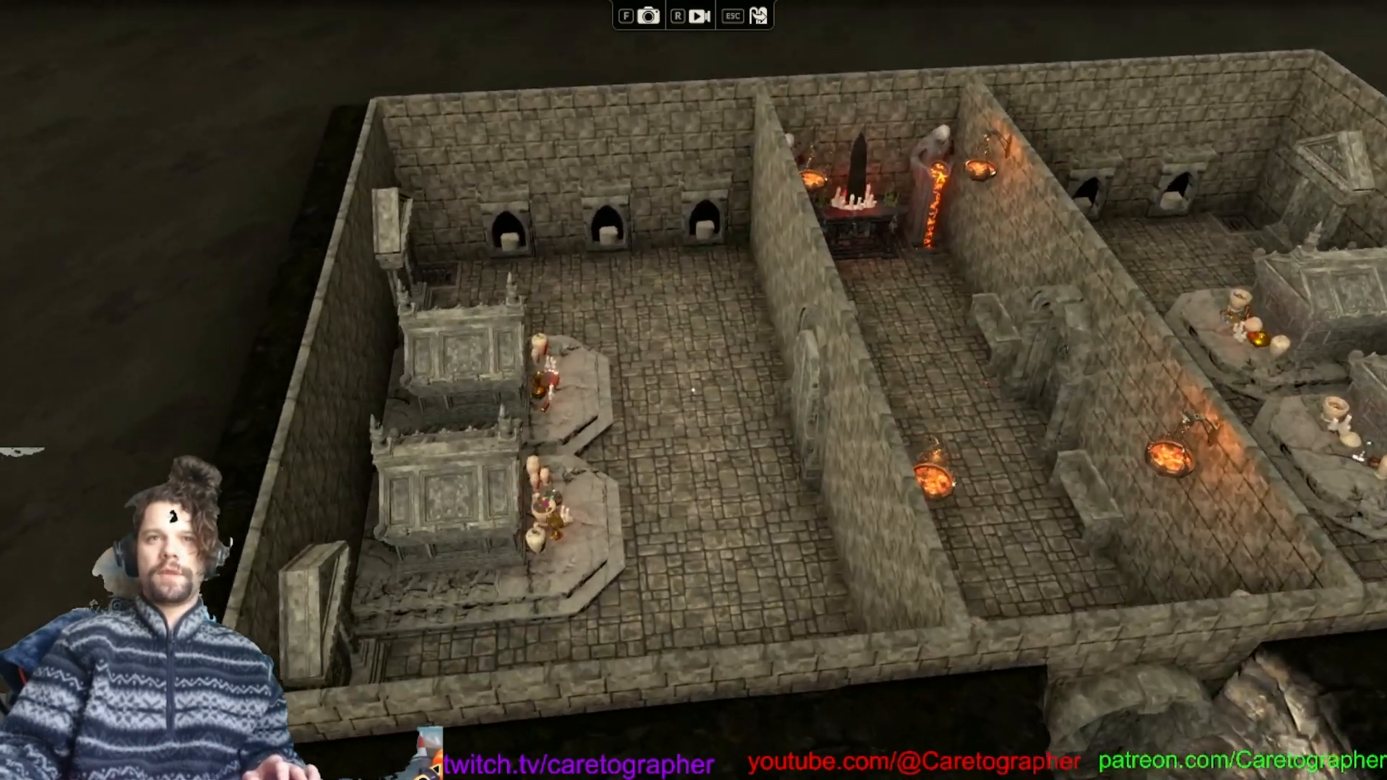
key(w)
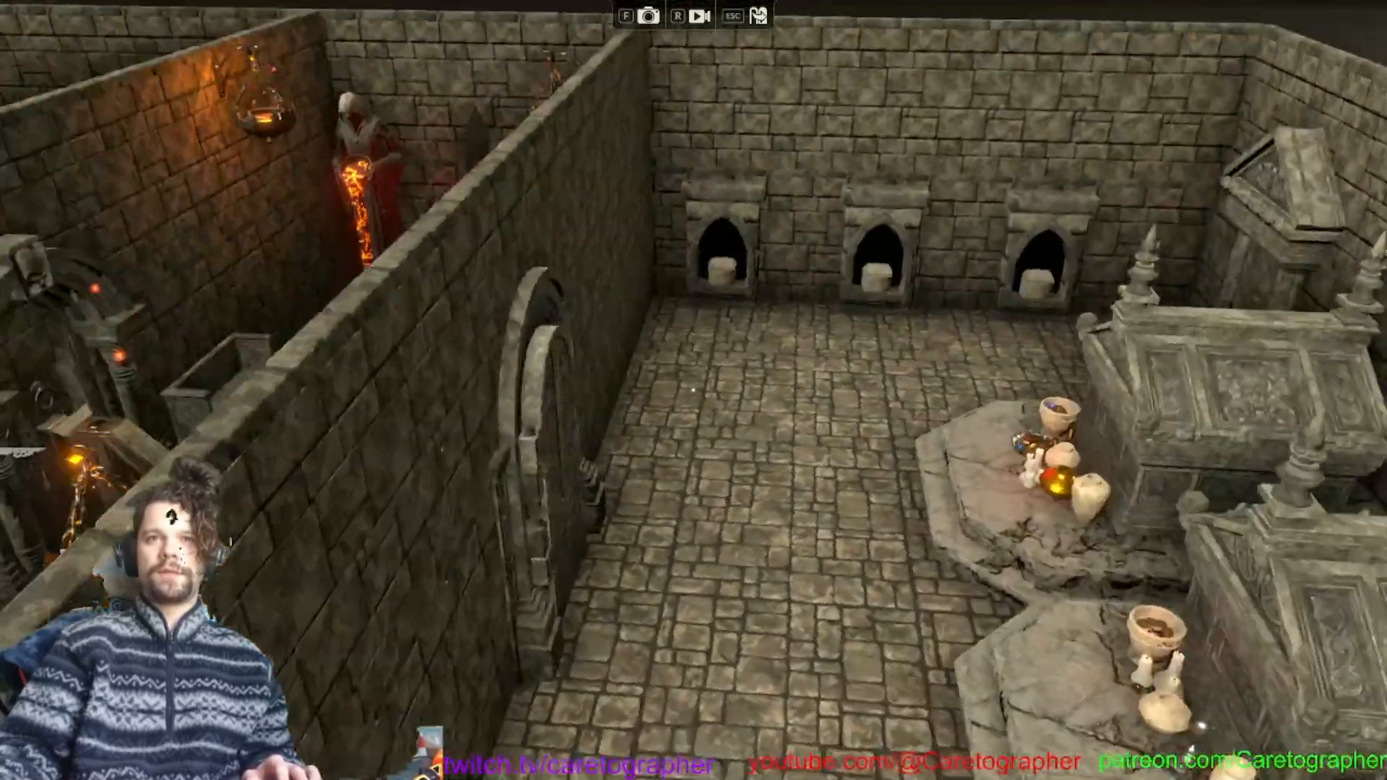
key(w)
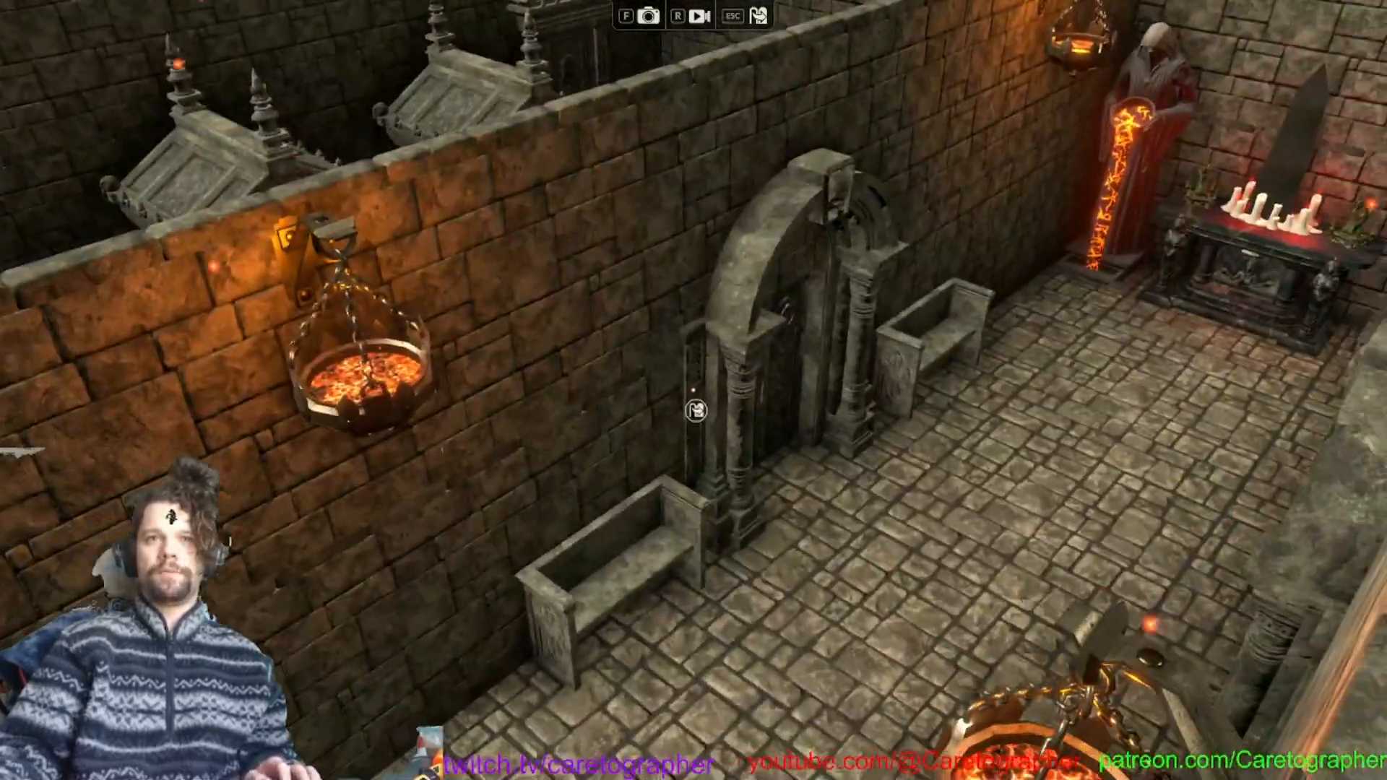
key(a)
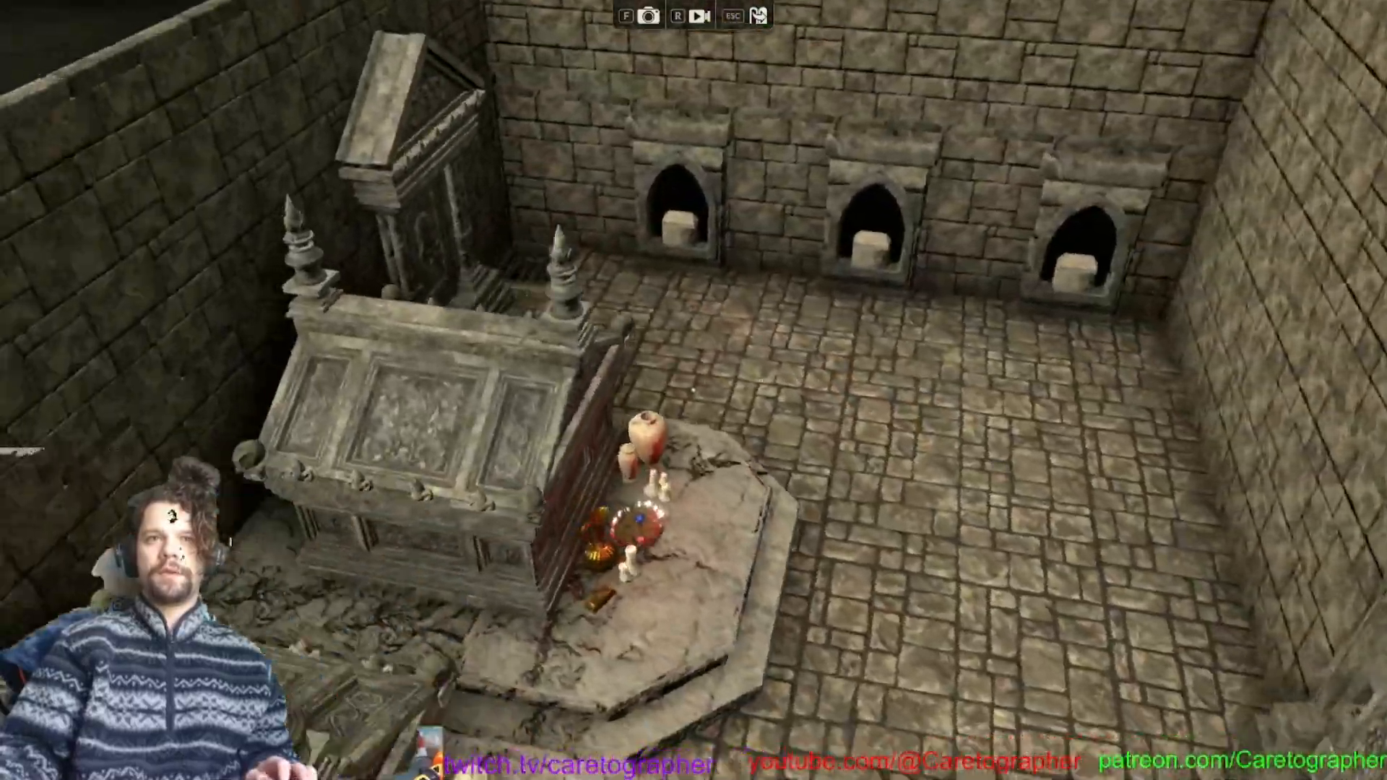
key(w)
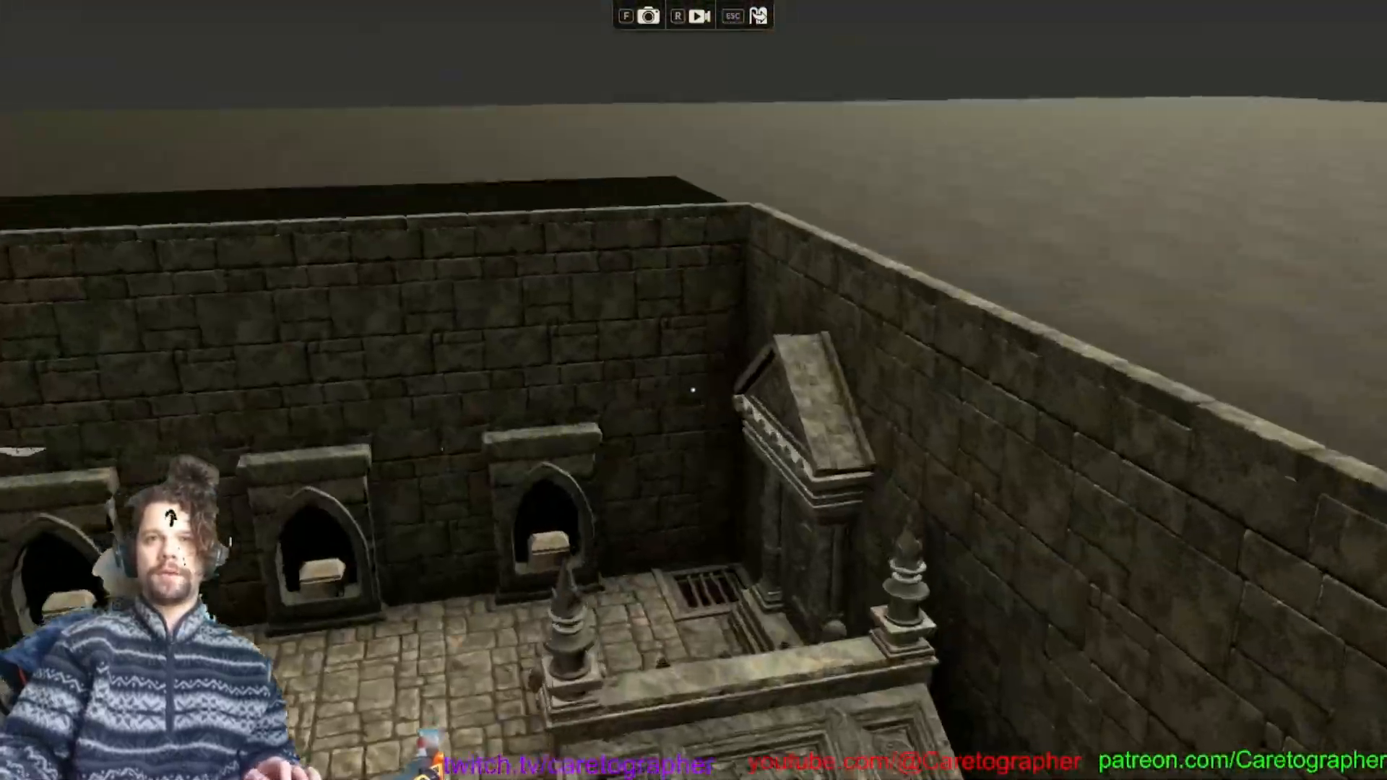
key(w)
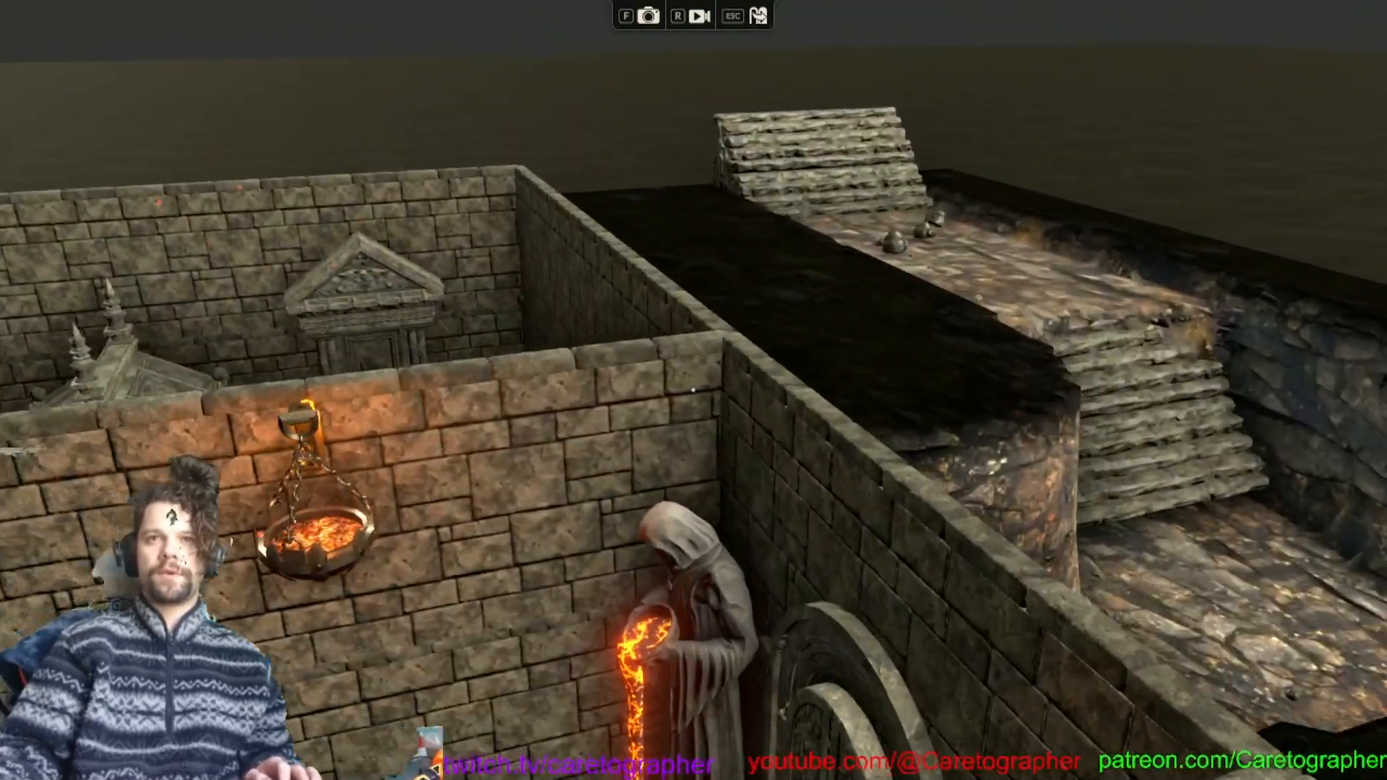
key(w)
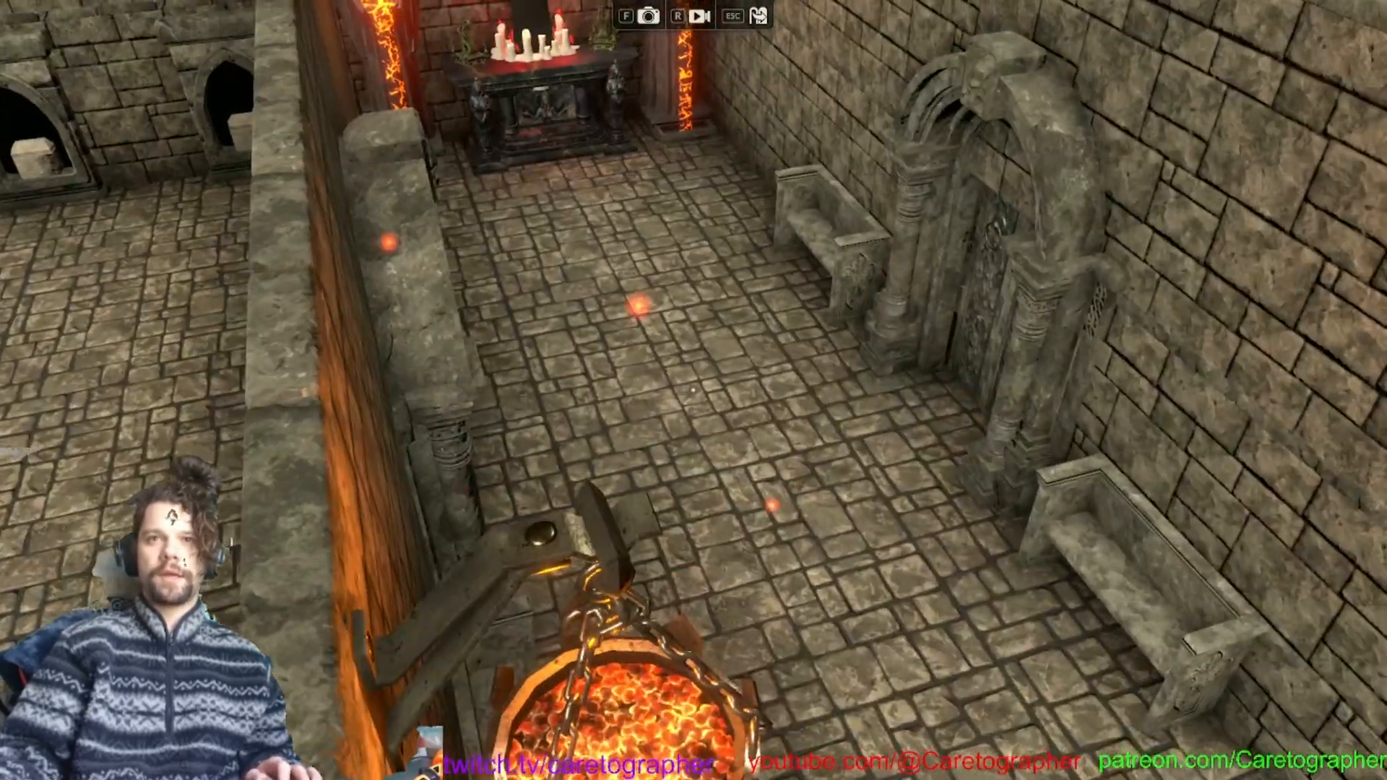
key(w)
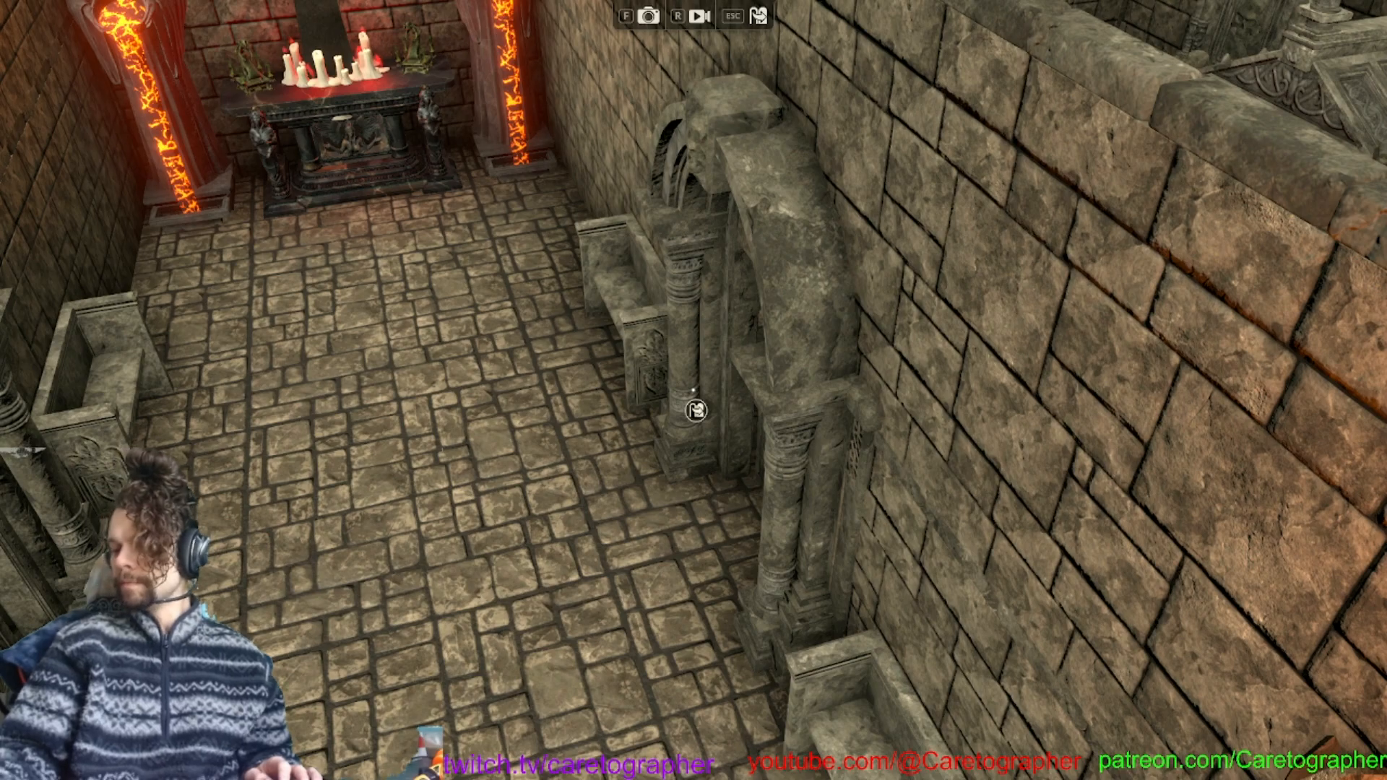
key(e)
key(s)
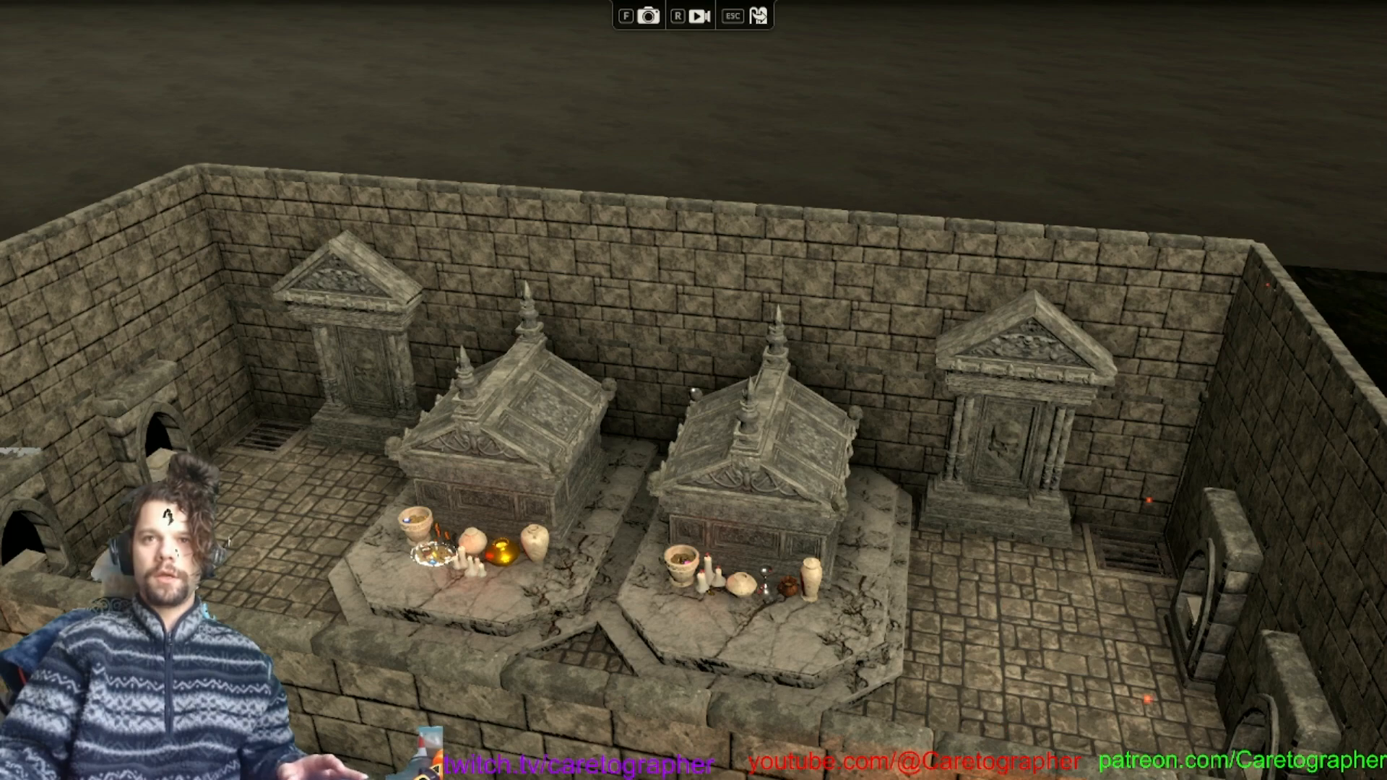
key(Escape)
Browse the occult, sign, pedestal, trophy, statue and shield decorations for something to dress the burial chamber's bare corridor wall.
right_drag(560, 314, 1108, 392)
right_drag(633, 359, 834, 418)
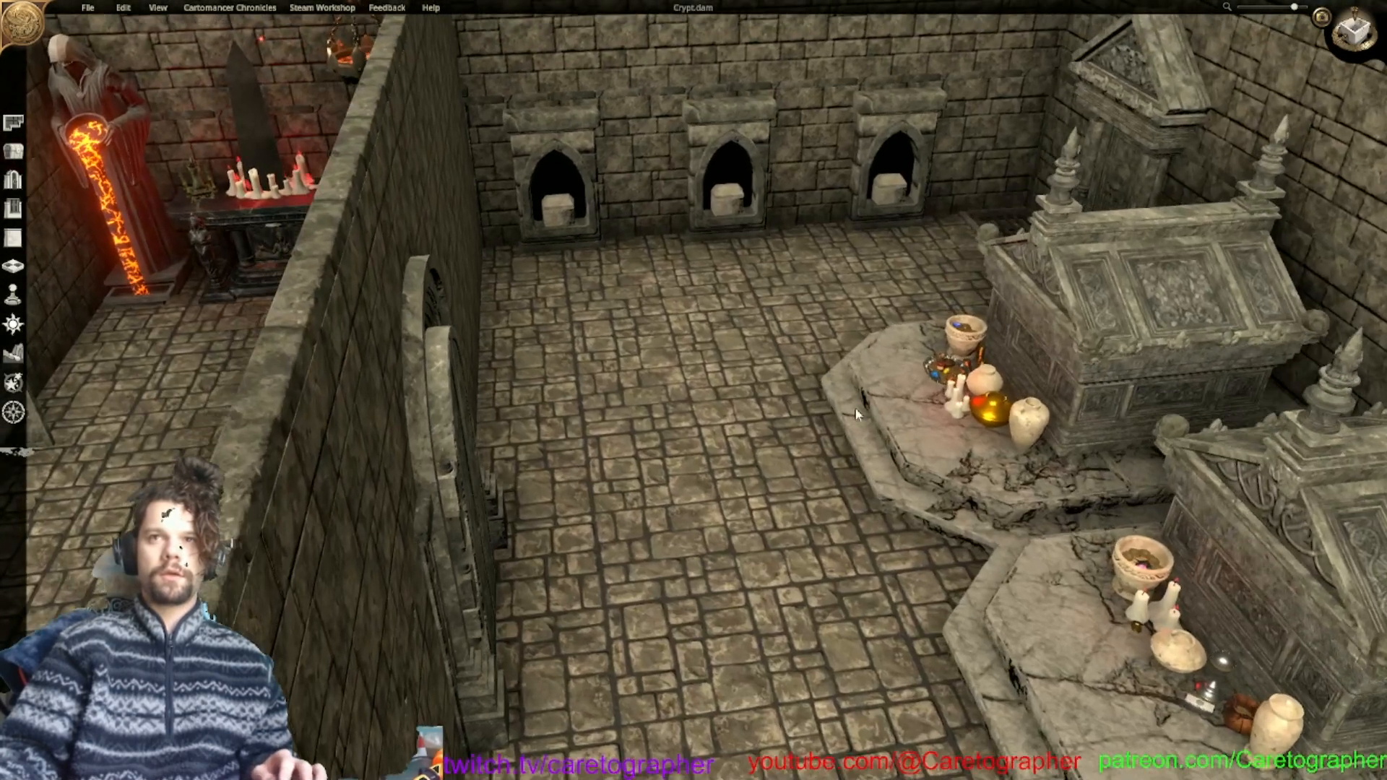
middle_drag(833, 418, 669, 433)
scroll(668, 433, down, 1)
right_drag(669, 434, 1086, 277)
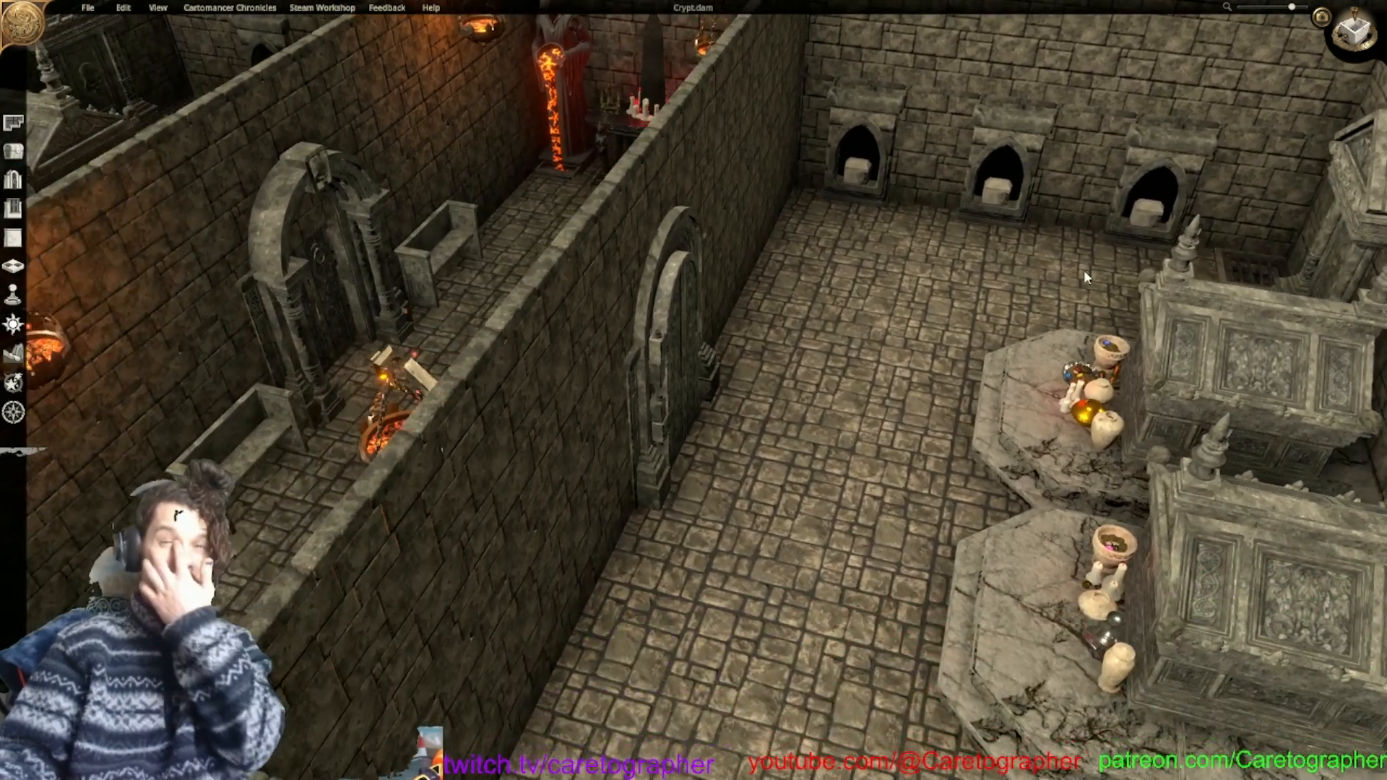
click(13, 150)
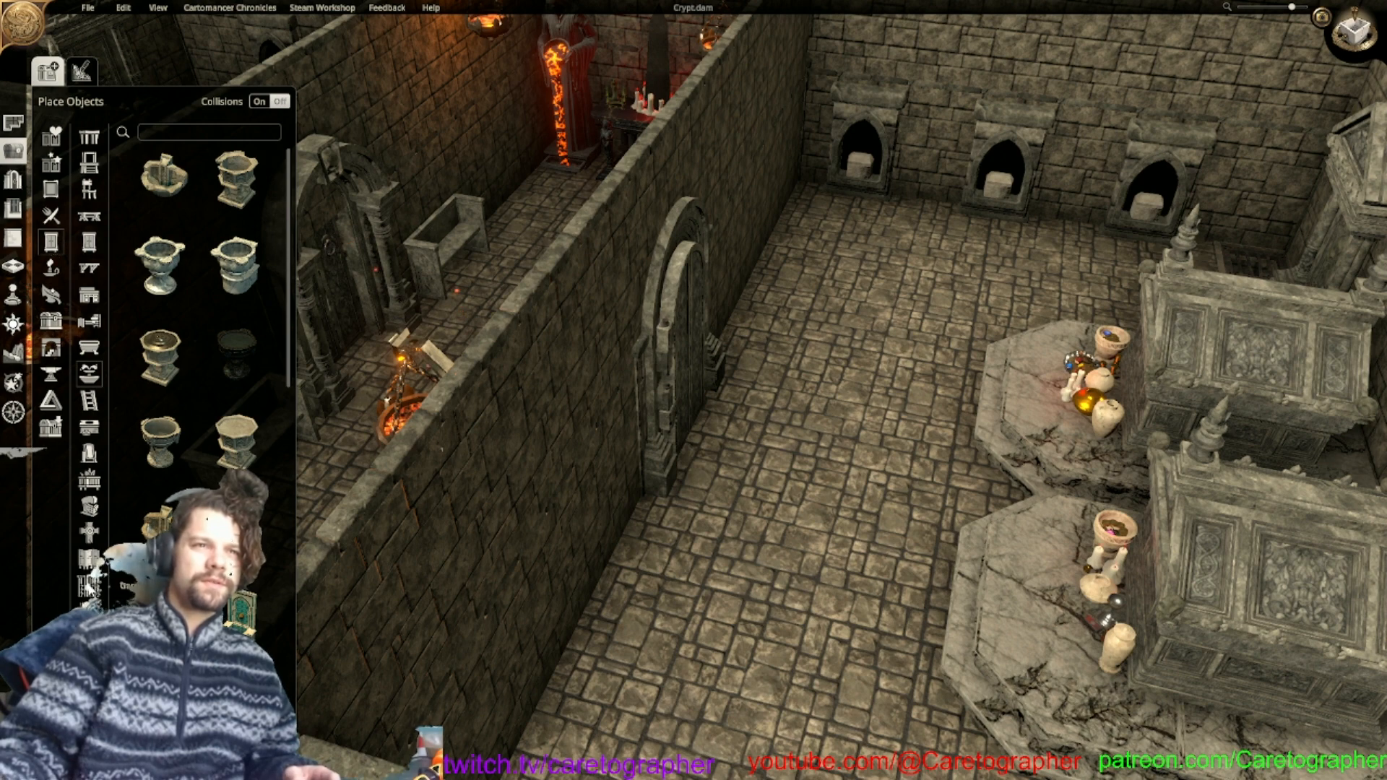
click(52, 188)
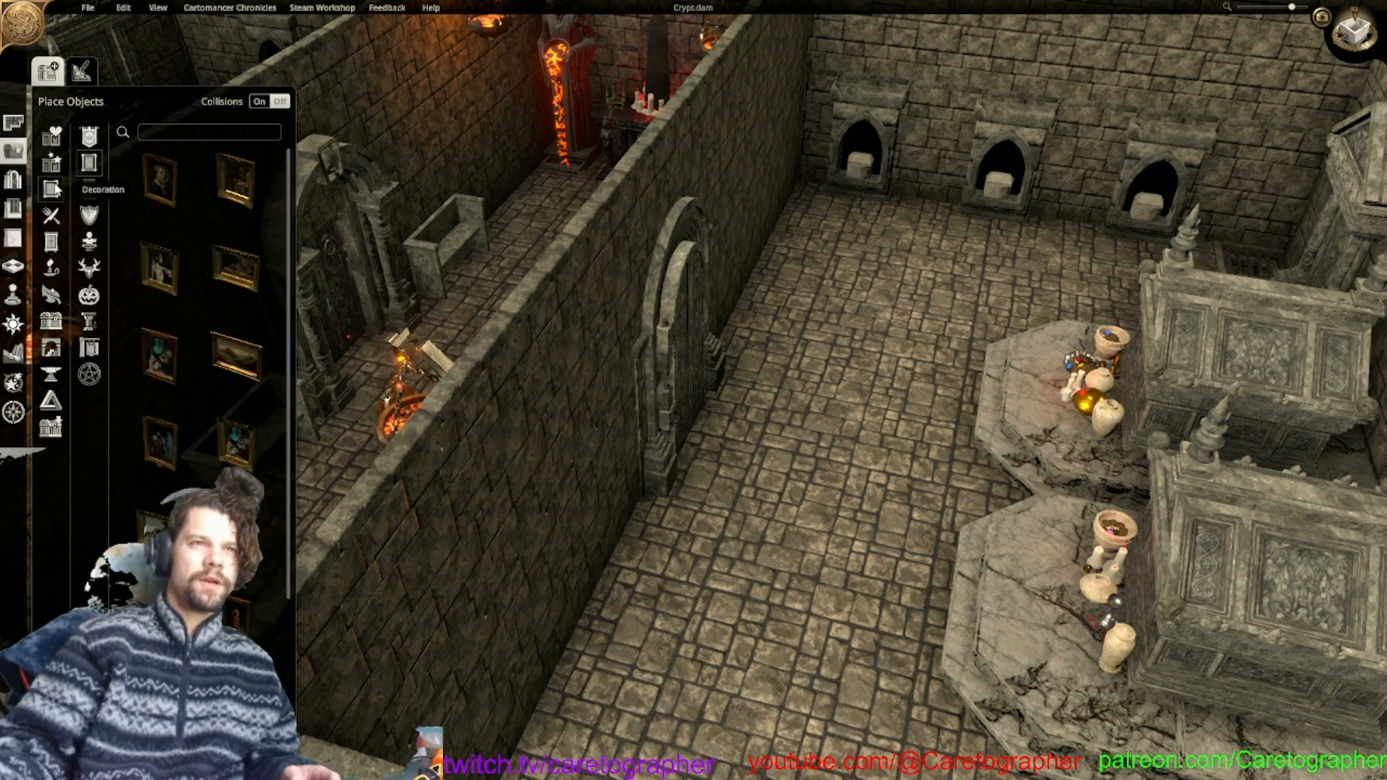
click(90, 376)
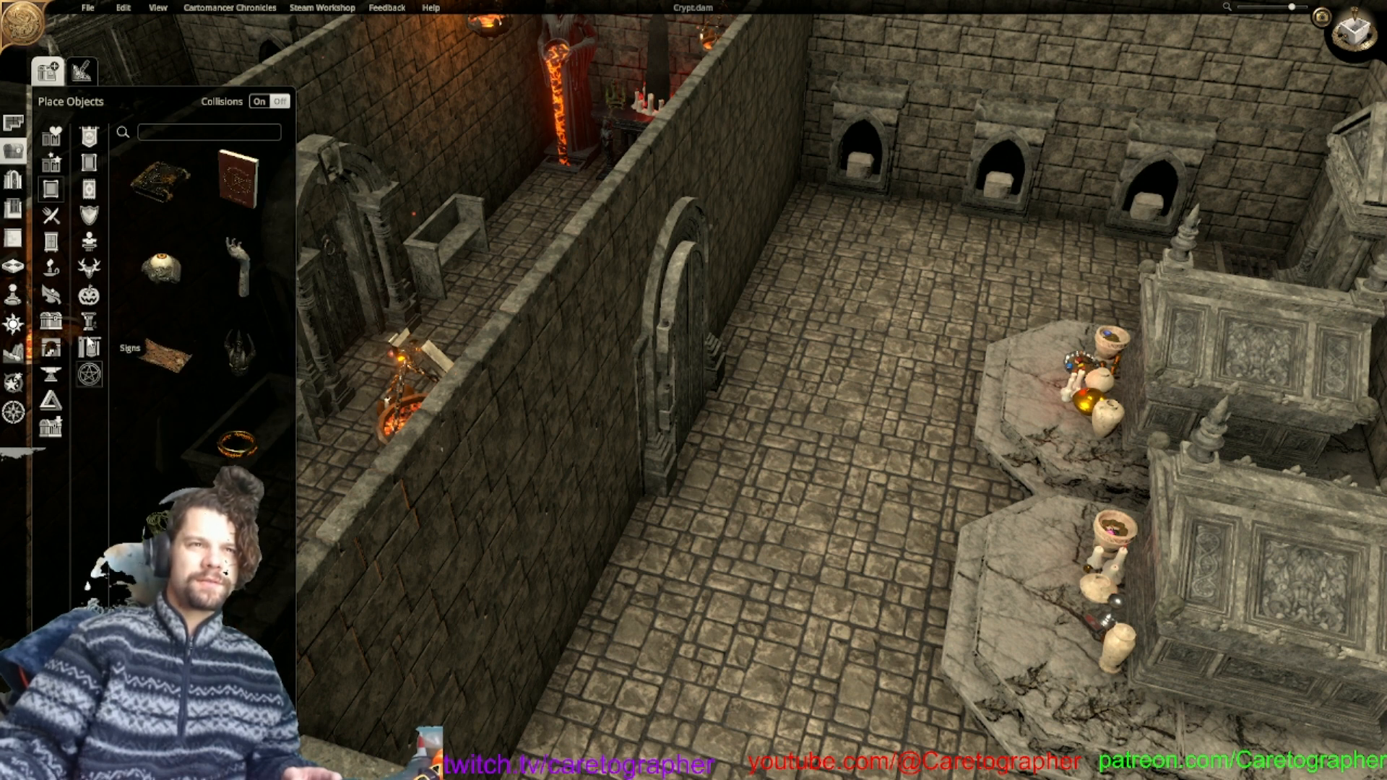
click(91, 347)
click(90, 322)
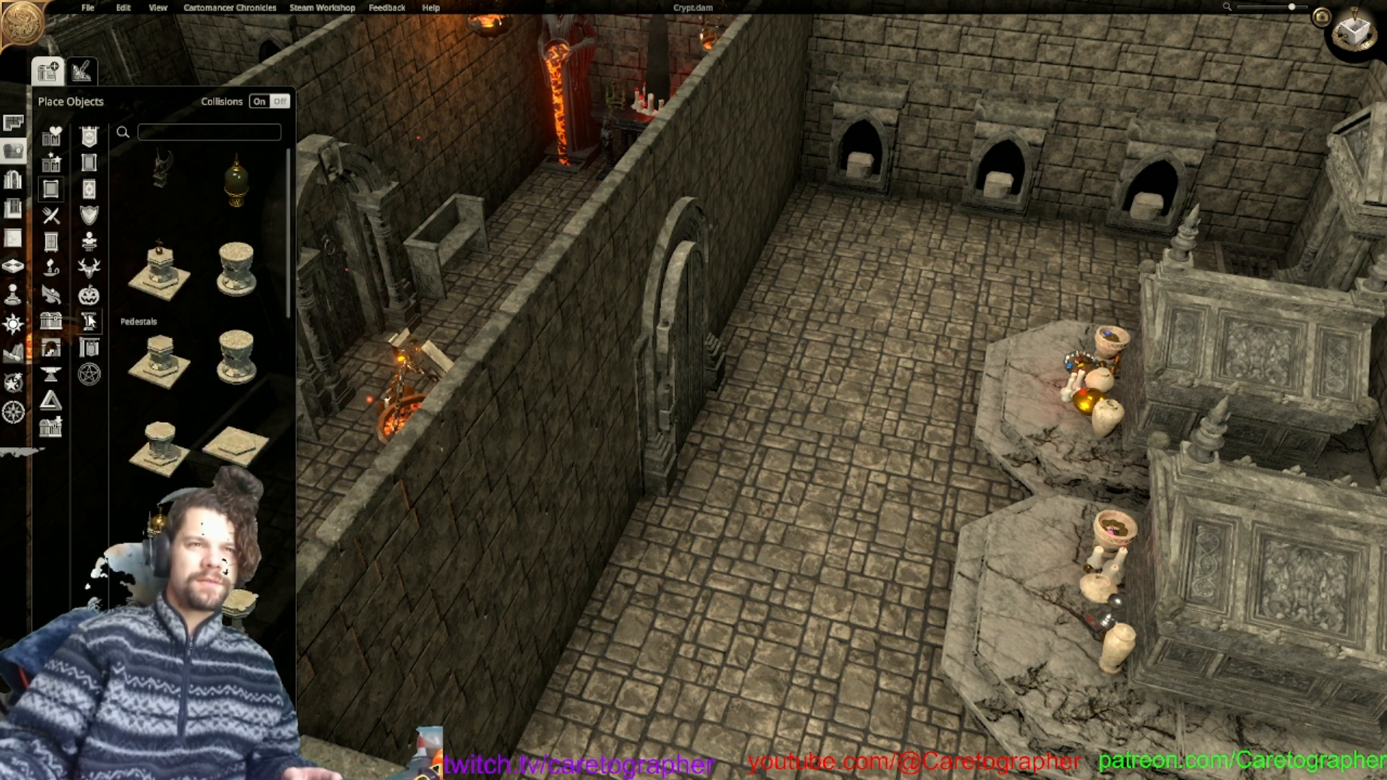
click(89, 295)
click(90, 269)
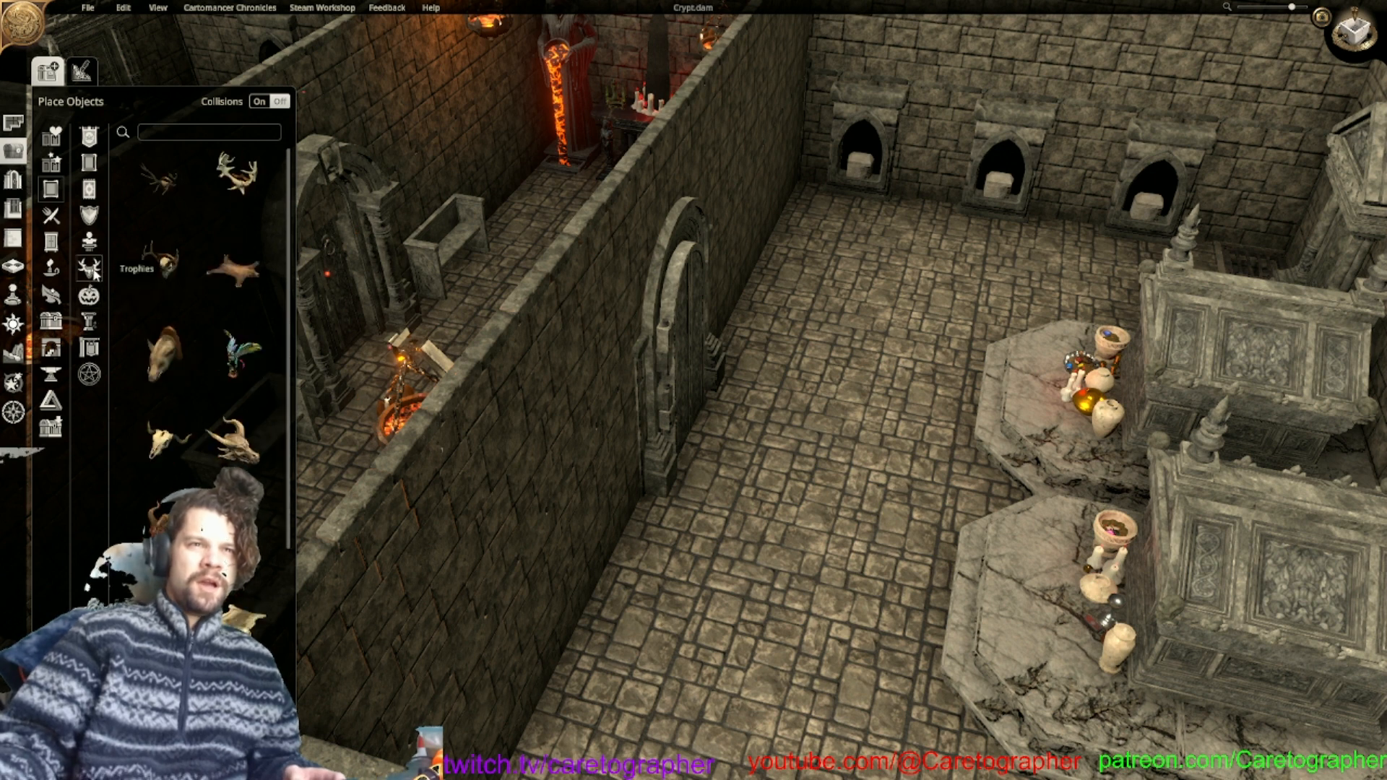
scroll(219, 450, down, 2)
scroll(219, 449, down, 2)
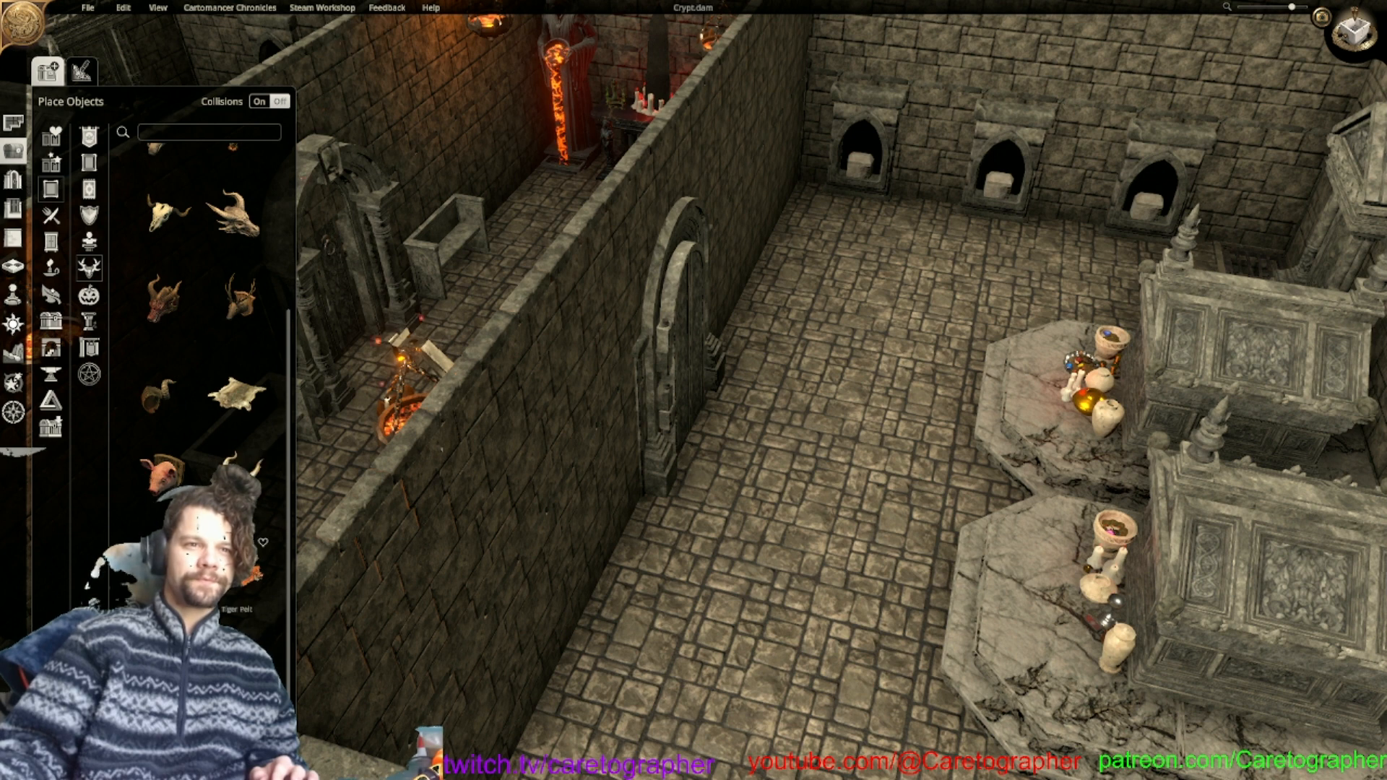
click(89, 242)
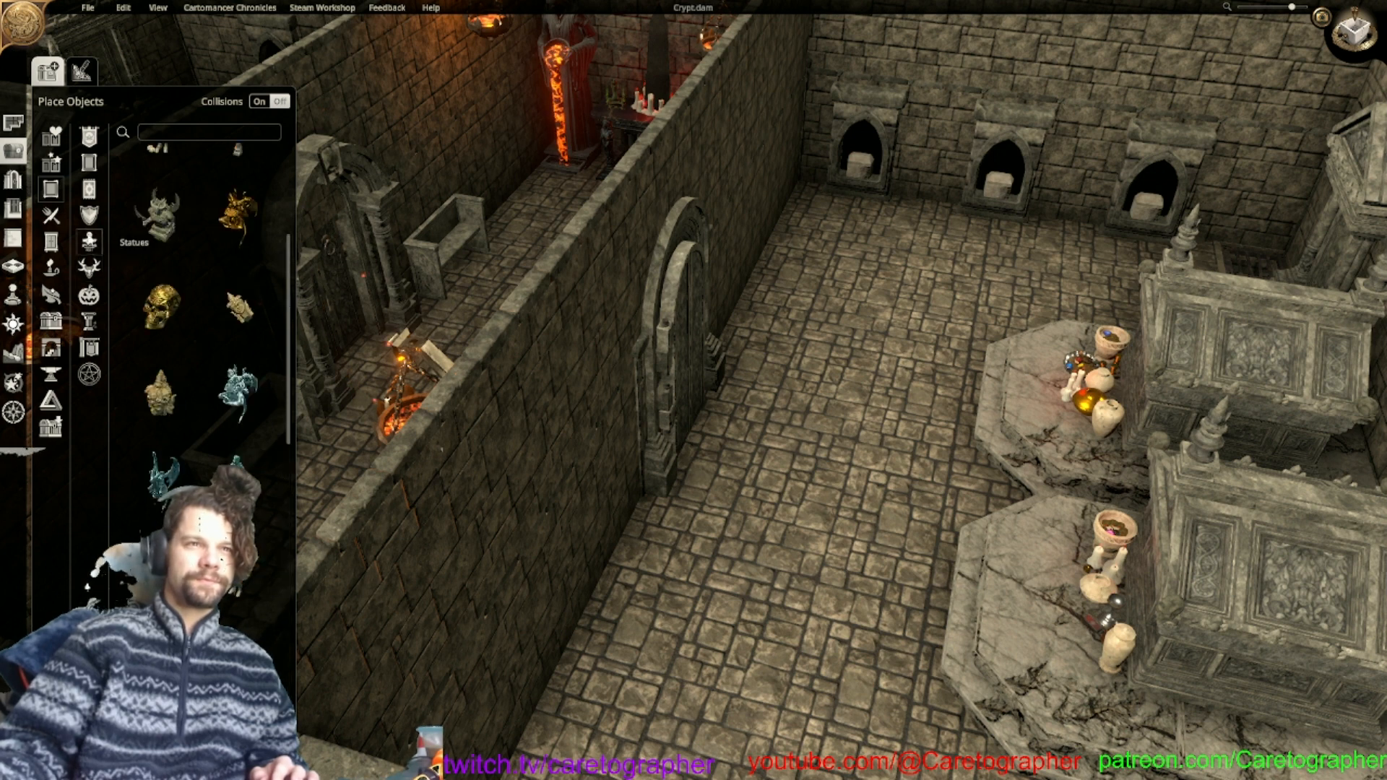
click(88, 215)
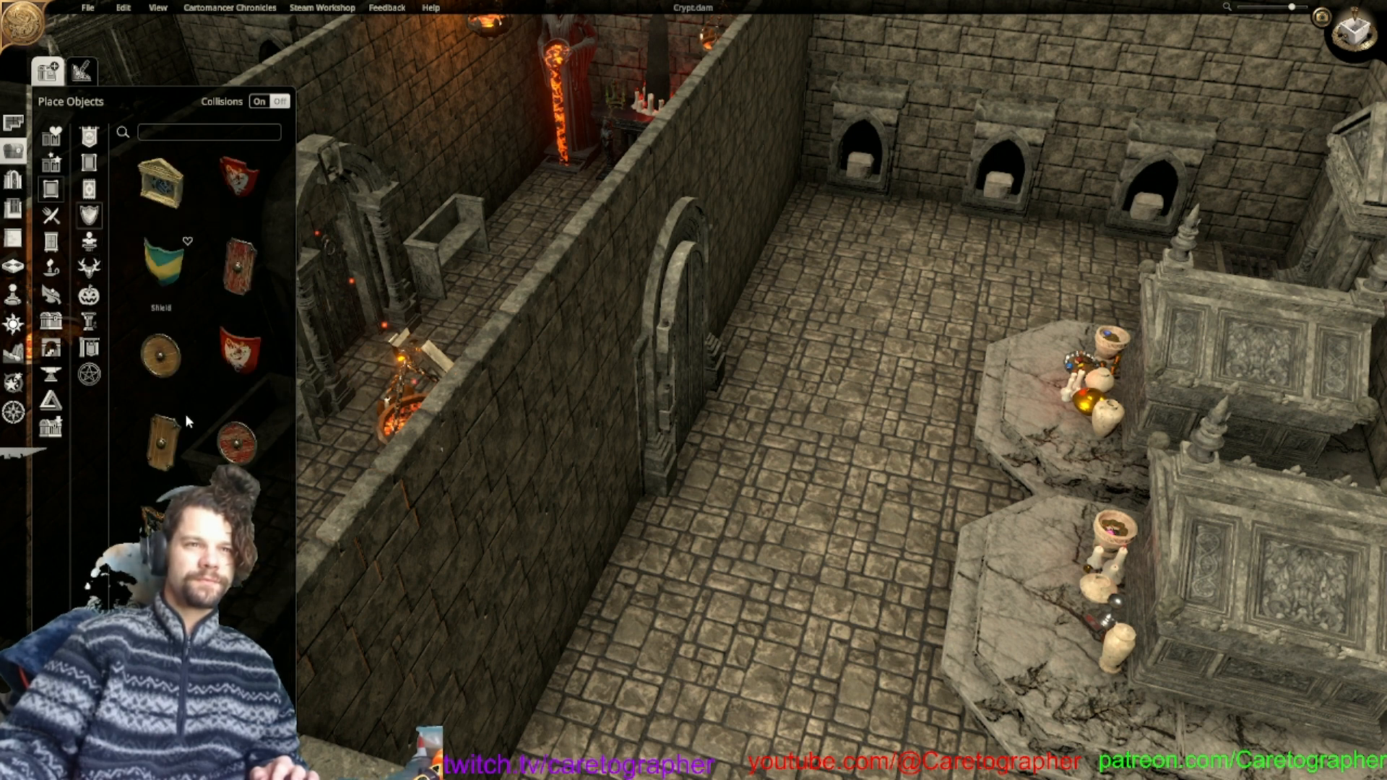
click(155, 522)
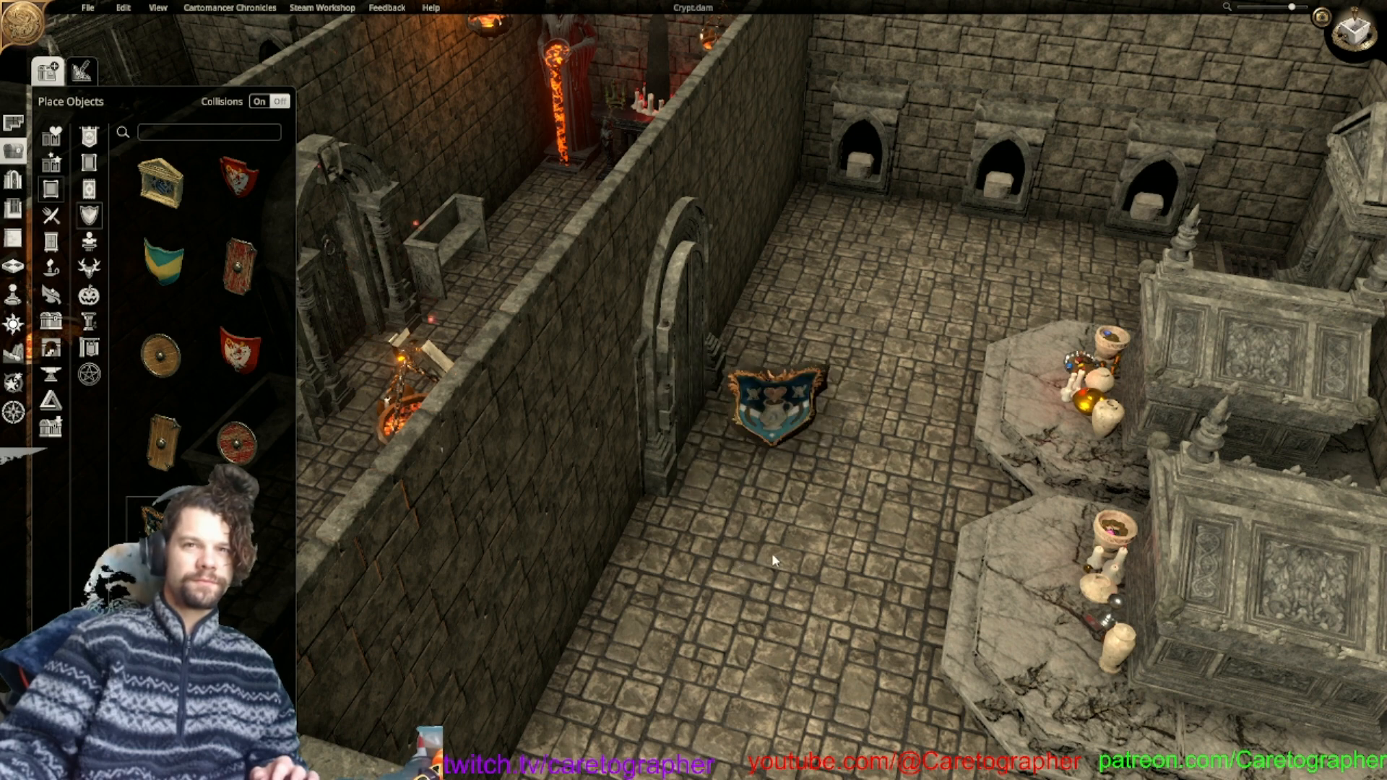
right_click(767, 551)
click(161, 181)
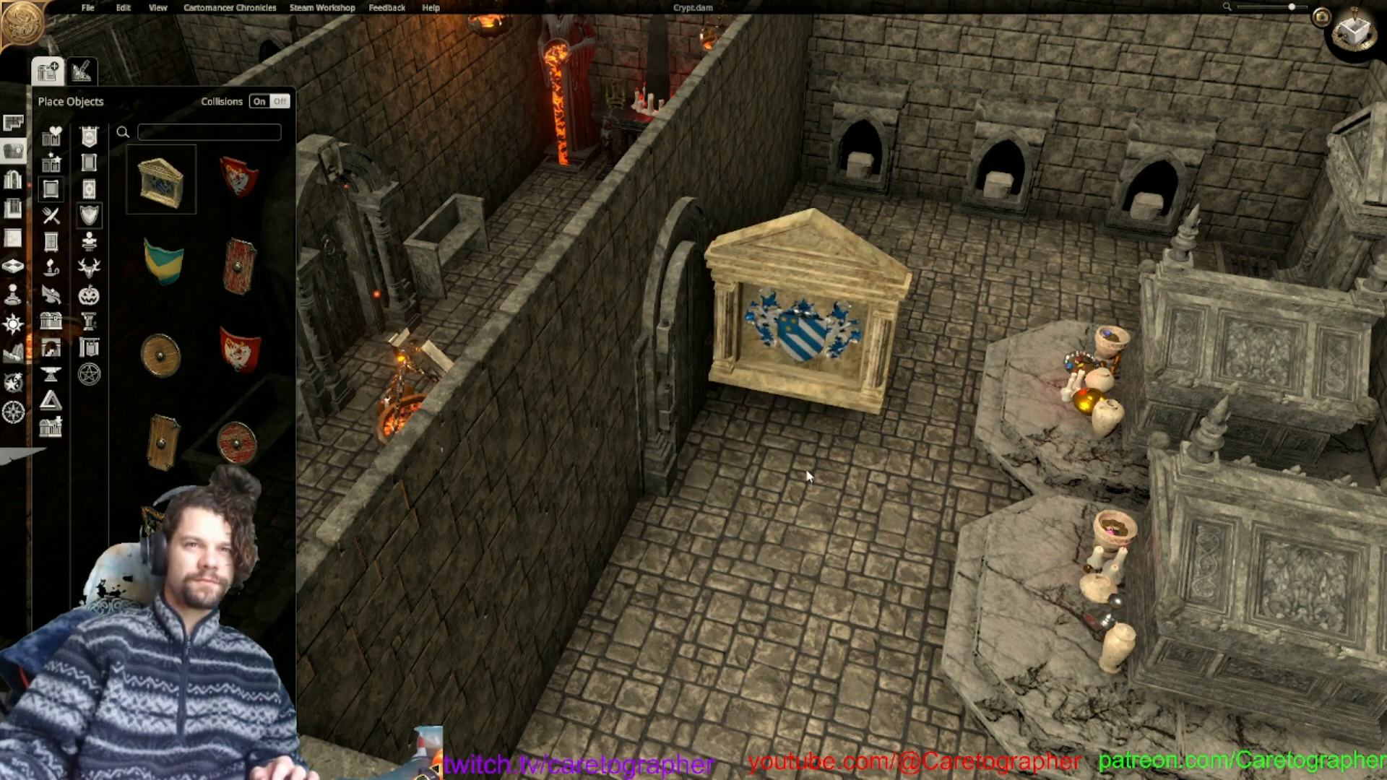
scroll(888, 482, down, 5)
right_click(887, 482)
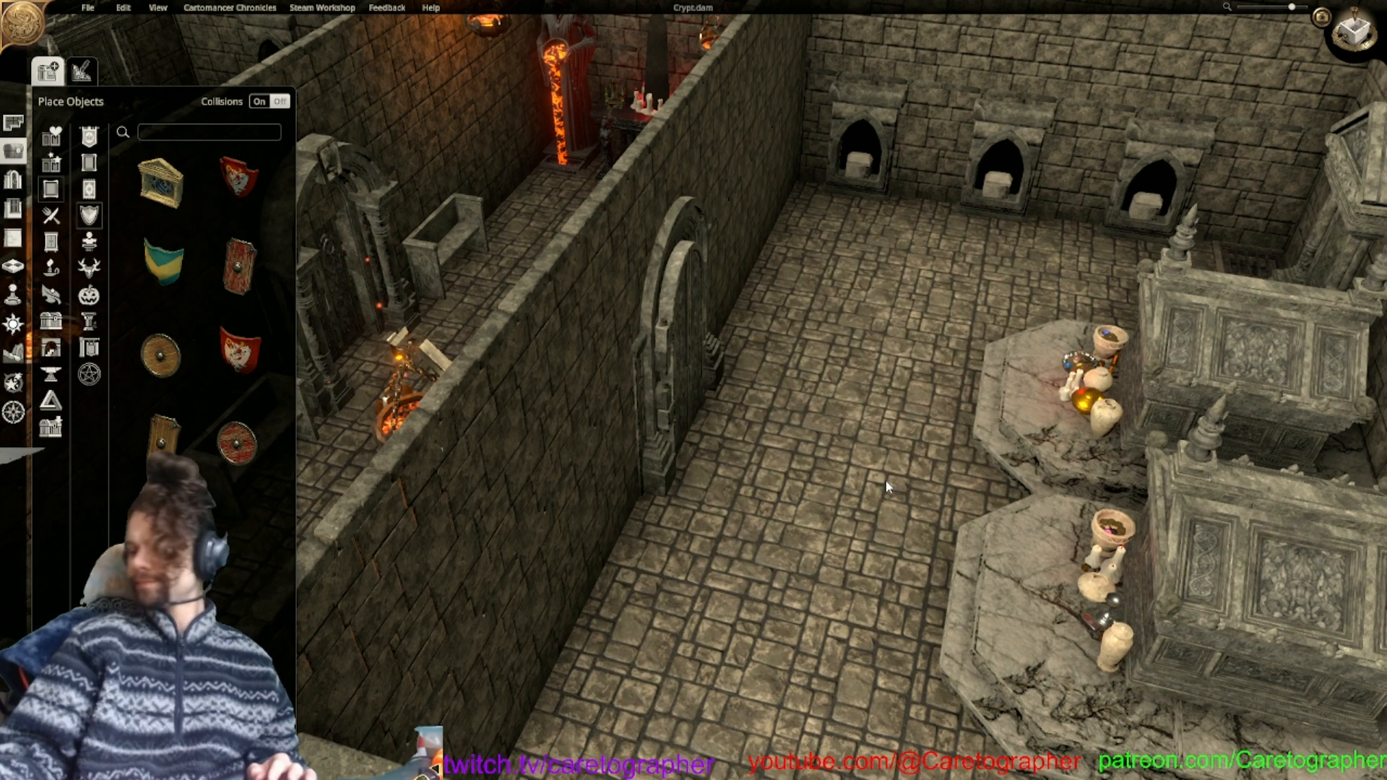
Hang four wide landscape paintings on the corridor wall of the burial chamber east of the altar corridor, two on each side of its door.
click(82, 165)
click(80, 165)
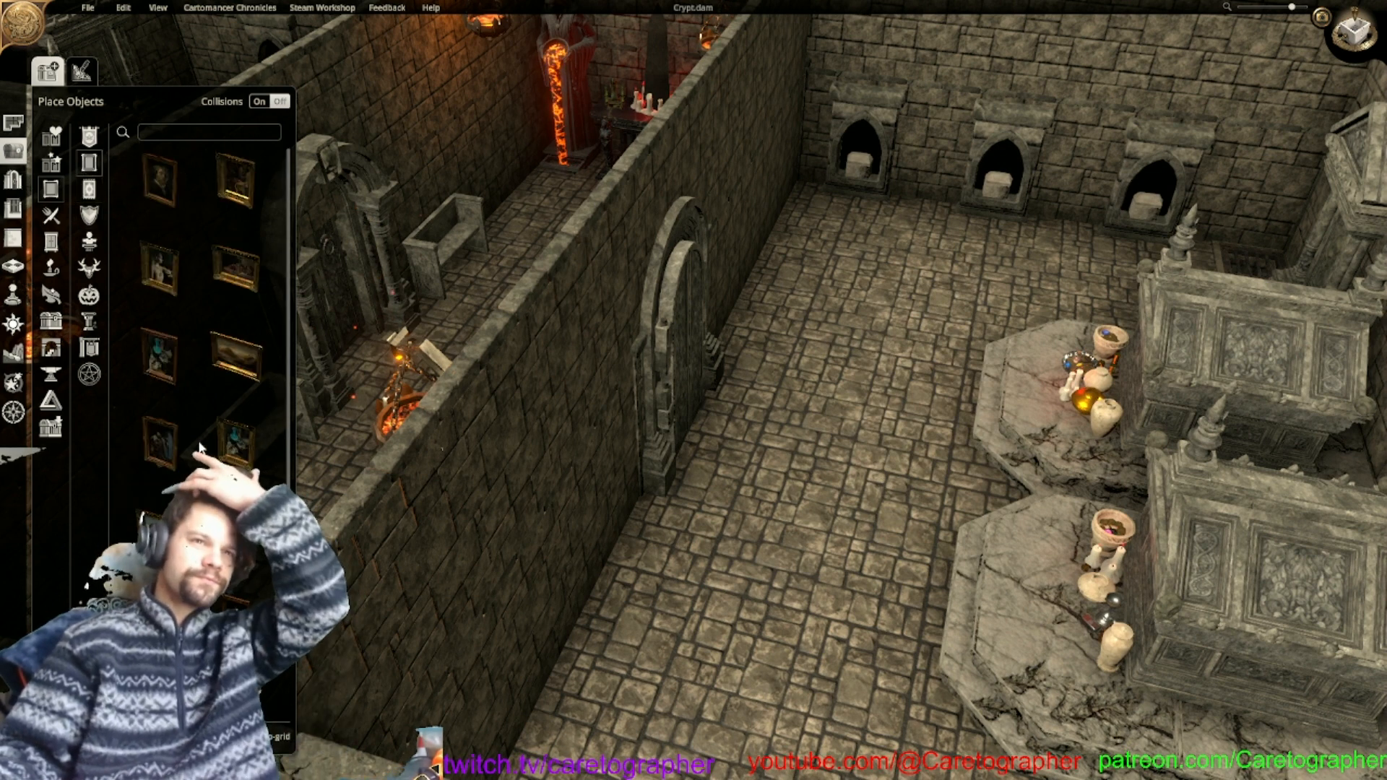
scroll(207, 454, down, 3)
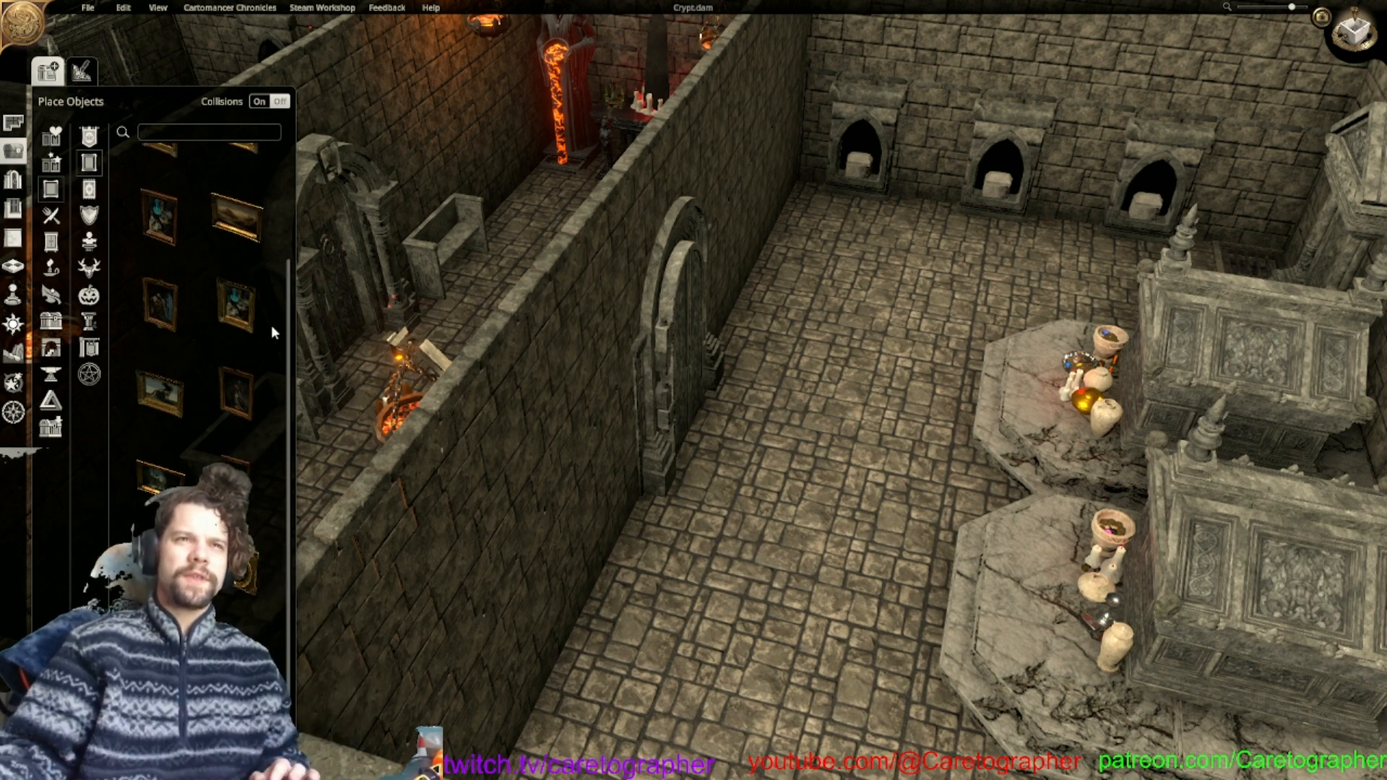
scroll(216, 339, down, 3)
click(221, 348)
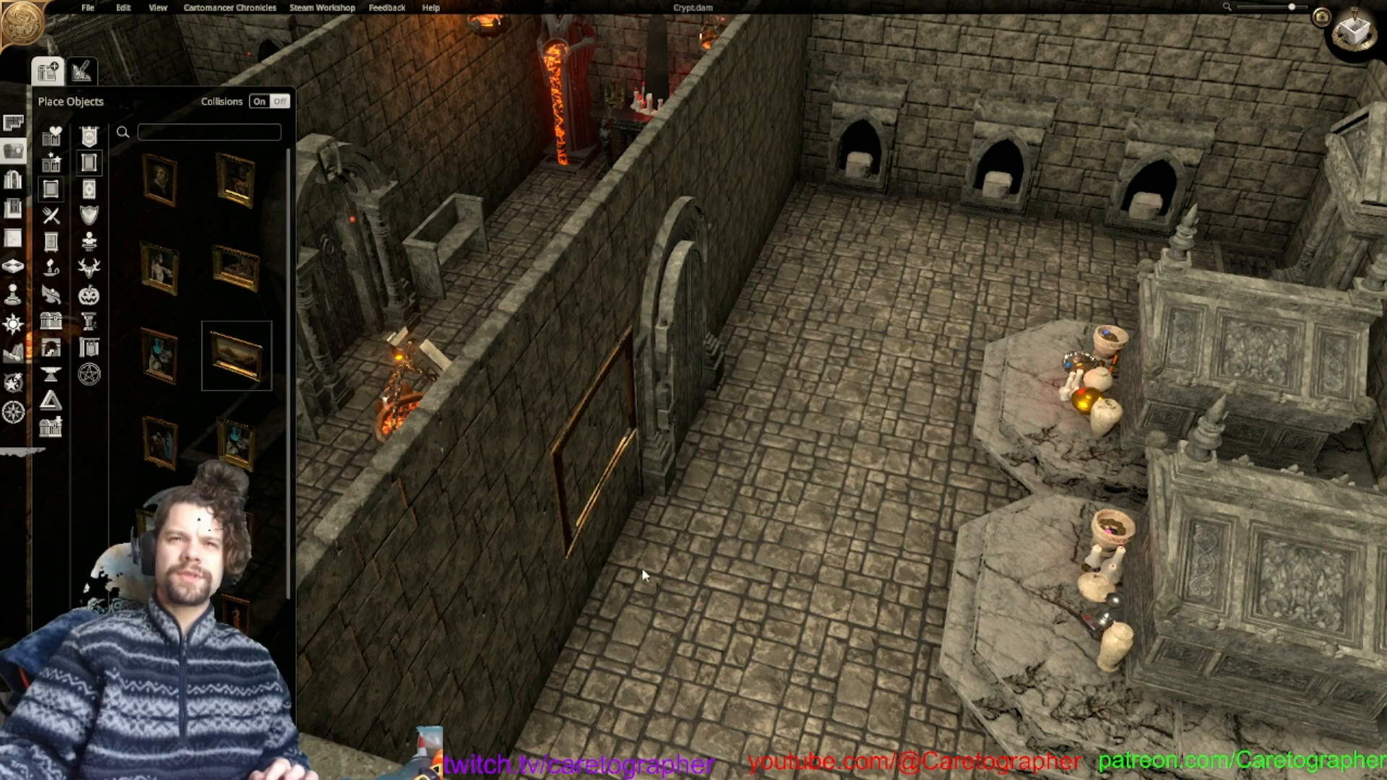
click(1352, 33)
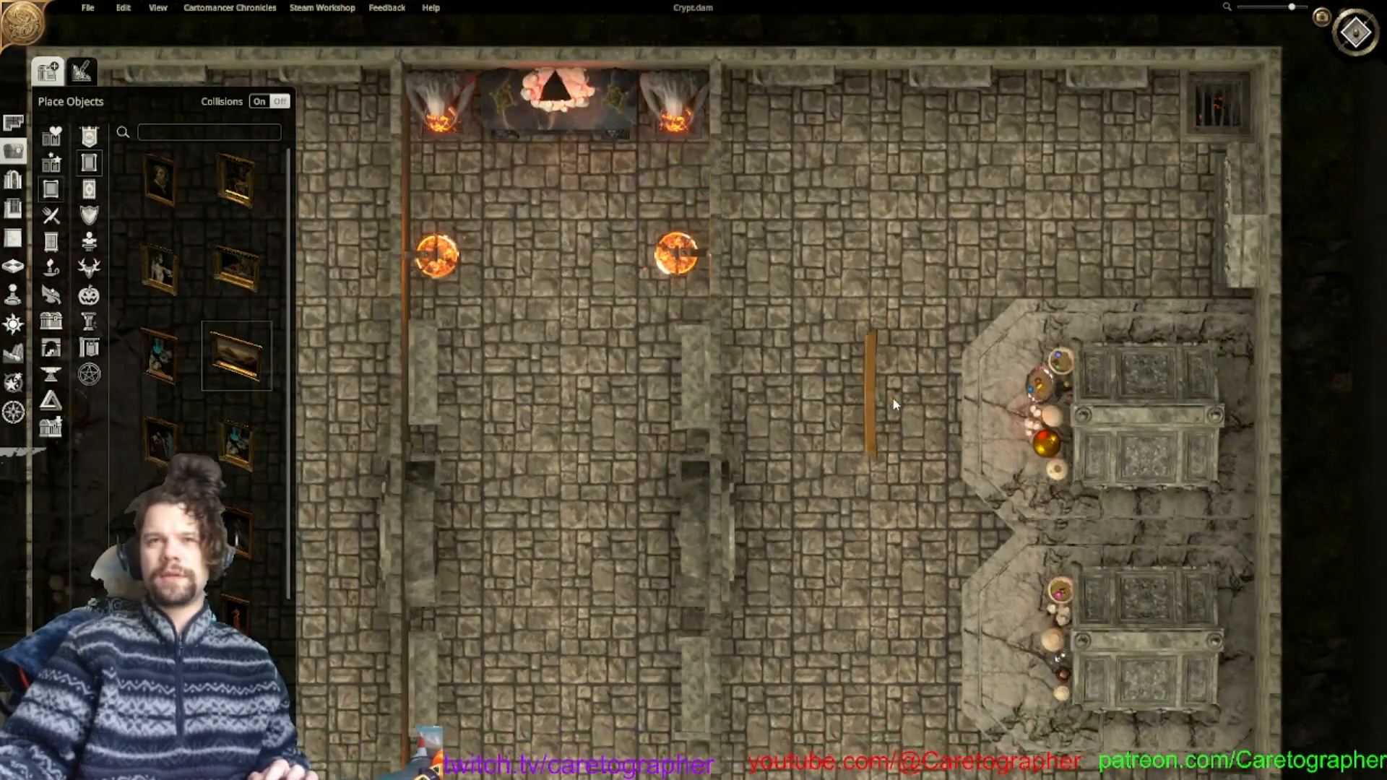
scroll(899, 389, up, 5)
scroll(791, 403, down, 5)
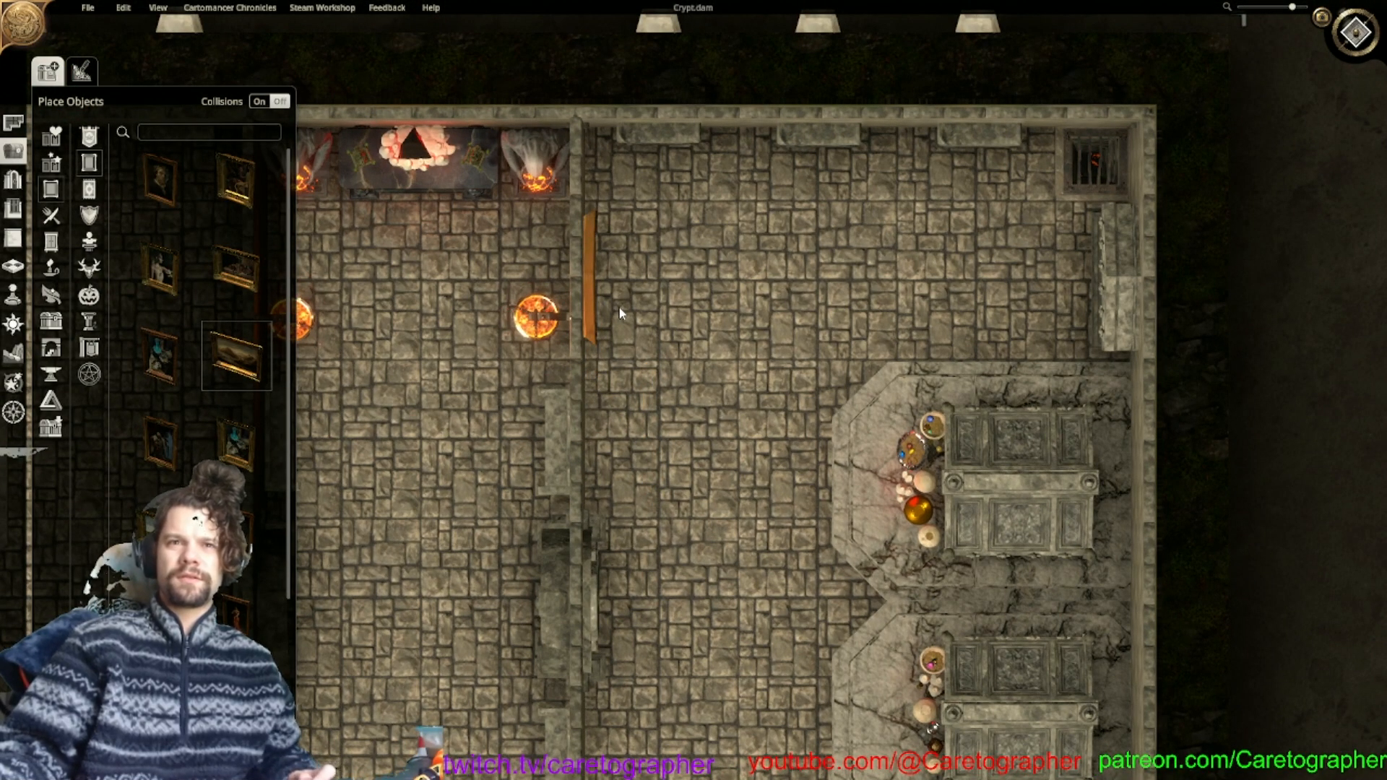
click(623, 325)
click(611, 426)
mouse_move(628, 460)
middle_down()
mouse_move(673, 218)
mouse_move(694, 216)
middle_up()
click(659, 358)
click(649, 508)
Hang four matching landscape paintings on the opposite burial chamber's corridor wall, two on each side of the door, and check them in the isometric view.
middle_drag(469, 381, 889, 404)
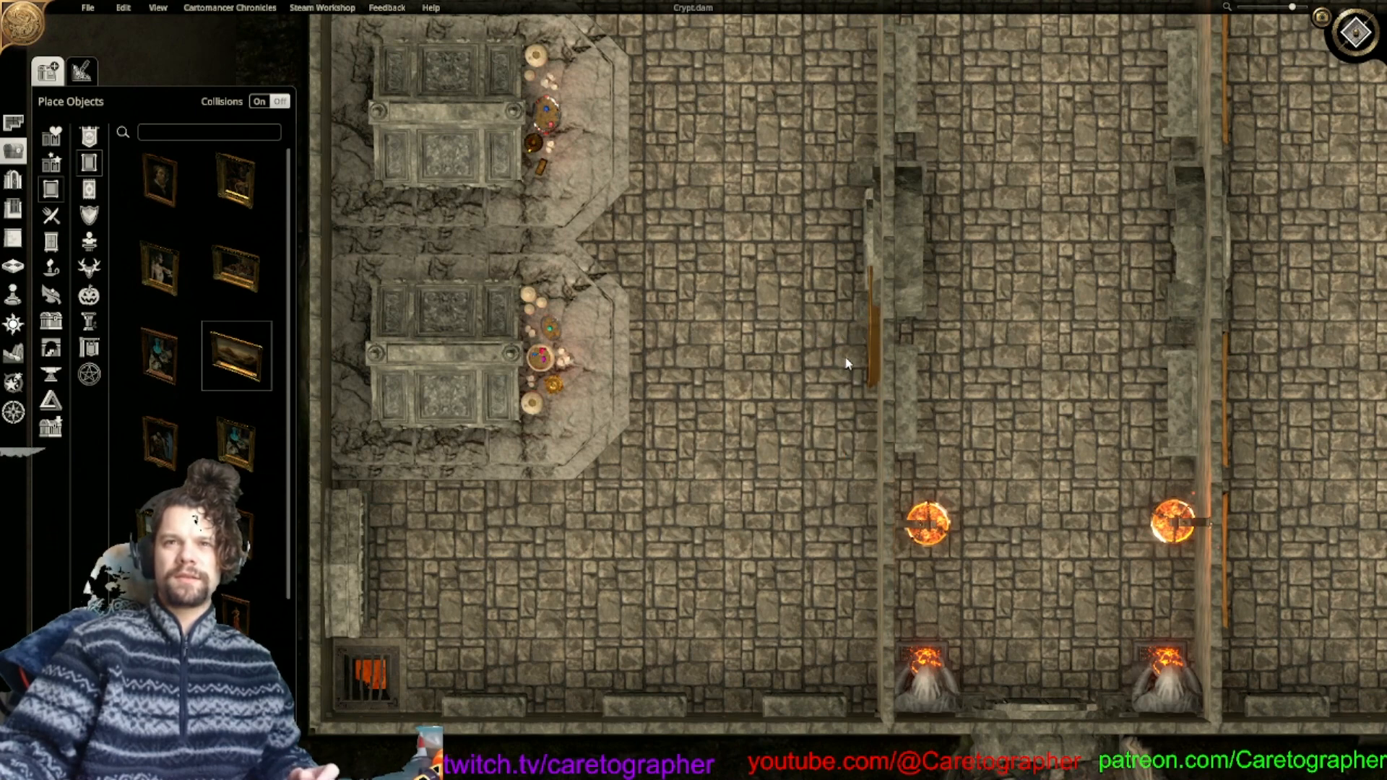
click(843, 465)
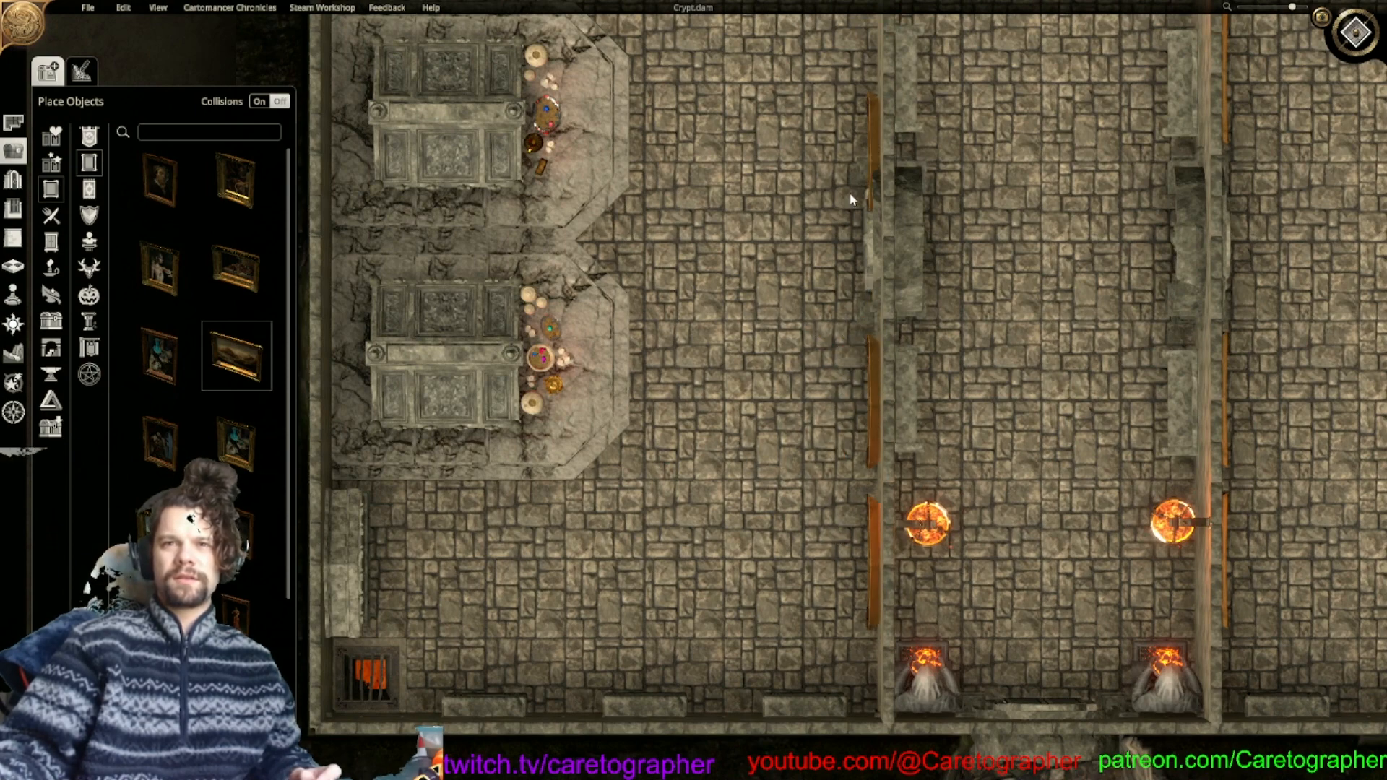
middle_drag(851, 200, 820, 568)
click(829, 470)
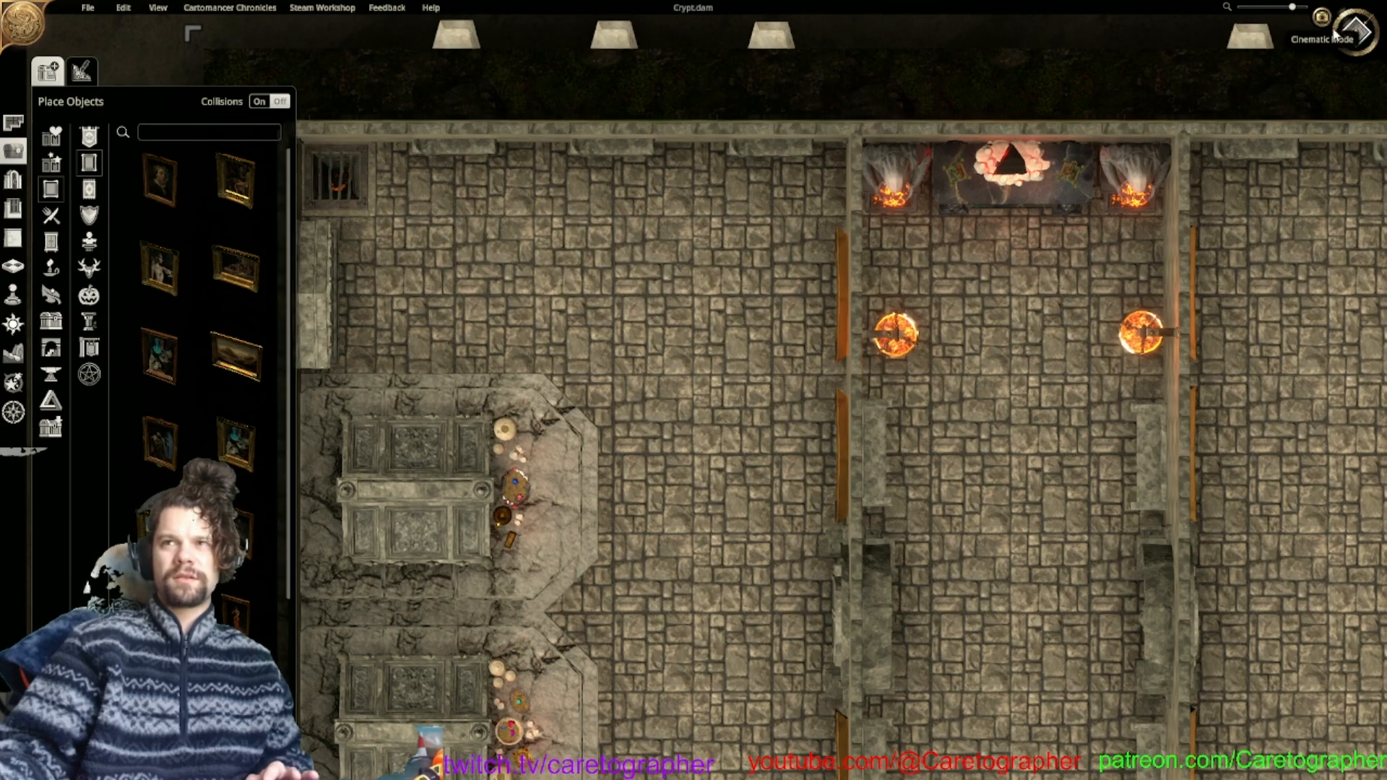
click(1335, 36)
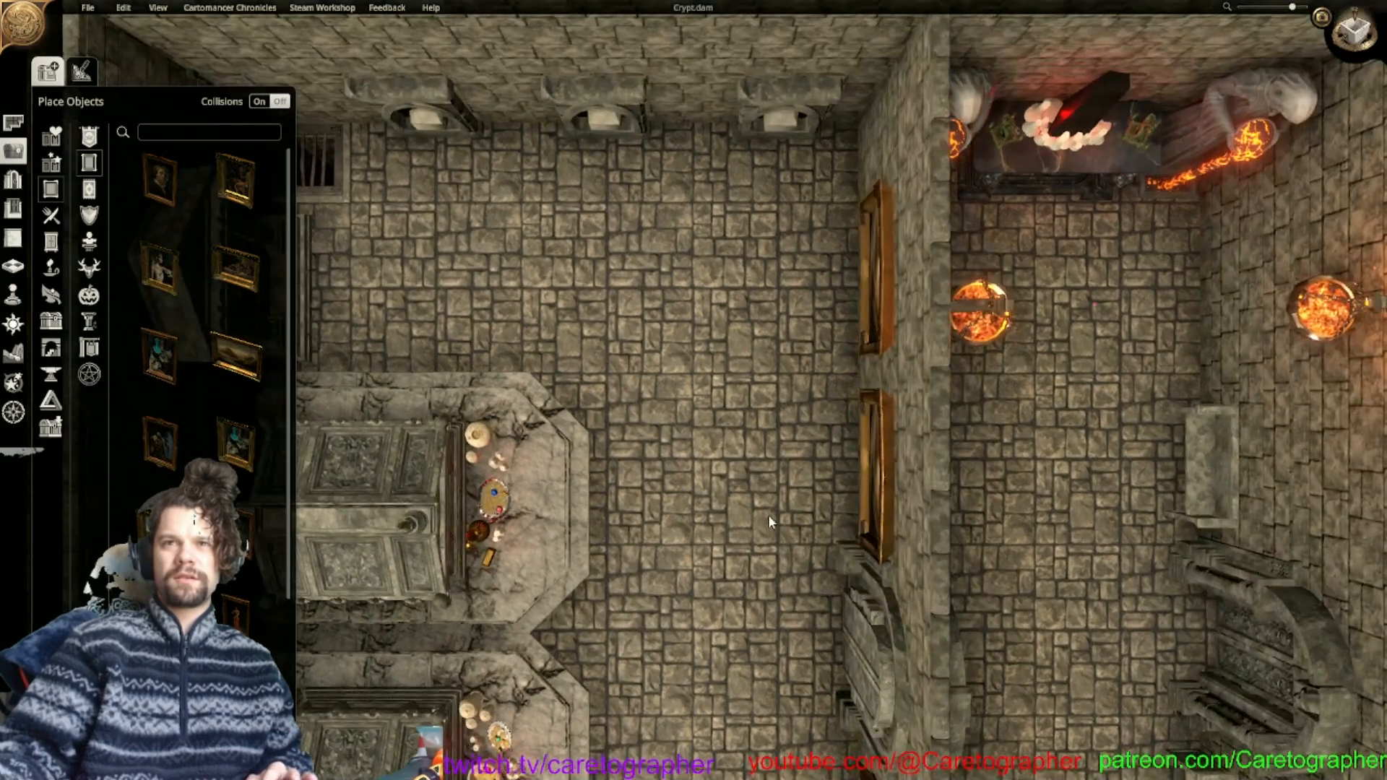
scroll(1155, 189, down, 6)
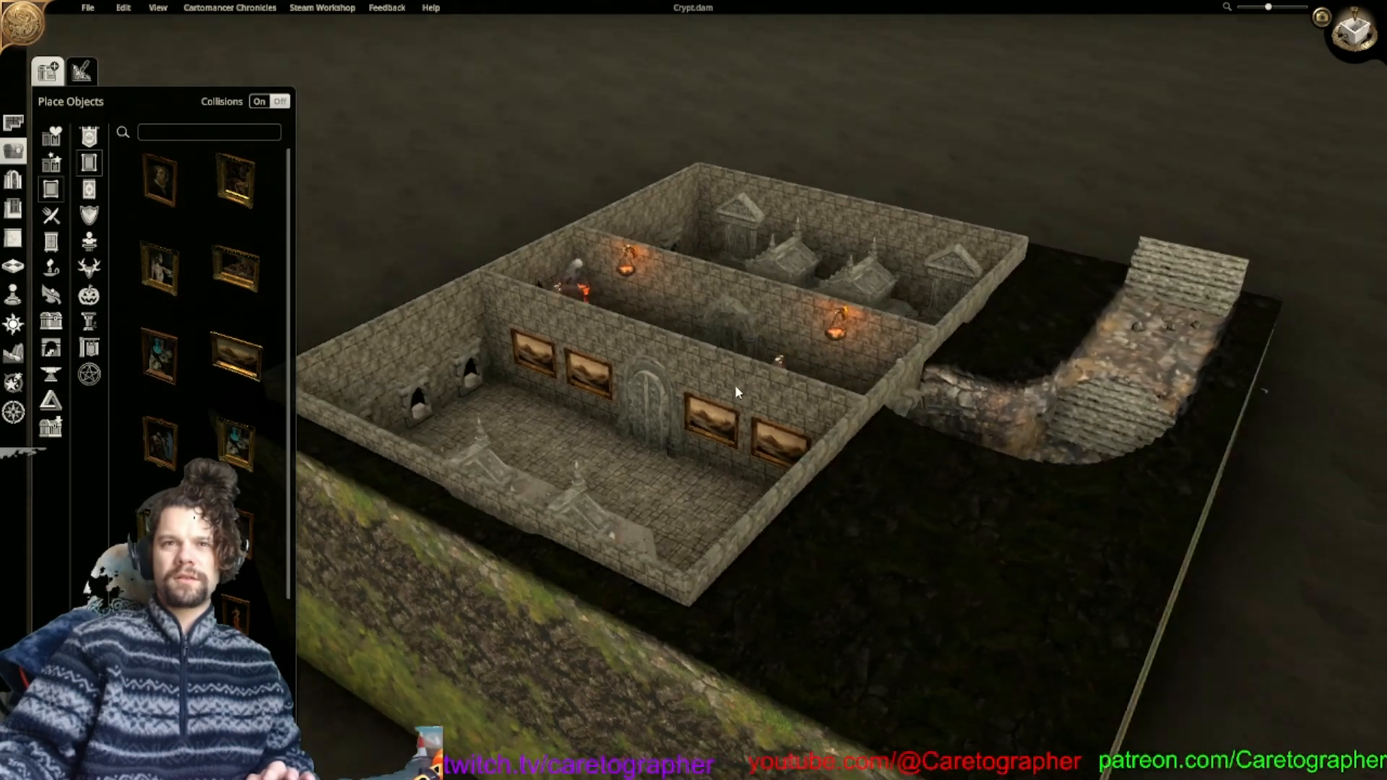
Replace the landscapes in the two paintings on one side of the burial chamber's door with custom character images.
right_drag(734, 384, 1028, 388)
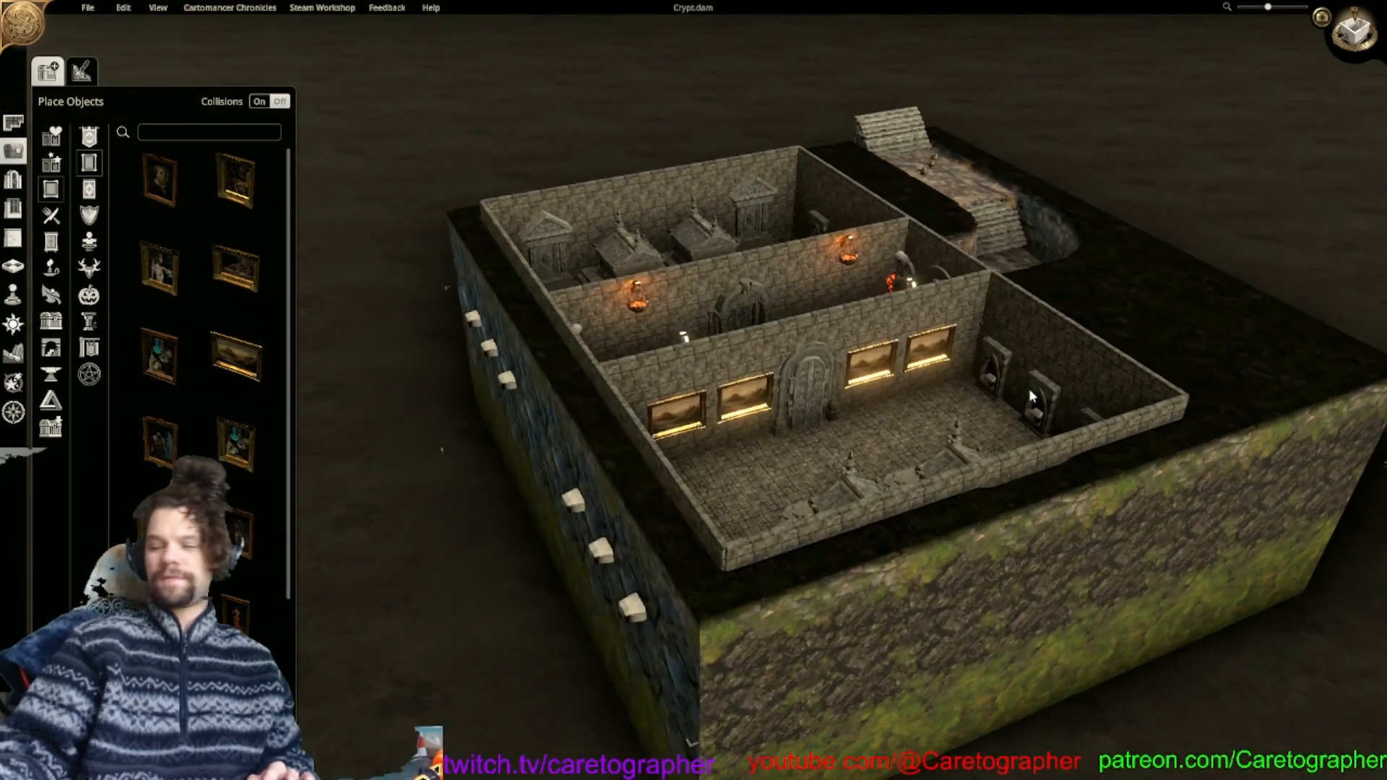
right_drag(854, 323, 616, 490)
click(618, 487)
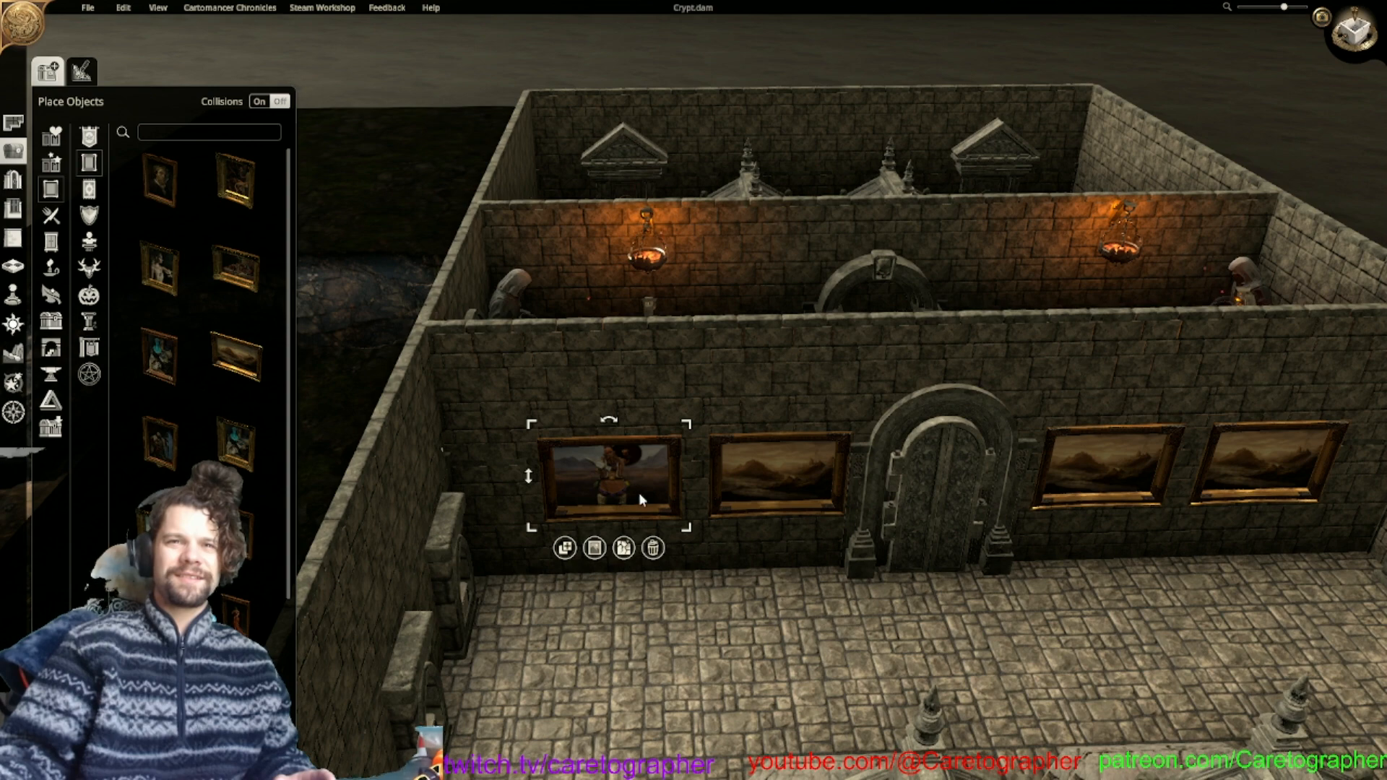
scroll(789, 595, down, 5)
click(567, 375)
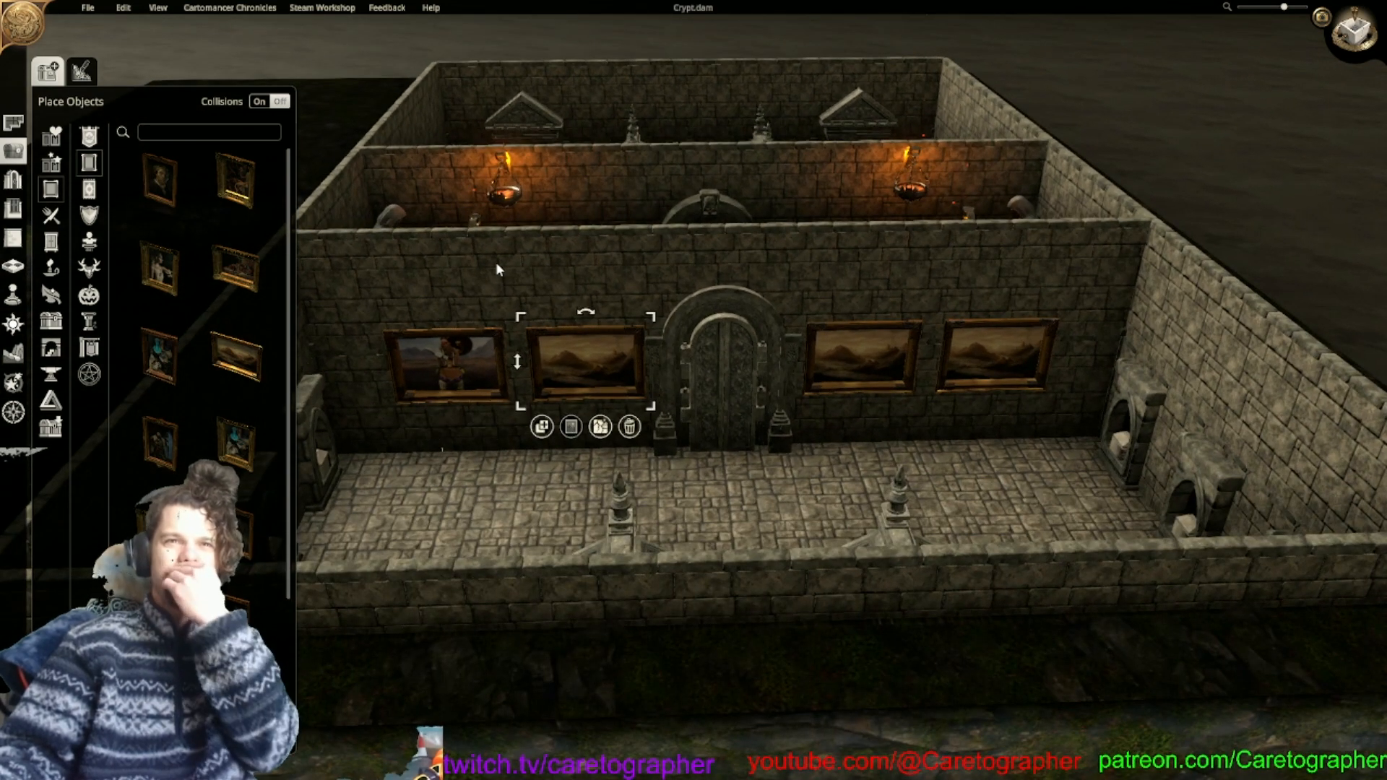
click(575, 421)
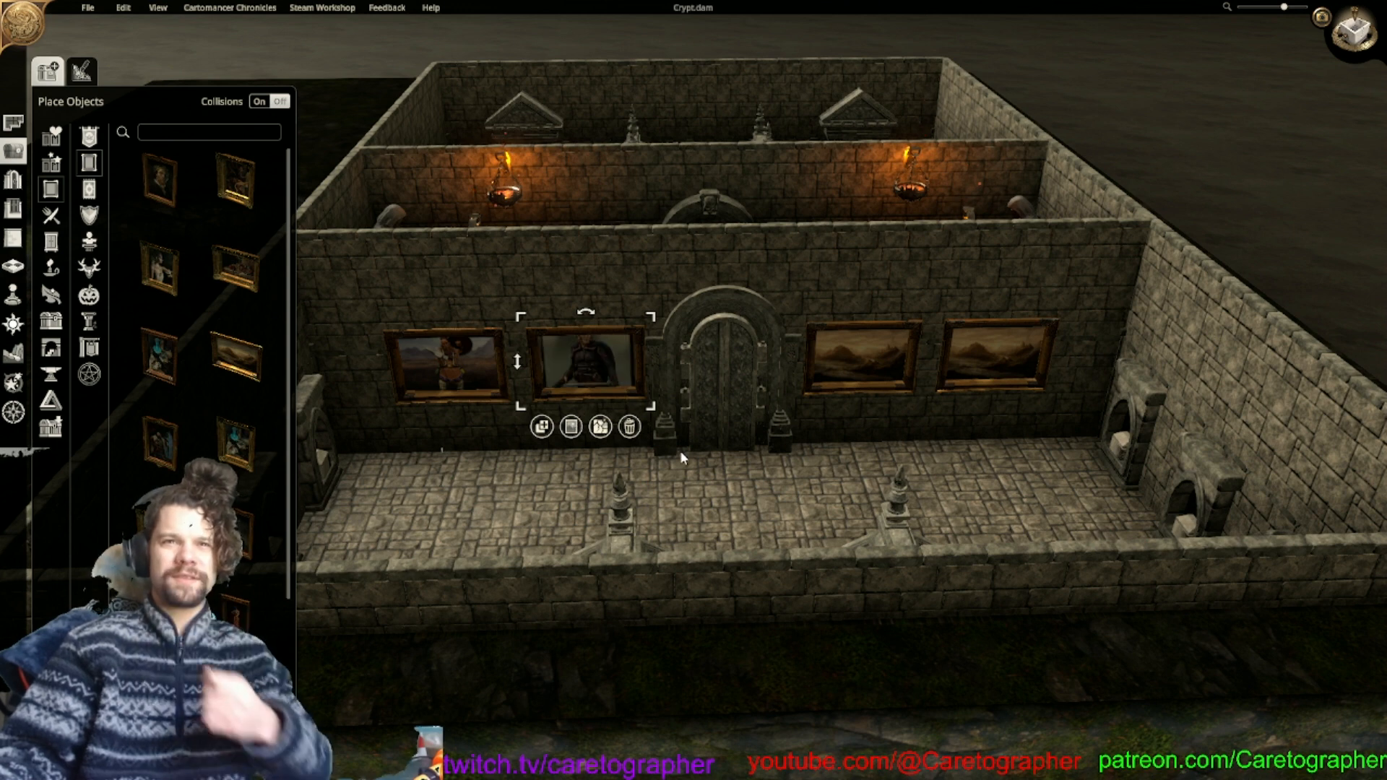
Put custom character images into the two paintings on the other side of the door and swap the first painting's picture for another.
right_drag(742, 460, 635, 435)
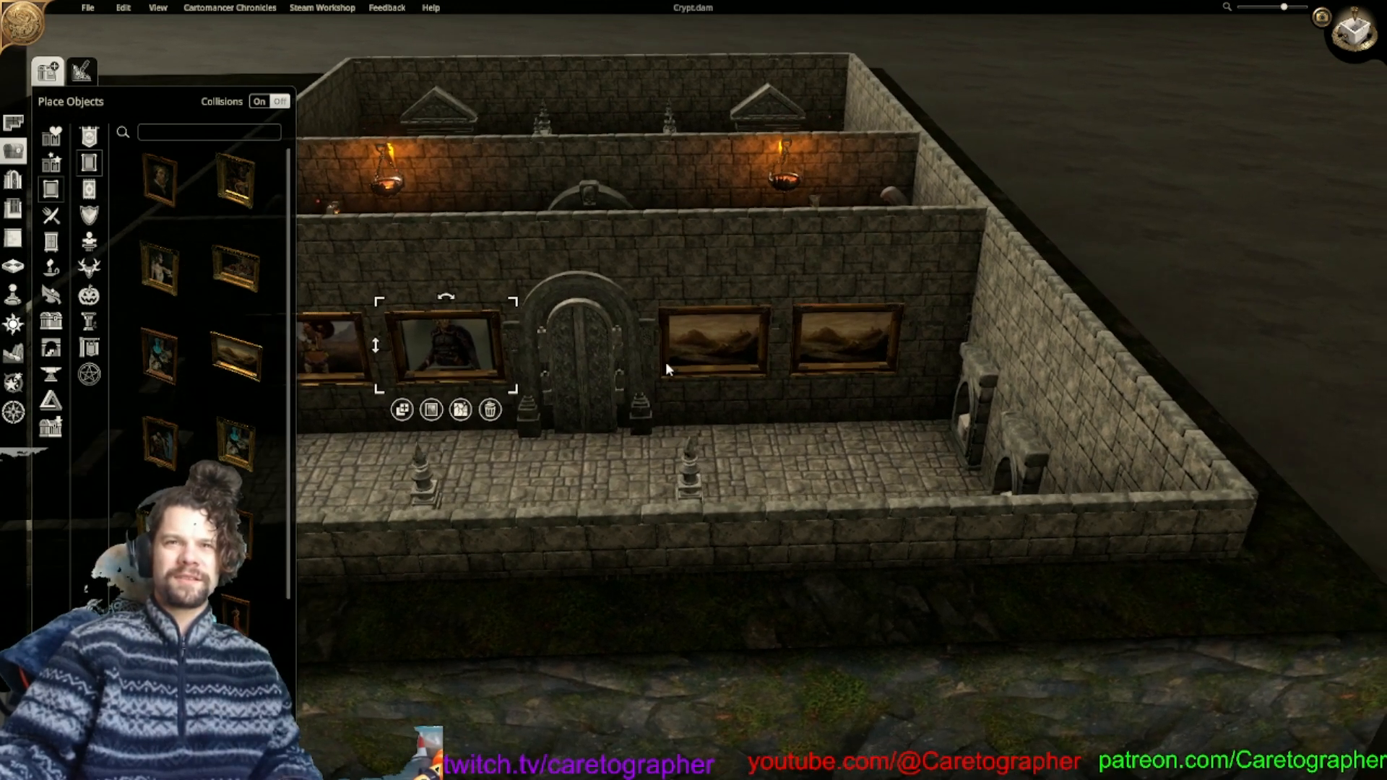
click(699, 363)
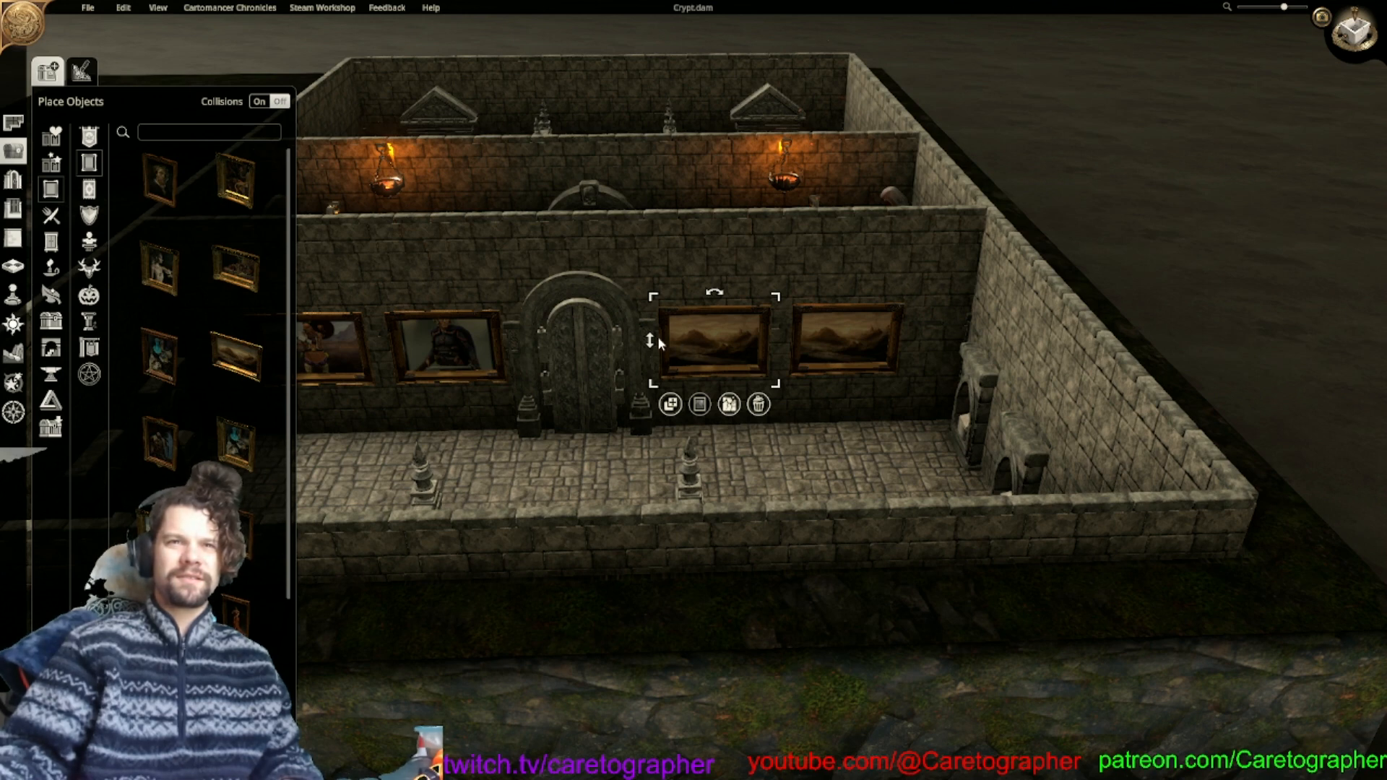
click(699, 404)
right_drag(549, 391, 671, 383)
click(527, 366)
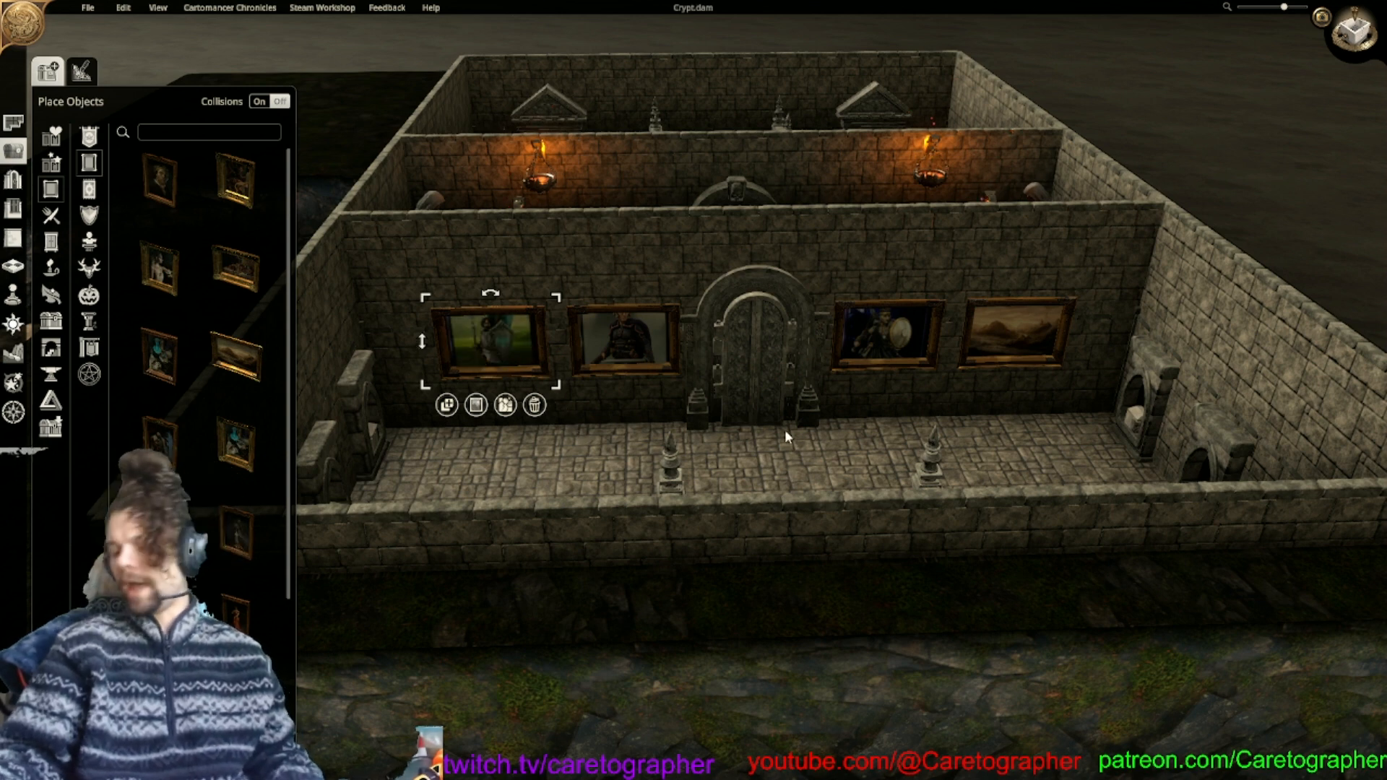
right_drag(771, 431, 670, 431)
click(898, 361)
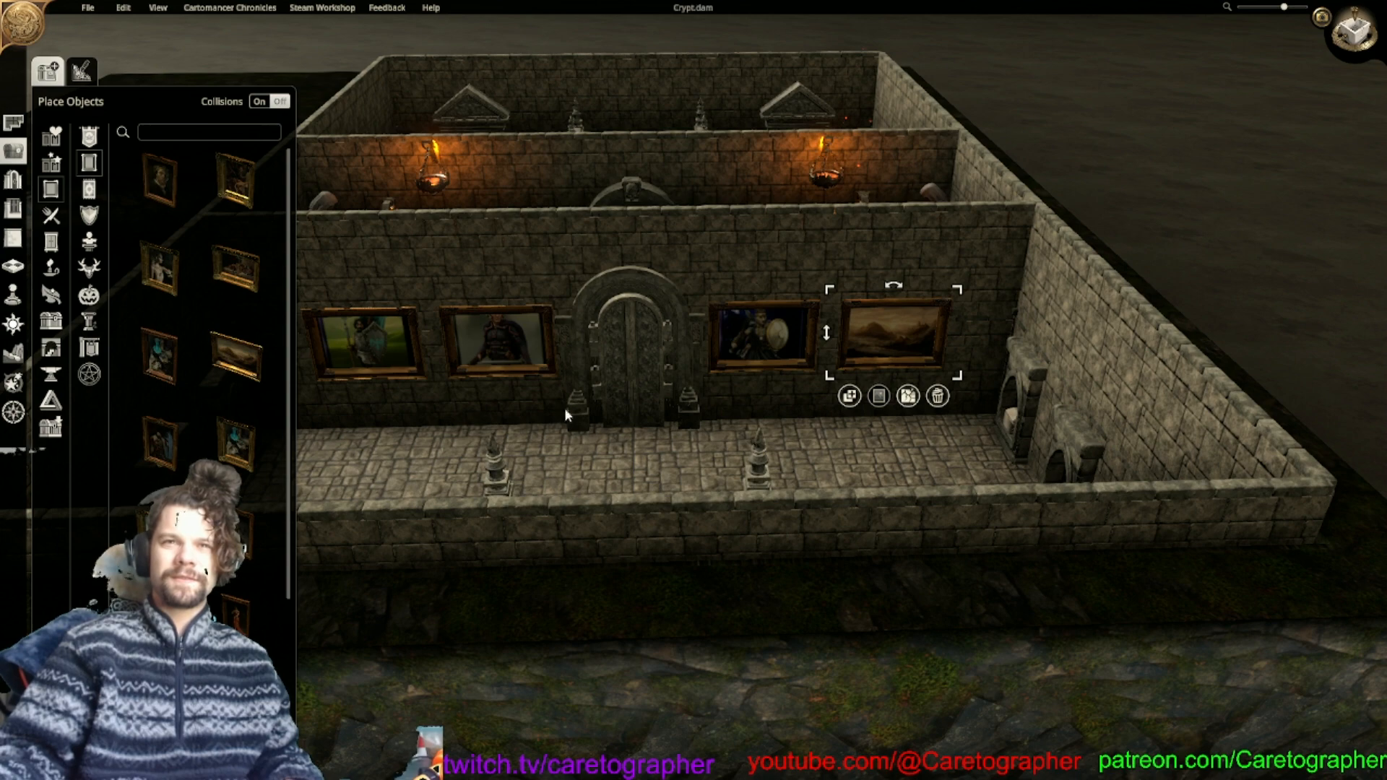
mouse_move(593, 435)
right_down()
mouse_move(831, 284)
mouse_move(787, 379)
mouse_move(683, 446)
mouse_move(779, 410)
mouse_move(735, 440)
mouse_move(927, 414)
mouse_move(725, 466)
mouse_move(1144, 433)
mouse_move(575, 442)
right_up()
Examine the four customised paintings on the burial chamber's corridor wall from close up and from several angles.
scroll(535, 404, up, 3)
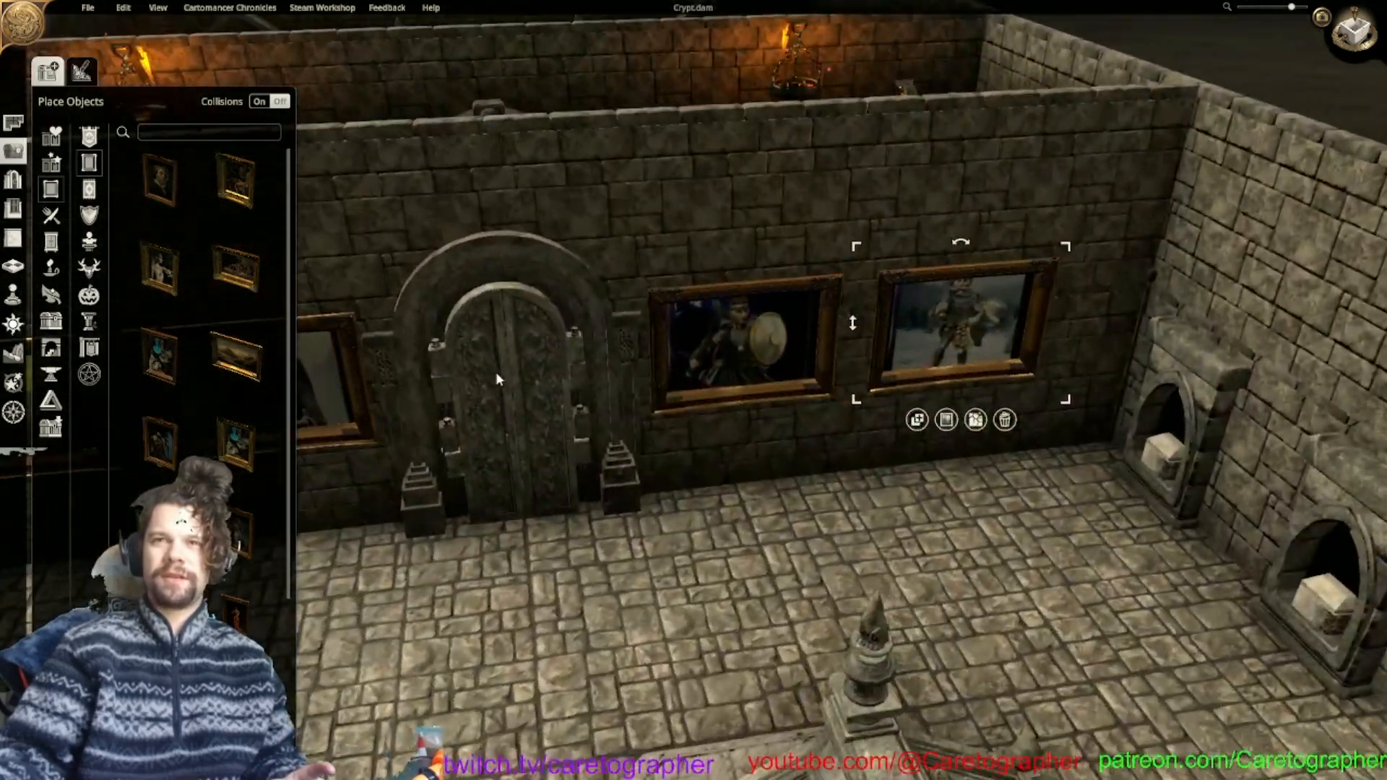
scroll(496, 371, down, 5)
mouse_move(709, 424)
right_down()
mouse_move(1125, 351)
mouse_move(852, 427)
mouse_move(670, 419)
right_up()
scroll(868, 423, up, 2)
scroll(722, 422, up, 3)
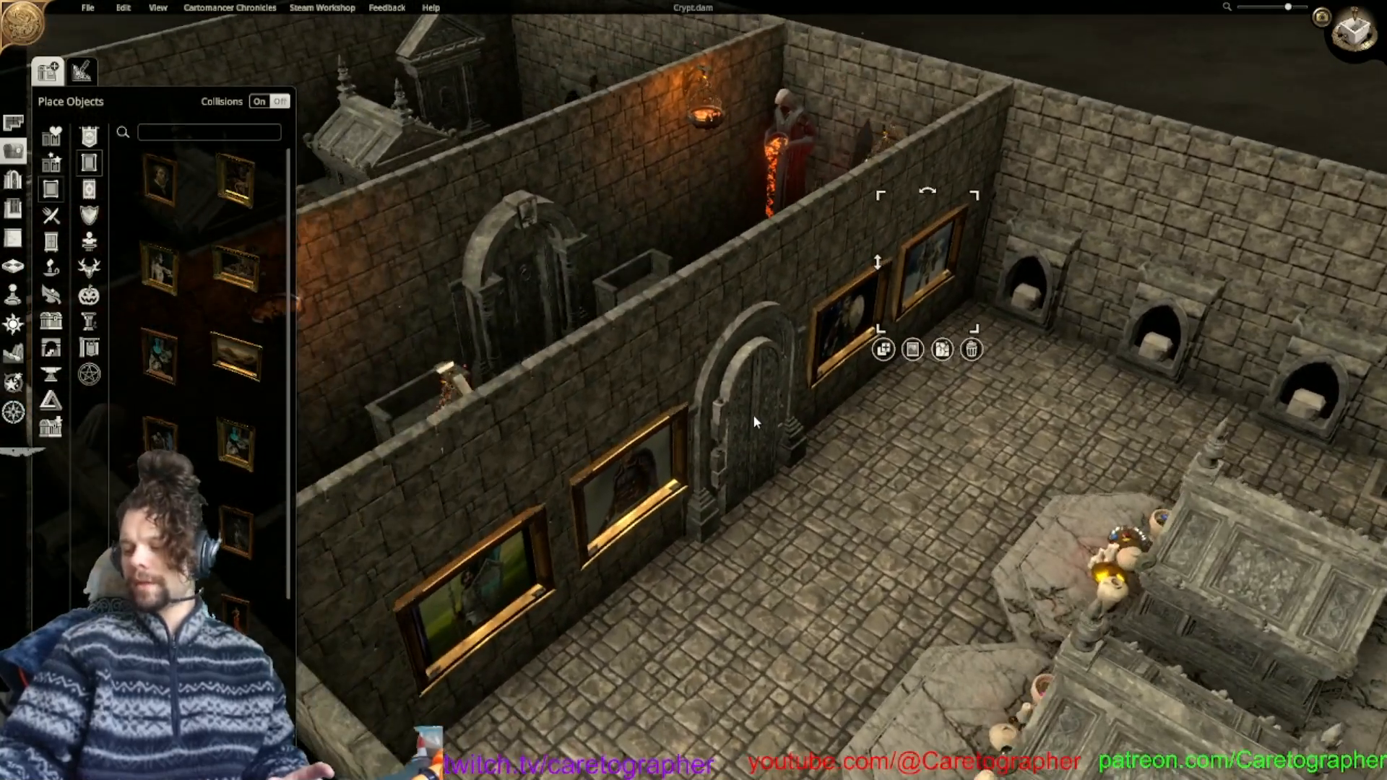
scroll(787, 422, down, 3)
mouse_move(799, 416)
right_down()
mouse_move(891, 513)
mouse_move(765, 445)
right_up()
scroll(832, 531, up, 2)
mouse_move(832, 531)
right_down()
mouse_move(864, 558)
mouse_move(624, 233)
right_up()
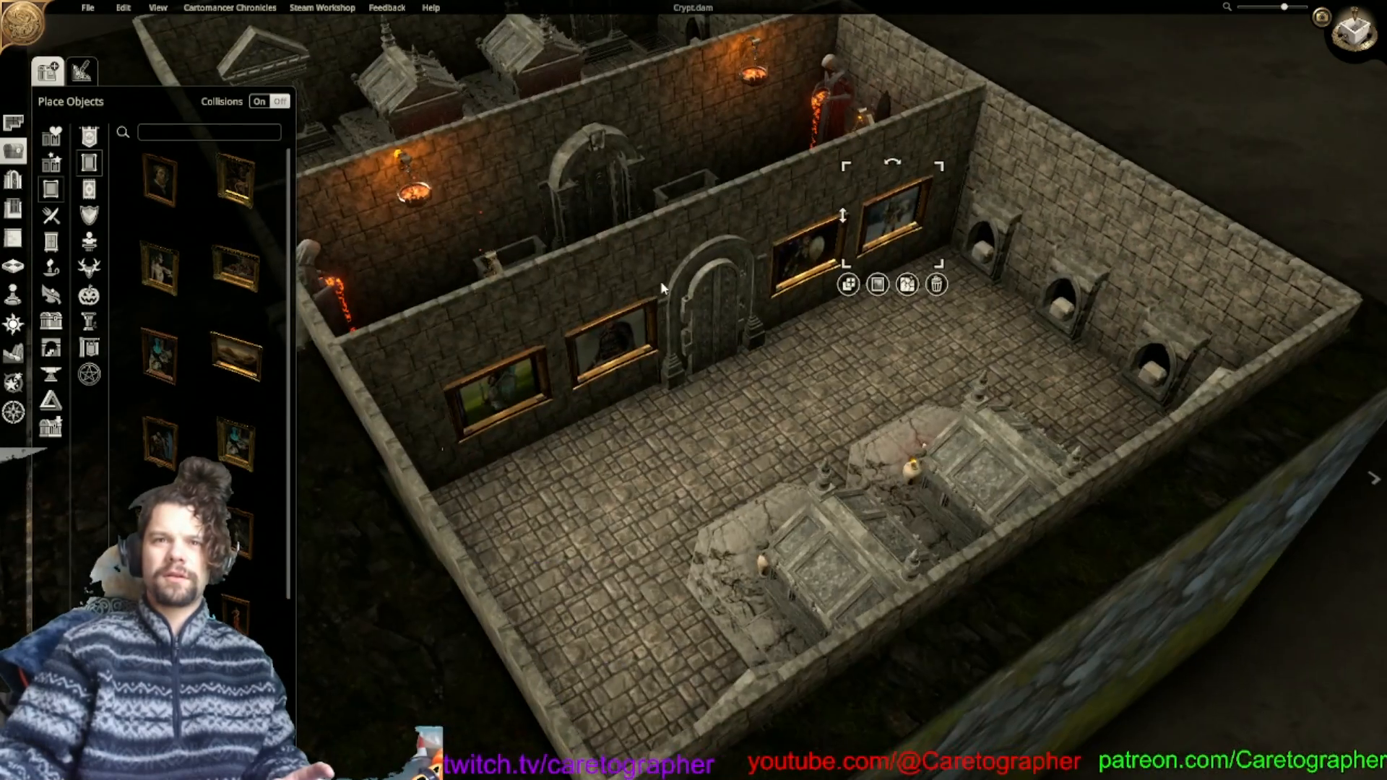
right_drag(658, 287, 671, 266)
Undo the custom picture changes and the placement of the landscape paintings on the burial chamber's corridor wall.
key(ctrl+z)
key(ctrl+z)
key(ctrl+z)
key(ctrl+z)
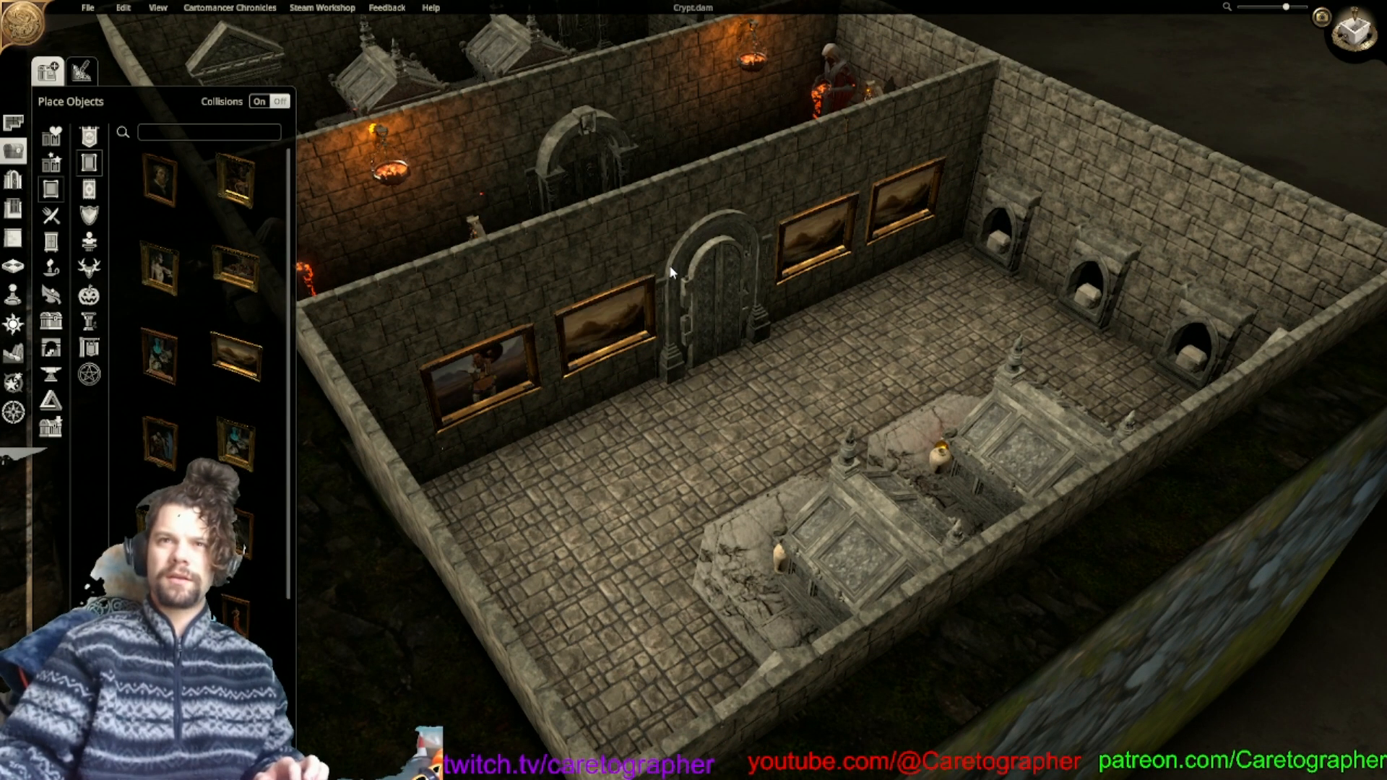
key(ctrl+z)
key(ctrl+z)
key(ctrl+z)
key(ctrl+z)
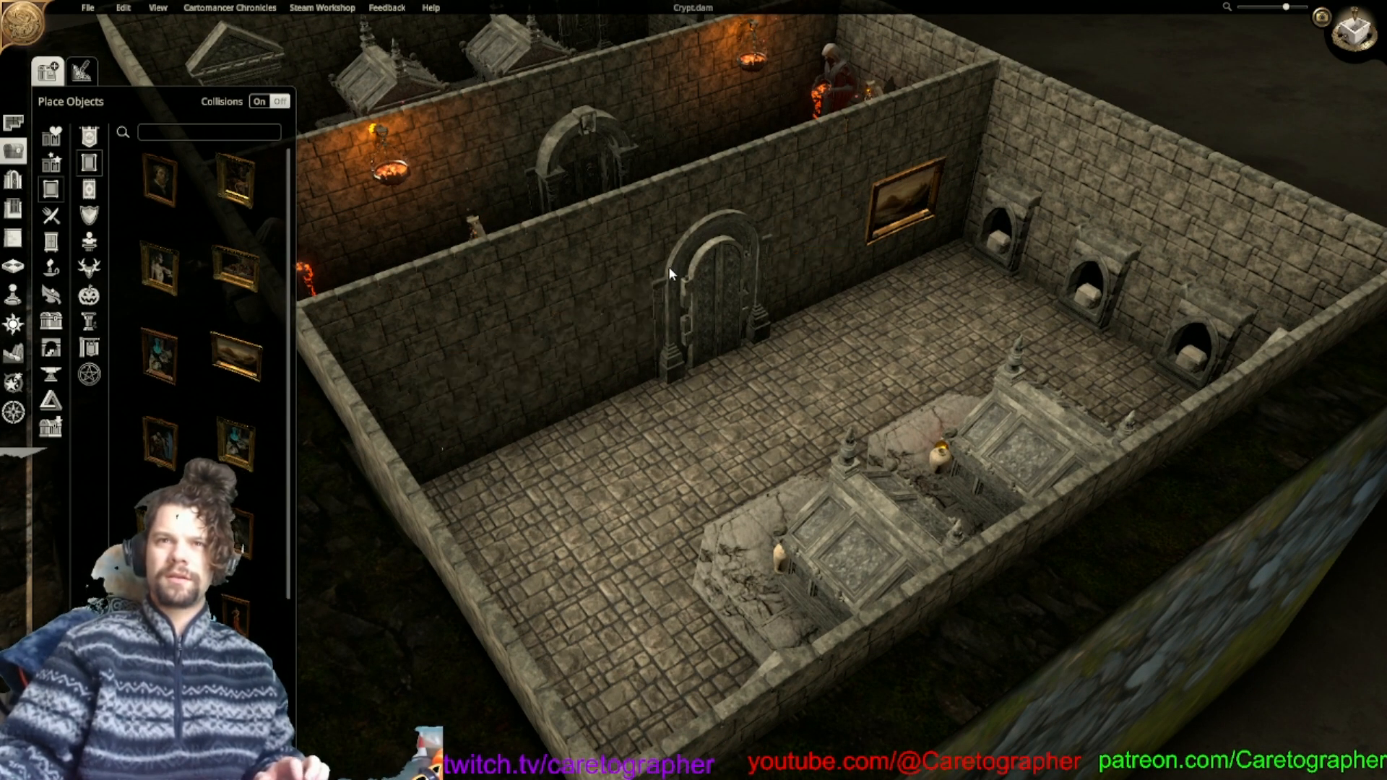
Place a row of stone wall pieces along the crypt-facing edge of the entrance passage, up to the outer staircase.
right_drag(592, 268, 1218, 313)
right_drag(1033, 299, 856, 493)
right_drag(1324, 99, 808, 311)
click(782, 271)
click(778, 370)
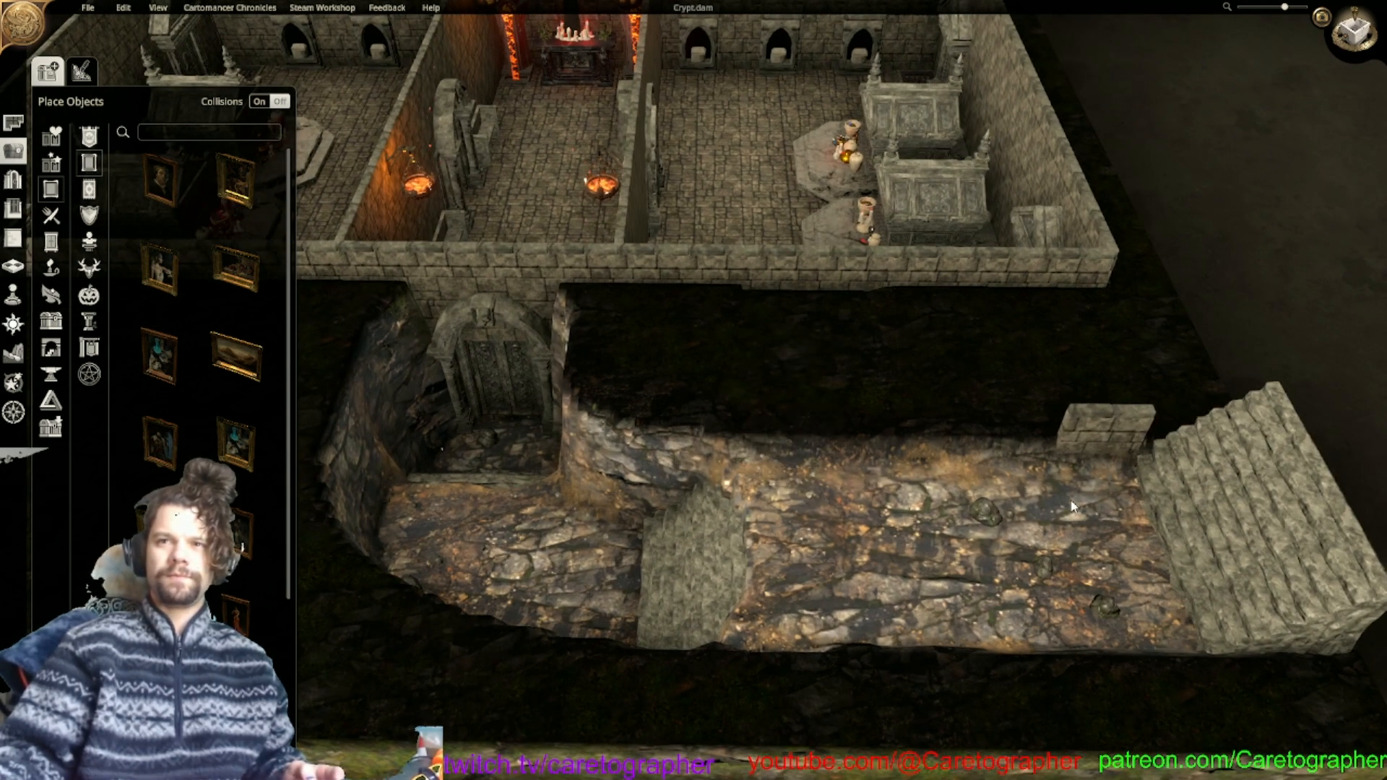
drag(1070, 512, 663, 478)
middle_drag(663, 478, 783, 537)
right_drag(885, 552, 1117, 558)
middle_drag(1117, 558, 704, 522)
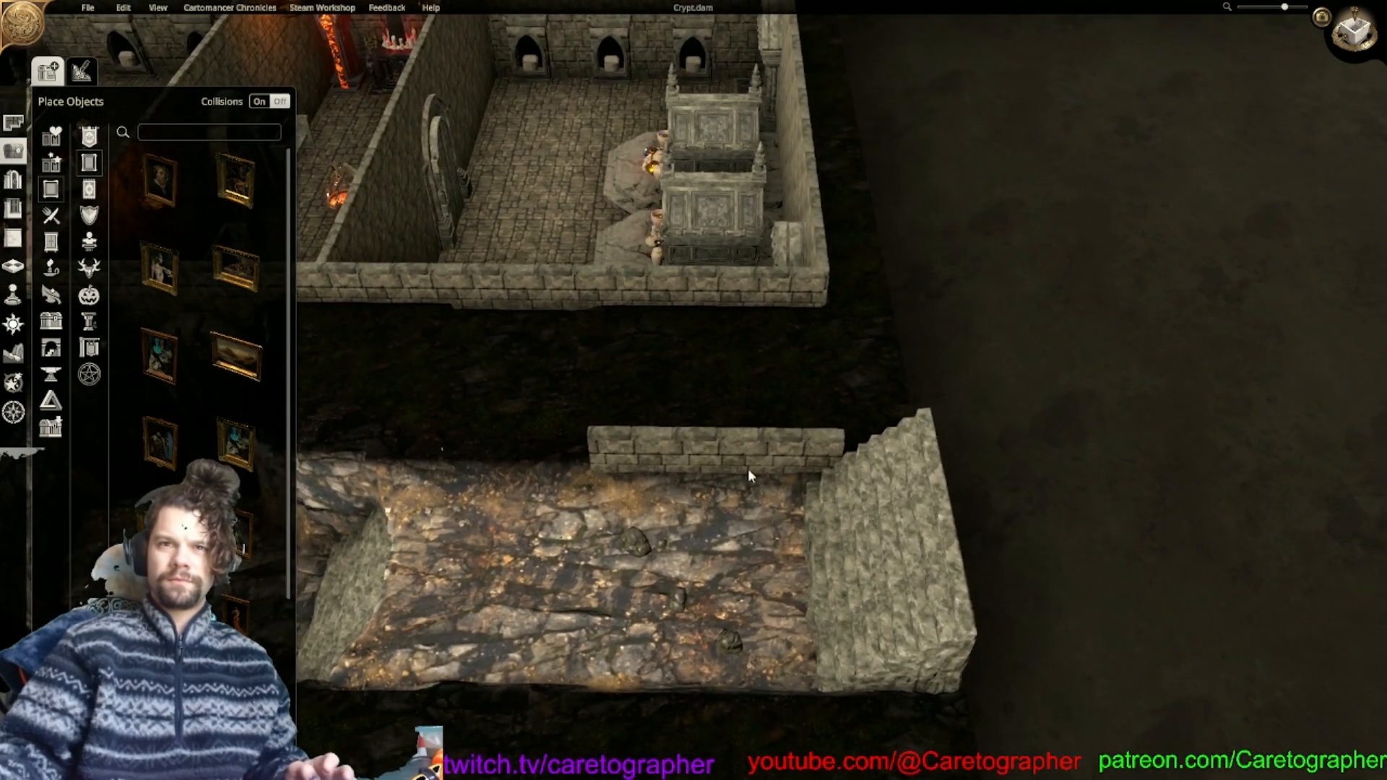
click(803, 443)
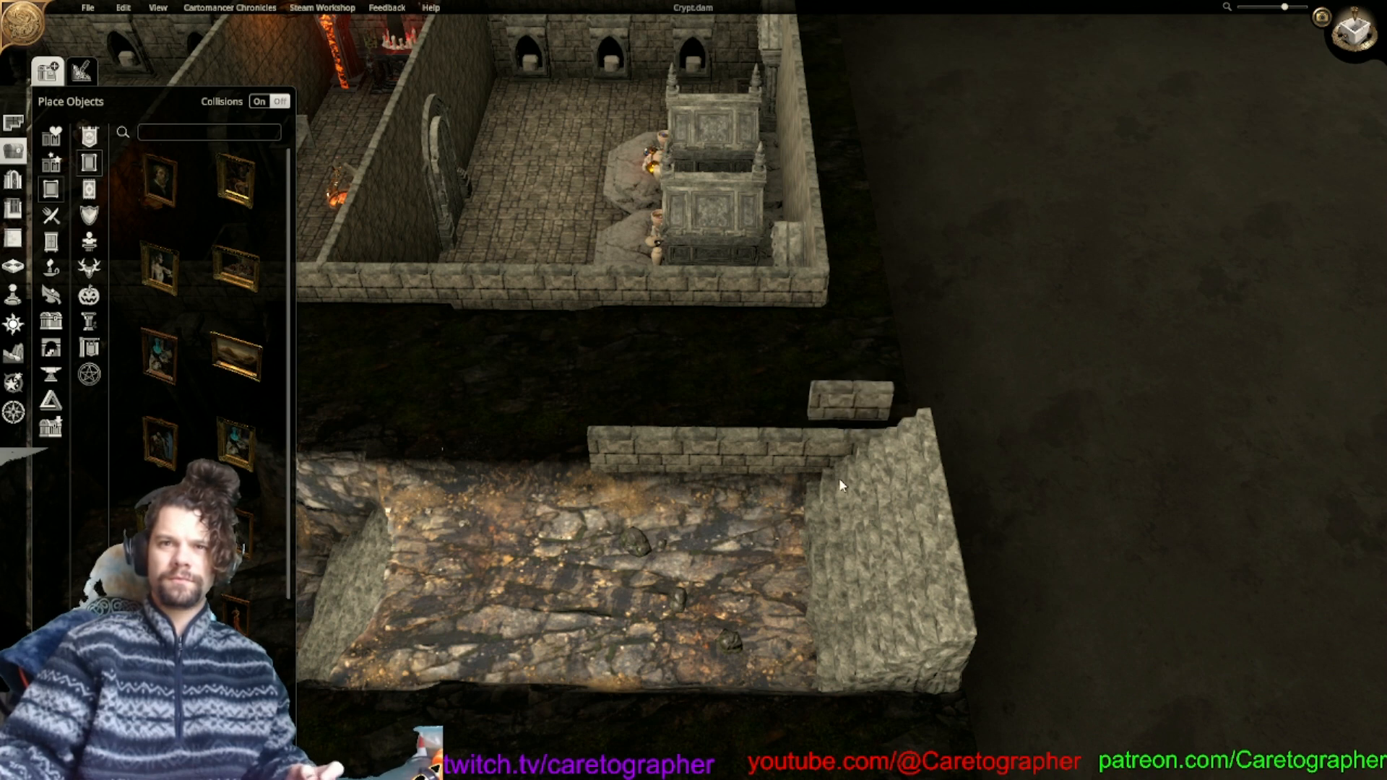
Duplicate a wall piece beside the outer staircase, raise the copy above ground, and extend the raised wall along the passage edge.
click(822, 448)
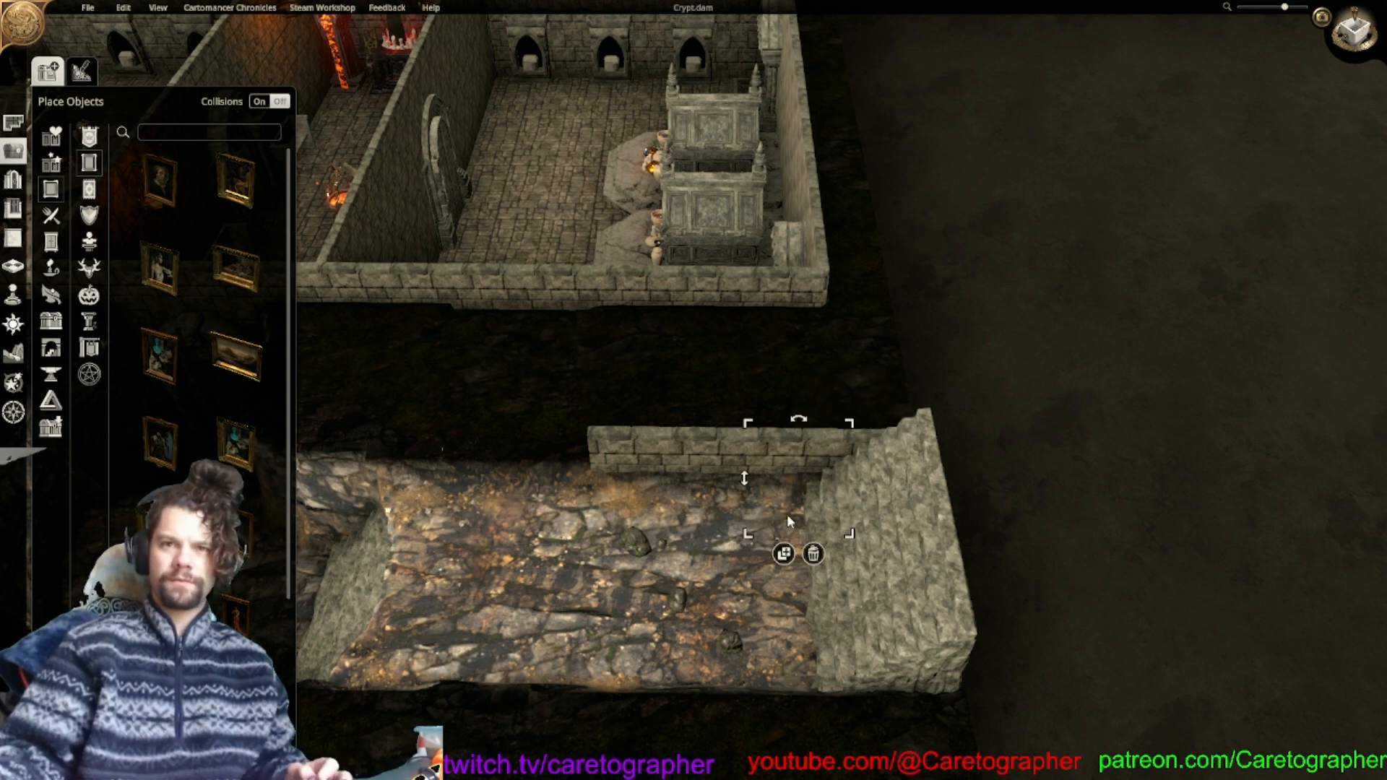
click(786, 550)
click(850, 490)
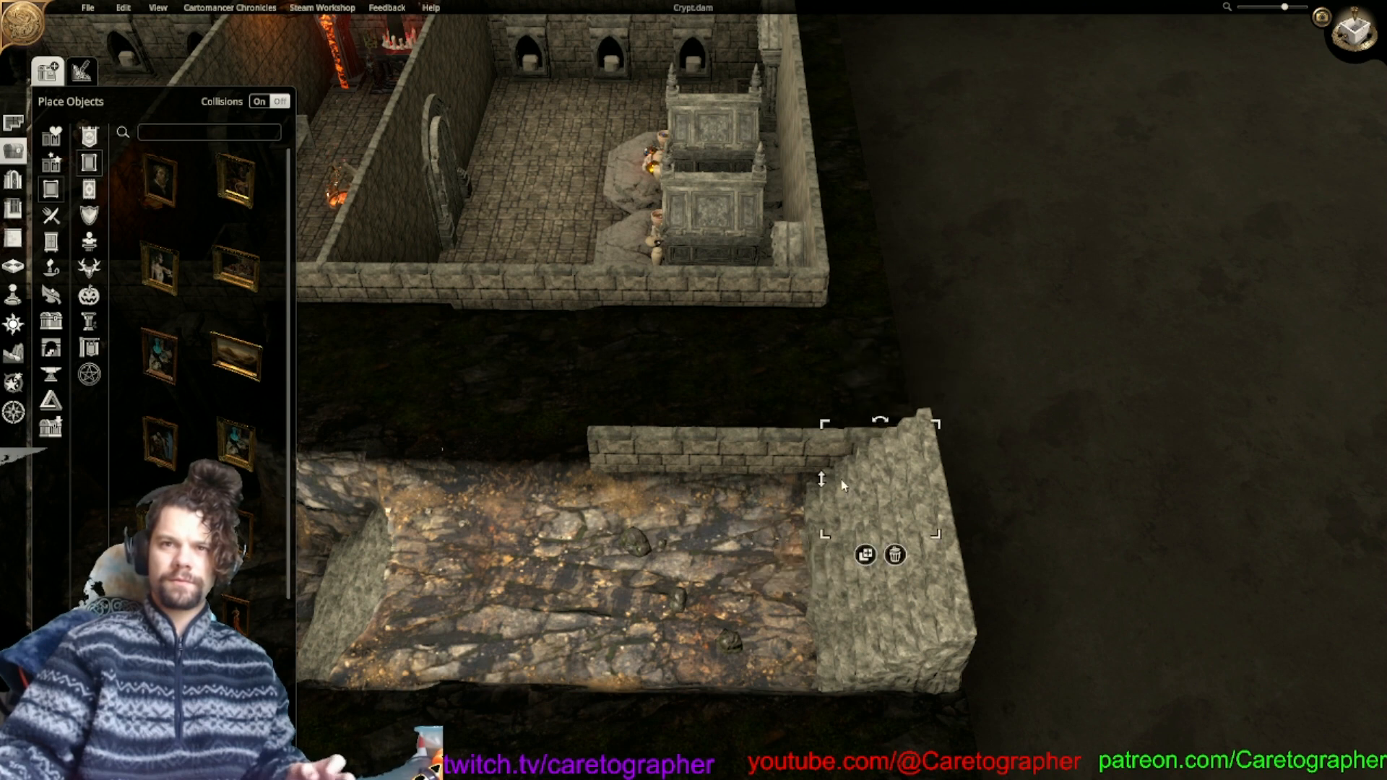
drag(824, 439, 835, 327)
drag(832, 331, 834, 338)
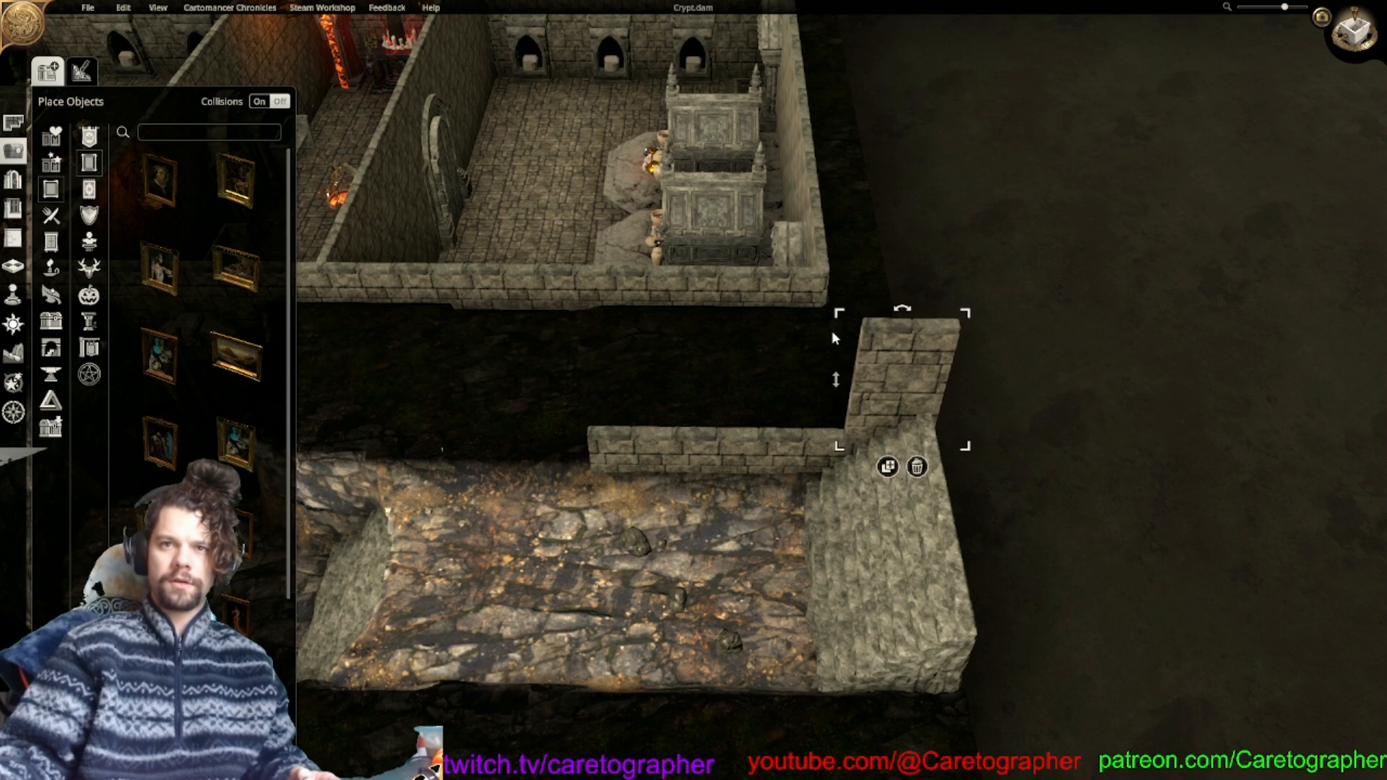
click(888, 467)
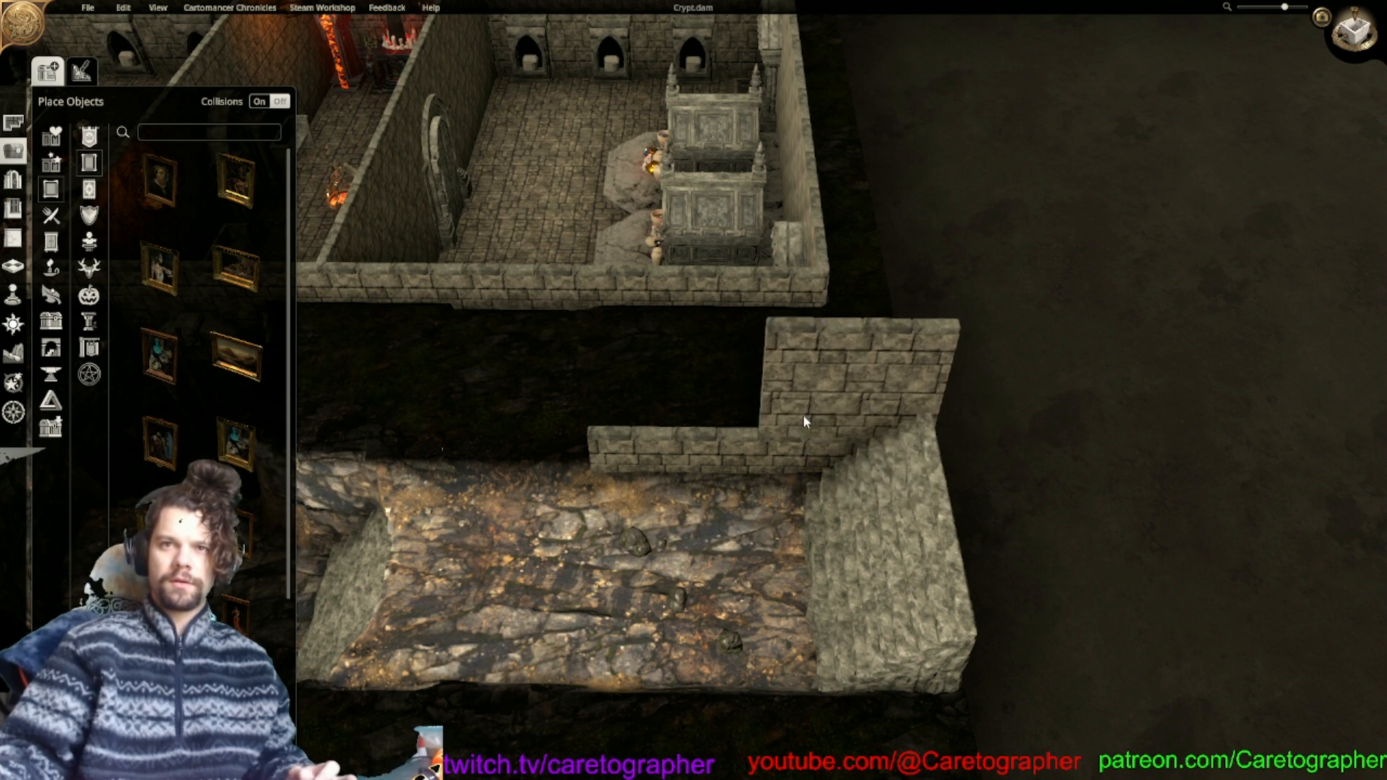
click(716, 421)
click(655, 423)
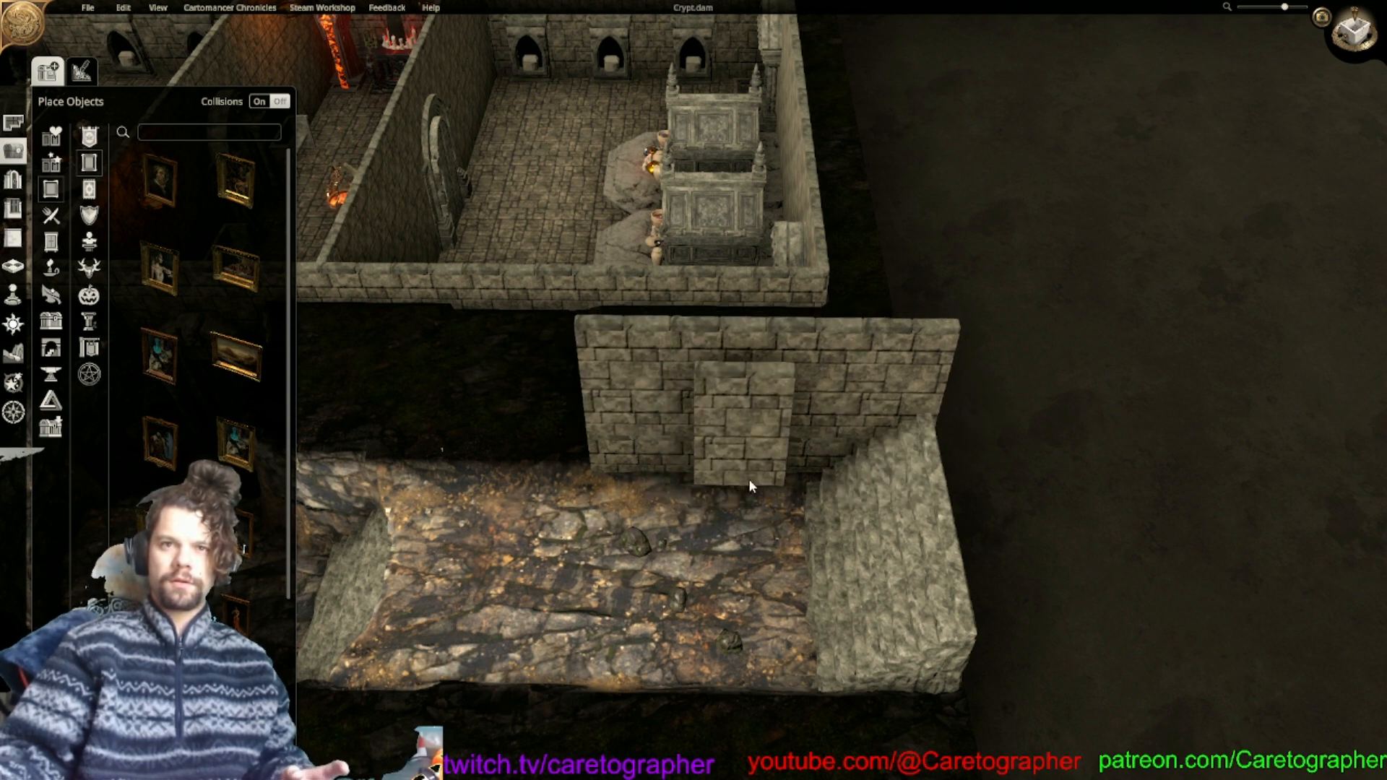
Build a matching raised stone wall along the opposite side of the outer staircase and passage.
middle_drag(736, 478, 762, 336)
middle_drag(656, 386, 877, 428)
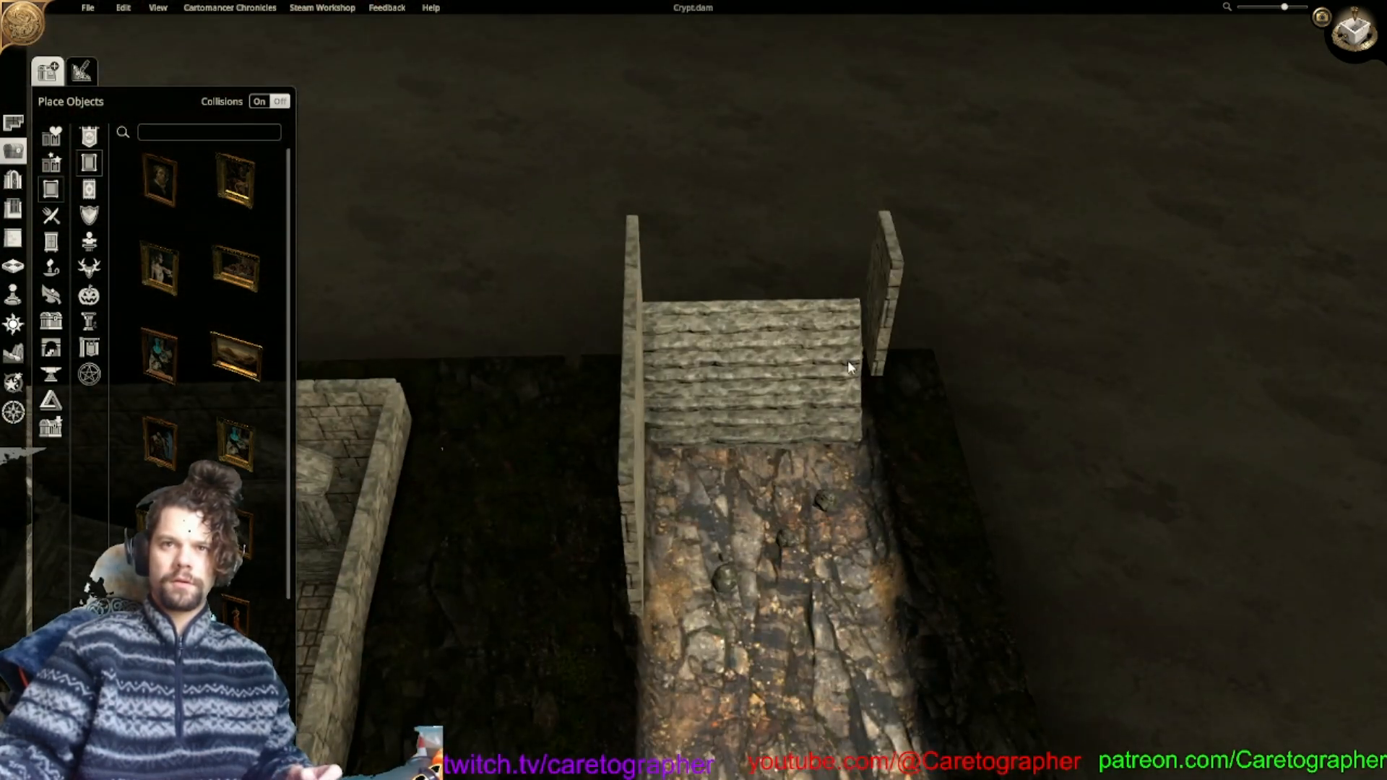
click(907, 521)
middle_drag(907, 521, 405, 492)
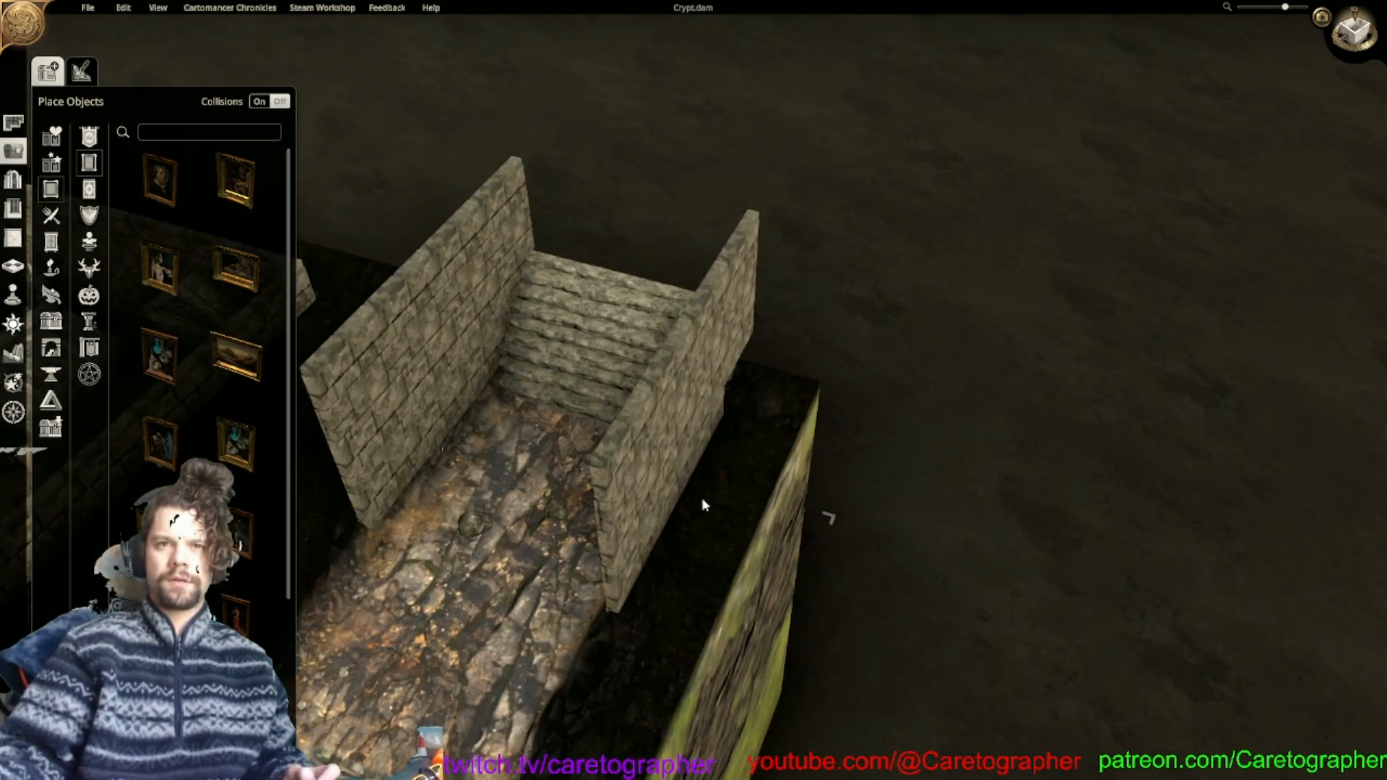
right_drag(708, 472, 1002, 178)
middle_drag(1003, 177, 1173, 261)
scroll(1173, 261, down, 3)
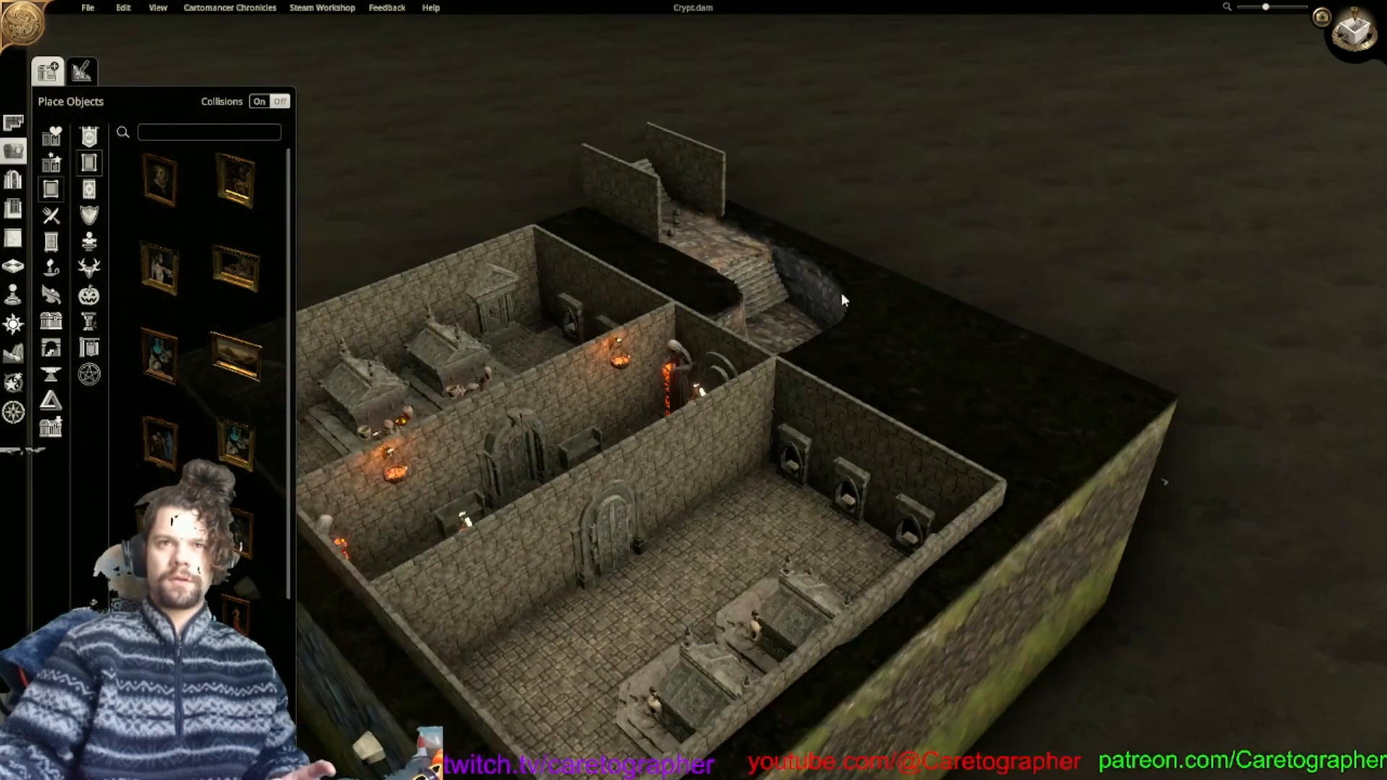
middle_drag(841, 292, 759, 398)
scroll(759, 397, up, 3)
click(759, 398)
click(736, 553)
click(779, 648)
middle_drag(638, 556, 820, 511)
Search the objects for "stone arch" and look through the results for an arch to span the entrance passage.
click(151, 130)
text(stone arch)
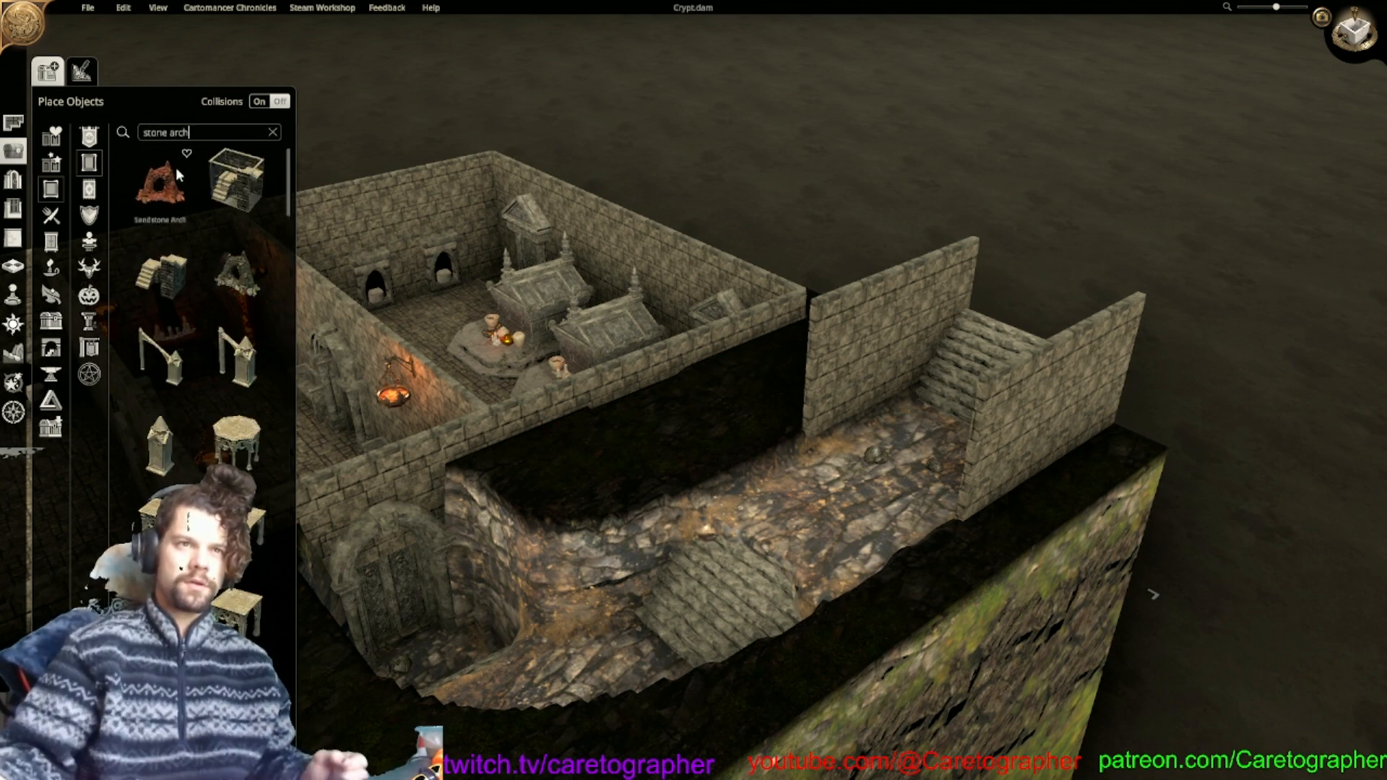
scroll(192, 358, down, 5)
scroll(227, 401, down, 8)
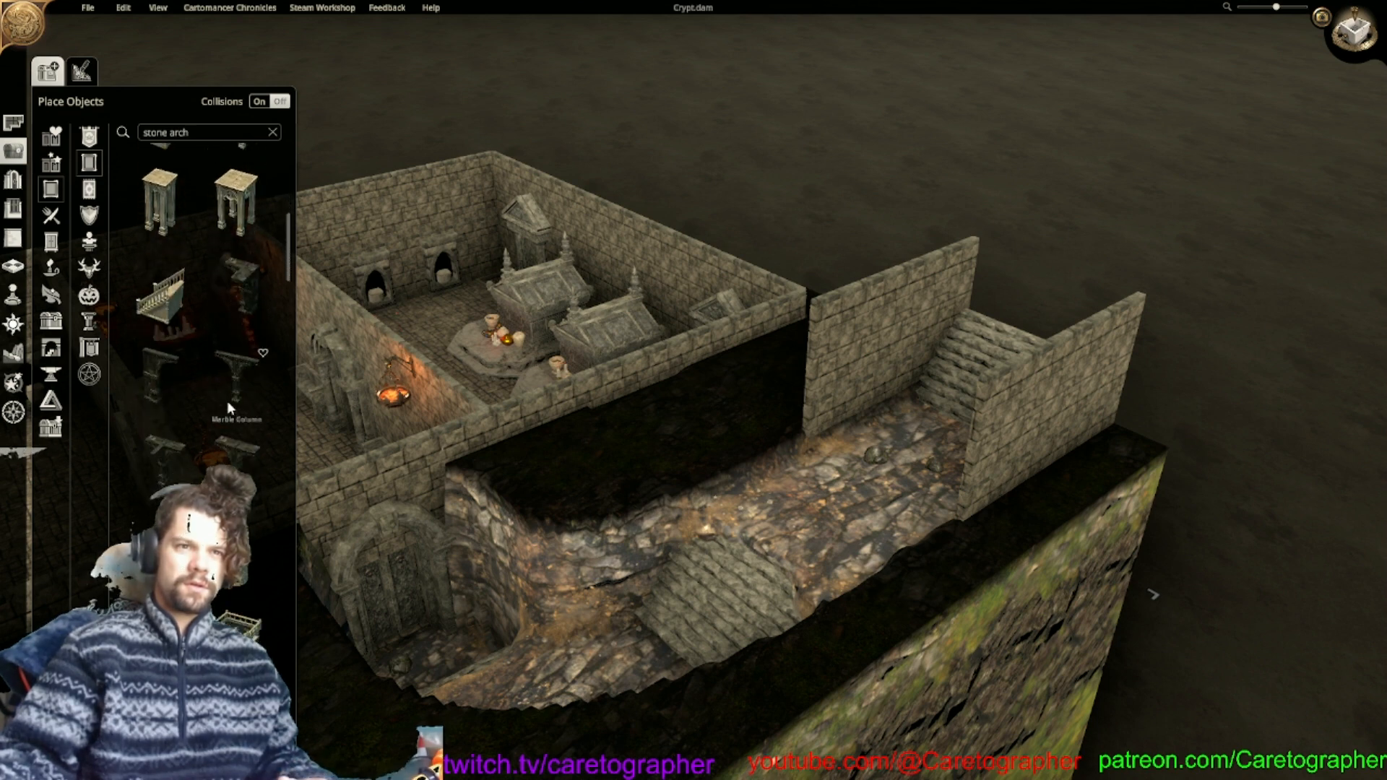
scroll(230, 407, down, 8)
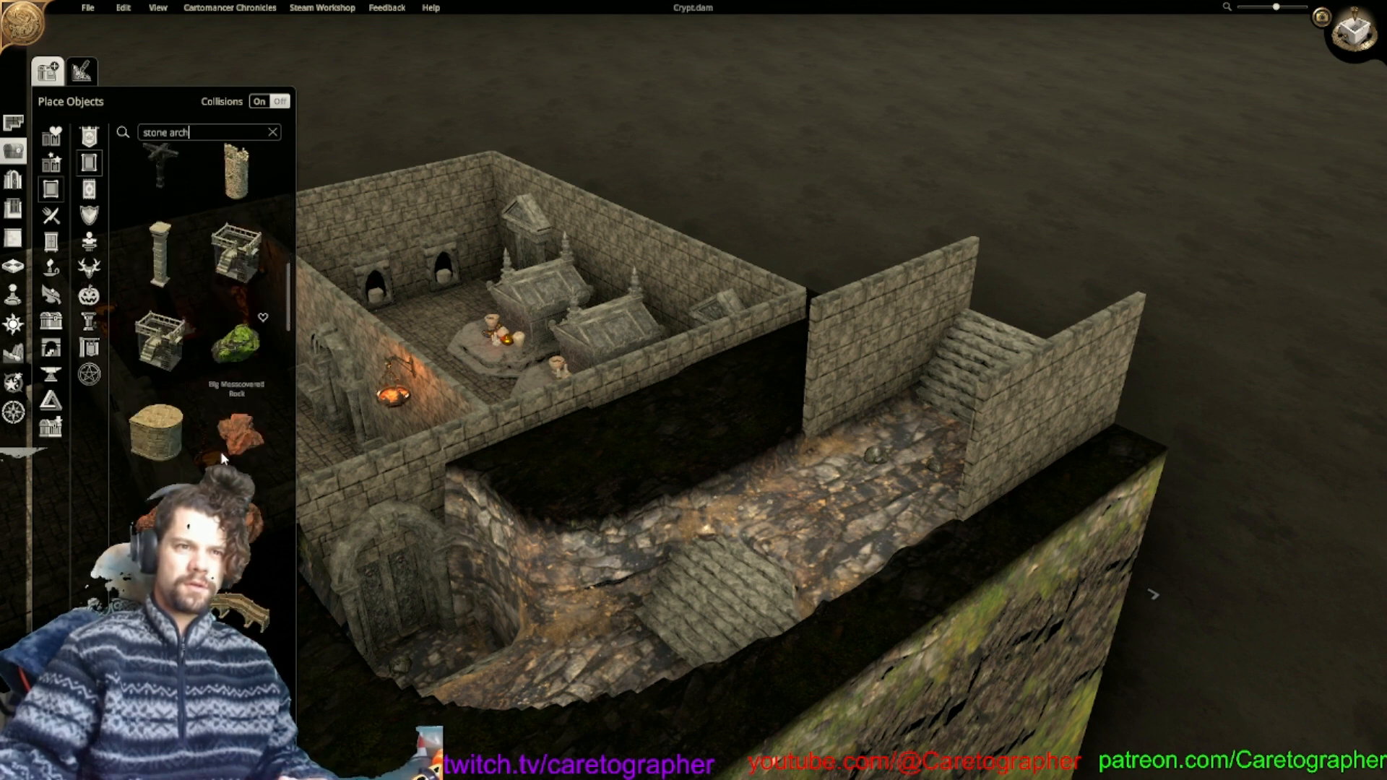
scroll(199, 311, up, 5)
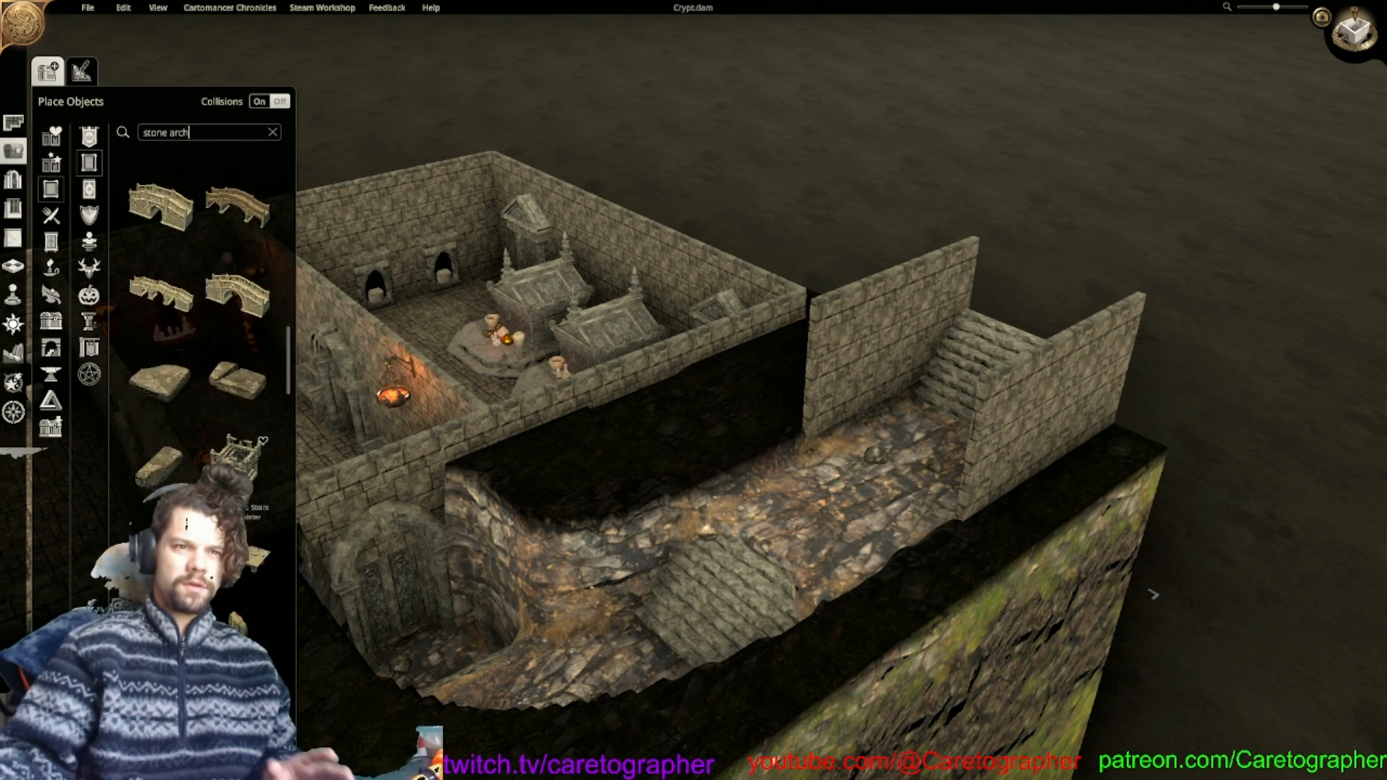
scroll(202, 311, down, 10)
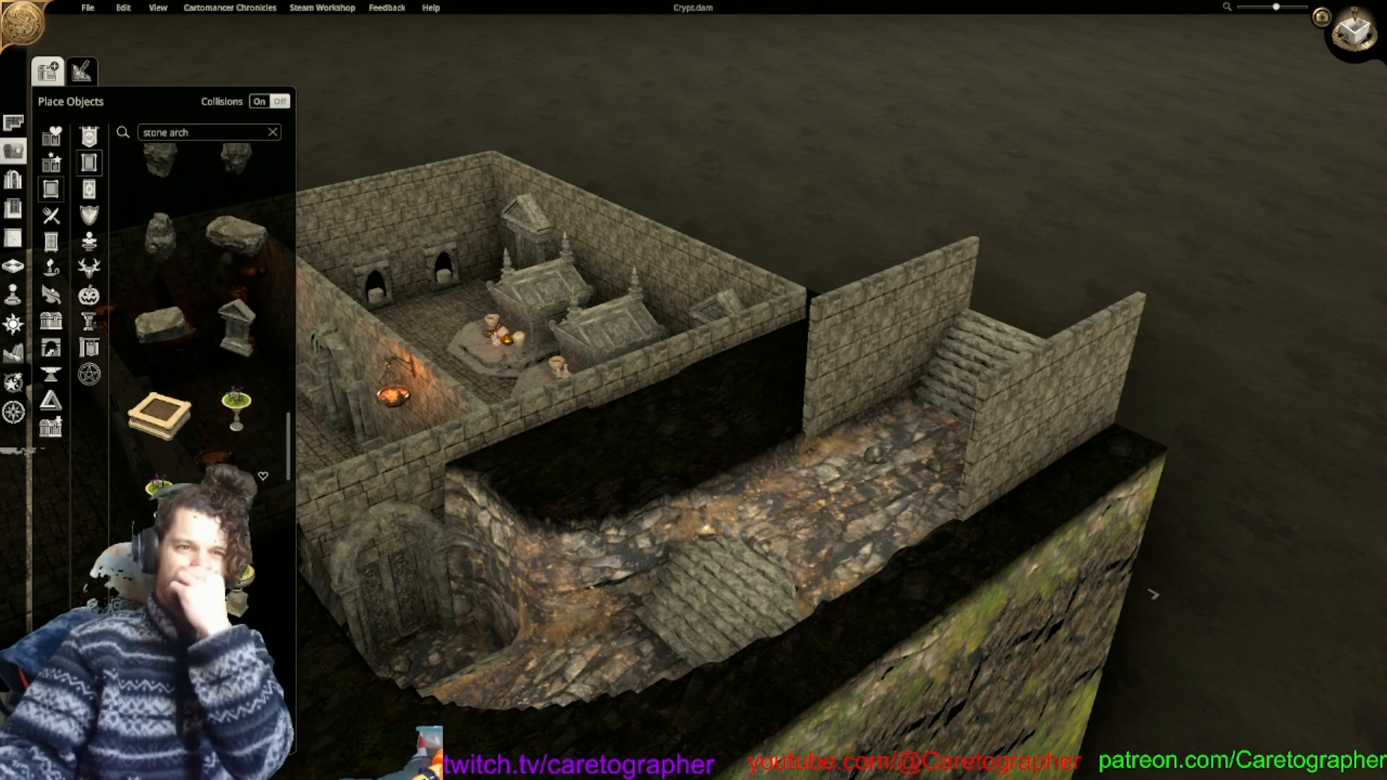
scroll(202, 310, down, 8)
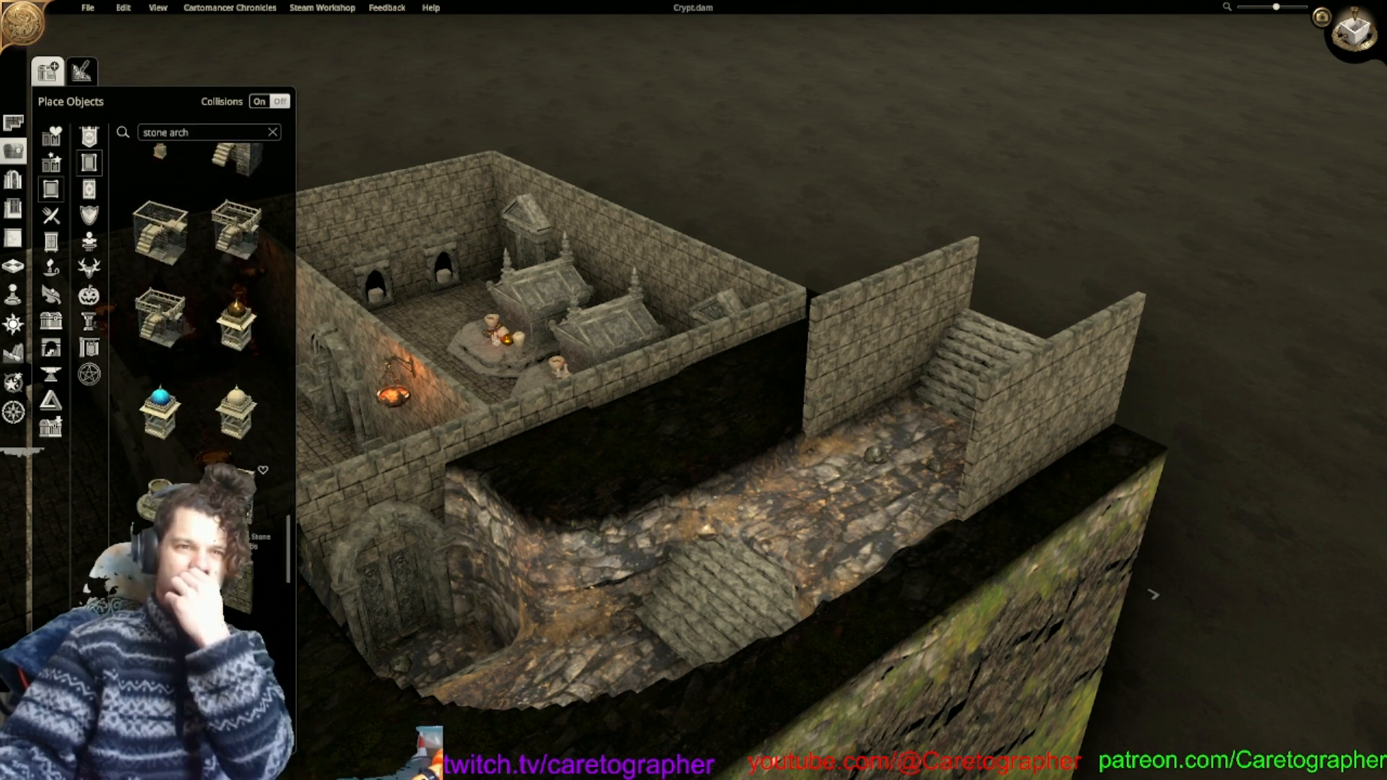
scroll(202, 310, down, 8)
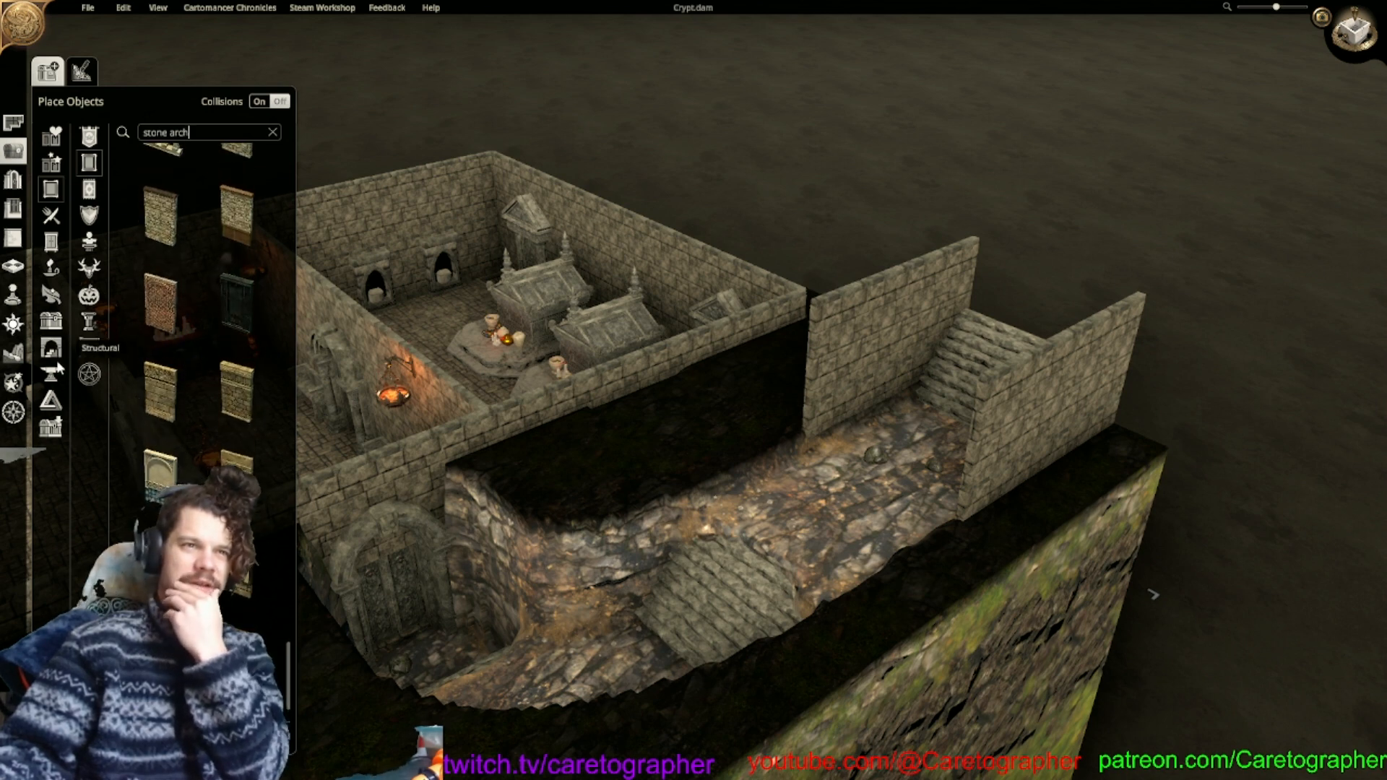
Try a pale stone arch from the structural objects between the two new walls of the entrance passage.
click(52, 349)
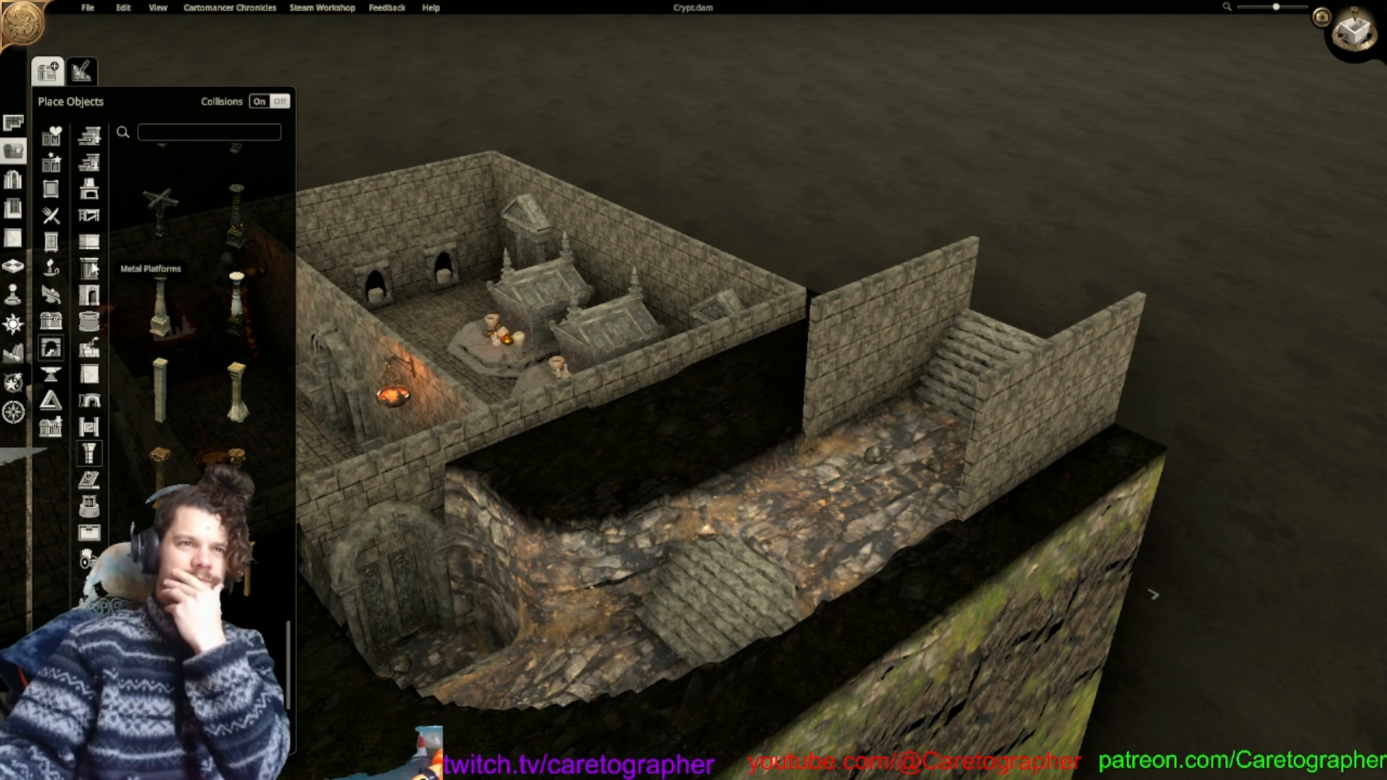
click(88, 377)
drag(287, 346, 293, 169)
drag(179, 356, 868, 487)
drag(916, 366, 1082, 243)
click(930, 563)
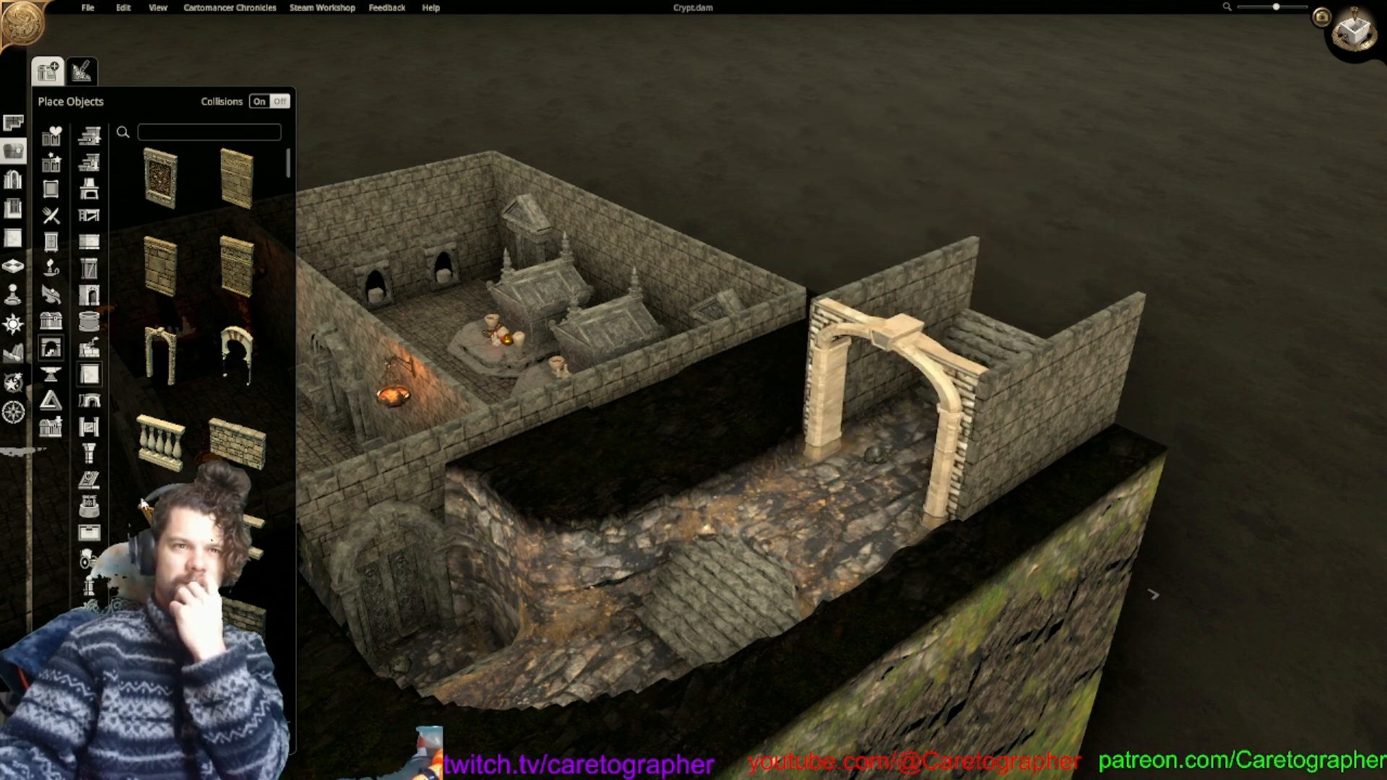
Browse the wall and other structural object categories for a different piece to span the entrance passage.
scroll(213, 529, down, 6)
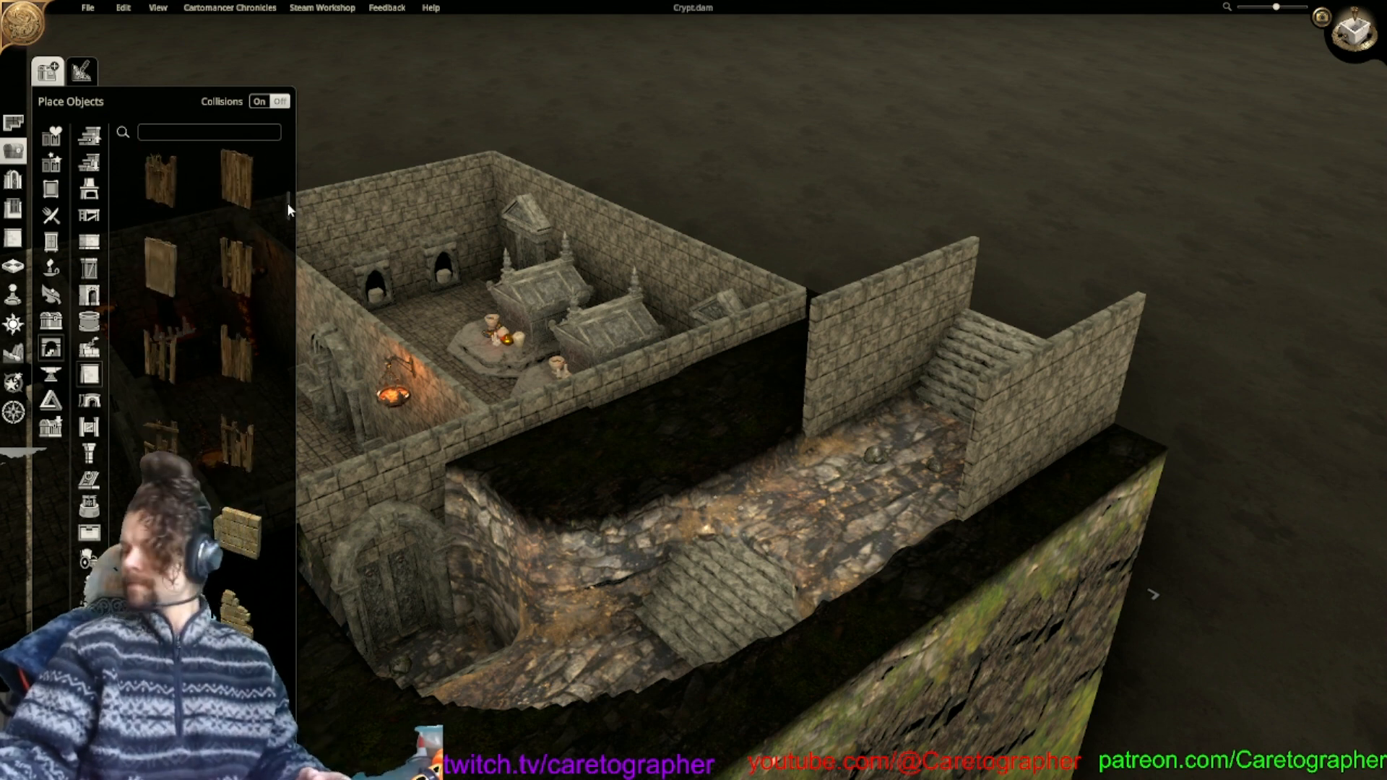
drag(289, 209, 332, 709)
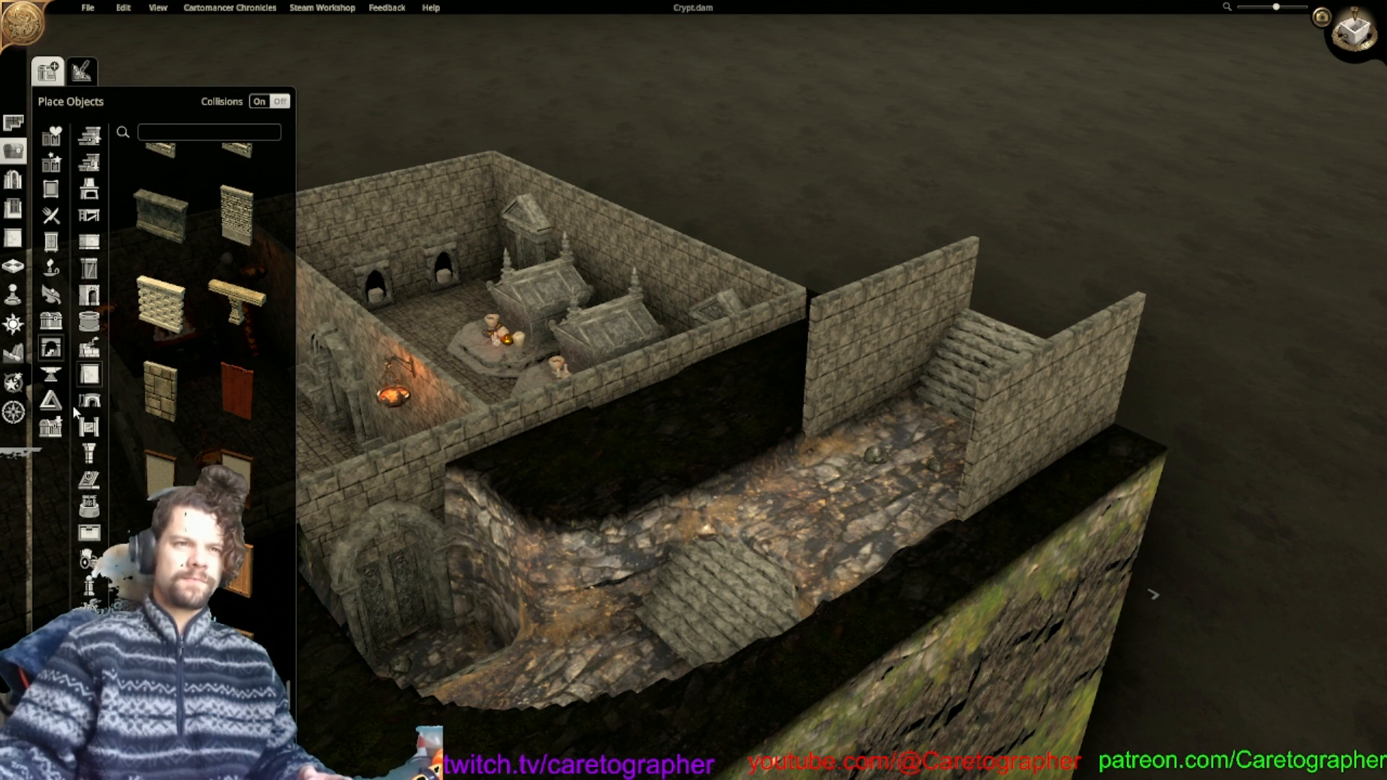
click(88, 295)
drag(288, 568, 306, 649)
Try a columned stone piece from the structural objects in the entrance passage.
click(160, 307)
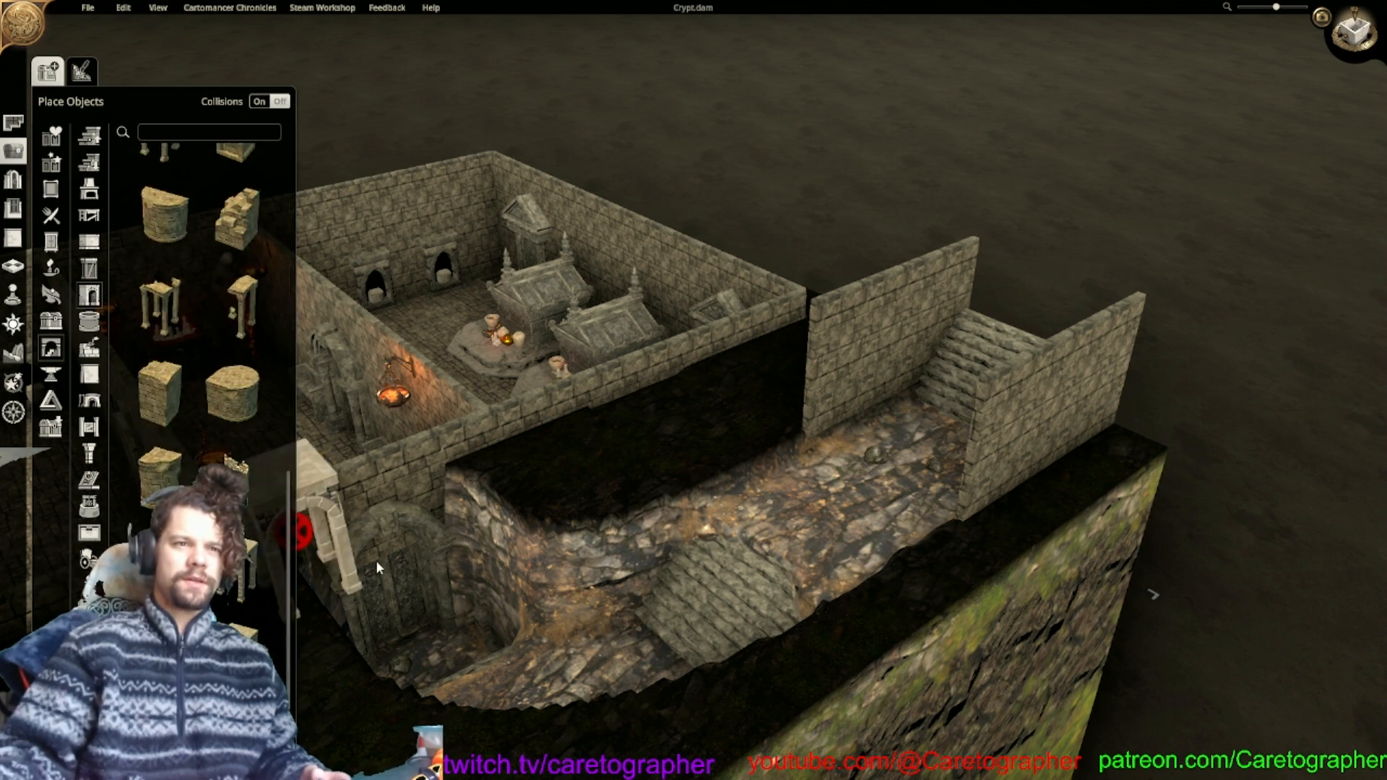
click(900, 473)
right_click(900, 466)
middle_drag(900, 467, 656, 520)
scroll(904, 445, up, 2)
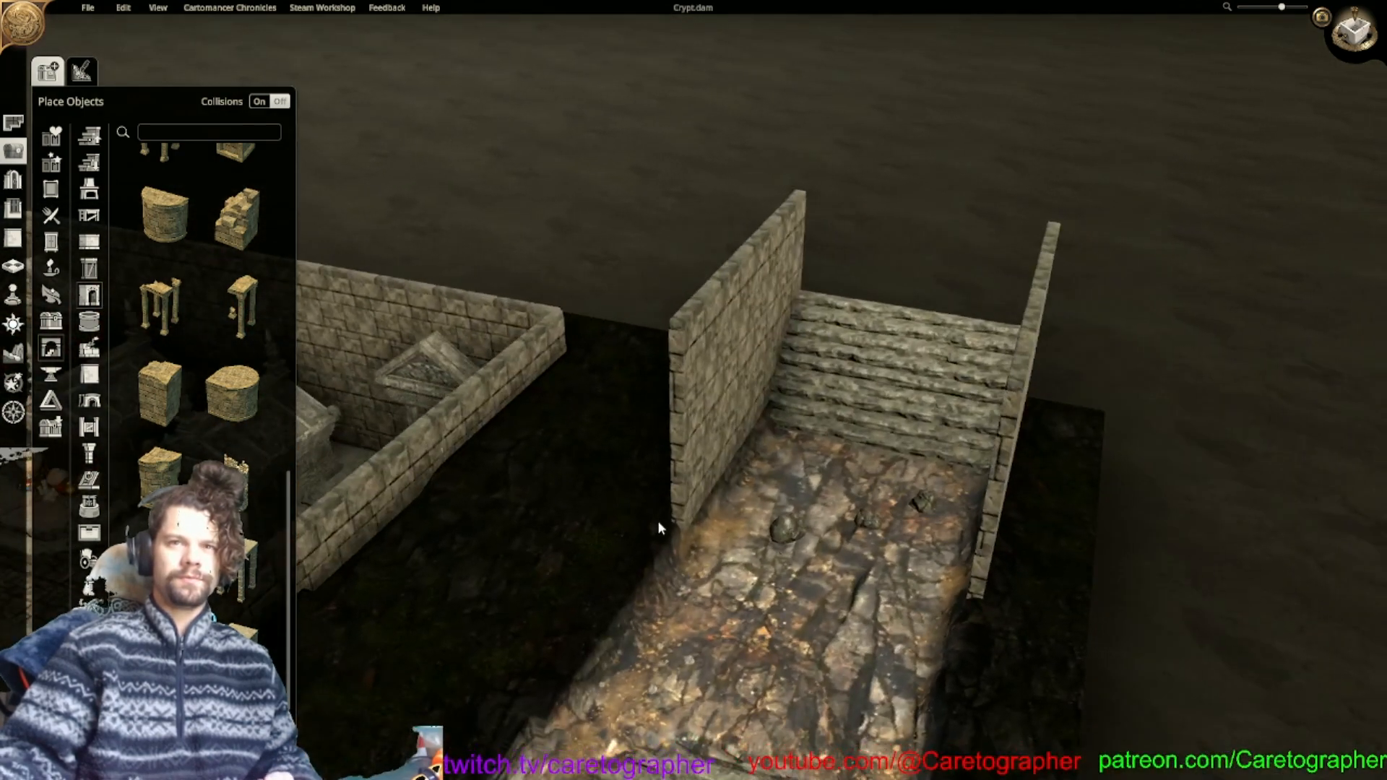
scroll(632, 493, down, 3)
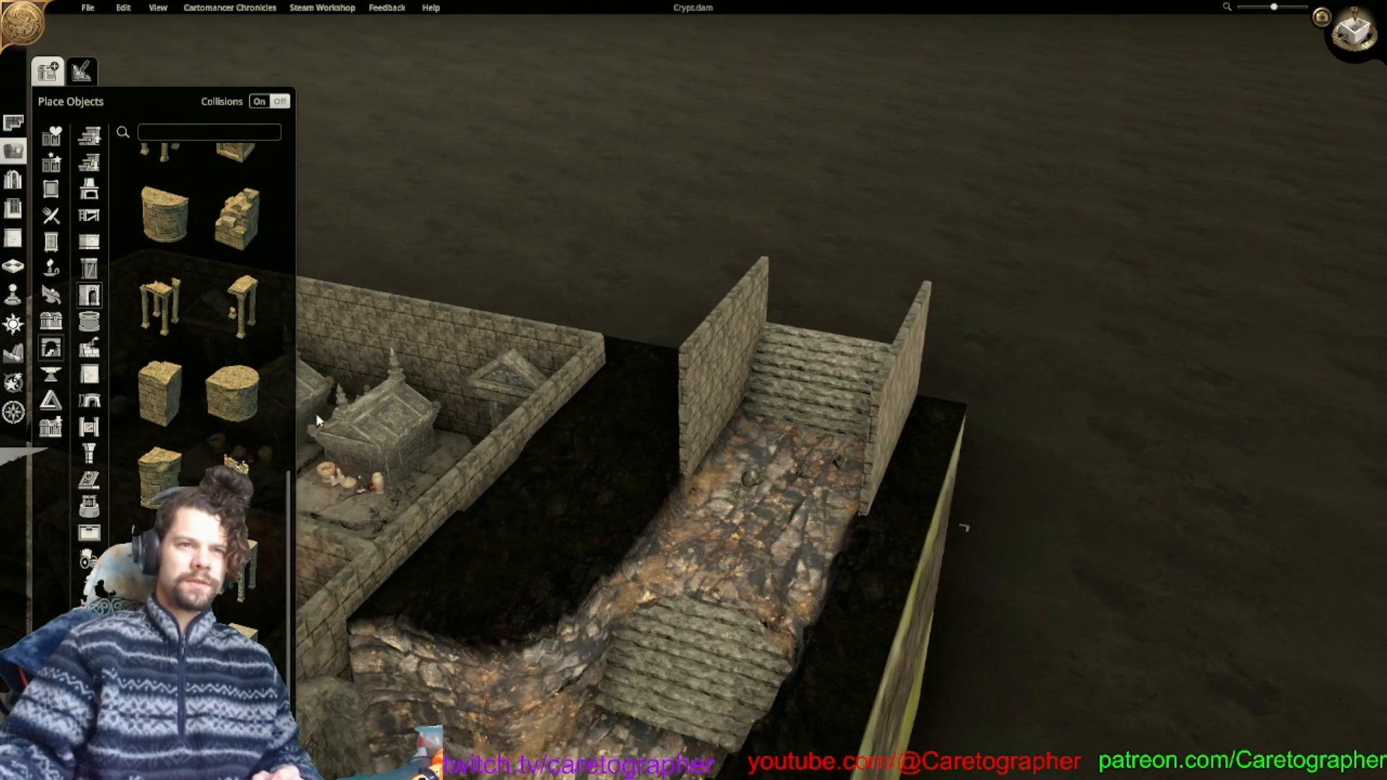
Look through the column and pillar objects for a weathered stone support suited to the entrance passage.
click(89, 454)
scroll(89, 453, down, 2)
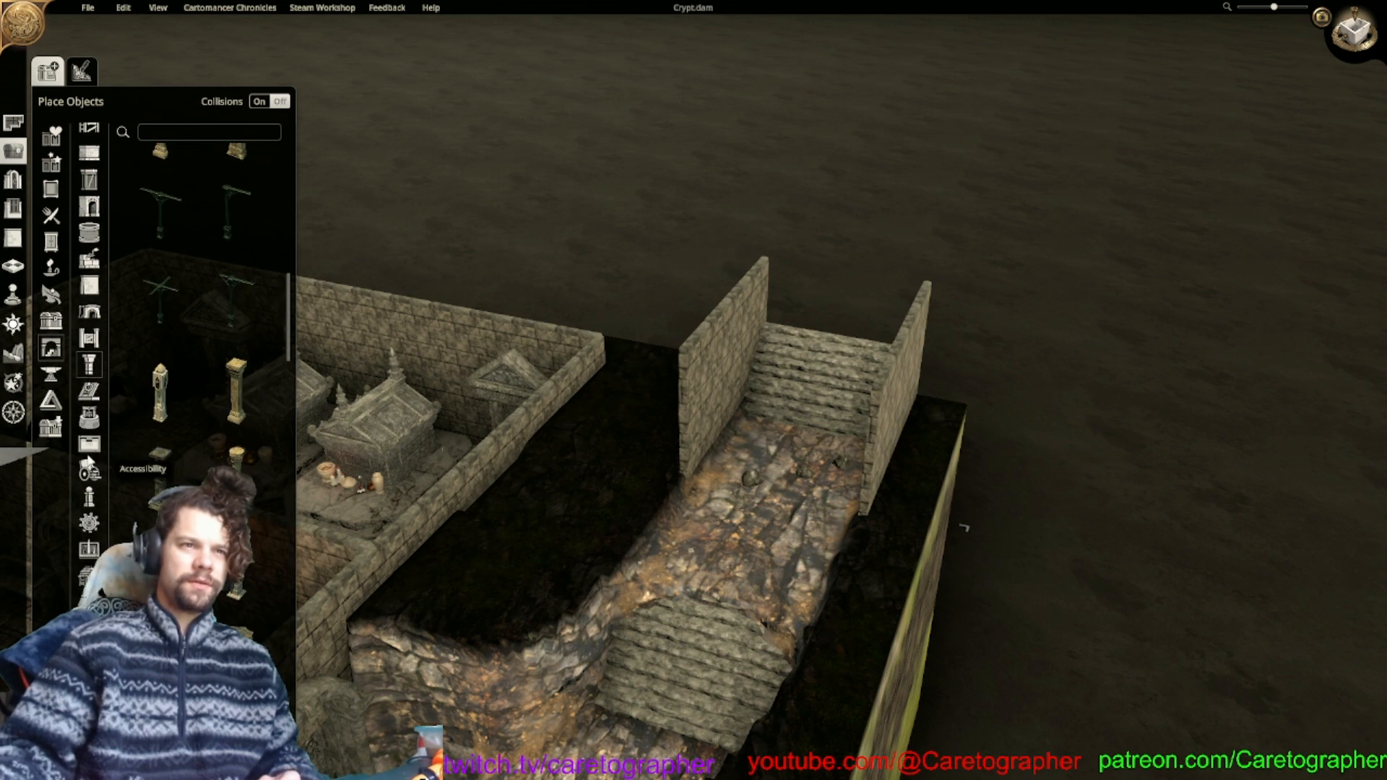
scroll(209, 433, down, 3)
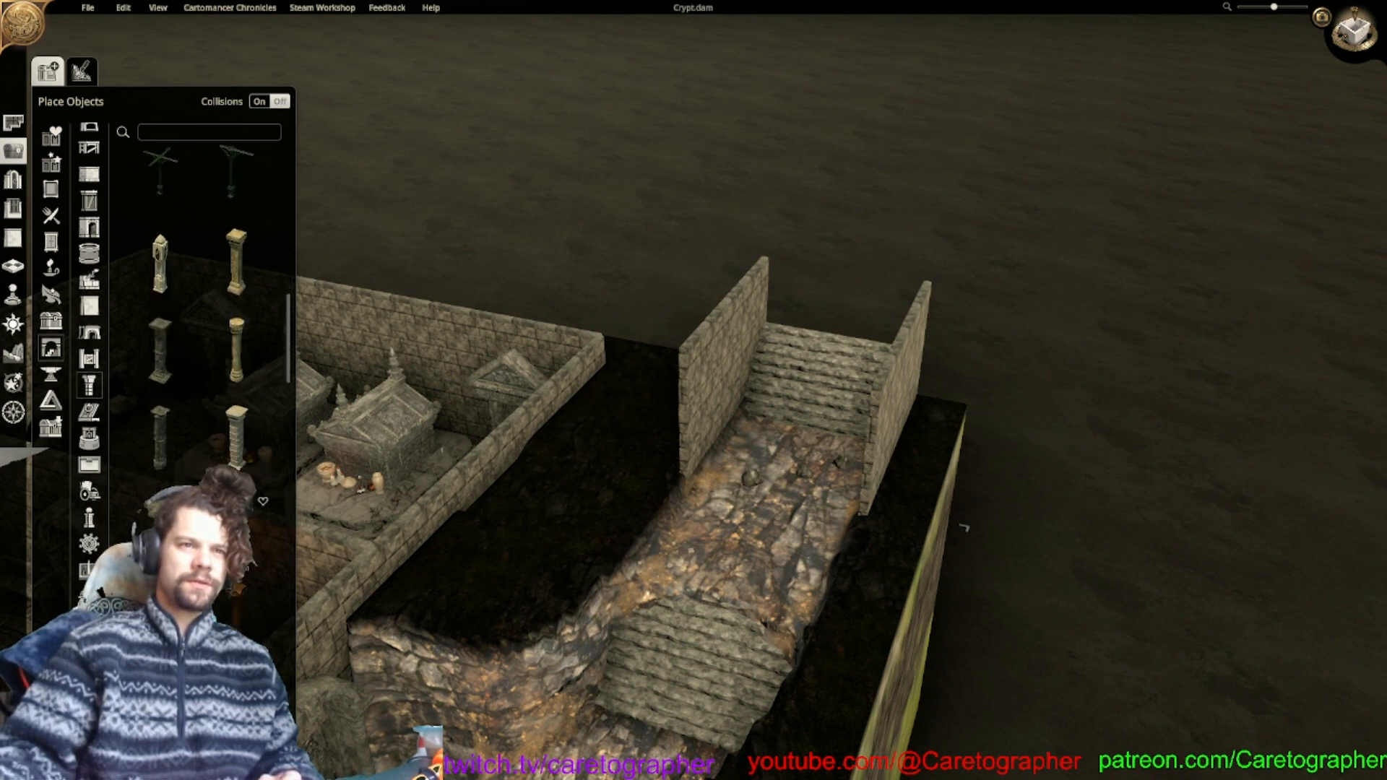
scroll(209, 361, down, 5)
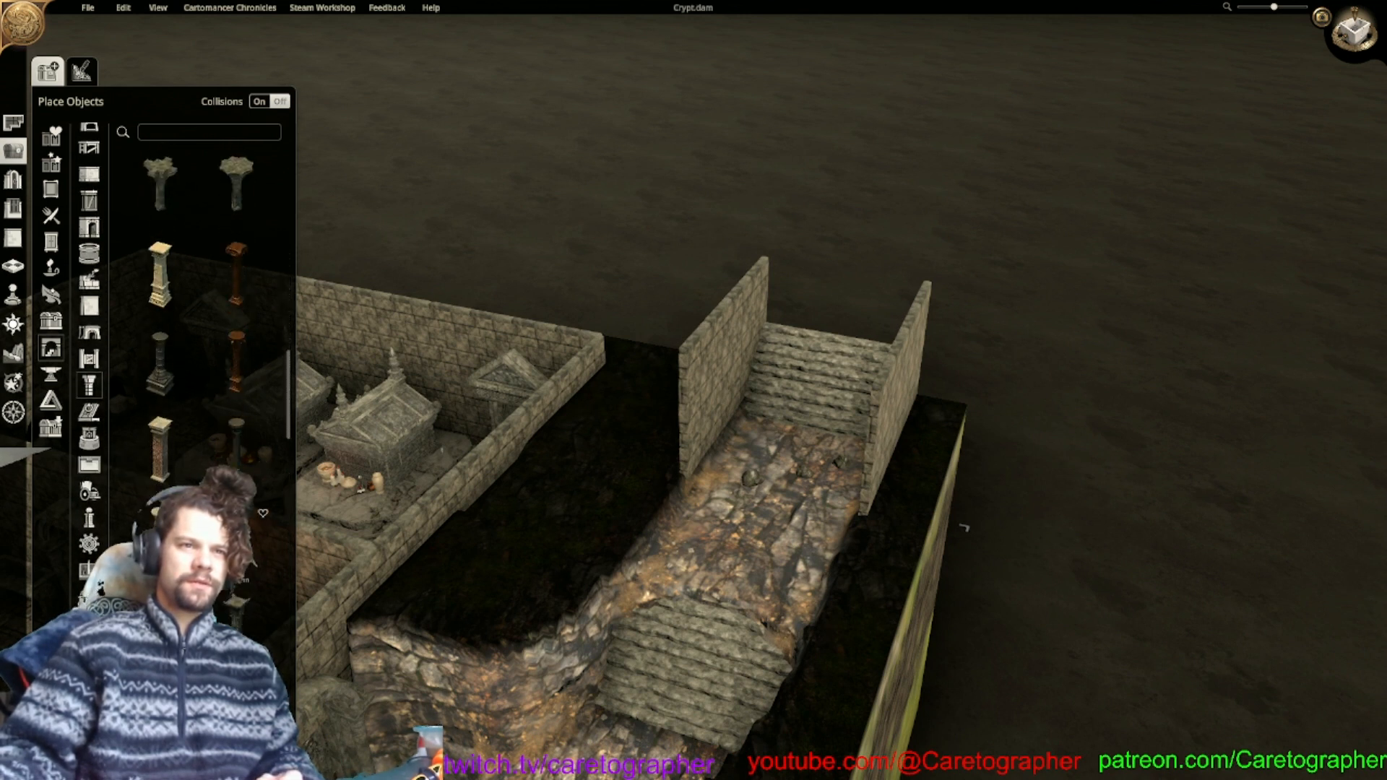
scroll(210, 361, down, 8)
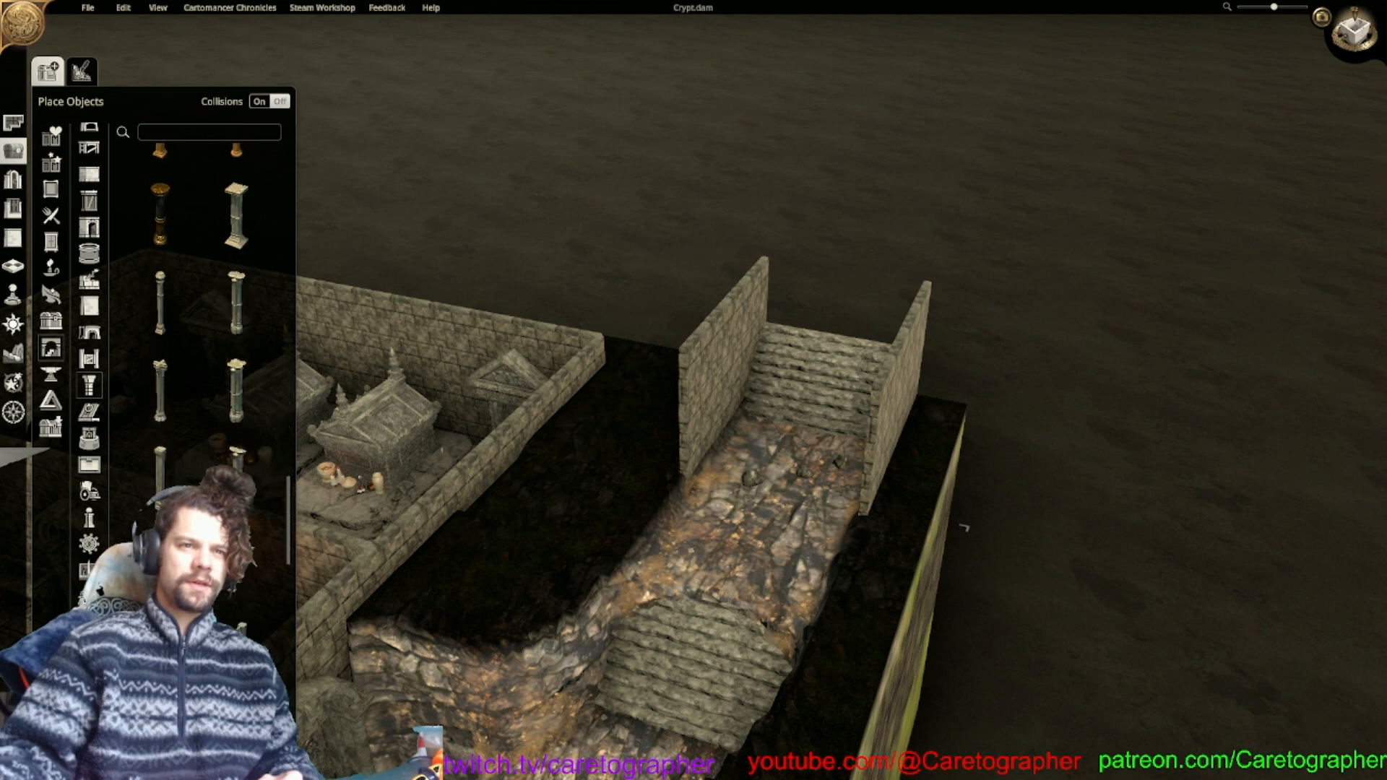
scroll(209, 361, down, 6)
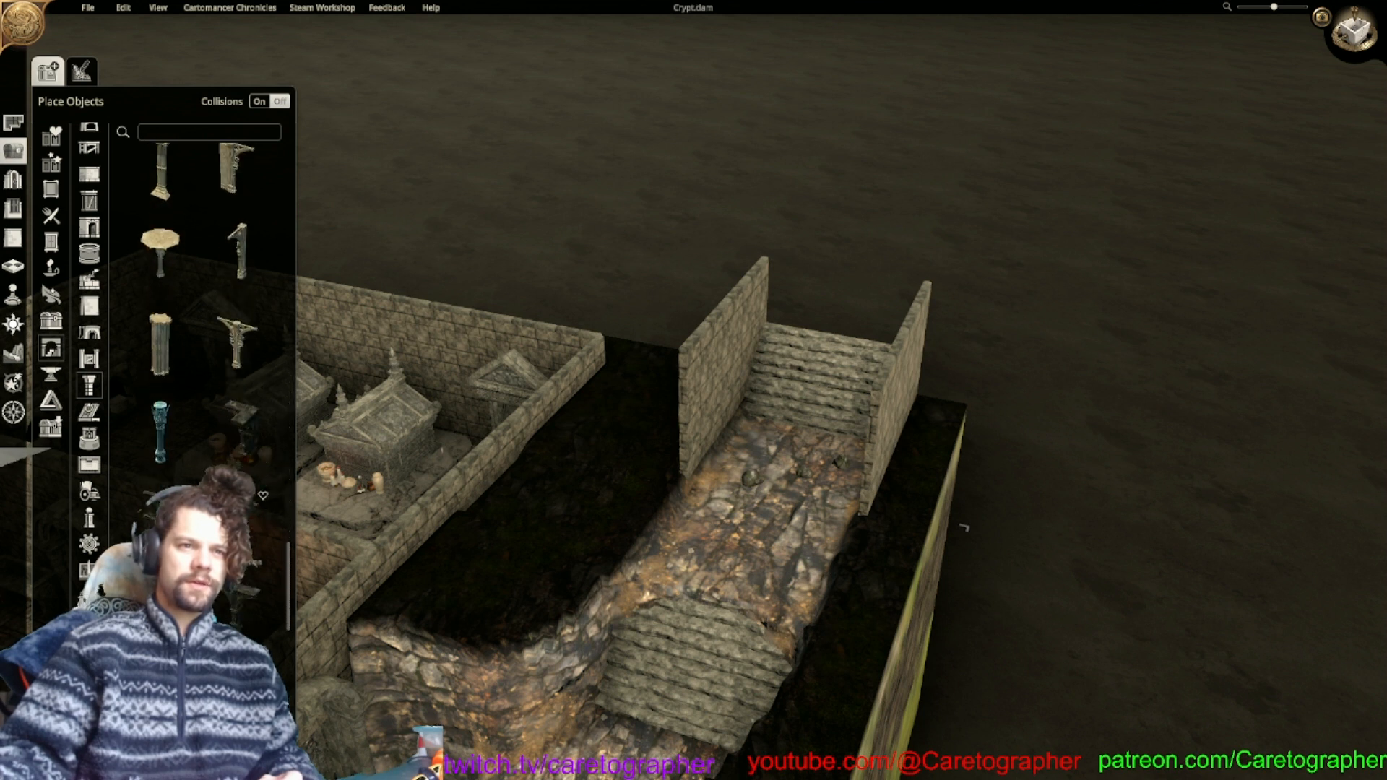
scroll(210, 361, down, 6)
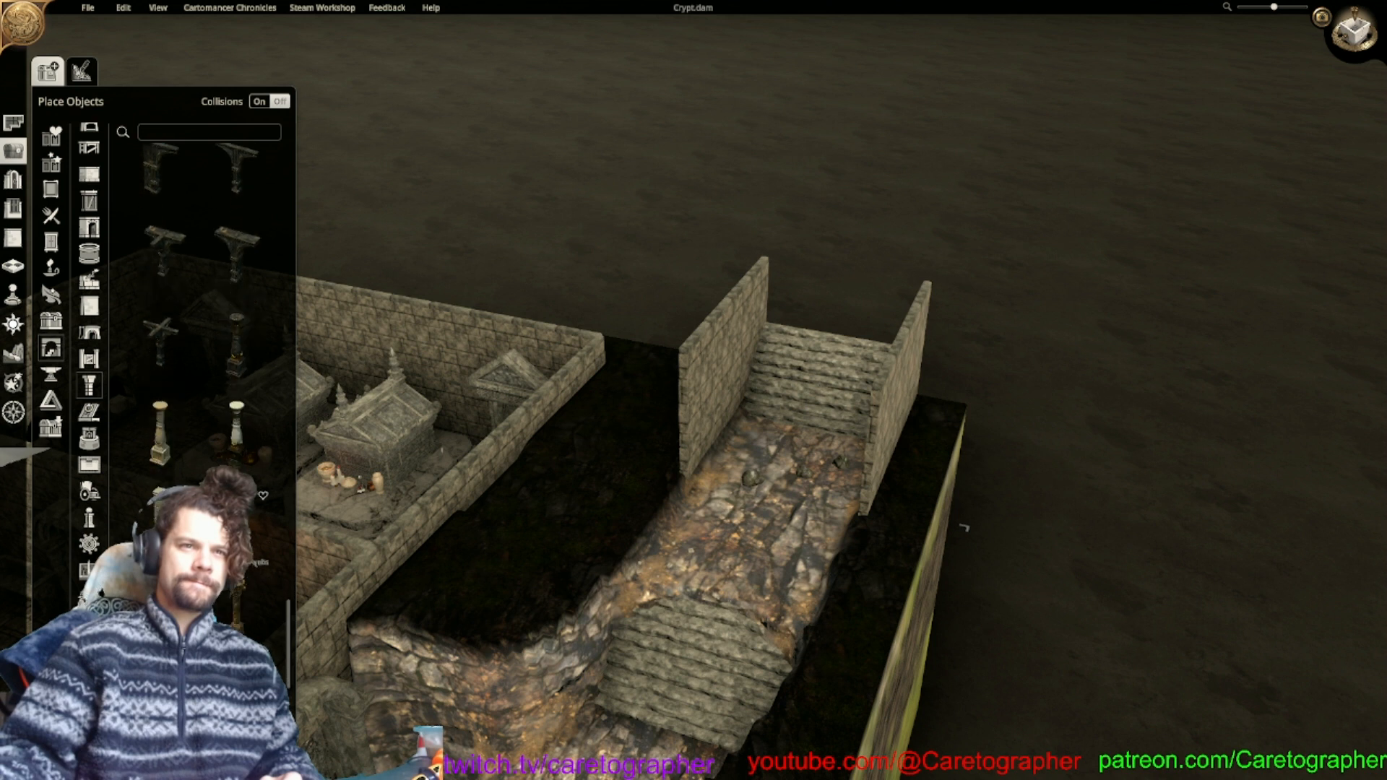
scroll(265, 565, up, 3)
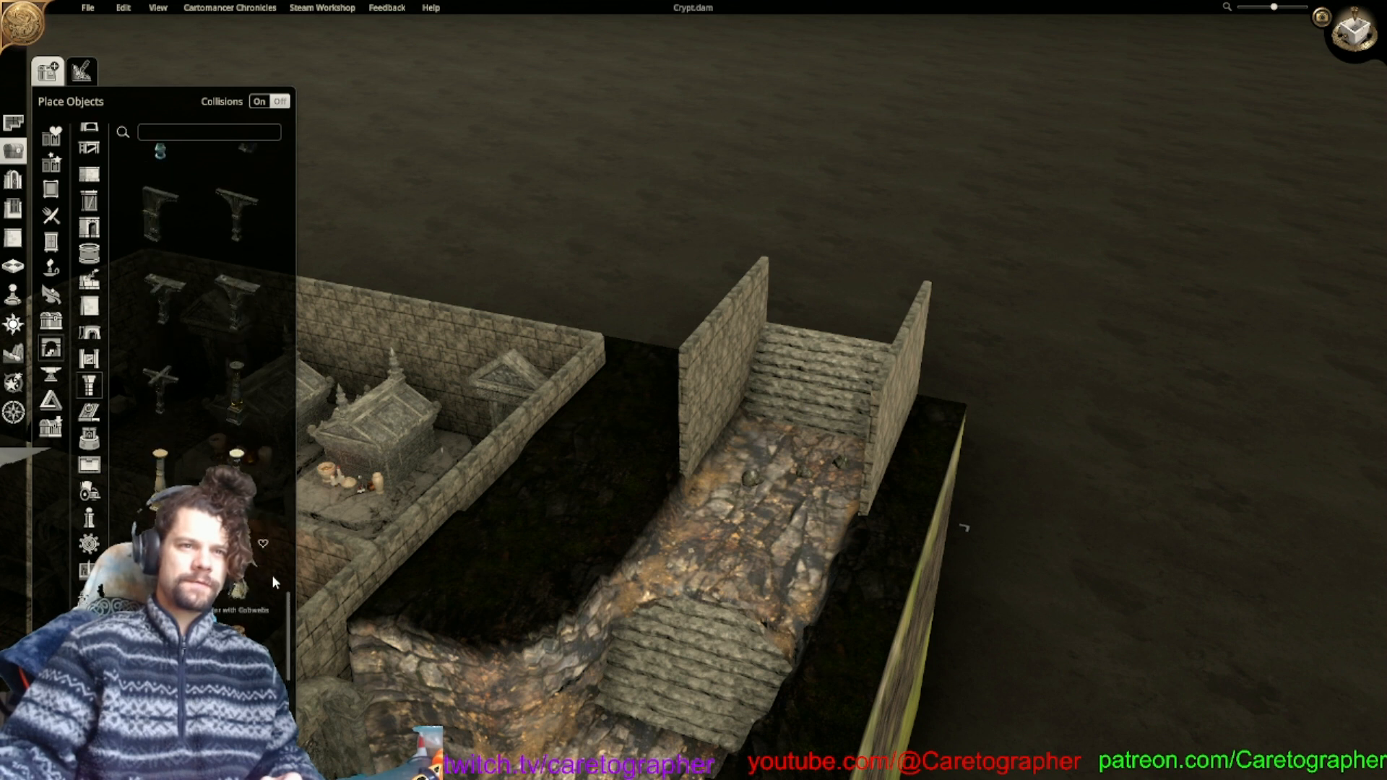
drag(290, 599, 302, 145)
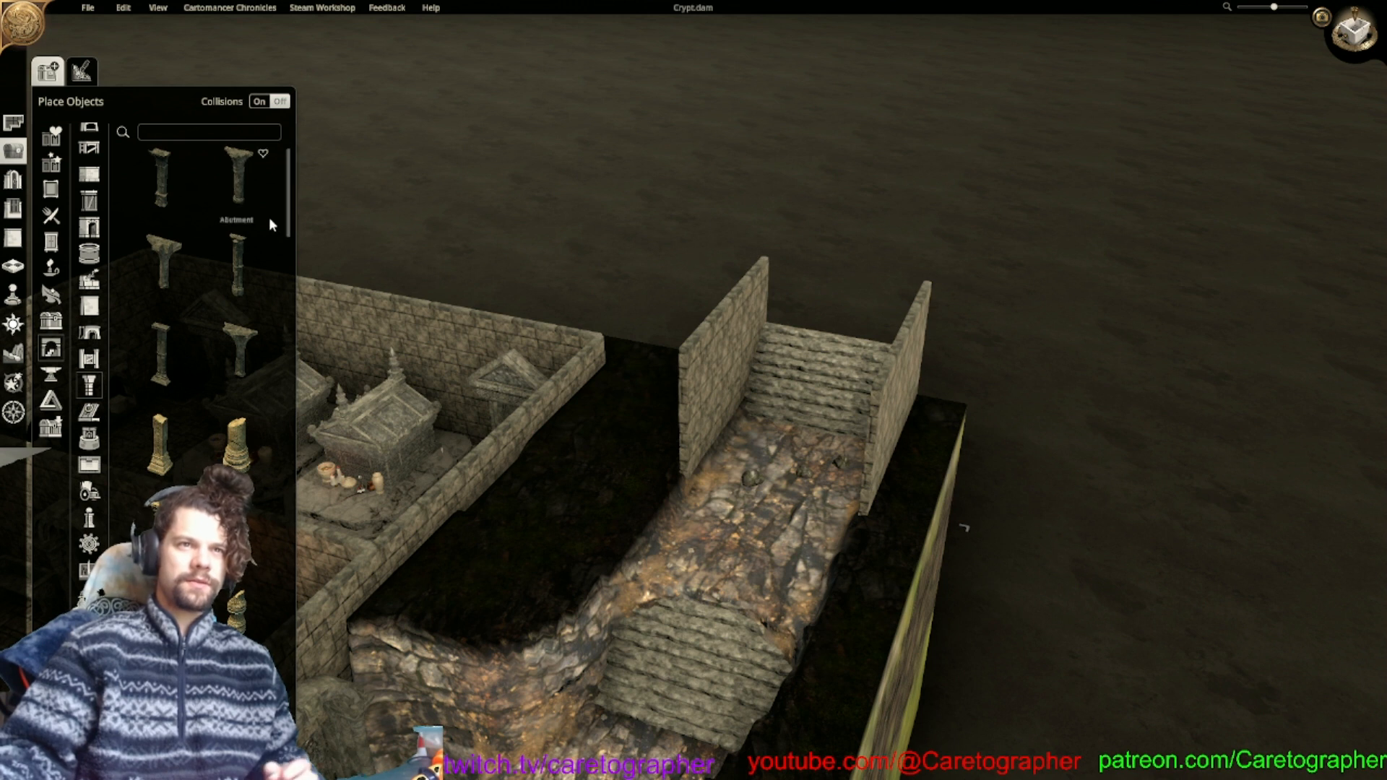
Place a weathered stone half-arch pillar against the passage wall nearer the burial chamber, just before the stairs.
click(151, 282)
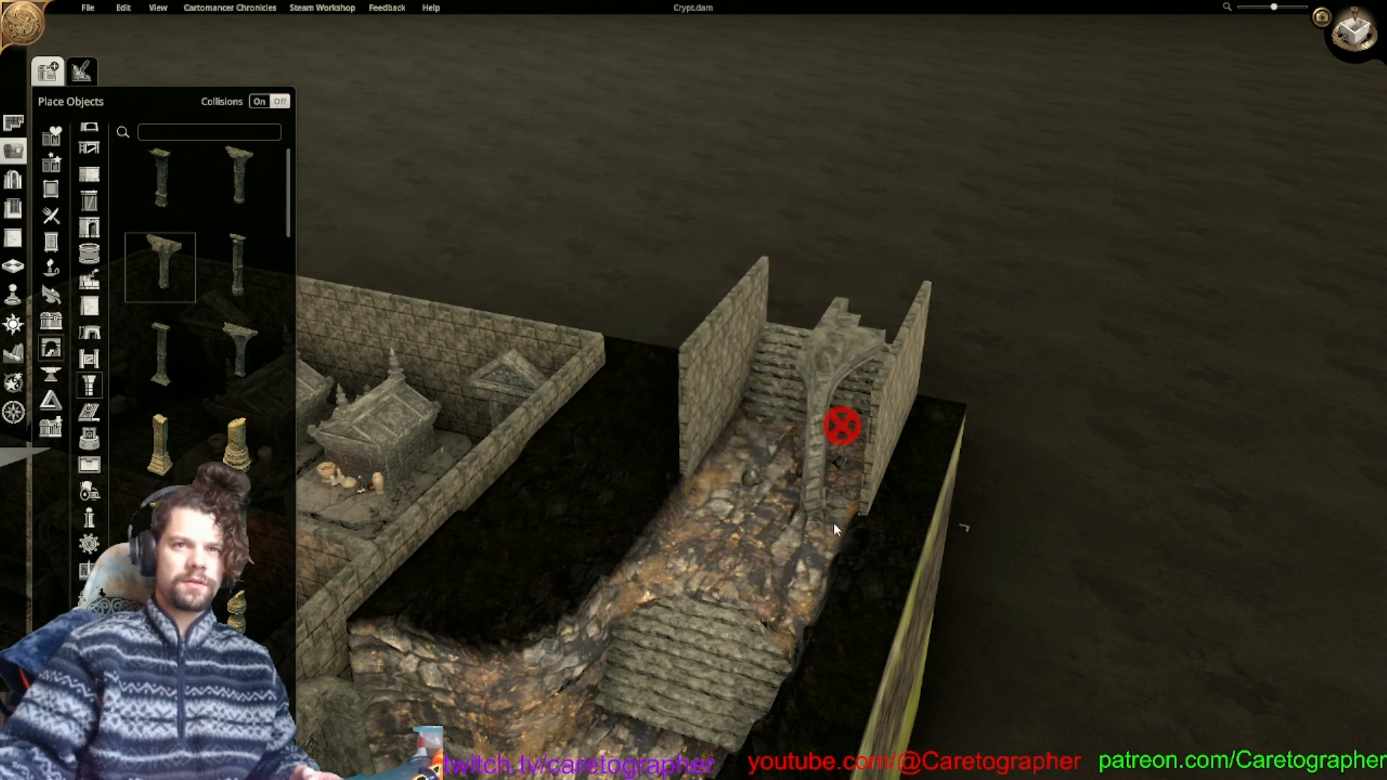
click(752, 475)
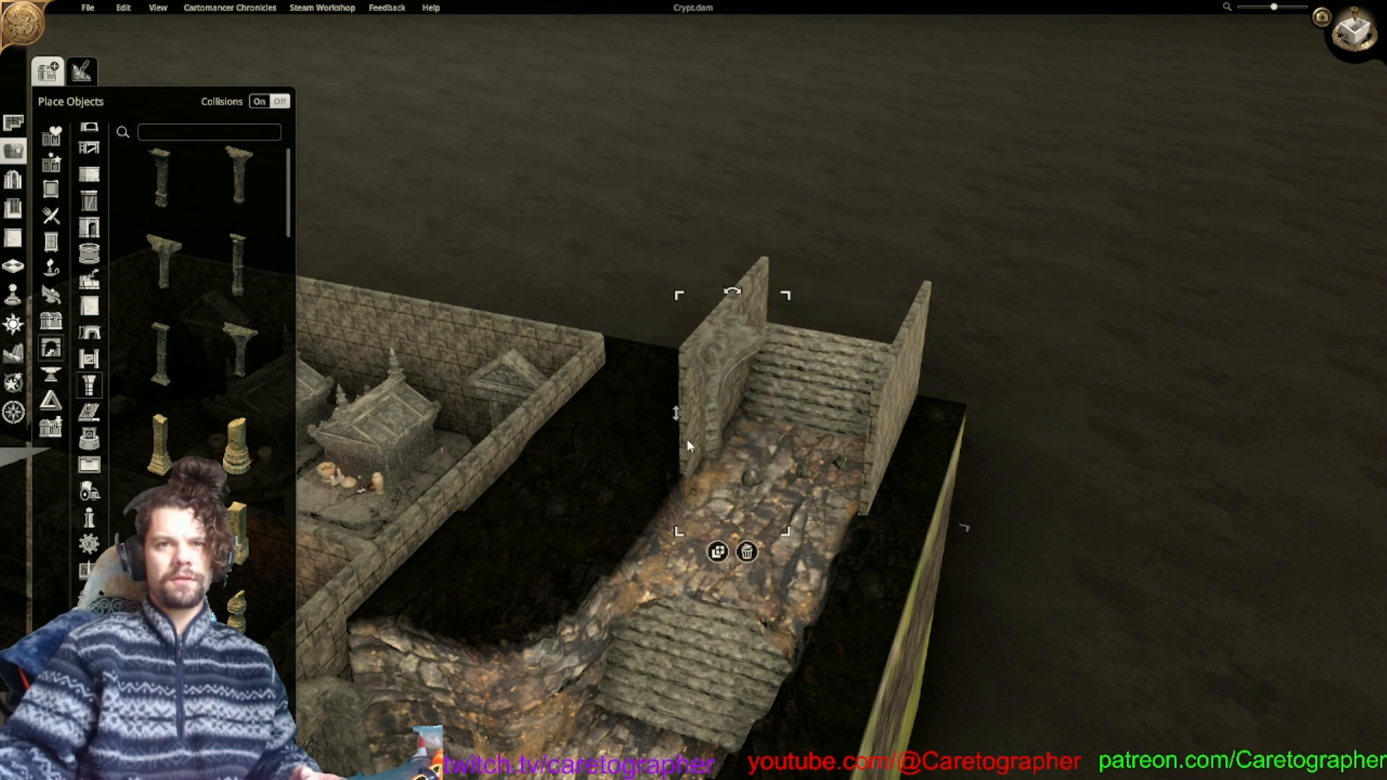
click(1345, 33)
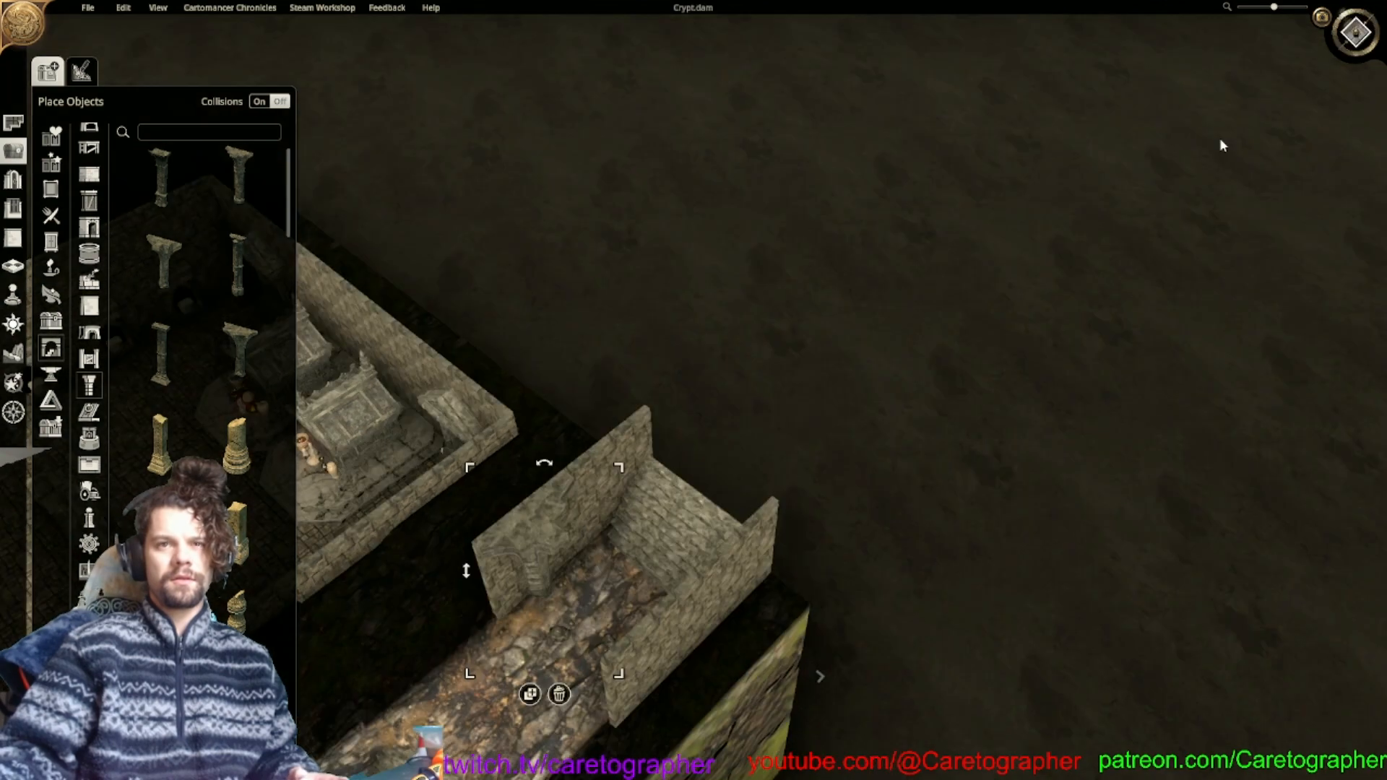
scroll(815, 476, up, 3)
scroll(824, 492, up, 2)
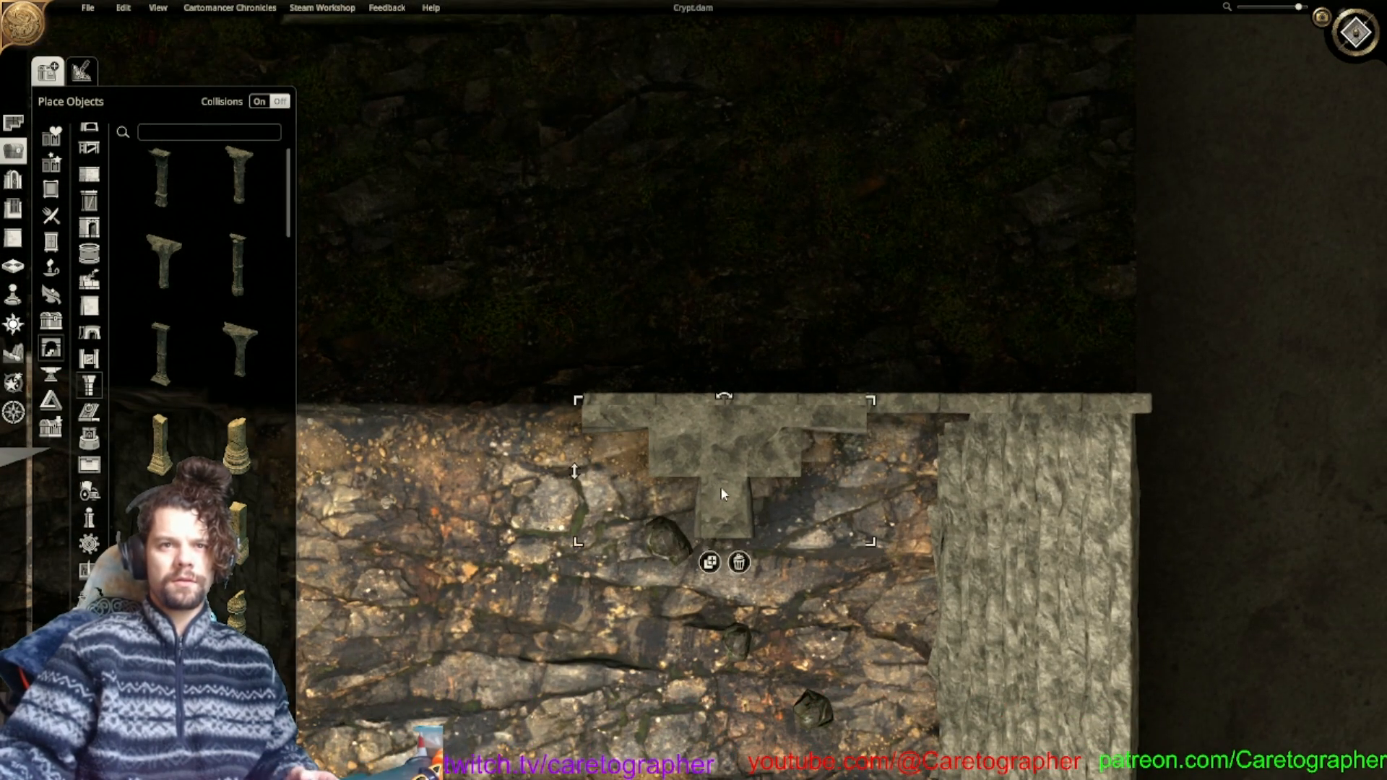
Duplicate the half-arch pillar and set the copy, rotated to face the first, against the opposite passage wall.
click(709, 563)
scroll(706, 578, down, 3)
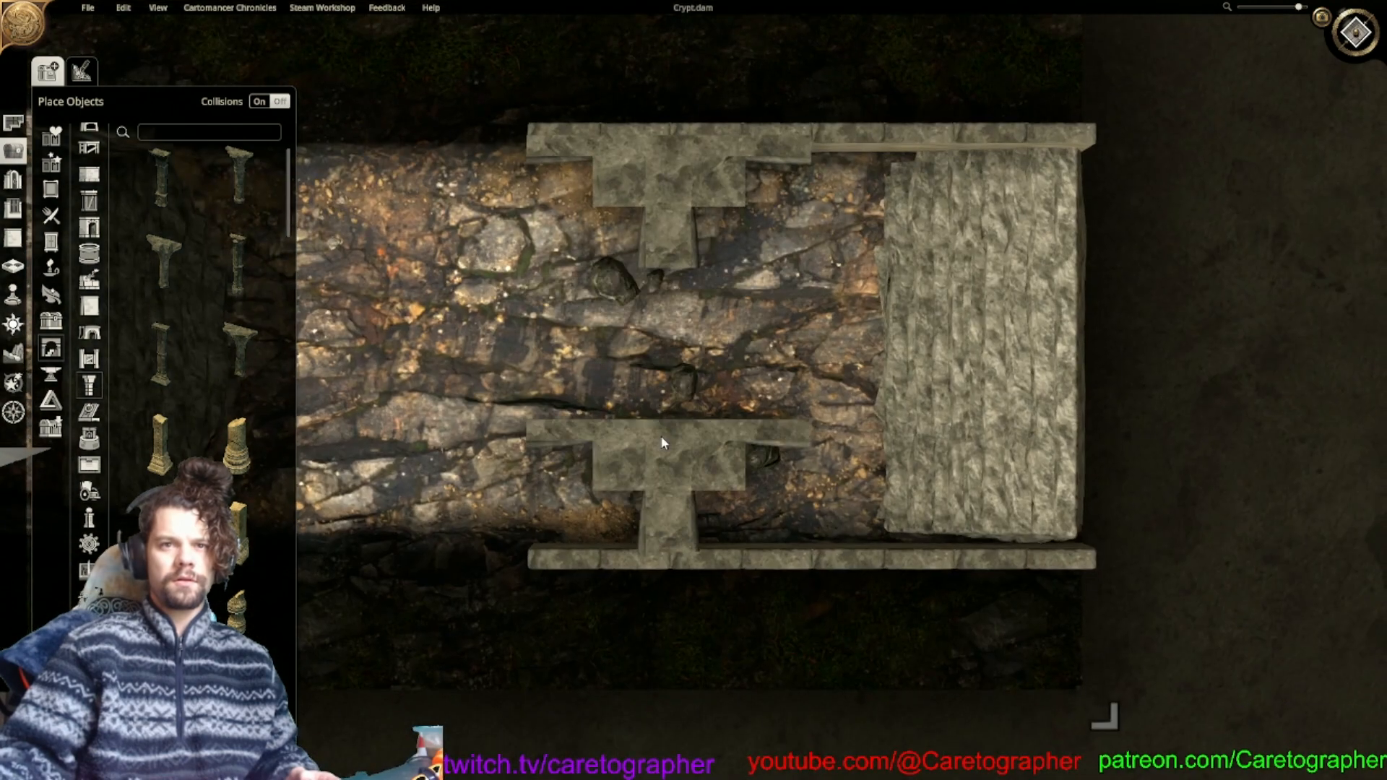
right_click(665, 451)
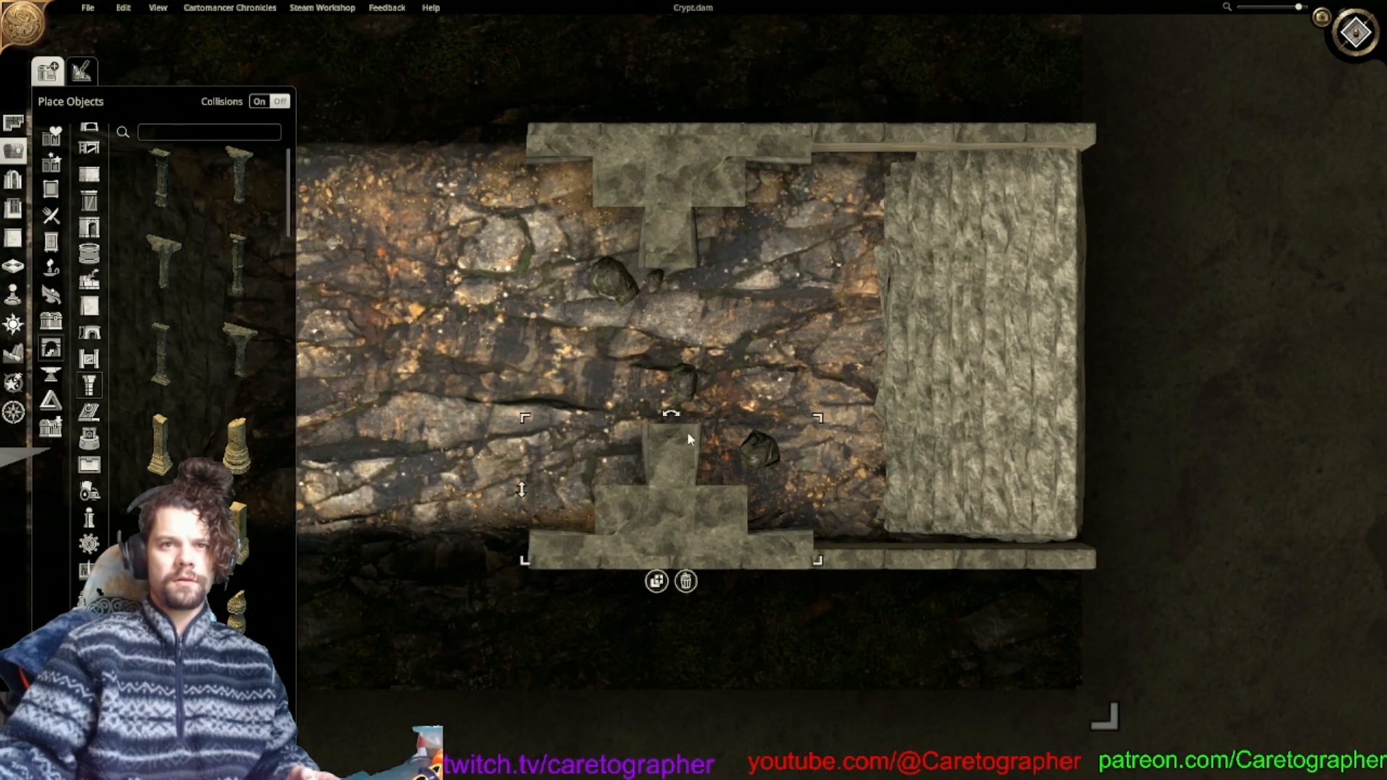
middle_drag(637, 385, 583, 471)
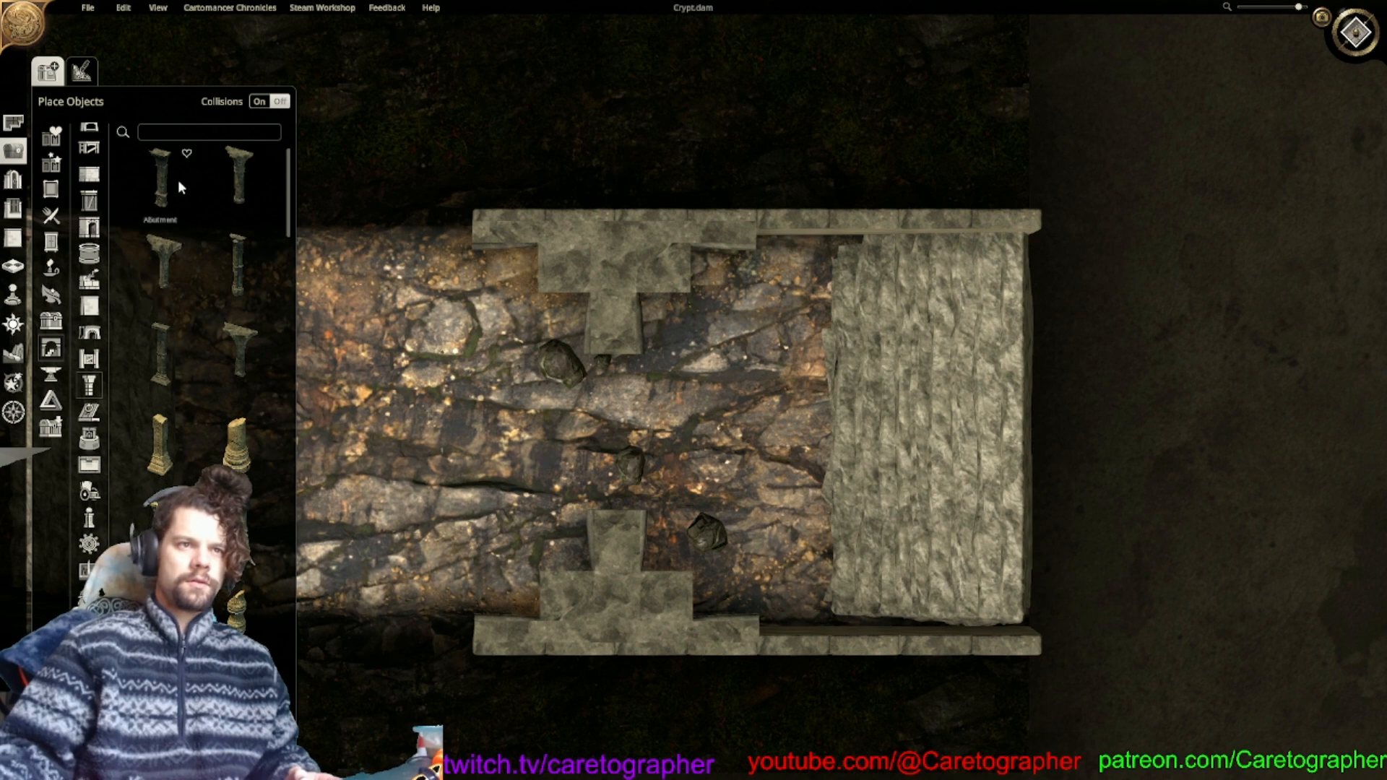
Search the objects for "stone" and for "bie" to find a block for bridging the two half-arches.
text(stone)
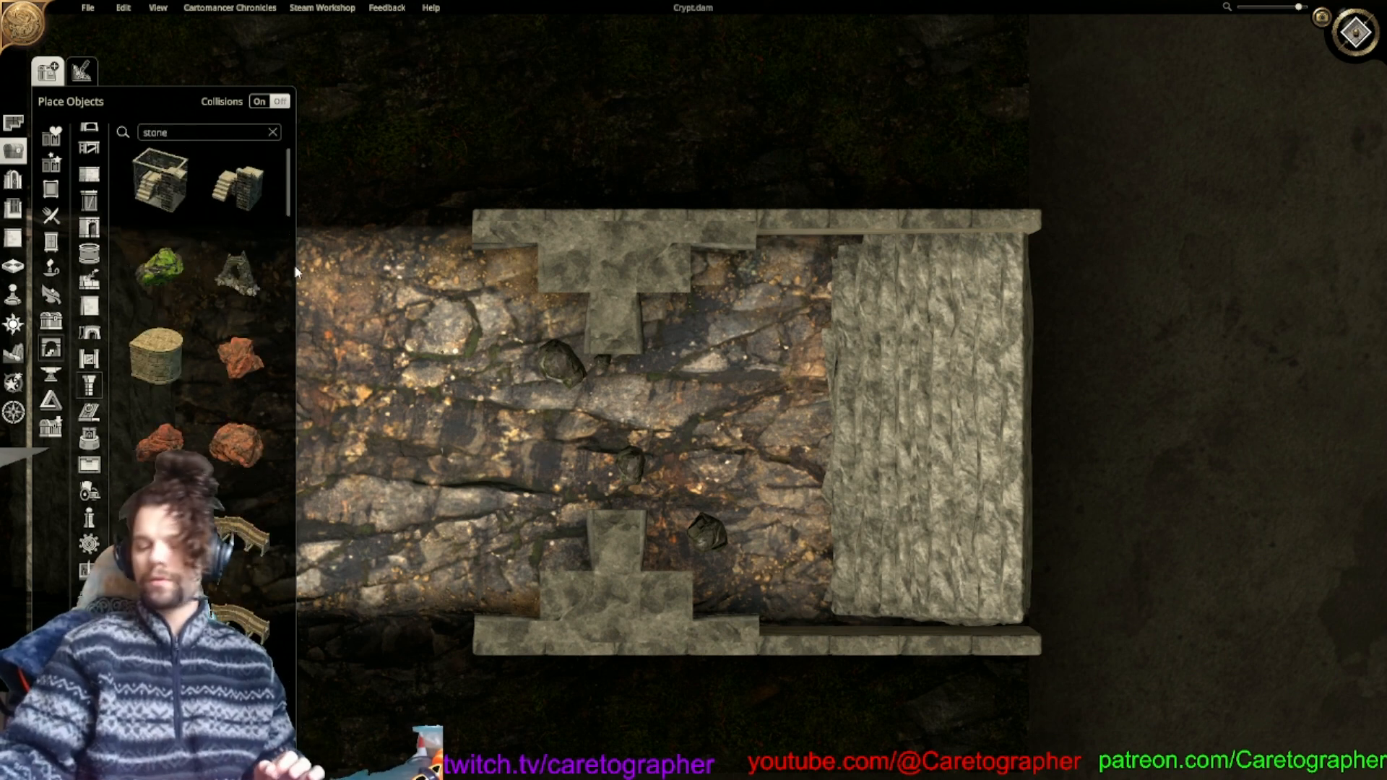
drag(289, 215, 206, 144)
text(b)
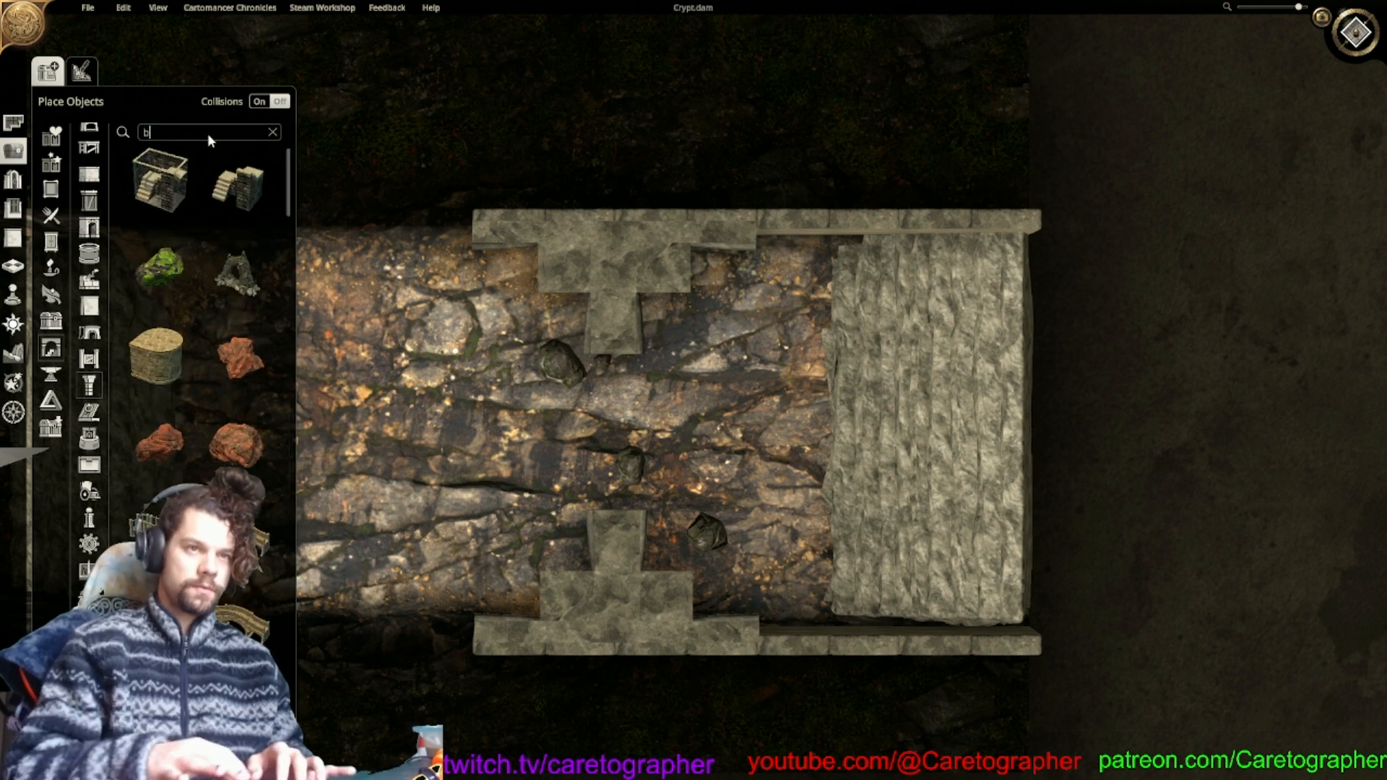
text(le)
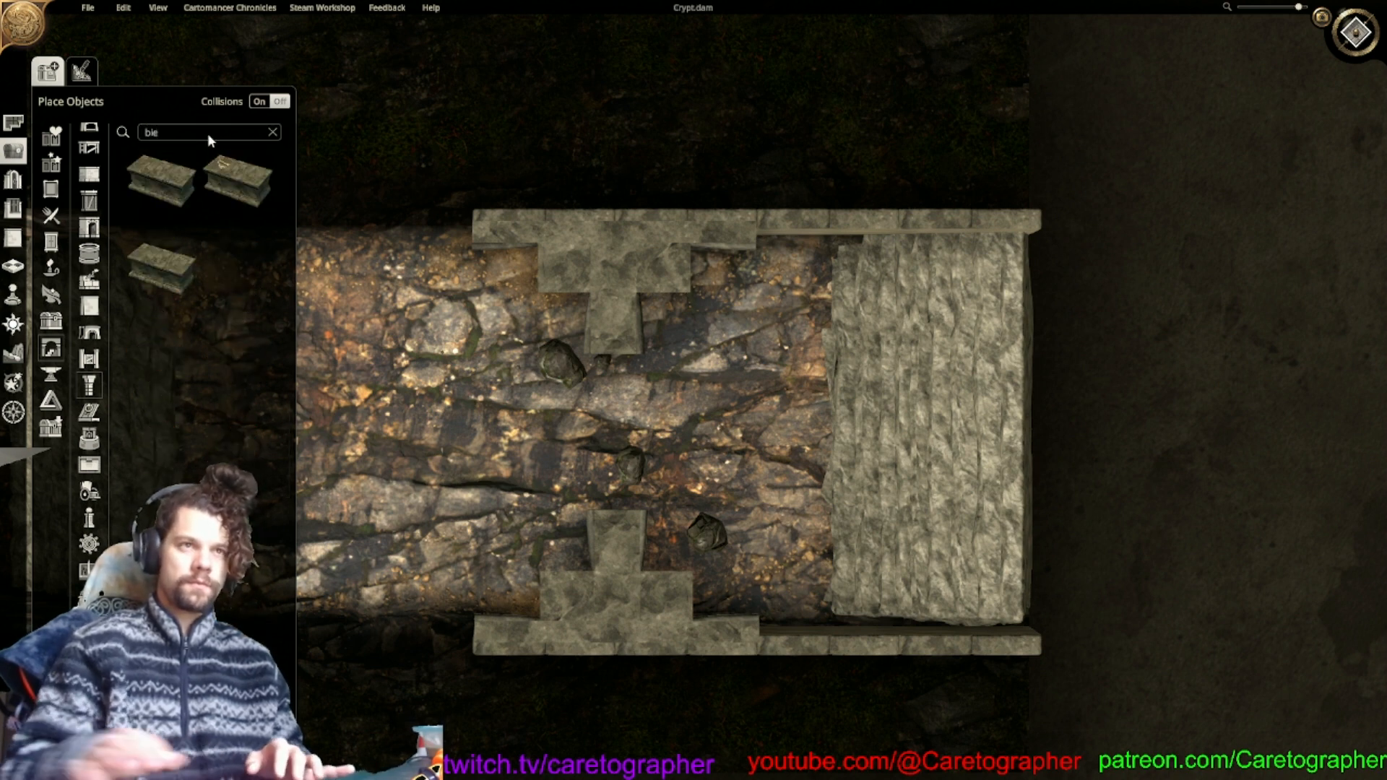
Place a Bier between the two half-arches, shrink it to their width and line it up with the first one's tip.
click(171, 193)
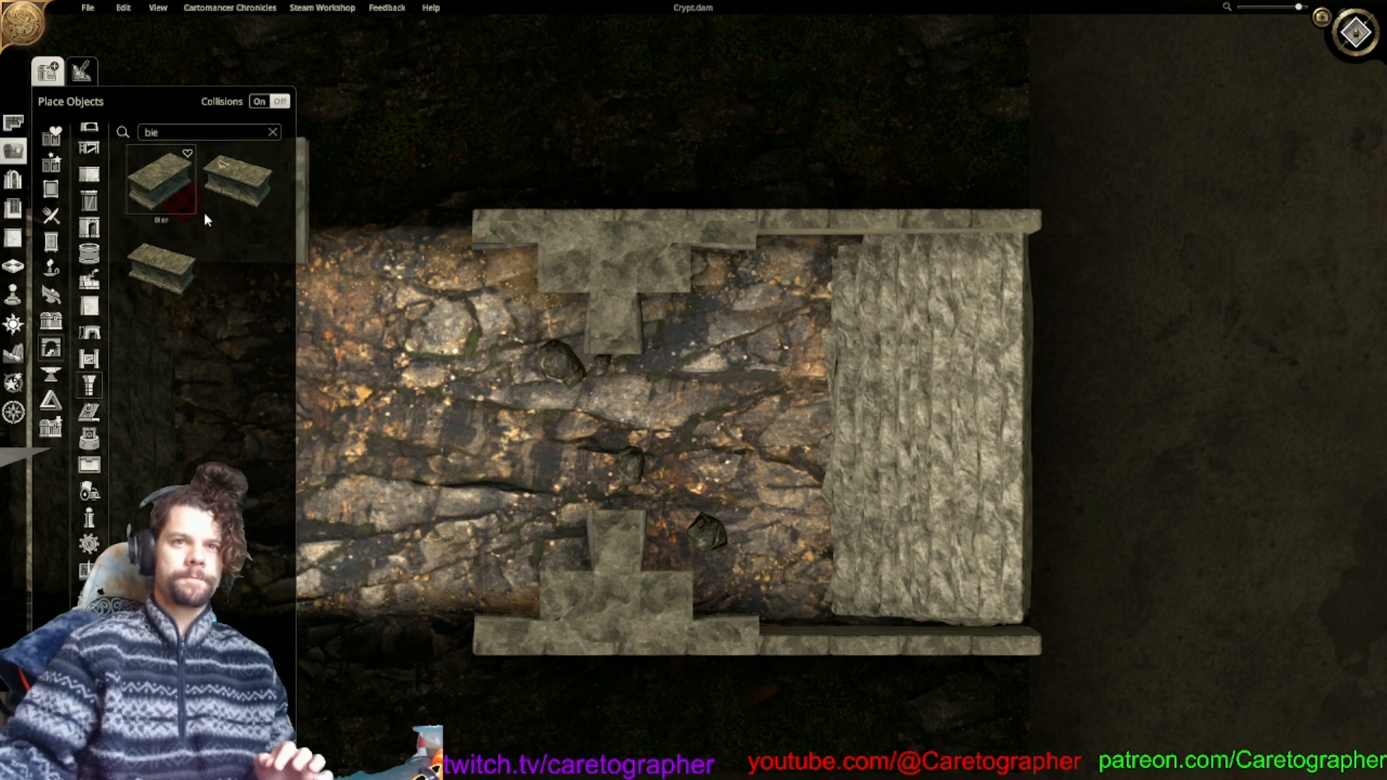
scroll(611, 428, down, 1)
click(612, 428)
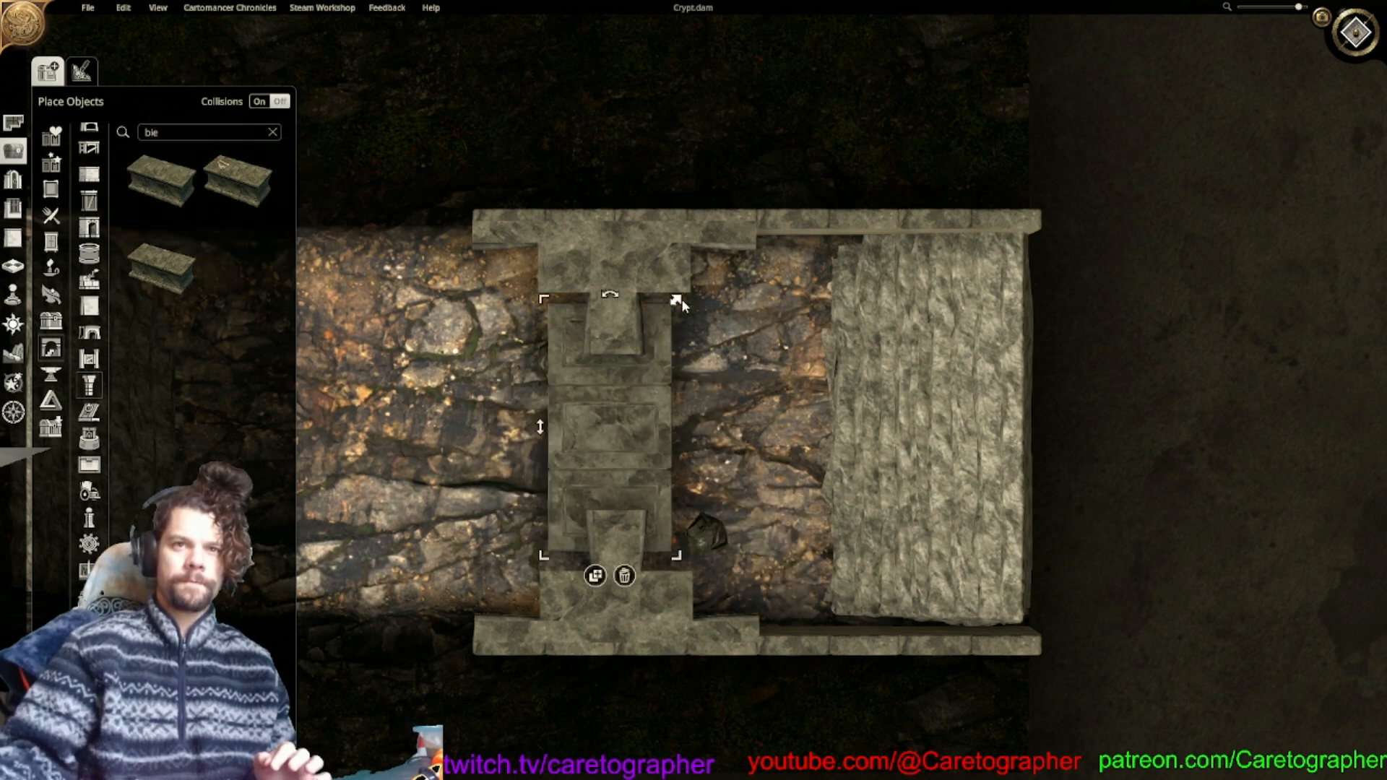
drag(677, 299, 636, 360)
drag(607, 418, 617, 387)
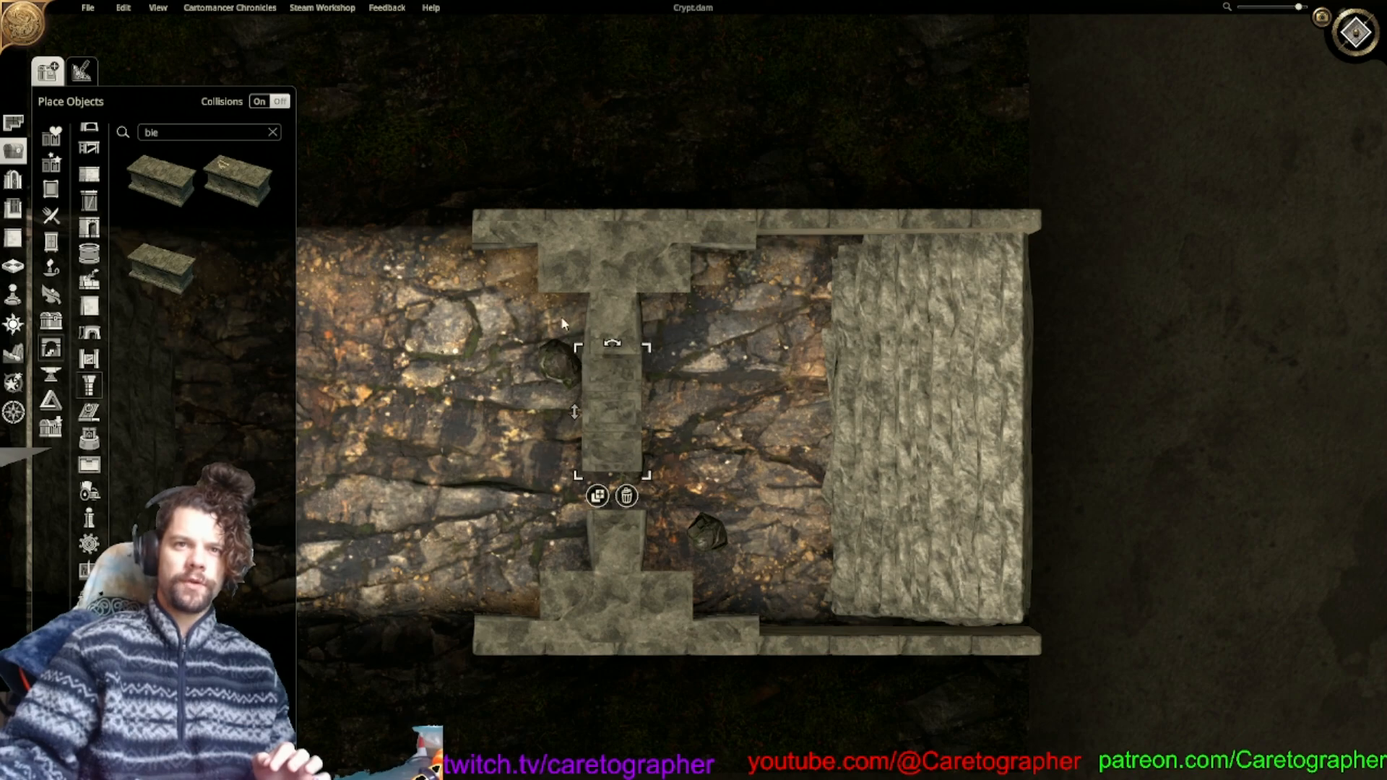
Raise the bier from the passage floor towards the top of the half-arches.
click(1346, 49)
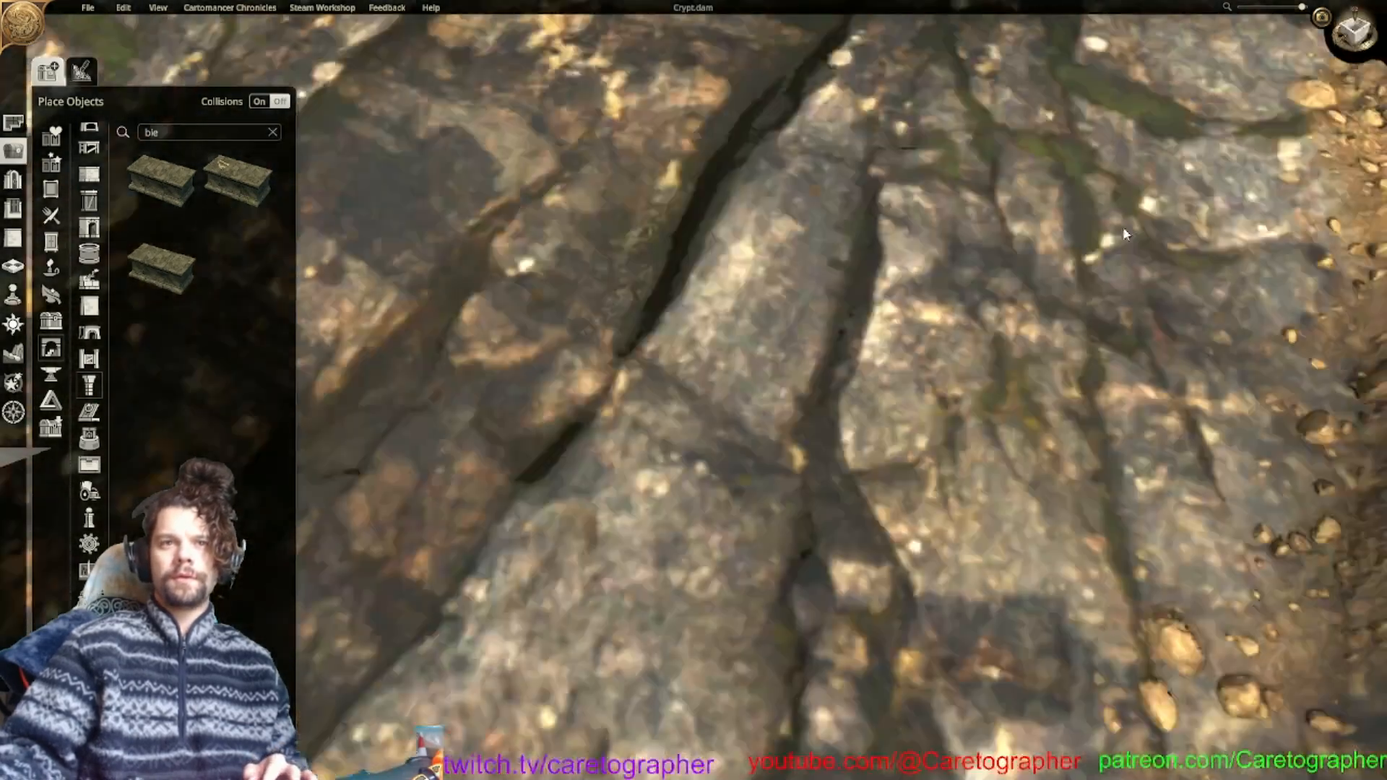
scroll(751, 488, up, 5)
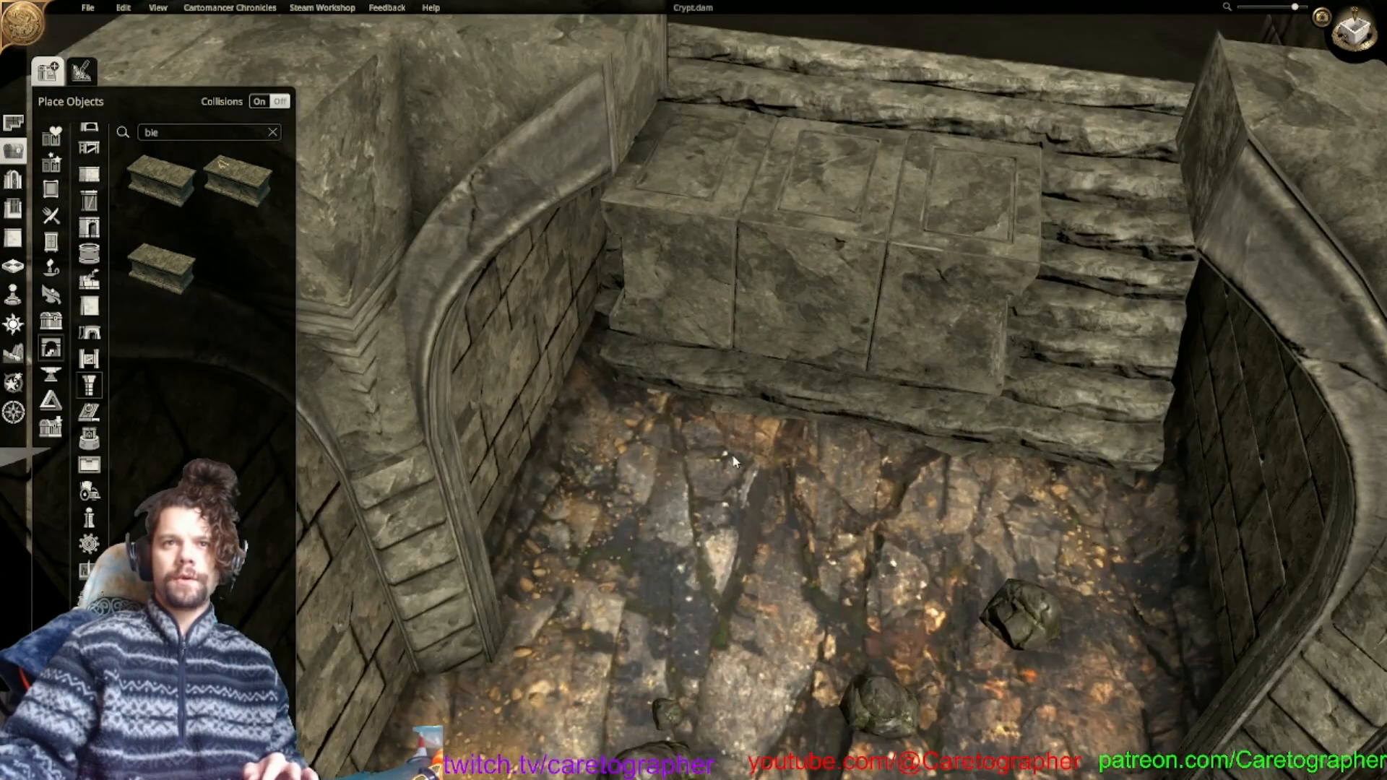
scroll(733, 461, down, 5)
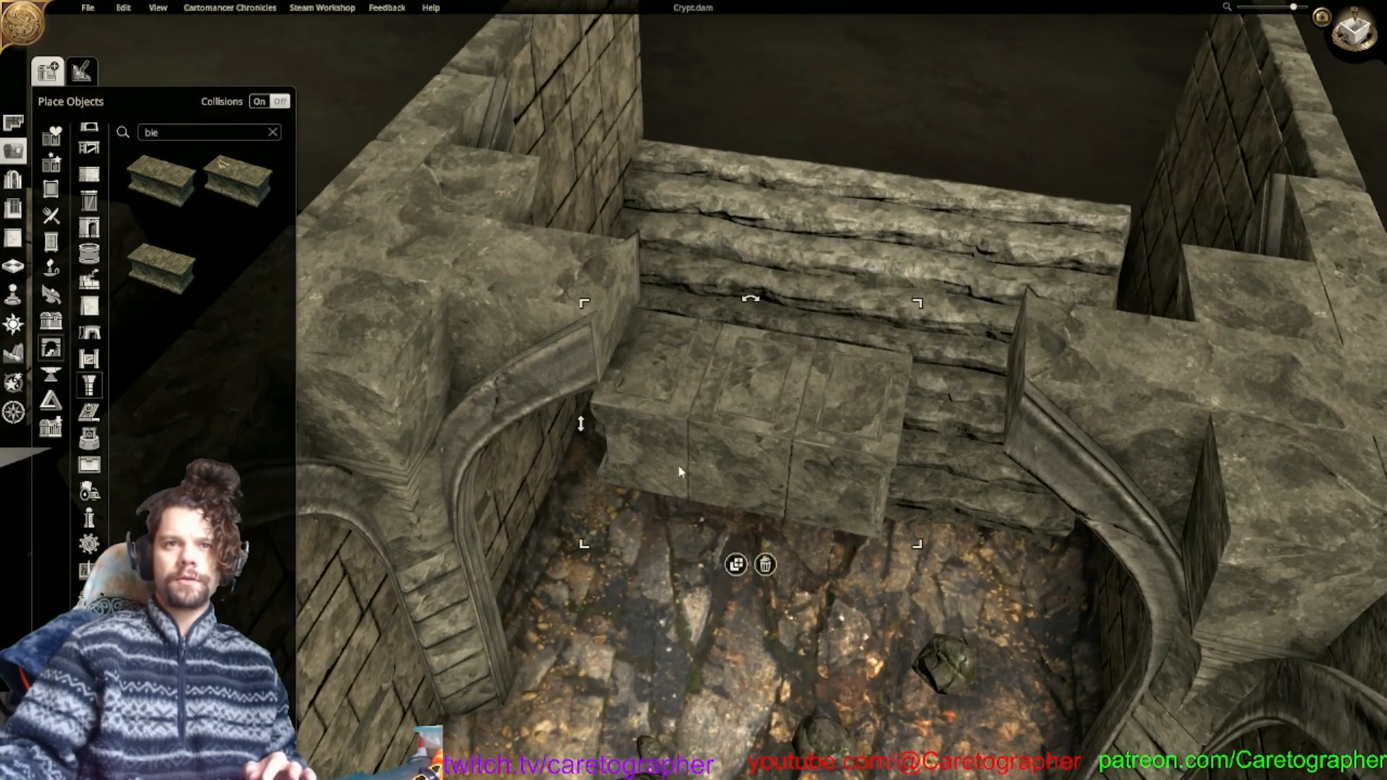
drag(593, 442, 585, 399)
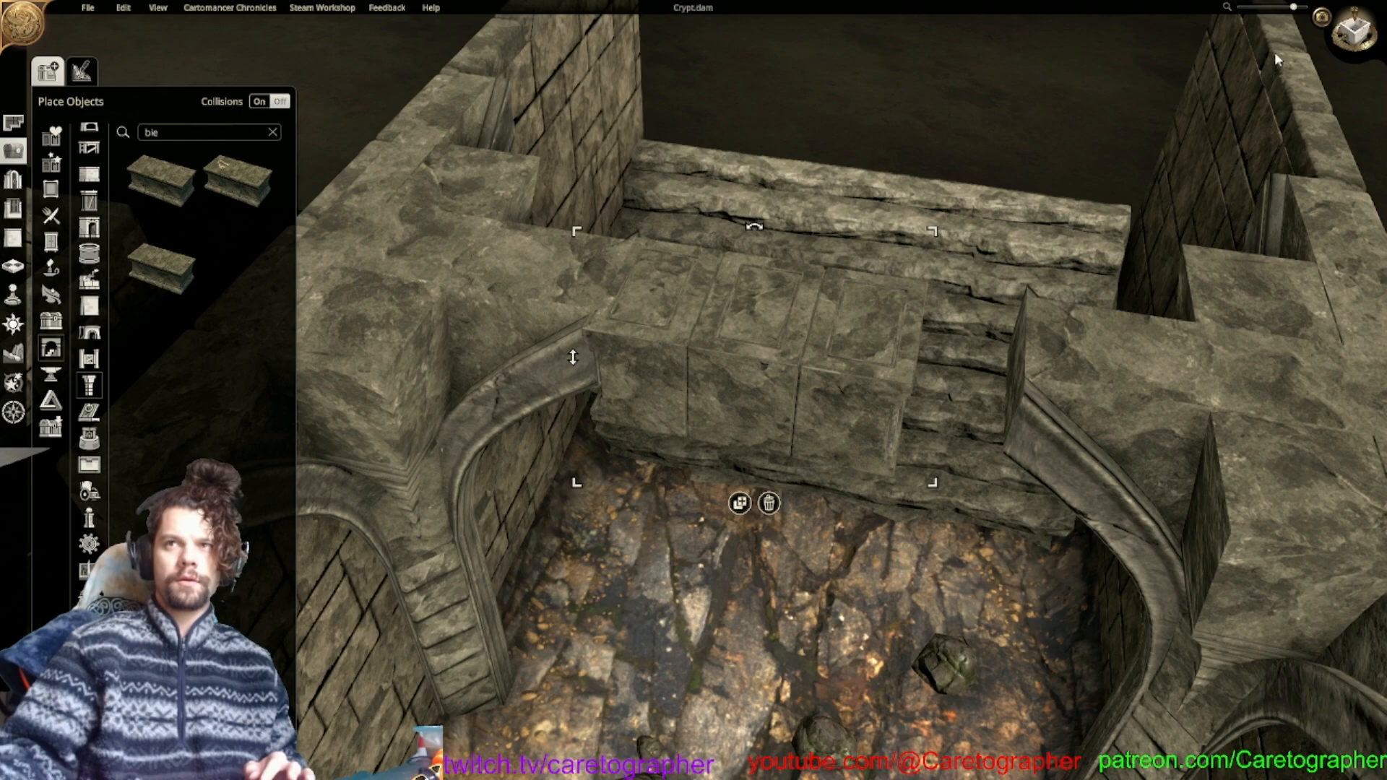
Realign the raised bier from above so it sits in line with the tips of both half-arches.
key(t)
scroll(572, 349, down, 5)
key(a)
scroll(725, 410, up, 4)
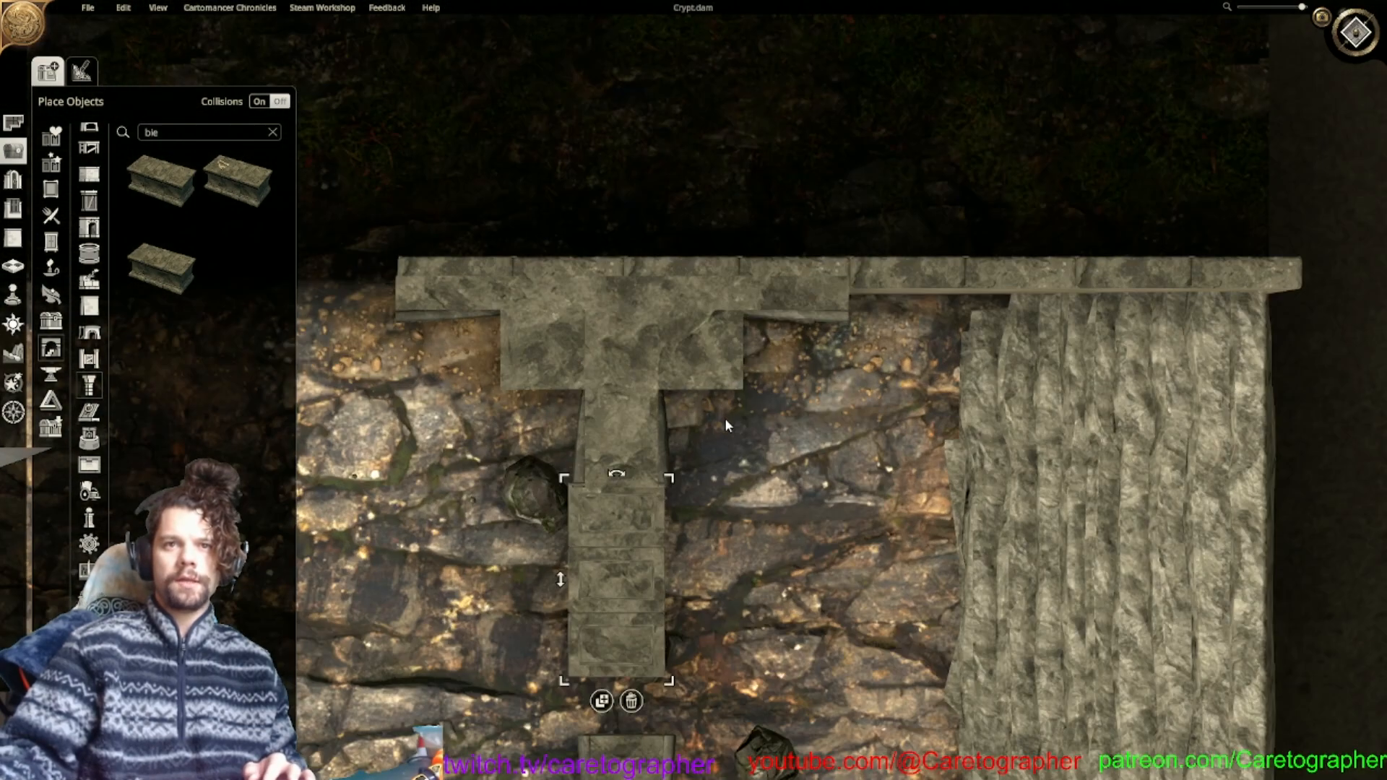
key(s)
click(873, 426)
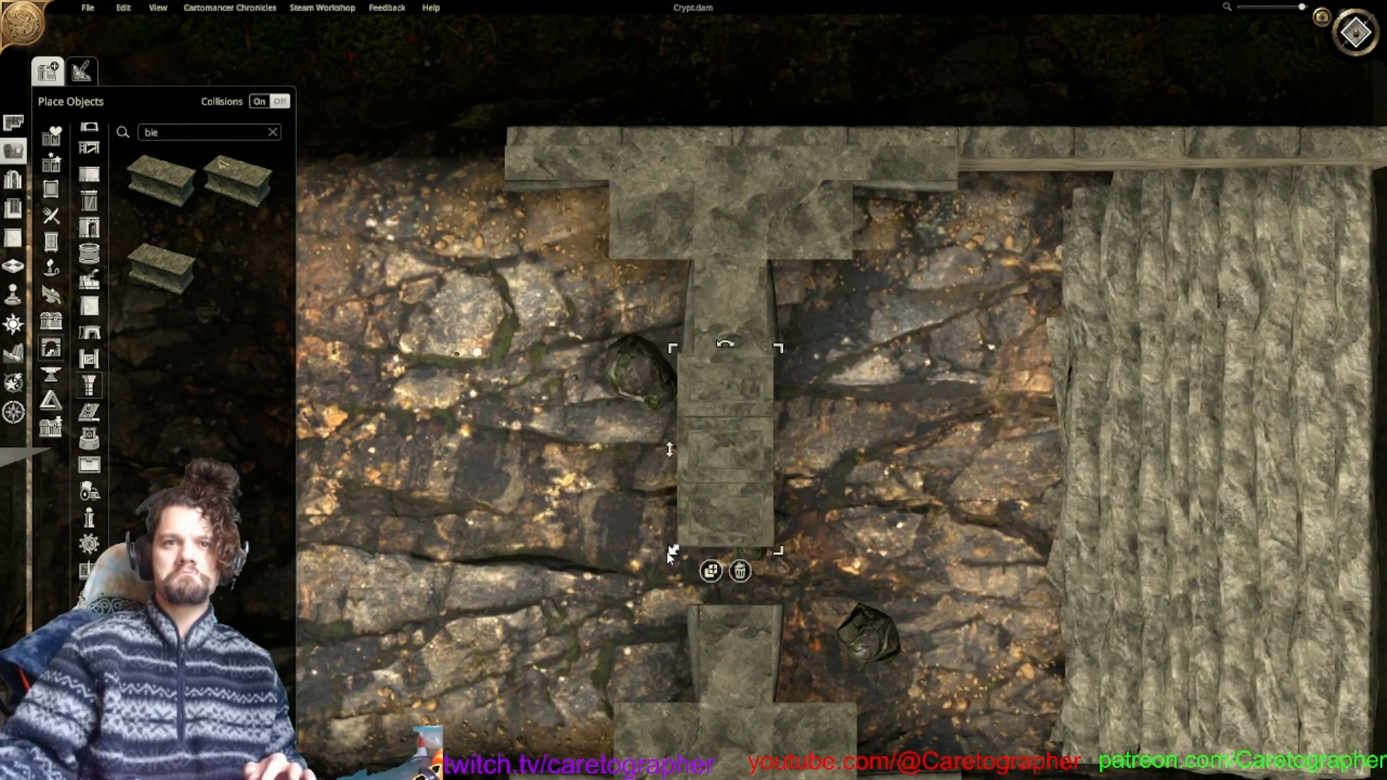
drag(765, 470, 769, 470)
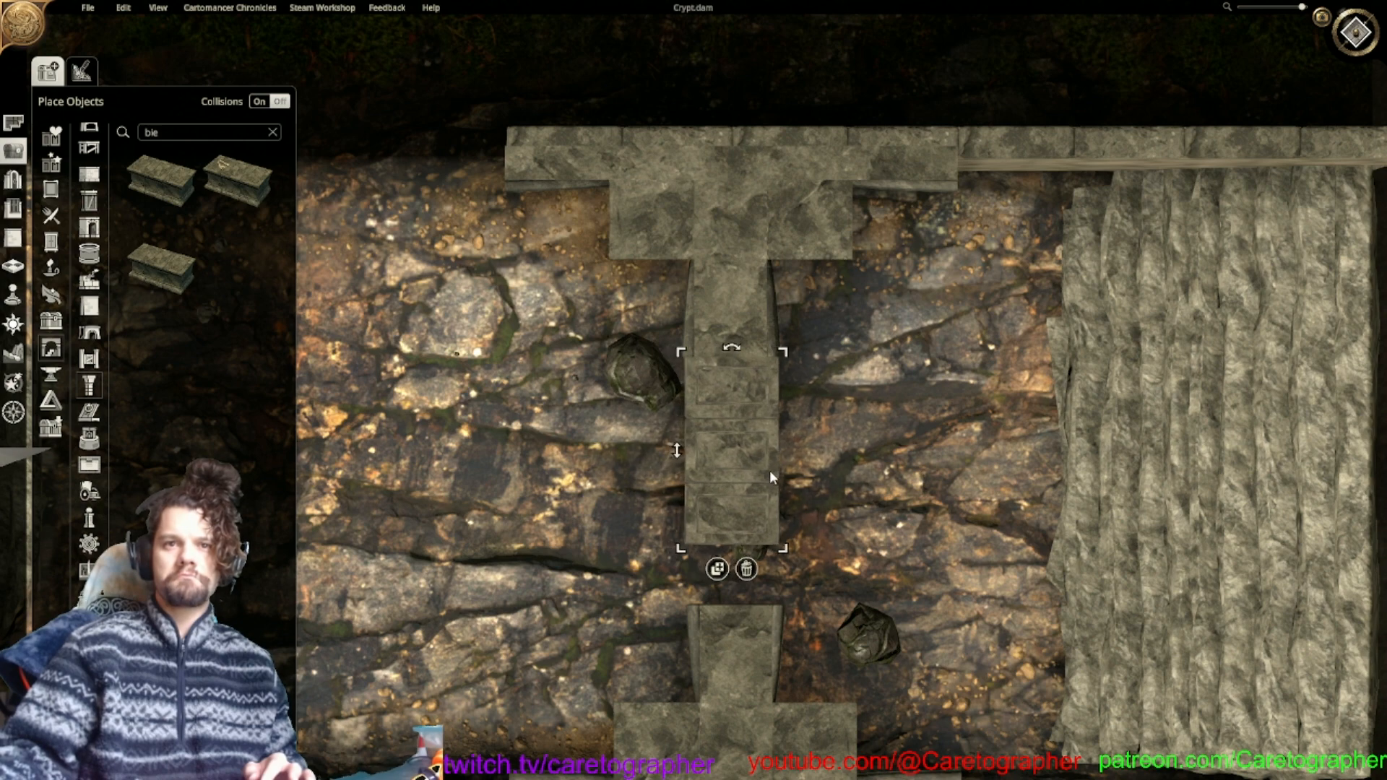
Check the bier against the half-arches in perspective and raise it slightly higher.
scroll(1172, 238, up, 1)
middle_drag(1172, 238, 743, 493)
scroll(1052, 209, down, 2)
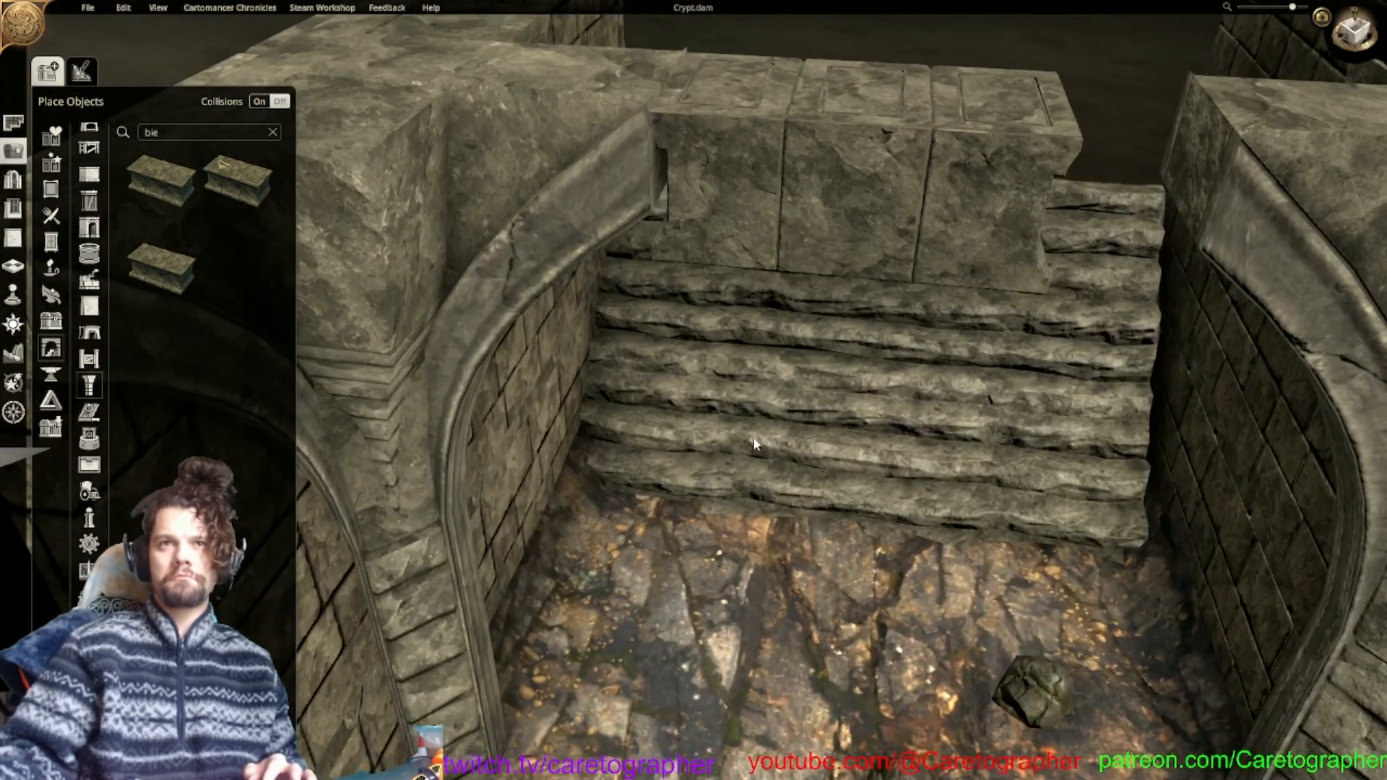
drag(639, 175, 644, 165)
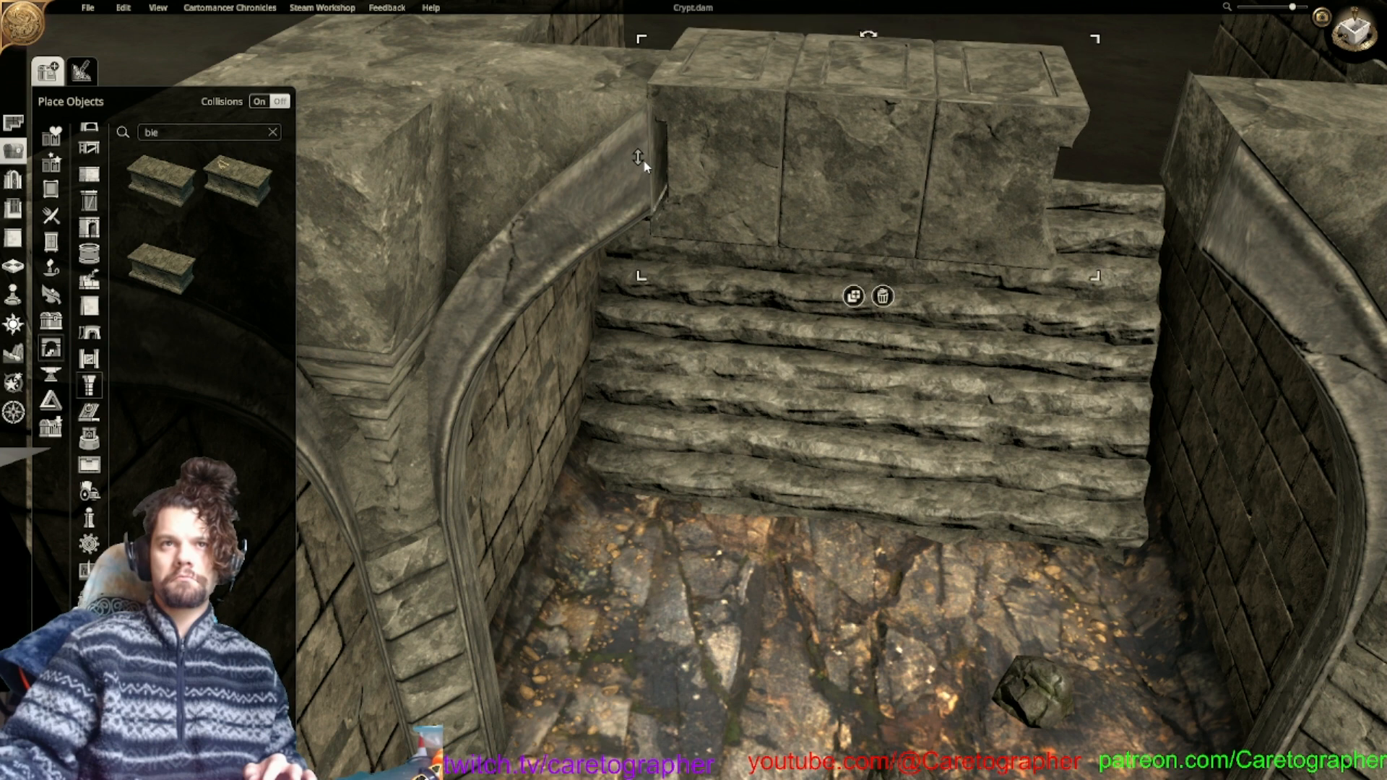
Butt the raised bier against the first half-arch's tip and place a copy beside it reaching the second half-arch's tip.
drag(841, 180, 820, 184)
drag(820, 180, 824, 177)
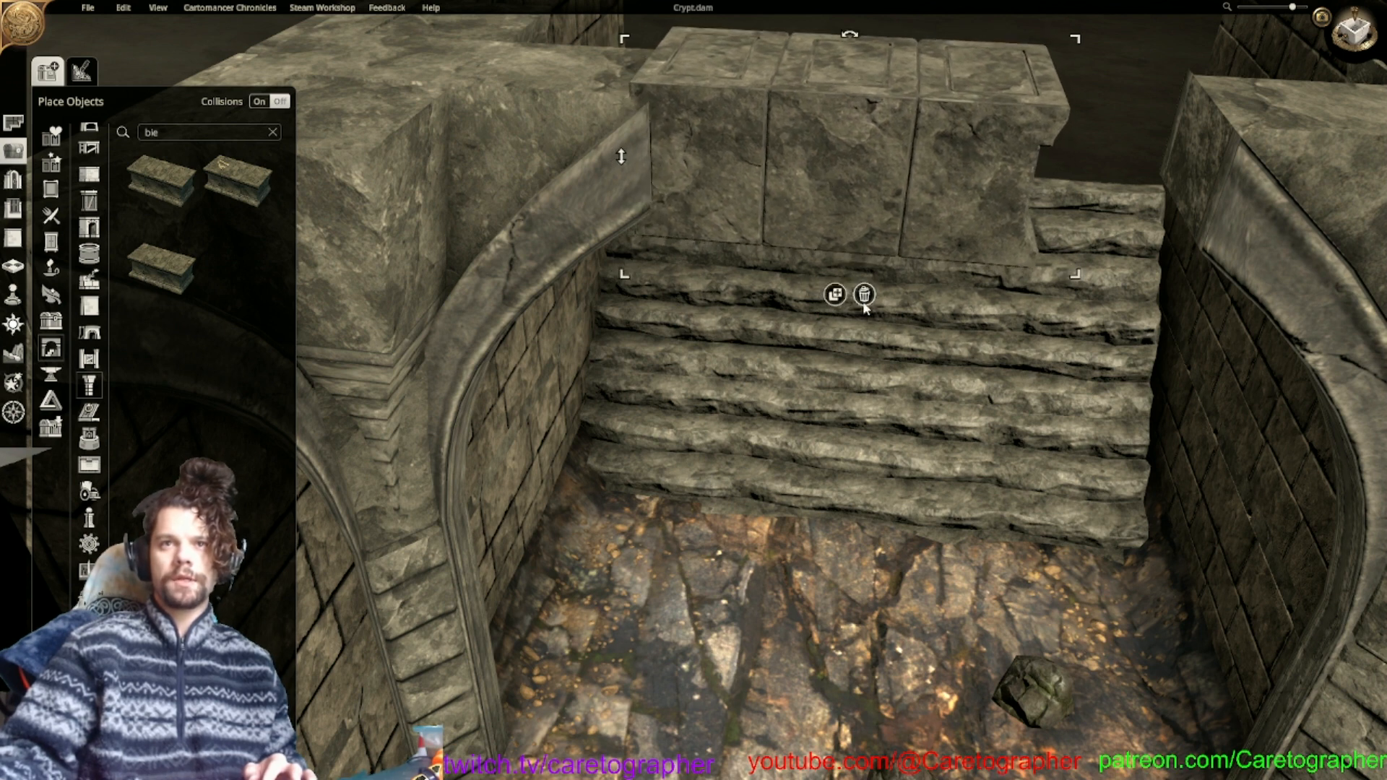
click(835, 295)
key(d)
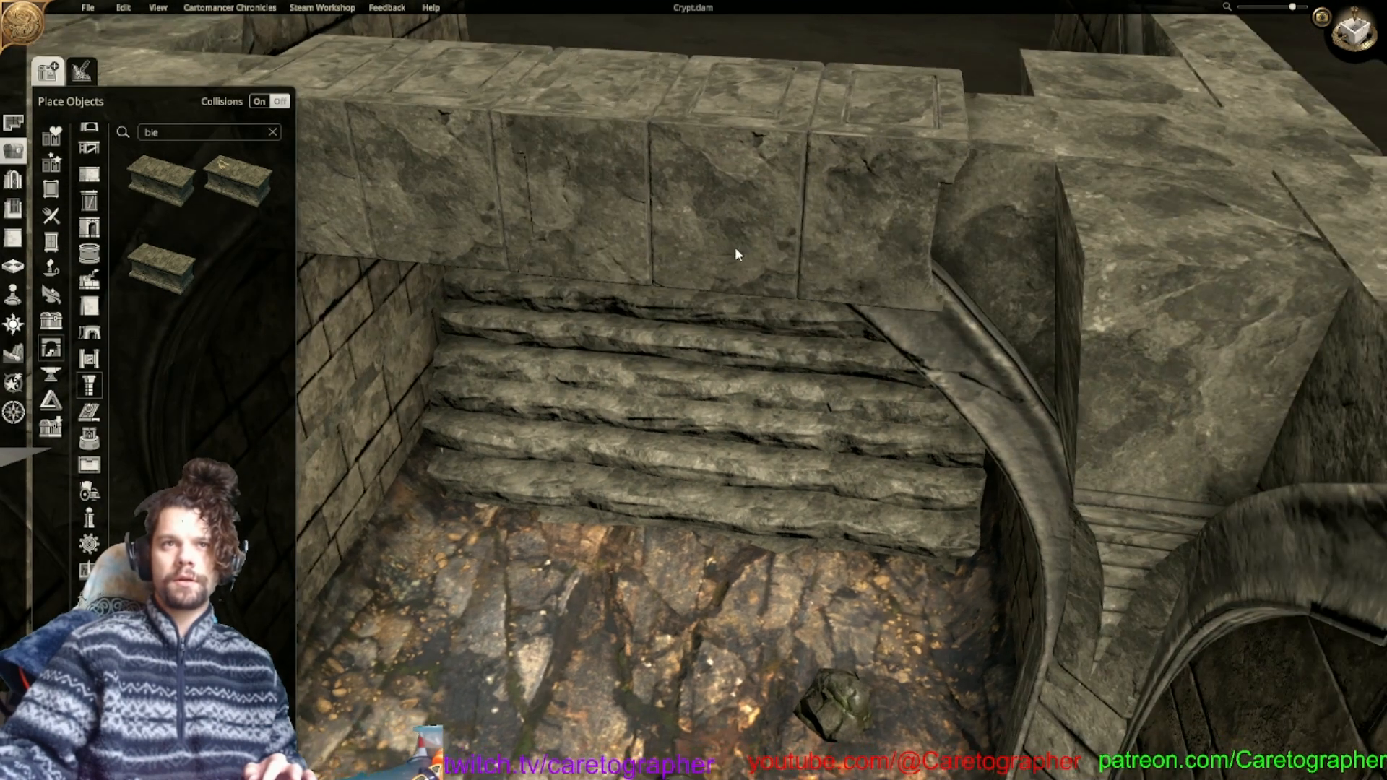
click(635, 240)
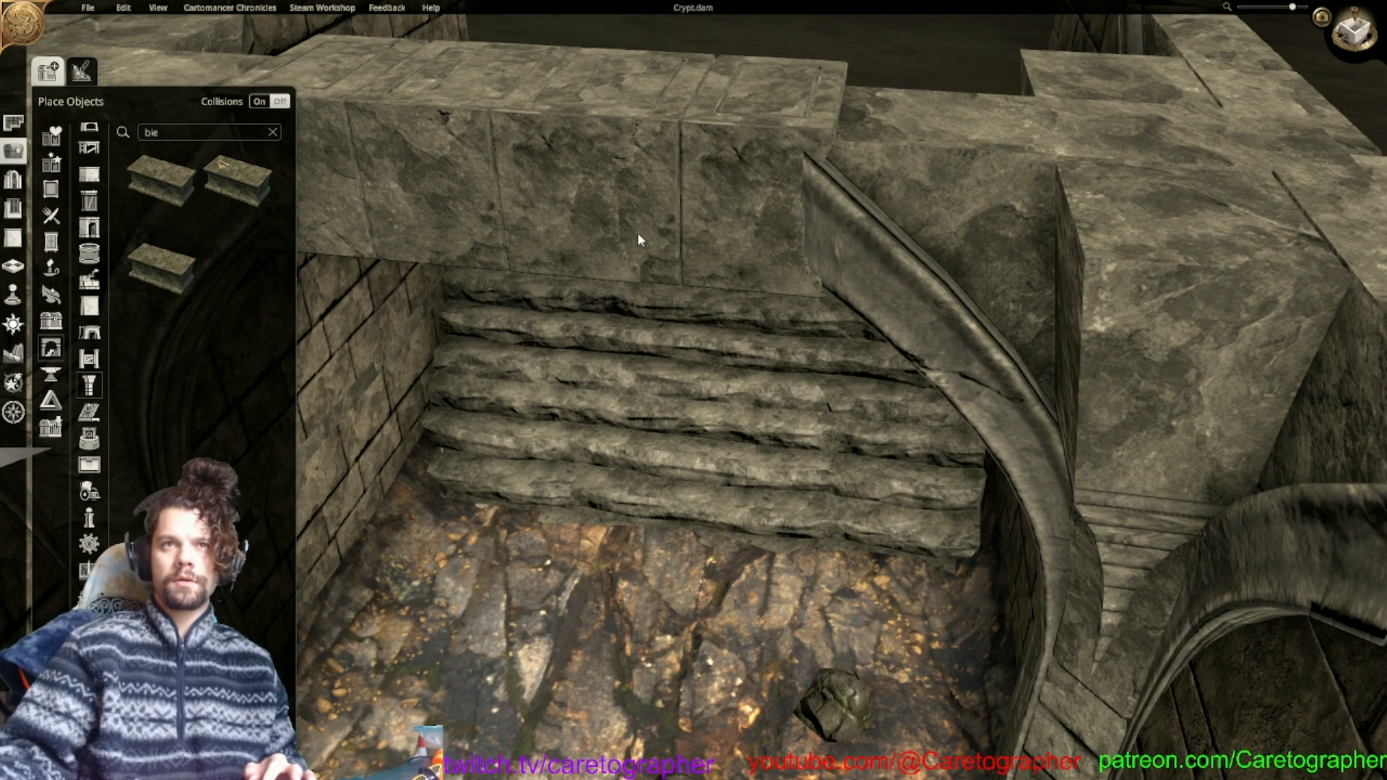
click(638, 233)
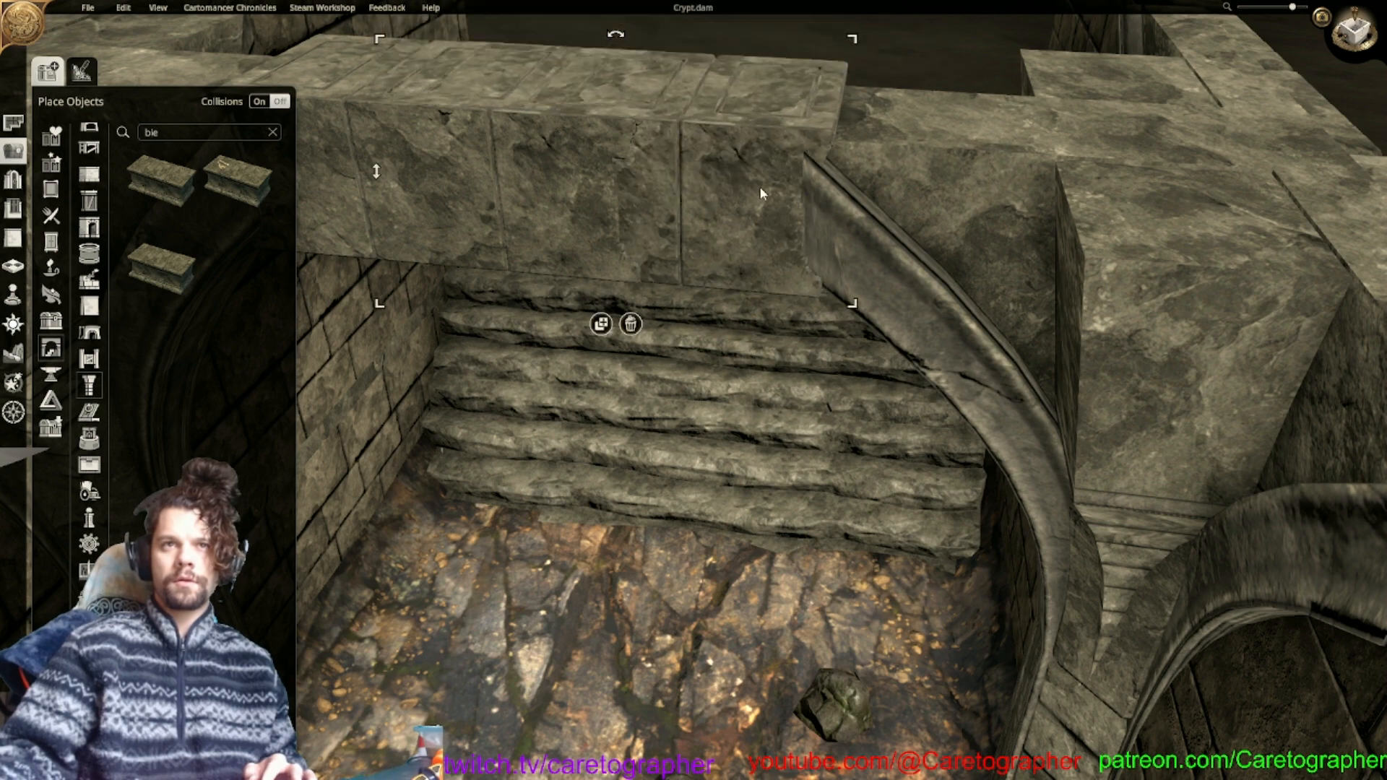
Examine the bridged arch over the entrance passage from above and in perspective.
key(a)
click(1356, 32)
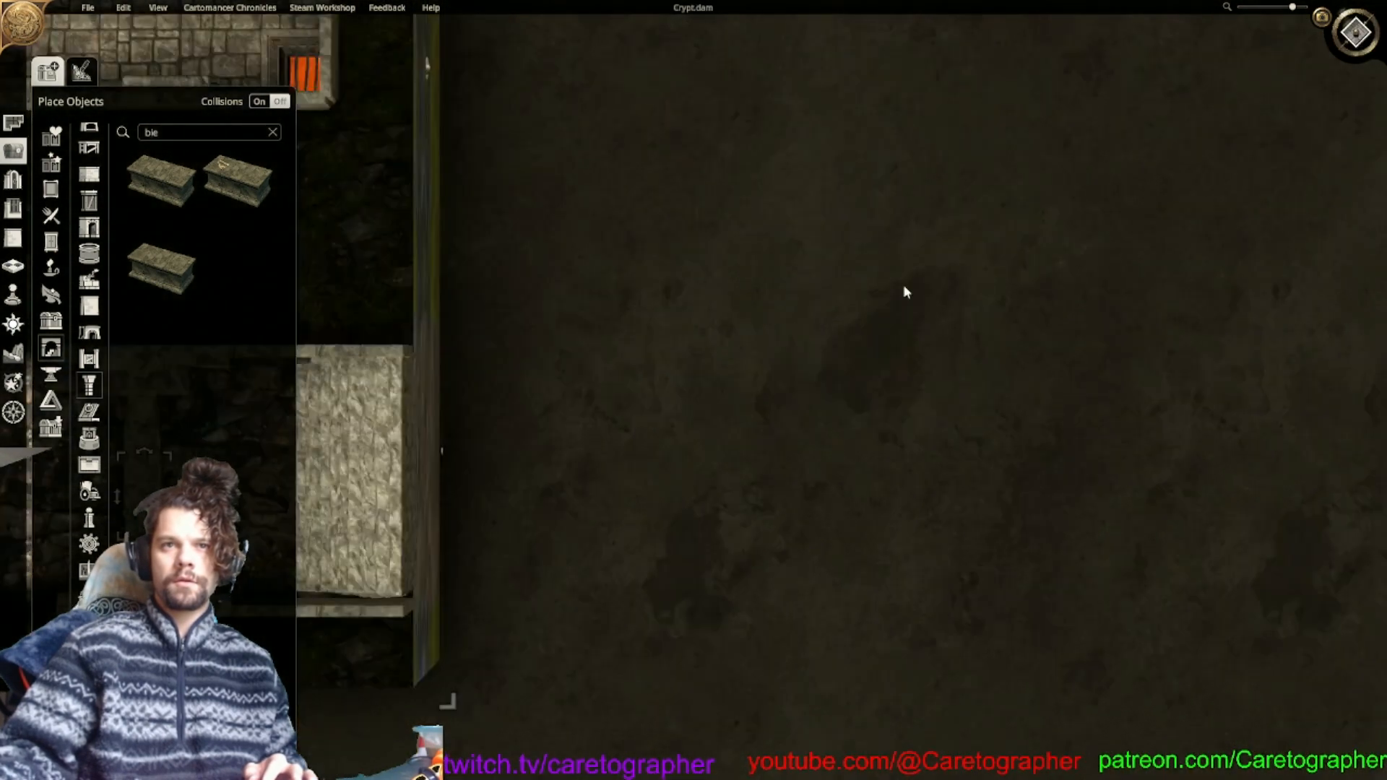
scroll(683, 414, up, 3)
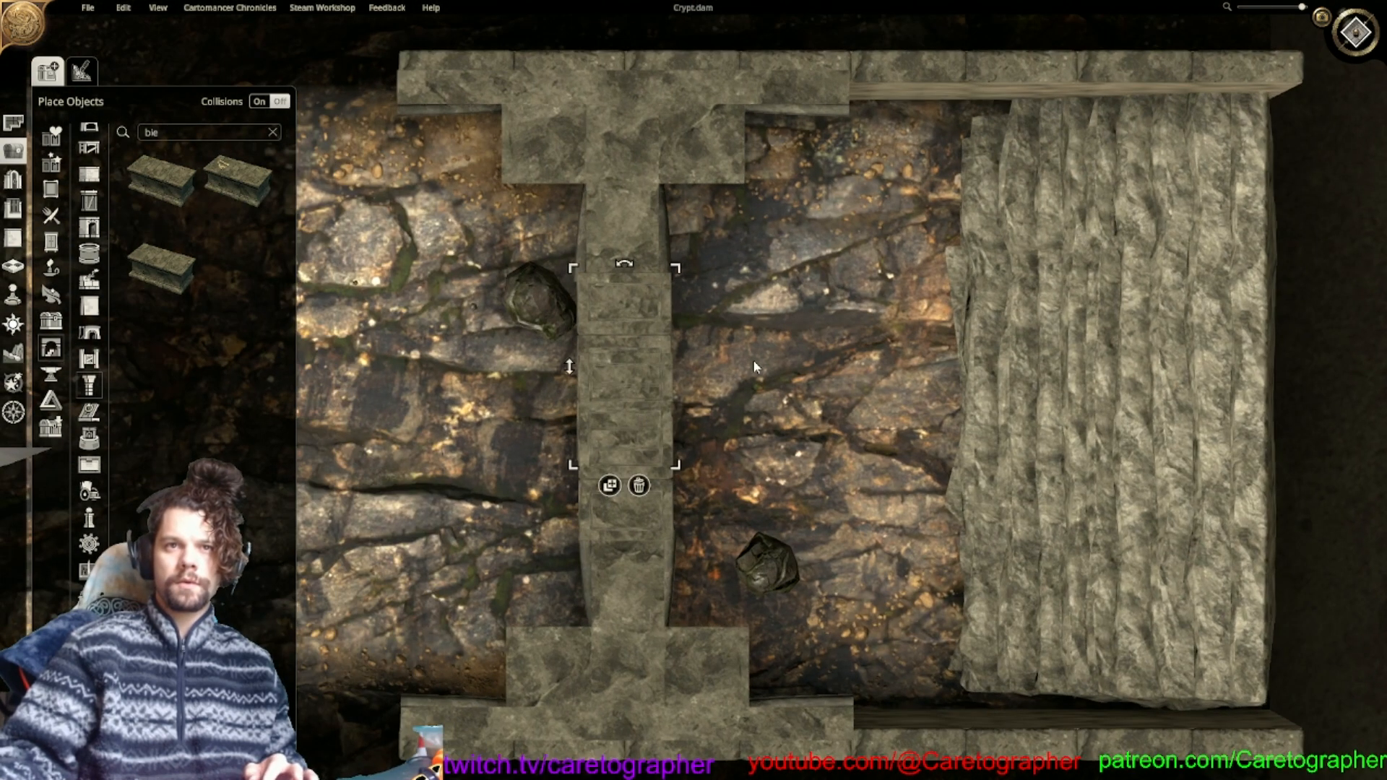
scroll(765, 354, down, 5)
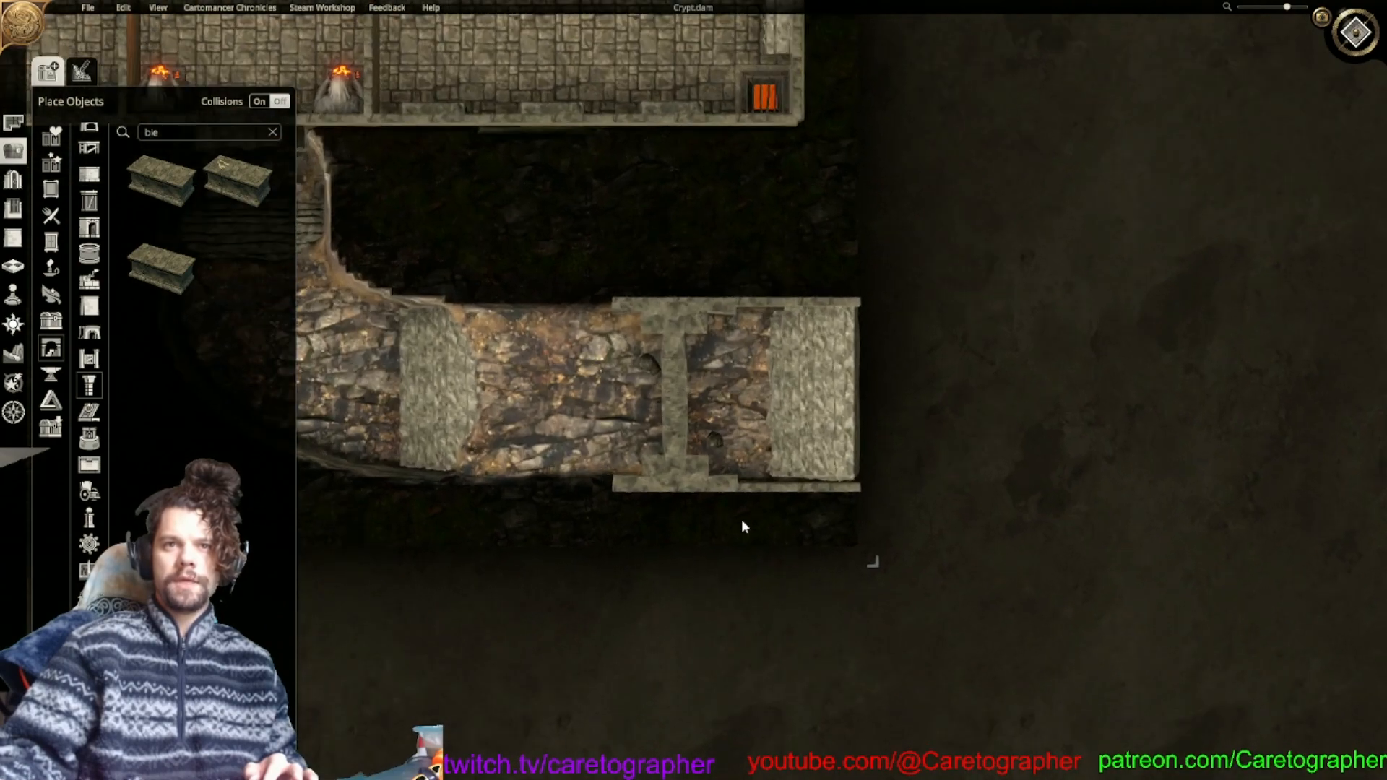
click(1353, 38)
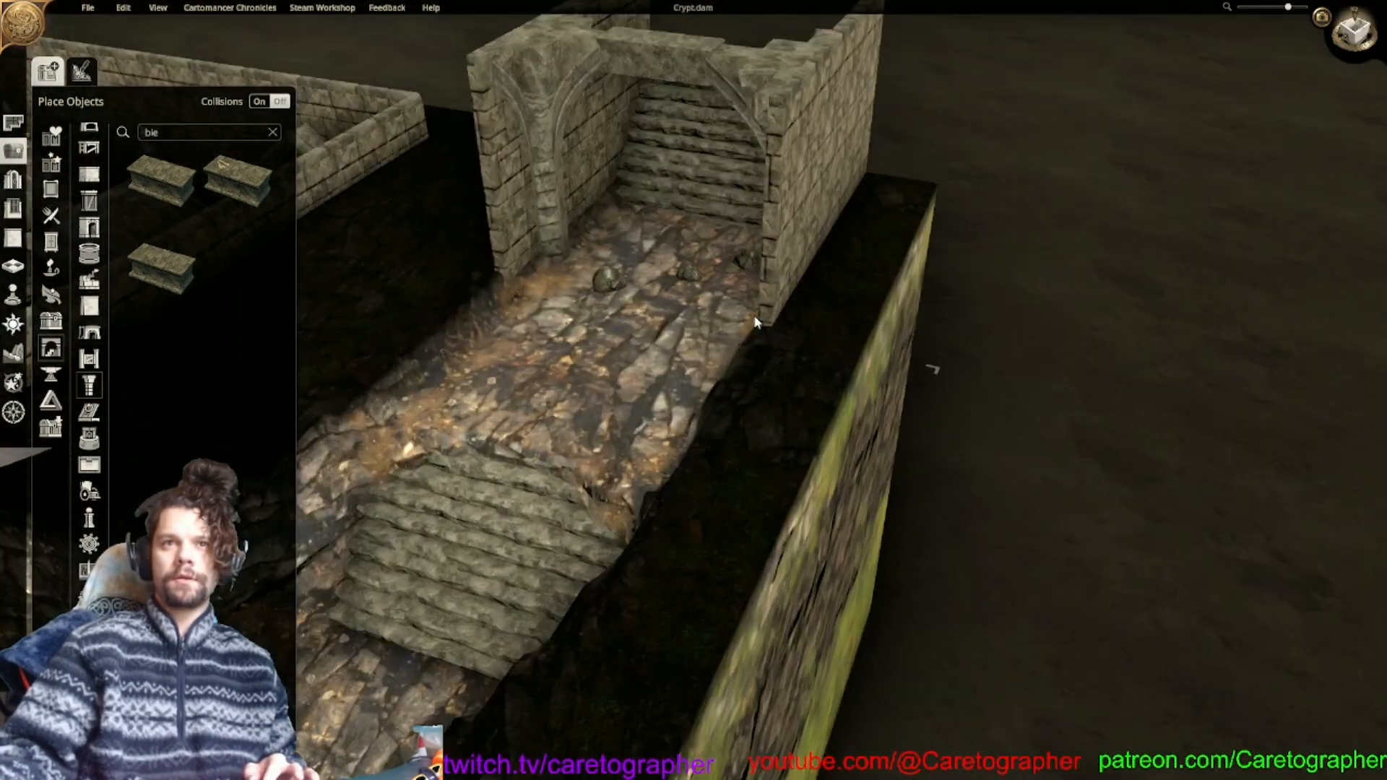
scroll(755, 322, down, 3)
middle_drag(768, 294, 707, 347)
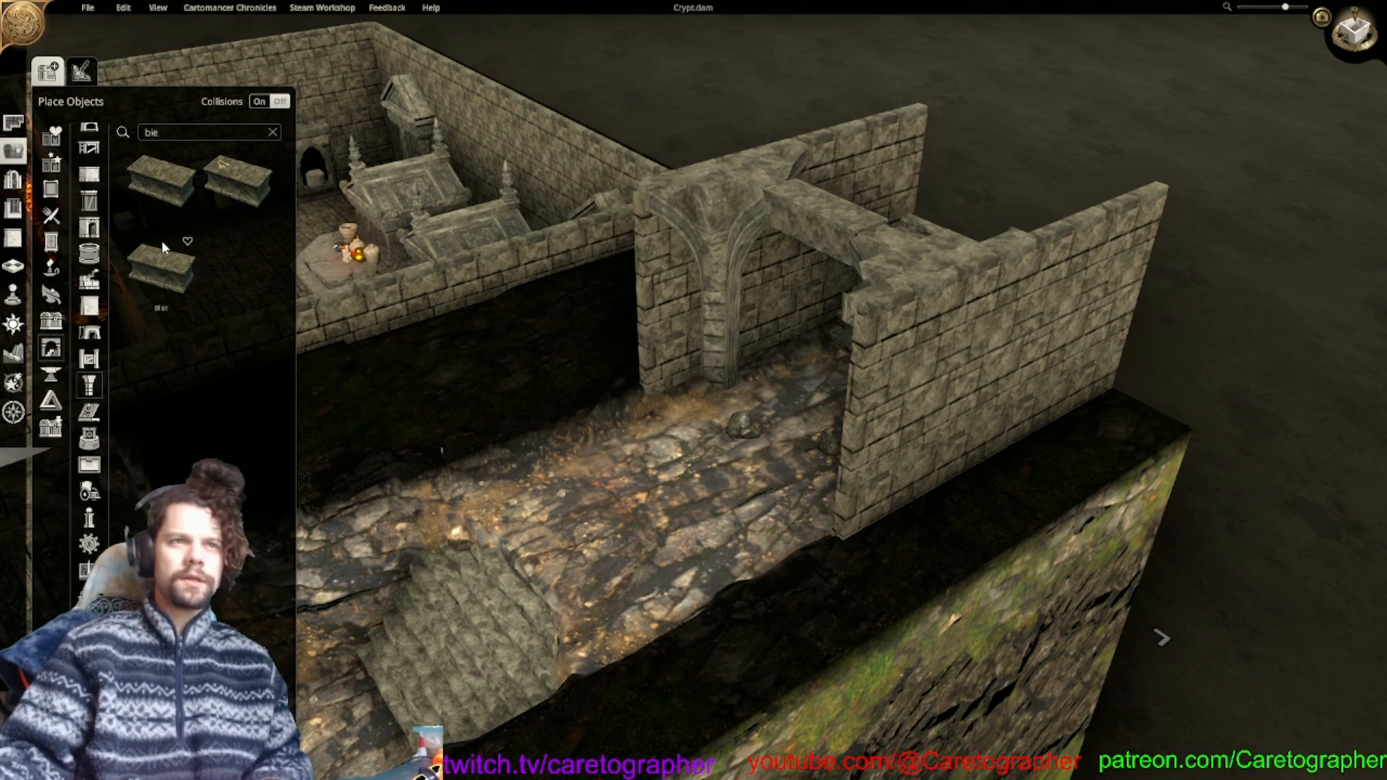
Clear the object search, browse further down the pillars and preview a wide vaulted pillar in the entrance passage.
click(273, 132)
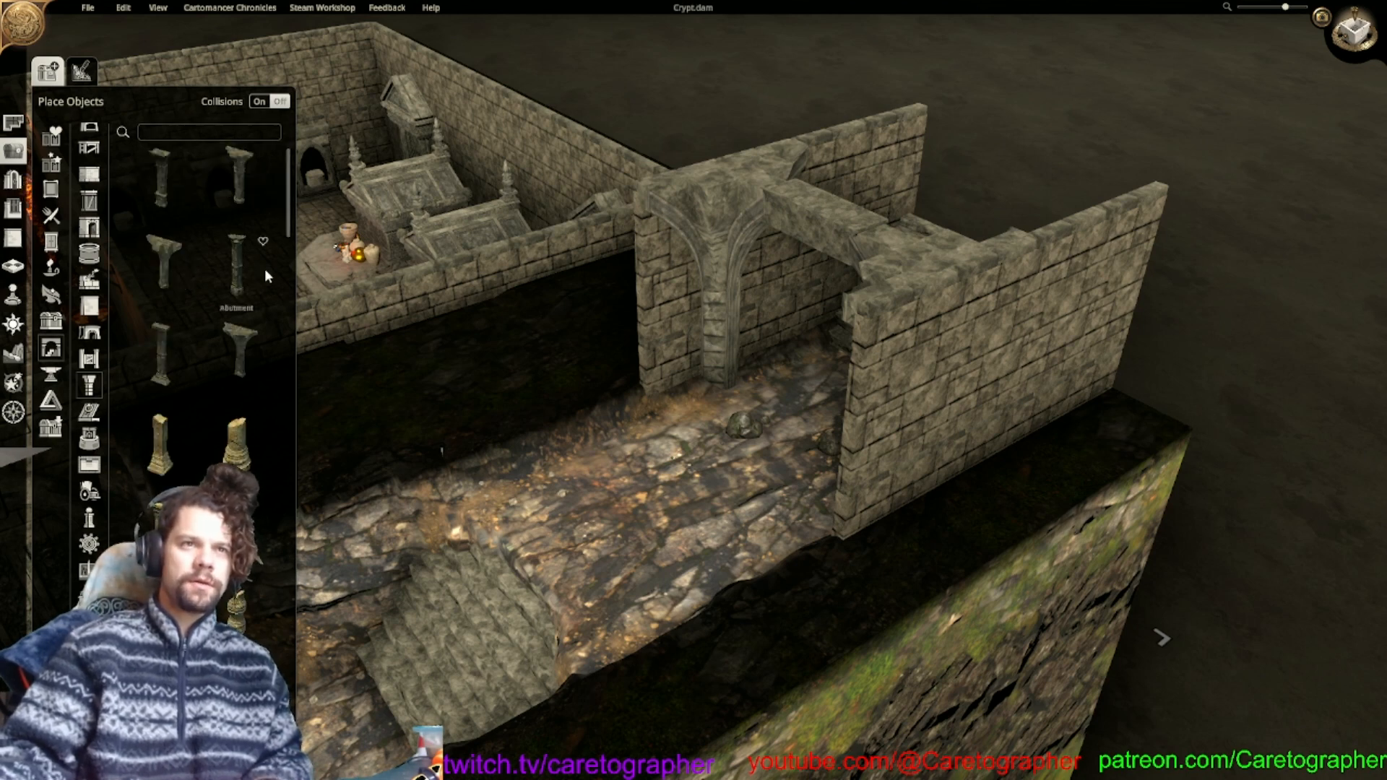
scroll(287, 226, down, 3)
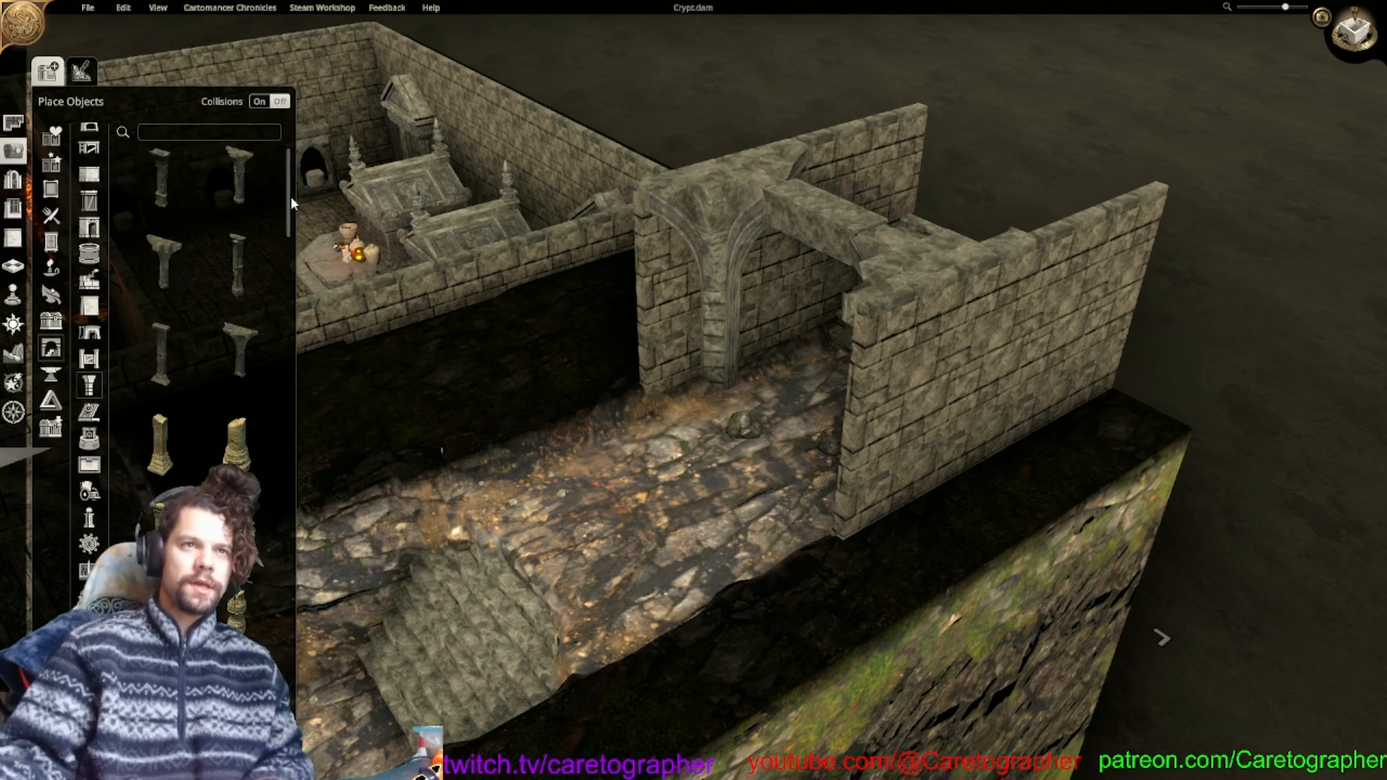
drag(292, 251, 313, 359)
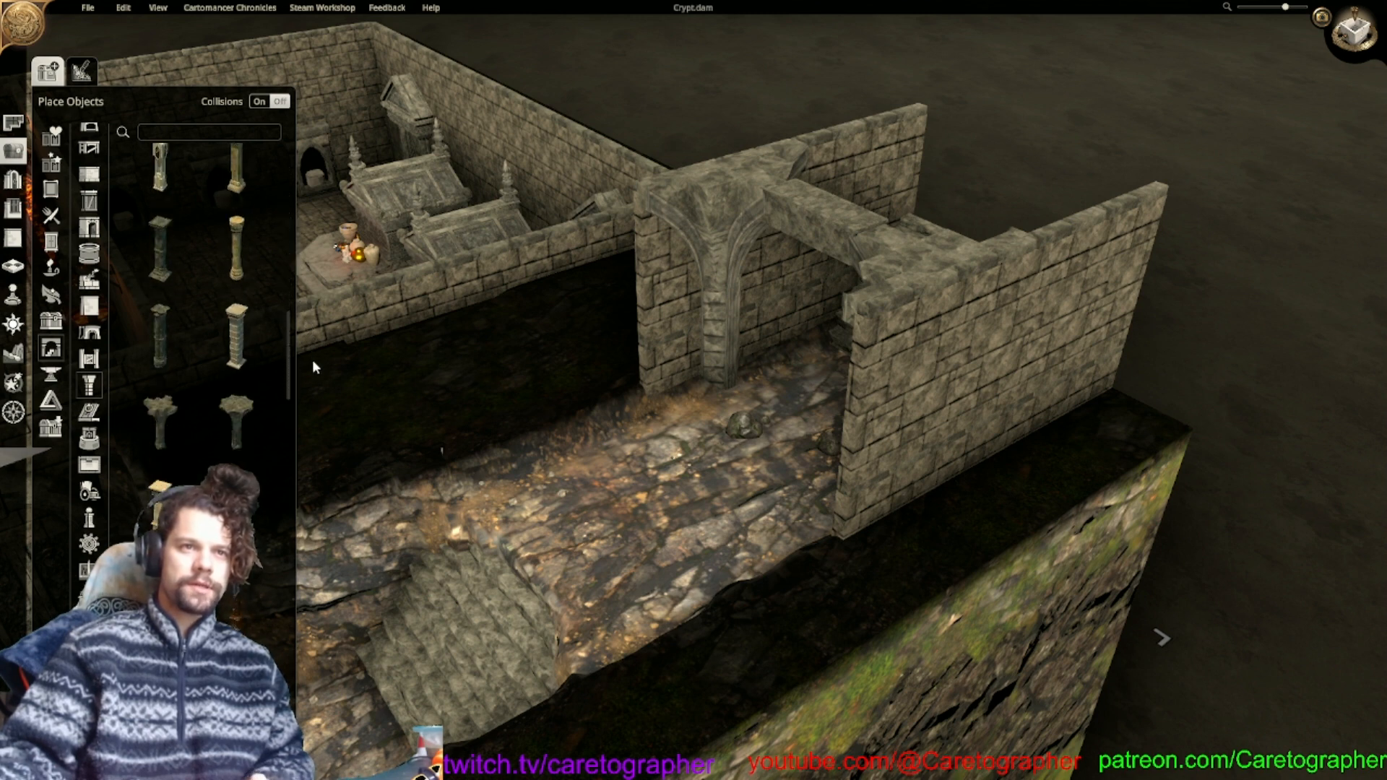
click(243, 427)
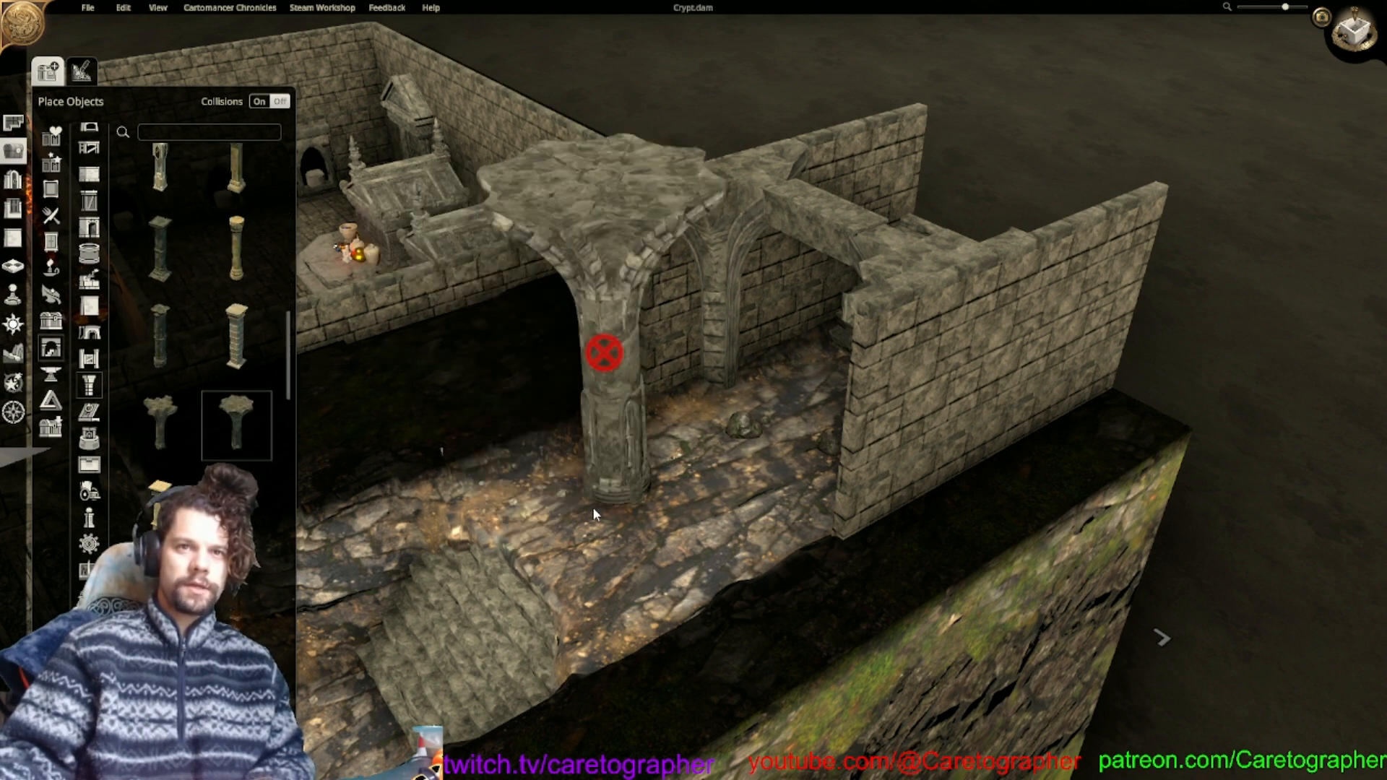
right_click(593, 508)
right_drag(593, 508, 808, 533)
scroll(808, 534, down, 2)
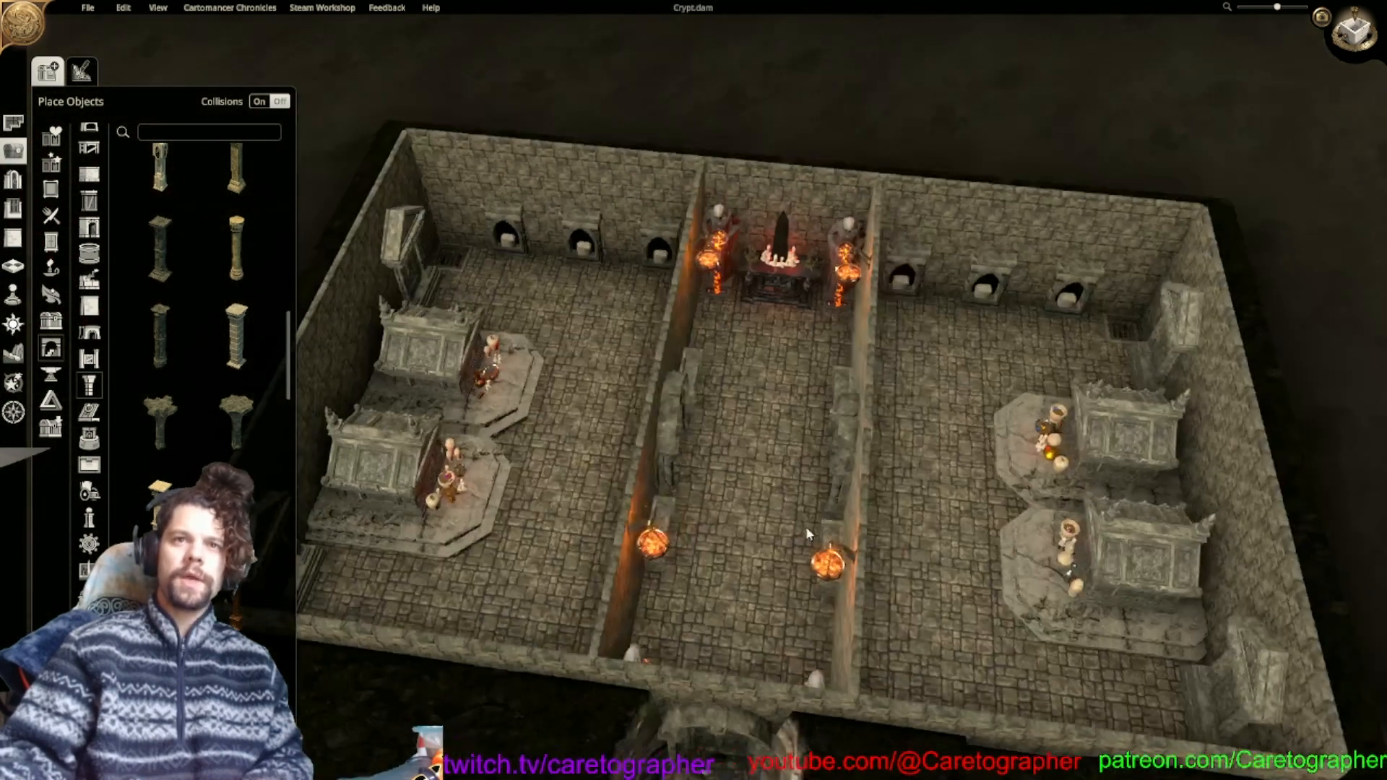
Try a cross-shaped vaulted pillar in the left-hand tomb chamber and inspect it near the dividing wall.
click(261, 433)
right_drag(609, 314, 718, 327)
click(200, 427)
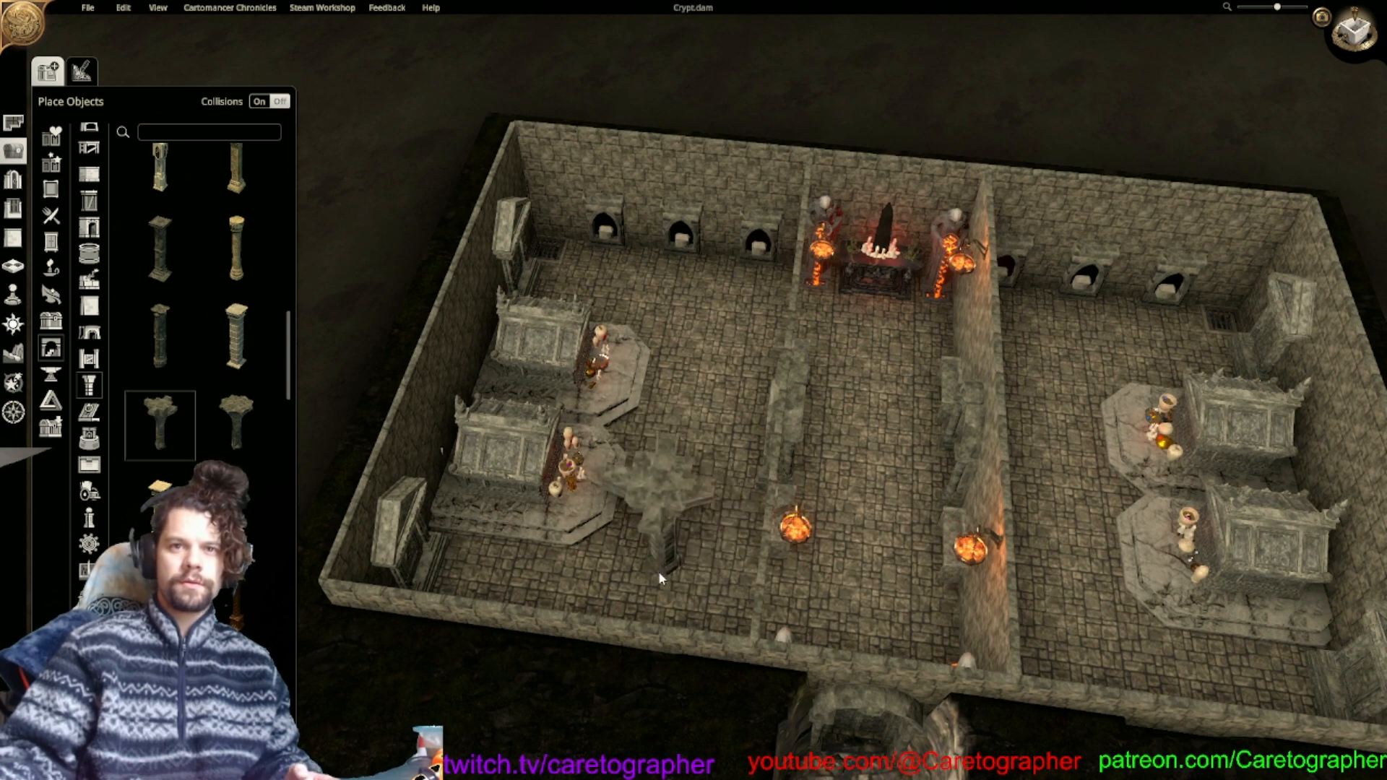
click(658, 574)
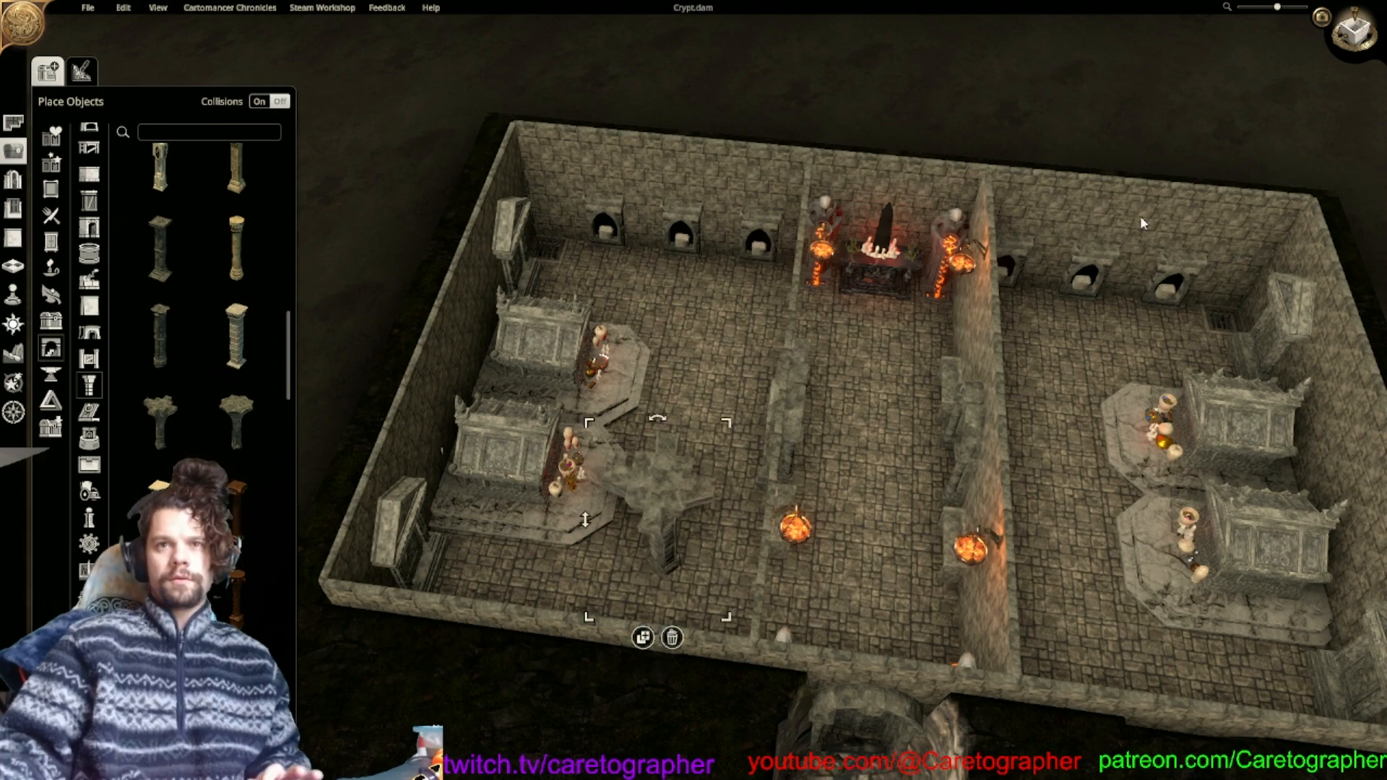
scroll(884, 367, up, 5)
scroll(923, 319, down, 2)
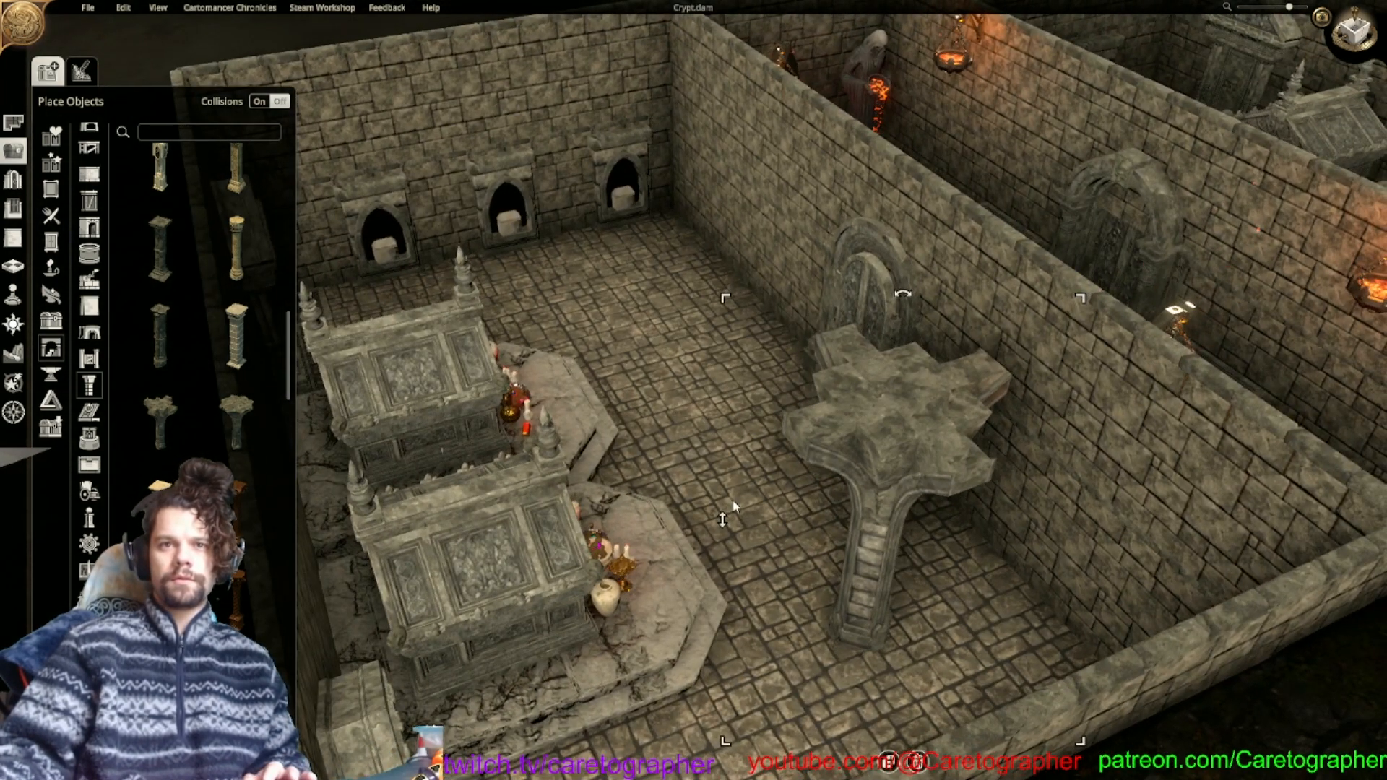
drag(734, 506, 759, 420)
middle_drag(763, 422, 807, 436)
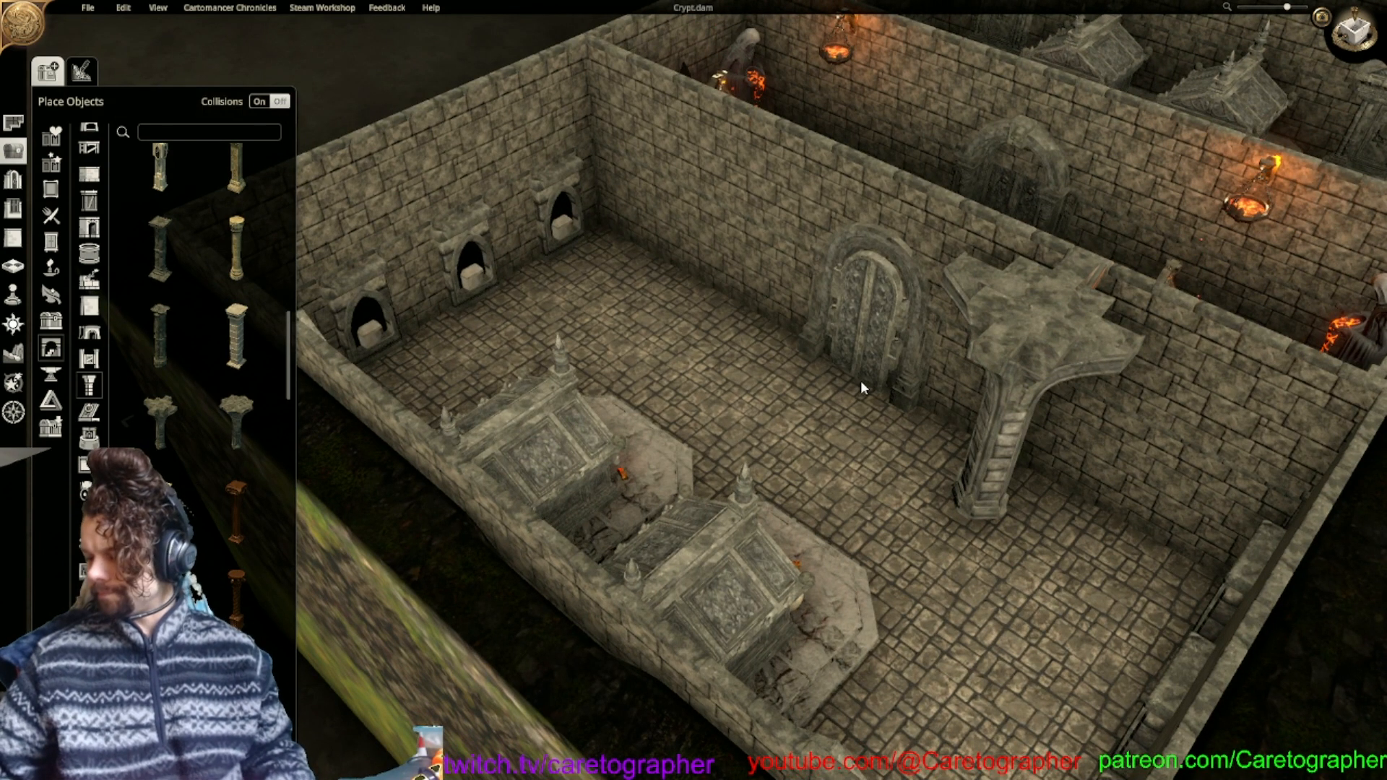
key(d)
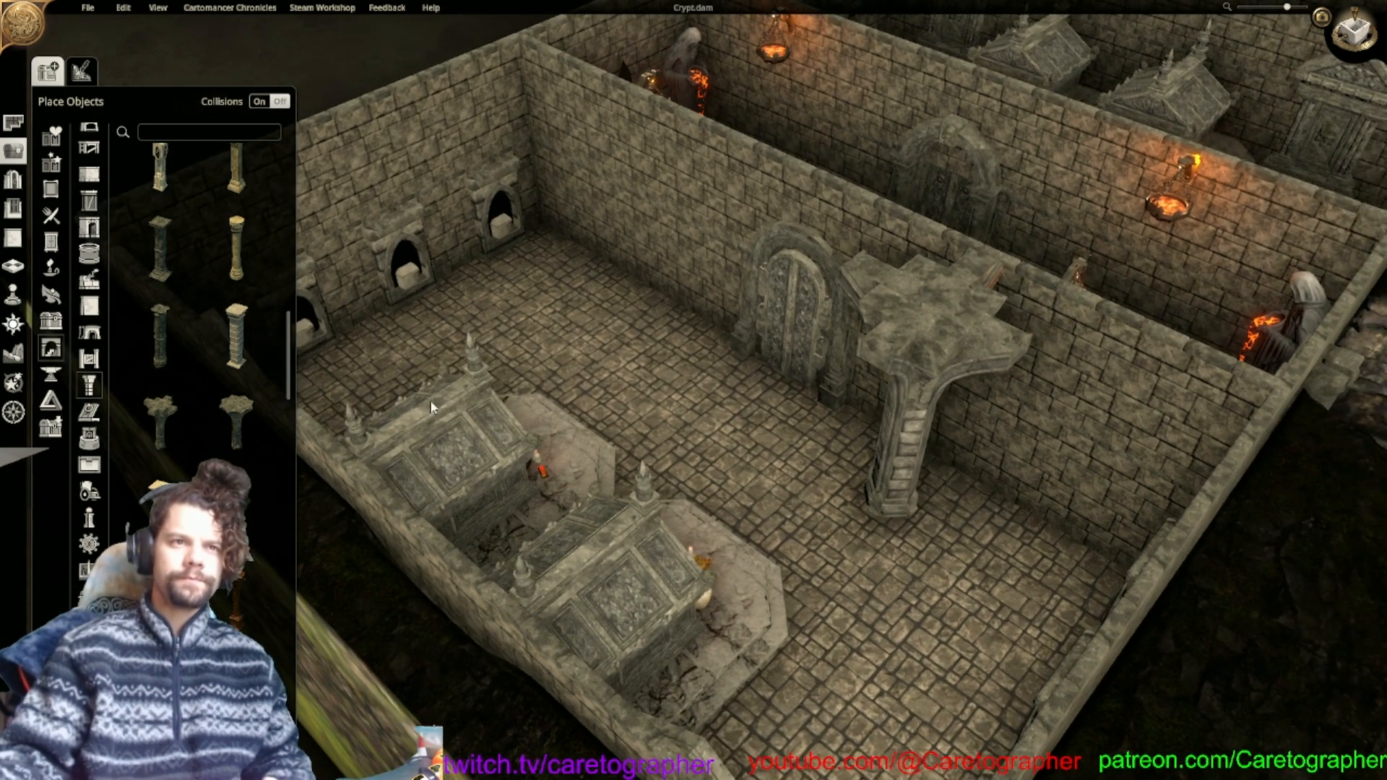
Place a Column in the left-hand tomb chamber, adjust its size and set it between the door and the niche wall.
drag(167, 332, 706, 416)
drag(751, 261, 757, 189)
scroll(765, 274, up, 2)
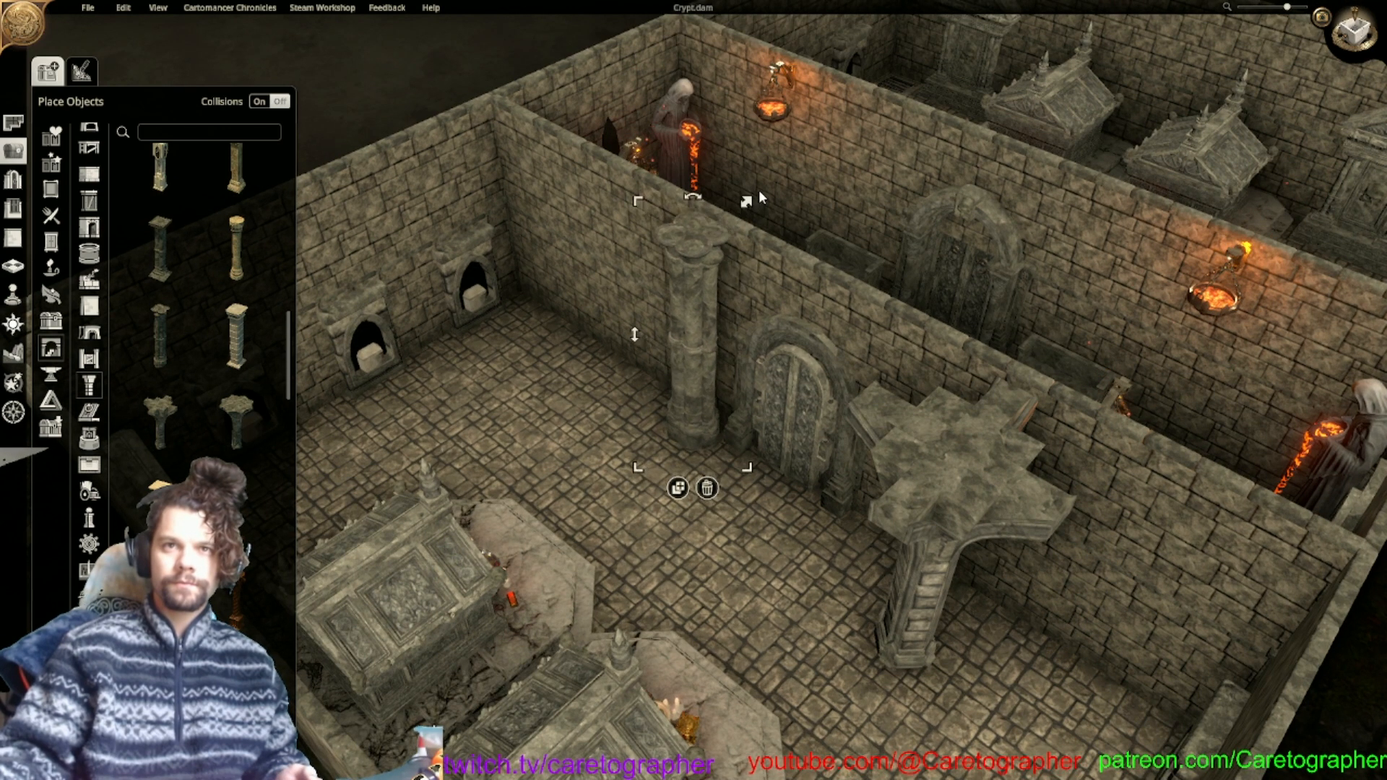
mouse_move(765, 179)
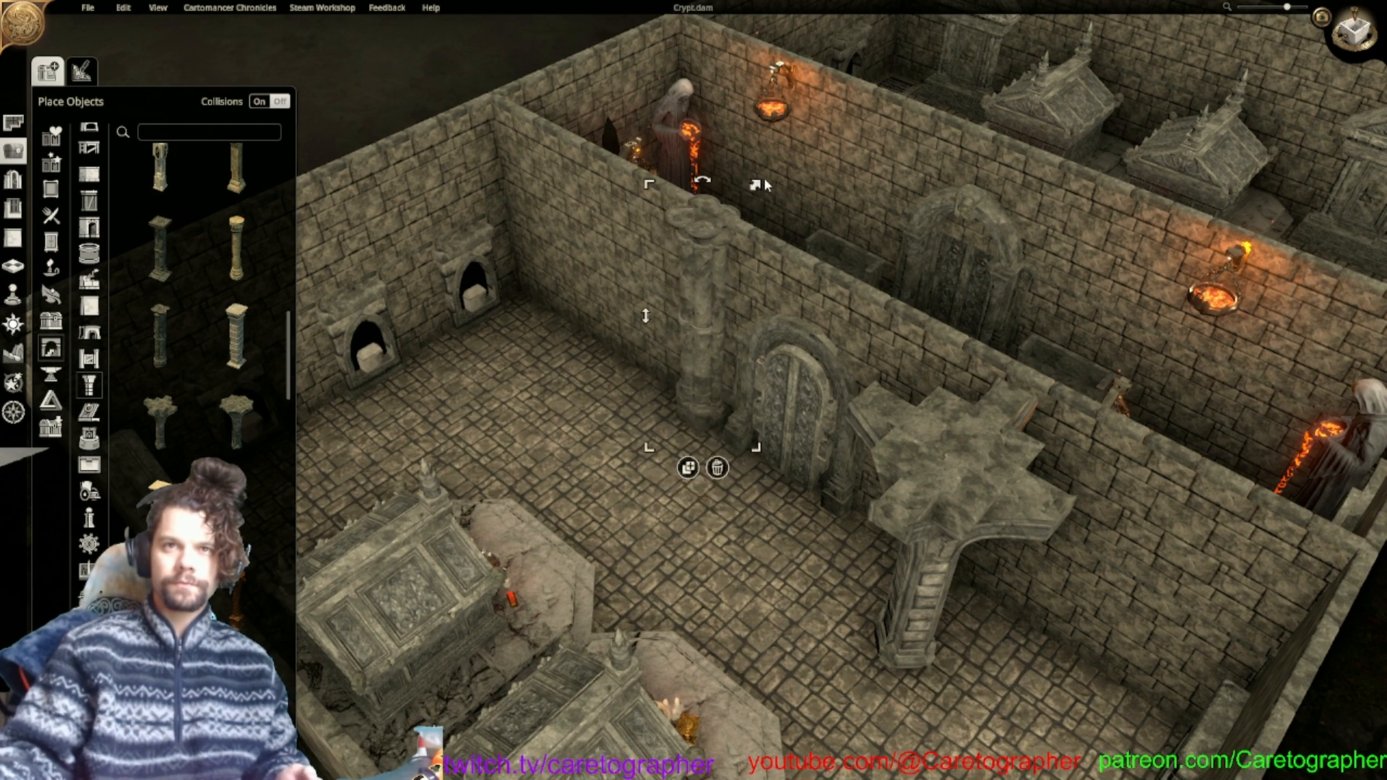
drag(768, 179, 770, 178)
drag(705, 348, 754, 374)
key(a)
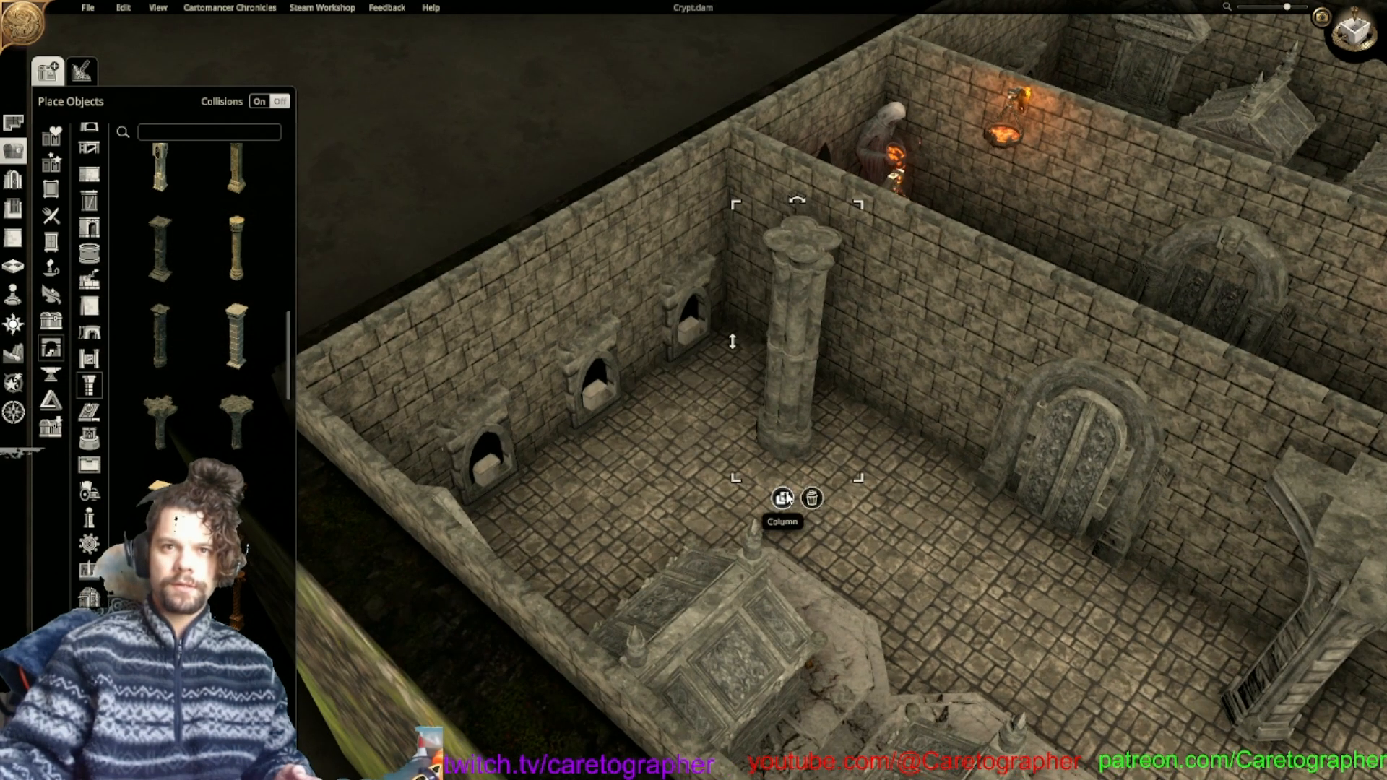
Delete the cross-shaped pillar and place a copy of the column on the other side of the chamber's door.
click(782, 498)
key(d)
drag(783, 477, 939, 577)
key(Delete)
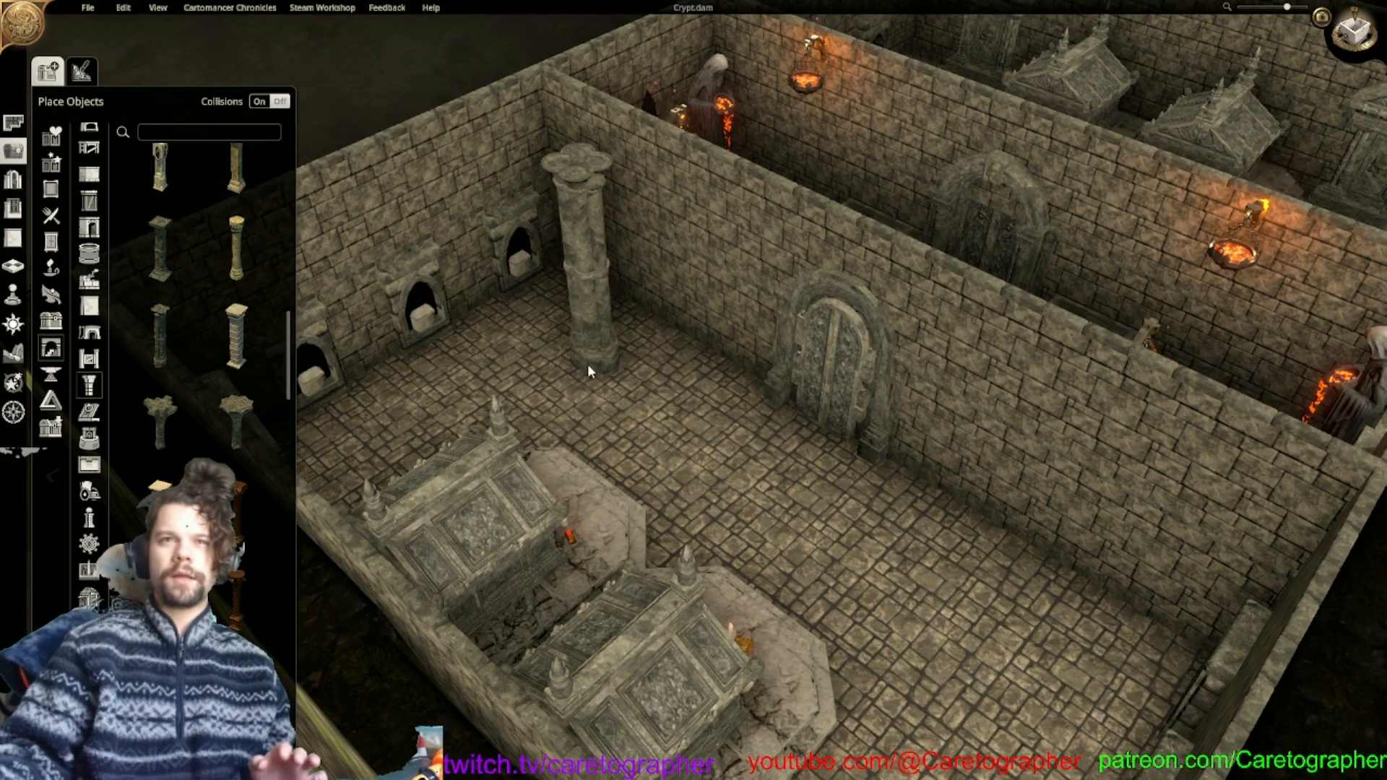
click(568, 412)
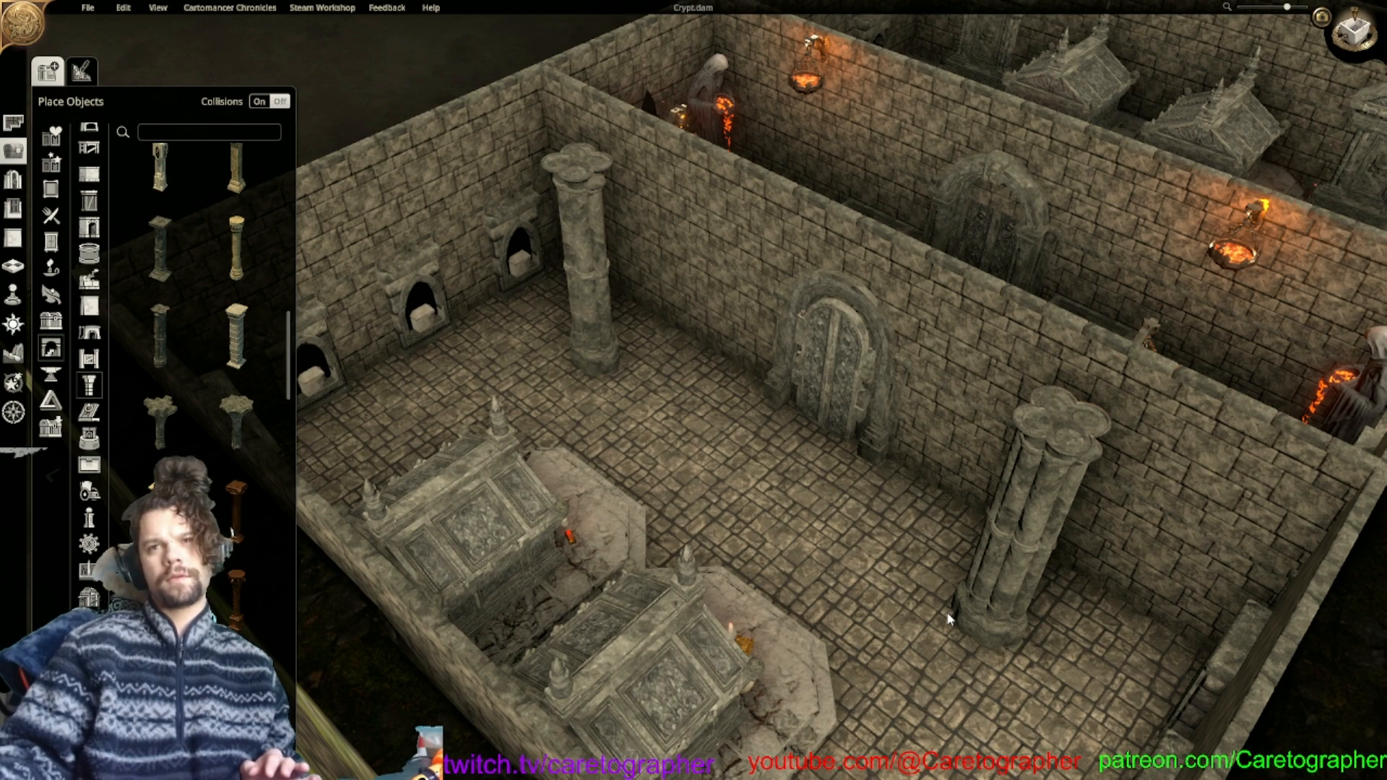
click(950, 619)
From above, place two column copies in the right-hand tomb chamber, mirroring the pair in the left-hand chamber.
click(1340, 31)
scroll(867, 495, down, 3)
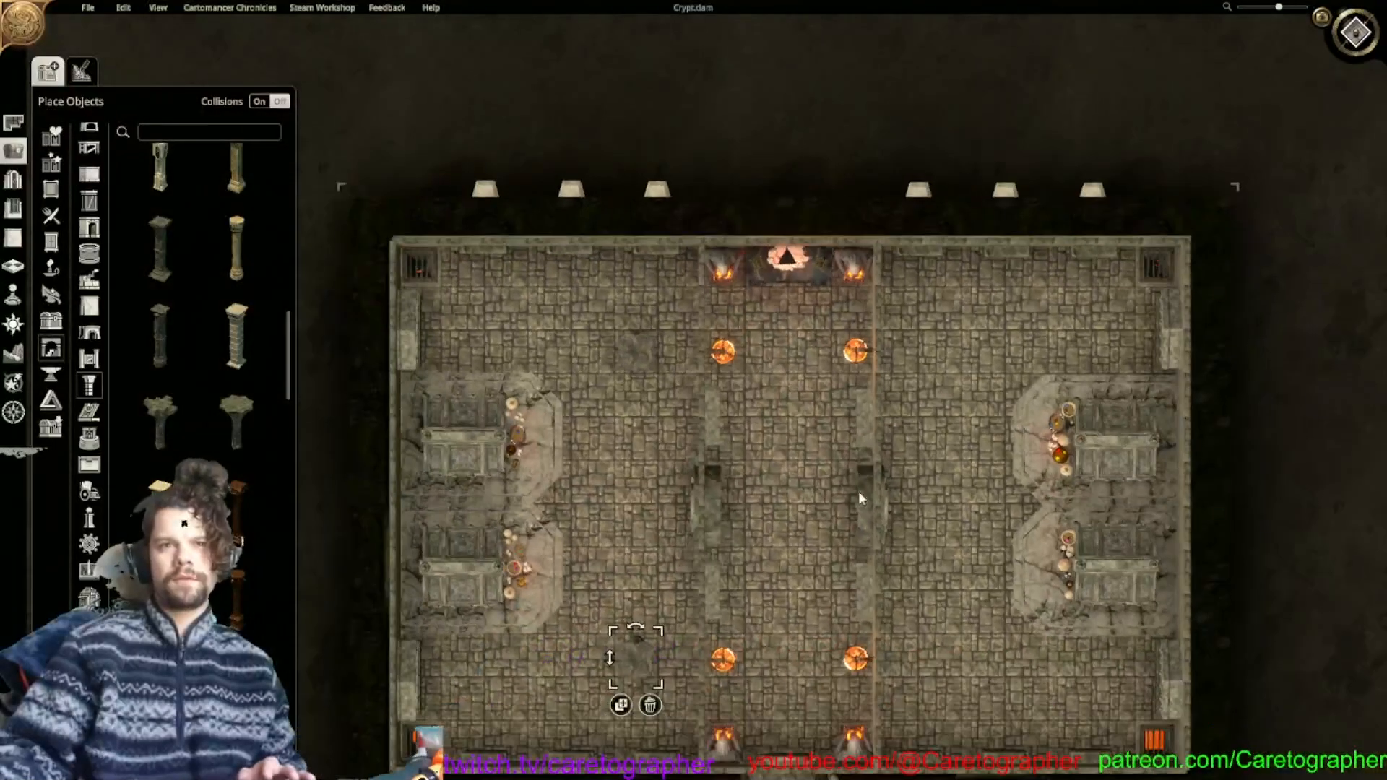
middle_drag(795, 535, 790, 392)
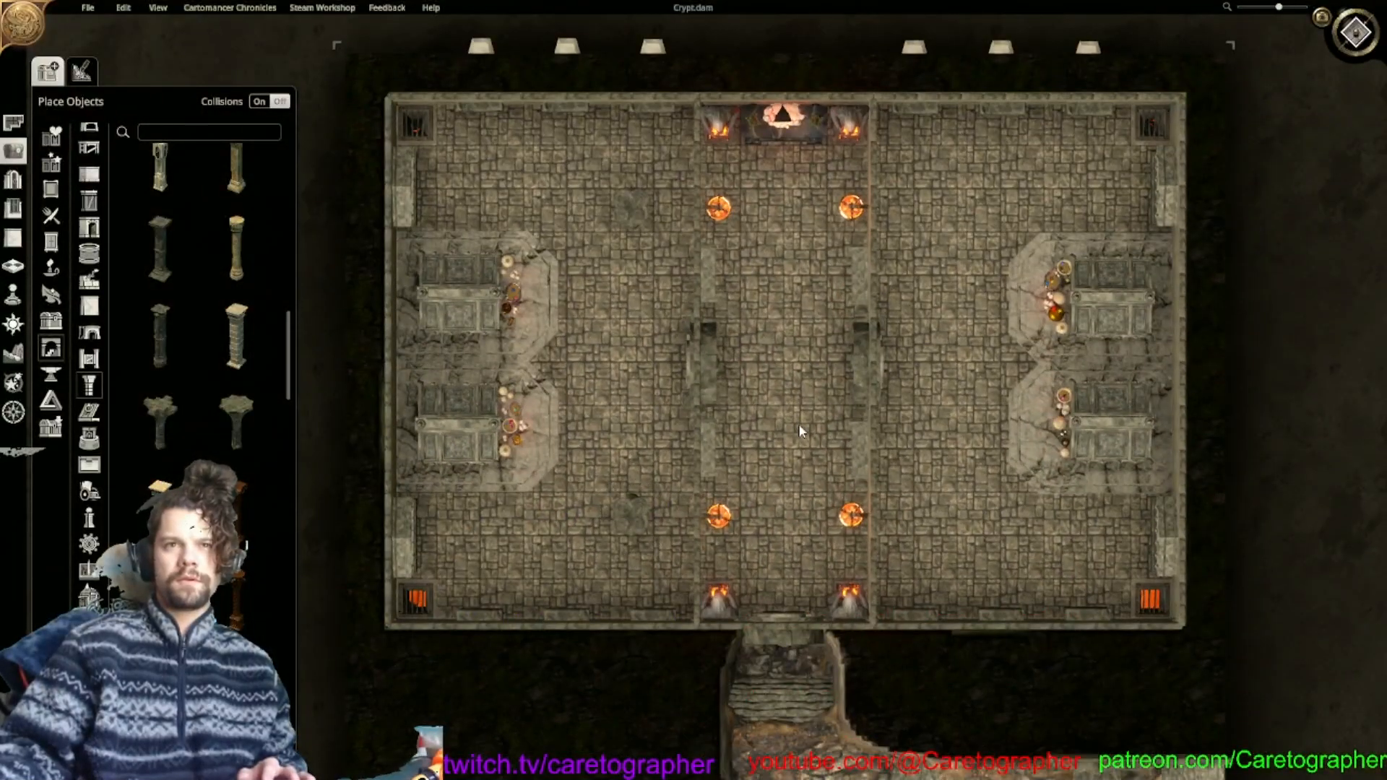
scroll(615, 552, up, 2)
click(597, 608)
middle_drag(1028, 563, 825, 607)
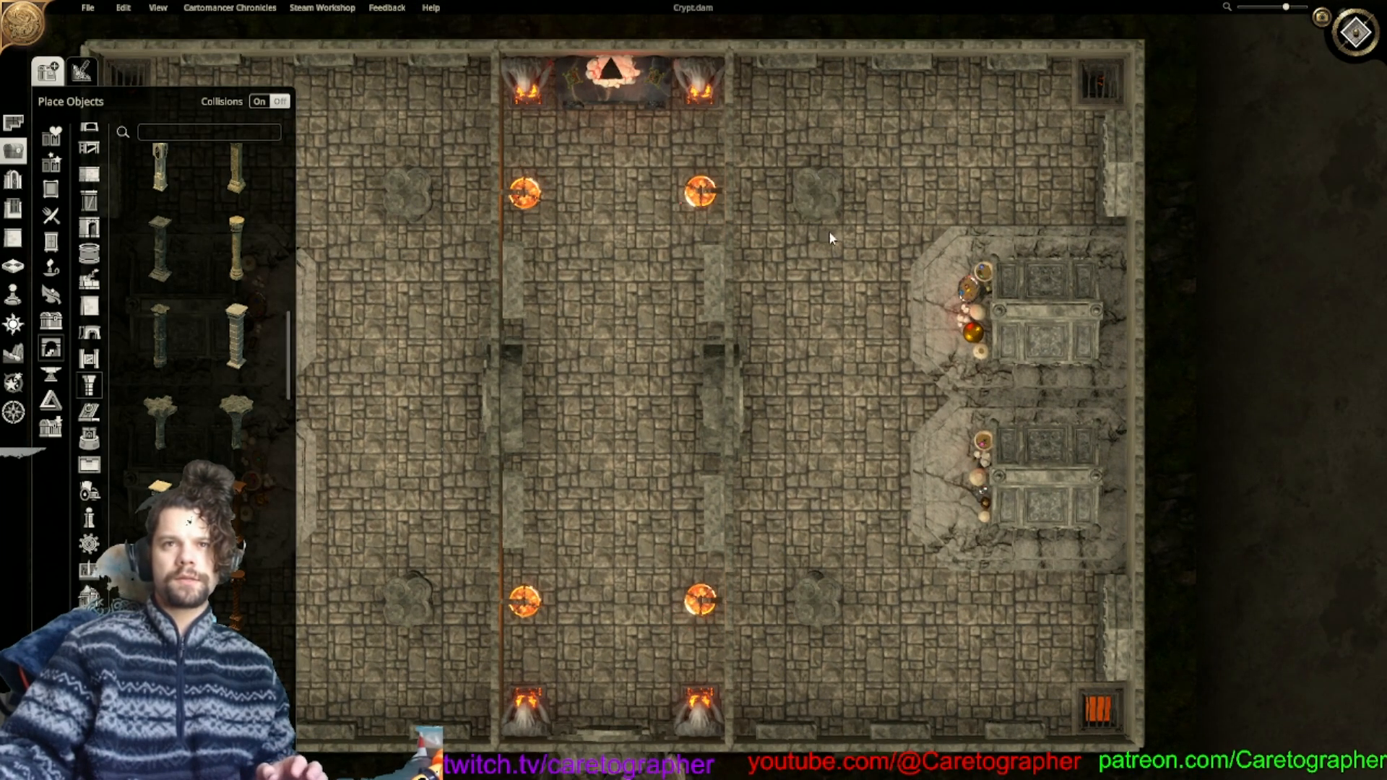
key(s)
key(a)
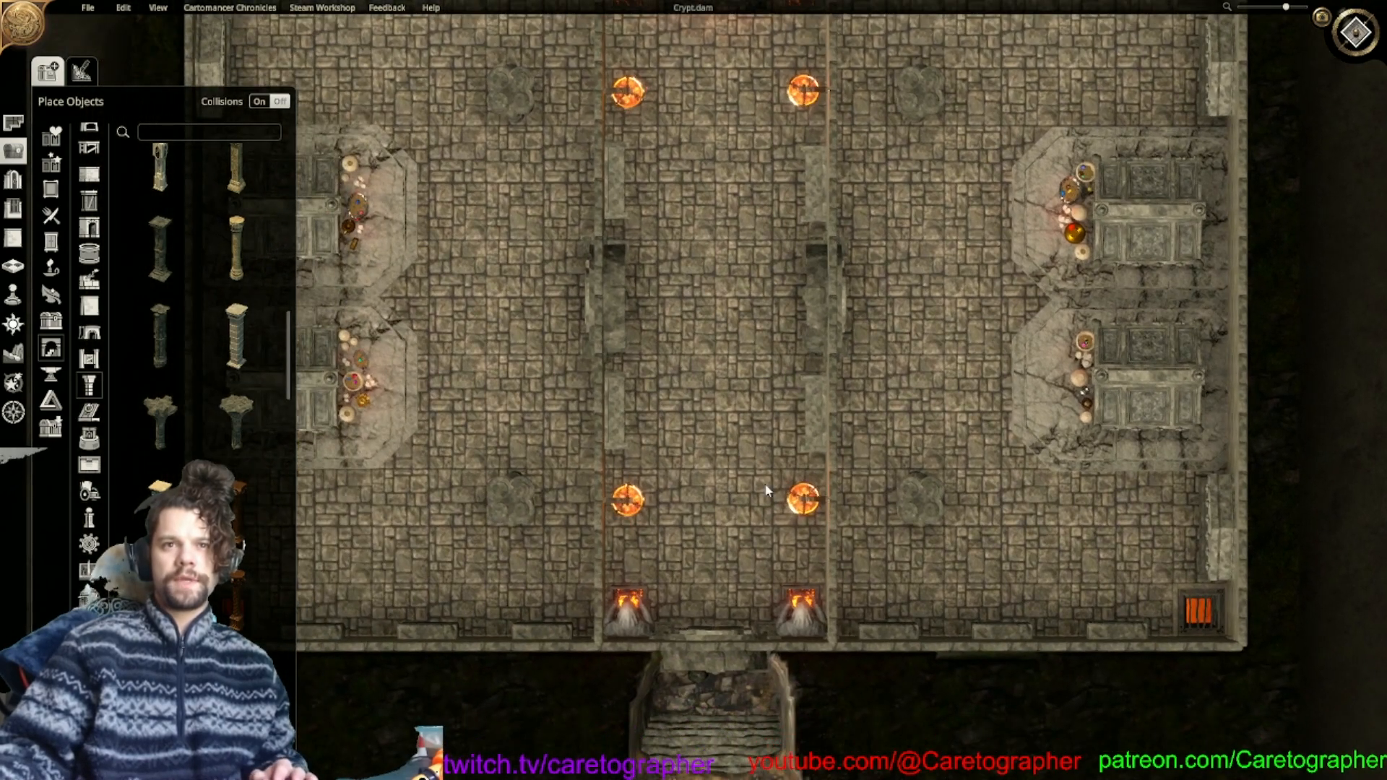
key(a)
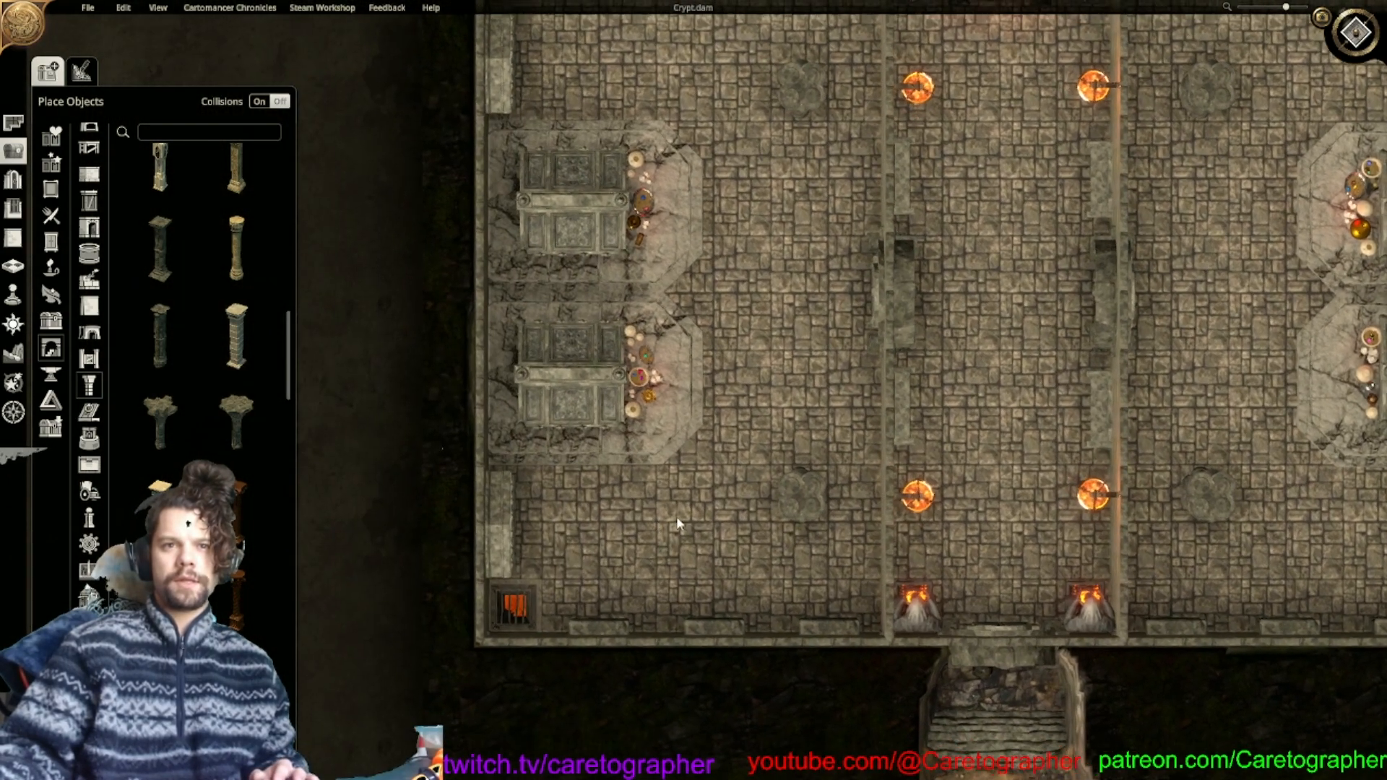
key(ctrl+d)
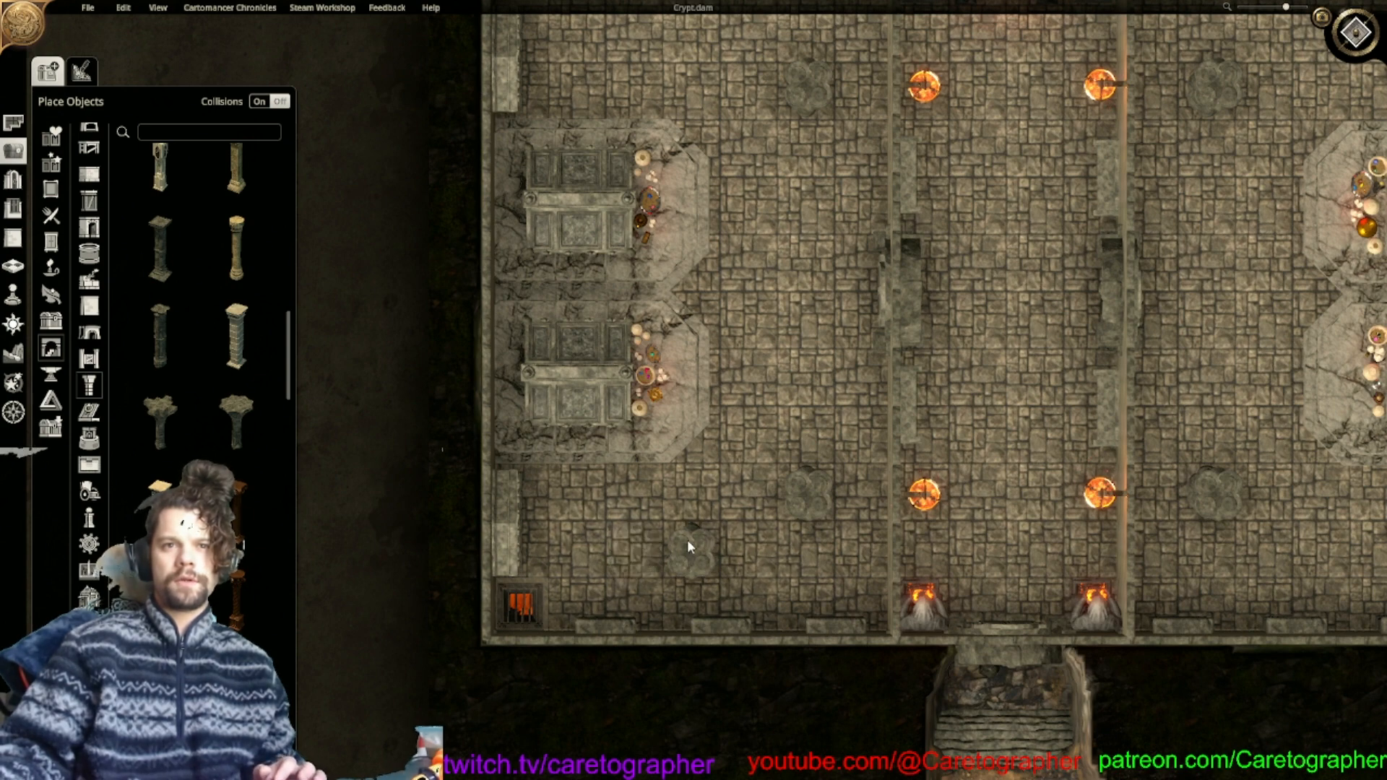
key(w)
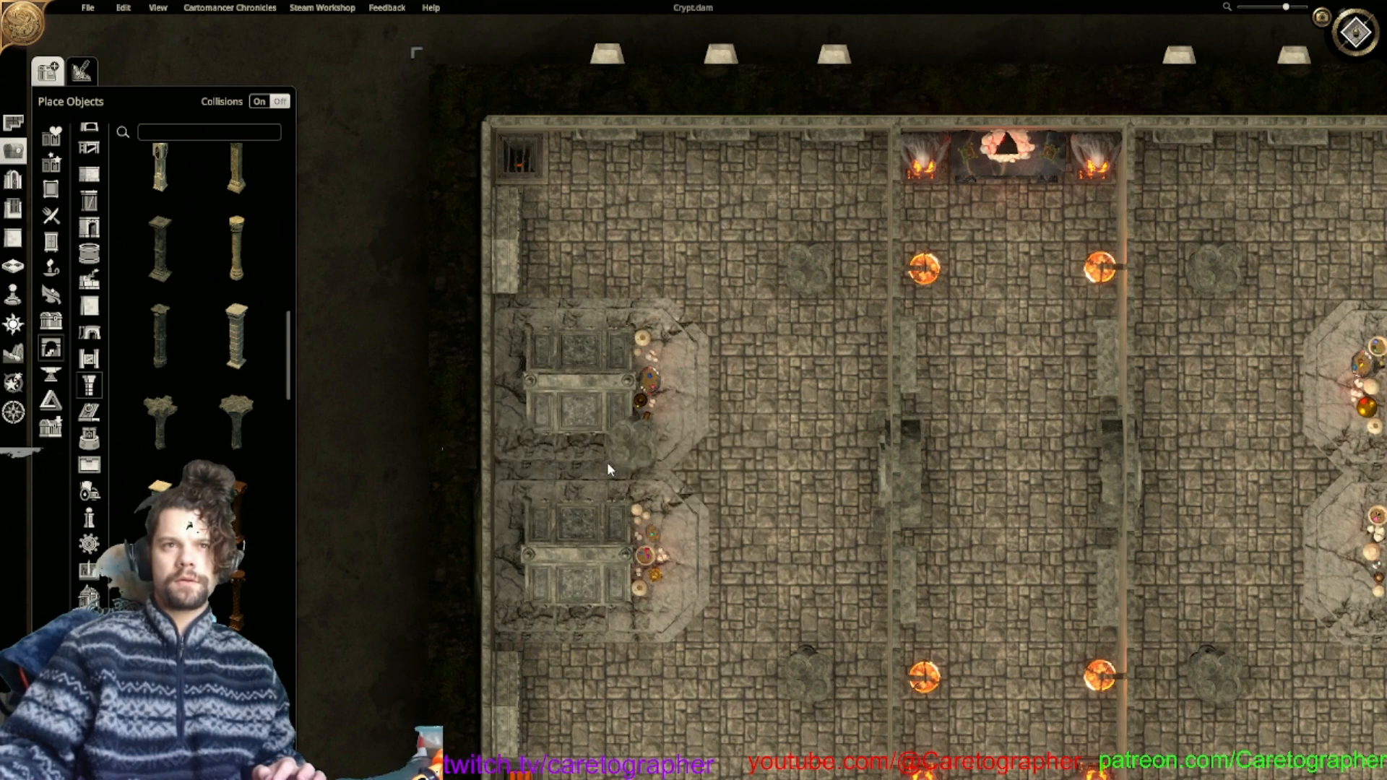
right_click(759, 510)
right_drag(874, 495, 612, 450)
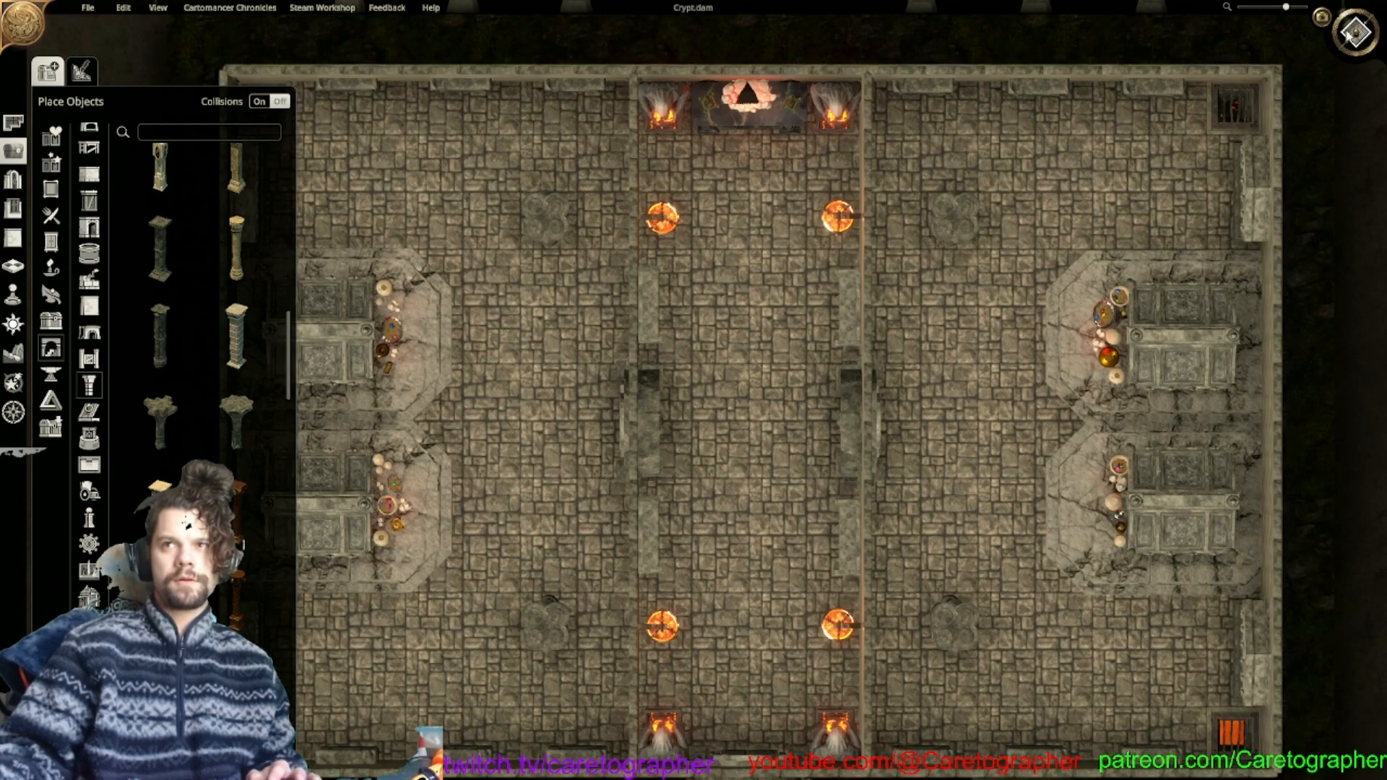
Shift both columns in the left-hand tomb chamber slightly away from the dividing wall towards the tombs.
click(1348, 34)
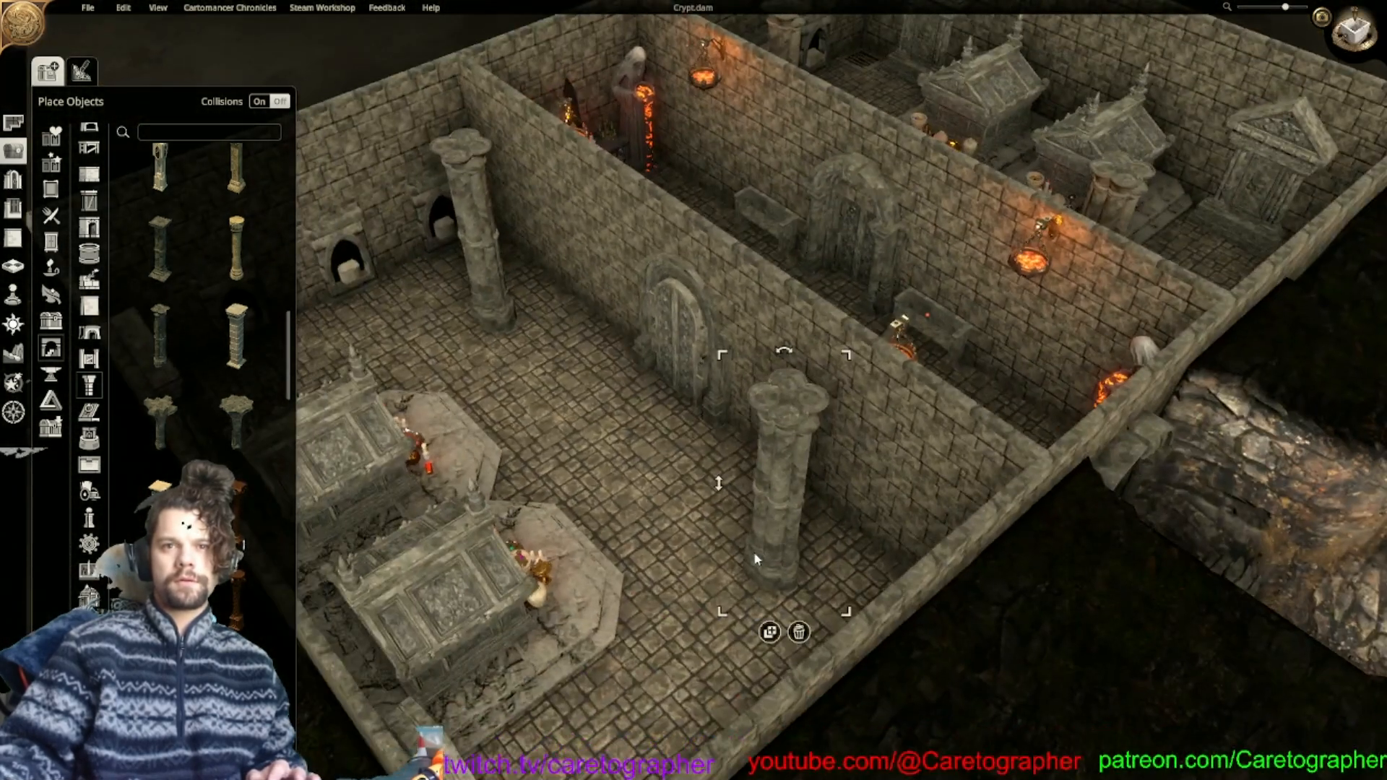
drag(755, 558, 720, 585)
drag(488, 316, 447, 336)
right_drag(653, 413, 751, 413)
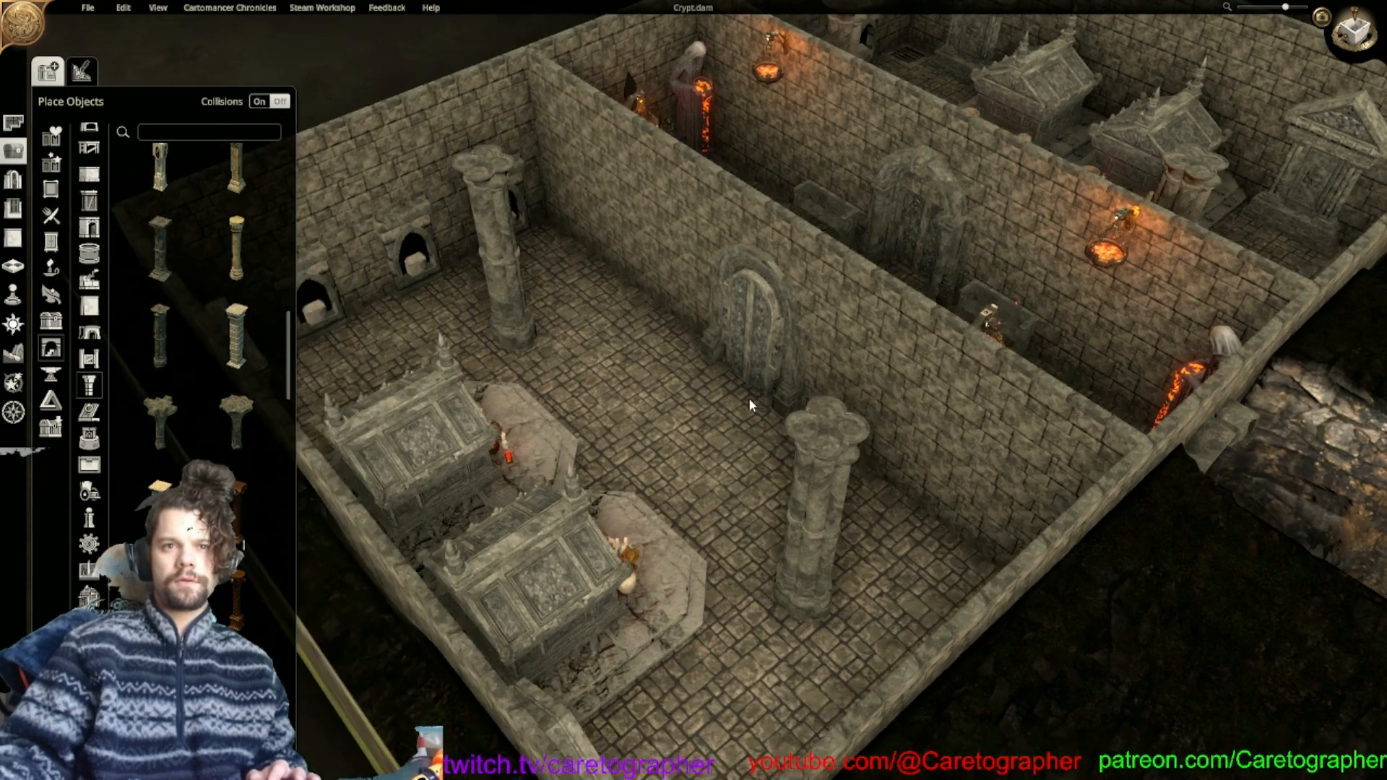
middle_drag(752, 413, 551, 464)
right_drag(552, 464, 699, 425)
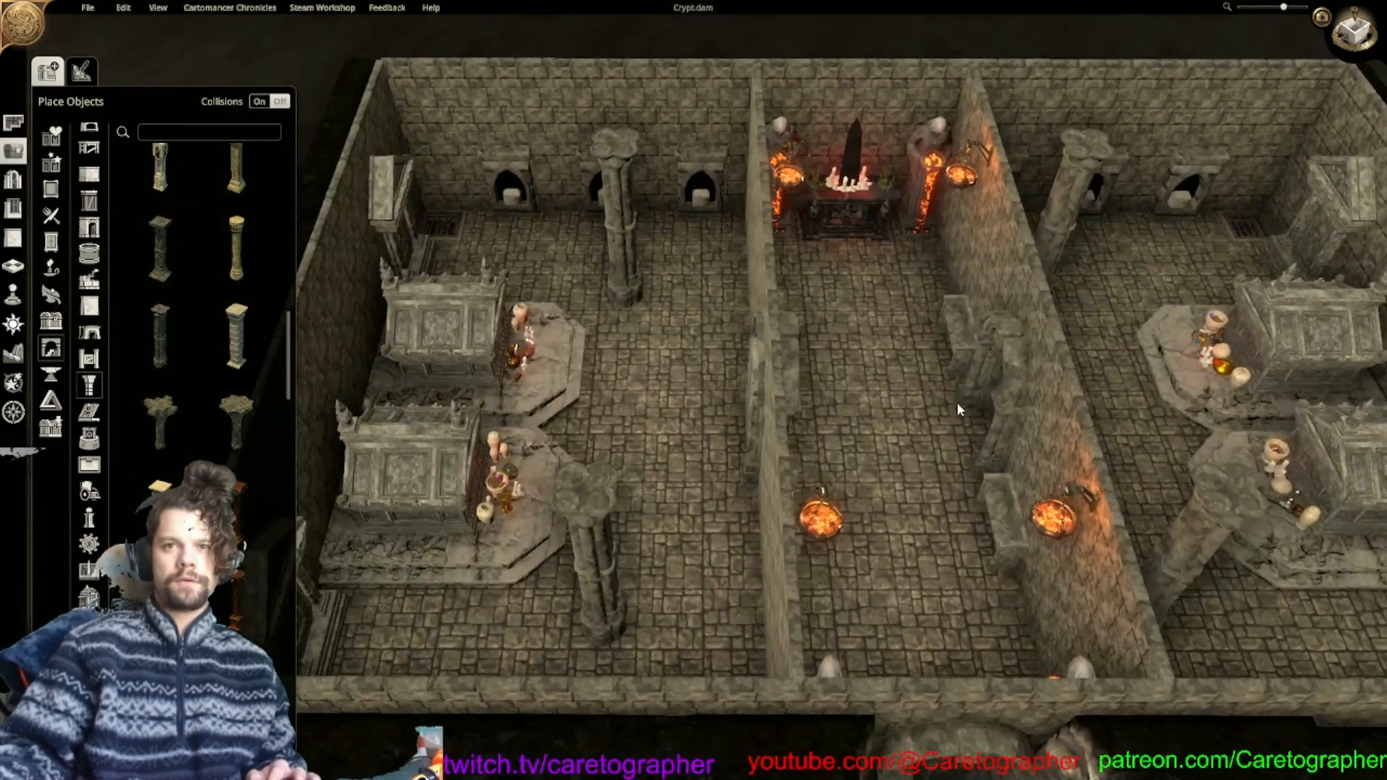
Shift both columns in the right-hand tomb chamber slightly away from the dividing wall towards the tombs.
middle_drag(956, 402, 705, 501)
click(722, 592)
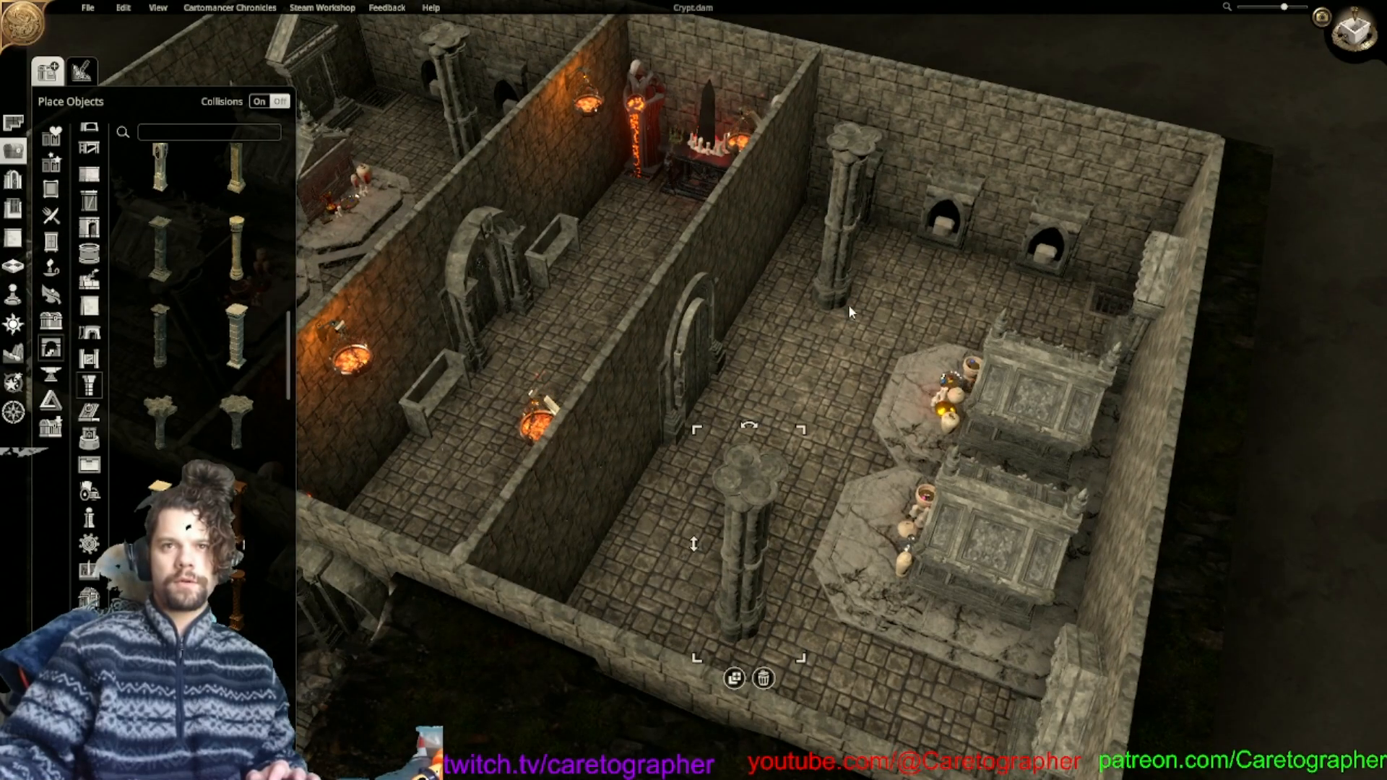
drag(837, 301, 881, 308)
right_drag(828, 406, 768, 413)
middle_drag(767, 413, 877, 400)
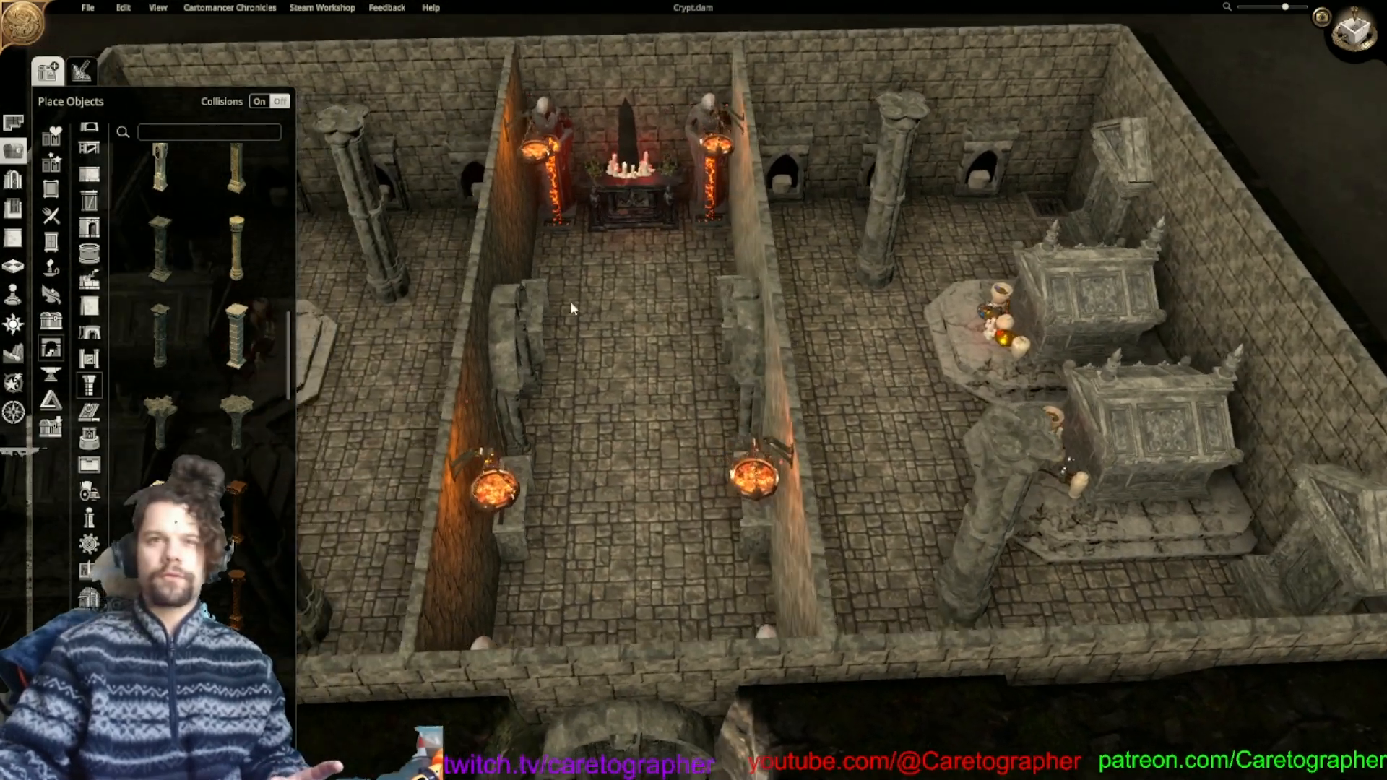
Examine the column placement in the tomb chambers and central hall from several angles.
right_drag(570, 301, 734, 344)
middle_drag(734, 344, 741, 314)
scroll(741, 313, up, 1)
right_drag(741, 313, 826, 377)
middle_drag(827, 378, 718, 405)
scroll(601, 393, down, 1)
right_drag(678, 293, 575, 375)
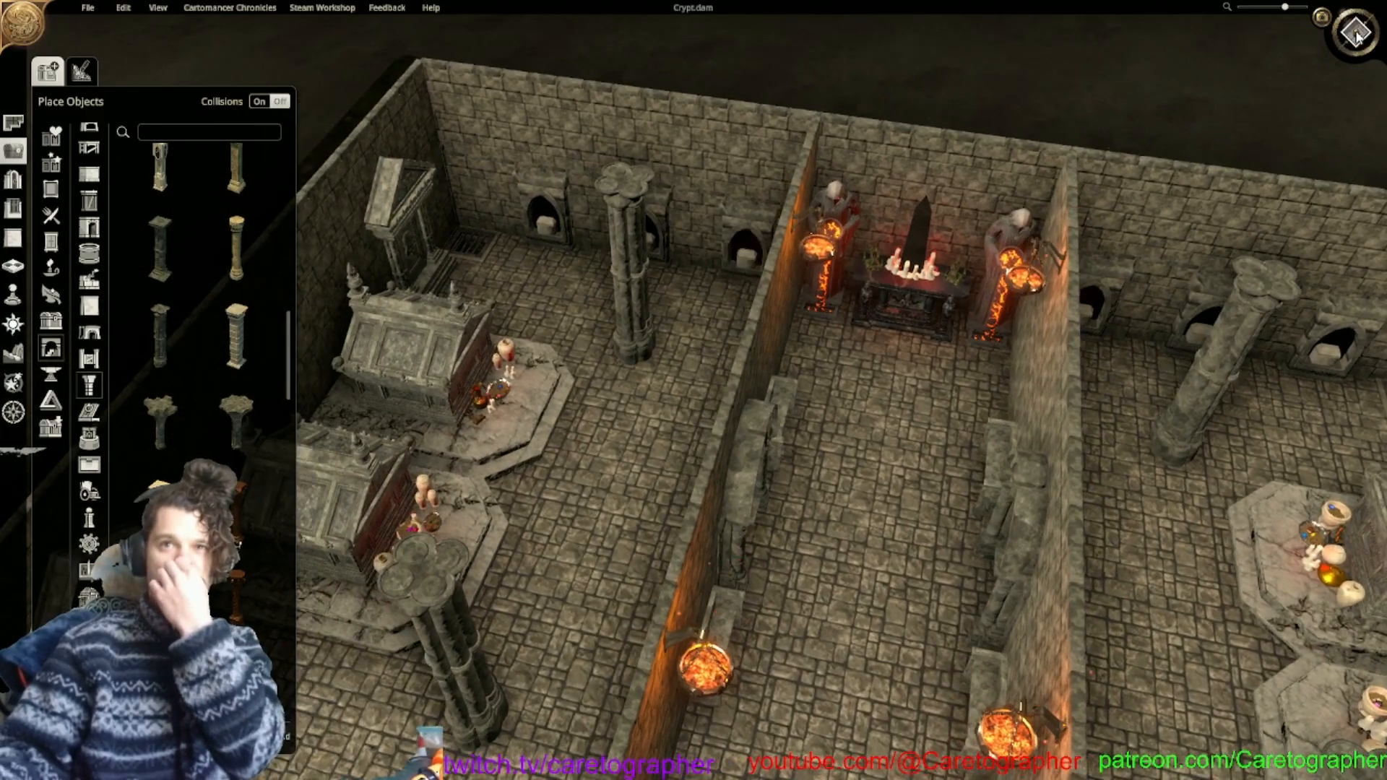
From above, search the objects for "urn" and place a shattered urn beside the altar-end column in the left-hand tomb chamber.
click(1356, 34)
scroll(789, 470, up, 5)
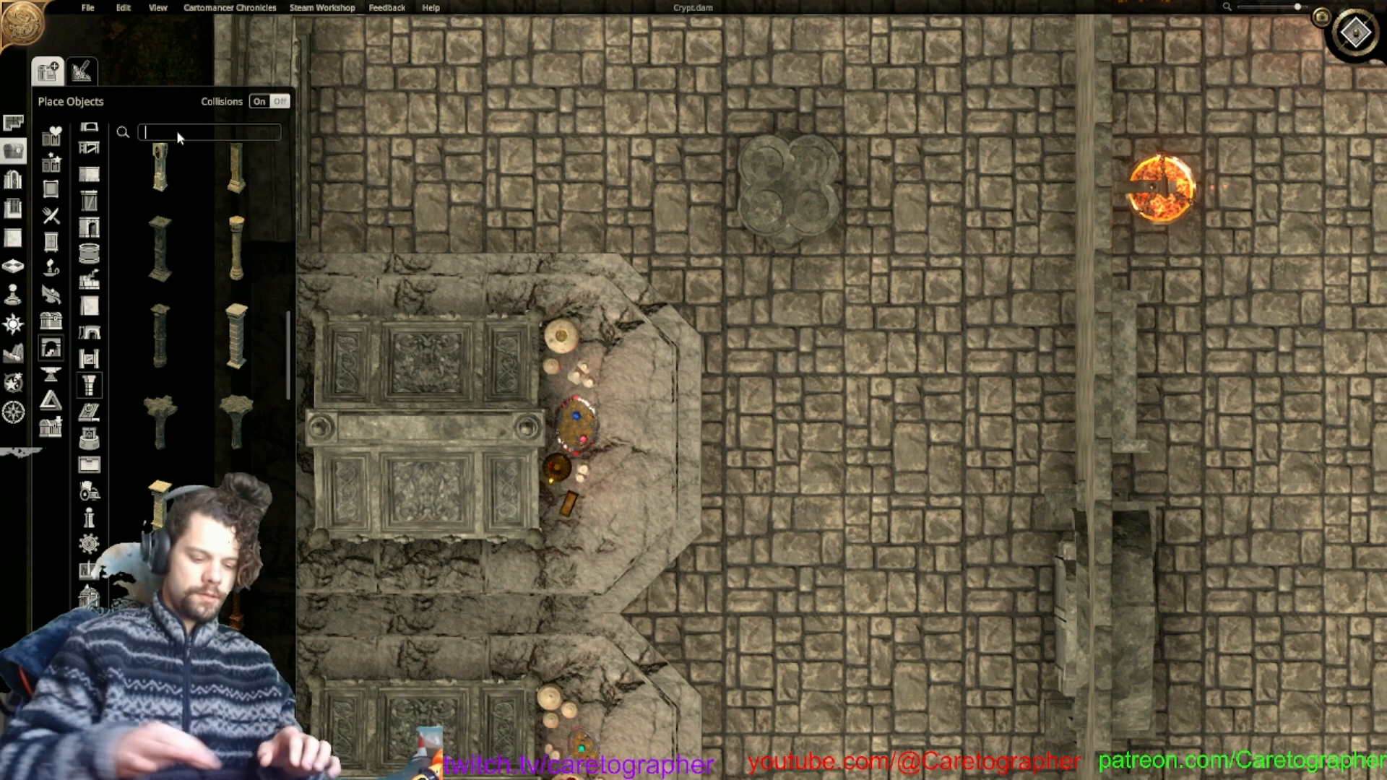
text(urn)
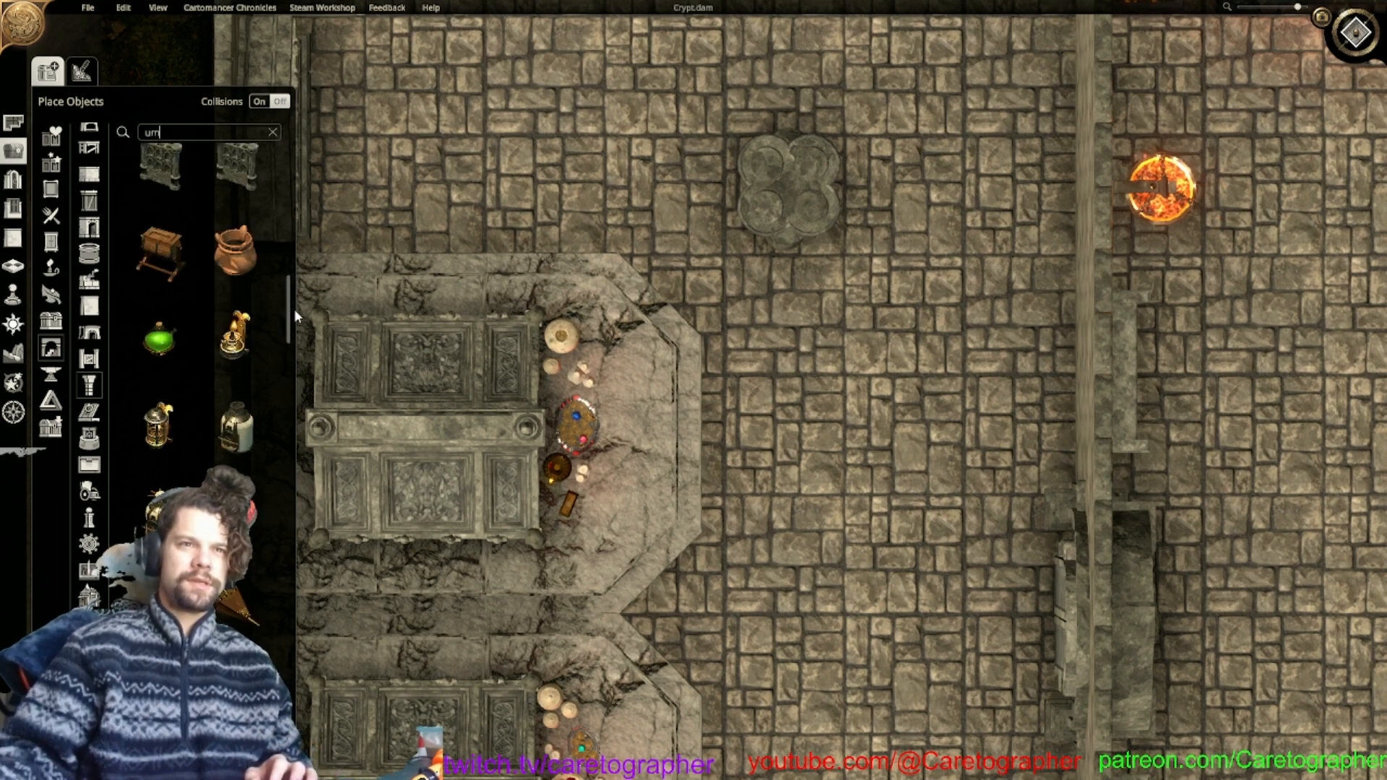
drag(289, 315, 275, 137)
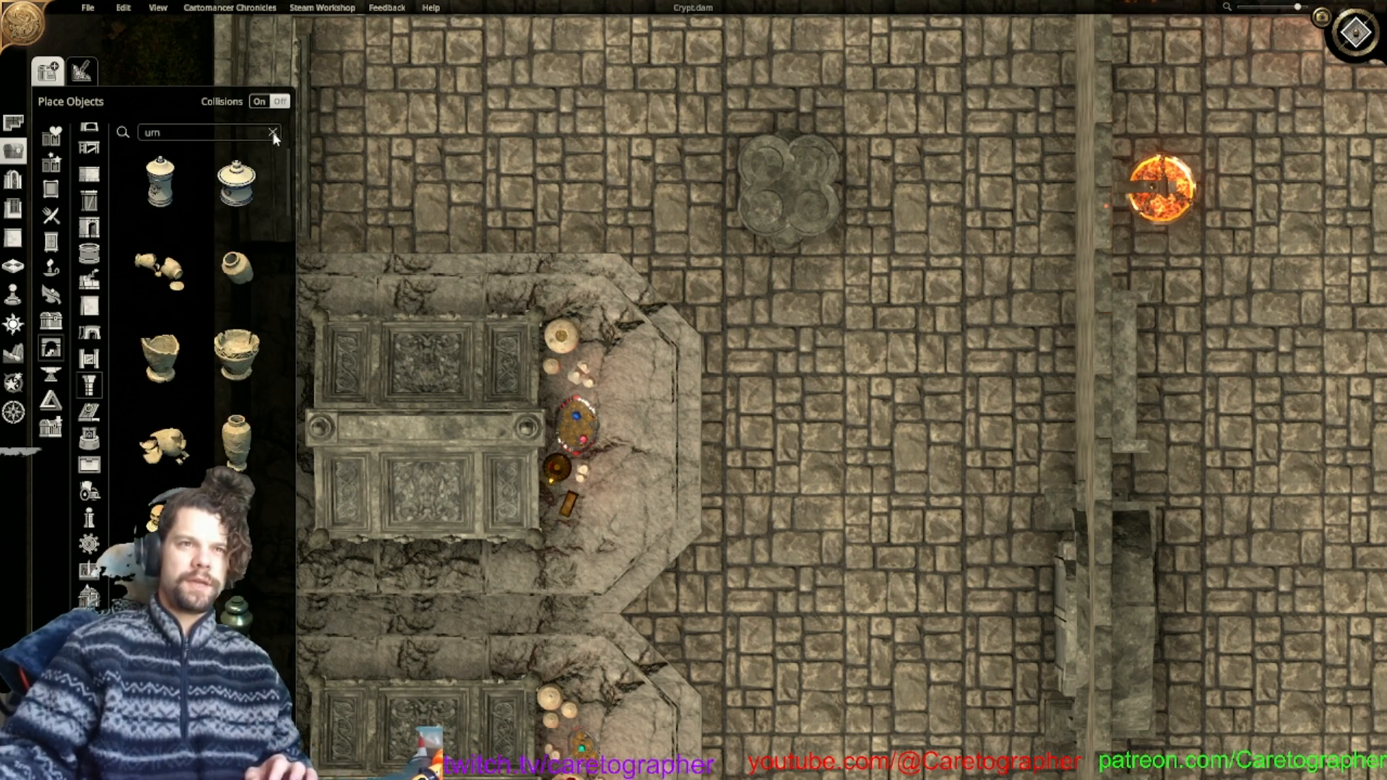
click(162, 204)
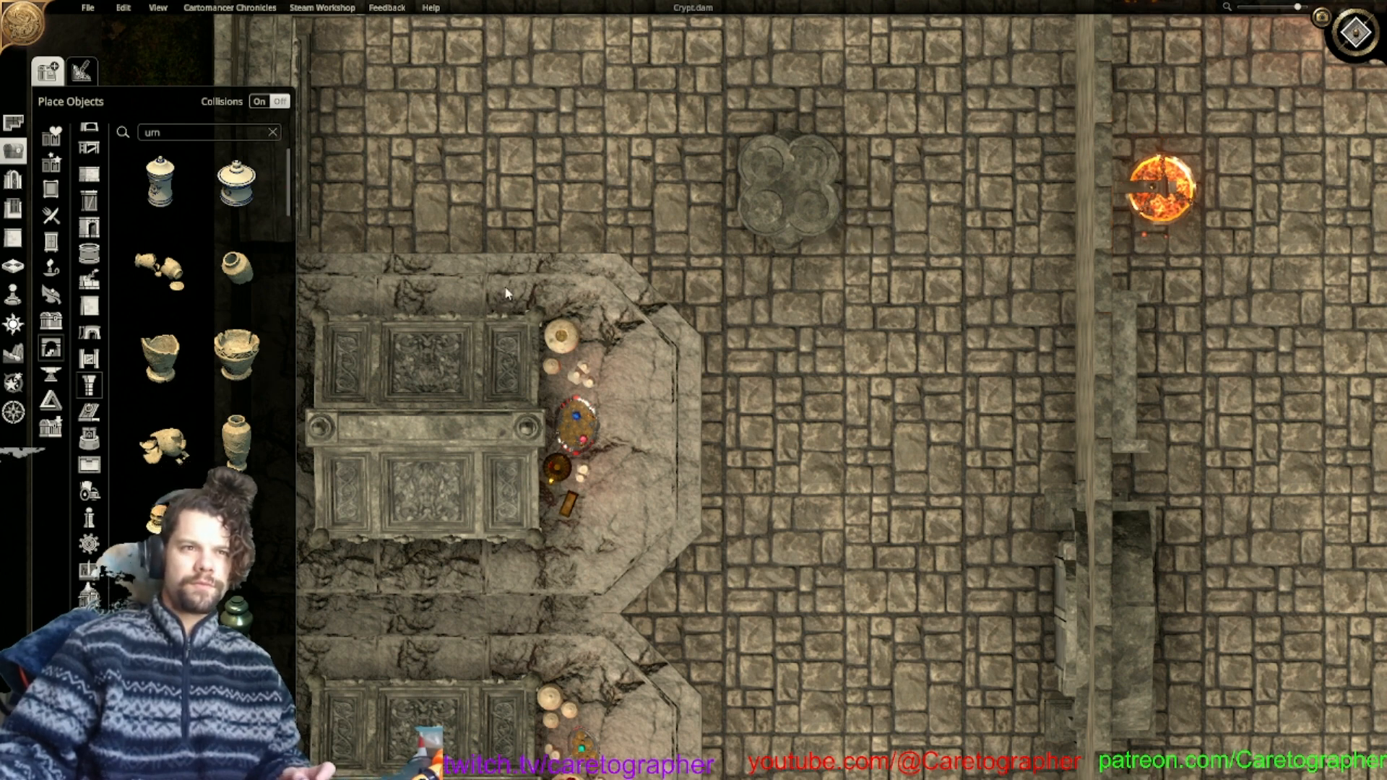
click(148, 442)
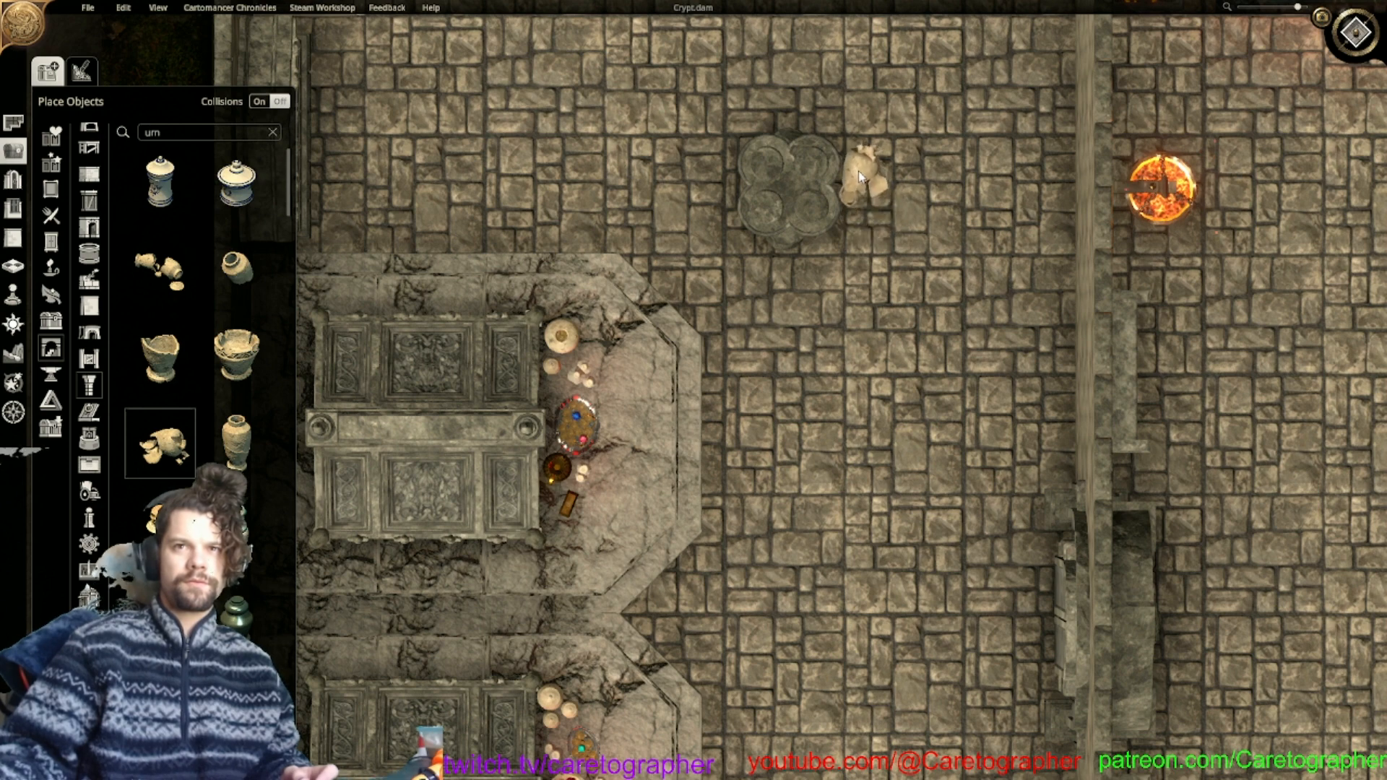
click(861, 163)
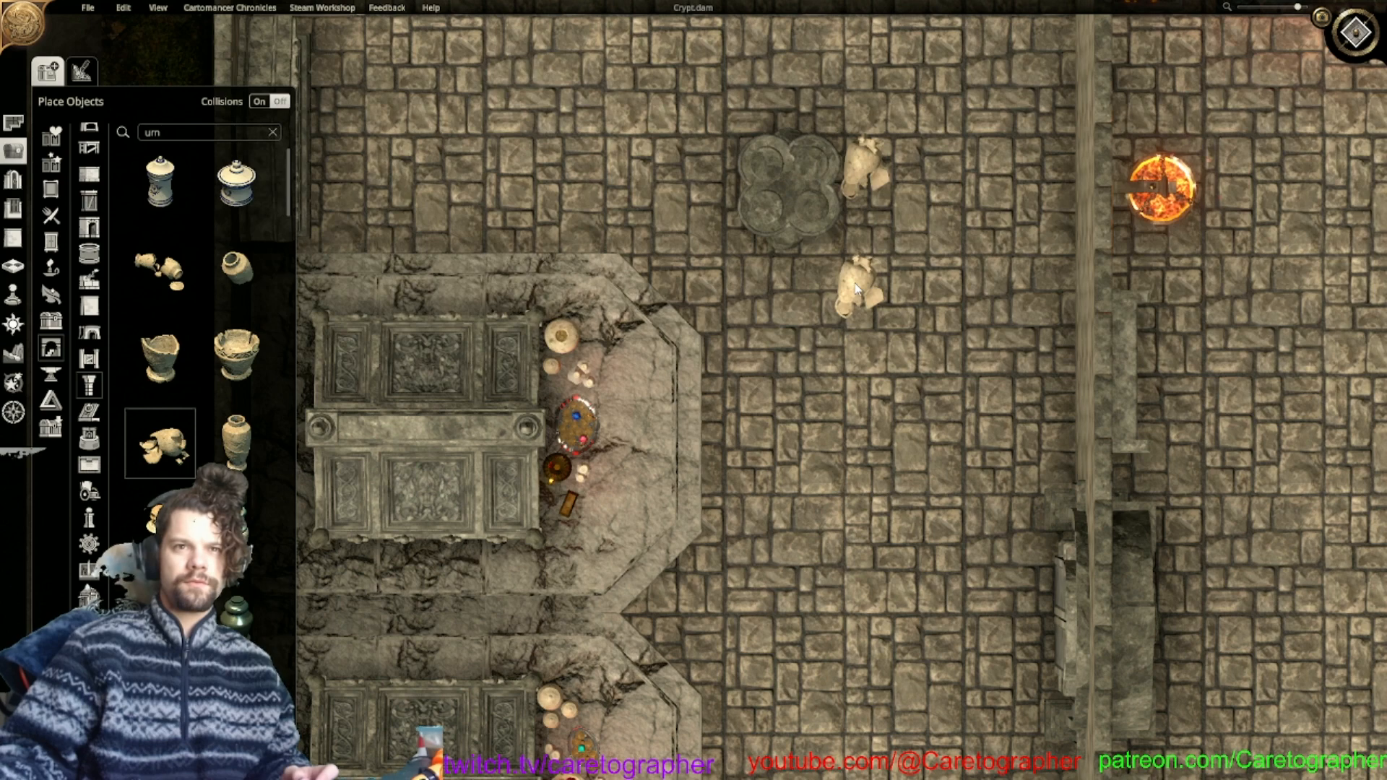
Add a tipped urn and a small broken urn at the tomb-facing base of the left-hand chamber's altar-end column.
middle_drag(867, 264, 744, 318)
click(236, 268)
click(706, 313)
right_click(771, 375)
click(168, 380)
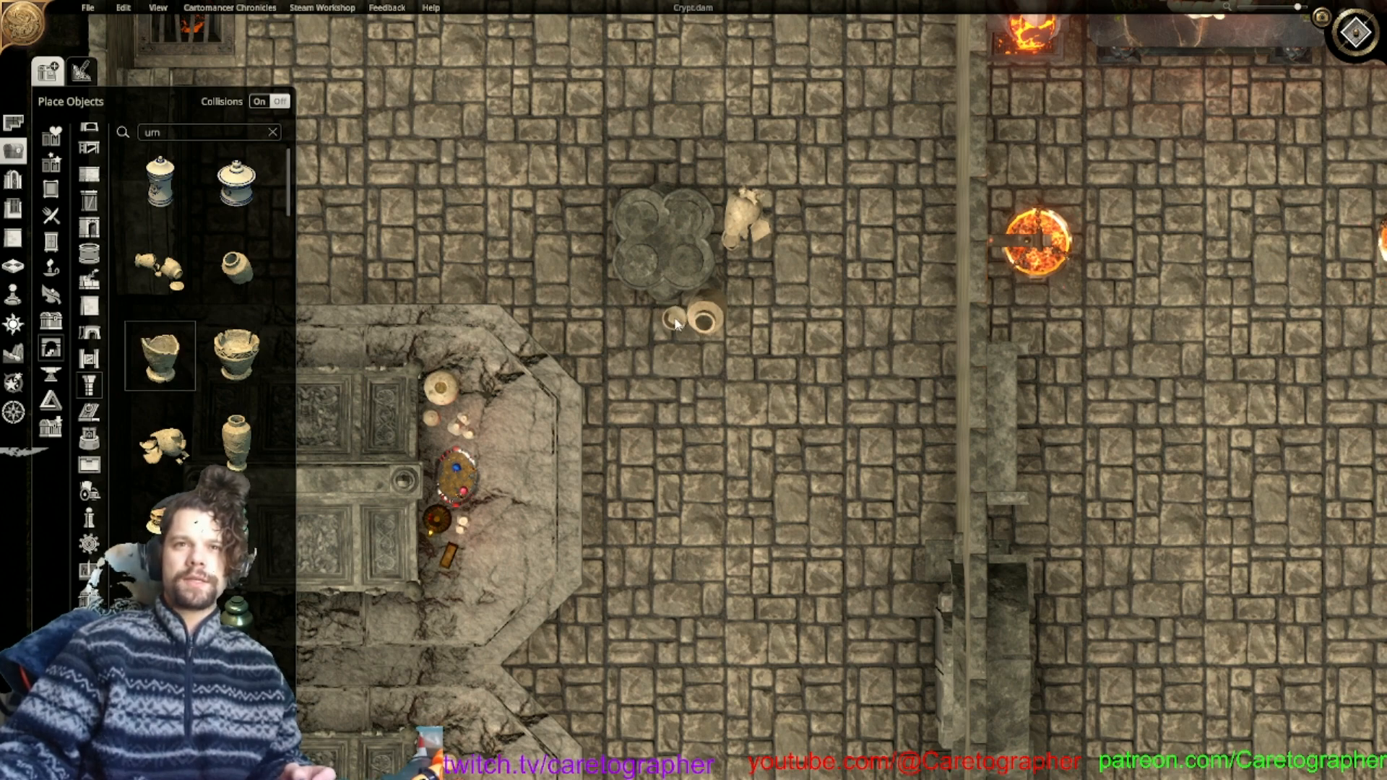
Place two small broken urns around the entrance-end column in the left-hand tomb chamber.
middle_drag(687, 465, 683, 78)
middle_drag(687, 612, 678, 431)
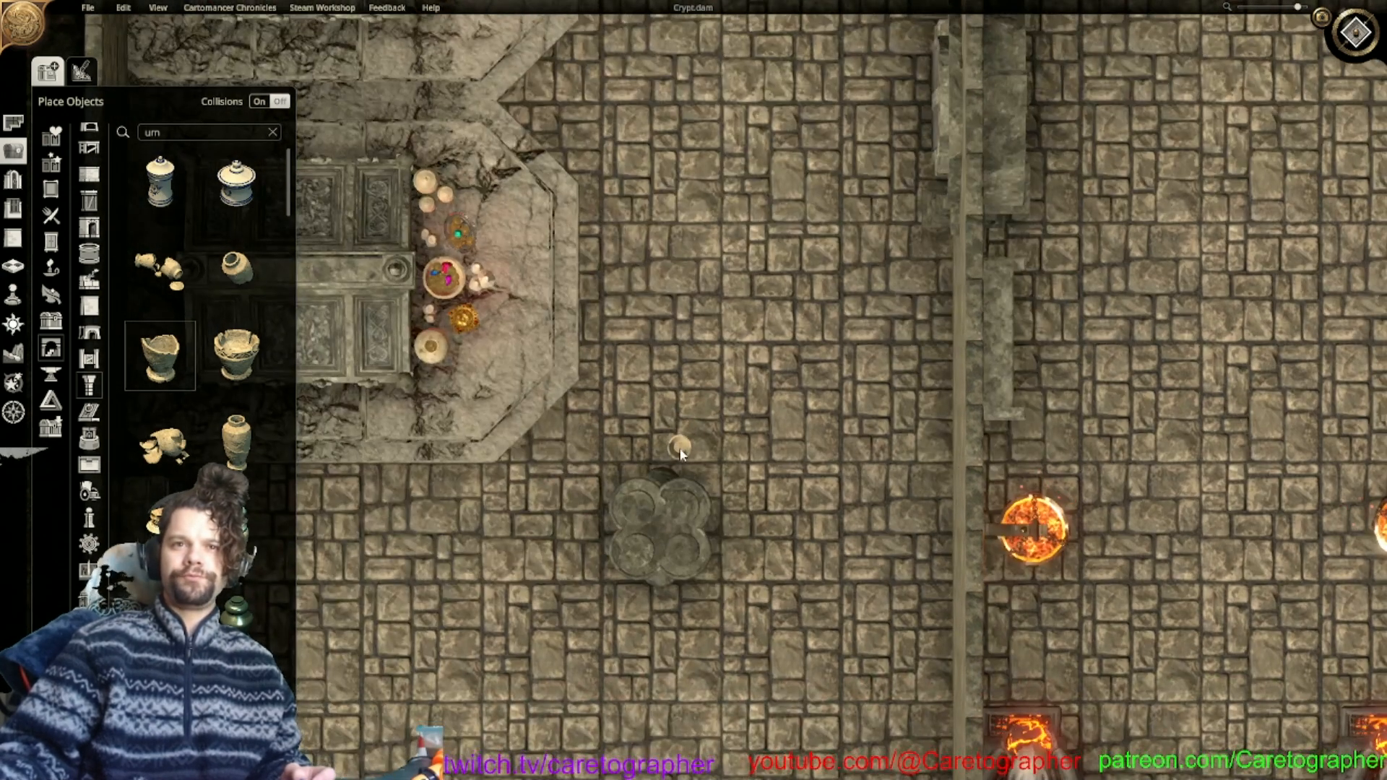
click(594, 531)
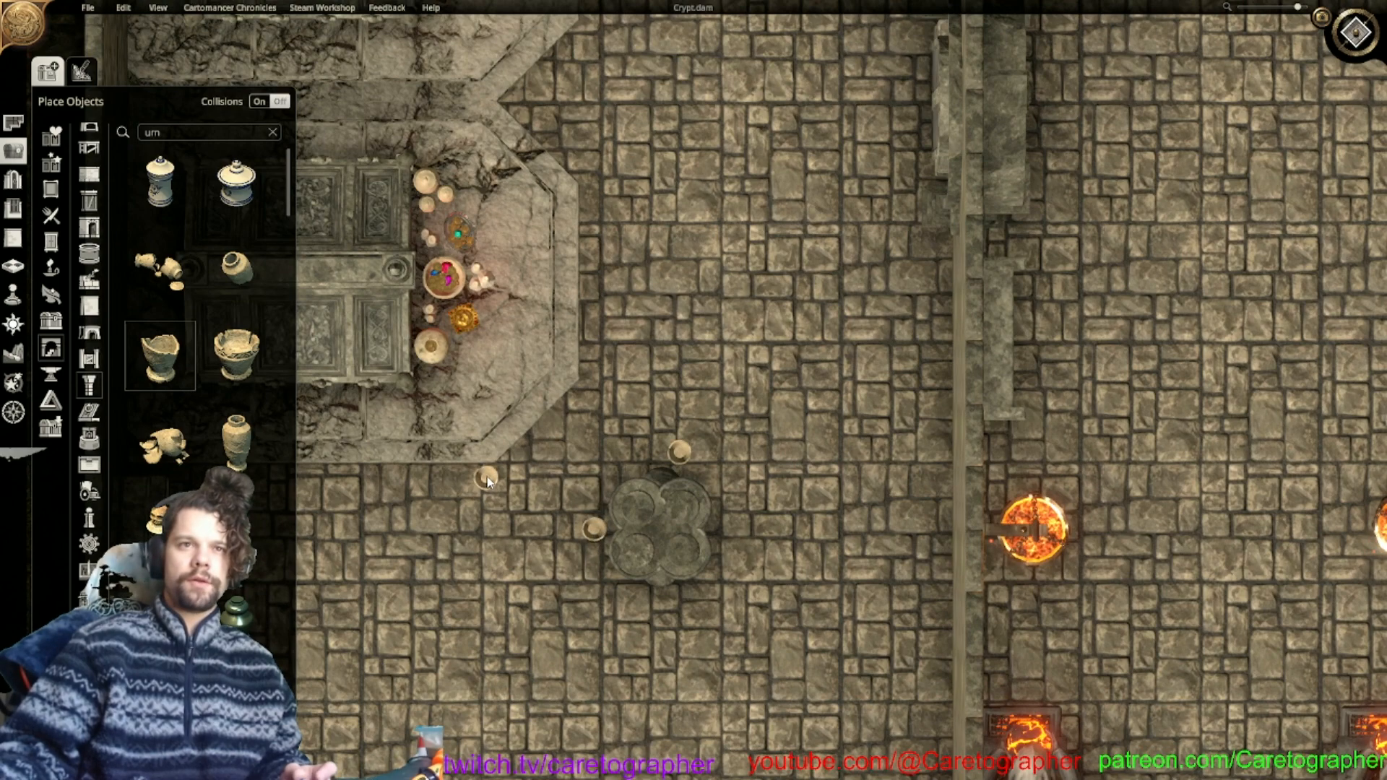
Place a group of toppled urn pieces beside the left-hand chamber's entrance-end column and enlarge it slightly.
middle_drag(469, 243, 541, 508)
middle_drag(614, 289, 211, 282)
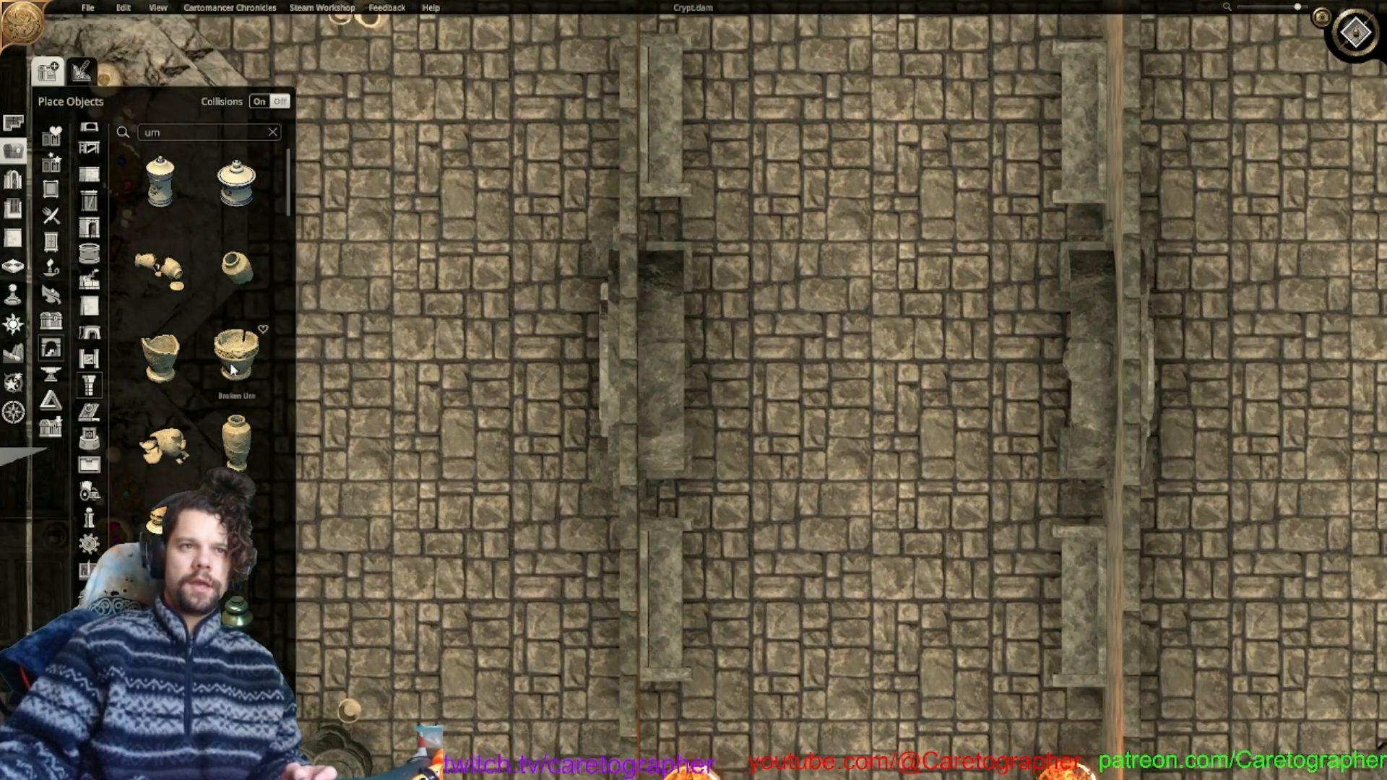
middle_drag(903, 486, 1047, 172)
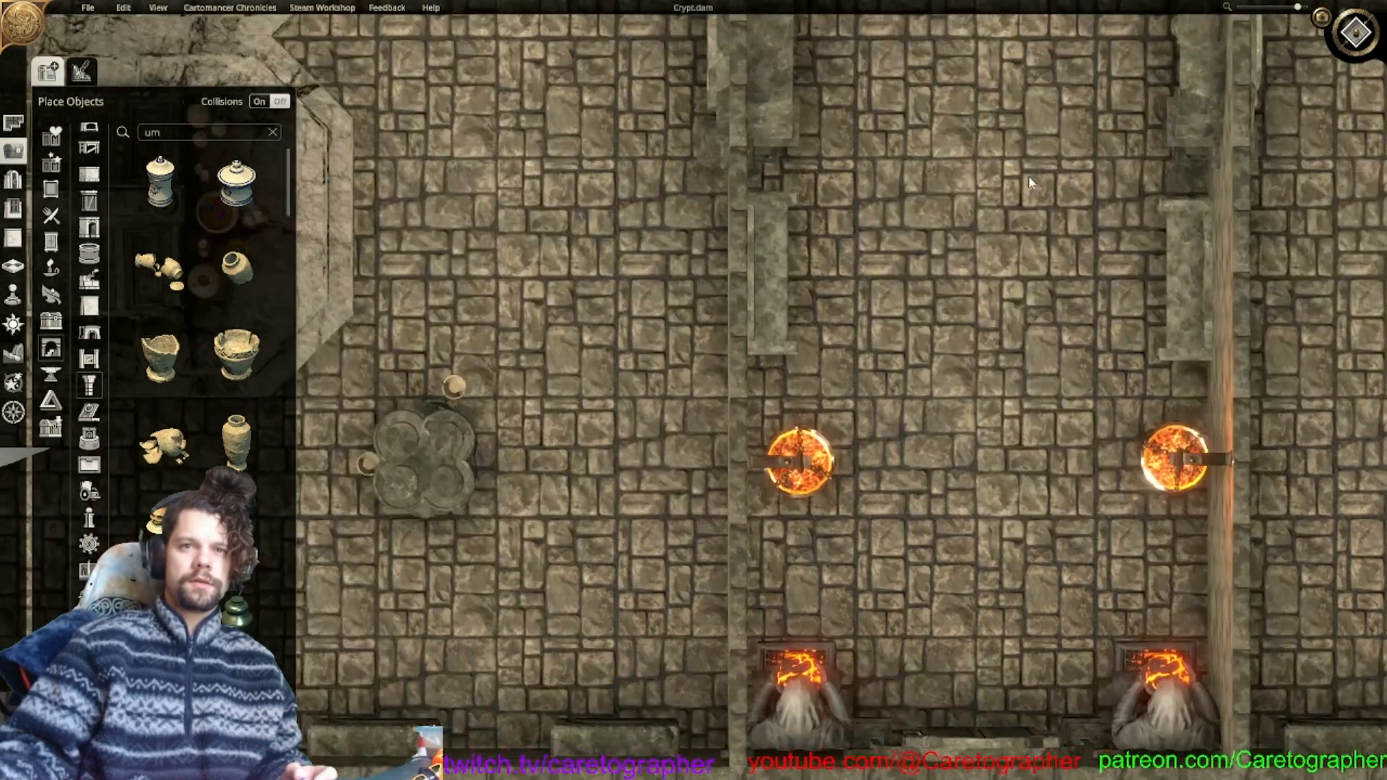
click(159, 343)
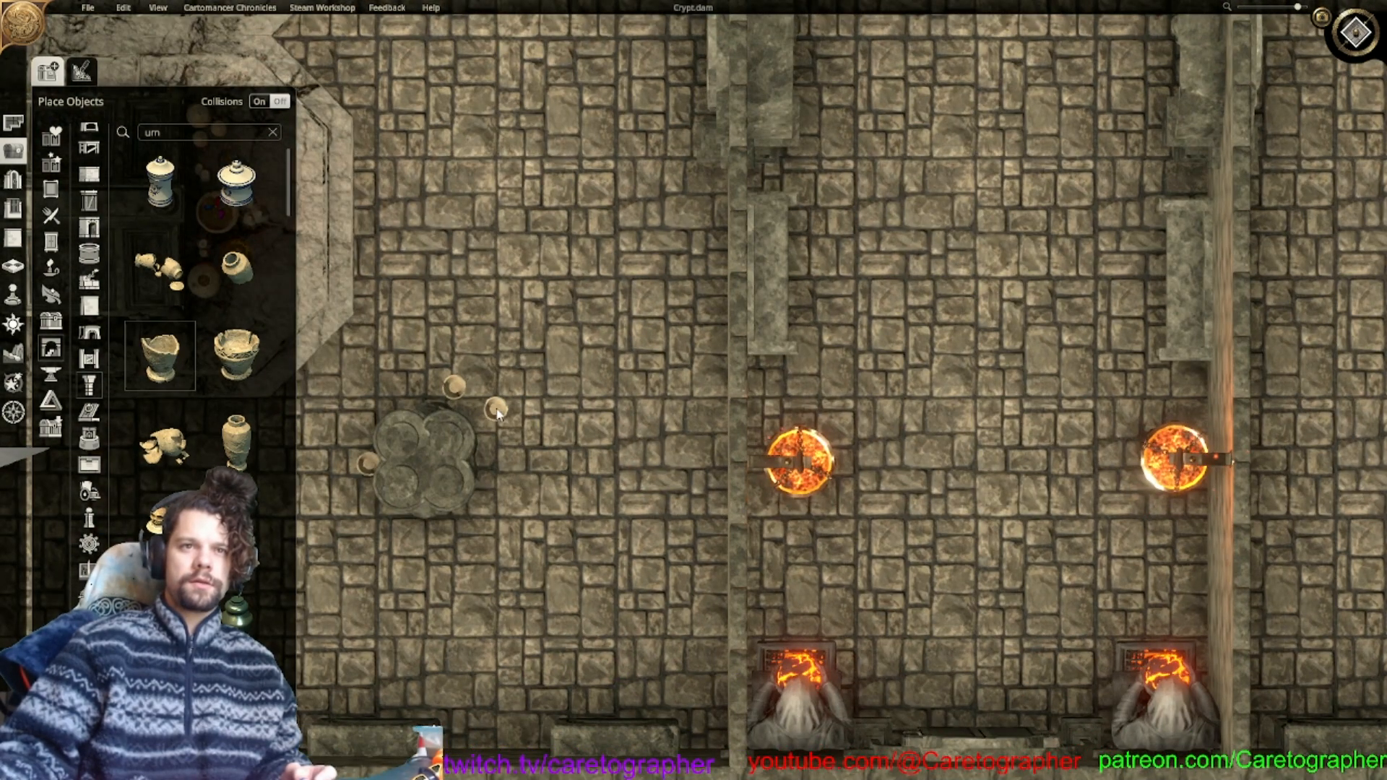
click(159, 267)
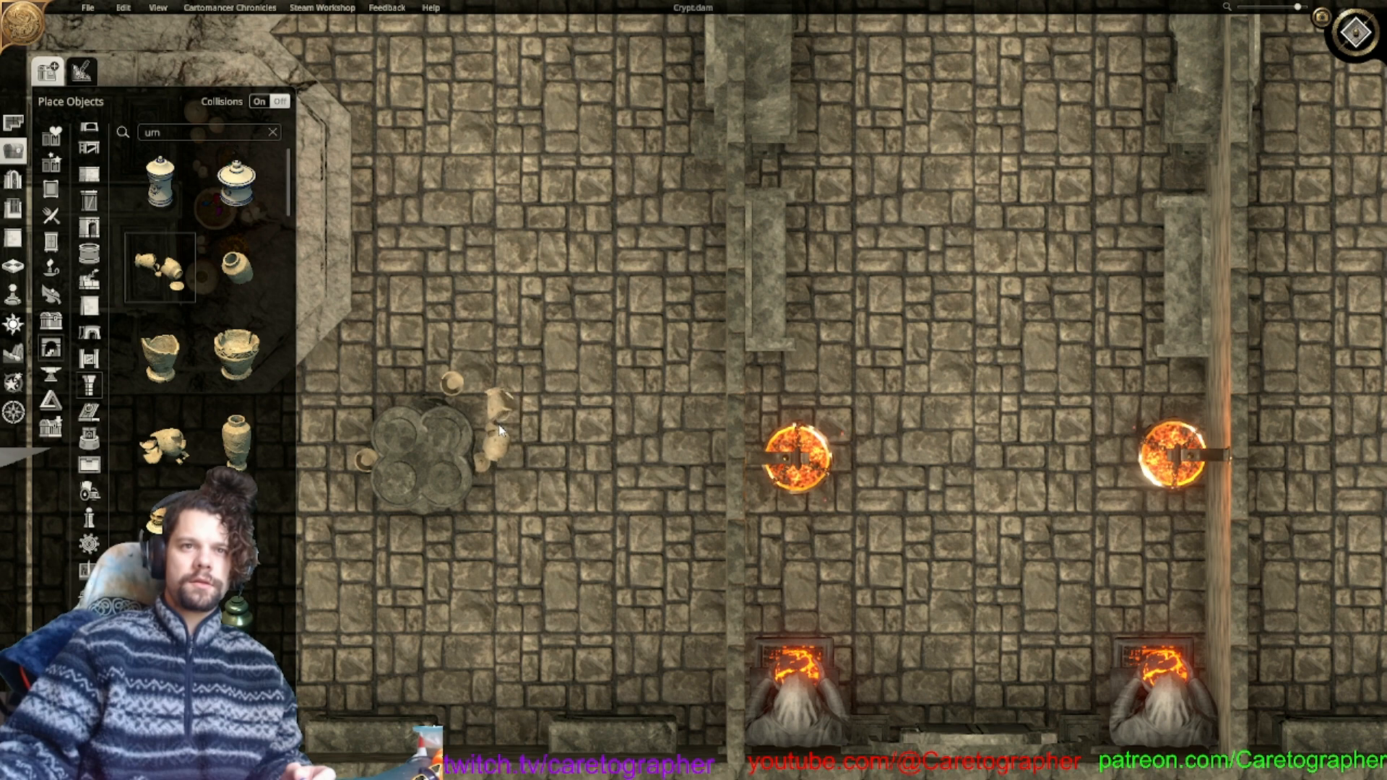
drag(518, 385, 544, 367)
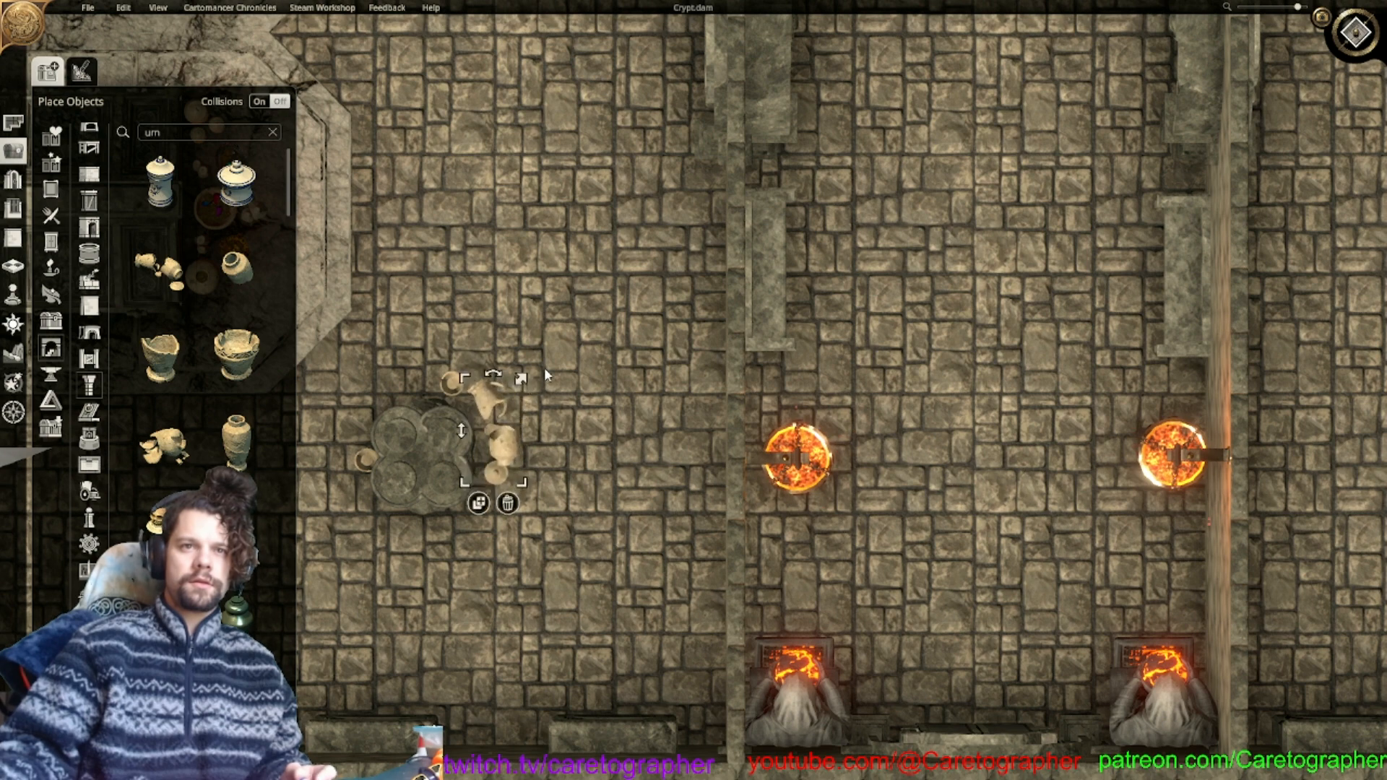
click(536, 290)
Place a tipped urn against the entrance-end column in the right-hand tomb chamber, on its tomb-facing side.
middle_drag(562, 320, 823, 525)
middle_drag(753, 359, 585, 269)
scroll(663, 385, down, 2)
scroll(664, 381, down, 3)
middle_drag(784, 418, 642, 314)
scroll(762, 405, up, 2)
scroll(607, 336, up, 2)
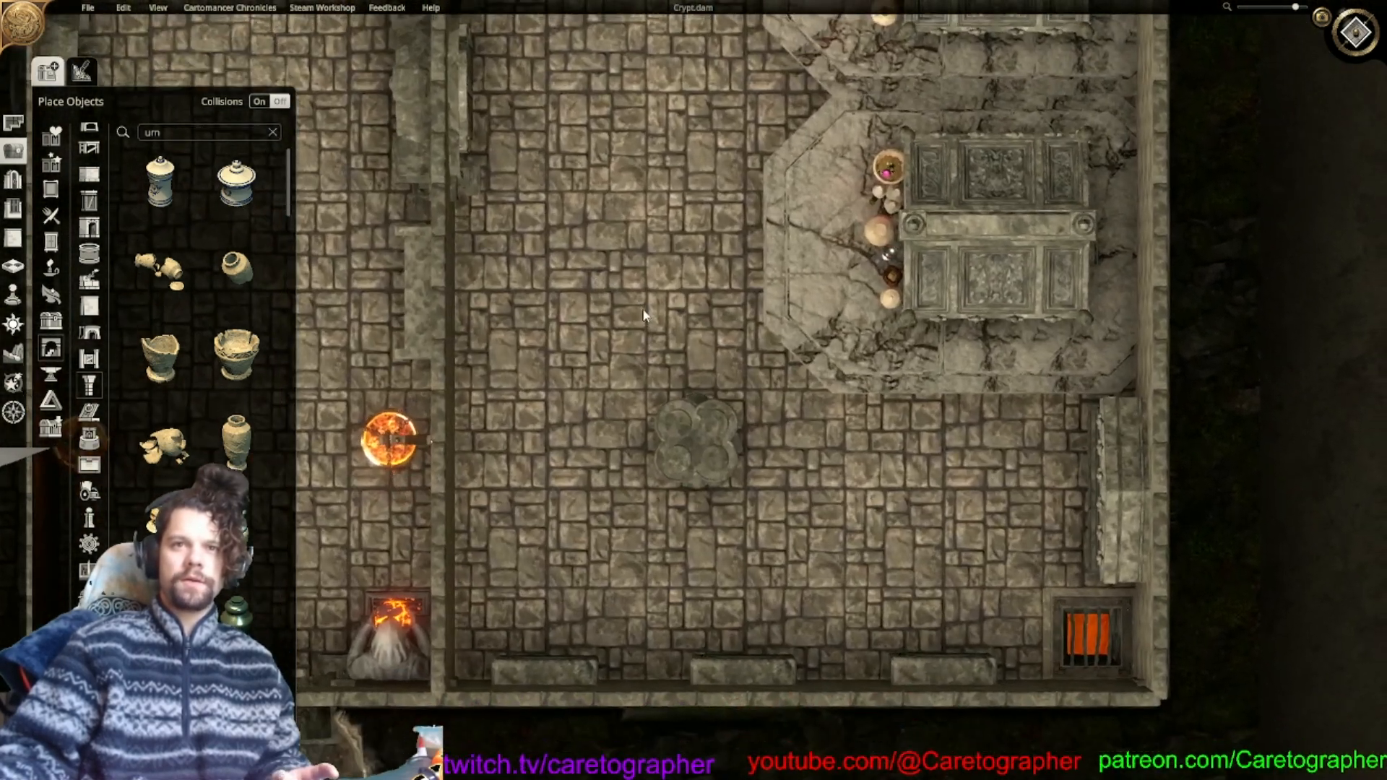
scroll(662, 347, up, 1)
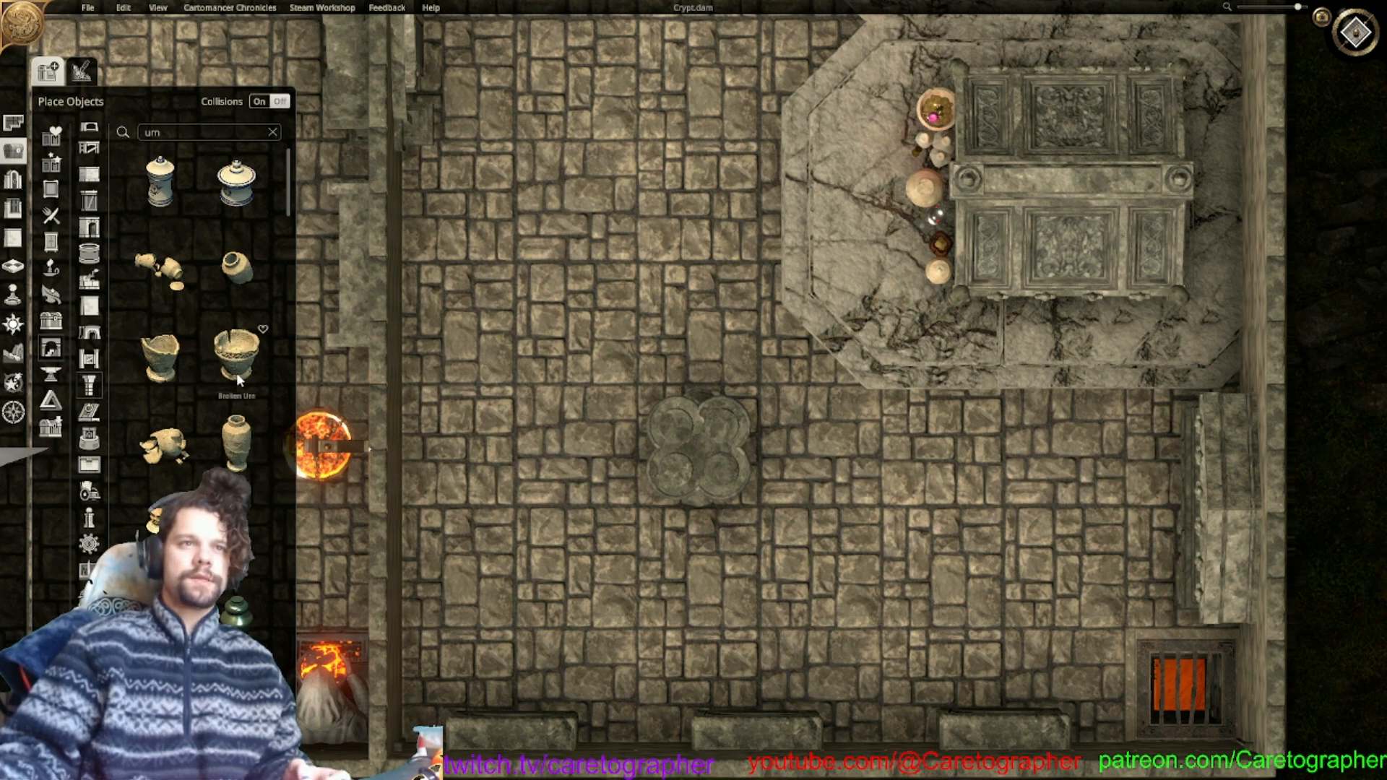
click(242, 251)
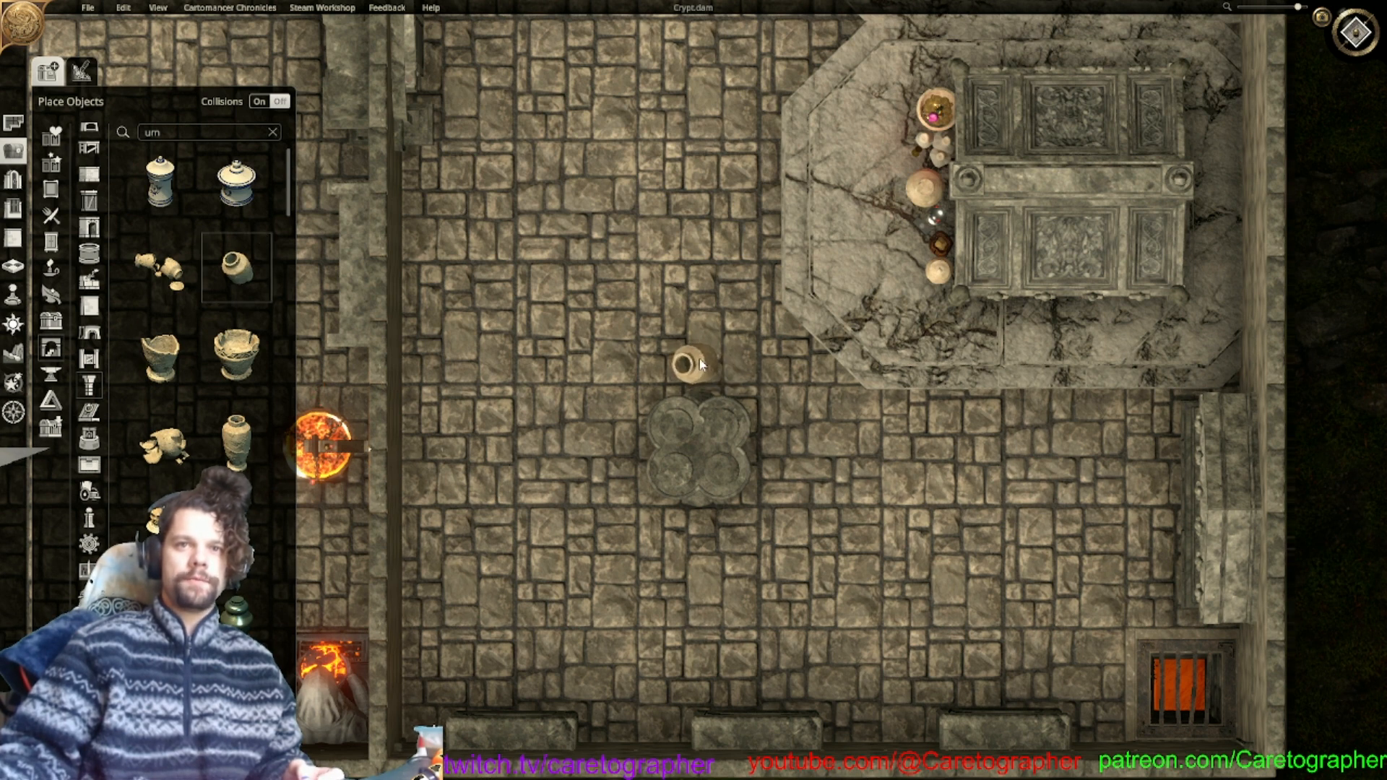
click(700, 362)
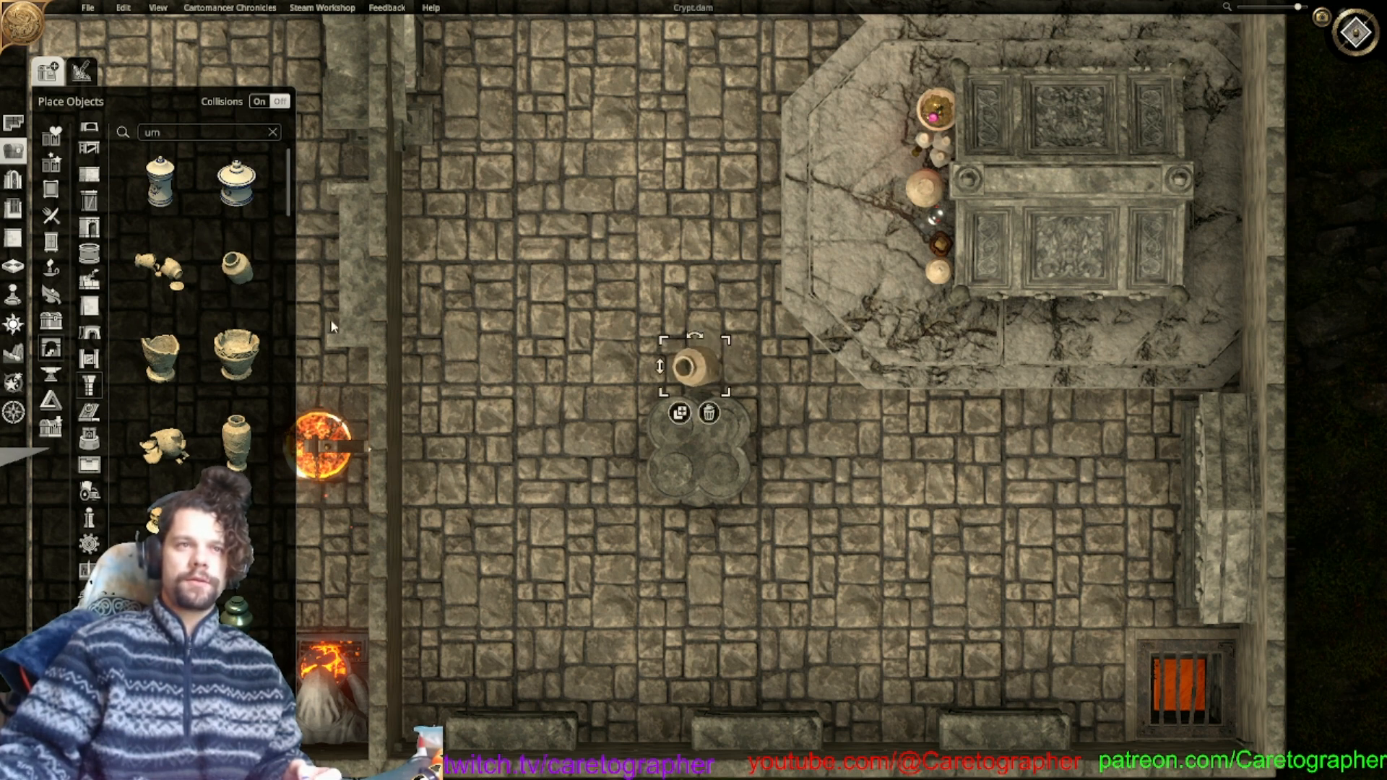
scroll(555, 425, down, 3)
click(581, 423)
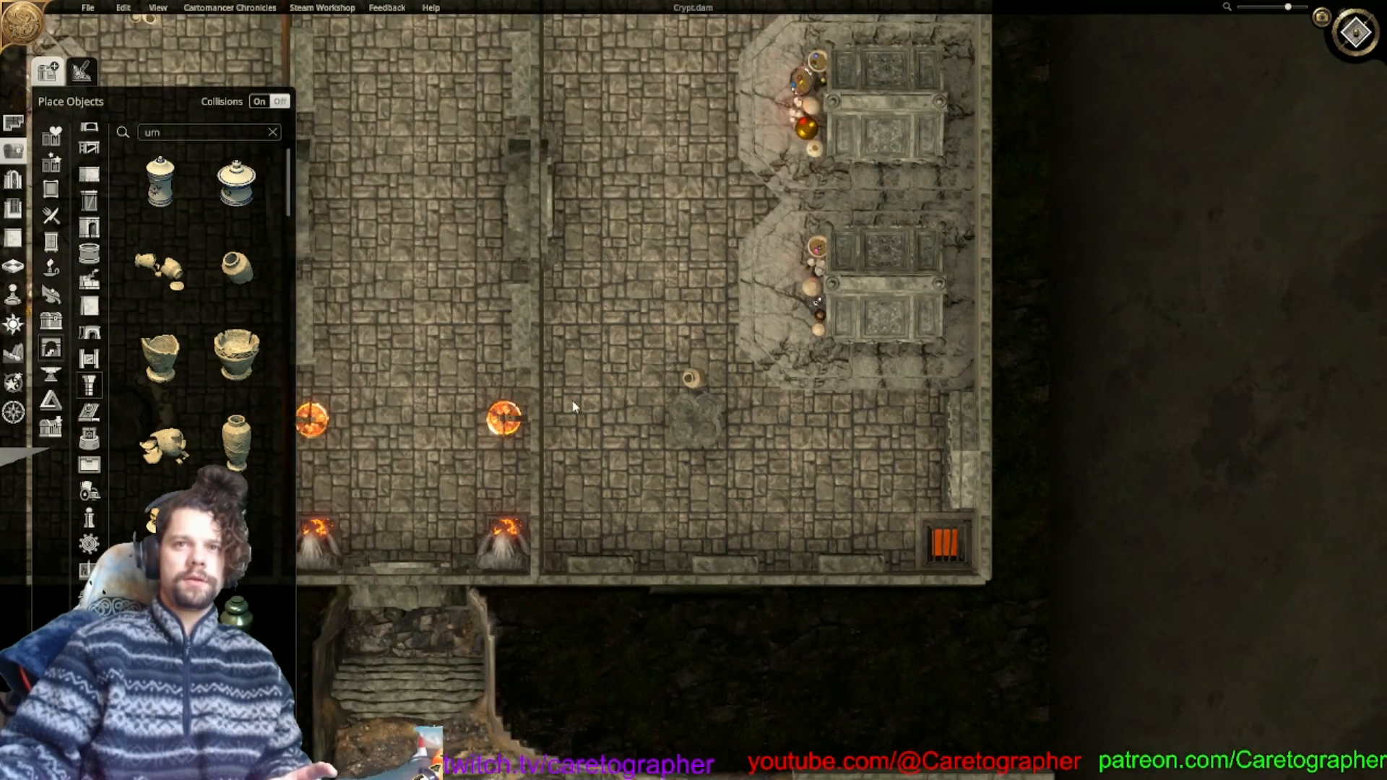
Place a small intact urn next to the tipped urn at the right-hand chamber's entrance-end column.
scroll(567, 386, down, 2)
middle_drag(556, 381, 880, 421)
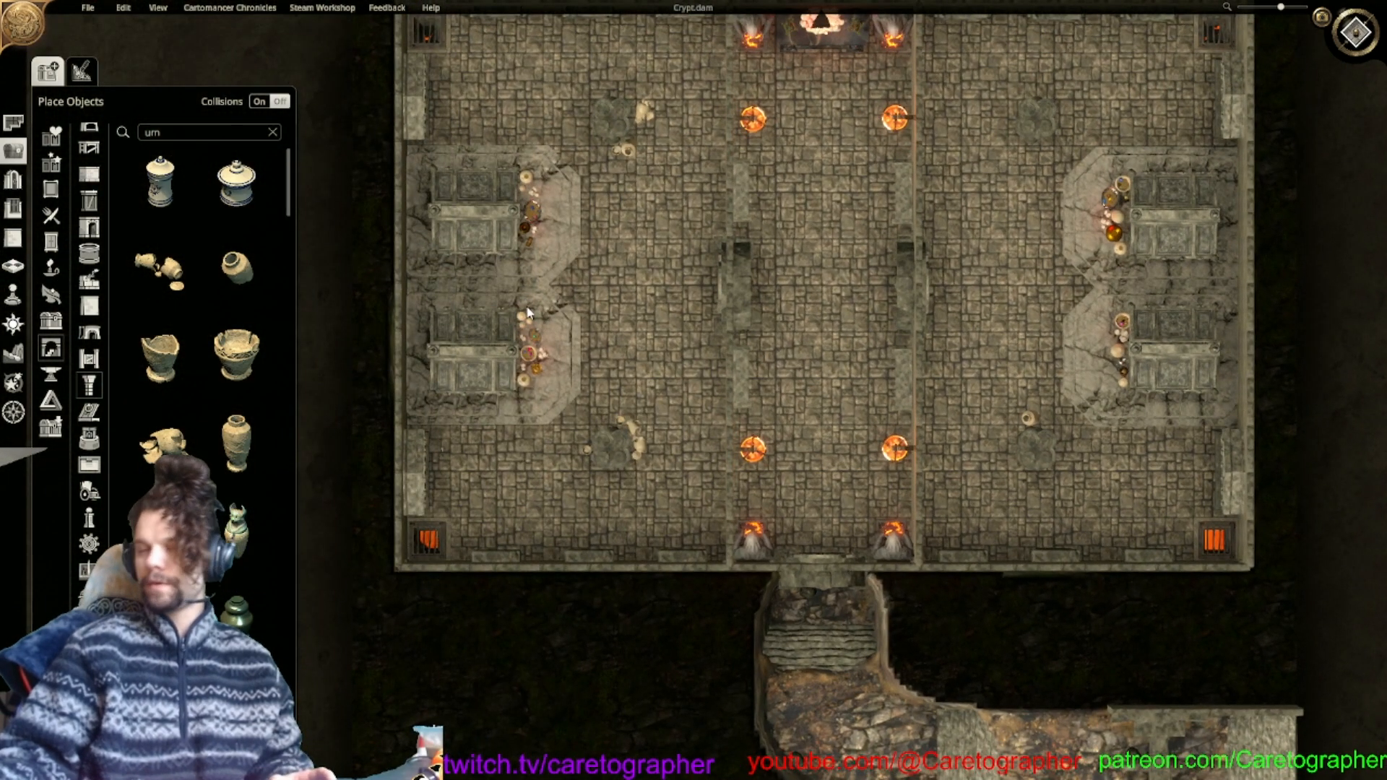
middle_drag(549, 244, 457, 306)
scroll(457, 305, up, 2)
scroll(590, 361, up, 5)
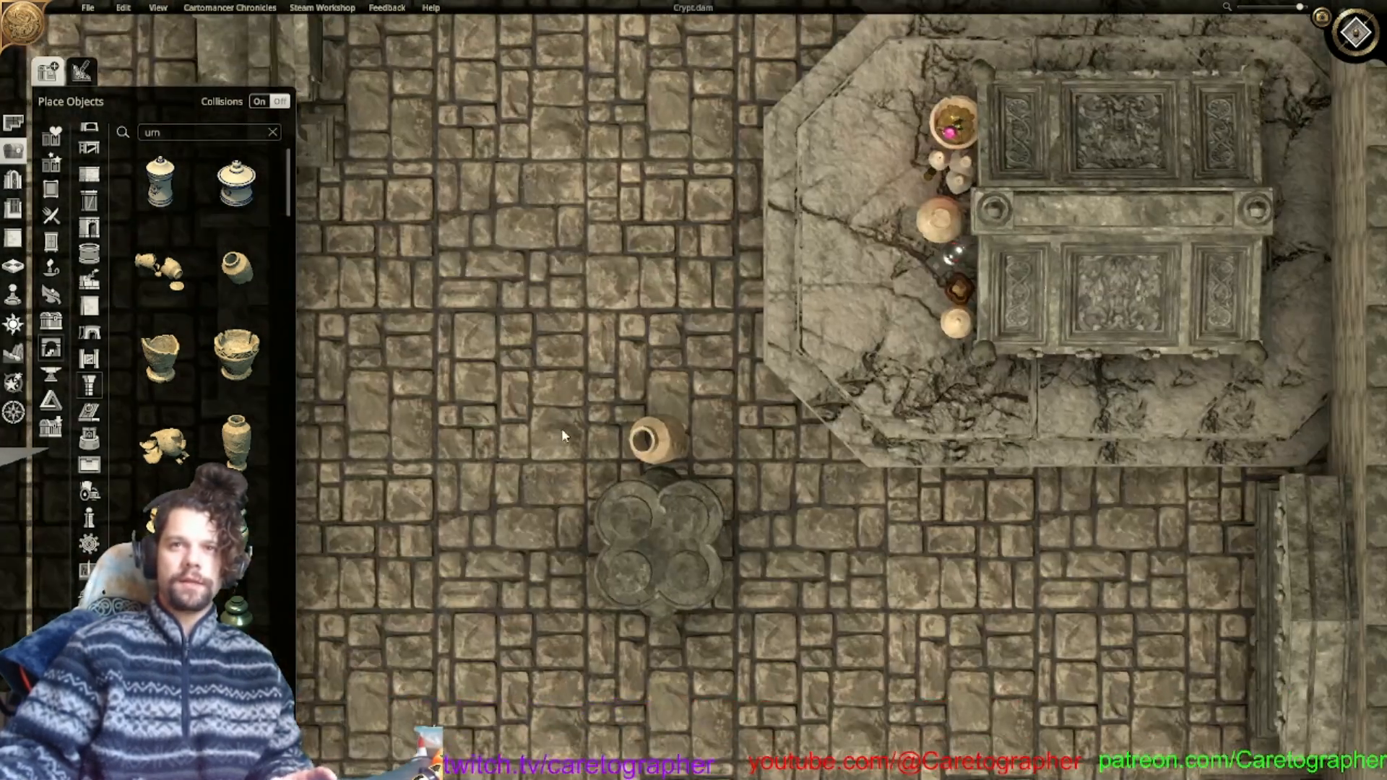
middle_drag(562, 432, 594, 370)
scroll(290, 423, down, 2)
scroll(202, 325, down, 2)
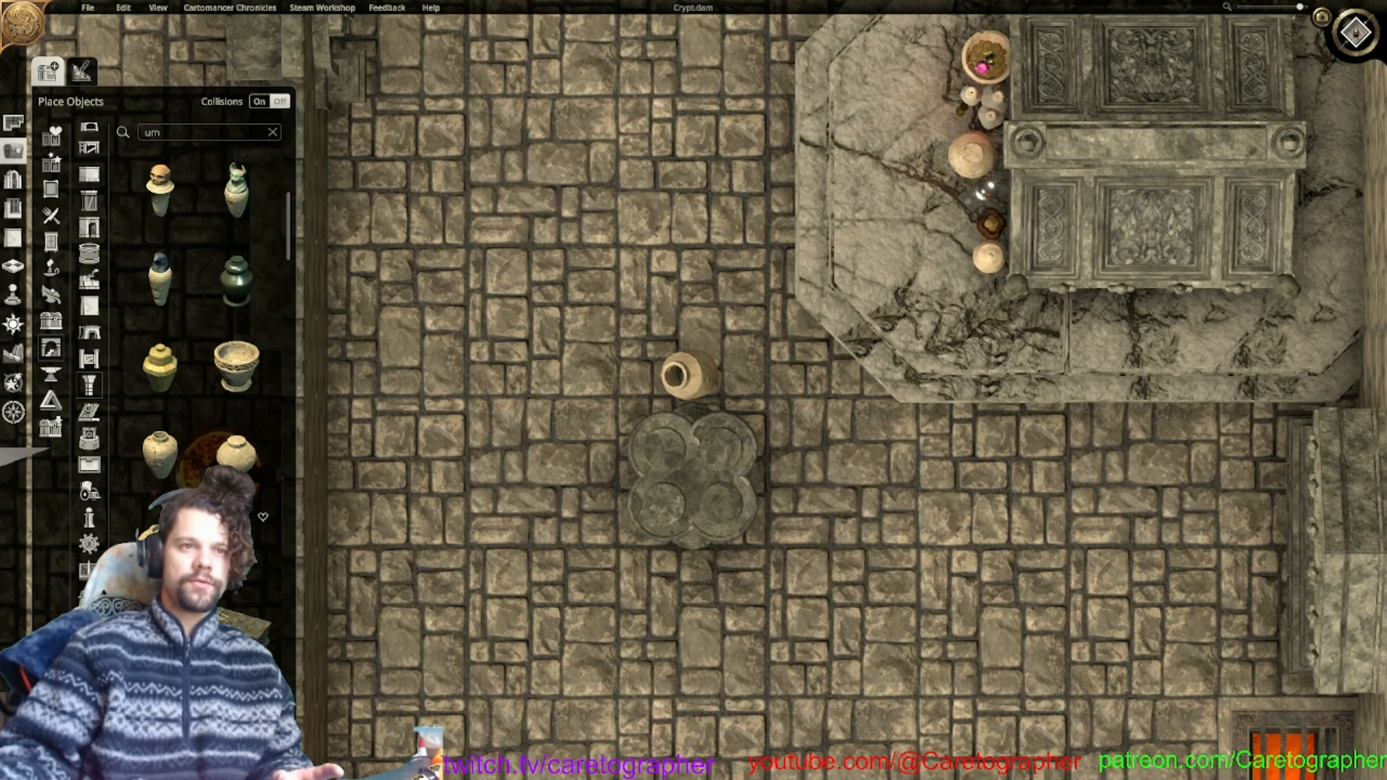
click(237, 543)
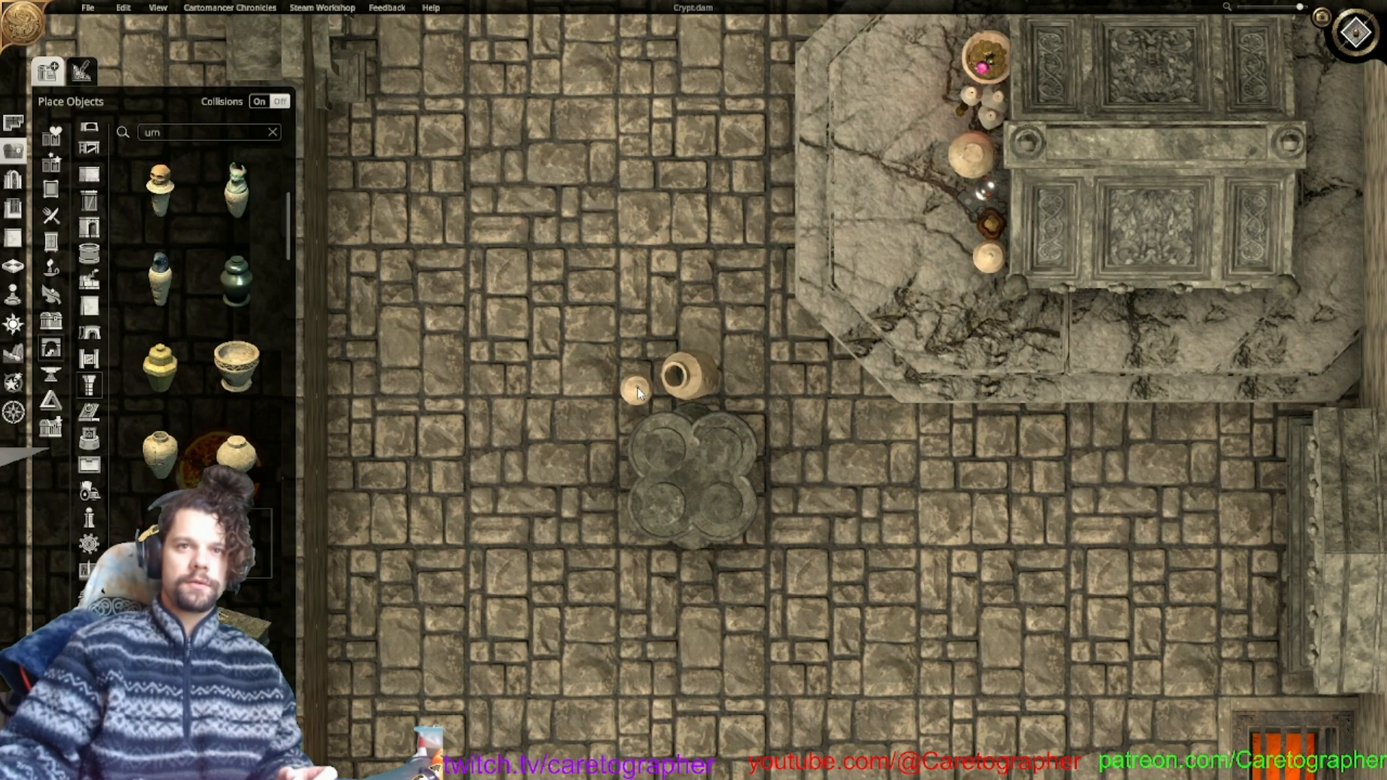
click(637, 392)
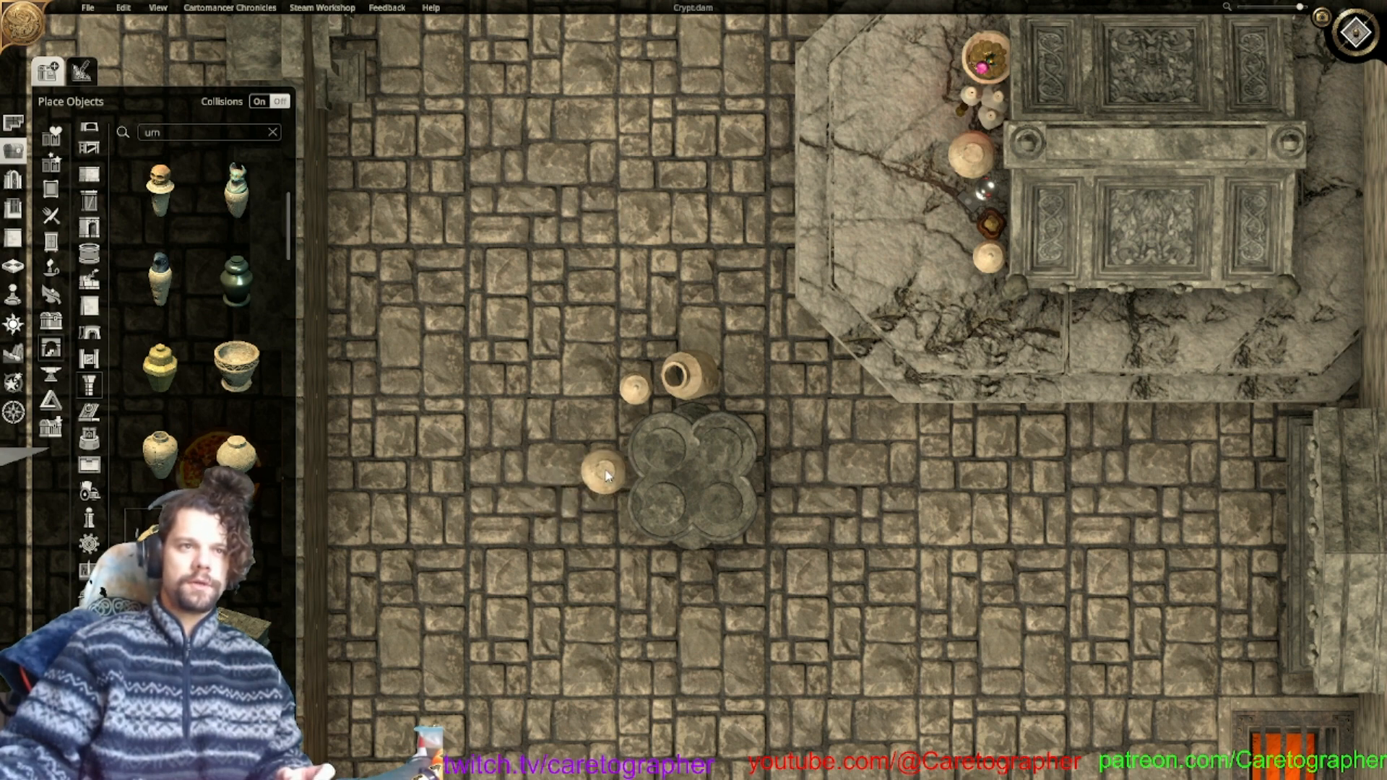
scroll(187, 397, down, 2)
click(170, 327)
right_click(604, 468)
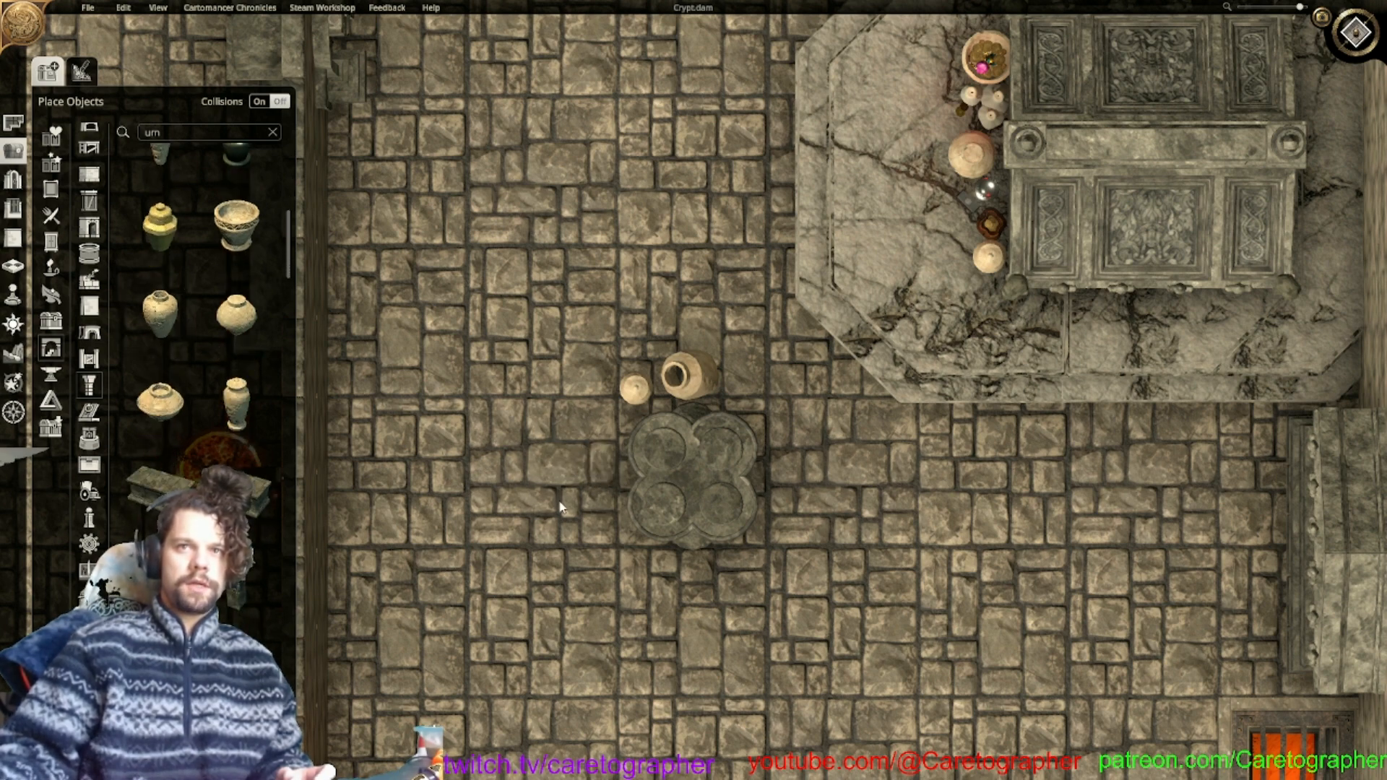
Browse the object library for more urns and vessels, ending with the pottery in the Storage category.
scroll(262, 506, down, 8)
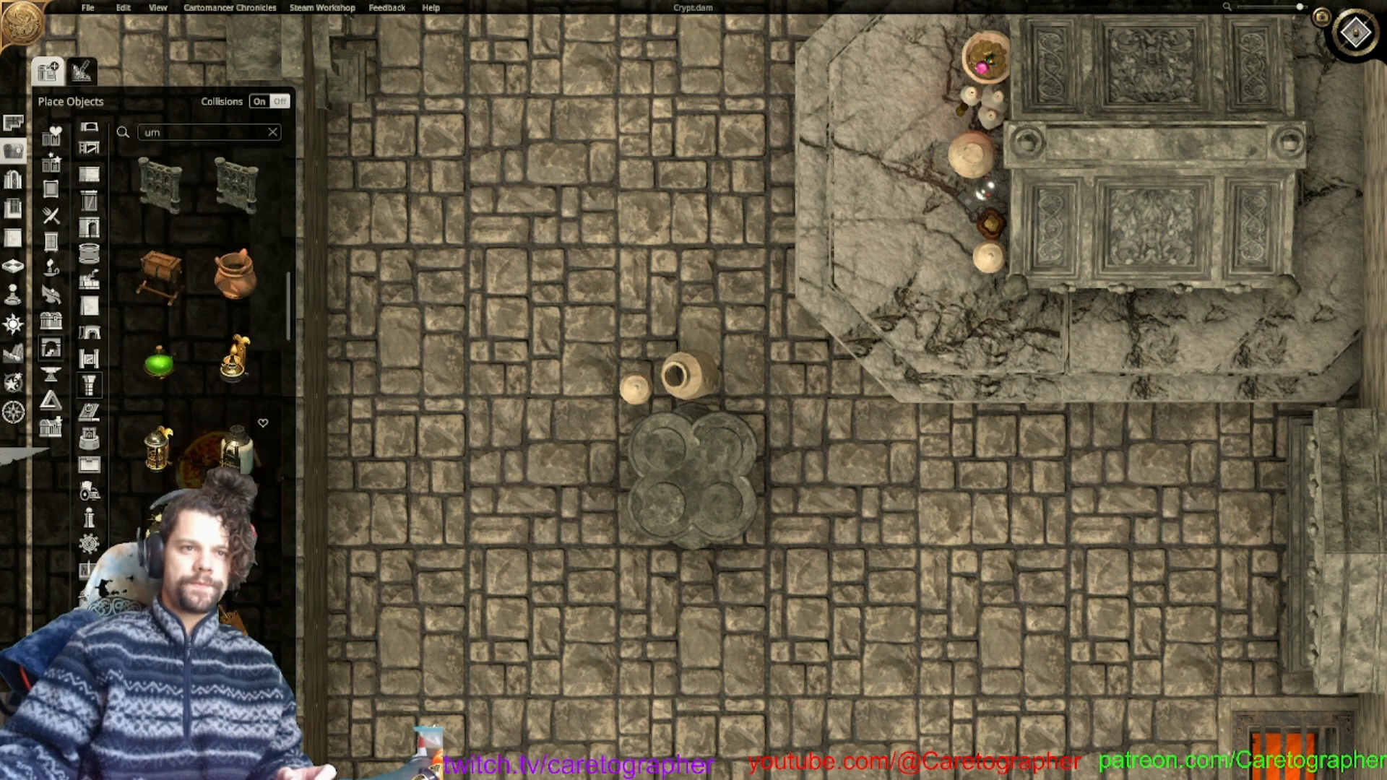
scroll(252, 463, down, 8)
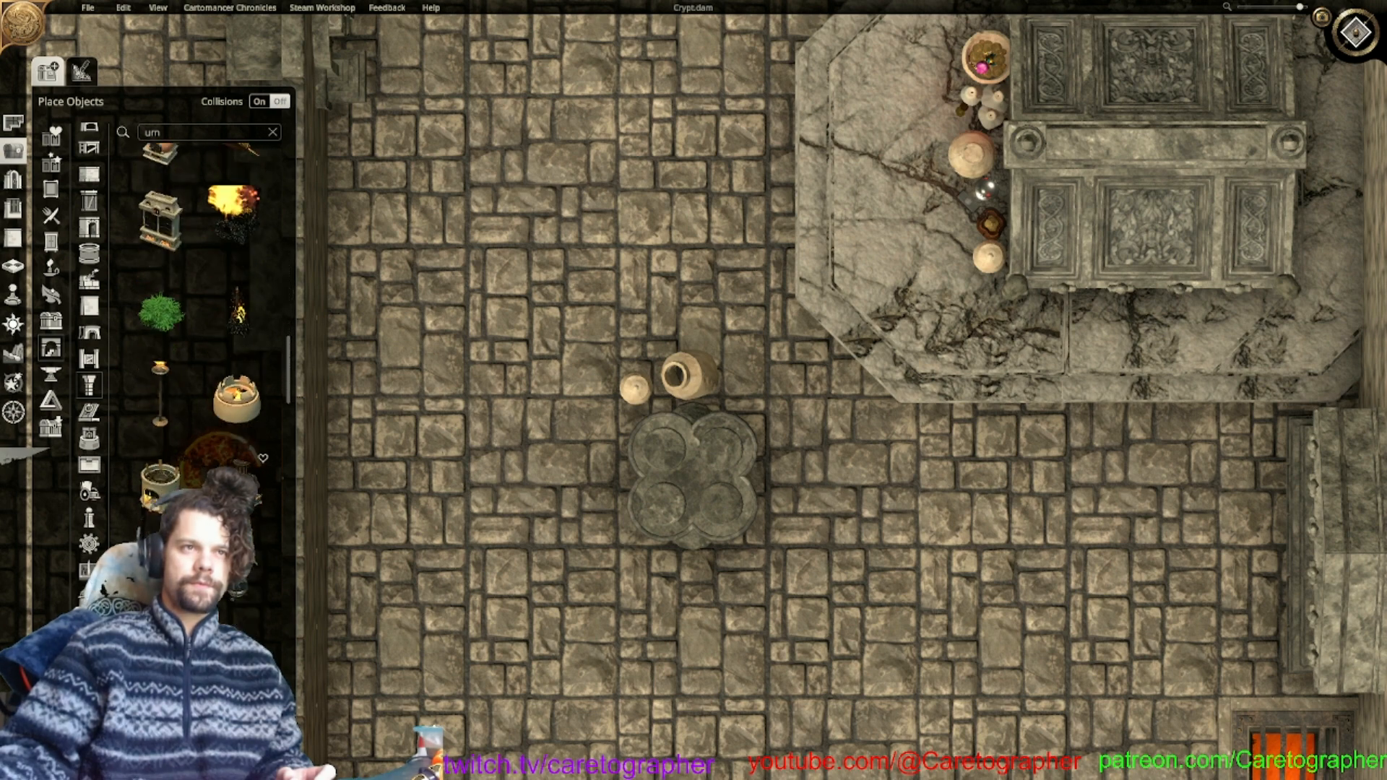
scroll(202, 325, down, 6)
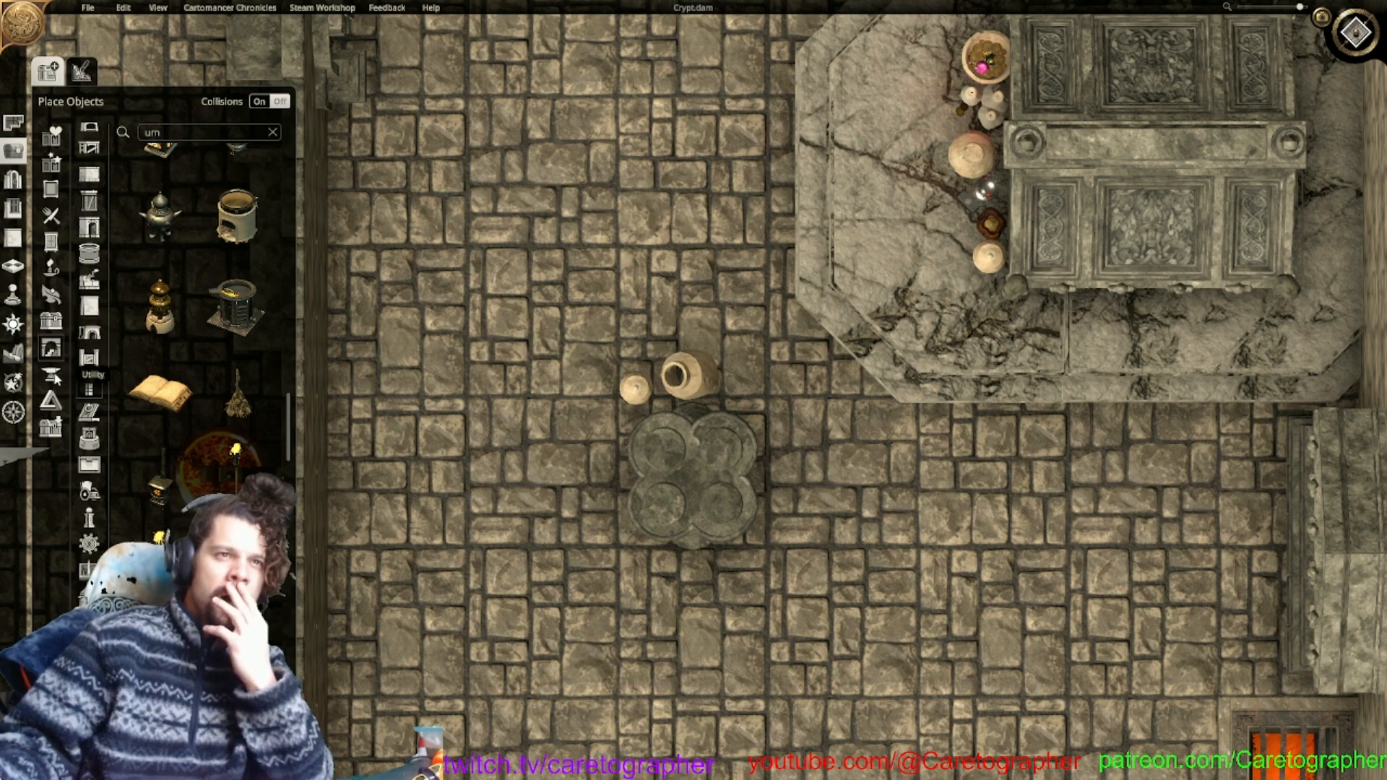
click(52, 374)
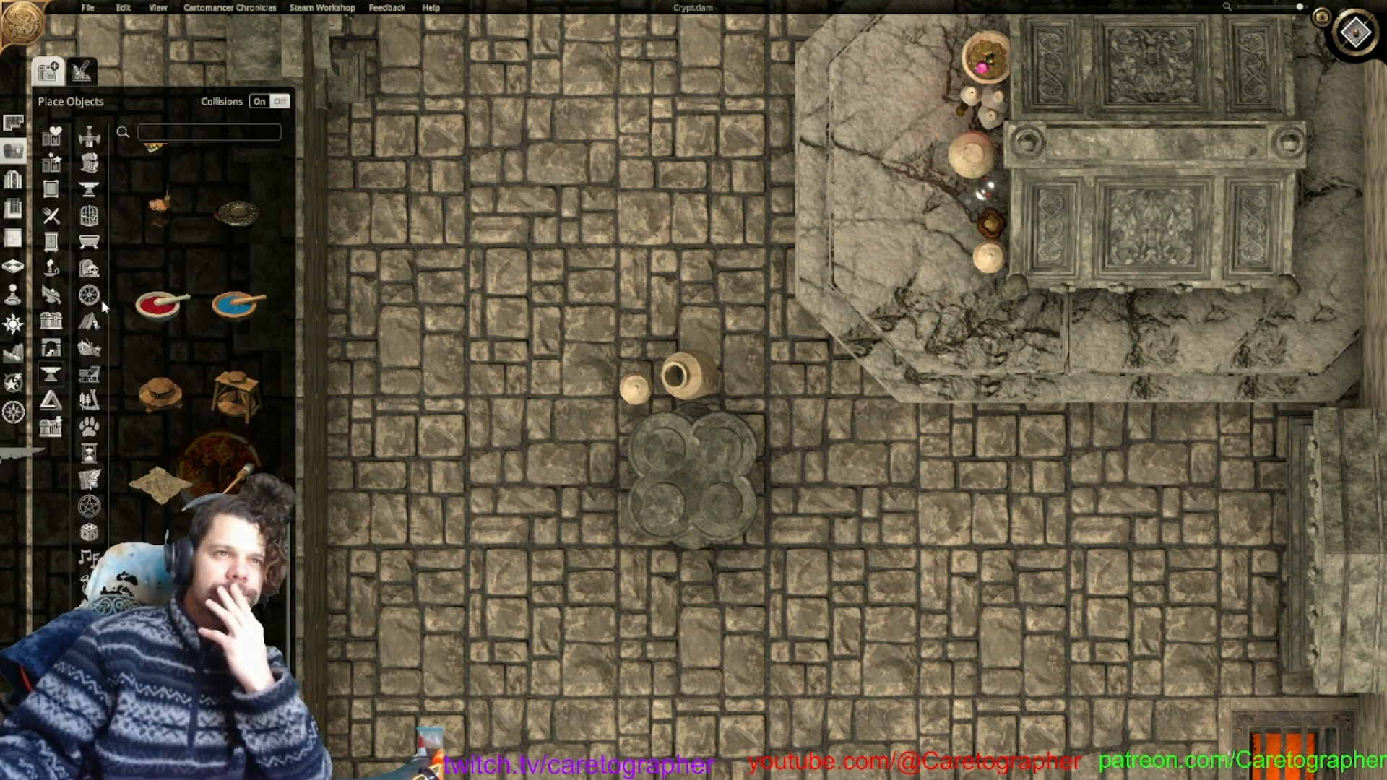
scroll(89, 495, down, 1)
scroll(89, 495, down, 5)
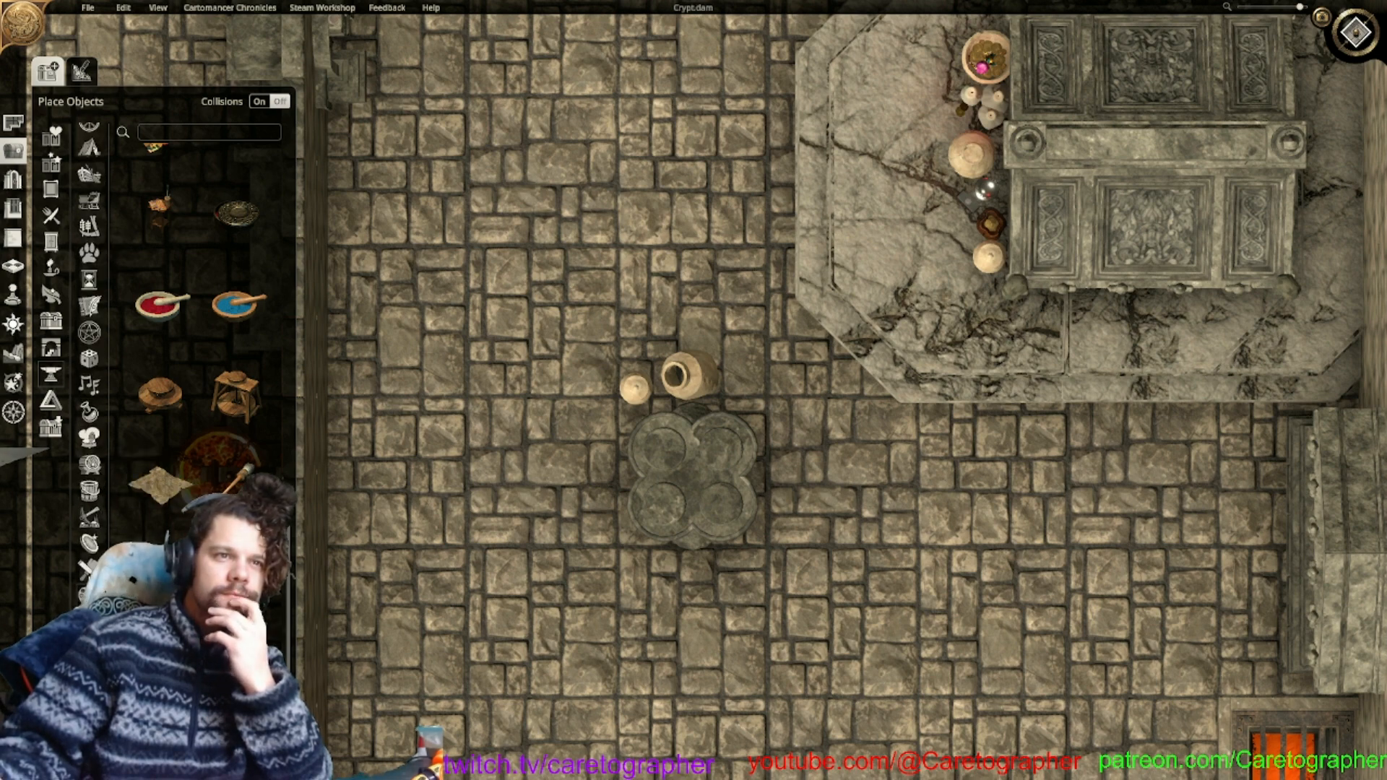
scroll(89, 289, up, 6)
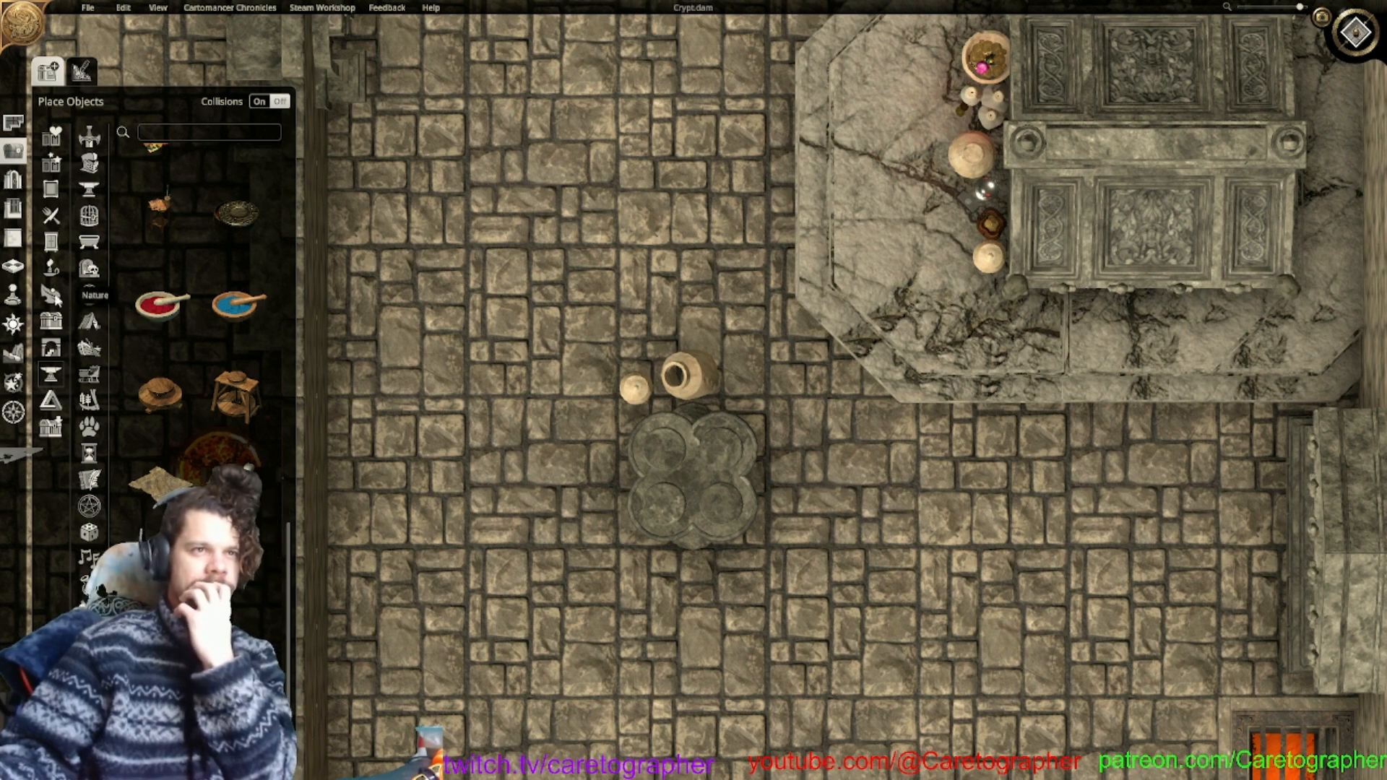
click(50, 241)
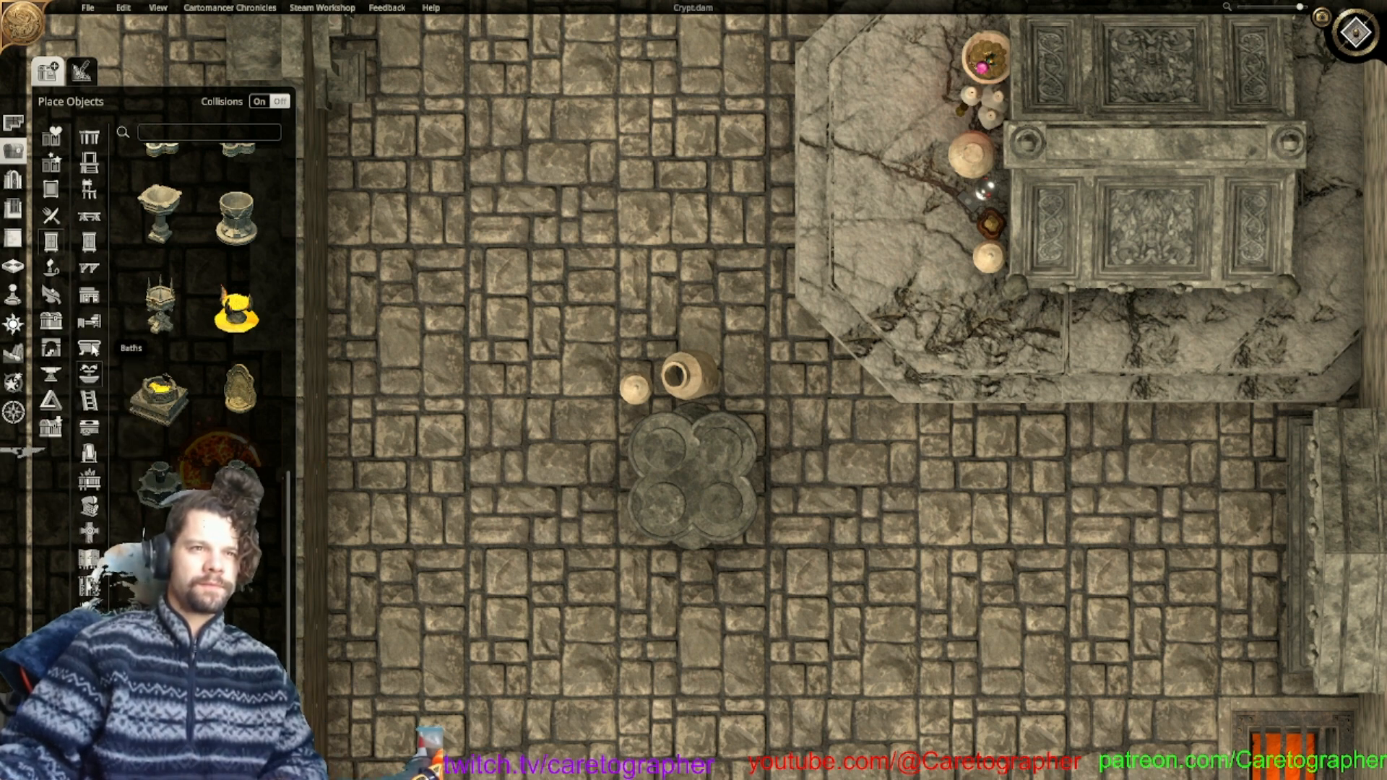
click(50, 322)
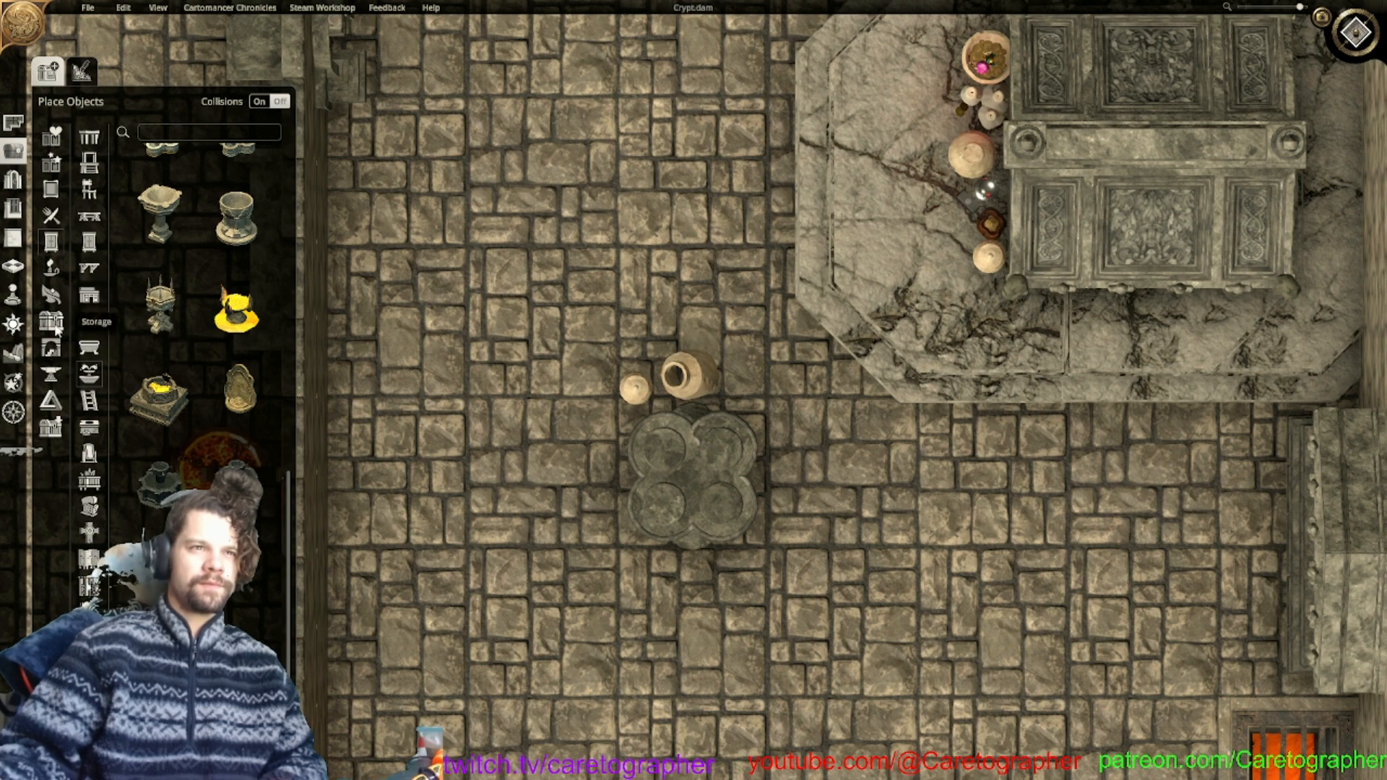
click(89, 268)
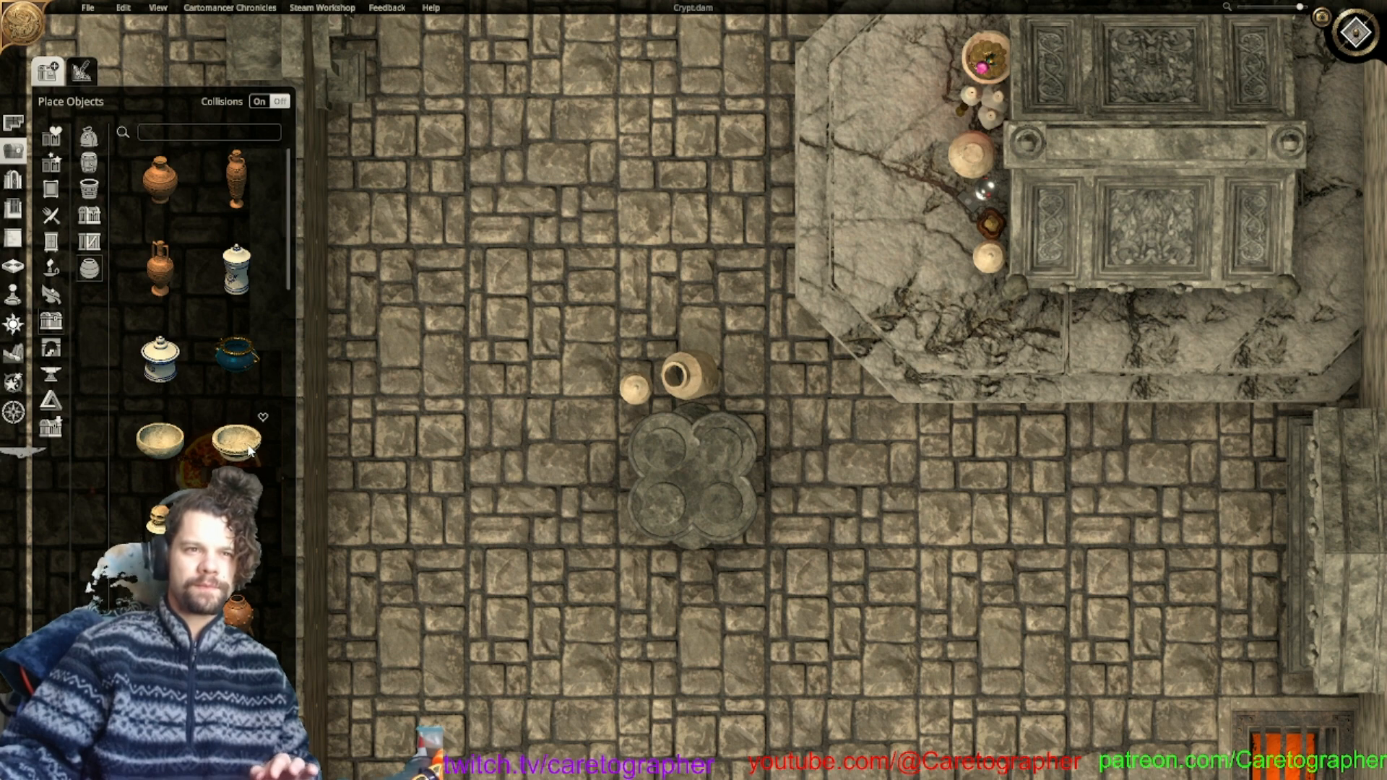
Place a small clay pot at the right-hand chamber's entrance-end column and another at the left-hand chamber's altar-end column.
click(160, 269)
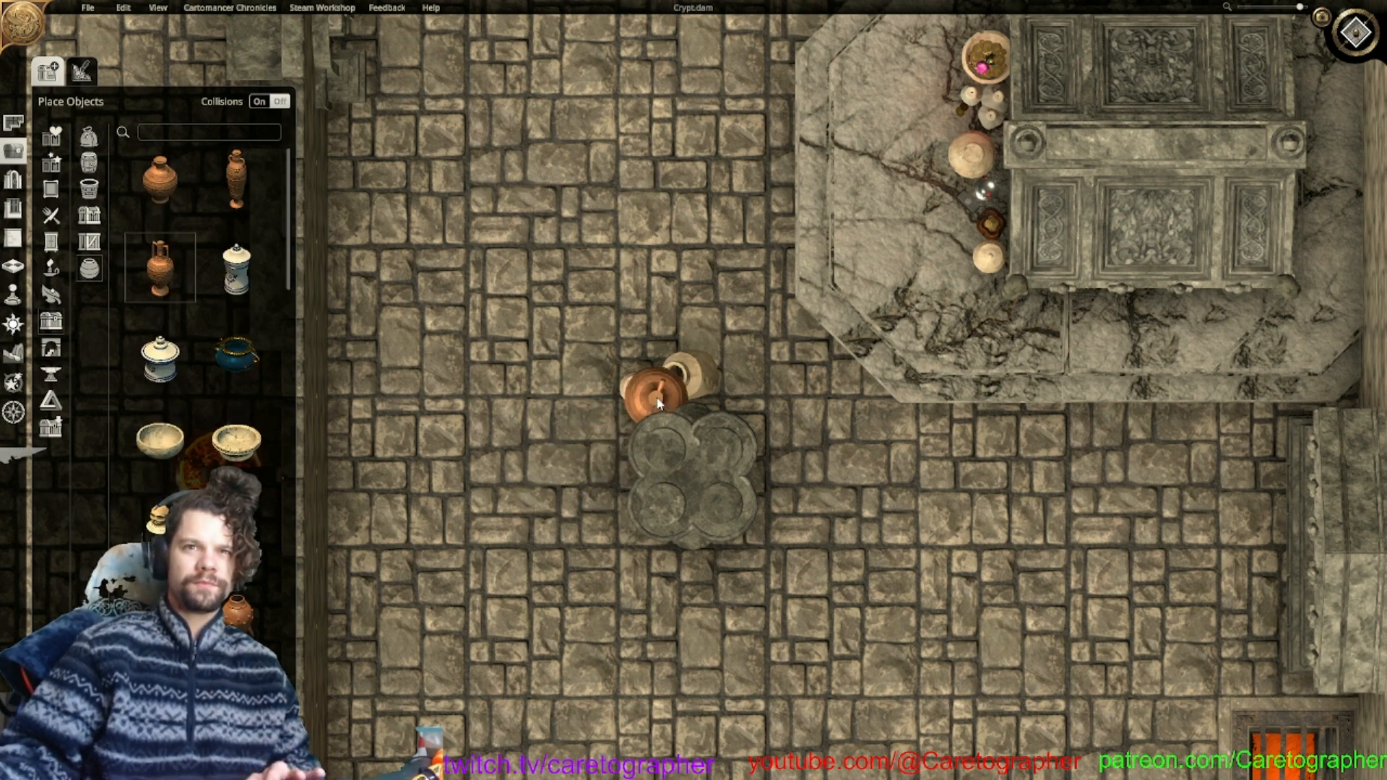
scroll(659, 403, down, 5)
scroll(686, 405, up, 3)
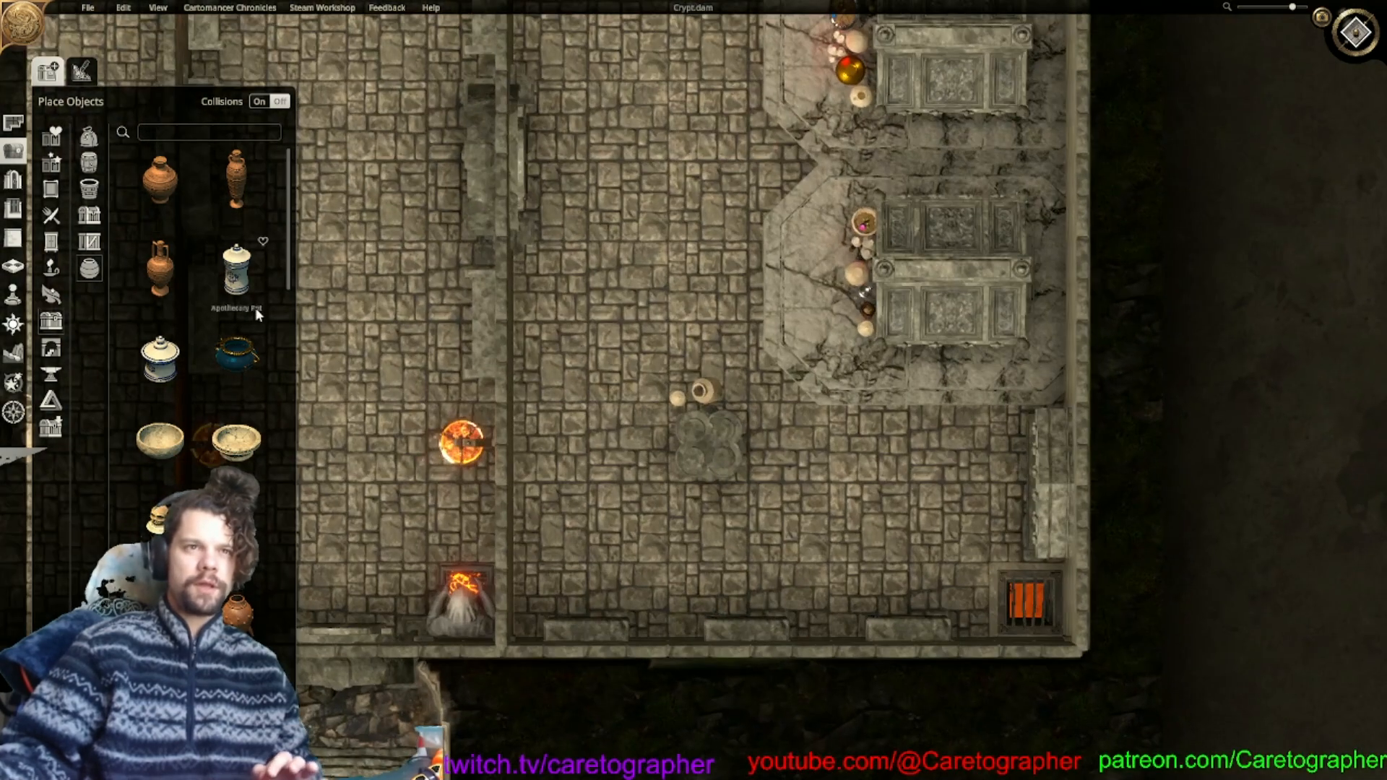
scroll(247, 332, down, 2)
scroll(248, 369, down, 2)
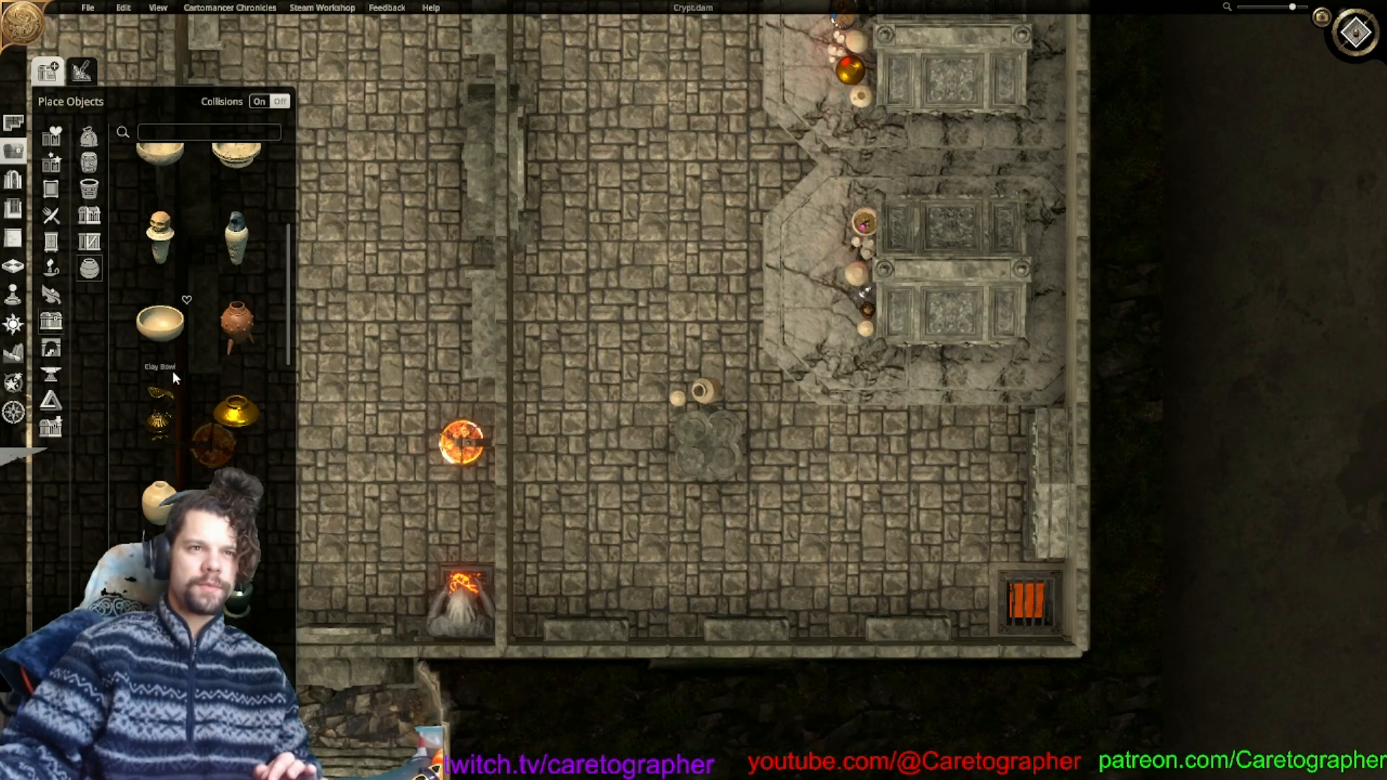
scroll(679, 409, up, 3)
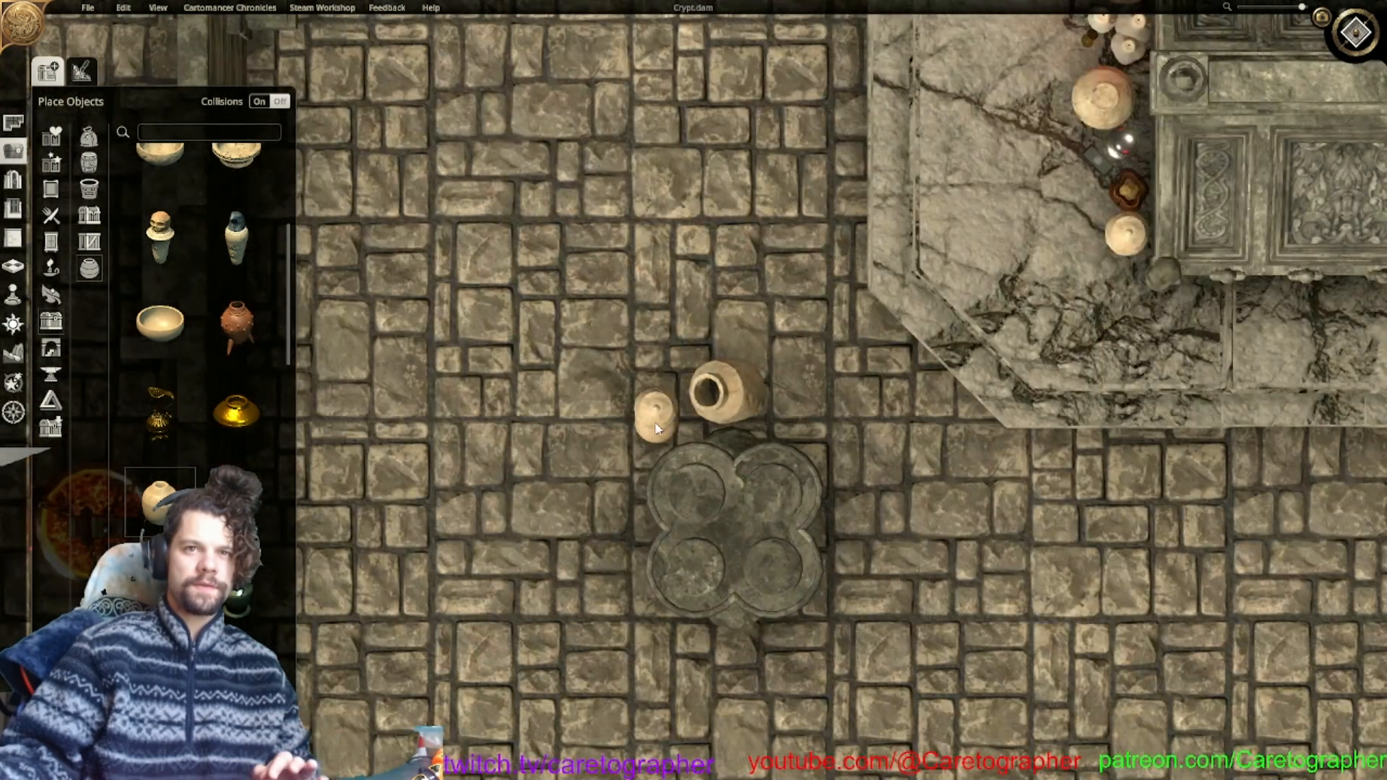
scroll(635, 460, down, 5)
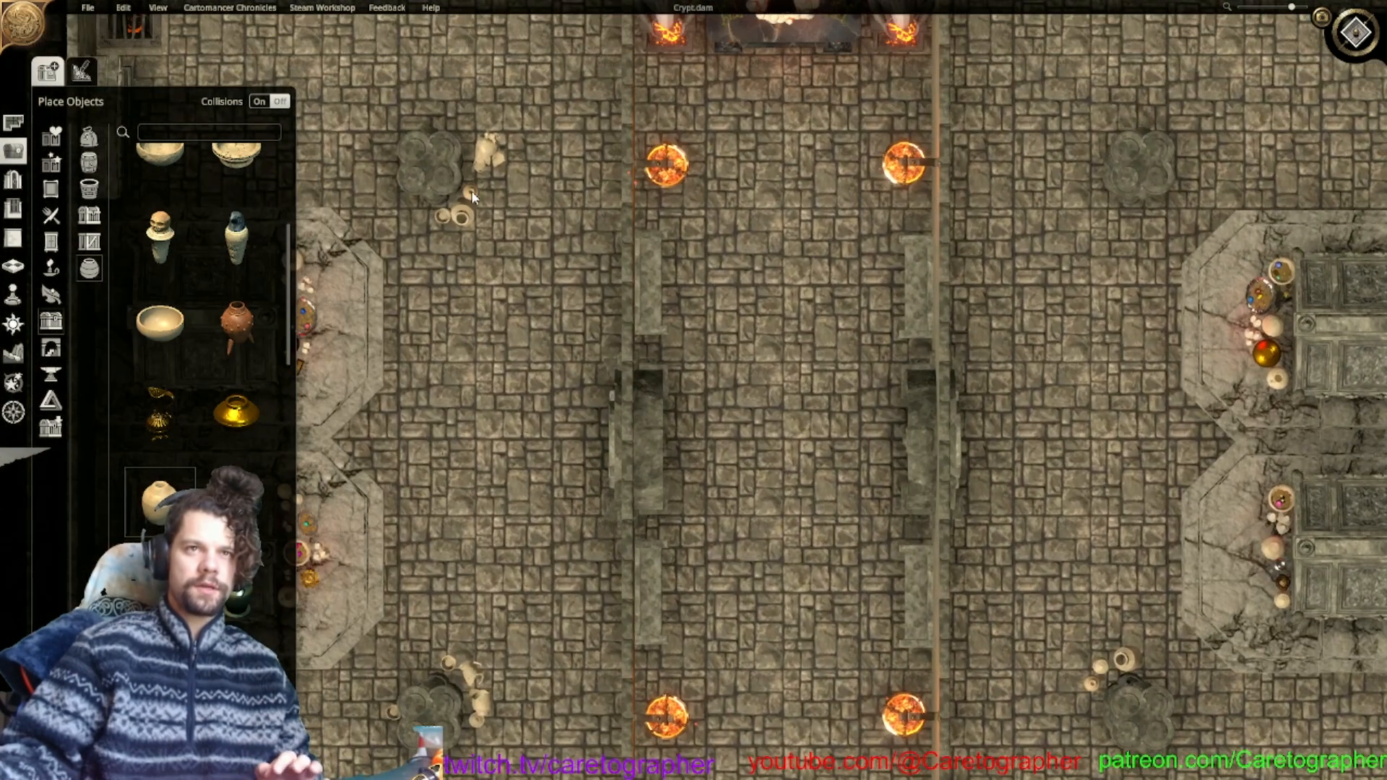
click(471, 192)
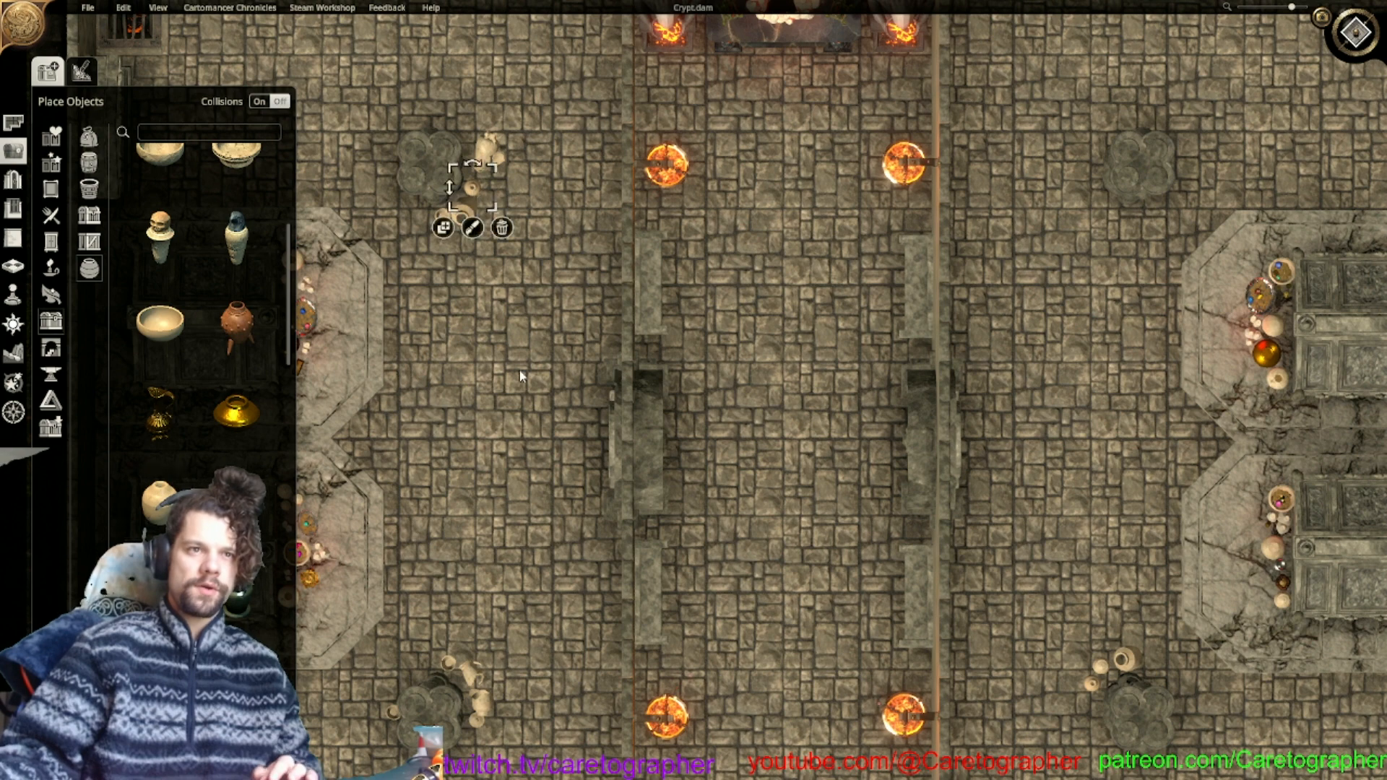
Place a wide clay bowl against the left-hand chamber's entrance-end column, on the side facing the tombs.
middle_drag(520, 375, 528, 257)
scroll(202, 325, down, 2)
scroll(199, 325, down, 2)
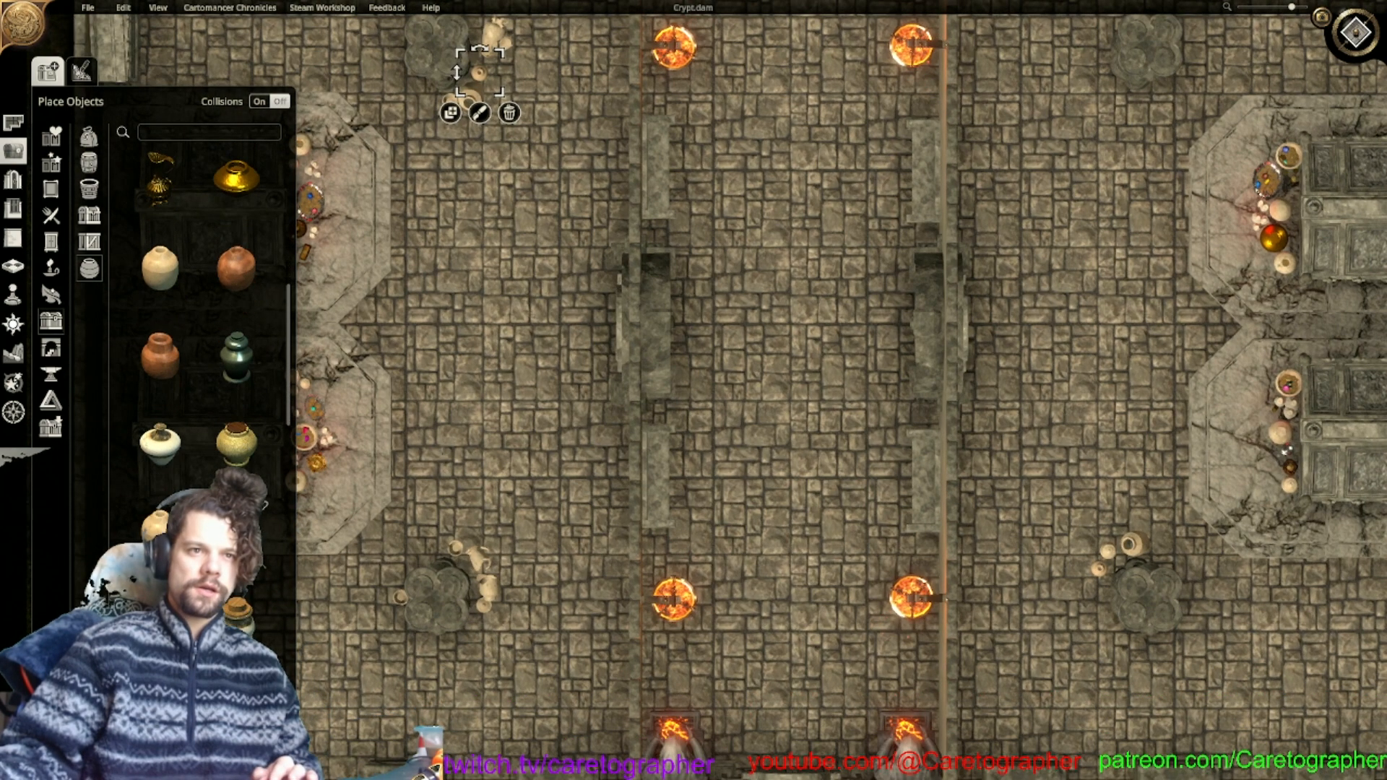
click(236, 444)
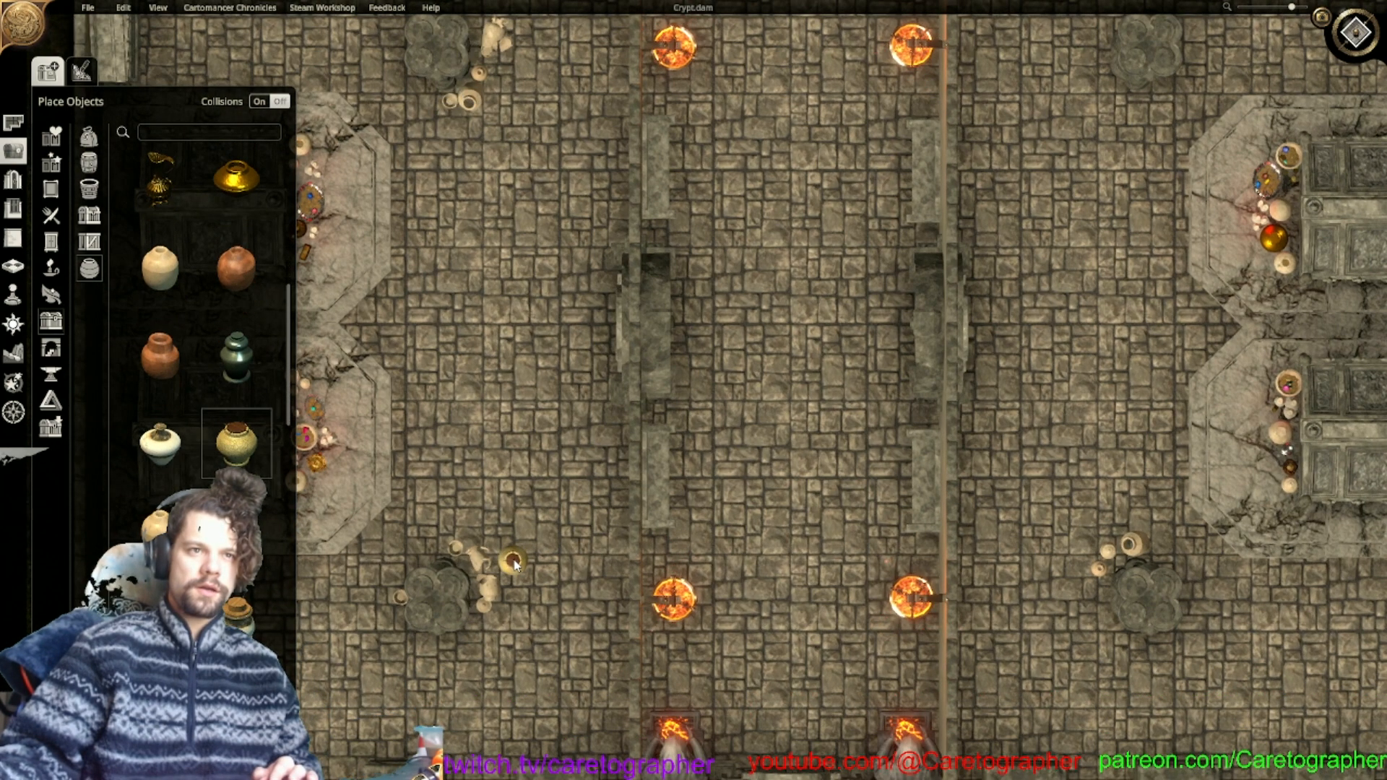
click(185, 455)
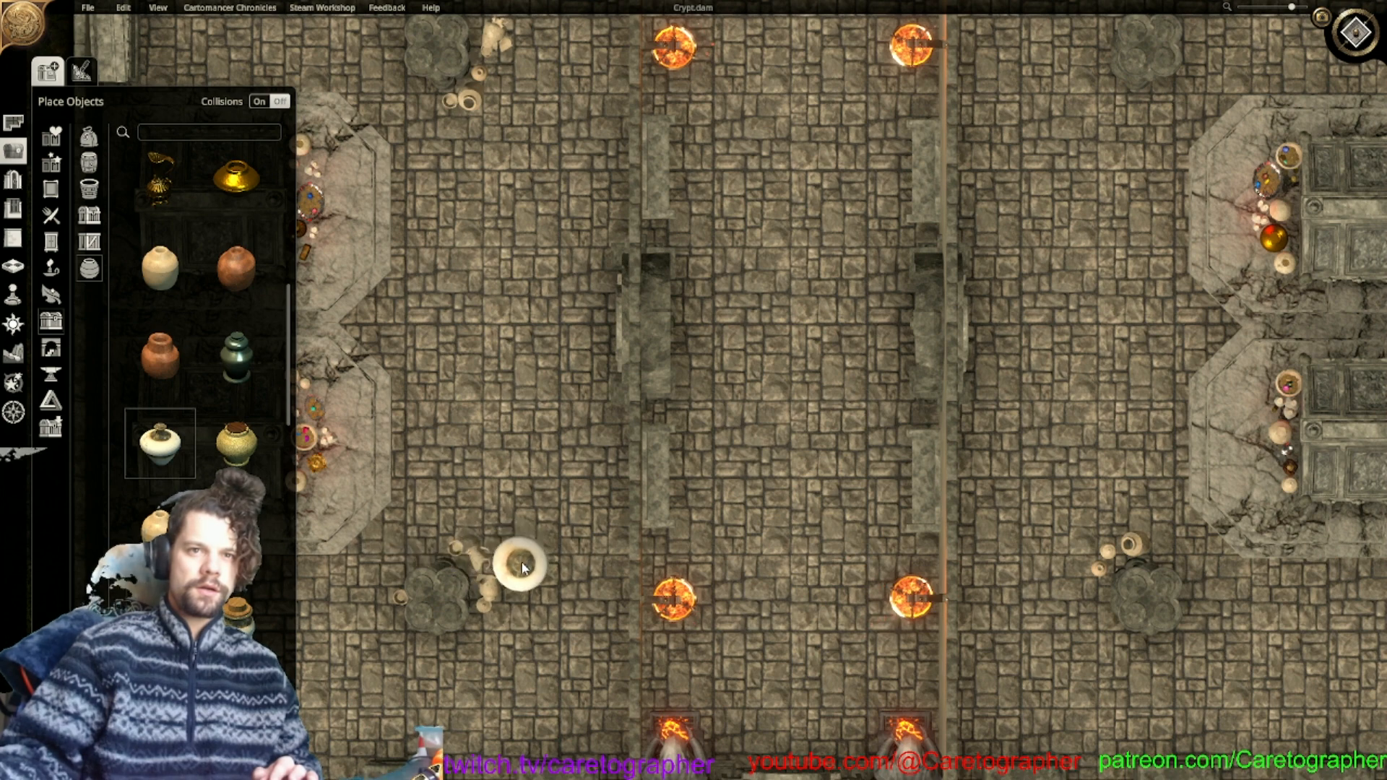
scroll(245, 589, down, 4)
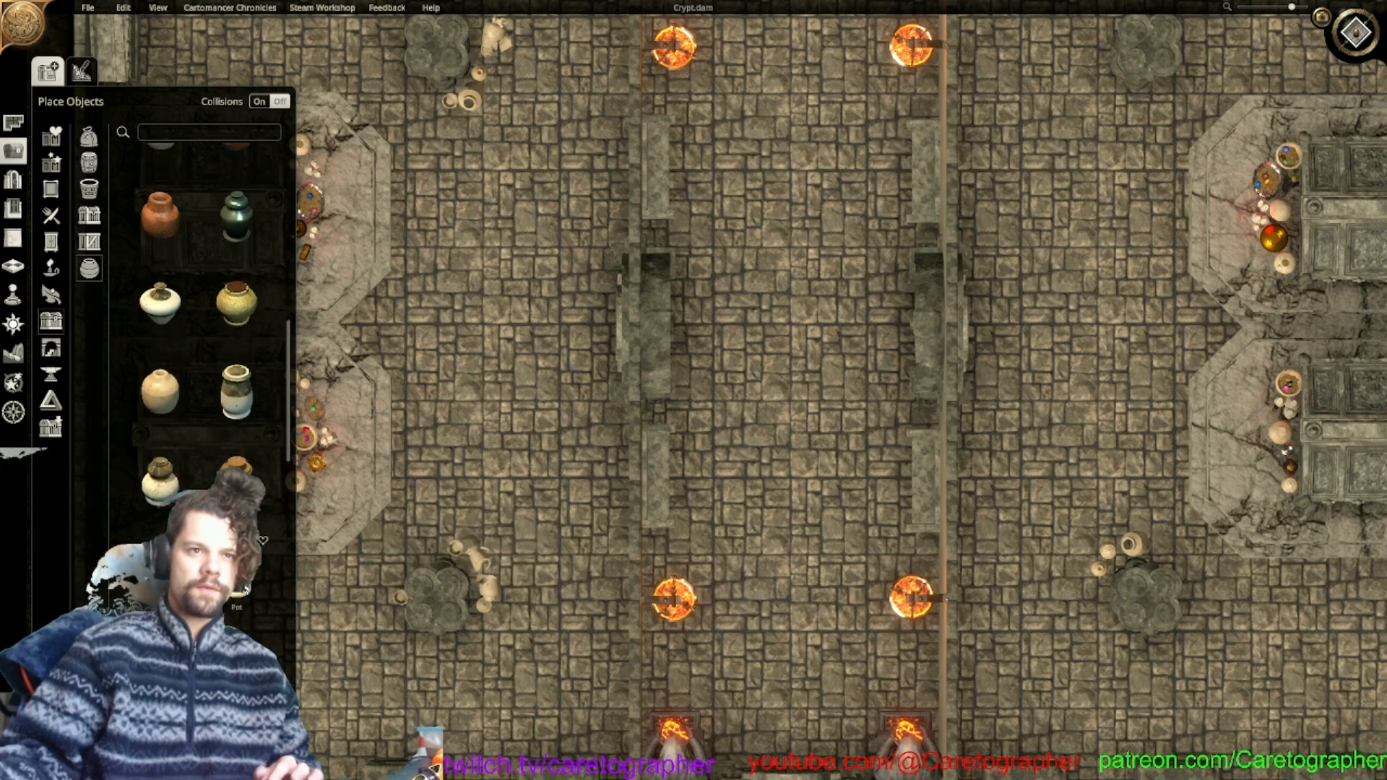
scroll(170, 435, down, 3)
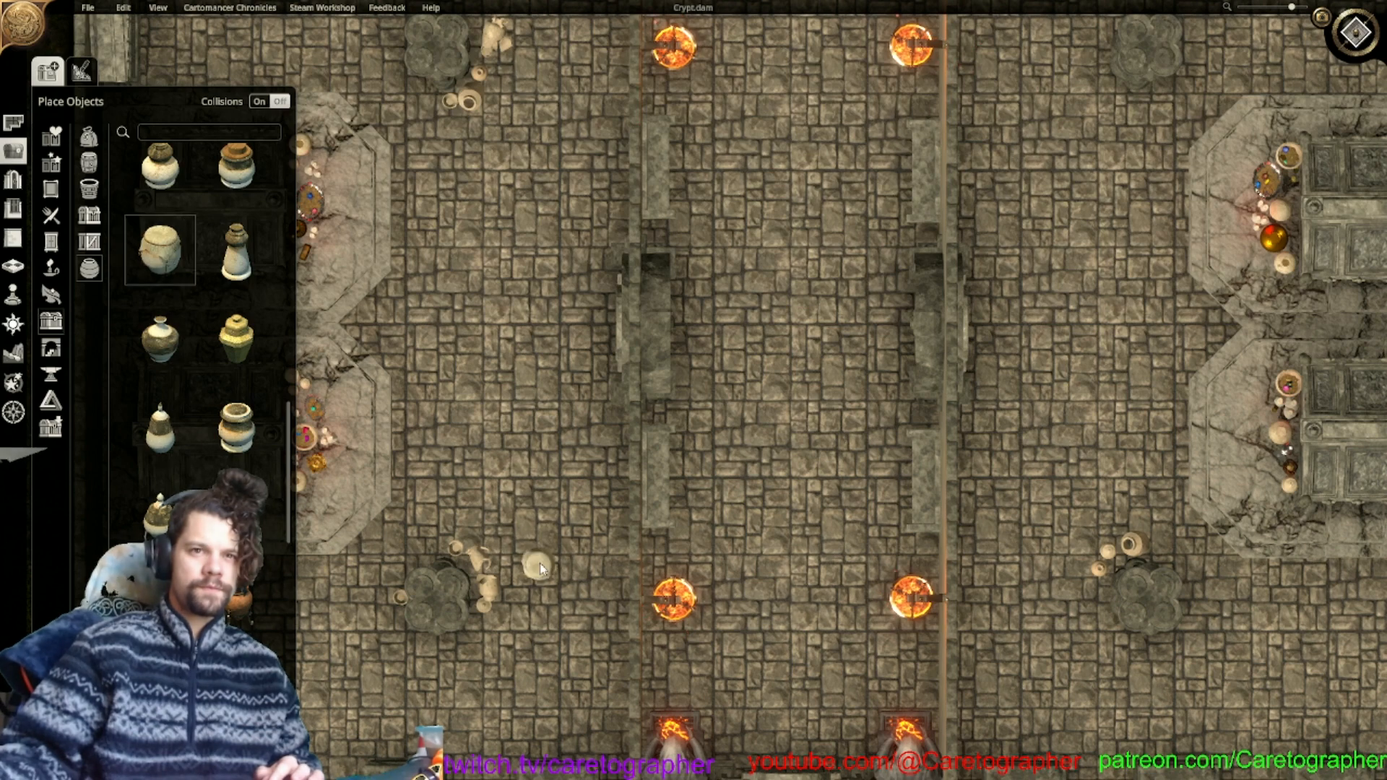
scroll(271, 629, down, 2)
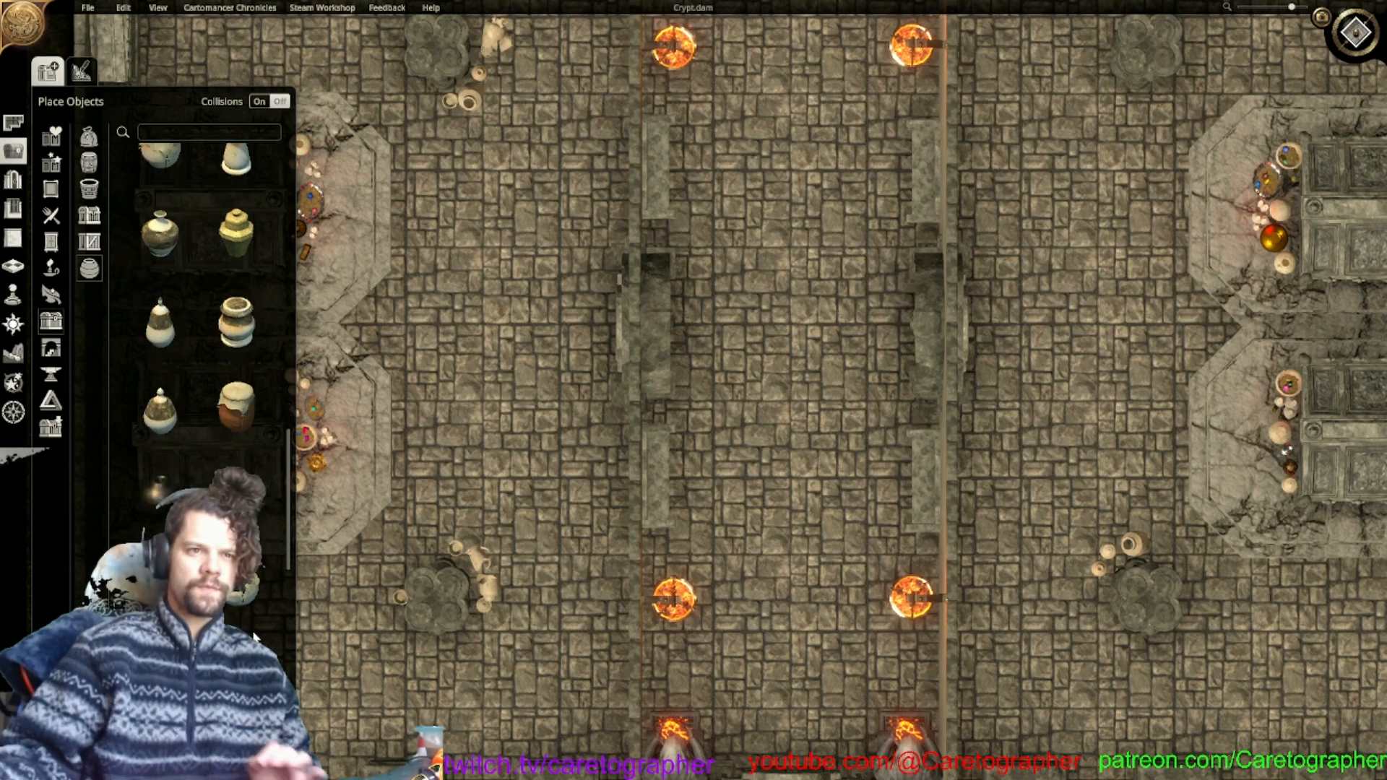
scroll(257, 635, down, 2)
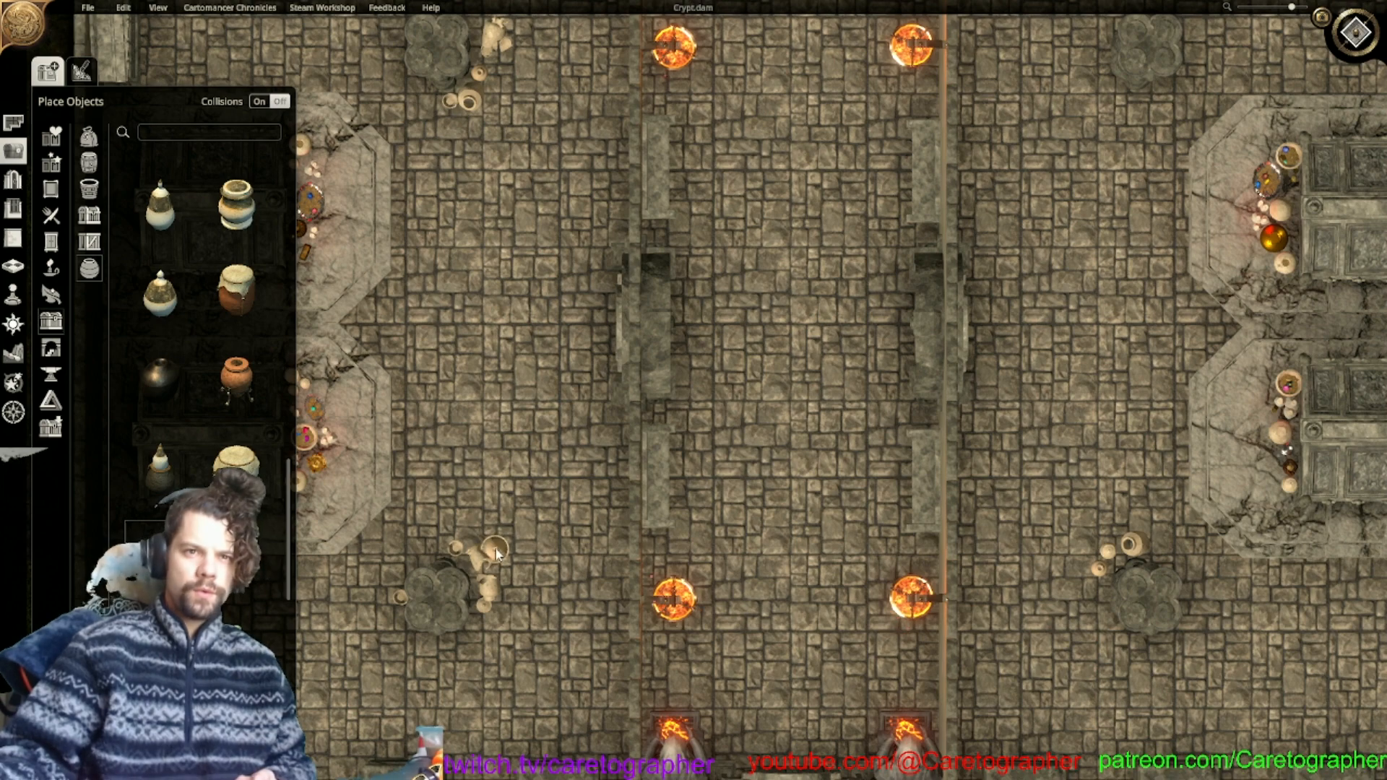
scroll(506, 552, up, 5)
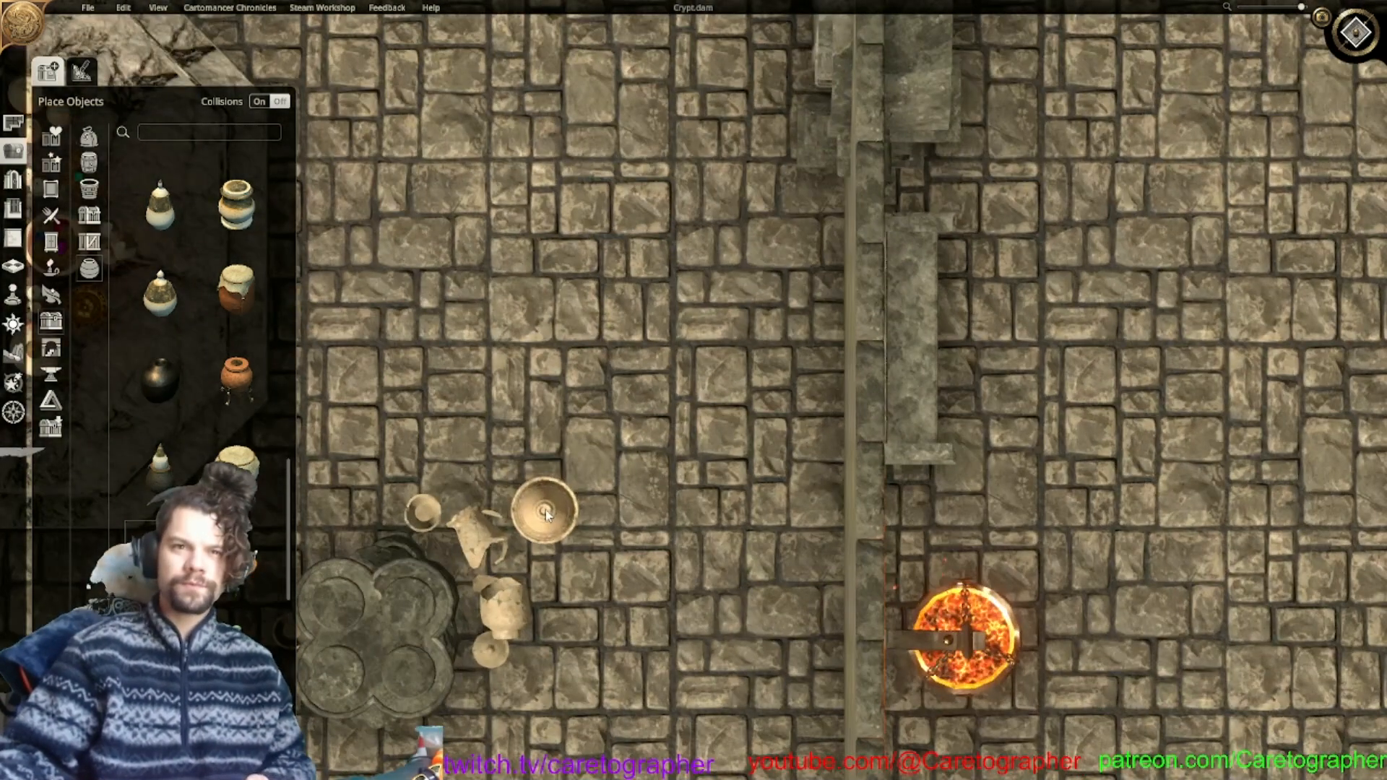
middle_drag(534, 490, 813, 430)
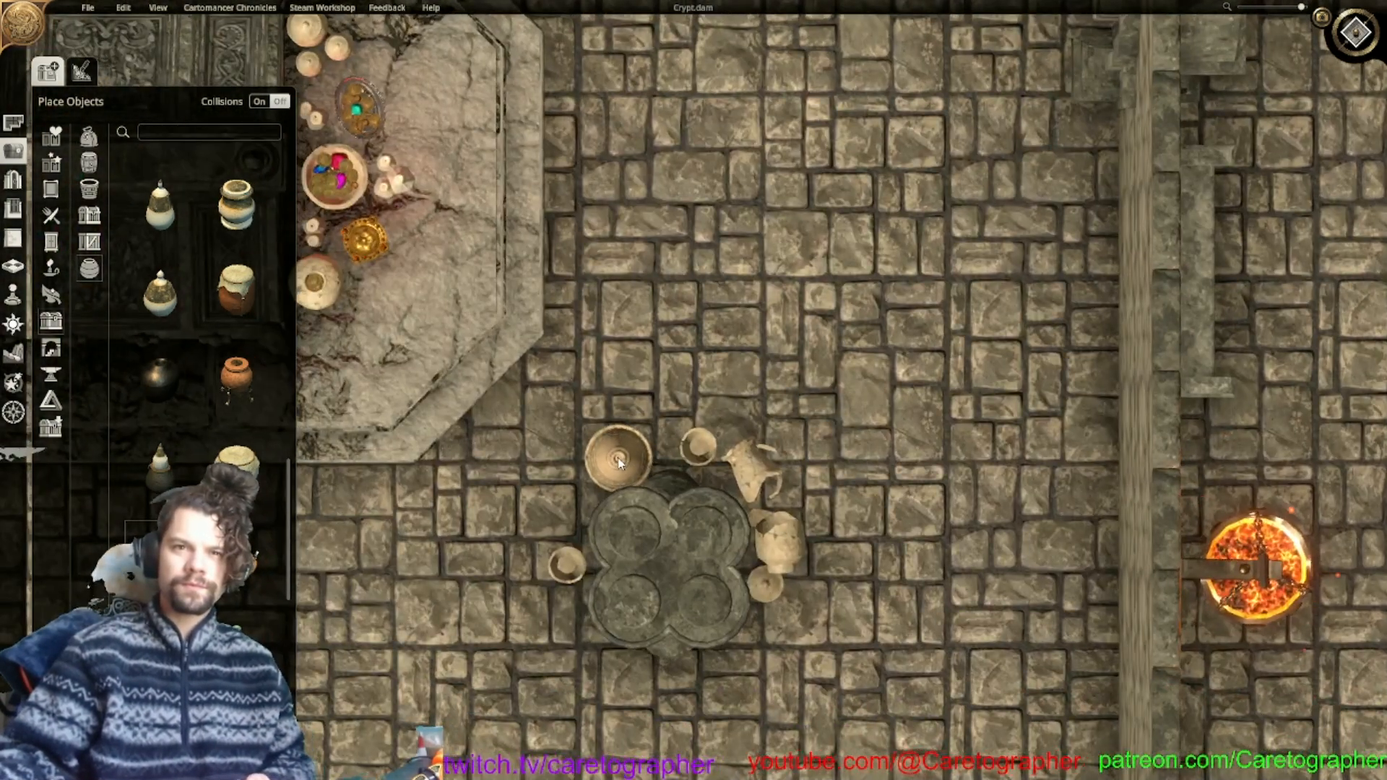
click(616, 458)
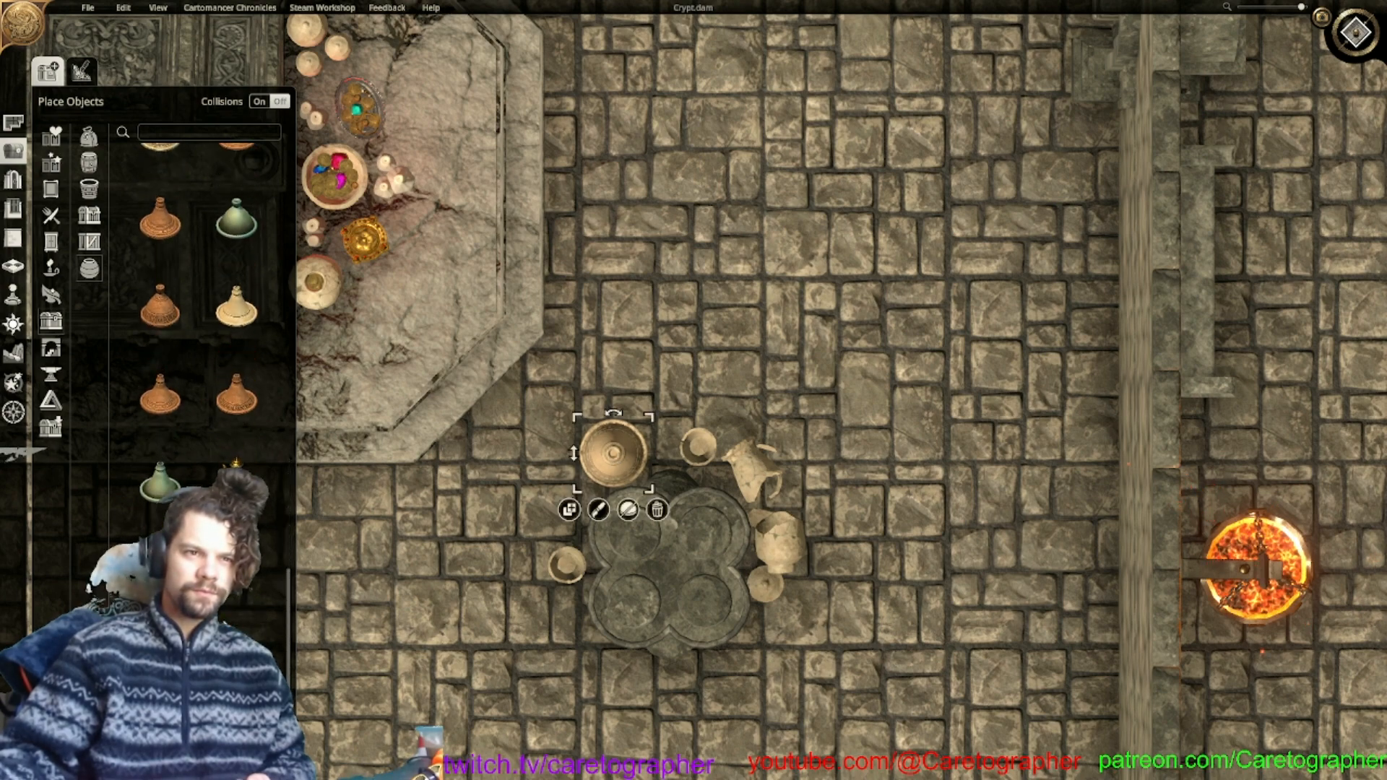
scroll(567, 388, down, 3)
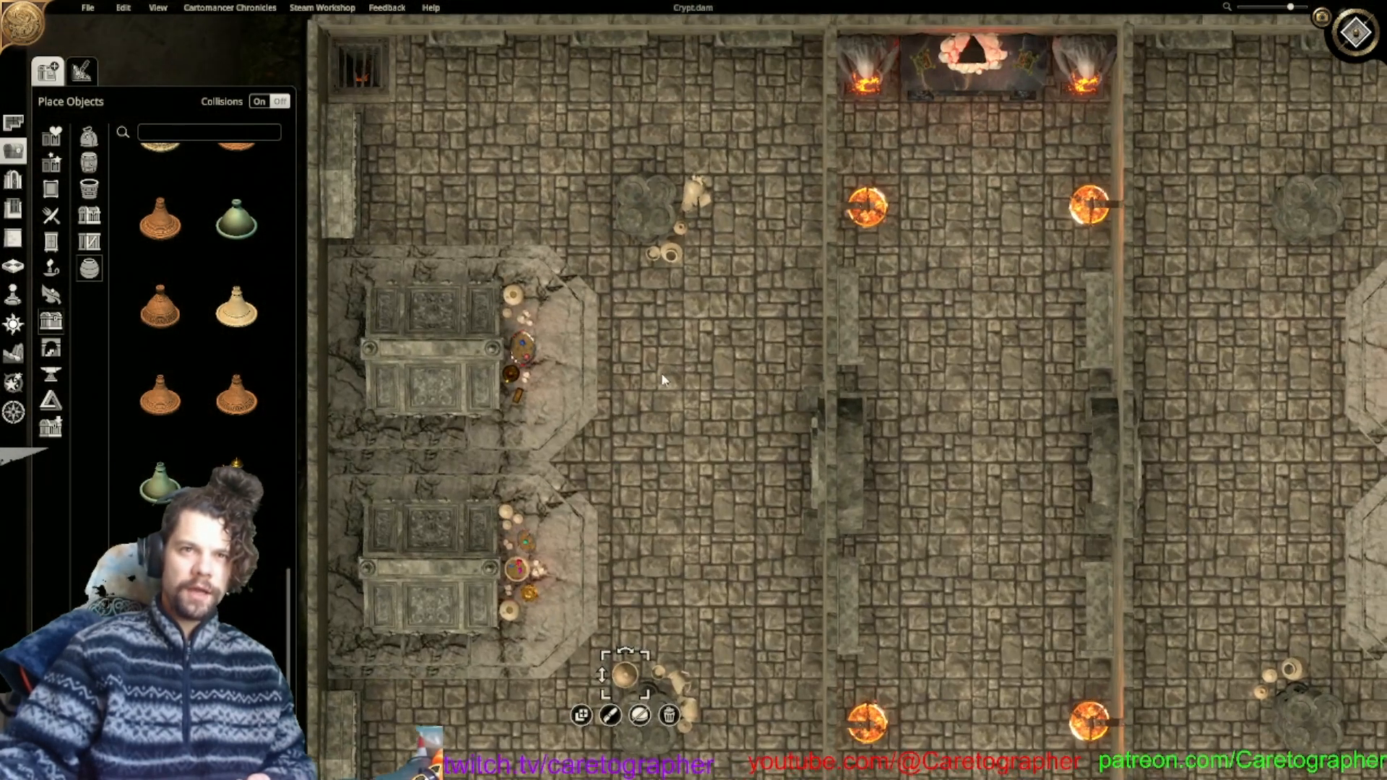
scroll(635, 470, up, 3)
scroll(638, 502, up, 2)
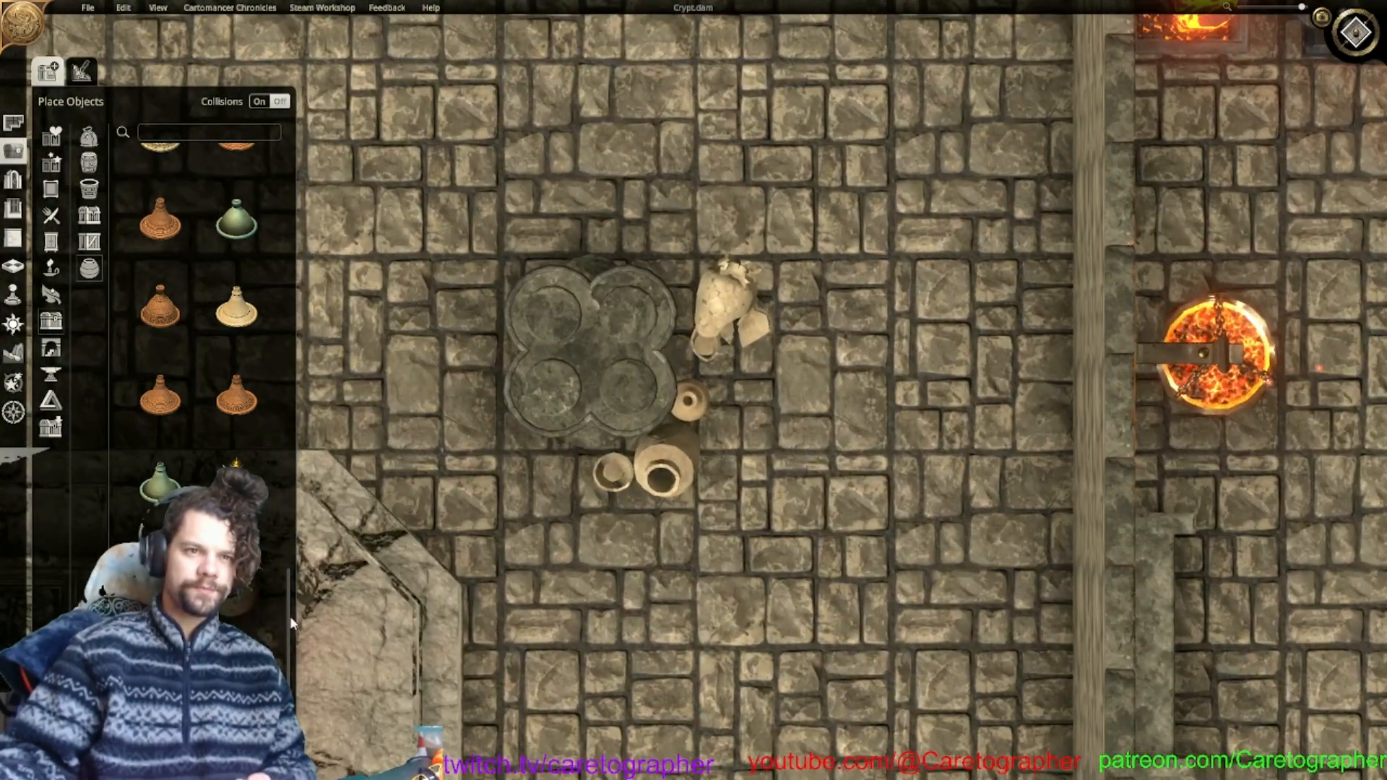
drag(292, 627, 292, 402)
scroll(248, 390, up, 5)
scroll(248, 375, up, 3)
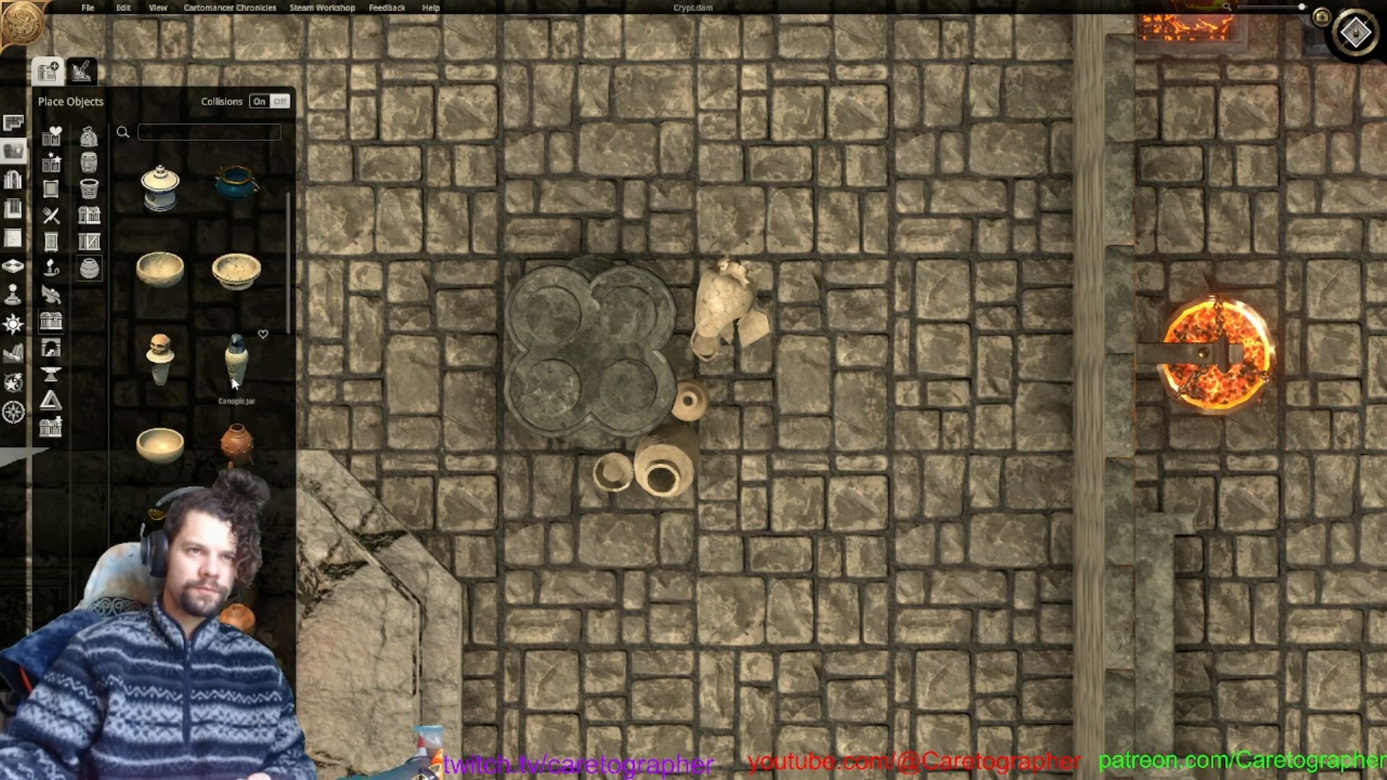
scroll(231, 376, up, 1)
click(237, 456)
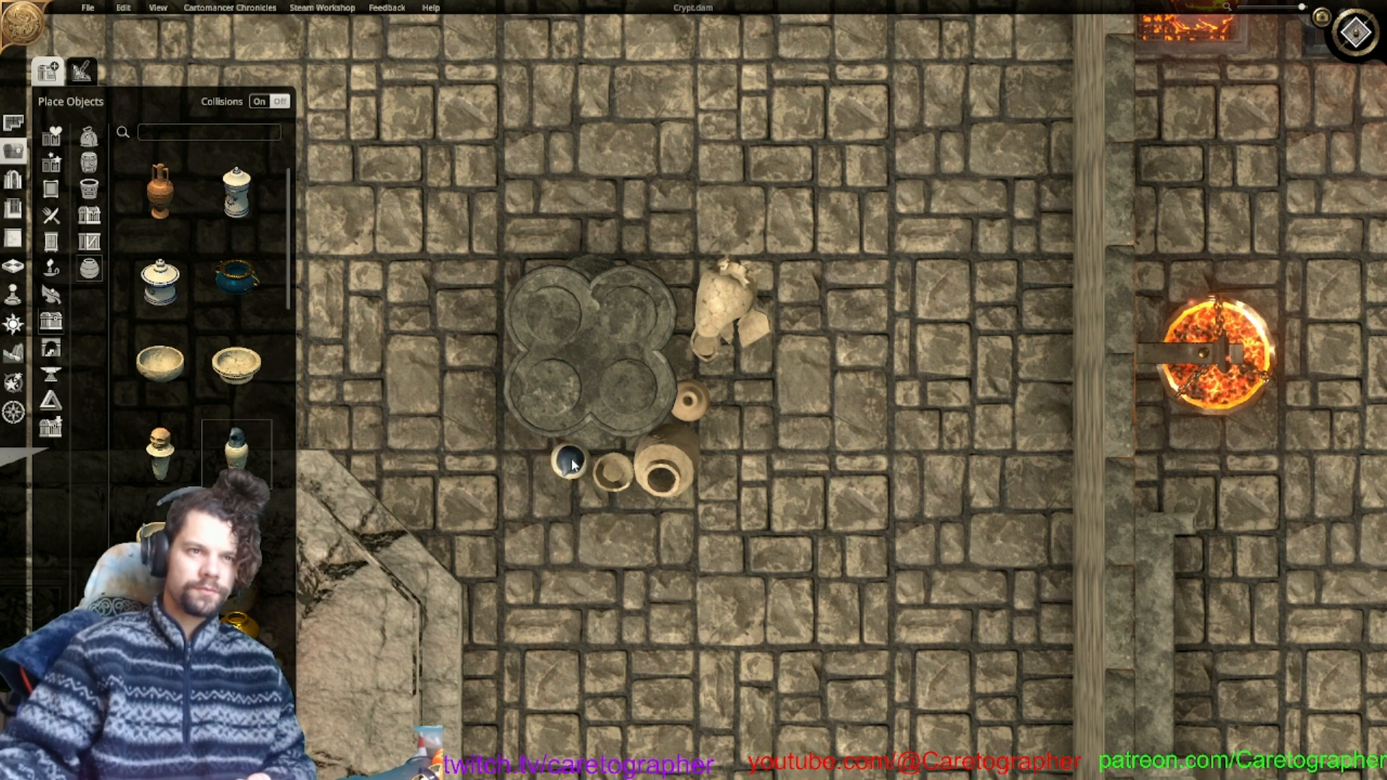
click(160, 453)
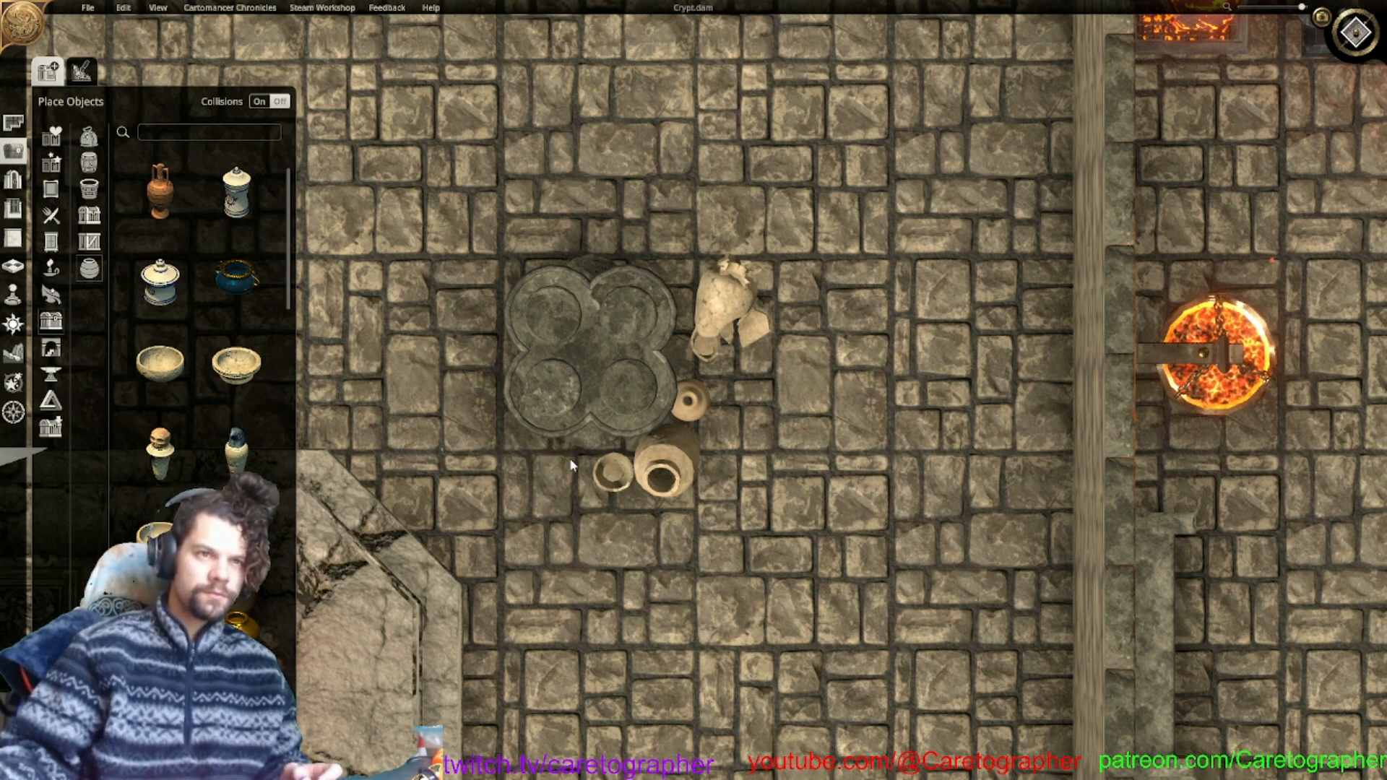
scroll(259, 461, up, 1)
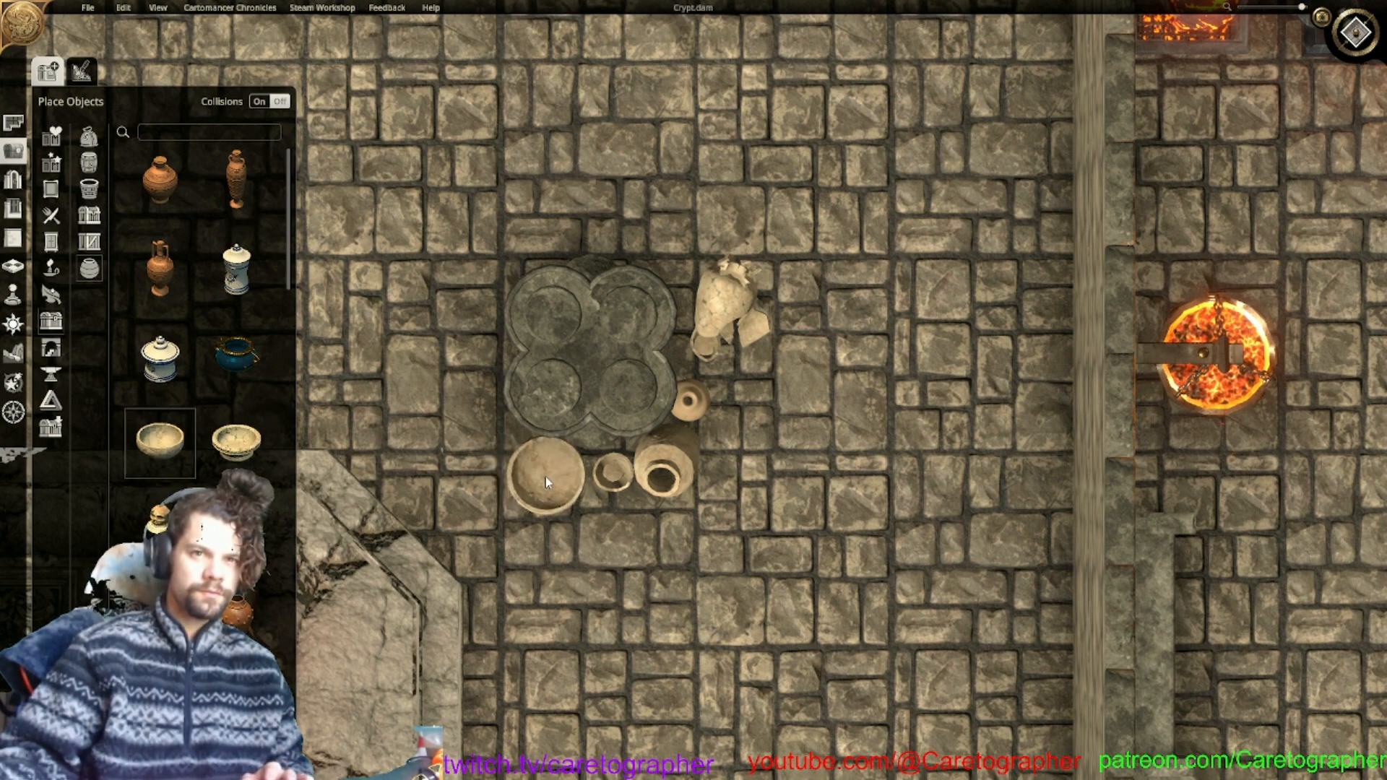
right_click(544, 475)
Duplicate the toppled urn from the left-hand chamber's altar-end column and position the copy against the right-hand chamber's altar-end column.
scroll(604, 529, down, 3)
scroll(605, 531, down, 3)
right_drag(606, 531, 617, 158)
right_drag(689, 322, 585, 410)
scroll(646, 312, up, 3)
right_drag(491, 201, 477, 148)
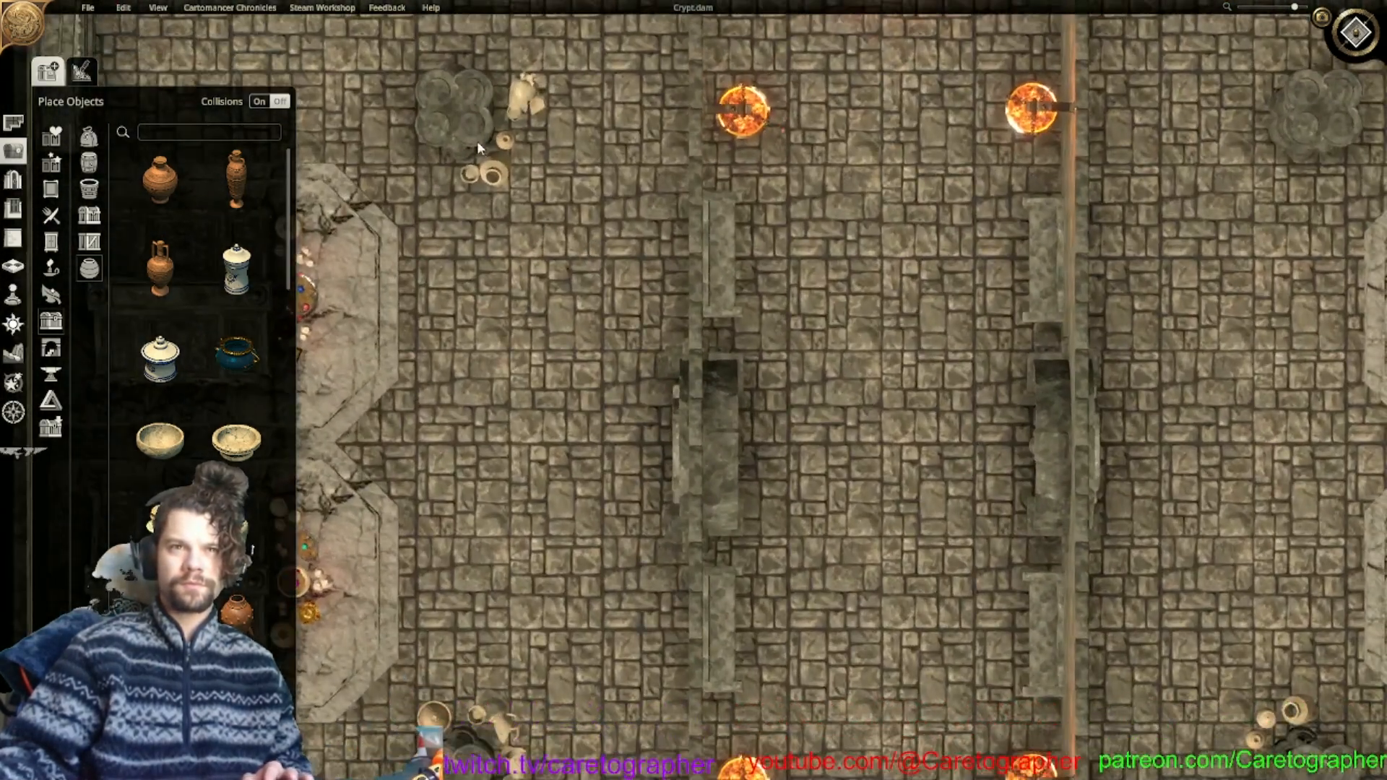
click(511, 147)
right_drag(1249, 206, 845, 253)
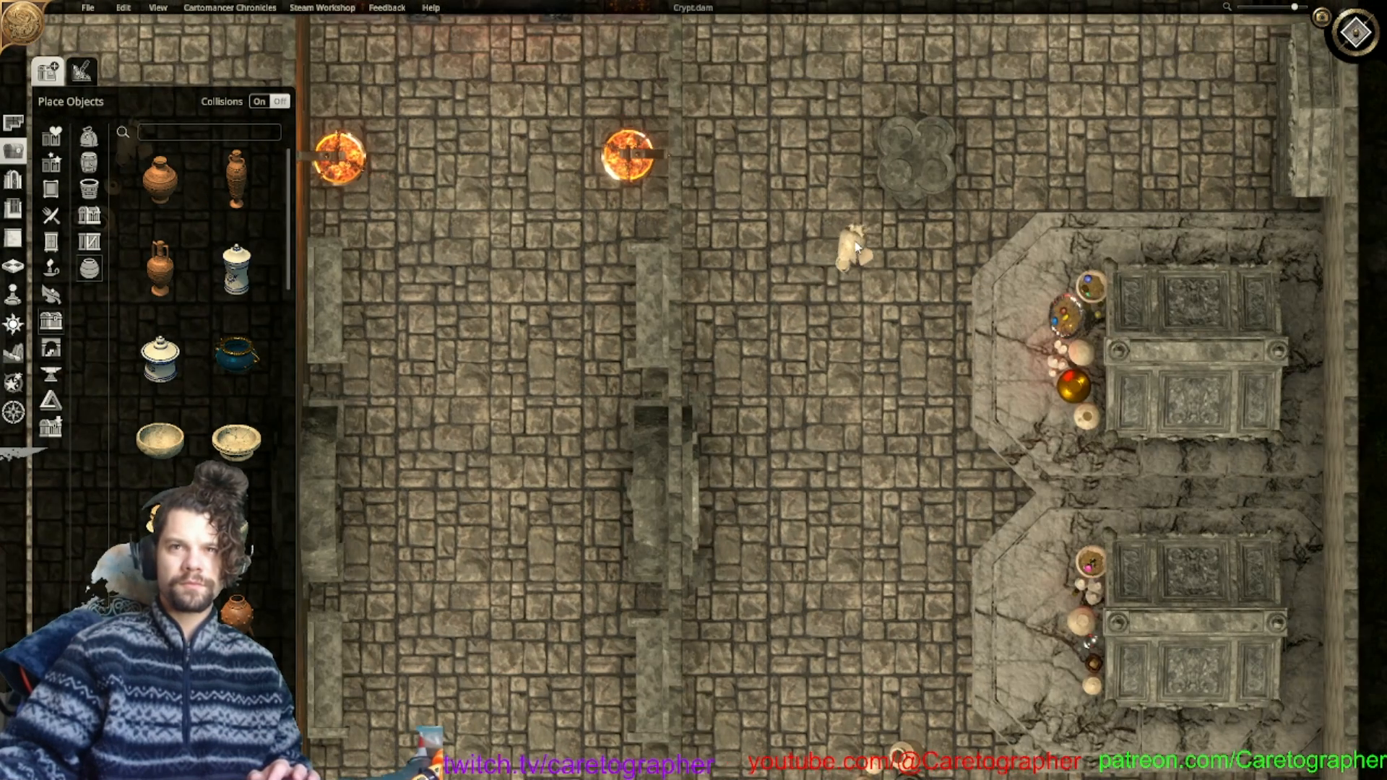
click(871, 203)
drag(902, 179, 899, 191)
Copy broken urn pieces from the left-hand chamber's entrance-end column to the tomb-facing side of the right-hand chamber's altar-end column.
right_drag(876, 380, 1143, 82)
click(367, 565)
right_drag(993, 221, 813, 523)
drag(1056, 216, 1004, 234)
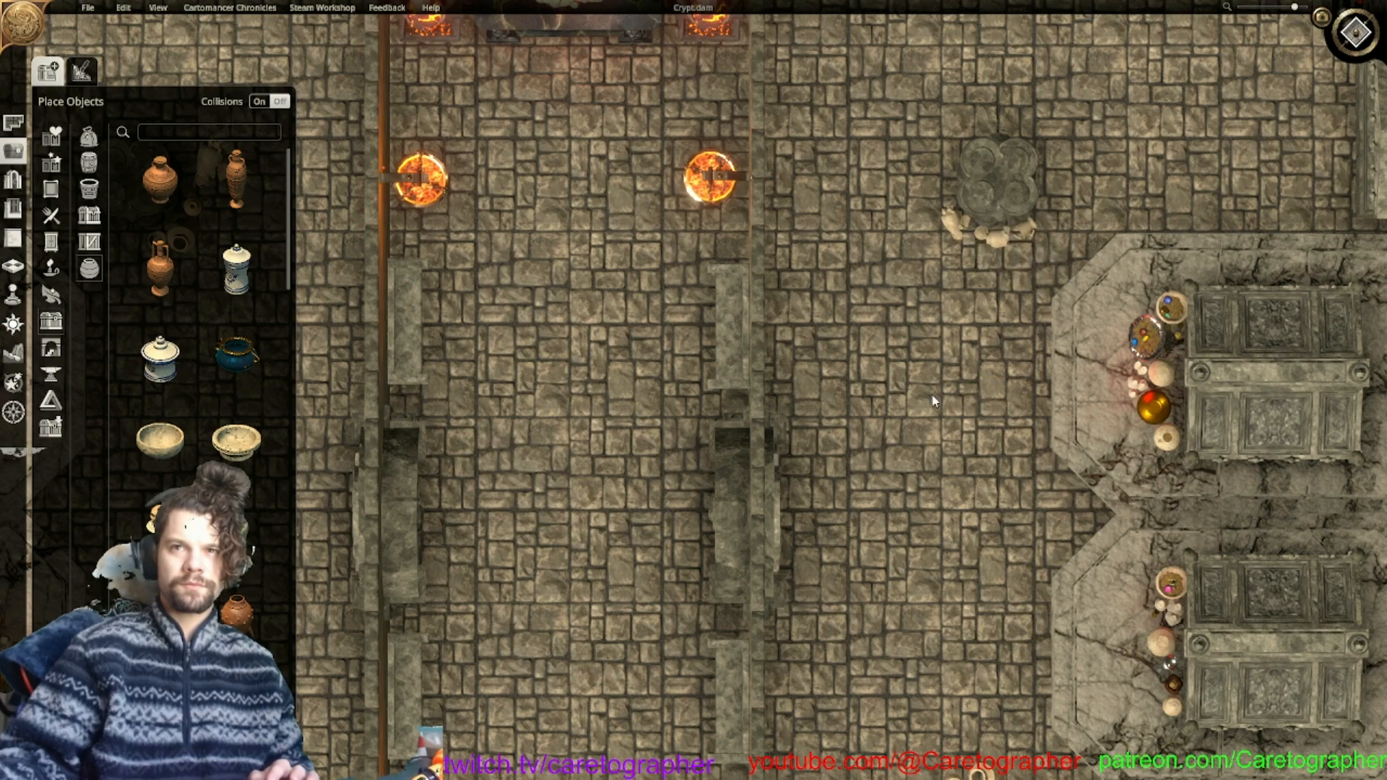
Copy the clay urn from the right-hand chamber's entrance-end column to the corridor-facing side of its altar-end column.
right_drag(900, 642, 967, 403)
click(1033, 537)
click(1039, 578)
right_drag(994, 118, 935, 551)
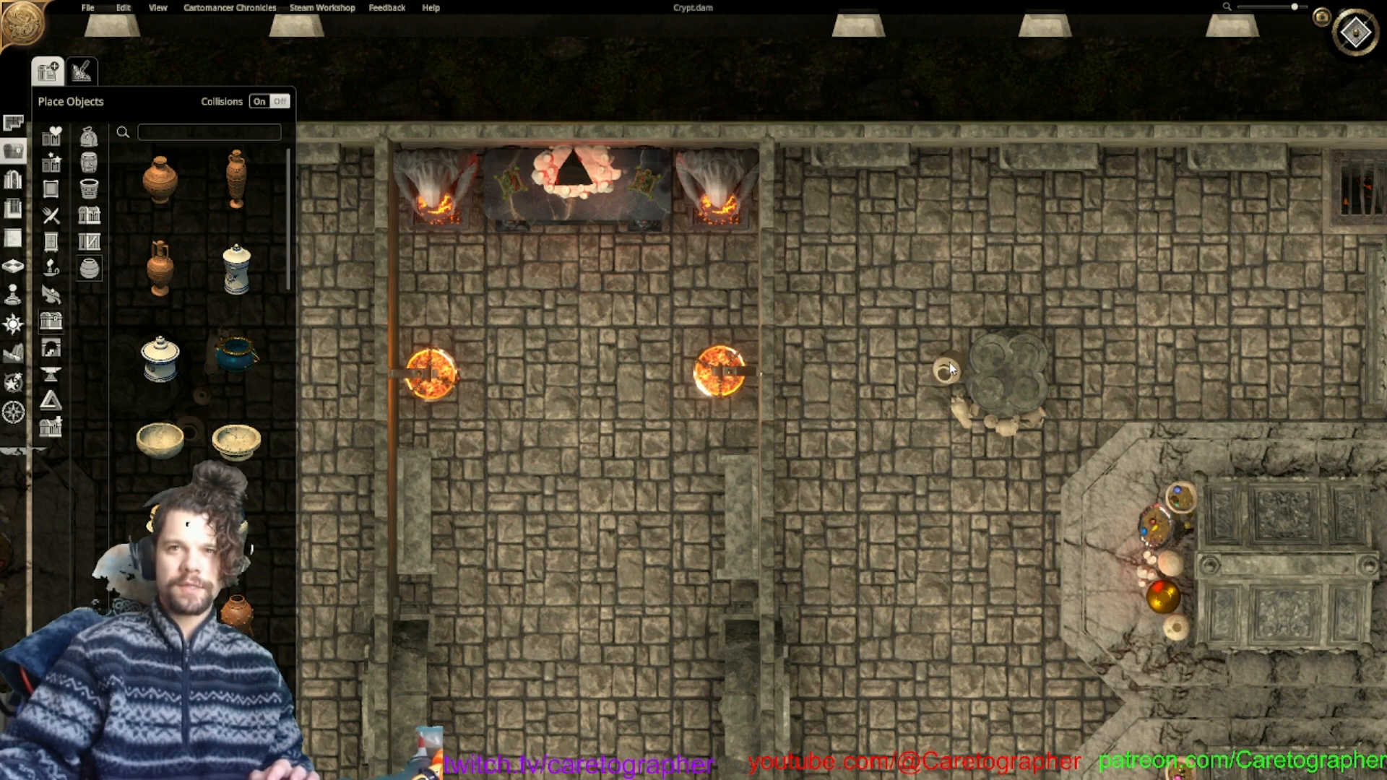
Copy the small round pot from the left-hand chamber's entrance-end column to both columns in the right-hand chamber, beside their urns.
right_drag(911, 464, 1386, 91)
right_drag(745, 453, 723, 392)
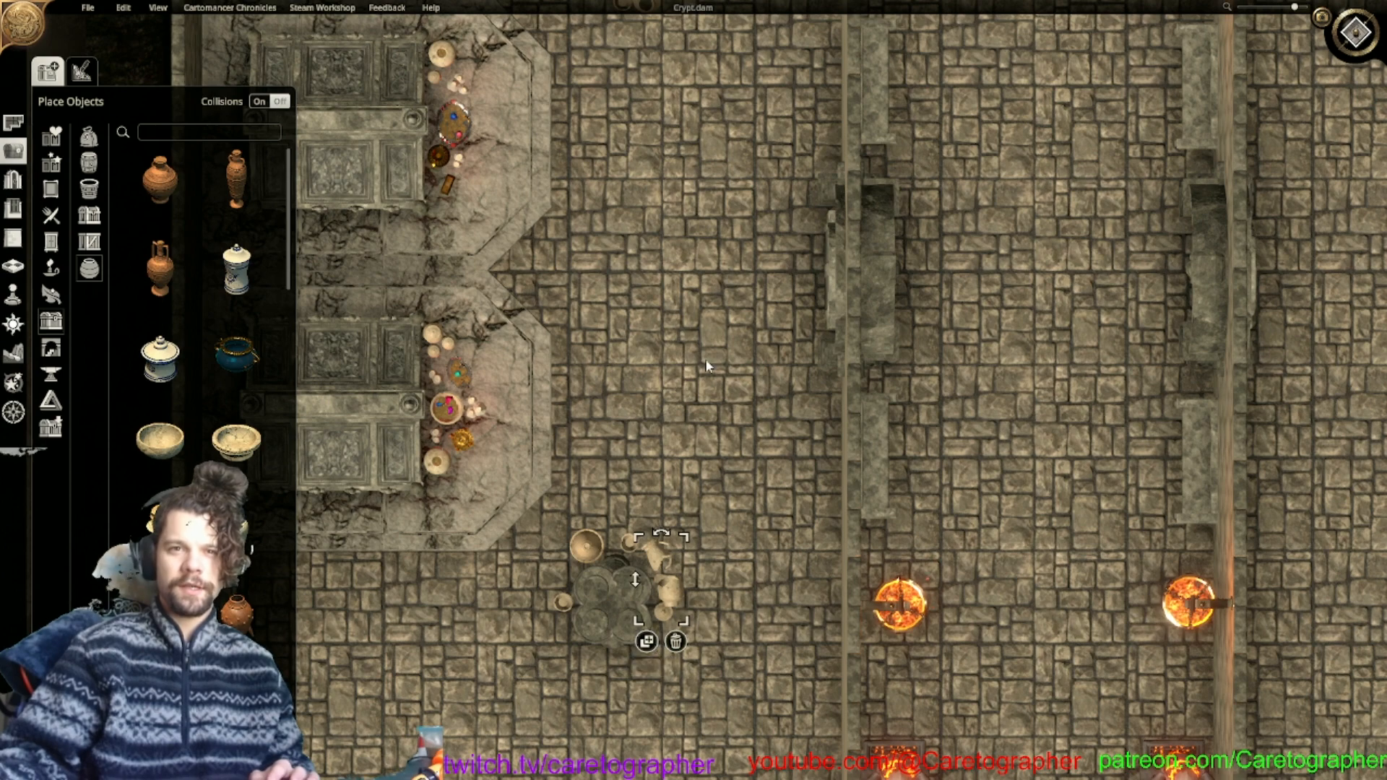
right_drag(683, 464, 662, 84)
click(640, 252)
click(612, 296)
right_drag(1112, 320, 635, 104)
click(909, 625)
drag(910, 622, 883, 202)
right_drag(884, 202, 770, 575)
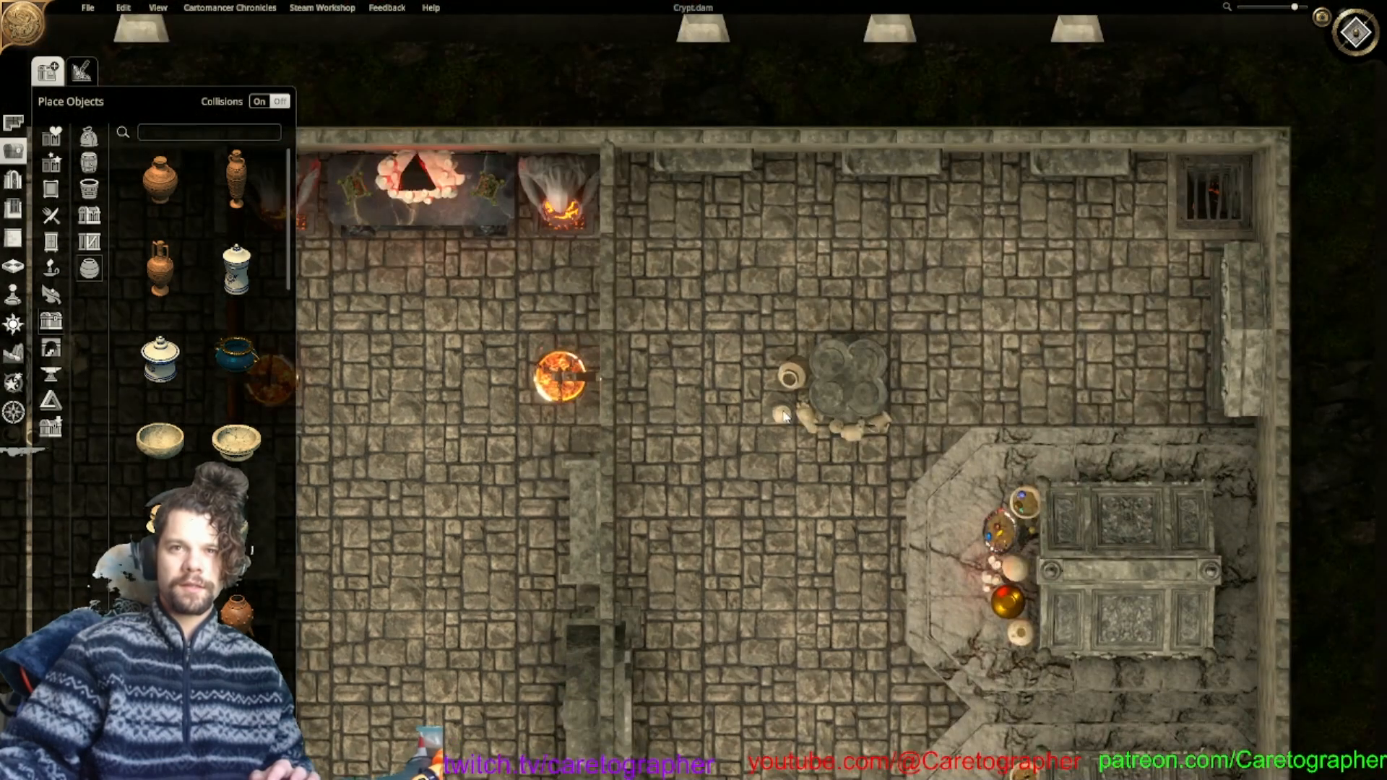
Duplicate the broken urn at the left-hand chamber's entrance-end column and place the copy next to the original.
scroll(1166, 260, down, 2)
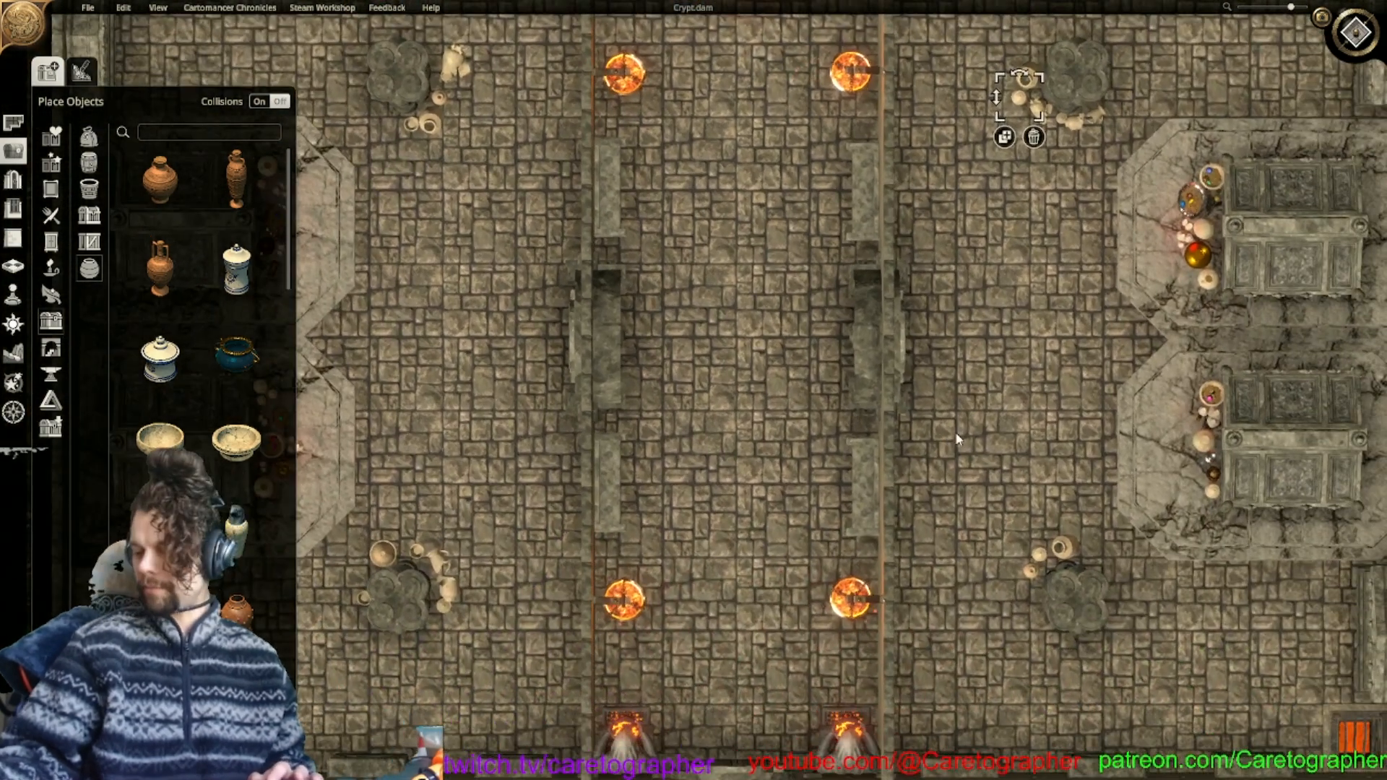
key(w)
key(d)
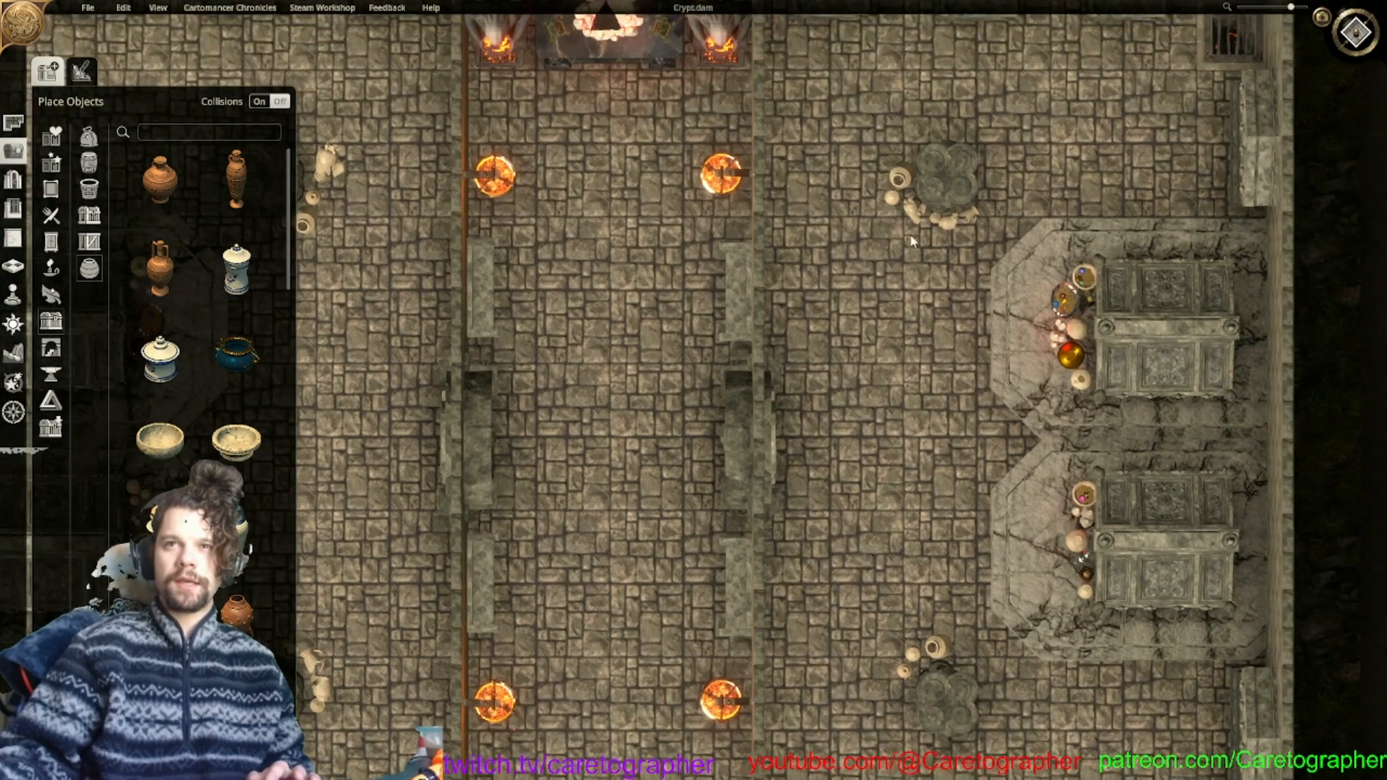
key(a)
key(s)
key(d)
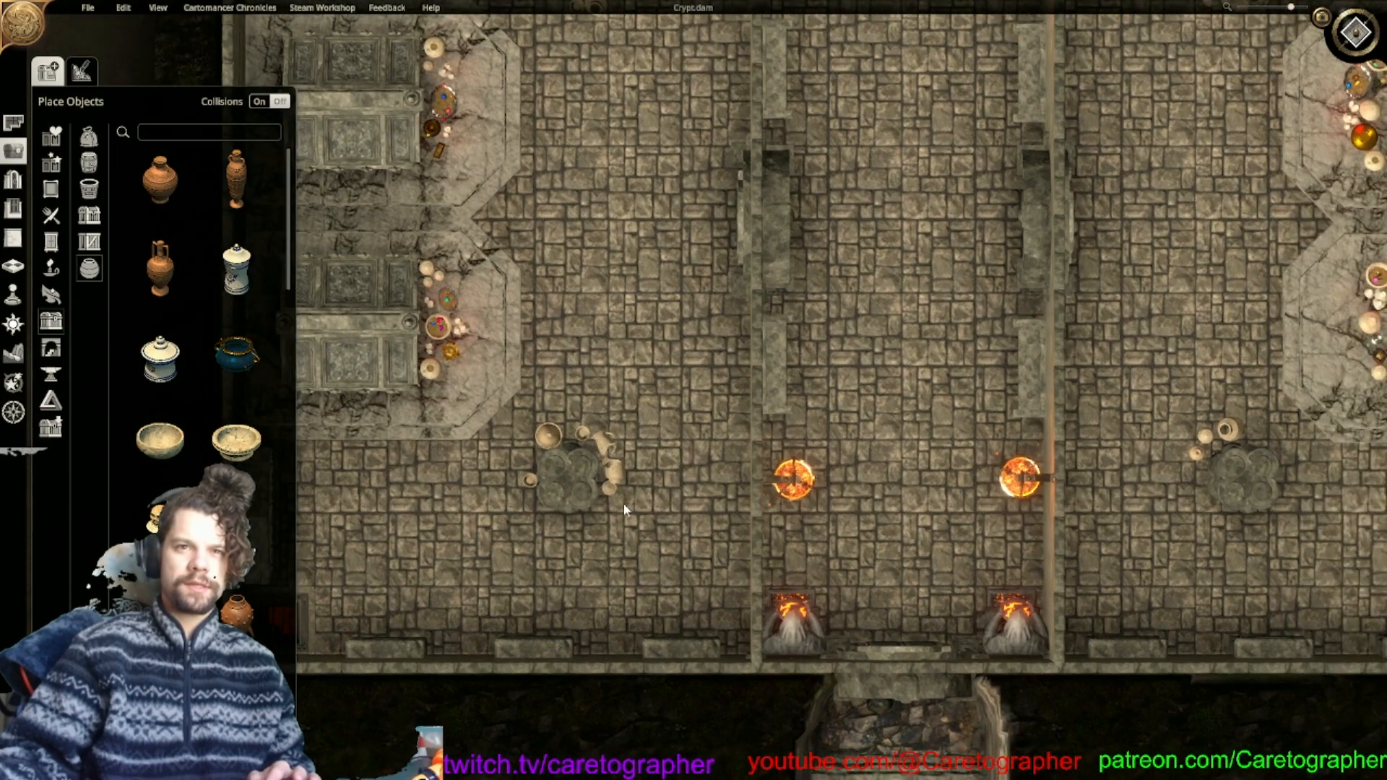
scroll(618, 495, up, 2)
click(590, 488)
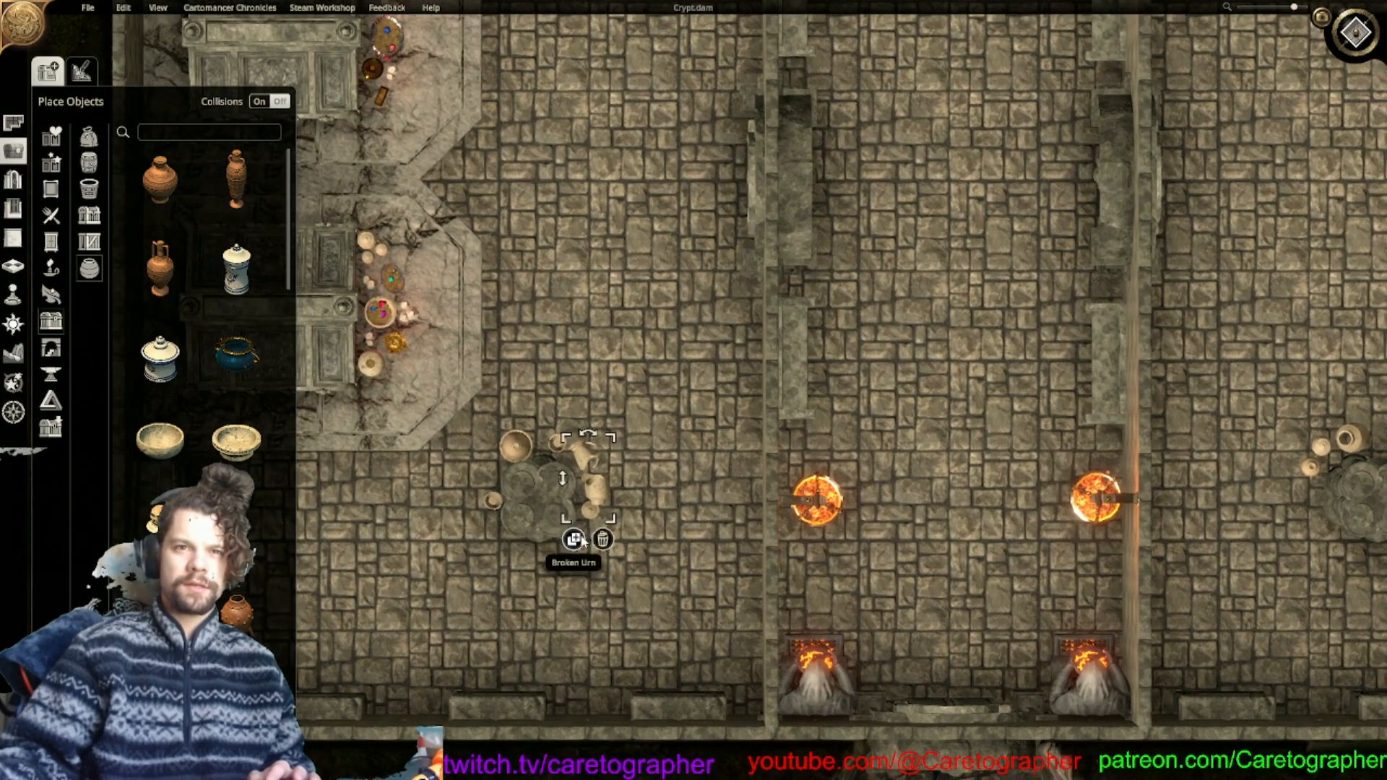
click(580, 540)
click(642, 439)
Rotate and reposition the copied broken urn so its fragments scatter beside the left-hand chamber's entrance-end column.
drag(606, 450, 621, 489)
scroll(620, 491, down, 1)
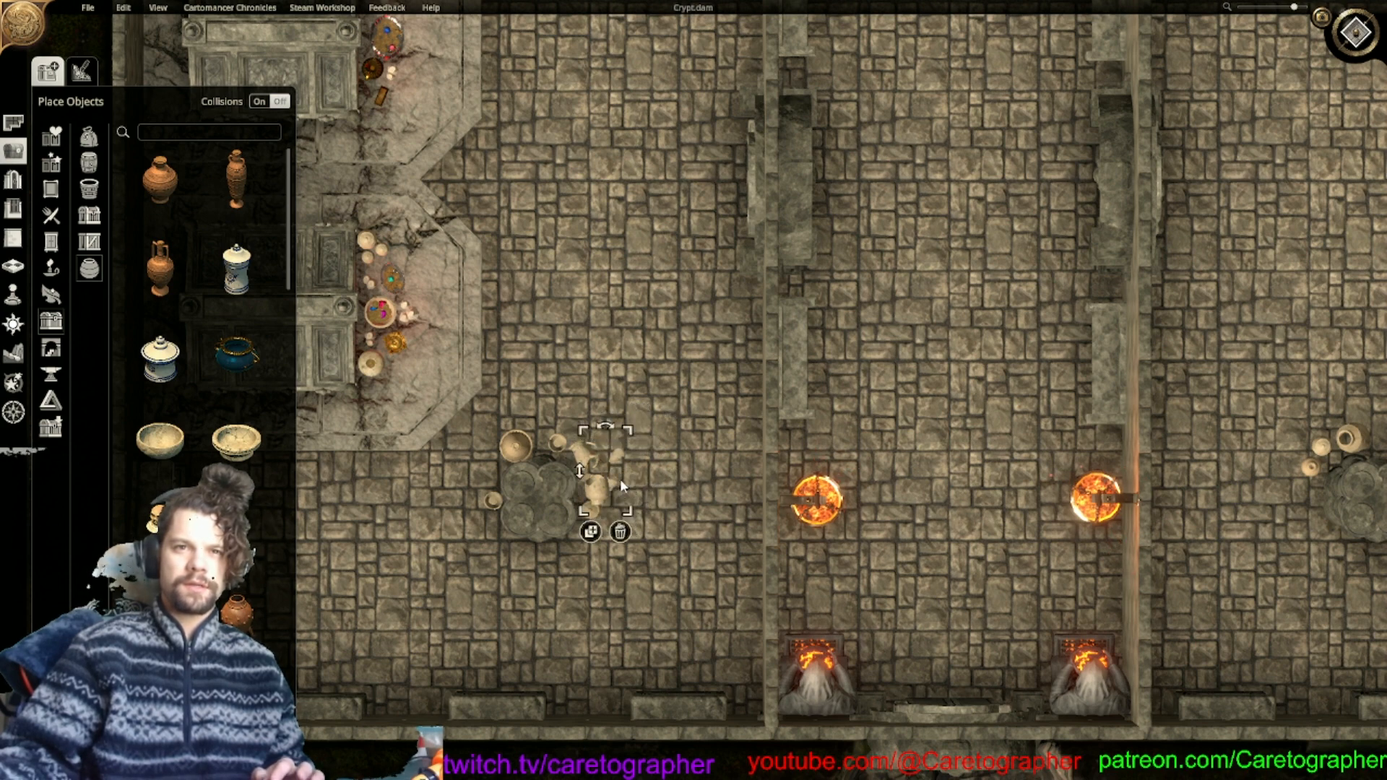
scroll(621, 480, down, 3)
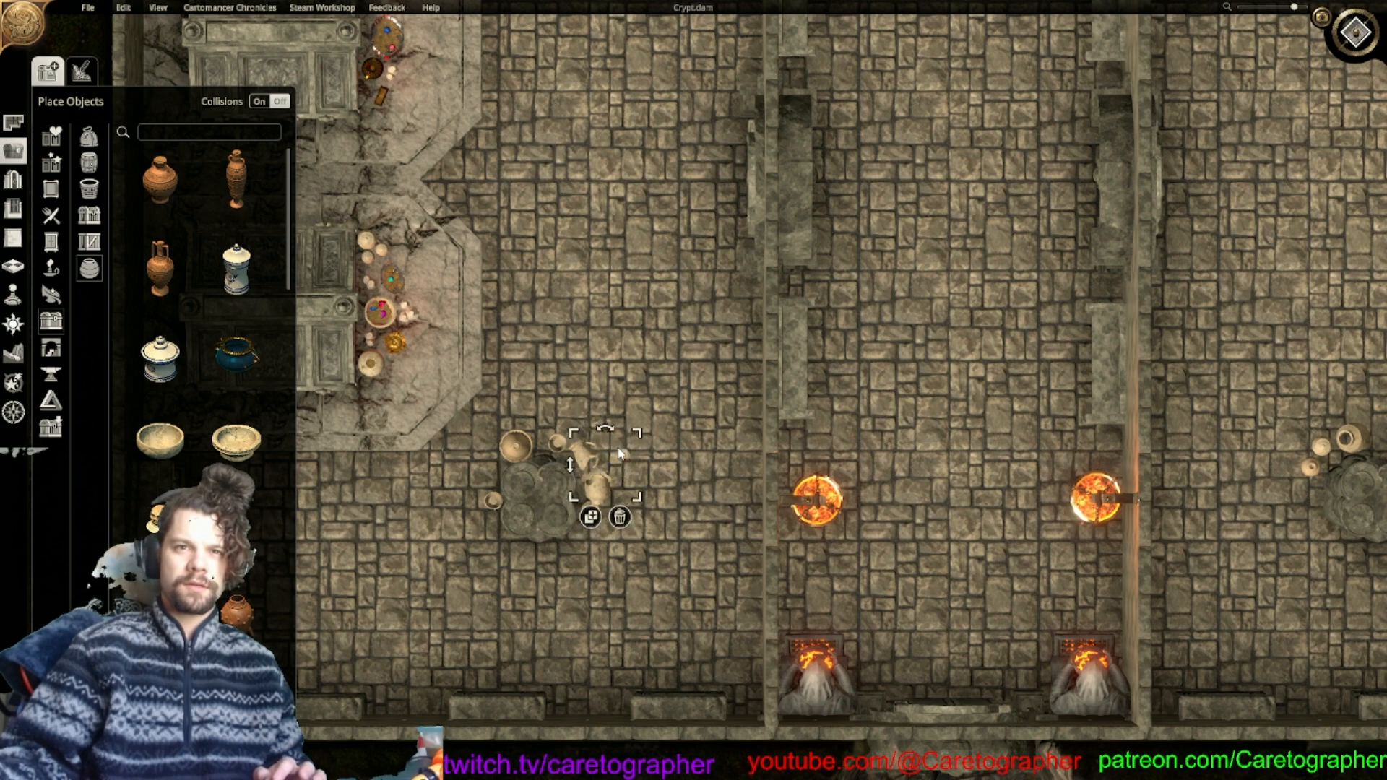
drag(619, 450, 613, 445)
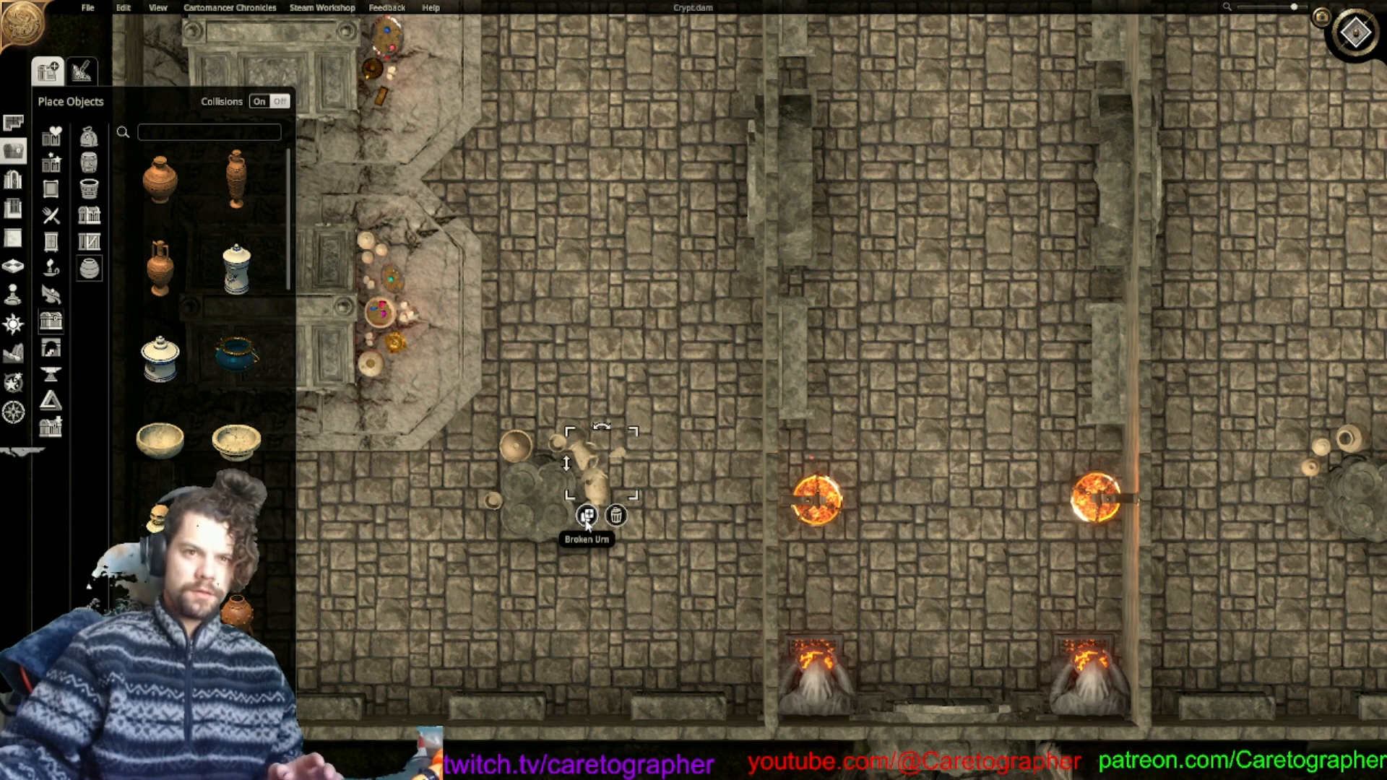
Copy the scattered urn fragments to the left-hand chamber's altar-end column, next to its pots.
click(587, 517)
key(w)
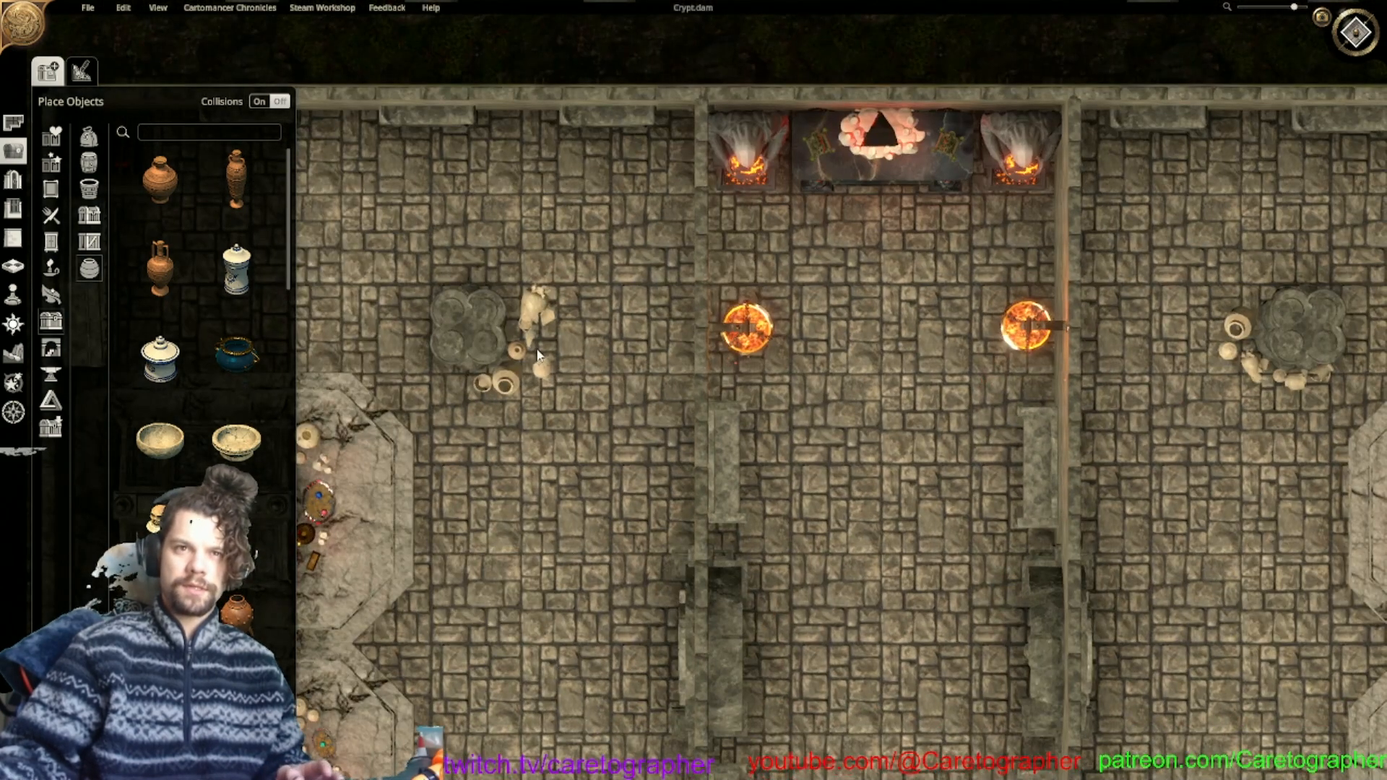
click(503, 393)
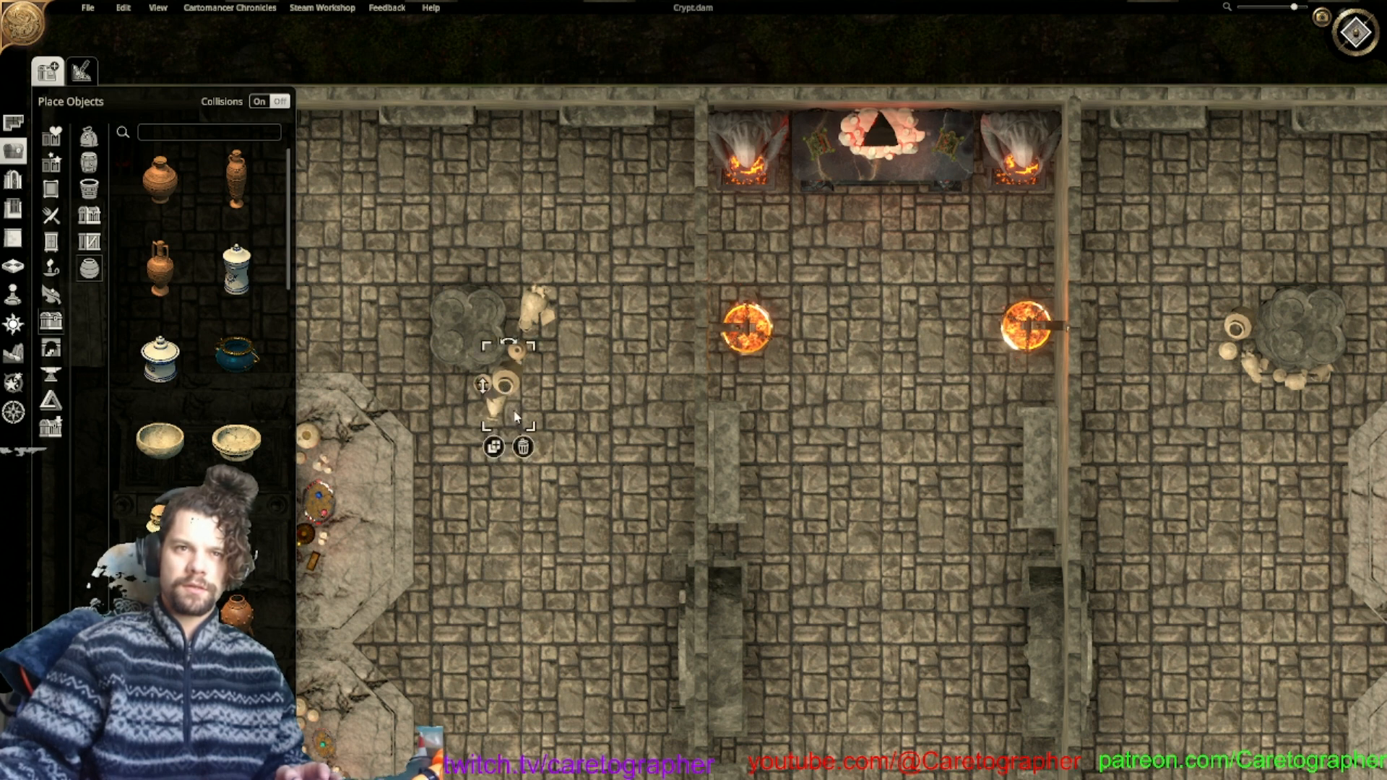
Copy the urn fragments from the left-hand chamber's altar-end column to the floor beside the right-hand chamber's altar-end column.
click(492, 447)
key(d)
key(w)
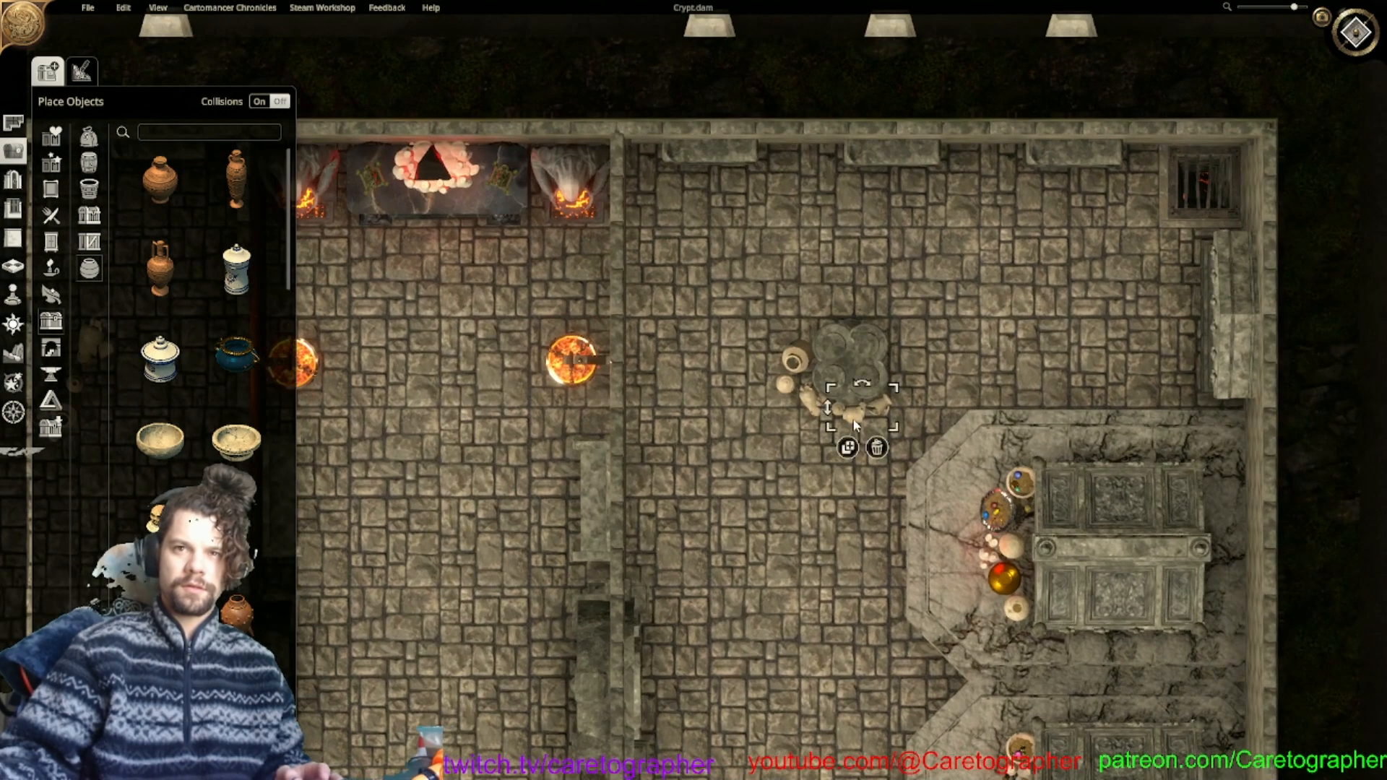
click(847, 448)
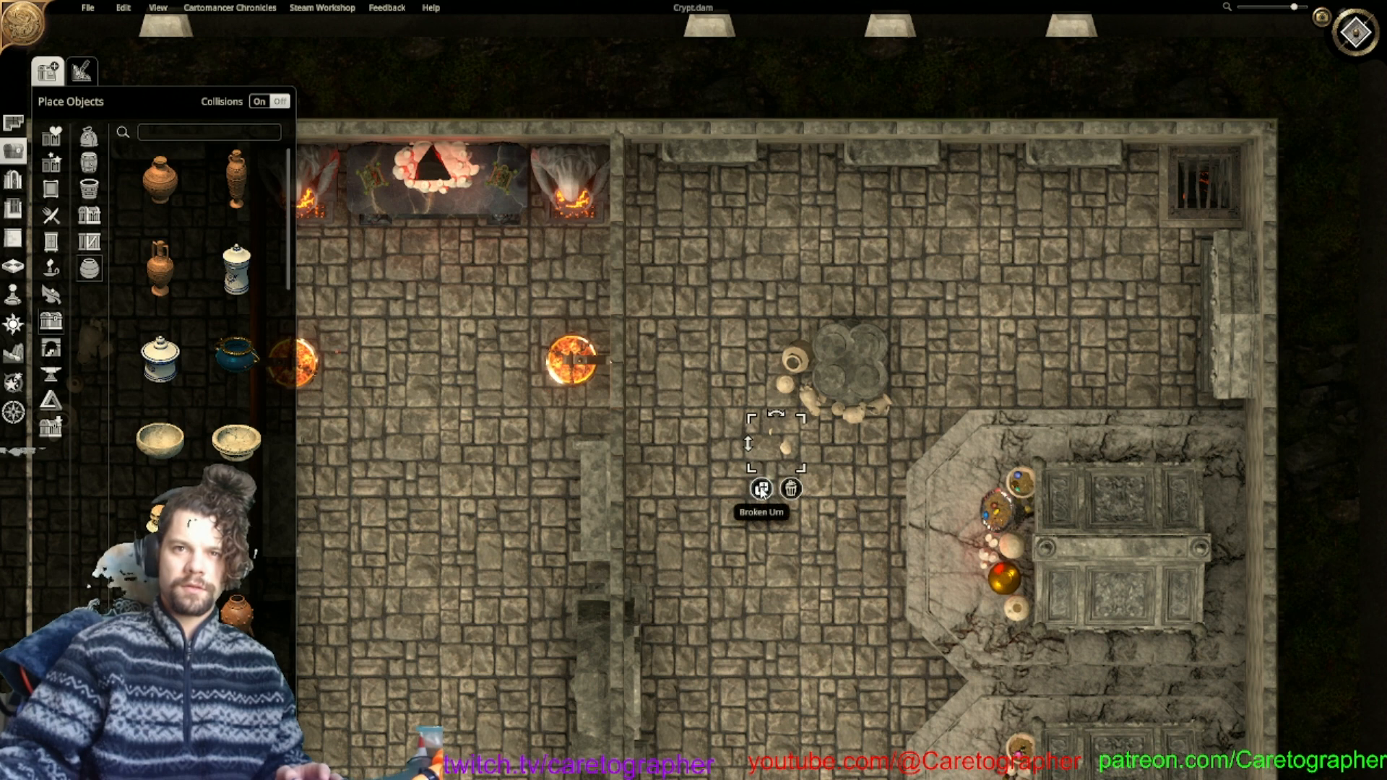
click(761, 490)
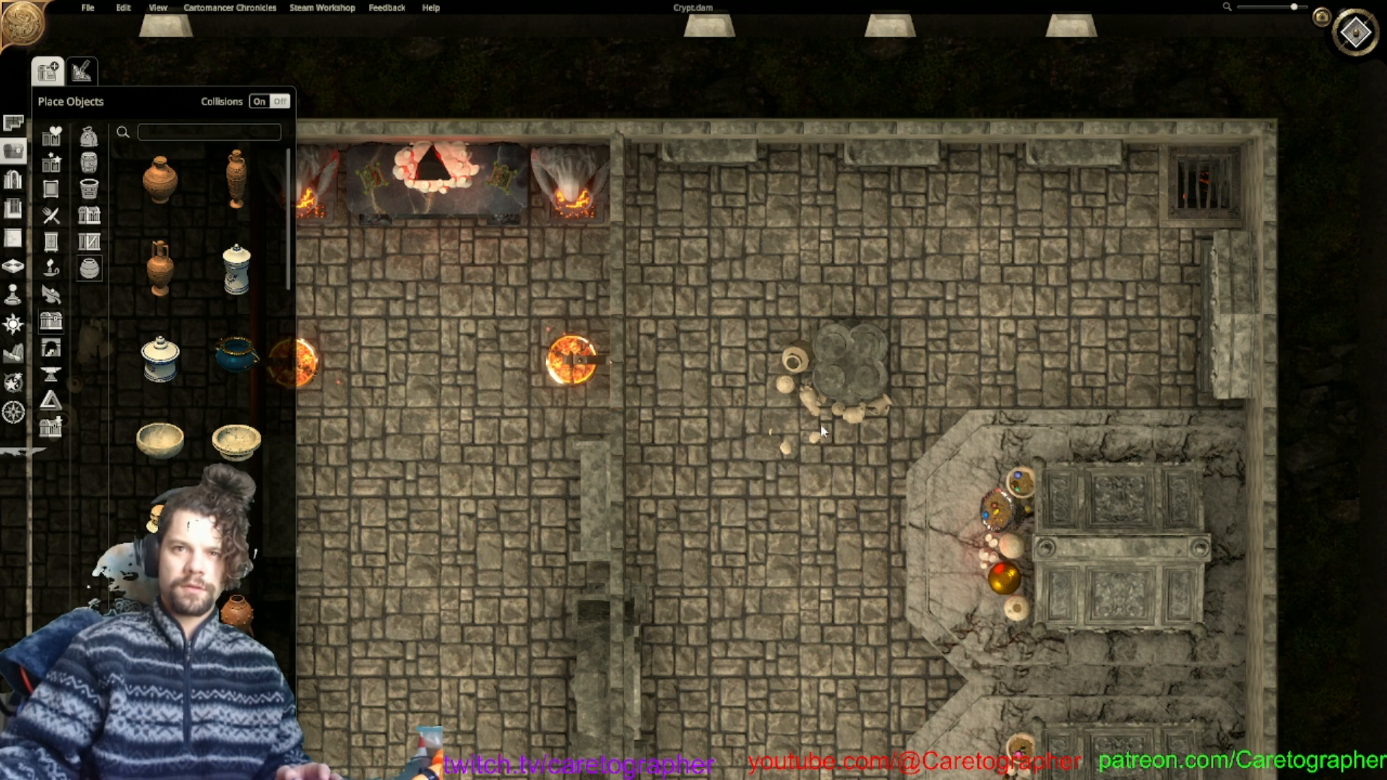
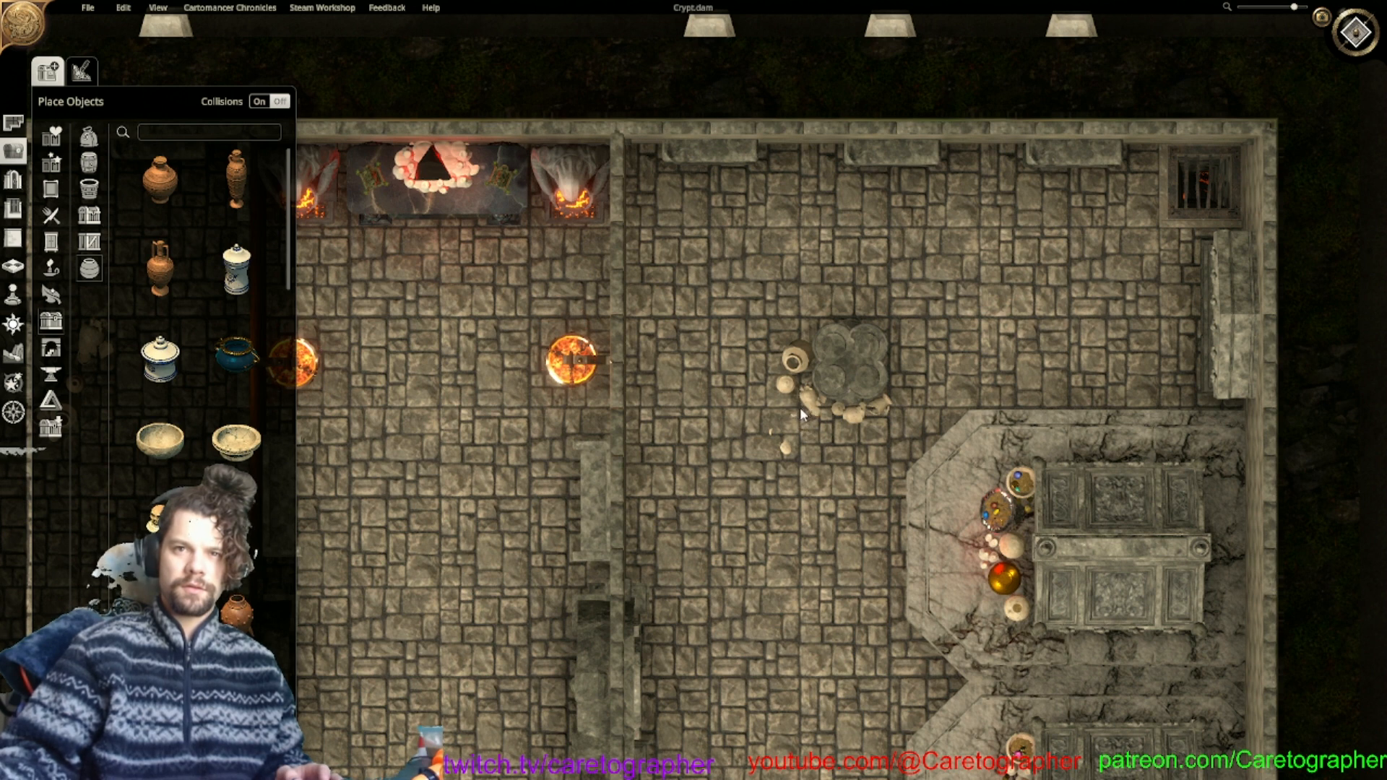
click(799, 408)
Look over the pottery arrangements around the columns in both tomb chambers.
right_drag(829, 501, 1035, 283)
scroll(1035, 283, down, 3)
right_drag(918, 401, 871, 289)
right_drag(729, 318, 832, 319)
right_drag(595, 264, 572, 332)
right_drag(519, 185, 534, 283)
scroll(534, 284, up, 1)
scroll(534, 287, up, 2)
right_drag(608, 258, 916, 239)
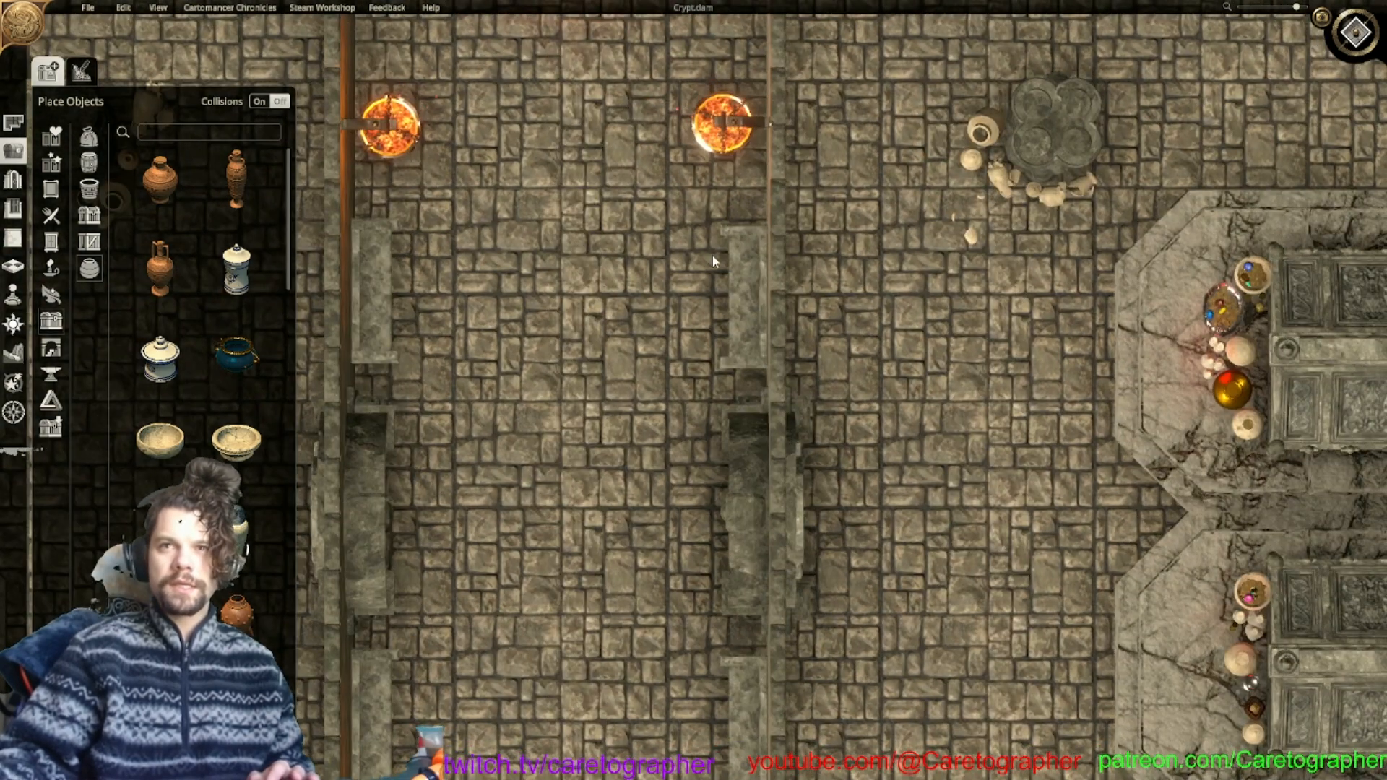
Copy a broken urn piece from the right-hand chamber's altar-end column to the tomb-facing side of its entrance-end column.
right_drag(723, 260, 836, 276)
click(1103, 208)
click(1100, 235)
right_drag(1072, 548, 782, 89)
click(810, 367)
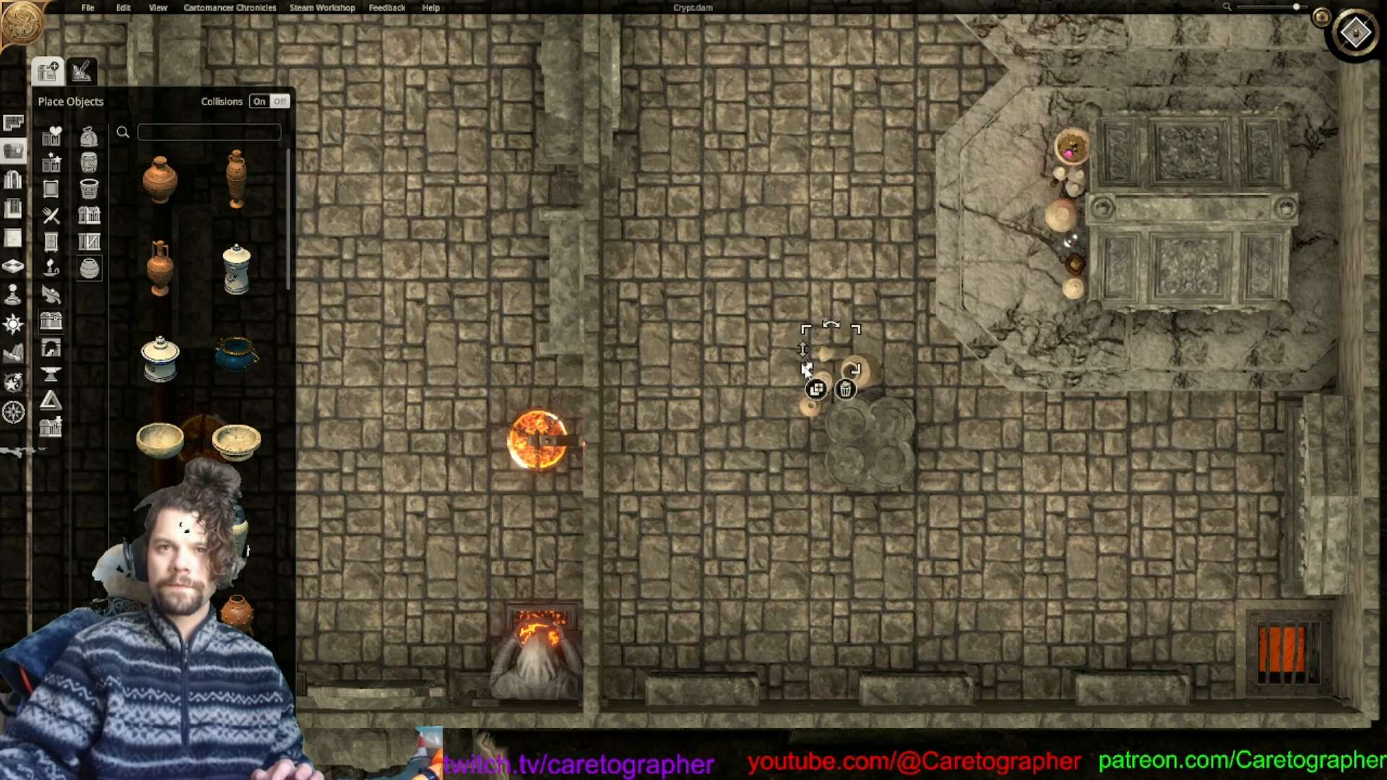
key(w)
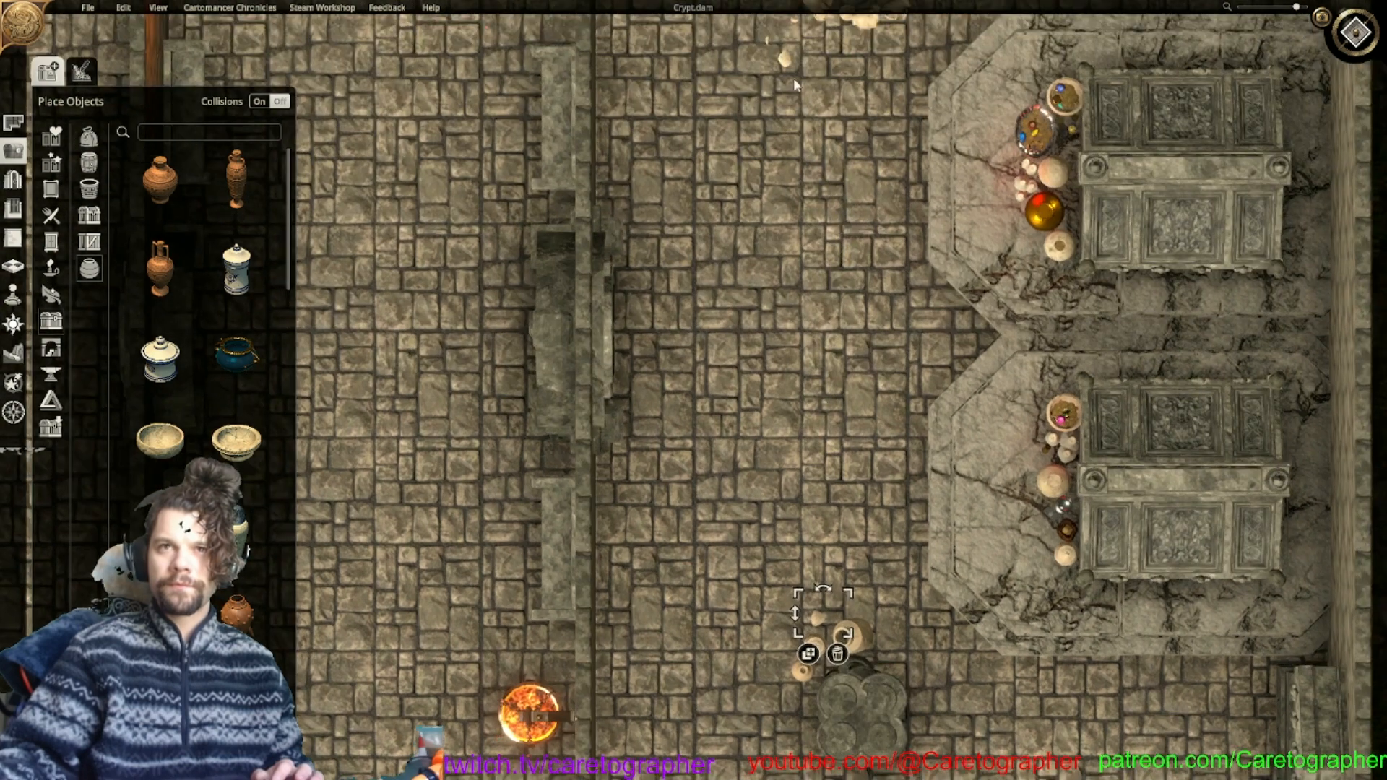
click(791, 72)
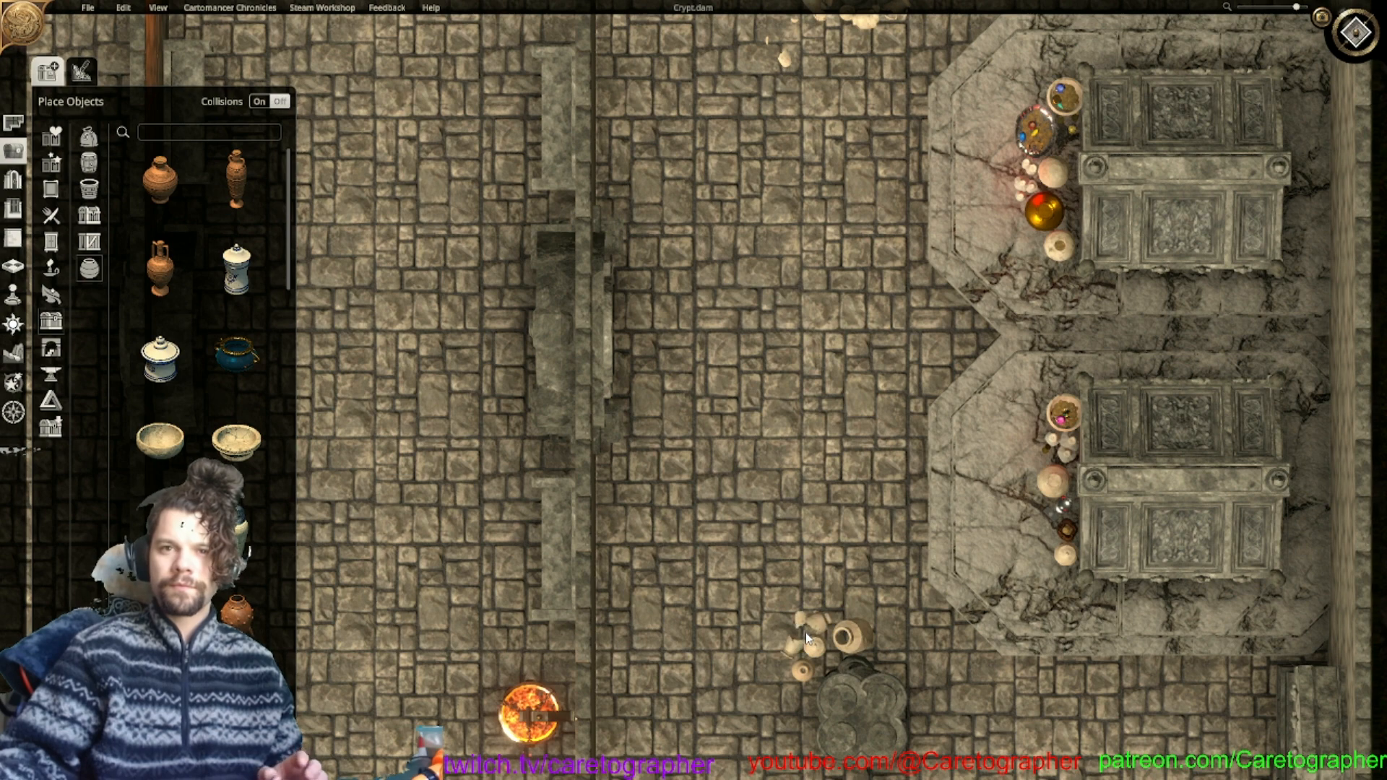
drag(799, 627, 704, 633)
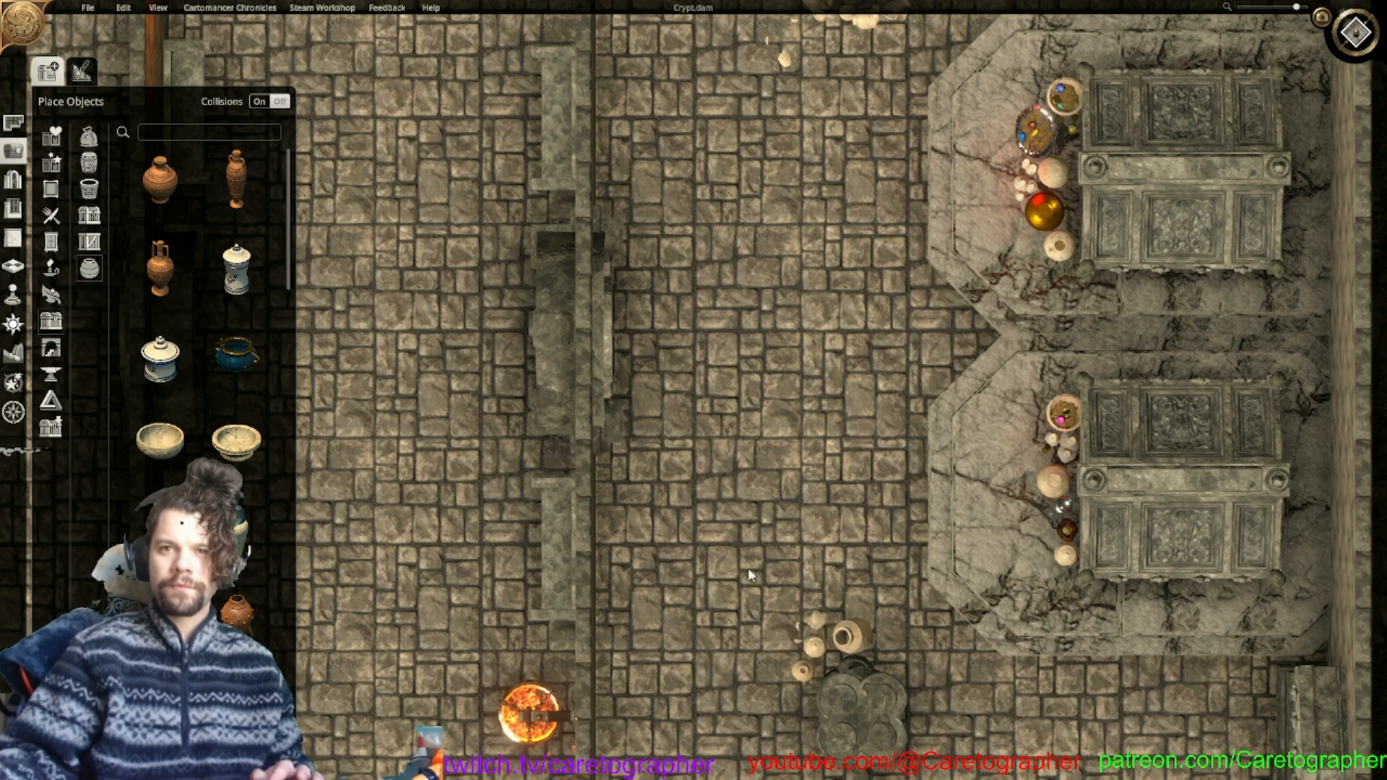
Search the objects for "moss" and place a moss patch against the rock wall at the entrance passage's inner bend.
scroll(748, 581, down, 3)
middle_drag(748, 582, 968, 423)
scroll(1003, 430, up, 4)
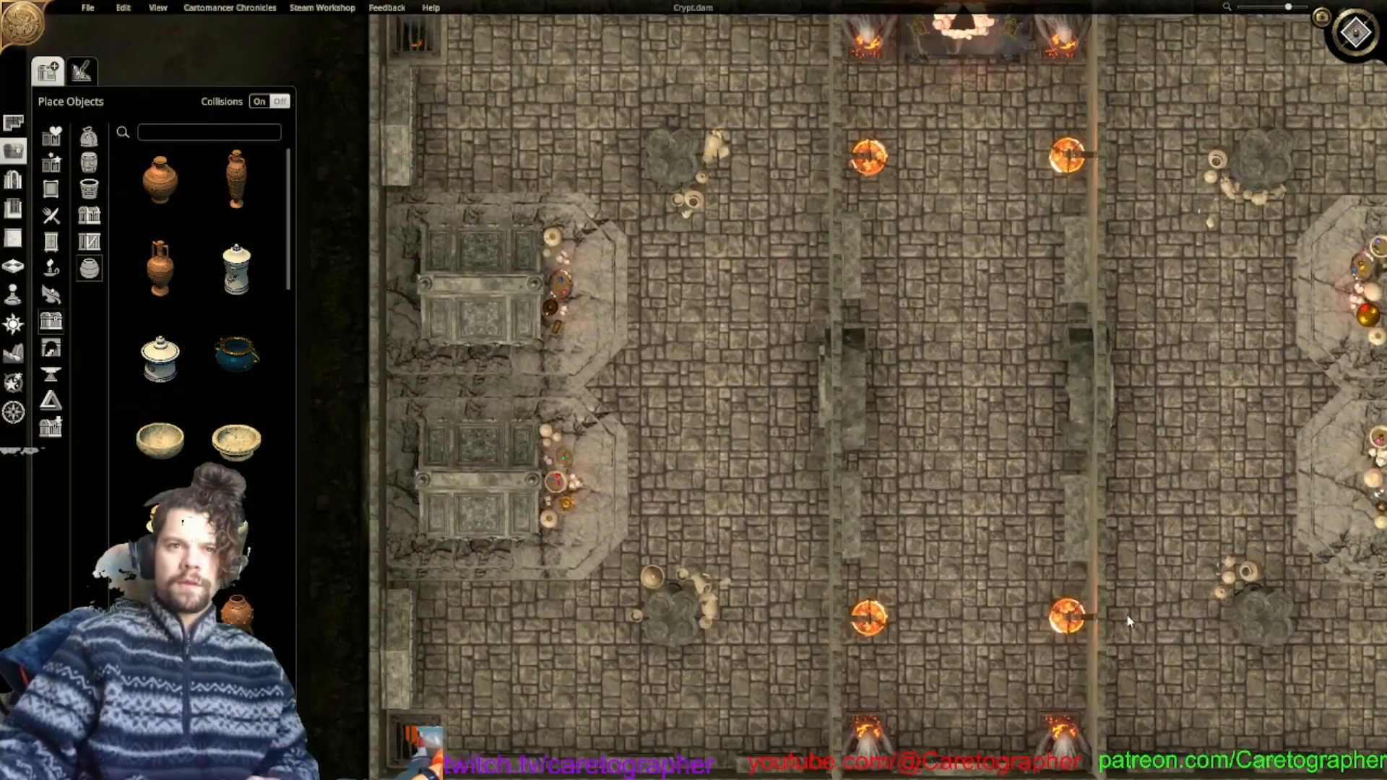
mouse_move(791, 504)
middle_down()
mouse_move(673, 284)
mouse_move(557, 116)
middle_up()
middle_drag(928, 621, 685, 437)
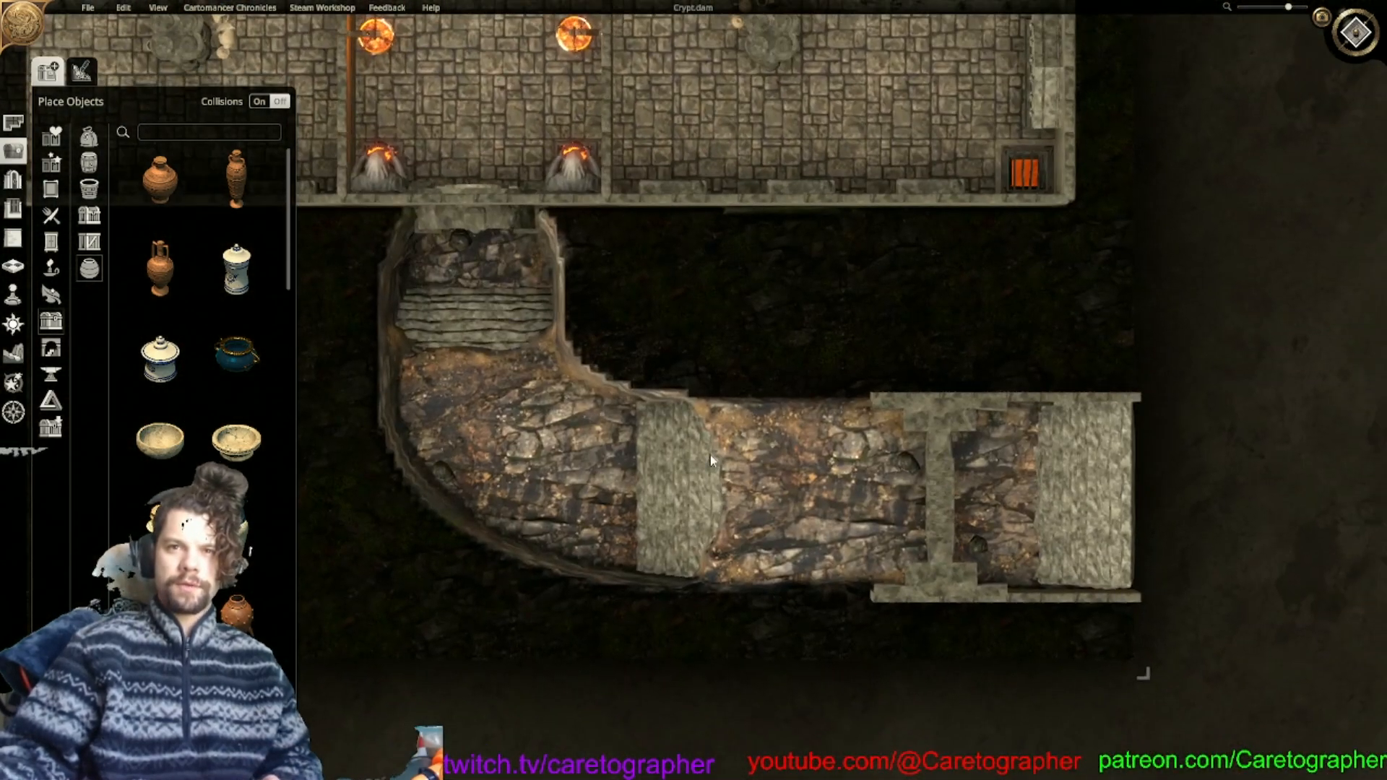
scroll(751, 414, up, 2)
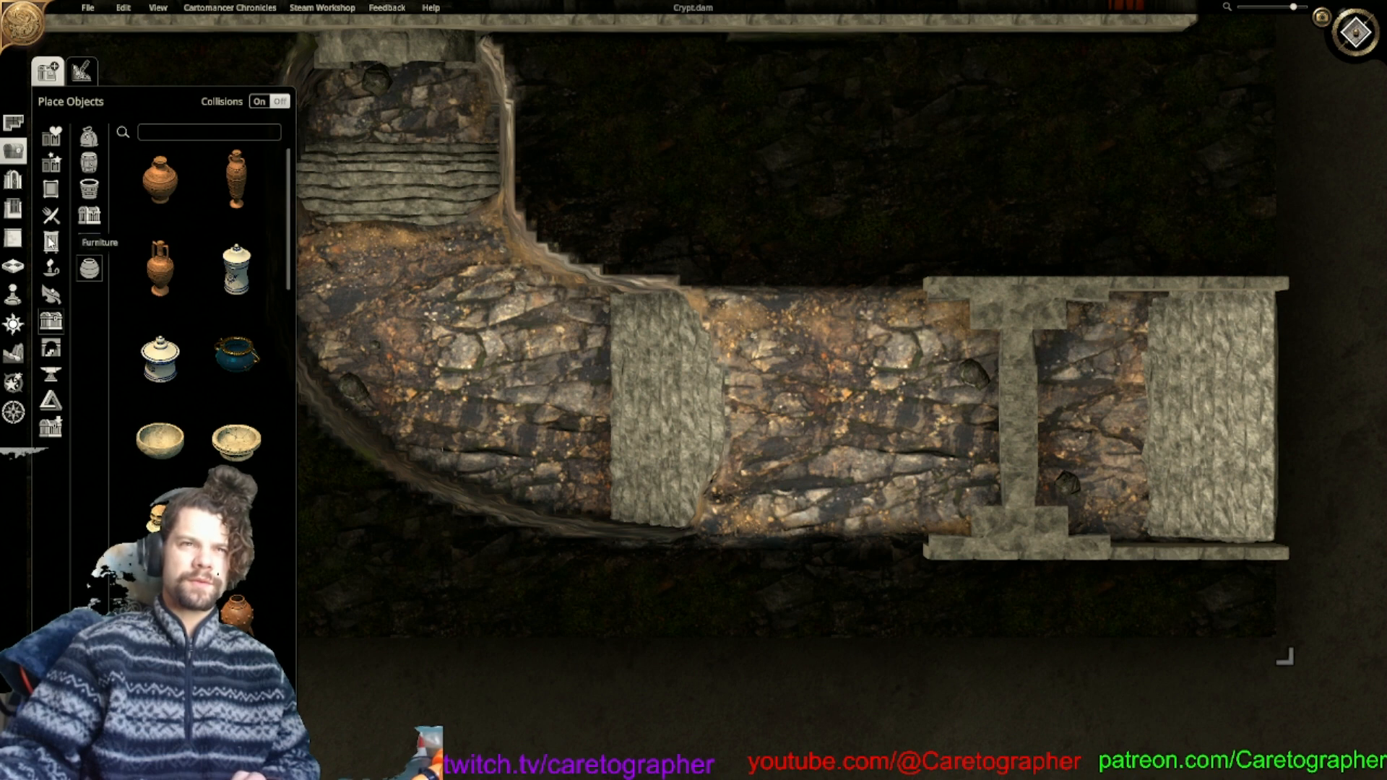
click(188, 137)
text(moss)
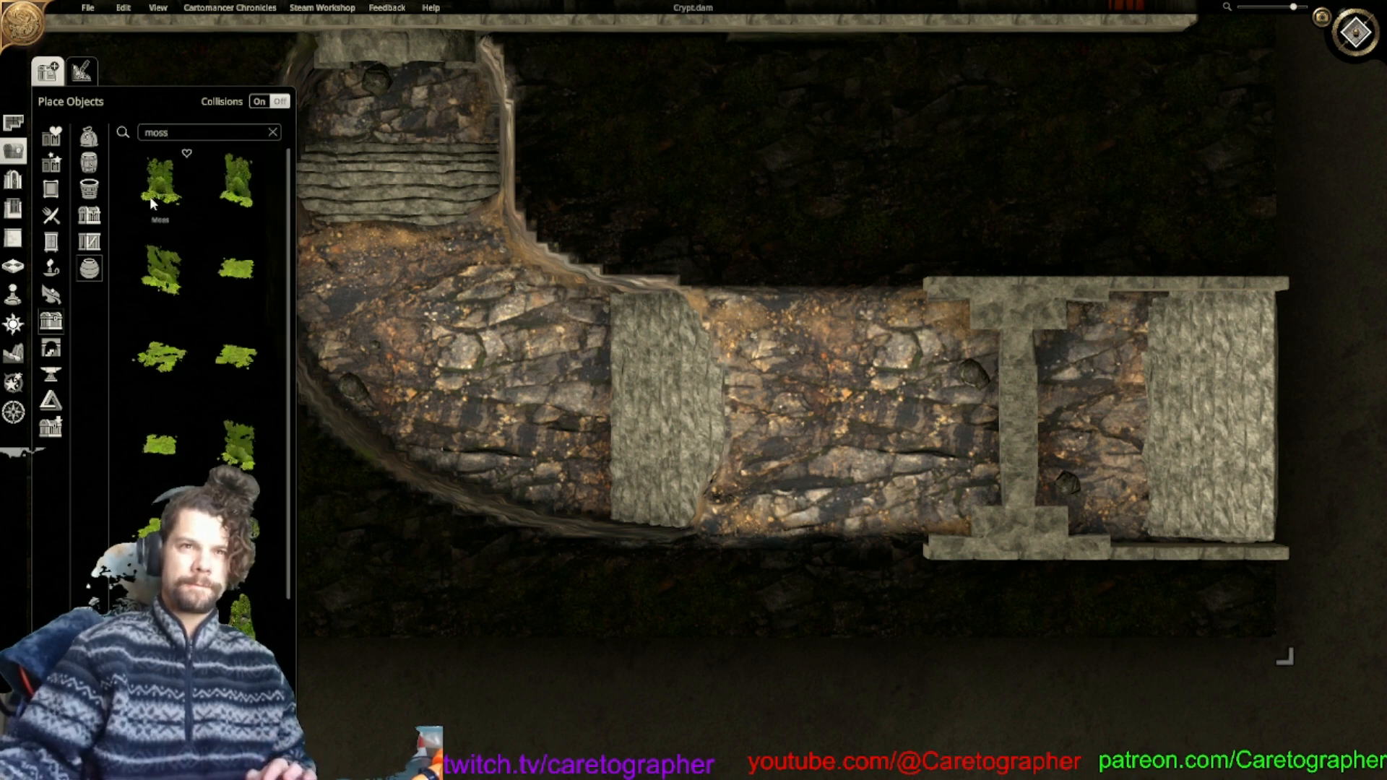
click(150, 196)
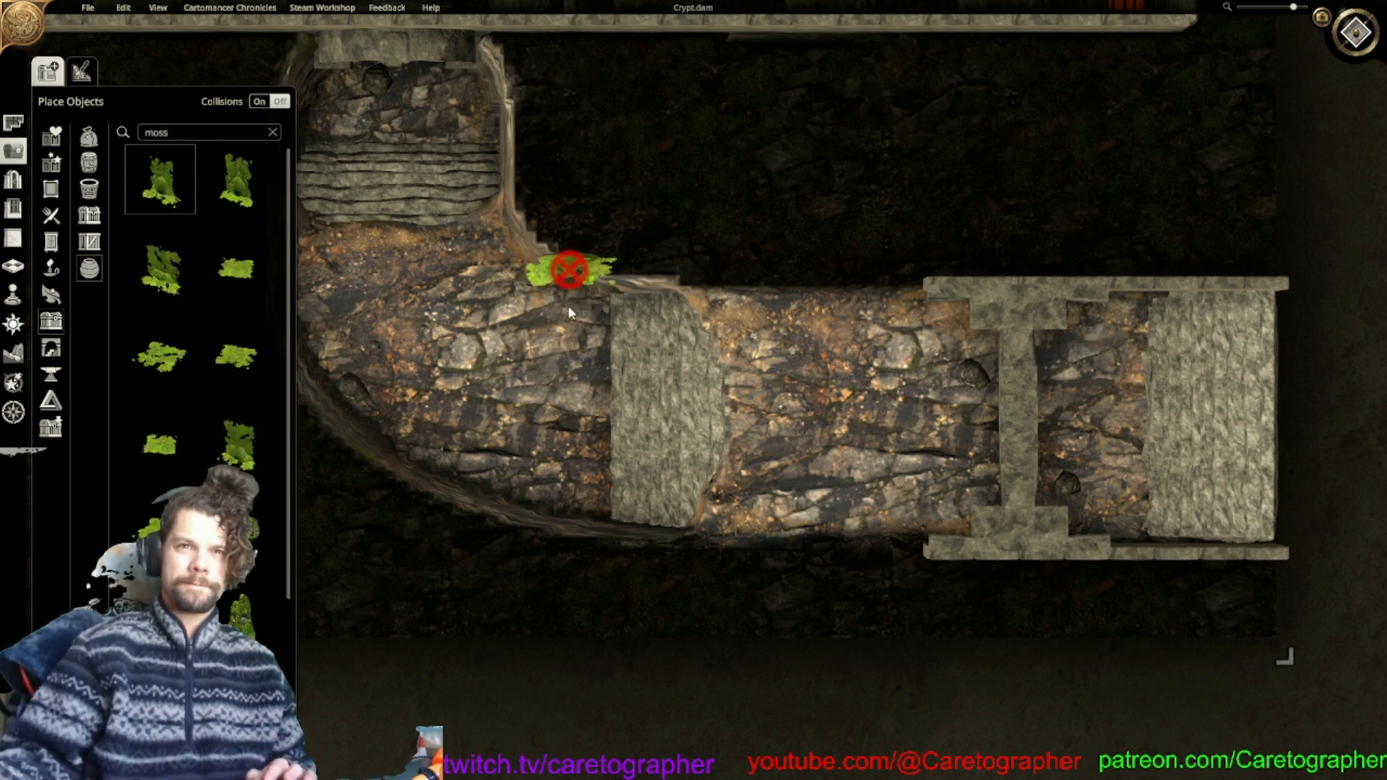
click(544, 305)
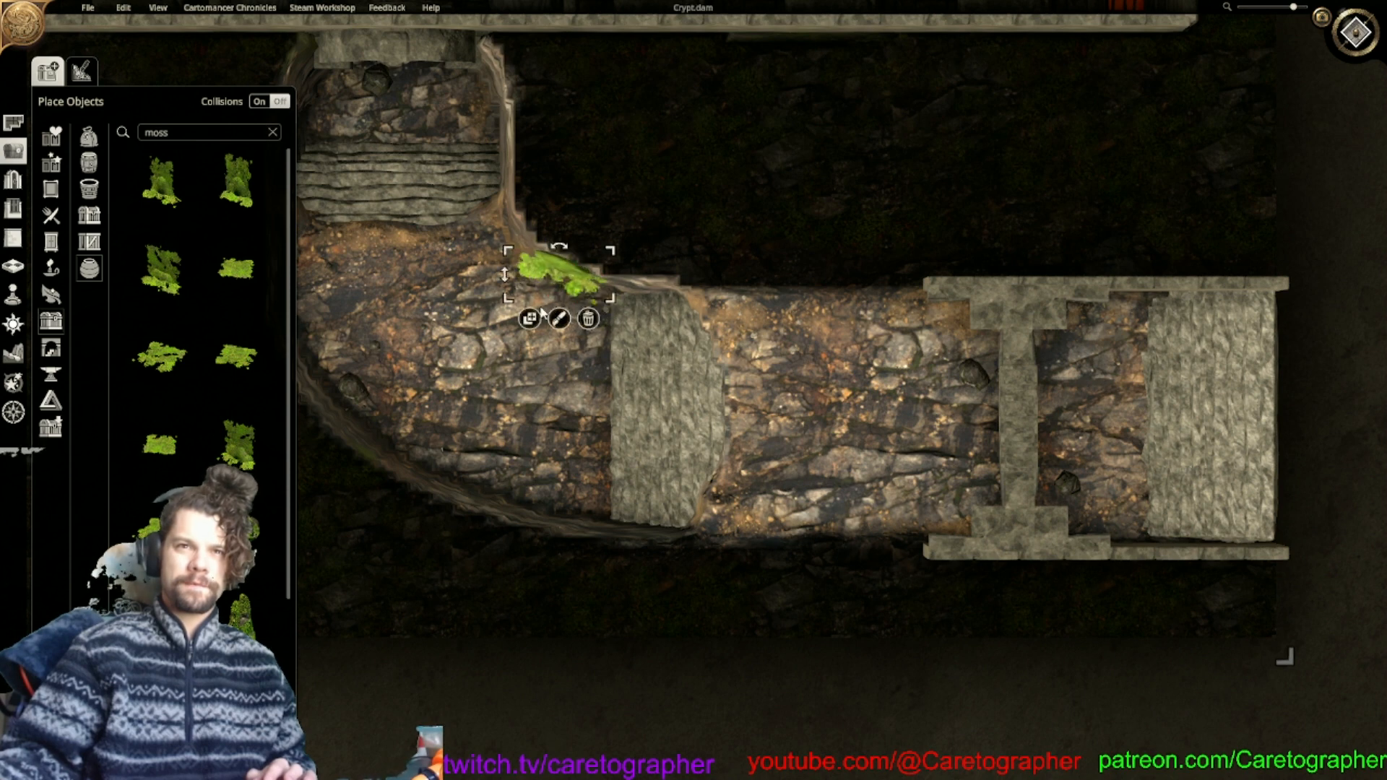
click(478, 370)
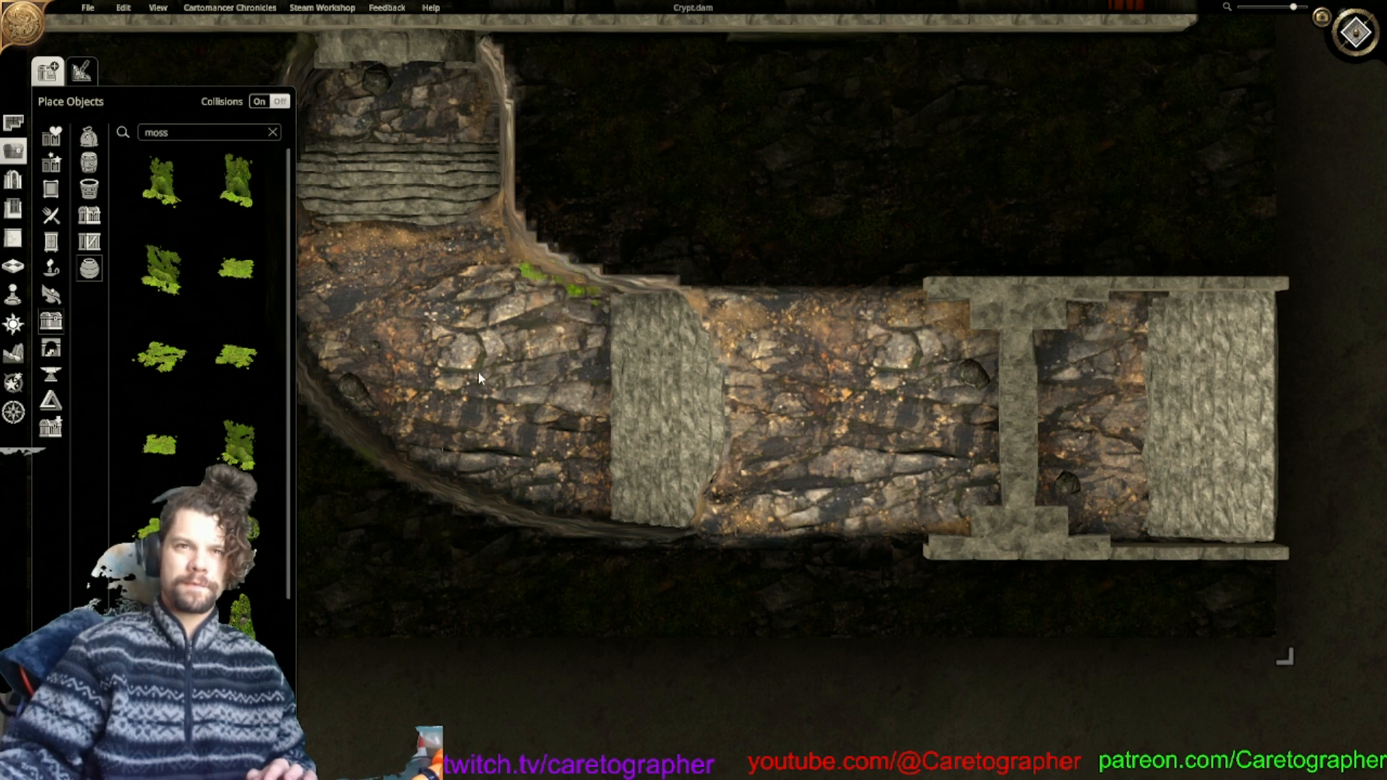
Switch to the perspective view, place a fuller moss clump against the passage's inner bend, and lower it.
click(1338, 42)
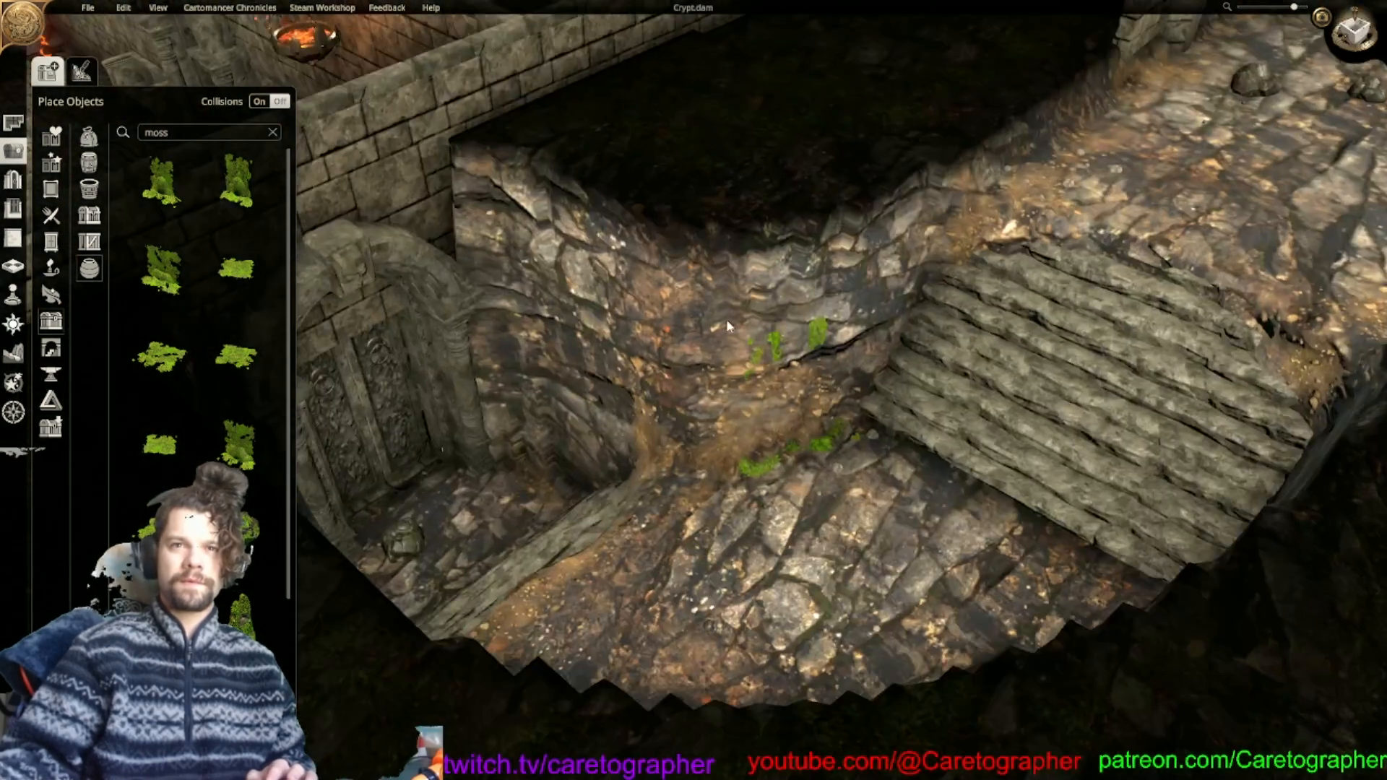
scroll(726, 326, up, 3)
click(708, 419)
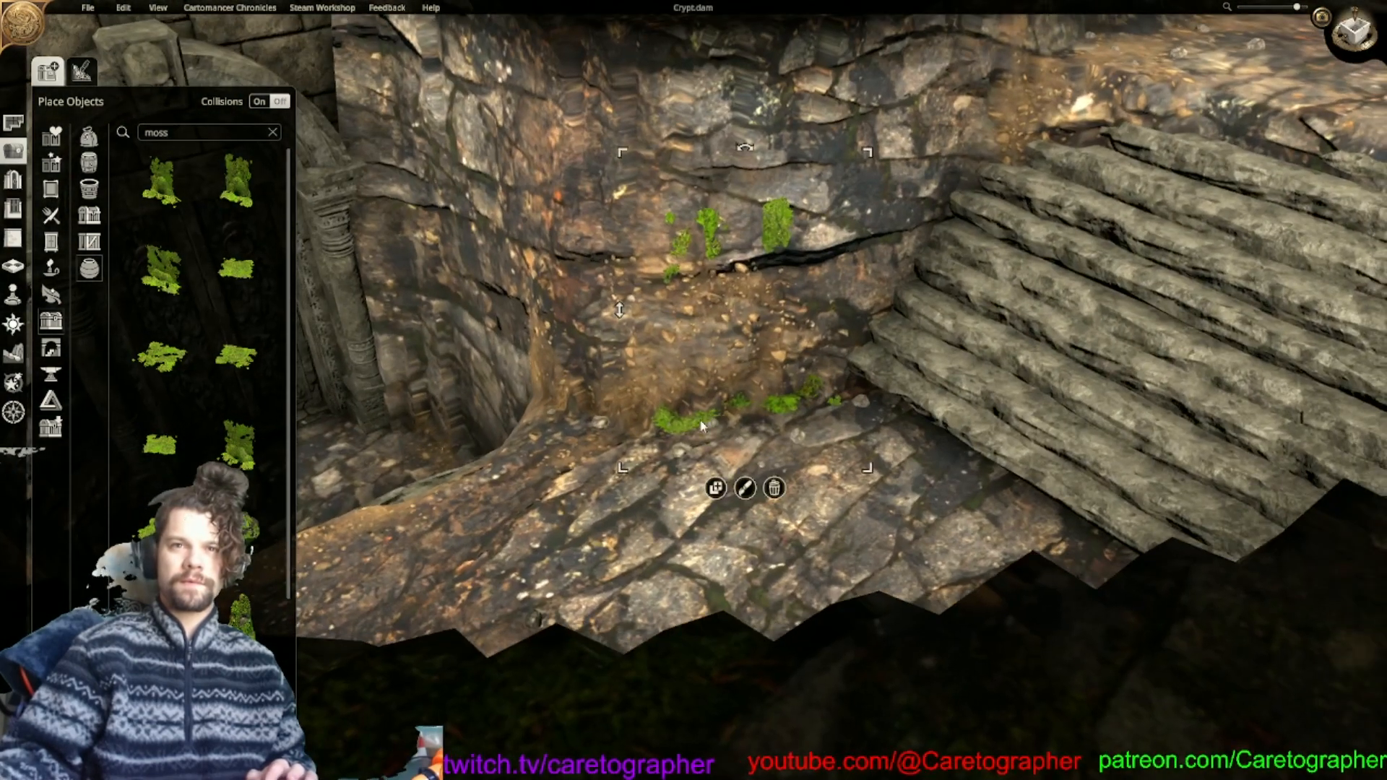
click(715, 489)
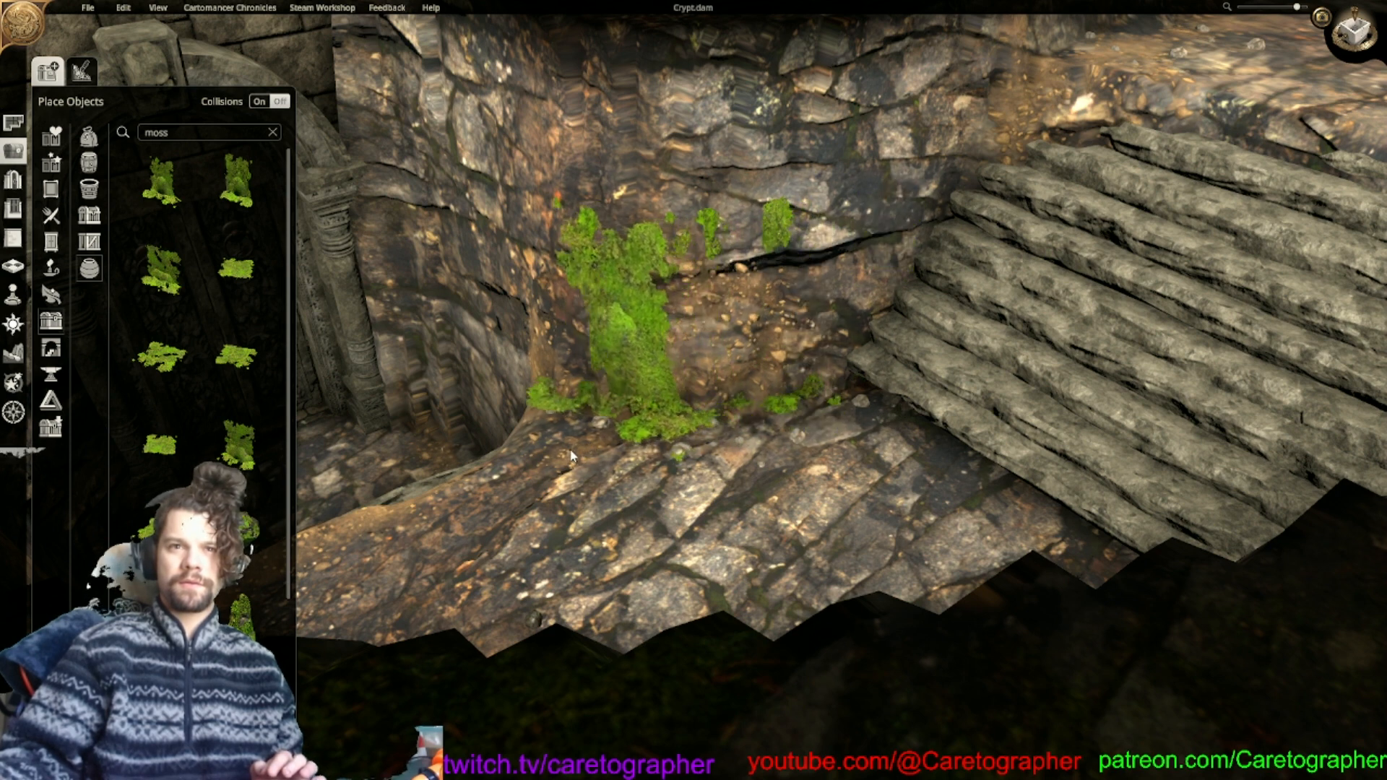
click(237, 442)
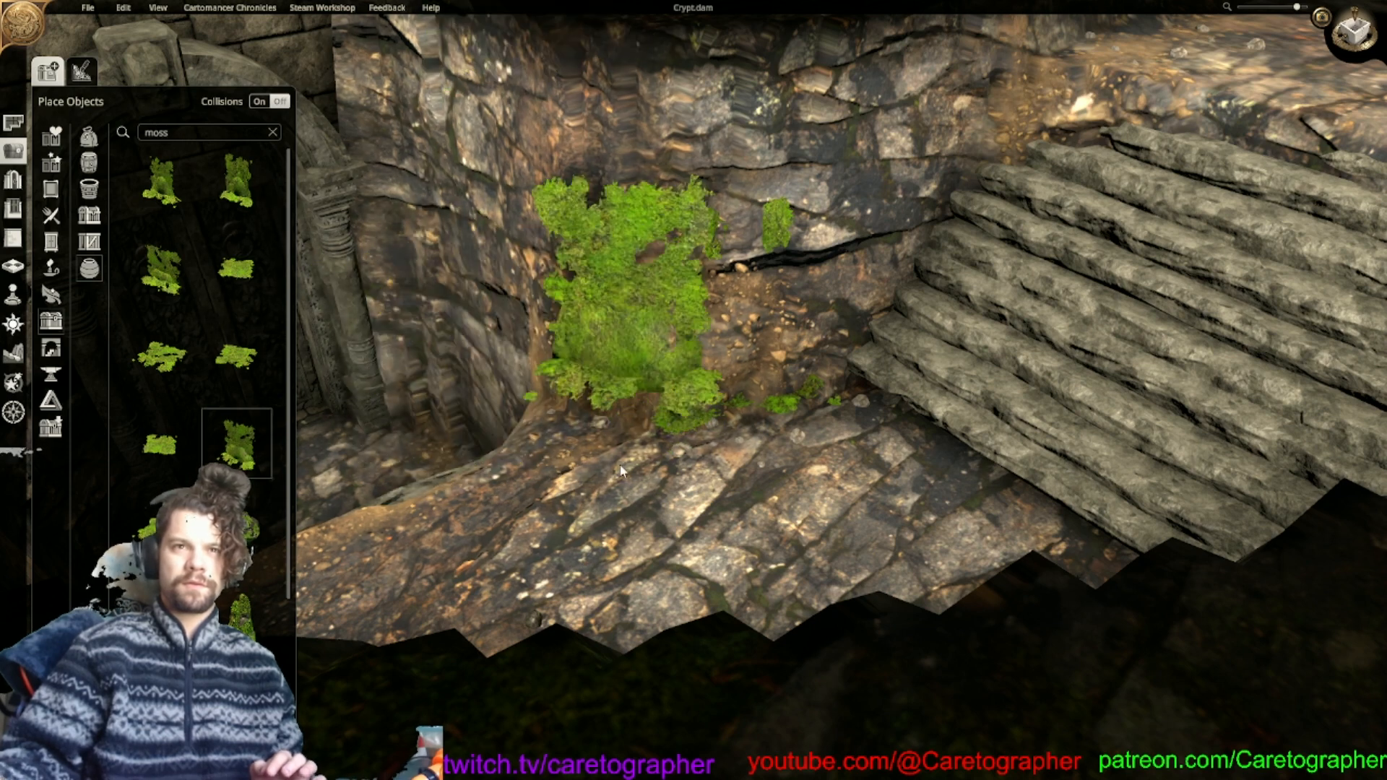
click(613, 465)
drag(478, 296, 491, 328)
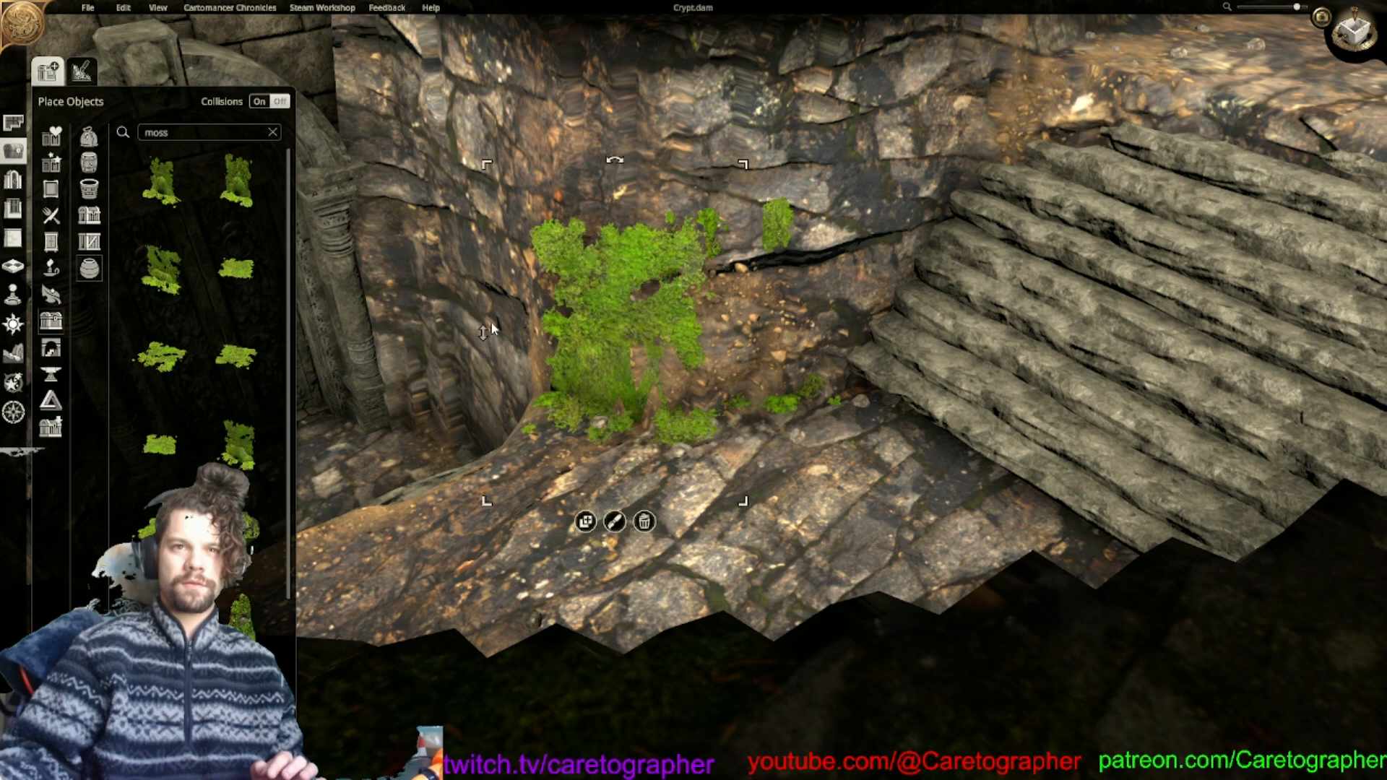
Move the fuller moss clump into the rock wall beside the crypt door, embedding it so only small patches show.
mouse_move(596, 331)
mouse_down()
mouse_move(594, 317)
mouse_move(613, 345)
mouse_move(601, 354)
mouse_up()
drag(611, 186, 598, 437)
scroll(597, 433, down, 2)
middle_drag(597, 433, 629, 479)
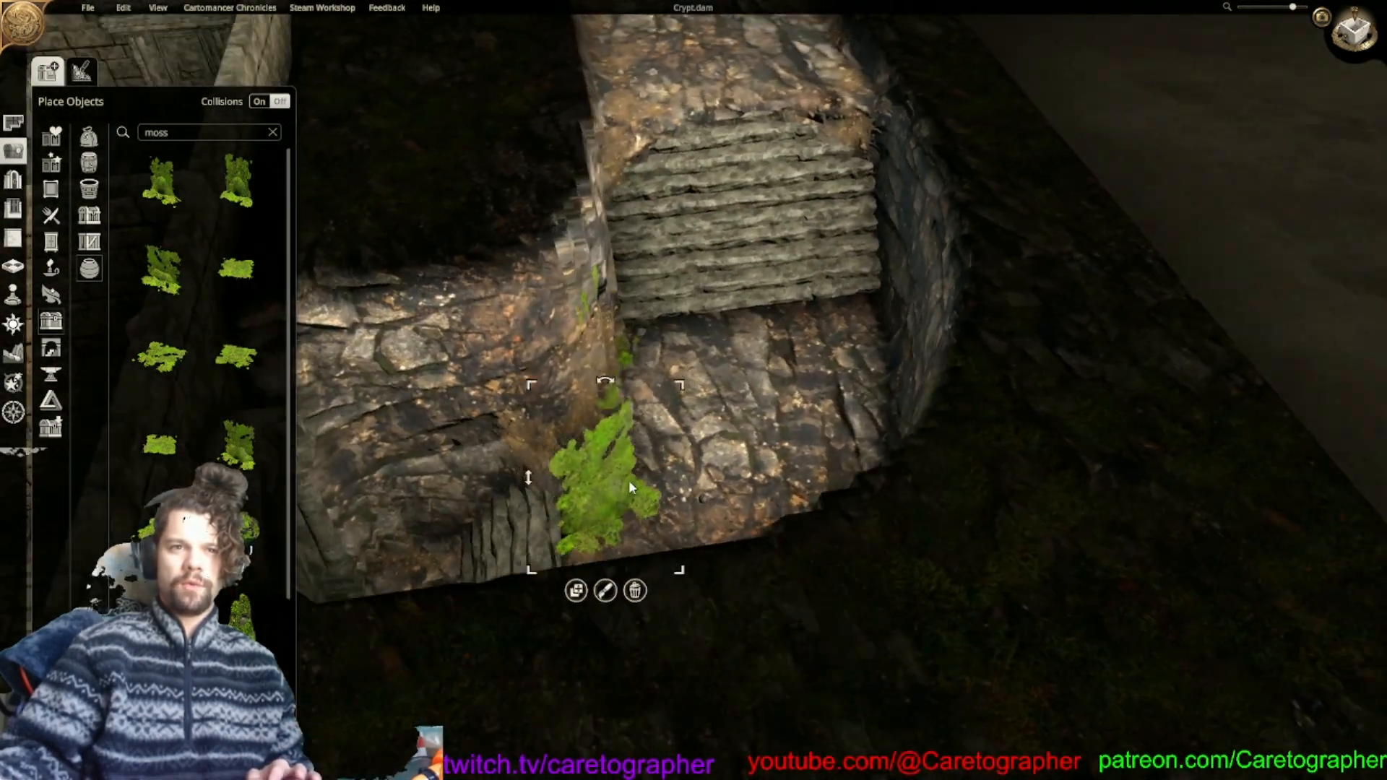
drag(628, 479, 538, 476)
right_drag(538, 477, 751, 529)
drag(751, 529, 615, 598)
right_drag(614, 596, 662, 589)
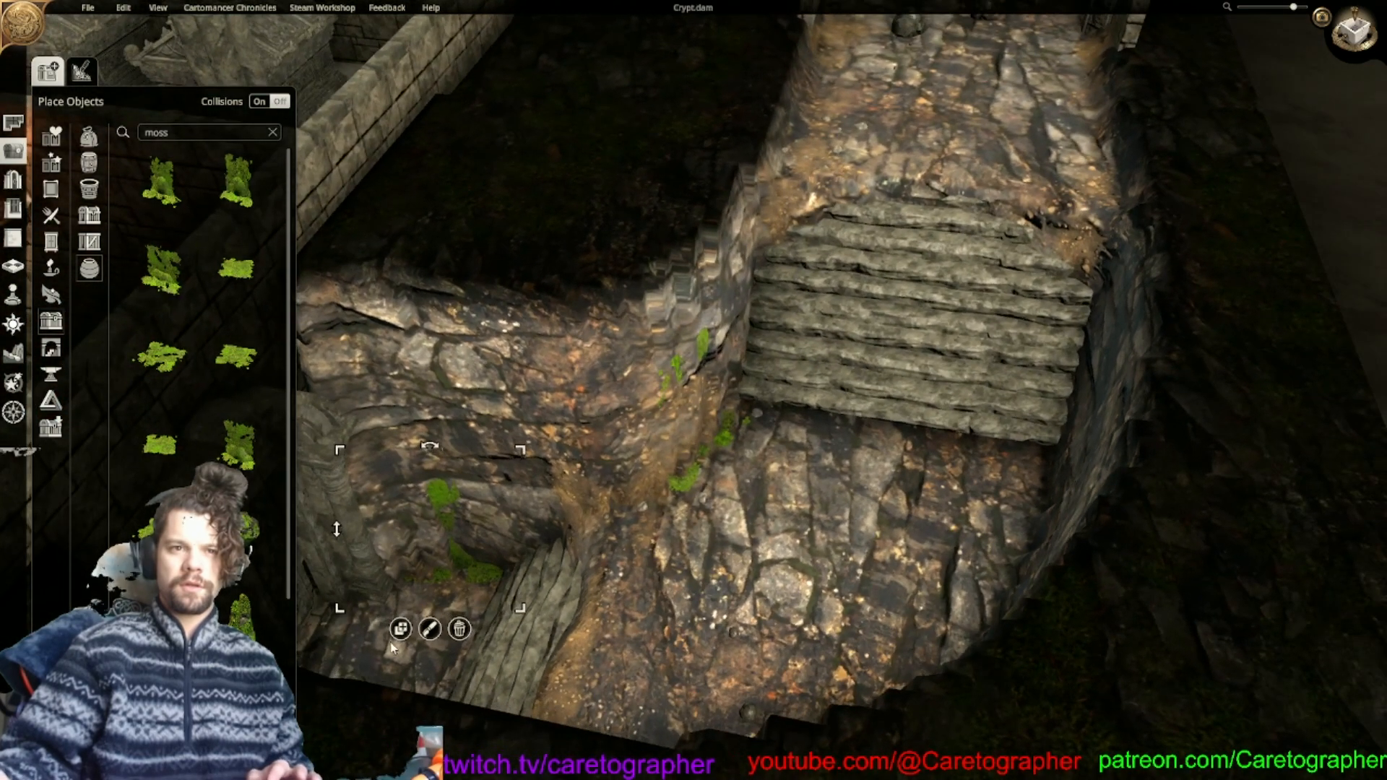
Place a moss-covered boulder at the entrance passage's outer bend, and sink it into the rock wall.
right_drag(420, 639, 728, 509)
scroll(728, 509, down, 3)
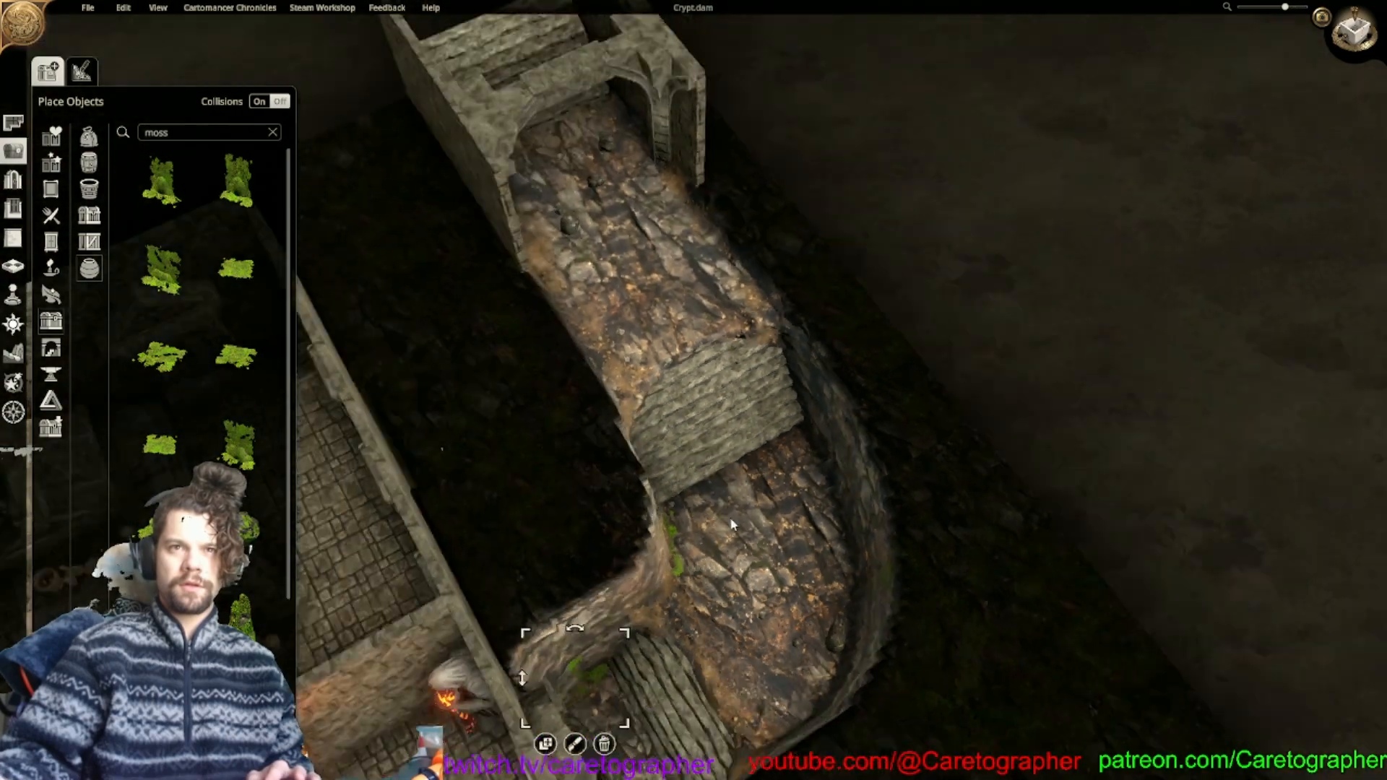
right_drag(664, 375, 697, 426)
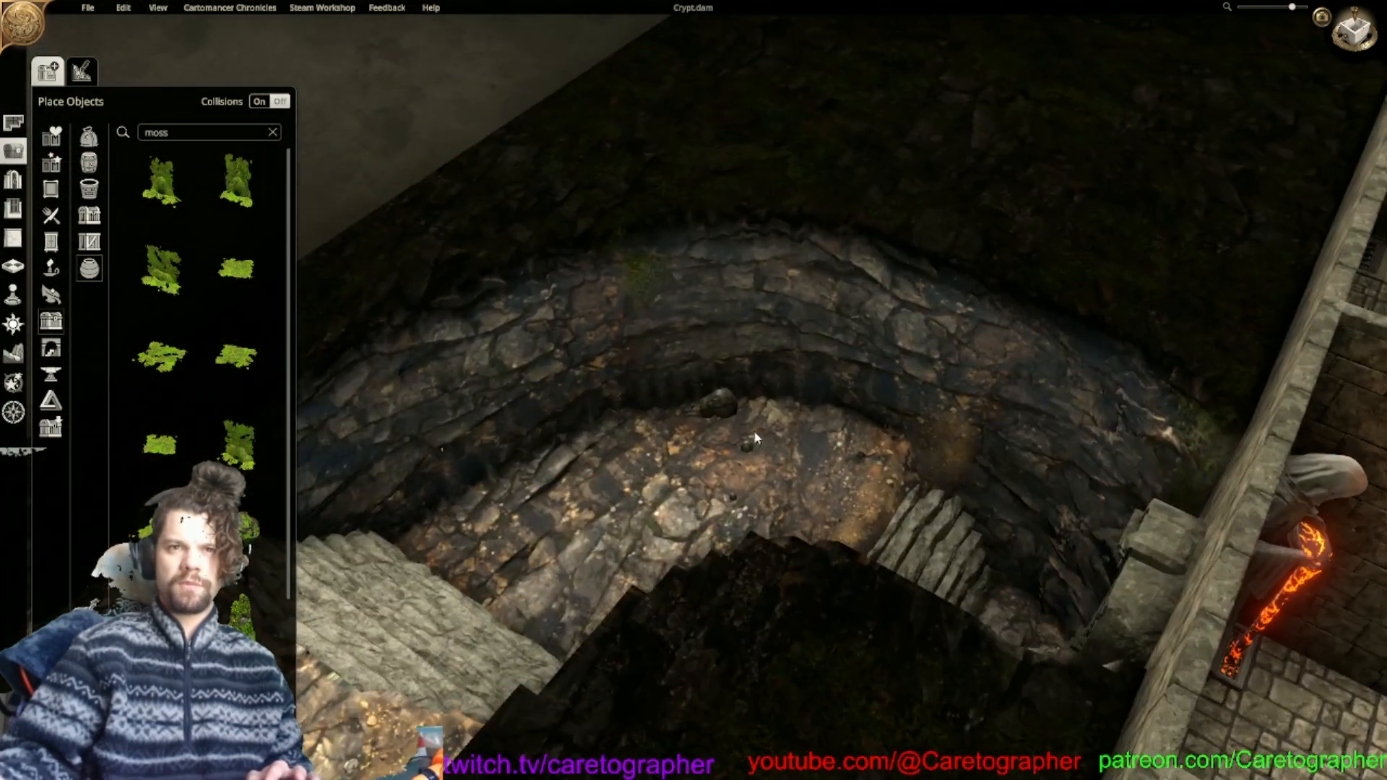
scroll(703, 440, up, 2)
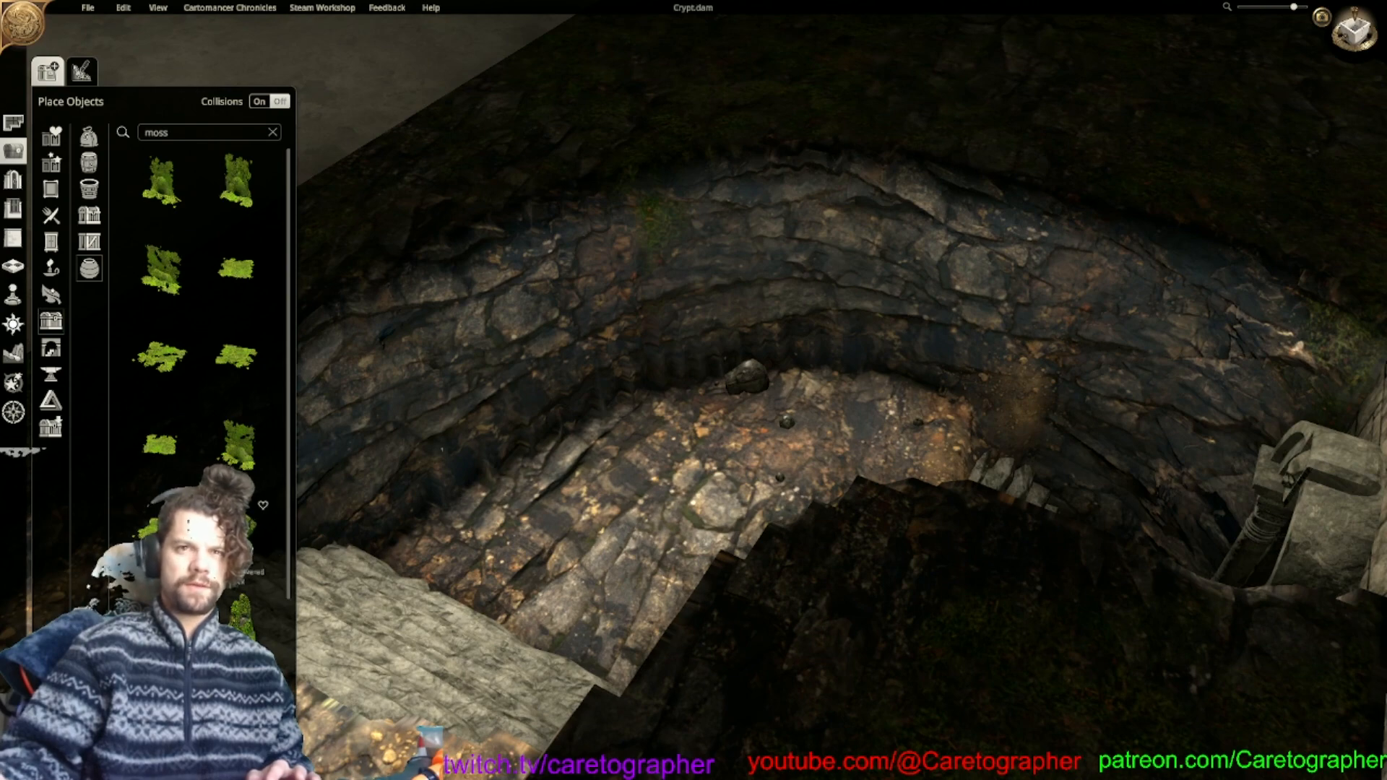
scroll(246, 517, down, 1)
click(246, 517)
scroll(705, 437, up, 3)
scroll(704, 436, down, 6)
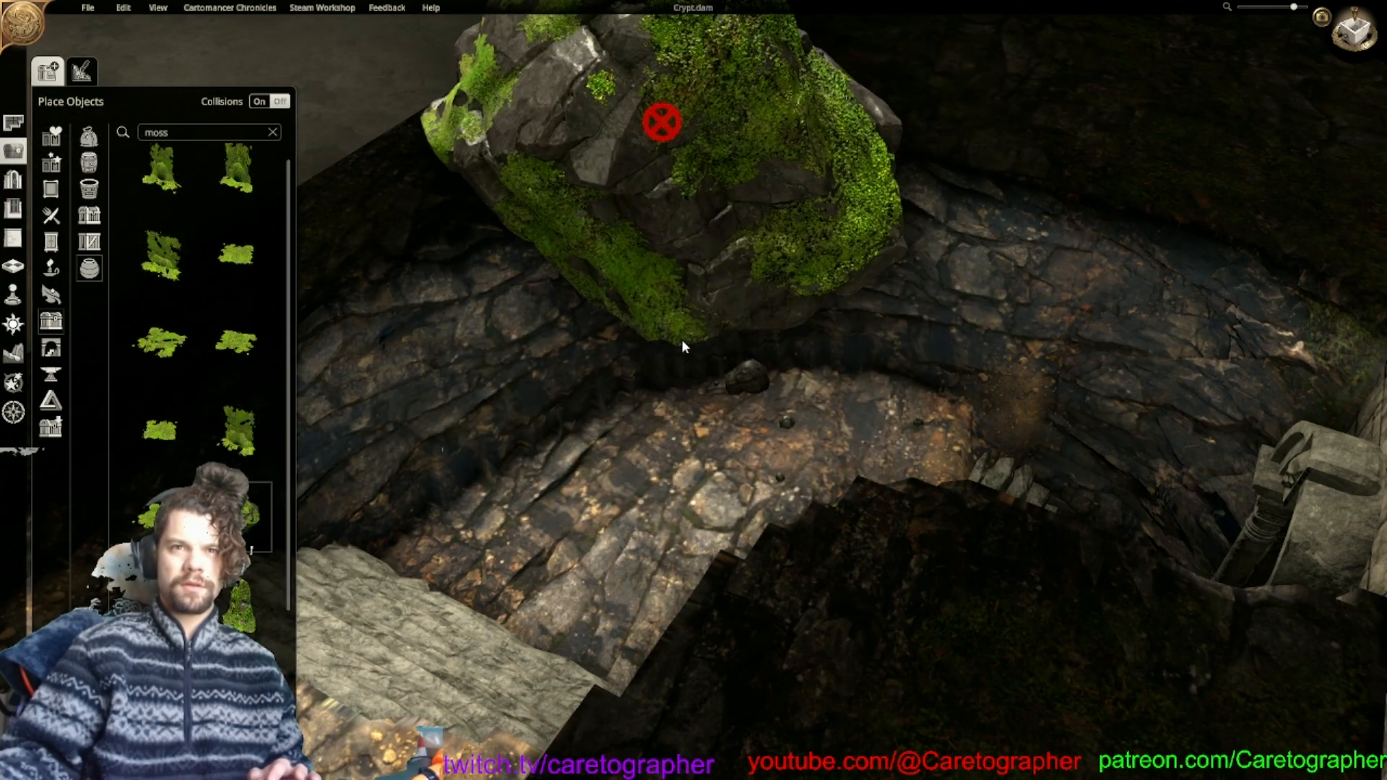
click(712, 471)
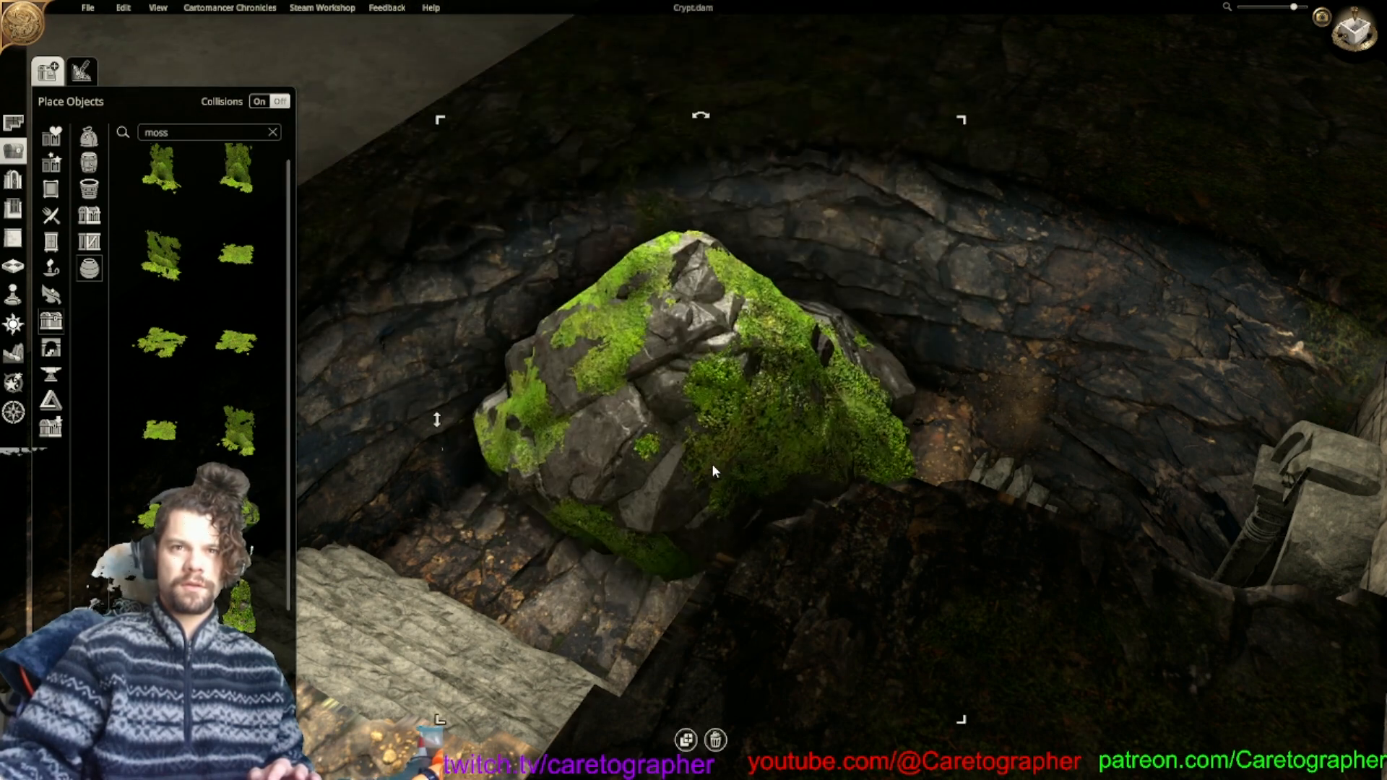
drag(437, 420, 437, 466)
drag(697, 438, 701, 320)
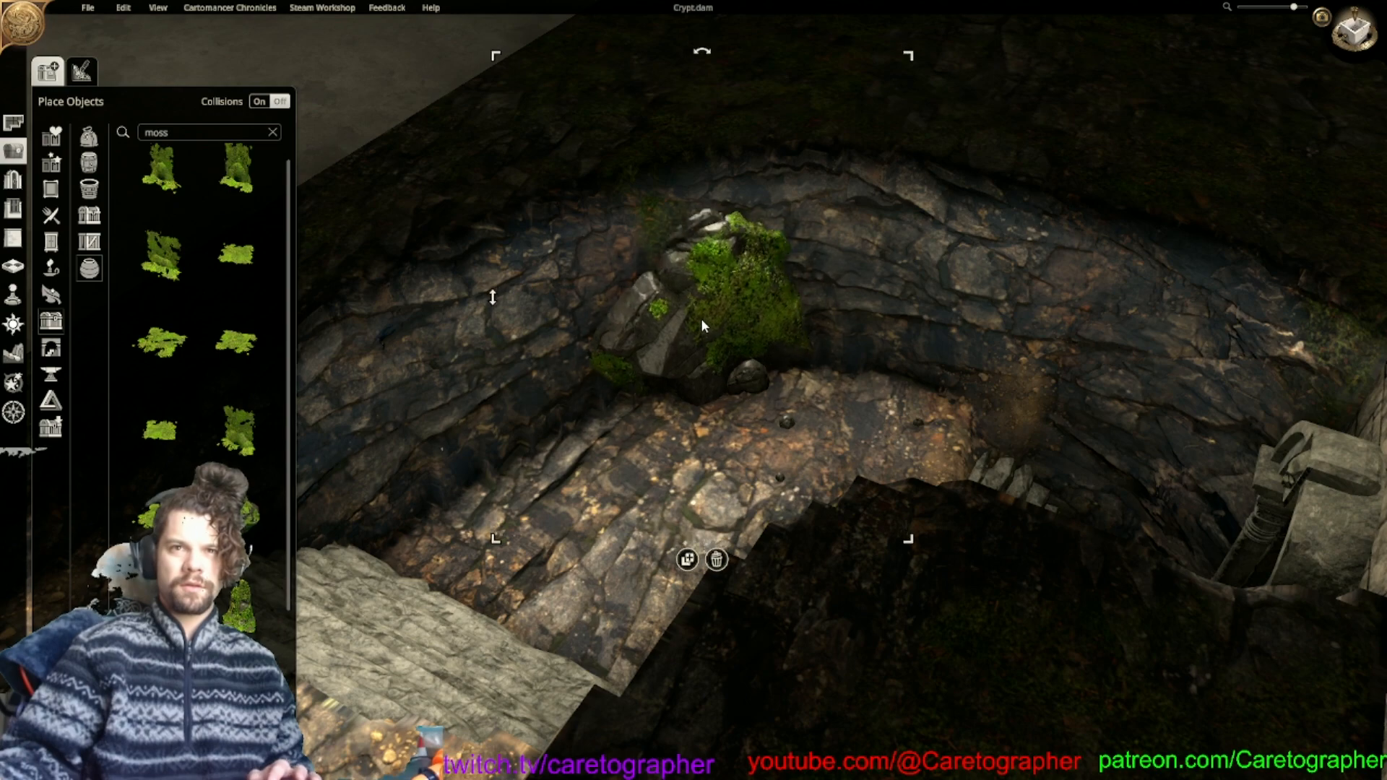
Place a moss patch on the passage floor, enlarged to roughly double width, overlapping the foot of the inner bend.
scroll(702, 325, down, 5)
scroll(812, 479, up, 5)
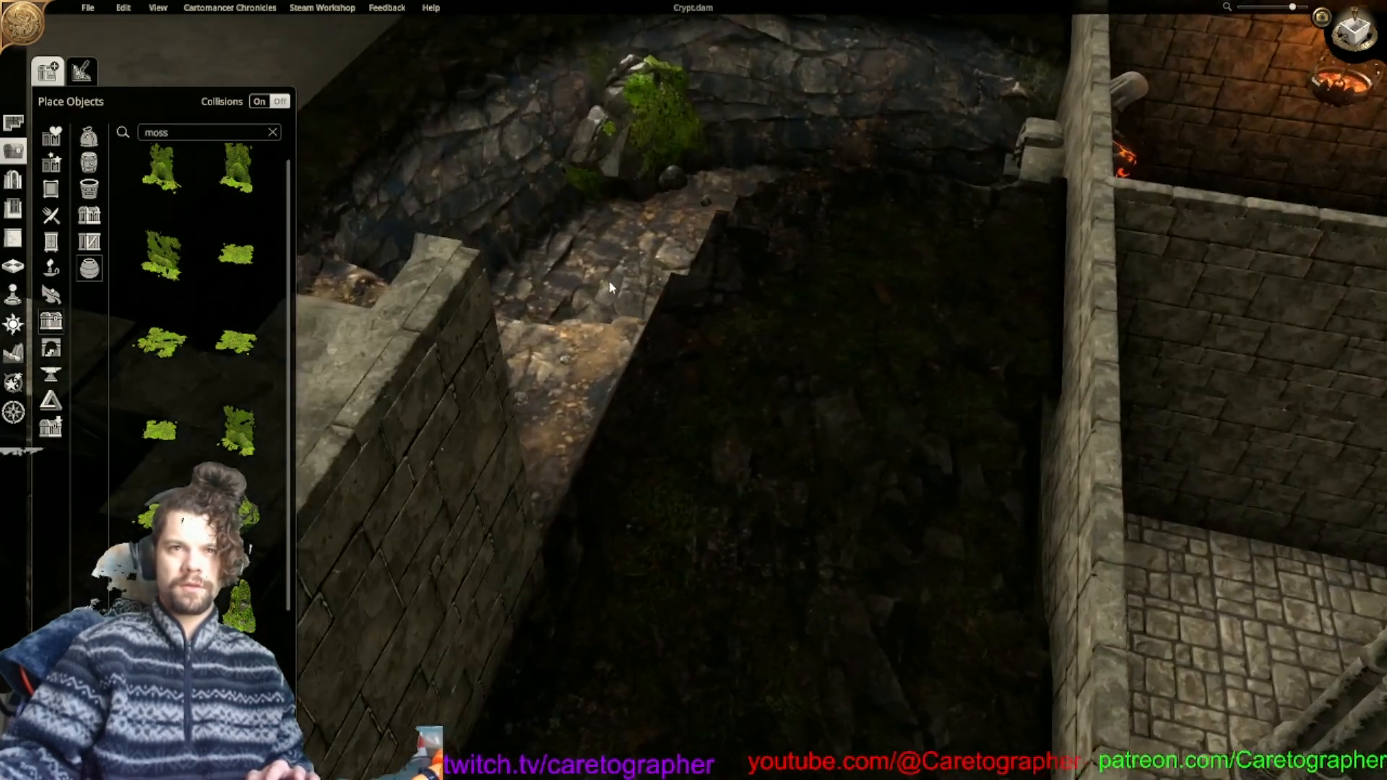
scroll(607, 284, up, 3)
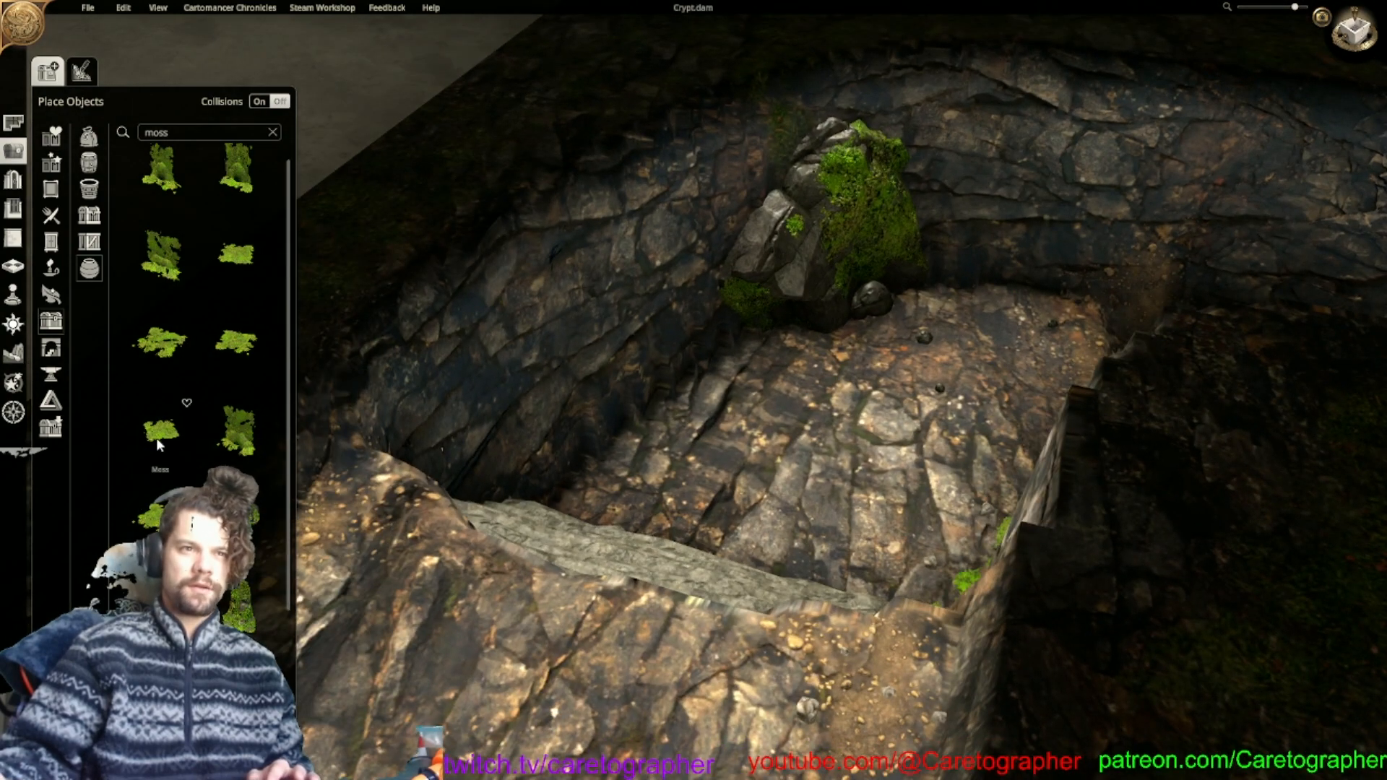
click(156, 438)
scroll(795, 347, down, 5)
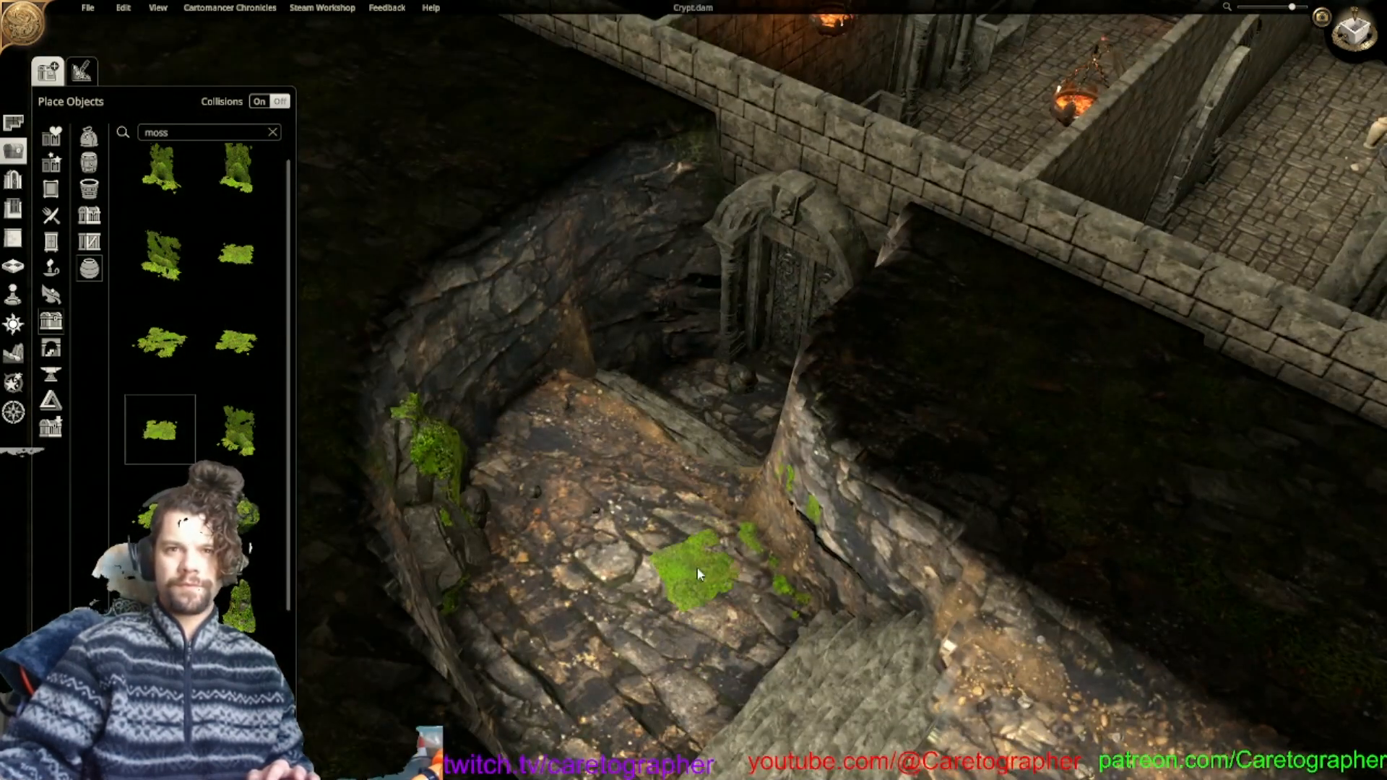
click(696, 566)
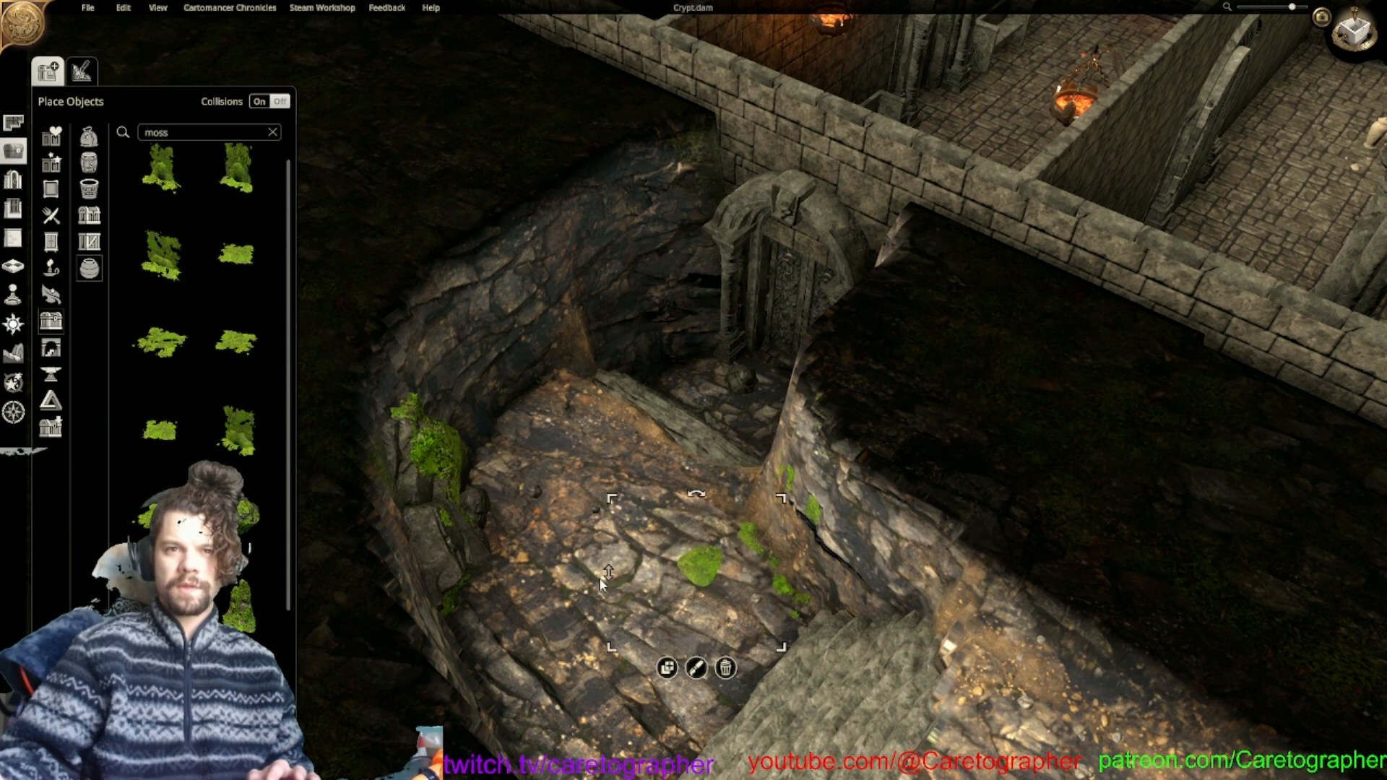
drag(795, 513, 968, 461)
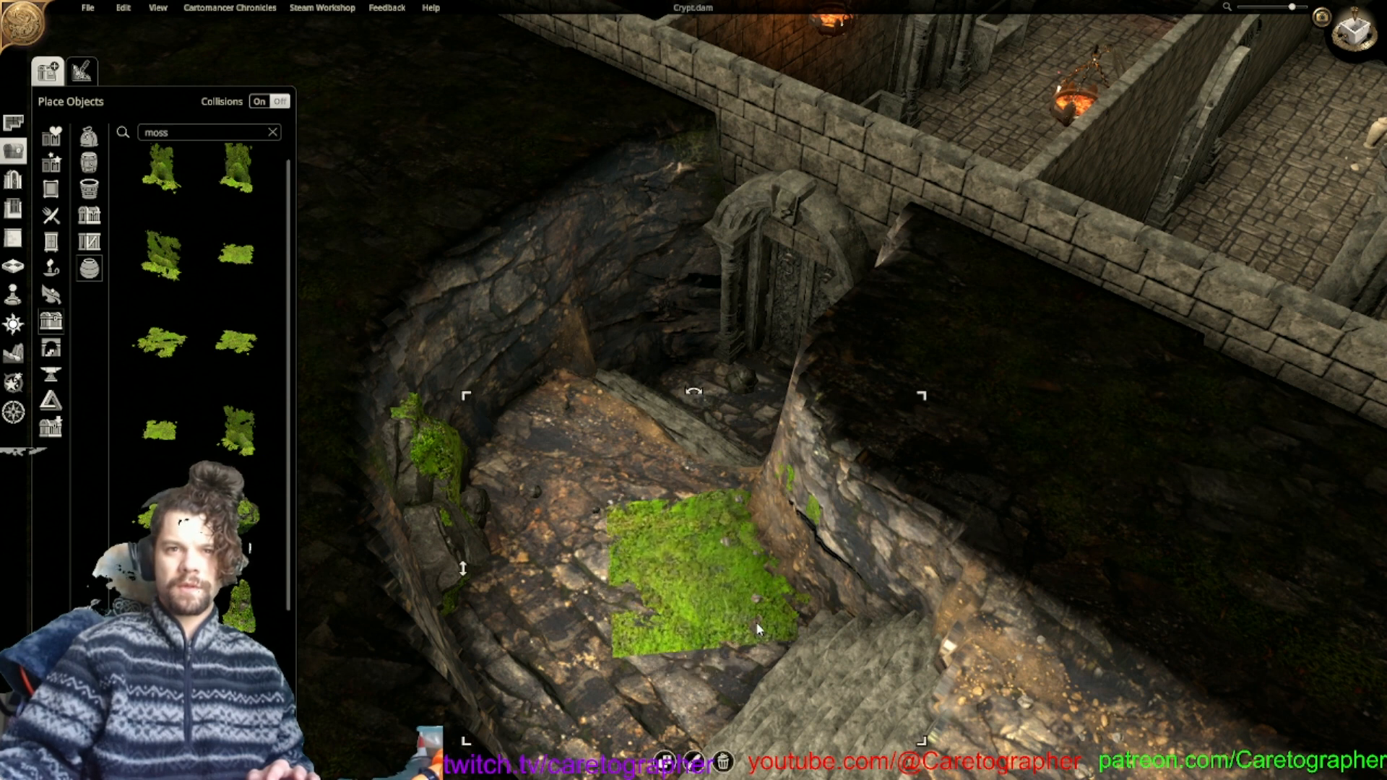
drag(698, 605, 773, 578)
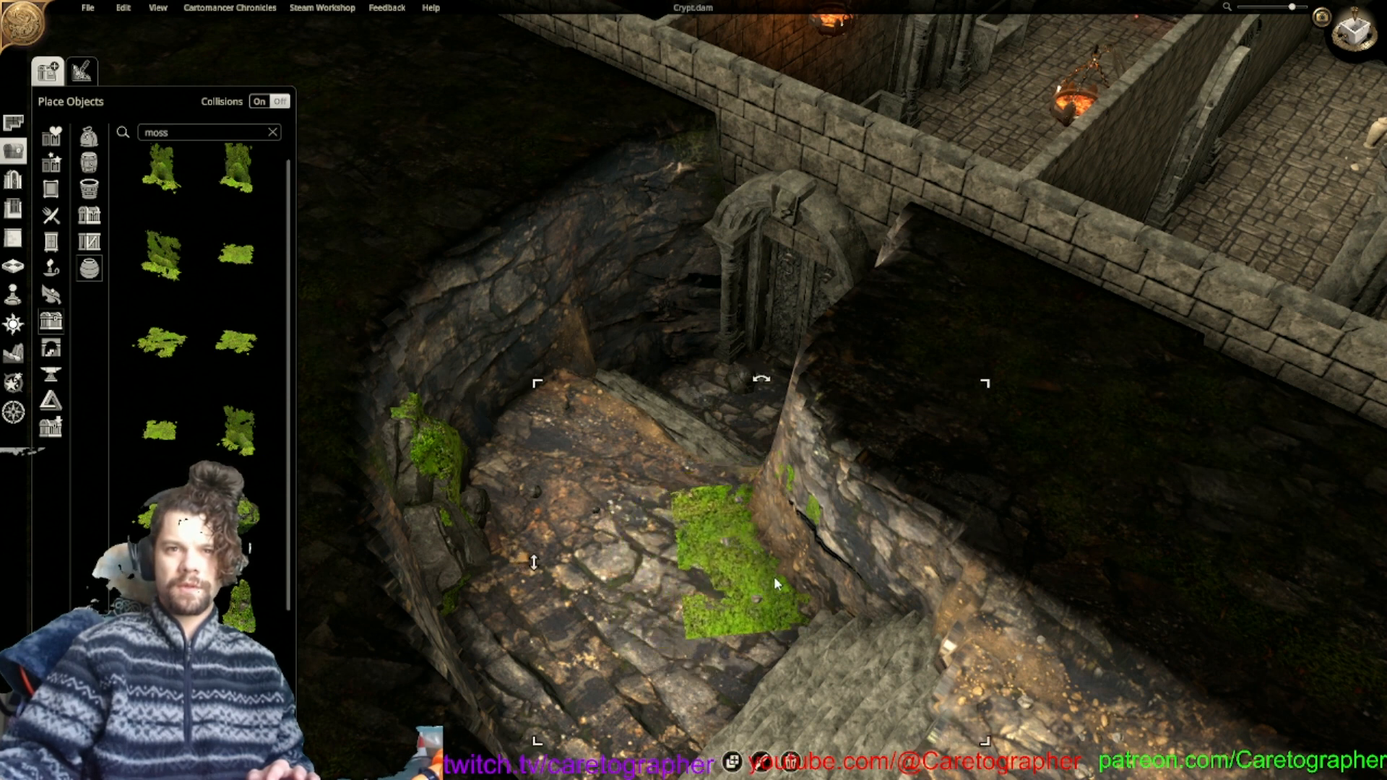
Rotate and lower the enlarged moss patch so only a thin strip shows along the inner bend beside the steps.
scroll(774, 576, down, 3)
scroll(774, 577, up, 1)
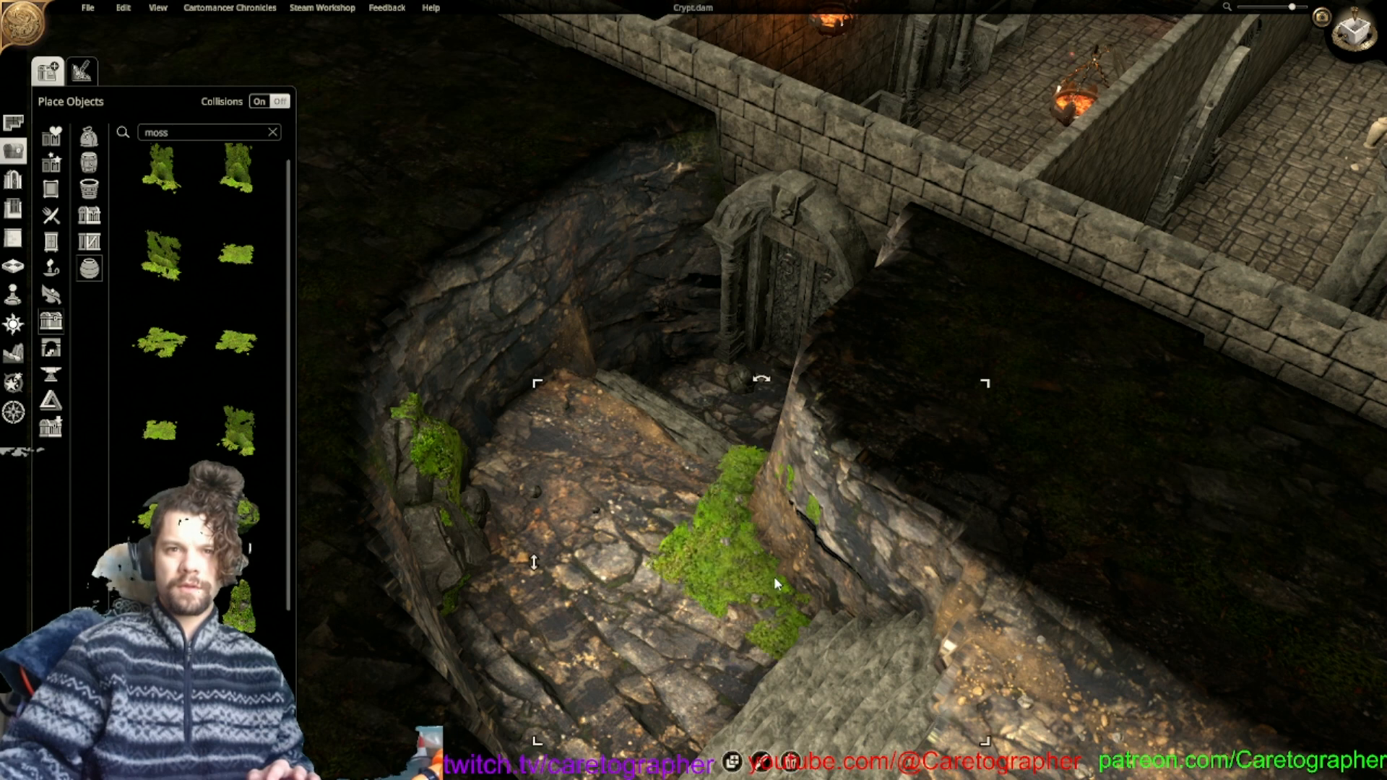
drag(749, 591, 787, 628)
scroll(826, 618, down, 4)
drag(668, 587, 669, 598)
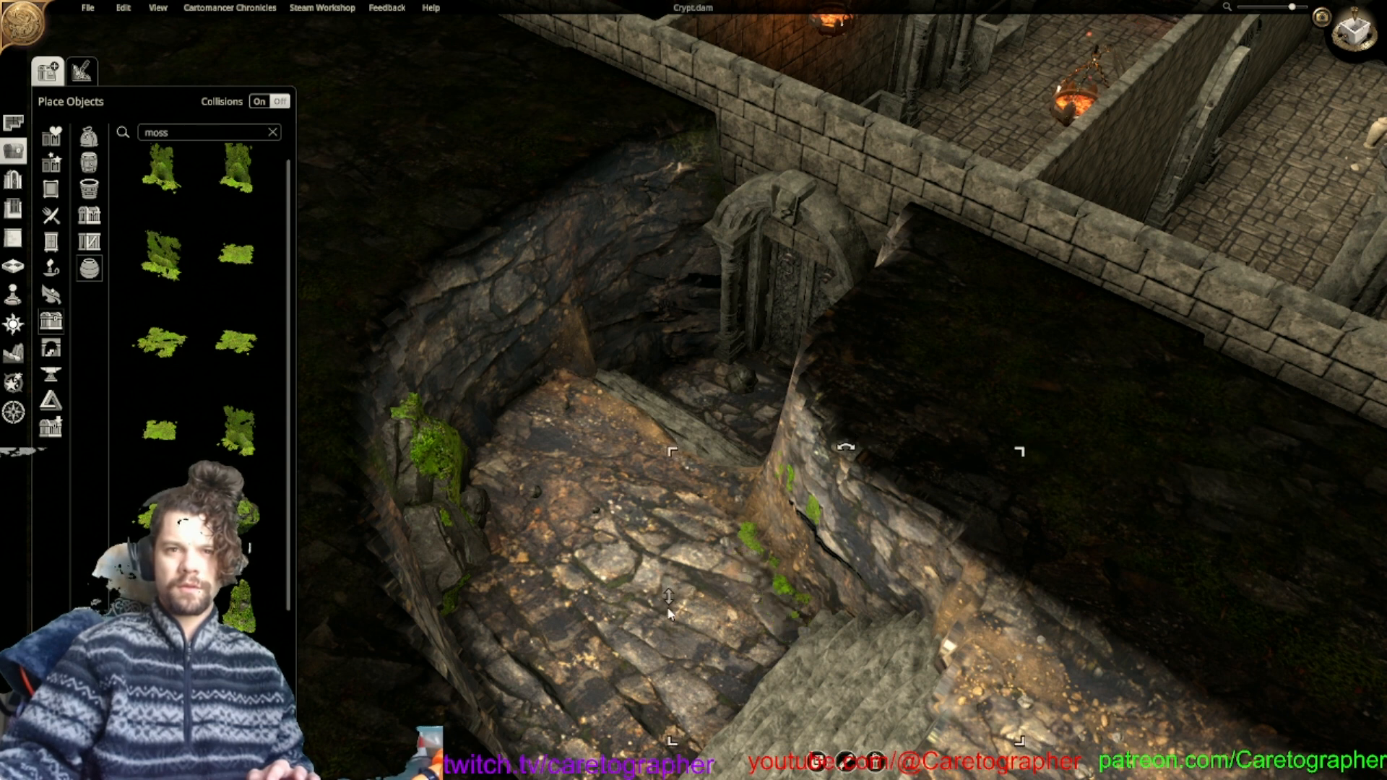
drag(671, 596, 673, 598)
middle_drag(709, 615, 868, 601)
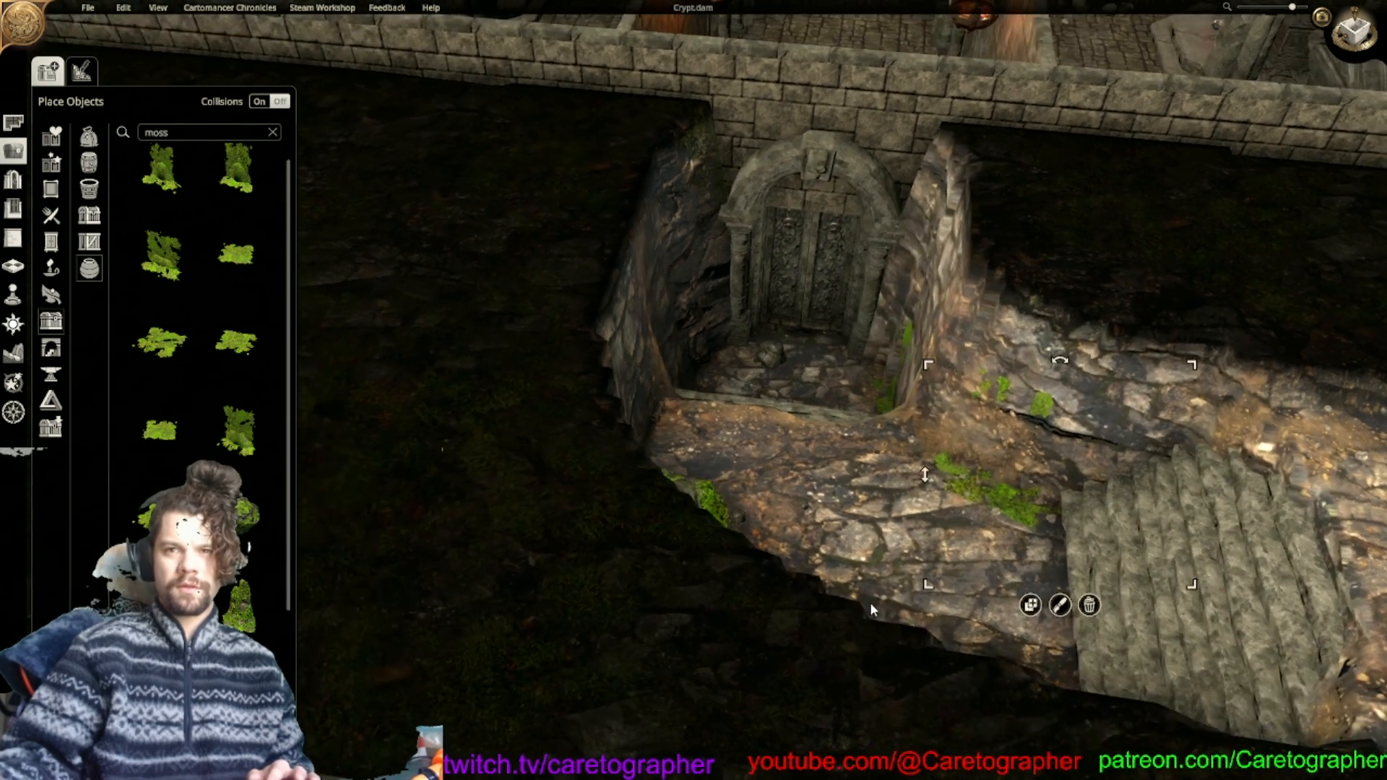
drag(1013, 513, 1061, 520)
Place a fuller moss clump at floor level, enlarge it, and push it partly into the inner bend's rock wall.
click(156, 513)
click(899, 507)
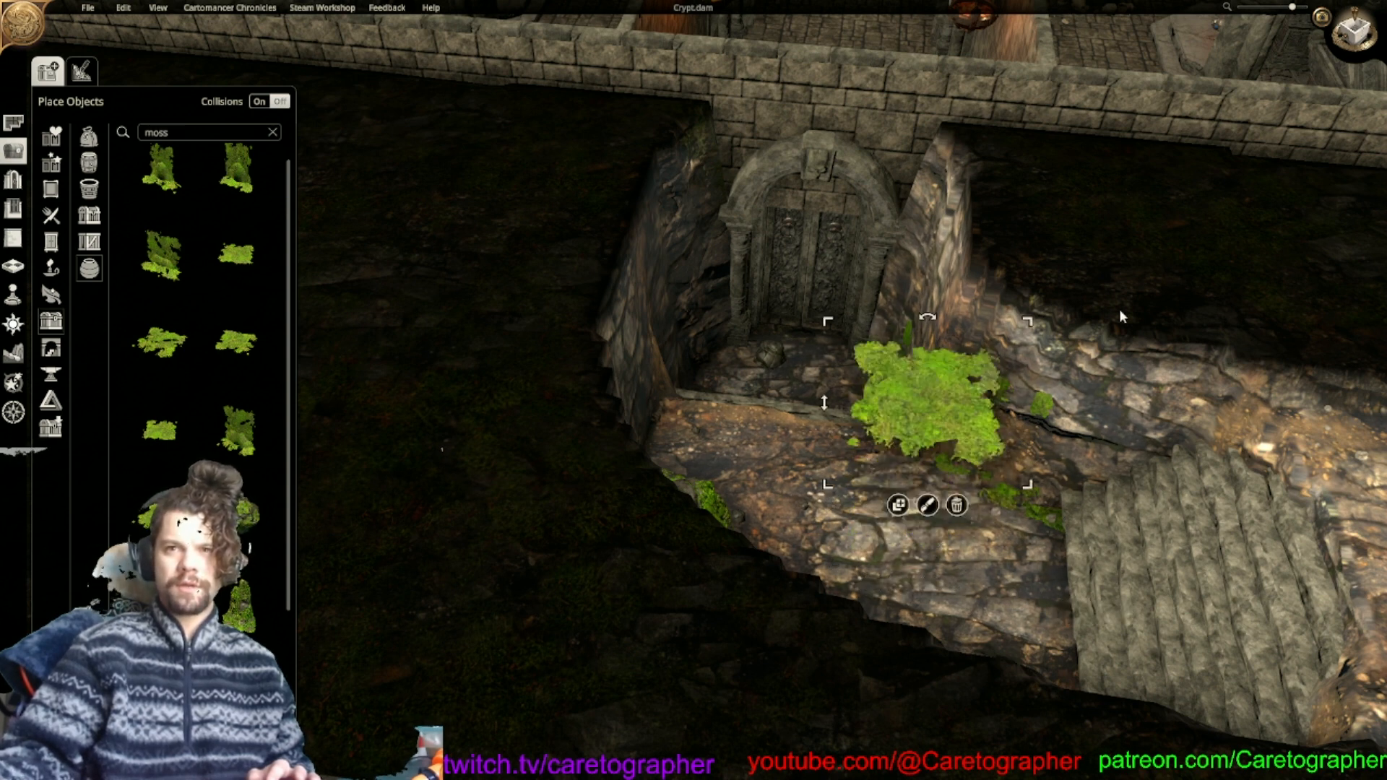
right_drag(1143, 289, 993, 395)
drag(787, 519, 762, 494)
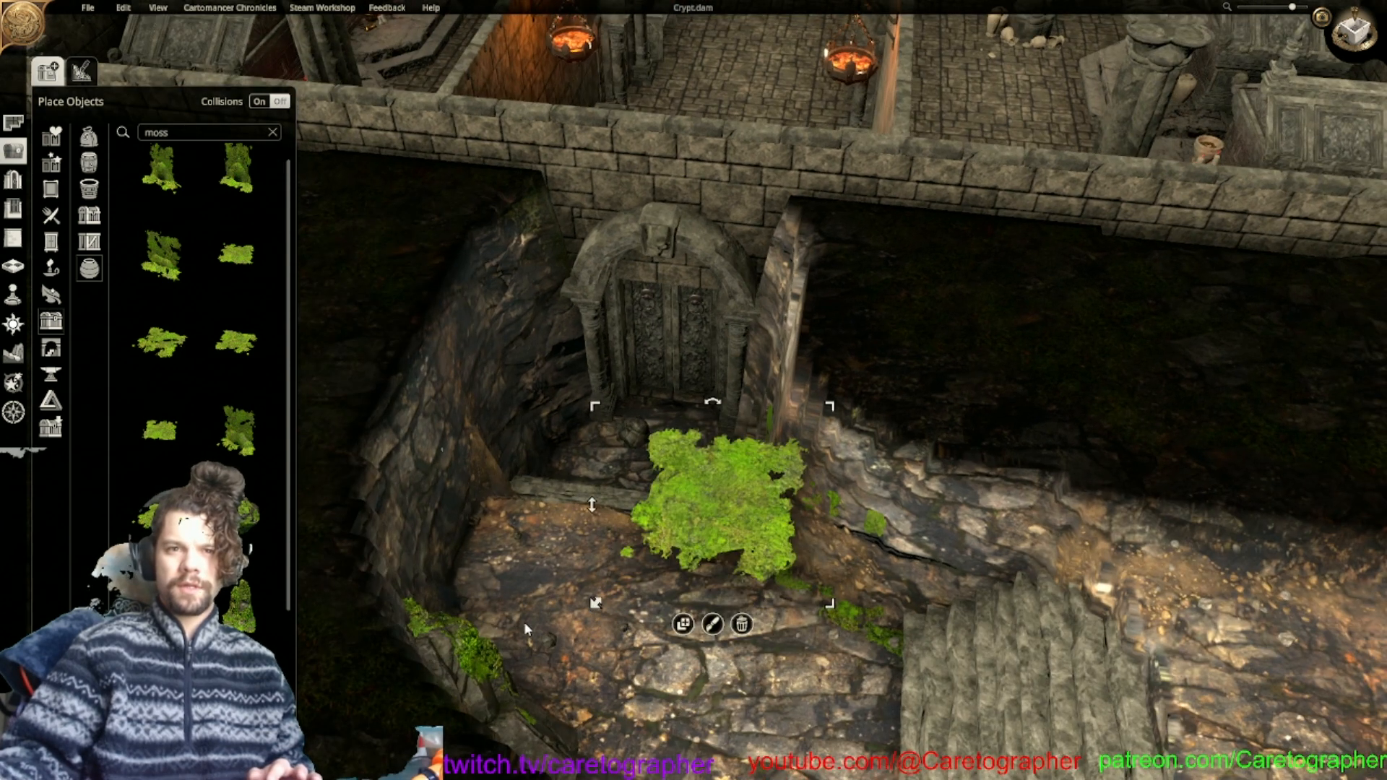
drag(585, 515, 585, 635)
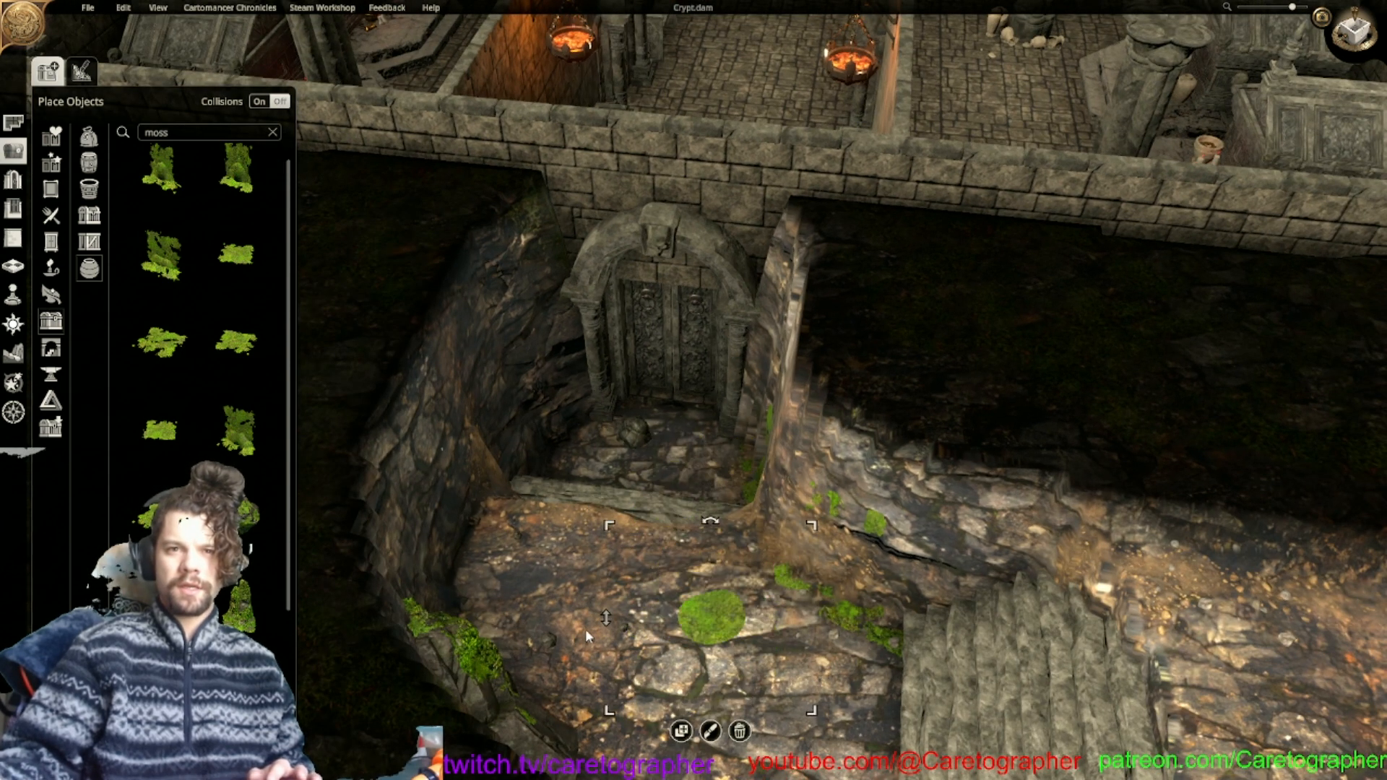
drag(830, 526, 976, 479)
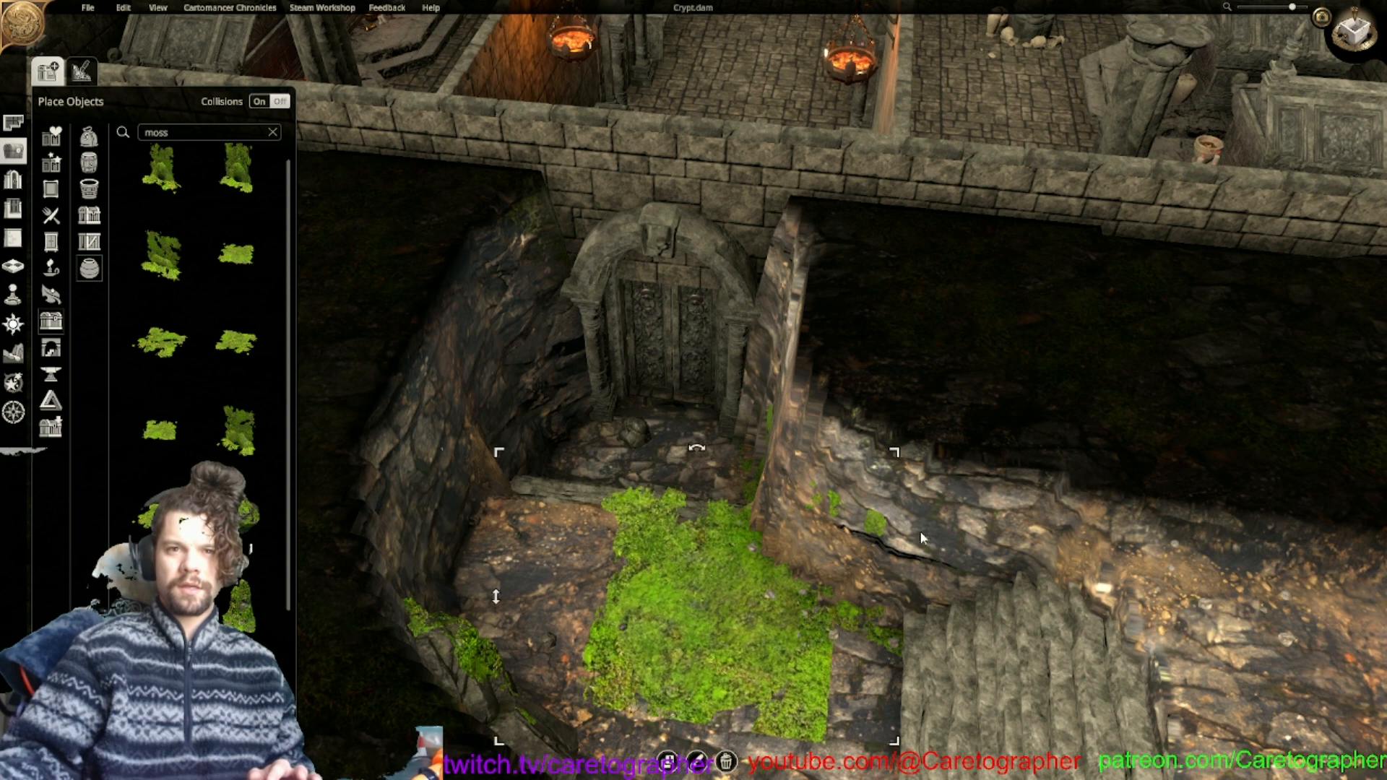
drag(694, 656, 793, 620)
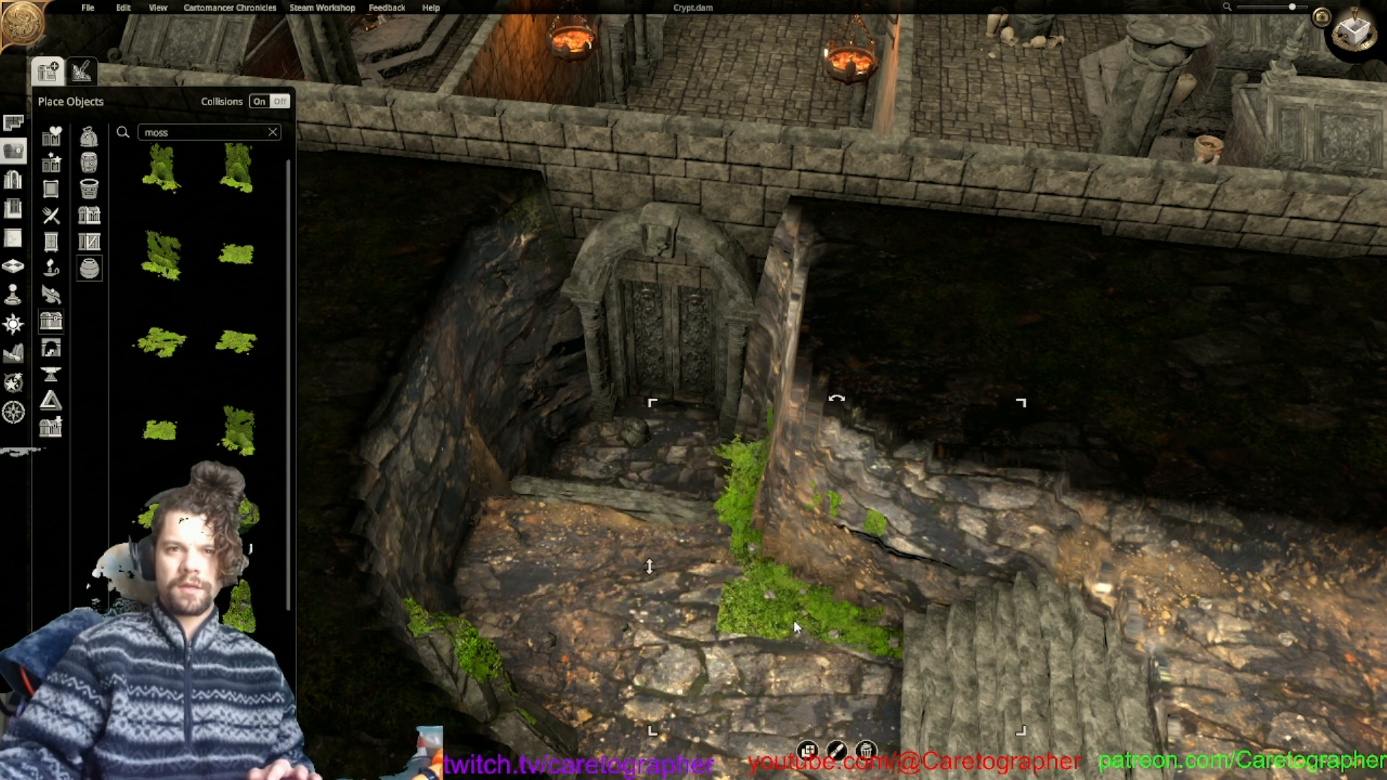
Rotate, enlarge and reposition the fuller moss clump so it shows only as a small mound beside the steps.
scroll(793, 620, down, 4)
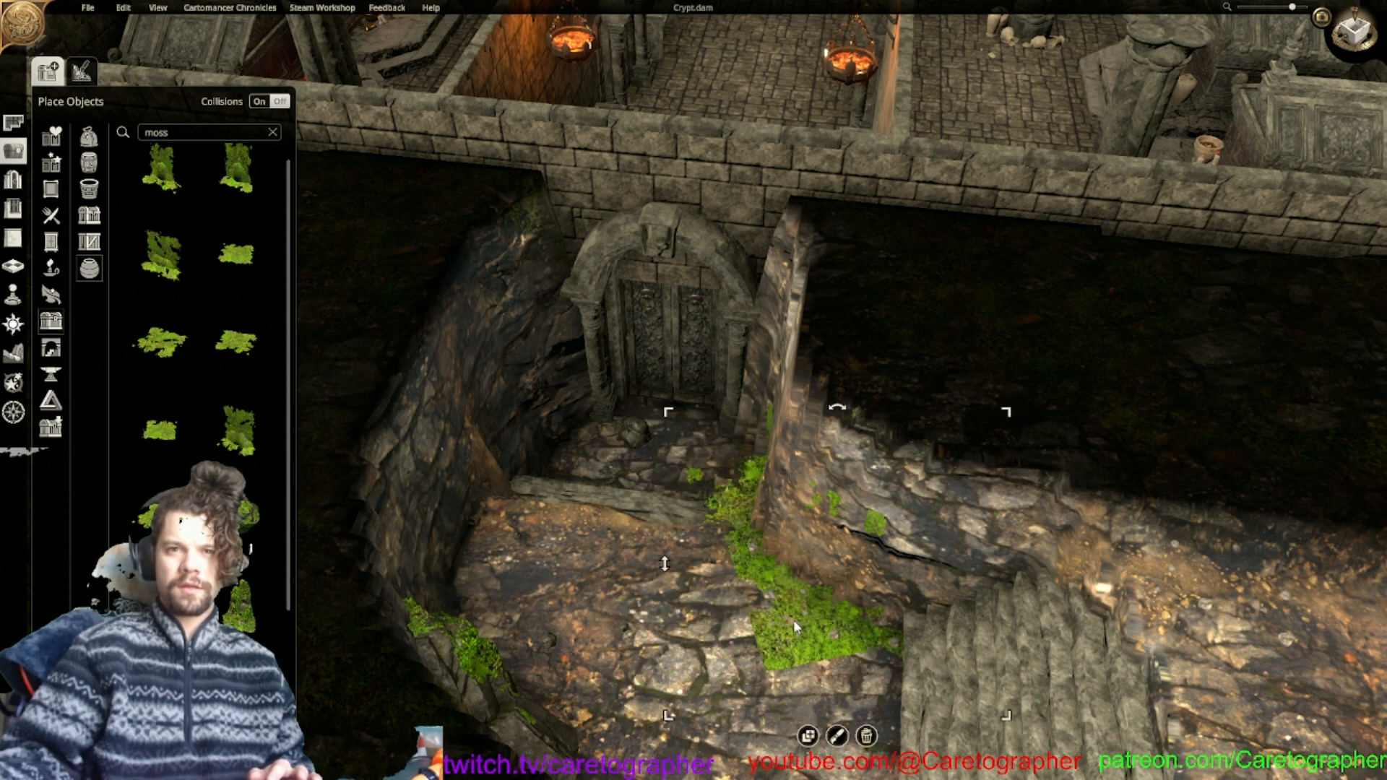
scroll(793, 620, down, 2)
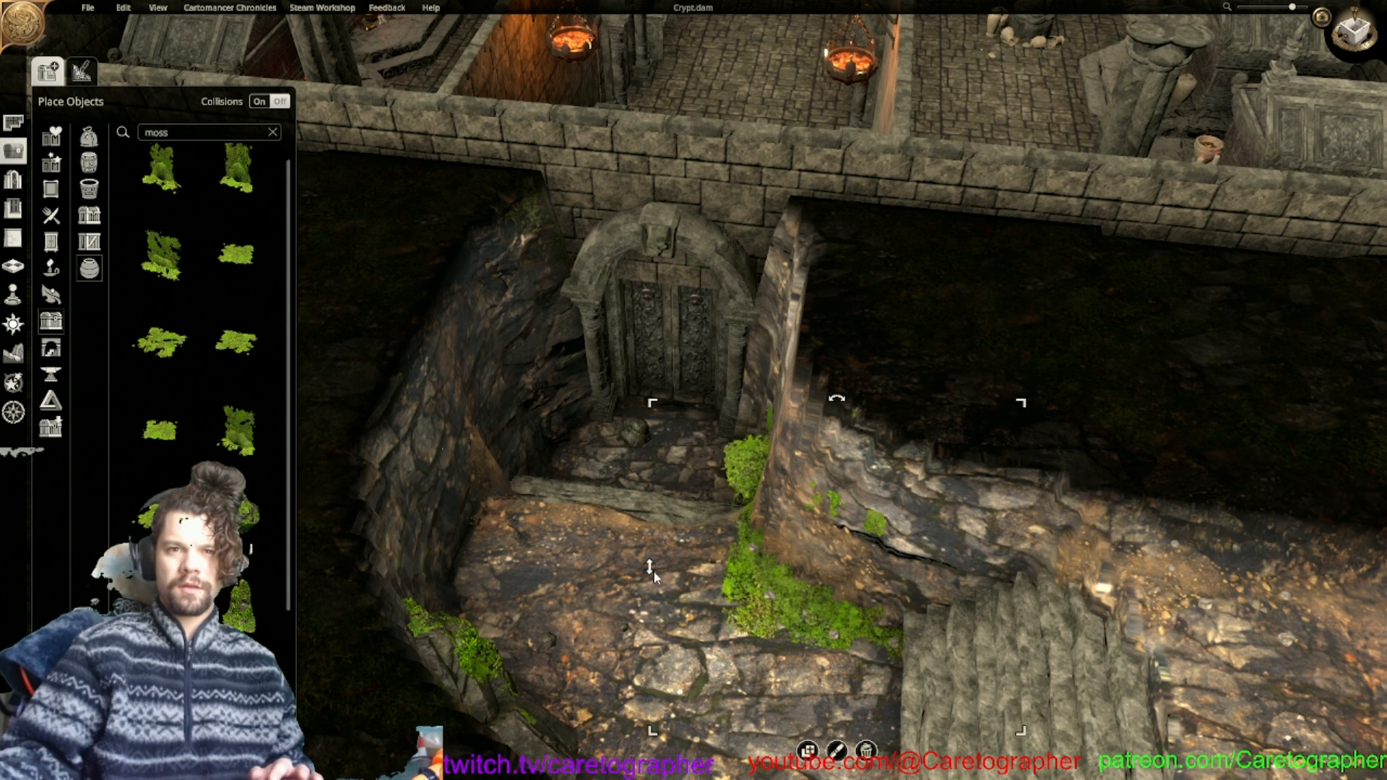
scroll(656, 575, down, 3)
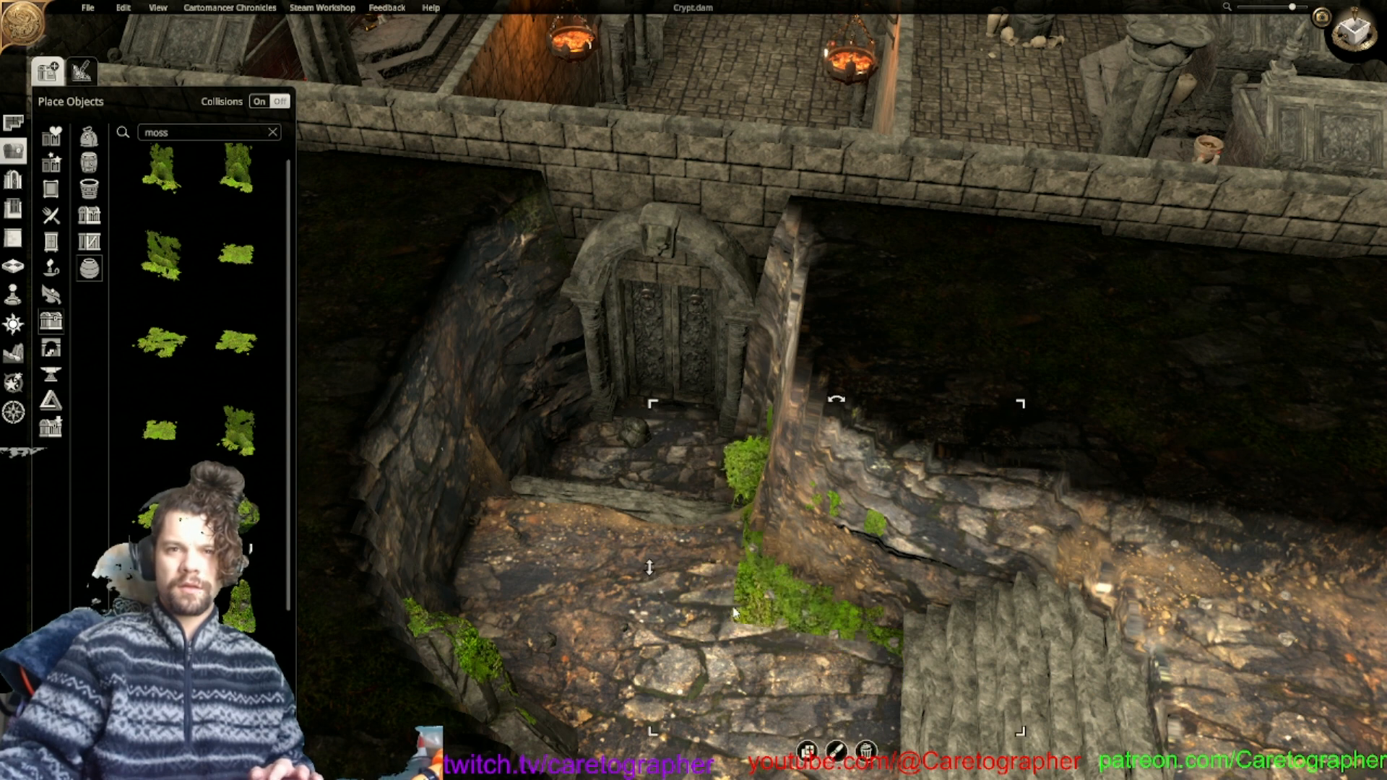
click(791, 622)
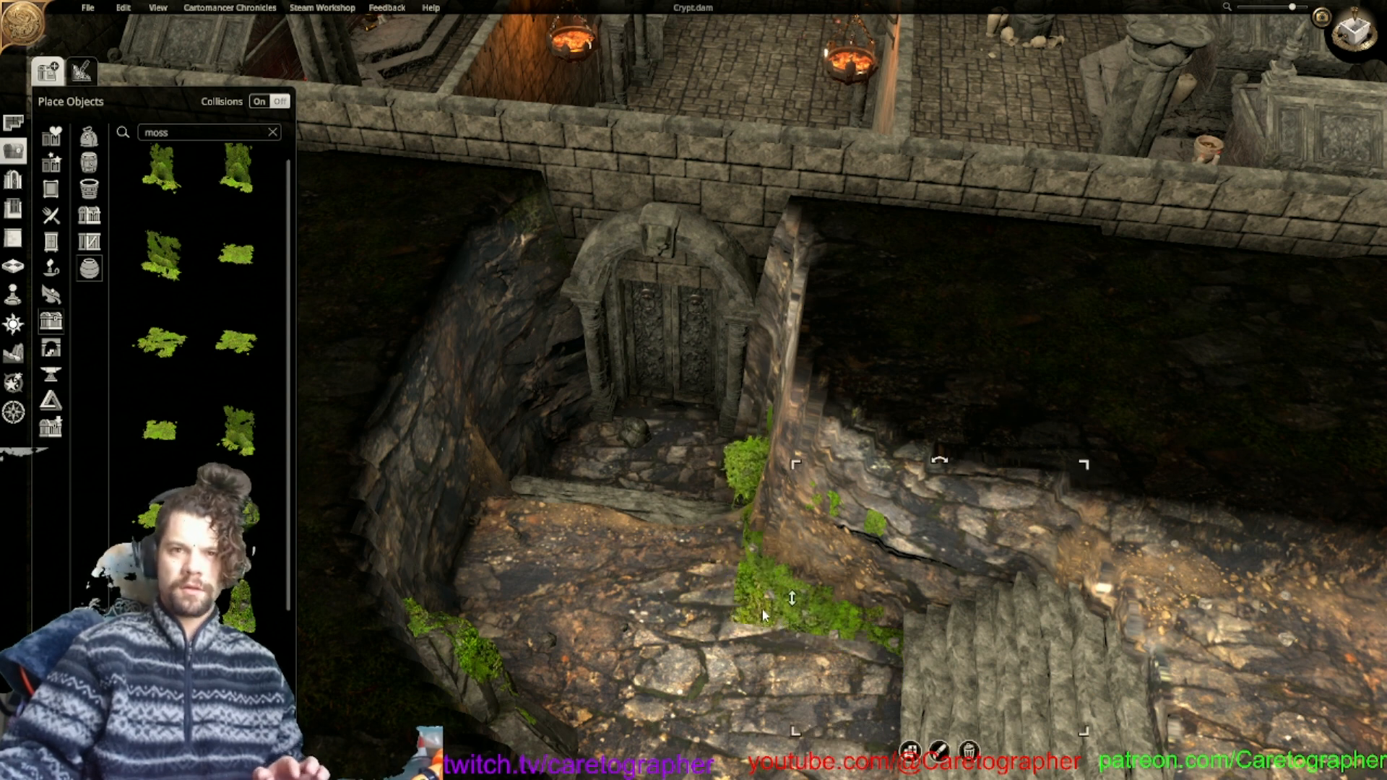
drag(763, 613, 735, 687)
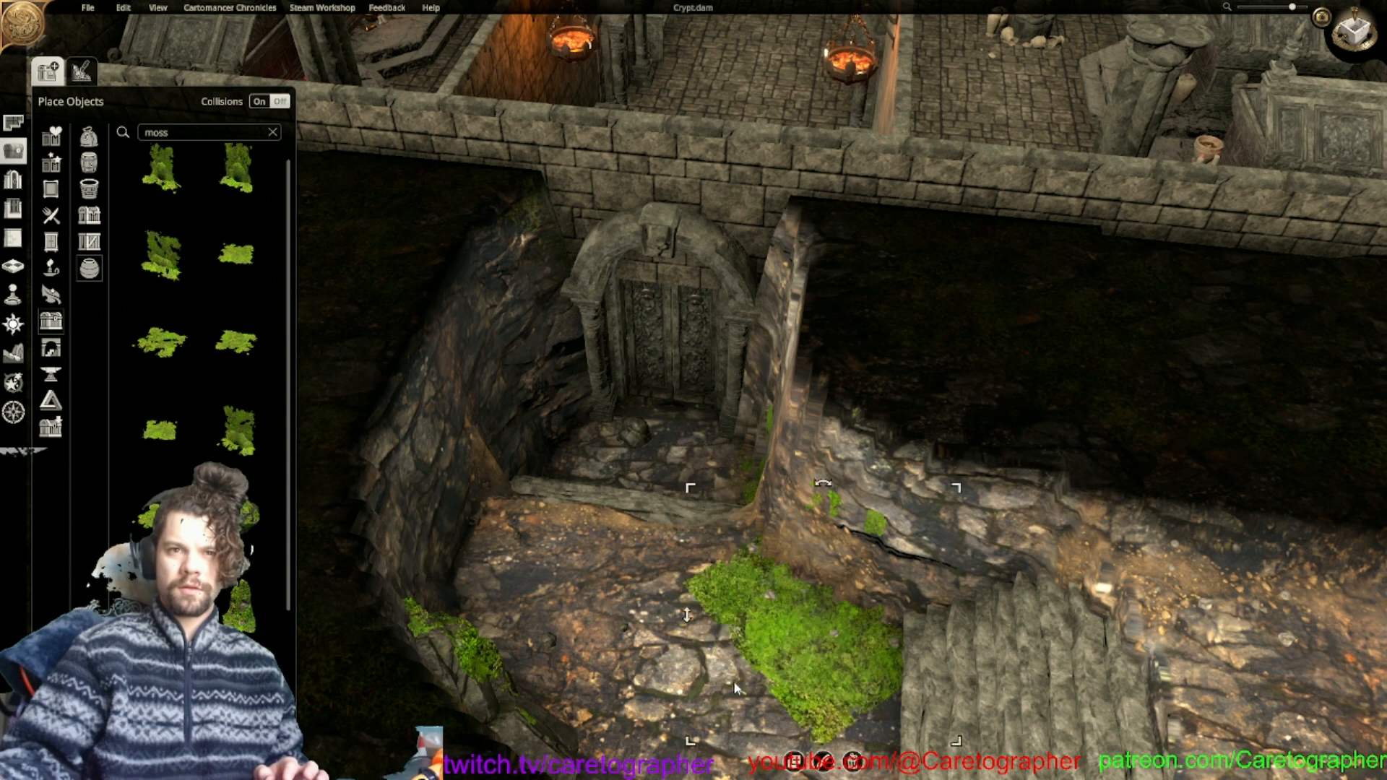
scroll(736, 687, up, 2)
drag(627, 585, 629, 586)
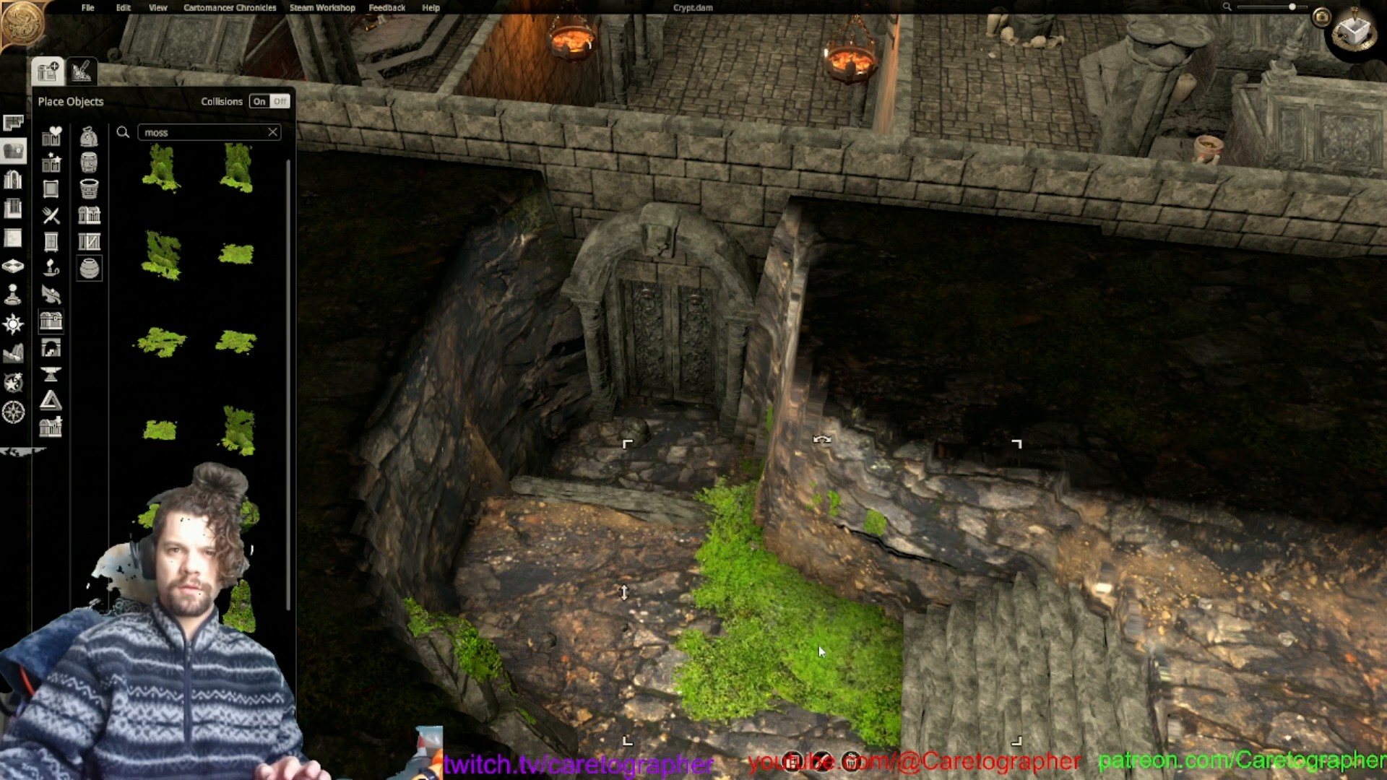
drag(751, 630, 837, 601)
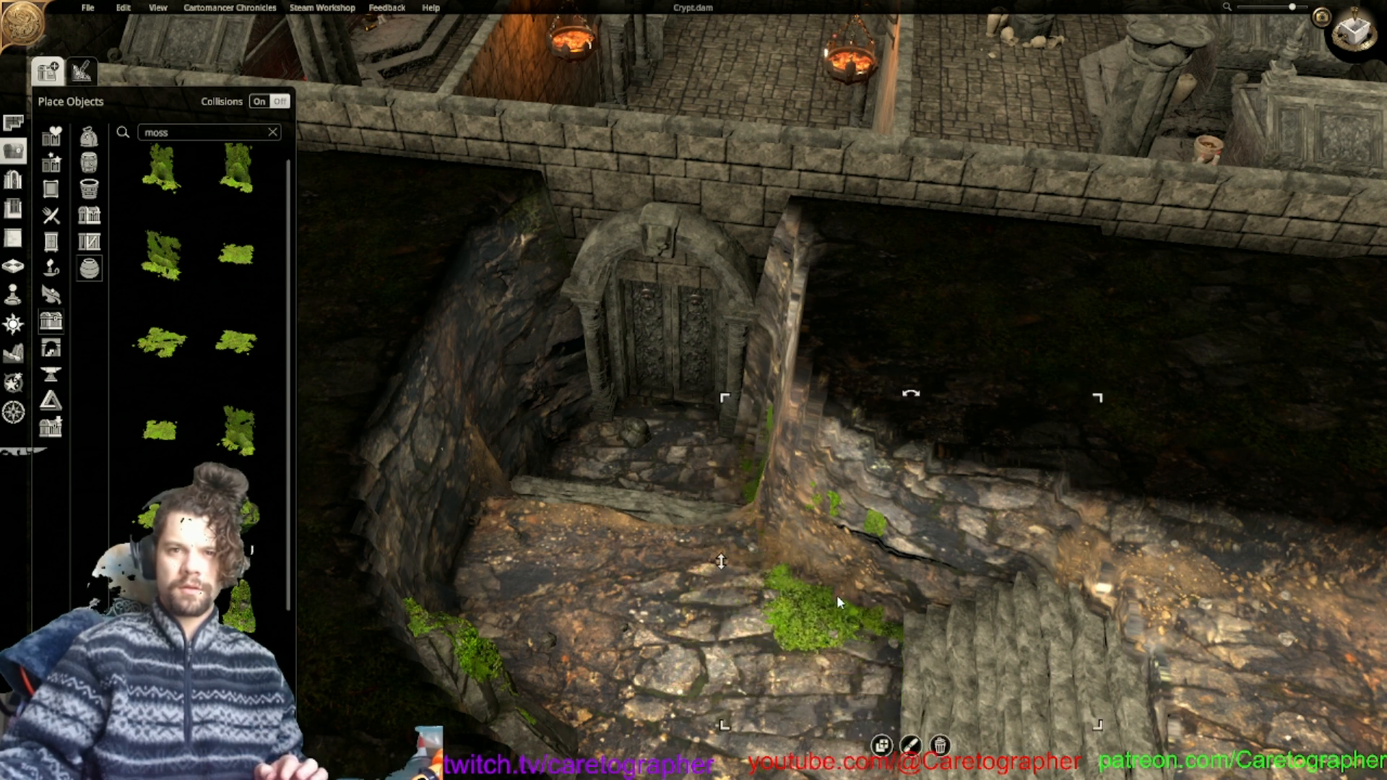
scroll(837, 597, down, 2)
Place a flat moss patch at the foot of the passage's outer wall, and copy it to the mossy boulder's base.
middle_drag(837, 597, 929, 570)
scroll(685, 507, up, 3)
middle_drag(685, 507, 704, 622)
scroll(674, 556, down, 2)
scroll(705, 623, up, 3)
click(160, 341)
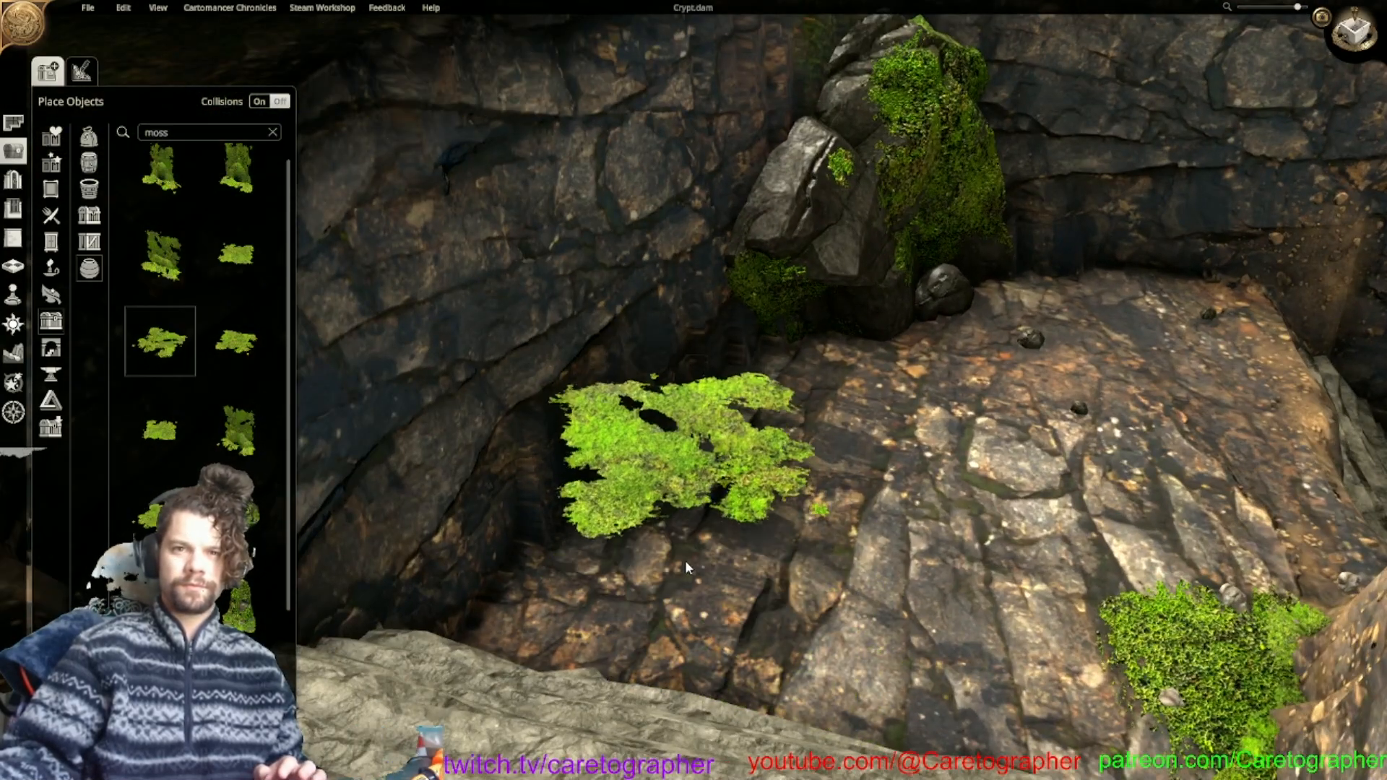
click(683, 570)
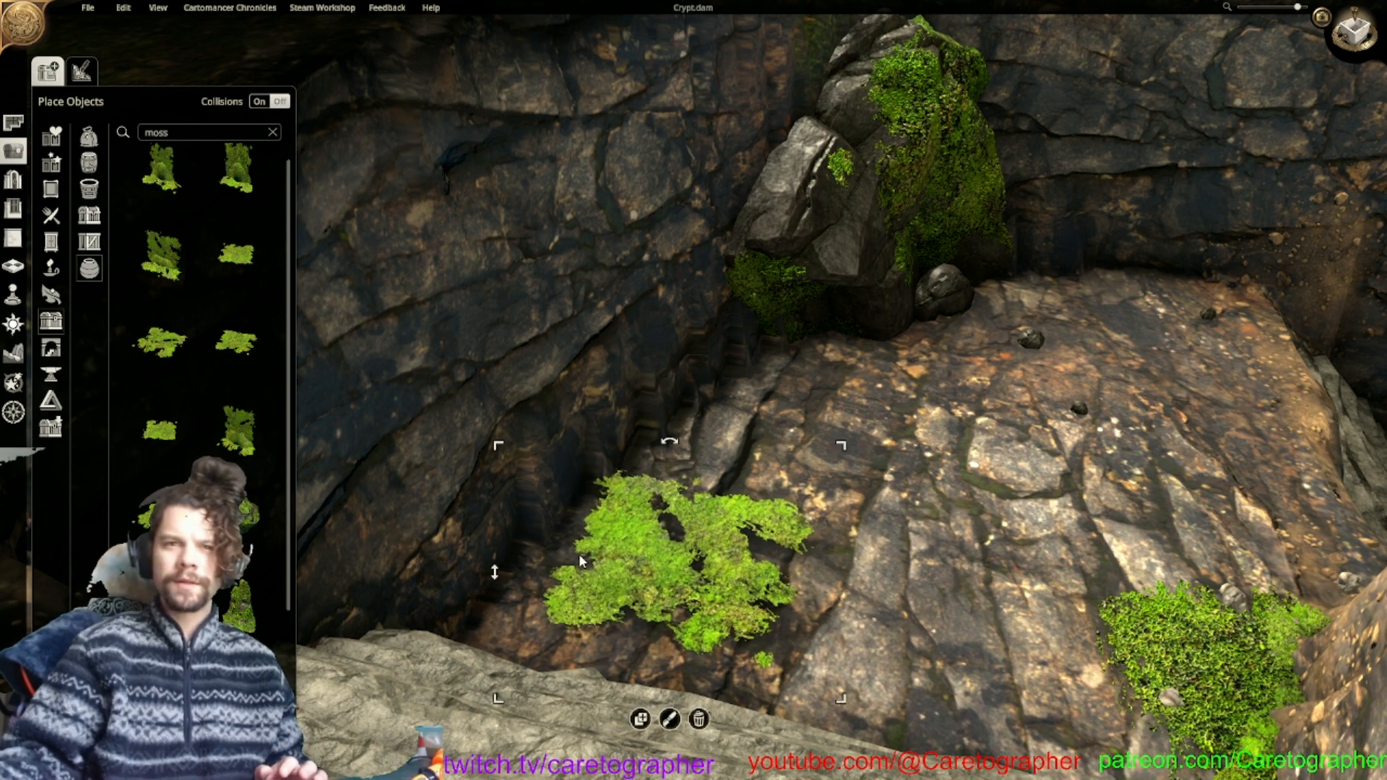
drag(494, 572, 497, 585)
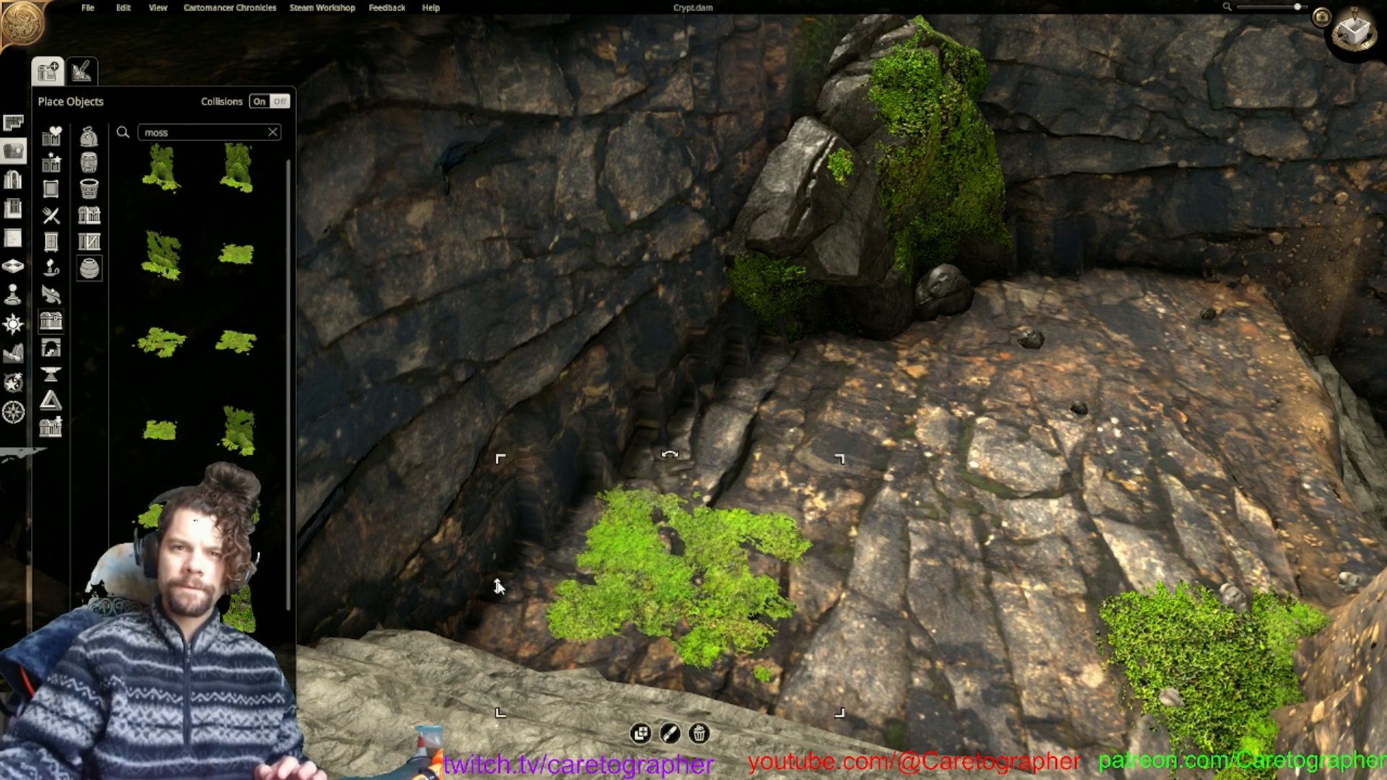
drag(621, 578, 485, 510)
click(532, 658)
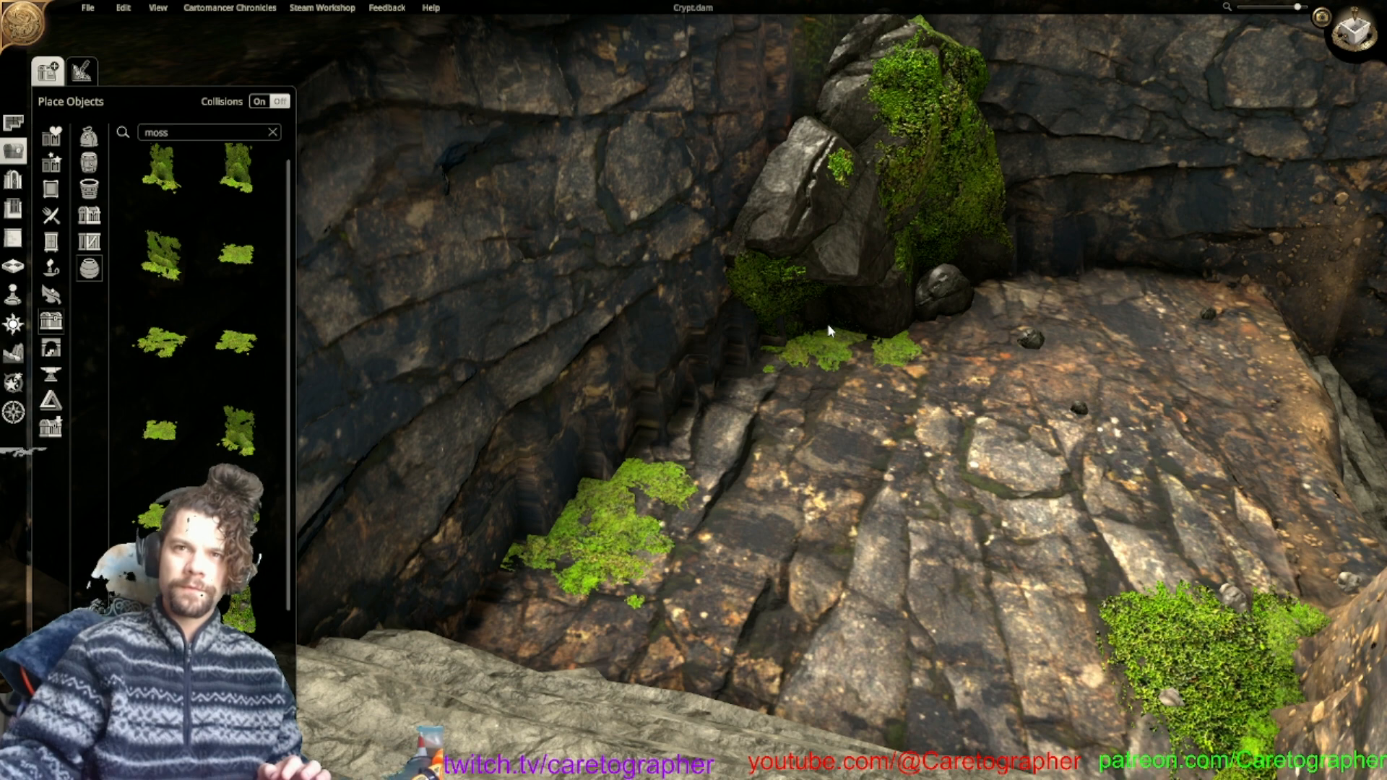
click(834, 337)
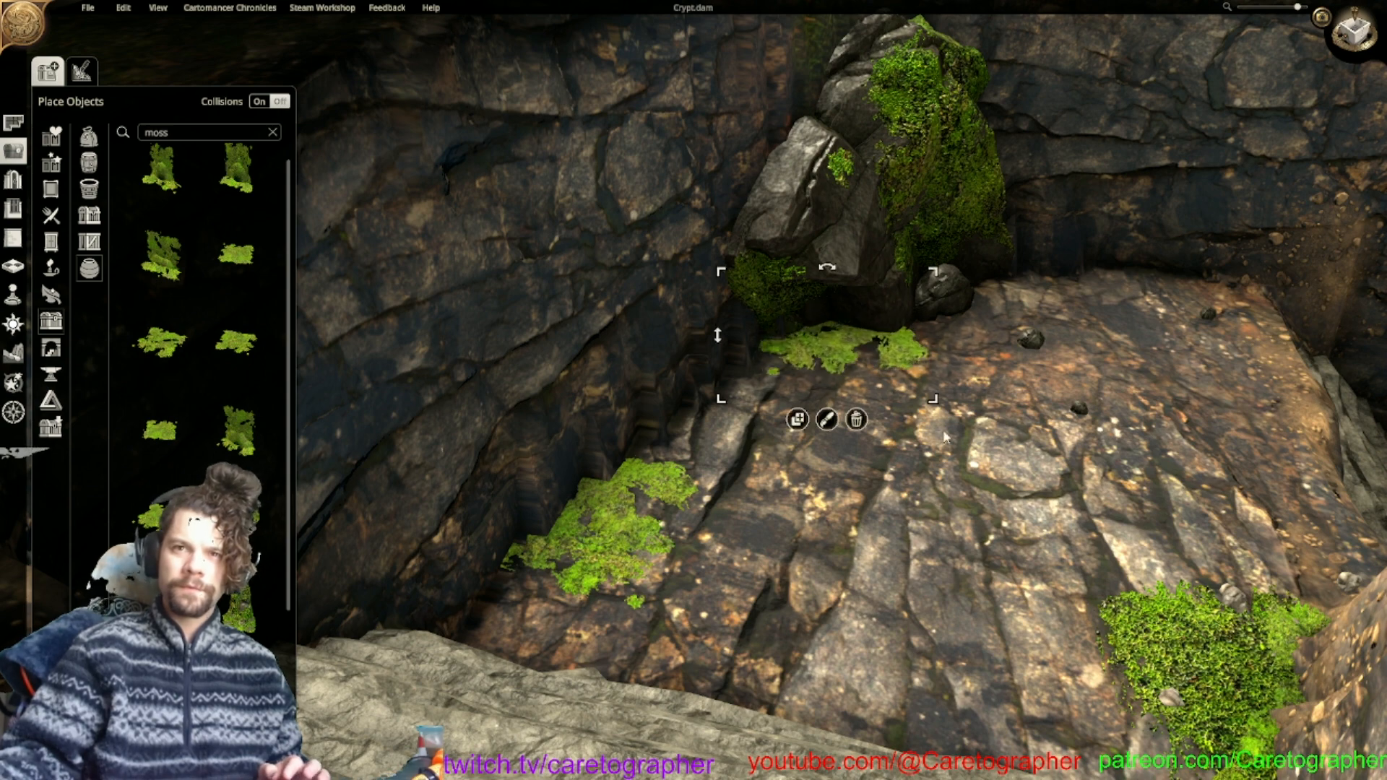
Copy the moss clump from beside the steps and sink the copy into the mossy boulder so its edges spread around the base.
click(1148, 679)
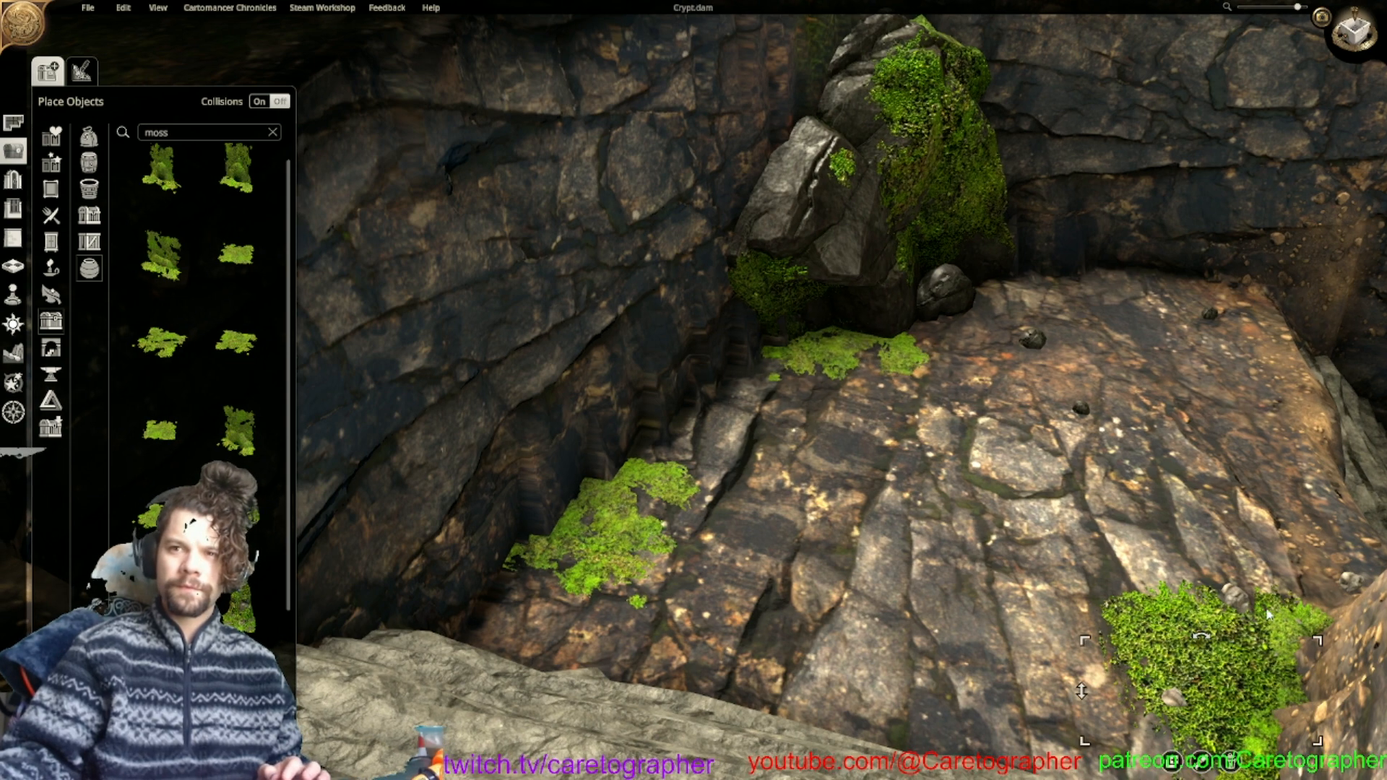
scroll(949, 577, down, 2)
middle_drag(949, 577, 823, 355)
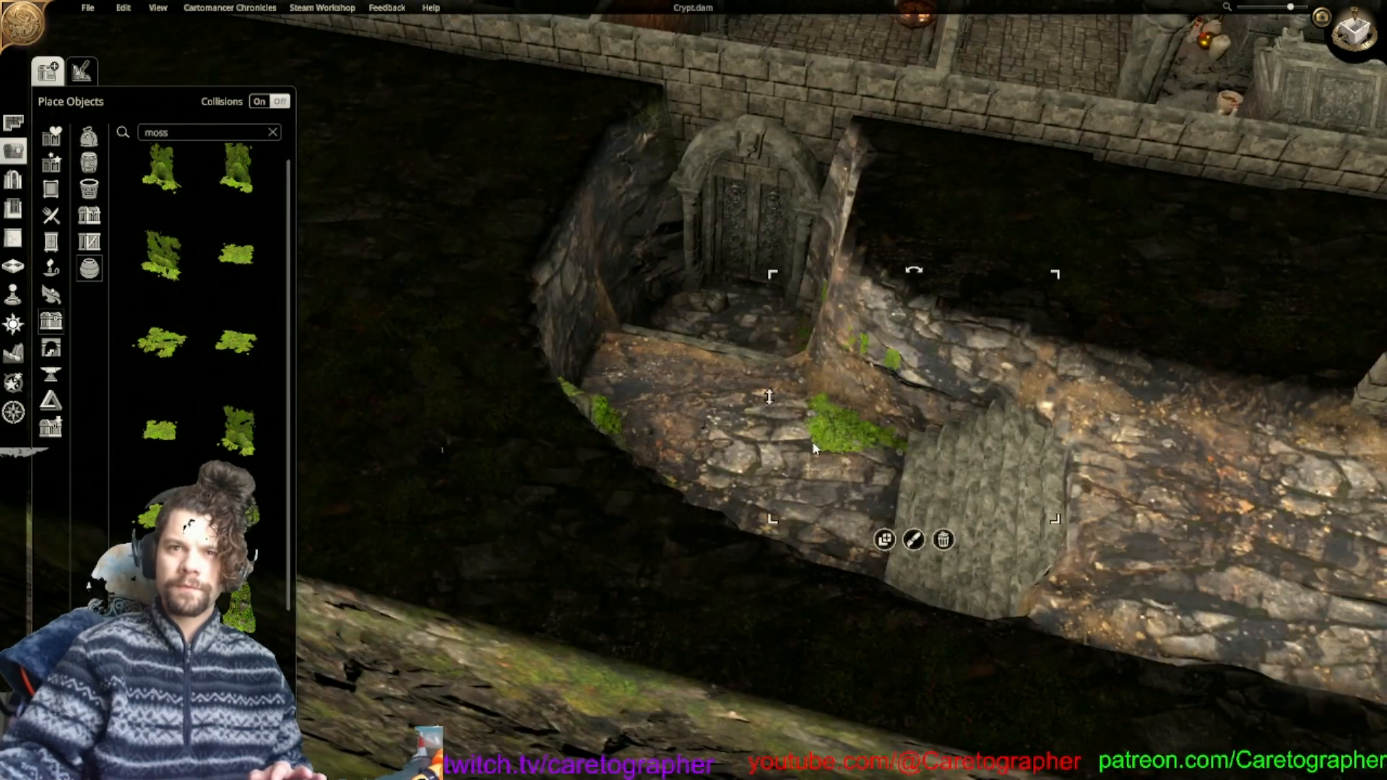
click(883, 540)
scroll(877, 542, up, 2)
middle_drag(877, 542, 676, 431)
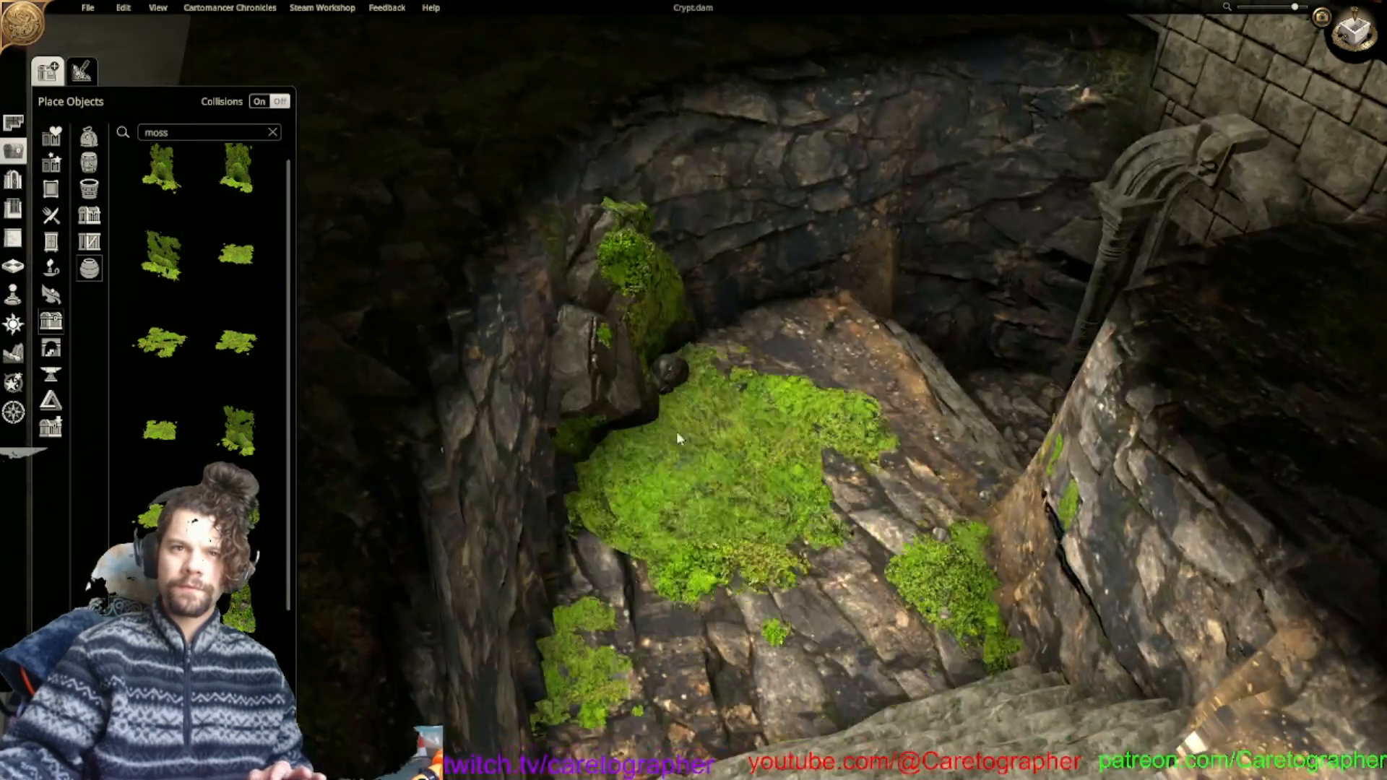
click(605, 335)
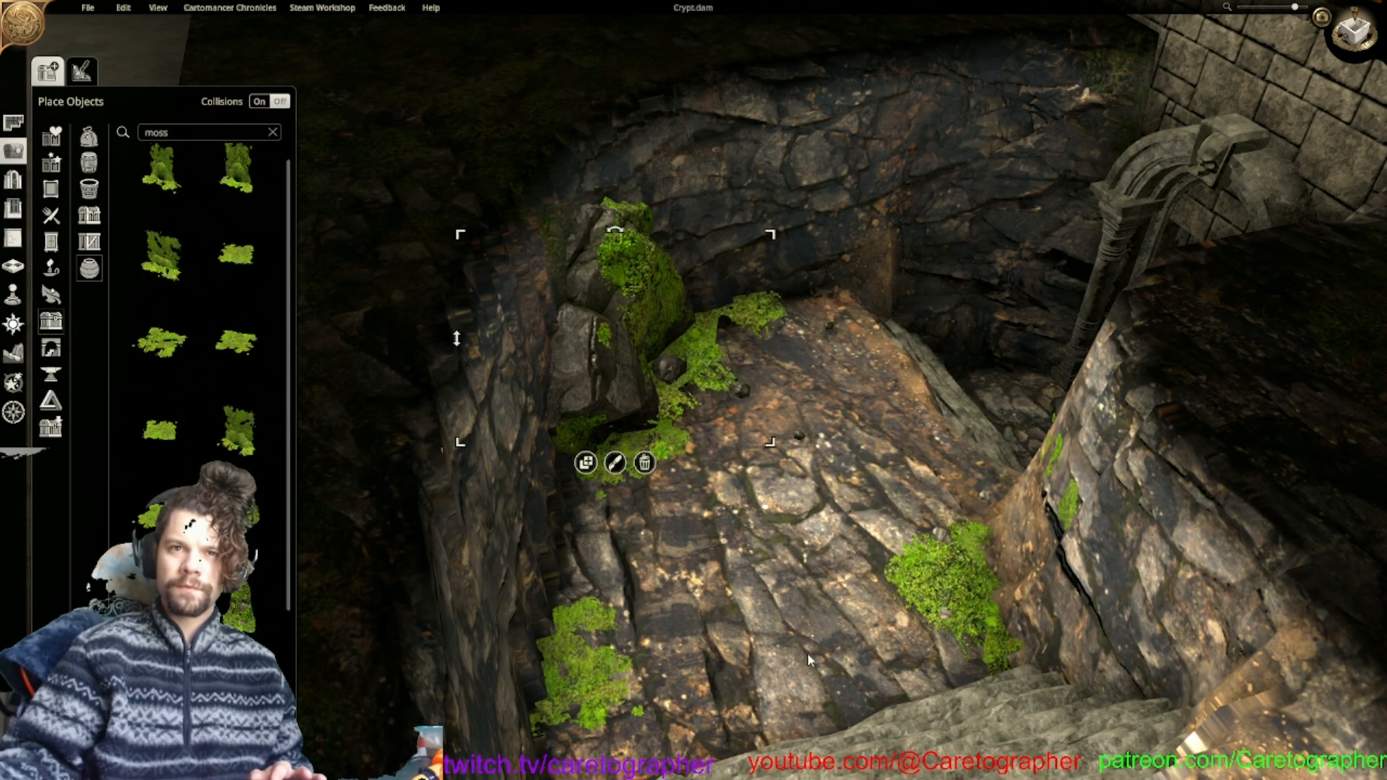
Place a large moss mound on the upper passage floor, between the rough steps and the stone arch.
key(s)
scroll(788, 490, down, 5)
key(s)
middle_drag(686, 585, 999, 640)
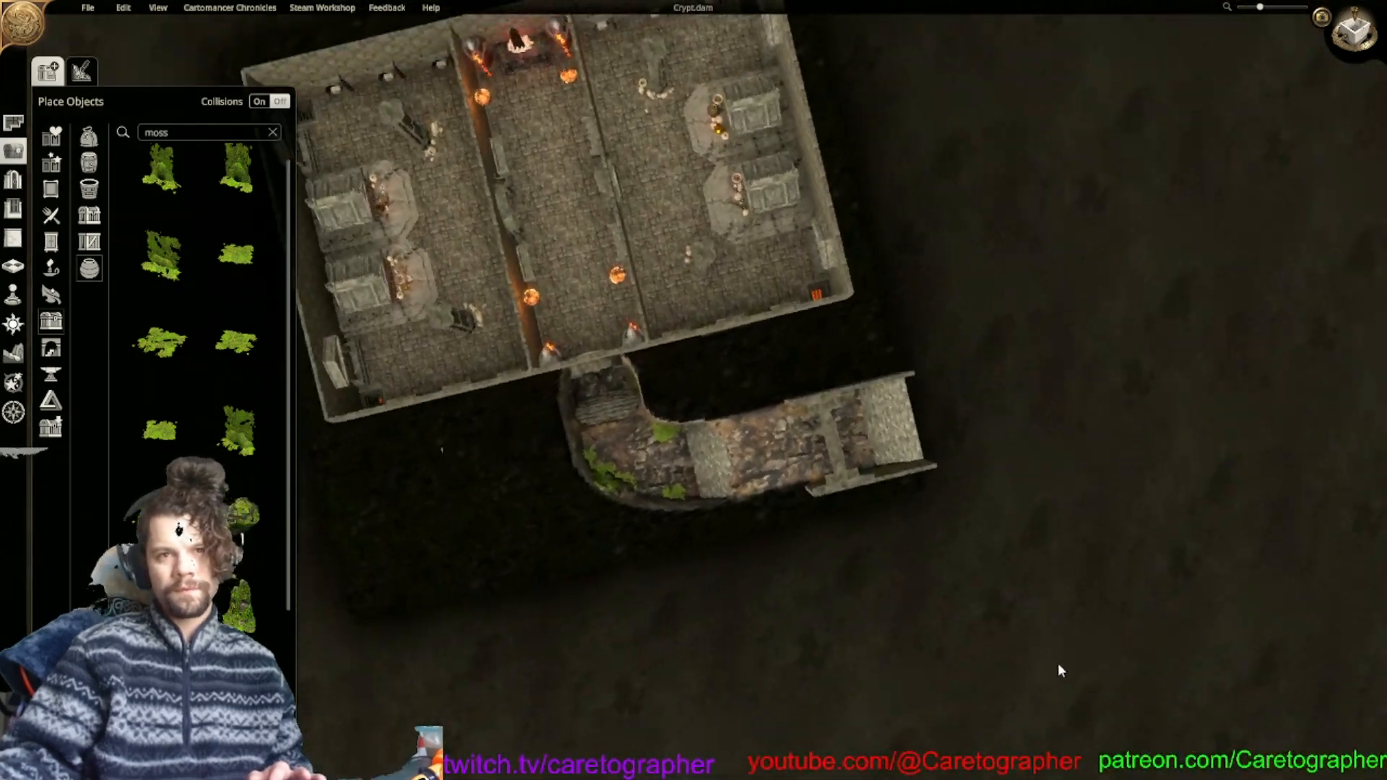
scroll(774, 448, up, 4)
middle_drag(774, 448, 800, 624)
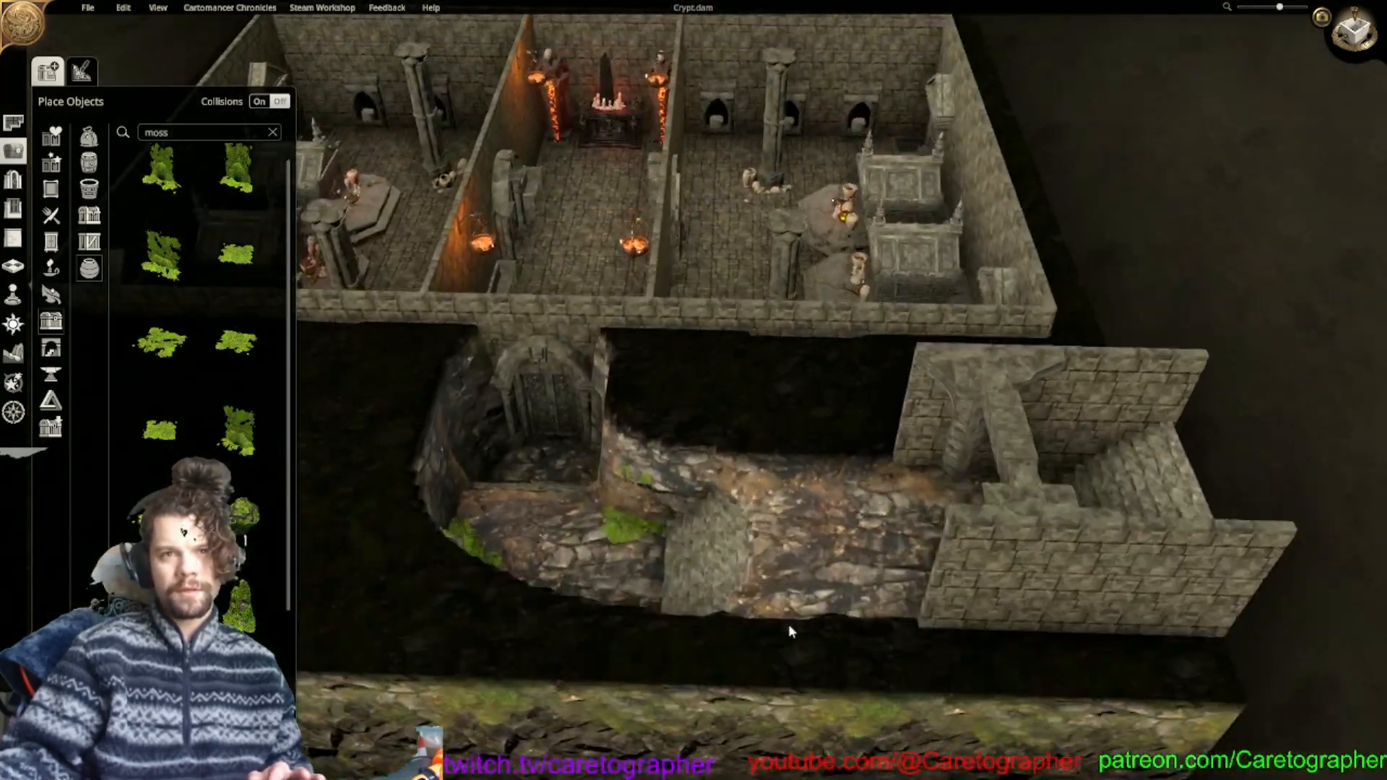
scroll(680, 488, up, 2)
scroll(681, 488, down, 2)
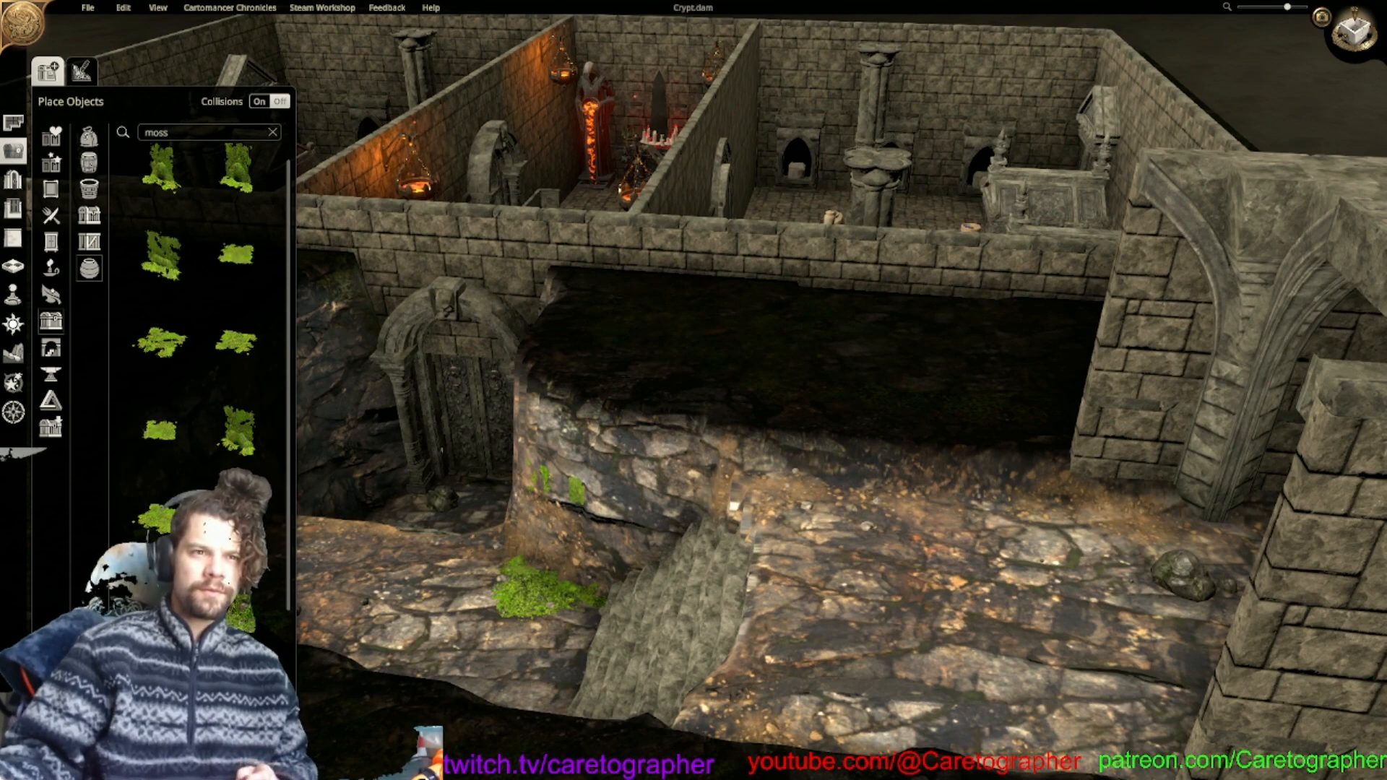
drag(160, 517, 824, 680)
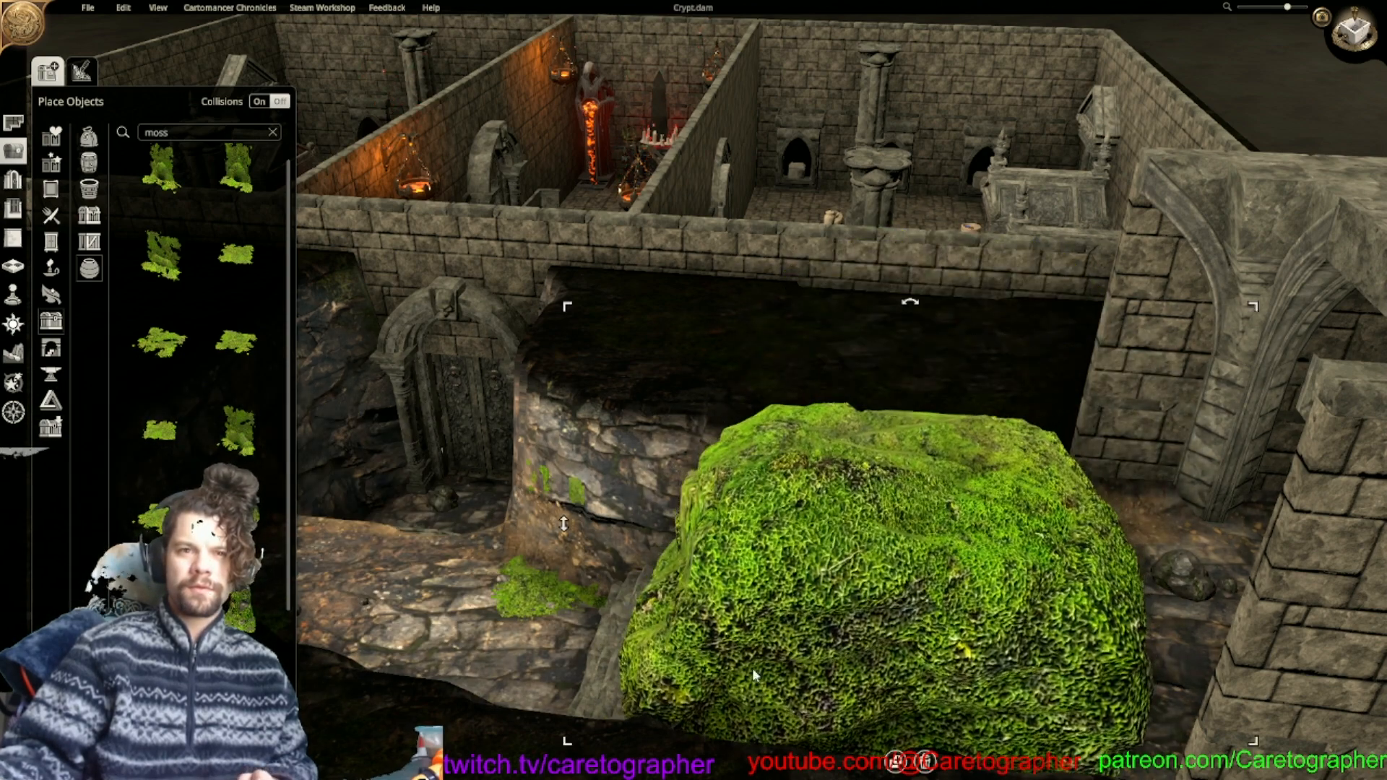
Push the moss mound into the inner rock edge, lower it, and shift it so a small clump shows beside the arch's foot.
drag(794, 563, 948, 465)
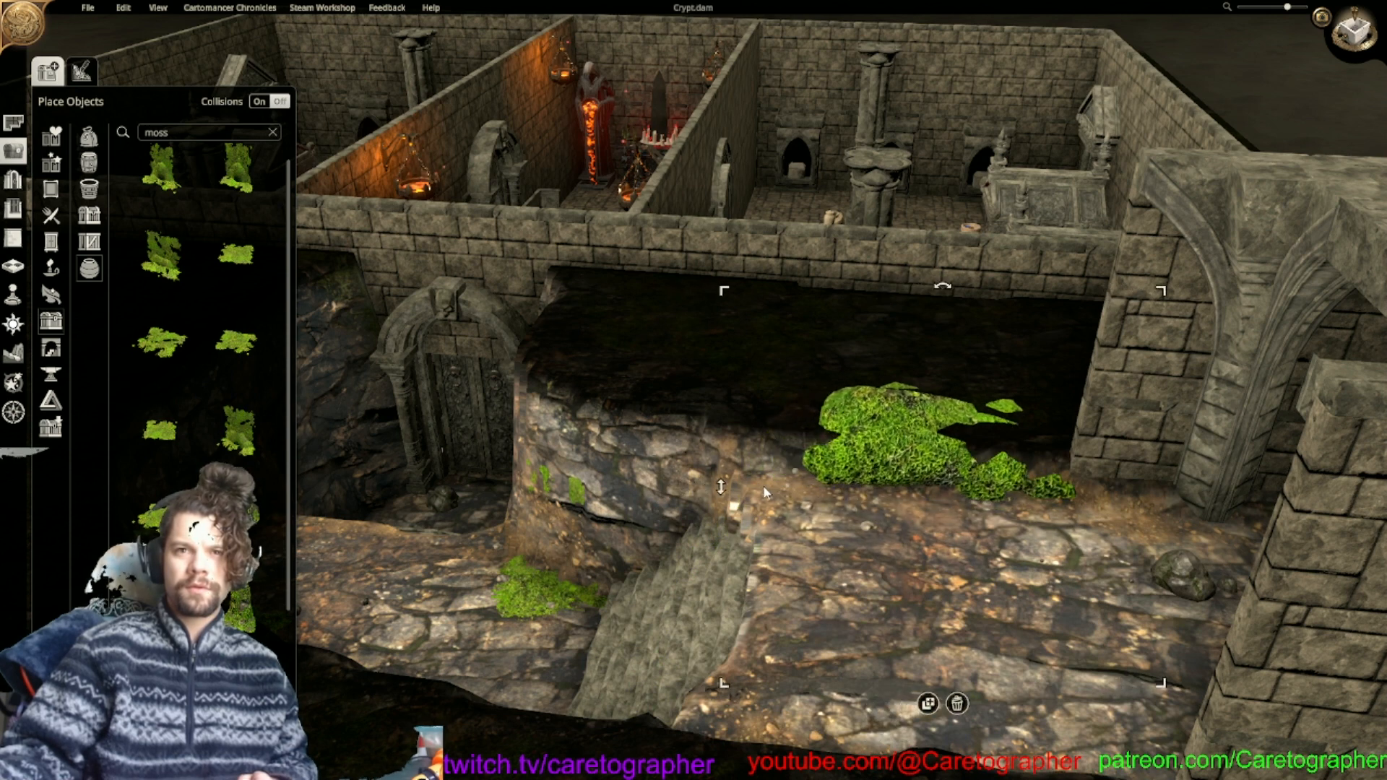
drag(719, 493, 724, 513)
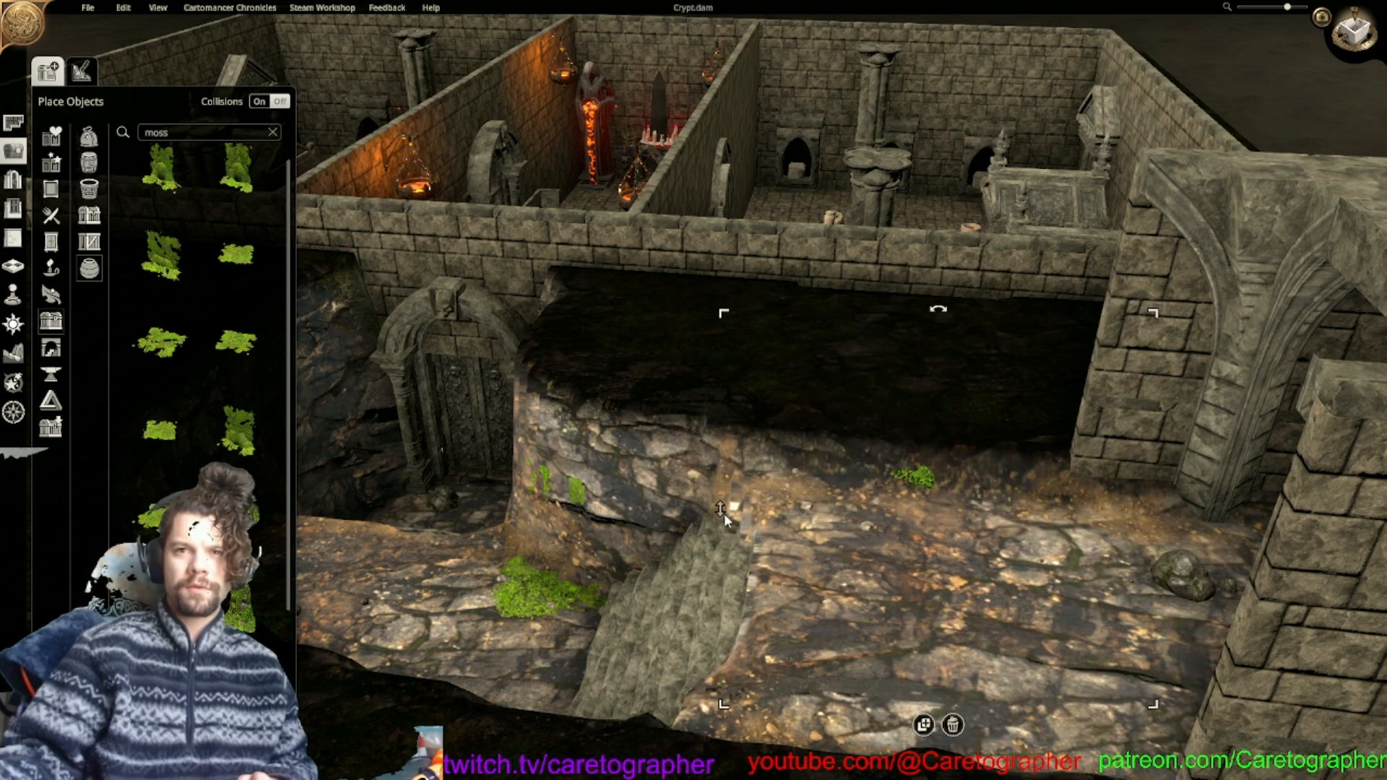
drag(928, 508, 923, 490)
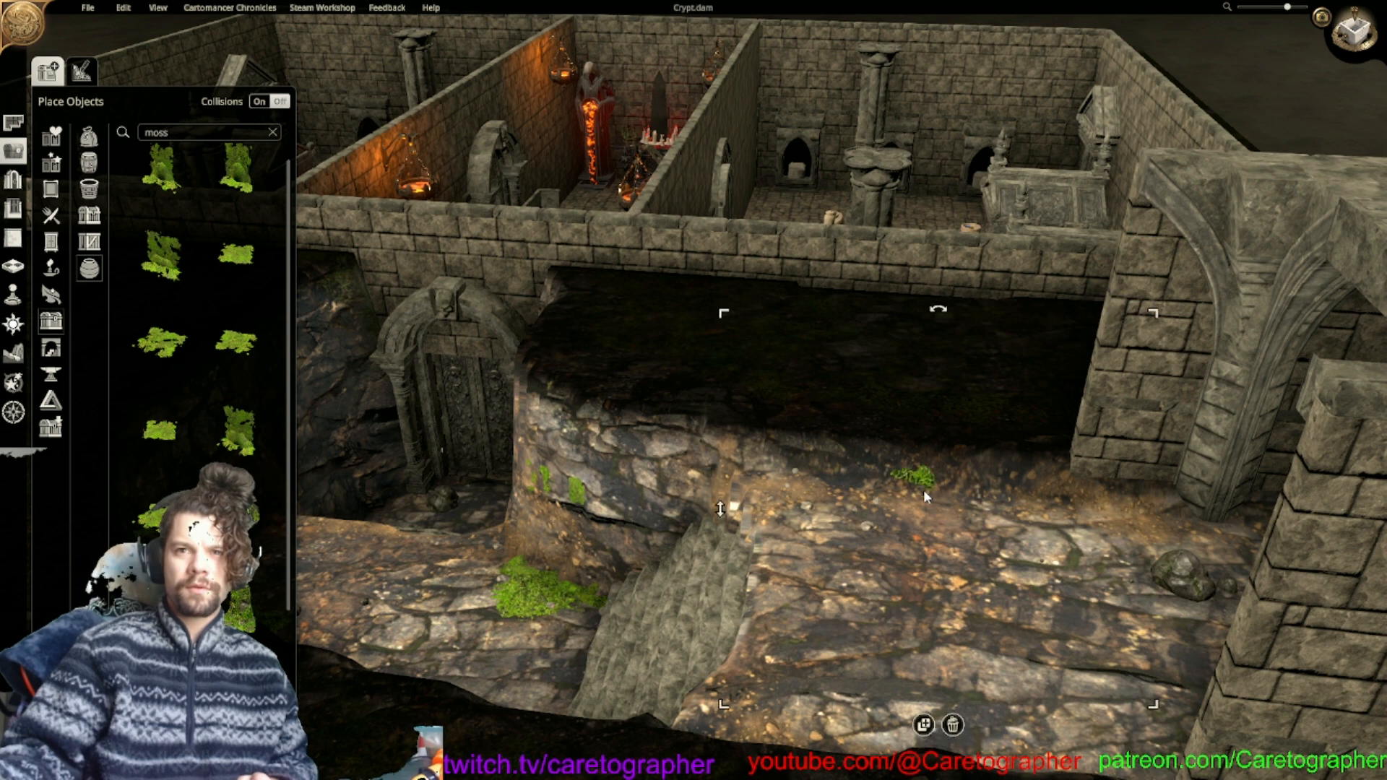
drag(924, 483, 1060, 520)
scroll(1059, 520, down, 3)
middle_drag(1059, 520, 978, 738)
right_drag(978, 732, 893, 586)
click(959, 716)
Place a flat moss patch in the upper passage, enlarge it, adjust its height, and move it to the foot of the outer wall.
middle_drag(809, 704, 823, 676)
scroll(952, 605, up, 3)
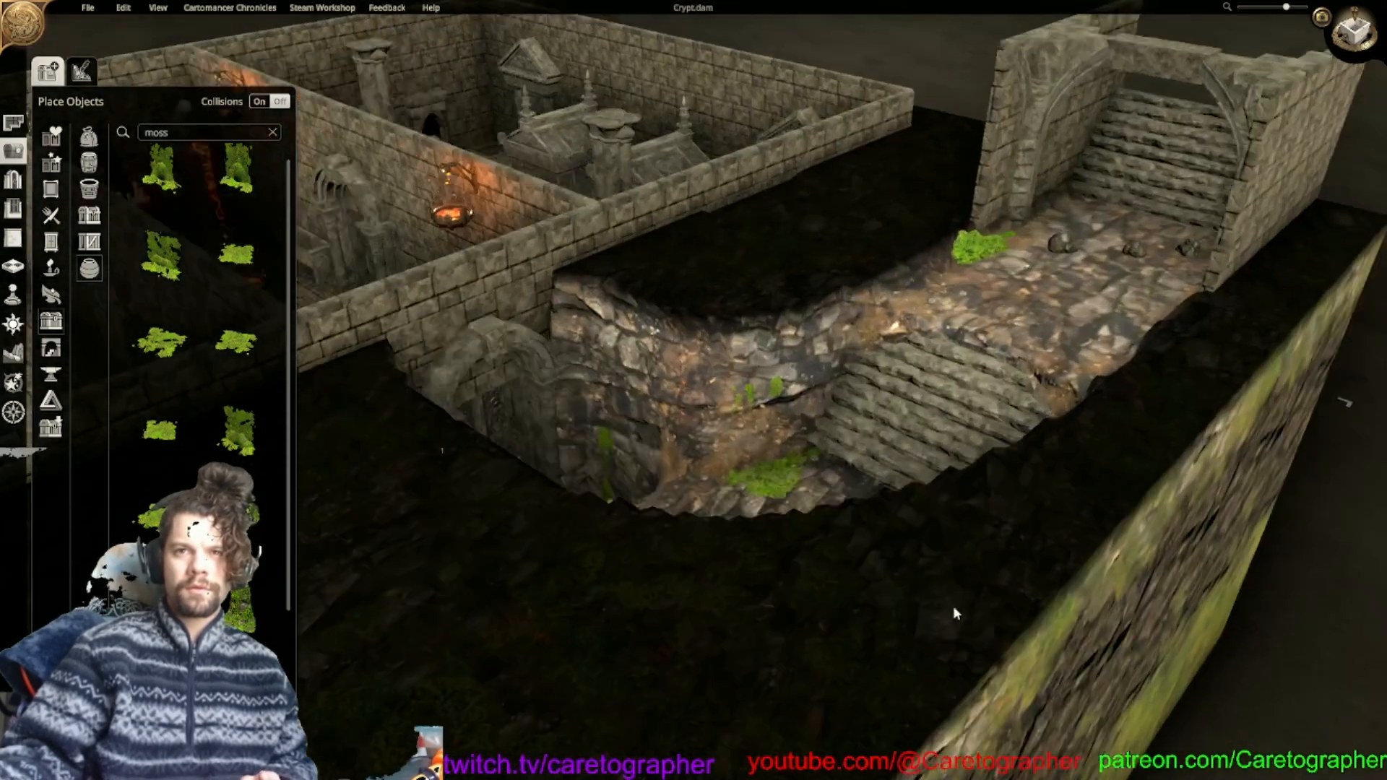
scroll(953, 608, up, 2)
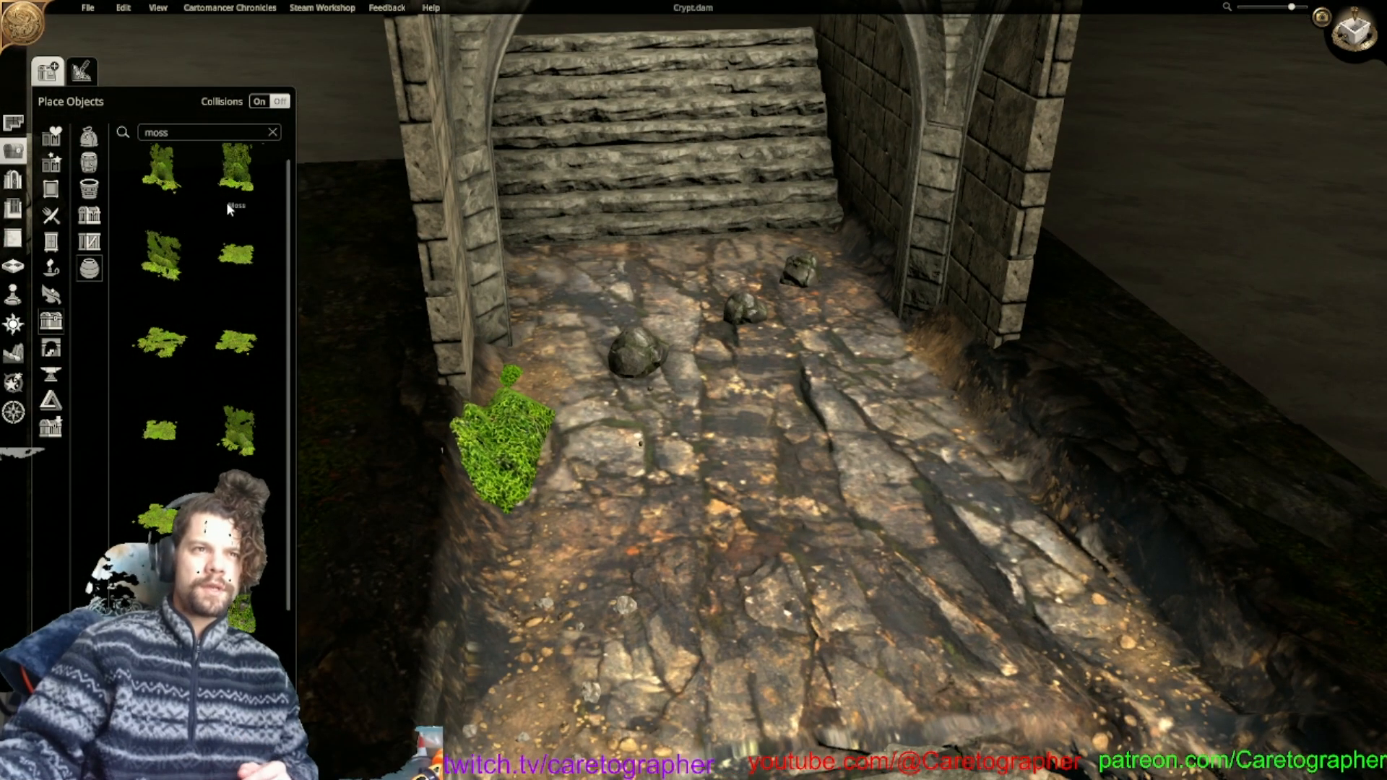
scroll(230, 447, up, 1)
scroll(230, 448, down, 2)
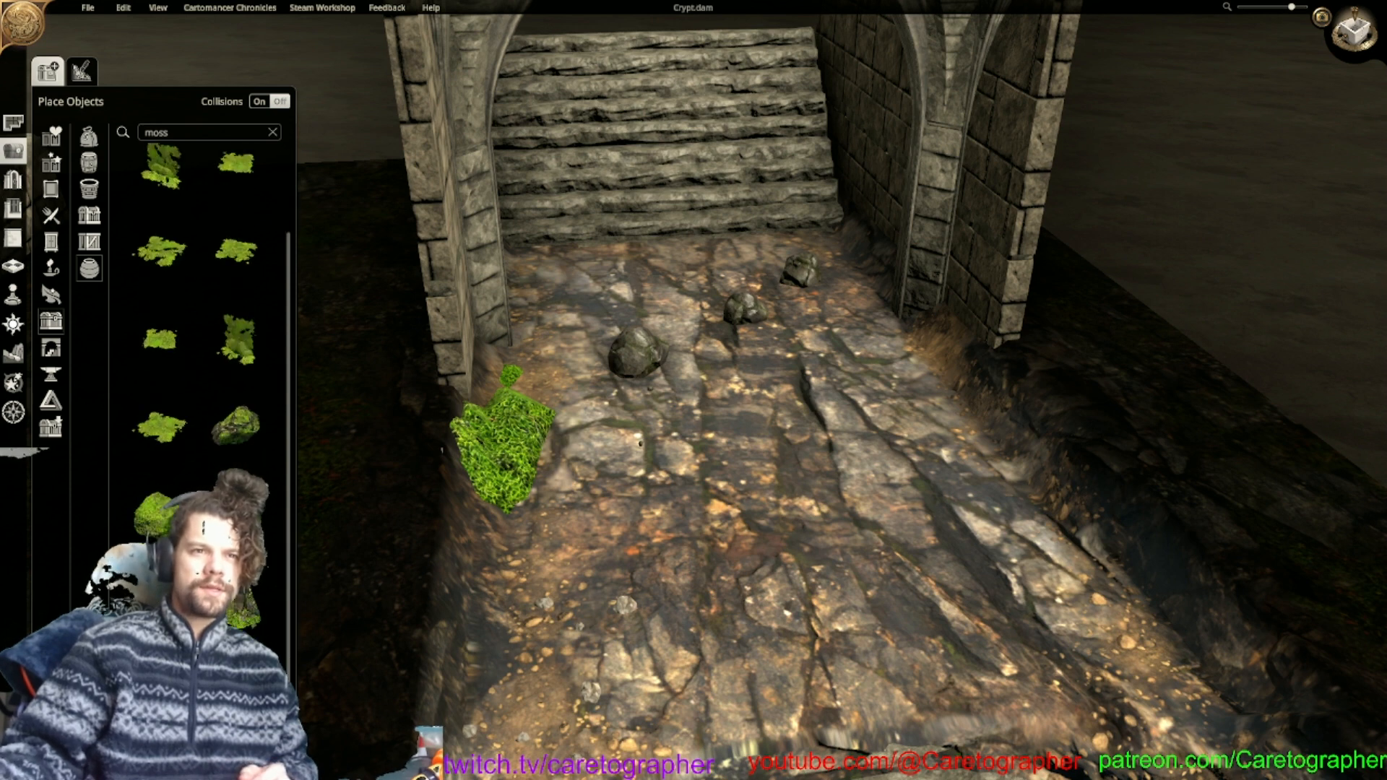
scroll(230, 448, up, 2)
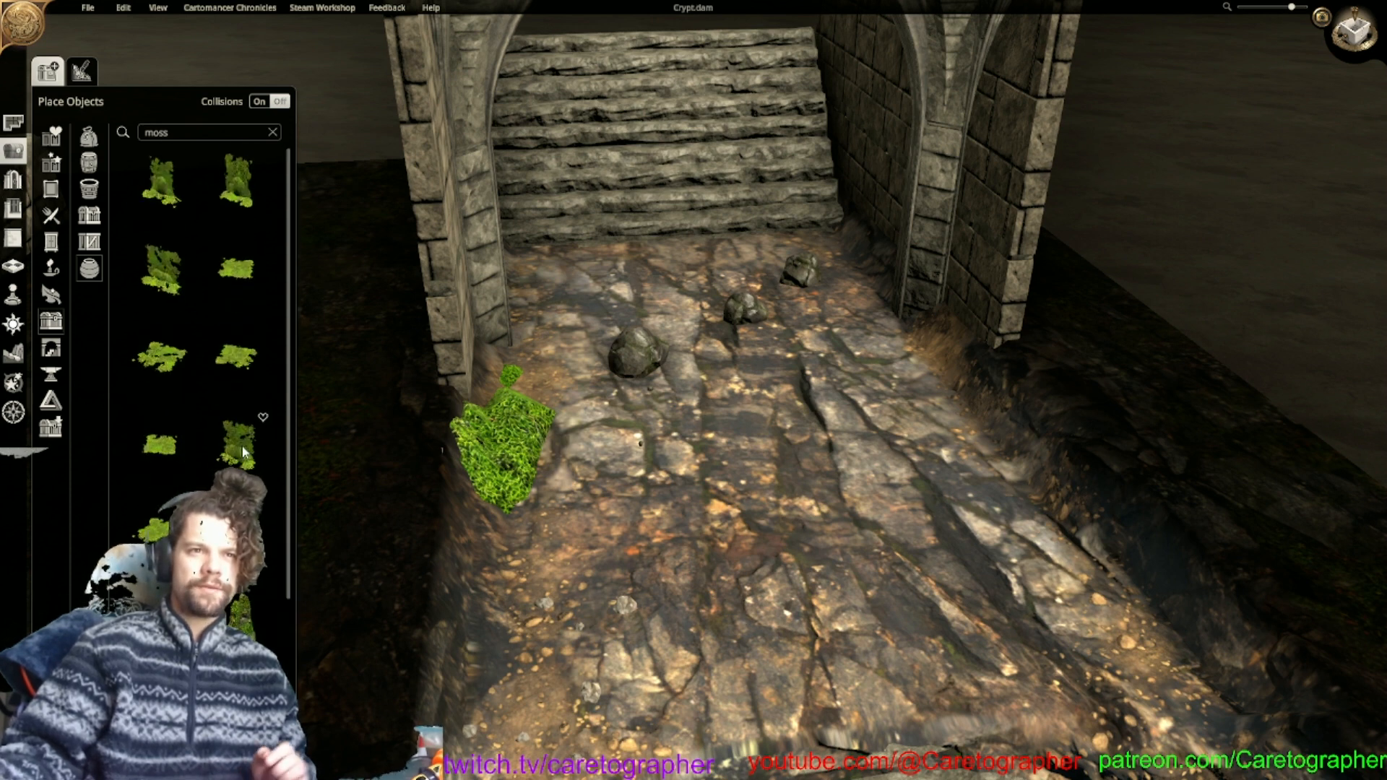
click(236, 355)
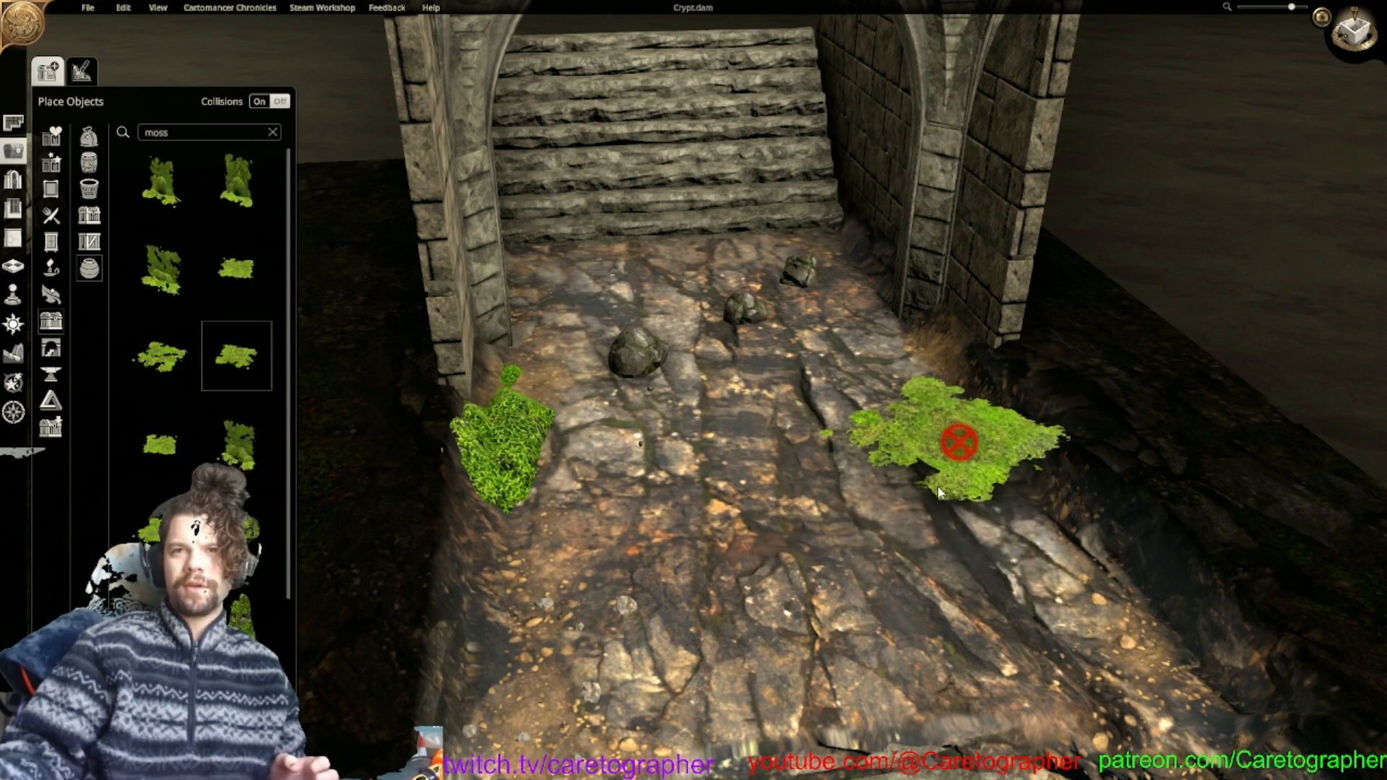
click(877, 510)
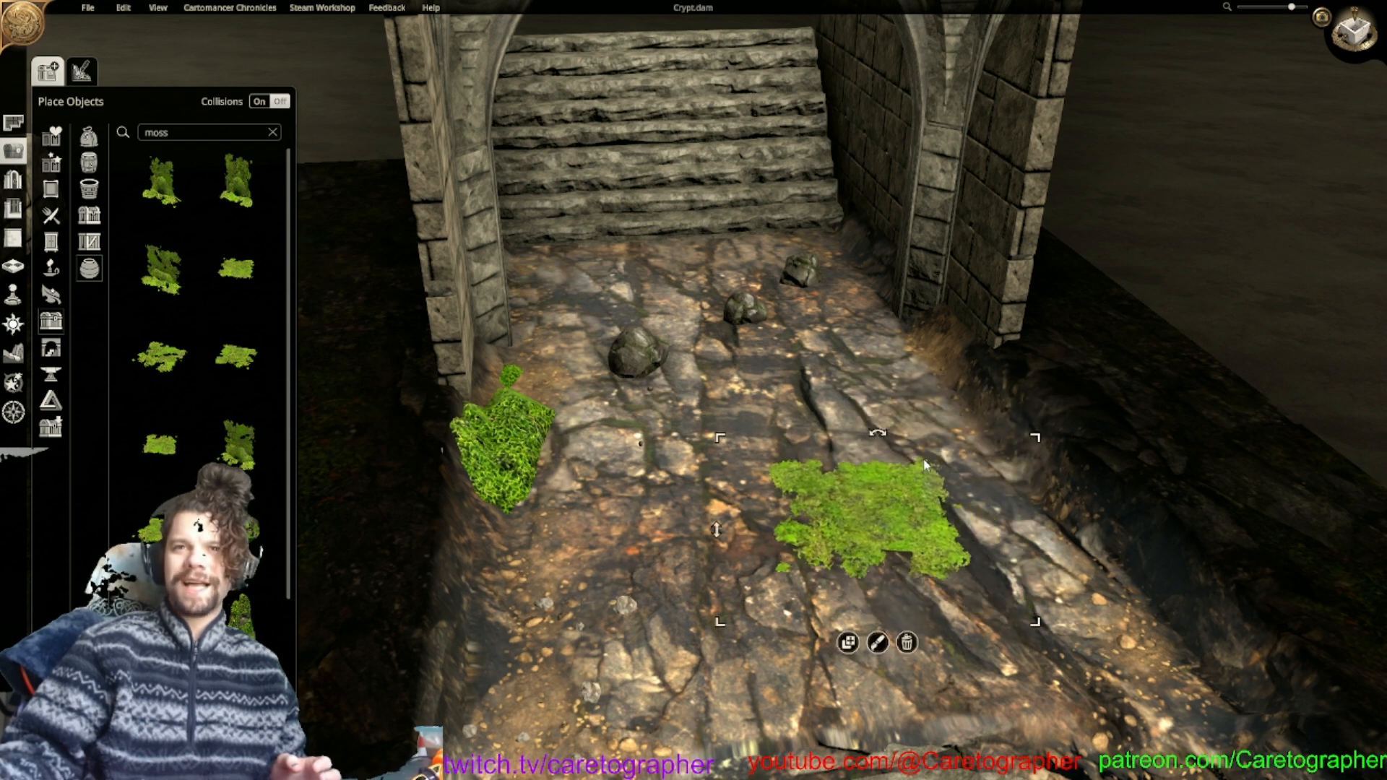
drag(1033, 453, 1174, 417)
mouse_move(604, 568)
mouse_down()
mouse_move(607, 536)
mouse_move(610, 552)
mouse_up()
drag(720, 576, 1104, 510)
Examine the moss placement along the whole entrance passage from the top-down view.
scroll(729, 474, down, 3)
scroll(730, 473, down, 5)
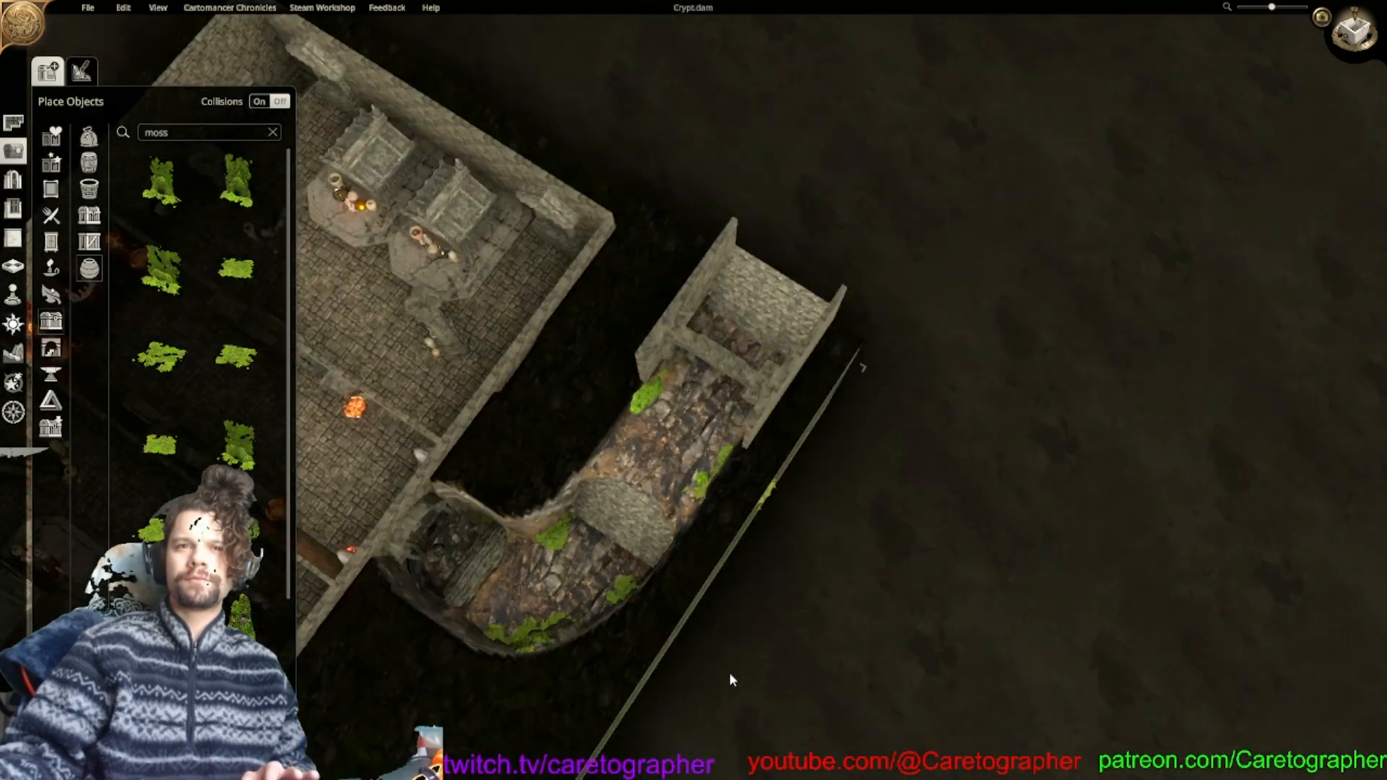
right_drag(731, 679, 1185, 184)
click(1363, 20)
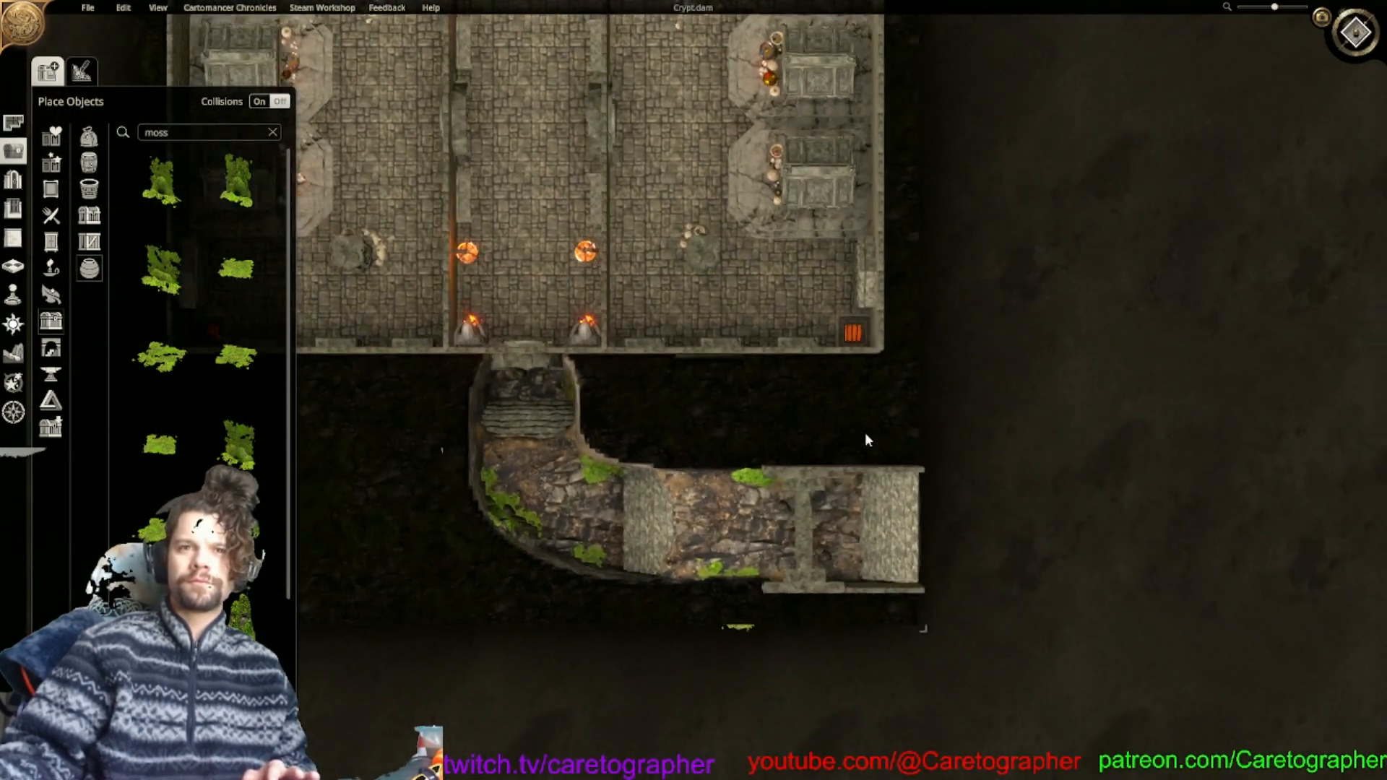
middle_drag(814, 549, 840, 452)
scroll(789, 458, up, 3)
scroll(780, 412, up, 2)
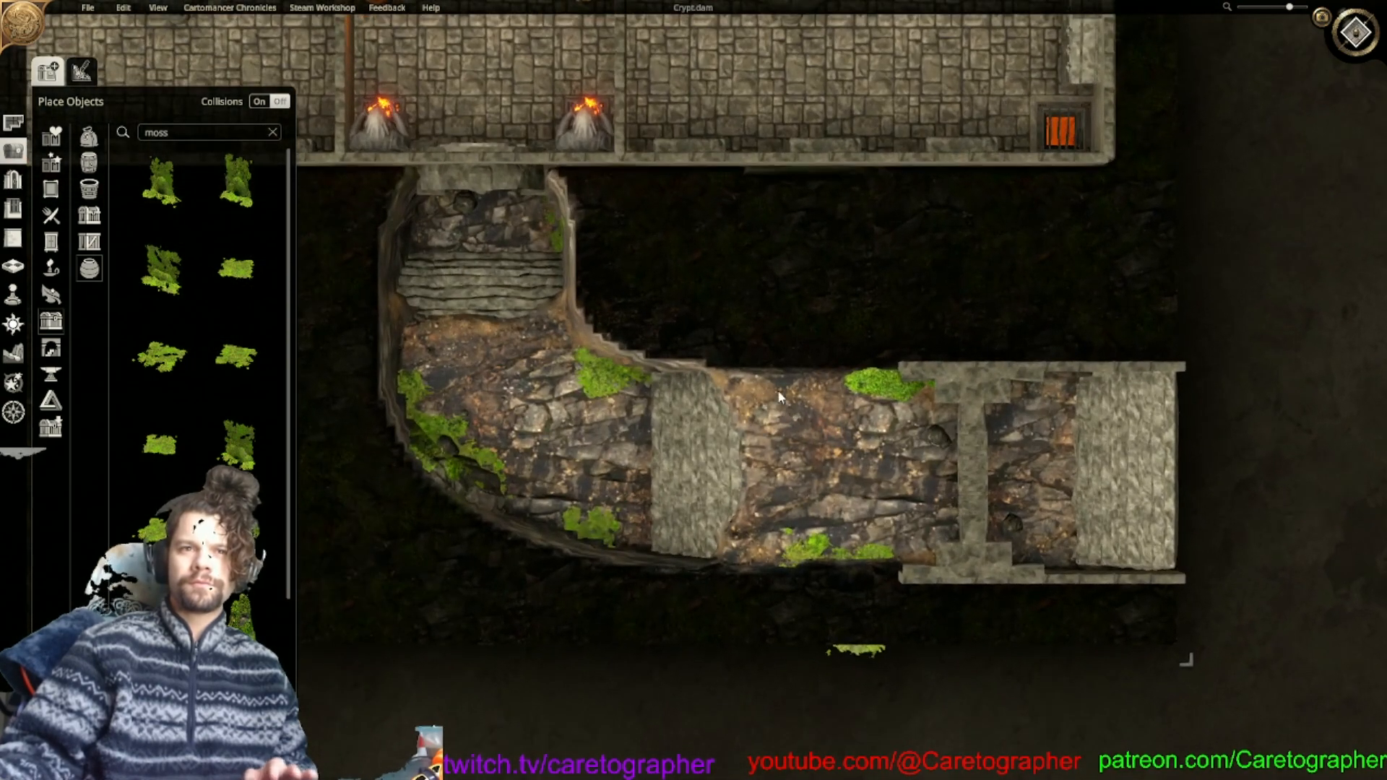
middle_drag(675, 453, 840, 392)
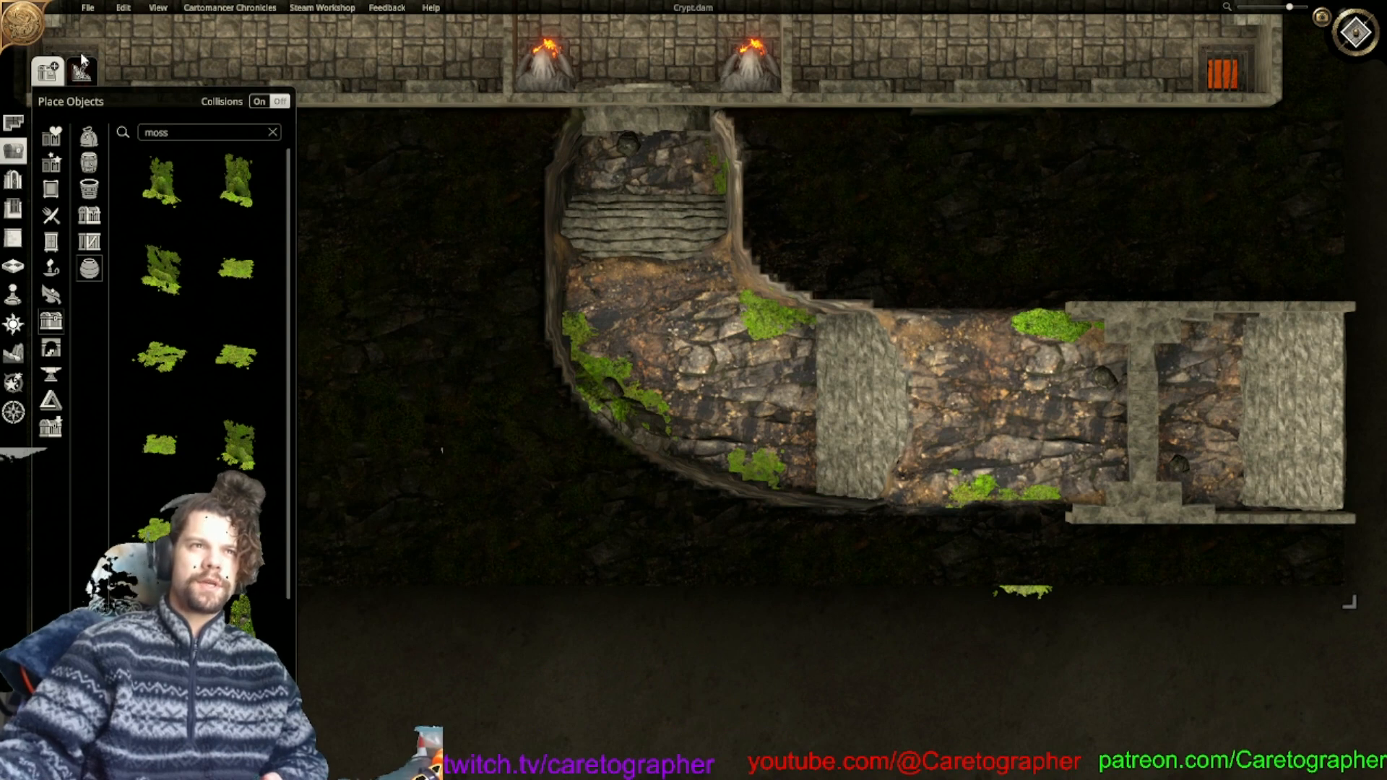
Switch to terrain painting in the perspective view and choose the yellow-green mossy ground texture.
click(81, 69)
click(19, 353)
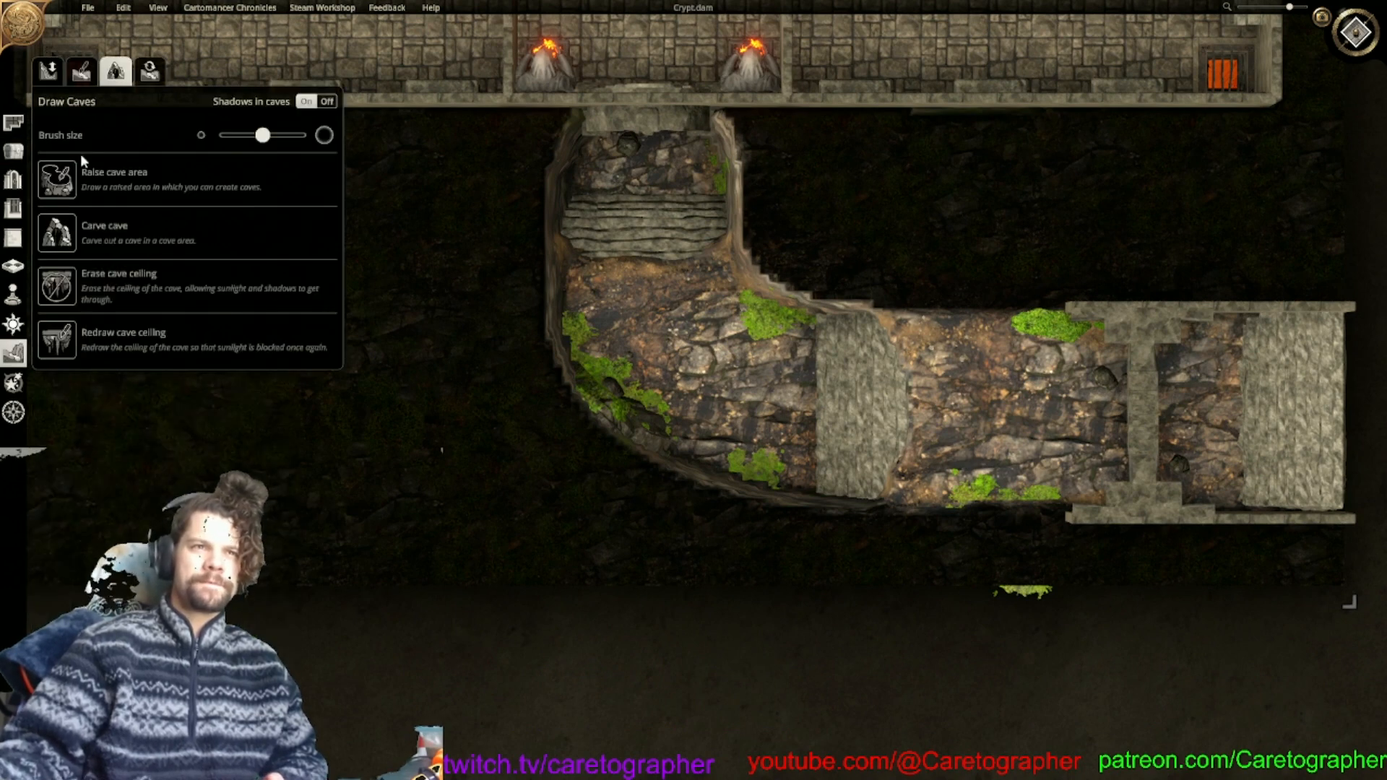
click(81, 71)
scroll(526, 369, up, 3)
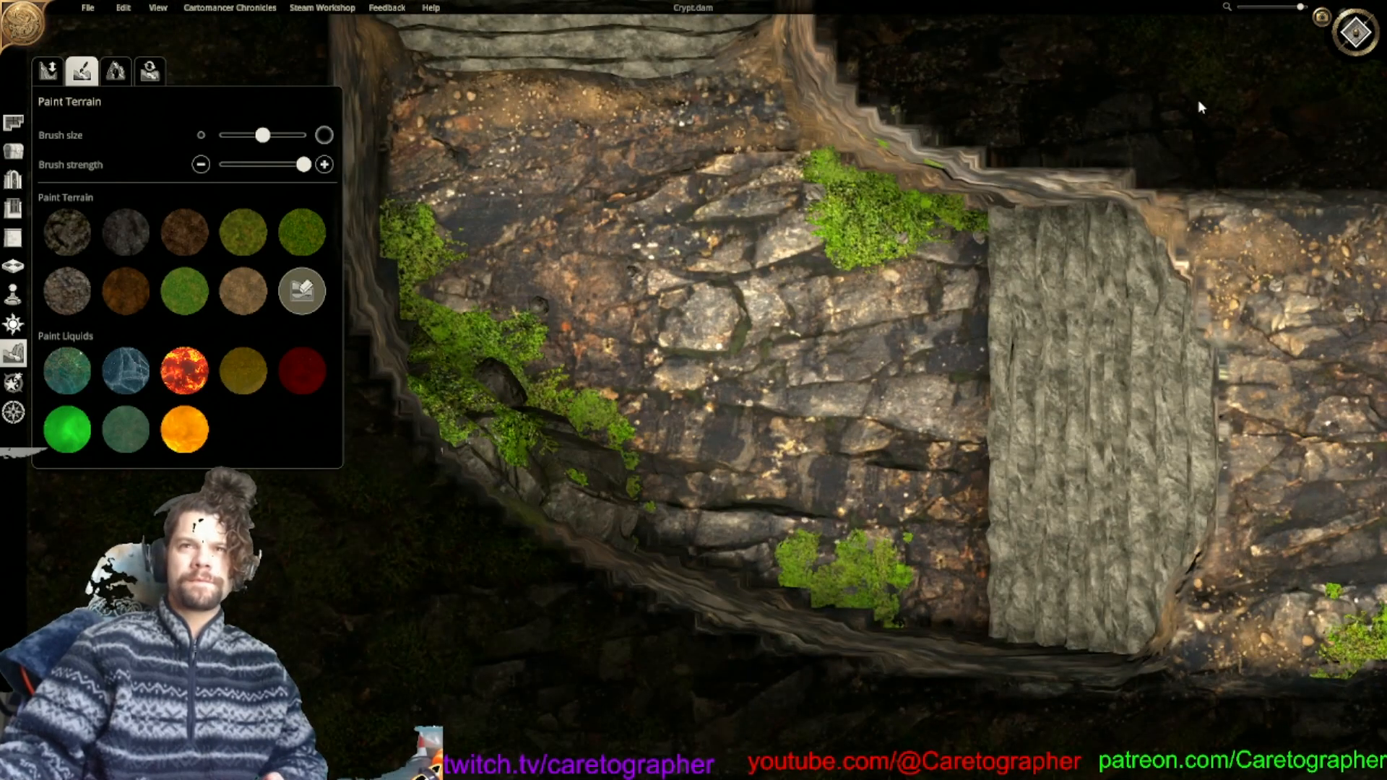
click(1356, 33)
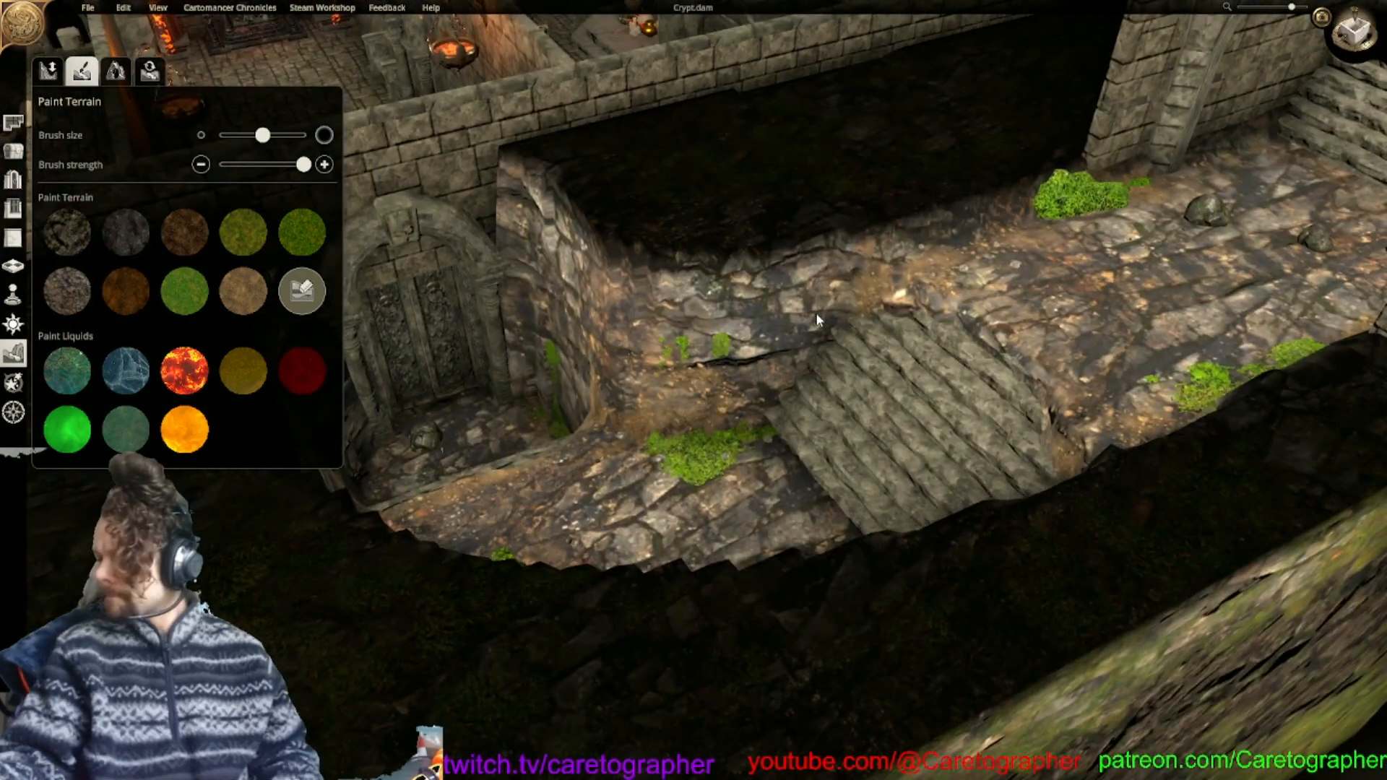
click(244, 233)
Try painting the mossy texture down the inner bend's rock wall with a large and a small full-strength brush, undoing both strokes.
drag(634, 455, 647, 466)
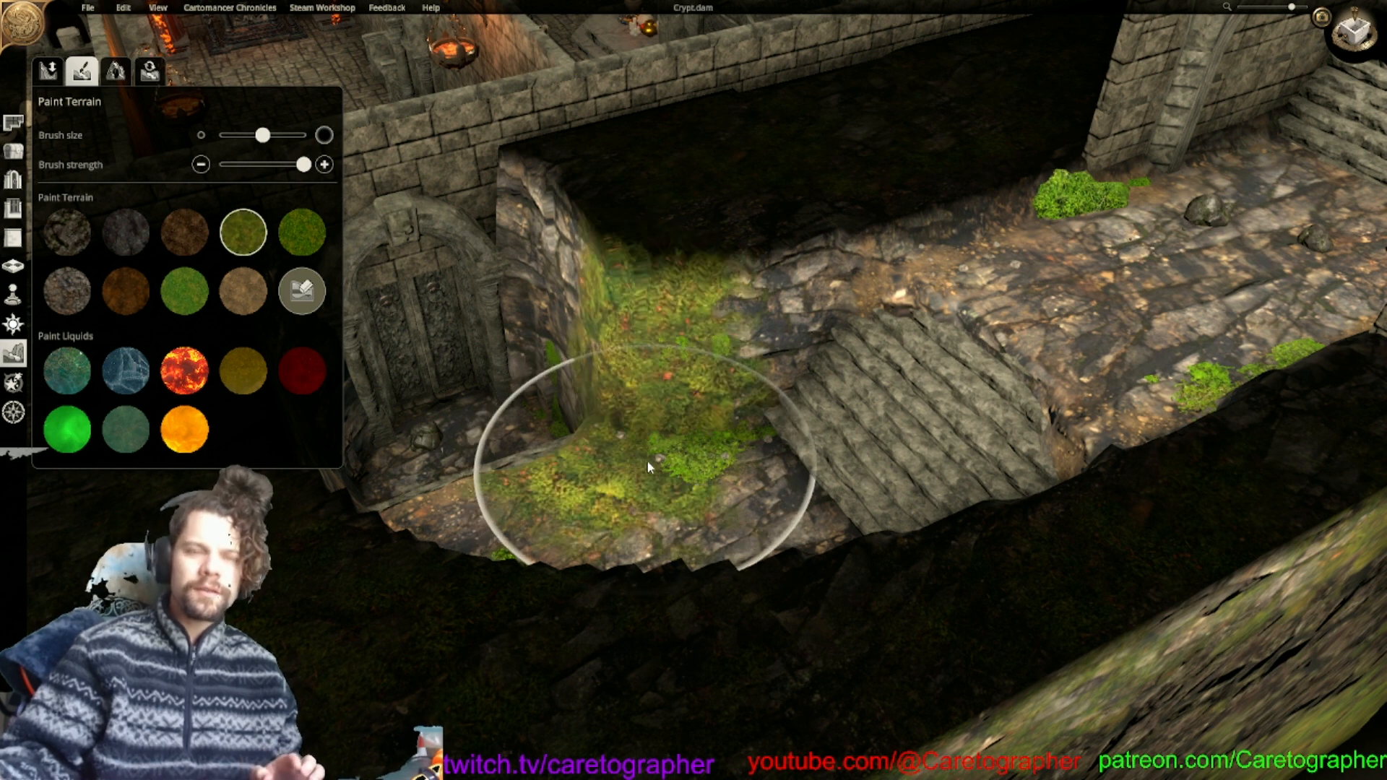
key(ctrl+z)
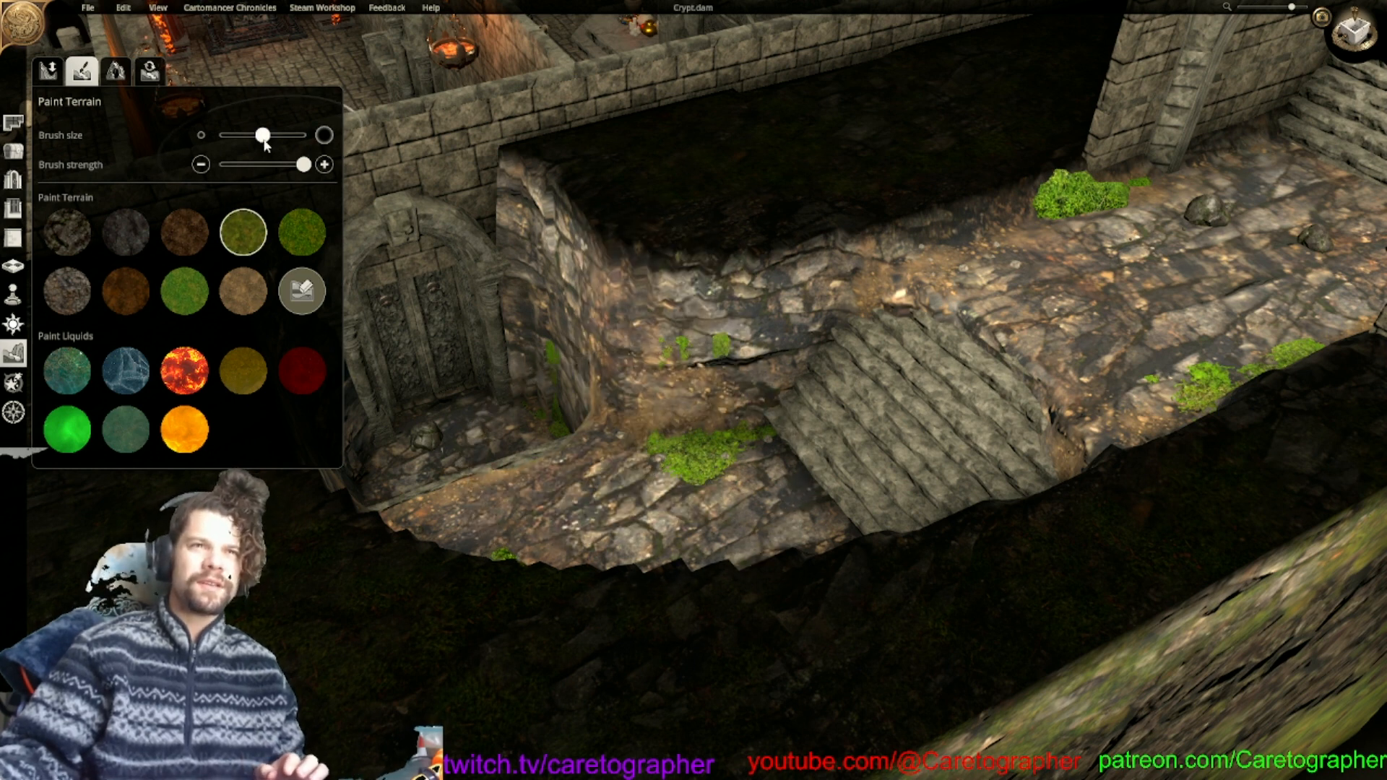
drag(695, 289, 698, 386)
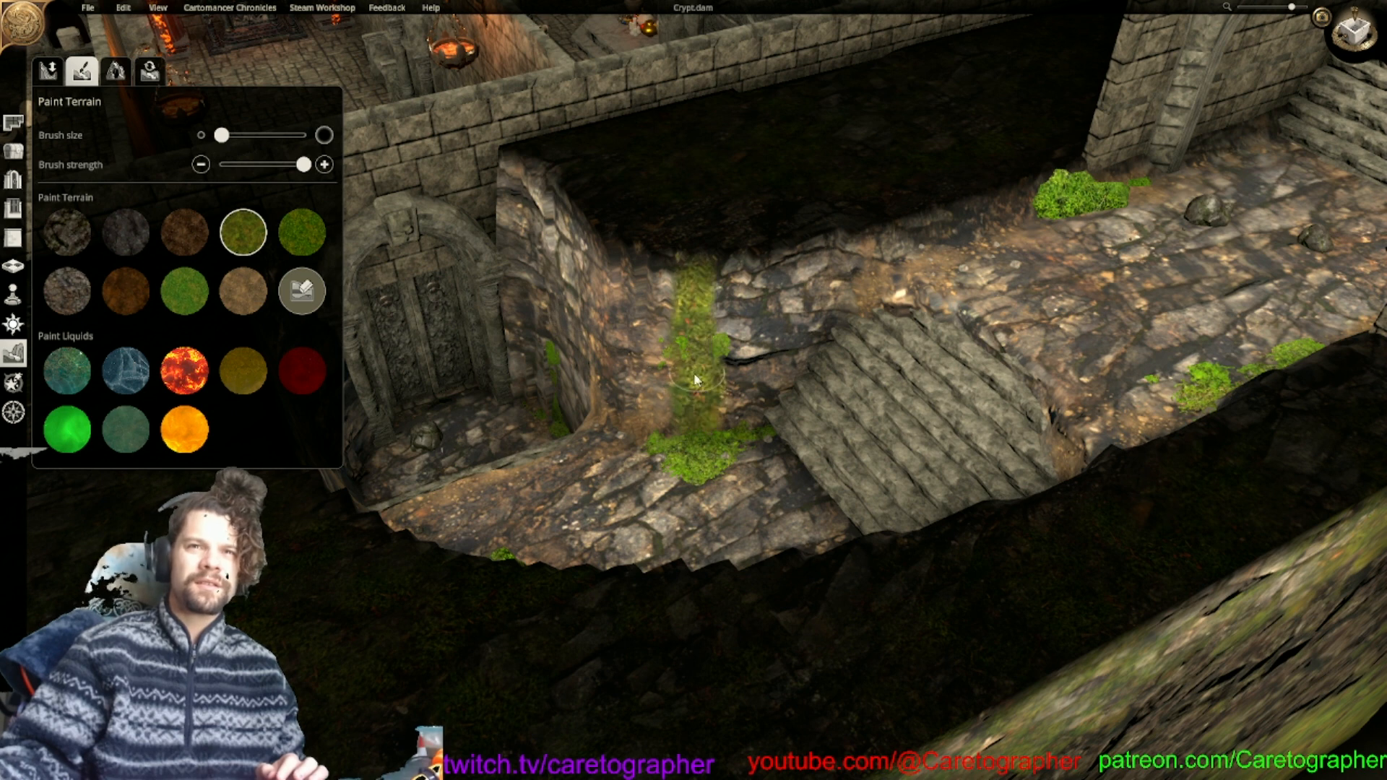
key(ctrl+z)
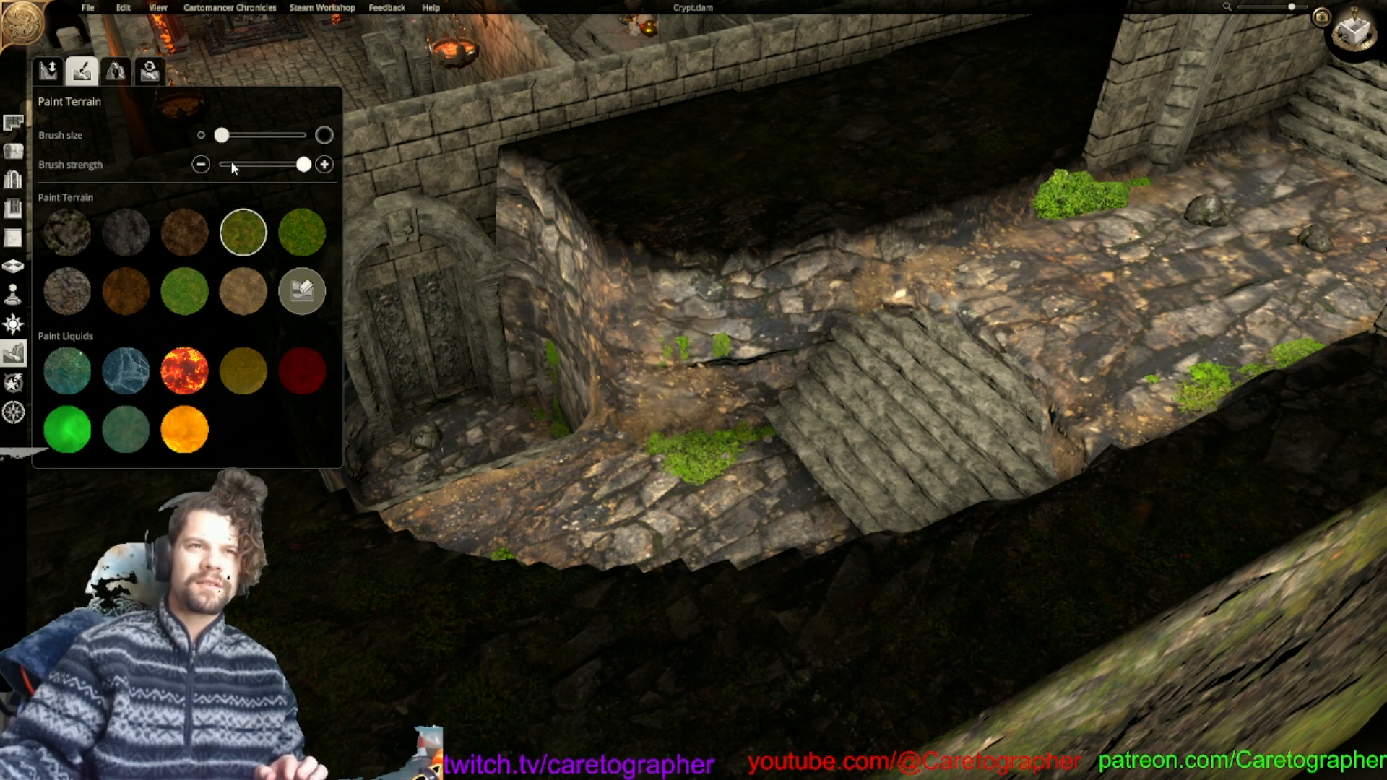
Paint mossy texture over the inner bend's wall and the upper passage's inner edge with a small brush at low strength.
drag(672, 356, 692, 357)
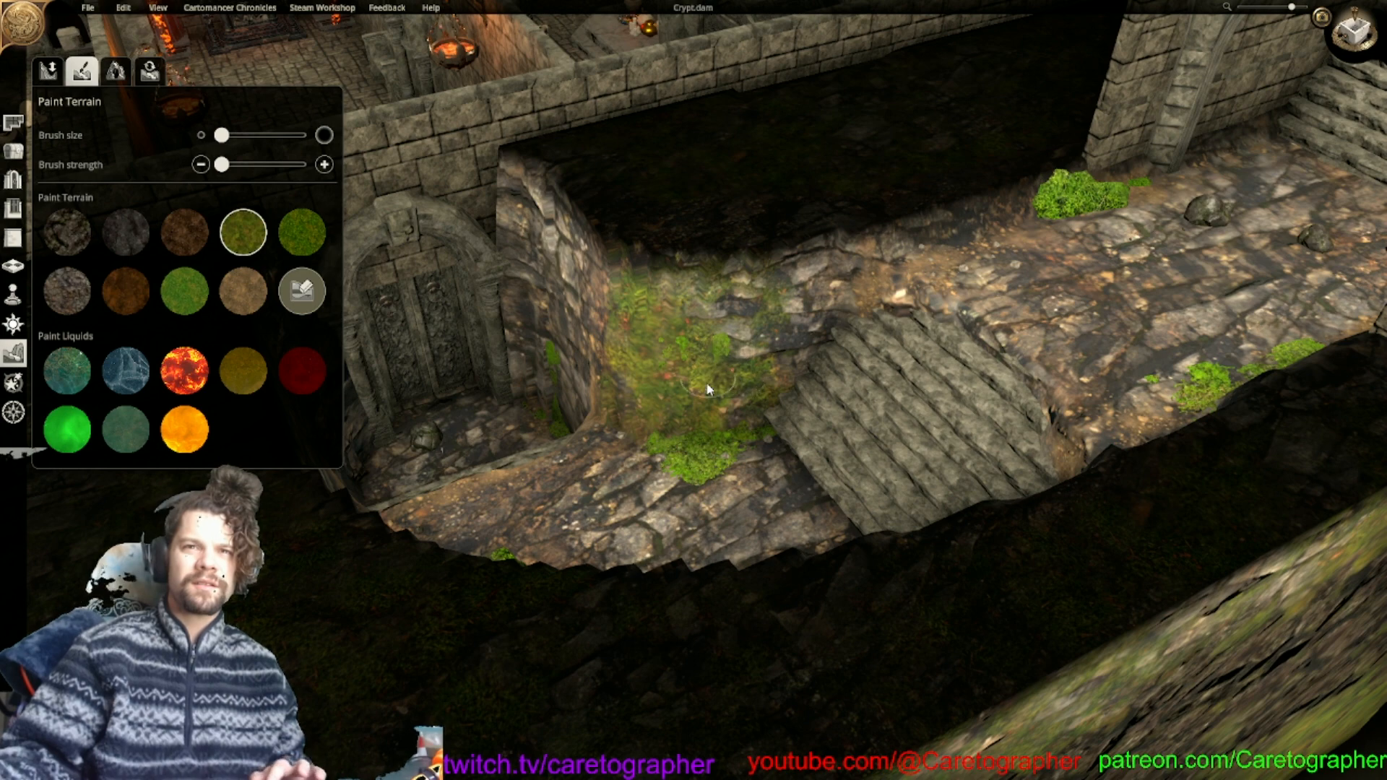
middle_drag(708, 381, 867, 366)
right_drag(777, 338, 719, 411)
scroll(719, 412, down, 2)
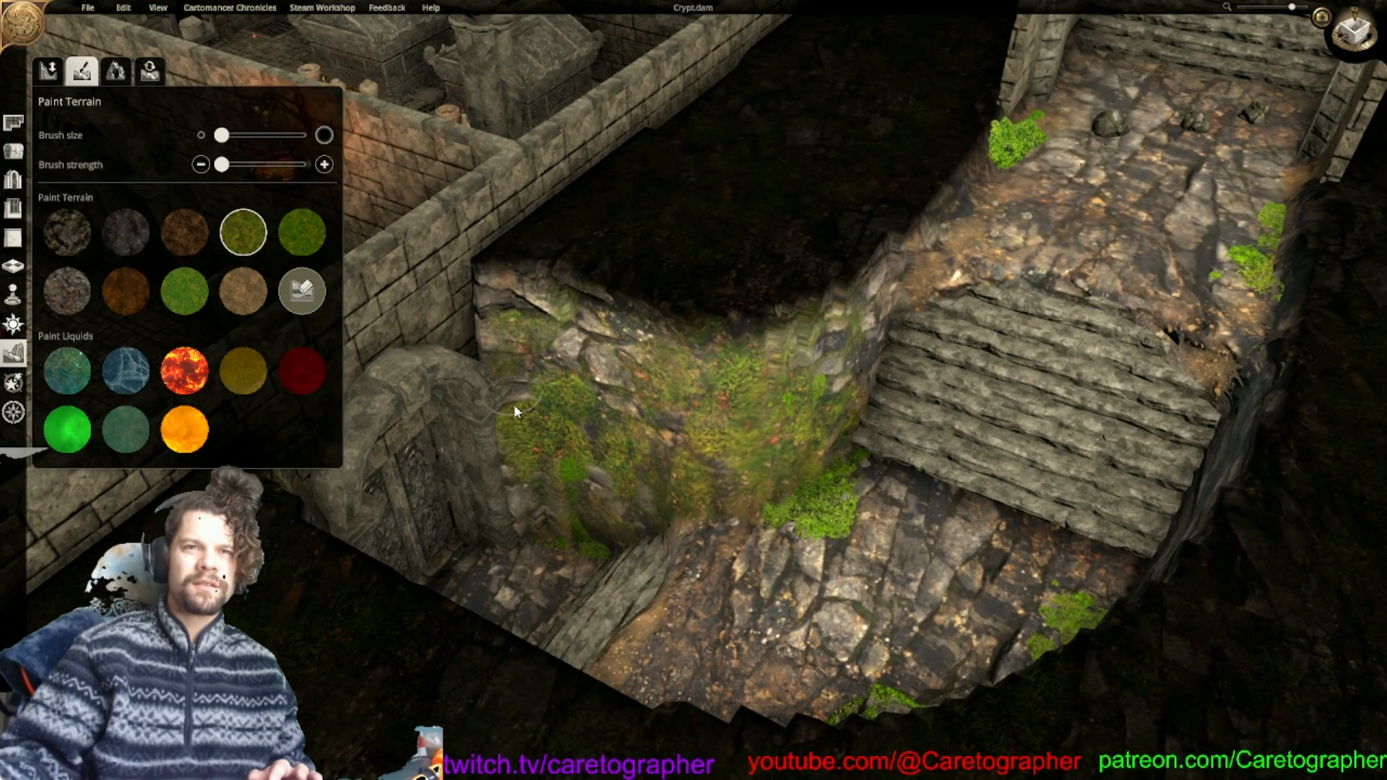
mouse_move(546, 473)
right_down()
mouse_move(594, 505)
mouse_move(443, 498)
right_up()
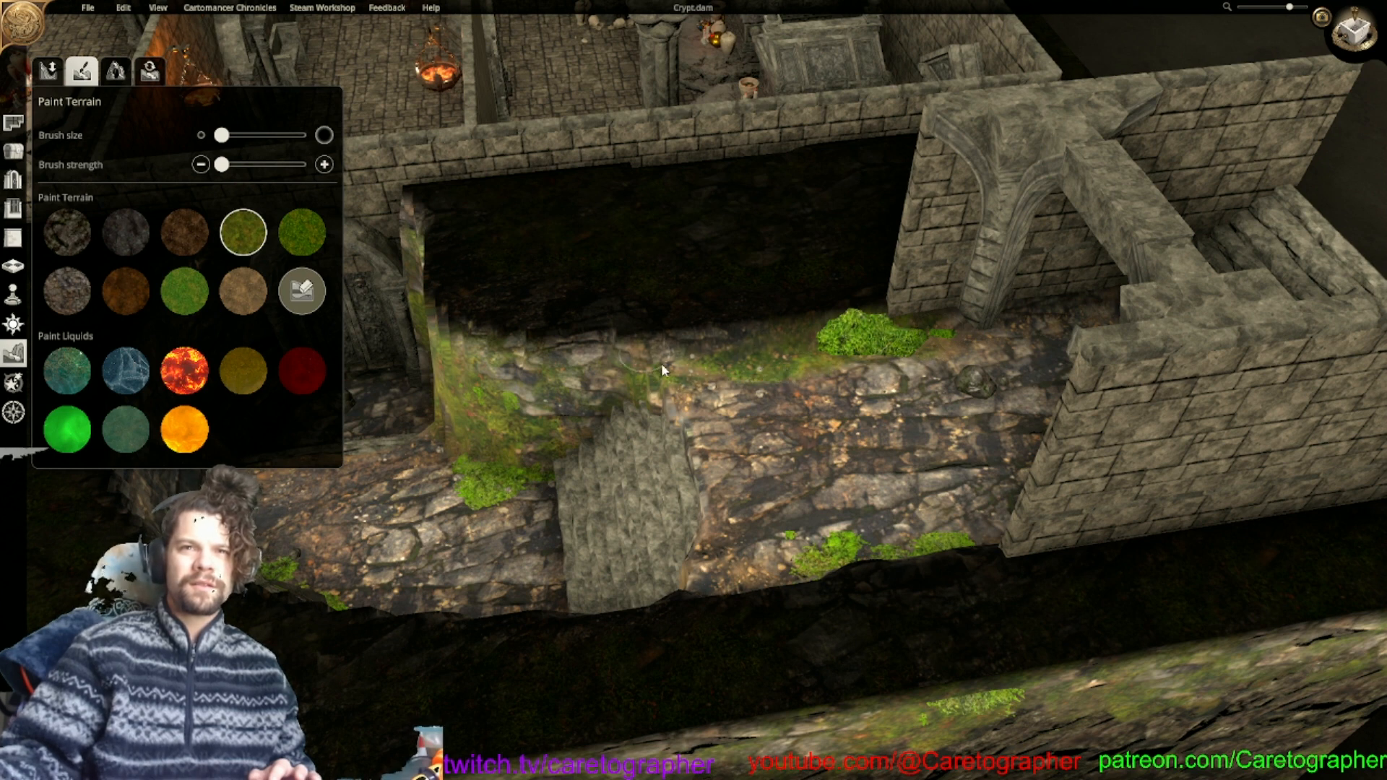
Paint the mossy texture along the upper passage's outer edge, around the moss patches from the arch to the steps.
mouse_move(936, 349)
middle_down()
mouse_move(1254, 625)
mouse_move(917, 446)
mouse_move(953, 474)
mouse_move(889, 402)
mouse_move(1191, 463)
mouse_move(906, 498)
mouse_move(1007, 452)
mouse_move(470, 451)
middle_up()
scroll(953, 474, down, 1)
scroll(795, 448, up, 1)
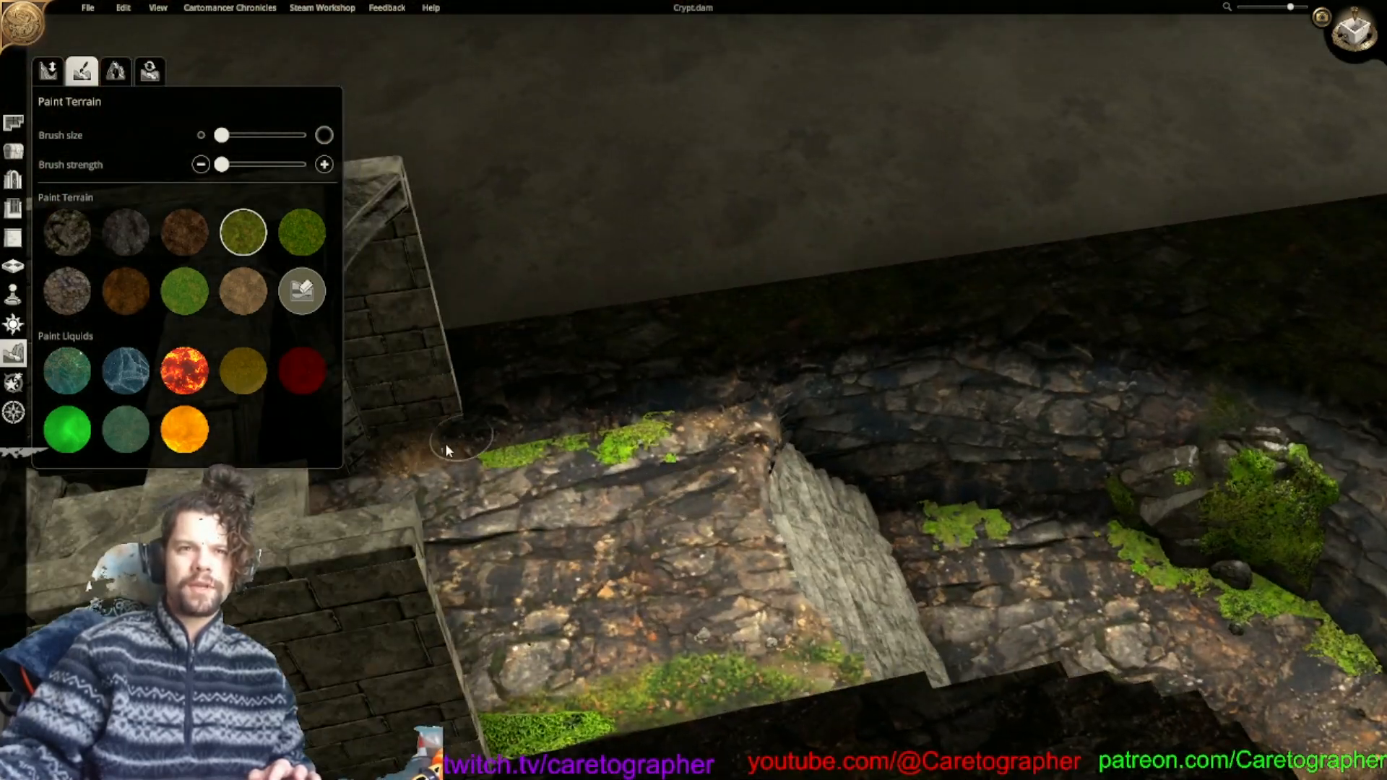
drag(409, 466, 528, 449)
mouse_move(673, 432)
mouse_down()
mouse_move(691, 443)
mouse_move(665, 458)
mouse_up()
middle_drag(666, 458, 532, 452)
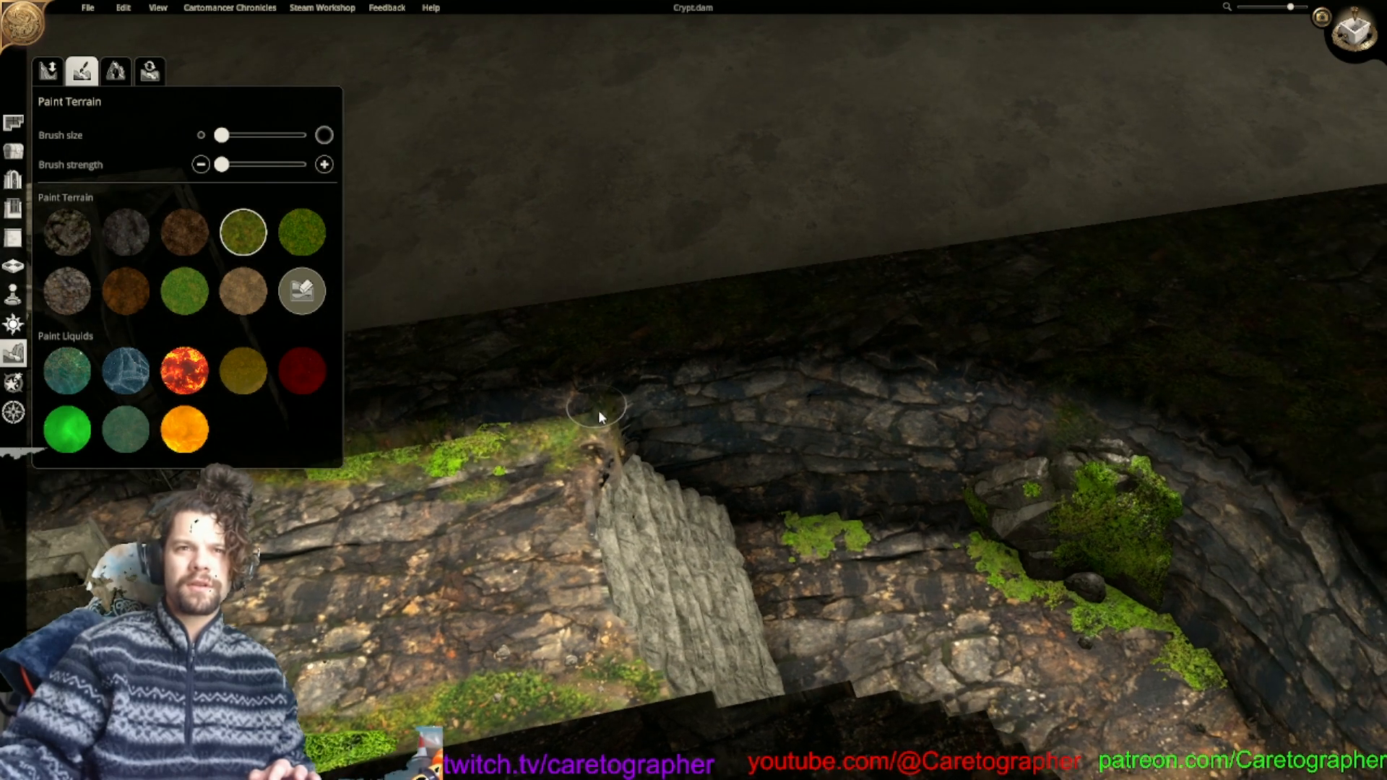
Paint faint mossy texture across the outer bend's rock wall, past the mossy boulder to the crypt door.
right_drag(749, 406, 527, 468)
drag(503, 422, 754, 350)
mouse_move(1137, 337)
right_down()
mouse_move(744, 418)
mouse_move(652, 377)
right_up()
drag(652, 377, 817, 376)
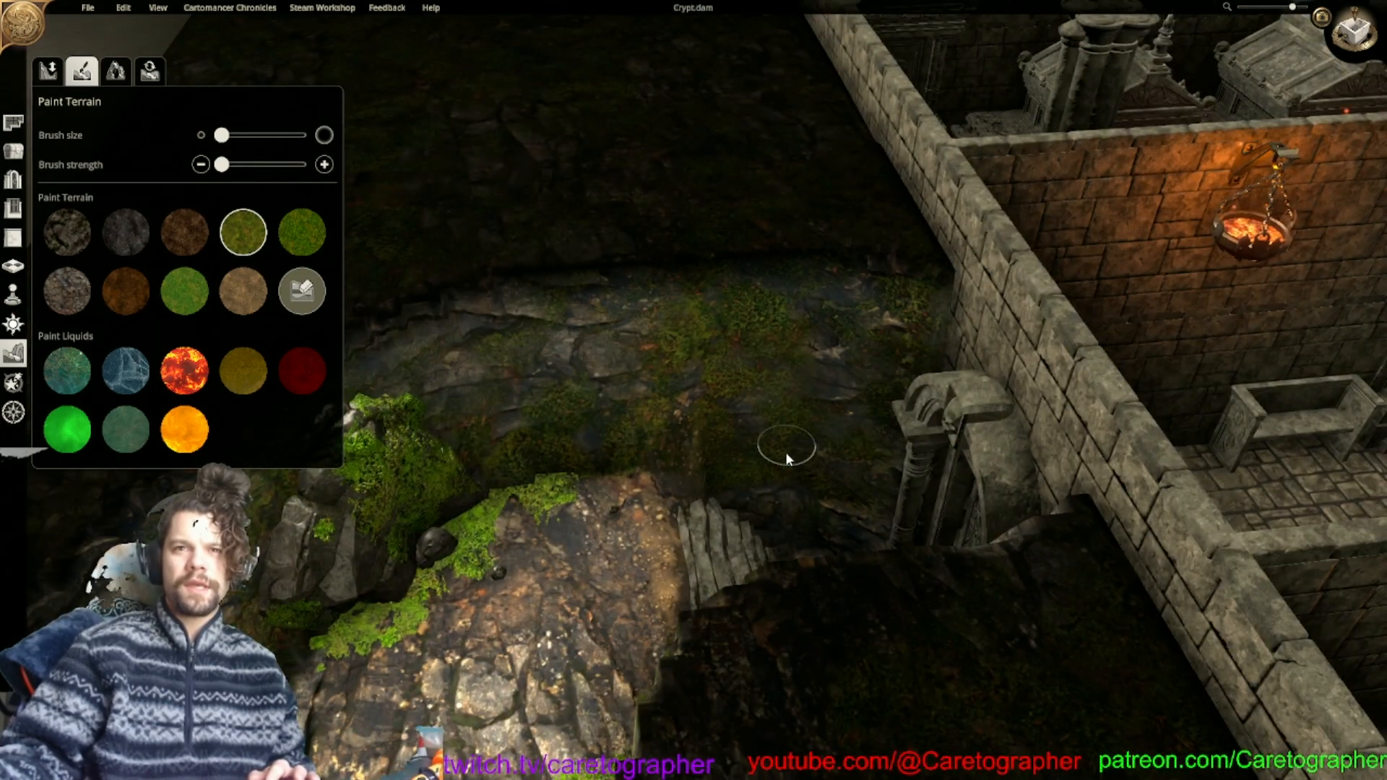
scroll(650, 456, up, 3)
scroll(684, 456, down, 8)
middle_drag(684, 455, 873, 478)
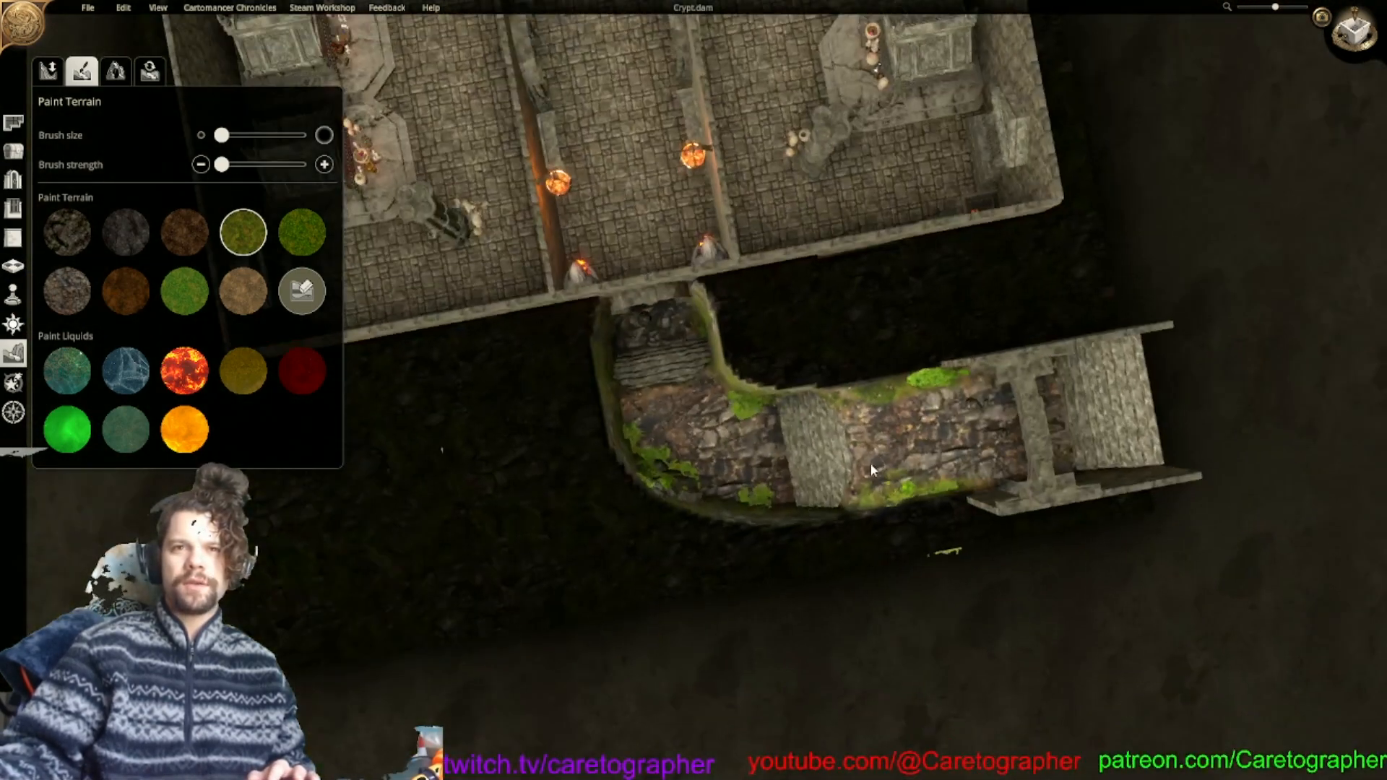
Paint faint mossy texture from the top-down view across the floor at the foot of the steps nearest the crypt door.
click(1352, 42)
scroll(848, 492, up, 8)
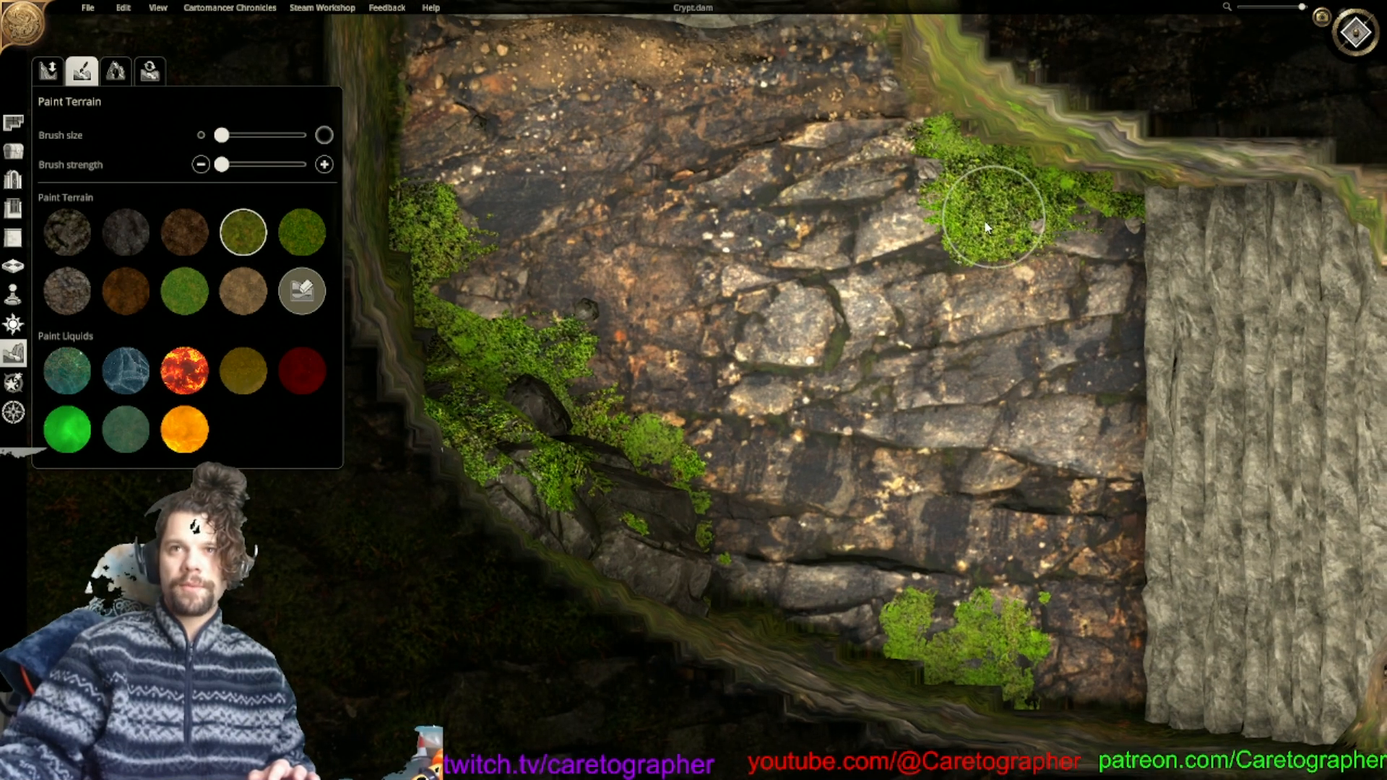
middle_drag(971, 235, 895, 276)
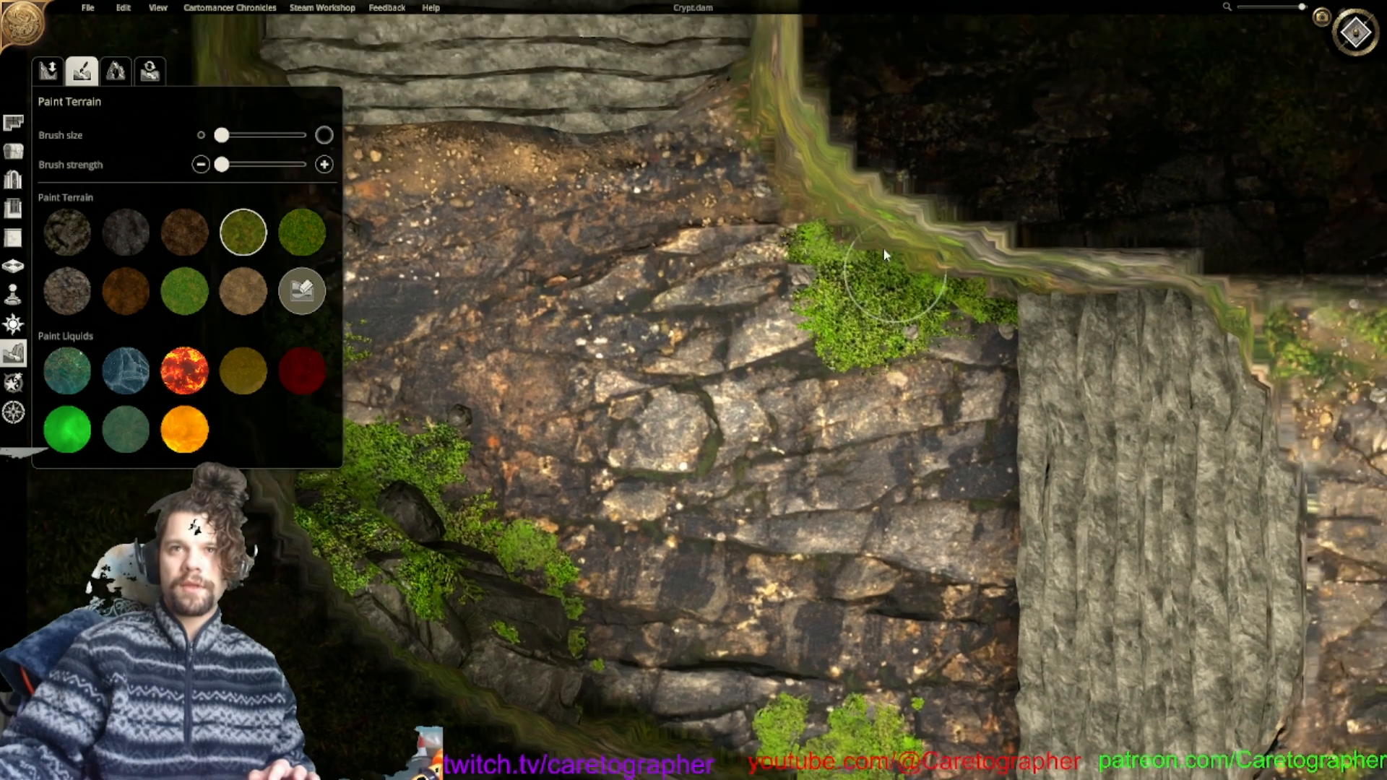
scroll(1024, 194, down, 8)
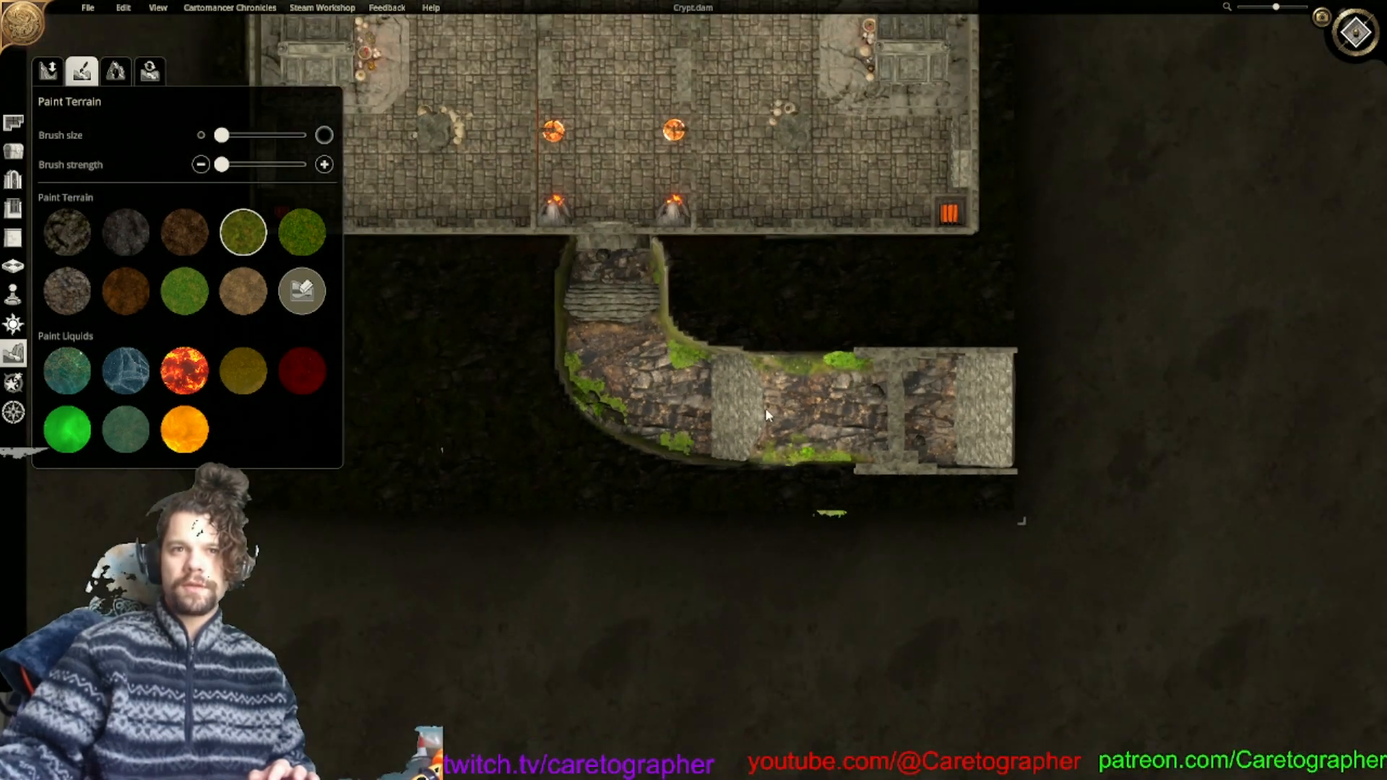
middle_drag(765, 407, 813, 383)
scroll(815, 383, up, 8)
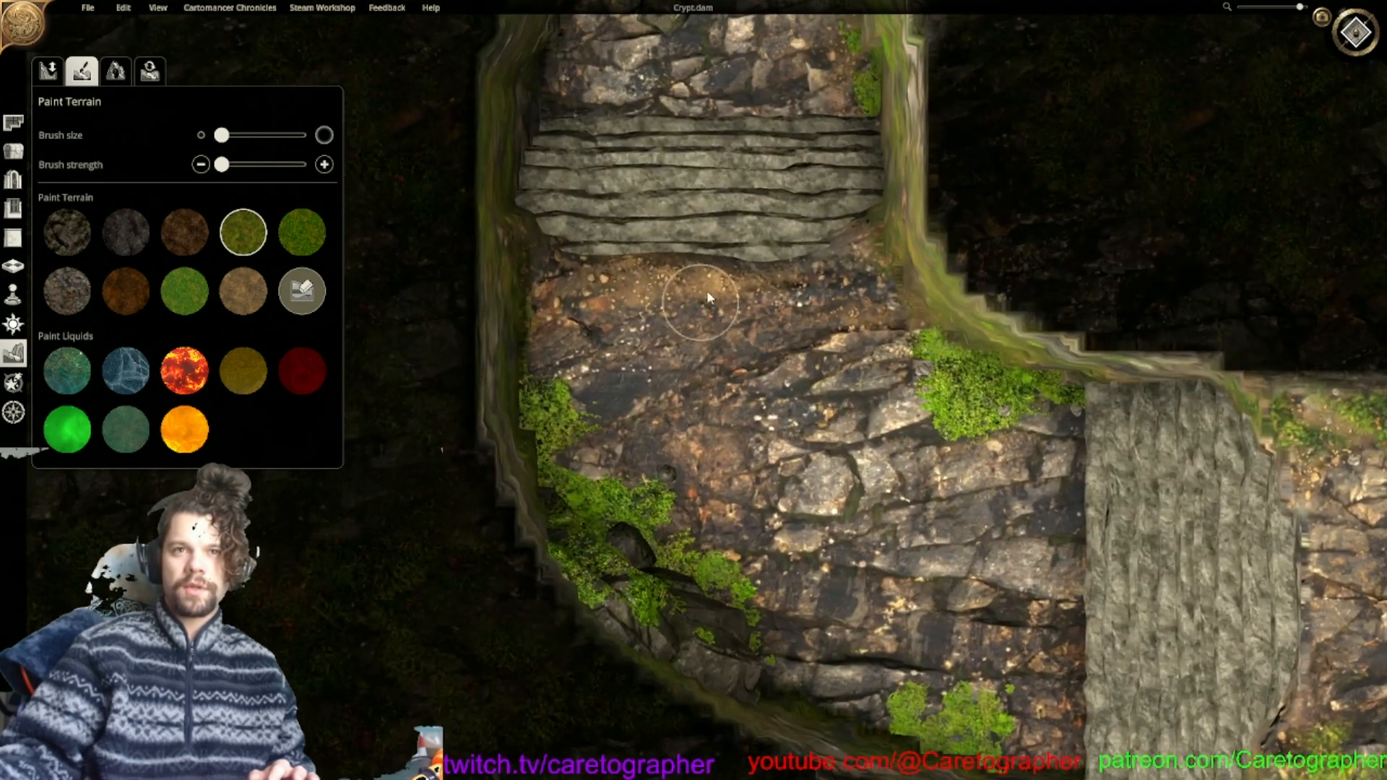
mouse_move(748, 275)
mouse_down()
mouse_move(567, 285)
mouse_move(546, 305)
mouse_move(570, 288)
mouse_move(710, 280)
mouse_up()
mouse_move(869, 240)
mouse_down()
mouse_move(878, 304)
mouse_move(826, 320)
mouse_up()
key(s)
key(d)
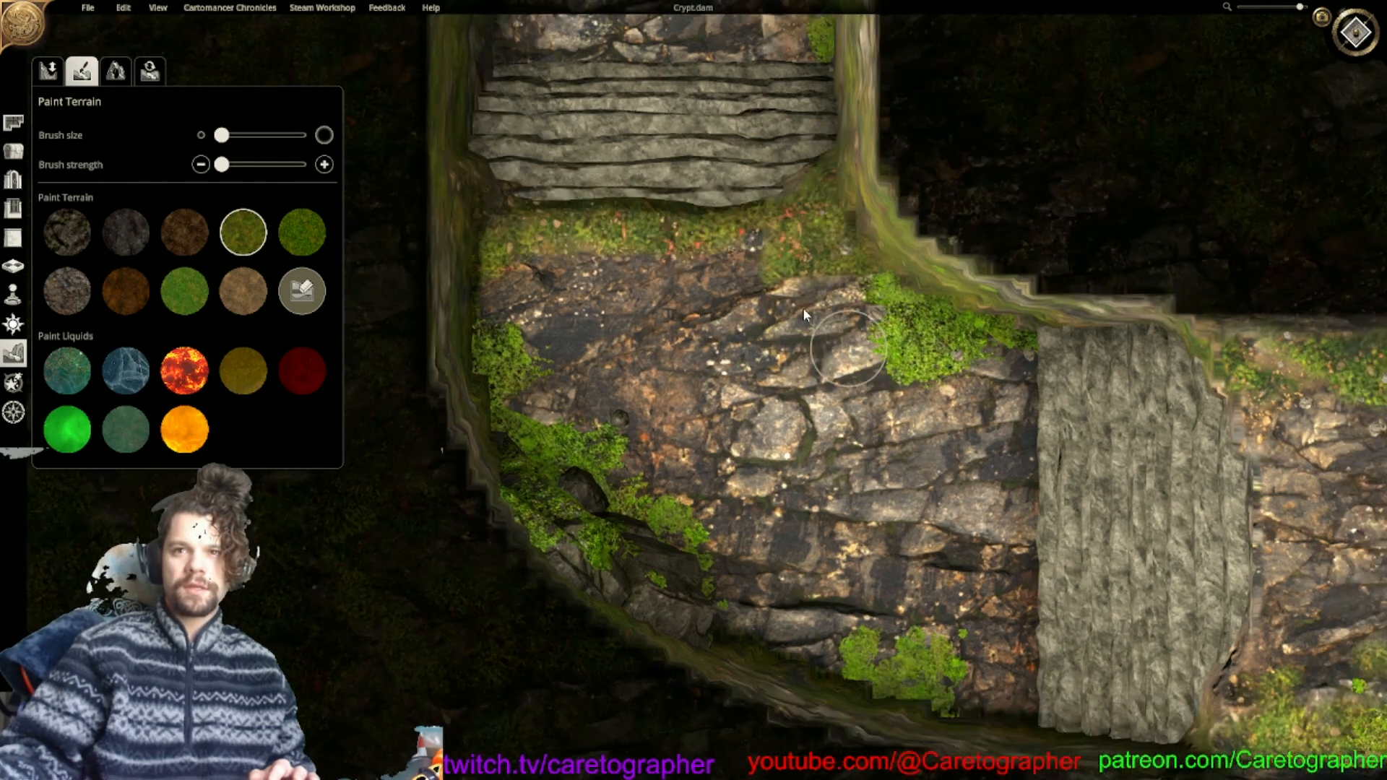
Paint mossy texture on the floor along both sides of the middle steps and across the landing in front of the crypt door.
drag(1032, 581, 1000, 631)
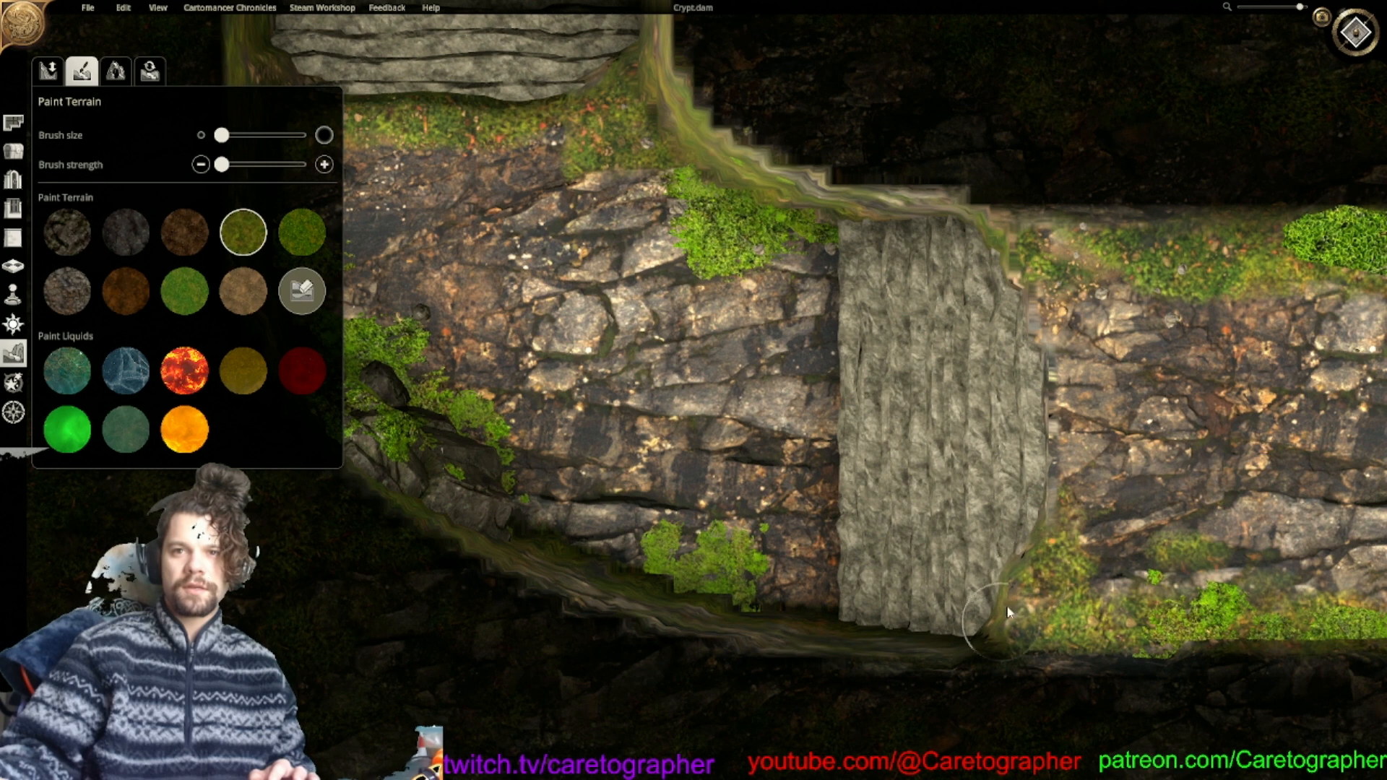
mouse_move(1075, 481)
mouse_down()
mouse_move(1073, 498)
mouse_move(1040, 273)
mouse_move(1112, 272)
mouse_up()
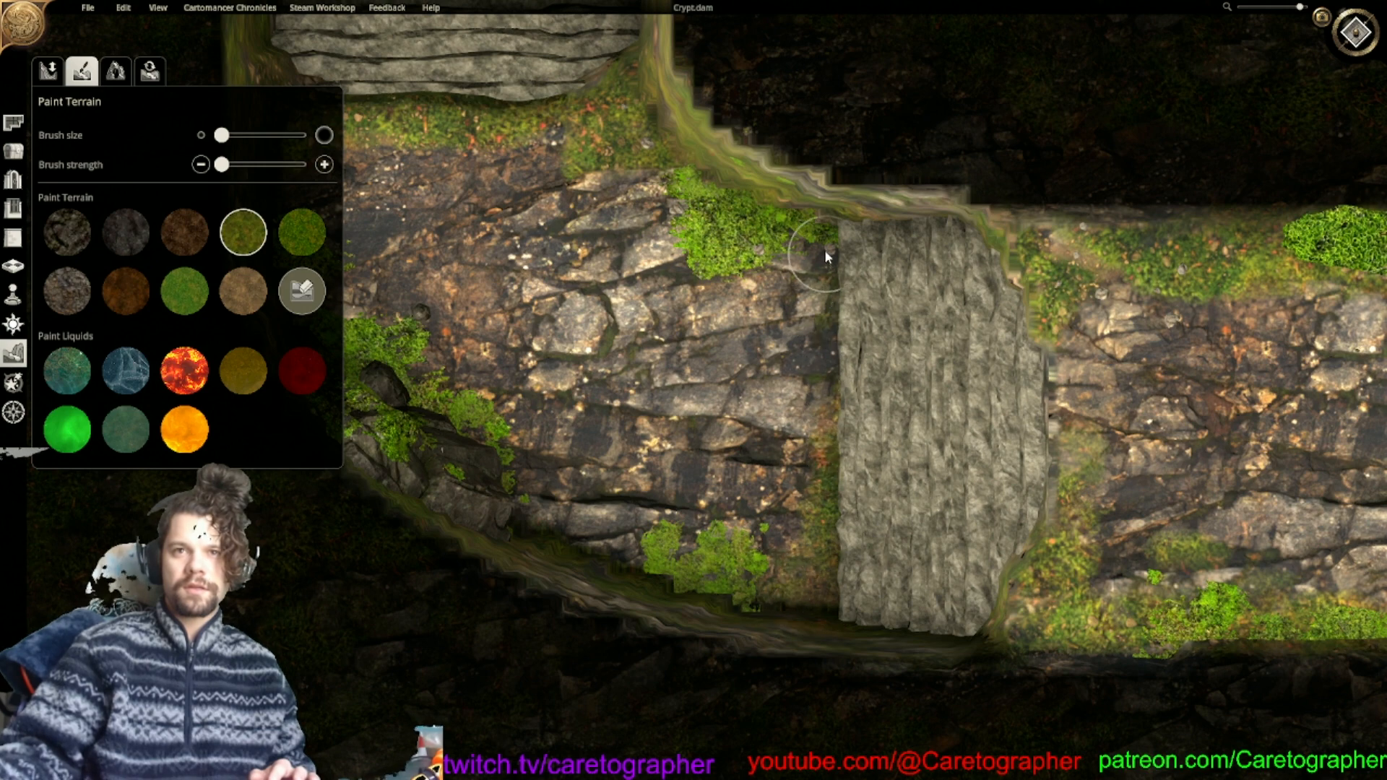
middle_drag(840, 323, 1068, 527)
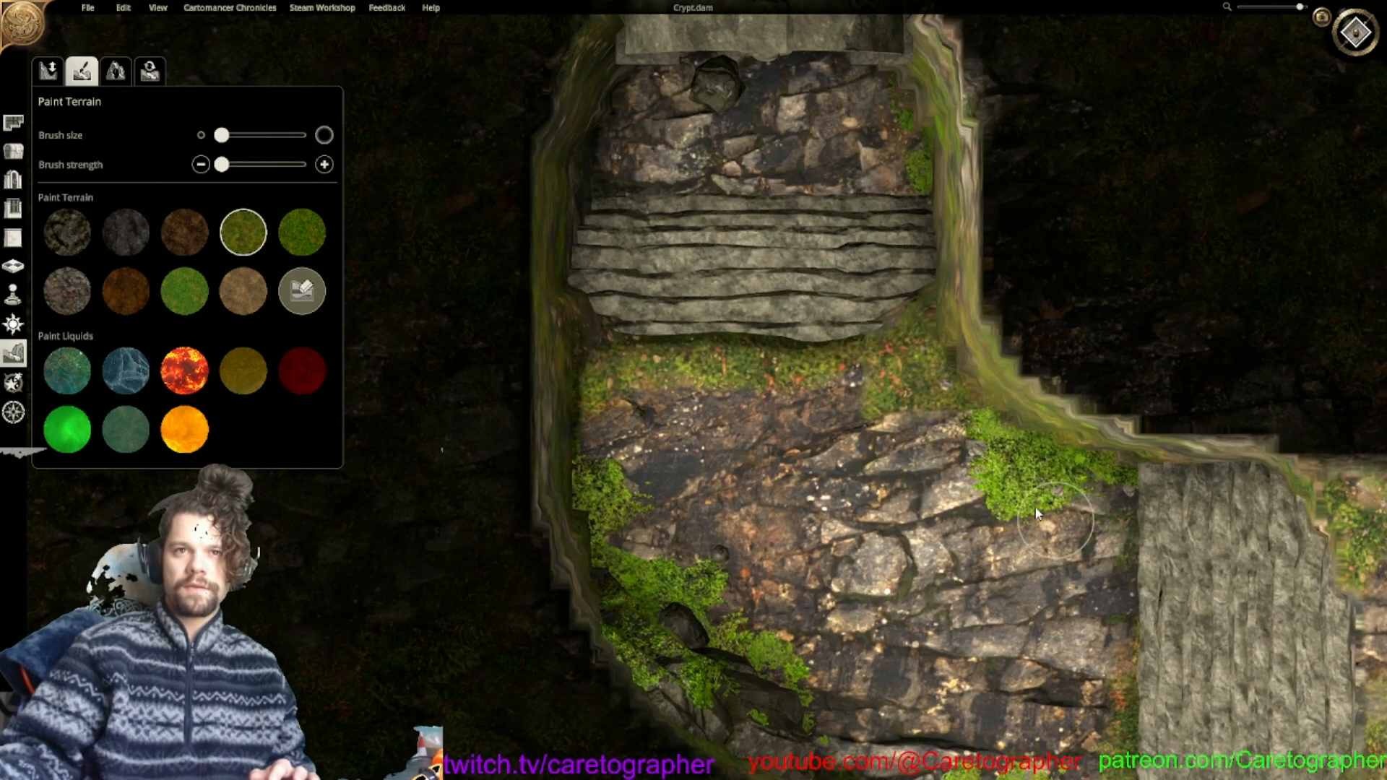
middle_drag(754, 343, 773, 427)
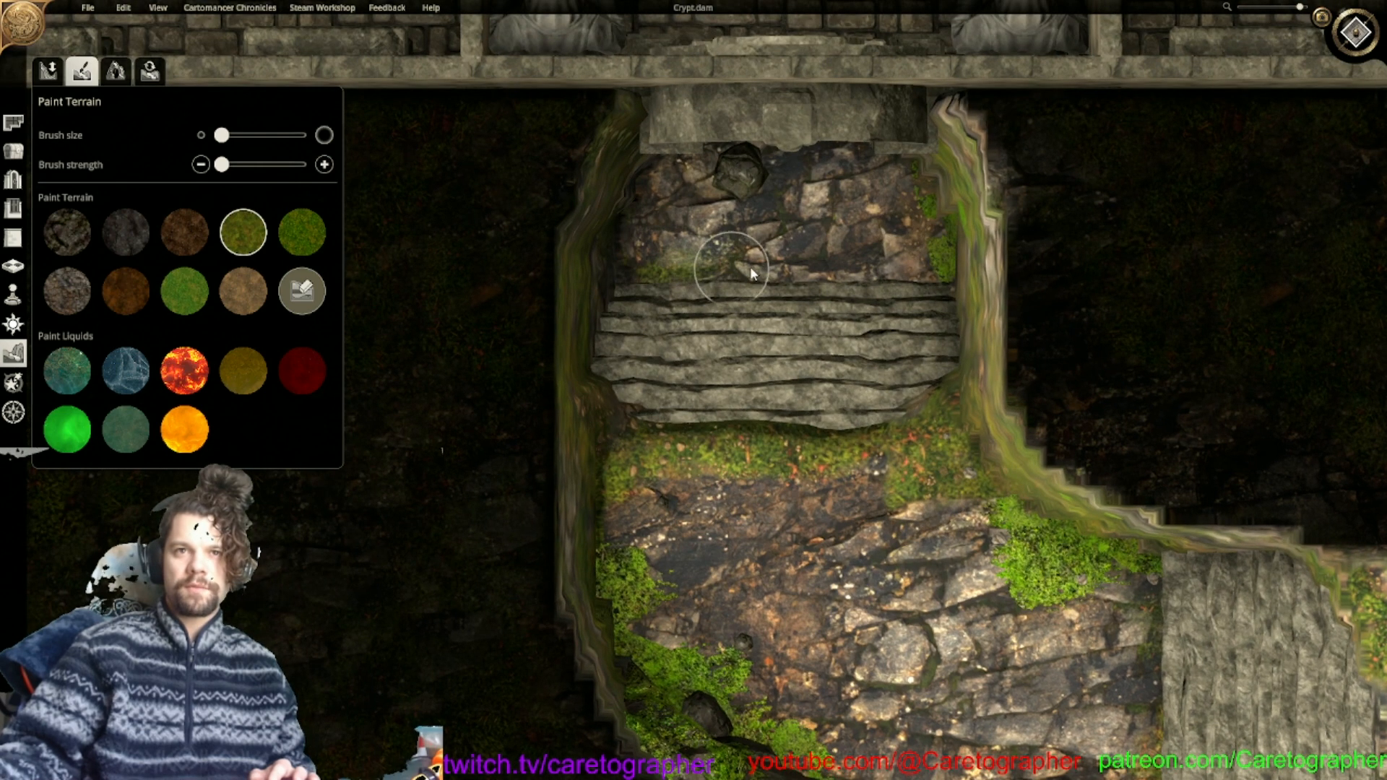
drag(736, 275, 948, 269)
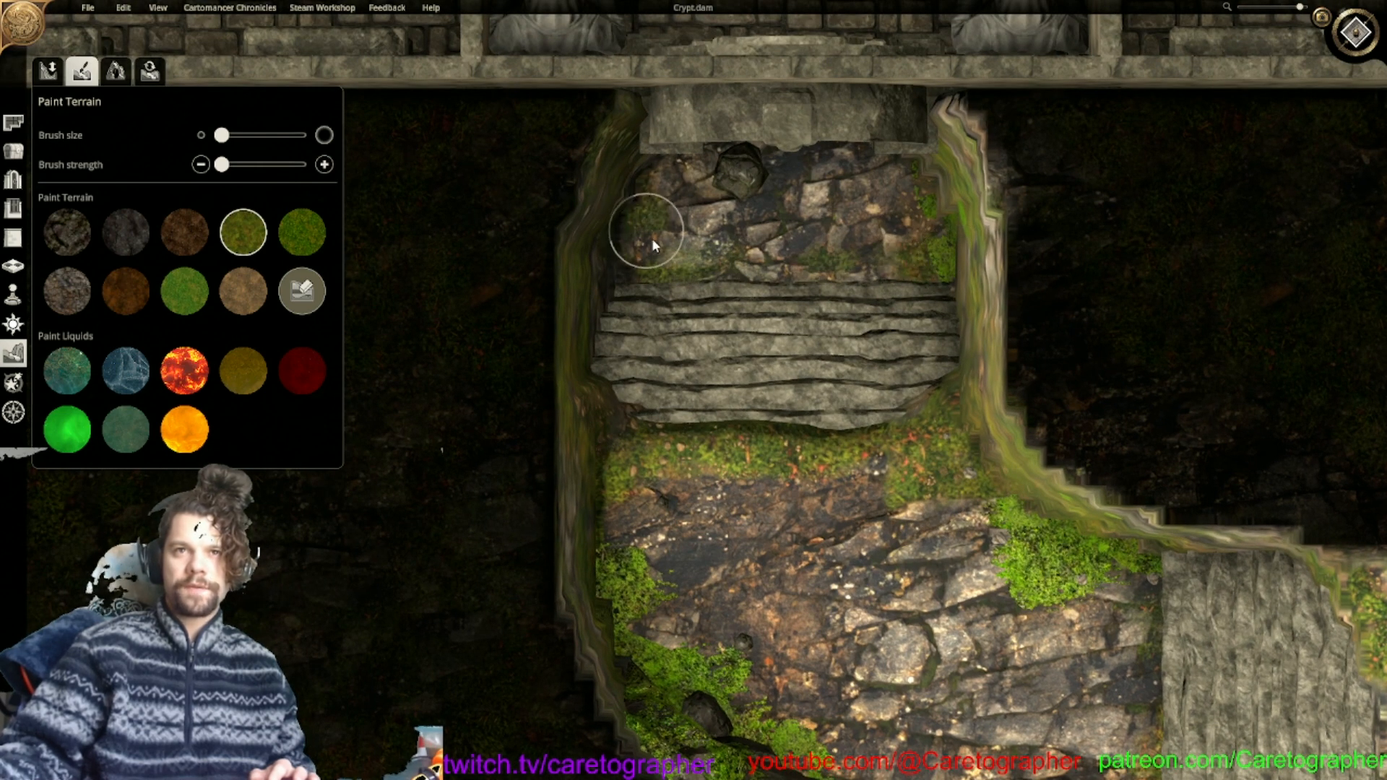
scroll(800, 269, down, 6)
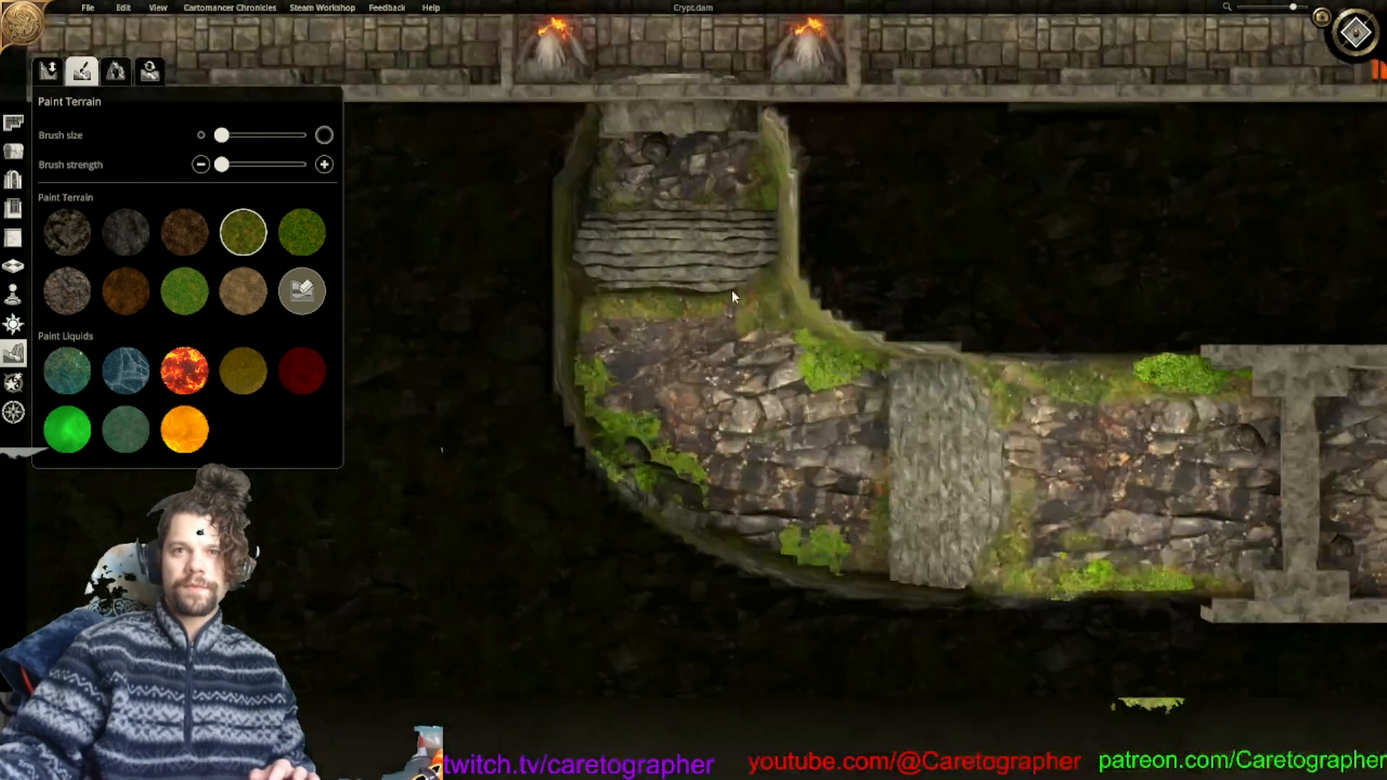
Try the light green grass texture along the upper passage's mossy inner edge between the middle steps and the arch, and undo the stroke.
scroll(784, 462, up, 8)
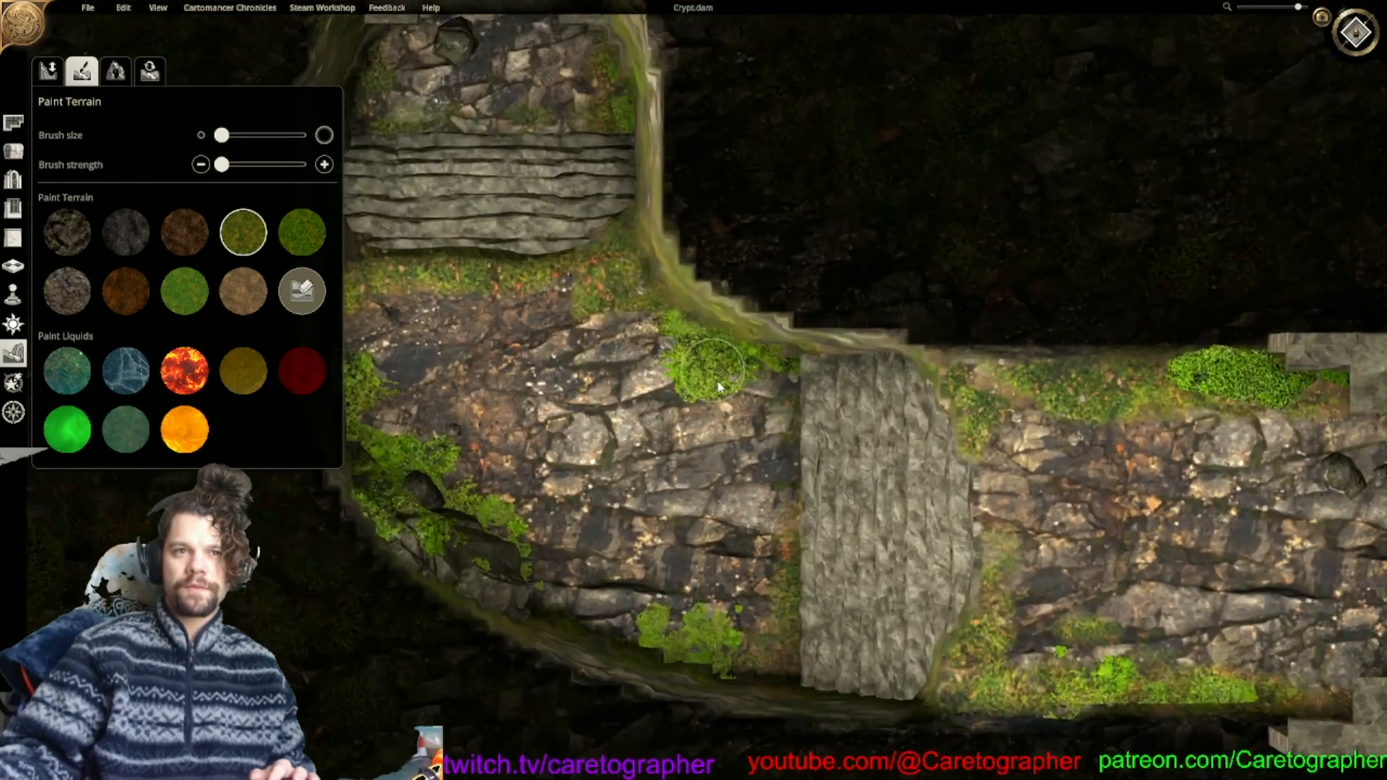
right_drag(719, 384, 679, 330)
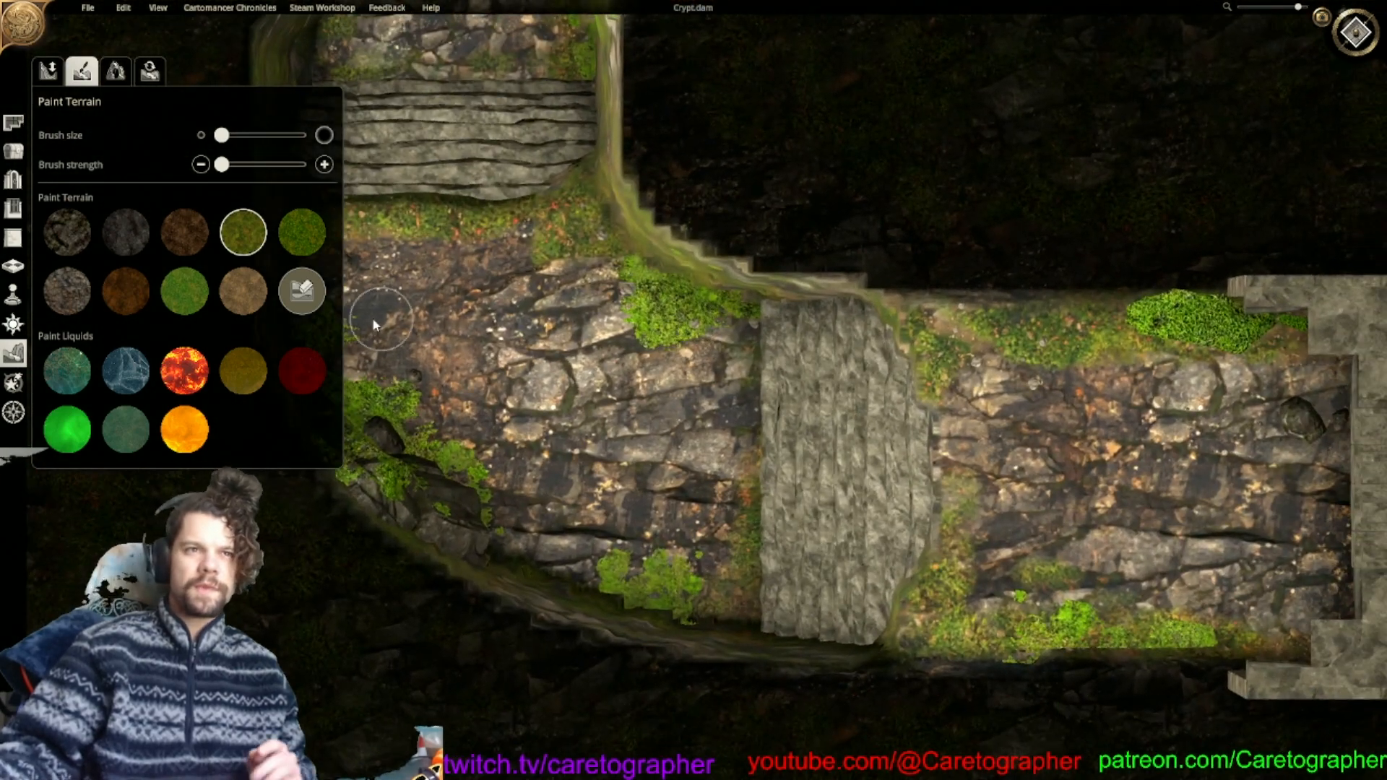
click(200, 291)
right_drag(939, 430, 567, 384)
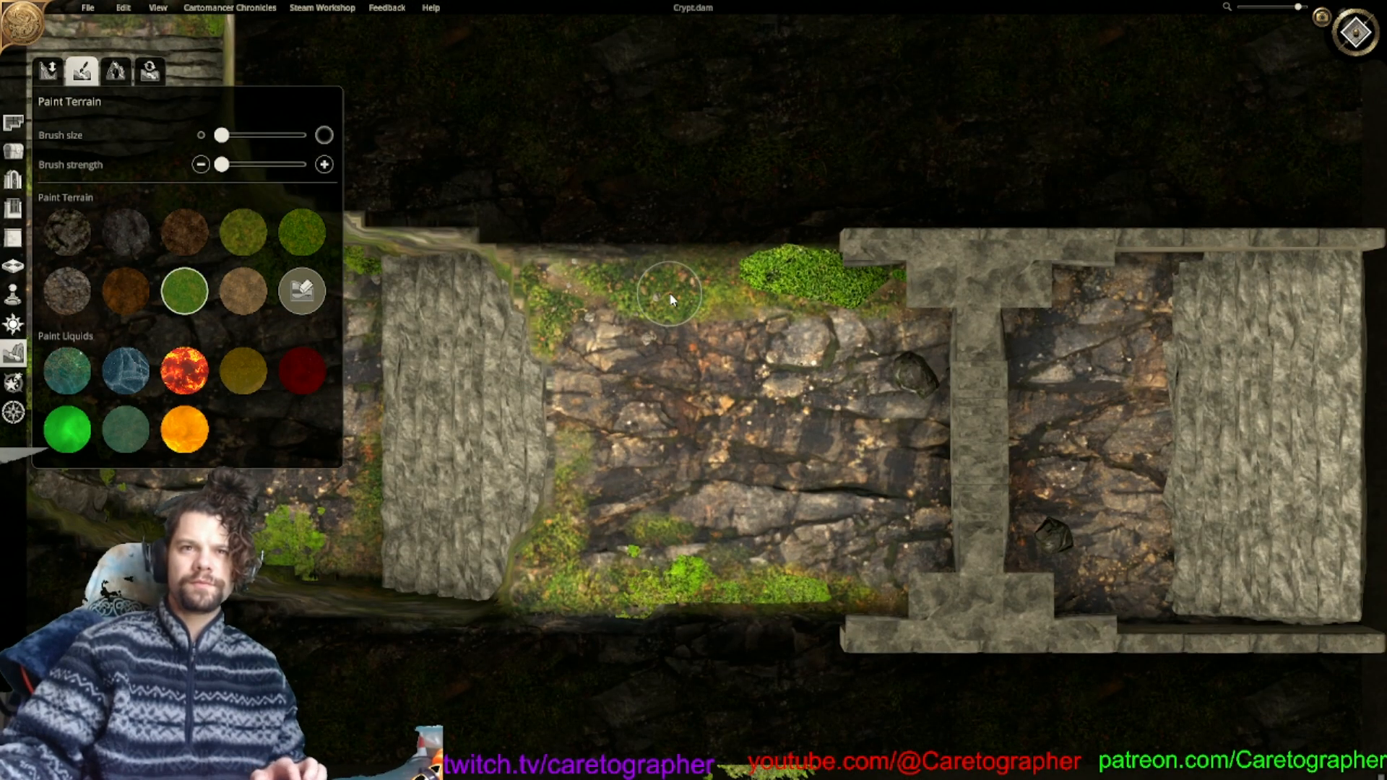
right_drag(683, 299, 768, 361)
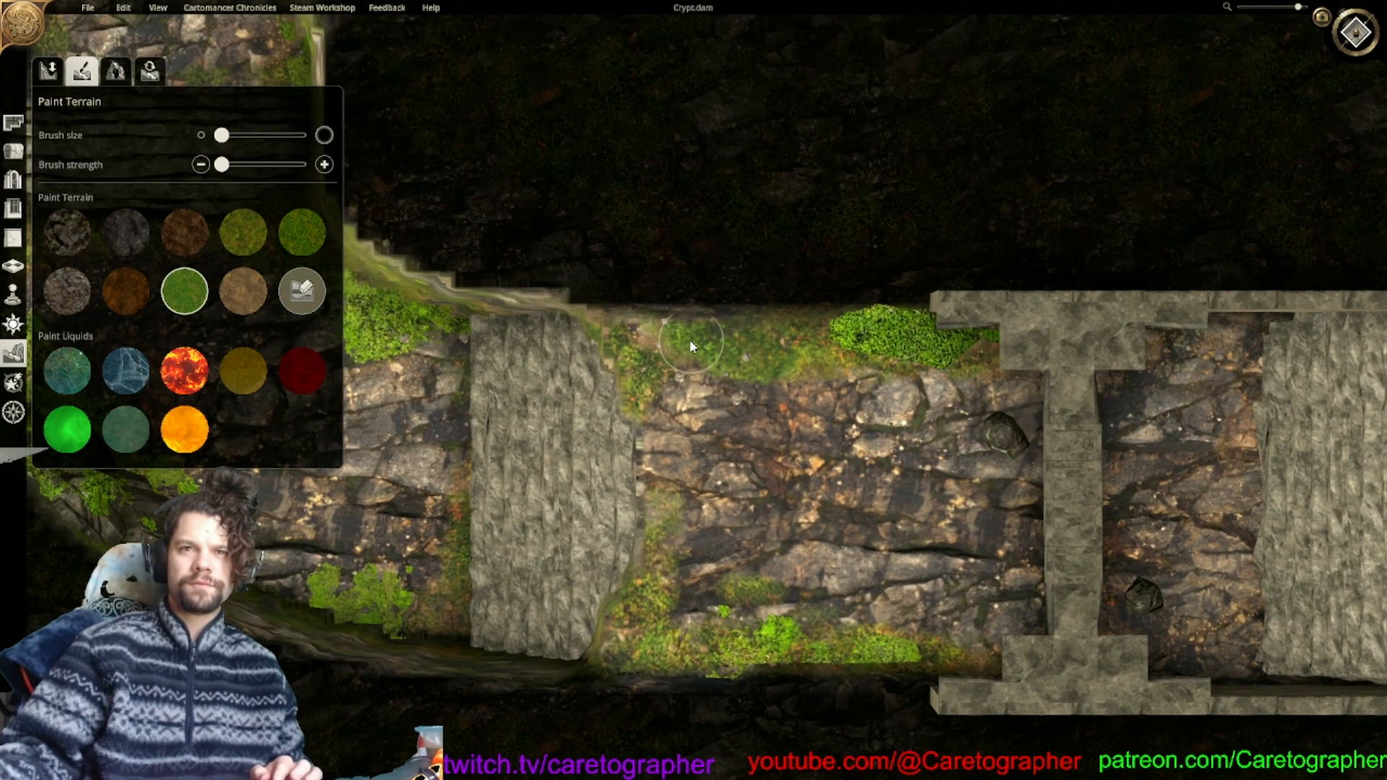
key(ctrl+z)
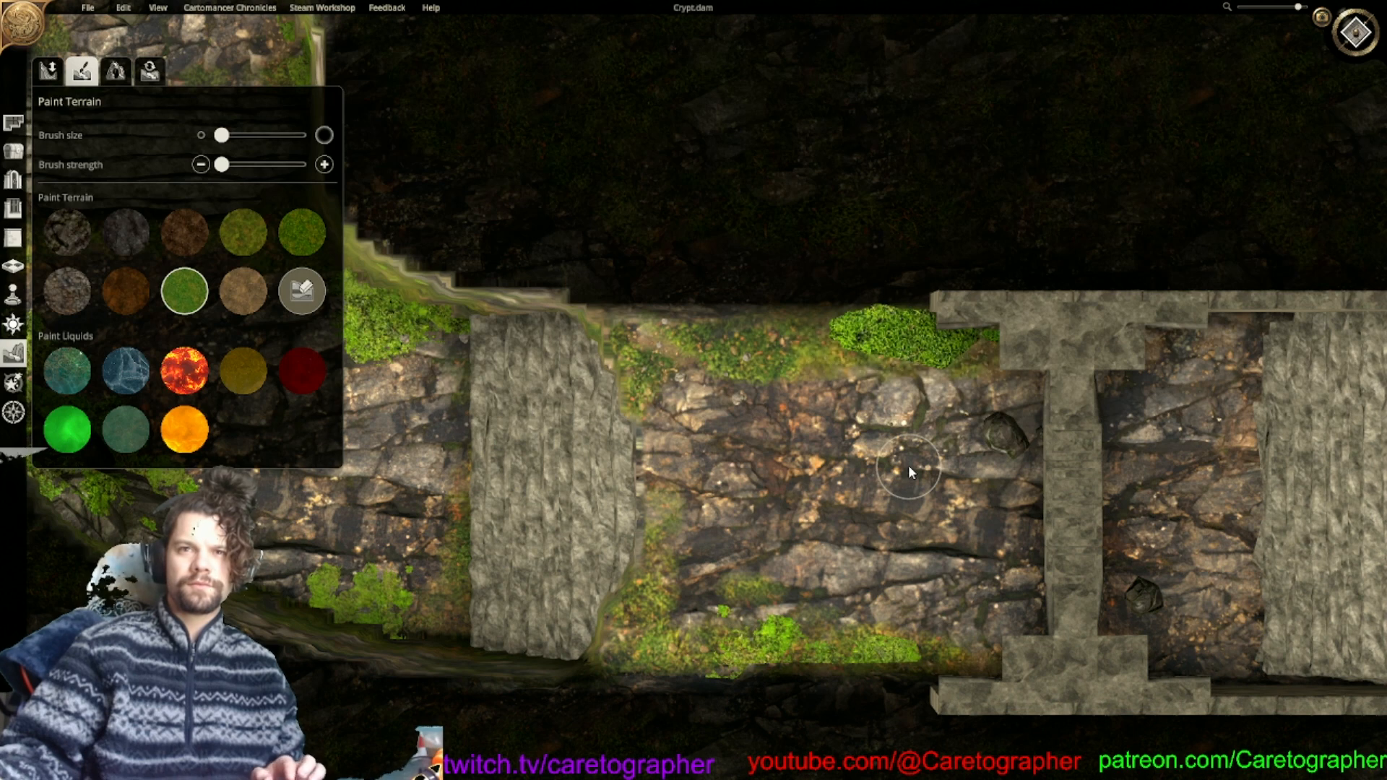
Try dabbing the dark green grass texture on the passage floor, raising the brush strength to maximum.
click(300, 235)
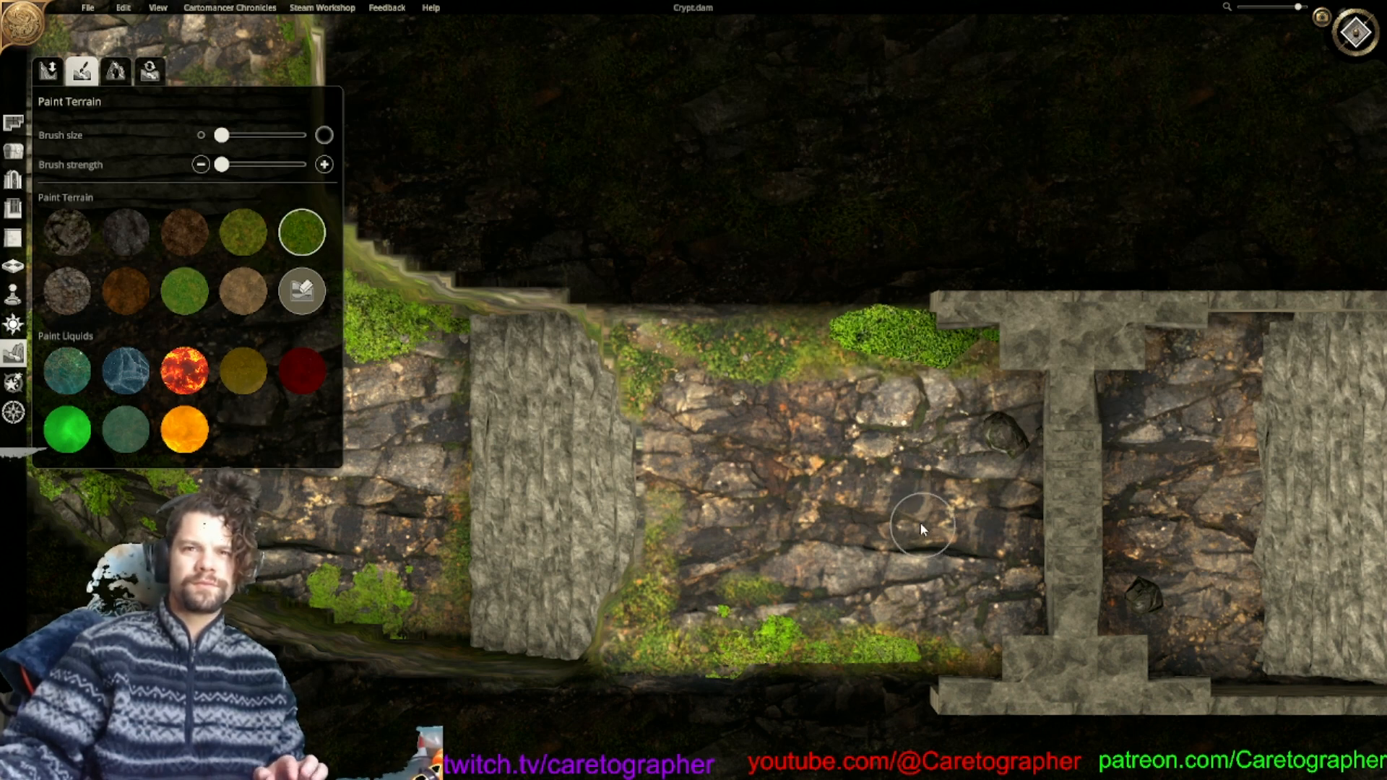
mouse_move(695, 361)
mouse_down()
mouse_move(699, 404)
mouse_move(743, 435)
mouse_up()
middle_drag(831, 460, 993, 404)
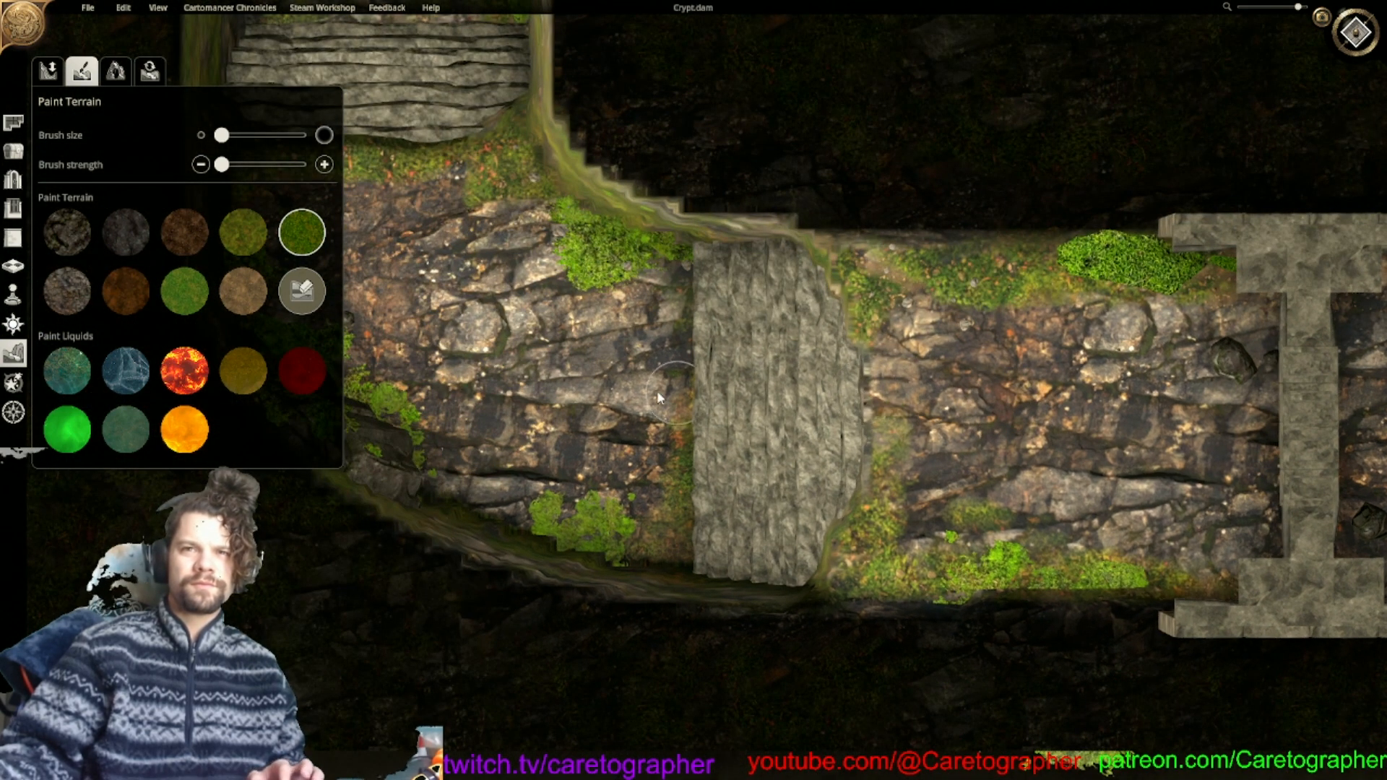
middle_drag(677, 391, 822, 442)
drag(238, 164, 530, 185)
click(737, 458)
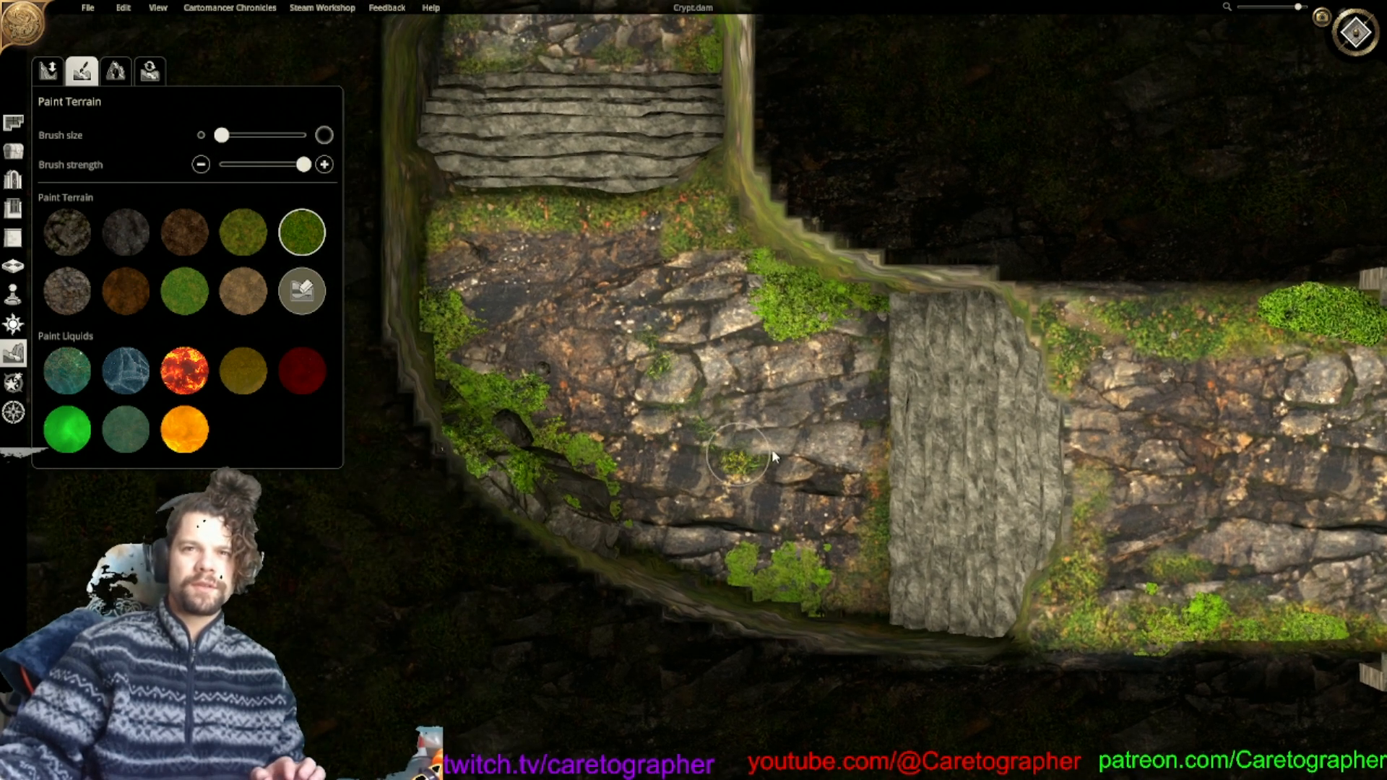
drag(1081, 377, 1088, 461)
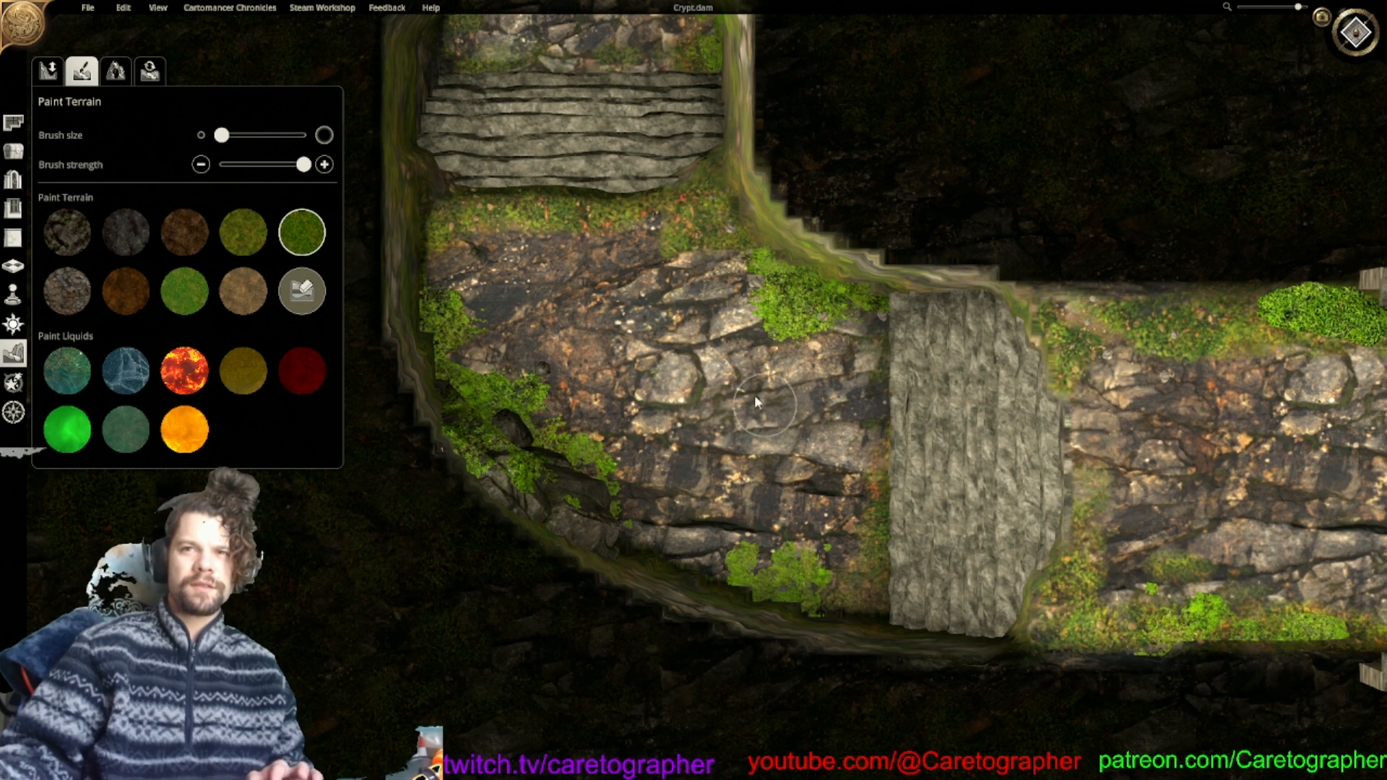
scroll(730, 733, down, 5)
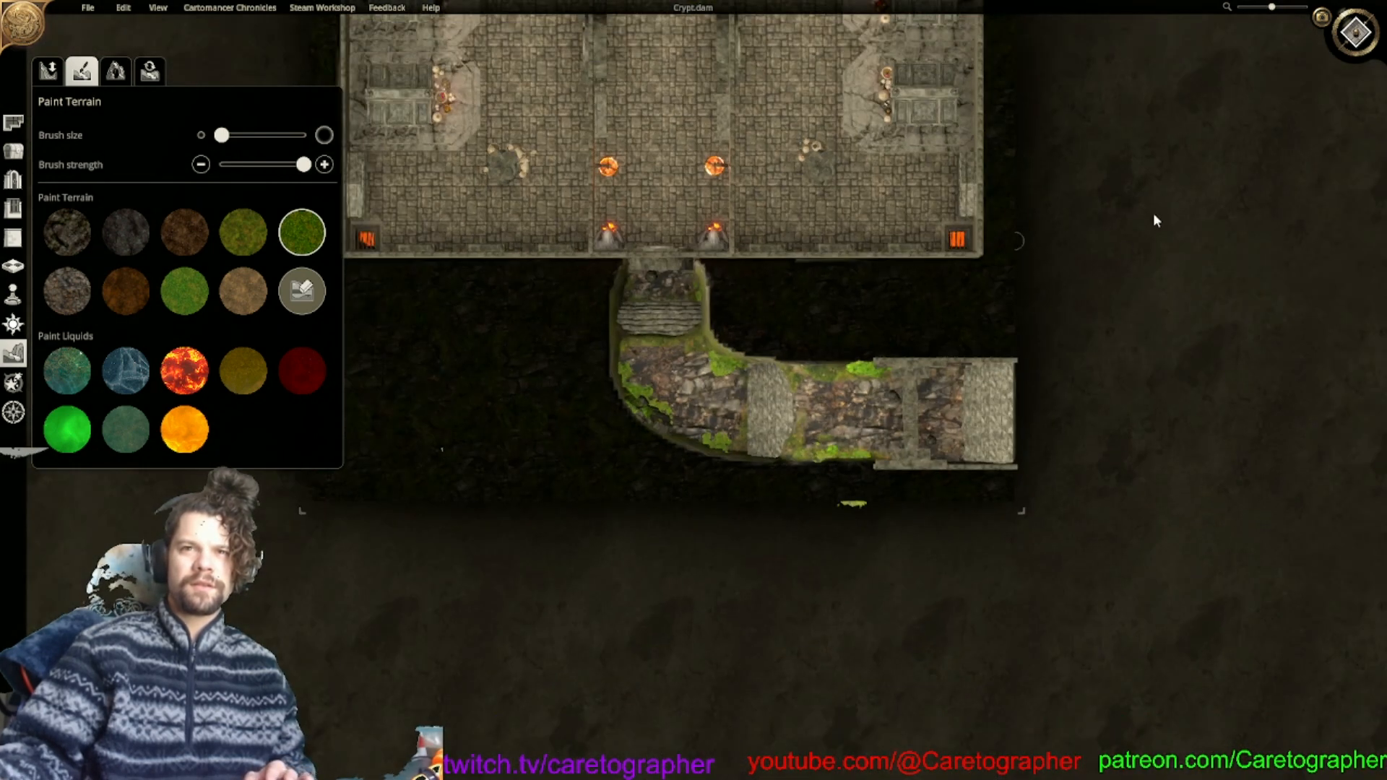
Search the objects for "gras" in the 3D view and place a scaled-down grass tuft beside the mossy boulder at the outer bend.
click(1369, 36)
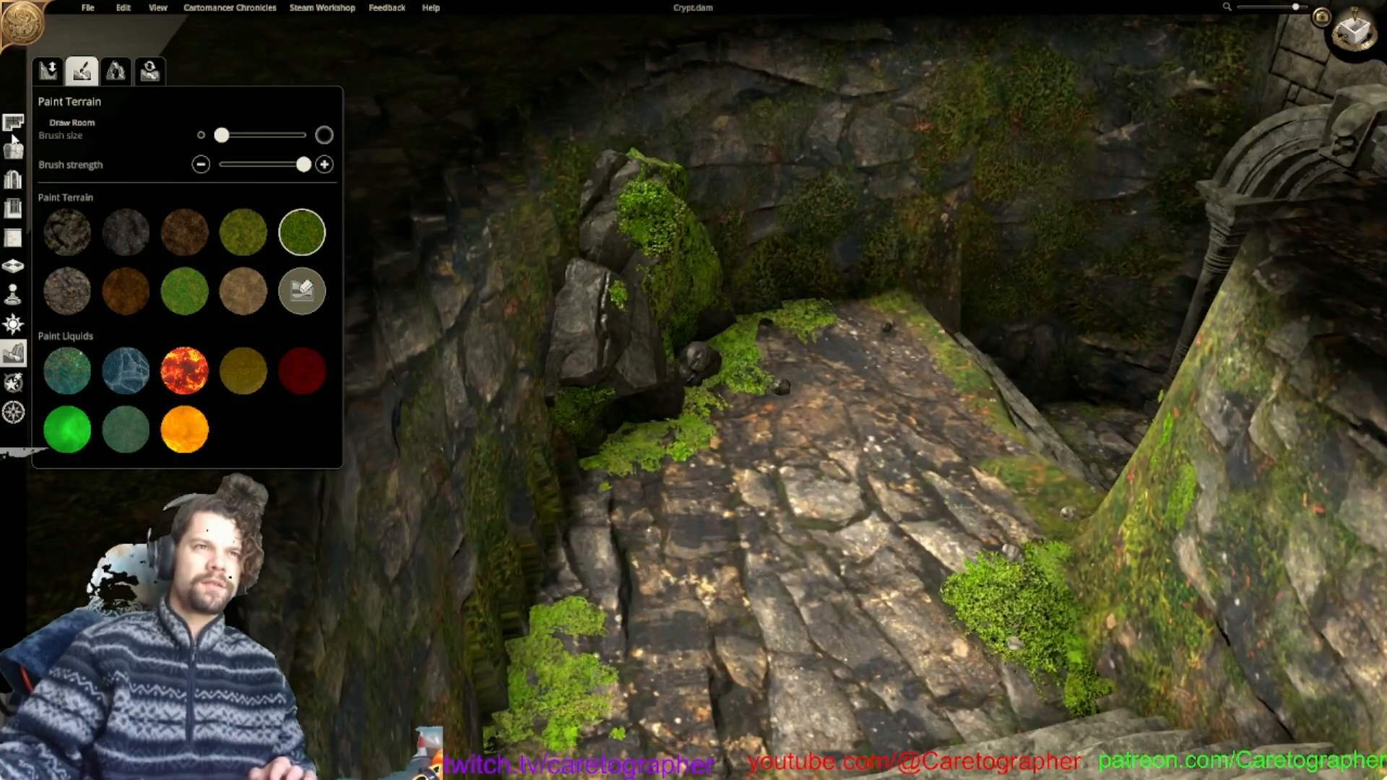
click(13, 148)
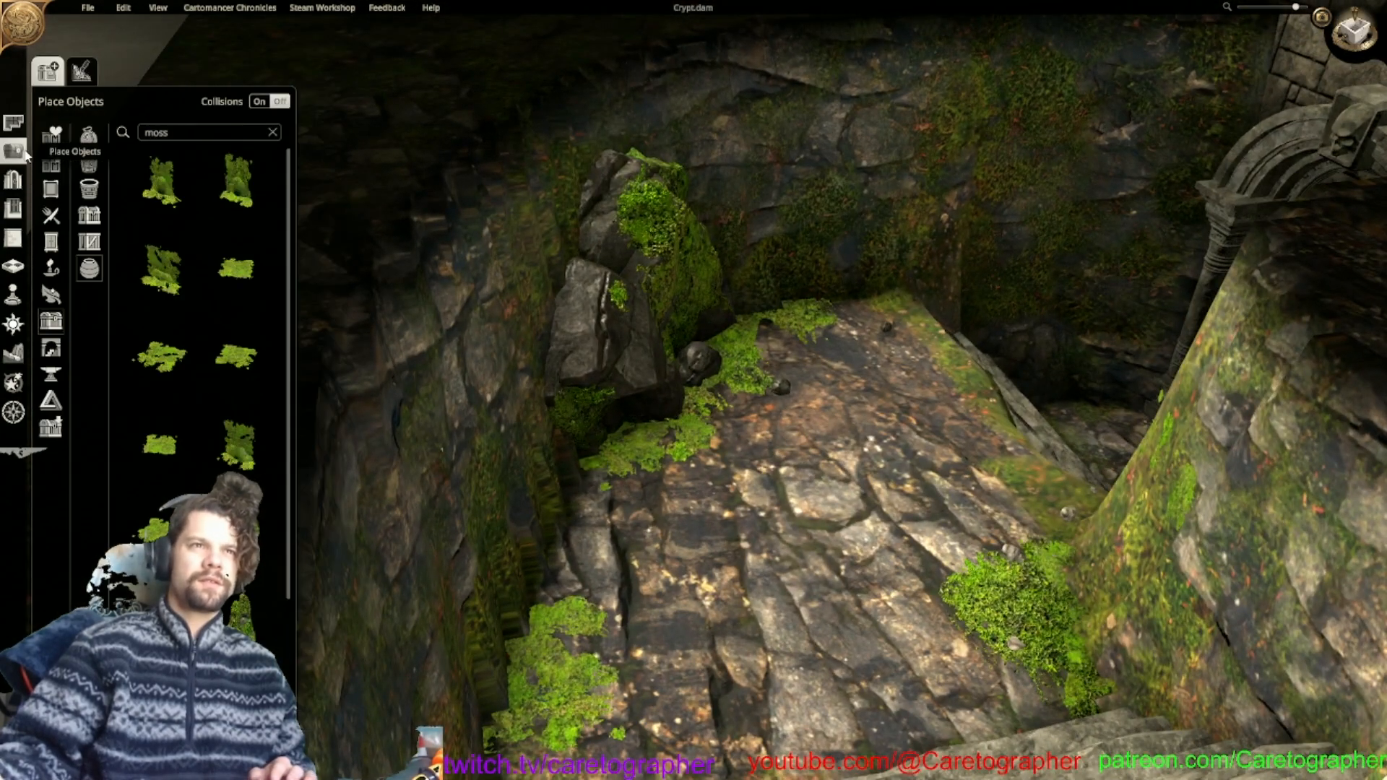
text(gras)
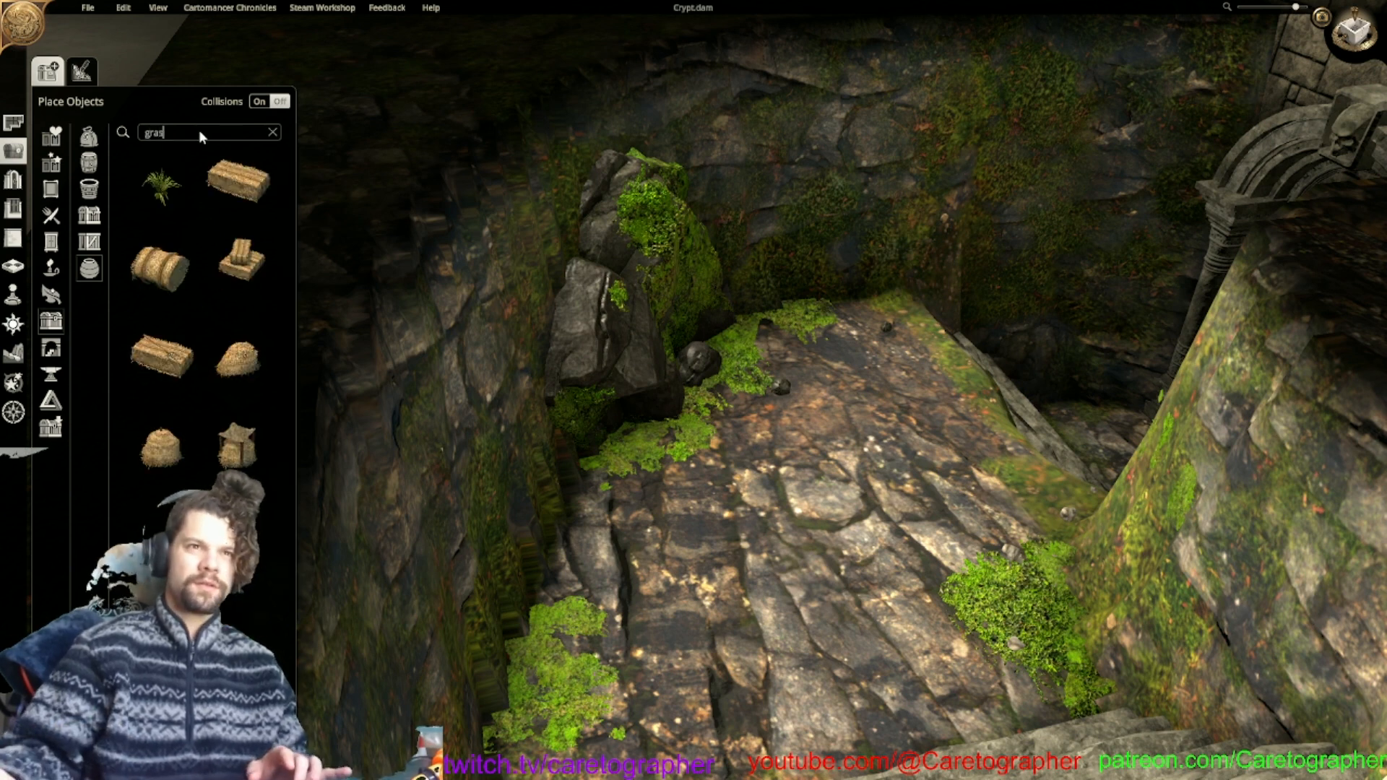
click(175, 187)
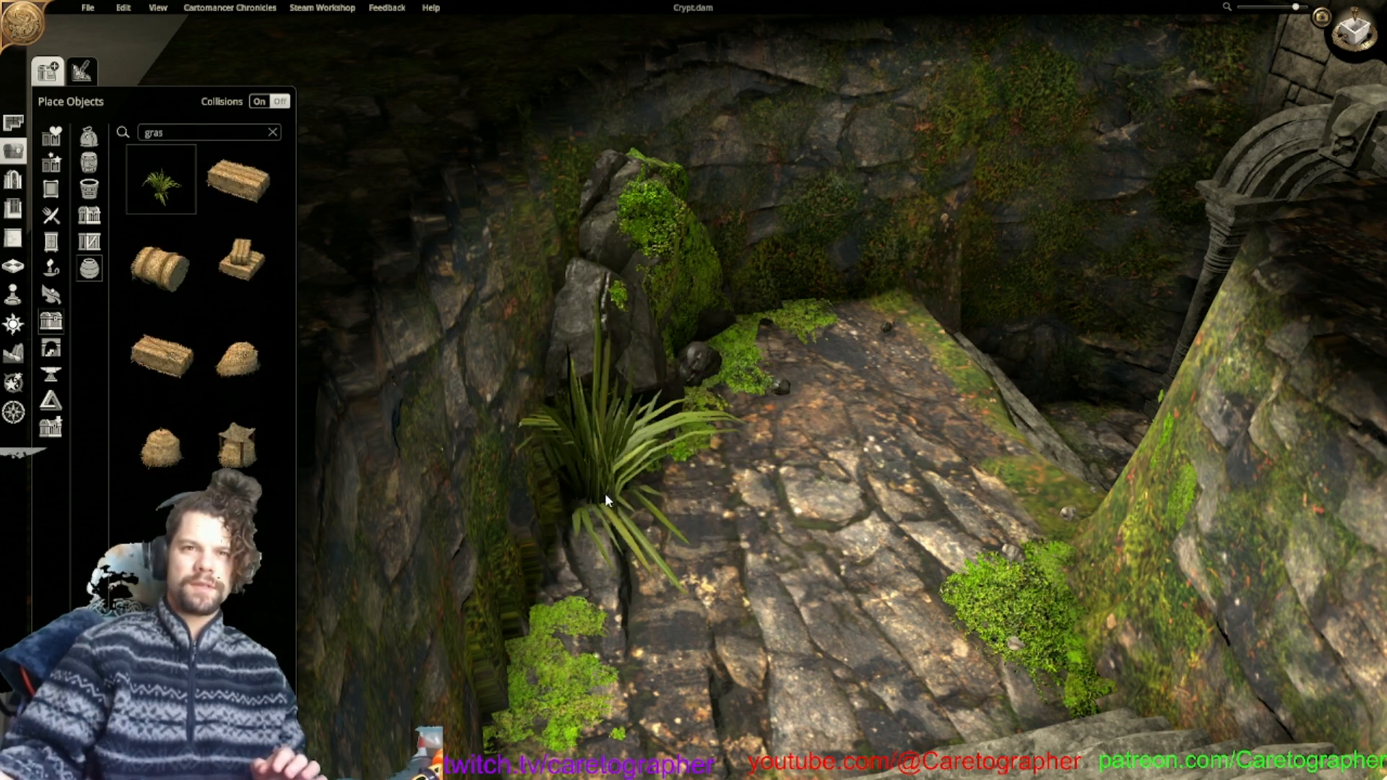
click(614, 491)
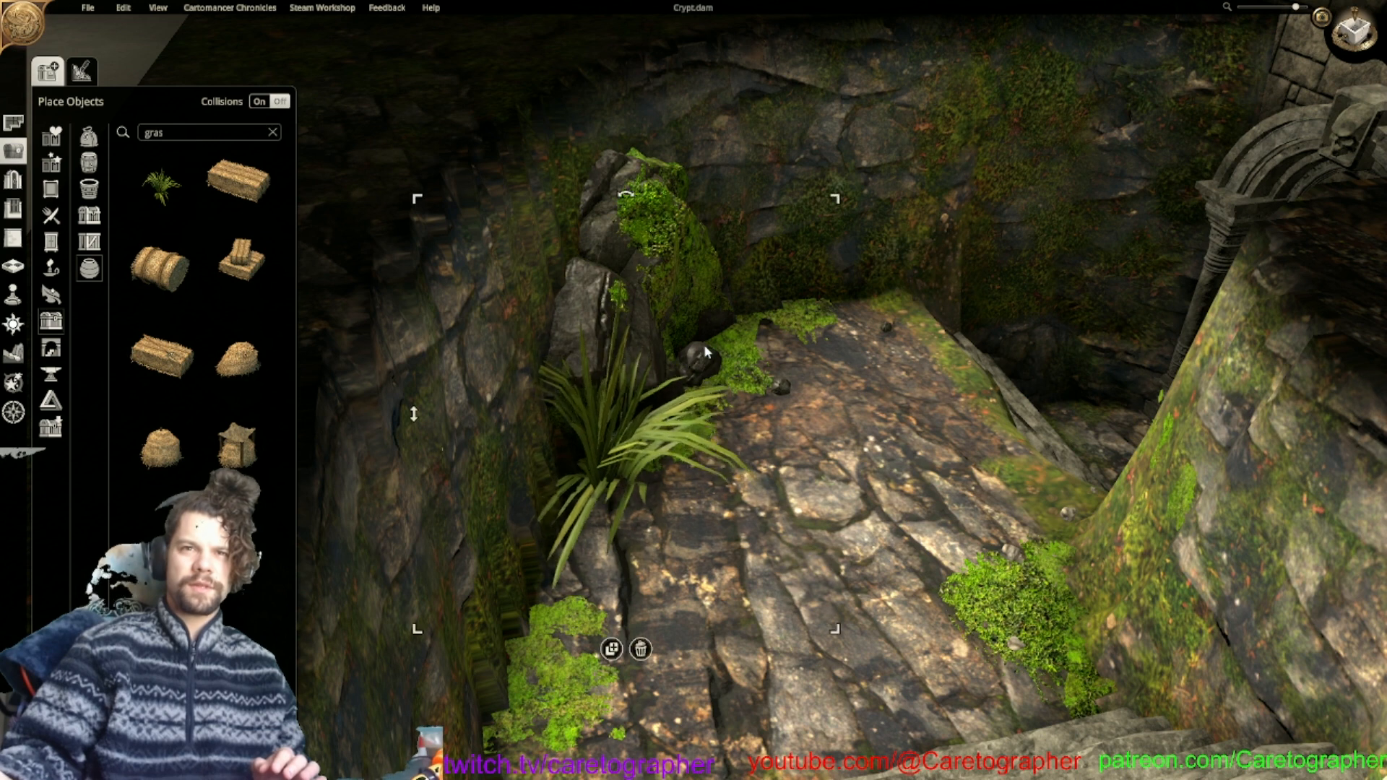
drag(768, 277, 570, 471)
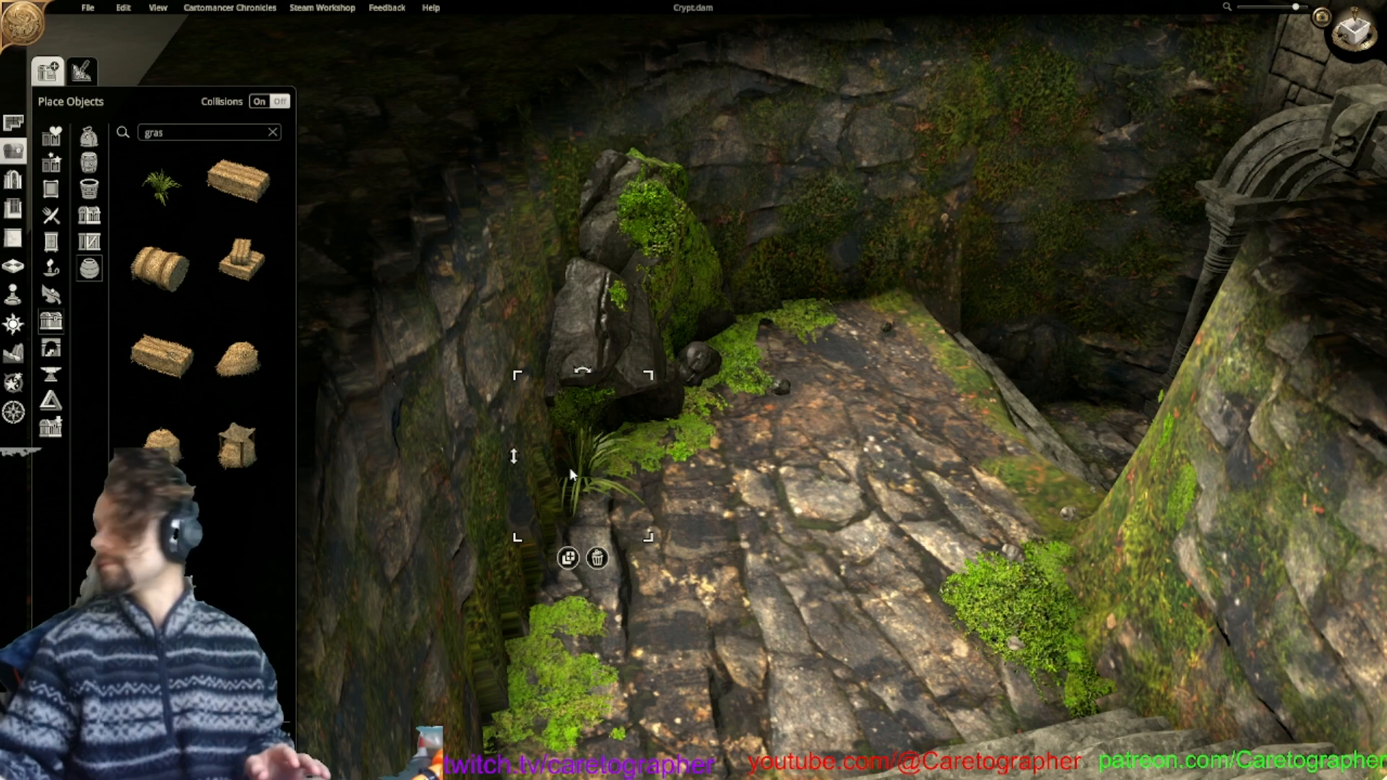
Duplicate the grass tuft in the top-down view and place the copy right beside it against the outer bend's wall.
scroll(982, 325, down, 4)
middle_drag(982, 325, 1190, 256)
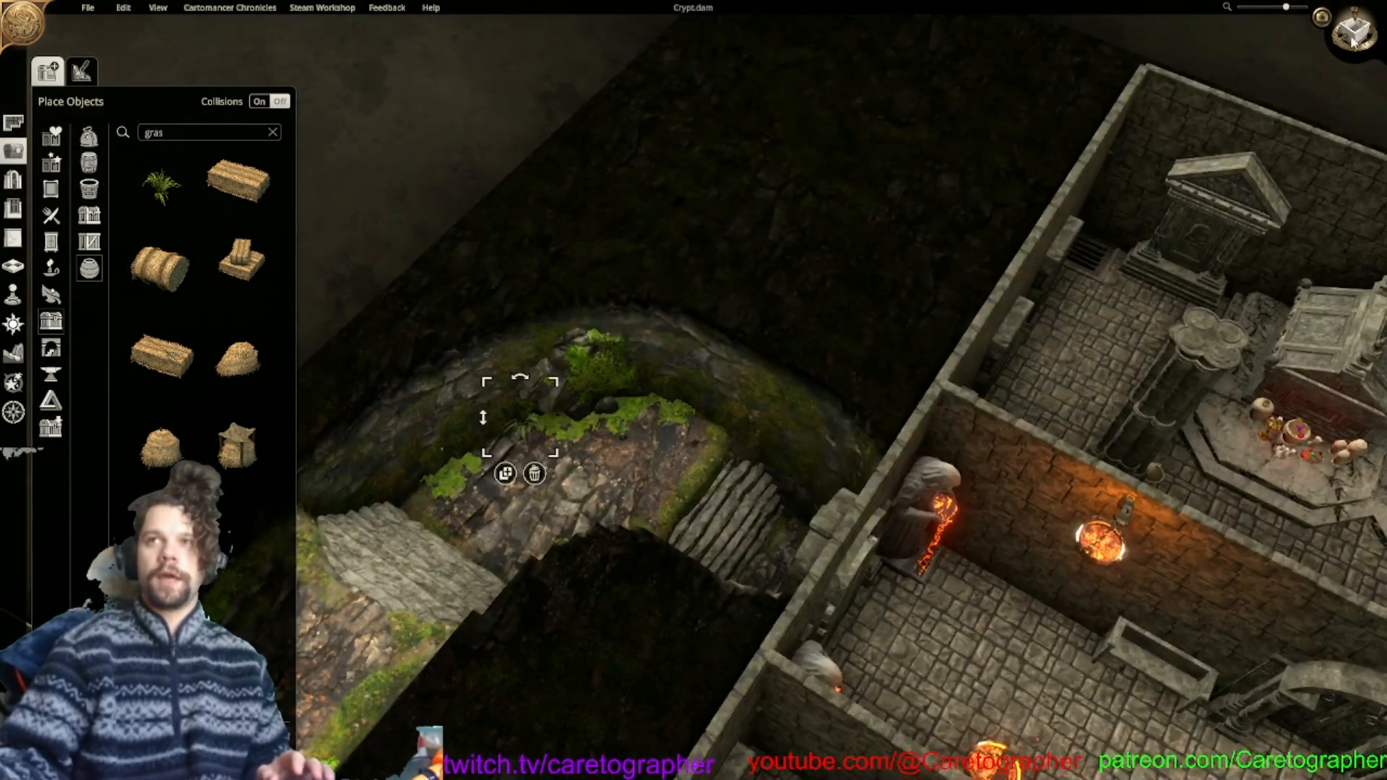
click(1353, 37)
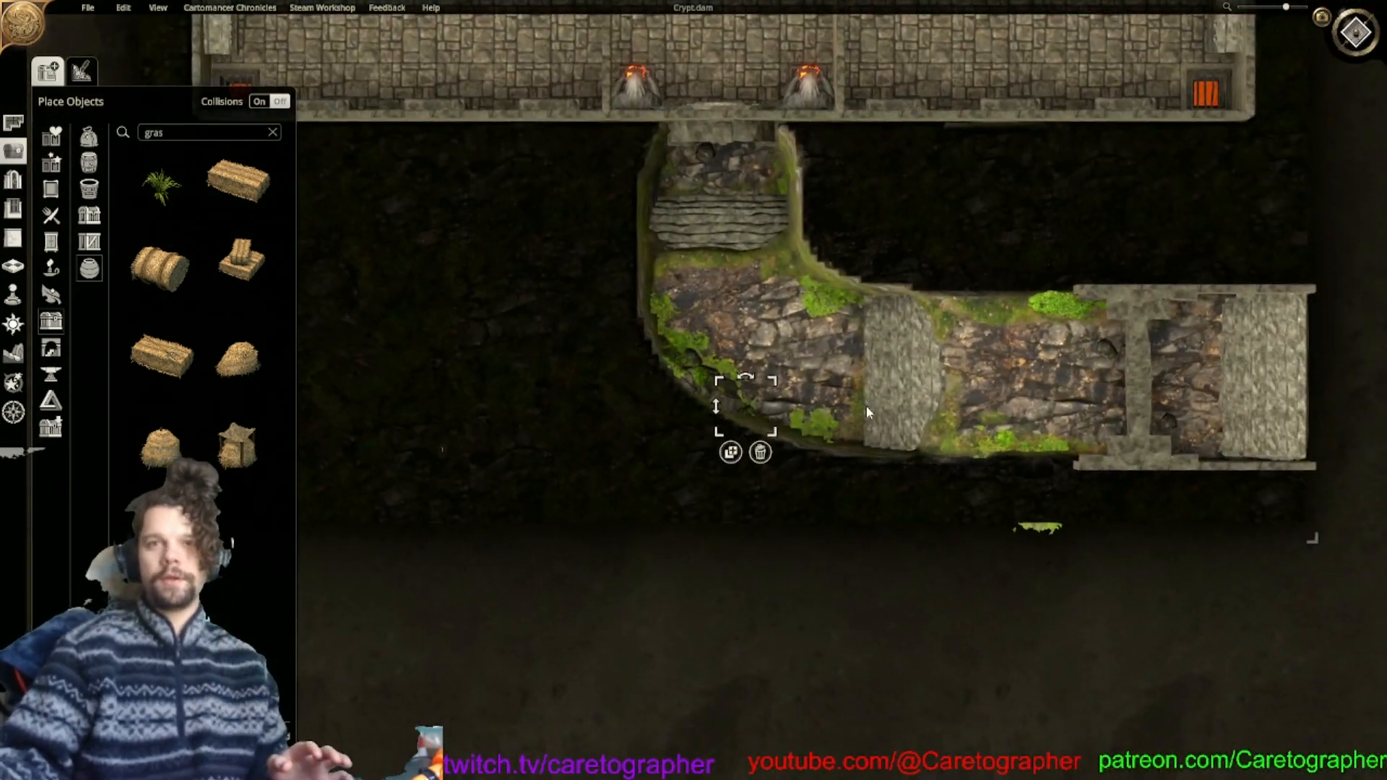
click(866, 405)
scroll(865, 405, up, 5)
scroll(880, 307, down, 2)
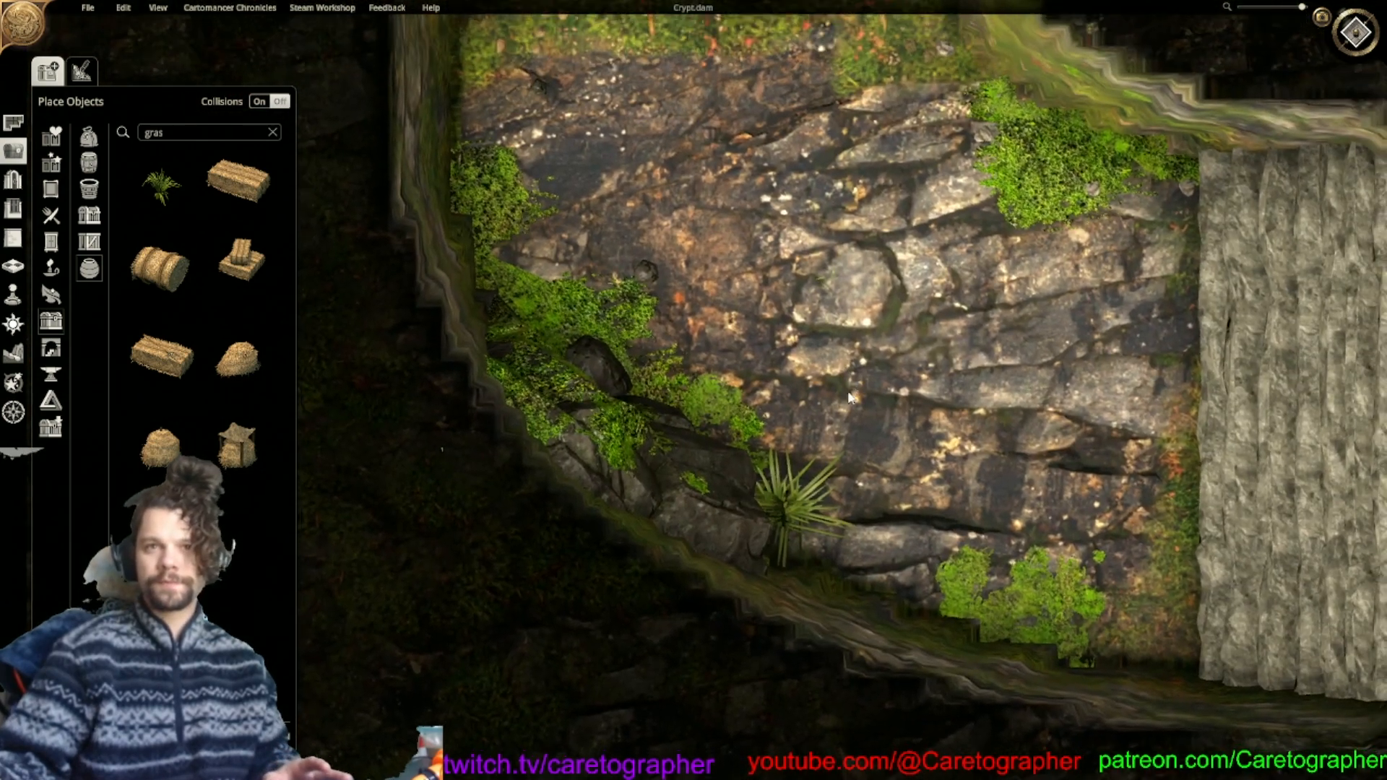
click(675, 544)
click(654, 542)
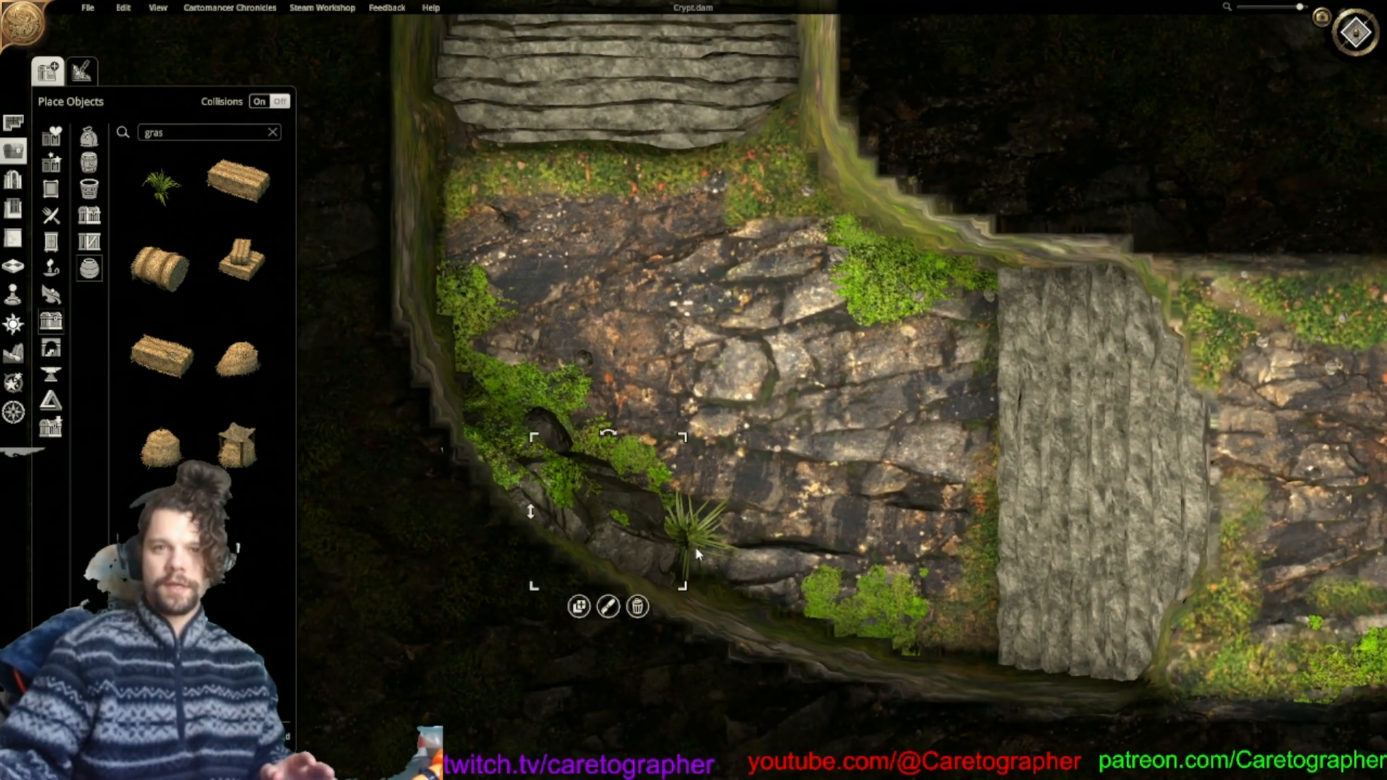
click(698, 565)
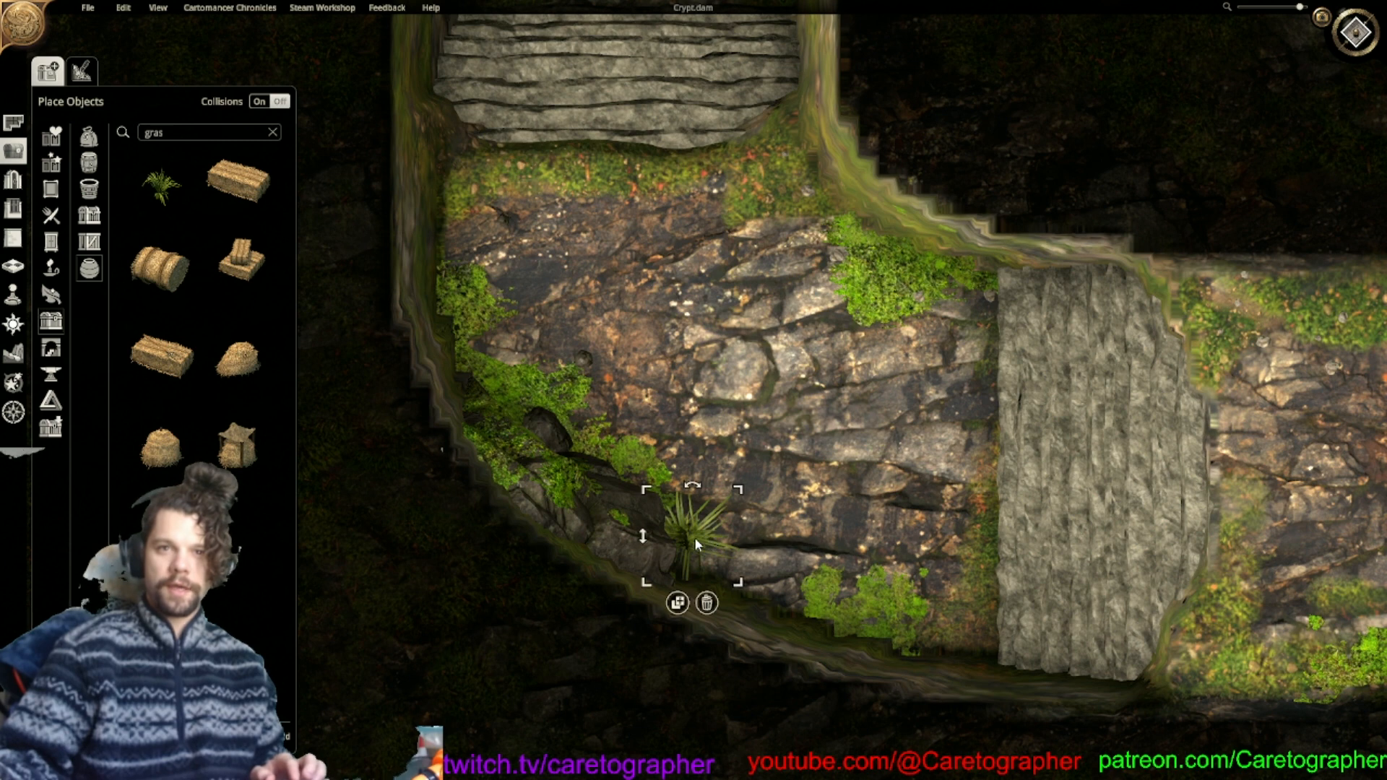
click(676, 605)
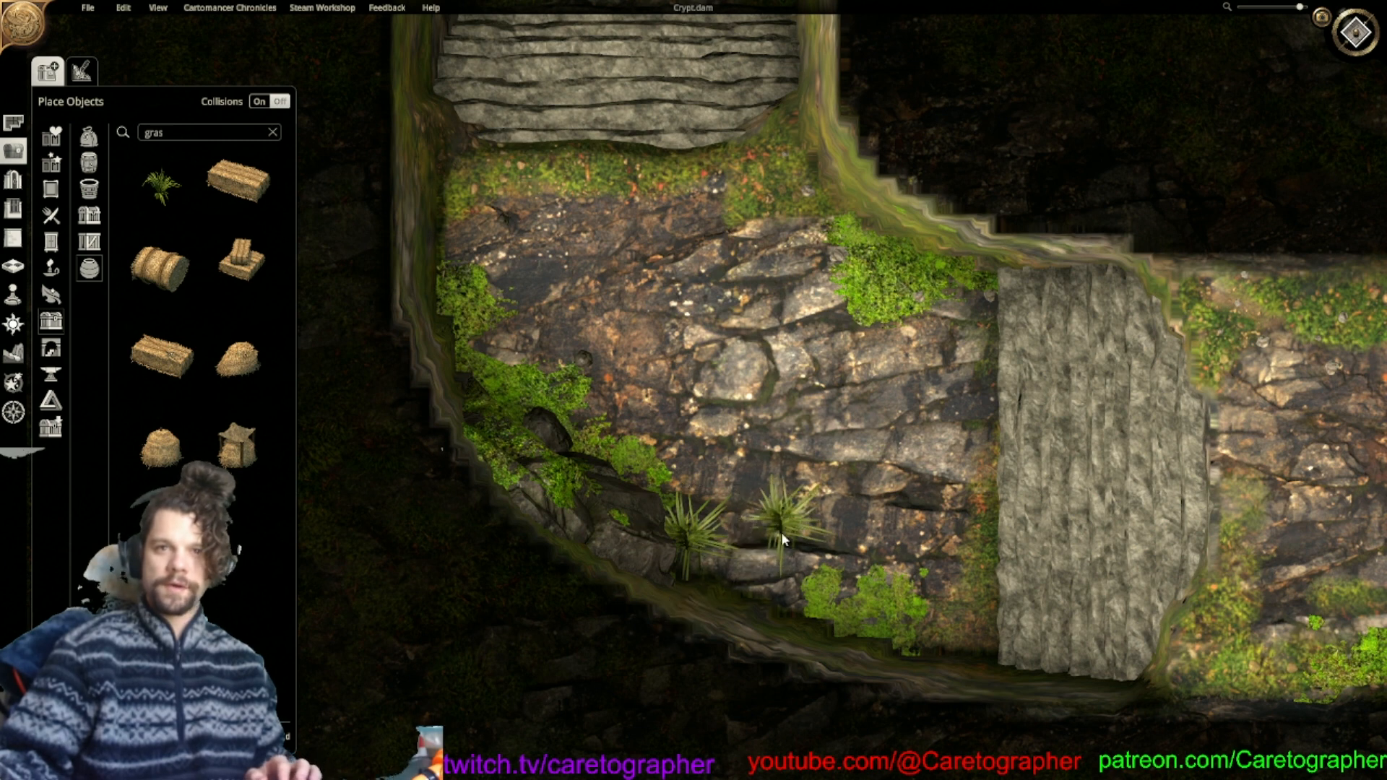
click(691, 583)
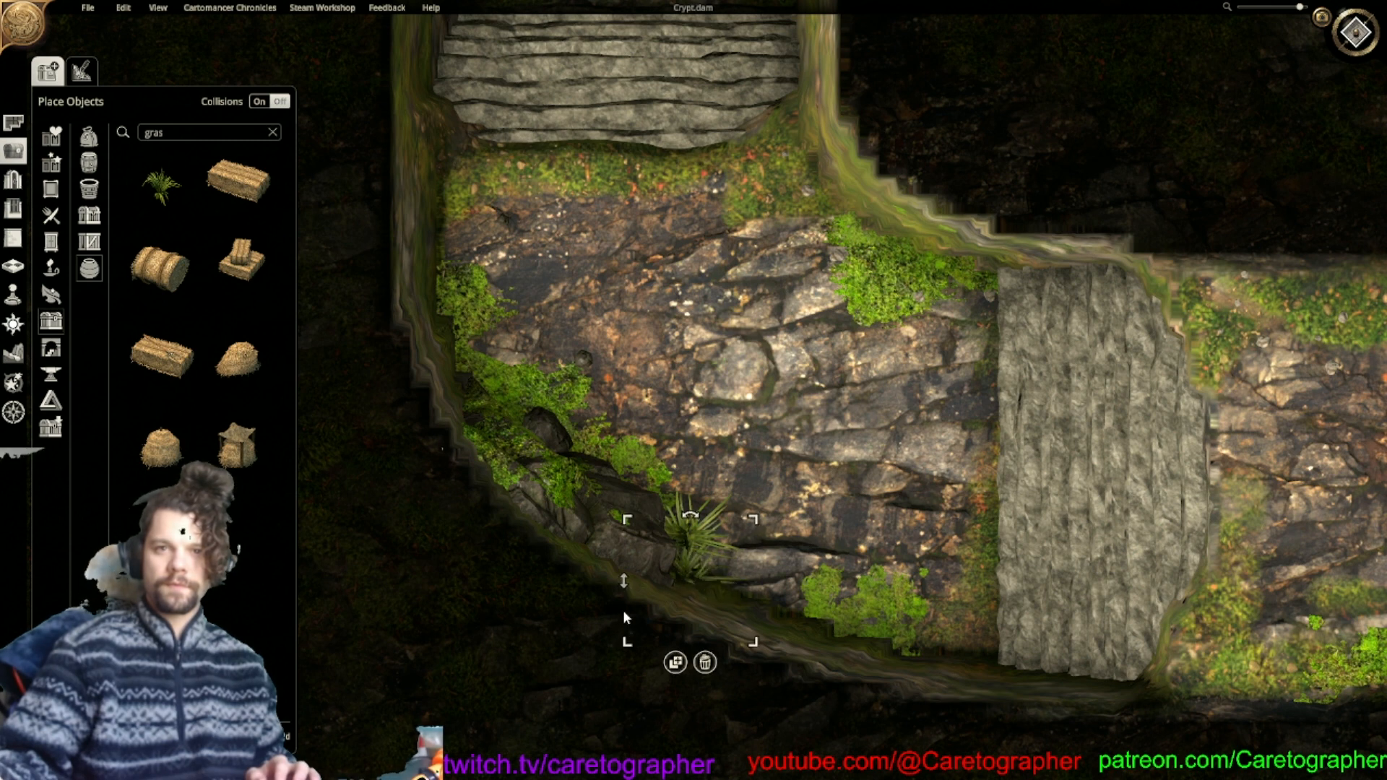
Duplicate the grass tuft again and place the copy between the inner bend's moss patch and the middle steps.
click(675, 662)
middle_drag(857, 478, 614, 486)
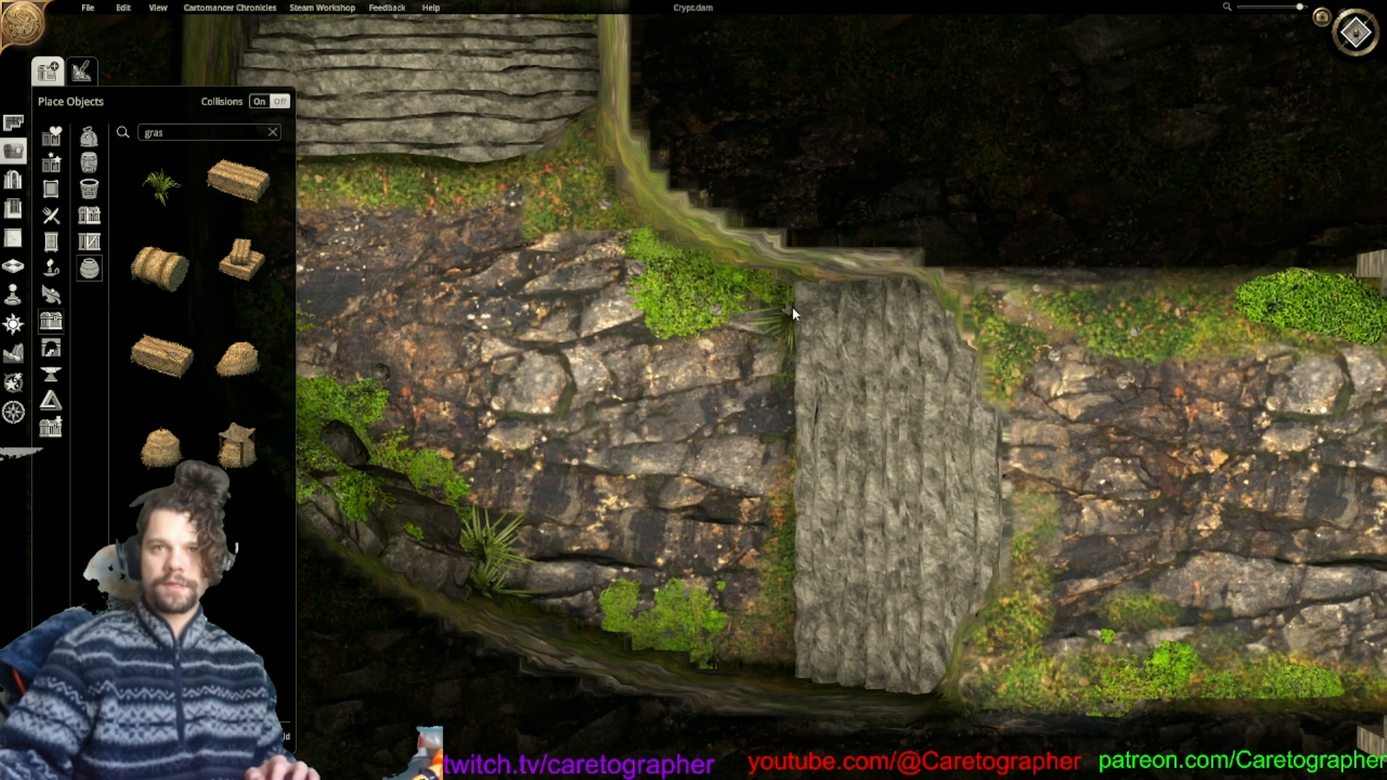
click(793, 311)
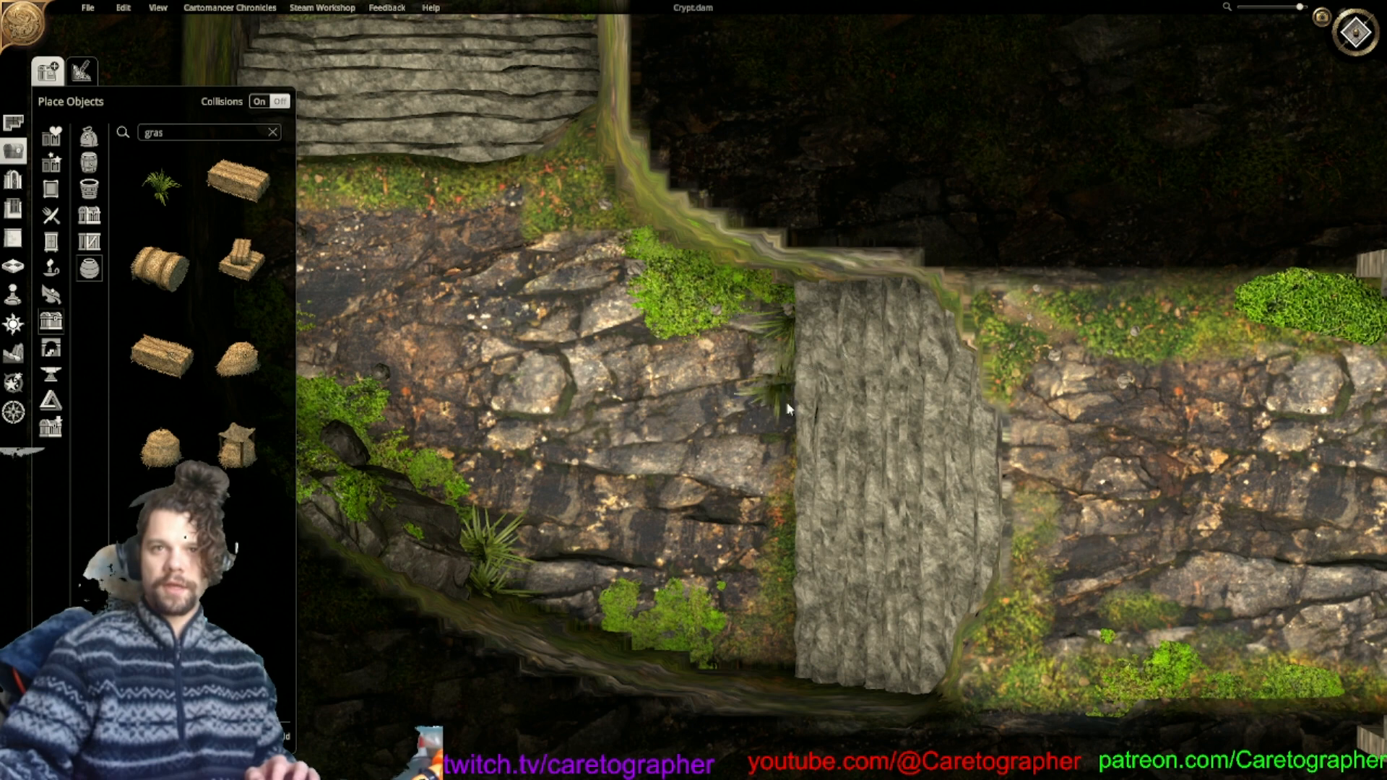
Examine the passage between the crypt door and the entrance arch for further spots for grass tufts.
middle_drag(818, 447, 744, 303)
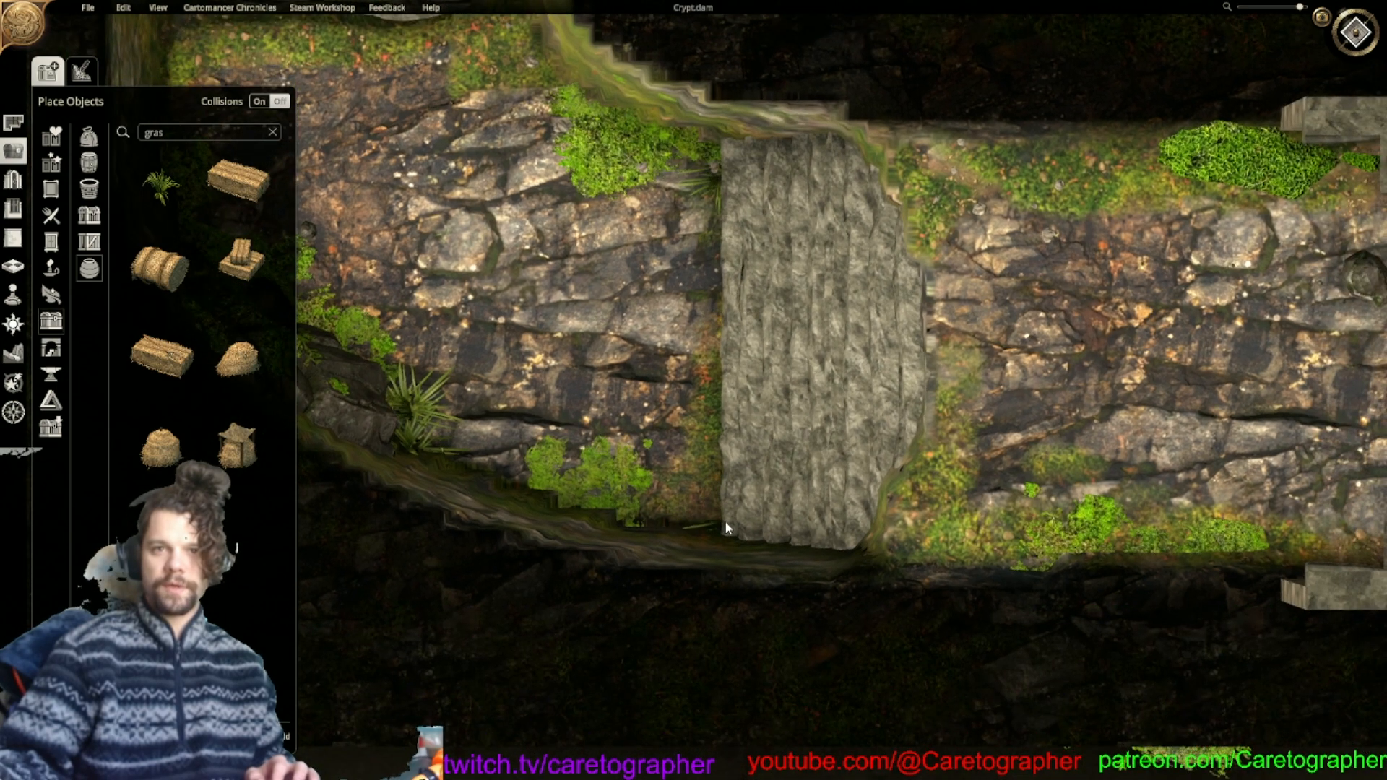
middle_drag(1046, 328, 1318, 598)
middle_drag(808, 418, 901, 559)
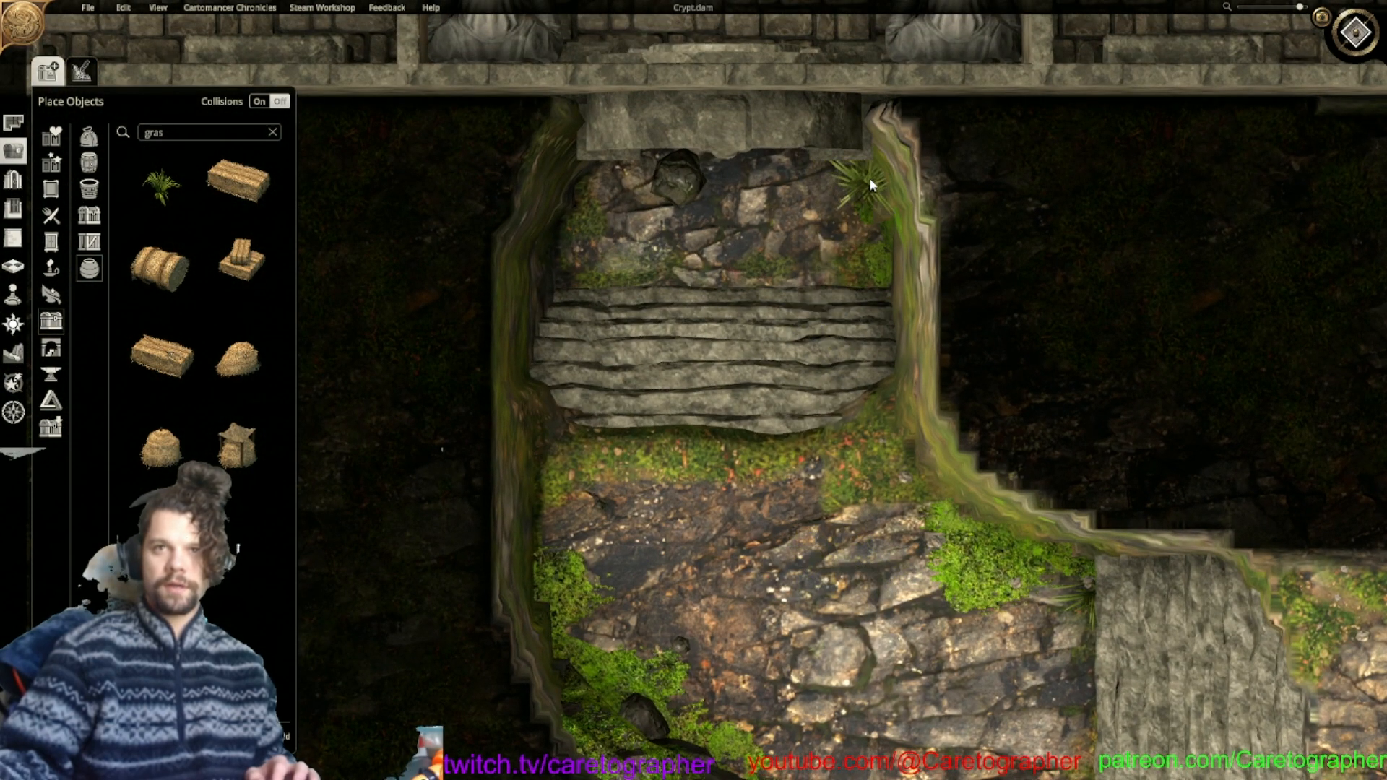
middle_drag(1079, 625, 577, 283)
middle_drag(1158, 468, 720, 343)
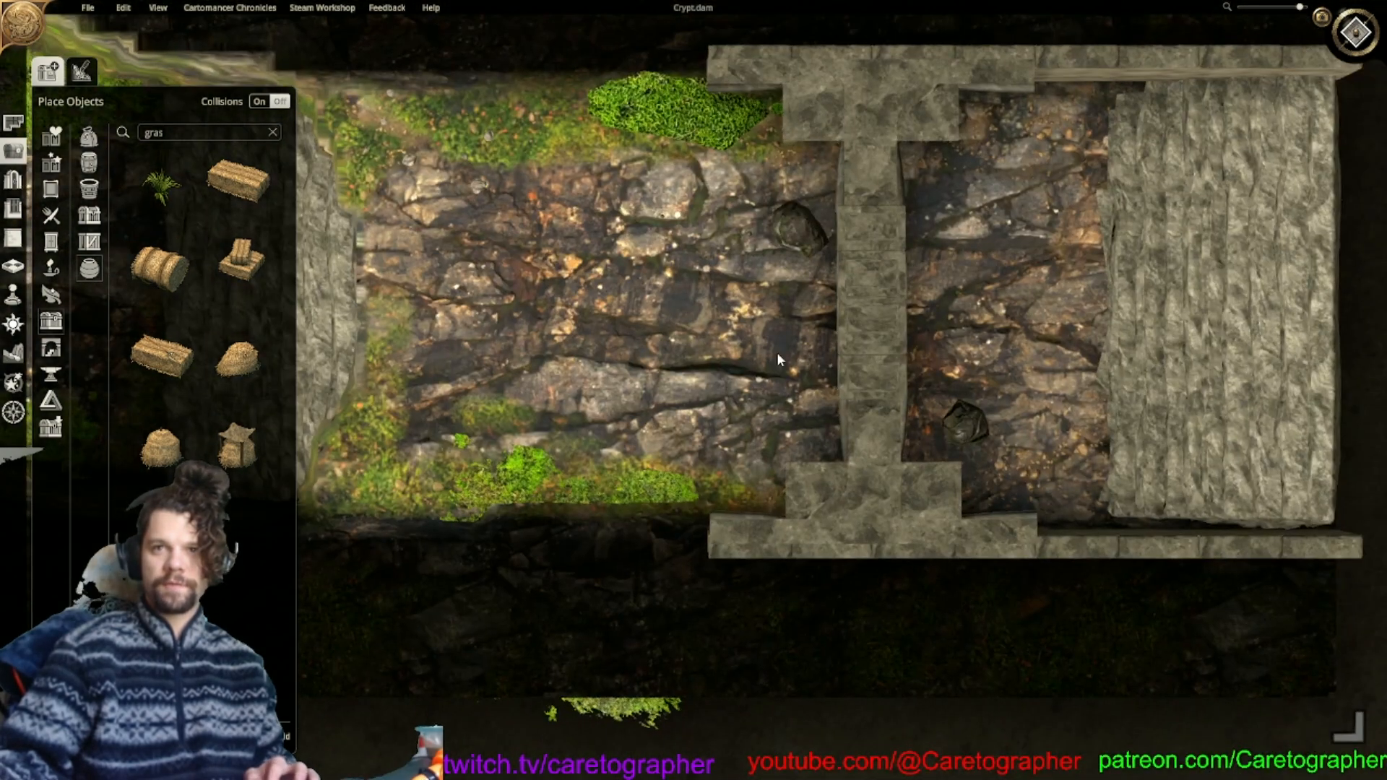
middle_drag(586, 306, 870, 372)
scroll(870, 371, down, 5)
middle_drag(719, 382, 826, 449)
scroll(622, 242, up, 5)
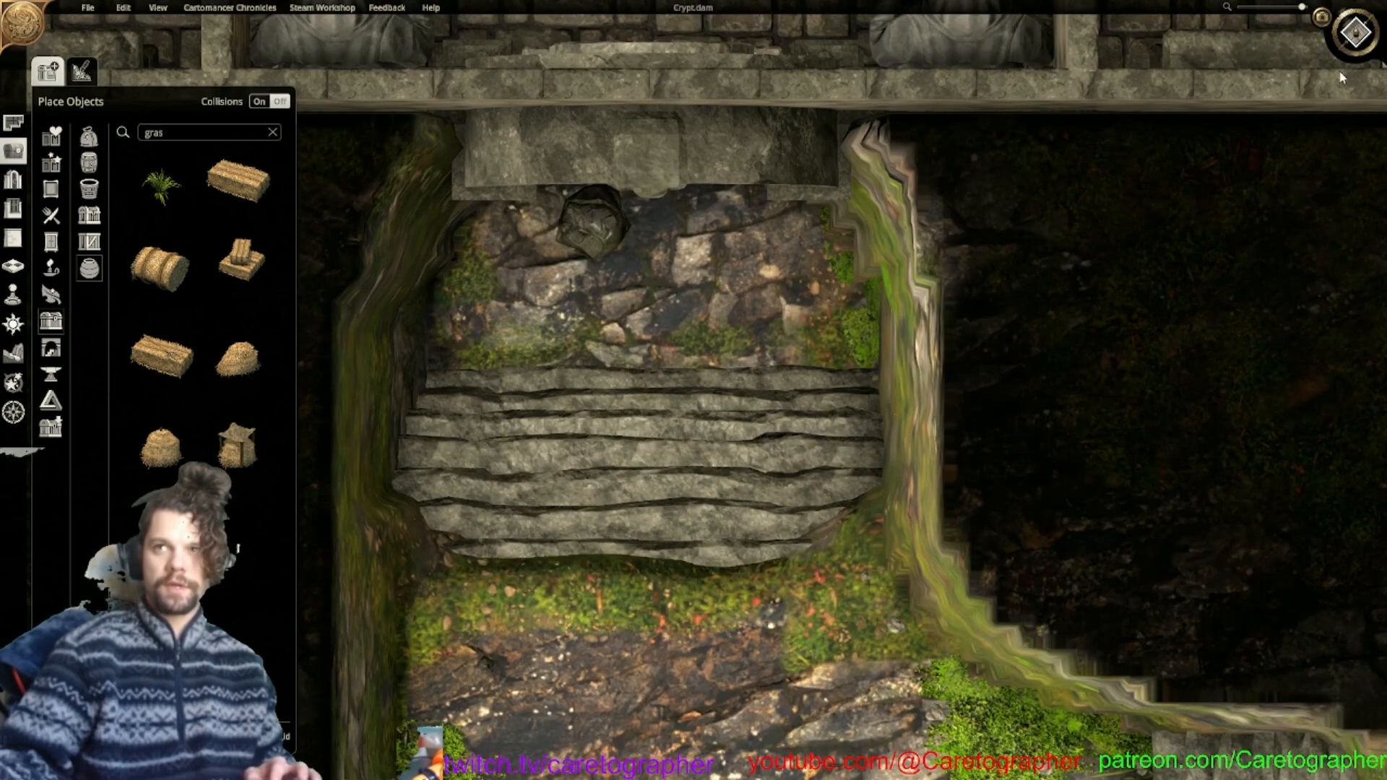
Switch to the 3D view and choose the mossy ground texture for painting terrain.
click(1355, 32)
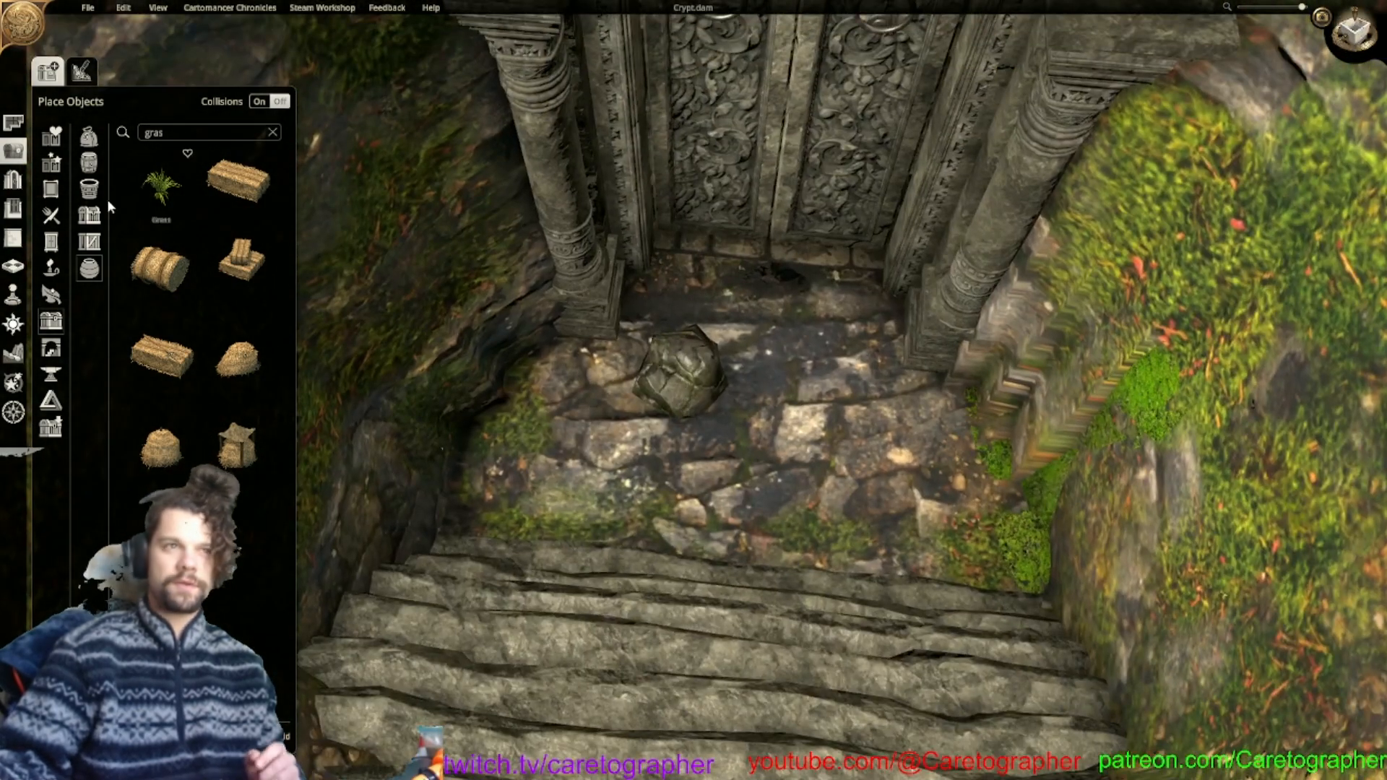
click(14, 356)
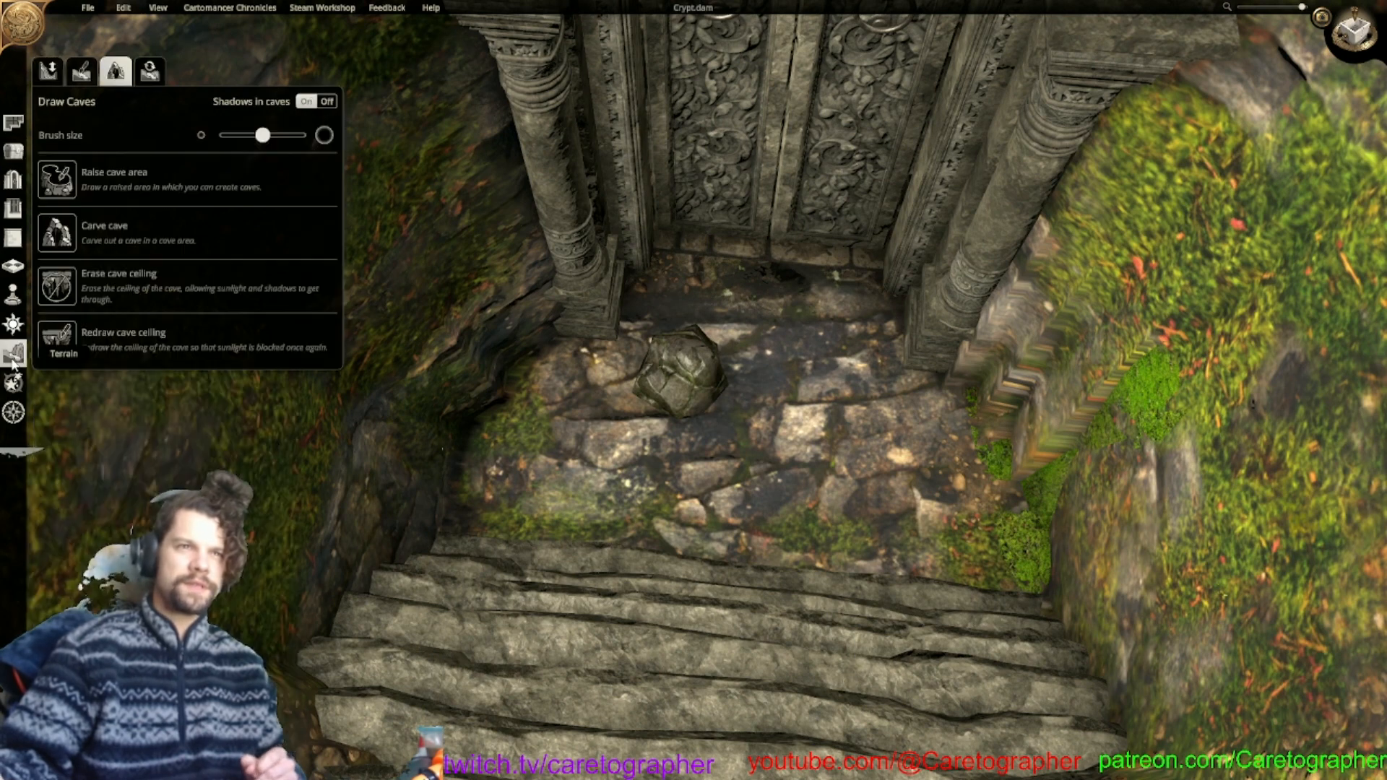
click(48, 70)
click(82, 70)
click(242, 232)
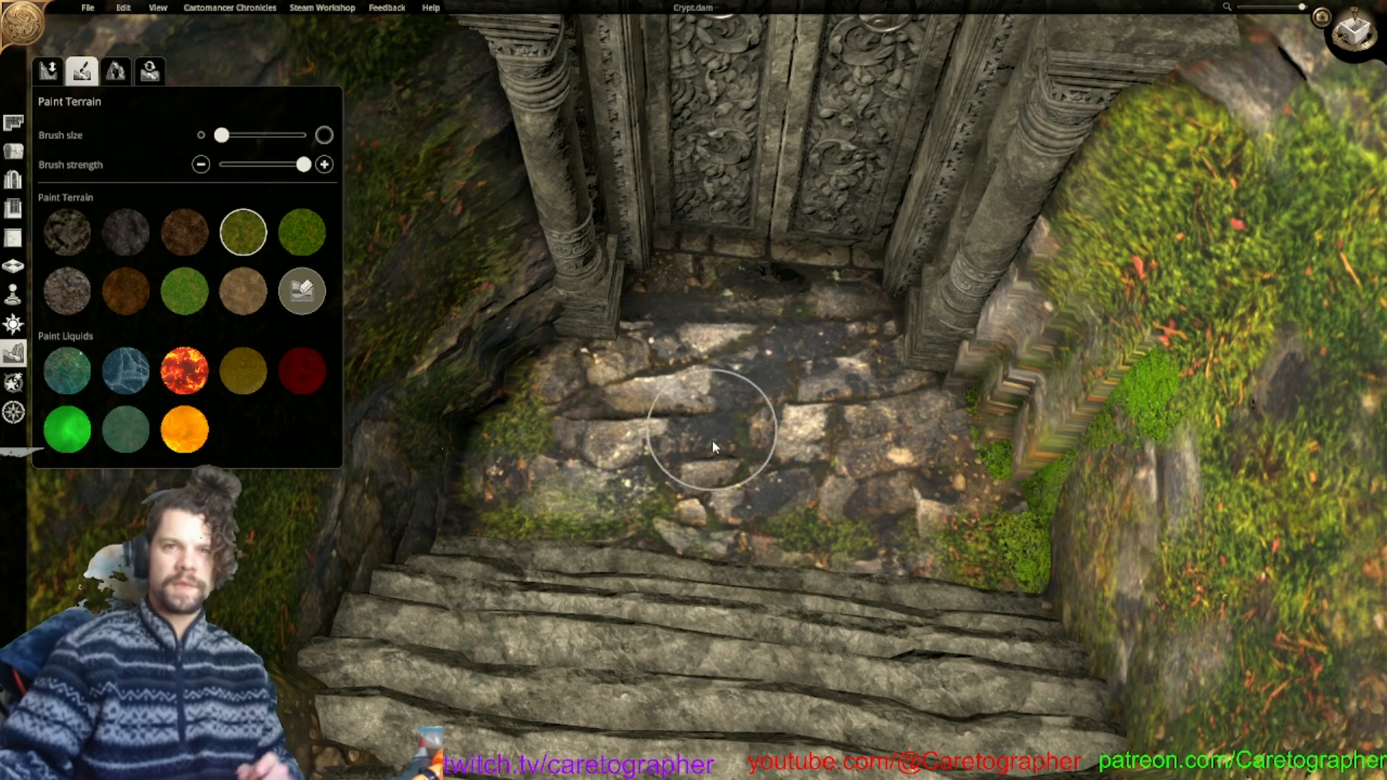
Try smoothing the terrain along the inner corner of the passage bend with the terrain brush.
scroll(693, 404, down, 5)
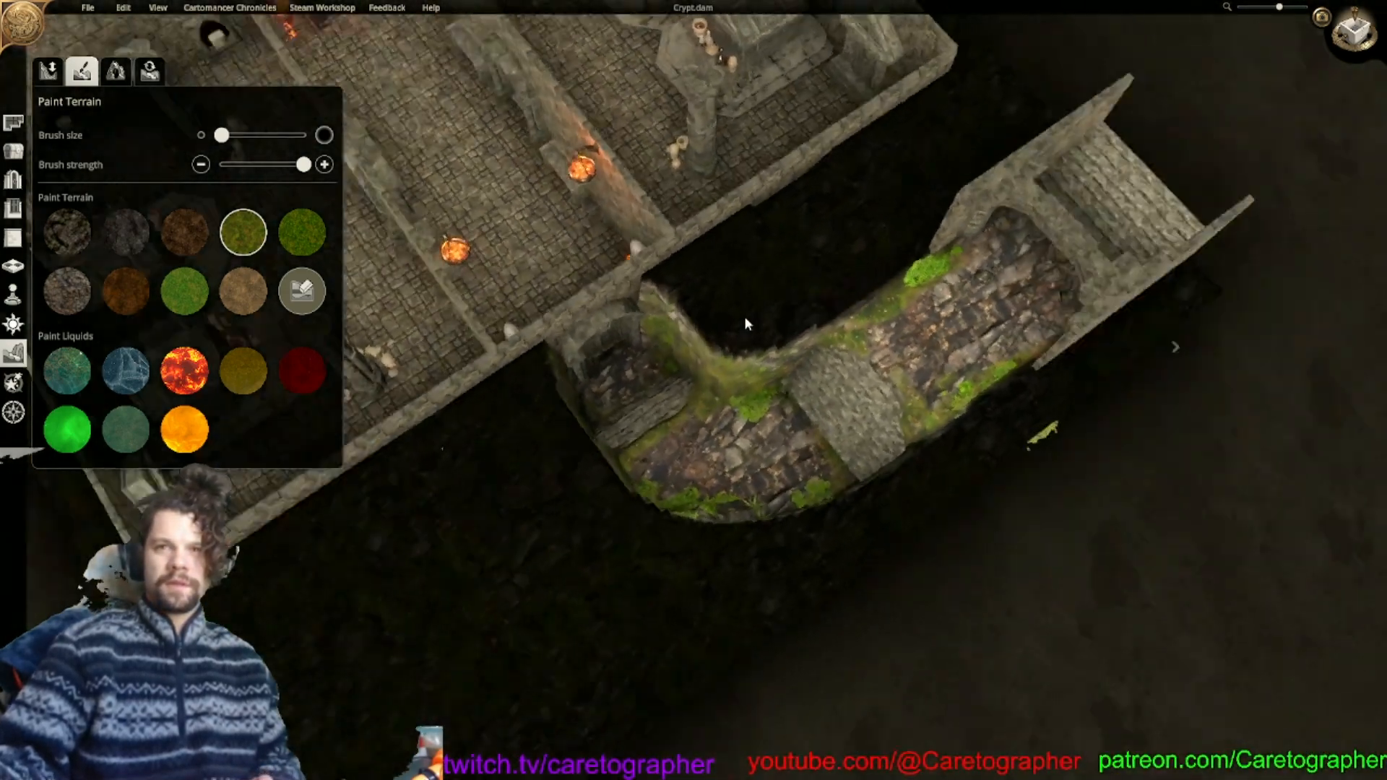
middle_drag(744, 315, 623, 338)
click(48, 70)
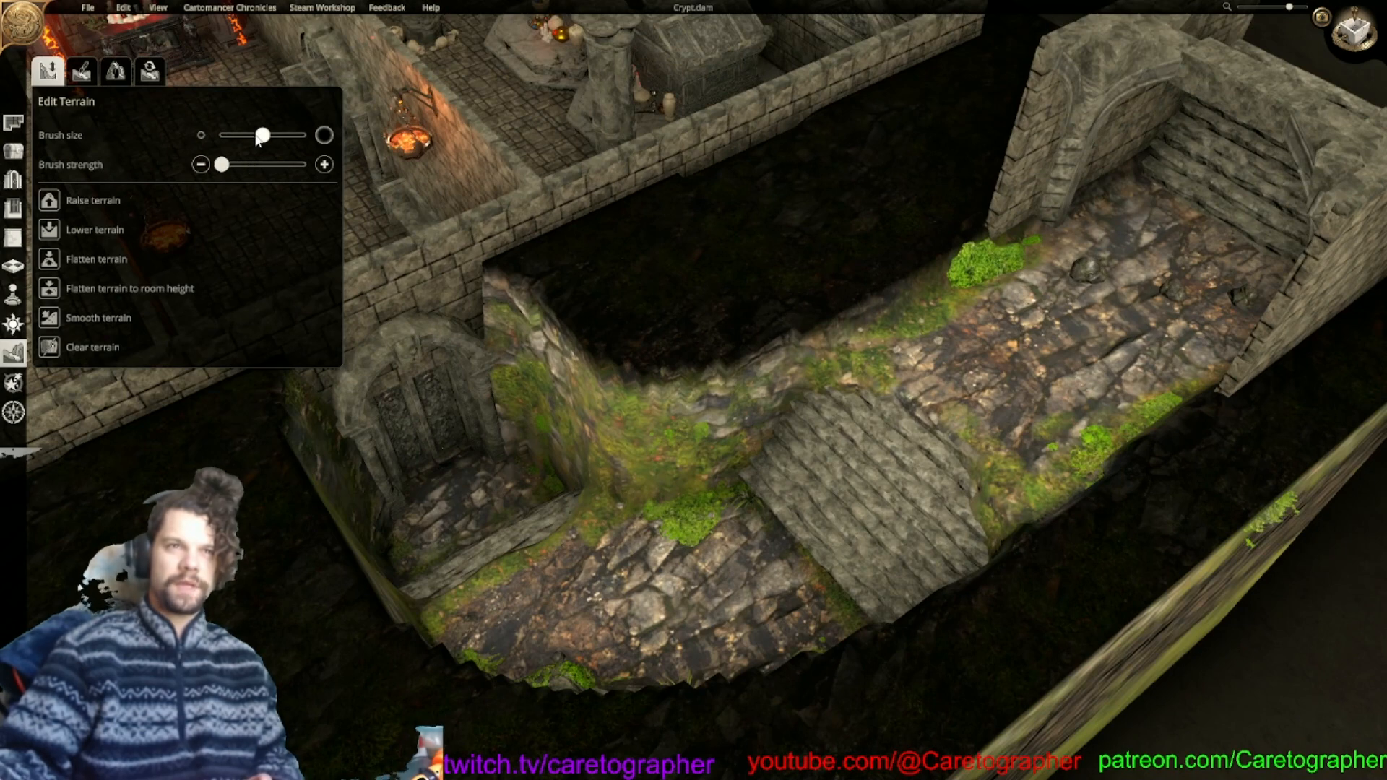
mouse_move(647, 362)
mouse_down()
mouse_move(706, 383)
mouse_move(766, 371)
mouse_move(661, 340)
mouse_move(679, 333)
mouse_up()
key(ctrl+z)
key(ctrl+y)
key(ctrl+z)
Smooth the terrain along the outer wall of the curved passage using the smallest brush size.
mouse_move(723, 336)
right_down()
mouse_move(617, 354)
mouse_move(544, 345)
mouse_move(632, 408)
right_up()
mouse_move(633, 408)
mouse_down()
mouse_move(652, 474)
mouse_move(666, 316)
mouse_move(688, 268)
mouse_move(676, 315)
mouse_move(718, 249)
mouse_up()
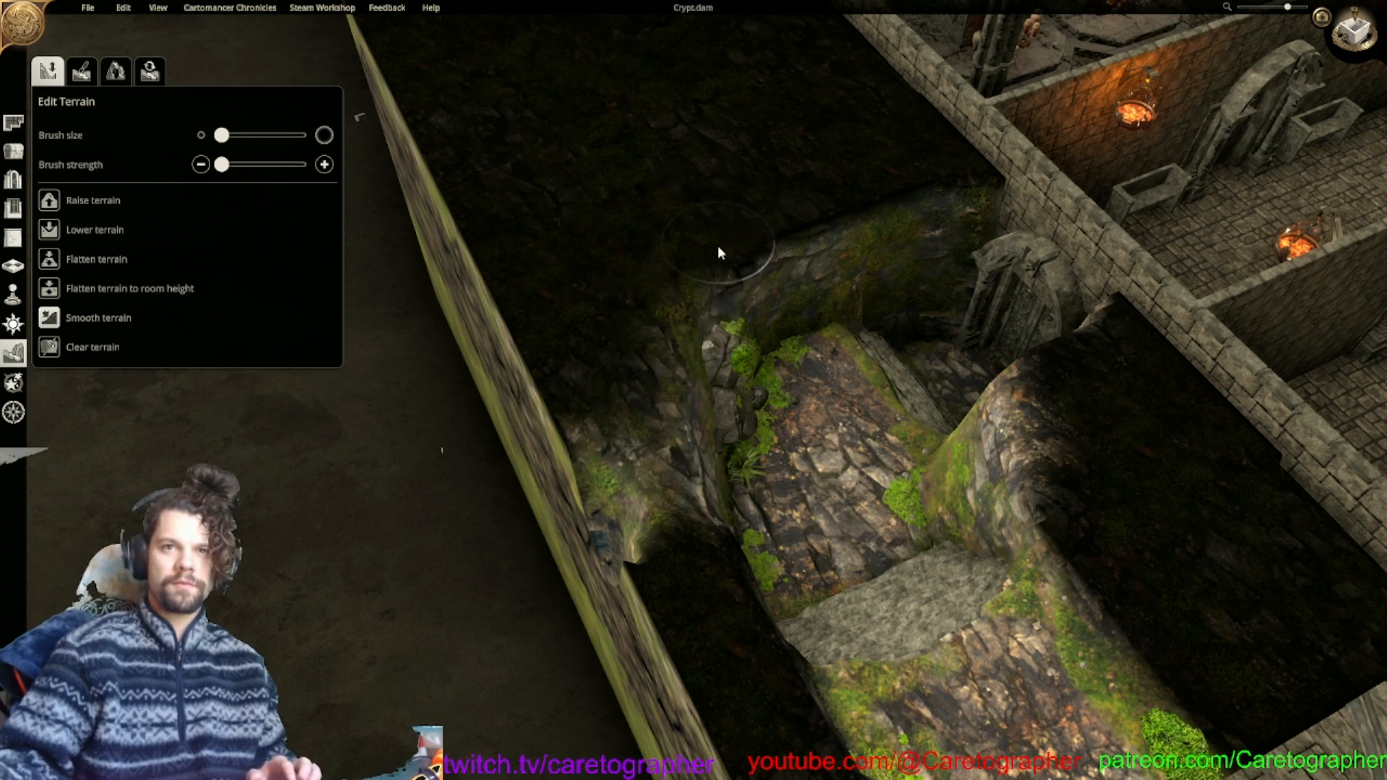
mouse_move(830, 365)
right_down()
mouse_move(634, 310)
mouse_move(625, 346)
right_up()
scroll(647, 374, up, 2)
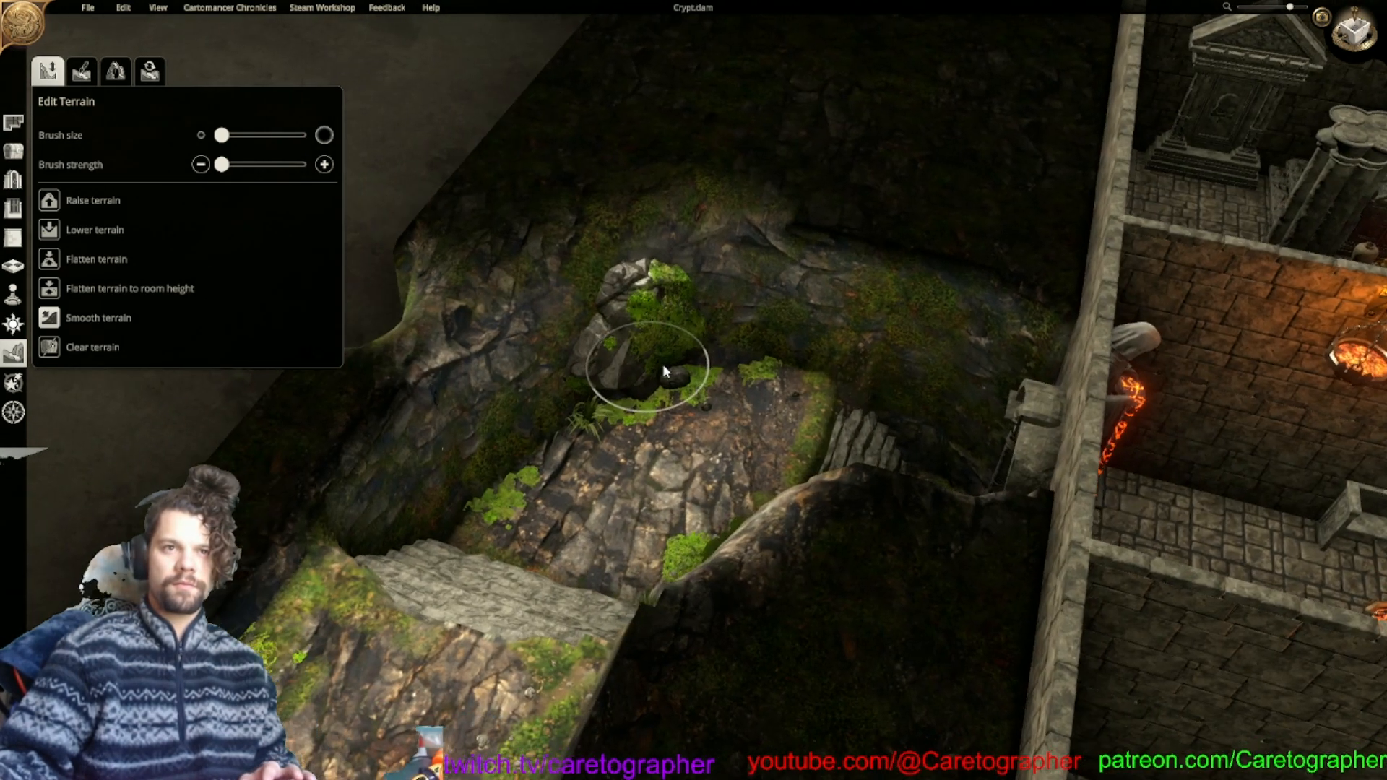
scroll(676, 368, down, 2)
right_drag(705, 366, 788, 566)
scroll(645, 514, up, 2)
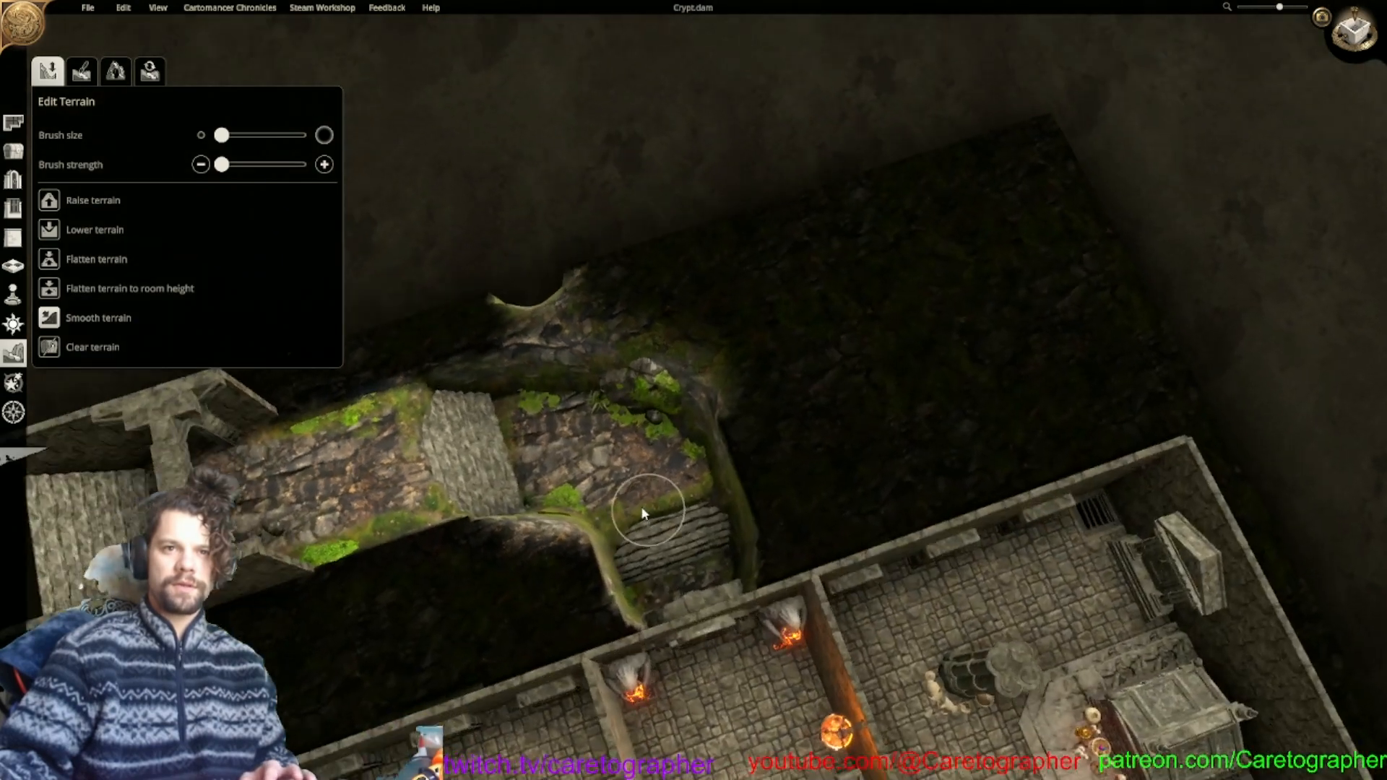
From the top-down view, flatten the dark ground around the passage's outer bend at maximum brush strength.
scroll(645, 514, down, 1)
right_drag(645, 514, 292, 153)
key(t)
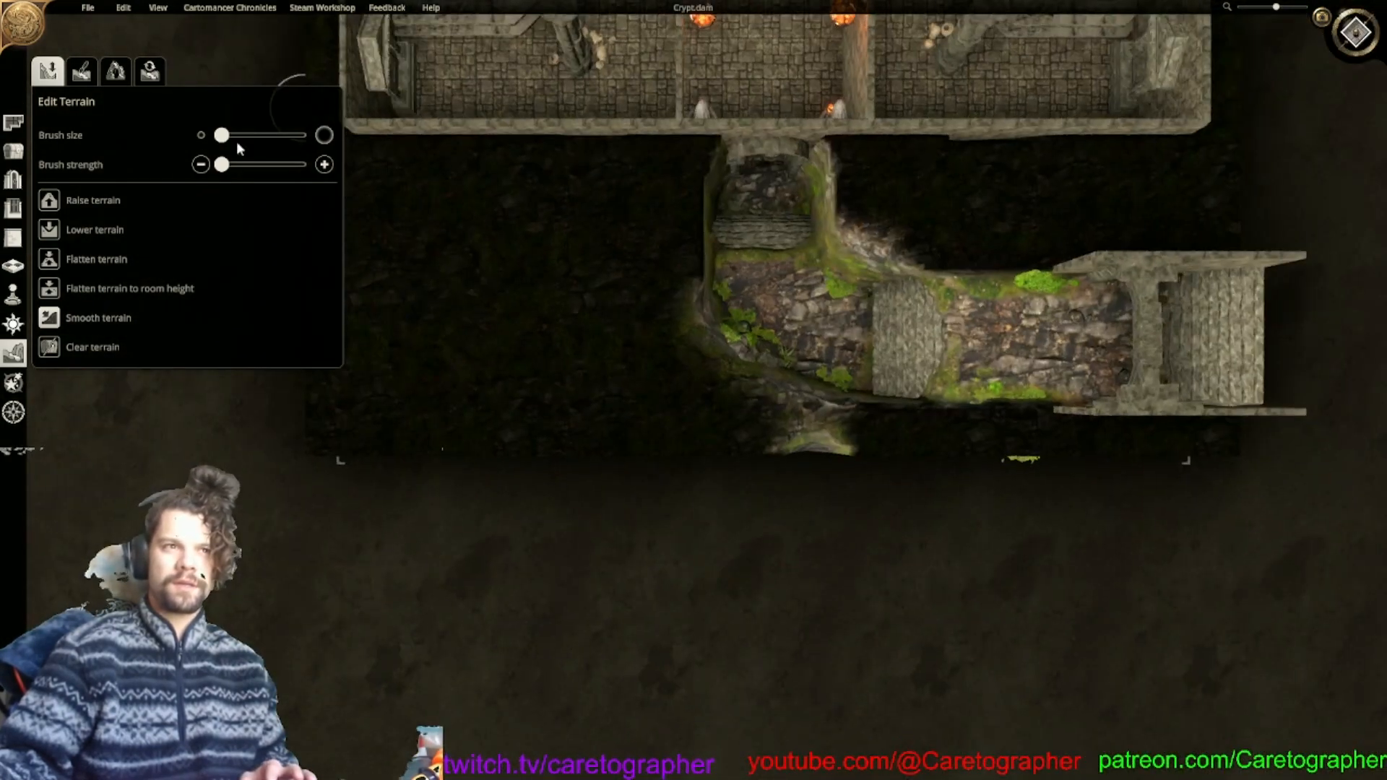
scroll(496, 418, up, 2)
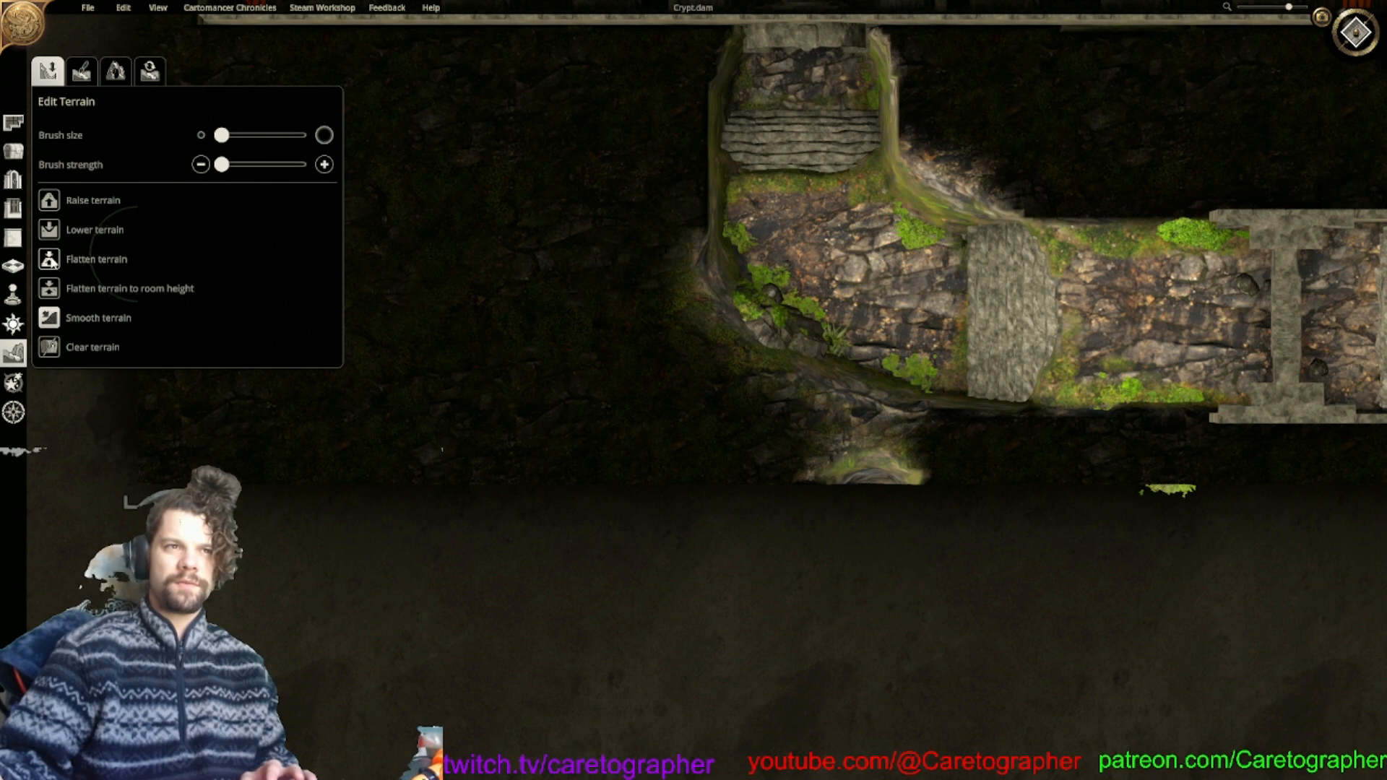
click(50, 262)
drag(222, 165, 303, 165)
mouse_move(647, 389)
mouse_down()
mouse_move(673, 354)
mouse_move(653, 333)
mouse_move(631, 220)
mouse_move(655, 301)
mouse_move(706, 378)
mouse_move(758, 418)
mouse_move(985, 497)
mouse_move(749, 467)
mouse_move(637, 309)
mouse_up()
drag(644, 261, 733, 397)
Flatten the dark ground on the inner side of the bend, between the passage and the crypt wall.
middle_drag(869, 479, 584, 459)
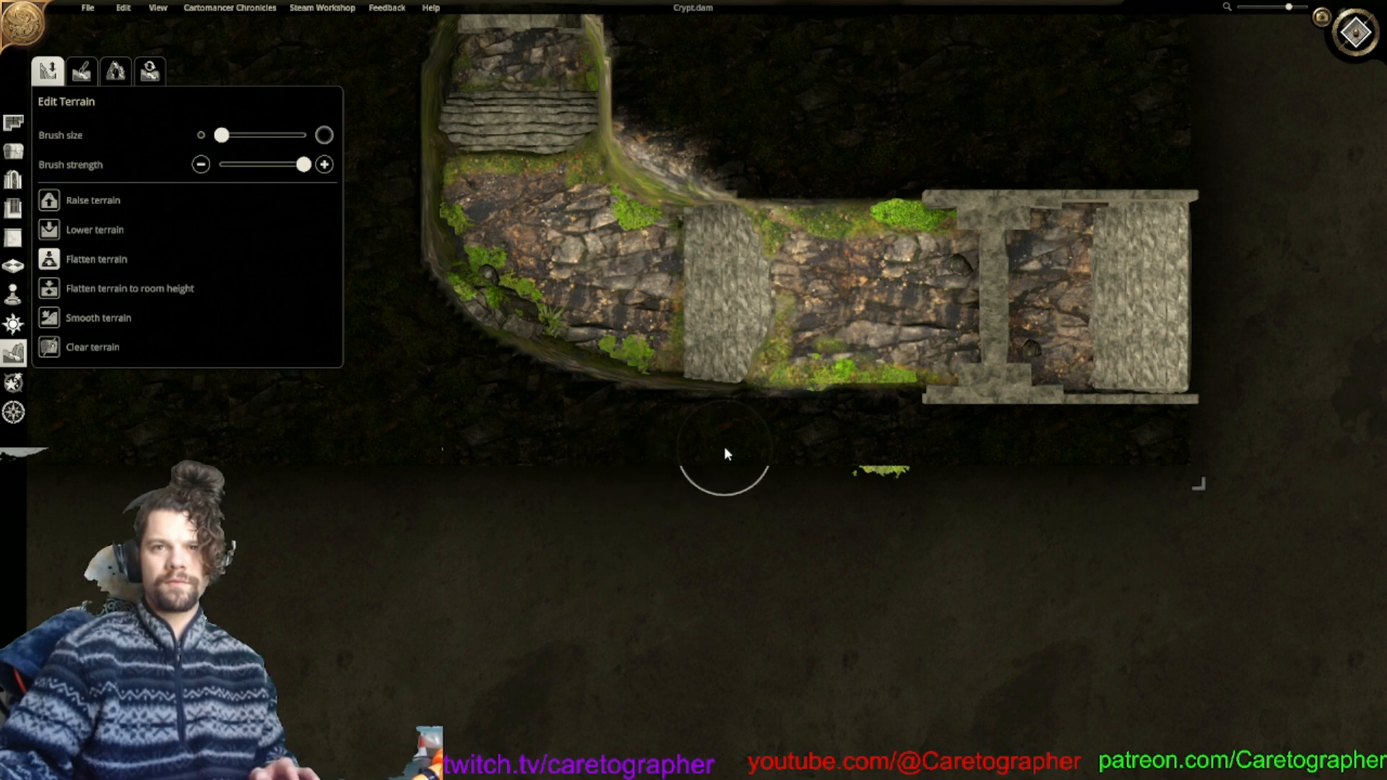
middle_drag(684, 335, 712, 482)
mouse_move(767, 245)
mouse_down()
mouse_move(721, 268)
mouse_move(748, 285)
mouse_move(701, 283)
mouse_move(724, 269)
mouse_move(709, 283)
mouse_move(744, 291)
mouse_move(725, 287)
mouse_up()
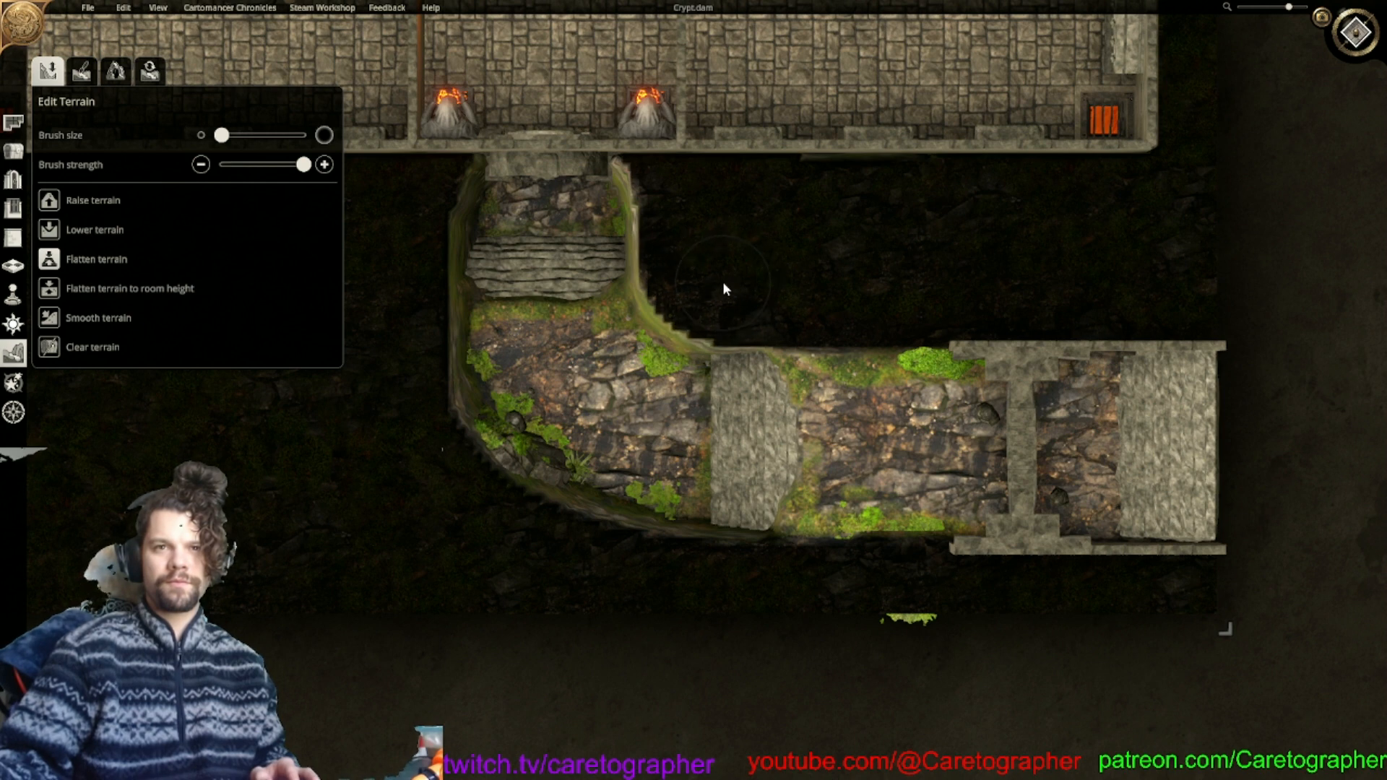
Rework the inner corner of the bend with the Flatten terrain brush, levelling the ground beside the mossy wall.
scroll(716, 271, down, 5)
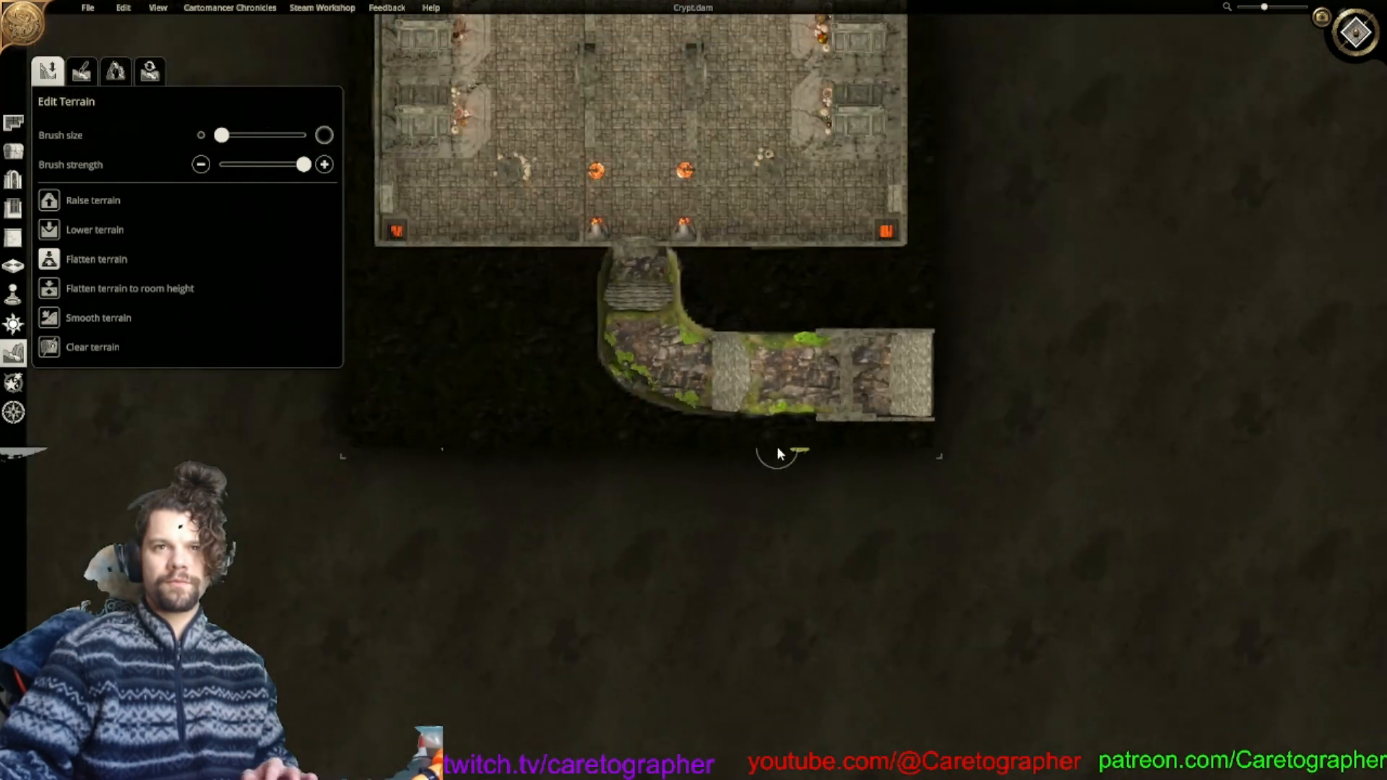
scroll(783, 188, up, 8)
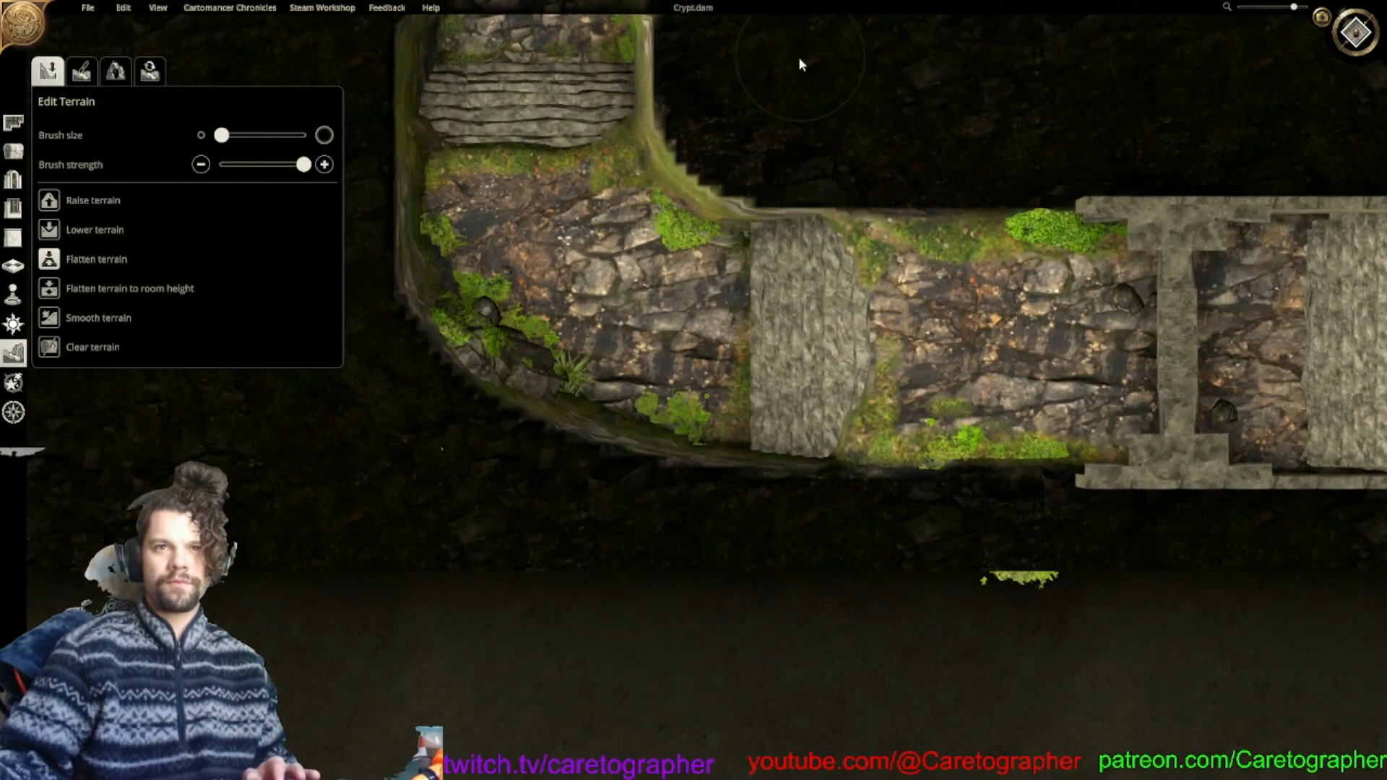
middle_drag(787, 76, 813, 144)
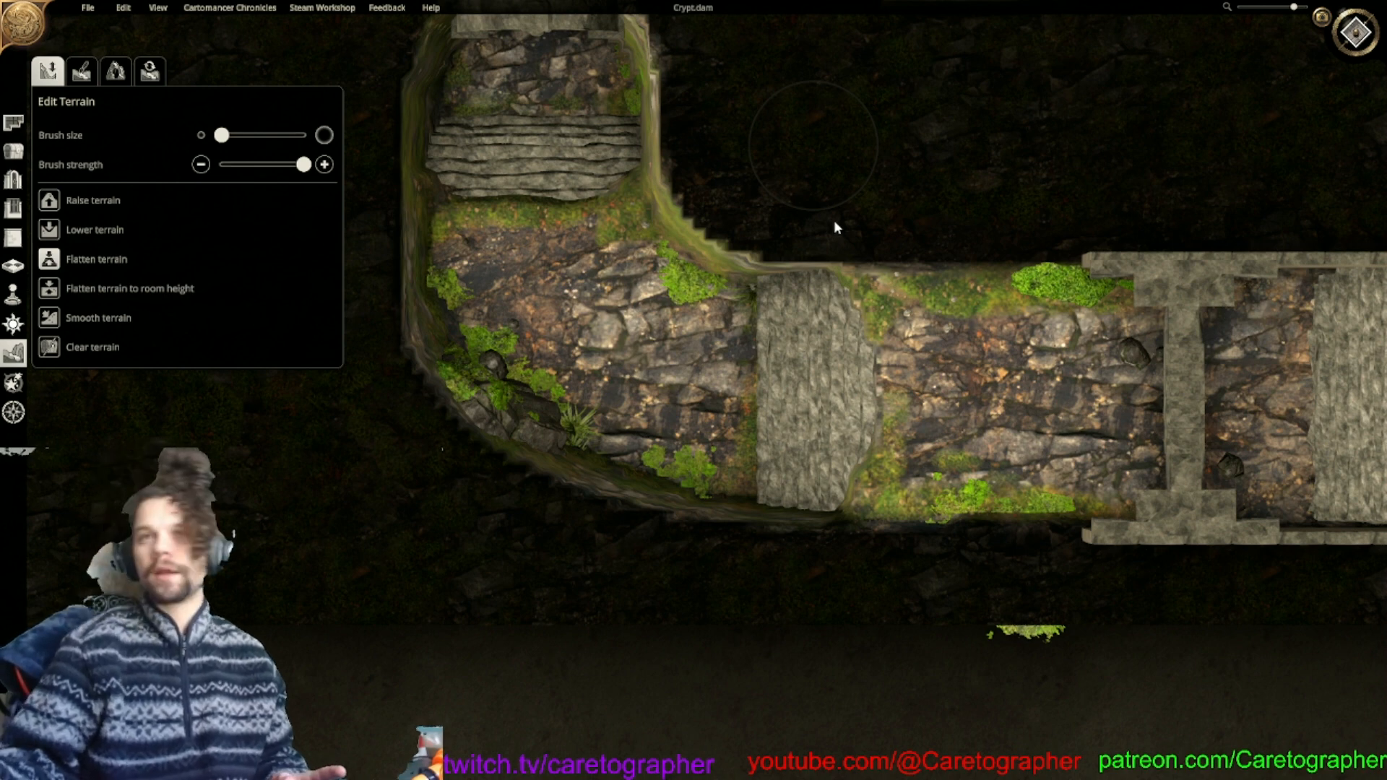
drag(830, 221, 682, 247)
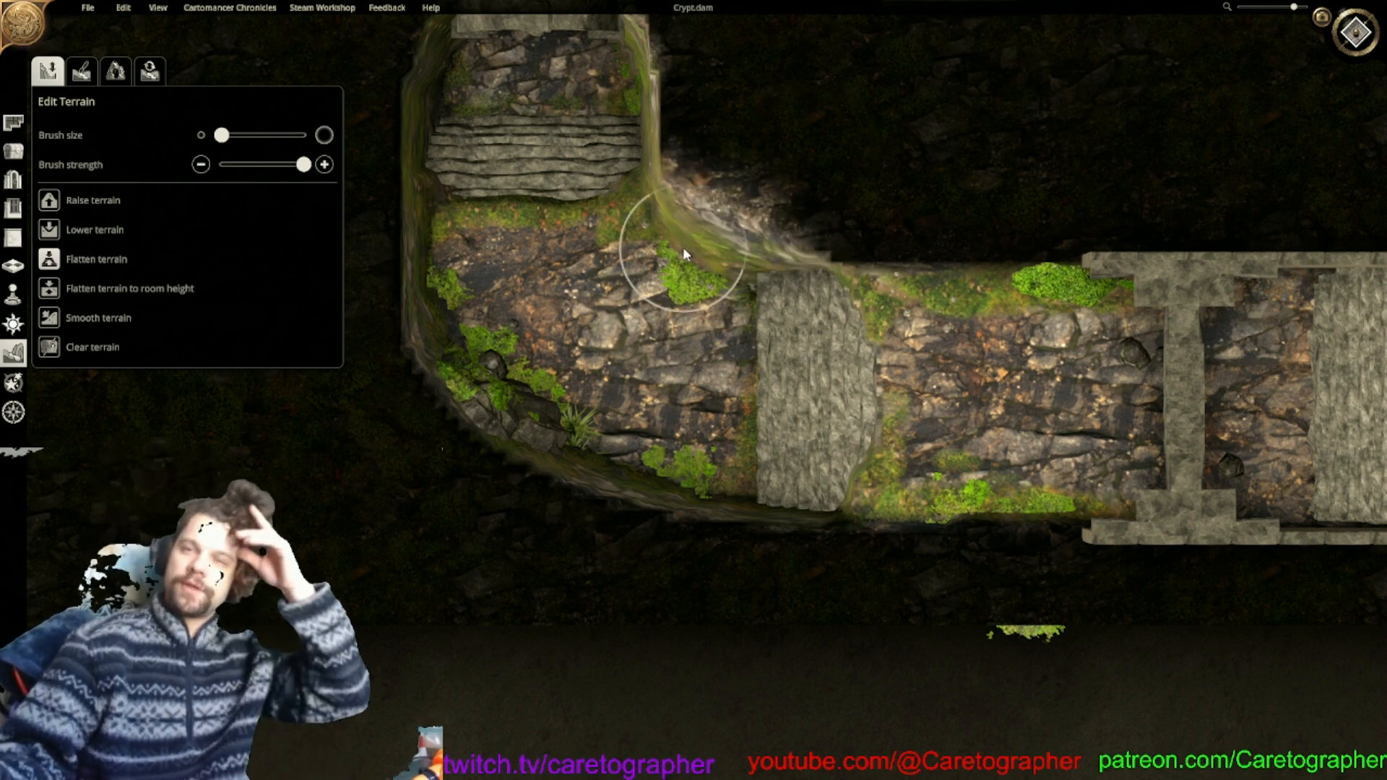
mouse_move(854, 132)
mouse_down()
mouse_move(757, 143)
mouse_move(796, 162)
mouse_up()
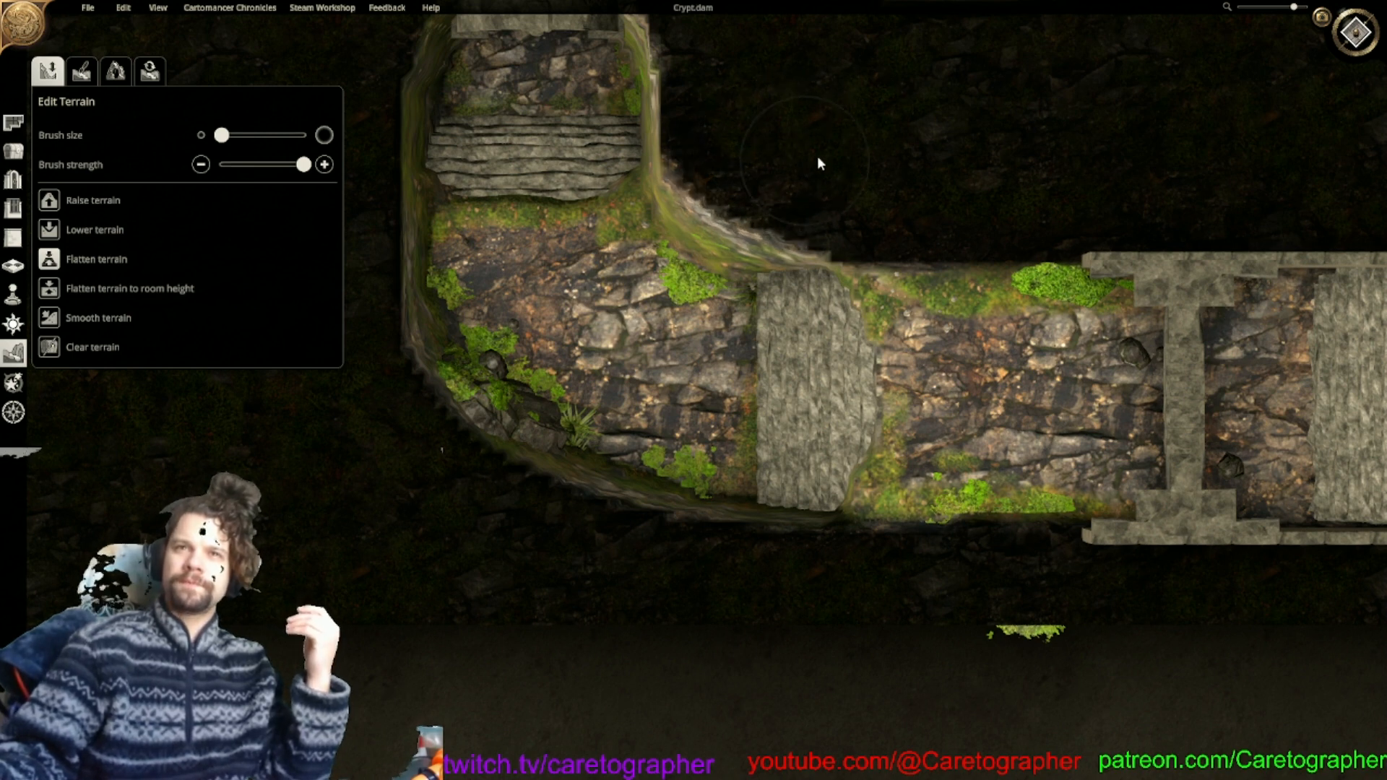
Touch up the jagged terrain edge at the inner corner, brushing Flatten terrain from the wall into the dark ground.
scroll(837, 474, down, 5)
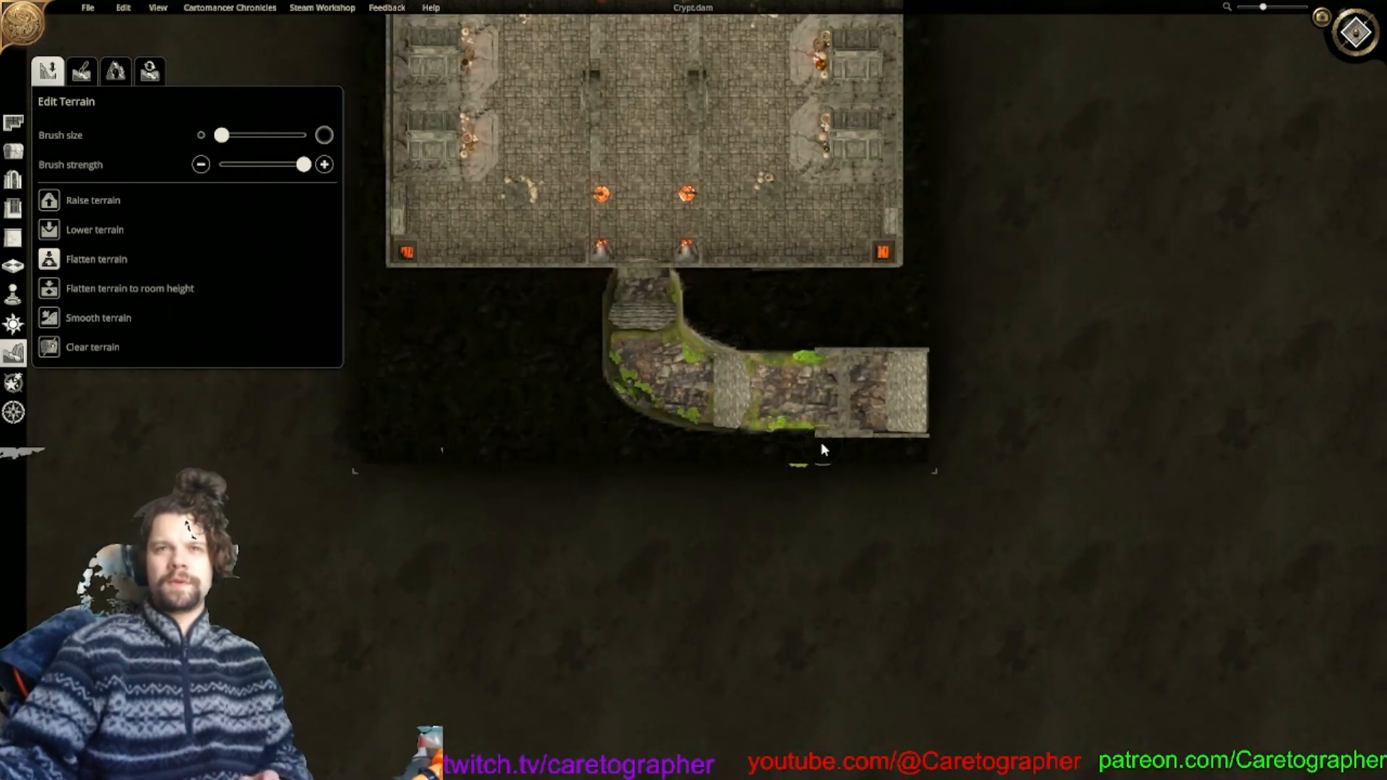
scroll(809, 439, up, 5)
middle_drag(762, 81, 688, 289)
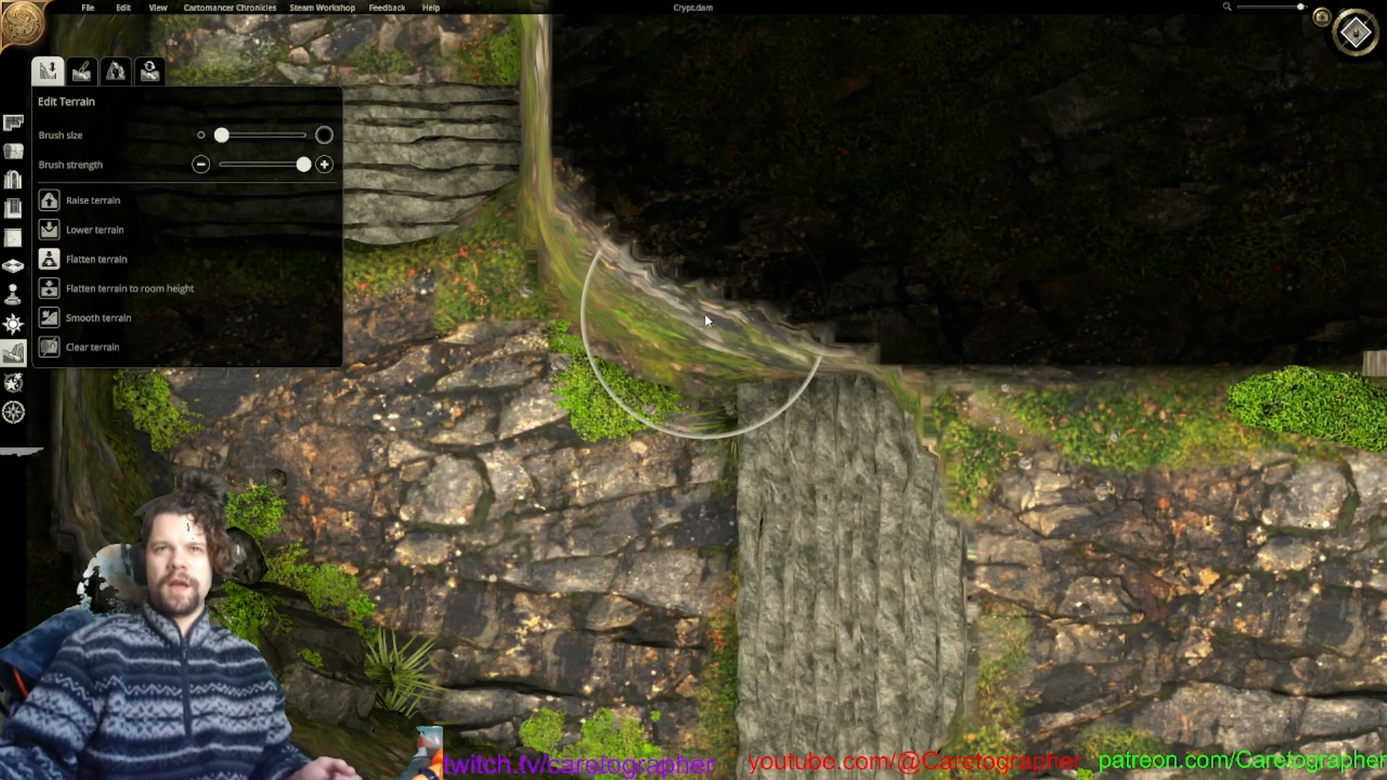
drag(705, 314, 837, 250)
Review the whole crypt layout from above and save the map.
scroll(816, 258, down, 3)
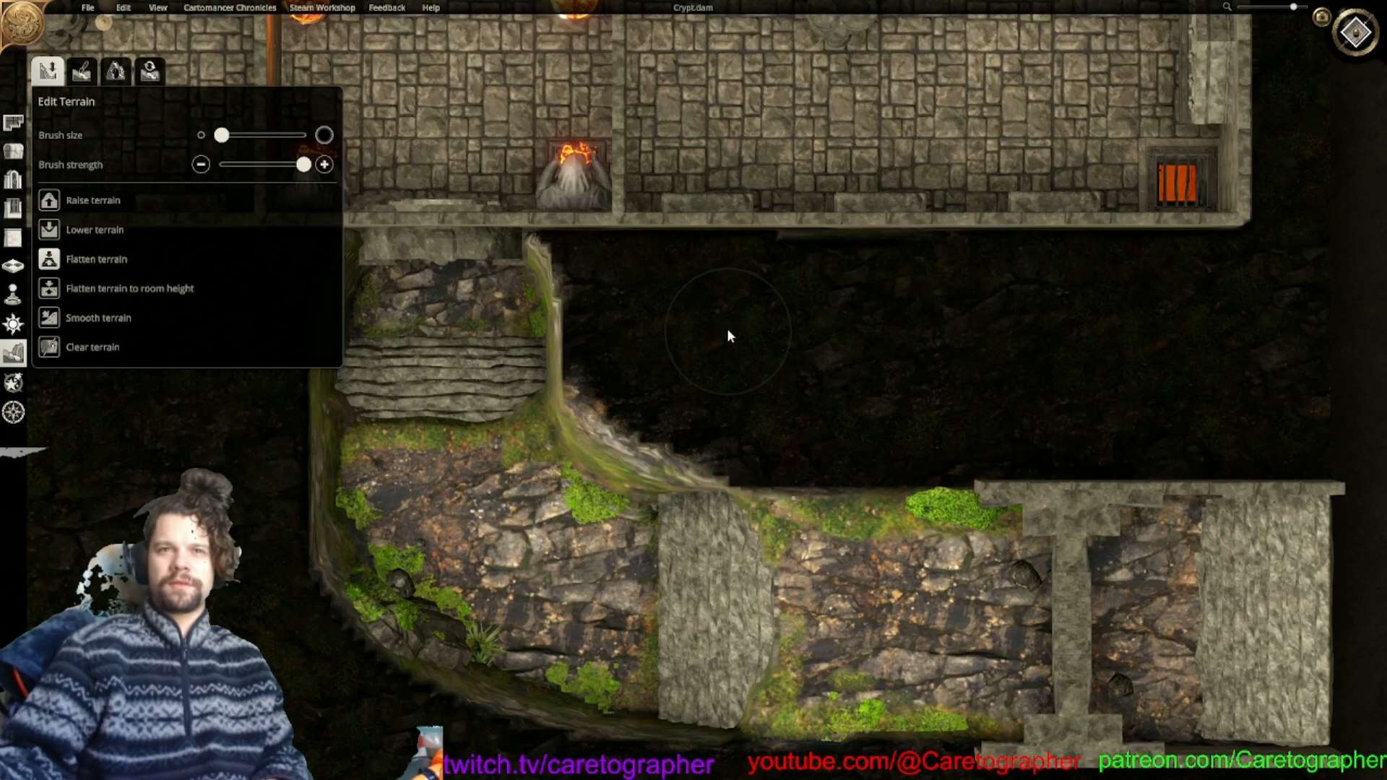
scroll(726, 331, down, 5)
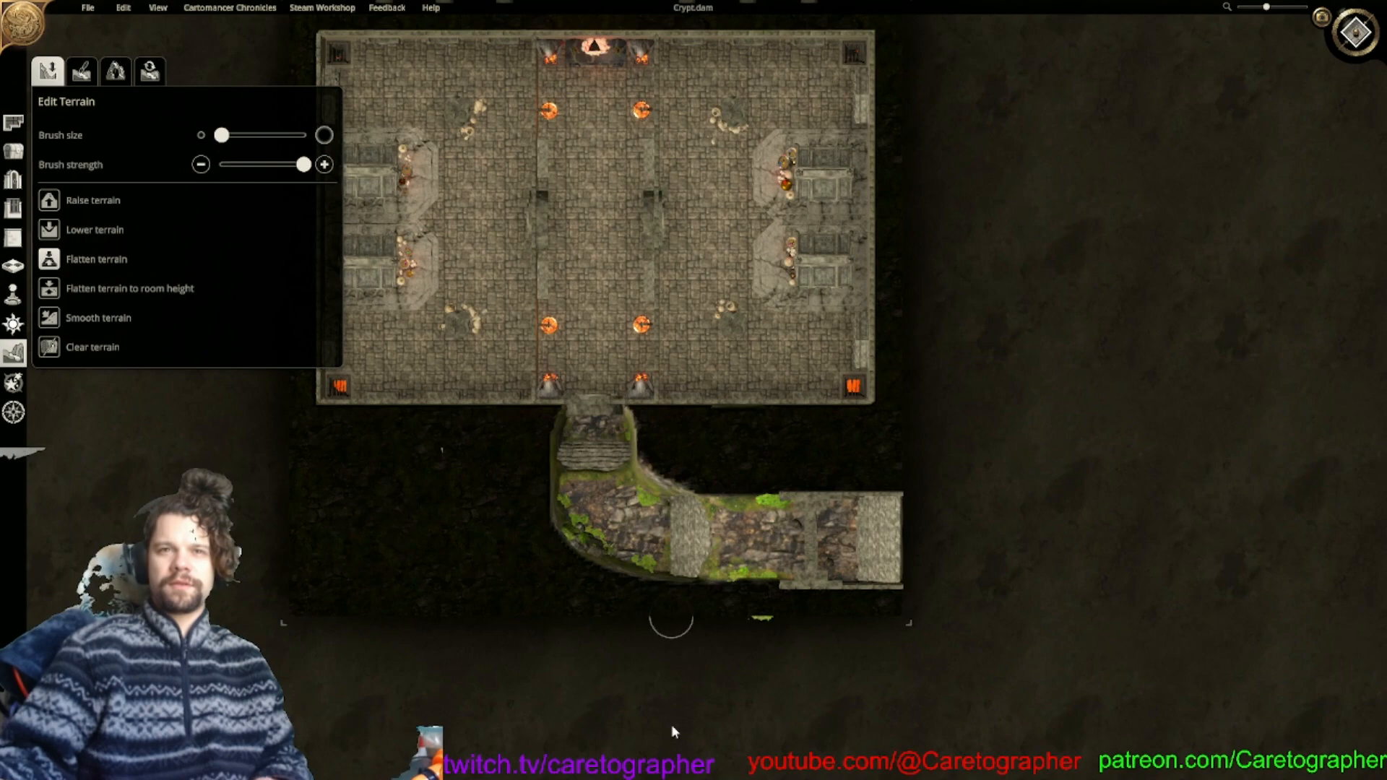
scroll(671, 614, up, 8)
scroll(766, 309, down, 6)
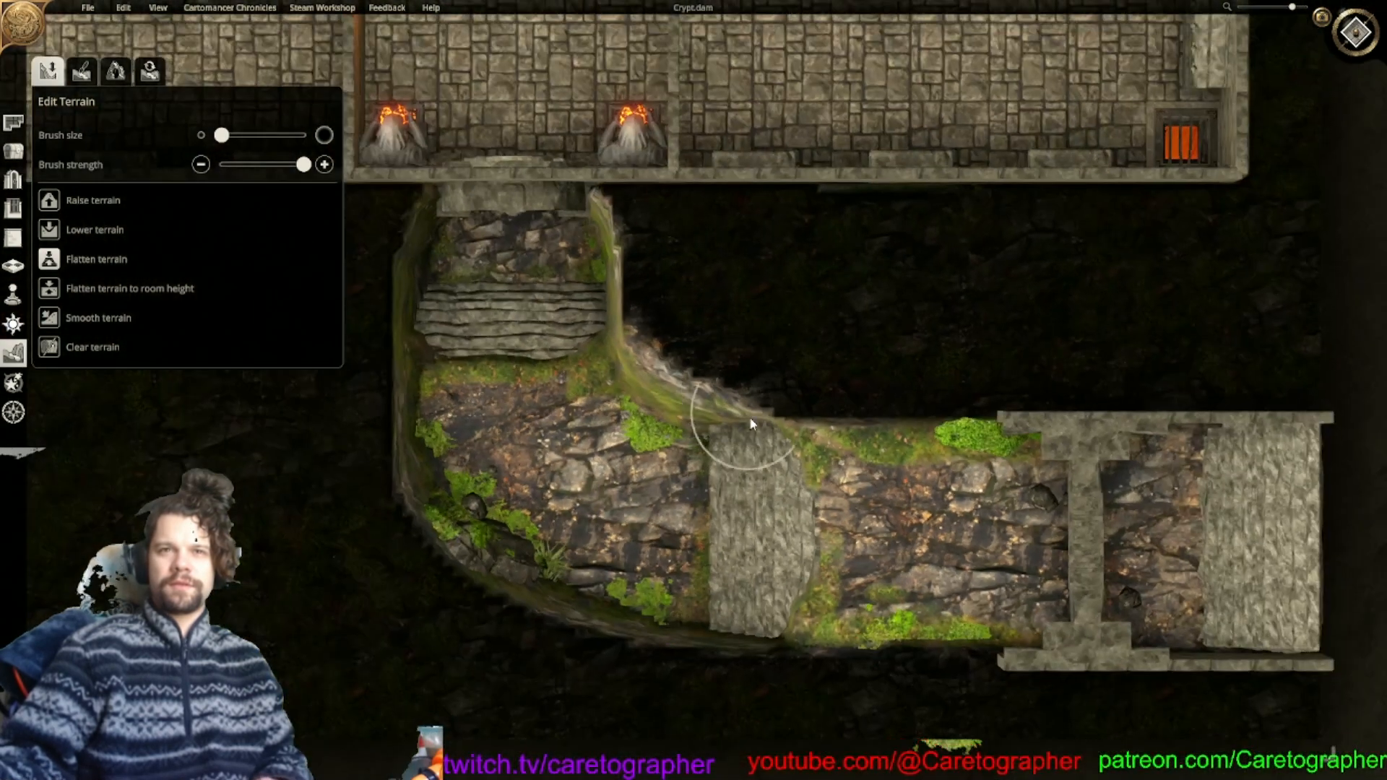
scroll(919, 542, up, 3)
middle_drag(893, 462, 887, 584)
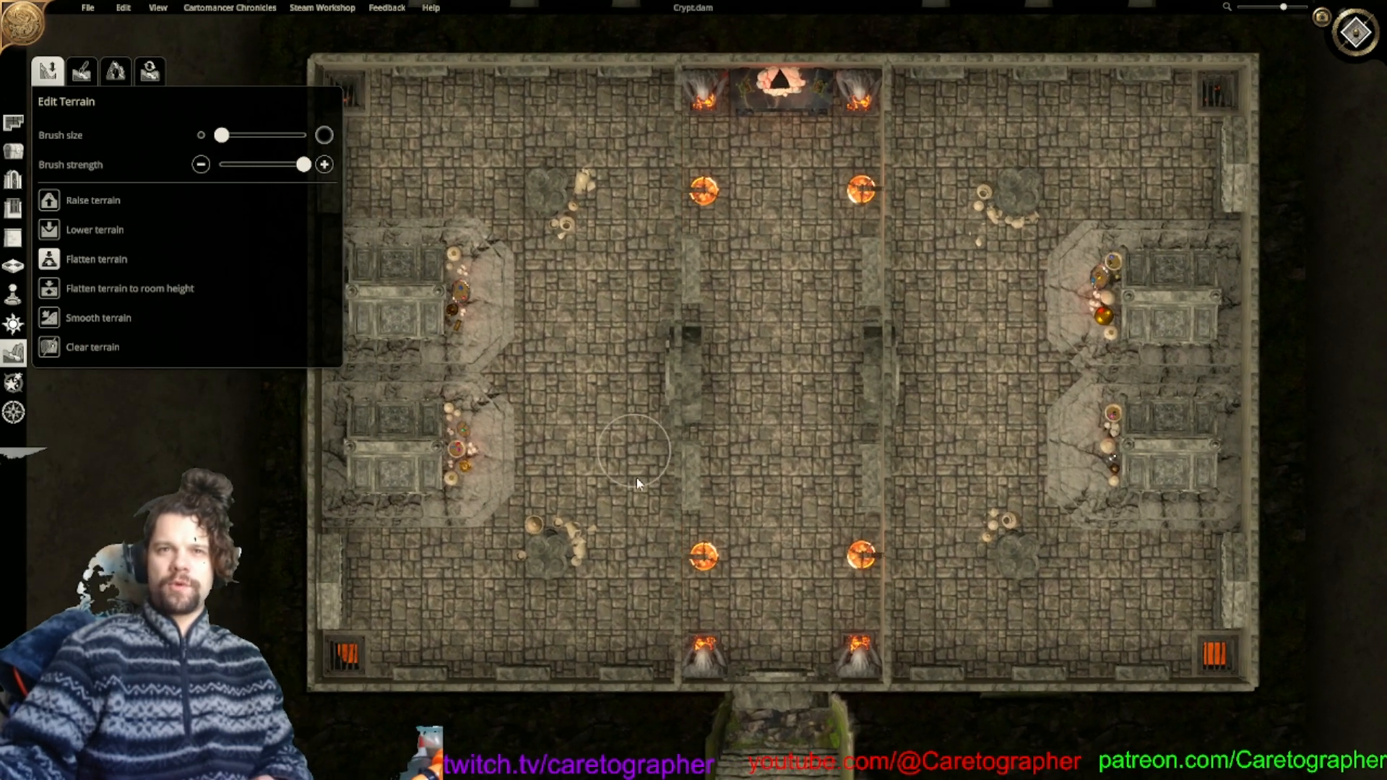
click(88, 9)
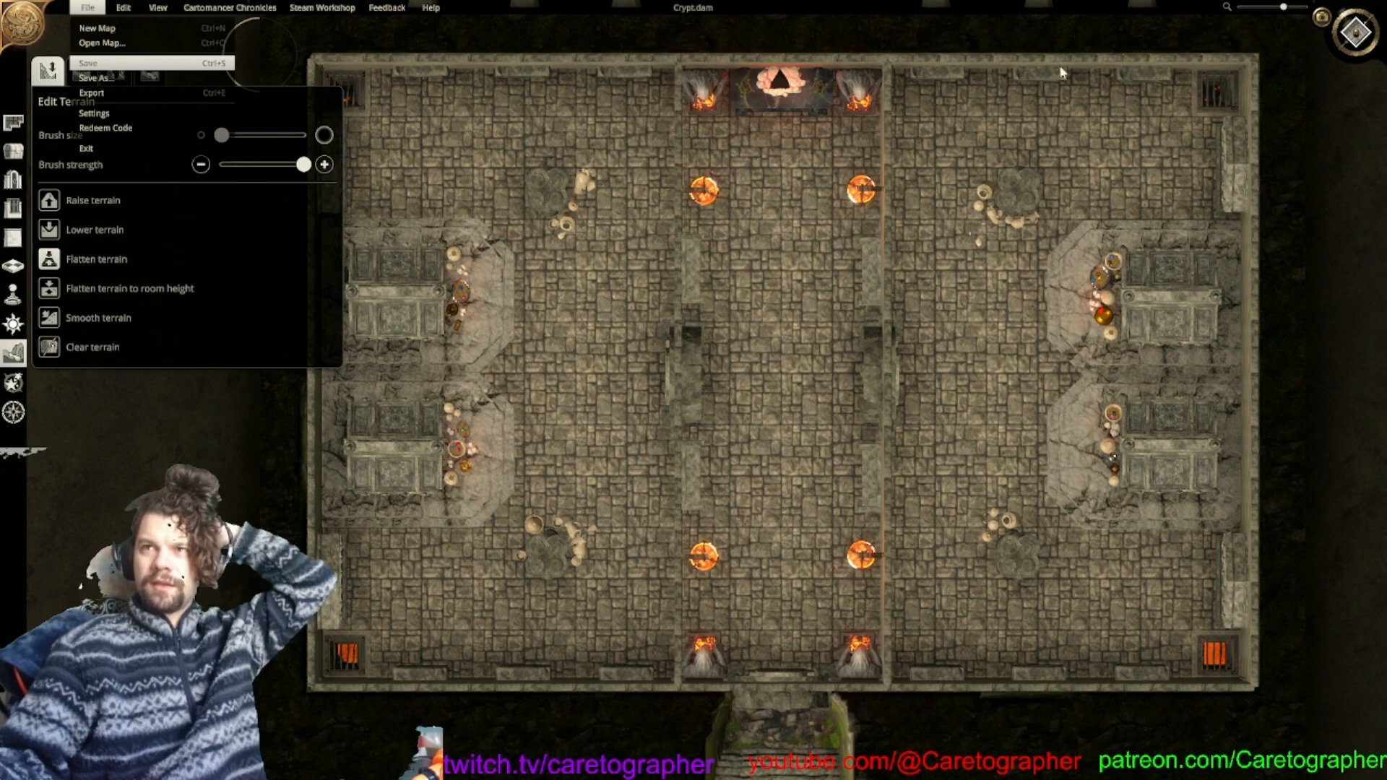
Enter the first-person view and open the crypt's carved double doors.
click(1355, 36)
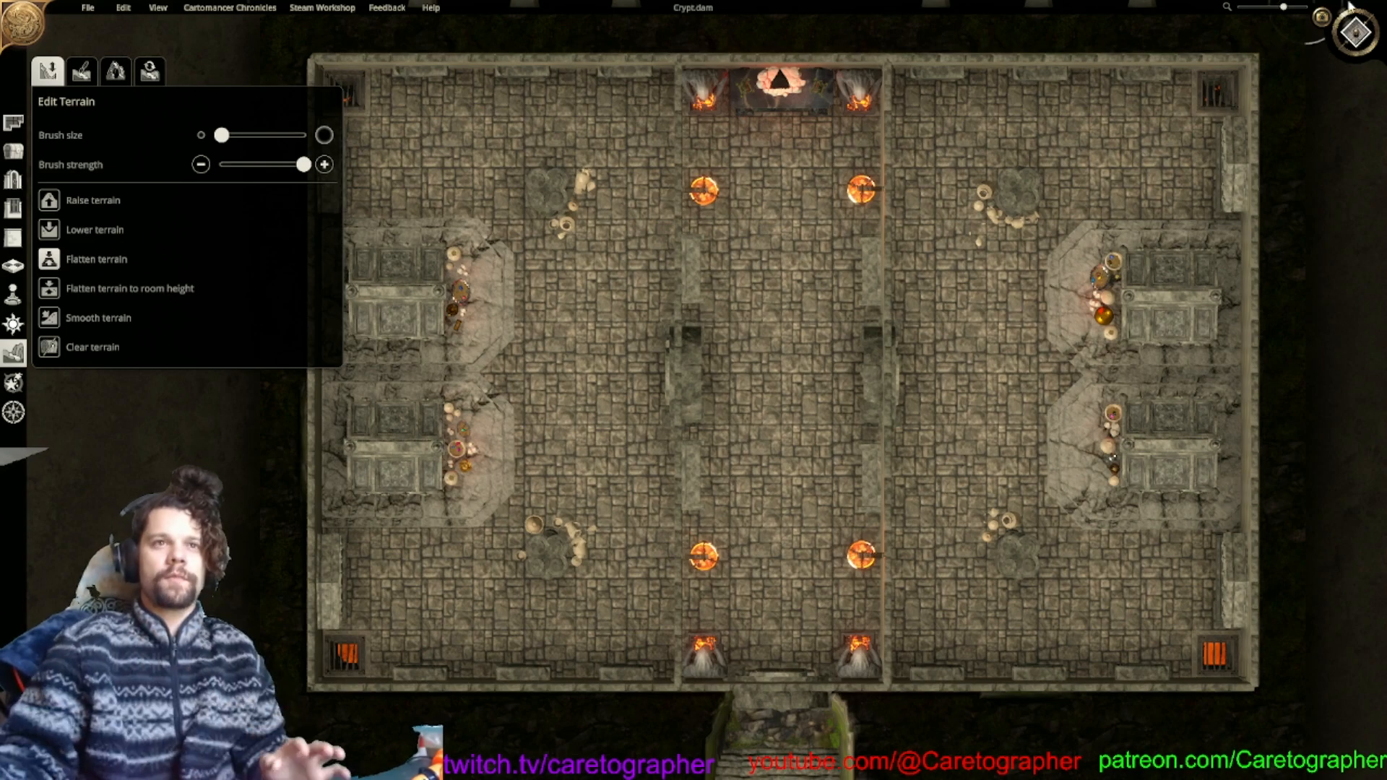
click(1355, 35)
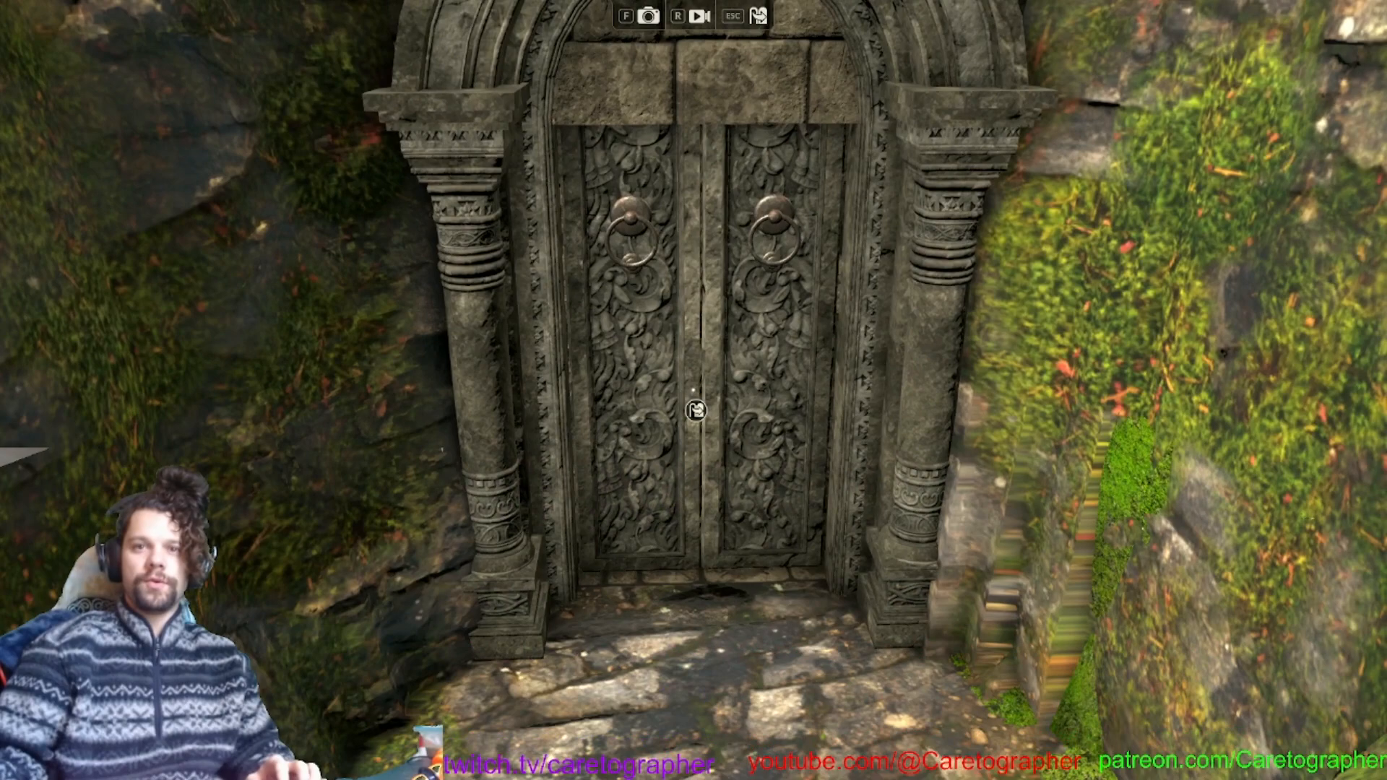
click(695, 410)
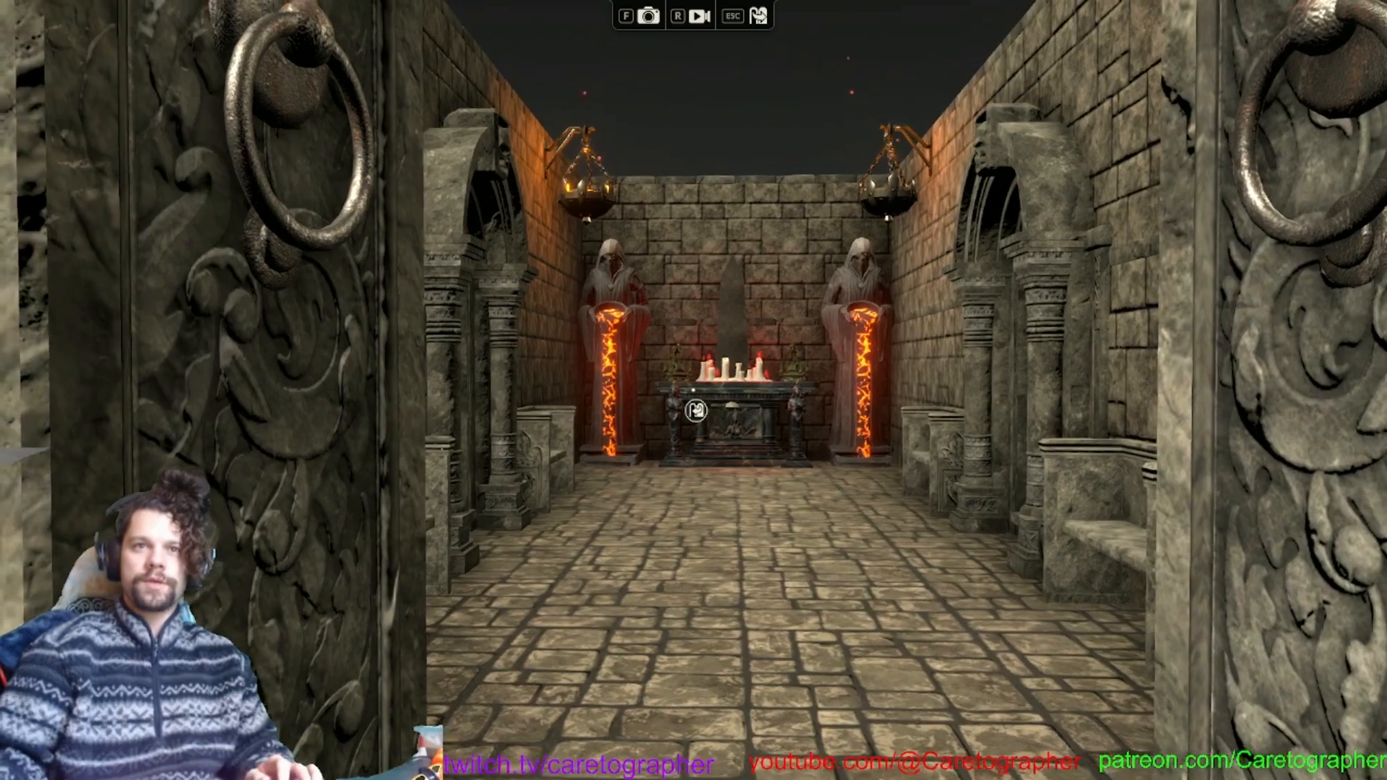
Walk through the central hall to examine the candlelit altar, the lava-pouring statues and the stone benches.
key(w)
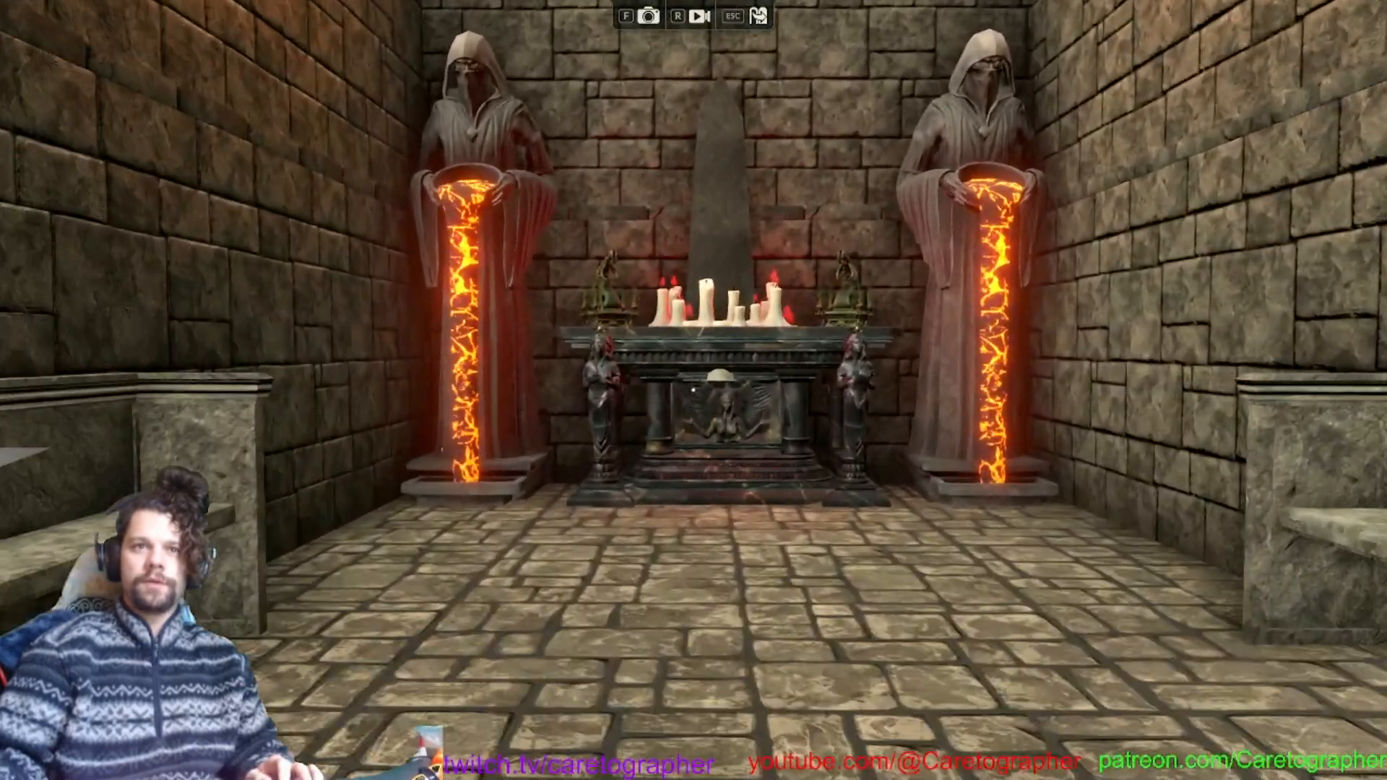
key(s)
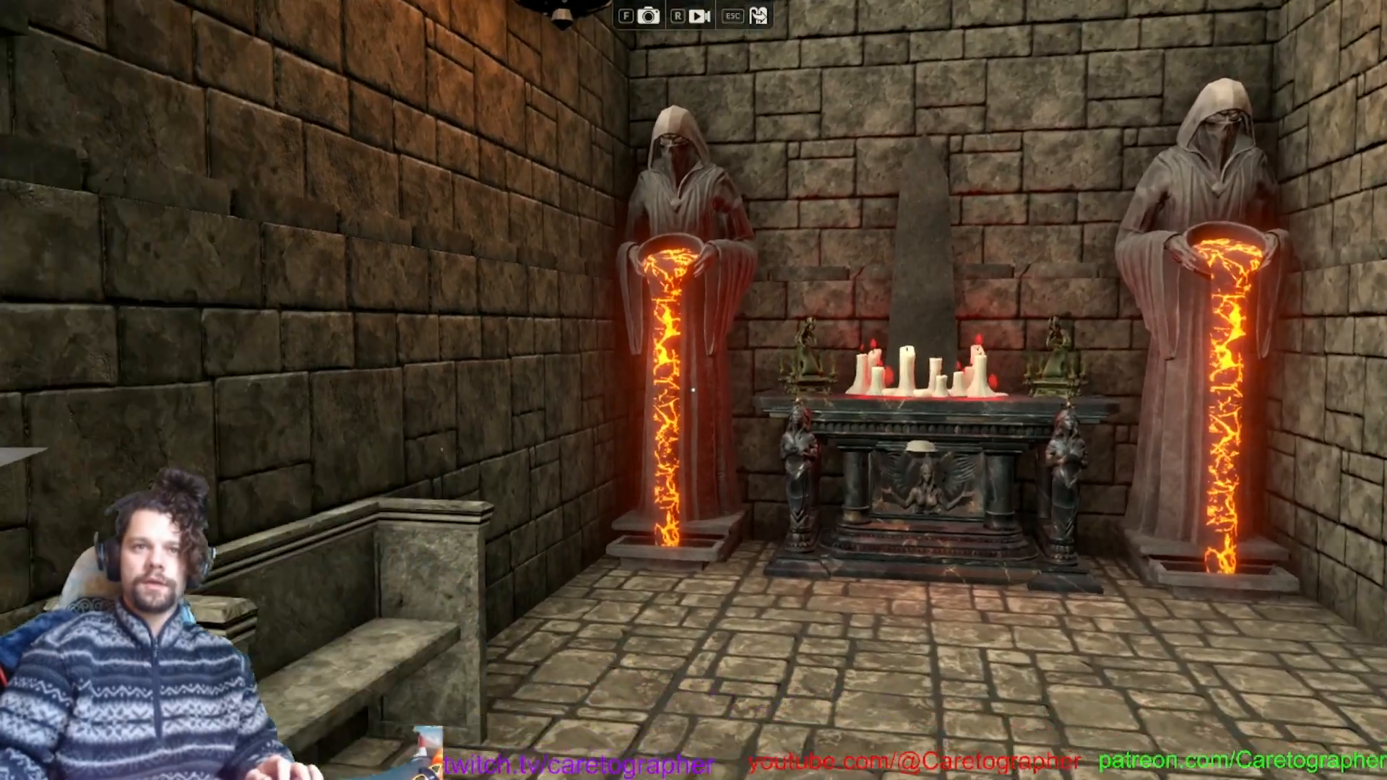
key(w)
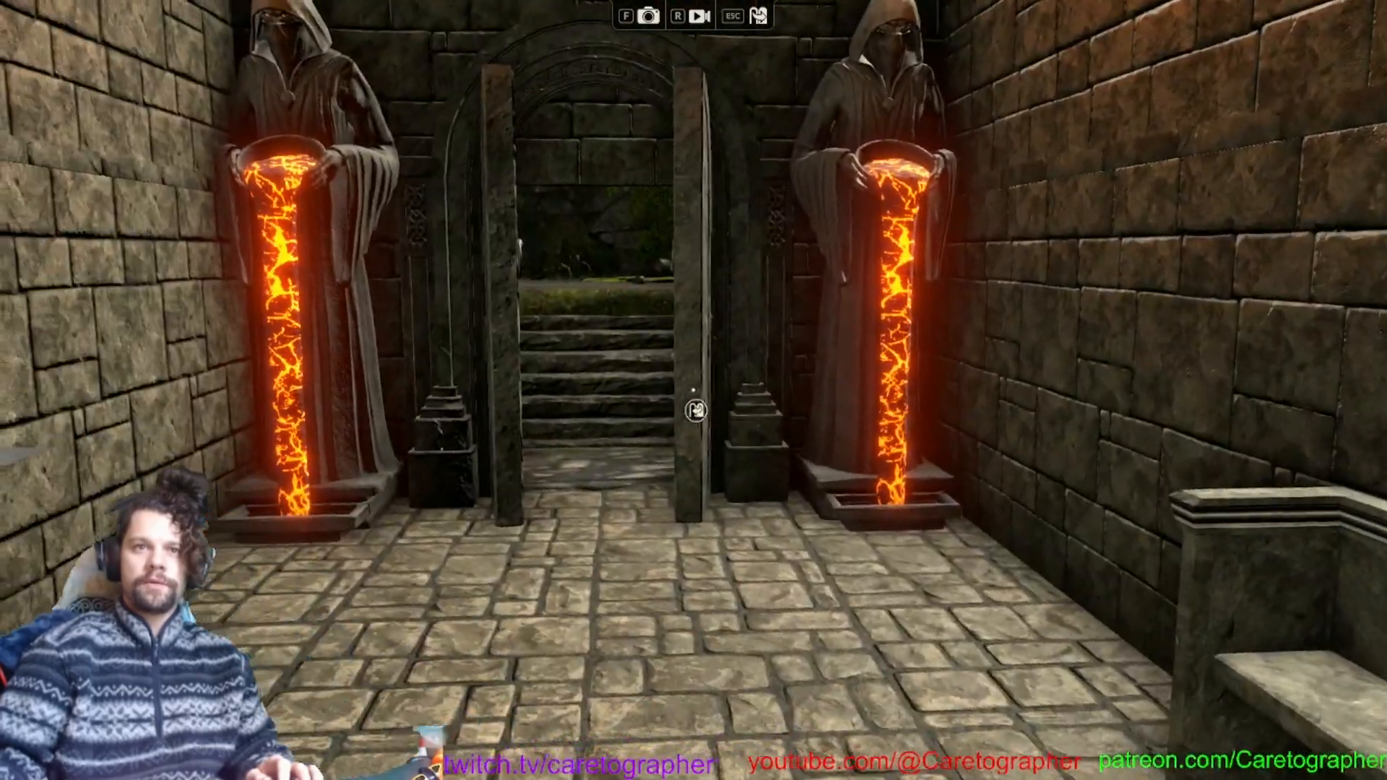
key(w)
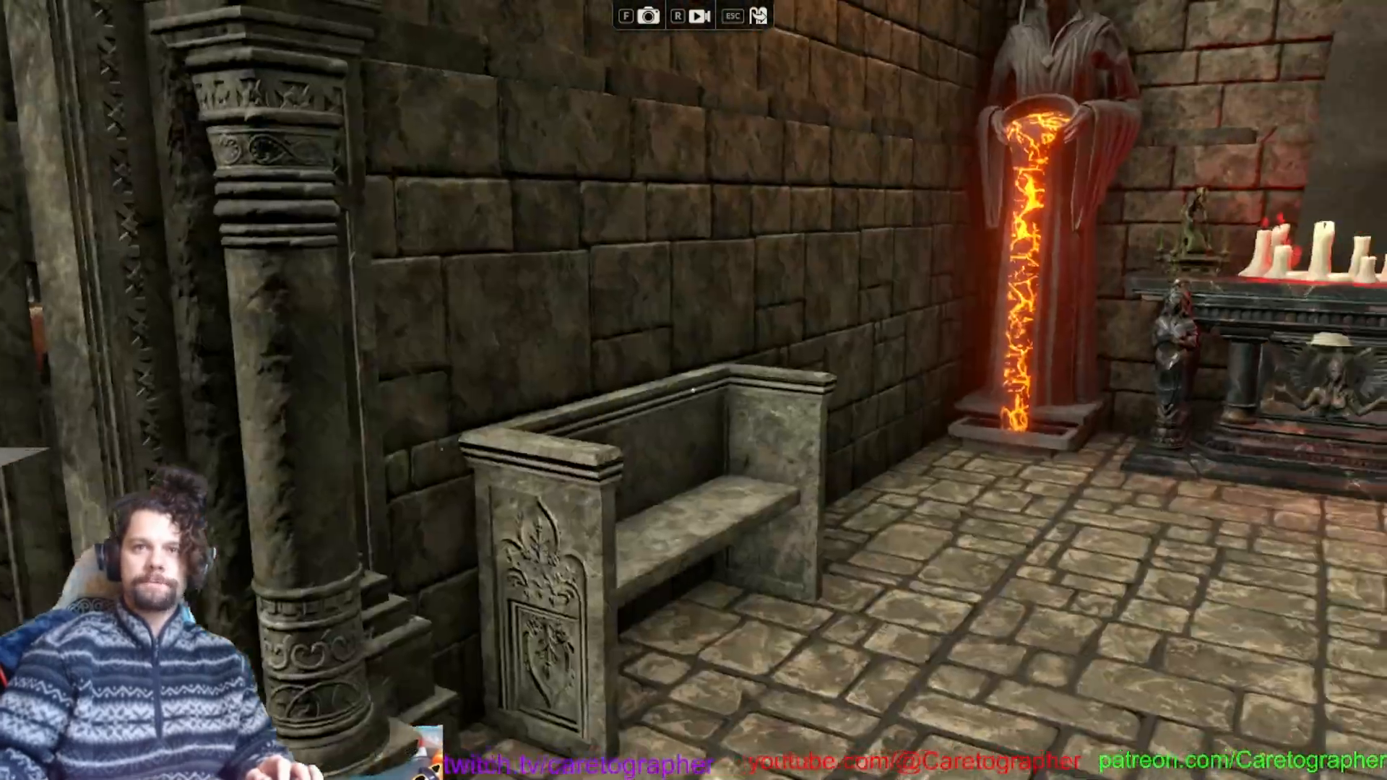
Enter the side burial chamber and examine the sarcophagi, the wall niches and the corner floor grate's shaft.
key(e)
key(w)
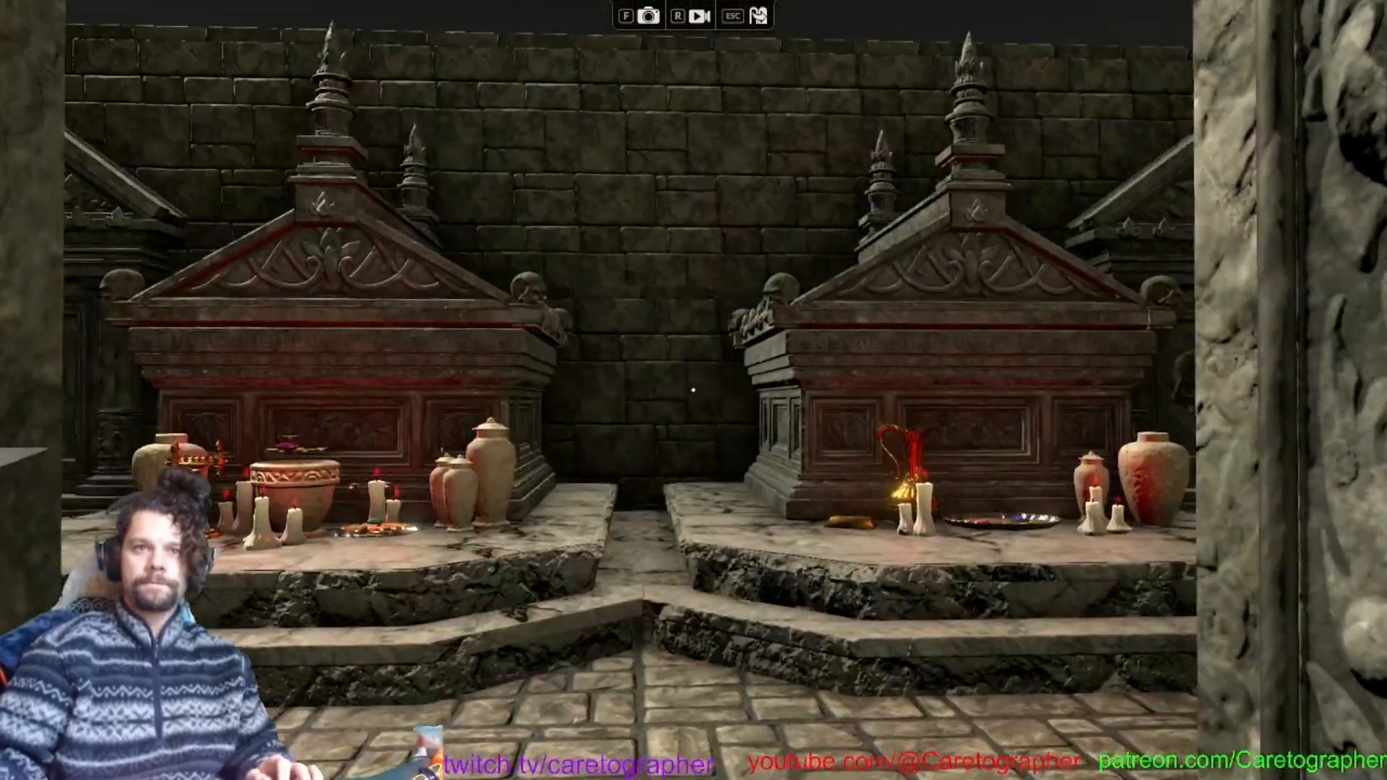
key(w)
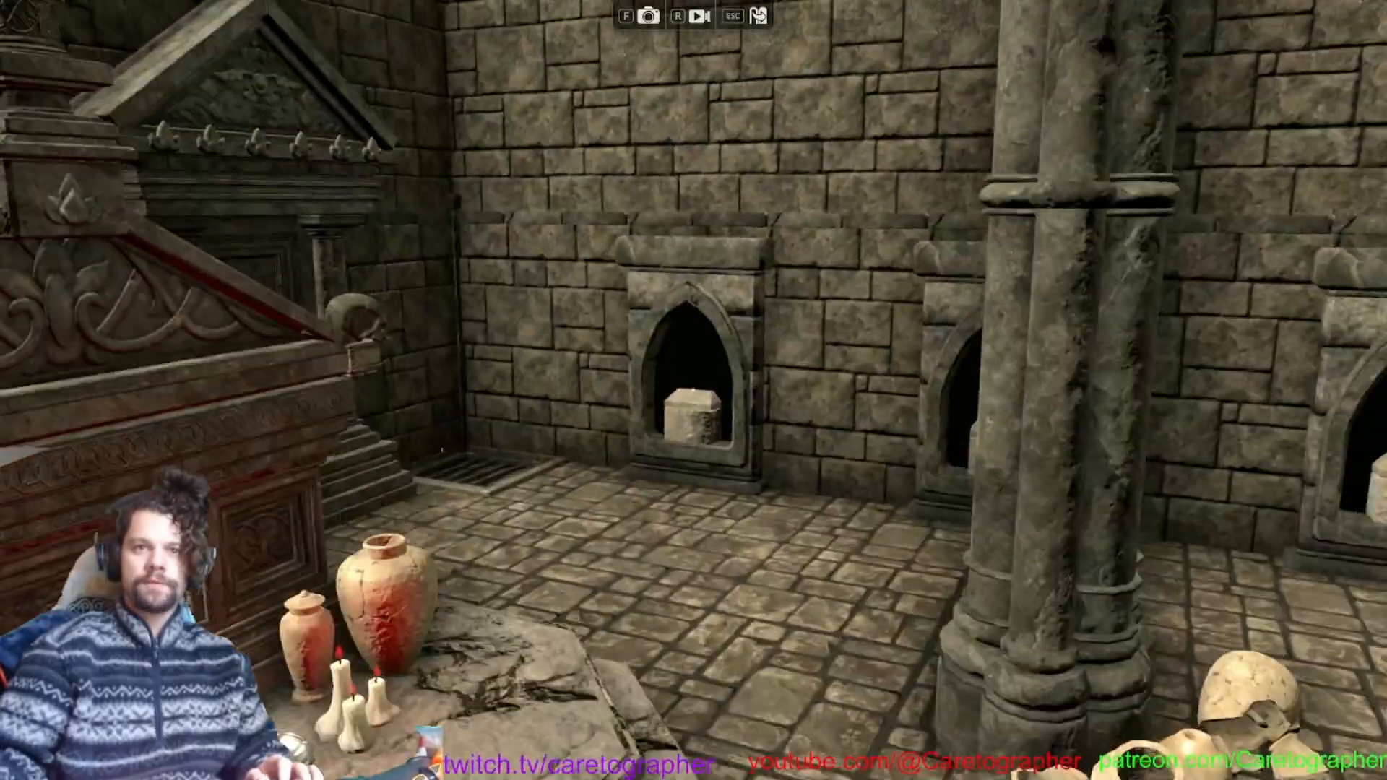
key(w)
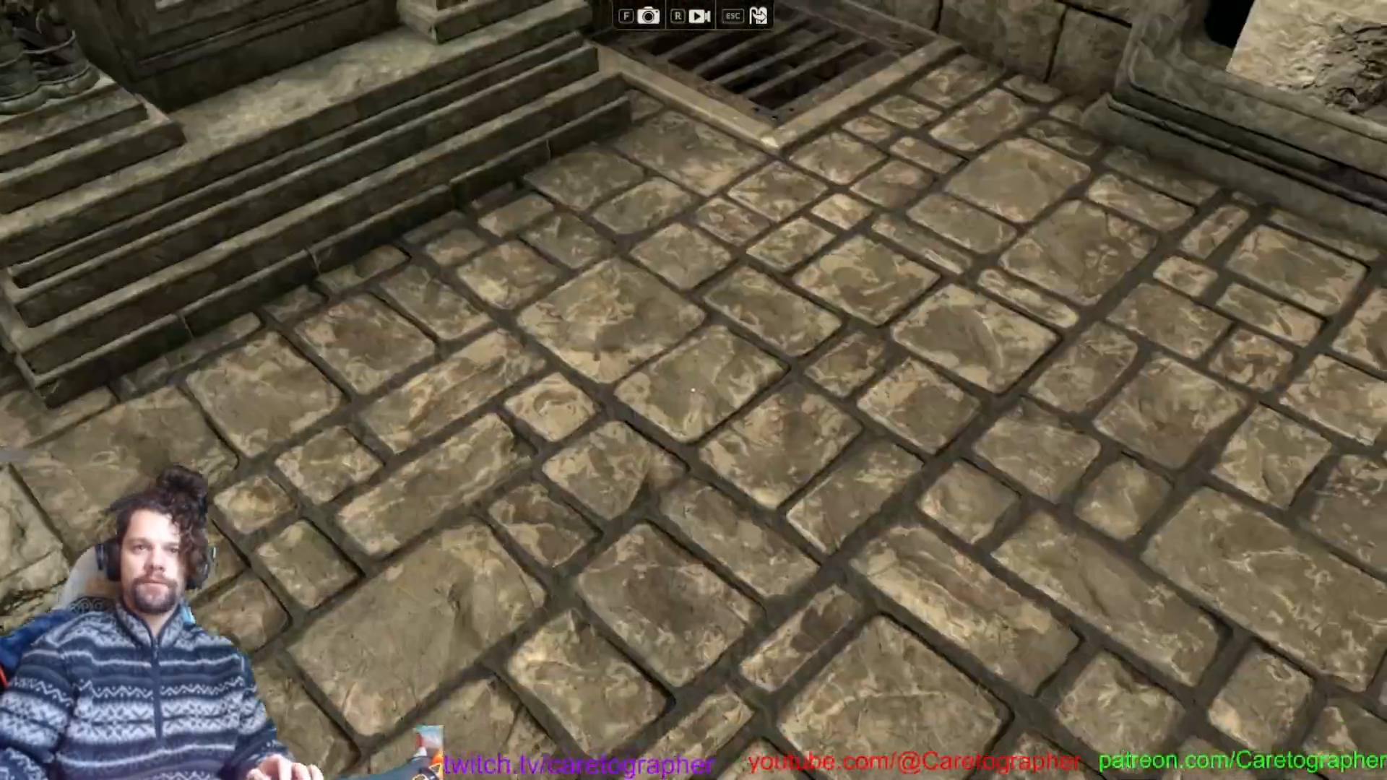
key(w)
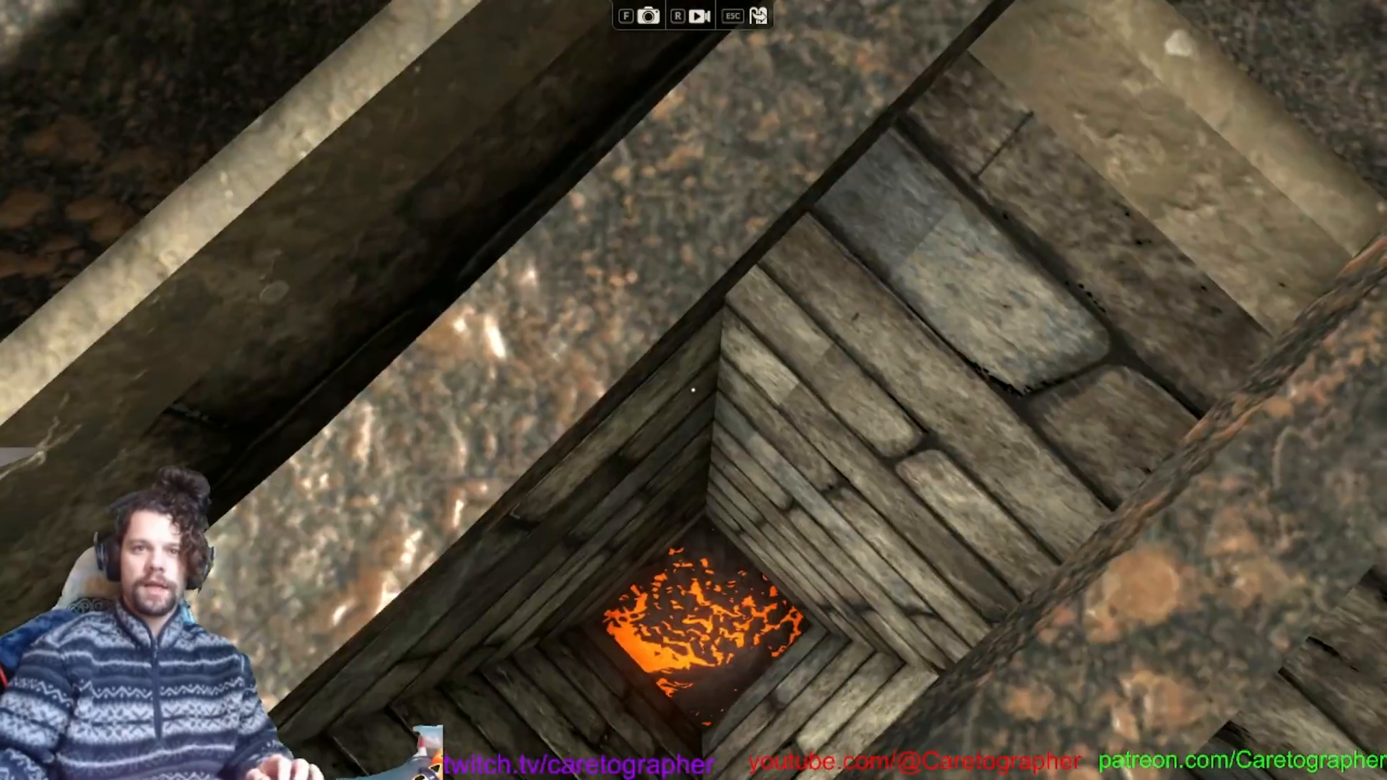
Walk around the side burial chamber to examine its pillars, urn niches, sarcophagi, and the candles and treasure set before them.
key(w)
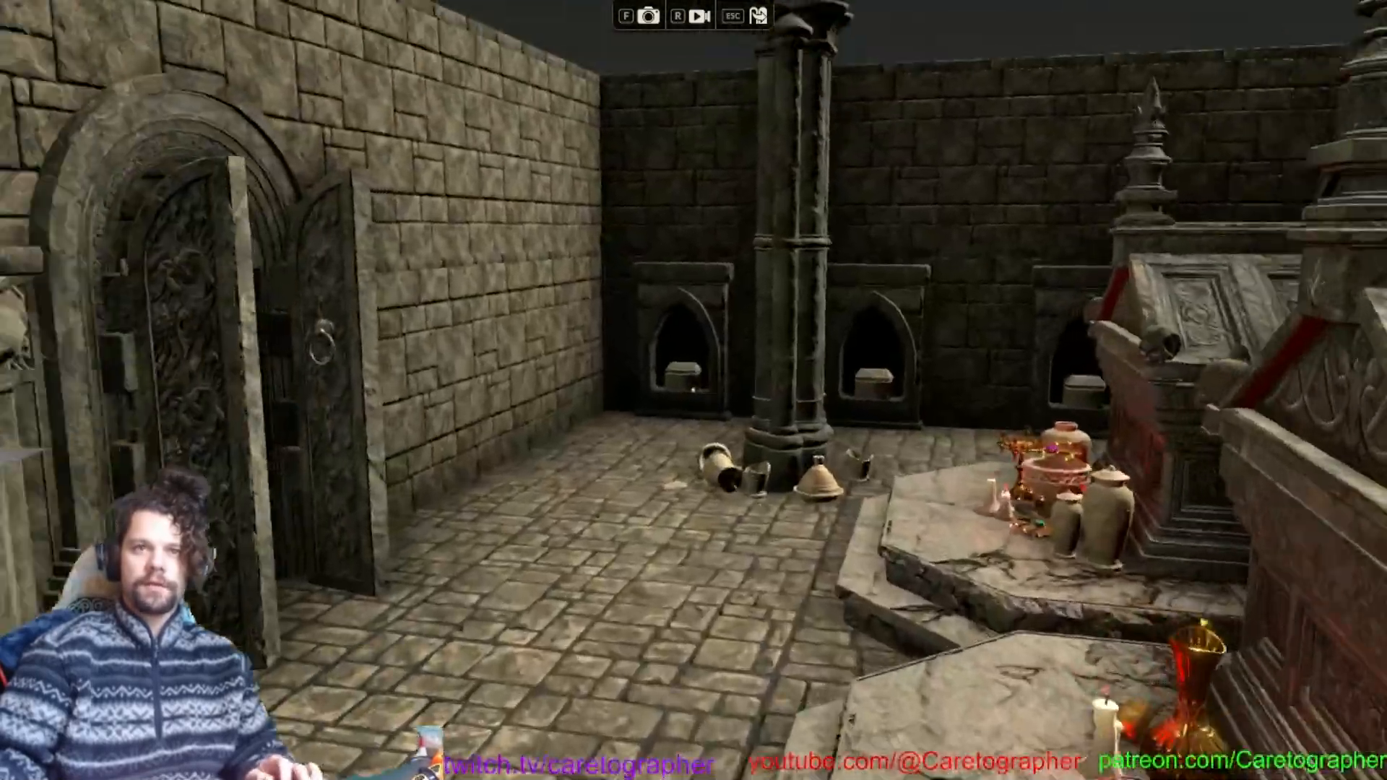
key(s)
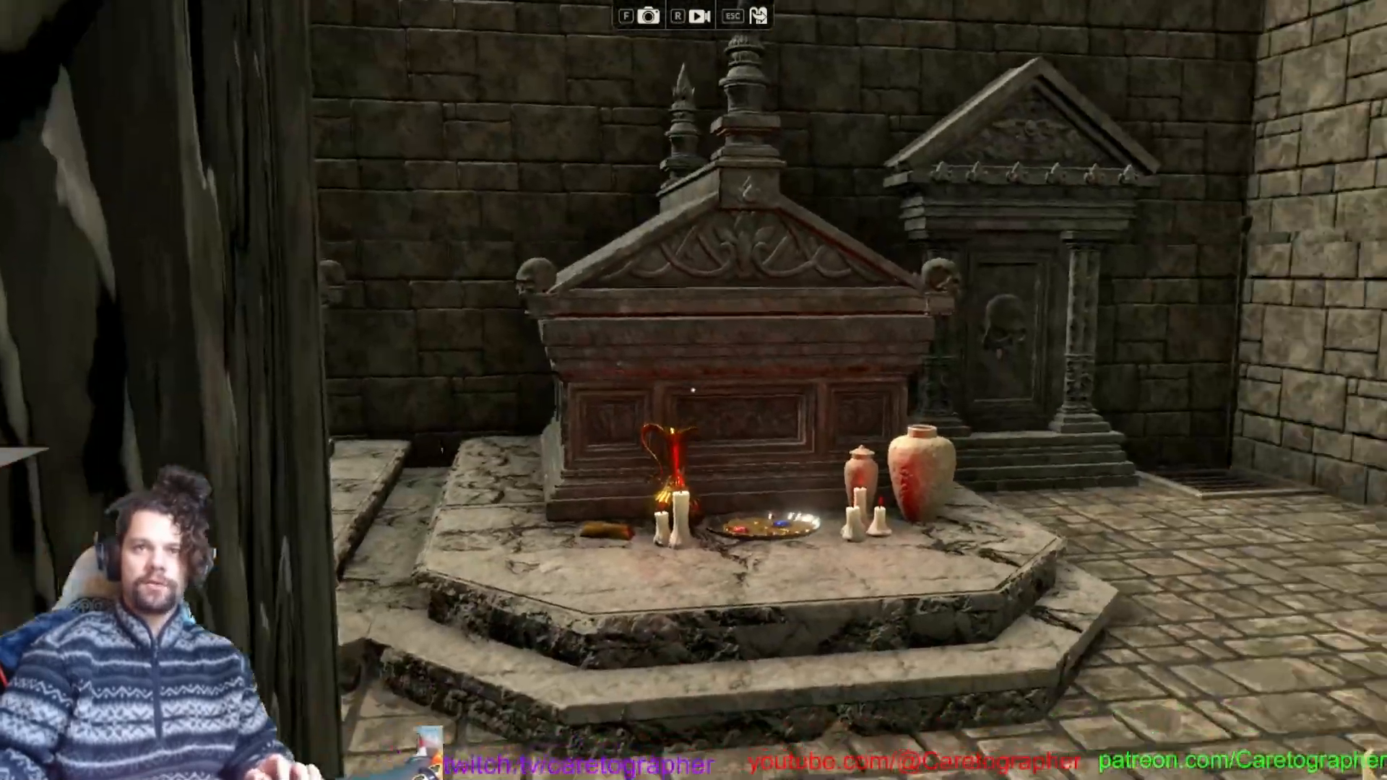
key(a)
key(s)
key(w)
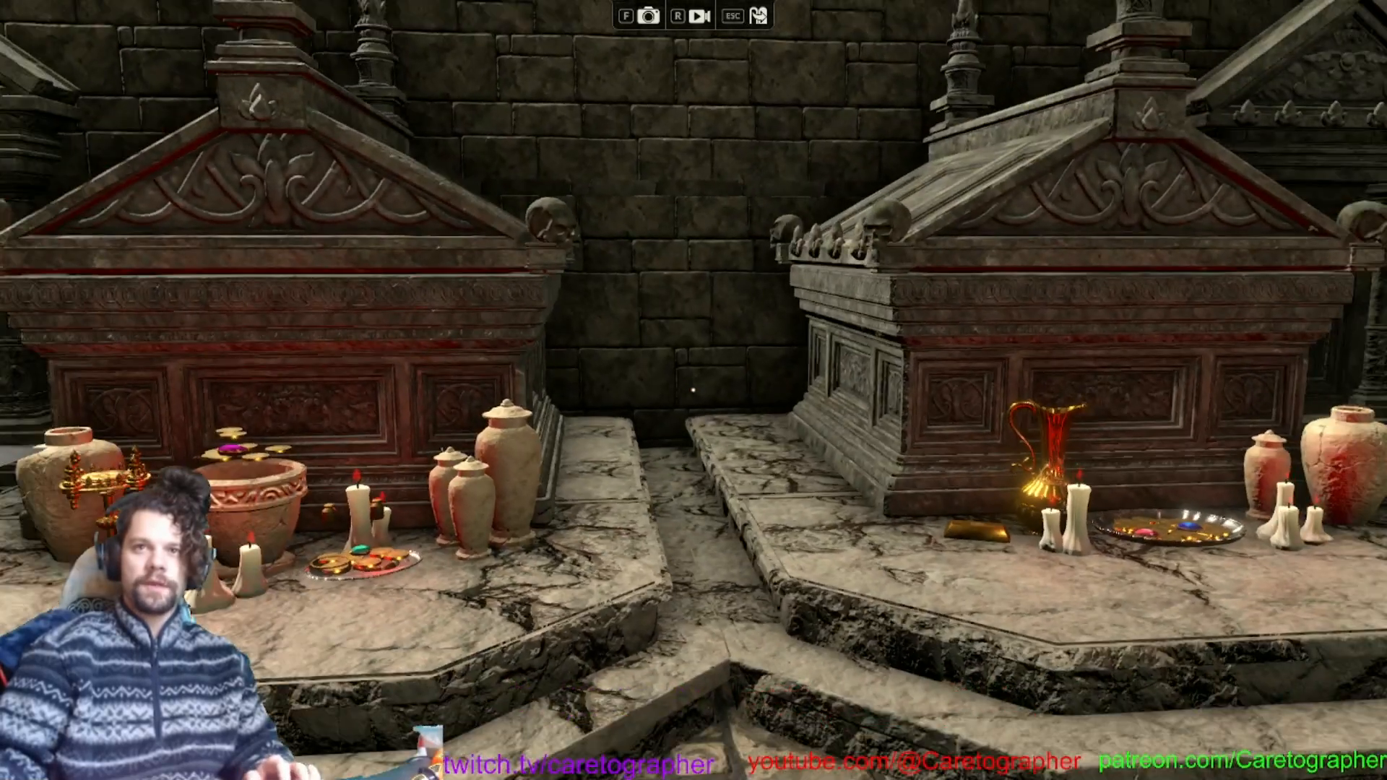
key(d)
key(w)
key(d)
key(w)
key(s)
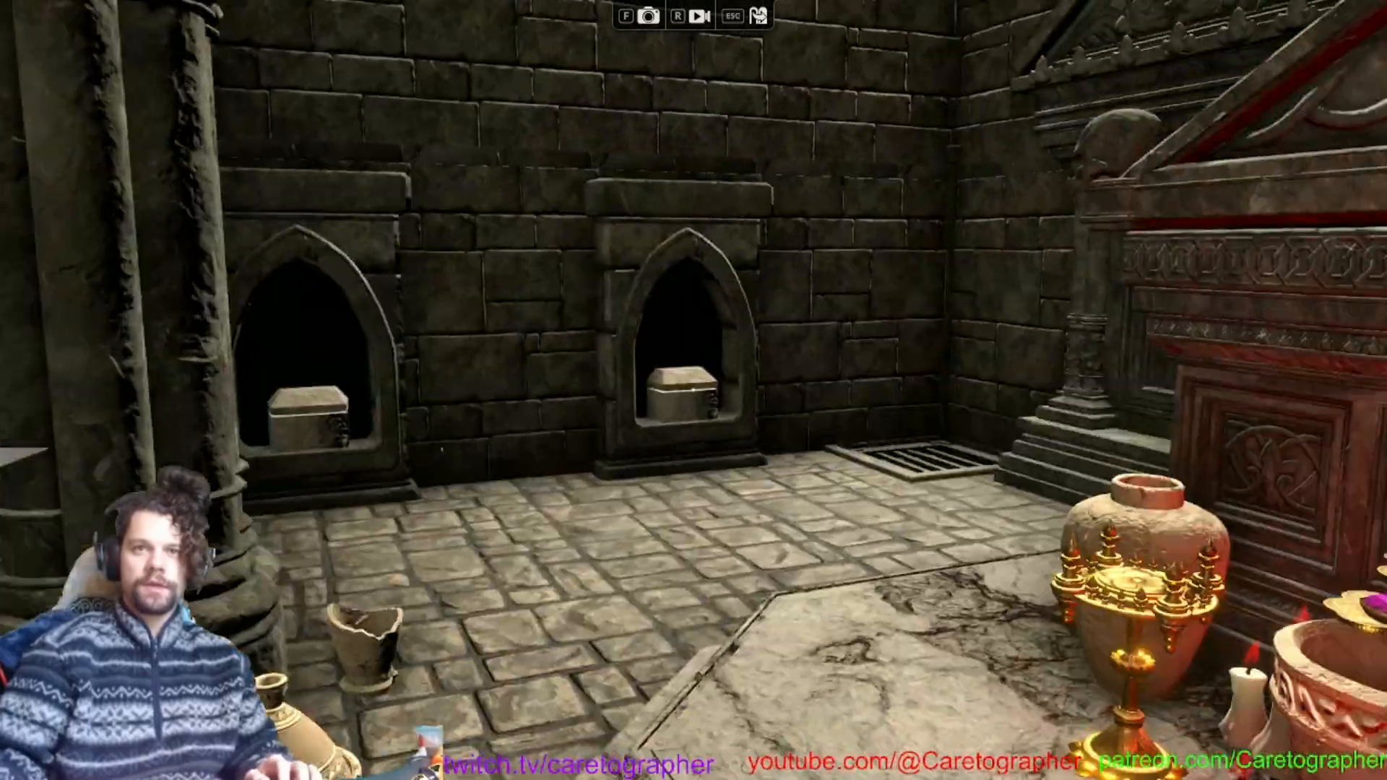
key(s)
key(w)
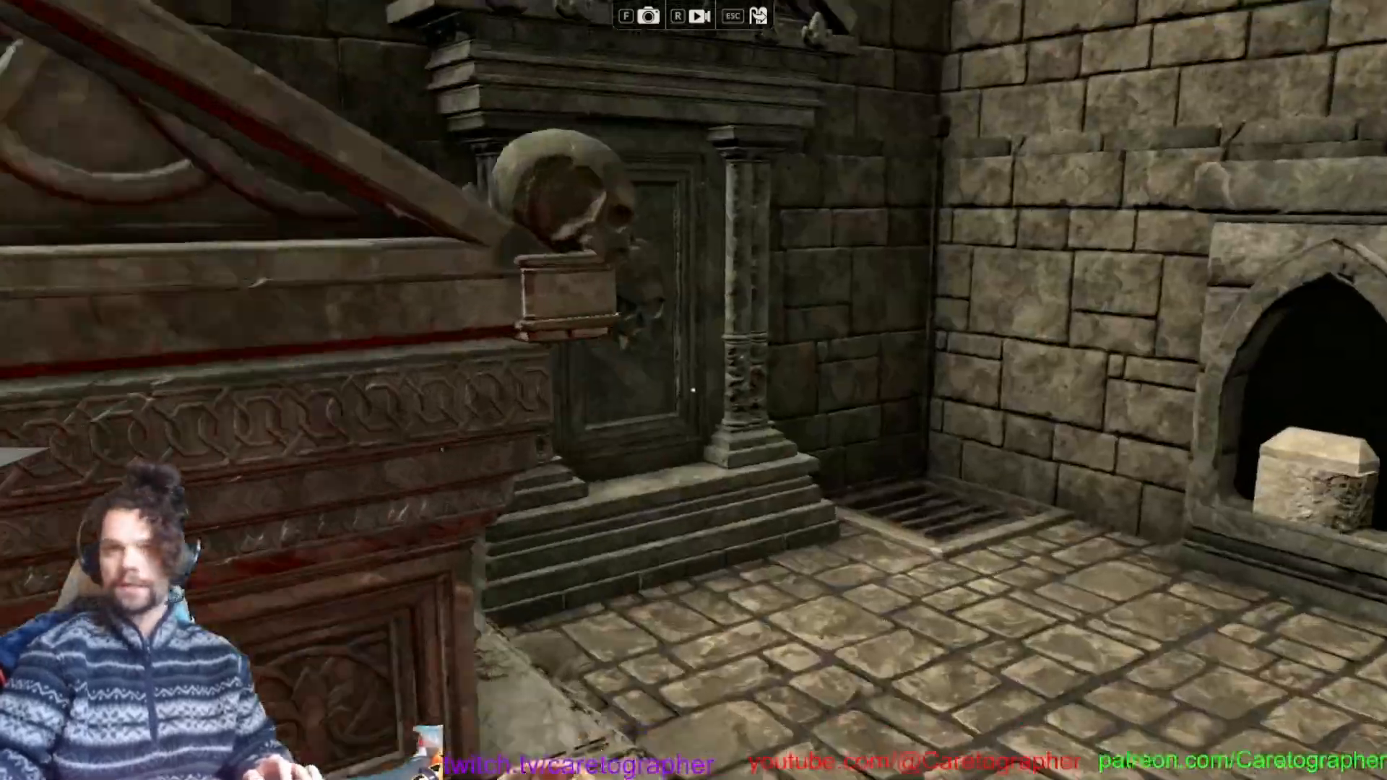
Examine the carved double doors and the other burial chamber's sarcophagus and wall niches before leaving the first-person view.
key(w)
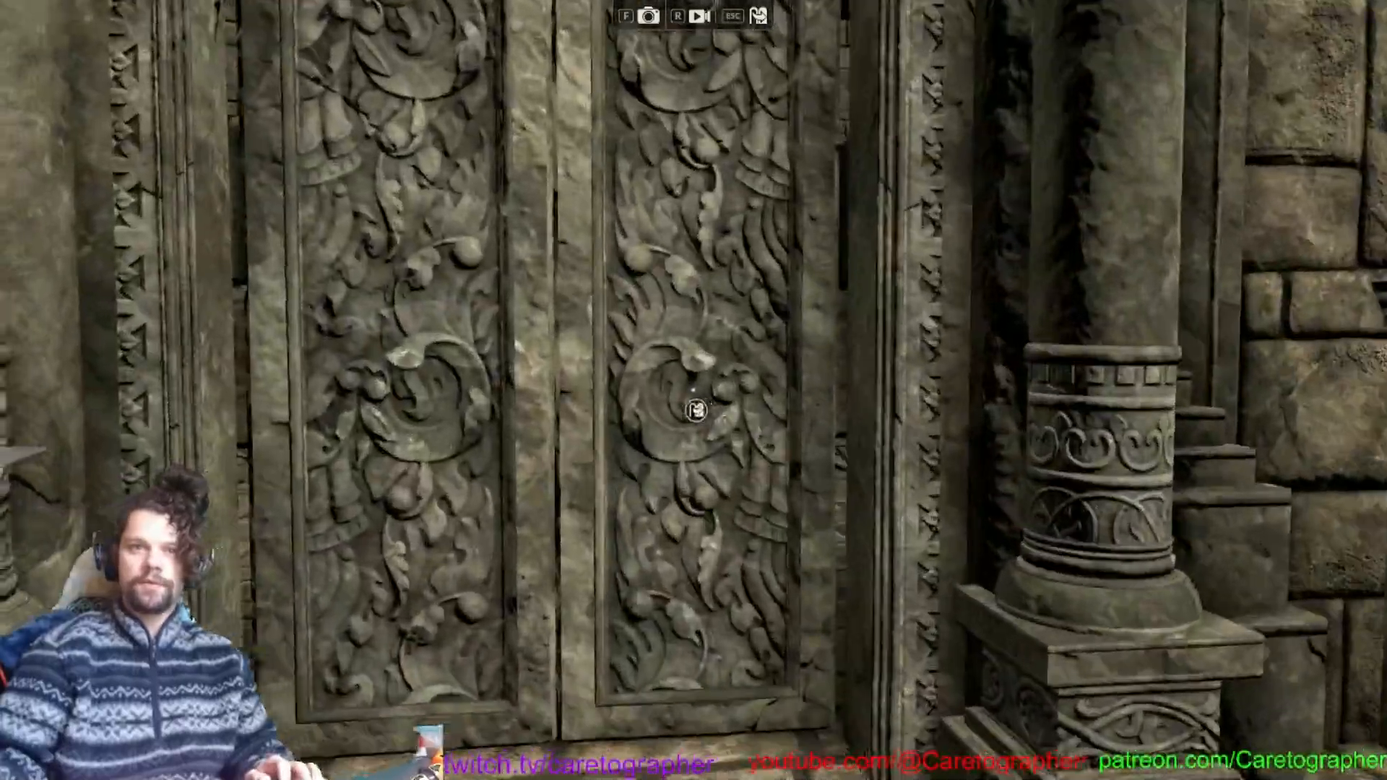
key(s)
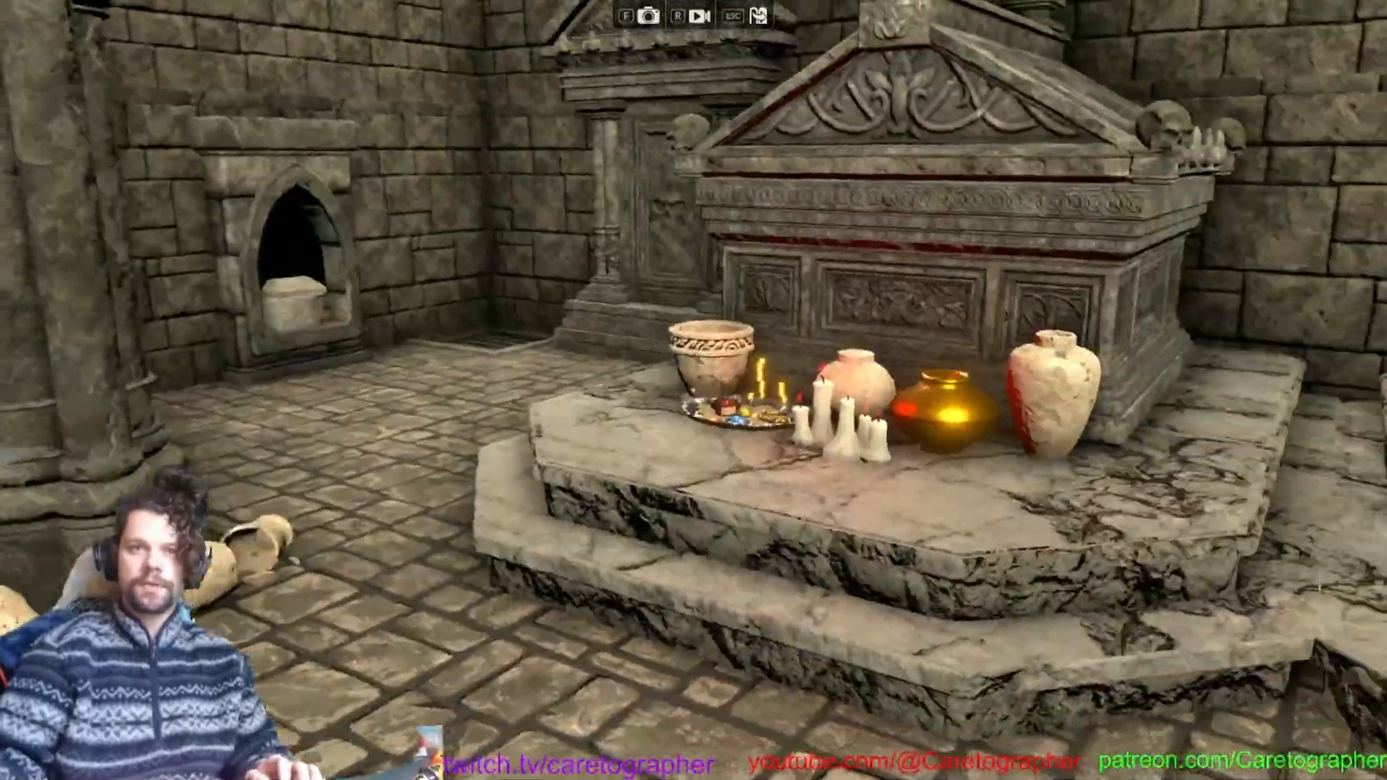
key(w)
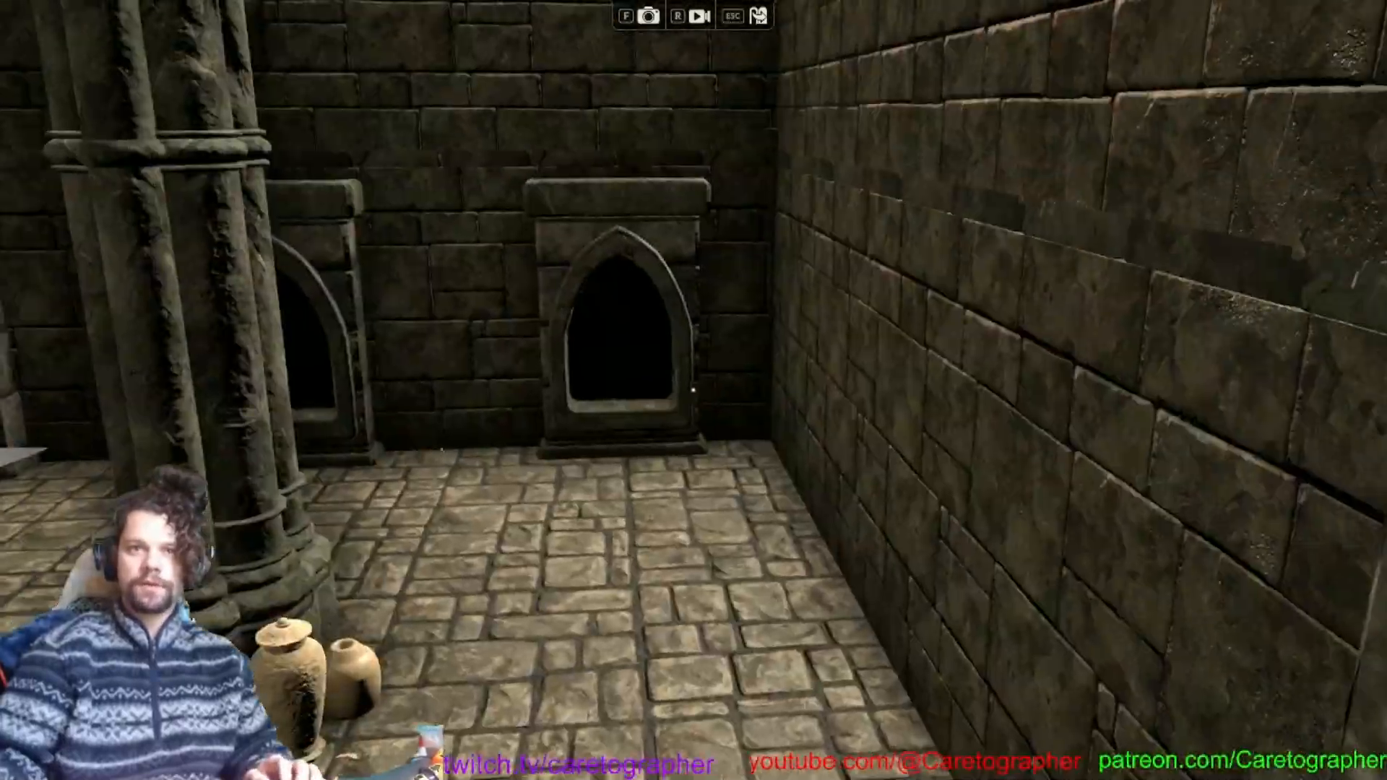
key(Escape)
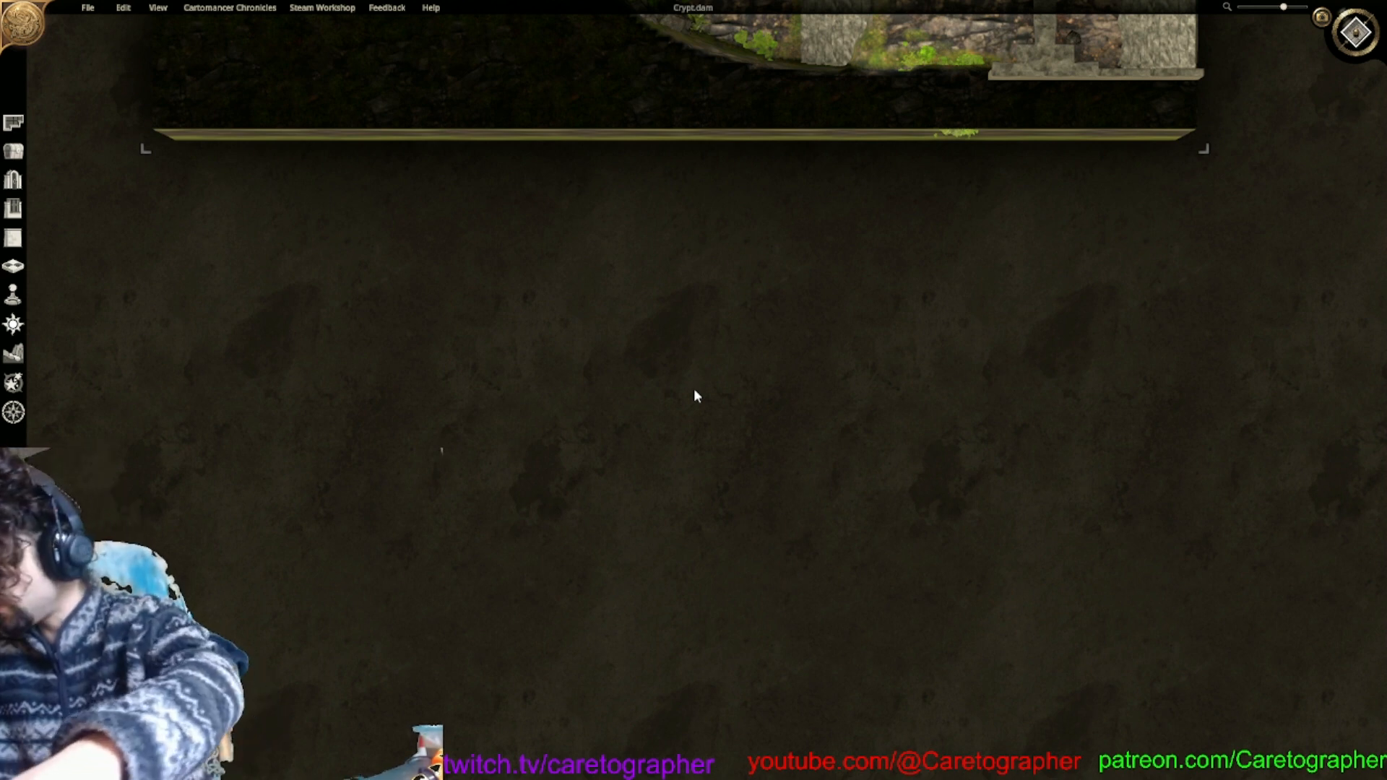
Look over the crypt's rooms and entrance passage from above.
right_drag(694, 389, 621, 570)
right_drag(664, 507, 631, 549)
right_drag(432, 34, 464, 263)
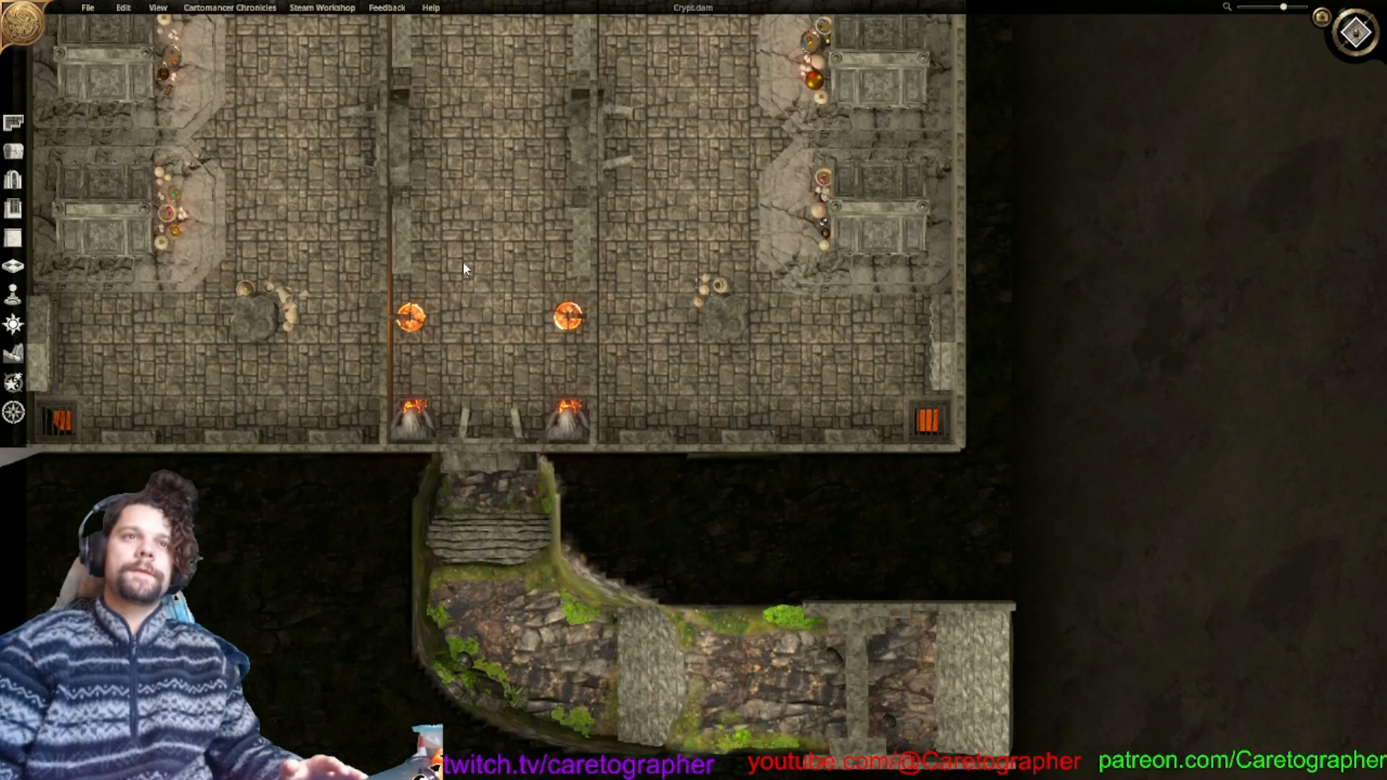
click(93, 9)
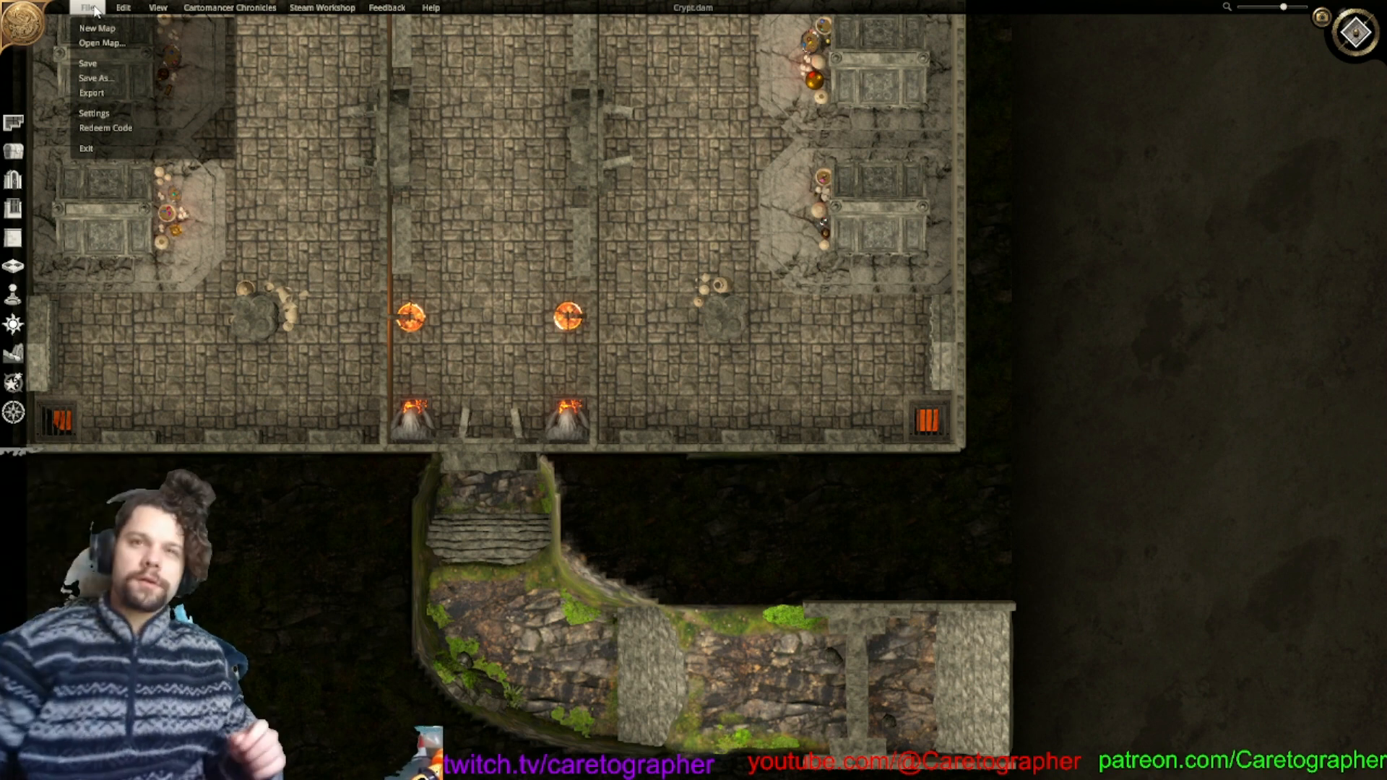
mouse_move(231, 5)
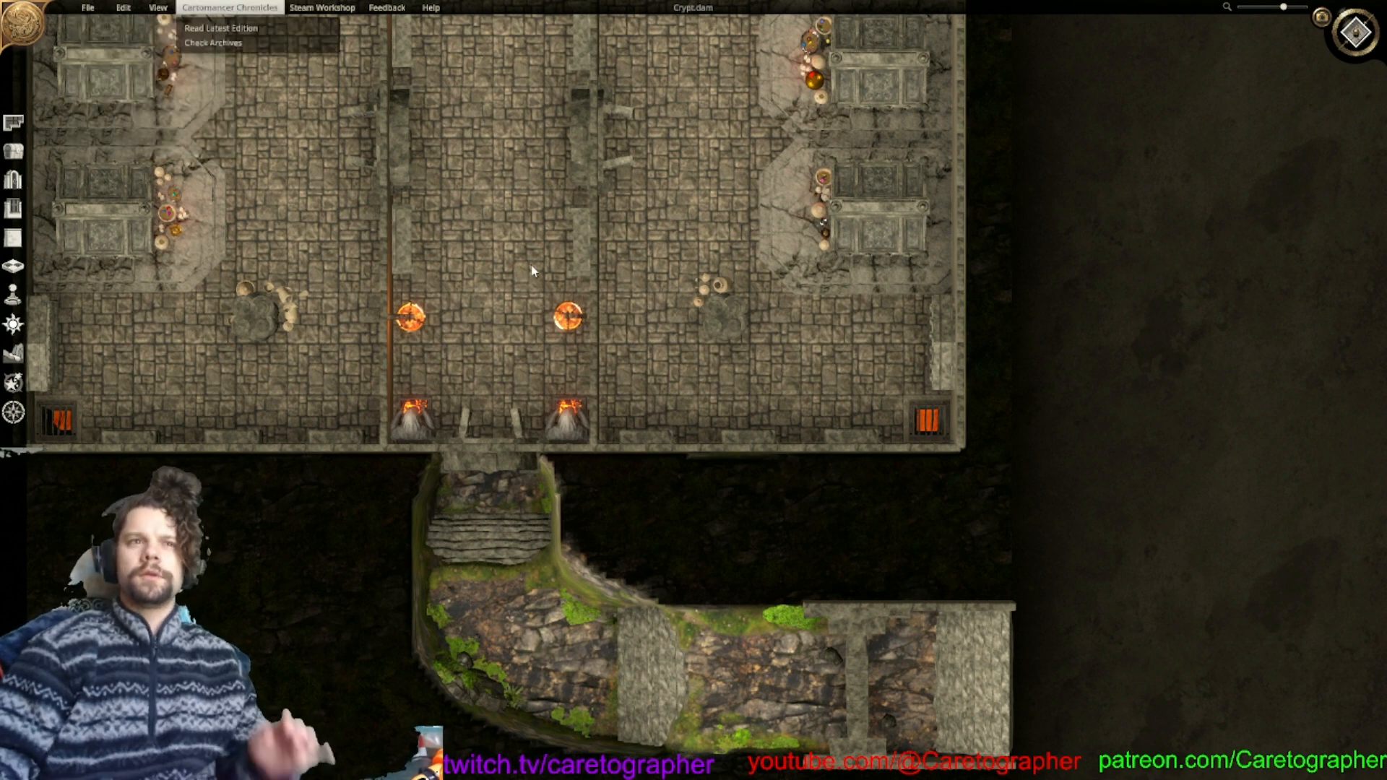
click(355, 181)
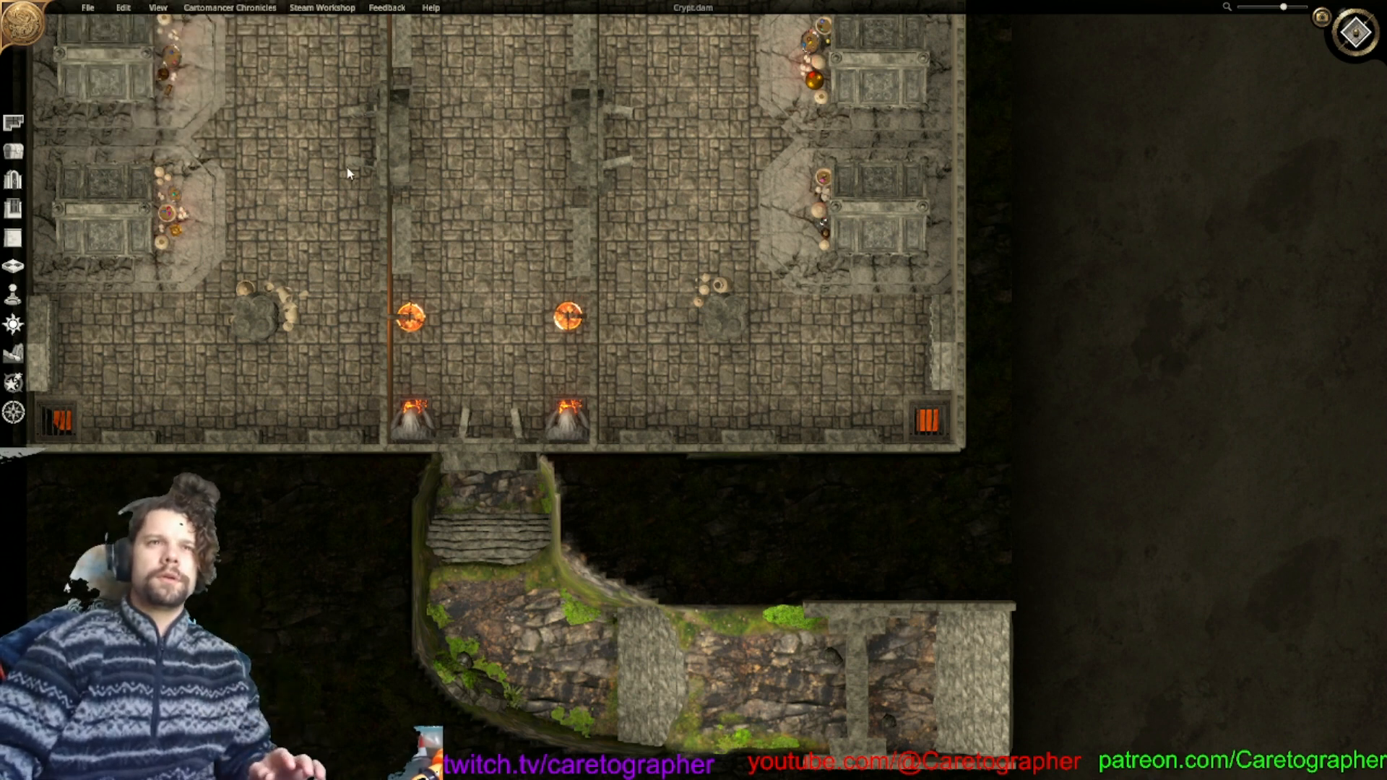
right_drag(353, 182, 577, 415)
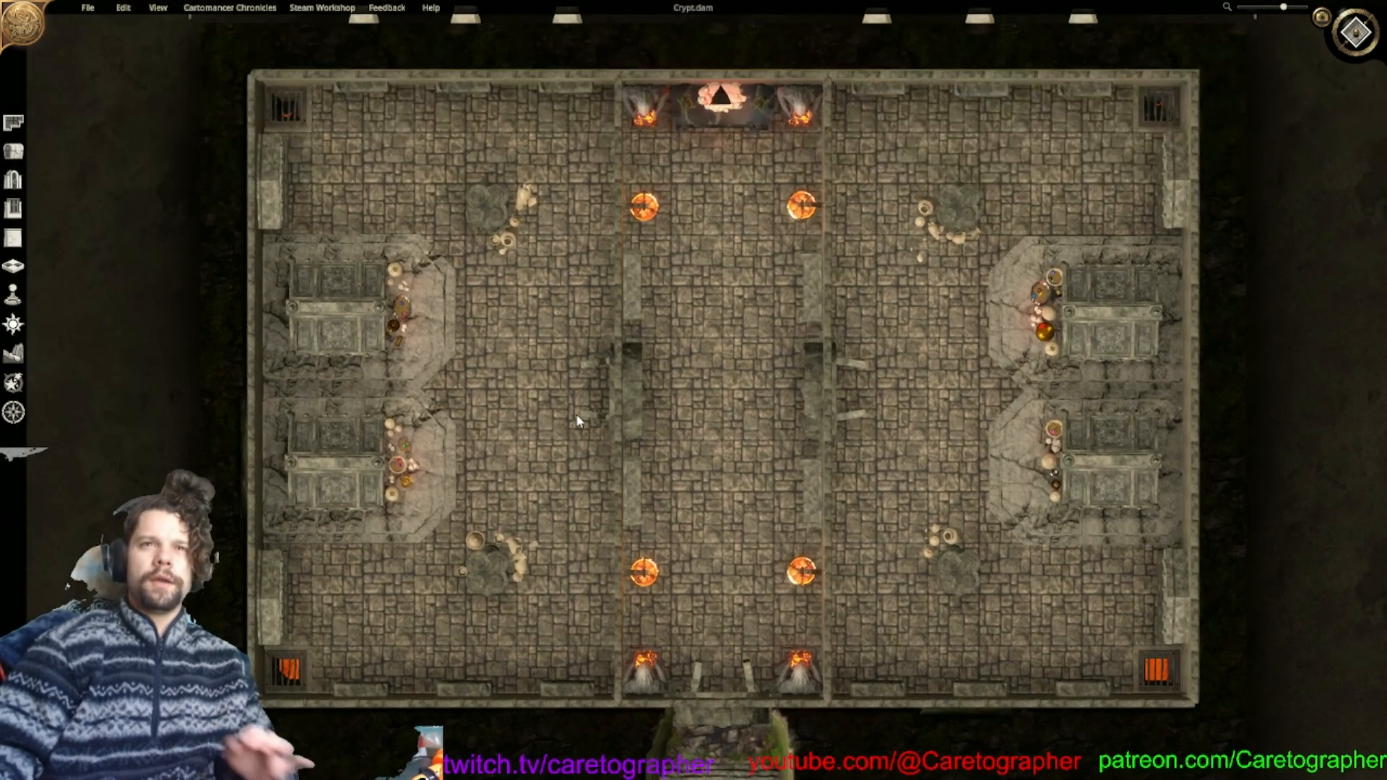
Open the saved map Villa.dam.
click(90, 8)
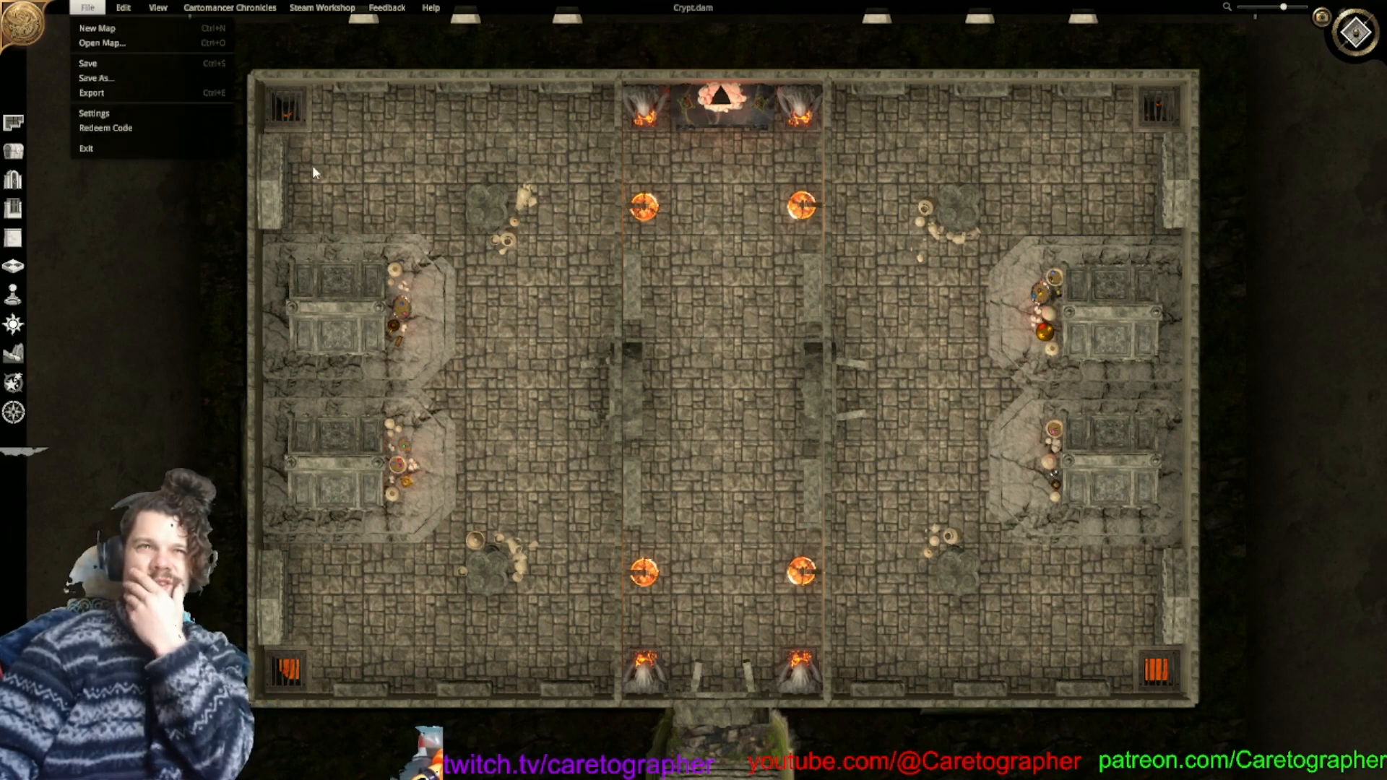
scroll(556, 455, down, 5)
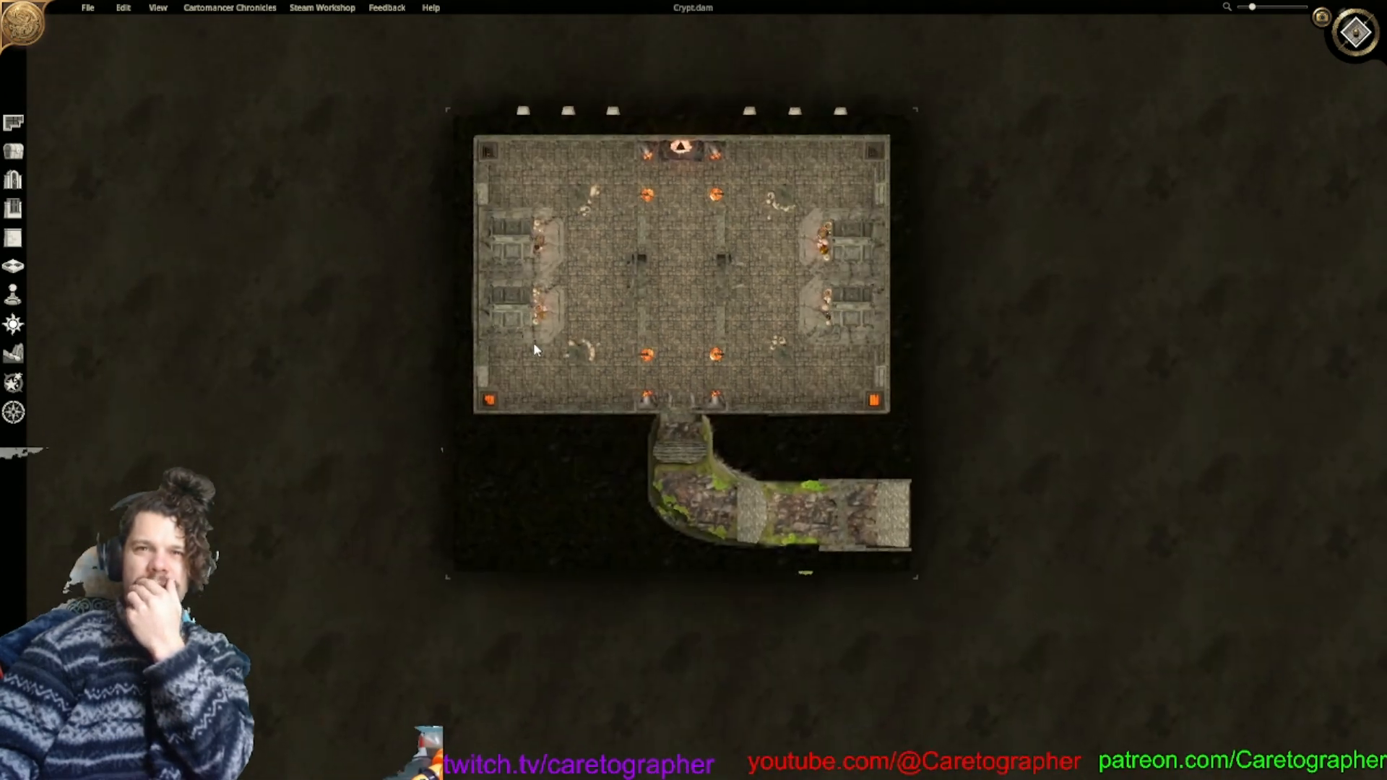
scroll(537, 367, up, 3)
click(88, 7)
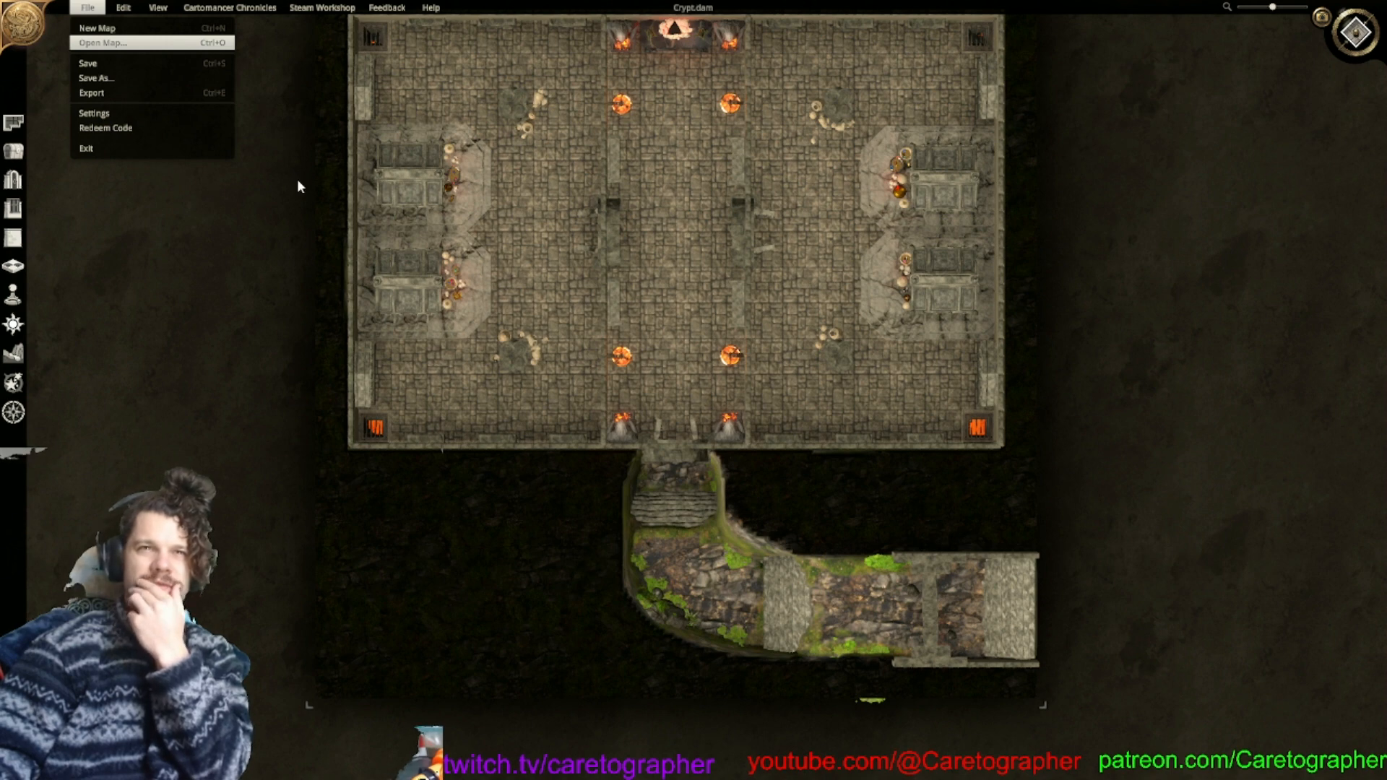
click(496, 181)
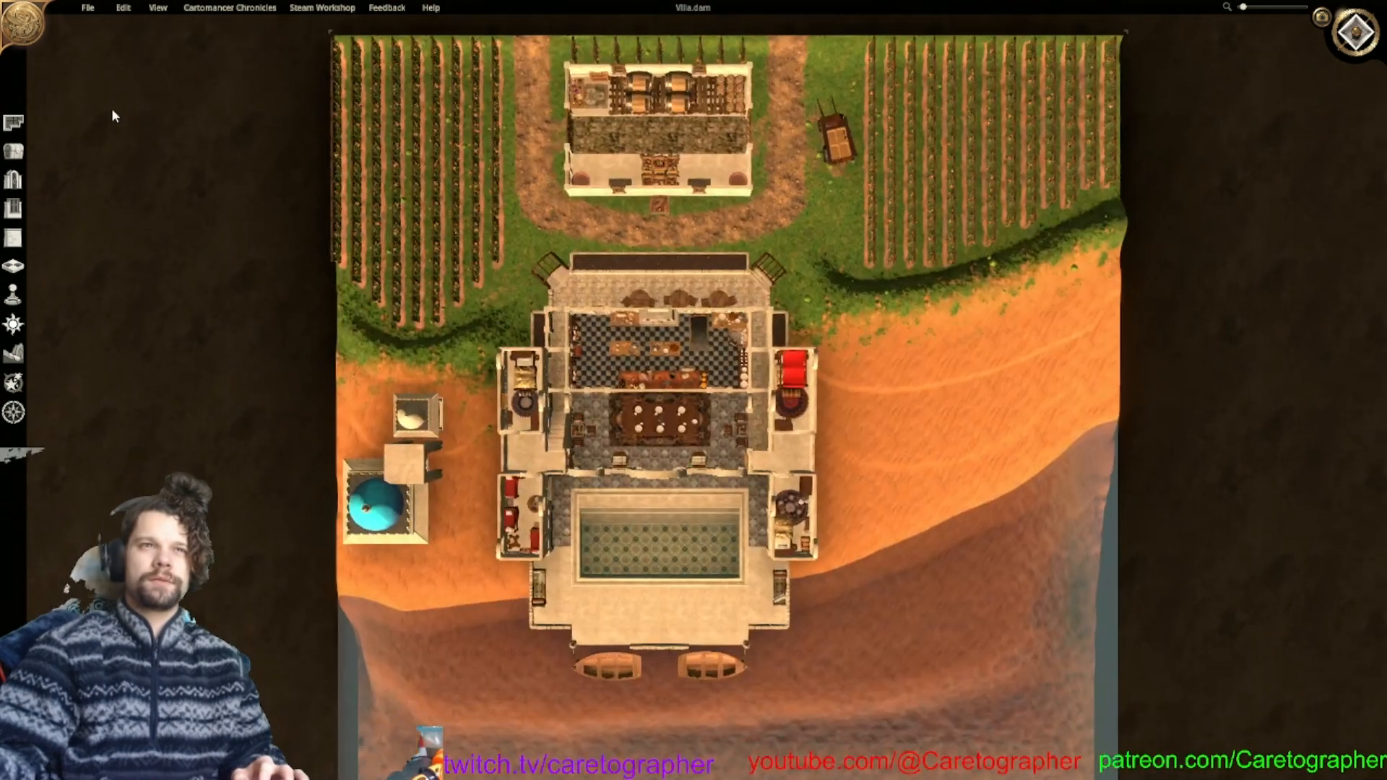
click(13, 122)
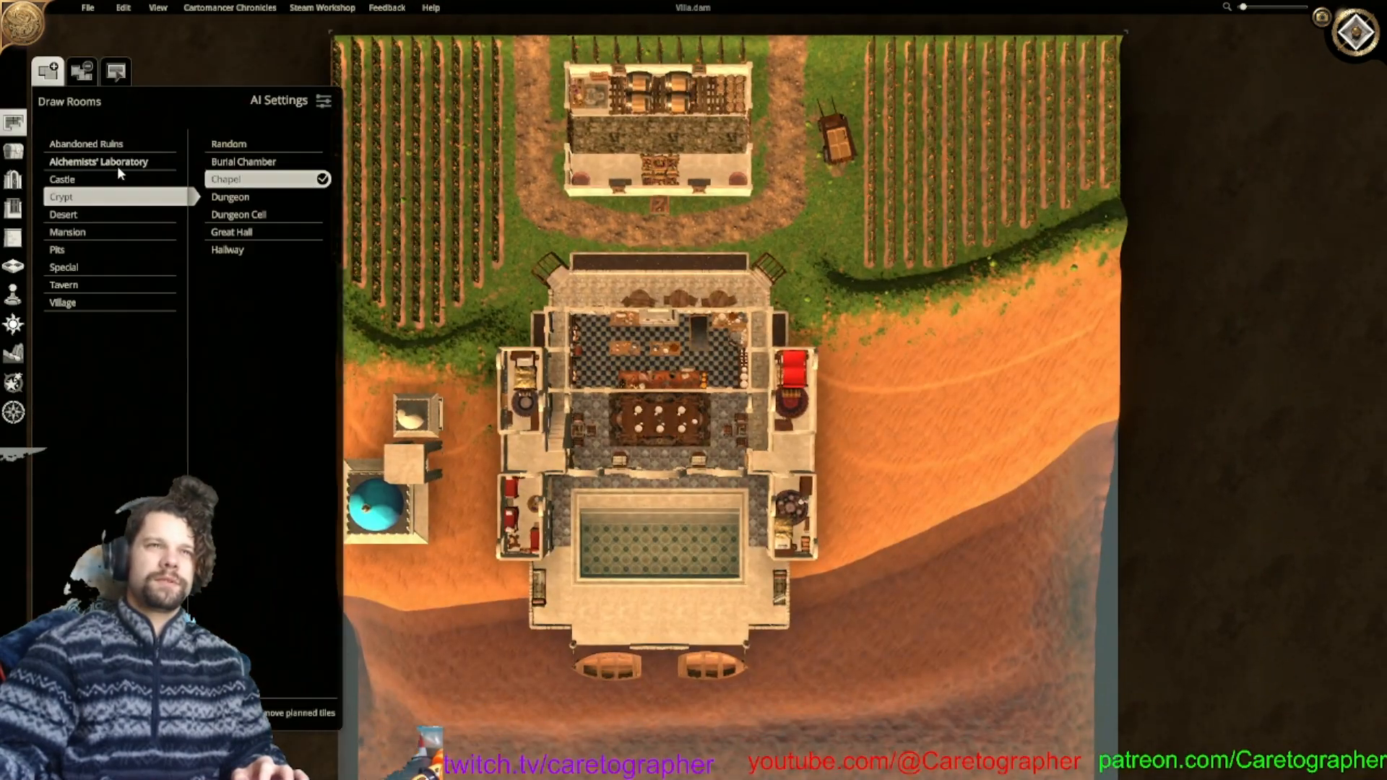
click(82, 71)
drag(639, 273, 980, 494)
middle_drag(743, 177, 903, 568)
middle_drag(783, 292, 799, 322)
key(Escape)
middle_drag(866, 405, 873, 372)
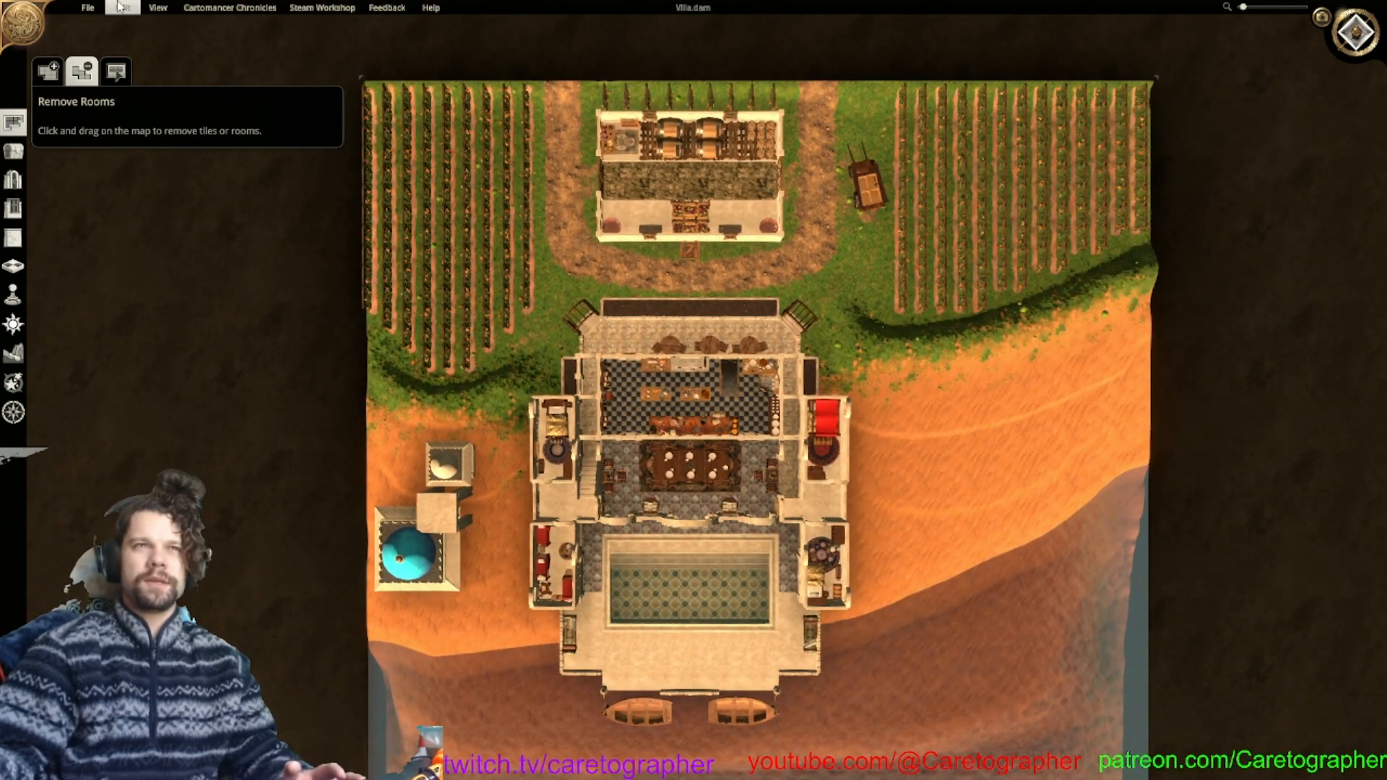
Create a new digital map of 40 x 40 tiles with Caves terrain, Solid Rock elevation and Cave room placement.
click(87, 7)
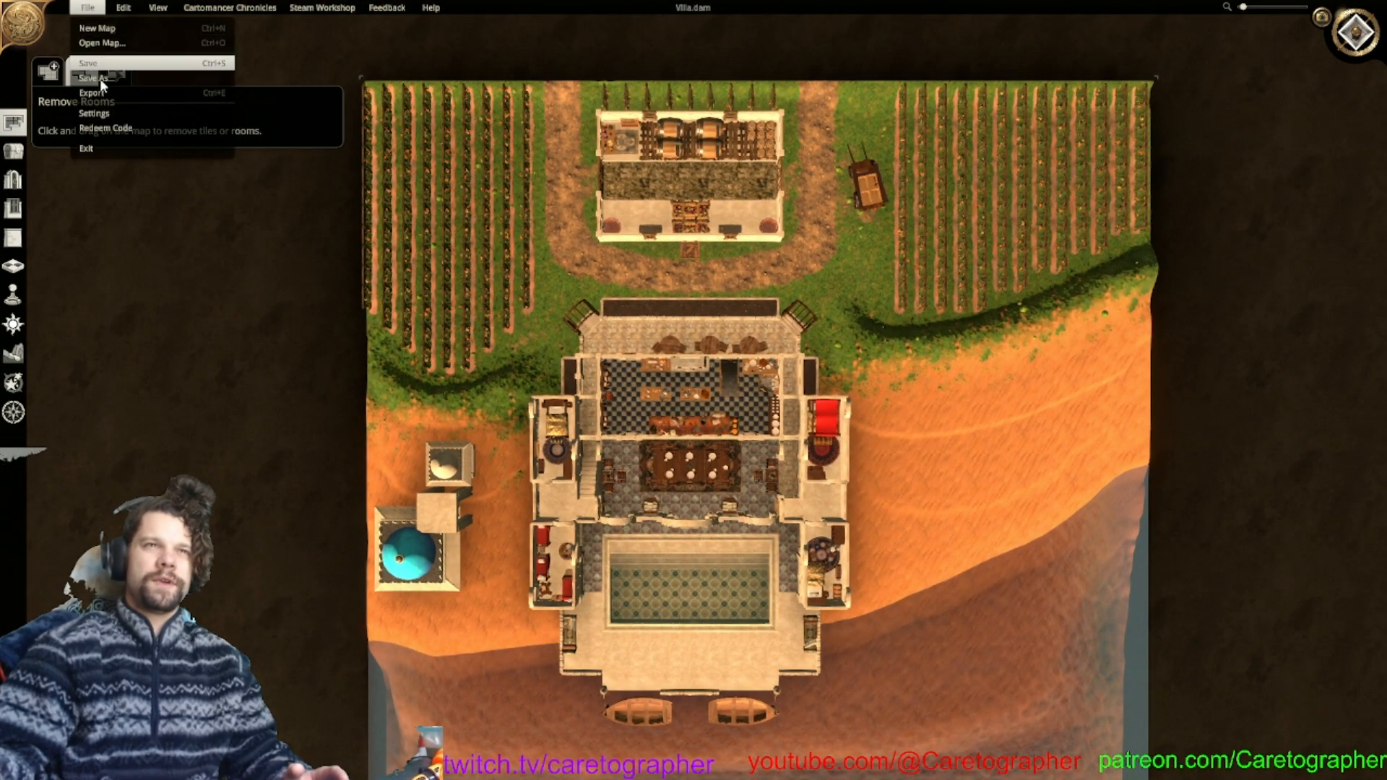
click(116, 32)
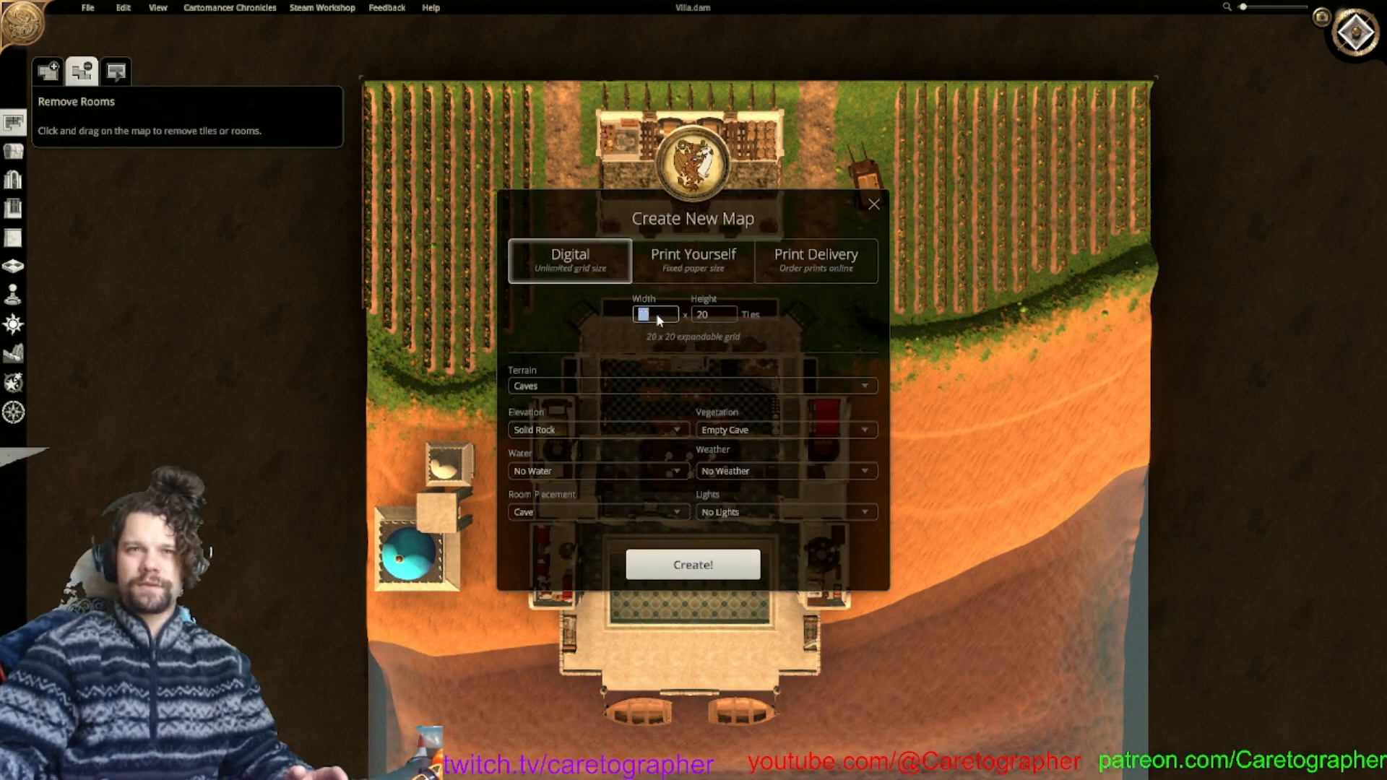
text(40)
key(Tab)
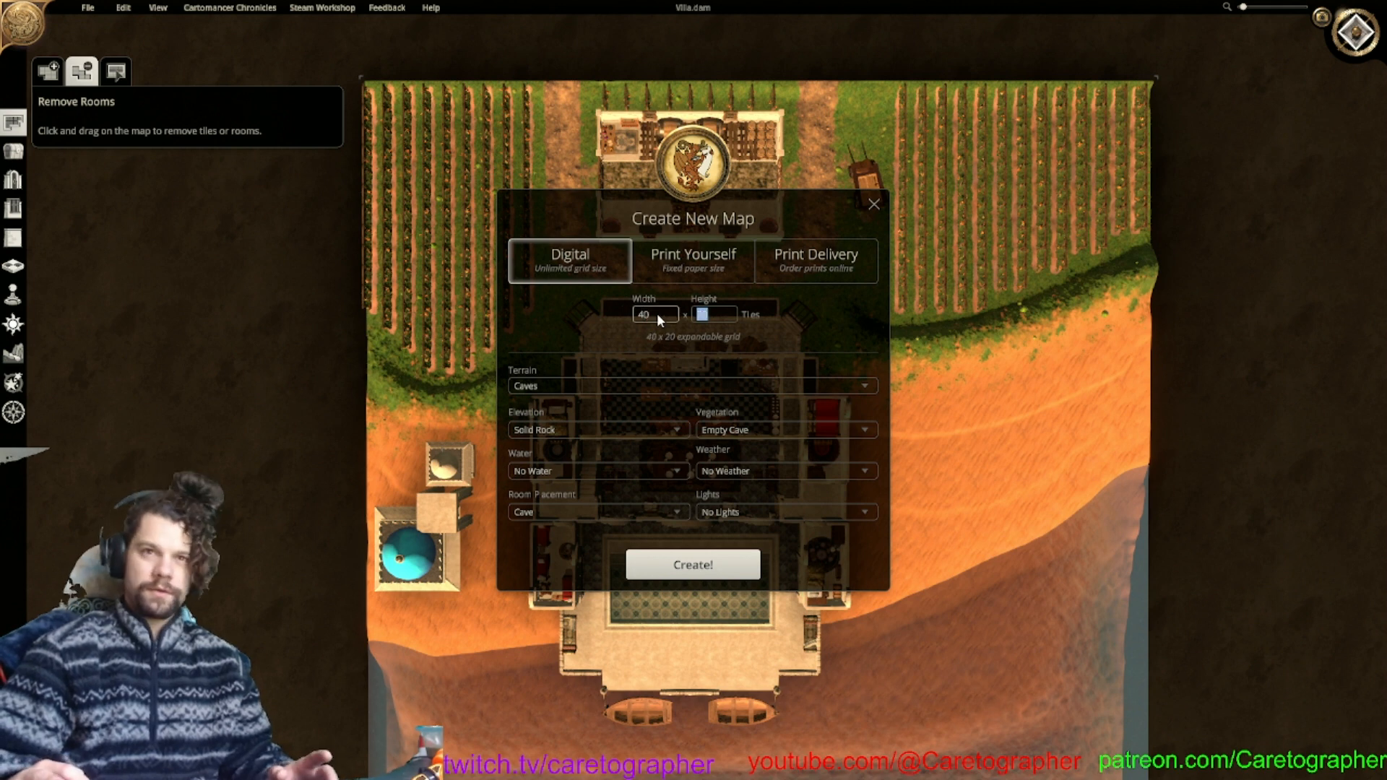
text(40)
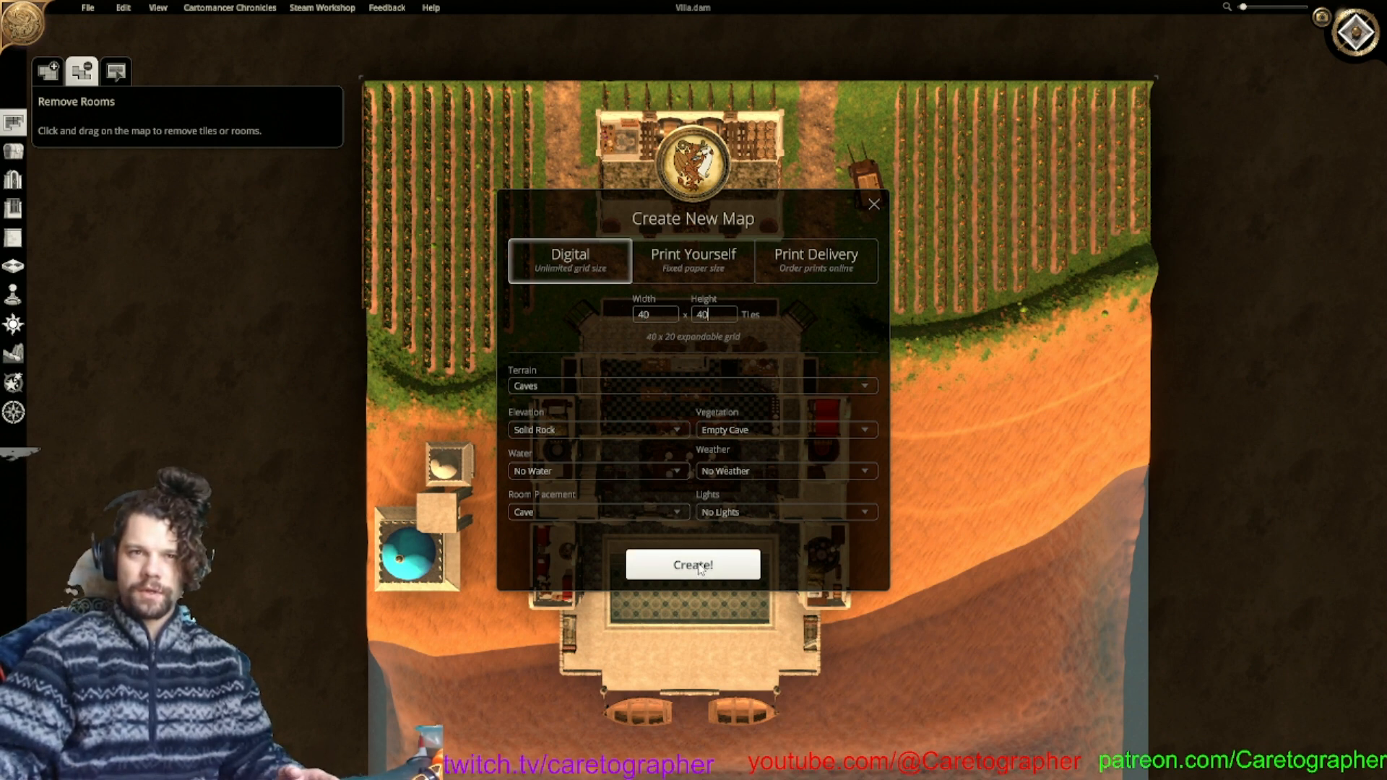
click(656, 516)
click(650, 534)
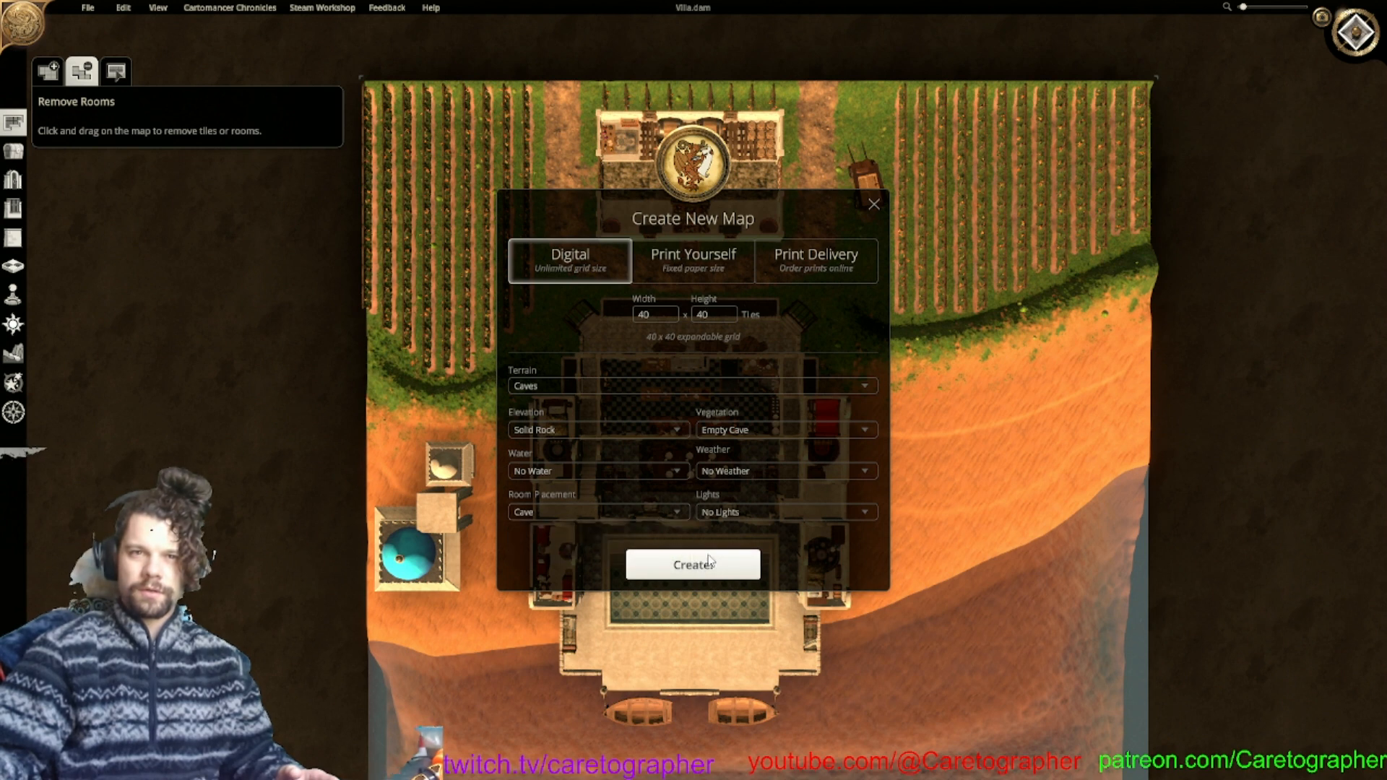
click(710, 573)
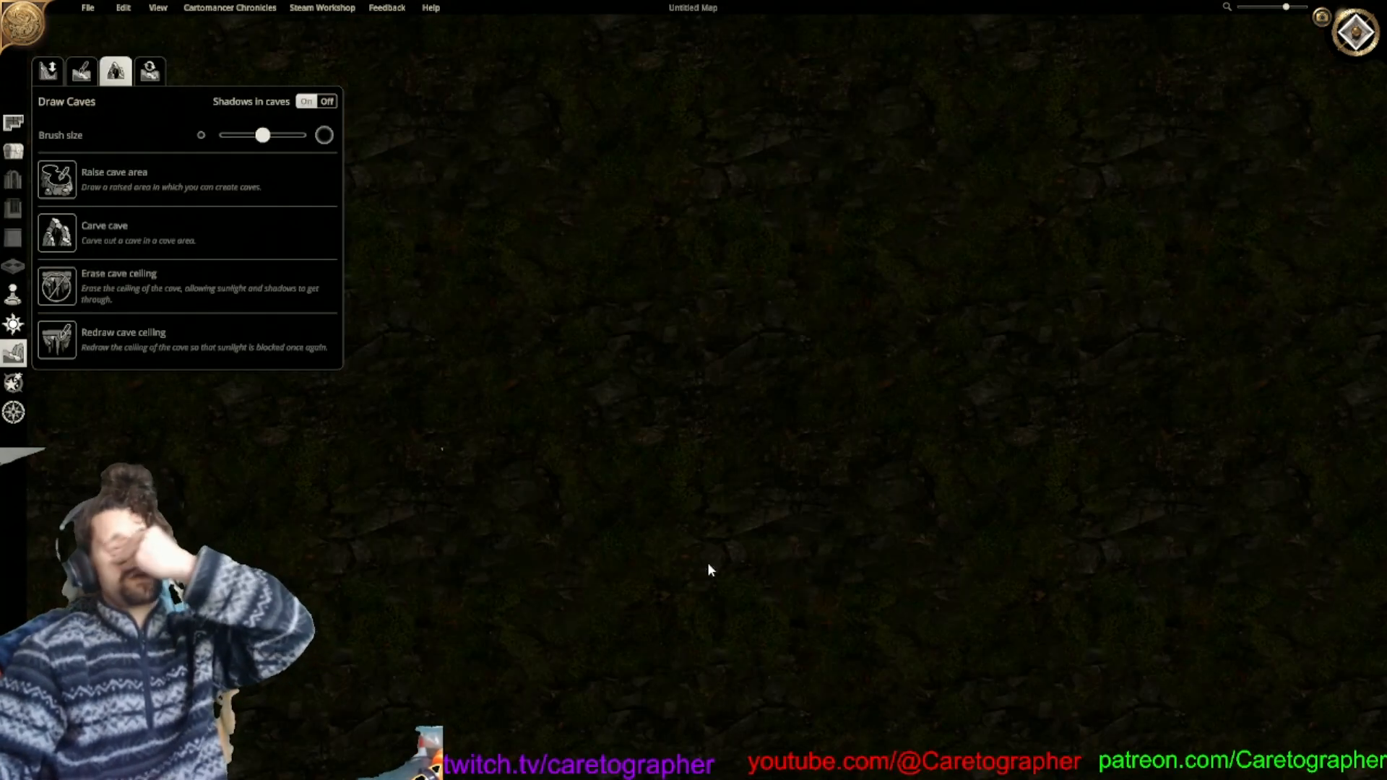
Switch the new map to the perspective view and frame the whole rock block.
scroll(708, 569, down, 2)
scroll(709, 565, down, 3)
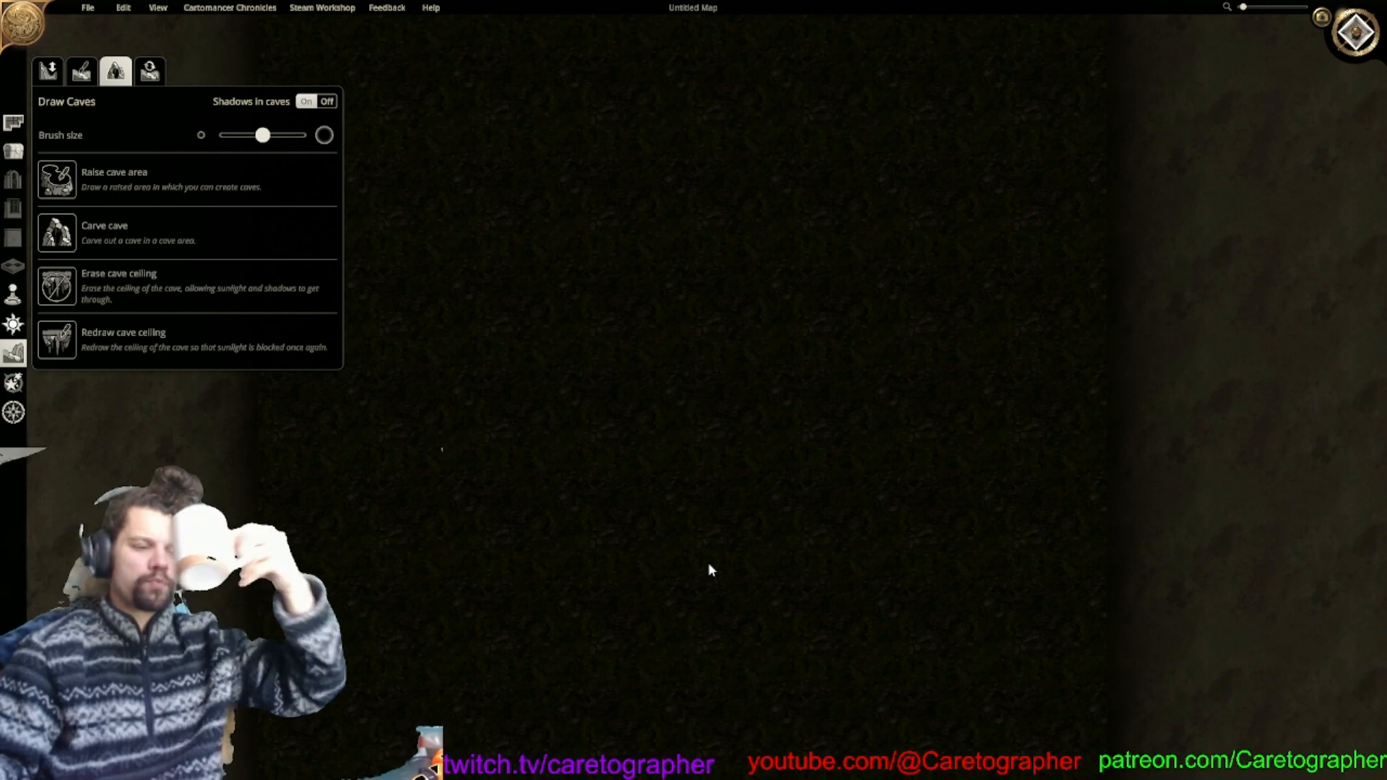
click(1352, 47)
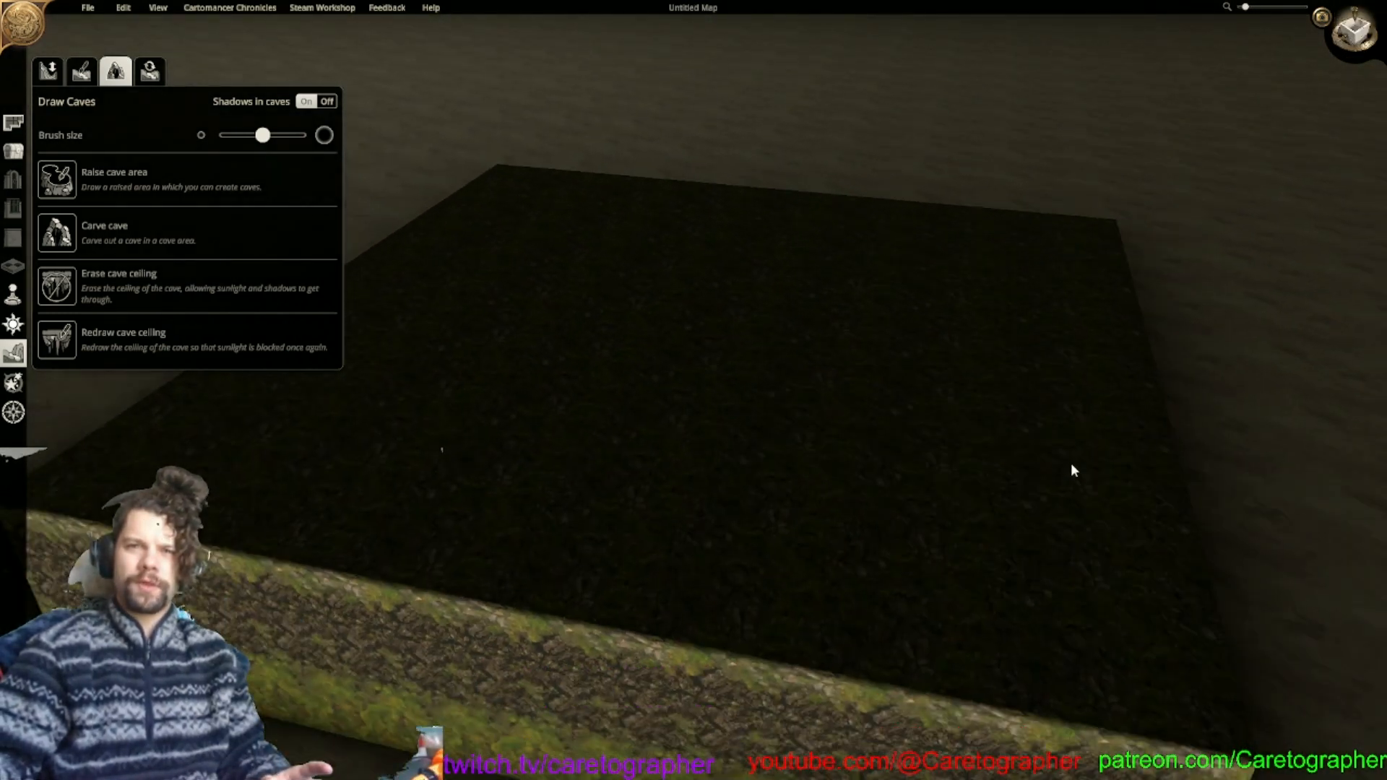
scroll(866, 438, down, 2)
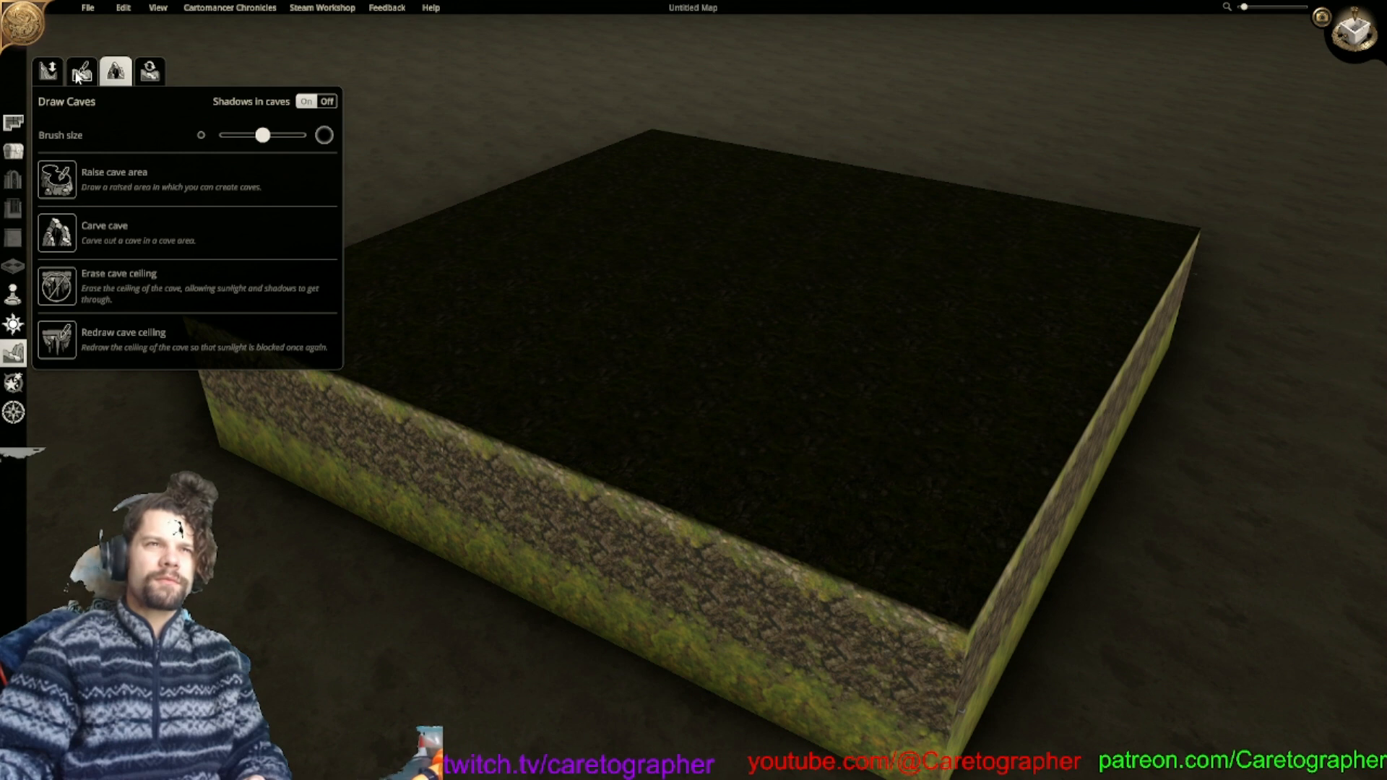
Set the room drawing type to Regular Room for the Alchemists' Laboratory theme.
click(61, 72)
click(13, 123)
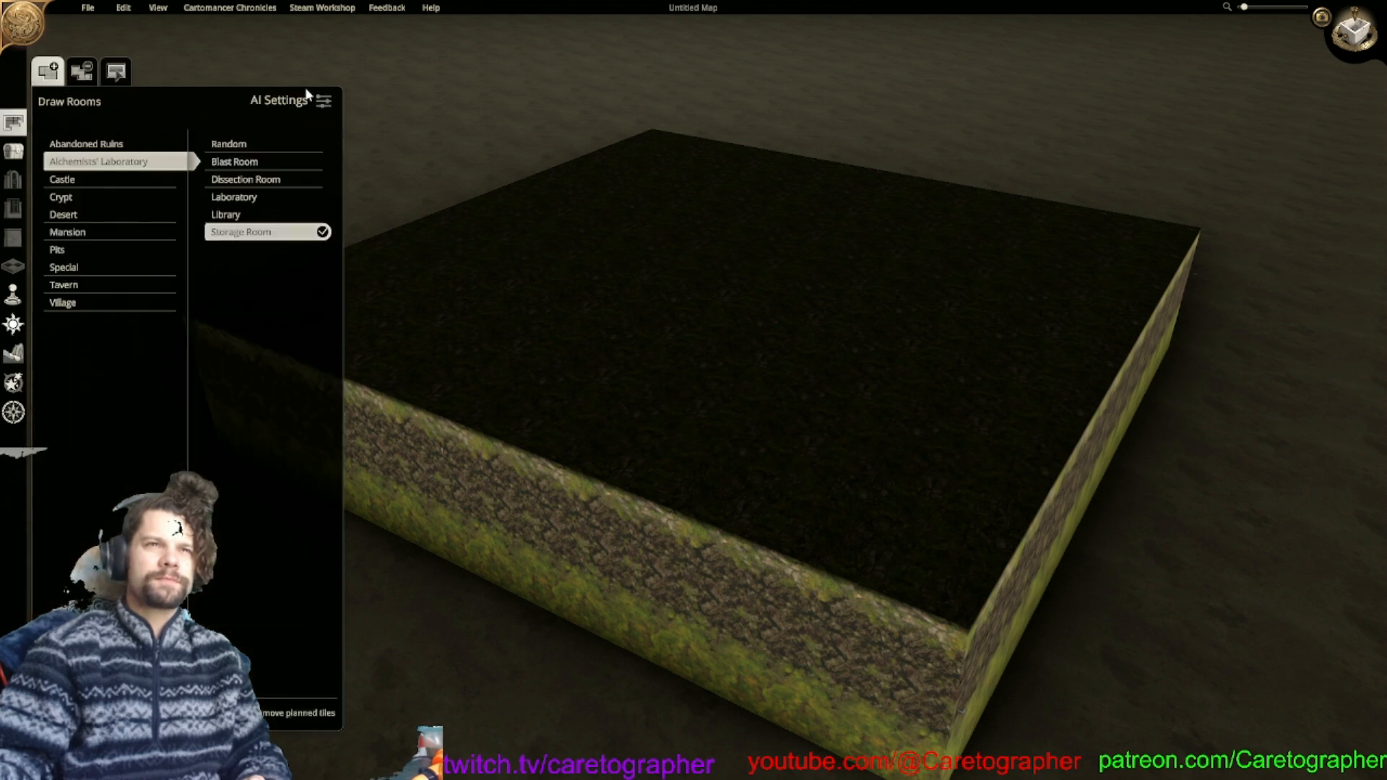
click(324, 105)
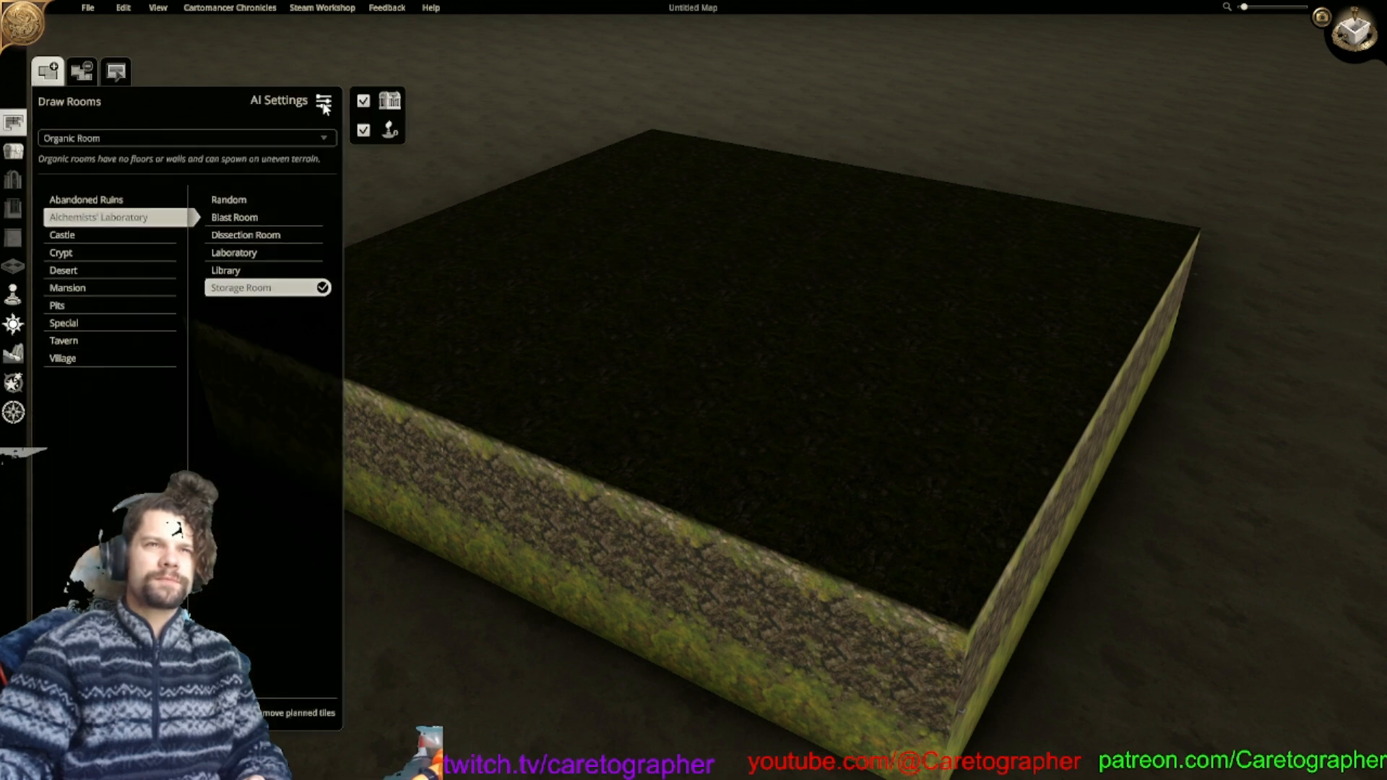
click(213, 137)
click(152, 160)
click(669, 255)
click(695, 221)
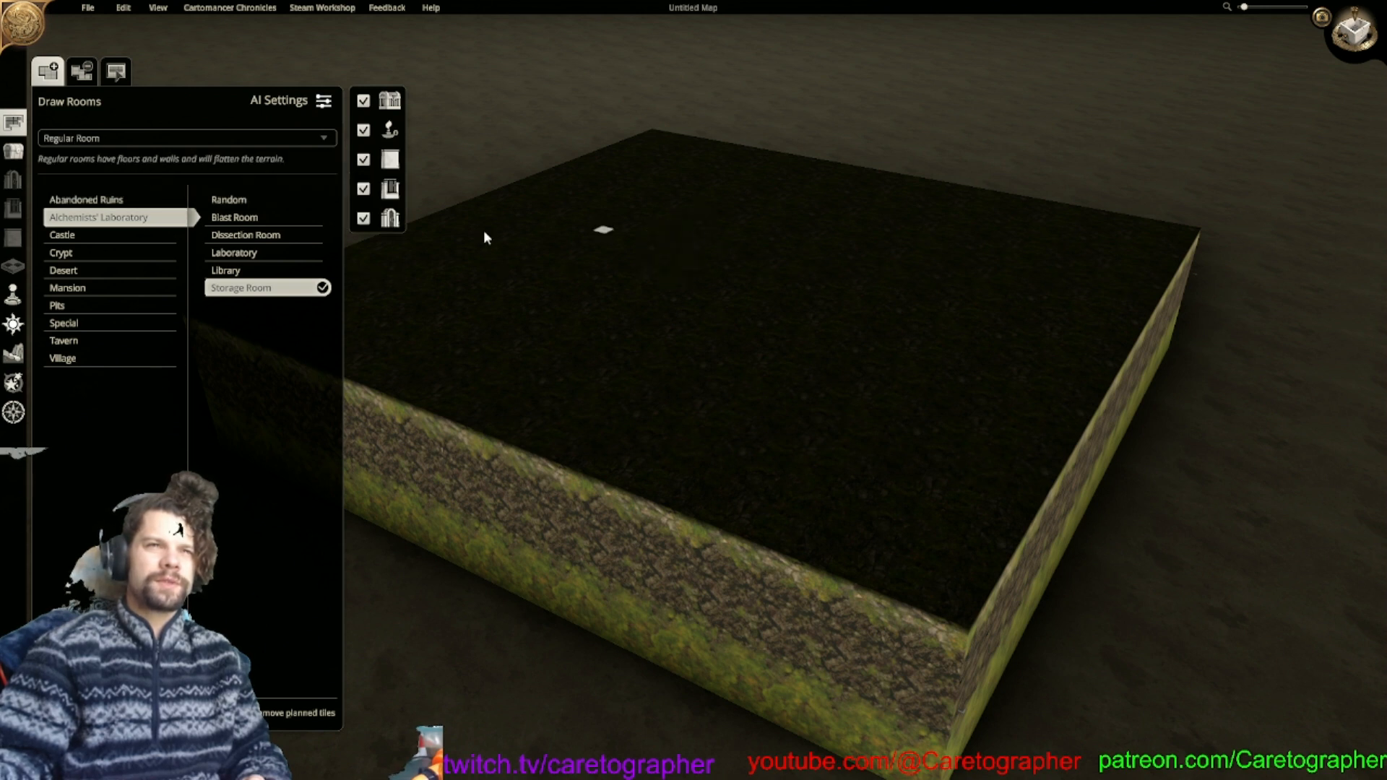
Select the blue-green water liquid for terrain painting and view the rock block from its near side.
click(14, 353)
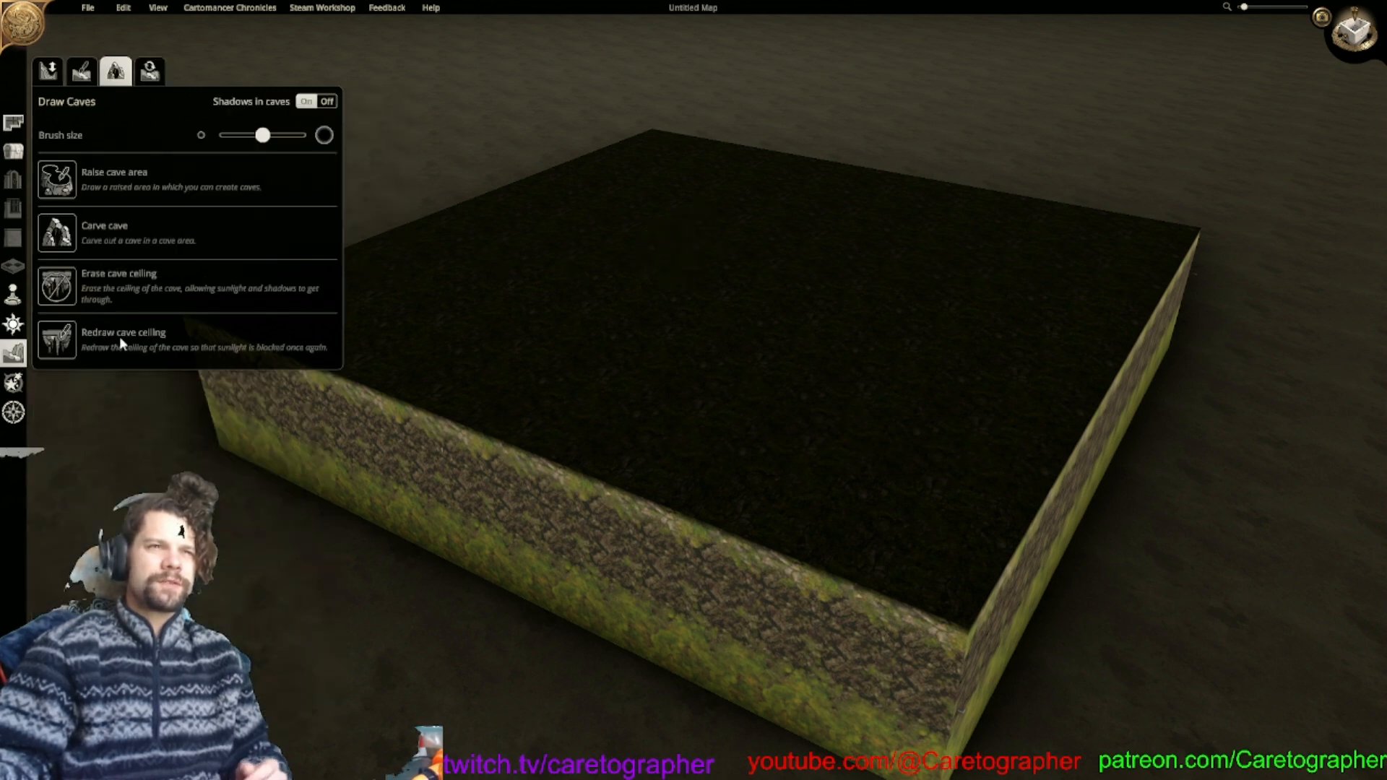
click(82, 70)
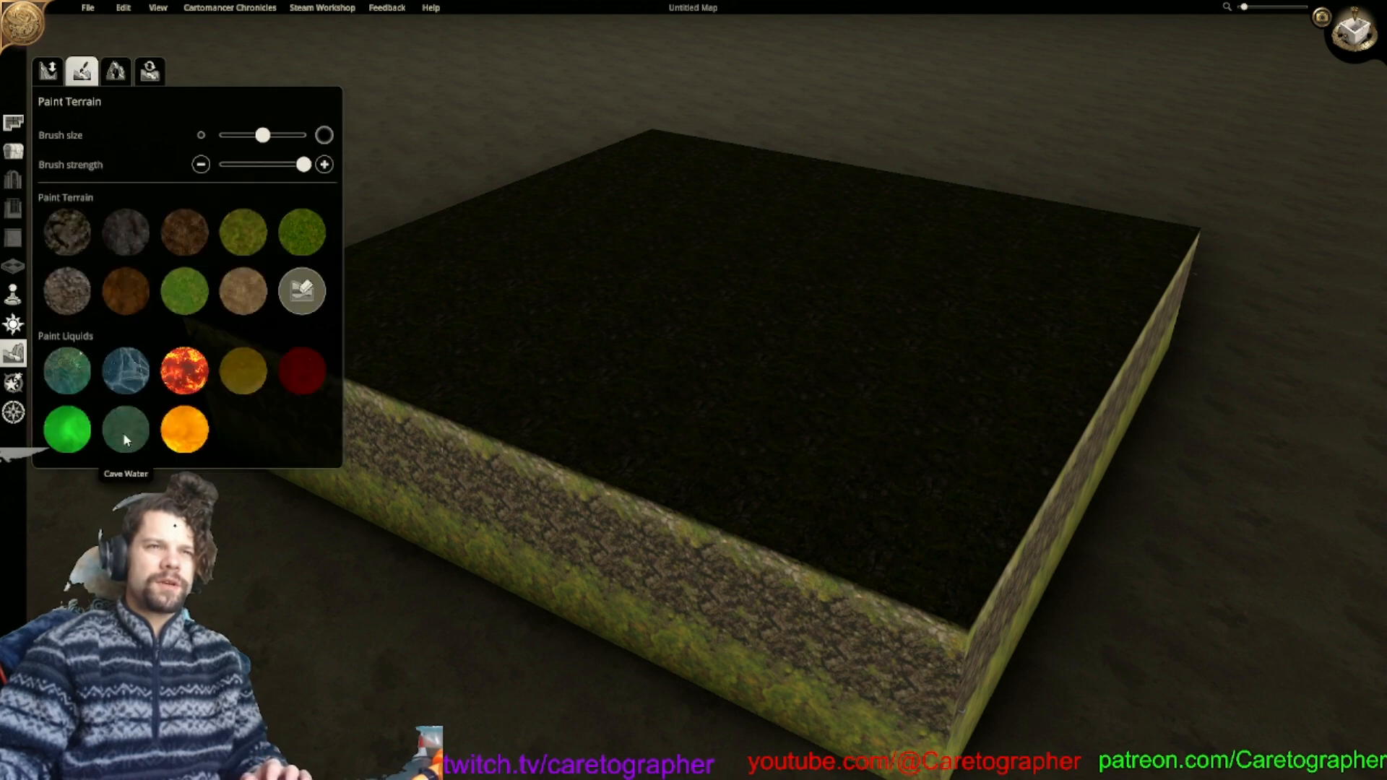
click(65, 384)
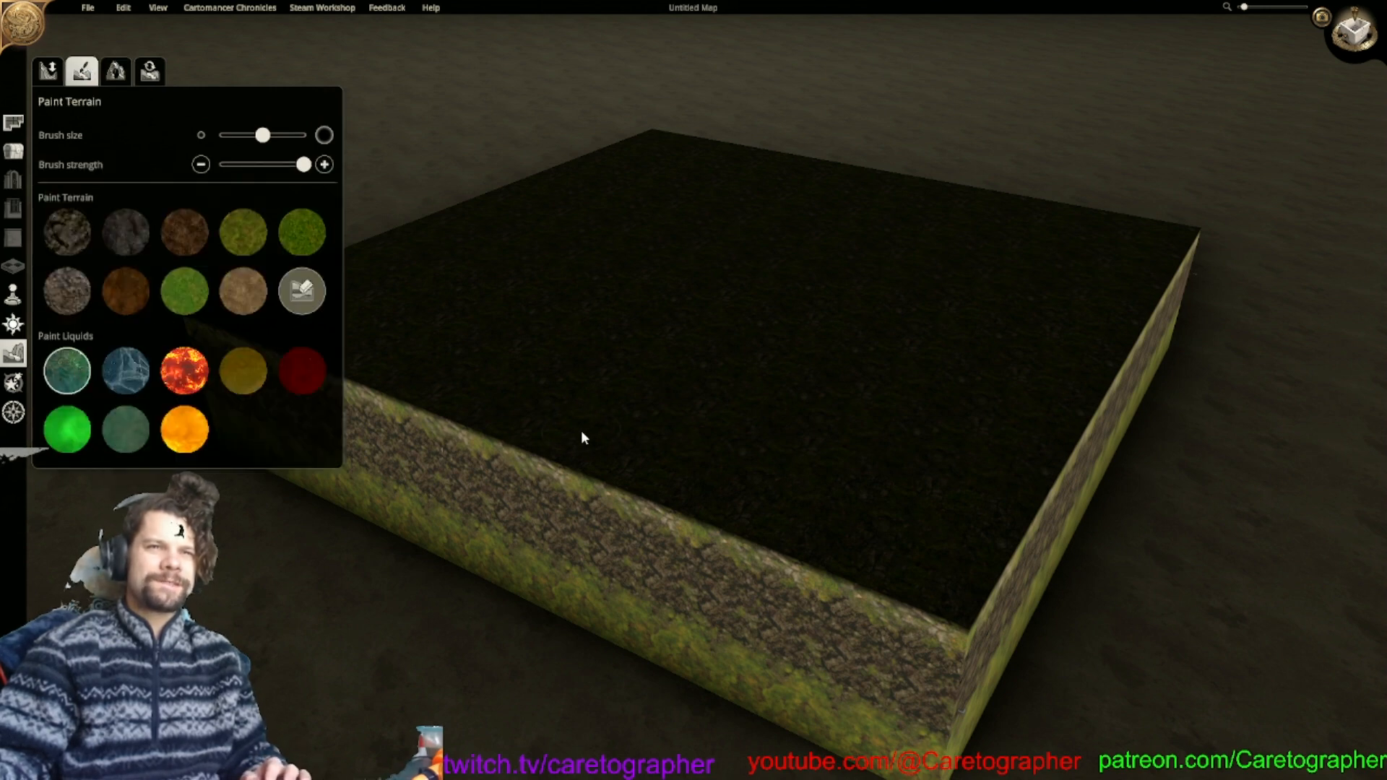
scroll(614, 448, up, 2)
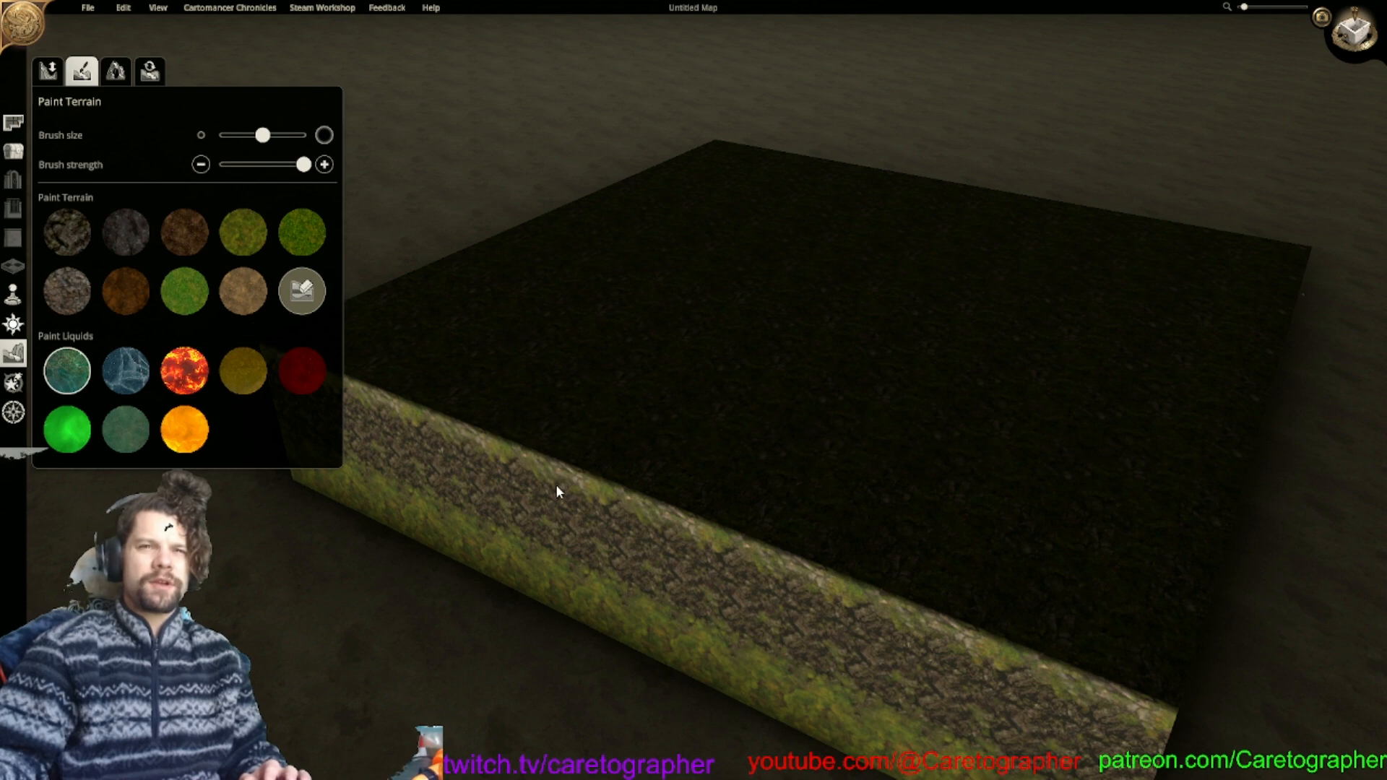
key(e)
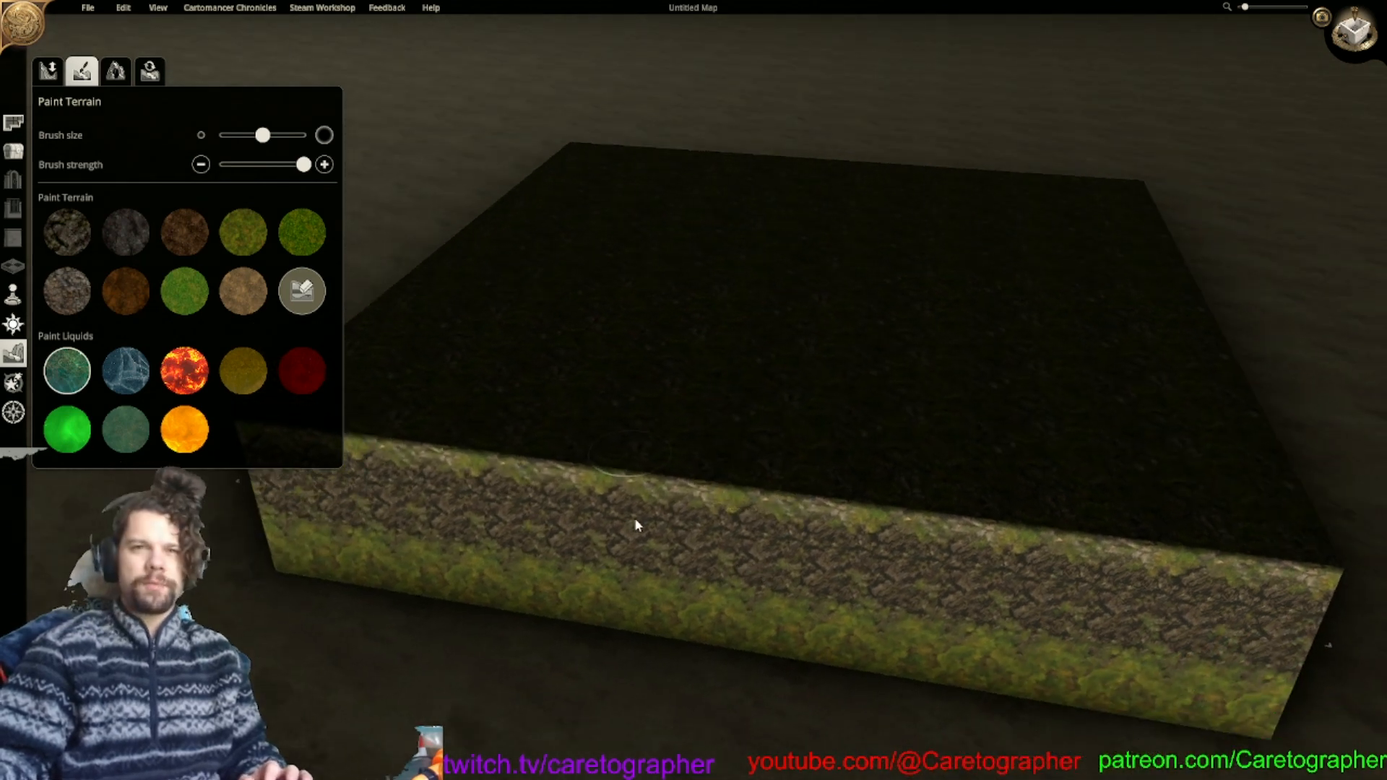
right_drag(634, 520, 583, 545)
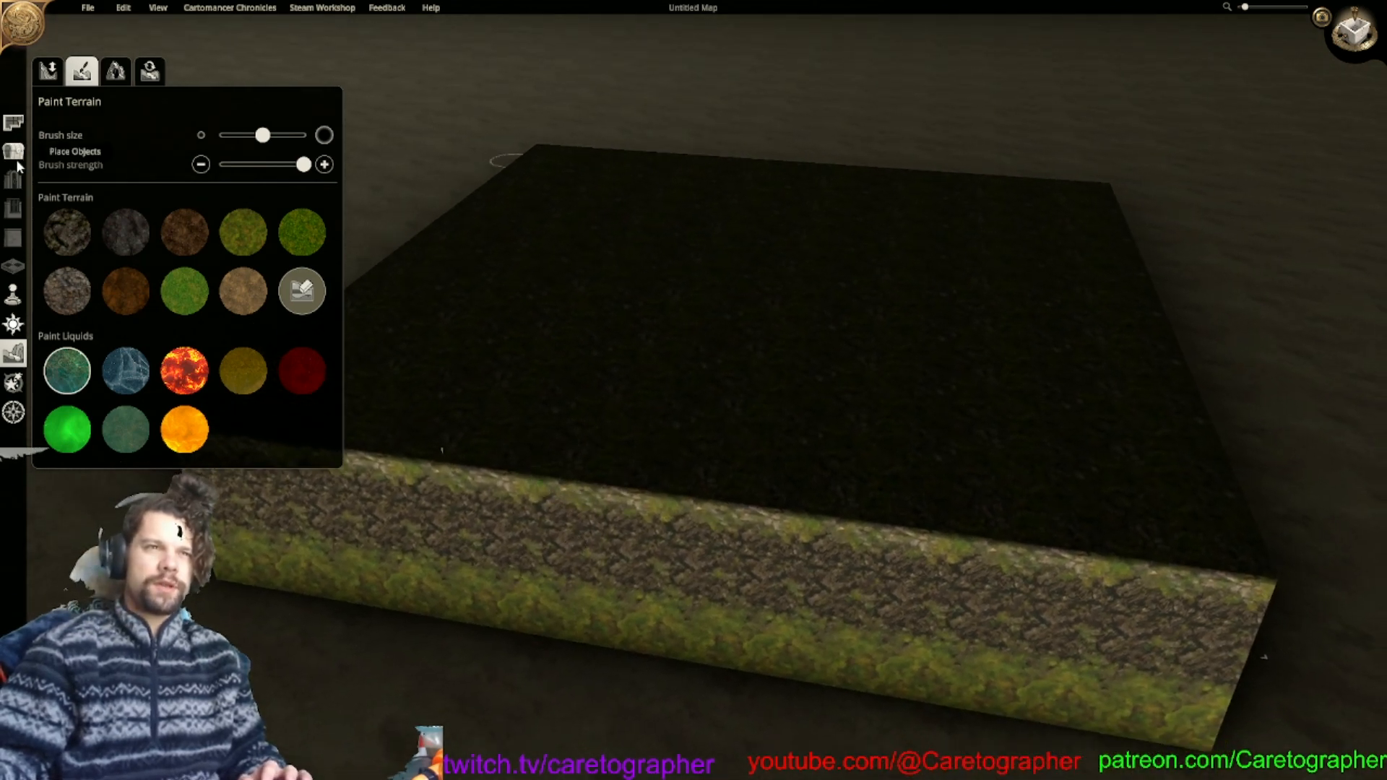
click(13, 123)
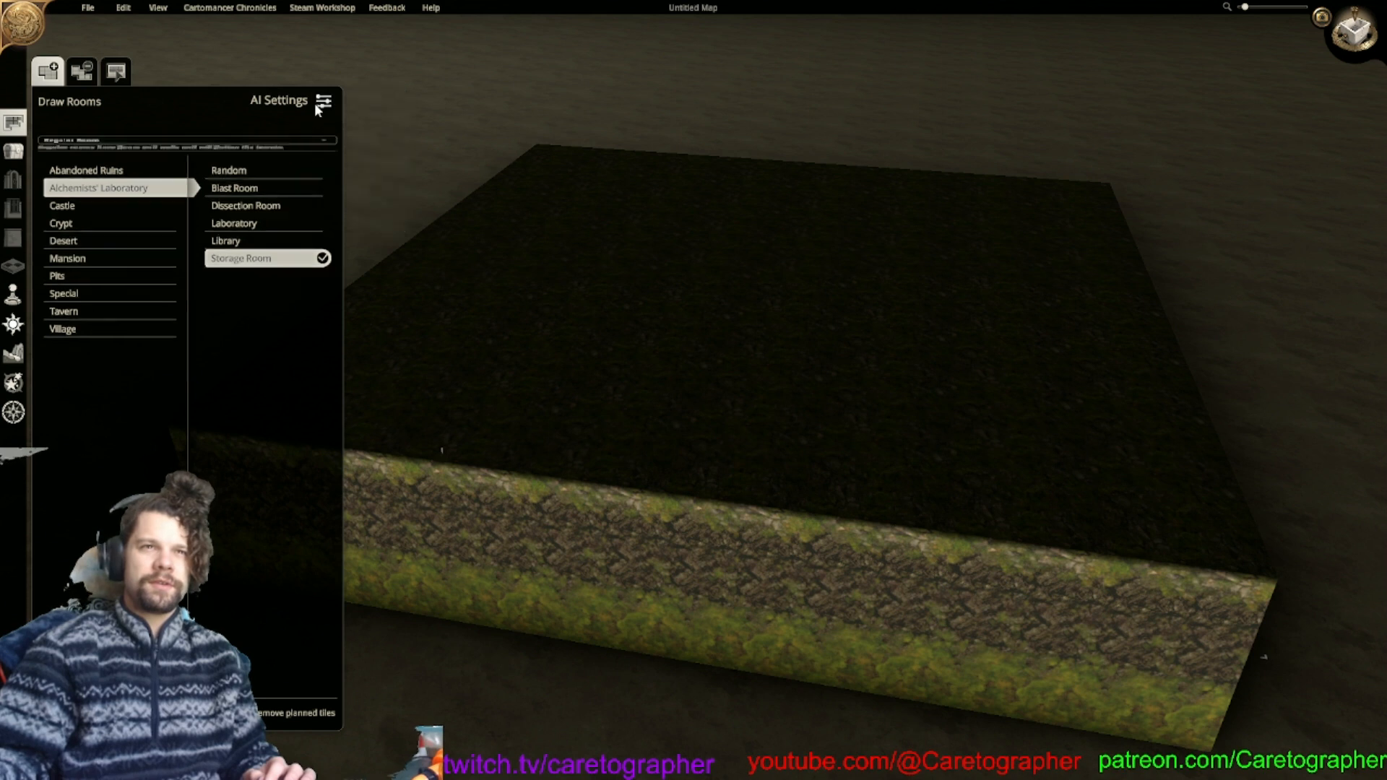
click(176, 137)
click(177, 137)
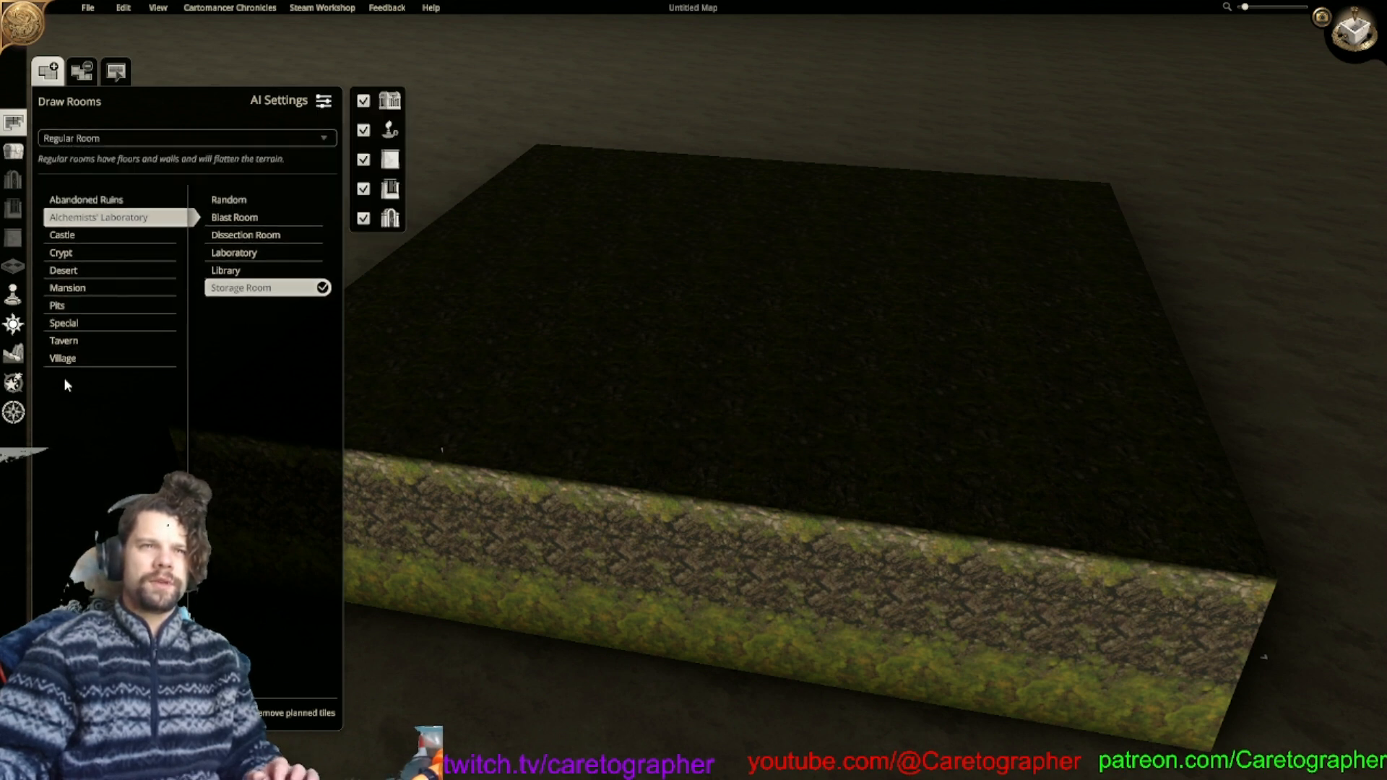
middle_drag(604, 479, 728, 415)
scroll(727, 415, up, 1)
right_drag(727, 416, 689, 427)
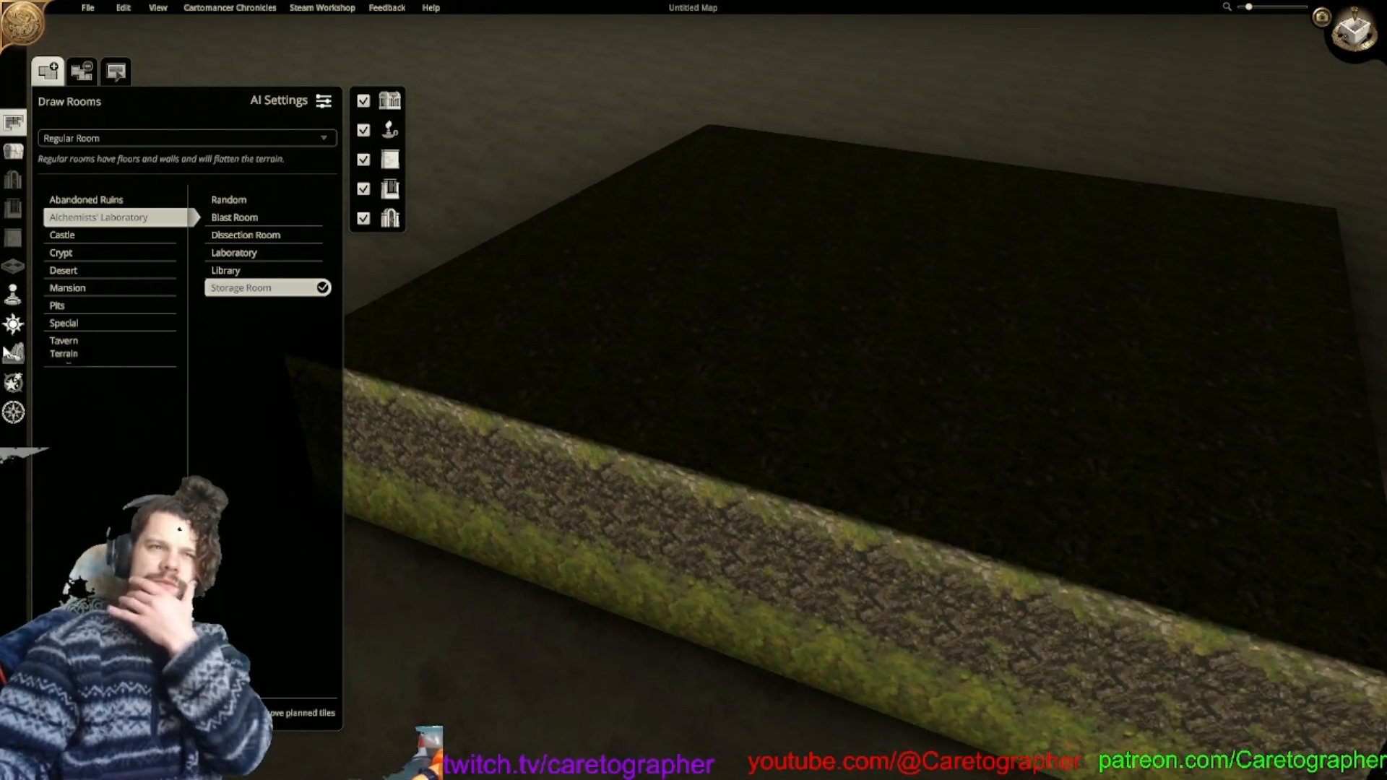
Paint a first patch of blue-green water on the rock block's edge and set the brush to its maximum size.
click(13, 353)
click(82, 72)
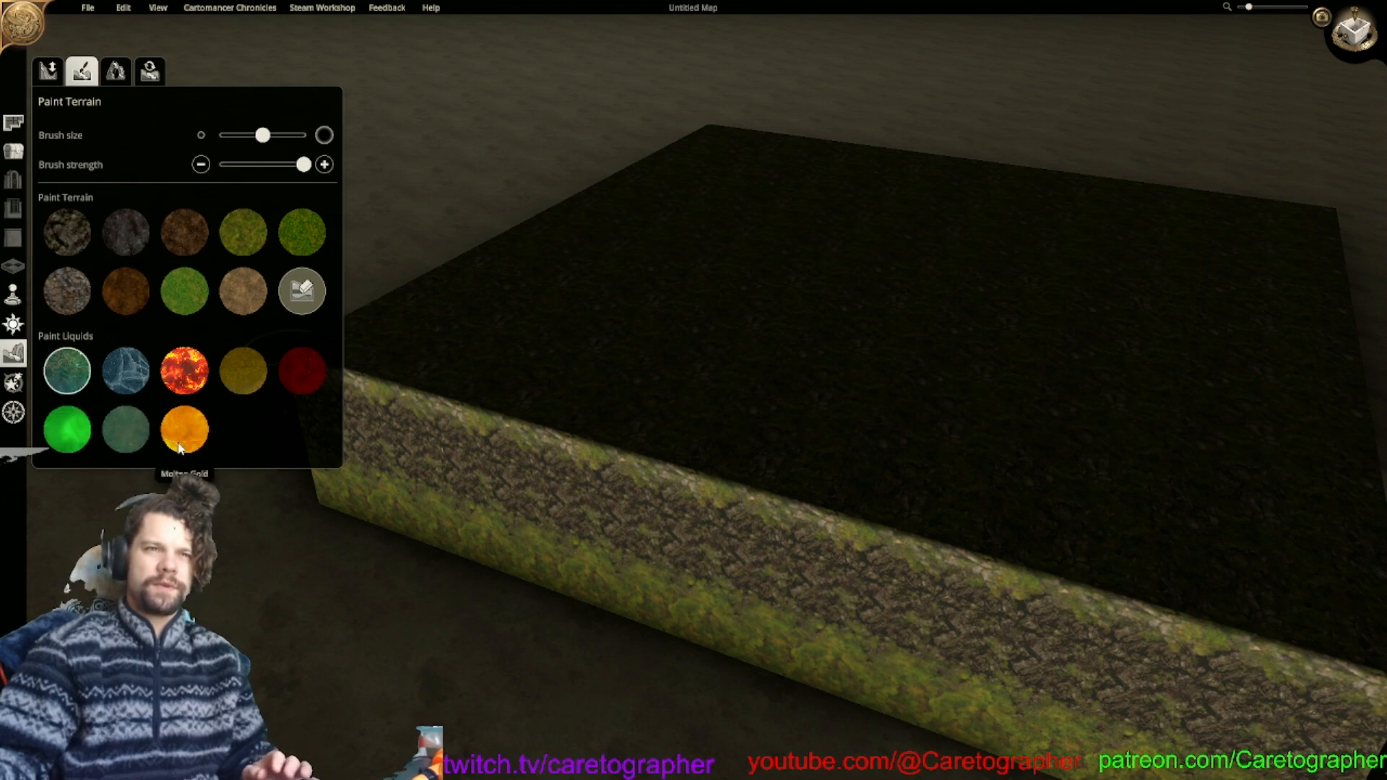
click(126, 430)
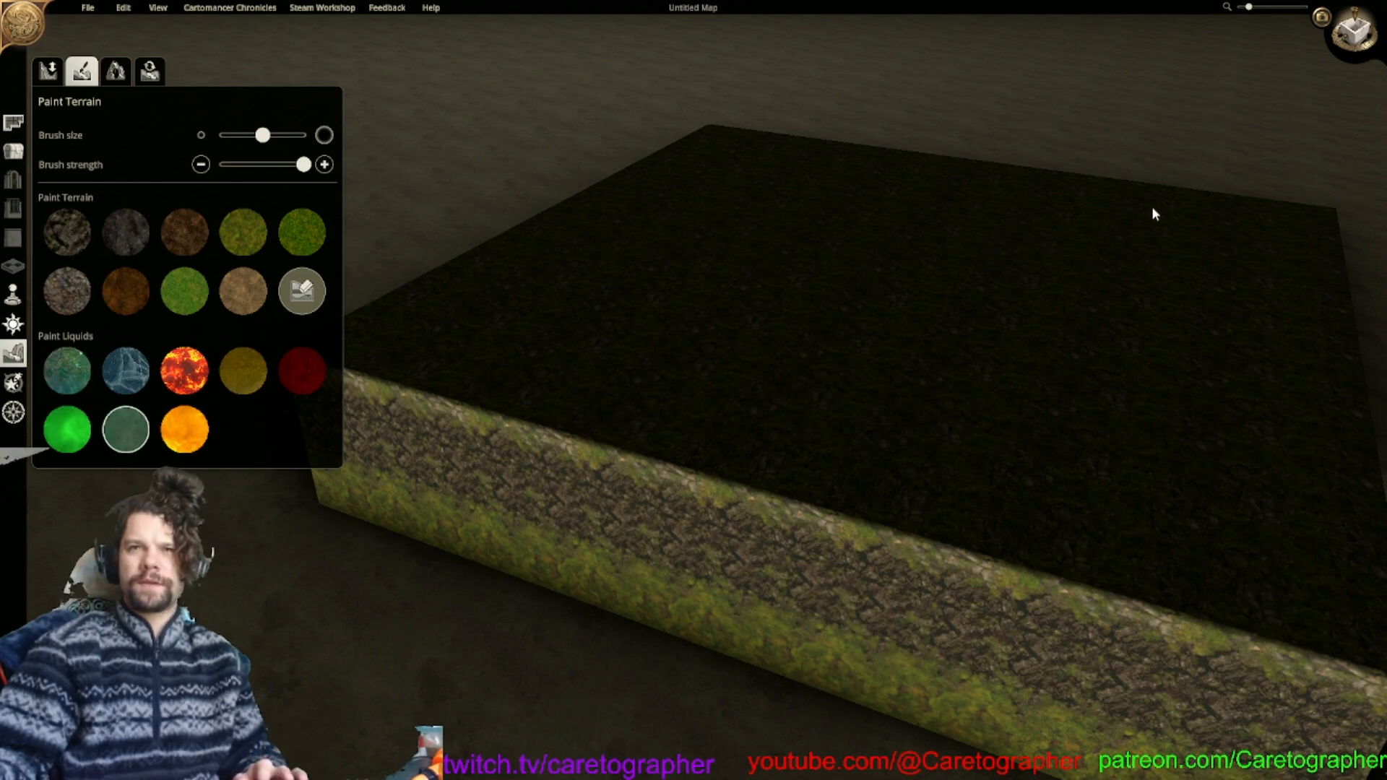
middle_drag(1170, 200, 1159, 337)
click(67, 370)
drag(652, 542, 593, 488)
drag(262, 135, 307, 135)
Try to paint a long water pool along the same edge of the rock block.
click(592, 490)
mouse_move(592, 488)
mouse_down()
mouse_move(478, 440)
mouse_move(538, 491)
mouse_move(627, 618)
mouse_move(451, 475)
mouse_move(607, 619)
mouse_move(424, 486)
mouse_move(613, 671)
mouse_move(388, 473)
mouse_move(595, 687)
mouse_move(337, 486)
mouse_move(570, 687)
mouse_move(454, 611)
mouse_up()
middle_drag(452, 604, 612, 614)
Show the tile grid in the top-down view and undo the long water pool at the map's edge.
key(g)
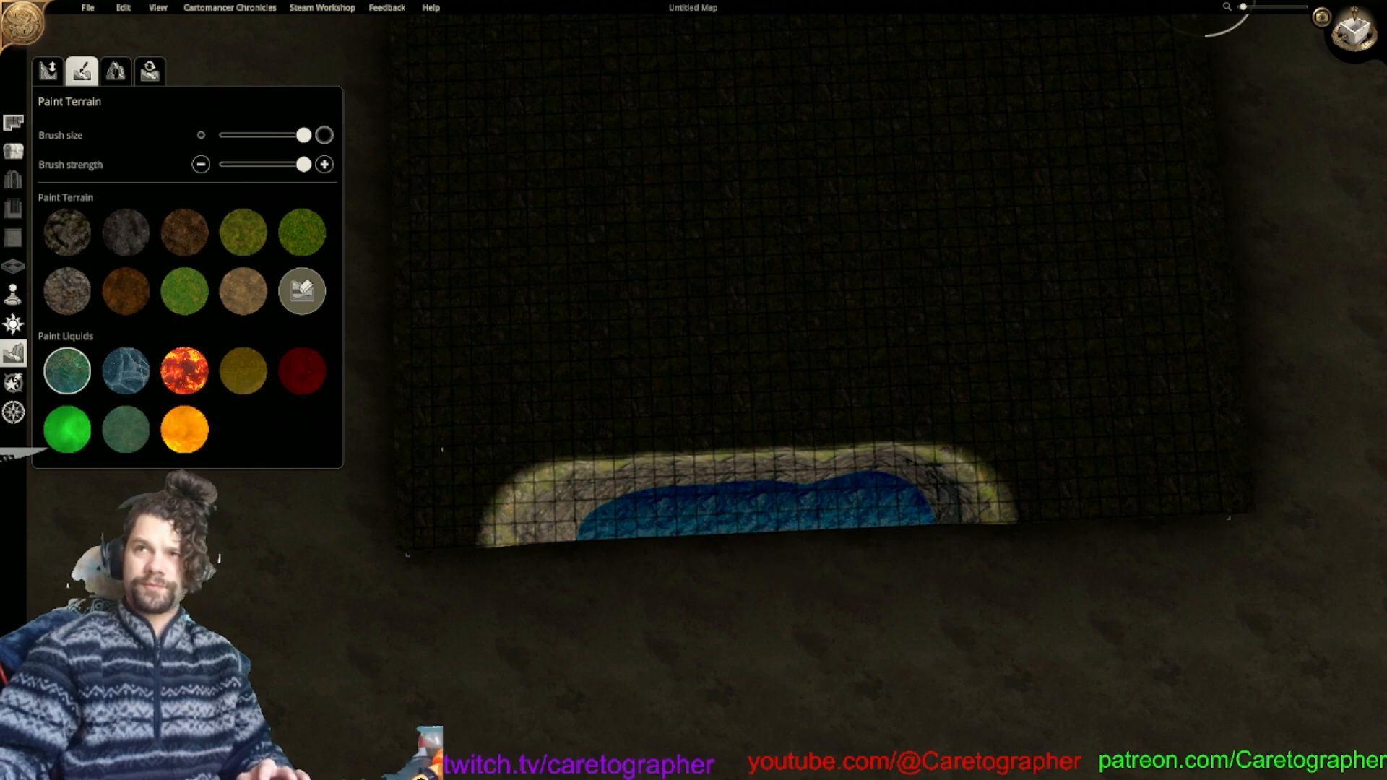
click(1355, 30)
right_drag(676, 405, 627, 266)
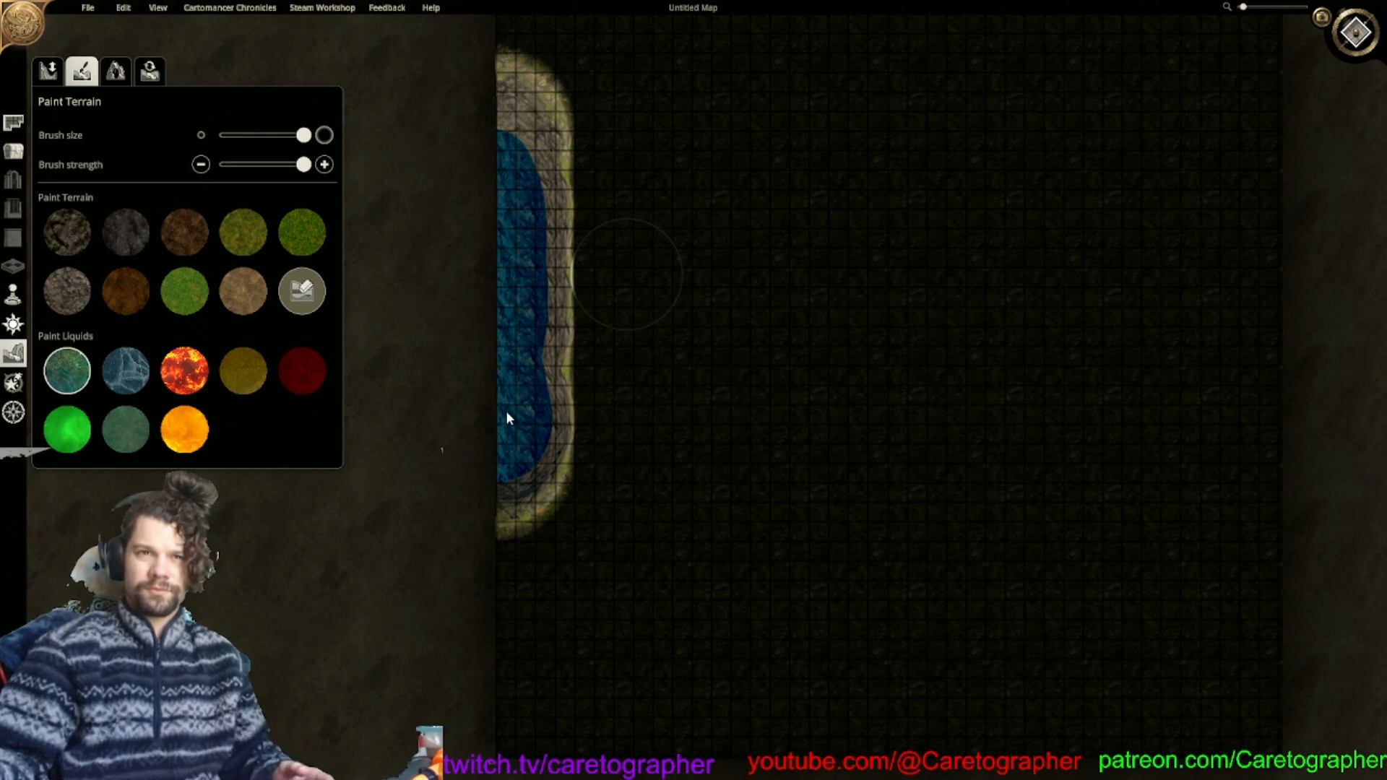
key(ctrl+z)
Paint overlapping patches of water along the map's left edge to form the lake's mouth.
right_drag(516, 430, 540, 356)
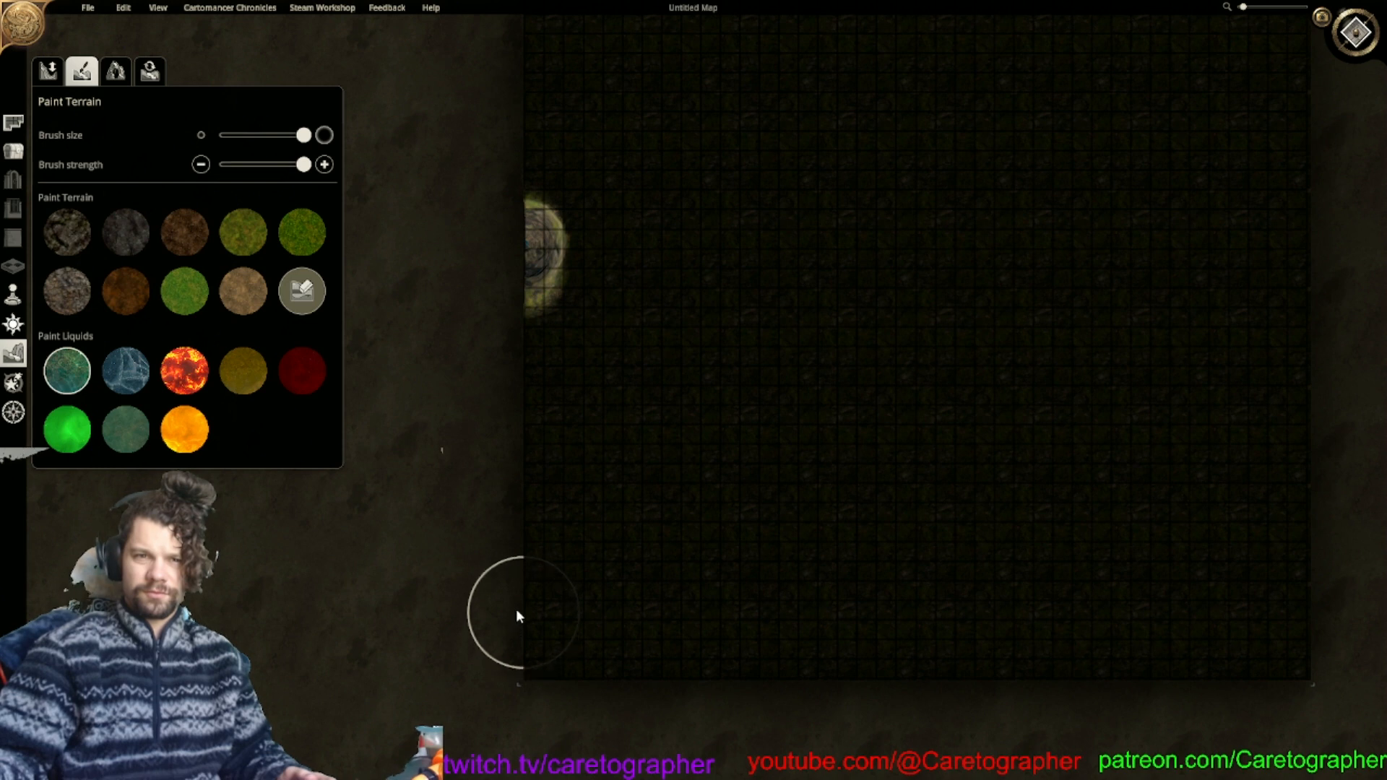
click(516, 384)
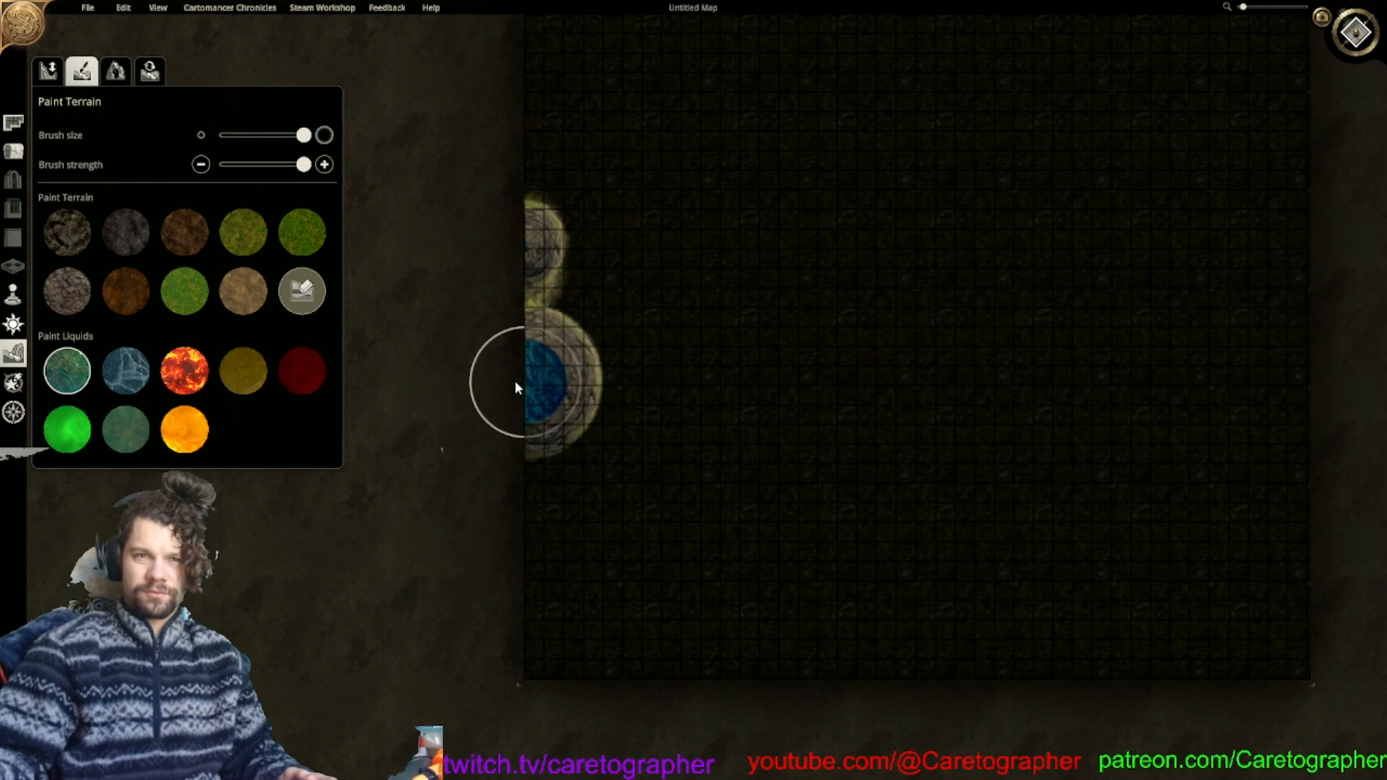
drag(515, 387, 552, 266)
mouse_move(552, 266)
middle_down()
mouse_move(552, 369)
mouse_move(511, 491)
middle_up()
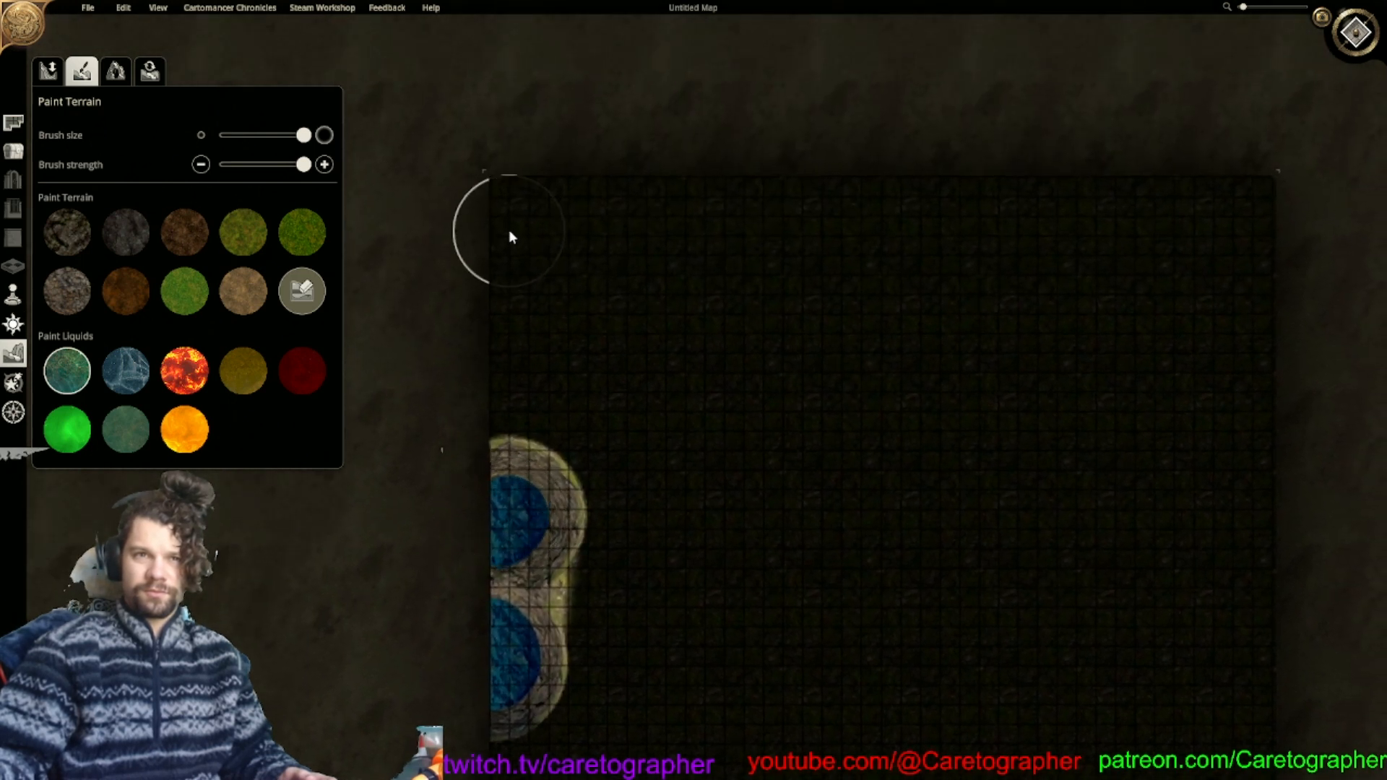
click(509, 481)
drag(509, 481, 514, 572)
Extend the water from the left edge across the map as a broad channel that curves upward at its far end.
middle_drag(514, 570, 480, 397)
mouse_move(480, 396)
mouse_down()
mouse_move(483, 453)
mouse_move(524, 447)
mouse_move(542, 325)
mouse_move(529, 396)
mouse_move(530, 325)
mouse_move(543, 344)
mouse_move(532, 375)
mouse_move(576, 388)
mouse_move(640, 370)
mouse_move(809, 374)
mouse_move(831, 415)
mouse_move(792, 448)
mouse_move(585, 441)
mouse_move(747, 440)
mouse_move(857, 478)
mouse_up()
right_drag(857, 478, 737, 368)
mouse_move(617, 340)
mouse_down()
mouse_move(774, 436)
mouse_move(813, 415)
mouse_move(857, 375)
mouse_move(870, 334)
mouse_move(853, 197)
mouse_move(778, 427)
mouse_move(842, 326)
mouse_move(820, 404)
mouse_up()
mouse_move(822, 433)
middle_down()
mouse_move(857, 315)
mouse_move(882, 424)
middle_up()
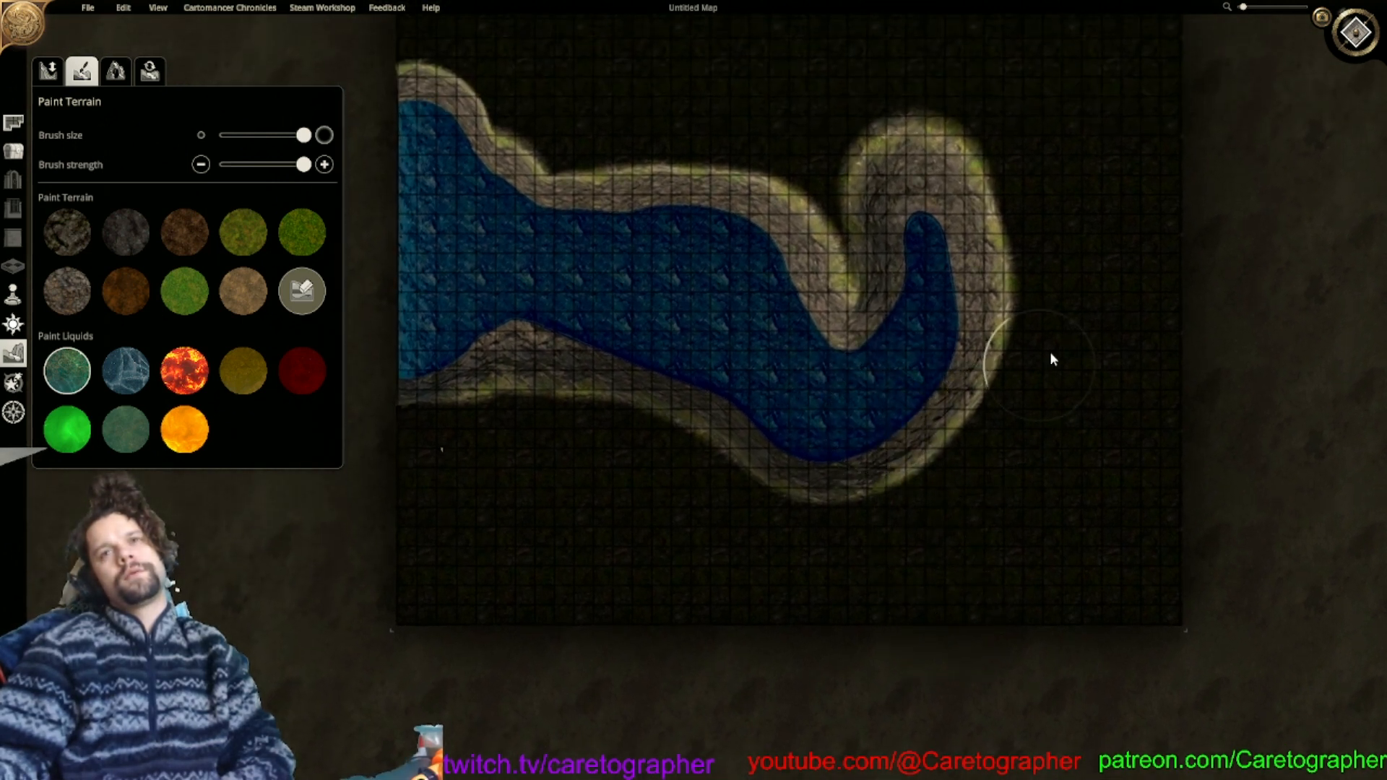
middle_drag(883, 361, 953, 458)
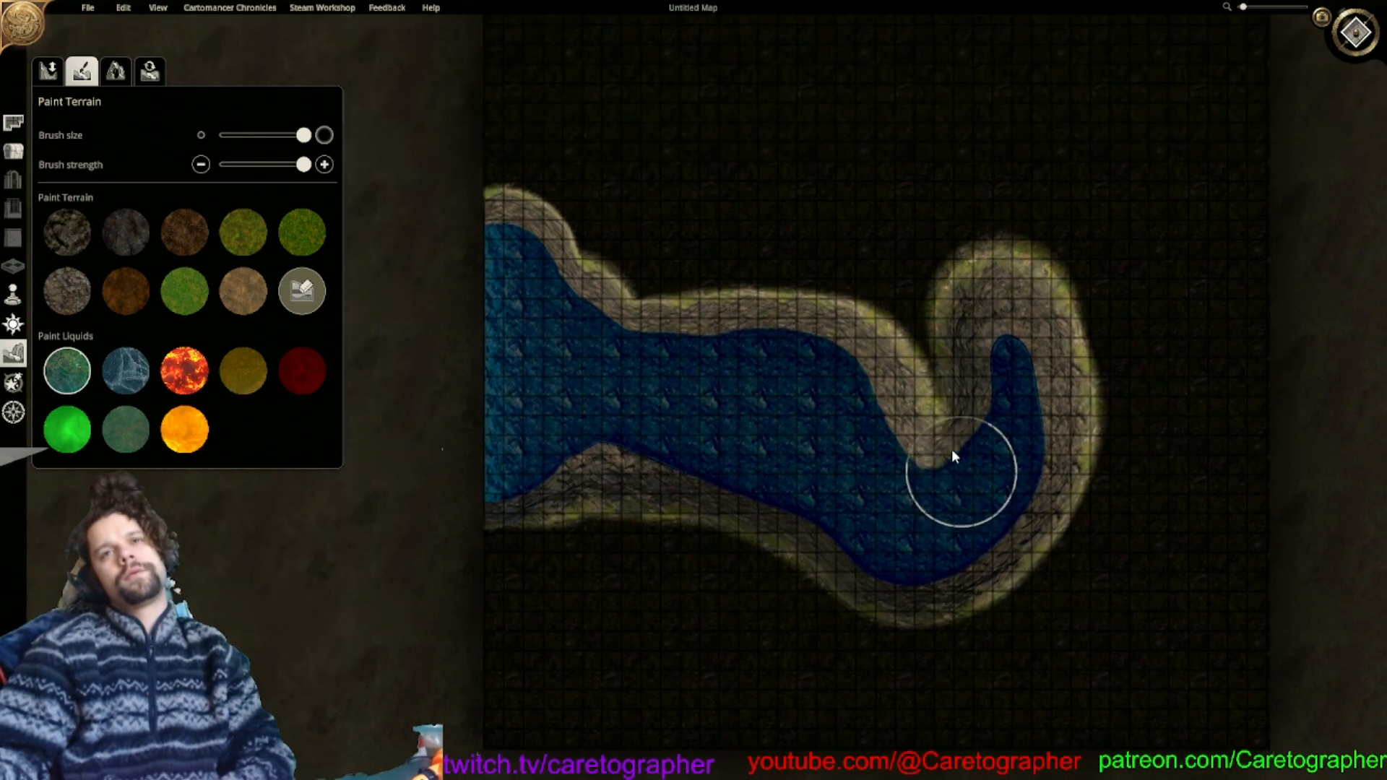
Fill the notch in the channel's upper shore and paint a wide arm of water around the upper right side.
mouse_move(946, 398)
mouse_down()
mouse_move(931, 403)
mouse_move(903, 371)
mouse_move(886, 377)
mouse_up()
mouse_move(885, 378)
middle_down()
mouse_move(816, 416)
mouse_move(776, 466)
mouse_move(791, 488)
mouse_move(778, 500)
middle_up()
middle_drag(880, 494, 856, 462)
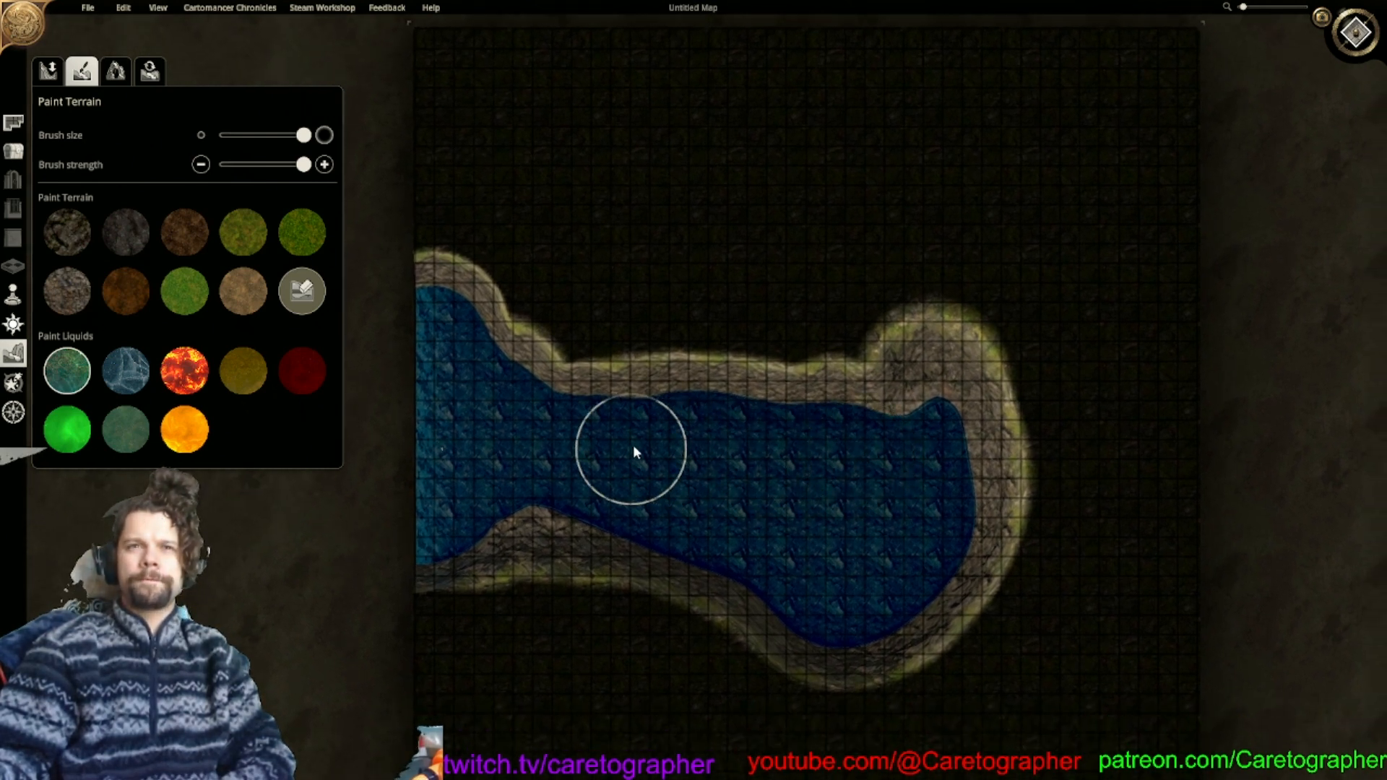
mouse_move(798, 403)
mouse_down()
mouse_move(535, 407)
mouse_move(536, 377)
mouse_move(575, 382)
mouse_move(531, 455)
mouse_move(563, 473)
mouse_move(510, 481)
mouse_move(666, 502)
mouse_move(504, 383)
mouse_move(551, 358)
mouse_move(536, 353)
mouse_move(610, 358)
mouse_move(672, 335)
mouse_move(498, 355)
mouse_move(506, 333)
mouse_move(735, 199)
mouse_move(886, 187)
mouse_move(976, 204)
mouse_move(993, 223)
mouse_move(1025, 280)
mouse_move(1038, 394)
mouse_up()
mouse_move(1030, 497)
mouse_down()
mouse_move(956, 613)
mouse_move(859, 634)
mouse_up()
middle_drag(851, 609, 756, 421)
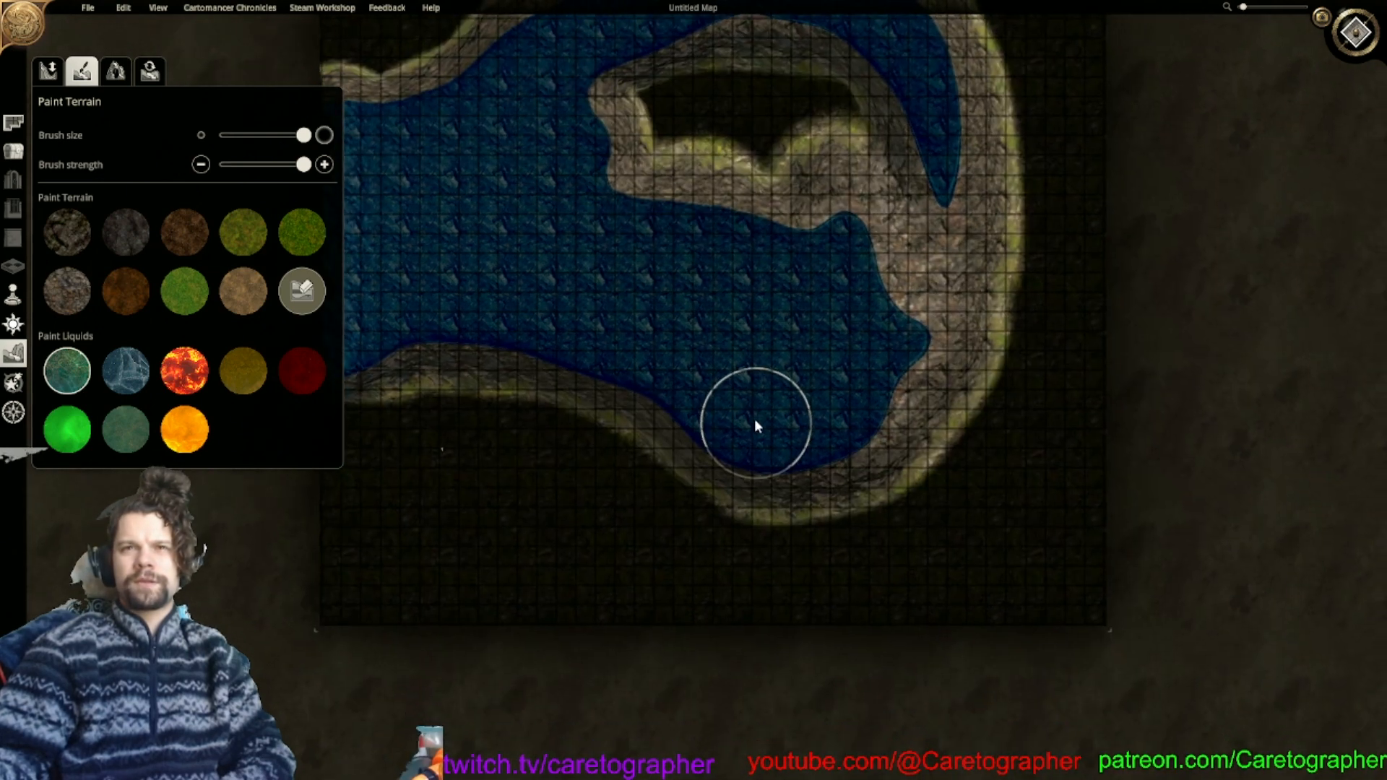
Fill the leftover island with water to make one large lake and even out its upper shore.
middle_drag(777, 325, 802, 372)
mouse_move(802, 372)
mouse_down()
mouse_move(897, 375)
mouse_move(929, 241)
mouse_move(900, 364)
mouse_move(929, 289)
mouse_move(854, 168)
mouse_move(828, 157)
mouse_move(831, 184)
mouse_move(772, 210)
mouse_move(848, 192)
mouse_move(737, 180)
mouse_move(857, 215)
mouse_move(876, 130)
mouse_move(885, 136)
mouse_move(764, 106)
mouse_move(724, 111)
mouse_move(759, 109)
mouse_move(637, 145)
mouse_move(634, 184)
mouse_move(707, 218)
mouse_move(625, 226)
mouse_move(665, 180)
mouse_up()
mouse_move(665, 180)
middle_down()
mouse_move(799, 309)
mouse_move(854, 432)
middle_up()
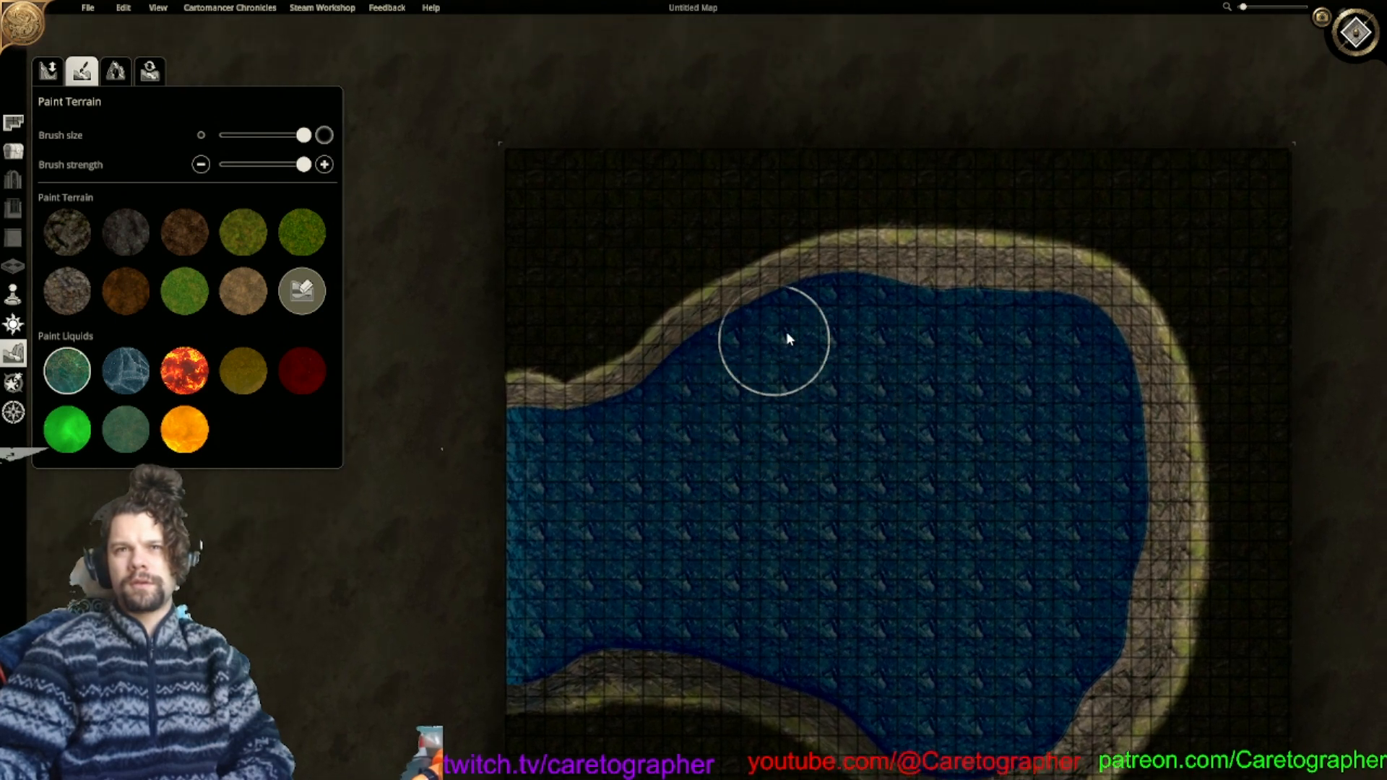
mouse_move(881, 311)
mouse_down()
mouse_move(960, 306)
mouse_move(1037, 332)
mouse_move(944, 300)
mouse_move(811, 315)
mouse_up()
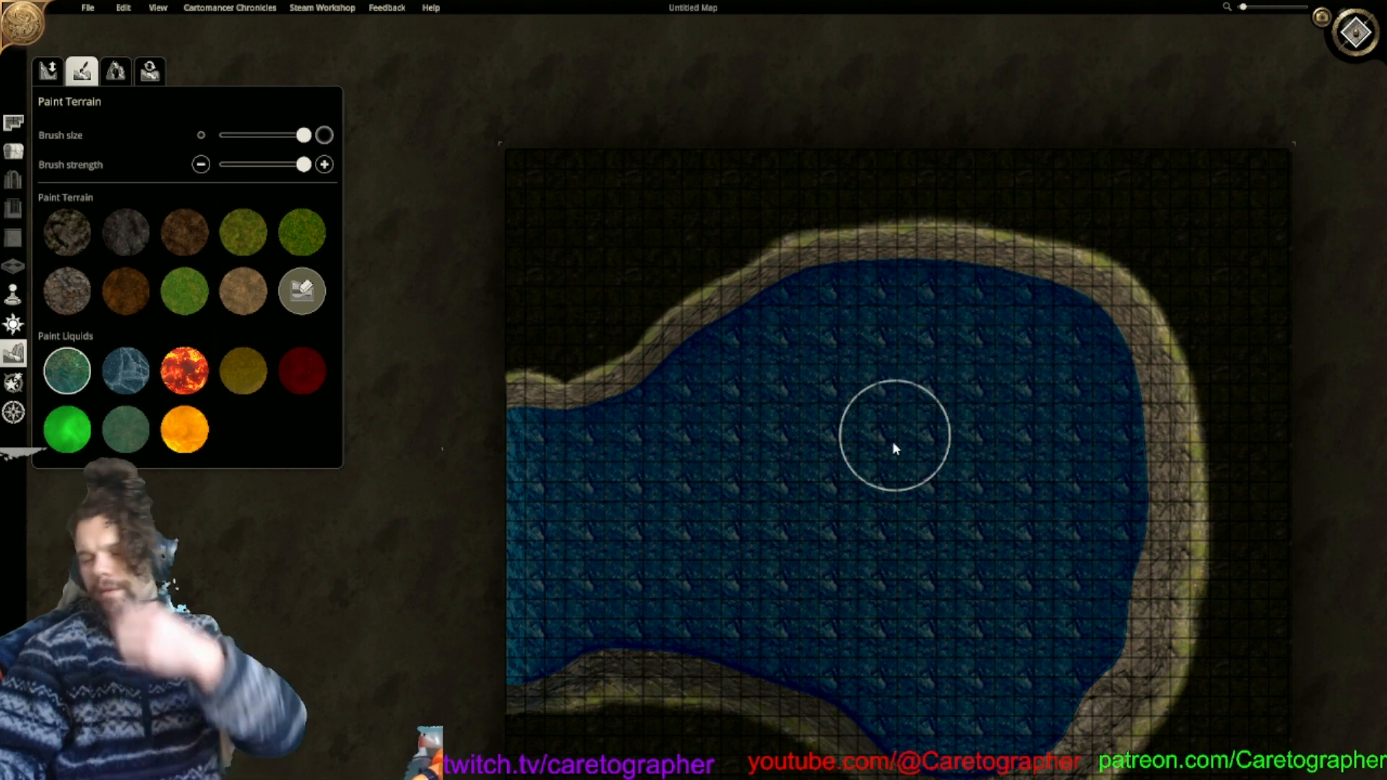
middle_drag(877, 445, 591, 212)
middle_drag(829, 454, 757, 381)
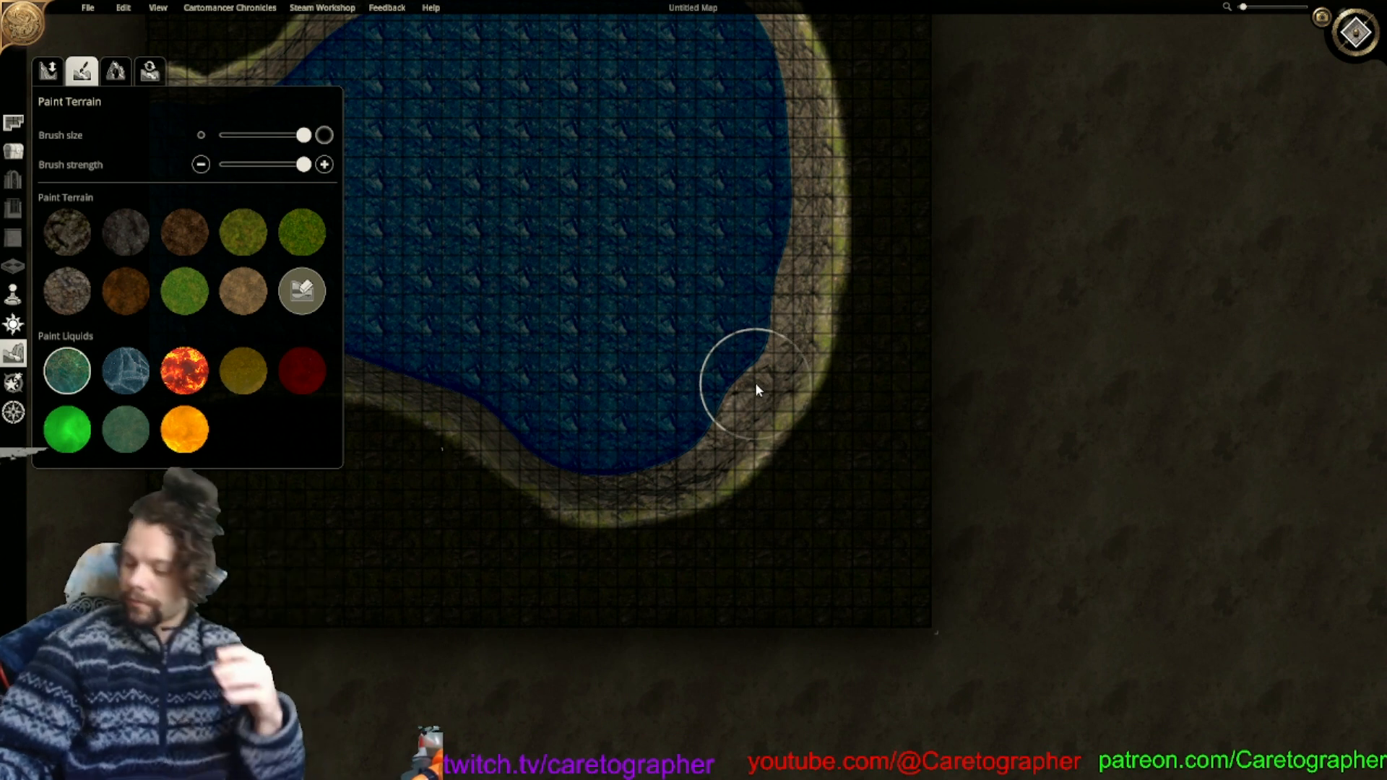
Round off the lake's lower right shore and widen its mouth downward along the map's left edge.
scroll(866, 412, up, 2)
middle_drag(820, 464, 747, 452)
mouse_move(749, 451)
mouse_down()
mouse_move(838, 431)
mouse_move(829, 455)
mouse_move(877, 322)
mouse_move(859, 248)
mouse_up()
middle_drag(734, 279, 842, 363)
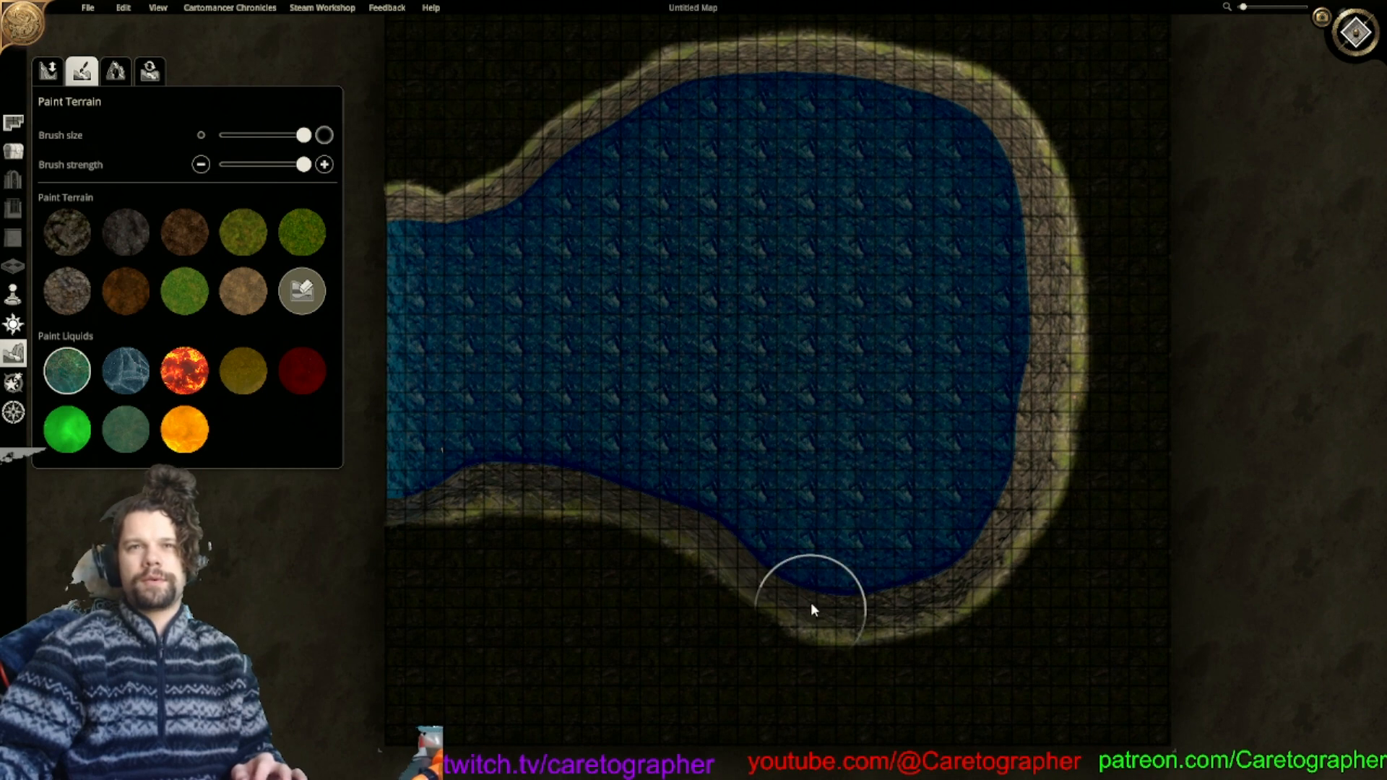
mouse_move(408, 278)
mouse_down()
mouse_move(494, 223)
mouse_move(505, 214)
mouse_move(452, 252)
mouse_move(563, 153)
mouse_move(626, 127)
mouse_move(746, 114)
mouse_move(878, 128)
mouse_move(995, 193)
mouse_move(1022, 257)
mouse_move(1012, 443)
mouse_move(1001, 500)
mouse_move(927, 569)
mouse_move(816, 579)
mouse_move(748, 549)
mouse_move(627, 458)
mouse_move(634, 468)
mouse_move(379, 405)
mouse_move(337, 510)
mouse_move(427, 396)
mouse_move(391, 438)
mouse_up()
middle_drag(388, 490, 655, 323)
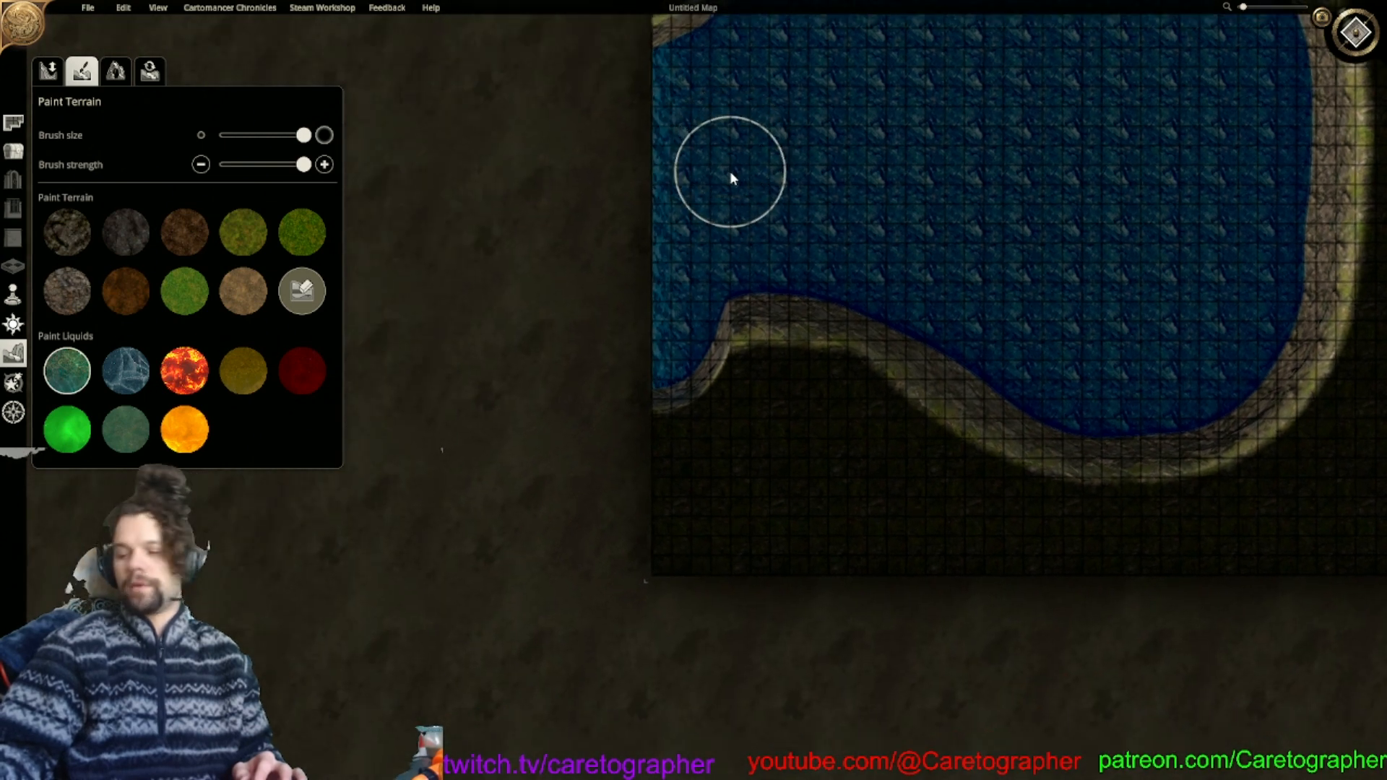
Extend the map outward beyond its left edge to gain a strip of solid rock beside the lake's mouth.
click(49, 70)
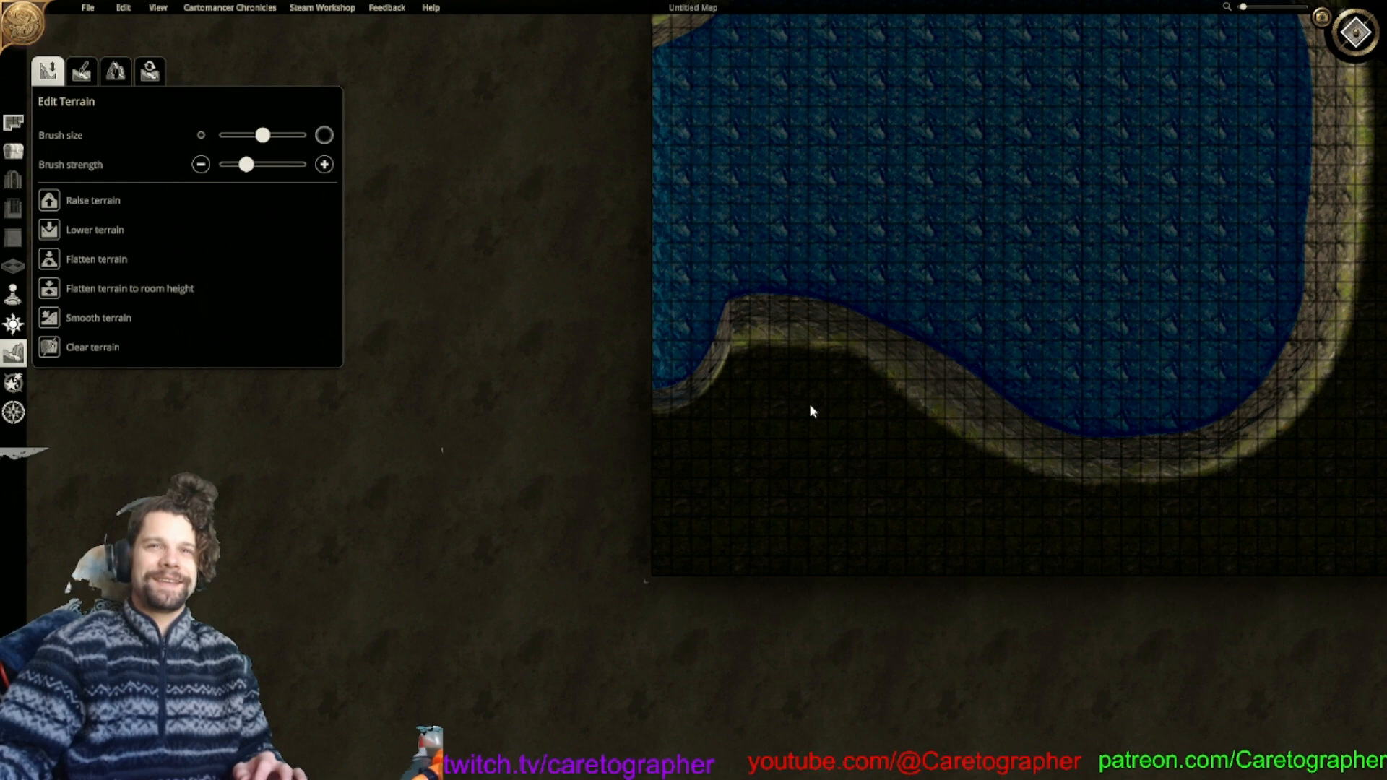
mouse_move(645, 387)
middle_down()
mouse_move(644, 374)
mouse_move(632, 405)
middle_up()
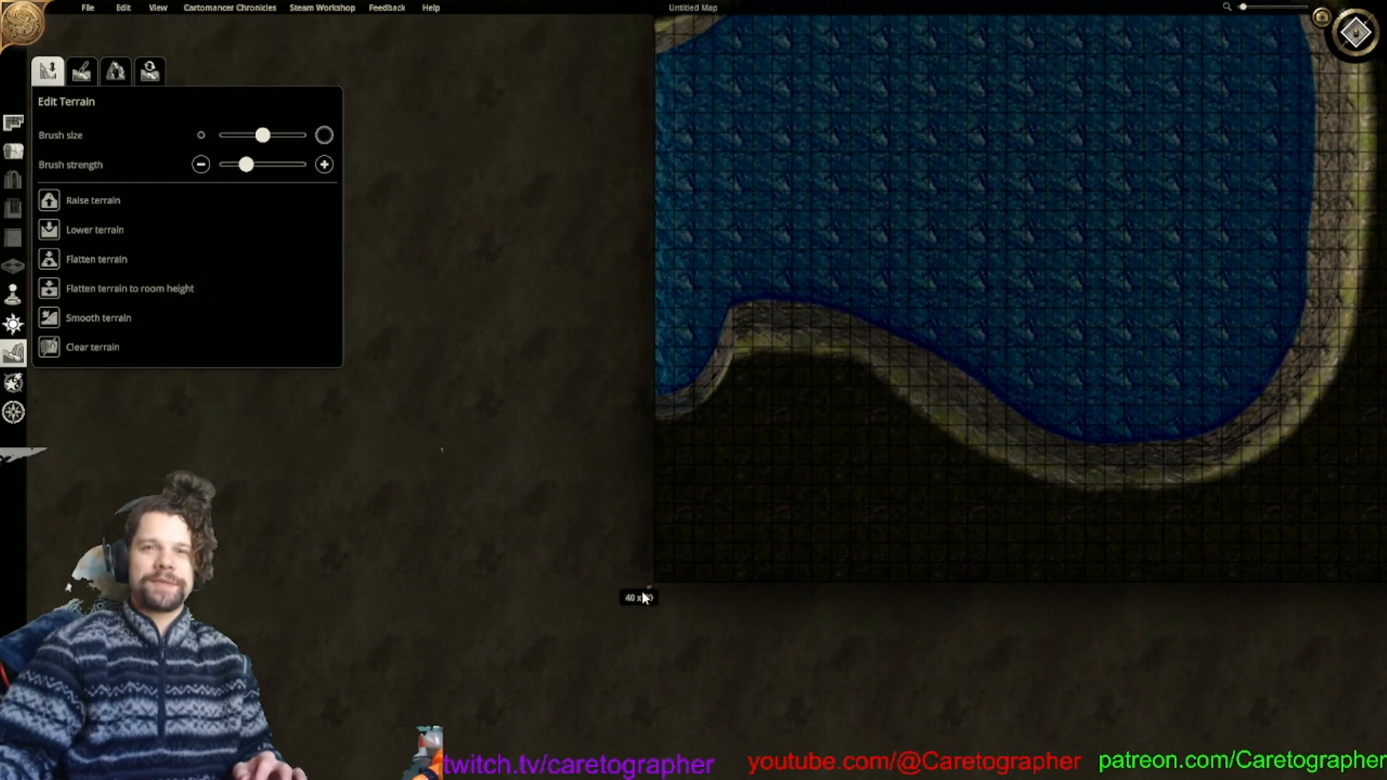
drag(649, 590, 453, 576)
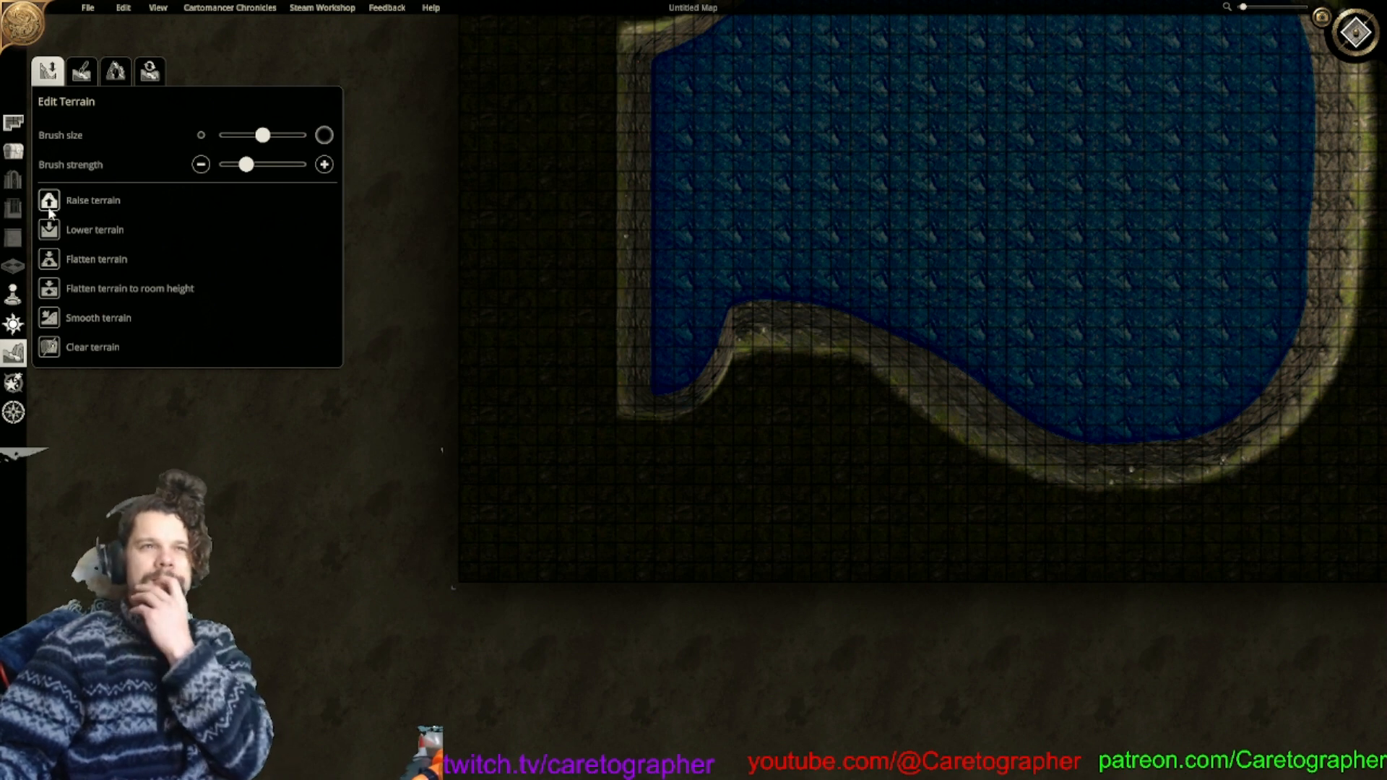
Paint blue-green water diagonally into the added strip so the lake's lower mouth slants down and outward.
click(81, 70)
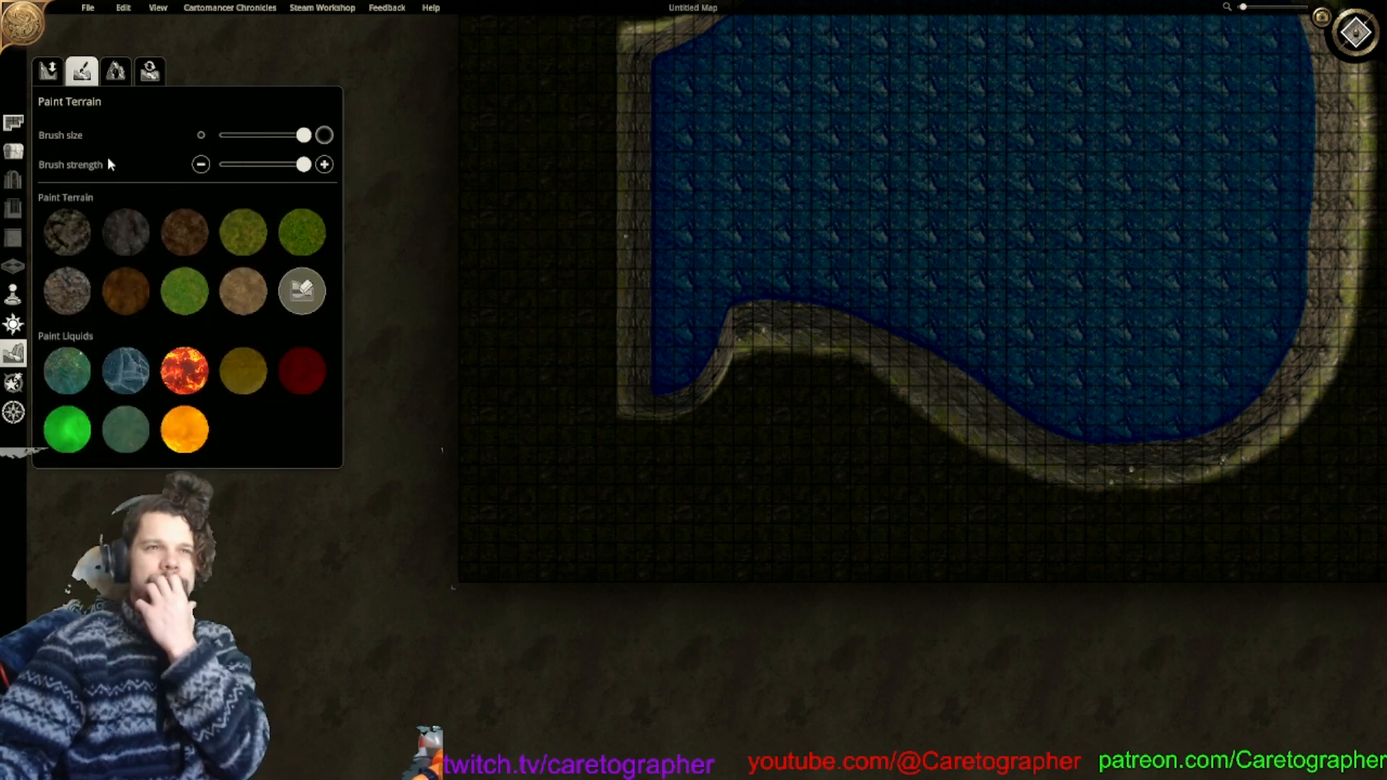
click(66, 370)
mouse_move(651, 271)
mouse_down()
mouse_move(607, 367)
mouse_move(631, 350)
mouse_move(585, 417)
mouse_move(624, 368)
mouse_move(595, 436)
mouse_move(628, 383)
mouse_move(628, 410)
mouse_move(650, 349)
mouse_move(647, 372)
mouse_move(700, 285)
mouse_move(653, 334)
mouse_move(723, 284)
mouse_move(674, 309)
mouse_move(693, 296)
mouse_move(806, 267)
mouse_move(988, 379)
mouse_move(1139, 412)
mouse_move(924, 323)
mouse_move(817, 248)
mouse_move(897, 334)
mouse_move(895, 306)
mouse_move(998, 385)
mouse_move(1133, 410)
mouse_move(1247, 362)
mouse_move(1238, 343)
mouse_move(796, 288)
mouse_move(710, 305)
mouse_up()
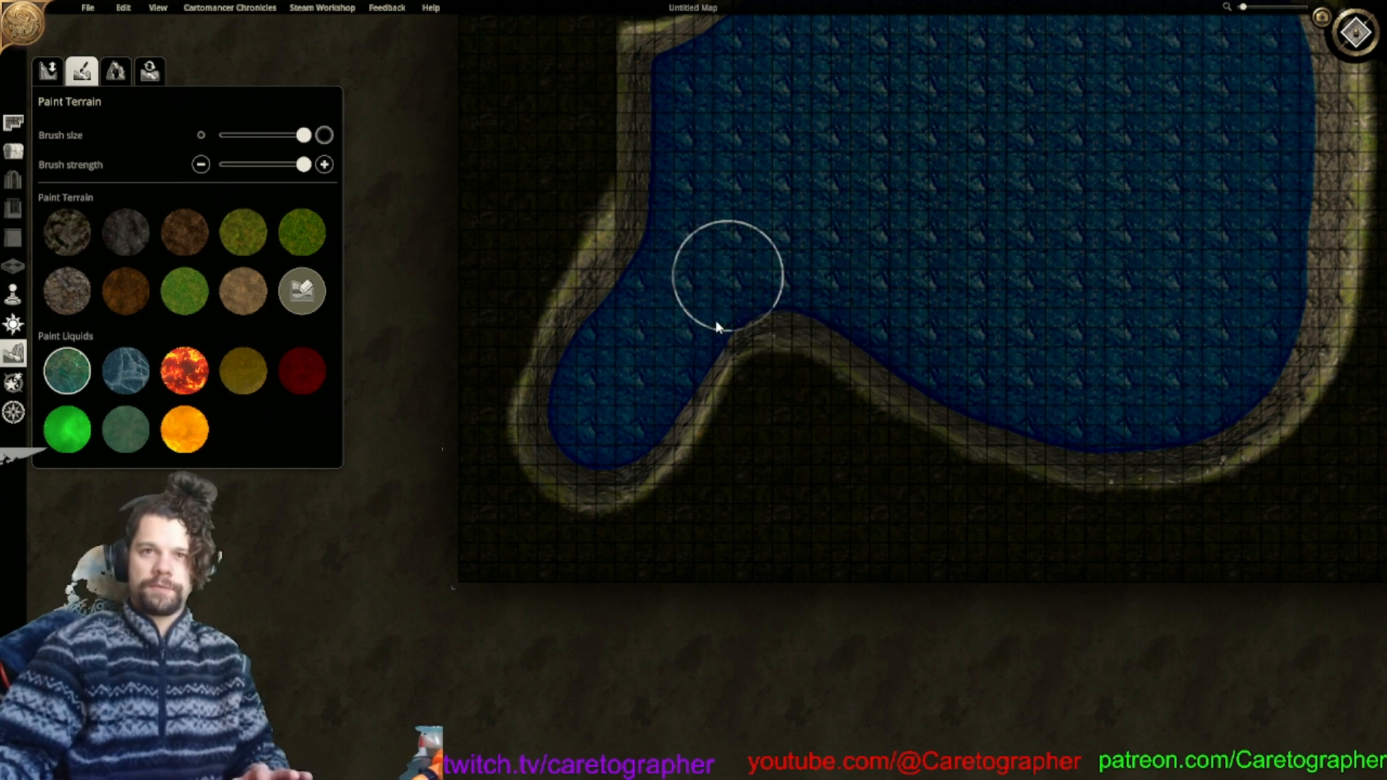
middle_drag(735, 375, 849, 776)
mouse_move(618, 326)
mouse_down()
mouse_move(607, 242)
mouse_move(718, 224)
mouse_move(736, 236)
mouse_up()
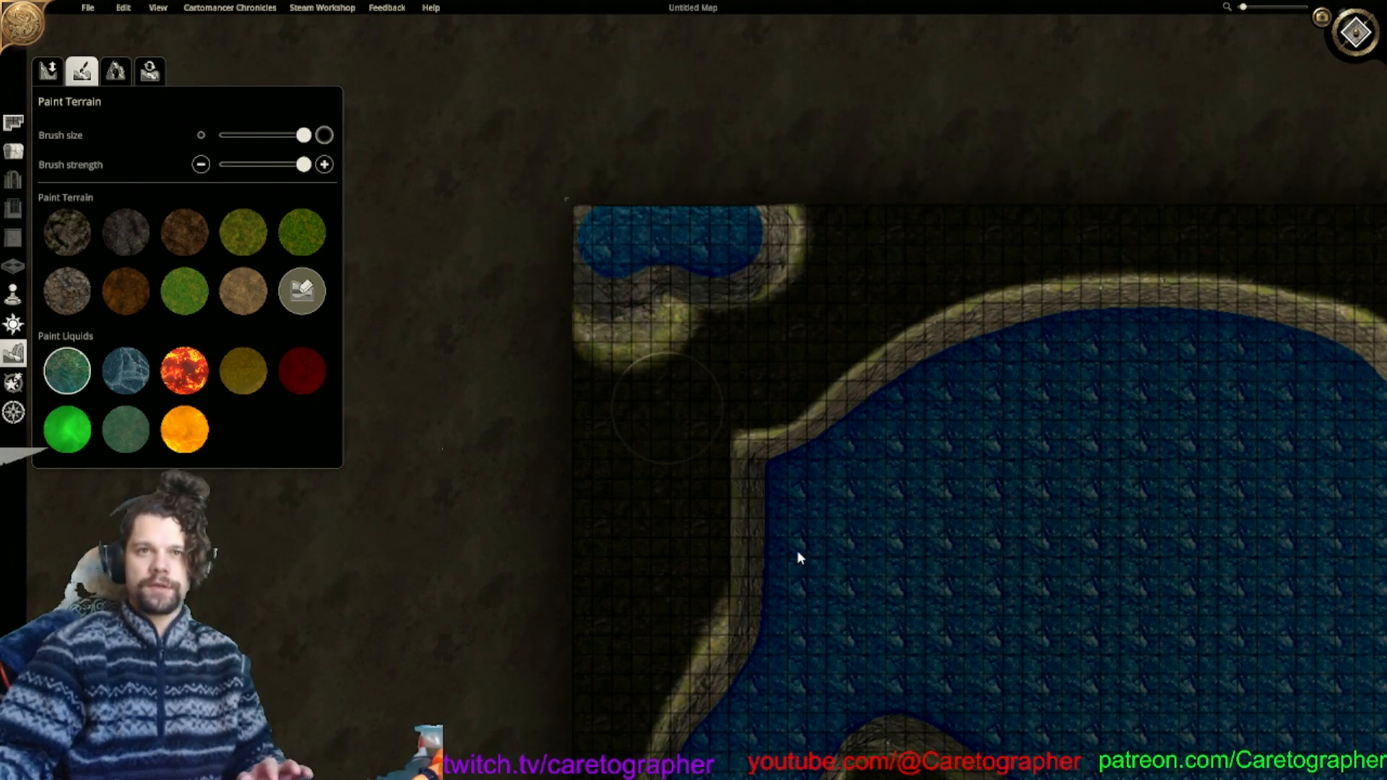
key(ctrl+z)
Pull the map's left boundary back in so that it cuts straight across the lake's mouth.
middle_drag(804, 542, 725, 187)
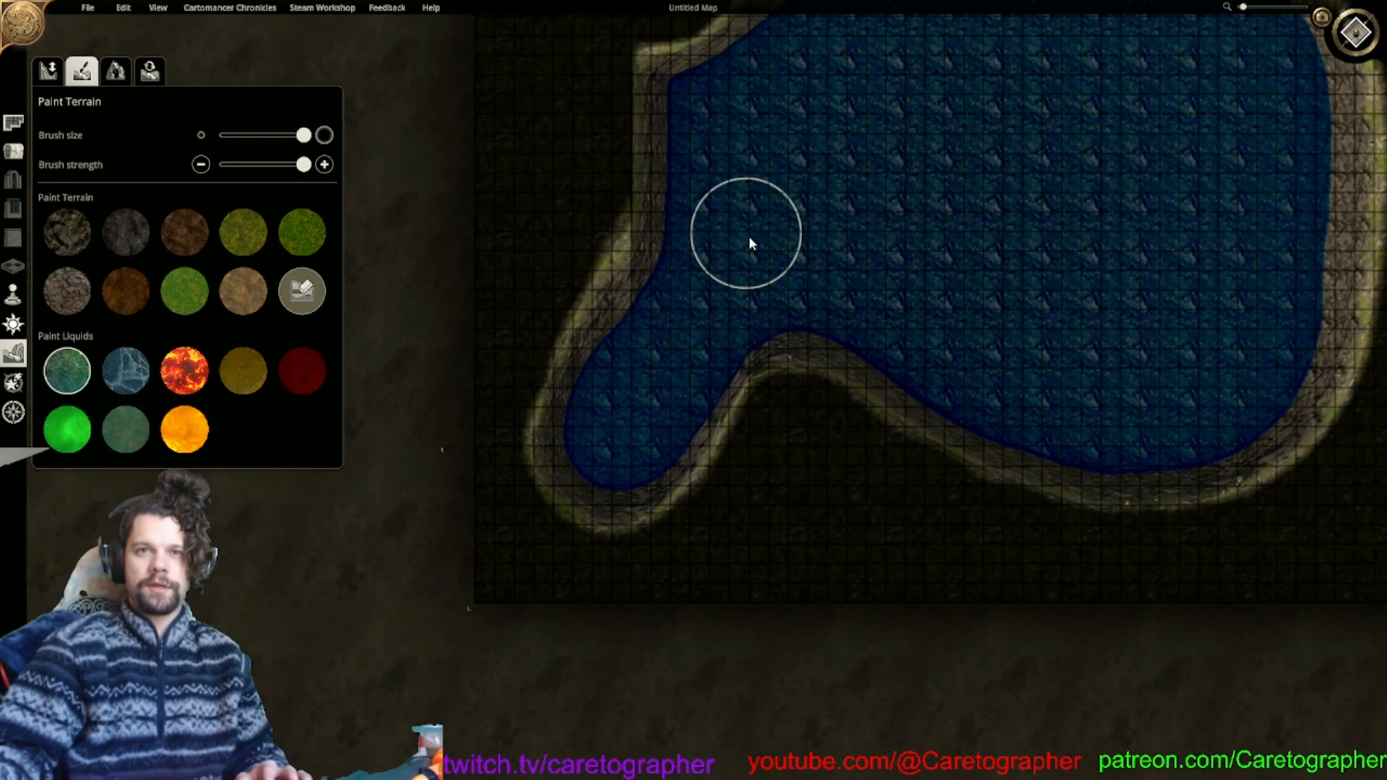
drag(471, 614, 707, 644)
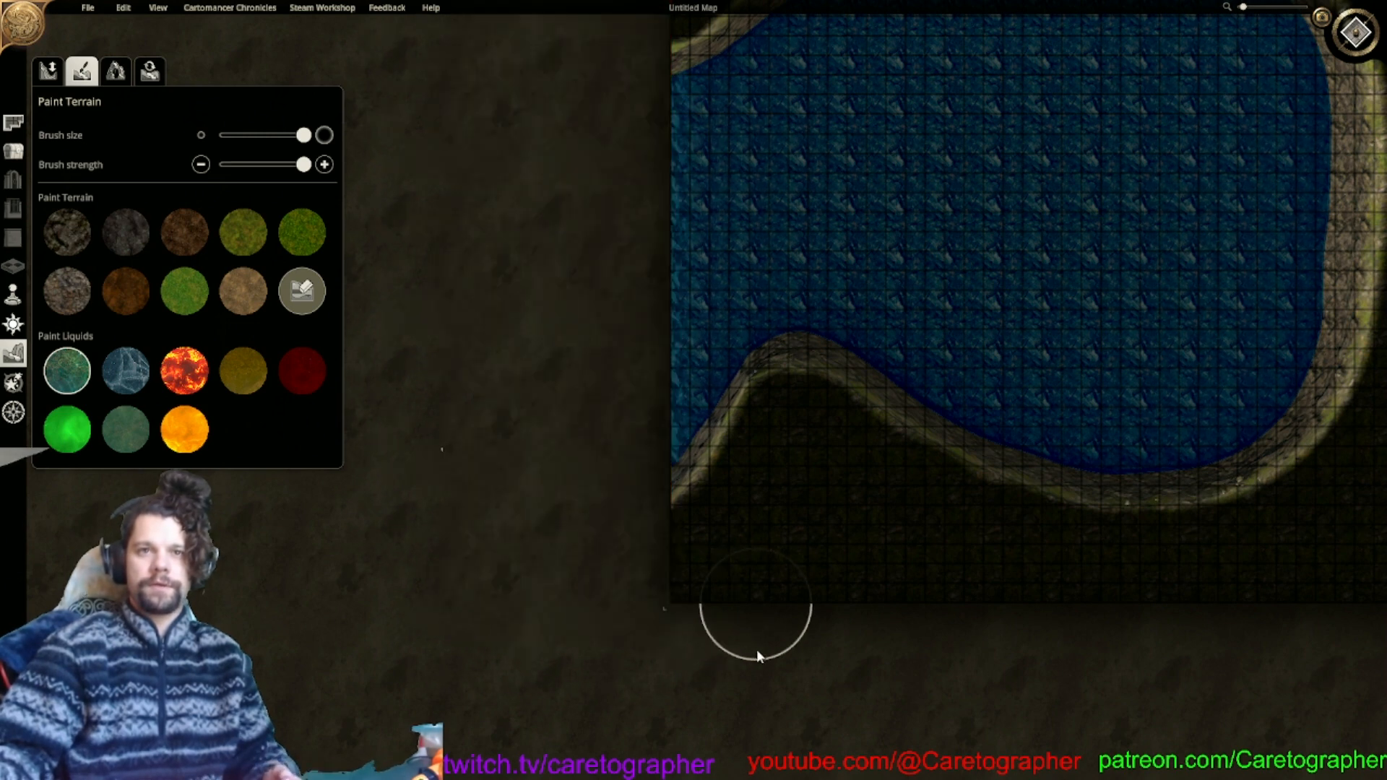
middle_drag(891, 304, 780, 399)
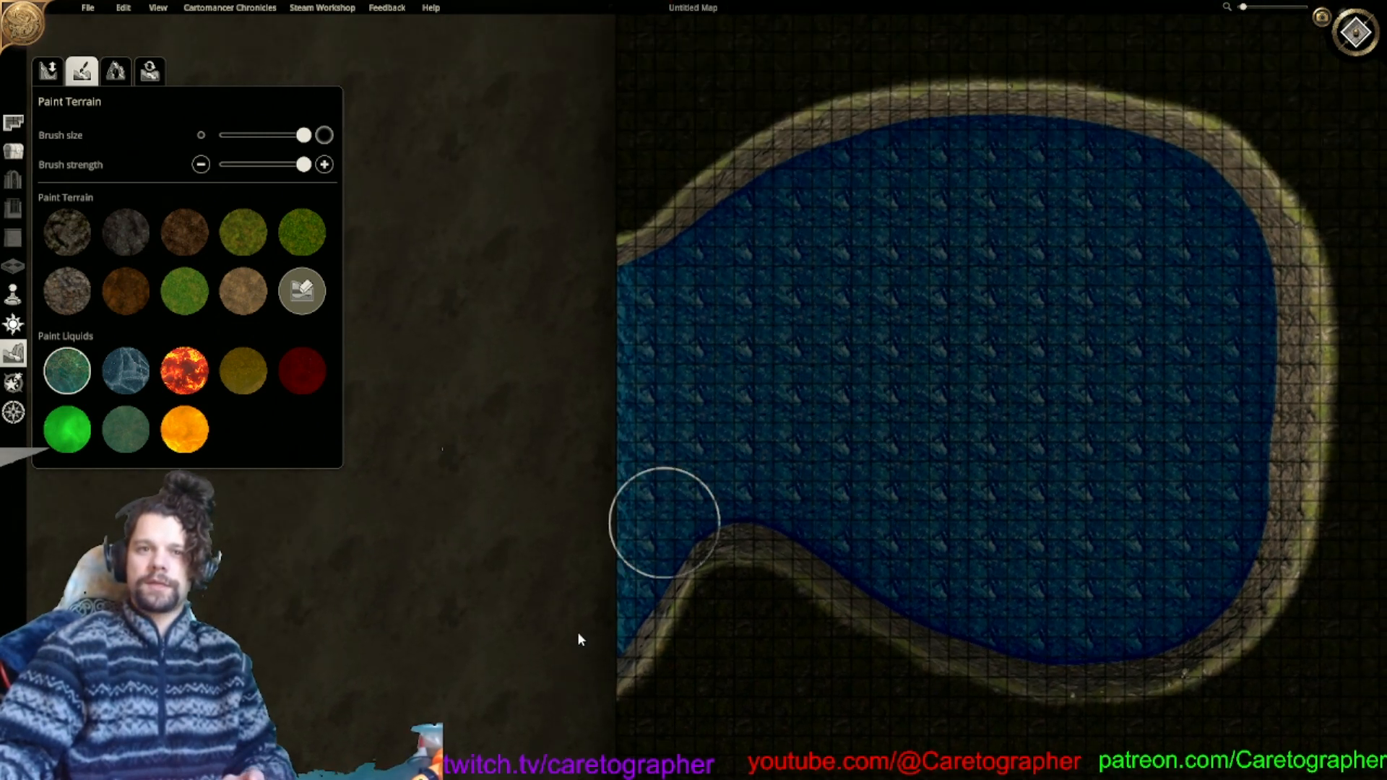
middle_drag(672, 339, 647, 438)
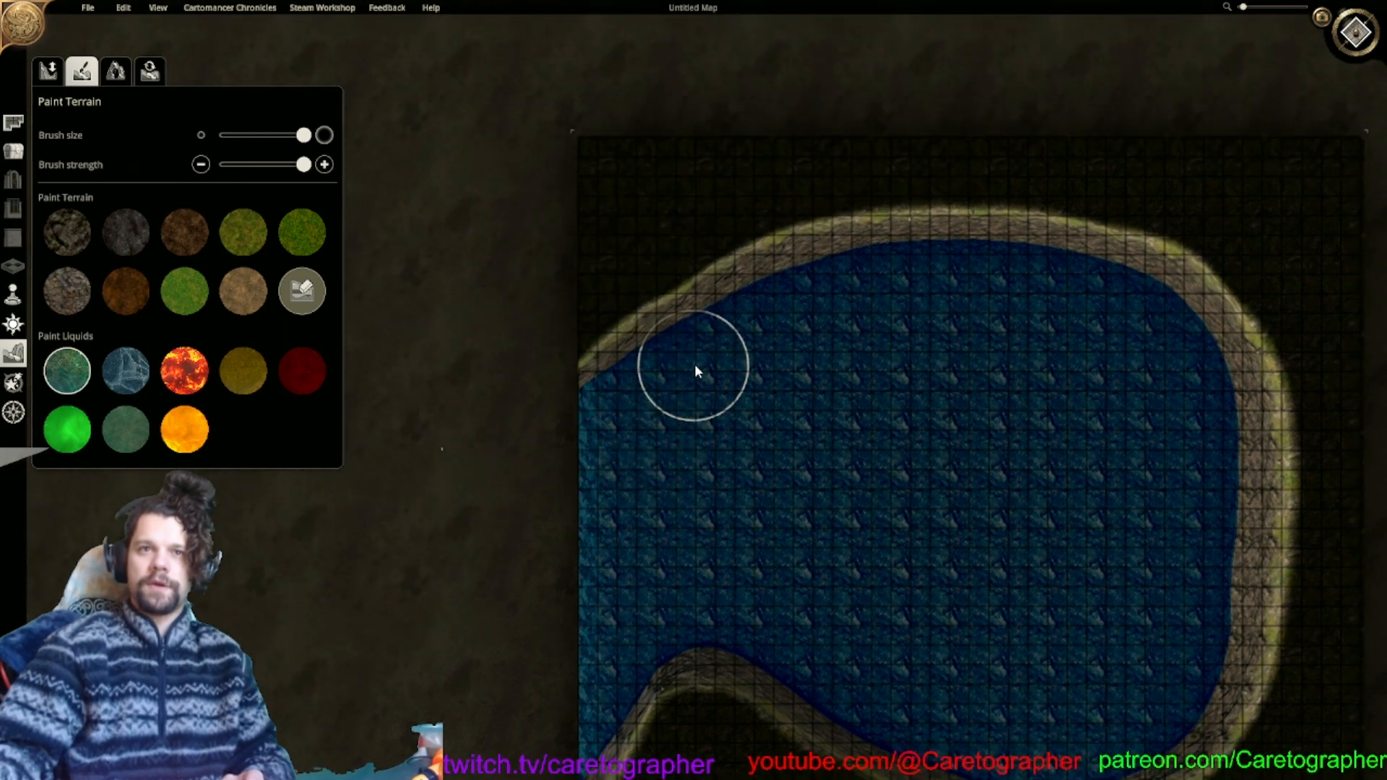
Inspect the lake, its shoreline and the cut mouth at the map edge, from above and from low angles.
middle_drag(656, 442, 685, 459)
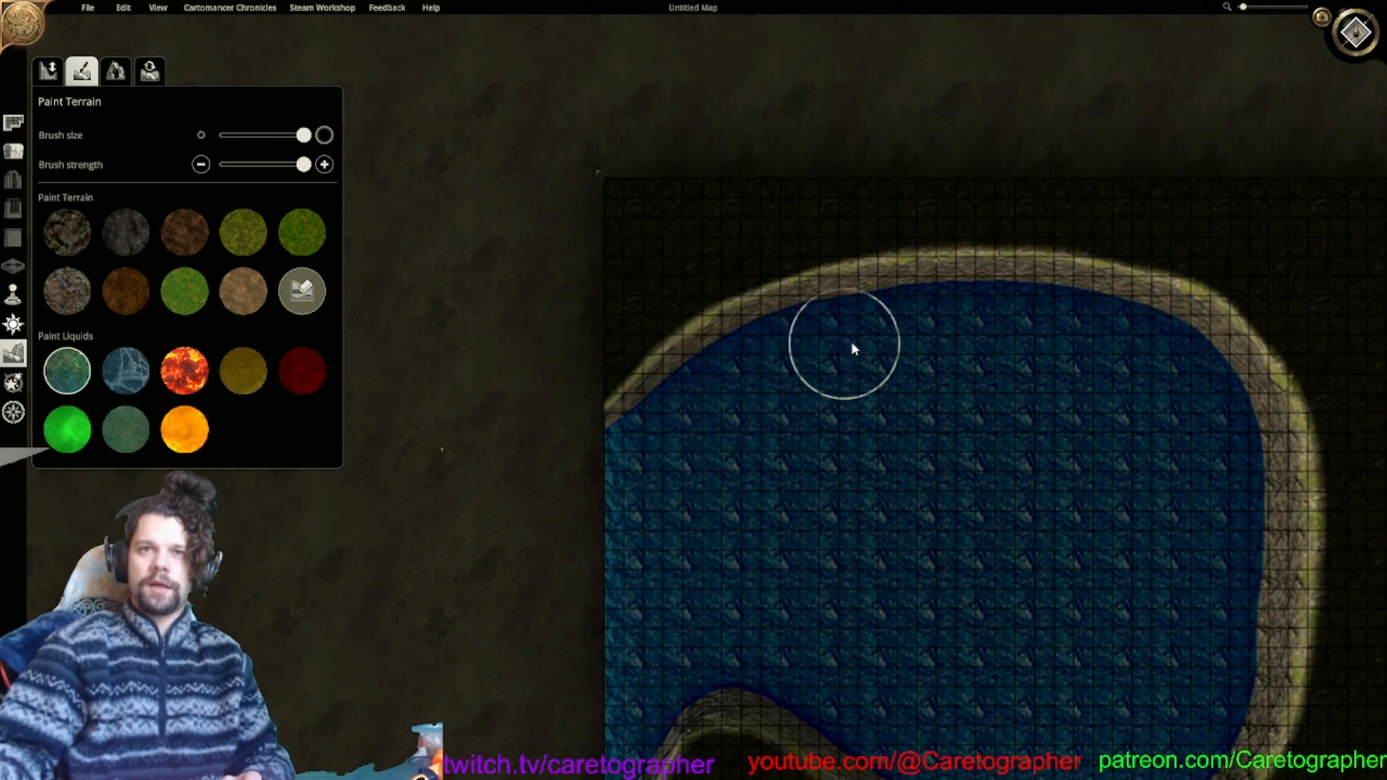
middle_drag(1008, 340, 932, 272)
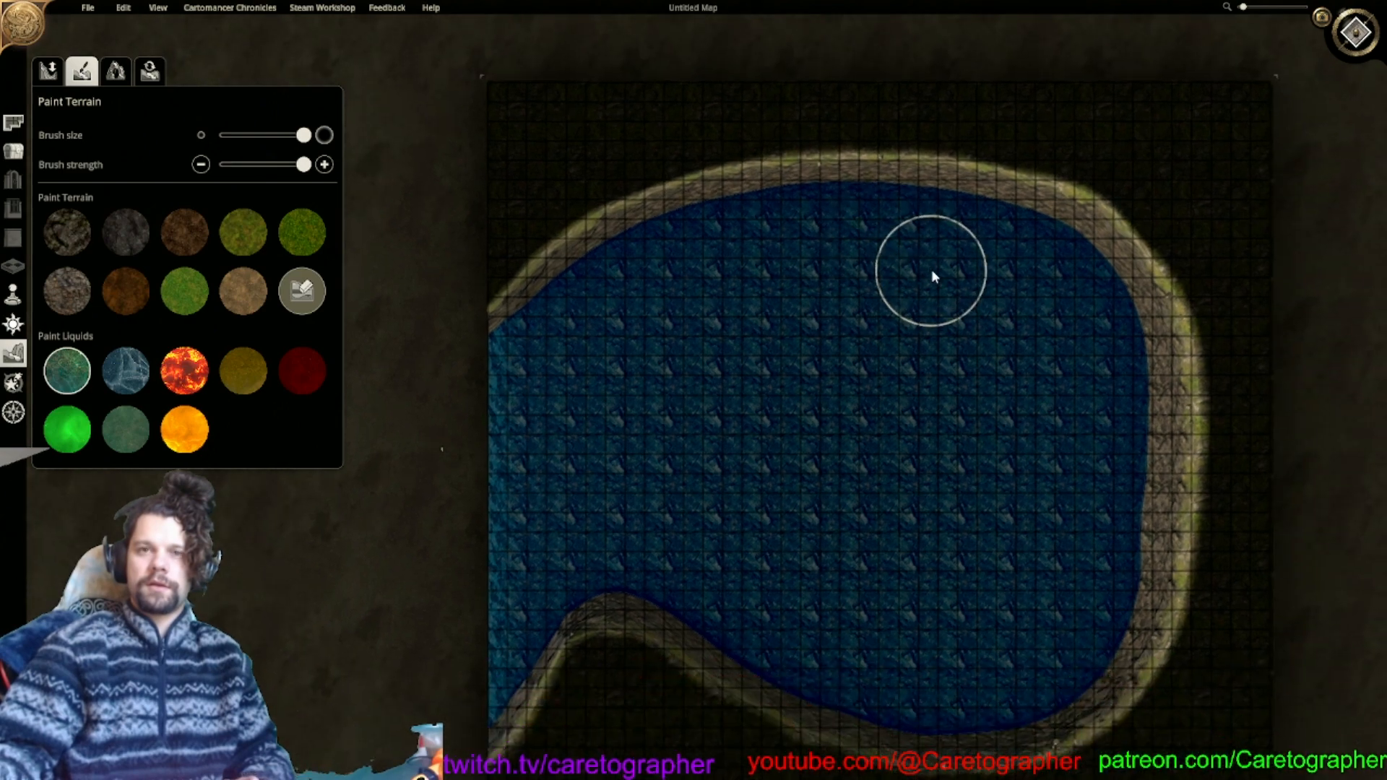
middle_drag(861, 334, 746, 223)
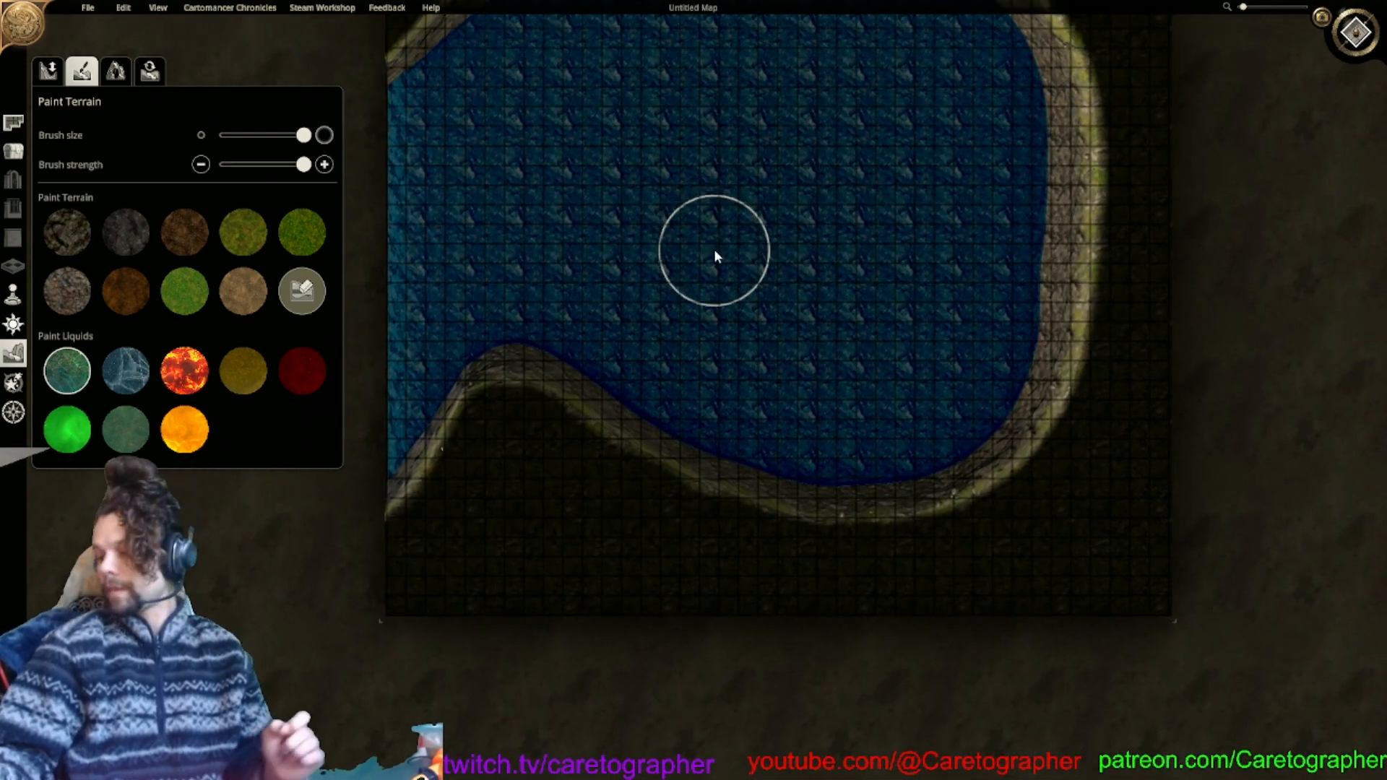
scroll(785, 353, up, 1)
right_drag(783, 352, 1226, 43)
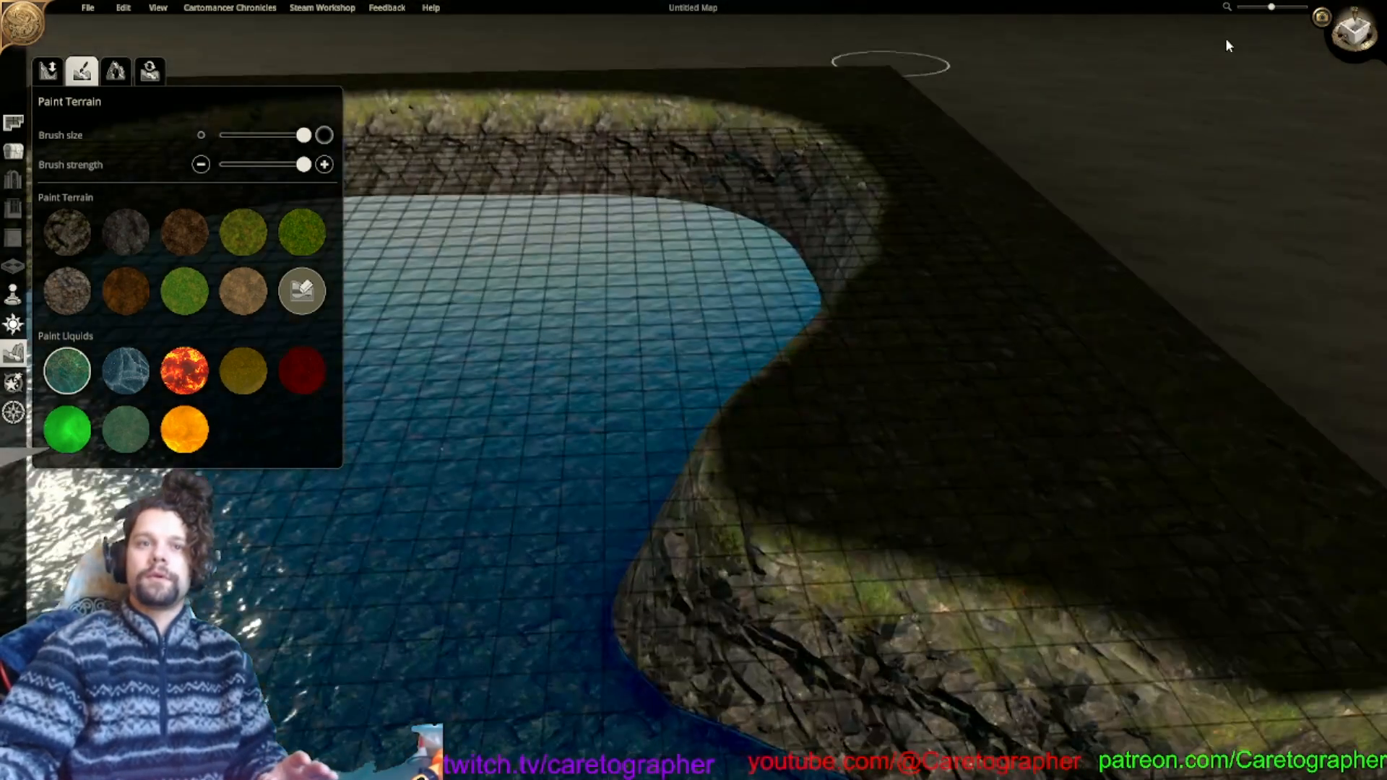
scroll(873, 421, down, 3)
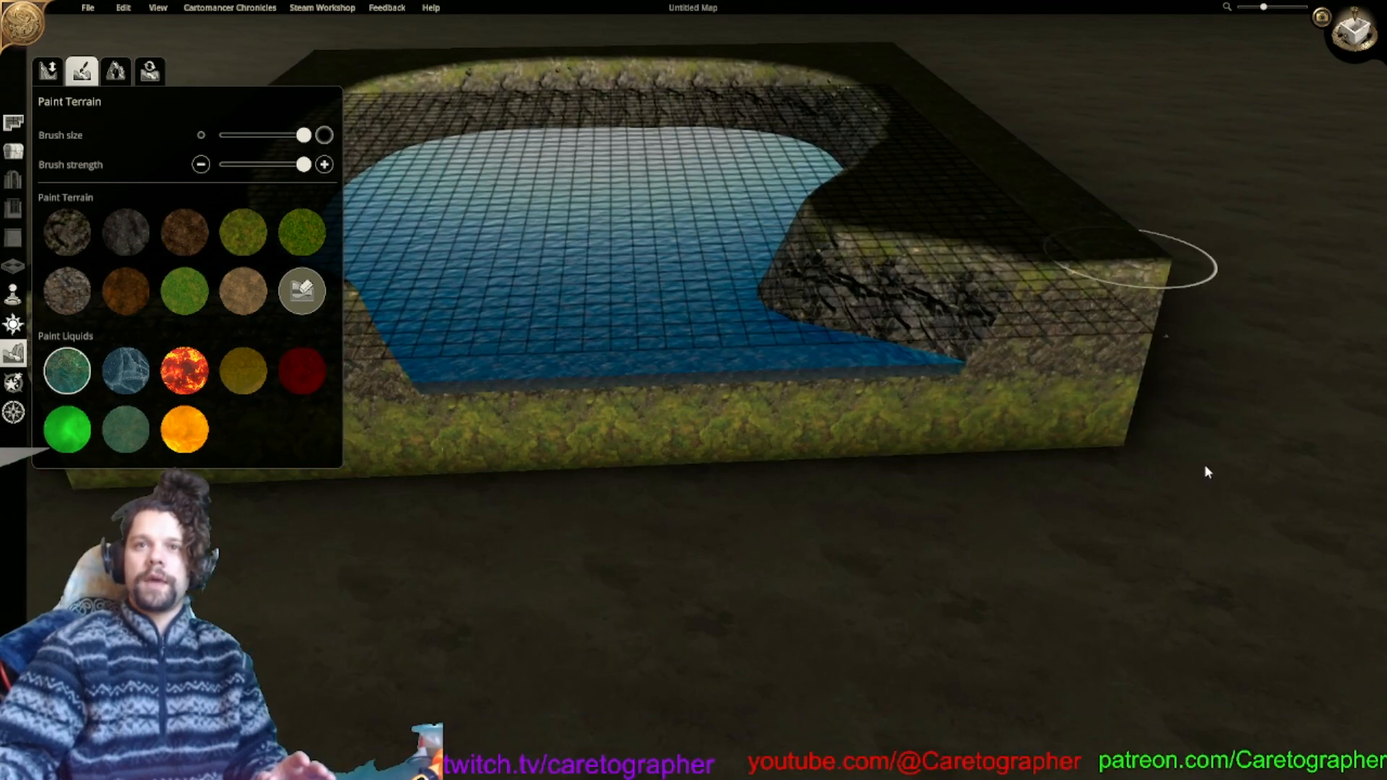
scroll(978, 347, up, 2)
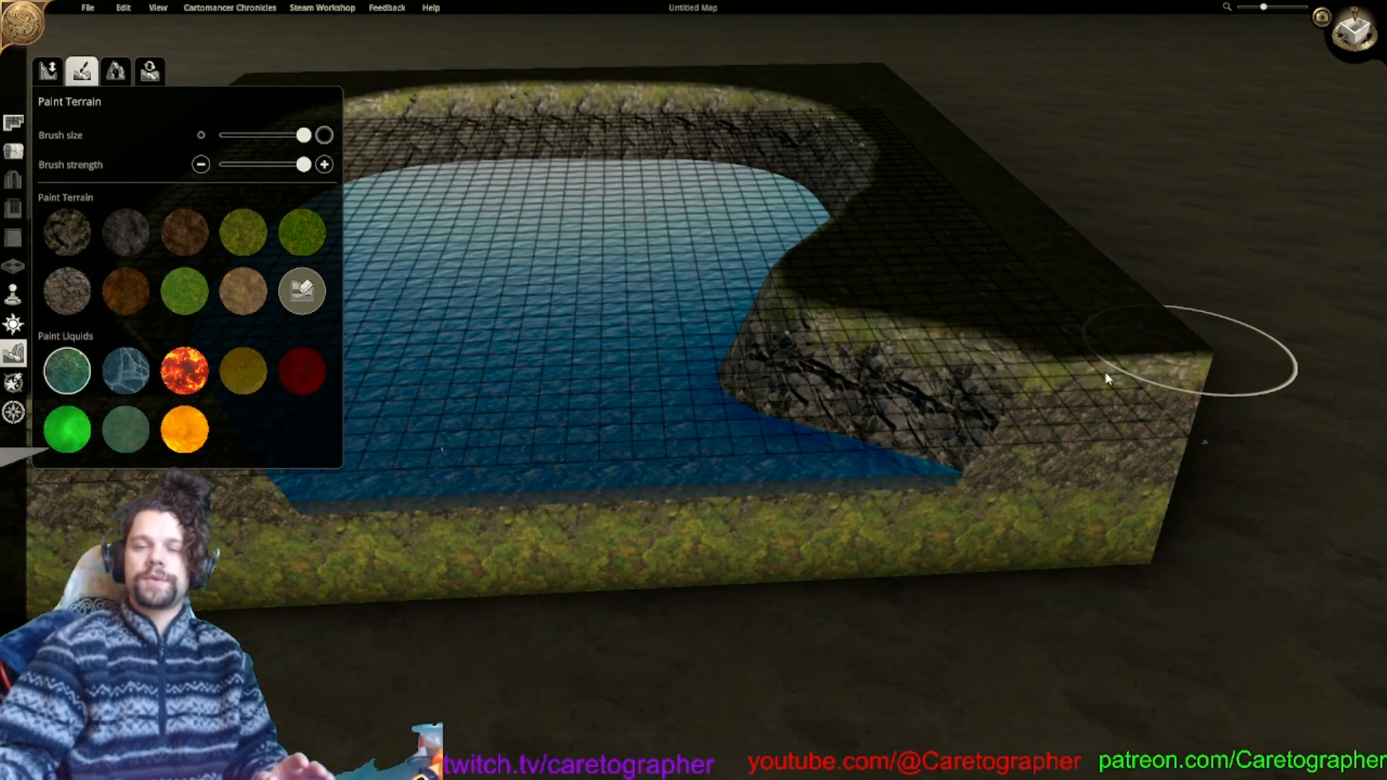
scroll(1009, 573, up, 3)
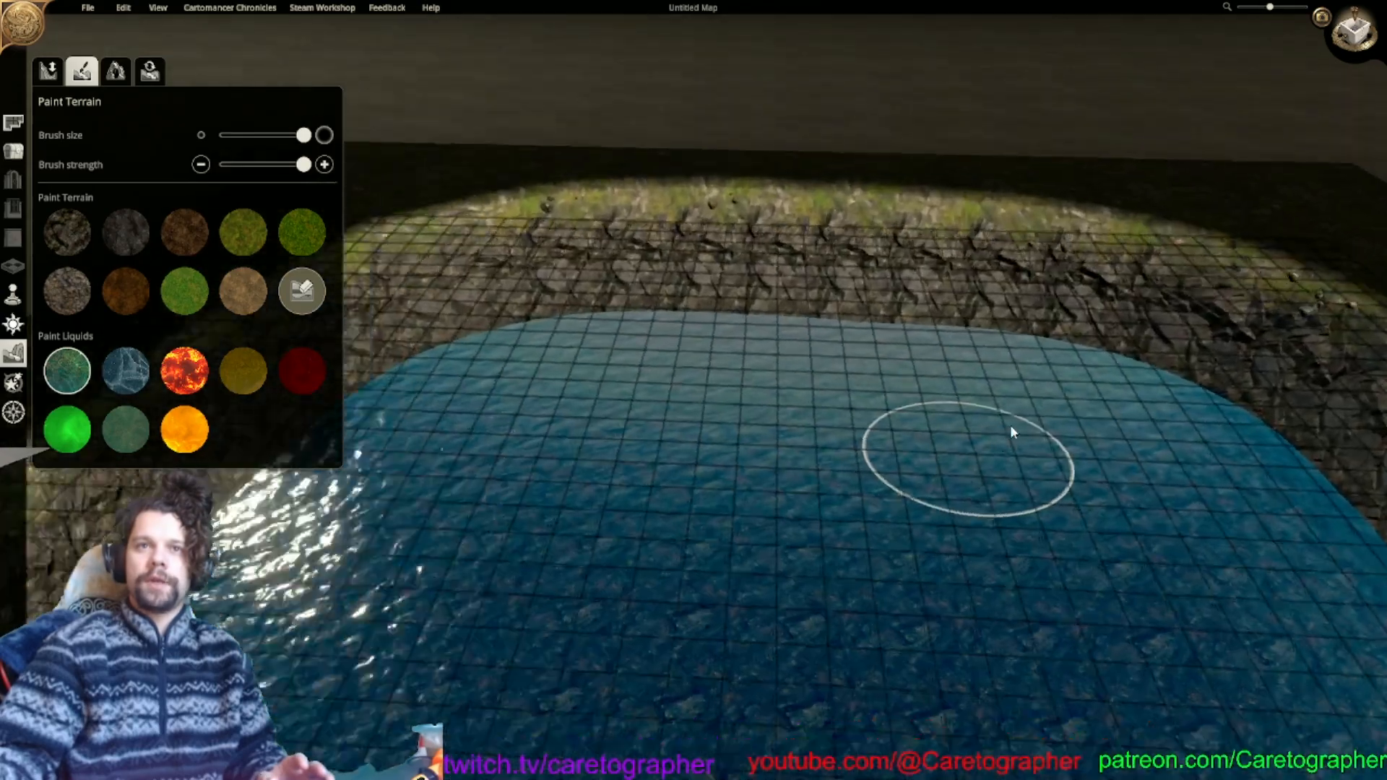
scroll(934, 266, up, 2)
right_drag(934, 265, 743, 411)
right_drag(471, 366, 737, 494)
right_drag(610, 483, 648, 273)
Search the object library for "boat" and place the broken rowboat in the middle of the lake.
click(15, 153)
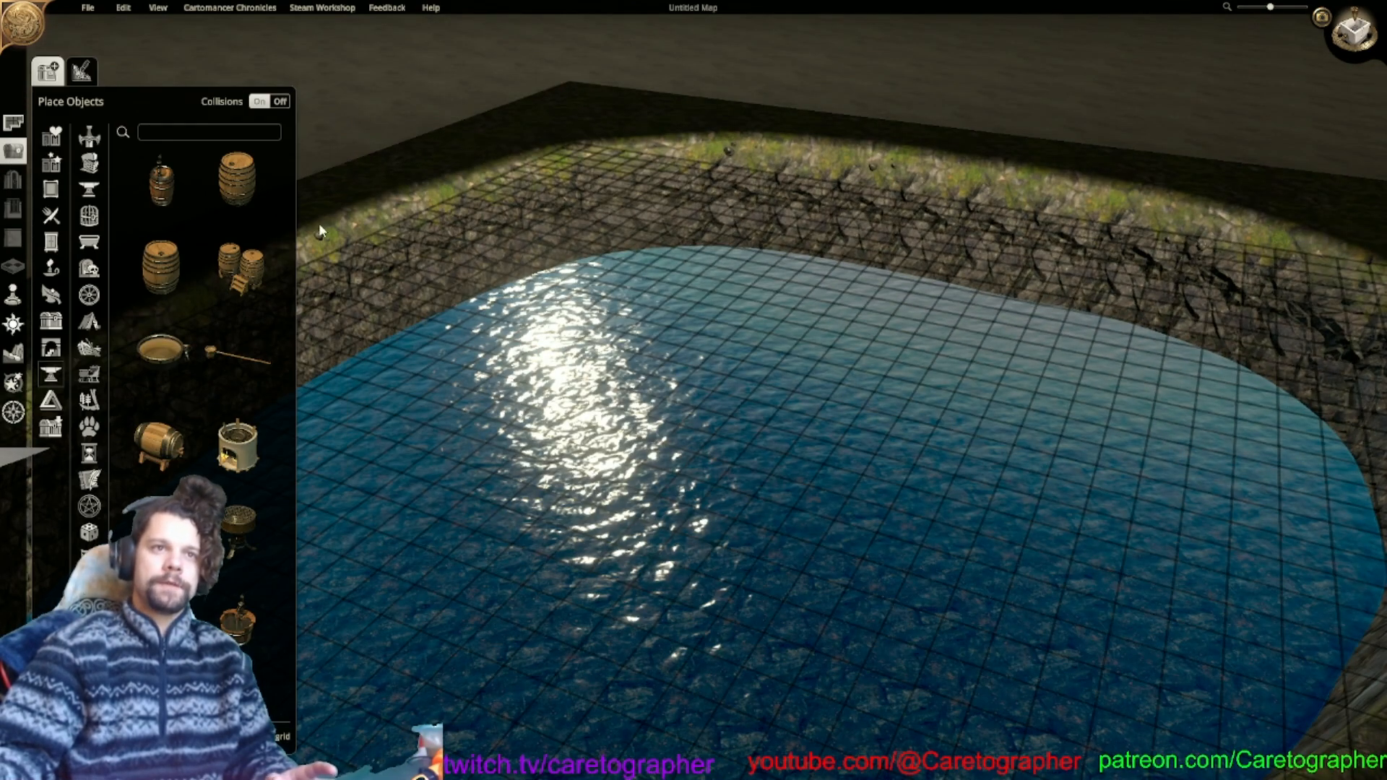
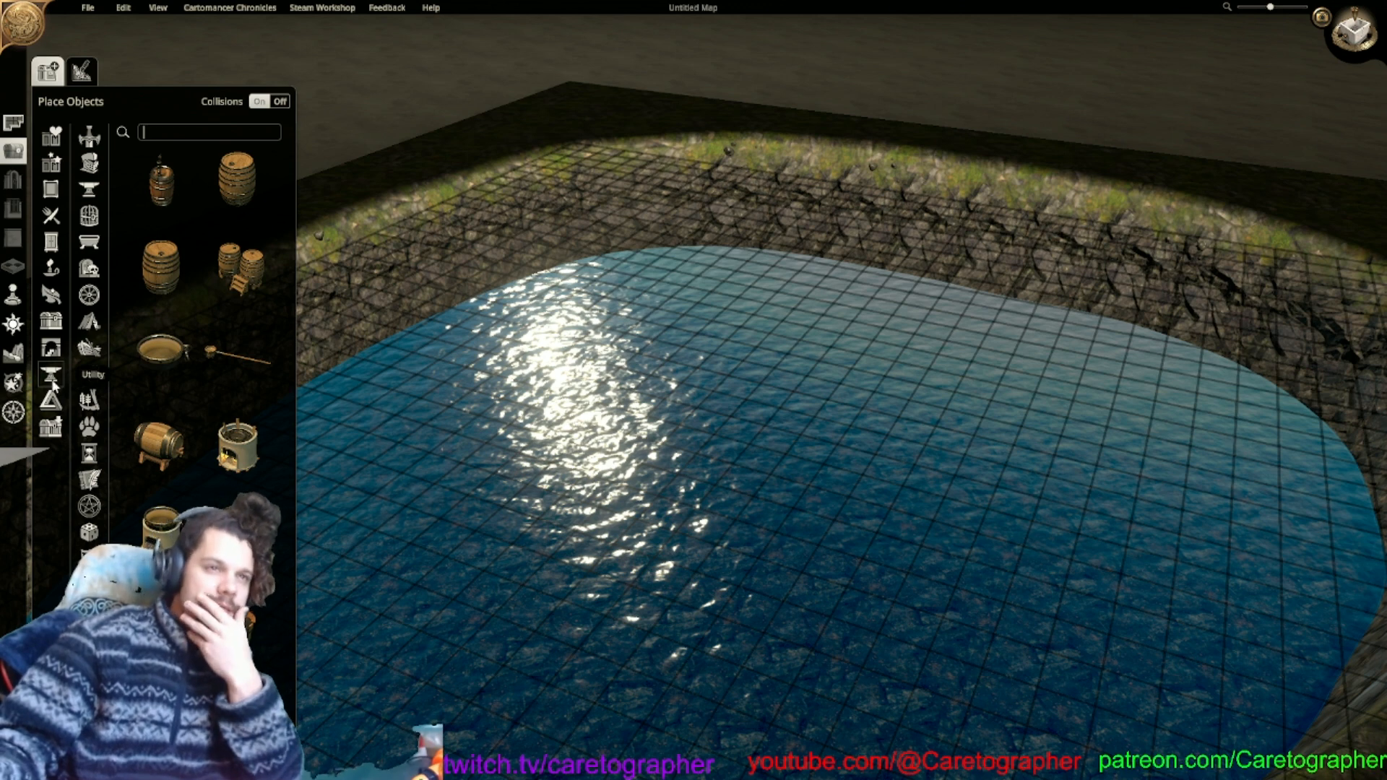
click(188, 132)
text(boat)
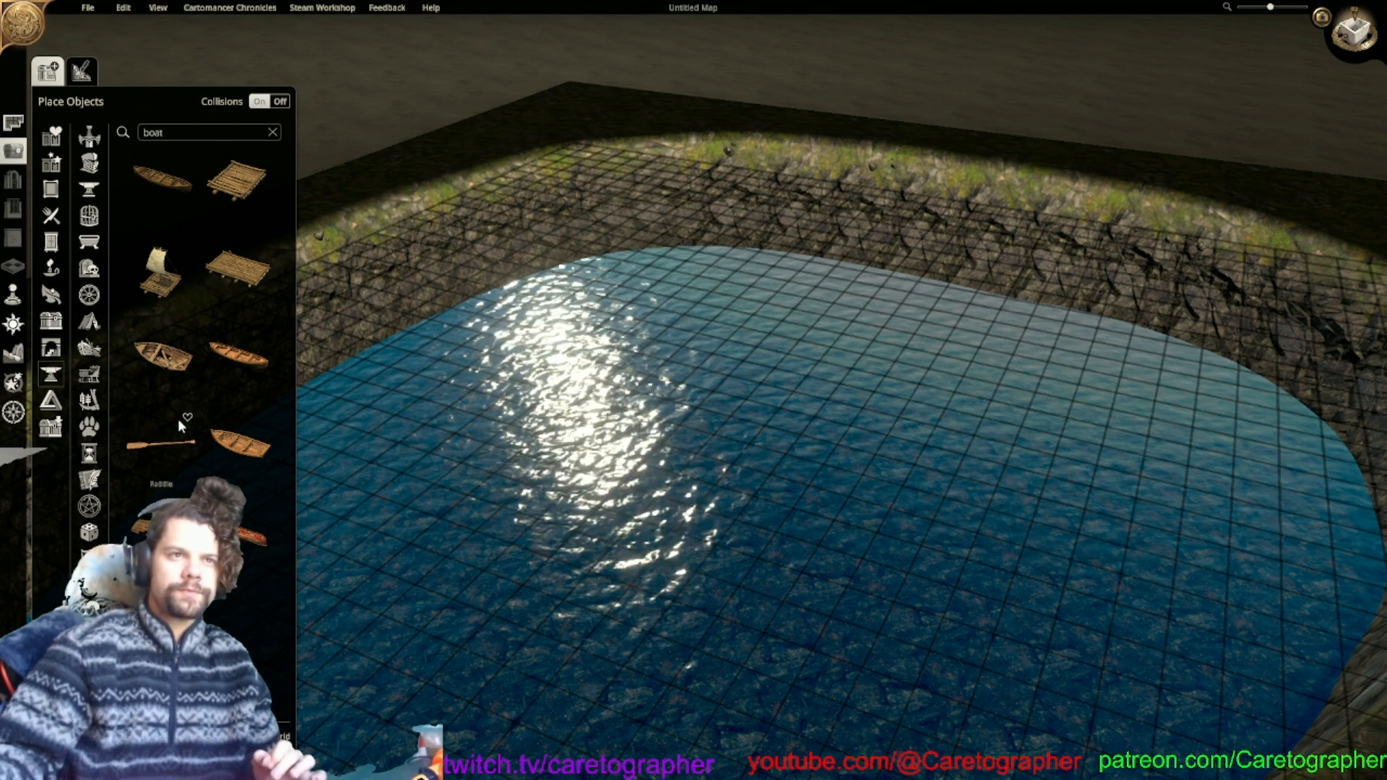
click(162, 354)
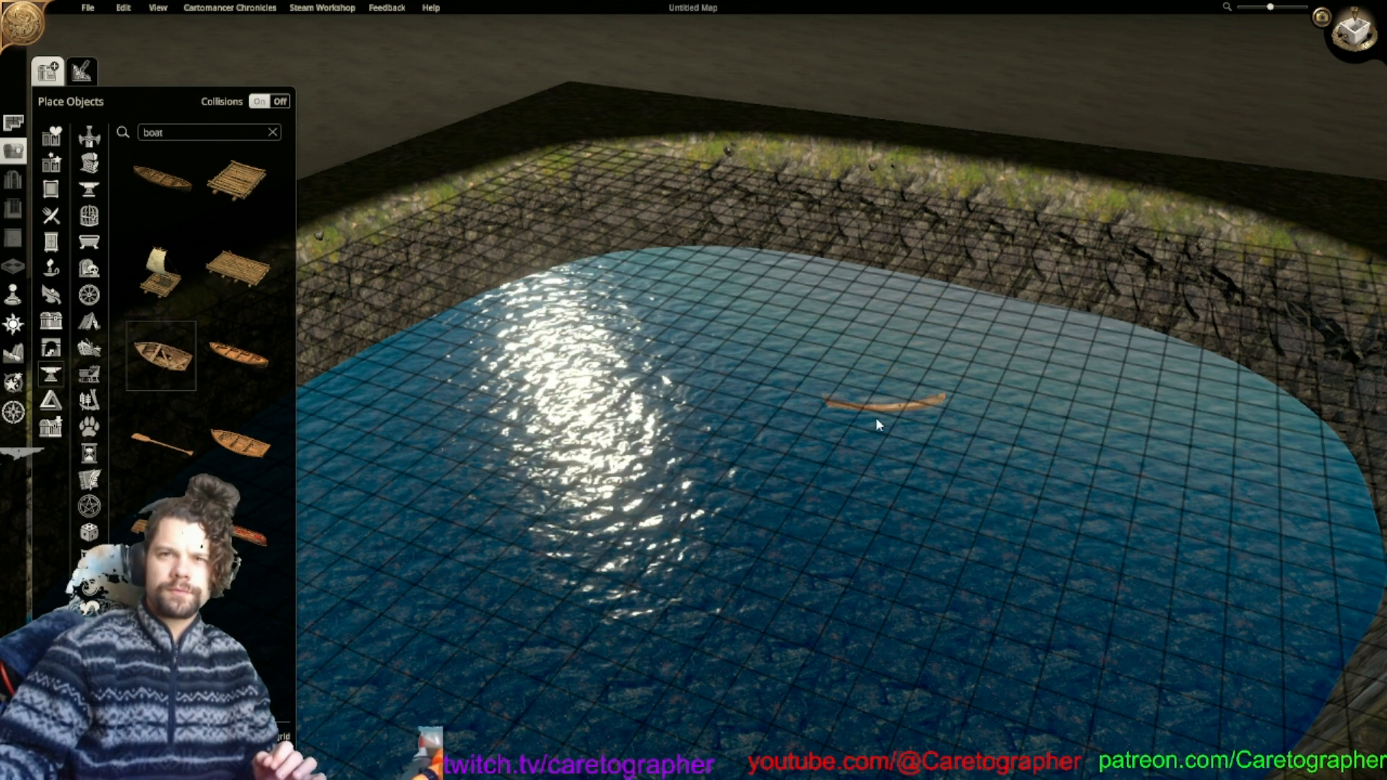
click(839, 437)
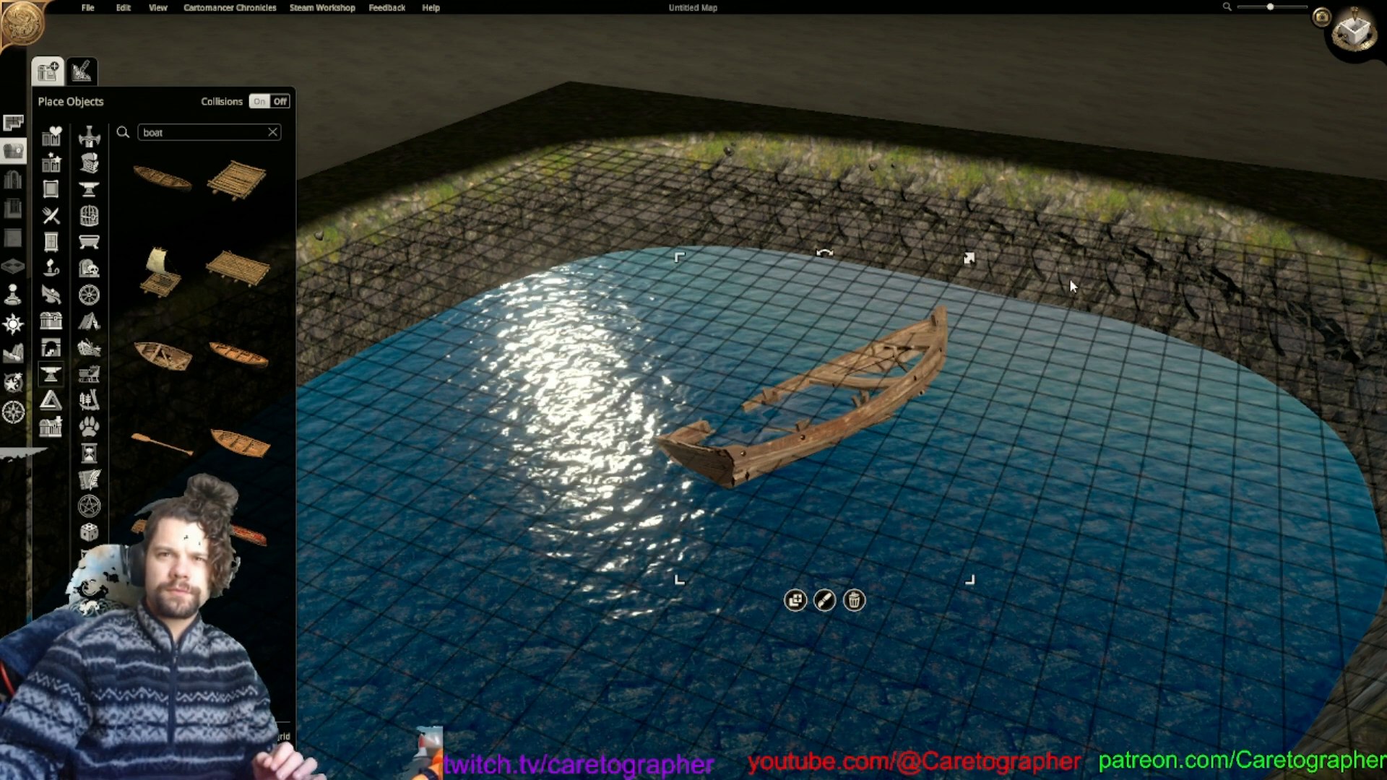
Enlarge the broken rowboat and raise it until its hull sits clear of the water.
middle_drag(1120, 252, 898, 575)
scroll(899, 575, down, 2)
middle_drag(764, 453, 832, 380)
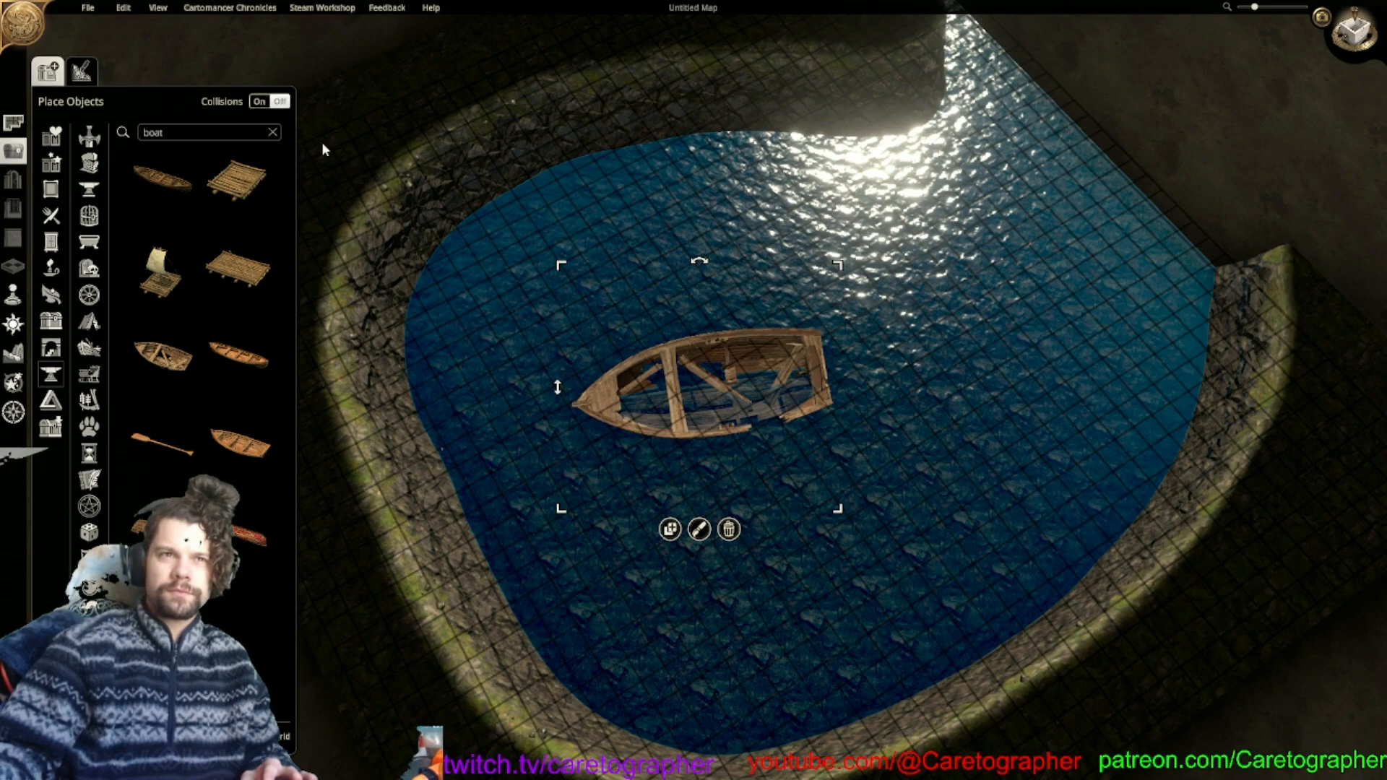
drag(562, 510, 452, 549)
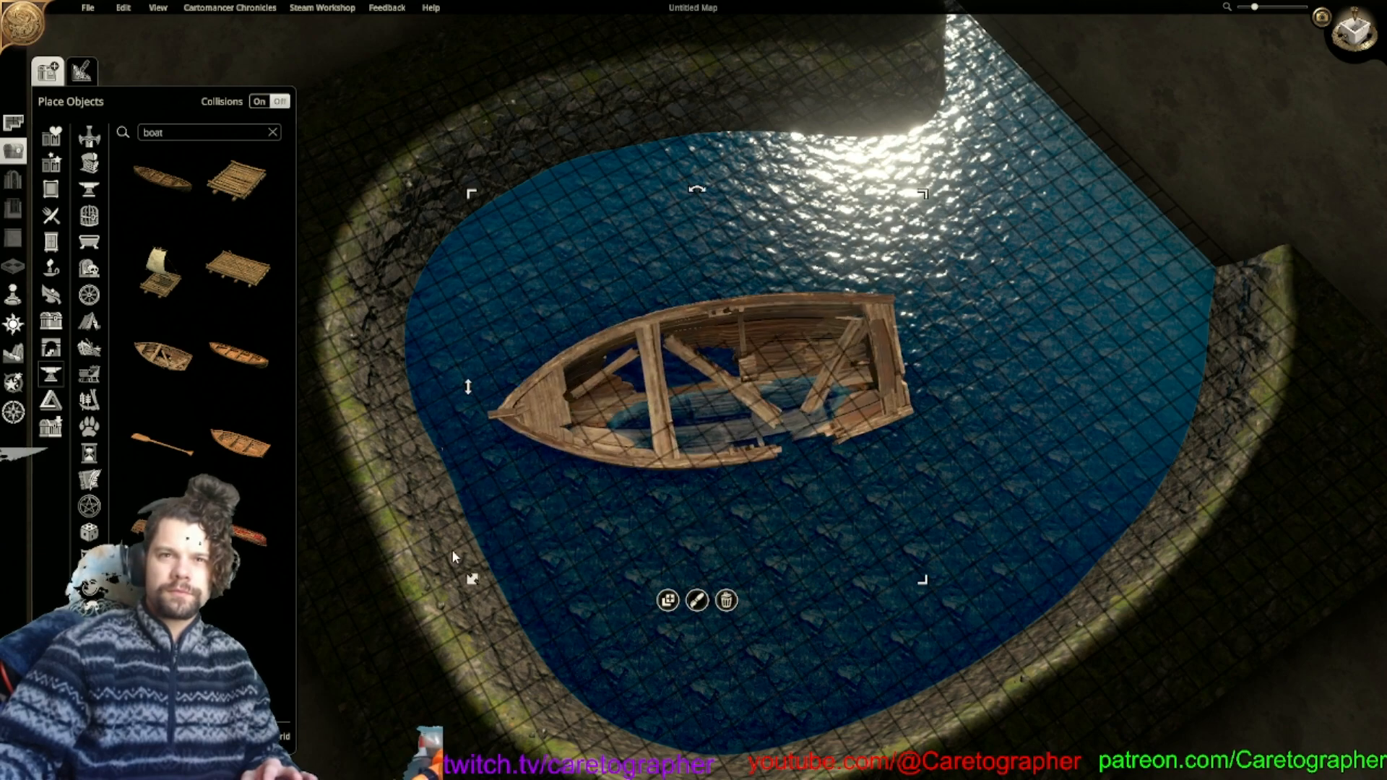
scroll(556, 475, up, 2)
middle_drag(556, 476, 482, 433)
scroll(539, 214, up, 2)
scroll(582, 230, down, 3)
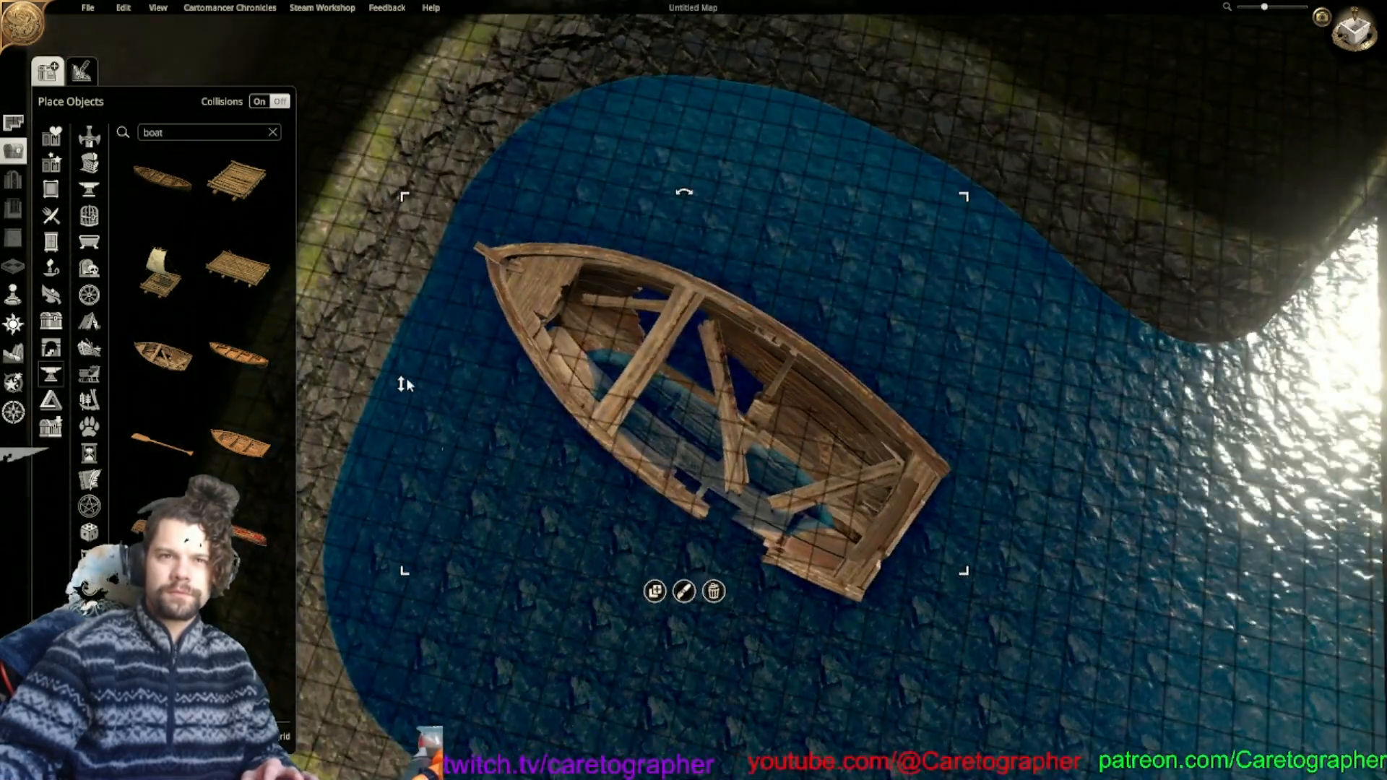
drag(406, 385, 562, 276)
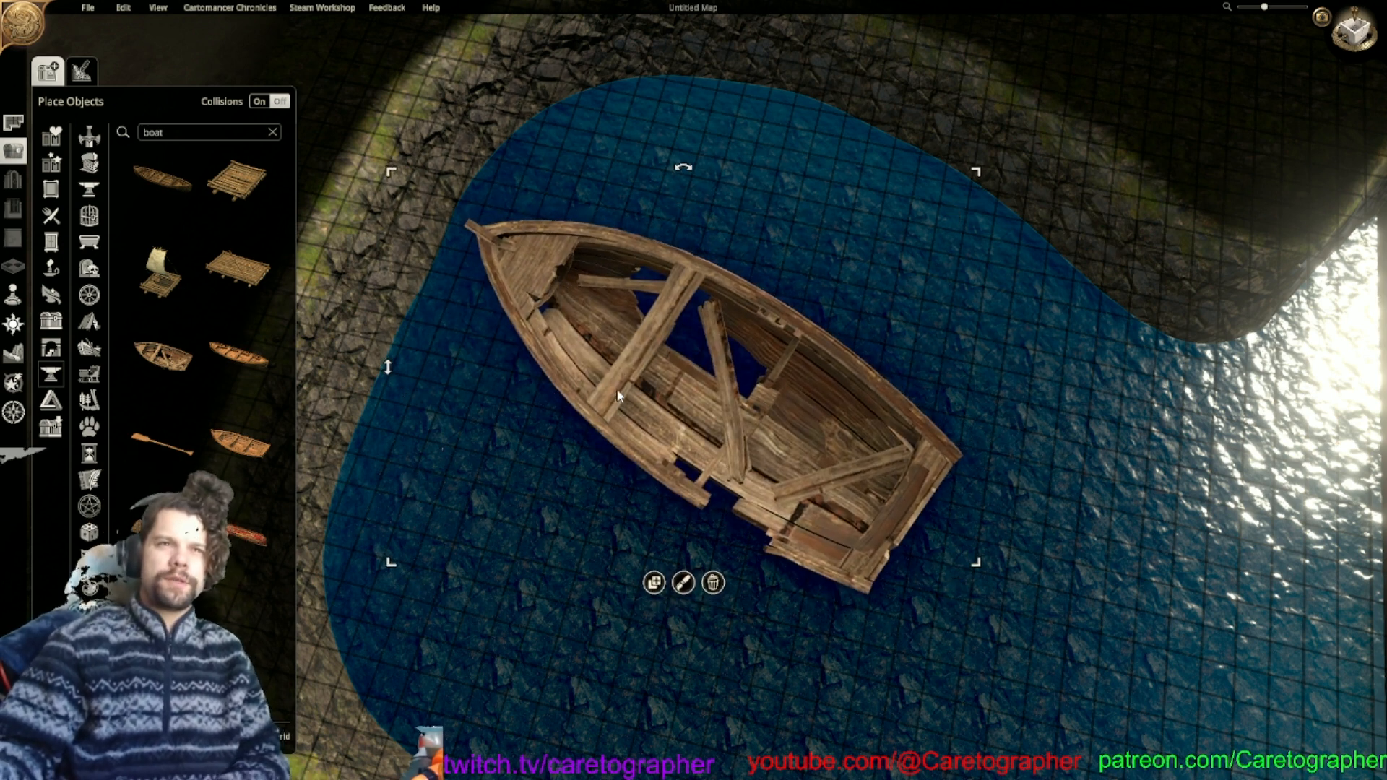
Scale the broken rowboat down to about half its size, then delete it from the lake.
drag(982, 171, 840, 296)
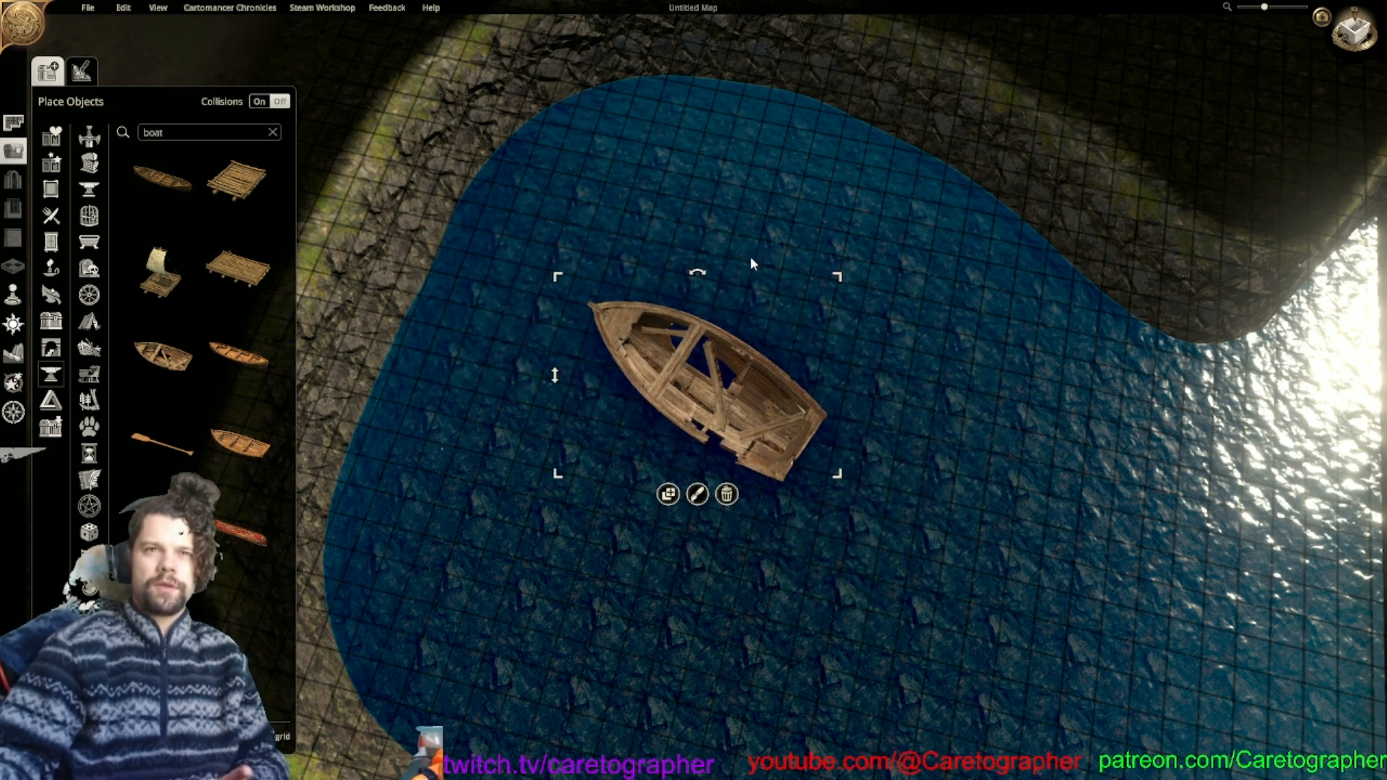
middle_drag(751, 258, 524, 352)
scroll(524, 352, down, 1)
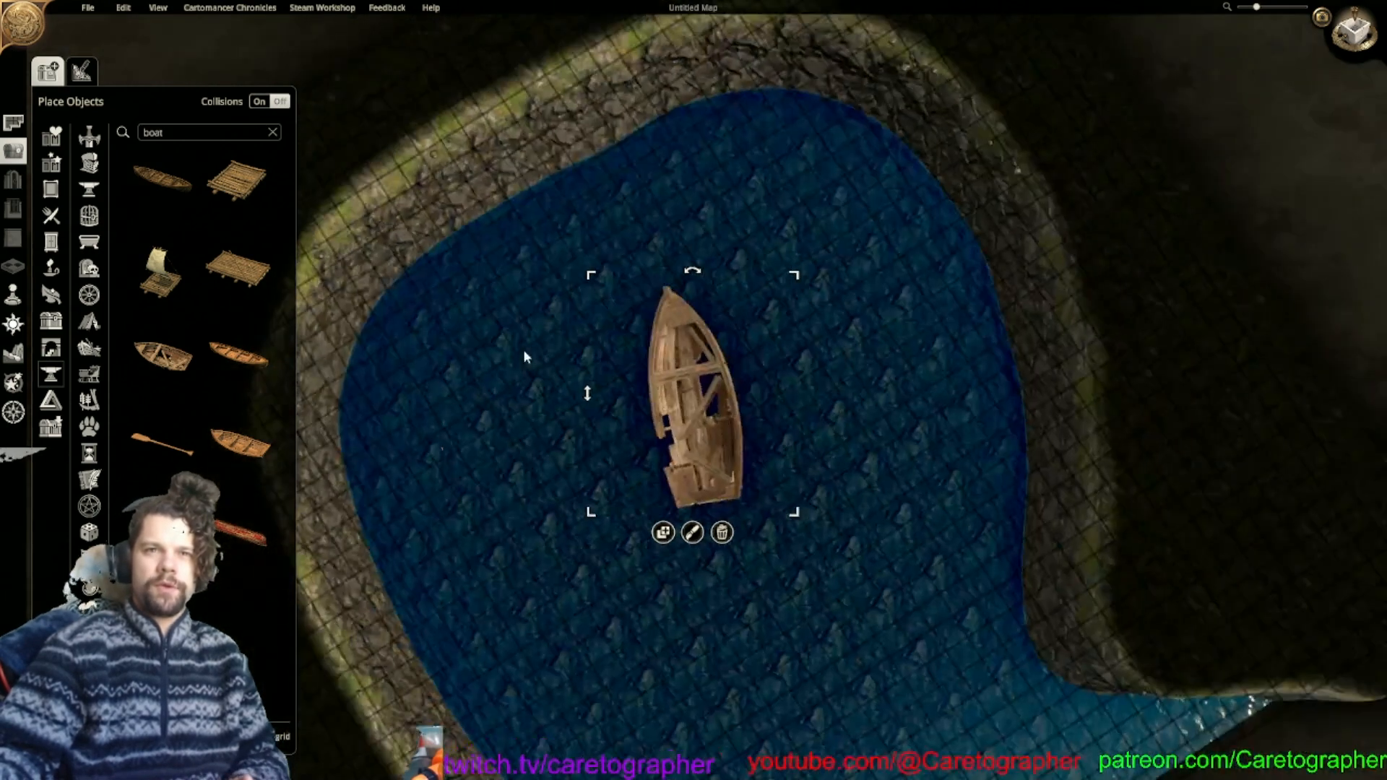
click(722, 533)
Examine the empty lake and the rocky slope behind its far shore from several angles.
right_drag(712, 512, 934, 487)
middle_drag(934, 487, 803, 331)
scroll(803, 330, up, 2)
right_drag(804, 331, 704, 467)
middle_drag(706, 474, 887, 525)
scroll(785, 433, down, 1)
scroll(887, 525, down, 1)
middle_drag(643, 460, 485, 141)
scroll(485, 141, up, 2)
middle_drag(794, 330, 701, 370)
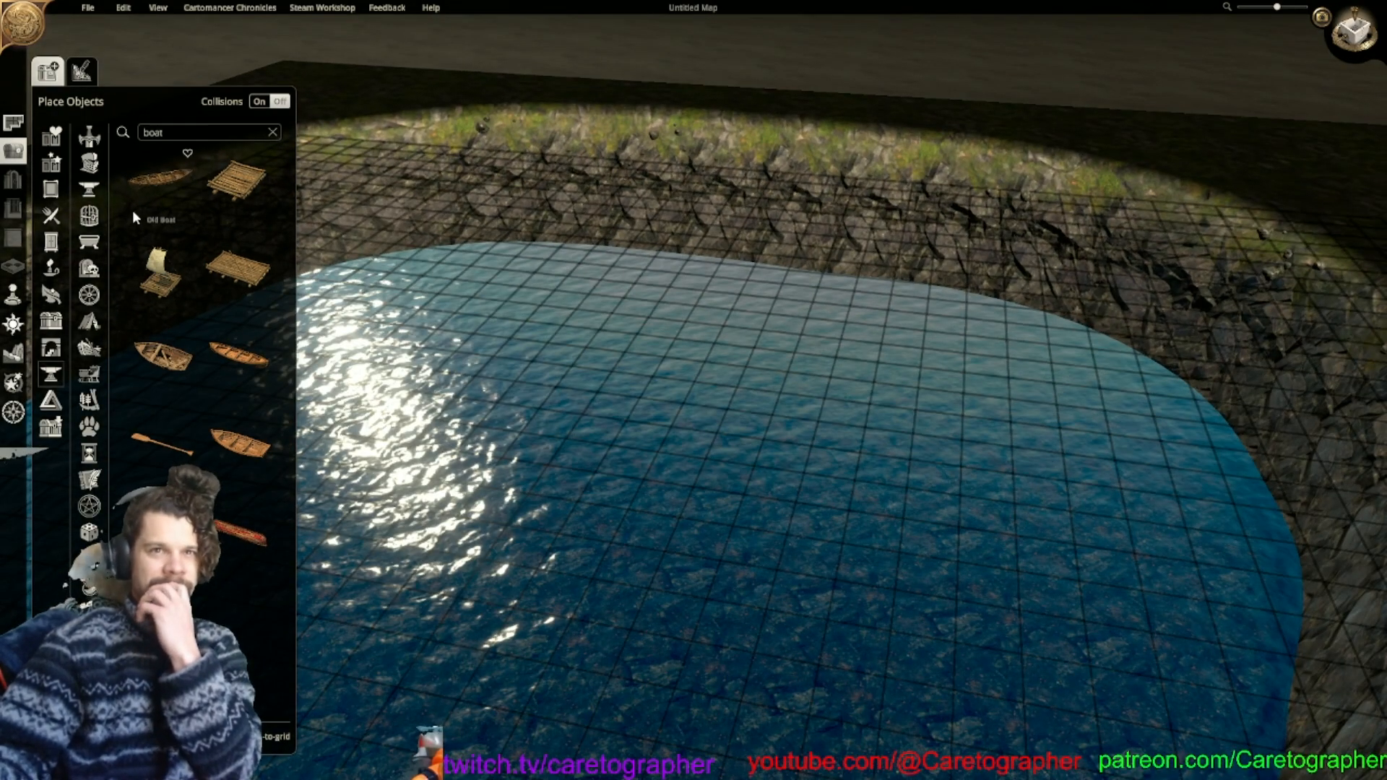
right_drag(509, 307, 594, 426)
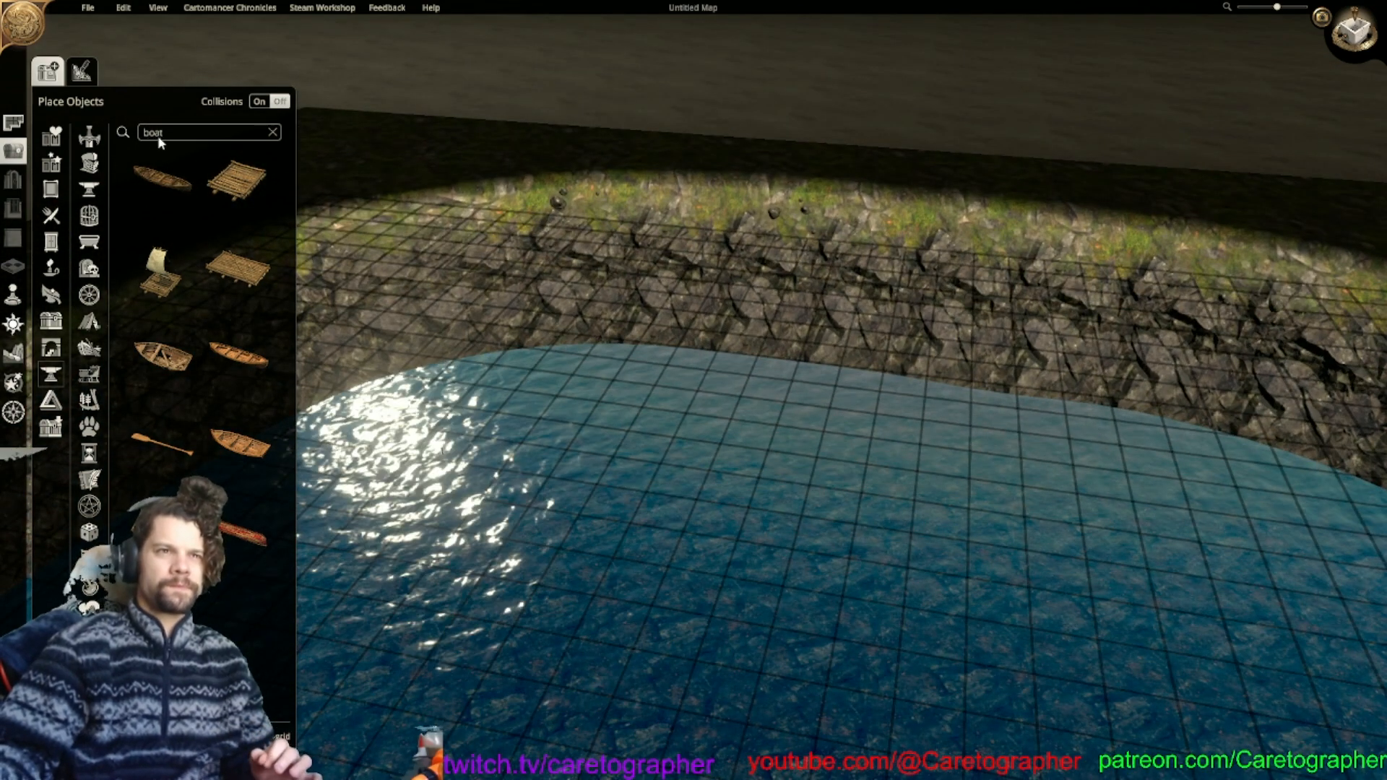
Show the stairs collection among the structural objects in the library.
click(51, 332)
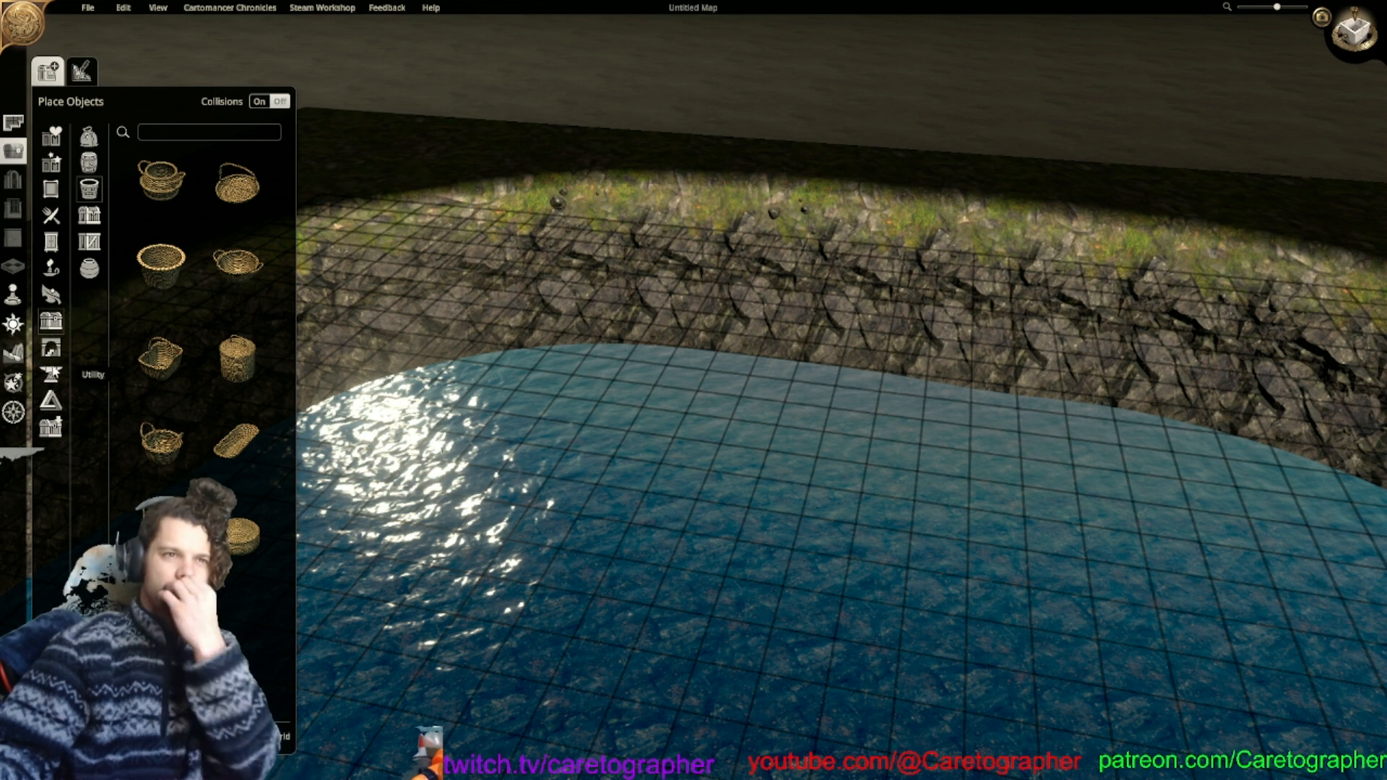
click(52, 351)
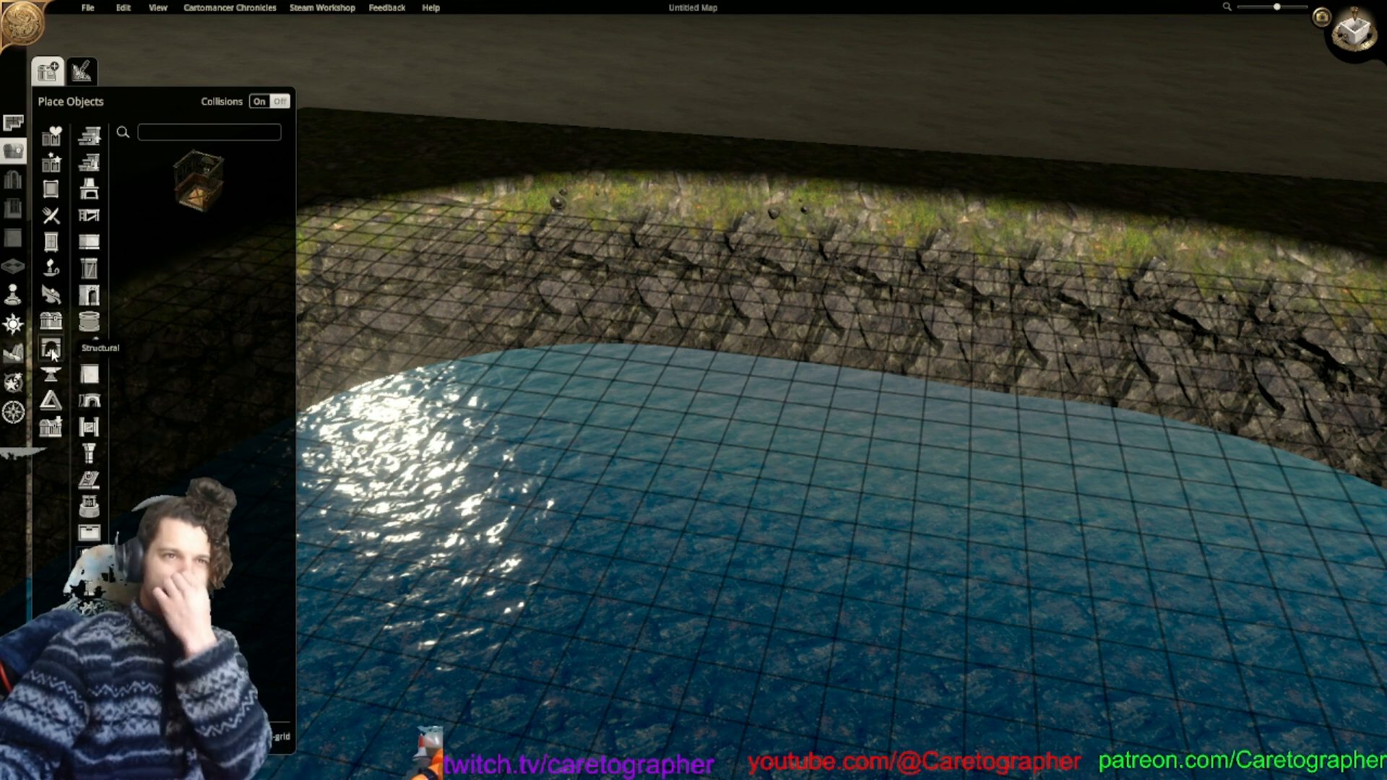
click(93, 143)
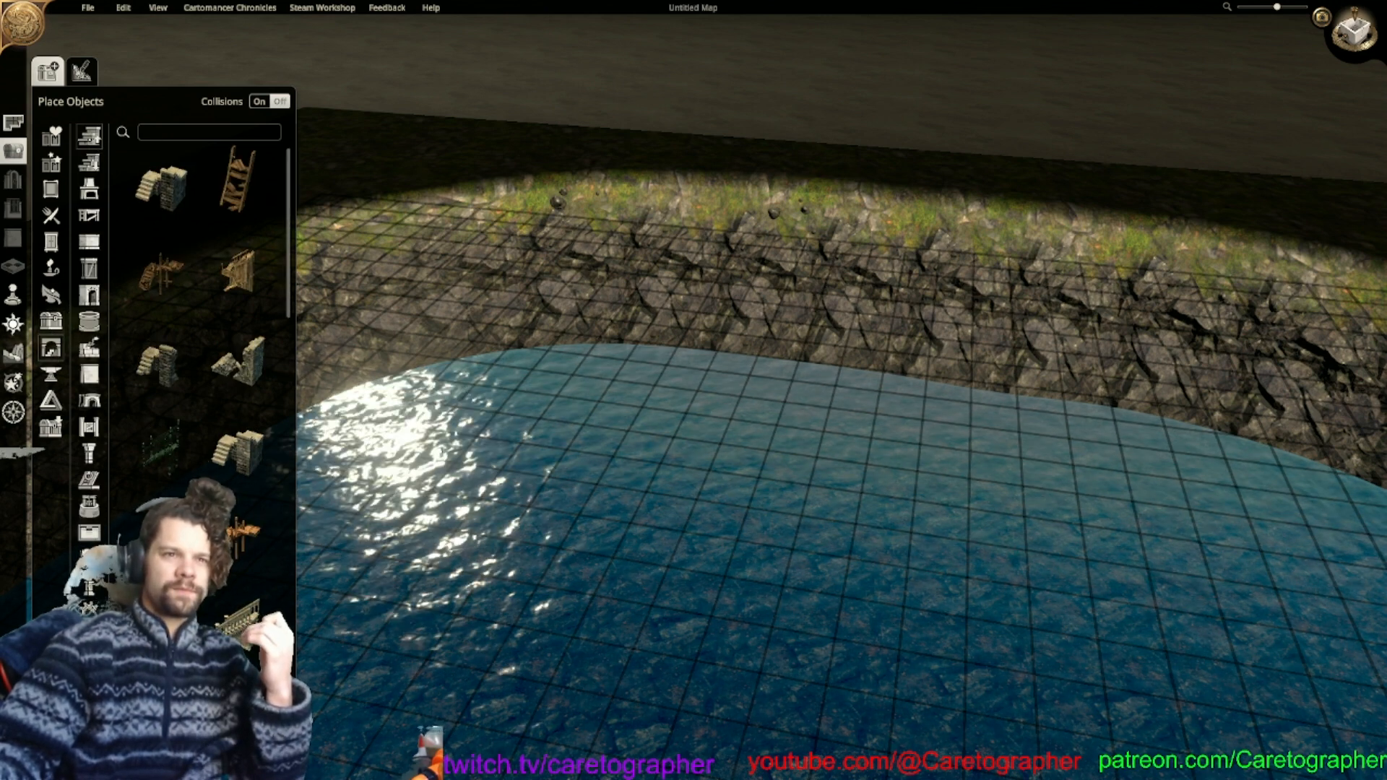
click(231, 468)
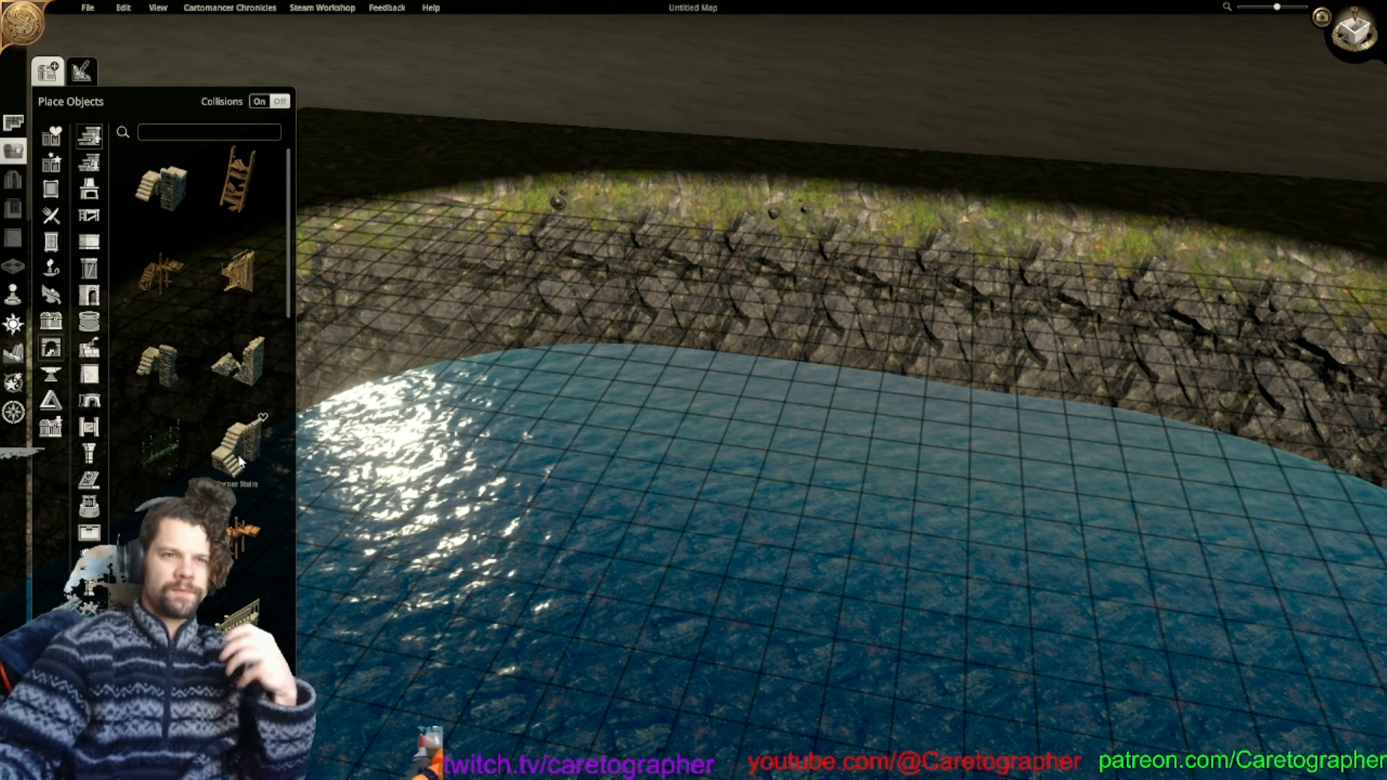
scroll(737, 453, down, 2)
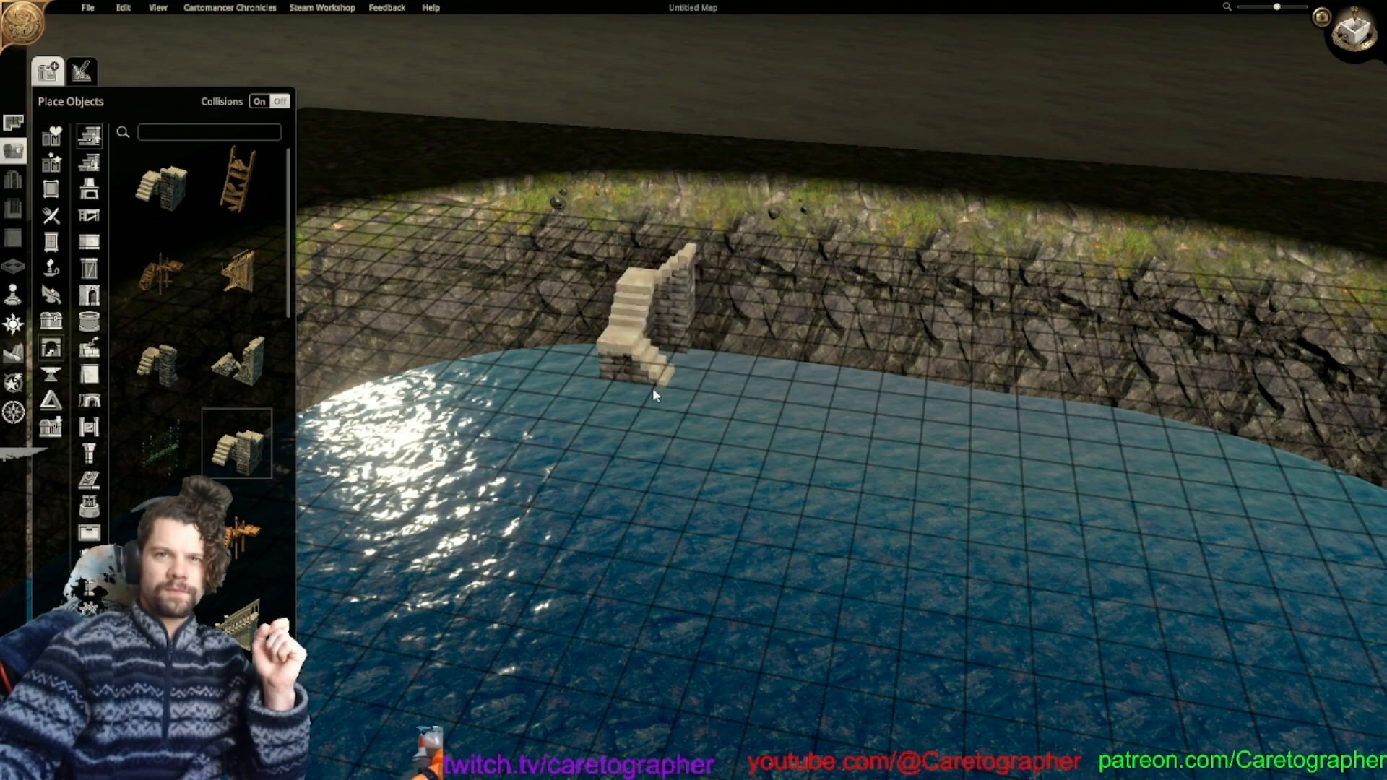
middle_drag(674, 444, 1101, 382)
middle_drag(618, 379, 536, 367)
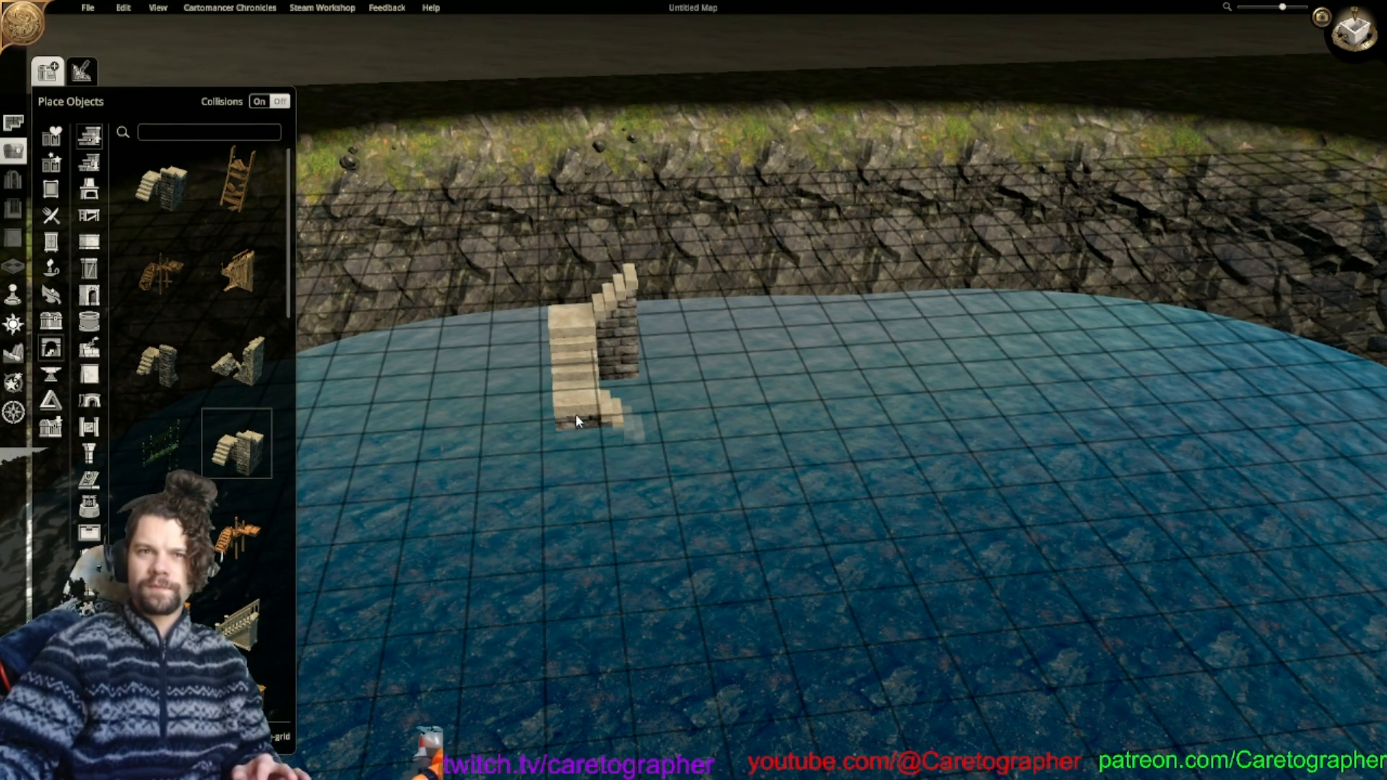
scroll(202, 326, down, 6)
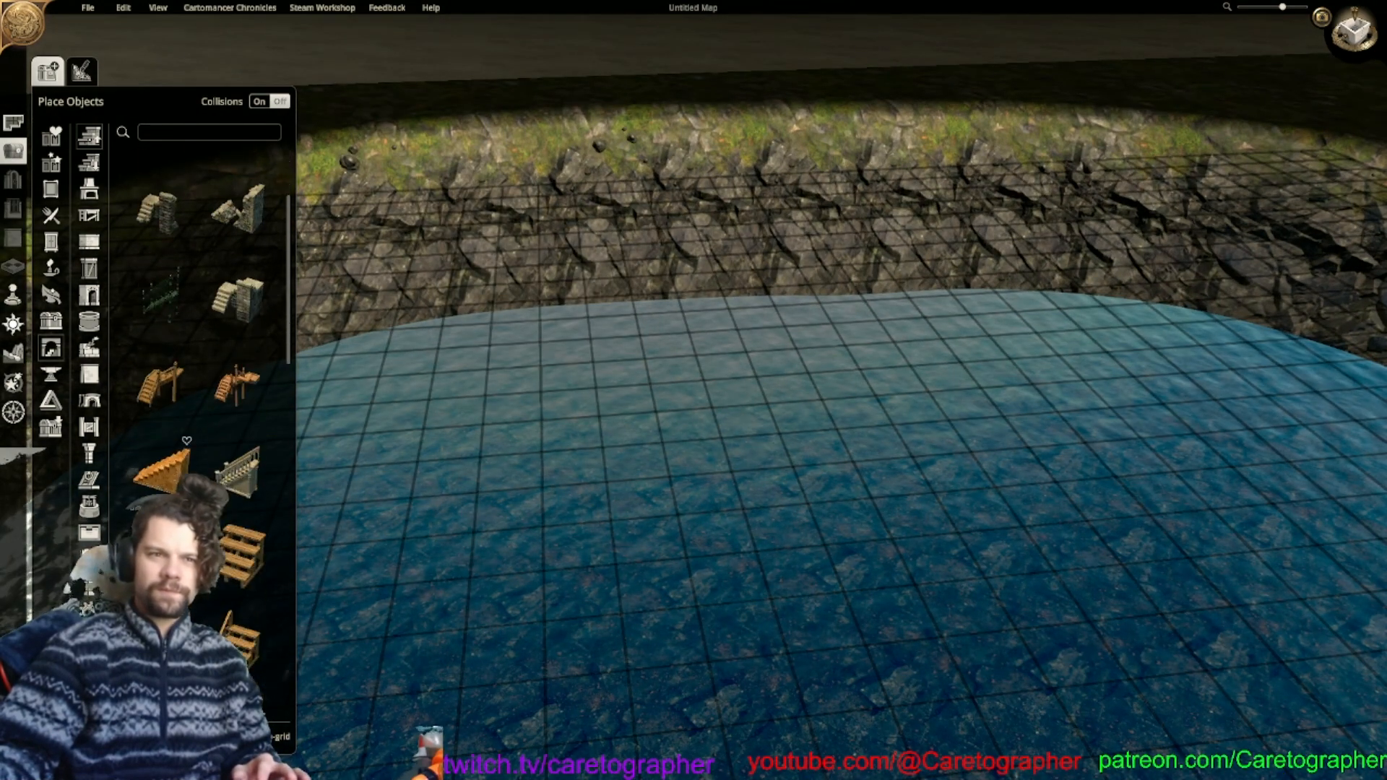
scroll(217, 325, down, 4)
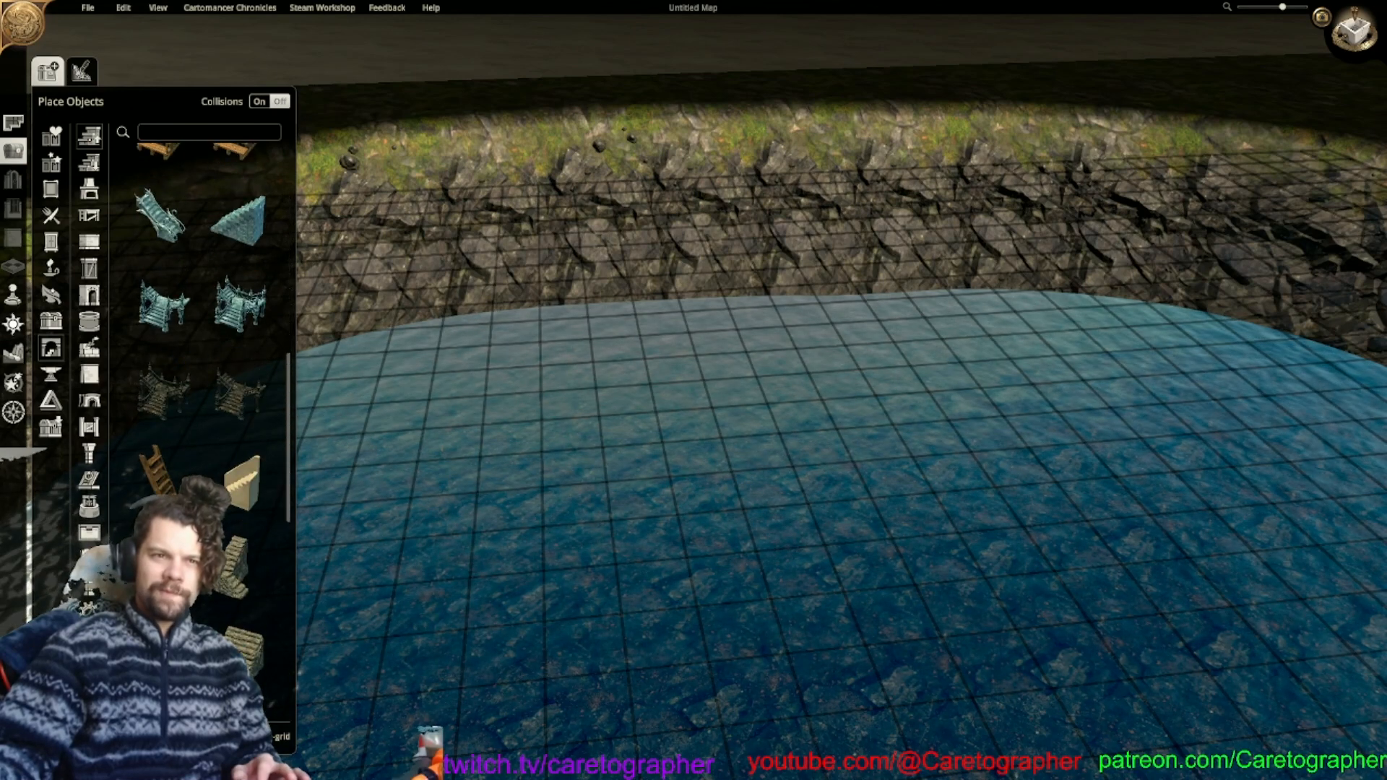
click(237, 479)
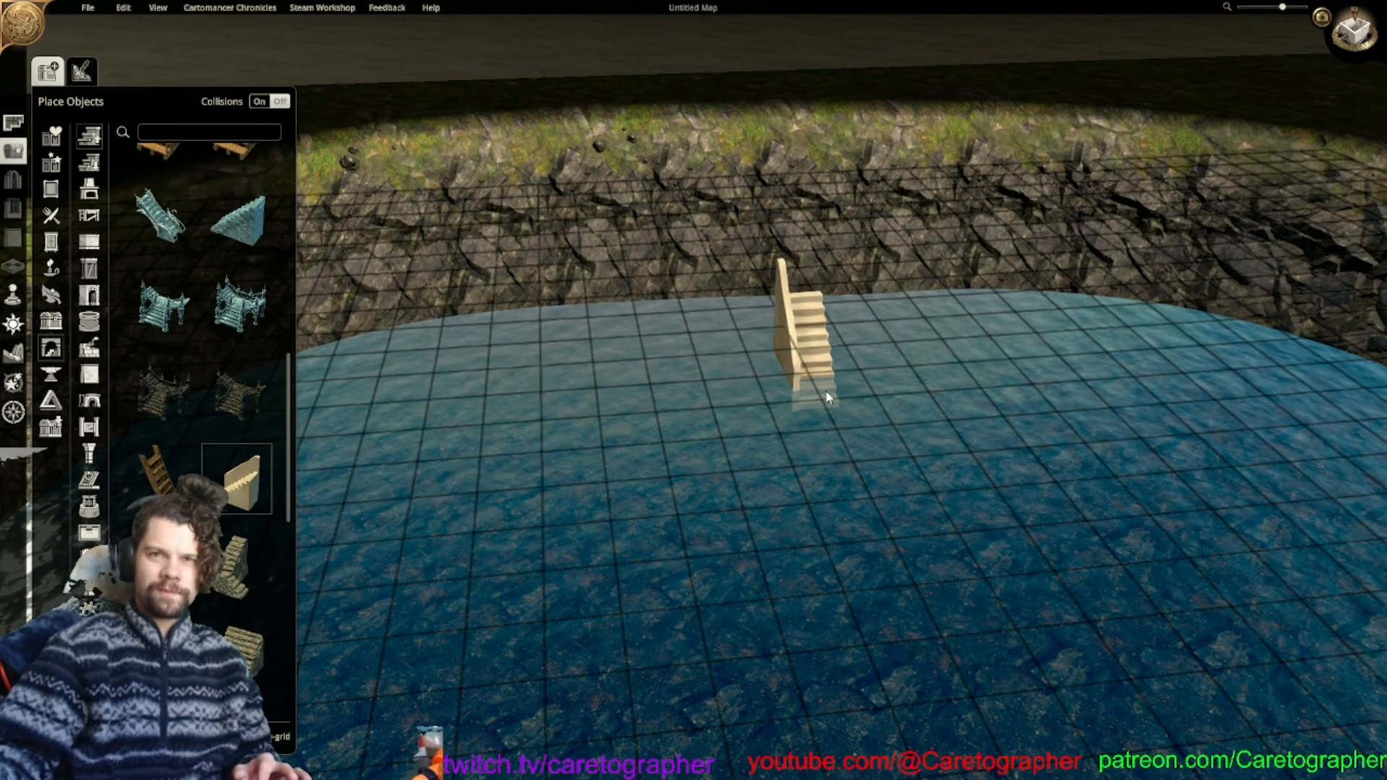
right_click(794, 394)
right_click(793, 396)
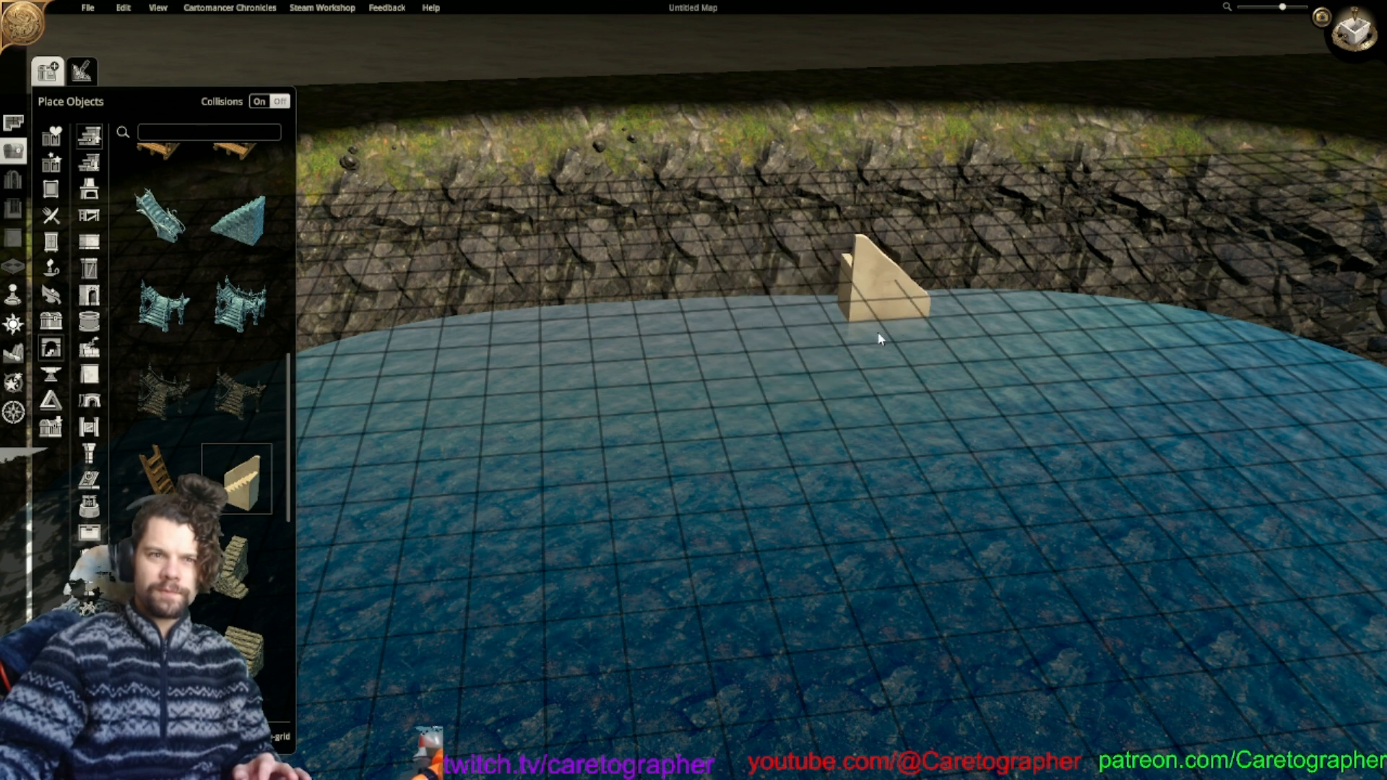
key(Escape)
Place the wide rough-stone stairs in the water just off the lake's far shore.
scroll(211, 602, down, 2)
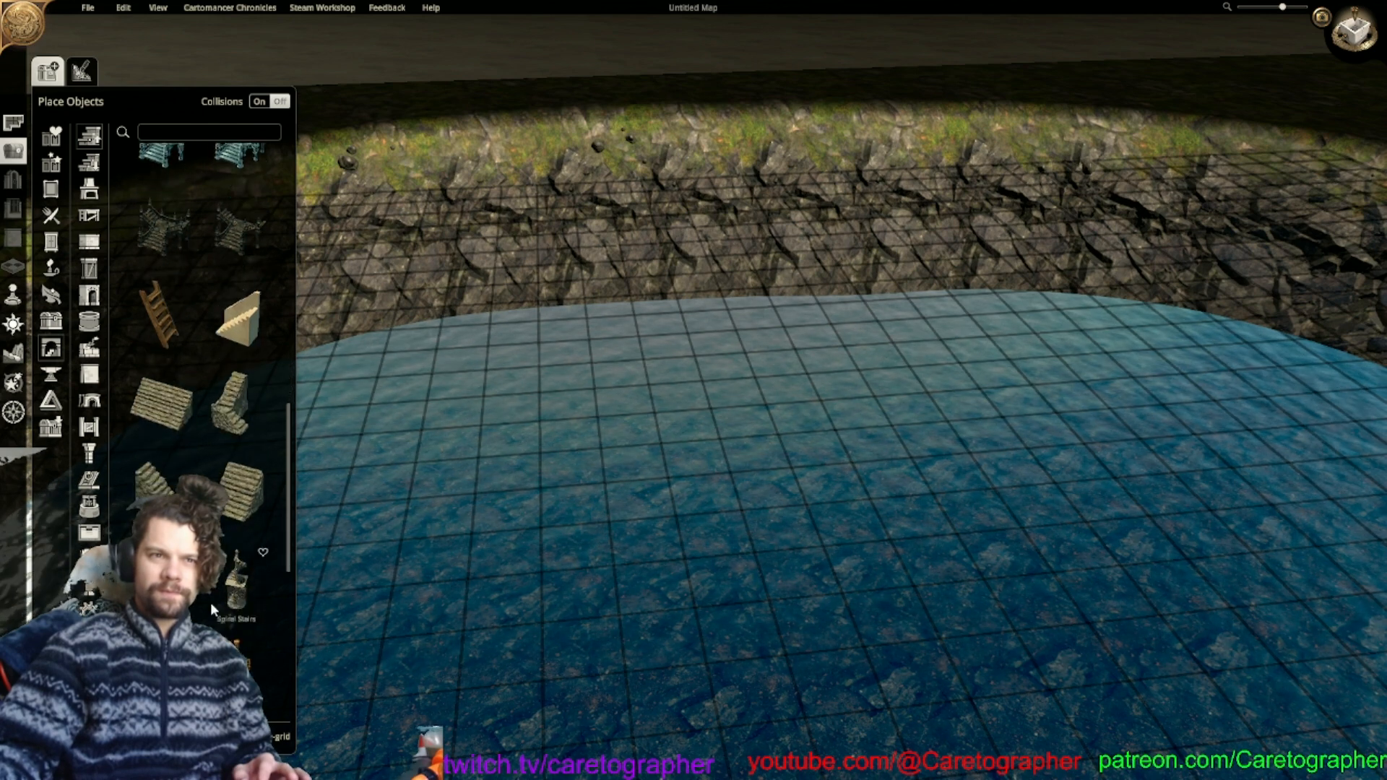
click(161, 403)
scroll(1003, 446, down, 2)
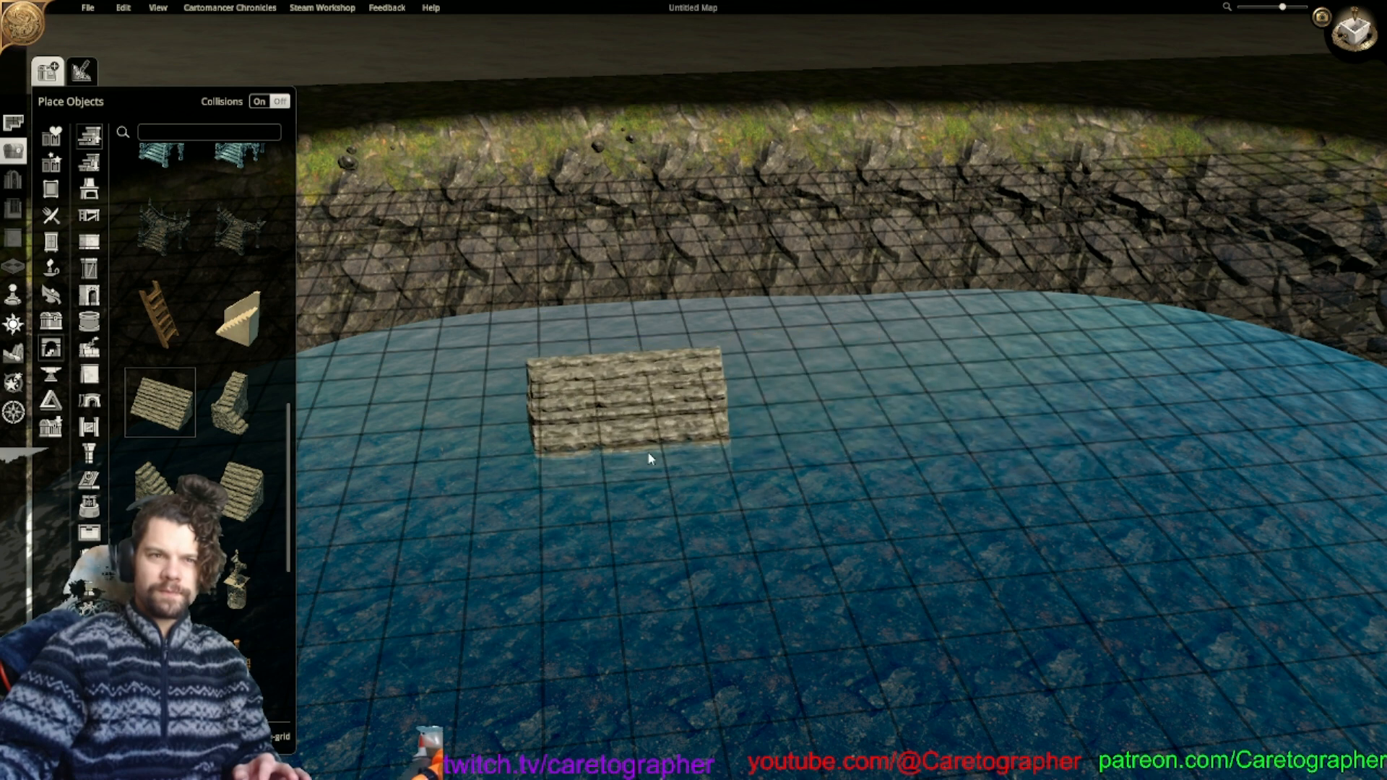
click(785, 419)
Place the square-topped stone arch from the library in the water beside the rough-stone stairs.
scroll(195, 505, down, 3)
scroll(210, 542, down, 3)
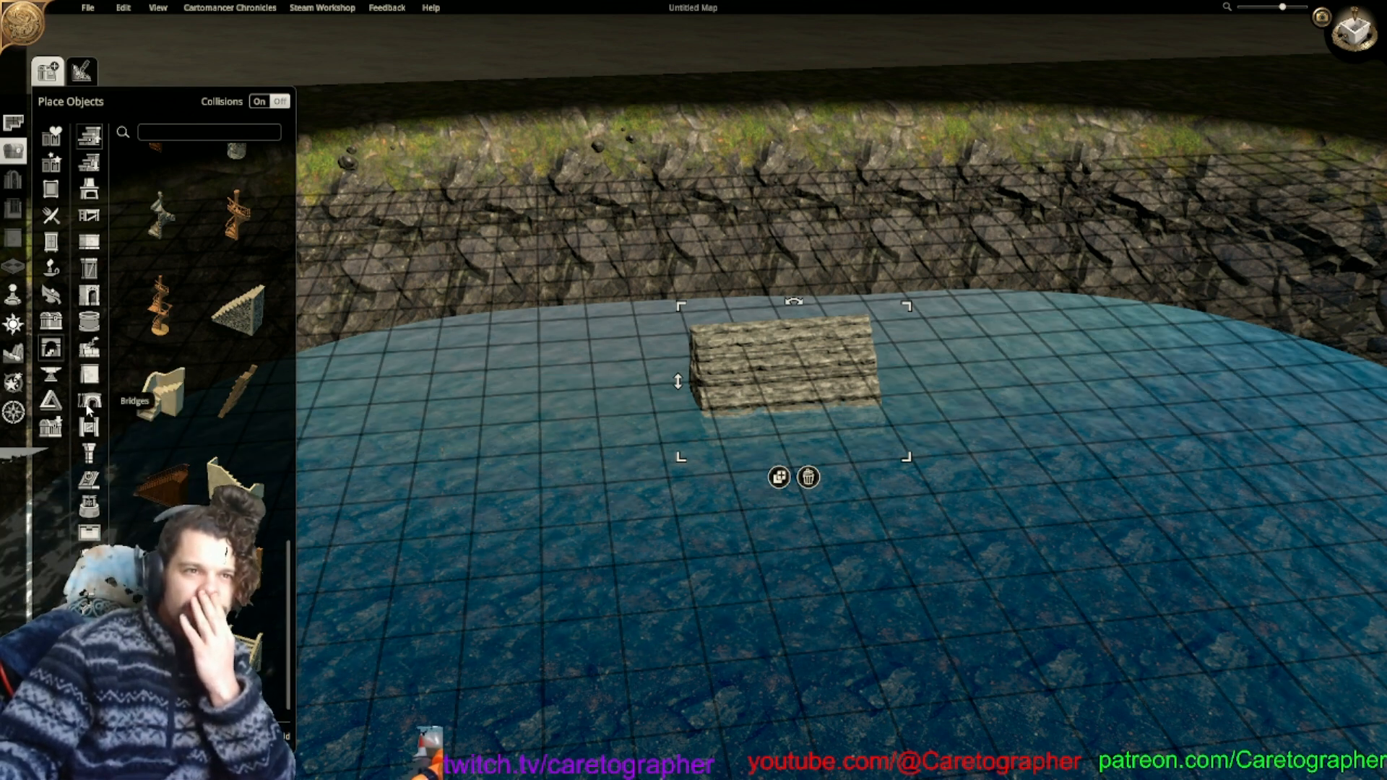
click(89, 311)
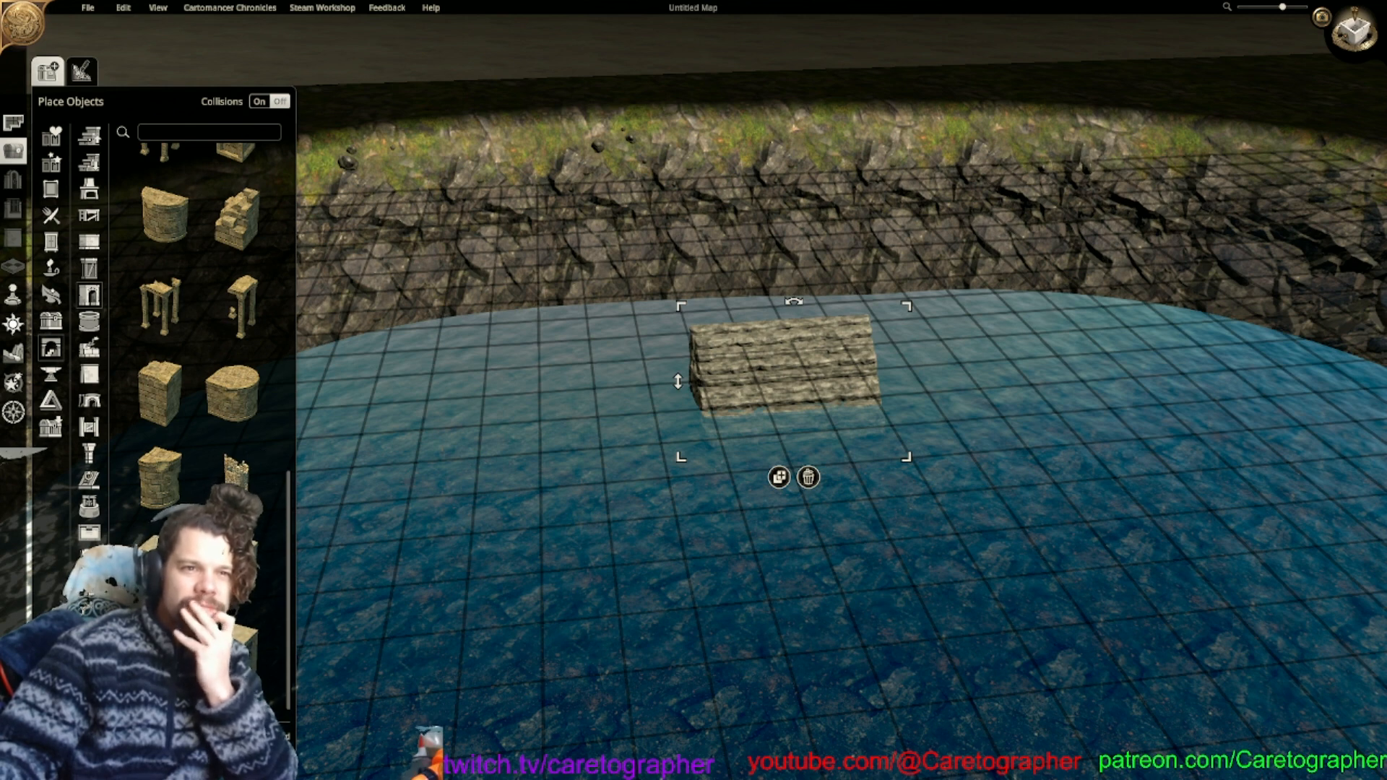
click(239, 643)
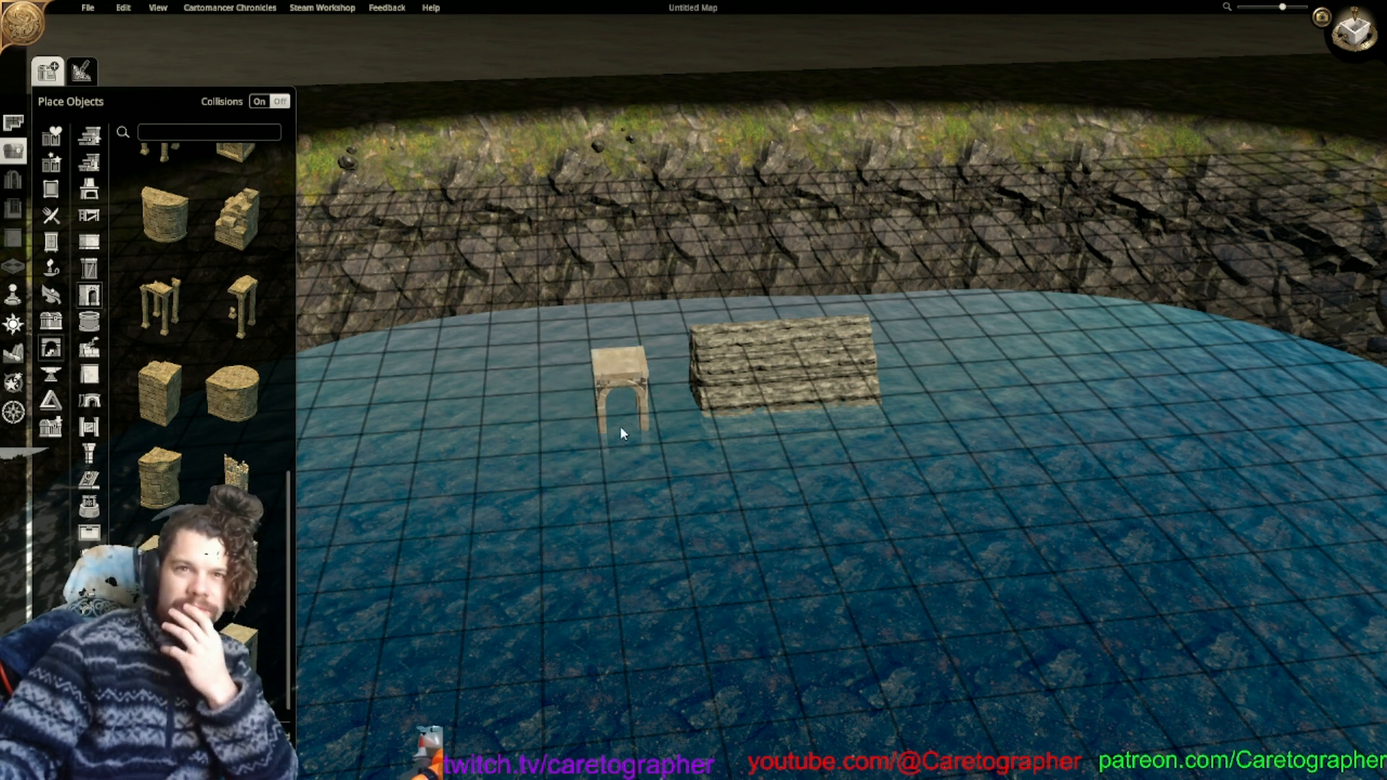
click(635, 390)
Enlarge the stone arch and lower it until mainly its flat top slab stands above the water.
drag(563, 430, 533, 450)
drag(557, 330, 574, 506)
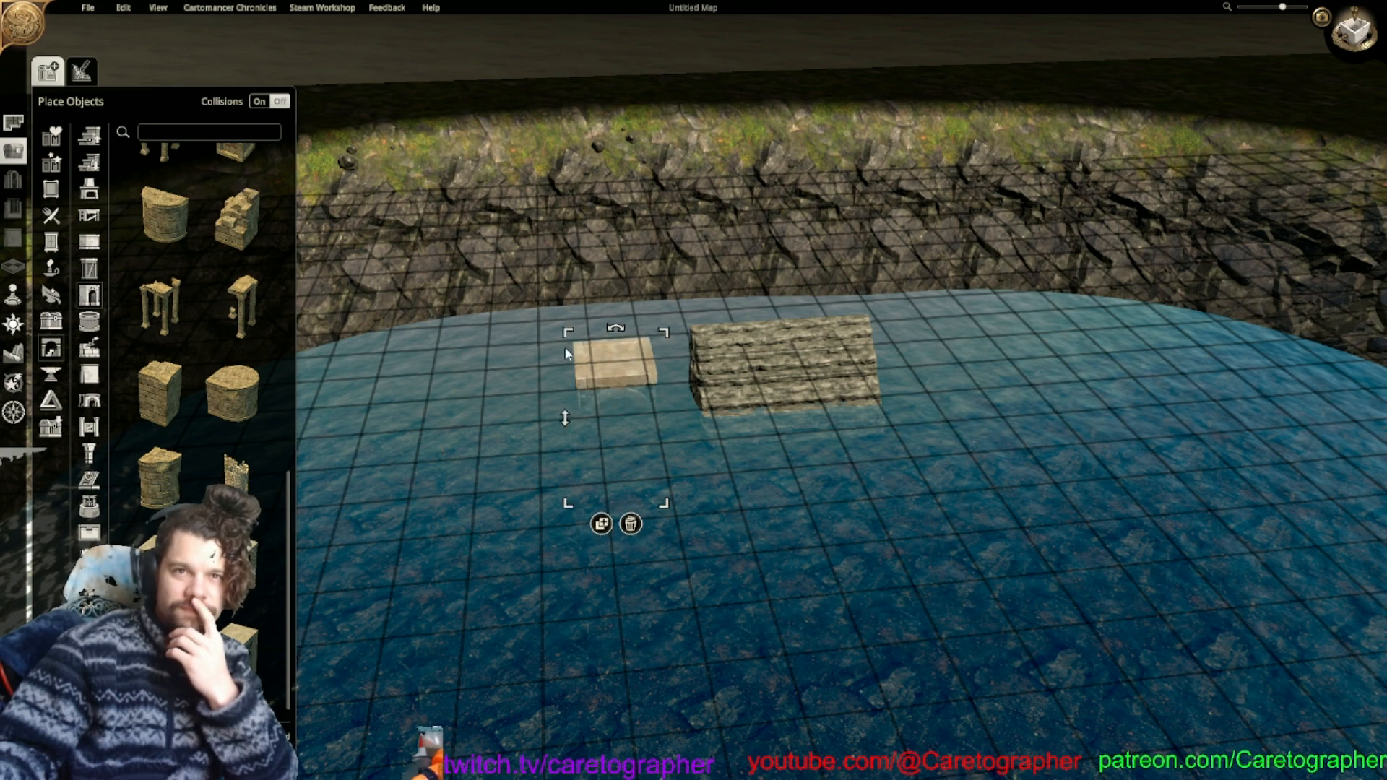
drag(569, 334, 547, 316)
In top-down view, resize the arch's slab to two by two grid squares and align it with the grid lines.
click(1354, 30)
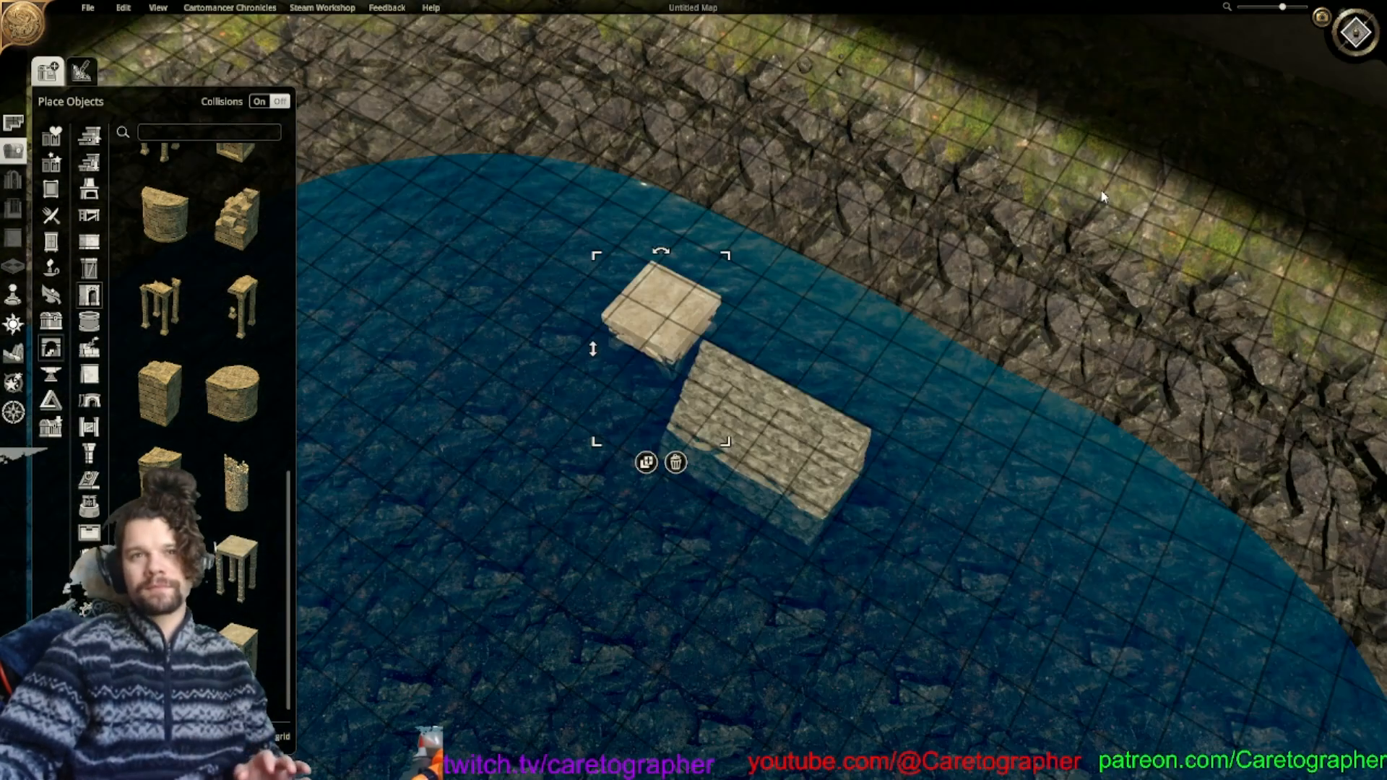
scroll(744, 420, up, 3)
key(w)
key(d)
drag(753, 331, 645, 337)
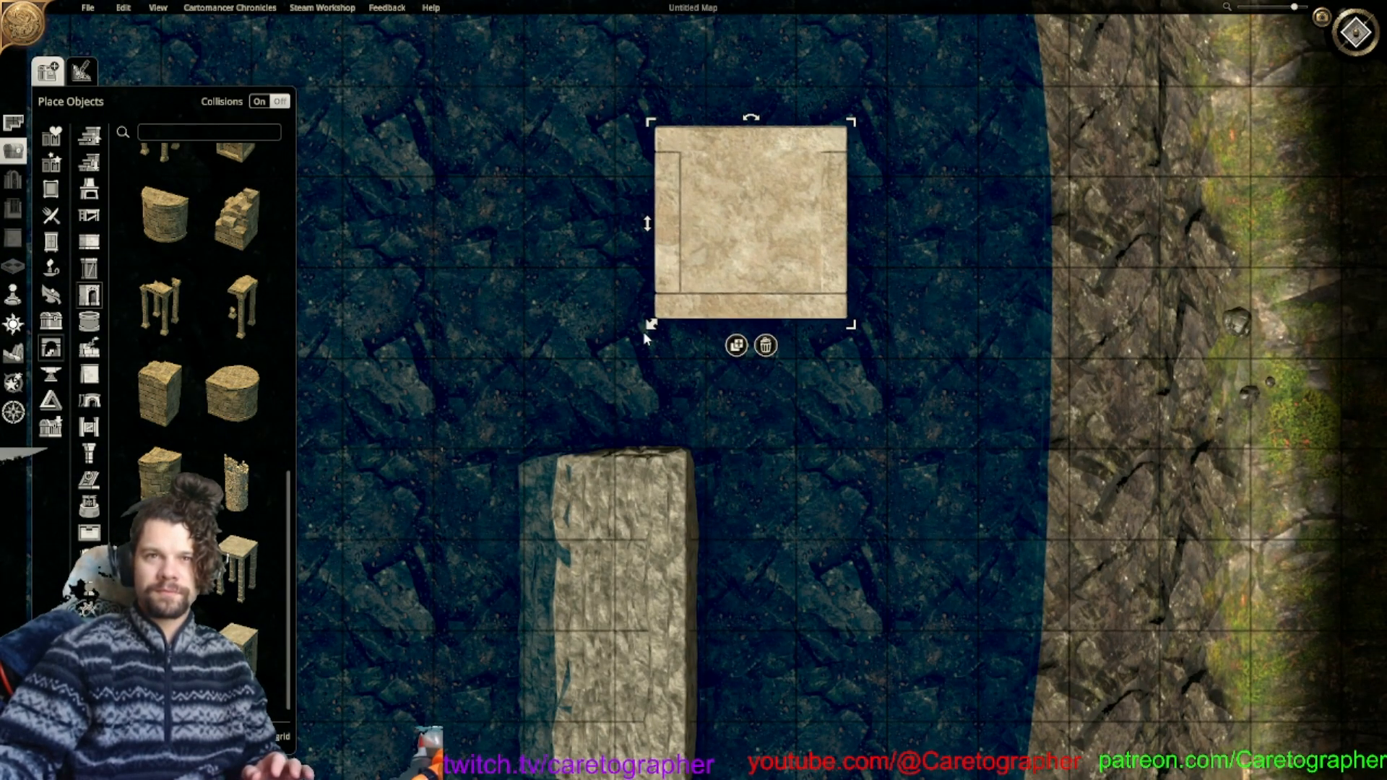
drag(690, 231, 811, 286)
drag(698, 168, 701, 189)
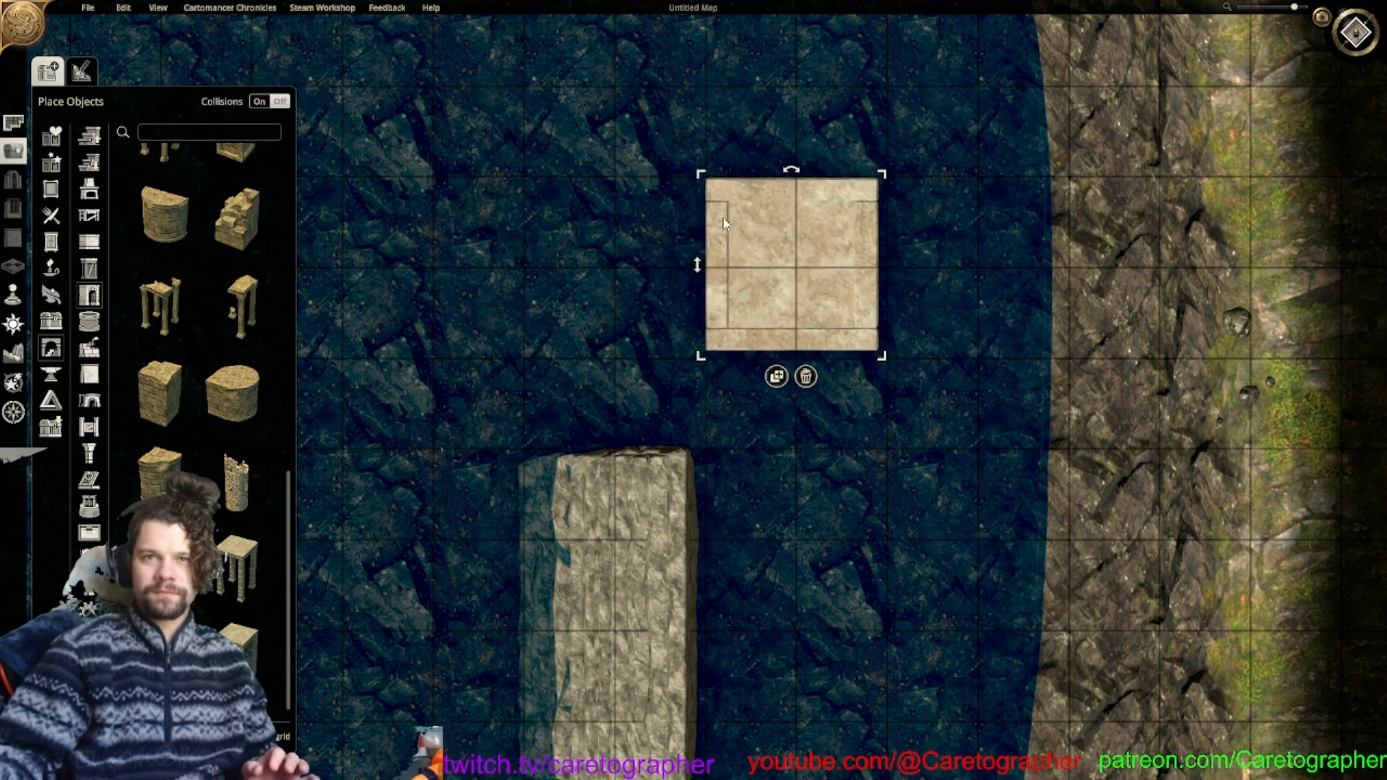
mouse_move(768, 278)
mouse_down()
mouse_move(740, 312)
mouse_move(792, 282)
mouse_move(767, 269)
mouse_up()
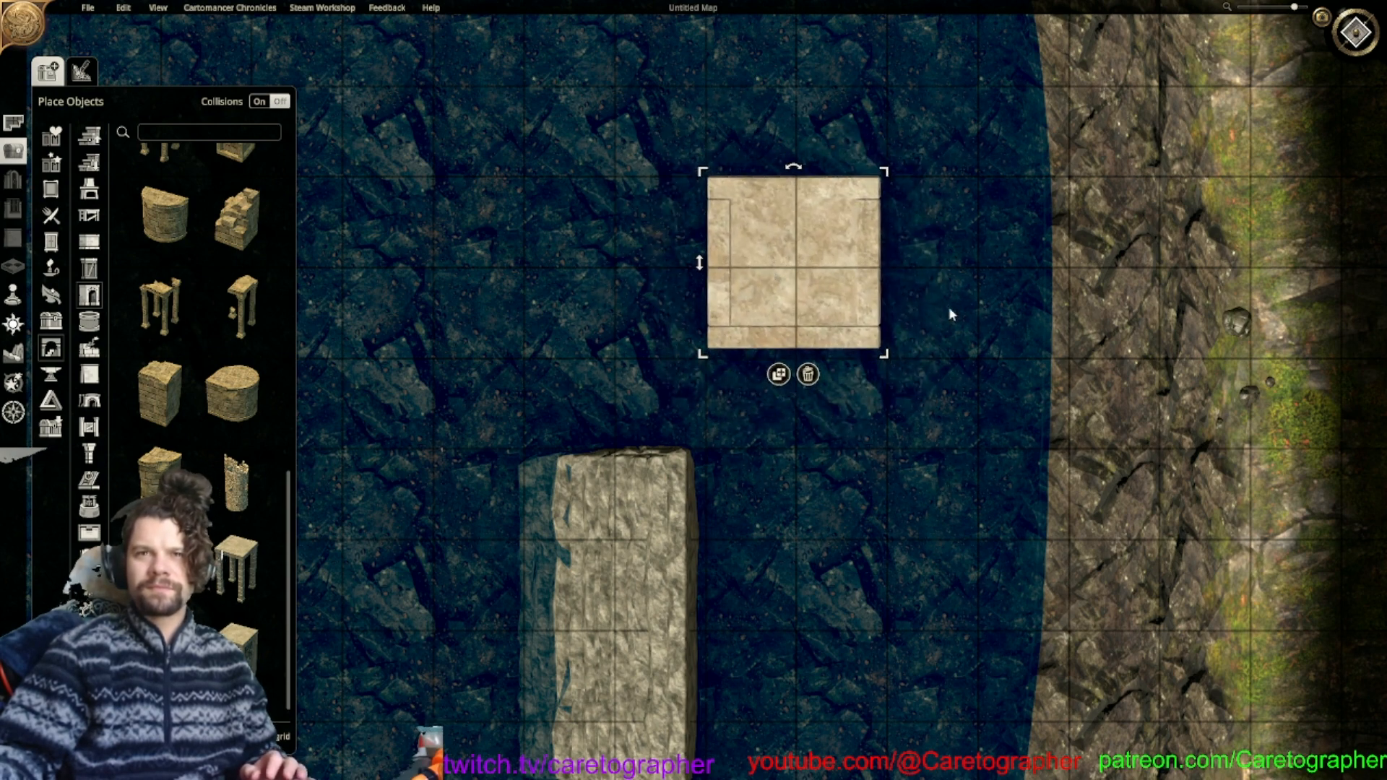
key(w)
key(d)
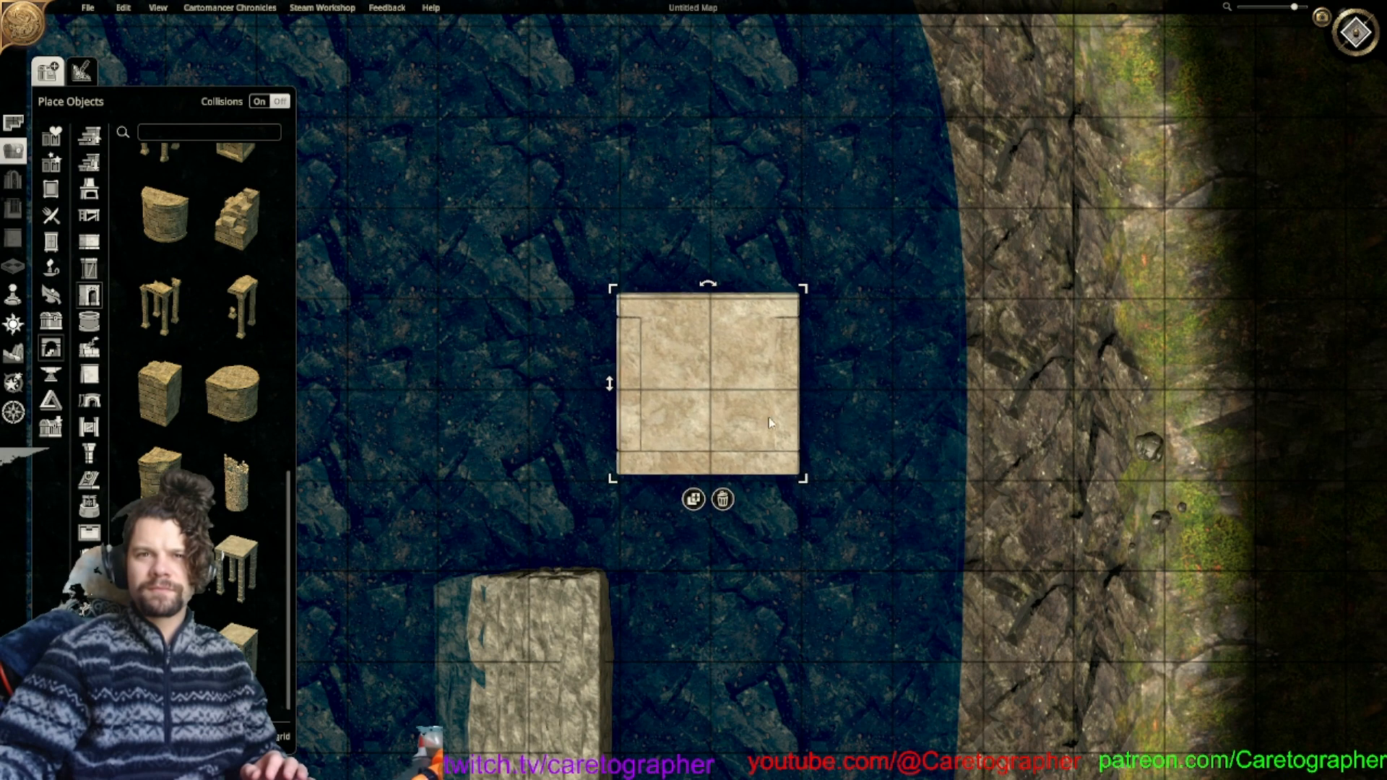
drag(768, 416, 741, 402)
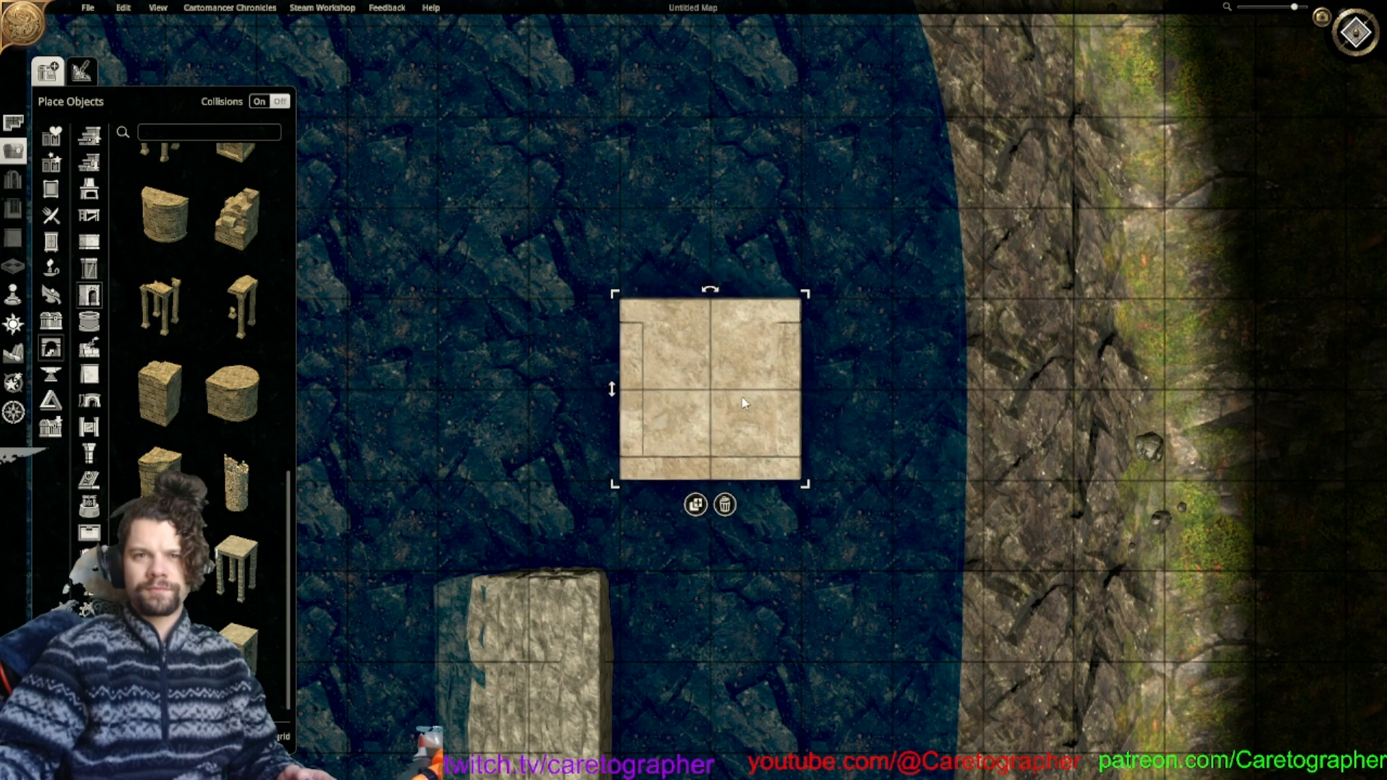
Duplicate the arch slab and place three copies end to end in a straight row parallel to the shore.
click(690, 504)
key(s)
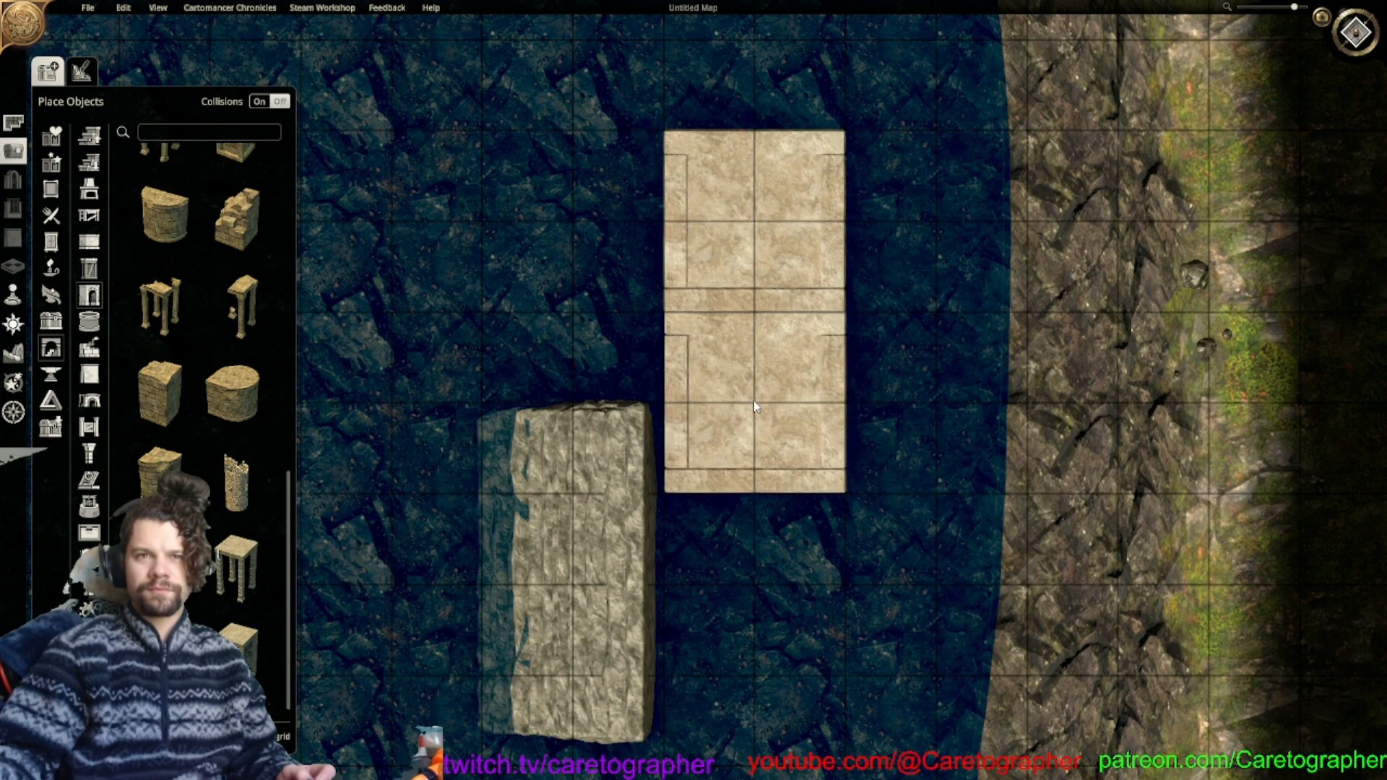
click(753, 400)
key(s)
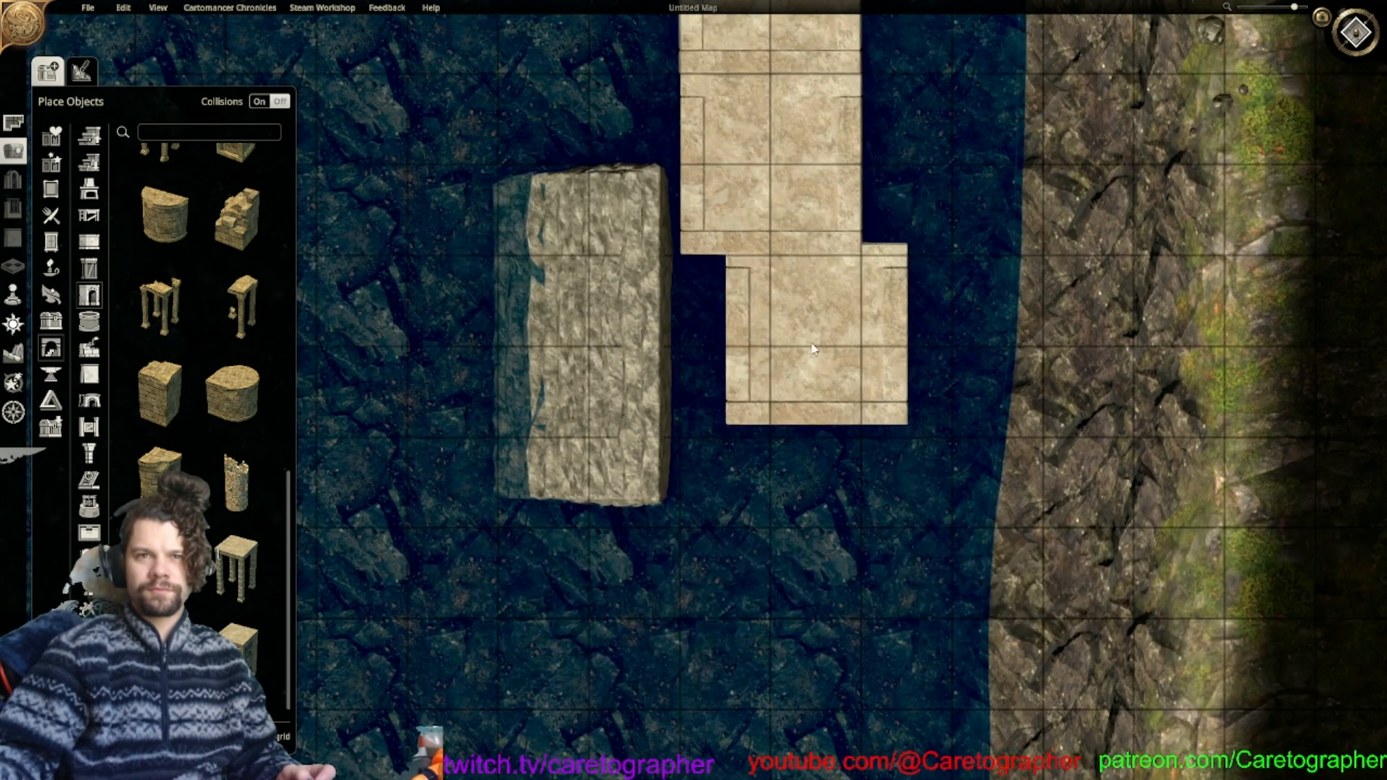
click(769, 350)
key(s)
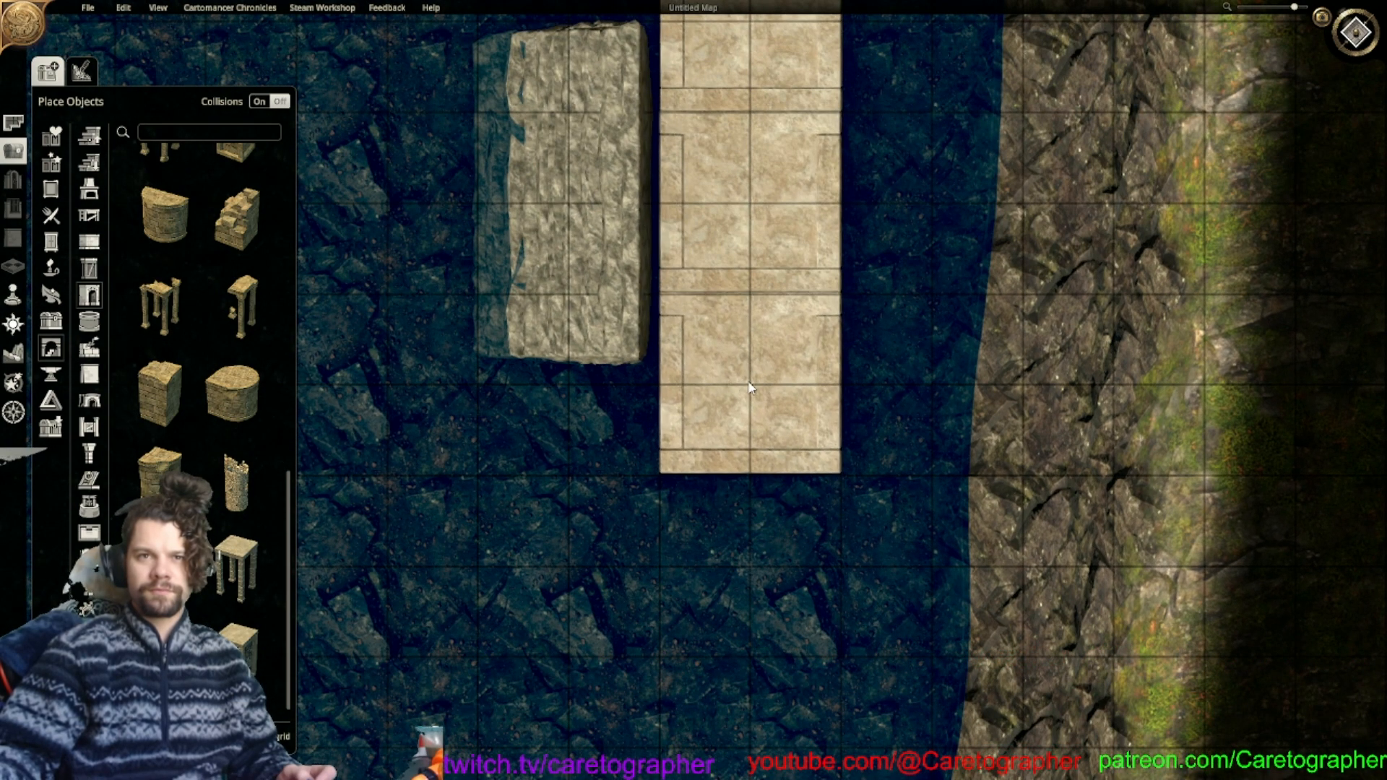
click(749, 388)
key(s)
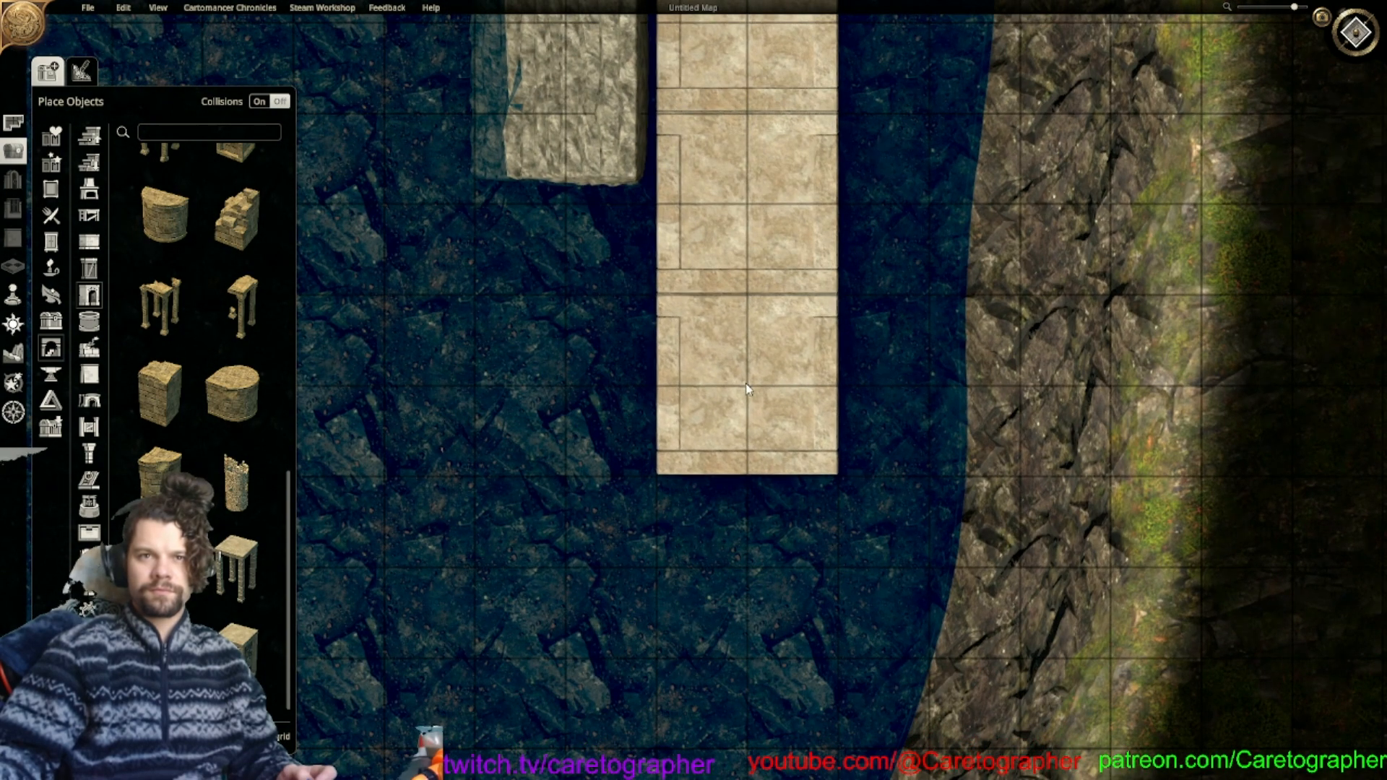
Examine how the row of slabs and the stairs sit within the whole lake and against its shoreline.
scroll(747, 389, down, 3)
scroll(715, 379, down, 5)
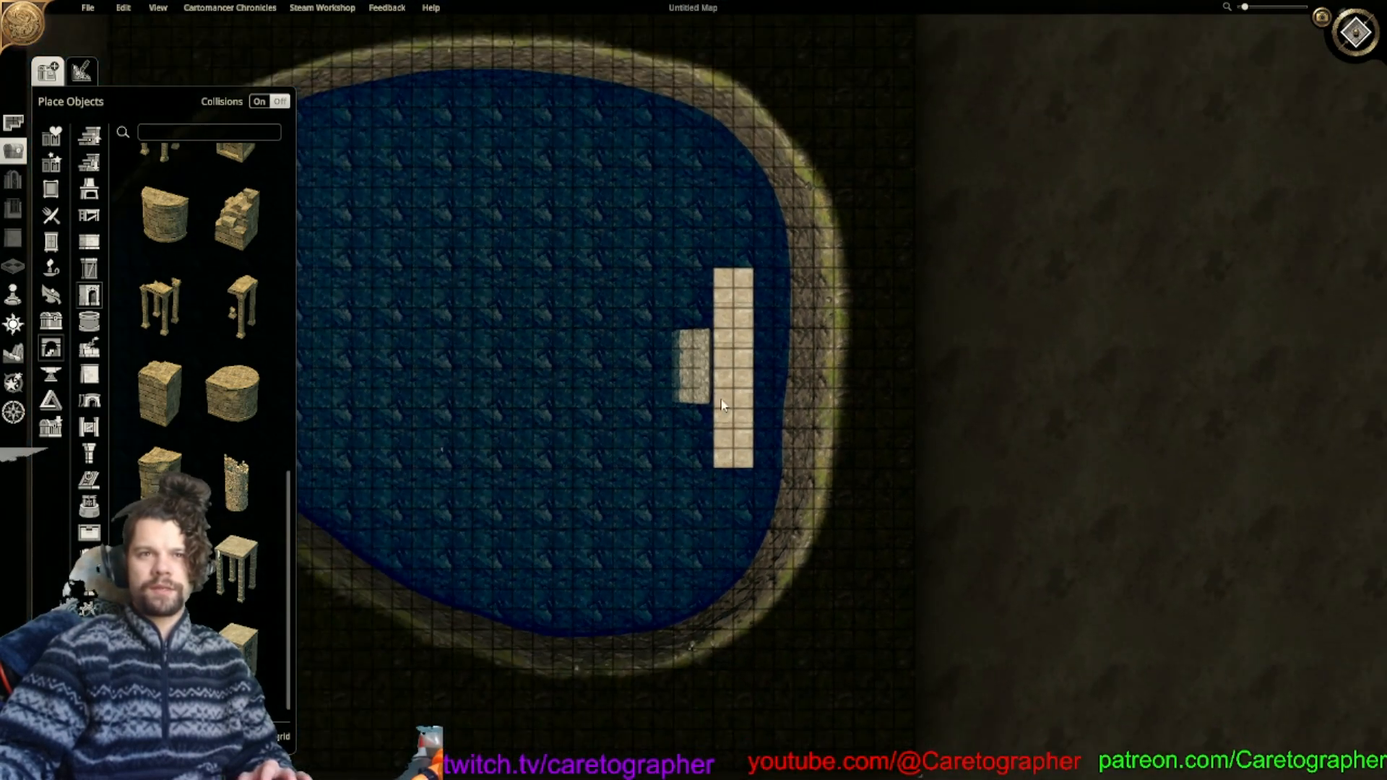
middle_drag(721, 406, 772, 408)
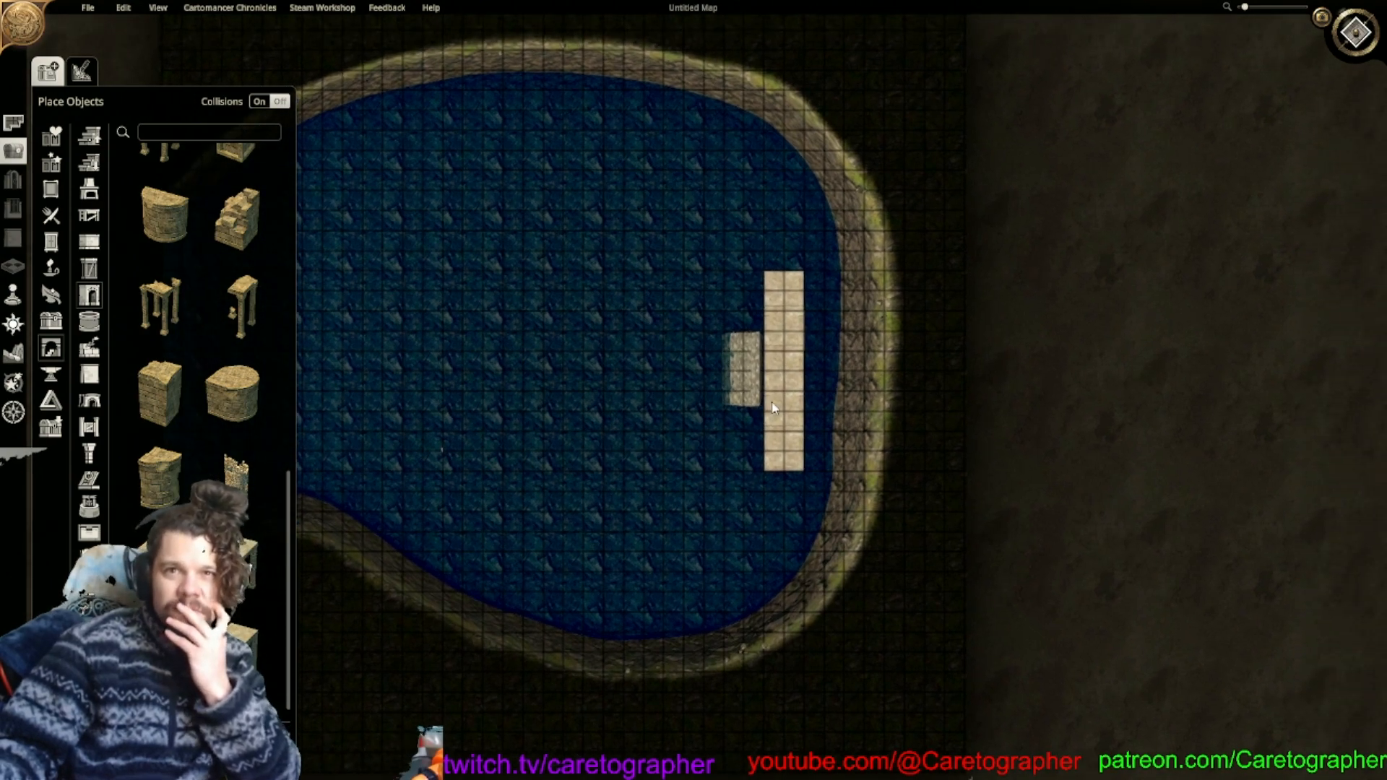
scroll(813, 458, up, 5)
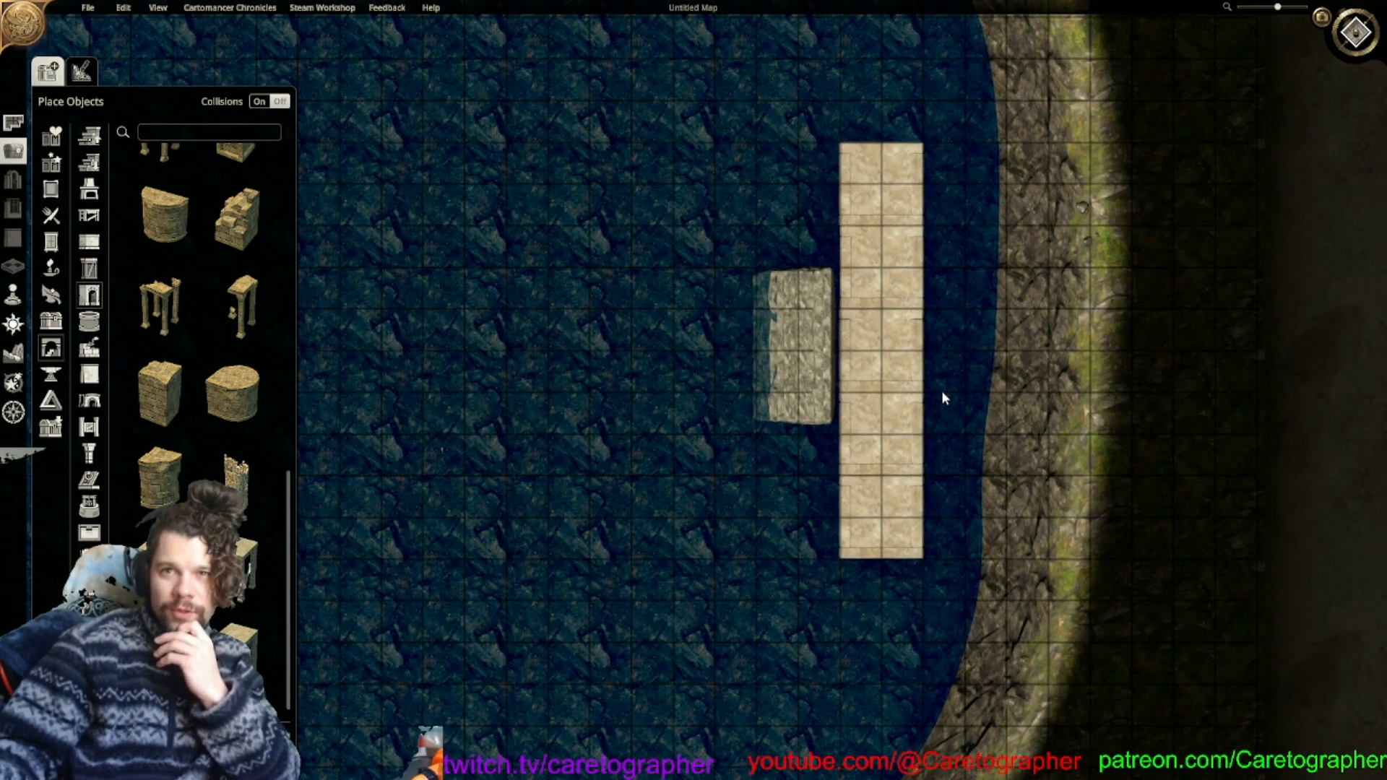
middle_drag(944, 396, 1019, 263)
scroll(1041, 231, down, 2)
middle_drag(1055, 204, 949, 239)
middle_drag(923, 285, 835, 394)
drag(835, 433, 733, 422)
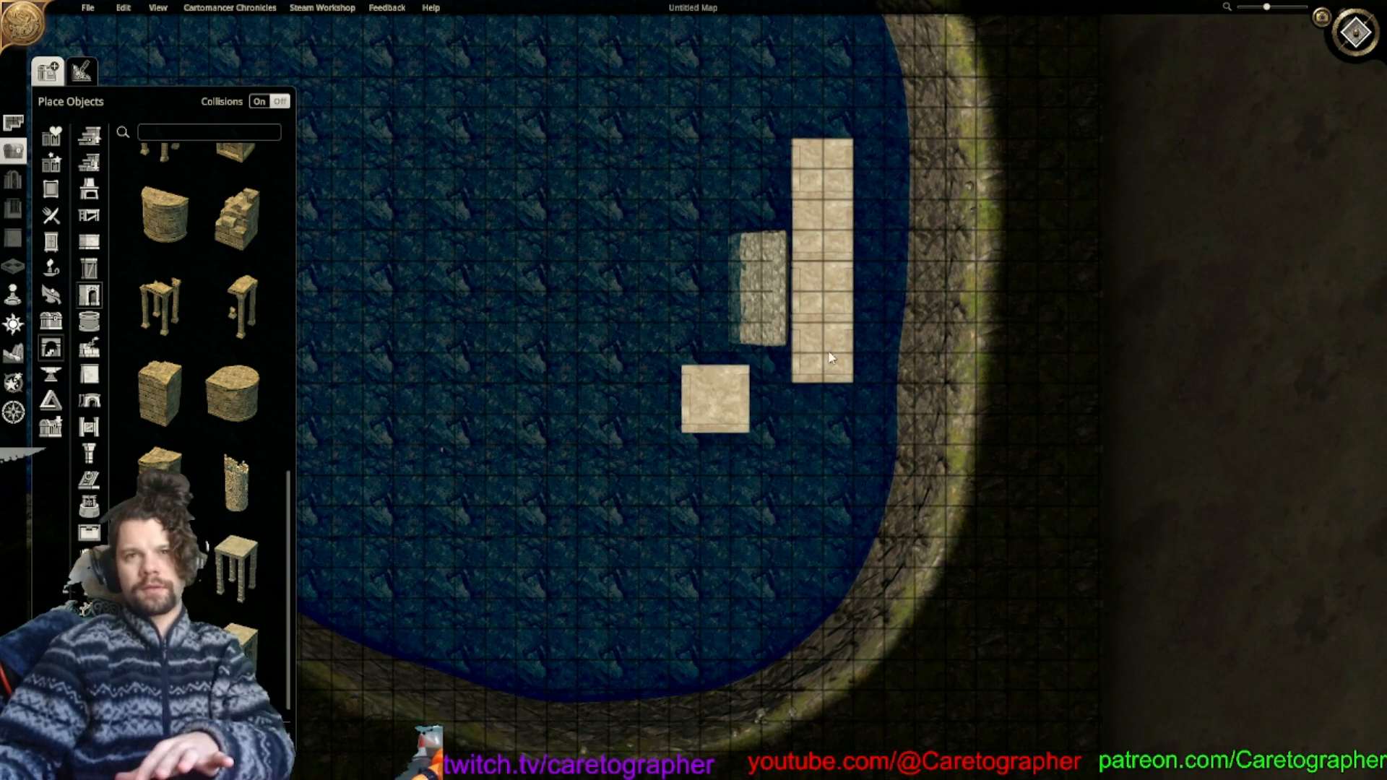
Undo the slab copies and move the remaining slab and the stairs away from the shore, farther out into the lake.
key(ctrl+z)
key(ctrl+z)
key(ctrl+z)
key(ctrl+z)
drag(798, 162, 462, 186)
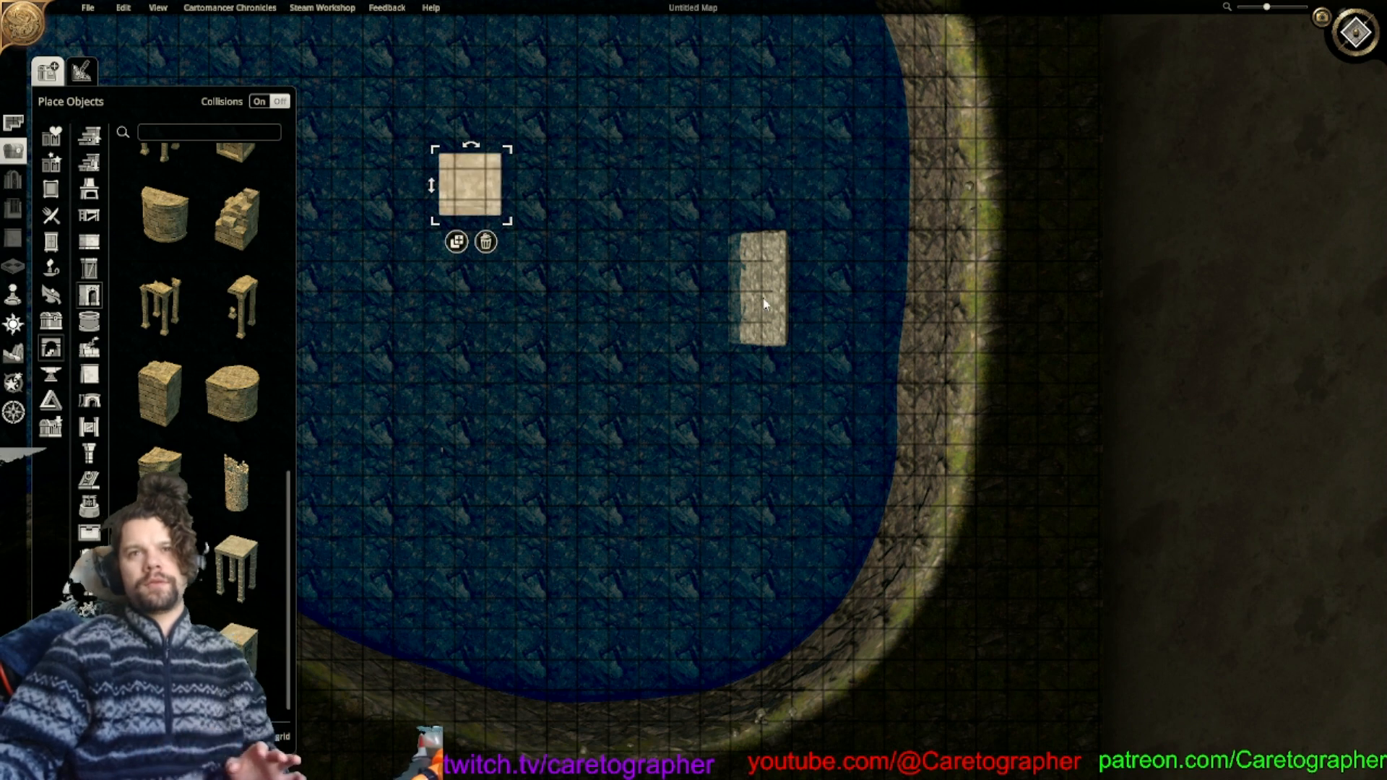
drag(765, 300, 413, 329)
middle_drag(666, 384, 599, 348)
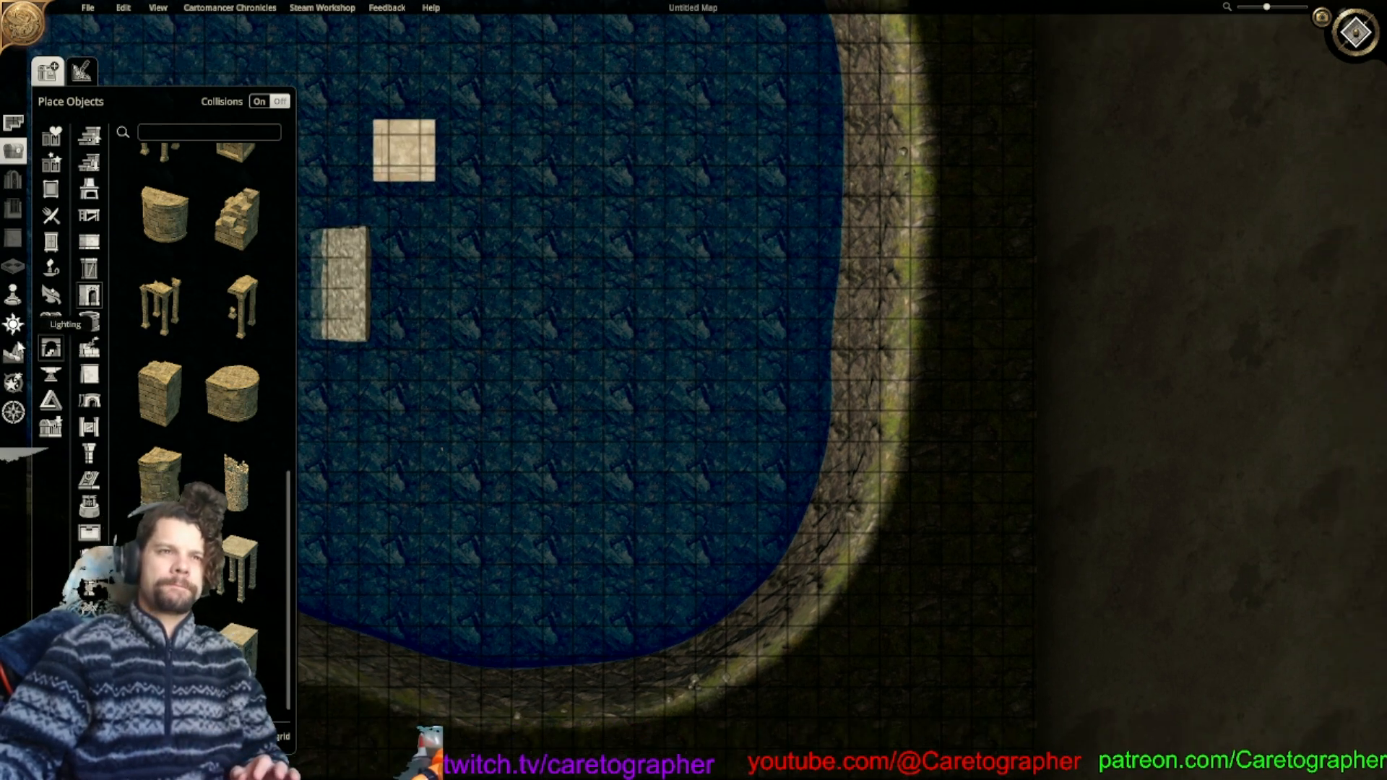
Flatten the terrain along the shore opposite the lake's map-edge opening at maximum brush size and strength, filling in water to a straight bank.
click(13, 352)
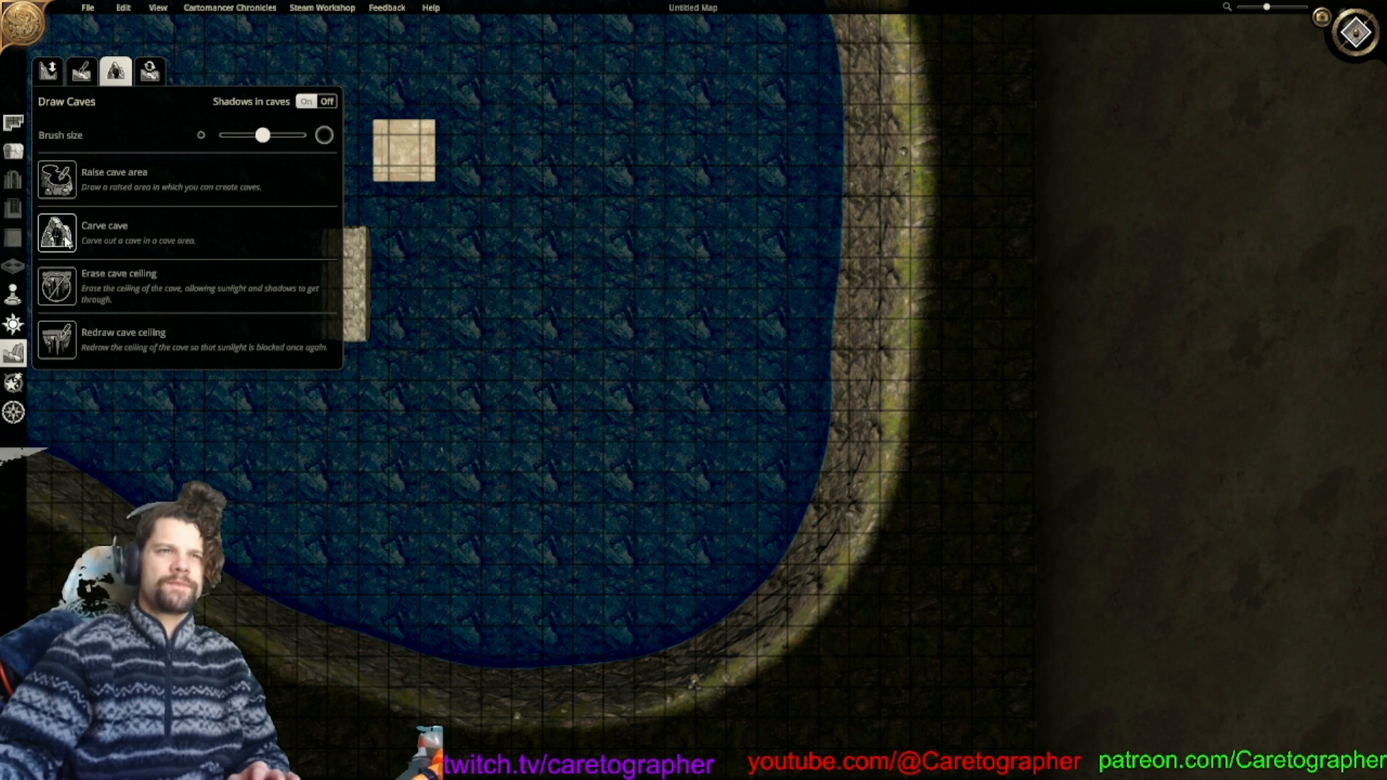
click(52, 67)
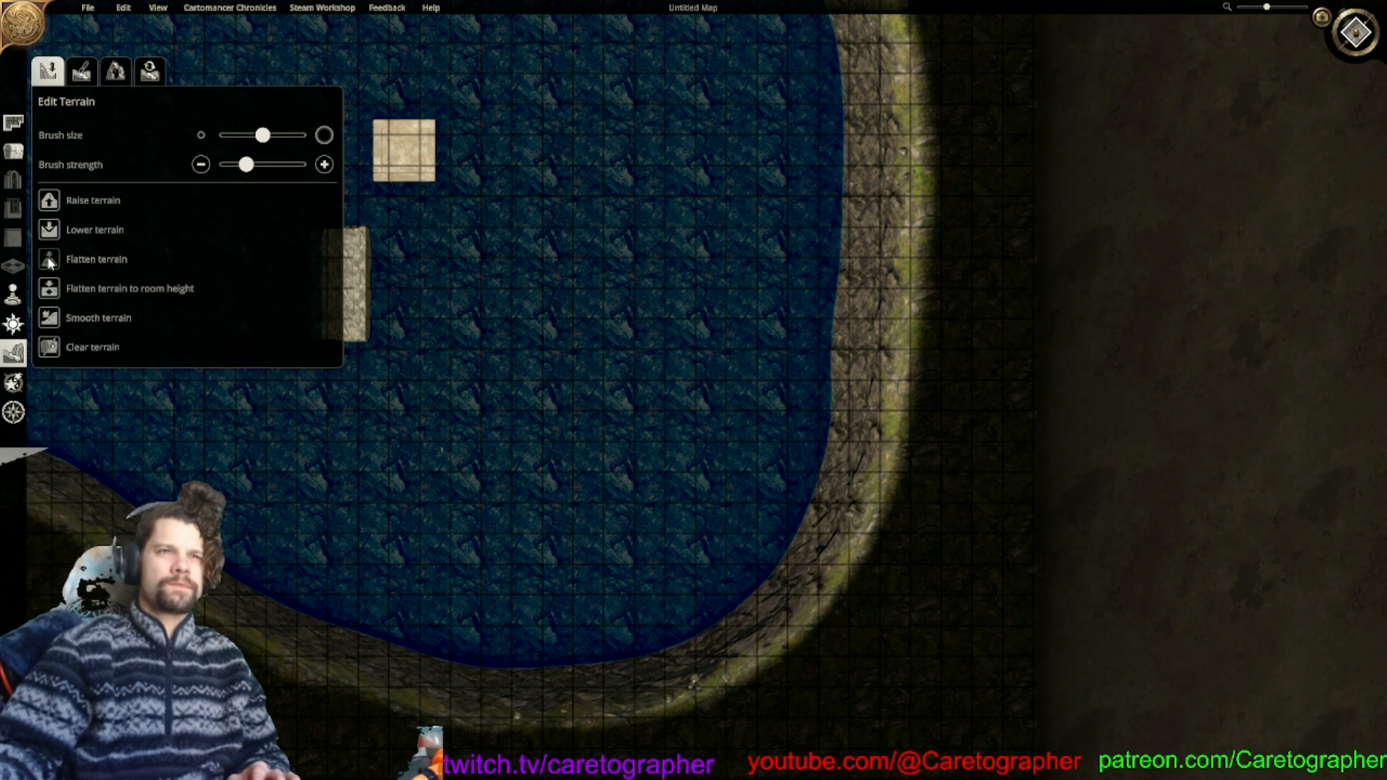
drag(262, 135, 474, 144)
drag(246, 165, 438, 203)
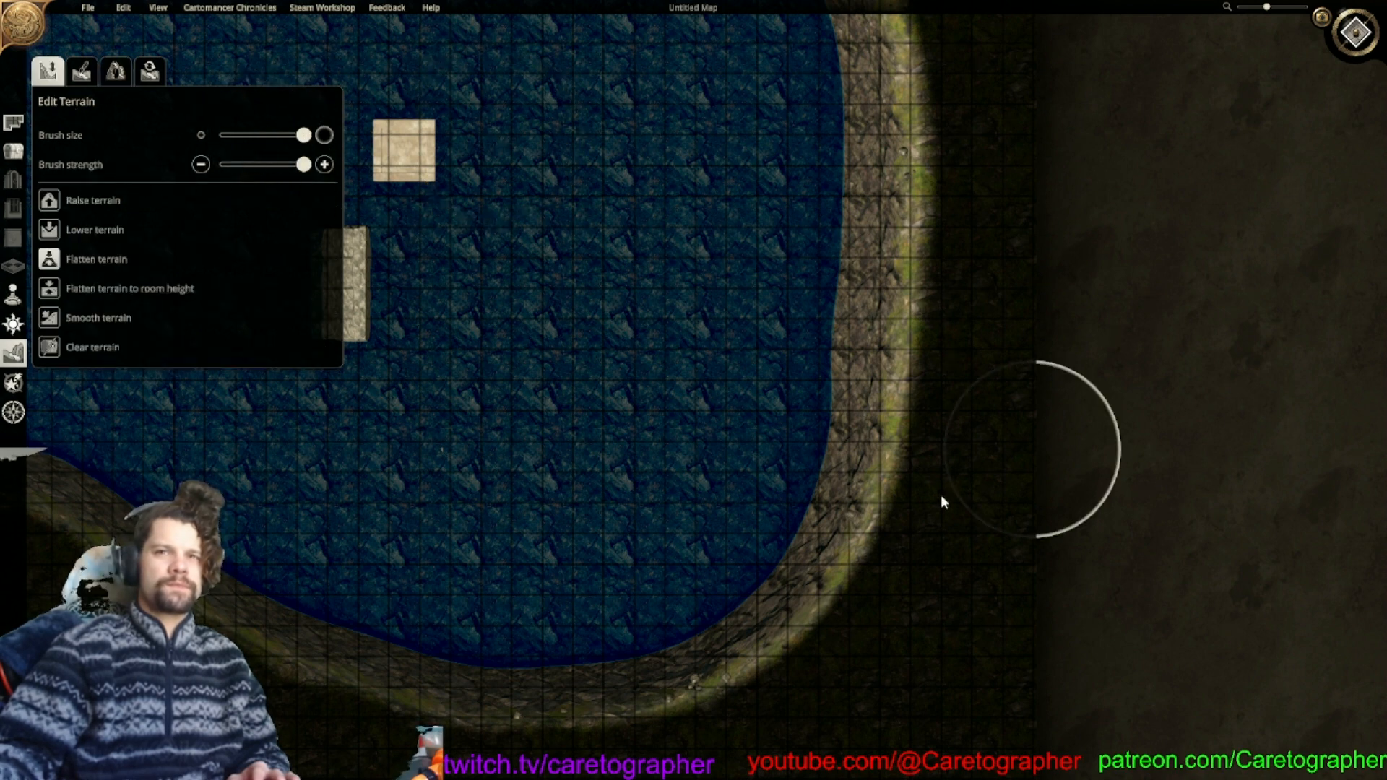
scroll(1006, 460, down, 2)
key(s)
drag(841, 496, 834, 315)
middle_drag(826, 267, 791, 552)
mouse_move(778, 442)
mouse_down()
mouse_move(791, 297)
mouse_move(780, 149)
mouse_move(787, 557)
mouse_up()
middle_drag(787, 557, 826, 279)
drag(778, 601, 771, 122)
middle_drag(772, 123, 752, 452)
mouse_move(752, 451)
mouse_down()
mouse_move(758, 294)
mouse_move(730, 161)
mouse_move(759, 315)
mouse_move(765, 510)
mouse_up()
middle_drag(764, 509, 798, 288)
mouse_move(798, 288)
mouse_down()
mouse_move(821, 507)
mouse_move(799, 648)
mouse_move(780, 567)
mouse_move(796, 96)
mouse_up()
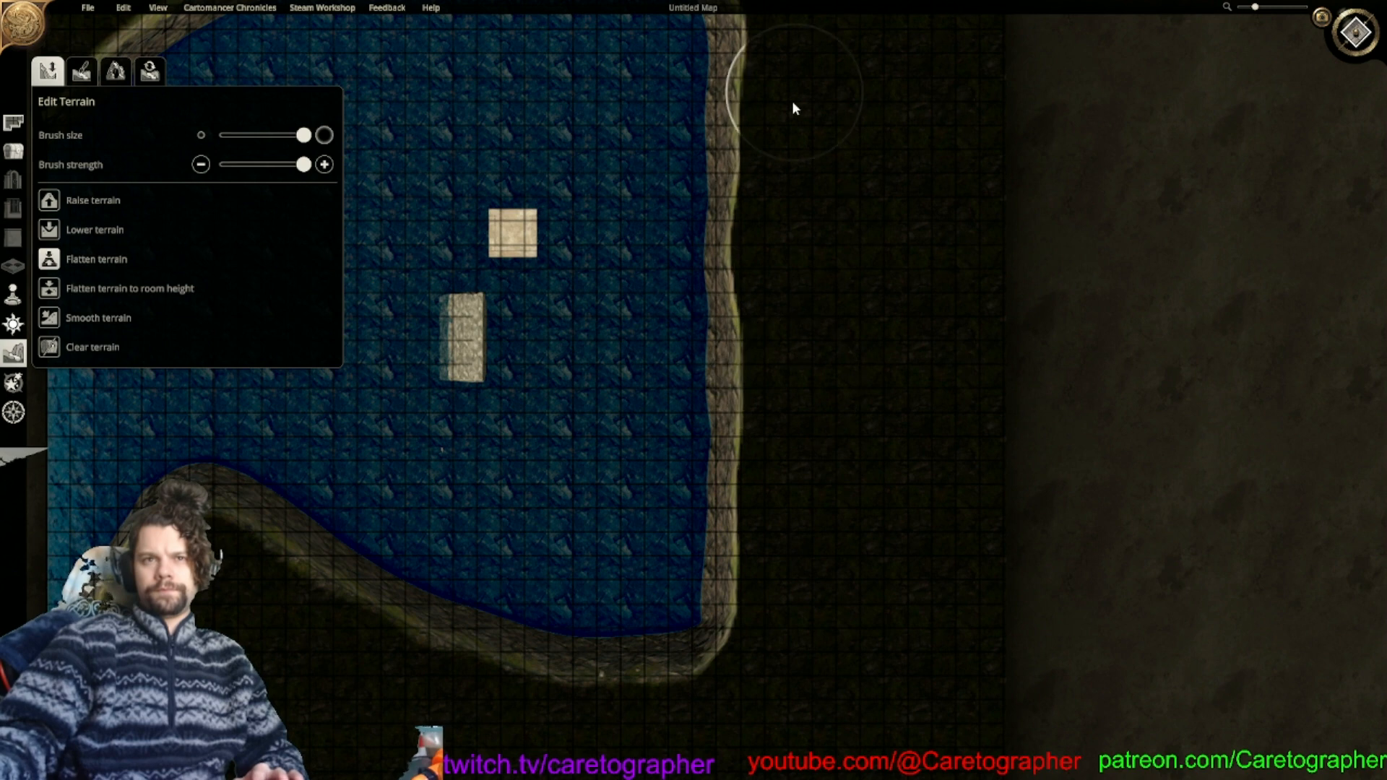
Flatten the terrain over the lake's upper far corner to fill it in and cut the shoreline back diagonally.
scroll(770, 455, down, 3)
middle_drag(771, 455, 929, 434)
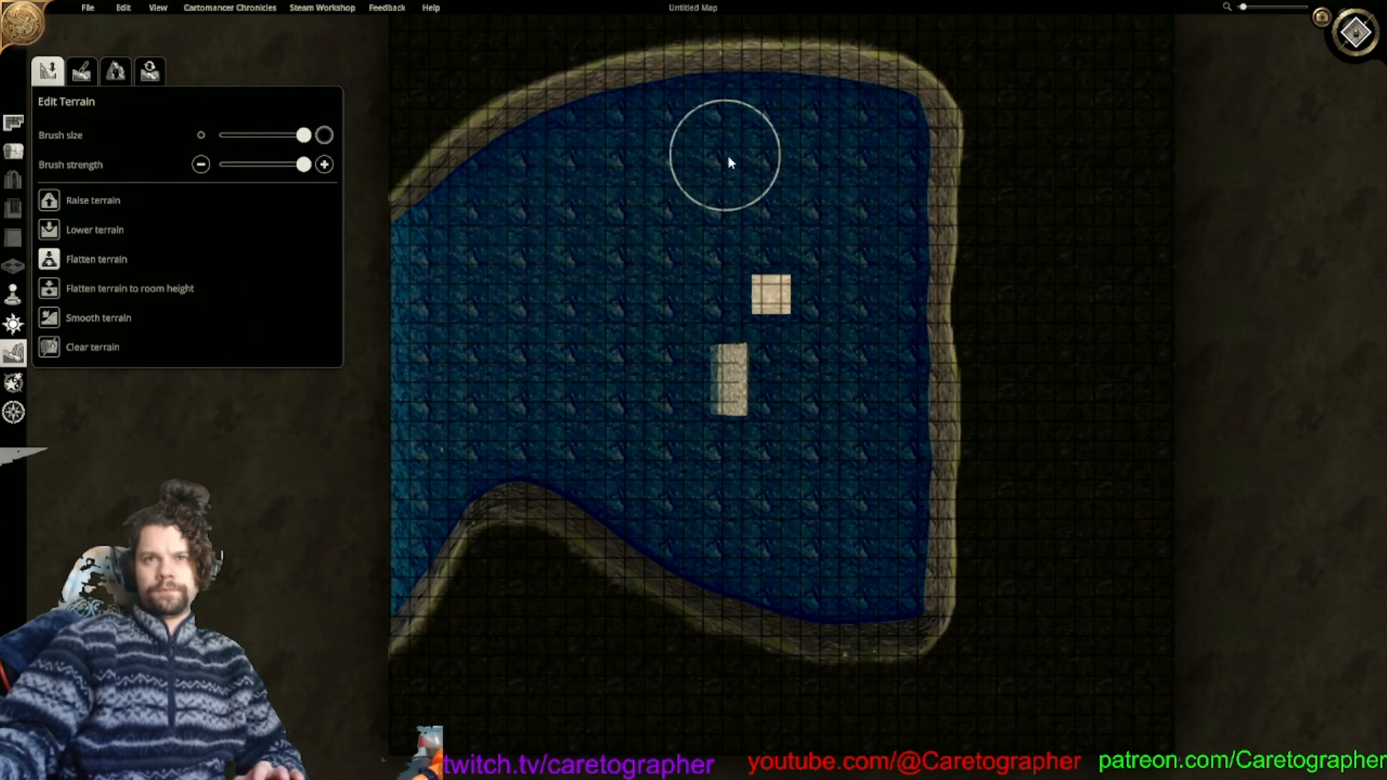
middle_drag(1054, 169, 1024, 281)
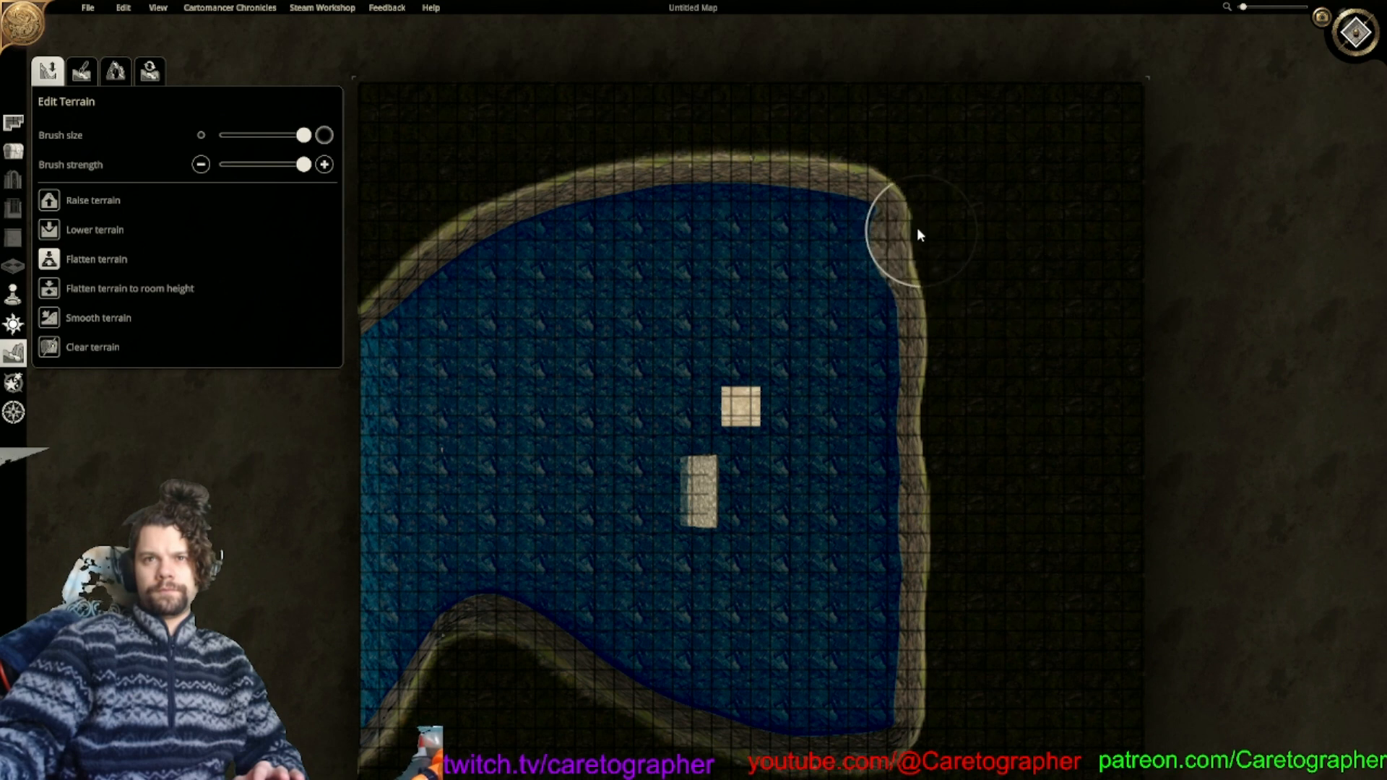
mouse_move(900, 226)
mouse_down()
mouse_move(872, 205)
mouse_move(632, 165)
mouse_move(705, 189)
mouse_up()
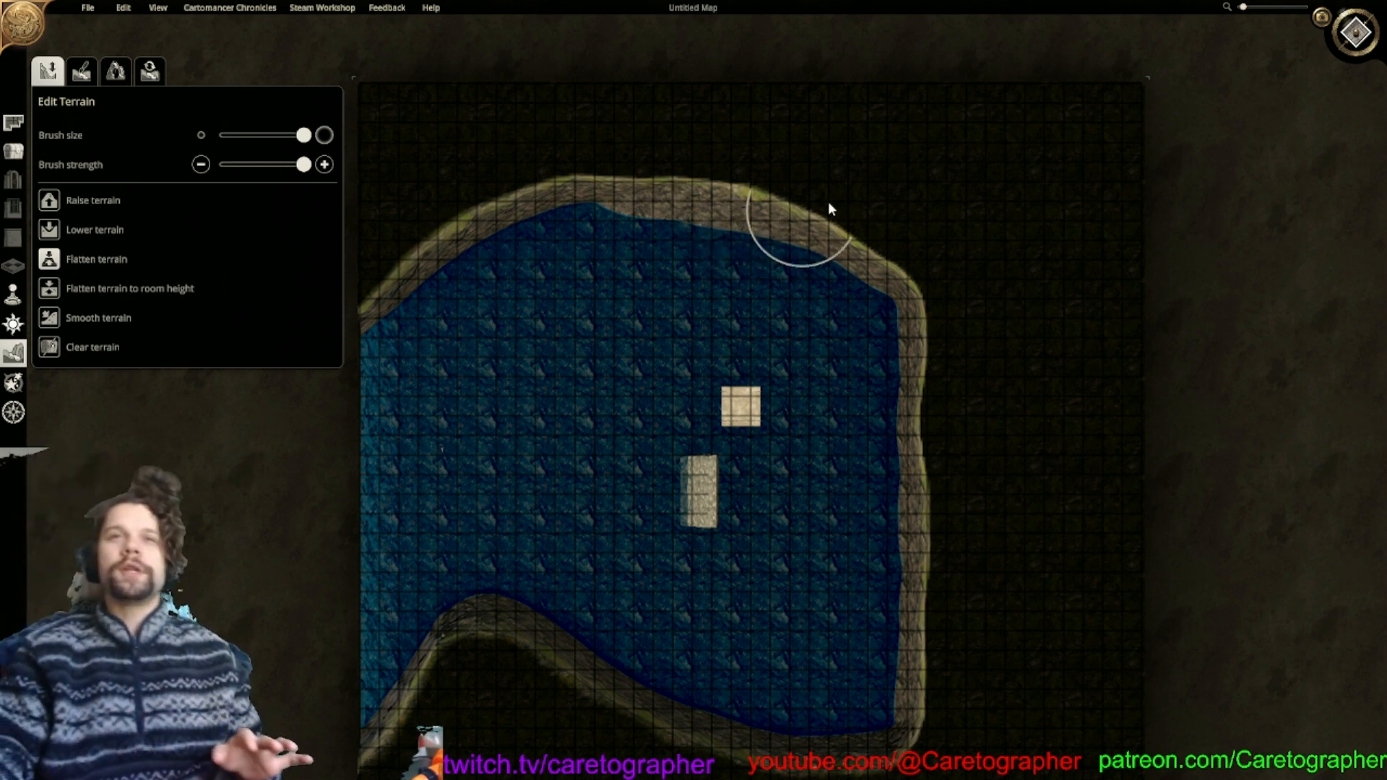
mouse_move(752, 155)
mouse_down()
mouse_move(522, 177)
mouse_move(686, 144)
mouse_move(857, 187)
mouse_up()
mouse_move(995, 382)
mouse_down()
mouse_move(861, 232)
mouse_move(941, 378)
mouse_move(929, 325)
mouse_move(887, 263)
mouse_move(946, 338)
mouse_up()
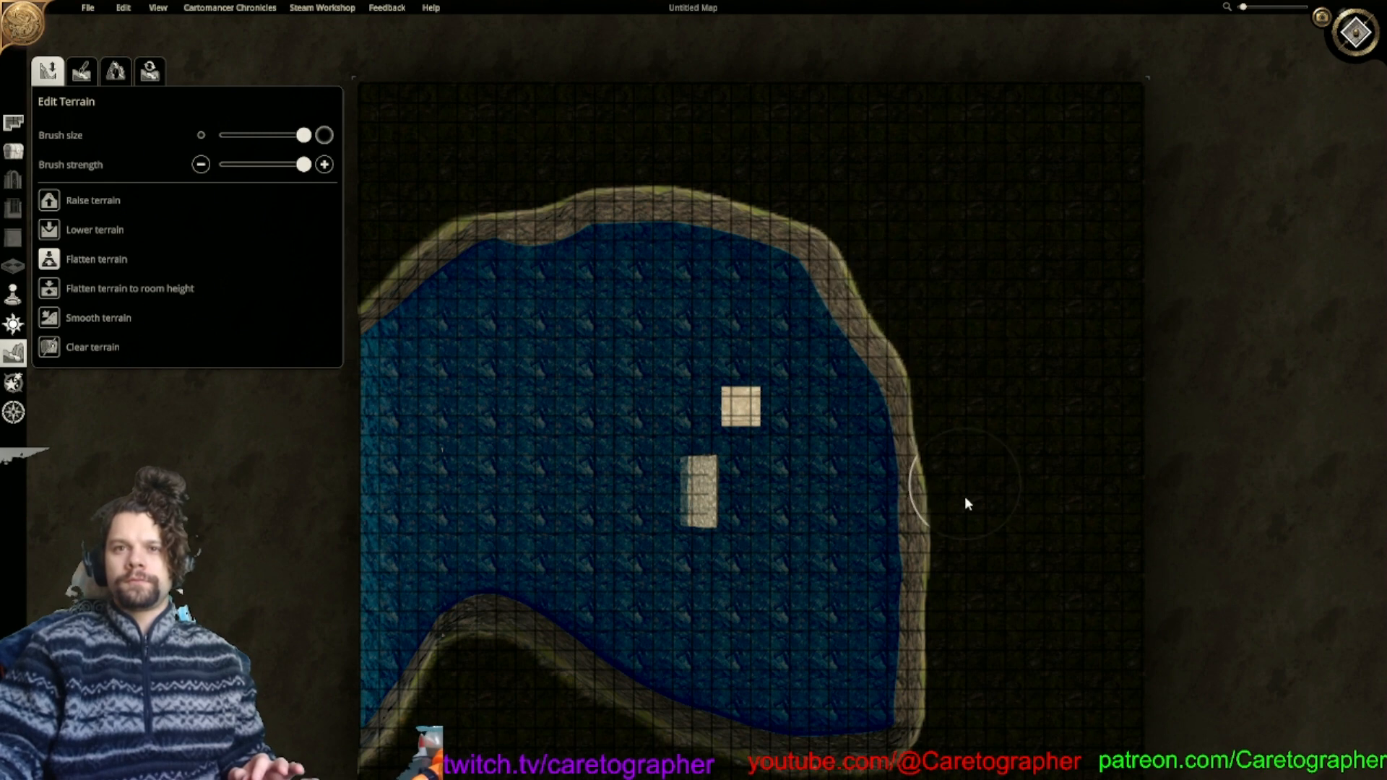
Flatten the terrain over the lake's lower far corner to replace the sharp corner with a slanted bank.
middle_drag(958, 662, 1007, 414)
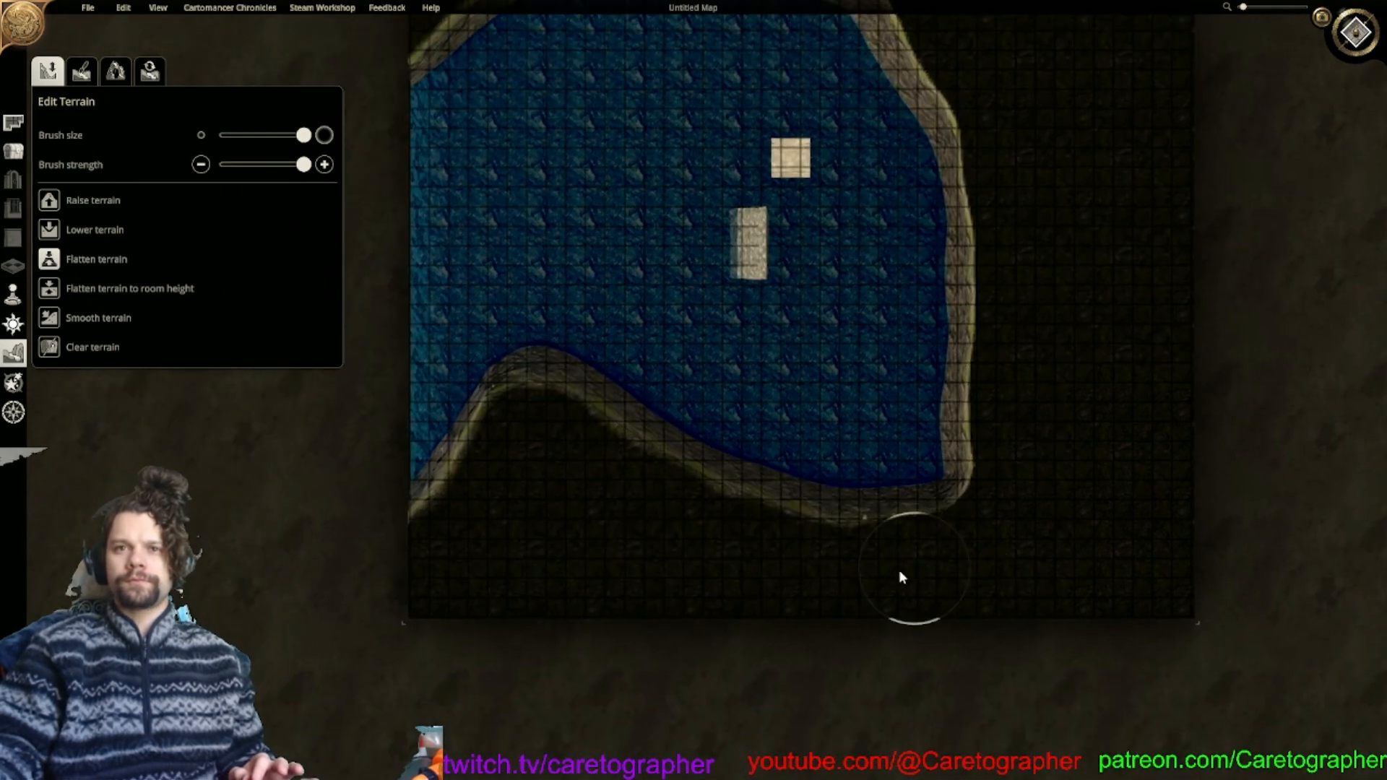
mouse_move(878, 558)
mouse_down()
mouse_move(969, 496)
mouse_move(960, 470)
mouse_move(956, 498)
mouse_up()
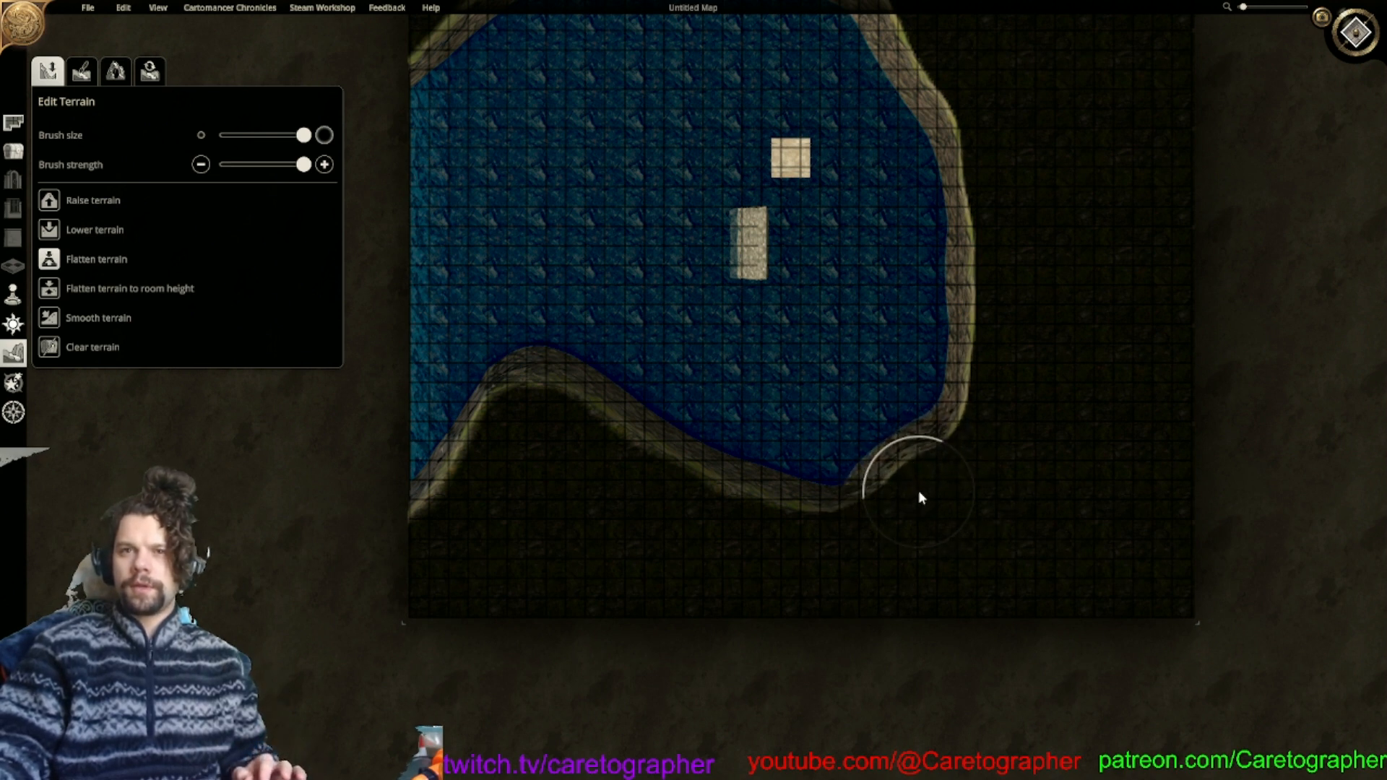
drag(874, 520, 819, 557)
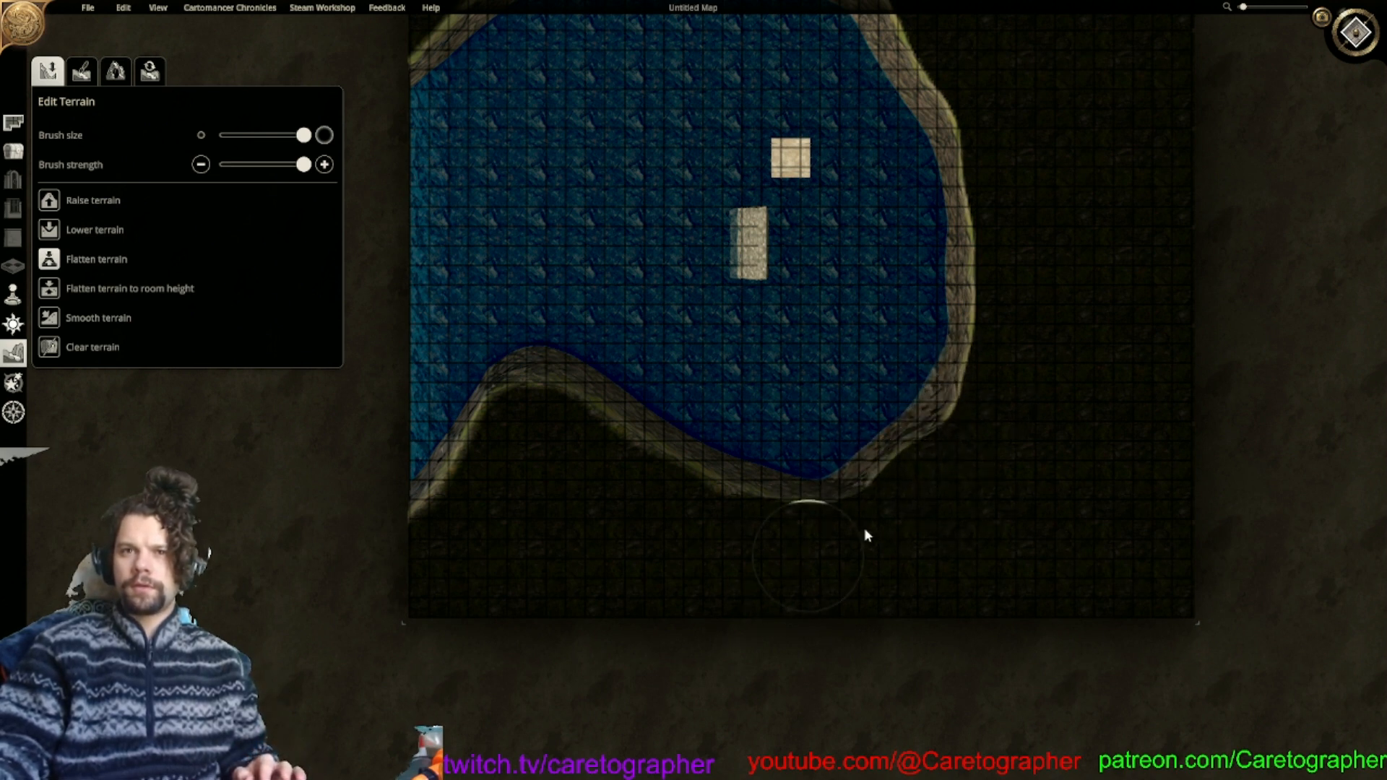
Flatten outward from the lakebed to widen the lake and smooth its shoreline into a rounded basin.
middle_drag(910, 398, 916, 640)
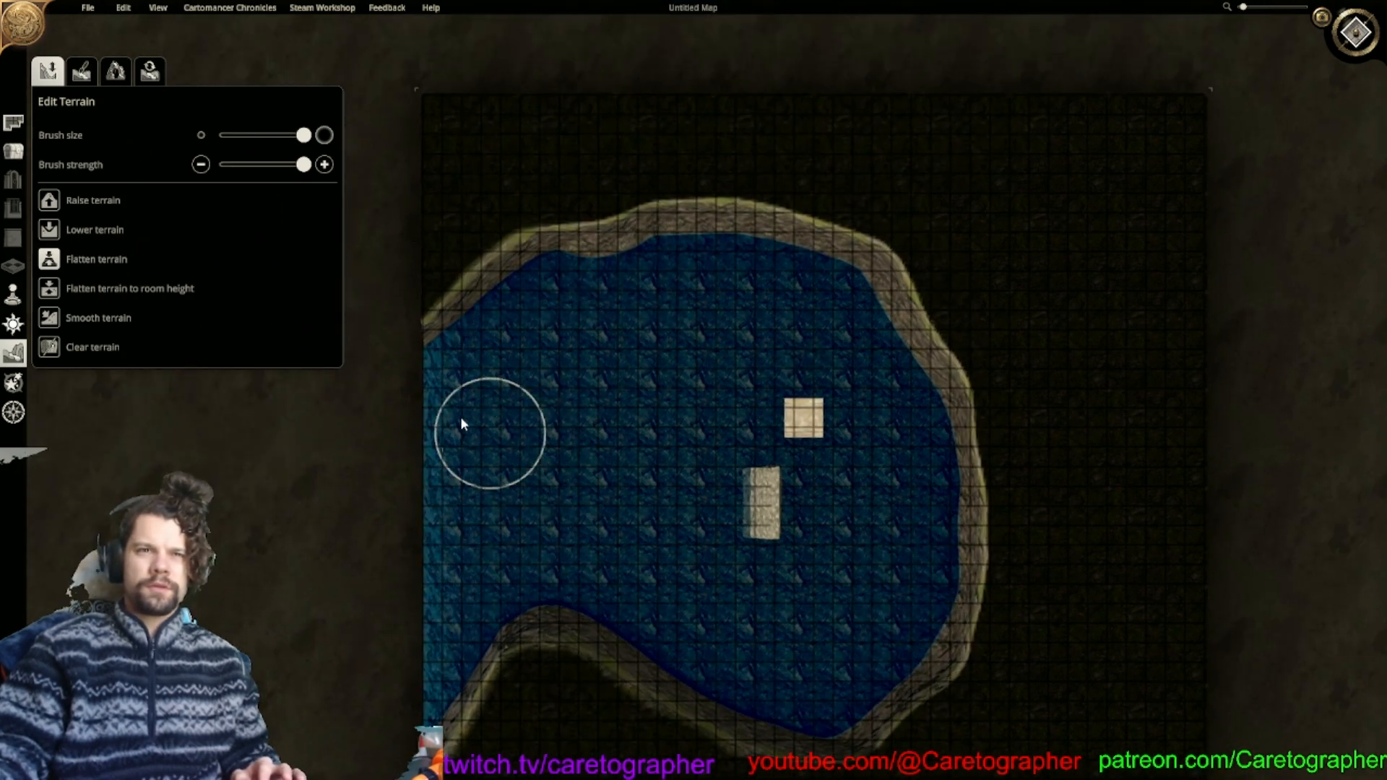
mouse_move(564, 319)
mouse_down()
mouse_move(635, 293)
mouse_move(590, 302)
mouse_move(604, 275)
mouse_move(768, 279)
mouse_move(852, 321)
mouse_move(928, 460)
mouse_move(934, 598)
mouse_move(890, 679)
mouse_move(853, 699)
mouse_move(686, 679)
mouse_move(649, 643)
mouse_move(620, 558)
mouse_up()
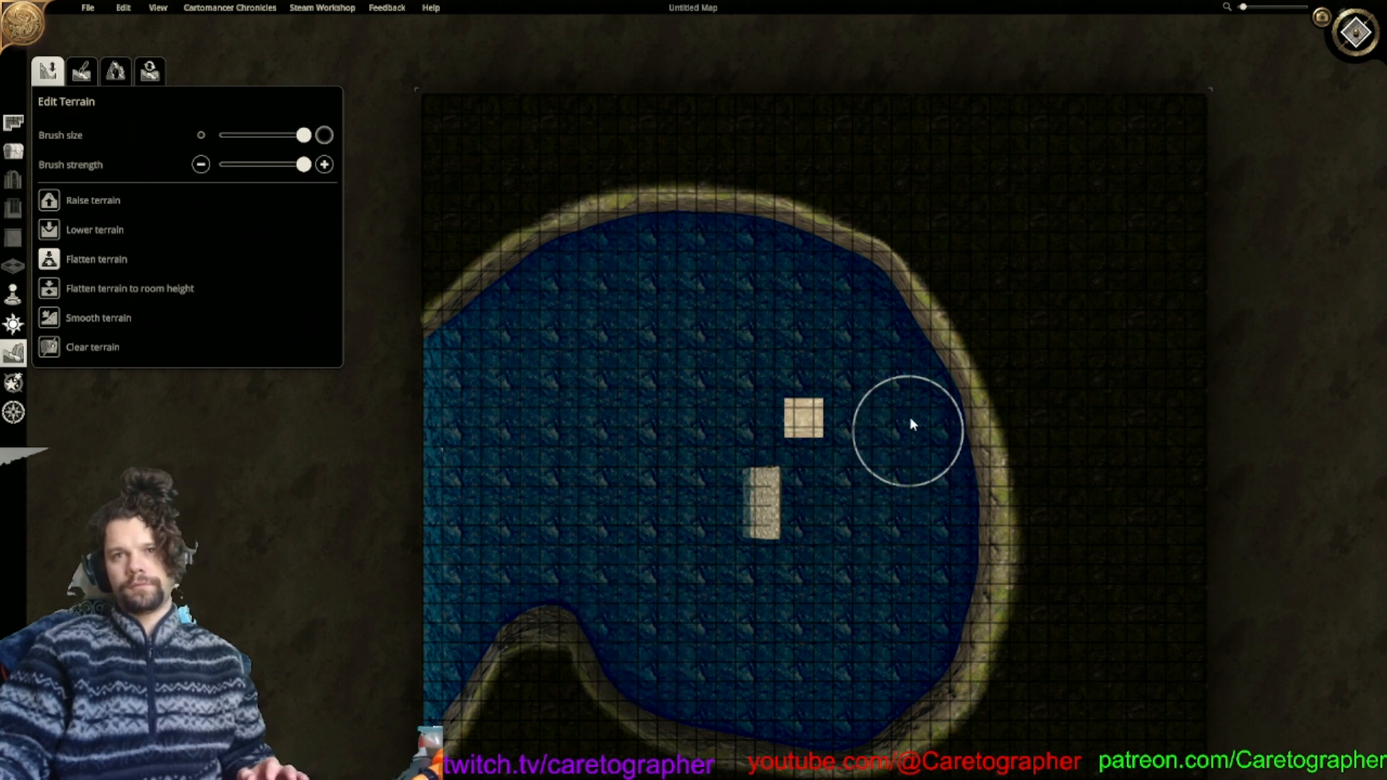
mouse_move(849, 300)
mouse_down()
mouse_move(687, 257)
mouse_move(653, 266)
mouse_move(742, 259)
mouse_move(848, 297)
mouse_move(920, 375)
mouse_move(939, 448)
mouse_move(915, 643)
mouse_move(952, 434)
mouse_move(921, 677)
mouse_move(943, 580)
mouse_up()
mouse_move(885, 396)
right_down()
mouse_move(843, 319)
mouse_move(811, 339)
right_up()
right_drag(796, 630, 786, 350)
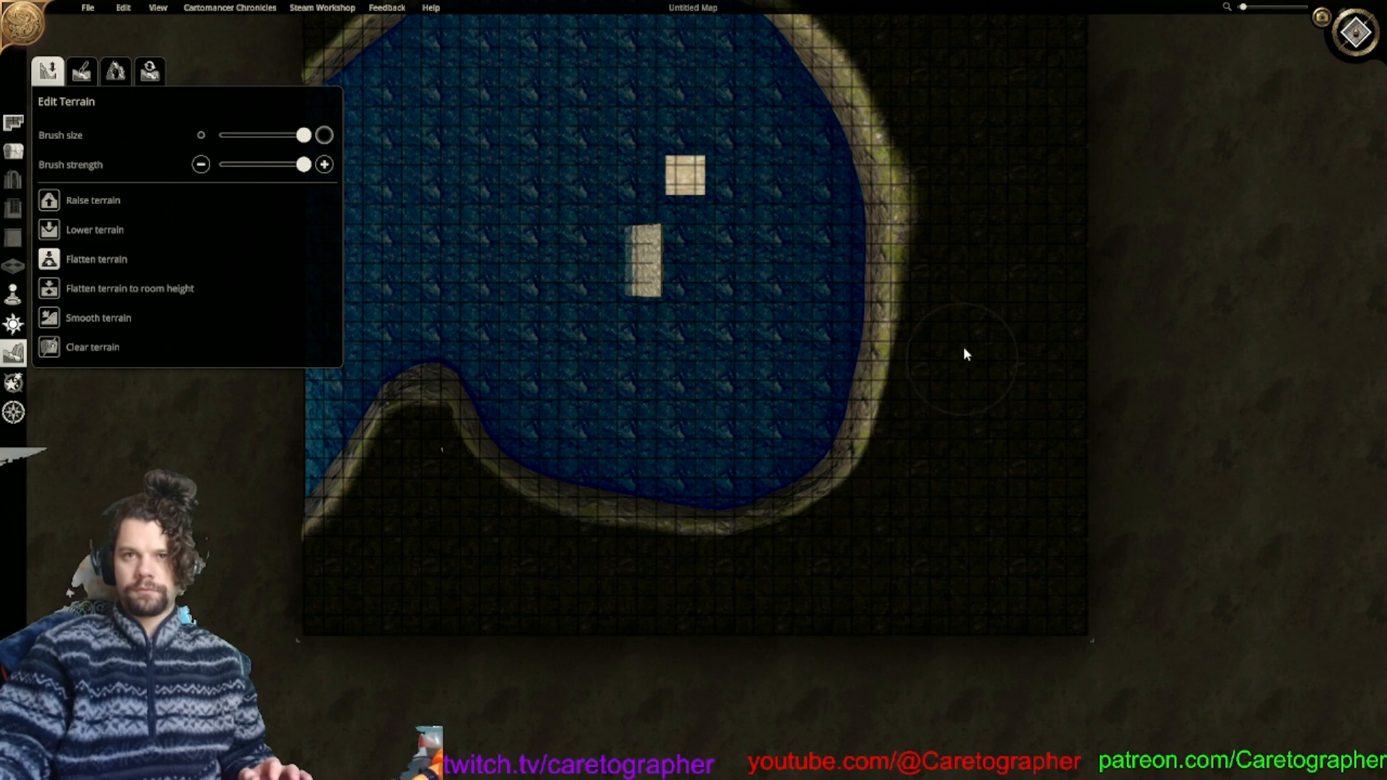
right_drag(957, 139, 1083, 416)
right_drag(852, 472, 794, 251)
right_drag(887, 445, 791, 429)
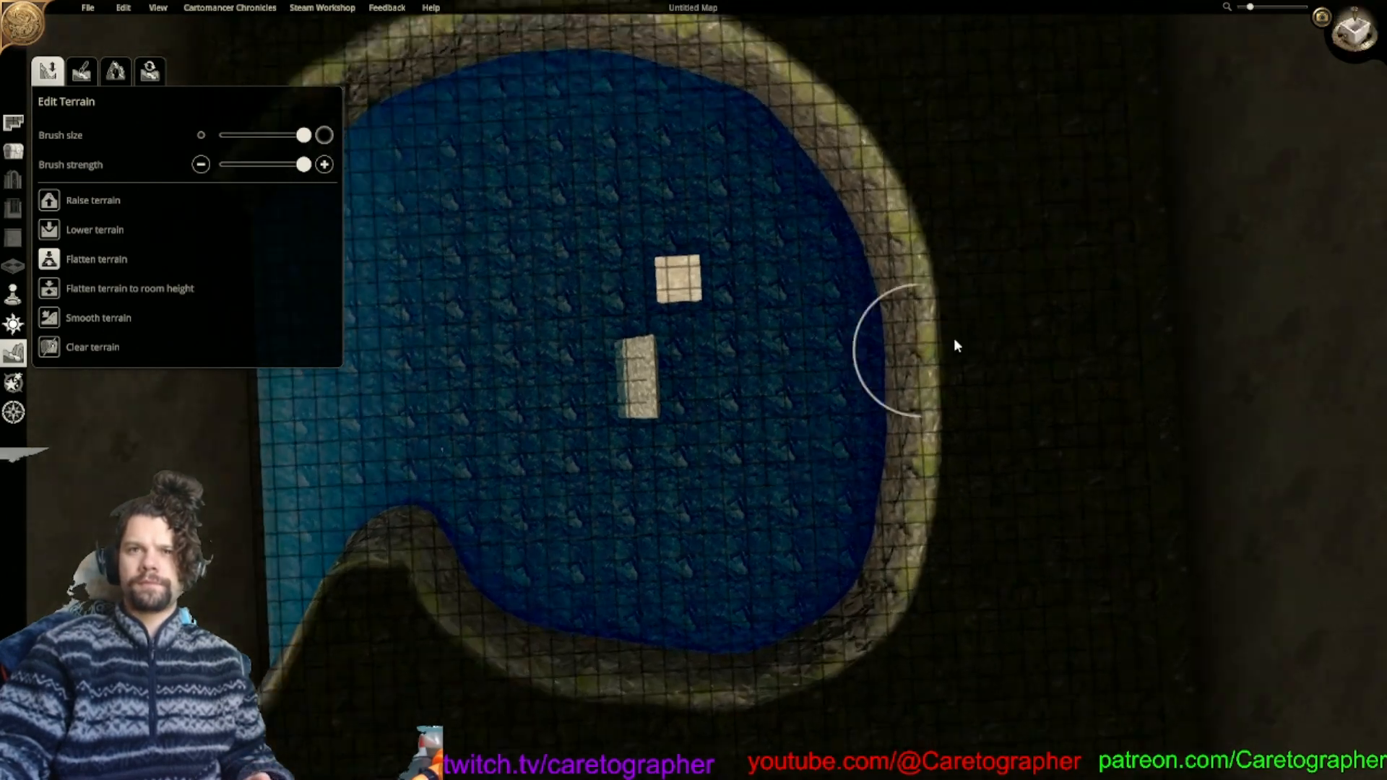
Choose the Crypt theme's Great Hall for drawing regular rooms and switch the map to a straight top-down view.
click(1356, 32)
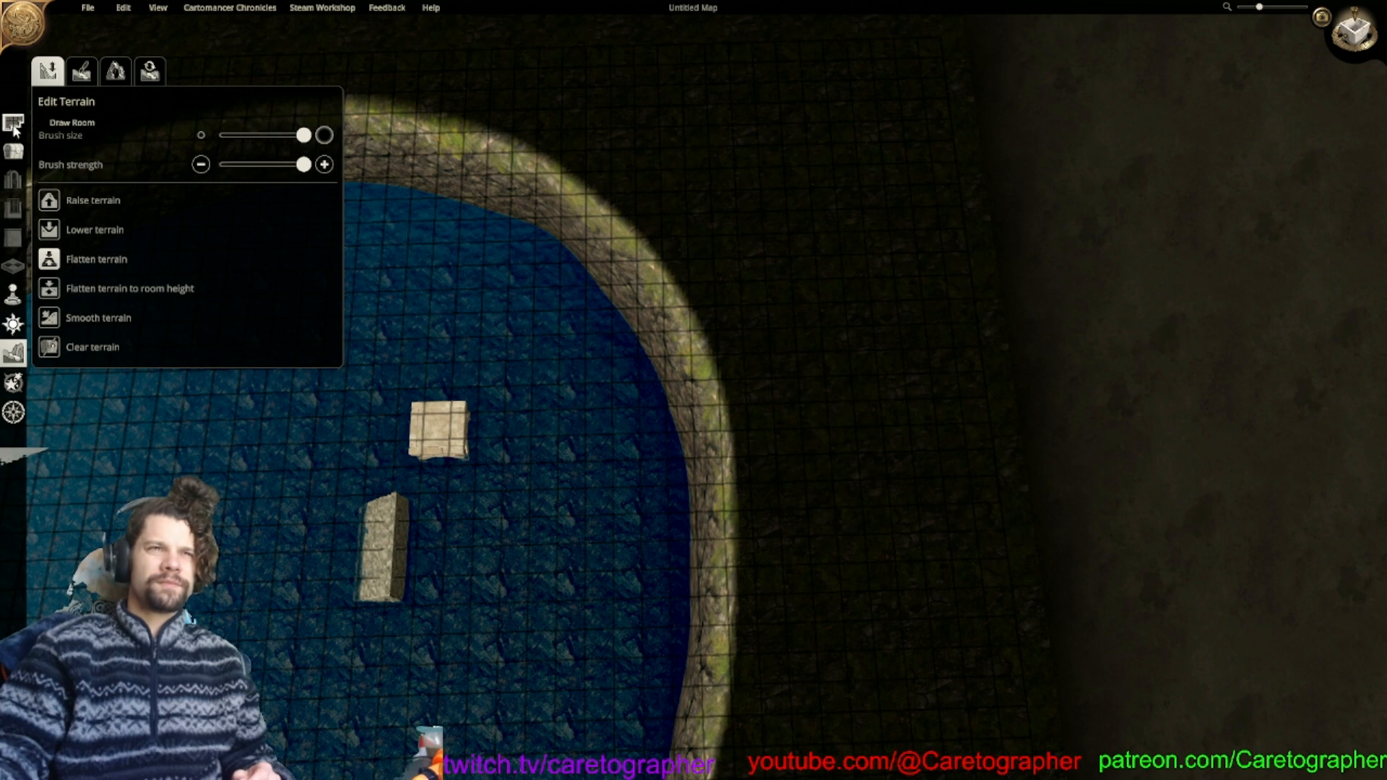
click(14, 127)
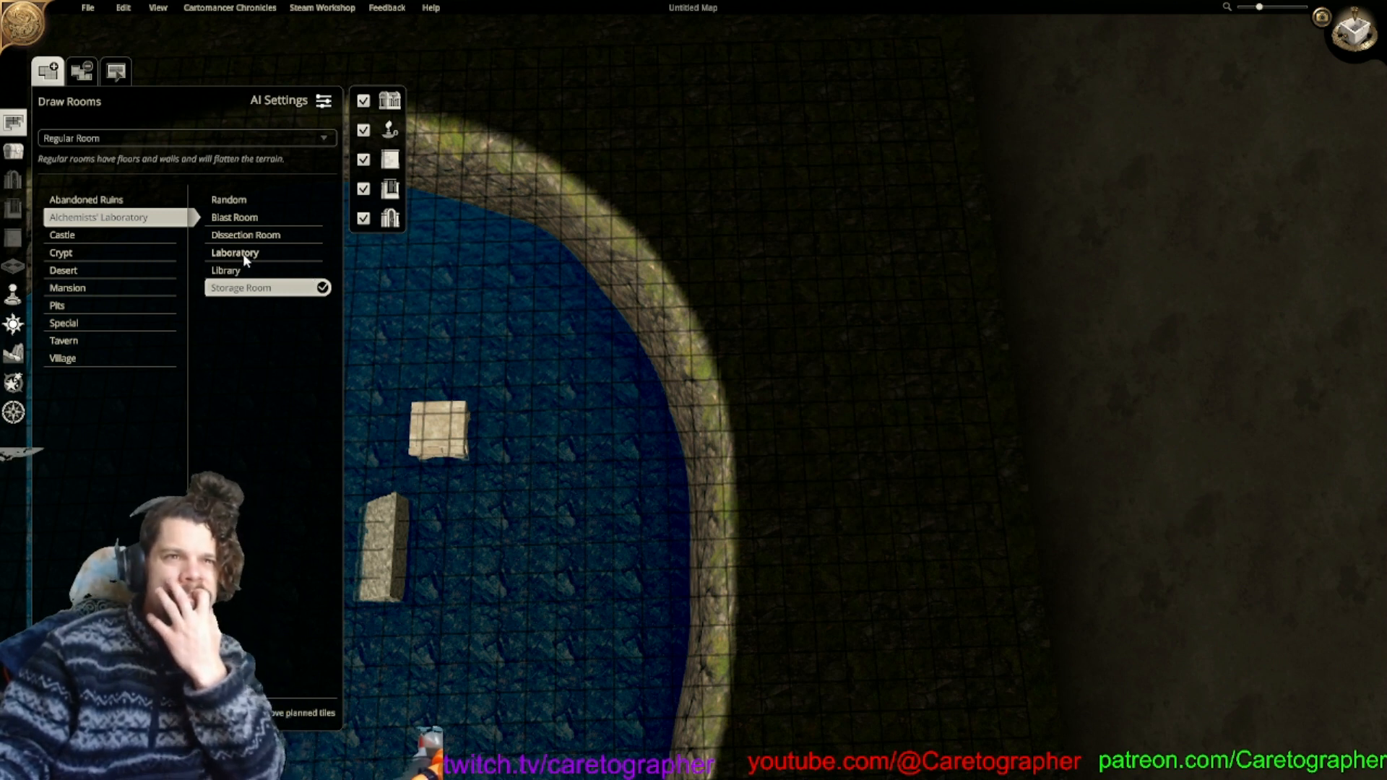
click(70, 259)
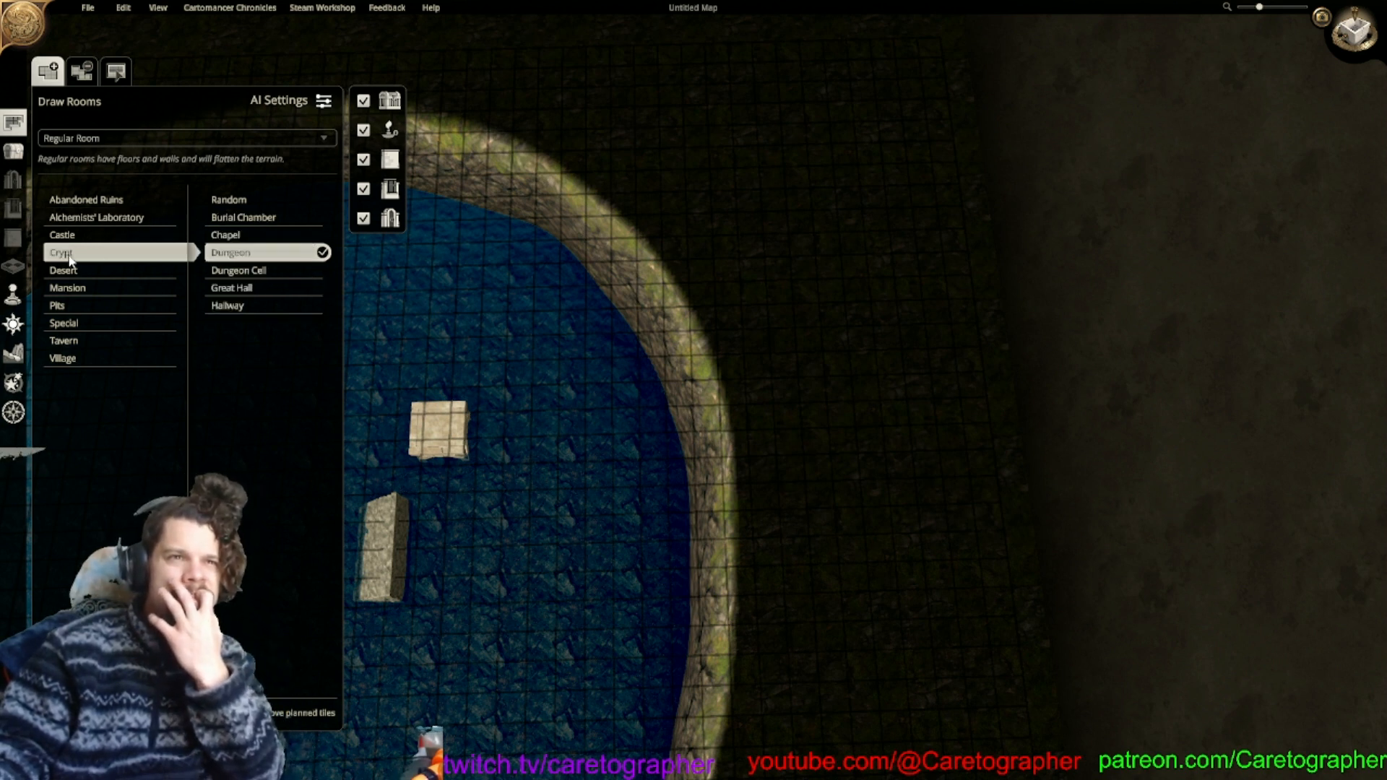
click(239, 289)
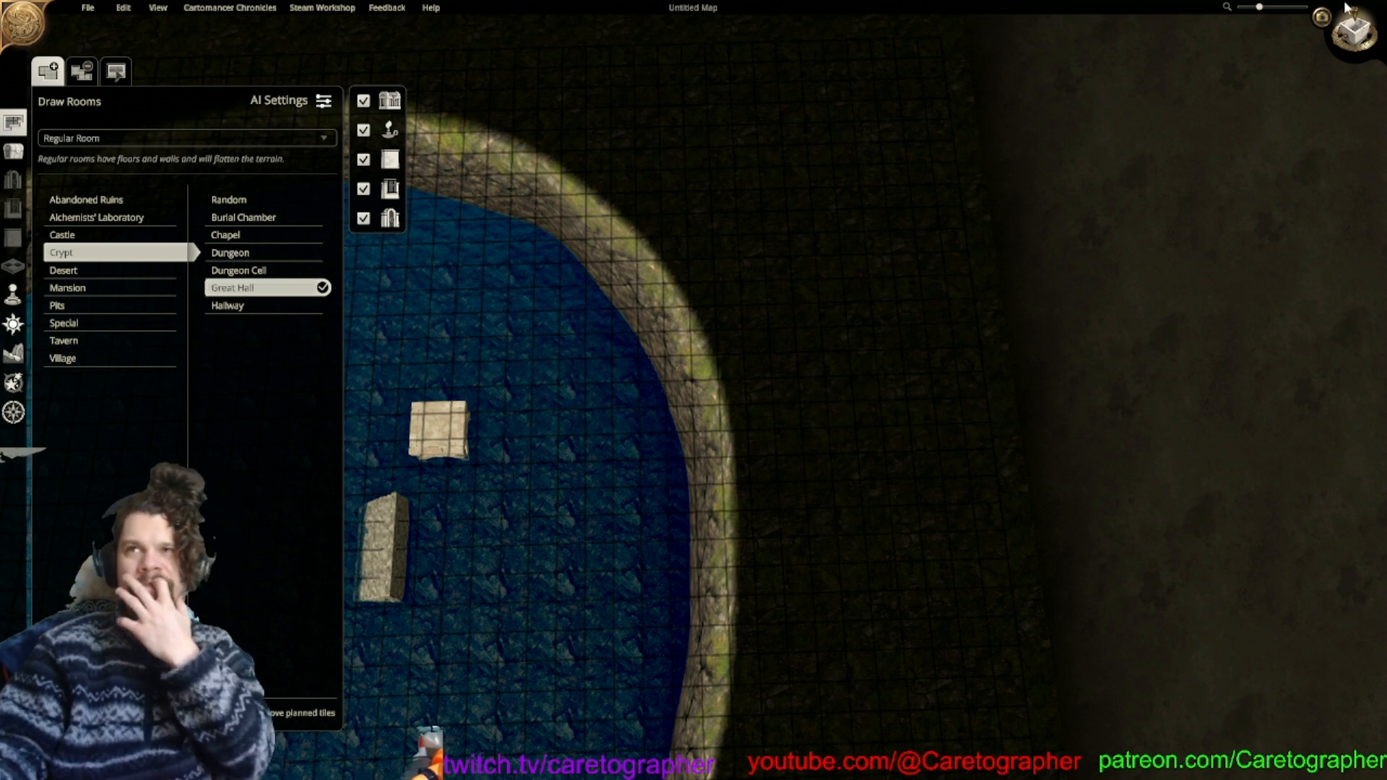
click(1351, 37)
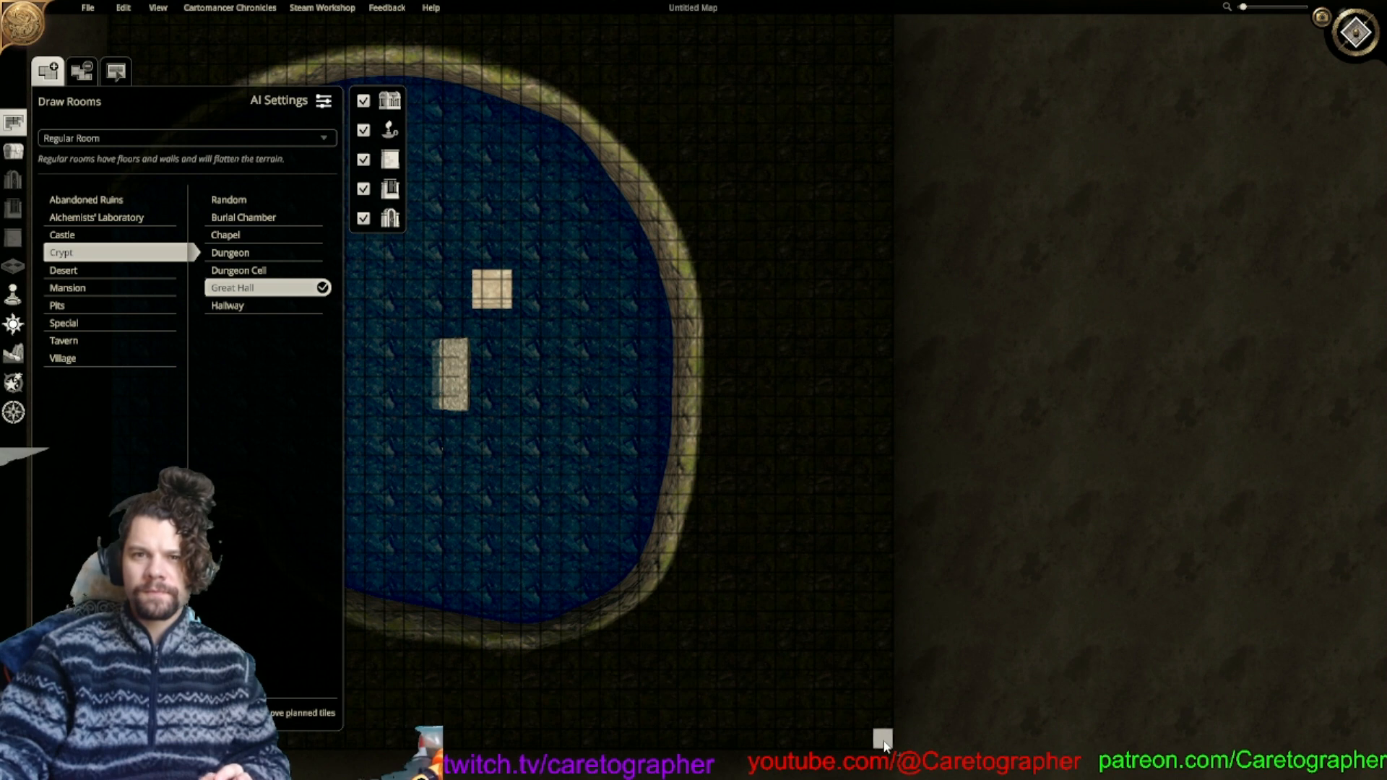
Plan two one-tile-wide strips, each 19 tiles long, along the map edge opposite the lake's opening, leaving a two-tile gap midway.
drag(882, 693, 887, 396)
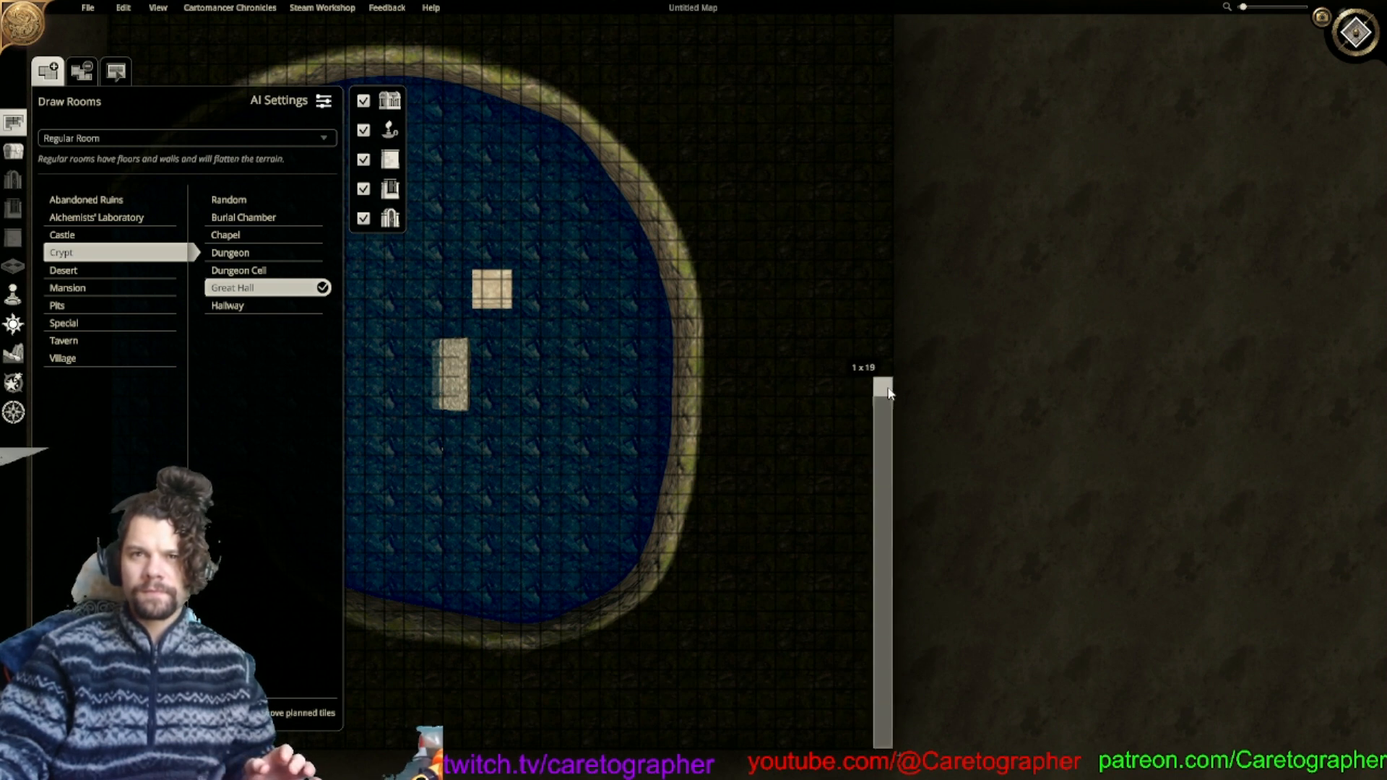
drag(888, 393, 888, 394)
middle_drag(944, 318, 979, 519)
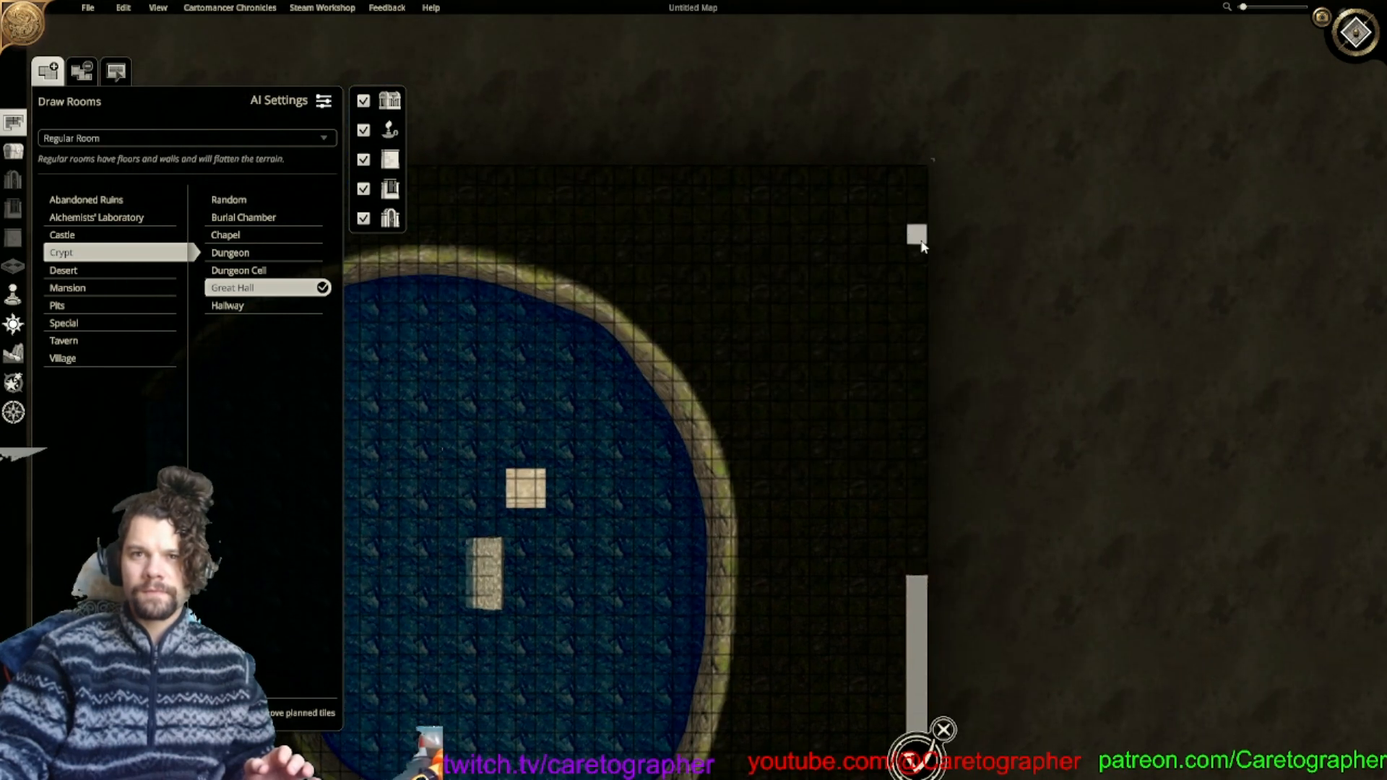
drag(921, 189, 923, 470)
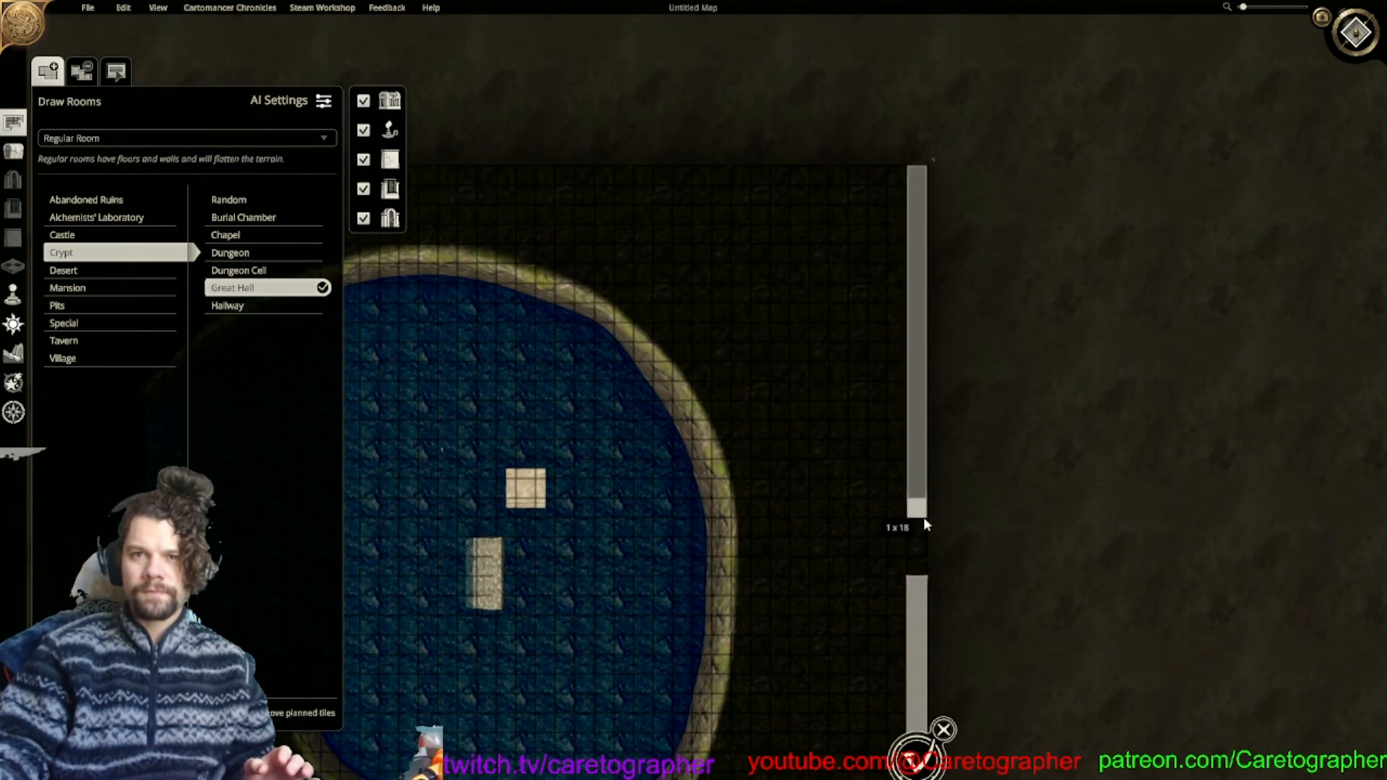
drag(926, 529, 914, 528)
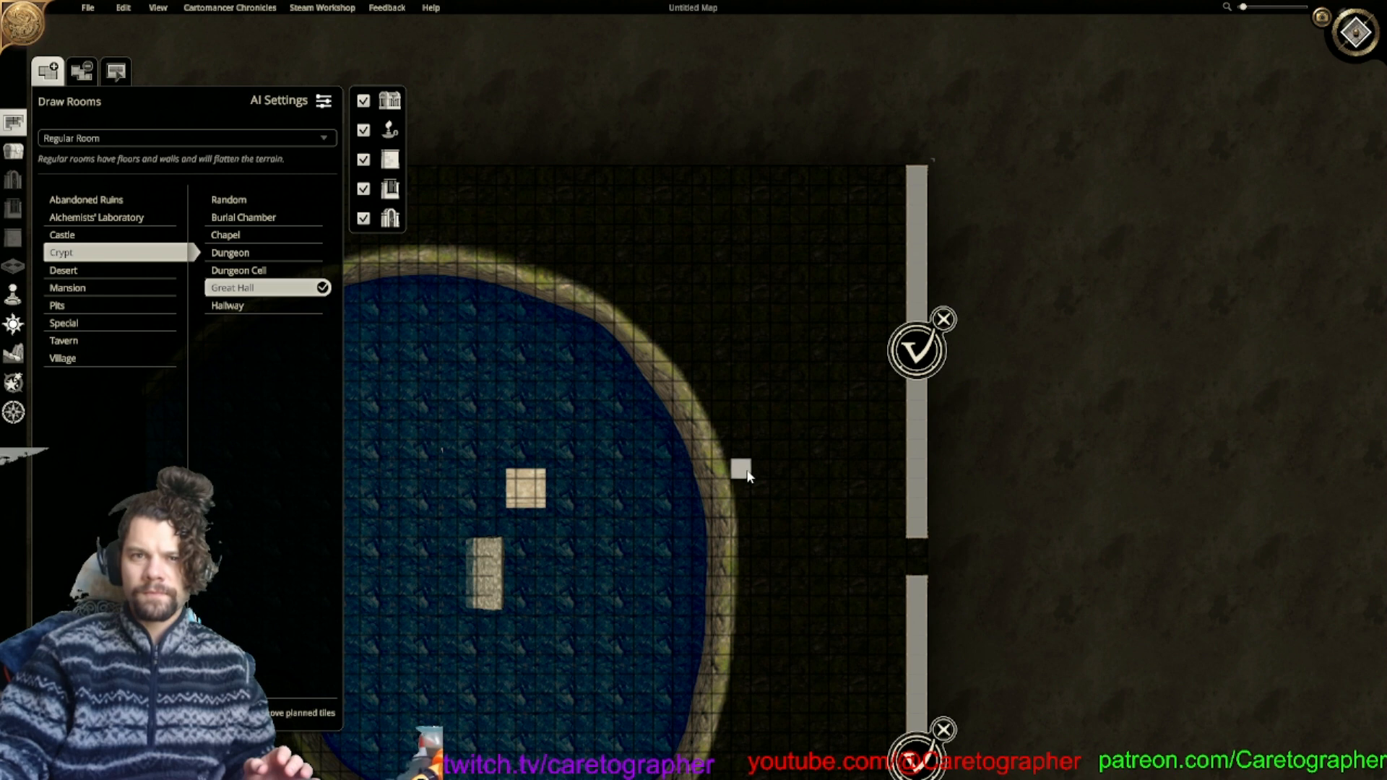
Build a 5 x 10 tile Great Hall against the lake shore, centred on the gap, and discard both planned edge strips.
mouse_move(747, 495)
mouse_down()
mouse_move(748, 650)
mouse_move(818, 653)
mouse_up()
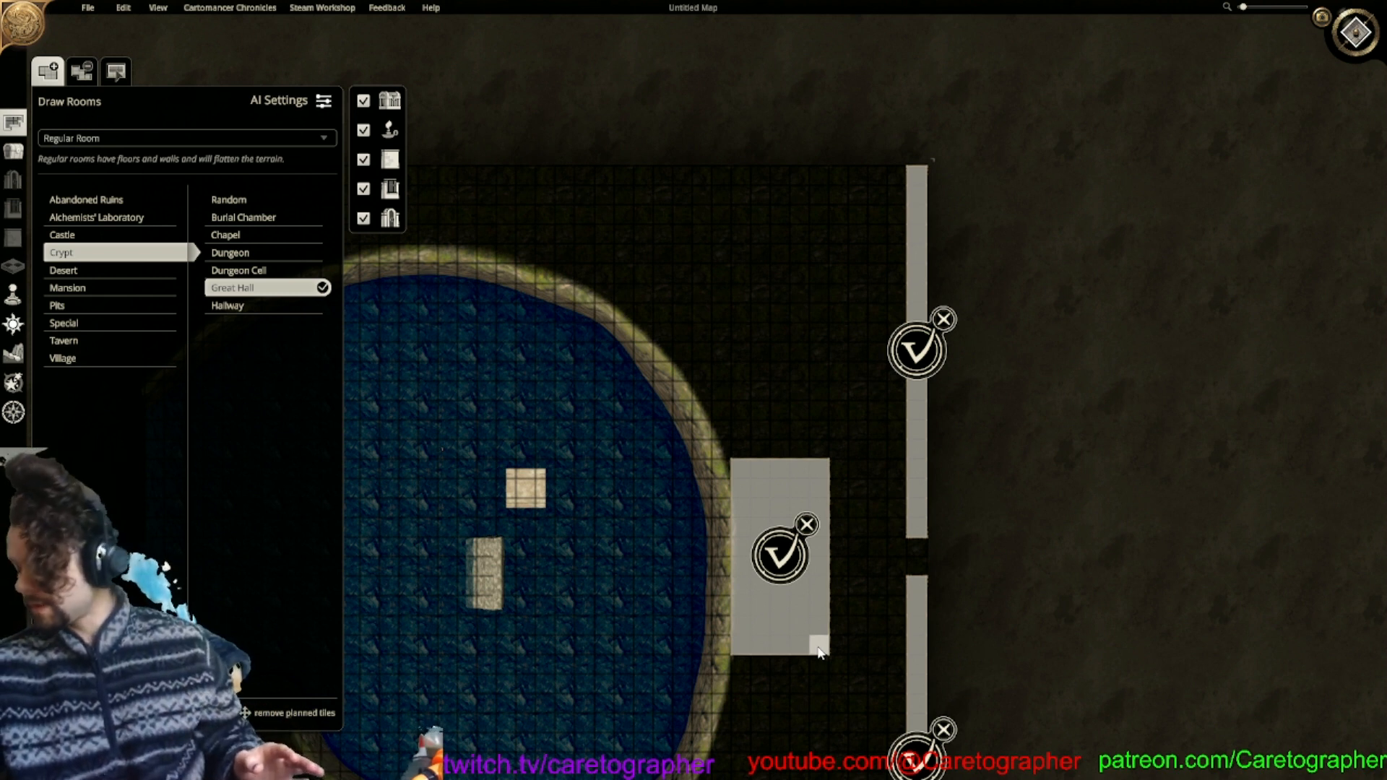
click(808, 549)
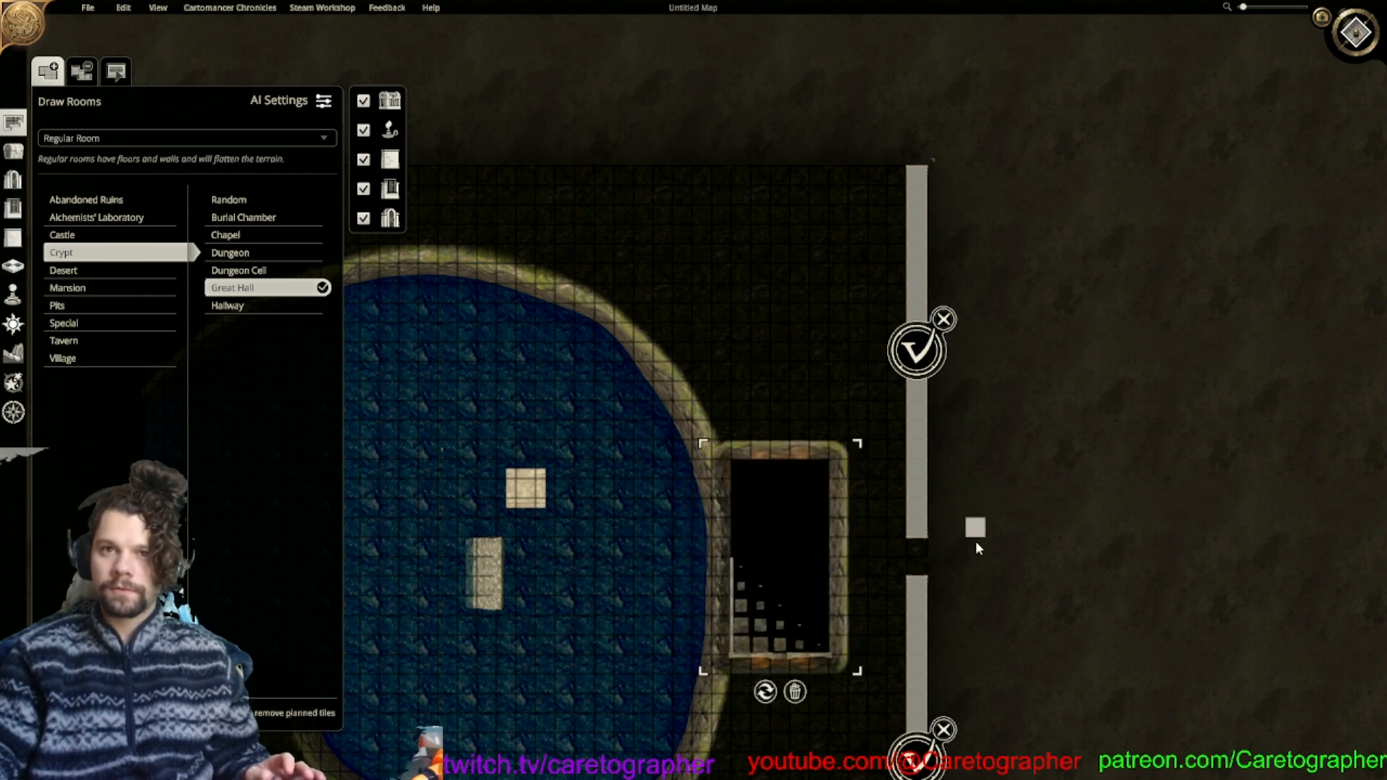
key(s)
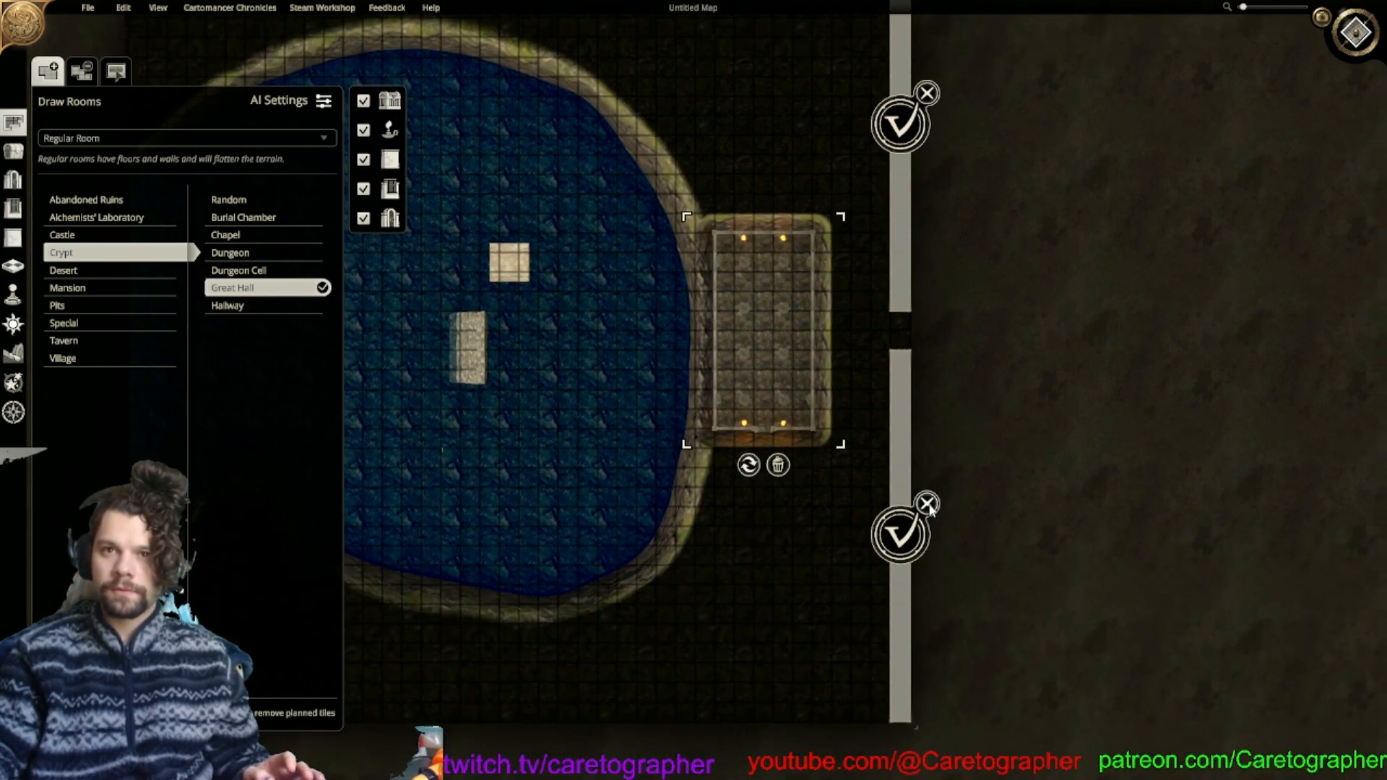
click(928, 506)
key(w)
click(939, 215)
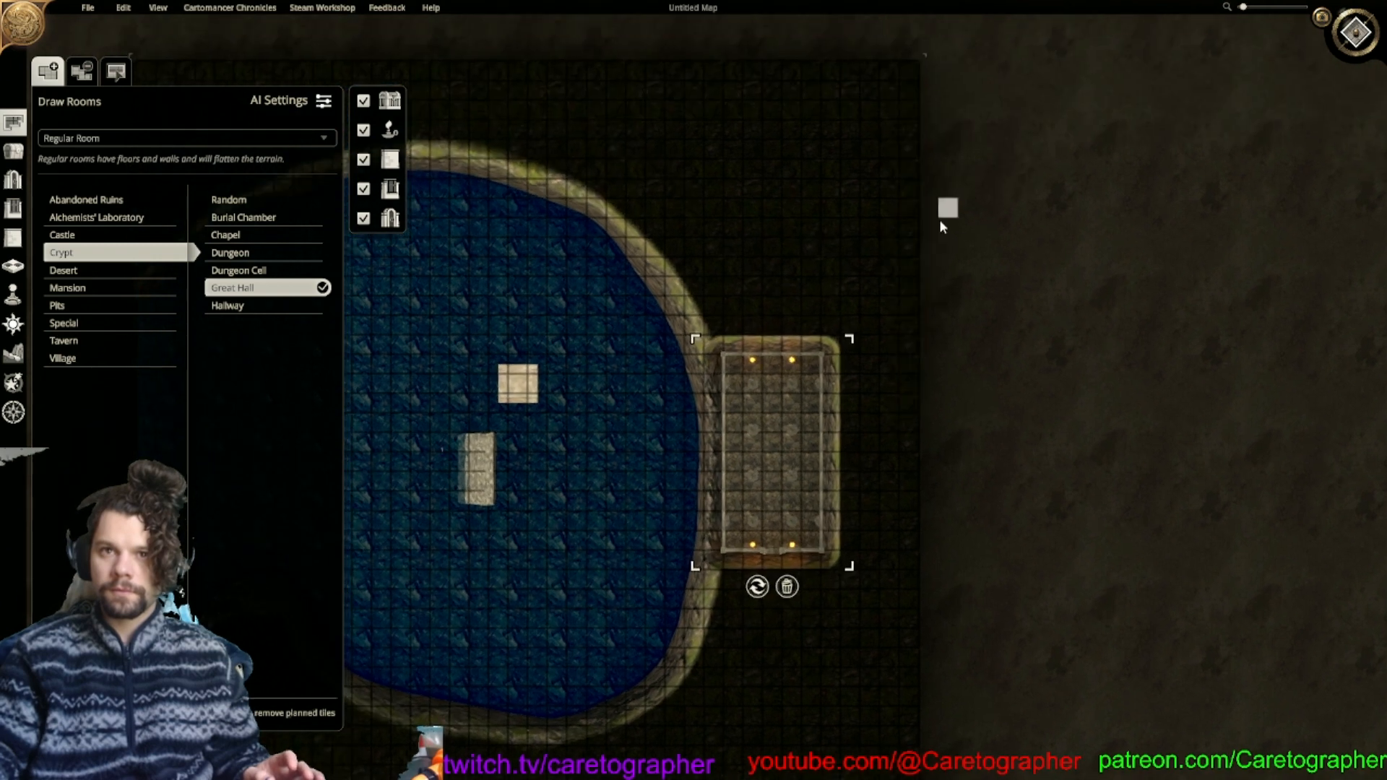
Build a 2 x 2 tile Crypt Hallway at the middle of the Great Hall's long wall facing away from the lake.
middle_drag(907, 480, 841, 372)
key(w)
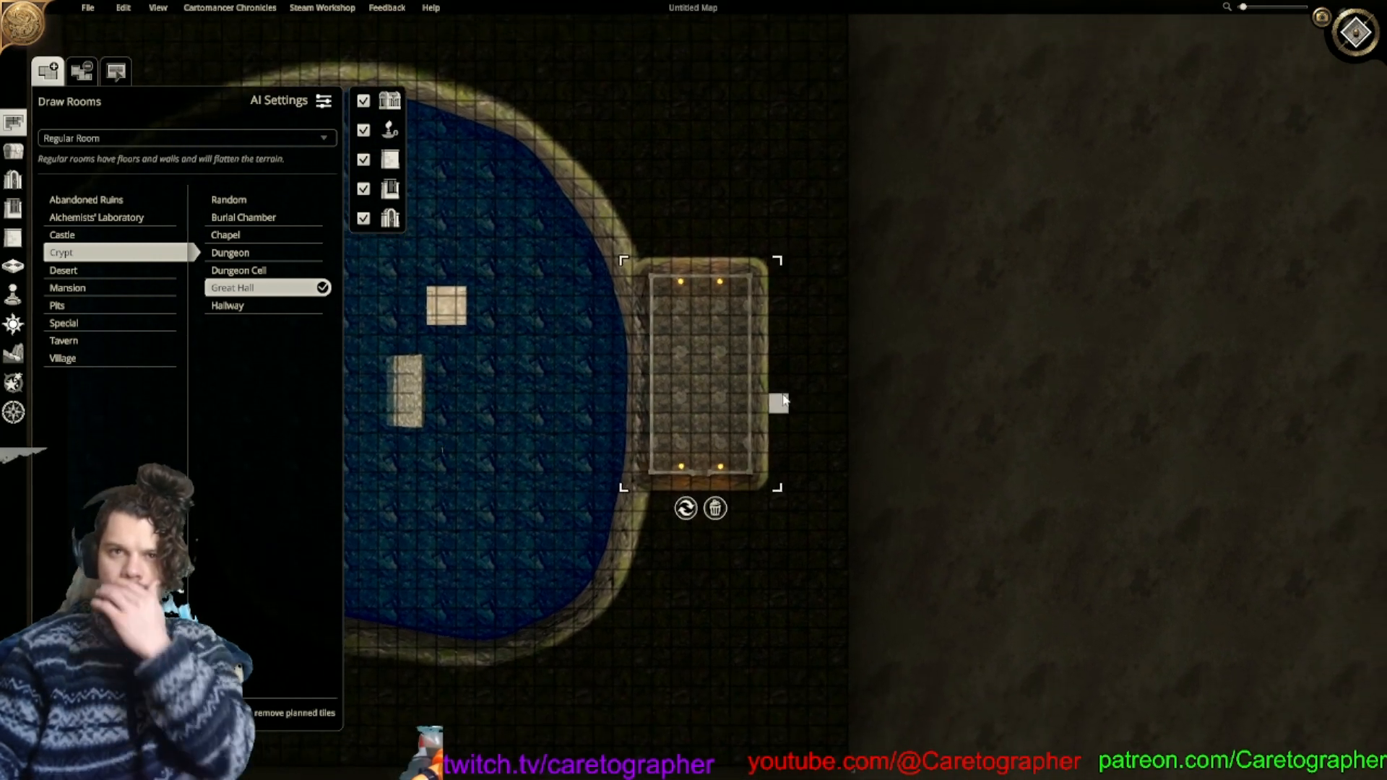
scroll(783, 397, up, 5)
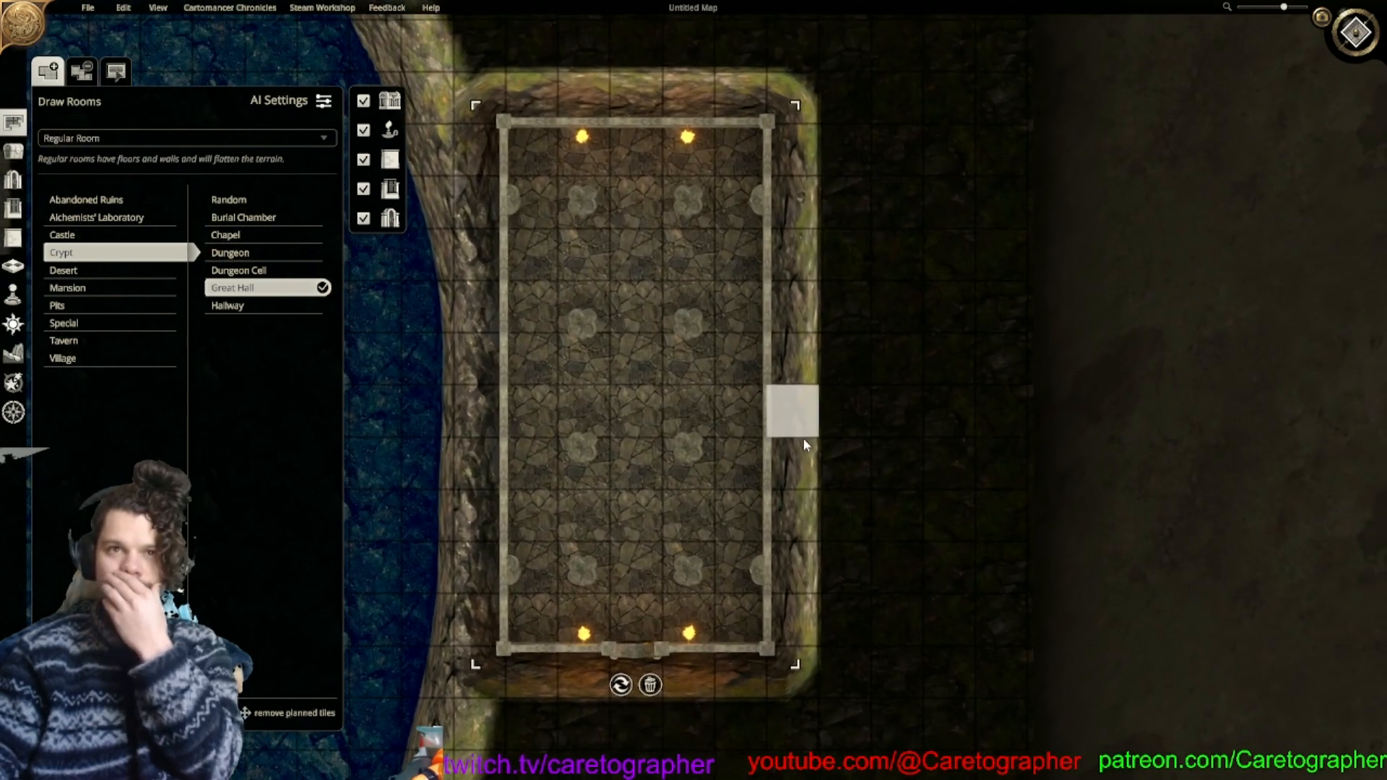
middle_drag(803, 438, 778, 450)
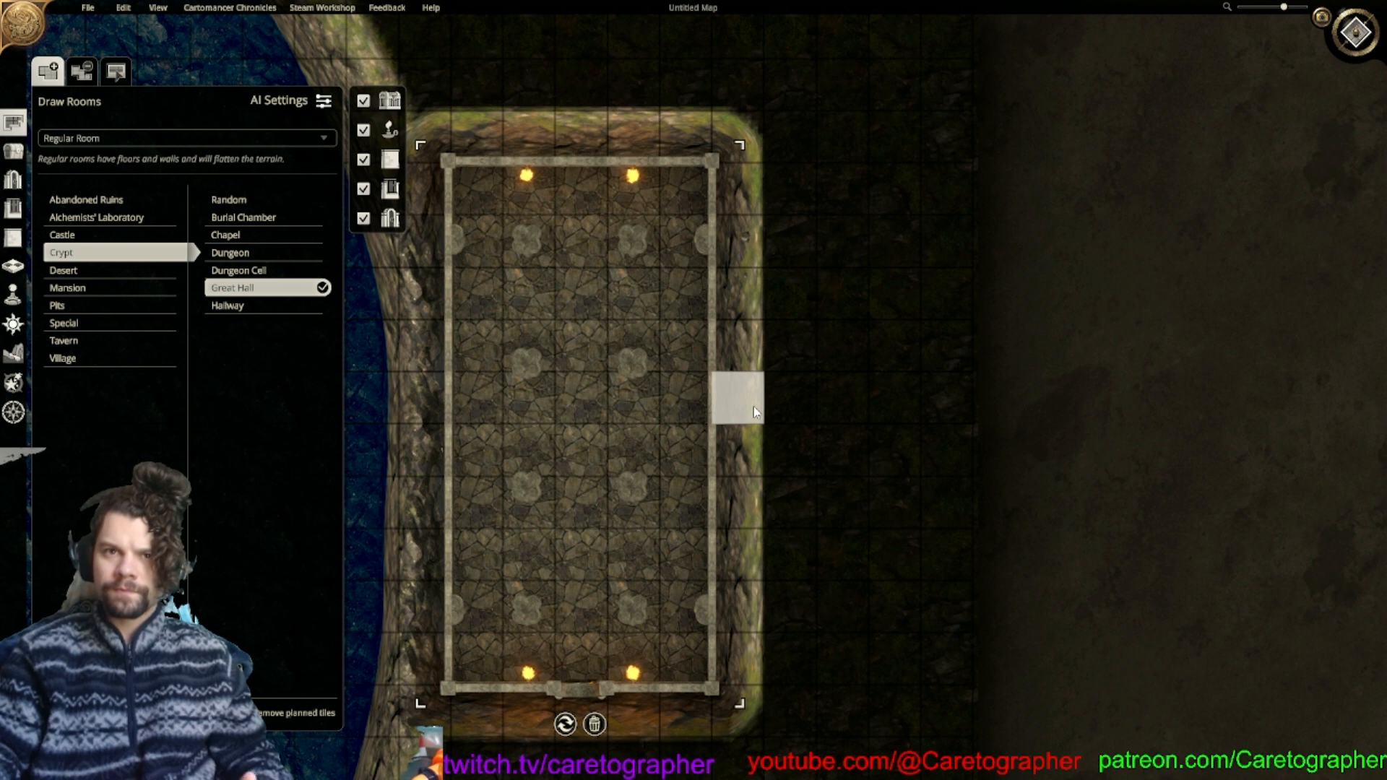
click(235, 307)
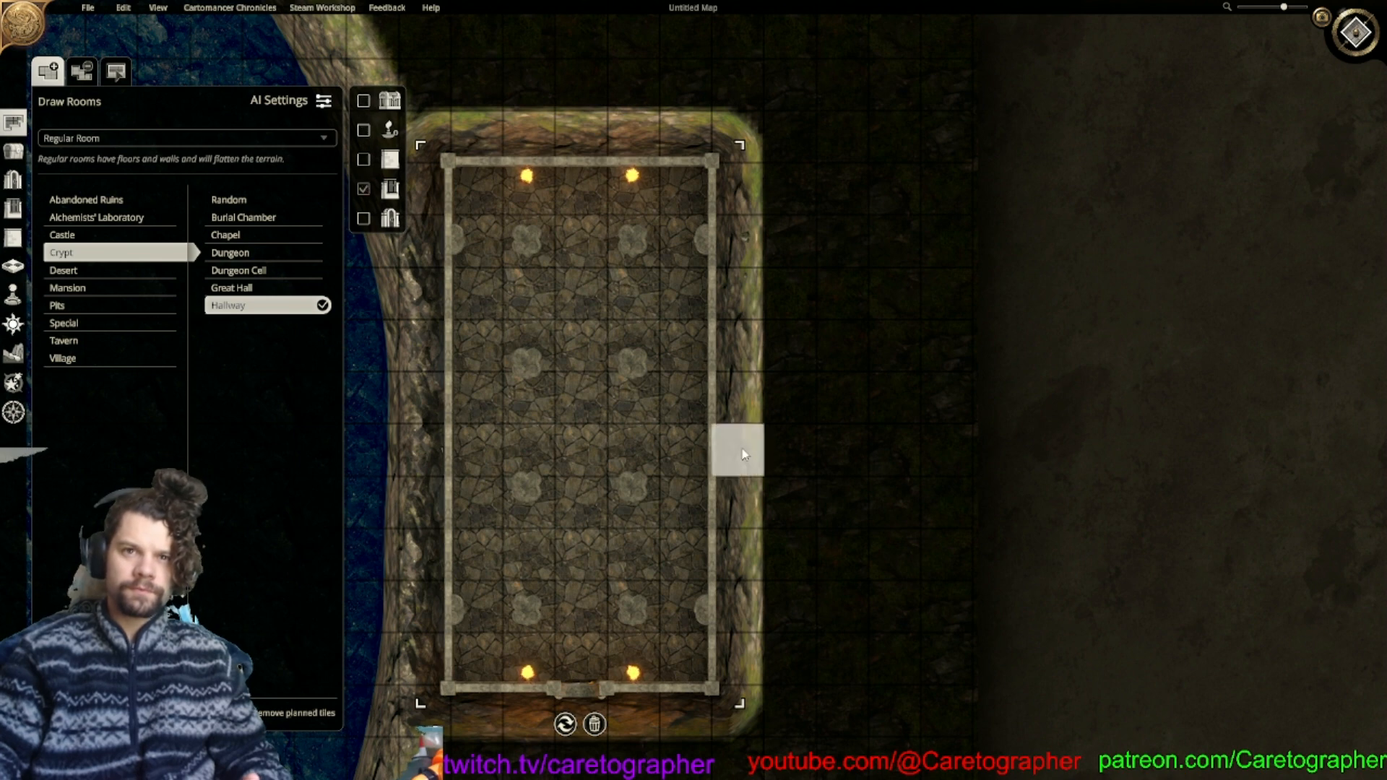
middle_drag(631, 462, 718, 465)
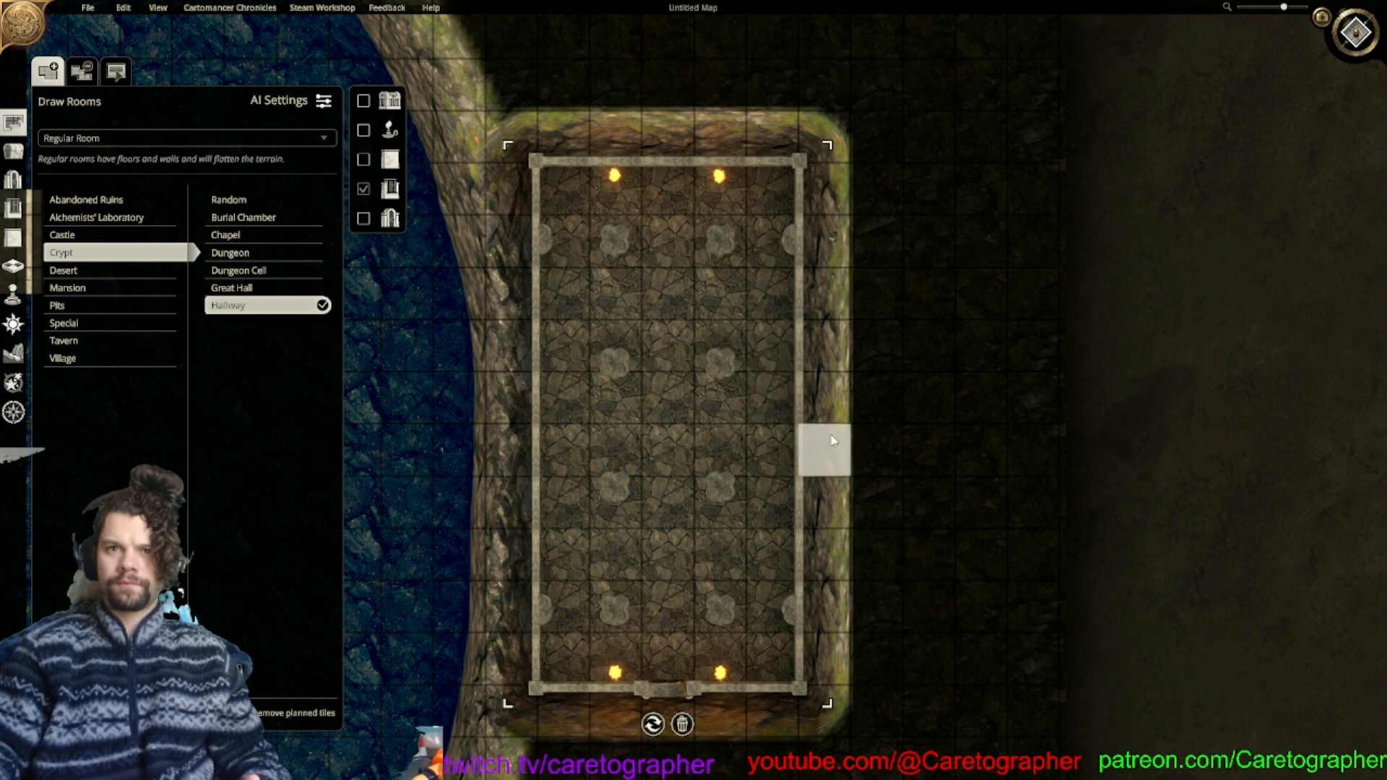
drag(822, 432, 842, 448)
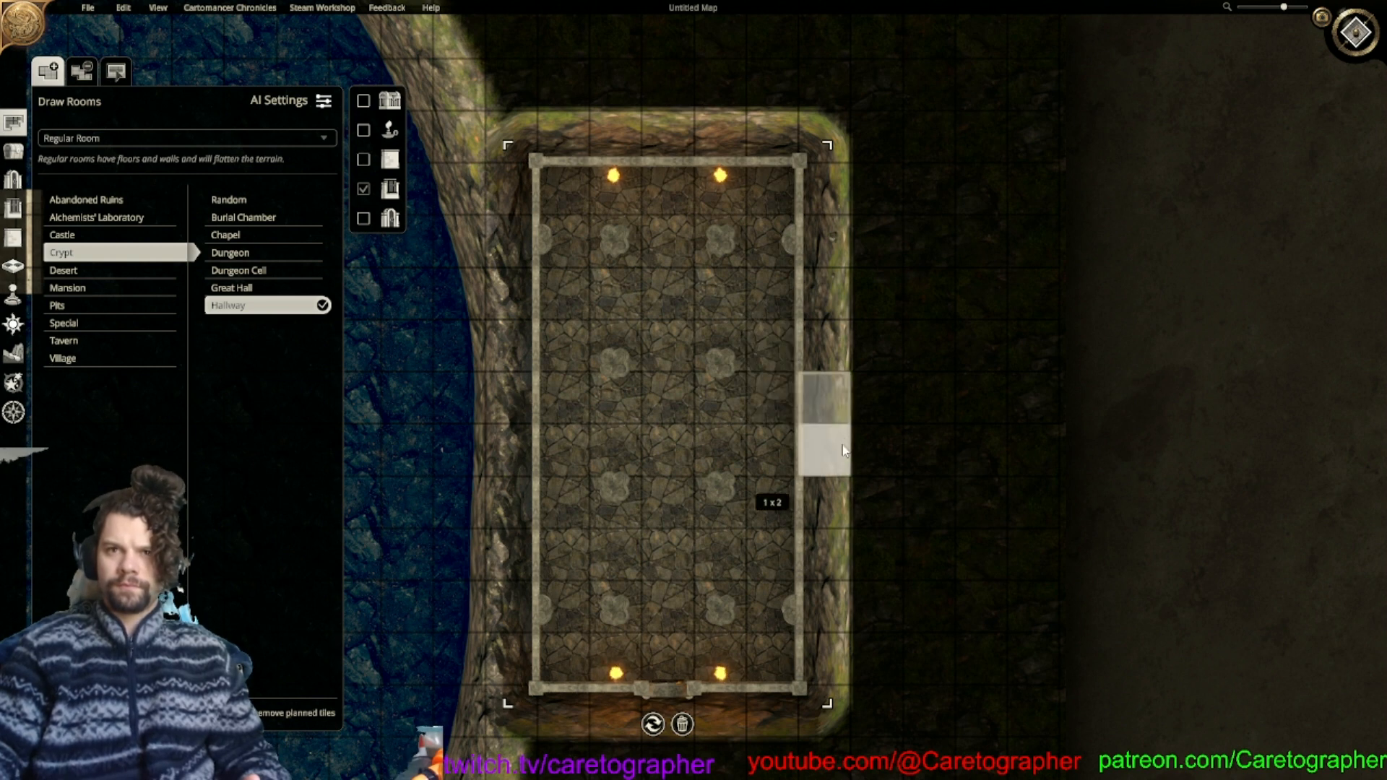
drag(842, 449, 868, 449)
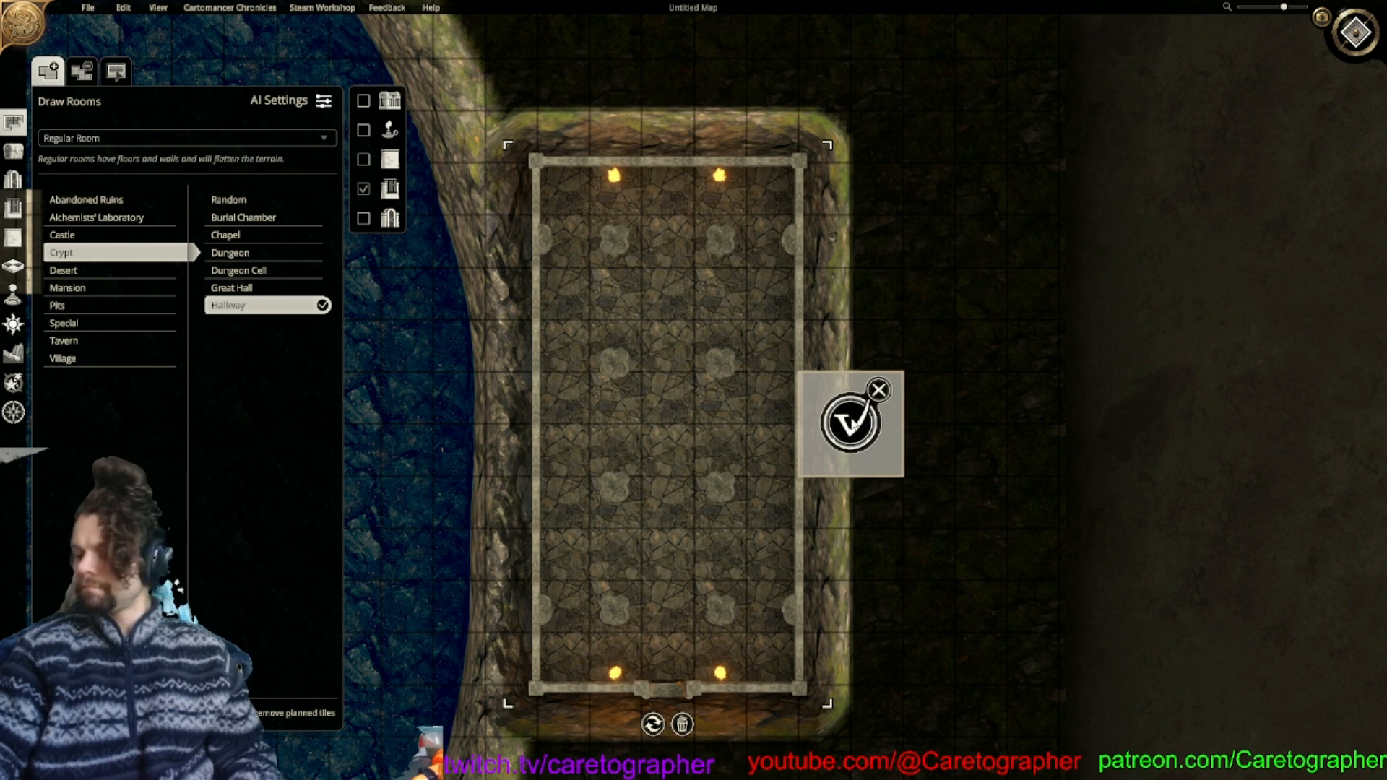
Build a two-tile-wide Crypt Hallway along the map's full height, one tile in from the edge, meeting the short connecting passage.
scroll(955, 474, down, 3)
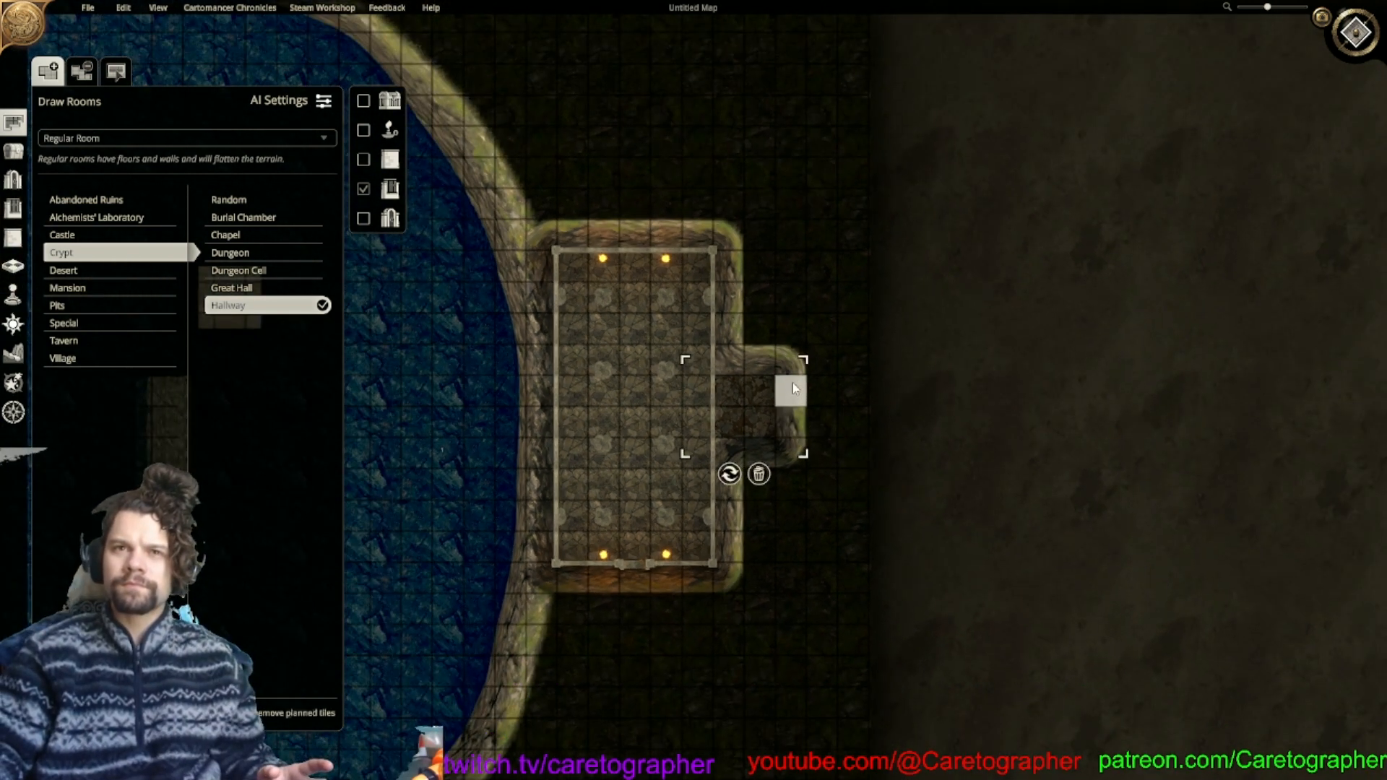
middle_drag(792, 384, 728, 542)
middle_drag(753, 266, 762, 415)
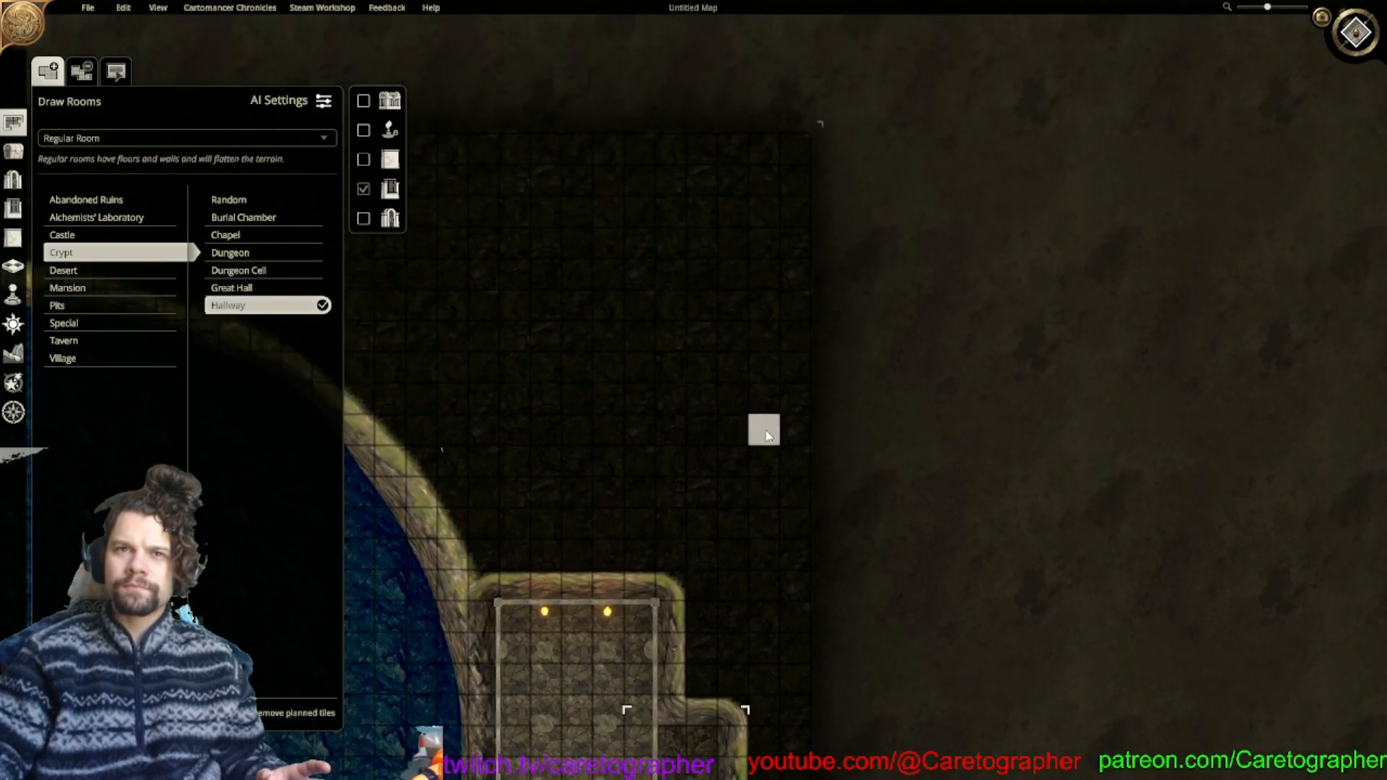
drag(748, 210, 764, 273)
middle_drag(773, 675, 764, 273)
drag(766, 273, 809, 191)
middle_drag(762, 611, 809, 191)
drag(809, 190, 808, 497)
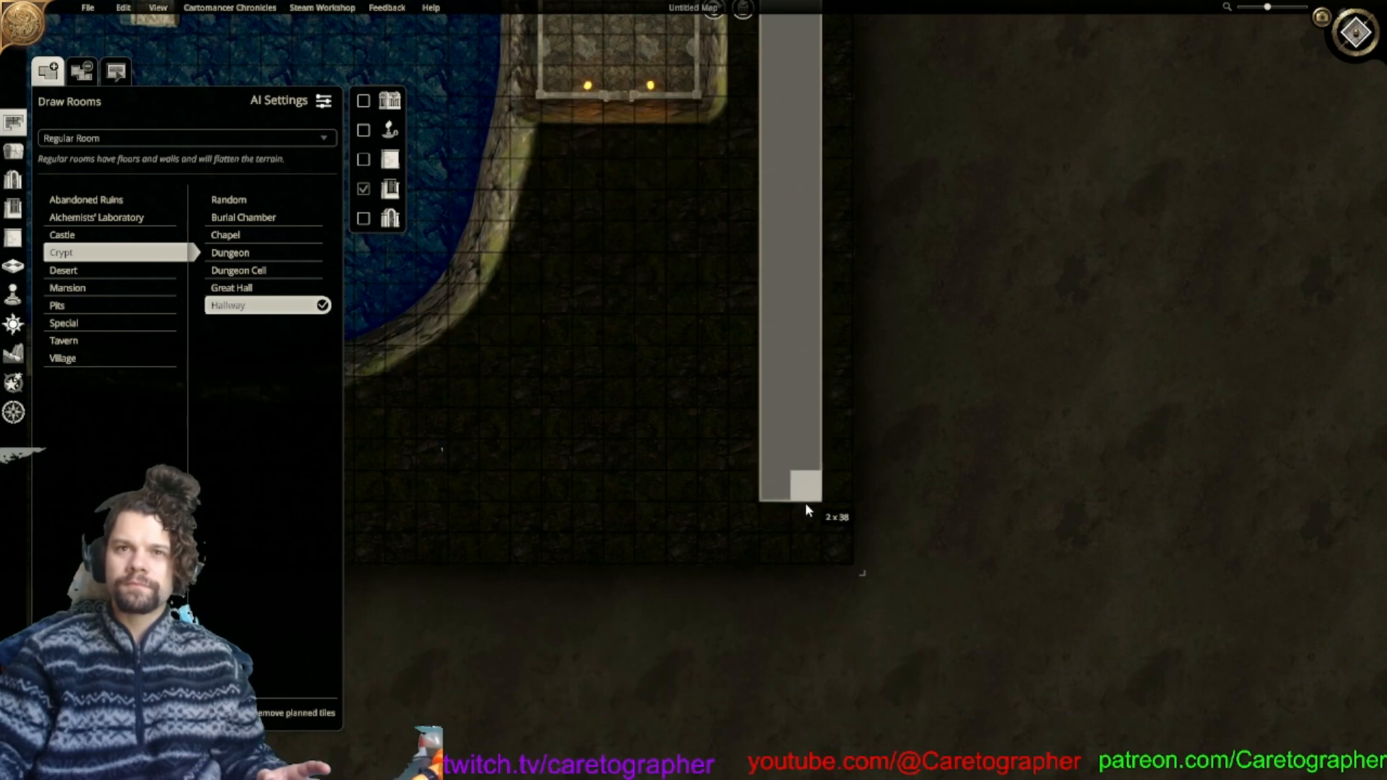
mouse_move(810, 556)
mouse_down()
mouse_move(813, 574)
mouse_move(809, 564)
mouse_up()
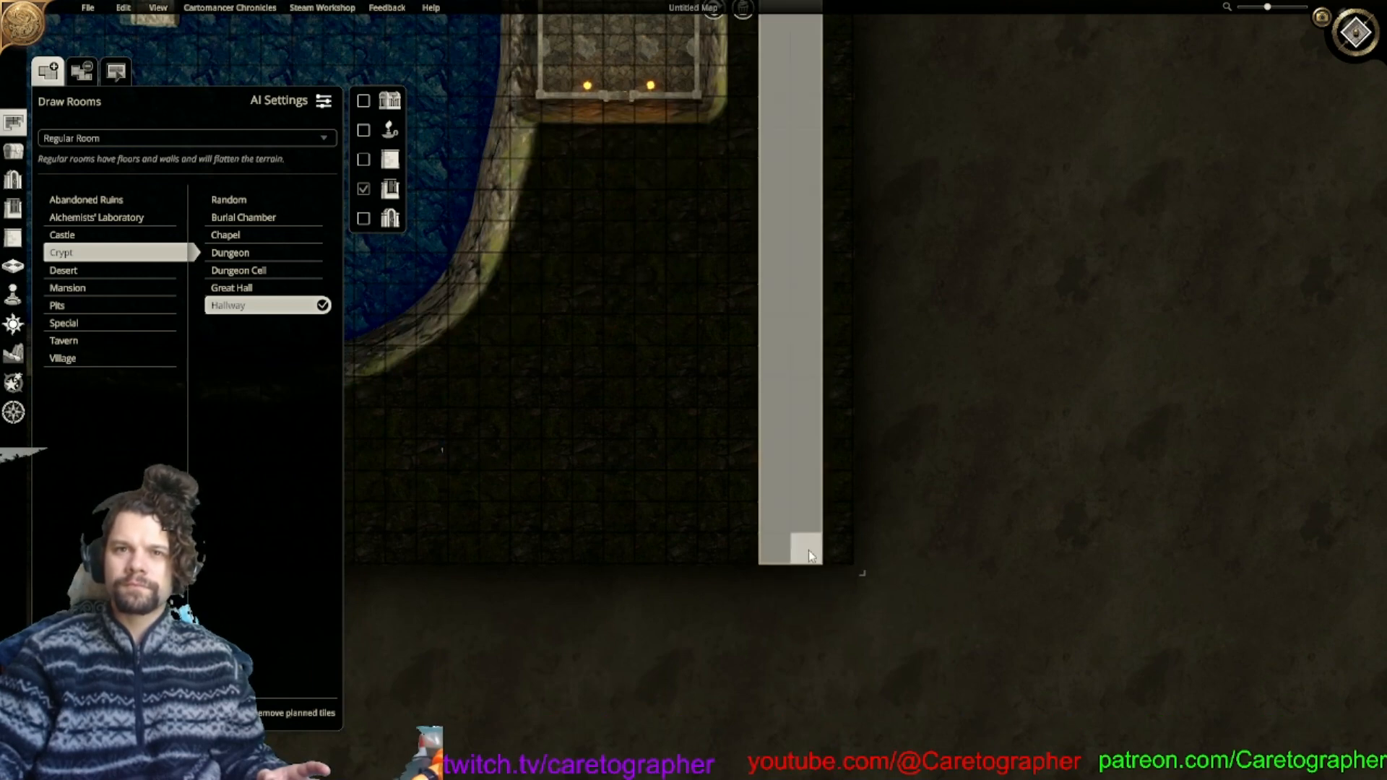
click(800, 237)
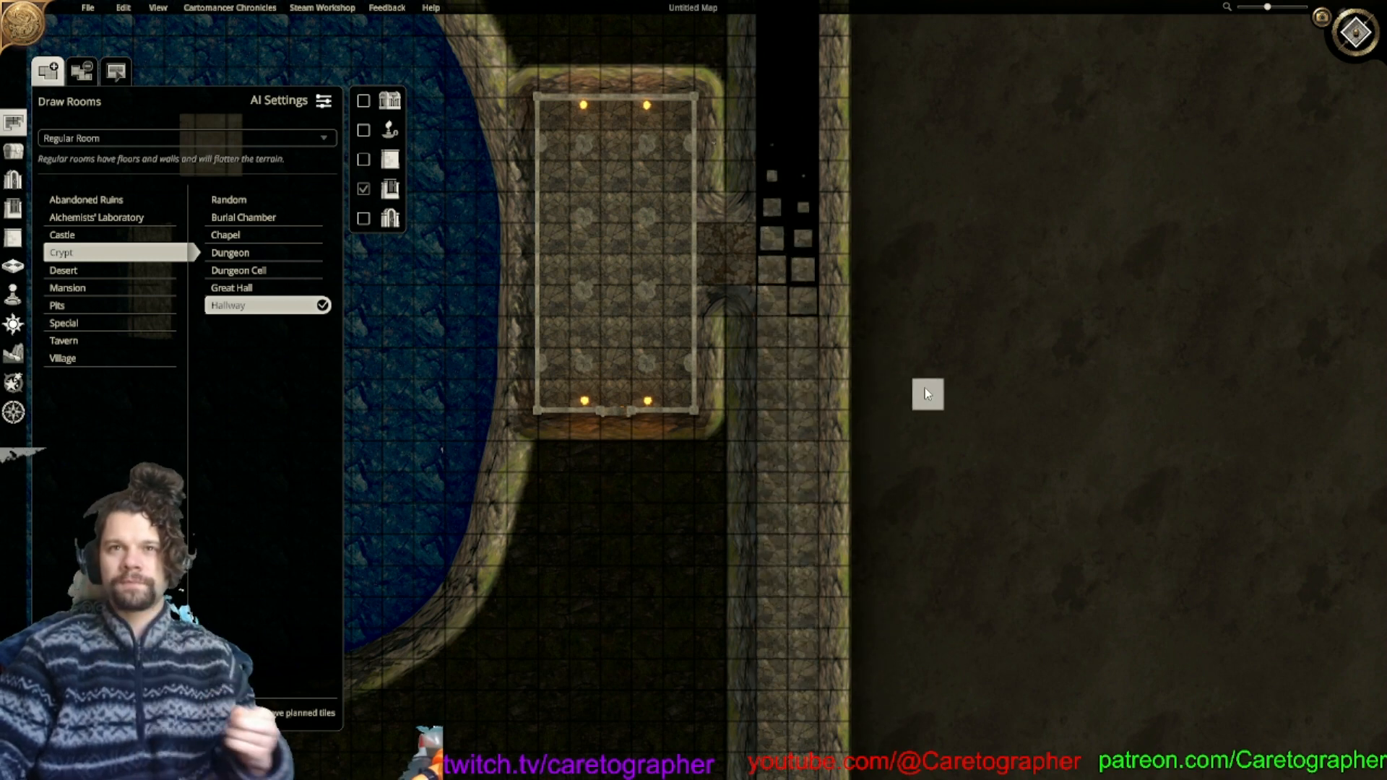
Cover the entire Great Hall floor with the grey-green Ancient Floor tile.
key(w)
scroll(867, 506, down, 3)
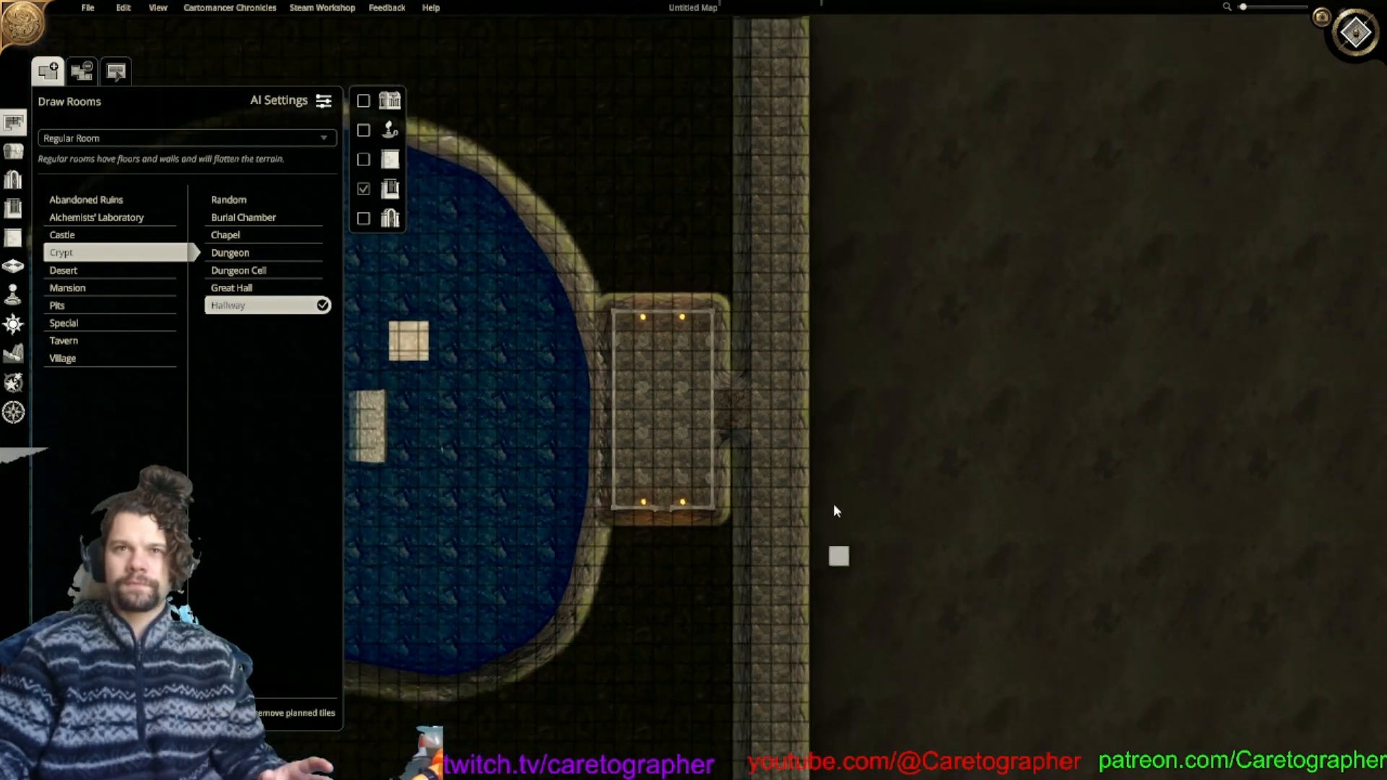
middle_drag(844, 494, 1146, 374)
mouse_move(1113, 239)
middle_down()
mouse_move(968, 359)
mouse_move(1011, 215)
mouse_move(1046, 530)
mouse_move(1112, 338)
mouse_move(947, 306)
mouse_move(644, 288)
mouse_move(751, 313)
mouse_move(643, 246)
middle_up()
scroll(722, 347, up, 4)
scroll(723, 217, up, 2)
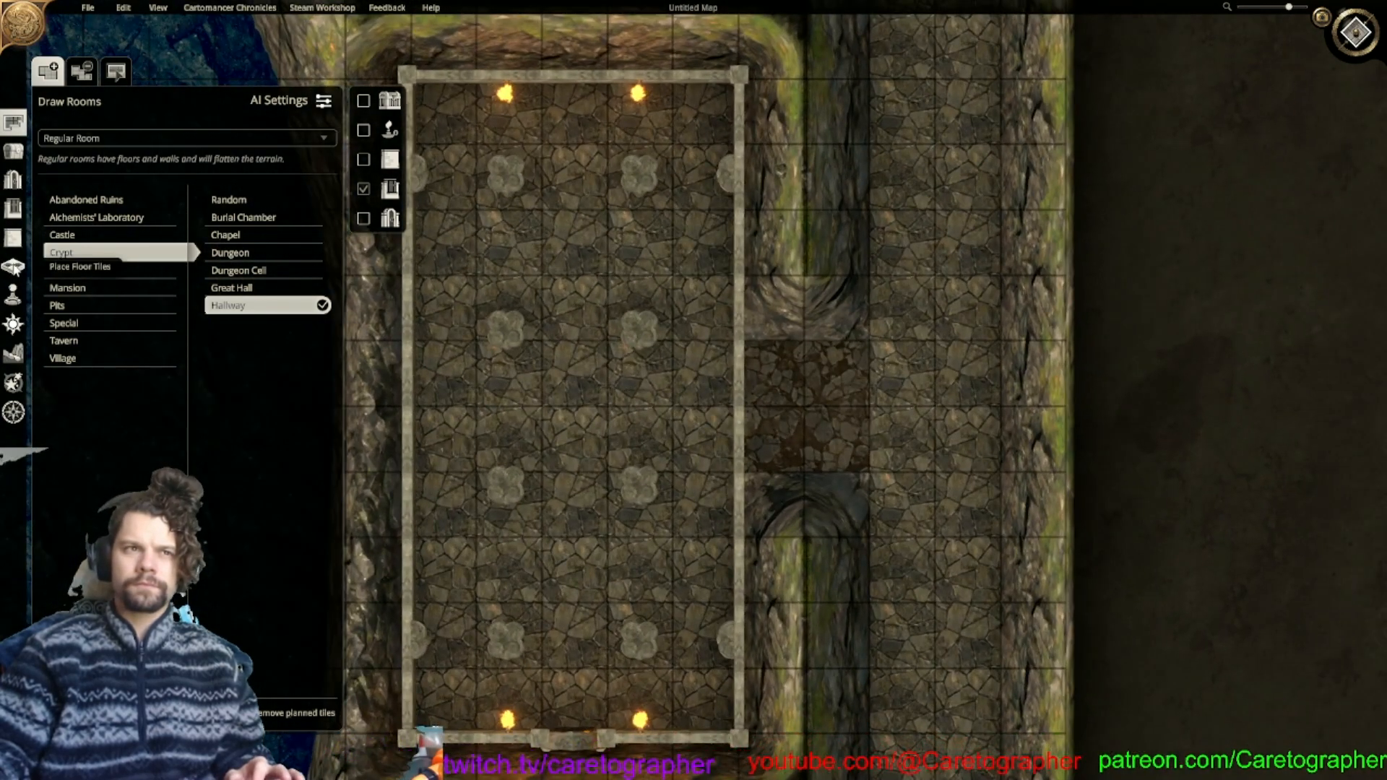
click(13, 266)
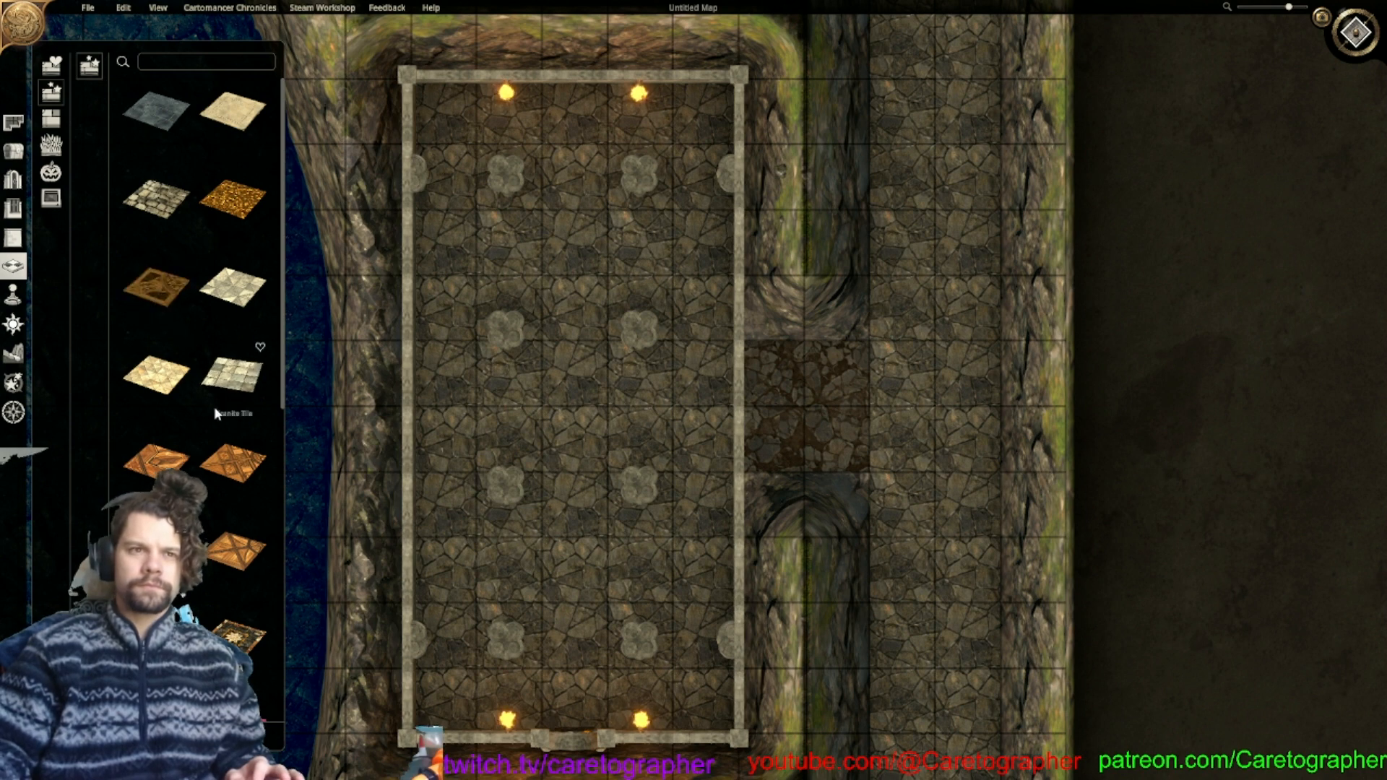
scroll(215, 409, down, 3)
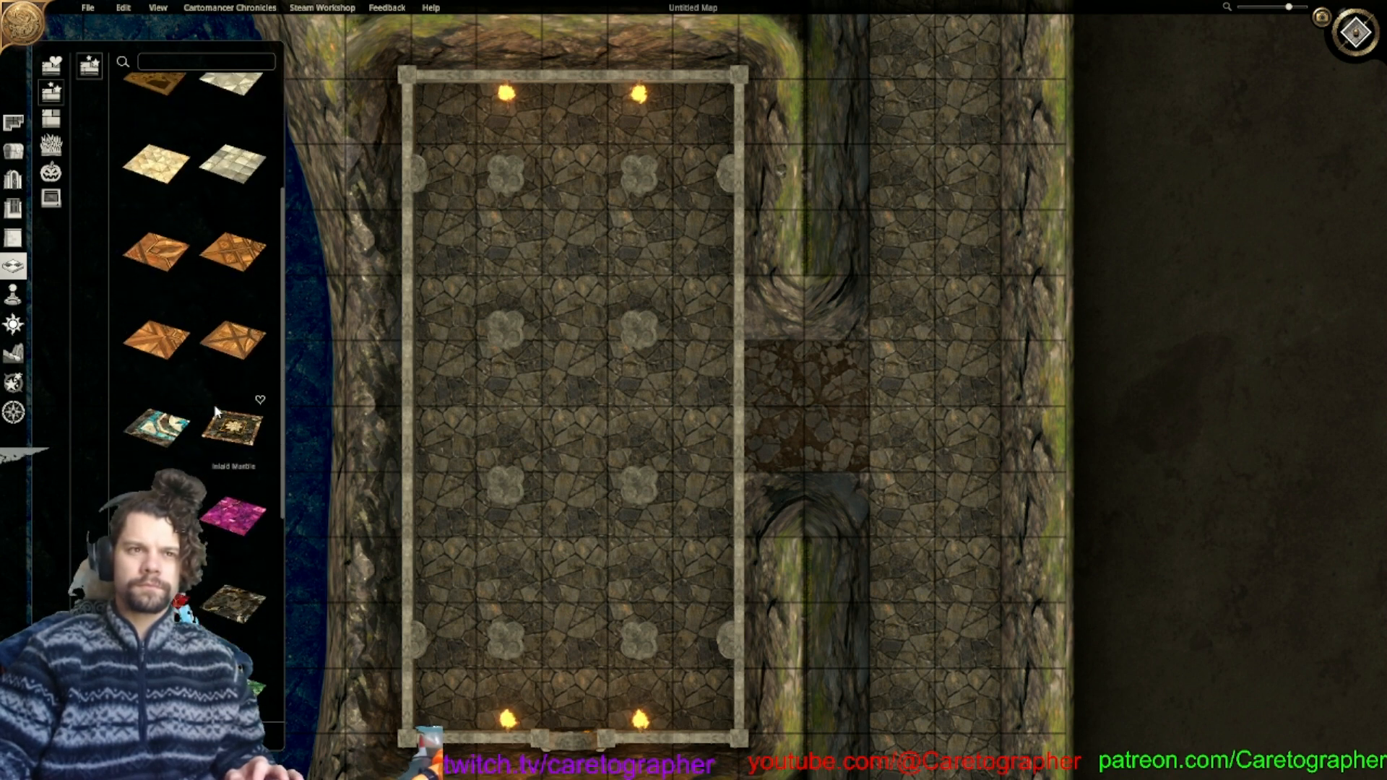
scroll(216, 411, down, 5)
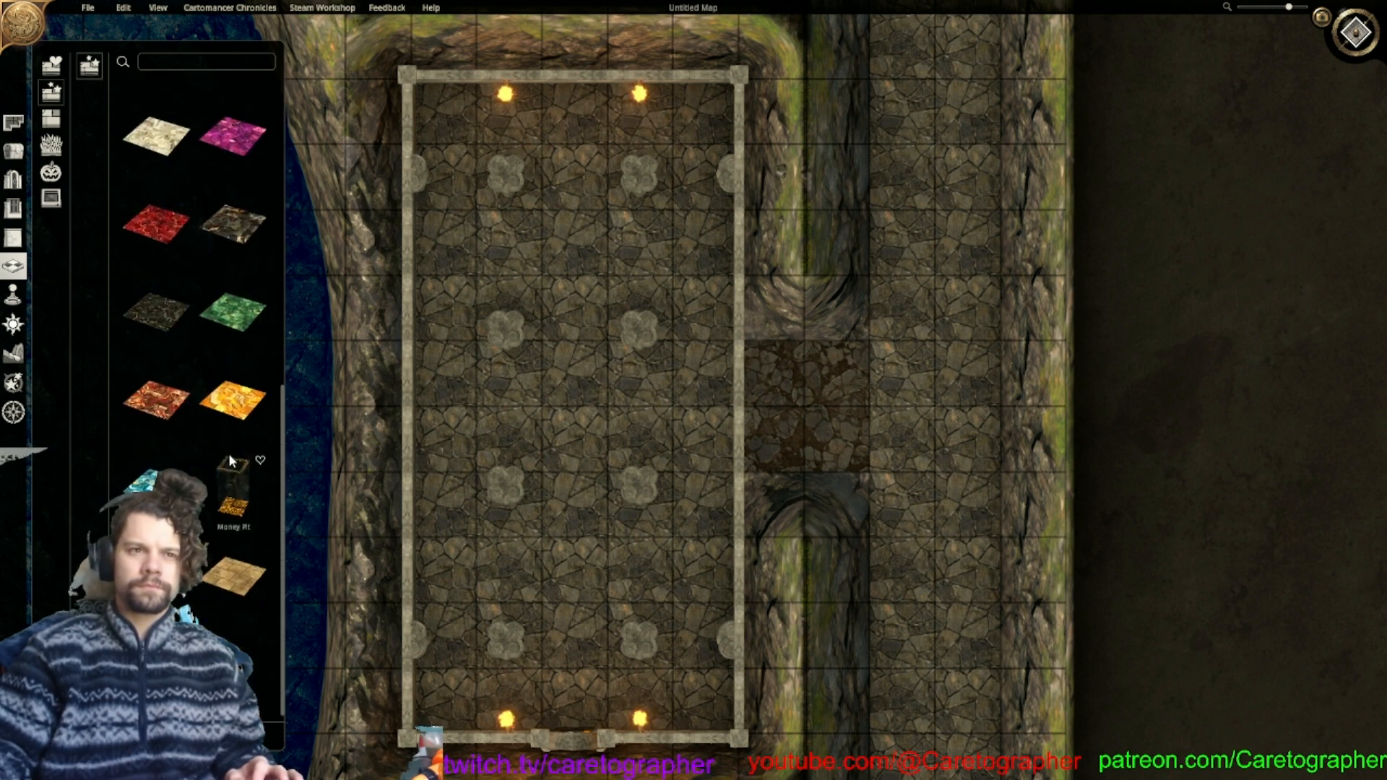
click(52, 119)
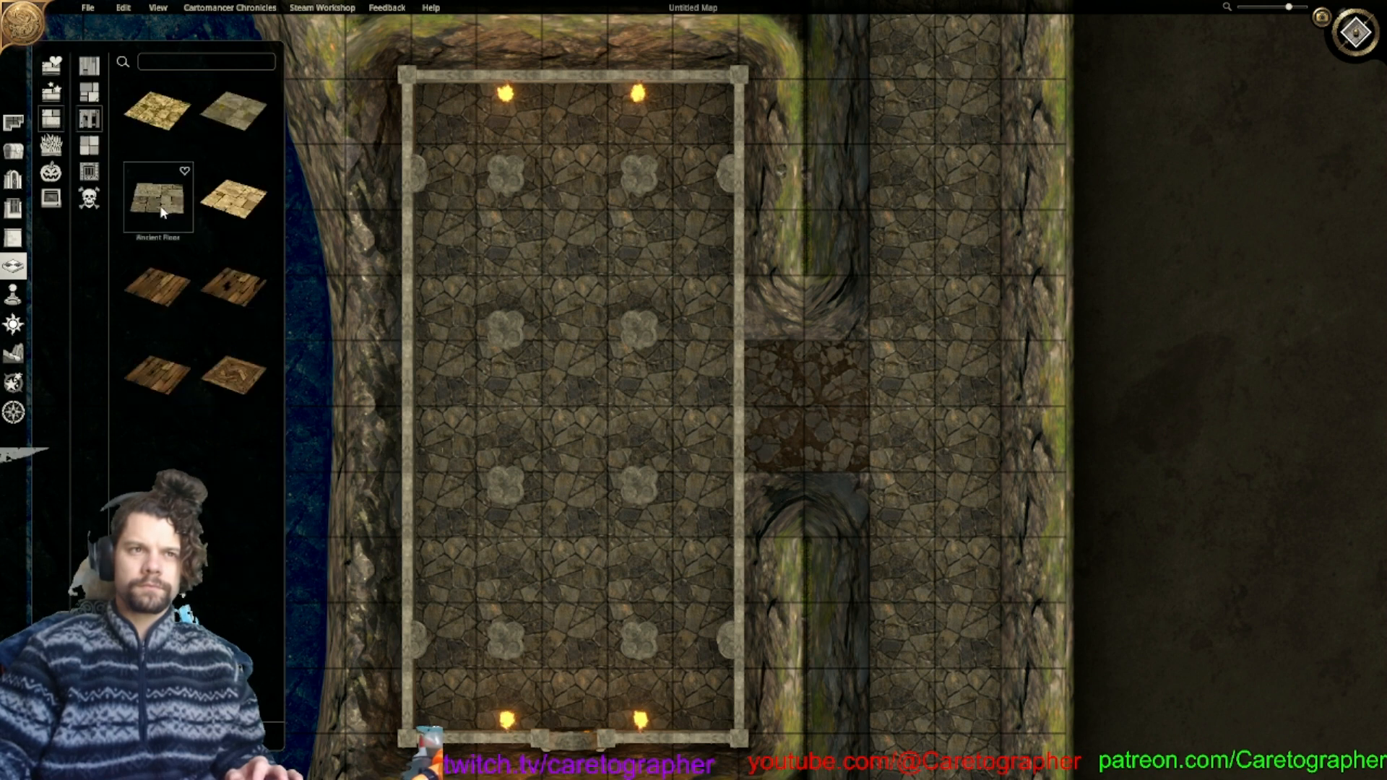
click(245, 115)
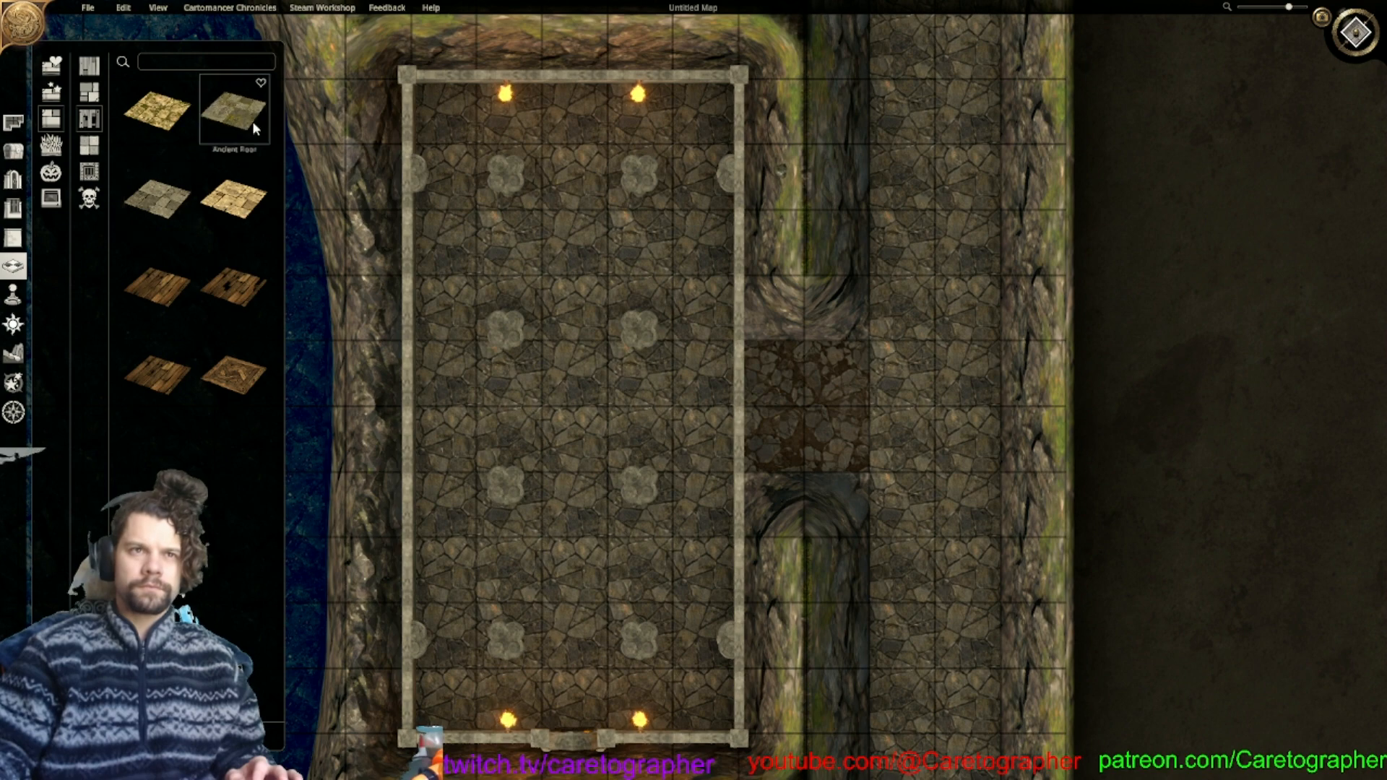
scroll(704, 397, down, 4)
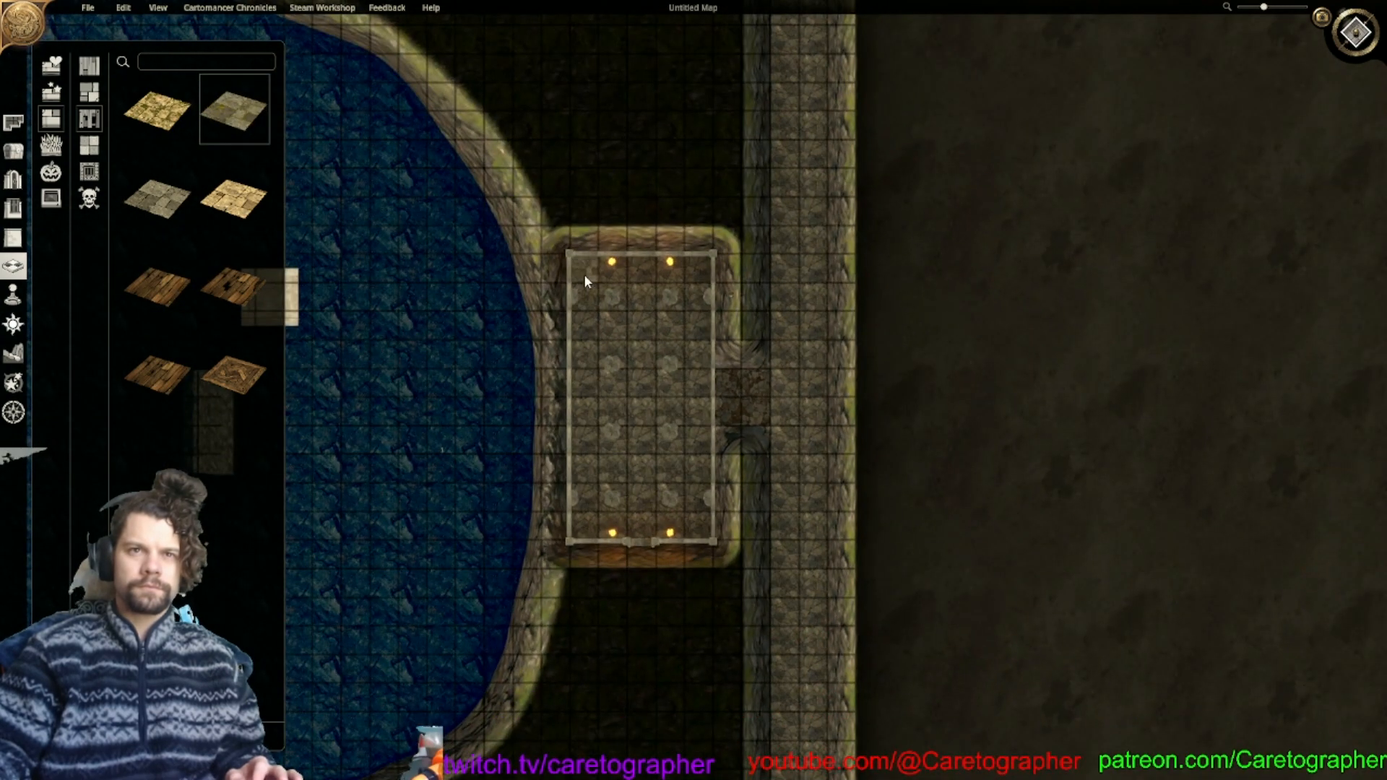
drag(583, 276, 713, 538)
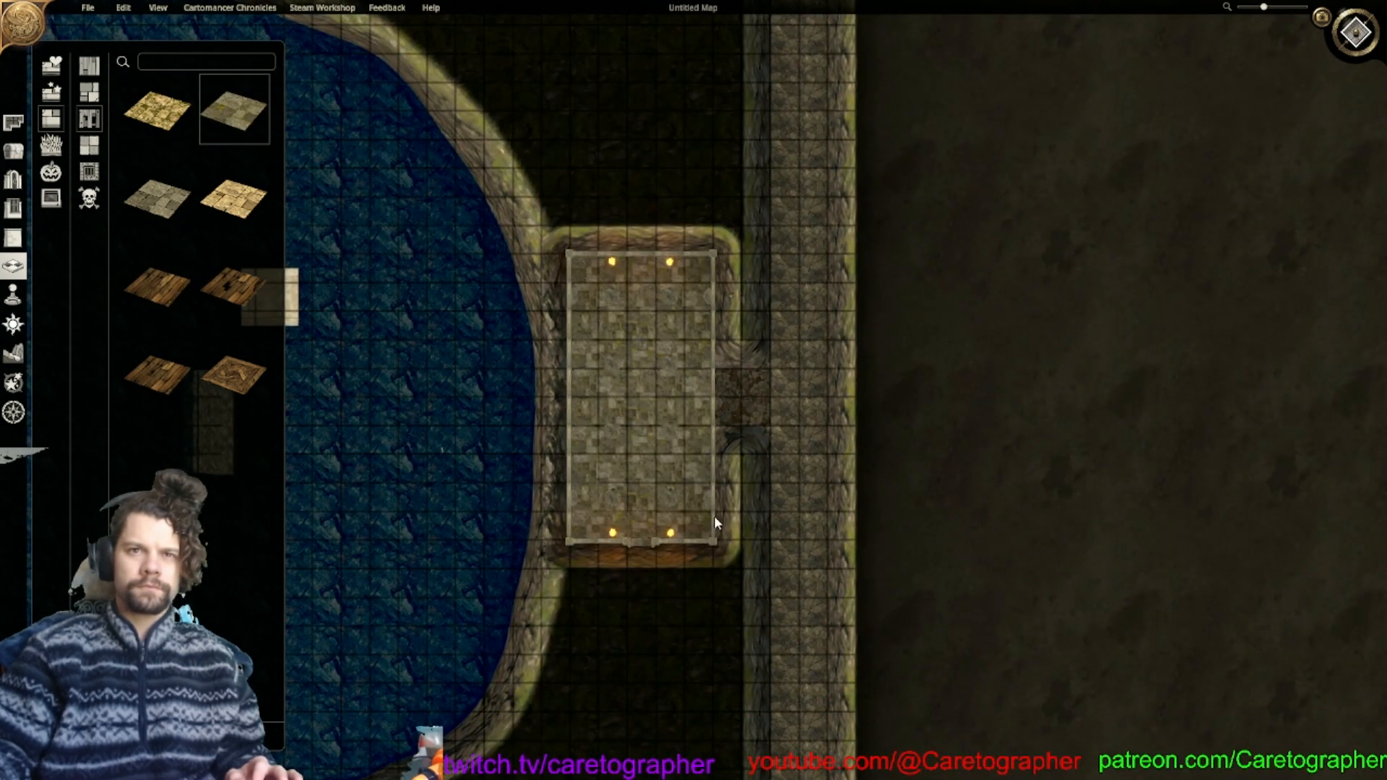
Cover the connecting passage and the full-height hallway, from one map edge to the other, with the grey-green Ancient Floor tile.
mouse_move(743, 384)
mouse_down()
mouse_move(813, 427)
mouse_move(781, 71)
mouse_up()
middle_drag(782, 72, 791, 423)
drag(791, 424, 769, 235)
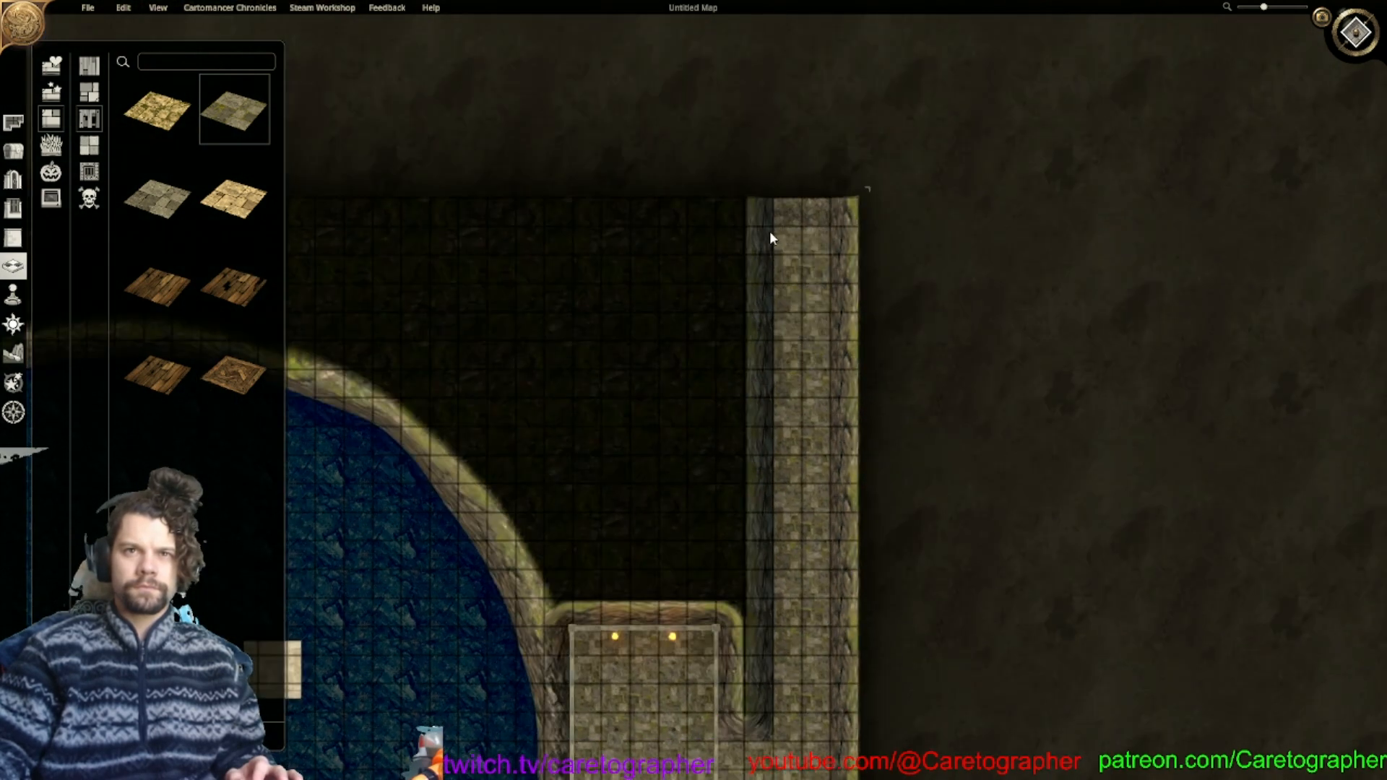
middle_drag(799, 619, 777, 4)
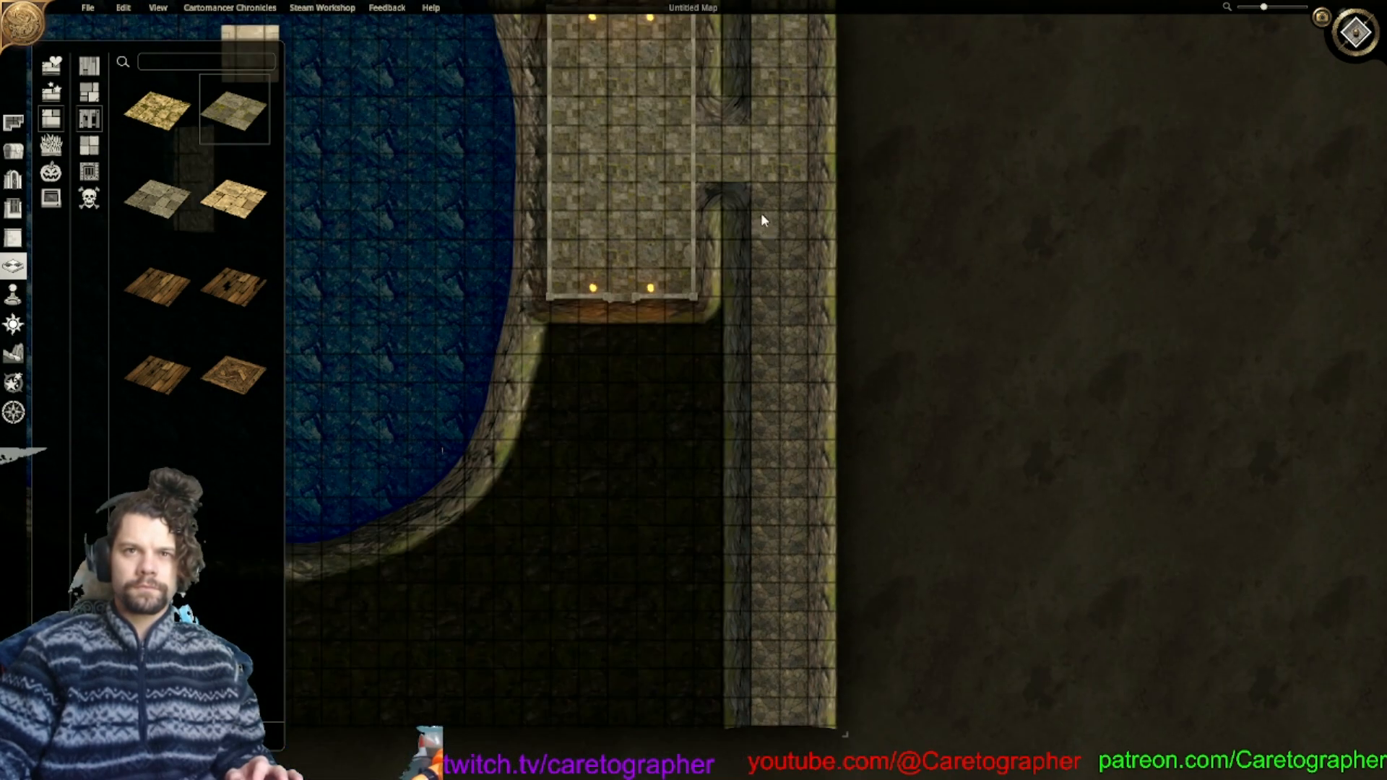
drag(792, 325, 807, 713)
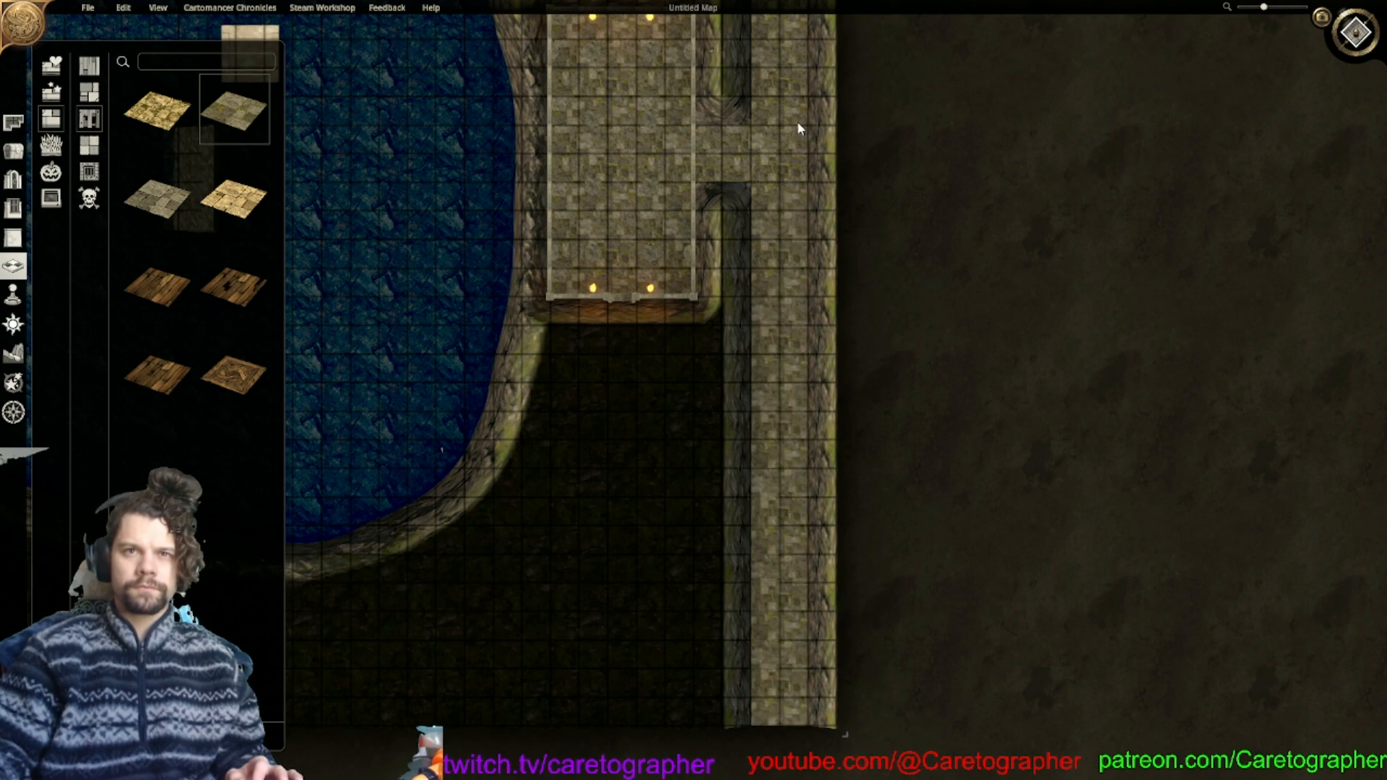
Change all walls of the Great Hall to the dark grey irregular masonry style from the Stone walls.
middle_drag(797, 128, 854, 448)
middle_drag(713, 389, 524, 305)
scroll(720, 293, up, 3)
scroll(678, 179, up, 2)
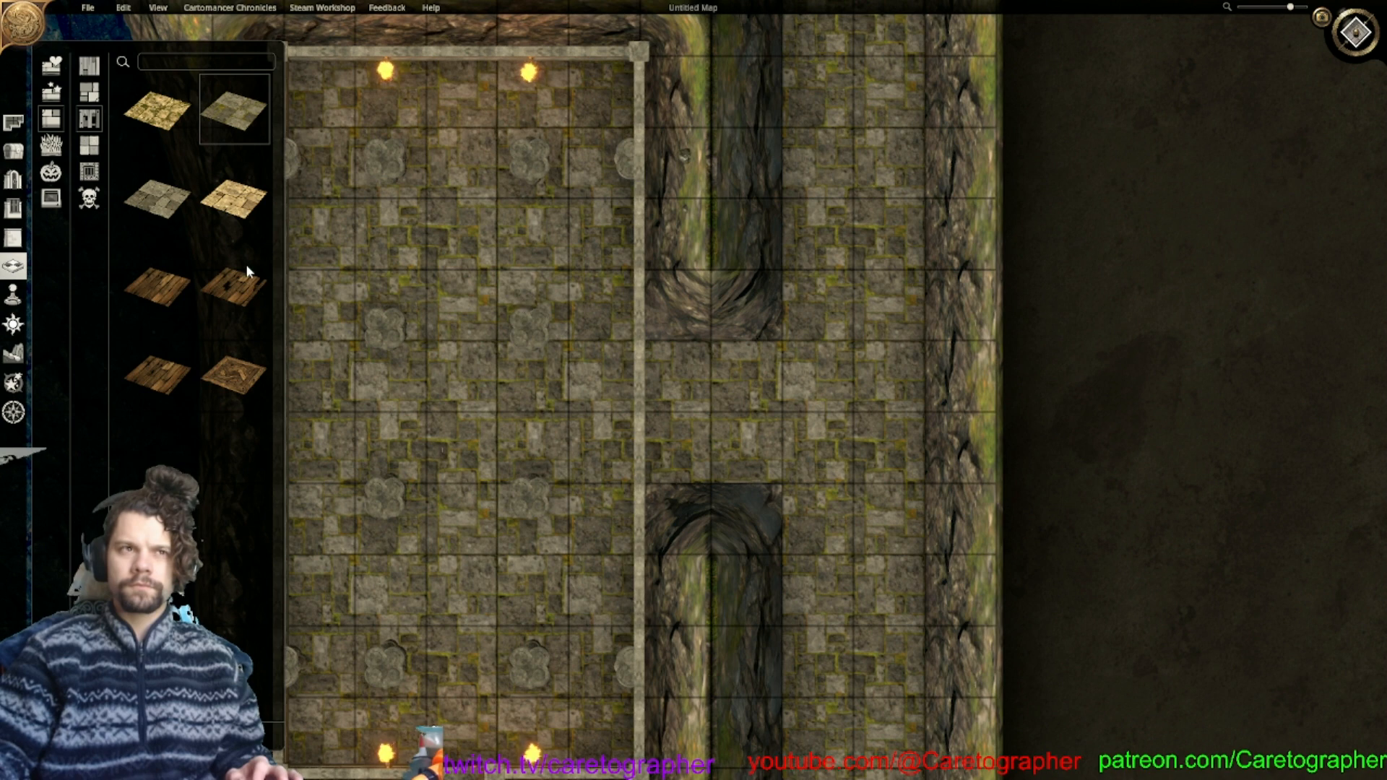
click(14, 237)
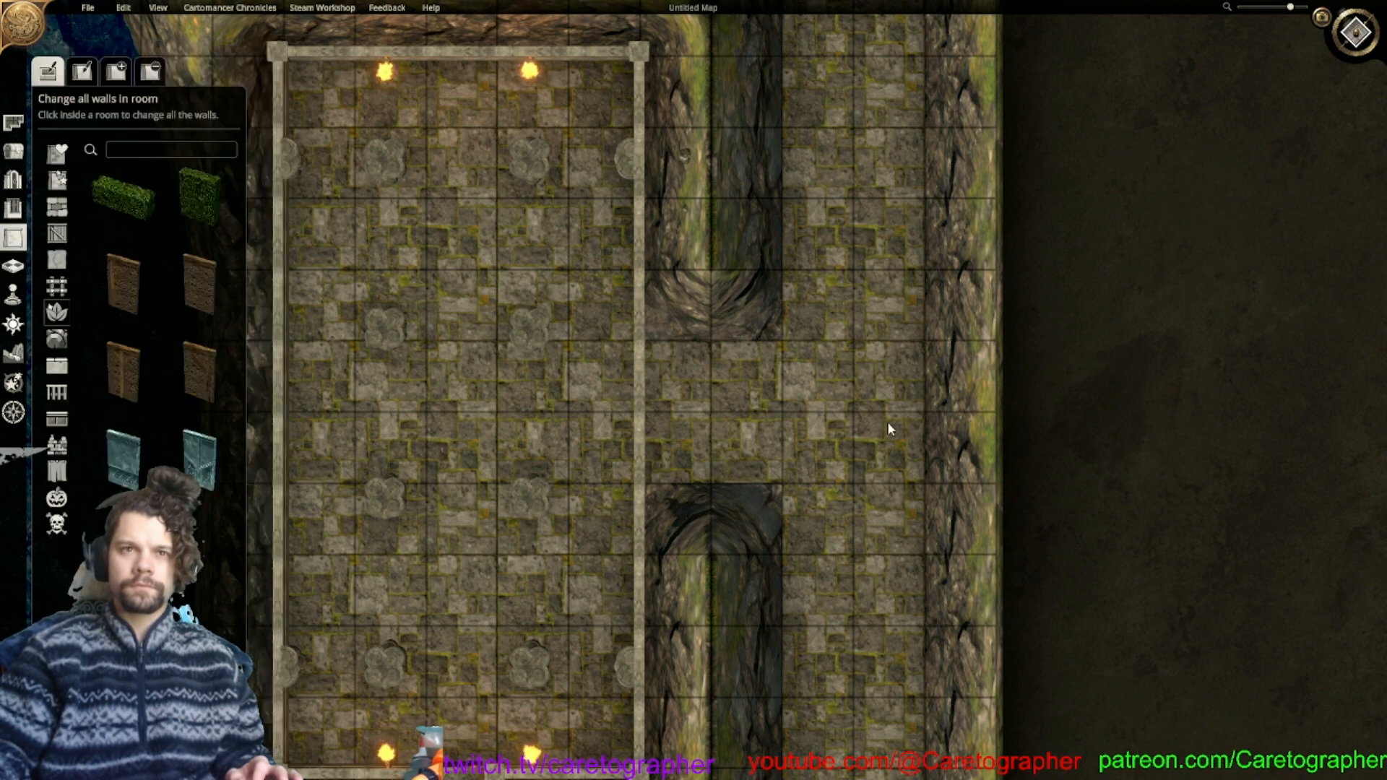
click(116, 71)
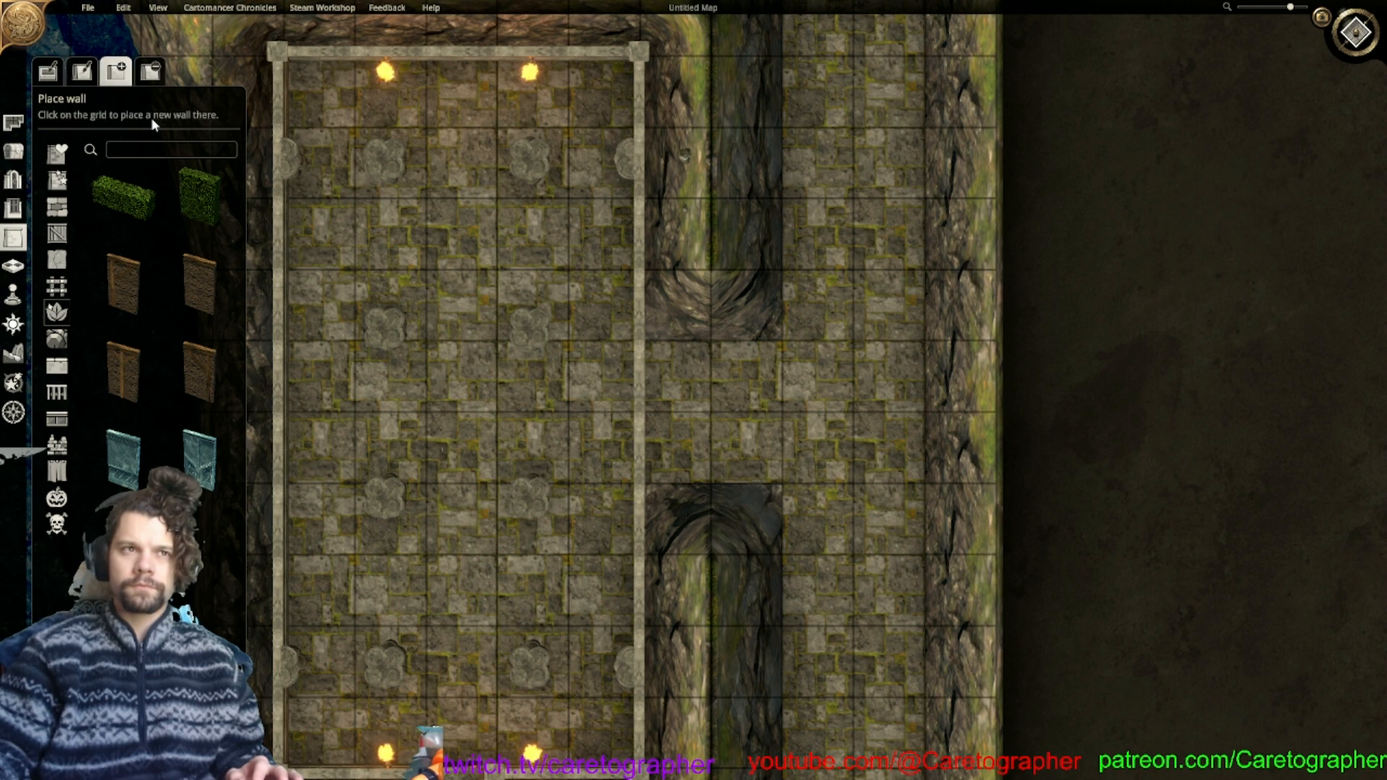
click(49, 71)
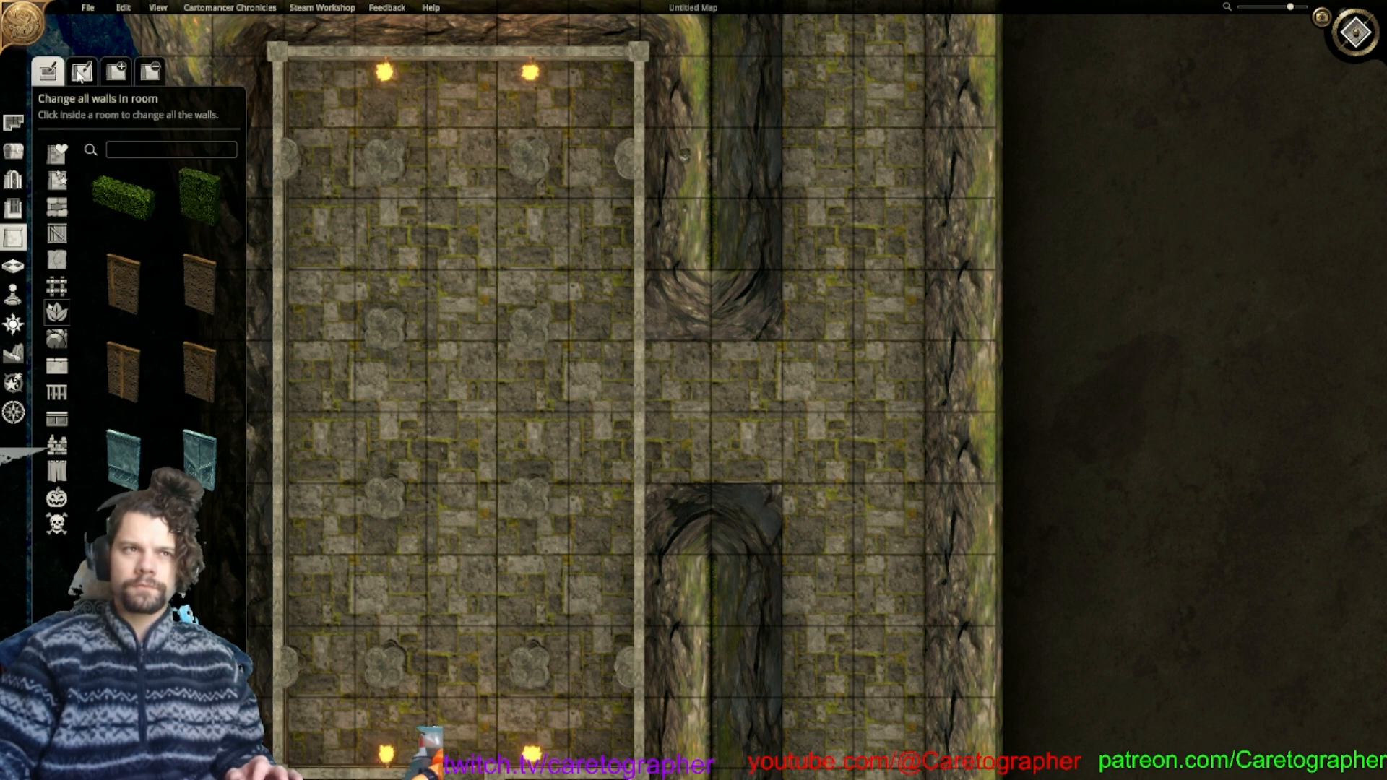
click(58, 211)
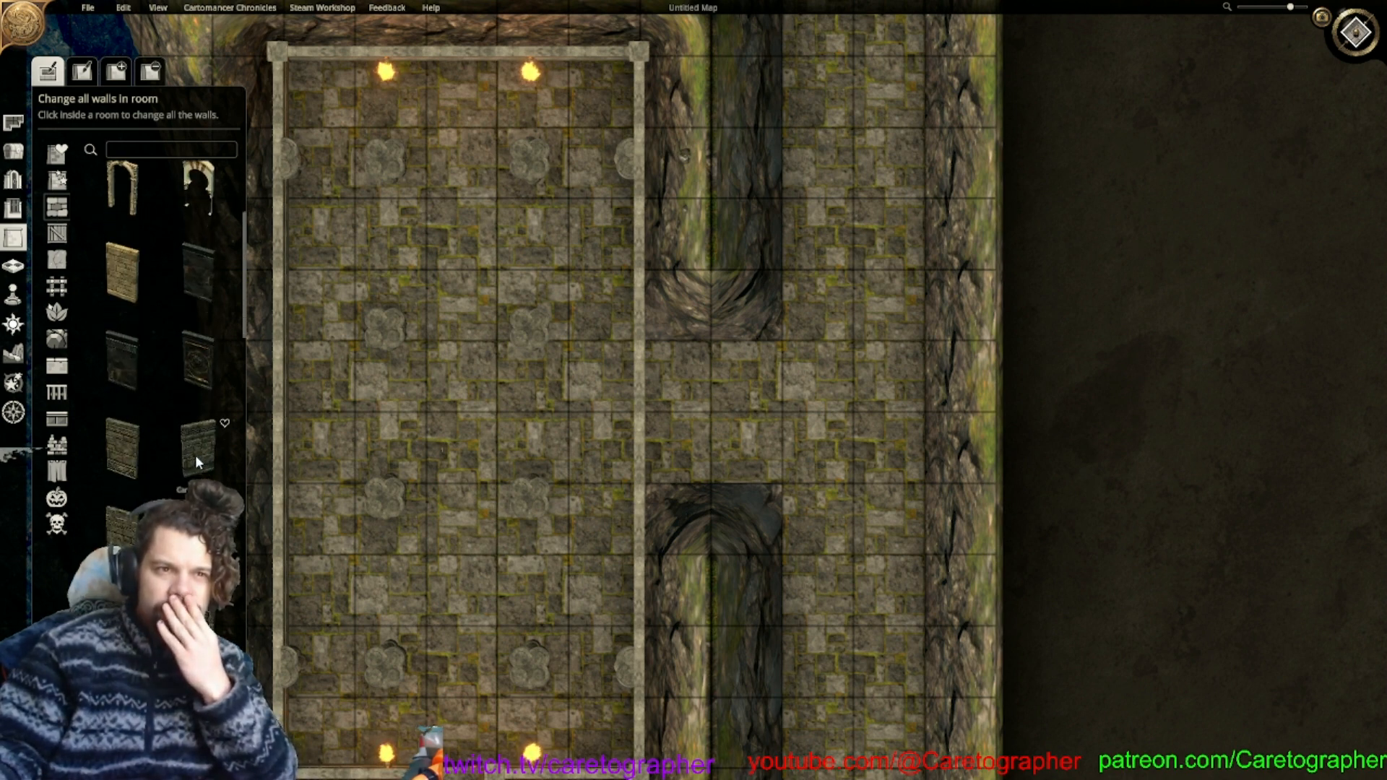
scroll(195, 457, down, 5)
scroll(198, 462, down, 5)
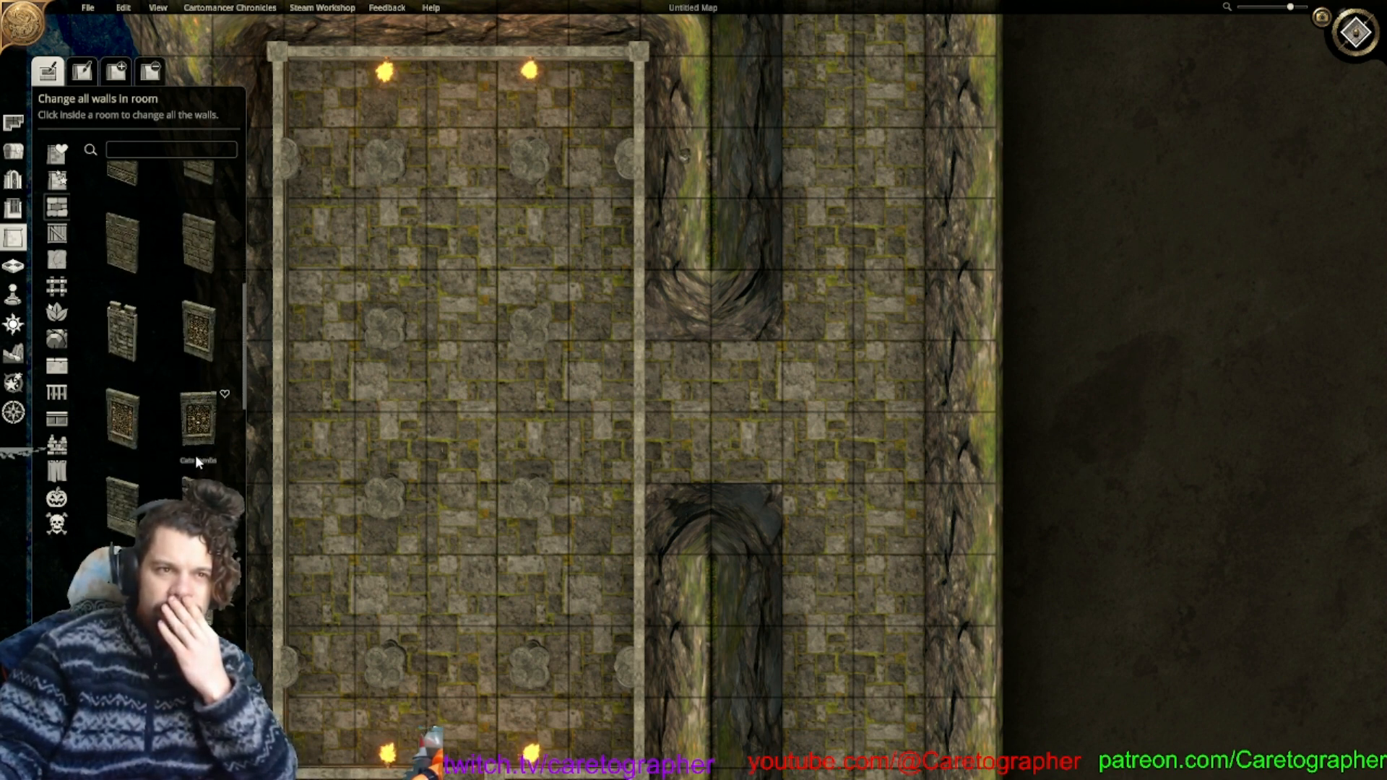
scroll(197, 462, down, 5)
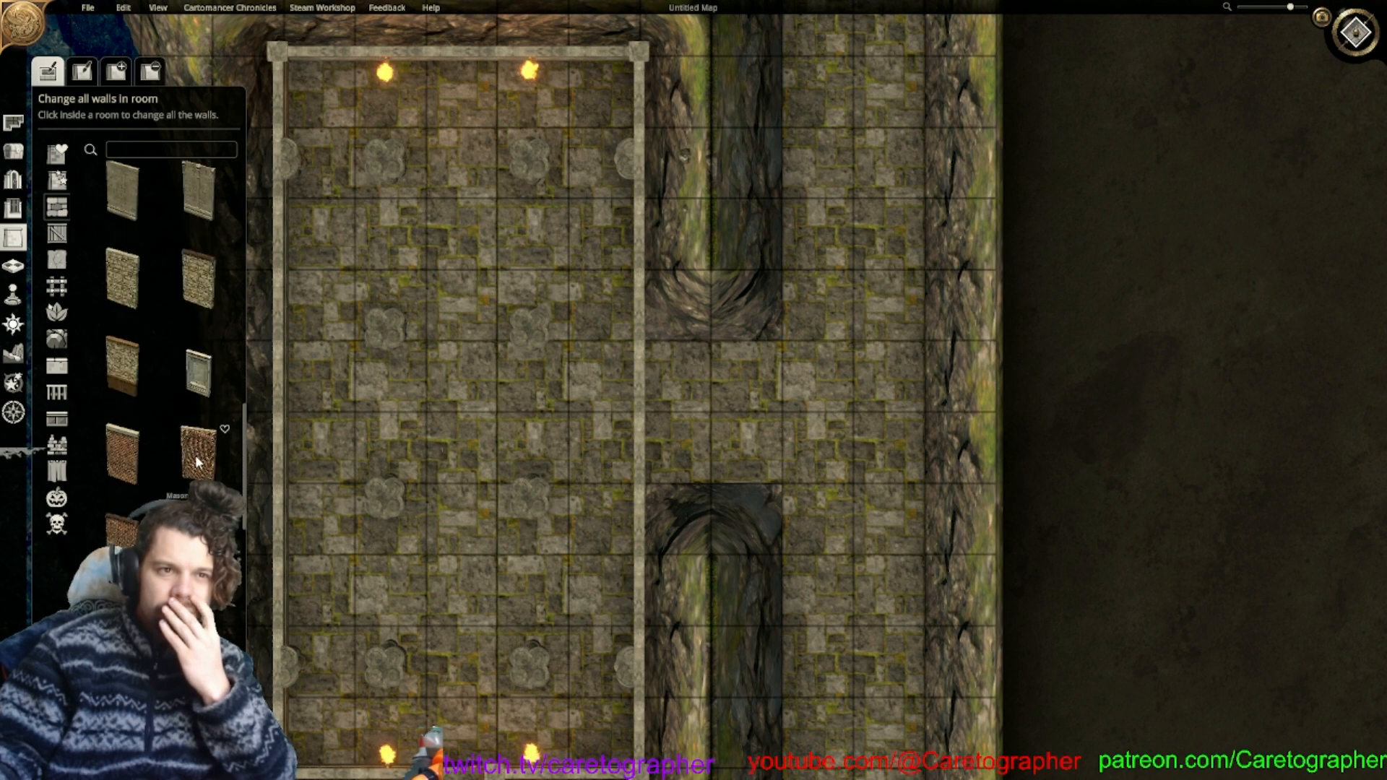
scroll(195, 456, down, 3)
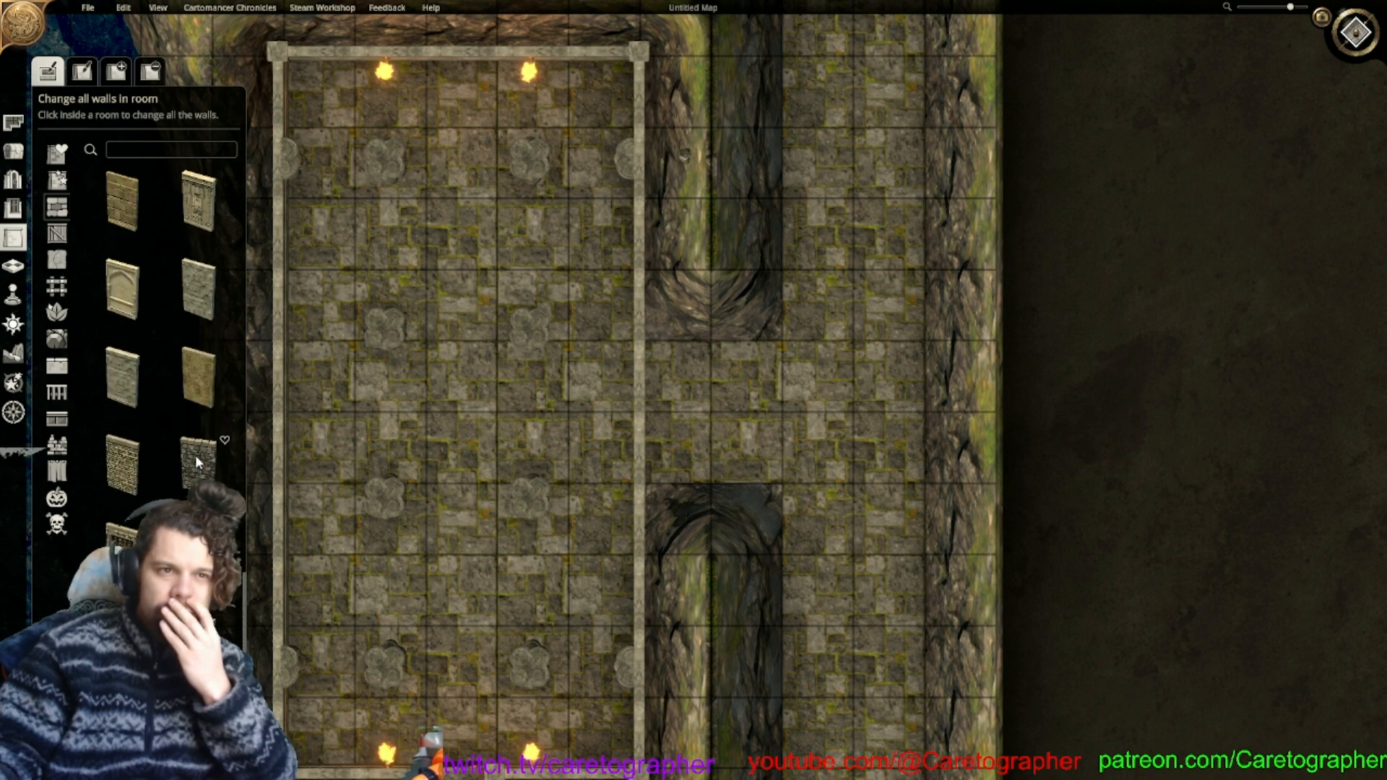
drag(243, 591, 264, 153)
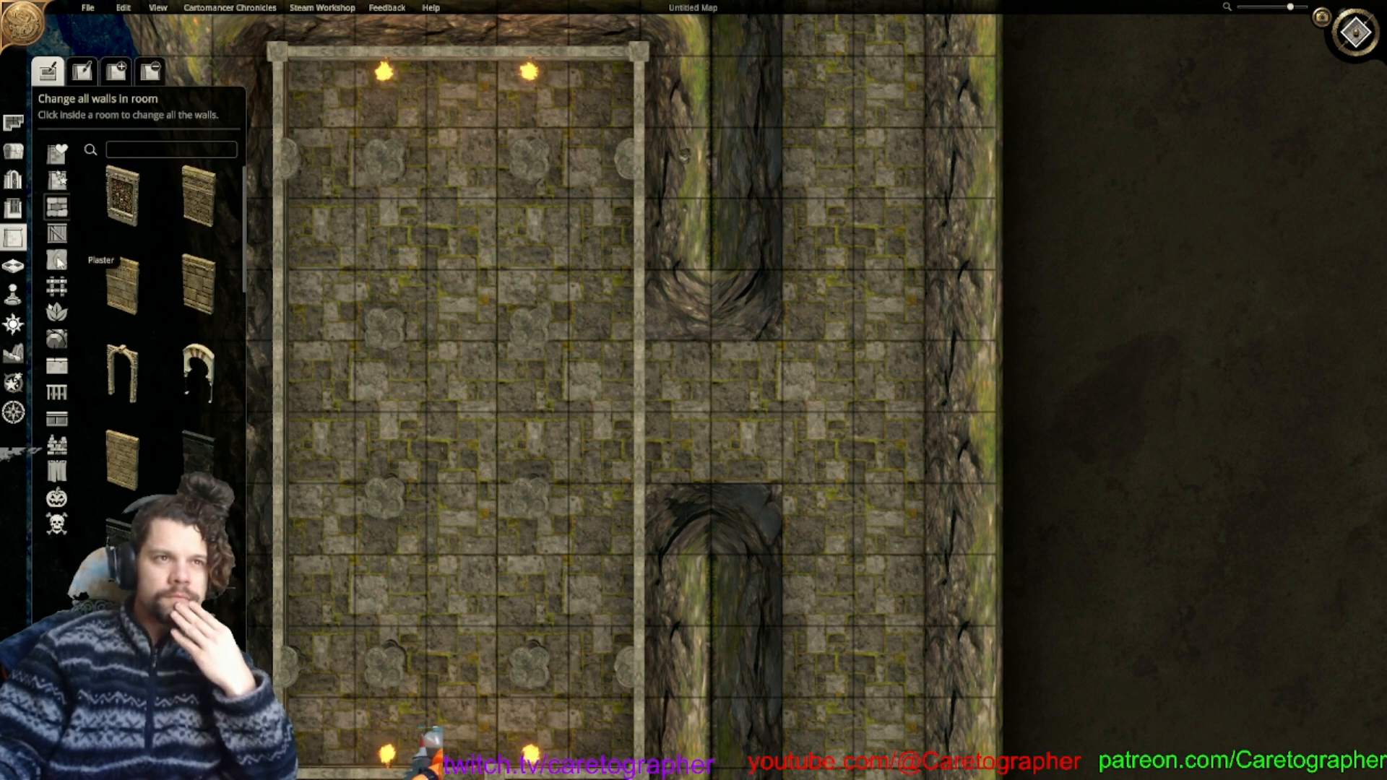
drag(245, 282, 274, 686)
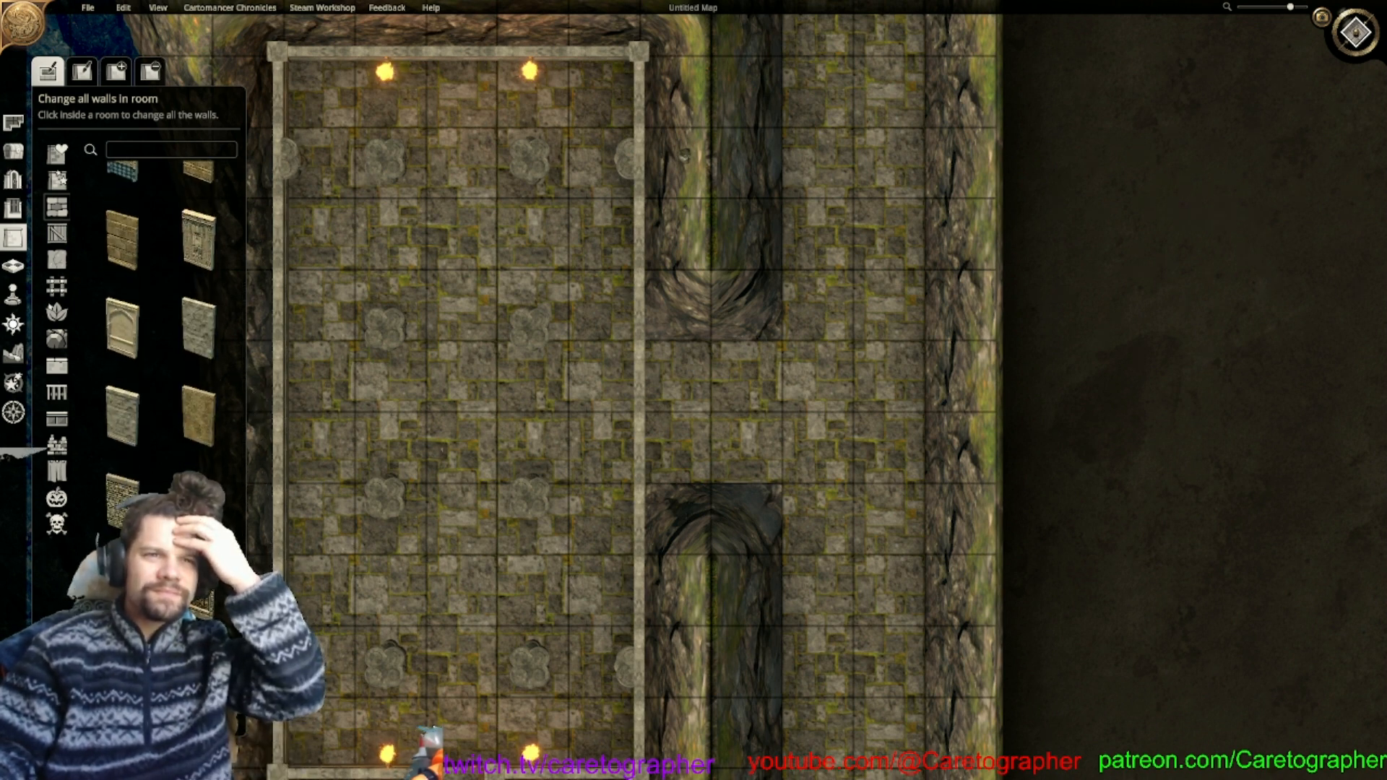
click(395, 429)
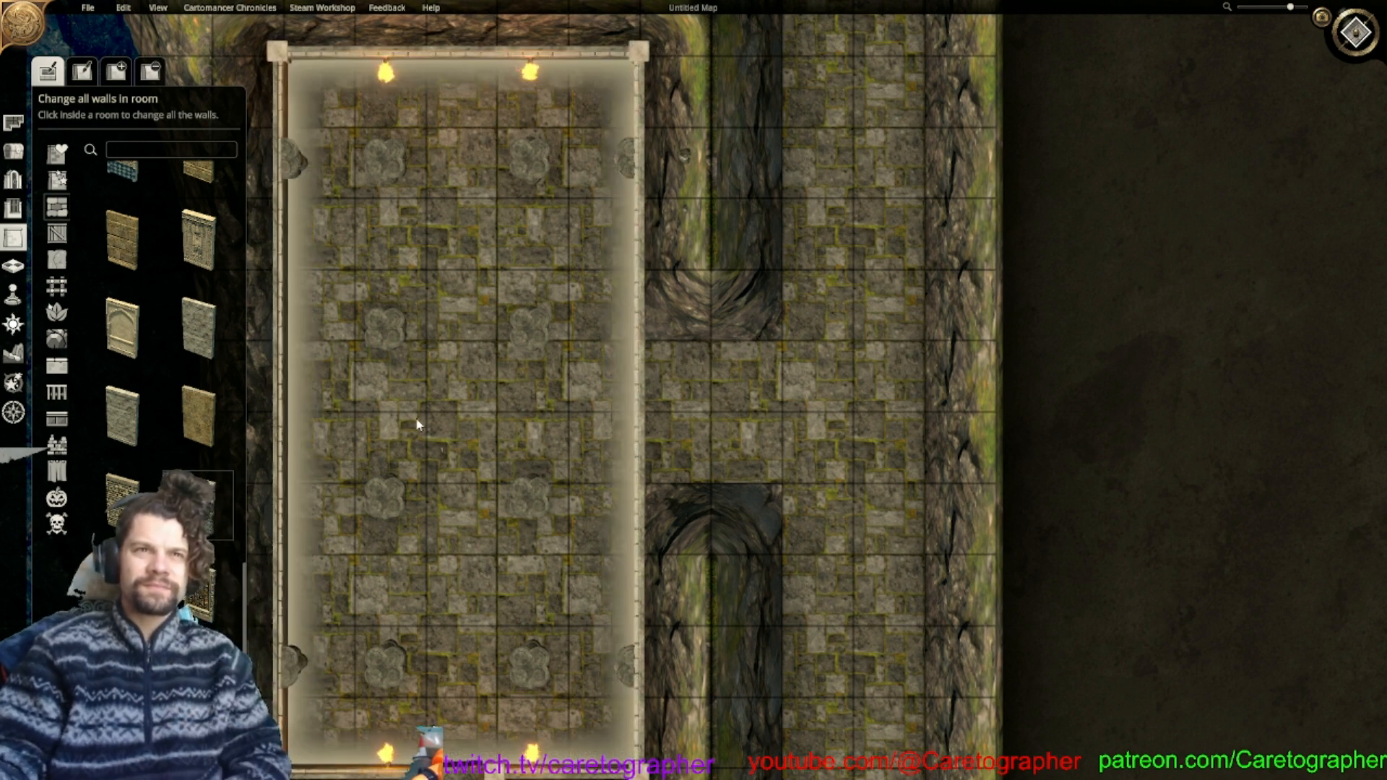
scroll(216, 433, down, 2)
scroll(205, 501, up, 1)
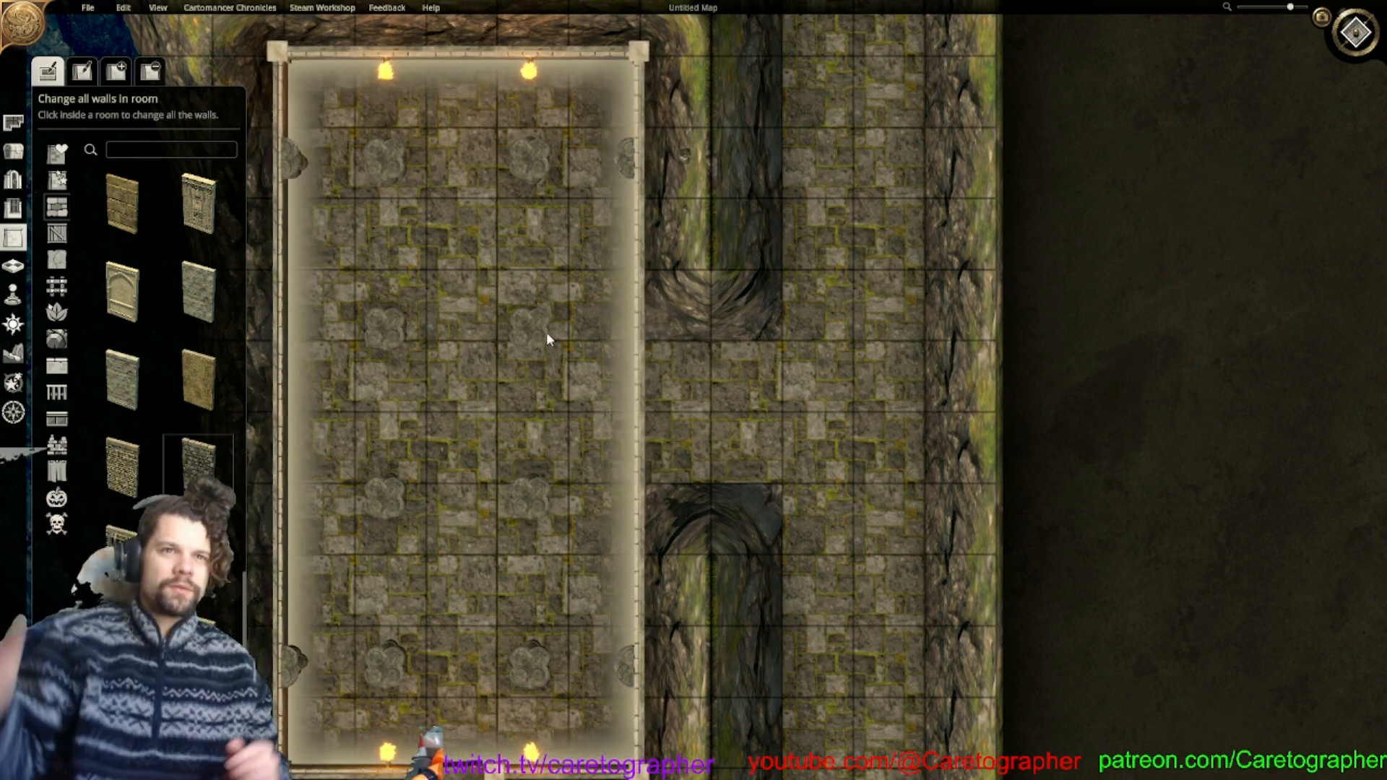
click(517, 325)
Inspect the Great Hall's walls in the 3D view and compare the available Stone, Rock and Wood wall styles.
click(1351, 36)
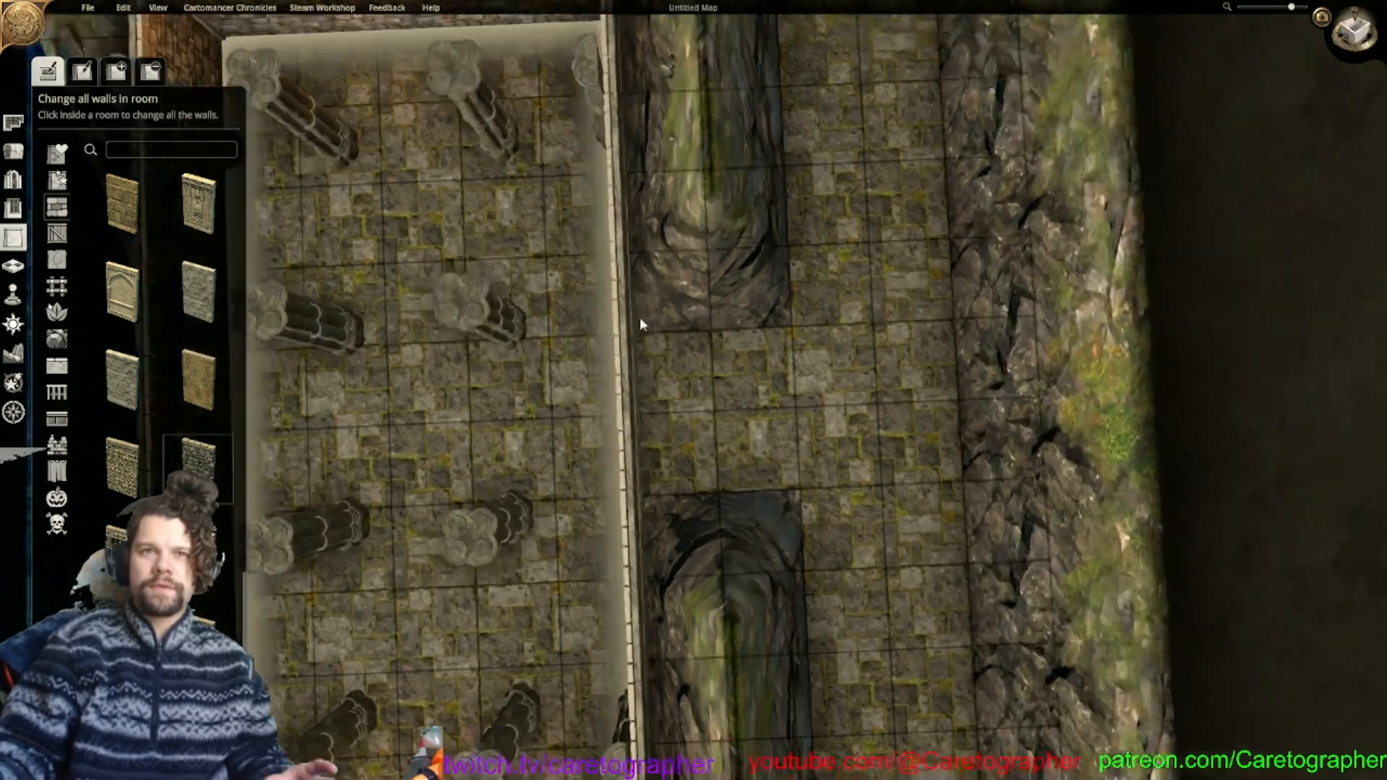
scroll(670, 269, up, 3)
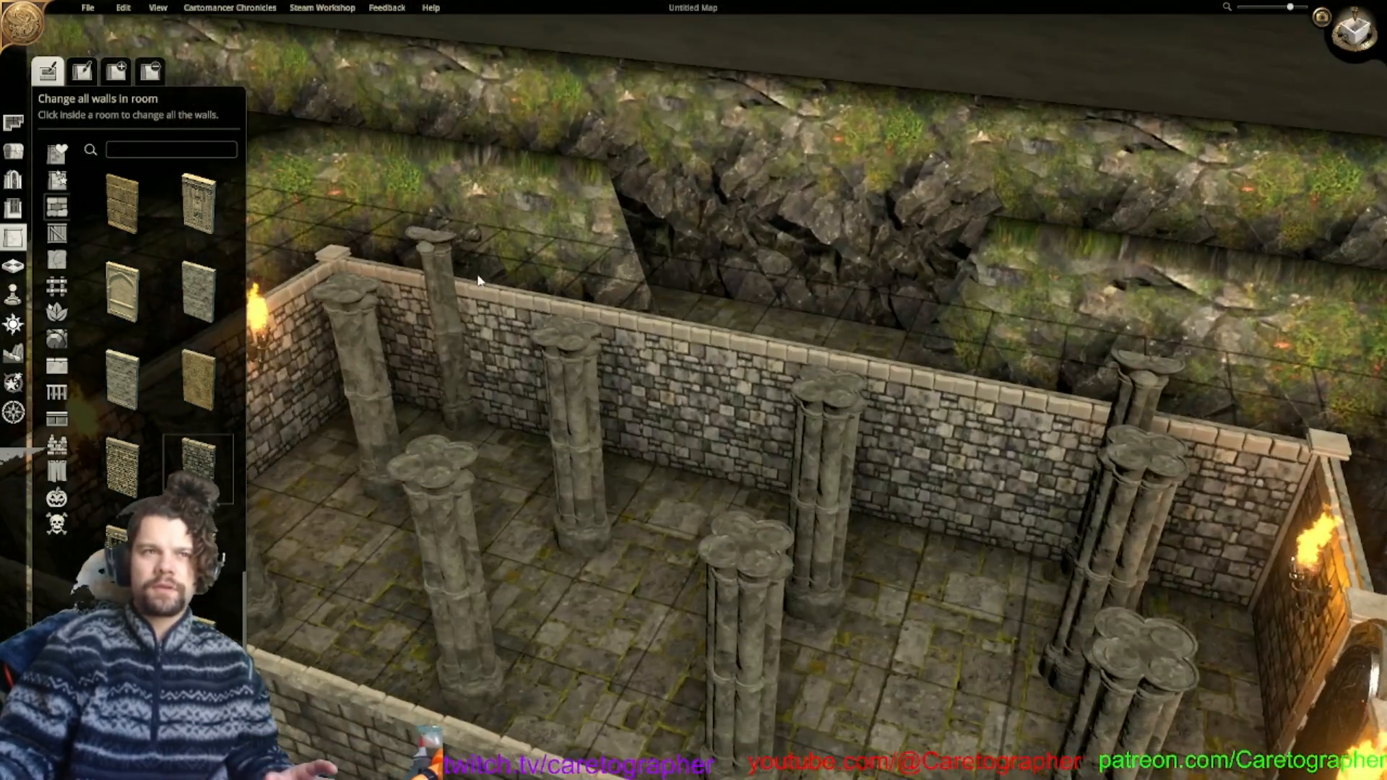
click(58, 210)
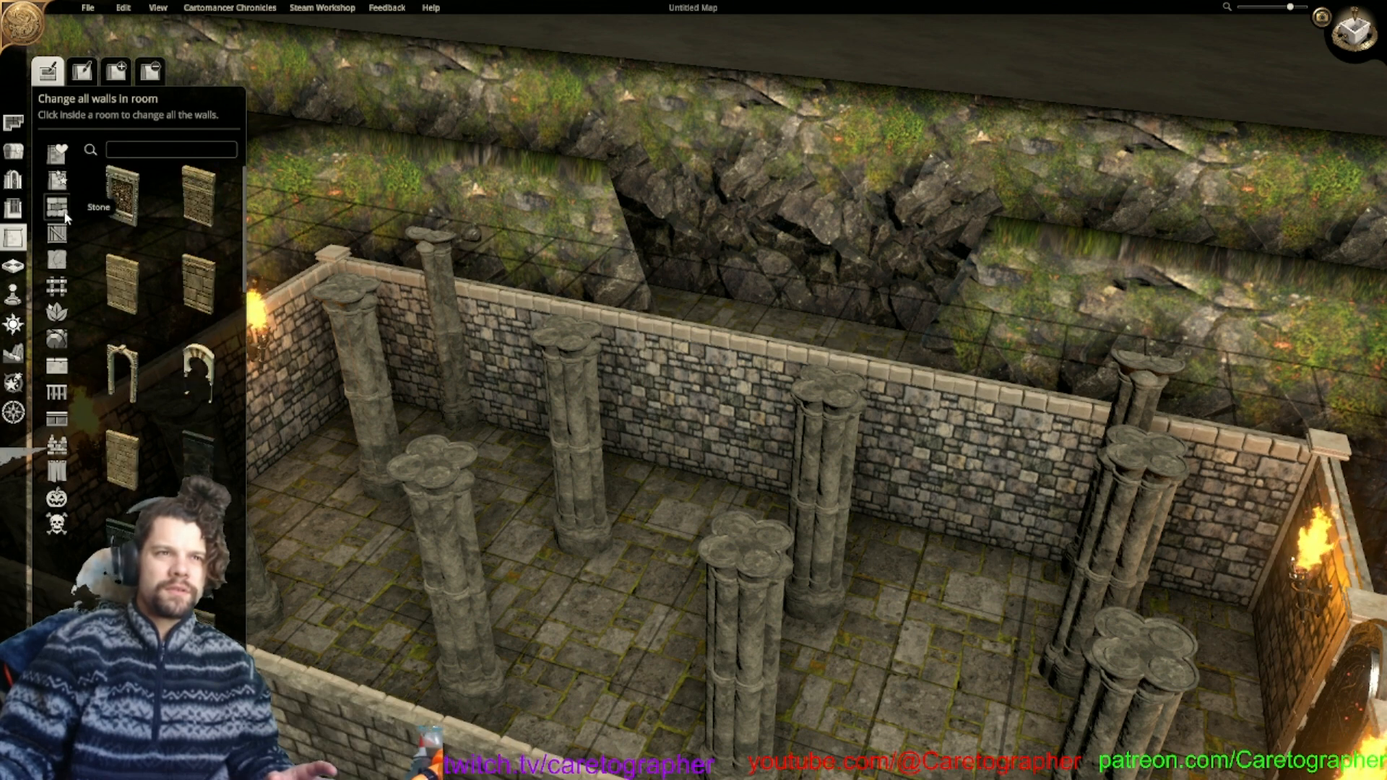
scroll(237, 336, down, 3)
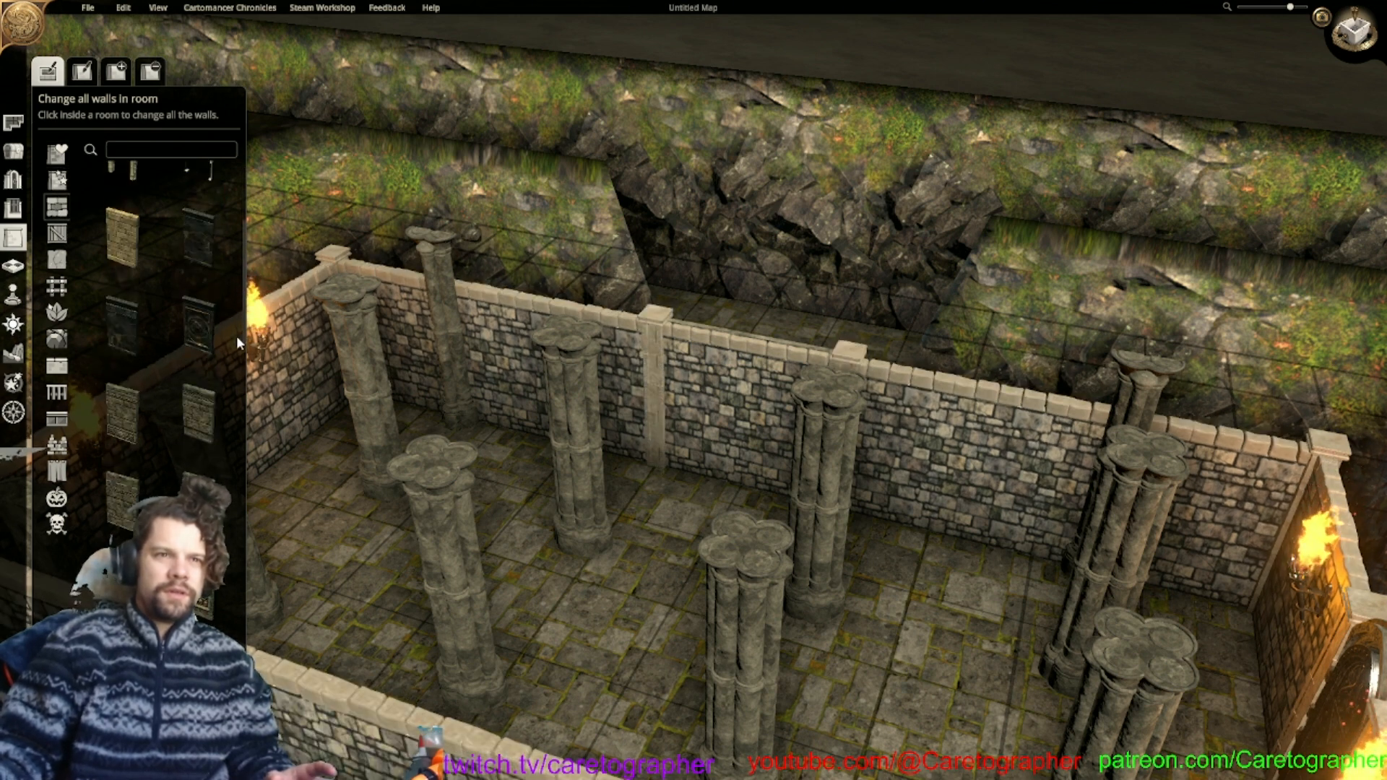
scroll(236, 336, down, 3)
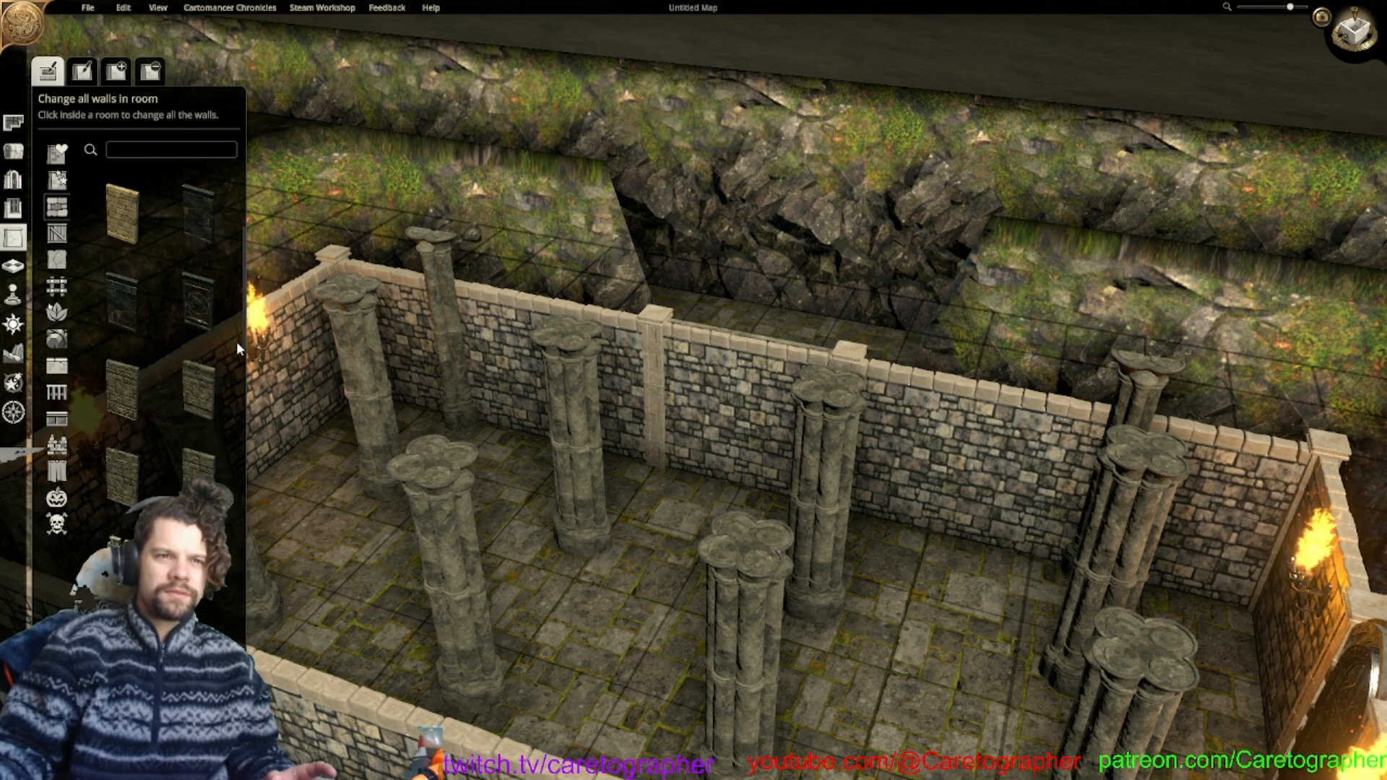
scroll(239, 390, down, 5)
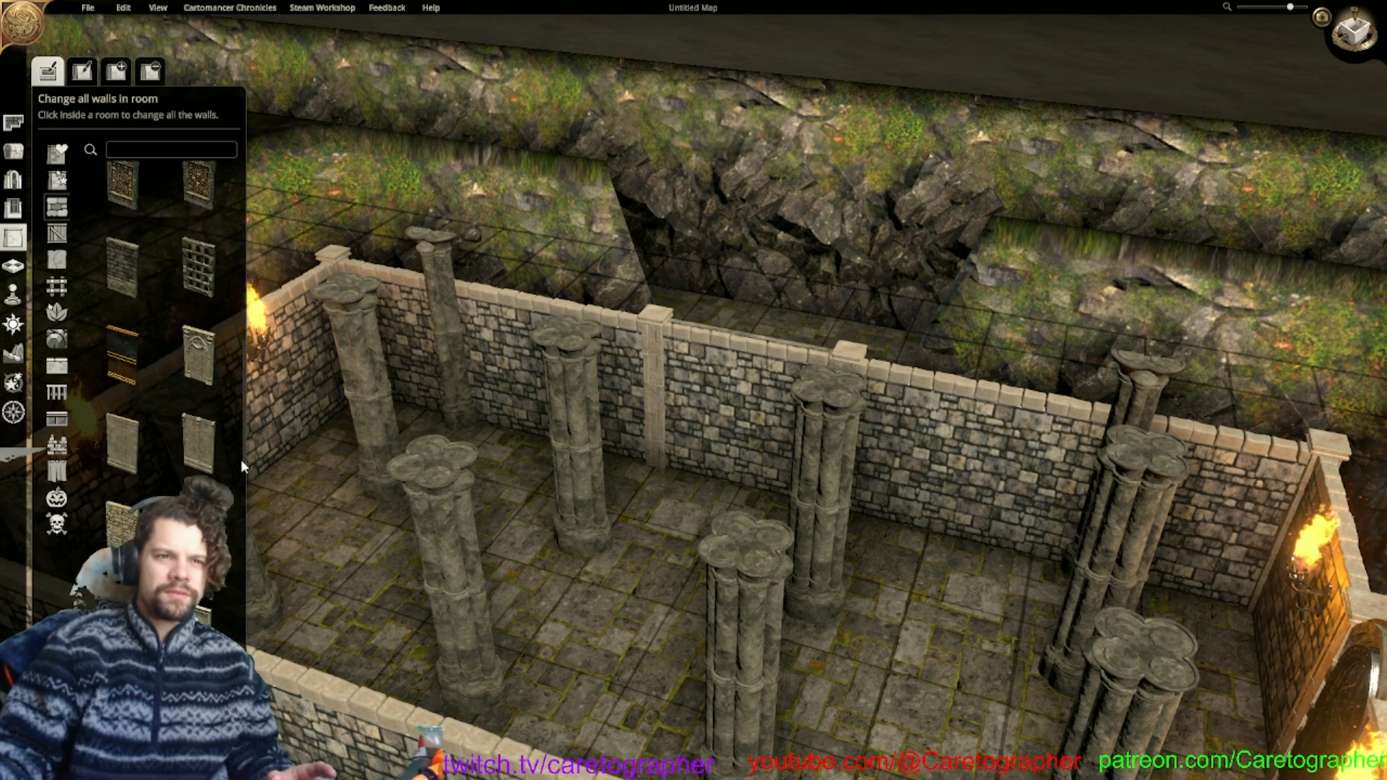
scroll(235, 544, down, 5)
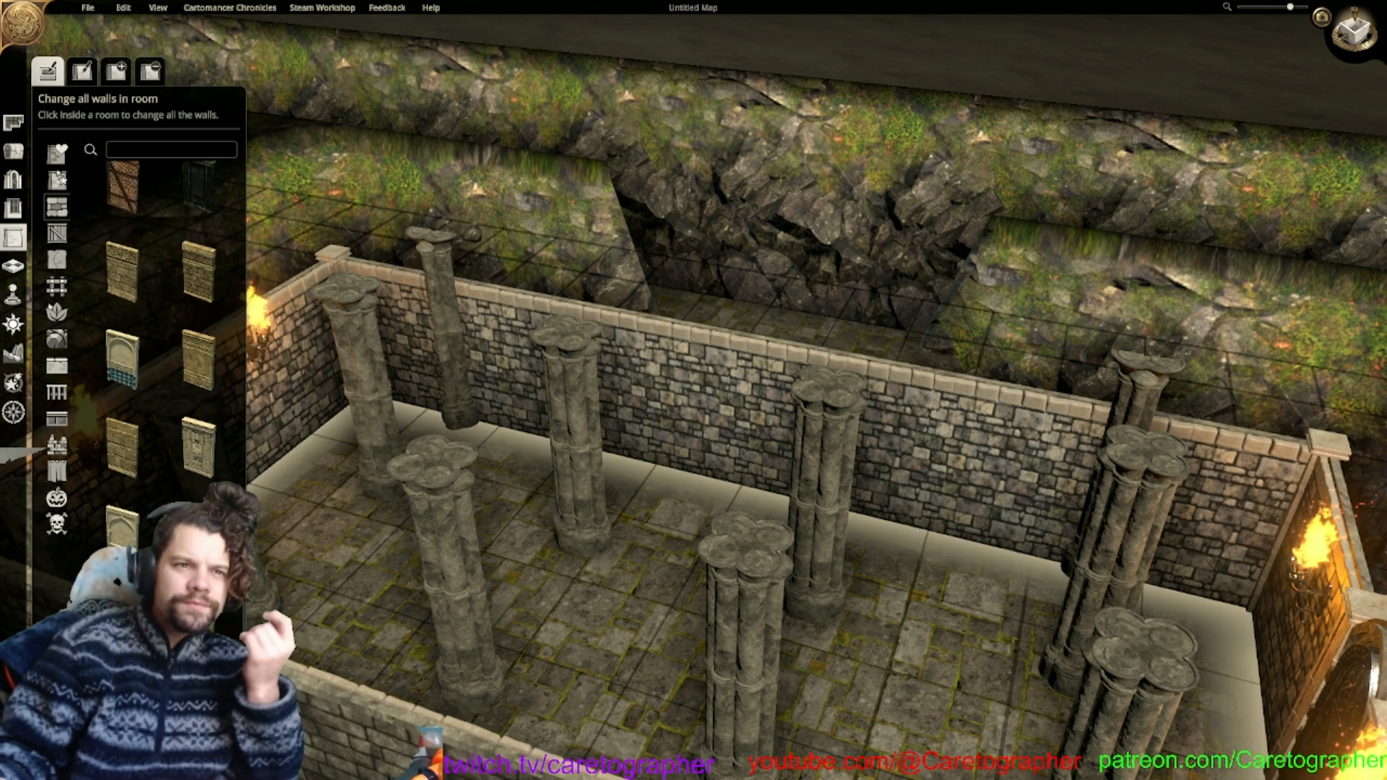
scroll(161, 346, down, 4)
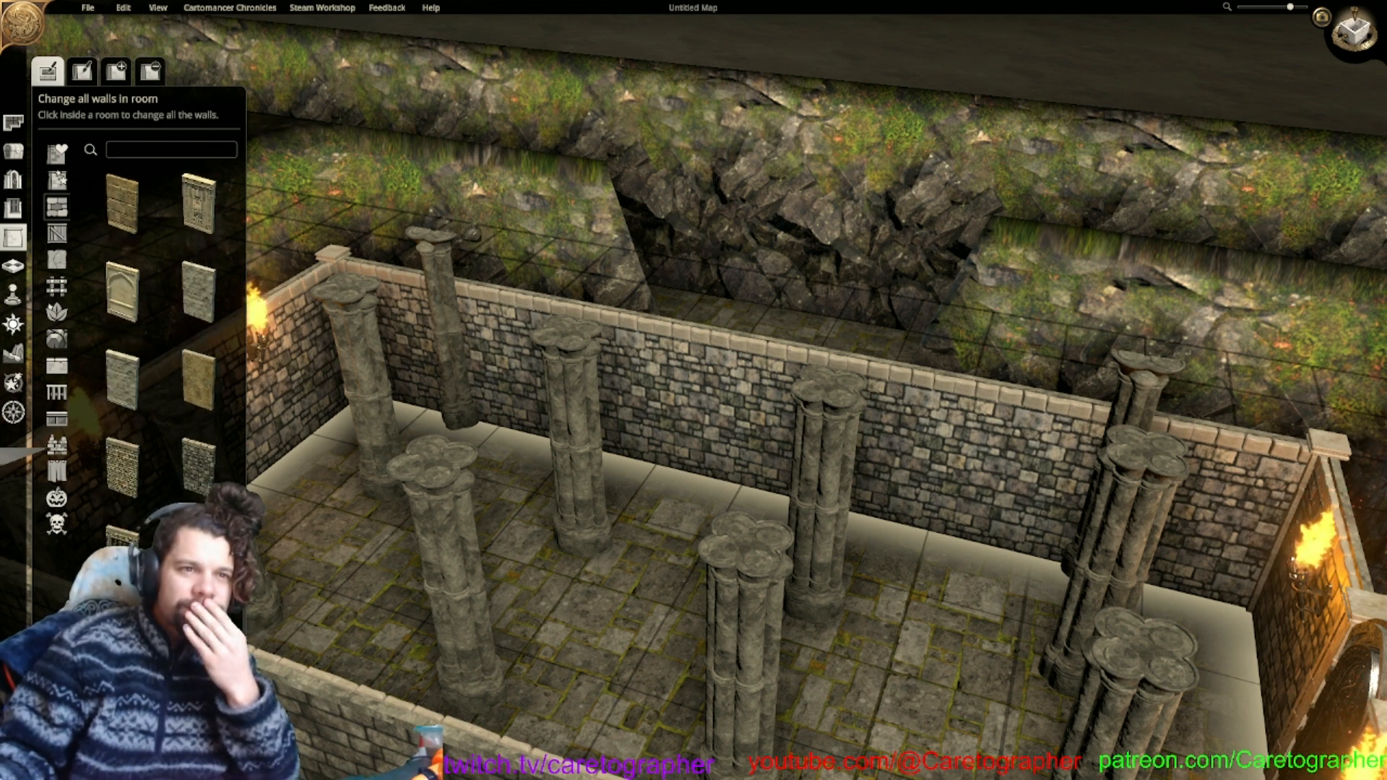
mouse_move(196, 471)
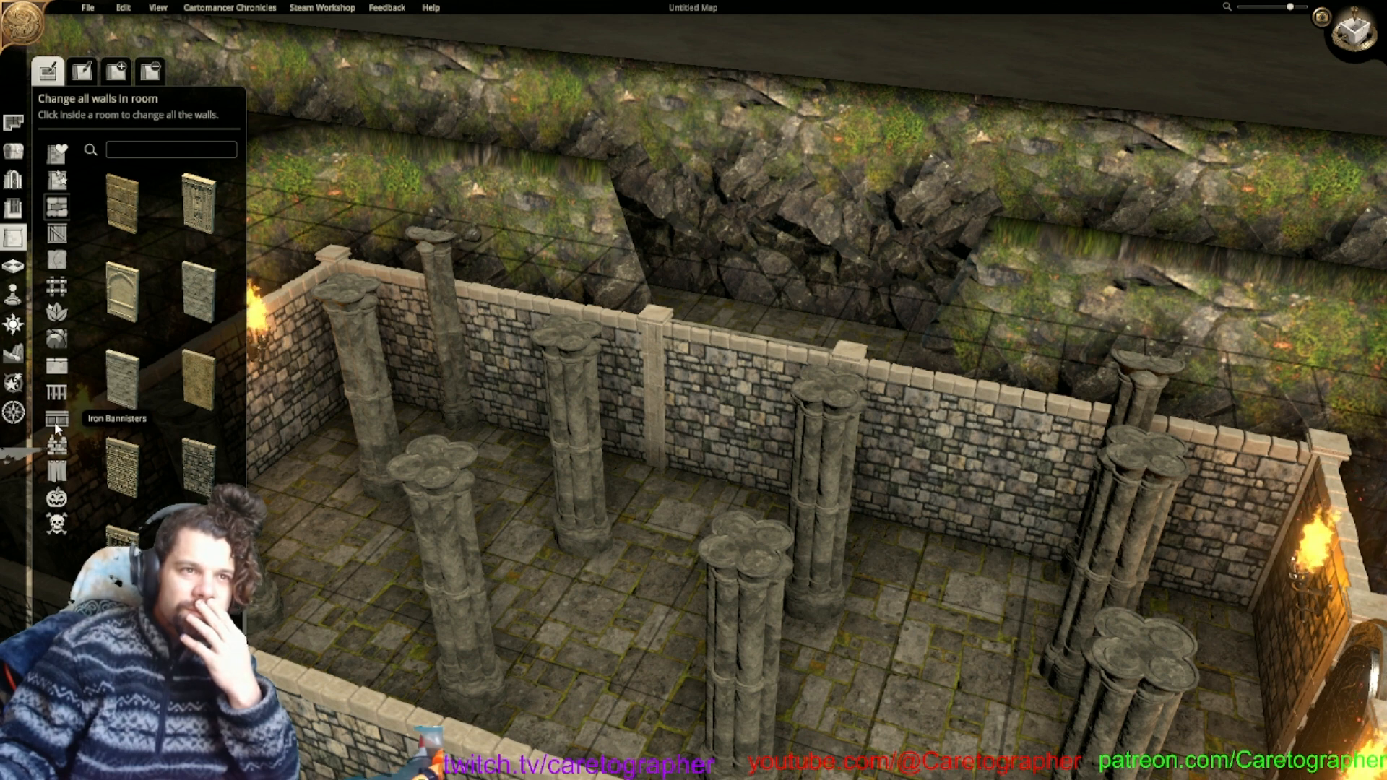
click(58, 337)
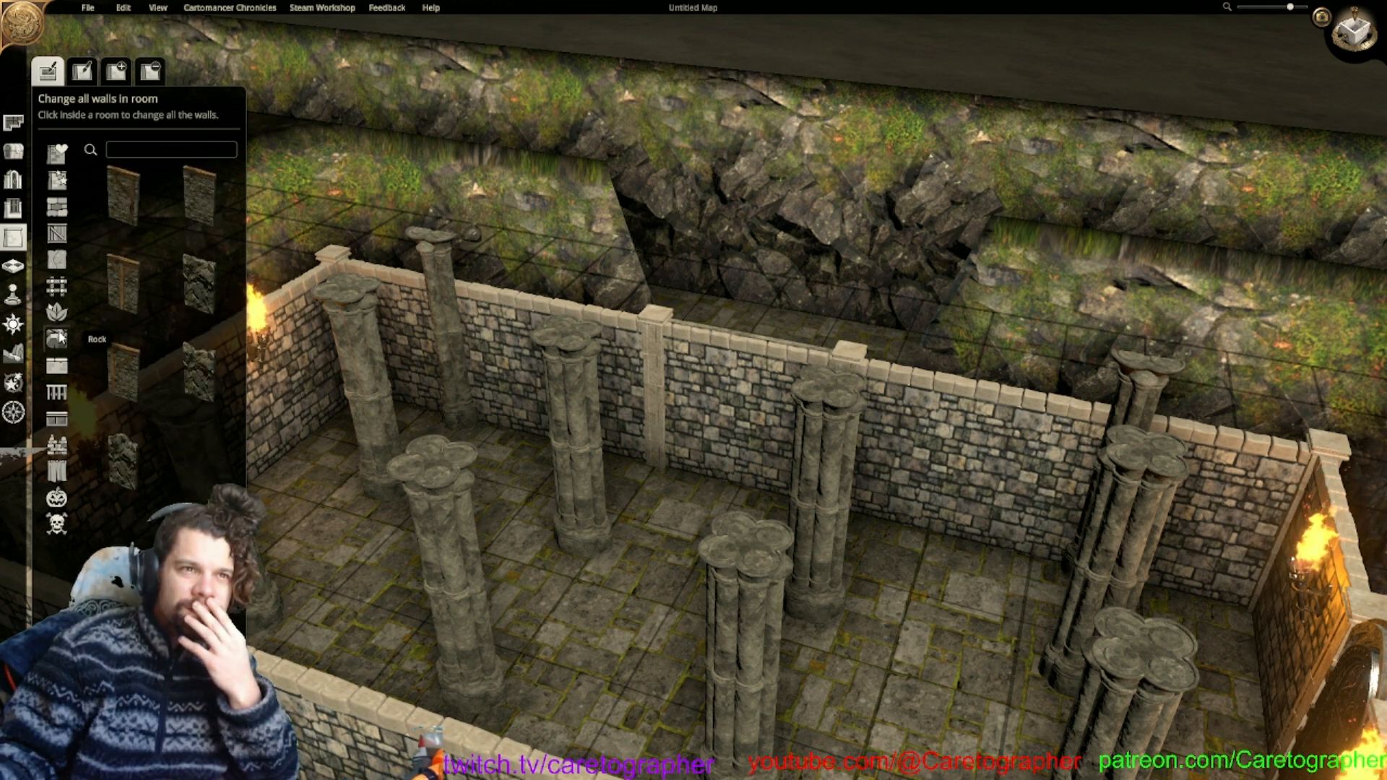
click(58, 233)
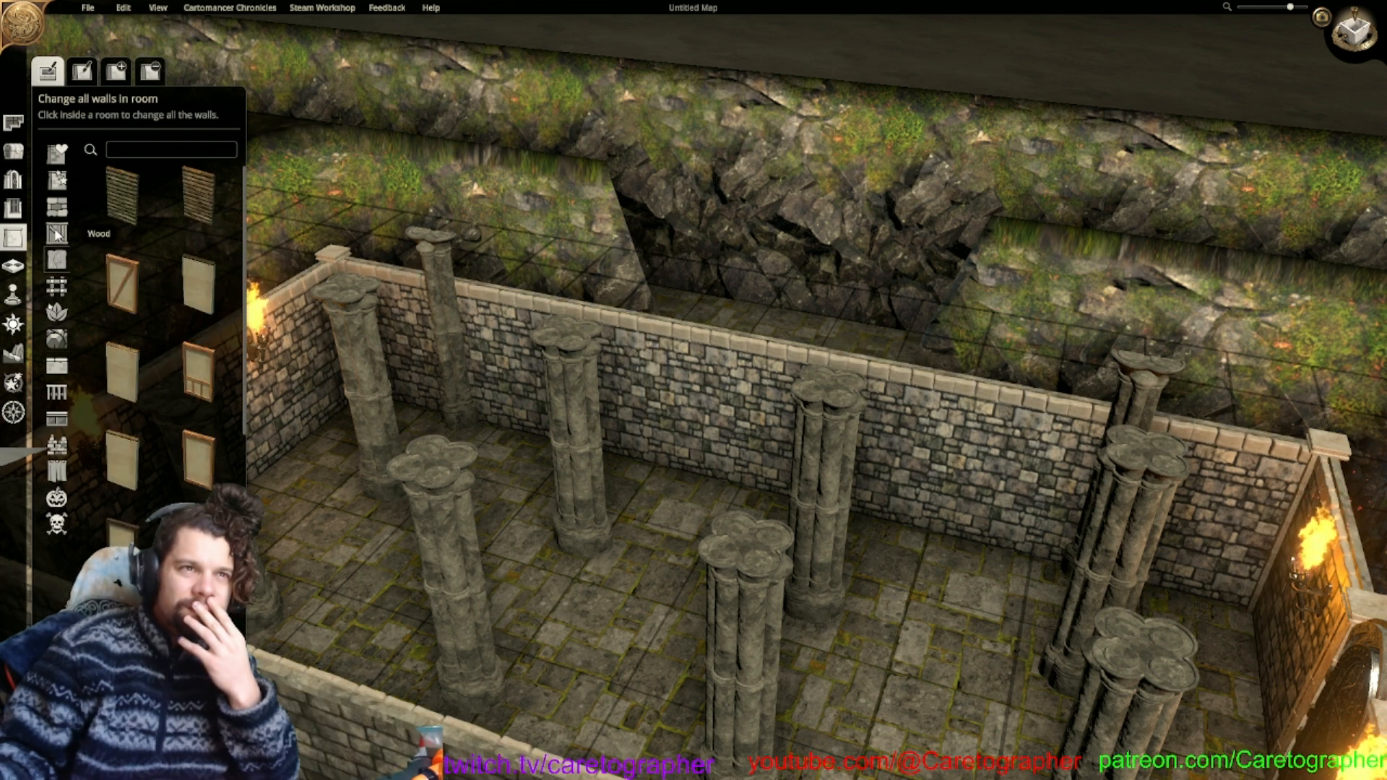
click(57, 215)
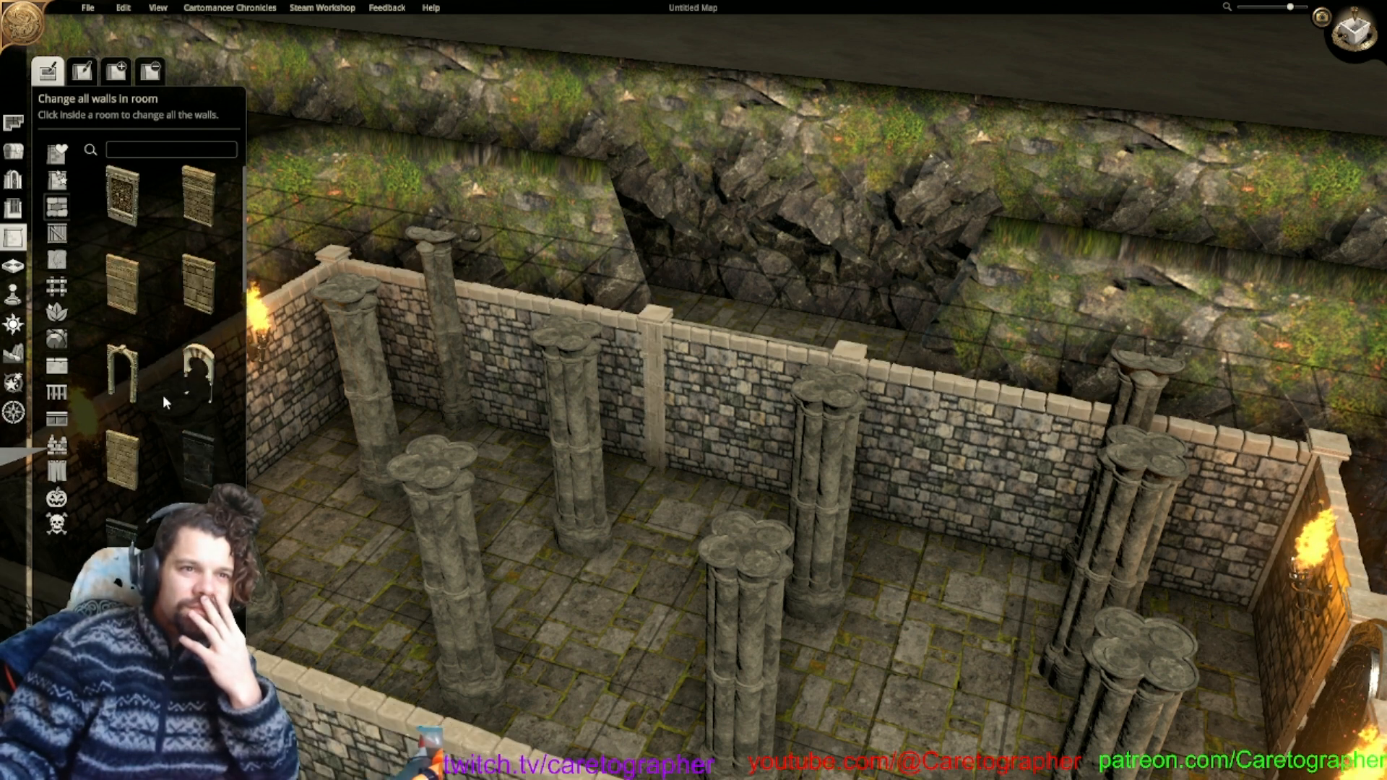
scroll(158, 448, down, 2)
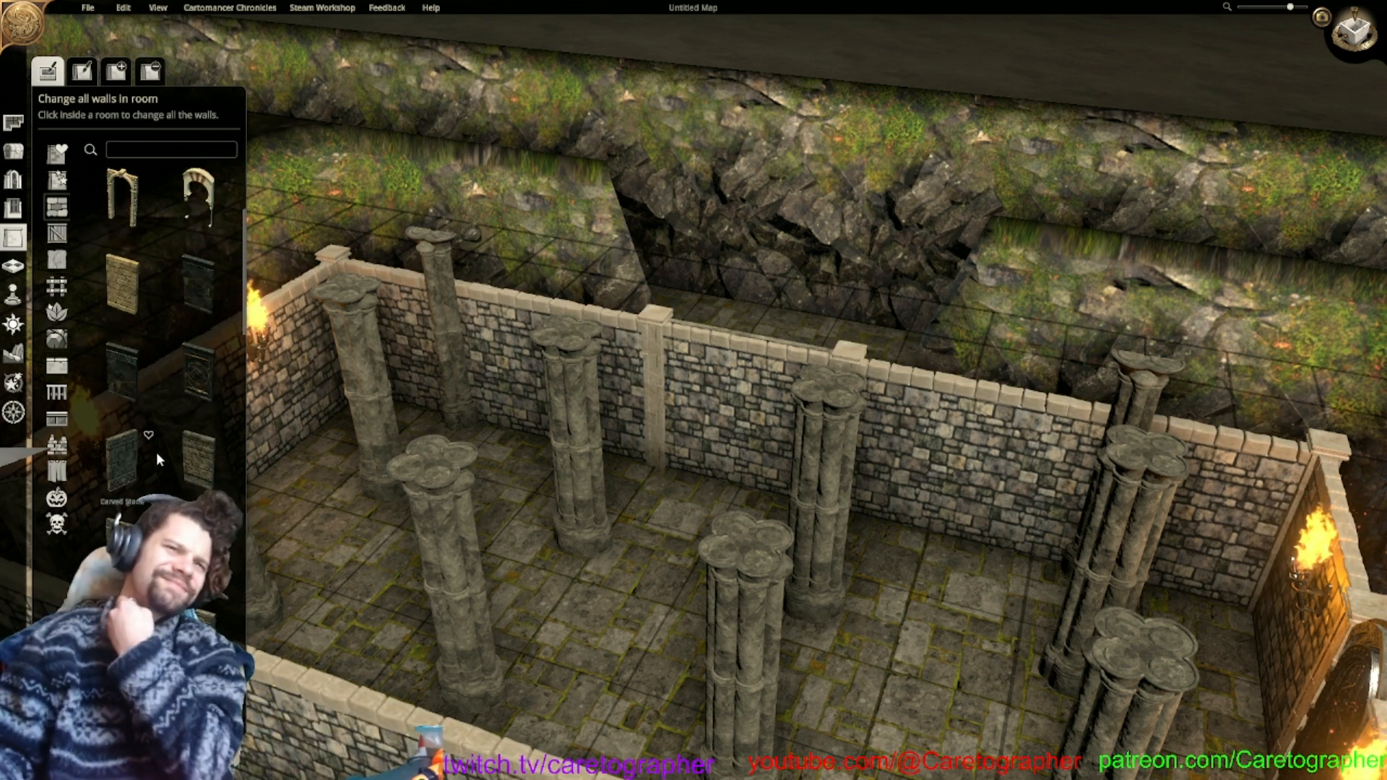
scroll(156, 453, down, 1)
scroll(155, 453, down, 1)
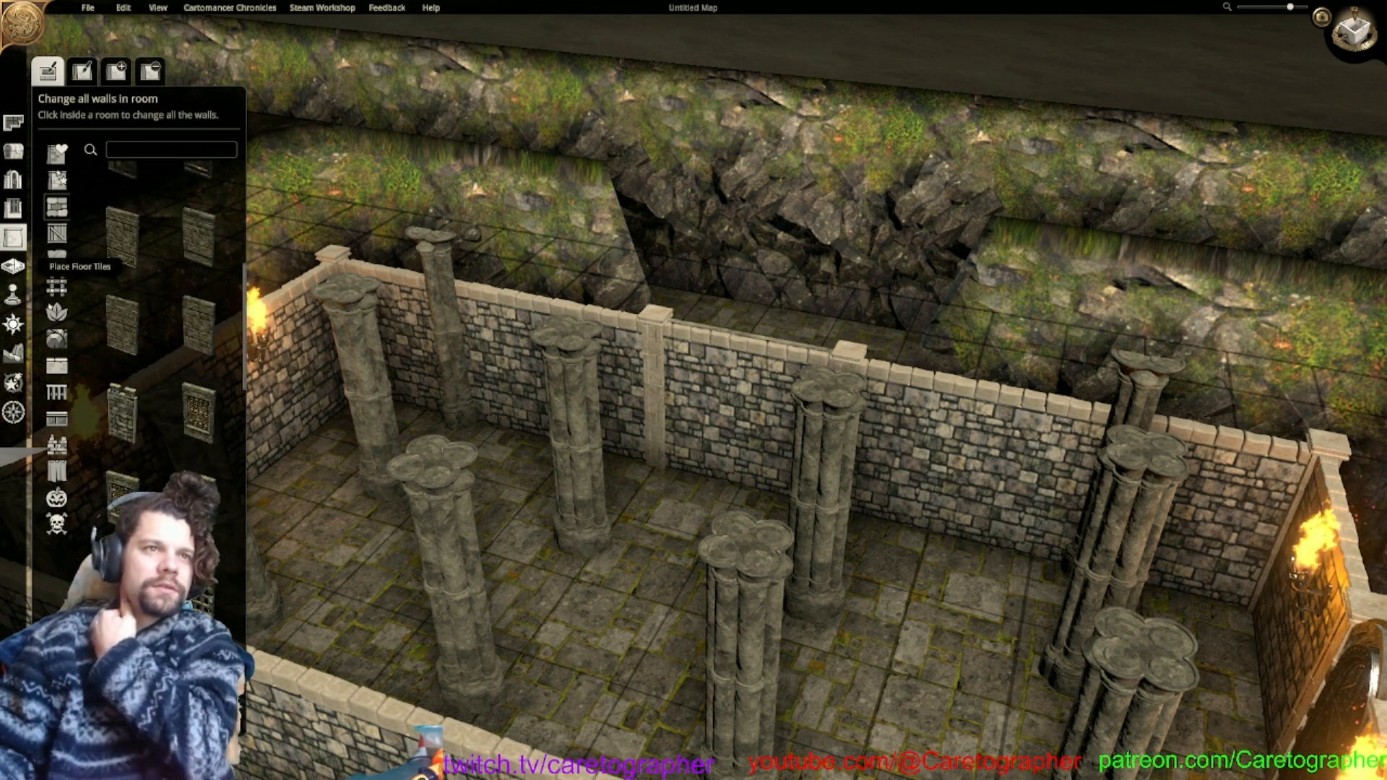
Examine the free-standing wall pieces among the placeable objects.
click(13, 150)
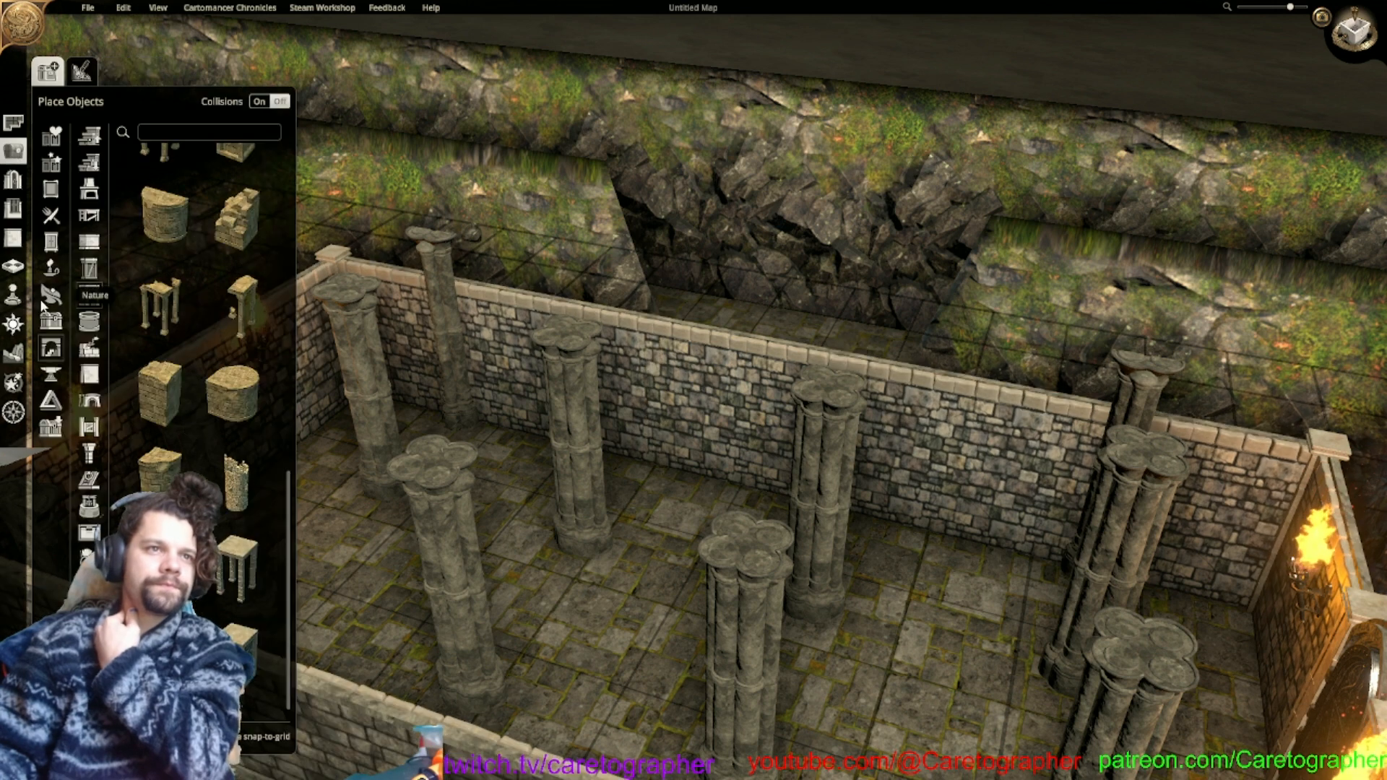
click(88, 374)
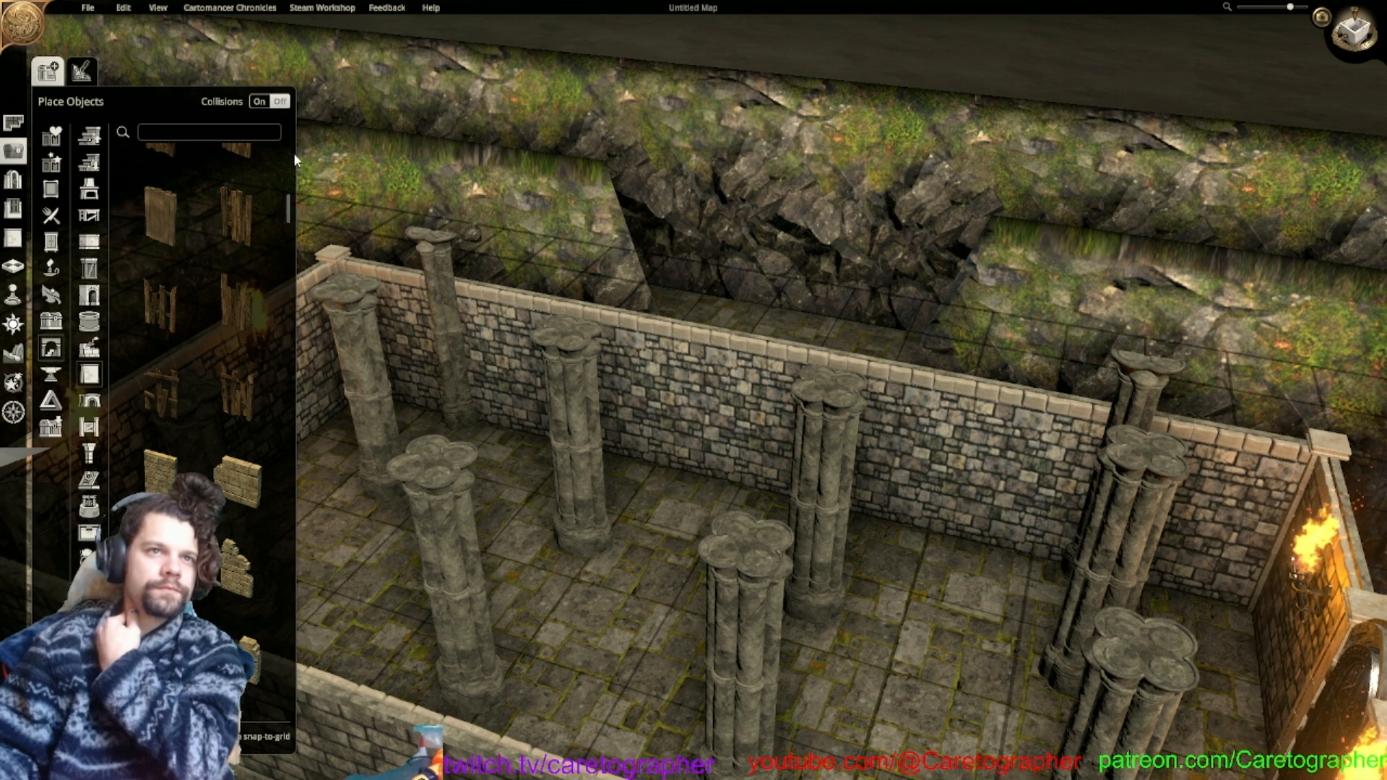
drag(291, 201, 296, 289)
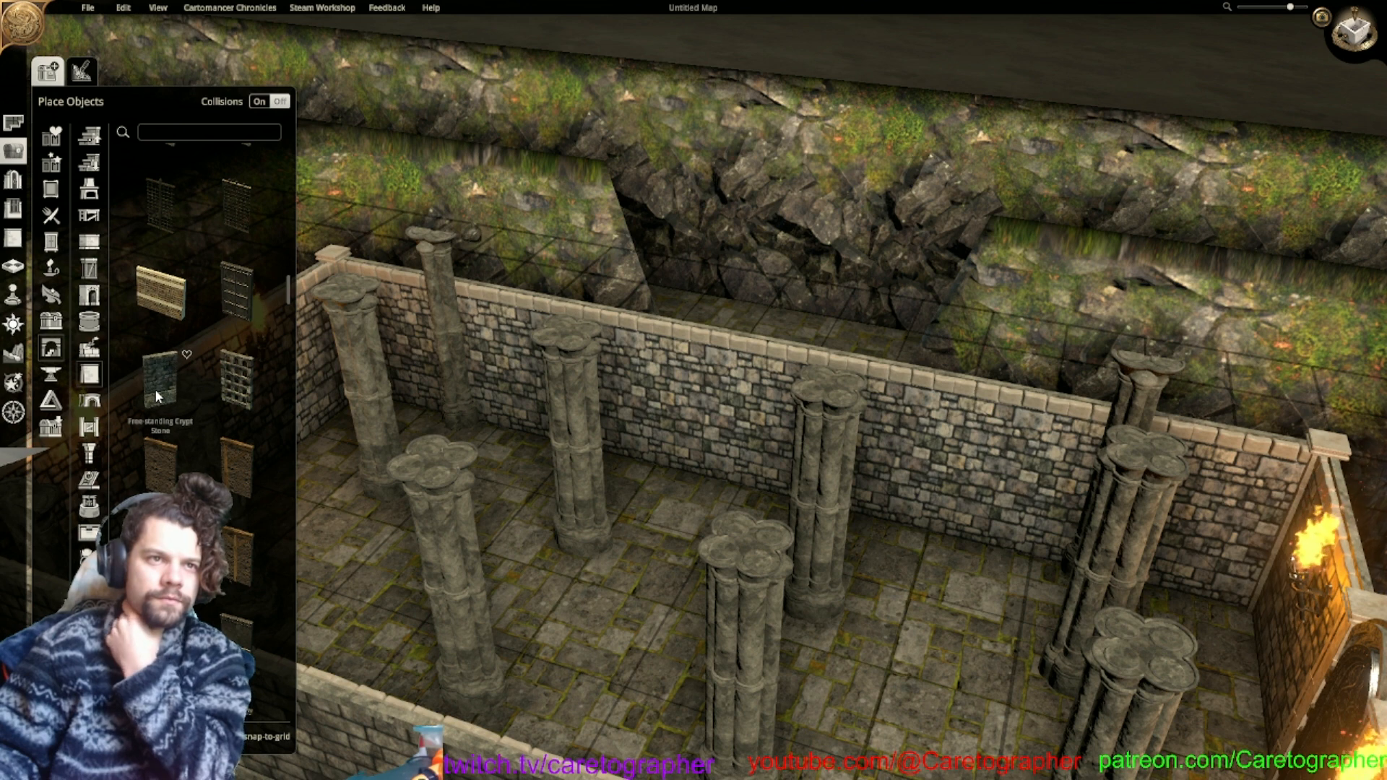
drag(288, 292, 283, 647)
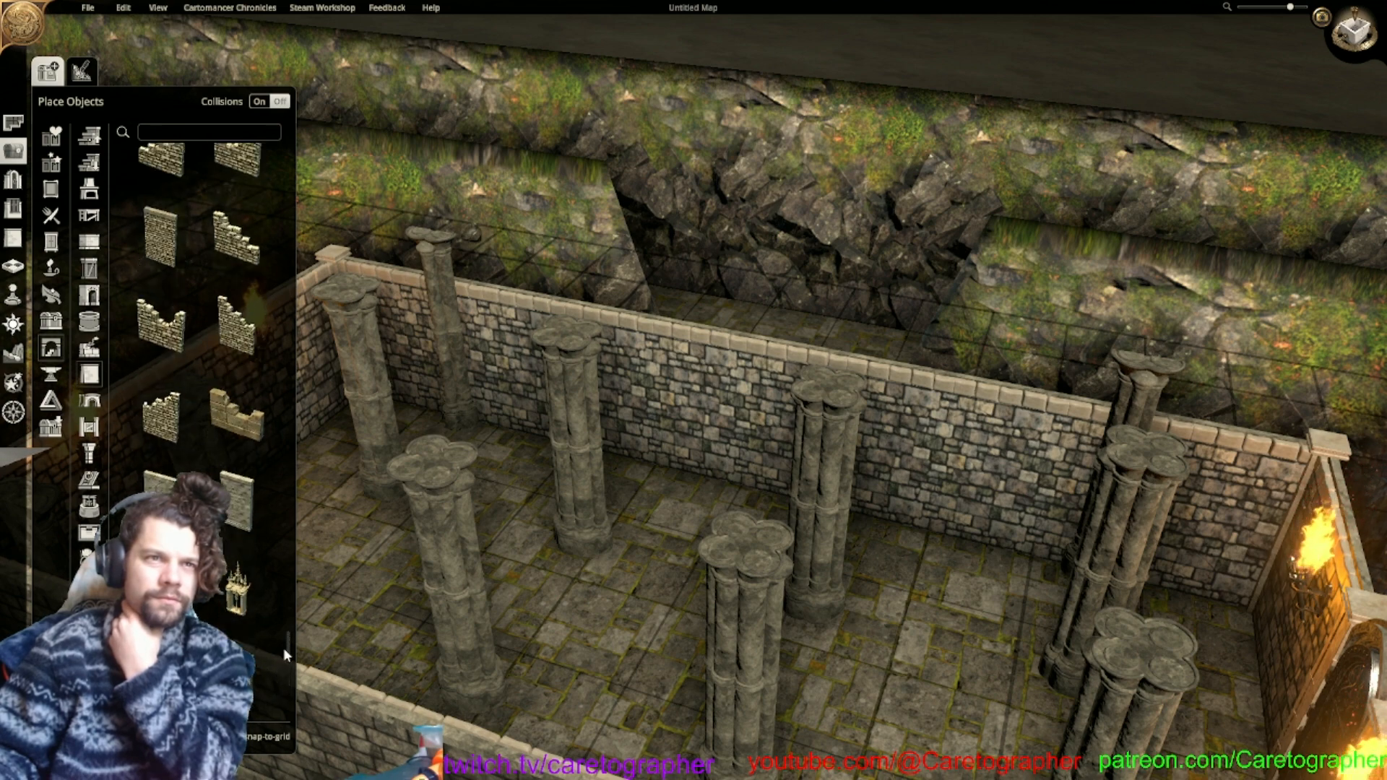
Save the map as Cave.
right_drag(582, 417, 855, 118)
scroll(855, 118, down, 2)
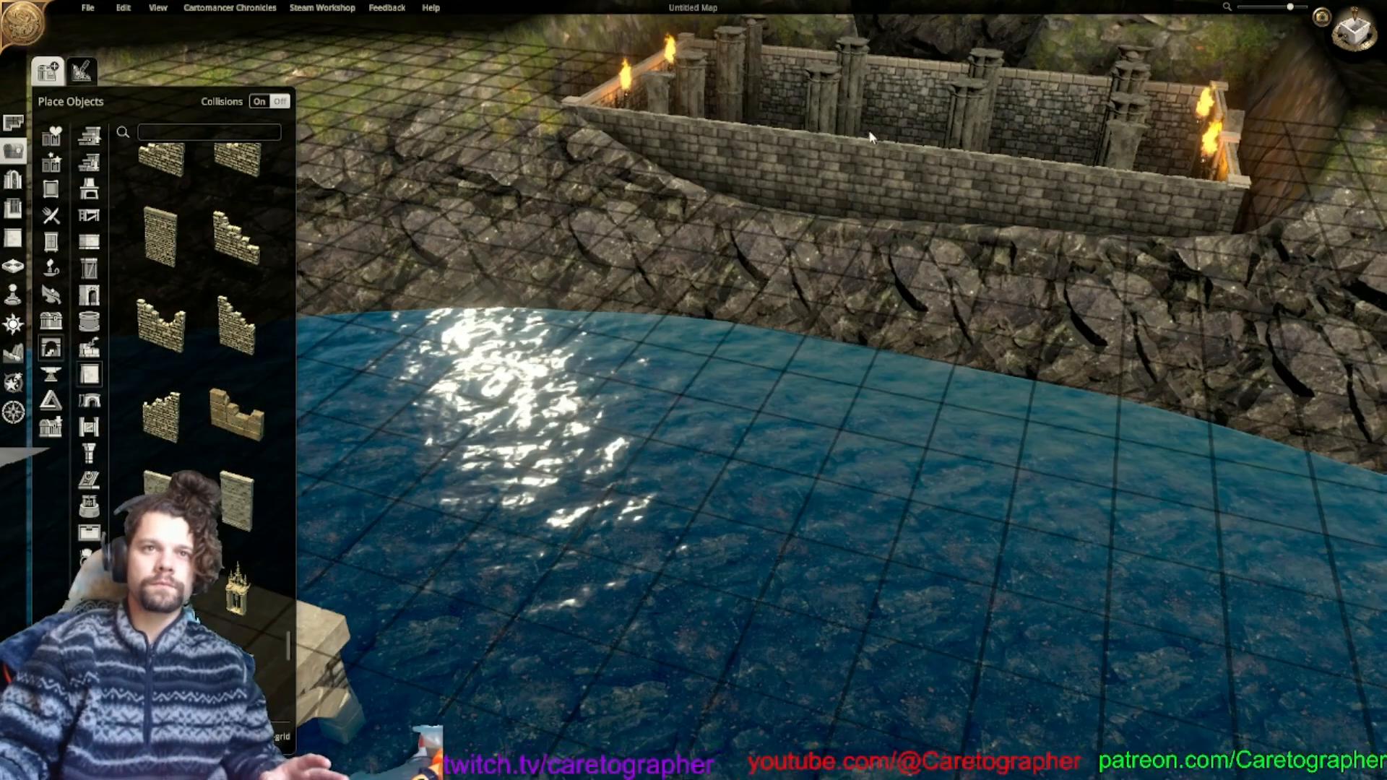
middle_drag(856, 118, 669, 246)
click(87, 8)
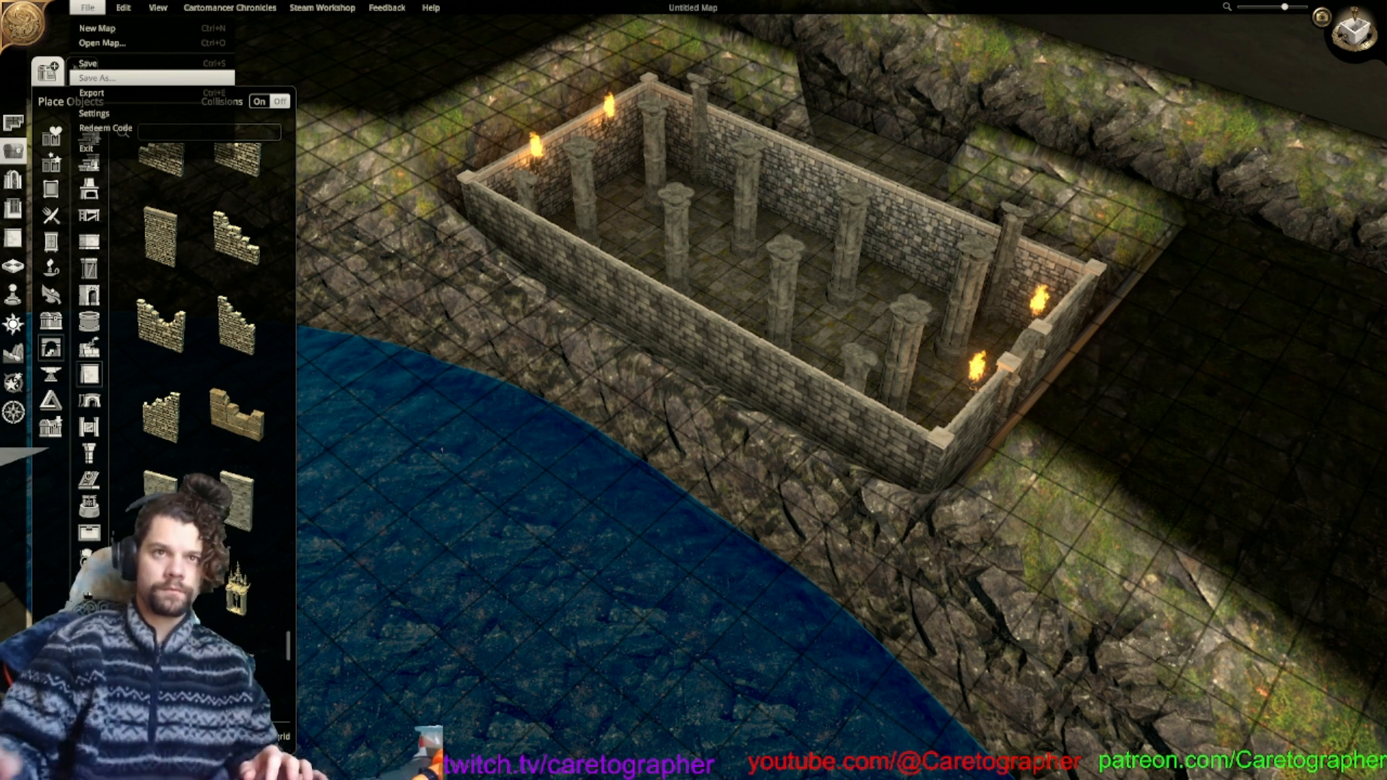
click(561, 415)
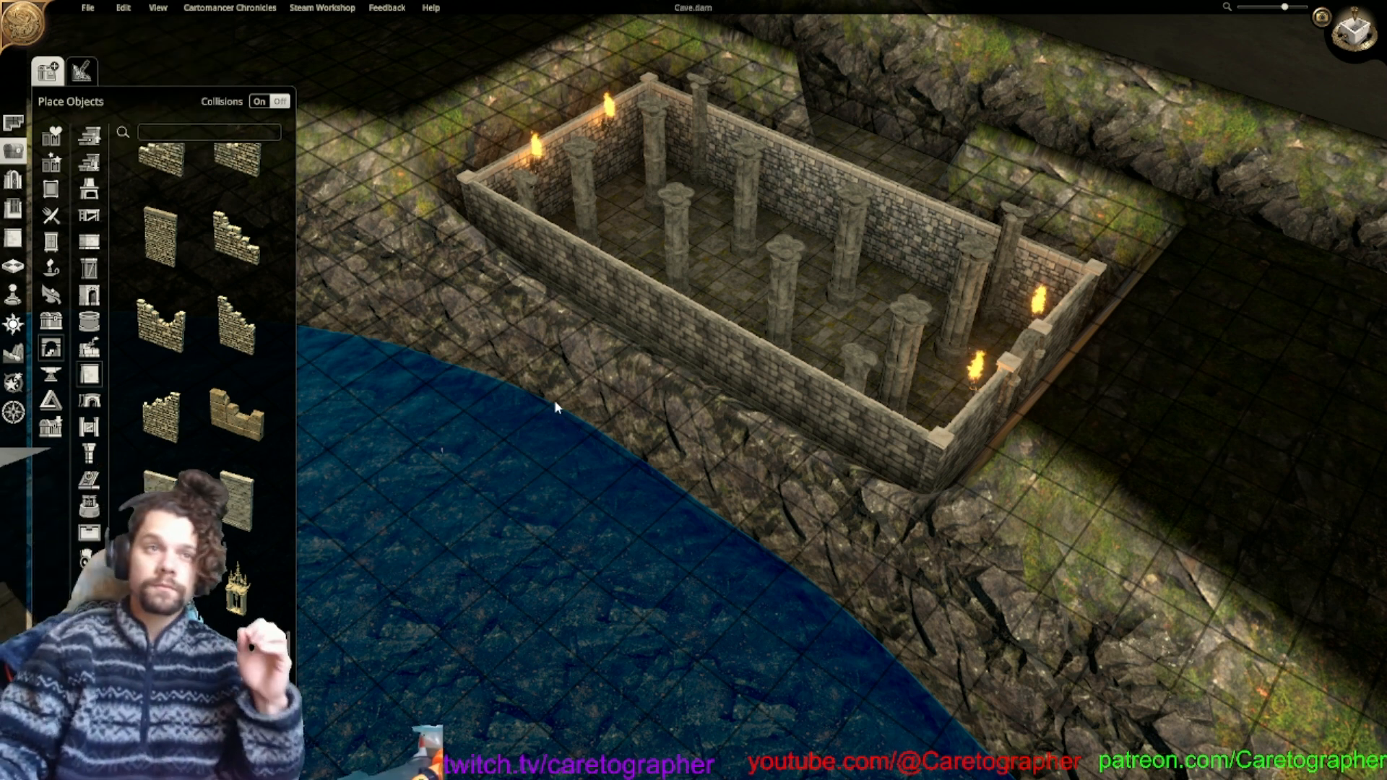
Open the Crypt map and compare its room walls in 3D with the available Stone wall styles.
click(89, 8)
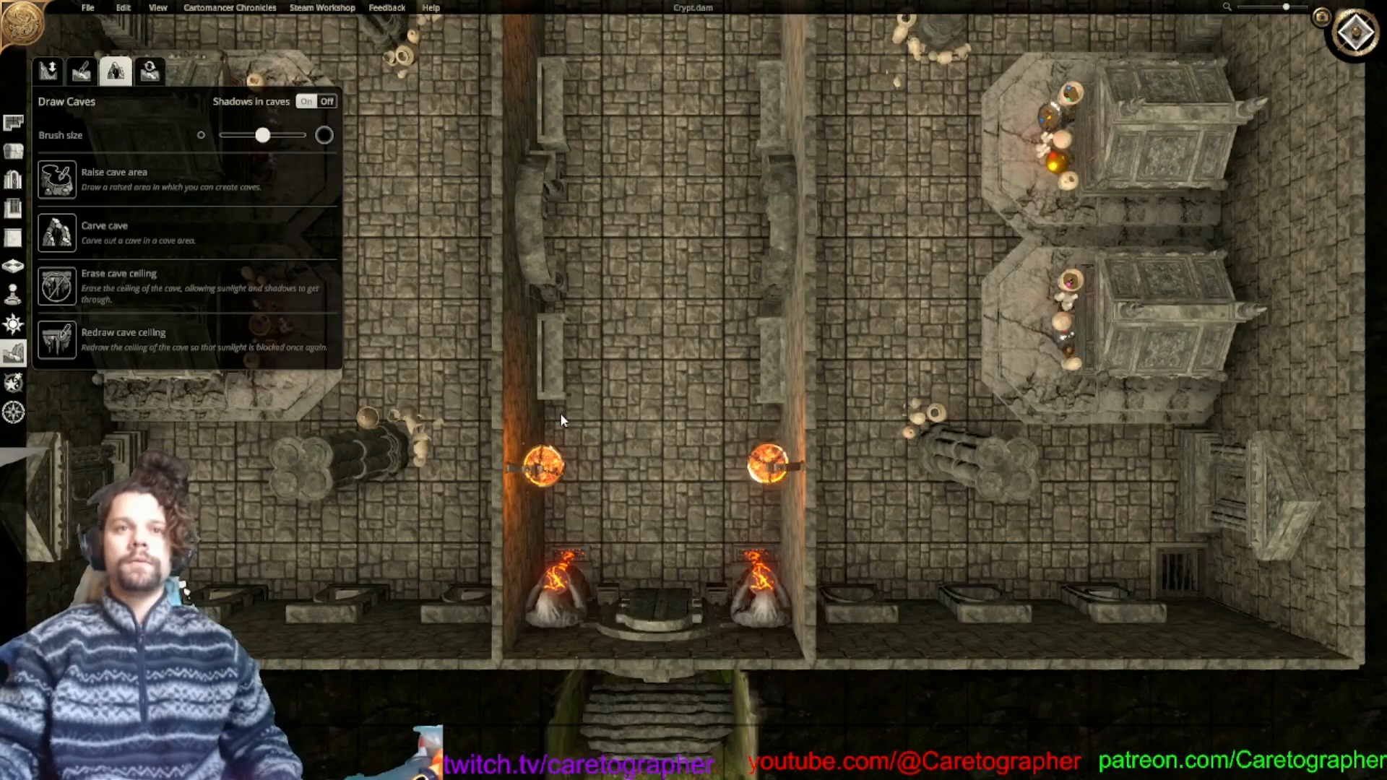
middle_drag(562, 384, 573, 502)
click(1351, 49)
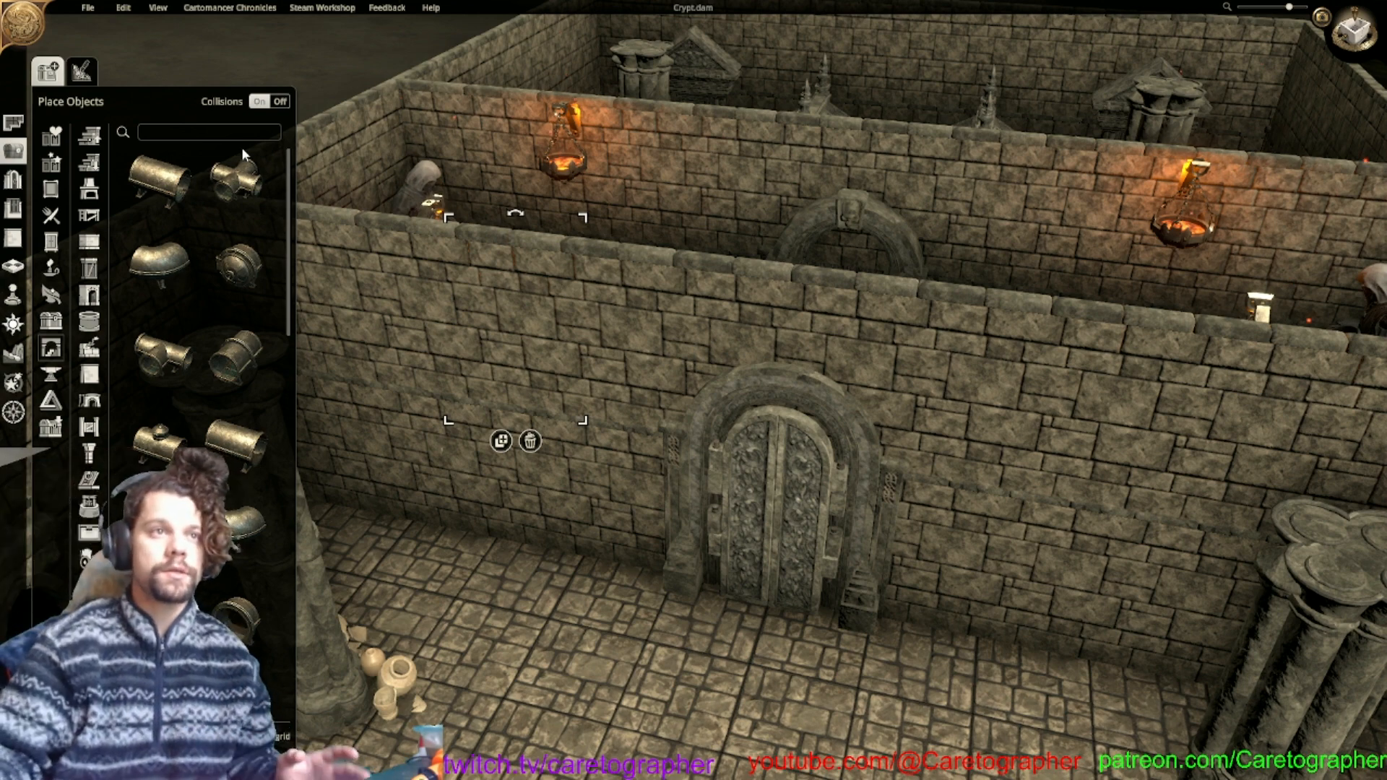
click(89, 295)
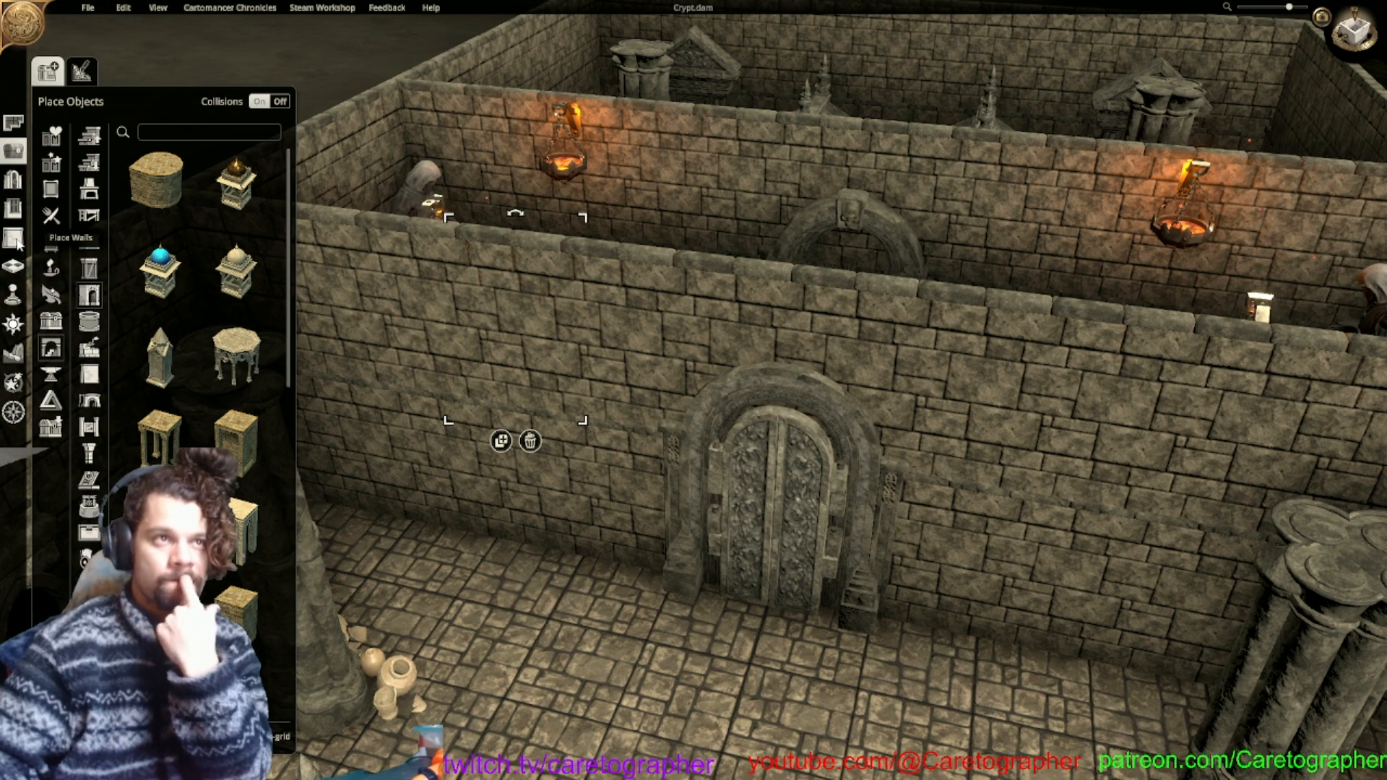
click(13, 238)
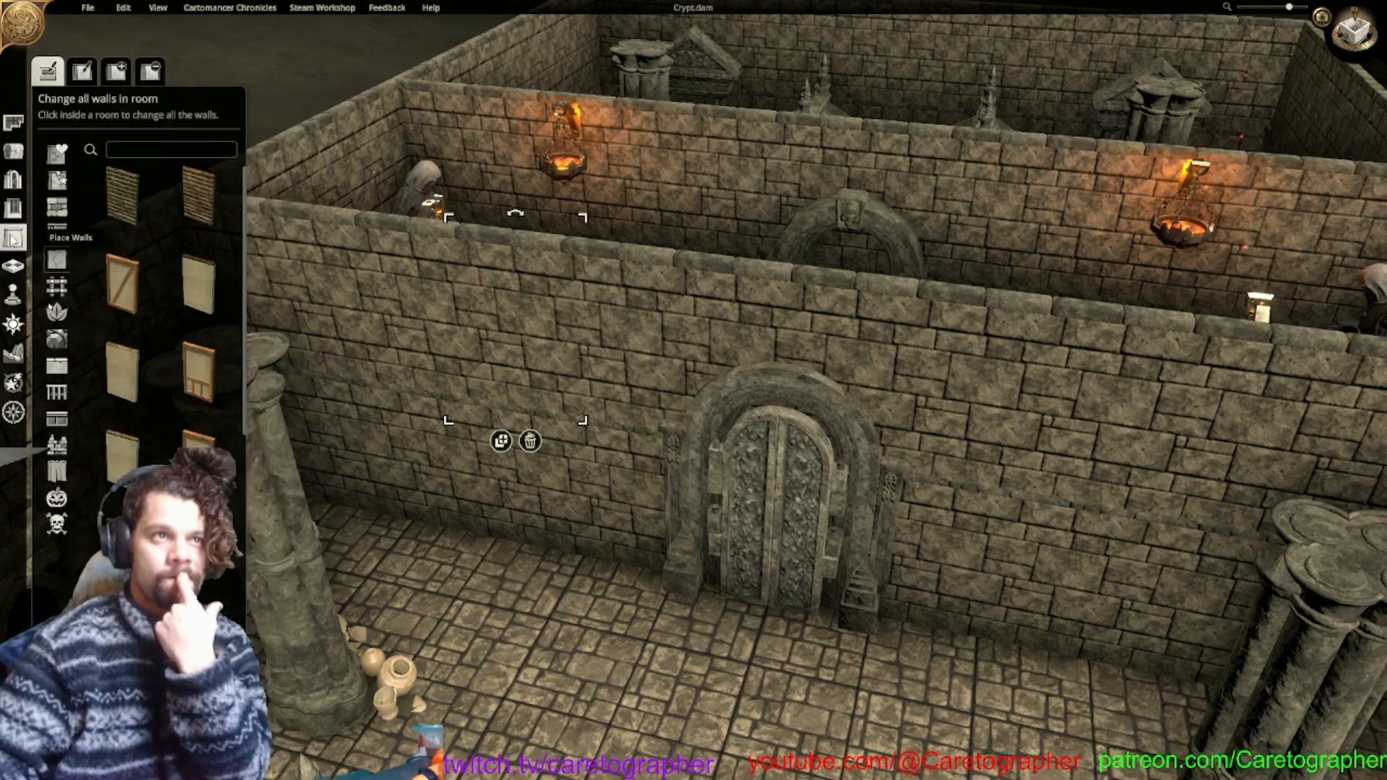
click(58, 208)
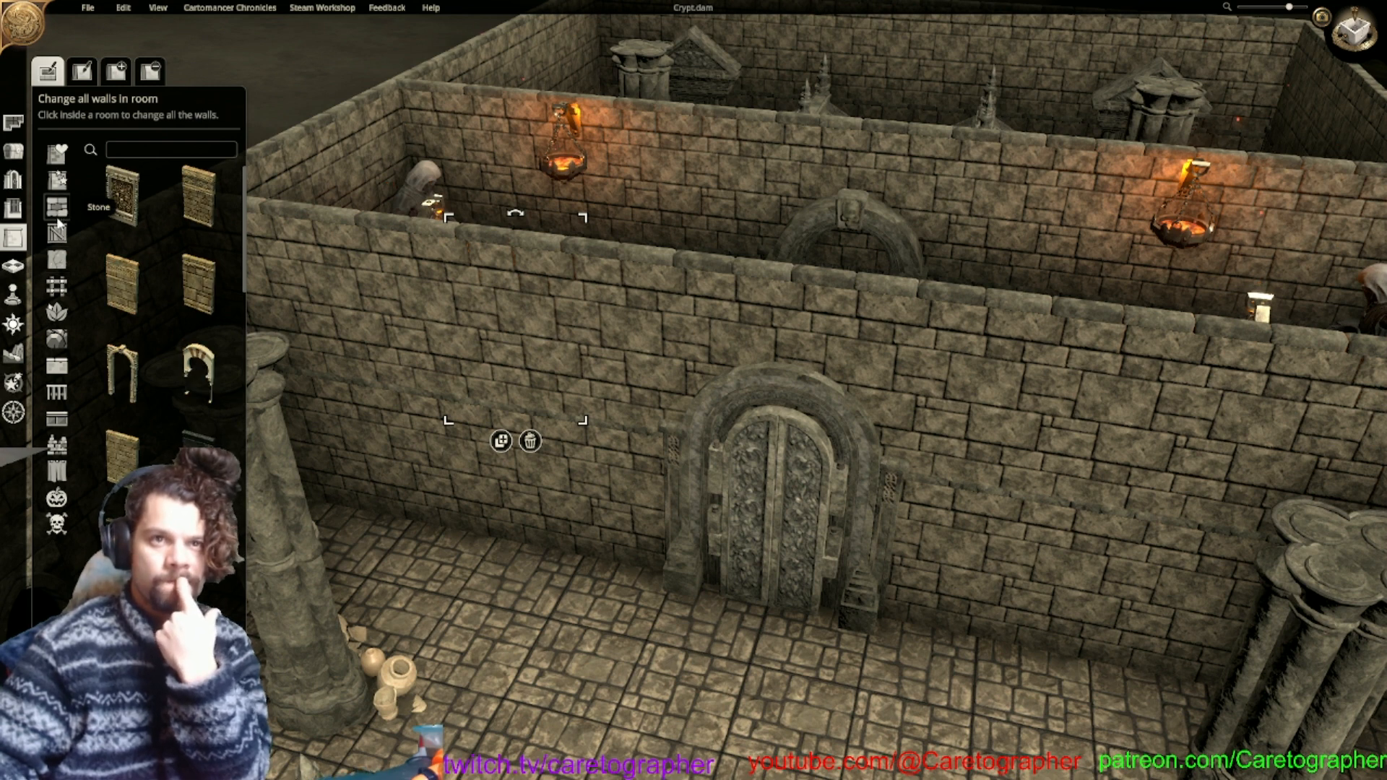
scroll(215, 587, down, 3)
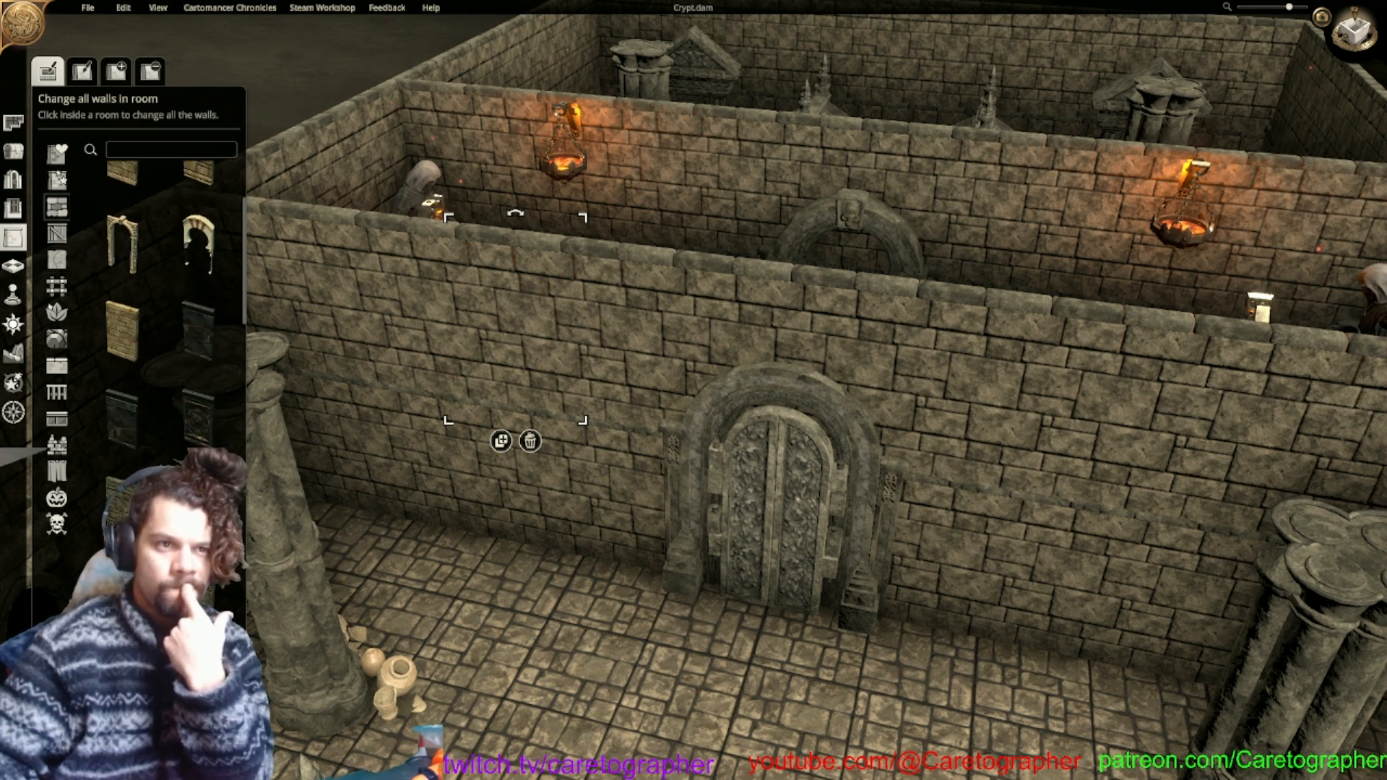
Reopen the Cave map.
click(87, 8)
click(87, 8)
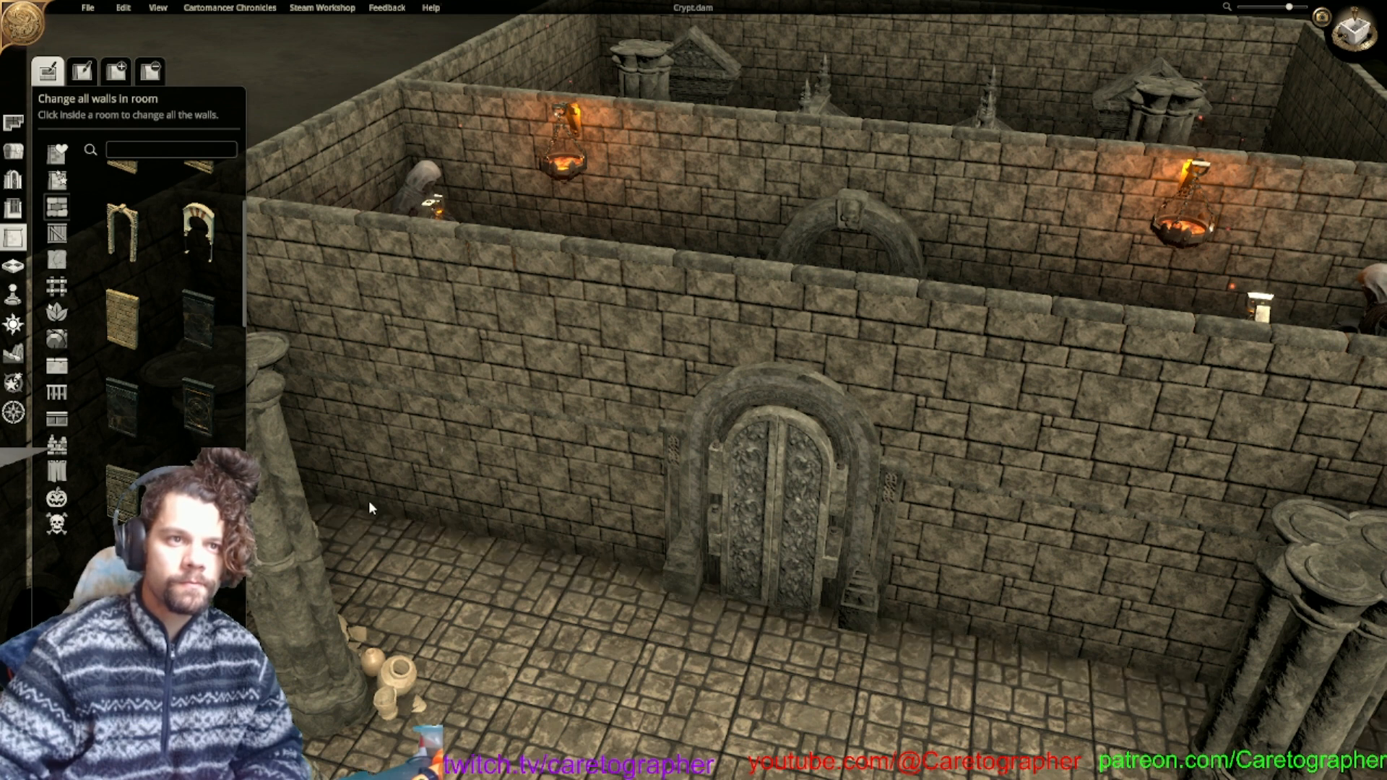
click(88, 7)
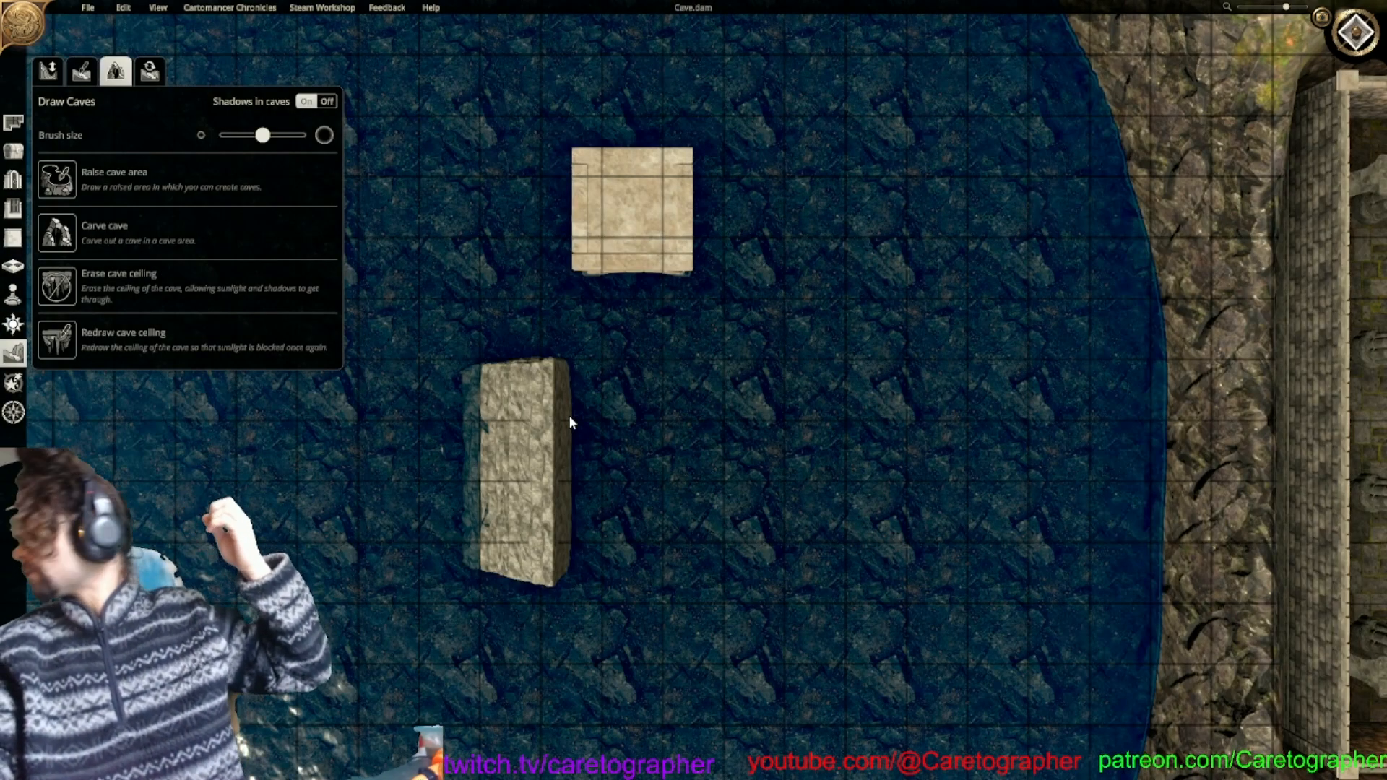
Change all walls of the Great Hall to the favourited stone-block wall style.
key(d)
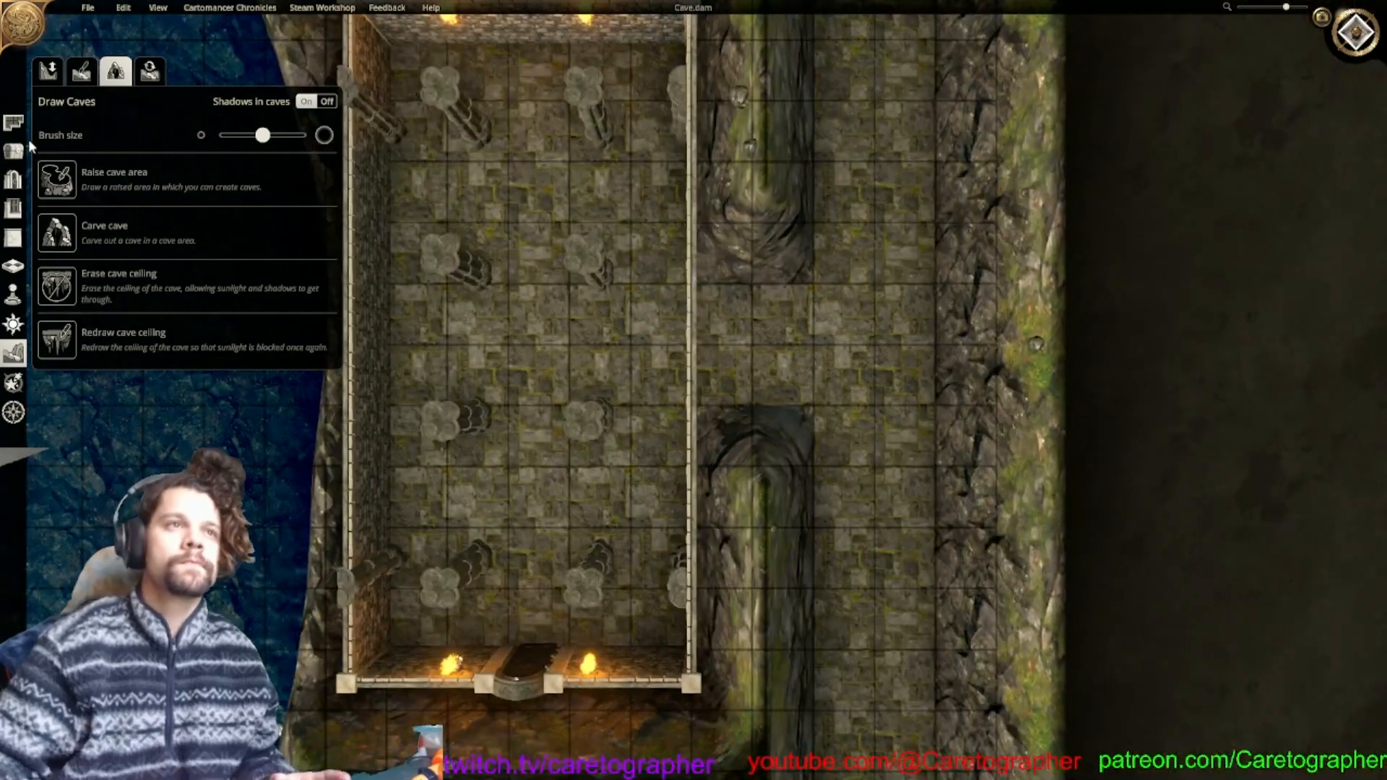
click(13, 237)
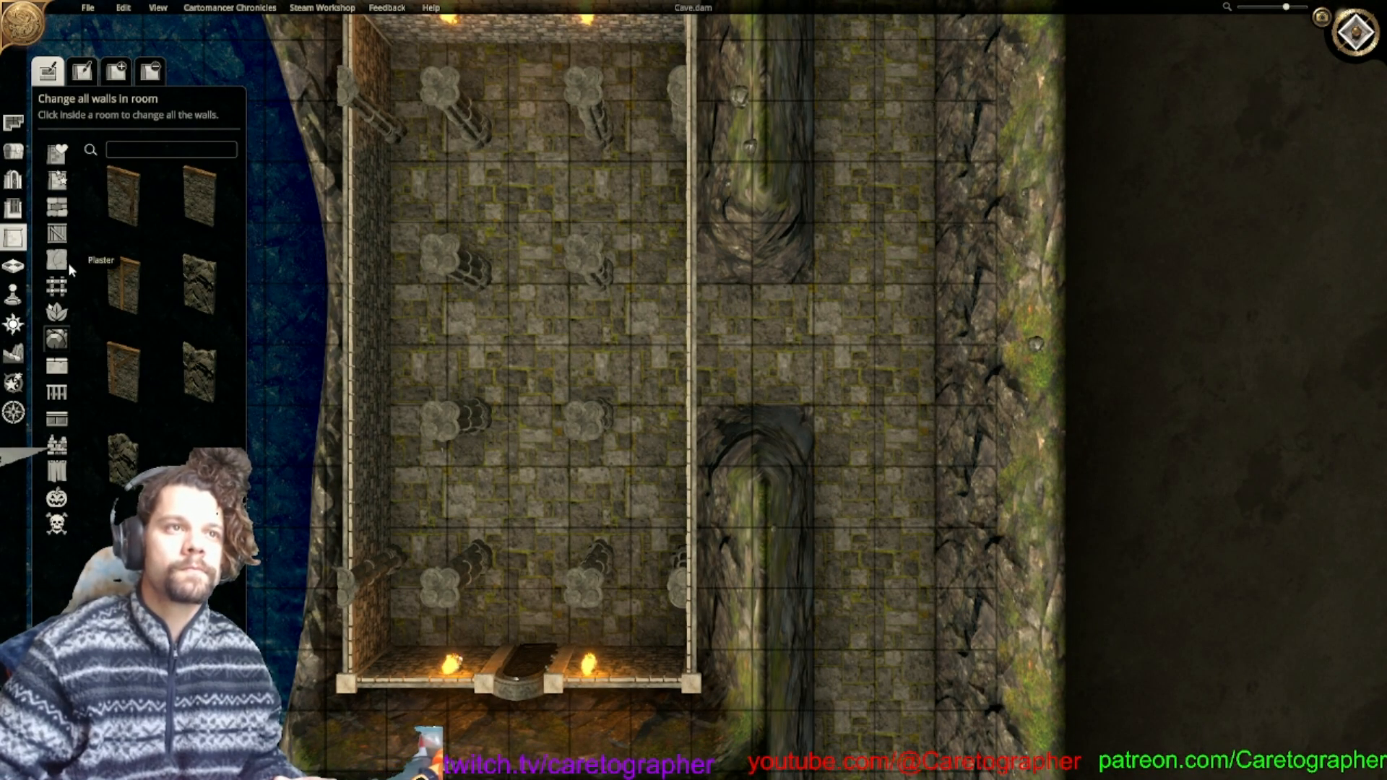
click(71, 160)
click(160, 210)
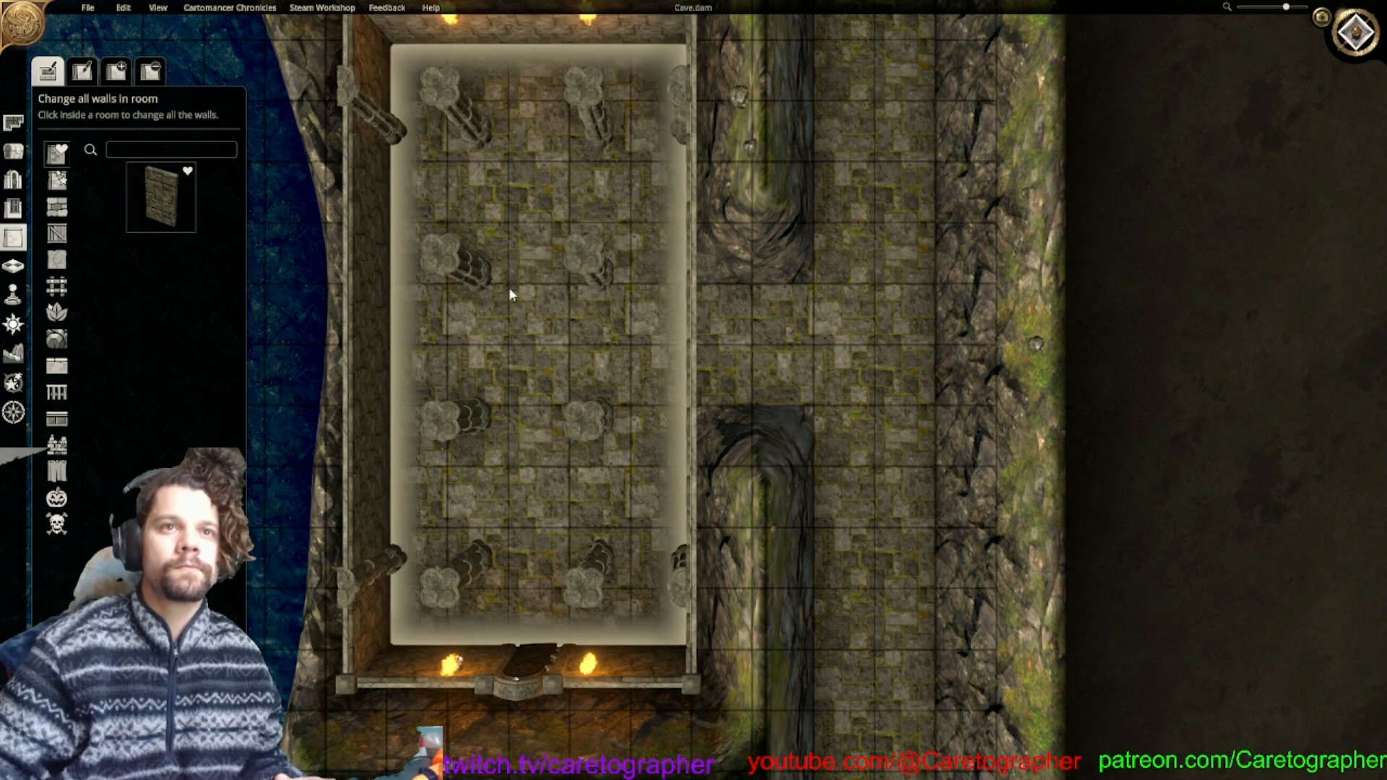
click(513, 290)
Place walls of the favourited stone style along both sides of the passage connecting the Great Hall to the hallway.
right_drag(575, 276, 441, 393)
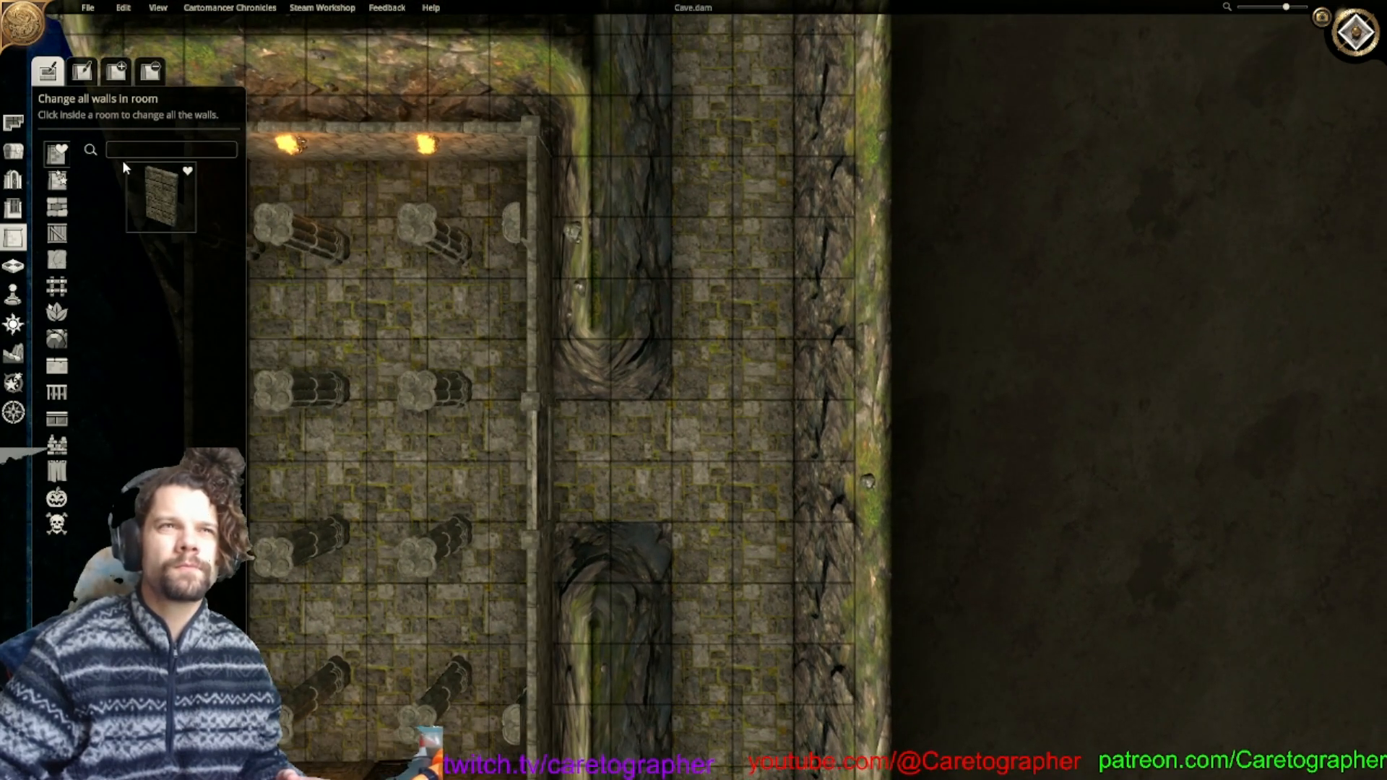
click(115, 72)
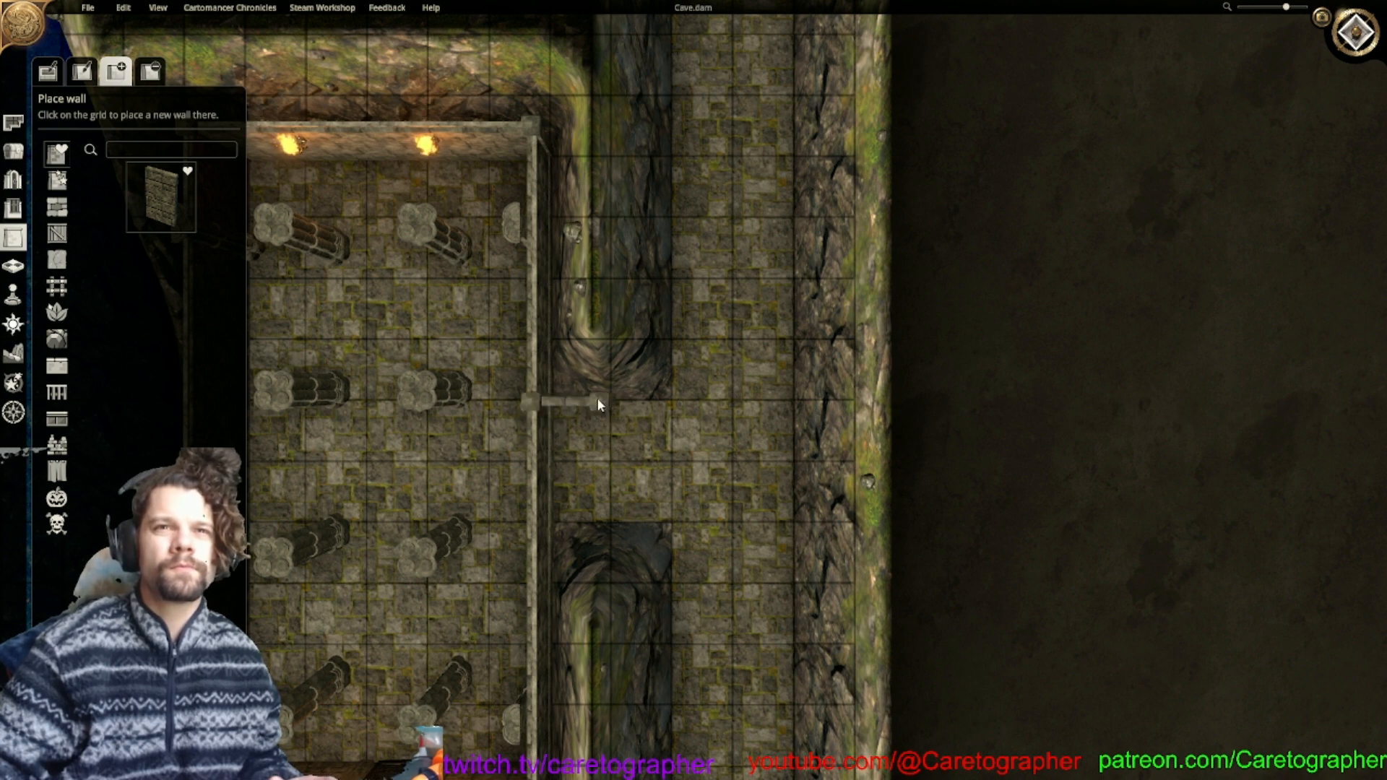
drag(656, 409, 578, 406)
mouse_move(600, 515)
mouse_down()
mouse_move(577, 497)
mouse_move(618, 513)
mouse_up()
Line the hallway's west side with the same stone wall from the connecting passage up to the northern map edge.
drag(670, 390, 656, 130)
right_drag(656, 130, 652, 440)
drag(652, 441, 667, 164)
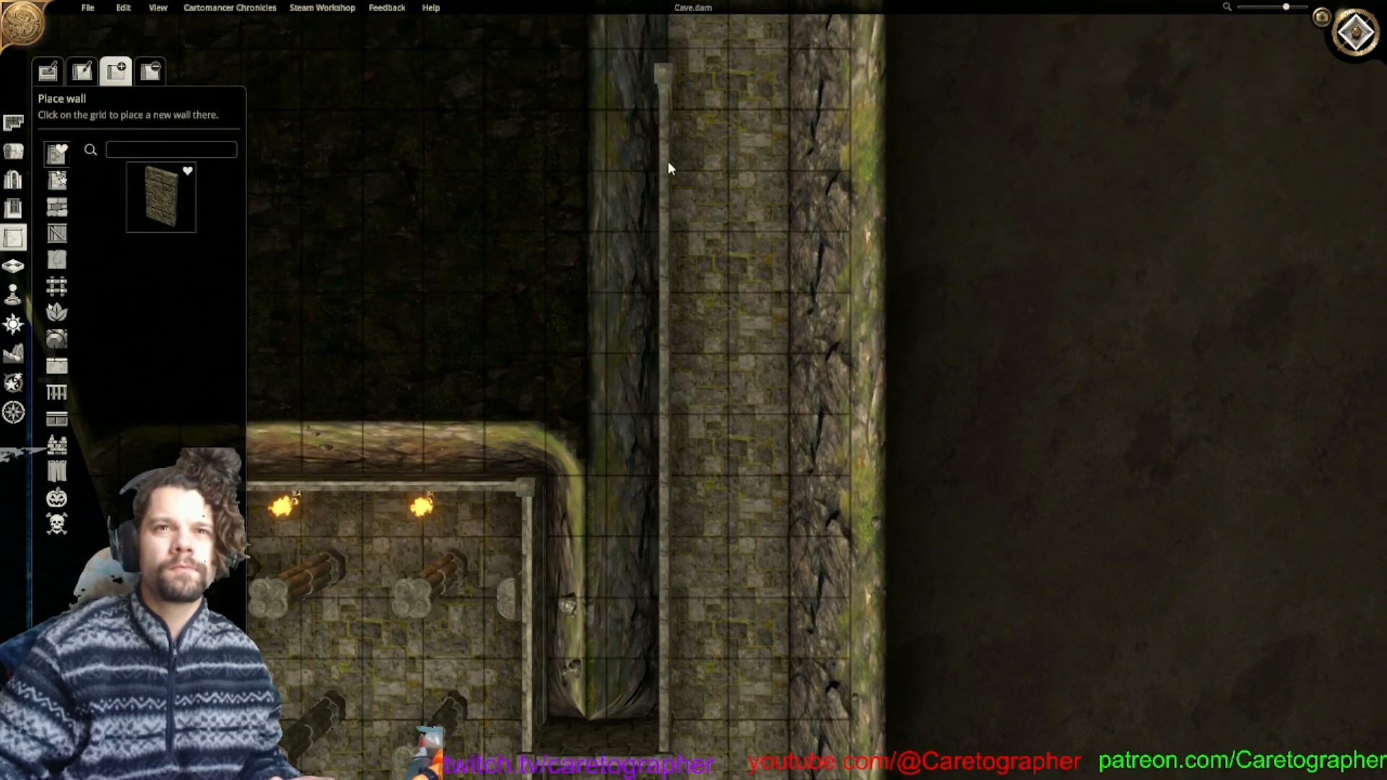
right_drag(667, 165, 648, 456)
drag(646, 404, 641, 116)
mouse_move(641, 116)
right_down()
mouse_move(626, 319)
mouse_move(611, 348)
right_up()
drag(611, 349, 616, 29)
right_drag(613, 93, 653, 263)
Line the hallway's east side with the stone wall from the northern map edge down past the connecting passage.
mouse_move(770, 232)
mouse_down()
mouse_move(767, 189)
mouse_move(793, 498)
mouse_up()
right_drag(793, 498, 752, 238)
drag(752, 239, 751, 336)
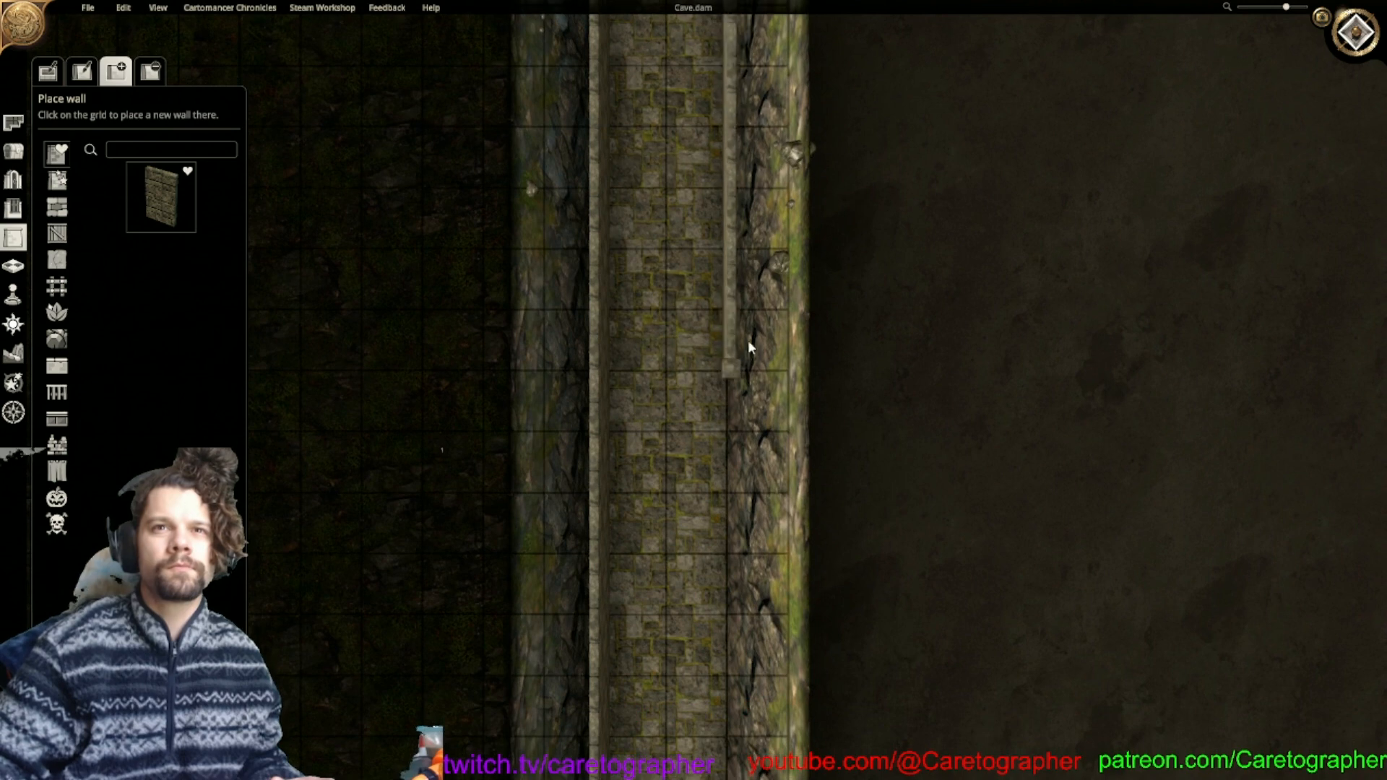
right_drag(742, 468, 712, 173)
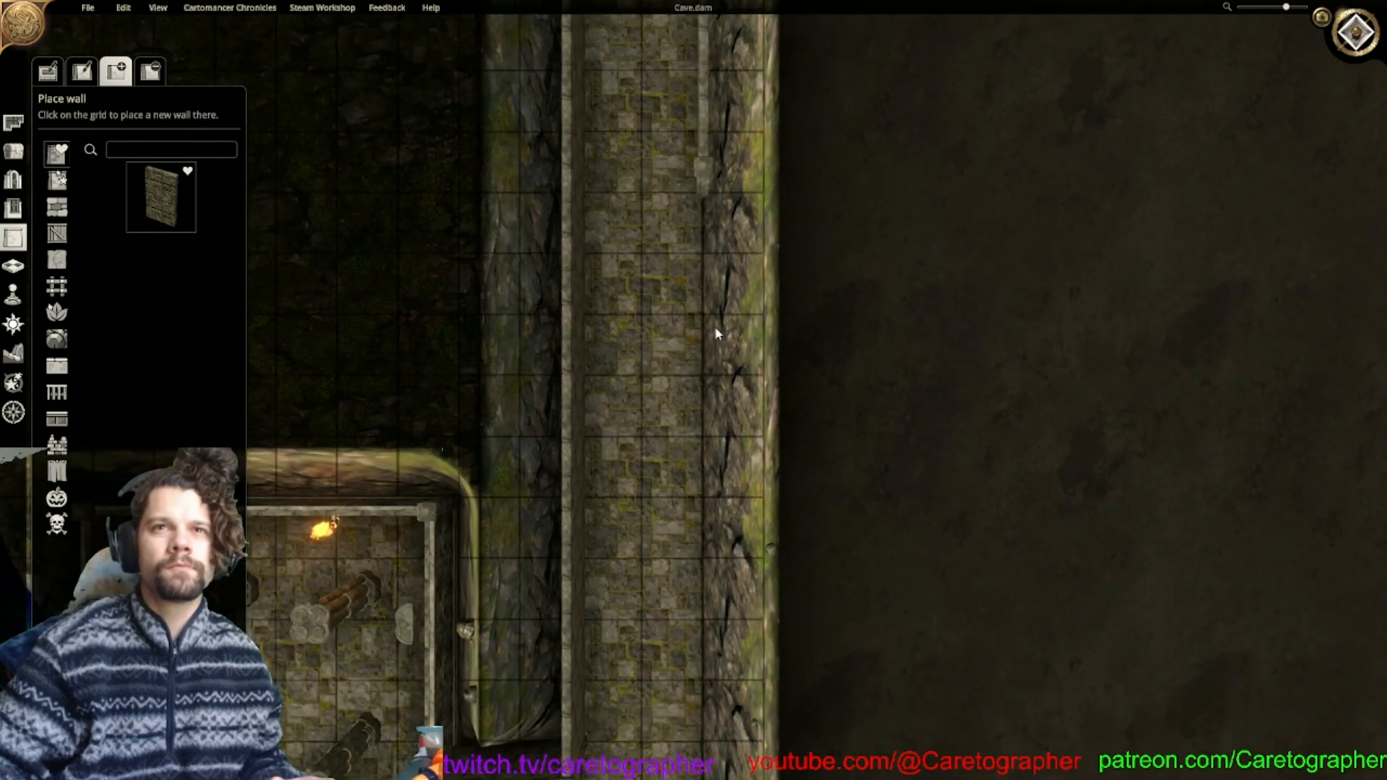
drag(712, 224, 710, 423)
right_drag(710, 424, 695, 188)
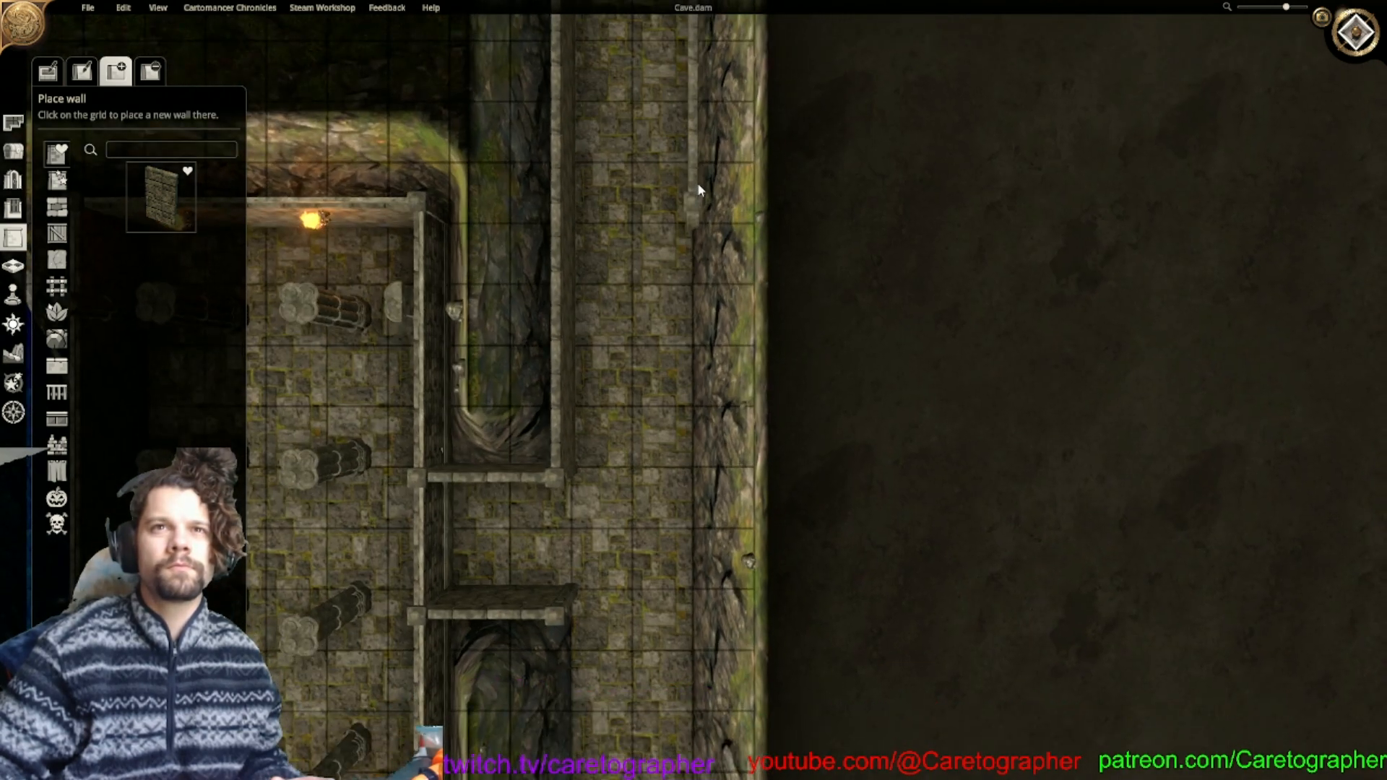
drag(572, 477, 679, 485)
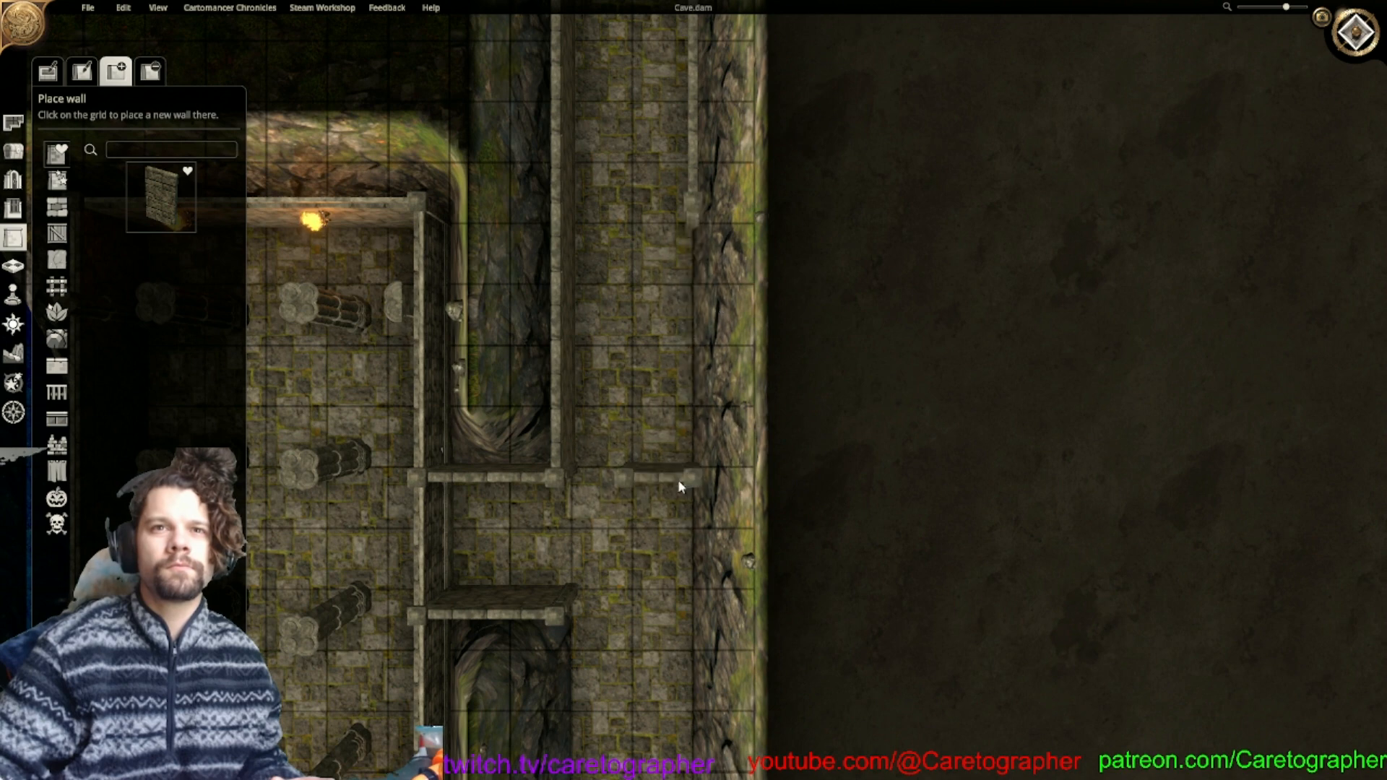
drag(687, 270, 687, 566)
right_drag(687, 566, 704, 353)
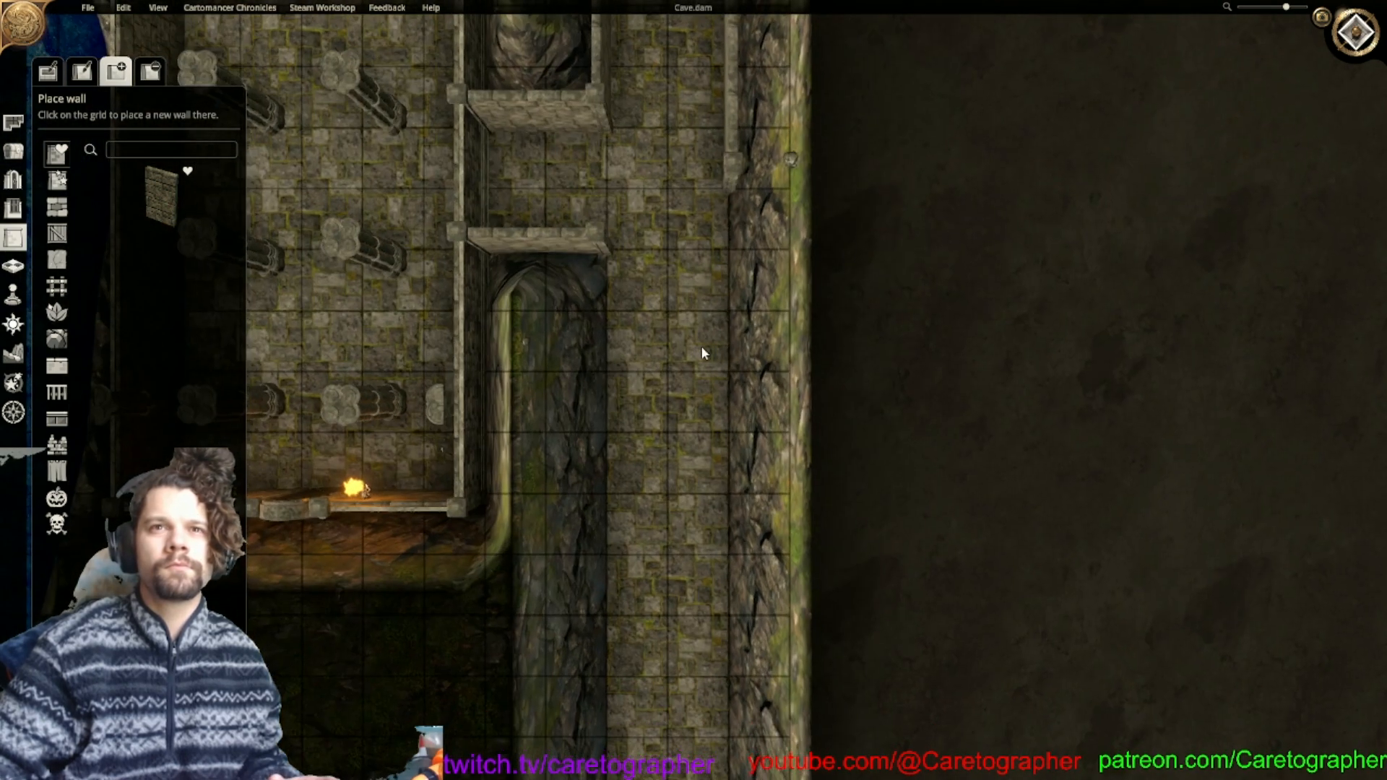
Continue the stone walls along both sides of the hallway from the connecting passage to the southern map edge.
click(160, 195)
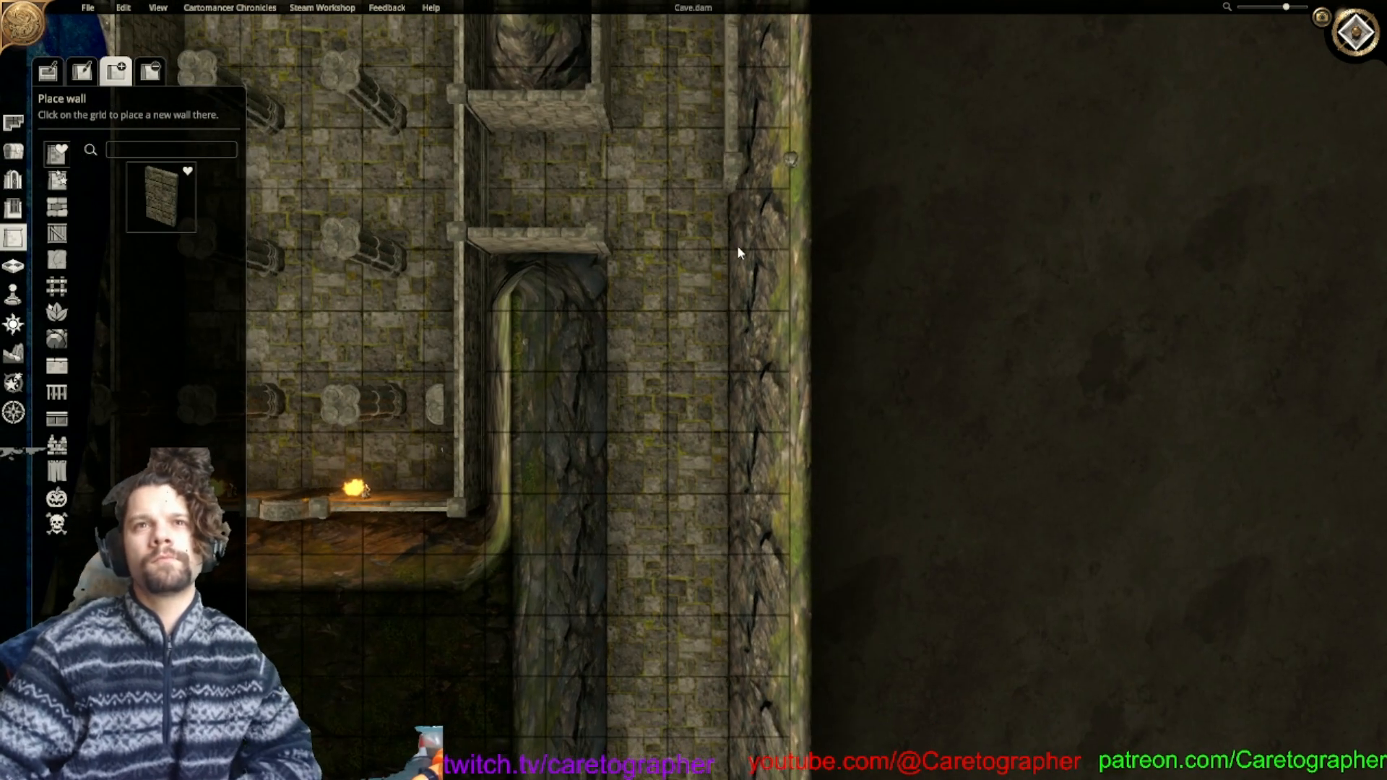
drag(730, 231, 730, 643)
drag(597, 249, 597, 611)
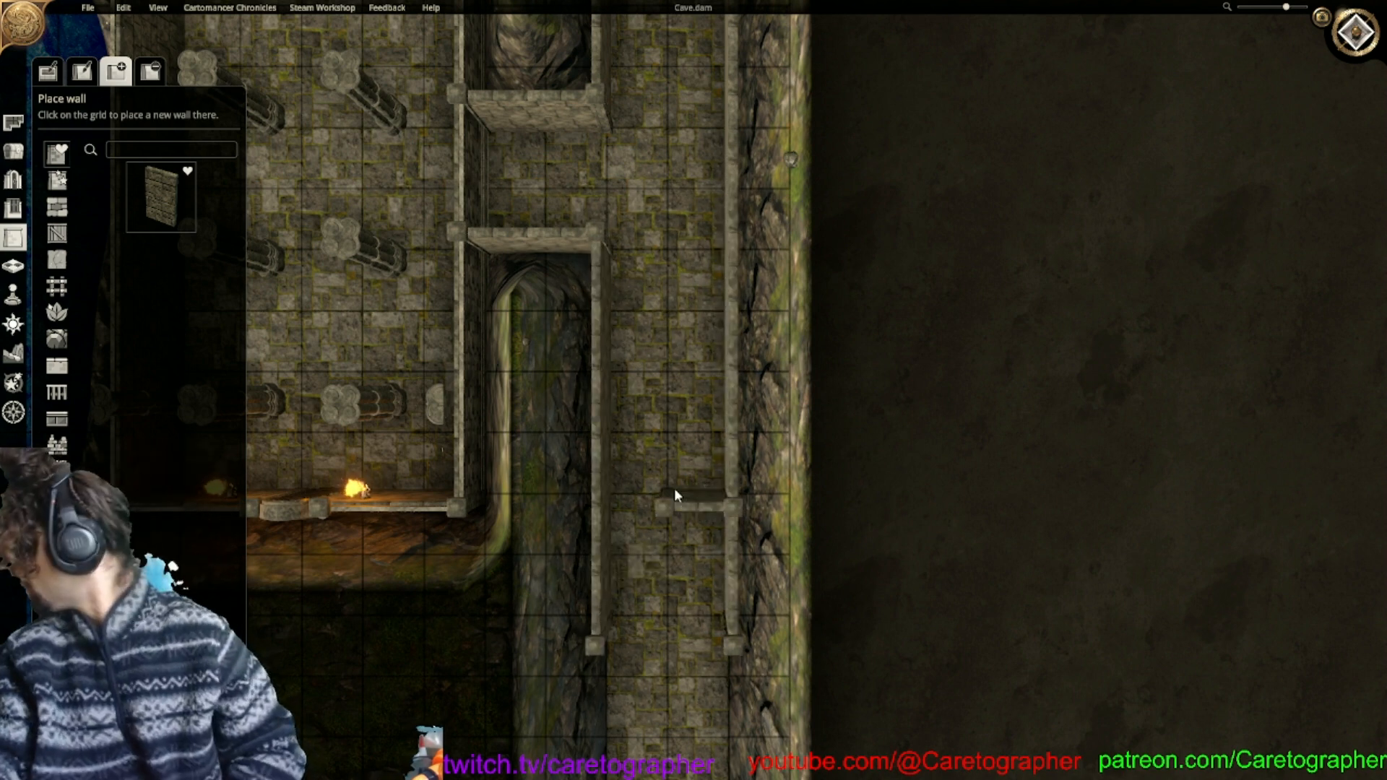
middle_drag(732, 520, 765, 108)
drag(727, 167, 744, 525)
drag(598, 156, 598, 529)
middle_drag(656, 498, 792, 210)
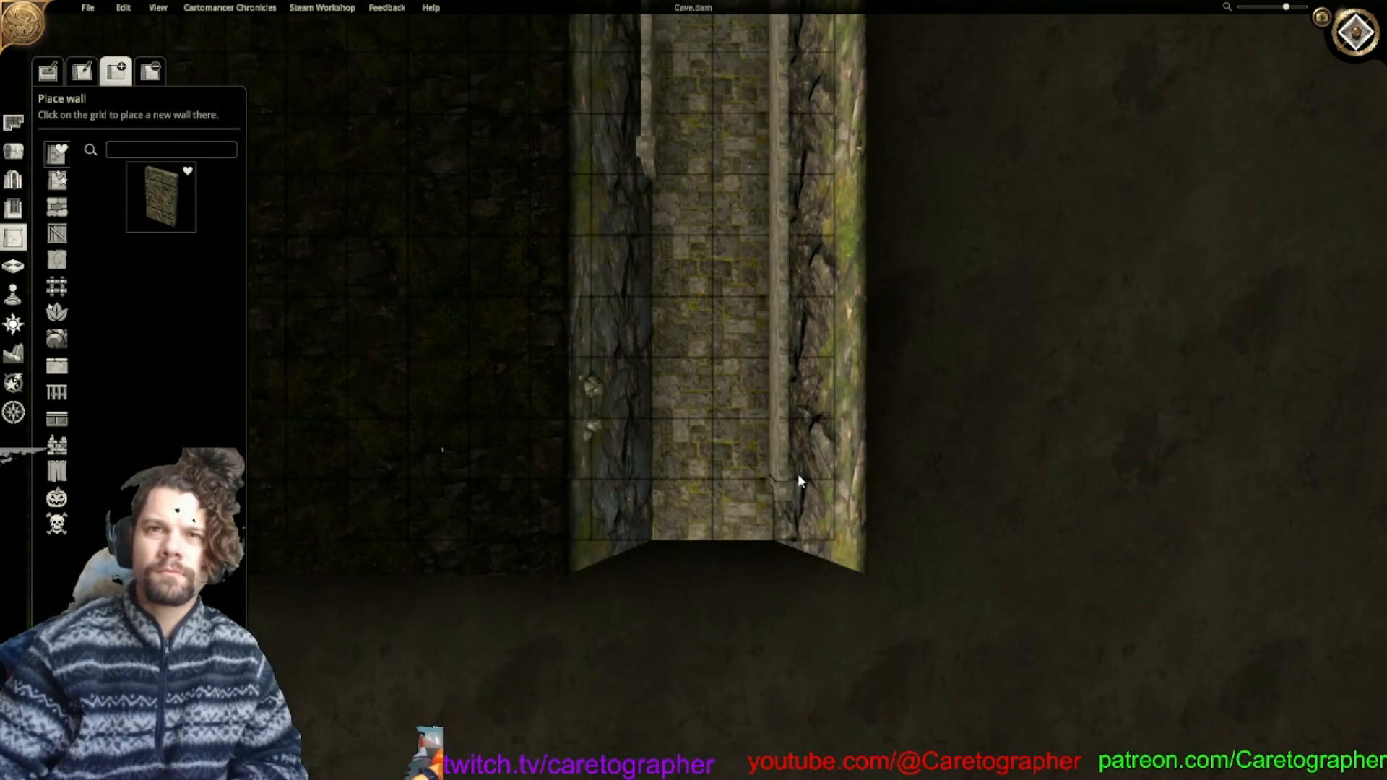
drag(640, 192, 640, 531)
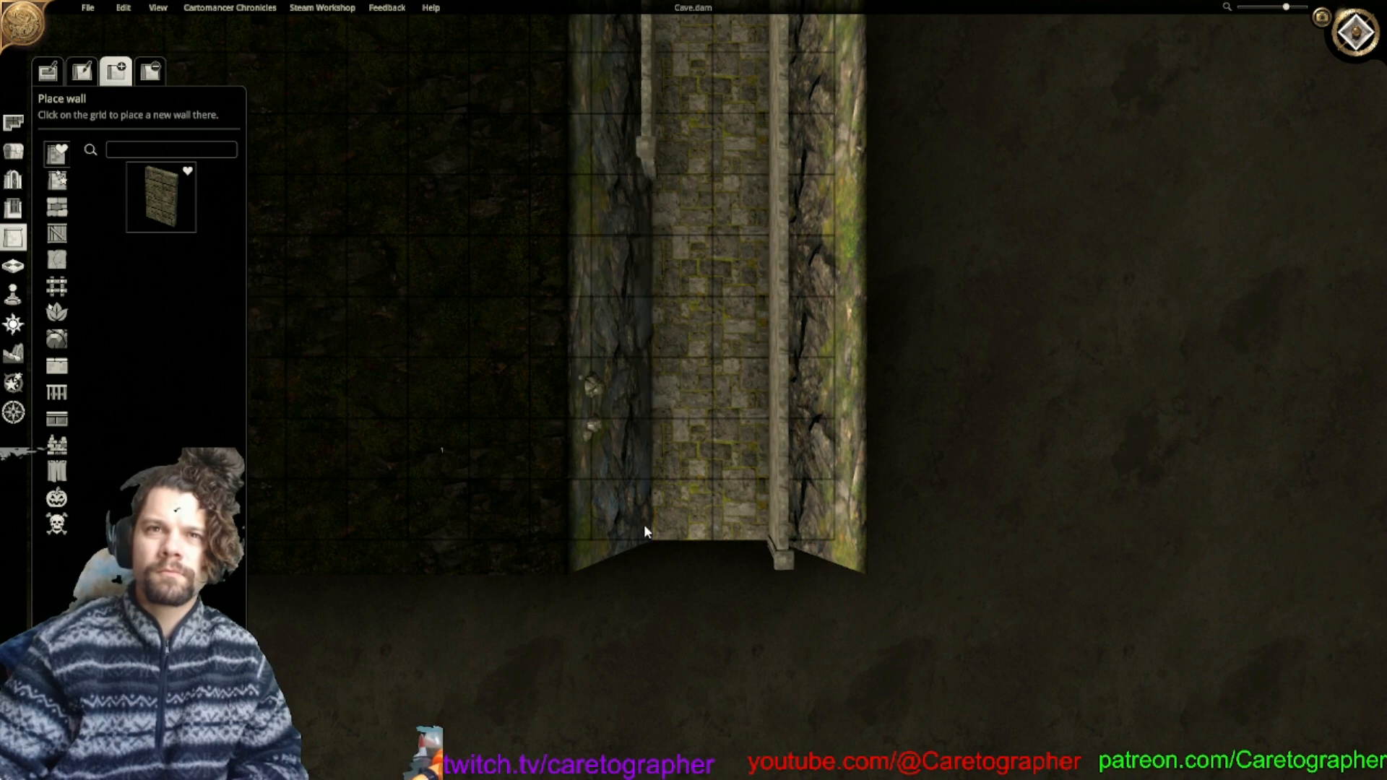
scroll(664, 334, down, 5)
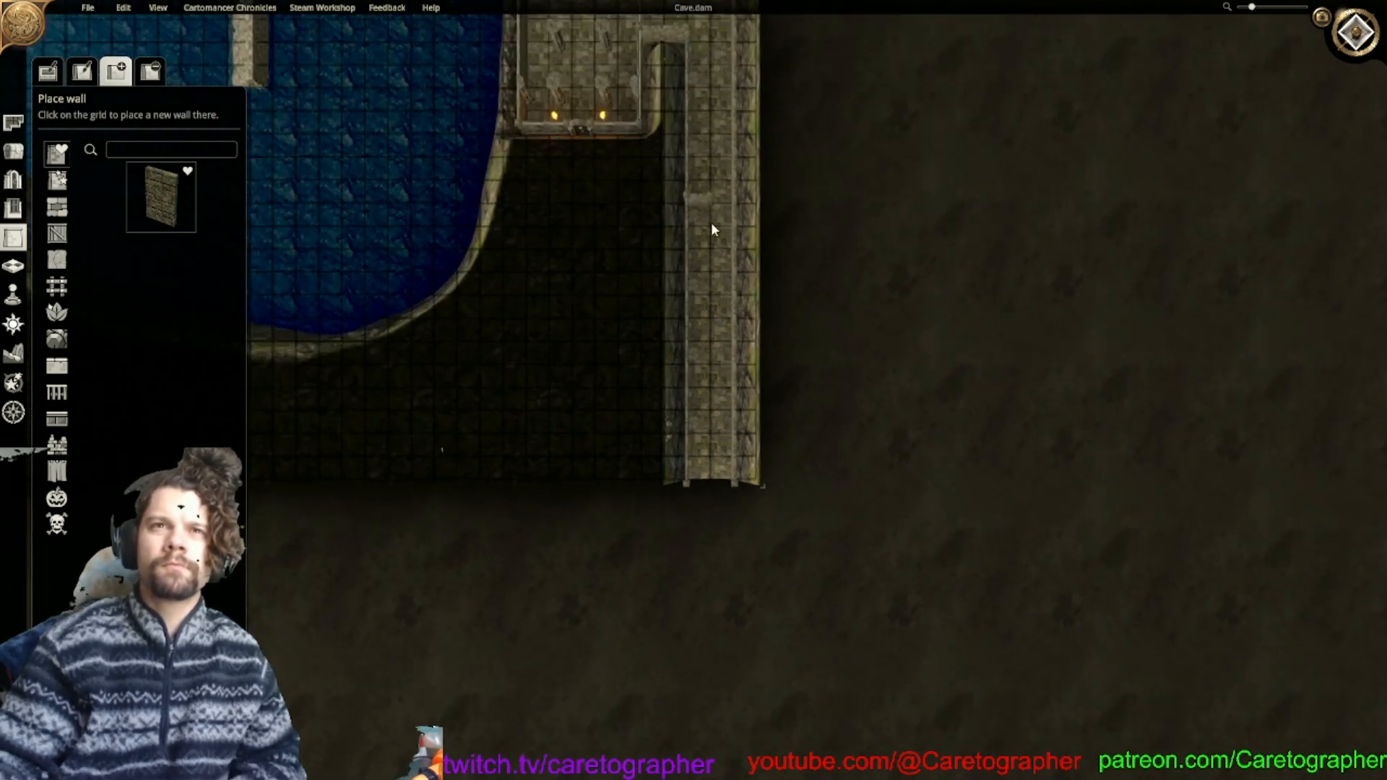
middle_drag(696, 192, 747, 430)
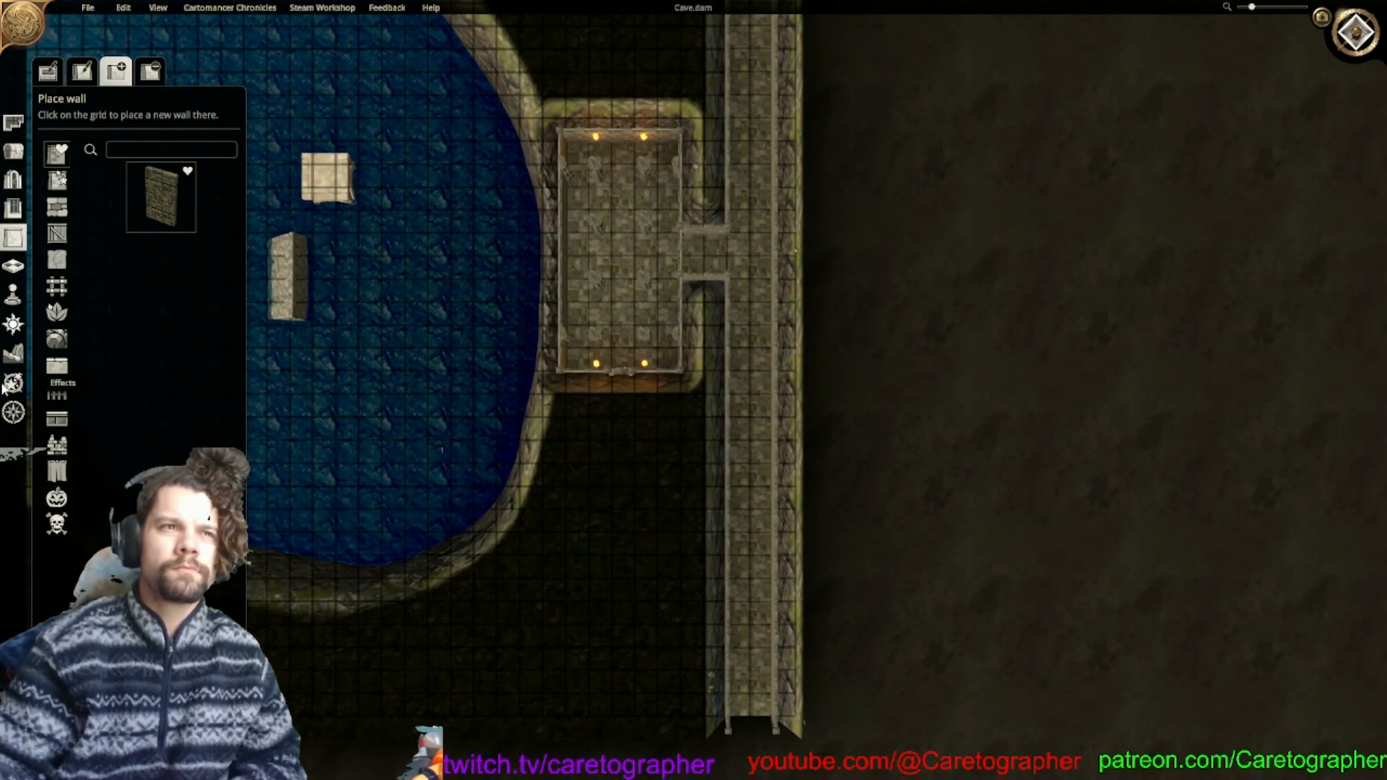
Raise the cave area along the full length of the hallway with the largest brush so the rock closes against its walls.
click(13, 352)
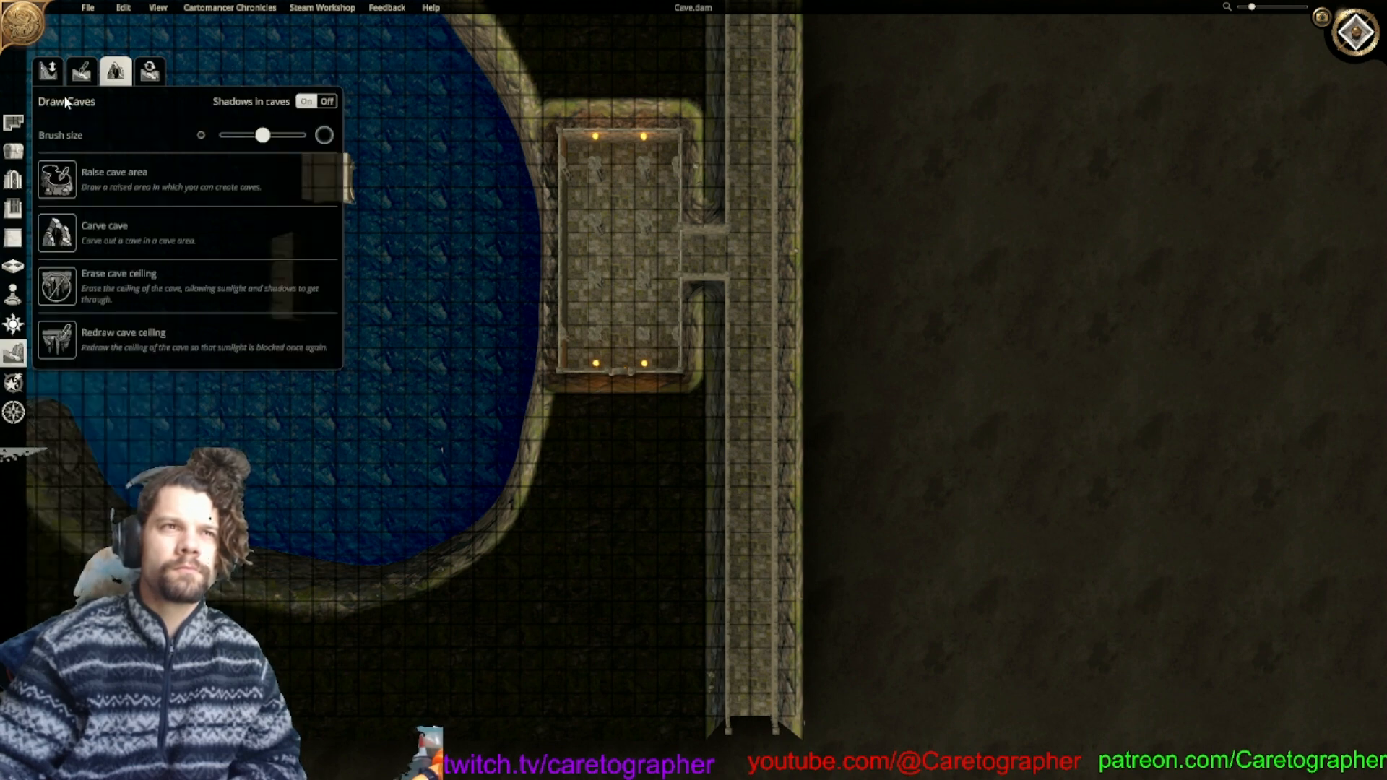
click(51, 75)
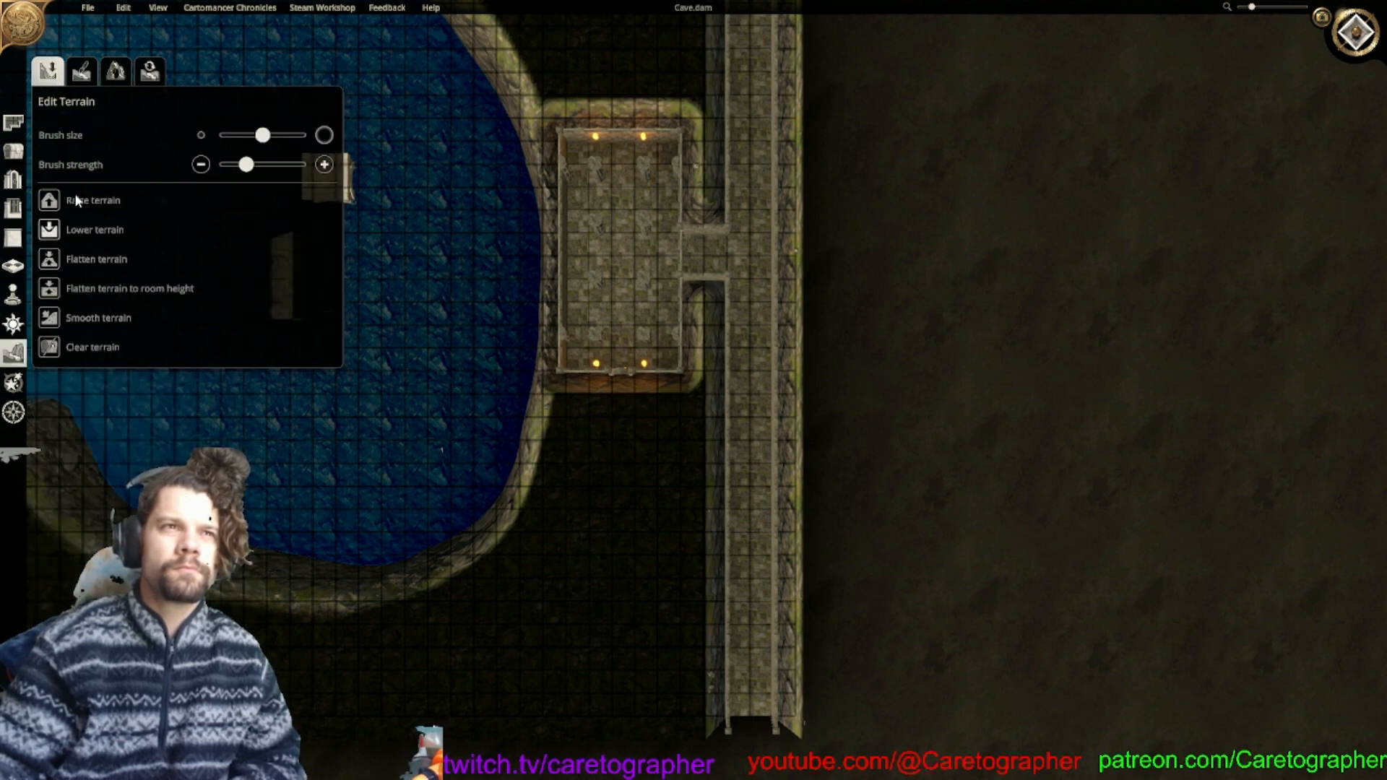
click(83, 71)
click(52, 73)
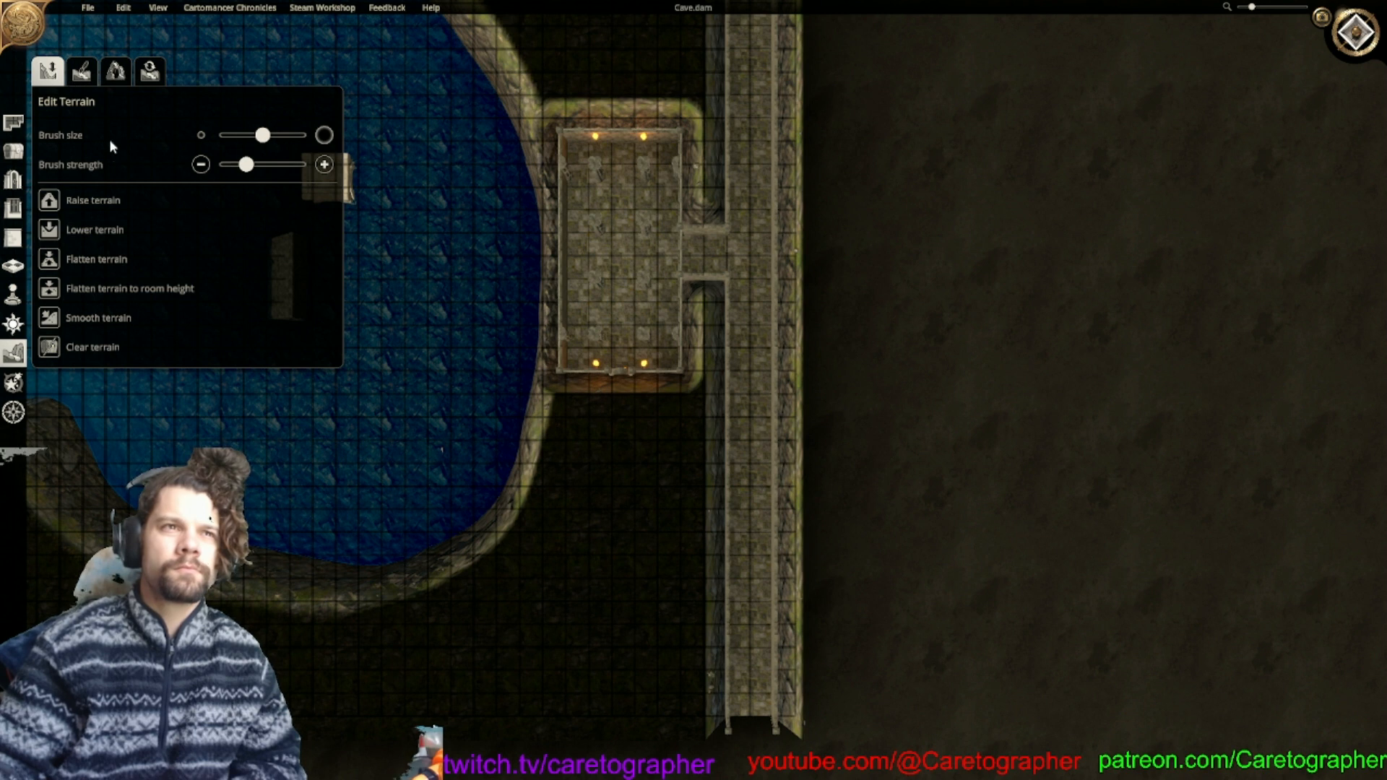
click(115, 72)
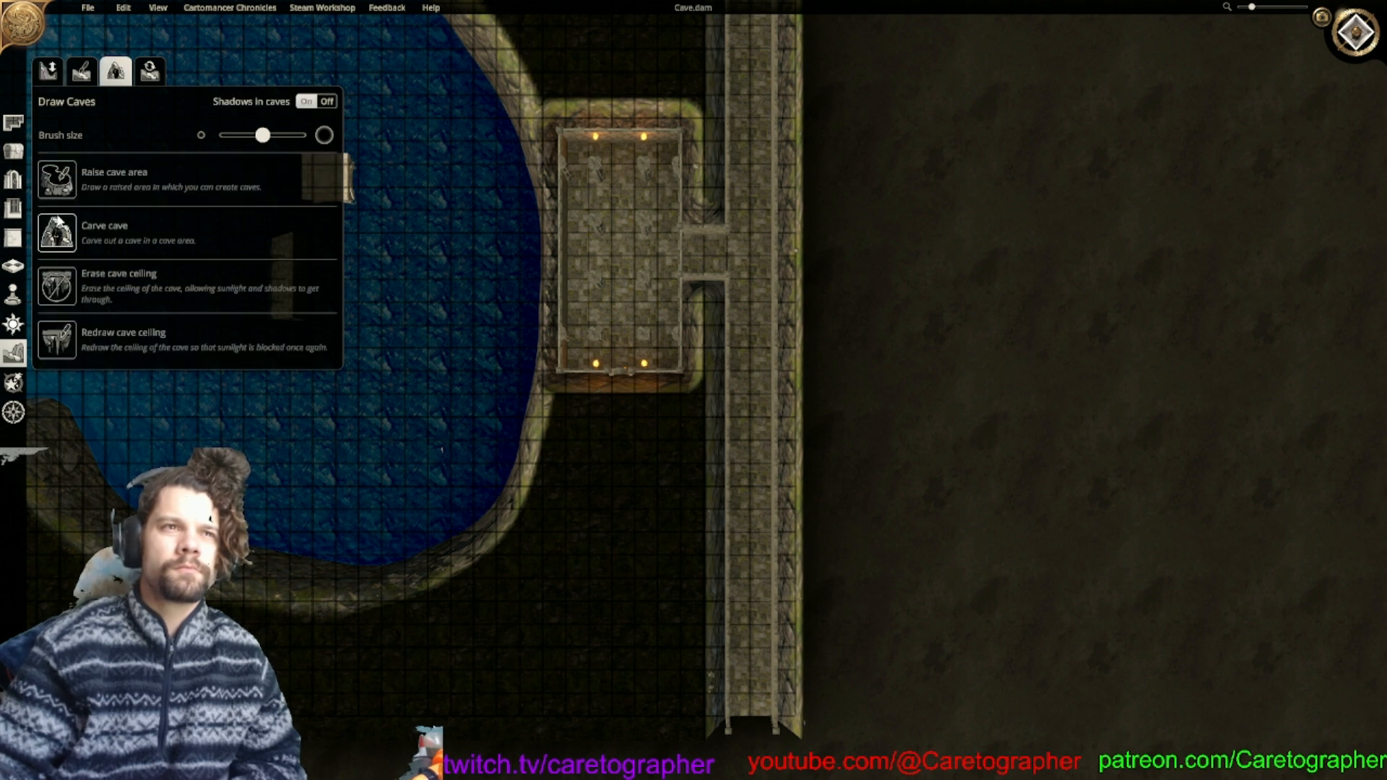
click(57, 180)
drag(269, 139, 307, 137)
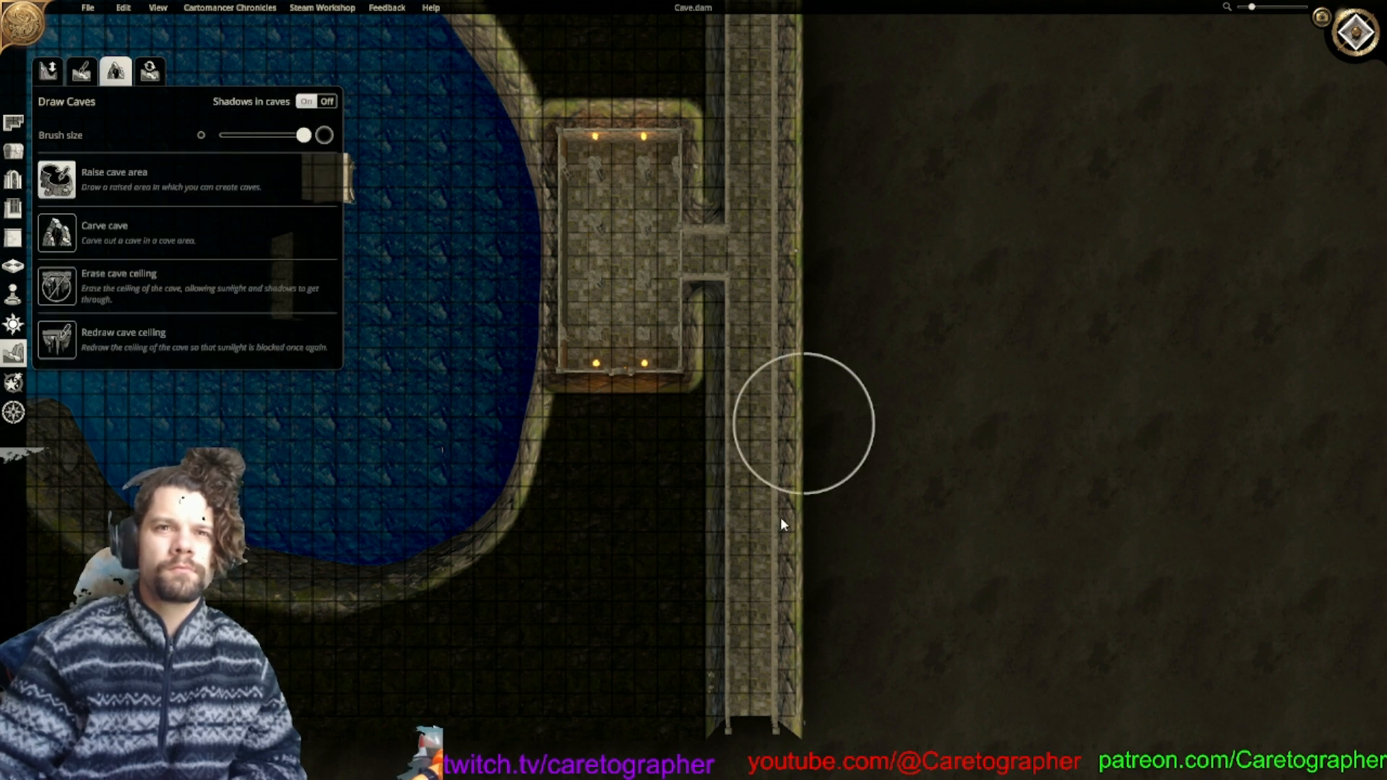
mouse_move(711, 633)
mouse_down()
mouse_move(743, 629)
mouse_move(737, 718)
mouse_move(799, 687)
mouse_move(799, 533)
mouse_move(758, 504)
mouse_move(786, 440)
mouse_move(770, 374)
mouse_move(744, 405)
mouse_move(751, 336)
mouse_move(704, 345)
mouse_move(737, 318)
mouse_move(751, 332)
mouse_move(770, 240)
mouse_move(708, 174)
mouse_up()
right_drag(708, 174, 705, 409)
mouse_move(705, 409)
mouse_down()
mouse_move(705, 323)
mouse_move(771, 344)
mouse_move(795, 372)
mouse_move(783, 123)
mouse_up()
right_drag(783, 124, 796, 341)
mouse_move(778, 210)
mouse_down()
mouse_move(752, 262)
mouse_move(773, 182)
mouse_move(735, 250)
mouse_move(751, 518)
mouse_move(751, 370)
mouse_up()
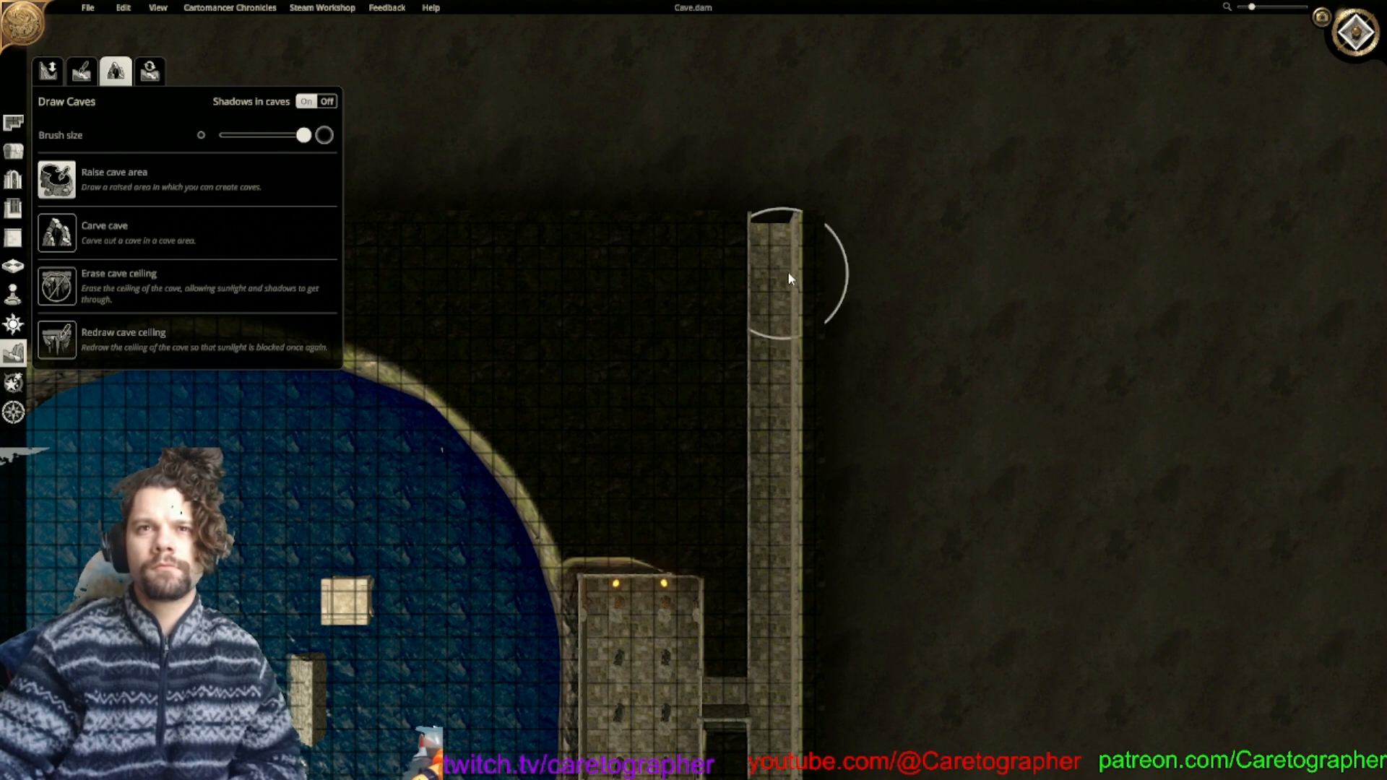
key(s)
right_drag(927, 699, 943, 393)
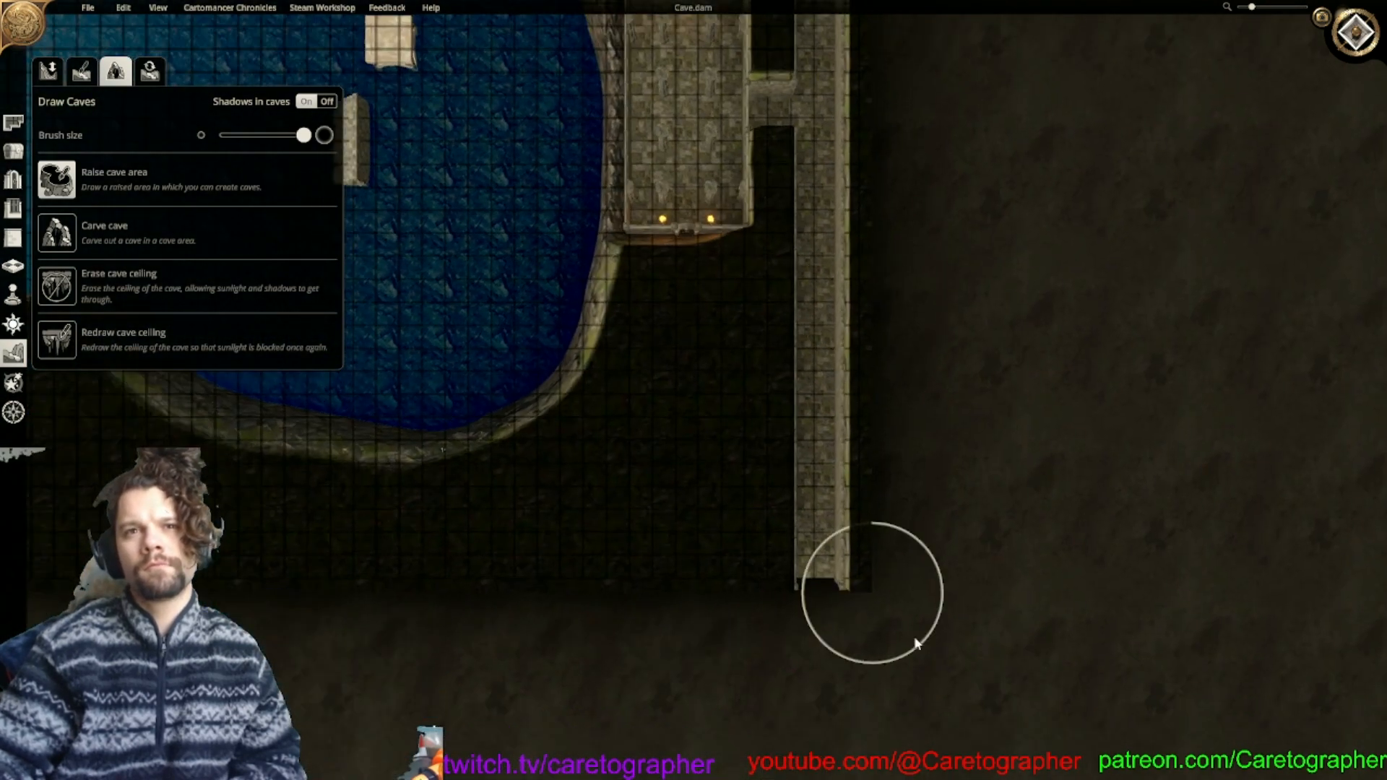
Raise the cave area around the great hall's north, south and lakeside sides so the rock closes against its walls.
right_drag(784, 333, 858, 640)
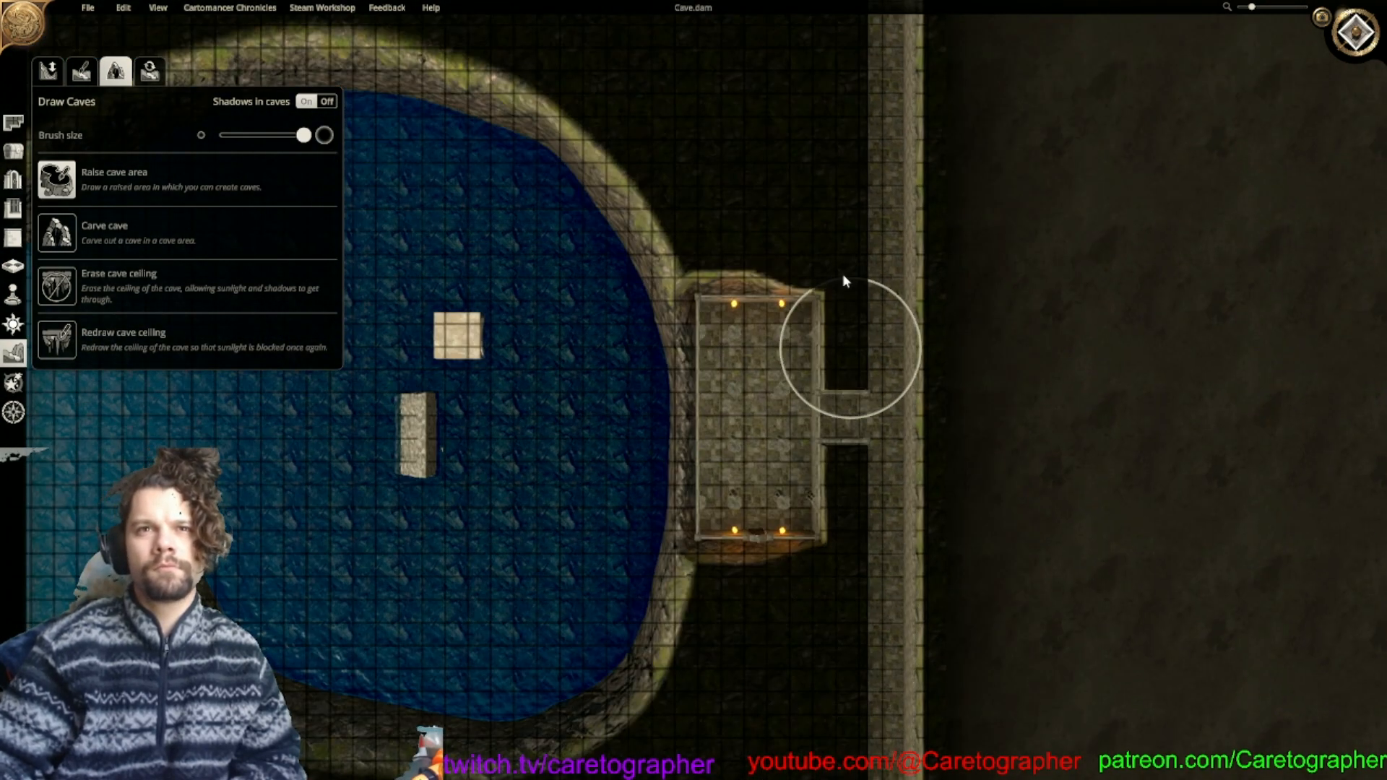
click(768, 248)
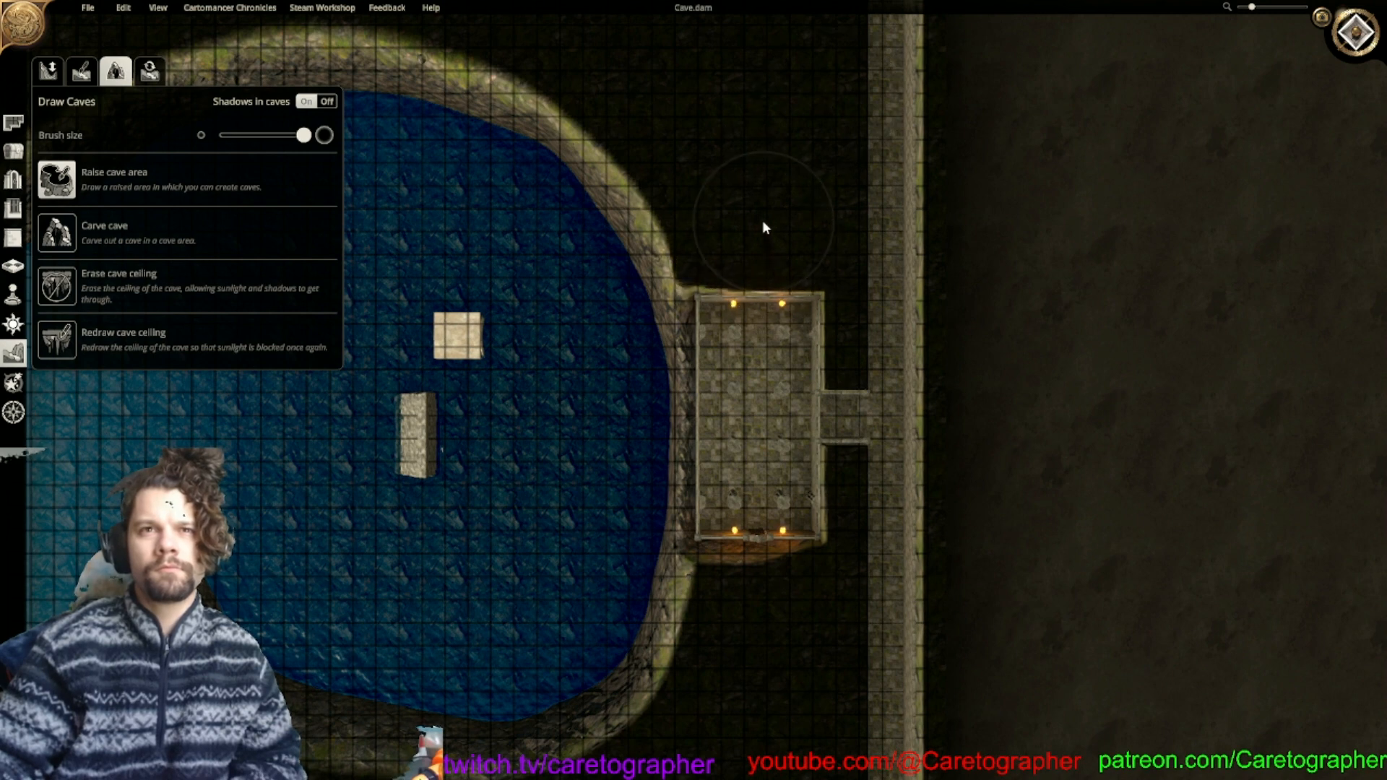
click(780, 599)
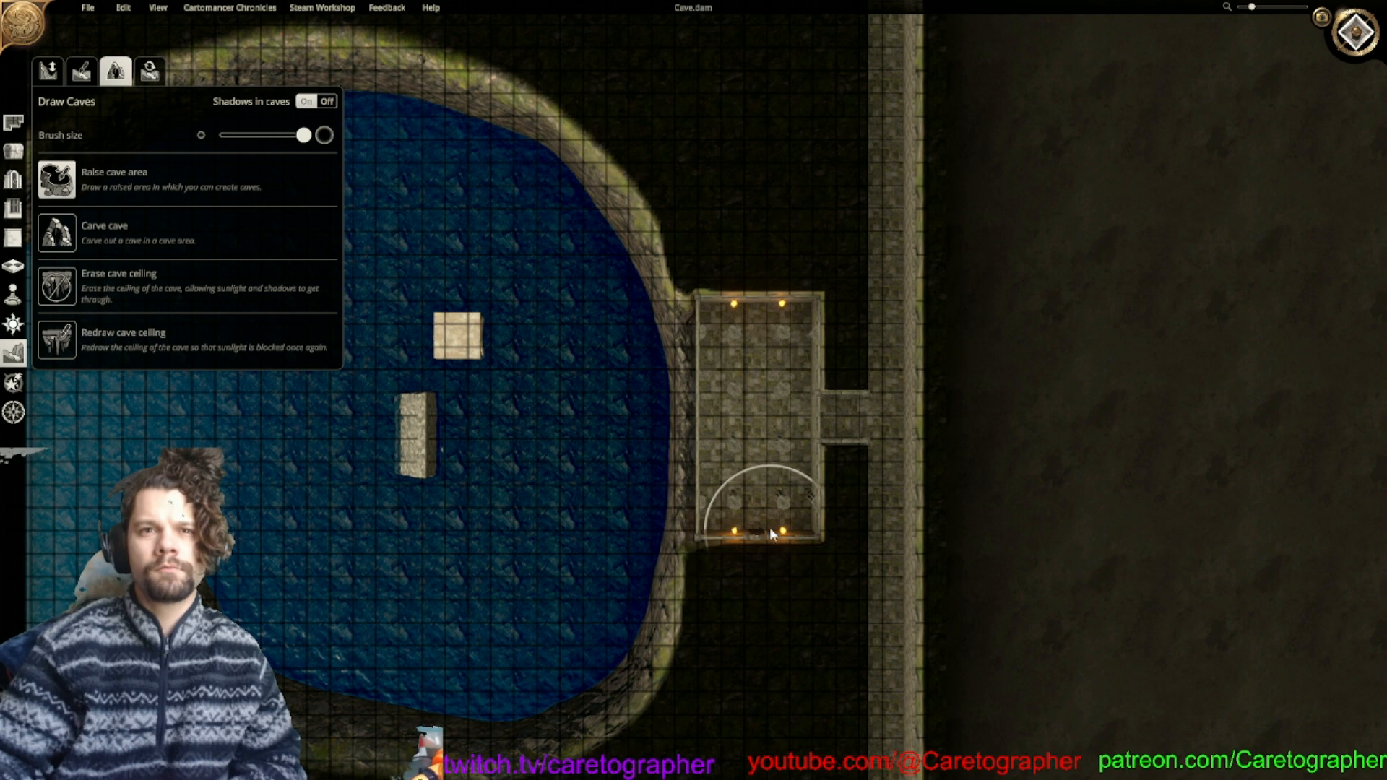
mouse_move(765, 522)
mouse_down()
mouse_move(760, 496)
mouse_move(769, 536)
mouse_move(761, 513)
mouse_up()
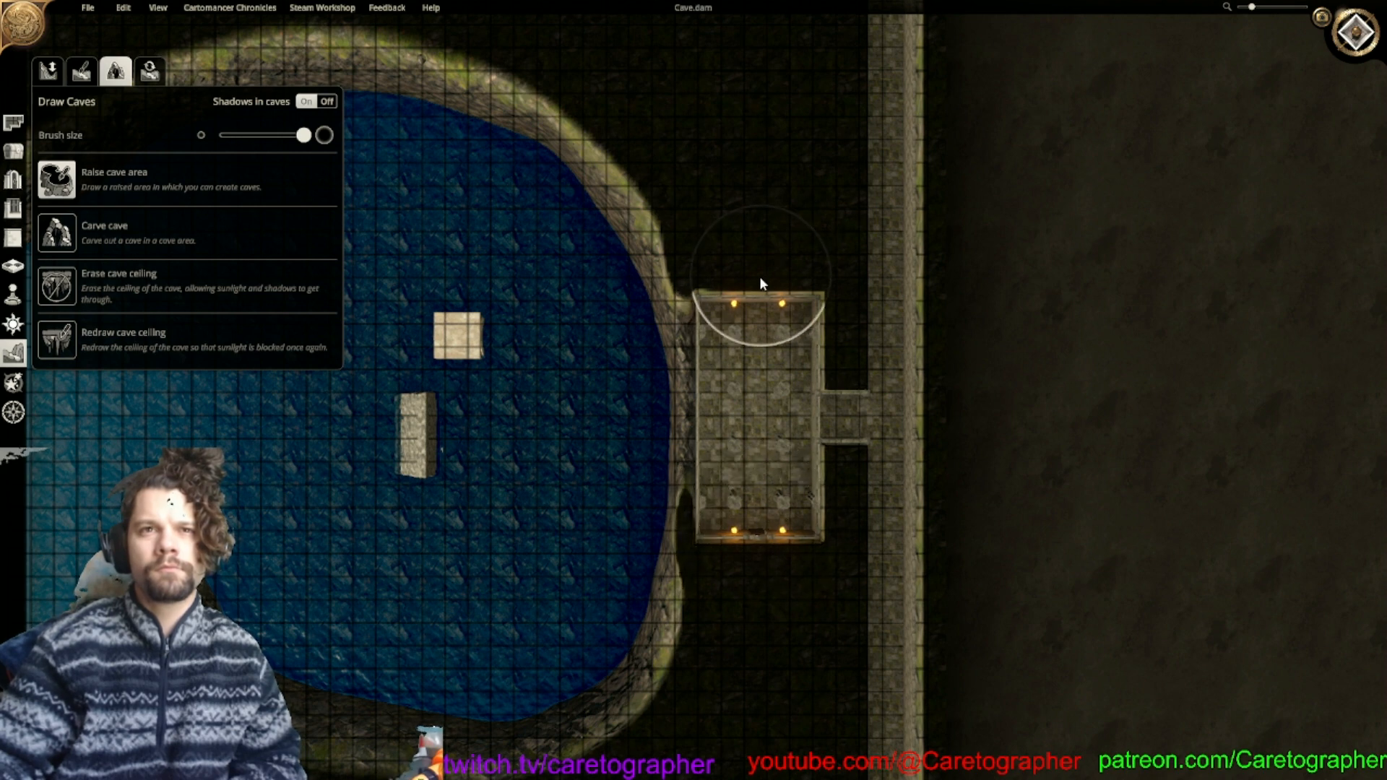
drag(759, 366, 755, 525)
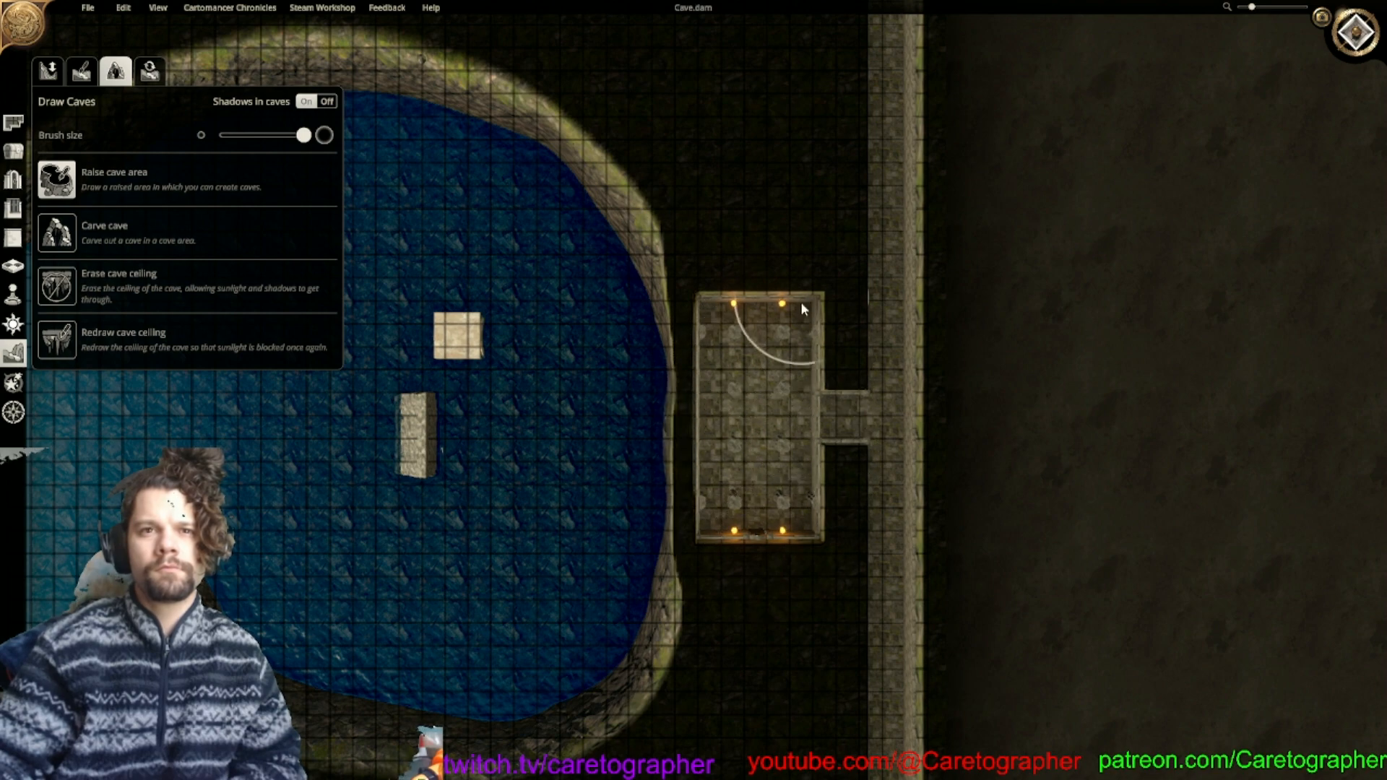
Lower the terrain between the great hall and the lake to cut an opening at the middle of the lakeside wall.
middle_drag(1032, 226, 1018, 376)
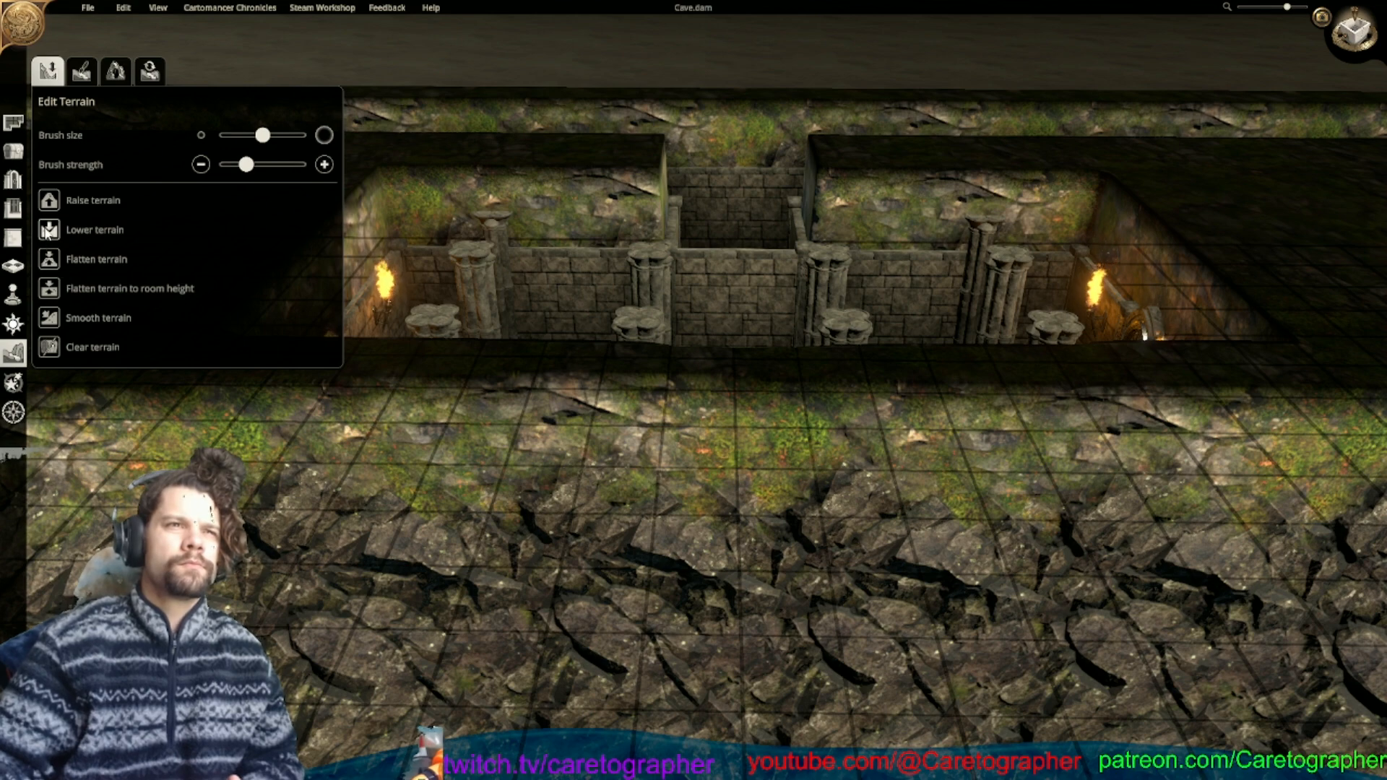
mouse_move(462, 424)
mouse_down()
mouse_move(762, 418)
mouse_move(712, 423)
mouse_move(726, 399)
mouse_move(721, 411)
mouse_up()
middle_drag(721, 410, 702, 516)
drag(702, 516, 695, 620)
middle_drag(699, 615, 701, 405)
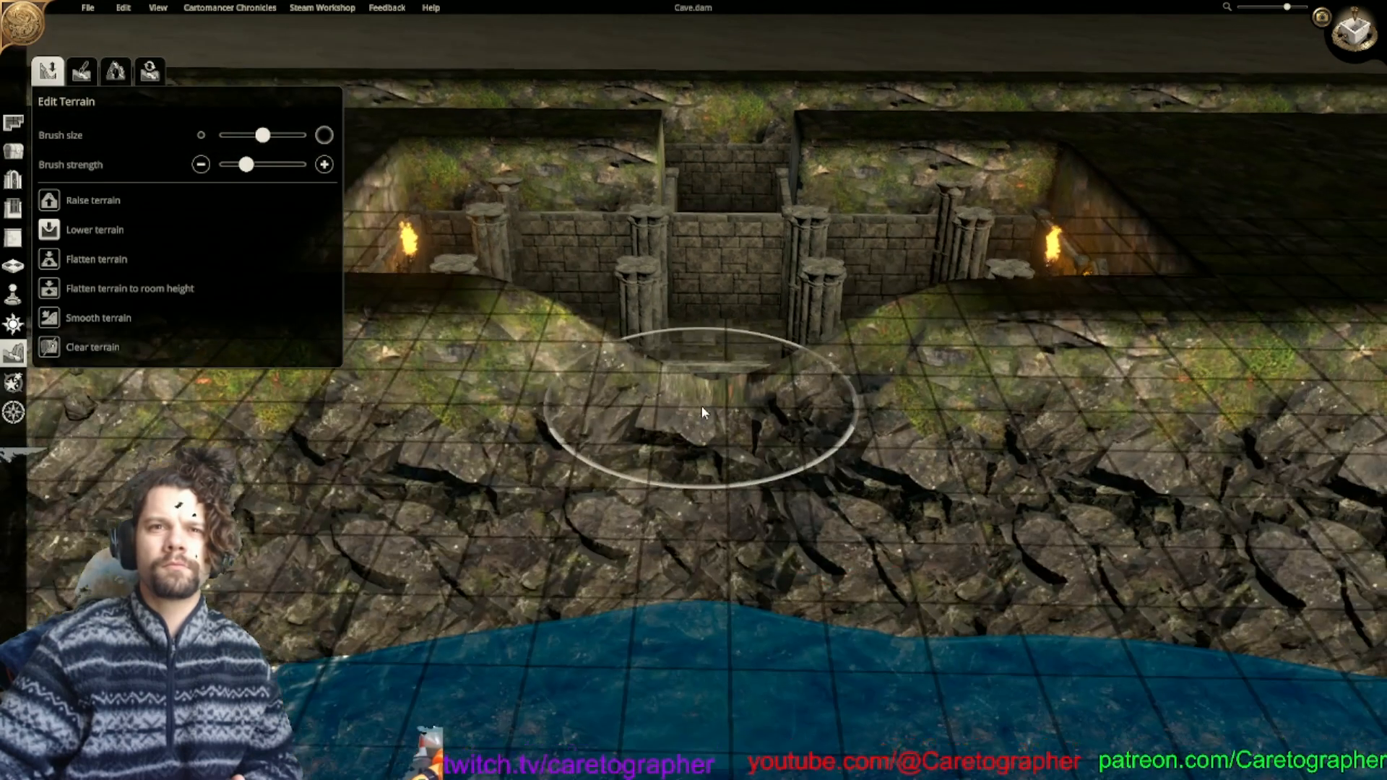
mouse_move(700, 412)
mouse_down()
mouse_move(679, 415)
mouse_move(700, 440)
mouse_up()
Flatten the lowered rock at the foot of the lakeside wall into a level ledge with a smaller brush.
middle_drag(701, 440, 622, 357)
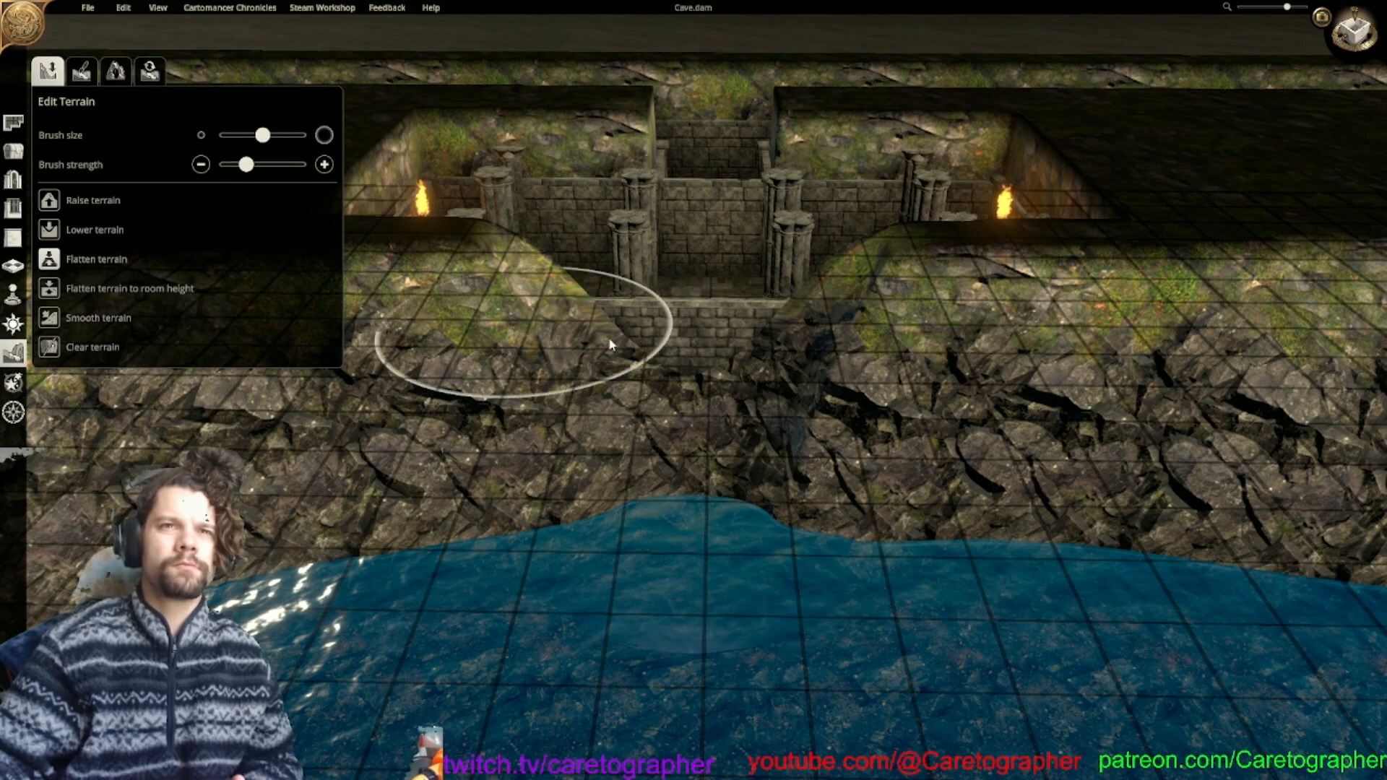
mouse_move(610, 345)
mouse_down()
mouse_move(699, 362)
mouse_move(697, 393)
mouse_up()
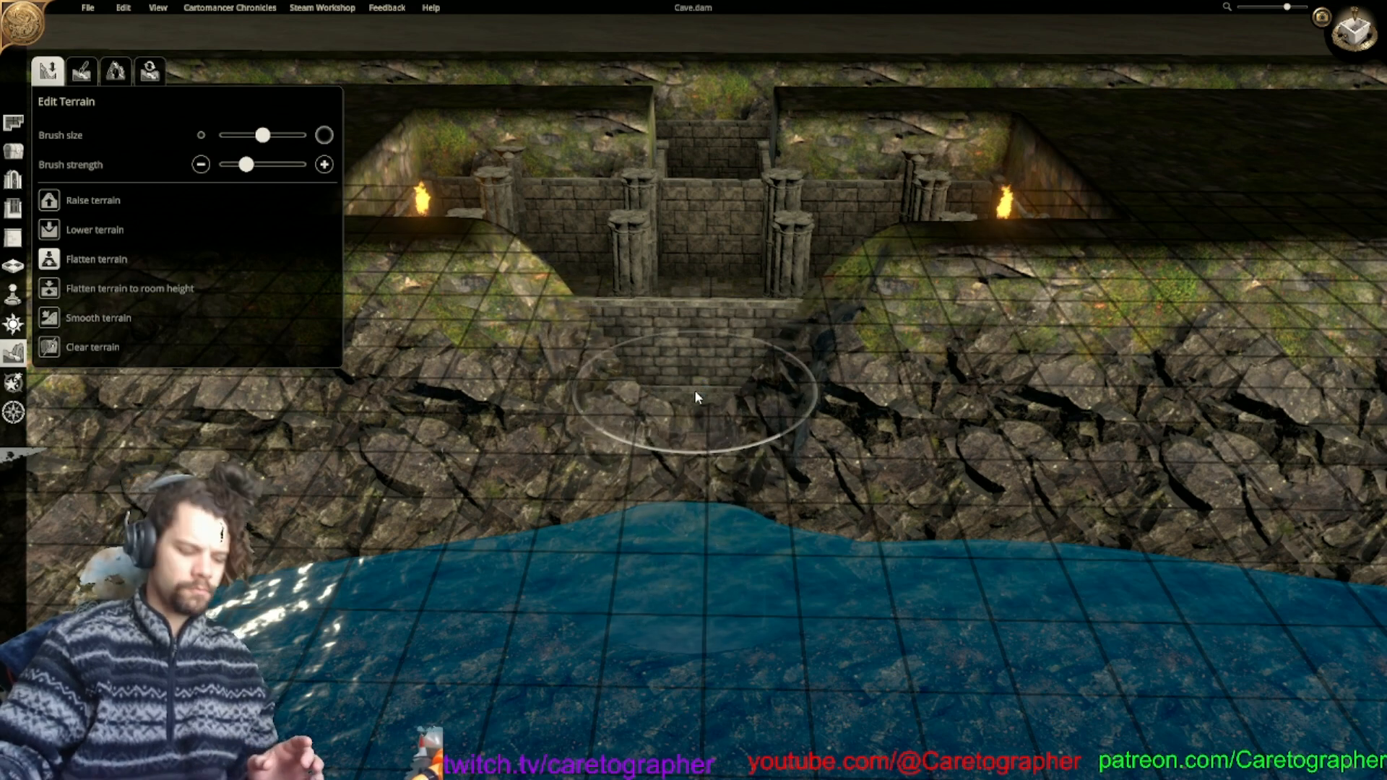
scroll(688, 340, up, 2)
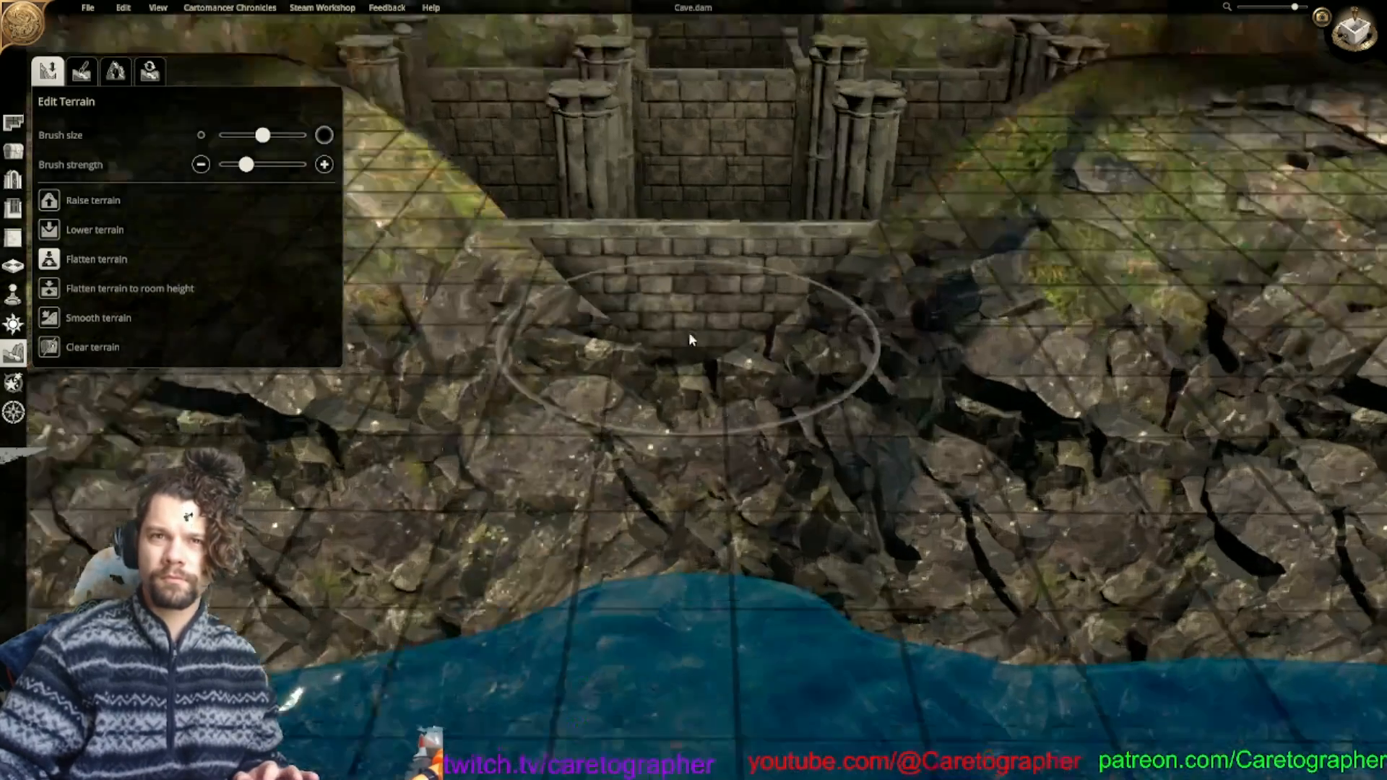
scroll(690, 339, up, 2)
ctrl+scroll(672, 369, down, 3)
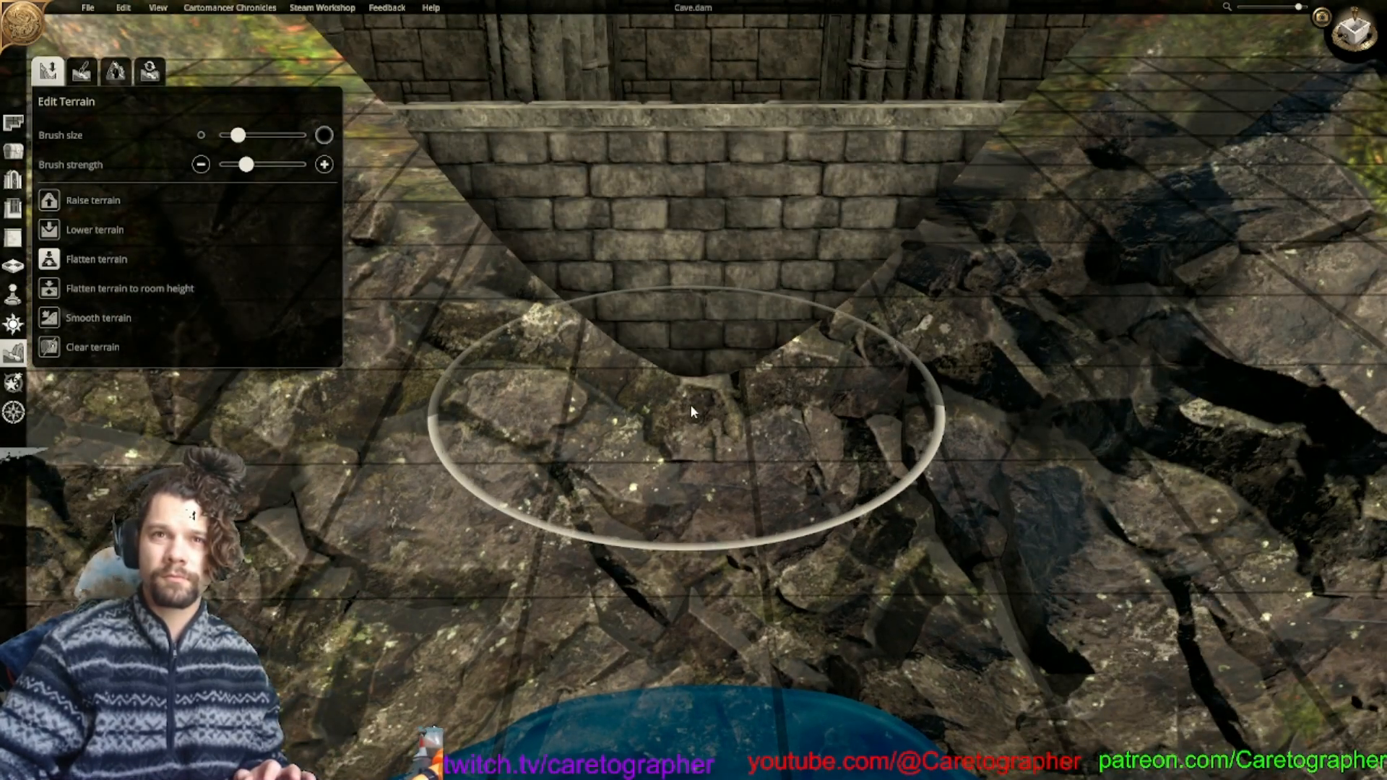
mouse_move(691, 404)
mouse_down()
mouse_move(725, 423)
mouse_move(808, 424)
mouse_move(726, 437)
mouse_move(817, 427)
mouse_move(520, 422)
mouse_move(692, 414)
mouse_up()
scroll(692, 433, down, 5)
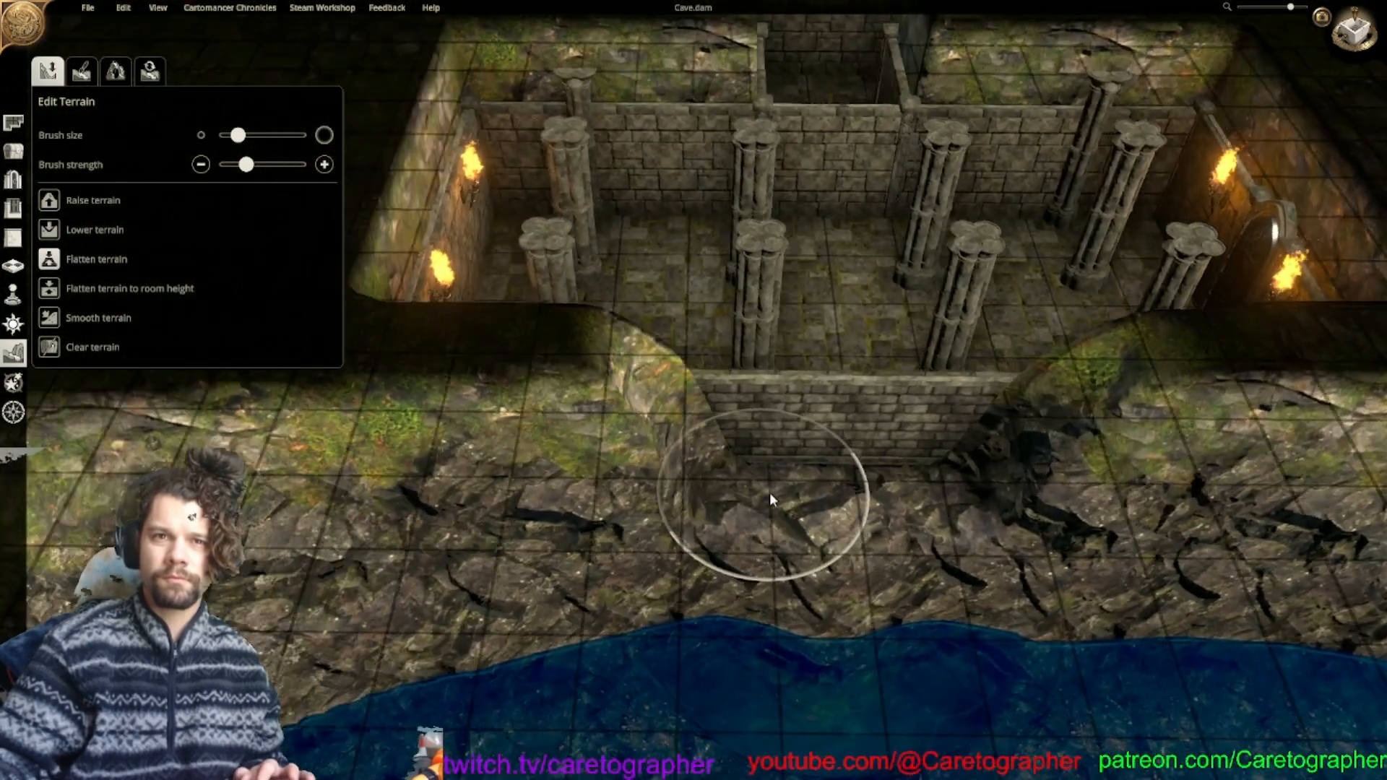
Flatten the ledge along the whole lakeside wall of the great hall, raising the brush strength to maximum.
drag(770, 499, 623, 461)
middle_drag(623, 461, 737, 494)
drag(737, 493, 706, 489)
drag(246, 165, 305, 165)
mouse_move(971, 533)
mouse_down()
mouse_move(711, 524)
mouse_move(688, 517)
mouse_move(682, 482)
mouse_move(655, 493)
mouse_move(659, 481)
mouse_move(543, 577)
mouse_move(588, 571)
mouse_move(600, 539)
mouse_move(673, 487)
mouse_move(842, 499)
mouse_up()
Flatten the high rock beside the hall's southern lakeside corner to close the gap against the end wall.
key(d)
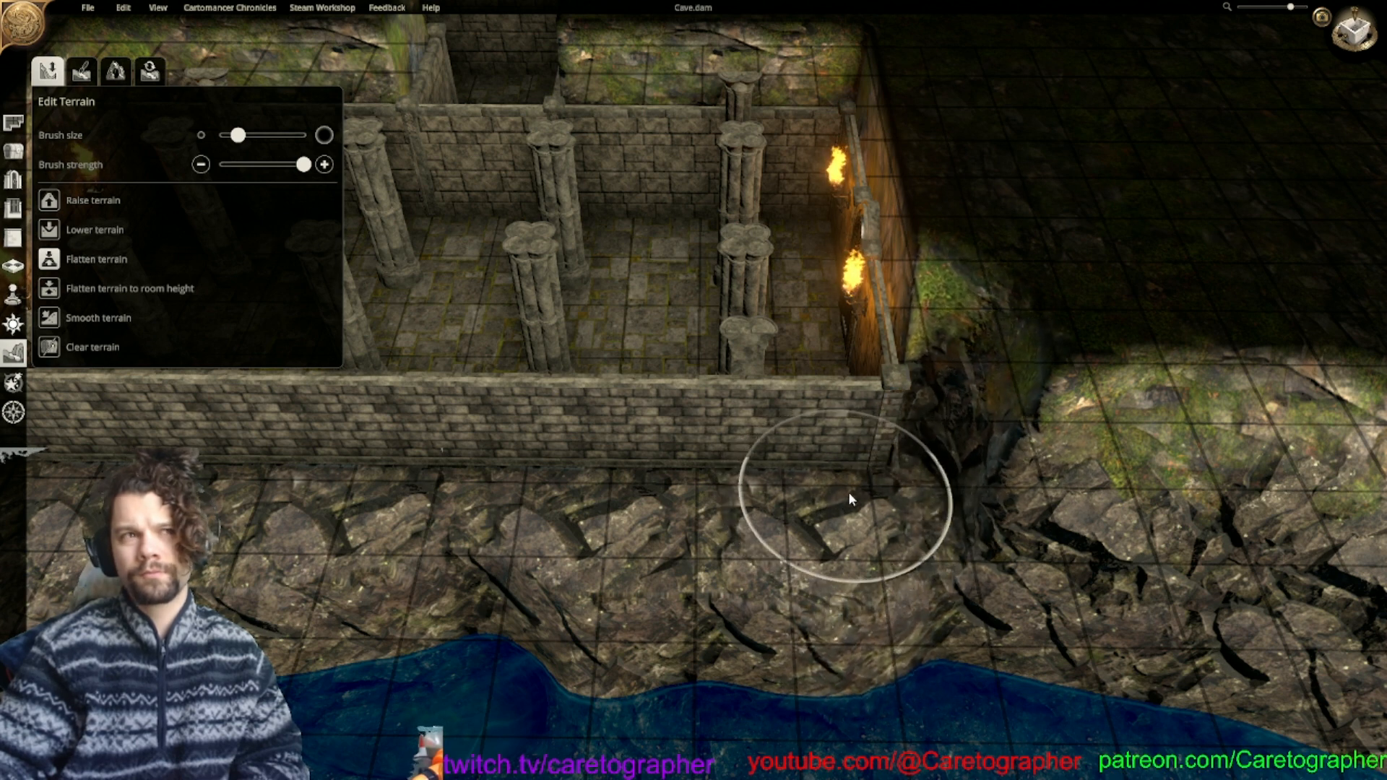
key(d)
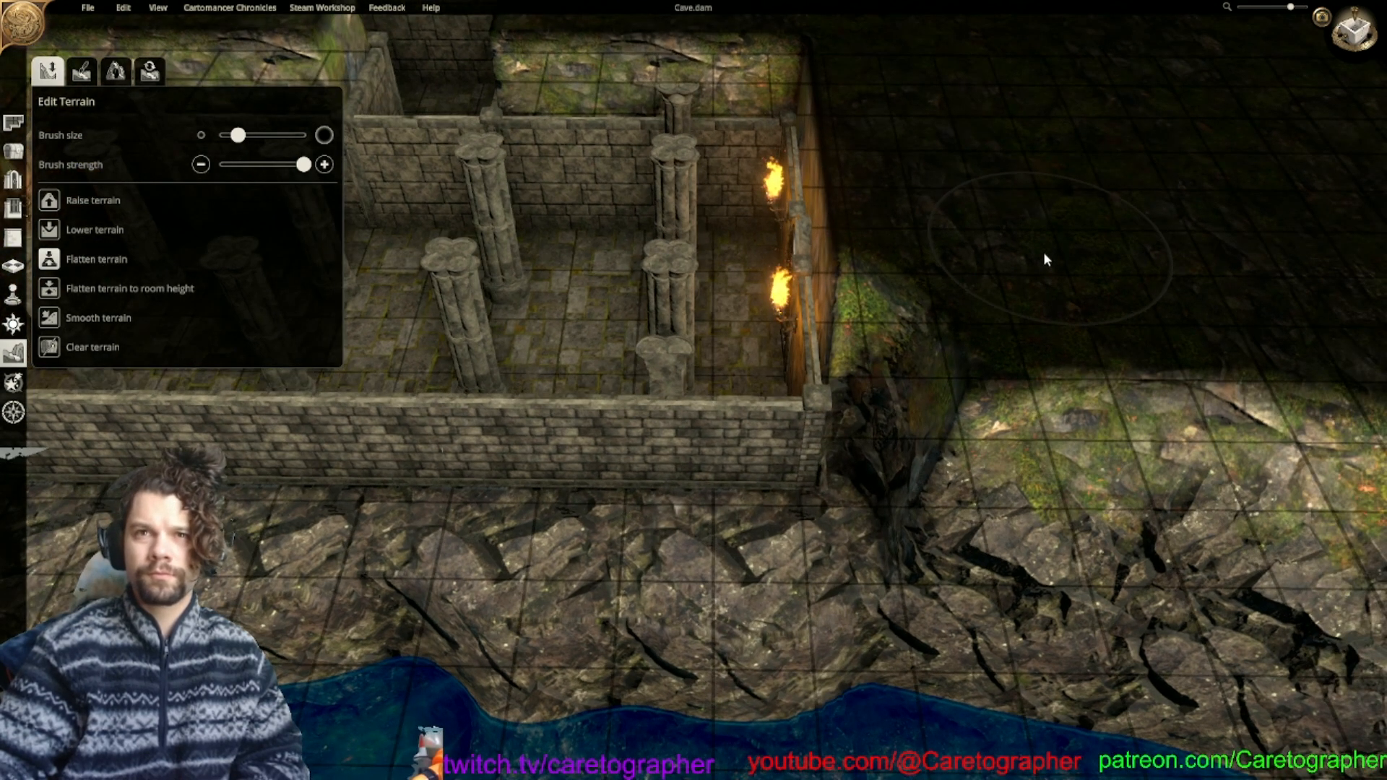
drag(1031, 285, 1018, 285)
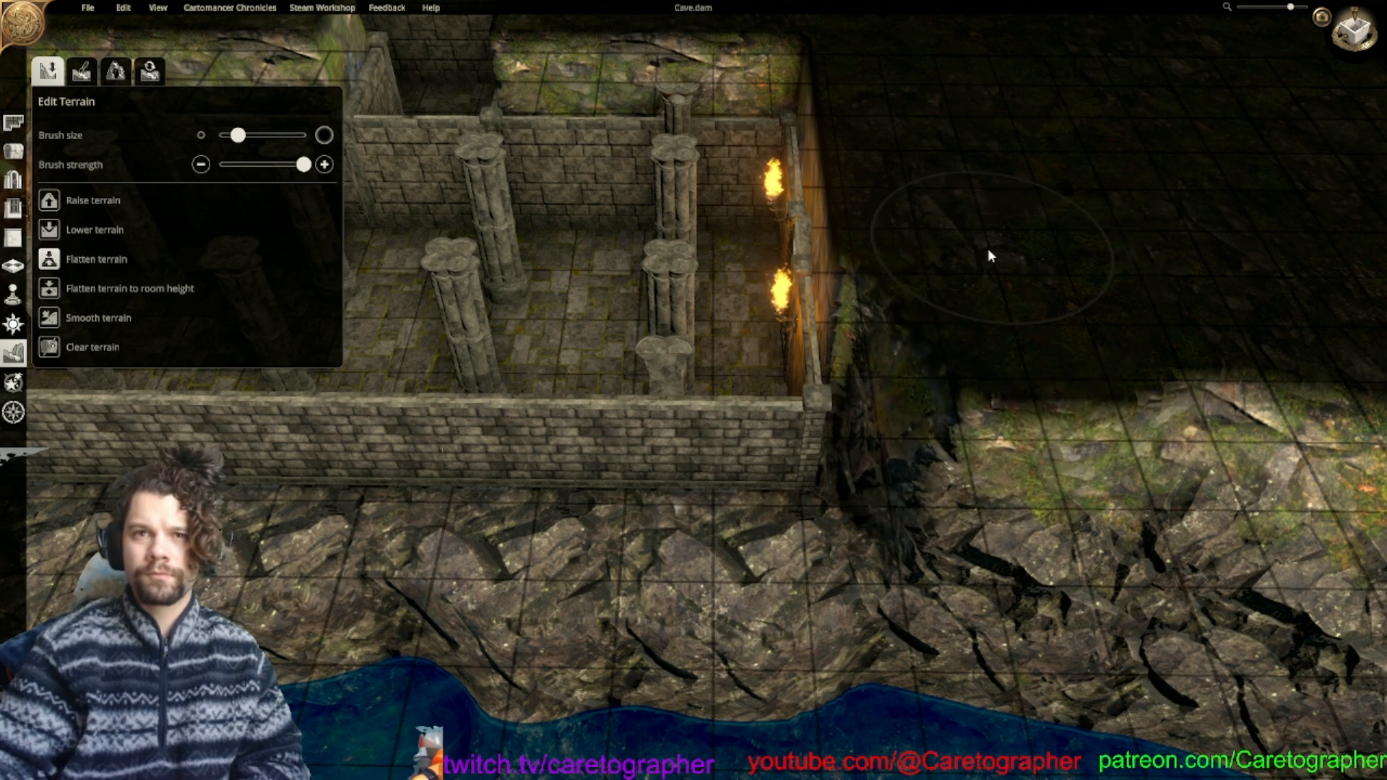
click(965, 249)
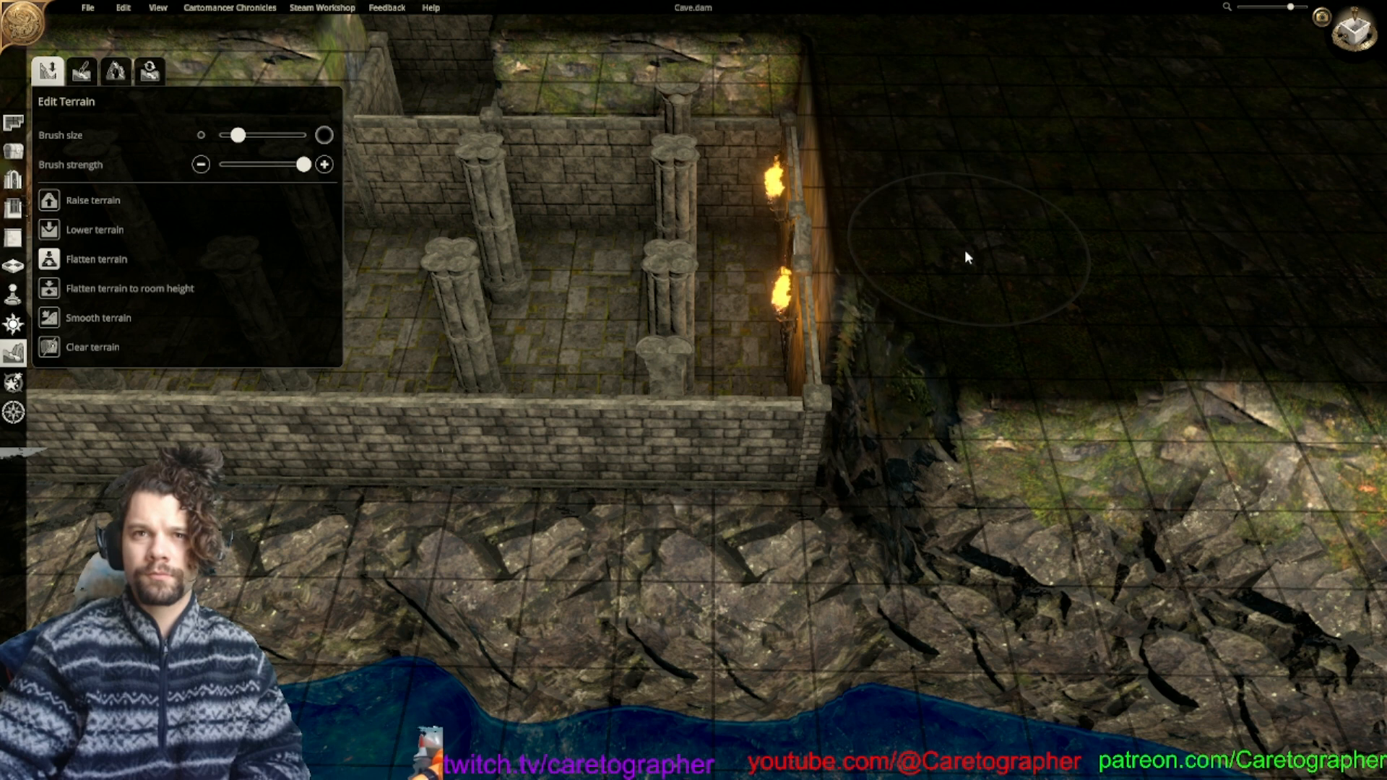
drag(963, 263, 963, 270)
Extend the flattened rock ledge from the great hall southward along the lake's curved shore.
middle_drag(1034, 446, 979, 312)
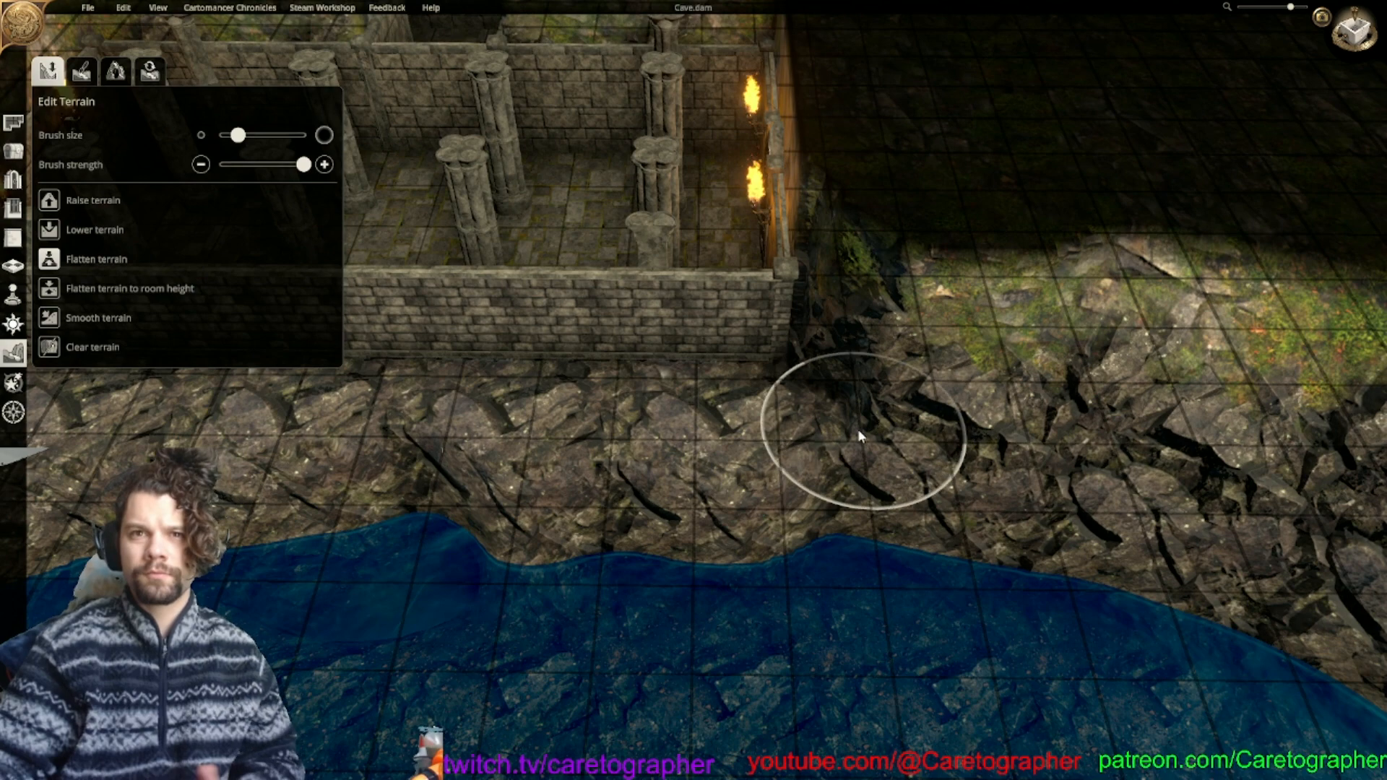
scroll(857, 428, down, 5)
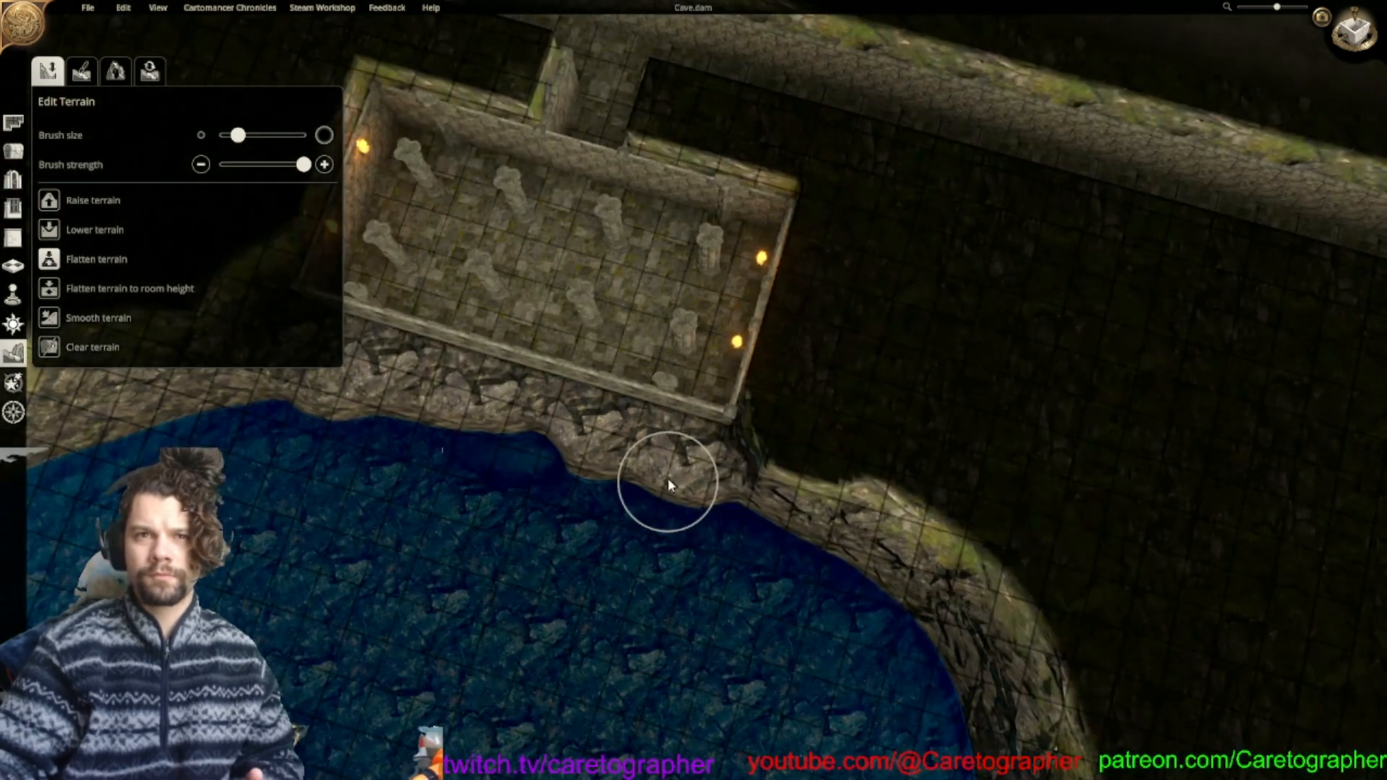
mouse_move(728, 500)
mouse_down()
mouse_move(716, 486)
mouse_move(822, 567)
mouse_move(816, 635)
mouse_move(831, 639)
mouse_up()
Extend the flattened ledge northward along the shore and level the rock against the hall's northern lakeside corner.
key(s)
key(d)
right_drag(590, 394, 1072, 512)
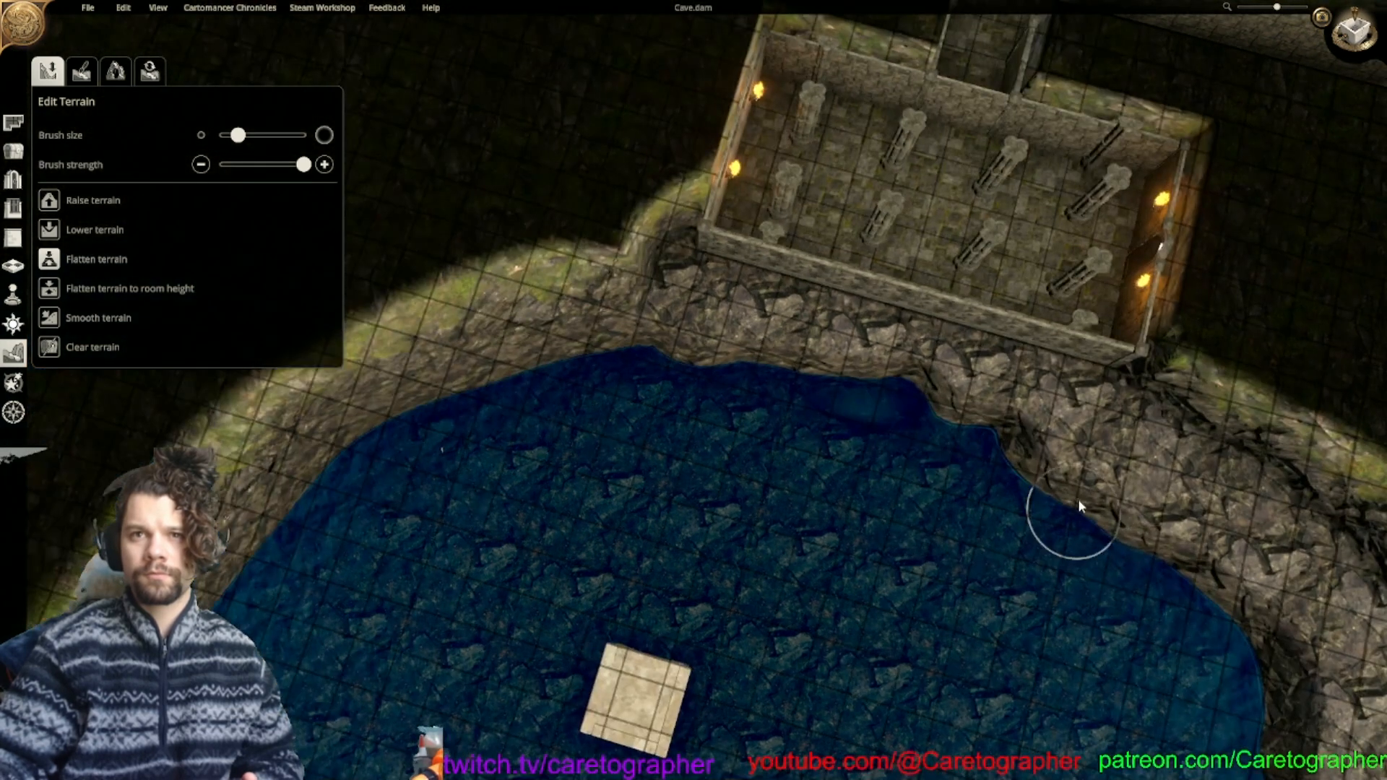
mouse_move(892, 370)
mouse_down()
mouse_move(919, 382)
mouse_move(662, 313)
mouse_move(697, 303)
mouse_move(619, 310)
mouse_move(560, 338)
mouse_move(659, 325)
mouse_move(533, 361)
mouse_move(451, 413)
mouse_move(593, 371)
mouse_up()
key(w)
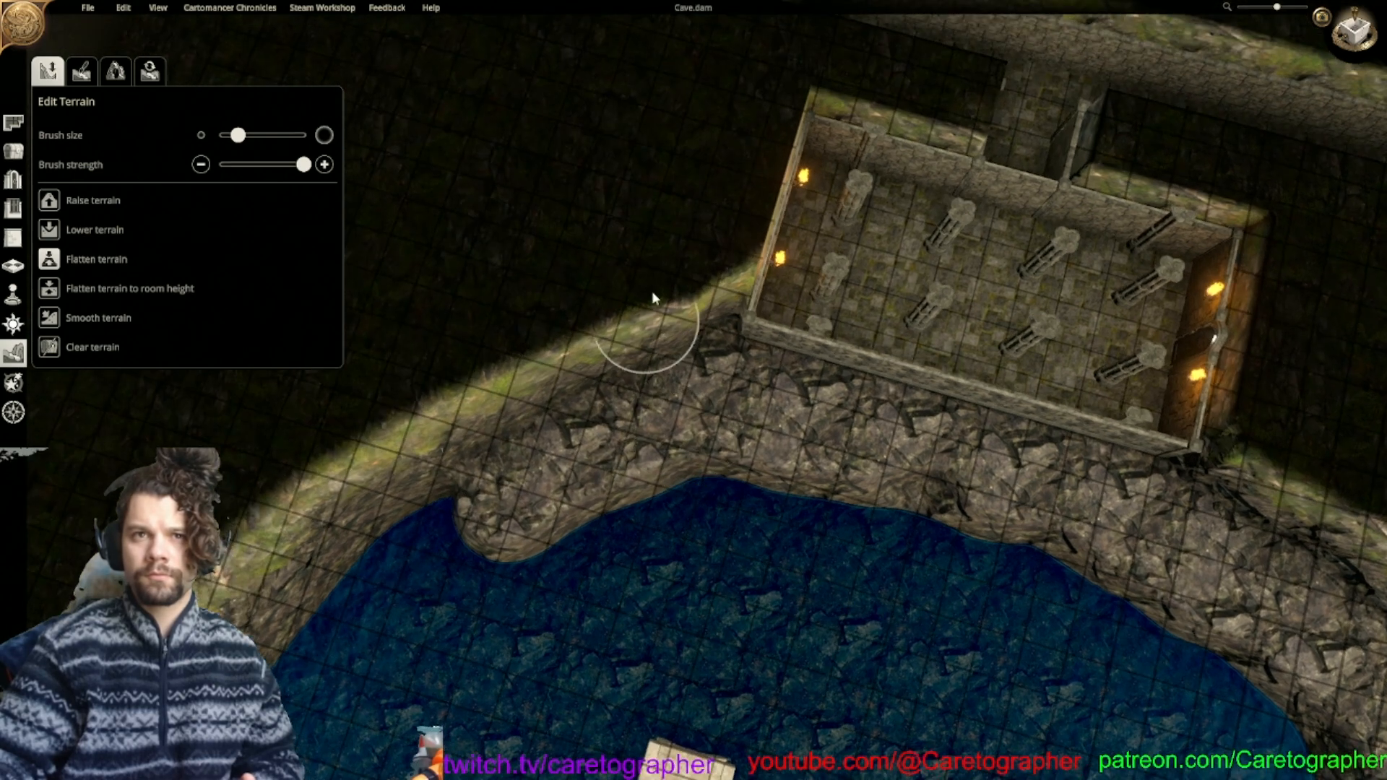
mouse_move(705, 257)
mouse_down()
mouse_move(726, 386)
mouse_move(758, 405)
mouse_move(711, 388)
mouse_move(709, 402)
mouse_up()
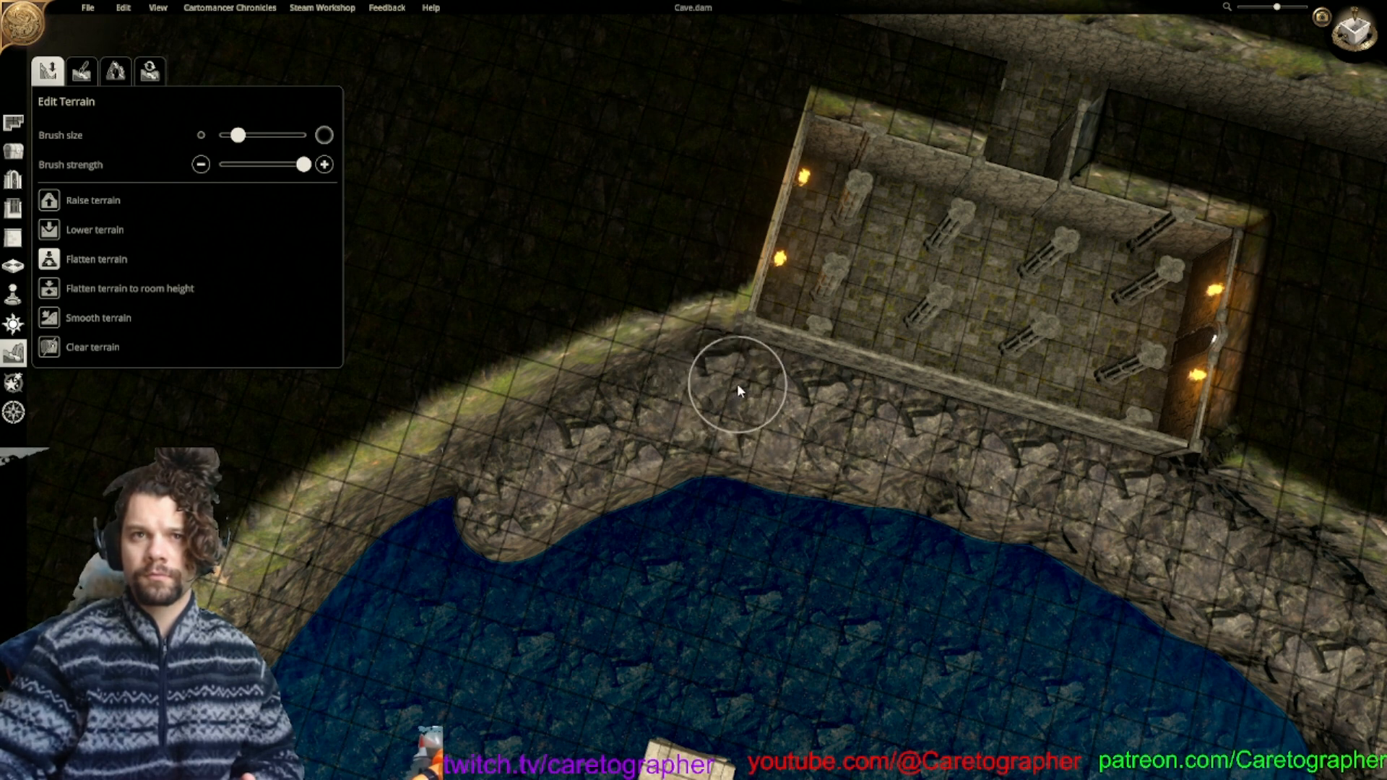
From a top-down view, flatten the northern tip of the ledge down to the lake bed for a smoother shoreline.
scroll(916, 401, up, 3)
middle_drag(696, 465, 897, 278)
scroll(916, 401, down, 2)
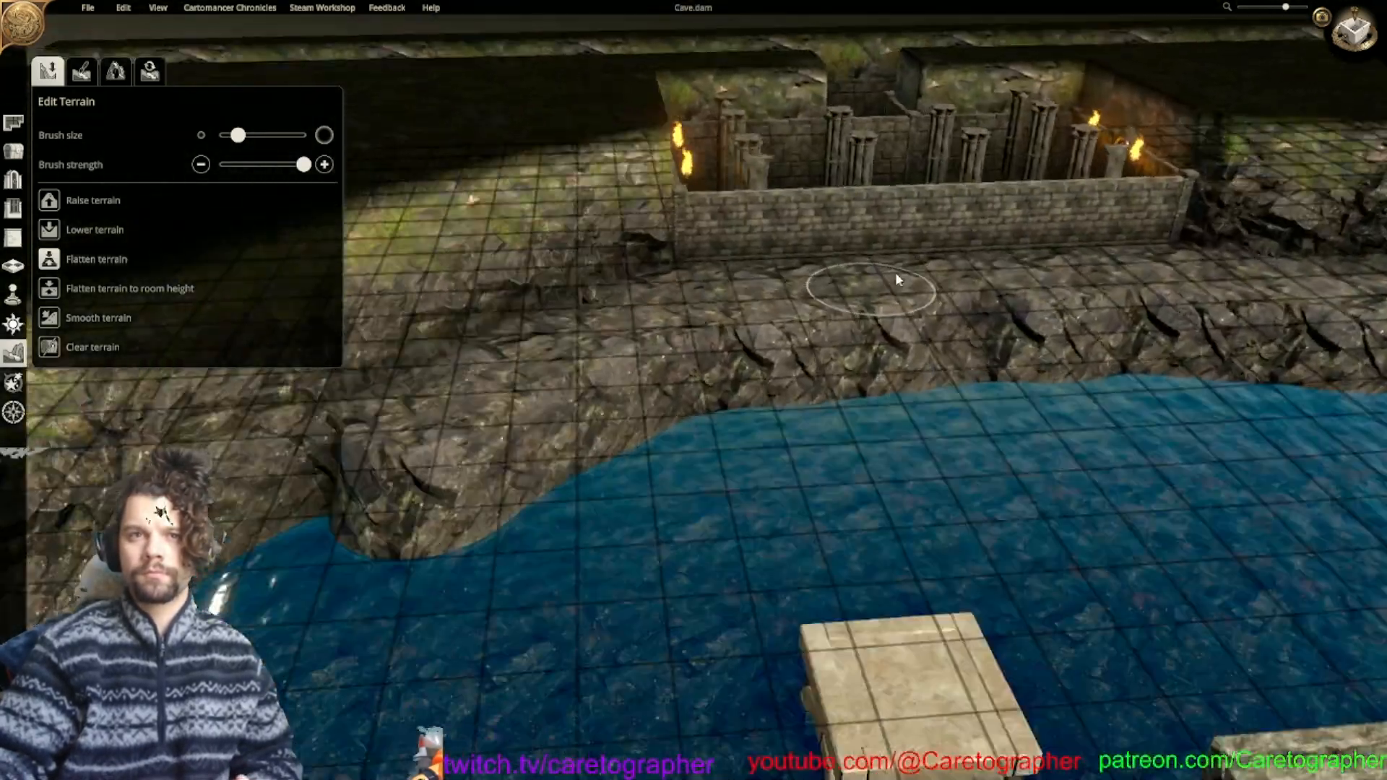
scroll(896, 278, down, 2)
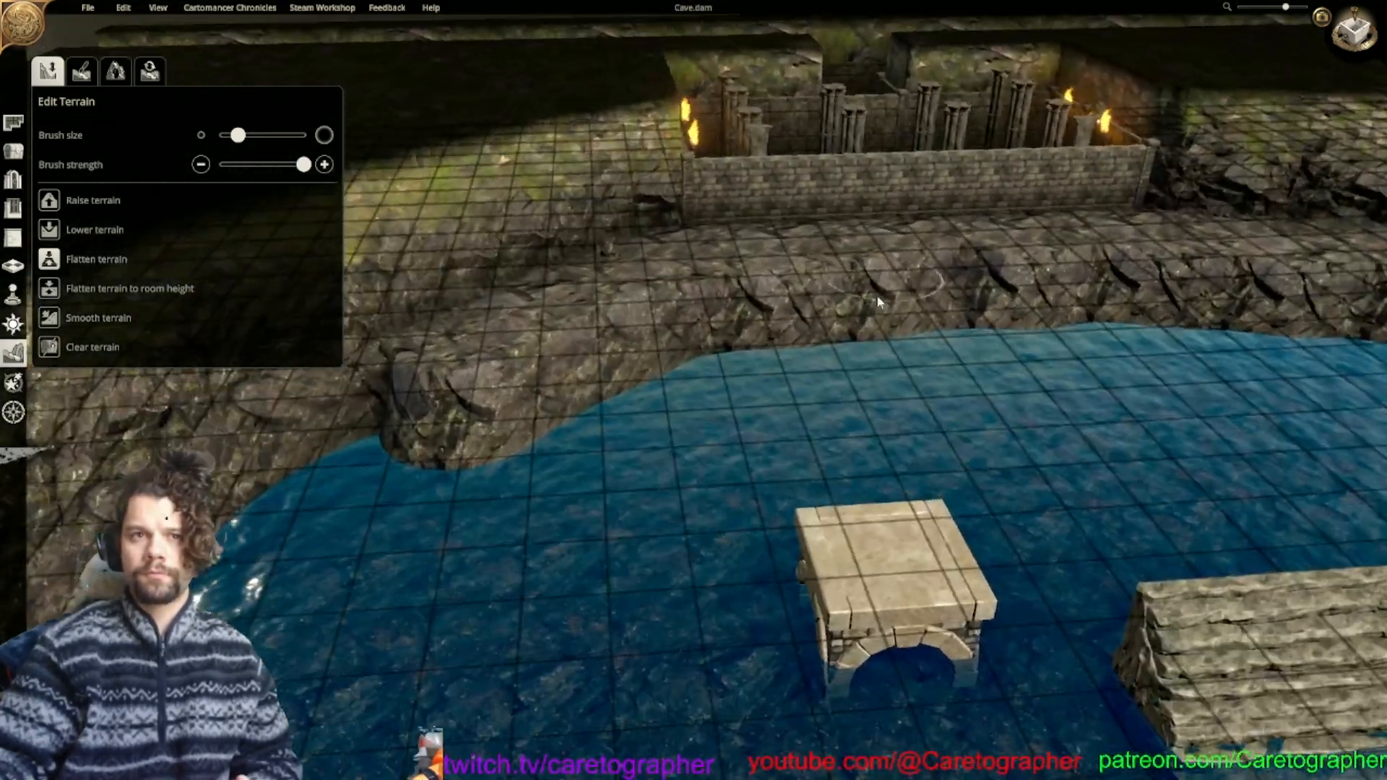
middle_drag(728, 434, 732, 578)
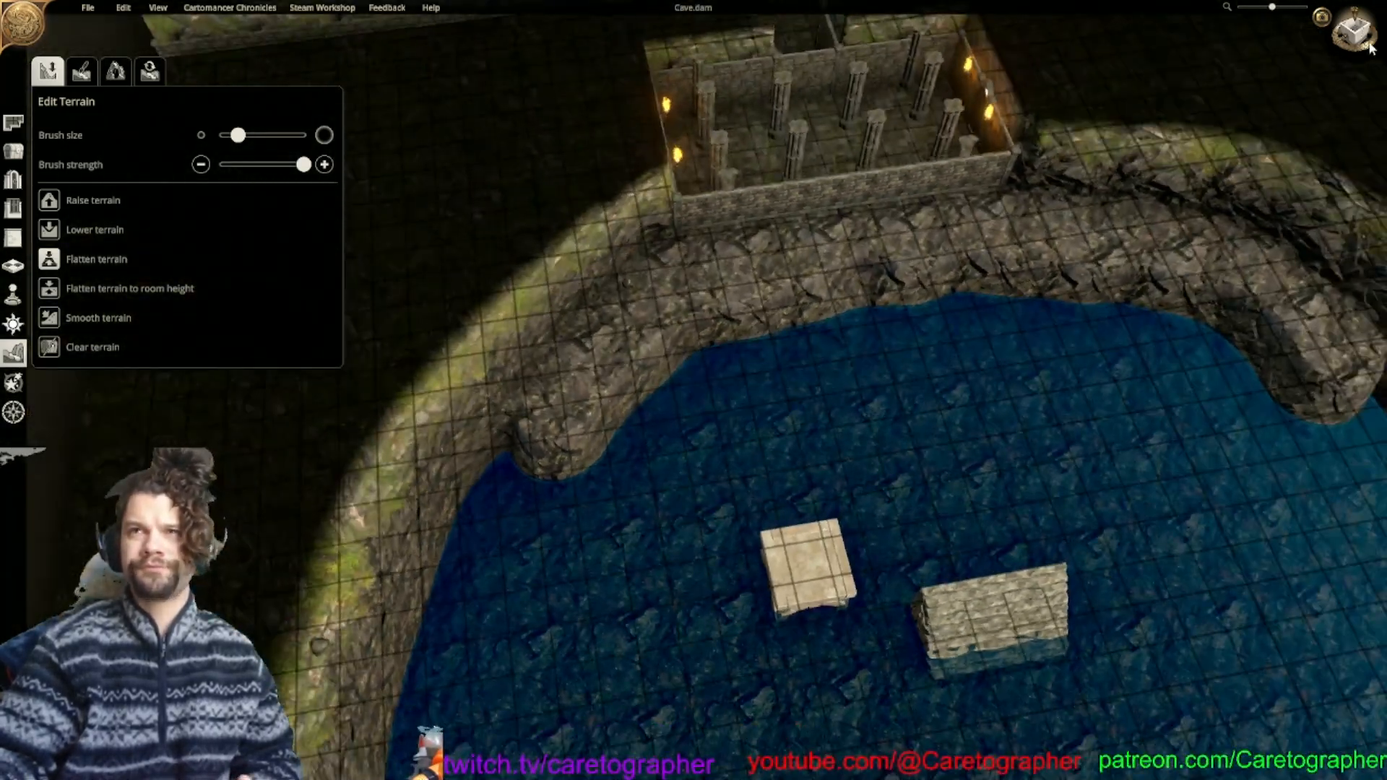
click(1368, 46)
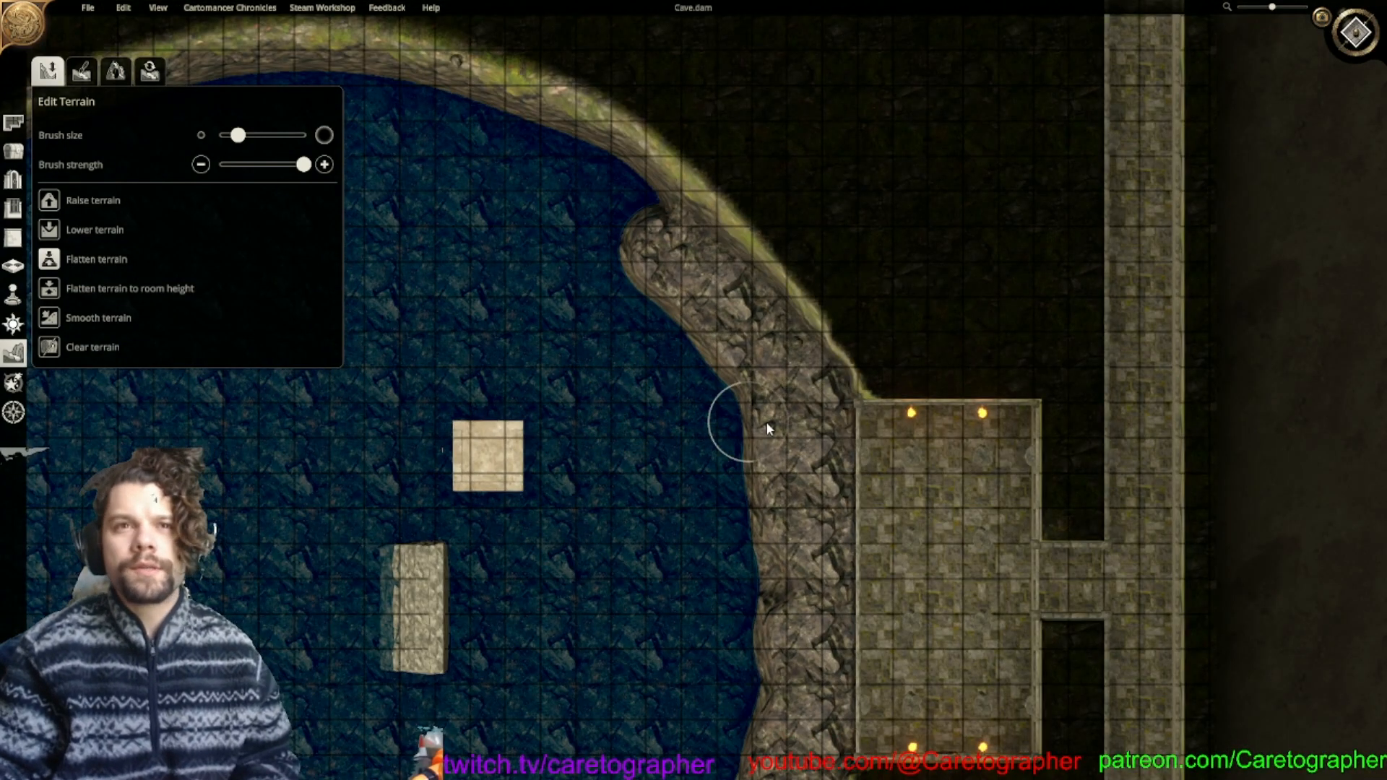
right_drag(648, 434, 651, 474)
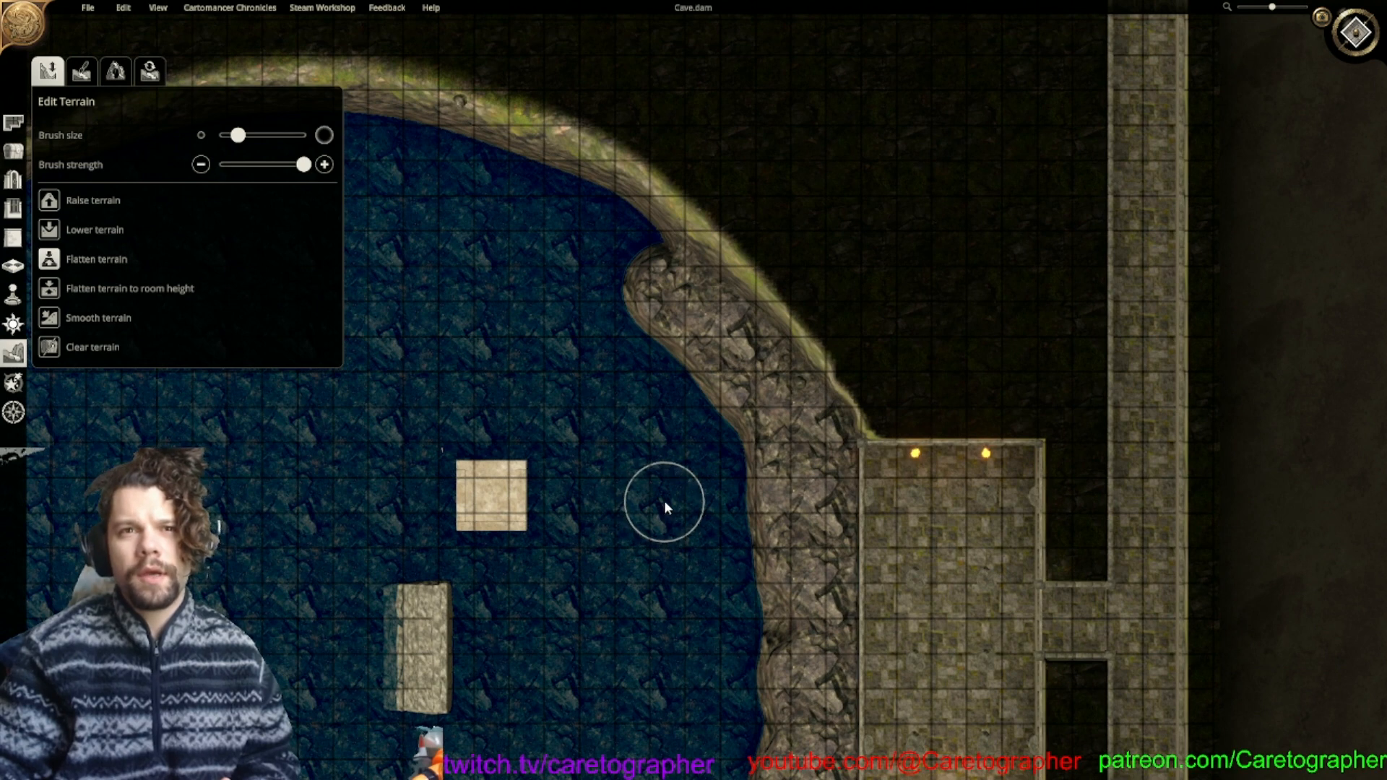
mouse_move(690, 452)
mouse_down()
mouse_move(658, 338)
mouse_move(731, 530)
mouse_move(734, 582)
mouse_up()
Trim the ledge's lake edge in front of the great hall with Flatten terrain, undoing and redoing the stroke.
right_drag(703, 549, 631, 297)
scroll(631, 298, down, 5)
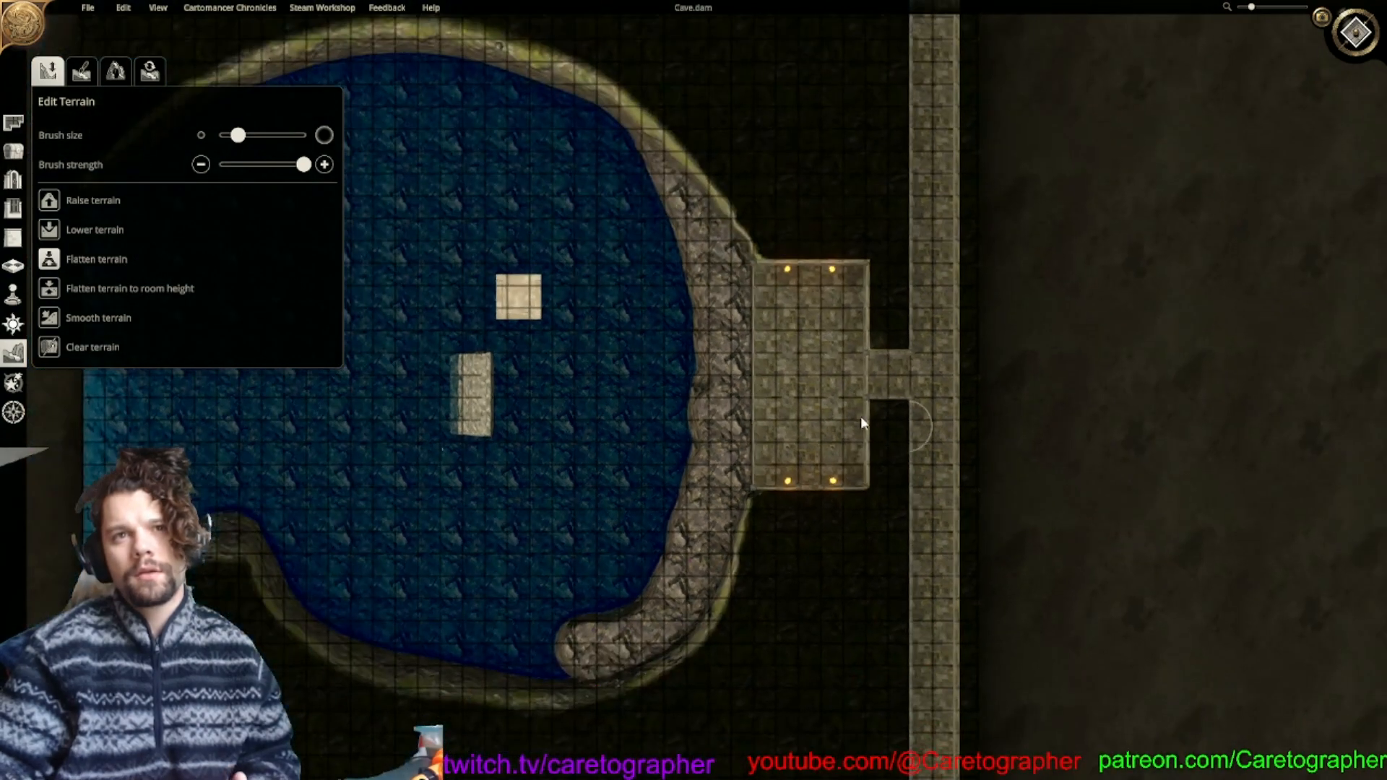
scroll(669, 323, up, 3)
right_drag(672, 339, 713, 463)
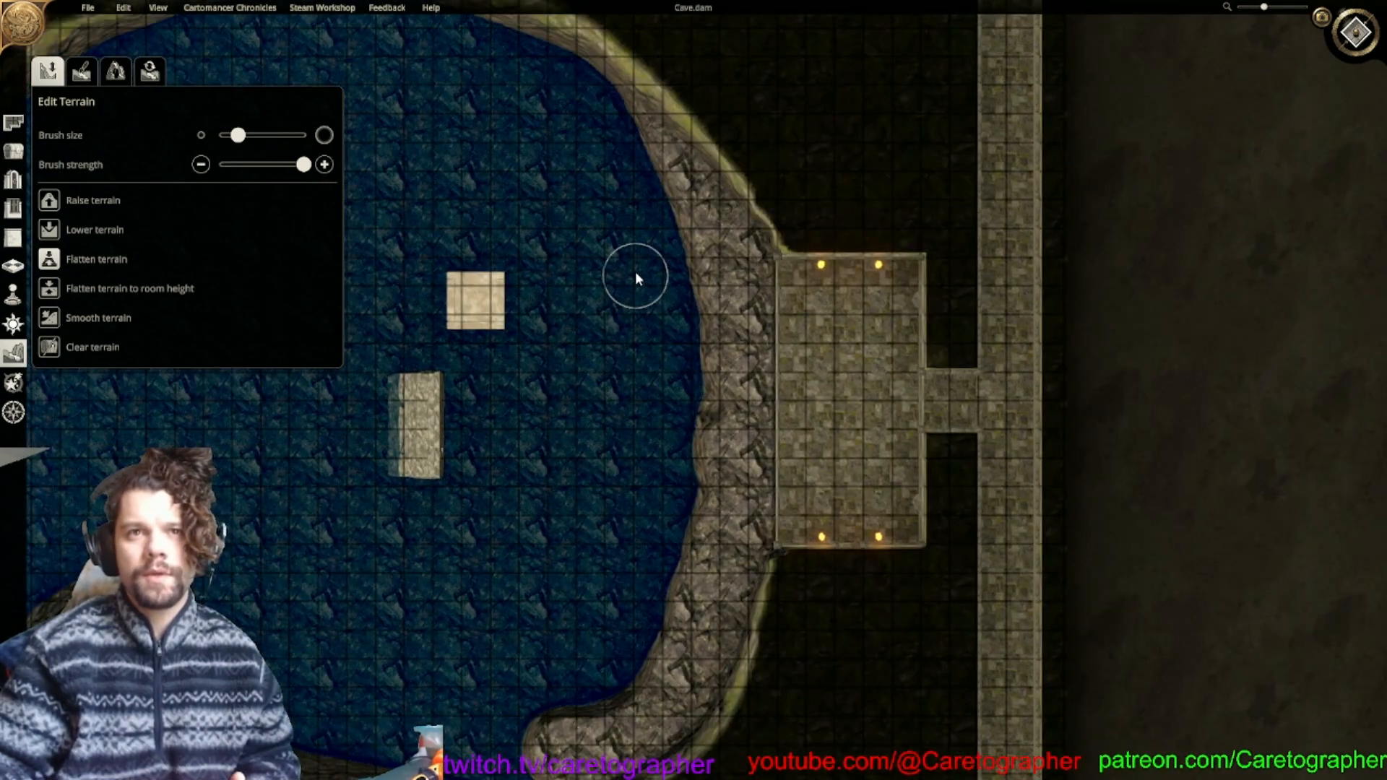
drag(673, 353, 680, 438)
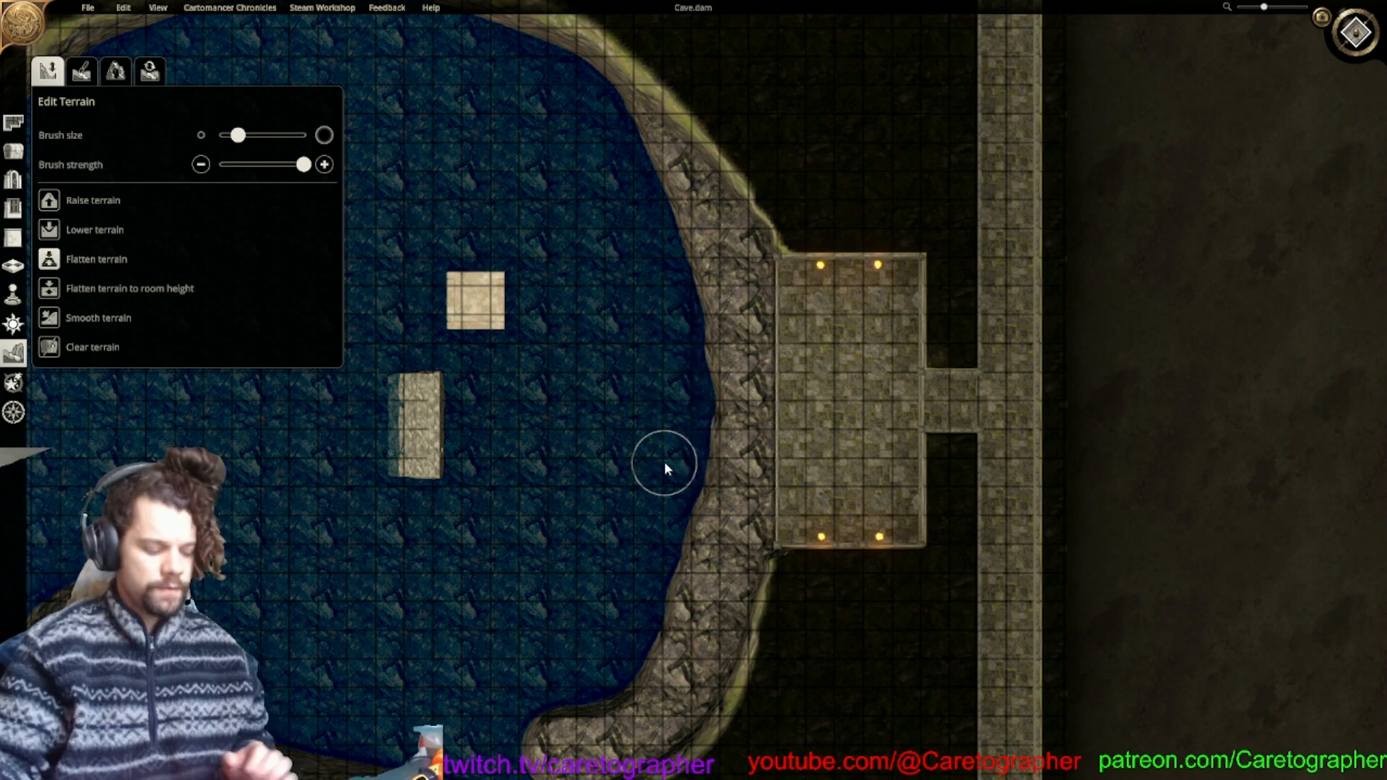
key(ctrl+z)
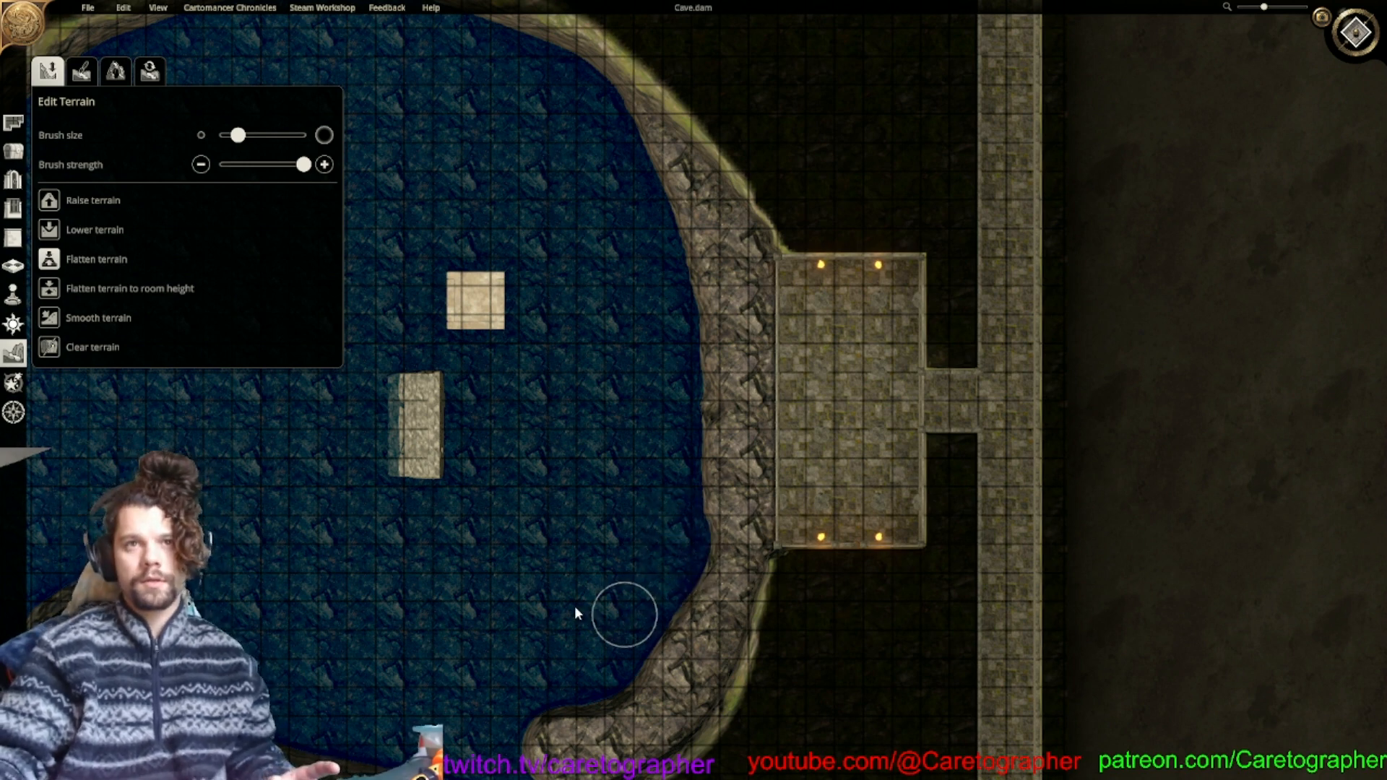
drag(579, 610, 575, 578)
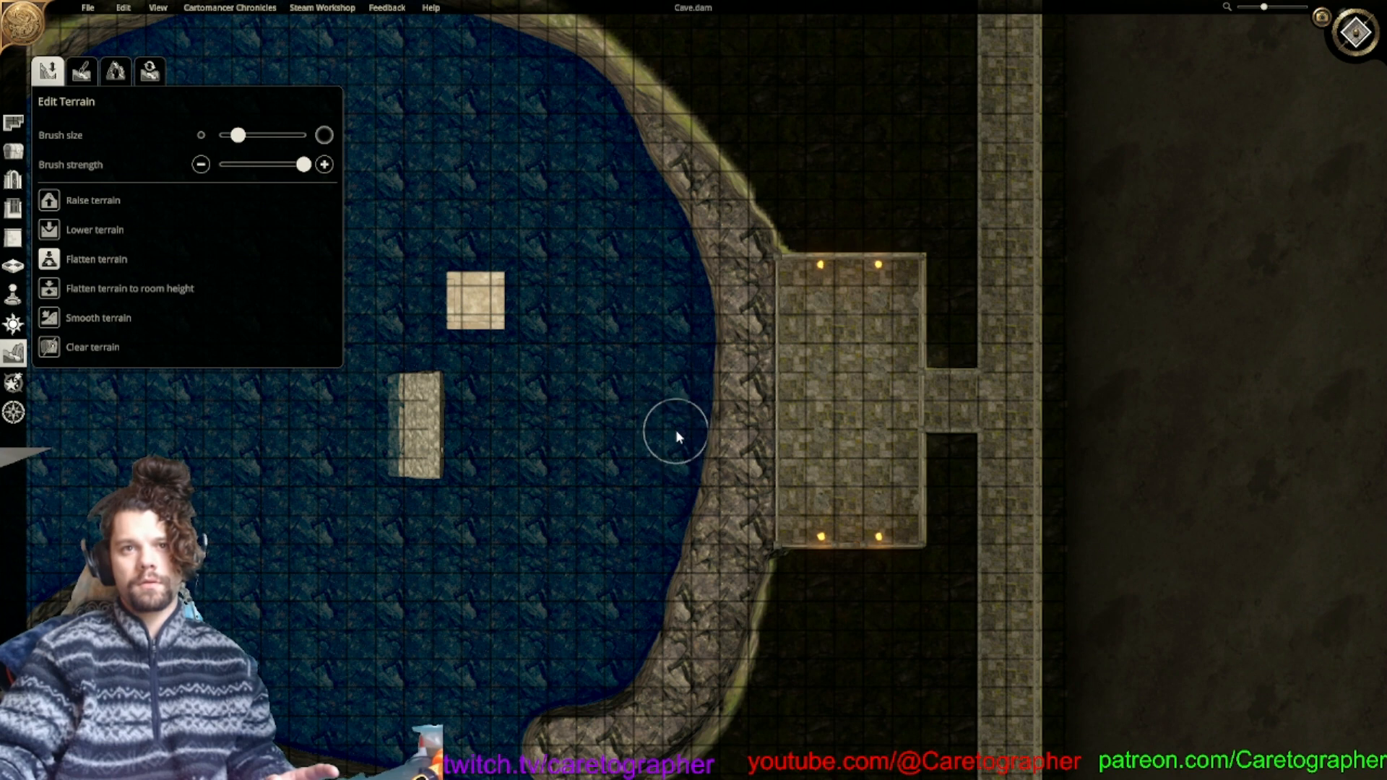
Flatten the southern tip of the ledge down to the lake bed and carve the lake into the bank behind it.
middle_drag(646, 477, 656, 354)
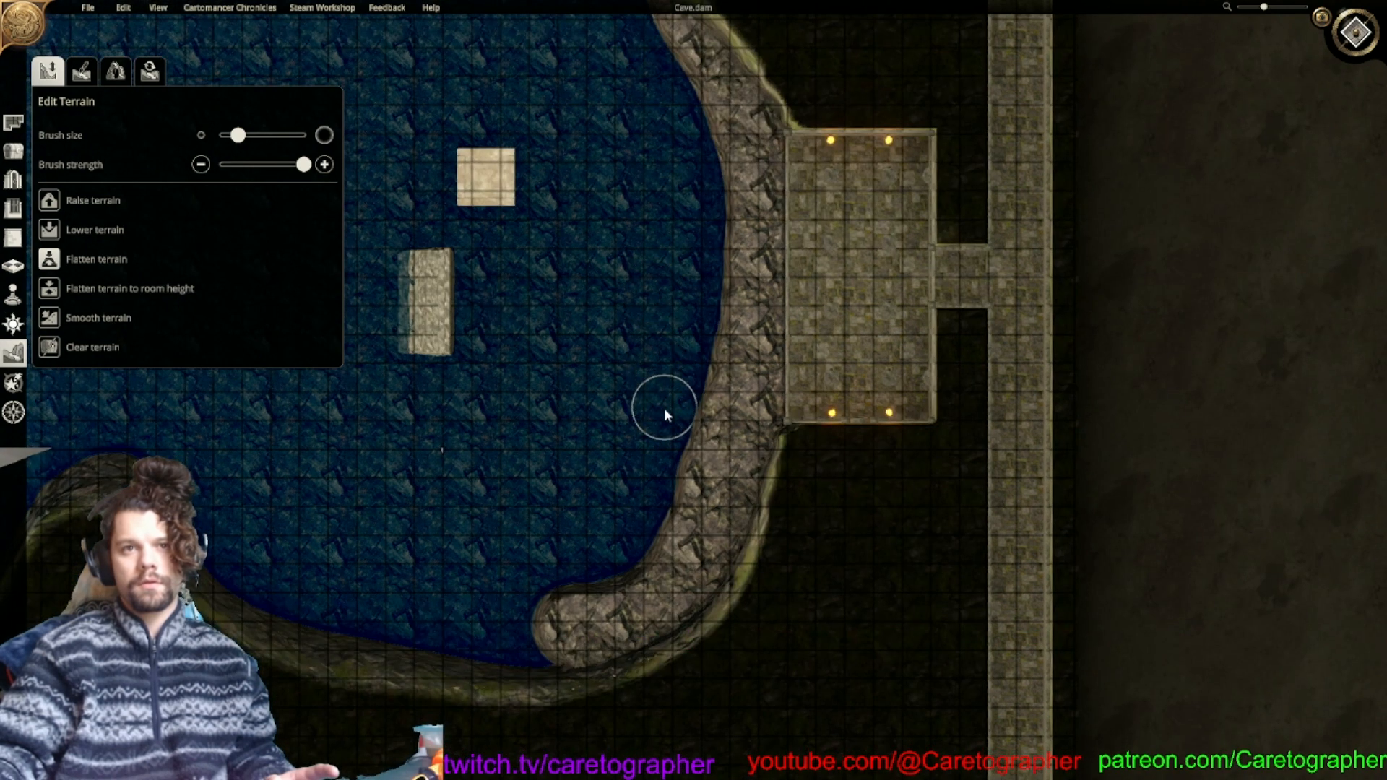
drag(549, 625, 612, 636)
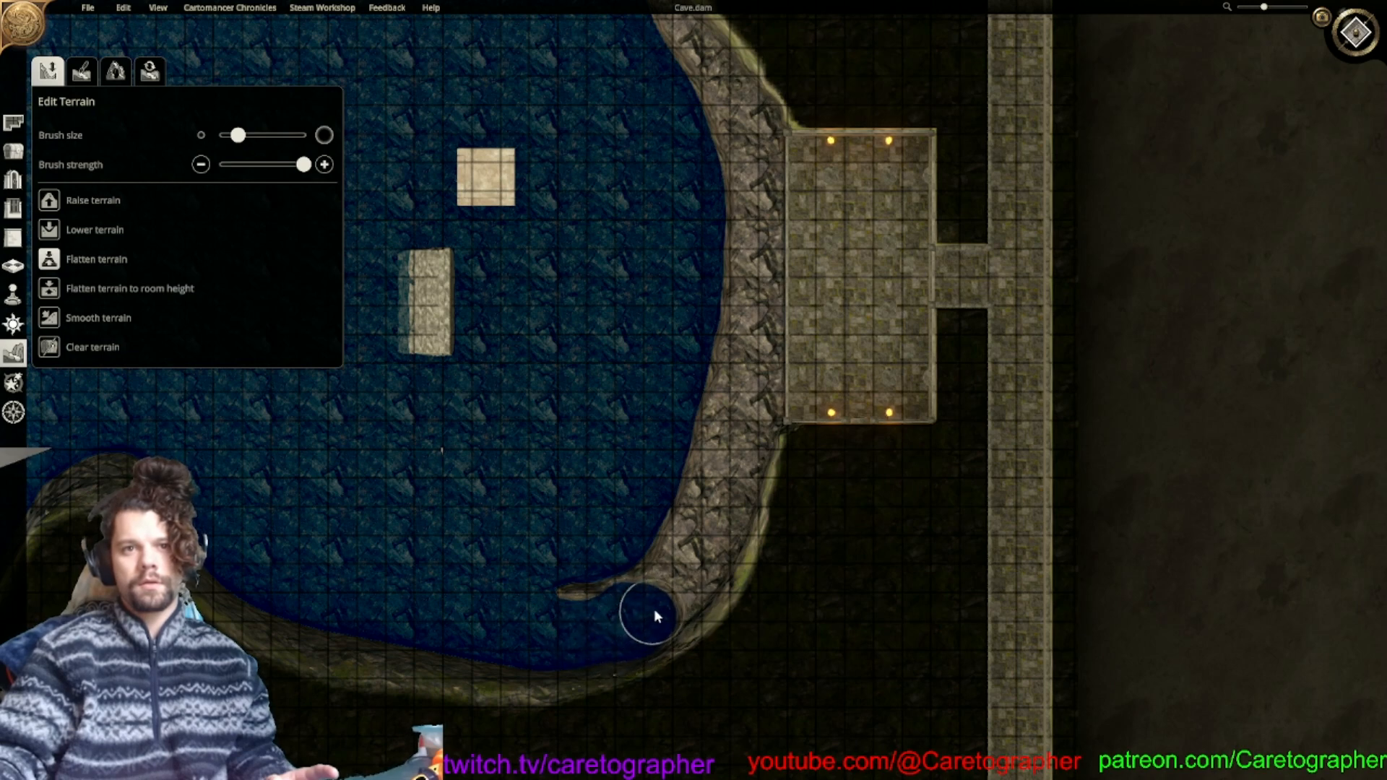
mouse_move(662, 611)
mouse_down()
mouse_move(588, 595)
mouse_move(619, 598)
mouse_up()
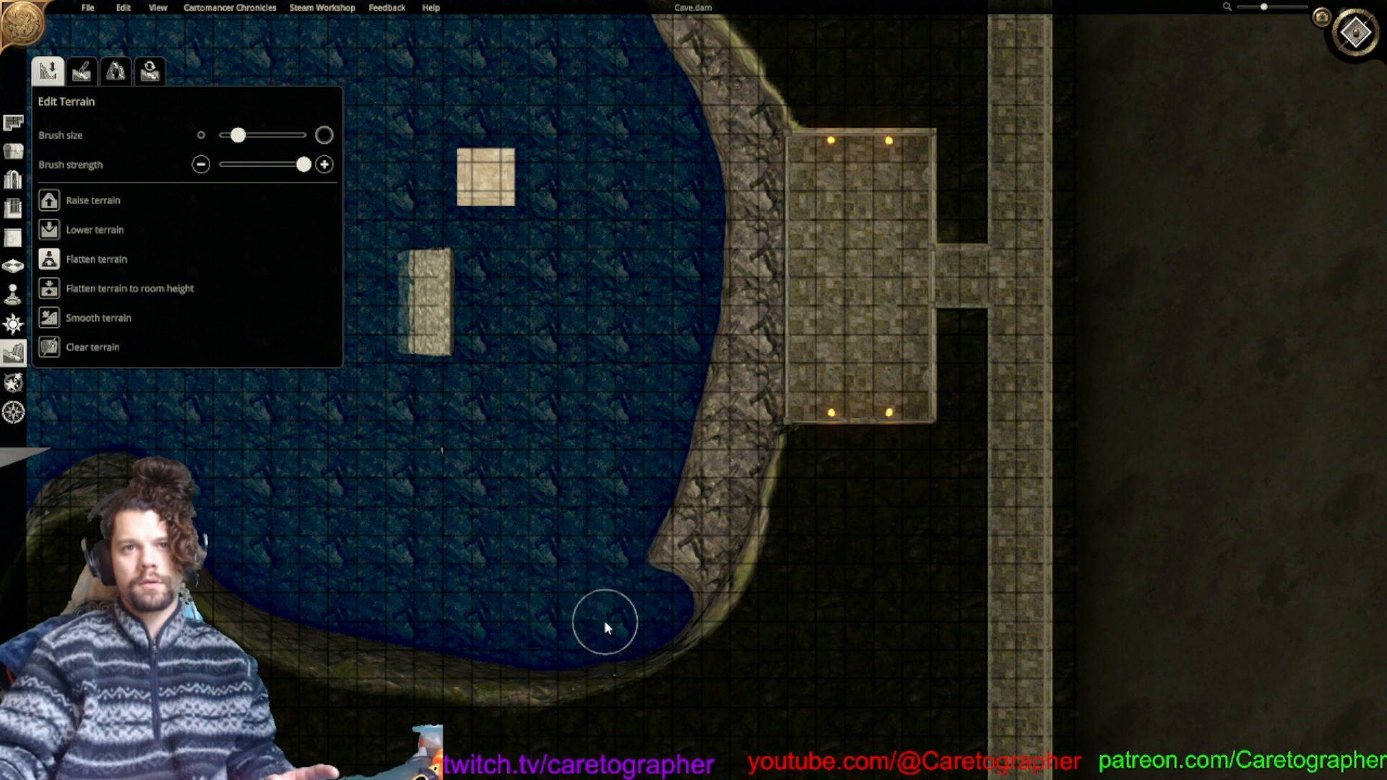
drag(626, 614, 718, 619)
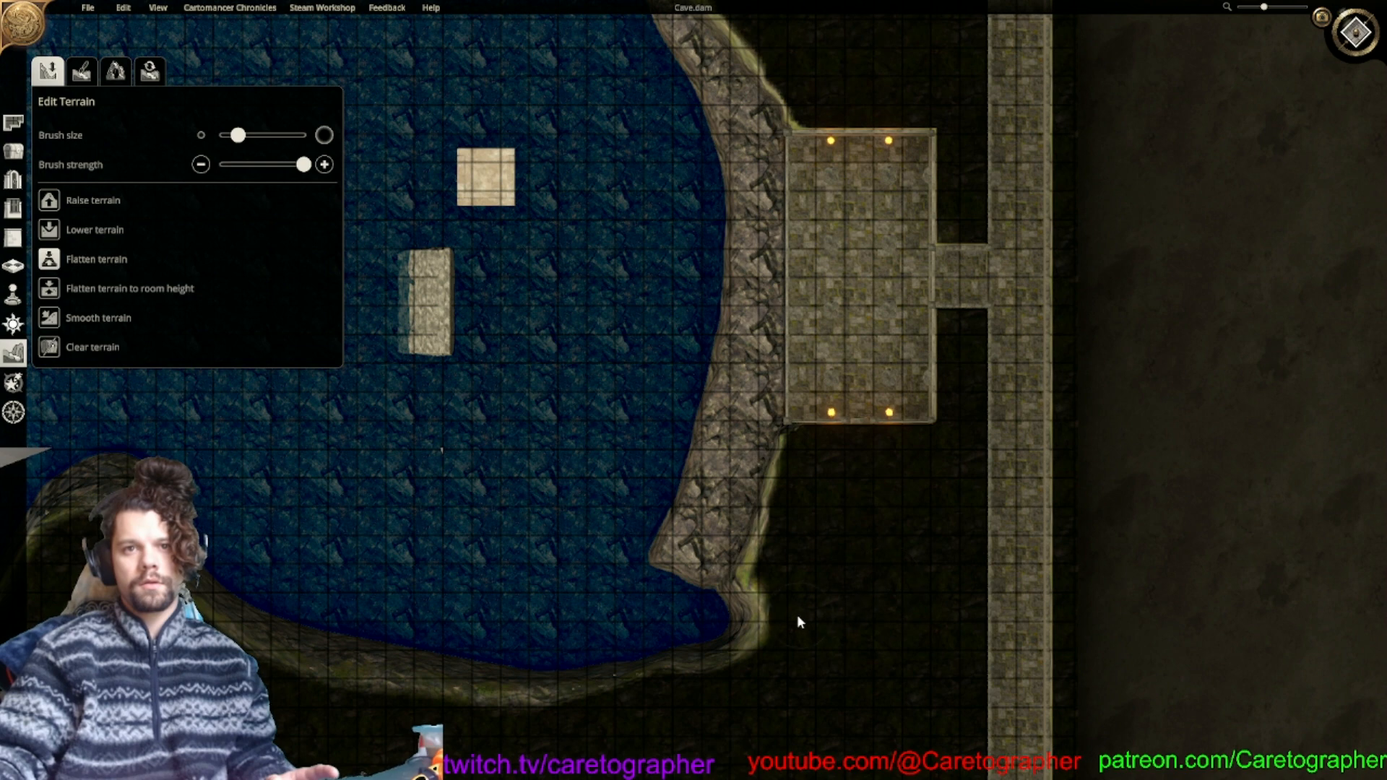
Flatten the bank behind the ledge's southern tip and narrow the grassy rim along the lake's northern shore.
mouse_move(743, 635)
mouse_down()
mouse_move(663, 673)
mouse_move(777, 619)
mouse_move(727, 645)
mouse_up()
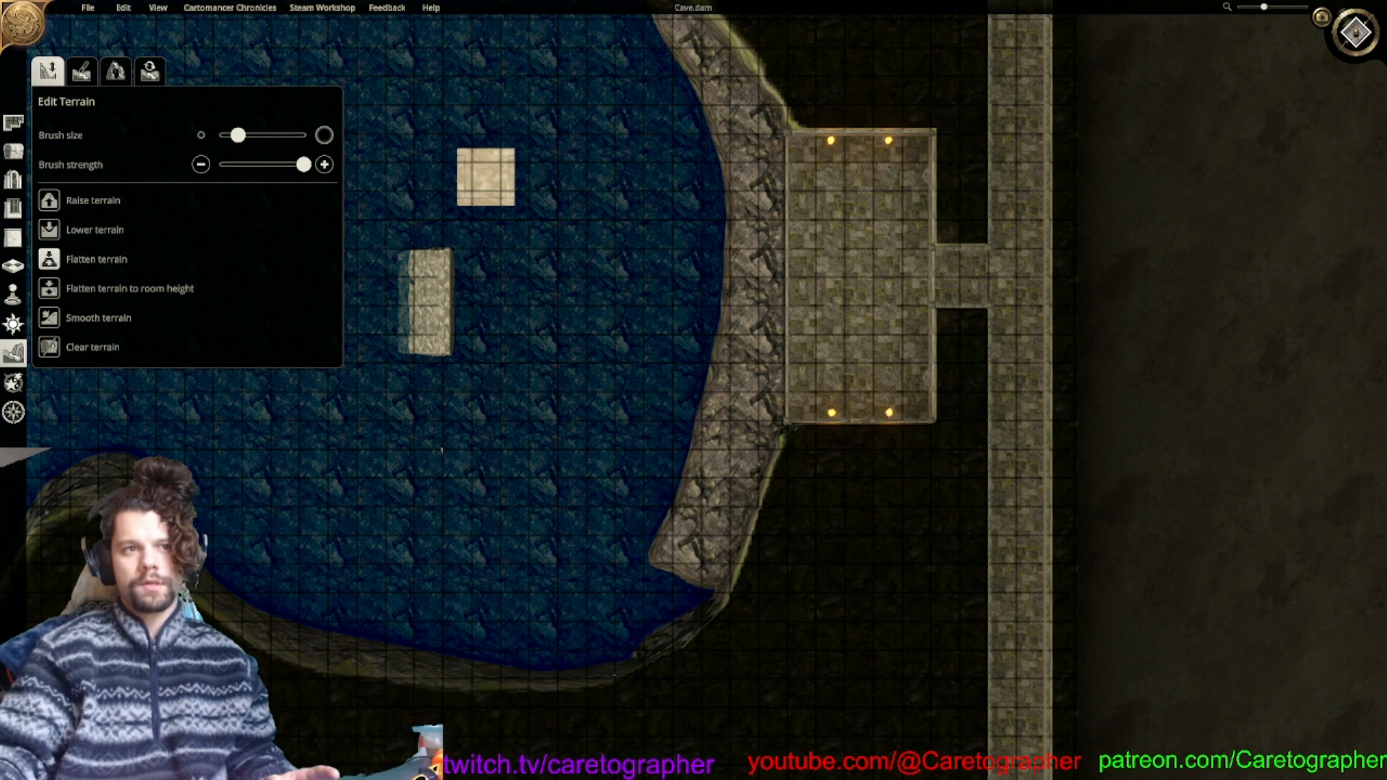
scroll(780, 630, down, 3)
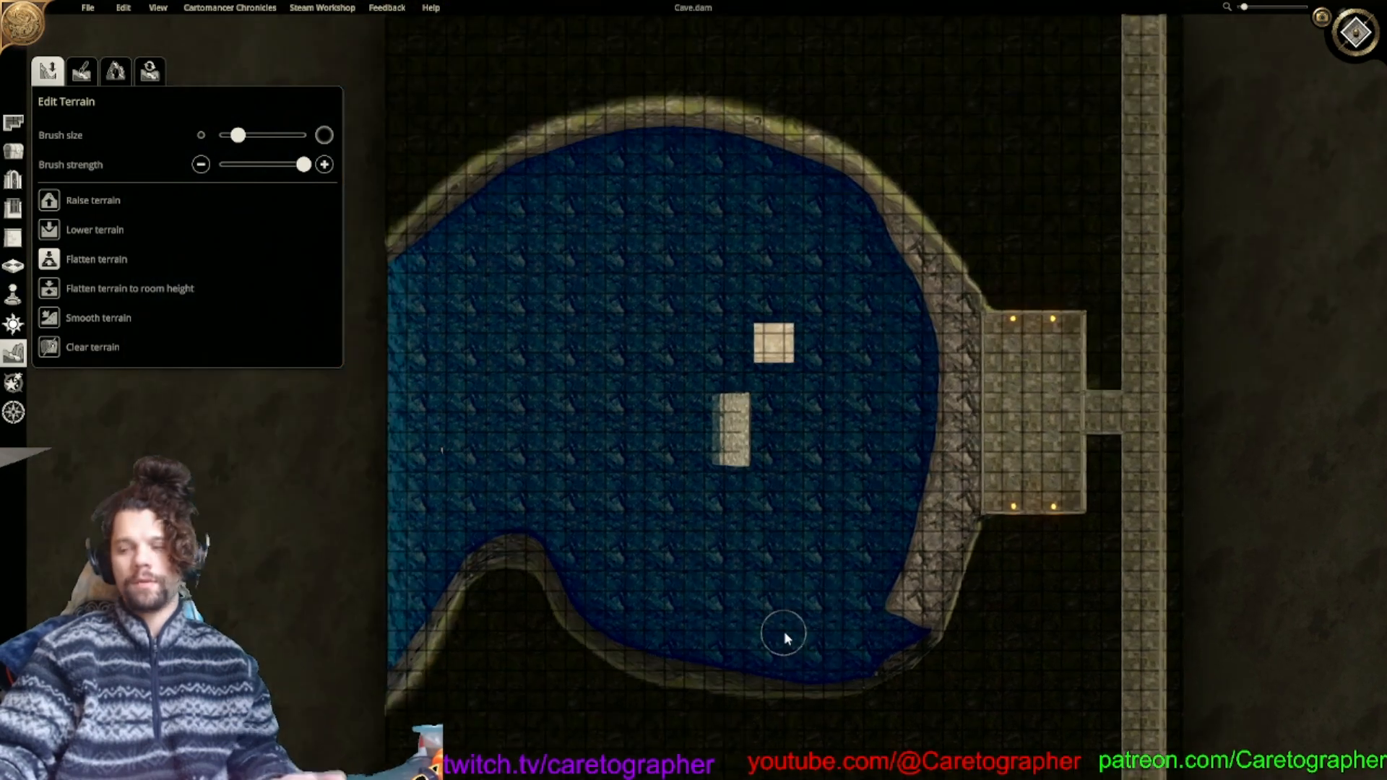
scroll(763, 575, up, 2)
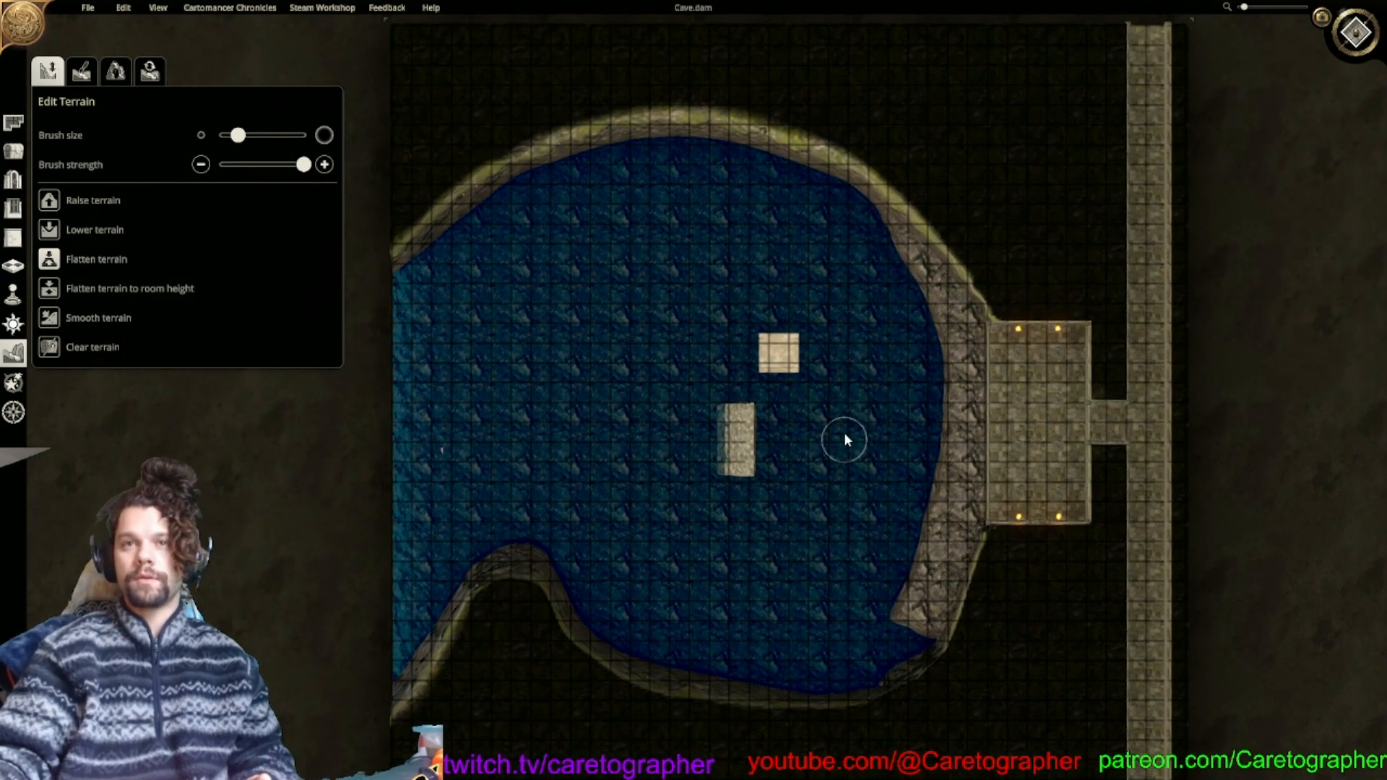
scroll(794, 452, up, 2)
scroll(758, 463, up, 2)
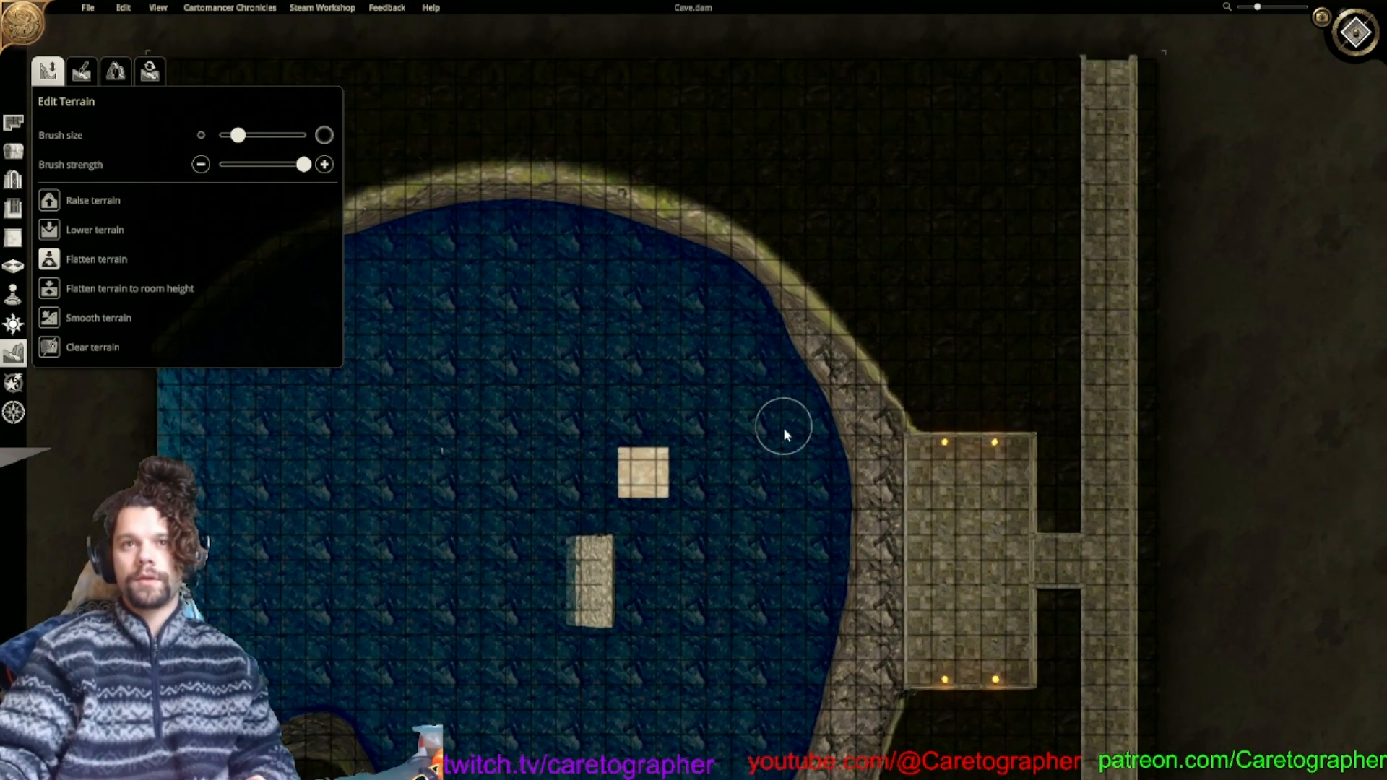
scroll(752, 440, up, 2)
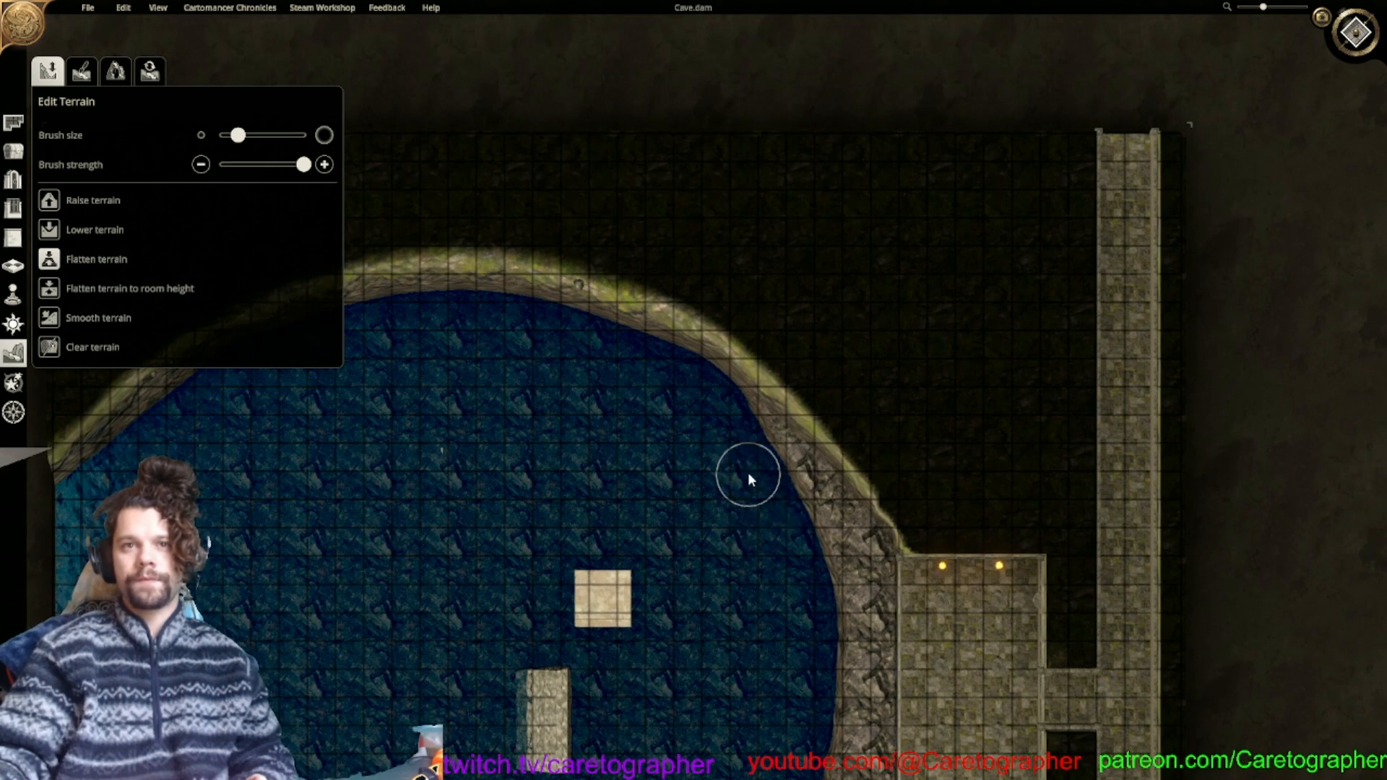
middle_drag(690, 426, 769, 482)
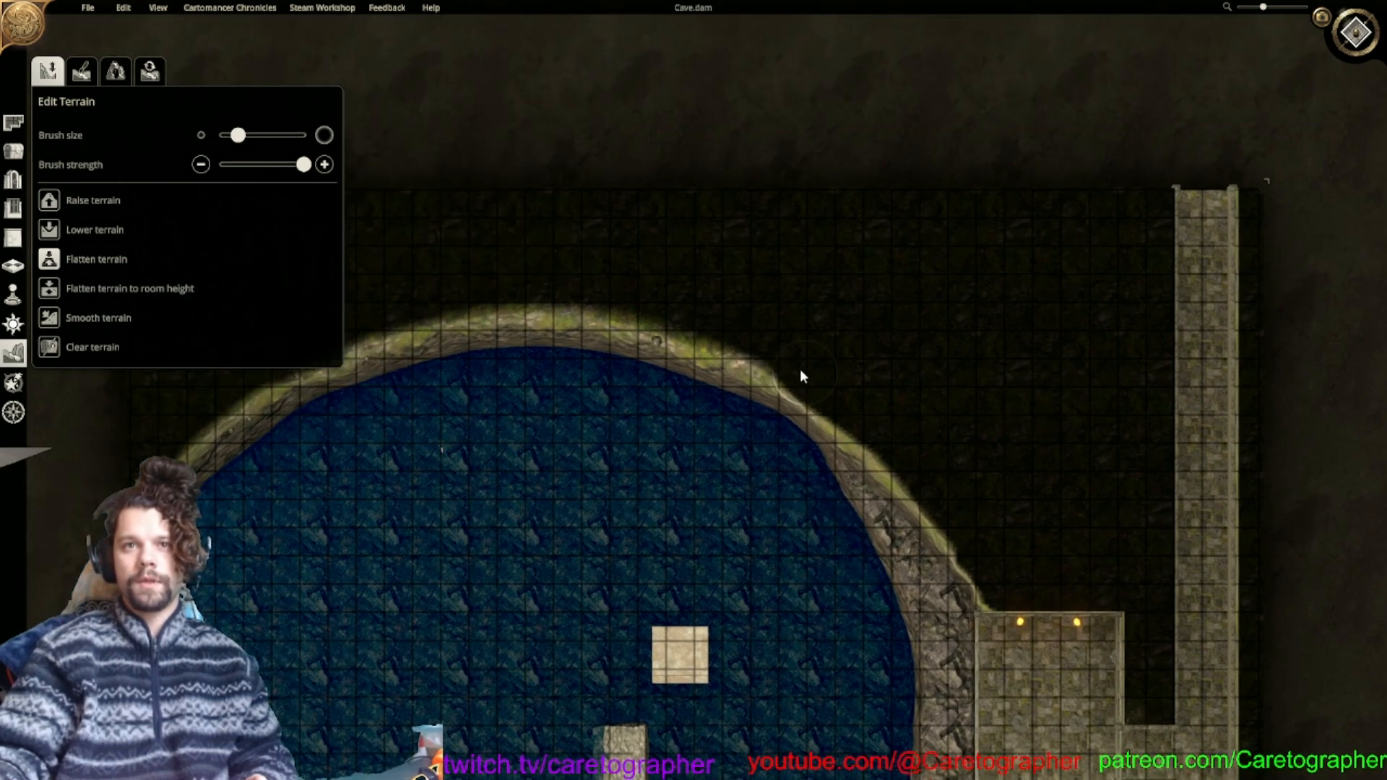
middle_drag(489, 301, 1018, 268)
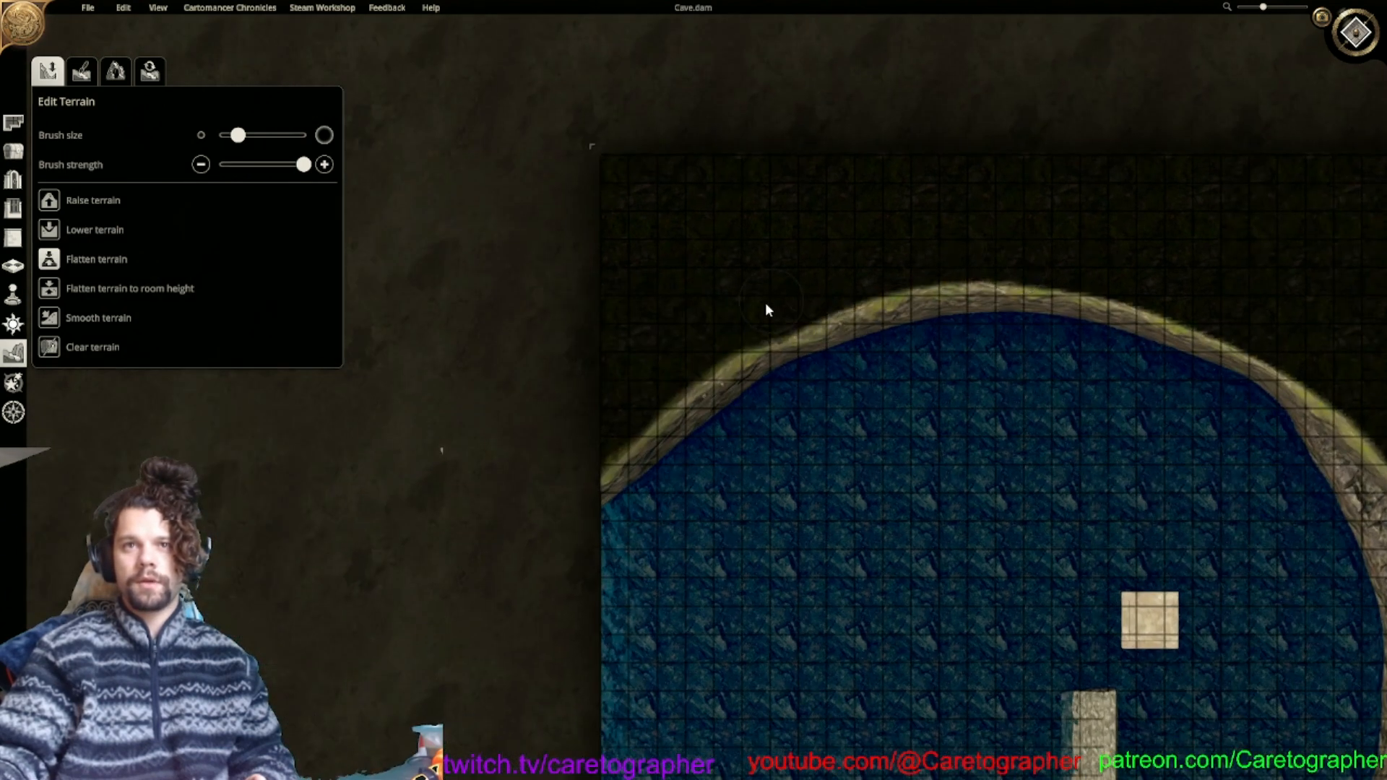
middle_drag(1045, 365, 750, 139)
middle_drag(1142, 228, 1037, 186)
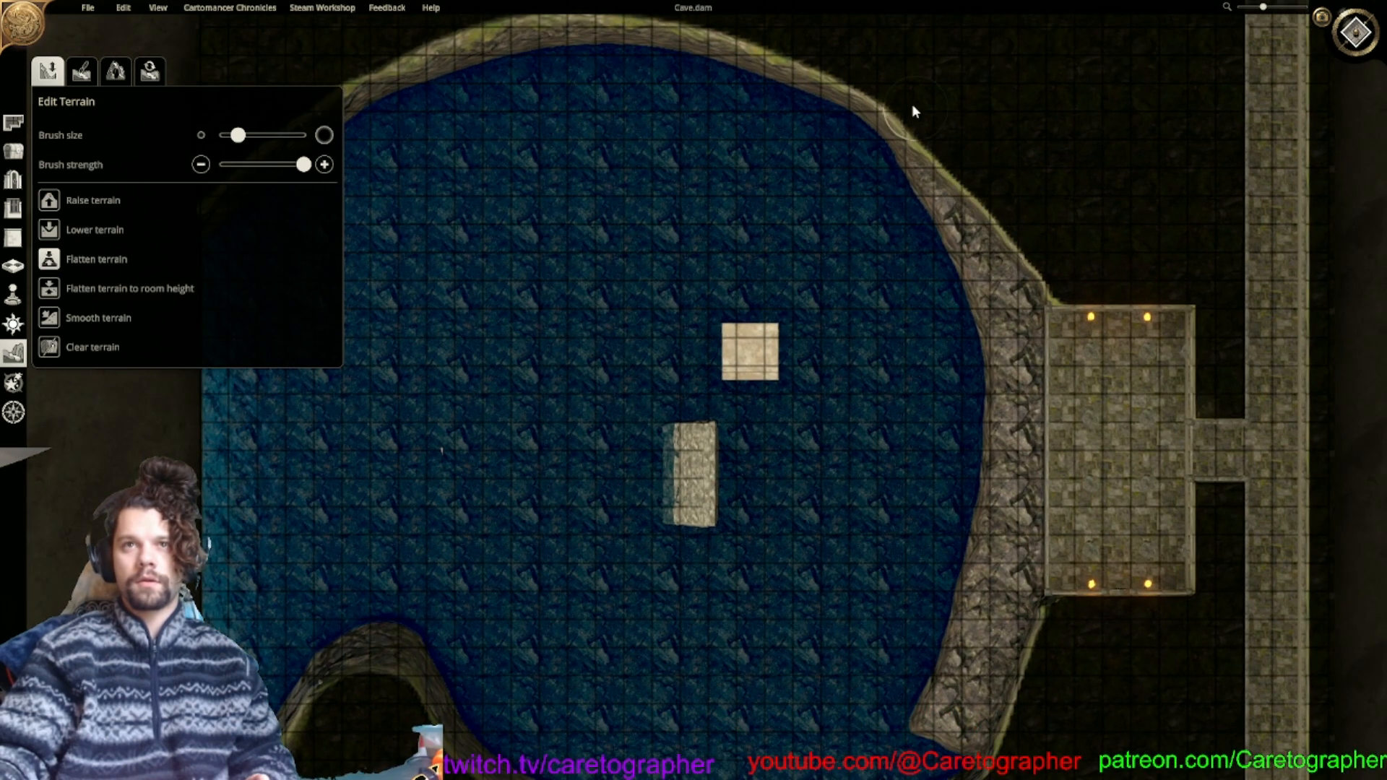
middle_drag(971, 83, 1047, 195)
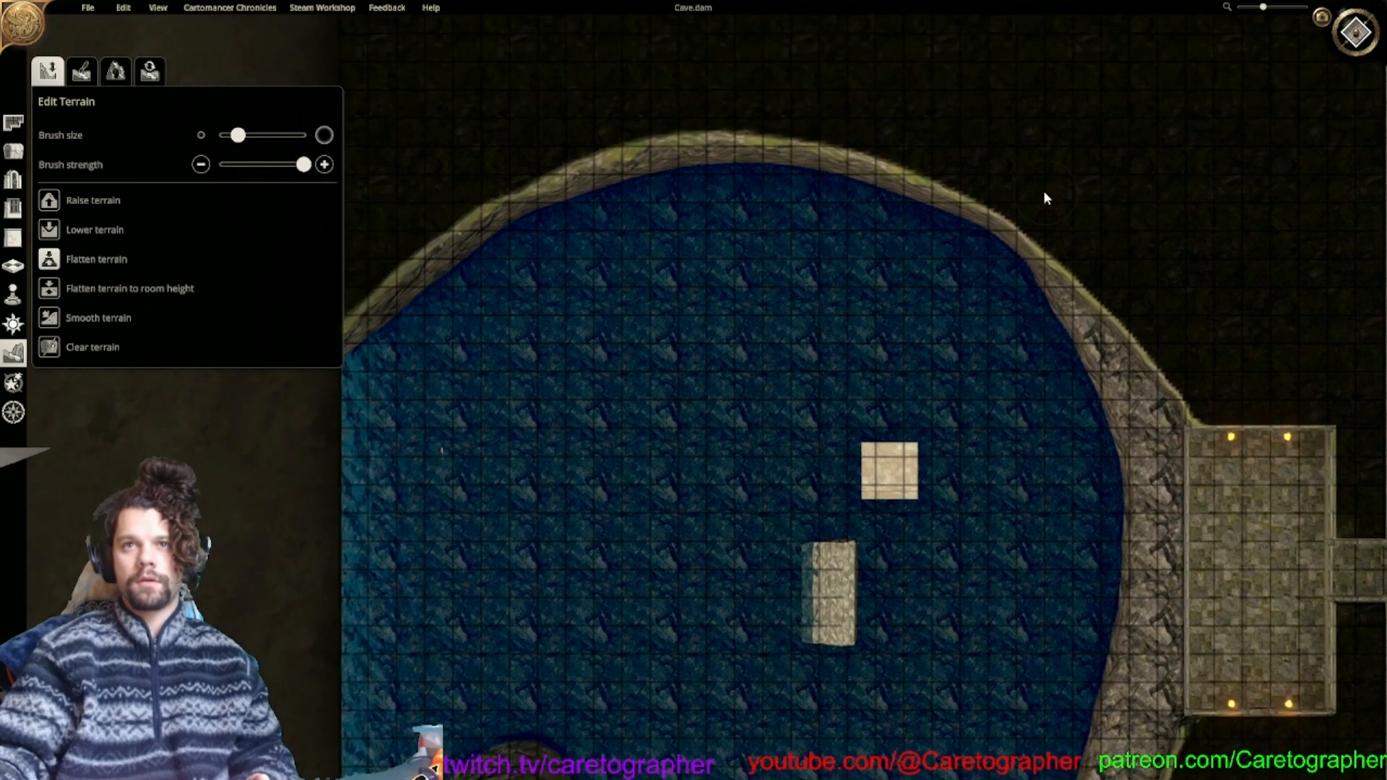
drag(726, 132, 510, 187)
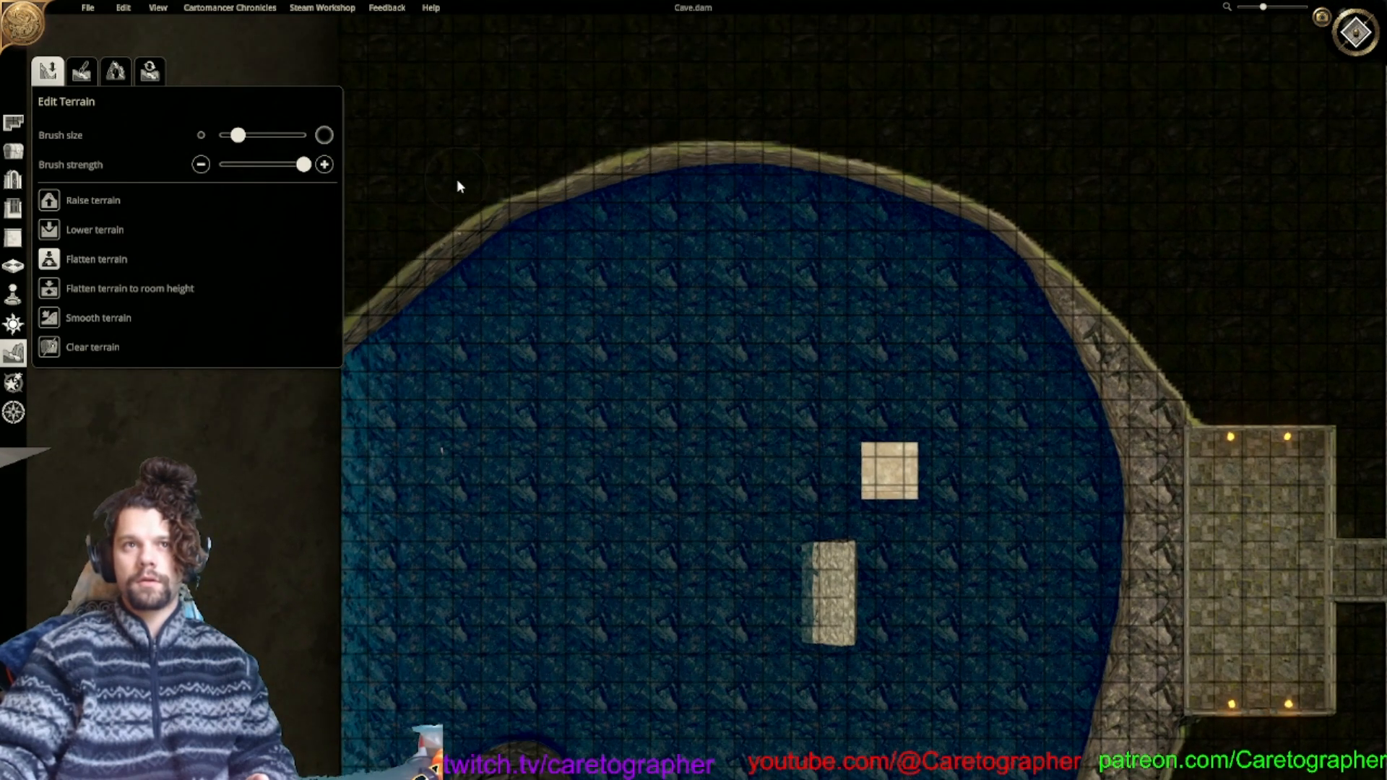
middle_drag(542, 130, 618, 105)
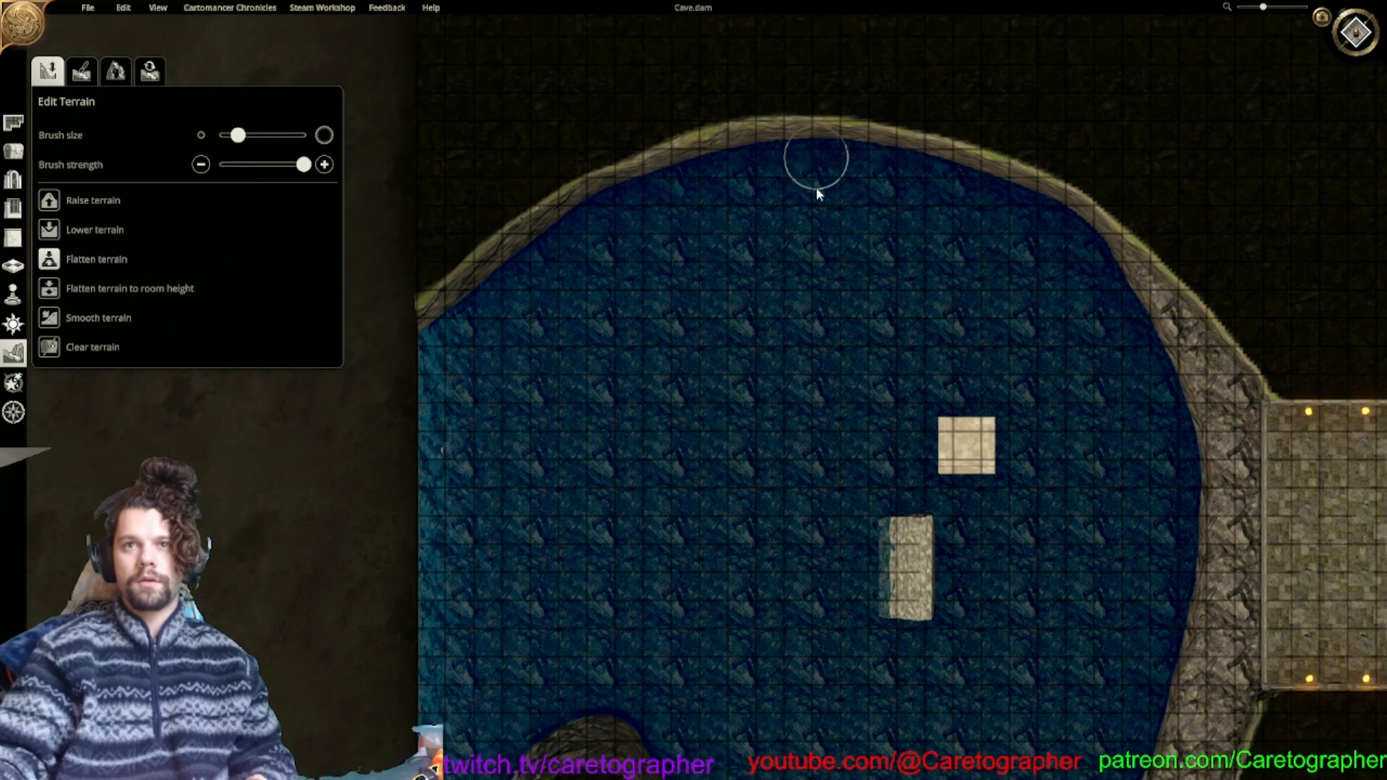
Trim the banks along the lake's northeastern and southern shores with Flatten terrain.
scroll(900, 379, down, 3)
middle_drag(1041, 169, 999, 188)
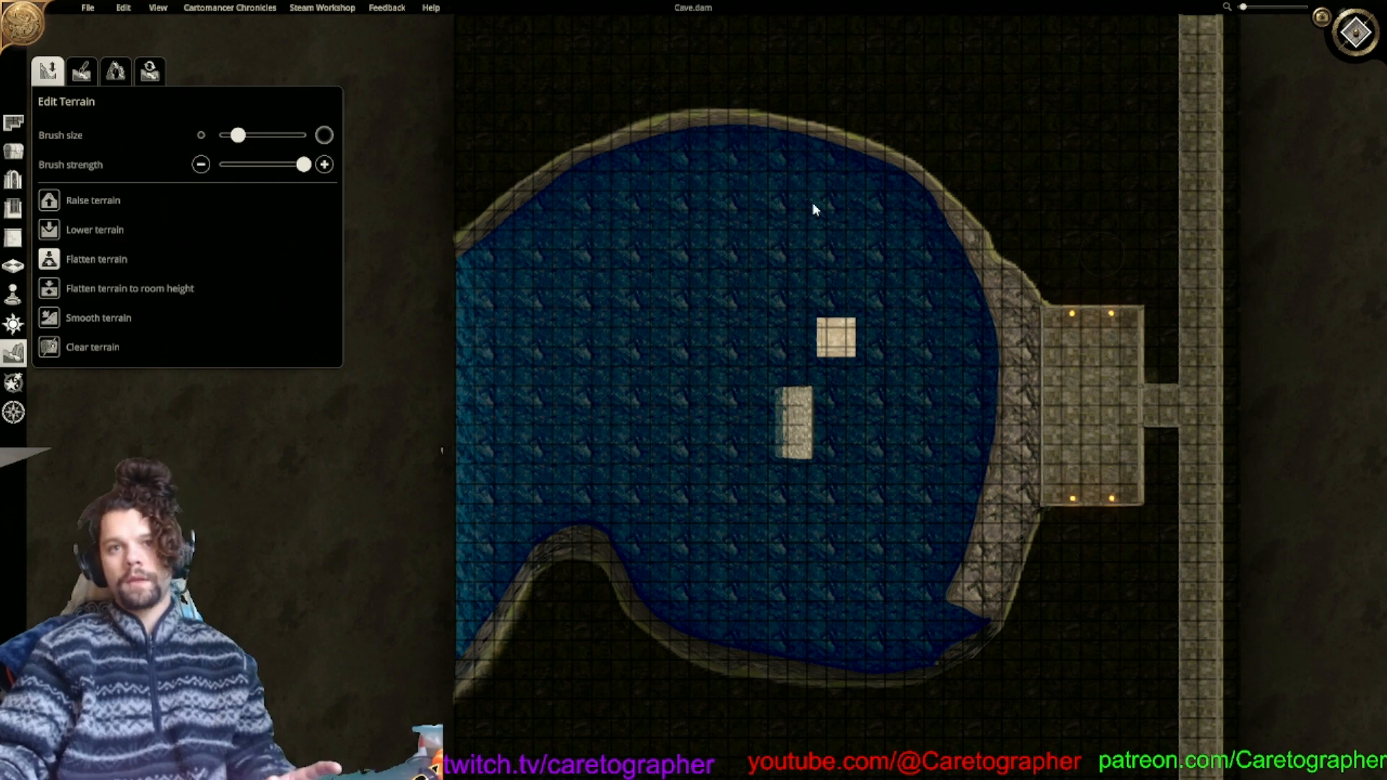
middle_drag(838, 643, 767, 393)
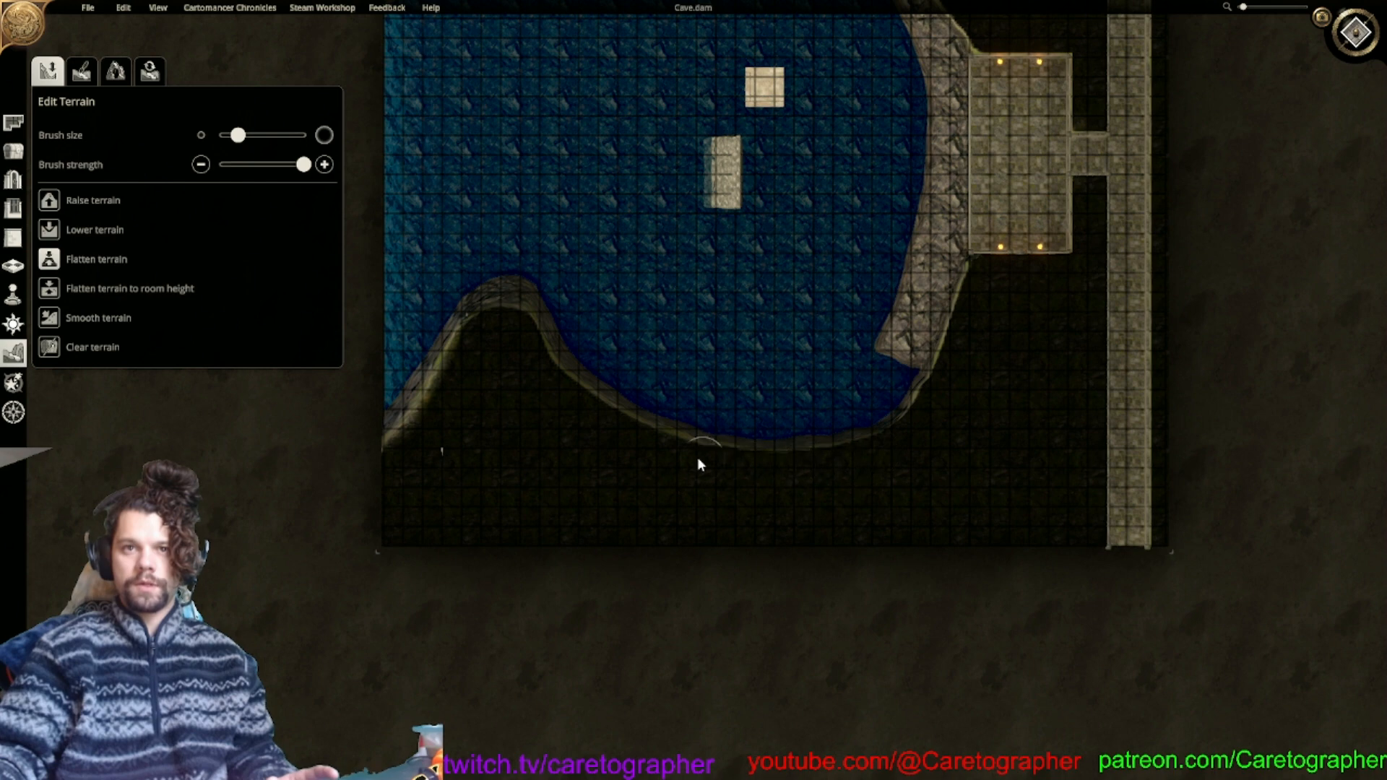
mouse_move(813, 354)
middle_down()
mouse_move(978, 520)
mouse_move(877, 293)
middle_up()
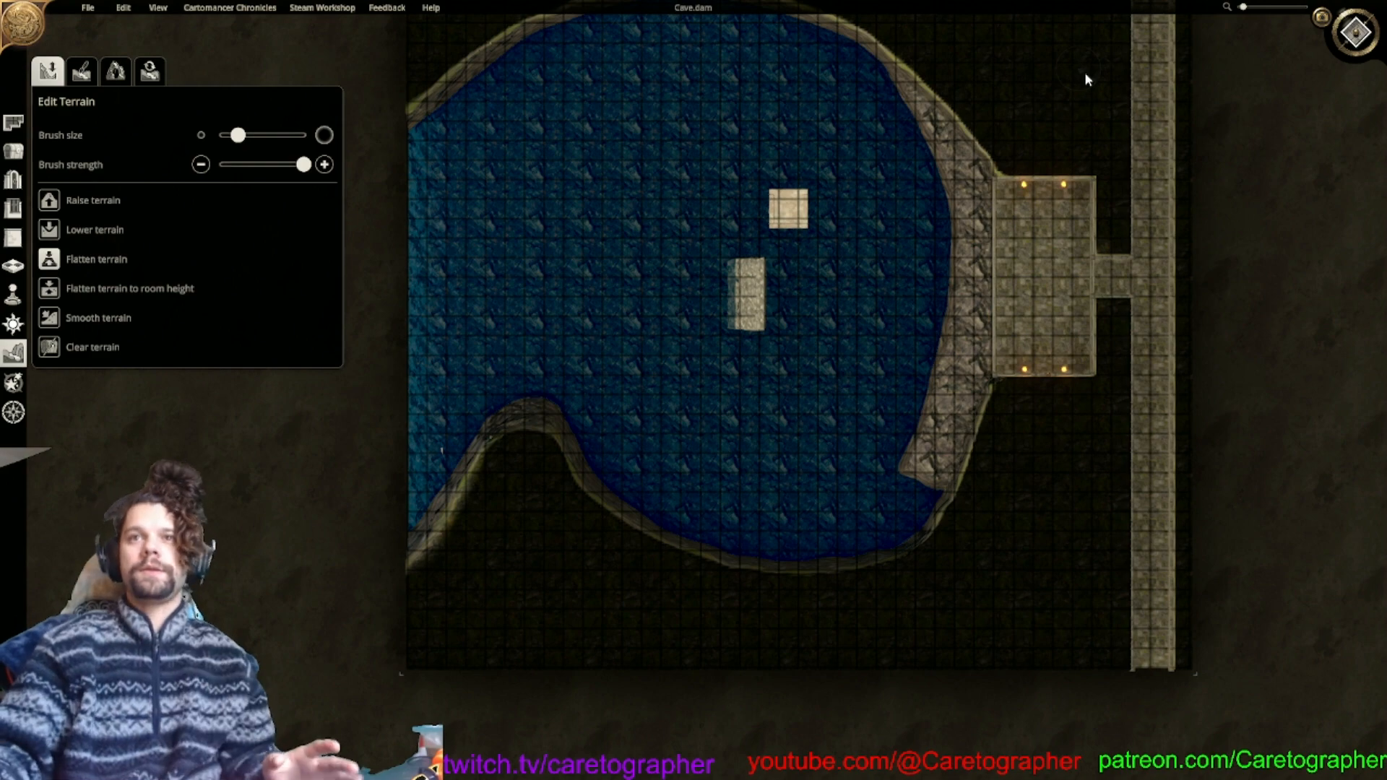
In the 3D view, move the stepped stone block from the middle of the lake to the ledge before the great hall.
click(1355, 32)
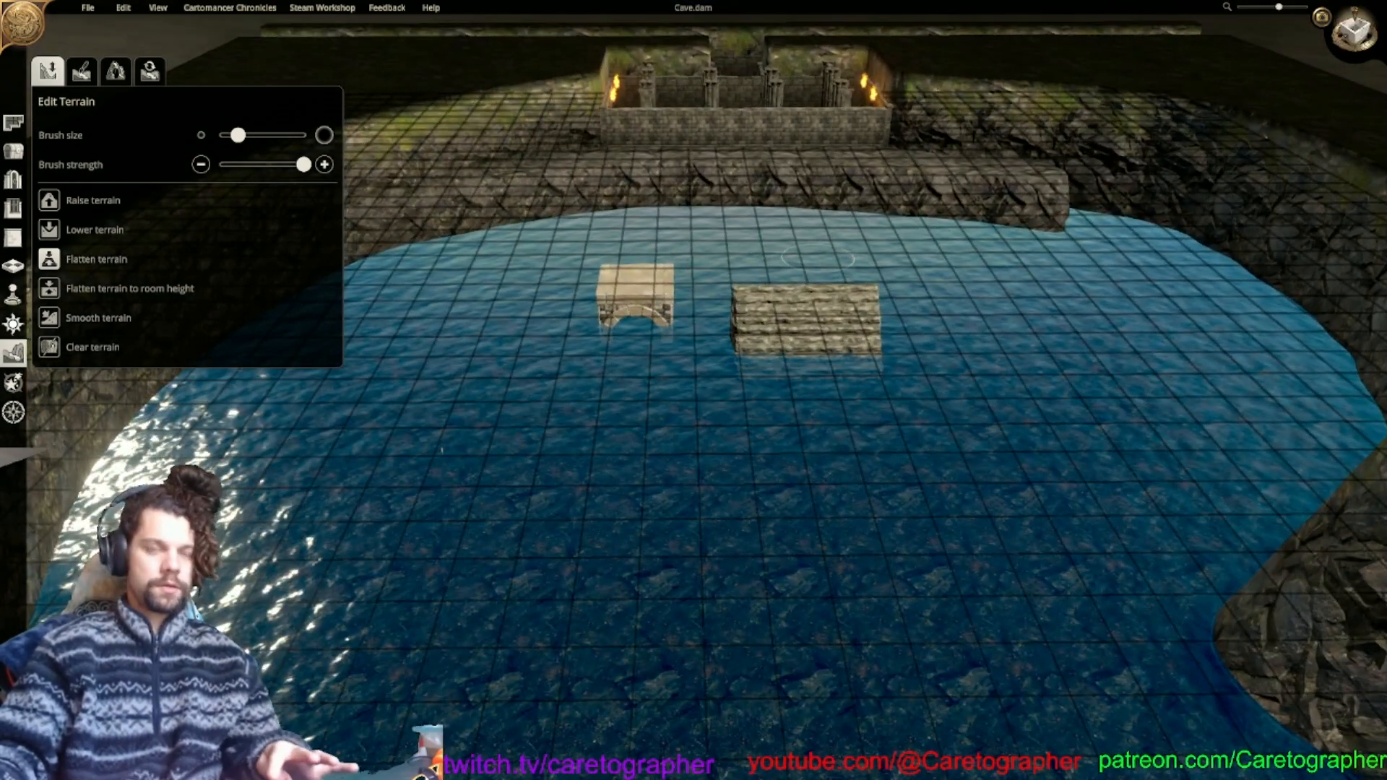
scroll(815, 271, up, 3)
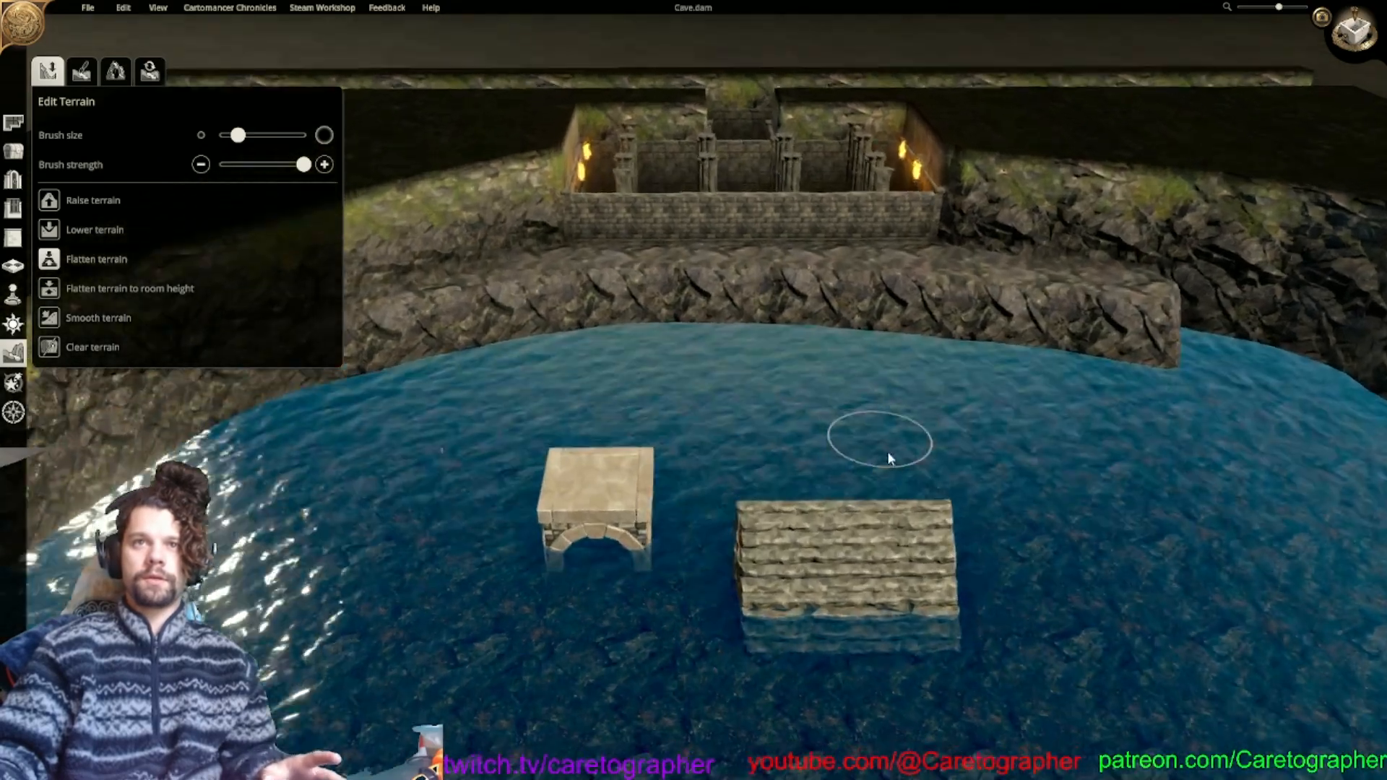
middle_drag(865, 443, 853, 517)
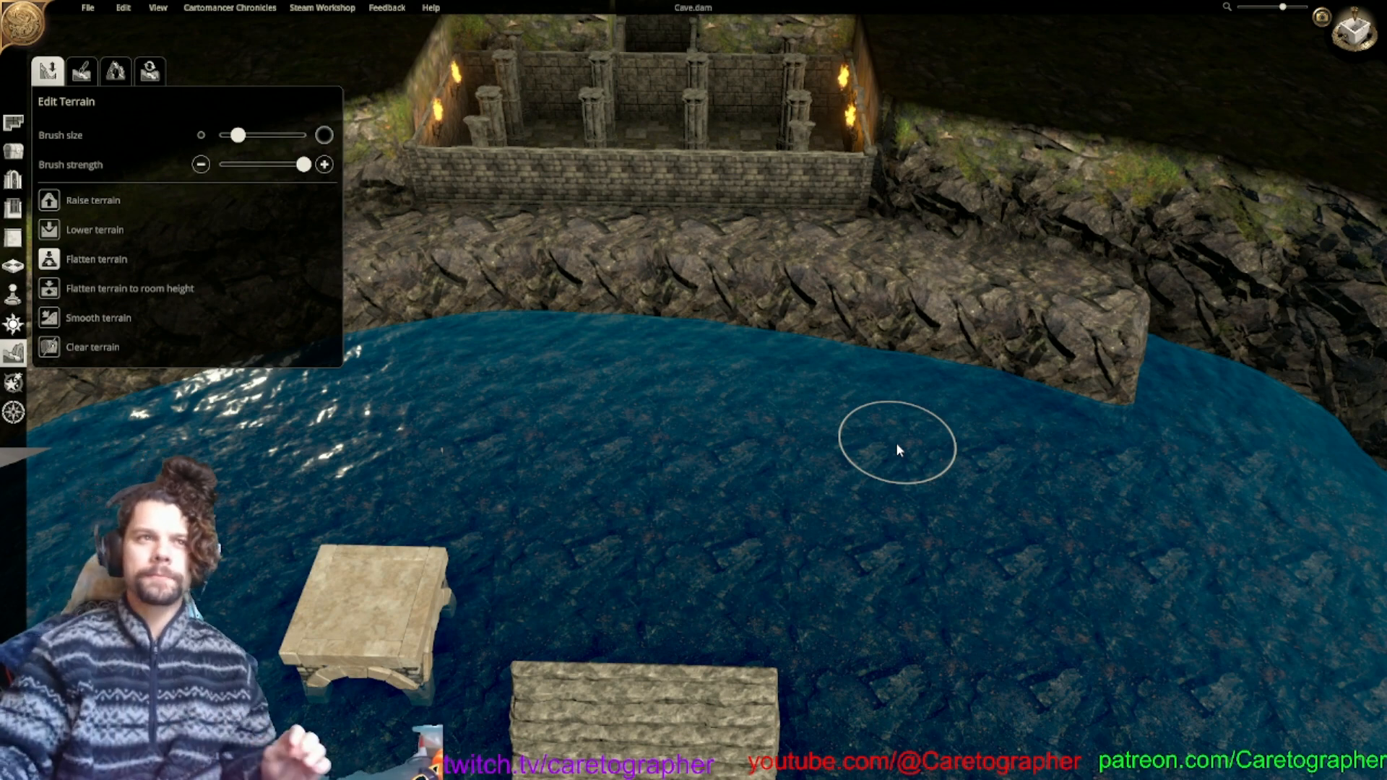
click(13, 150)
drag(581, 698, 640, 463)
Lower the stepped stone block and position it against the ledge's lake edge so its steps descend into the water.
scroll(657, 359, up, 3)
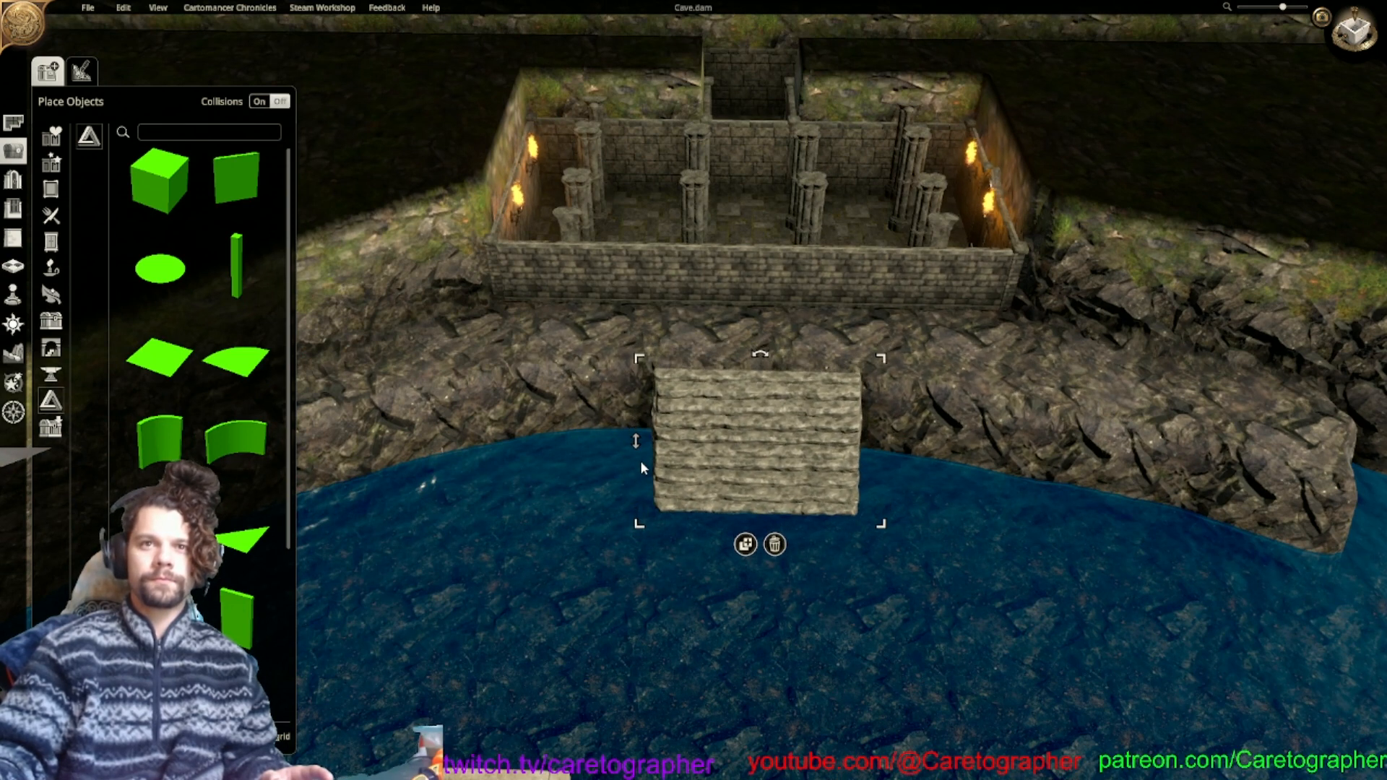
drag(773, 474, 787, 422)
drag(642, 398, 647, 416)
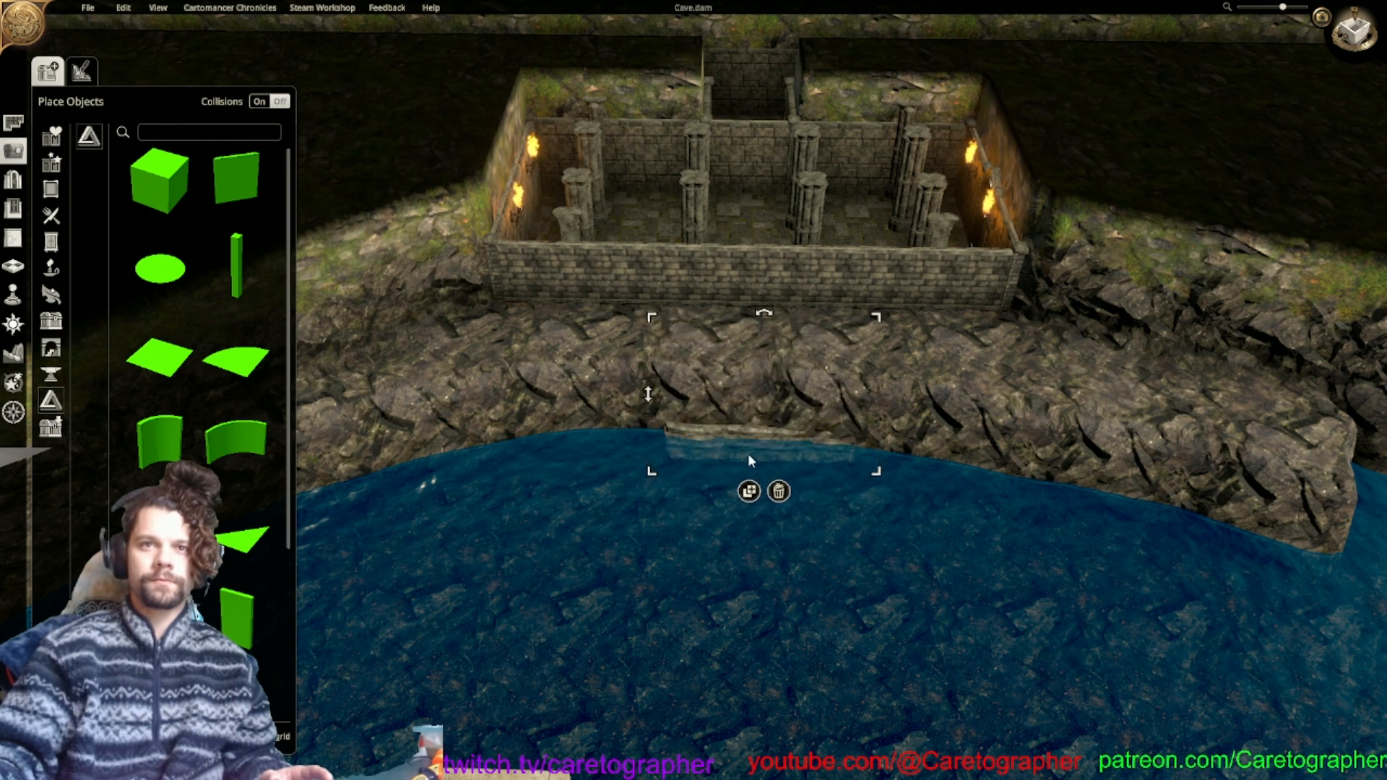
drag(747, 444, 753, 486)
scroll(766, 690, down, 3)
middle_drag(959, 445, 817, 564)
scroll(817, 565, up, 1)
drag(724, 471, 732, 476)
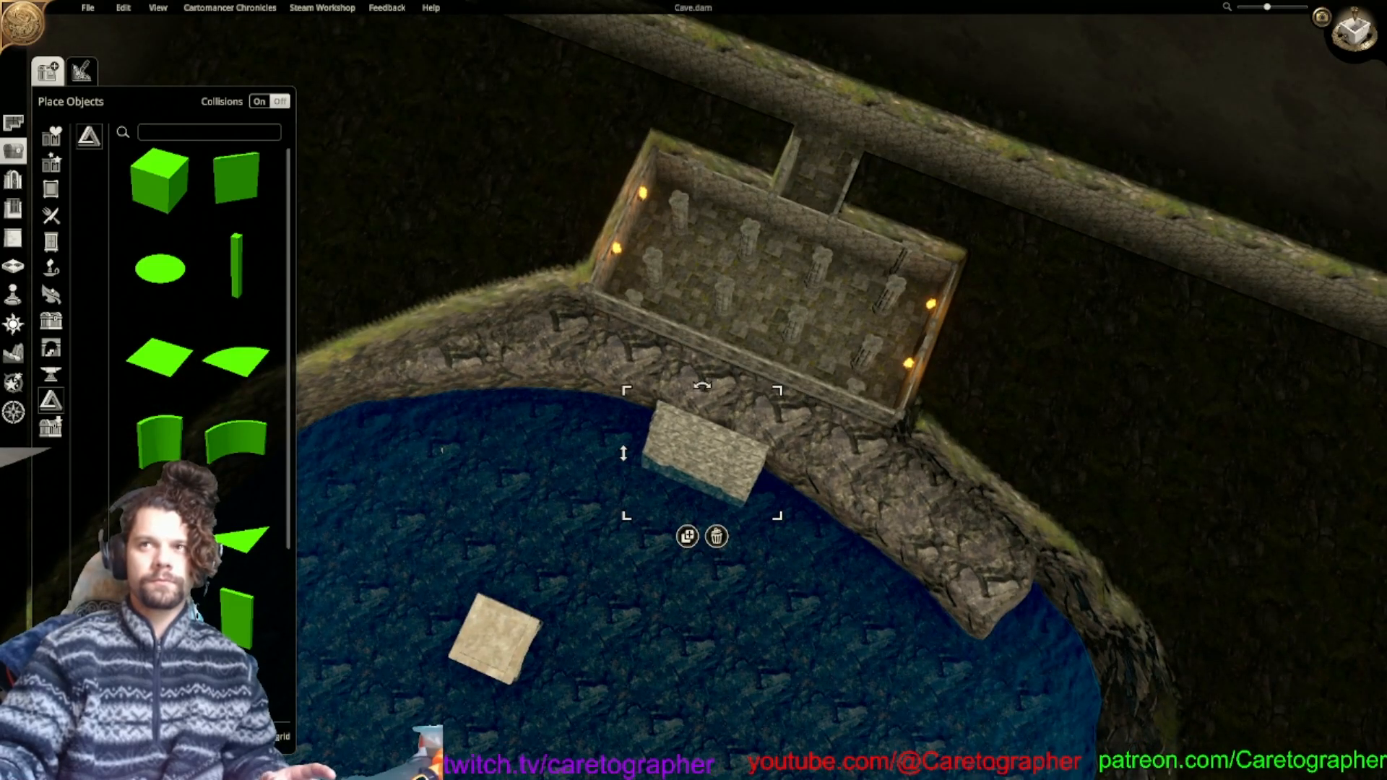
Move the arched stone platform against the northern end of the steps and lower it to just above the water.
click(1356, 32)
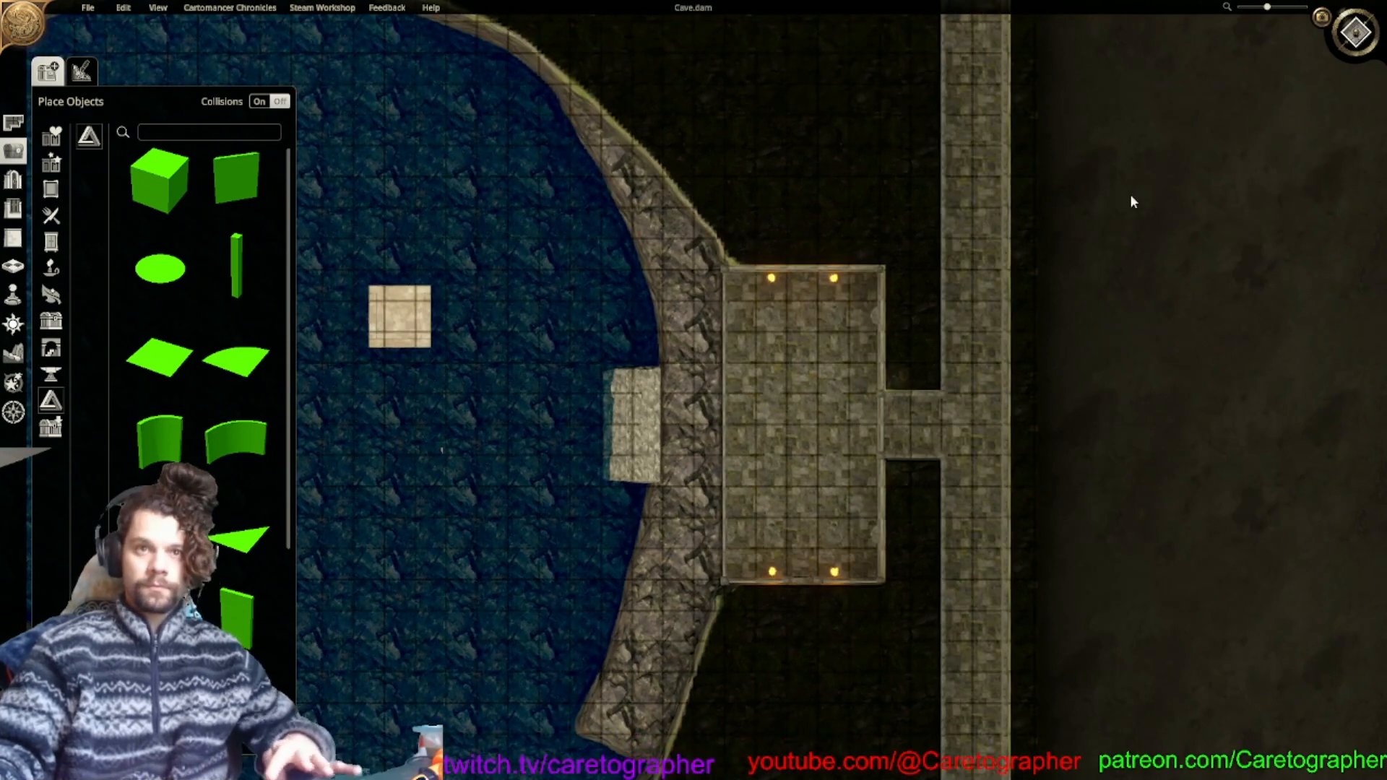
scroll(721, 531, up, 2)
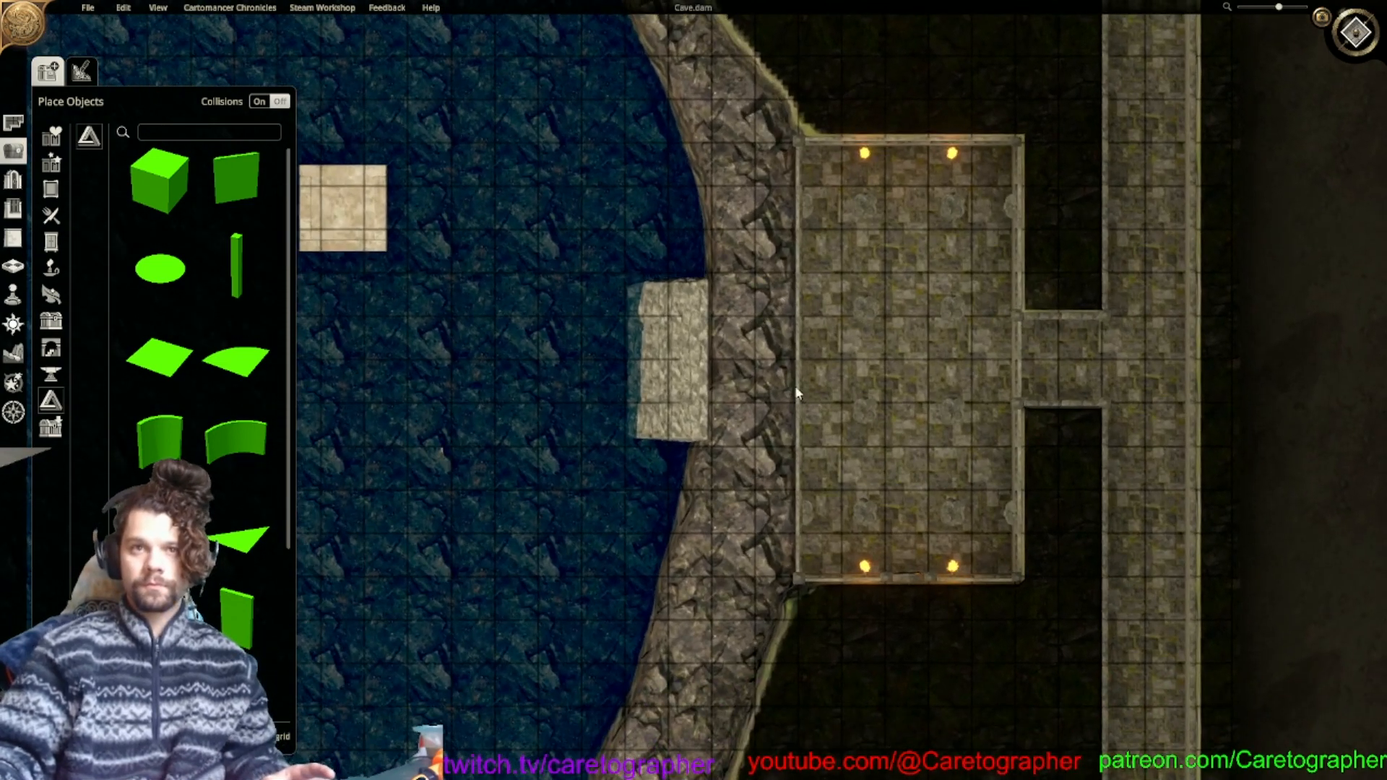
middle_drag(495, 359, 653, 397)
scroll(653, 396, up, 1)
drag(468, 226, 789, 262)
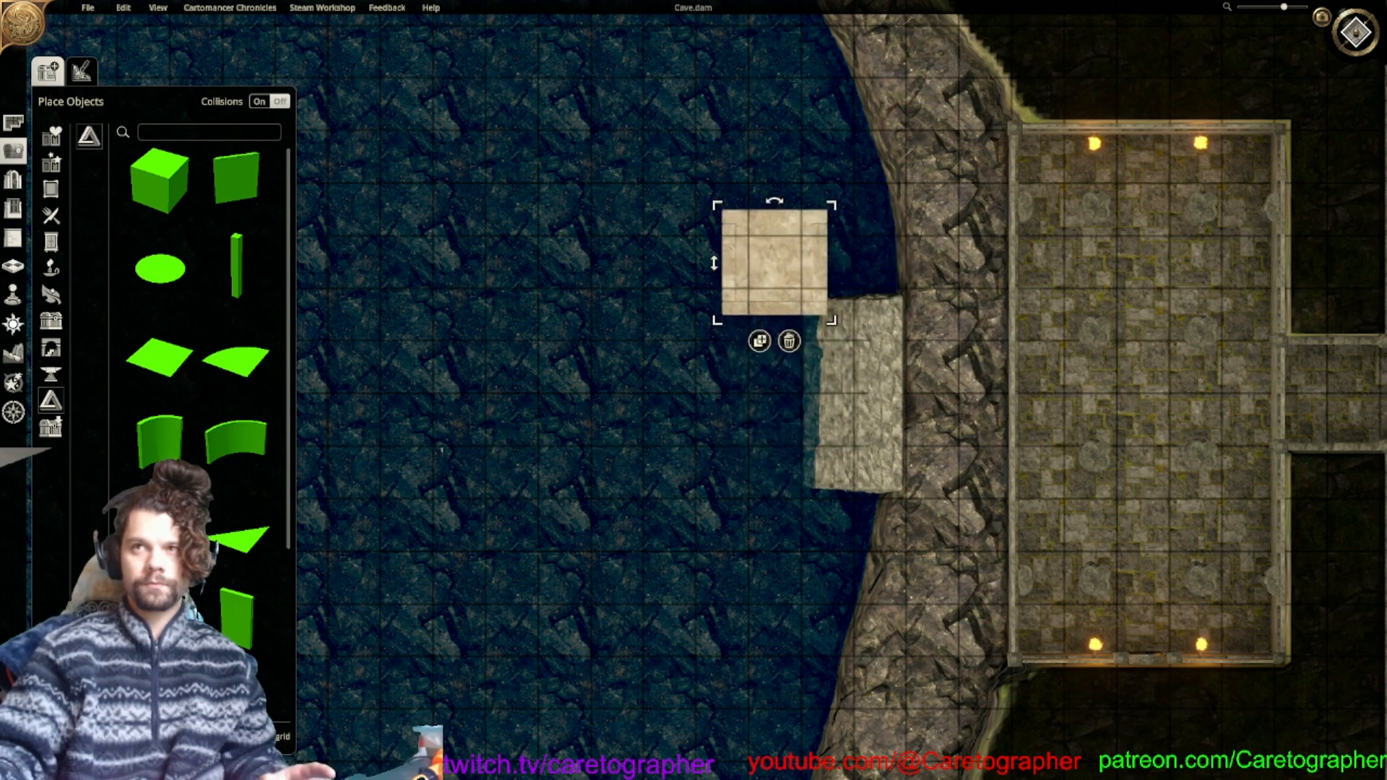
key(Tab)
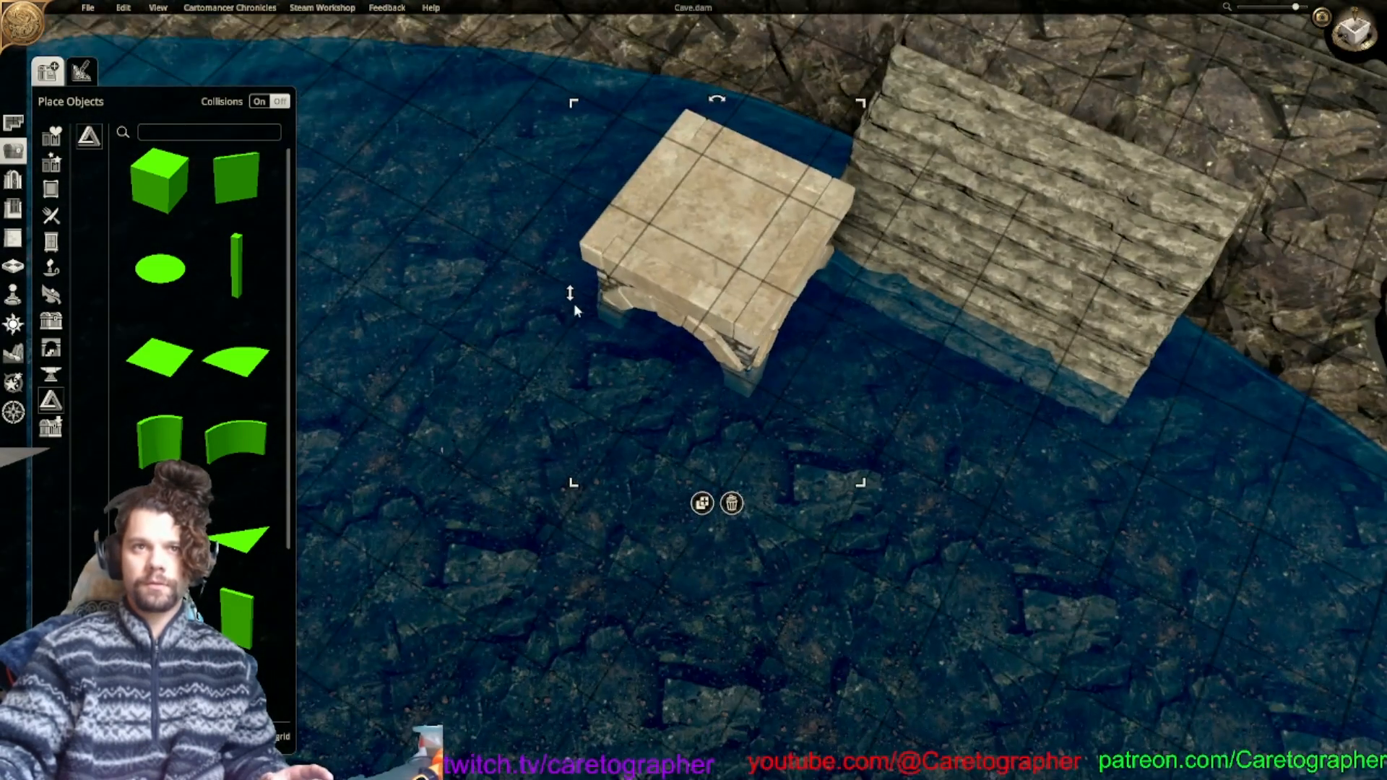
mouse_move(575, 307)
mouse_down()
mouse_move(575, 376)
mouse_move(581, 327)
mouse_up()
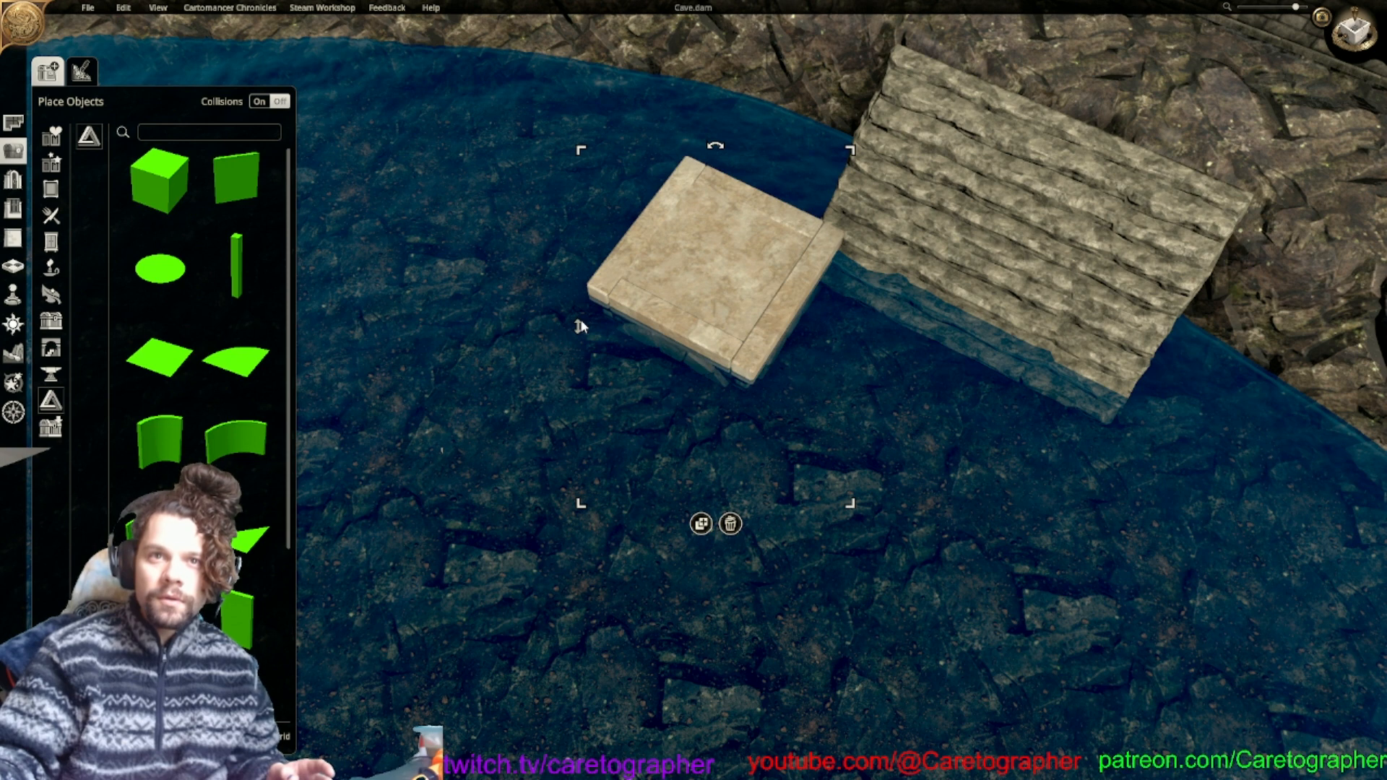
drag(729, 279, 787, 181)
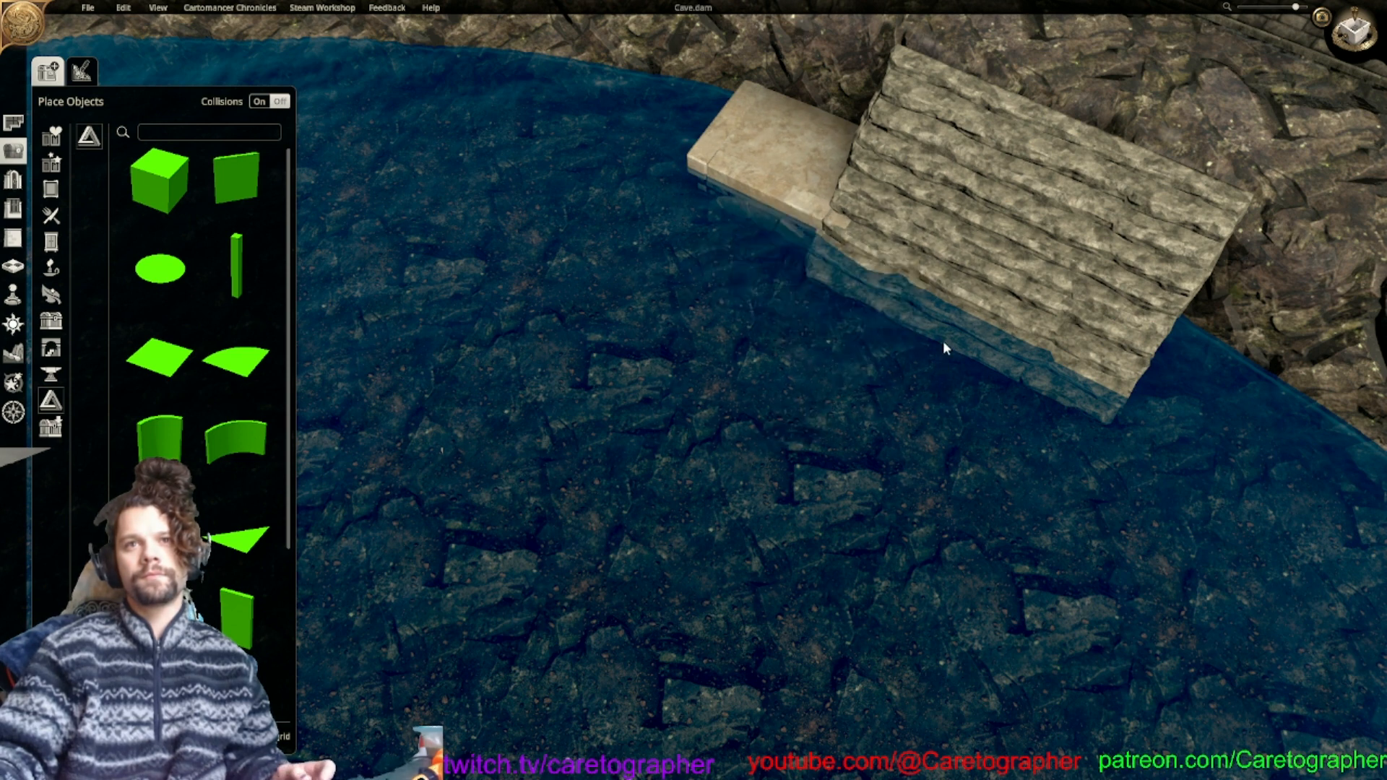
Duplicate the stone platform along the front and southern side of the steps and align the copies into one continuous dock.
mouse_move(1072, 451)
mouse_down()
mouse_move(1053, 563)
mouse_move(771, 422)
mouse_up()
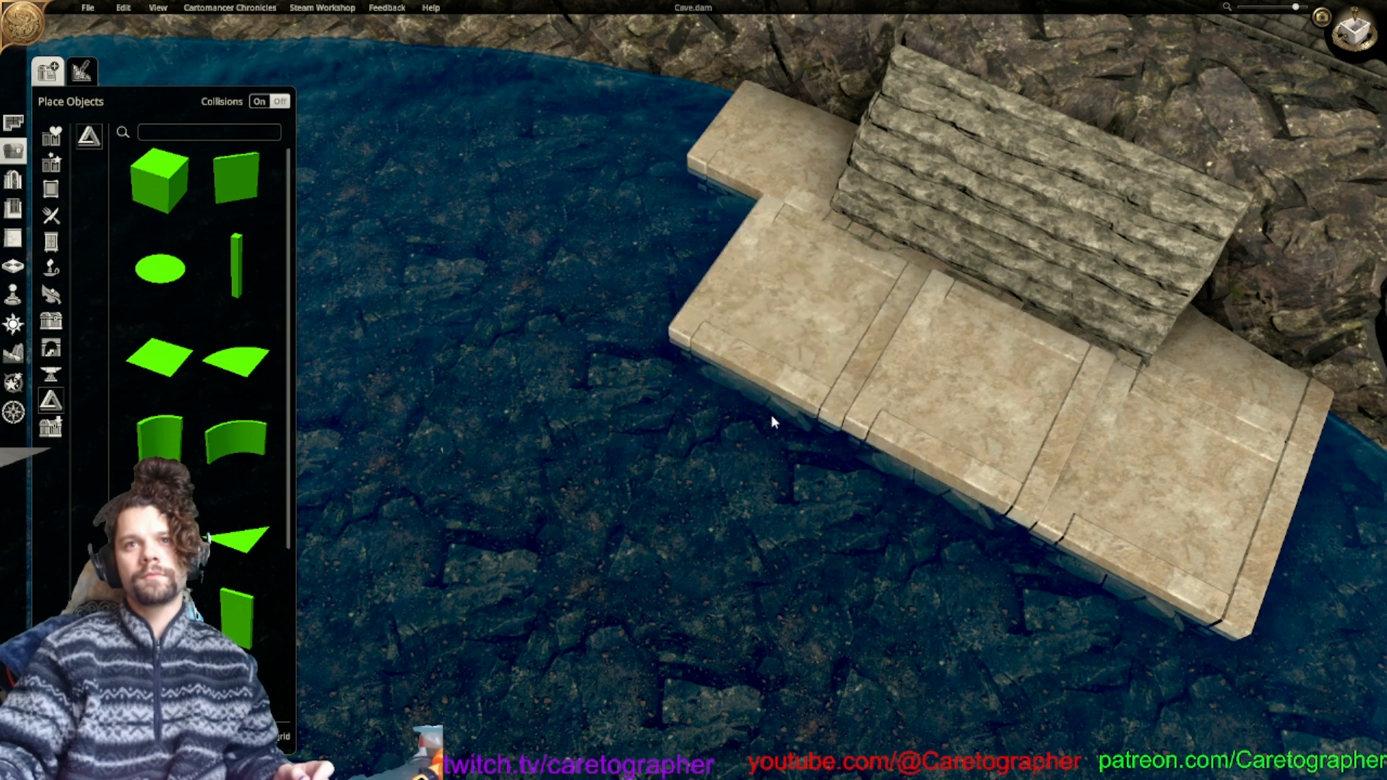
drag(689, 361, 734, 277)
drag(1004, 399, 916, 352)
drag(1228, 497, 1128, 445)
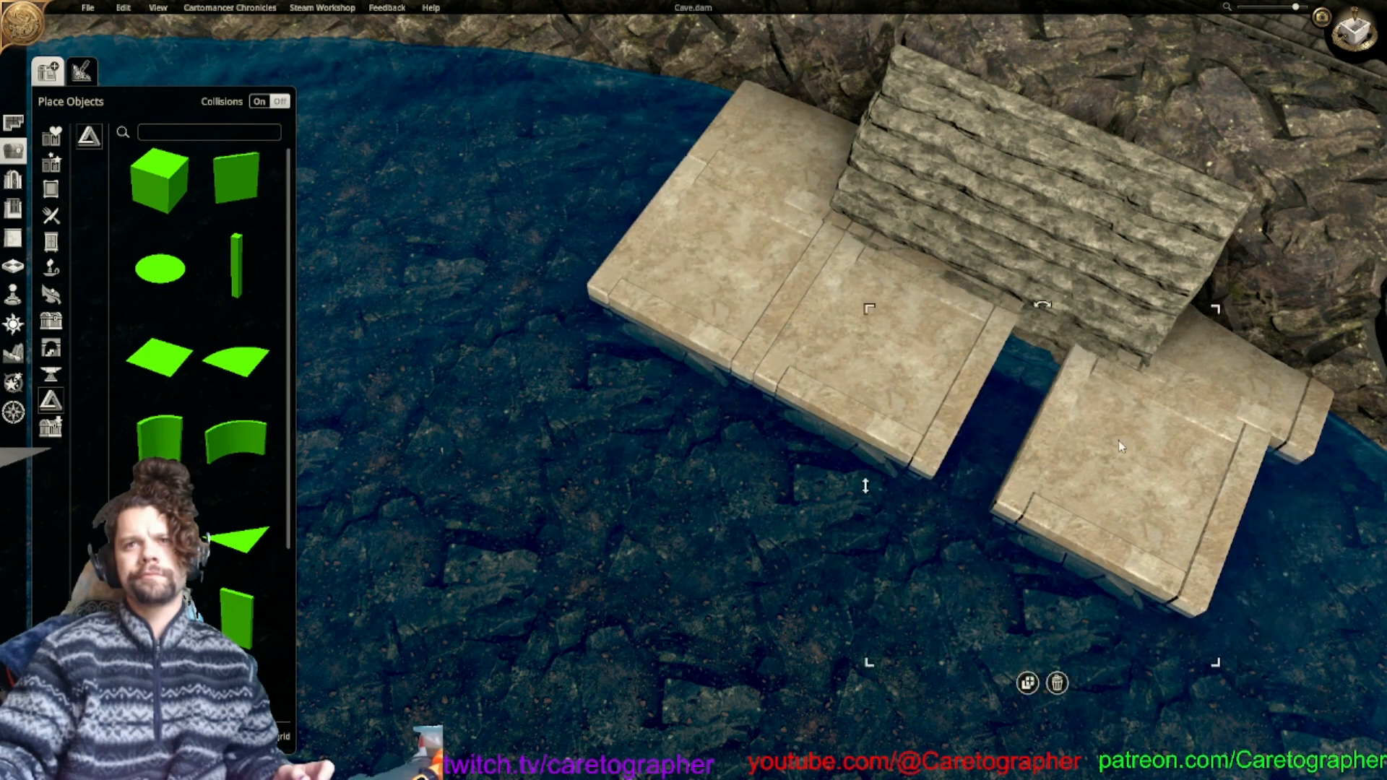
drag(1247, 395, 1192, 333)
scroll(1216, 388, down, 4)
middle_drag(1217, 388, 797, 601)
From a top-down view, extend the dock by one platform tile at its southern end and check it against the grid.
click(1355, 31)
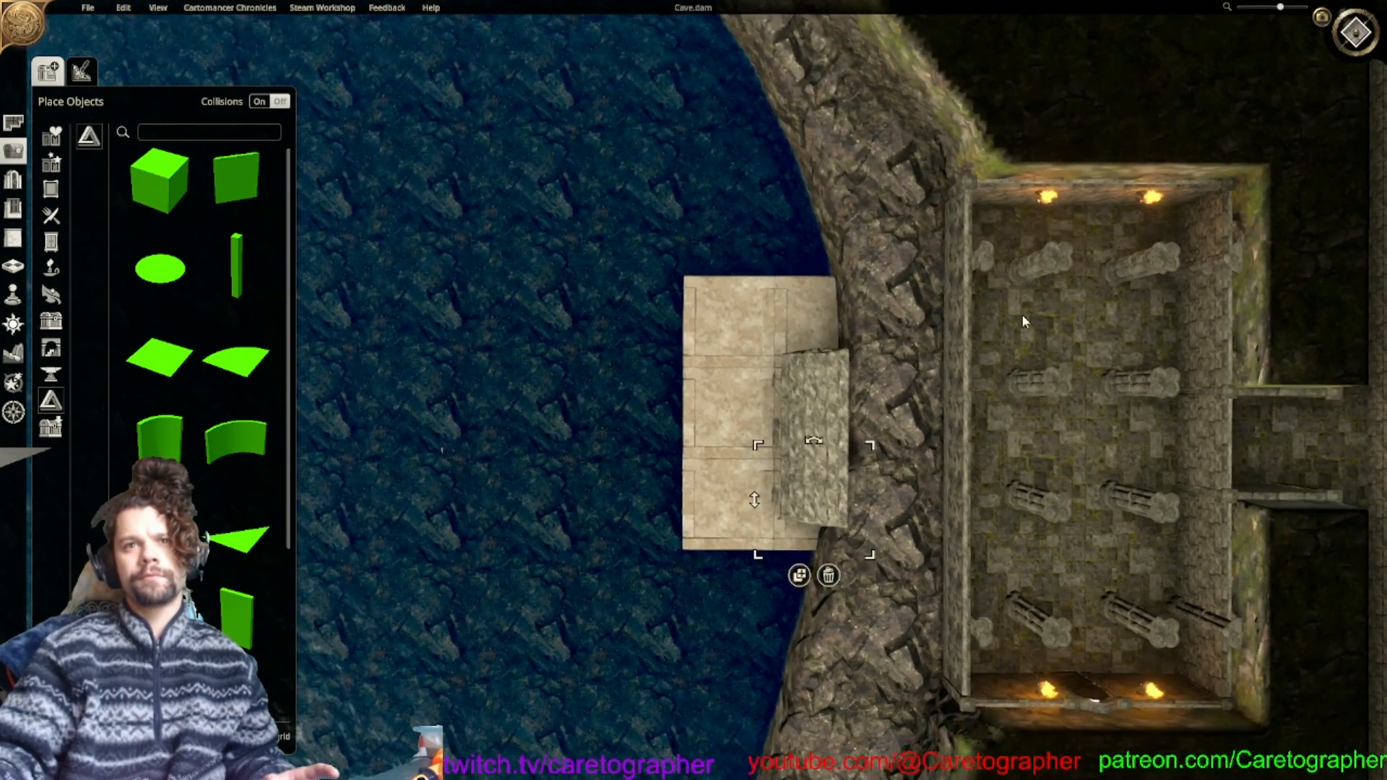
click(800, 486)
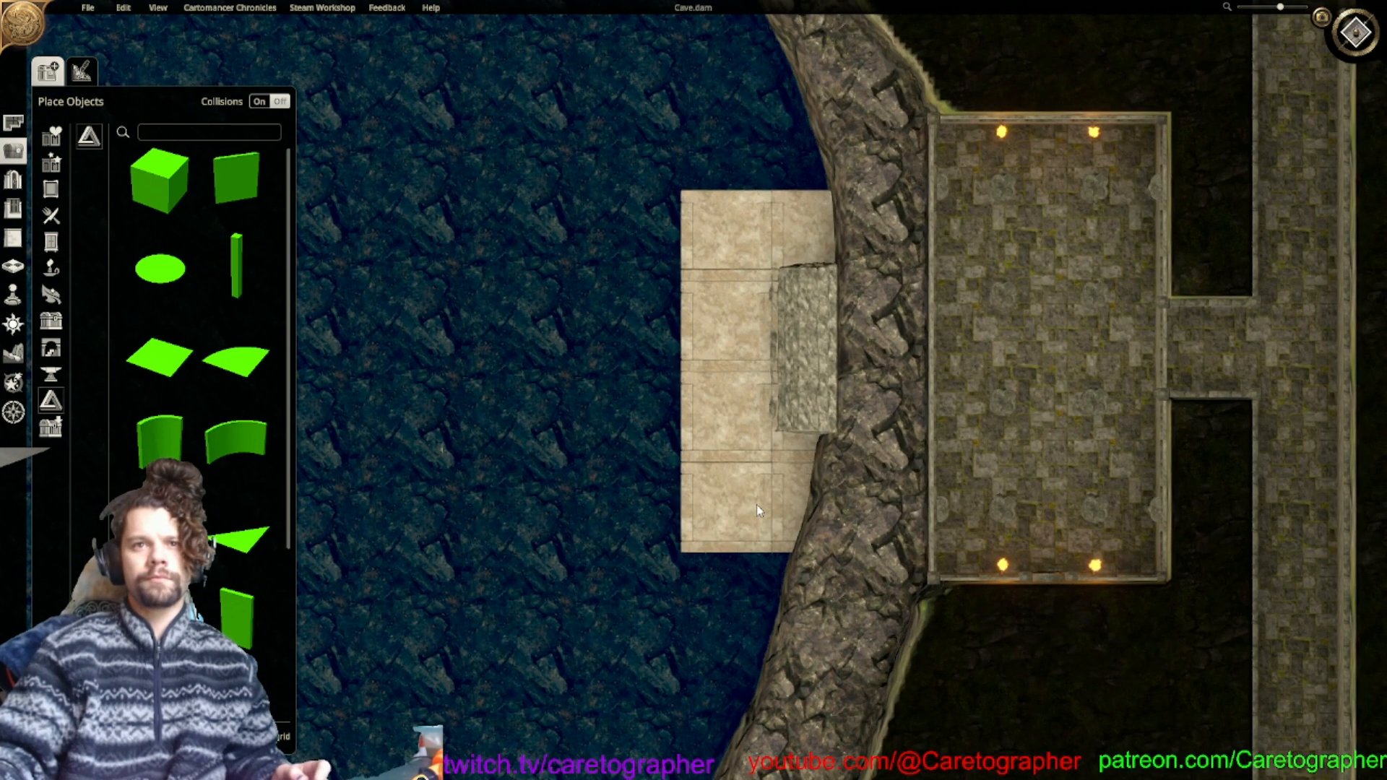
key(g)
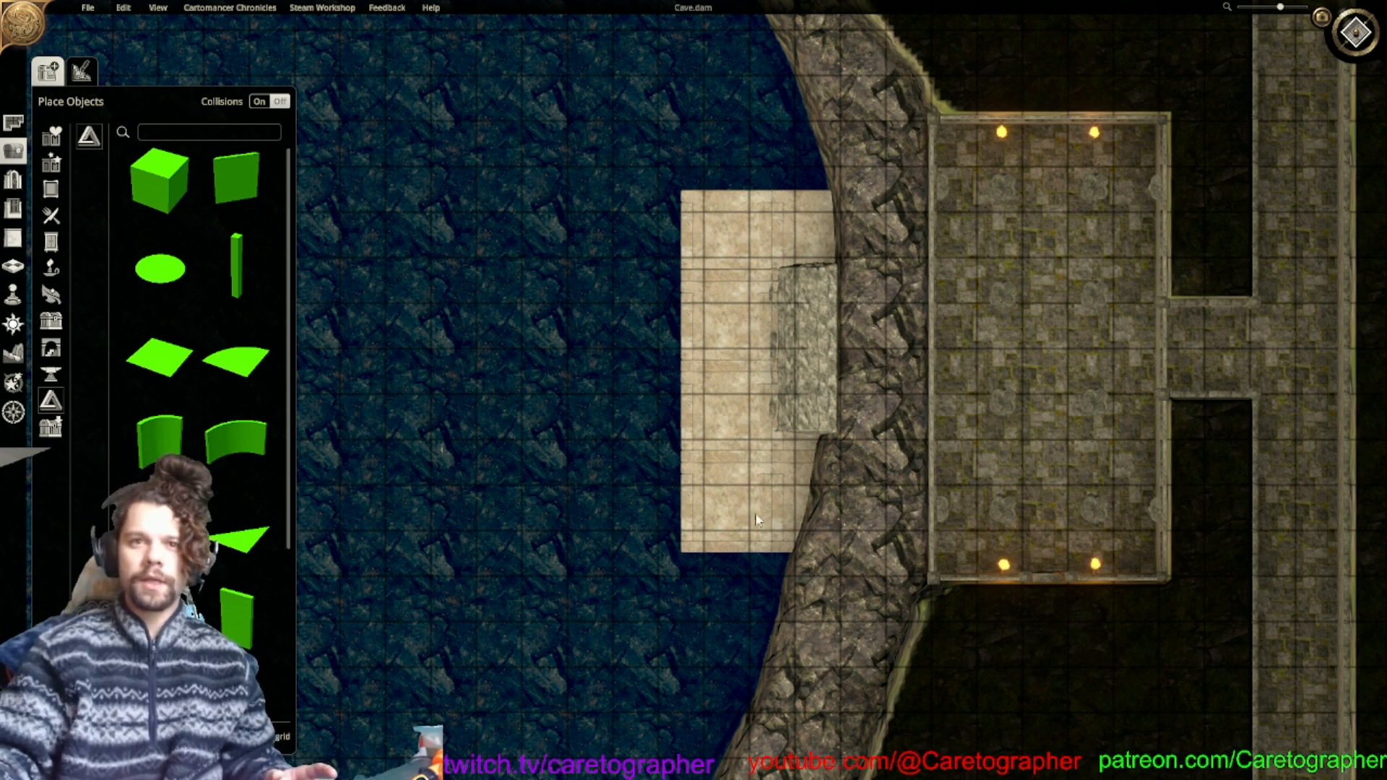
key(g)
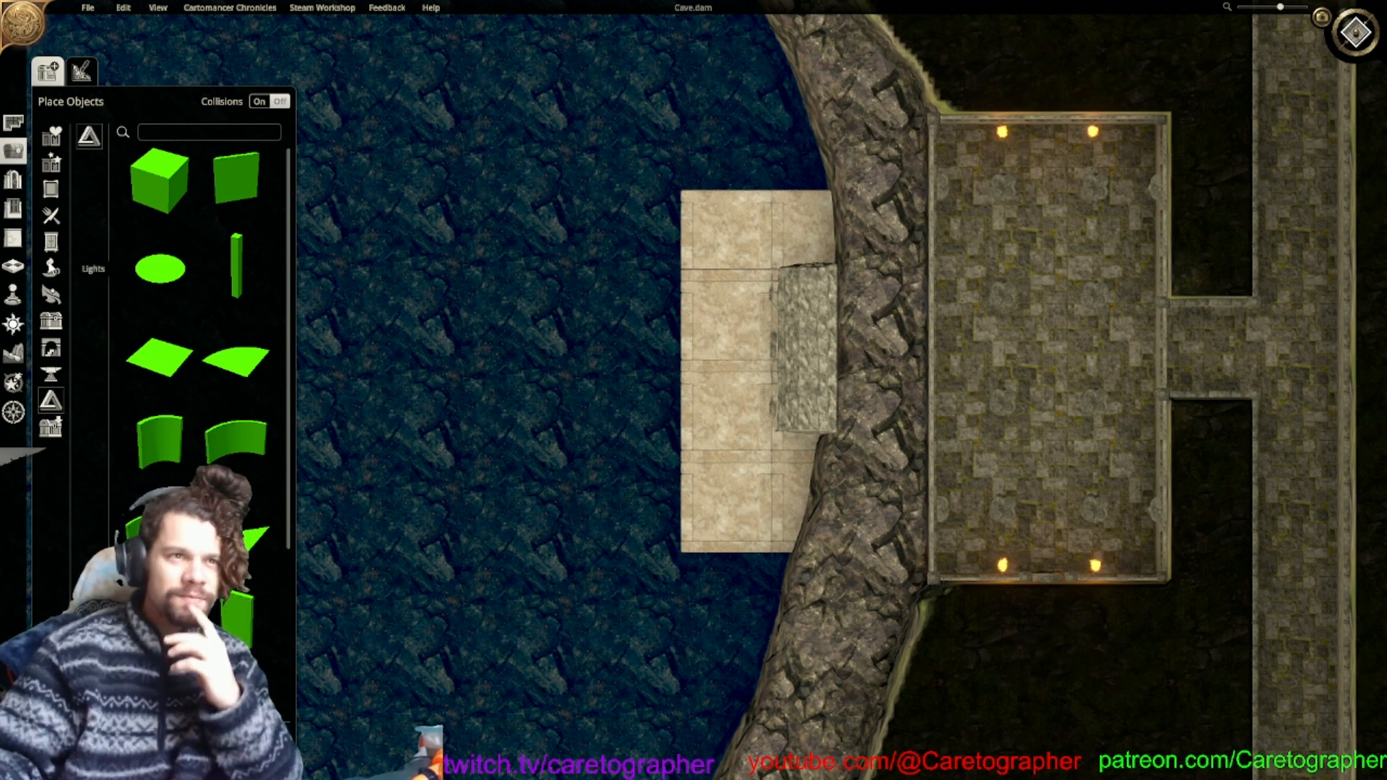
click(52, 348)
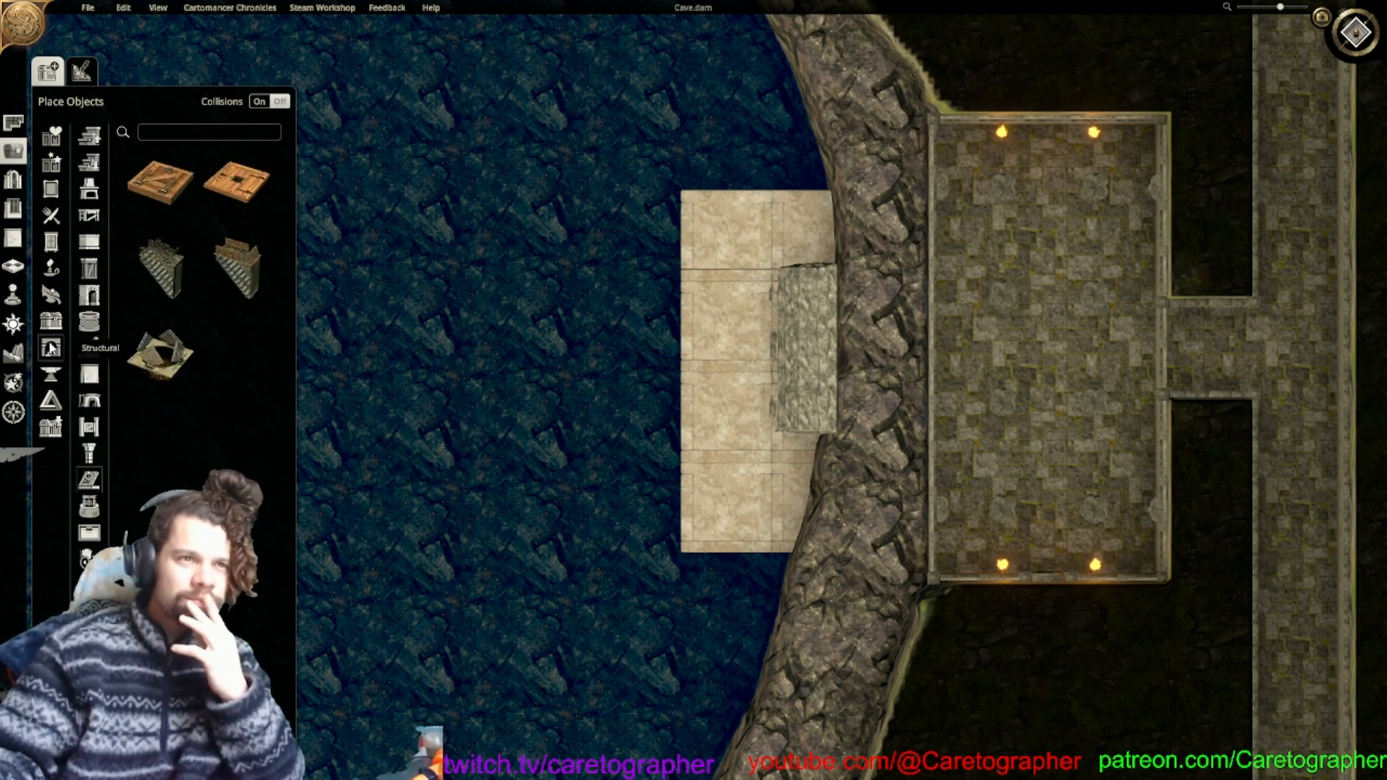
click(90, 295)
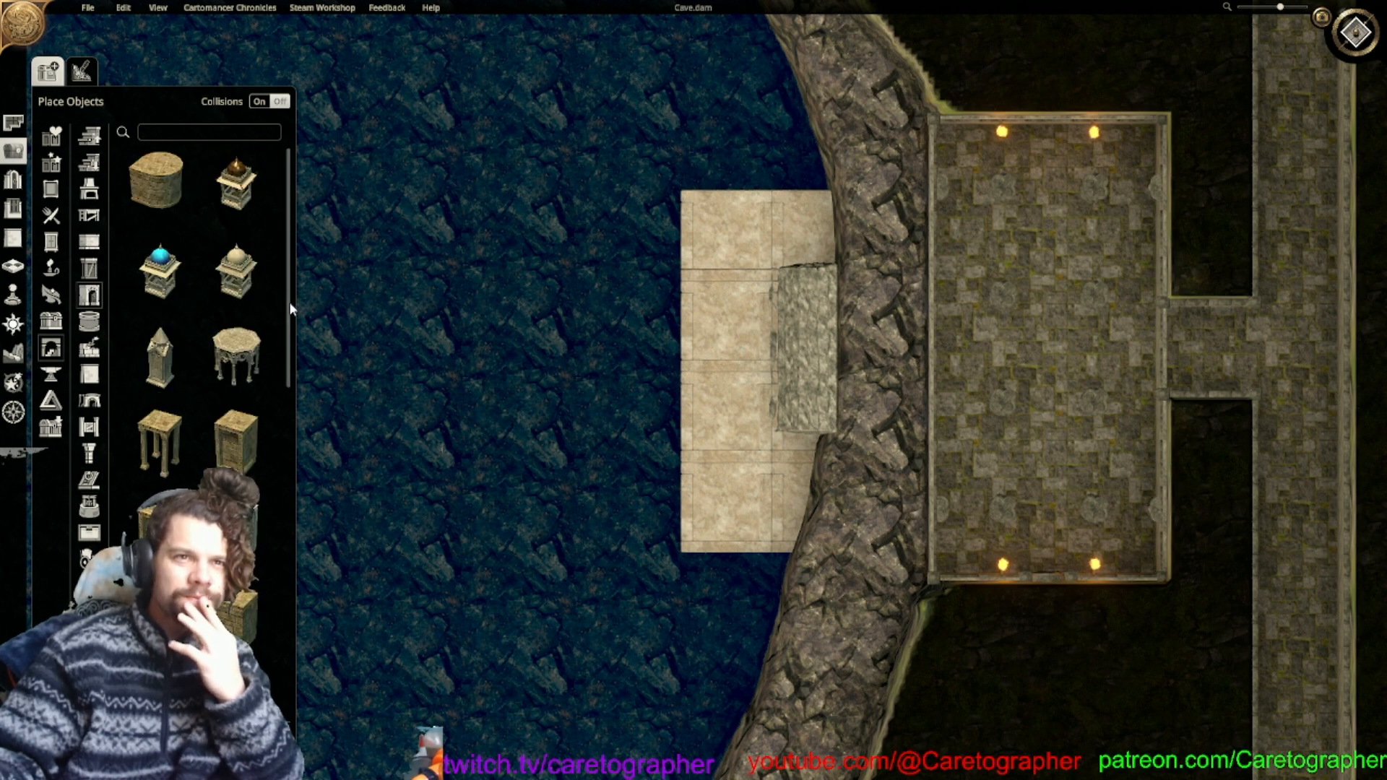
drag(285, 345, 312, 659)
Delete all the stone platform tiles along the front and sides of the dock, keeping only the stepped stone block.
click(706, 495)
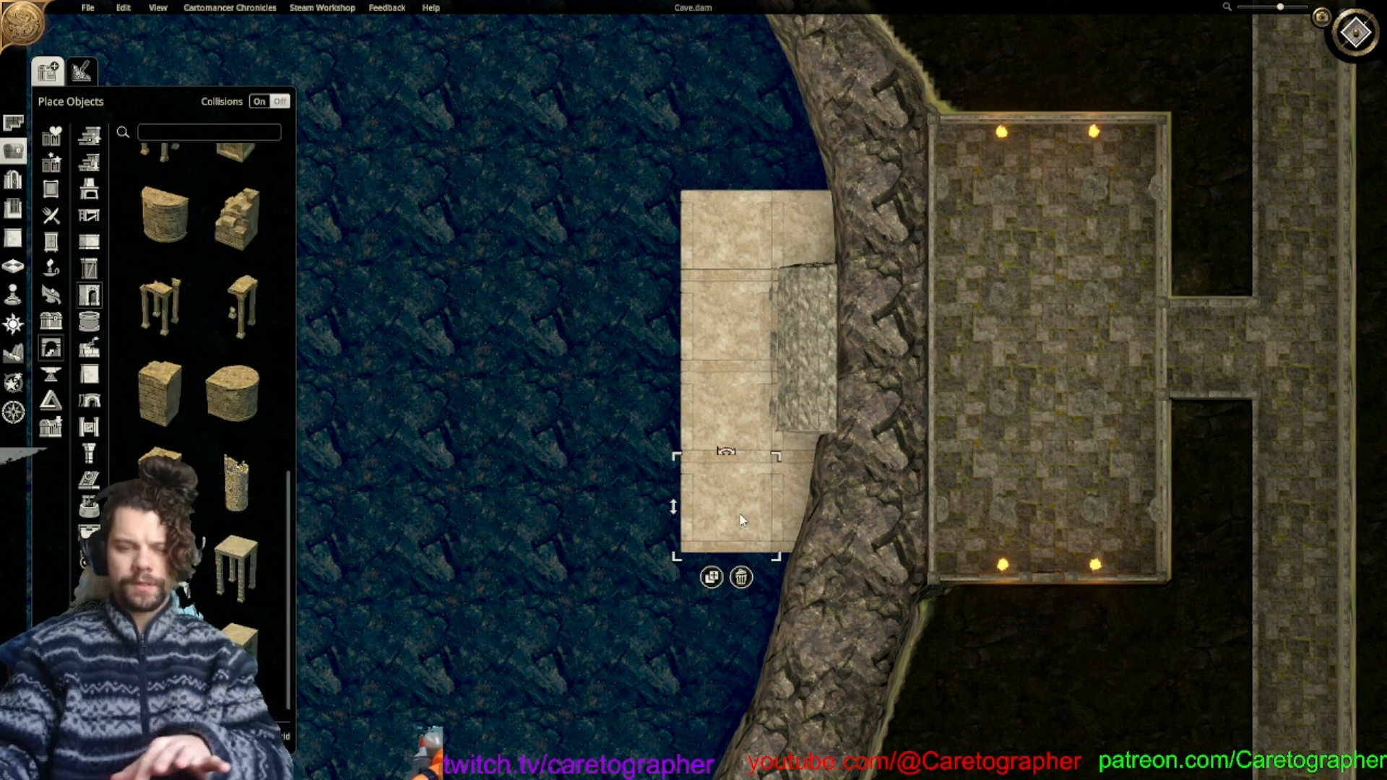
drag(705, 495, 791, 495)
key(Delete)
click(730, 431)
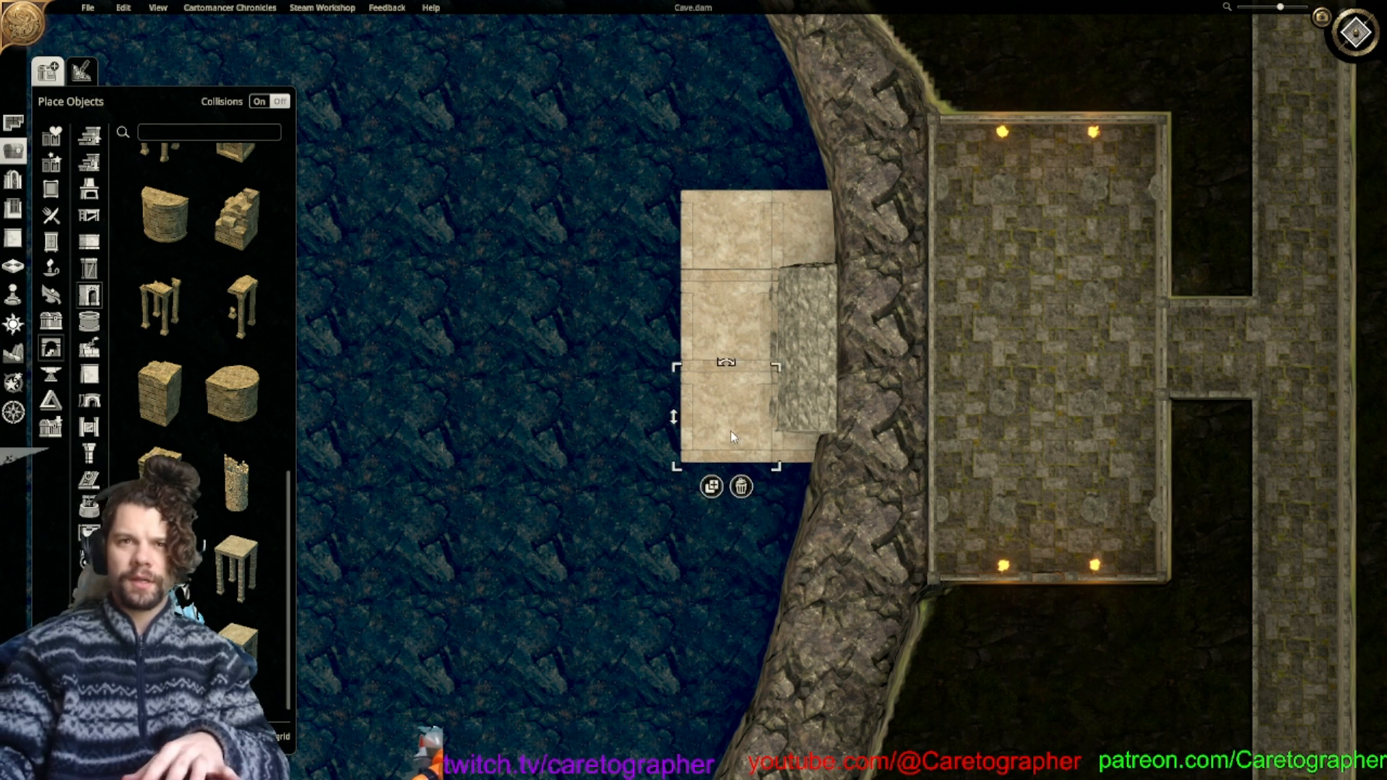
key(Delete)
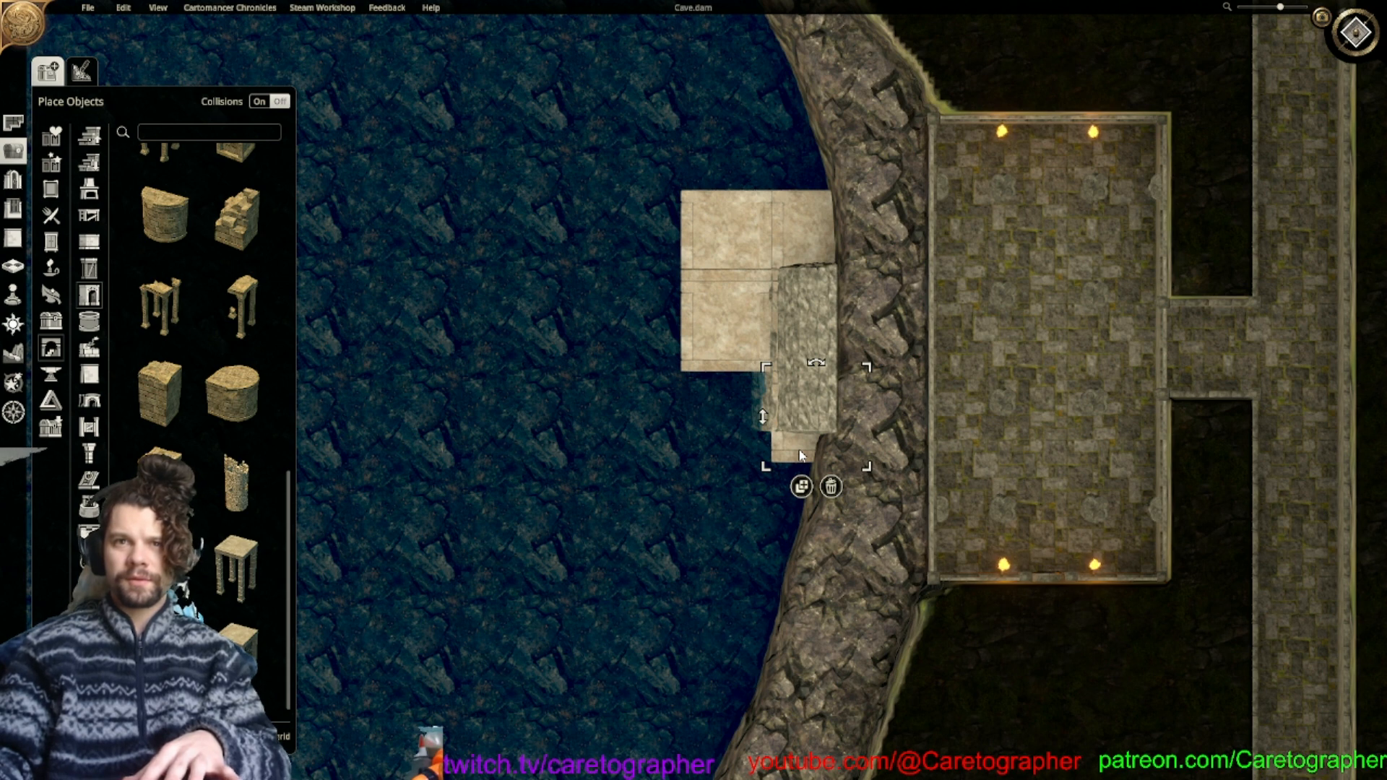
click(717, 338)
key(Delete)
click(721, 233)
key(Delete)
click(799, 240)
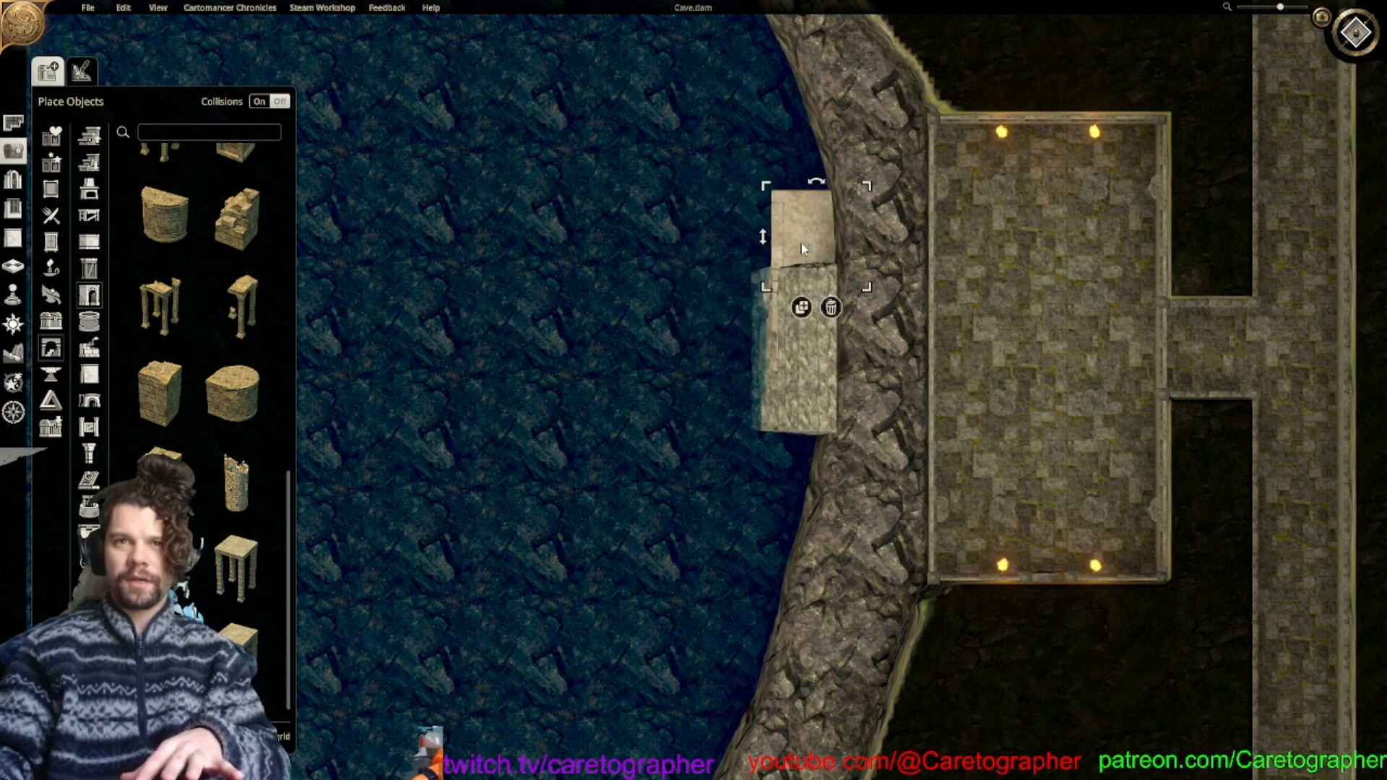
key(Delete)
Try out alternative ground textures on the rock ledge behind the steps and restore its default terrain paint.
click(13, 353)
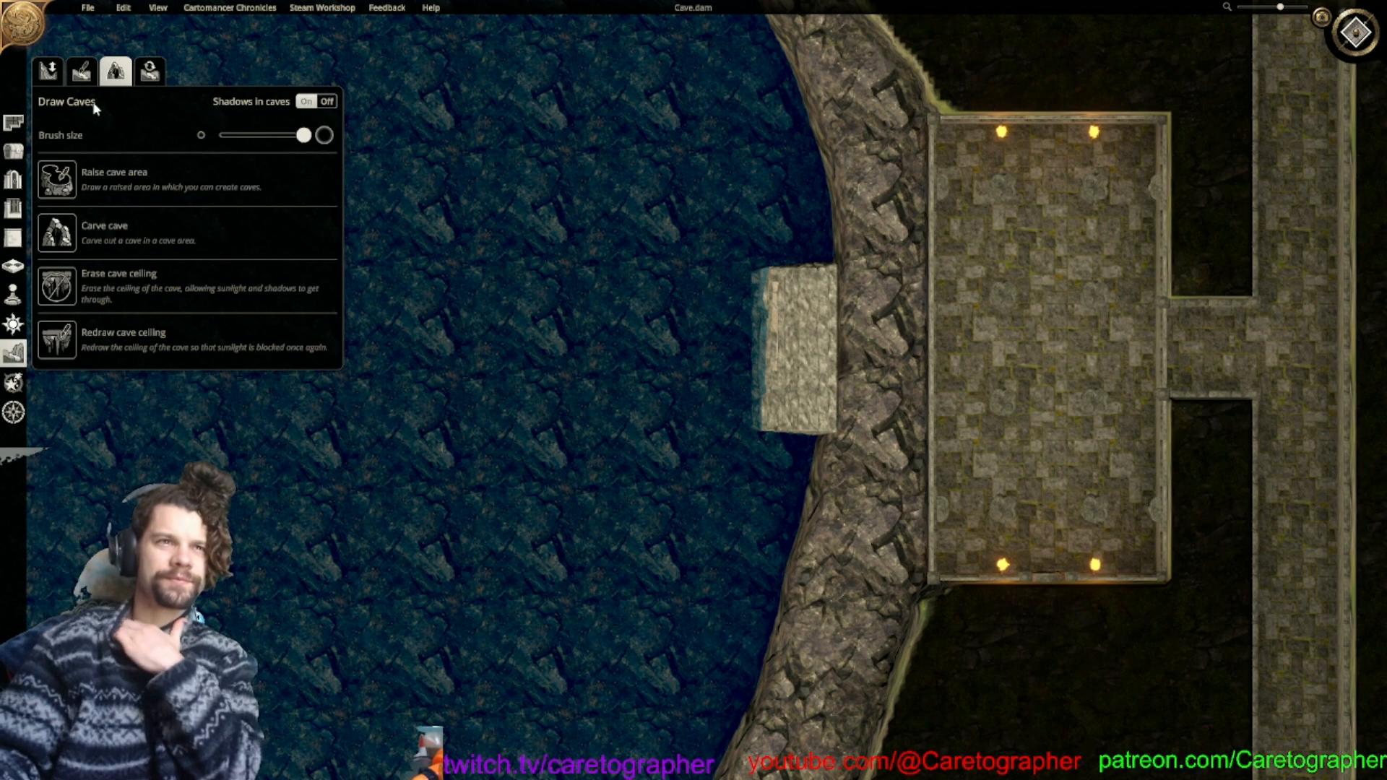
click(82, 71)
click(66, 291)
mouse_move(854, 367)
mouse_down()
mouse_move(858, 329)
mouse_move(872, 372)
mouse_move(860, 336)
mouse_move(883, 357)
mouse_up()
click(66, 232)
click(124, 232)
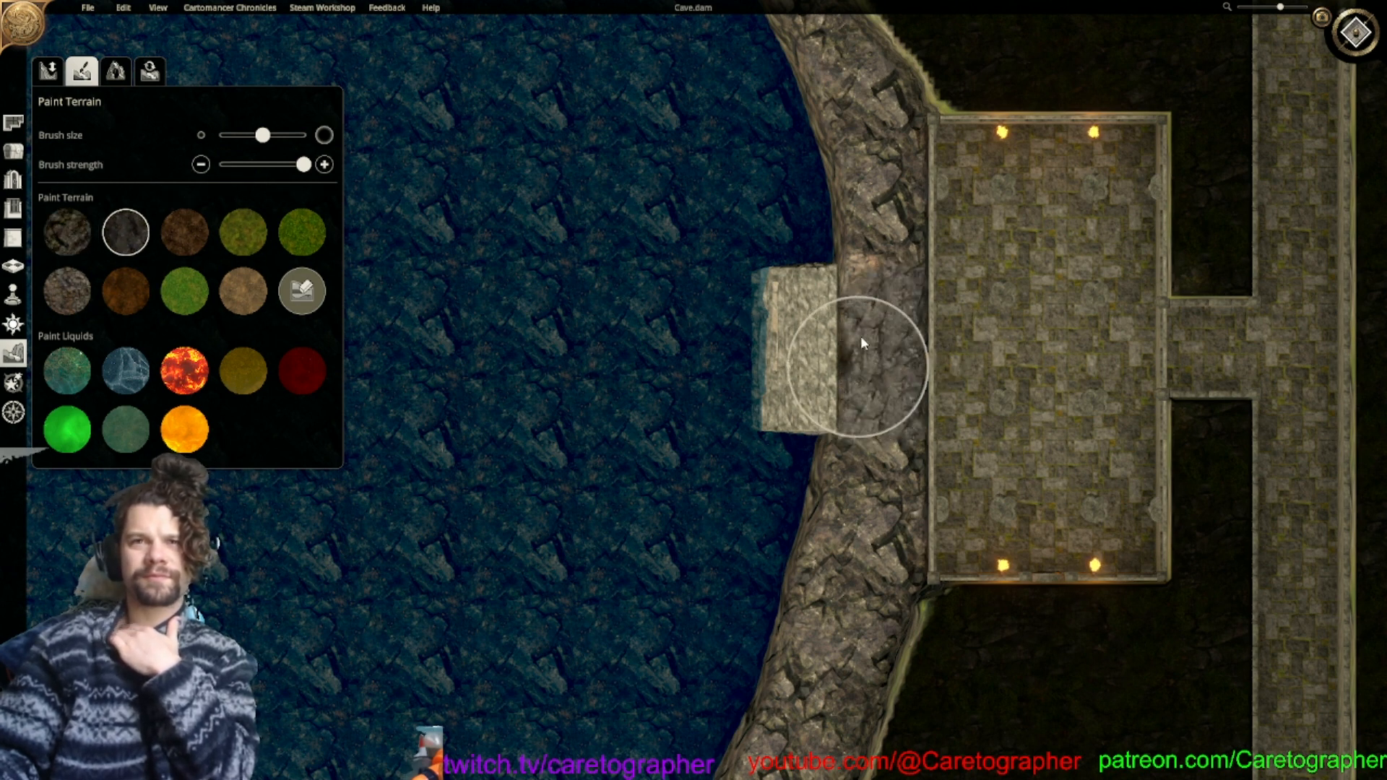
click(315, 296)
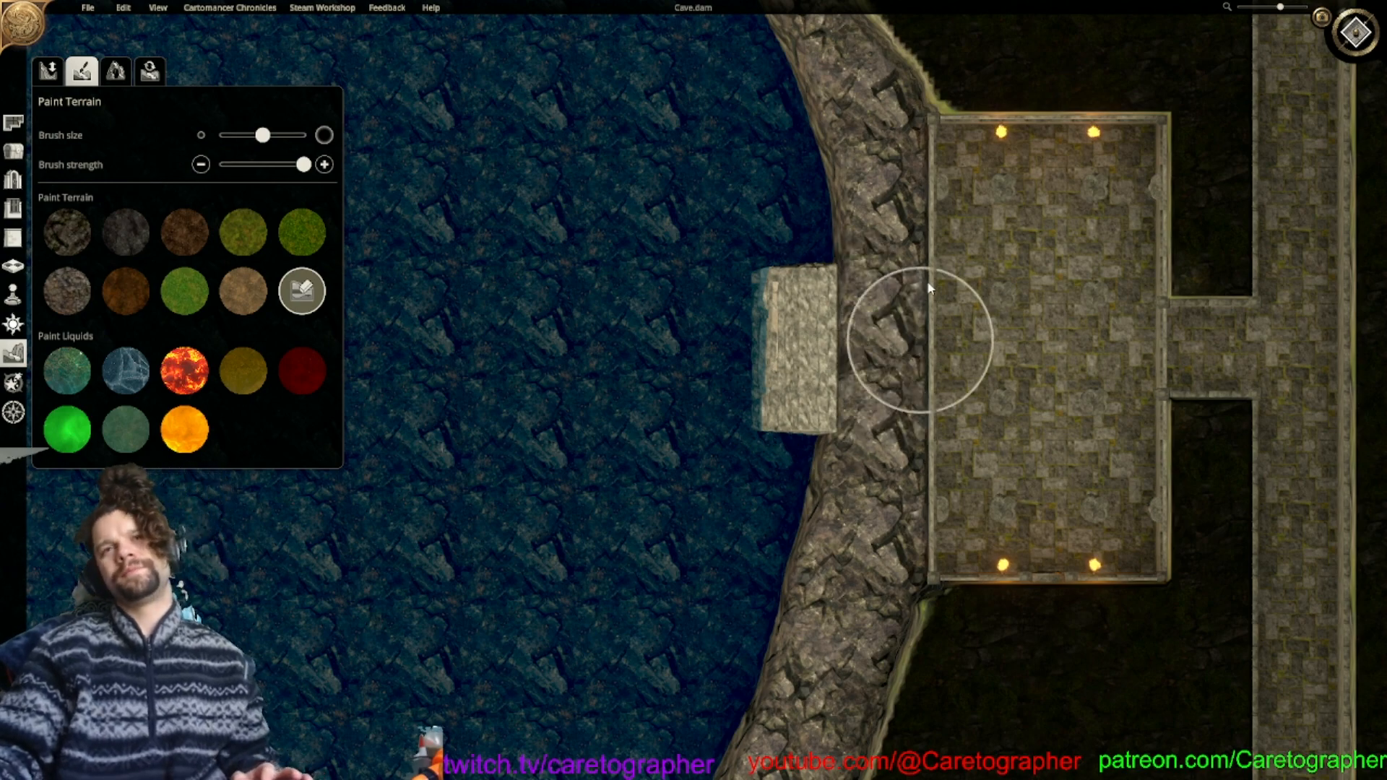
Examine the stone steps, shore ledge and great hall in perspective from the lake side.
scroll(1242, 156, up, 1)
click(1365, 33)
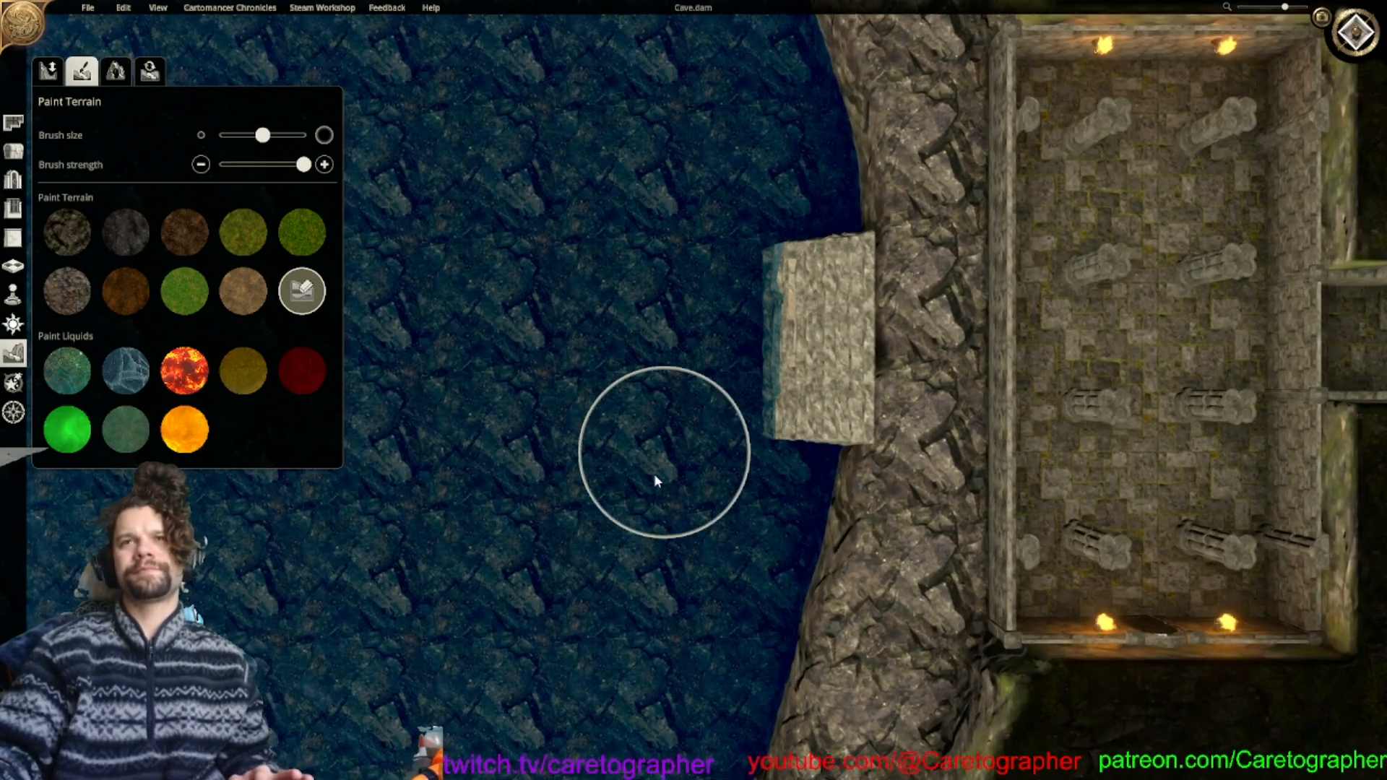
key(a)
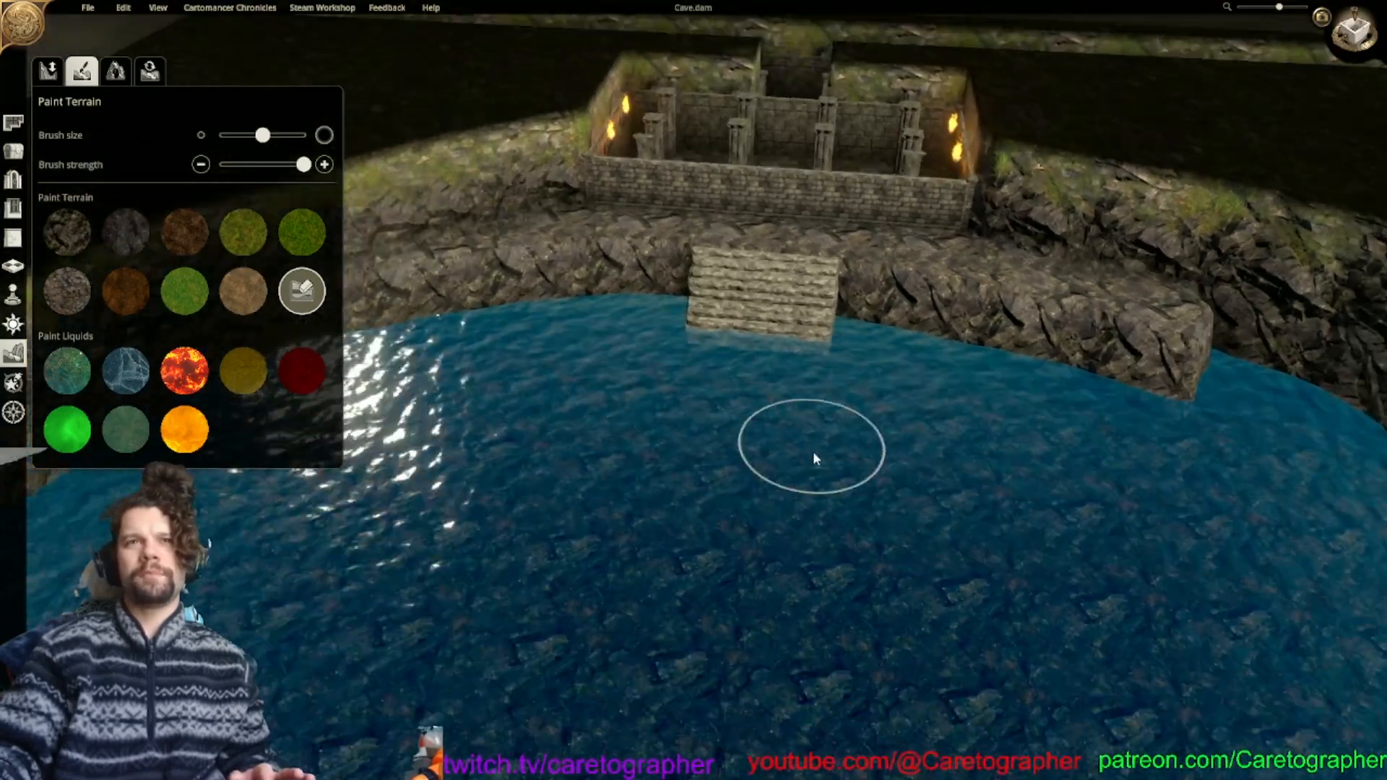
middle_drag(812, 448, 848, 400)
scroll(848, 400, up, 1)
key(s)
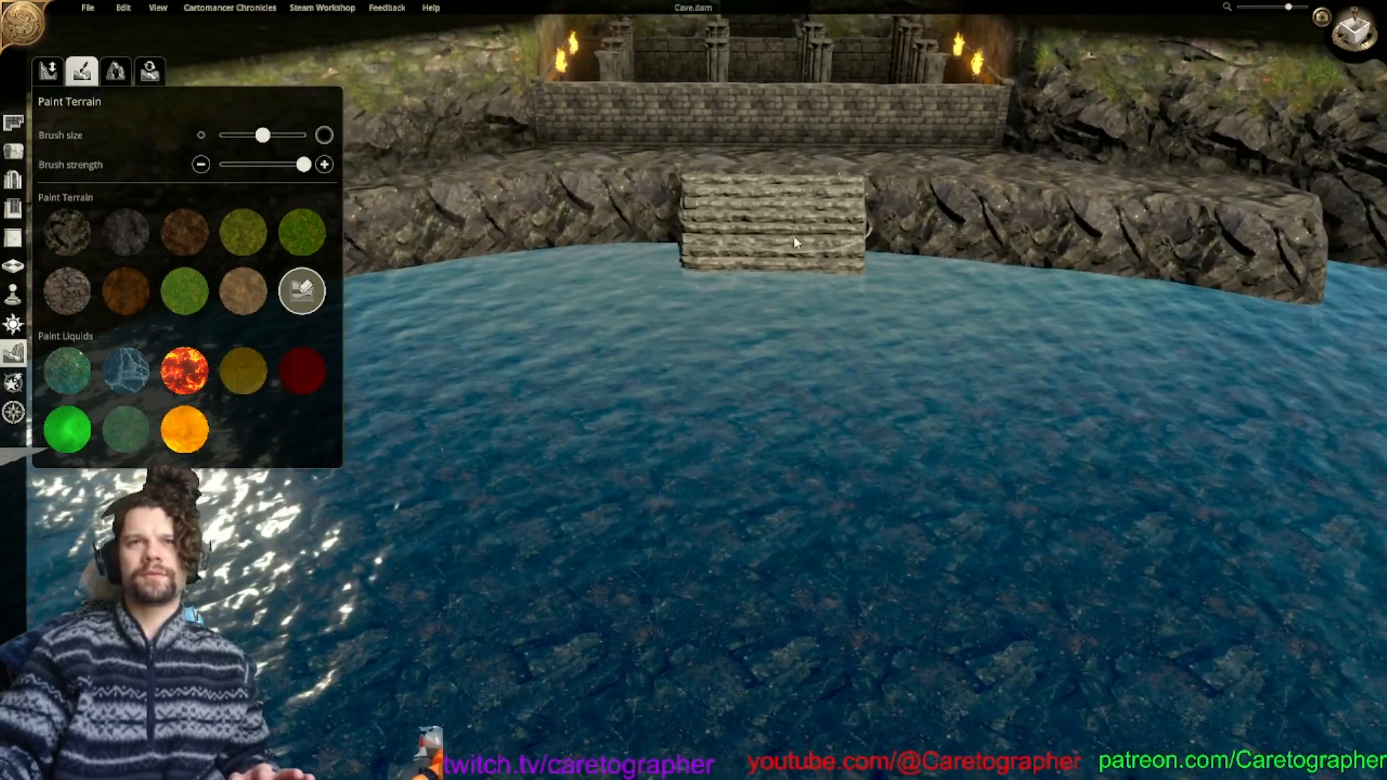
scroll(793, 236, down, 4)
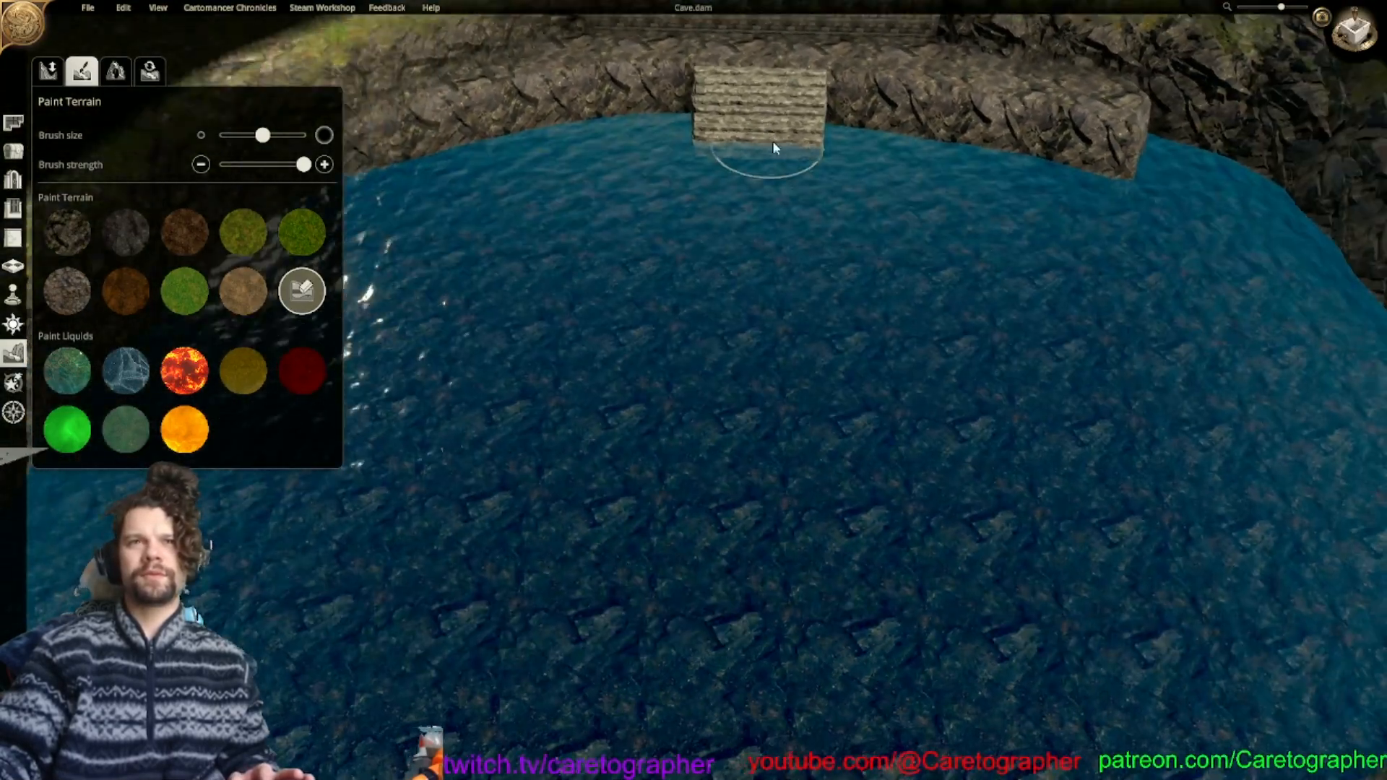
scroll(758, 418, up, 3)
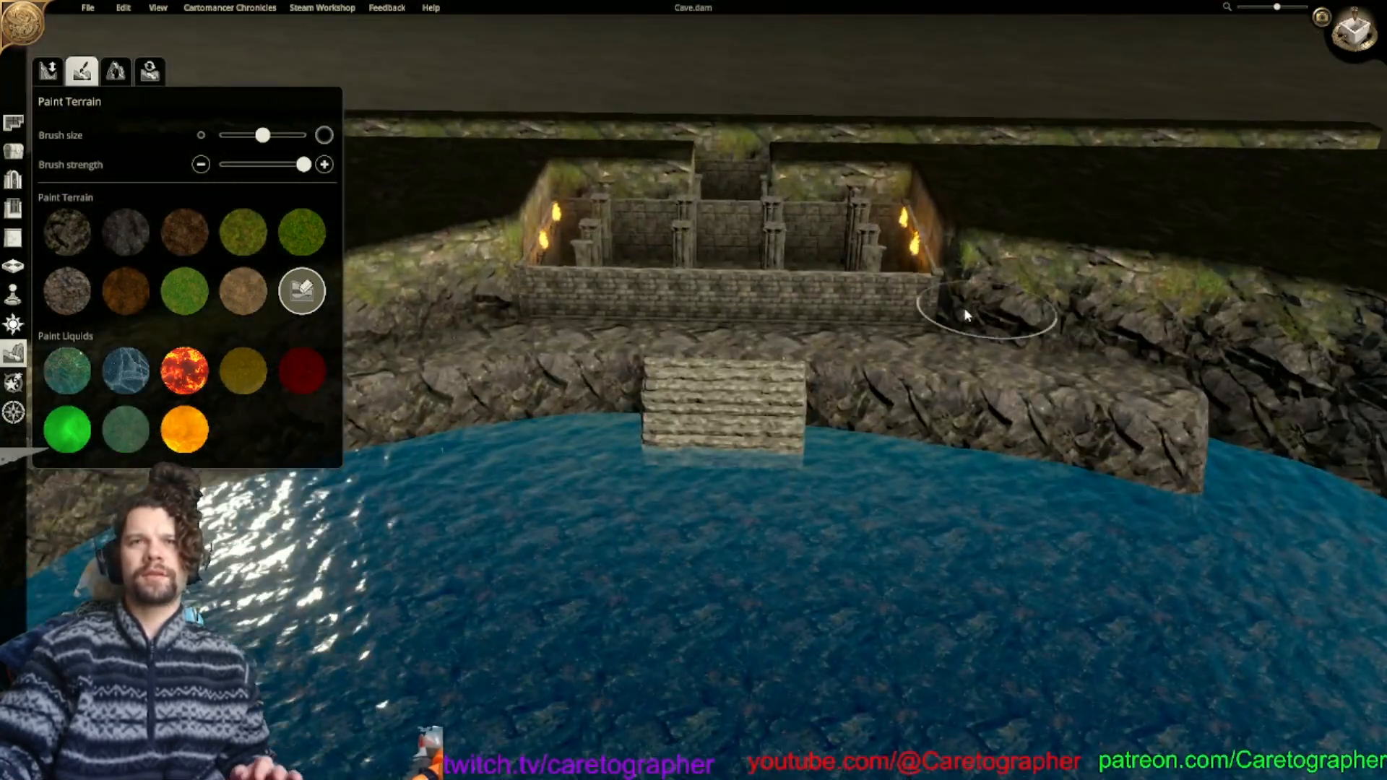
middle_drag(838, 369, 853, 421)
scroll(791, 505, up, 2)
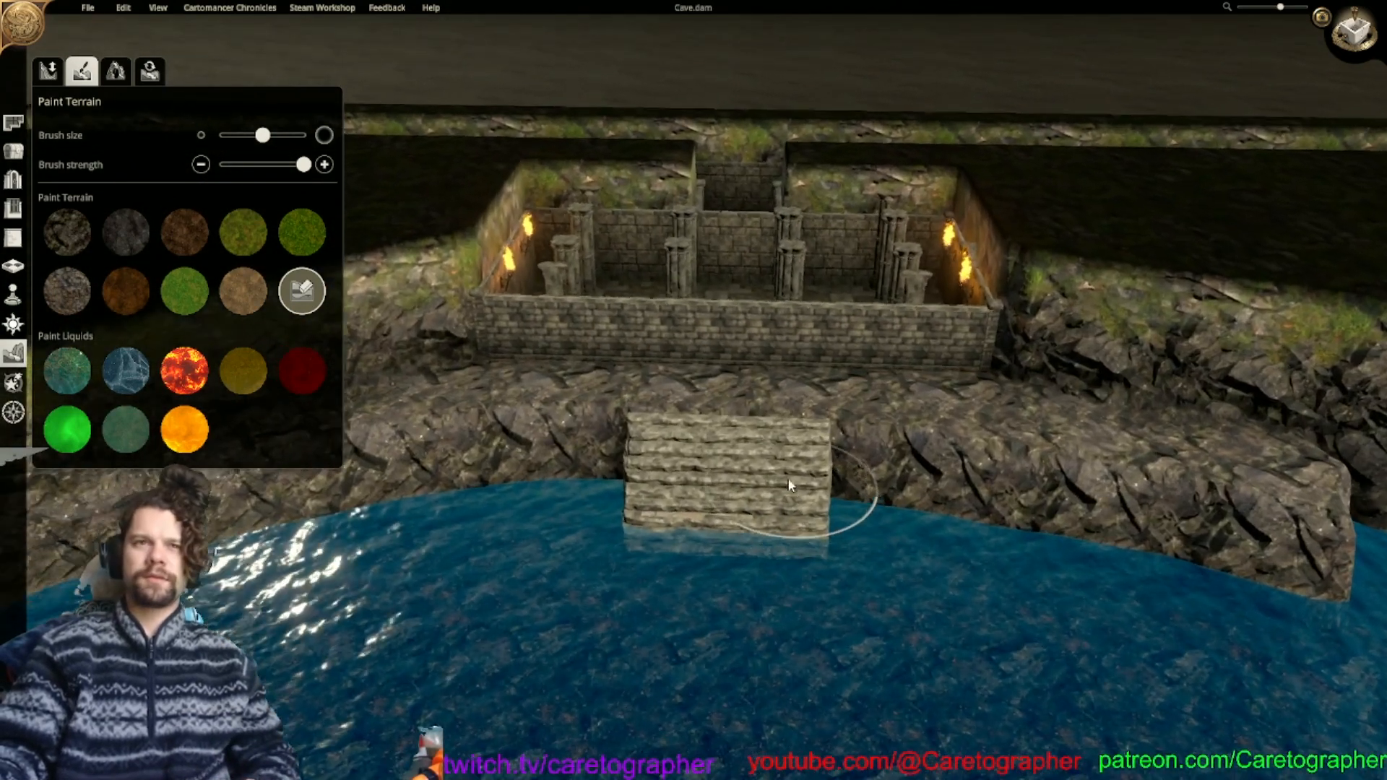
scroll(788, 486, up, 1)
Search the objects for "lava" and place the hooded lava-pouring statue on the ledge by the hall's northern front corner.
click(17, 152)
text(lava)
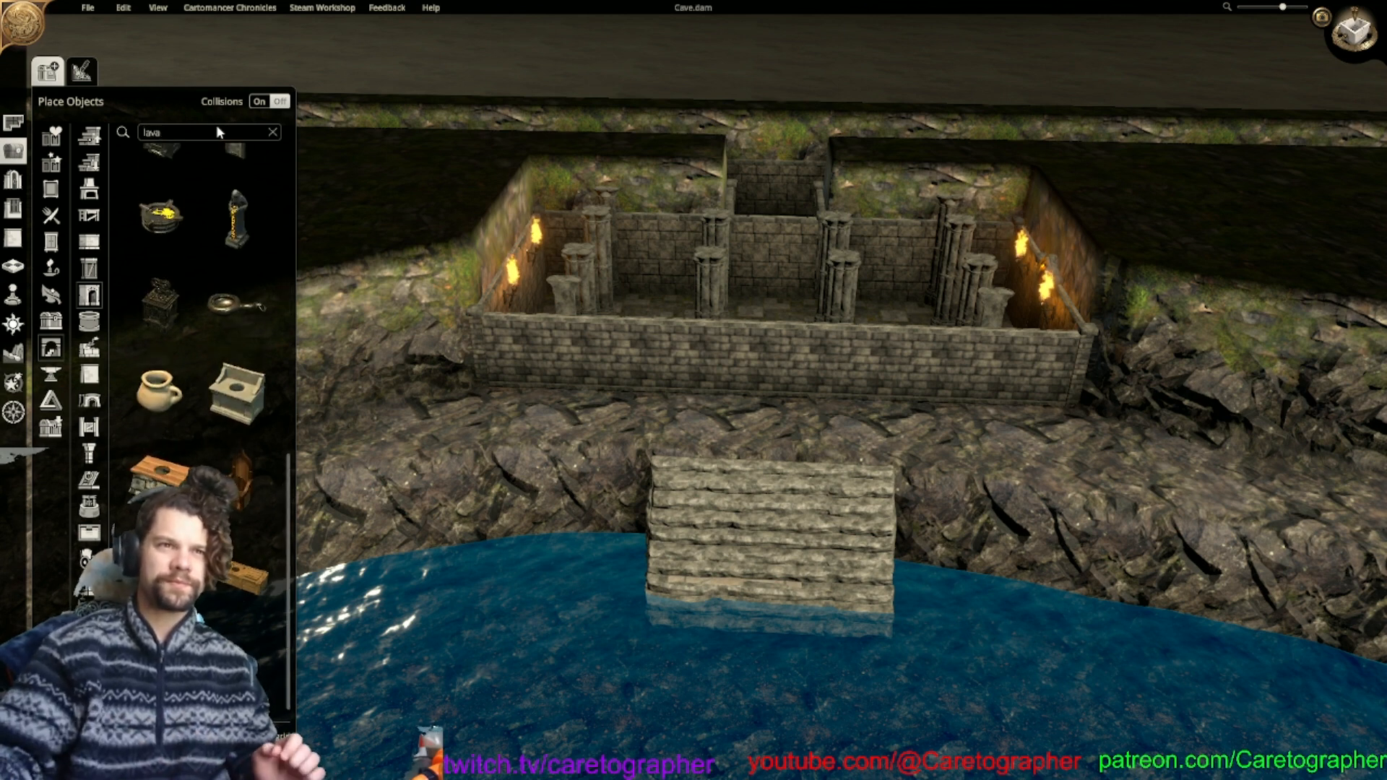
click(252, 243)
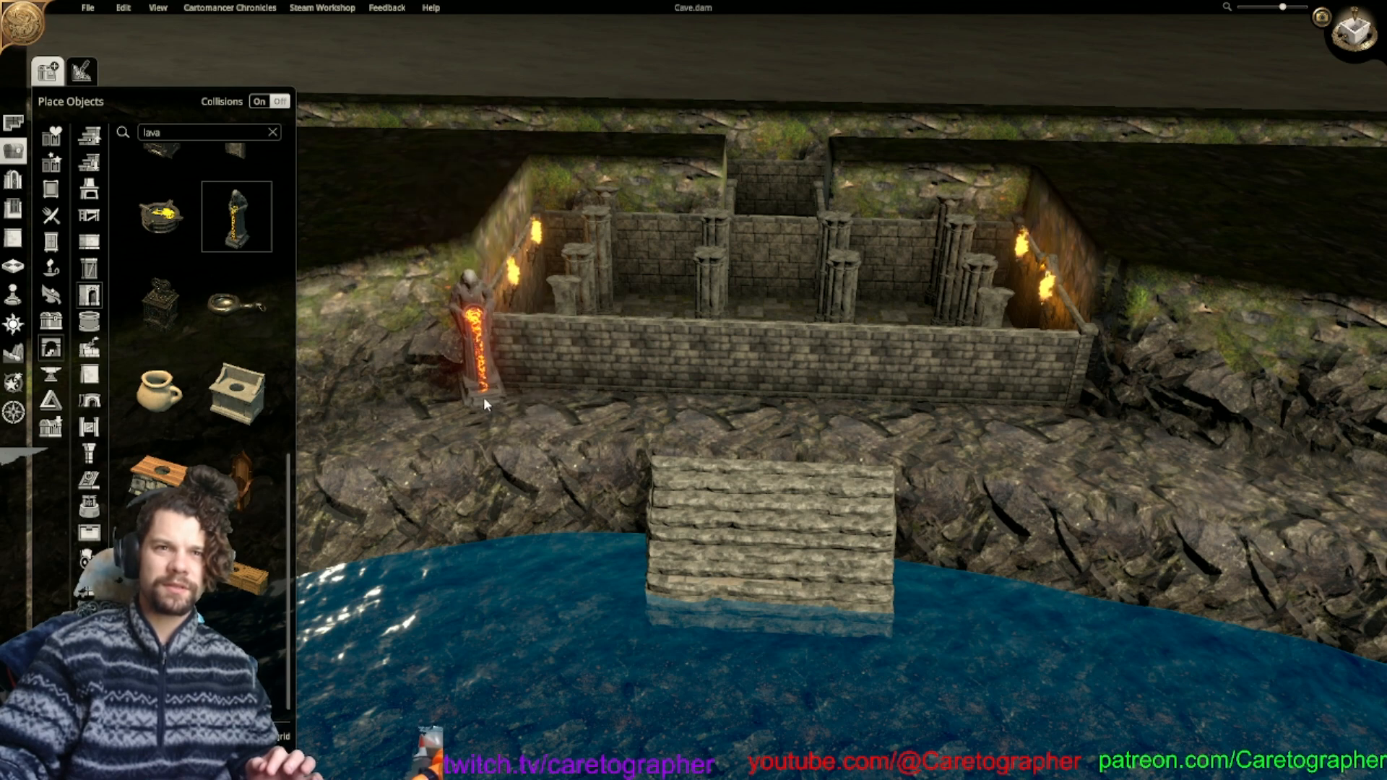
click(464, 406)
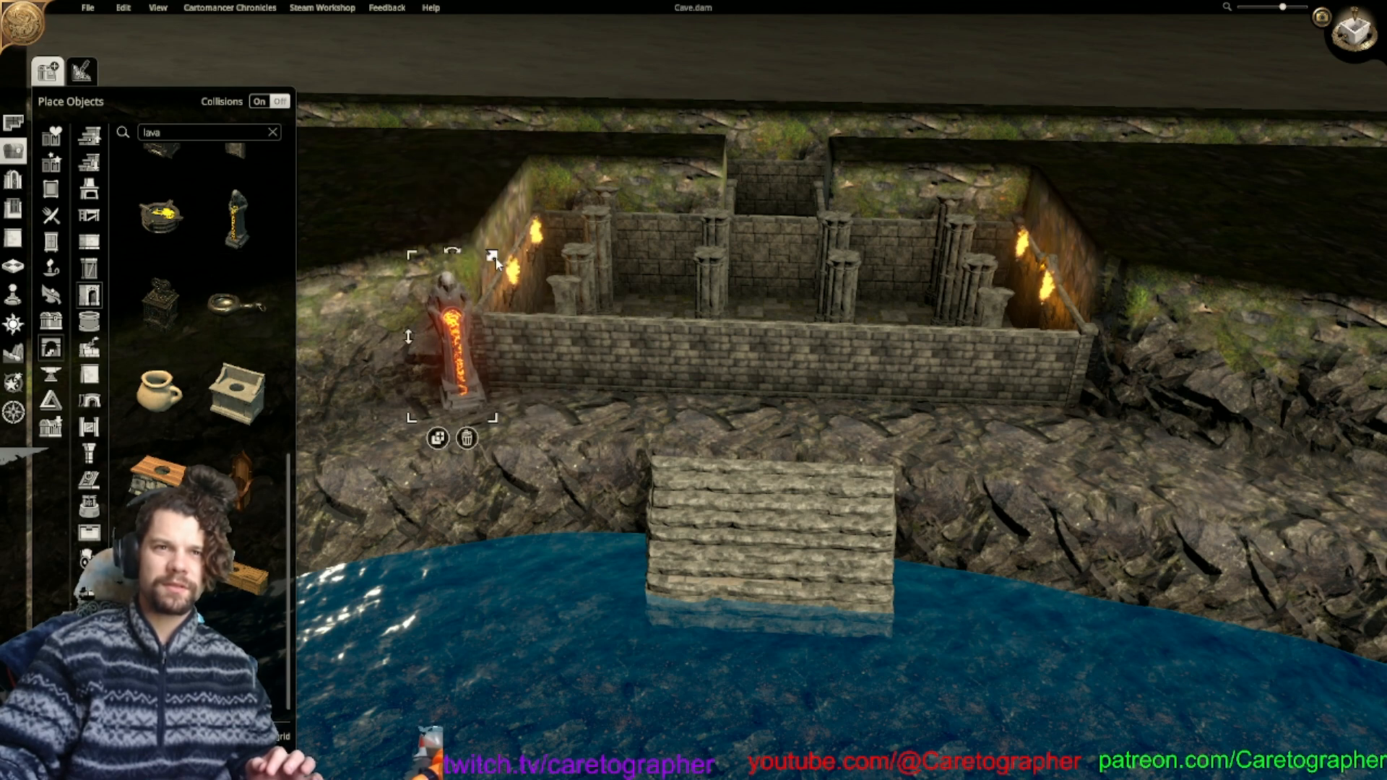
Enlarge the lava statue until it towers over the hall walls, and lower it so its base rests on the ledge beside the corner.
drag(493, 258, 569, 188)
middle_drag(623, 140, 700, 240)
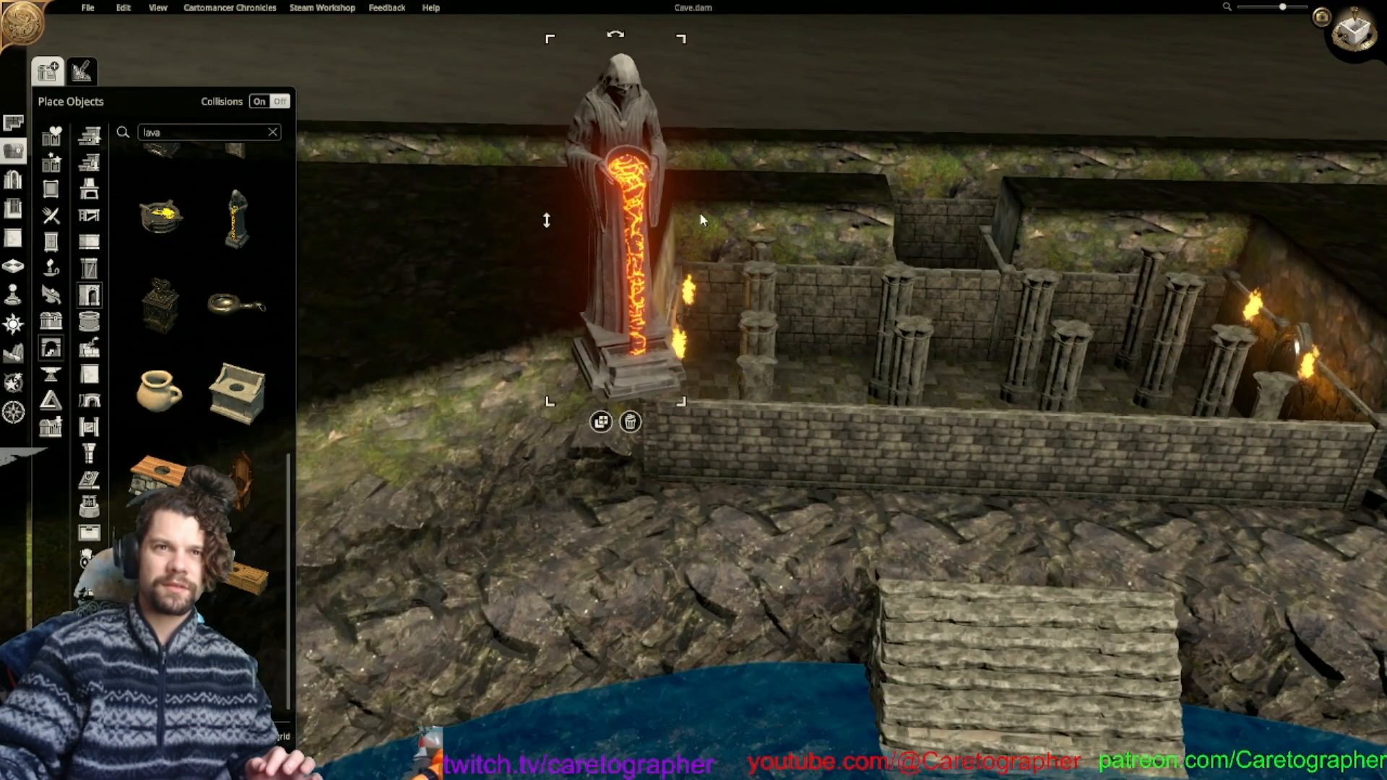
drag(546, 224, 552, 412)
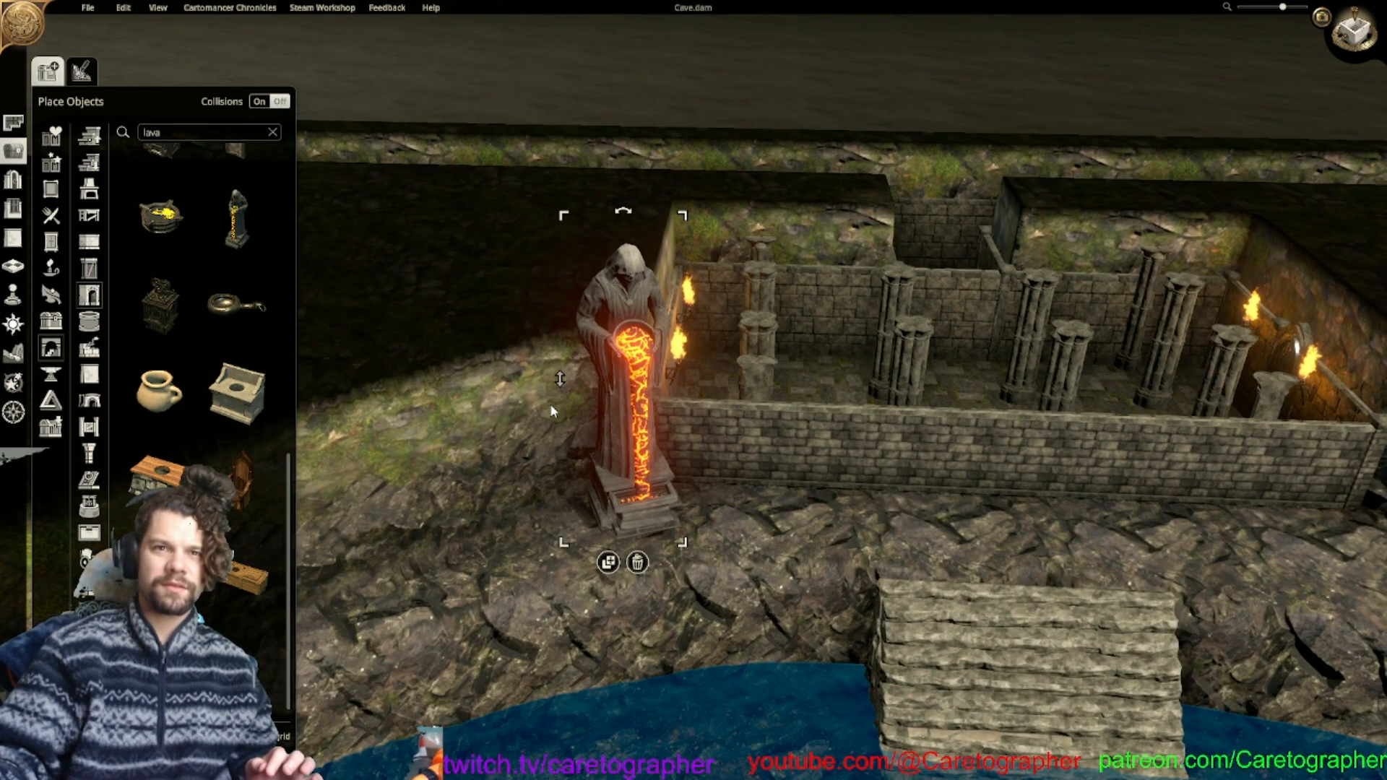
drag(676, 217, 710, 194)
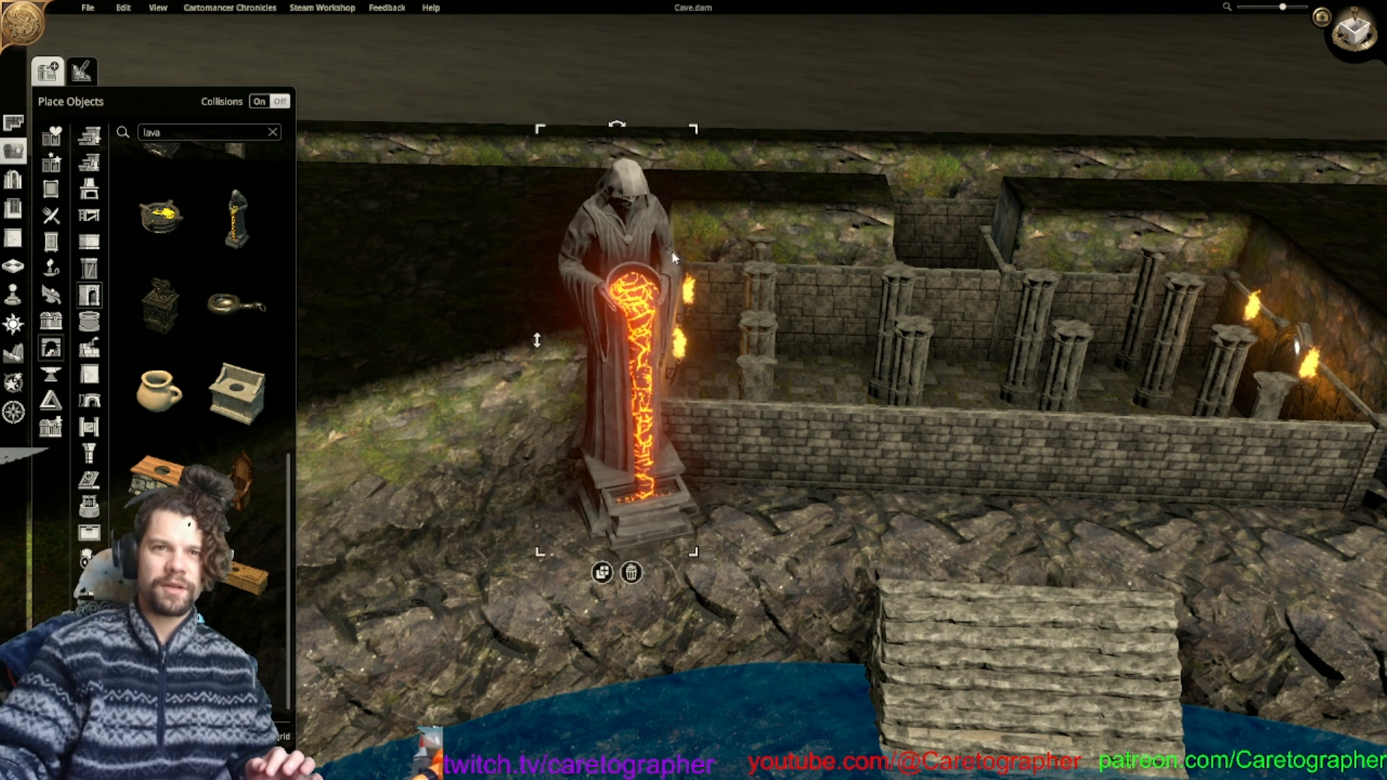
drag(537, 343, 619, 385)
middle_drag(670, 388, 526, 363)
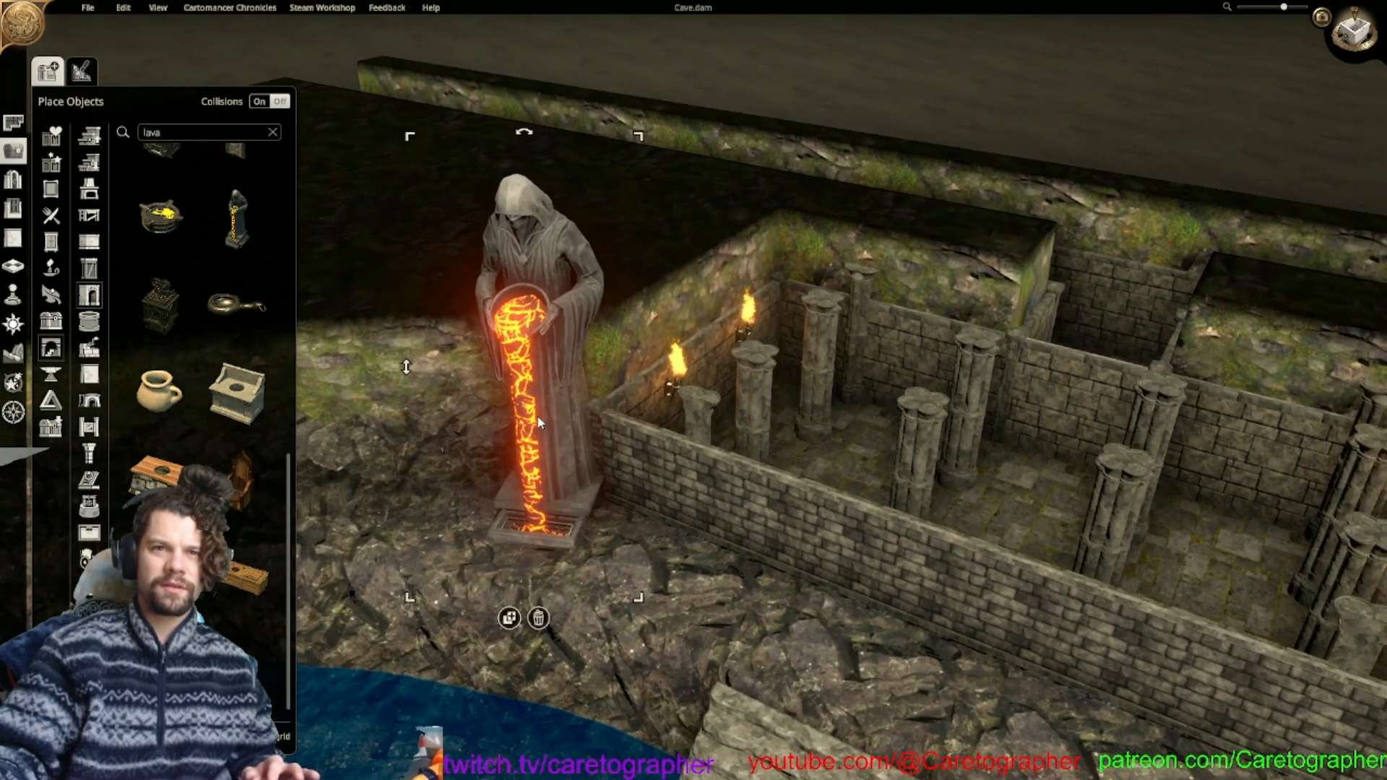
drag(523, 429, 535, 427)
Place a second lava statue of the same size on the ledge at the hall's southern front corner, facing the lake.
middle_drag(535, 427, 811, 397)
middle_drag(730, 520, 957, 575)
click(350, 627)
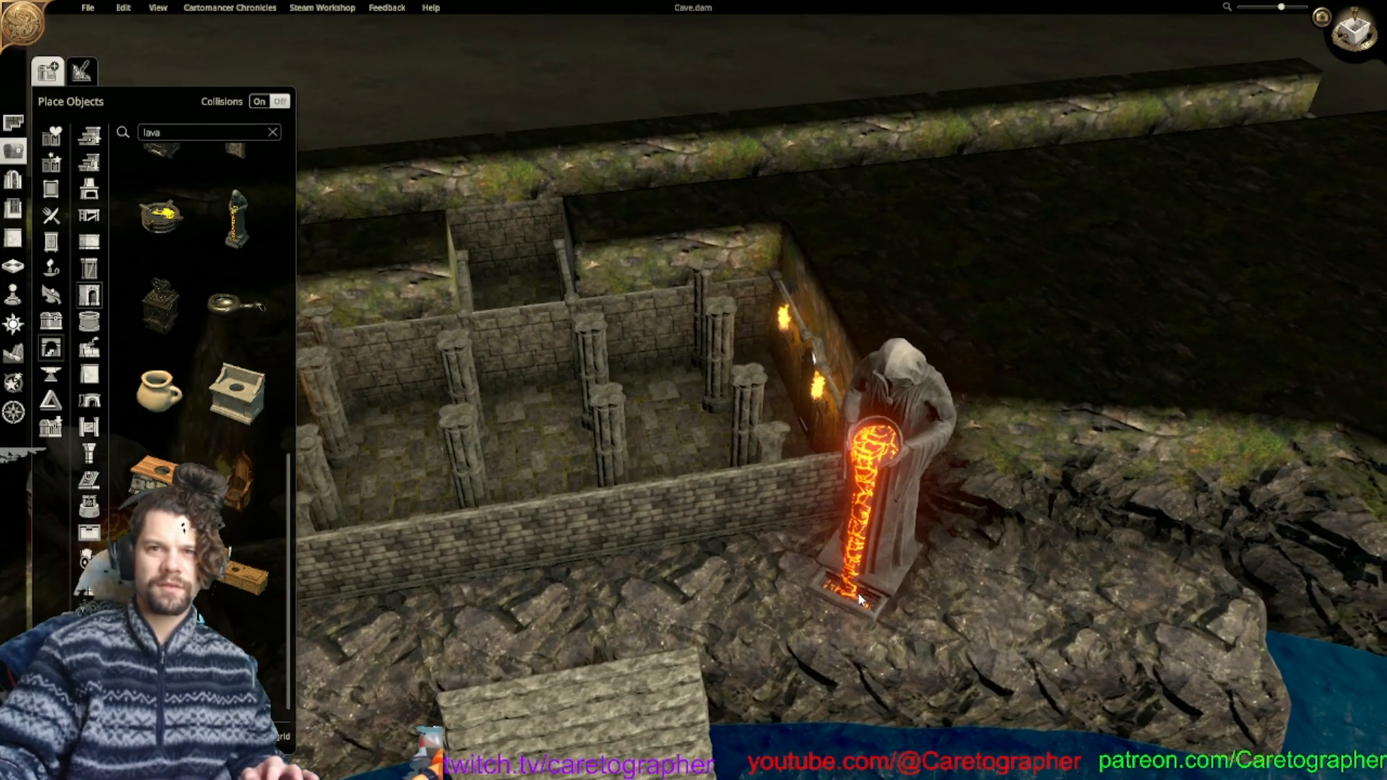
scroll(859, 599, up, 3)
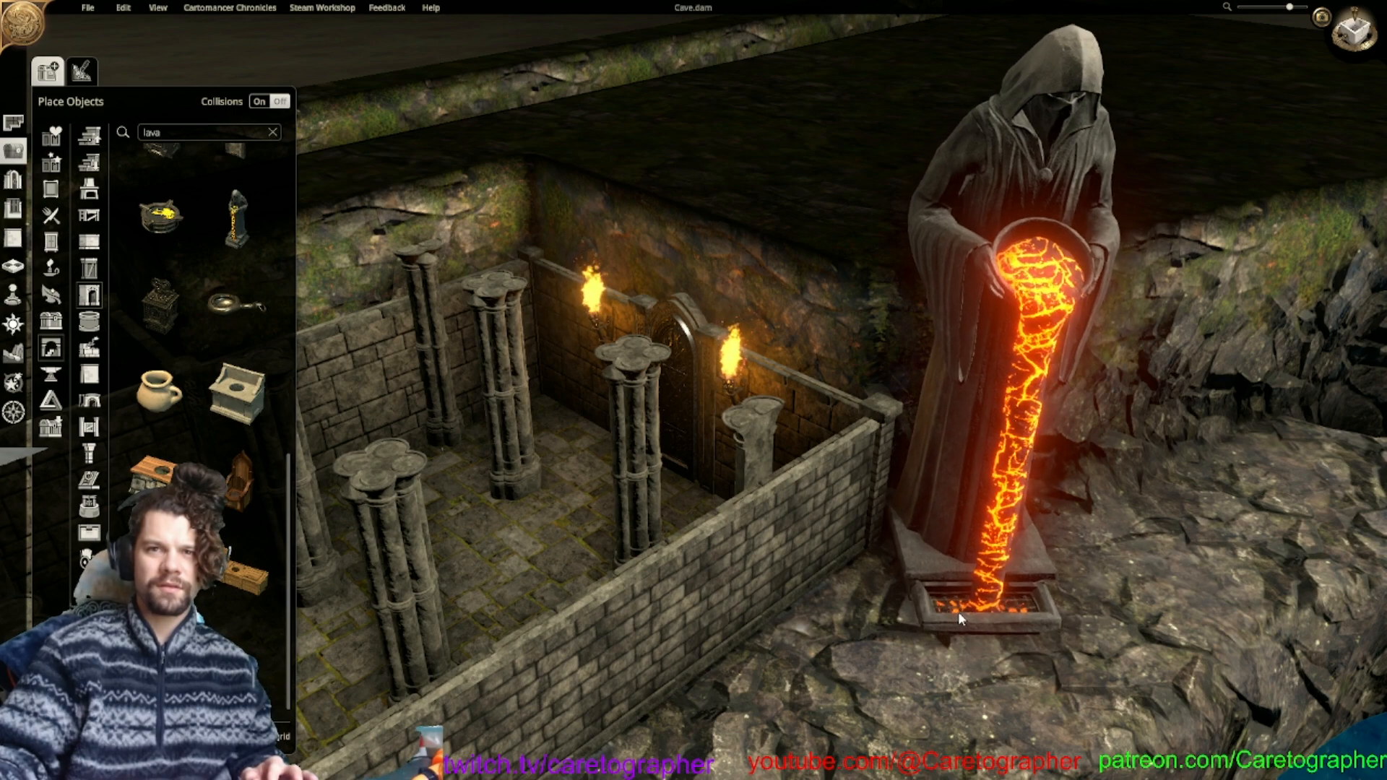
click(956, 611)
key(s)
click(1036, 472)
middle_drag(1023, 441, 748, 444)
scroll(747, 445, down, 6)
right_drag(748, 445, 808, 615)
scroll(758, 378, up, 3)
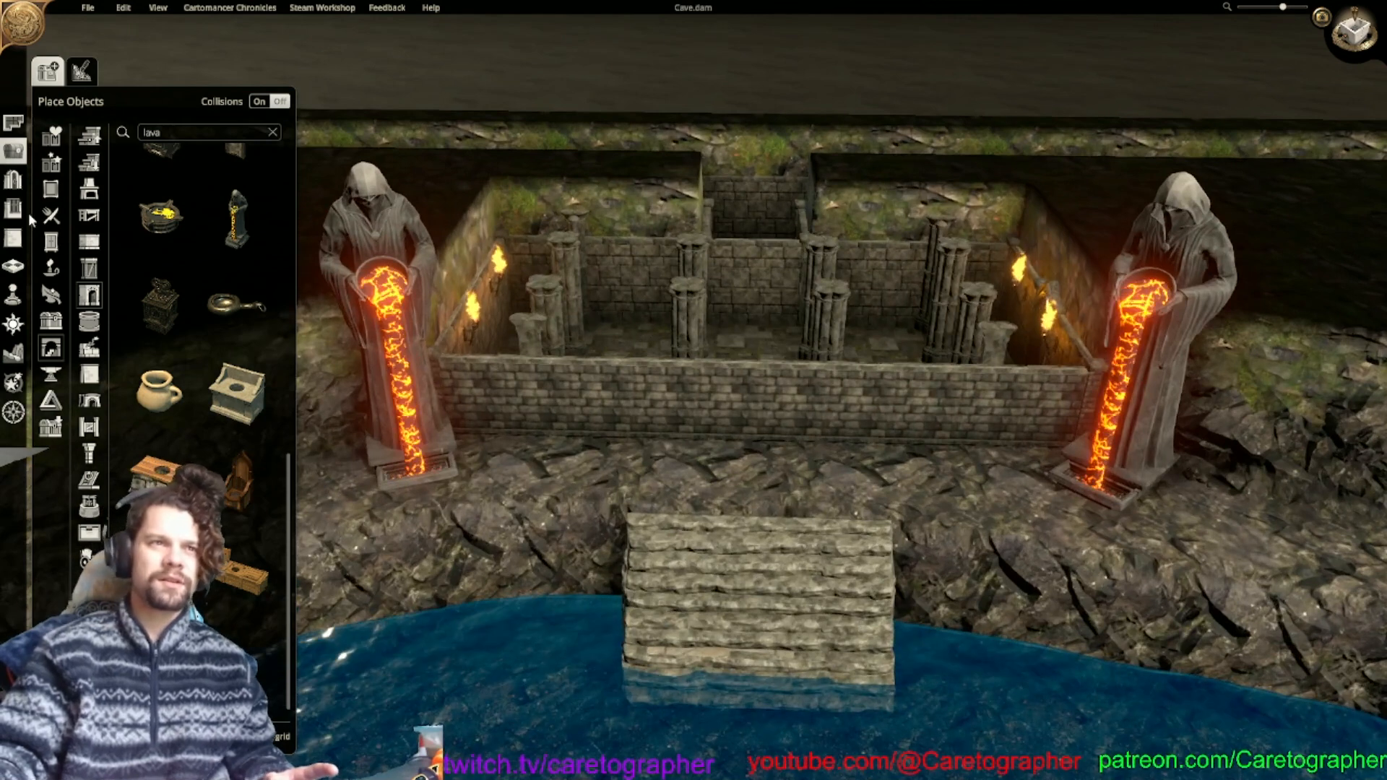
Place the large arched double door with the bronze octopus relief in the middle of the hall's lakeside wall, aligned with the steps.
click(13, 179)
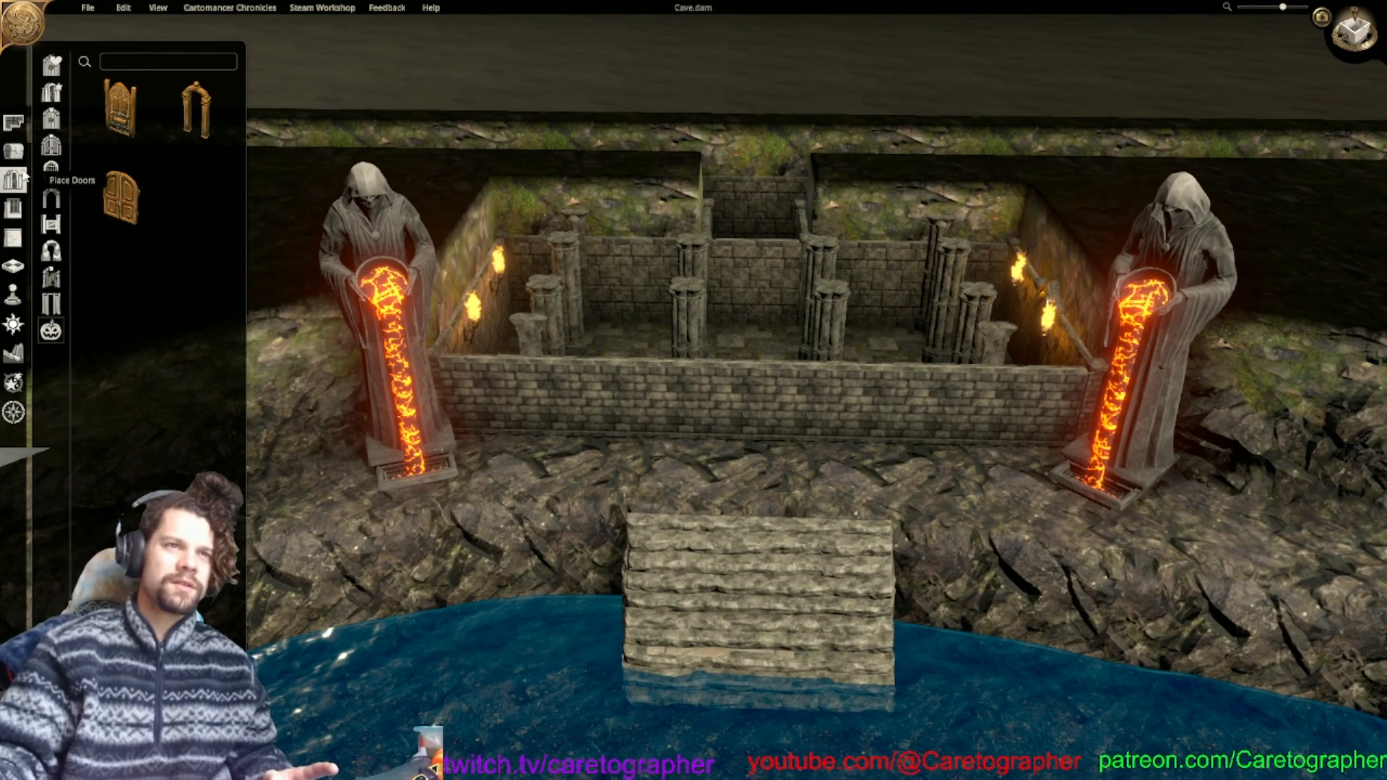
click(52, 152)
click(52, 204)
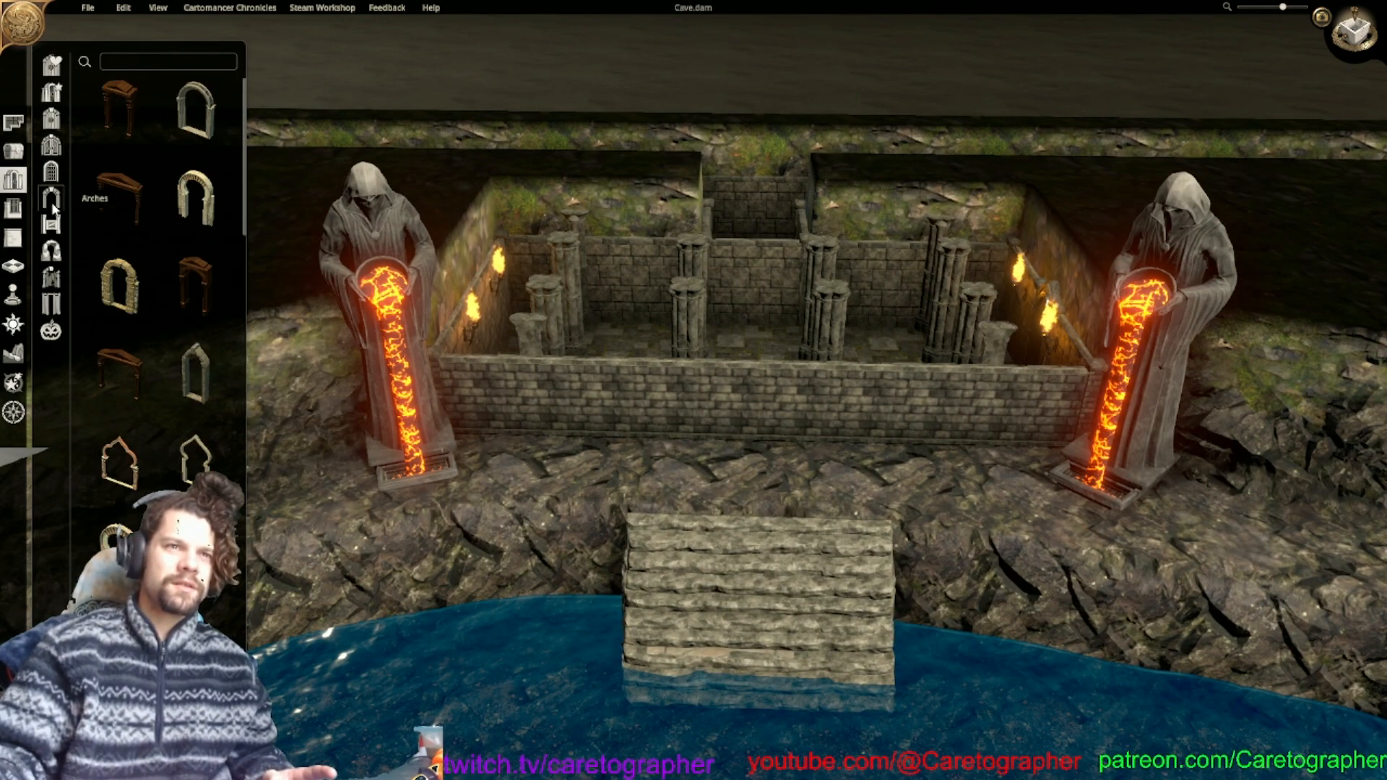
drag(246, 193, 284, 40)
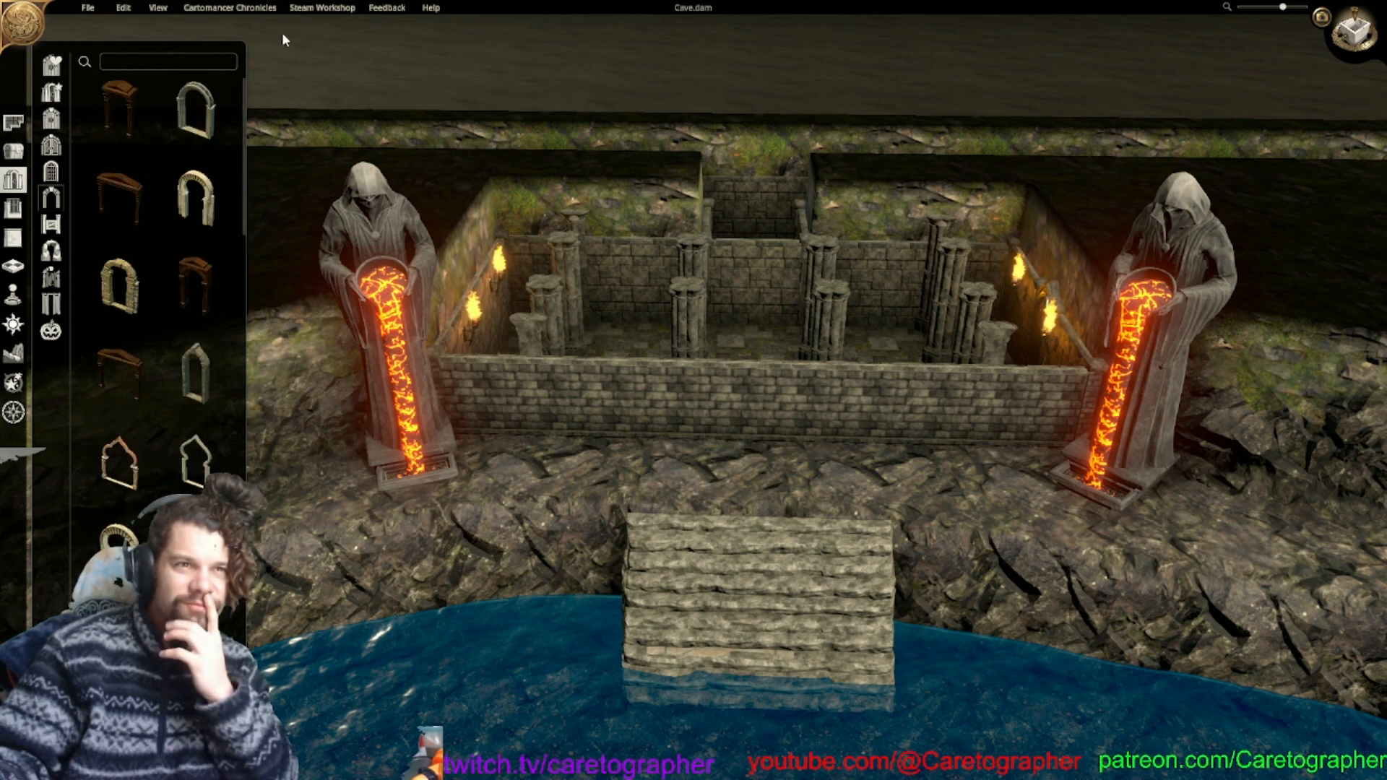
click(51, 147)
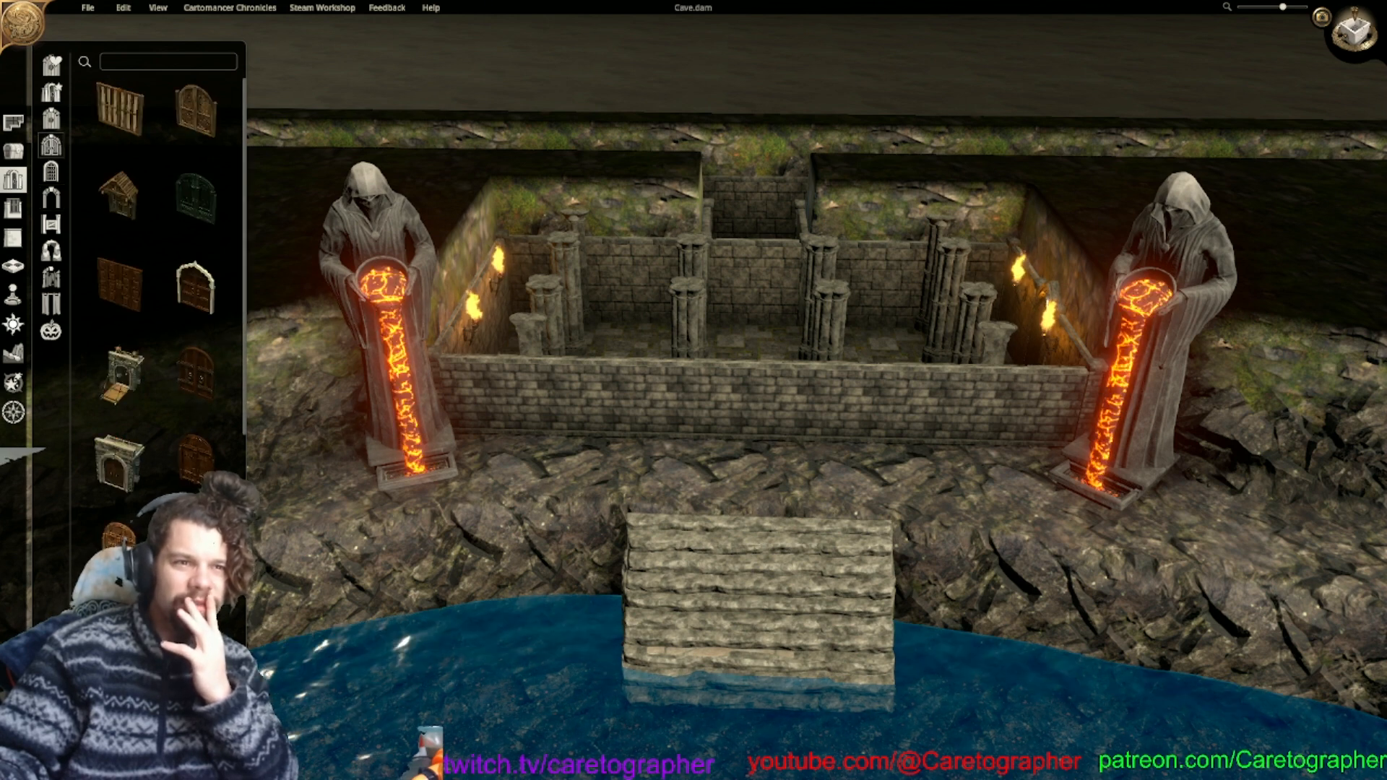
click(775, 423)
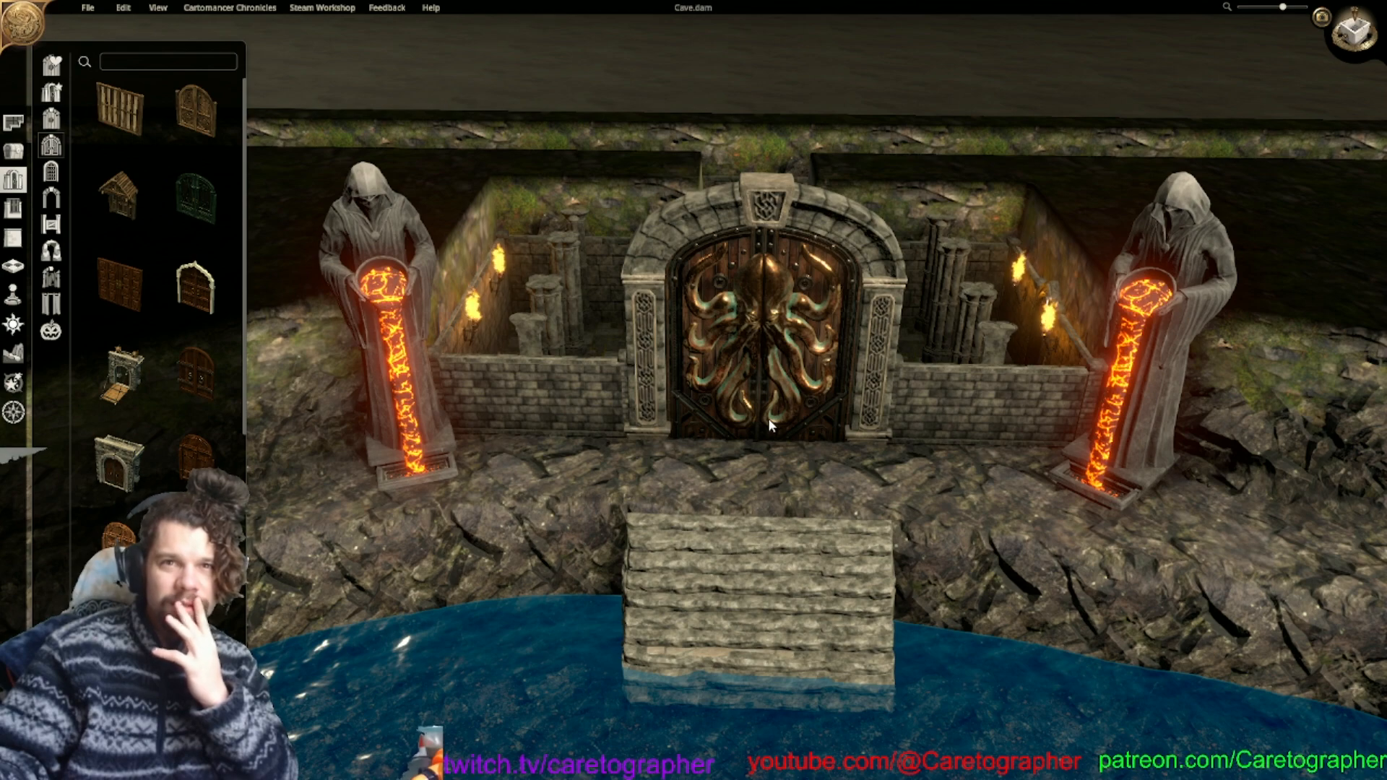
key(ctrl+z)
click(769, 418)
middle_drag(780, 496, 764, 254)
scroll(764, 254, down, 2)
scroll(812, 477, up, 5)
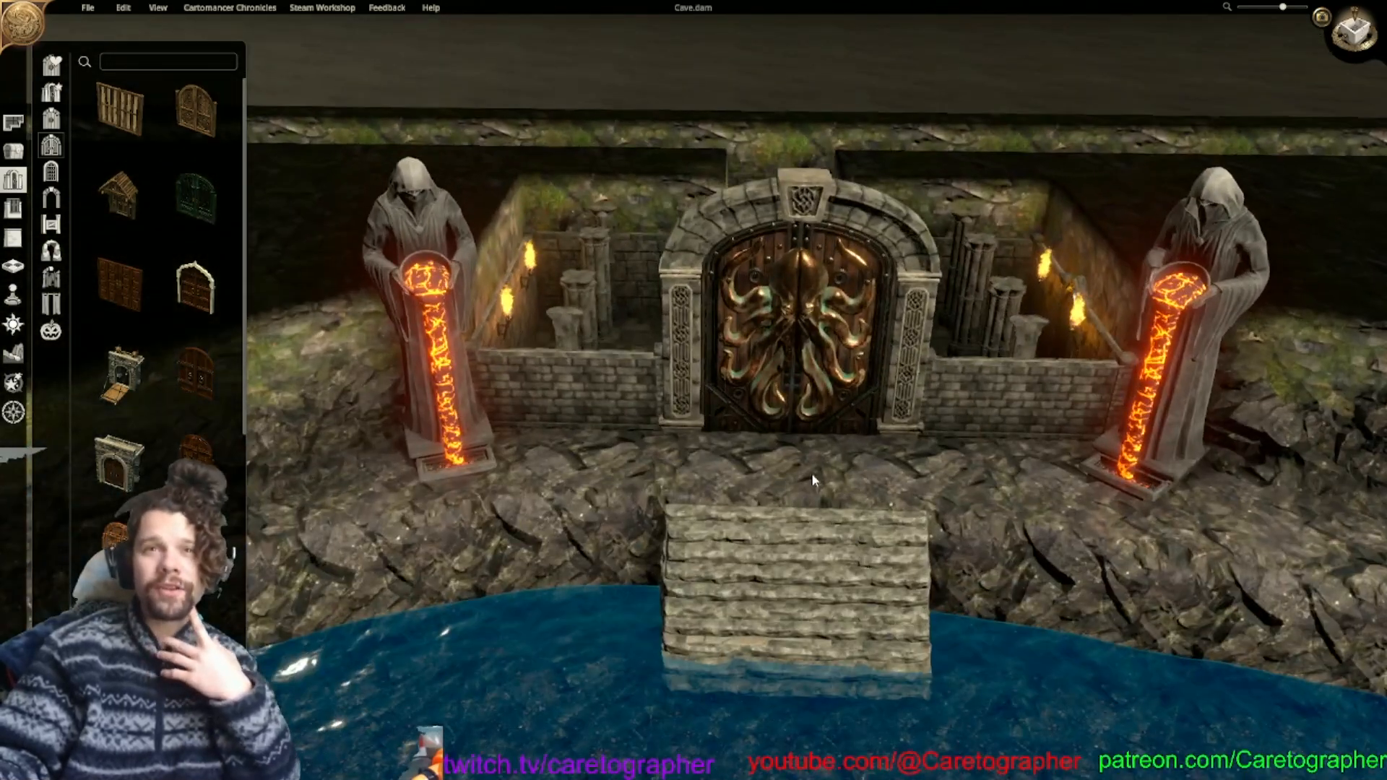
Swap the entrance gate to the wooden double door with black iron fittings and browse the other door models.
click(820, 491)
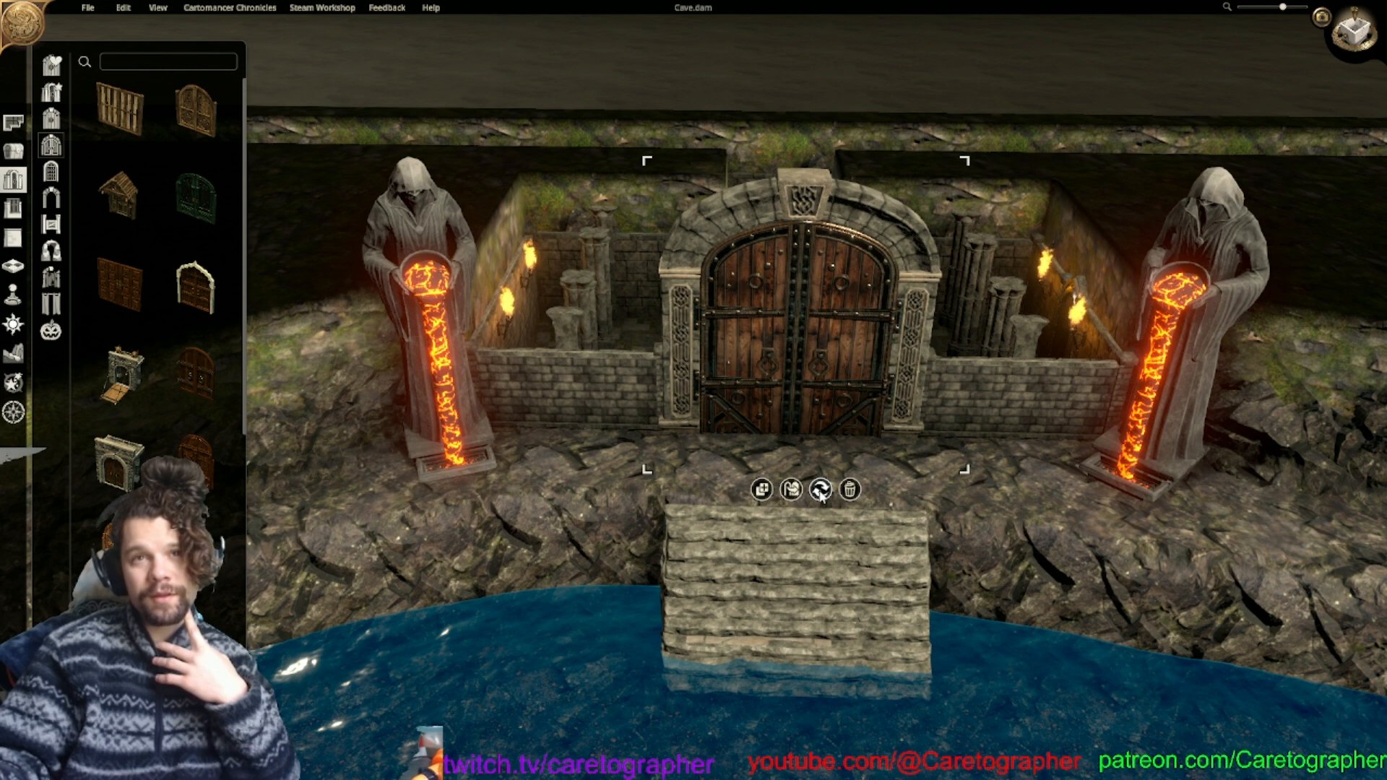
click(820, 491)
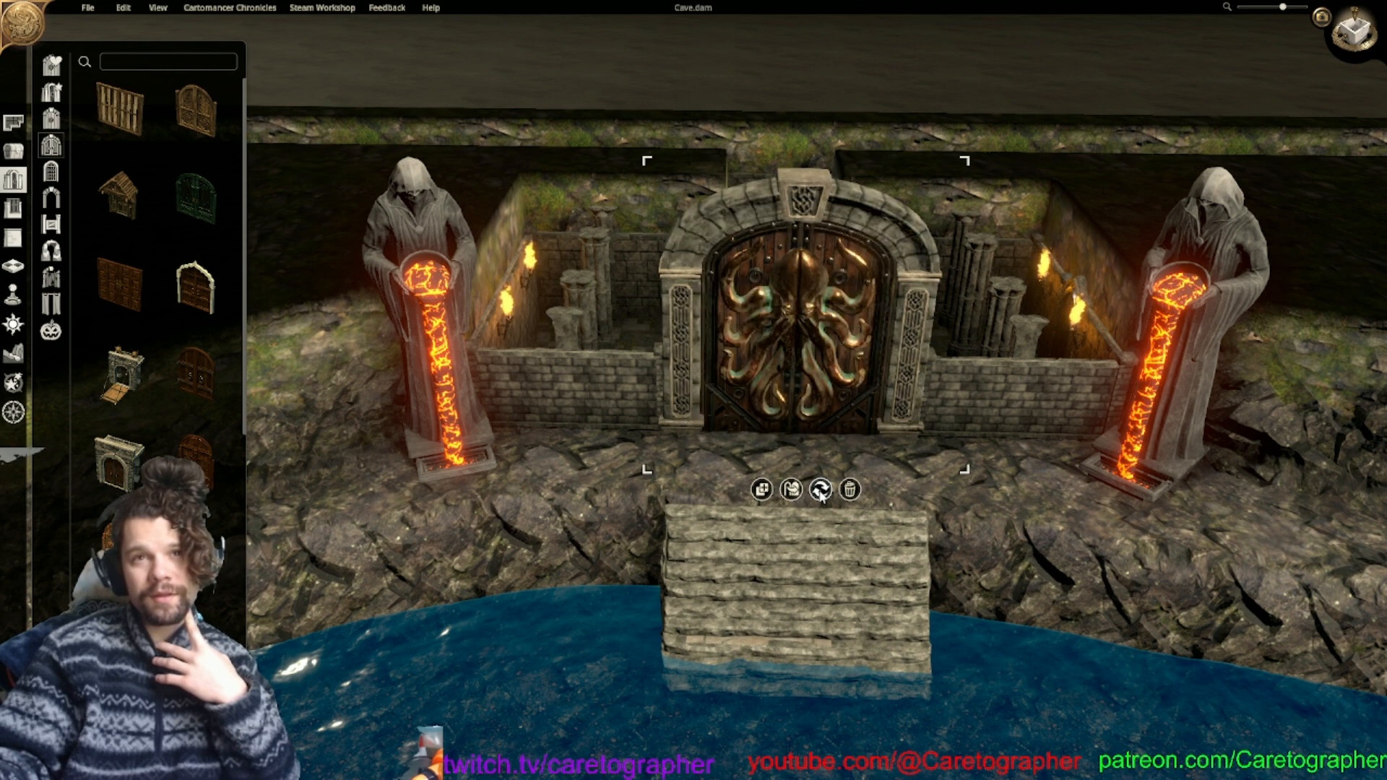
click(820, 491)
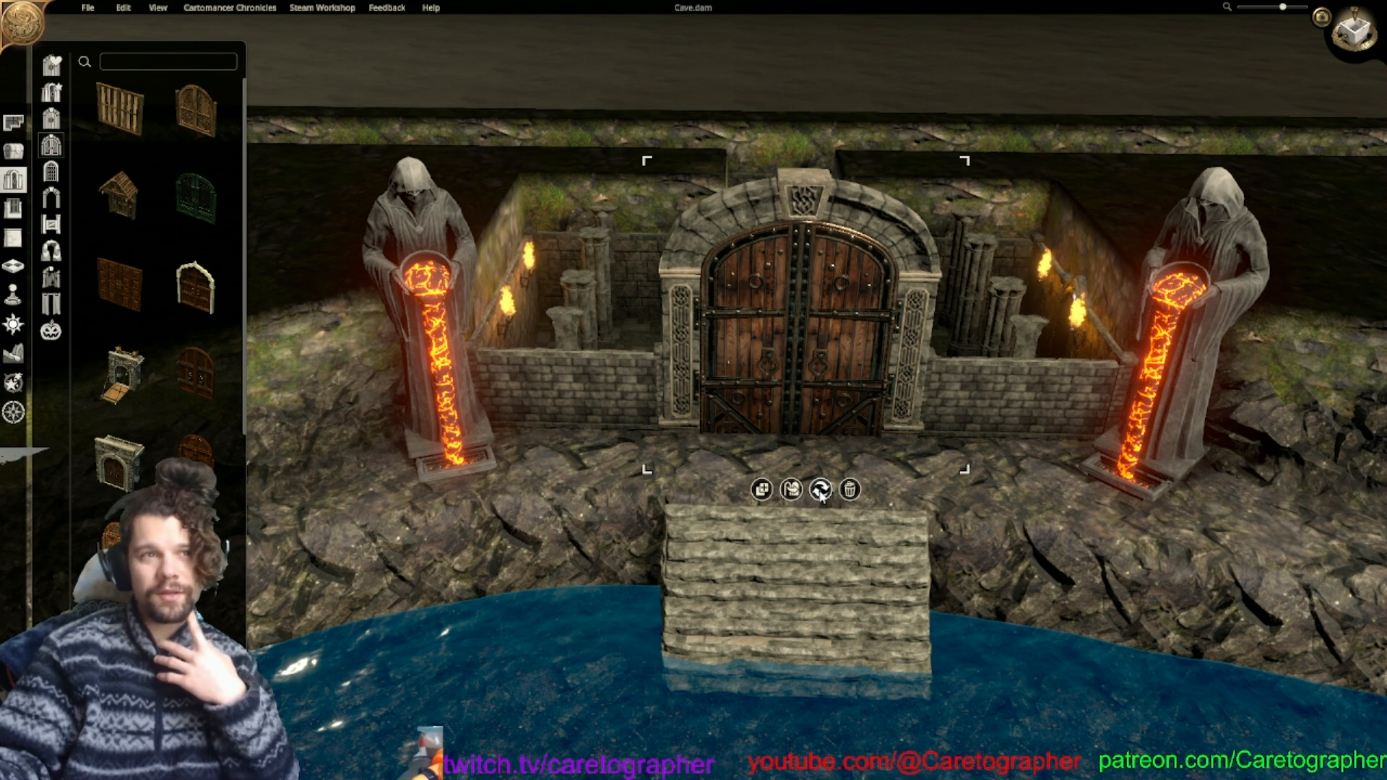
scroll(159, 289, down, 4)
scroll(159, 289, down, 3)
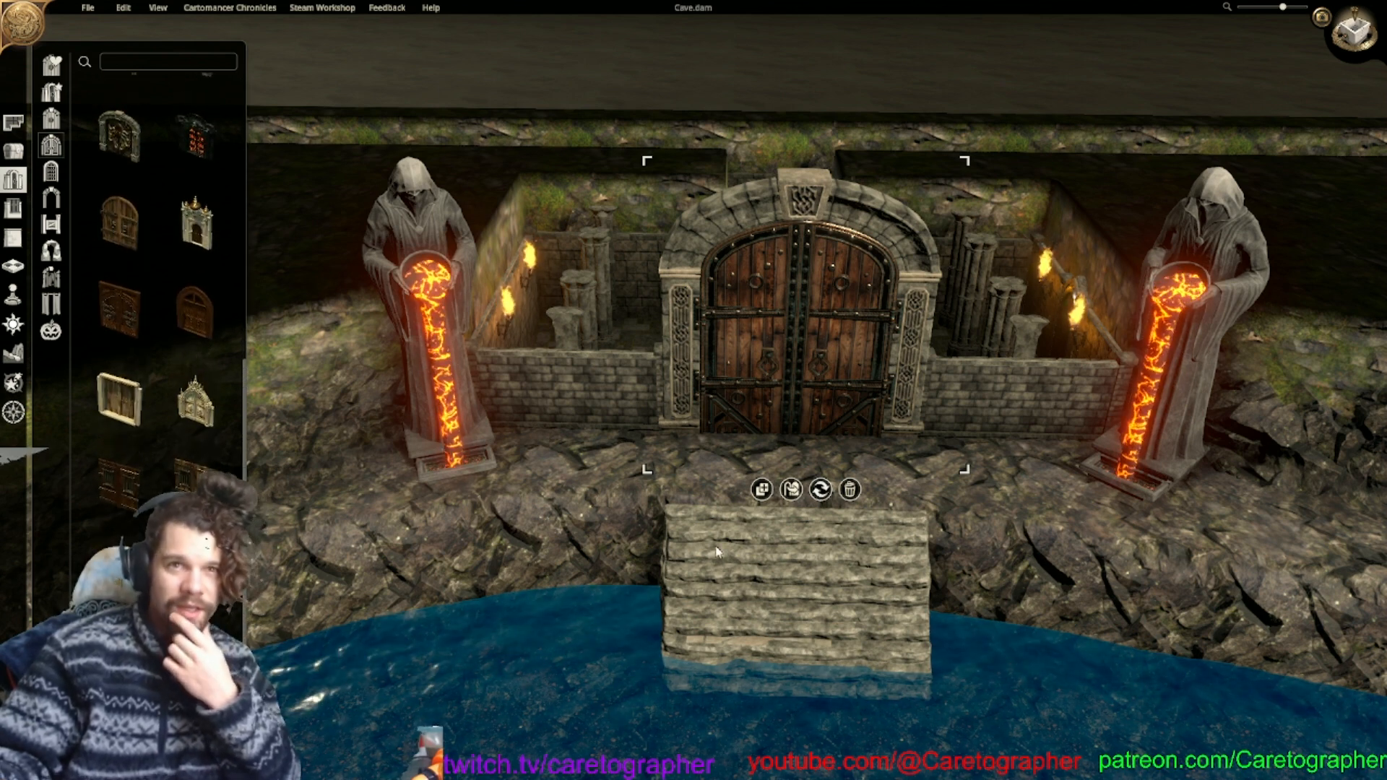
Look through the placeable object categories, including containers, stone tables and free-standing panels, for pieces to use around the gate.
scroll(715, 553, up, 3)
click(13, 236)
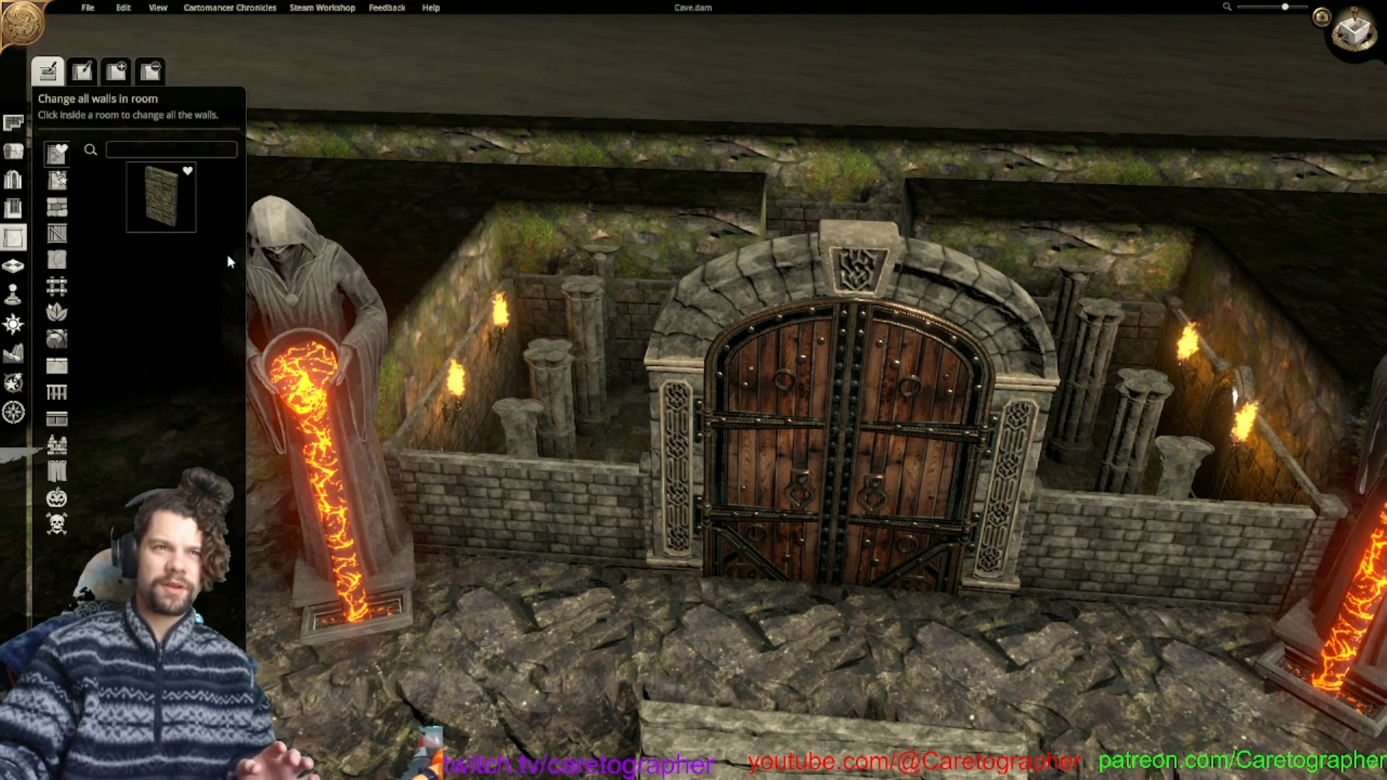
click(13, 151)
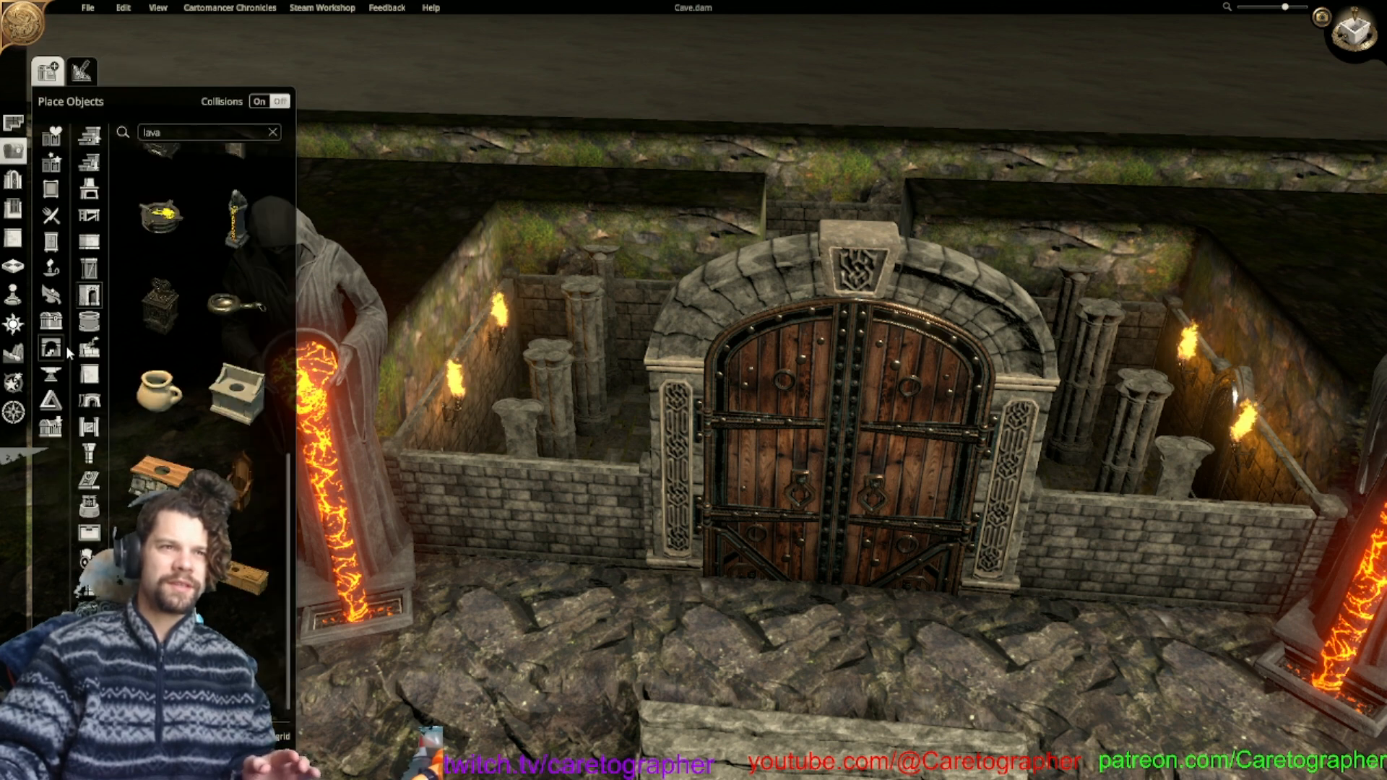
click(50, 323)
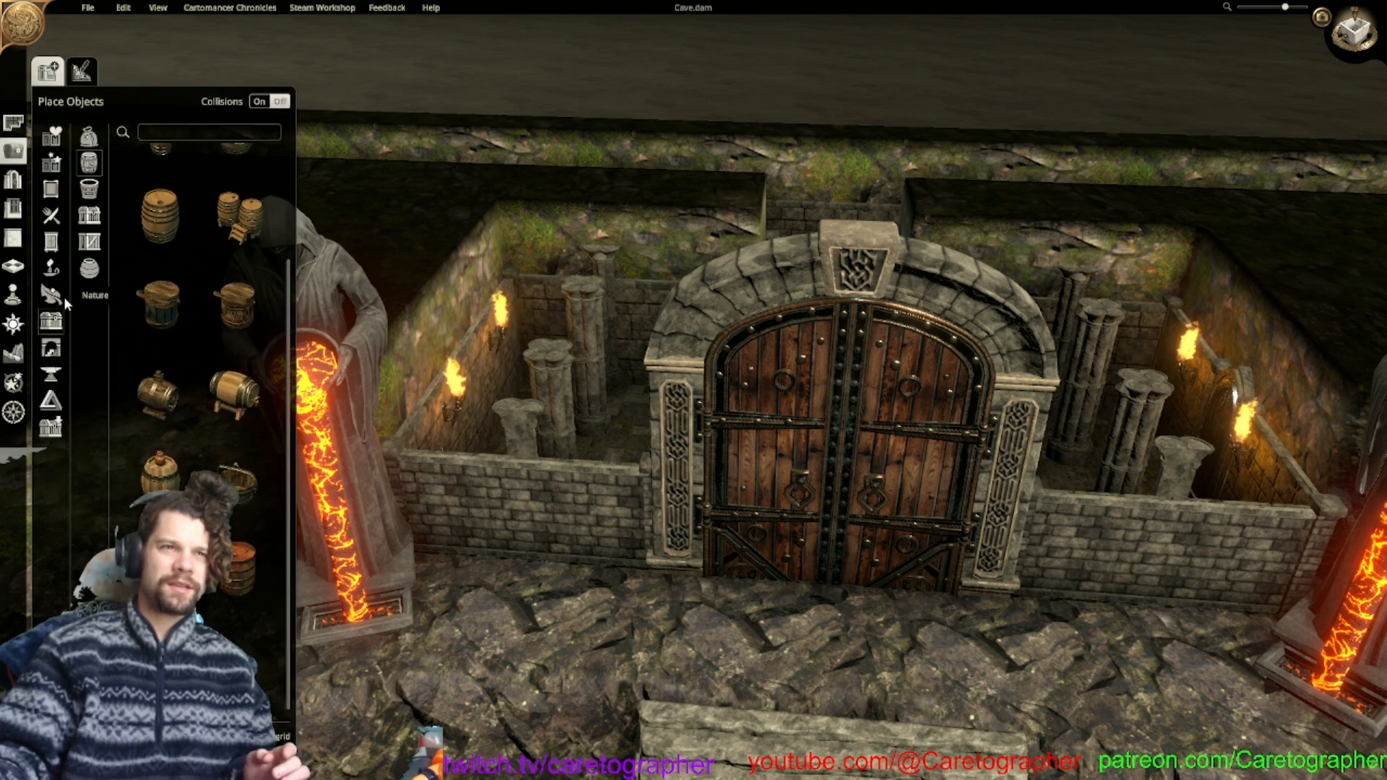
click(51, 348)
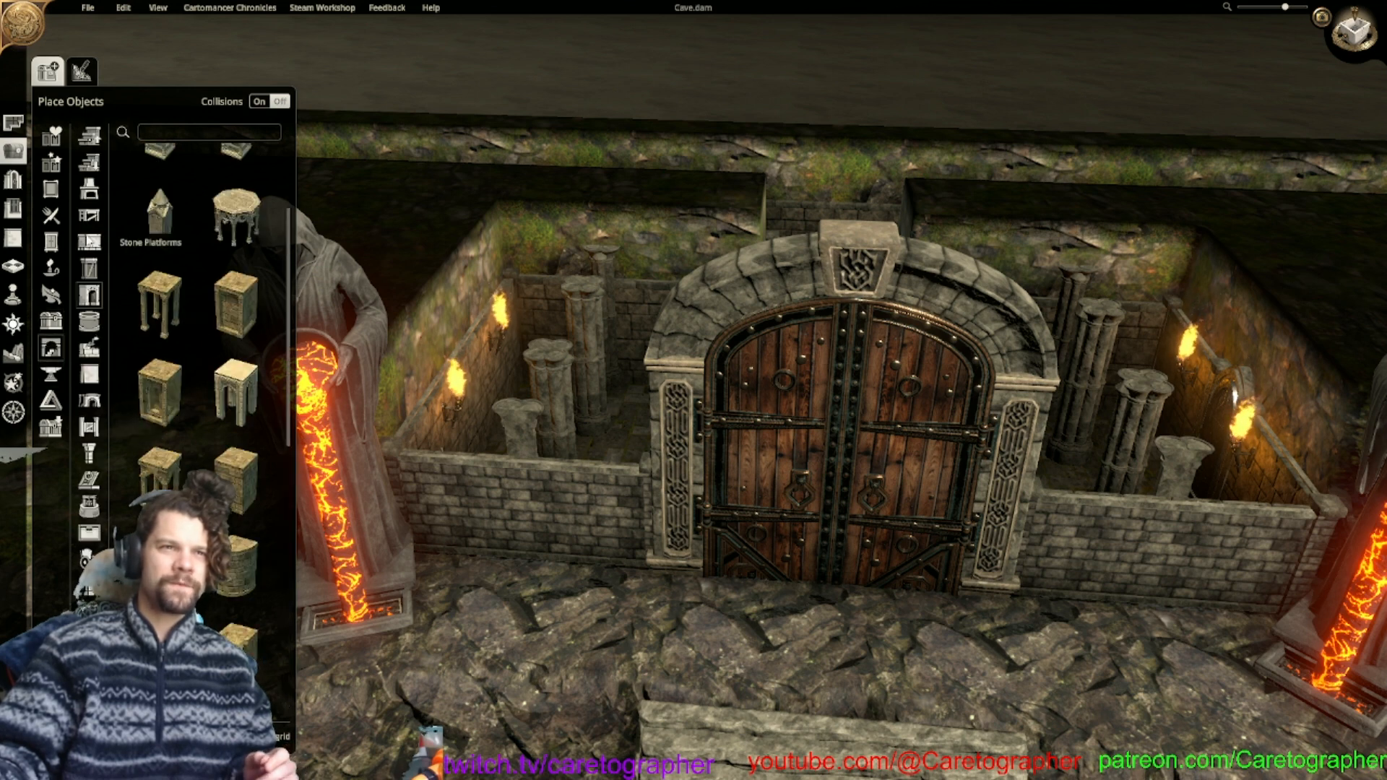
click(94, 273)
click(89, 245)
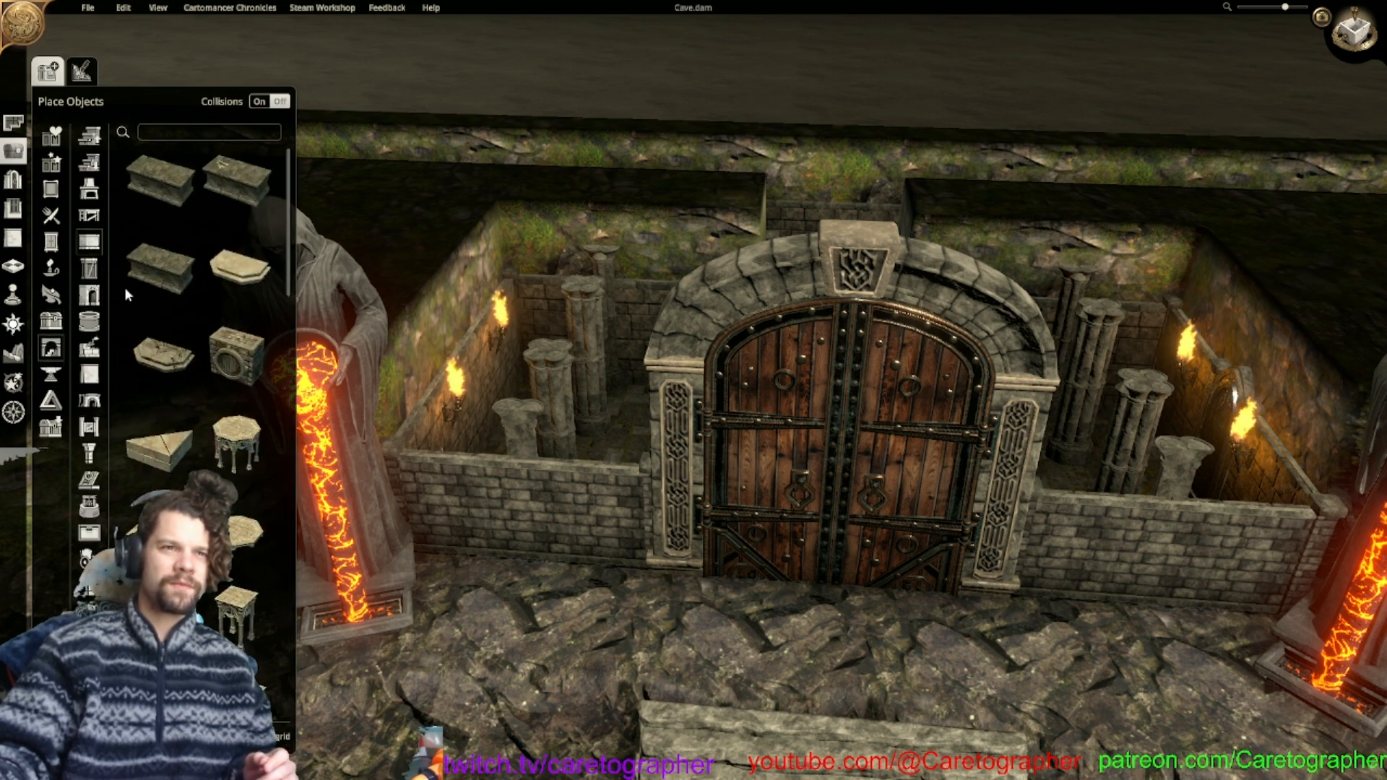
scroll(193, 364, down, 5)
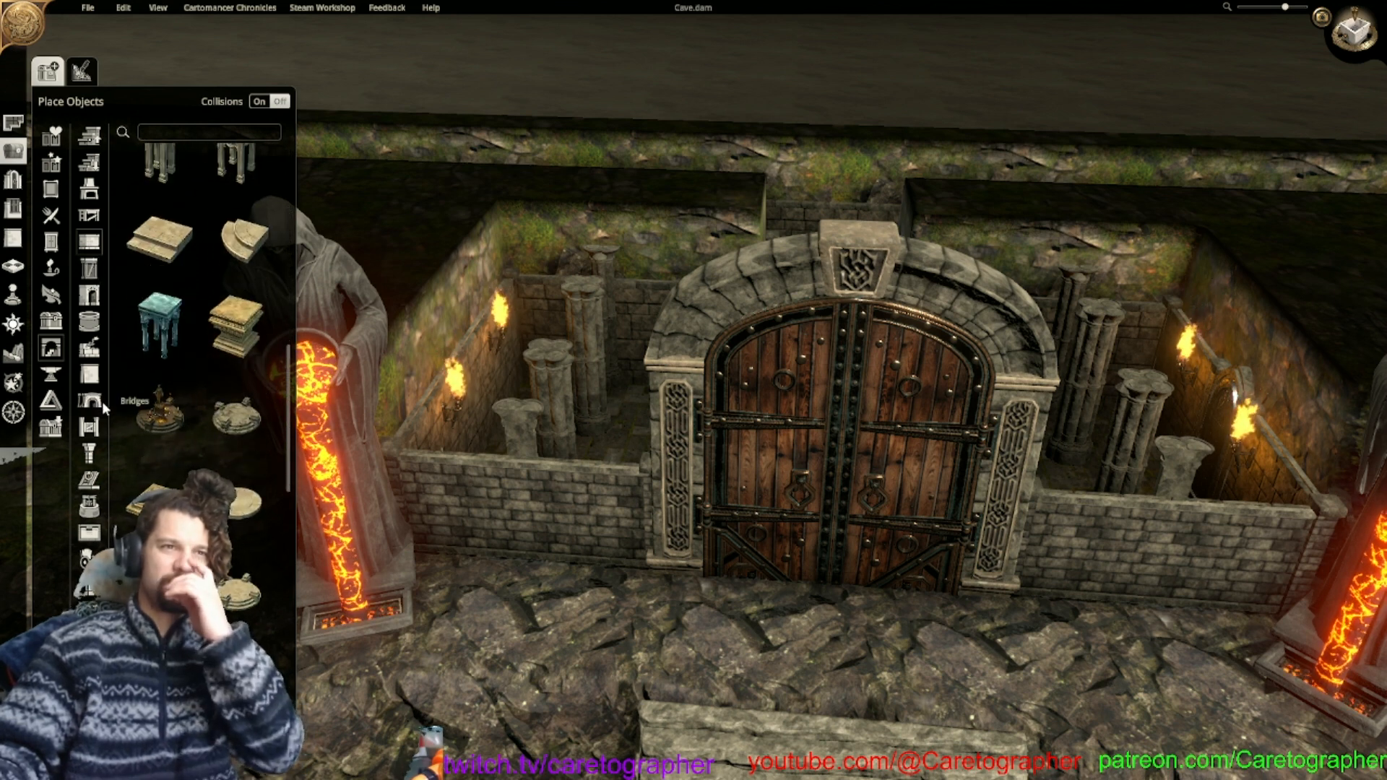
click(91, 374)
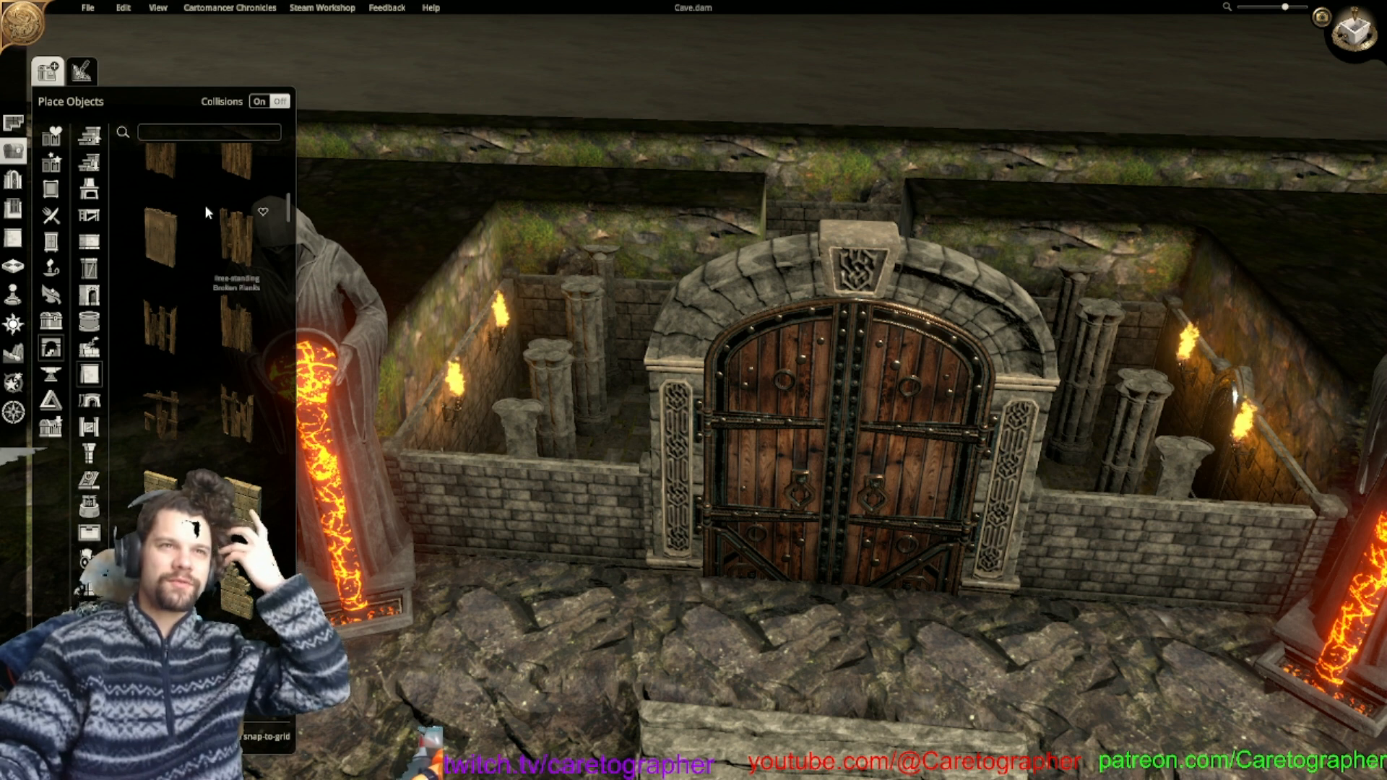
Search the objects for "carved" and place the free-standing stone panel with the triangle-patterned base in front of the gate.
click(233, 132)
text(carved)
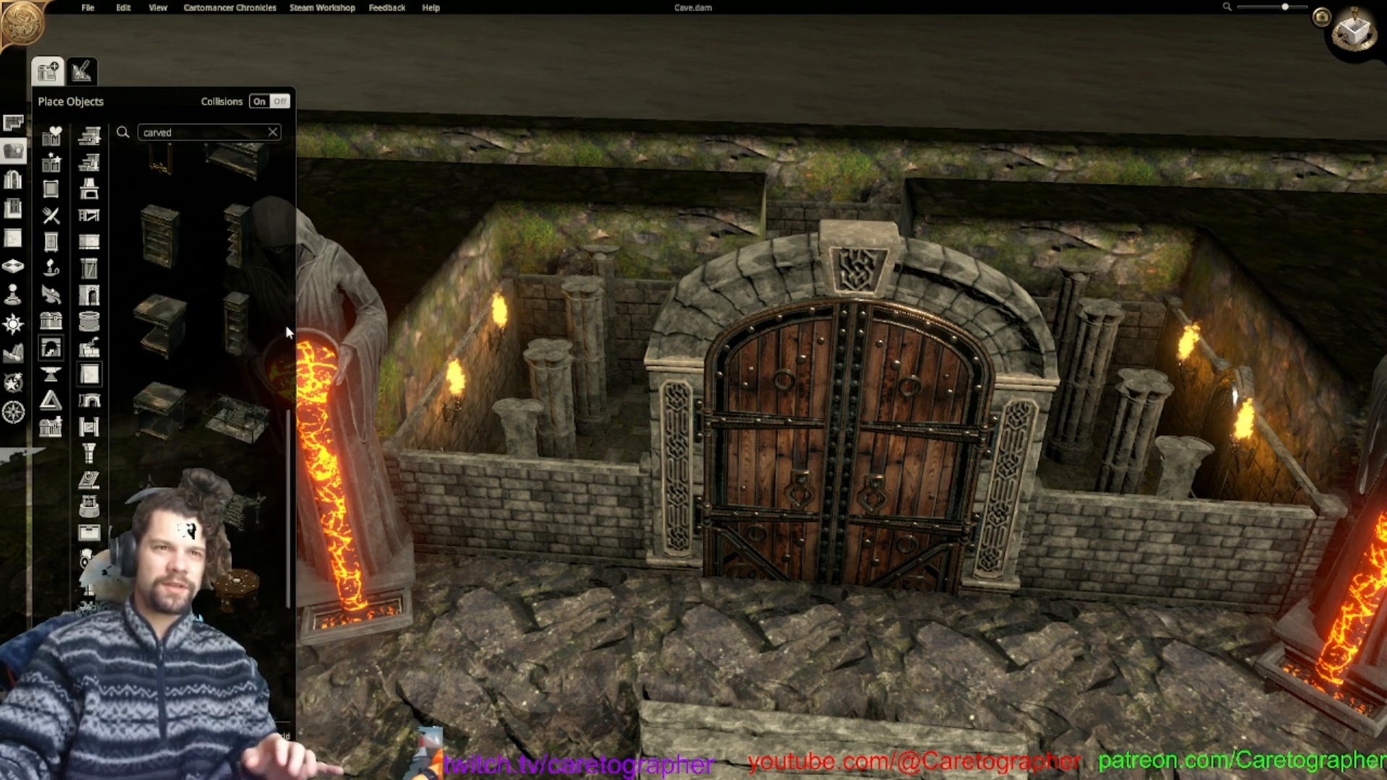
scroll(279, 316, up, 5)
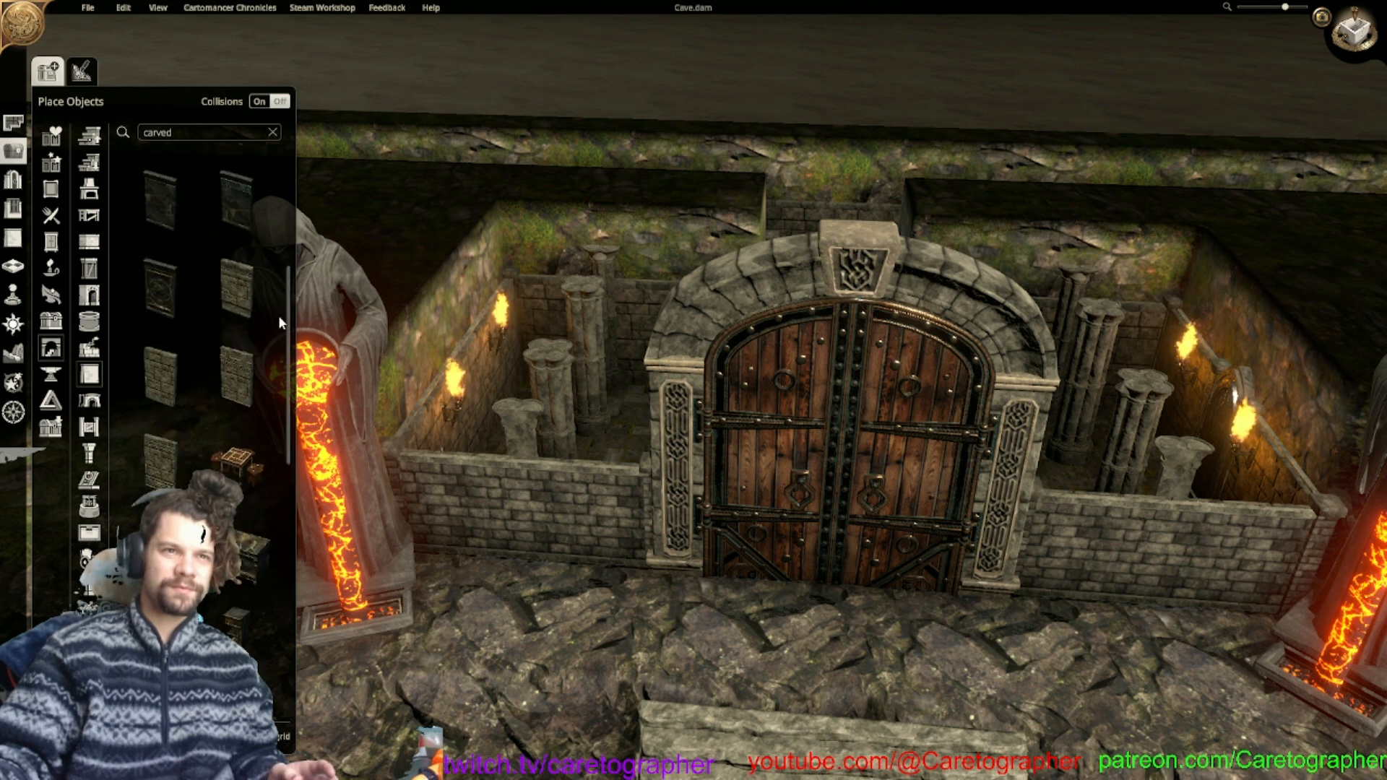
click(175, 466)
key(r)
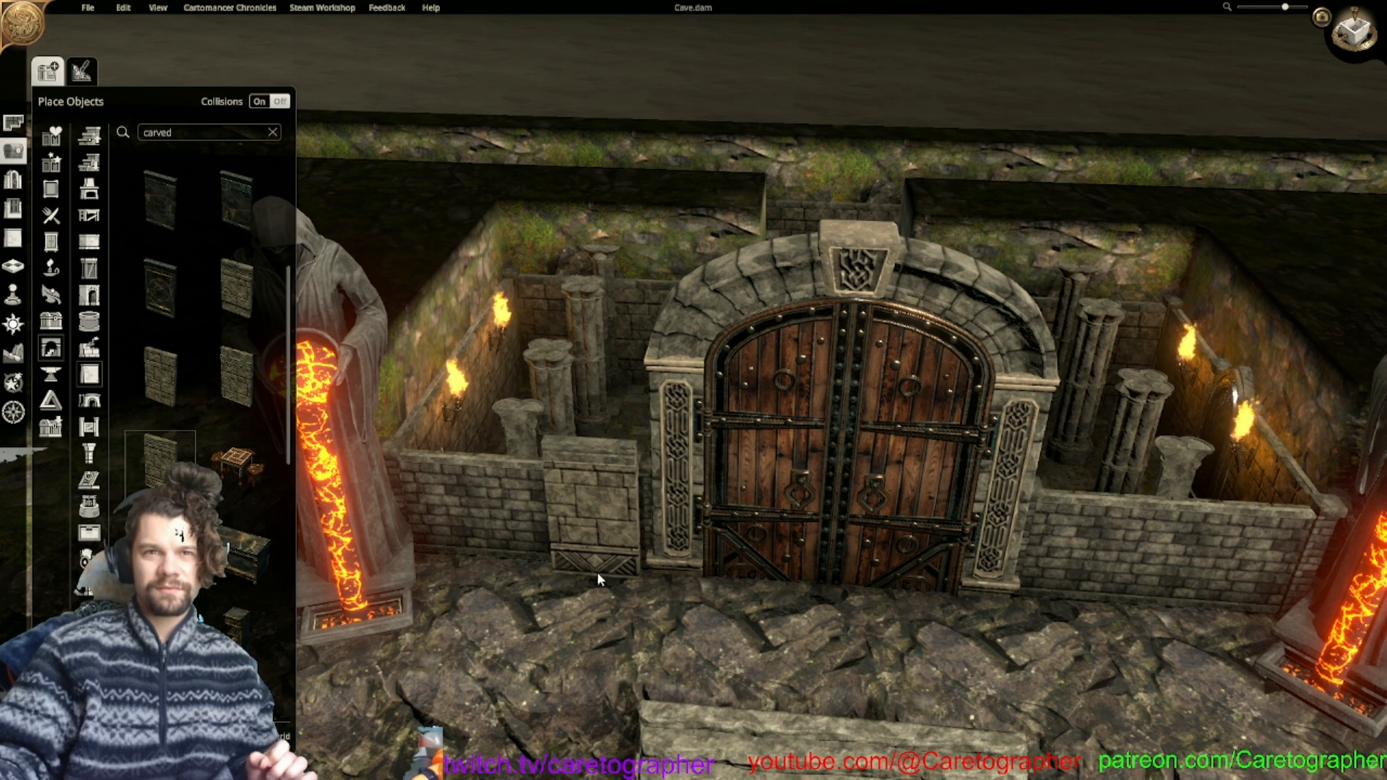
click(820, 663)
Place a crenel-carved free-standing stone panel beside the first one and a plain stone panel against the low front wall.
scroll(242, 504, up, 1)
scroll(239, 503, up, 1)
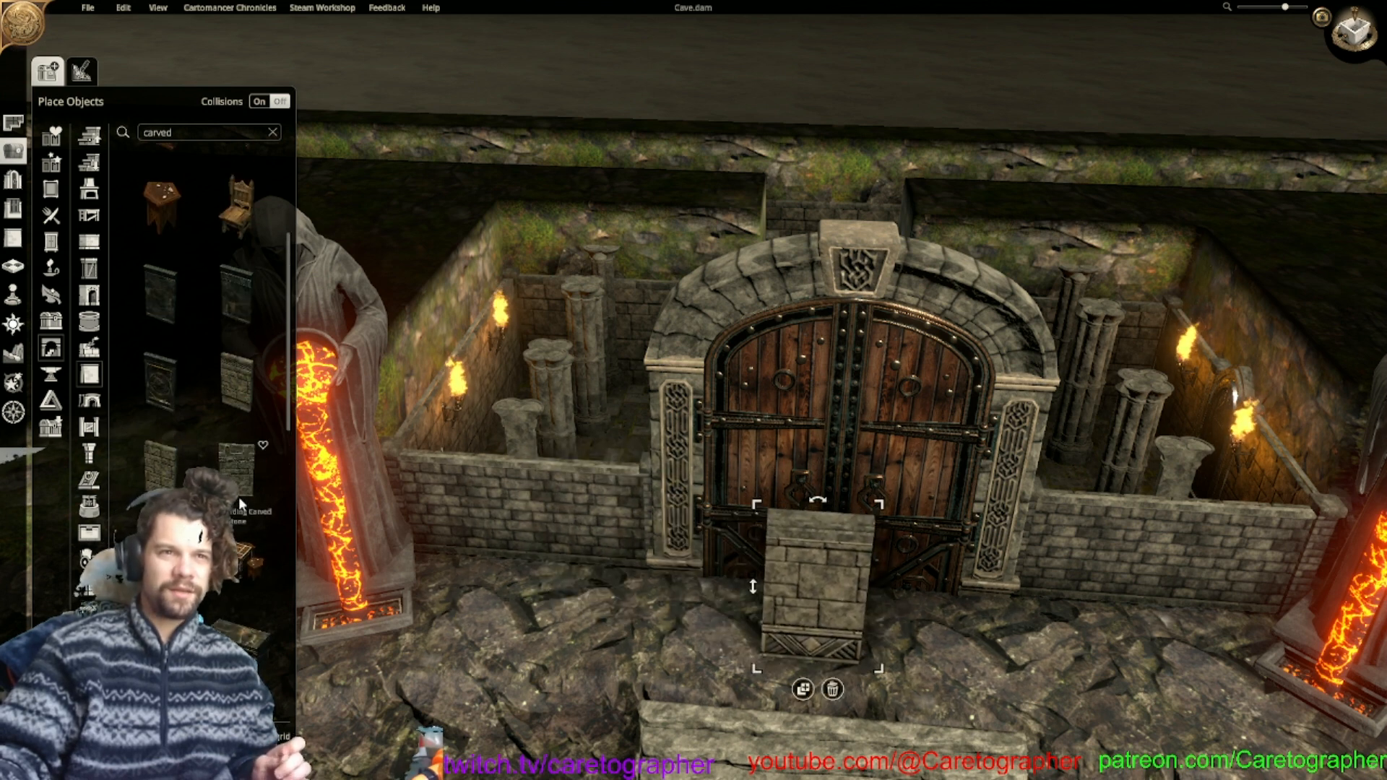
scroll(254, 392, up, 2)
scroll(242, 534, down, 2)
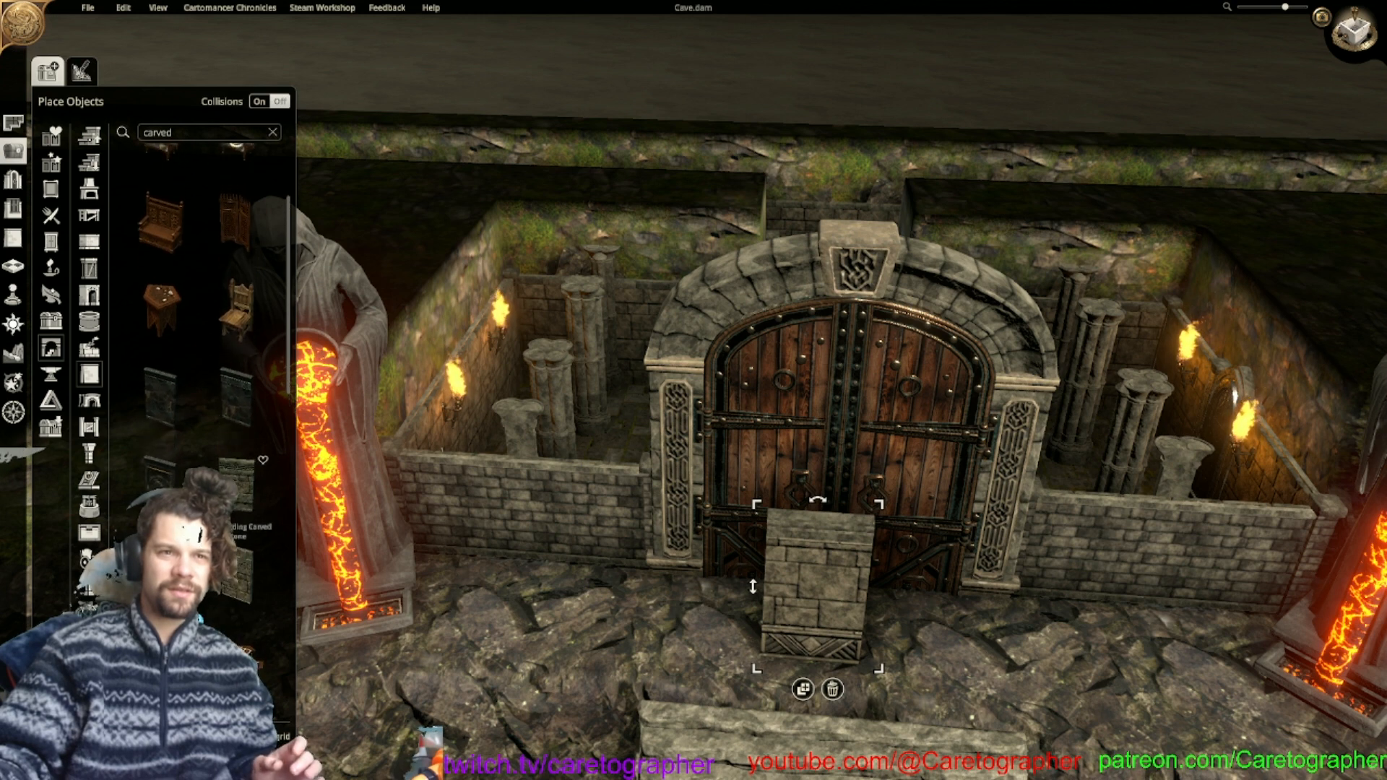
click(243, 534)
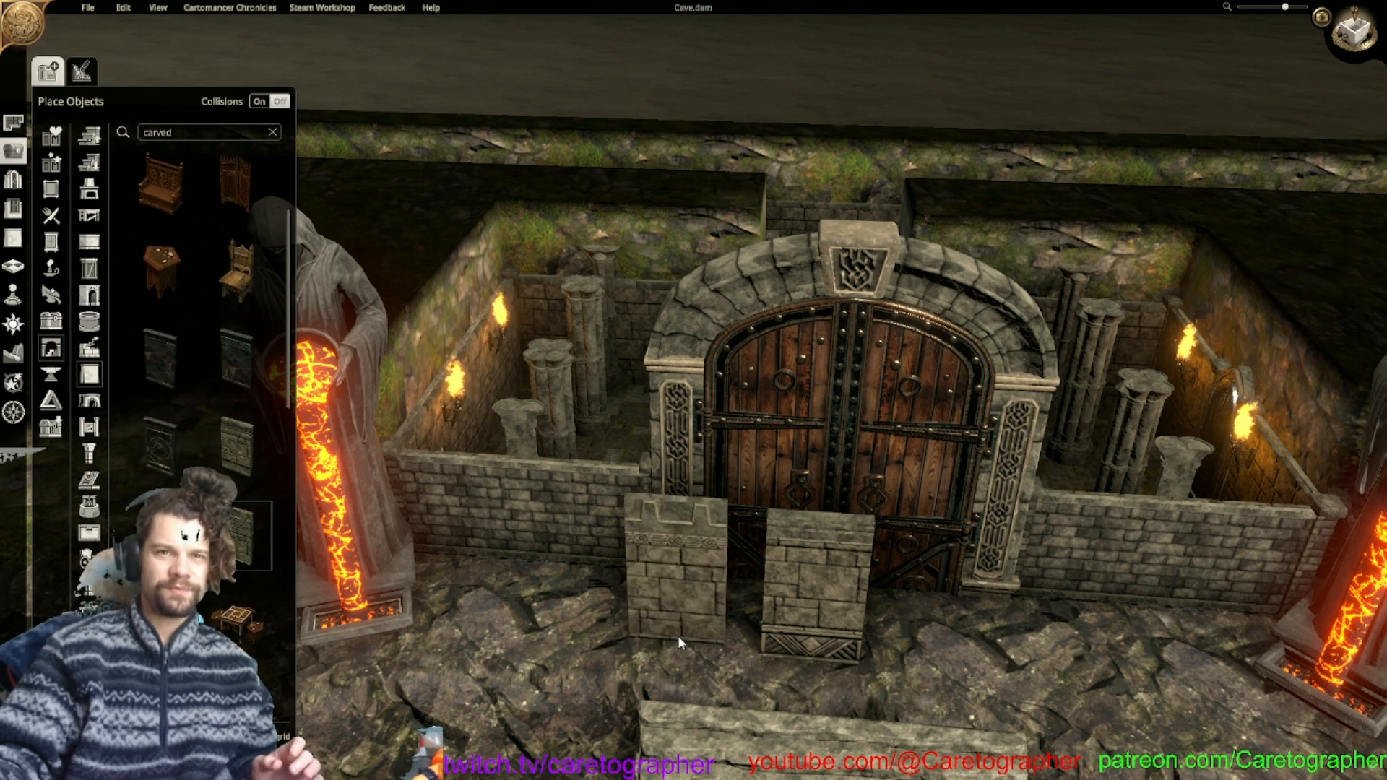
click(680, 638)
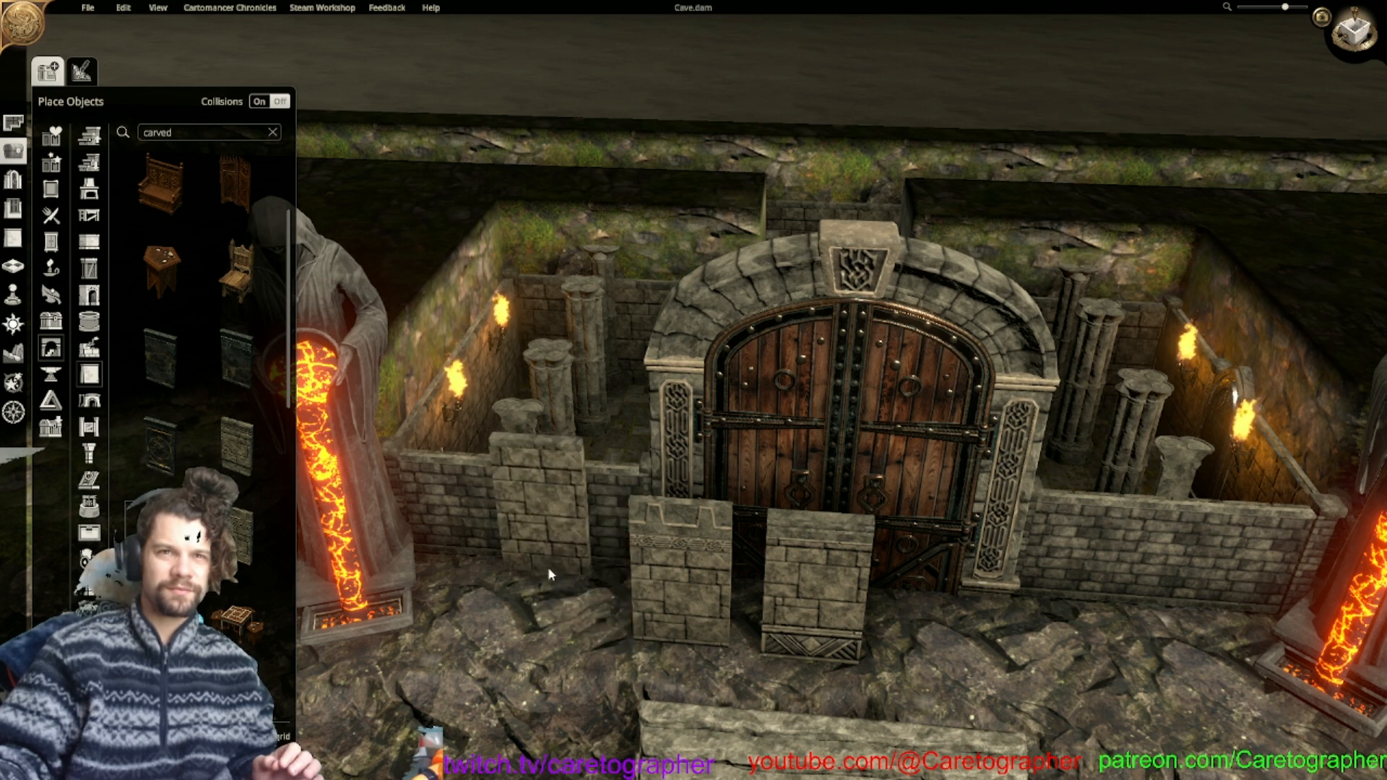
click(547, 566)
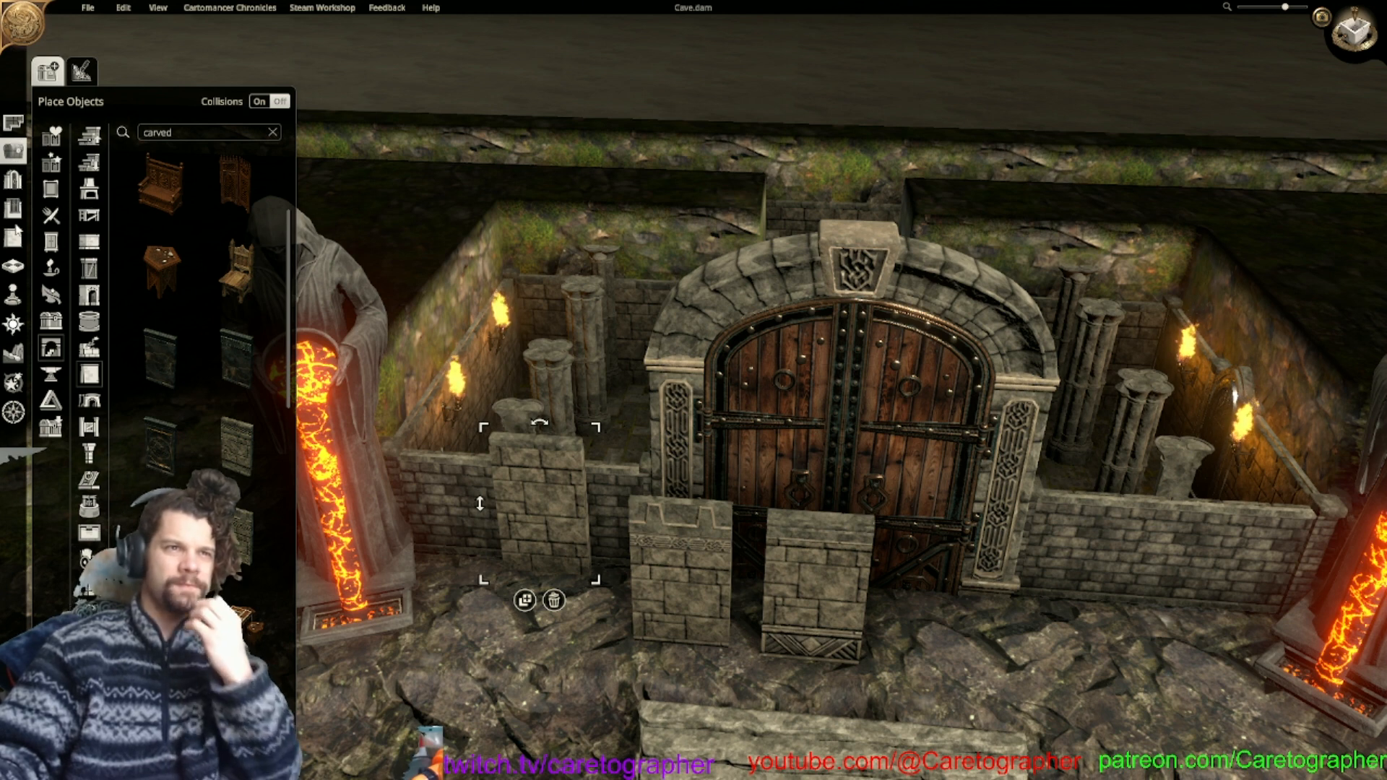
Change all walls of the room behind the gate to the favourited large stone-block wall style.
click(15, 236)
click(170, 212)
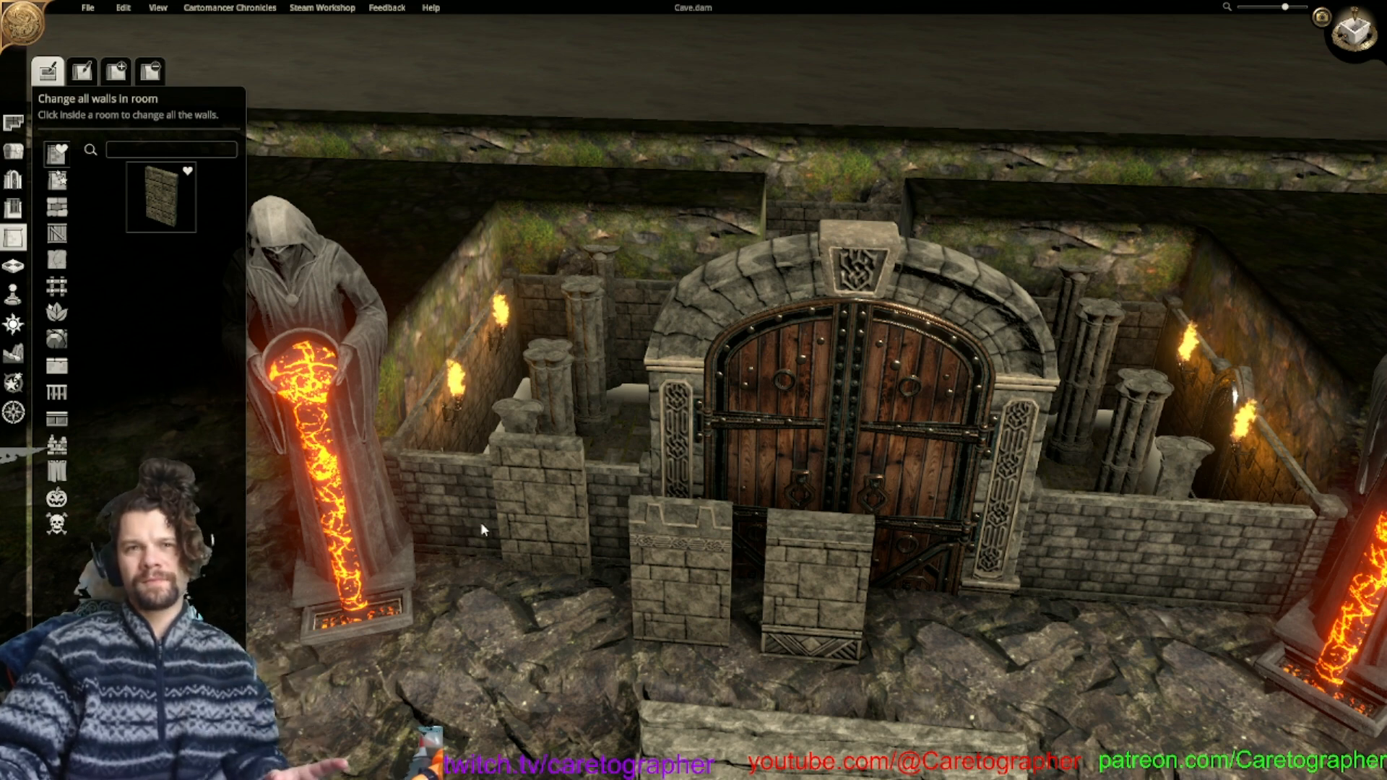
click(456, 597)
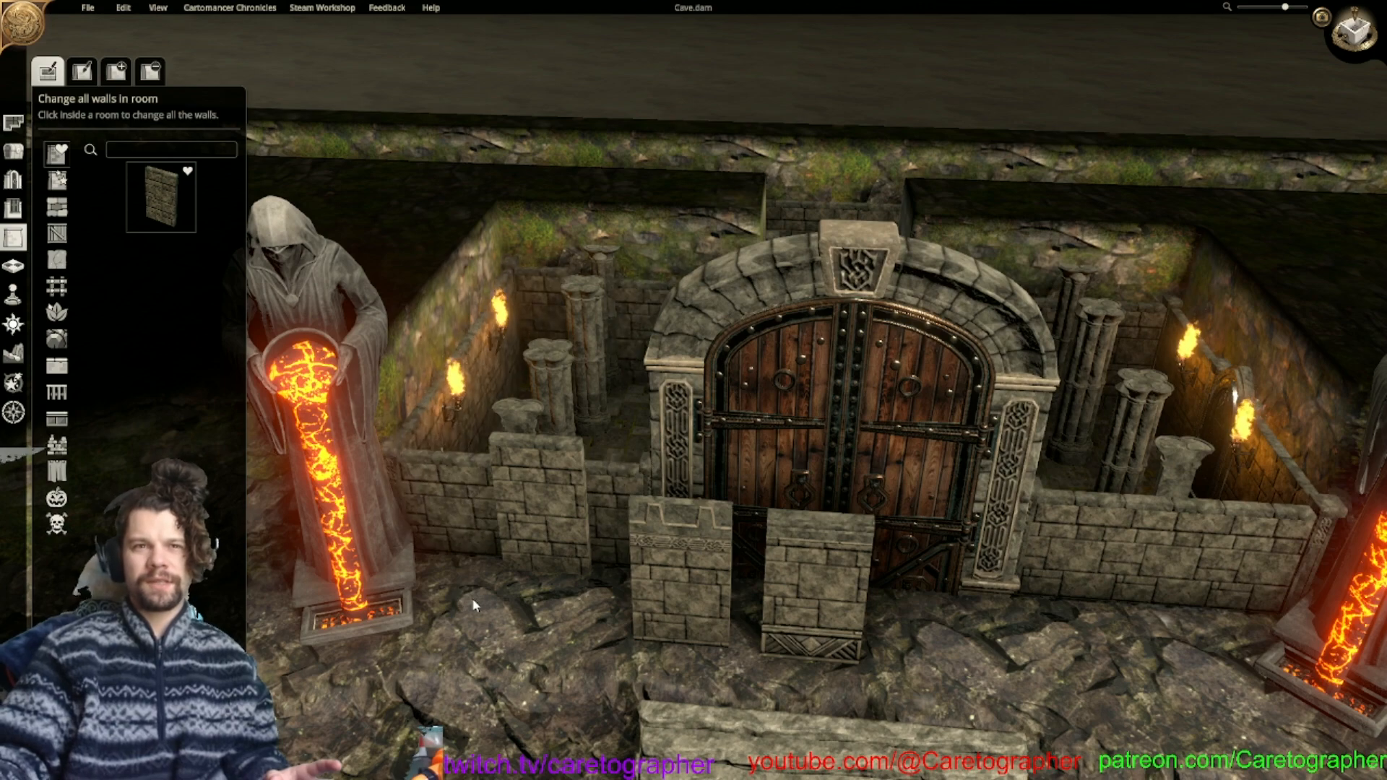
scroll(856, 493, up, 5)
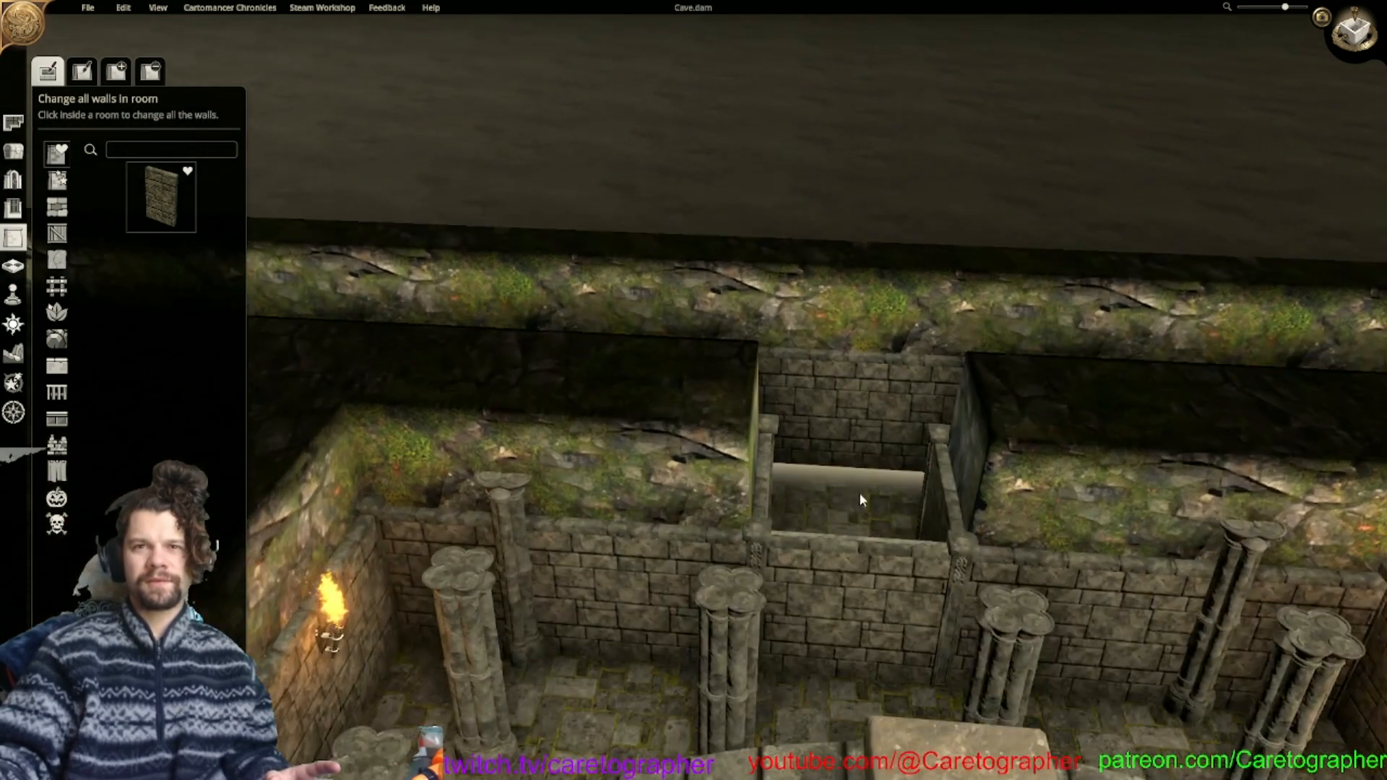
scroll(1034, 548, down, 5)
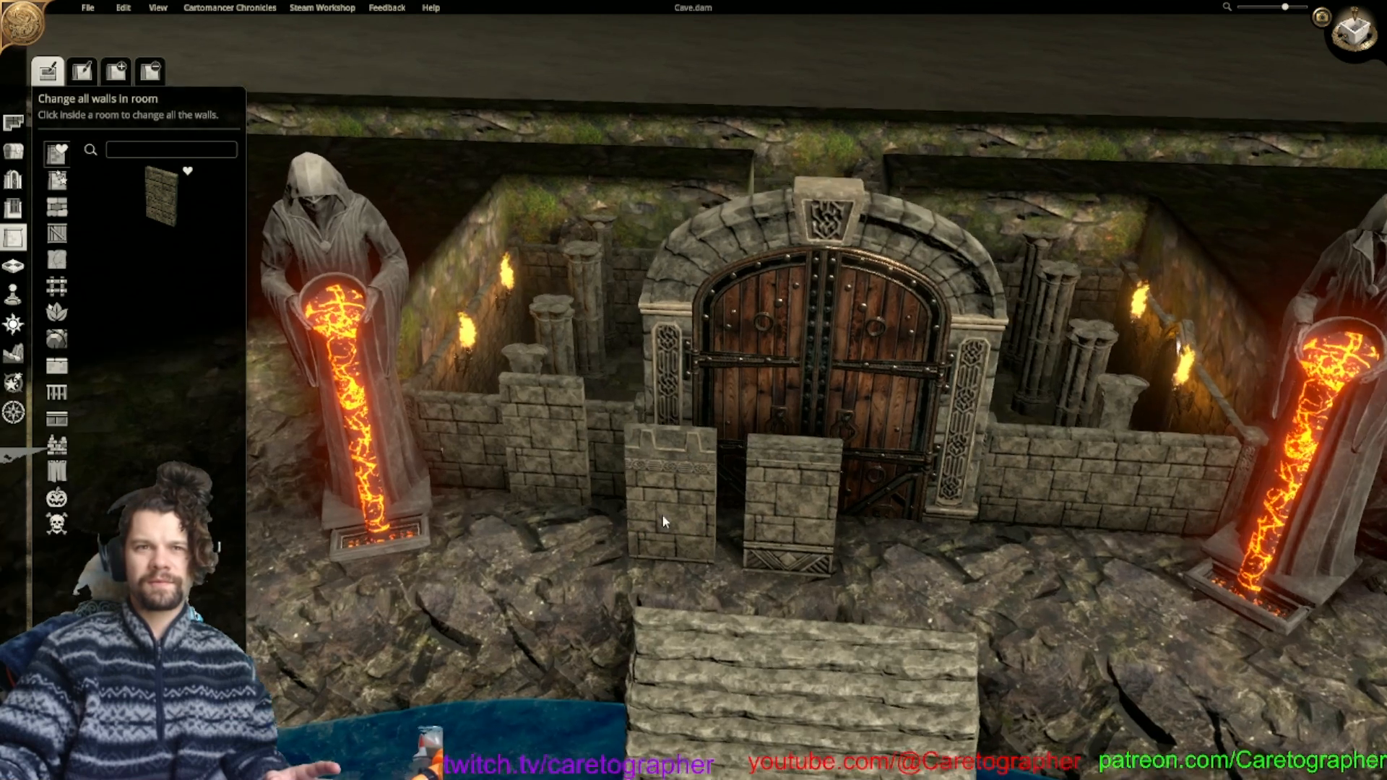
Move the plain stone panel onto the front wall beside the gate's pillar and adjust its height to extend above the low wall.
scroll(662, 514, up, 2)
click(586, 556)
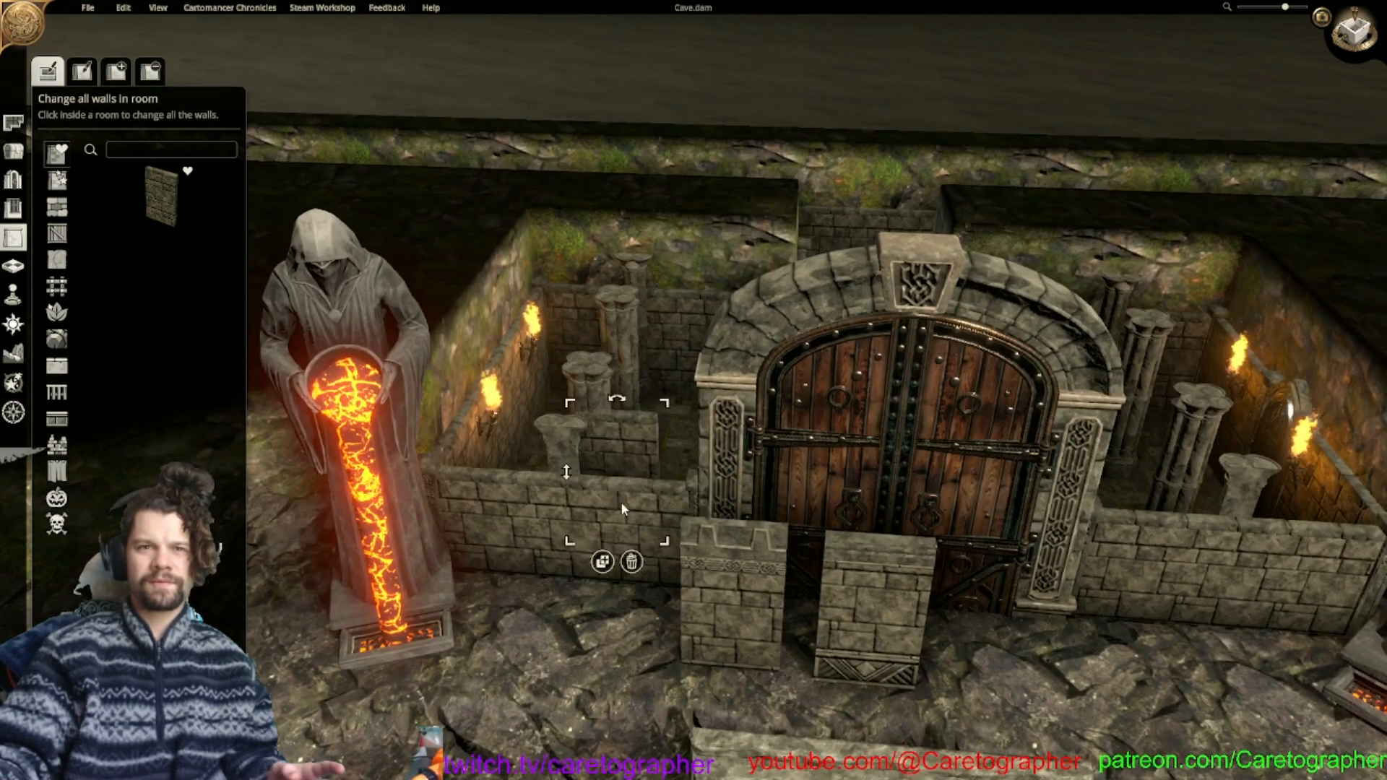
drag(644, 541, 587, 437)
scroll(587, 436, up, 3)
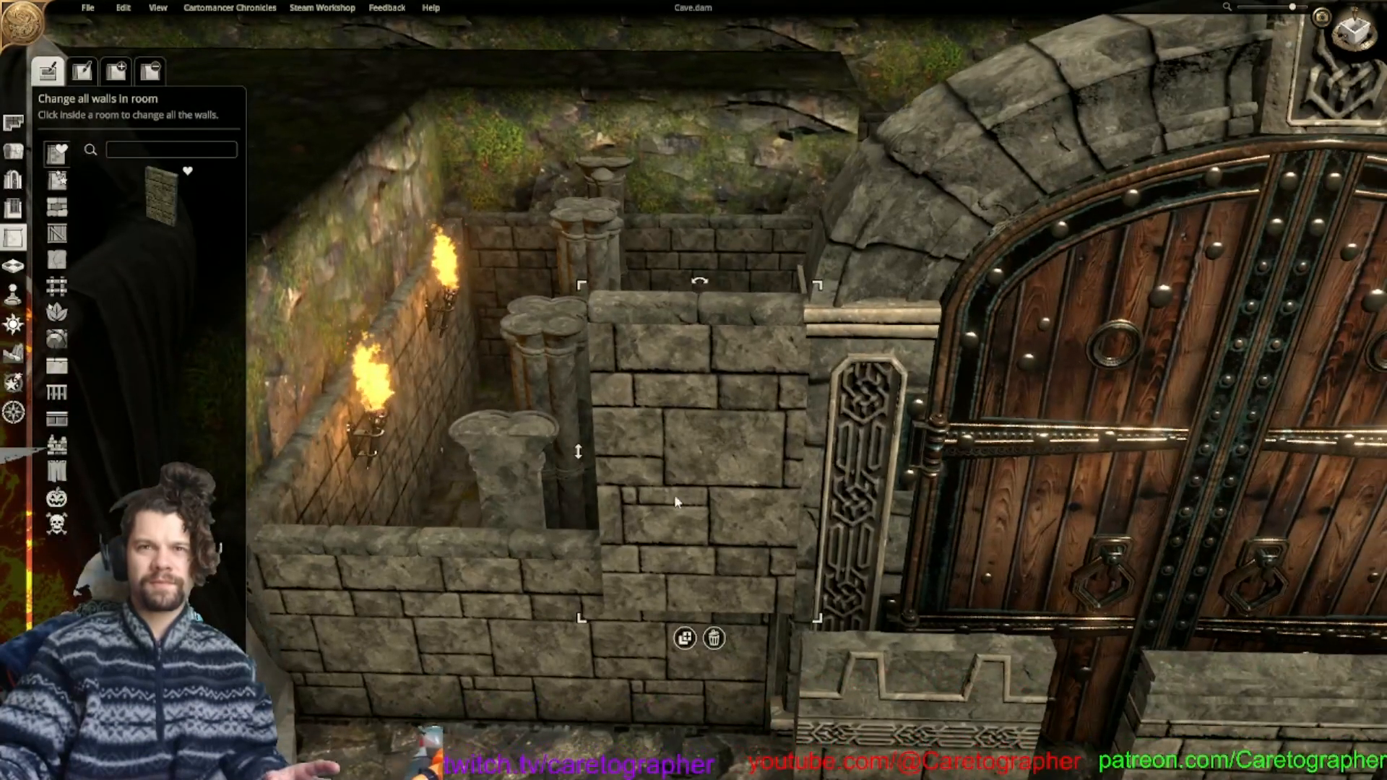
drag(680, 474, 685, 475)
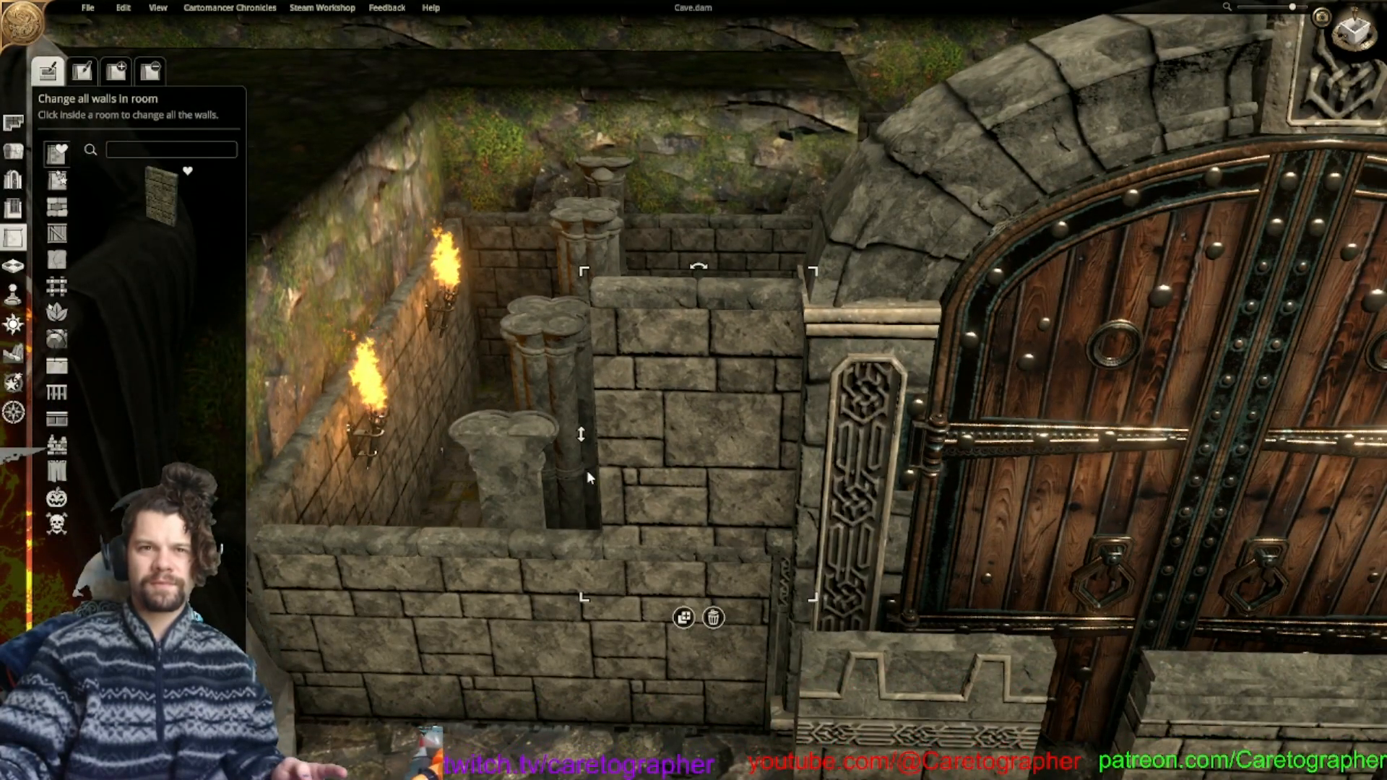
drag(580, 434, 582, 422)
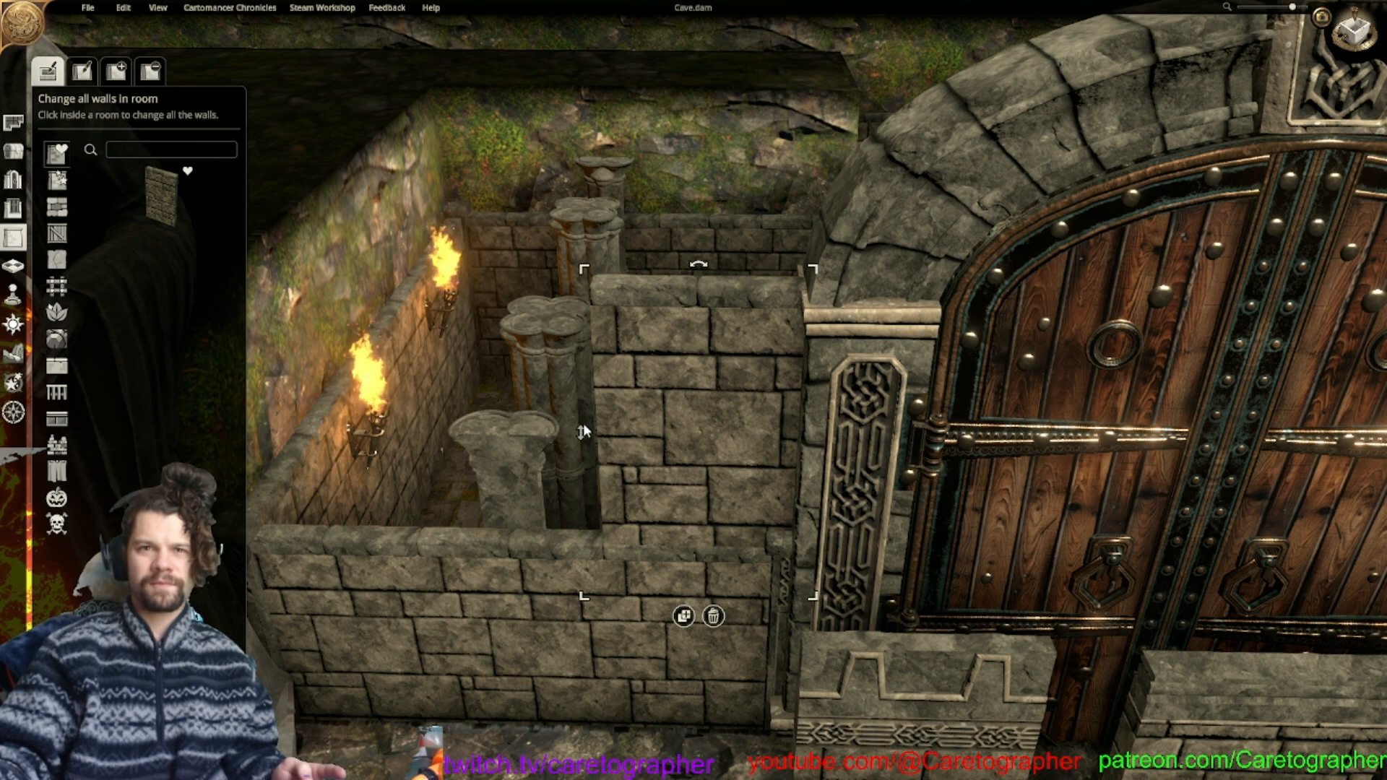
drag(583, 426, 665, 422)
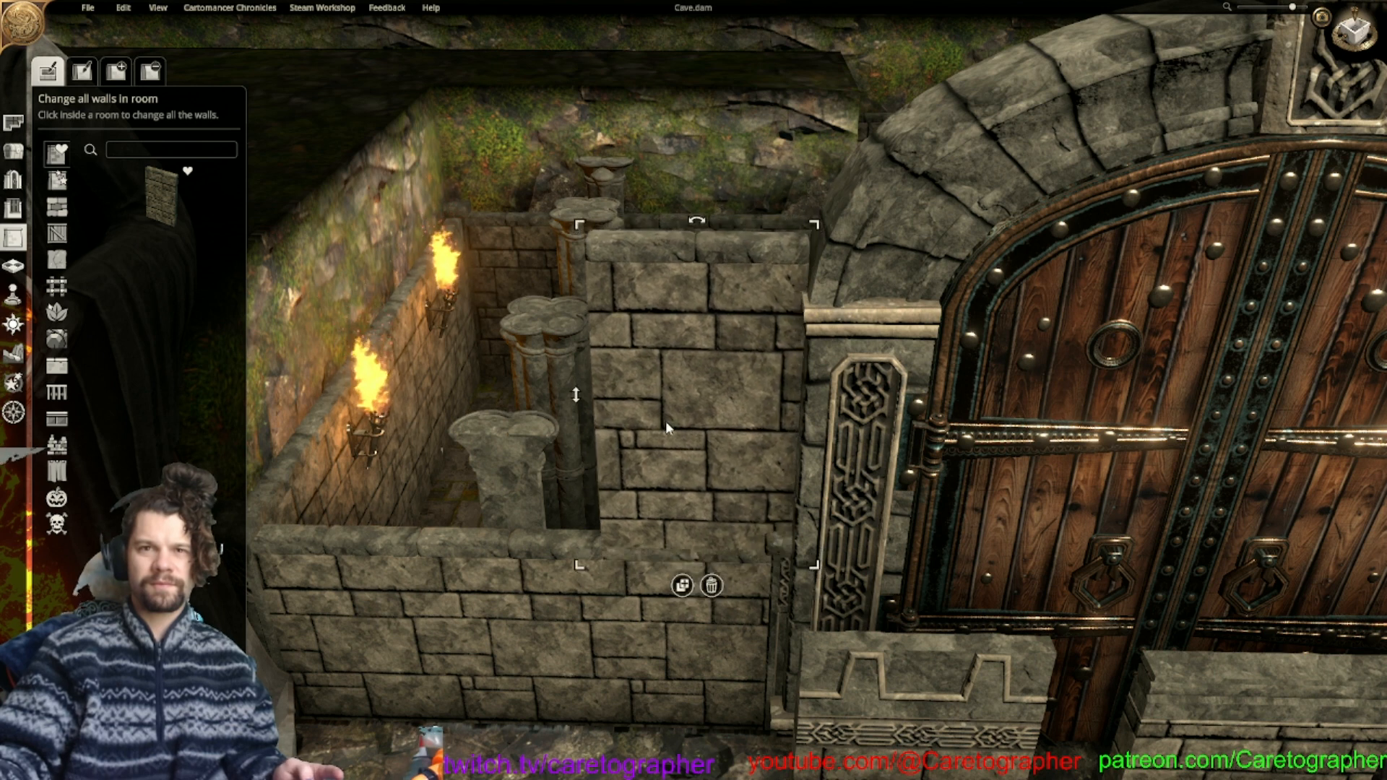
mouse_move(728, 414)
mouse_down()
mouse_move(863, 411)
mouse_move(748, 420)
mouse_up()
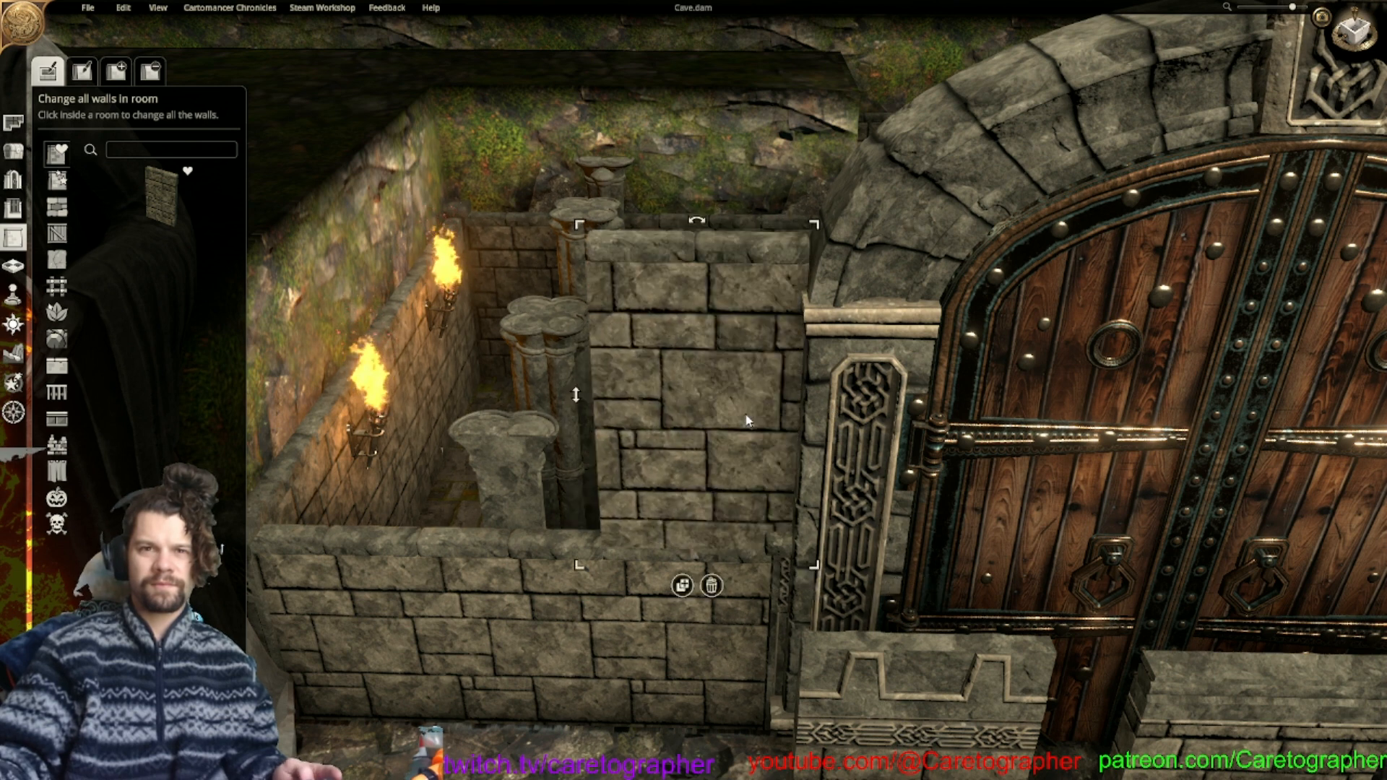
drag(576, 398, 591, 422)
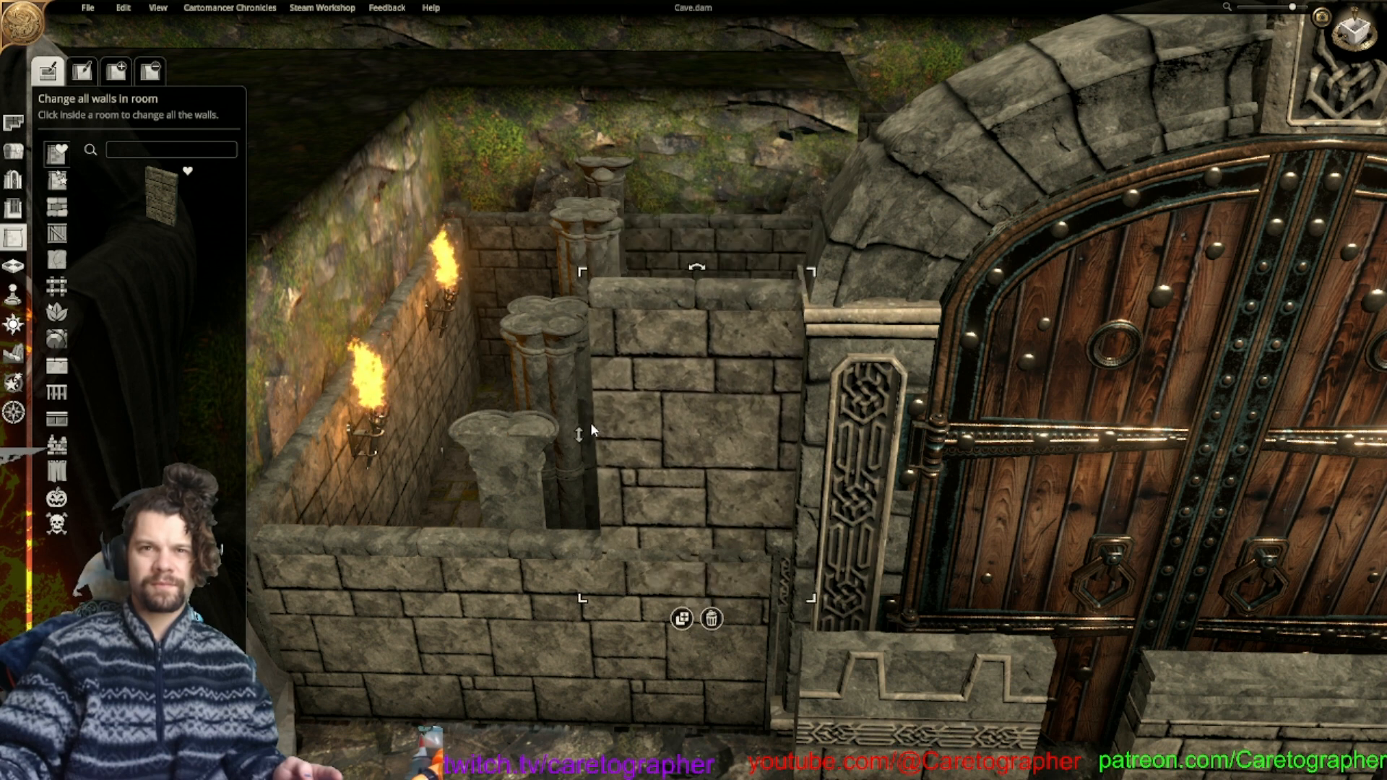
Duplicate the raised plain stone panel to extend the heightened front wall beside the gate, and remove the leftover panel inside the hall.
click(680, 621)
right_drag(537, 576, 779, 573)
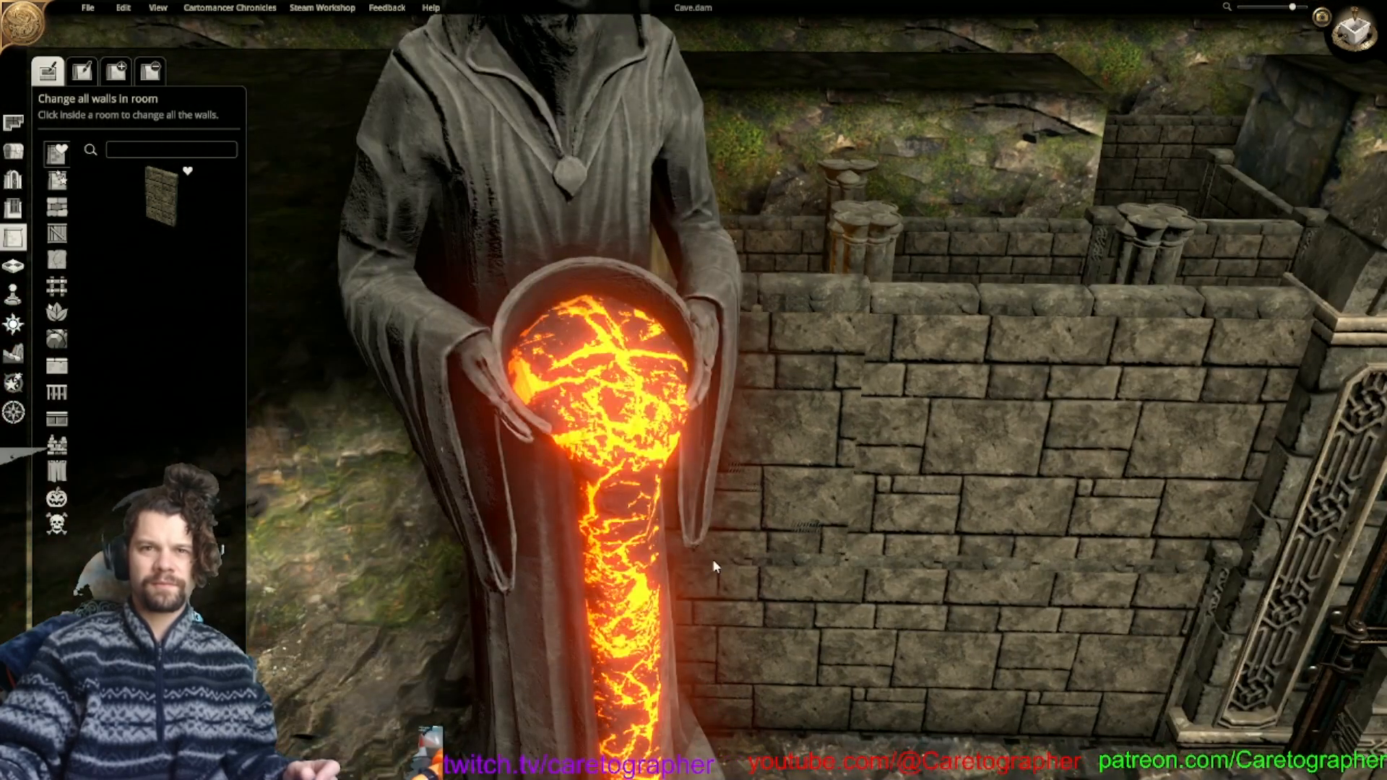
click(1364, 27)
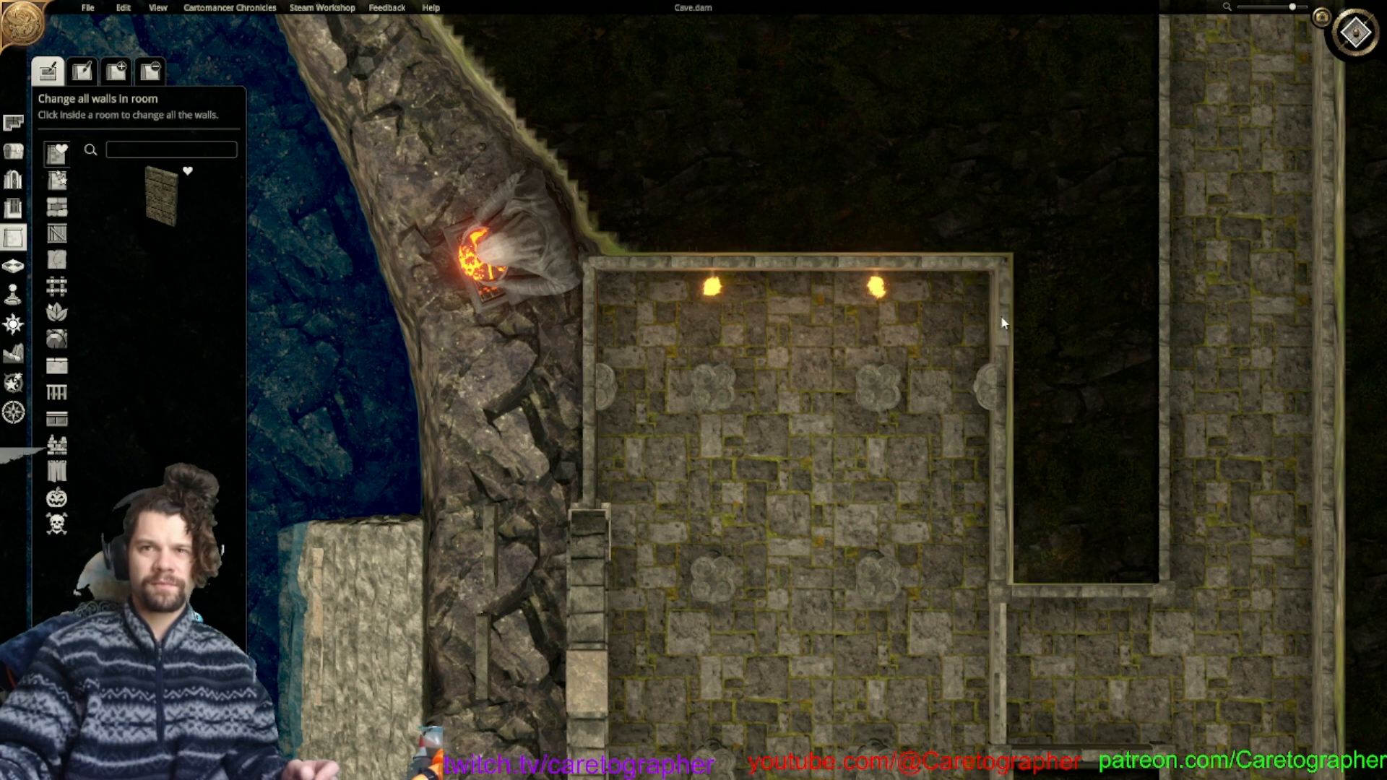
middle_drag(998, 531, 938, 168)
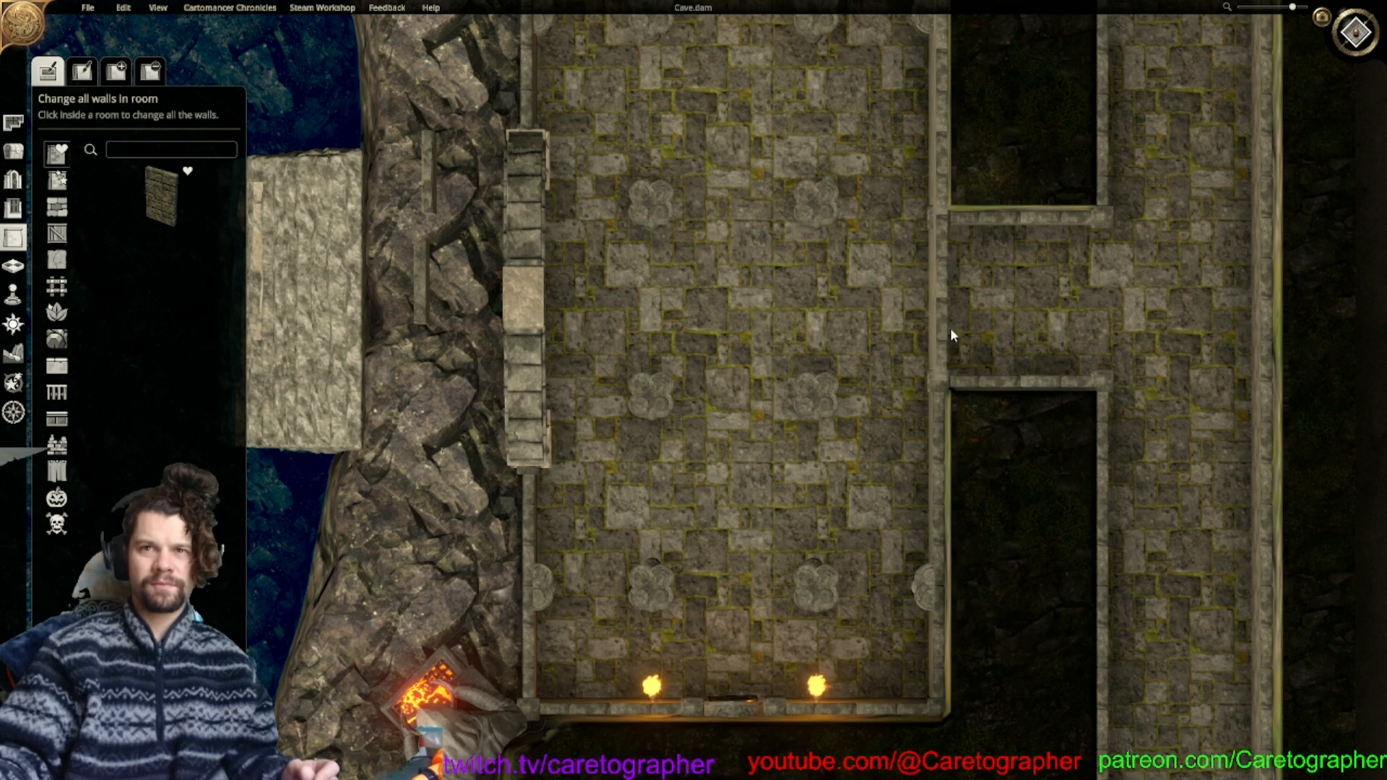
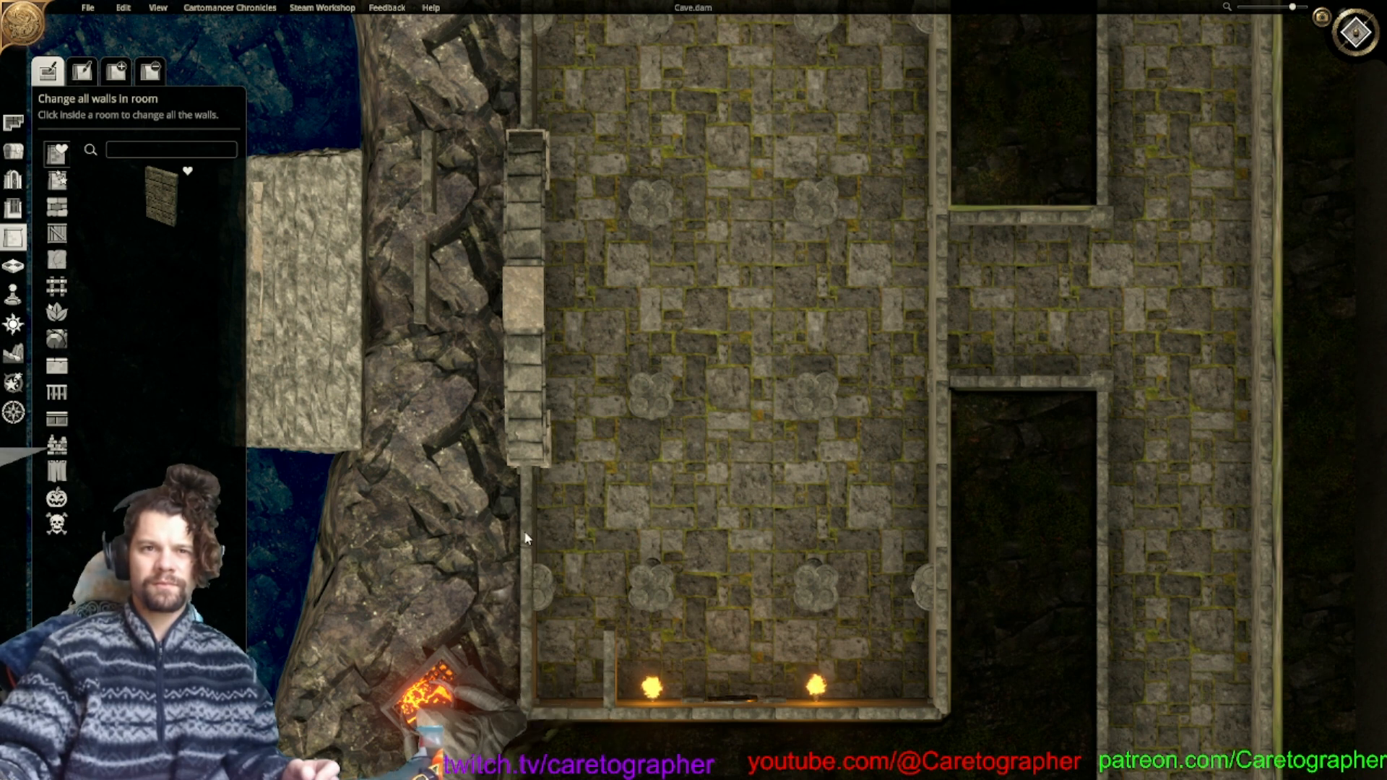
click(607, 674)
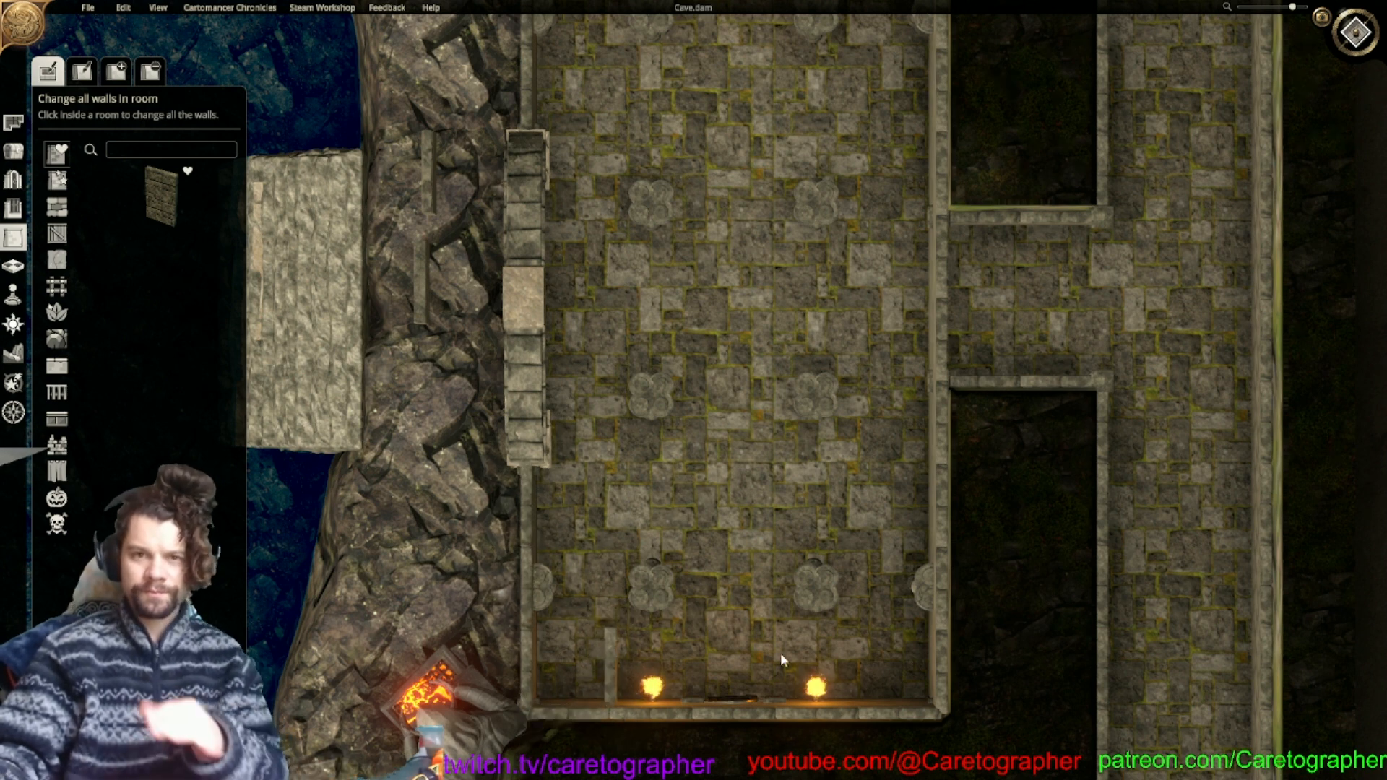
click(747, 699)
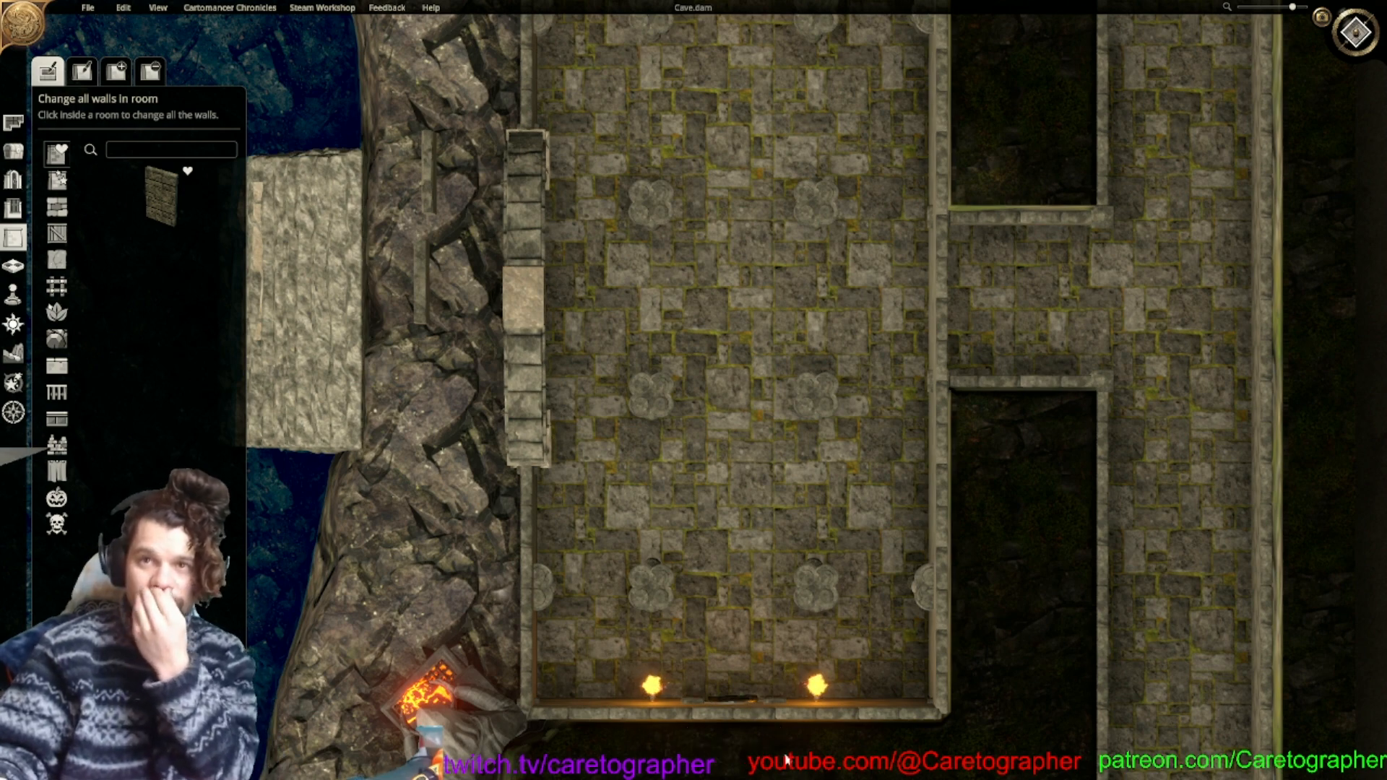
right_drag(766, 399, 587, 422)
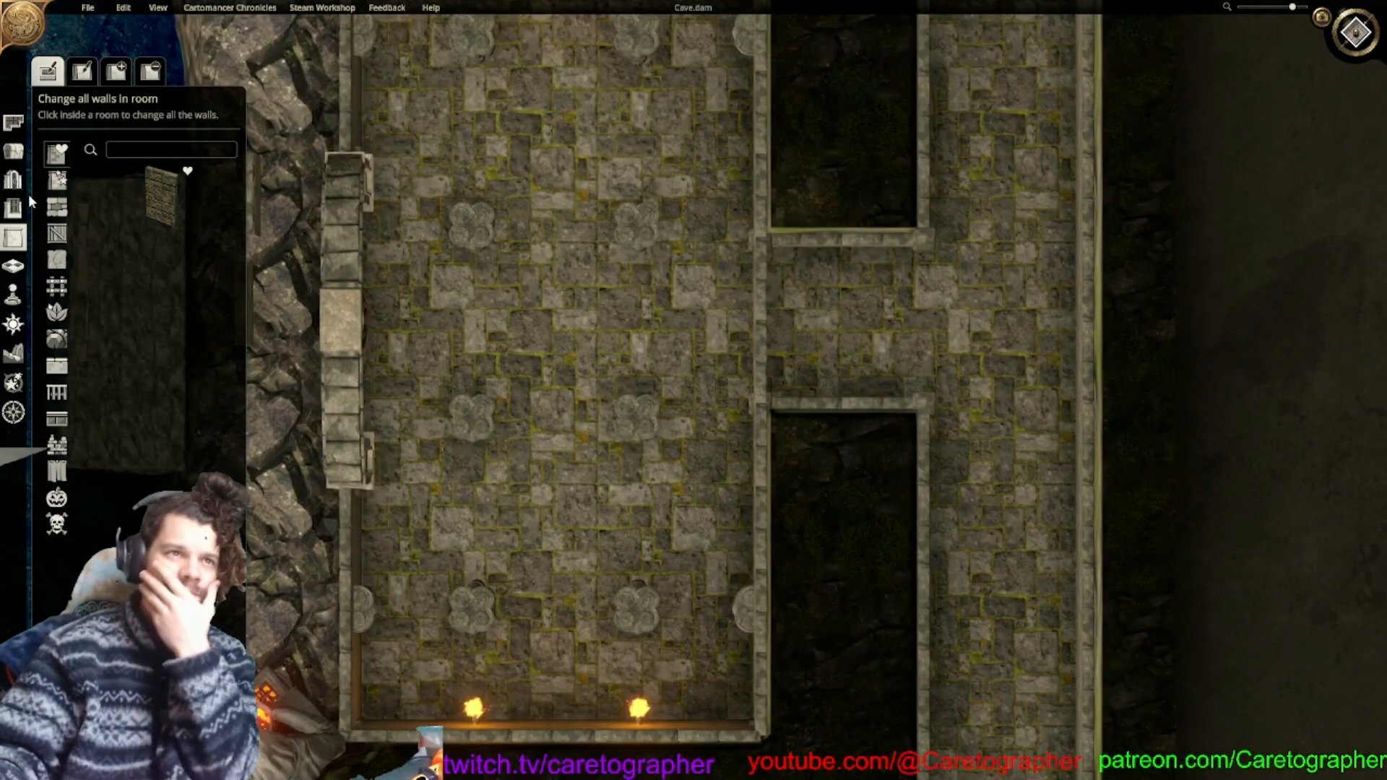
Search the doors for "sec" and place two stone secret doors side by side in the wall between the hall and the corridor.
click(13, 179)
click(135, 63)
text(sec)
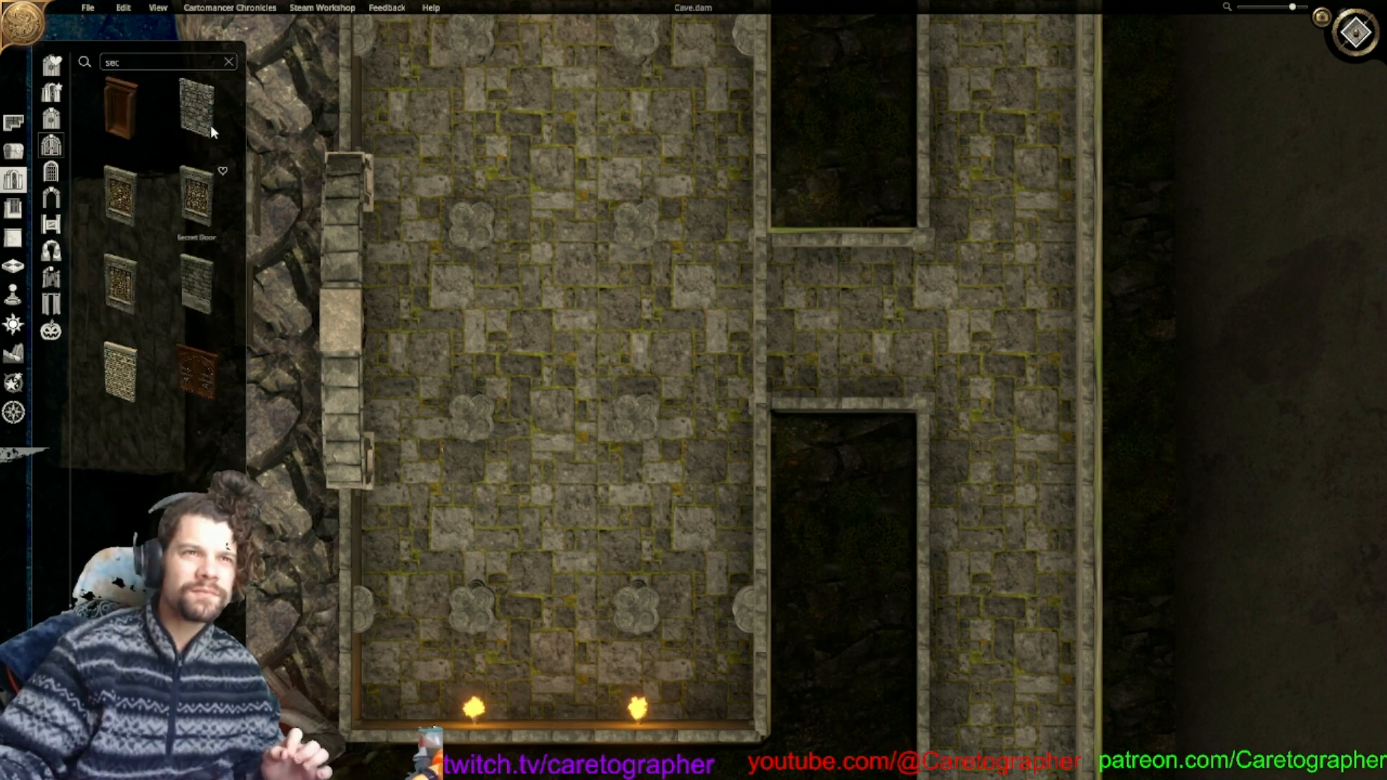
click(197, 108)
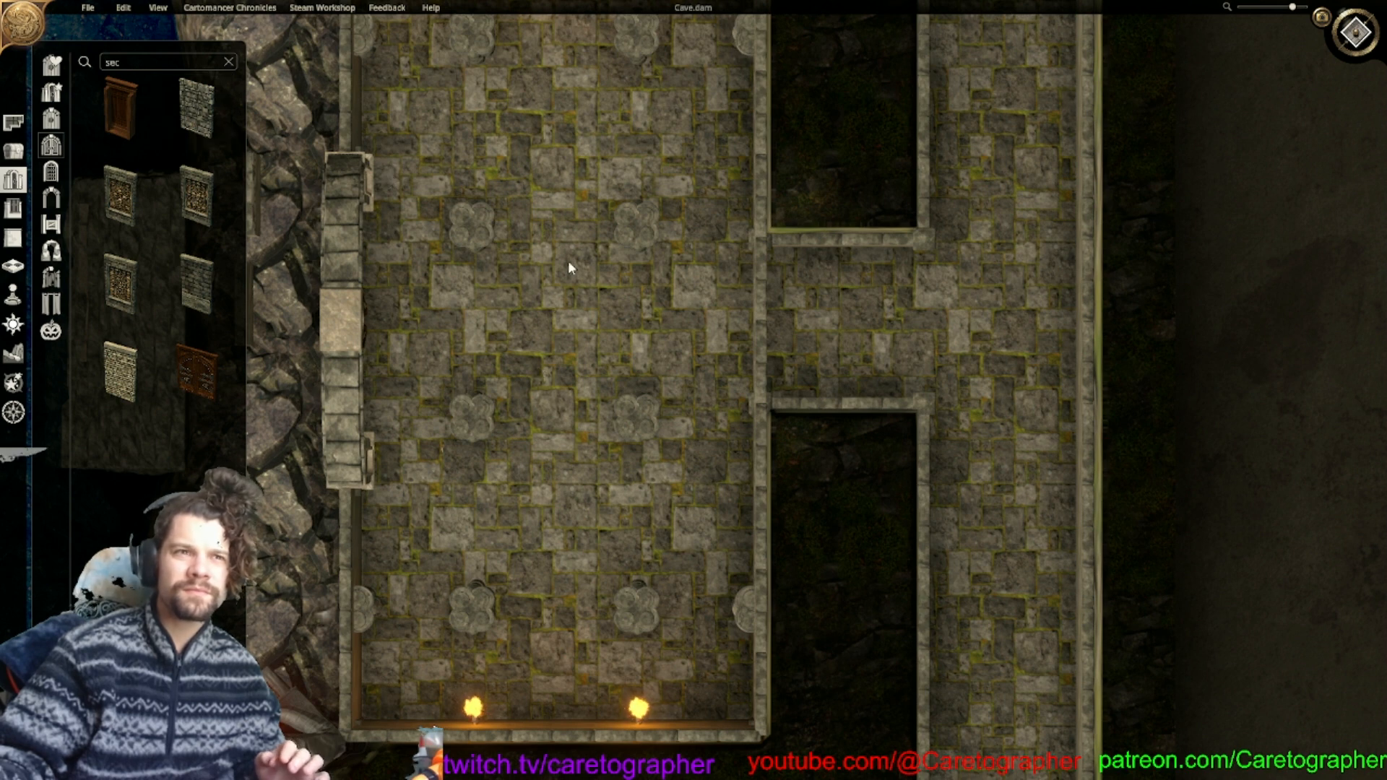
middle_drag(561, 276, 609, 373)
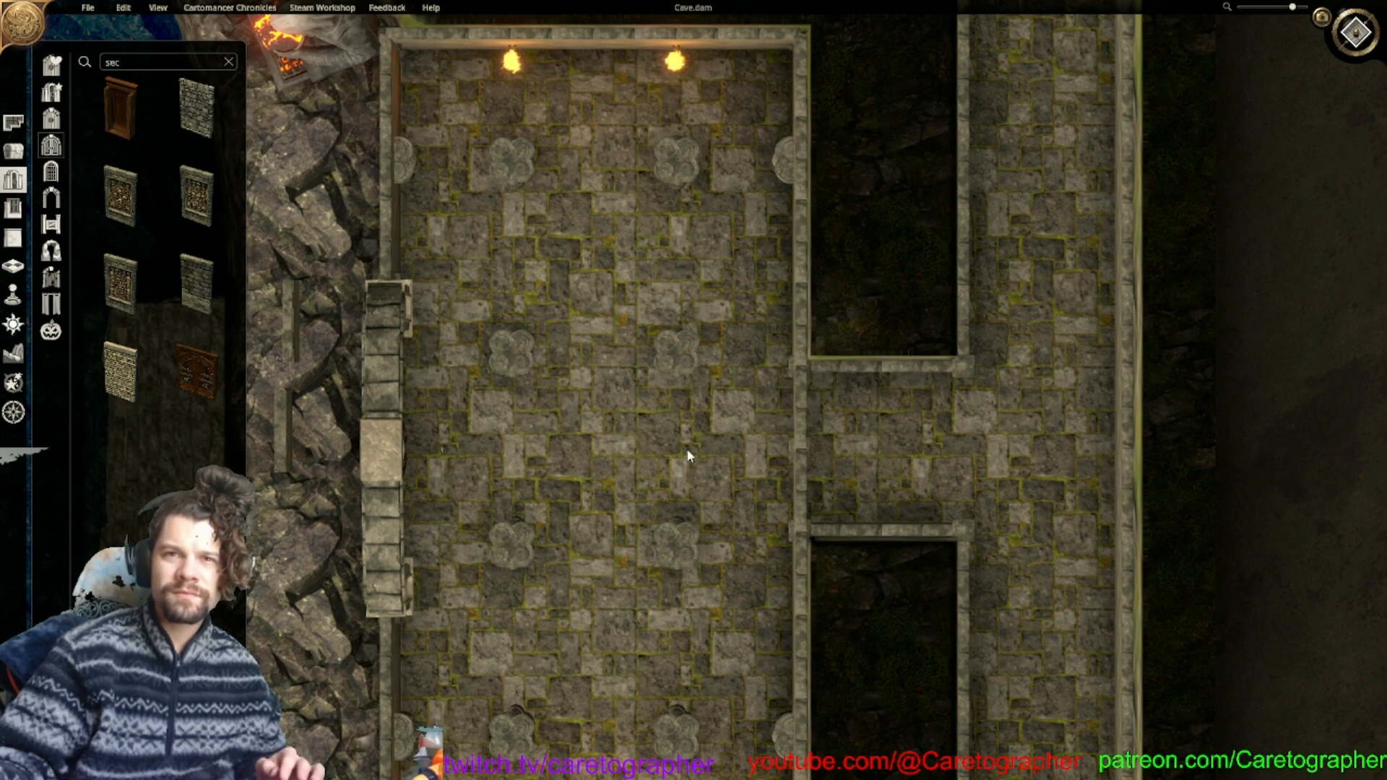
middle_drag(907, 421, 969, 409)
click(1130, 335)
Open both stone secret doors in the hall's back wall so that the passage to the corridor is accessible.
click(1355, 31)
scroll(1108, 252, up, 3)
right_drag(774, 462, 790, 387)
scroll(997, 305, down, 3)
scroll(777, 320, up, 3)
click(789, 389)
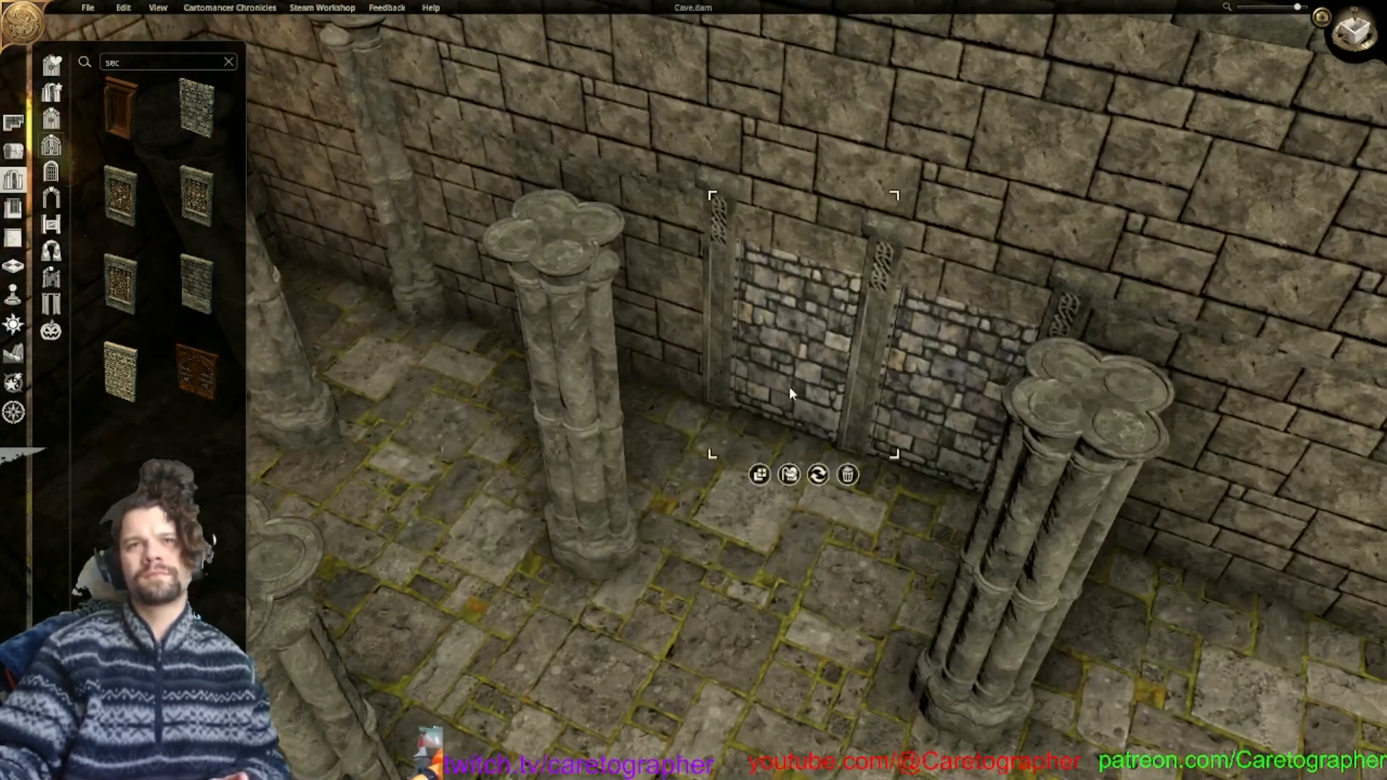
click(789, 473)
scroll(845, 400, down, 5)
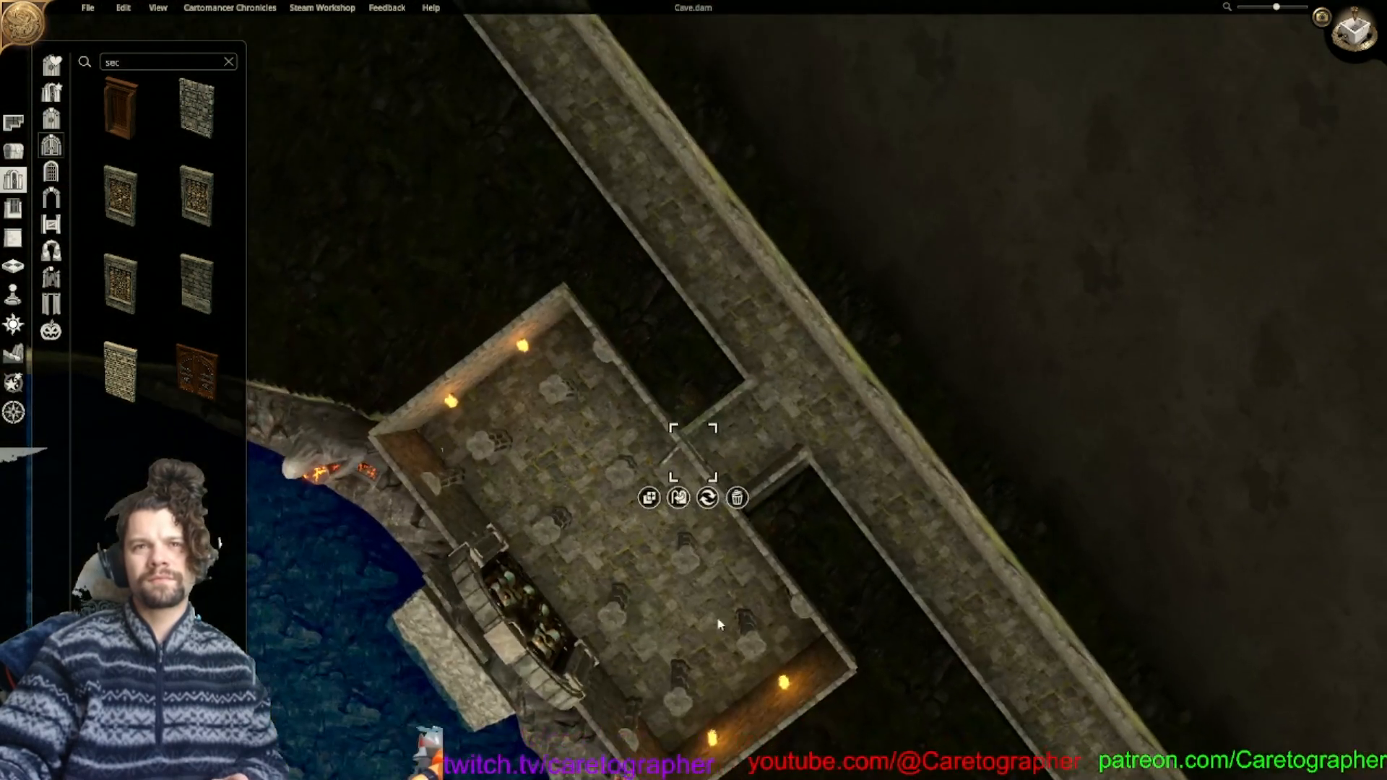
right_drag(718, 613, 781, 515)
scroll(781, 516, up, 6)
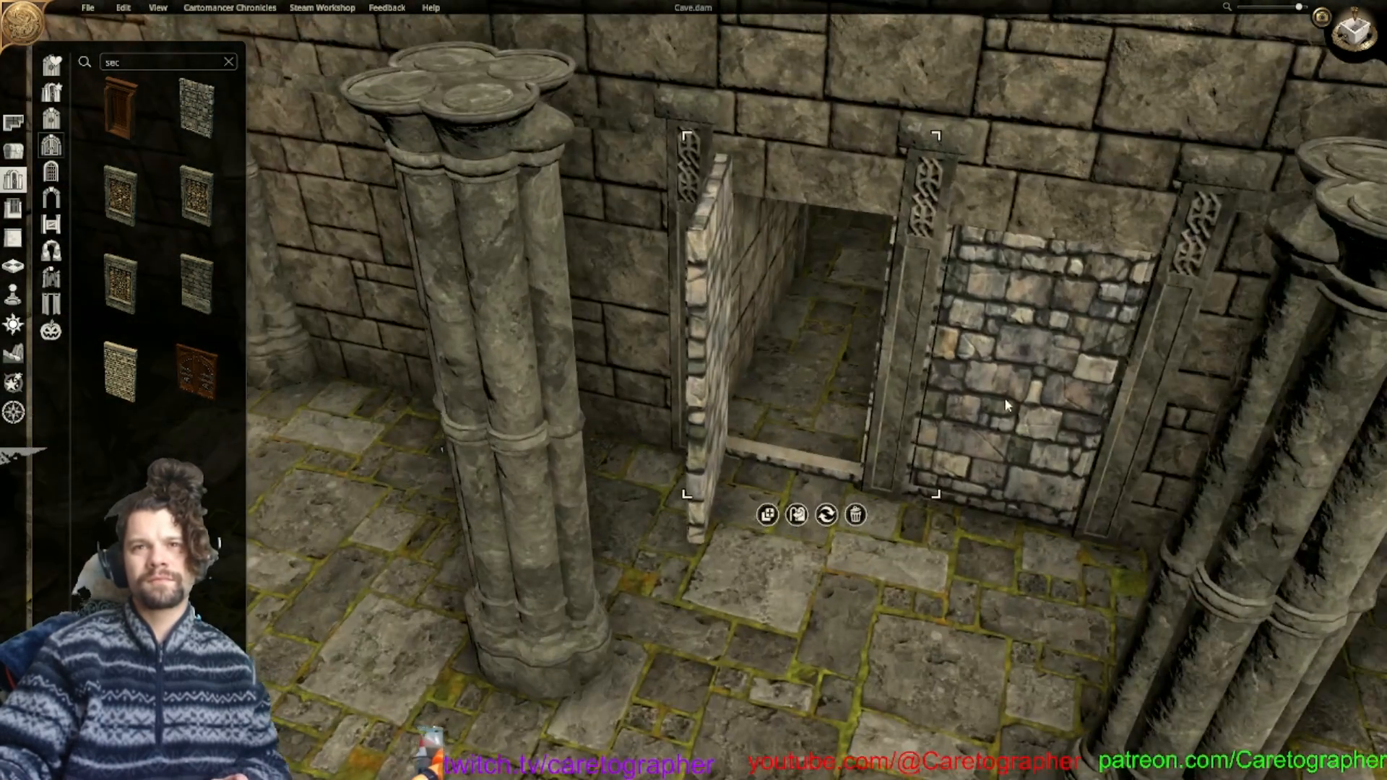
click(1008, 405)
click(1026, 560)
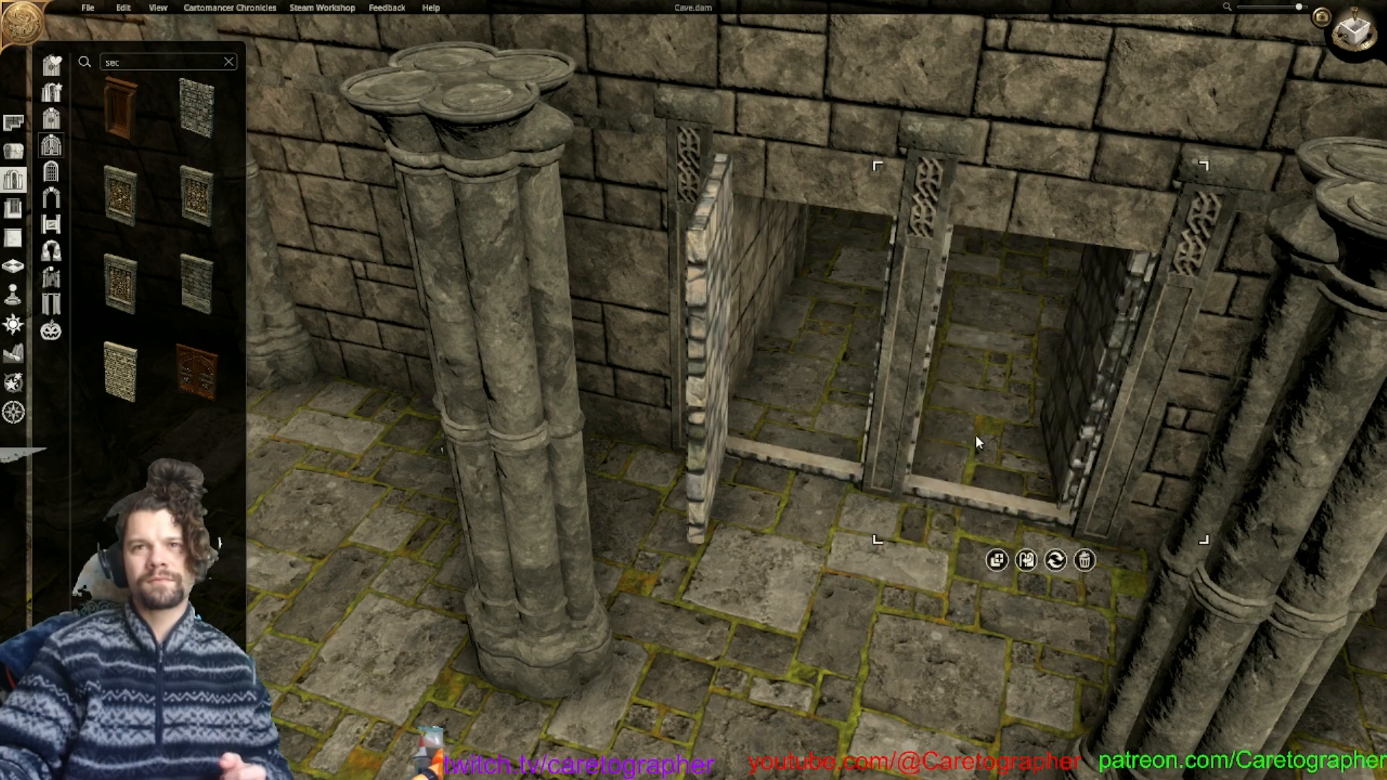
Examine the pillared hall, the corridor behind it and the gate front with its two statues from above and outside.
scroll(849, 556, down, 2)
scroll(883, 512, down, 6)
right_drag(883, 512, 552, 744)
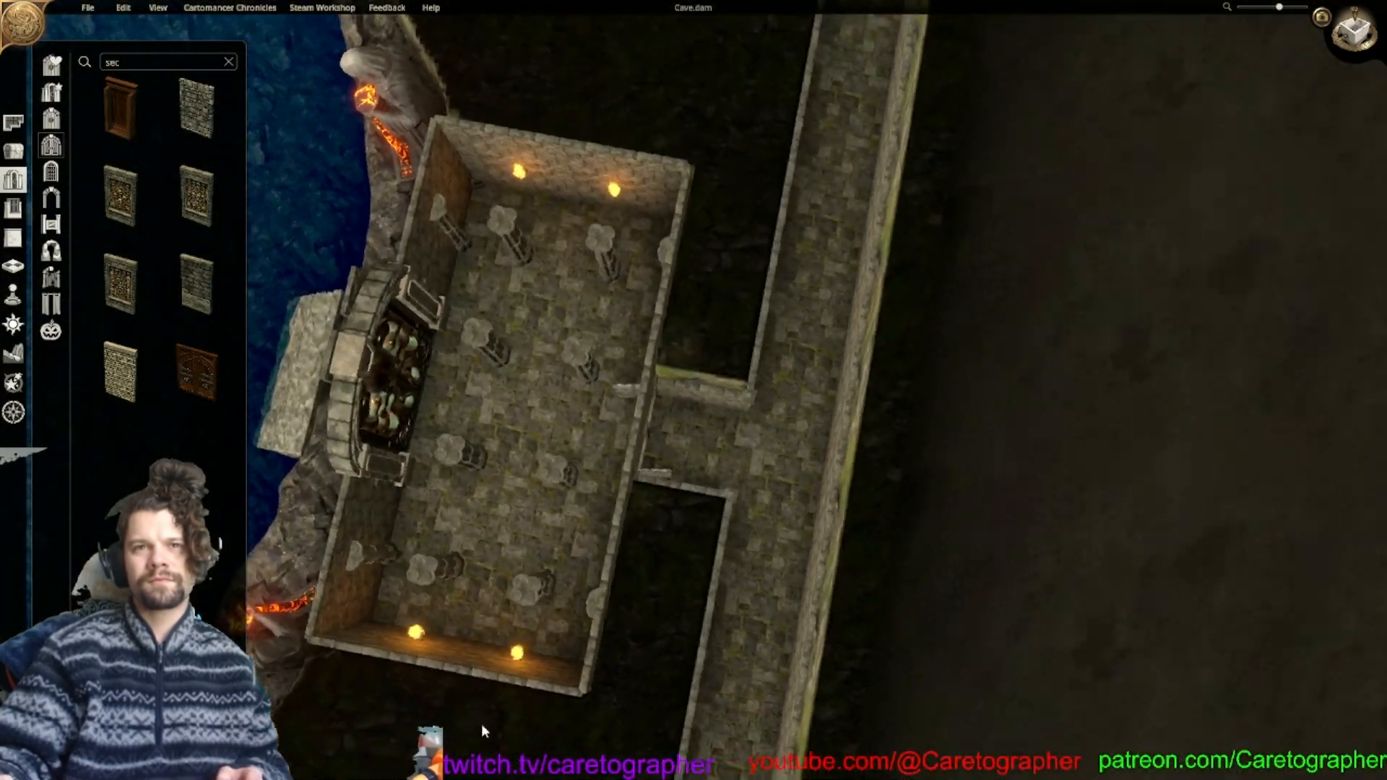
scroll(634, 770, down, 1)
middle_drag(730, 460, 971, 473)
scroll(1049, 435, up, 2)
right_drag(971, 472, 758, 465)
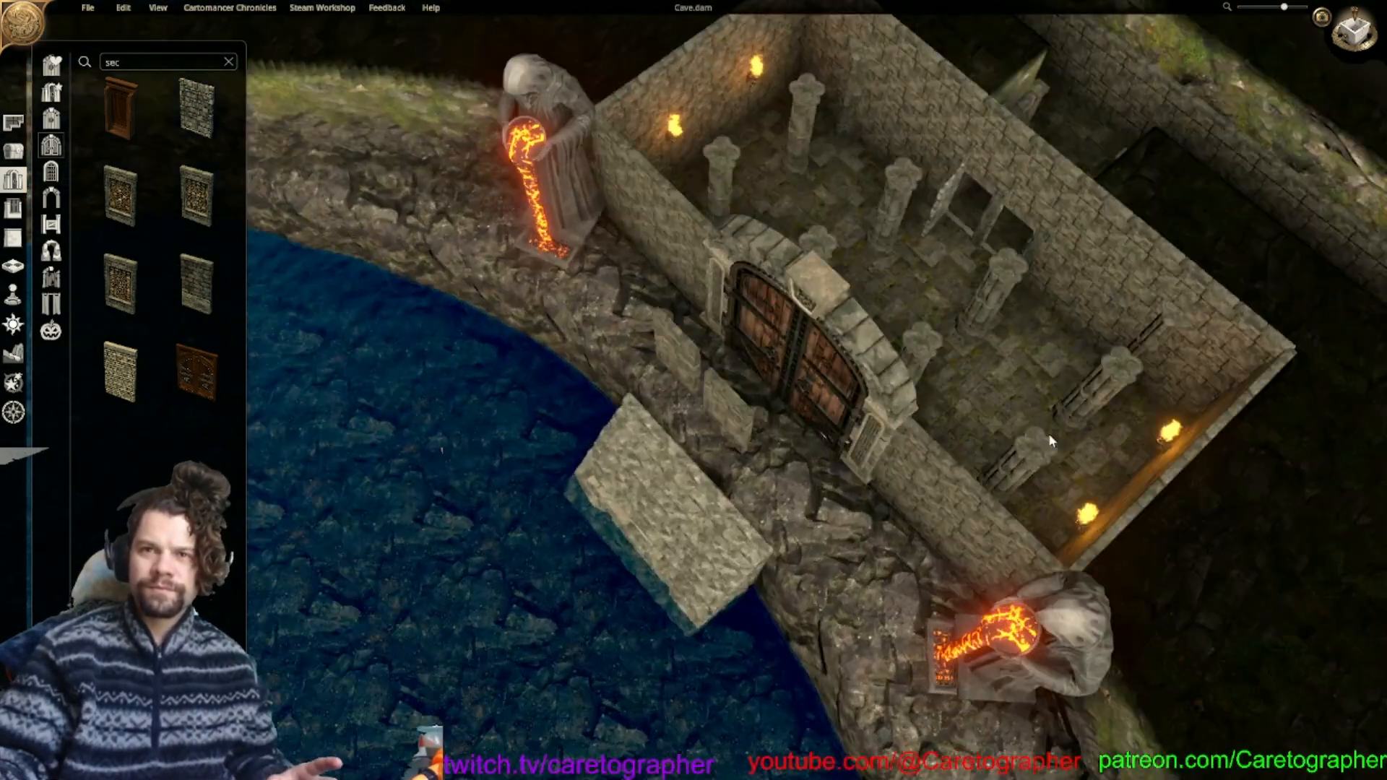
scroll(759, 466, up, 3)
right_drag(839, 510, 833, 440)
scroll(877, 425, down, 3)
scroll(834, 432, up, 2)
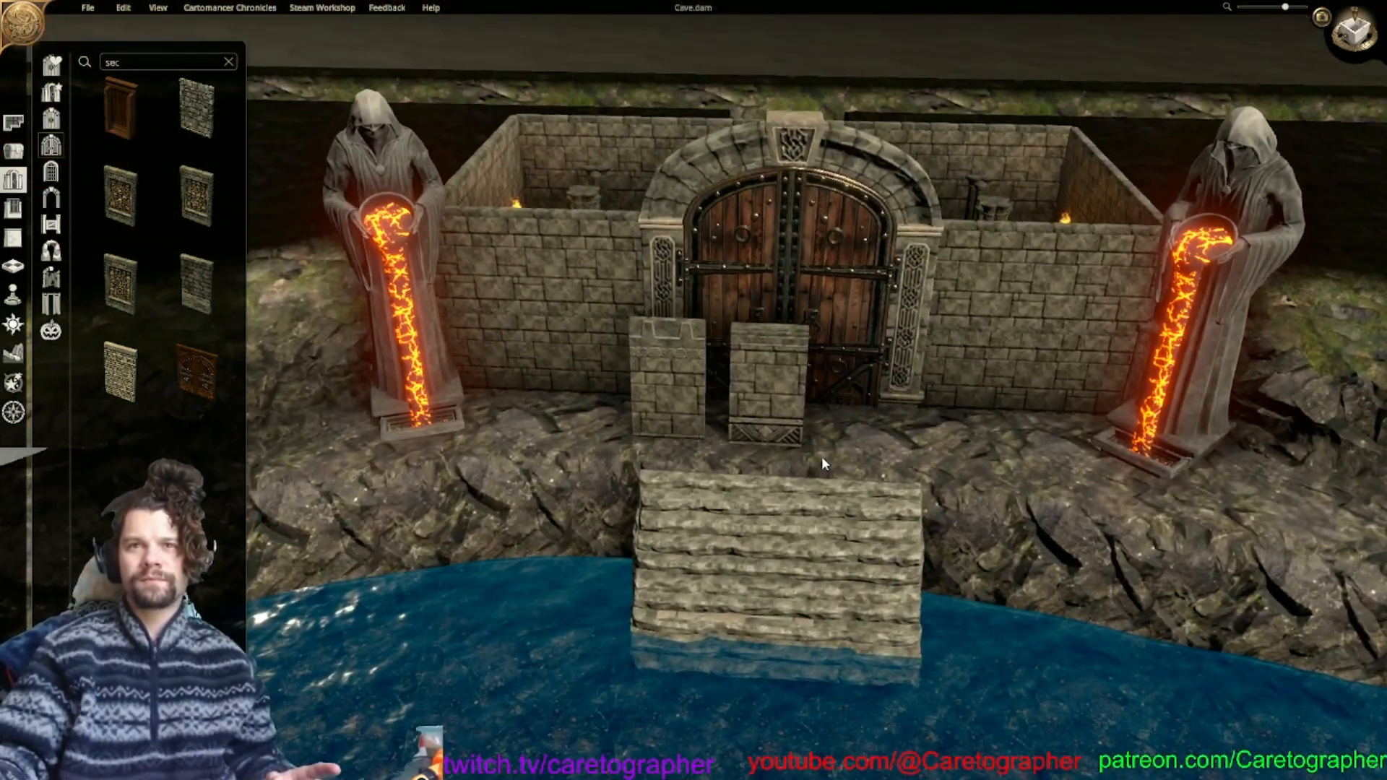
Delete the triangle-patterned and the crenel-carved free-standing stone panels standing in front of the gate.
drag(782, 412, 948, 398)
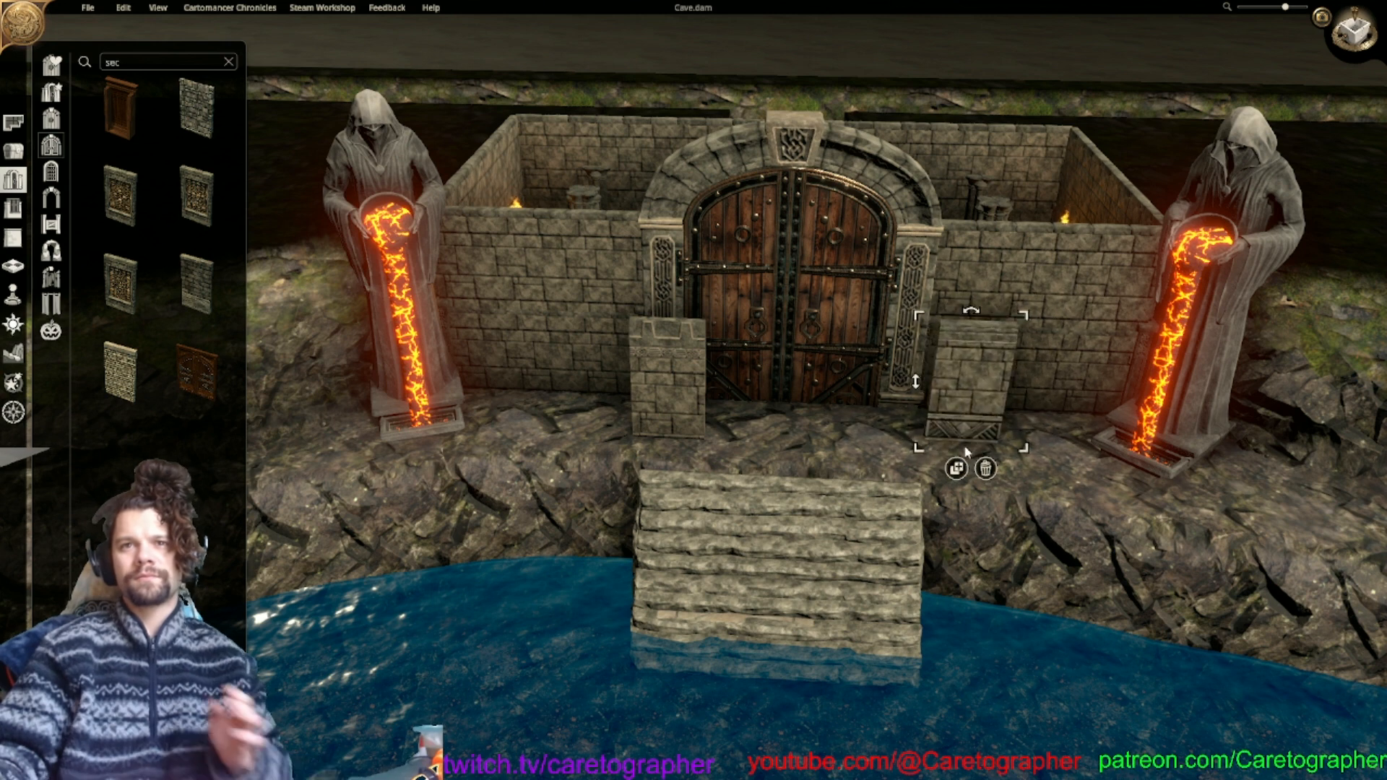
click(984, 470)
click(686, 421)
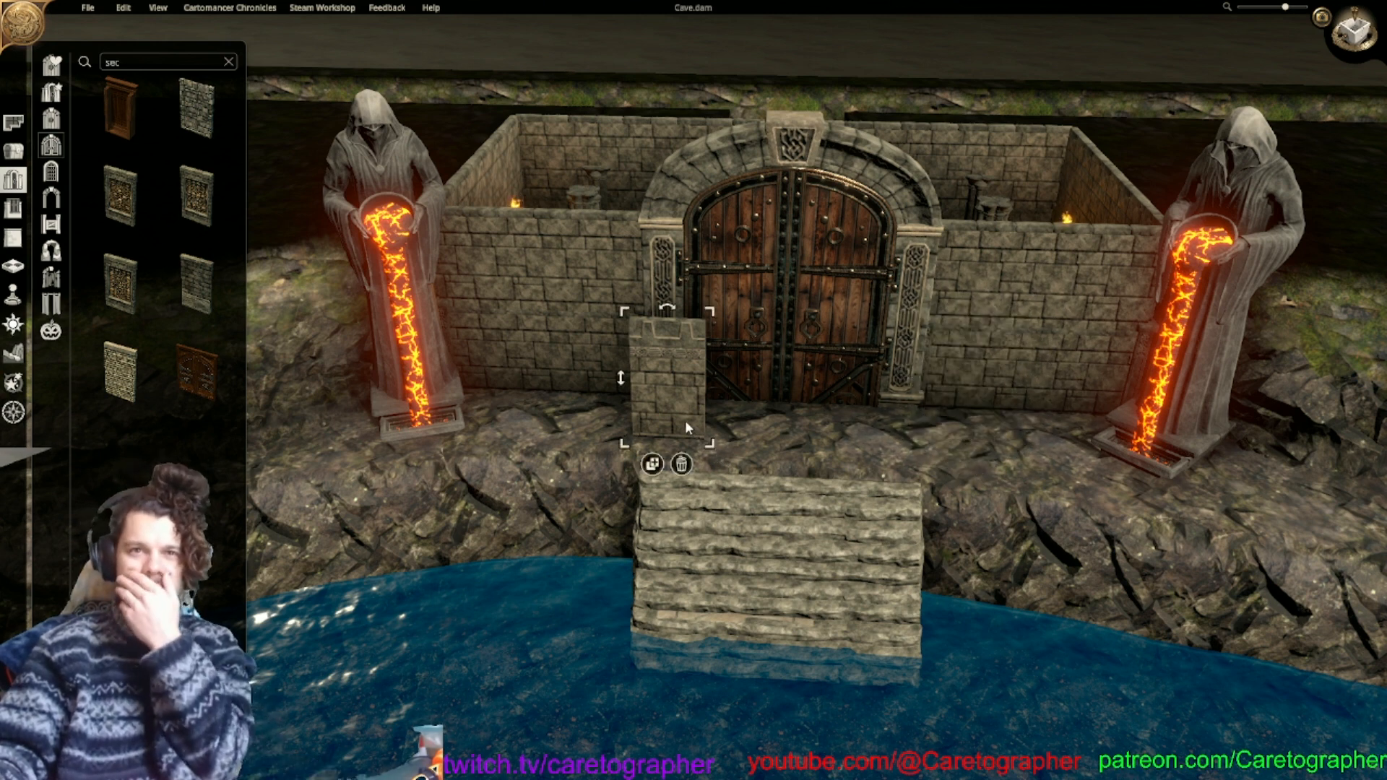
click(683, 465)
Search the objects for "lava" and browse the matching items.
scroll(738, 334, down, 6)
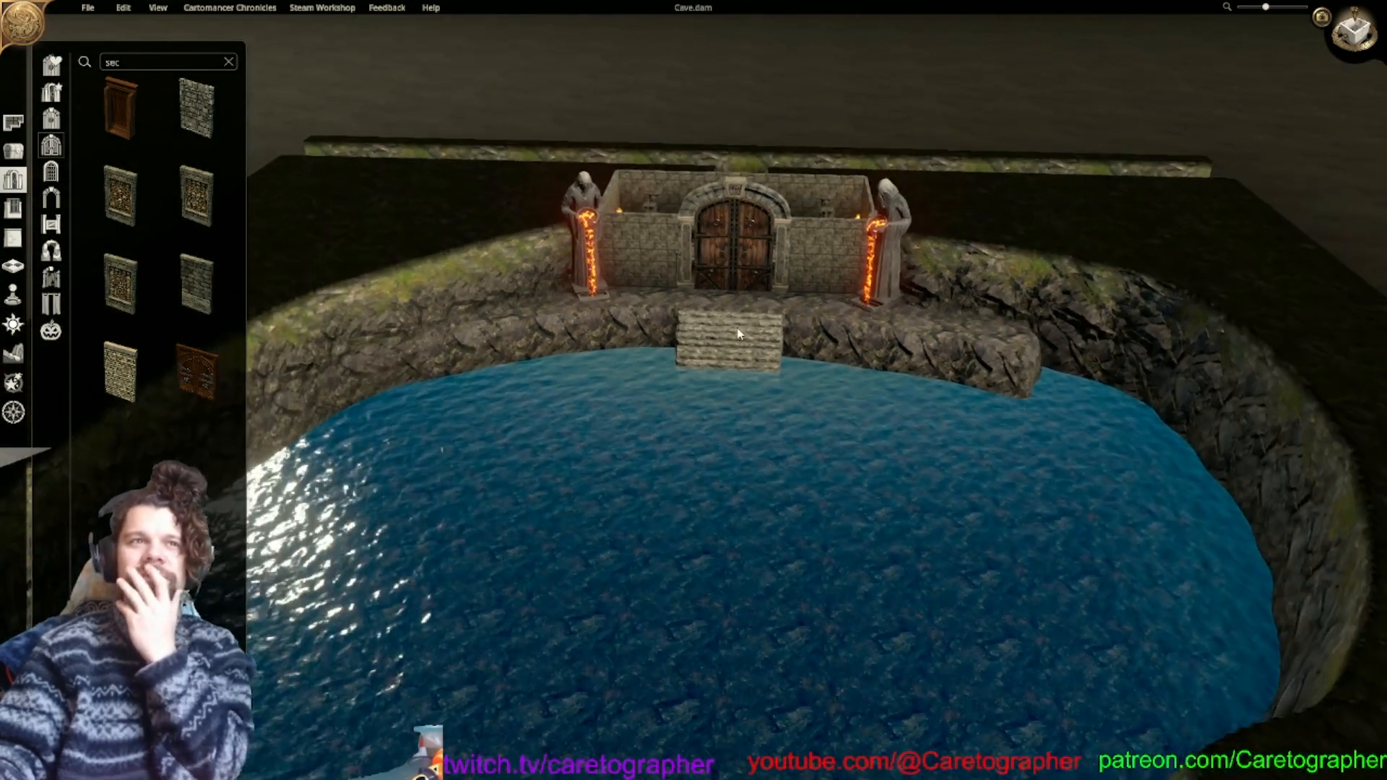
middle_drag(738, 334, 684, 461)
click(13, 150)
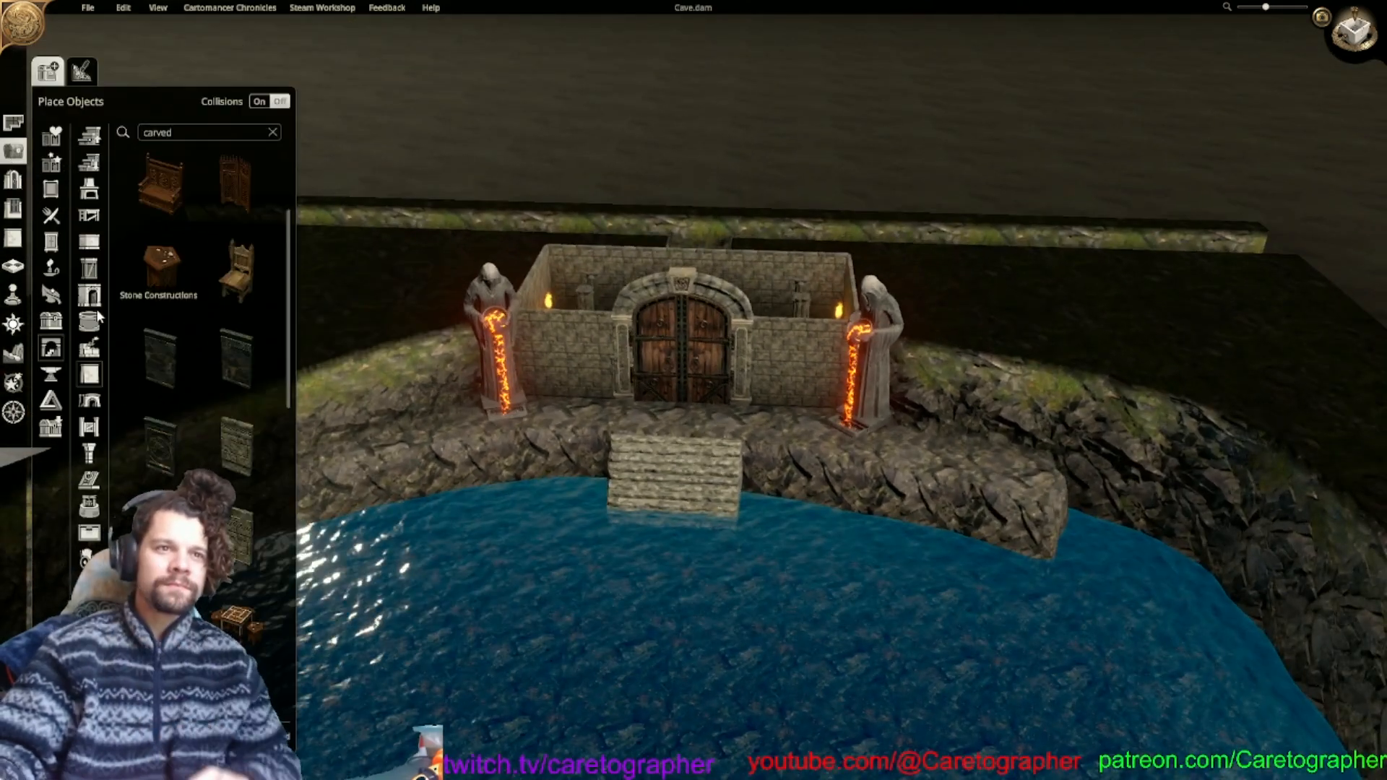
double_click(197, 128)
text(lava)
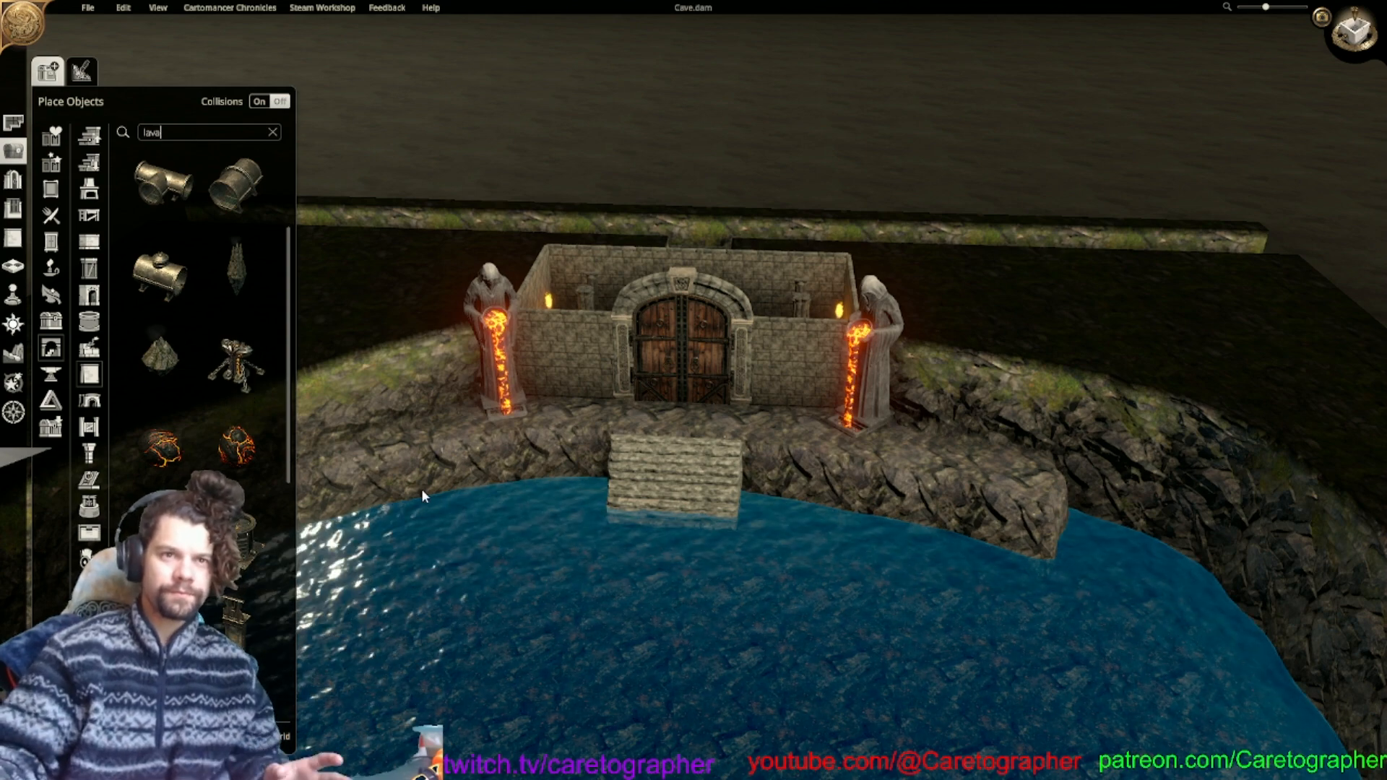
scroll(592, 543, up, 3)
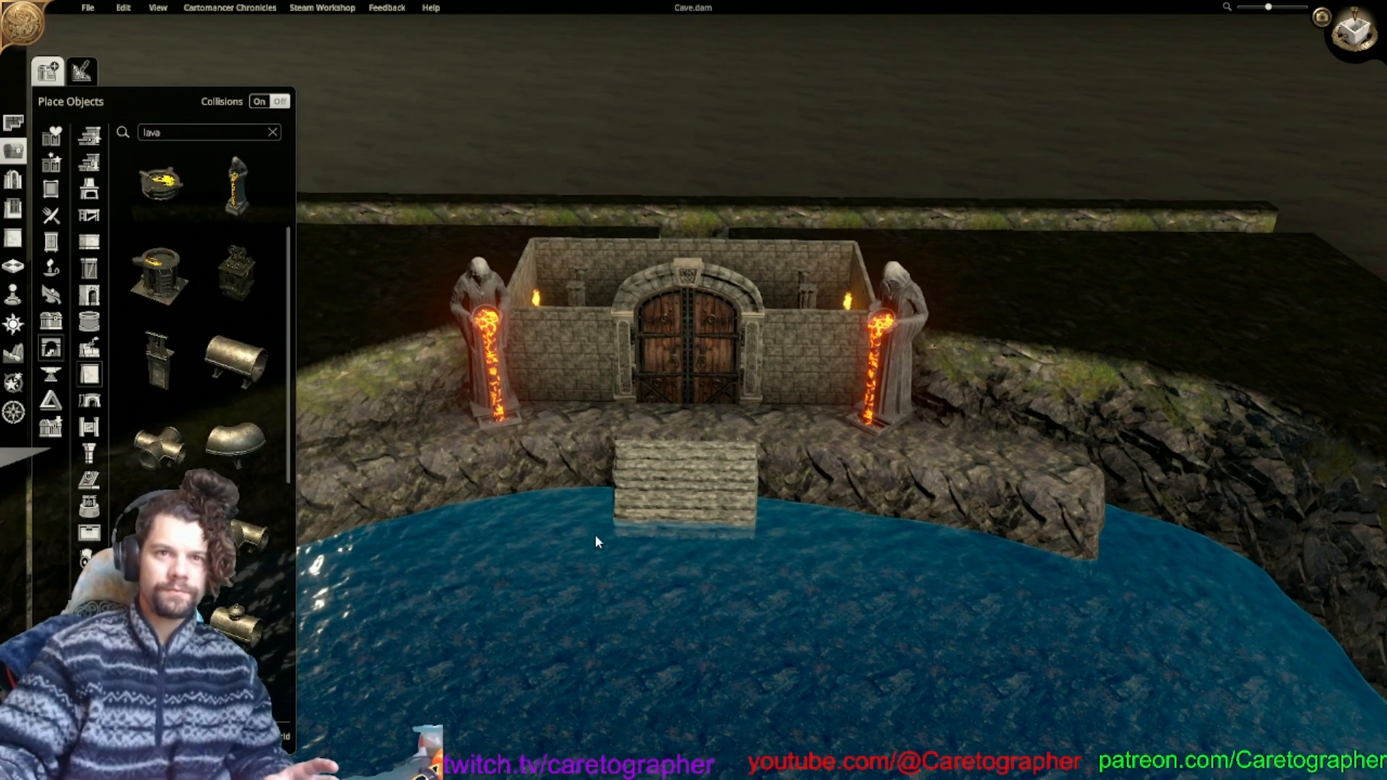
scroll(262, 330, up, 3)
scroll(263, 331, down, 1)
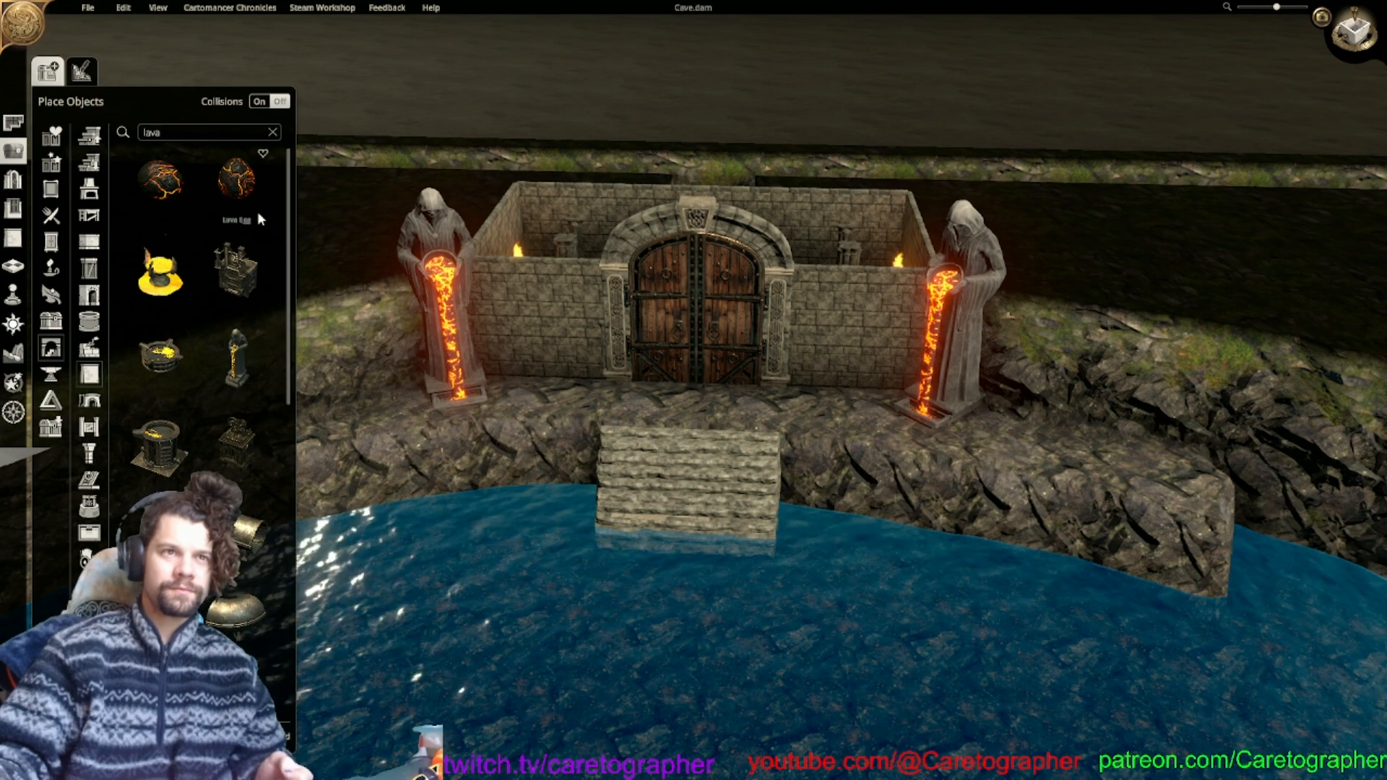
middle_drag(317, 236, 443, 228)
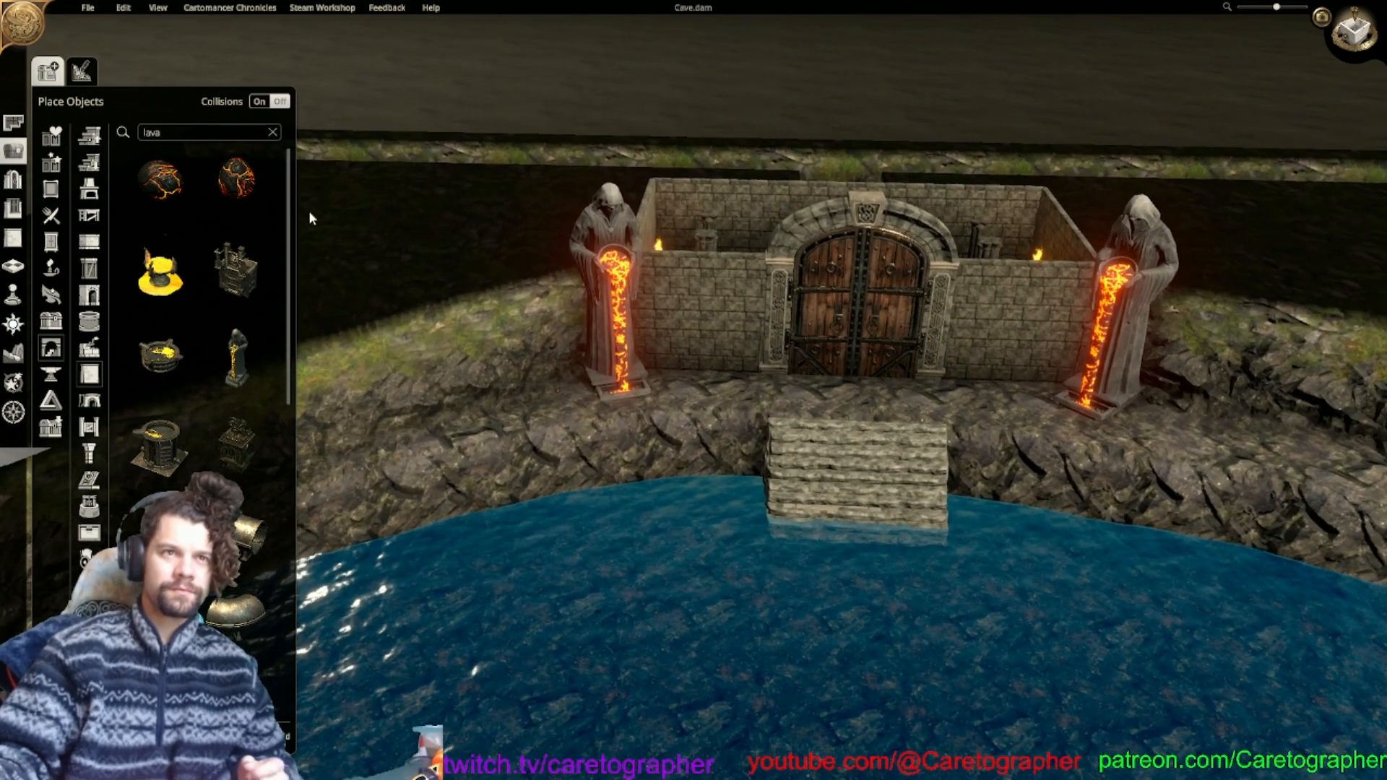
Try a Lava Egg at the waterline beside the stone steps and delete it again.
click(236, 177)
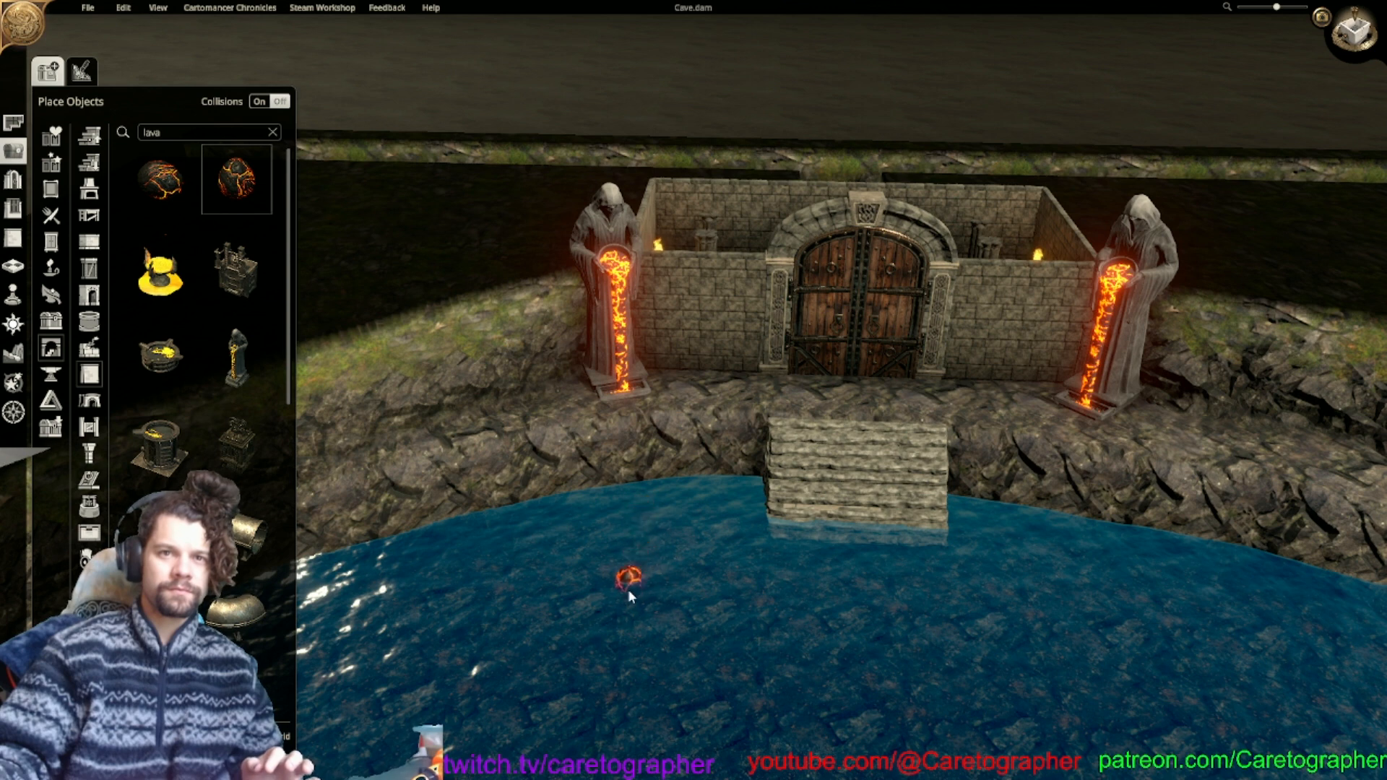
click(638, 496)
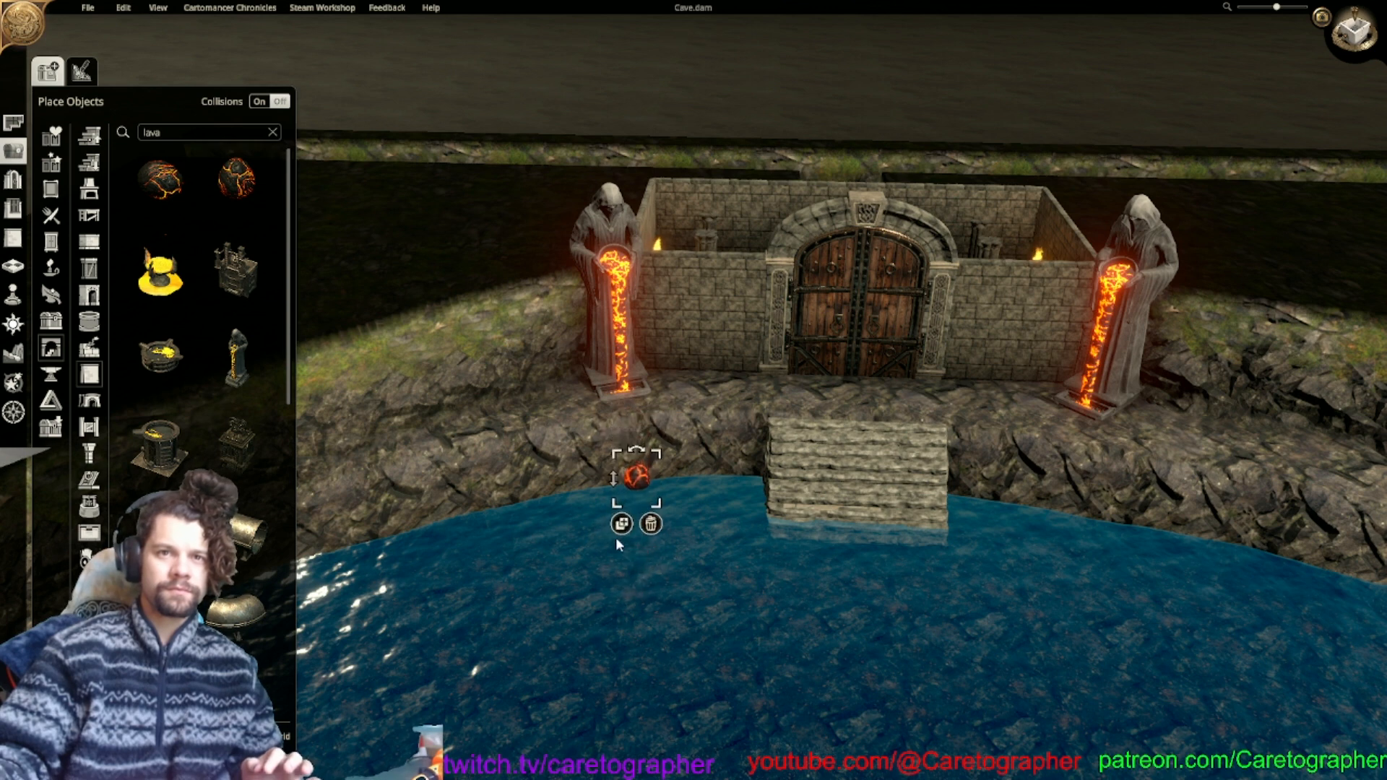
drag(637, 486, 634, 483)
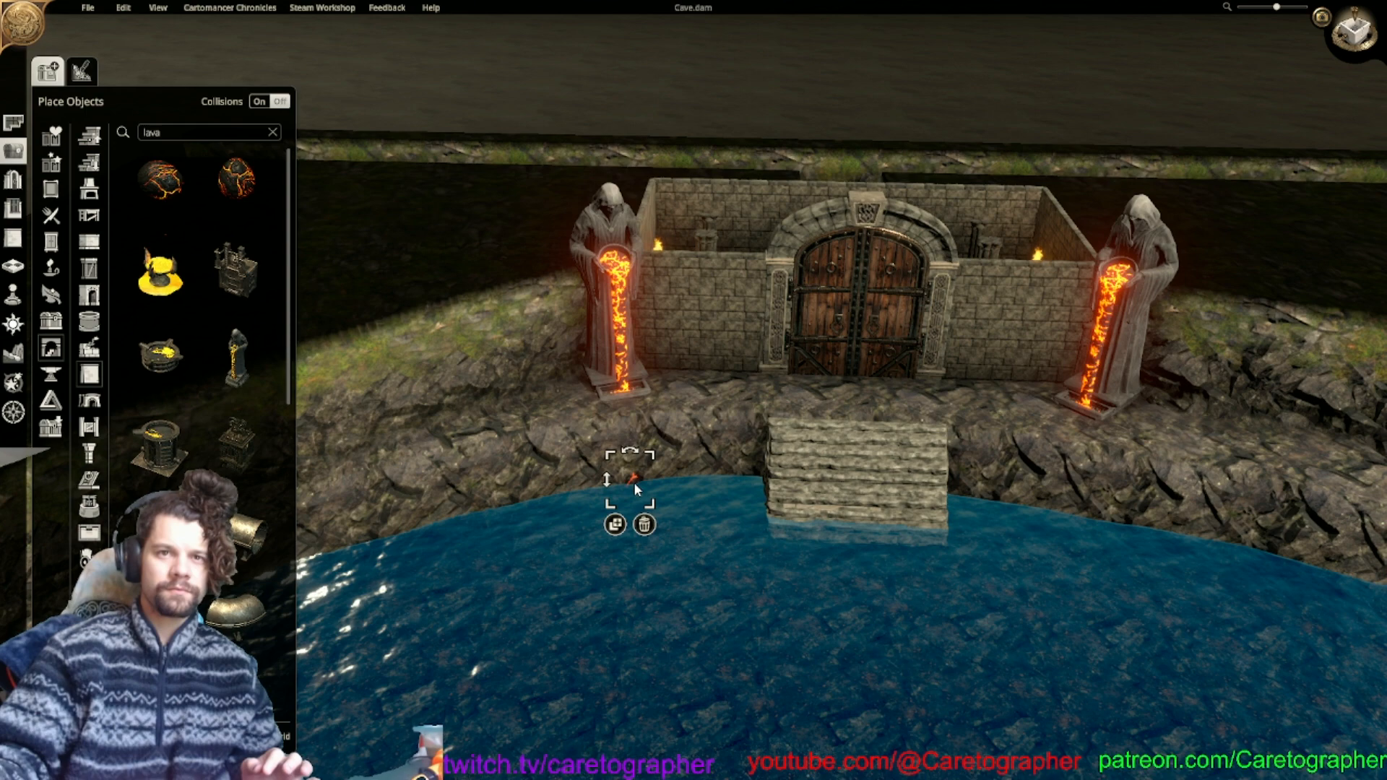
click(644, 525)
Move the two lava-pouring statues closer to the gate, one against the wall on each side of the door.
middle_drag(817, 491, 711, 542)
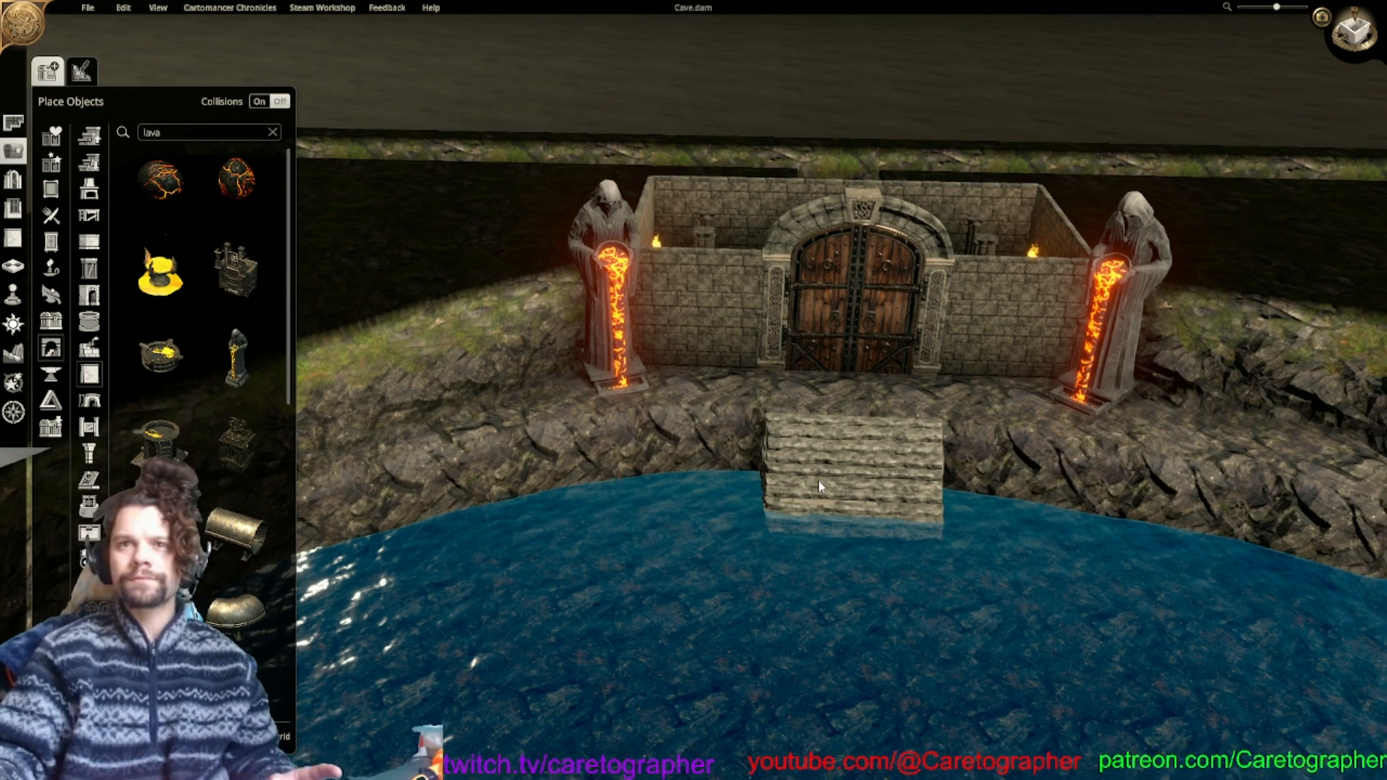
drag(525, 438, 593, 417)
drag(1025, 445, 933, 442)
Change the lake's water in front of the temple entrance to lava with the terrain liquid painting.
scroll(1136, 511, down, 6)
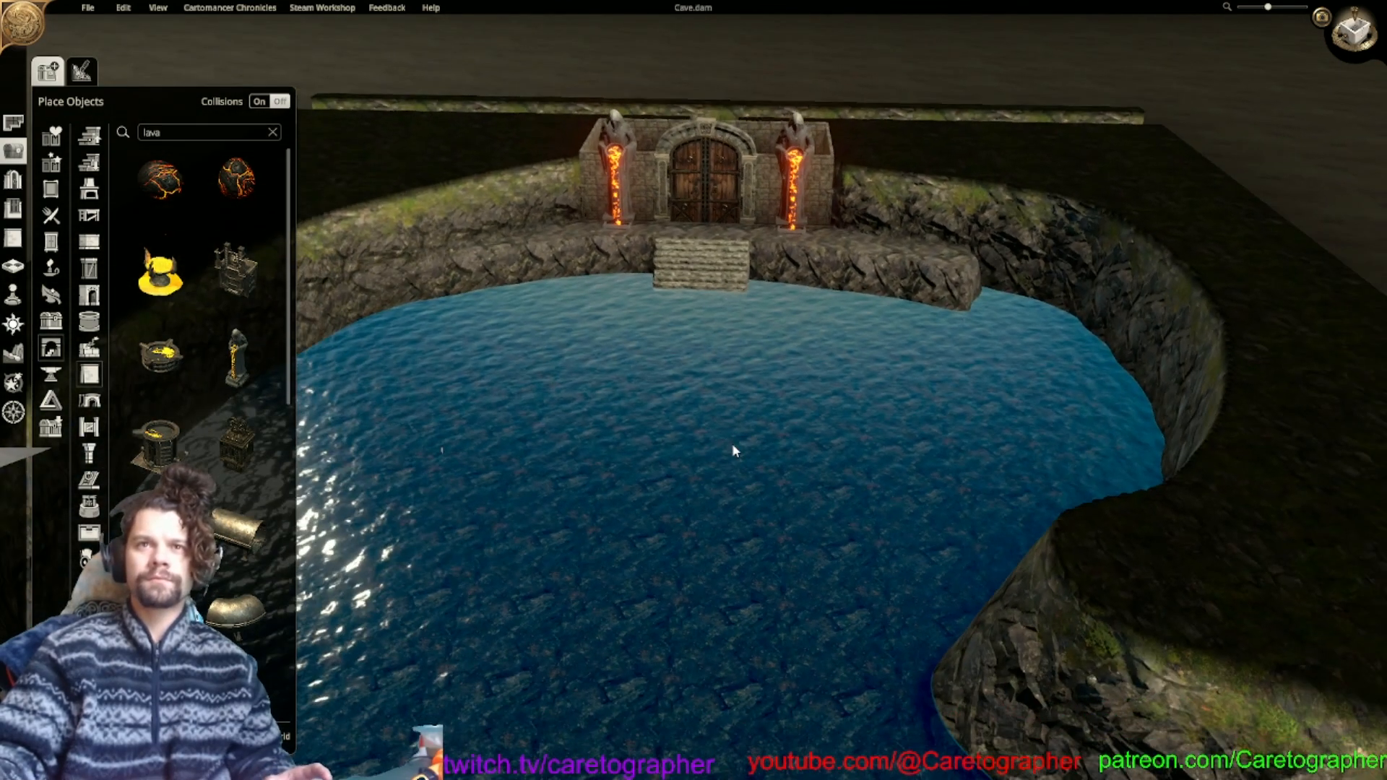
scroll(733, 450, down, 4)
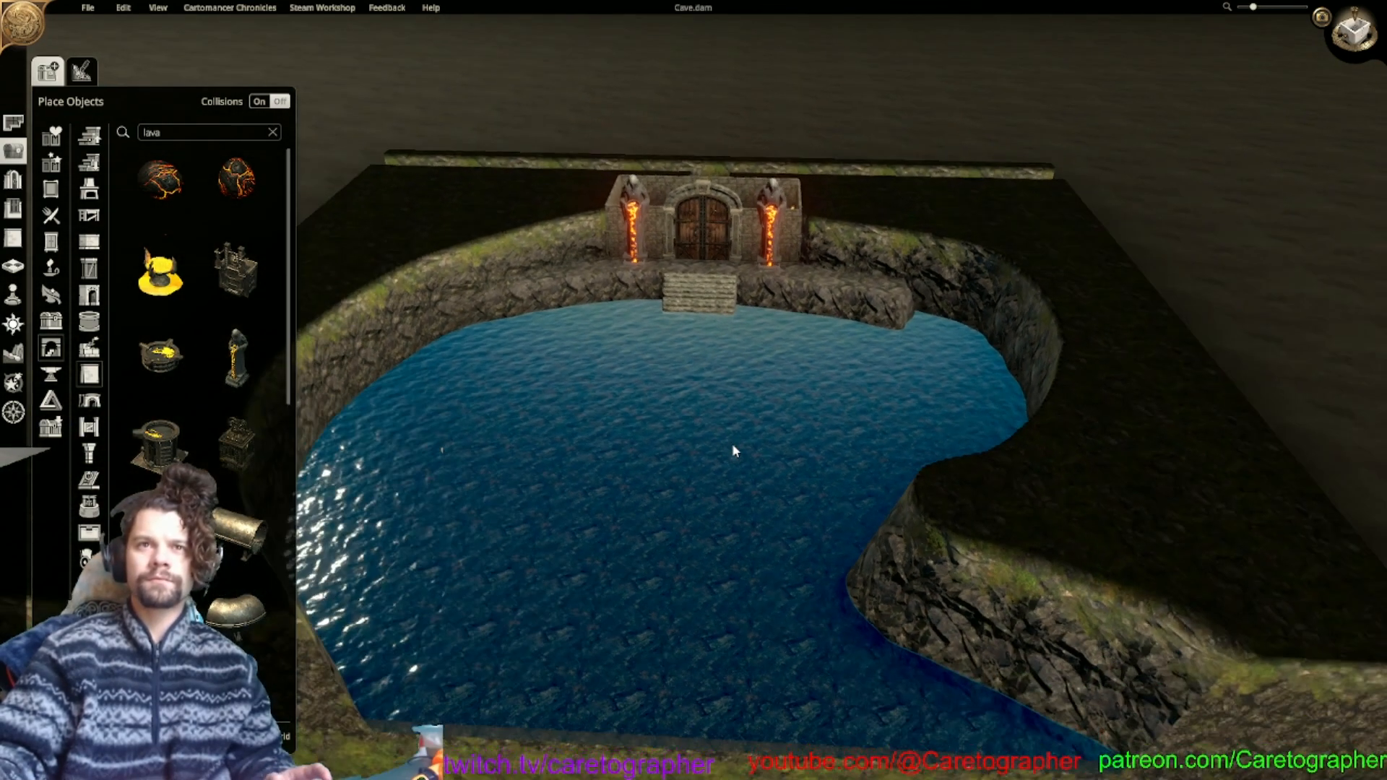
right_drag(824, 405, 819, 285)
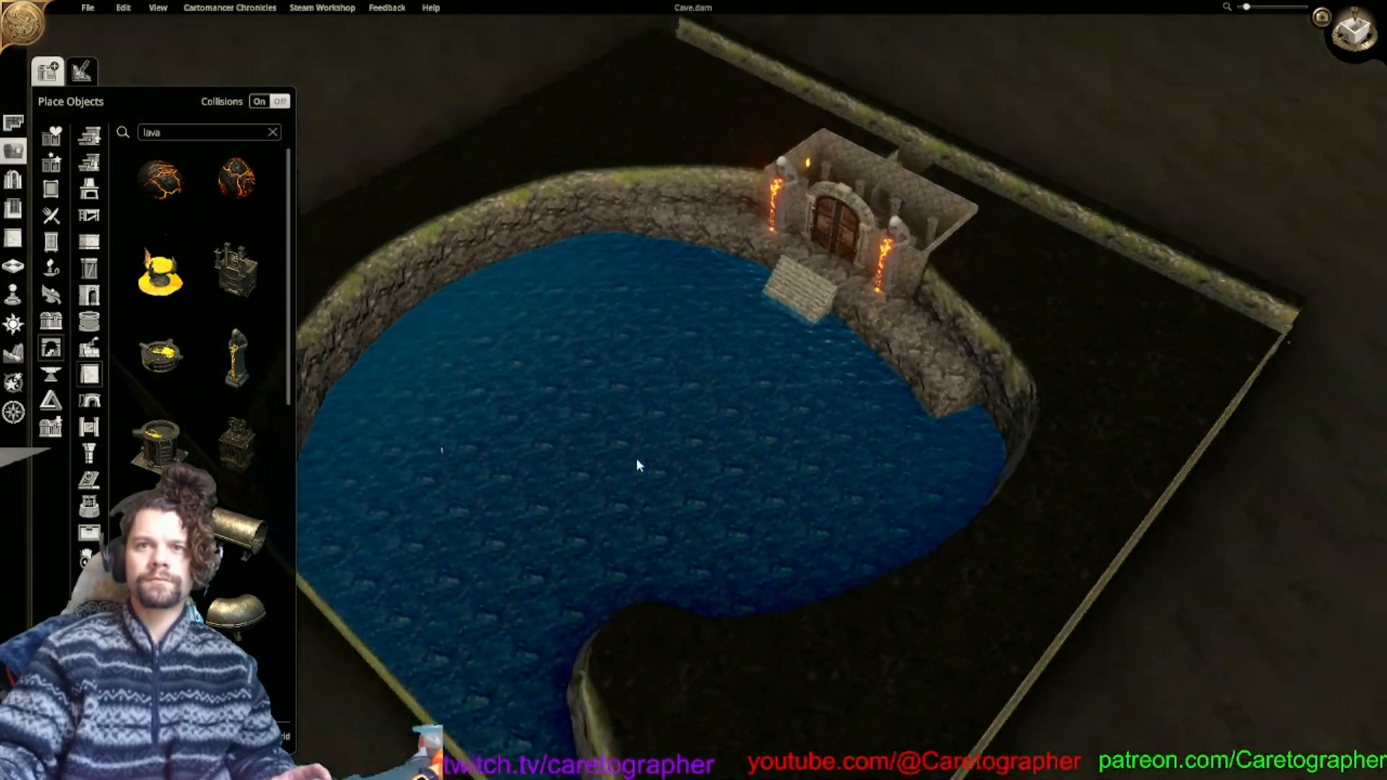
scroll(786, 261, up, 6)
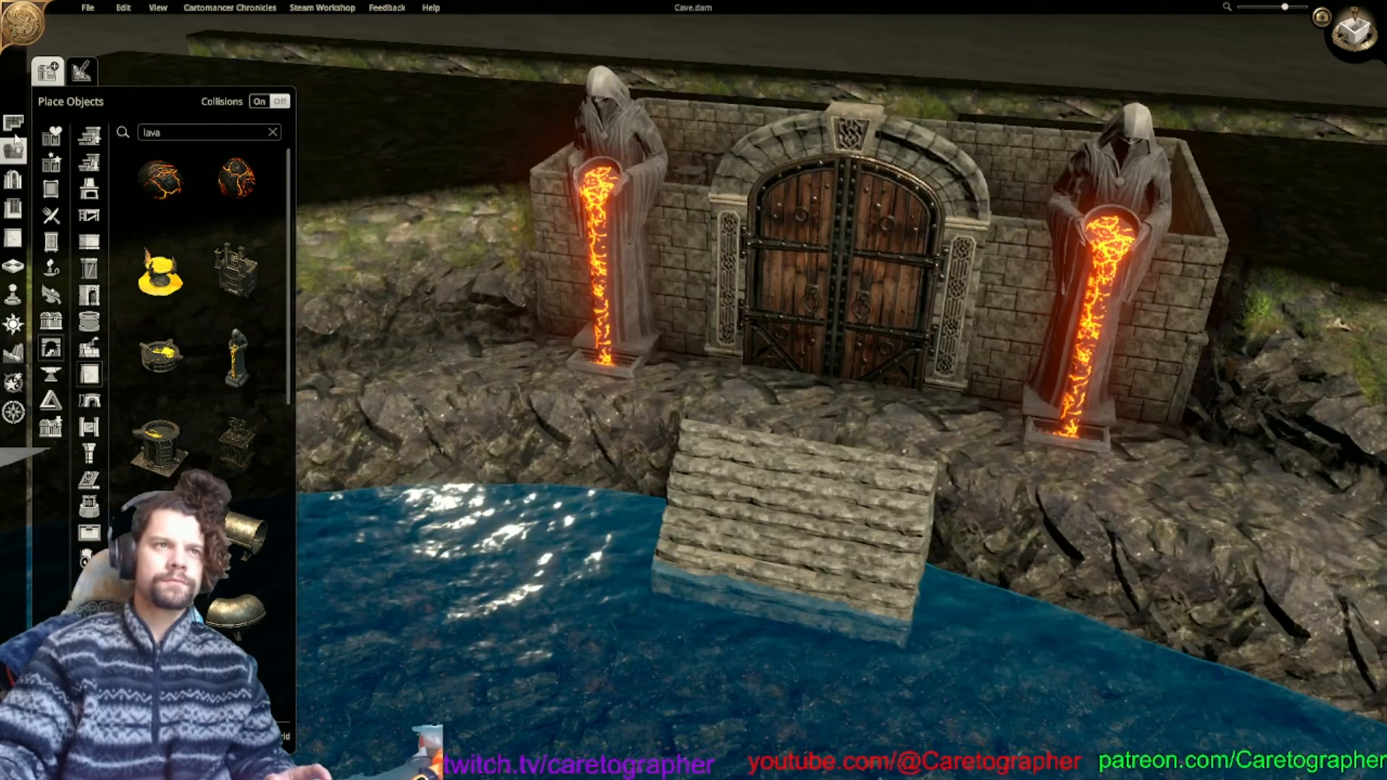
click(13, 353)
click(81, 72)
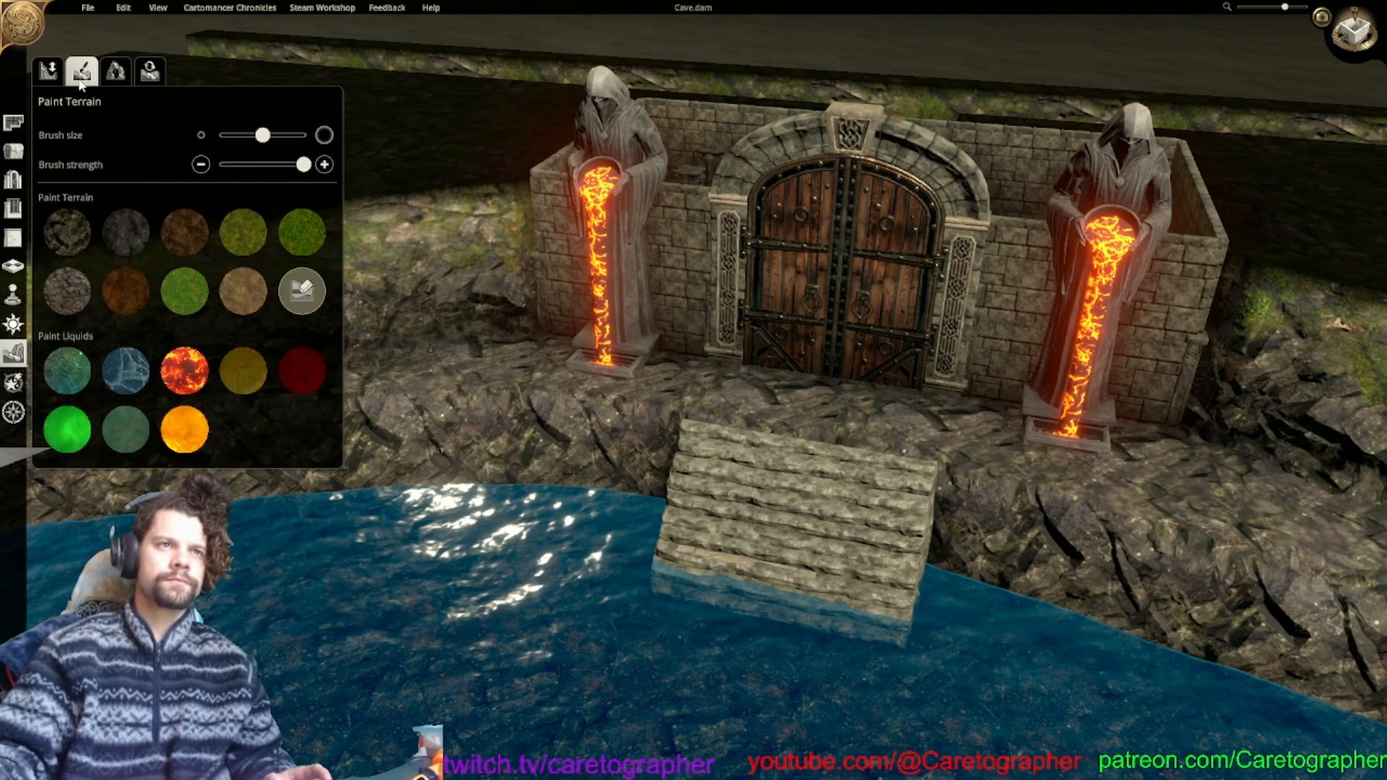
click(184, 370)
click(448, 390)
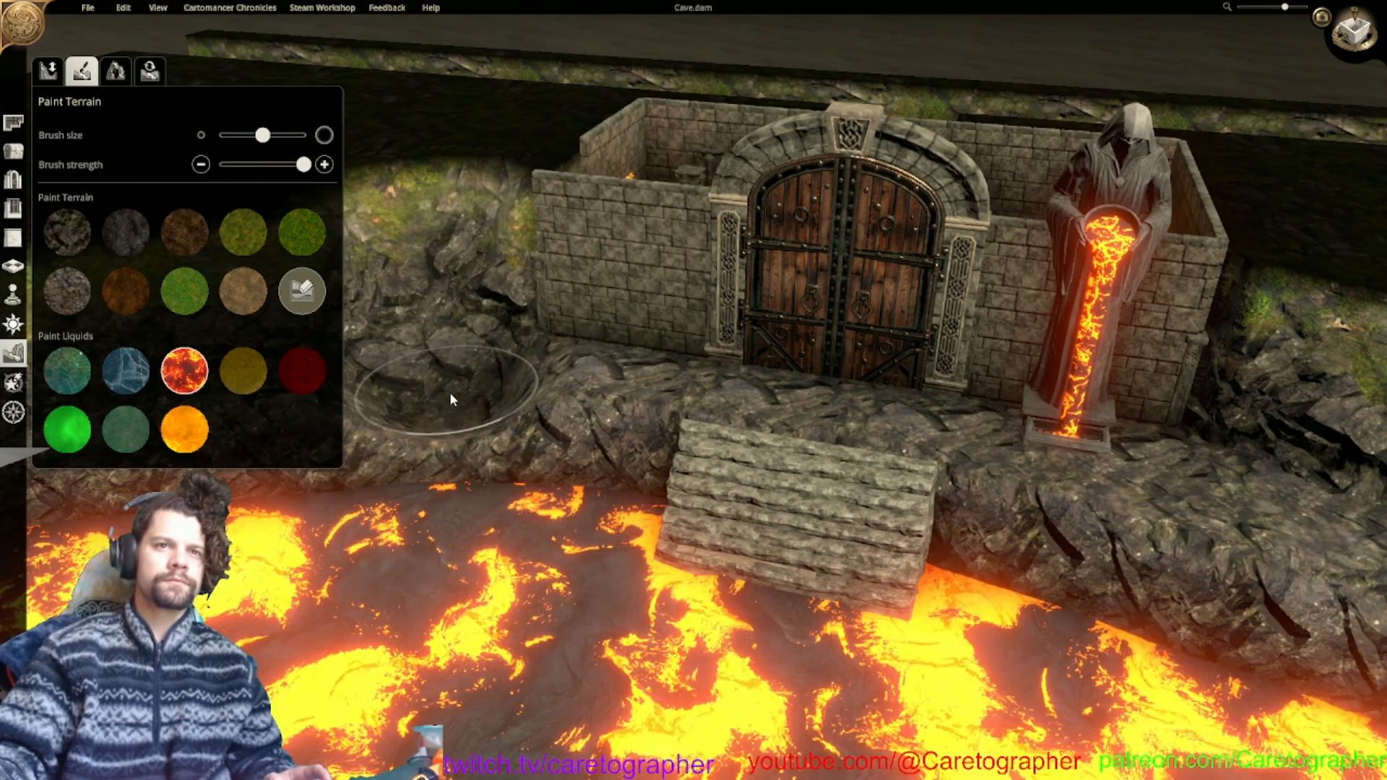
Try the lava liquid on the lake from wider viewpoints and undo each attempt.
right_drag(448, 394, 610, 387)
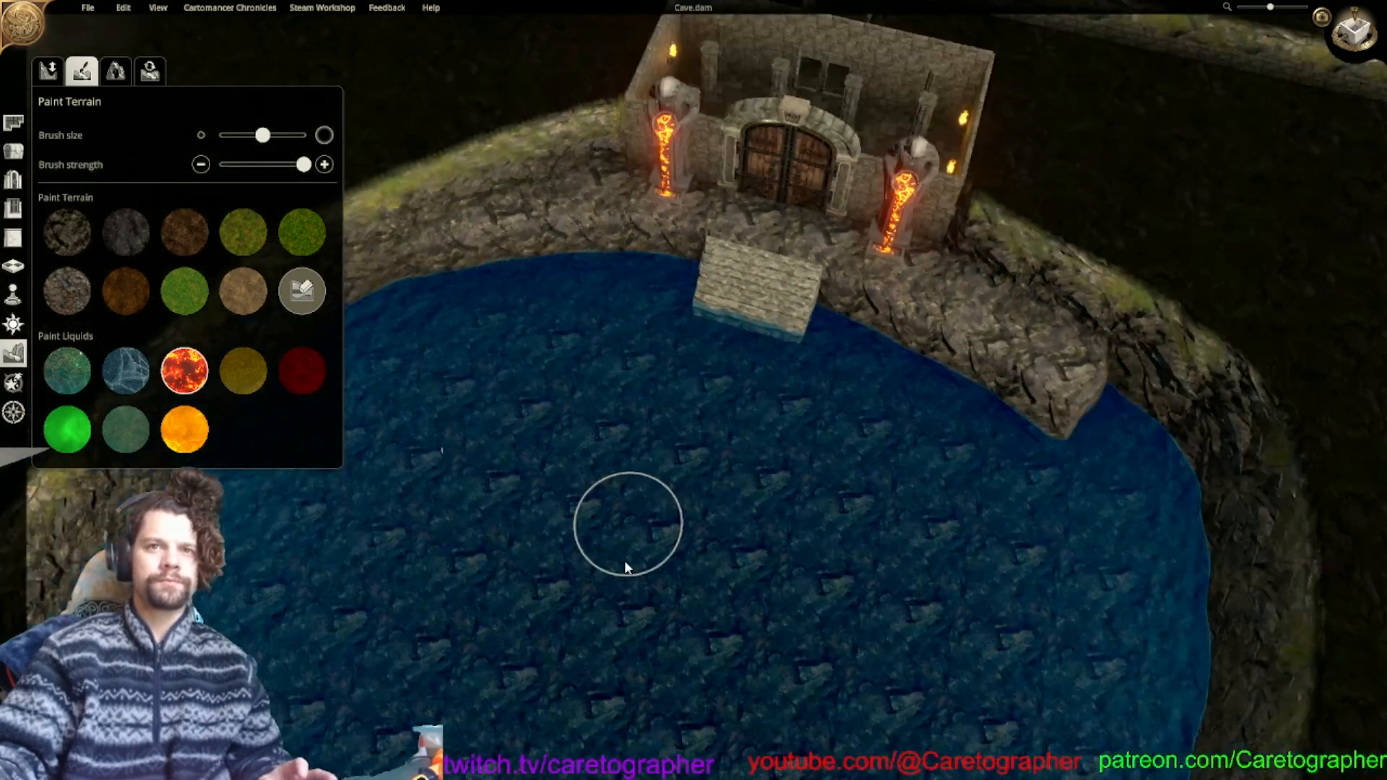
click(722, 556)
key(ctrl+z)
right_drag(643, 489, 773, 347)
scroll(761, 422, up, 3)
scroll(743, 578, down, 2)
scroll(743, 580, down, 4)
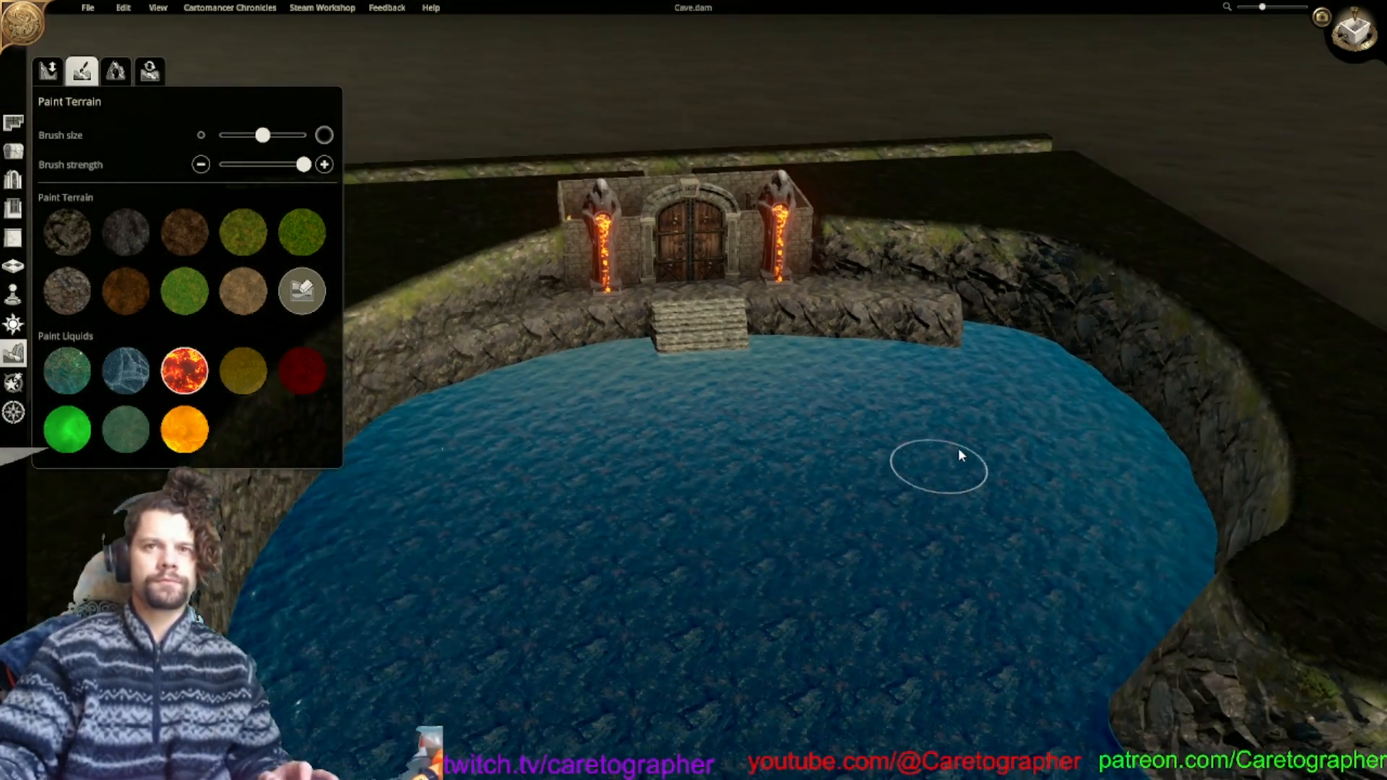
click(1016, 431)
key(ctrl+z)
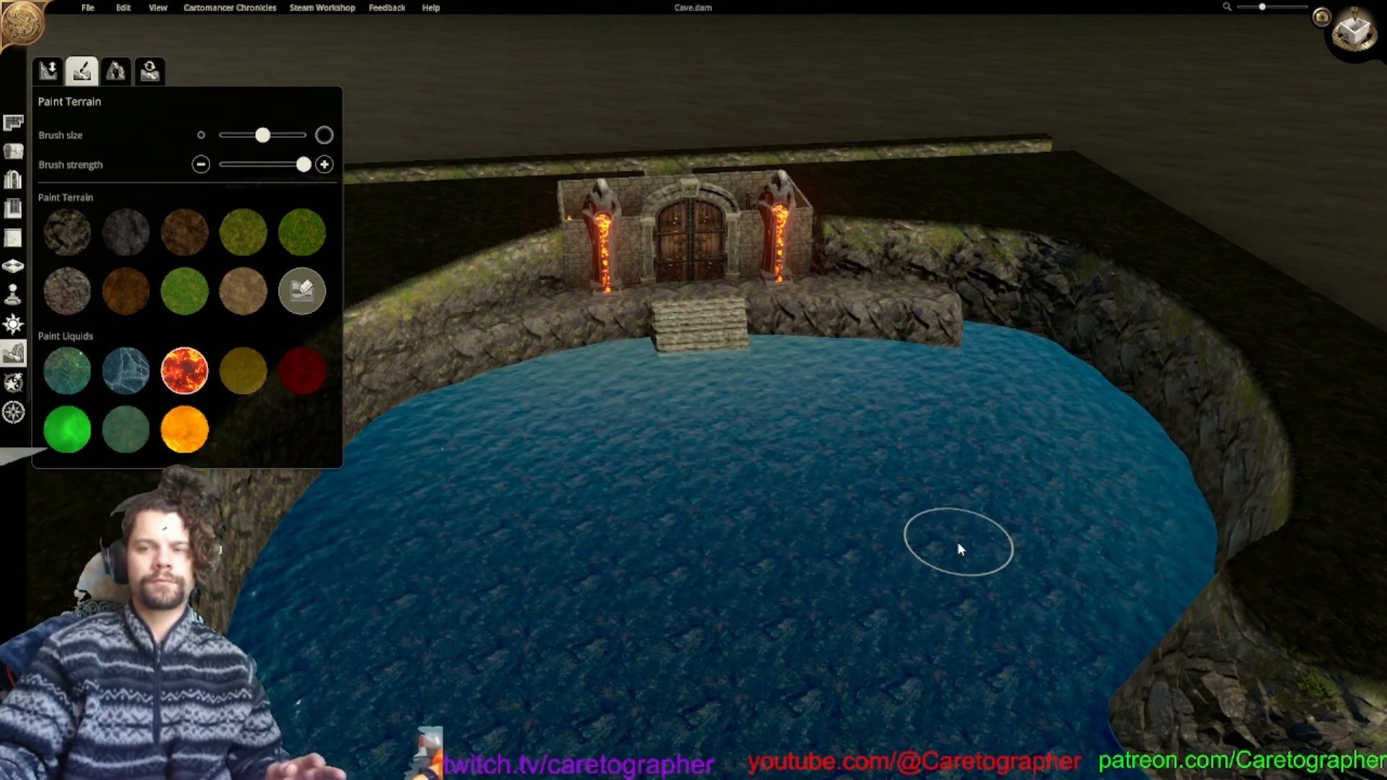
Use Flatten terrain to build a rocky ledge in the water at the foot of the stone steps.
scroll(647, 410, up, 2)
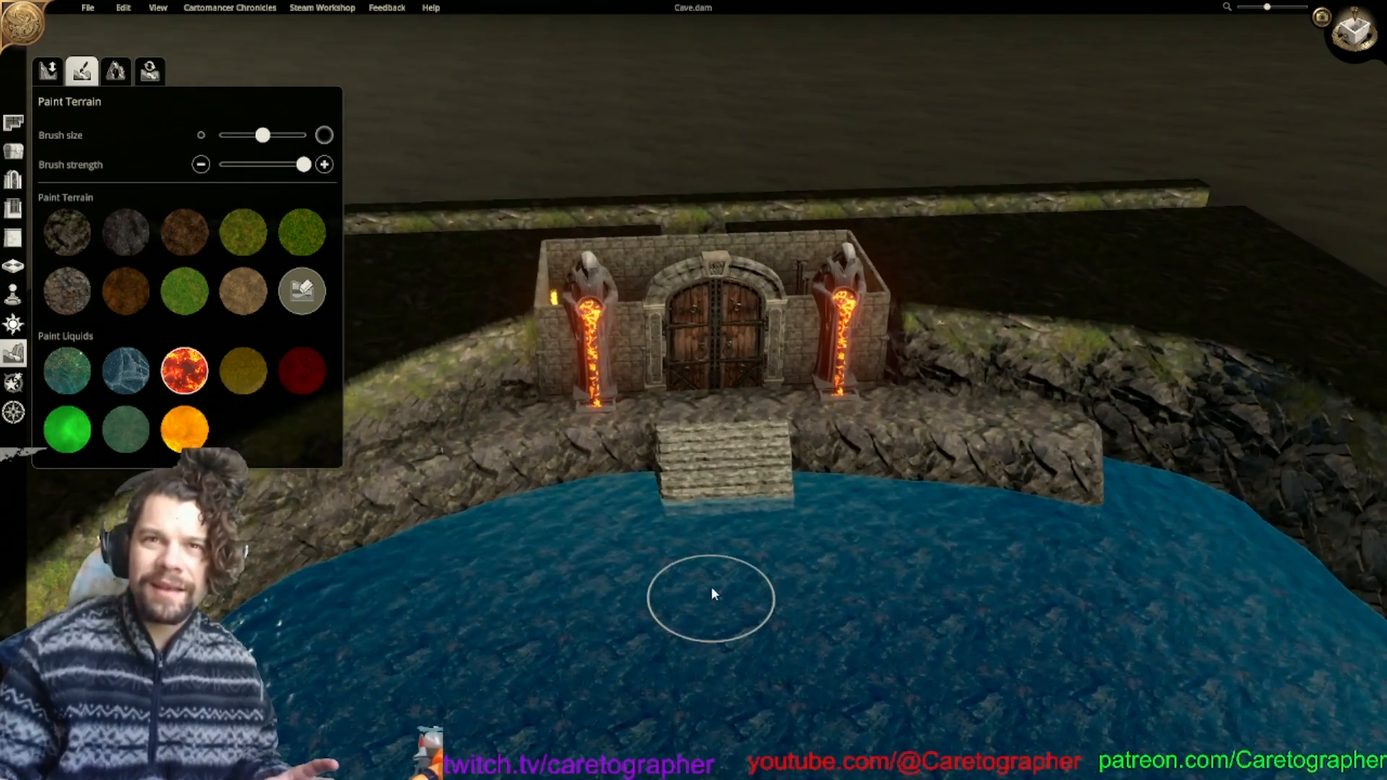
scroll(674, 409, up, 3)
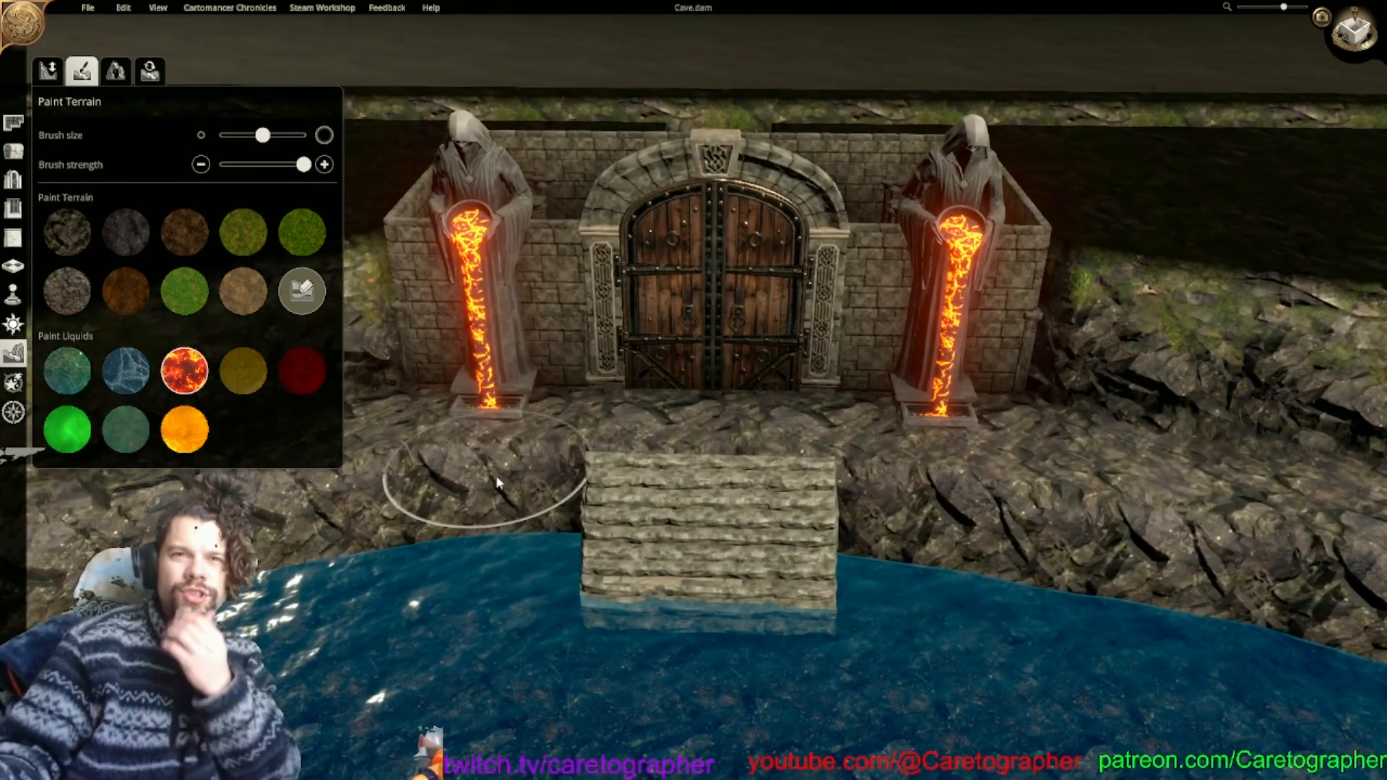
scroll(517, 374, down, 5)
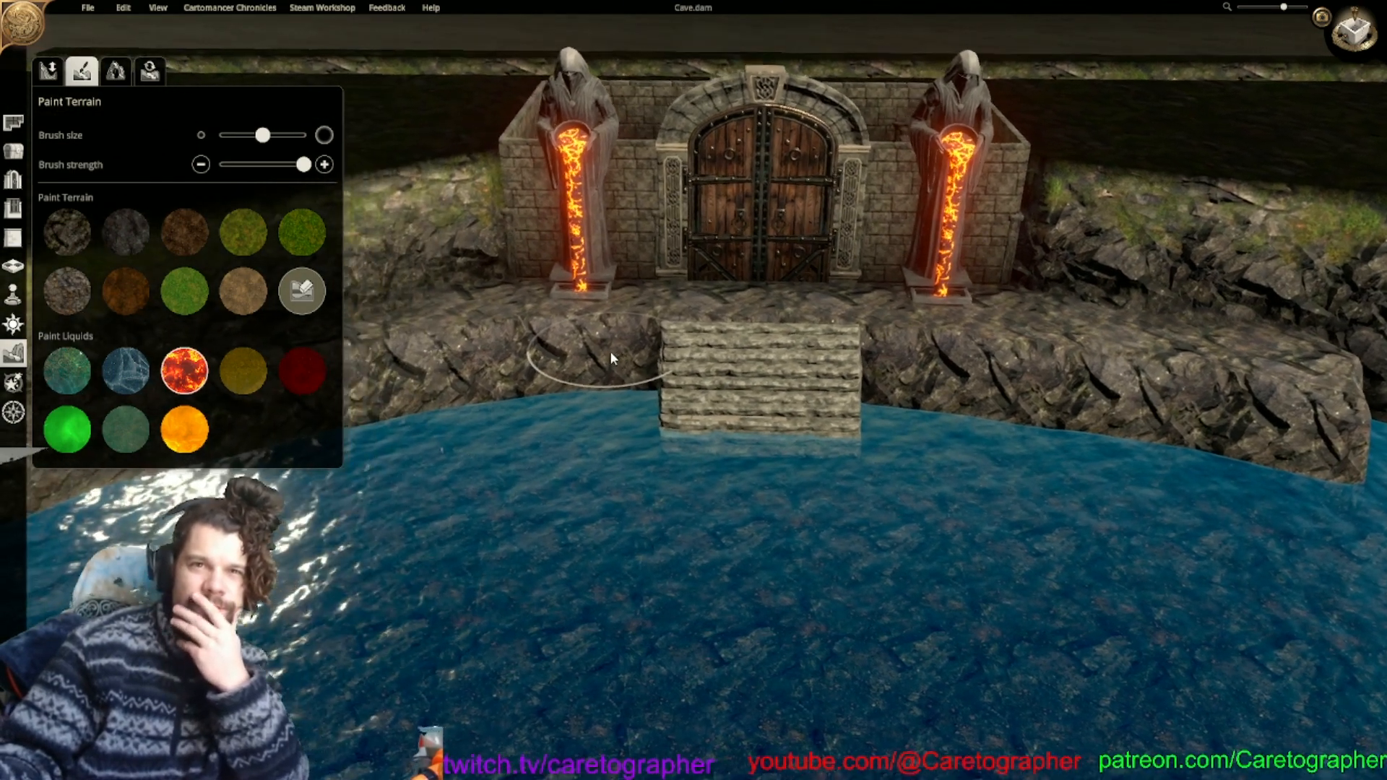
scroll(610, 351, up, 1)
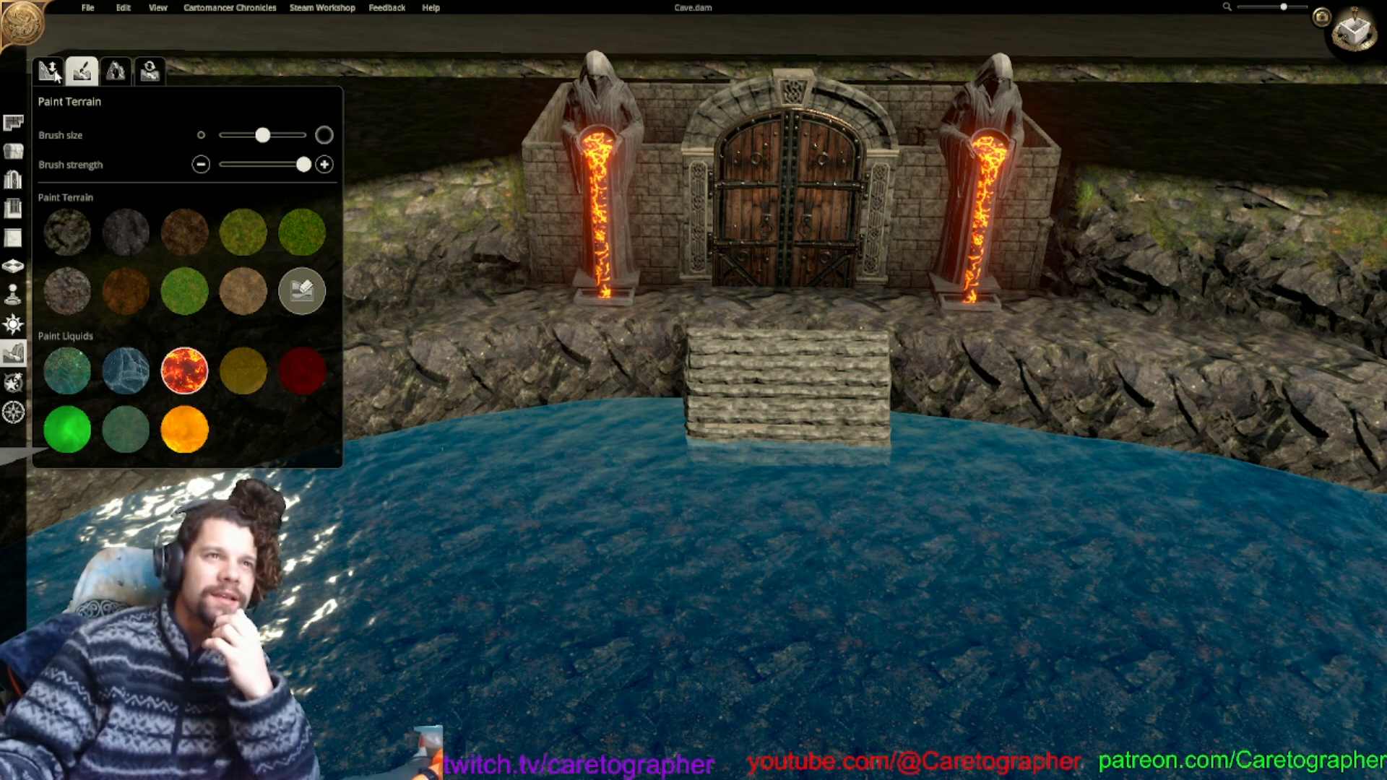
click(52, 72)
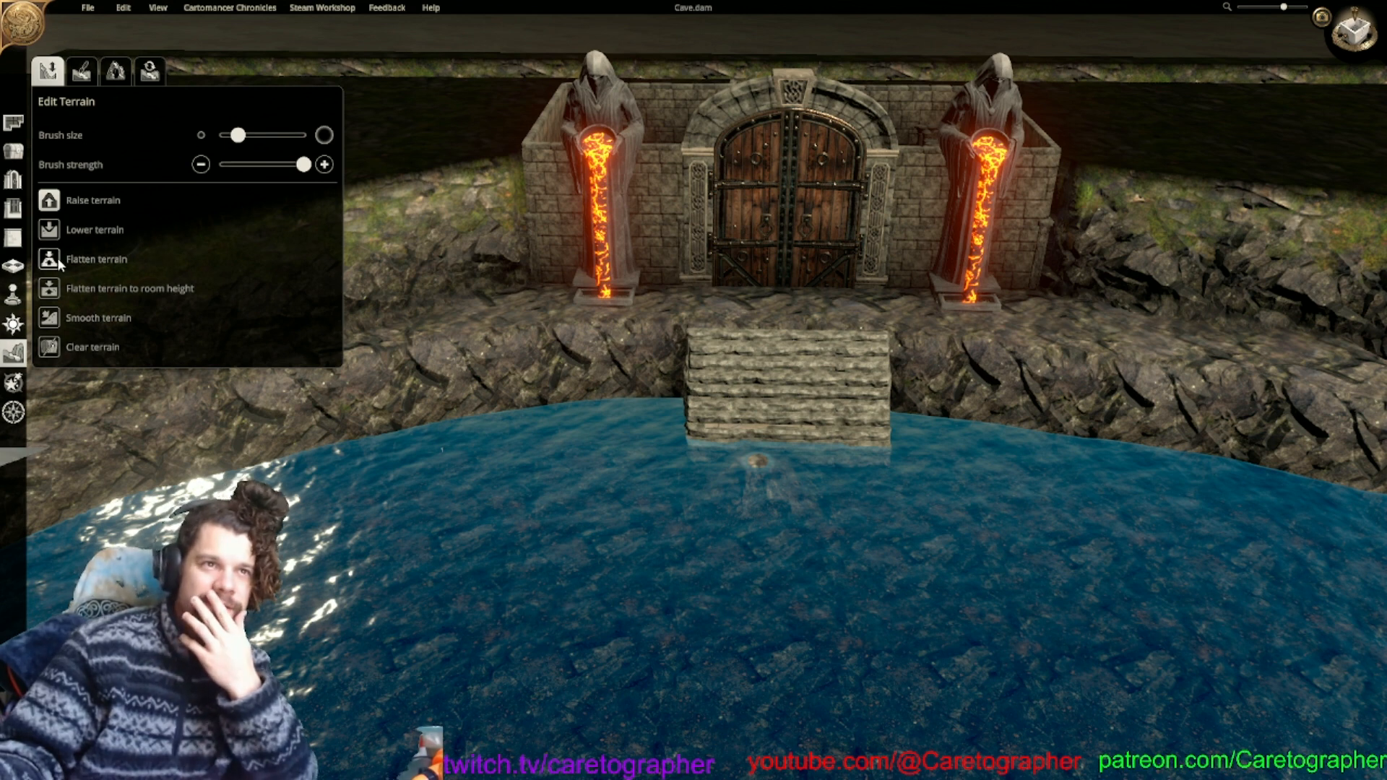
mouse_move(762, 458)
mouse_down()
mouse_move(669, 438)
mouse_move(571, 456)
mouse_move(663, 480)
mouse_up()
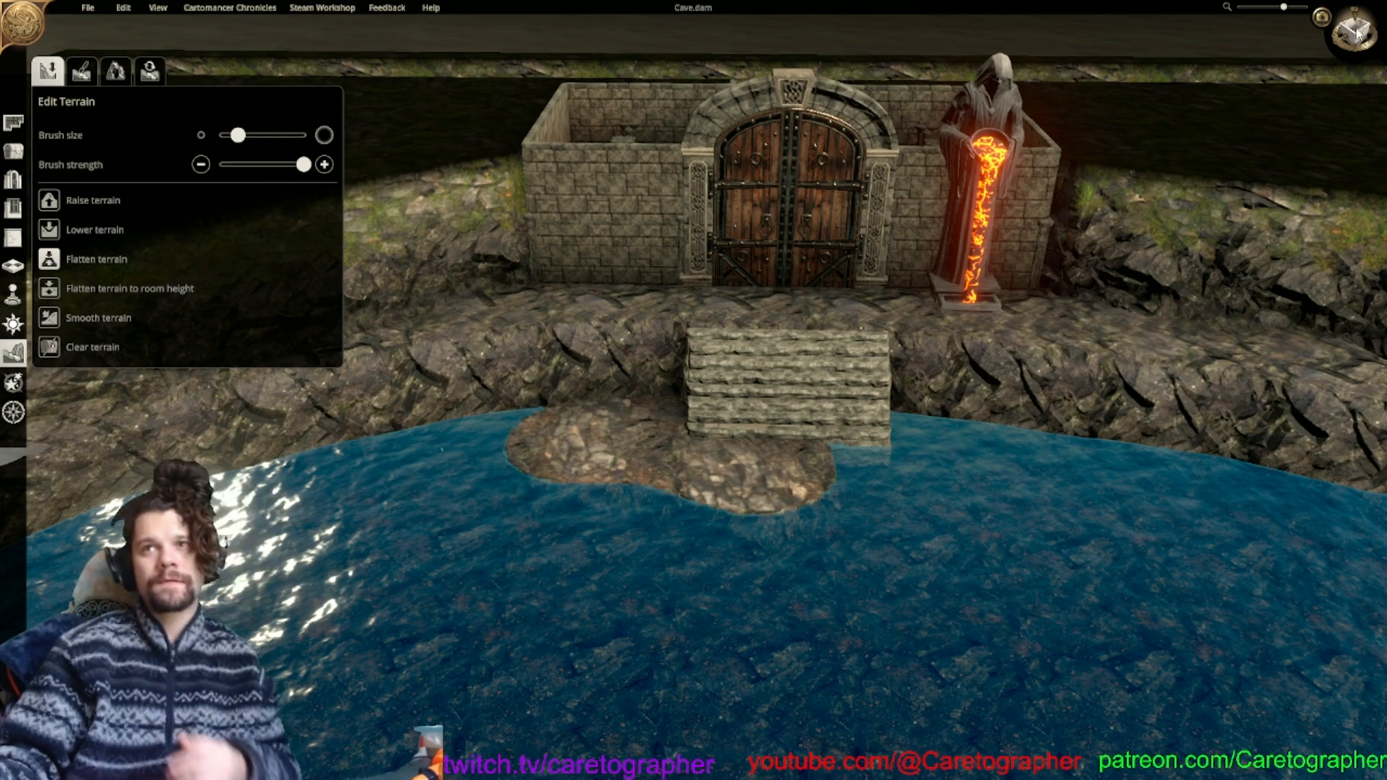
Extend the flattened rocky ledge along the shore on both sides of the stone steps, working in the top-down view.
click(1356, 23)
mouse_move(675, 357)
mouse_down()
mouse_move(685, 433)
mouse_move(698, 419)
mouse_move(675, 554)
mouse_move(629, 659)
mouse_move(687, 224)
mouse_move(641, 140)
mouse_up()
middle_drag(640, 139, 721, 371)
mouse_move(721, 371)
mouse_down()
mouse_move(700, 313)
mouse_move(662, 289)
mouse_up()
scroll(646, 377, down, 2)
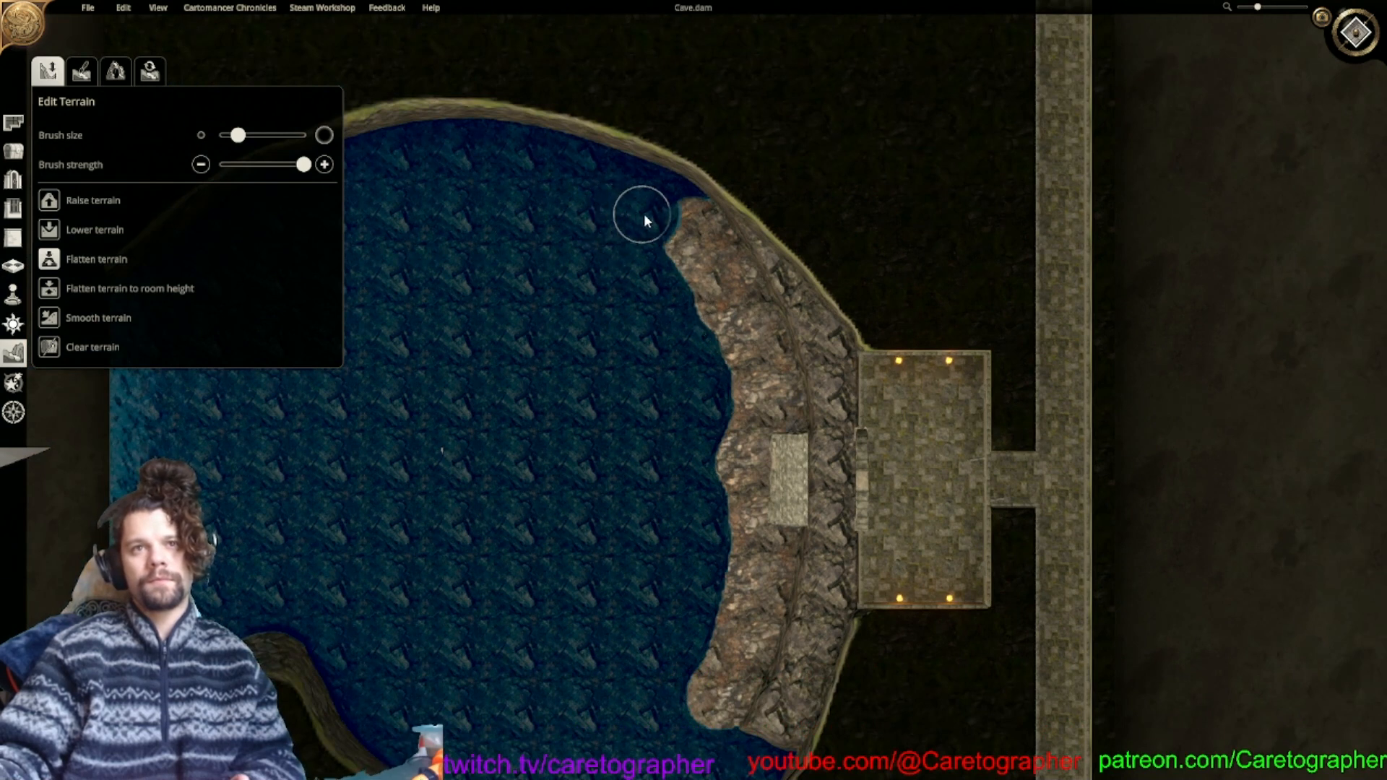
Reshape the ledge with Flatten terrain, refilling it around the steps and extending it to the northern cave wall, and undo the last cut.
drag(687, 243, 721, 310)
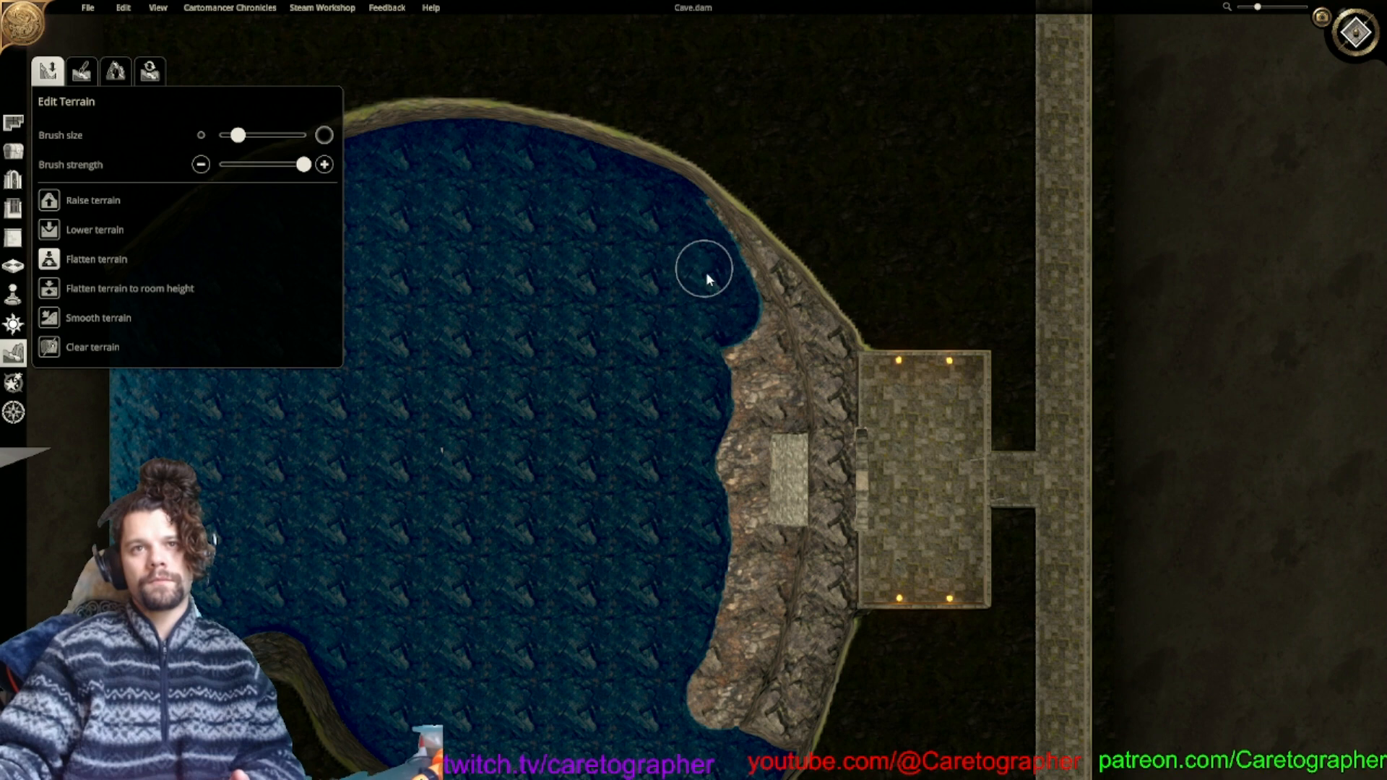
middle_drag(706, 275, 666, 211)
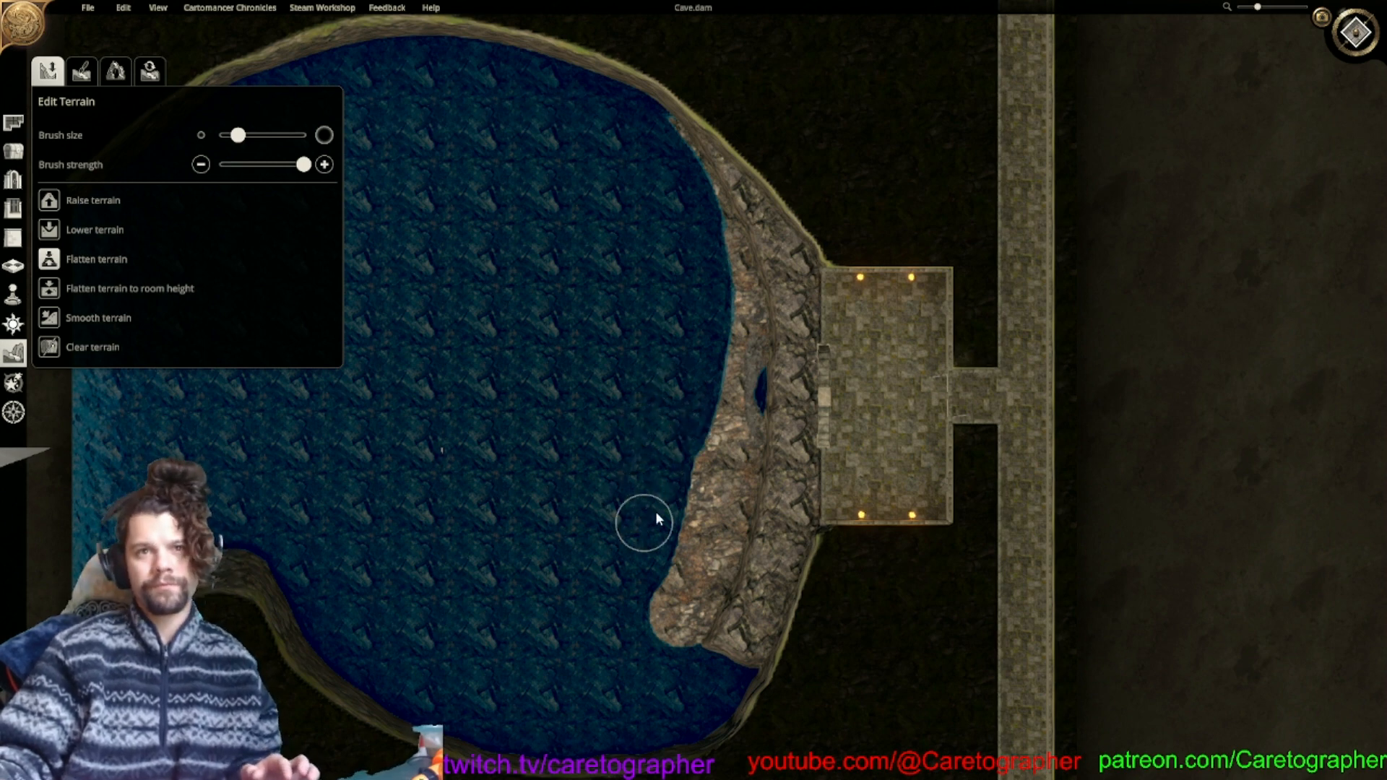
drag(674, 588, 726, 397)
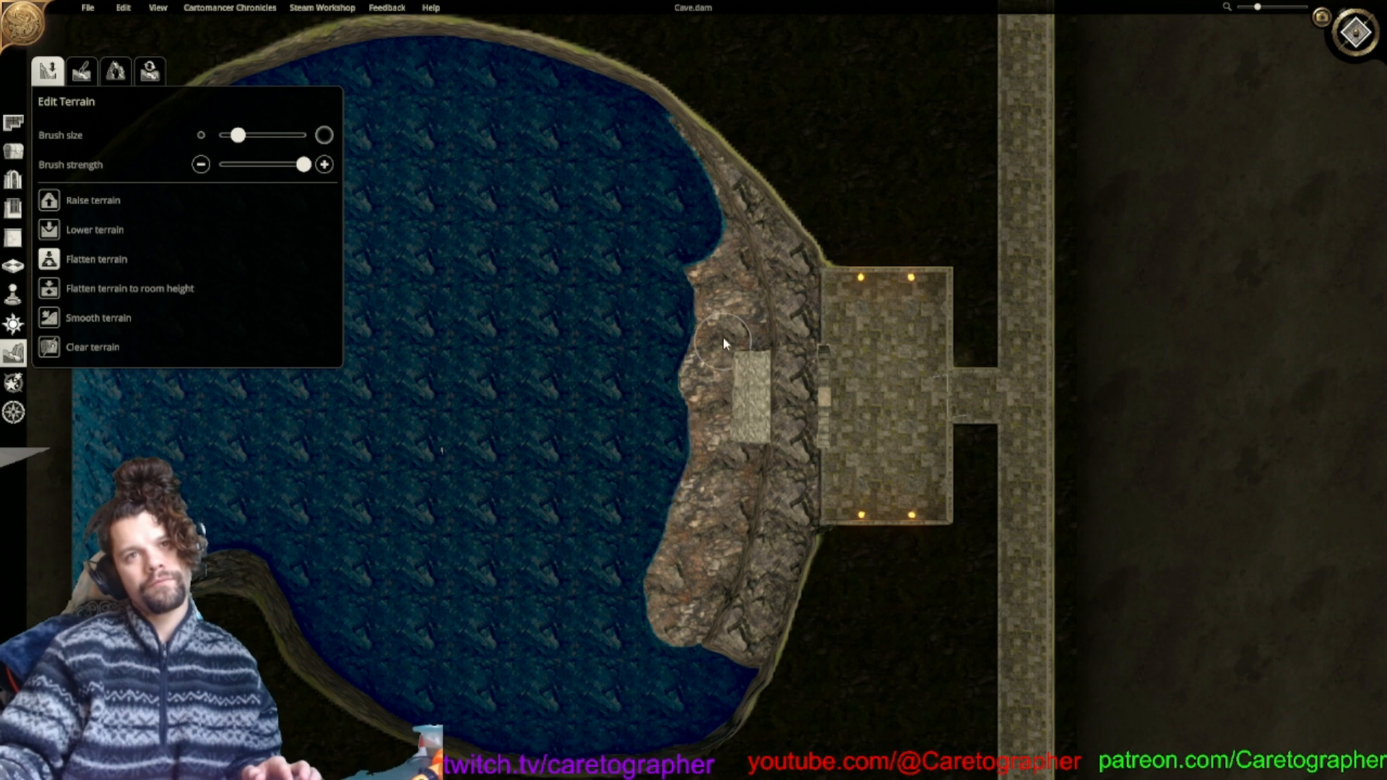
mouse_move(715, 289)
mouse_down()
mouse_move(699, 225)
mouse_move(630, 147)
mouse_up()
mouse_move(626, 292)
mouse_down()
mouse_move(634, 242)
mouse_move(632, 279)
mouse_move(538, 107)
mouse_up()
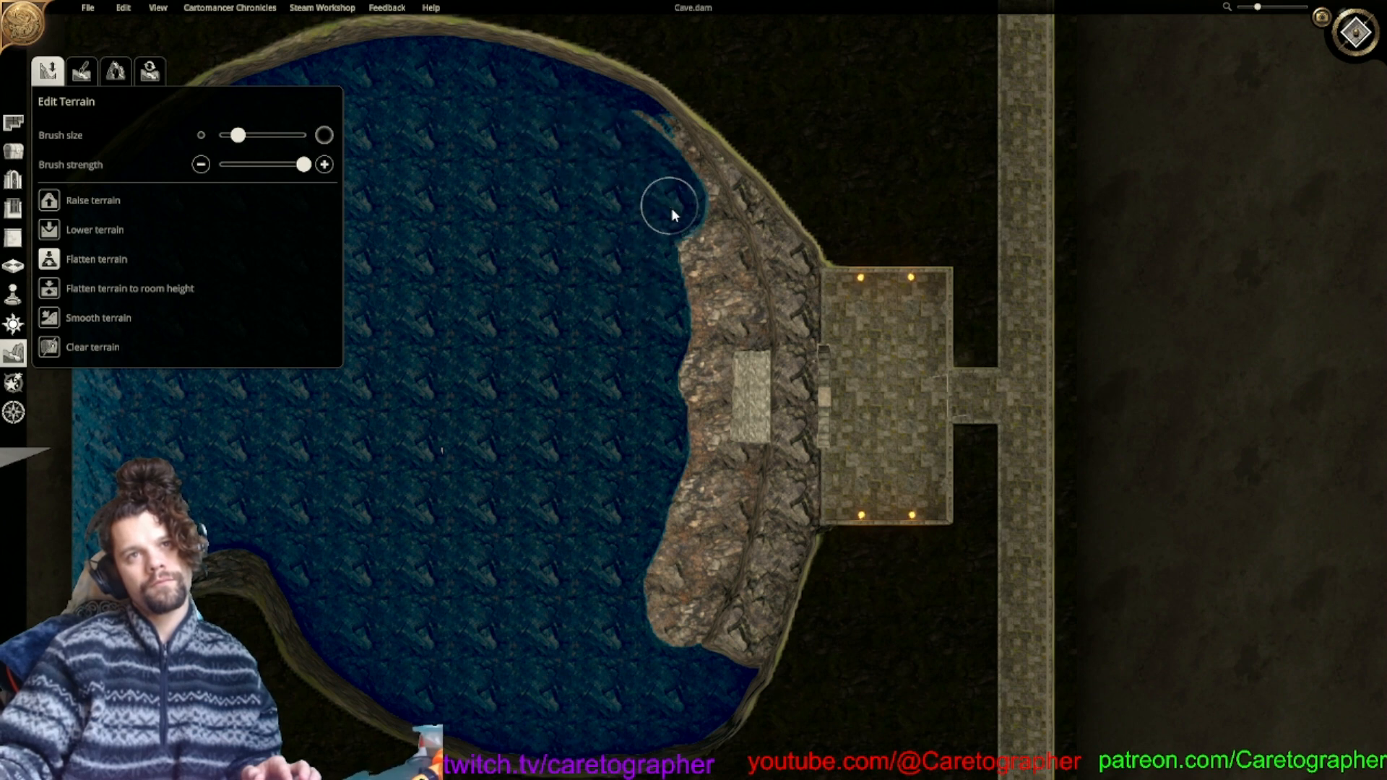
key(ctrl+z)
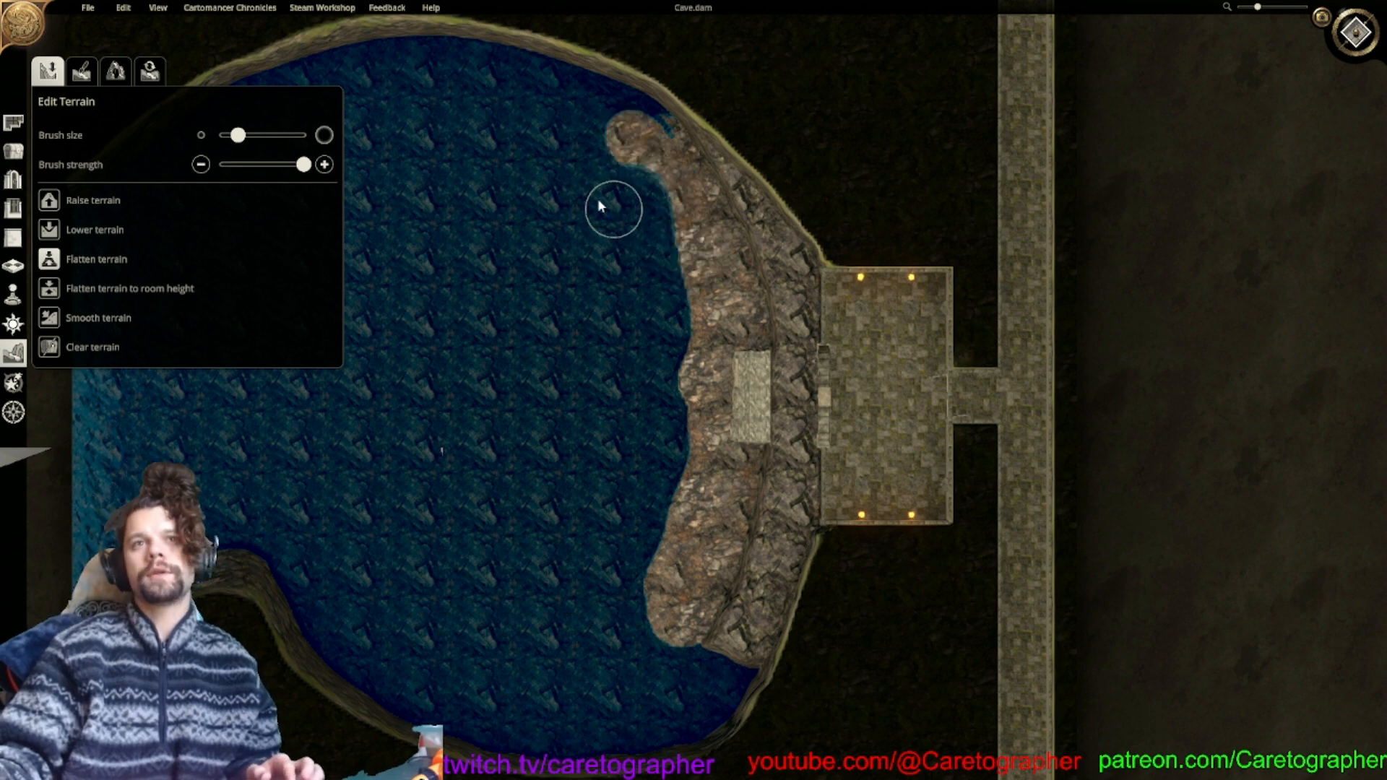
Trim the ledge's lakeside edge down to lakebed level, removing the northern tip and narrowing the strip past the steps to its southern end.
mouse_move(609, 126)
mouse_down()
mouse_move(630, 158)
mouse_move(626, 148)
mouse_up()
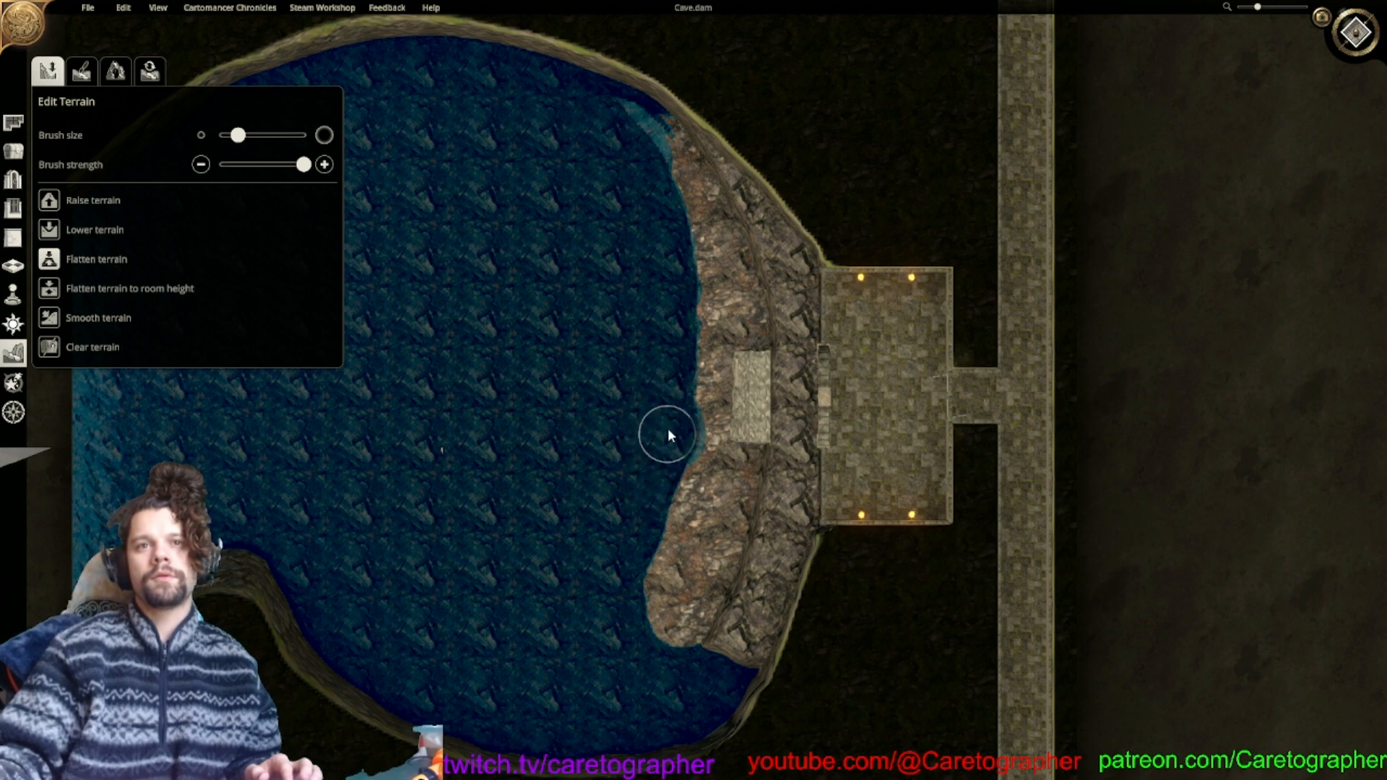
drag(675, 382, 630, 451)
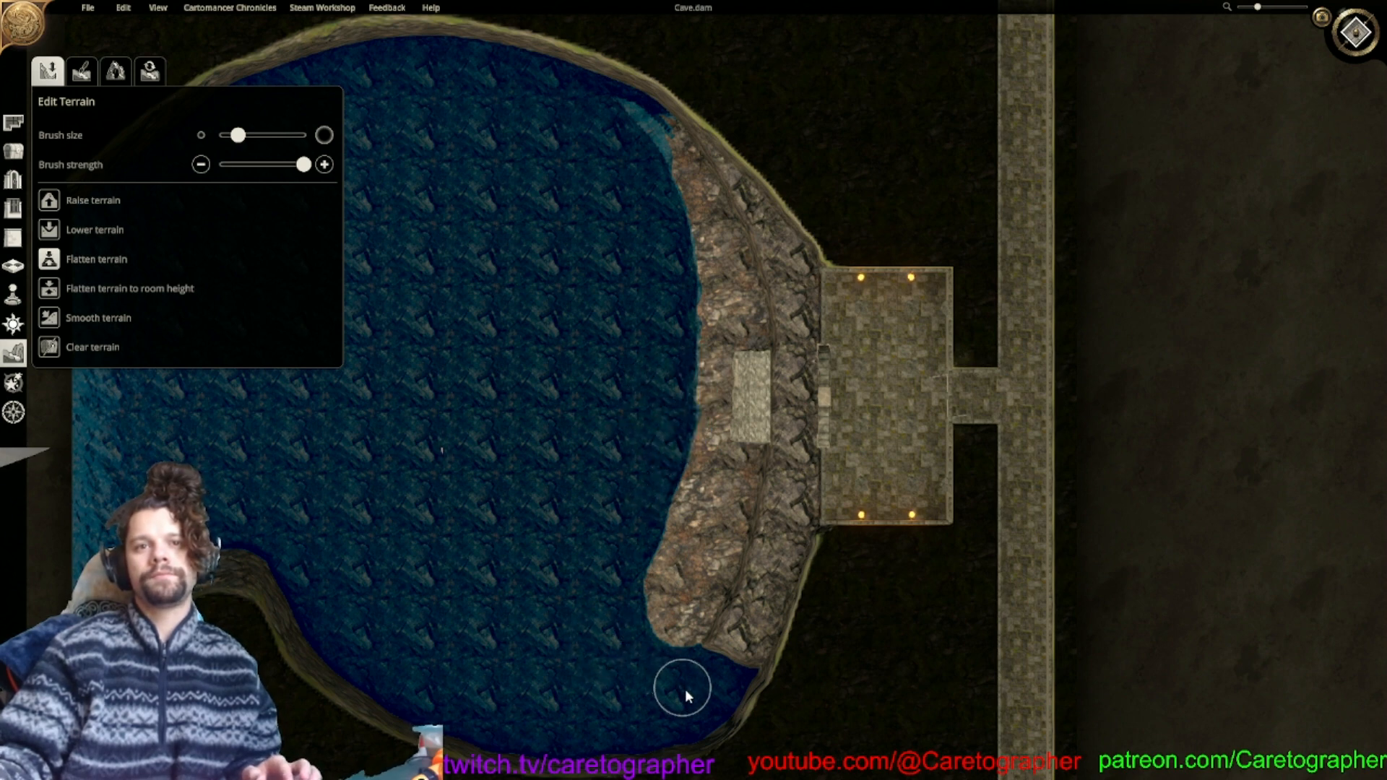
drag(643, 564, 656, 470)
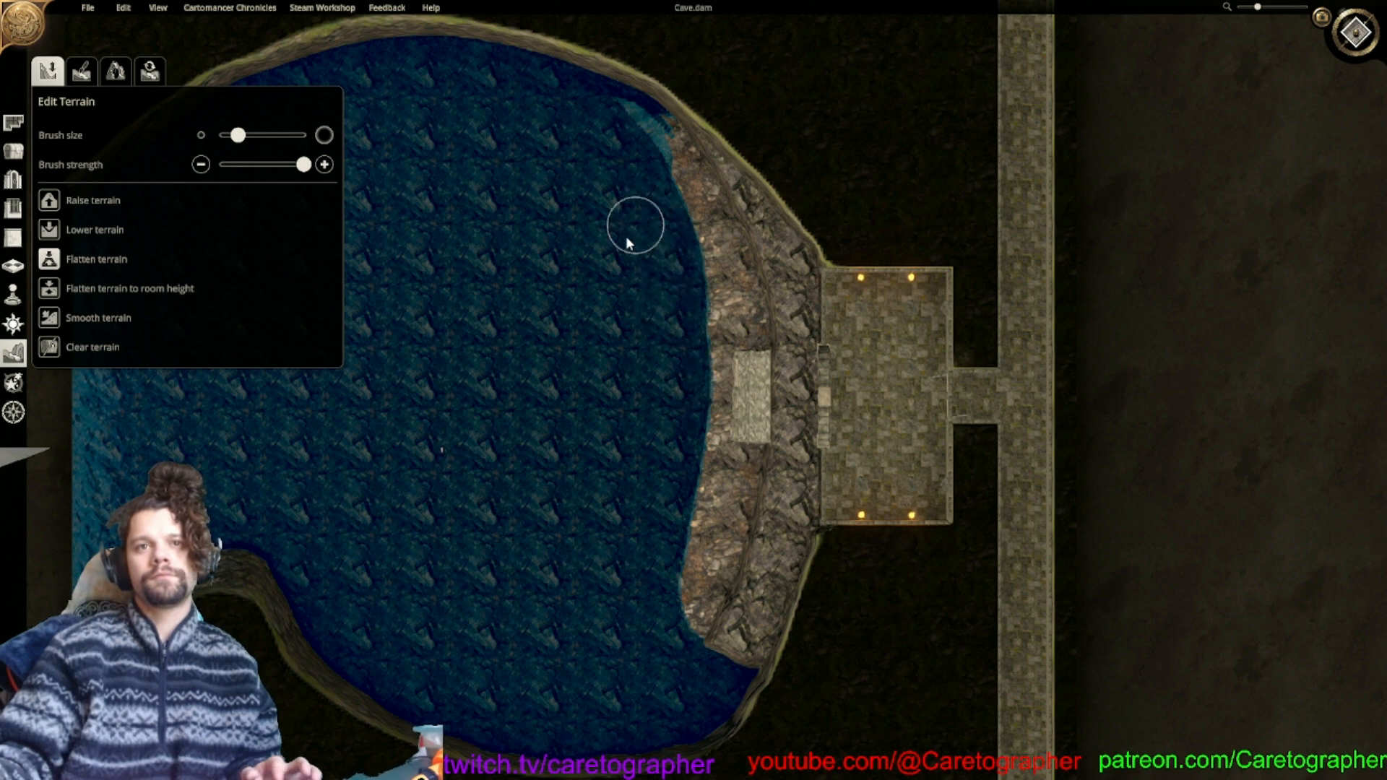
Reduce the terrain brush size and flatten a shallow underwater shelf along the northern part of the ledge.
scroll(566, 412, down, 2)
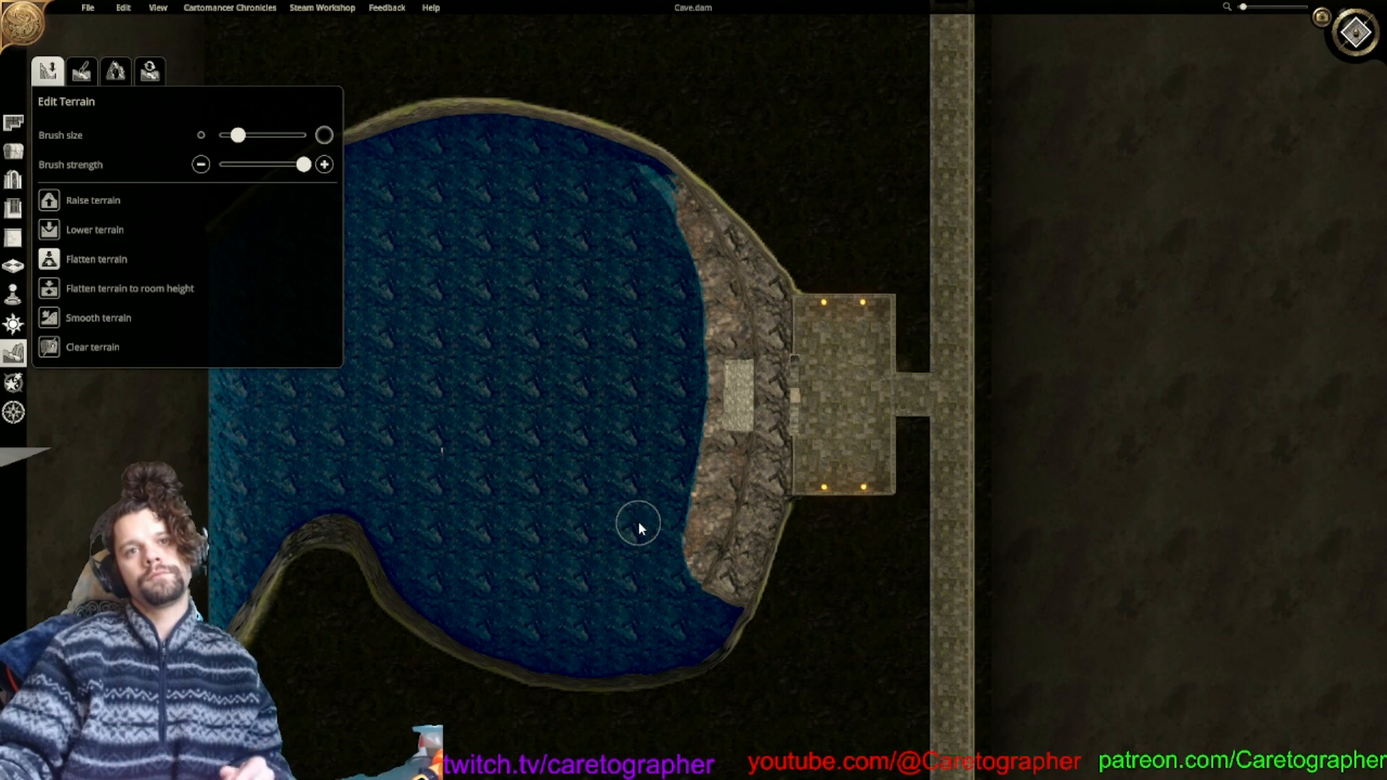
scroll(606, 598, up, 4)
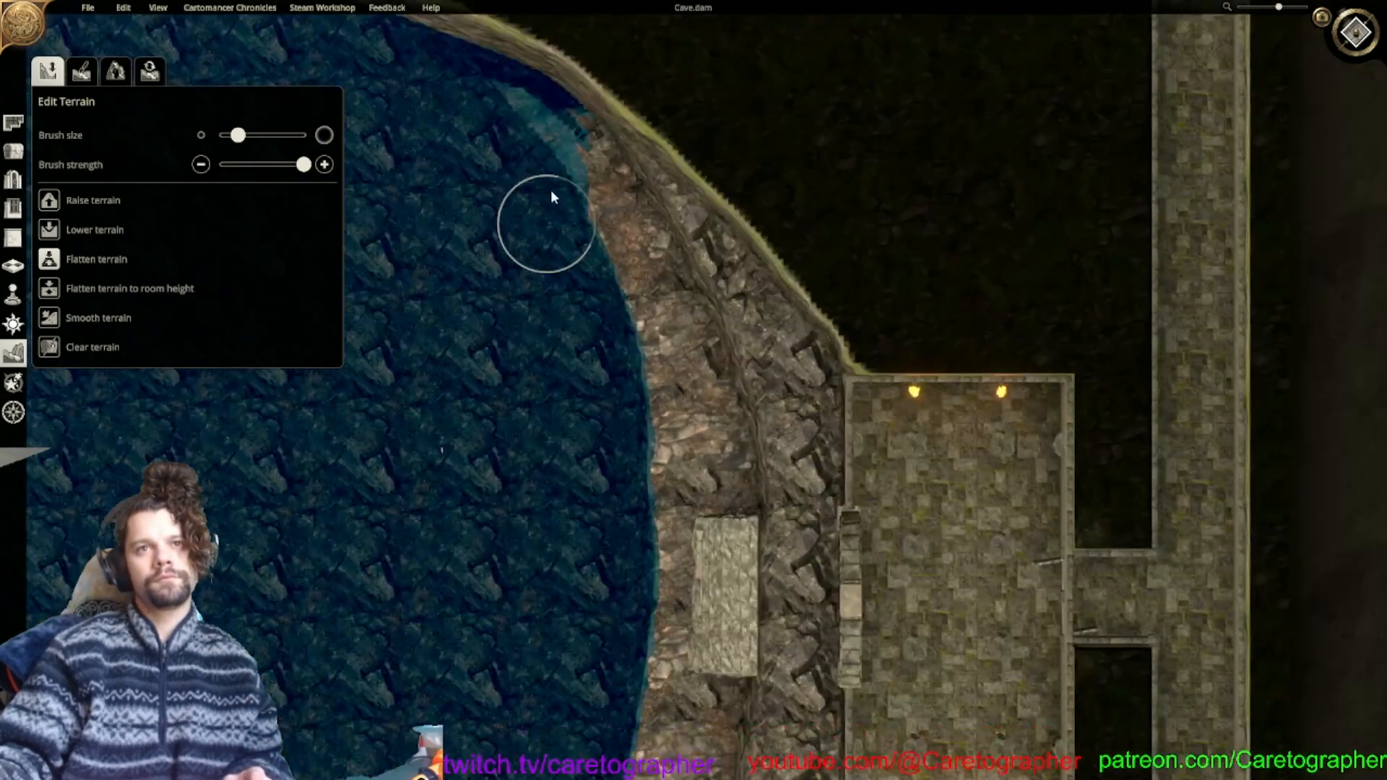
middle_drag(550, 190, 724, 511)
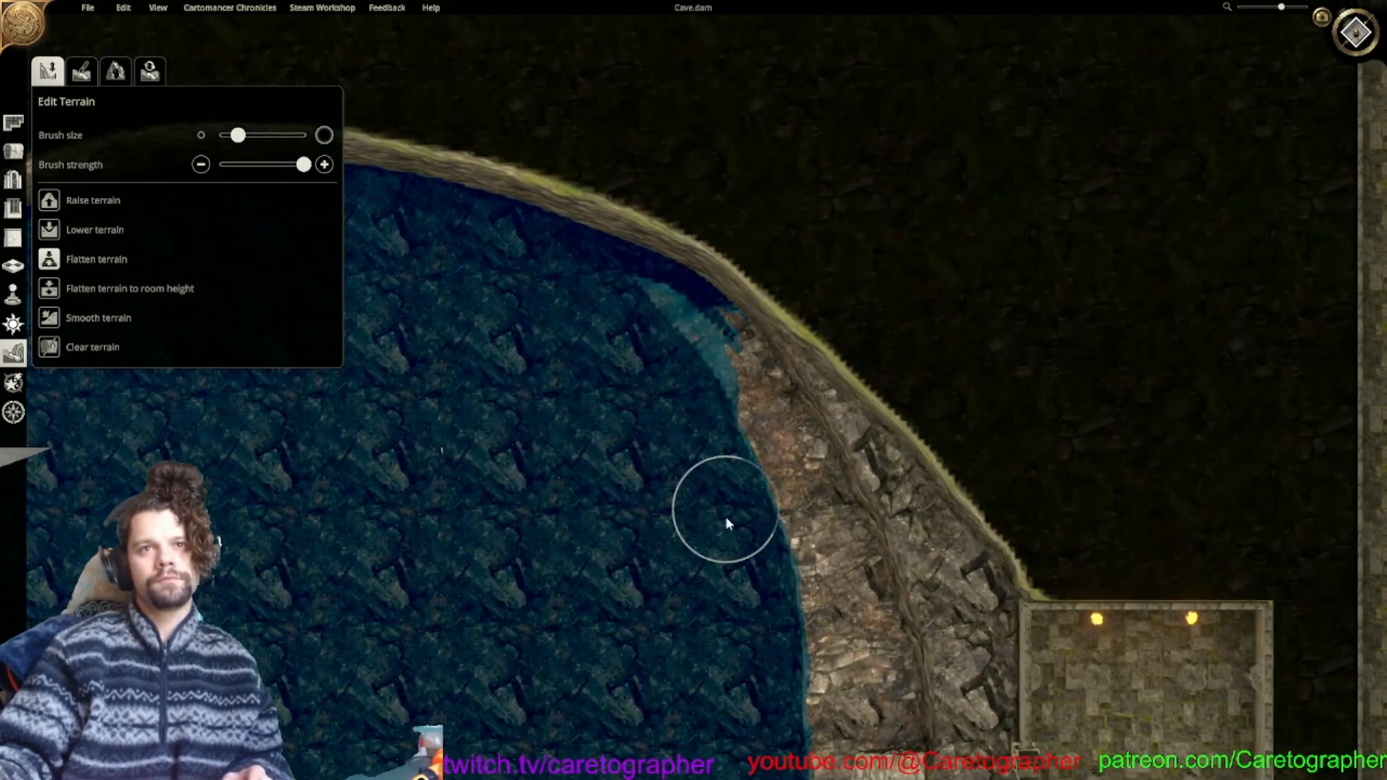
scroll(728, 490, up, 2)
click(221, 136)
drag(698, 347, 693, 435)
middle_drag(693, 435, 620, 217)
scroll(618, 214, down, 2)
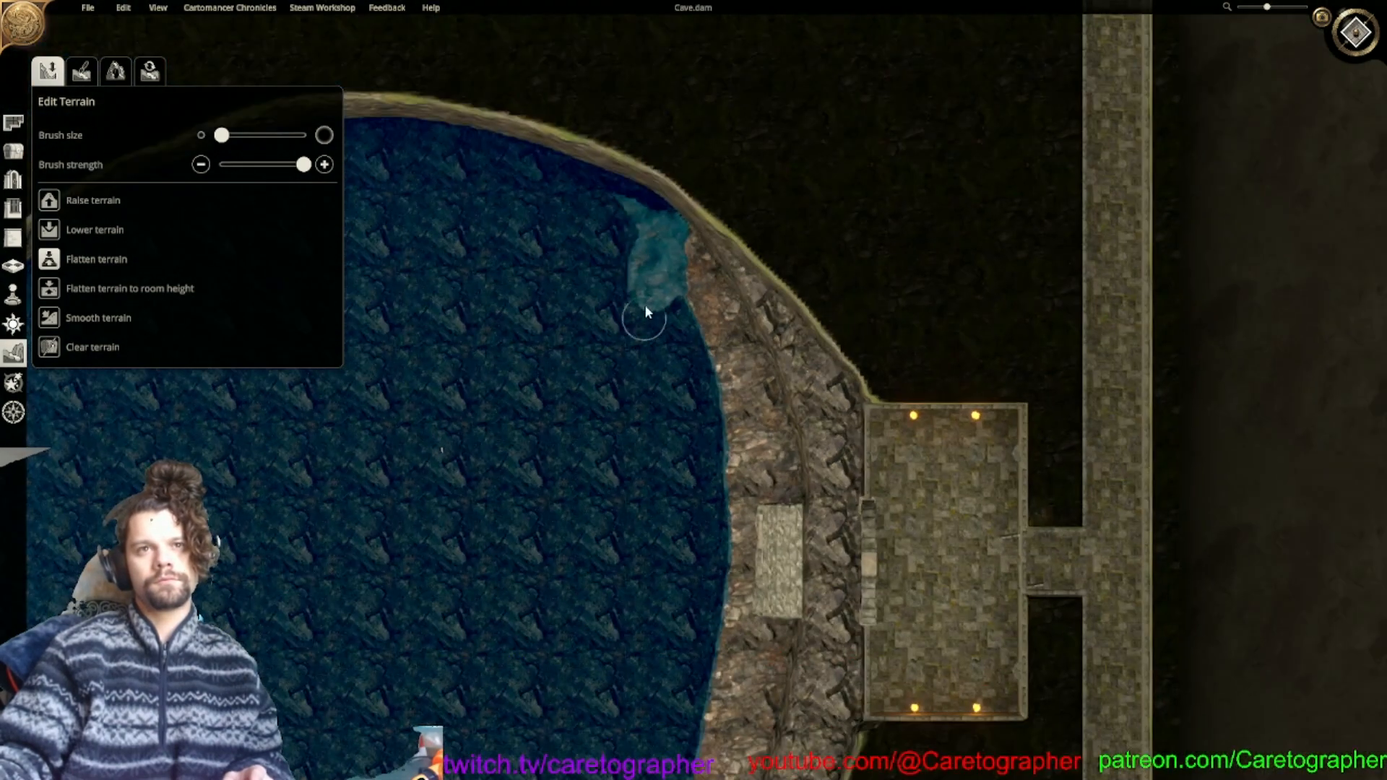
drag(658, 301, 689, 396)
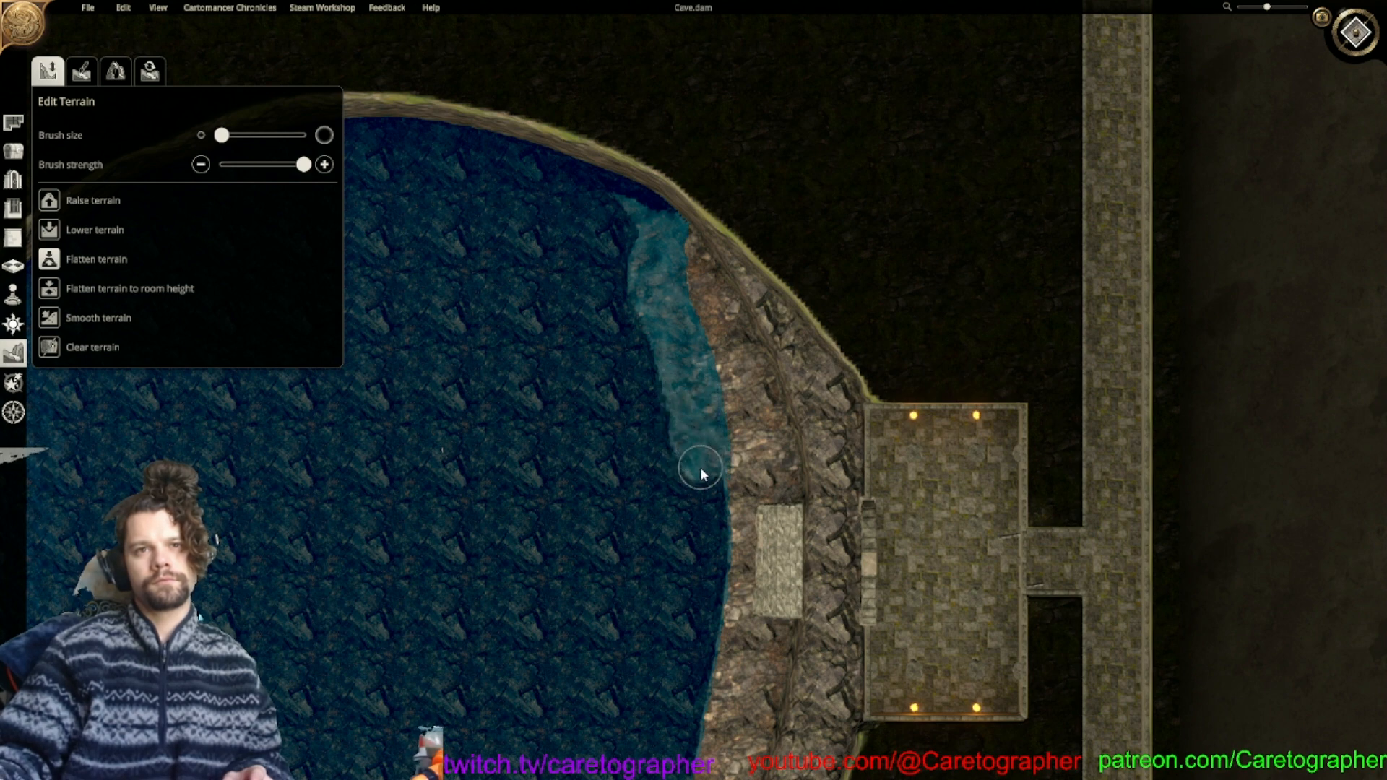
Continue the shallow underwater shelf past the steps and around the ledge's southern end to the cave wall.
middle_drag(697, 511, 760, 258)
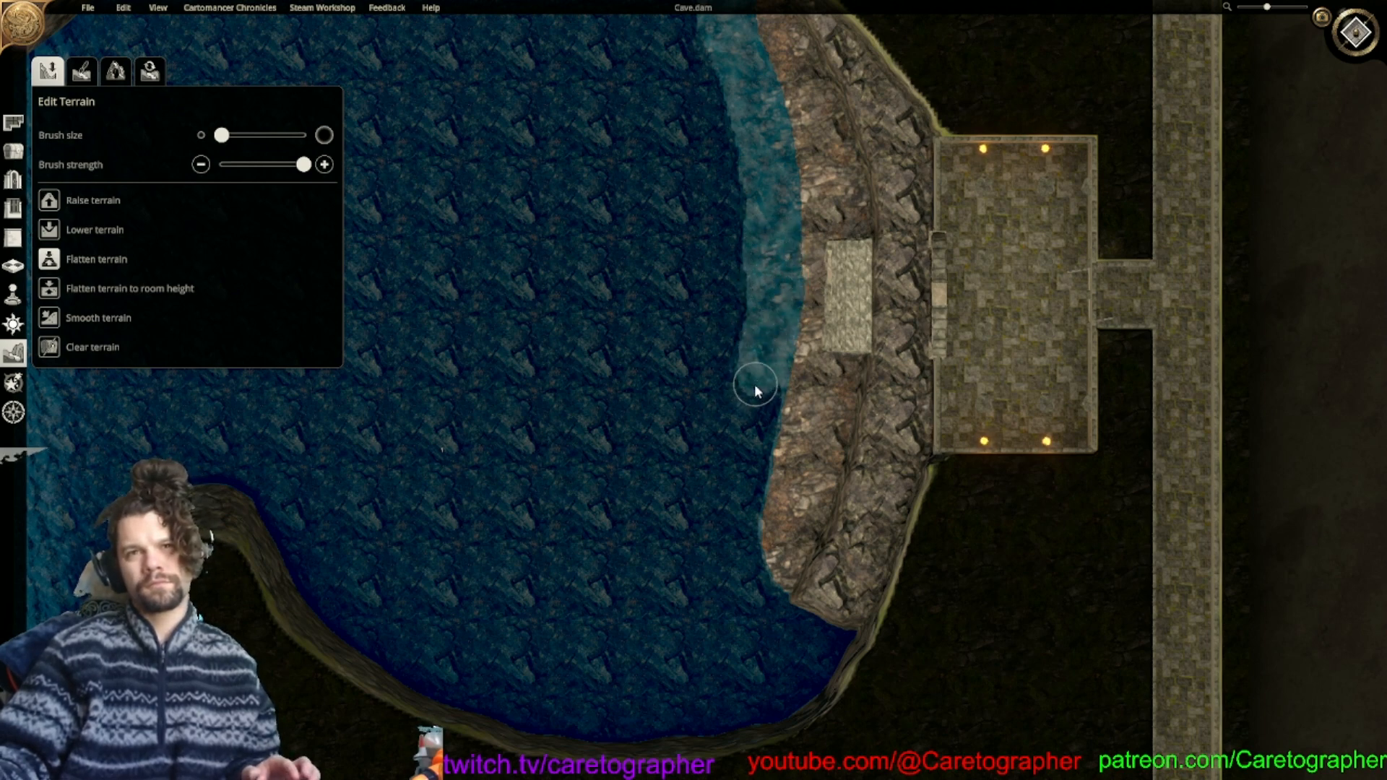
mouse_move(751, 409)
mouse_down()
mouse_move(745, 433)
mouse_move(756, 392)
mouse_move(737, 464)
mouse_move(699, 520)
mouse_up()
right_drag(699, 520, 662, 366)
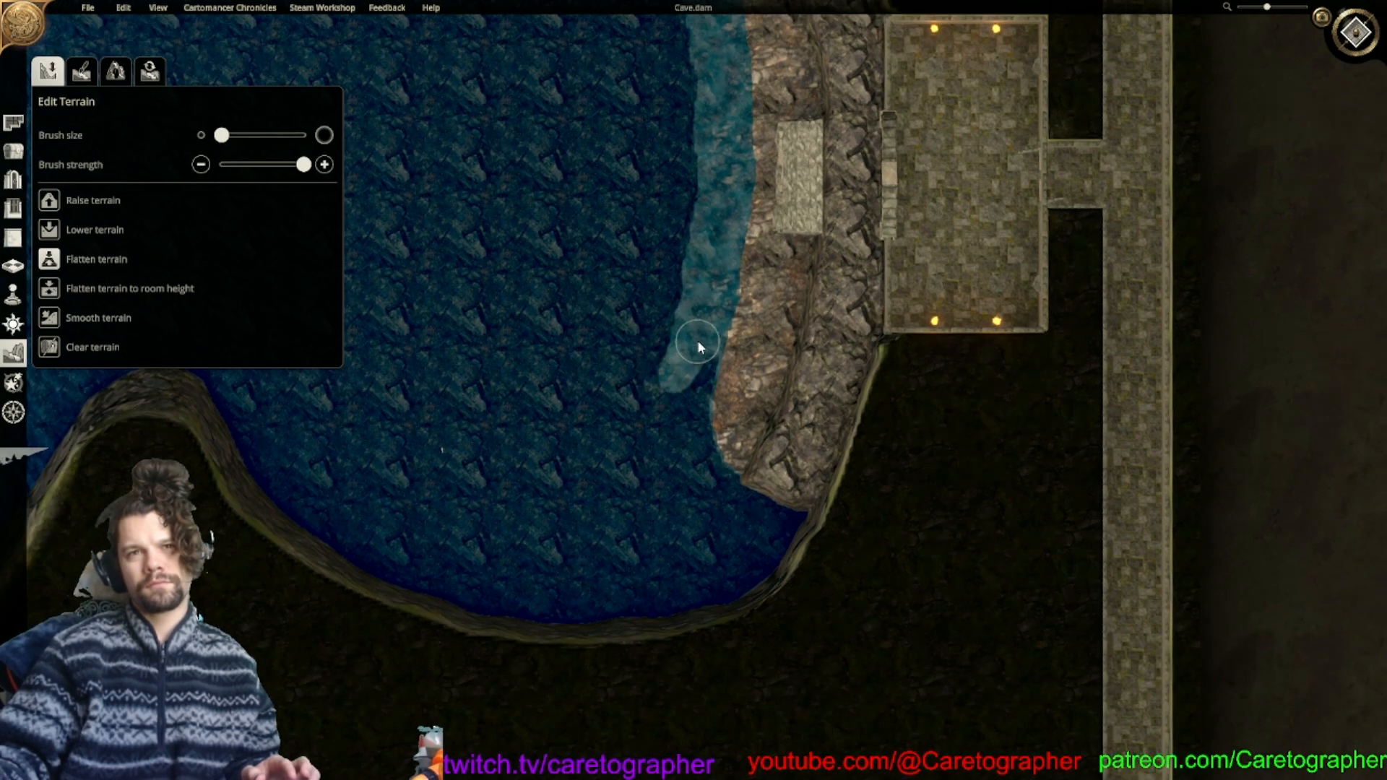
mouse_move(686, 375)
mouse_down()
mouse_move(678, 444)
mouse_move(705, 514)
mouse_move(753, 535)
mouse_up()
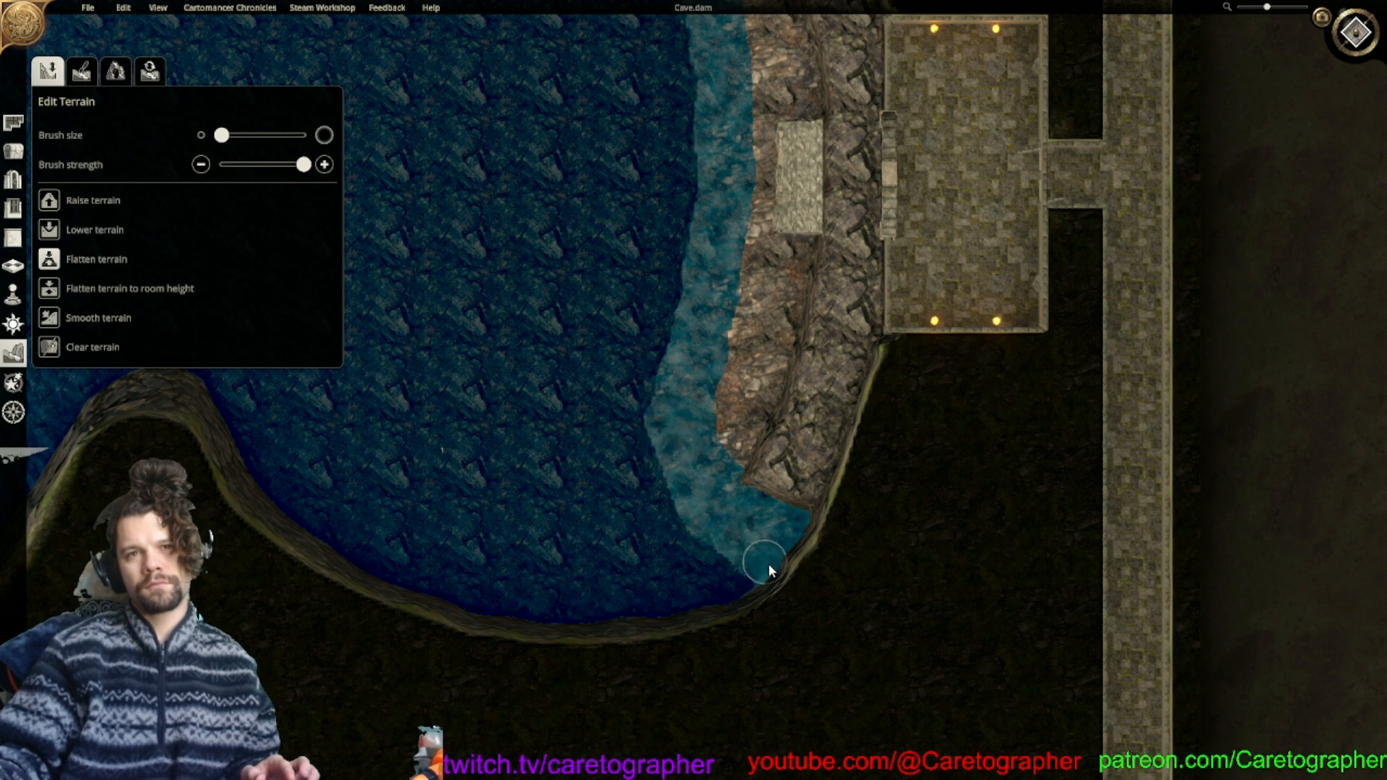
drag(749, 547, 772, 551)
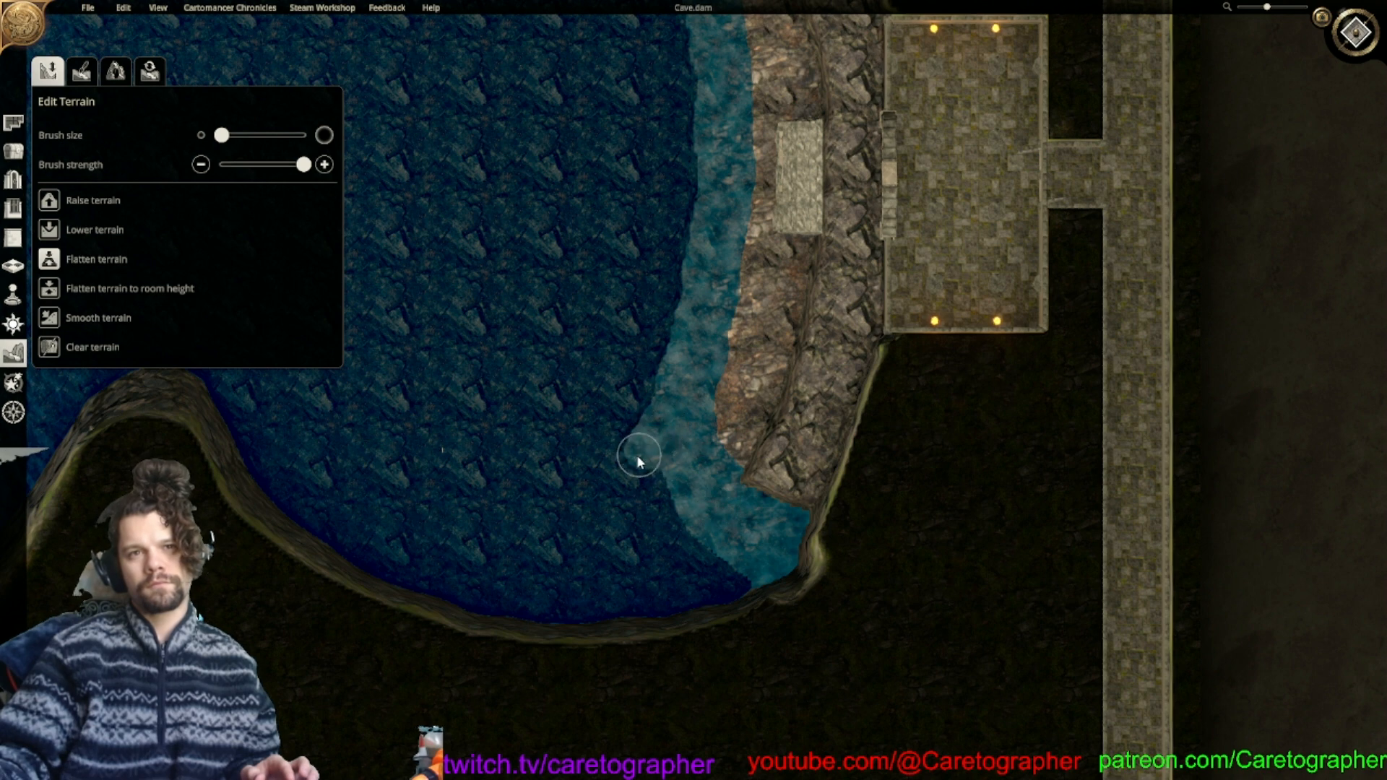
Flatten a shallow shelf along the lake's southern bank and fill the deep gap between it and the cave wall.
mouse_move(574, 494)
mouse_down()
mouse_move(424, 517)
mouse_move(305, 493)
mouse_up()
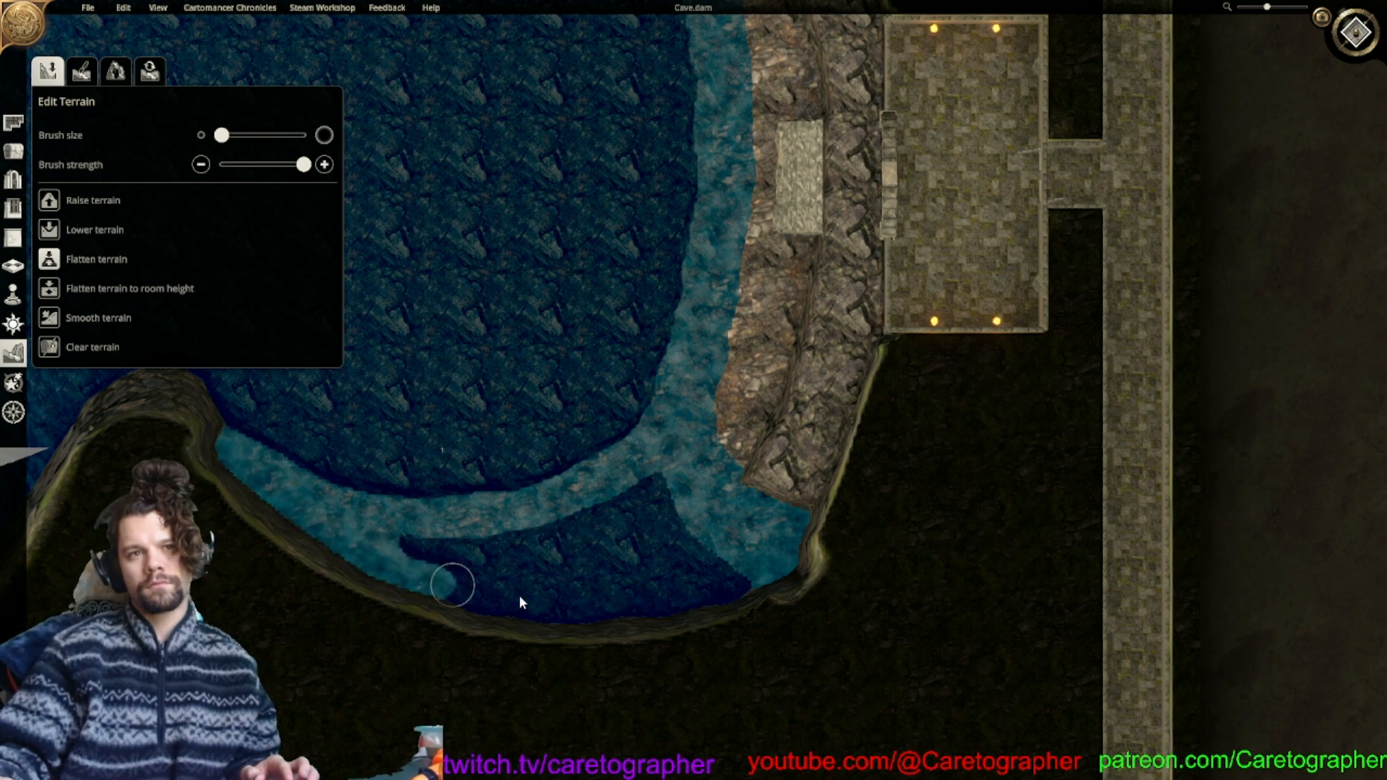
mouse_move(455, 582)
mouse_down()
mouse_move(549, 607)
mouse_move(517, 621)
mouse_move(722, 590)
mouse_move(599, 598)
mouse_move(594, 622)
mouse_move(542, 565)
mouse_move(713, 549)
mouse_move(495, 572)
mouse_move(486, 552)
mouse_move(664, 513)
mouse_move(584, 521)
mouse_move(582, 551)
mouse_move(635, 527)
mouse_up()
scroll(606, 702, down, 3)
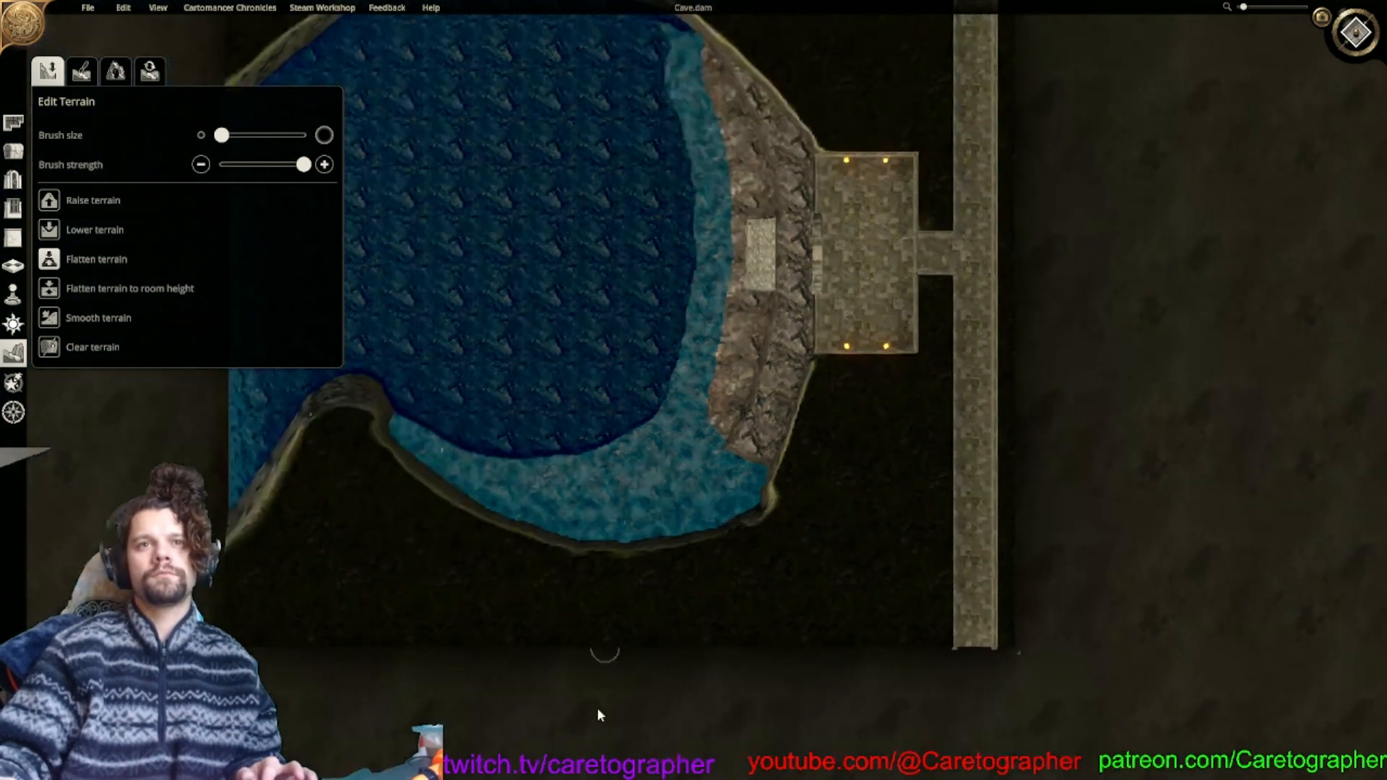
Extend the shallow shelf along the northern cave wall and smooth the outline of the rocky ledge's northern end.
scroll(758, 318, up, 4)
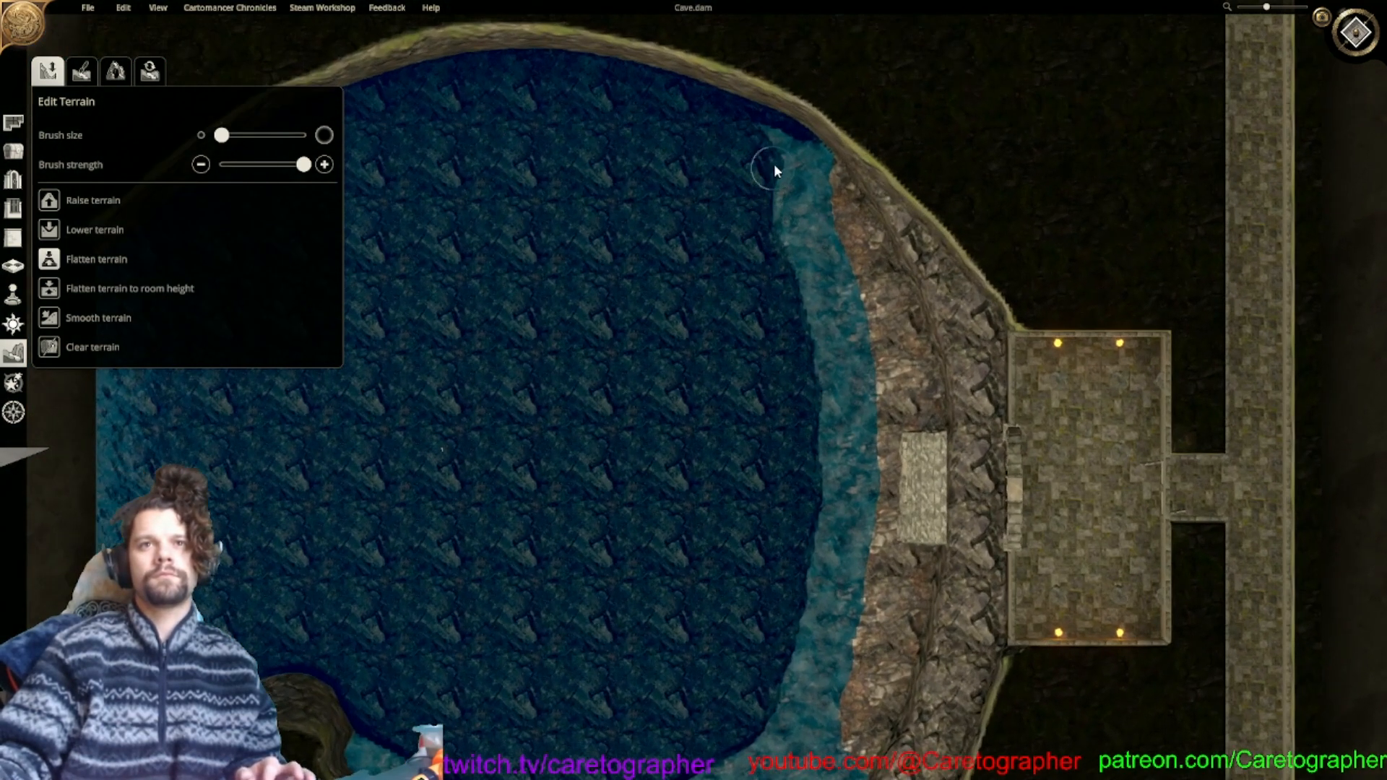
scroll(744, 217, up, 2)
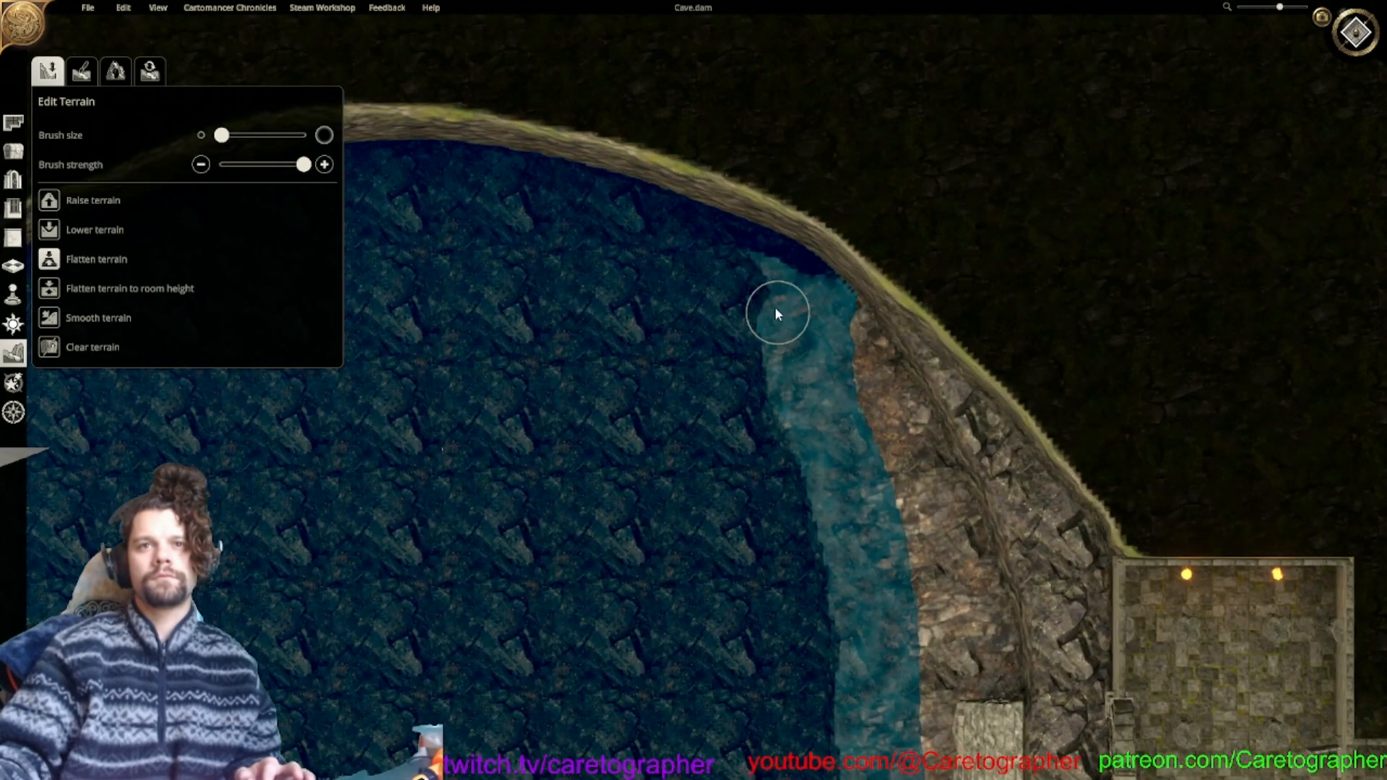
mouse_move(702, 235)
mouse_down()
mouse_move(811, 288)
mouse_move(746, 251)
mouse_up()
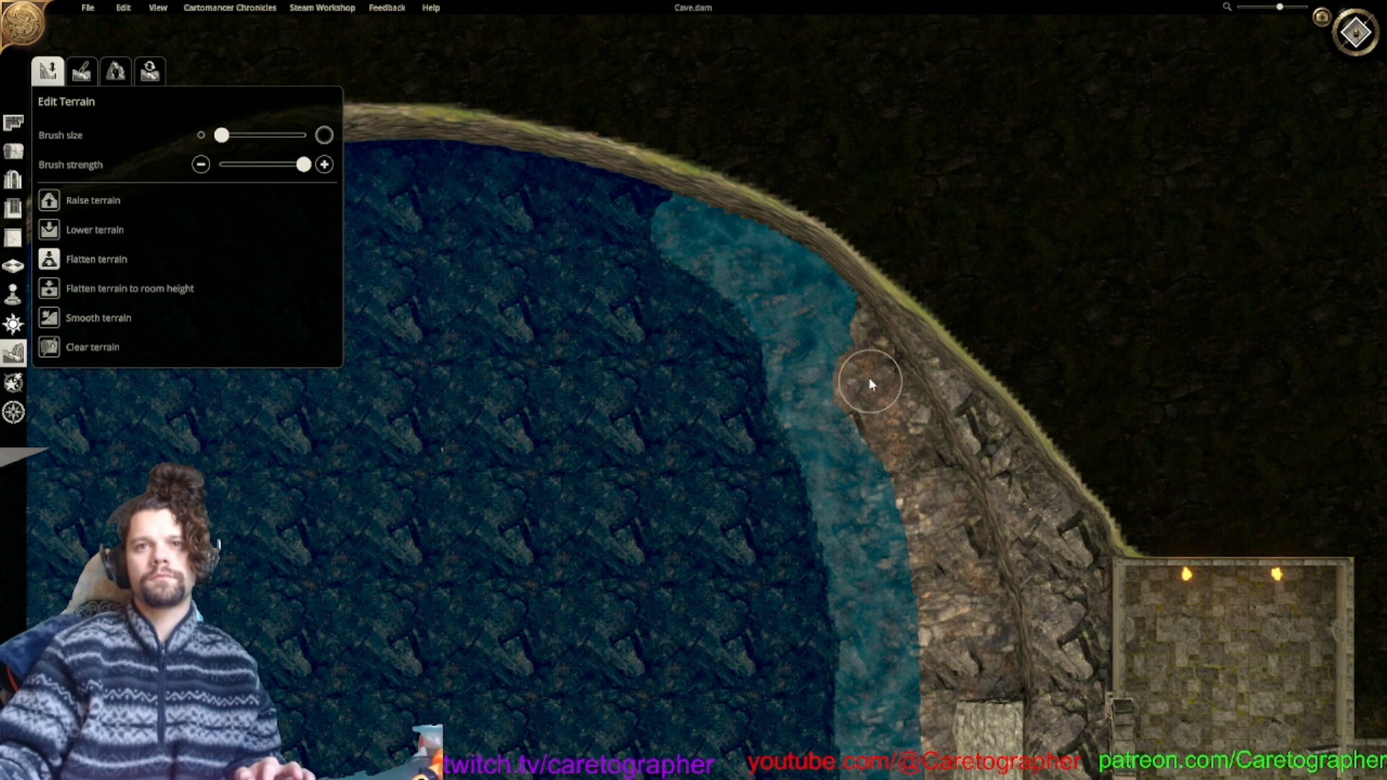
drag(842, 342, 827, 325)
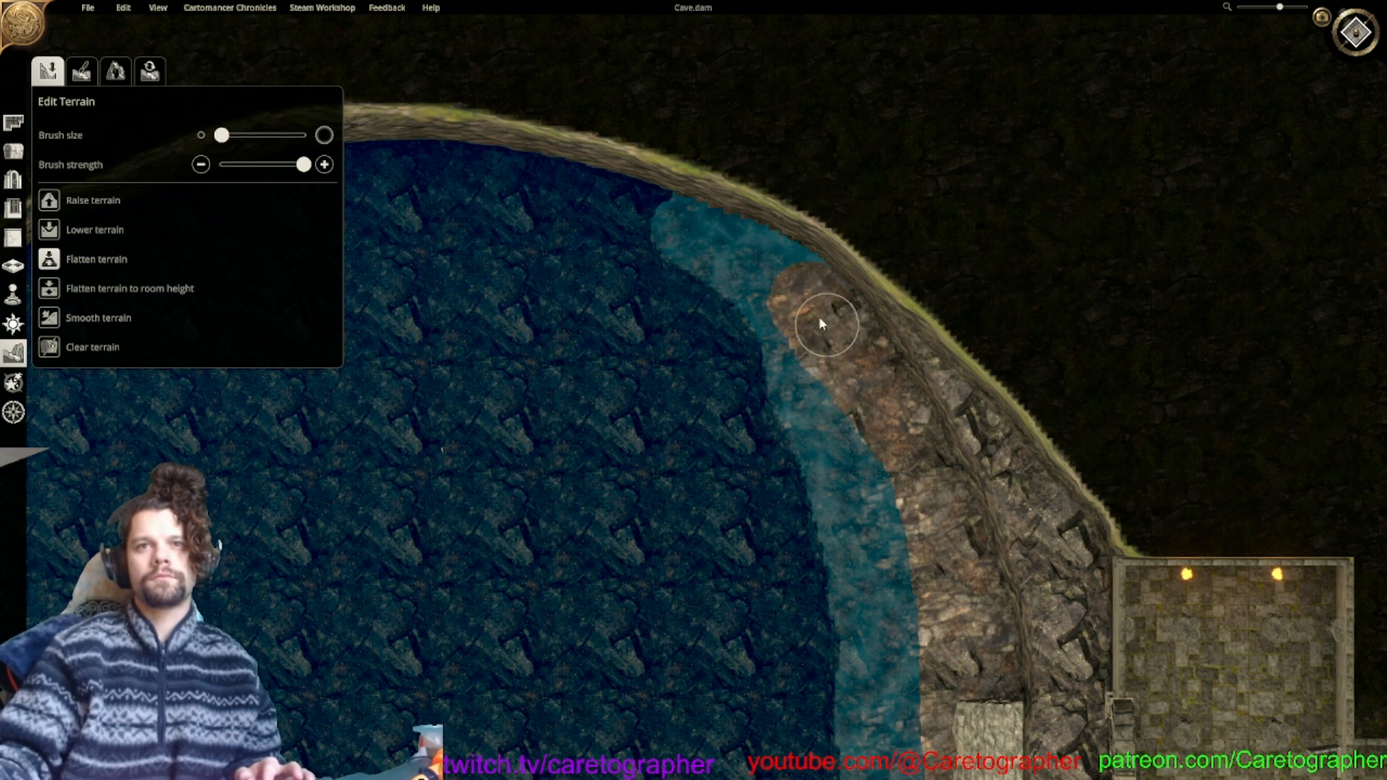
mouse_move(742, 273)
mouse_down()
mouse_move(769, 282)
mouse_move(830, 381)
mouse_up()
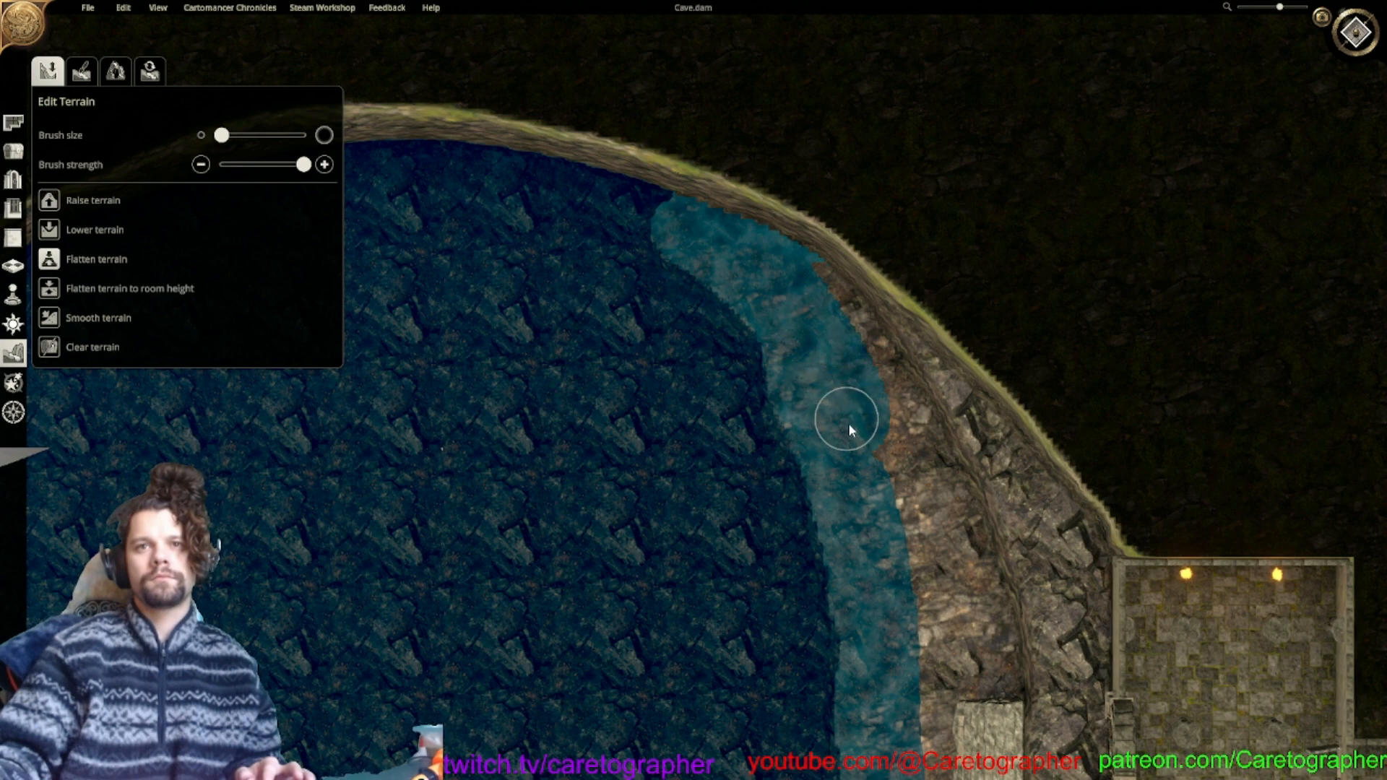
drag(865, 470, 871, 616)
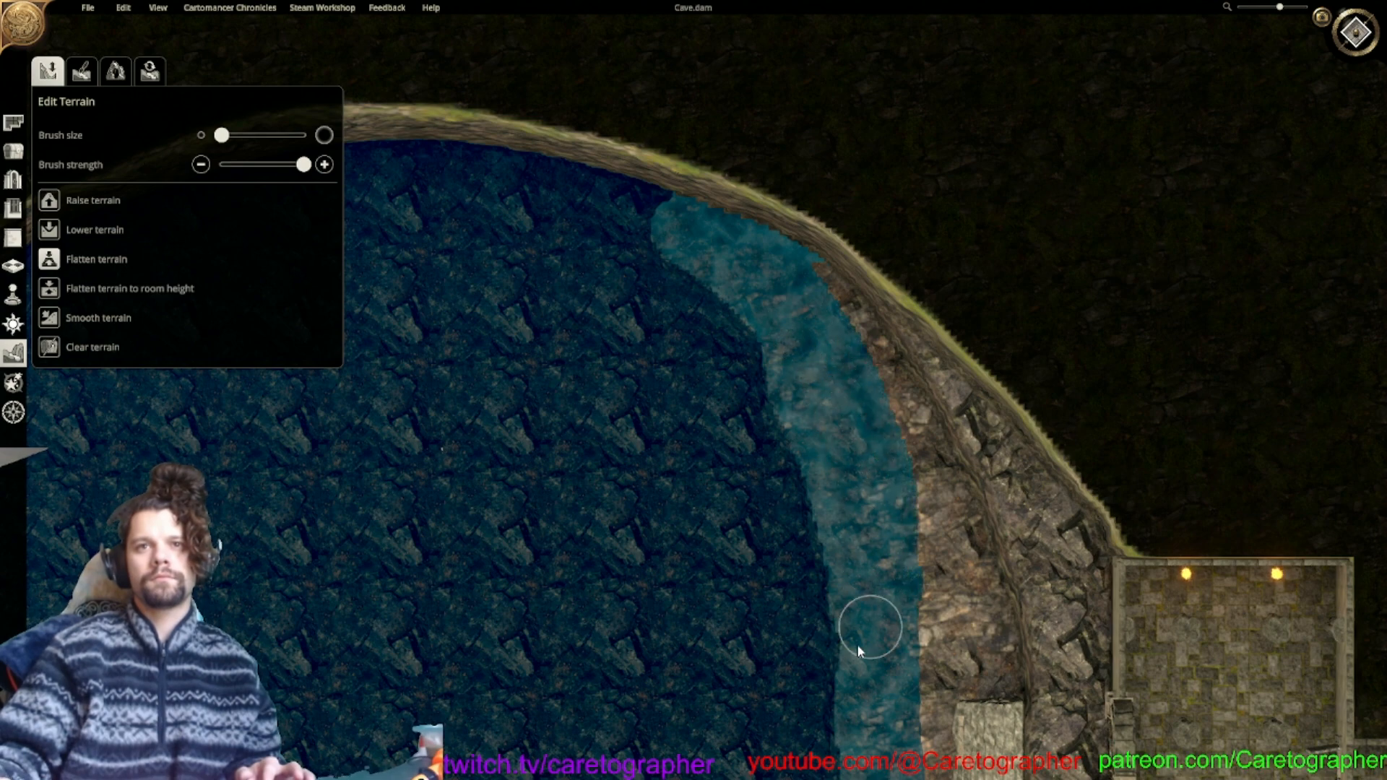
Enlarge the terrain brush to its maximum and flatten the deep lake bed eastward to narrow the shallow shelf along the ledge.
right_drag(831, 523, 803, 400)
scroll(731, 422, down, 5)
scroll(737, 582, up, 3)
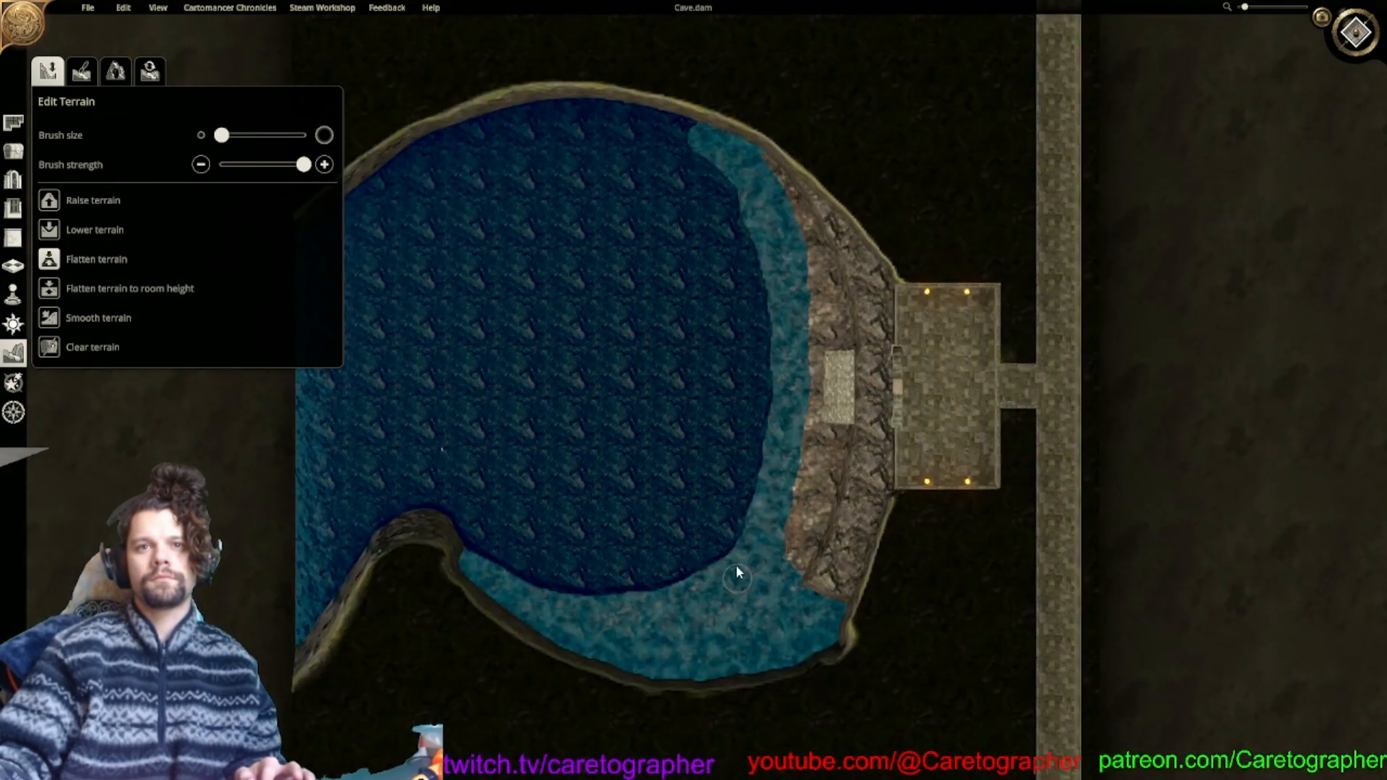
scroll(695, 456, up, 2)
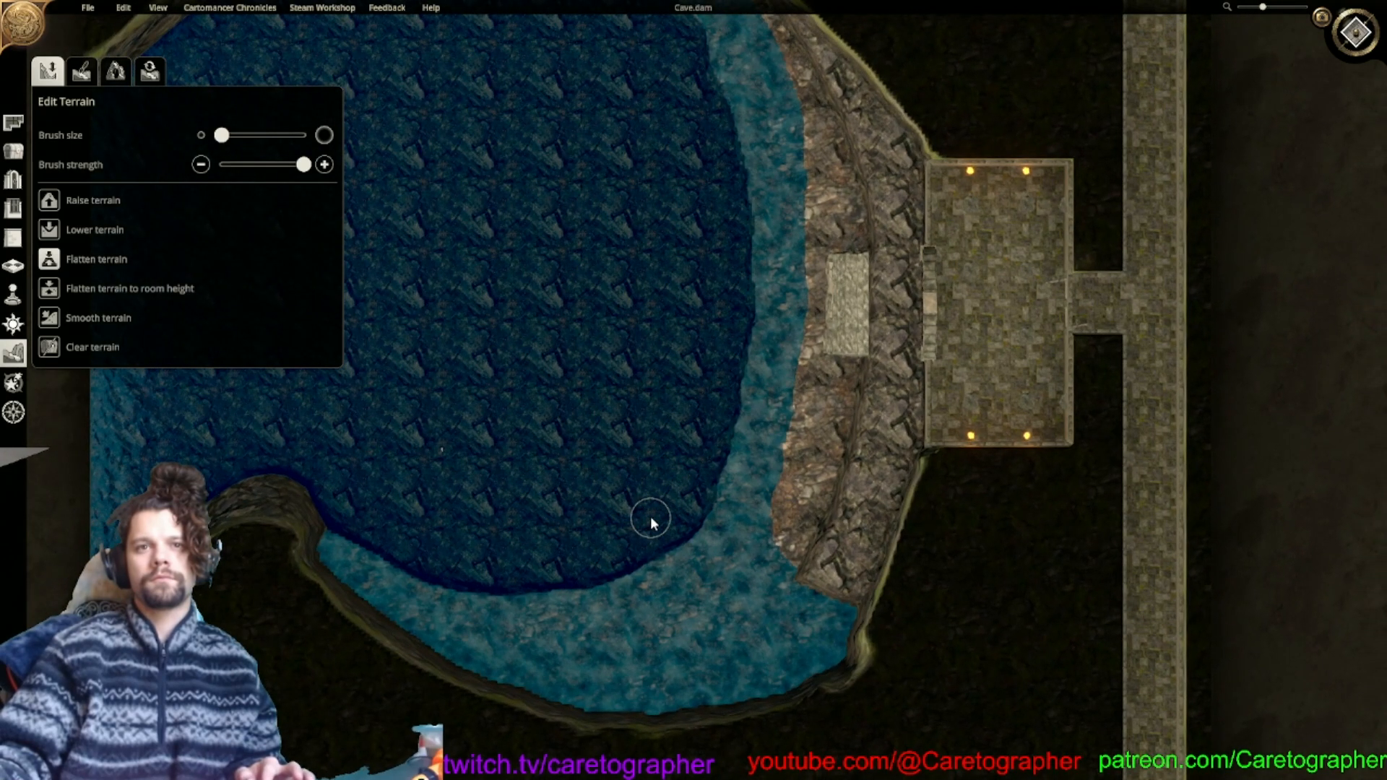
drag(222, 135, 304, 135)
mouse_move(593, 464)
mouse_down()
mouse_move(624, 473)
mouse_move(648, 432)
mouse_move(678, 295)
mouse_move(679, 211)
mouse_move(639, 108)
mouse_up()
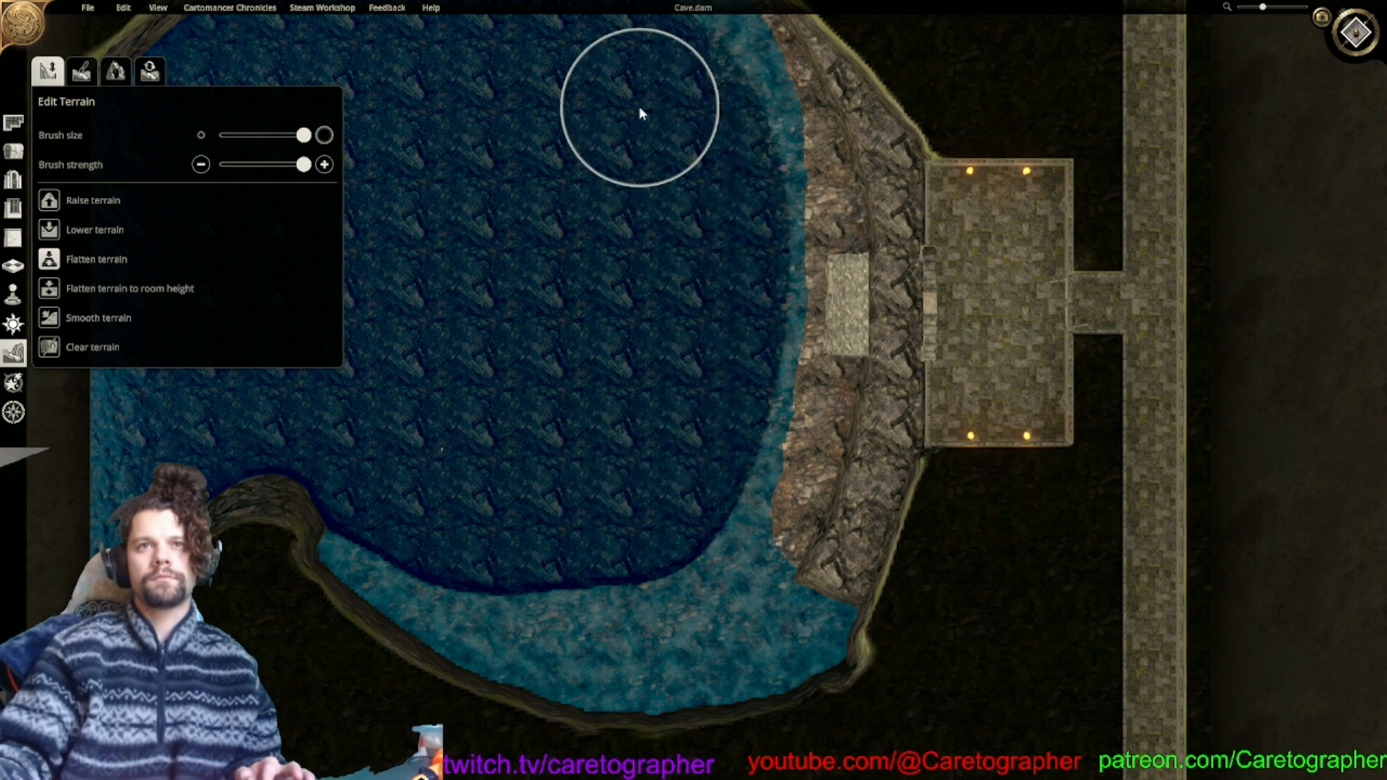
middle_drag(639, 106, 692, 331)
mouse_move(692, 331)
mouse_down()
mouse_move(709, 337)
mouse_move(709, 318)
mouse_move(648, 231)
mouse_move(691, 271)
mouse_move(721, 331)
mouse_move(684, 272)
mouse_up()
scroll(684, 272, down, 3)
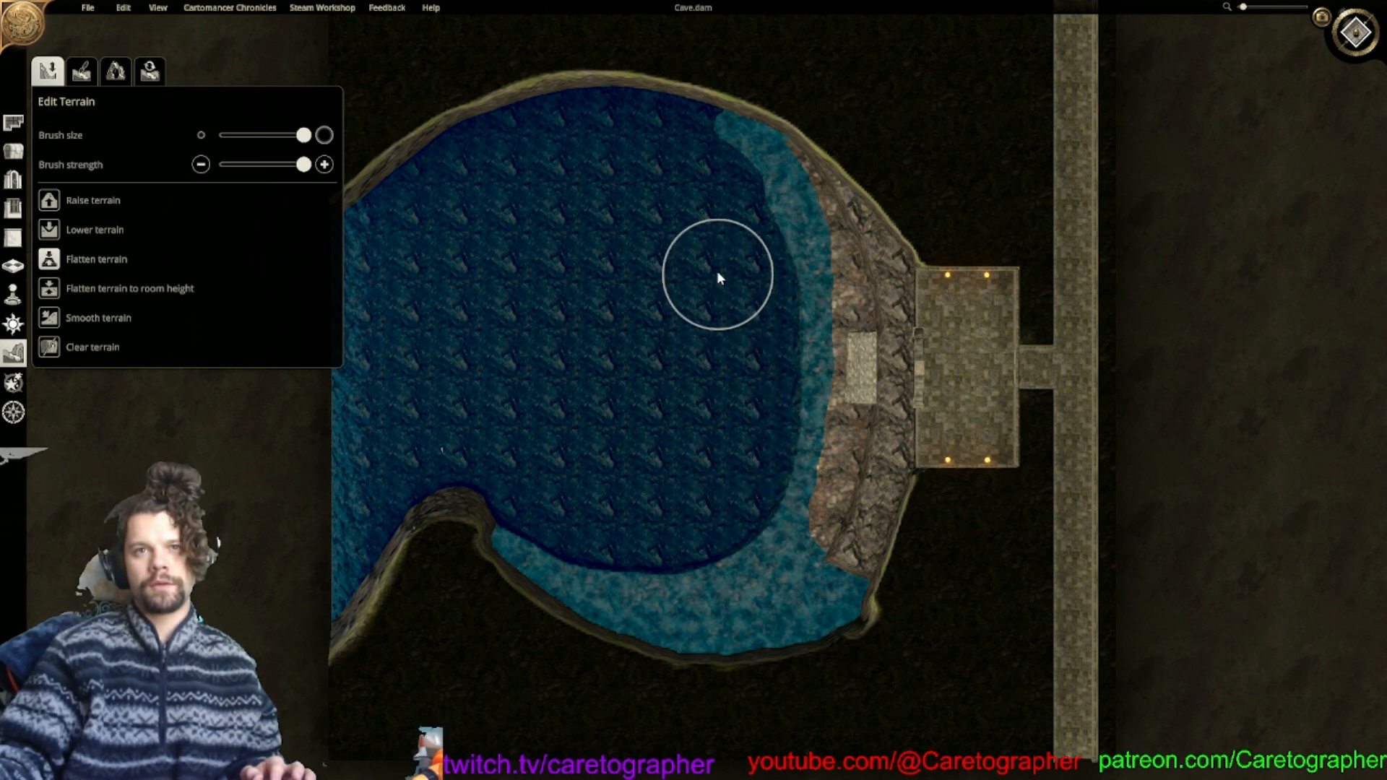
drag(707, 210, 694, 189)
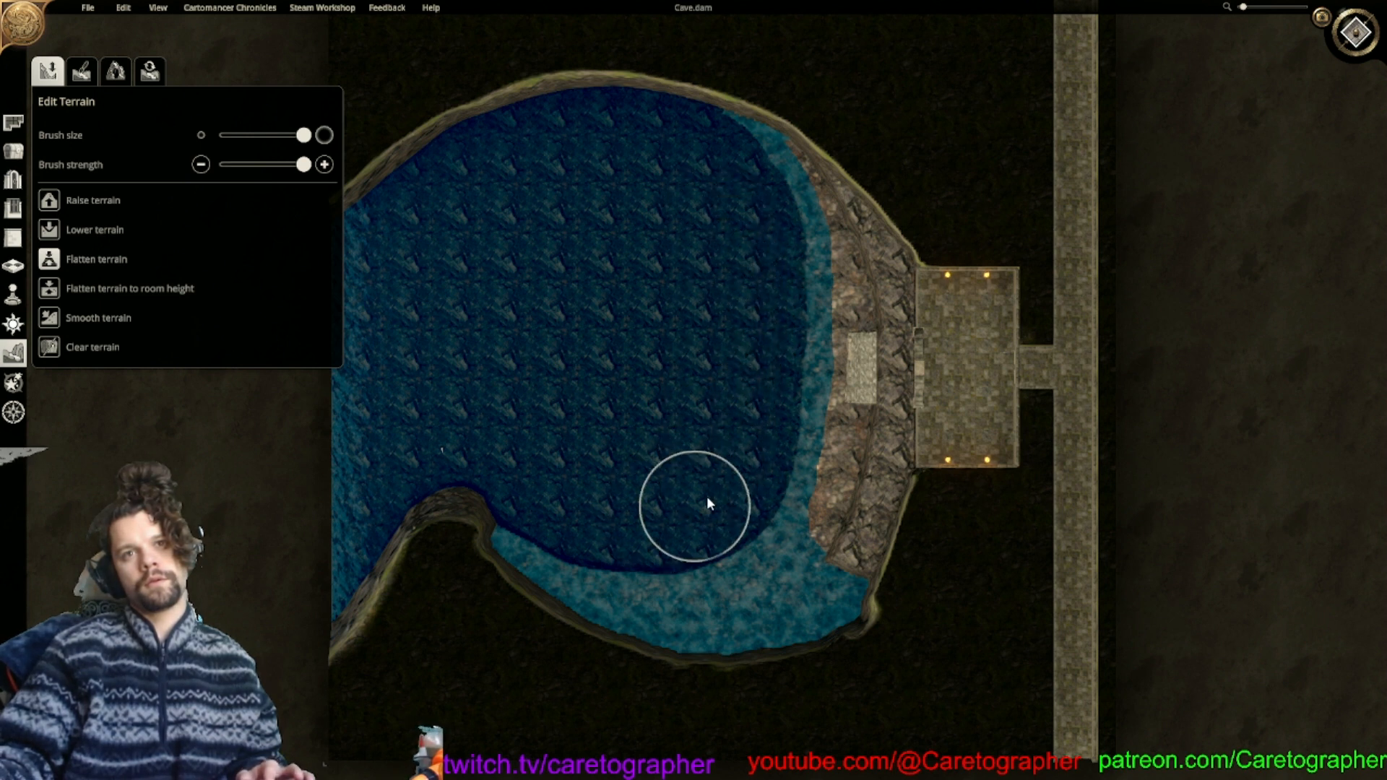
Shrink the terrain brush and flatten the ledge's waterline south of the steps to refine its outline.
middle_drag(727, 619, 545, 574)
scroll(545, 574, up, 1)
scroll(584, 348, up, 2)
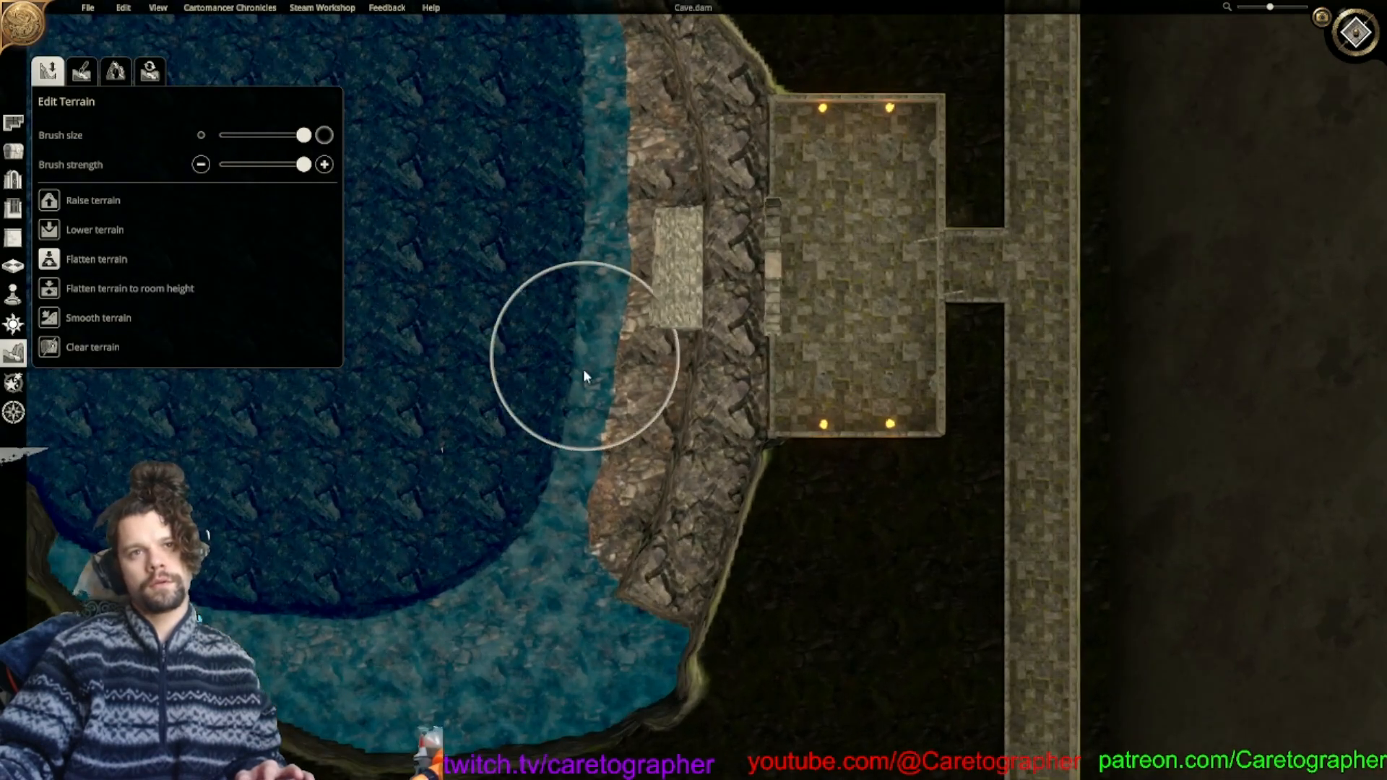
scroll(599, 433, up, 3)
drag(304, 135, 255, 136)
scroll(517, 351, down, 2)
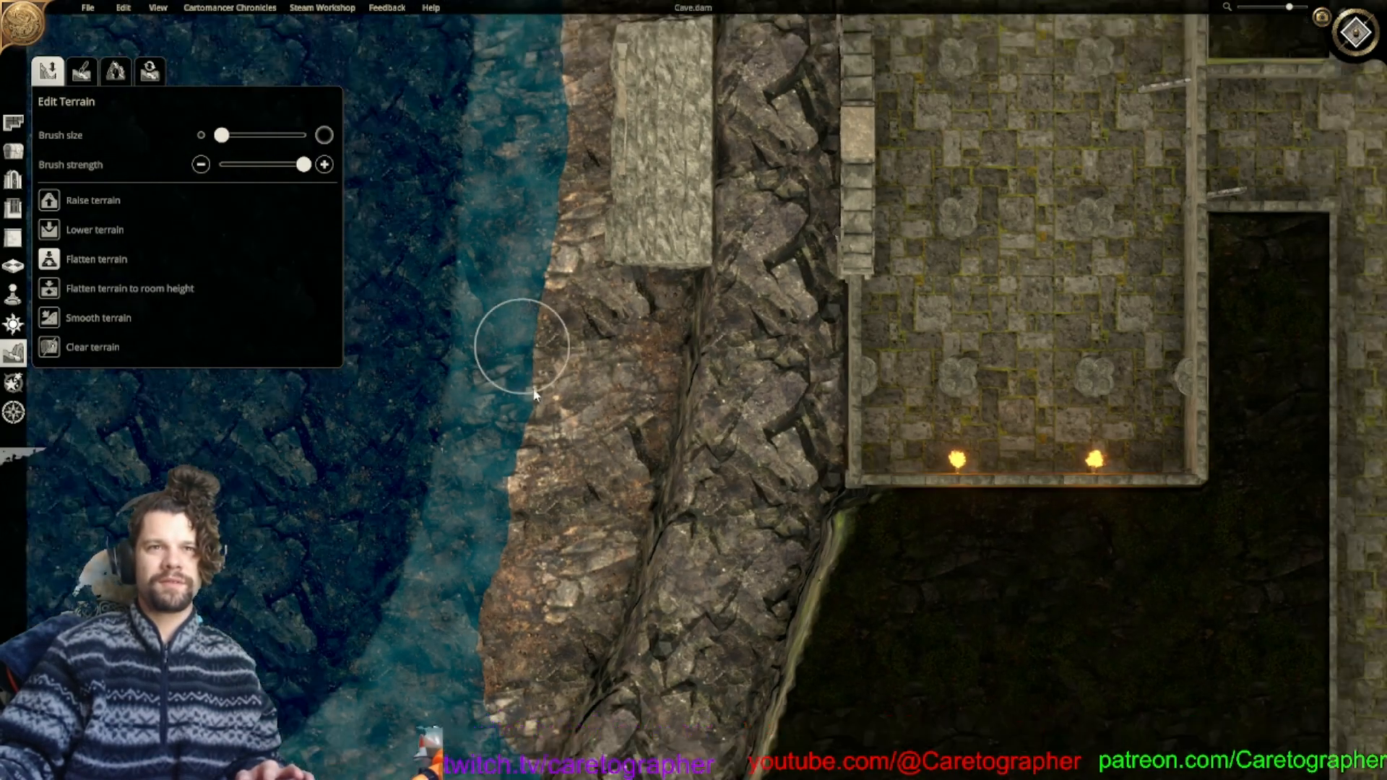
click(535, 505)
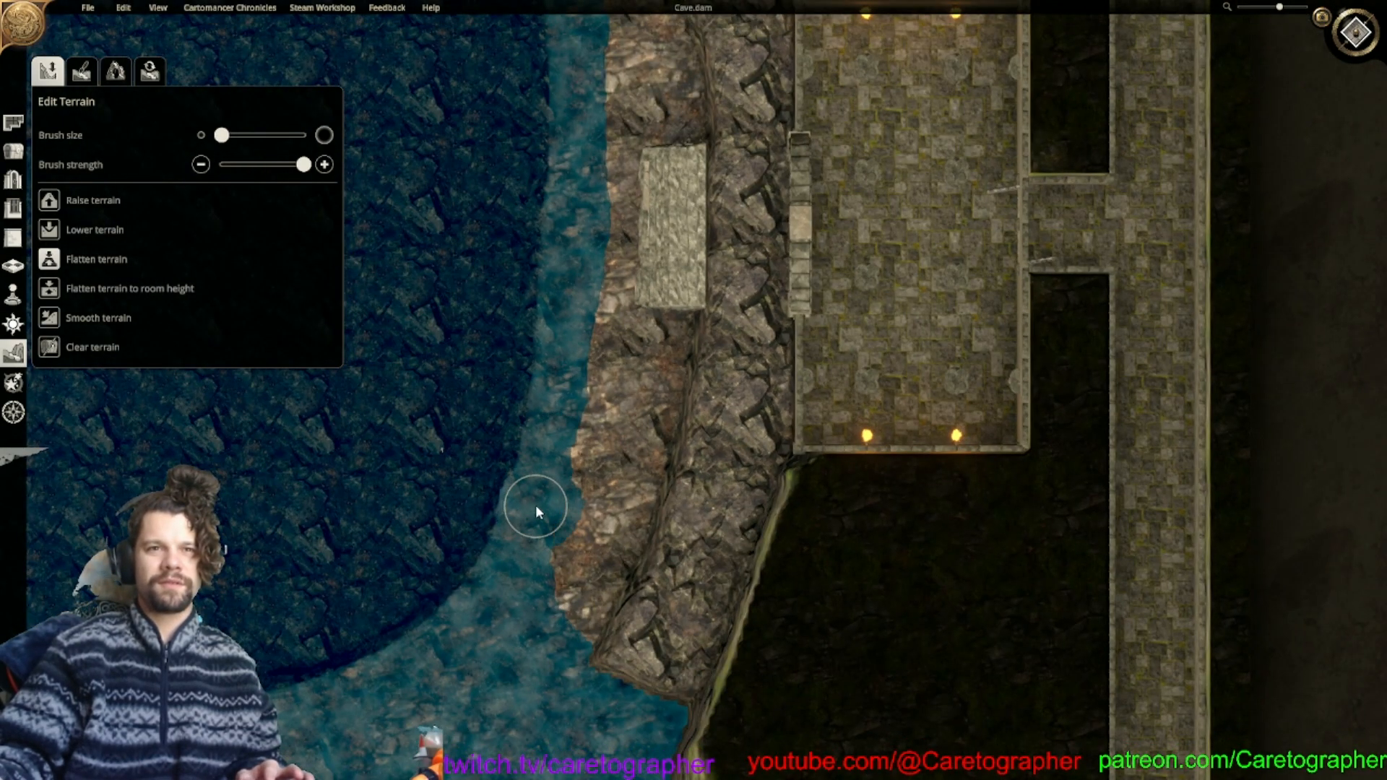
drag(535, 519, 588, 306)
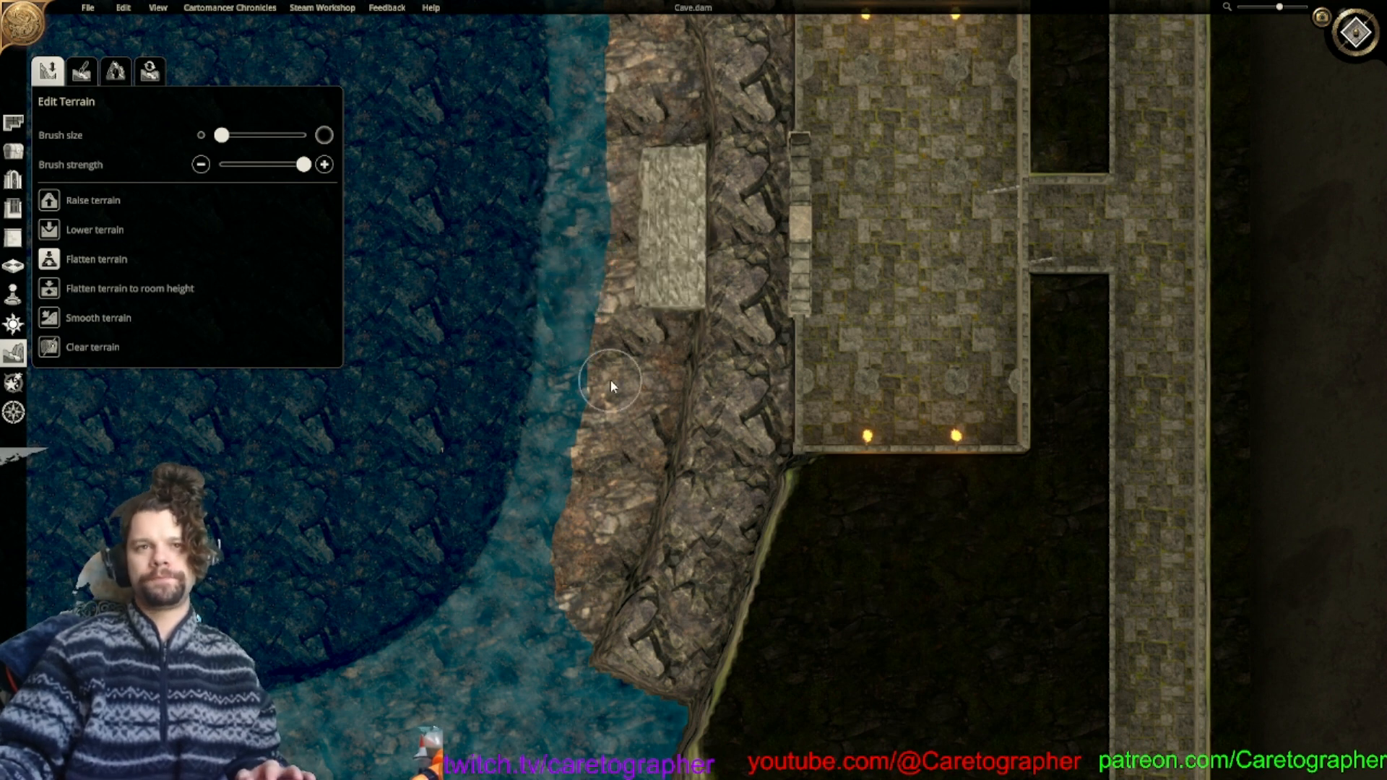
Flatten around the rocky ledge's southern tip to reshape its corner where it meets the shallows.
scroll(610, 380, down, 5)
scroll(585, 448, up, 2)
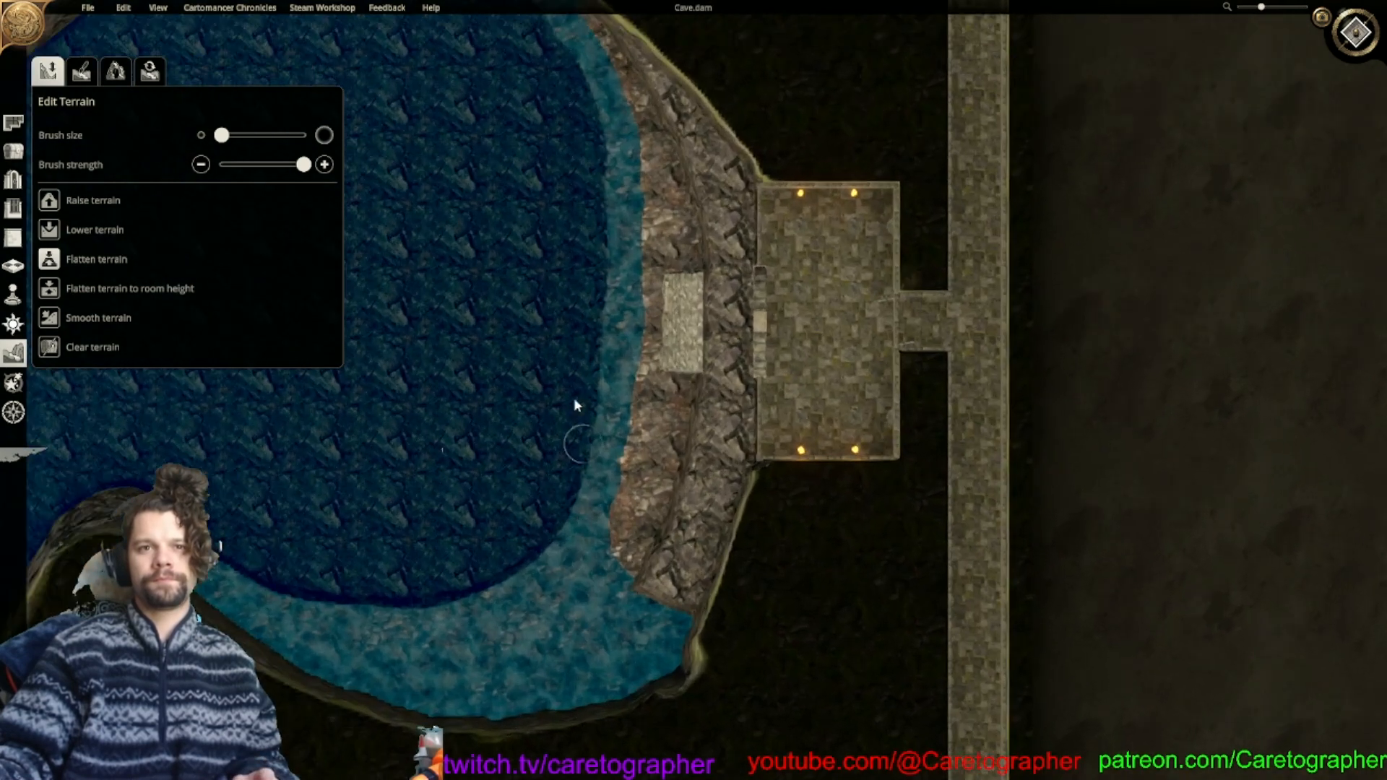
scroll(586, 448, up, 3)
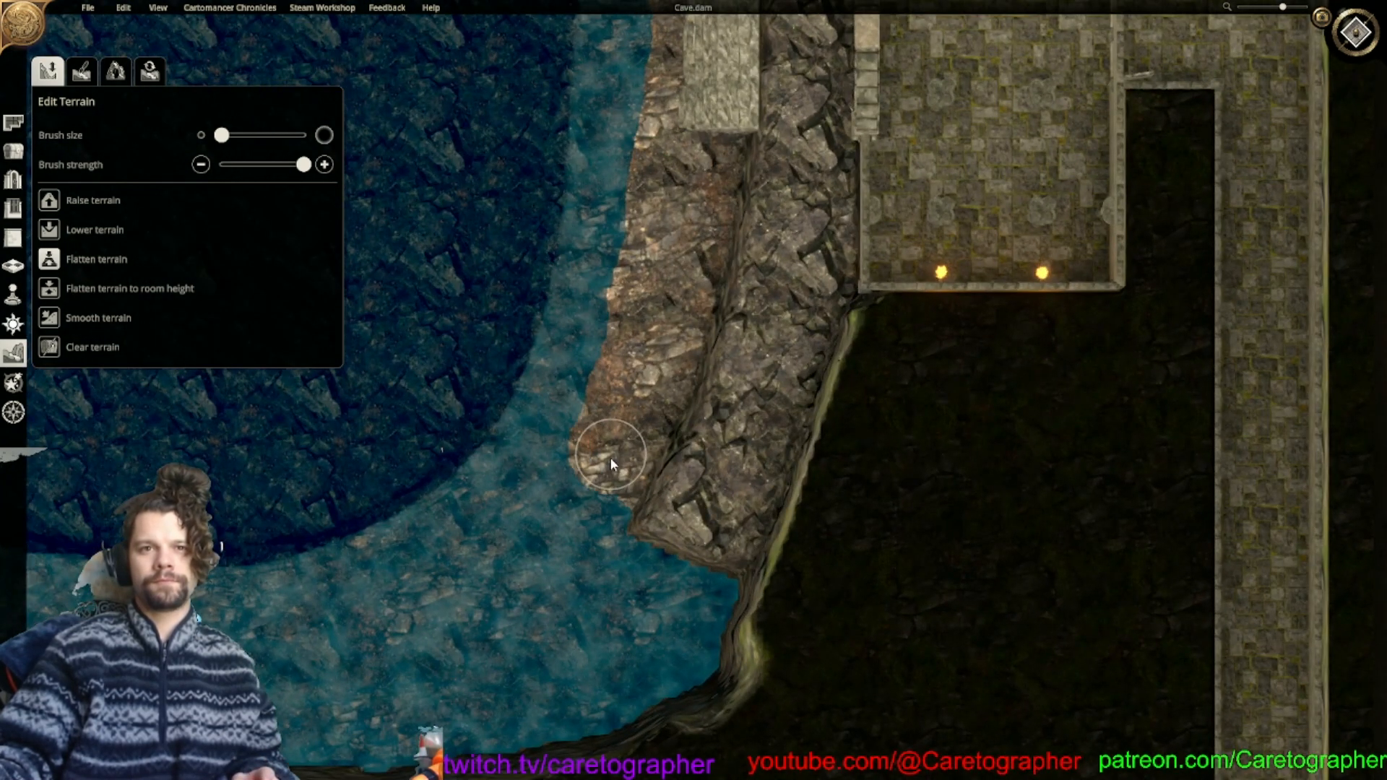
drag(609, 497, 616, 511)
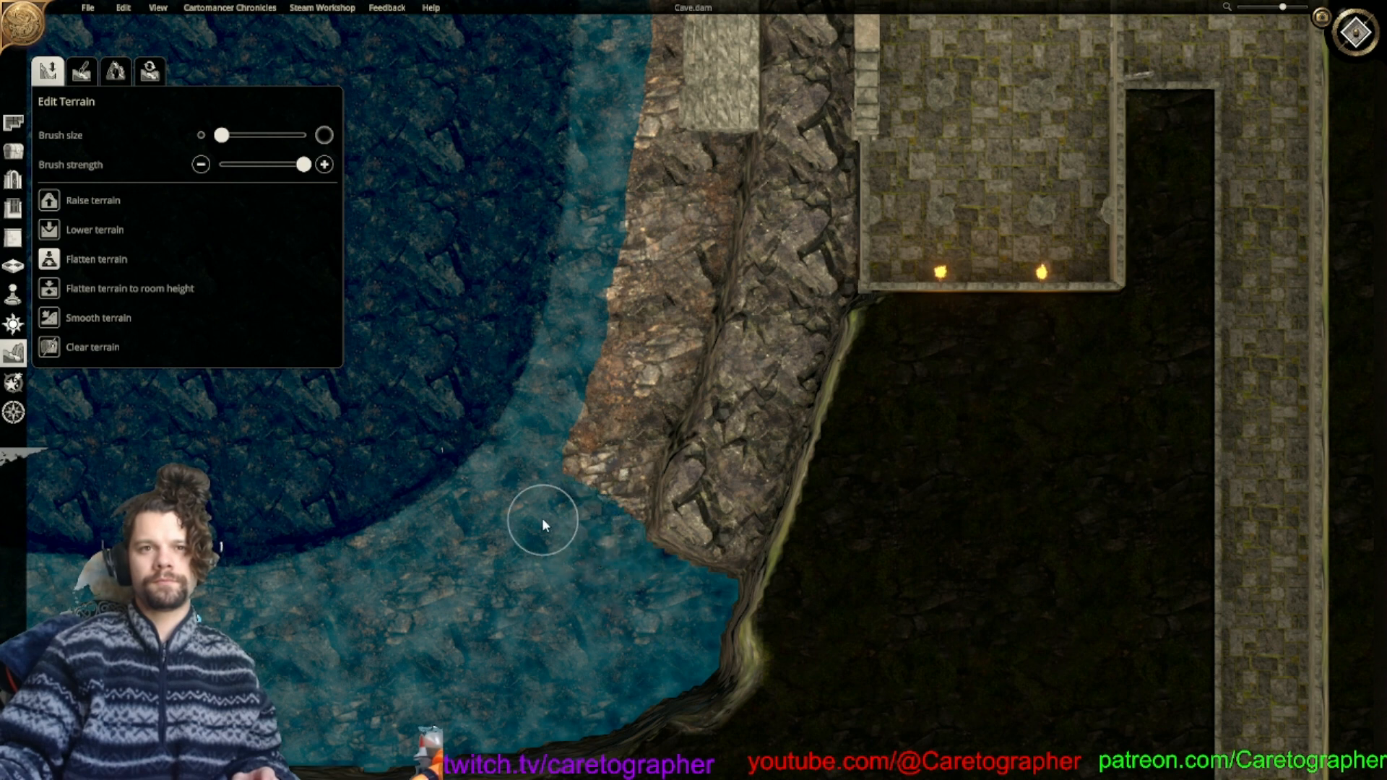
scroll(540, 517, down, 4)
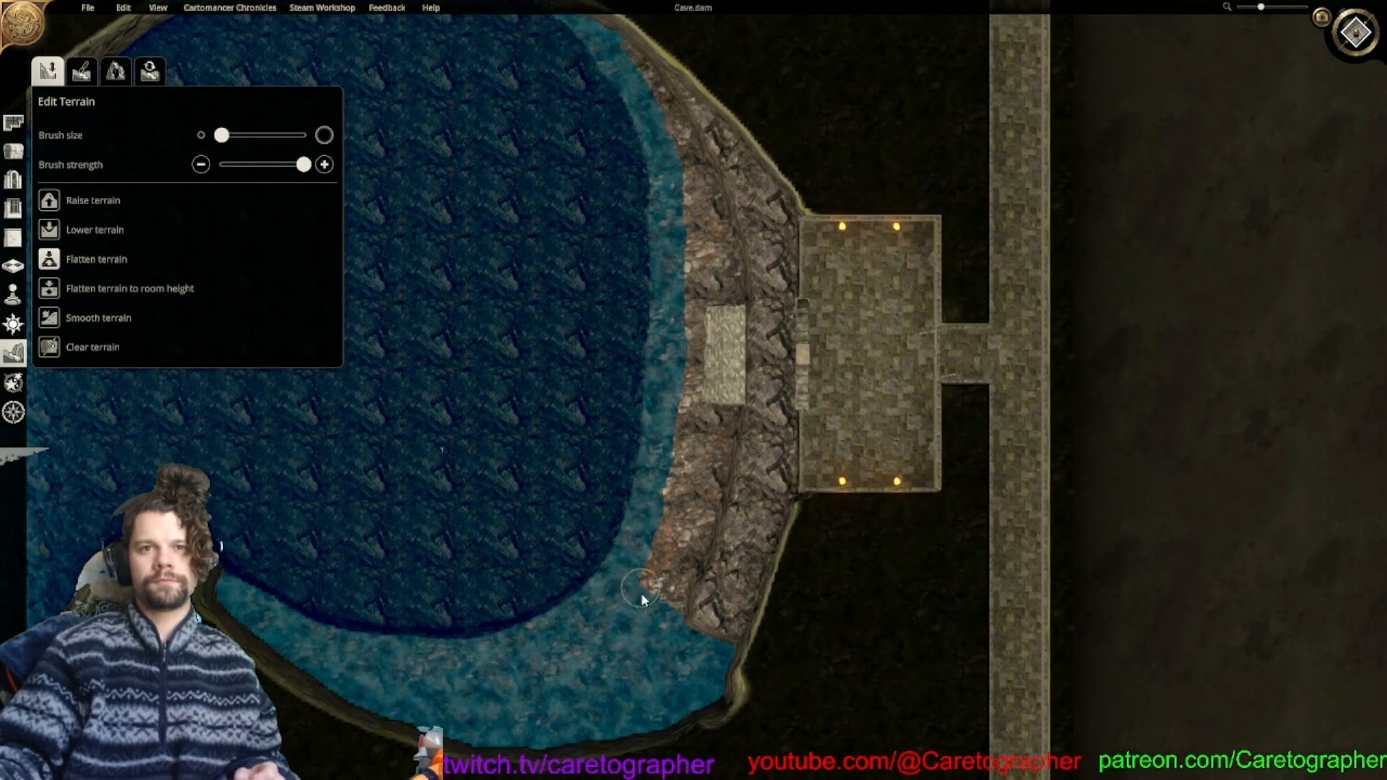
middle_drag(642, 595, 643, 612)
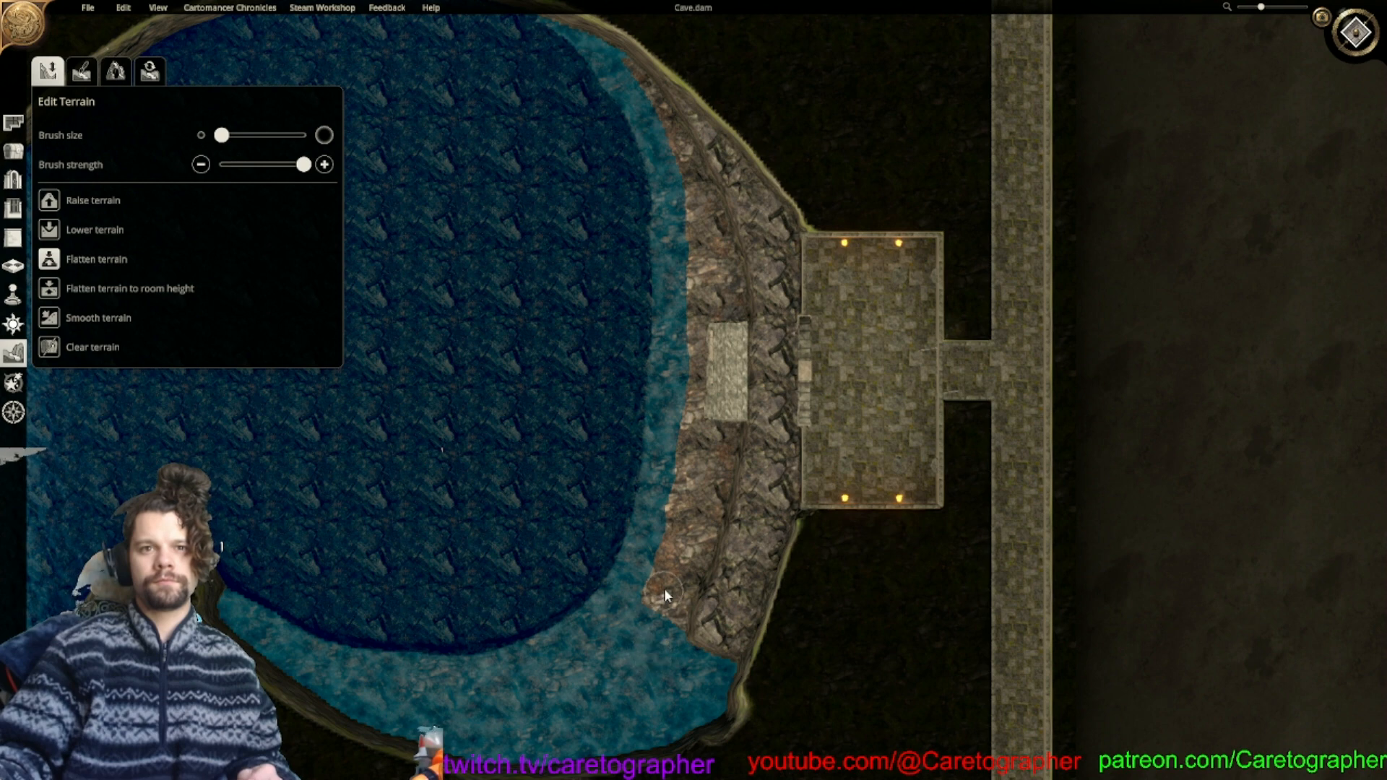
middle_drag(645, 603, 644, 427)
scroll(643, 470, down, 1)
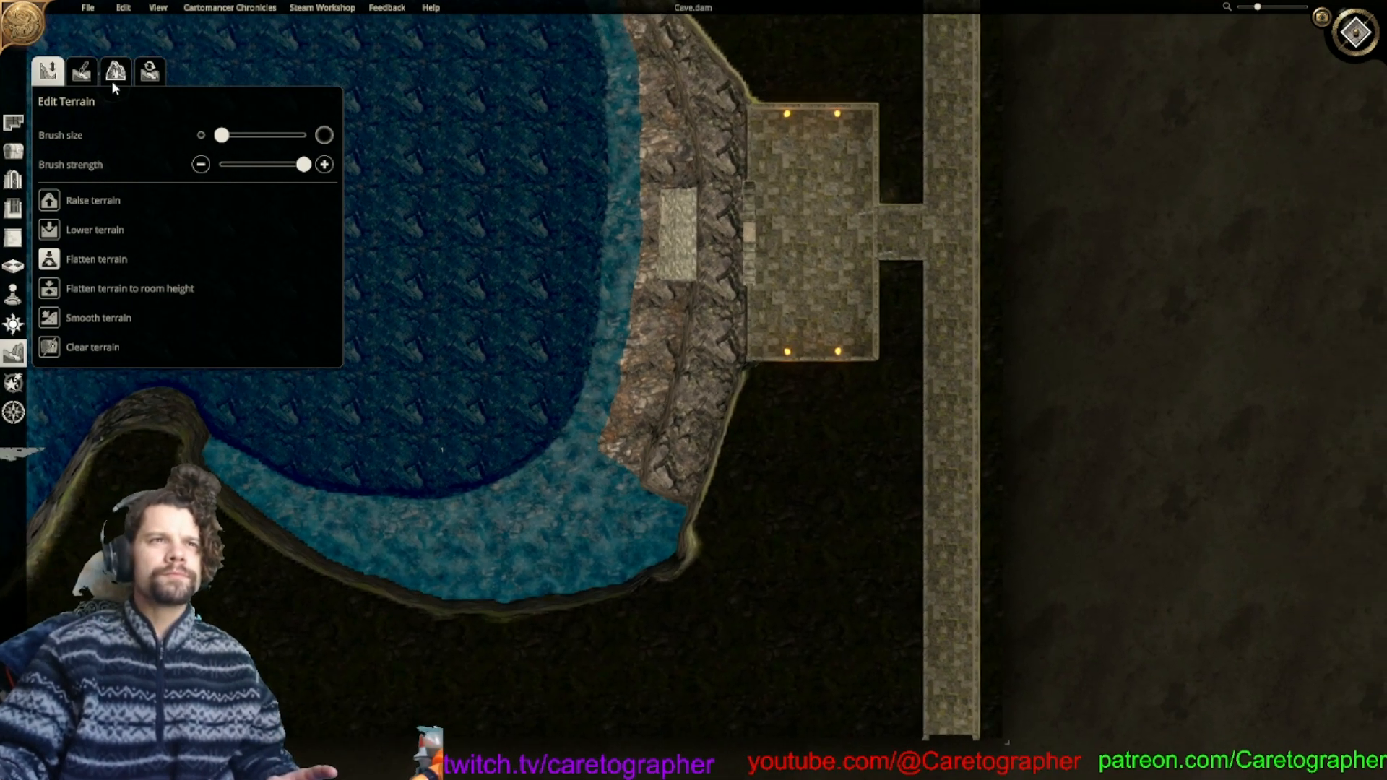
Switch to painting water with a small brush and dab small dark spots along the ledge's edge south of the steps.
click(81, 70)
click(66, 370)
scroll(493, 465, up, 5)
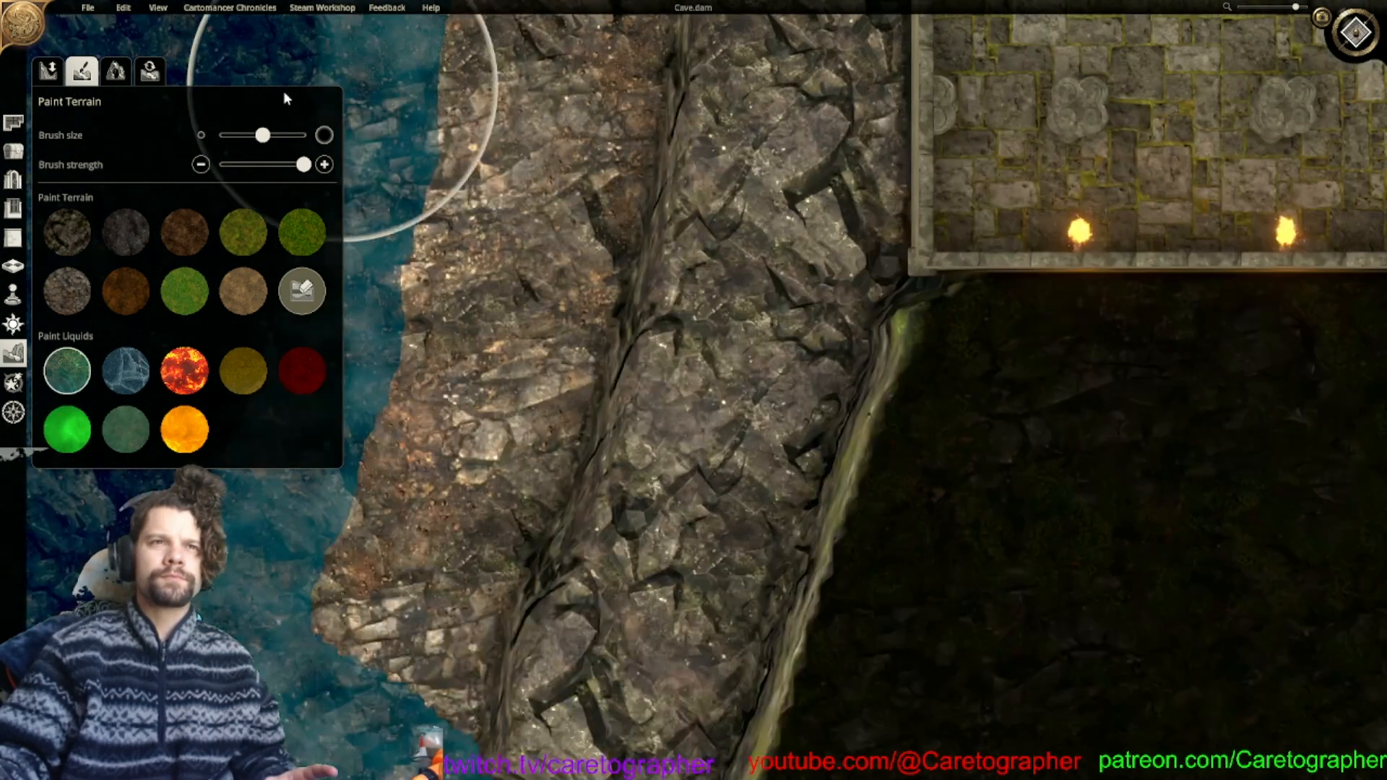
scroll(755, 441, down, 2)
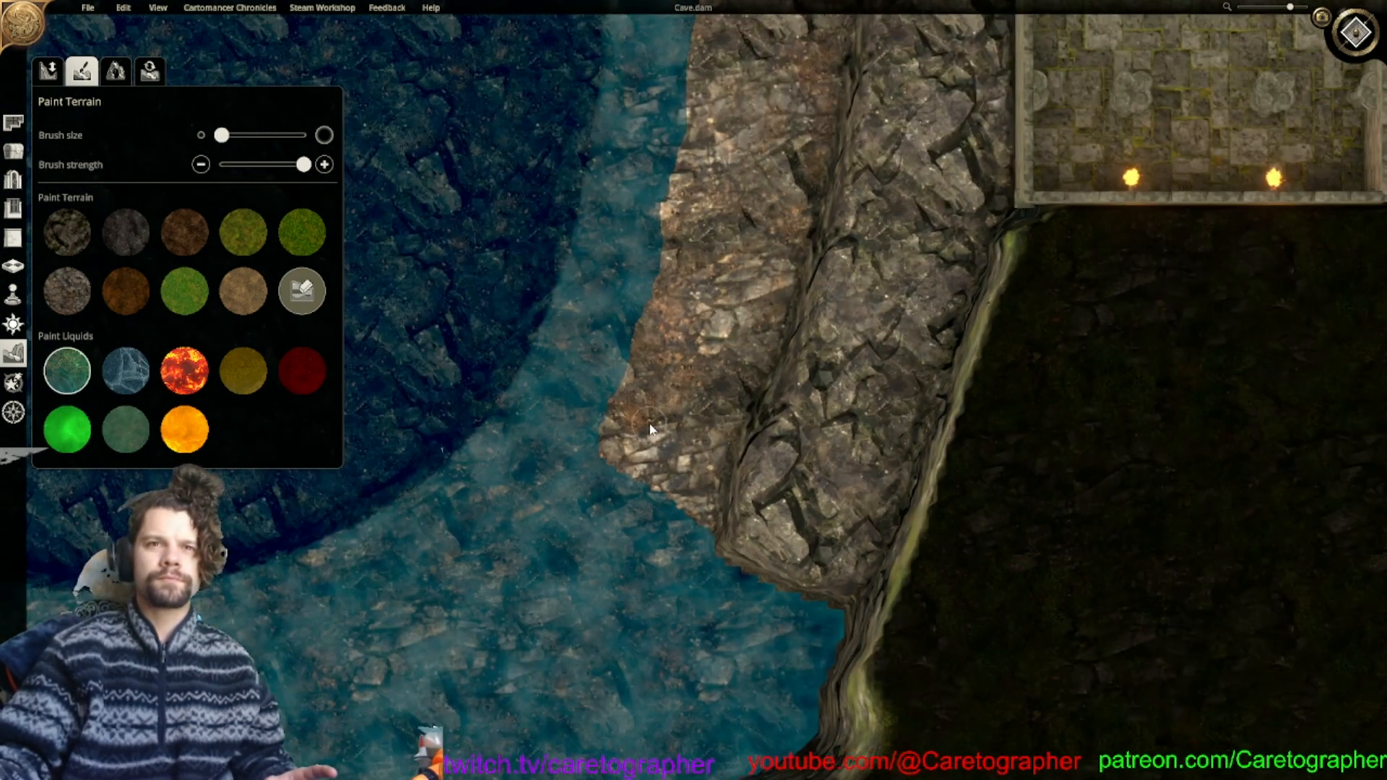
click(667, 337)
click(666, 260)
middle_drag(728, 214, 690, 385)
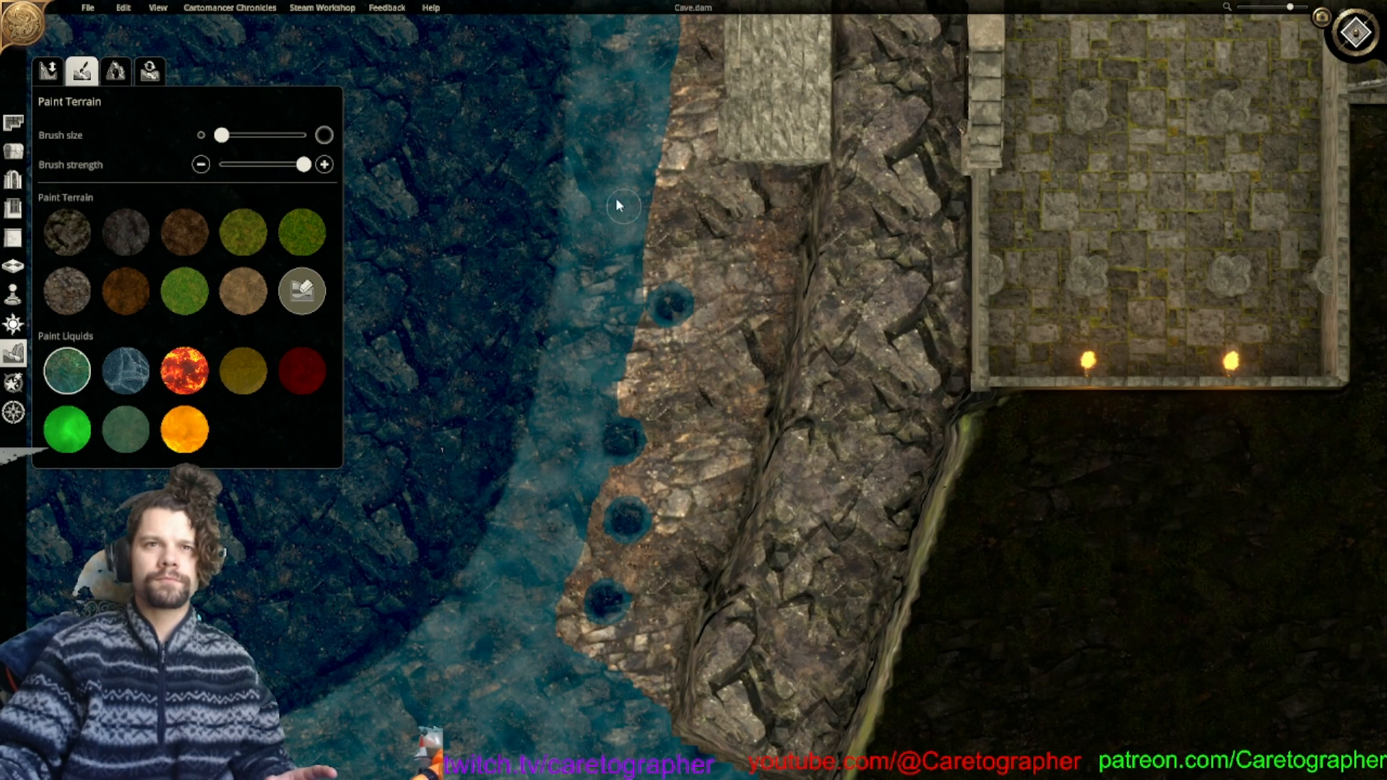
scroll(591, 303, down, 2)
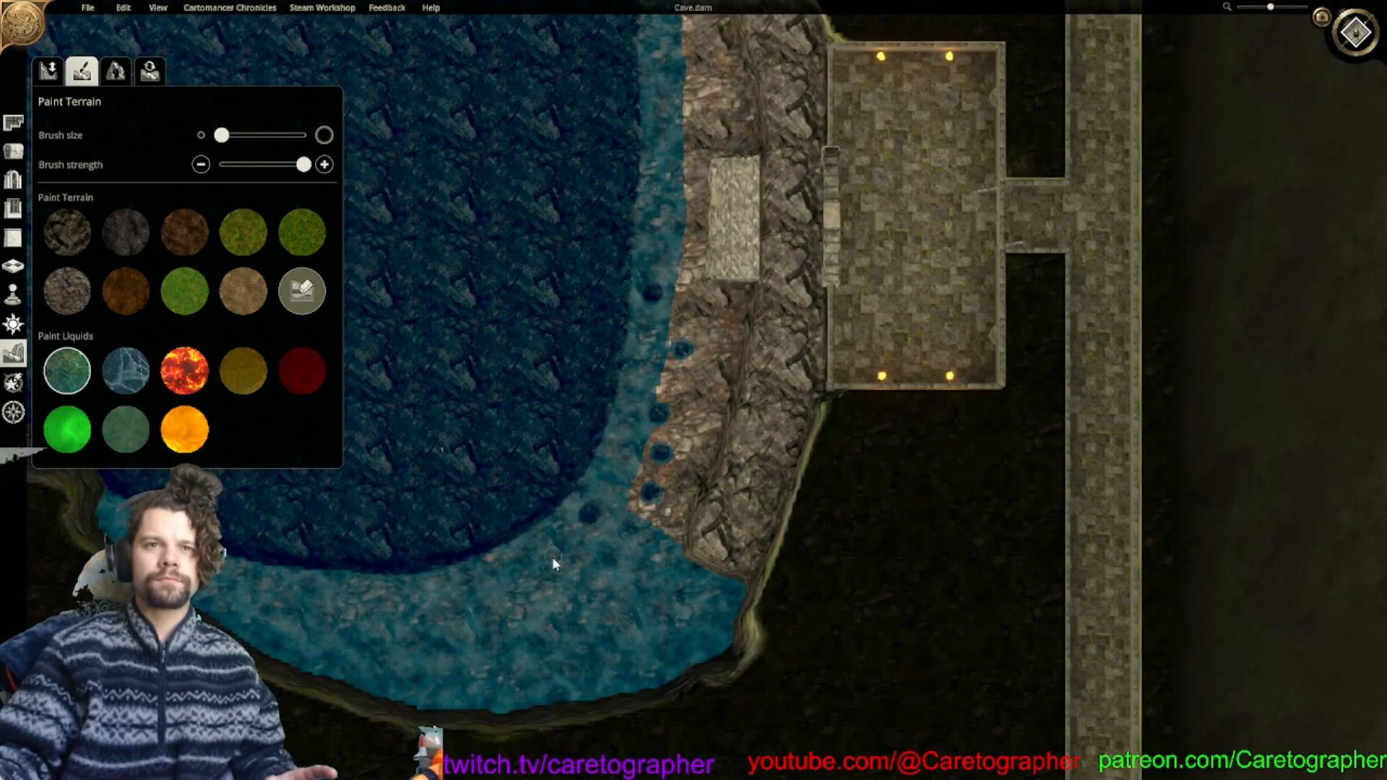
middle_drag(388, 604, 604, 616)
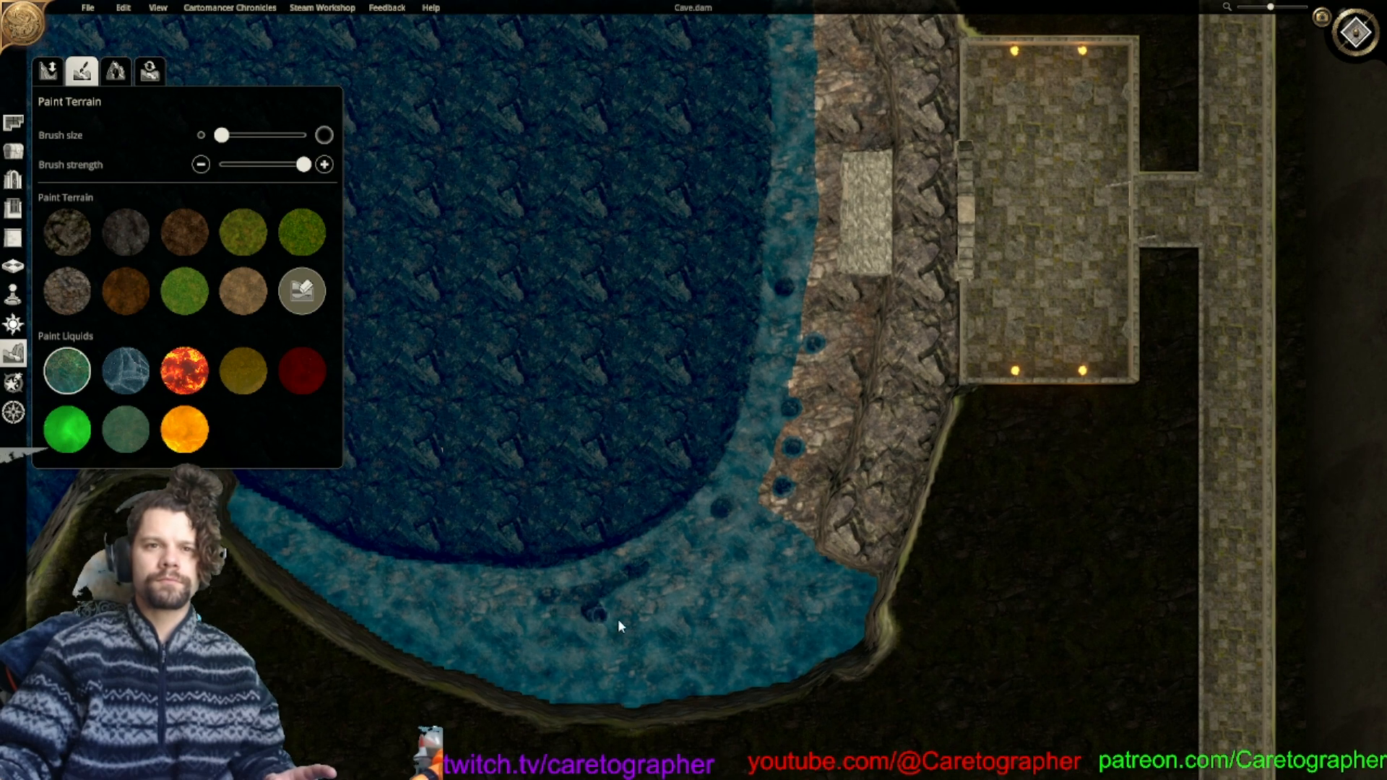
mouse_move(604, 645)
mouse_down()
mouse_move(446, 635)
mouse_move(387, 609)
mouse_move(483, 592)
mouse_up()
key(ctrl+z)
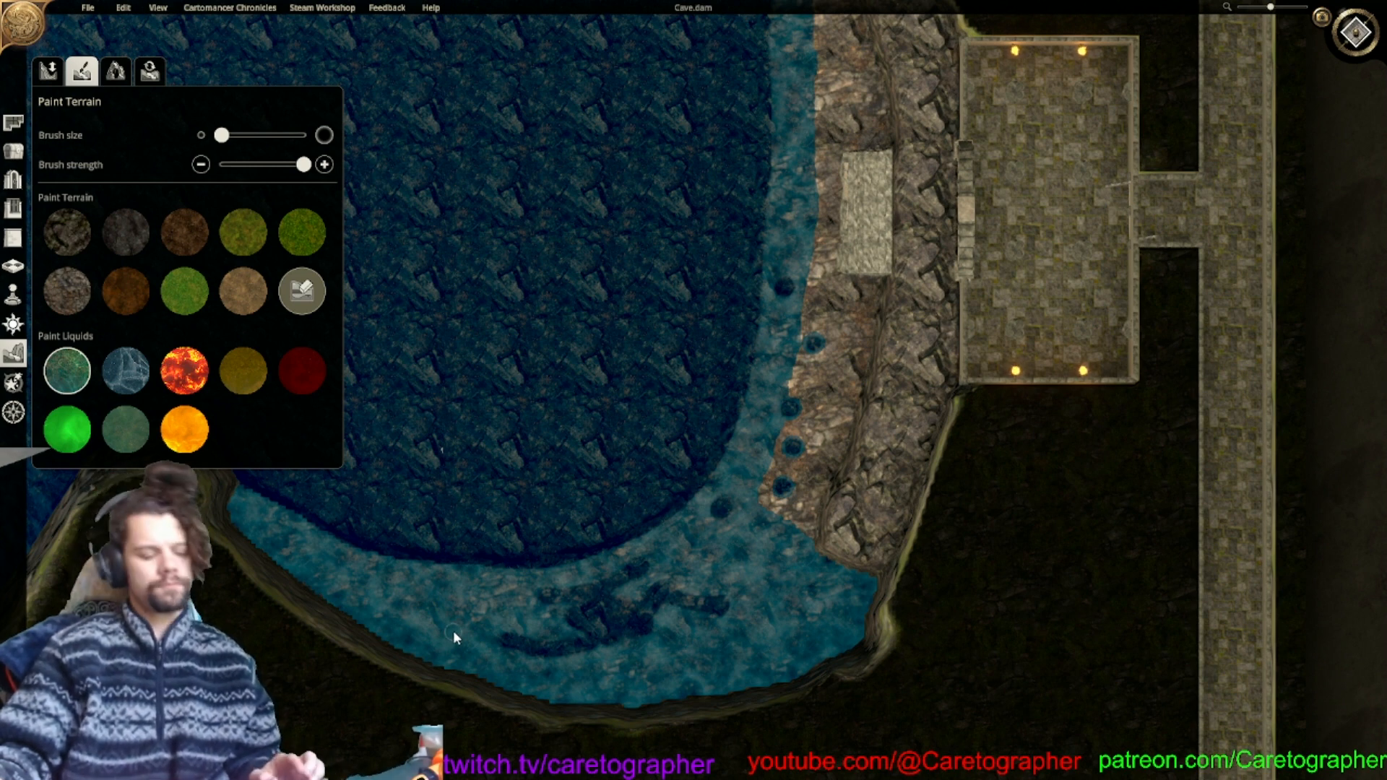
key(ctrl+z)
key(ctrl+z)
key(ctrl+z)
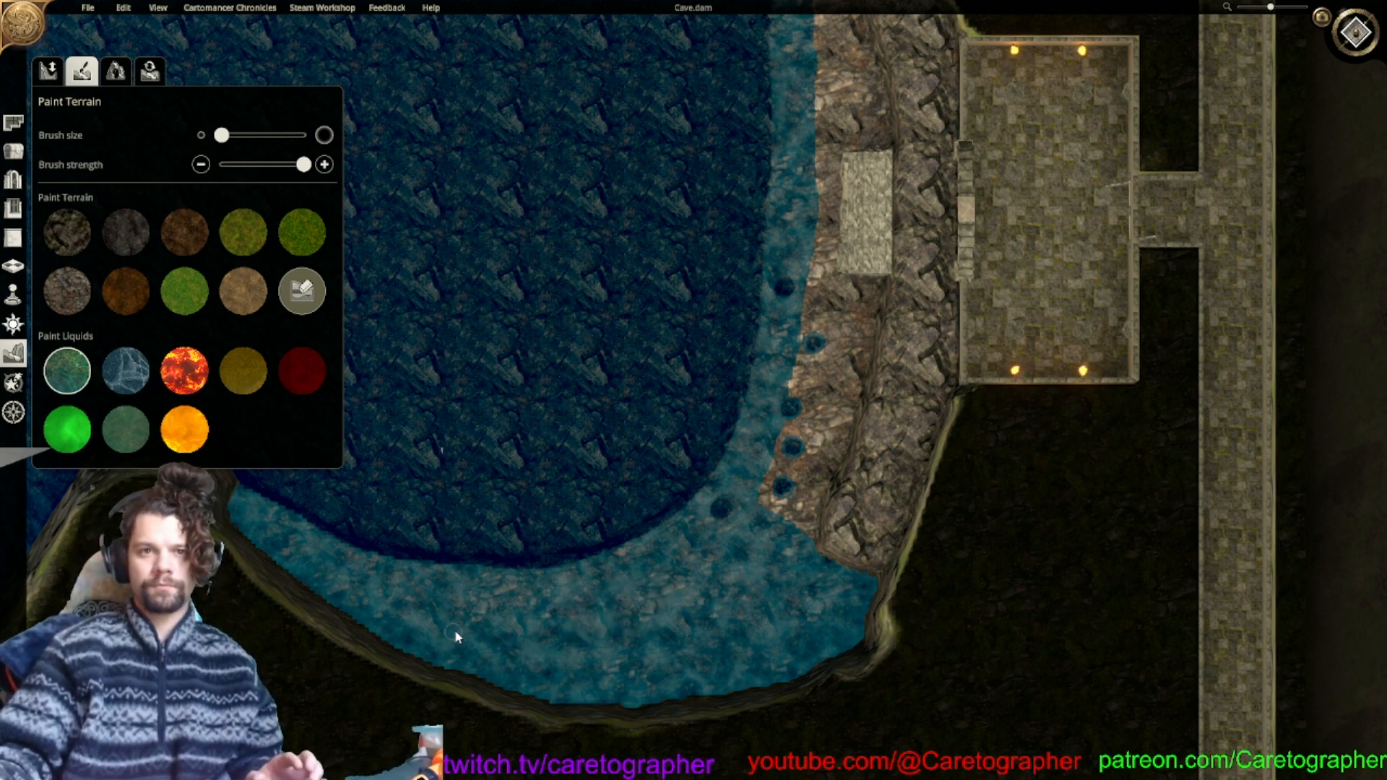
Paint round dark water patches of varying brush sizes across the lake's southern shallows.
drag(221, 135, 245, 135)
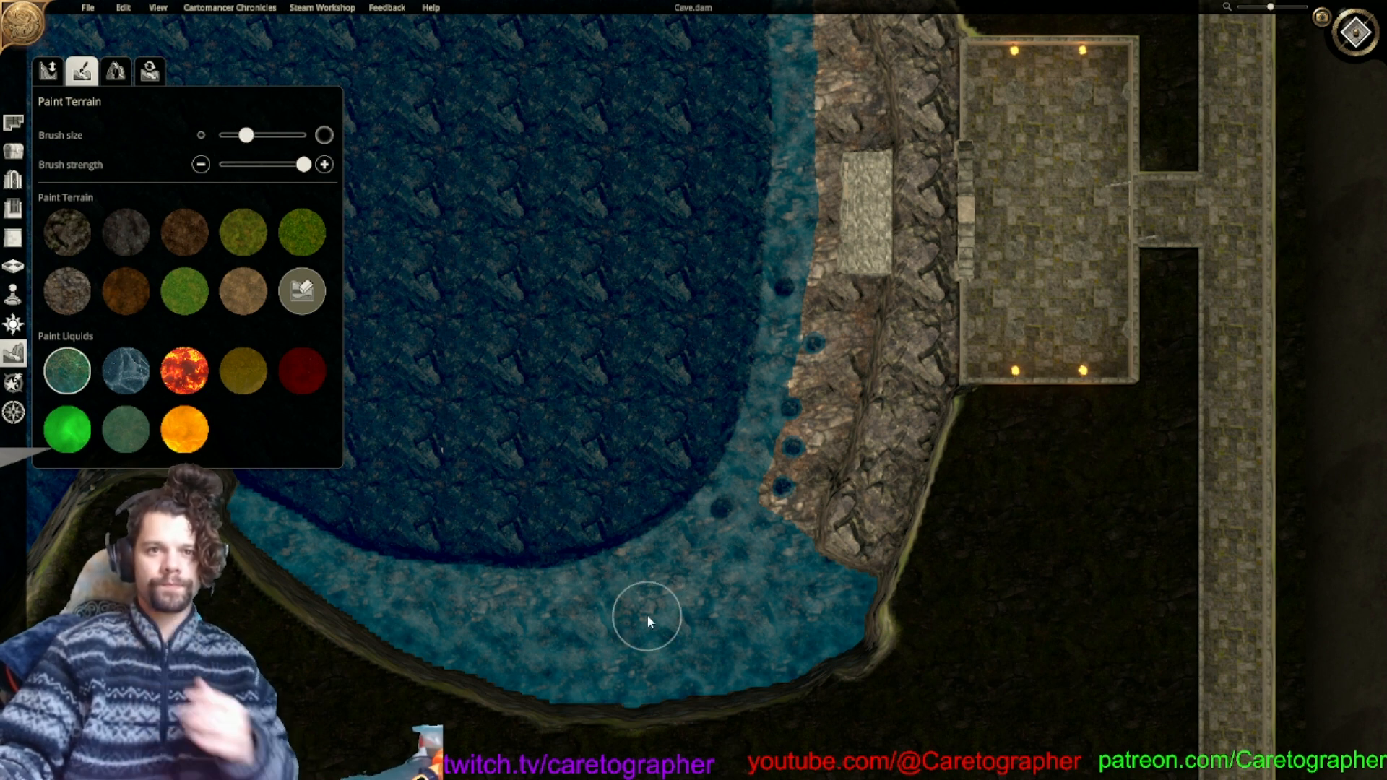
click(751, 585)
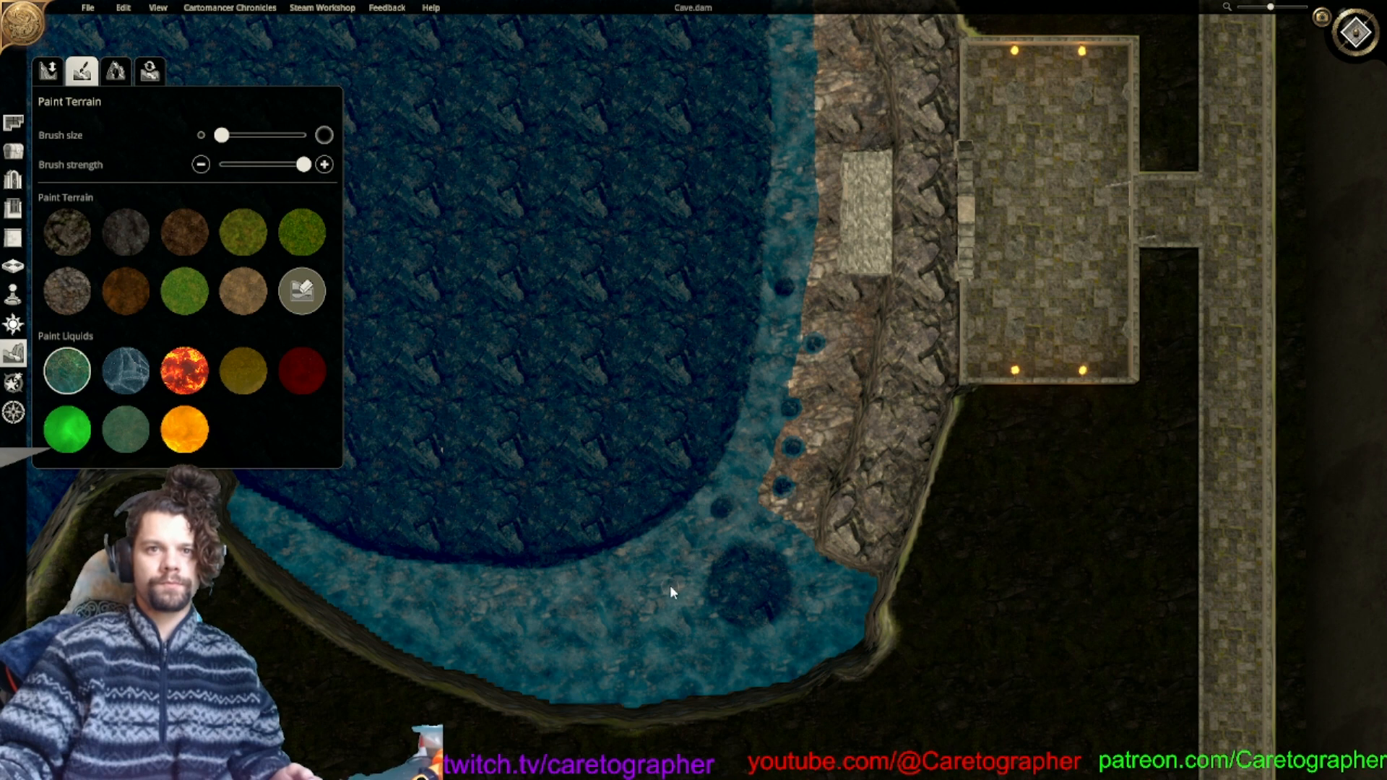
drag(228, 136, 238, 135)
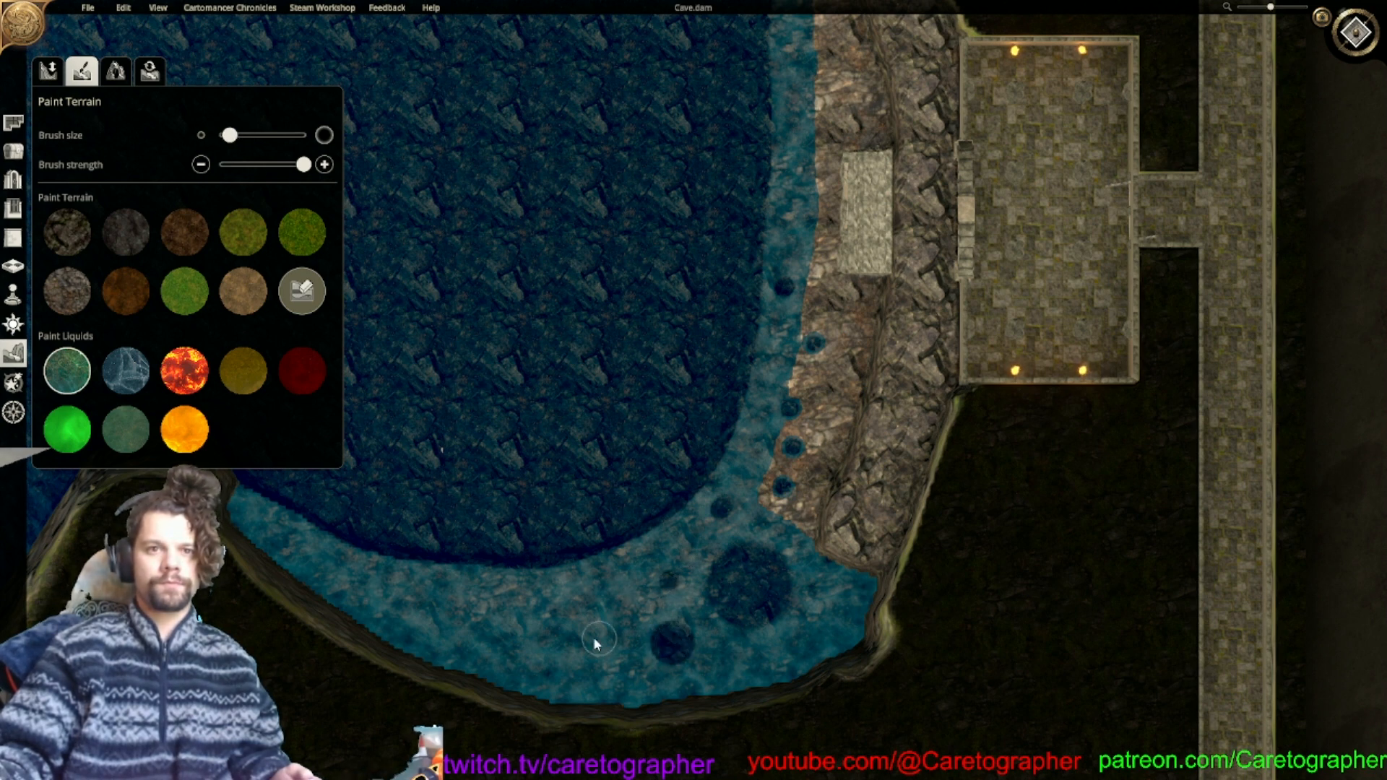
click(568, 638)
click(444, 631)
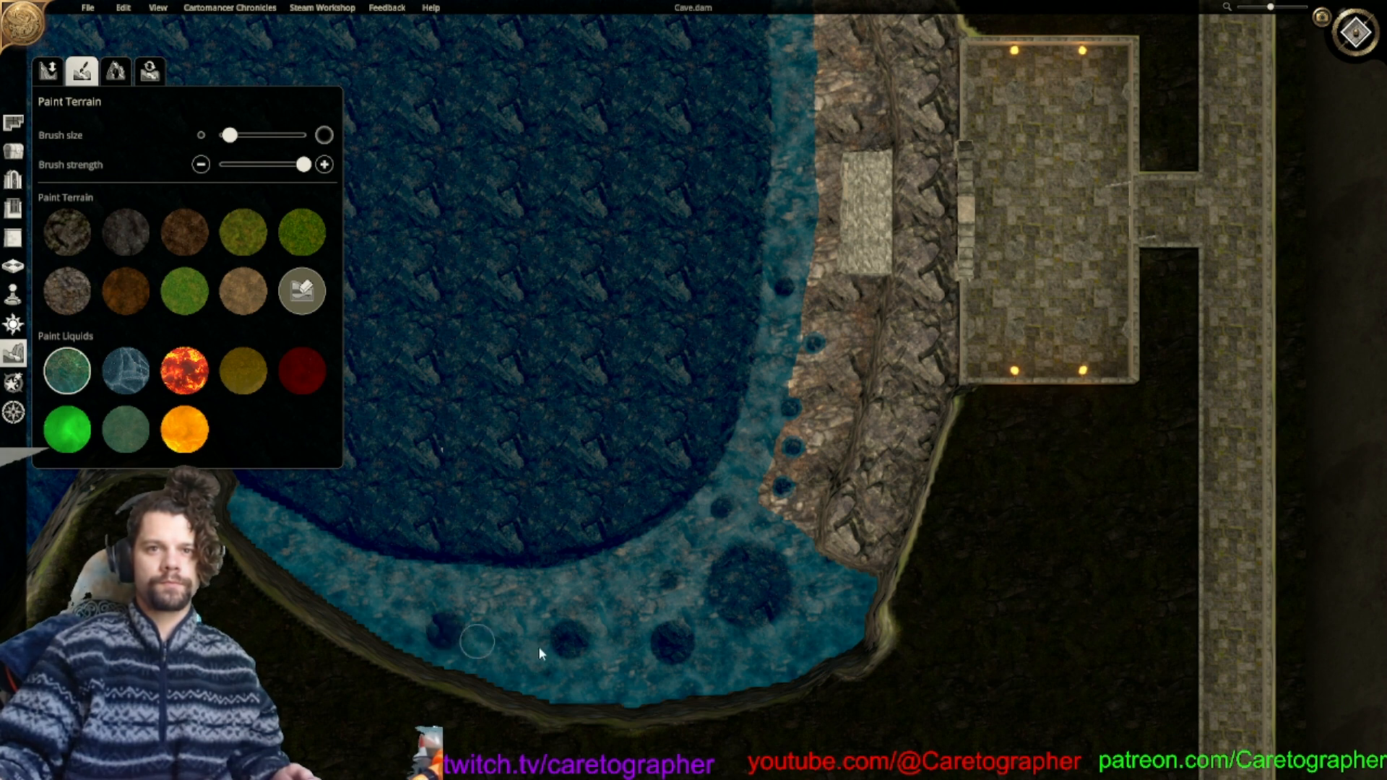
click(609, 602)
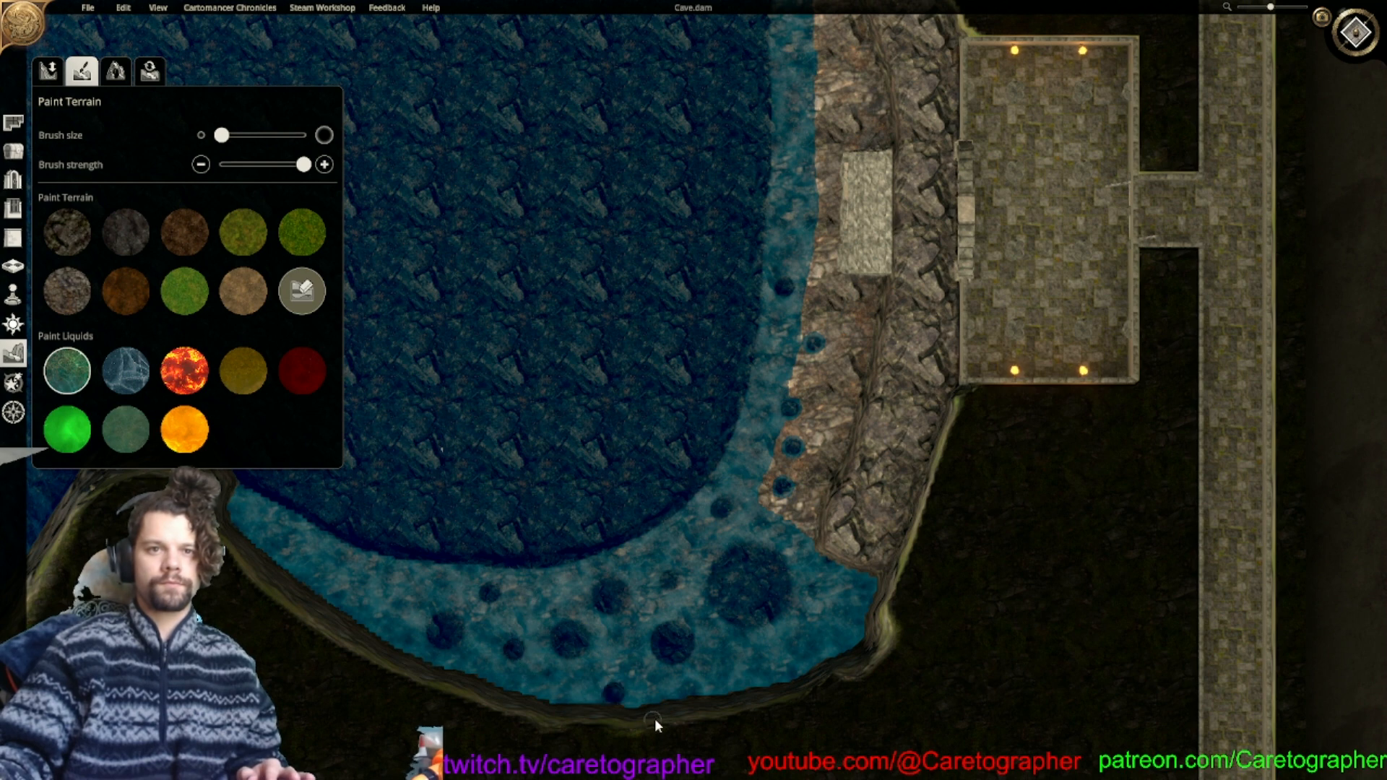
Enlarge the water brush slightly and paint overlapping dark patches that link the round spots in the lake's southern shallows.
scroll(678, 520, down, 2)
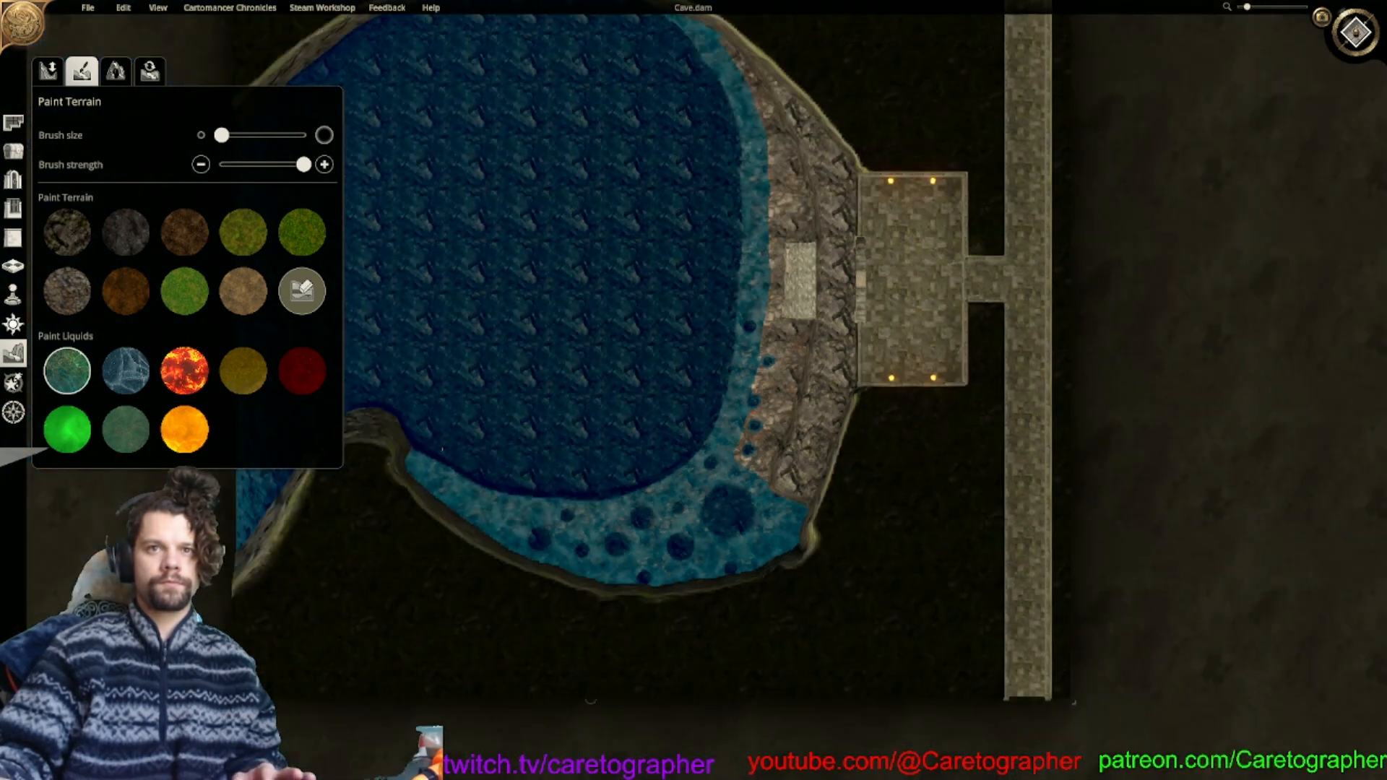
middle_drag(691, 542, 752, 535)
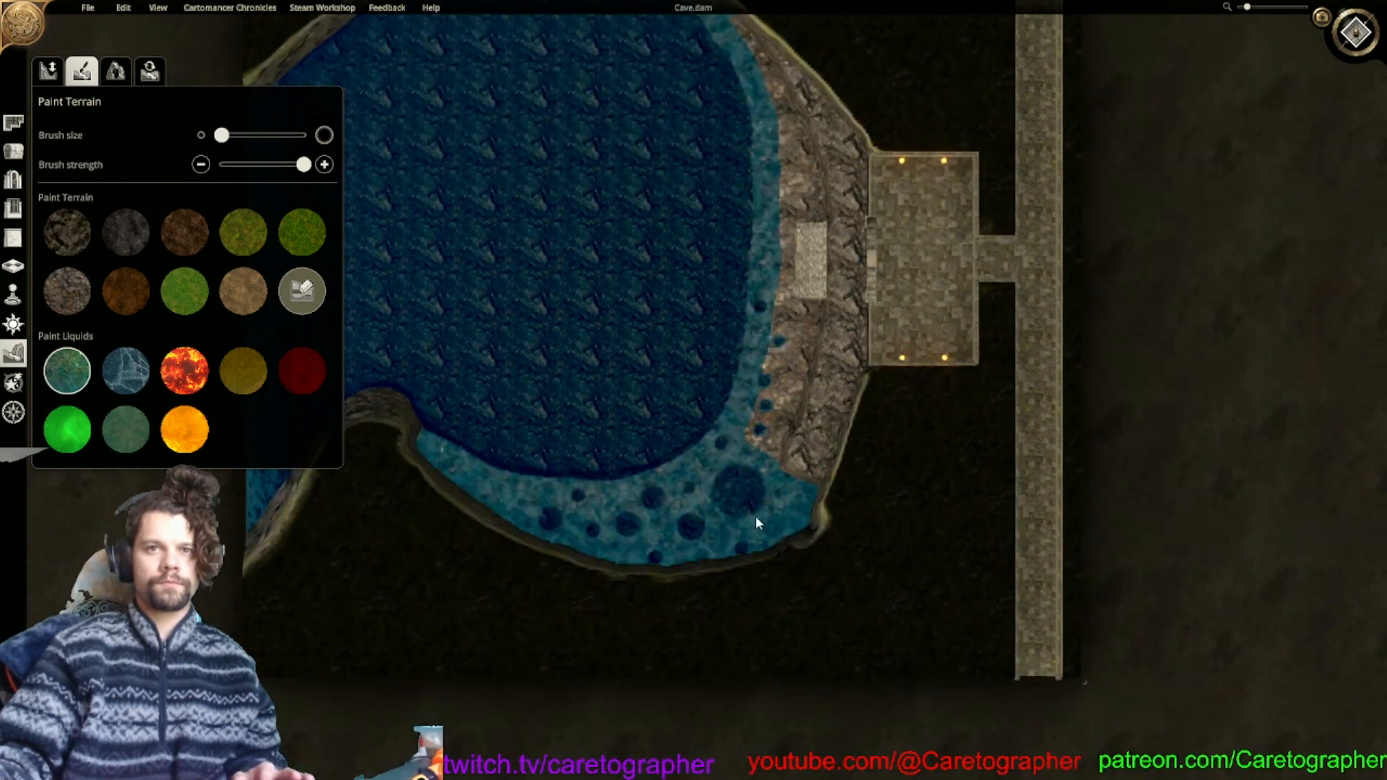
scroll(669, 382, up, 2)
middle_drag(669, 382, 686, 340)
scroll(687, 340, up, 2)
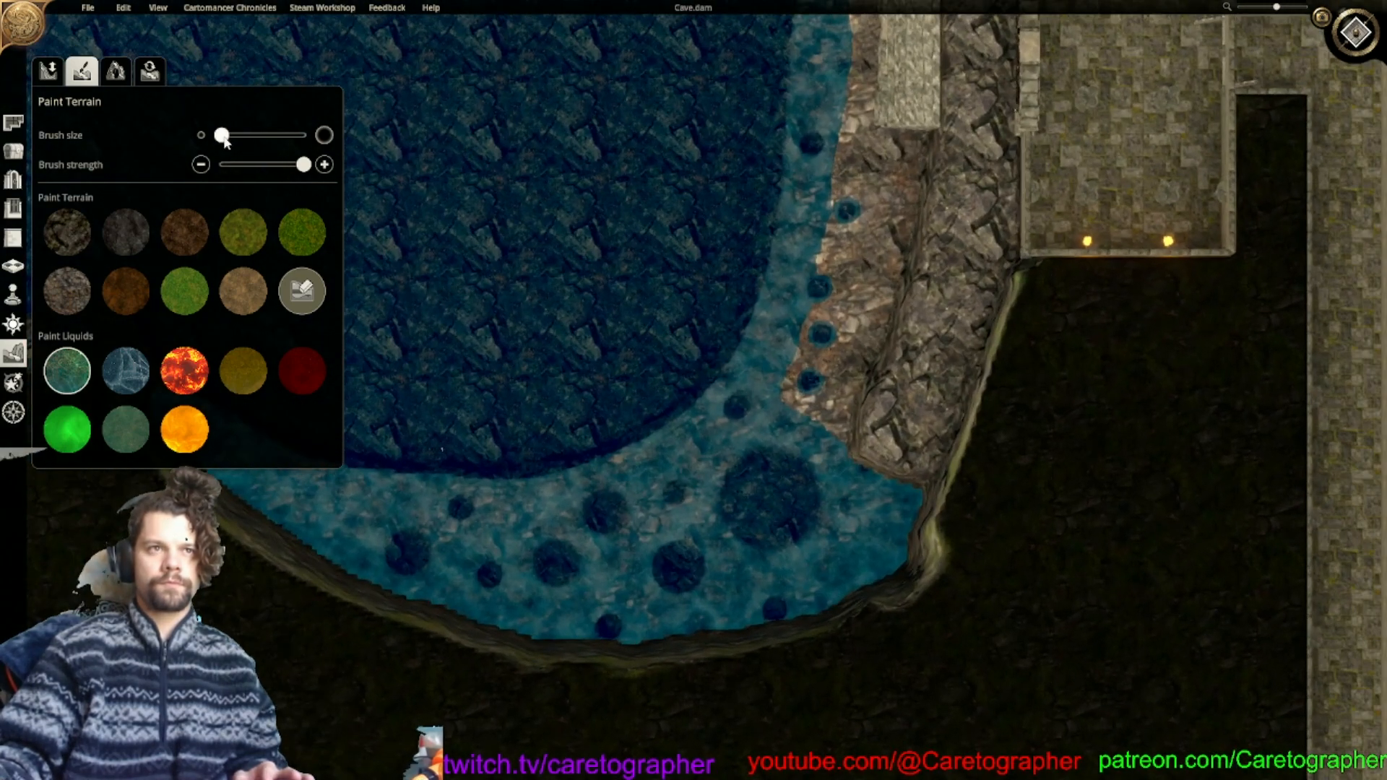
click(446, 540)
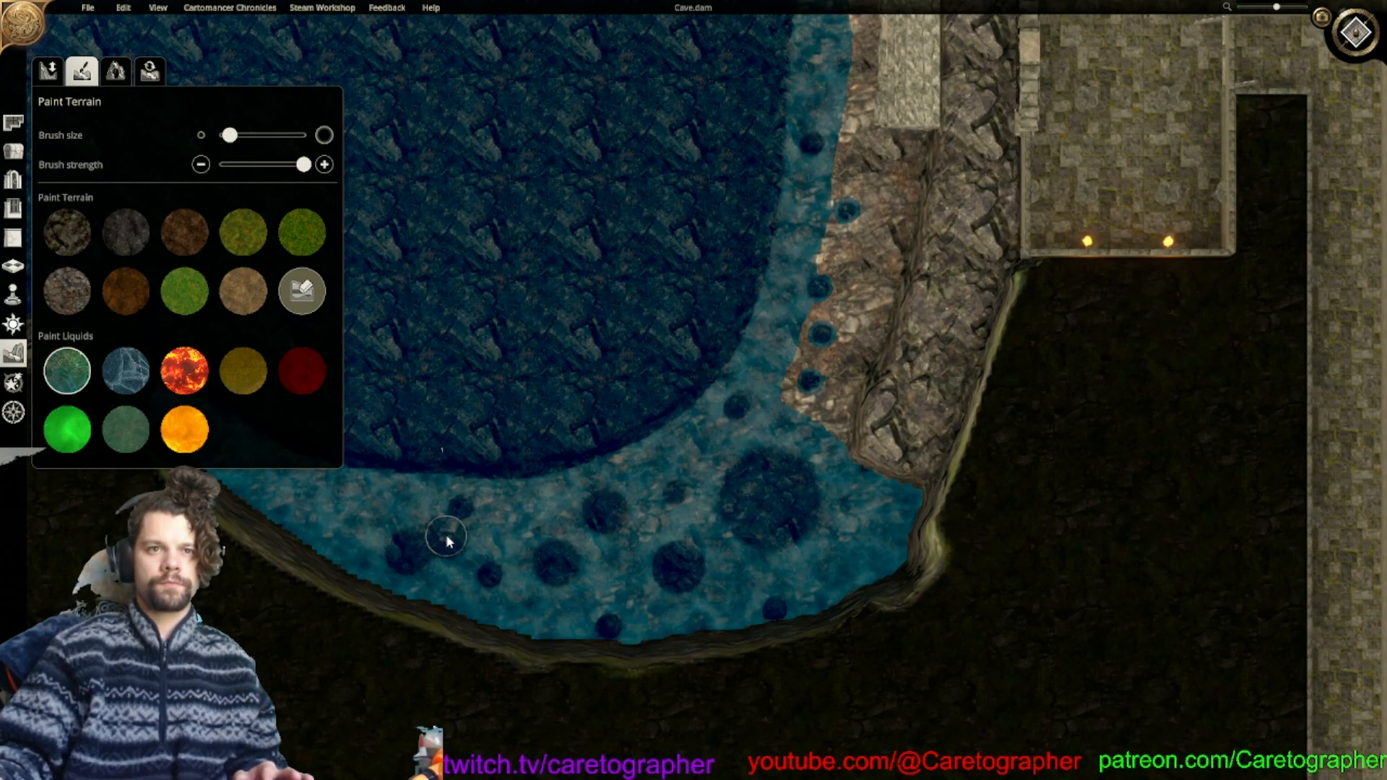
mouse_move(522, 574)
mouse_down()
mouse_move(577, 542)
mouse_move(591, 548)
mouse_up()
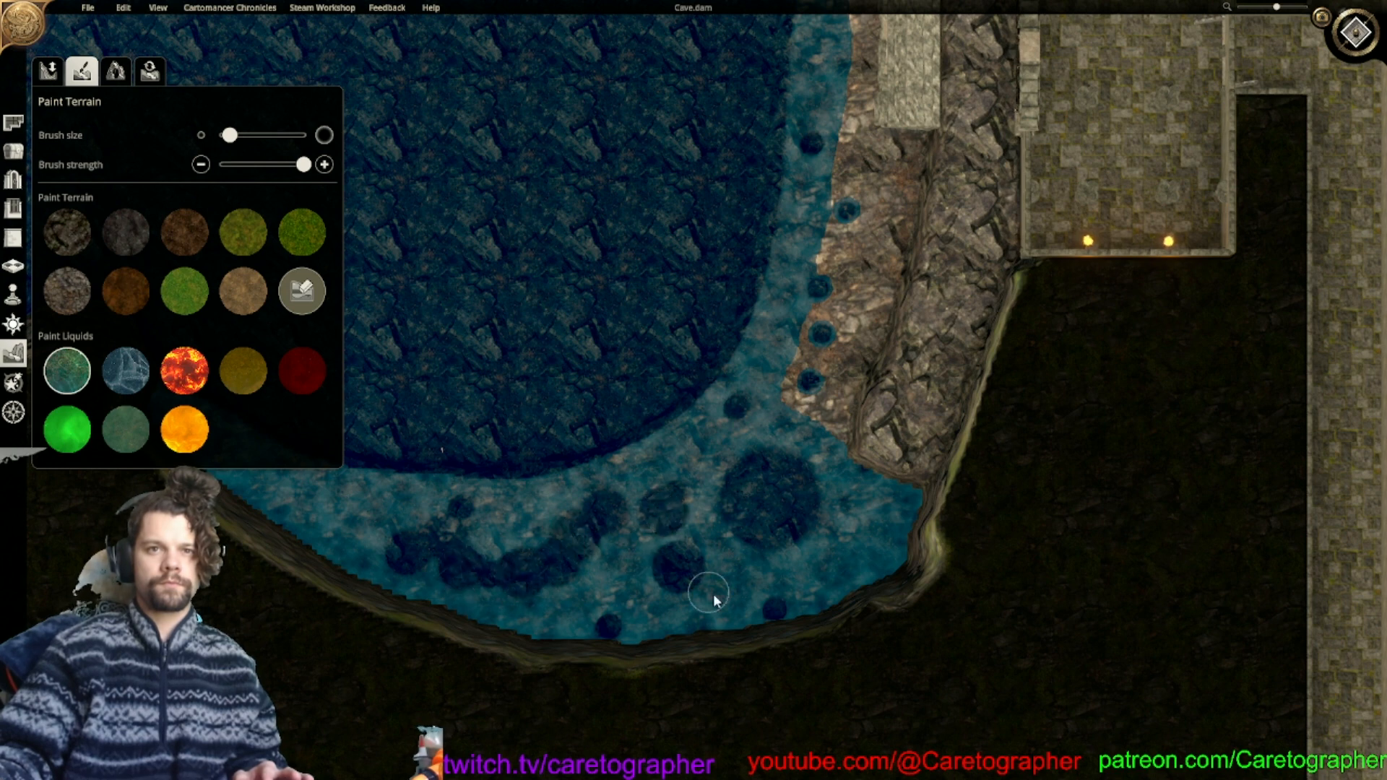
click(644, 601)
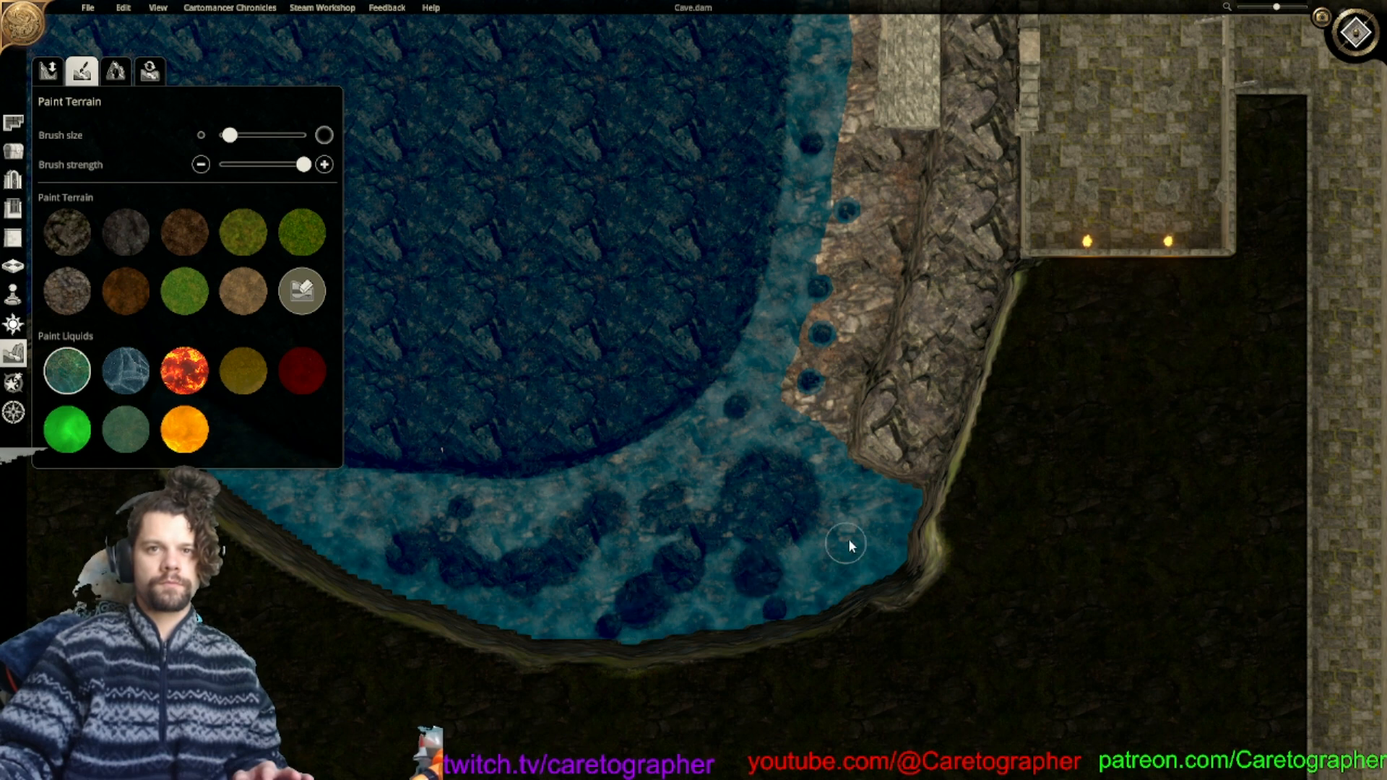
Paint more dark water patches along the rocky ledge's edge south of the steps and around its southern tip.
key(w)
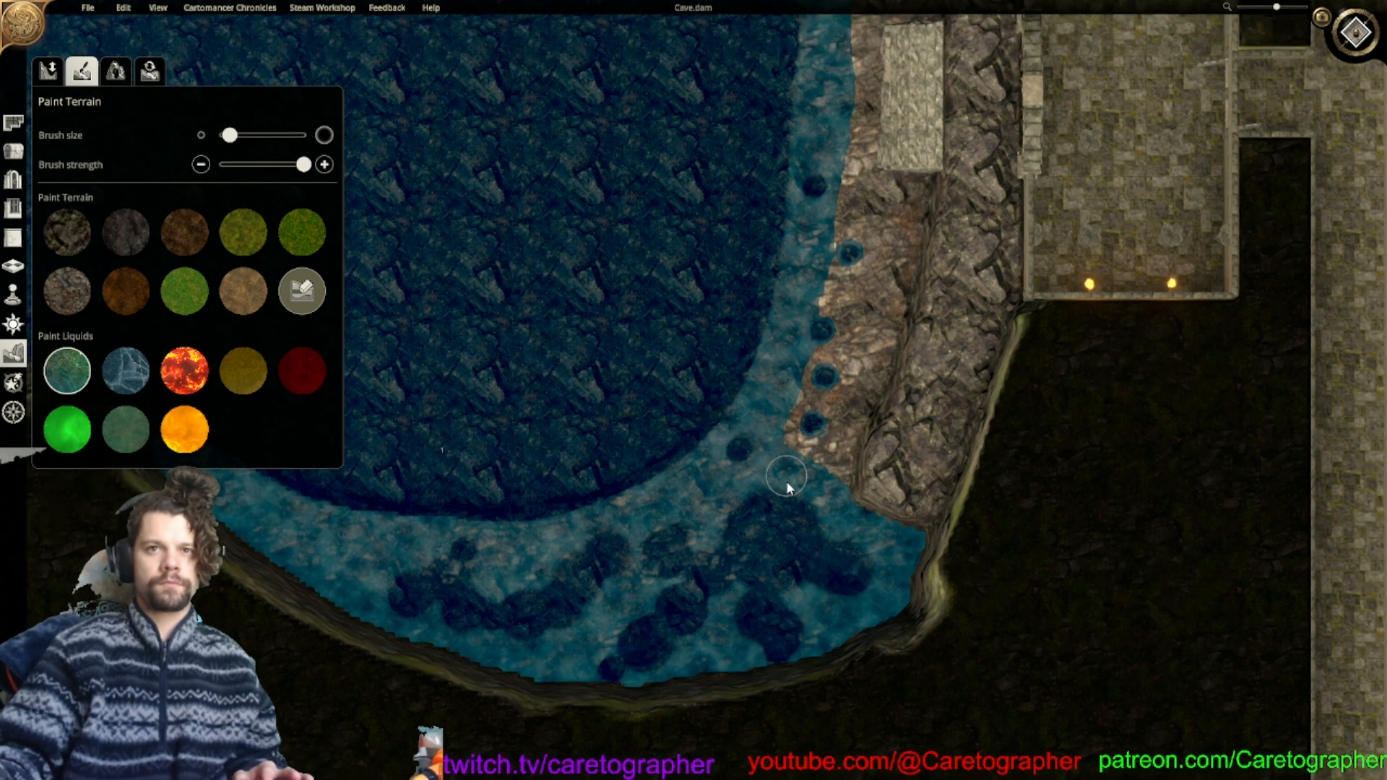
drag(785, 410, 795, 436)
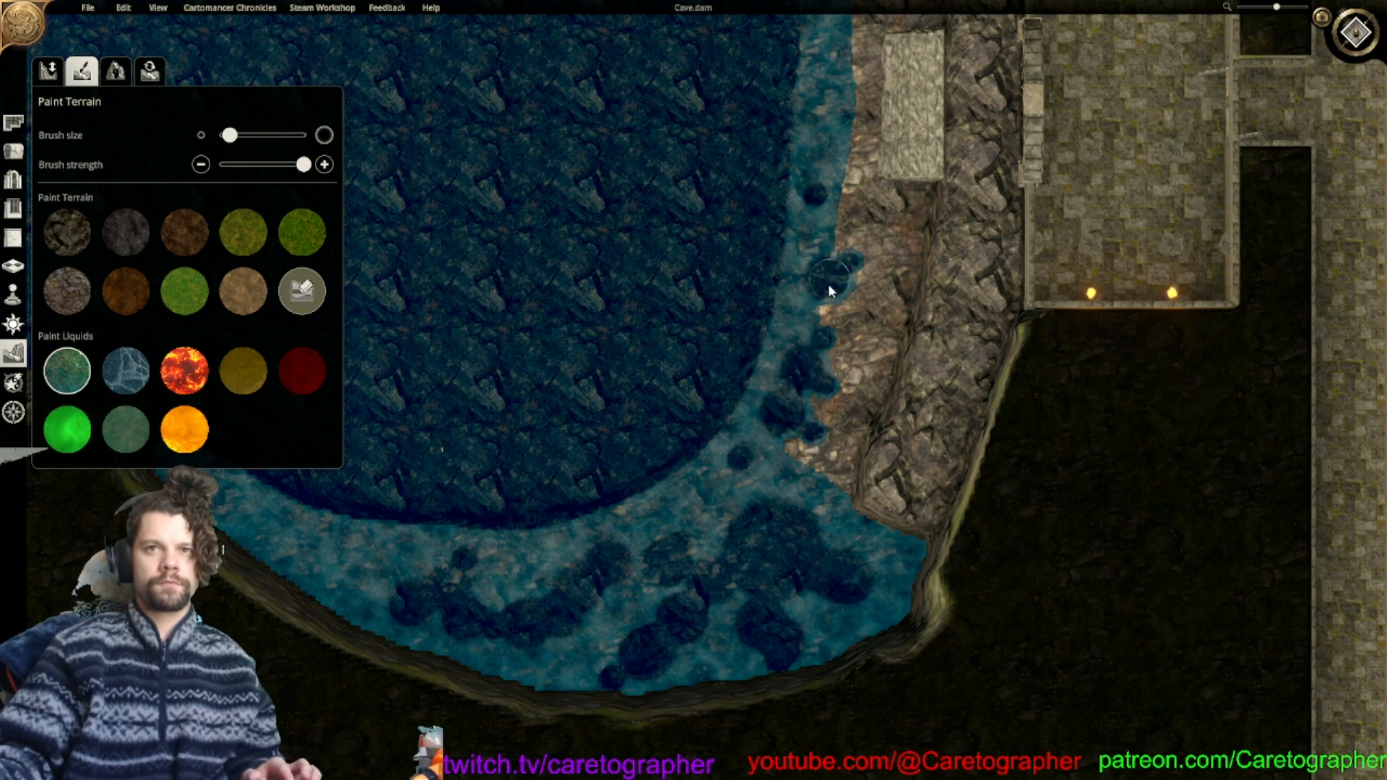
key(w)
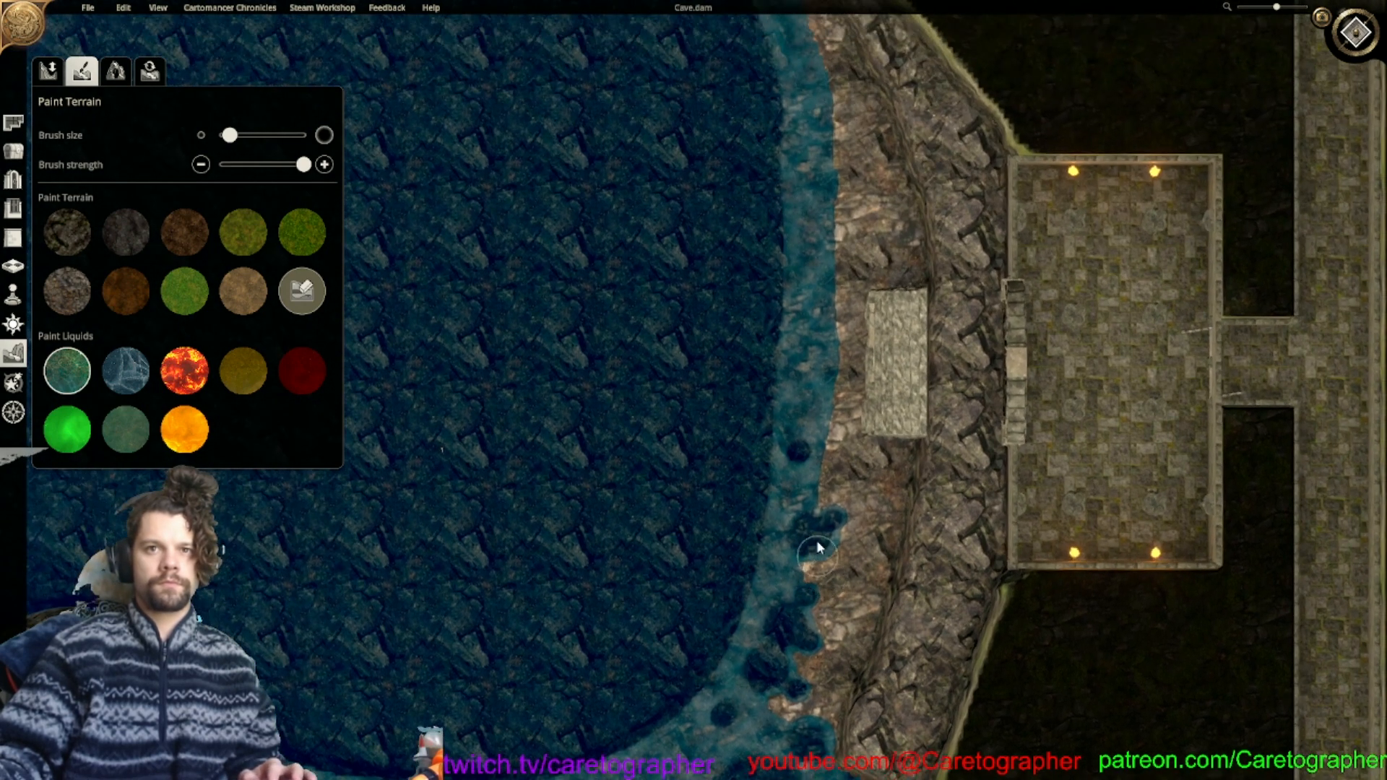
key(s)
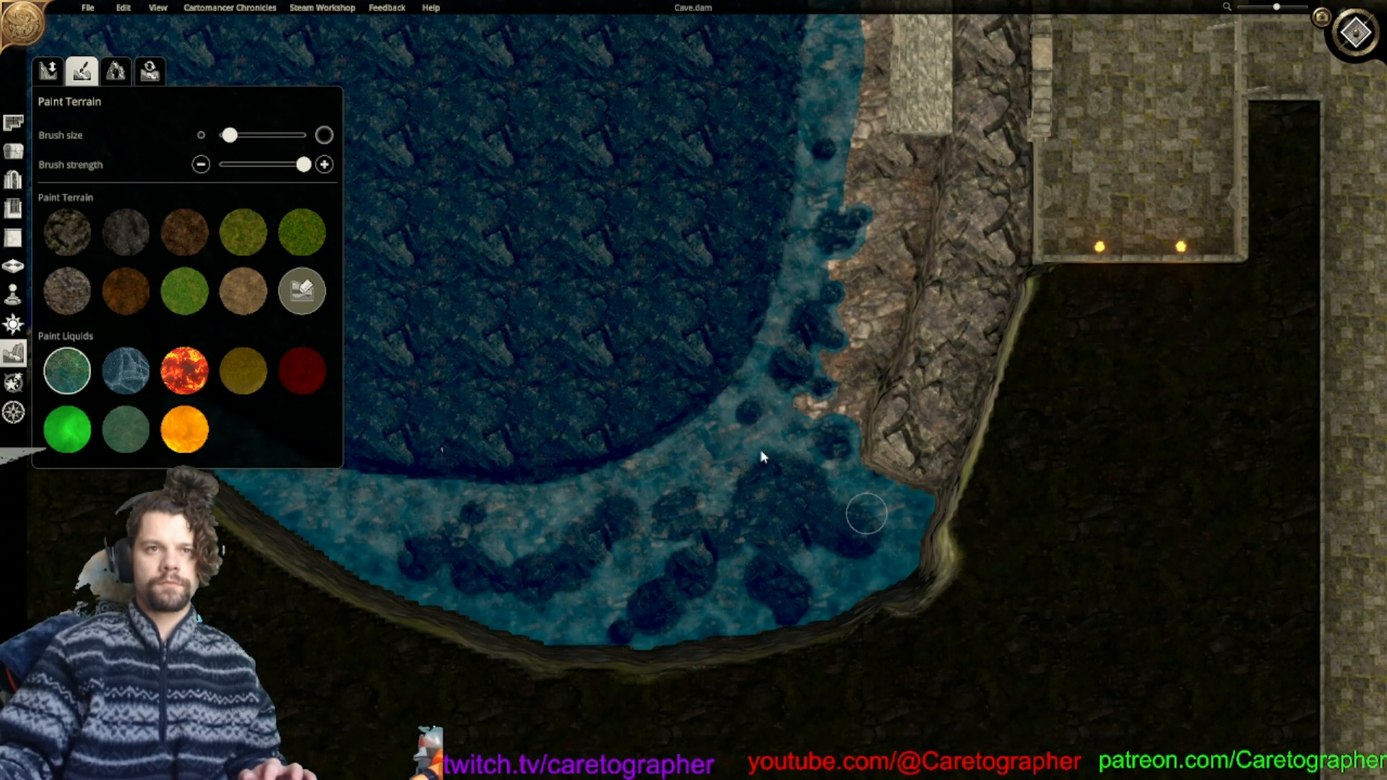
Try to smooth the lake's southern shallows and ledge edge with the largest terrain brush at the lowest strength.
click(48, 70)
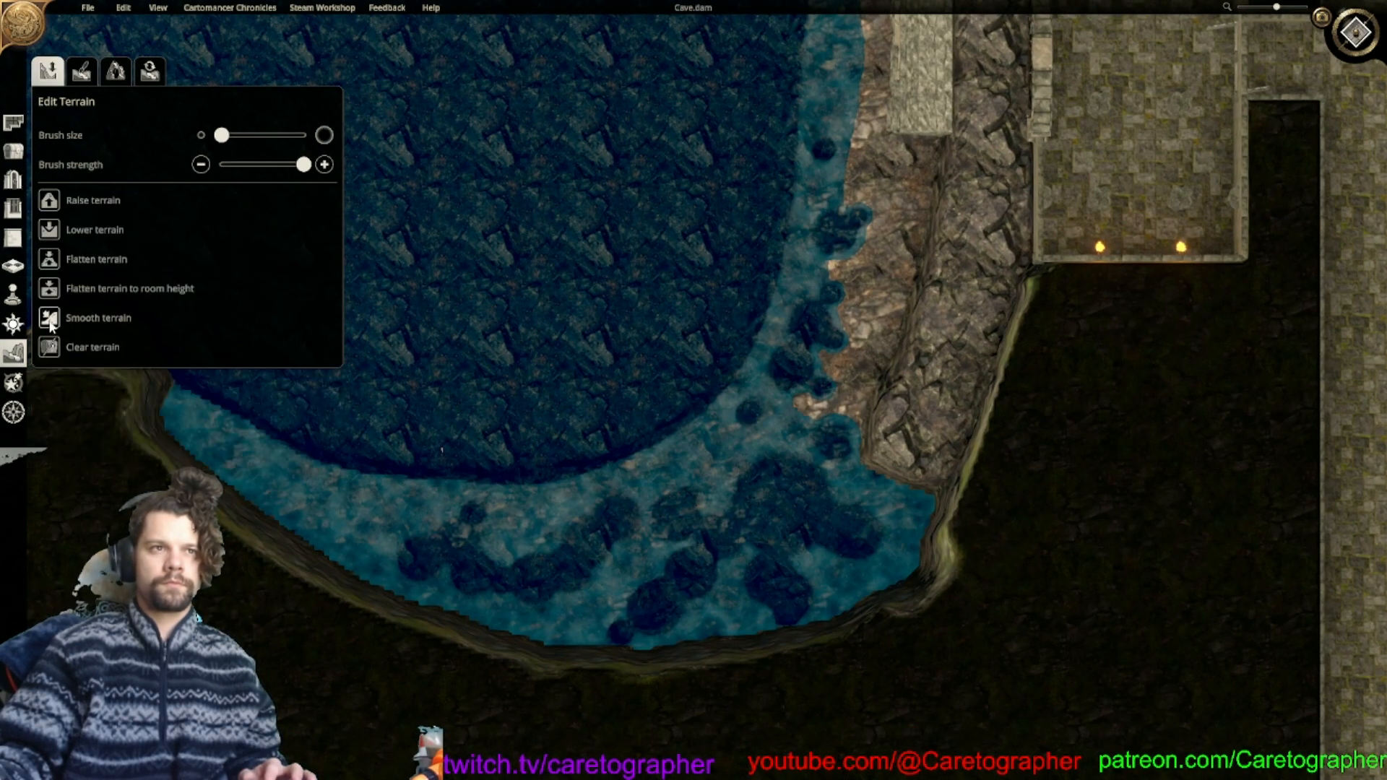
mouse_move(304, 165)
mouse_down()
mouse_move(221, 164)
mouse_move(304, 136)
mouse_up()
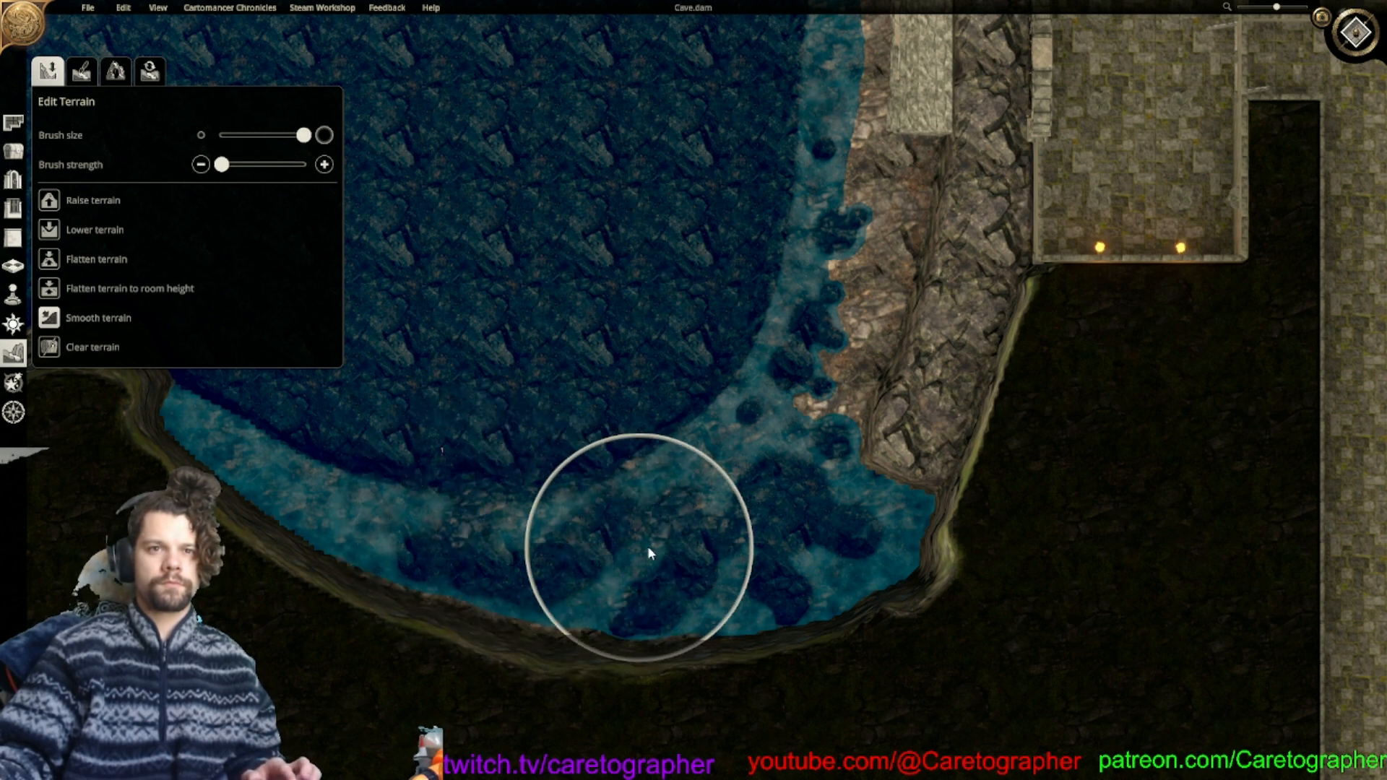
mouse_move(712, 541)
mouse_down()
mouse_move(797, 527)
mouse_move(828, 504)
mouse_move(780, 517)
mouse_move(756, 379)
mouse_up()
middle_drag(756, 379, 745, 469)
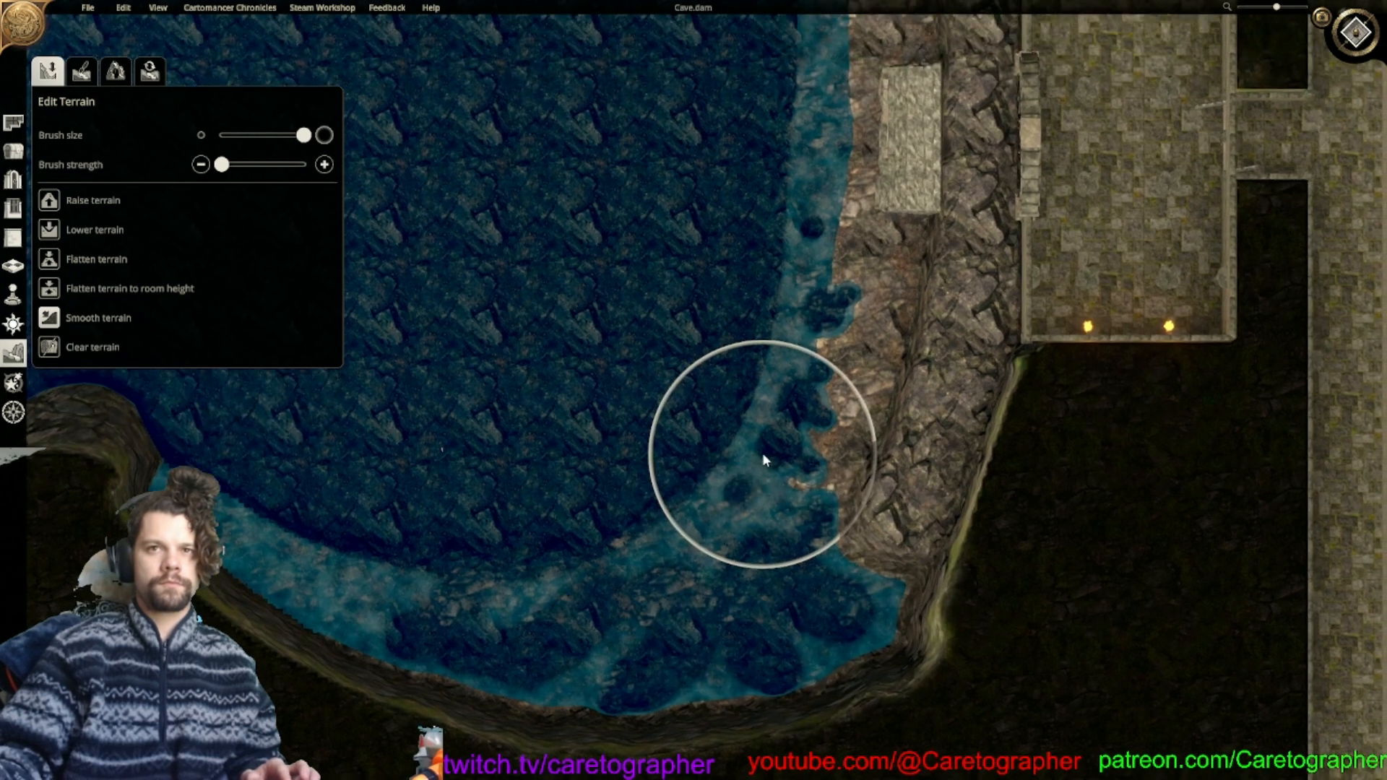
mouse_move(765, 406)
mouse_down()
mouse_move(792, 337)
mouse_move(727, 362)
mouse_up()
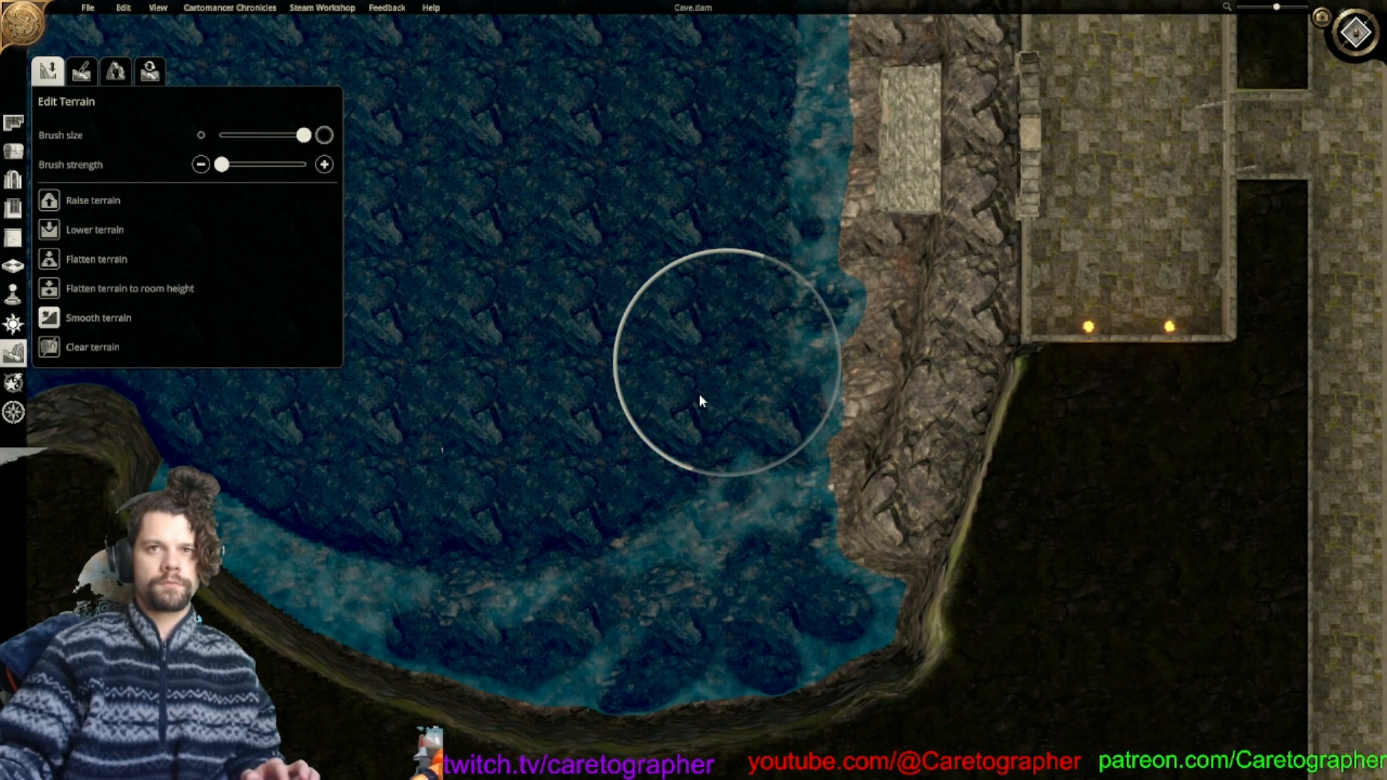
scroll(660, 444, down, 5)
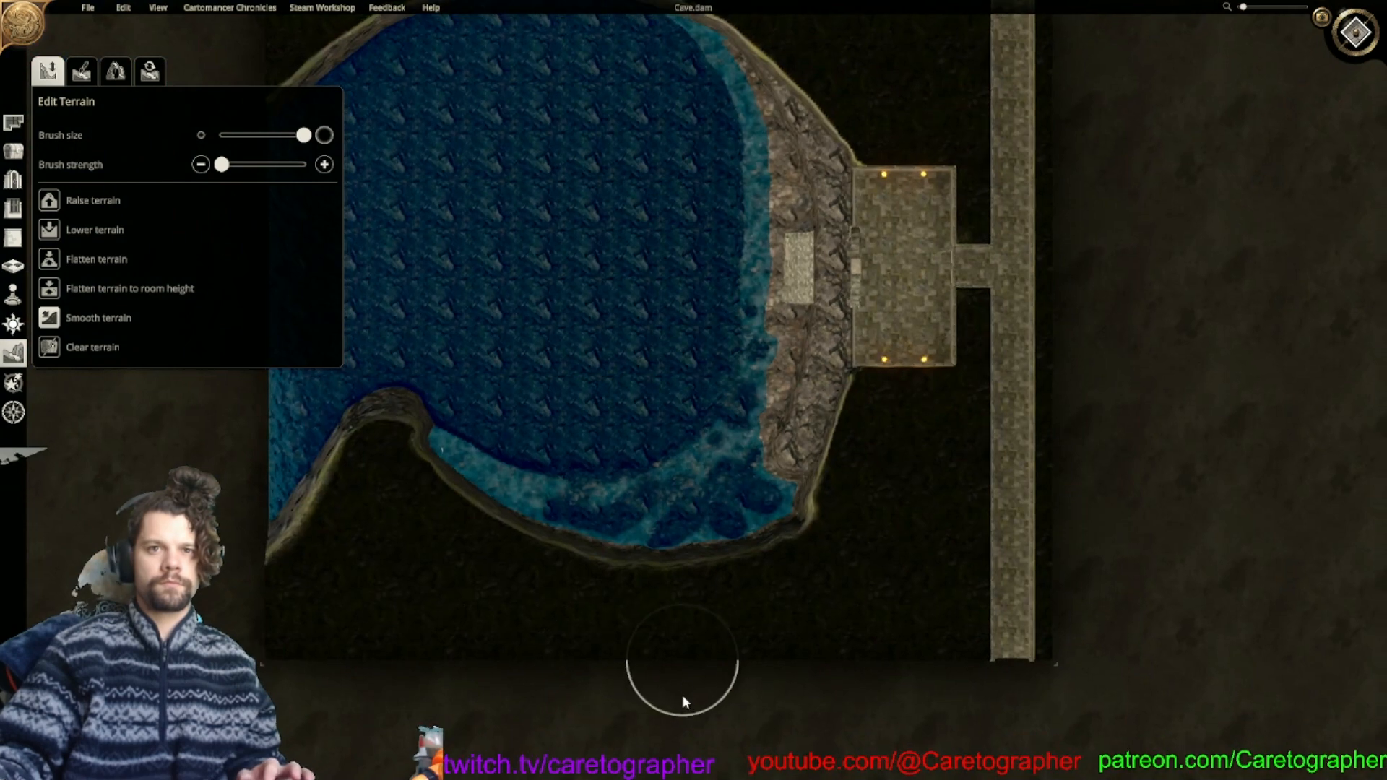
mouse_move(619, 464)
middle_down()
mouse_move(855, 426)
mouse_move(882, 436)
mouse_move(805, 452)
mouse_move(783, 405)
mouse_move(814, 405)
mouse_move(799, 412)
middle_up()
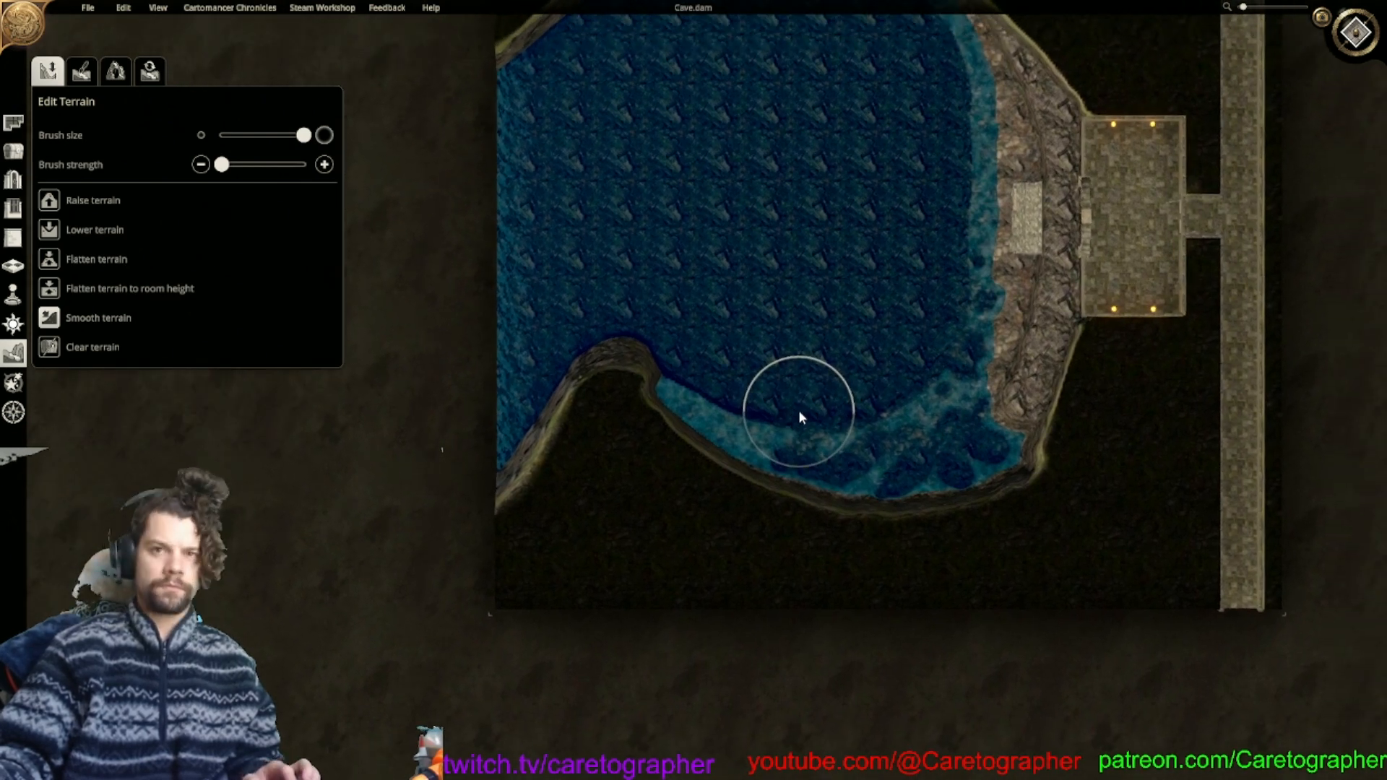
Undo the terrain smoothing strokes over the shallows and the ledge edge.
key(ctrl+z)
key(ctrl+z)
key(ctrl+z)
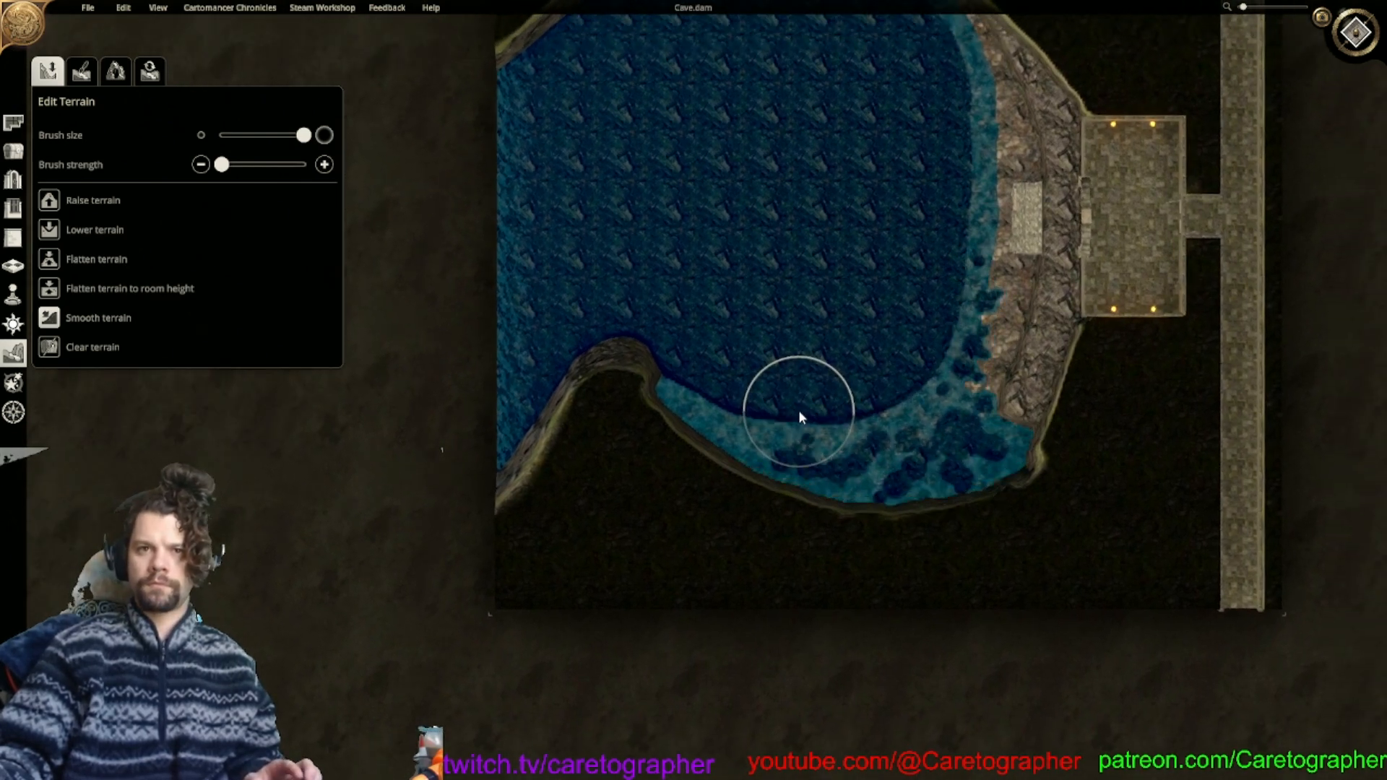
Return to painting water and add dark patches across the western end of the southern shallows.
scroll(687, 380, up, 5)
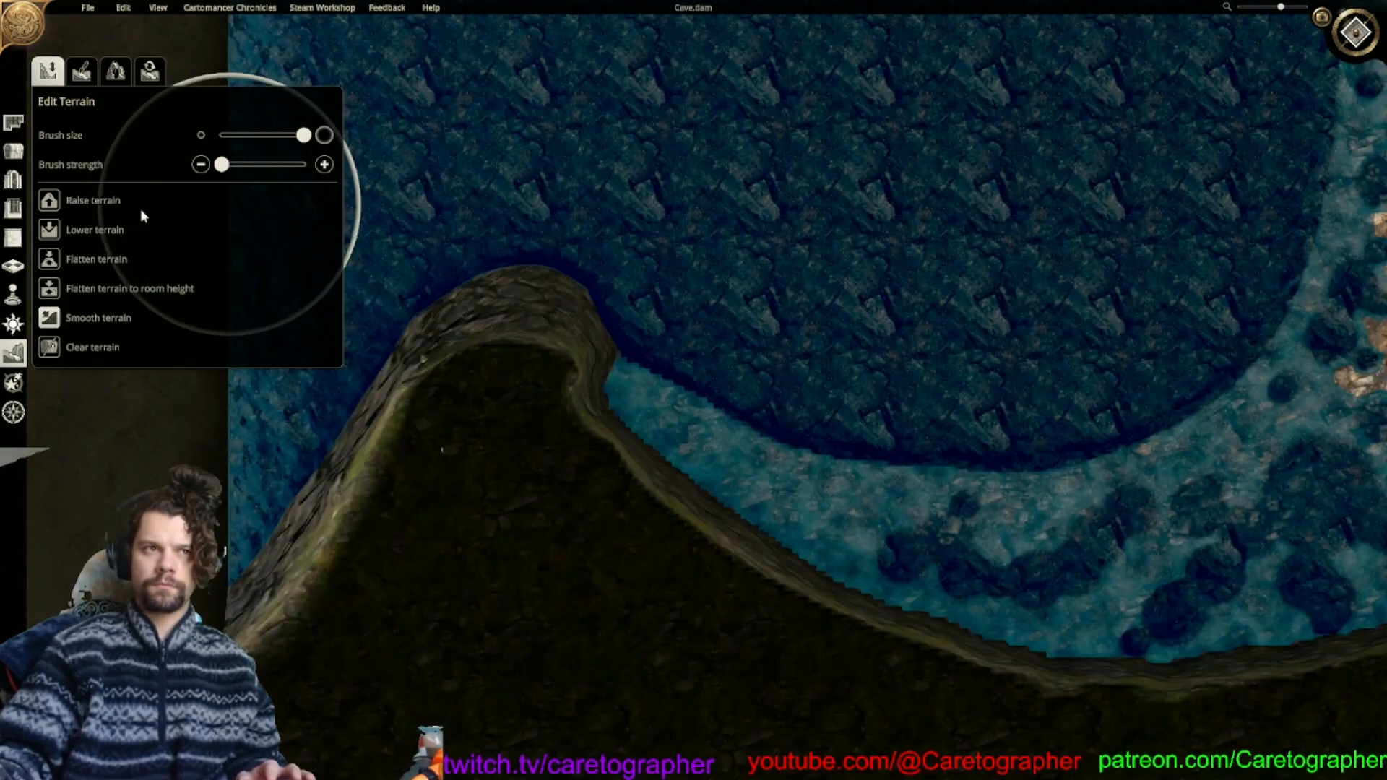
click(81, 70)
click(73, 368)
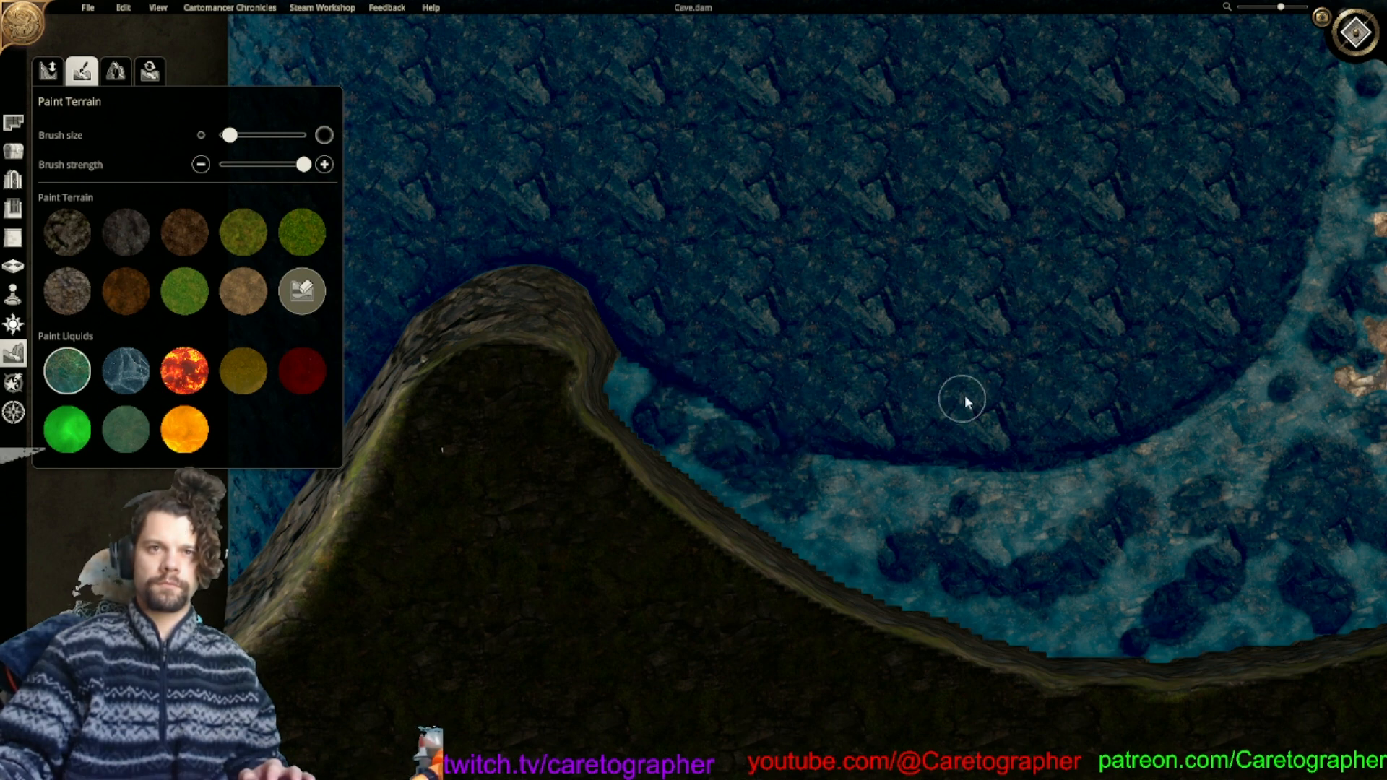
key(d)
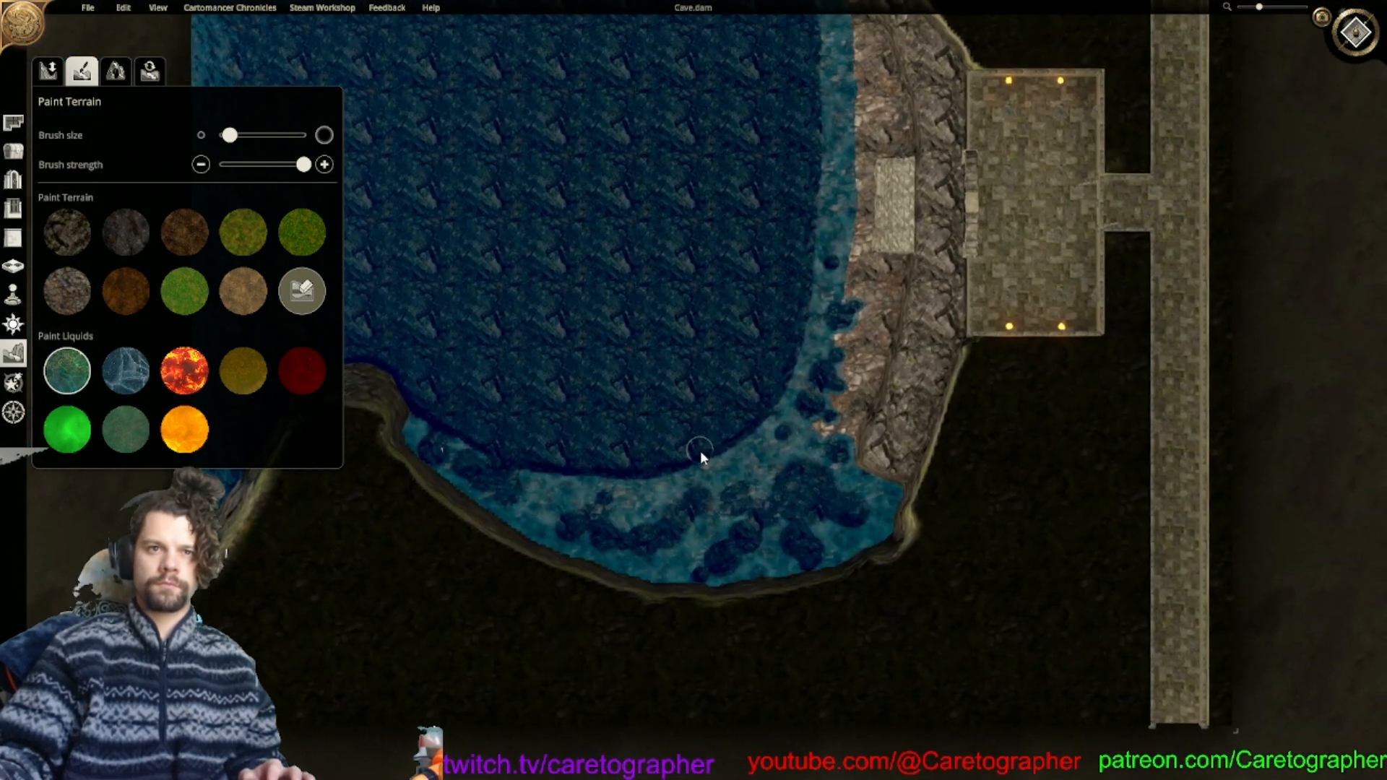
Paint scattered dark water patches along the narrow shallows beside the northern half of the rocky ledge.
middle_drag(700, 451, 704, 482)
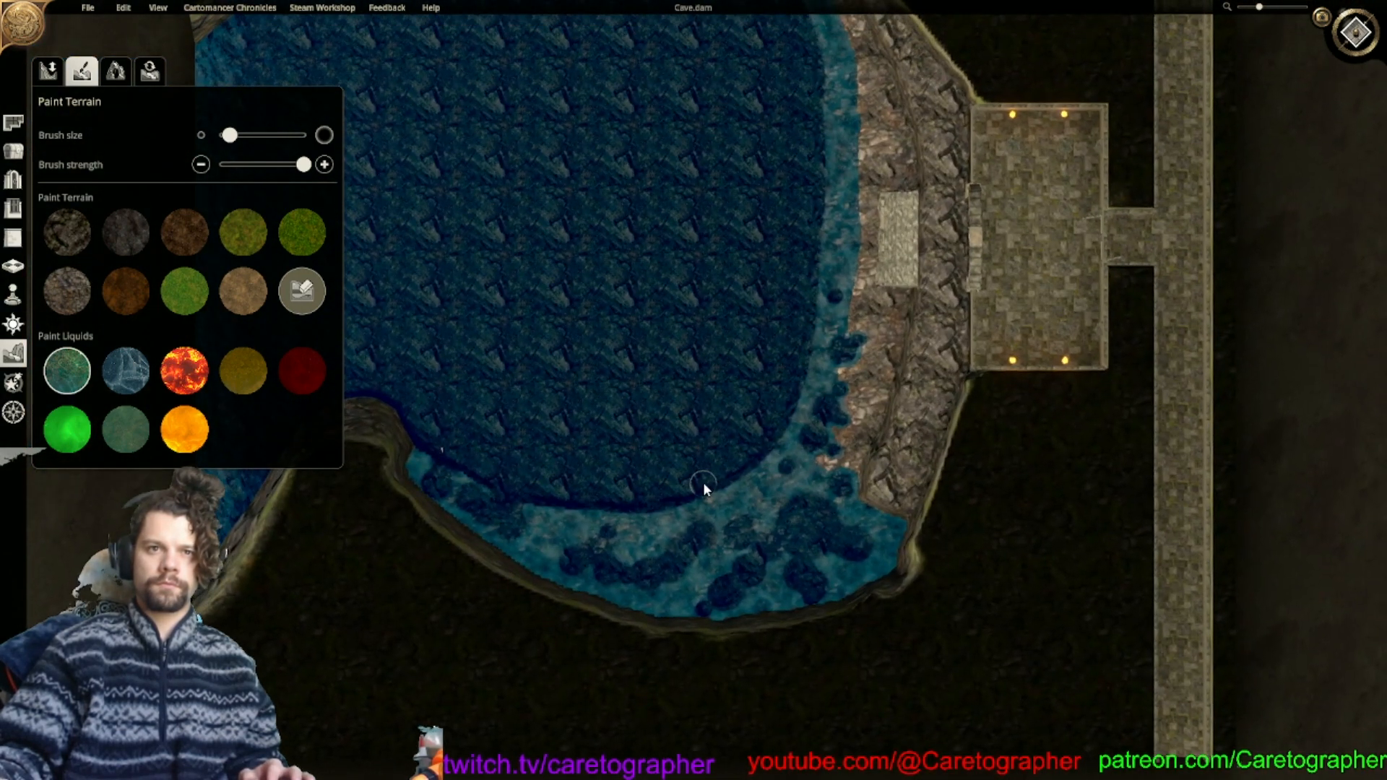
key(w)
middle_drag(785, 346, 778, 510)
scroll(853, 535, up, 3)
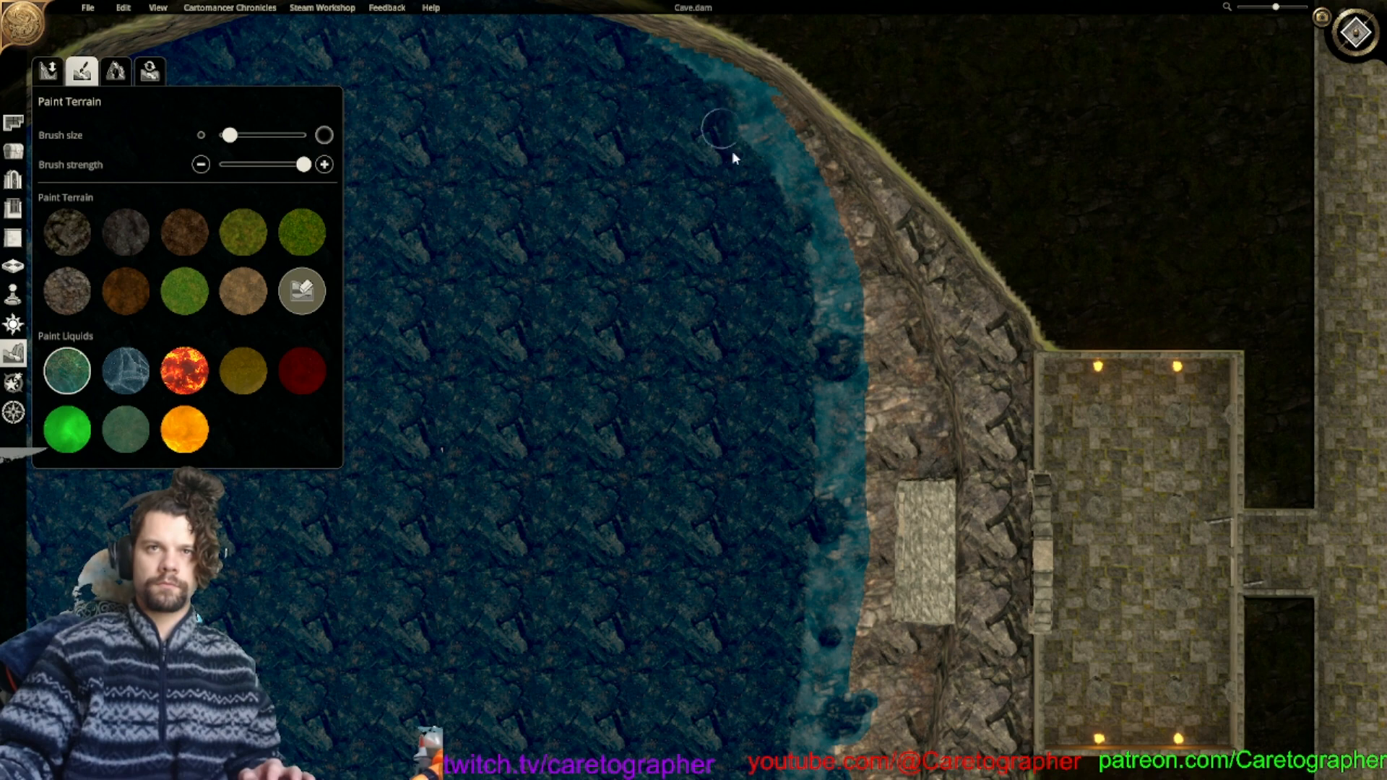
scroll(714, 459, down, 3)
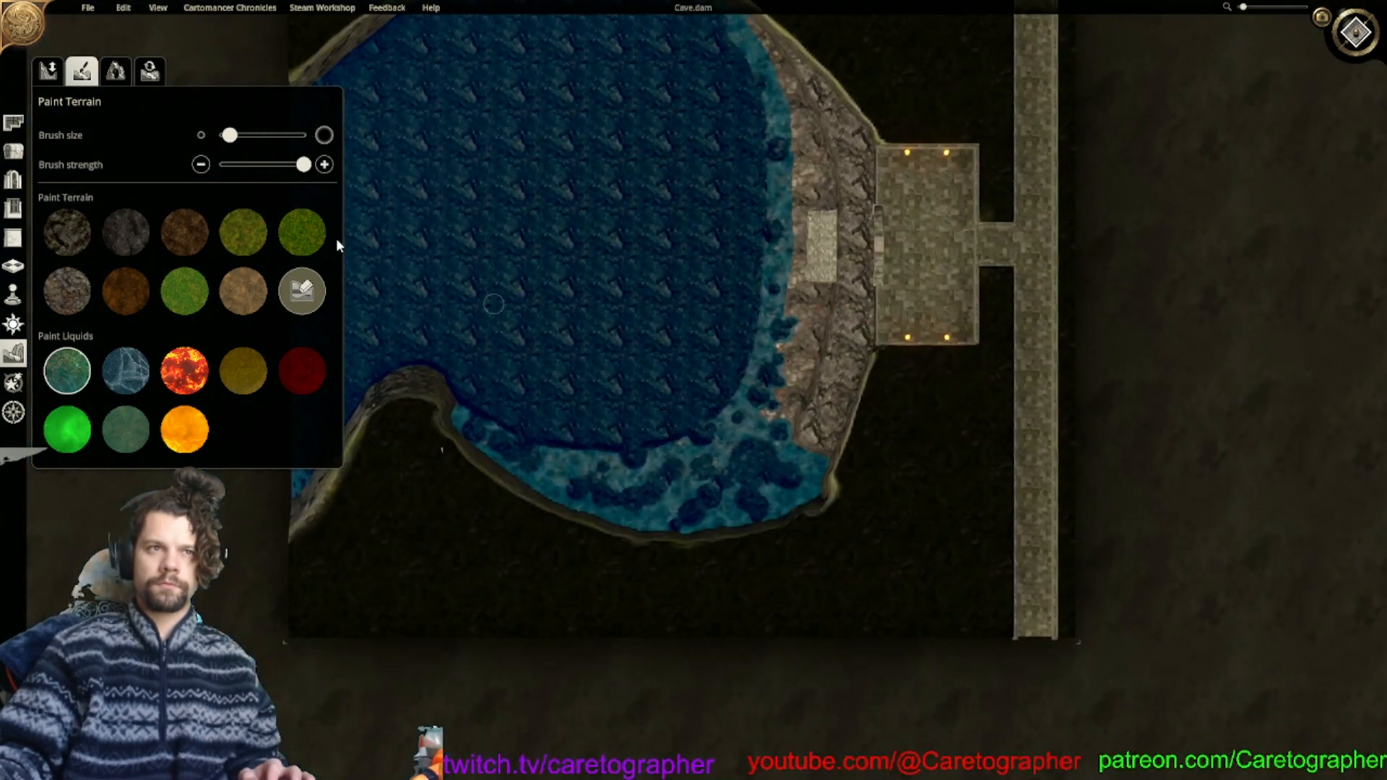
Smooth the terrain across the southern shallows and up along the whole ledge shoreline with the large low-strength brush.
click(40, 75)
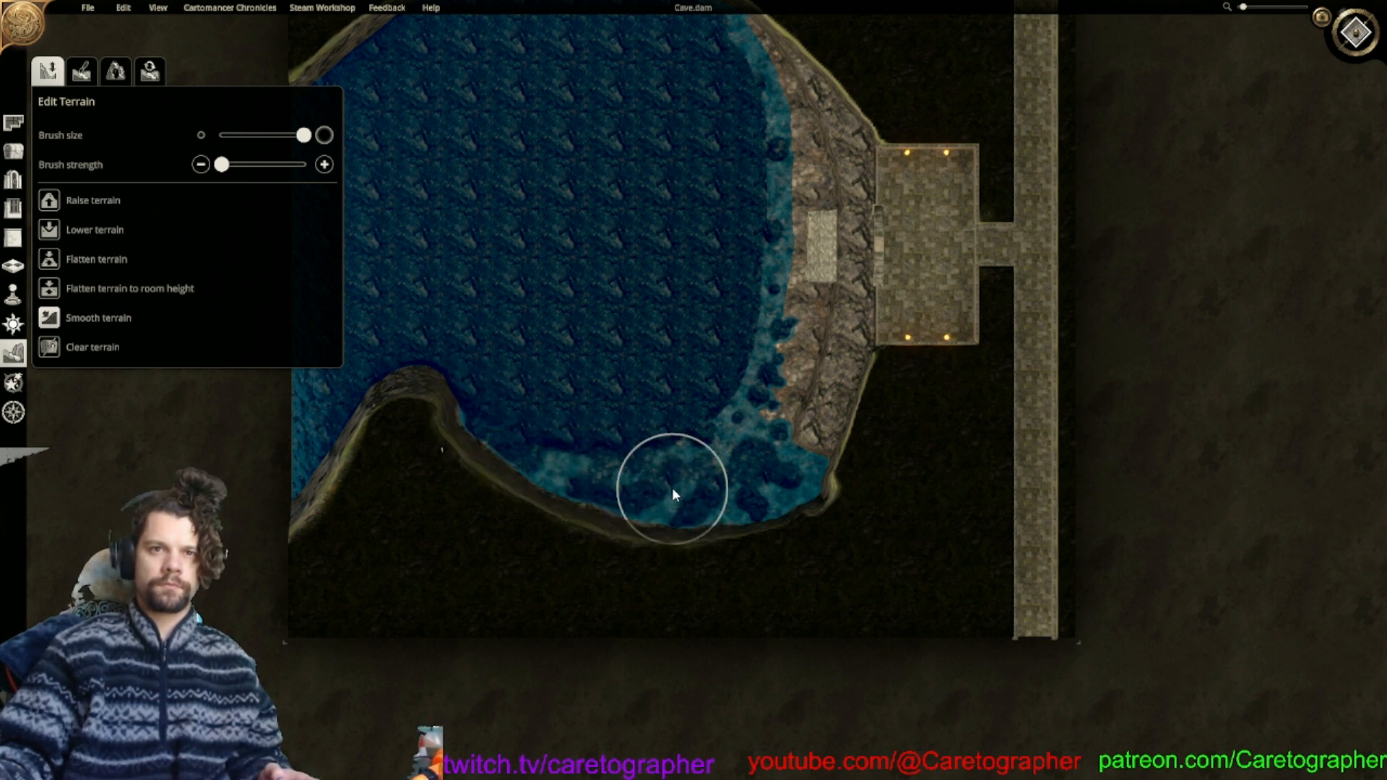
mouse_move(769, 474)
mouse_down()
mouse_move(757, 387)
mouse_move(782, 315)
mouse_move(752, 230)
mouse_up()
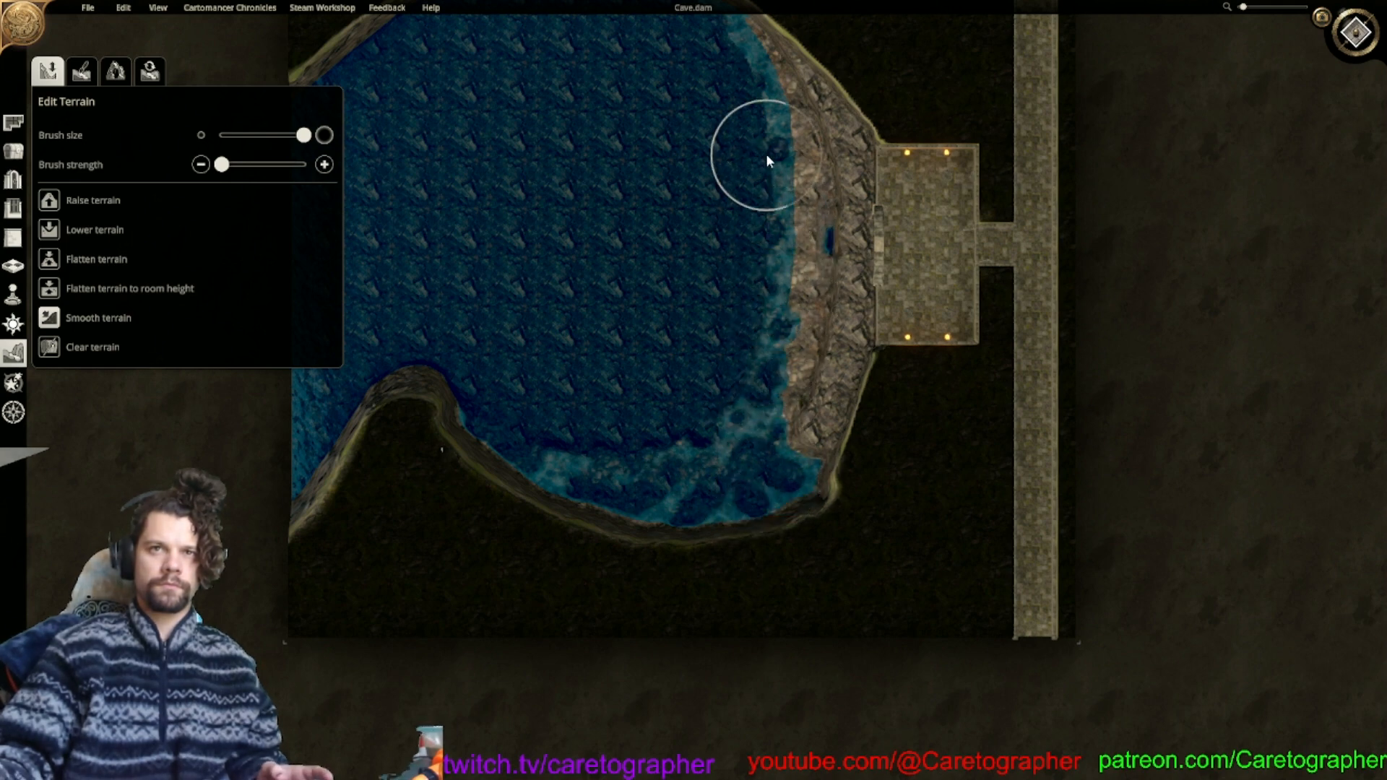
middle_drag(768, 154, 798, 292)
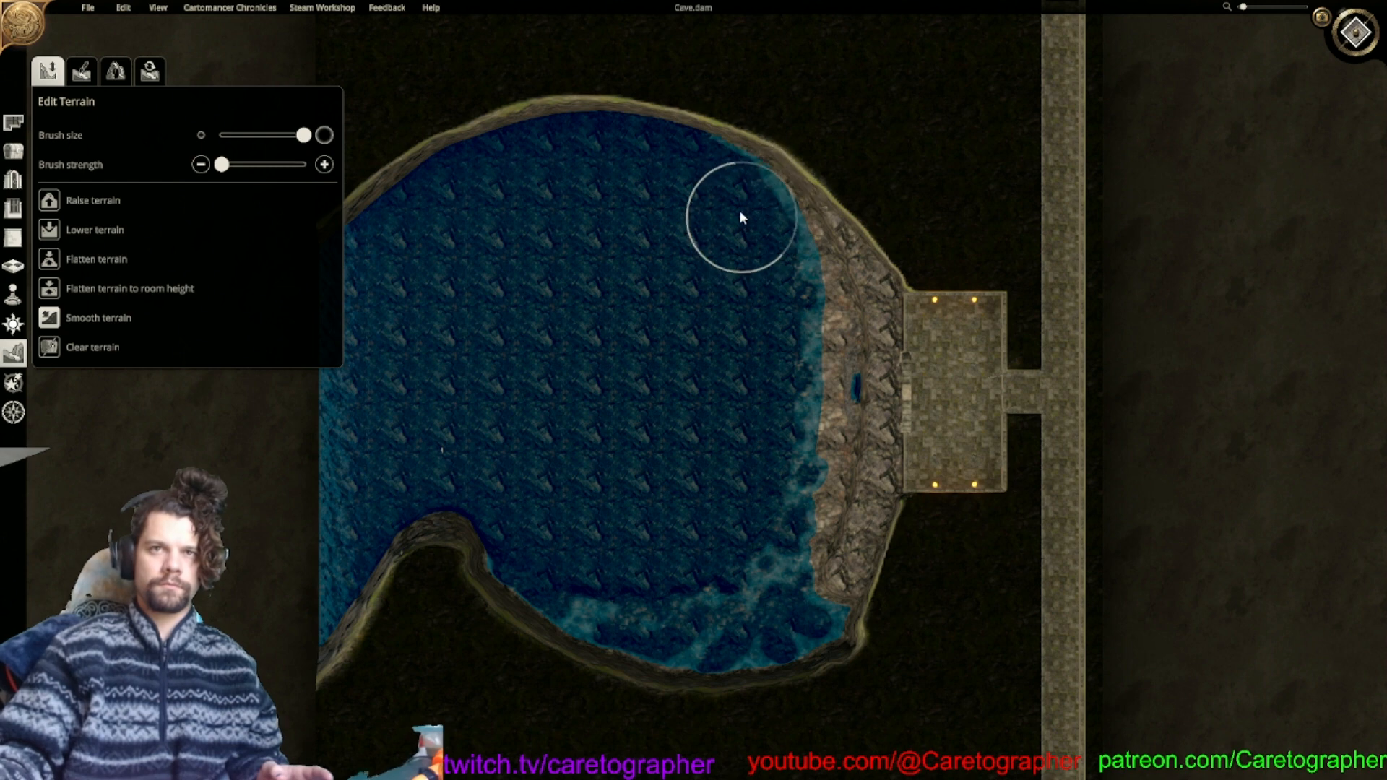
mouse_move(828, 388)
mouse_down()
mouse_move(777, 529)
mouse_move(813, 488)
mouse_move(847, 568)
mouse_up()
mouse_move(862, 553)
middle_down()
mouse_move(814, 305)
mouse_move(874, 420)
middle_up()
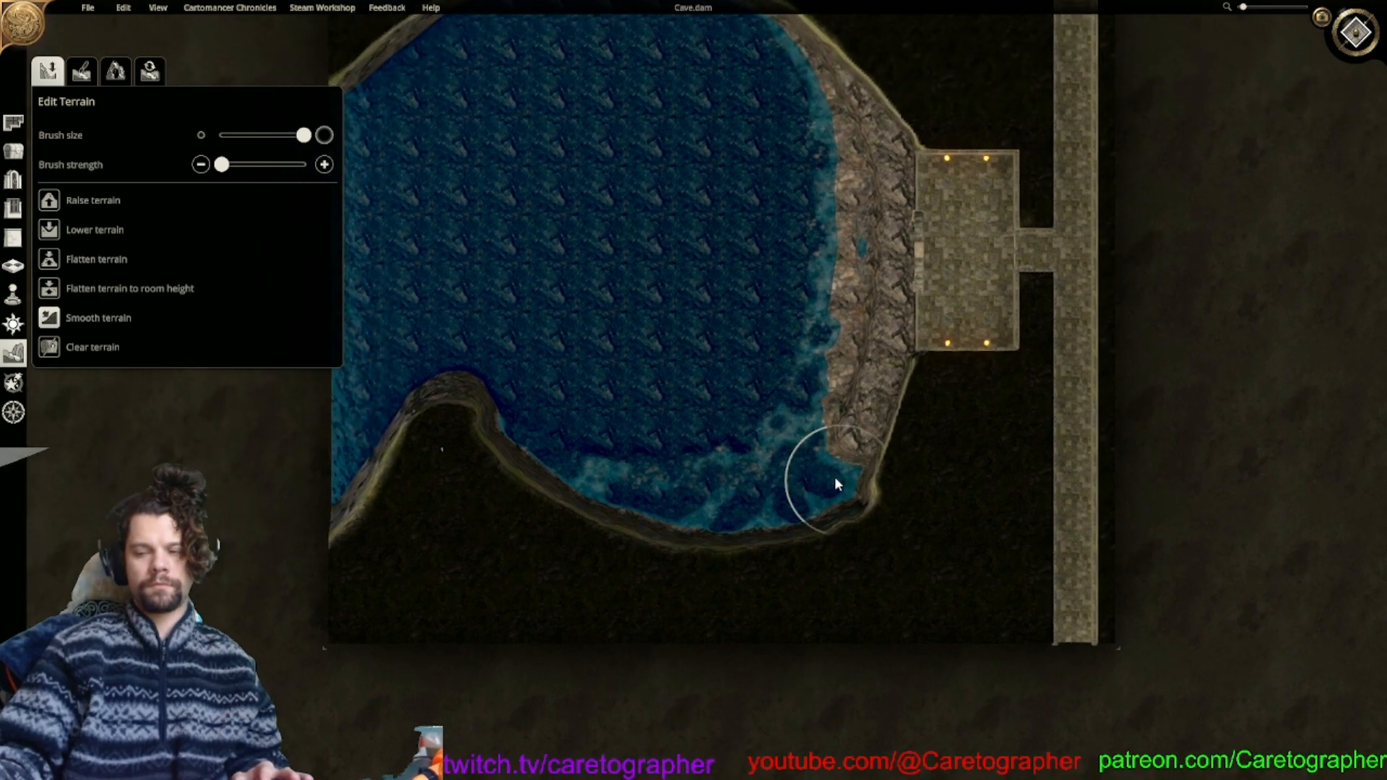
Search the objects for "hewn" and place the wide stone steps beside the small pool on the rocky ledge.
scroll(774, 396, up, 5)
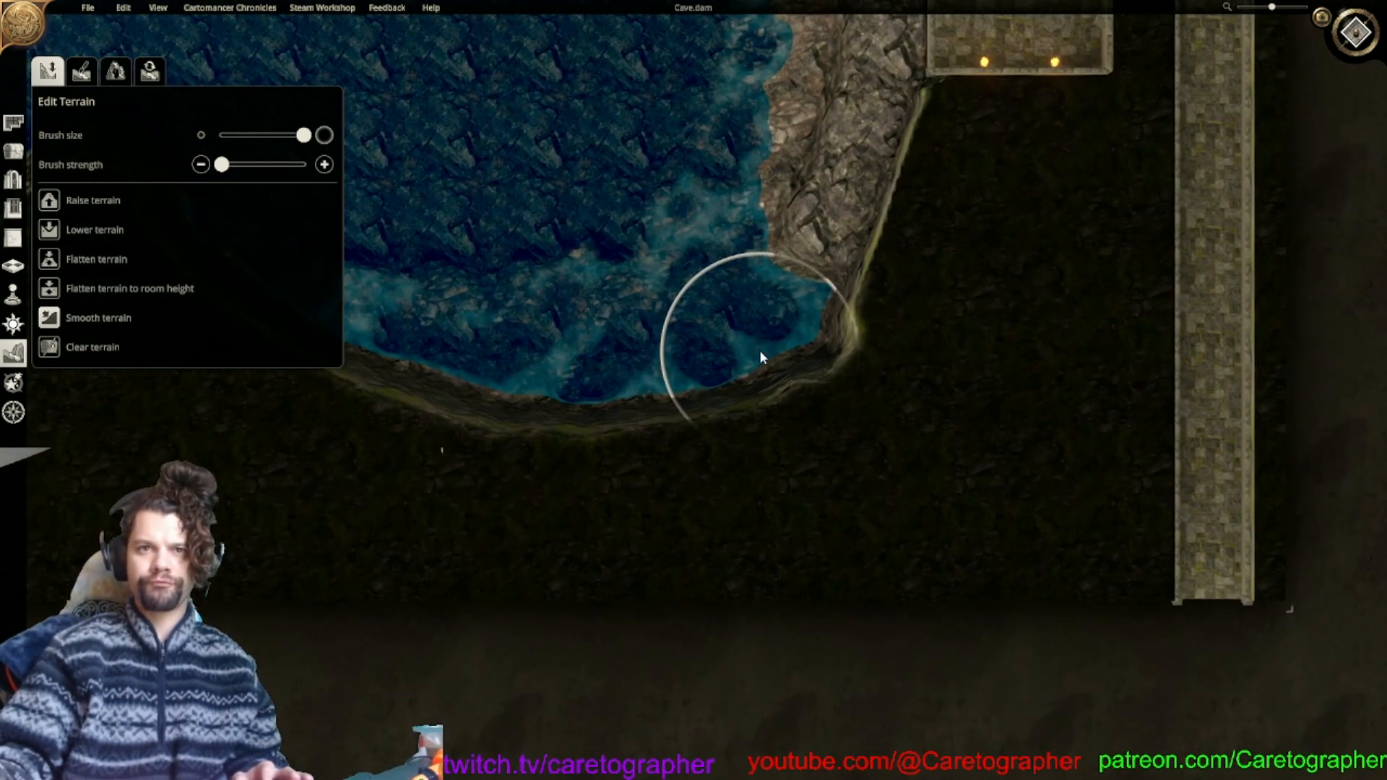
middle_drag(759, 357, 681, 566)
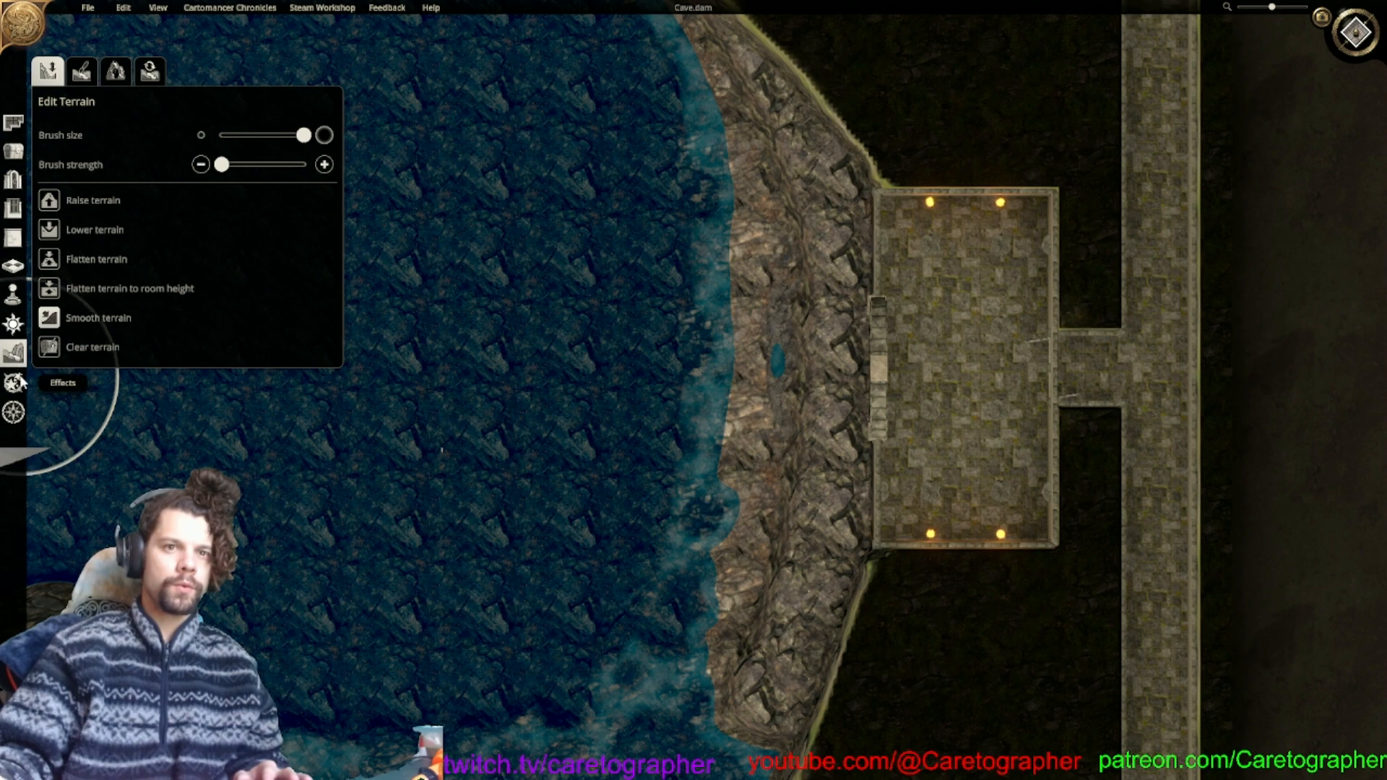
scroll(648, 235, up, 3)
scroll(471, 287, down, 1)
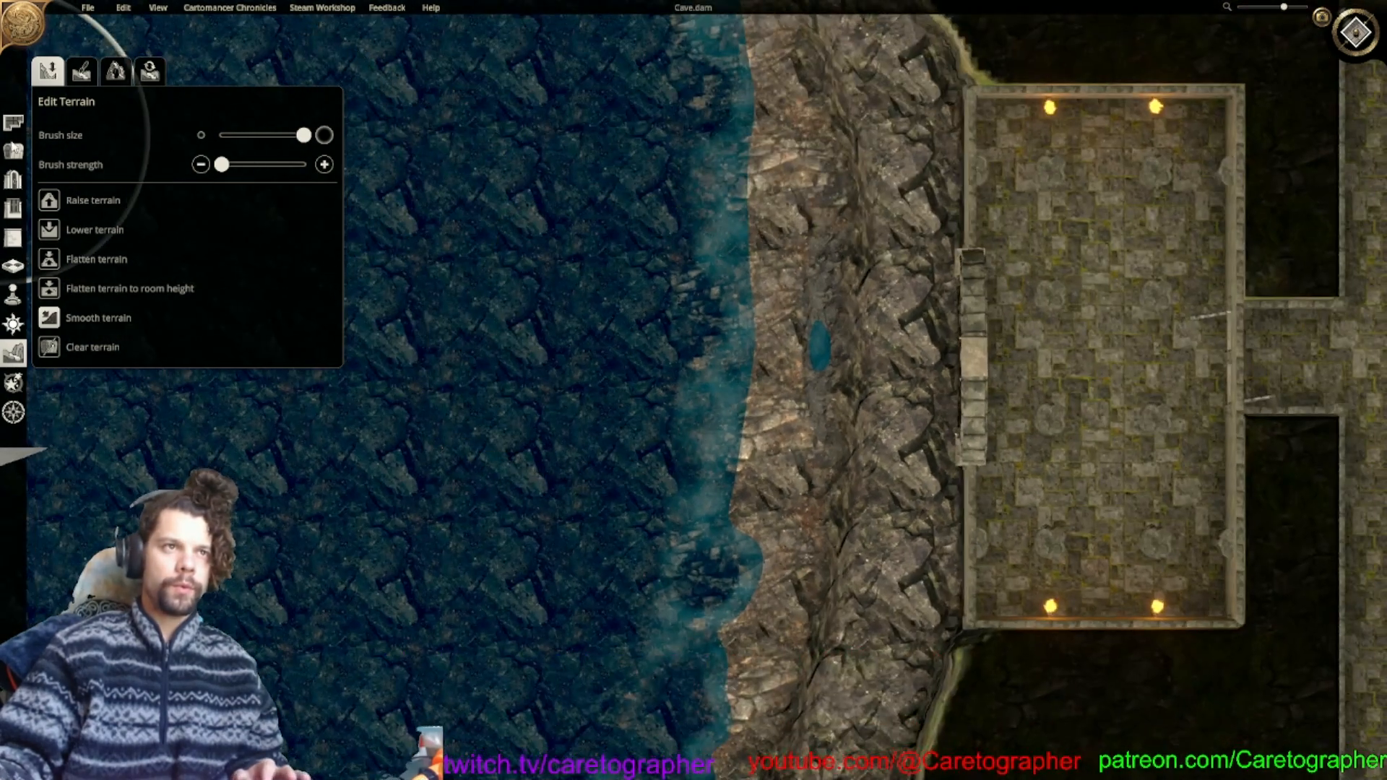
click(13, 149)
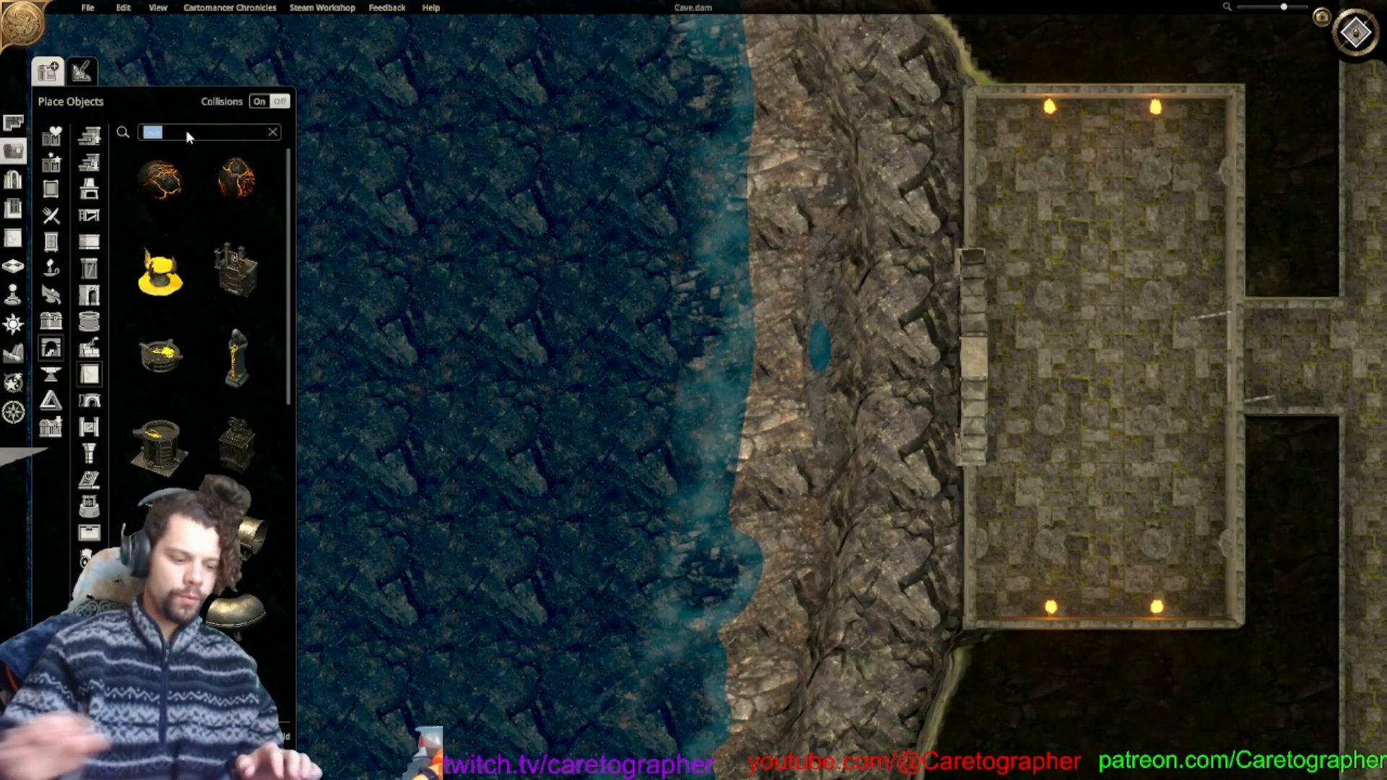
text(hewn)
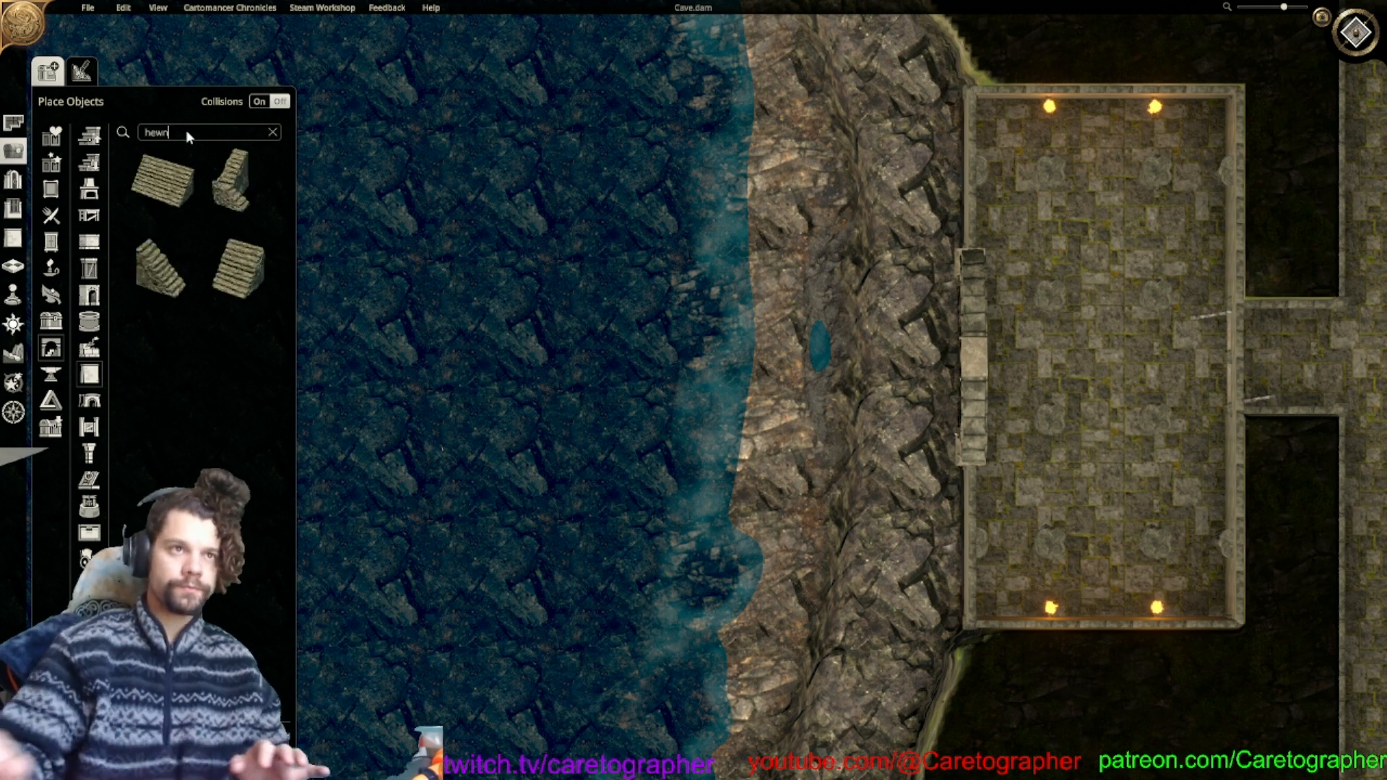
click(162, 181)
scroll(760, 358, down, 3)
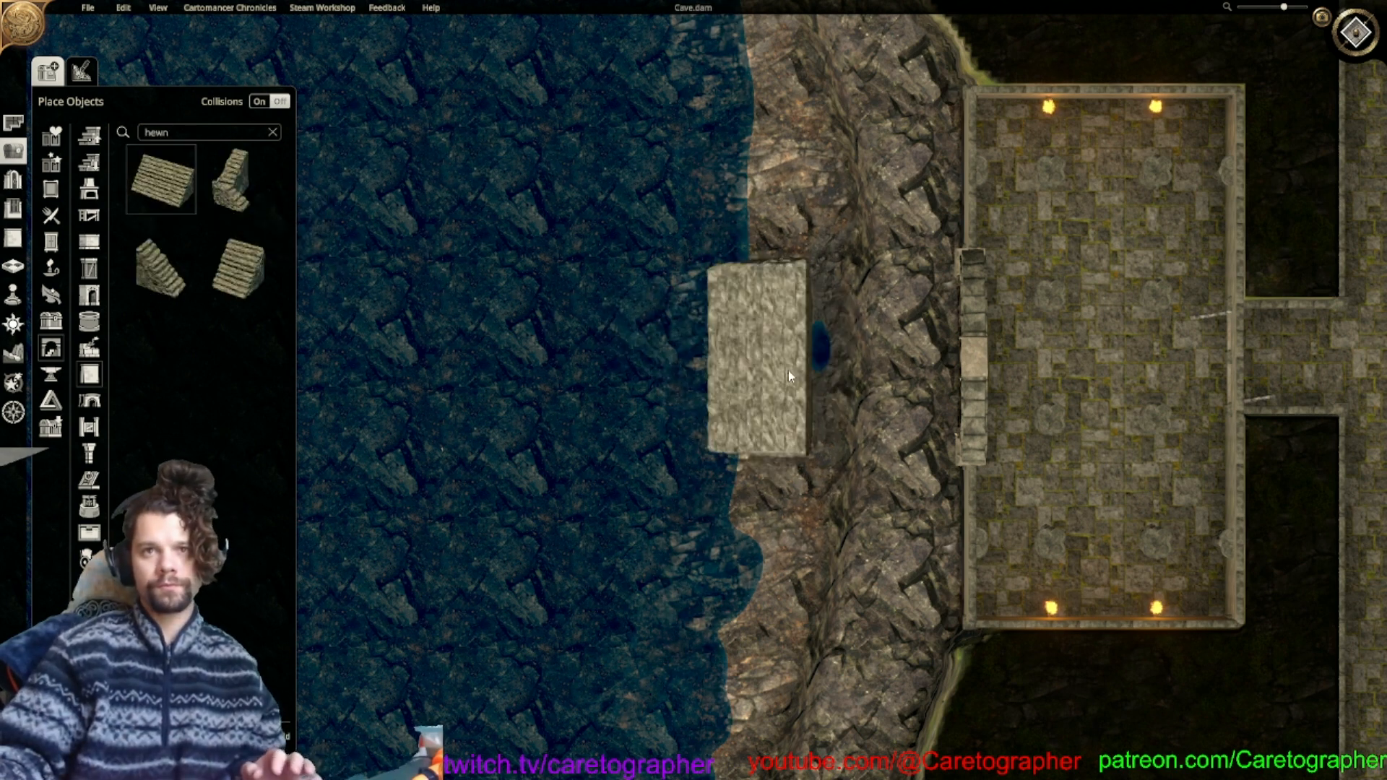
click(806, 362)
Reposition the placed stone steps so they sit over the pool on the ledge, facing the temple entrance.
drag(806, 363, 774, 504)
mouse_move(850, 373)
mouse_down()
mouse_move(795, 372)
mouse_move(824, 378)
mouse_up()
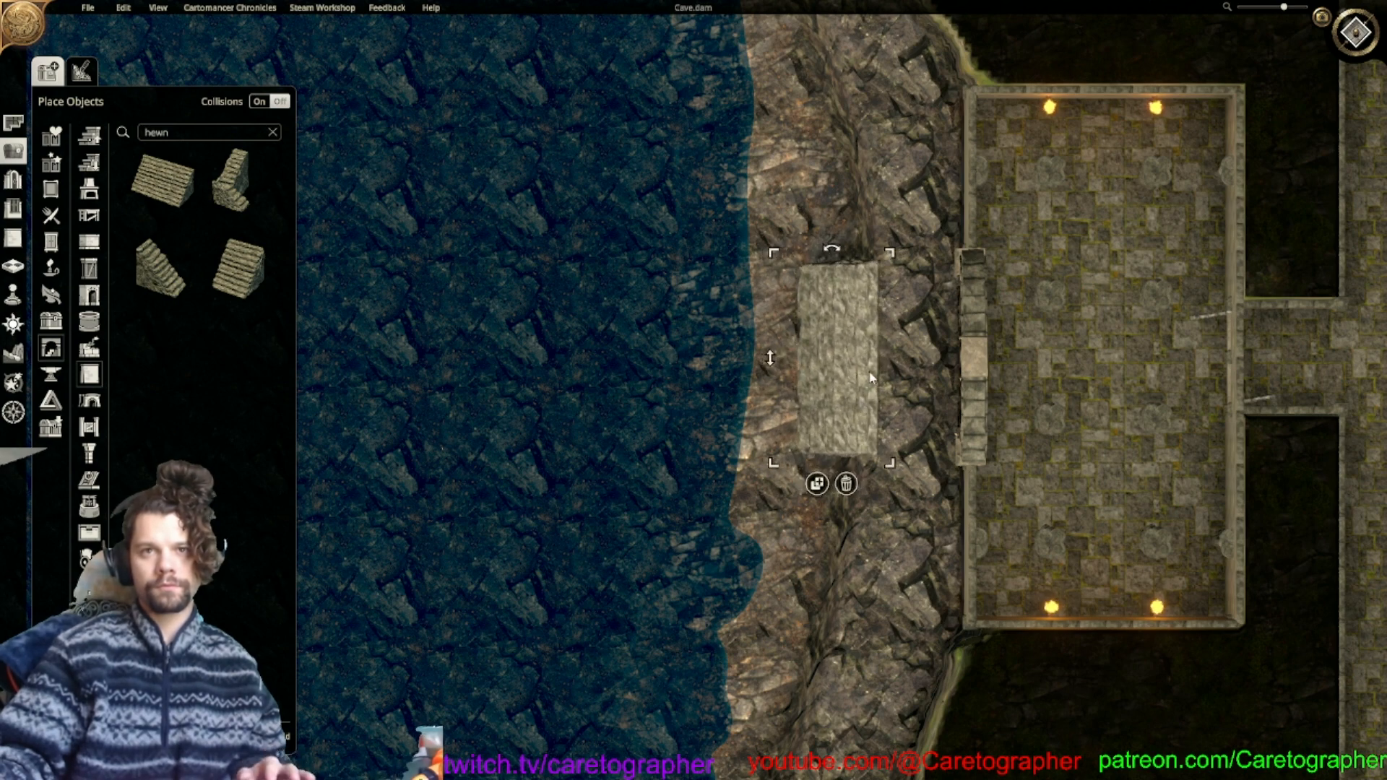
scroll(865, 381, down, 6)
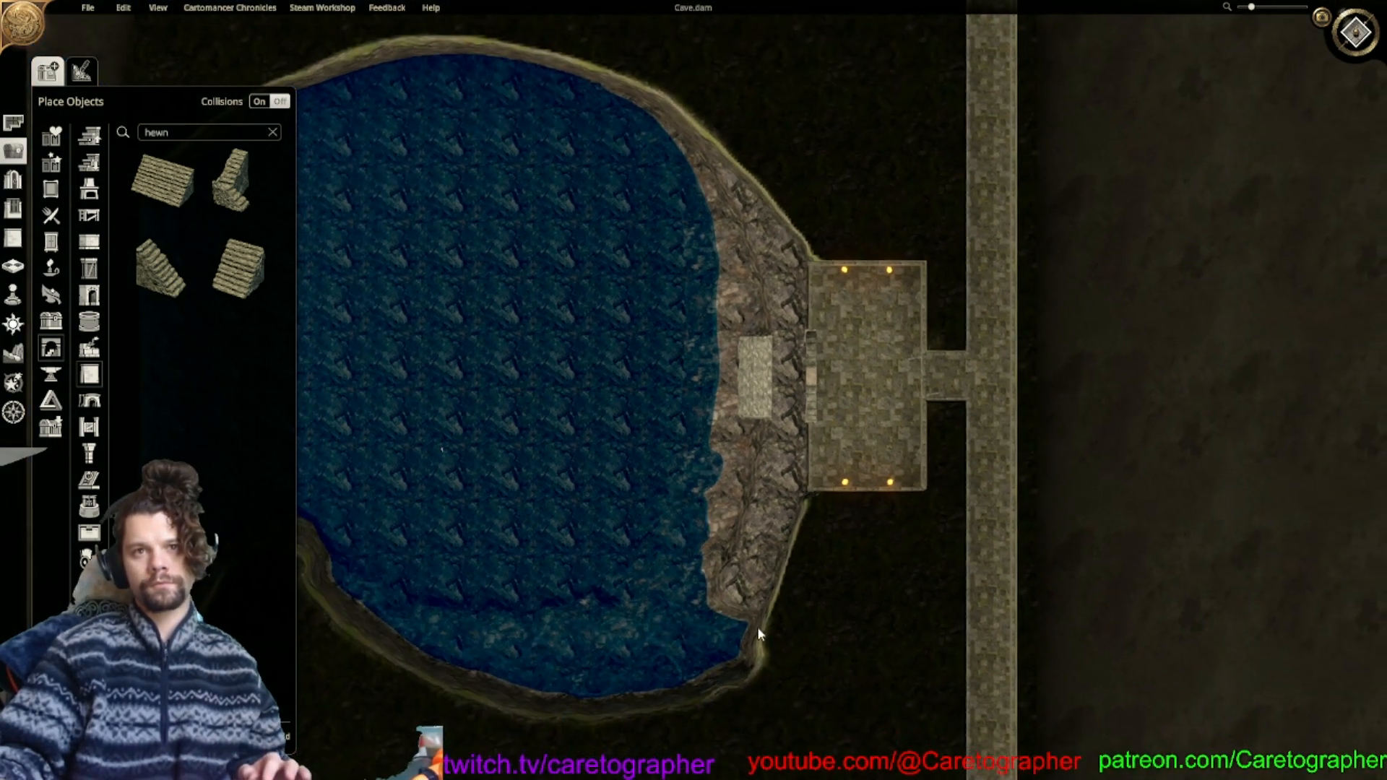
middle_drag(757, 626, 802, 536)
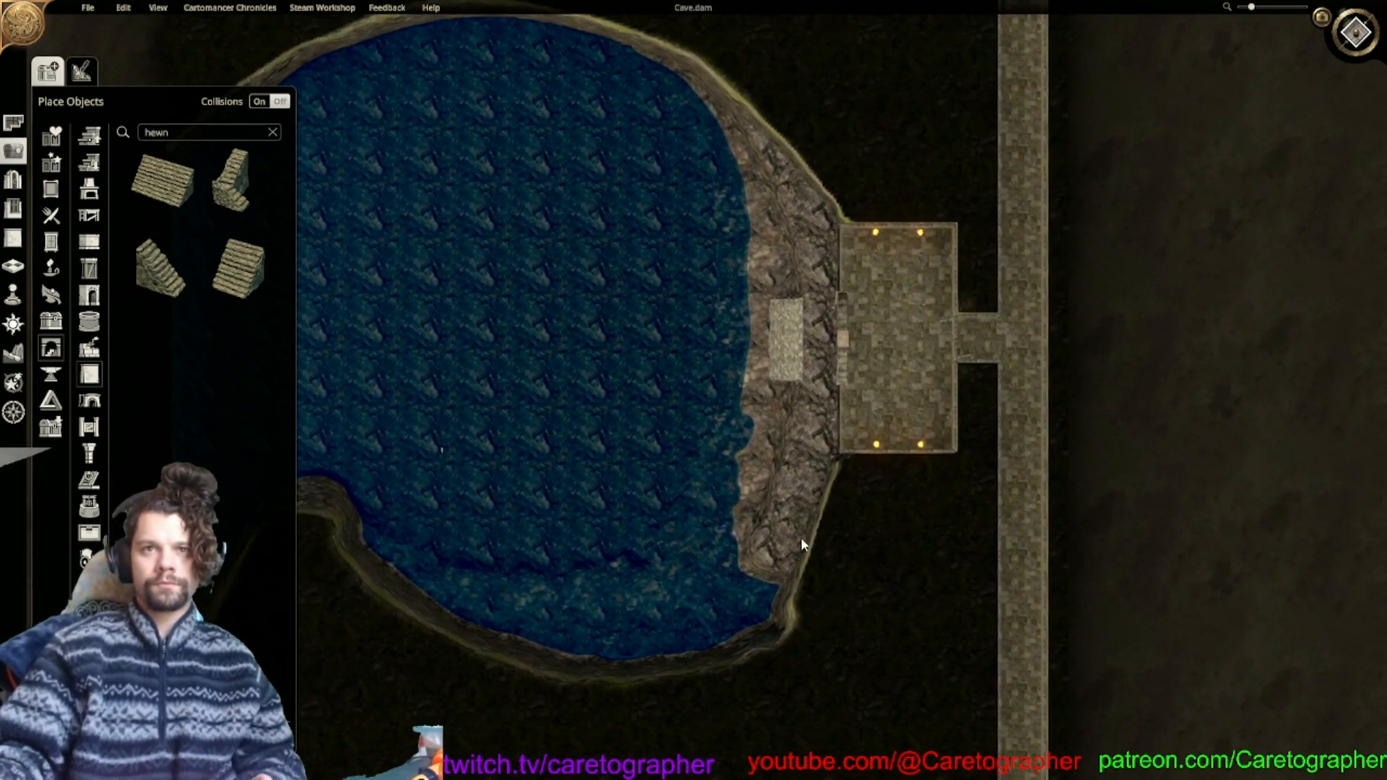
scroll(816, 325, up, 5)
click(787, 368)
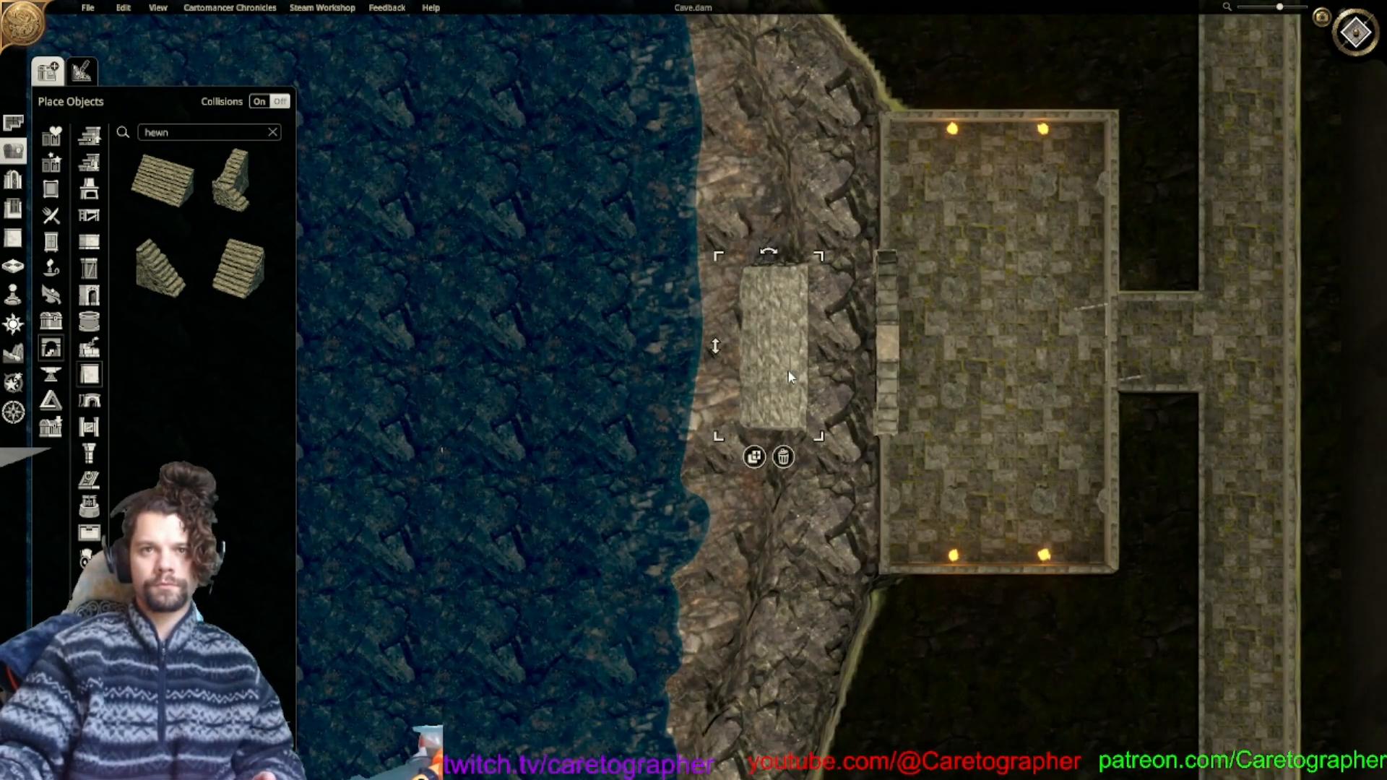
drag(788, 372, 787, 373)
click(813, 412)
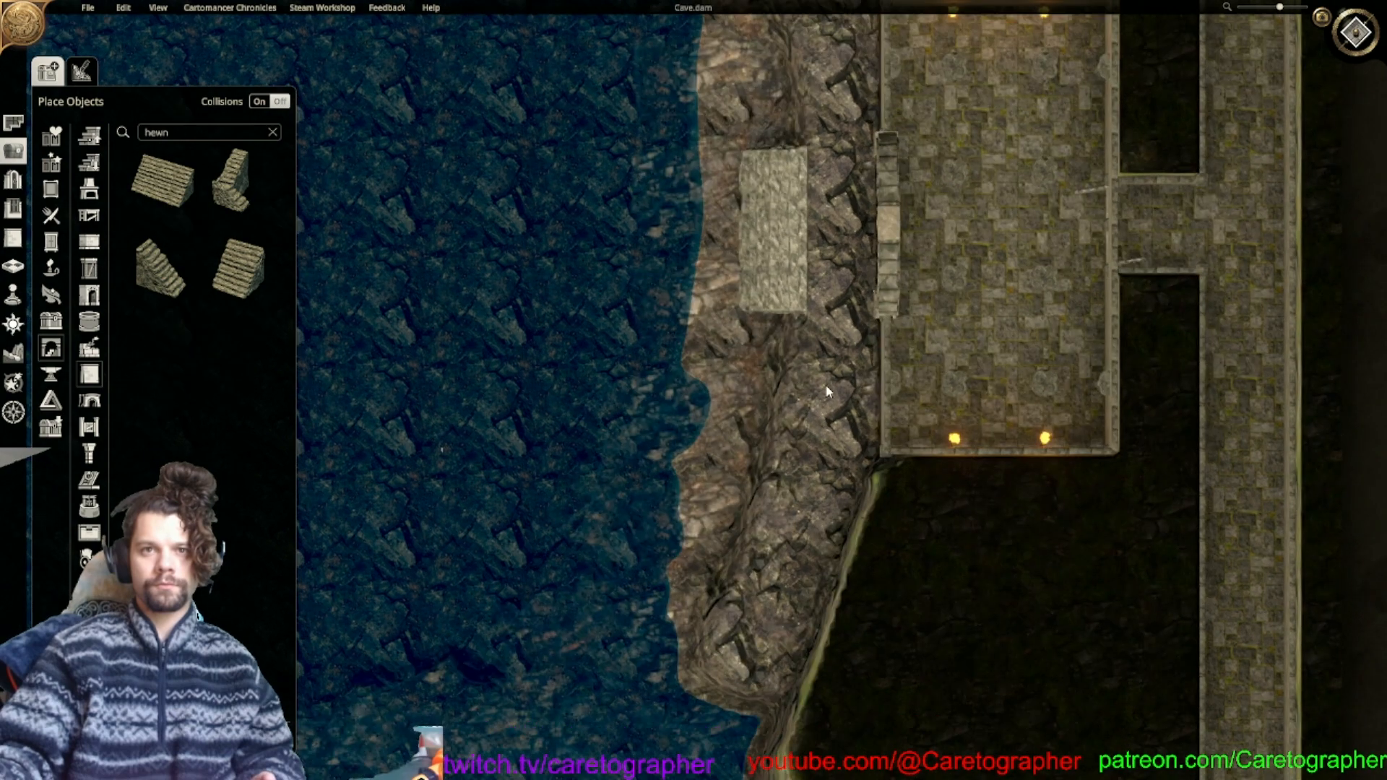
scroll(814, 411, down, 5)
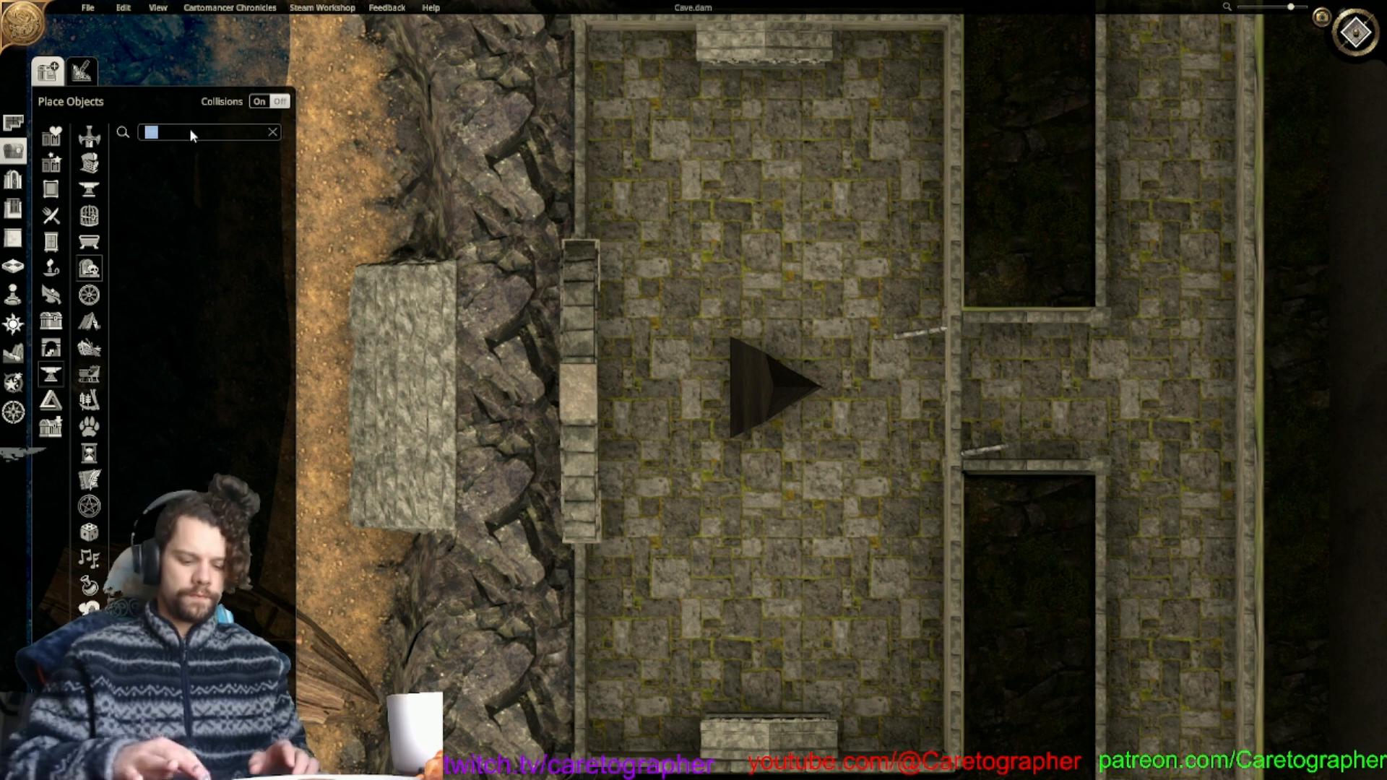
Search the objects for "lava".
text(lva)
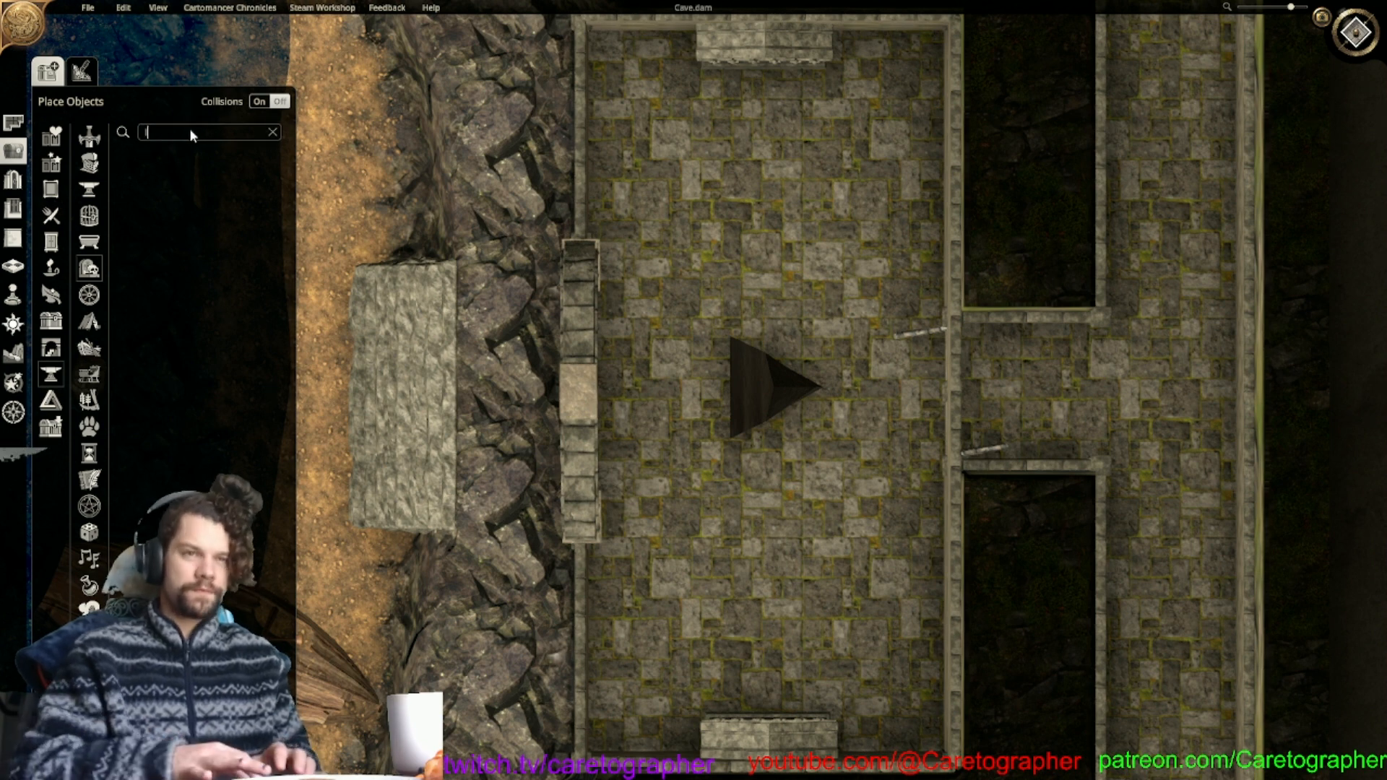
text(a)
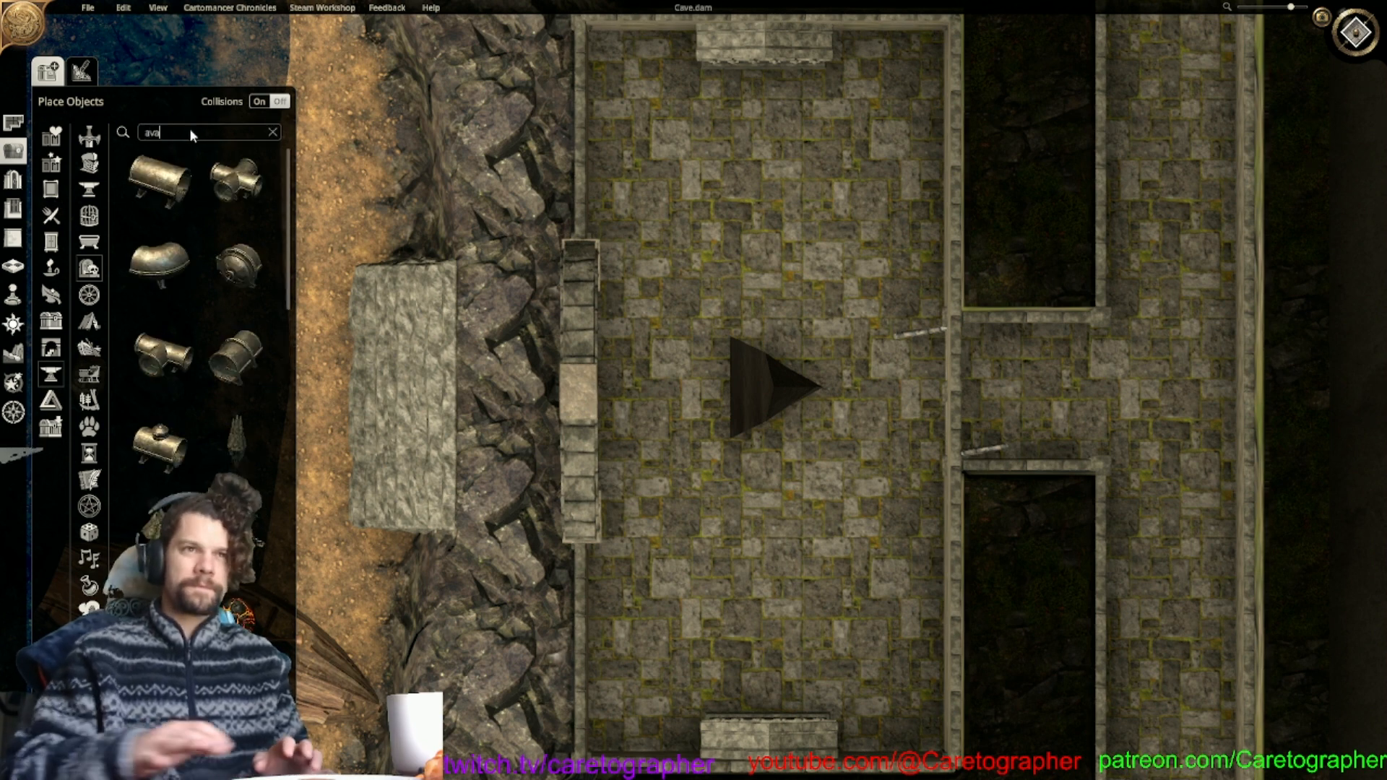
key(BackSpace)
text(lava)
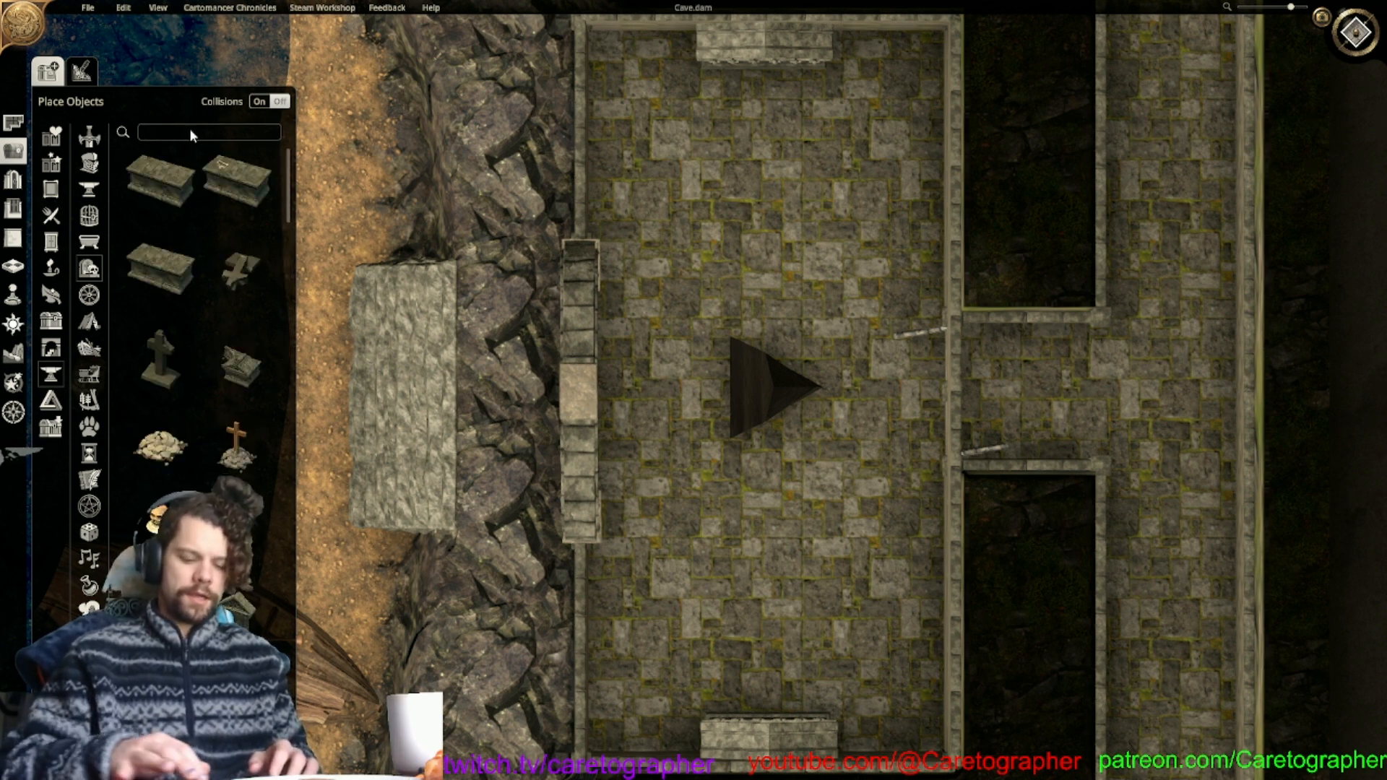
scroll(253, 329, down, 5)
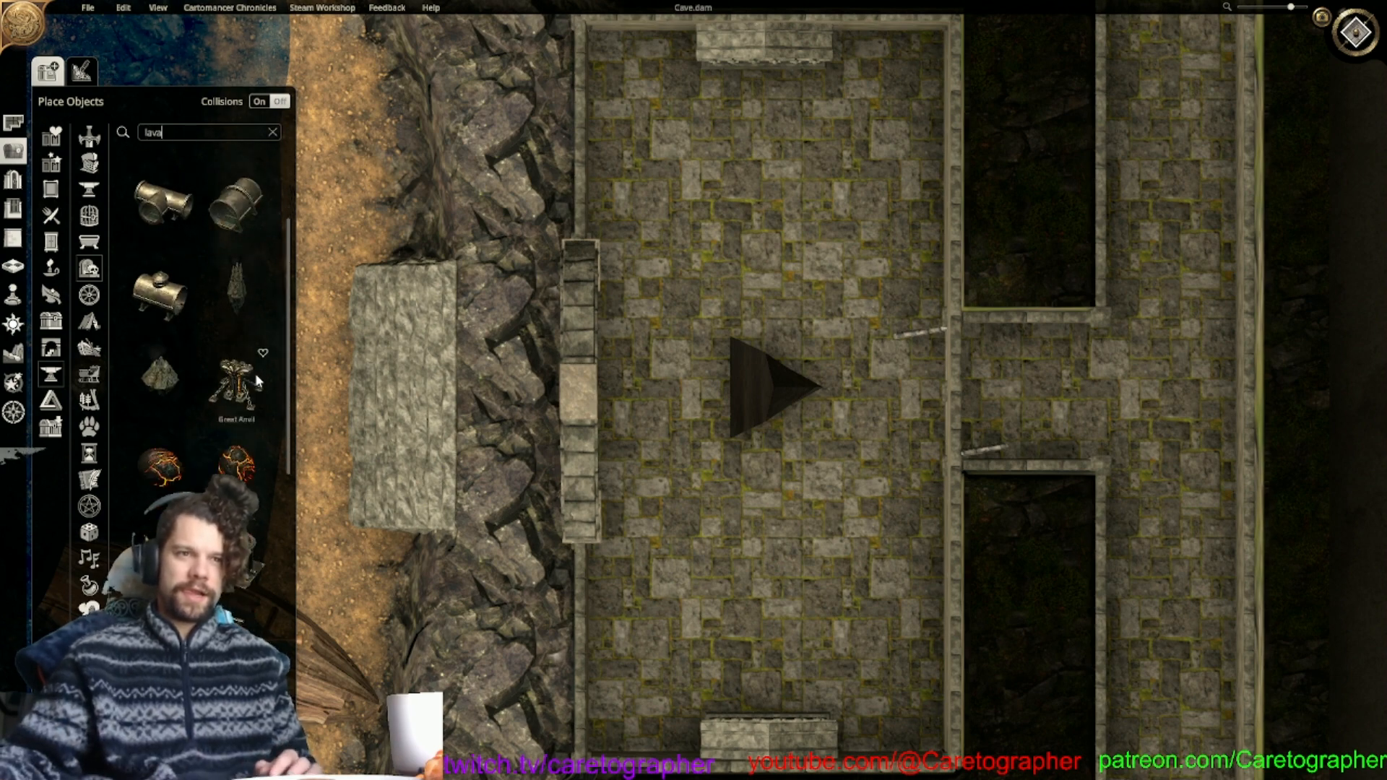
Try a large round lava basin around the obelisk in the temple room, scale it down and delete it.
click(235, 469)
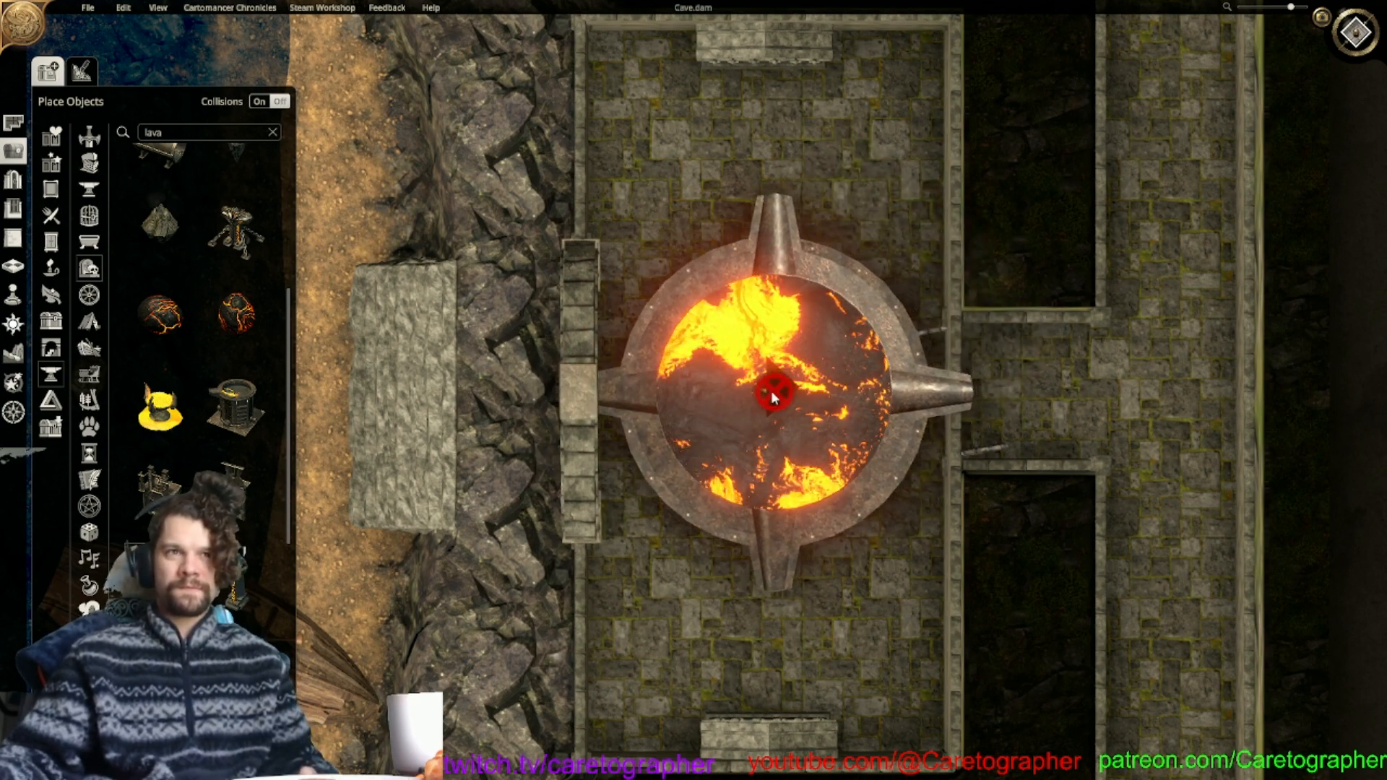
click(769, 277)
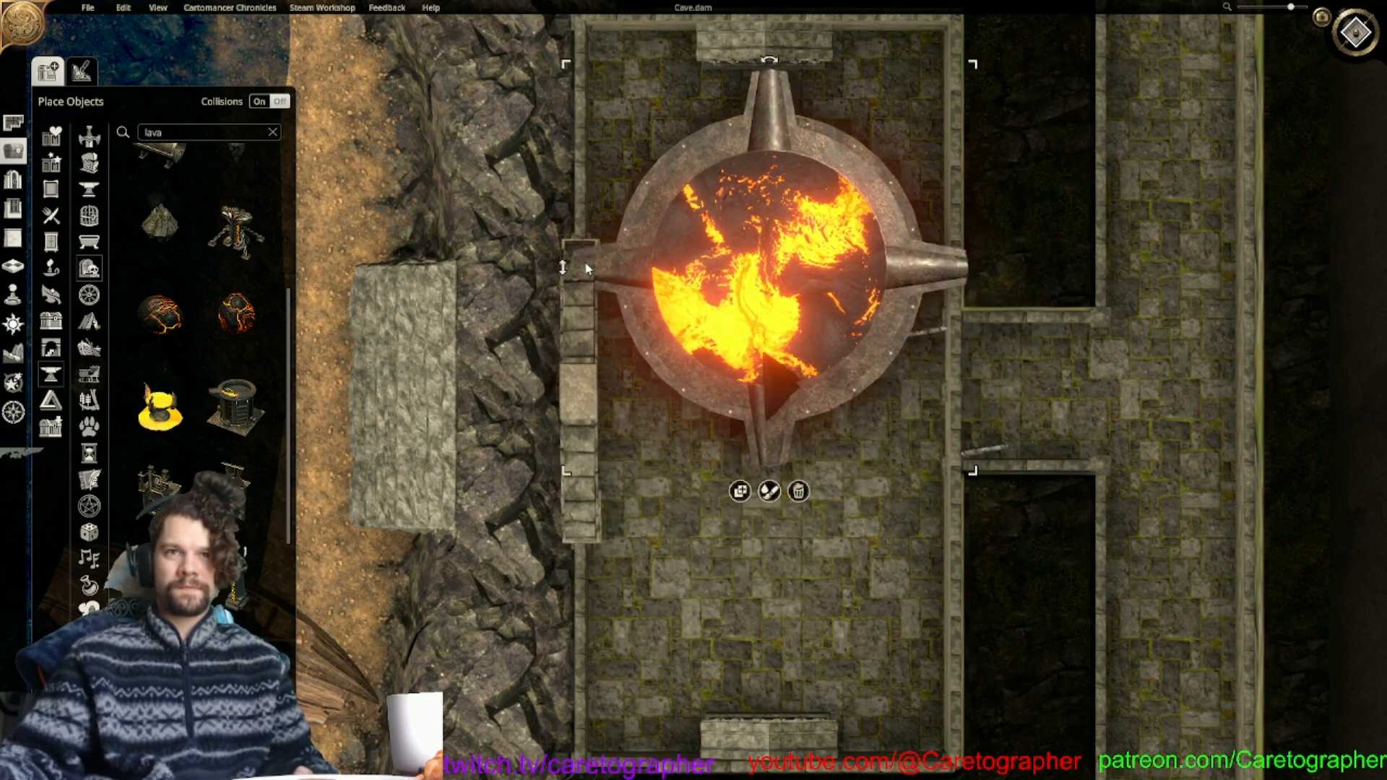
drag(566, 268, 509, 555)
drag(767, 264, 766, 381)
drag(975, 190, 907, 265)
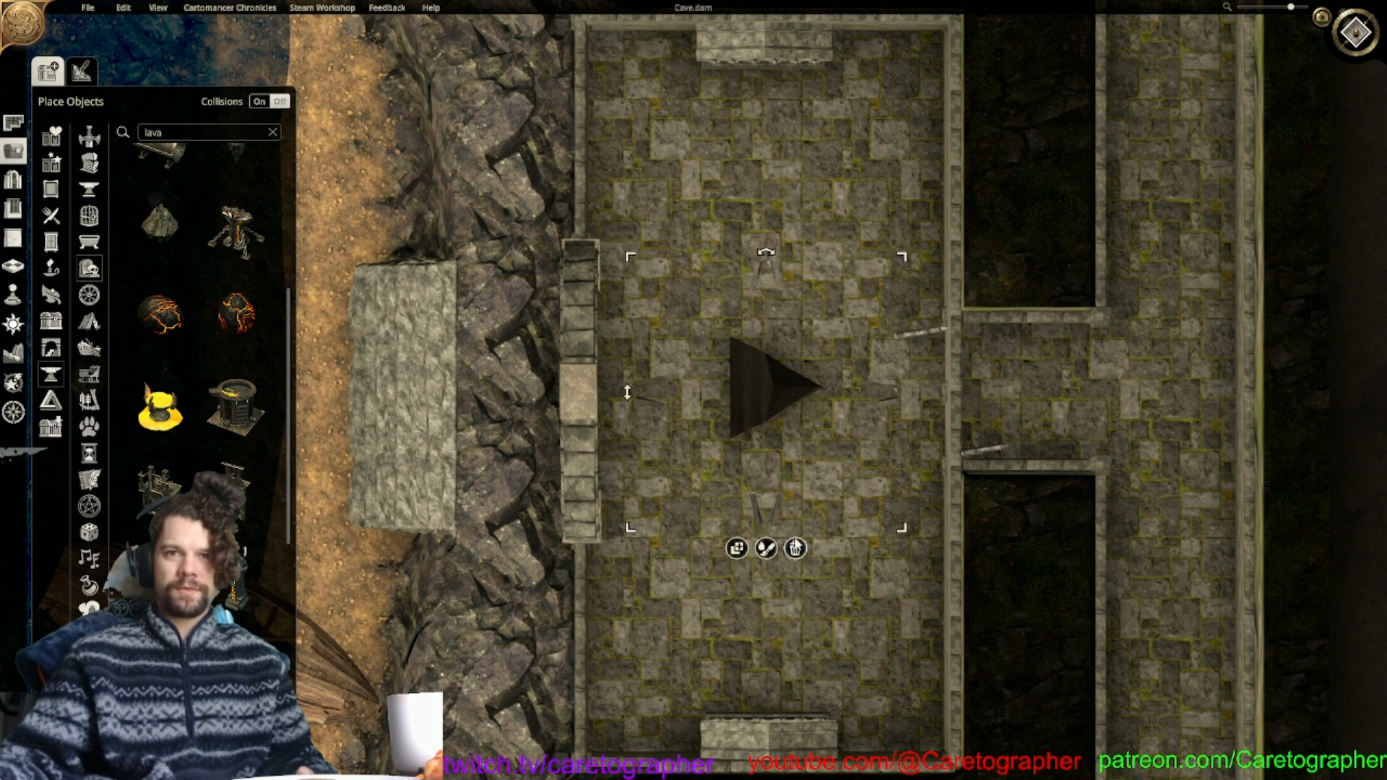
click(795, 544)
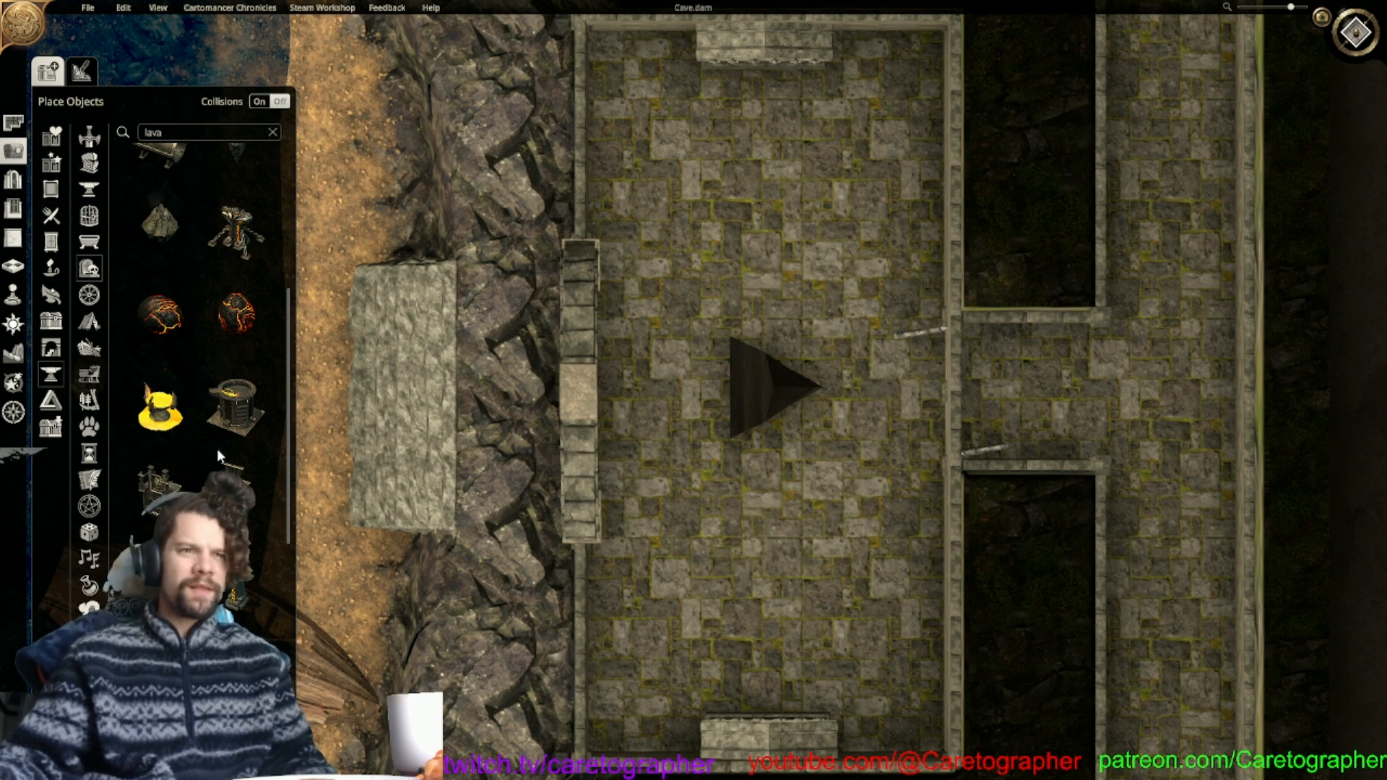
scroll(216, 452, down, 3)
scroll(217, 451, down, 2)
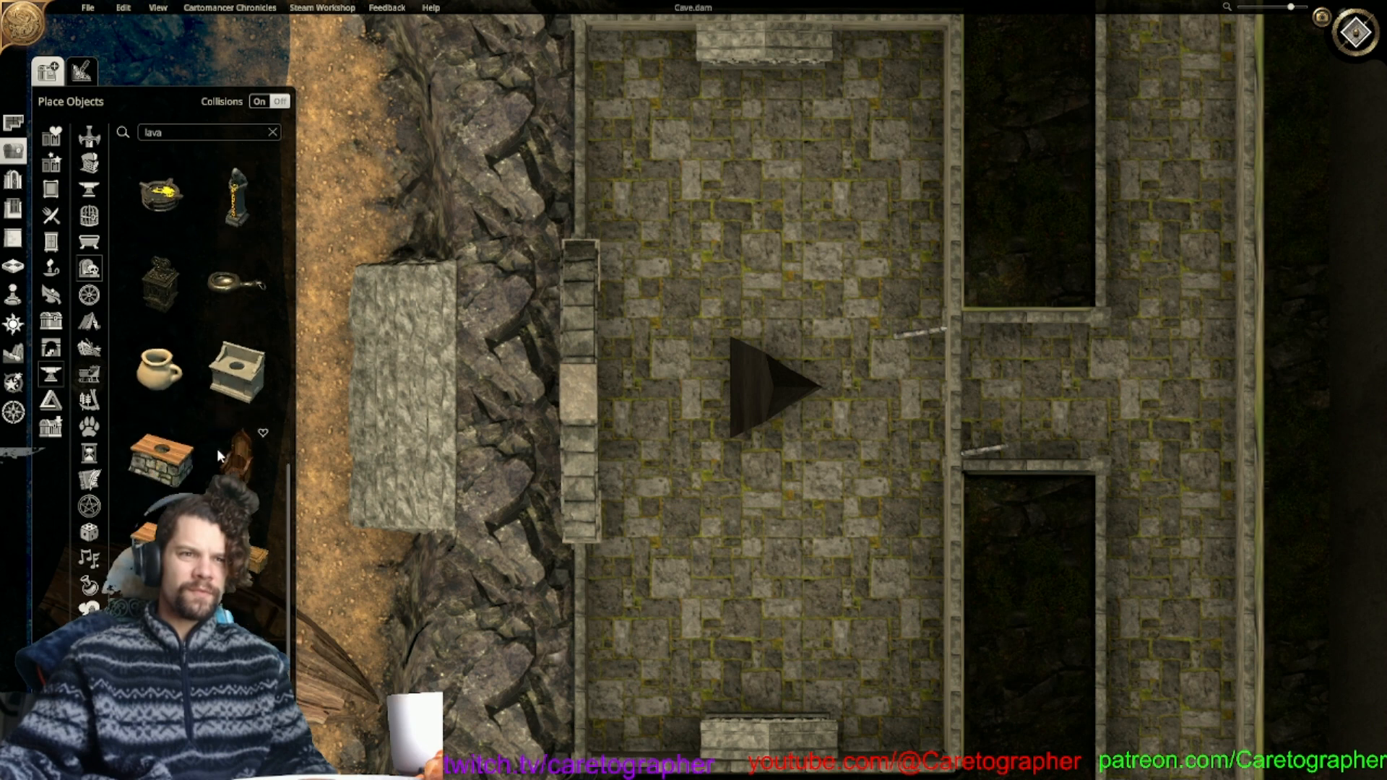
drag(217, 448, 764, 387)
scroll(760, 378, down, 6)
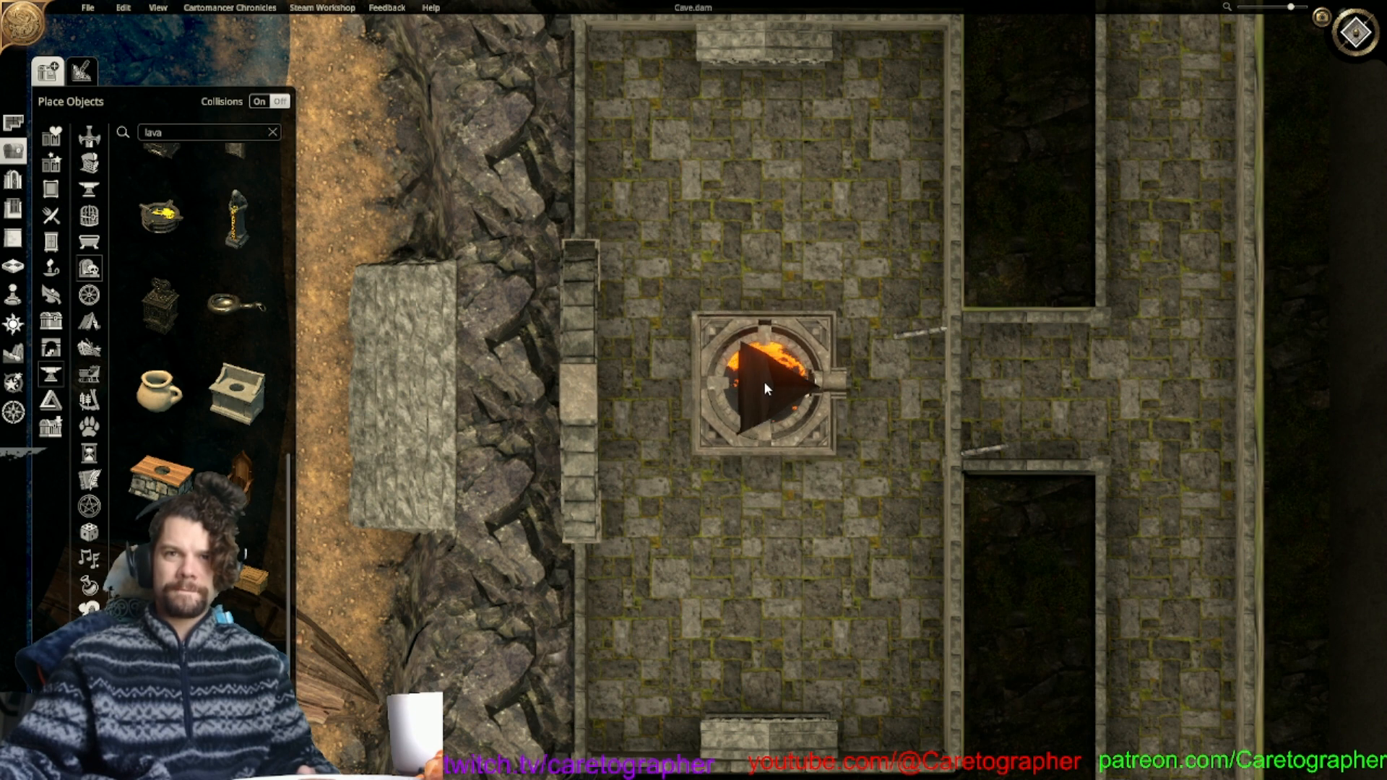
right_click(738, 372)
scroll(237, 482, up, 1)
scroll(214, 404, down, 1)
scroll(213, 398, up, 3)
Place the round lava pool with rock spikes around the black obelisk, enlarge it and raise it out of the floor.
click(160, 330)
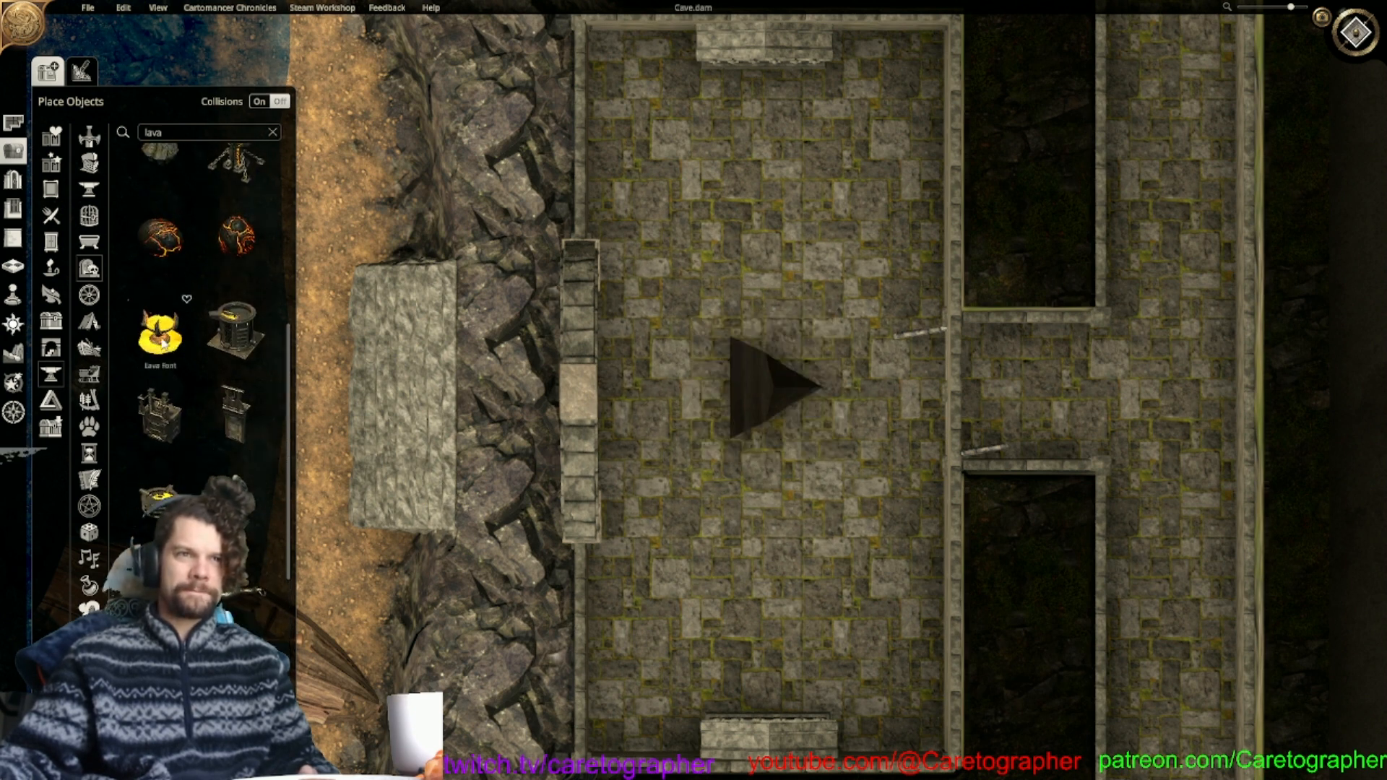
click(761, 383)
drag(807, 334, 888, 277)
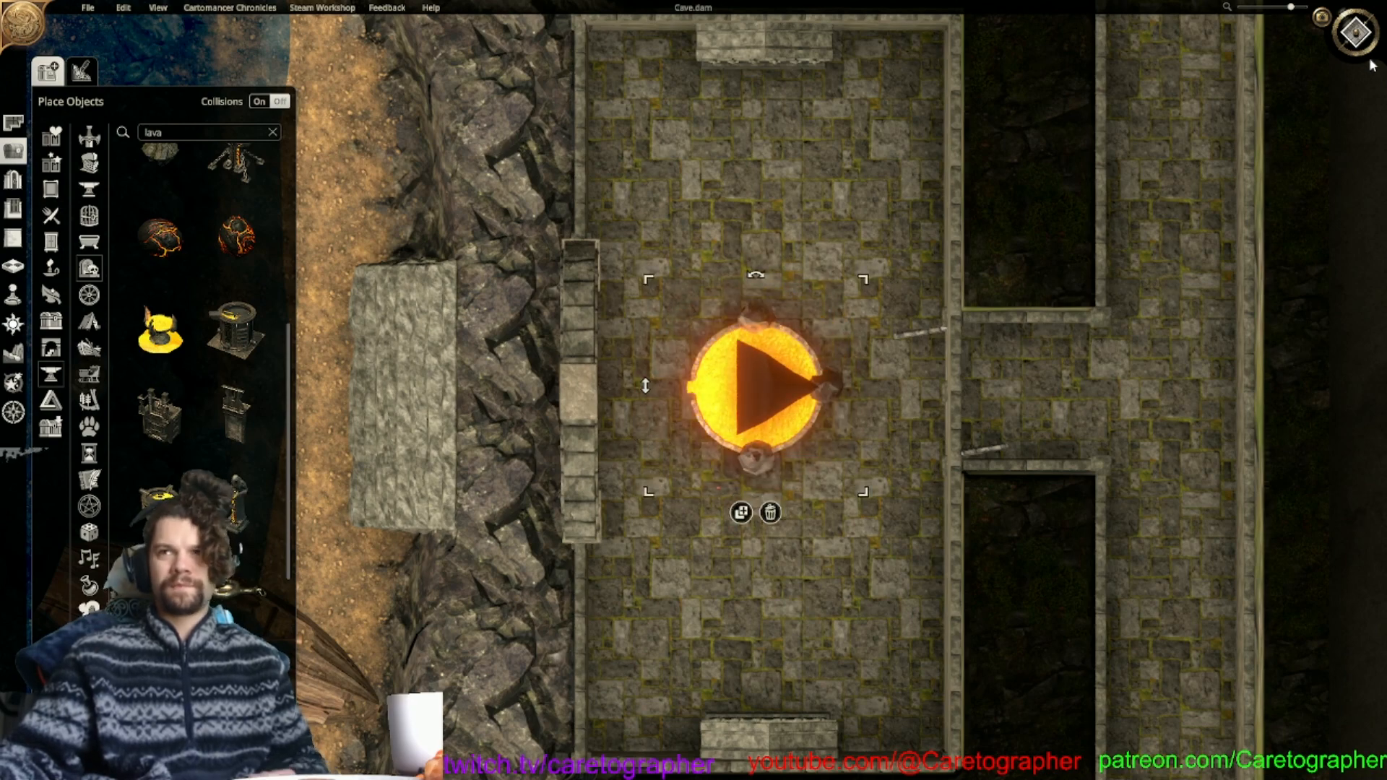
scroll(813, 402, up, 2)
scroll(814, 395, up, 3)
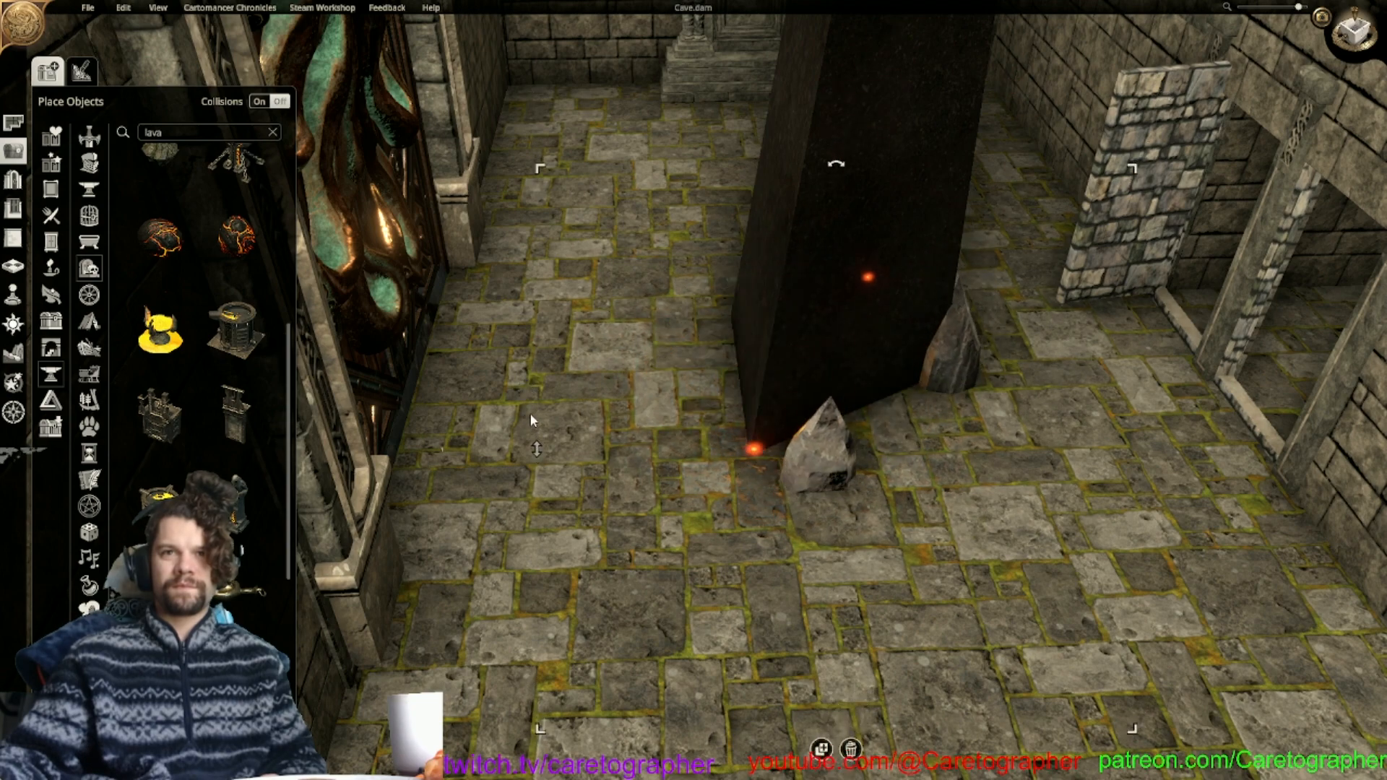
drag(530, 413, 539, 388)
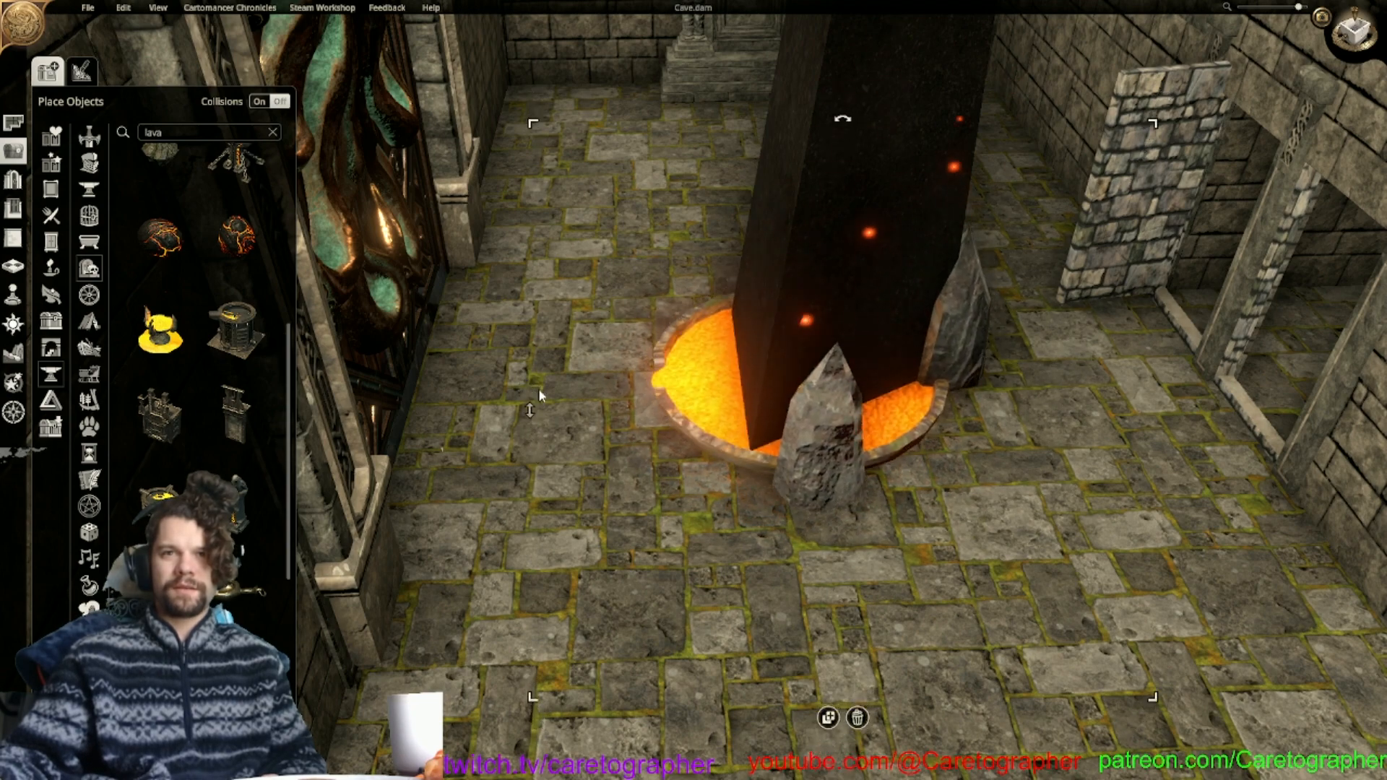
Fine-tune the height, size and position of the lava pool around the obelisk's base.
scroll(539, 388, down, 5)
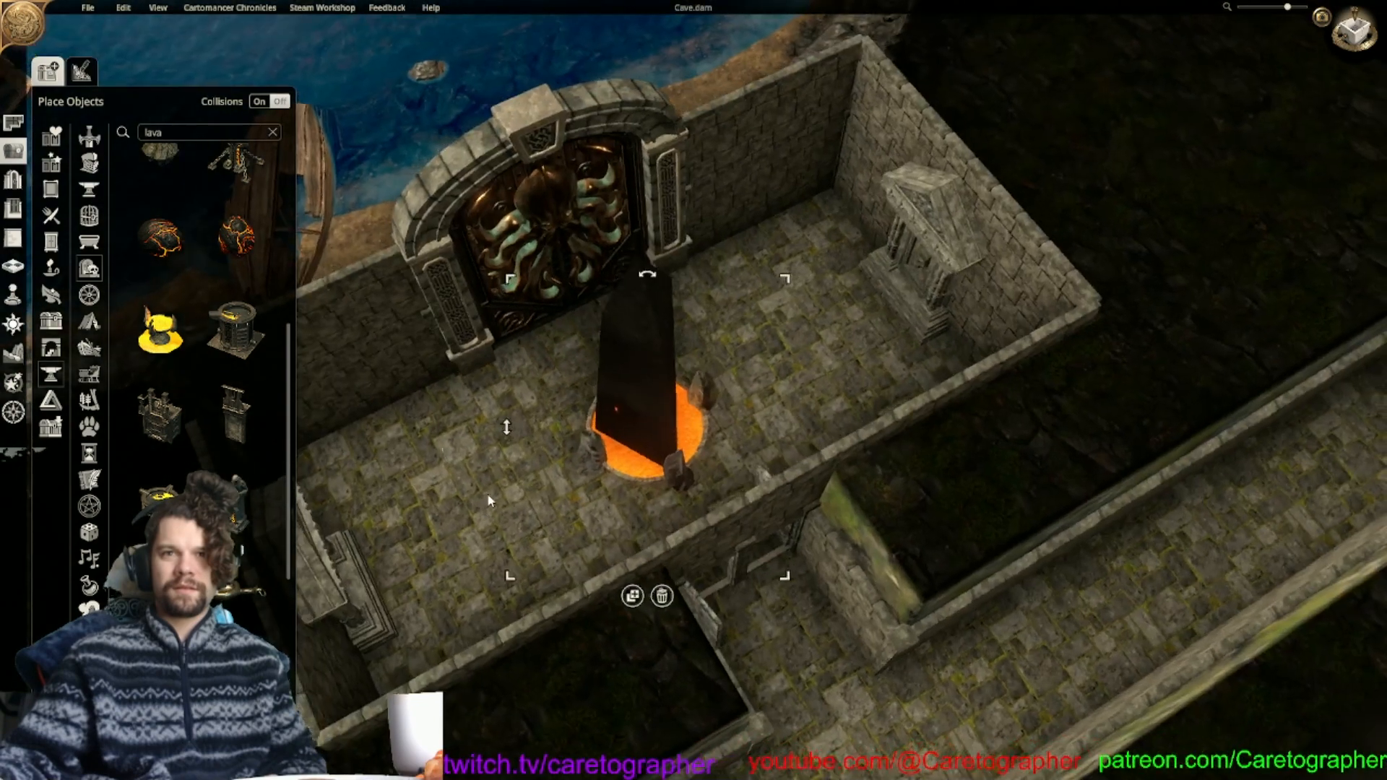
scroll(488, 501, up, 2)
right_drag(489, 501, 718, 395)
drag(894, 623, 950, 676)
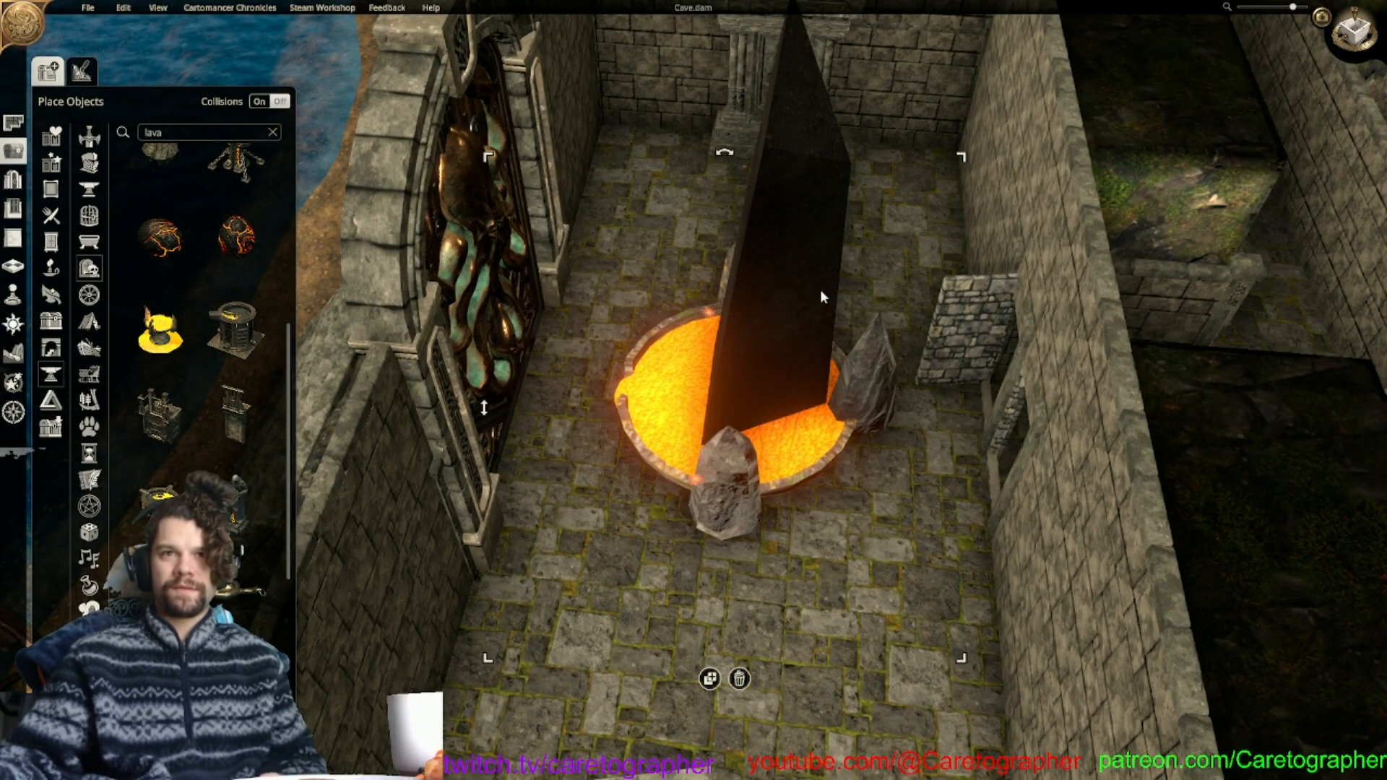
drag(487, 410, 486, 457)
scroll(577, 485, up, 1)
mouse_move(577, 485)
middle_down()
mouse_move(791, 485)
mouse_move(566, 470)
middle_up()
drag(713, 509, 744, 510)
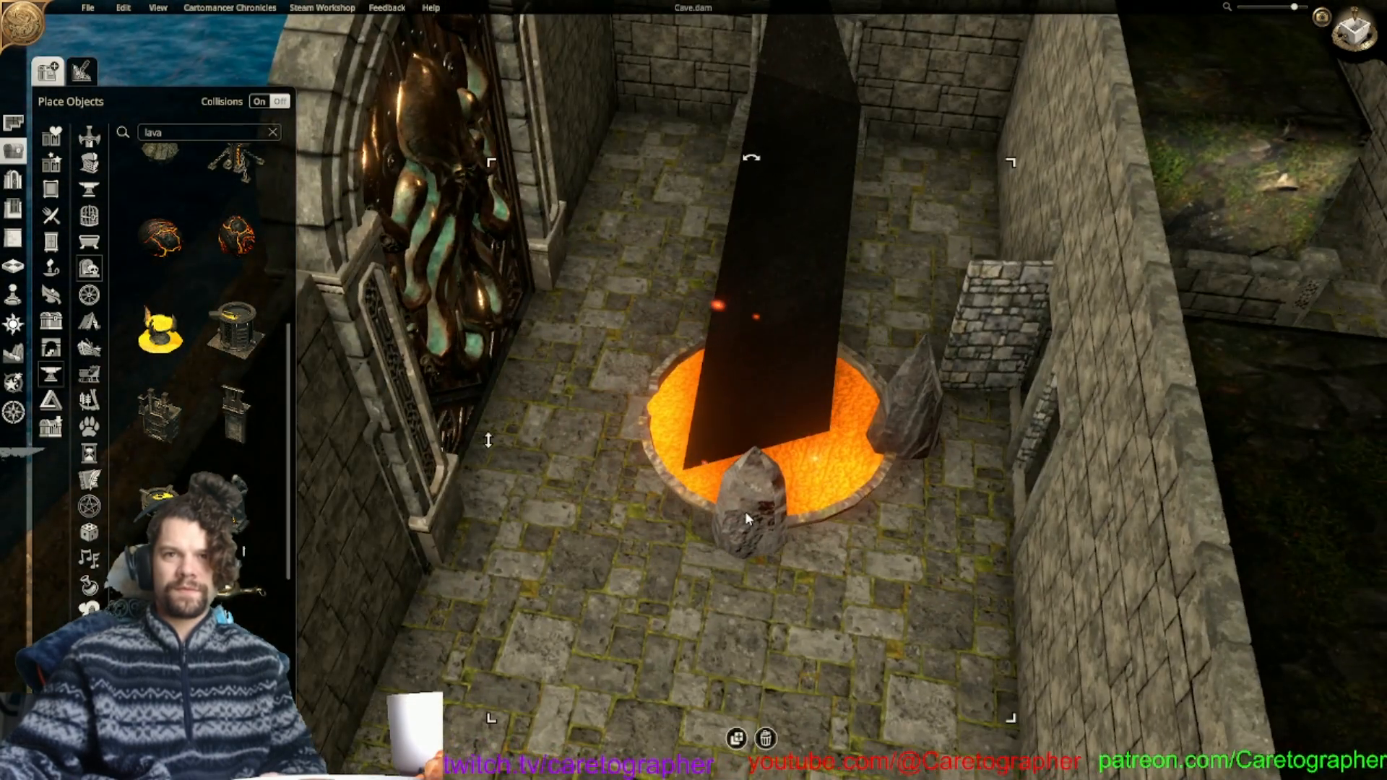
Show the grid in the top-down view and shift the lava pool slightly toward the temple entrance.
click(1355, 36)
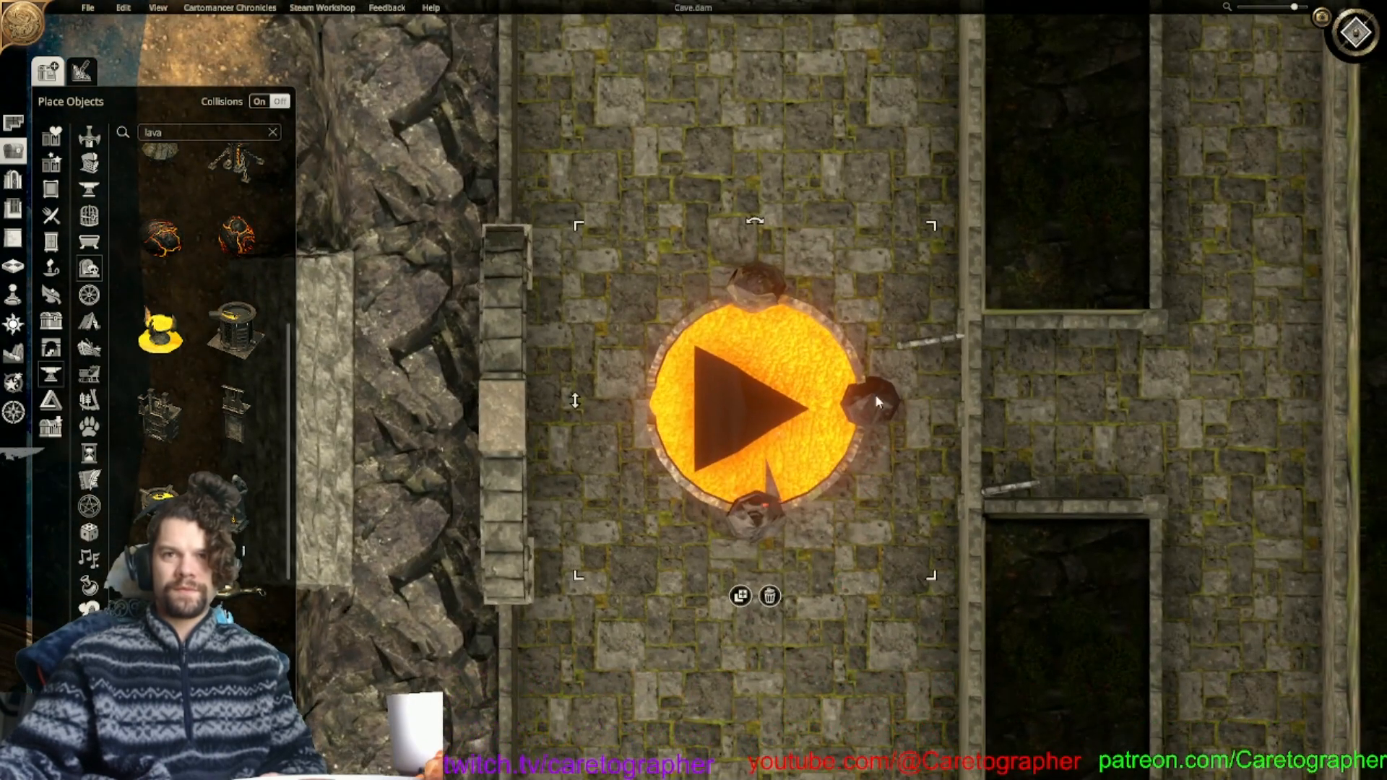
key(g)
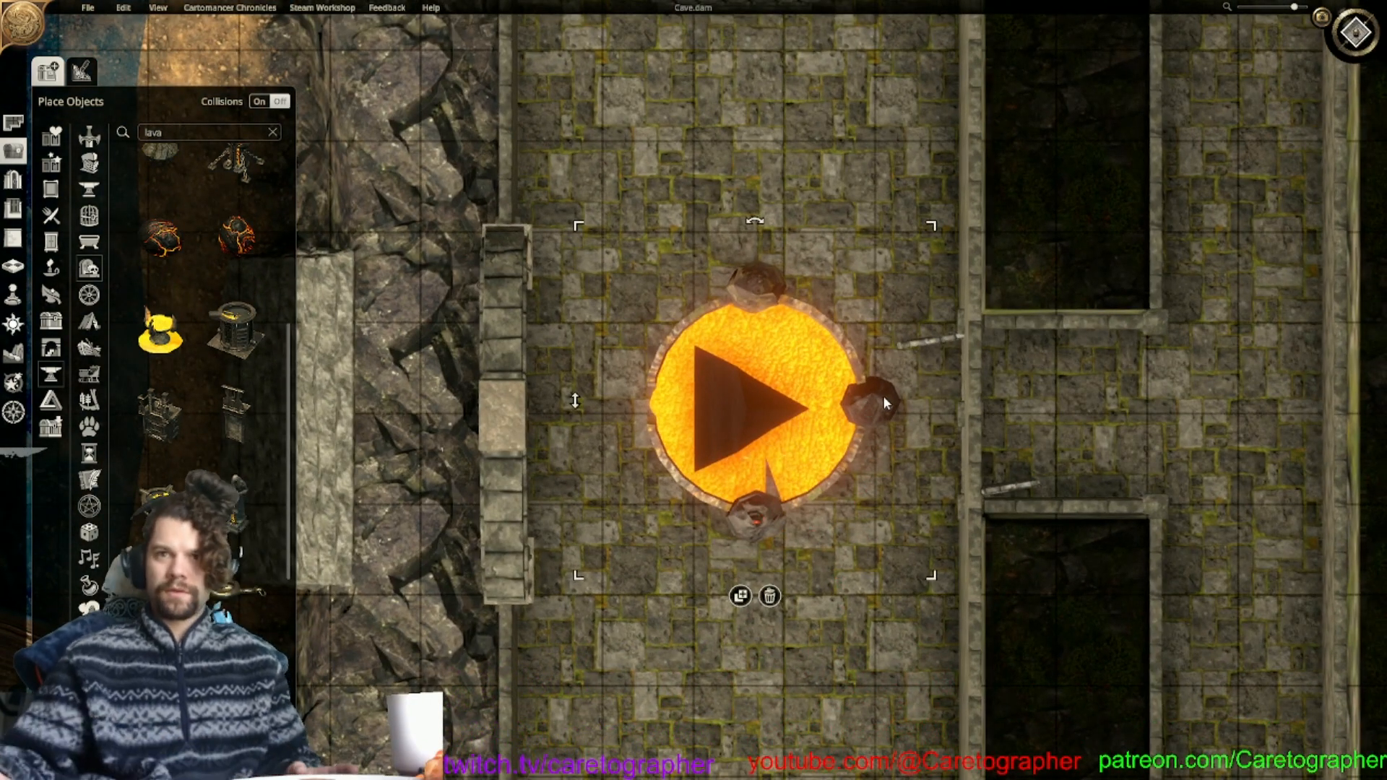
drag(882, 400, 844, 416)
key(ctrl+z)
Scale the black obelisk down and reposition it on the lava pool.
click(748, 406)
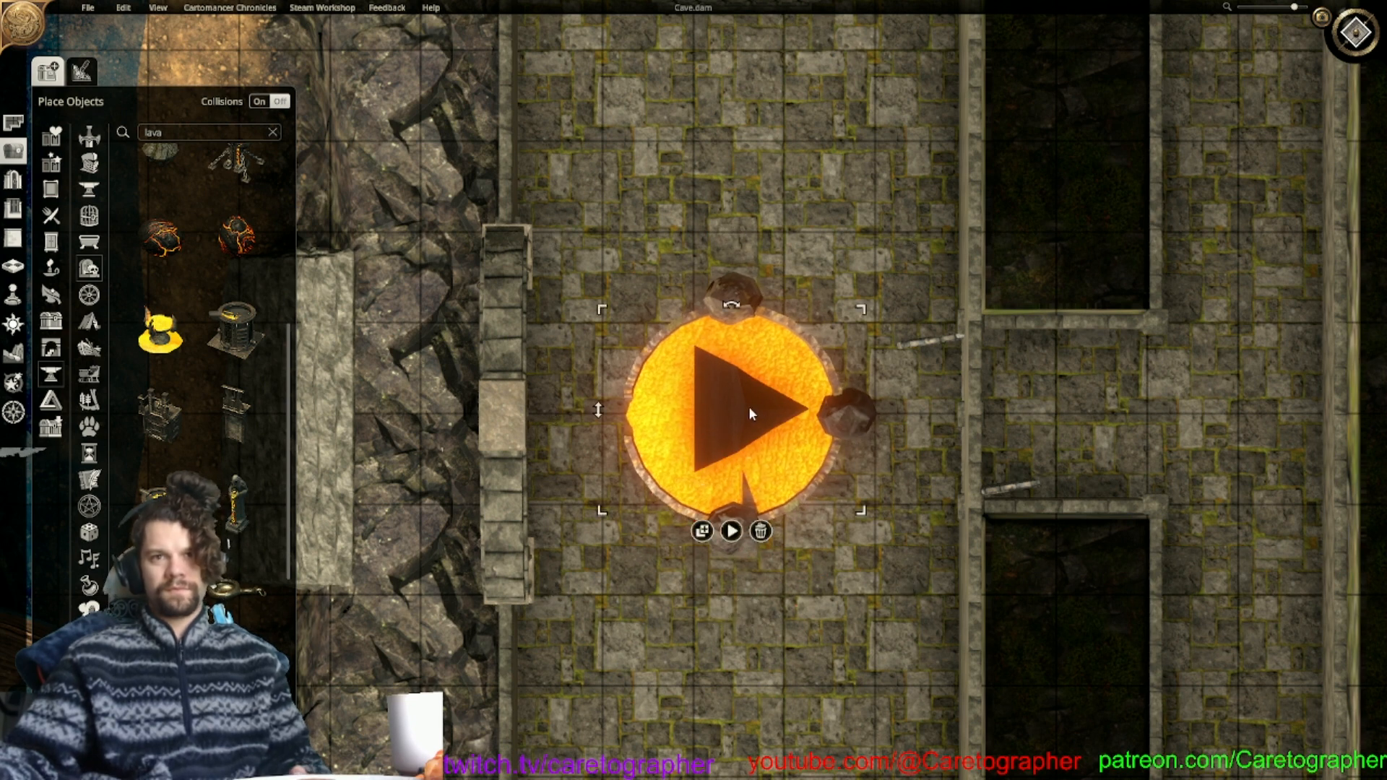
drag(738, 424, 754, 416)
drag(868, 317, 843, 343)
drag(752, 417, 773, 417)
Scale the lava pool down slightly, center it on the room's grid and set the obelisk back in its middle.
click(845, 396)
drag(577, 236, 573, 254)
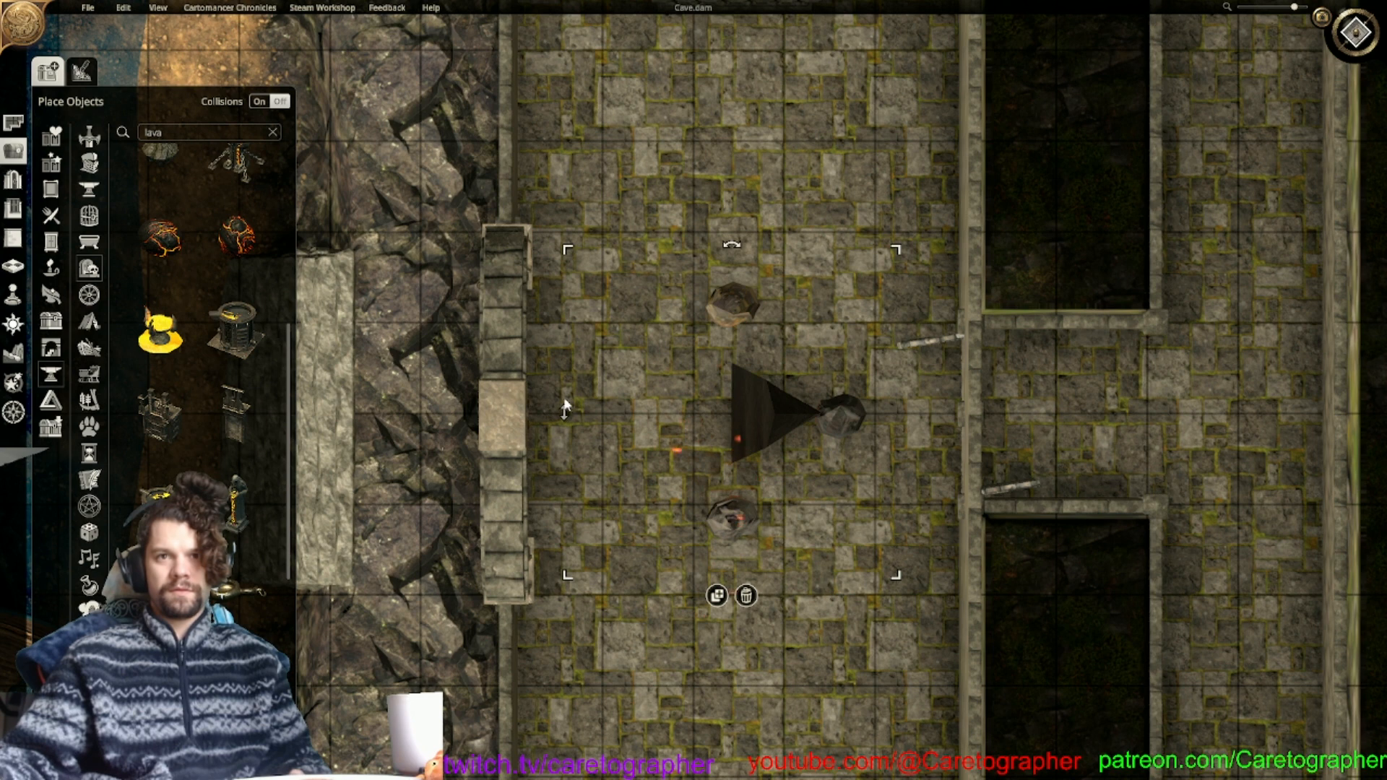
drag(679, 430, 690, 623)
drag(764, 420, 751, 115)
drag(755, 639, 764, 449)
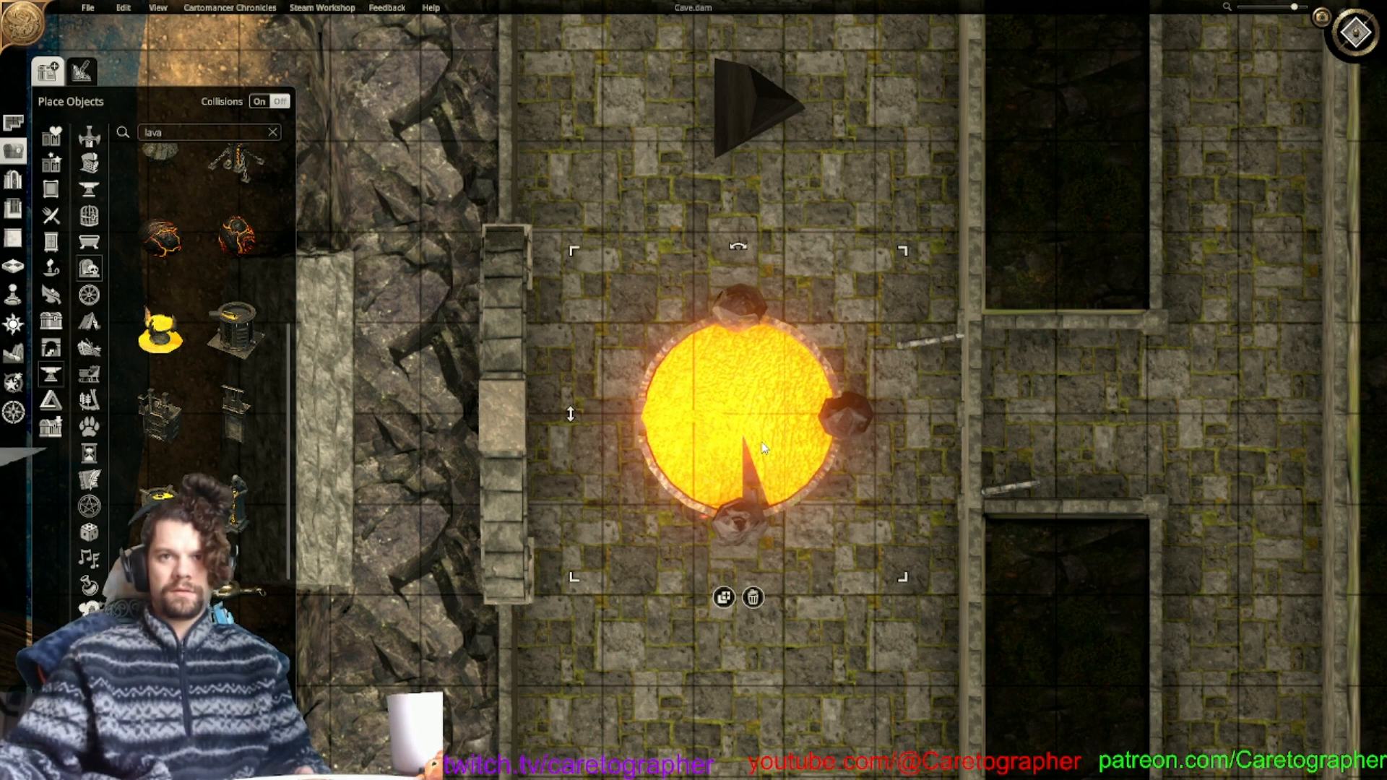
mouse_move(742, 119)
mouse_down()
mouse_move(743, 444)
mouse_move(734, 436)
mouse_up()
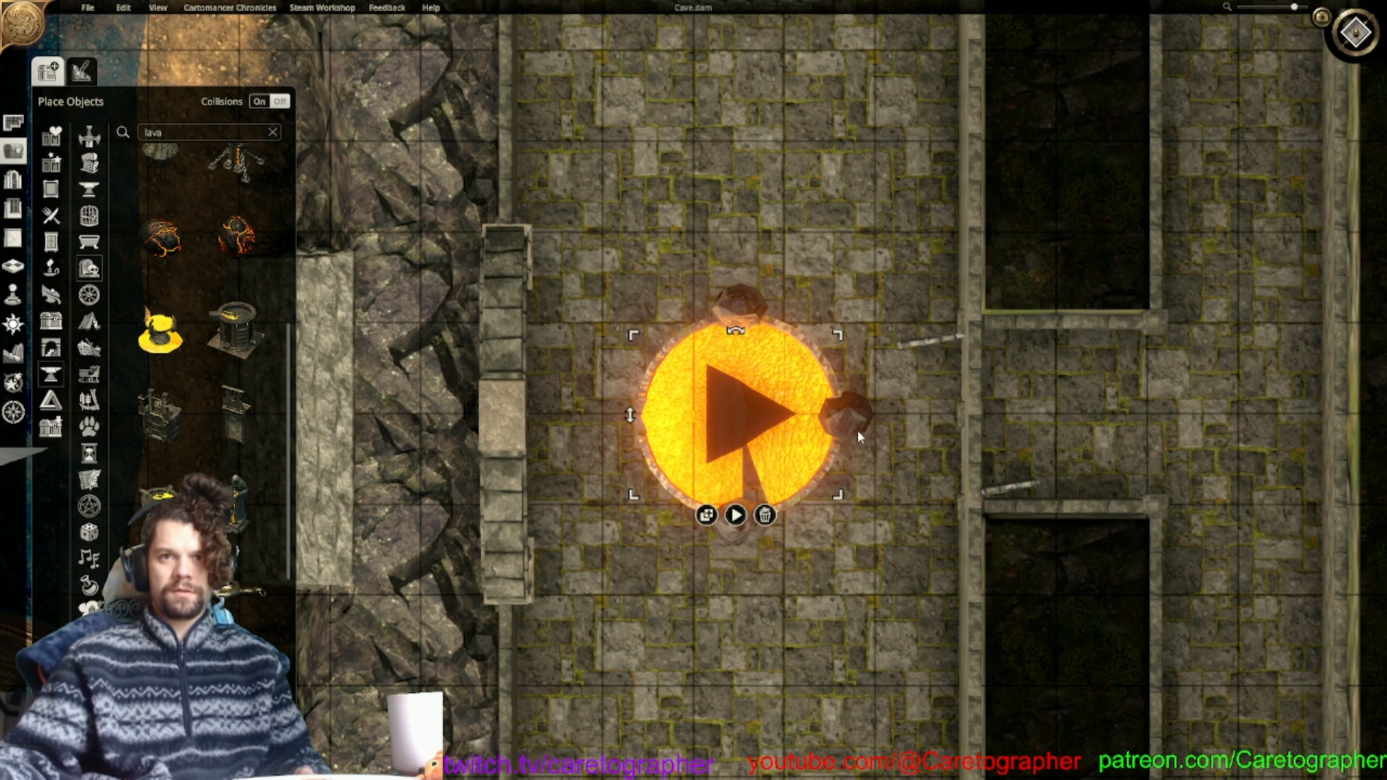
Duplicate the lava pool and place the turned copy over the original, adding a fourth rock spike on the entrance side.
click(847, 429)
click(724, 597)
click(740, 423)
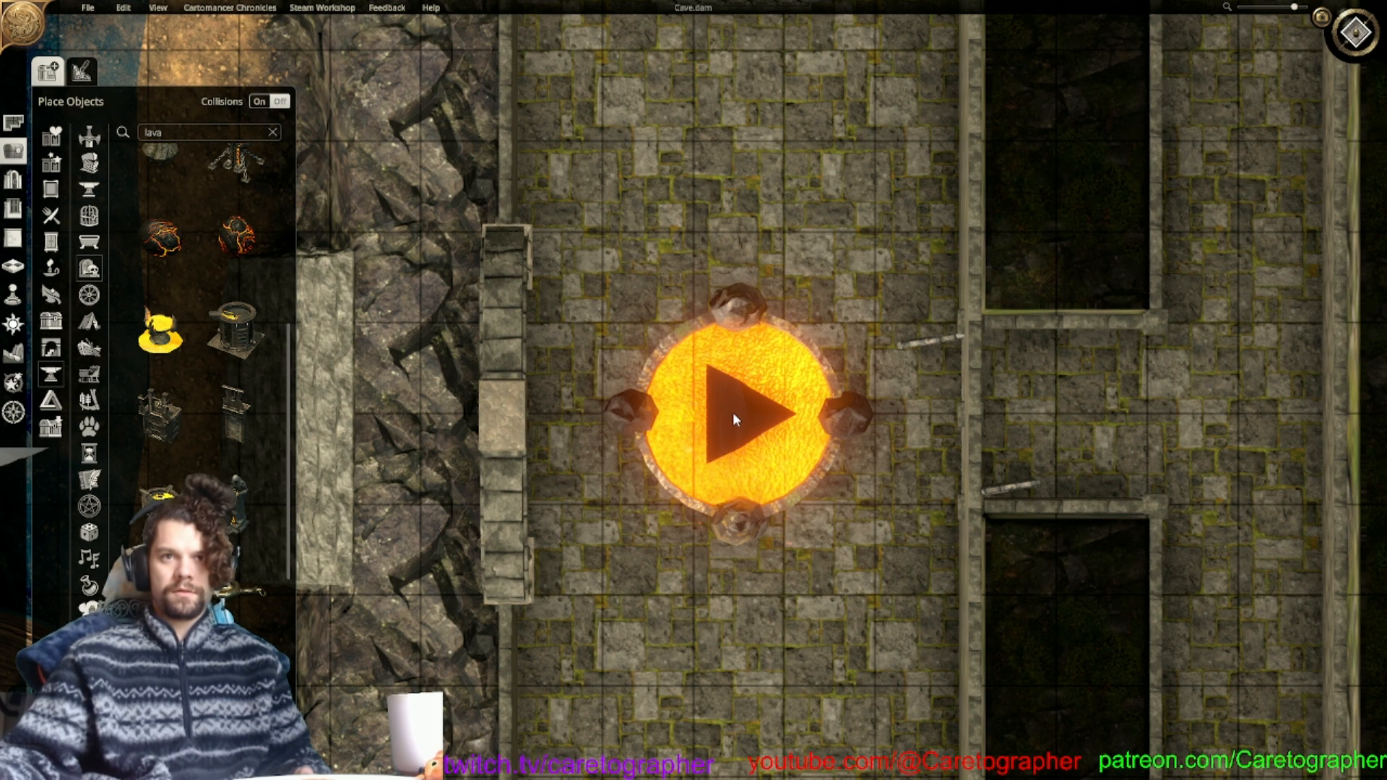
click(733, 411)
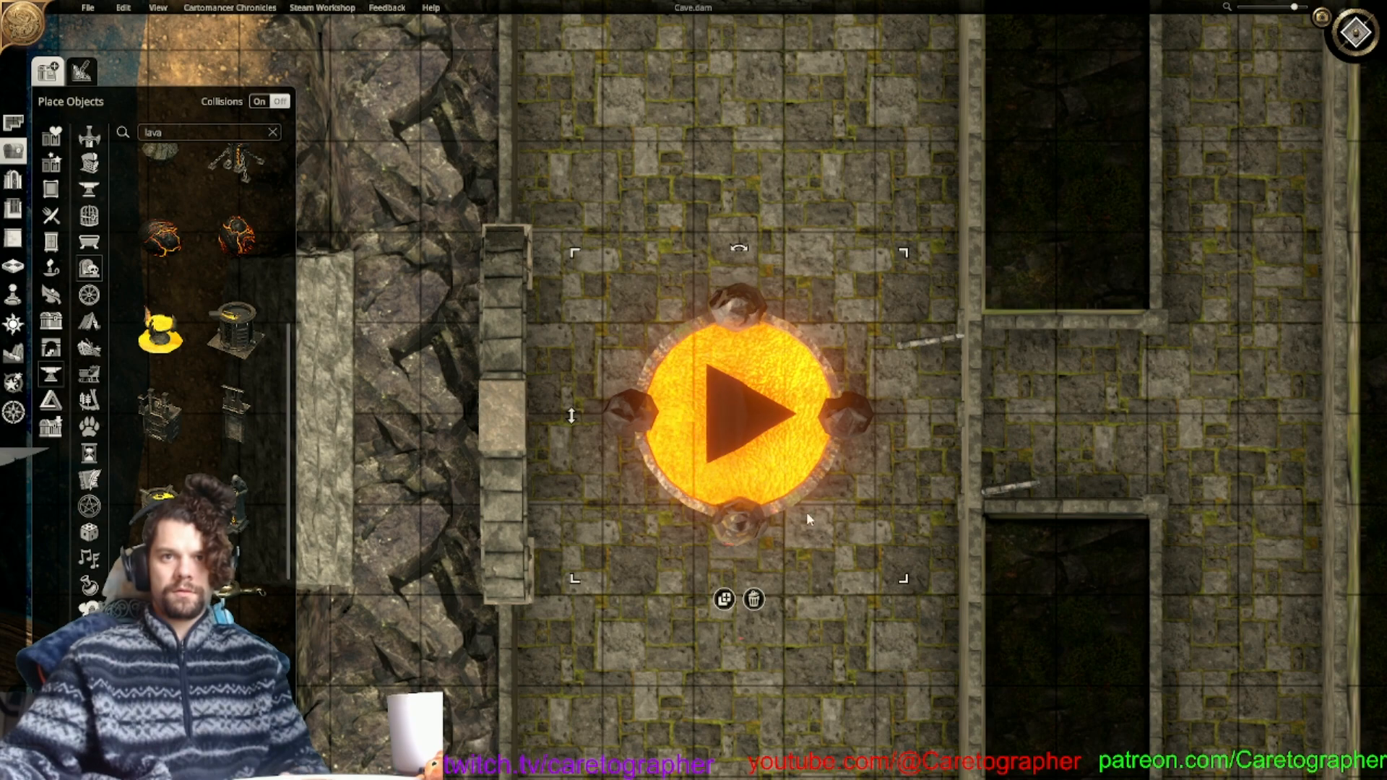
Examine the obelisk and the surrounding lava pool from several angles in the 3D view.
scroll(813, 441, down, 5)
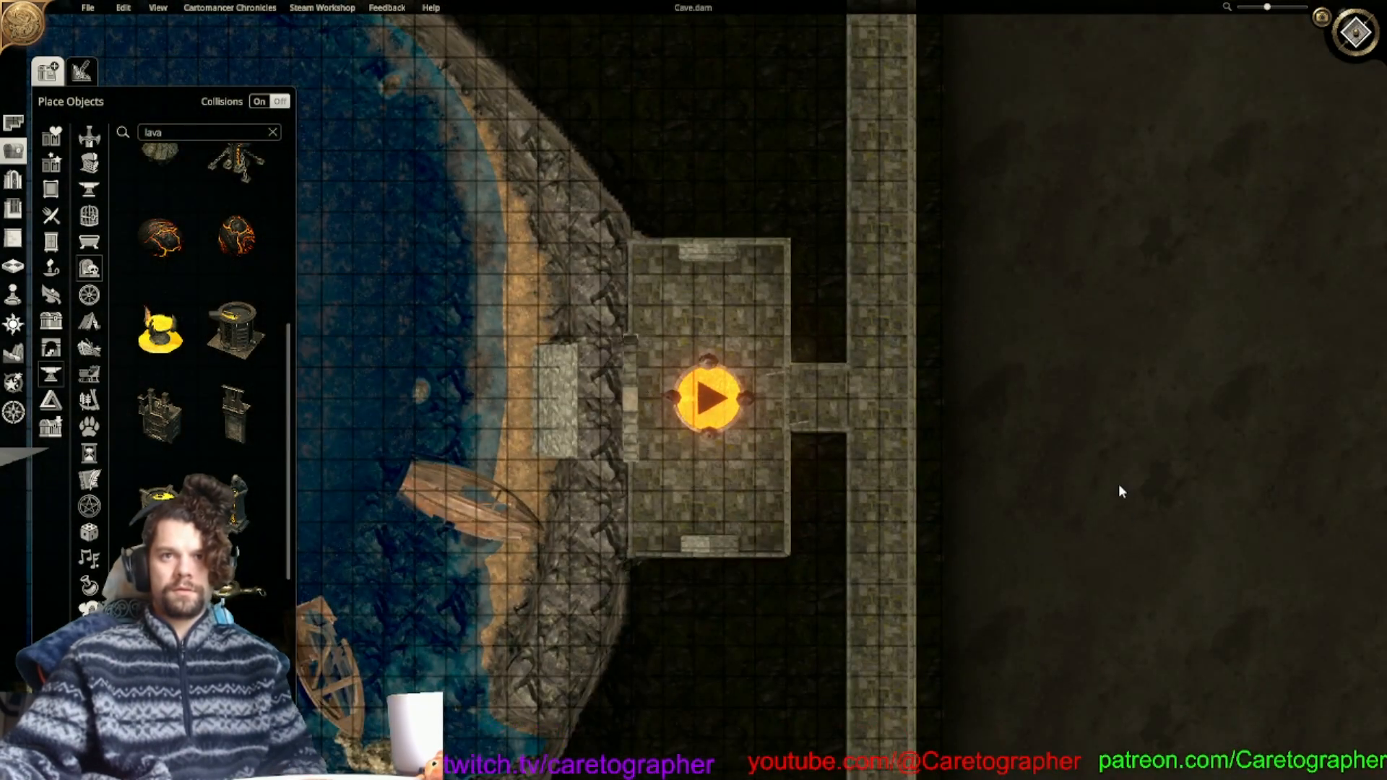
click(1353, 33)
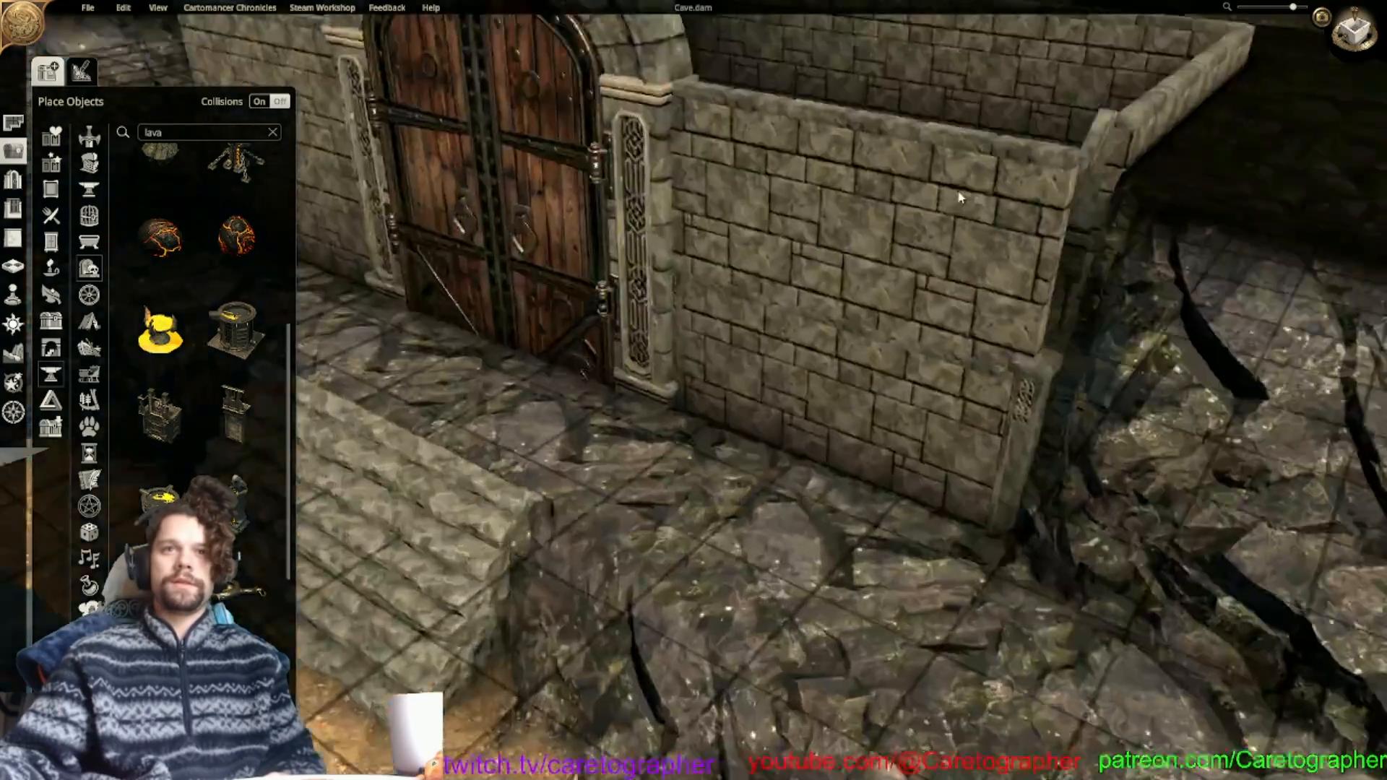
middle_drag(960, 197, 712, 577)
click(714, 576)
drag(717, 578, 715, 366)
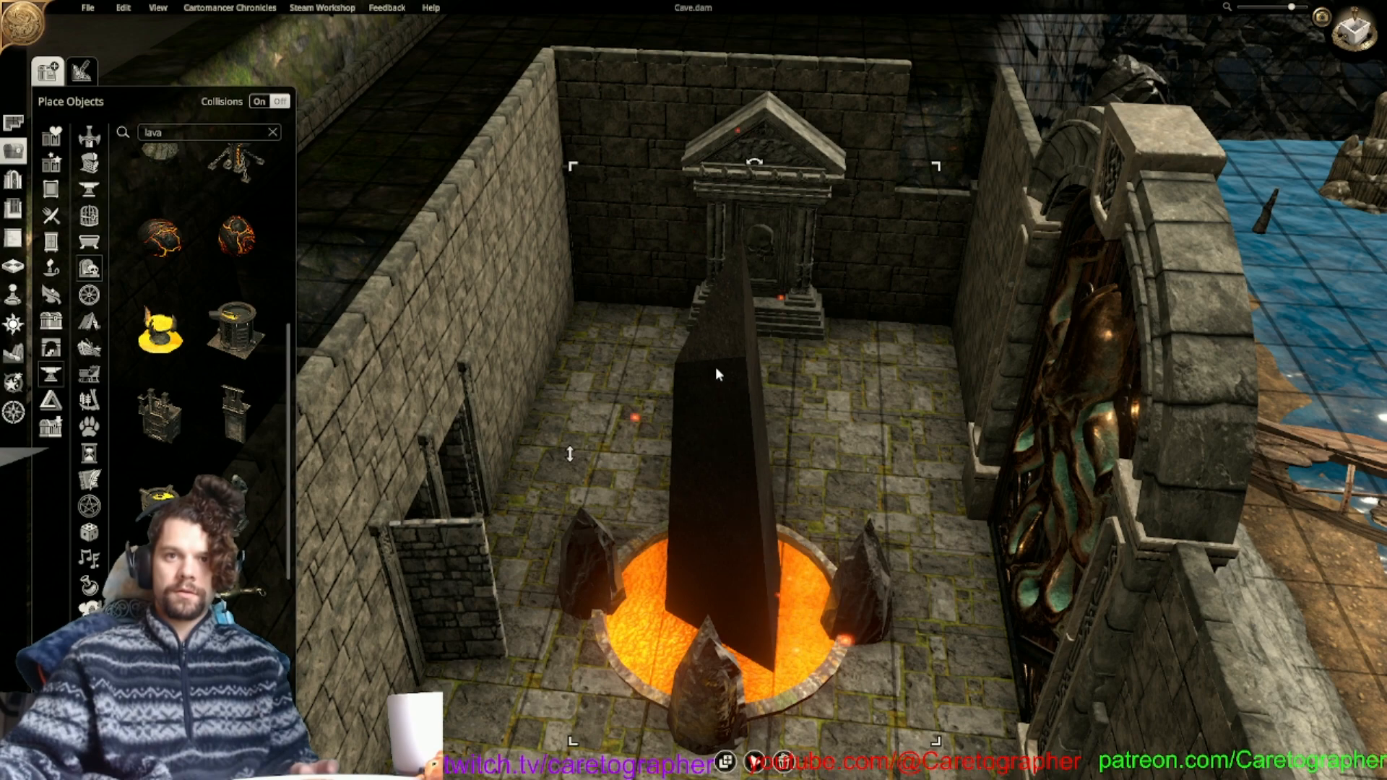
right_drag(713, 366, 830, 614)
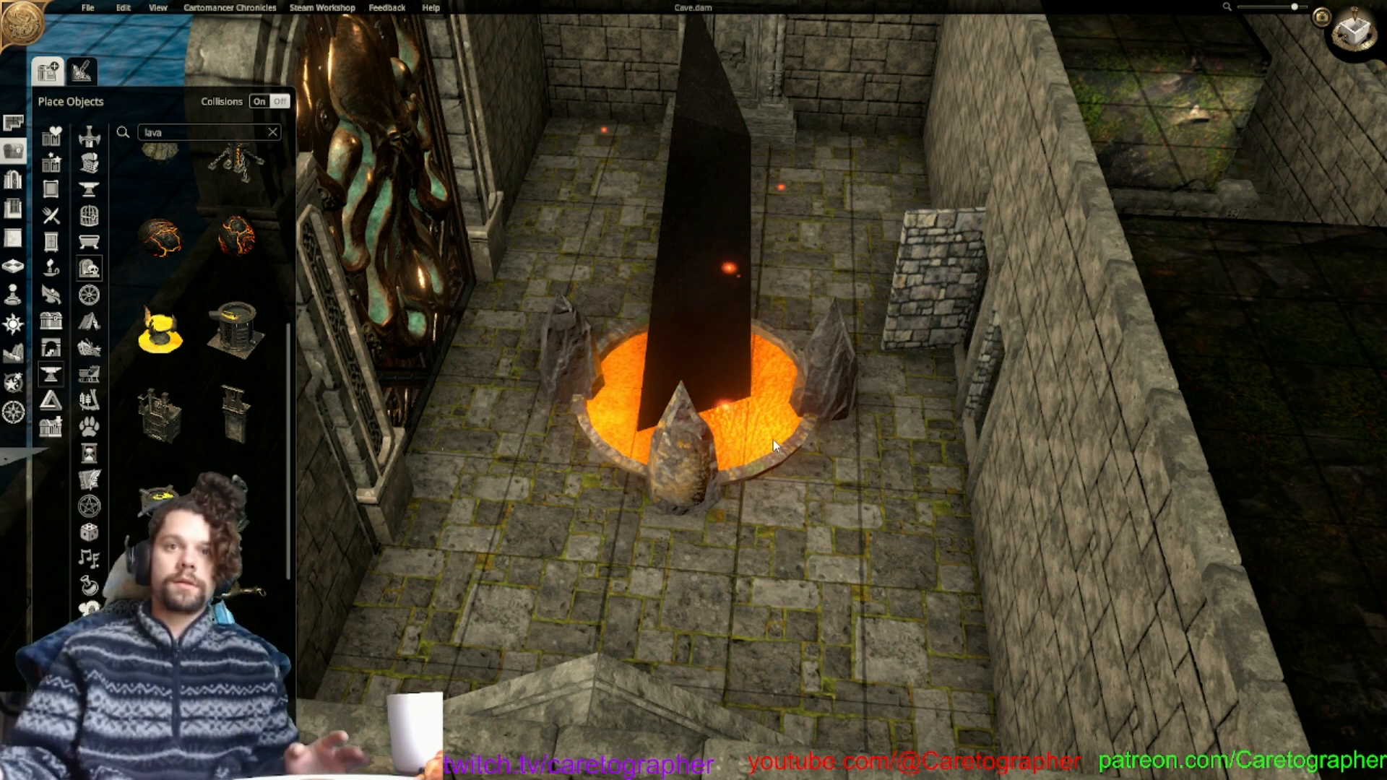
Change which way the stone door leaves open in the doorway between the temple room and the corridor.
scroll(773, 440, up, 3)
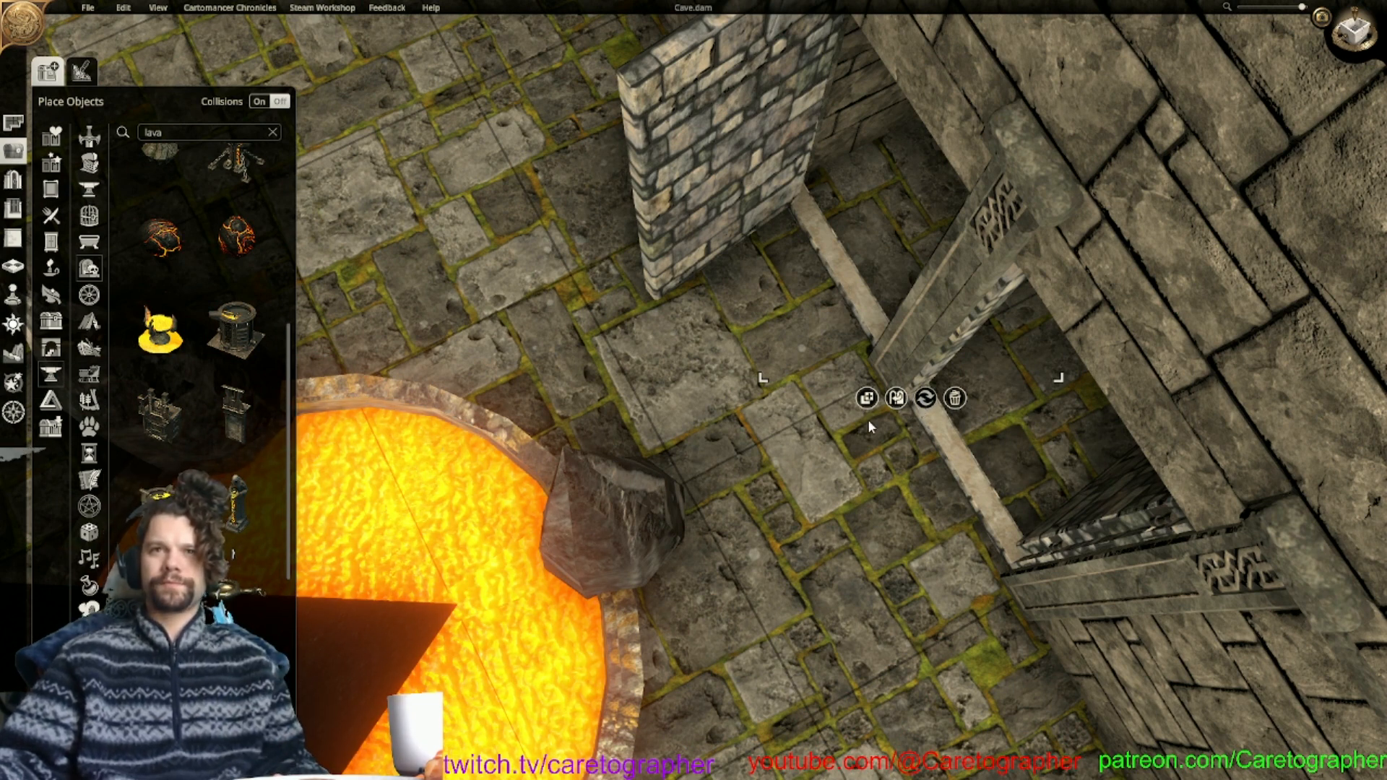
key(ctrl+z)
click(1090, 535)
click(1075, 612)
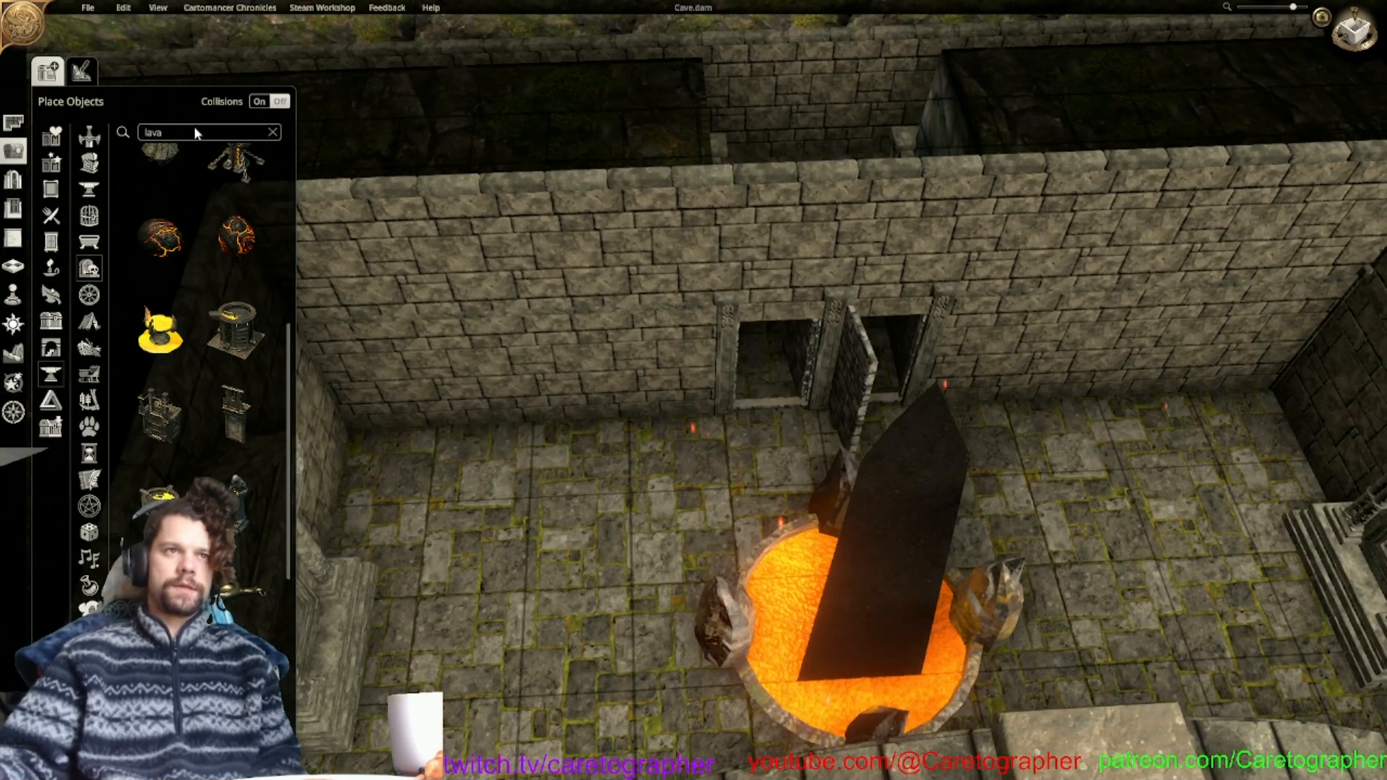
Search the object library for "lever" and for "switch".
click(194, 129)
text(l)
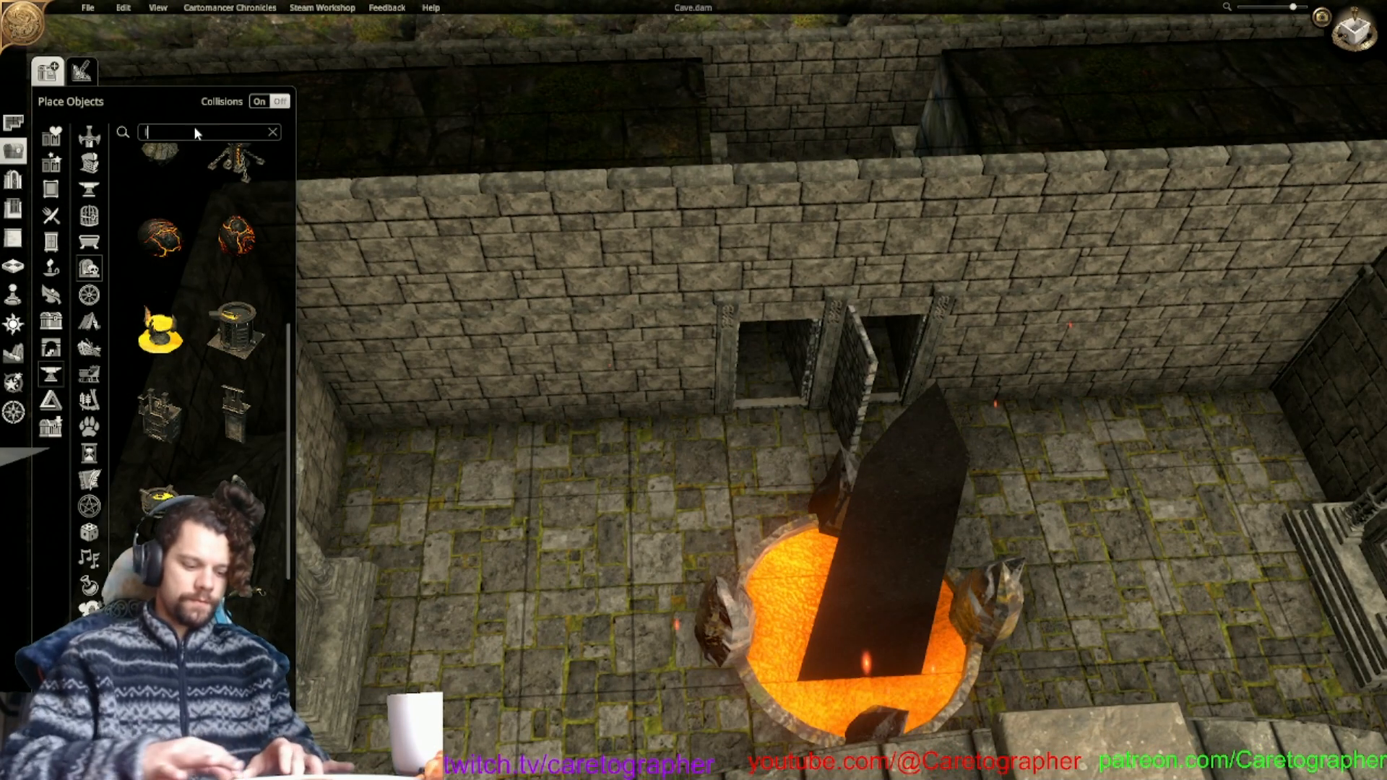
text(ever)
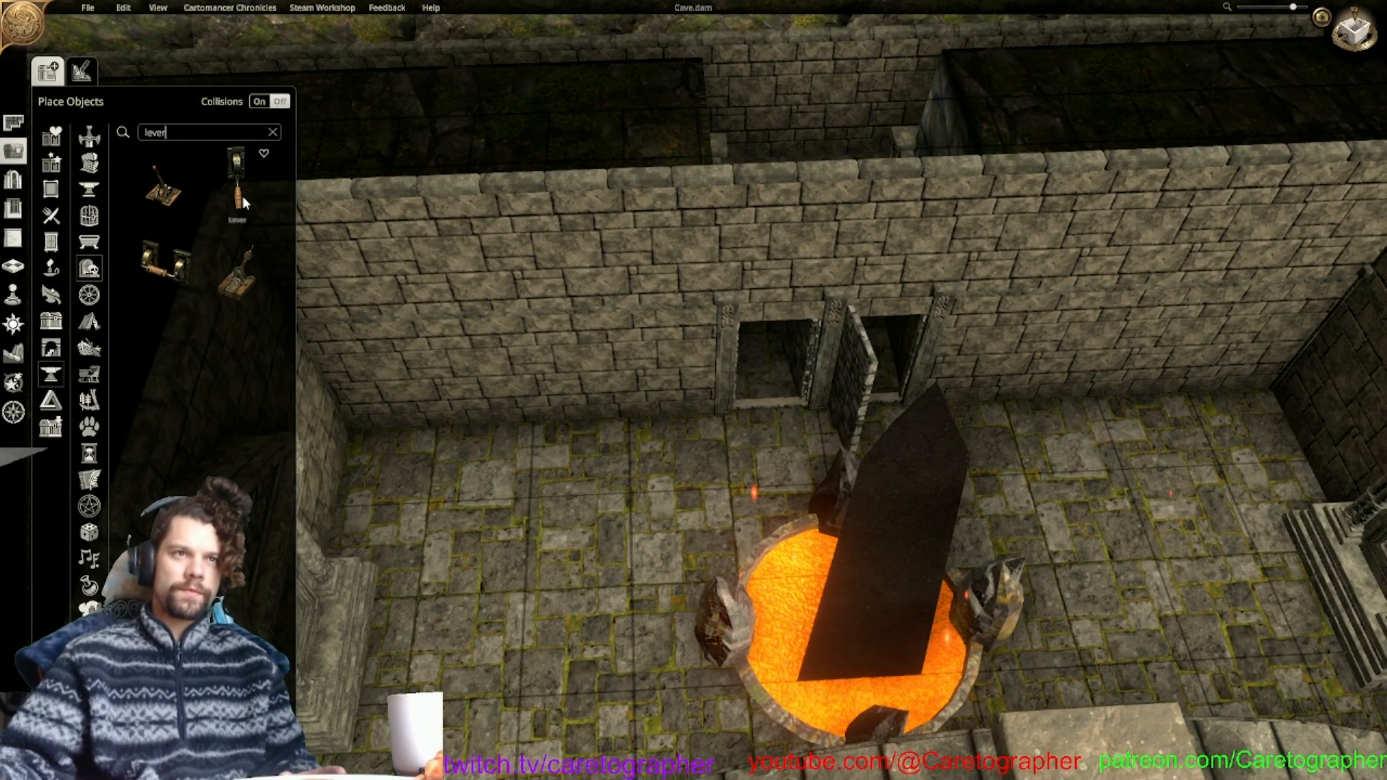
key(BackSpace)
key(BackSpace)
key(BackSpace)
key(BackSpace)
key(BackSpace)
text(switc)
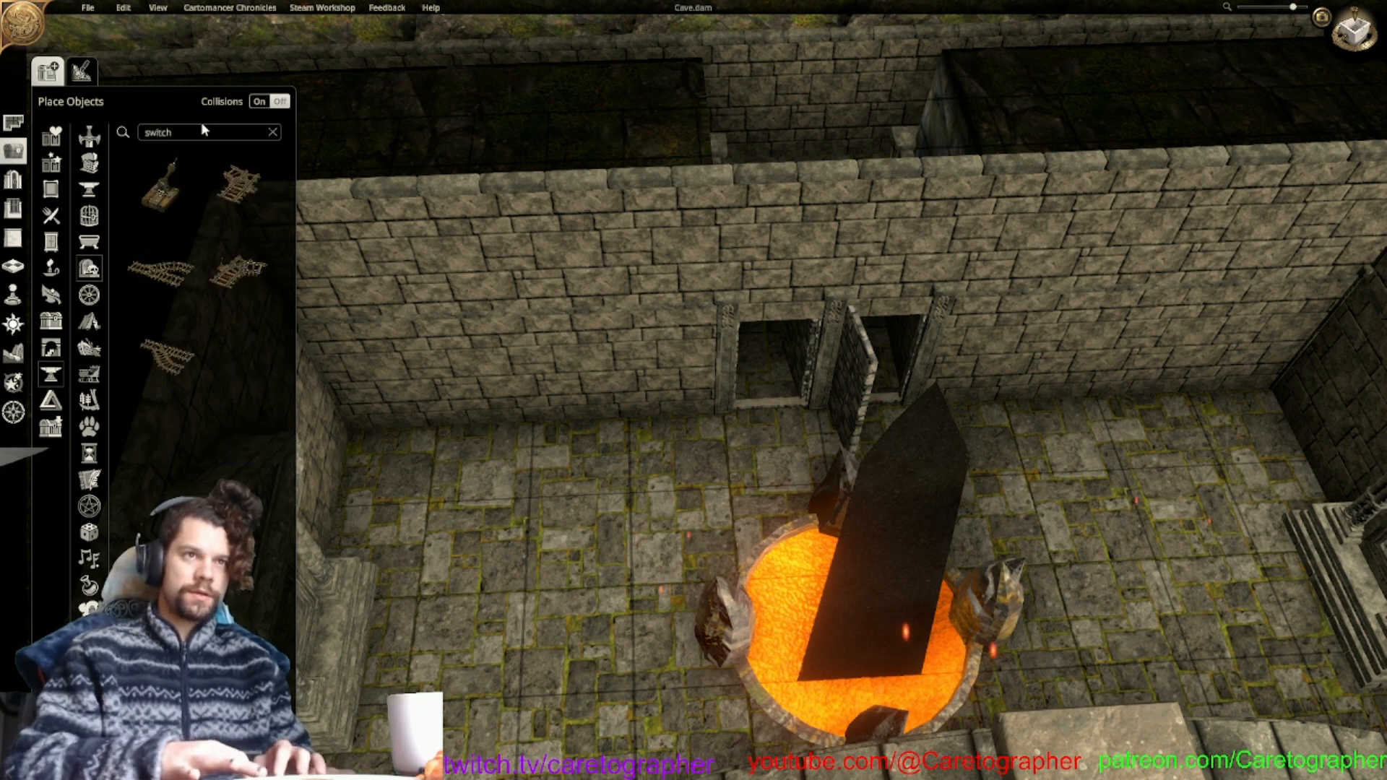
text(h)
key(BackSpace)
key(BackSpace)
key(BackSpace)
key(BackSpace)
key(BackSpace)
key(BackSpace)
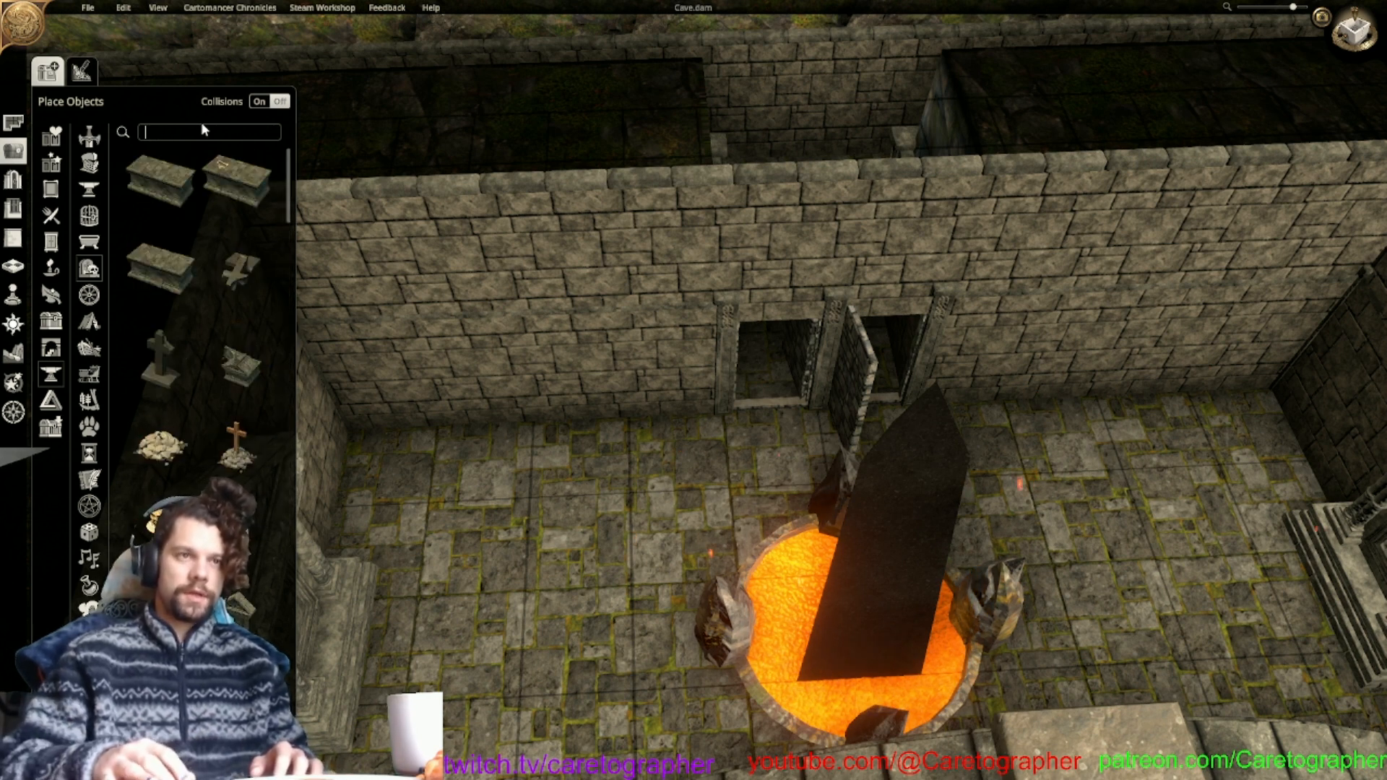
Search for "lever" and place a floor-mounted lever in the temple room's corner beside the stone facade.
text(lever)
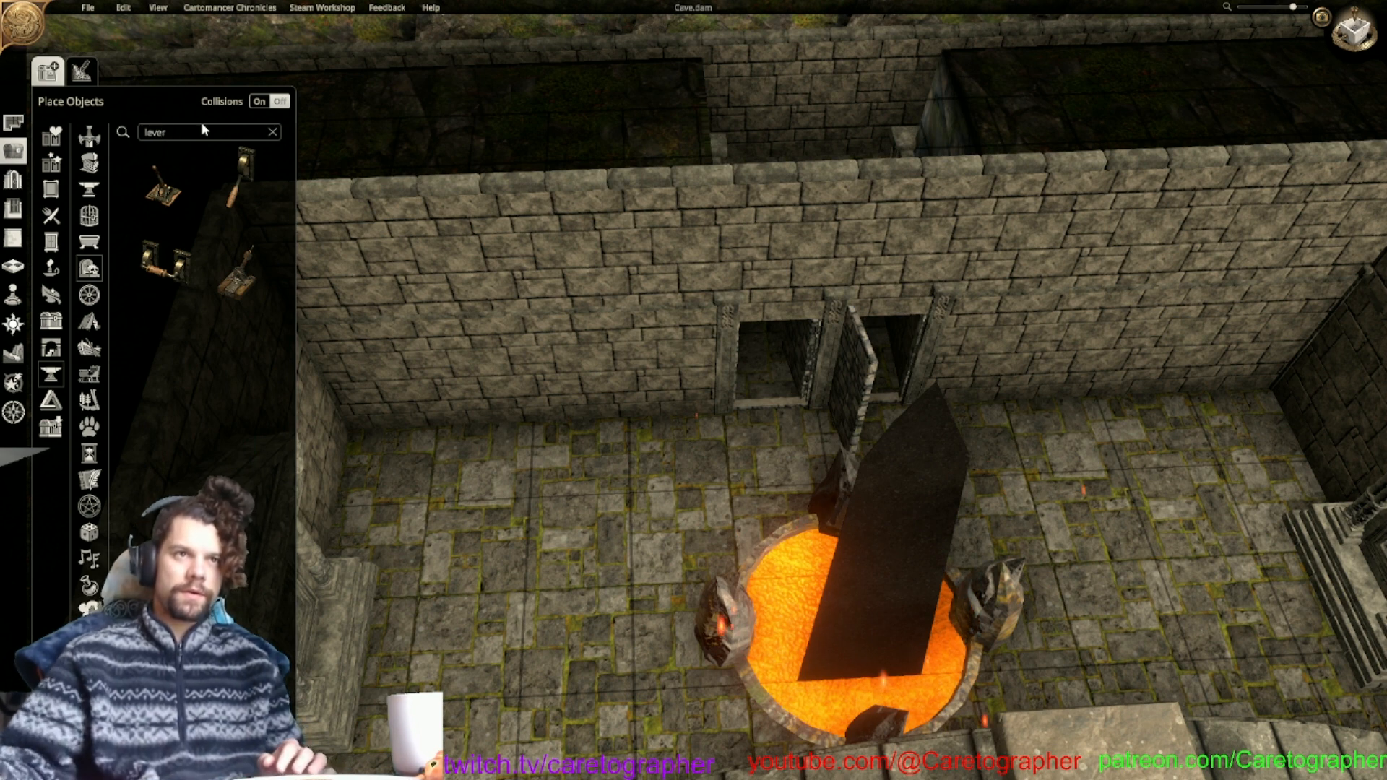
click(241, 284)
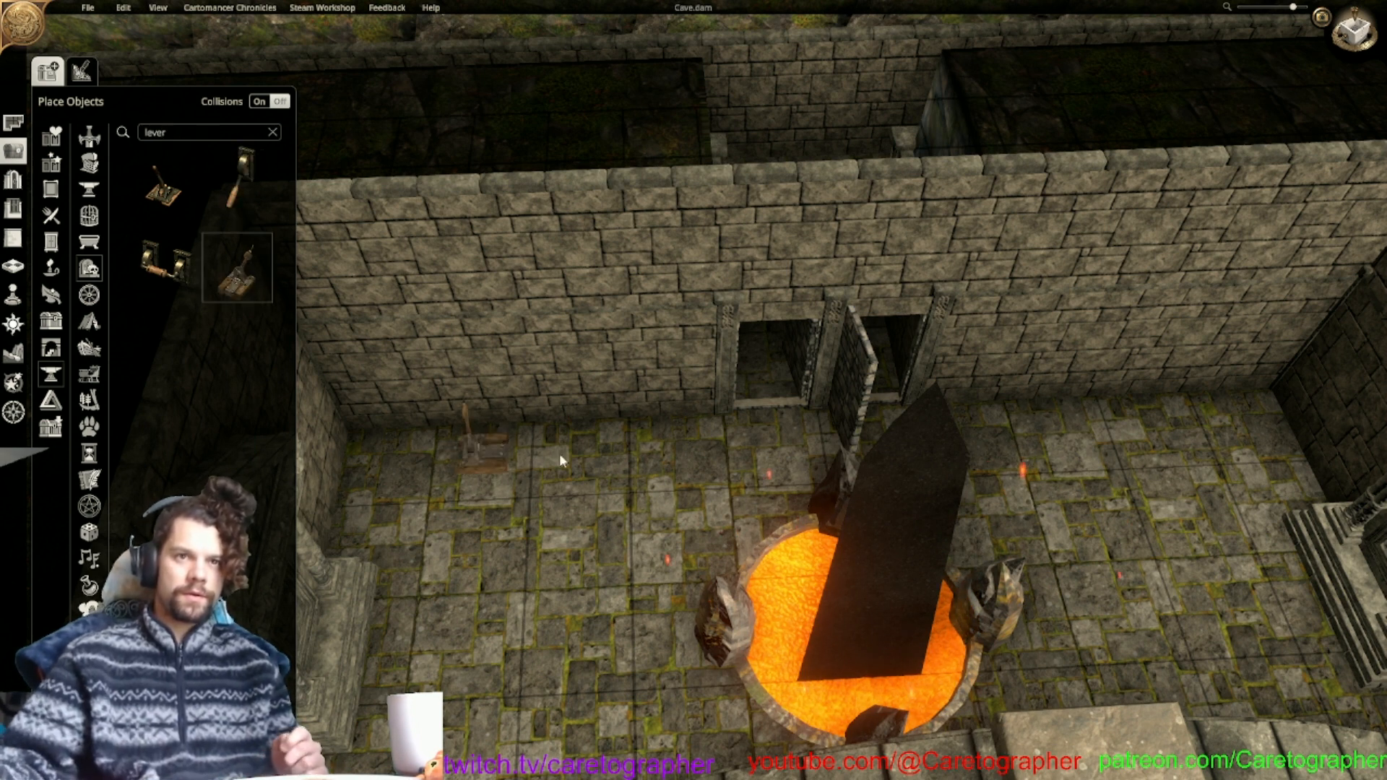
click(614, 496)
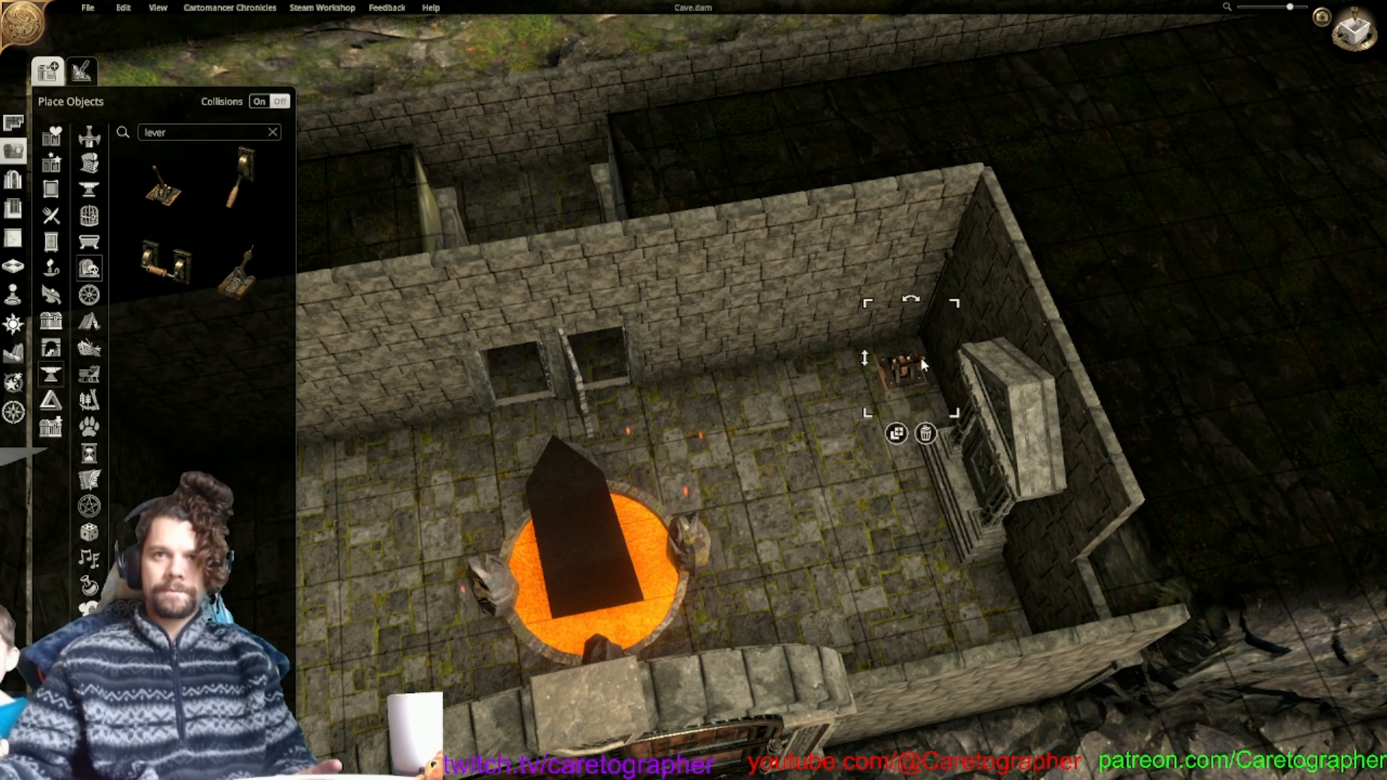
mouse_move(919, 358)
mouse_down()
mouse_move(915, 373)
mouse_move(920, 357)
mouse_up()
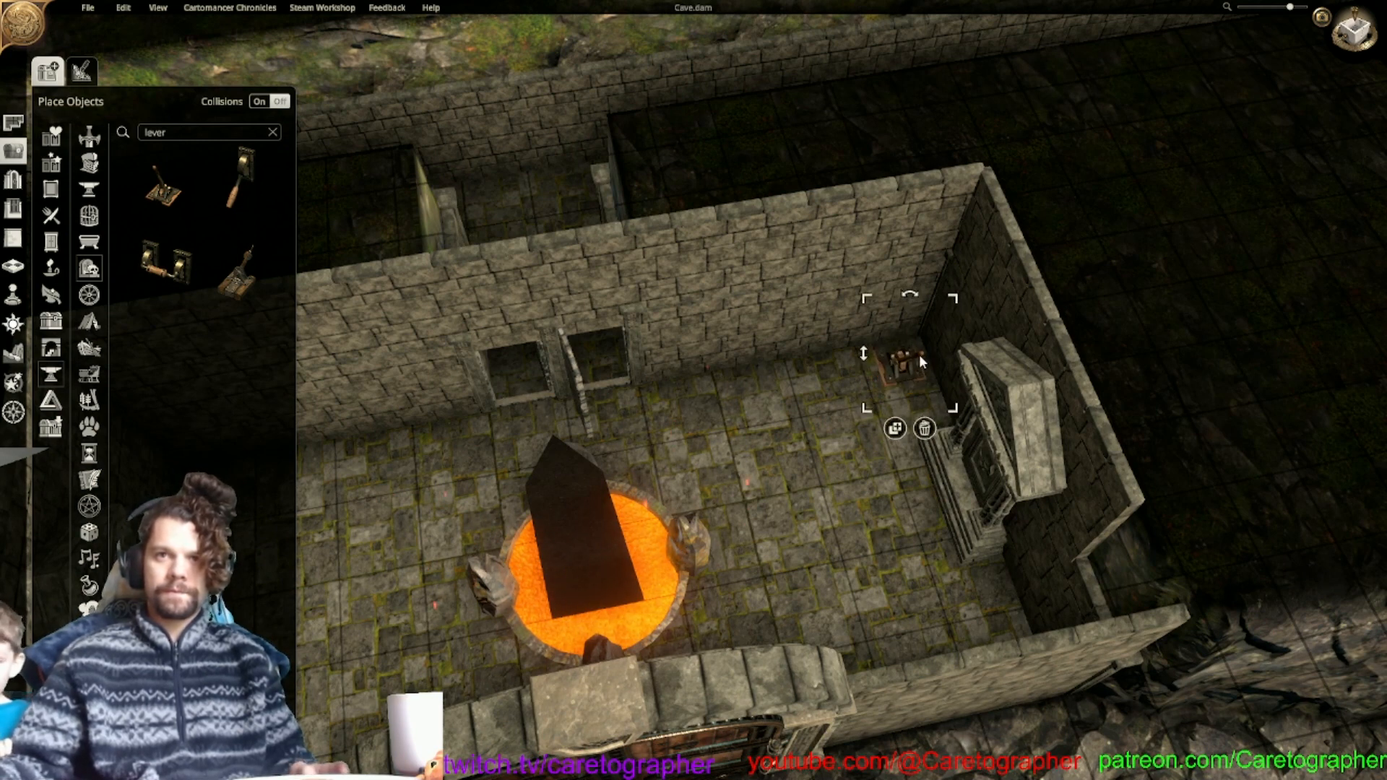
click(786, 398)
right_drag(784, 394, 959, 356)
click(1065, 331)
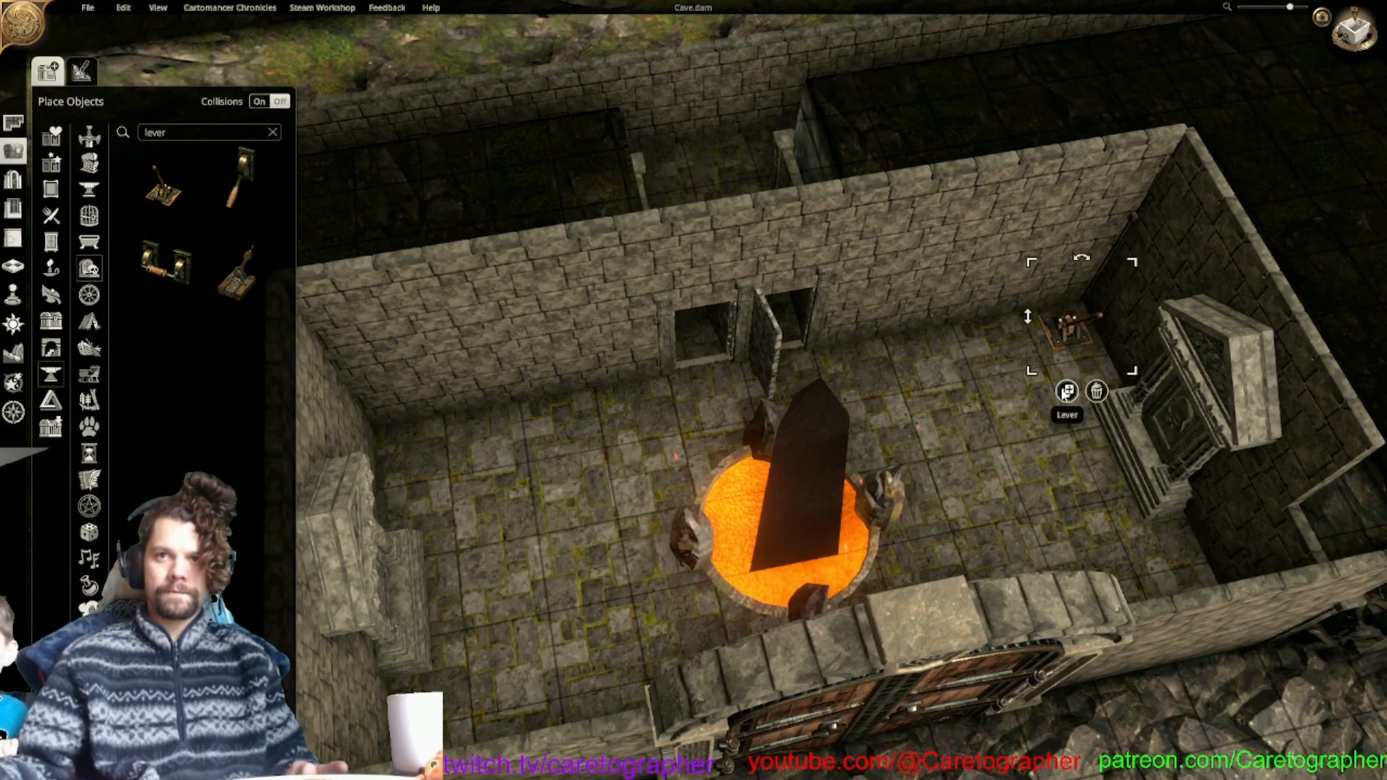
Duplicate the lever and place the copy in the matching corner at the opposite end of the temple room.
click(1066, 390)
click(432, 463)
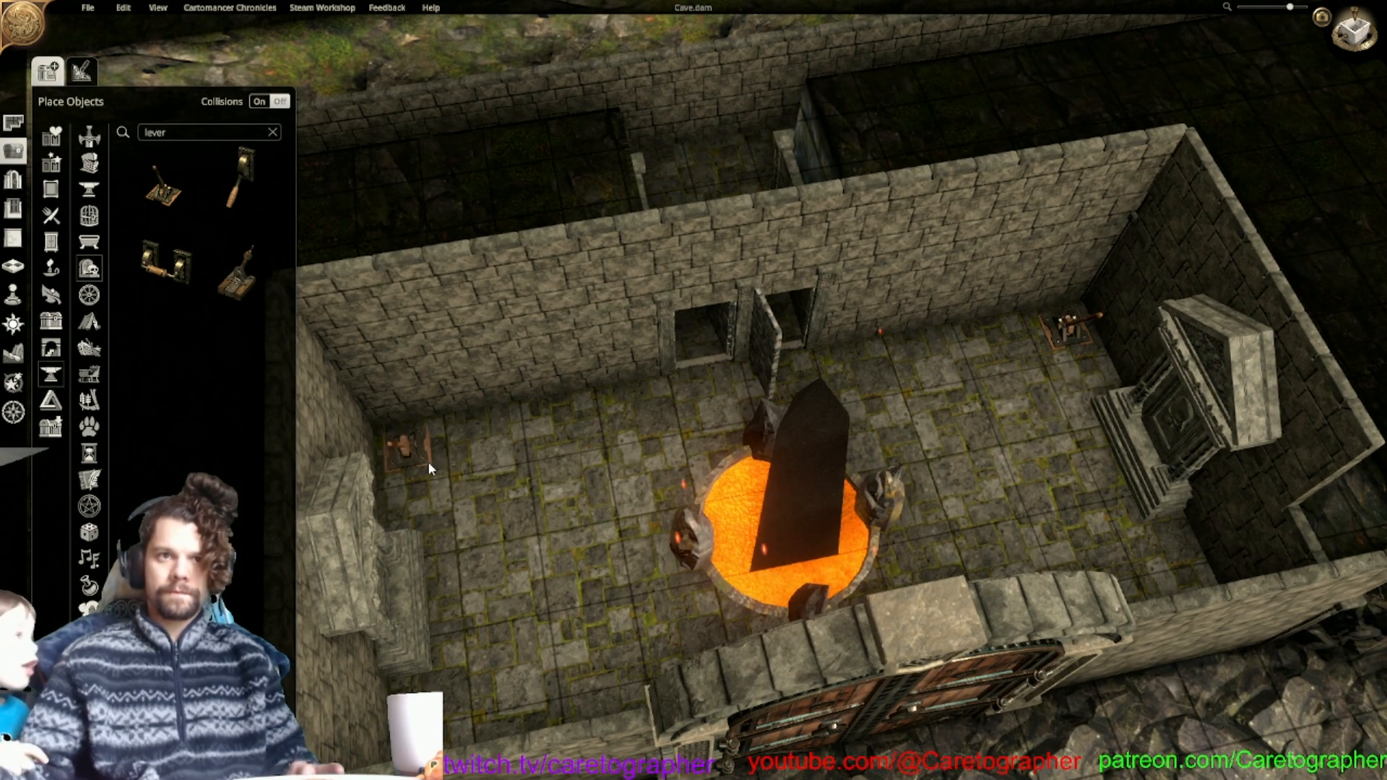
middle_drag(427, 461, 720, 418)
scroll(720, 418, up, 1)
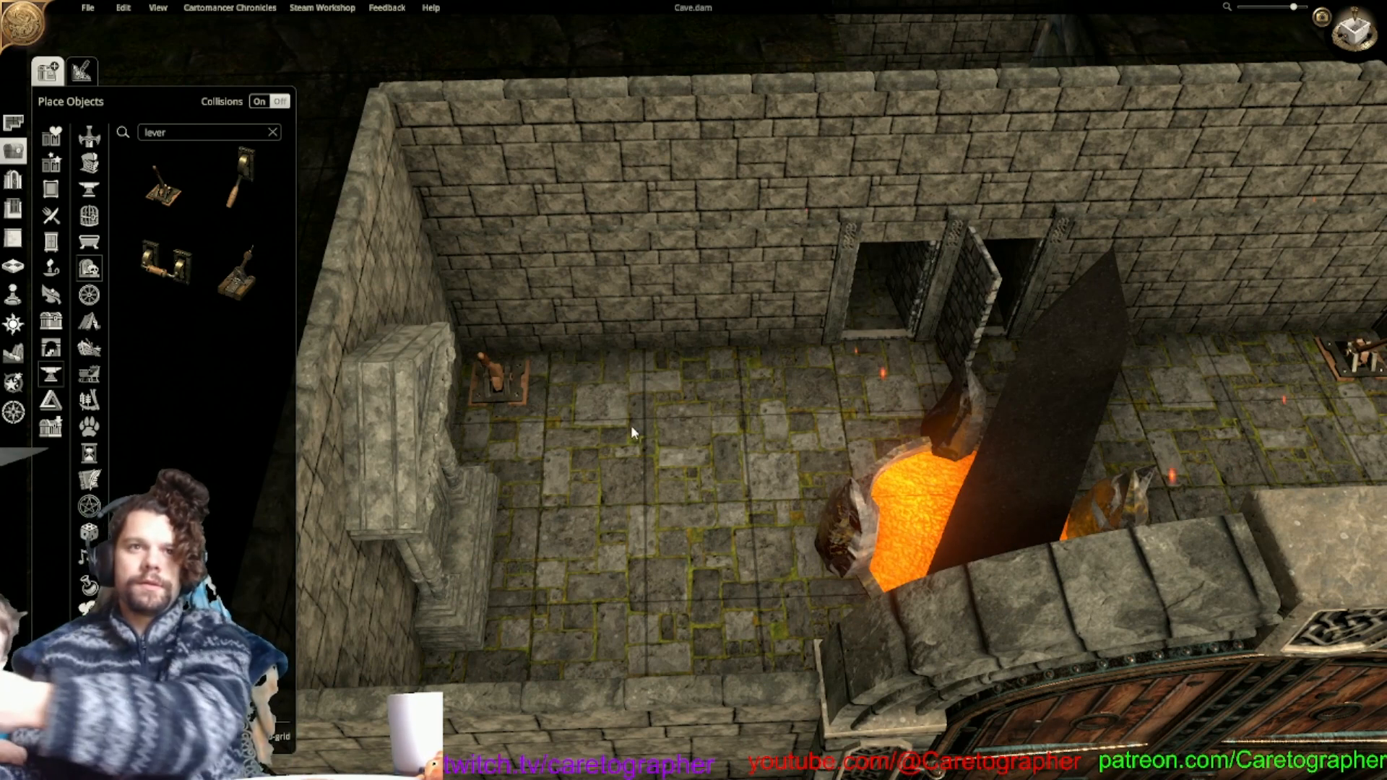
Pull the stone facade away from its end wall and rotate the lever set behind it.
drag(440, 558, 637, 523)
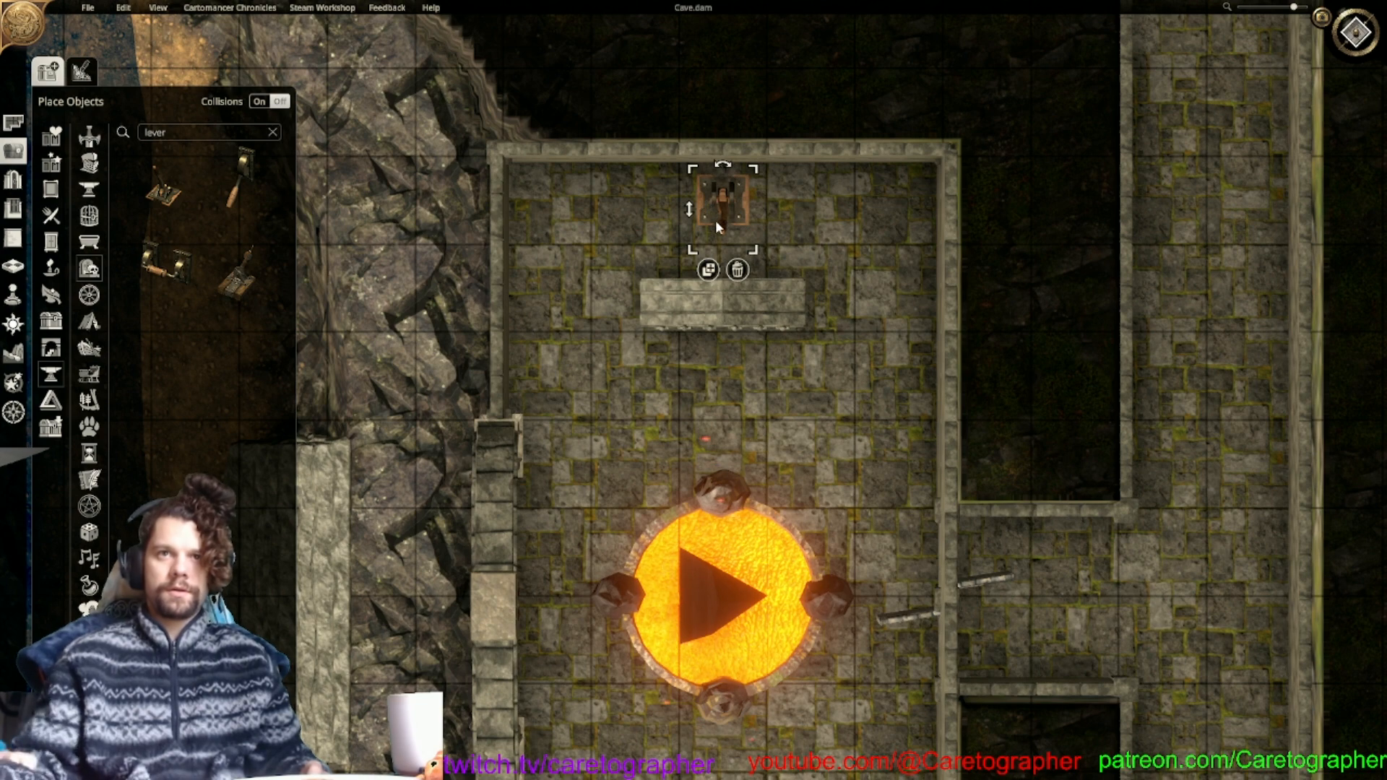
key(r)
key(r)
key(r)
key(r)
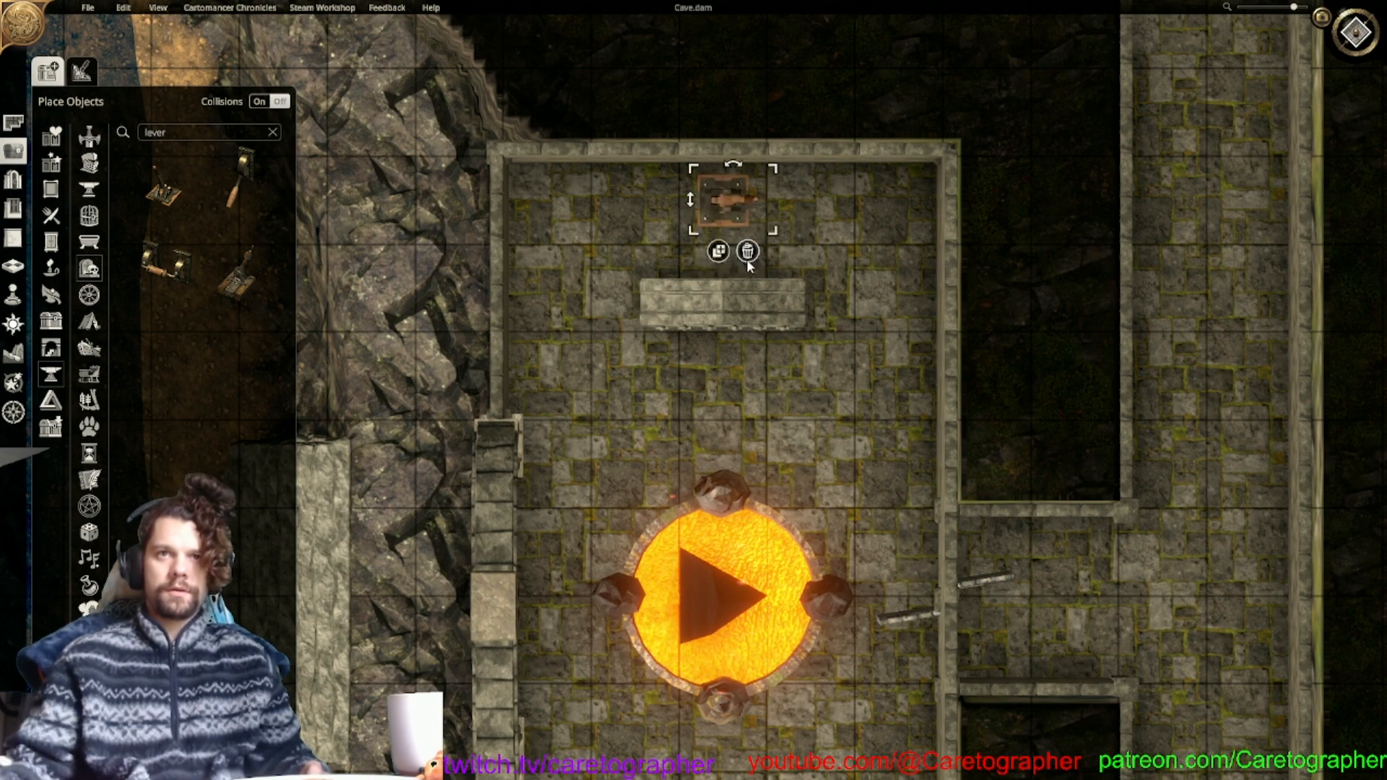
key(shift+r)
key(s)
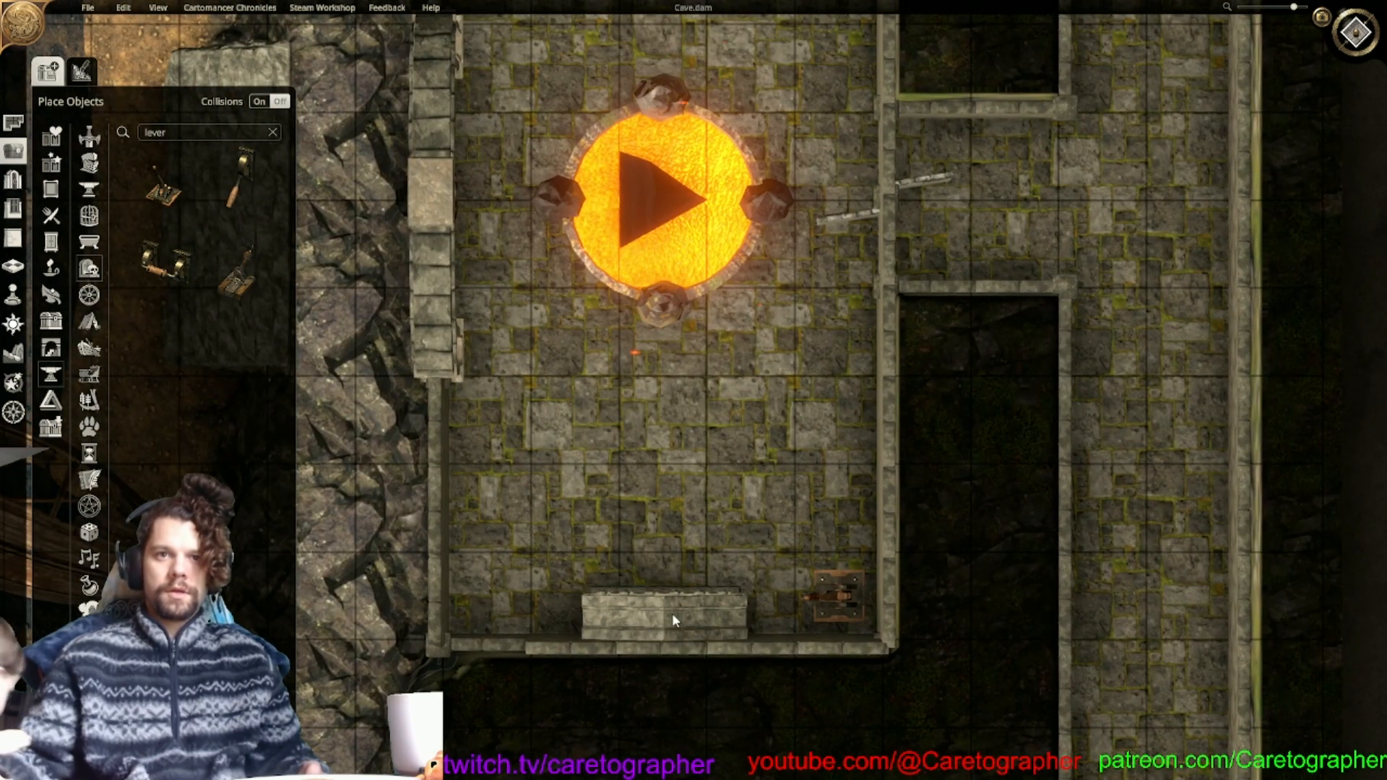
Shift the other stone facade off its end wall and delete it from in front of the new partition.
drag(672, 613, 669, 489)
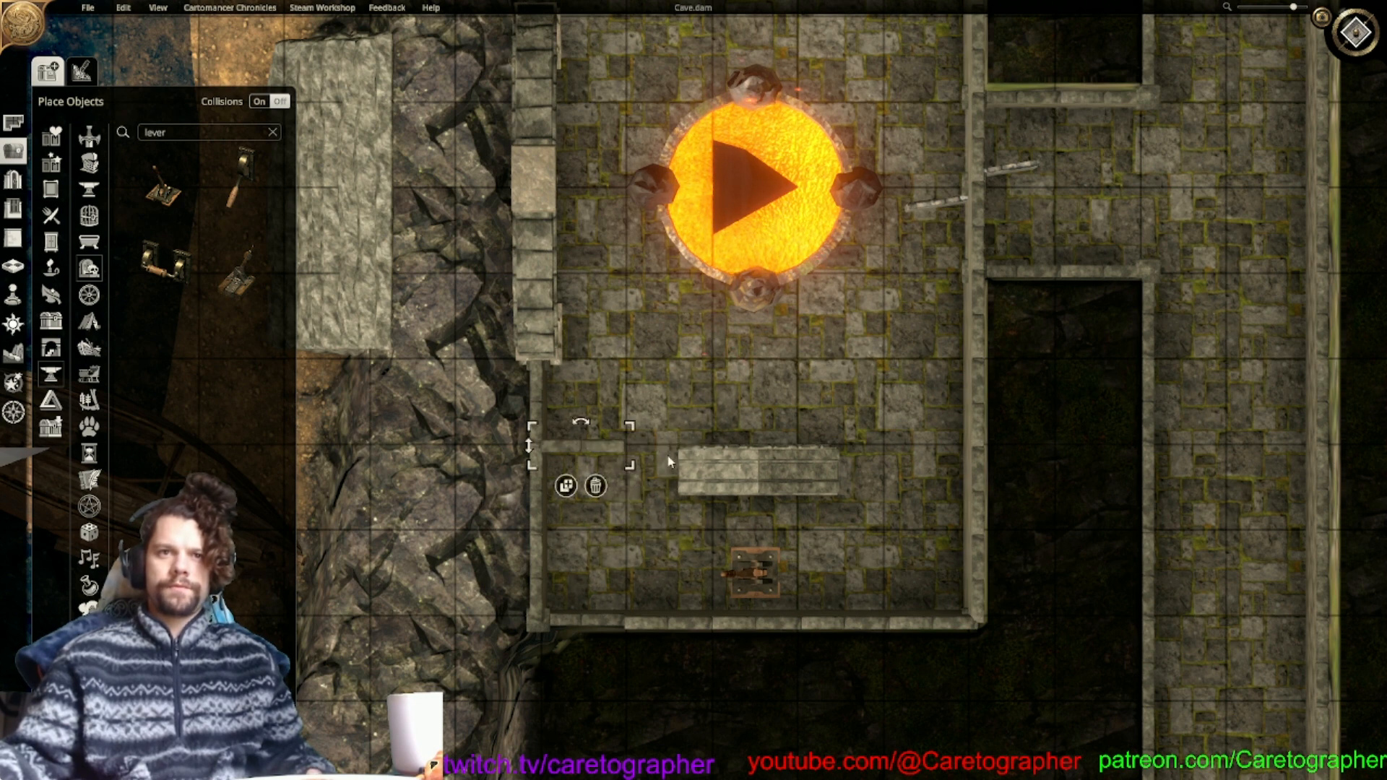
click(766, 476)
drag(766, 477, 761, 421)
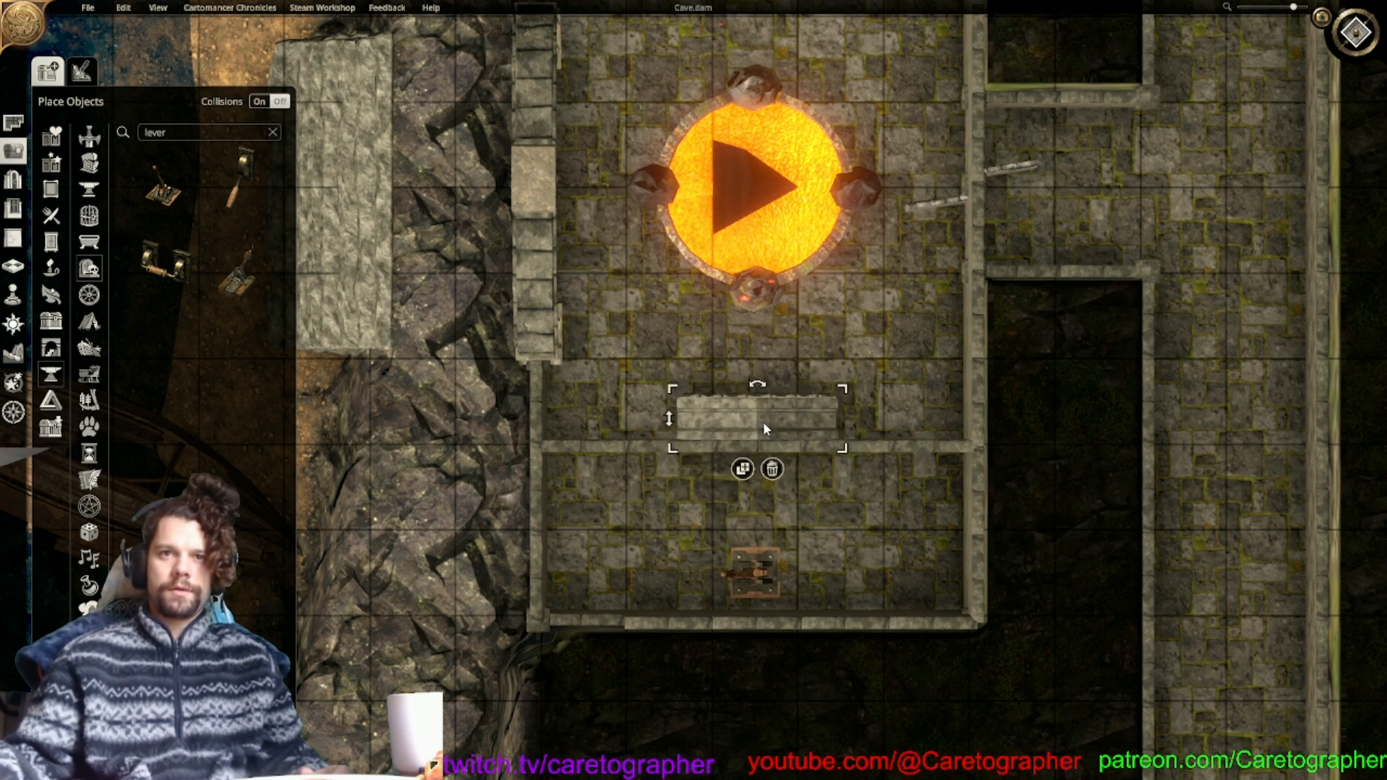
click(770, 467)
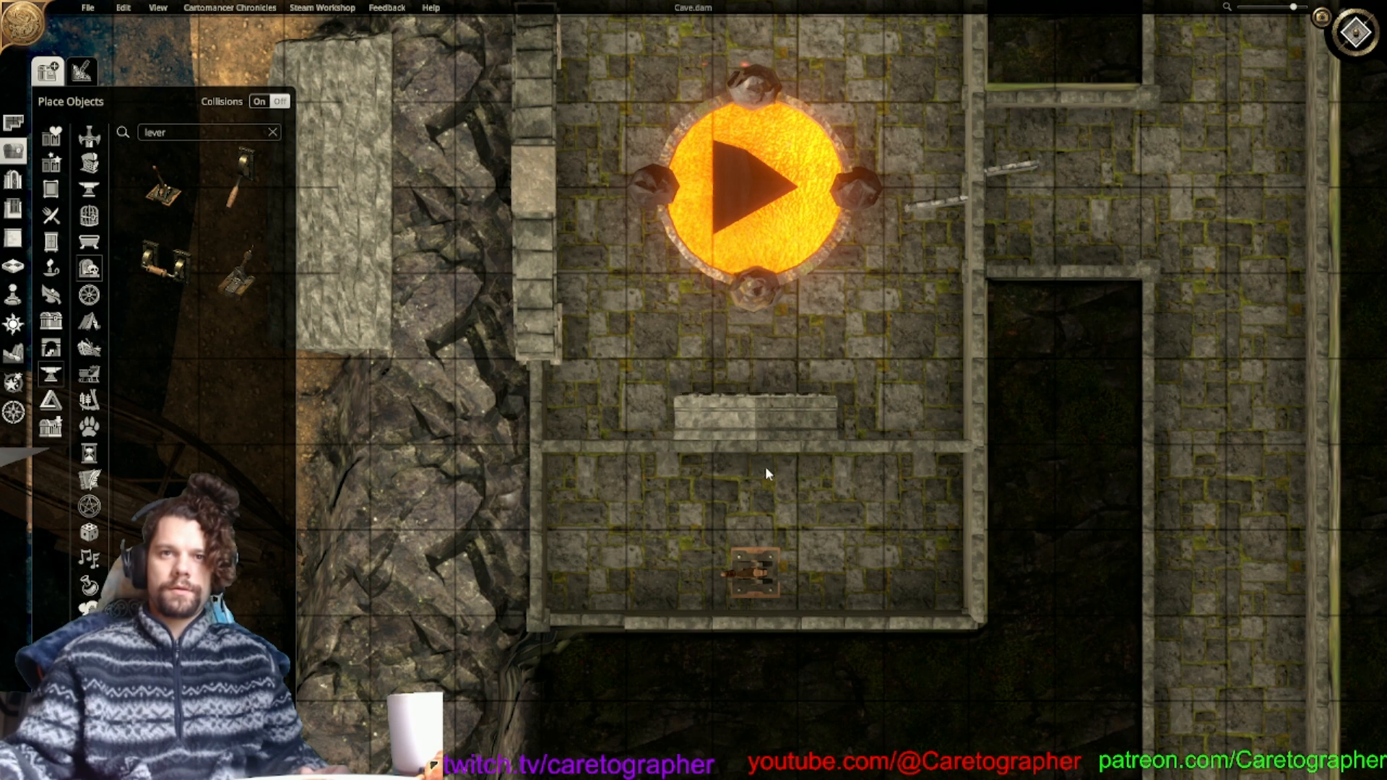
Place a stone wall across the room in front of the lever, undoing the last stray segment.
click(596, 450)
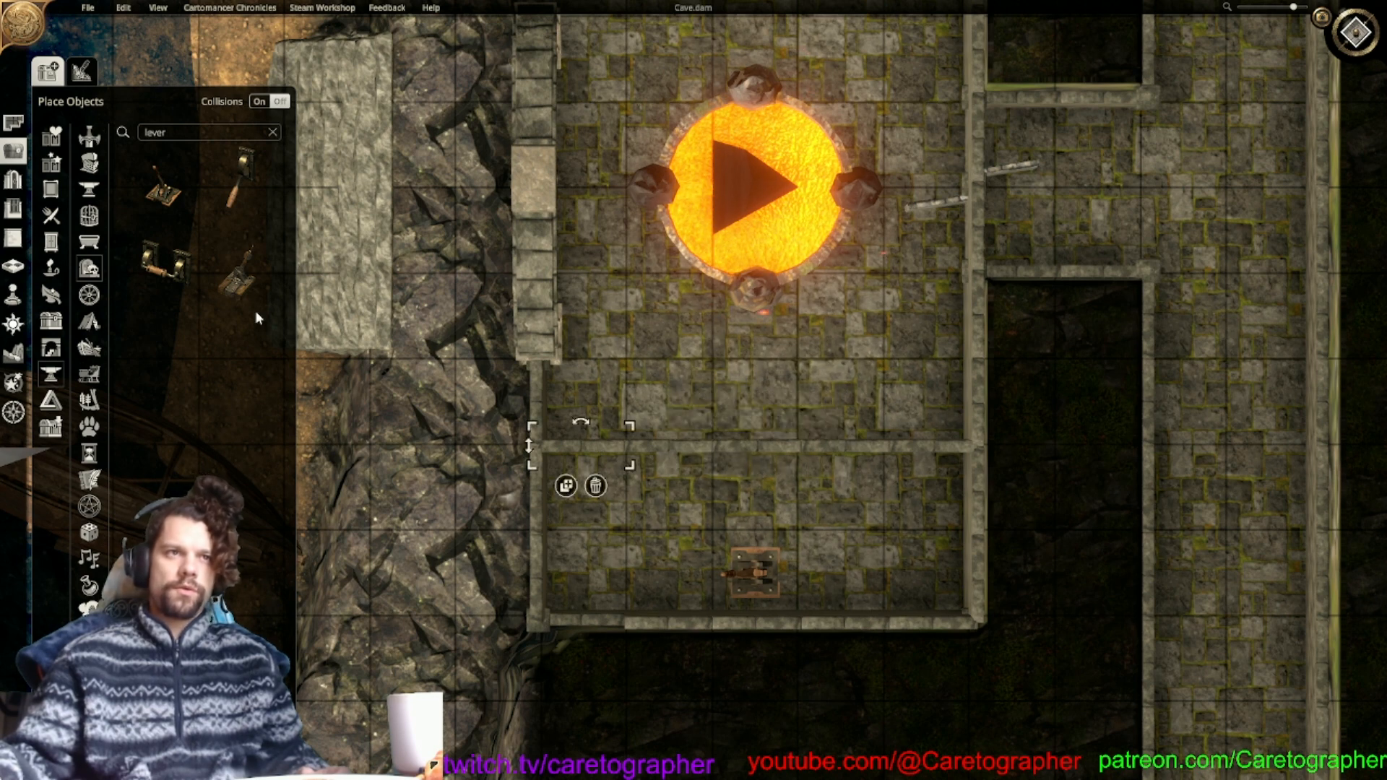
click(13, 239)
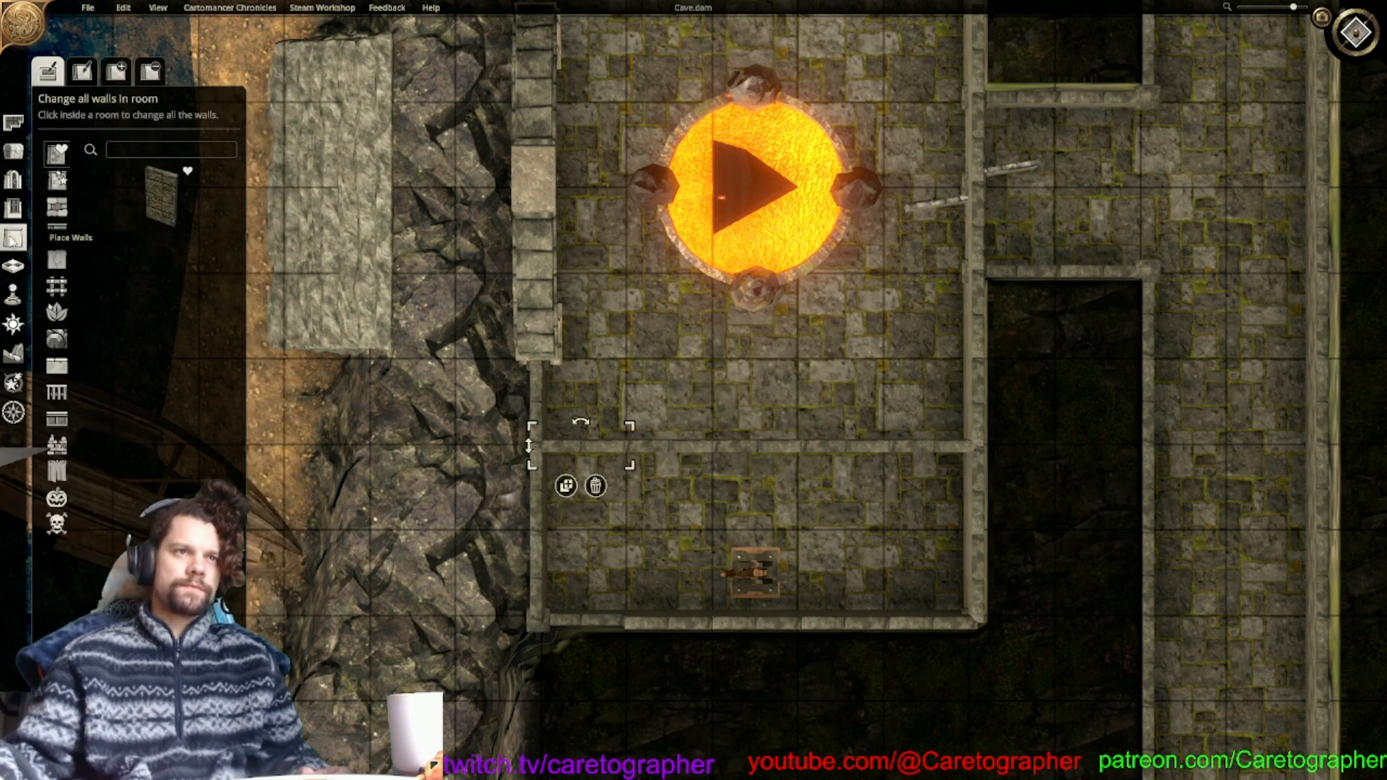
click(115, 71)
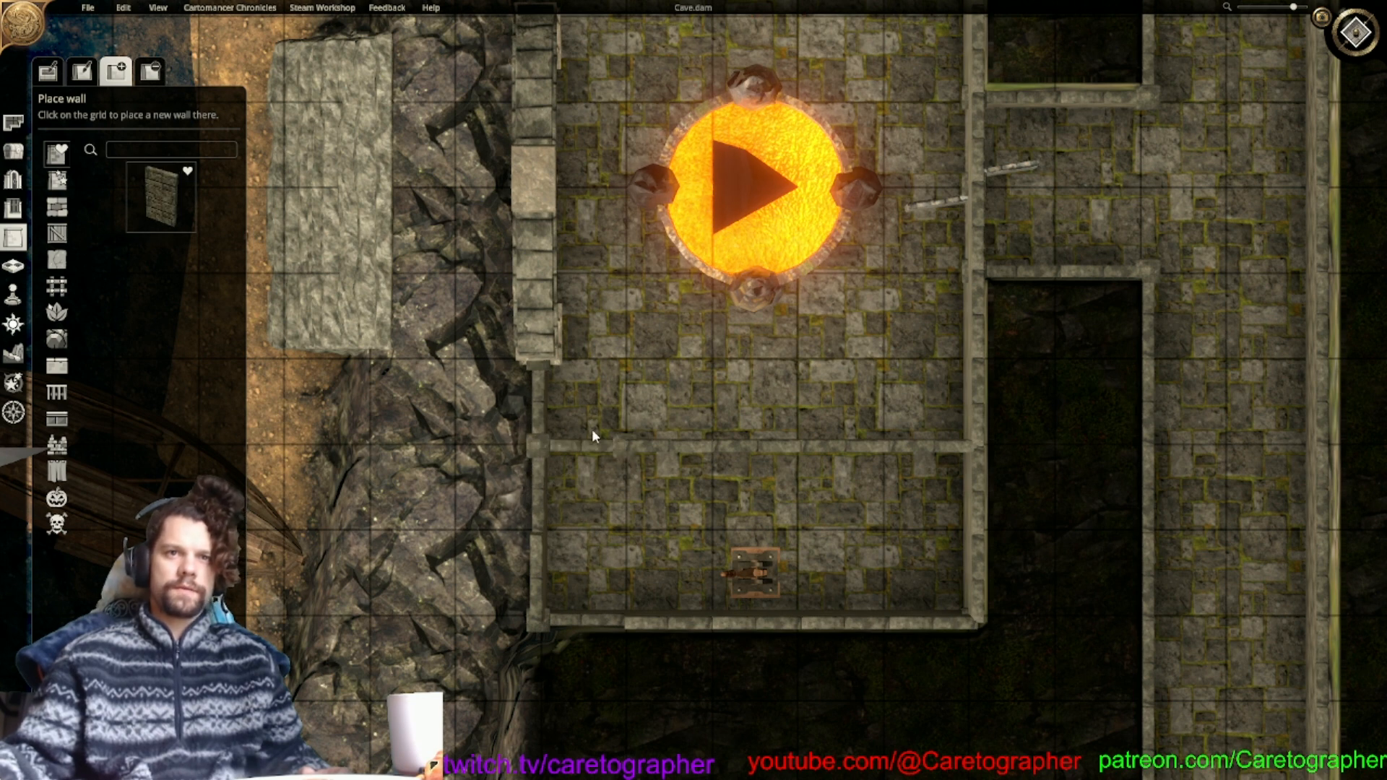
click(598, 447)
drag(598, 446, 903, 454)
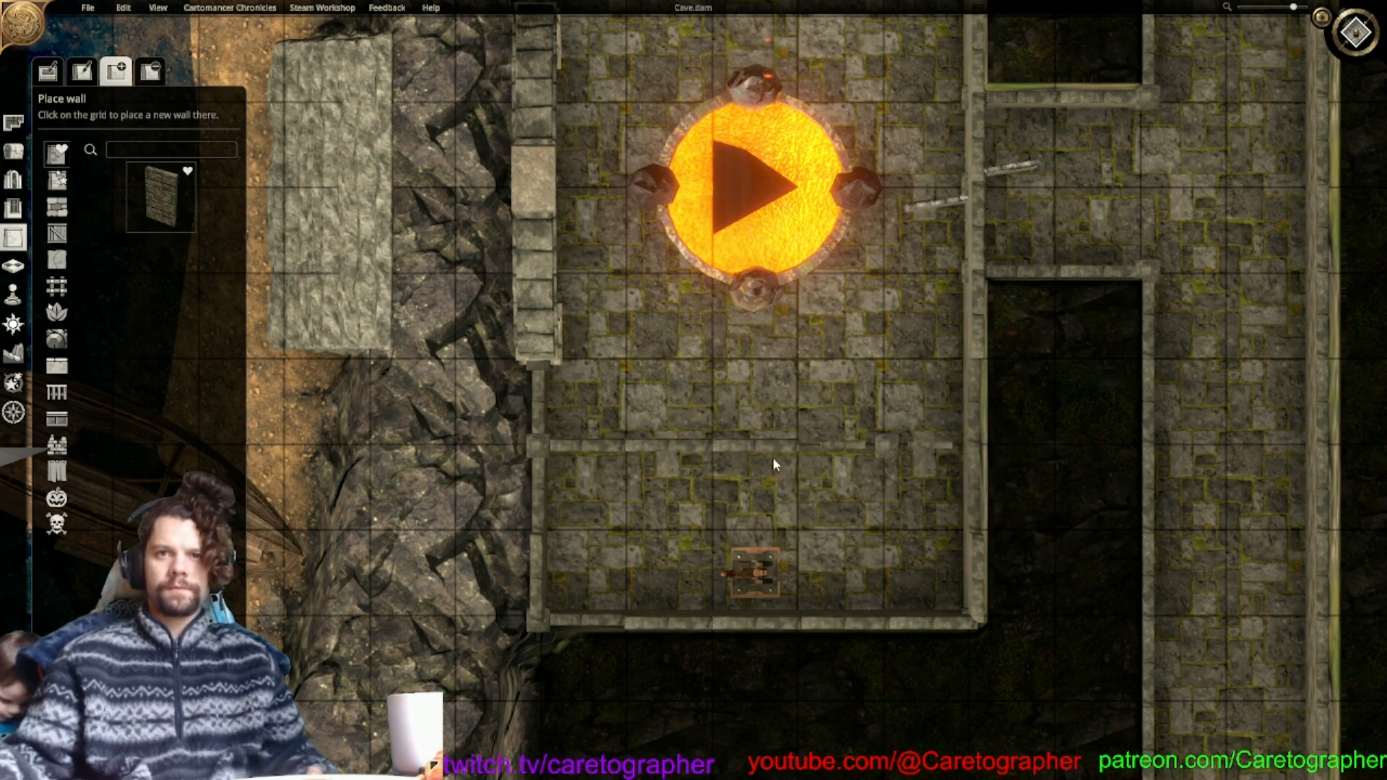
click(773, 489)
key(ctrl+z)
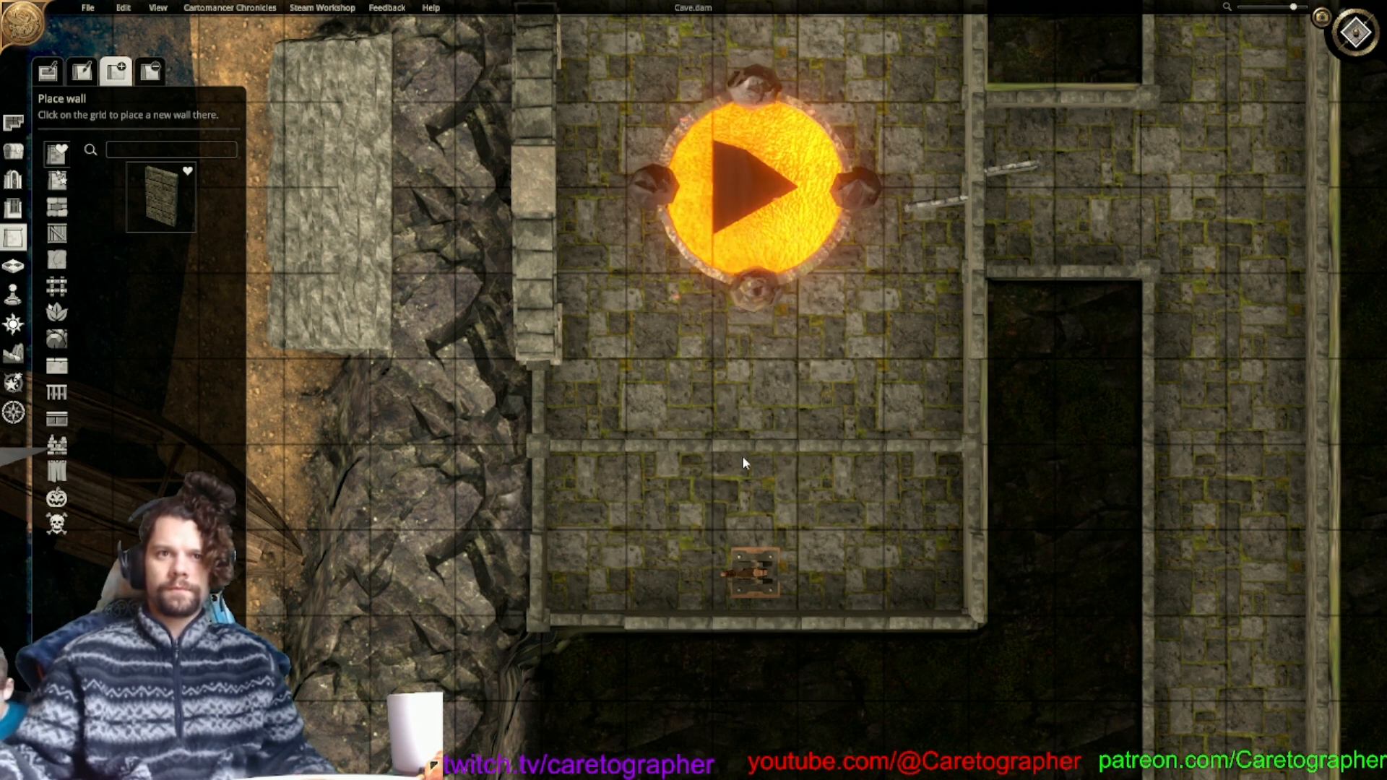
Examine the walled-off lever chambers at both ends of the temple room from above and at an angle.
scroll(746, 464, down, 3)
key(w)
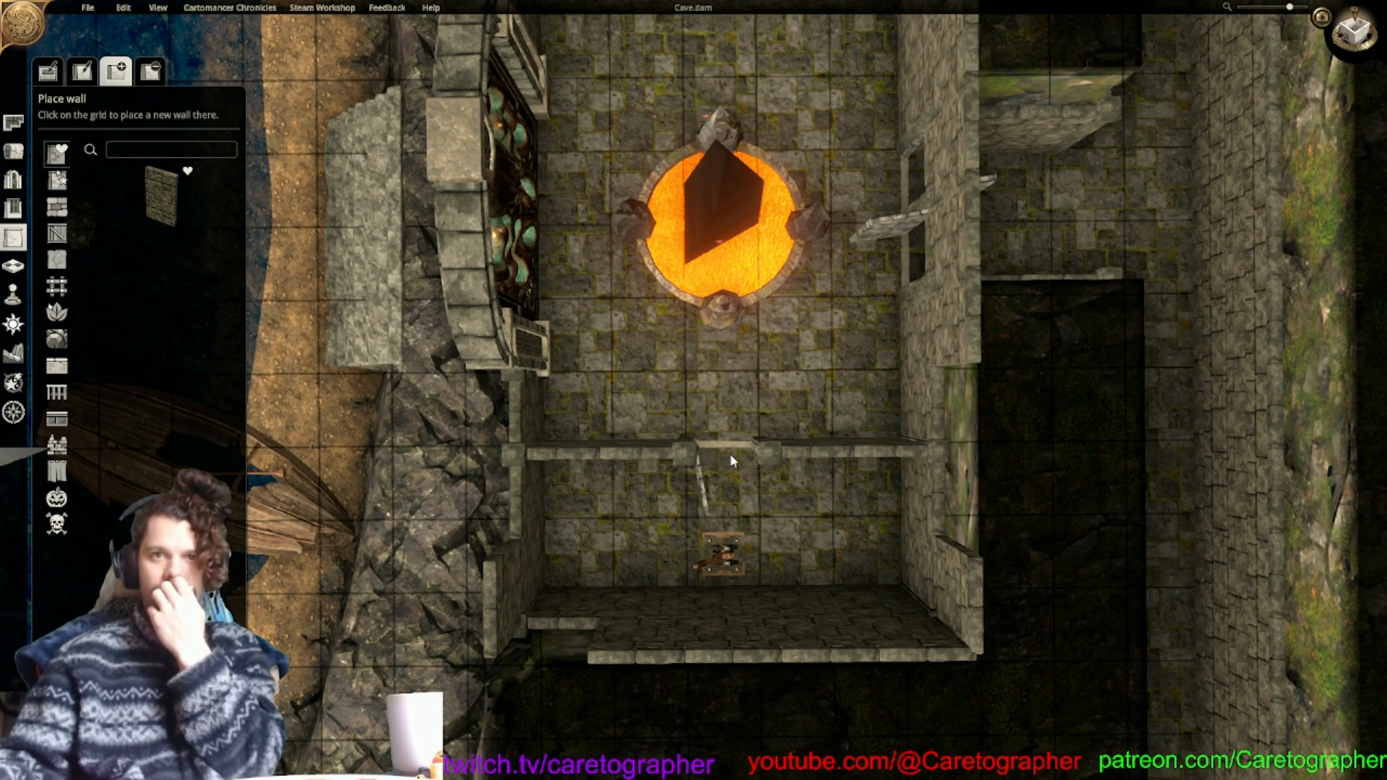
right_drag(766, 432, 726, 449)
middle_drag(727, 448, 795, 383)
scroll(795, 384, down, 1)
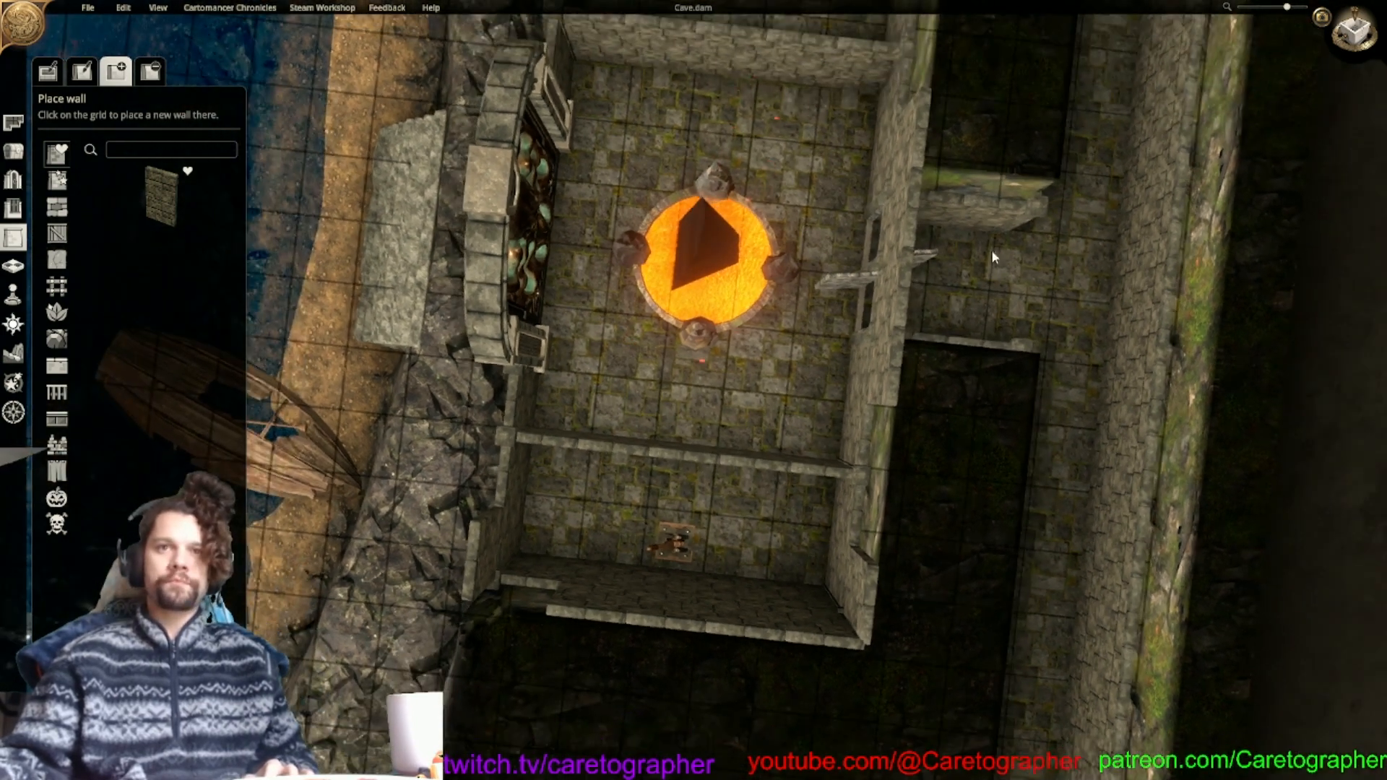
click(1353, 45)
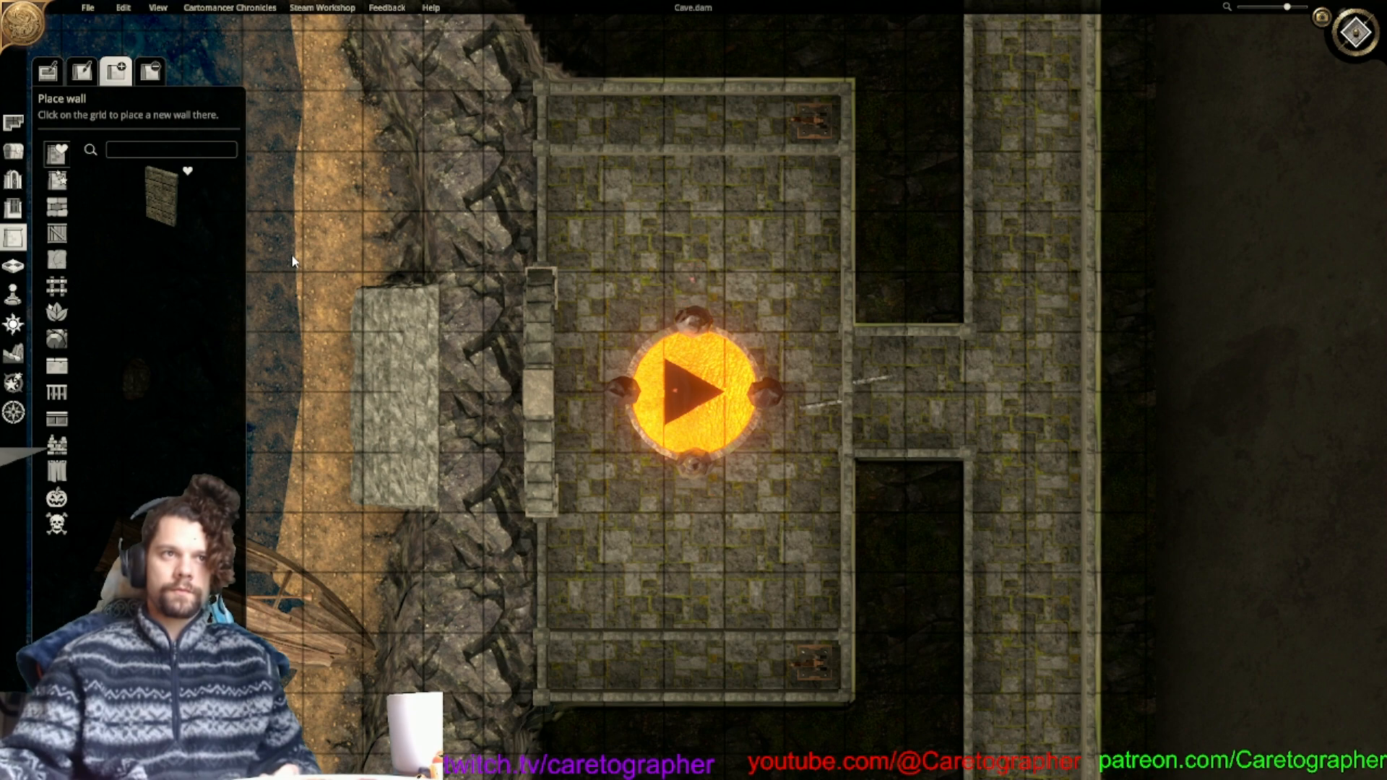
right_drag(653, 266, 605, 283)
click(1355, 32)
scroll(690, 361, down, 3)
middle_drag(690, 360, 686, 464)
right_drag(686, 464, 650, 299)
scroll(660, 374, up, 1)
middle_drag(660, 374, 704, 348)
click(1355, 33)
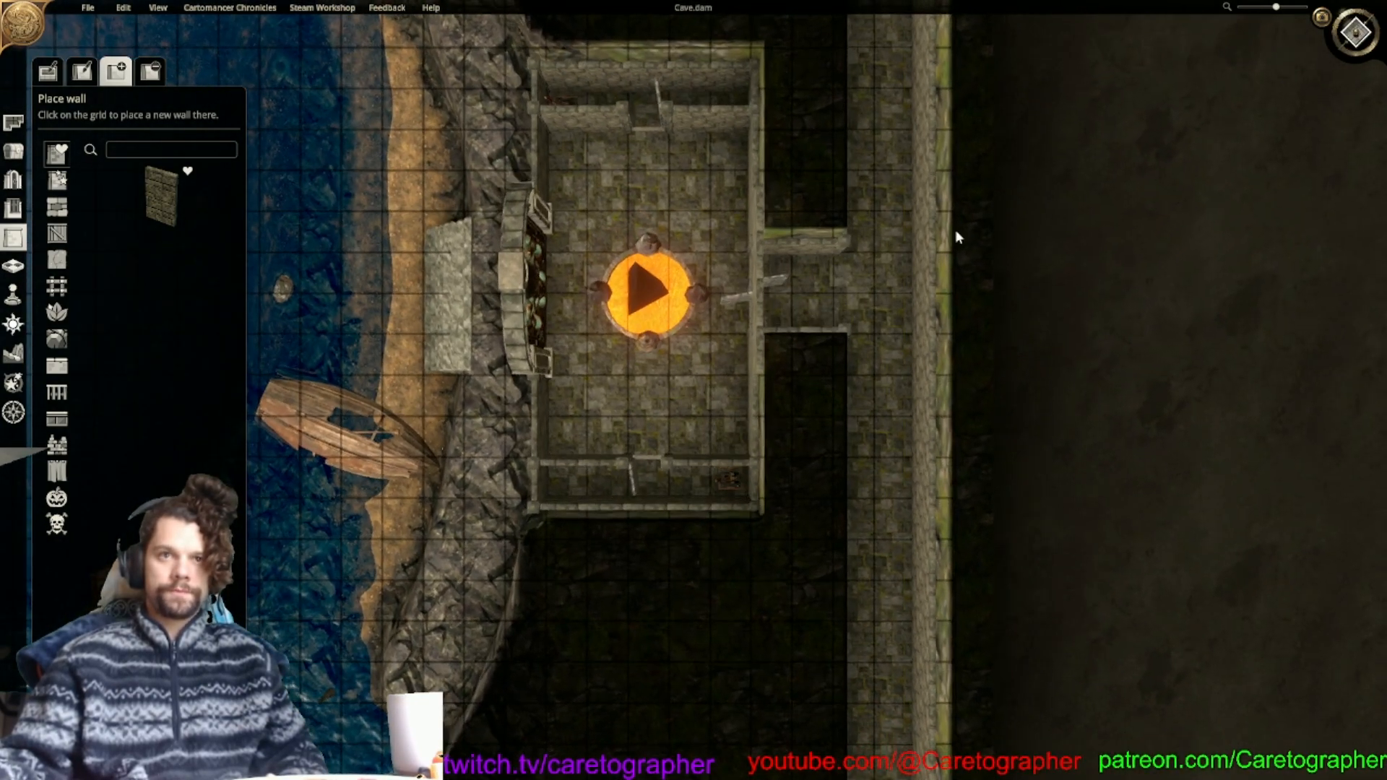
Place a stone facade in front of the partition doorway at each end of the temple room.
scroll(671, 404, up, 3)
click(13, 151)
click(88, 268)
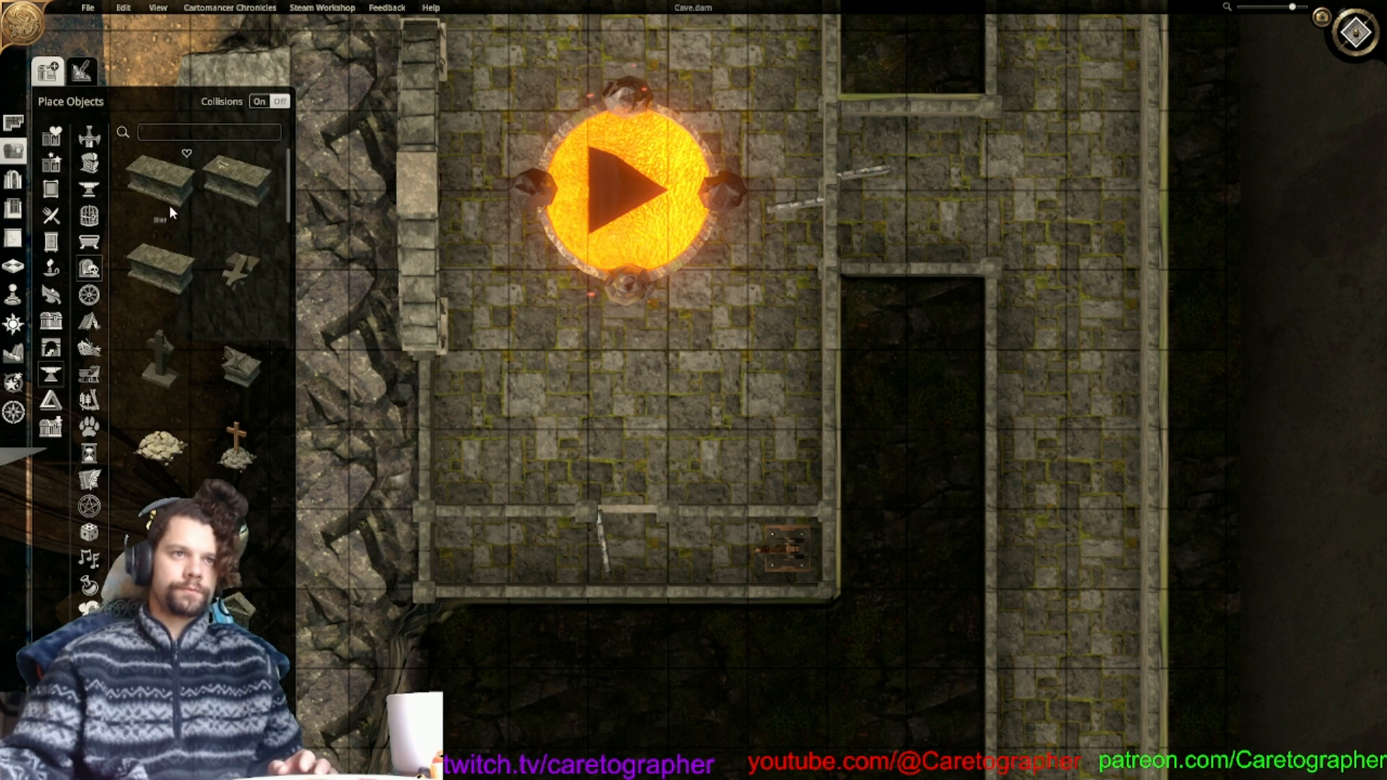
click(235, 607)
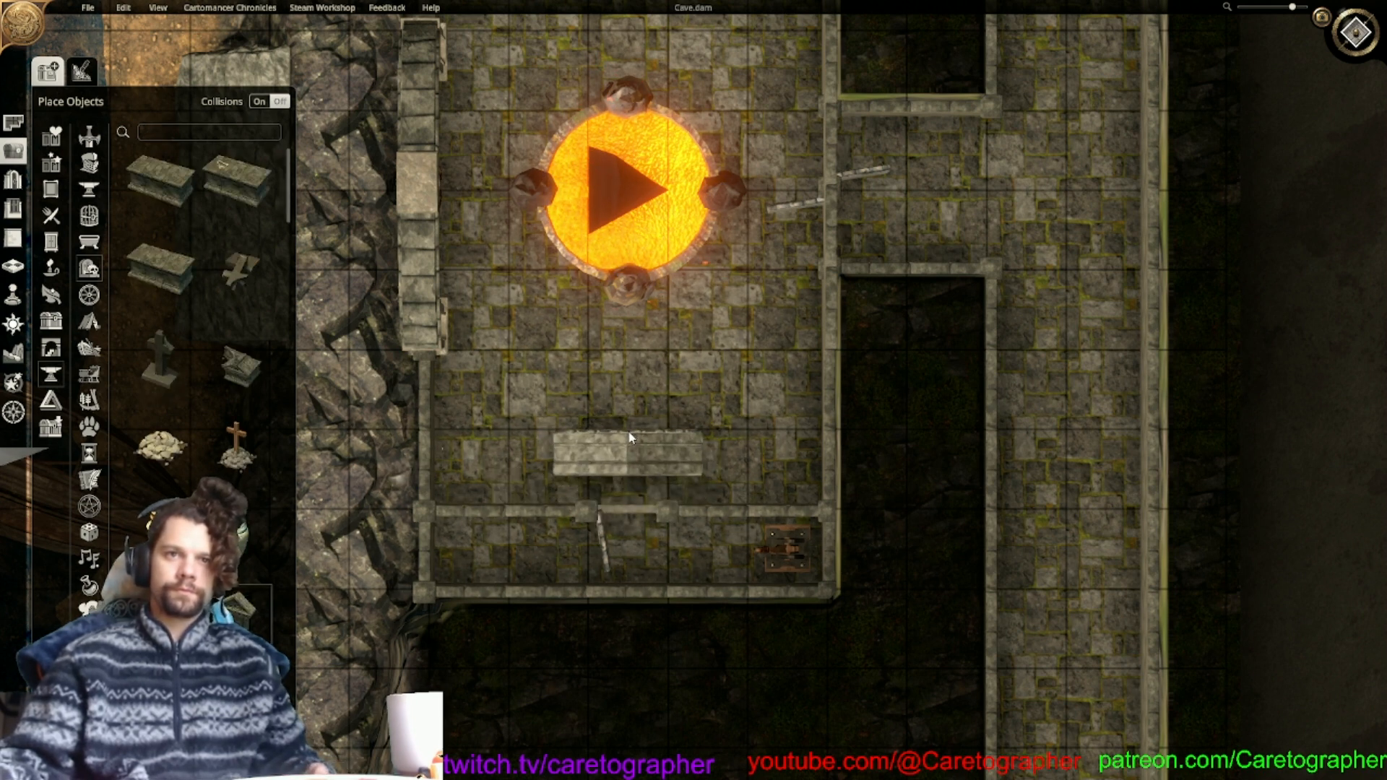
right_drag(645, 73, 638, 355)
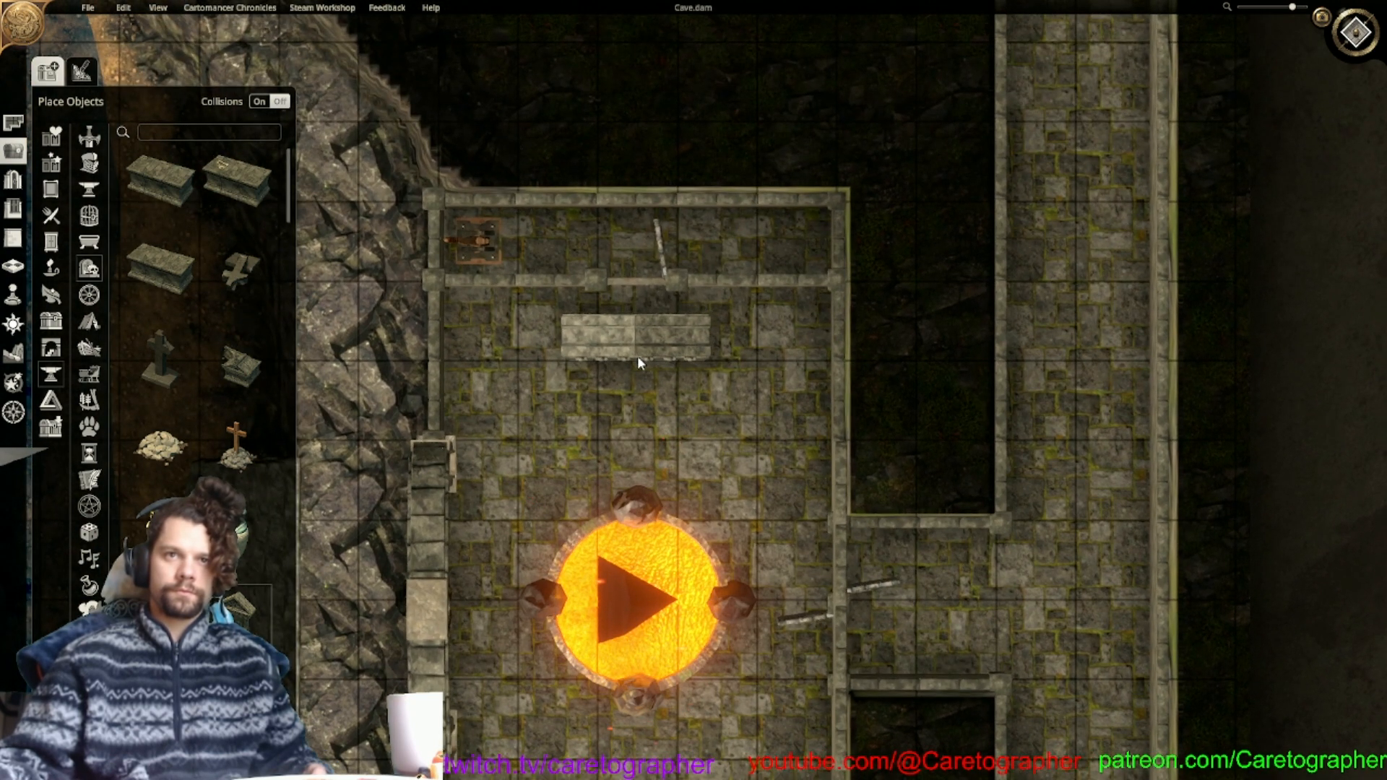
click(637, 355)
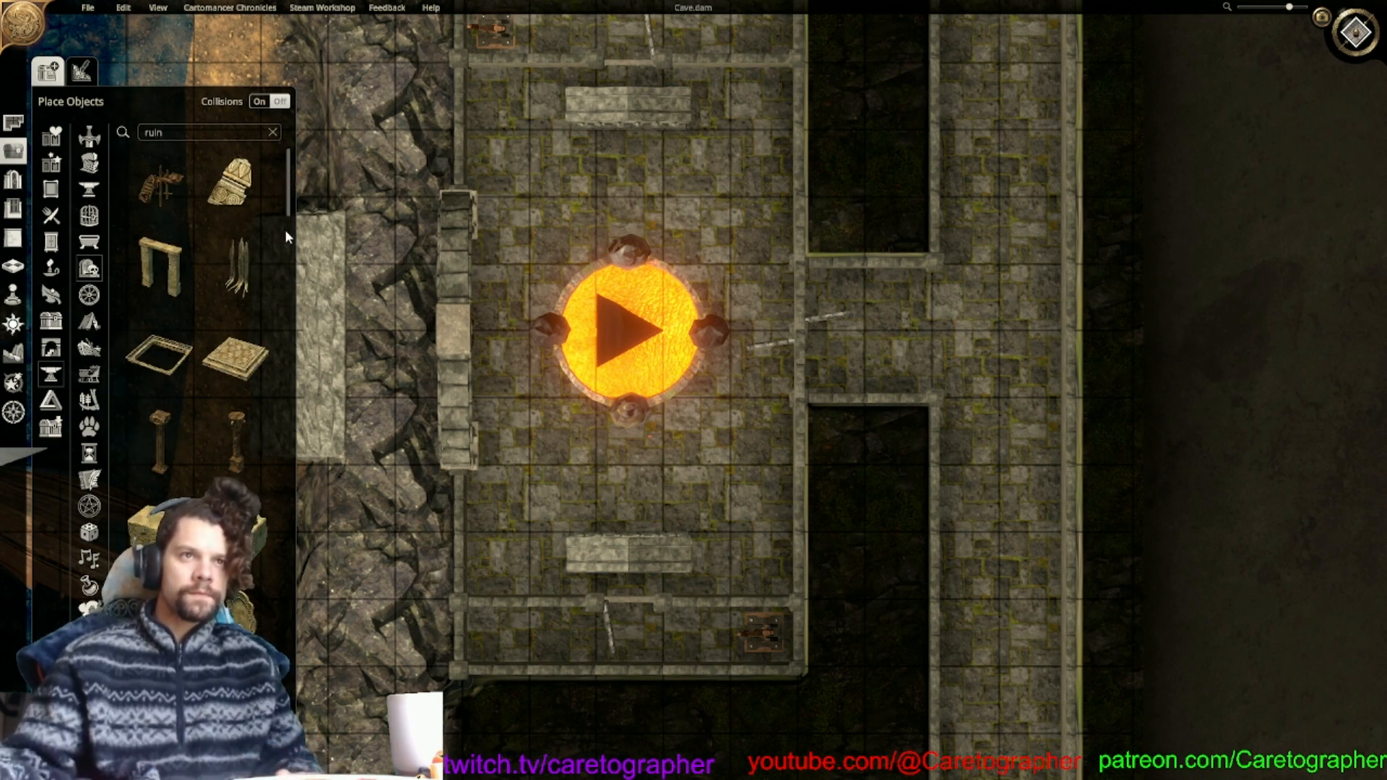
Pile stone rubble against the open end of the facade at one end of the temple room.
mouse_move(288, 204)
mouse_down()
mouse_move(308, 598)
mouse_move(297, 661)
mouse_up()
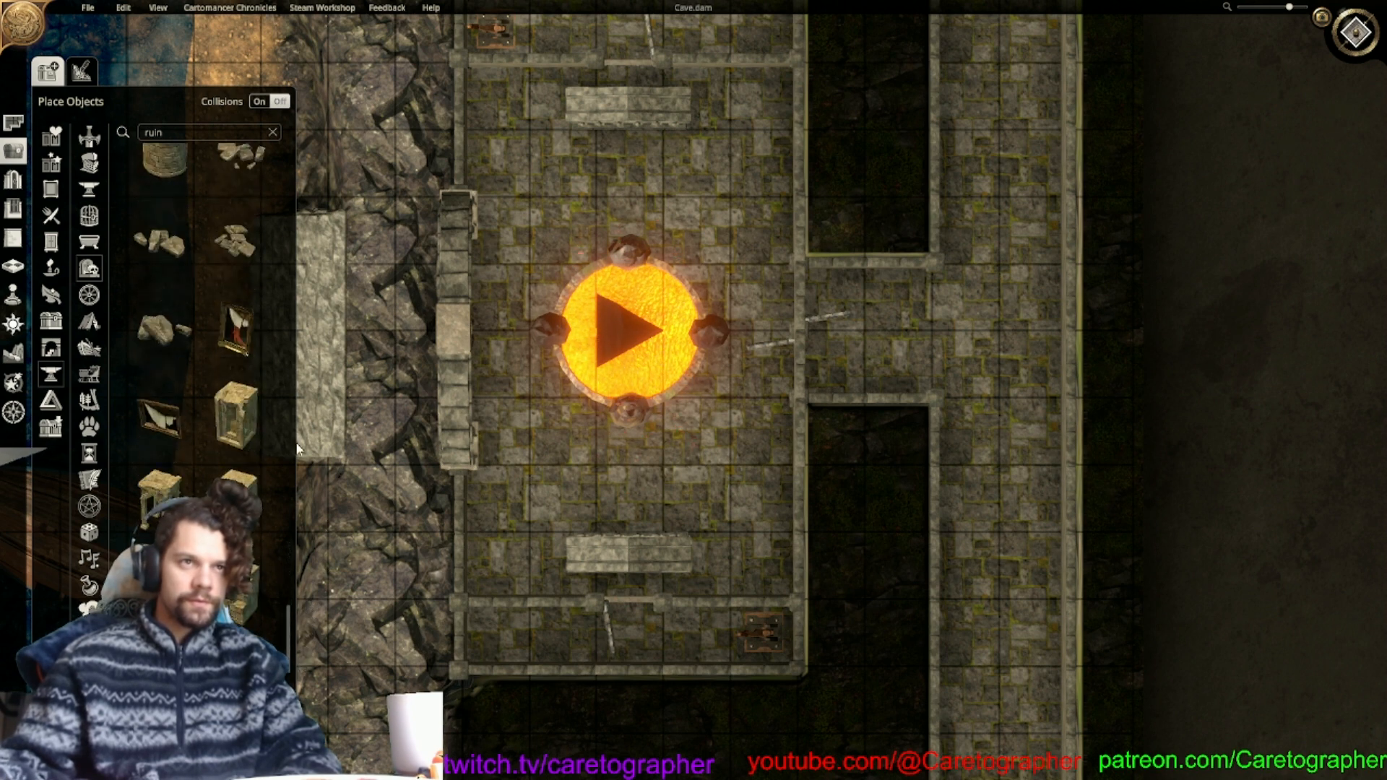
click(227, 245)
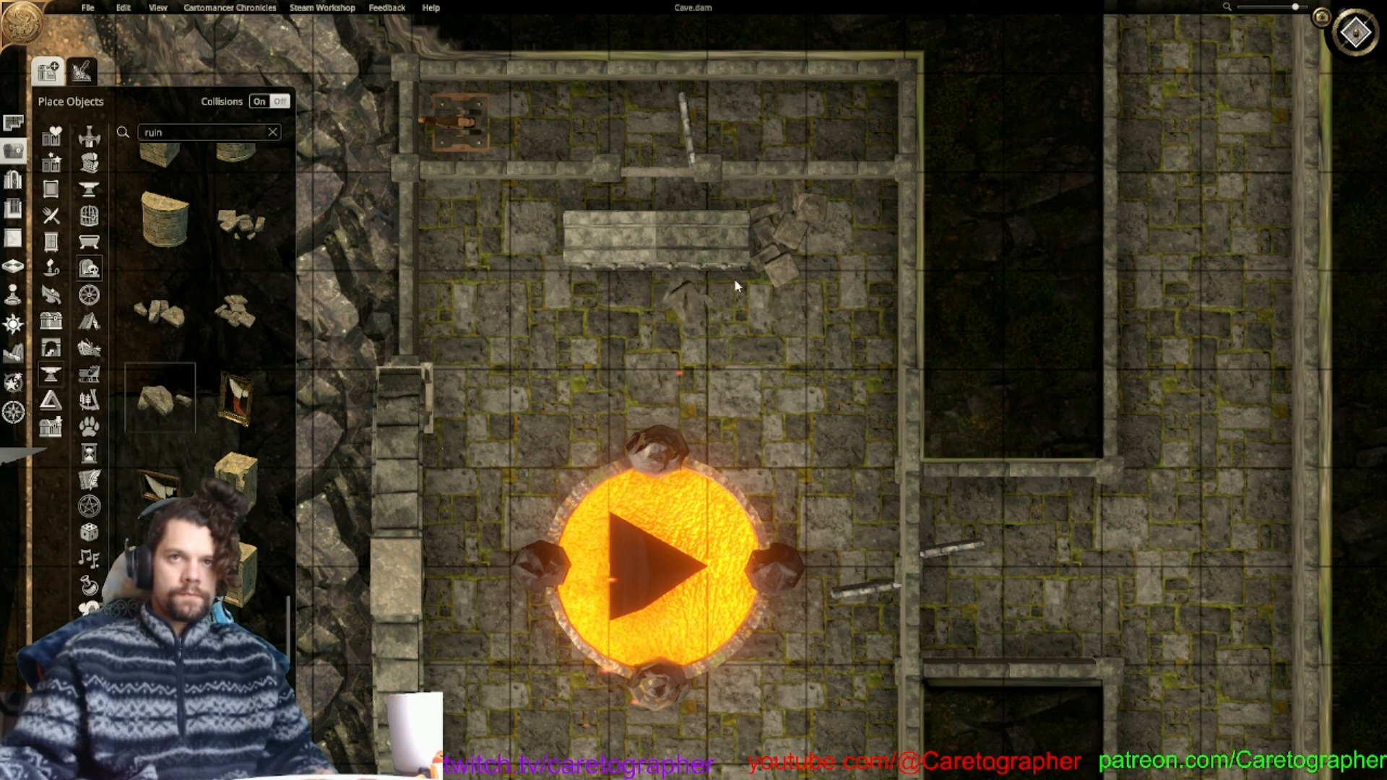
click(780, 195)
Pile several different rubble pieces into the gap beside the facade at the opposite end of the temple room.
click(161, 309)
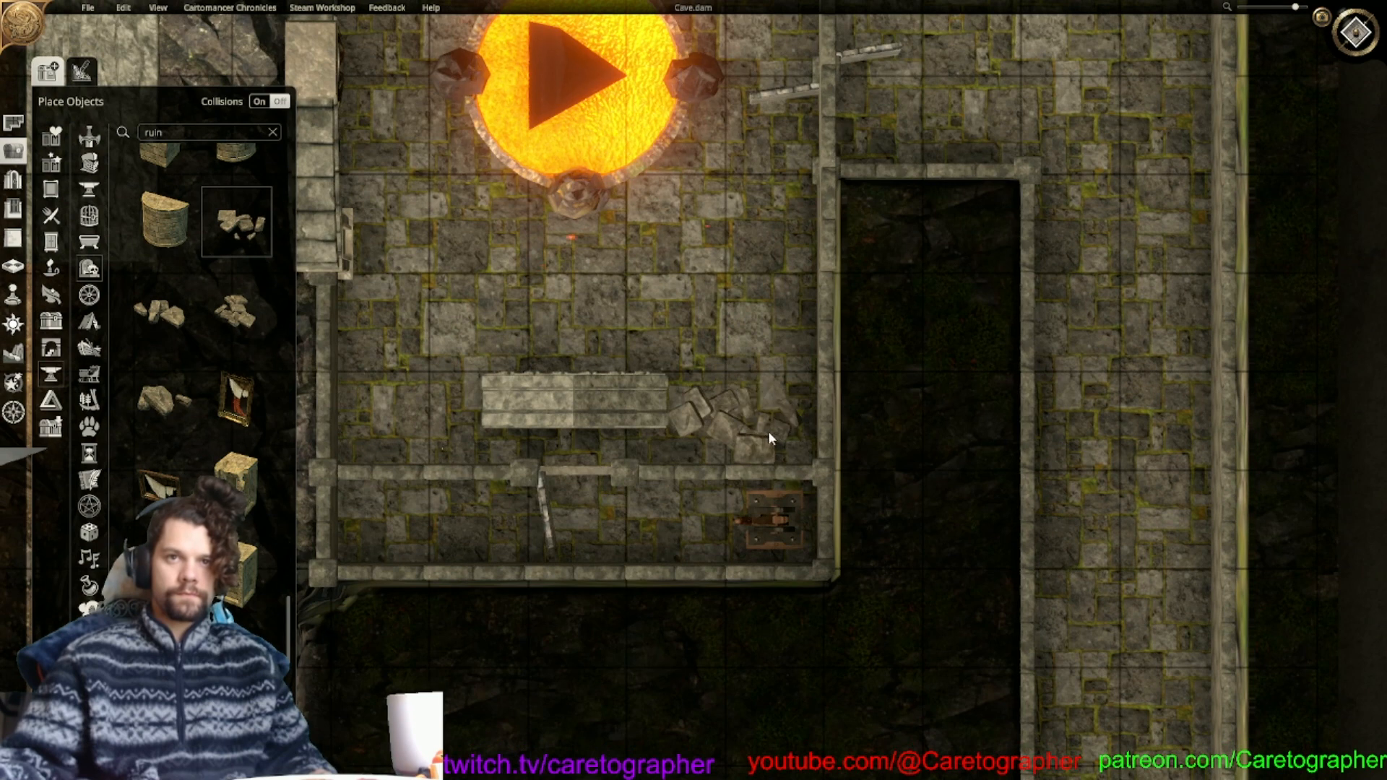
click(769, 432)
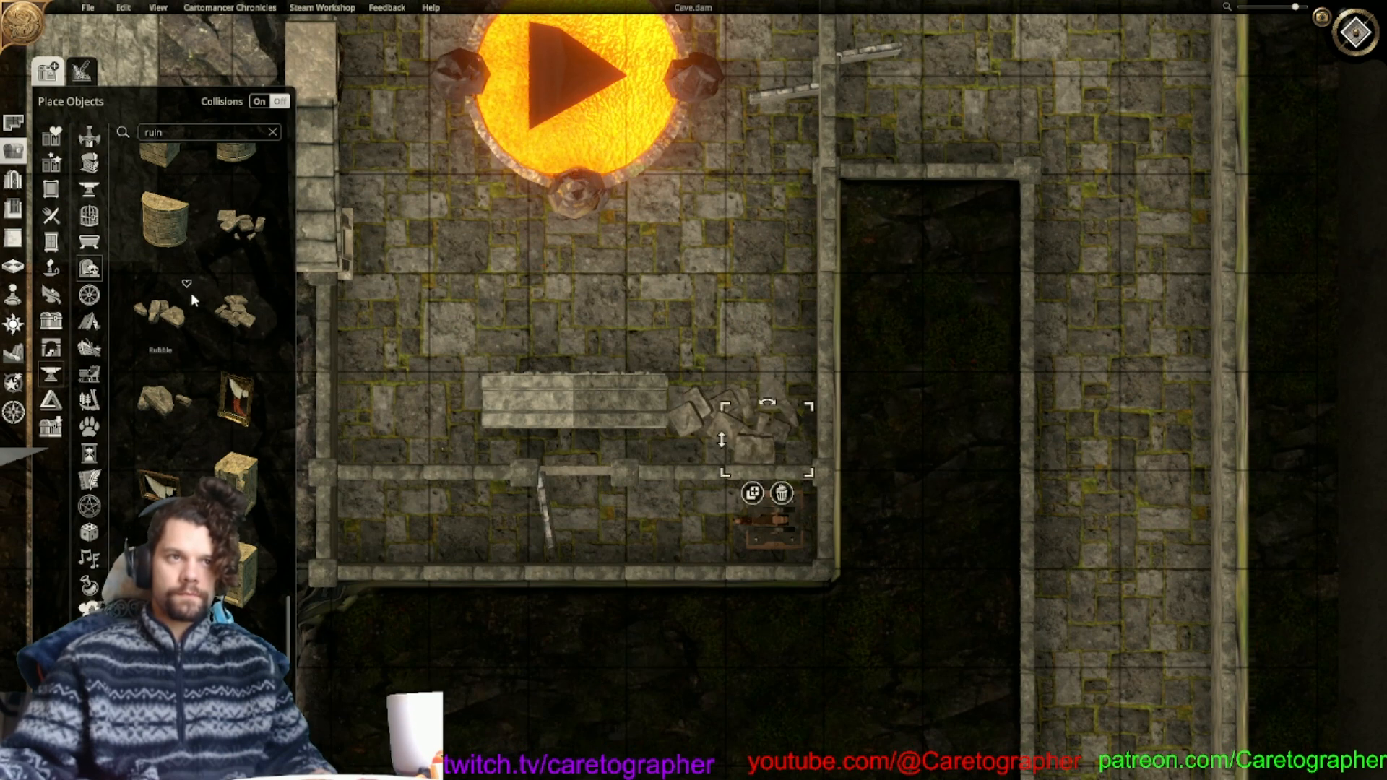
click(164, 402)
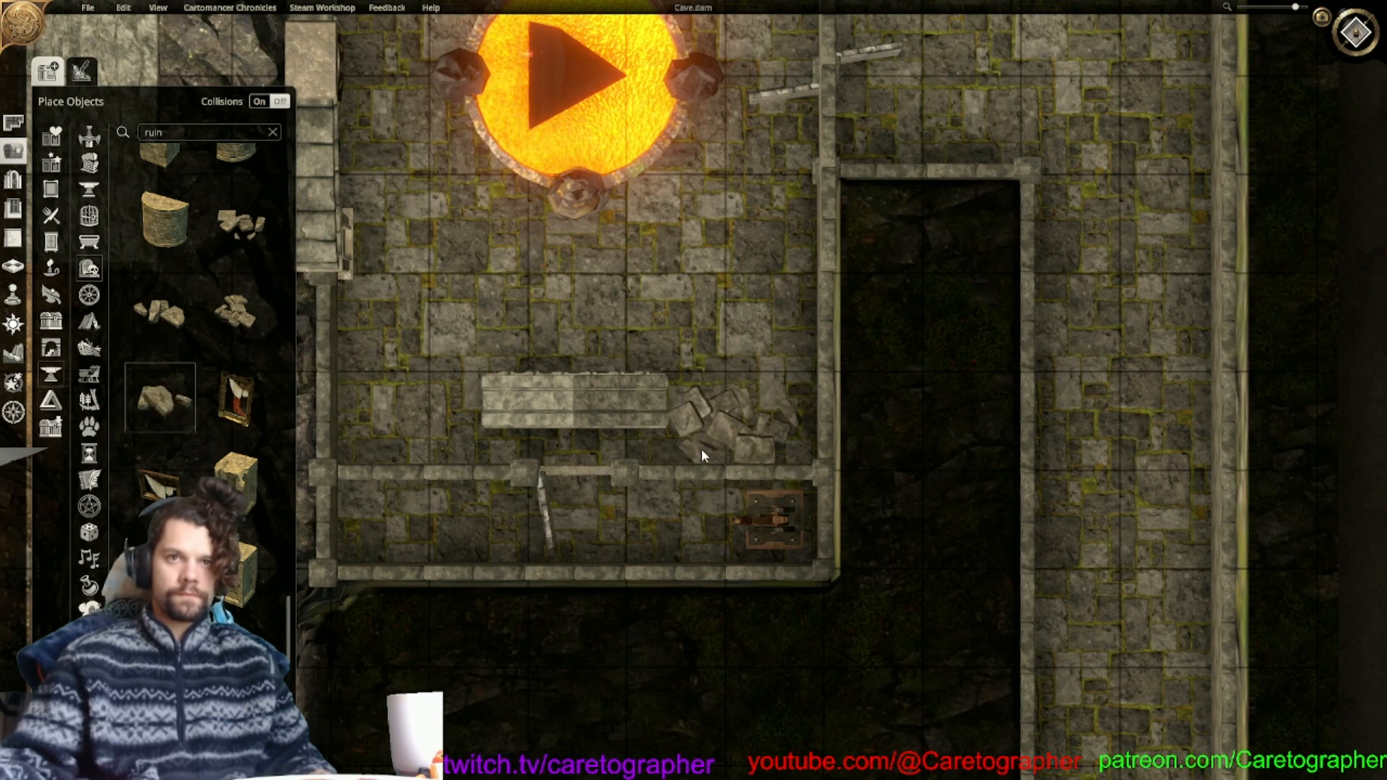
click(701, 451)
click(749, 328)
middle_drag(749, 328, 821, 335)
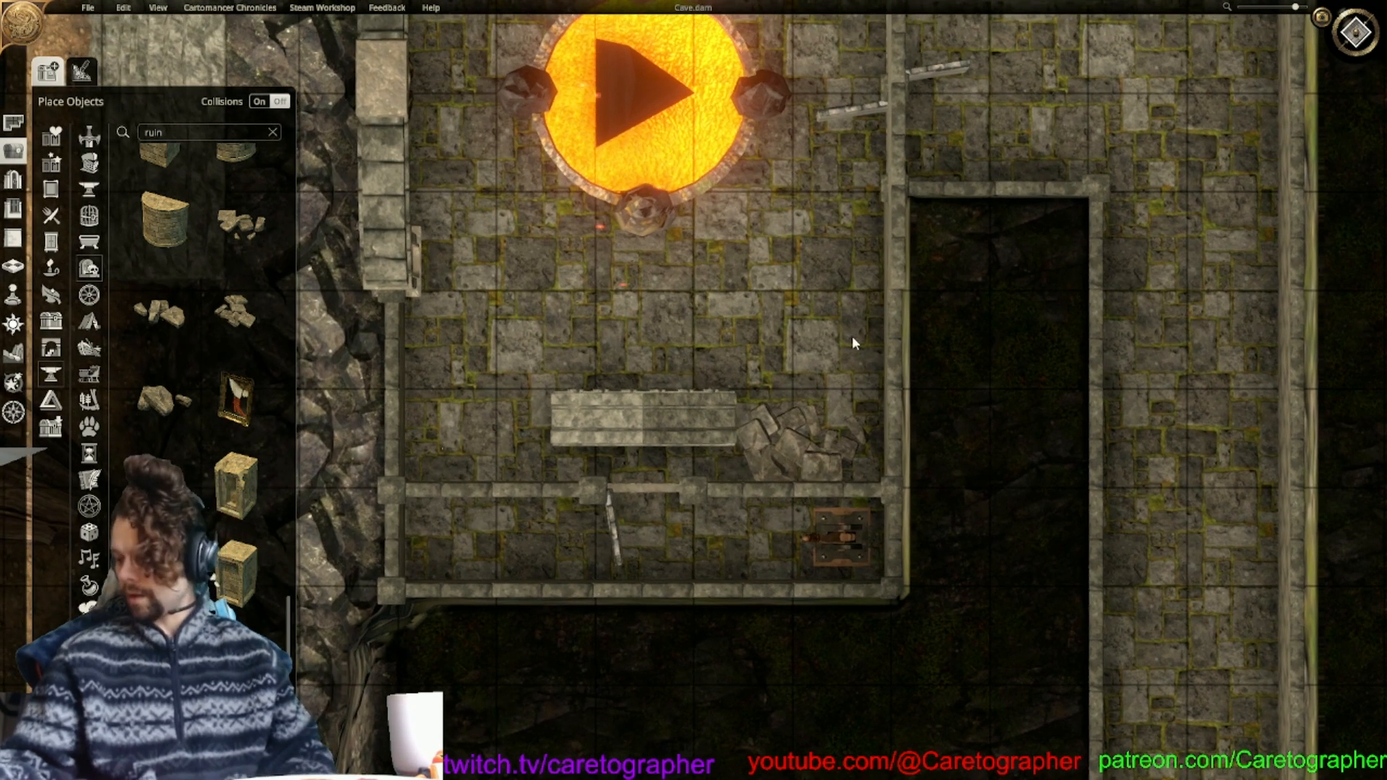
Search the object library for wall pieces and browse the structural columns for something to close the facades' open sides.
click(181, 133)
text(wal)
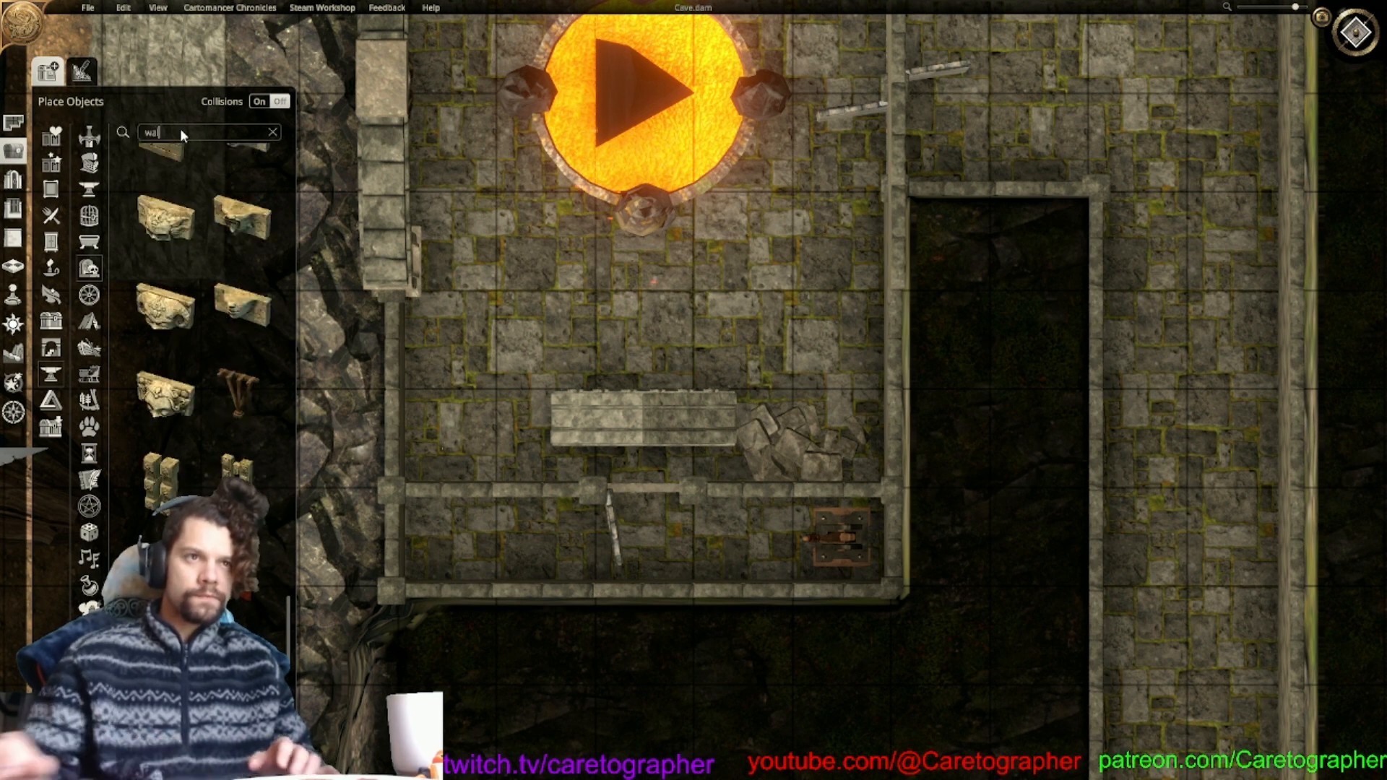
drag(286, 614, 293, 151)
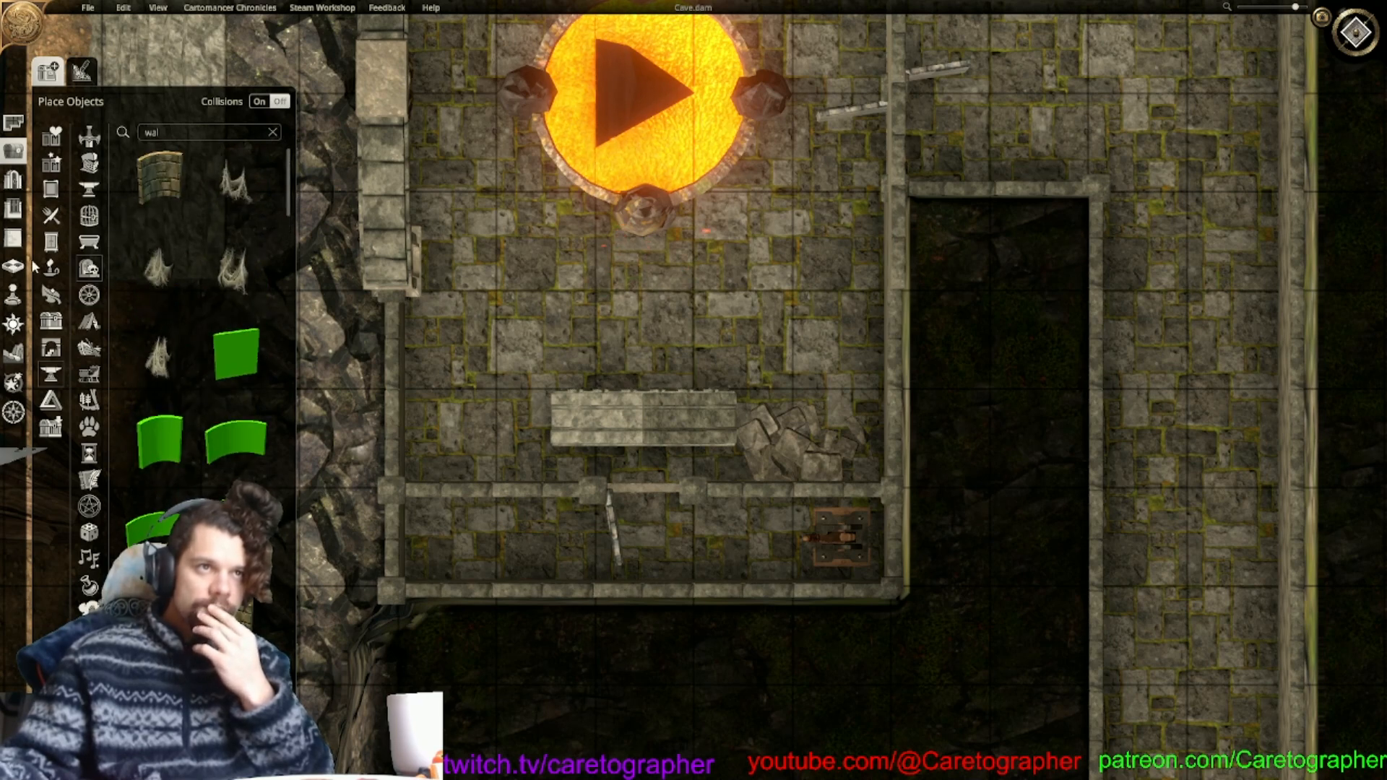
click(52, 349)
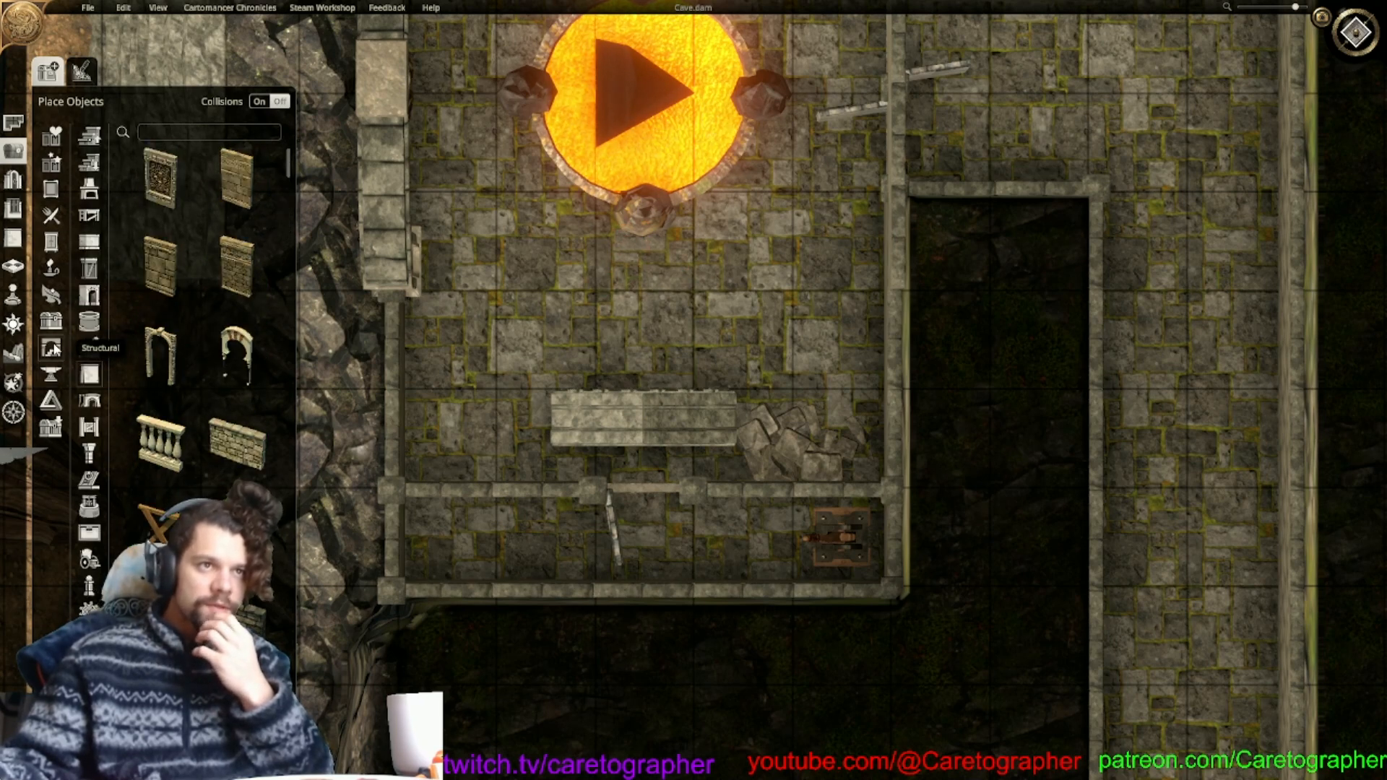
click(89, 453)
scroll(237, 361, down, 5)
scroll(240, 365, down, 5)
scroll(241, 365, down, 5)
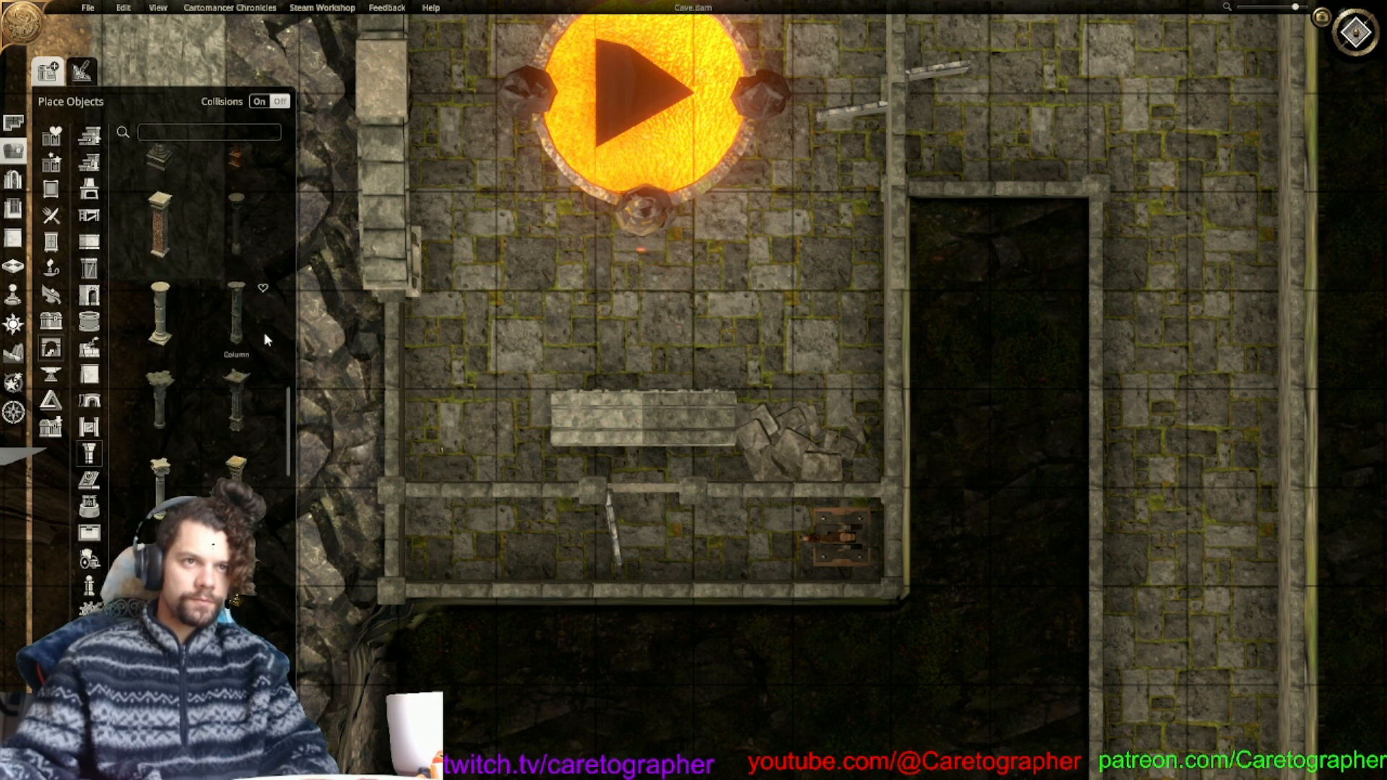
drag(287, 403, 280, 636)
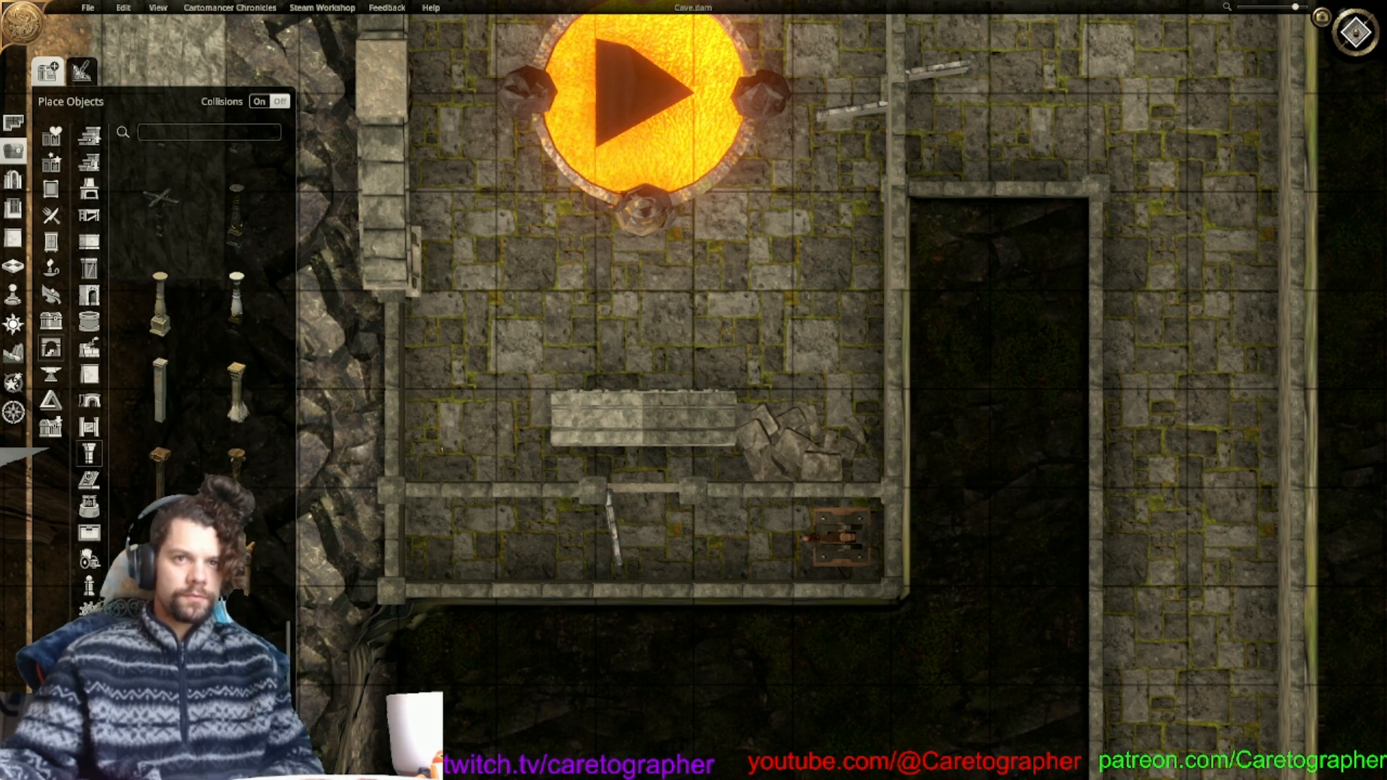
right_drag(520, 503, 545, 497)
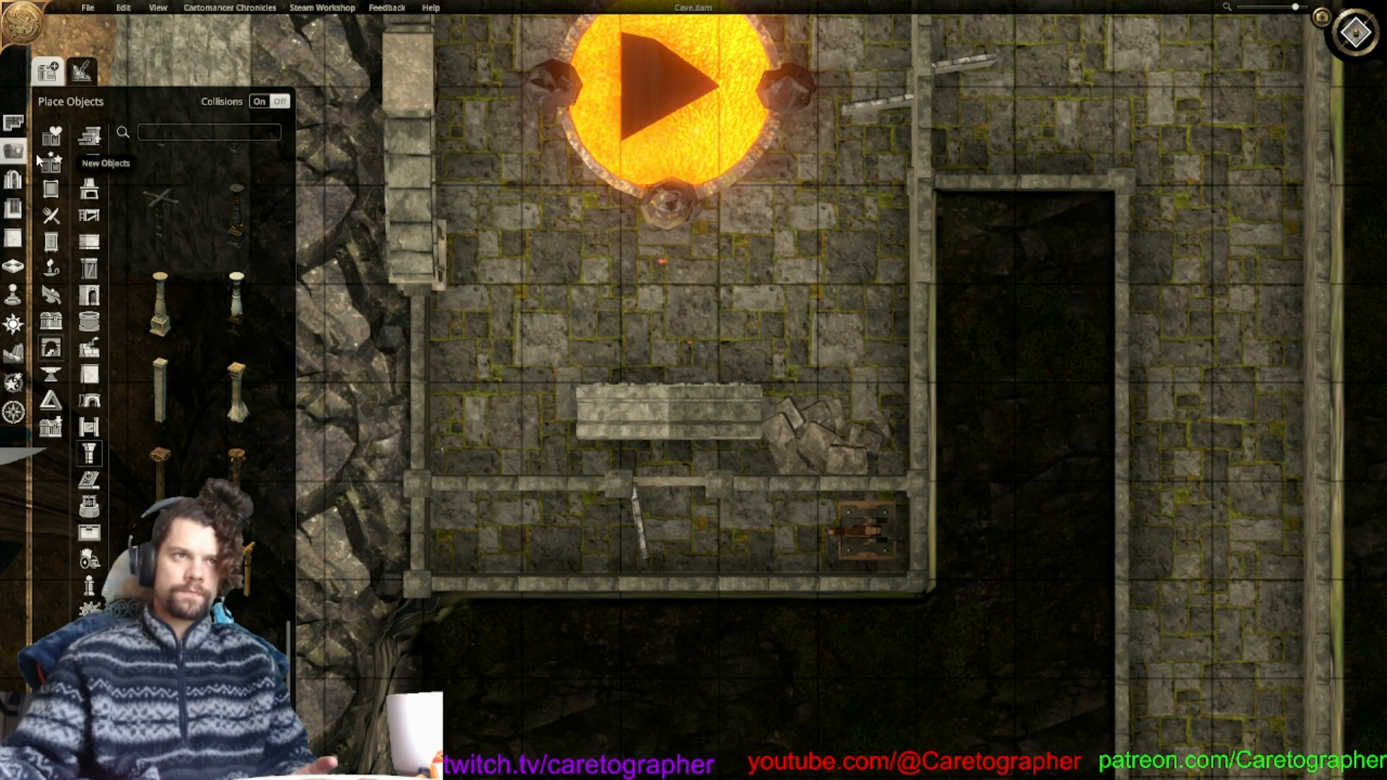
click(14, 240)
click(13, 151)
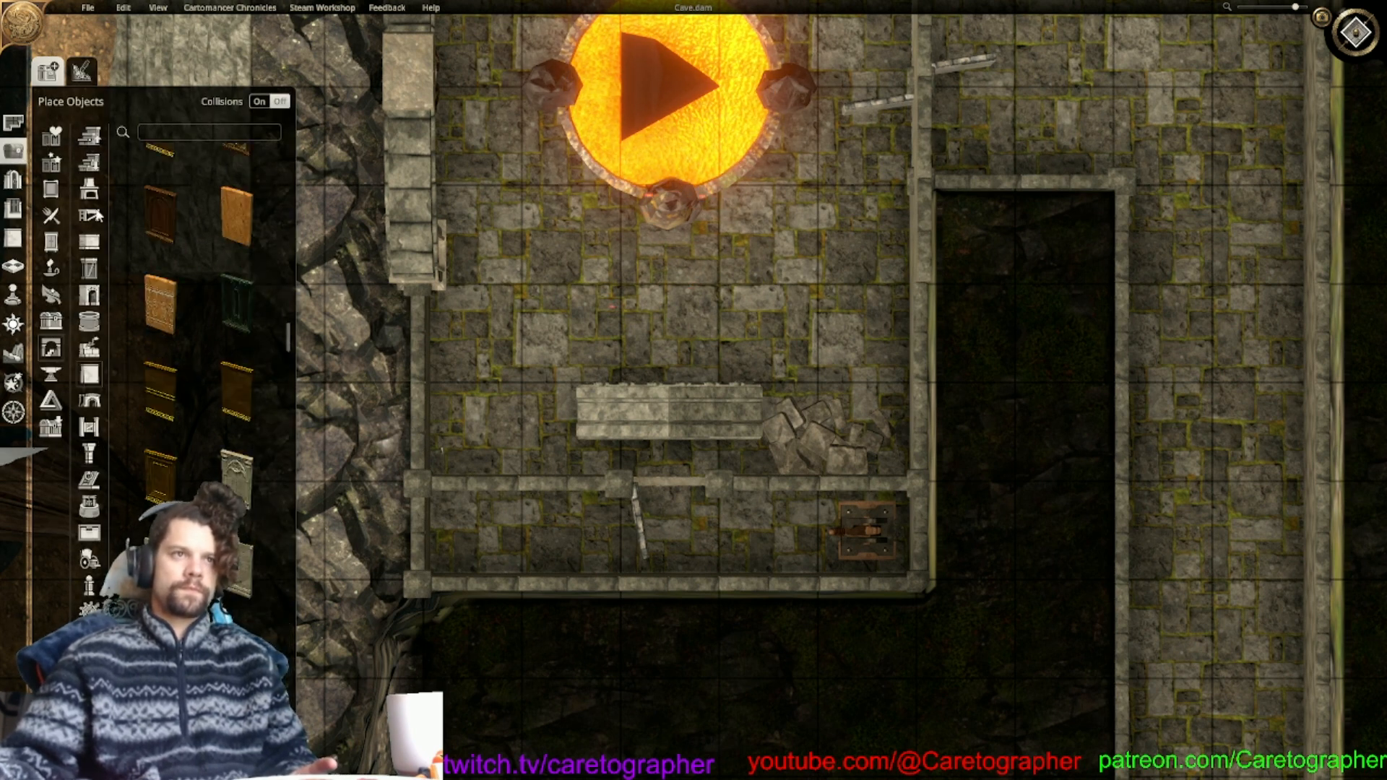
click(53, 134)
click(54, 175)
click(55, 141)
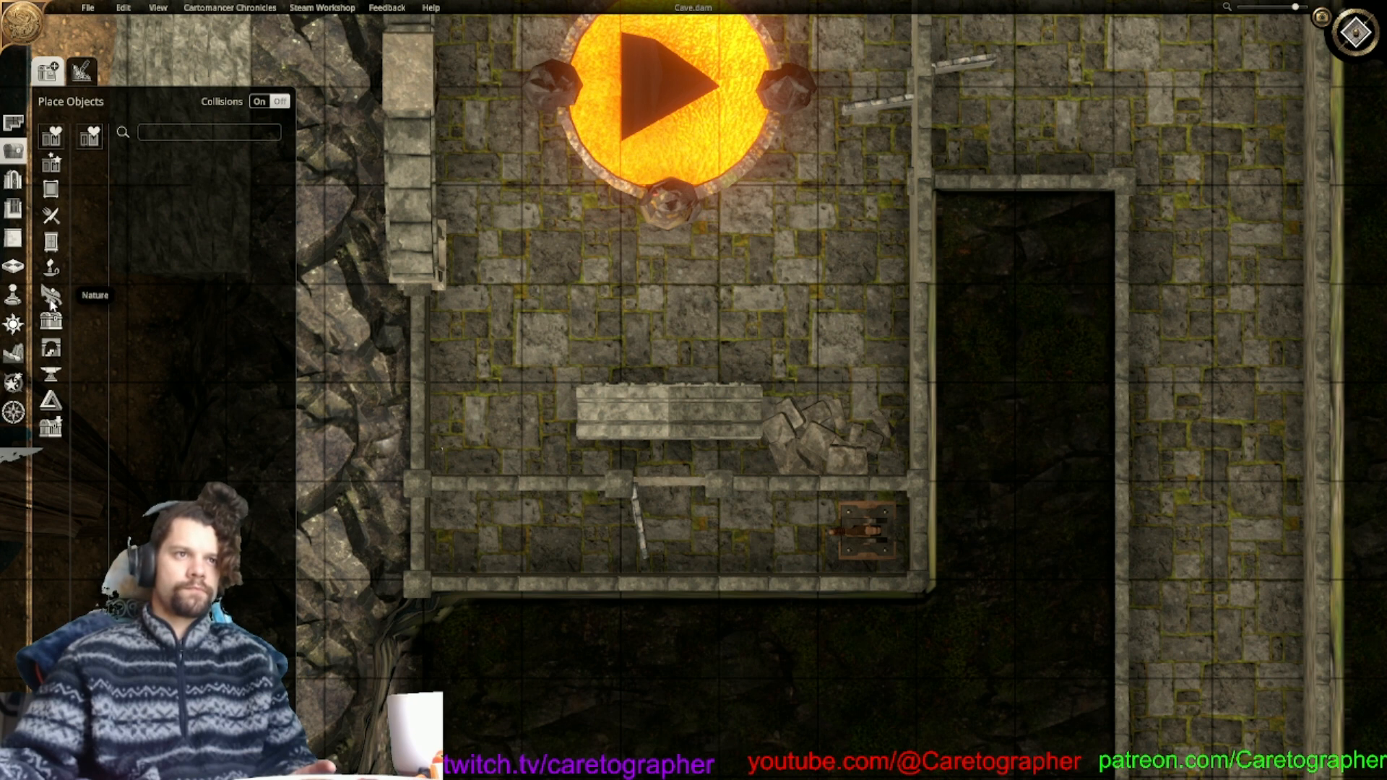
Find a carved stone piece and fit it, rotated, between the facade and the partition on the side opposite the rubble.
click(50, 320)
click(50, 349)
click(195, 133)
text(carve)
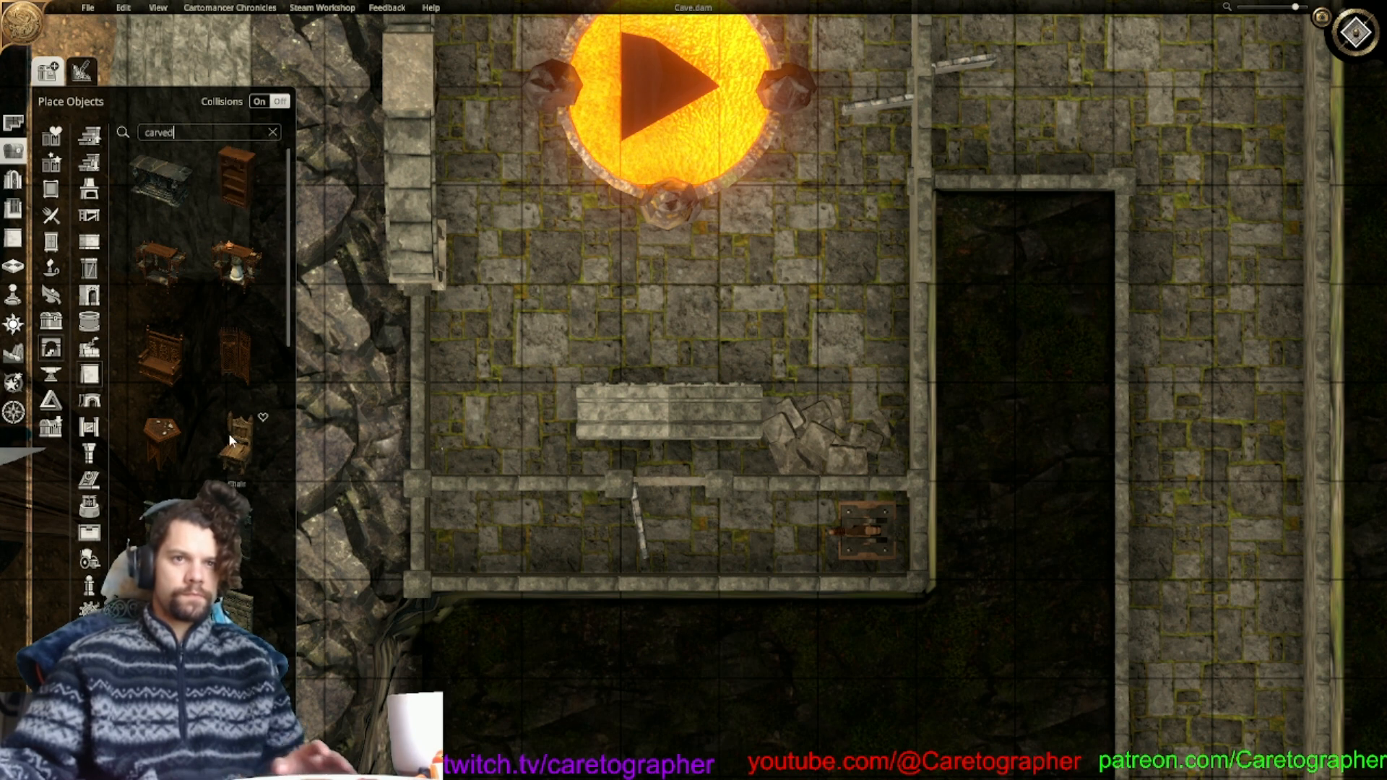
text(d)
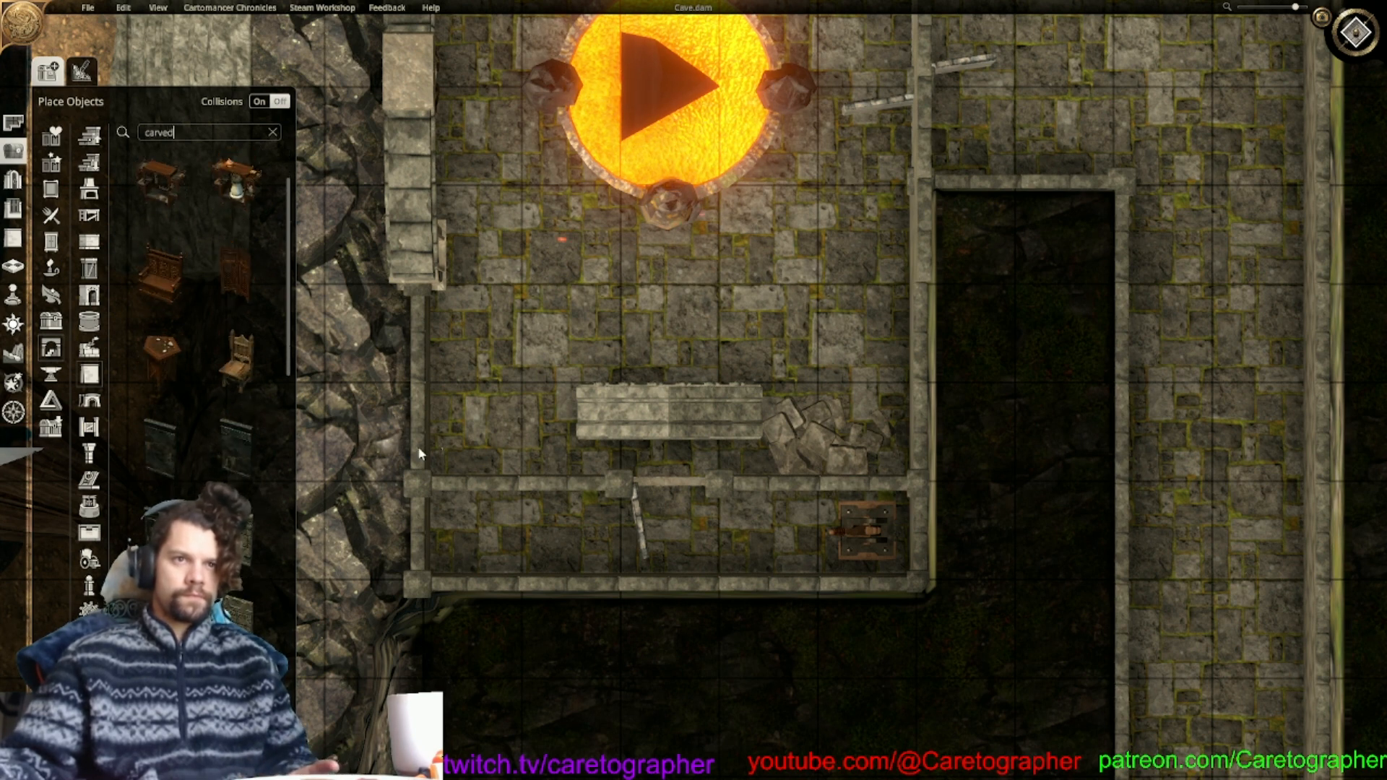
scroll(244, 598, down, 1)
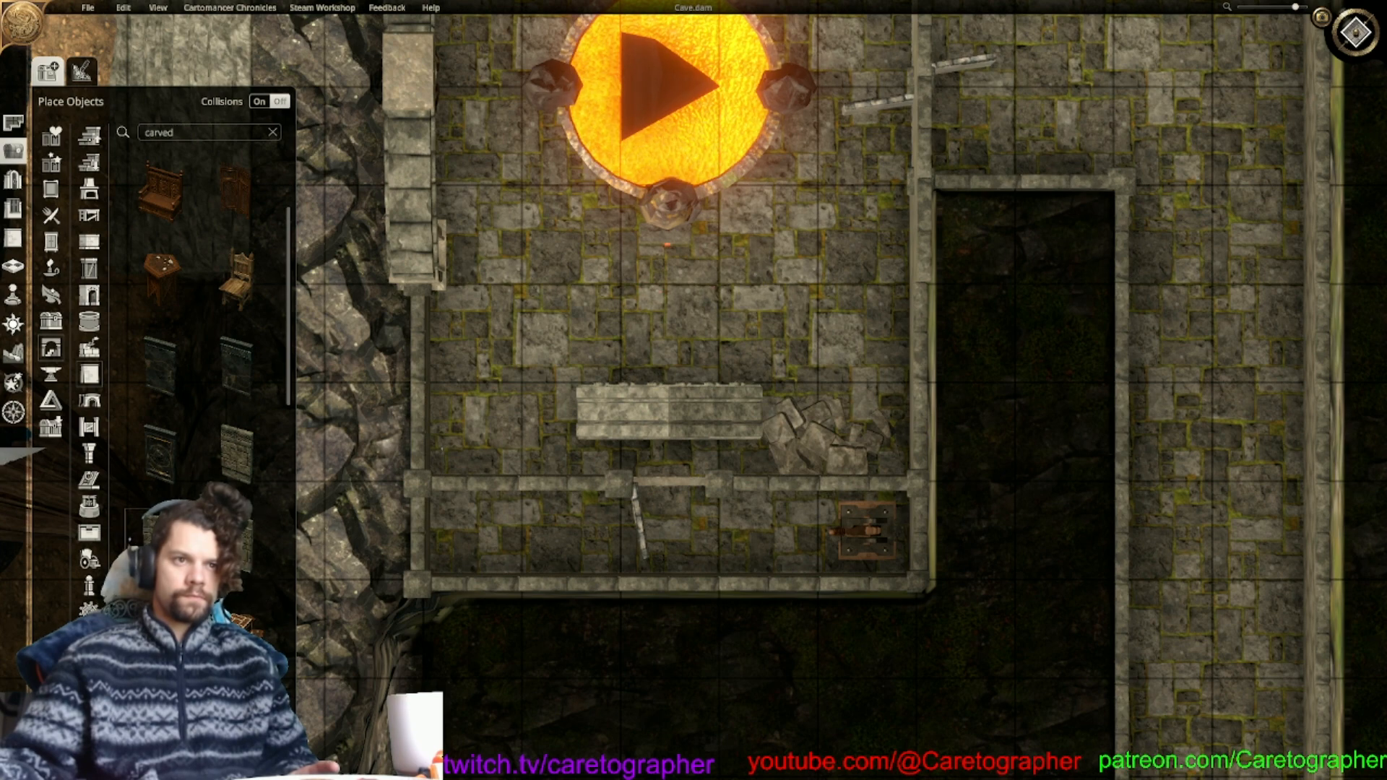
click(540, 310)
scroll(644, 340, up, 2)
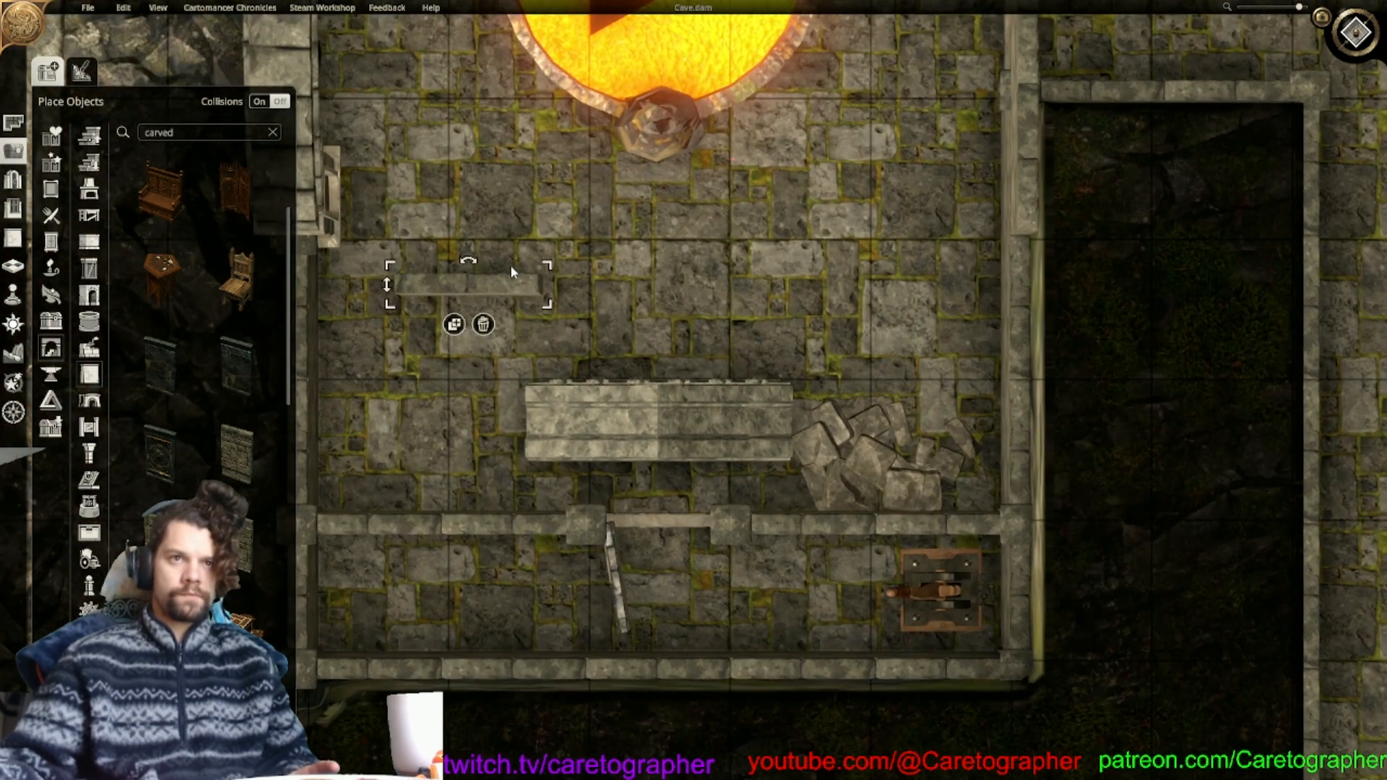
drag(459, 284, 535, 459)
scroll(532, 506, down, 4)
scroll(533, 507, down, 3)
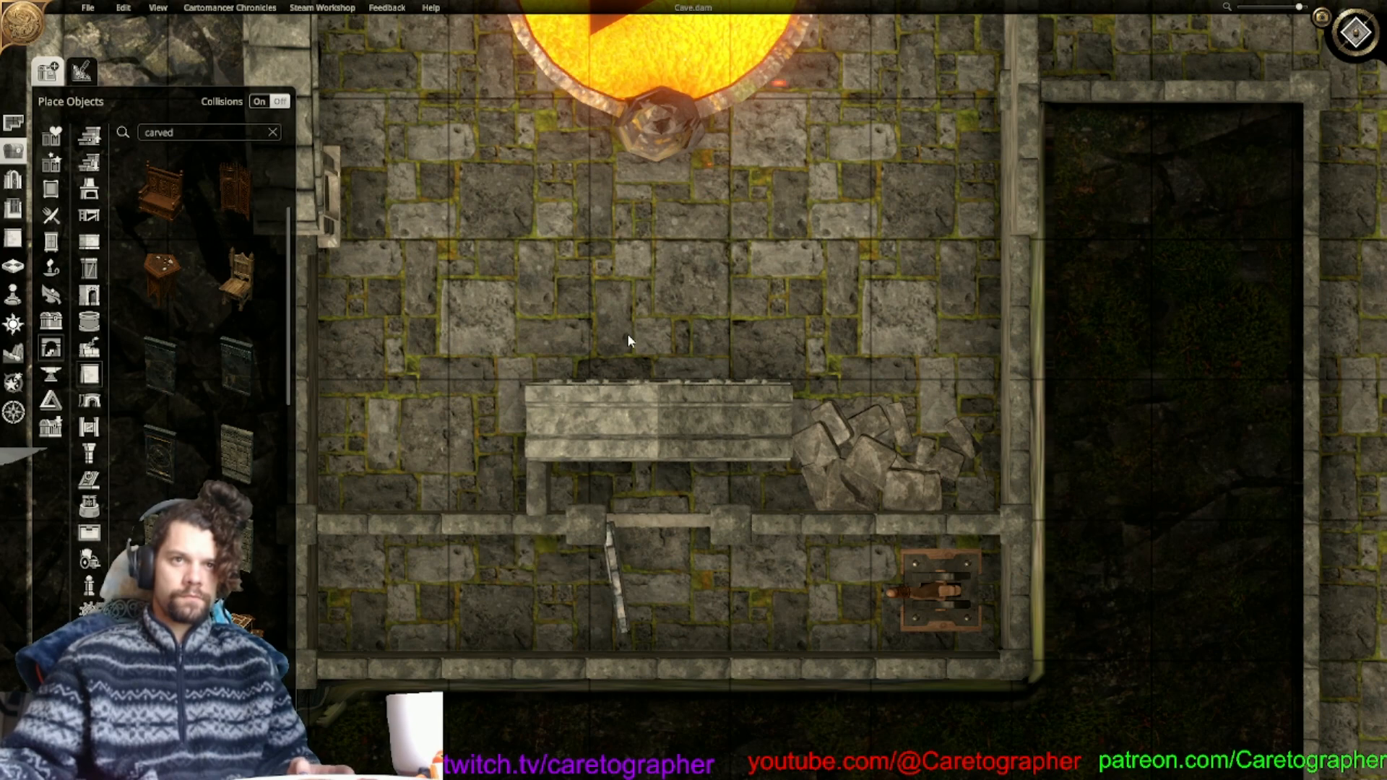
Close the same gap behind the other end's facade with a matching carved stone piece.
click(527, 556)
middle_drag(567, 255, 598, 485)
middle_drag(613, 191, 632, 474)
middle_drag(638, 225, 659, 520)
middle_drag(625, 254, 638, 355)
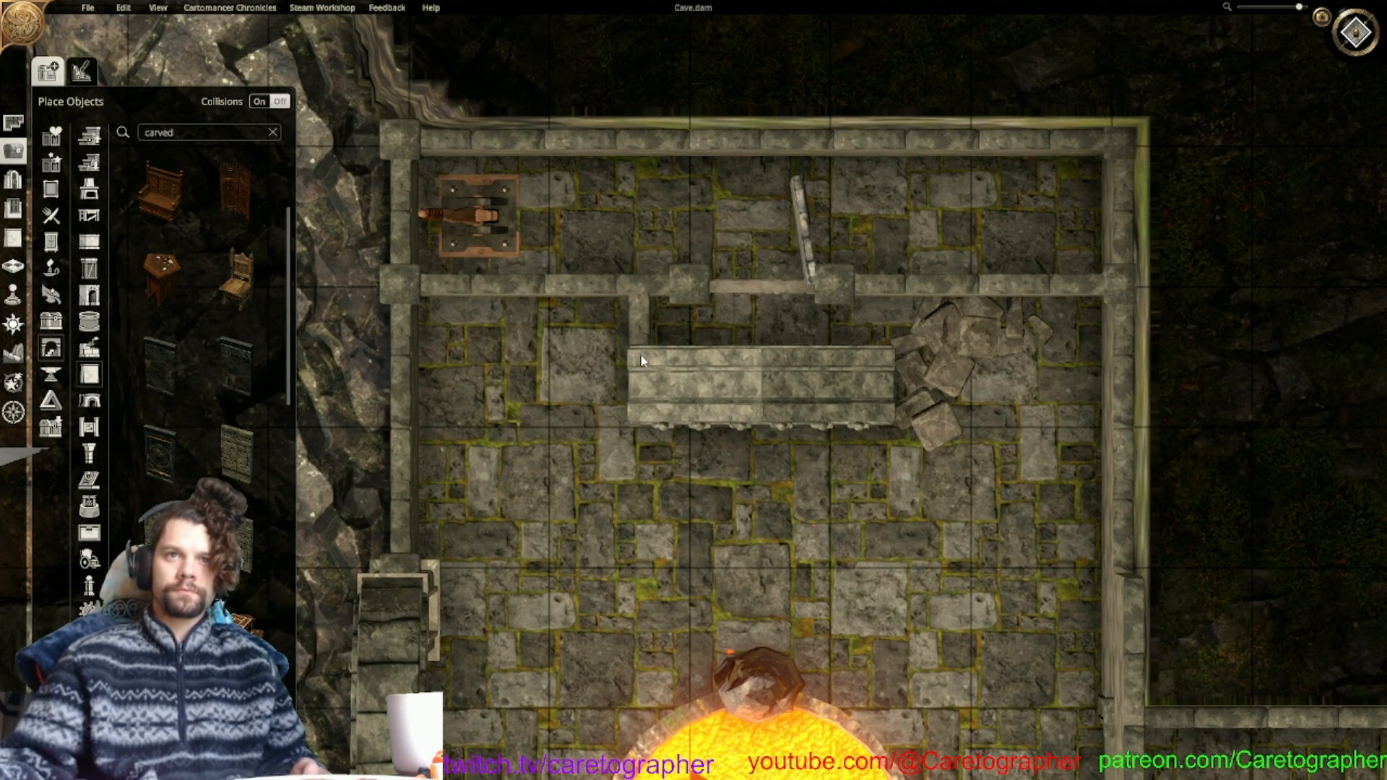
click(643, 357)
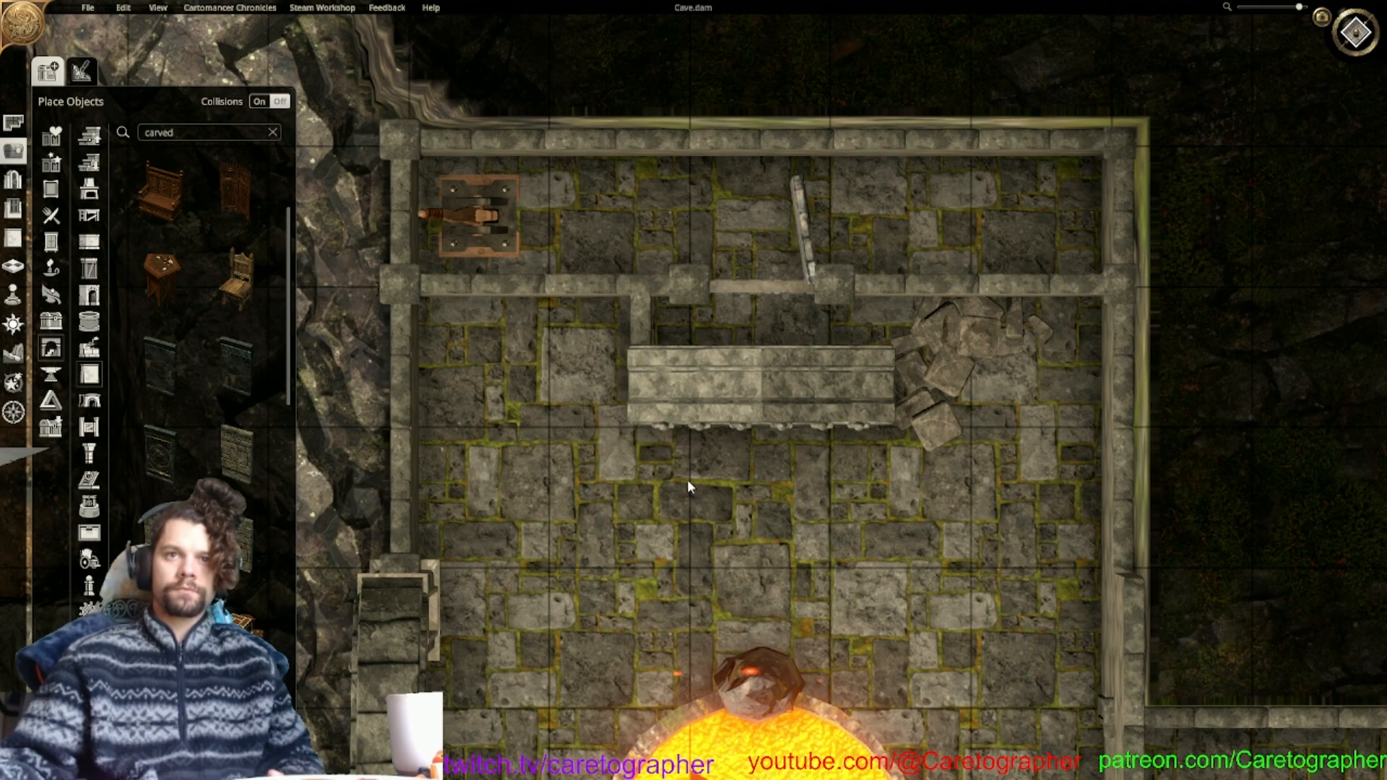
Search the object library for "bench" to furnish the temple room.
middle_drag(686, 486, 700, 301)
scroll(795, 307, down, 2)
scroll(784, 409, down, 2)
scroll(786, 384, up, 1)
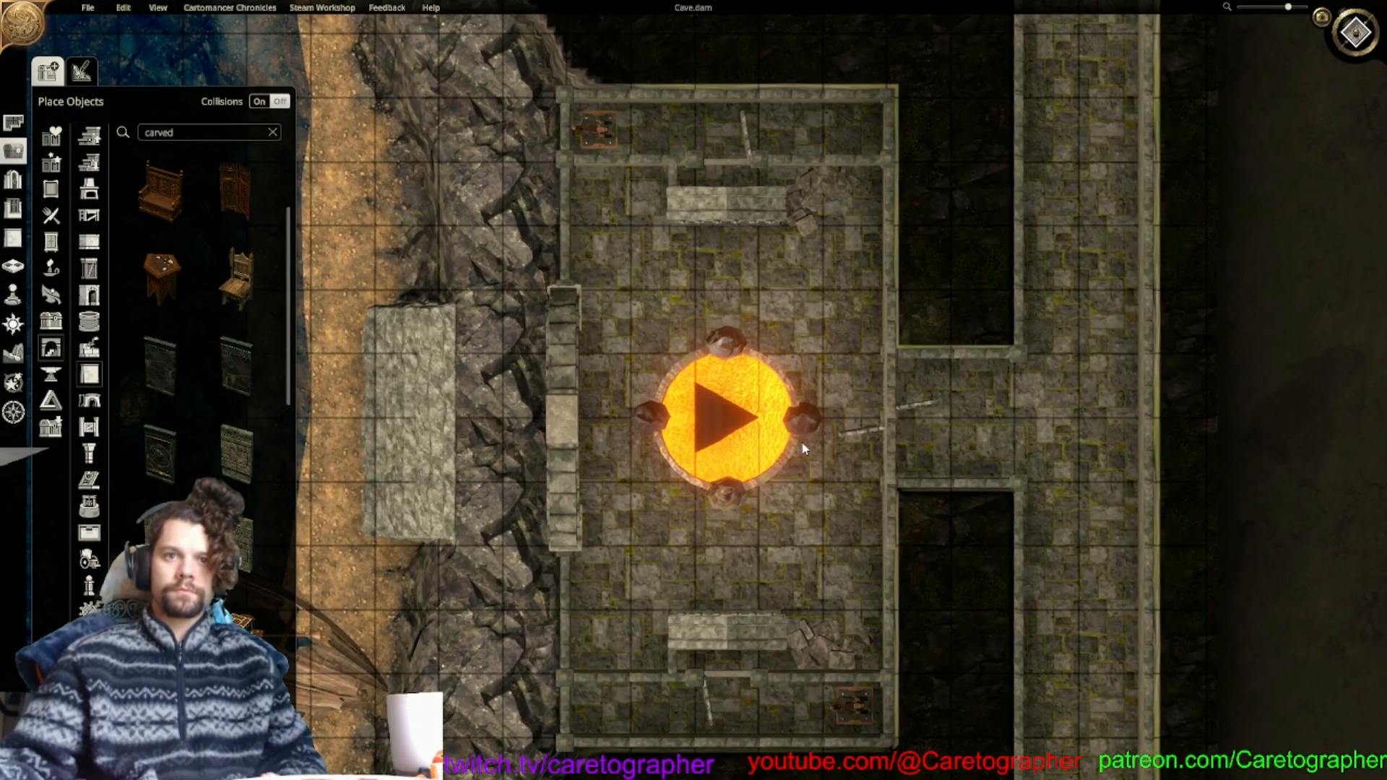
middle_drag(765, 492, 775, 453)
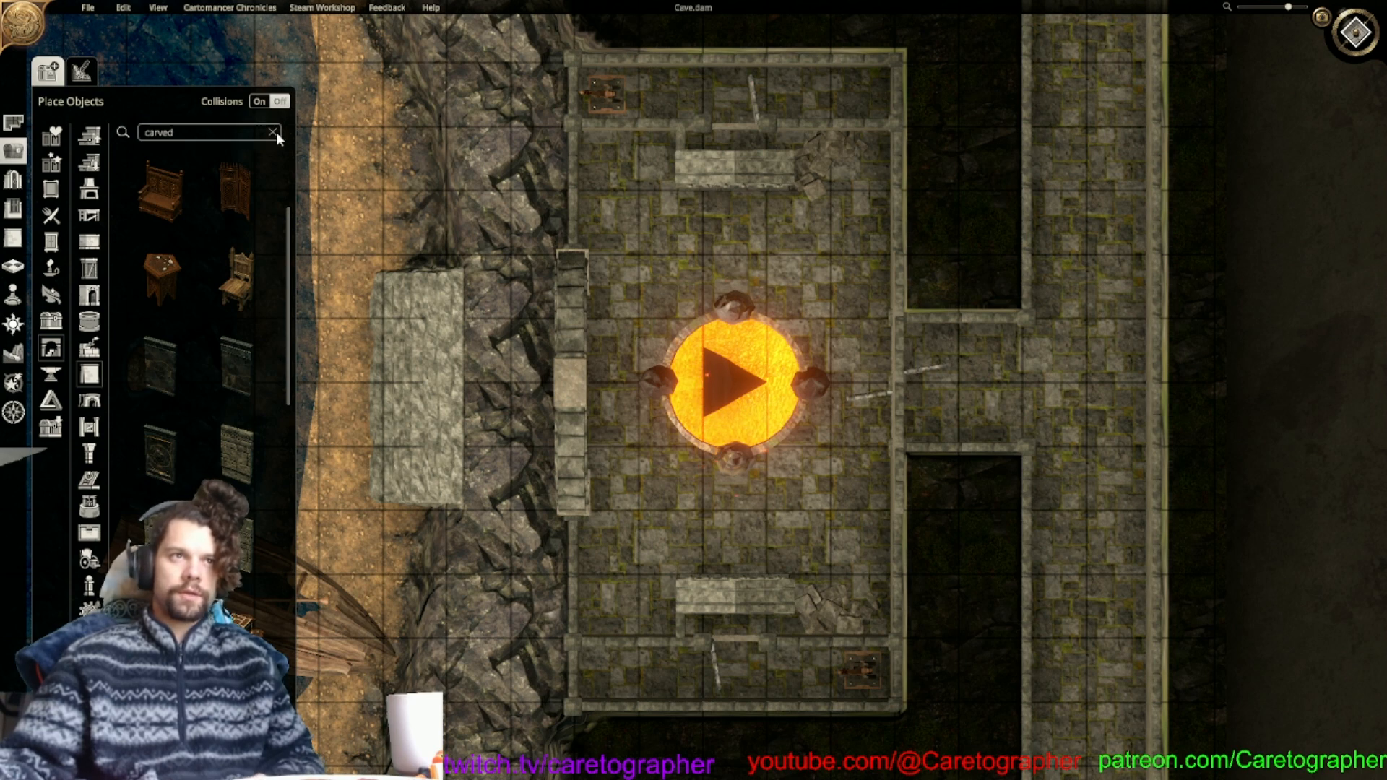
double_click(197, 135)
text(becnh)
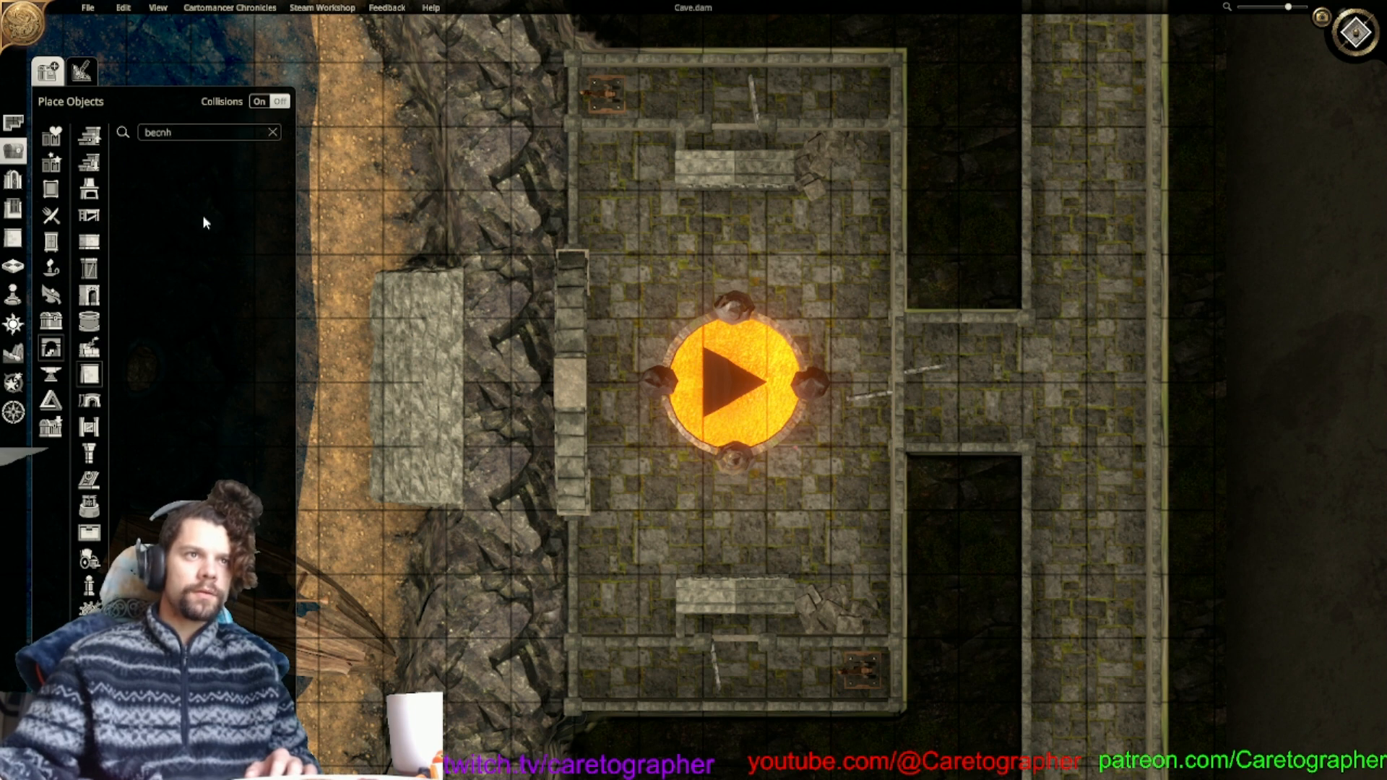
key(BackSpace)
key(BackSpace)
key(BackSpace)
key(BackSpace)
key(BackSpace)
text(be)
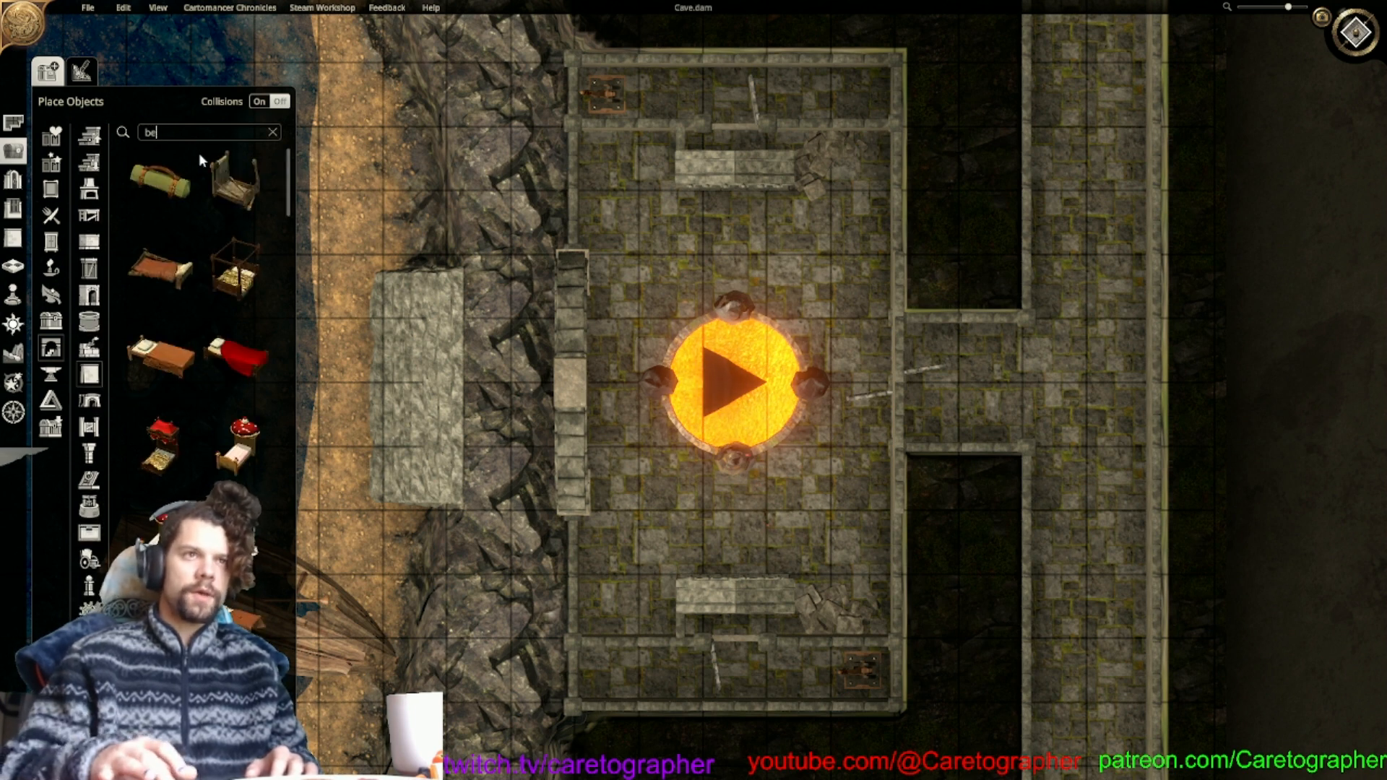
text(nch)
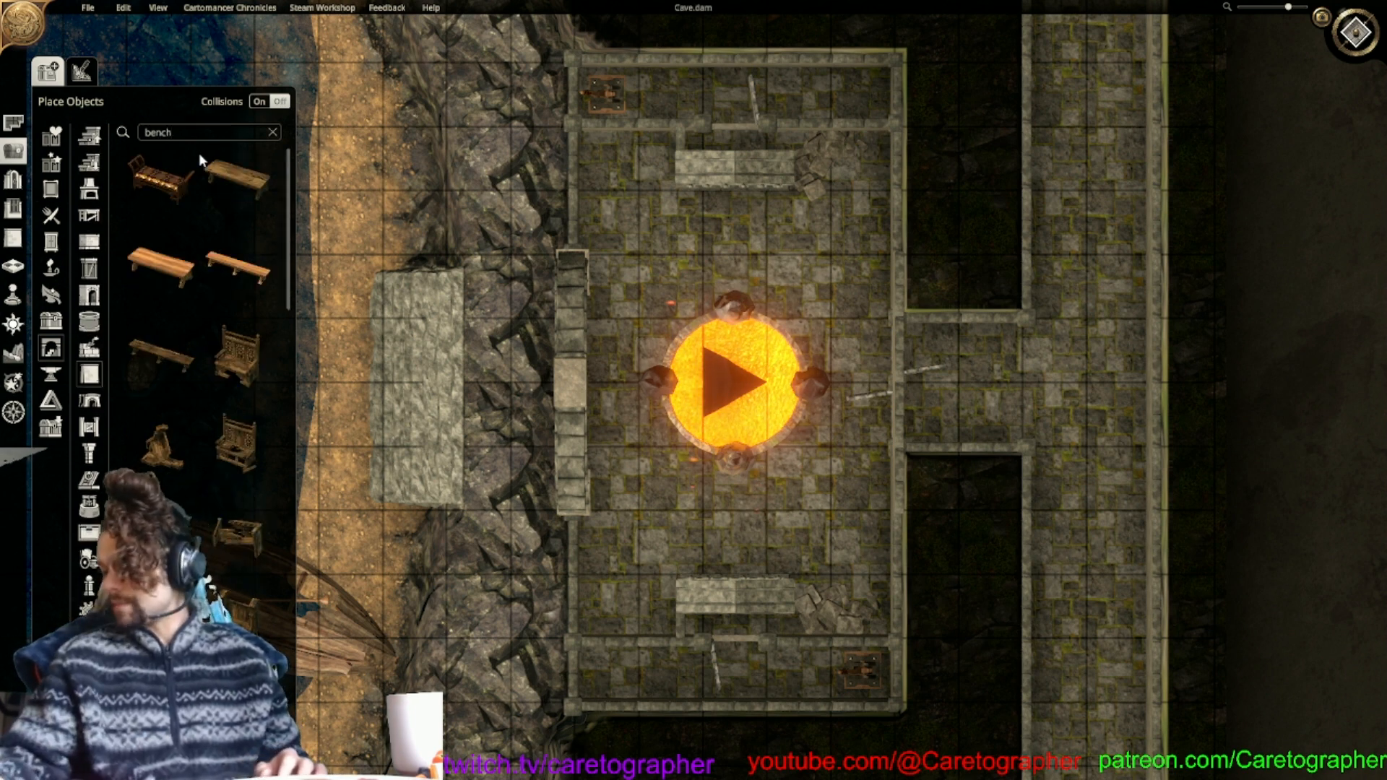
Place a stone bench against the partition beside the facade at each end of the temple room.
drag(288, 234, 289, 506)
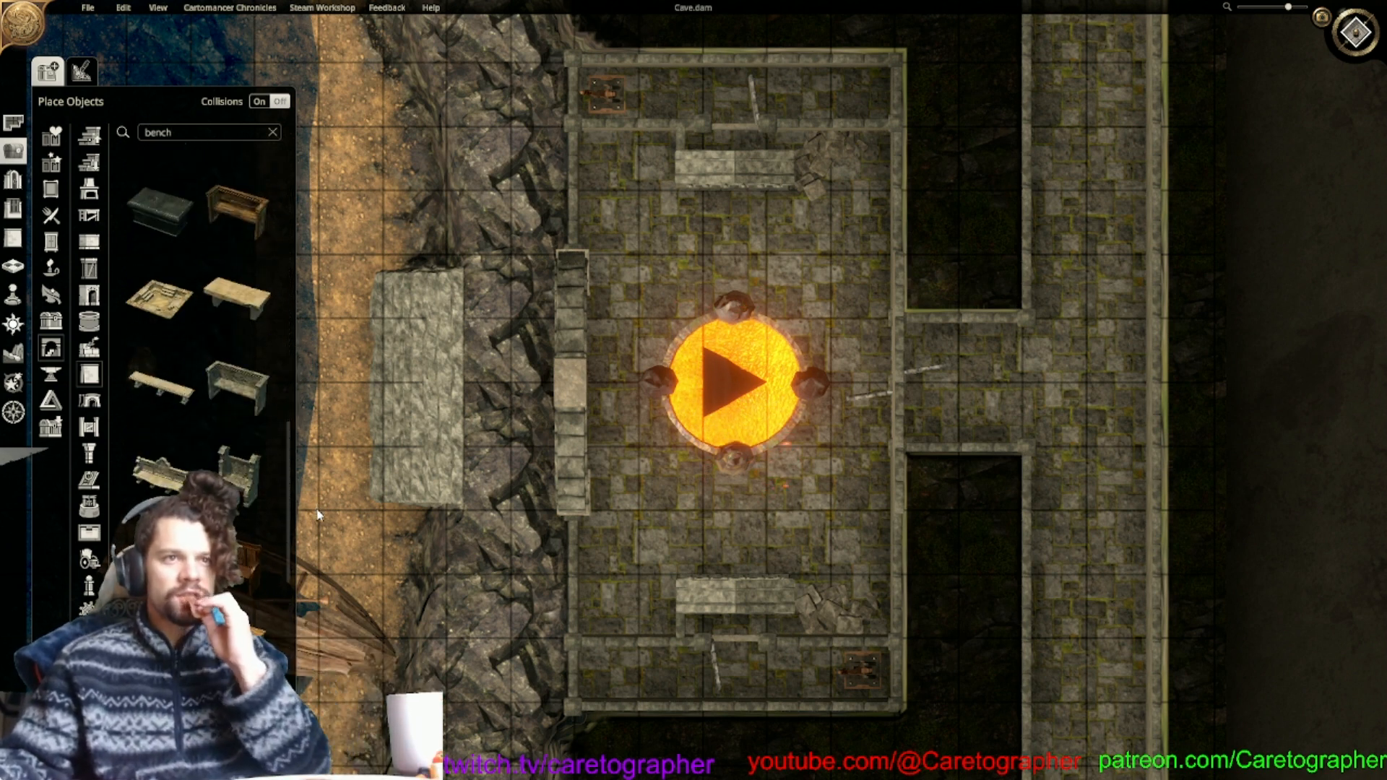
click(247, 395)
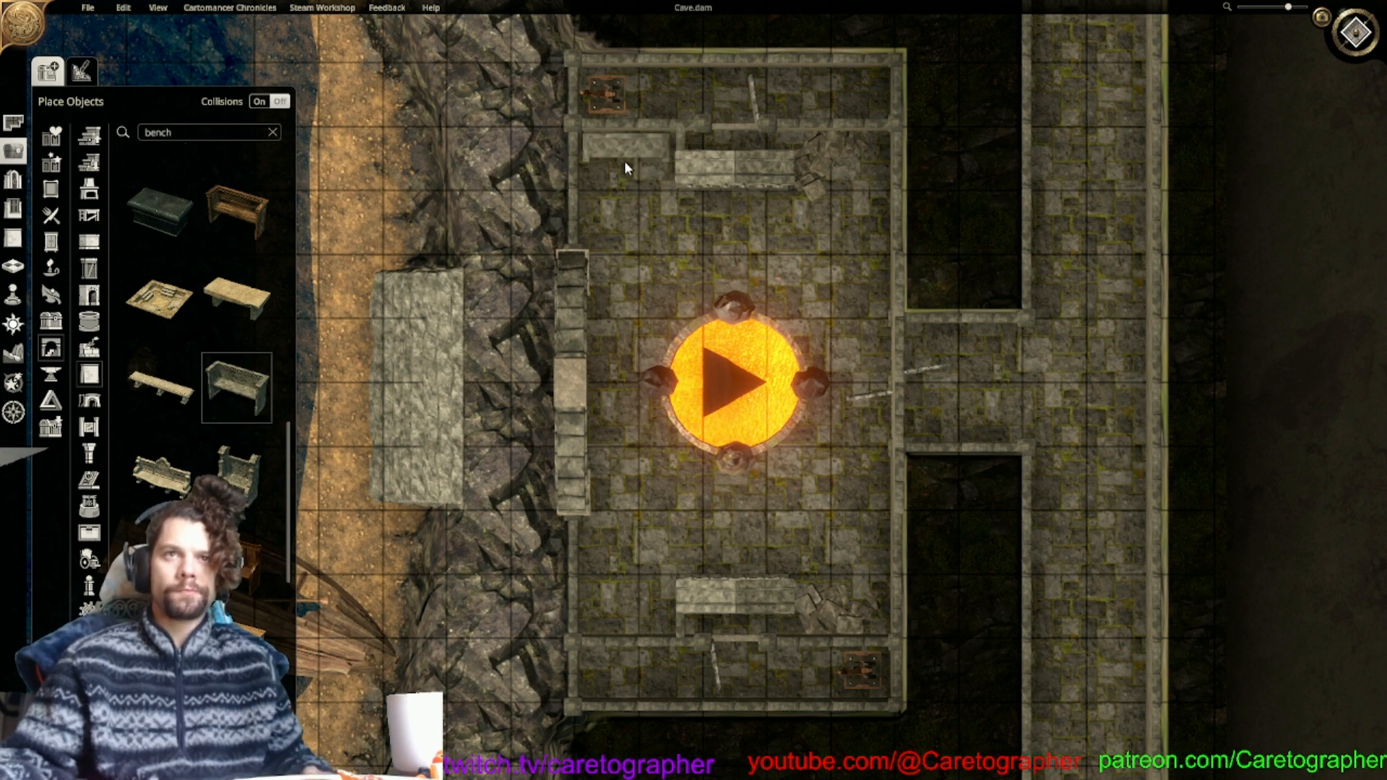
click(625, 157)
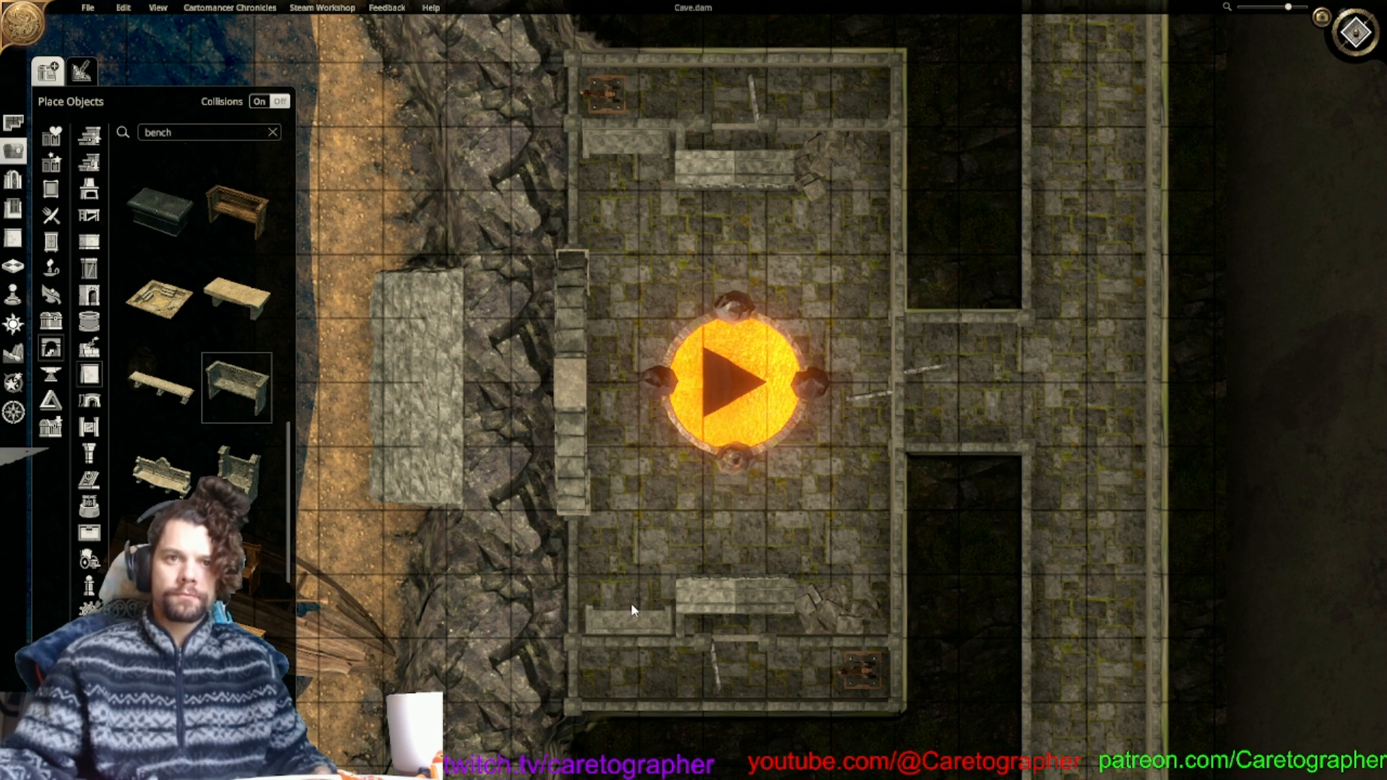
click(631, 604)
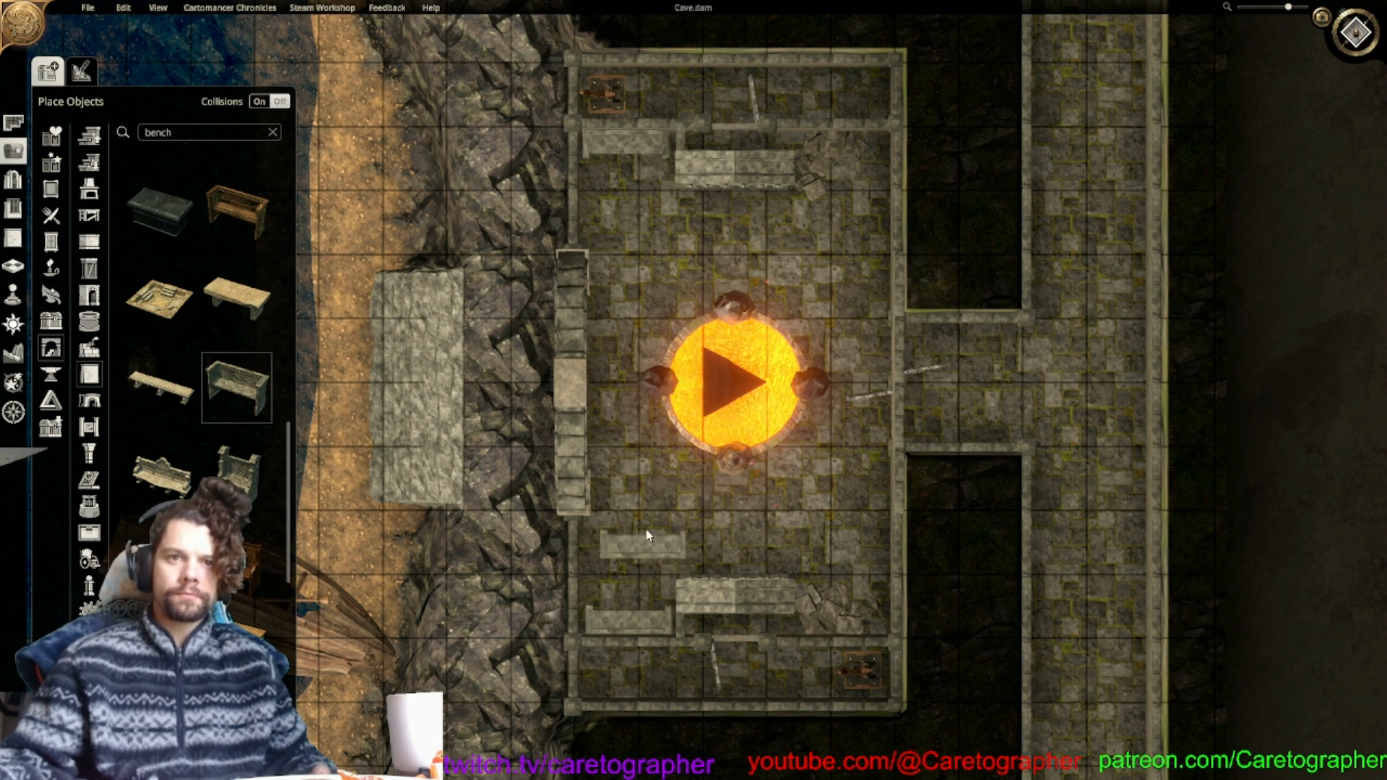
click(624, 621)
drag(619, 619, 622, 618)
key(Escape)
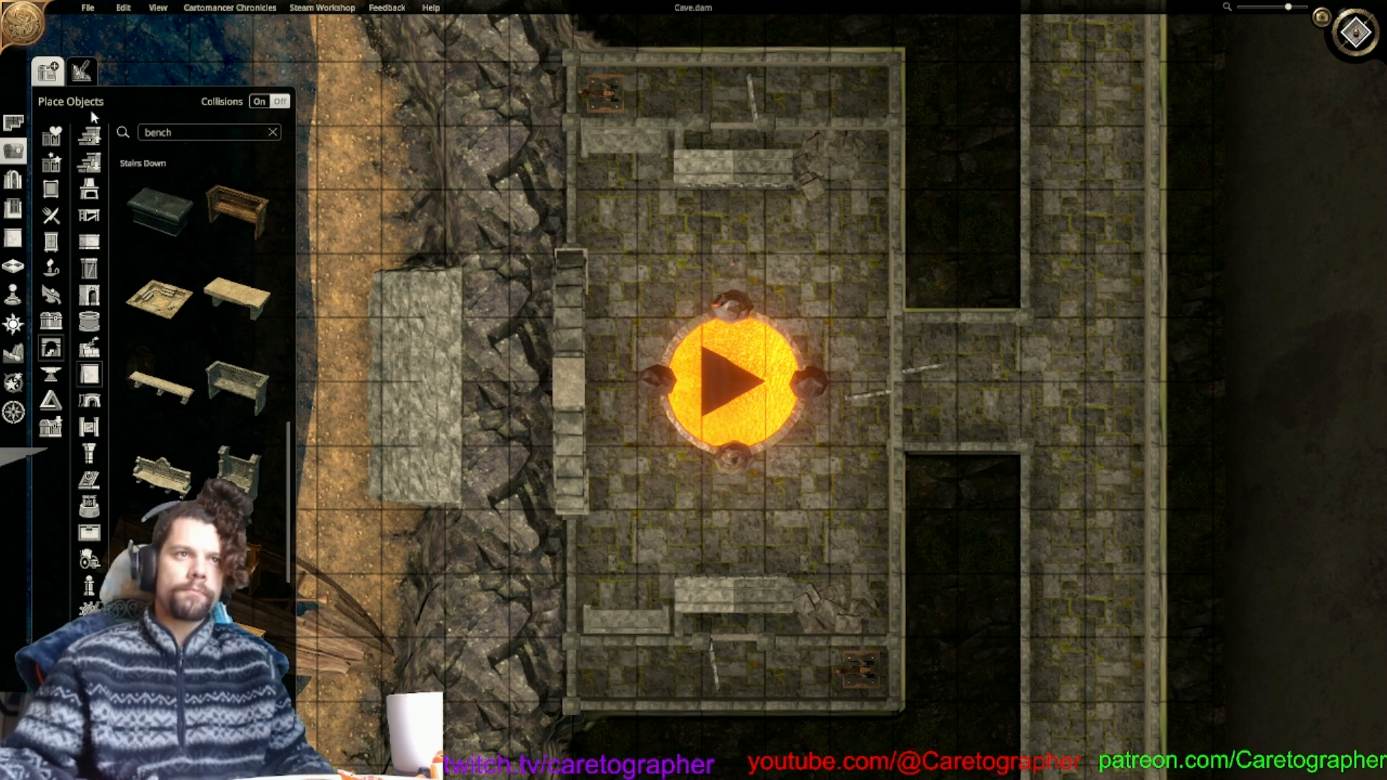
Search the object library for "ruin bench" and look through the models for a ruined stone bench.
double_click(206, 130)
text(r)
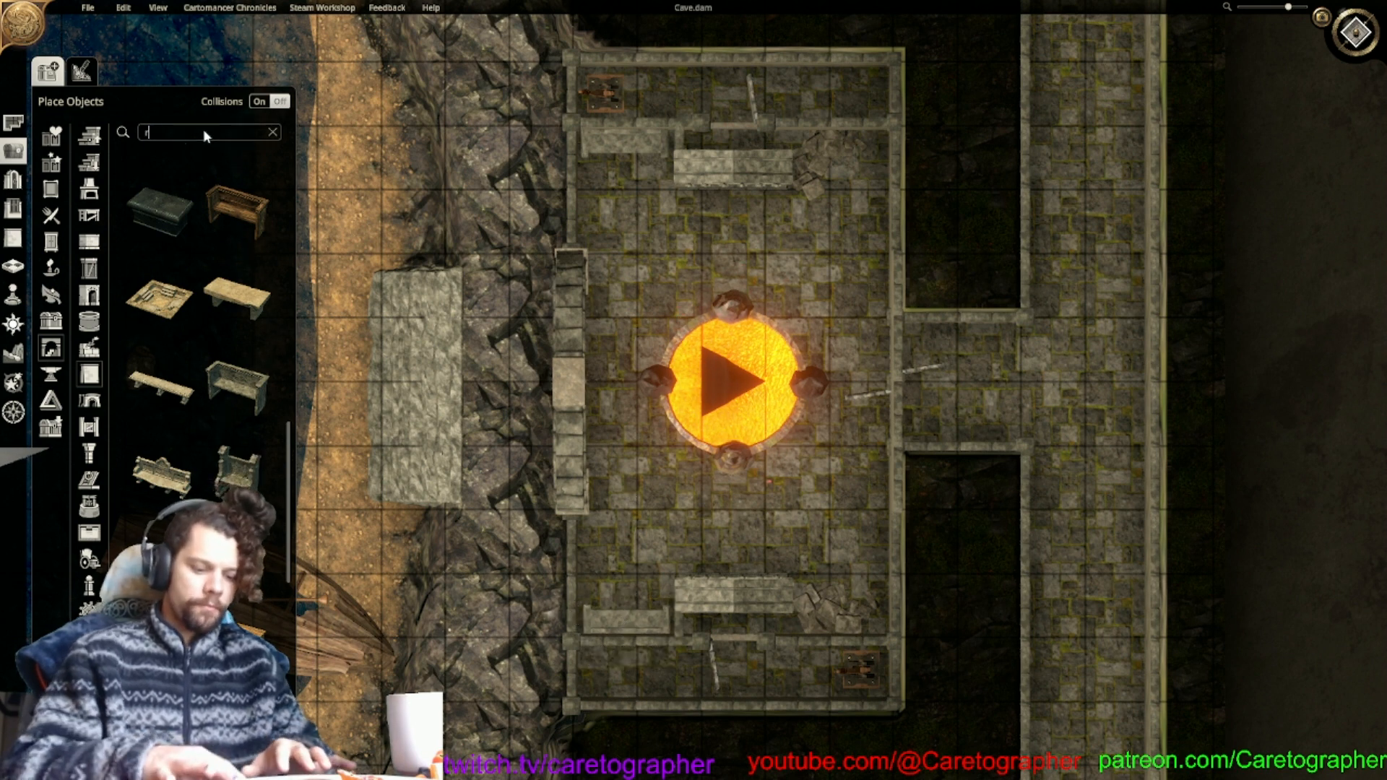
text(uin benc)
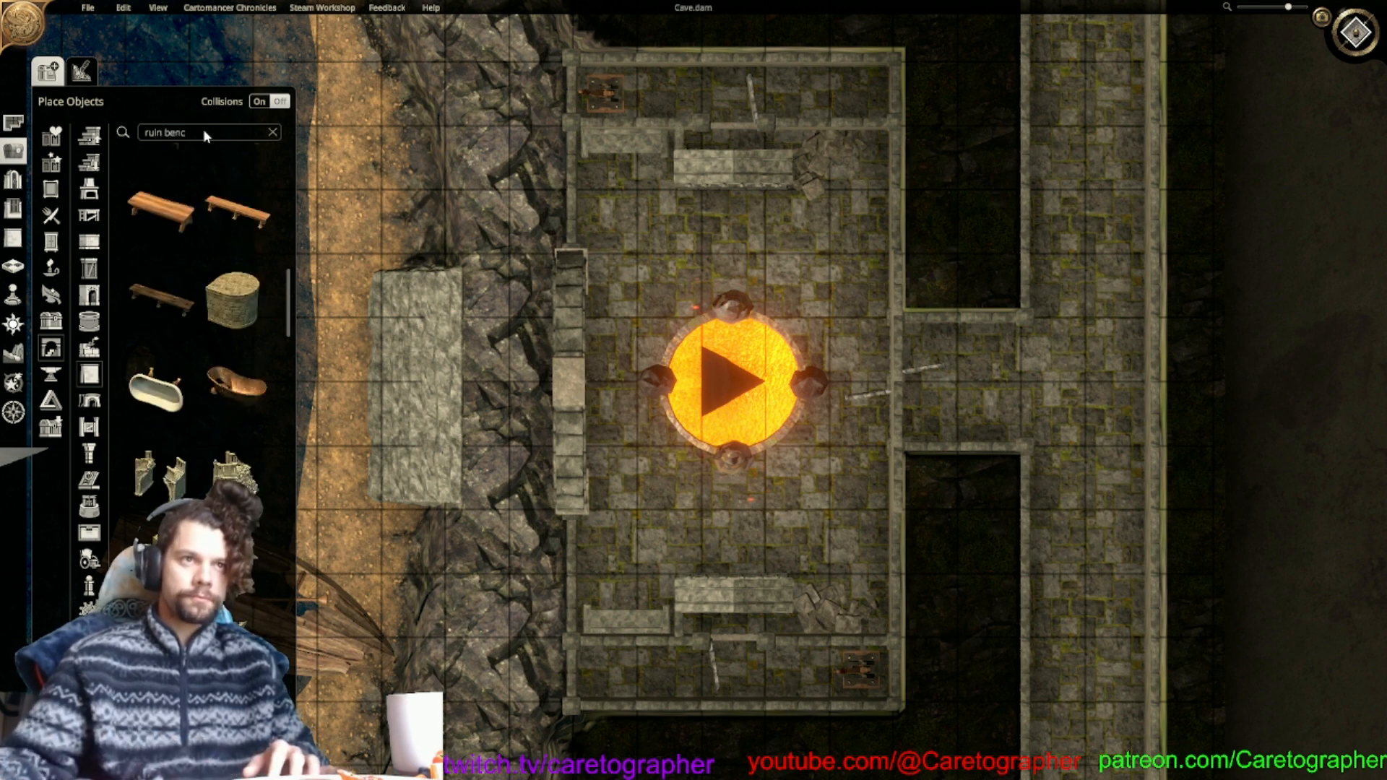
text(h)
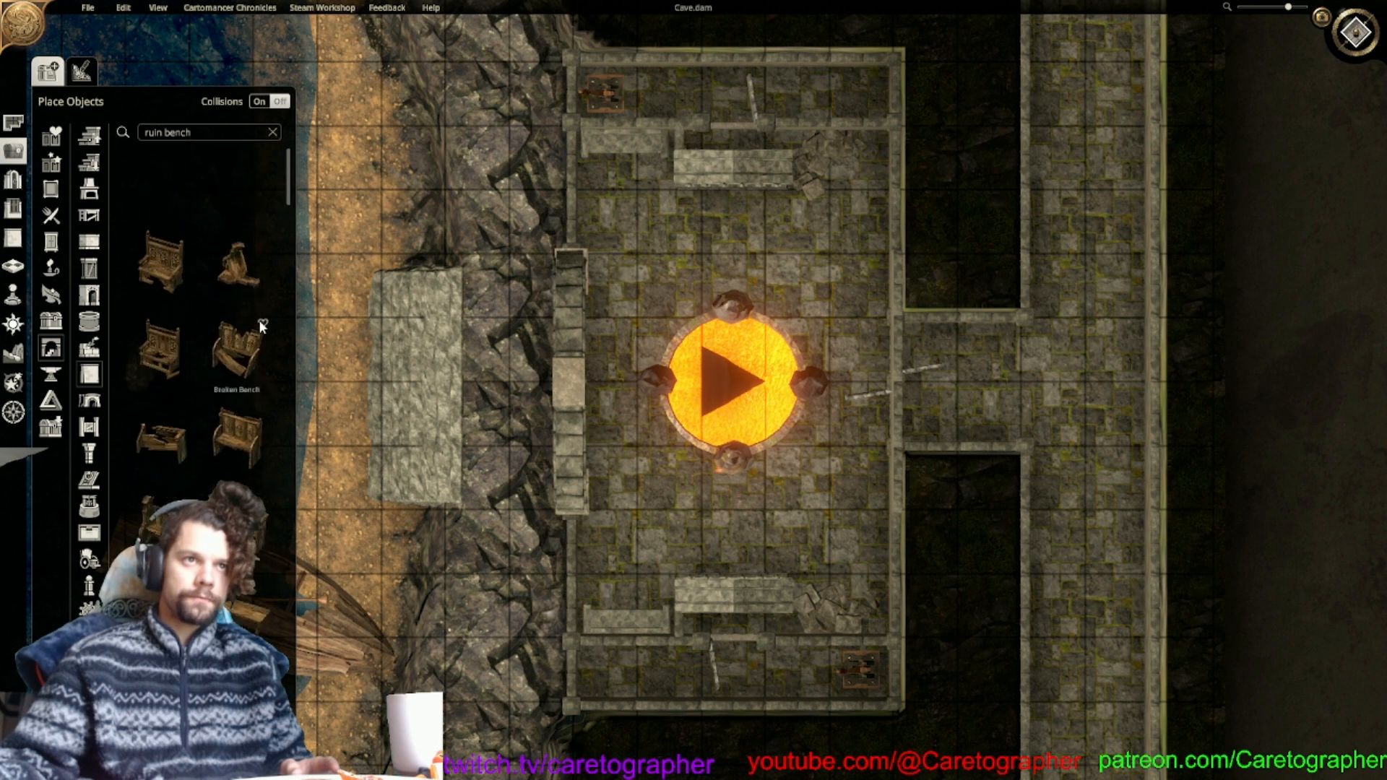
drag(288, 184, 296, 688)
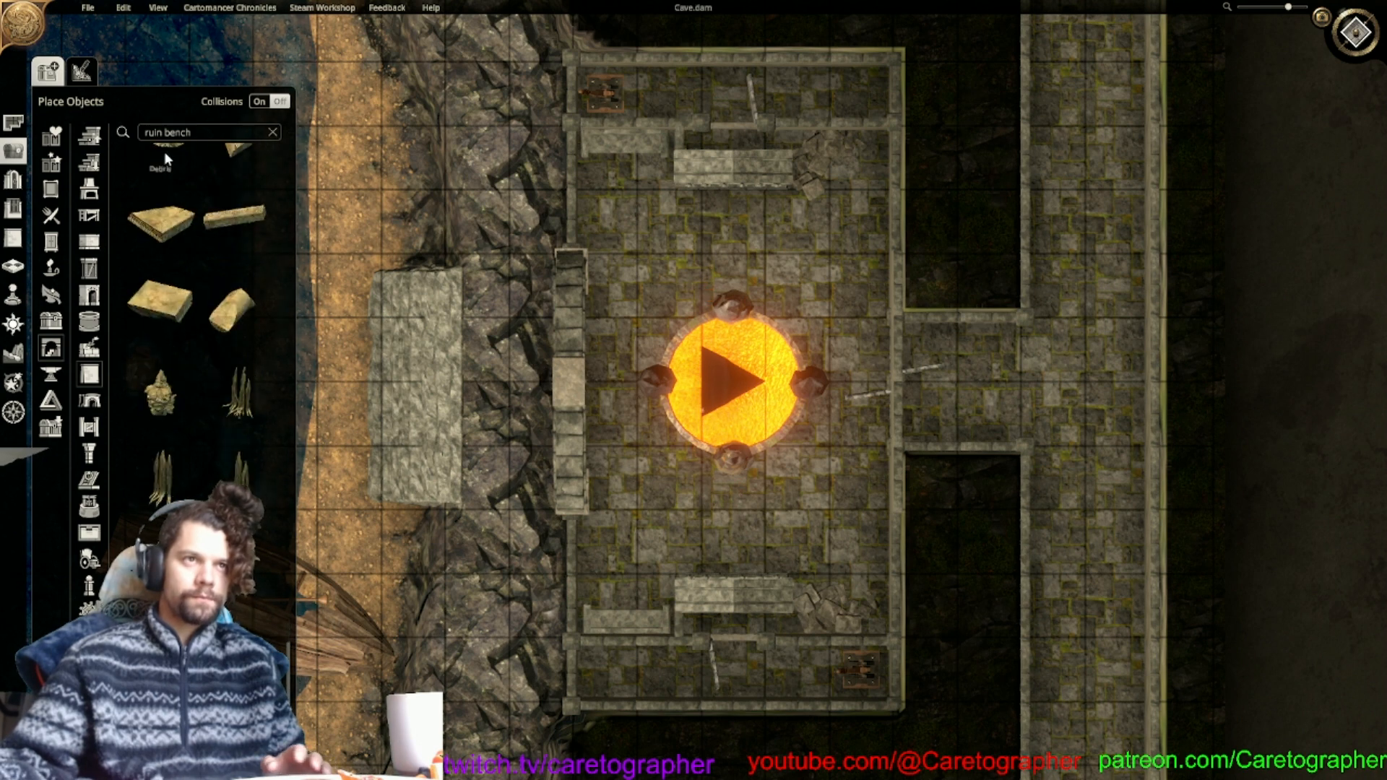
Search the object library for "broken" and look through the models for a damaged bench.
text(br)
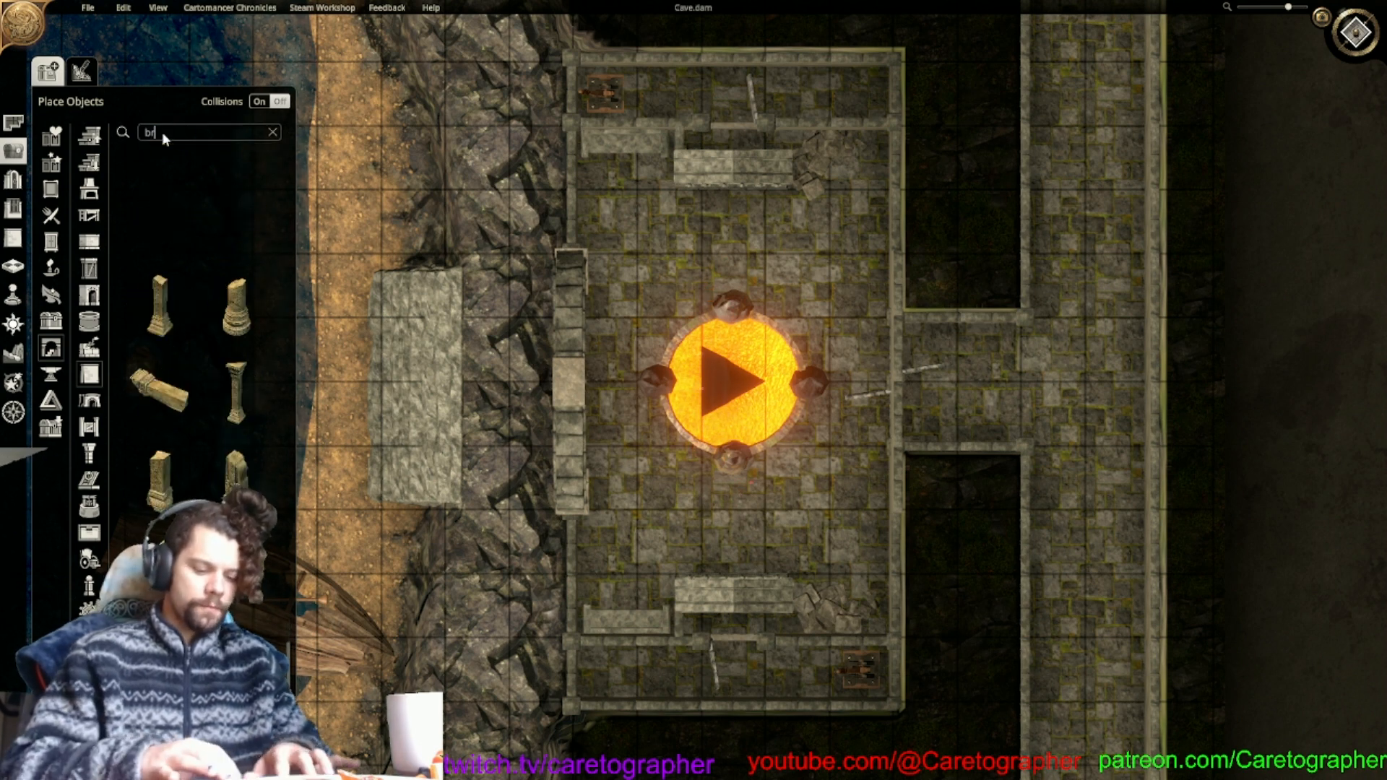
text(oken)
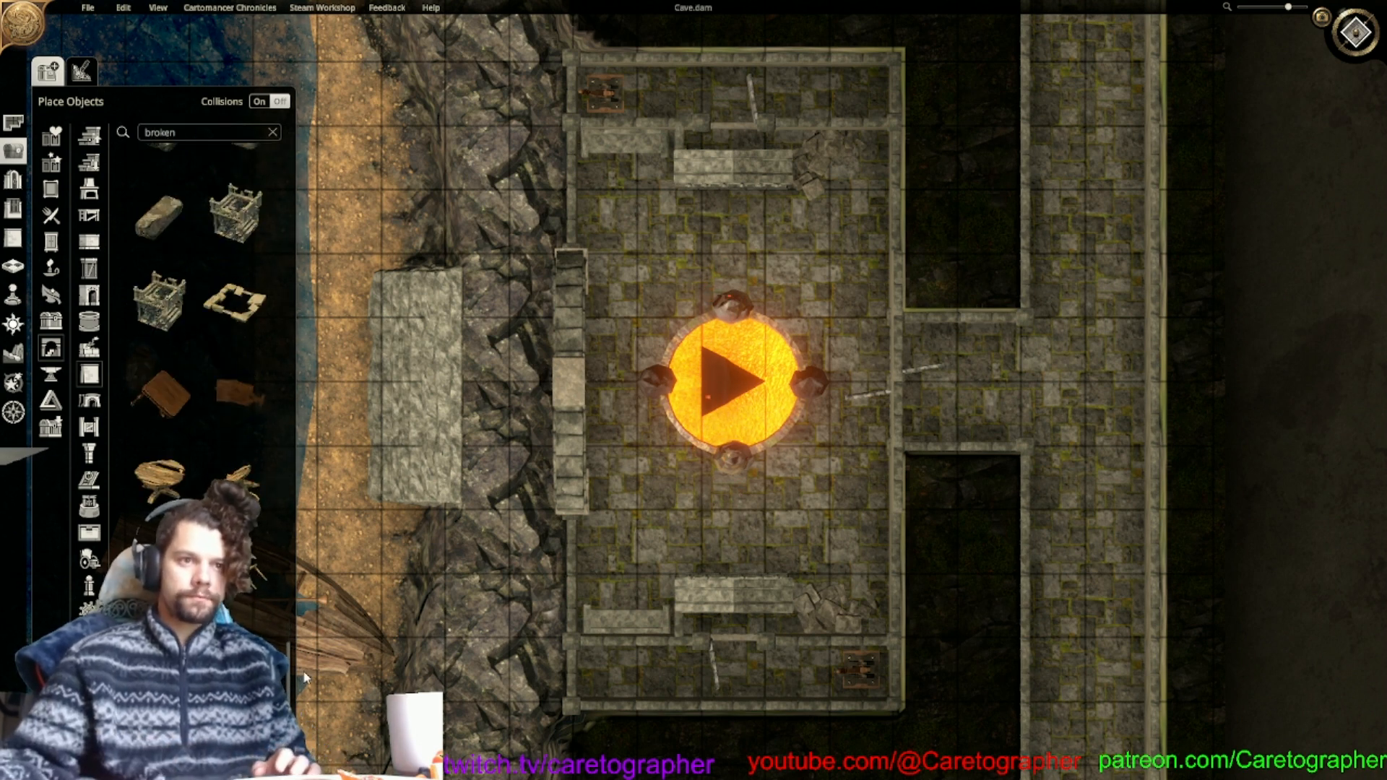
scroll(281, 587, up, 6)
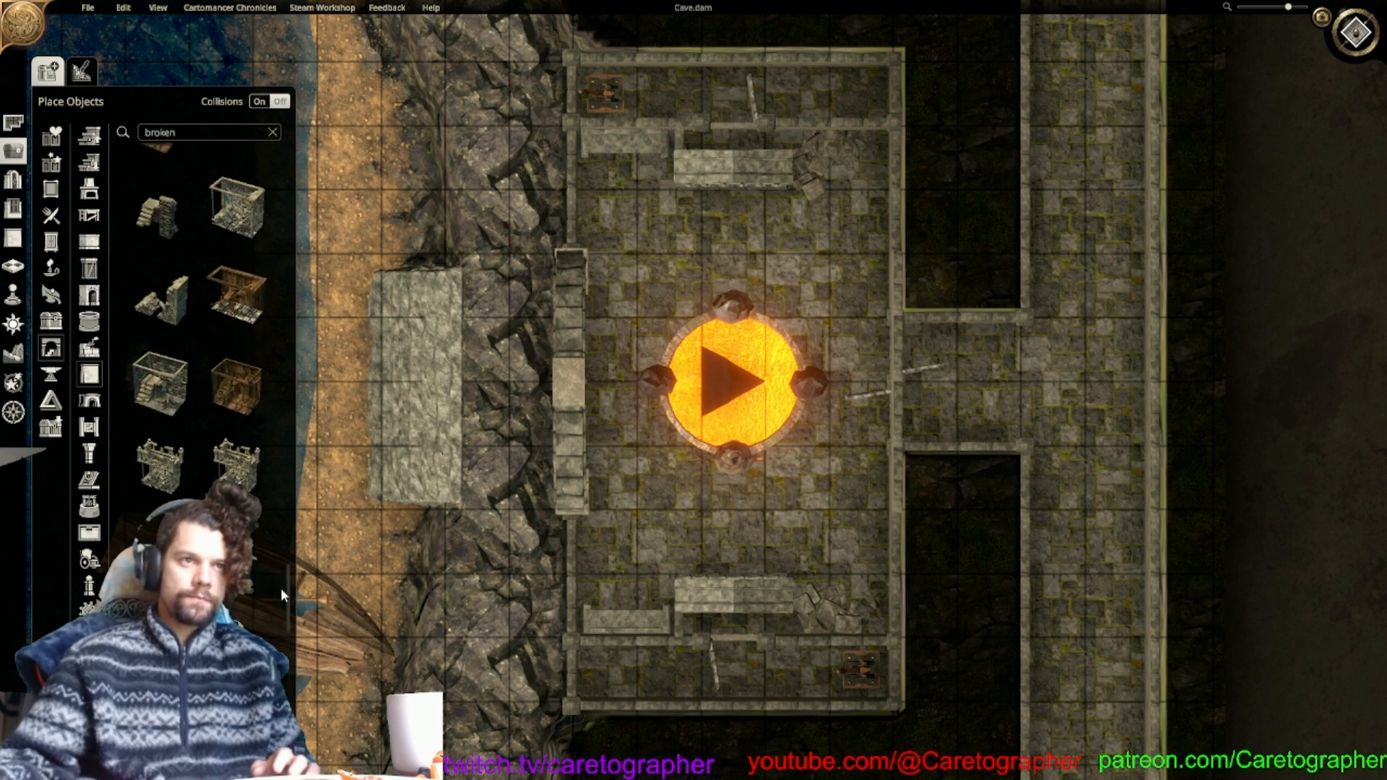
drag(280, 569, 321, 702)
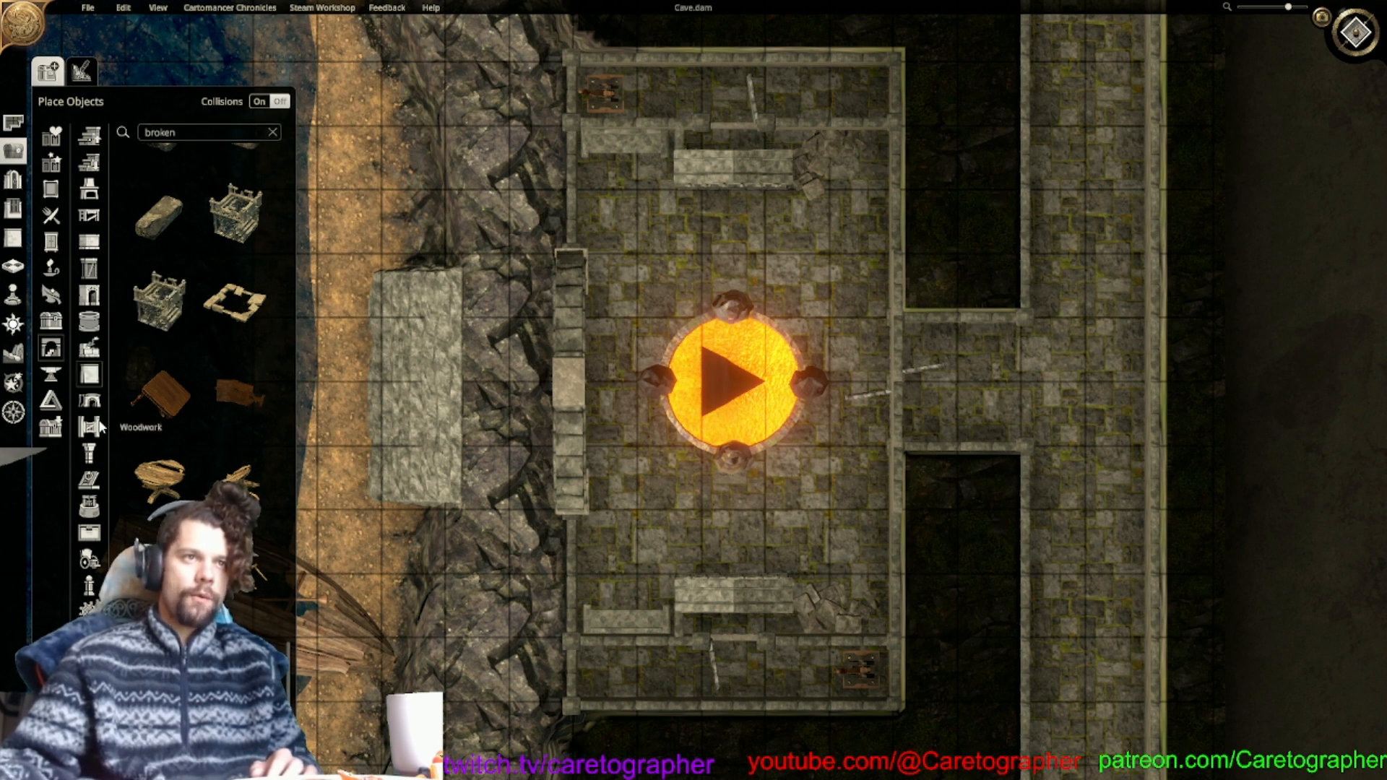
scroll(89, 339, down, 2)
scroll(89, 340, down, 1)
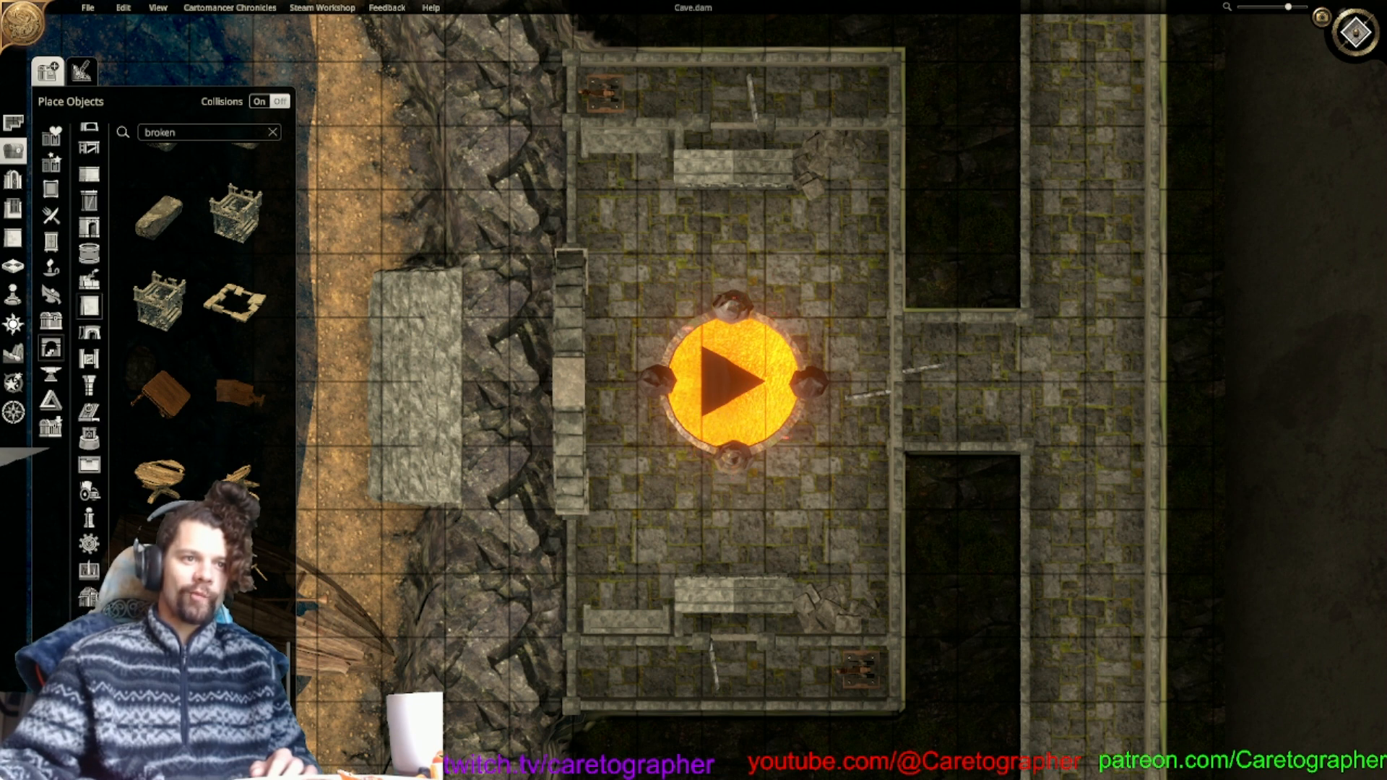
Clear the search and look through the furniture category's tables and benches for a suitable stone piece.
click(272, 132)
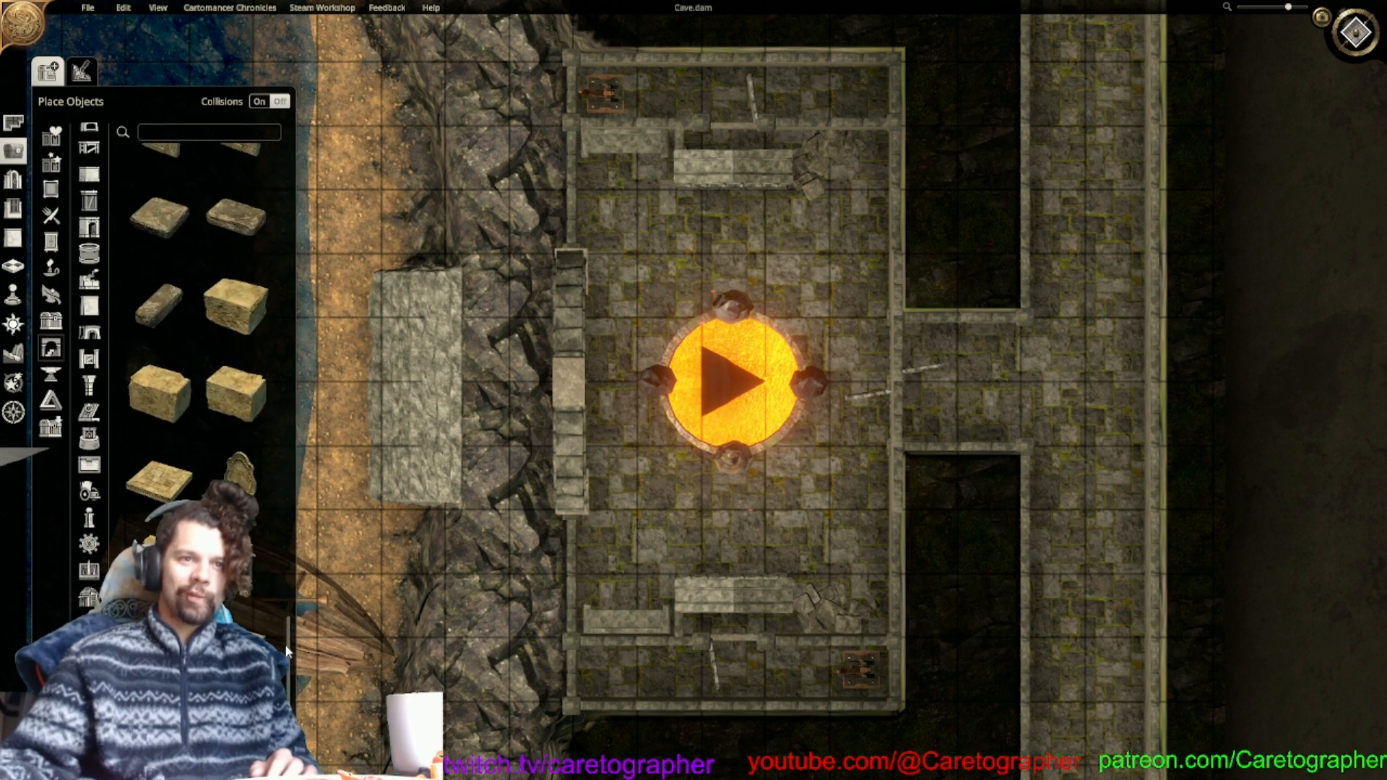
drag(291, 645, 305, 163)
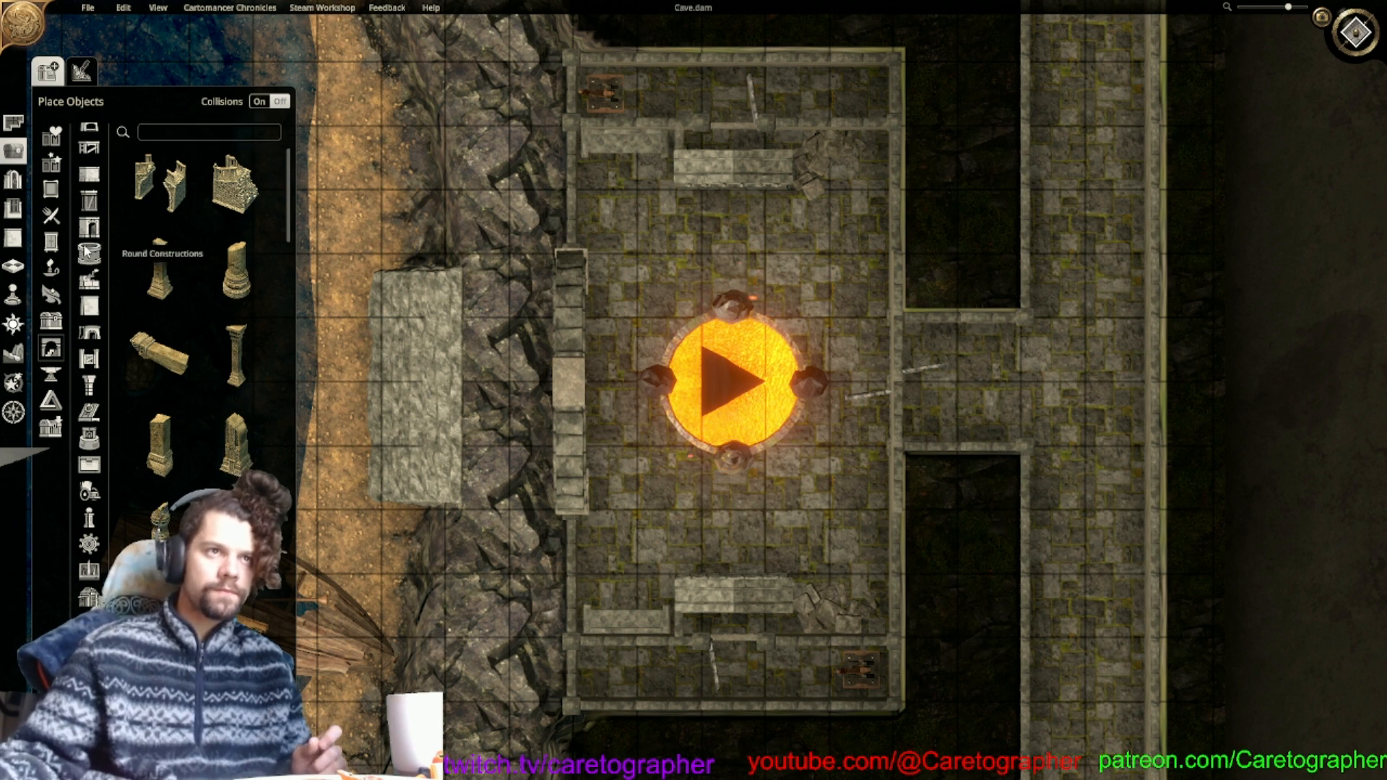
scroll(87, 280, up, 2)
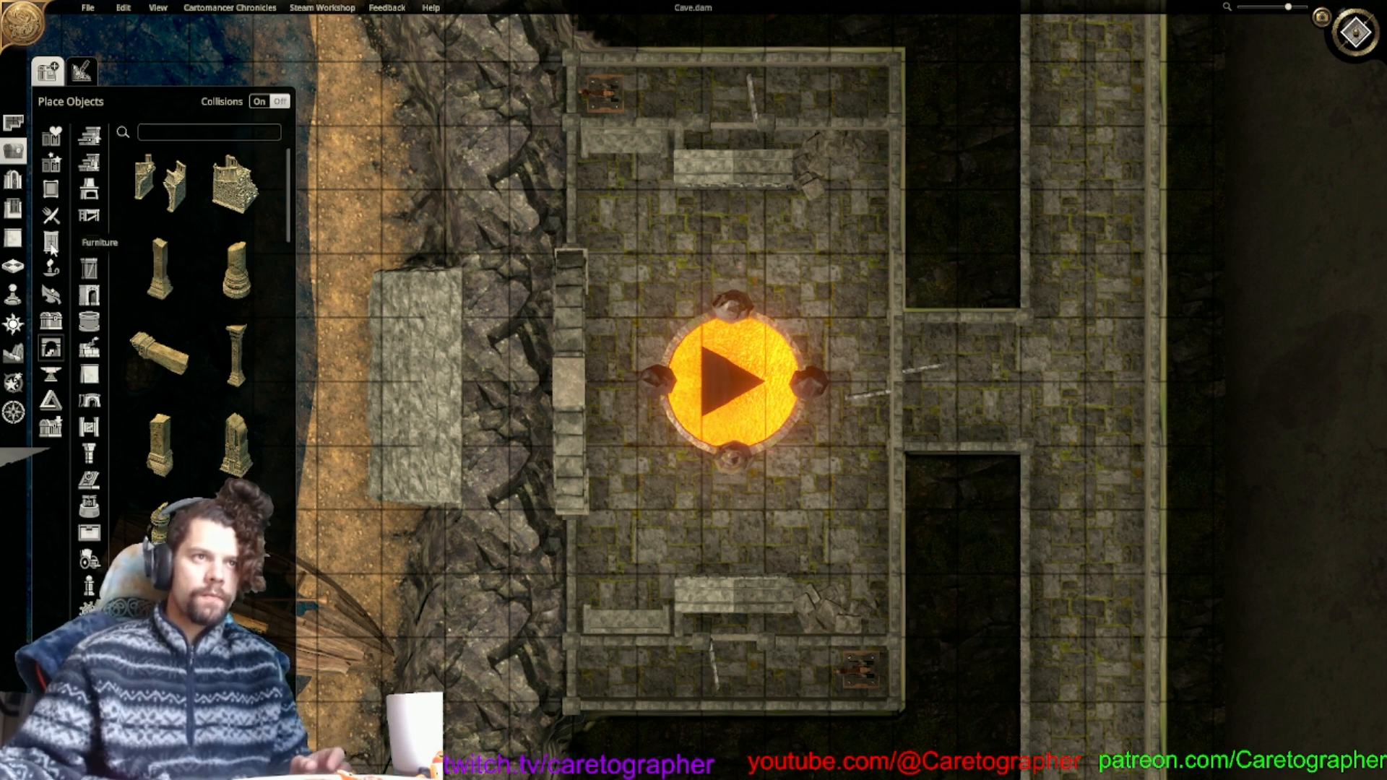
click(51, 242)
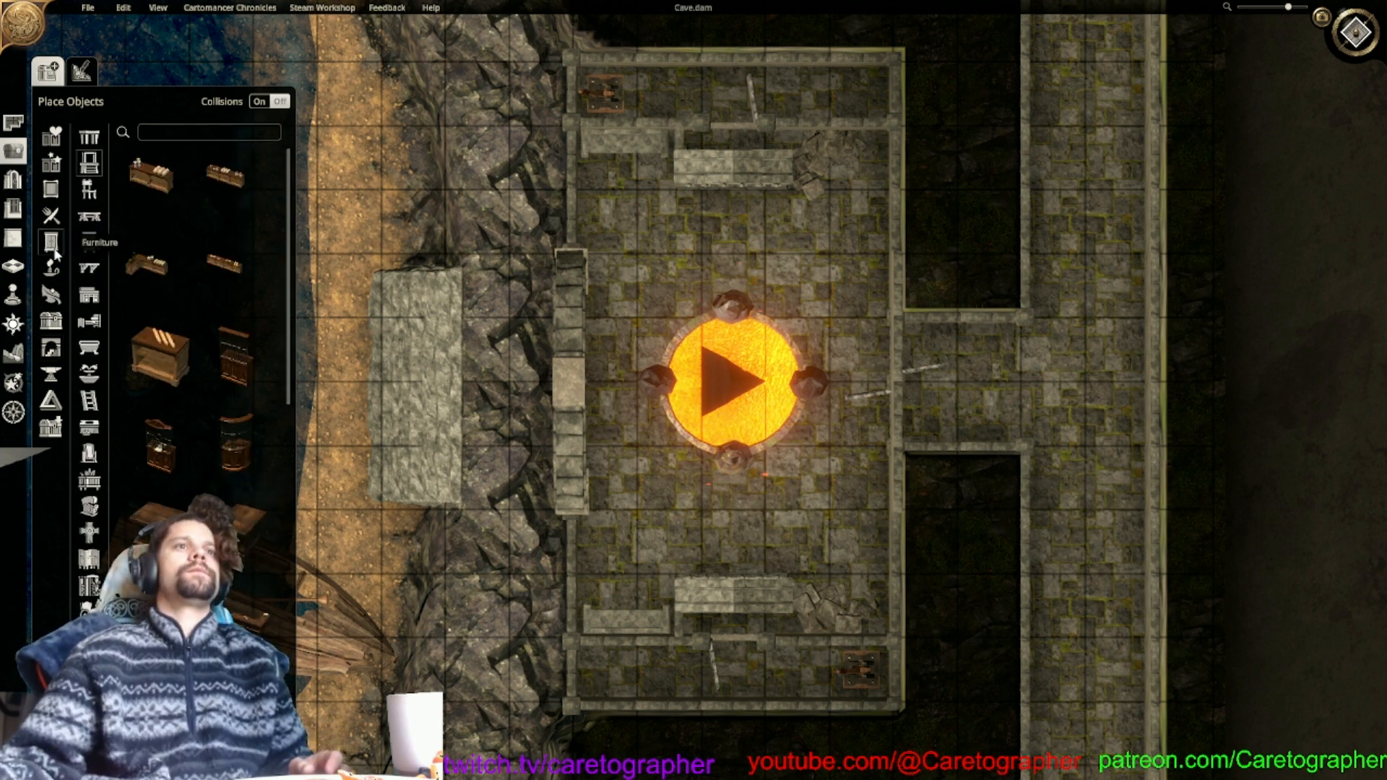
drag(288, 234, 296, 611)
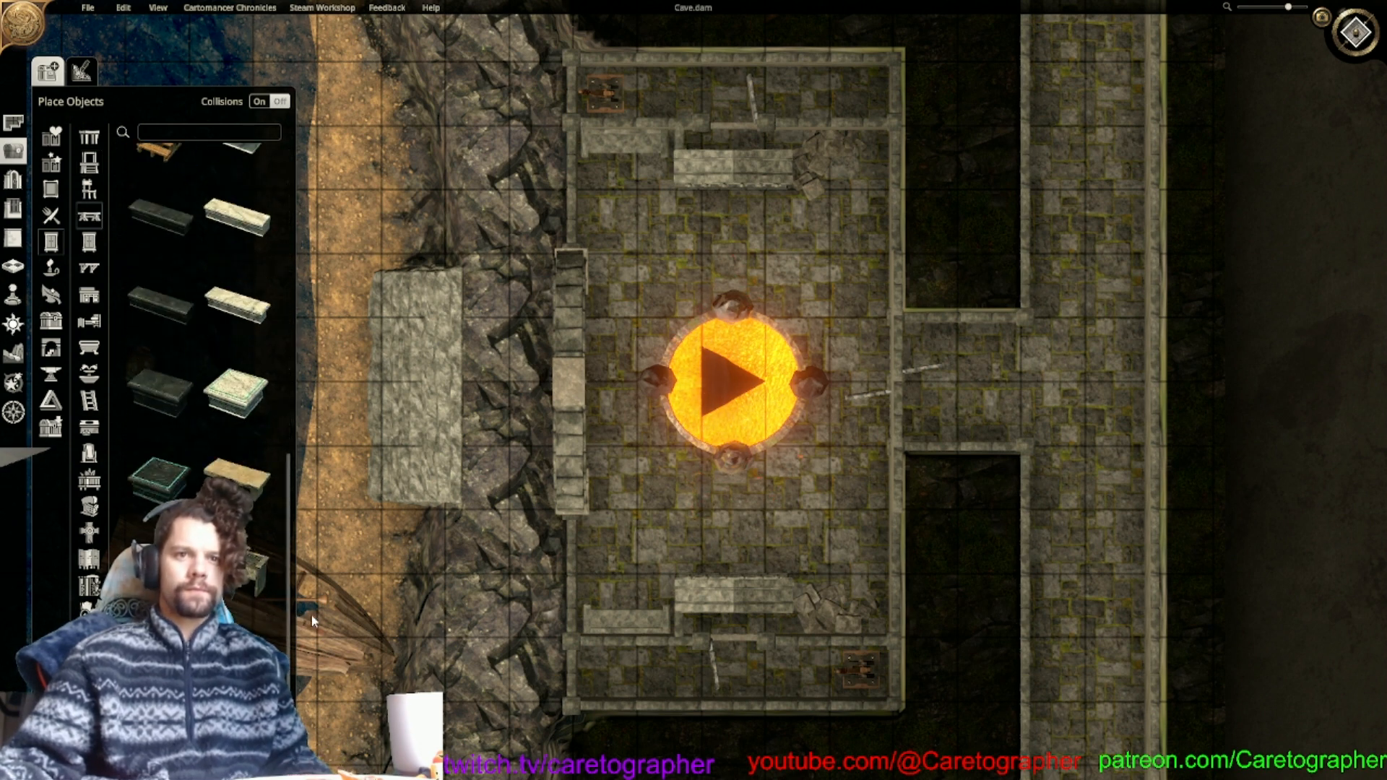
Nudge the stone bench beside the lower facade slightly away from the partition behind it.
middle_drag(655, 626, 668, 83)
scroll(548, 561, up, 5)
middle_drag(666, 473, 651, 497)
click(617, 636)
middle_drag(680, 304, 712, 153)
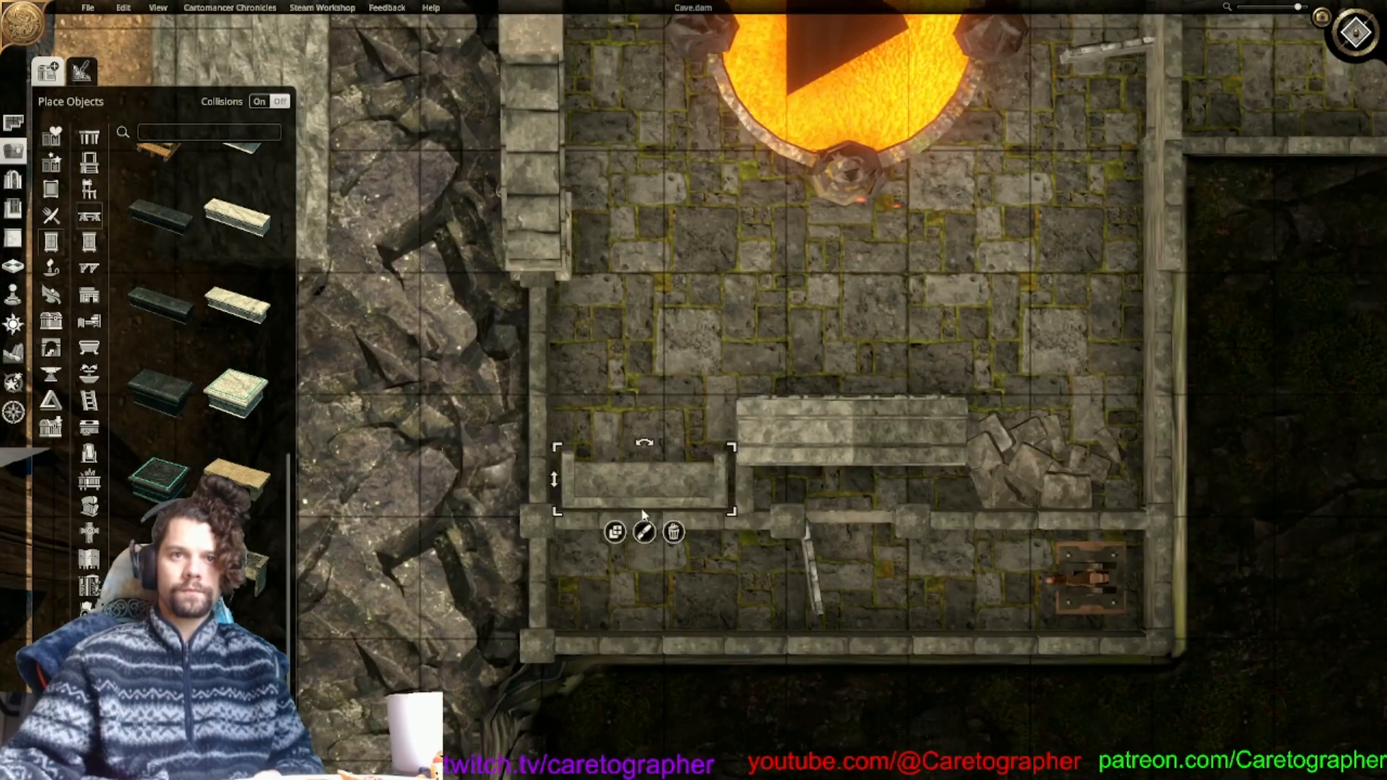
drag(644, 488, 643, 483)
key(Escape)
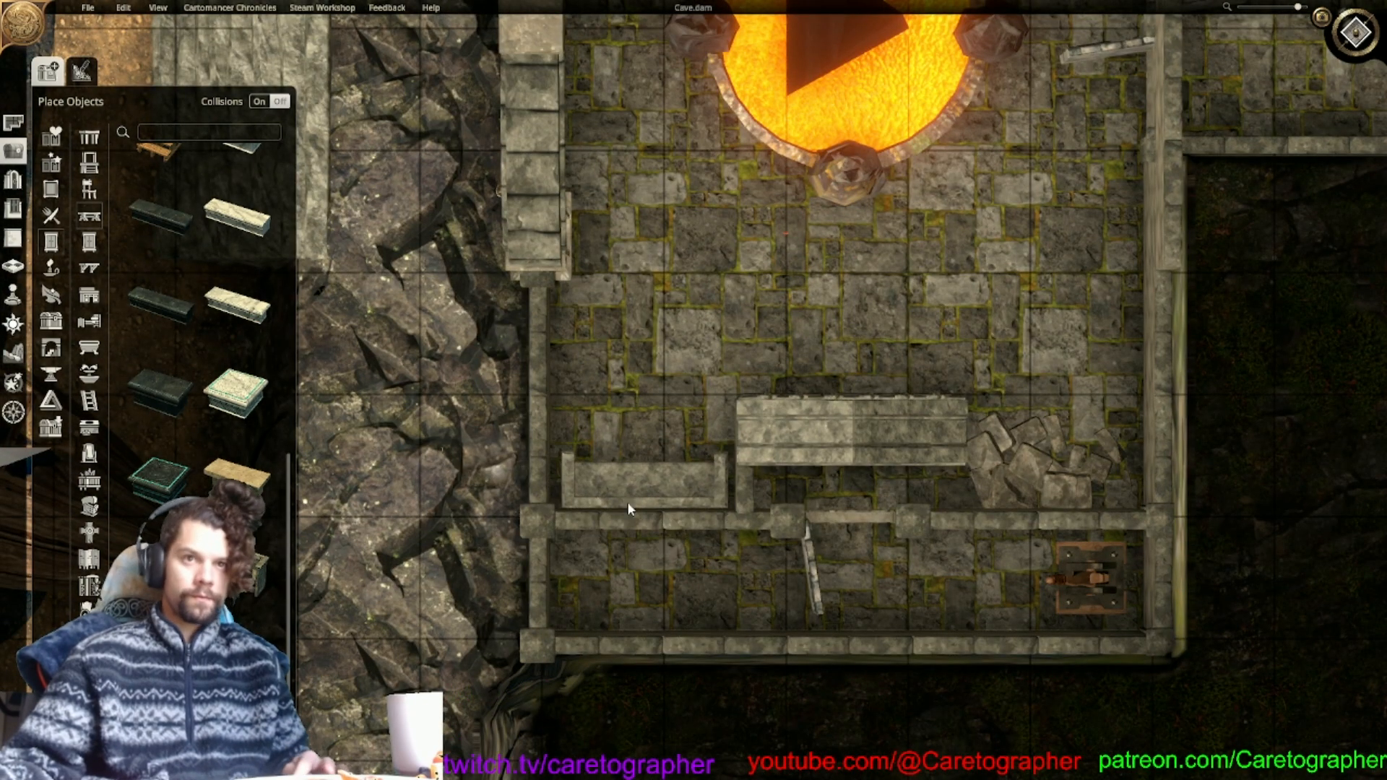
Duplicate that stone bench and place the copy askew near the side wall, just above the lower facade's rubble.
click(614, 481)
click(616, 532)
middle_drag(827, 307, 604, 535)
scroll(715, 346, down, 3)
key(r)
key(r)
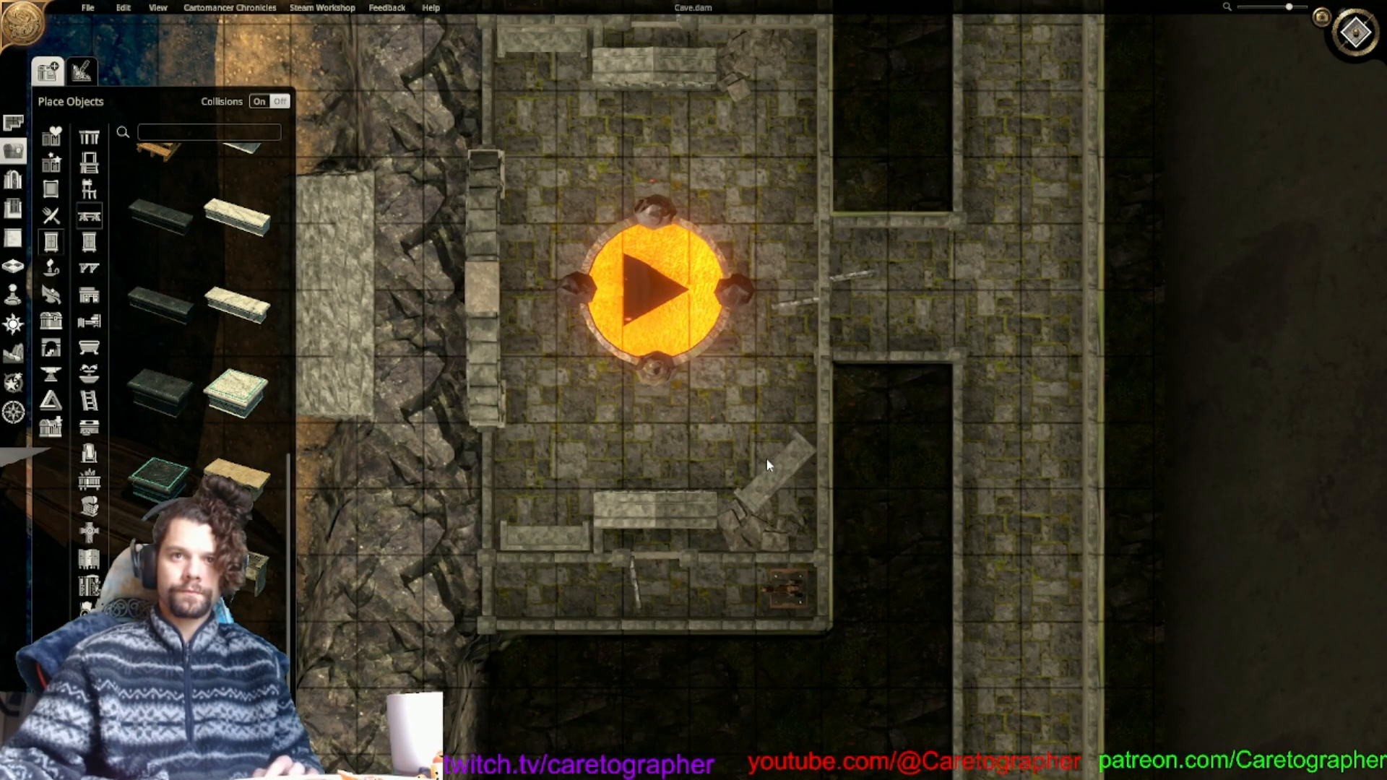
key(r)
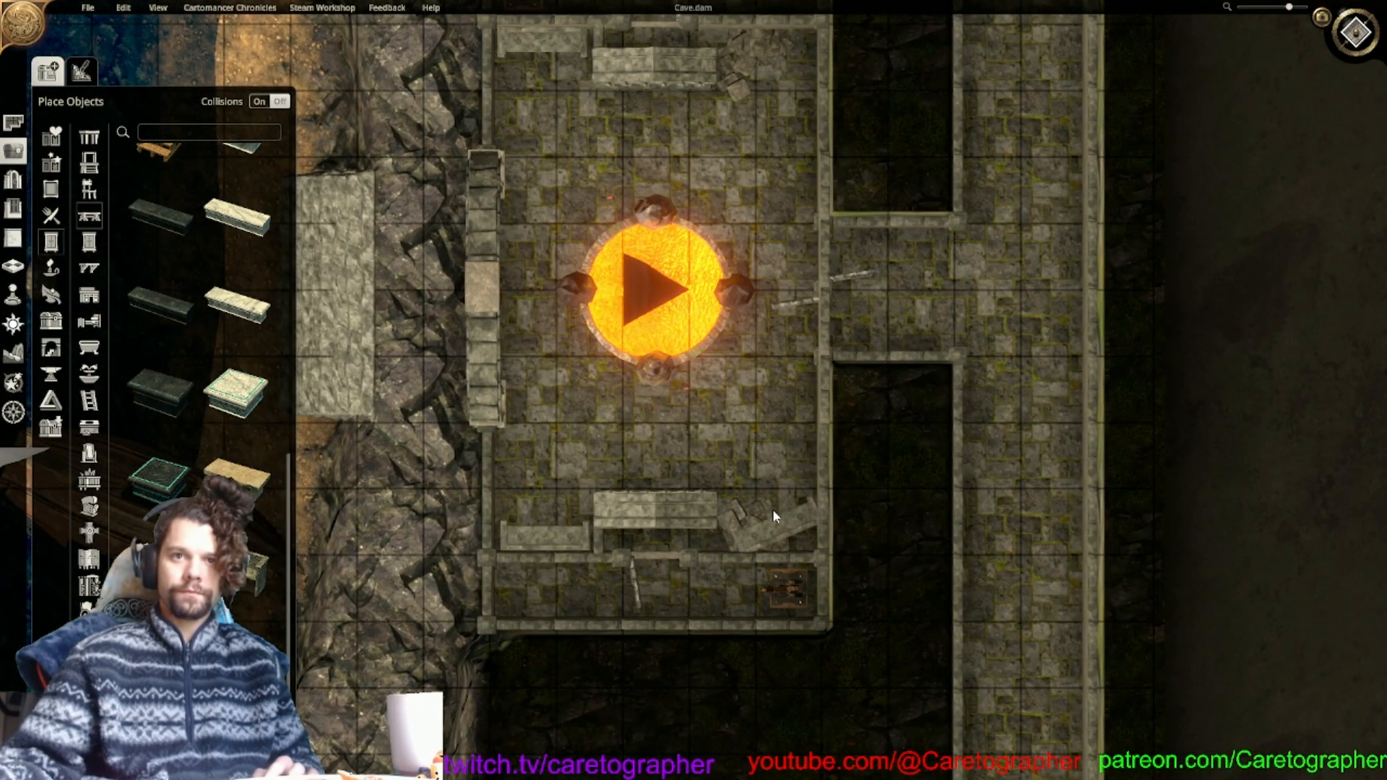
key(r)
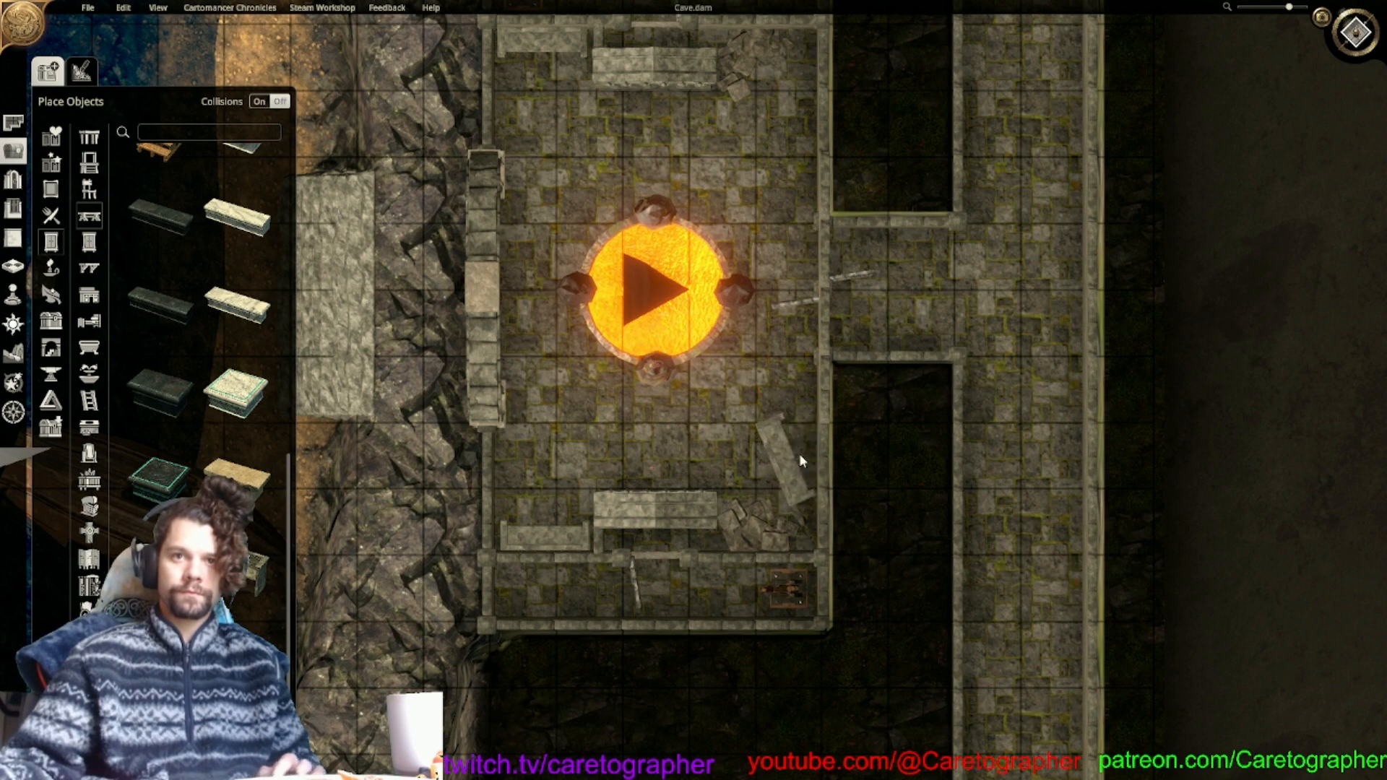
click(798, 453)
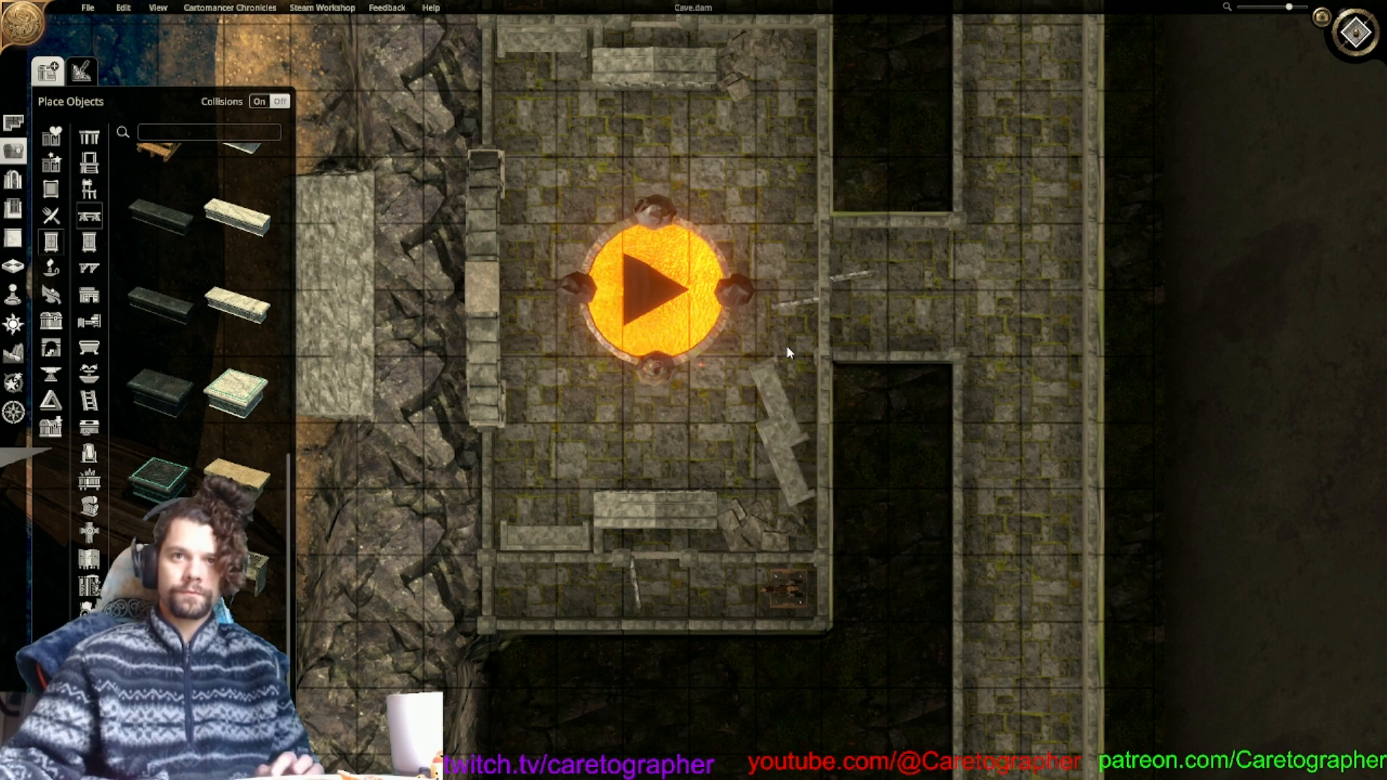
Place another copy of the stone bench straight against the same side wall, near the upper facade's rubble.
key(w)
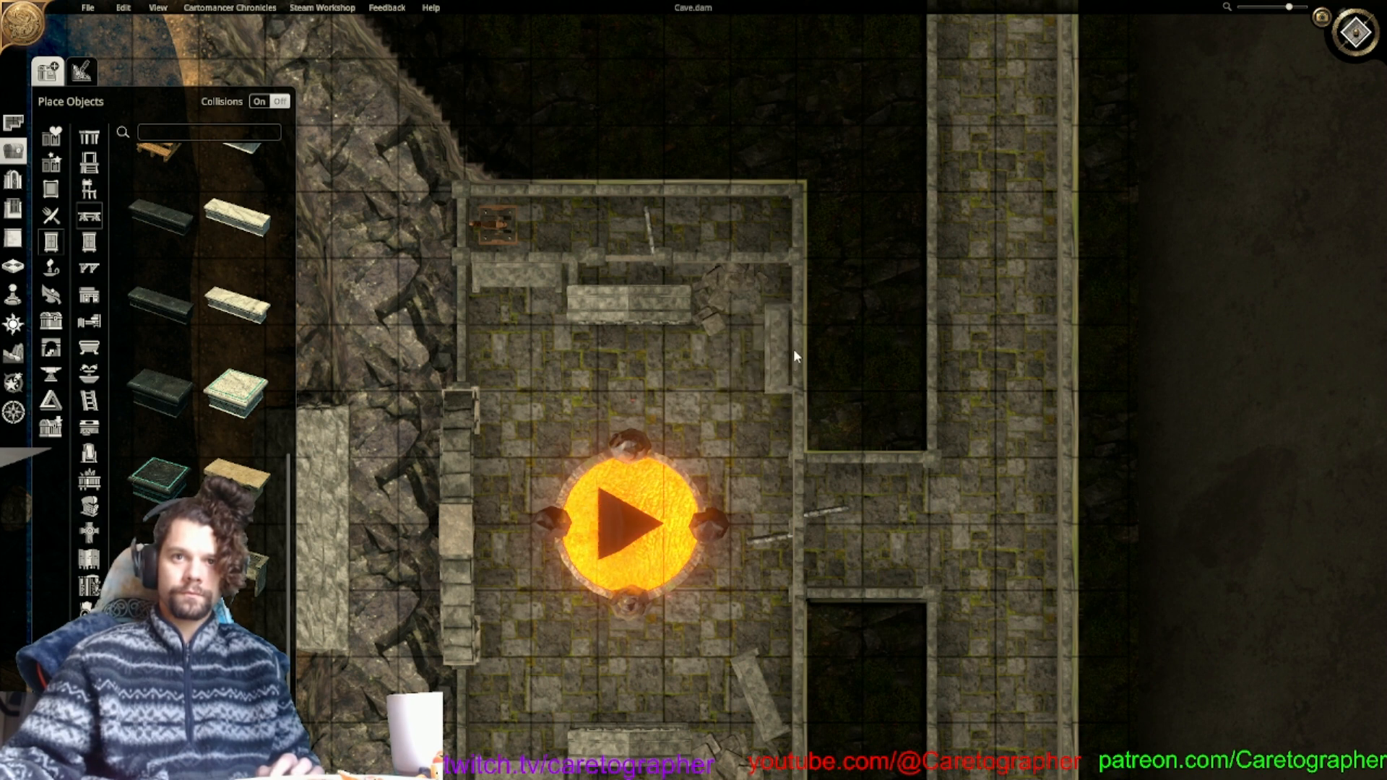
click(793, 349)
click(977, 531)
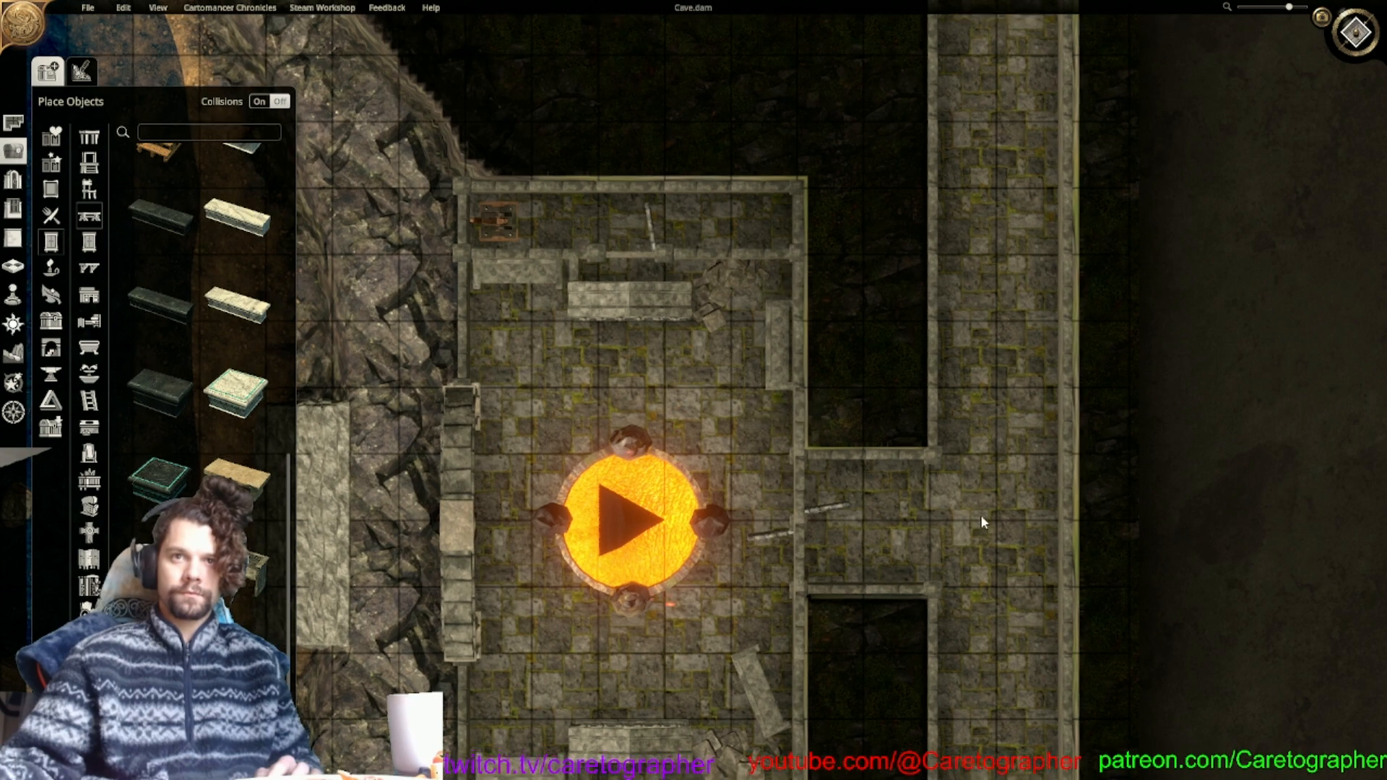
Switch to the 3D view and examine the obelisk, its lava pool and the surrounding benches from several angles.
scroll(968, 491, down, 2)
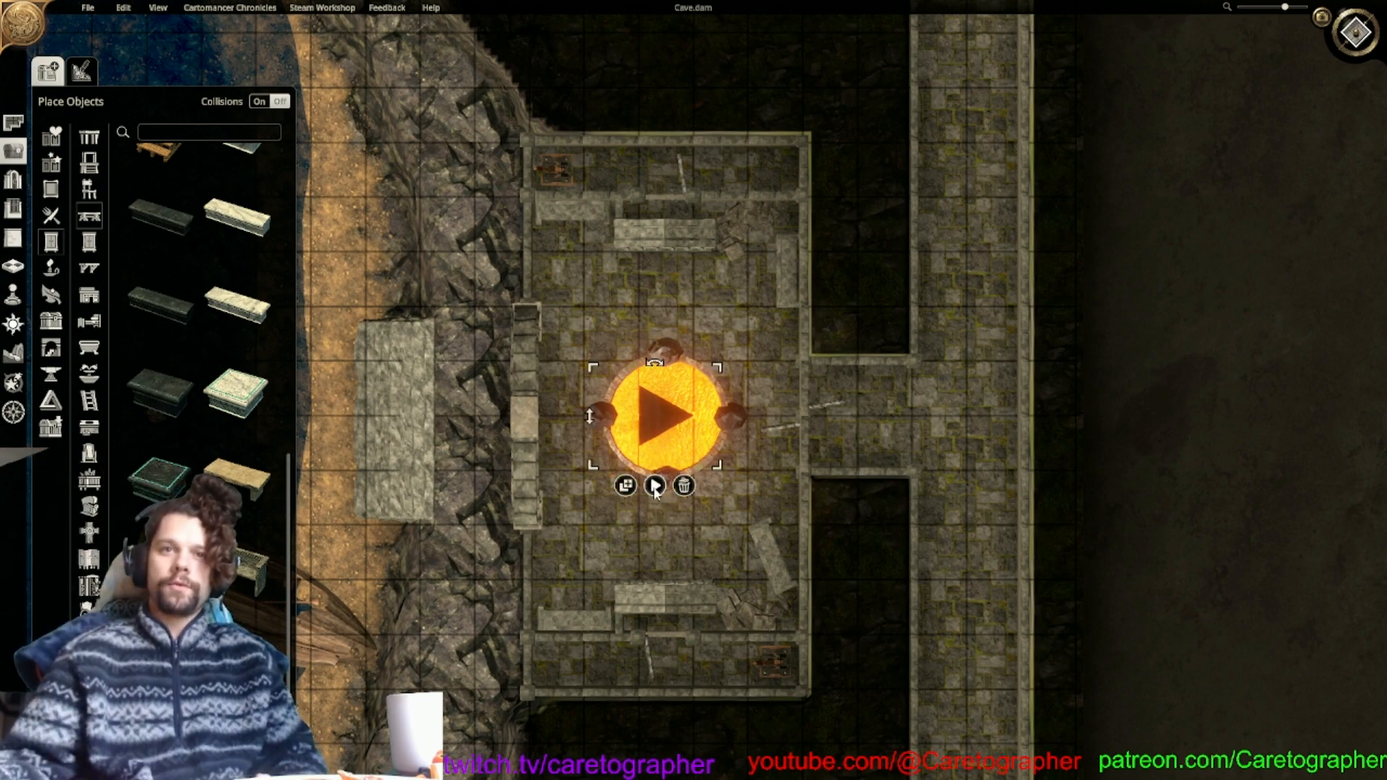
click(1358, 34)
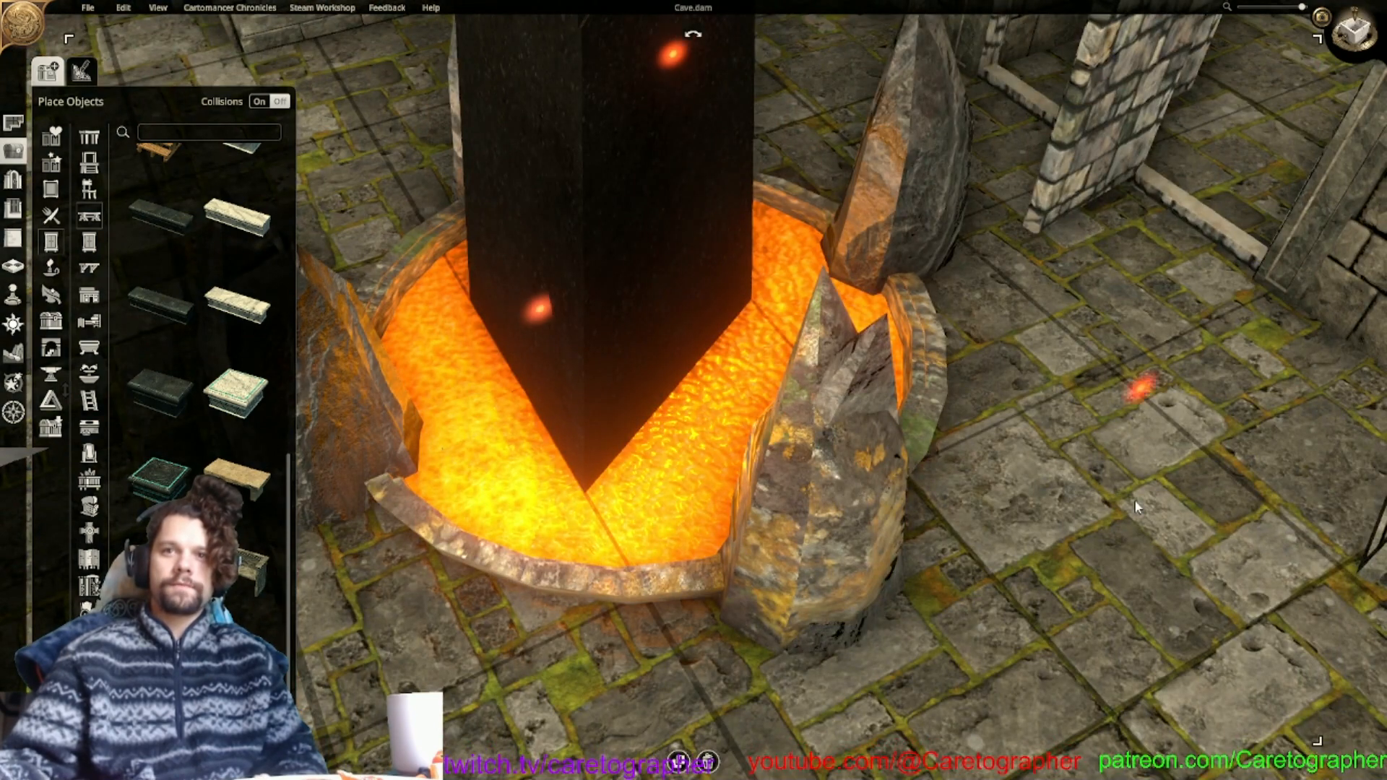
scroll(1121, 503, down, 5)
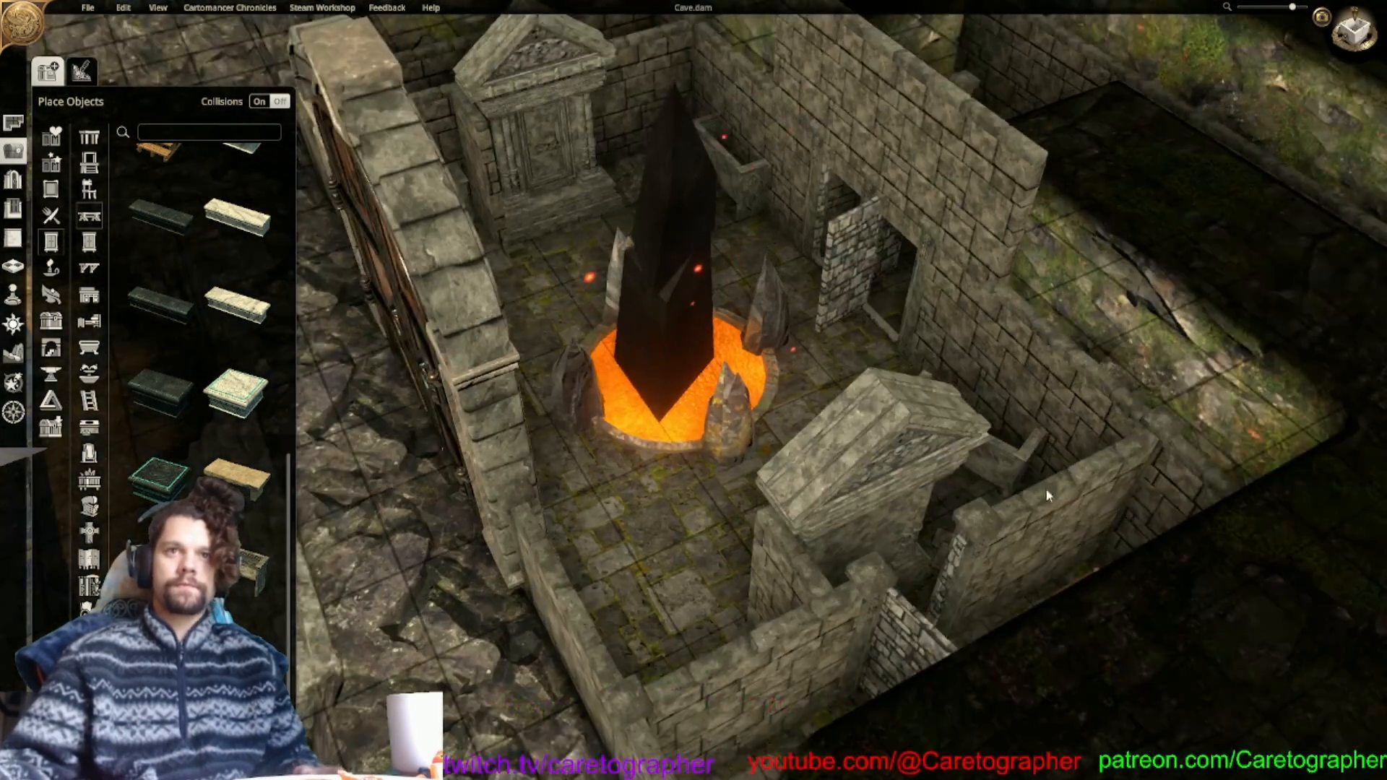
middle_drag(857, 311, 858, 407)
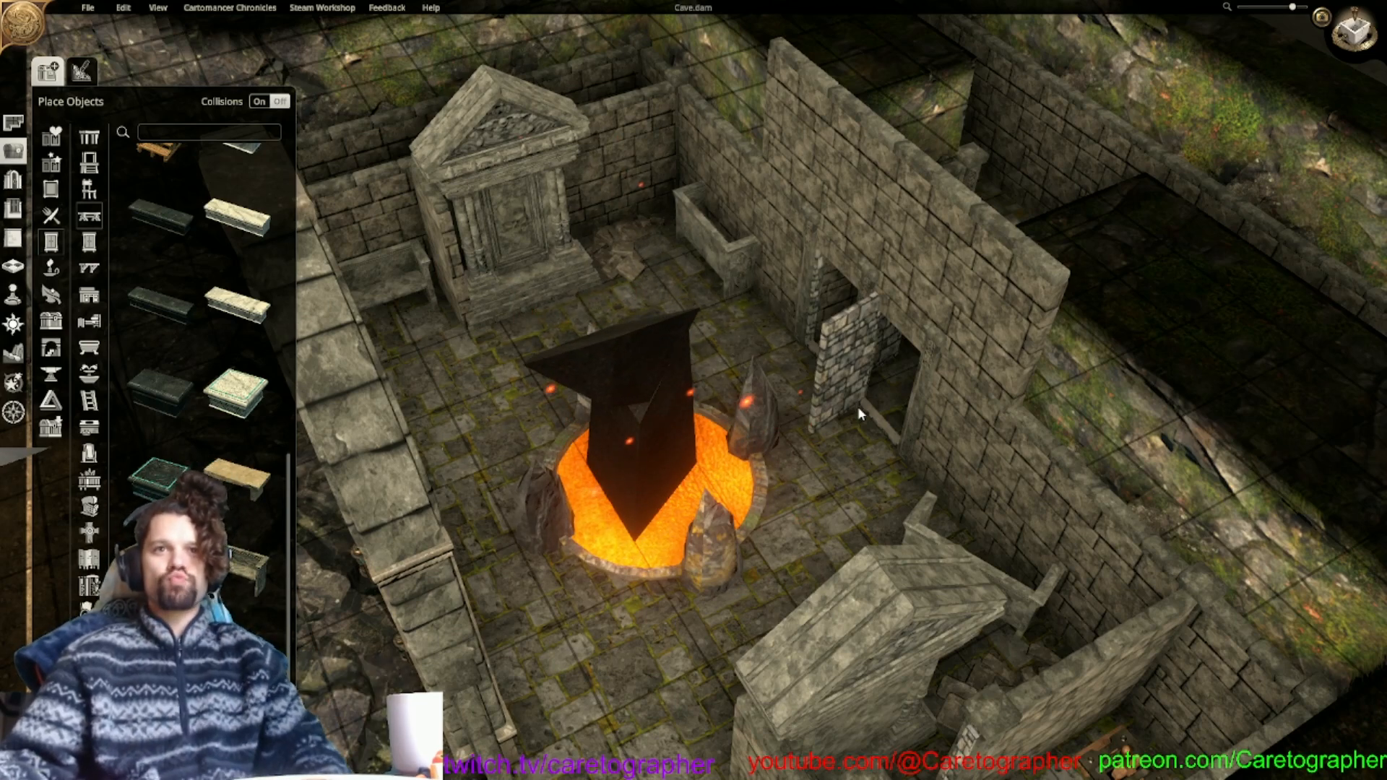
right_drag(882, 409, 725, 383)
click(725, 384)
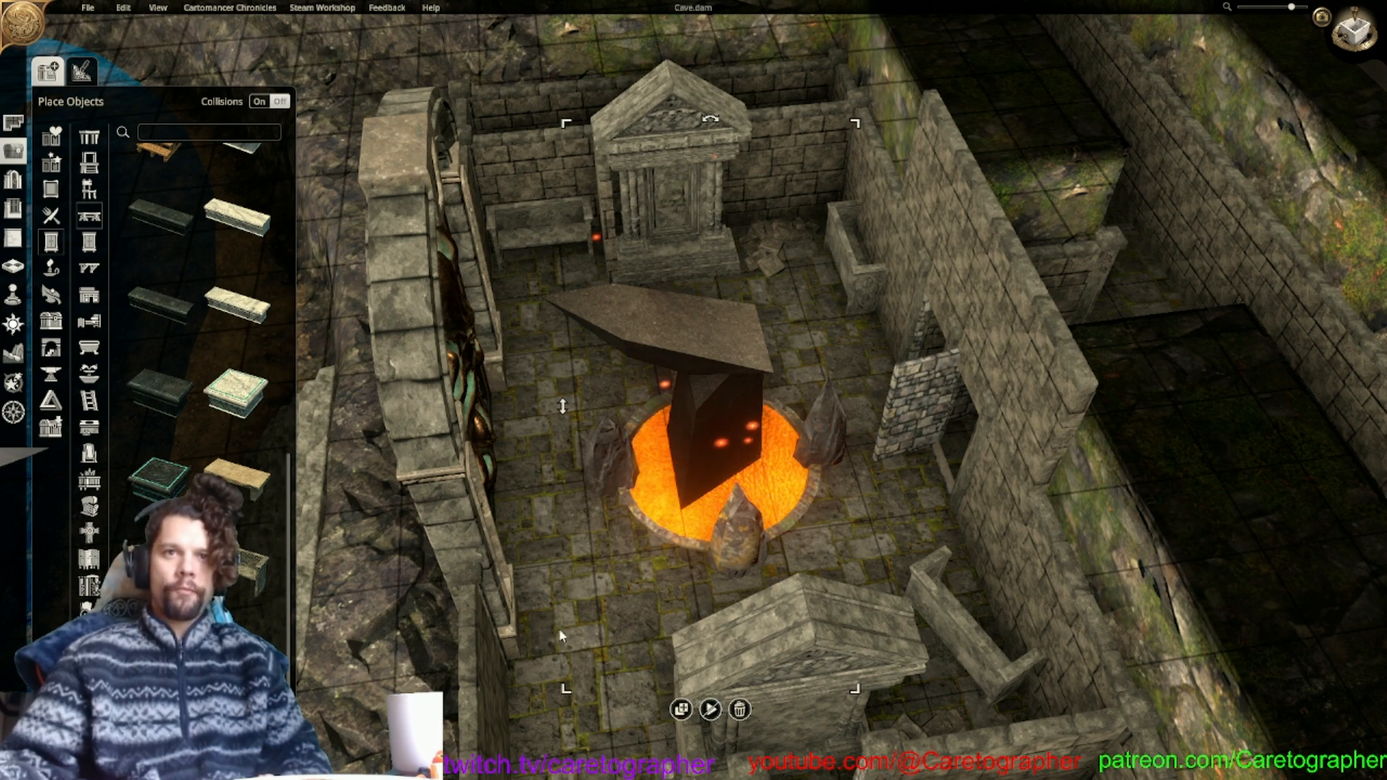
right_drag(546, 596, 786, 435)
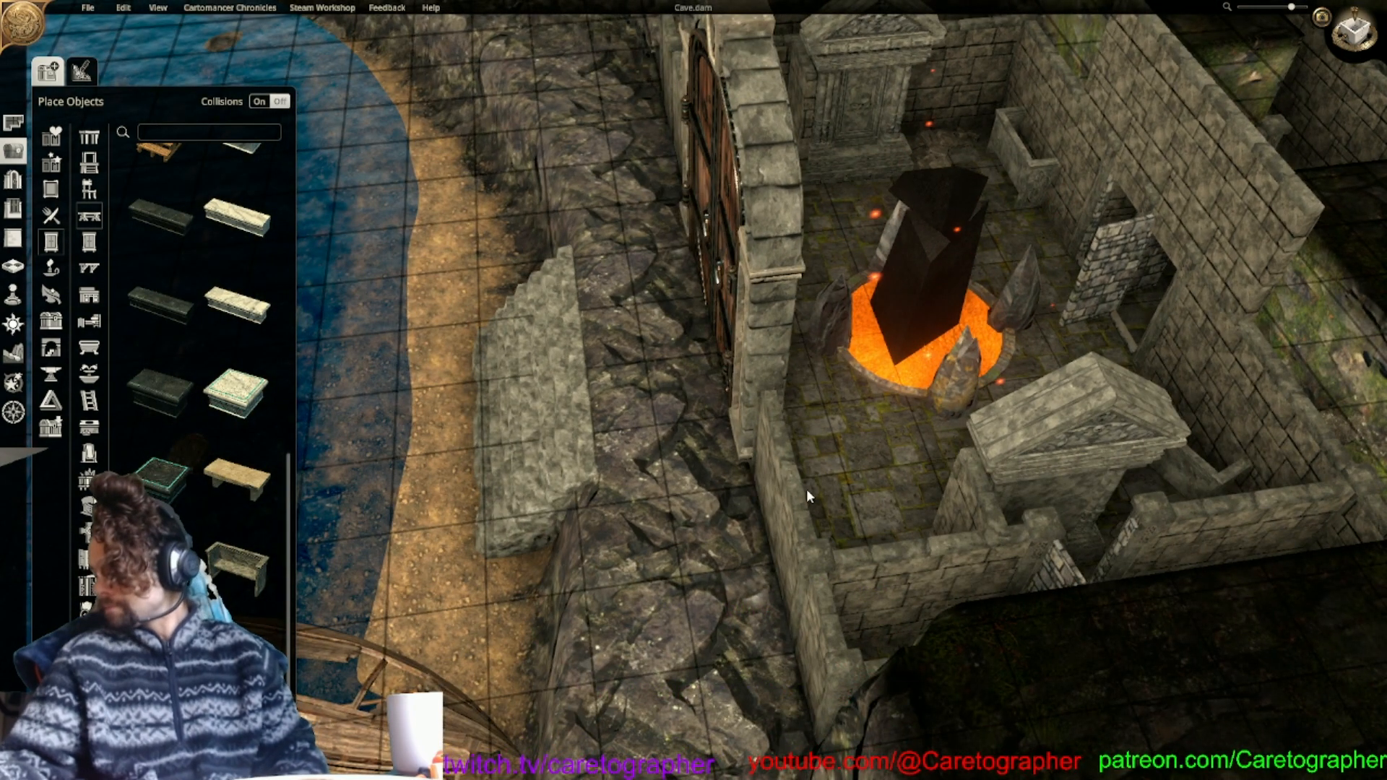
right_drag(806, 488, 721, 577)
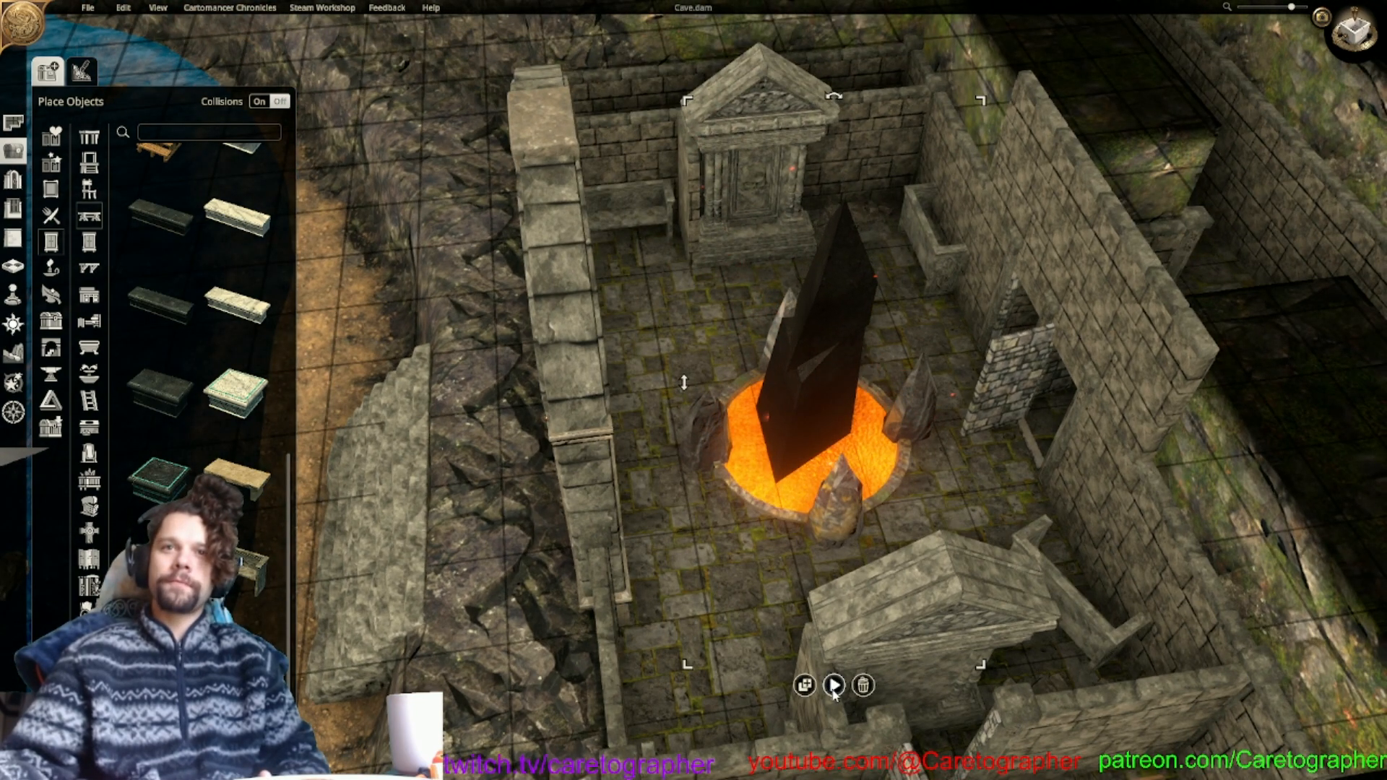
Examine the whole temple room from the opposite side in 3D and return to the top-down view.
scroll(783, 605, down, 5)
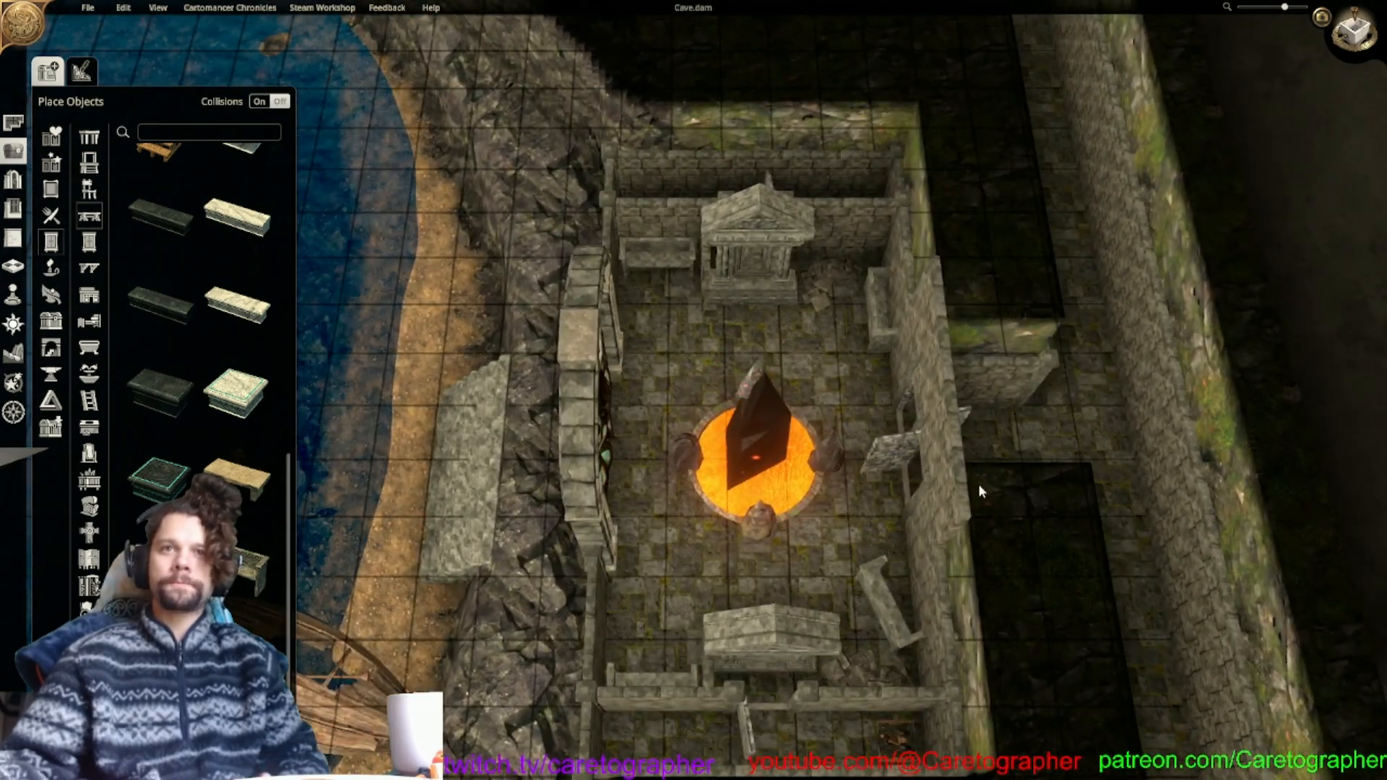
scroll(981, 491, up, 5)
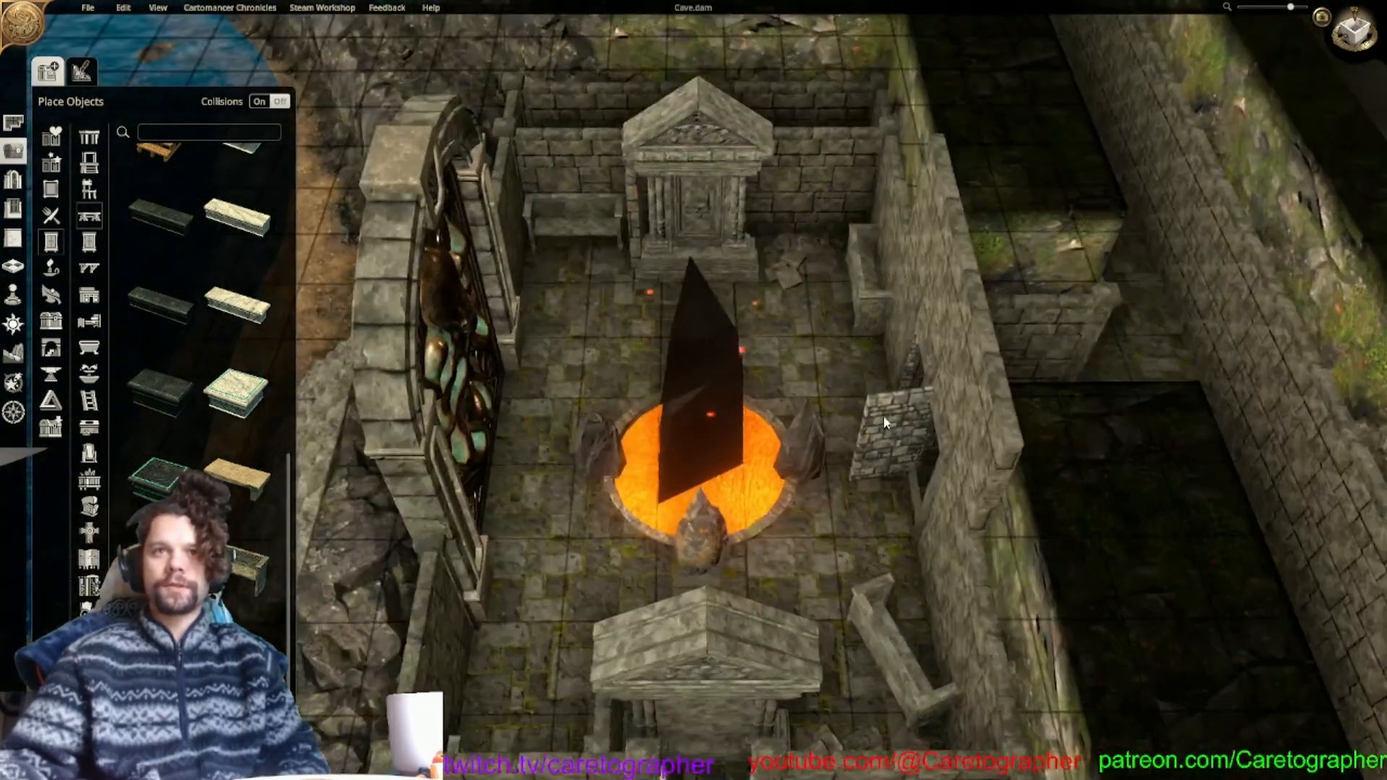
scroll(887, 419, down, 4)
middle_drag(890, 422, 921, 502)
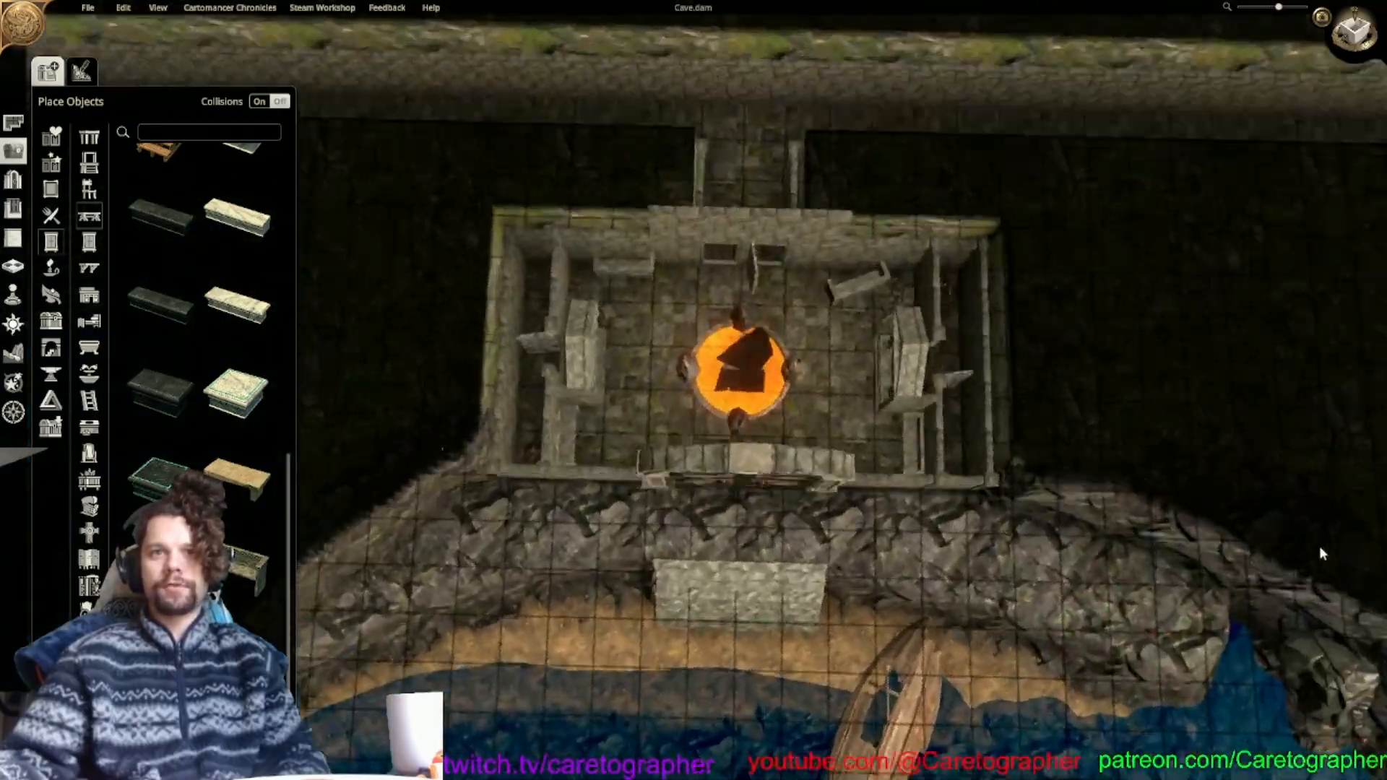
scroll(914, 447, up, 2)
scroll(881, 473, up, 2)
right_drag(881, 473, 828, 723)
click(1354, 31)
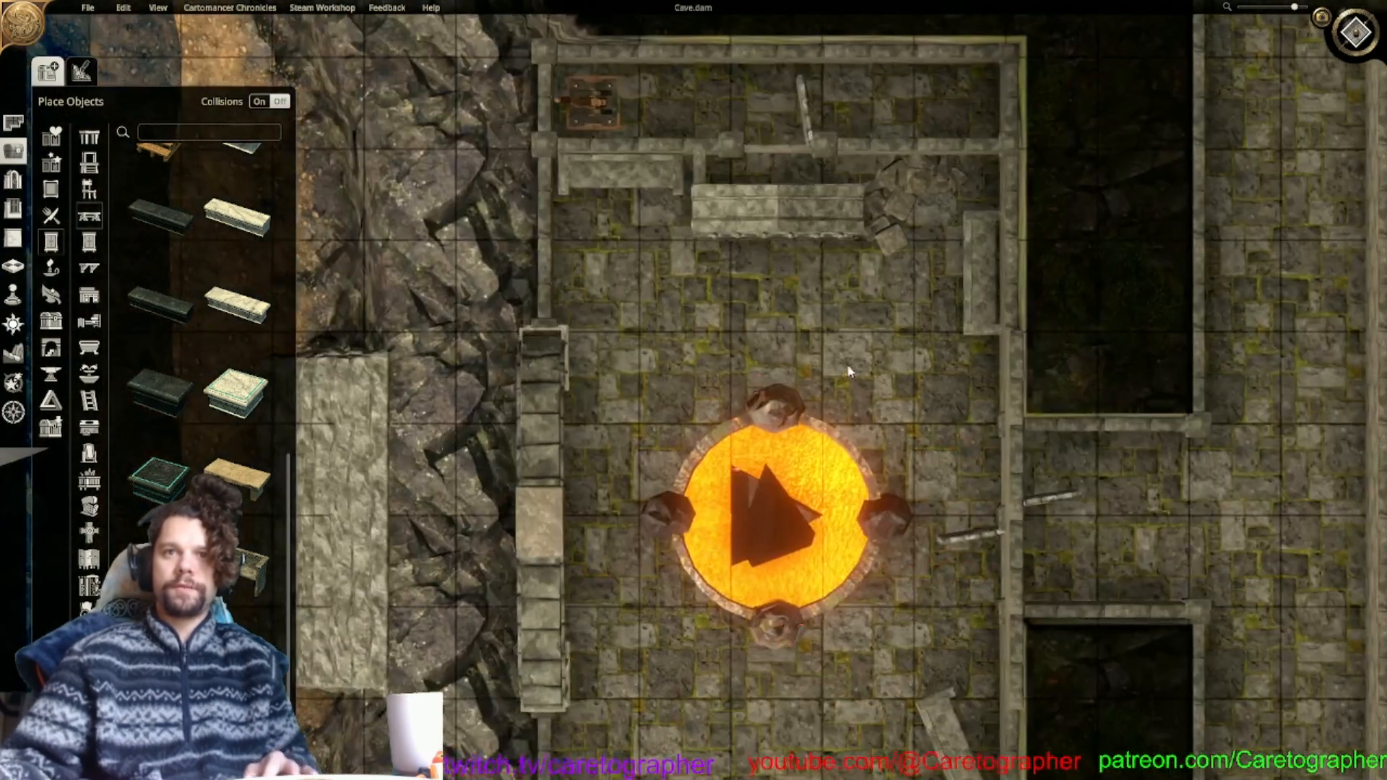
Place the rimmed, decorated pottery bowl in front of the upper stone facade, close to its rubble.
scroll(695, 359, up, 3)
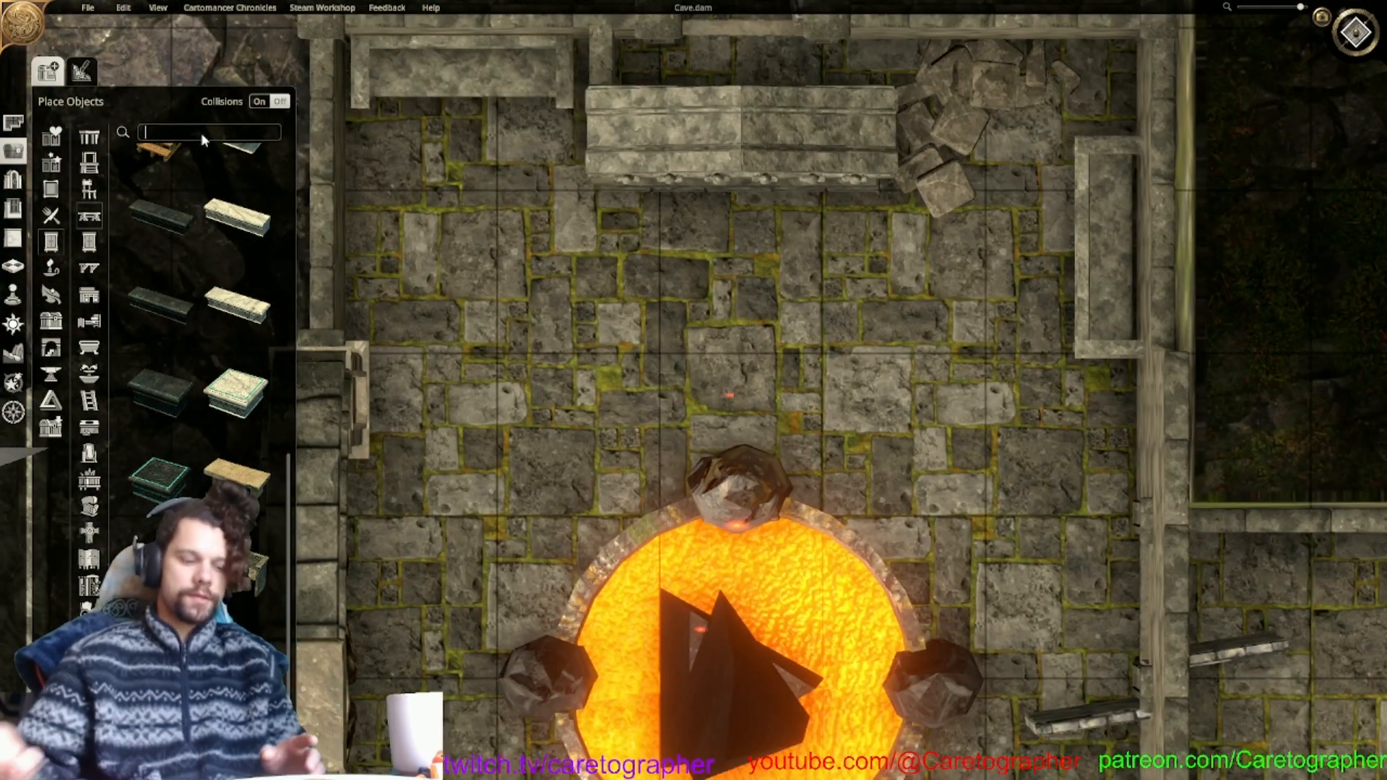
click(56, 322)
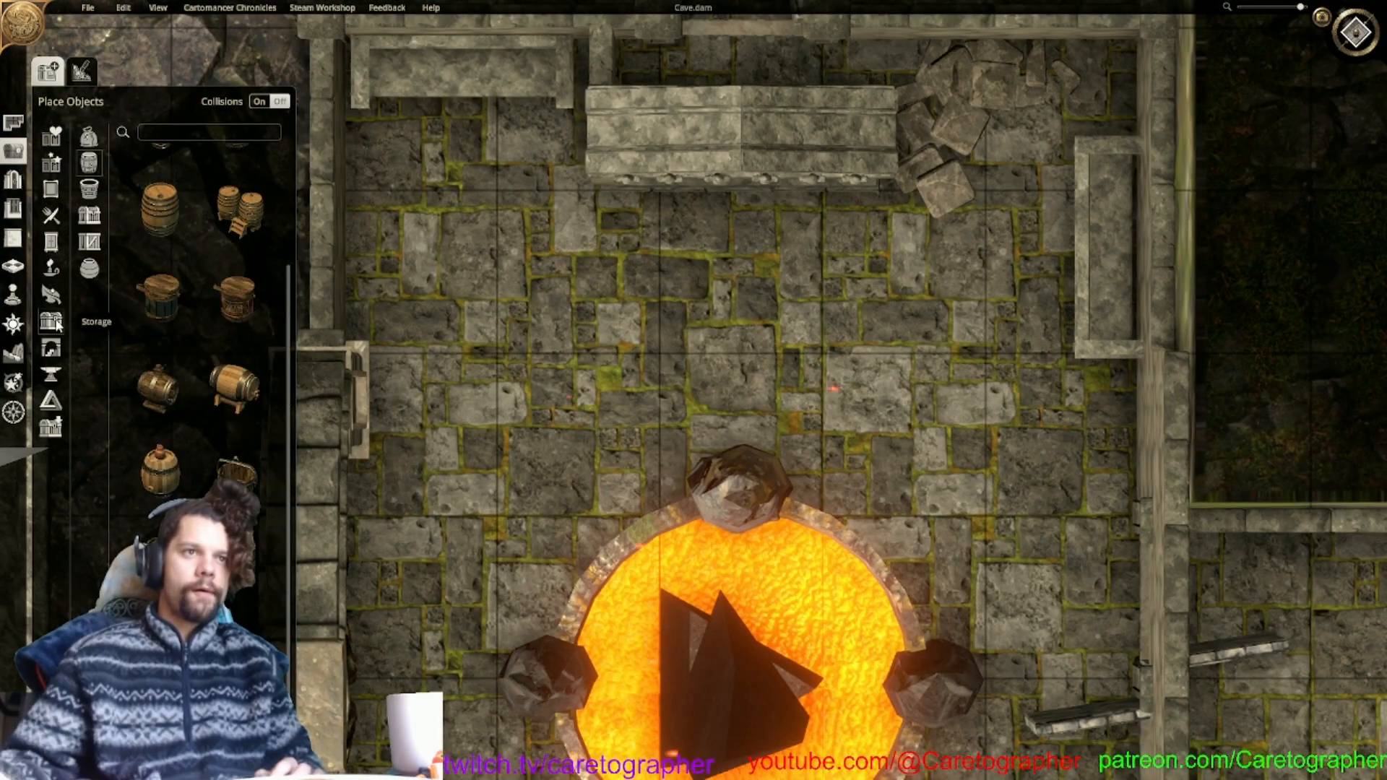
click(92, 268)
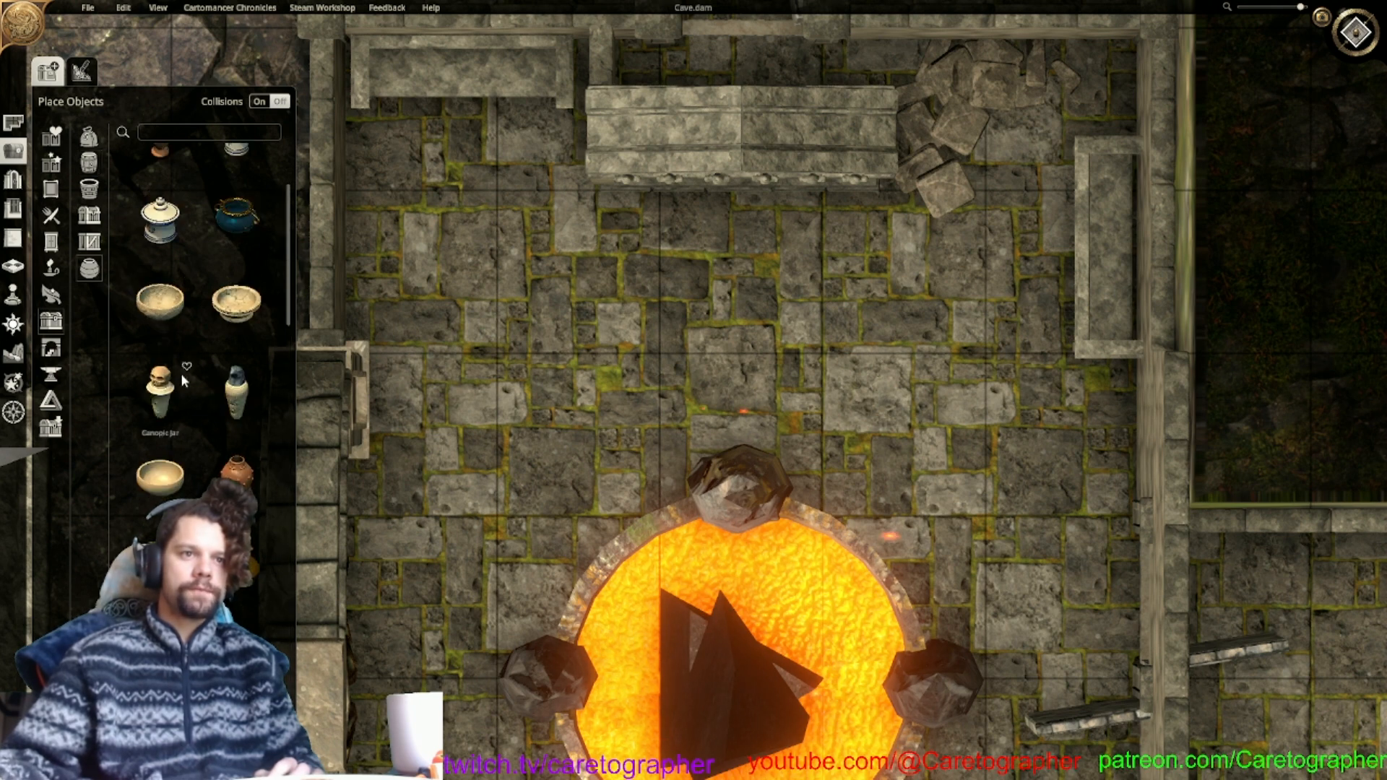
scroll(192, 397, up, 3)
scroll(215, 451, down, 3)
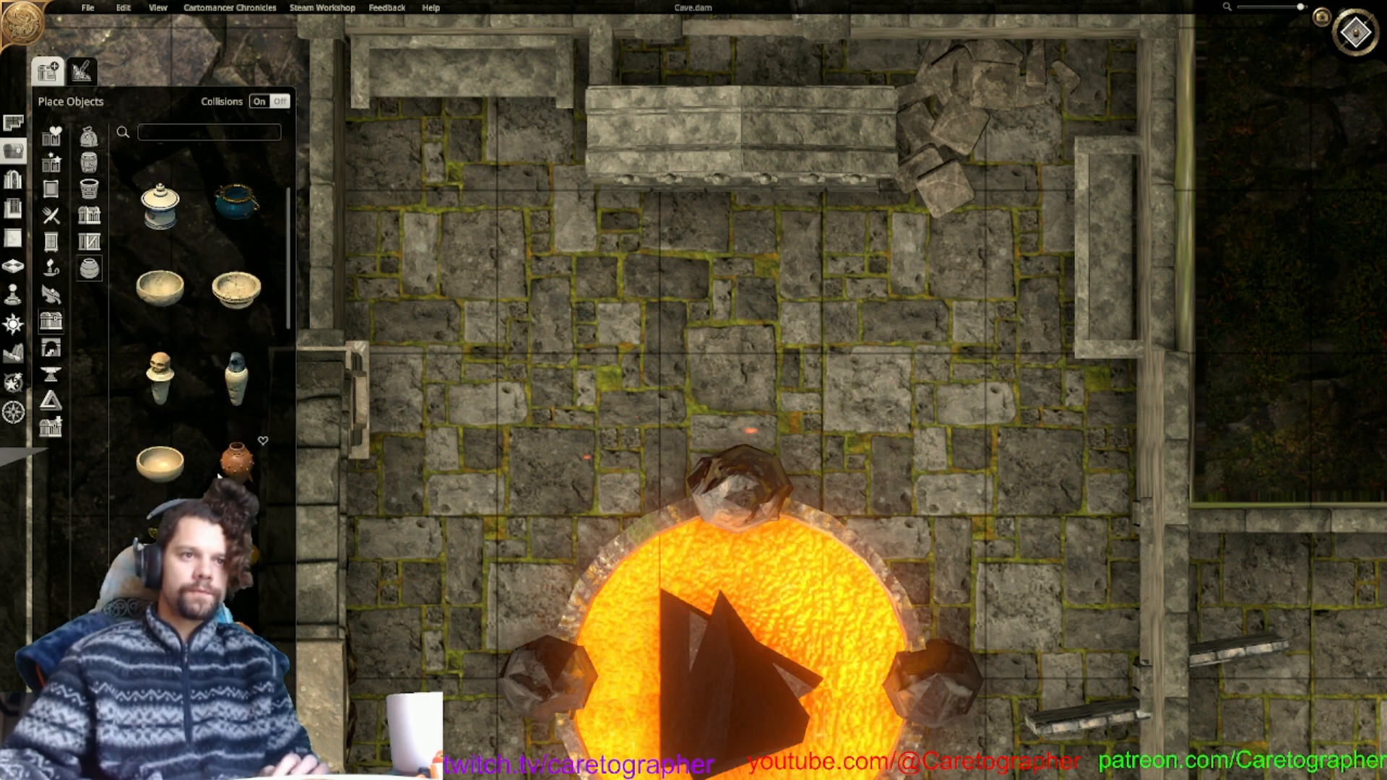
scroll(219, 477, down, 3)
scroll(219, 475, up, 3)
click(245, 296)
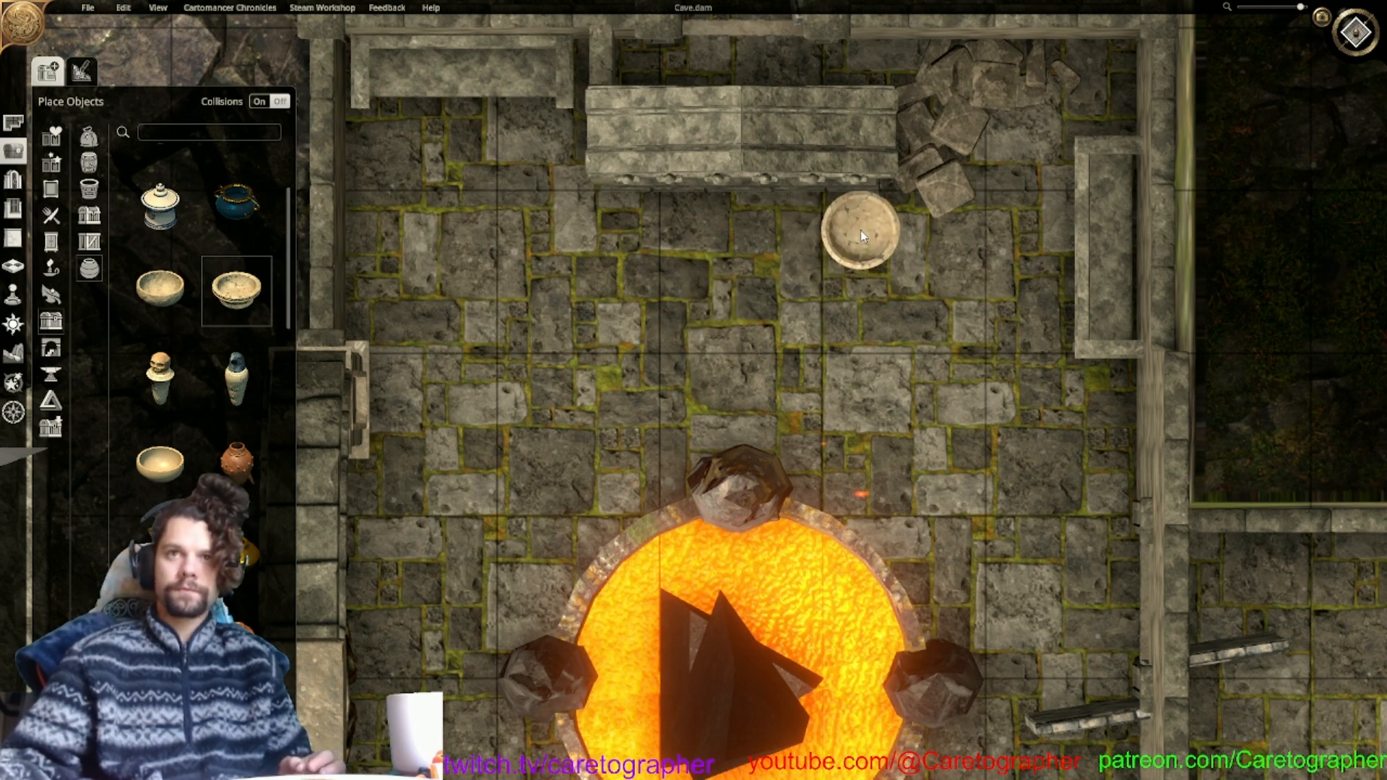
click(860, 230)
Place the plain pottery bowl in front of the lower stone facade, at the end away from its rubble.
click(165, 299)
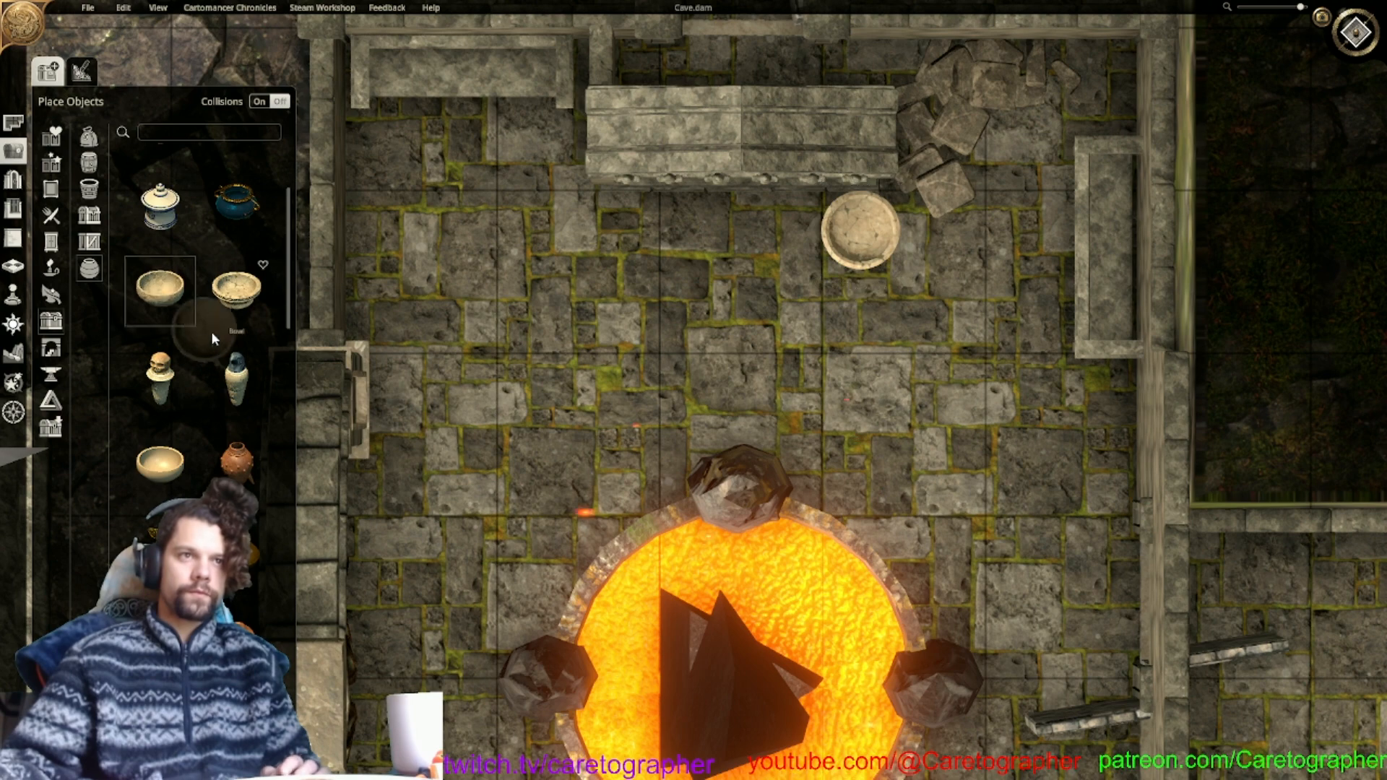
key(s)
click(609, 623)
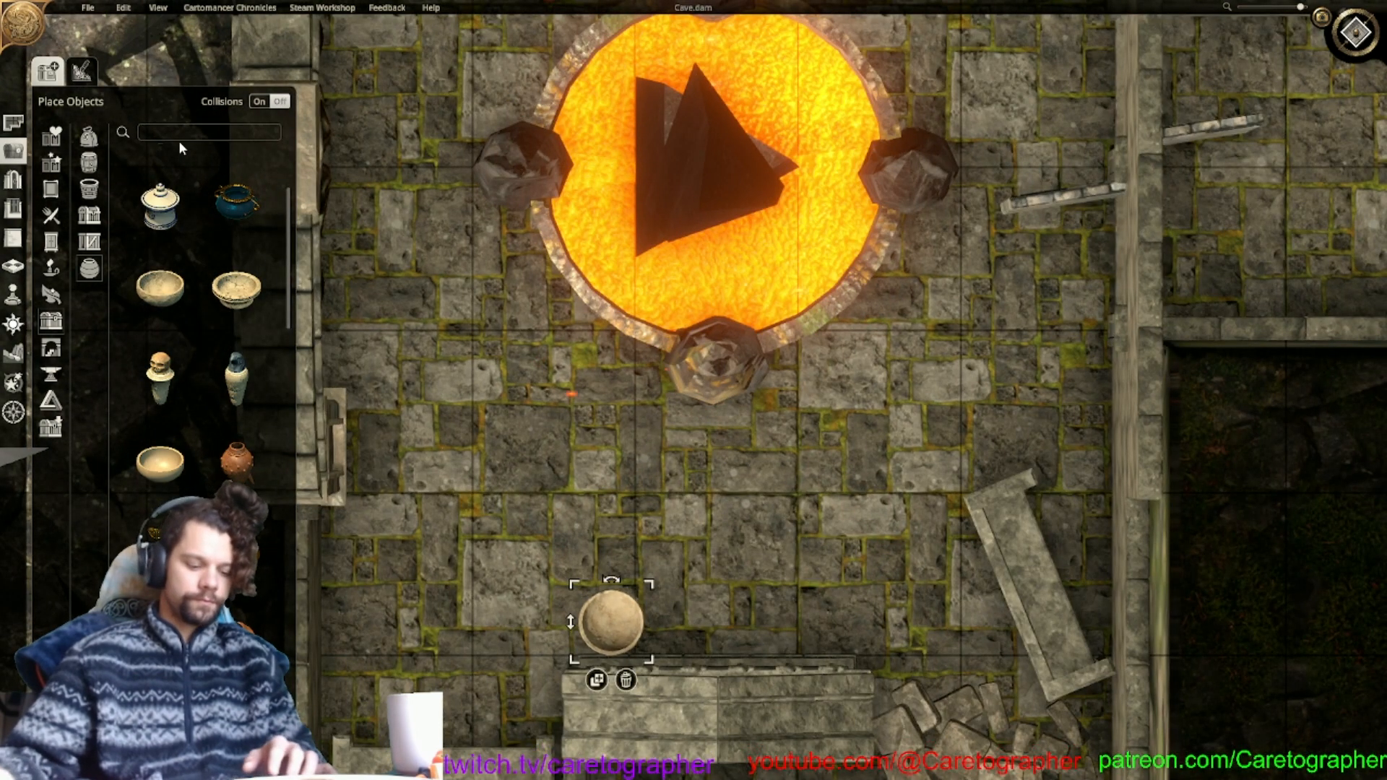
Search the object library for "pot broken" and place the broken bowl in front of the upper facade, beside the intact bowl.
text(pot)
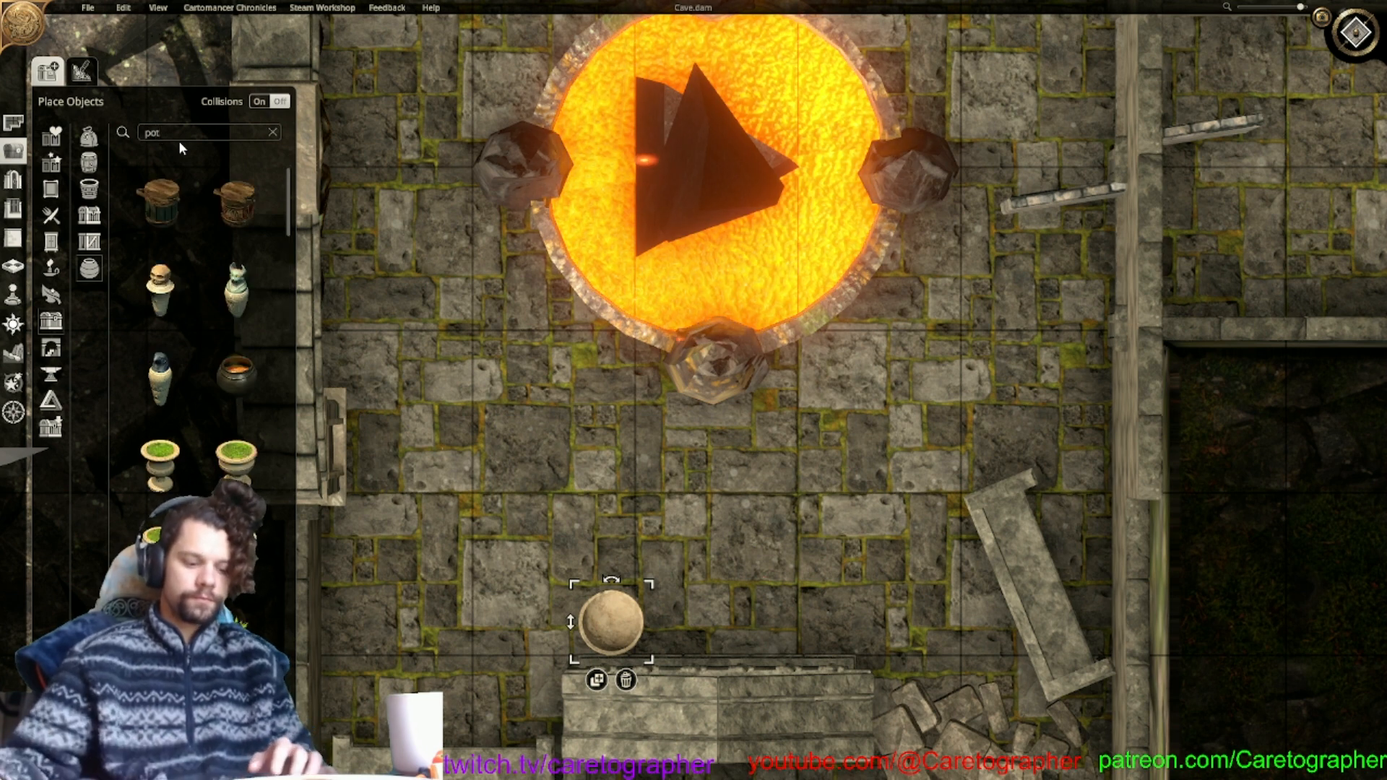
text( brok)
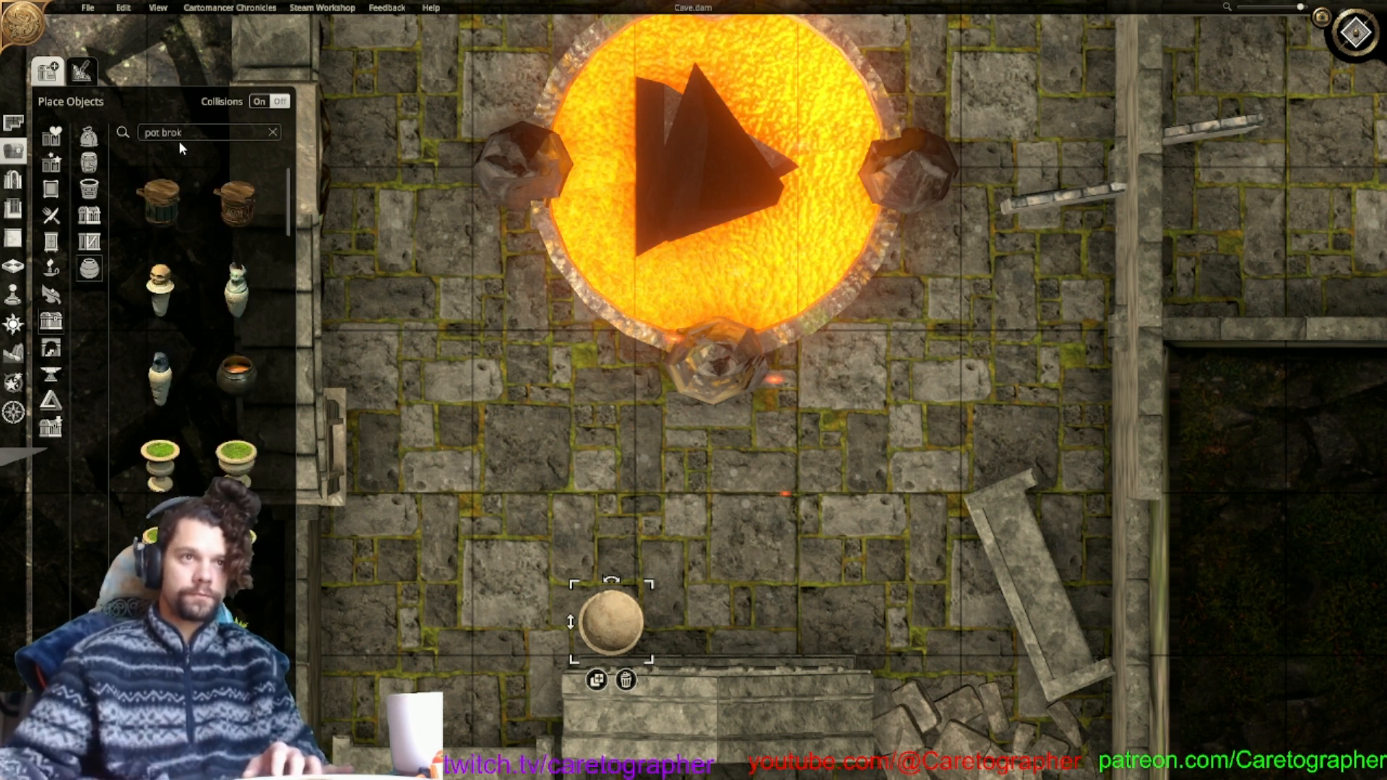
text(en)
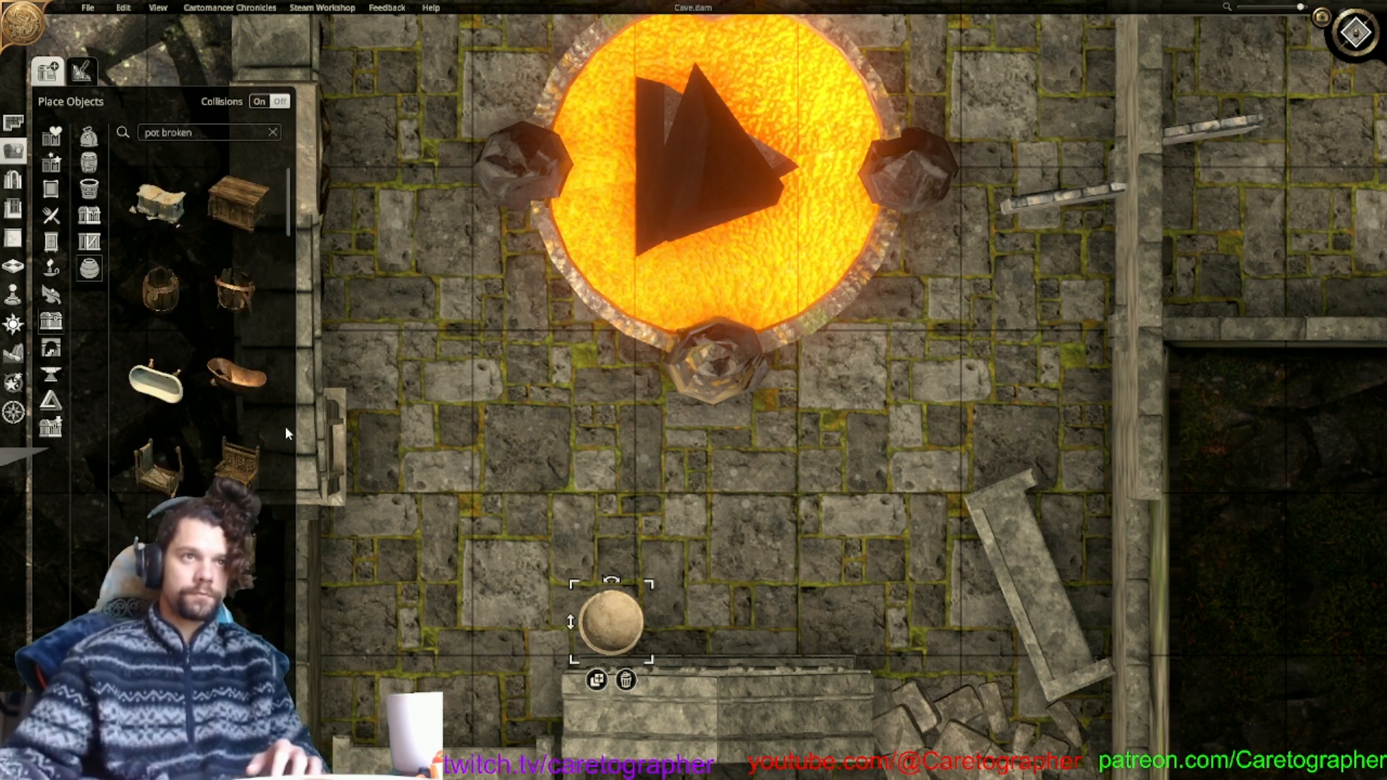
scroll(244, 446, down, 3)
click(160, 468)
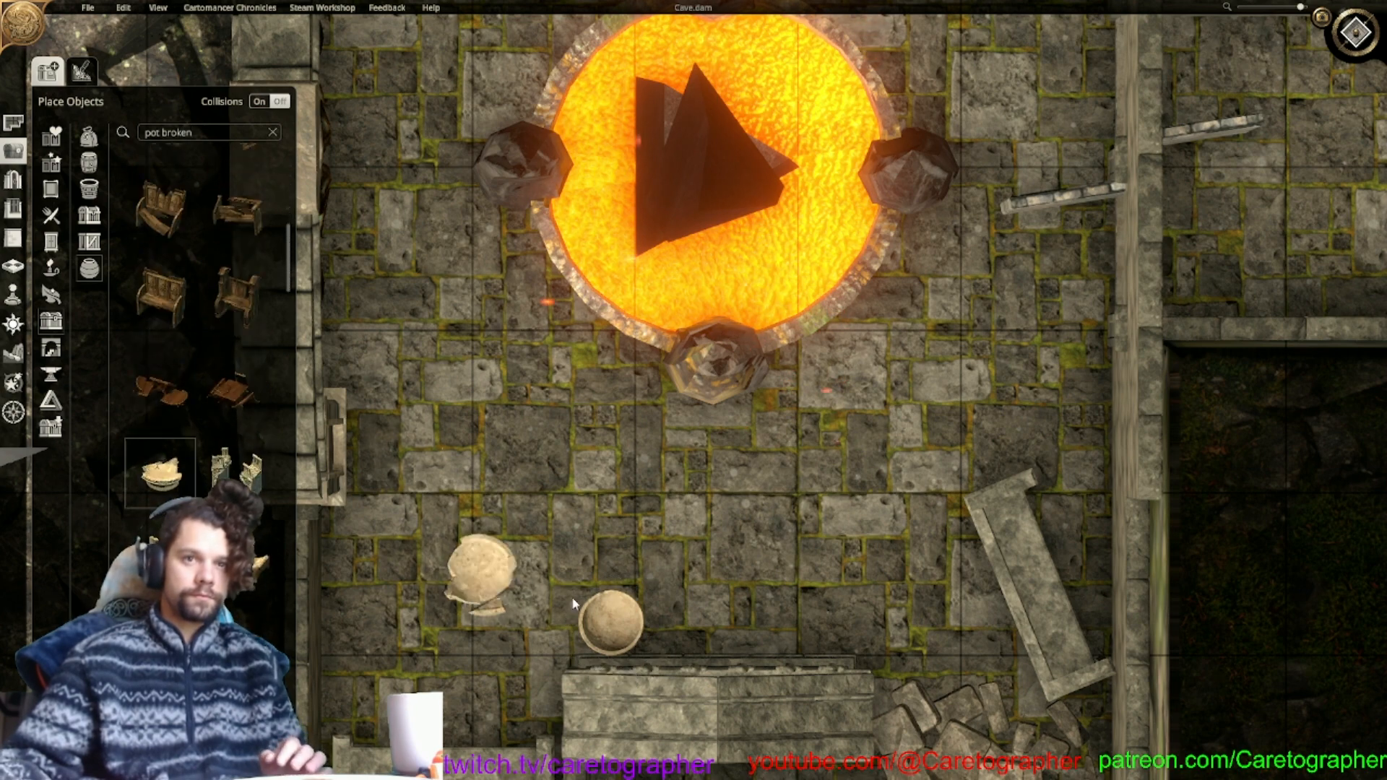
key(w)
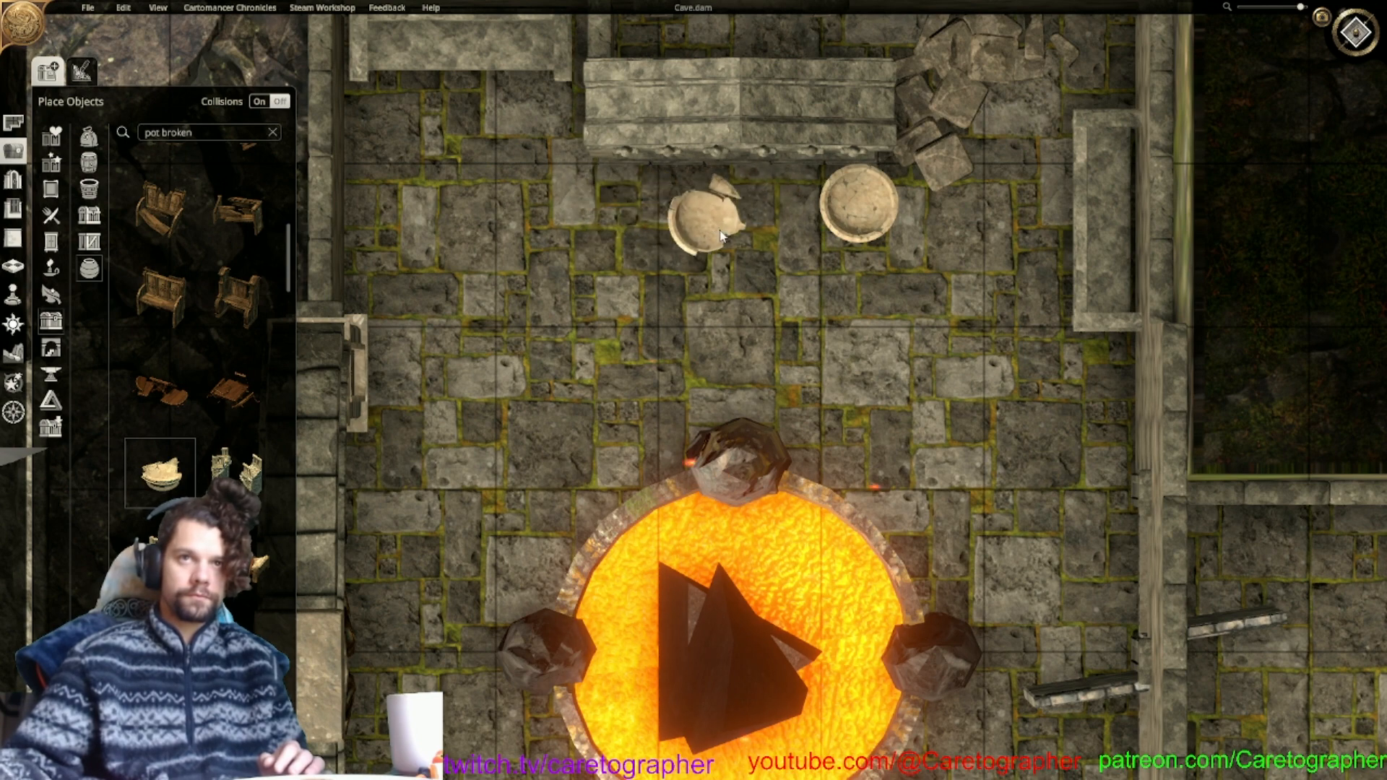
key(s)
Look through the rest of the "pot broken" search results for more damaged pottery.
scroll(160, 463, down, 5)
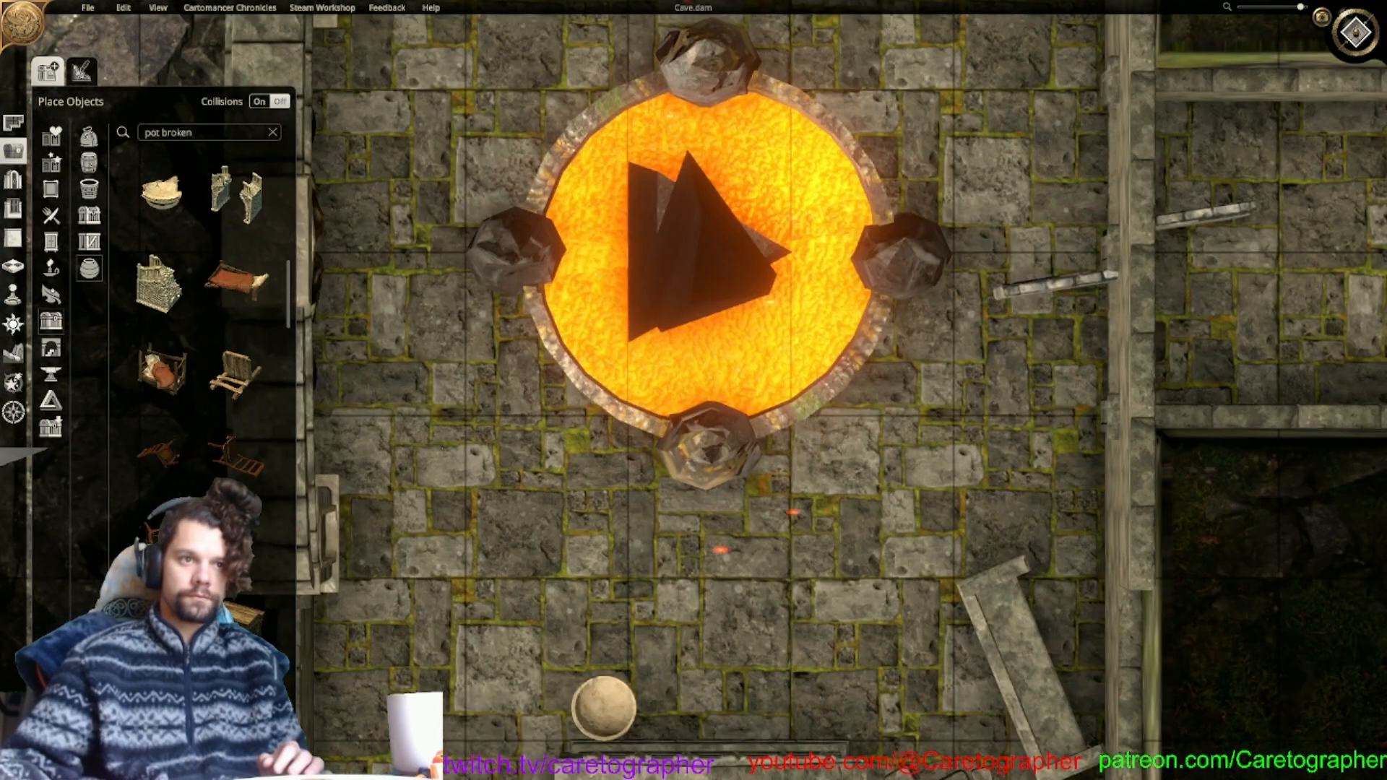
scroll(195, 325, down, 5)
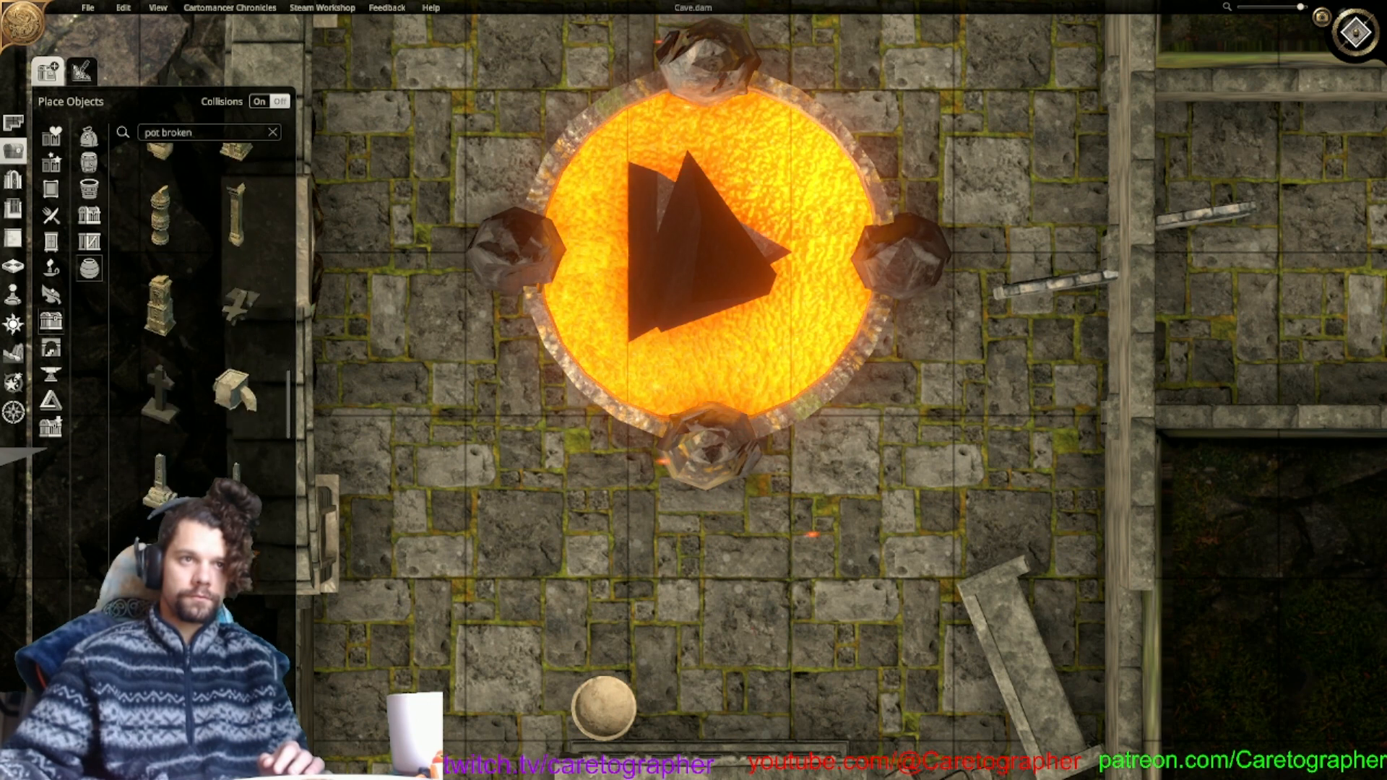
scroll(233, 411, down, 4)
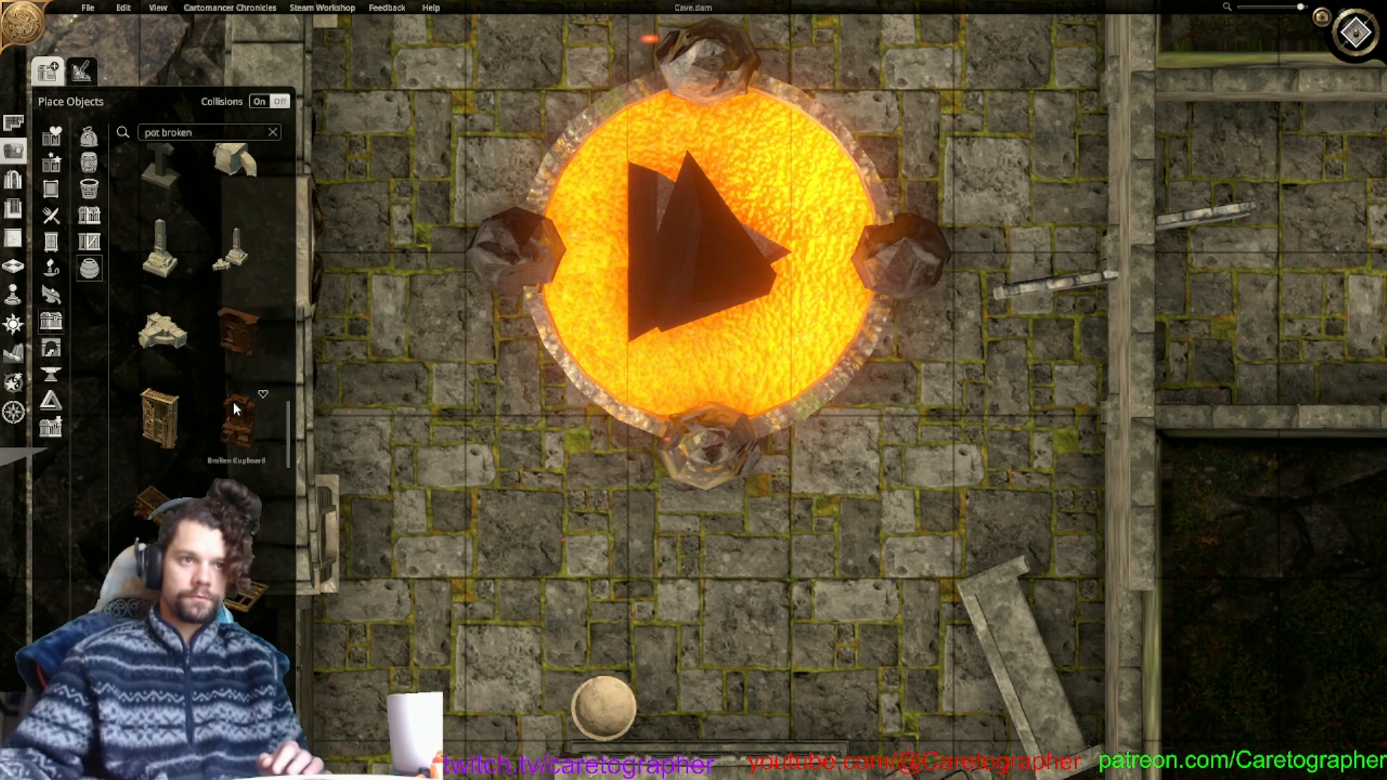
scroll(236, 411, down, 5)
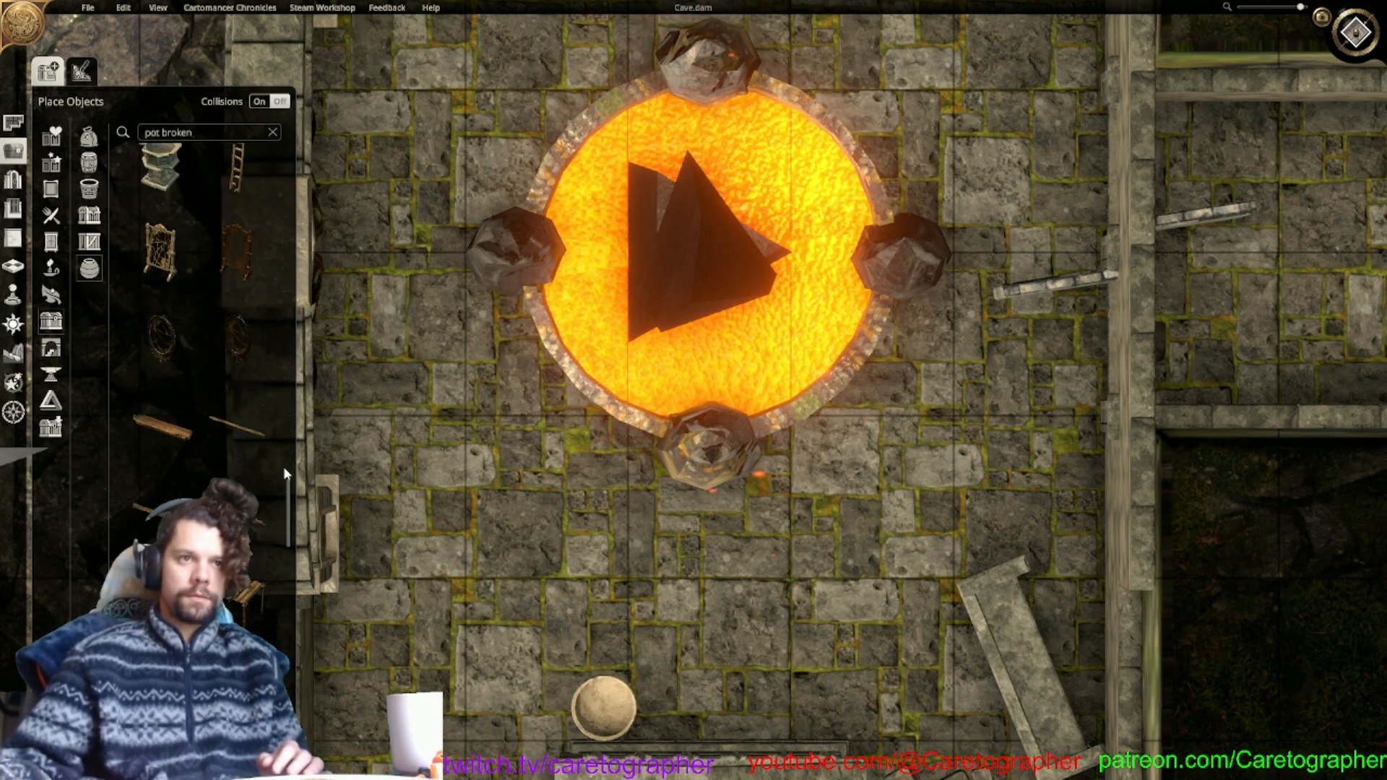
drag(292, 499, 299, 676)
click(197, 133)
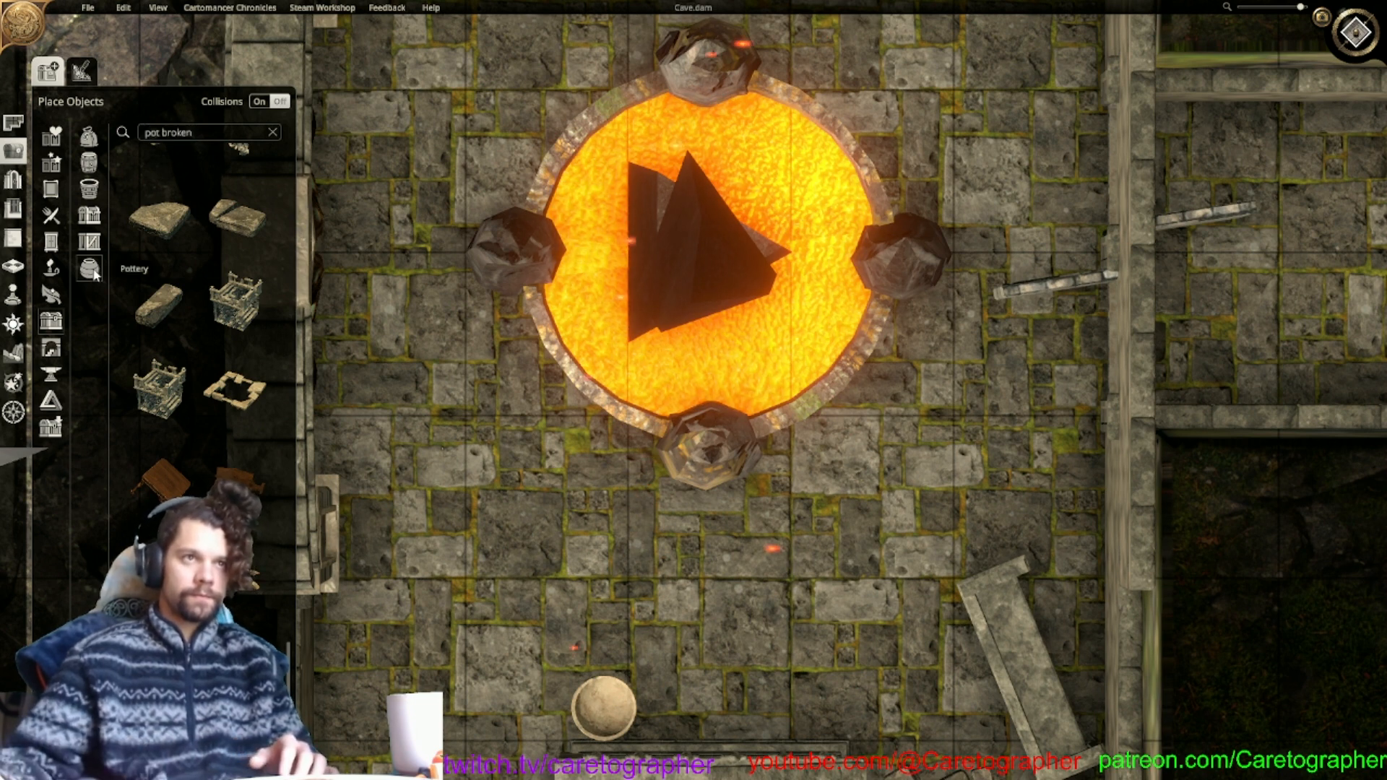
Clear the search and place a small round beige vase between the broken and intact bowls at the upper facade.
click(273, 134)
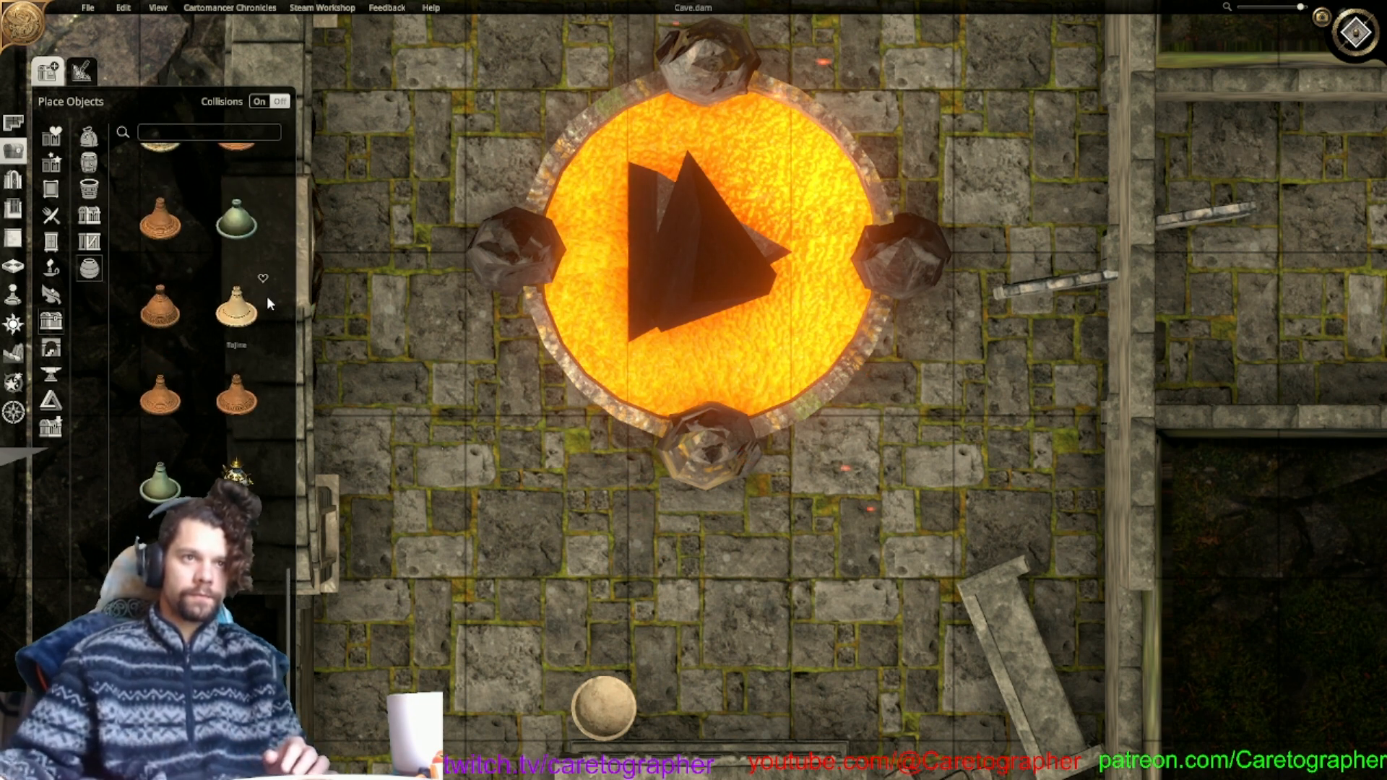
drag(287, 599, 289, 306)
middle_drag(713, 704, 667, 575)
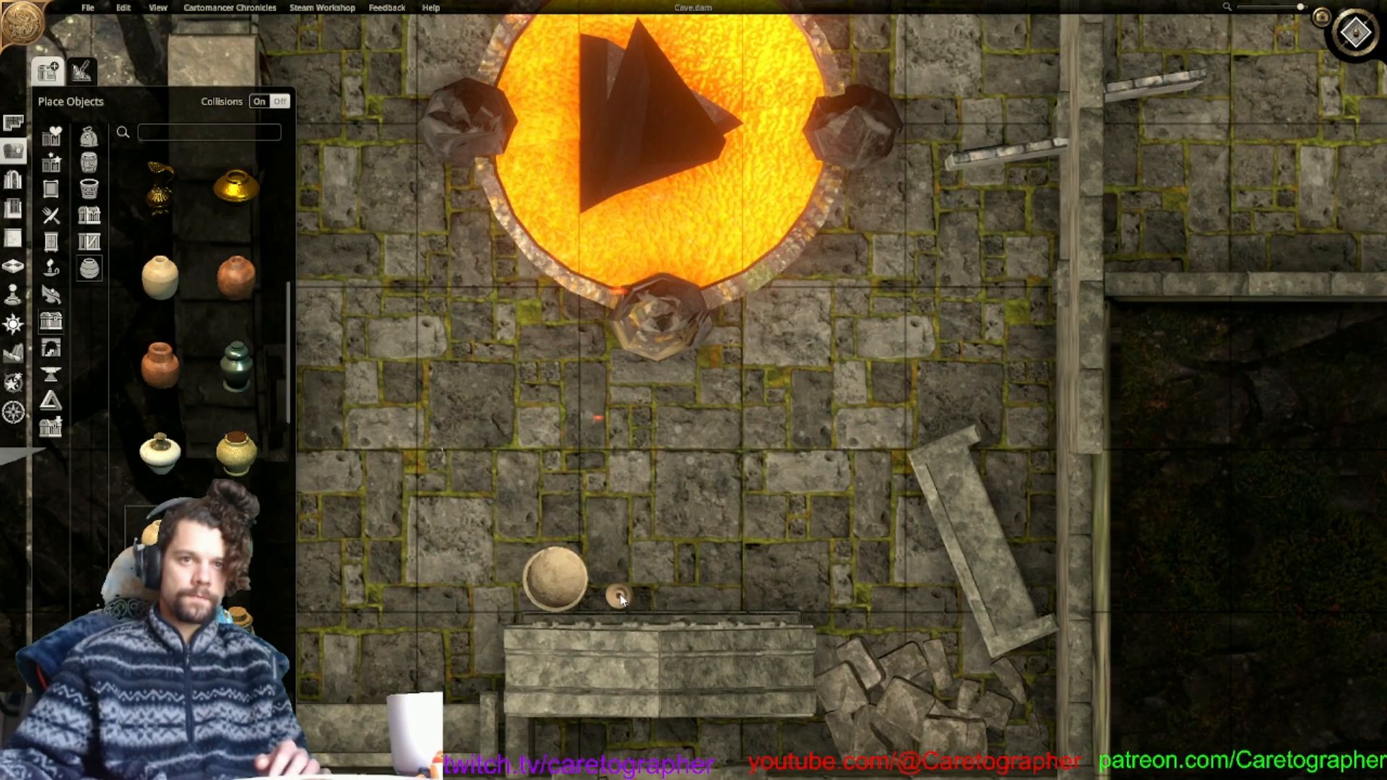
click(605, 635)
middle_drag(612, 637, 655, 348)
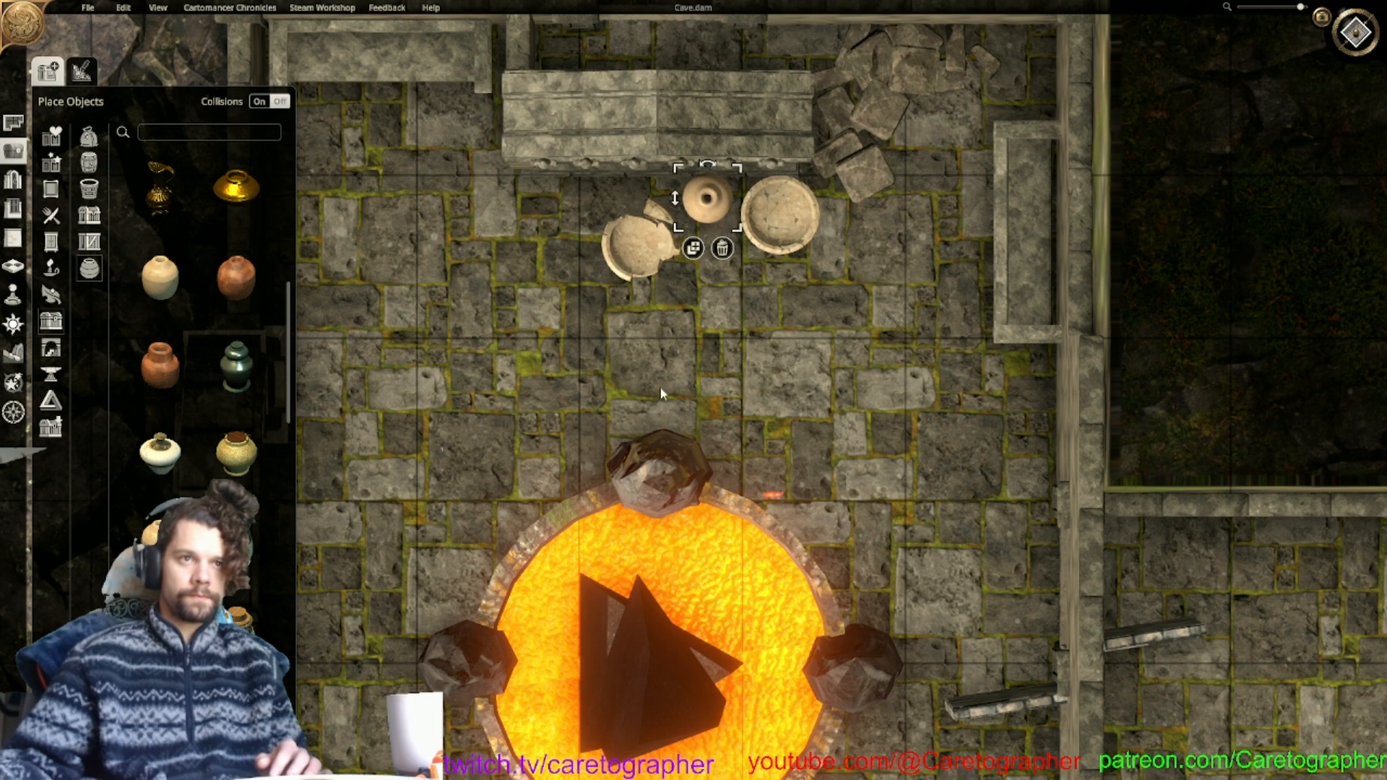
Browse the remaining pottery objects and search the object library for "broken pot".
scroll(212, 458, down, 5)
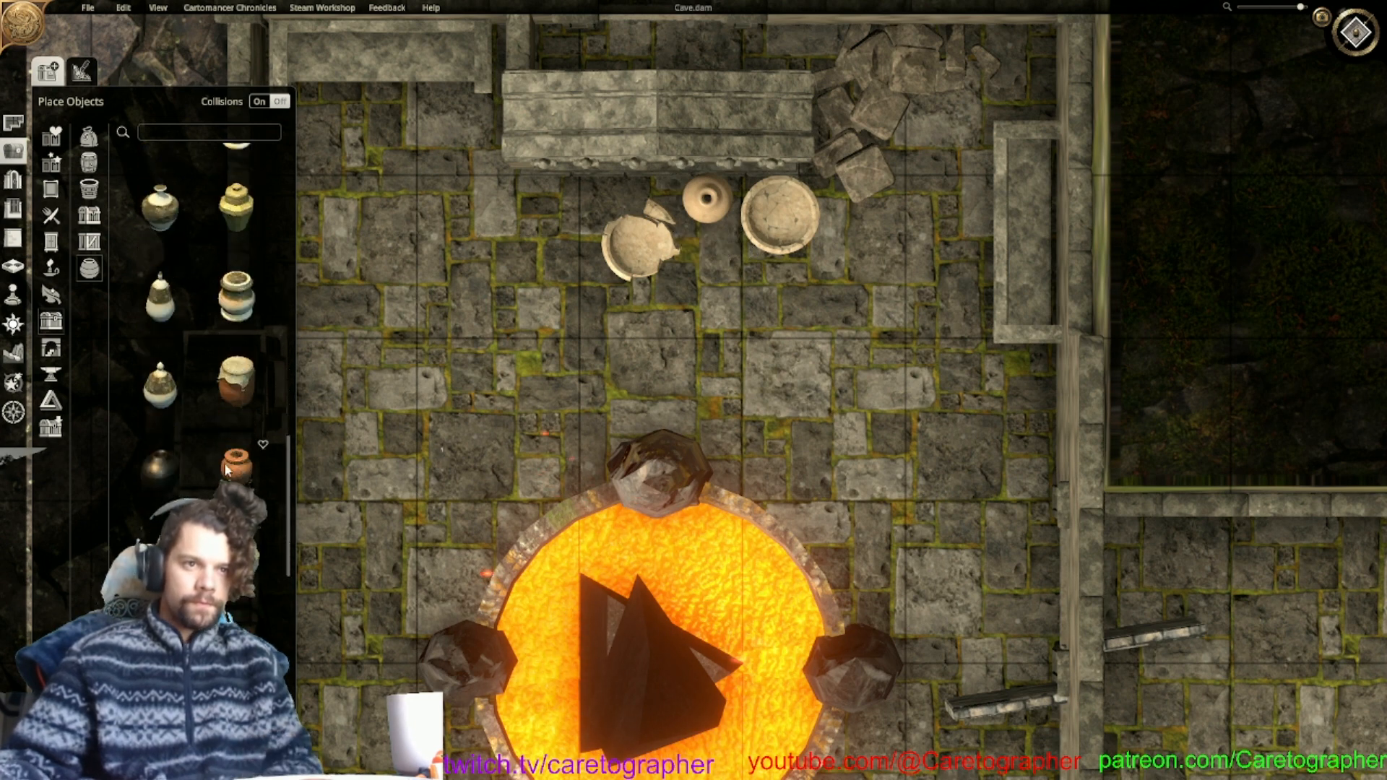
drag(286, 492, 282, 185)
click(199, 133)
text(broken pot)
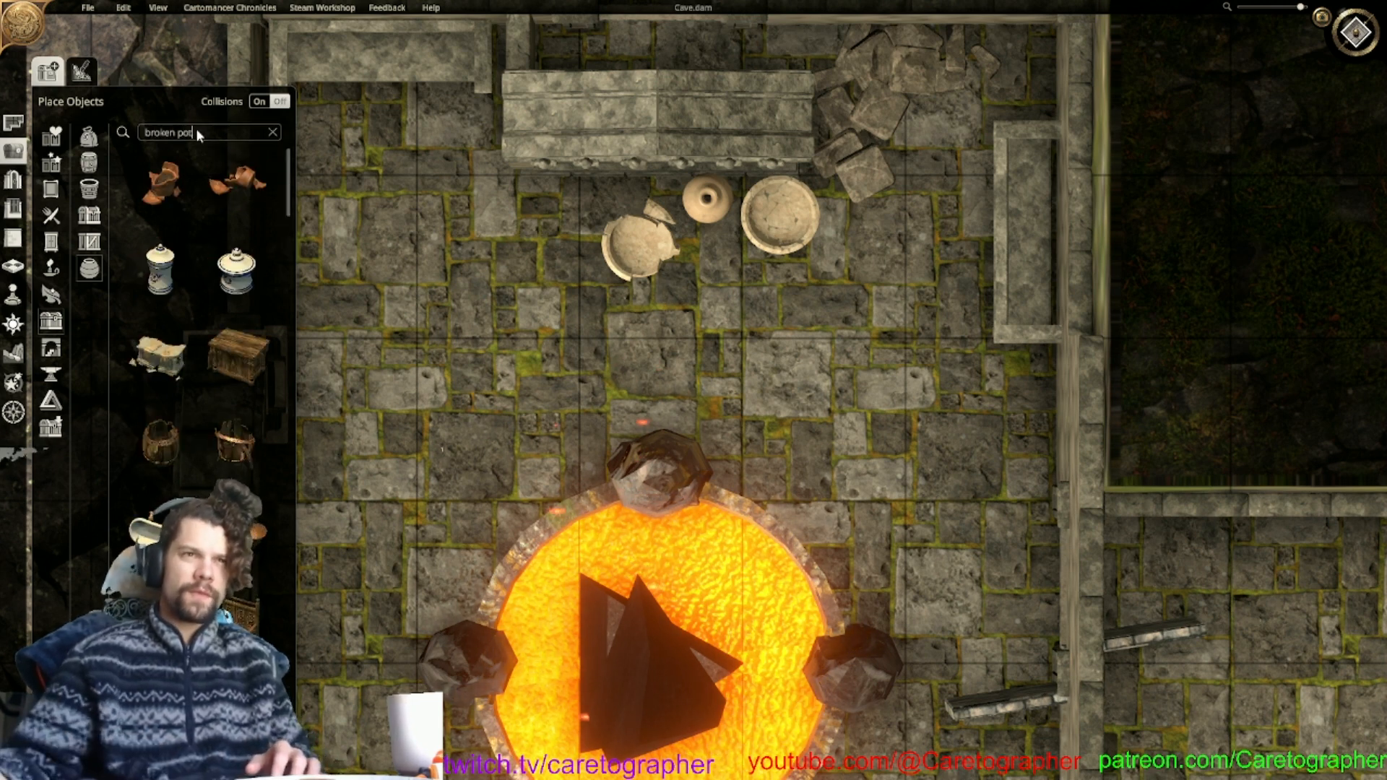
drag(288, 182, 307, 72)
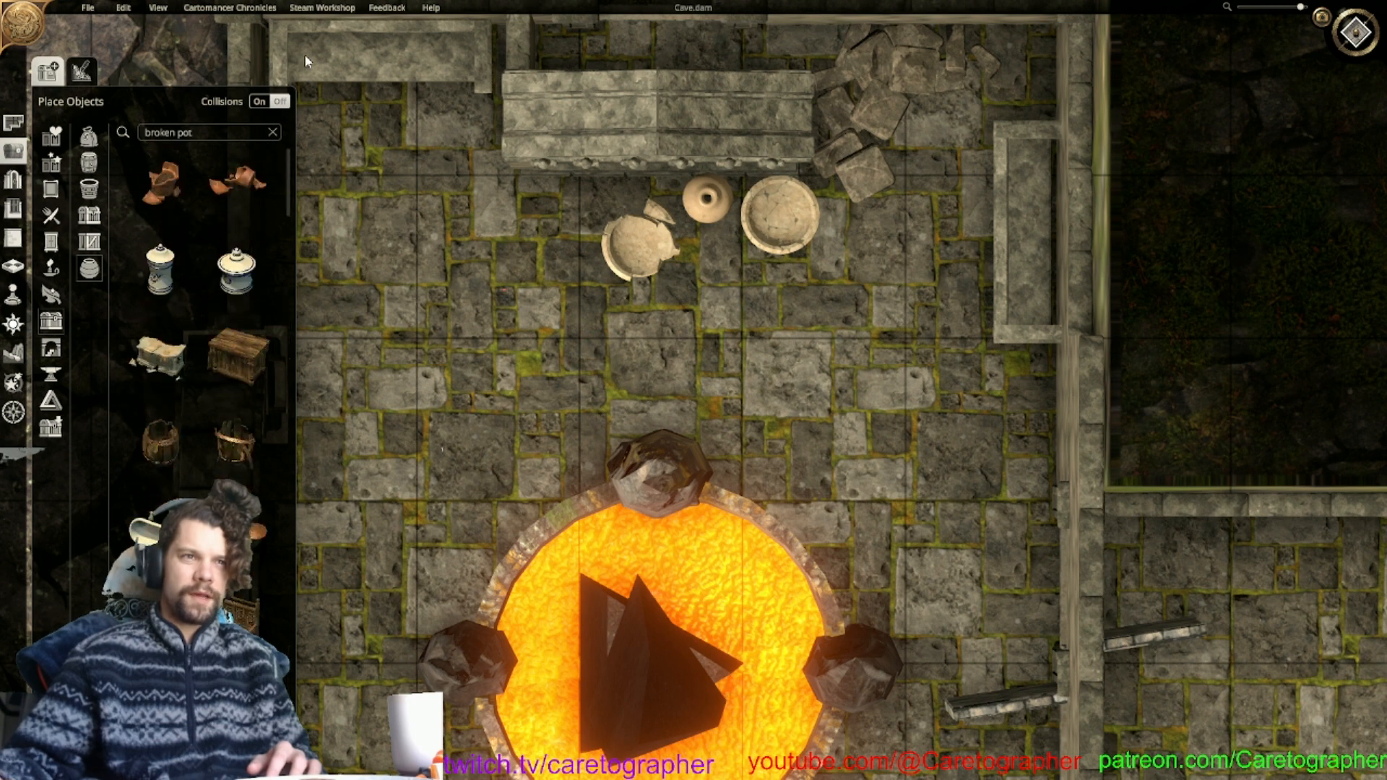
Search the object library for "ruin pot" and "broken vase" and look through the results.
triple_click(220, 125)
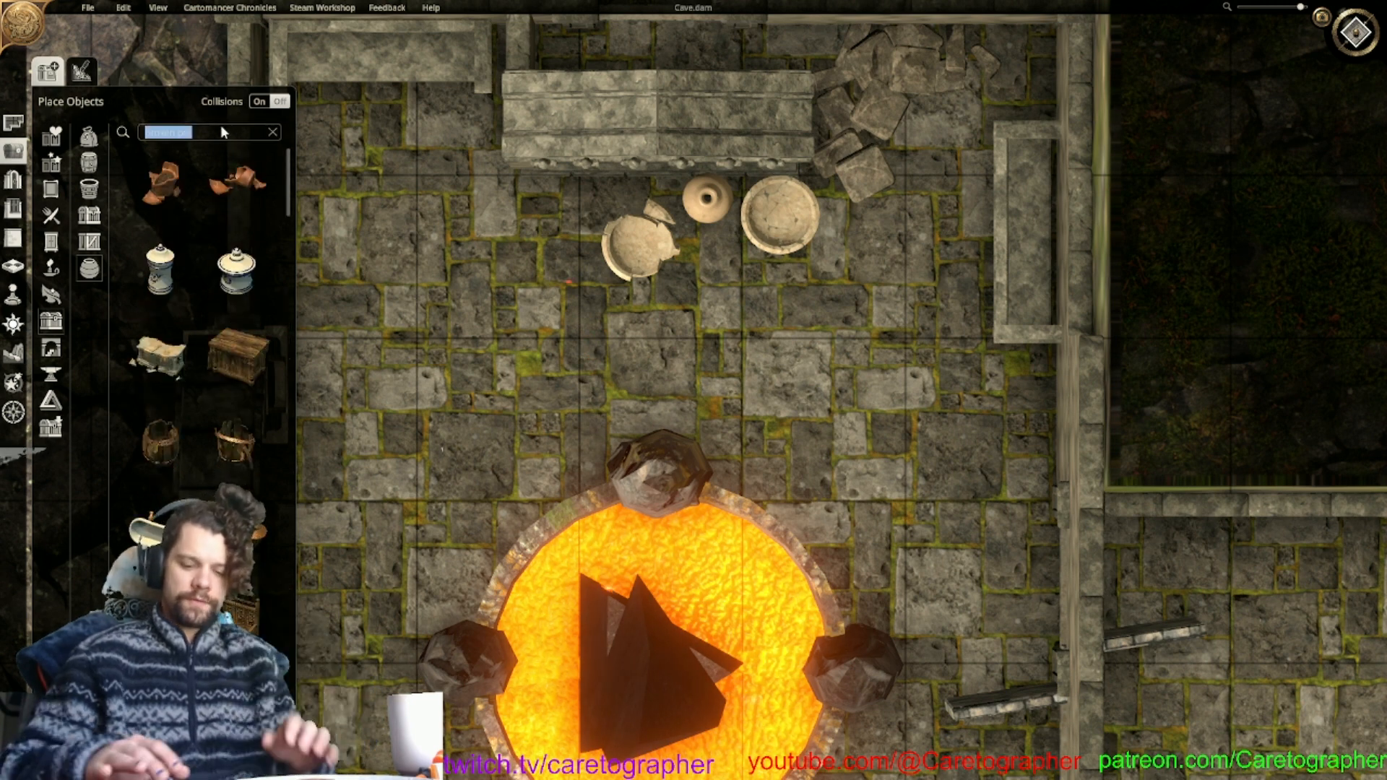
text(ruin pot)
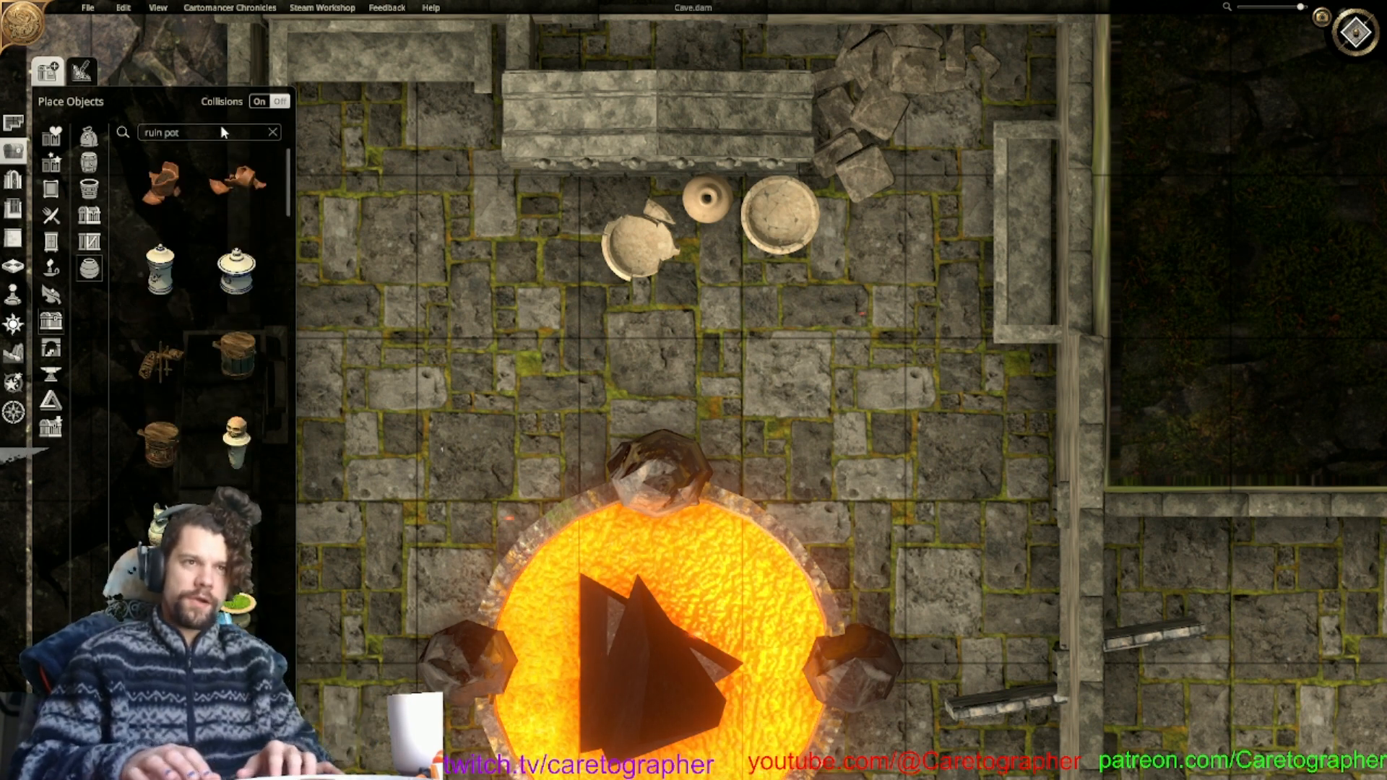
drag(288, 180, 288, 722)
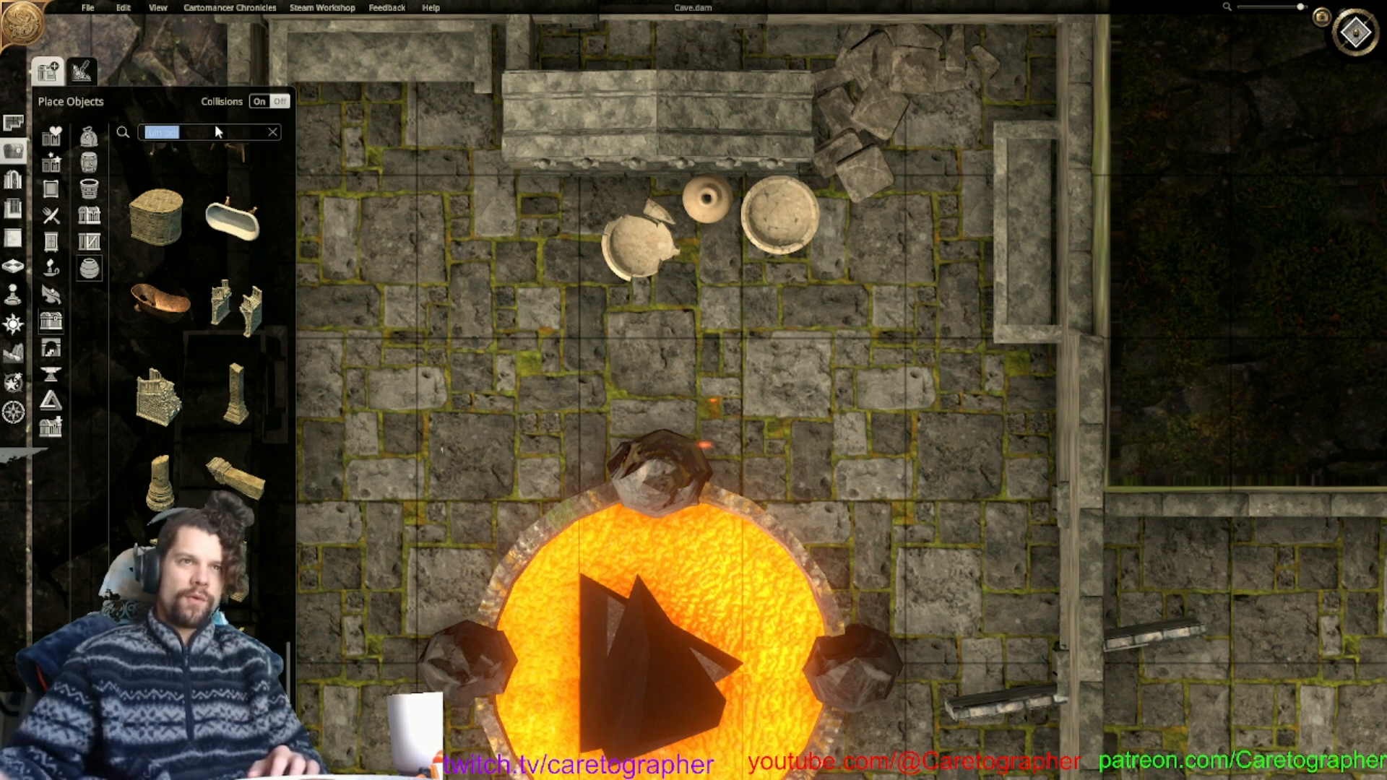
text(brok)
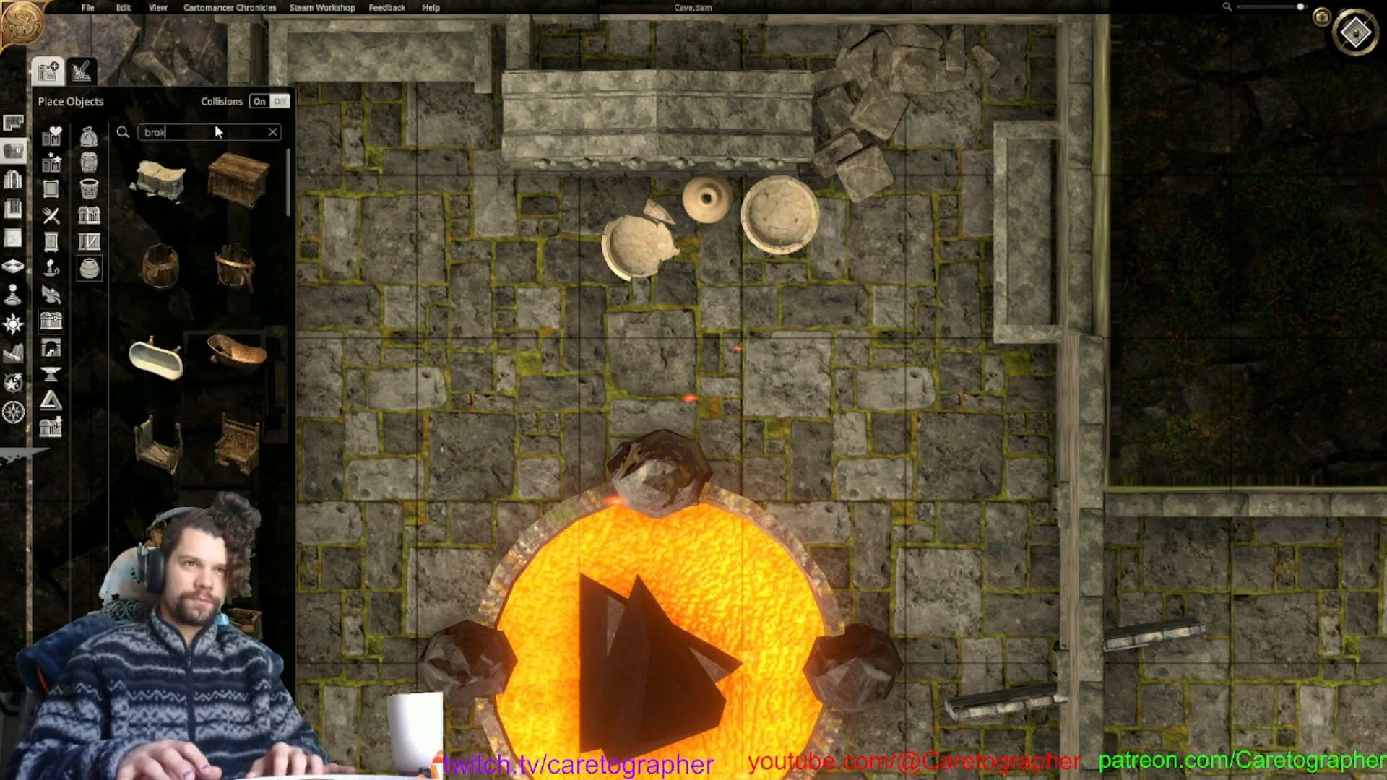
text(en va)
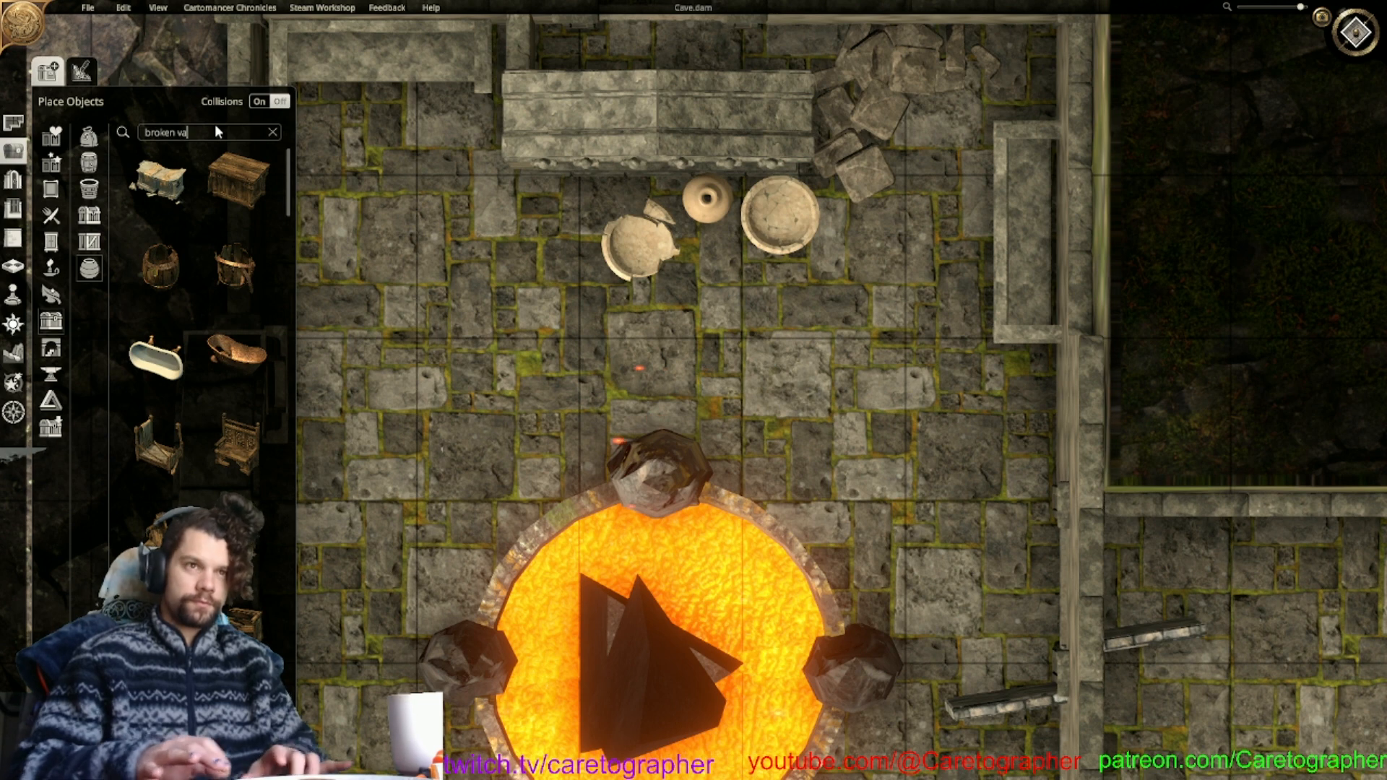
text(se)
drag(288, 178, 288, 636)
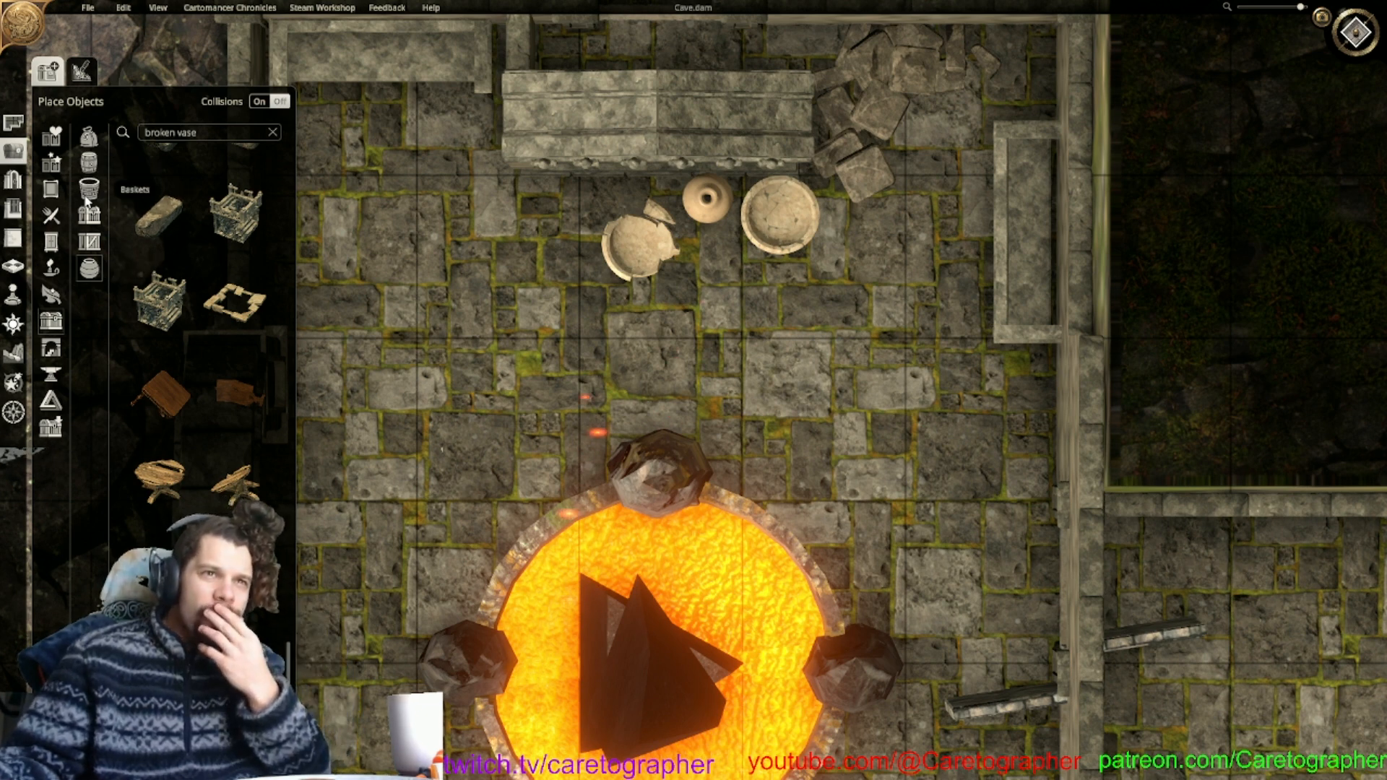
Browse the clutter, container, pottery and stone ruin object categories for further props for the first room.
click(50, 374)
scroll(89, 376, down, 5)
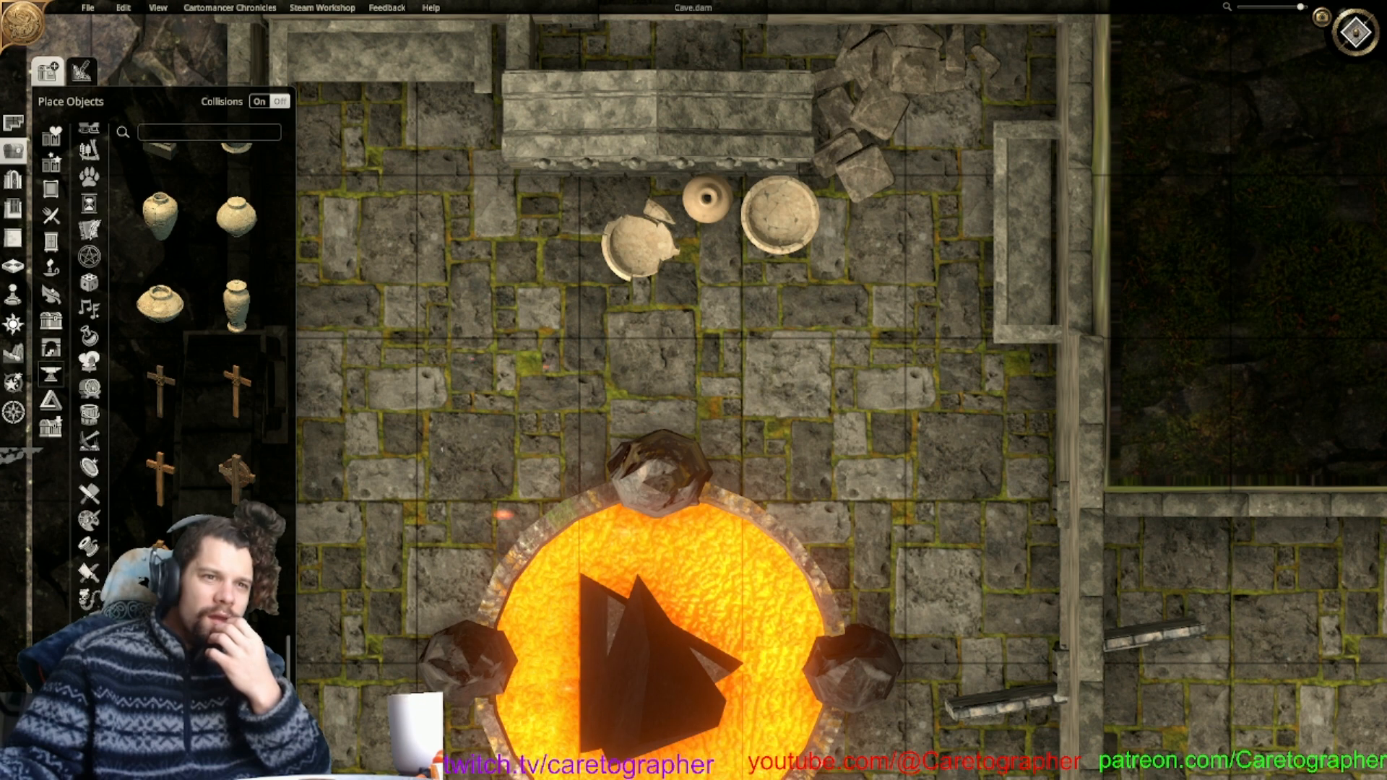
click(50, 325)
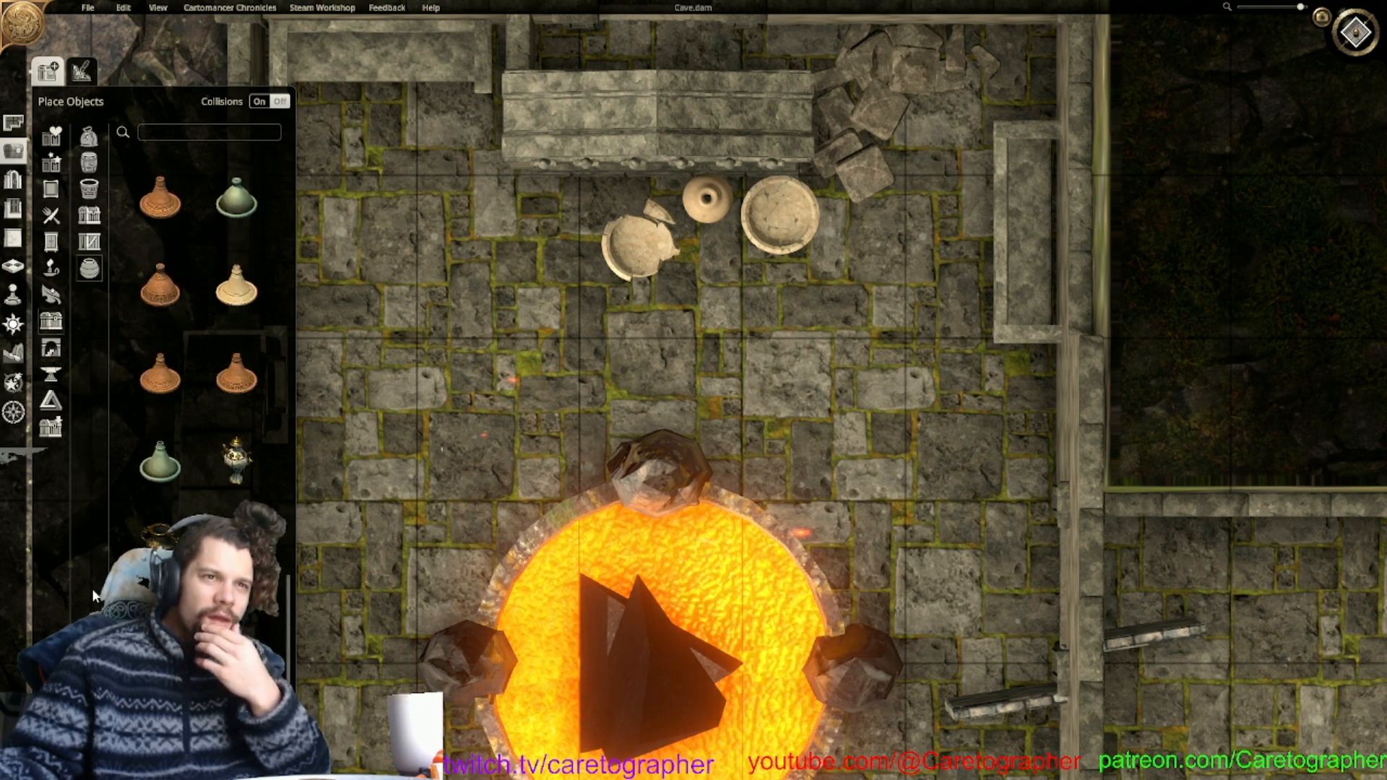
click(90, 268)
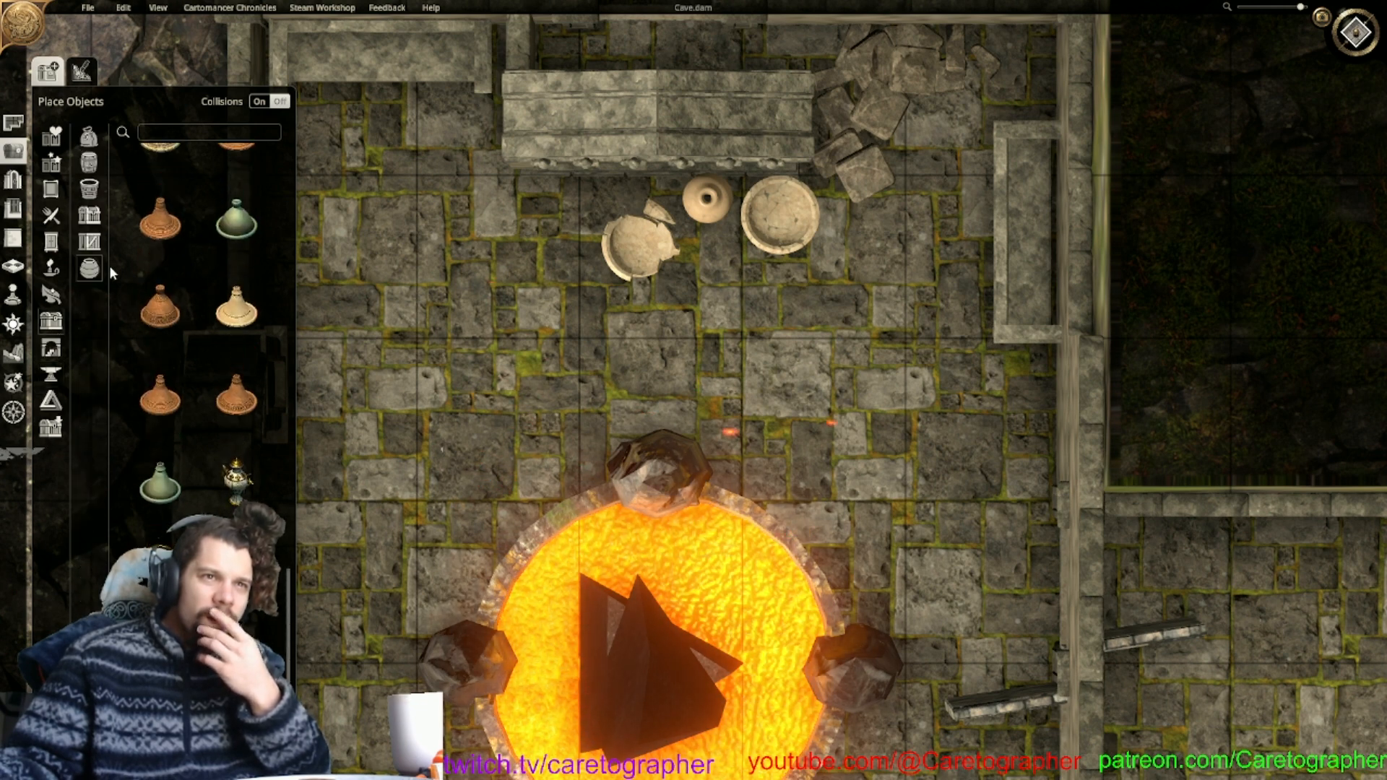
click(54, 350)
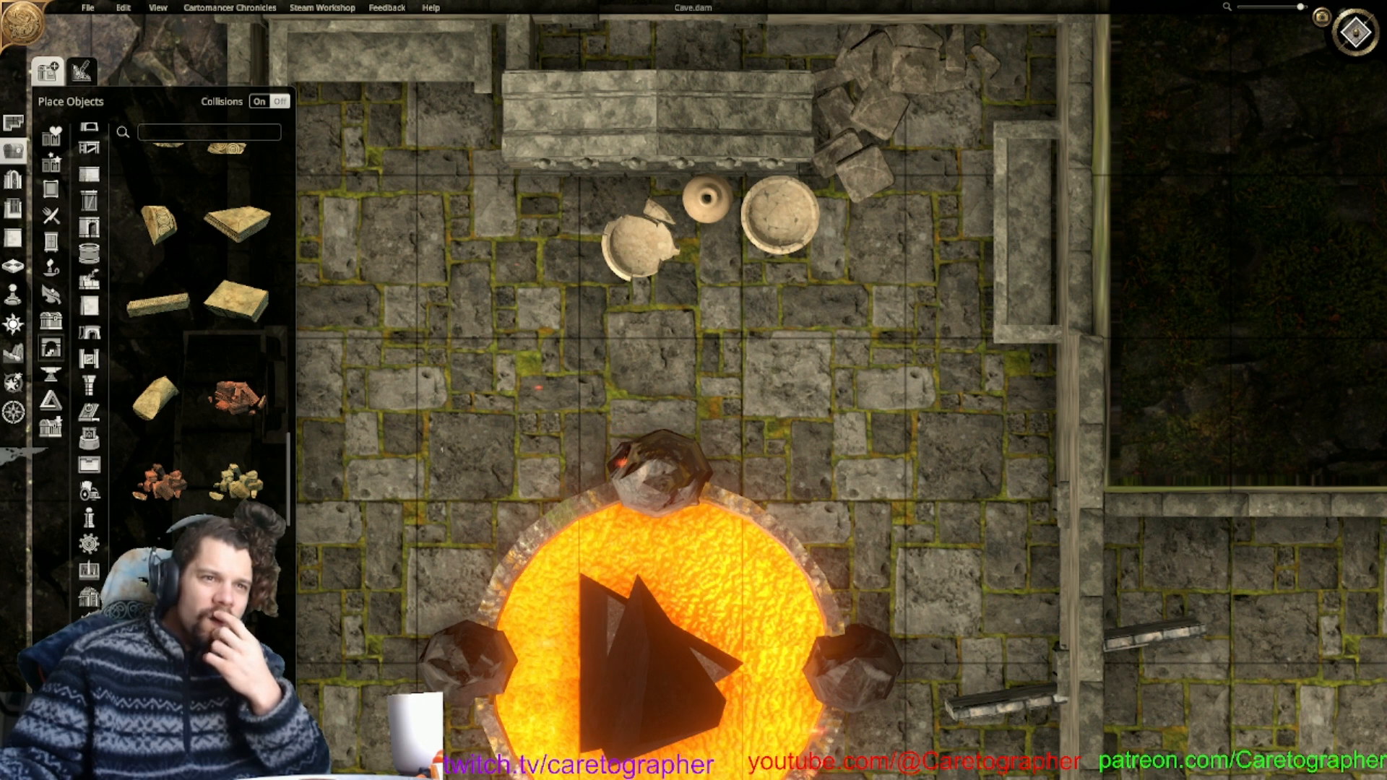
drag(291, 502, 300, 711)
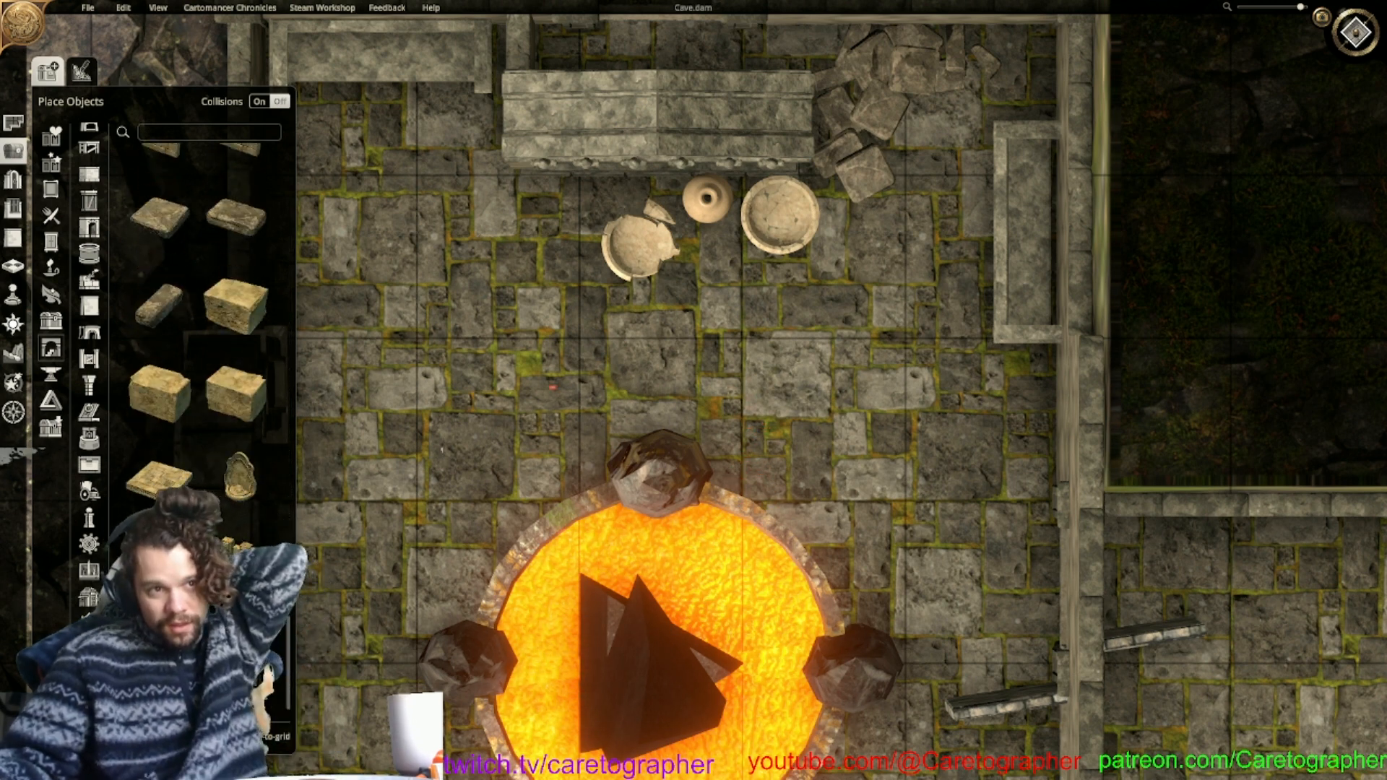
click(89, 280)
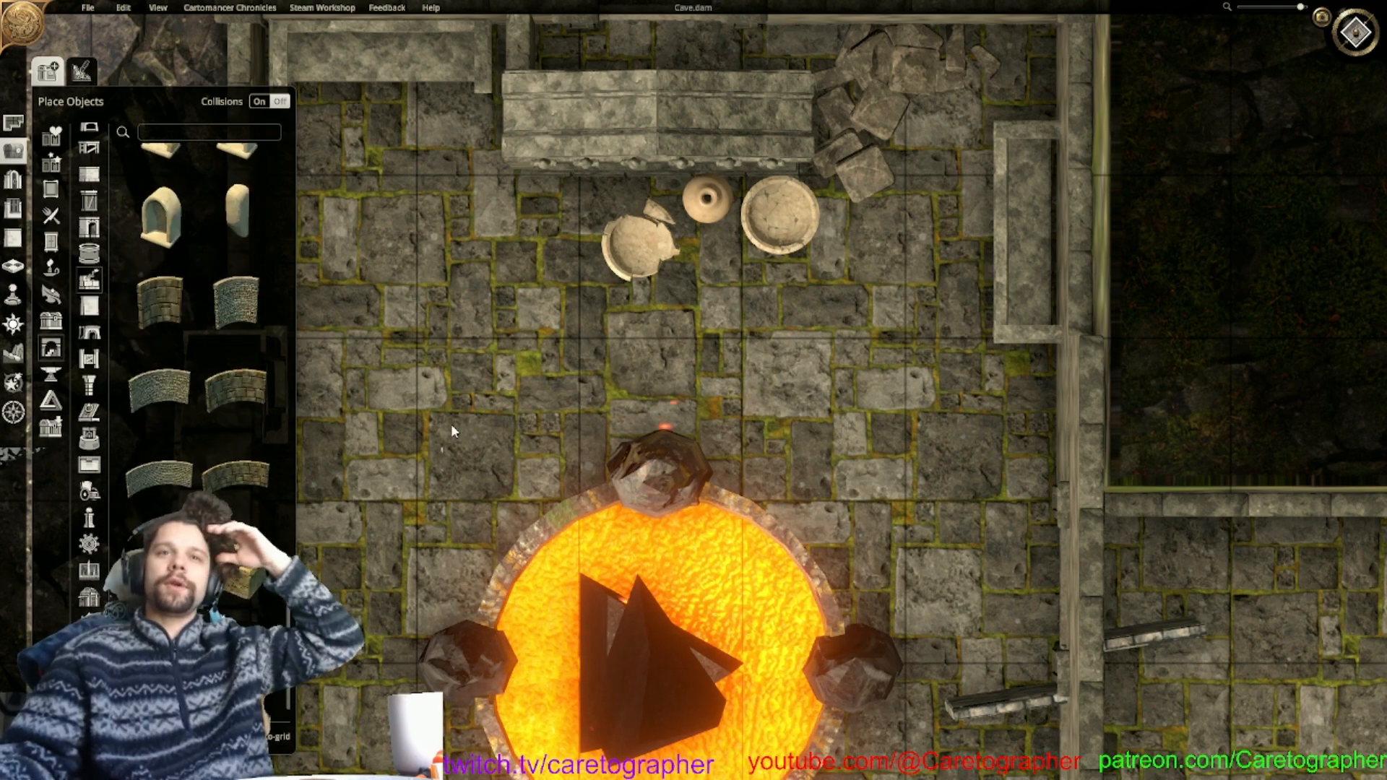
Switch from the top-down map to the 3D perspective and hide the grid.
scroll(443, 428, down, 5)
middle_drag(464, 415, 1304, 49)
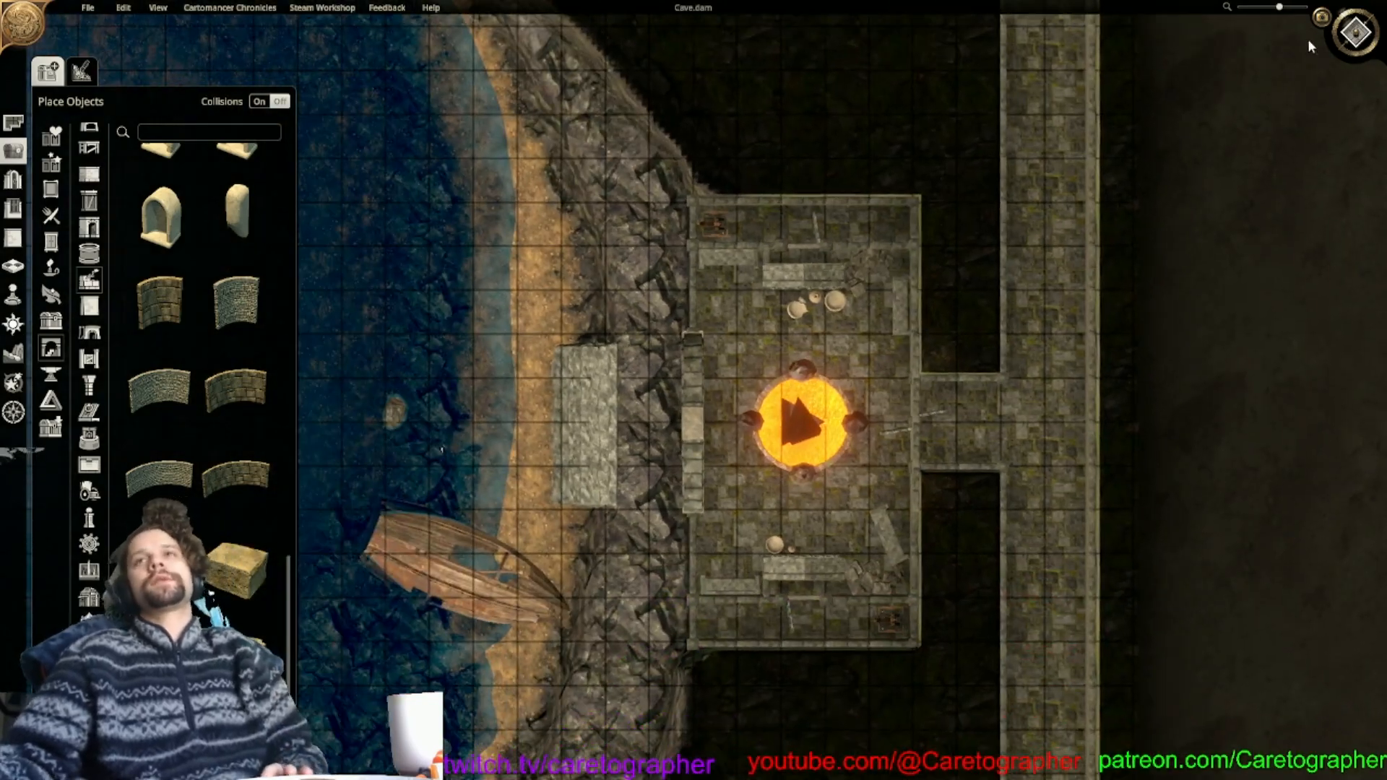
click(1356, 32)
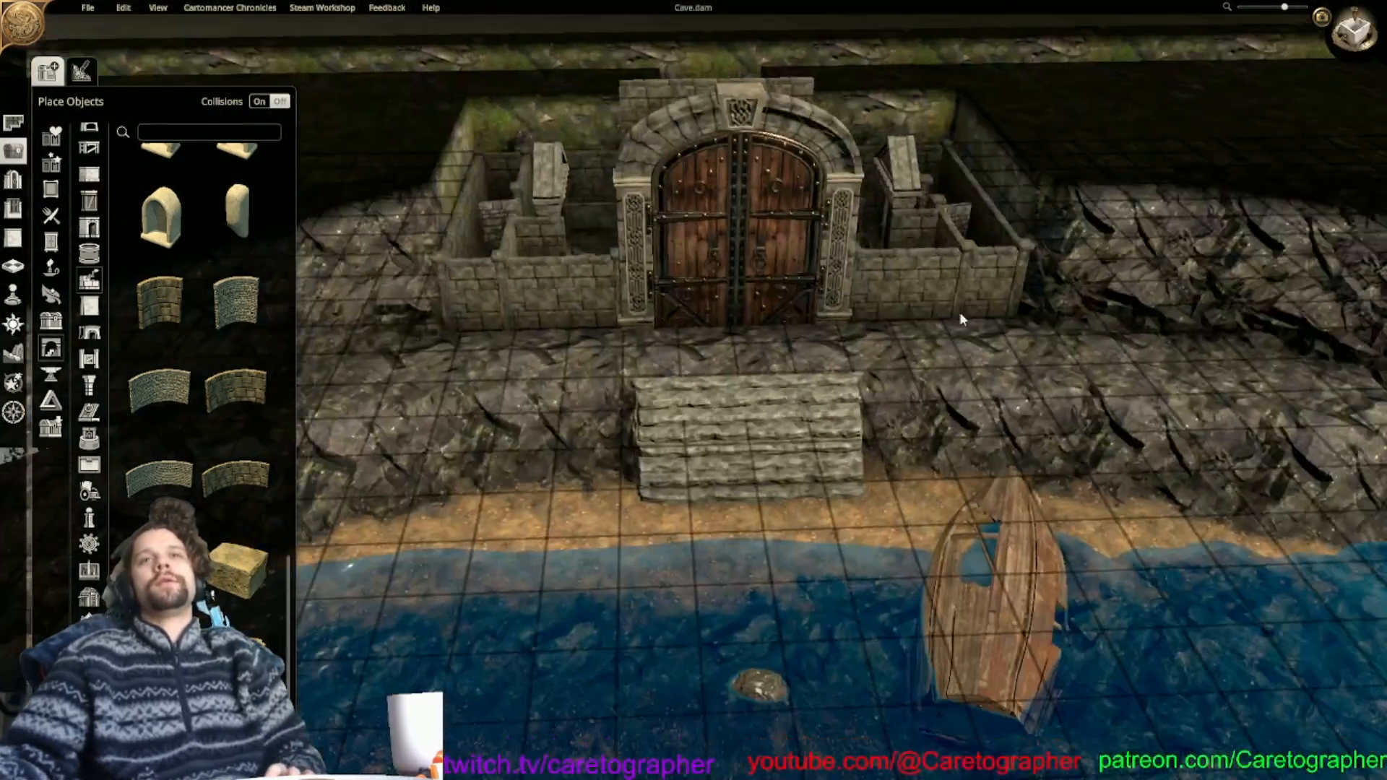
scroll(783, 273, down, 6)
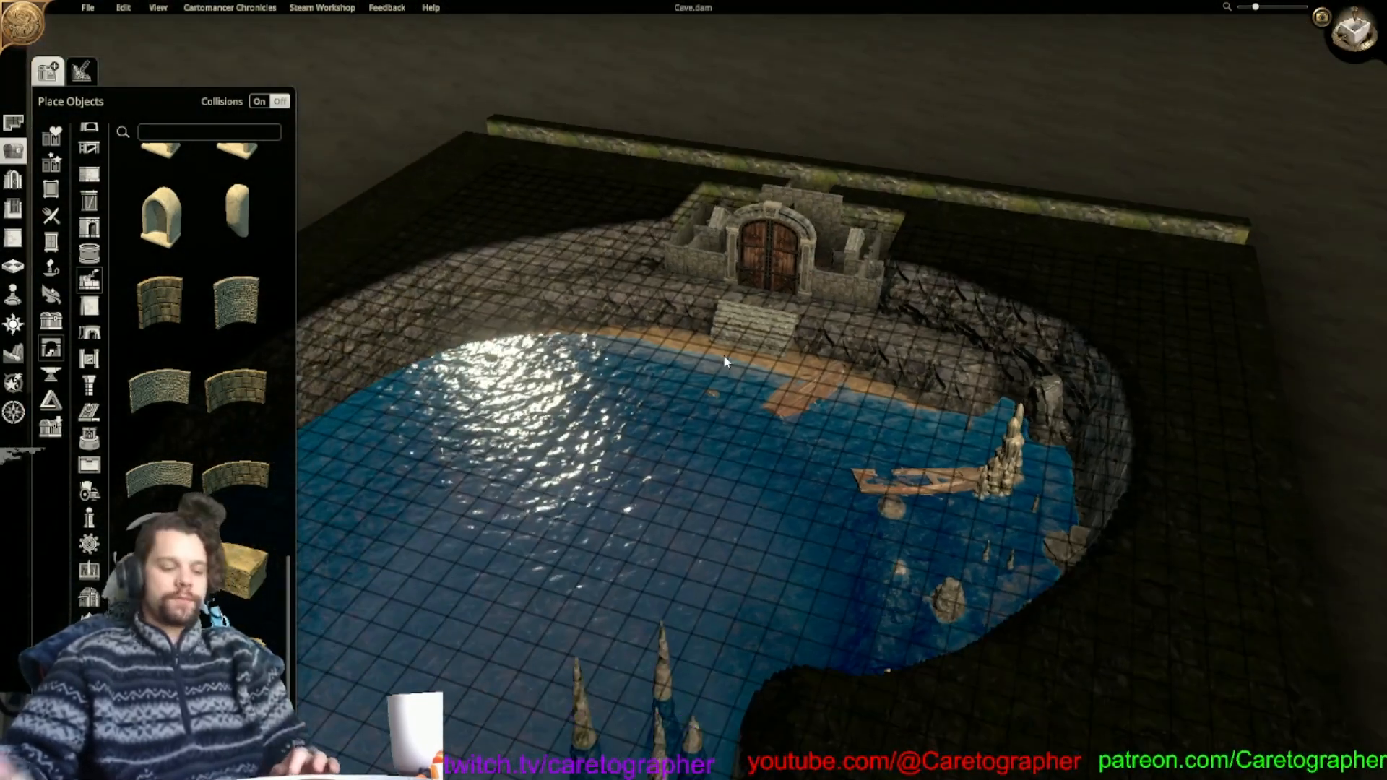
key(g)
Examine the first room, its obelisk, entrance door and surrounding walls in 3D from several angles.
middle_drag(743, 357, 881, 469)
scroll(896, 491, up, 2)
scroll(836, 446, up, 5)
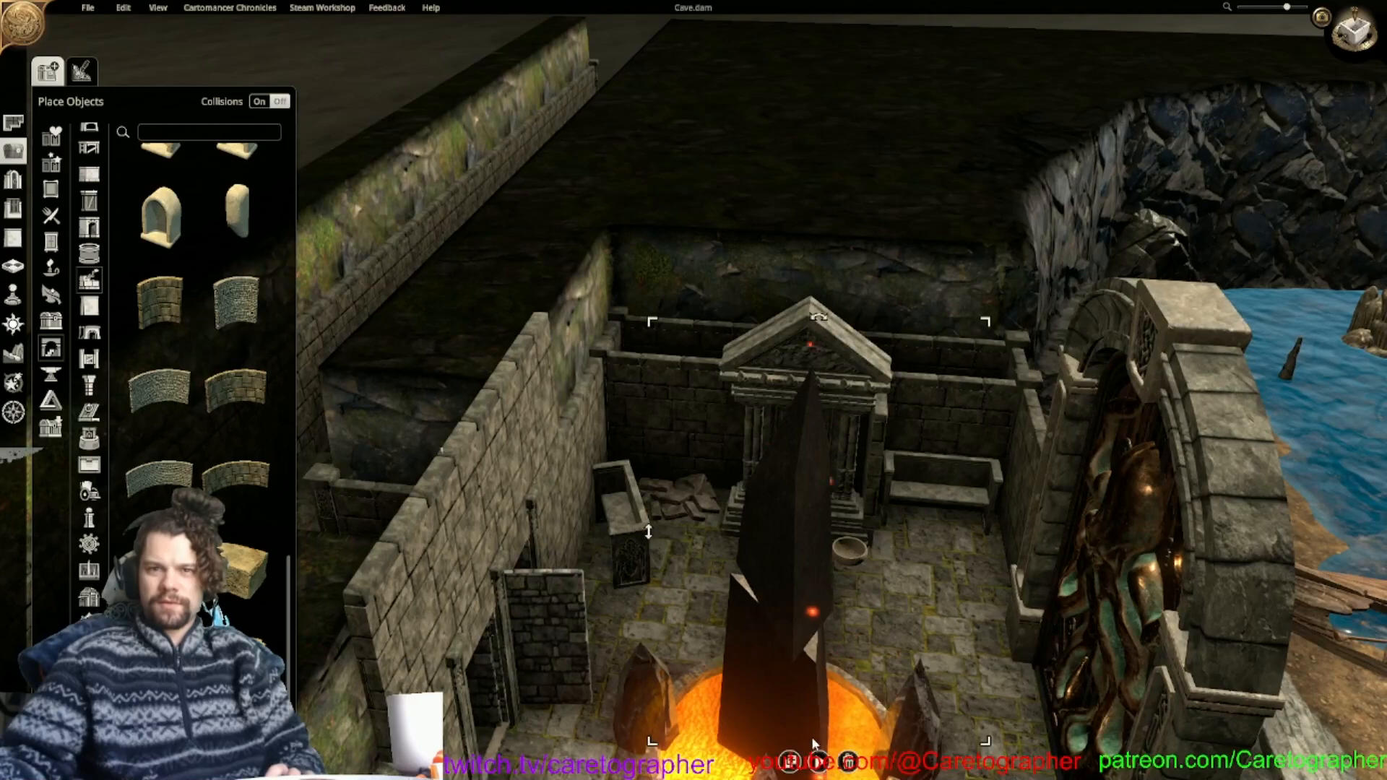
middle_drag(904, 578, 1181, 526)
scroll(932, 553, down, 3)
scroll(914, 581, down, 1)
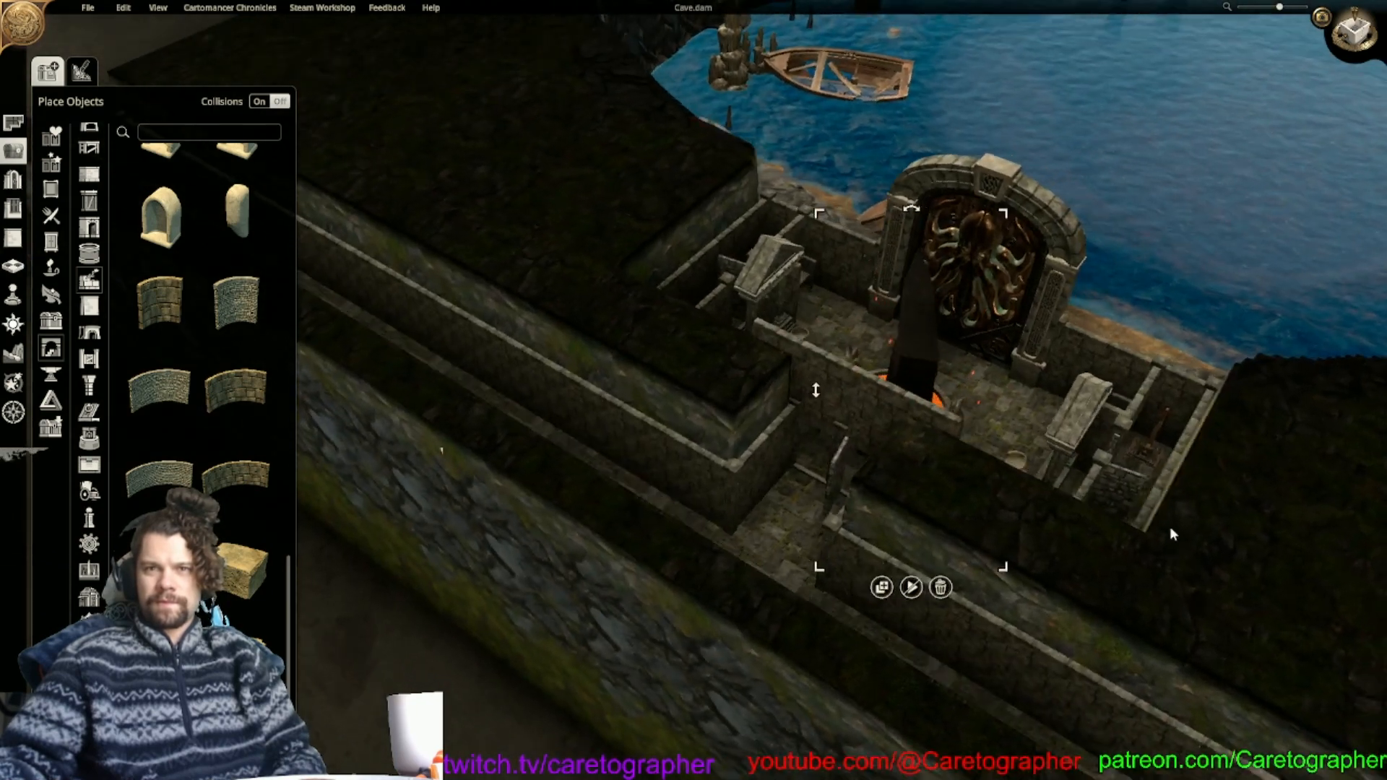
scroll(1019, 518, up, 2)
middle_drag(1019, 518, 871, 525)
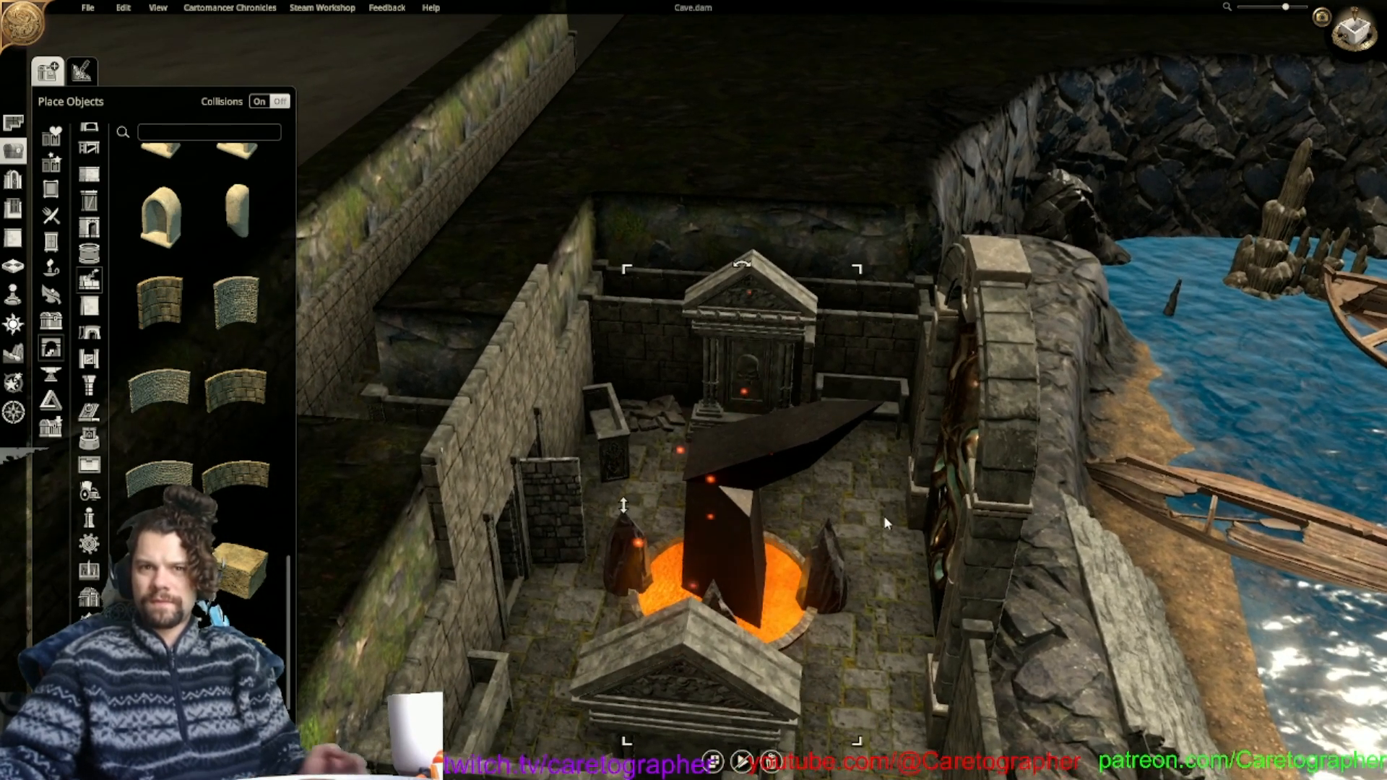
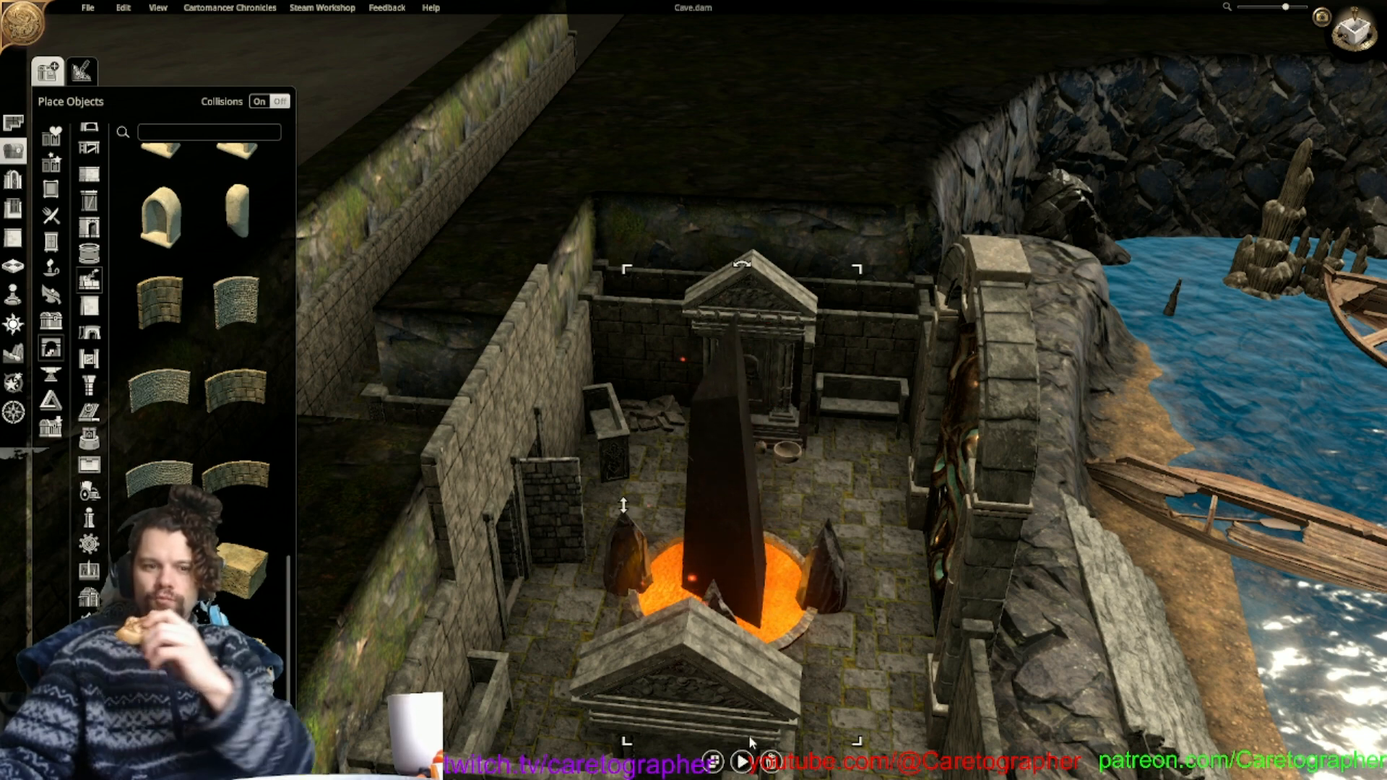
Duplicate a raised stone wall section and use the copies to heighten the first room's walls.
right_drag(673, 611, 802, 487)
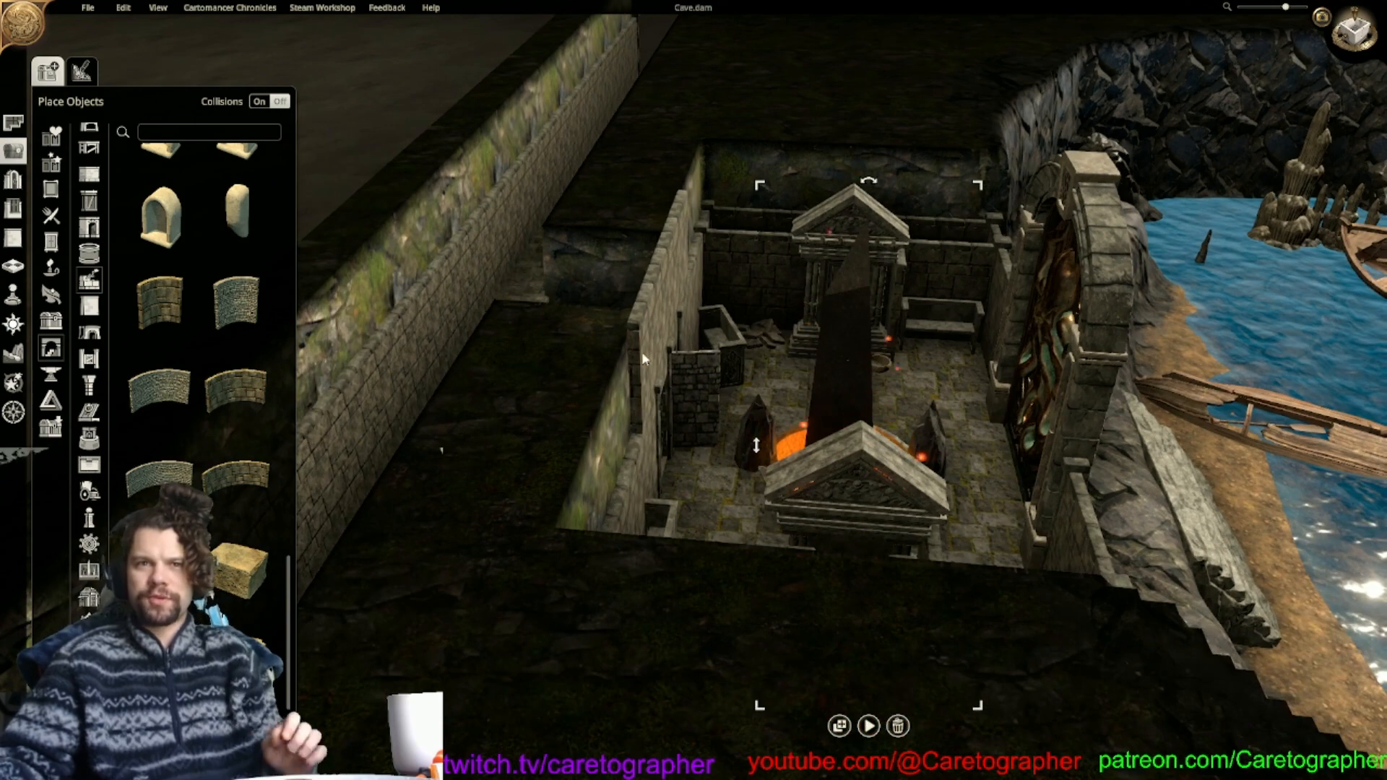
click(642, 353)
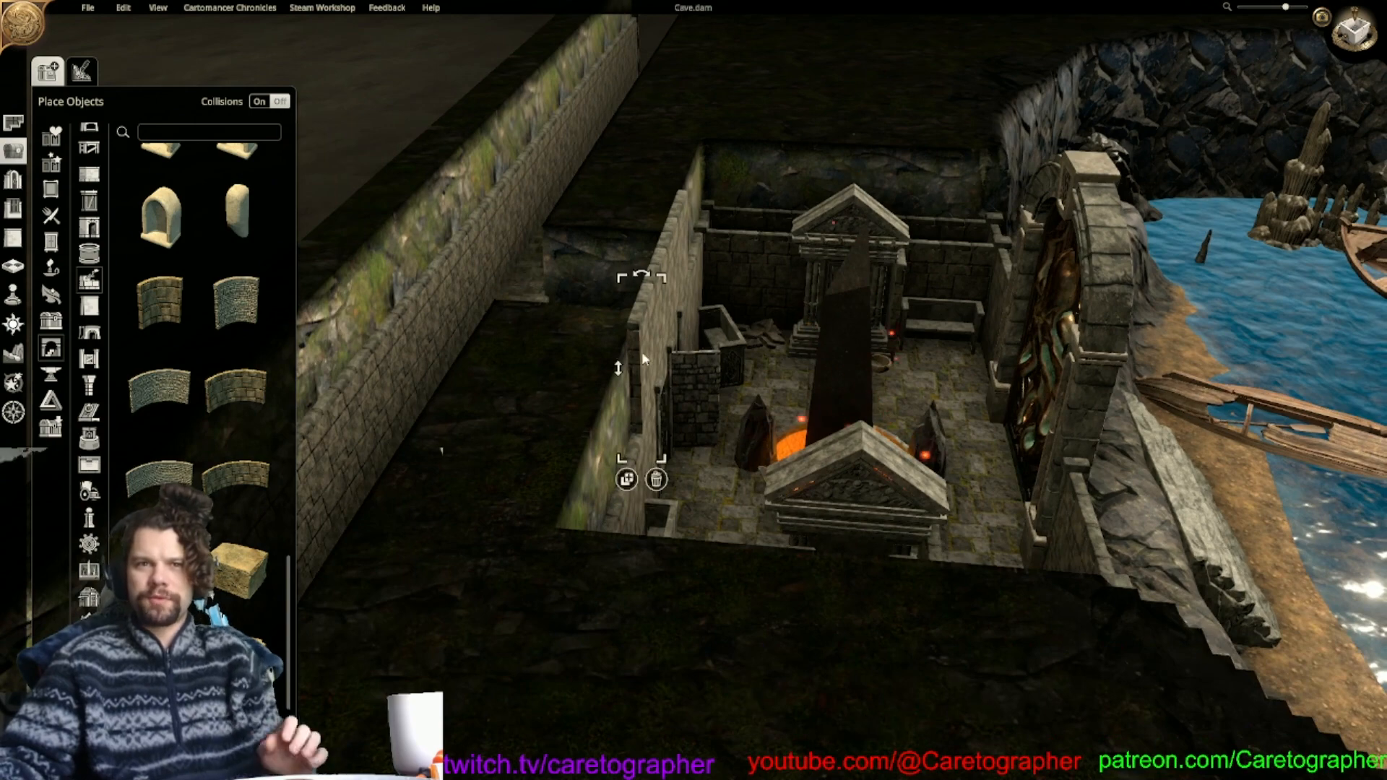
click(625, 473)
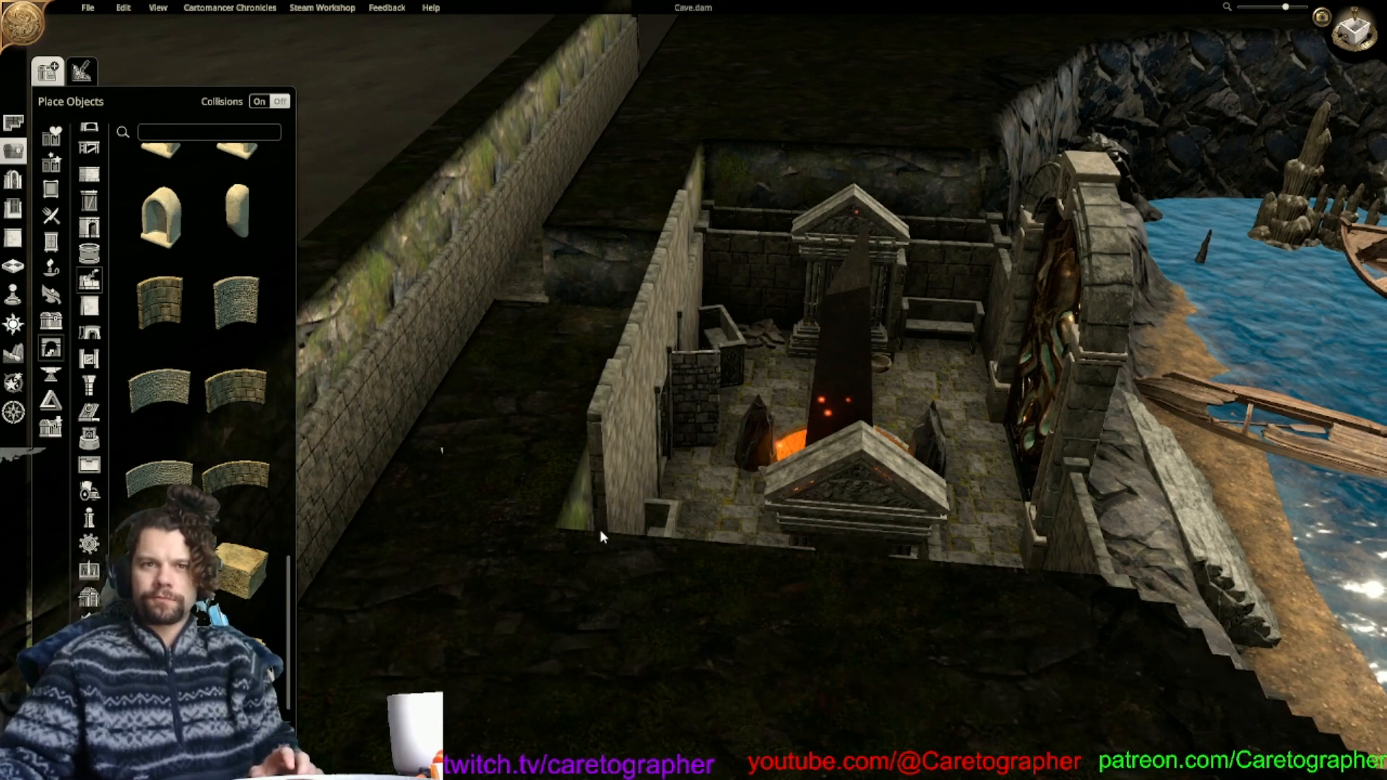
click(1355, 36)
right_drag(643, 448, 745, 695)
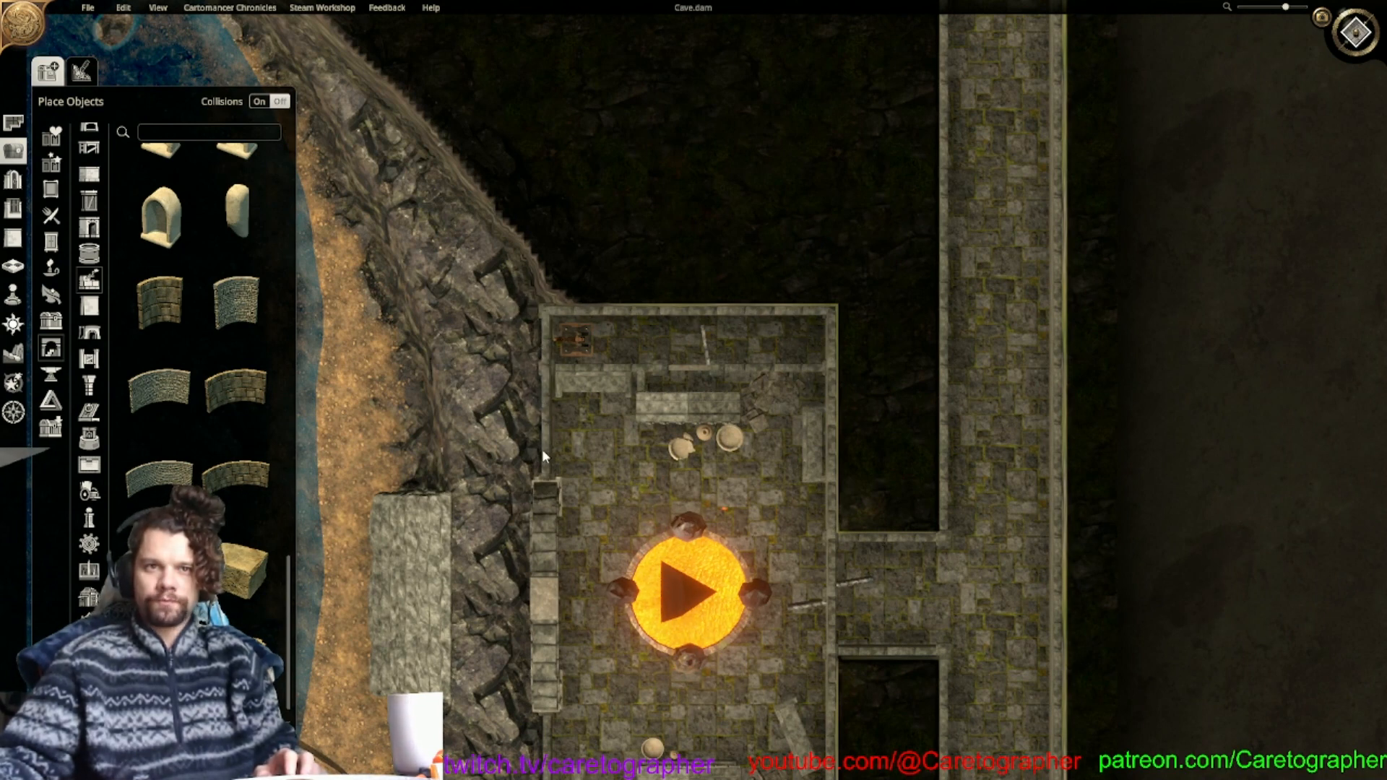
right_drag(617, 647, 656, 247)
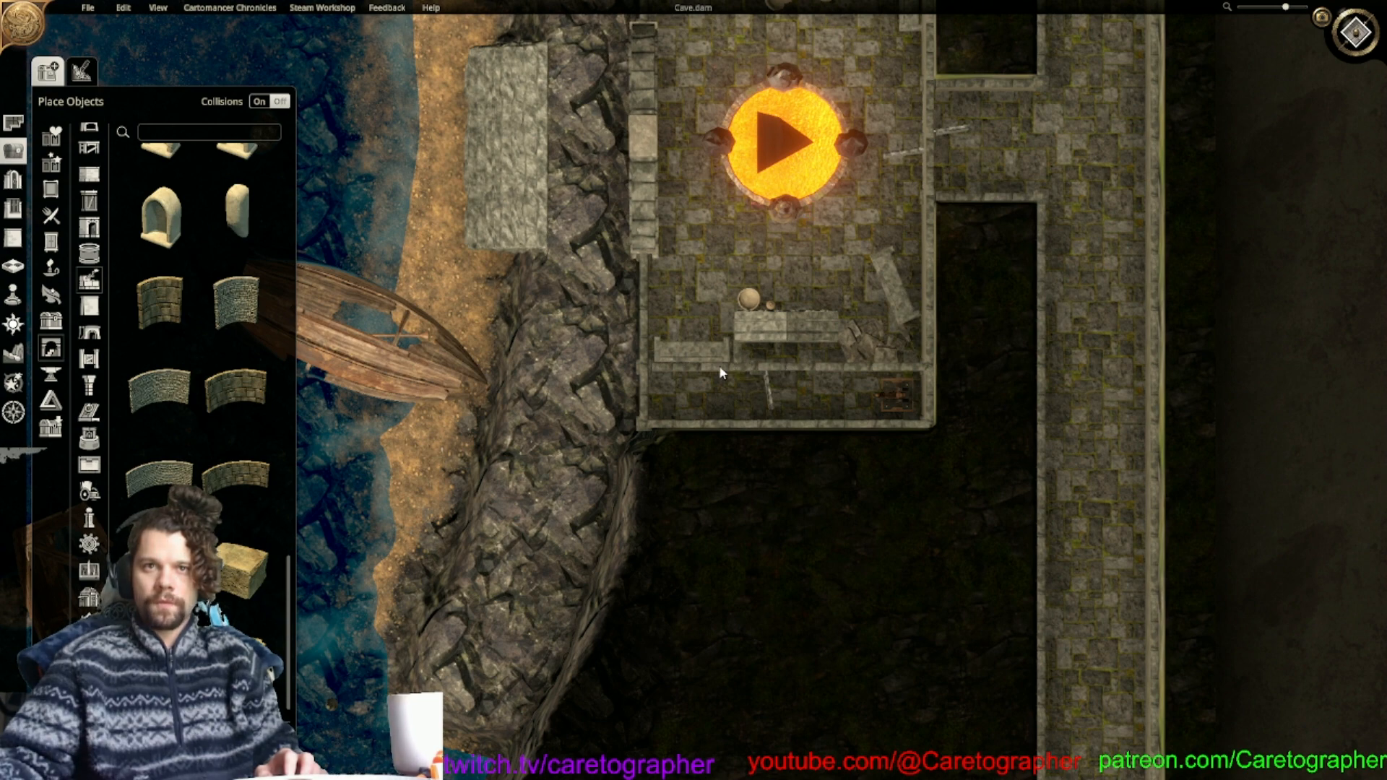
middle_drag(798, 151, 765, 546)
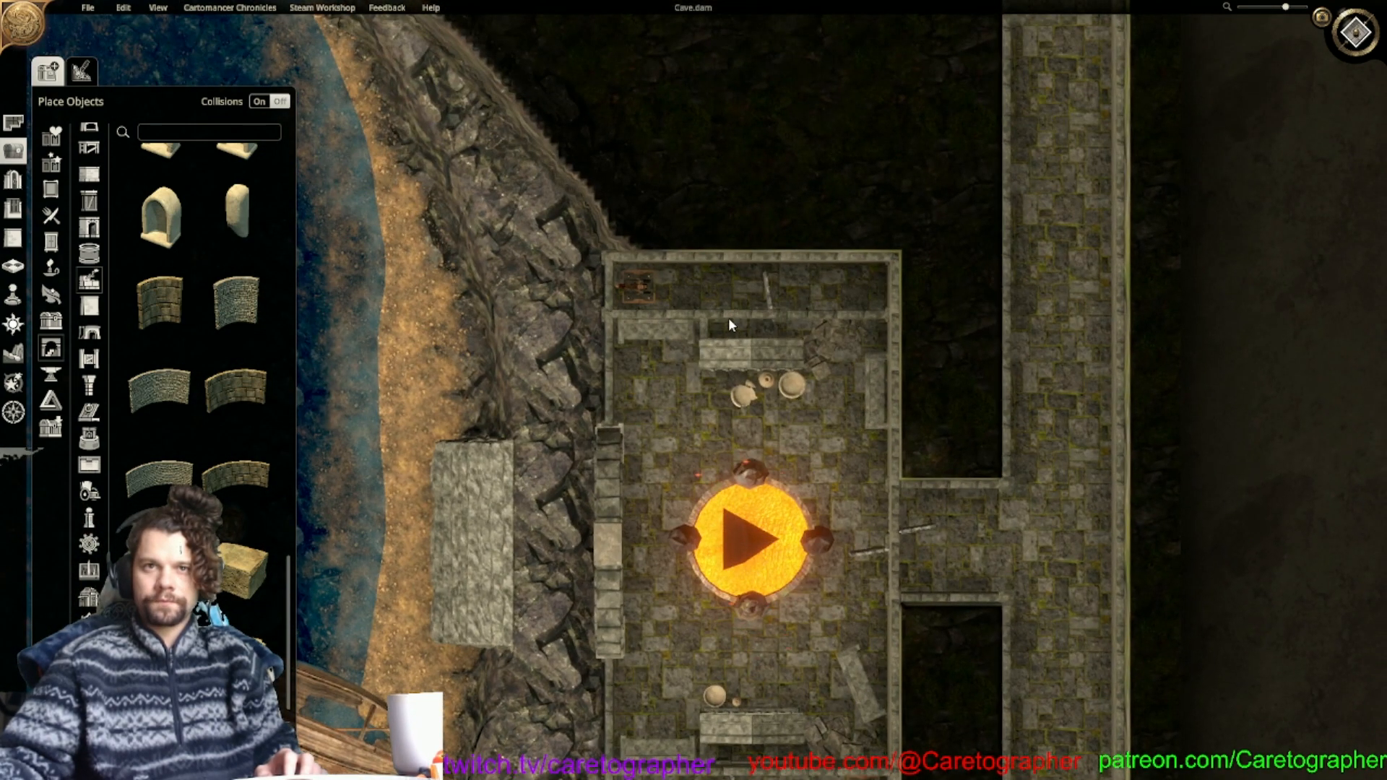
Stack stone wall sections along the long corridor's inner wall from its upper end down to the connecting passage.
middle_drag(989, 30, 757, 410)
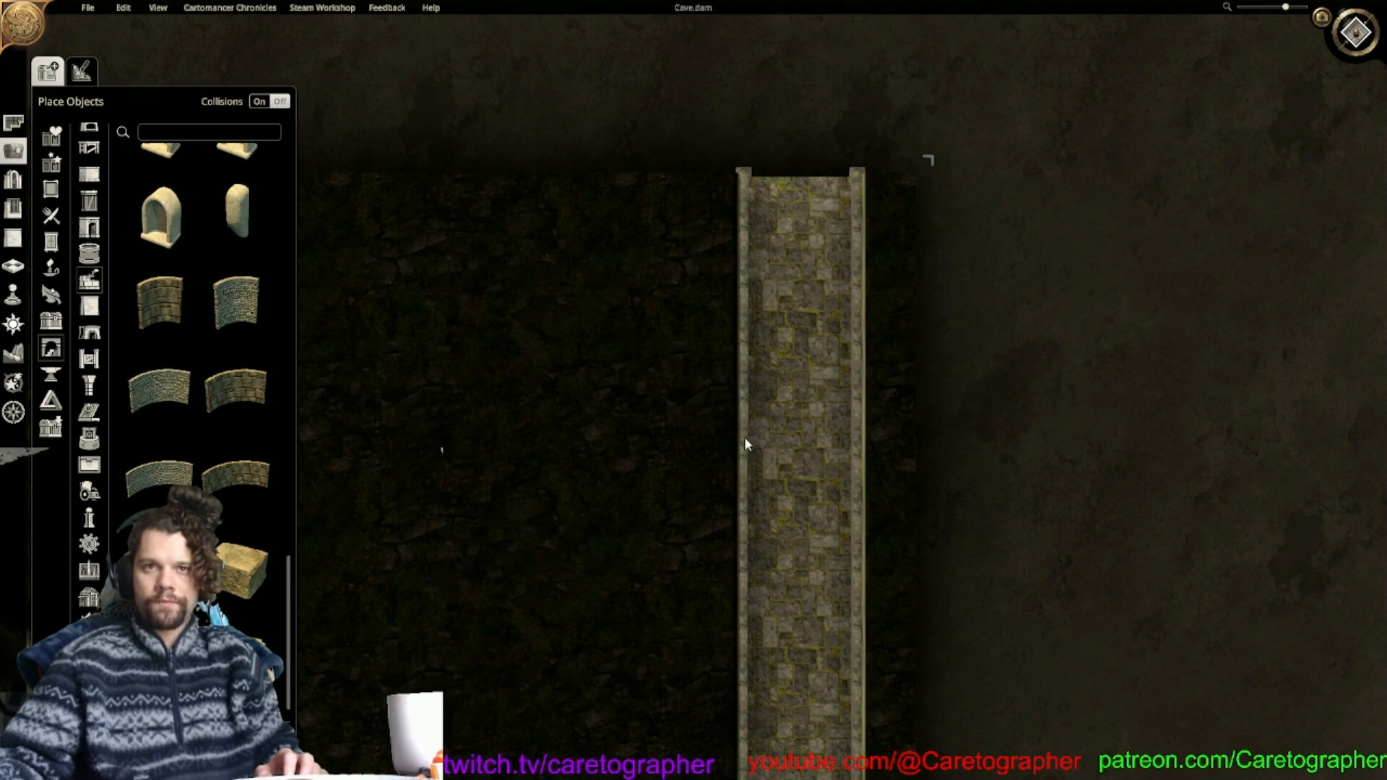
click(1336, 49)
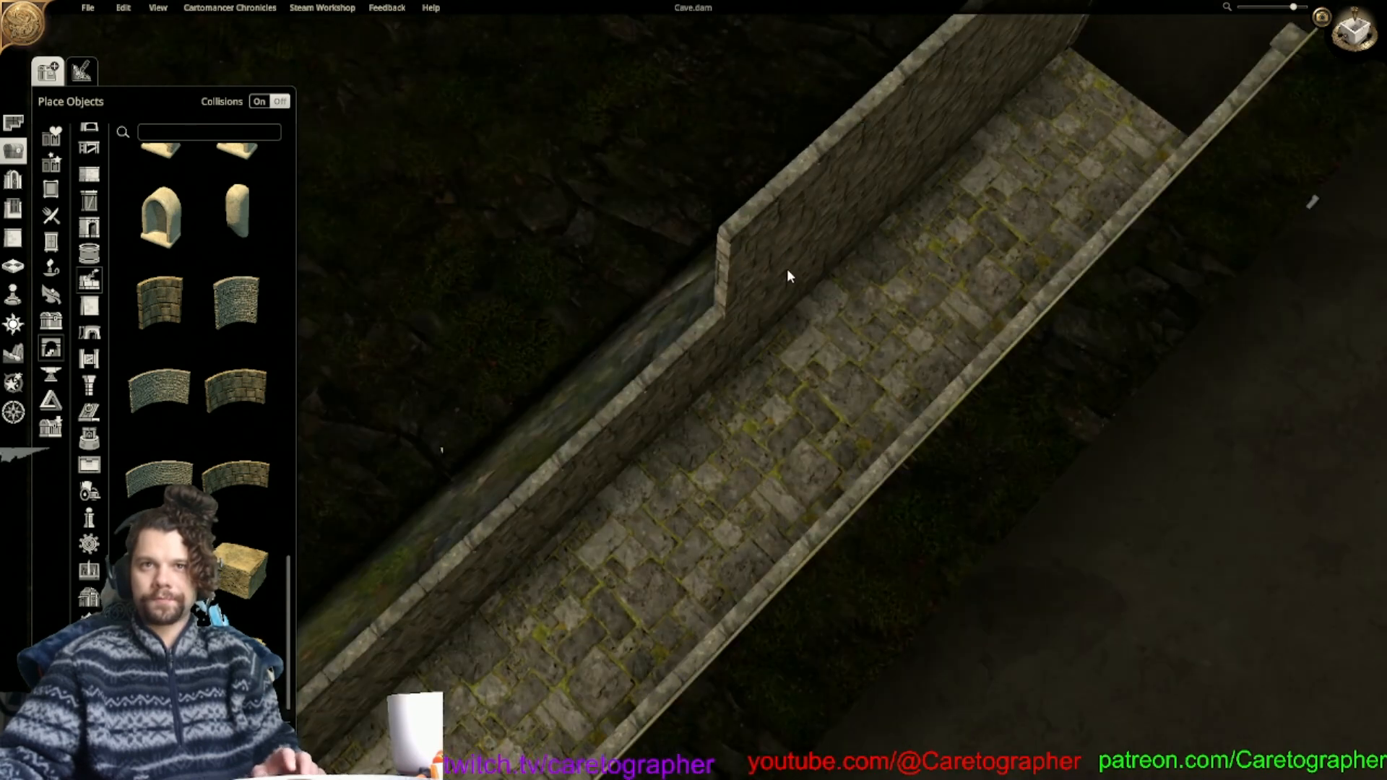
click(786, 268)
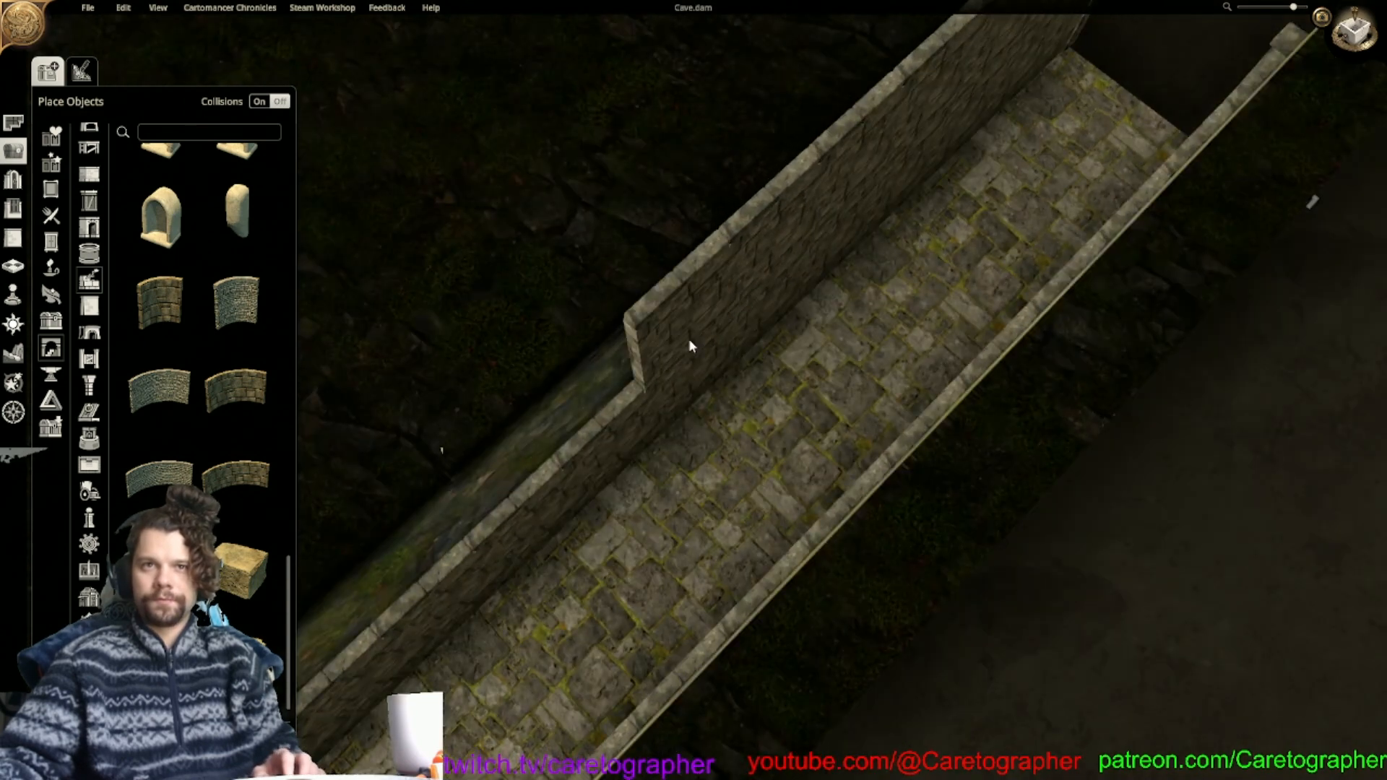
click(688, 339)
right_drag(592, 447, 798, 220)
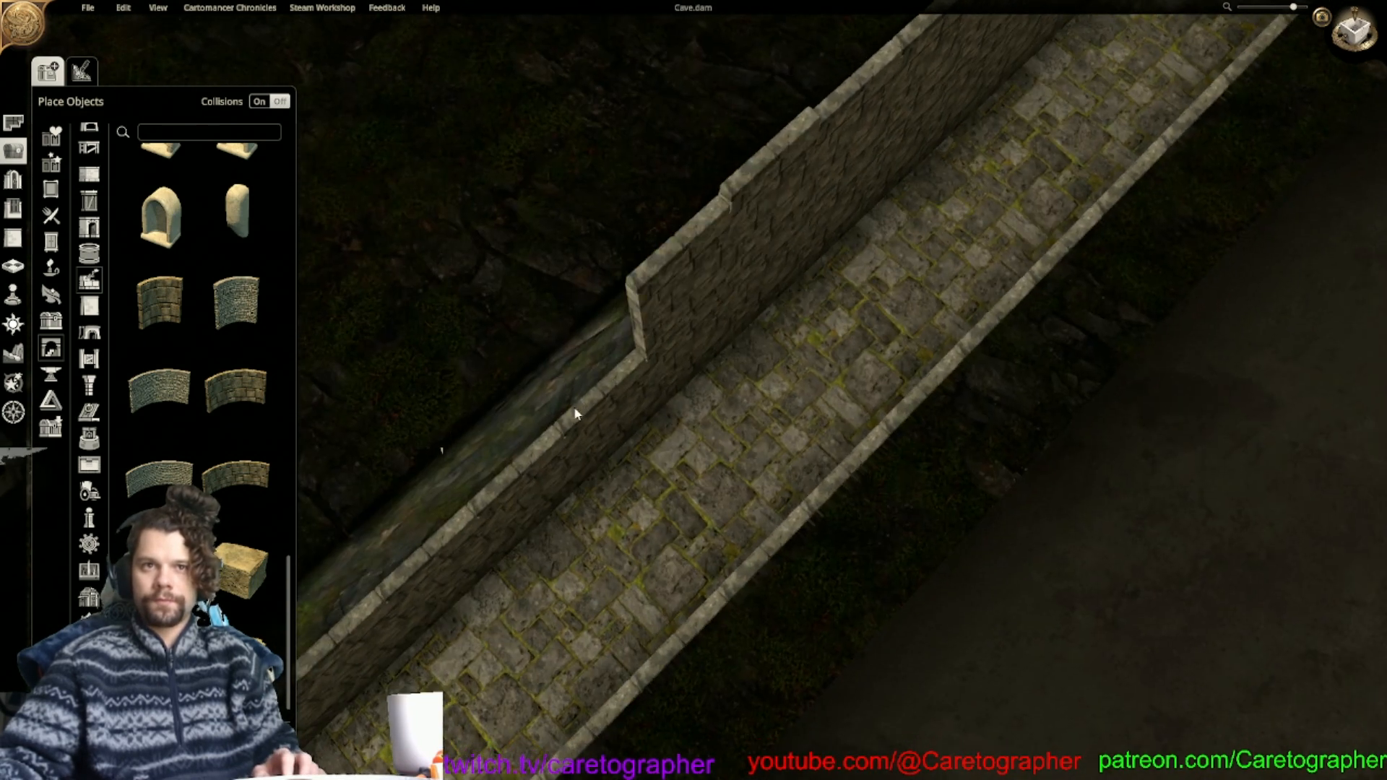
right_drag(526, 464, 834, 171)
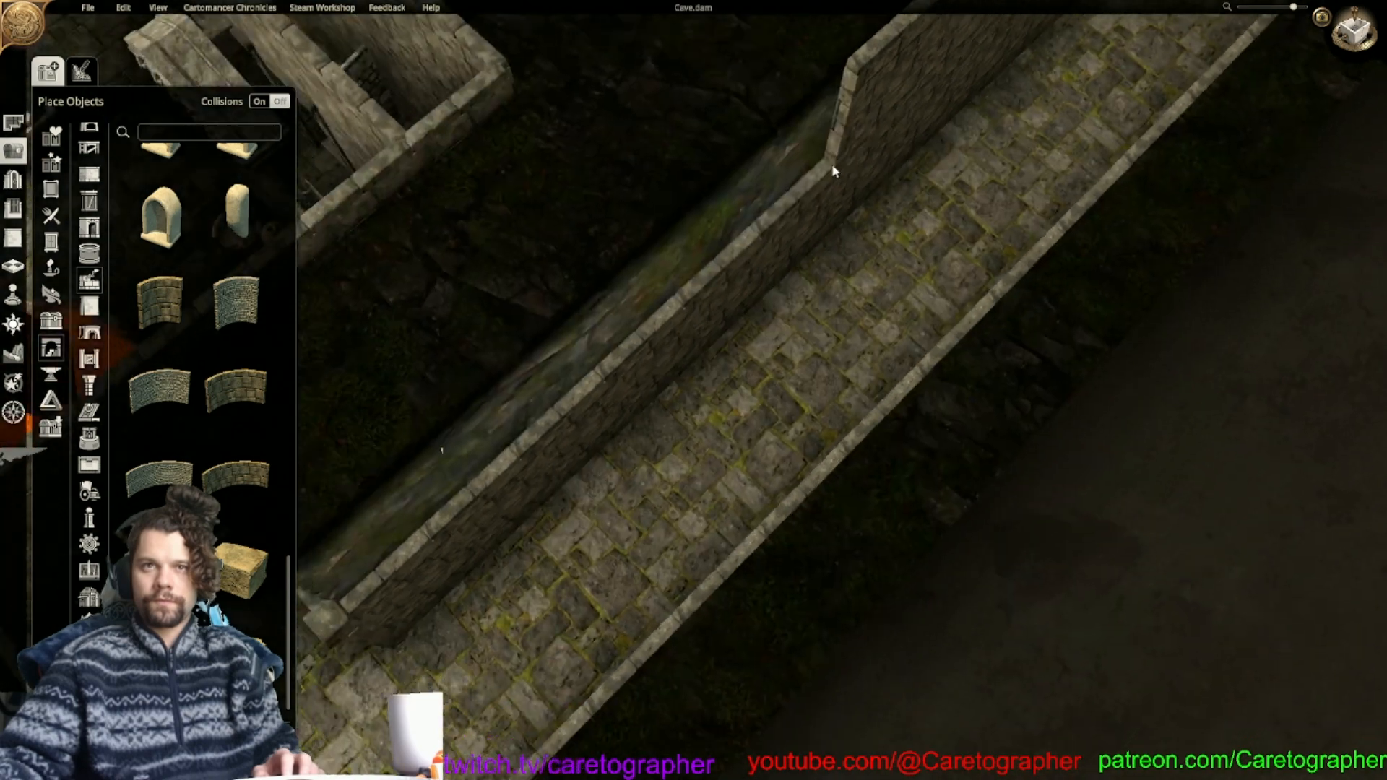
drag(834, 171, 473, 476)
right_drag(474, 477, 671, 253)
right_drag(623, 297, 787, 180)
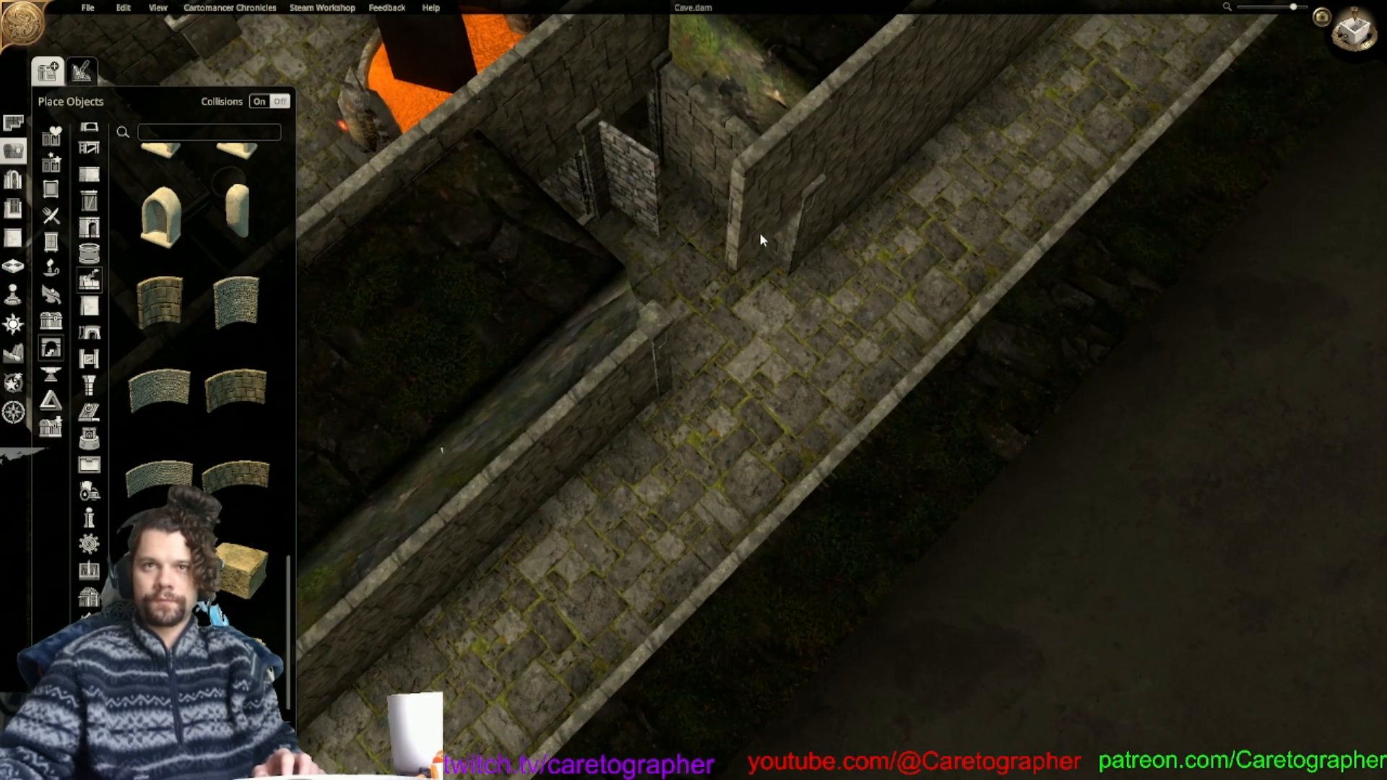
Continue heightening the corridor's inner wall from the connecting passage to the corridor's lower end.
right_drag(533, 458, 731, 254)
right_drag(504, 449, 607, 246)
right_drag(464, 348, 666, 210)
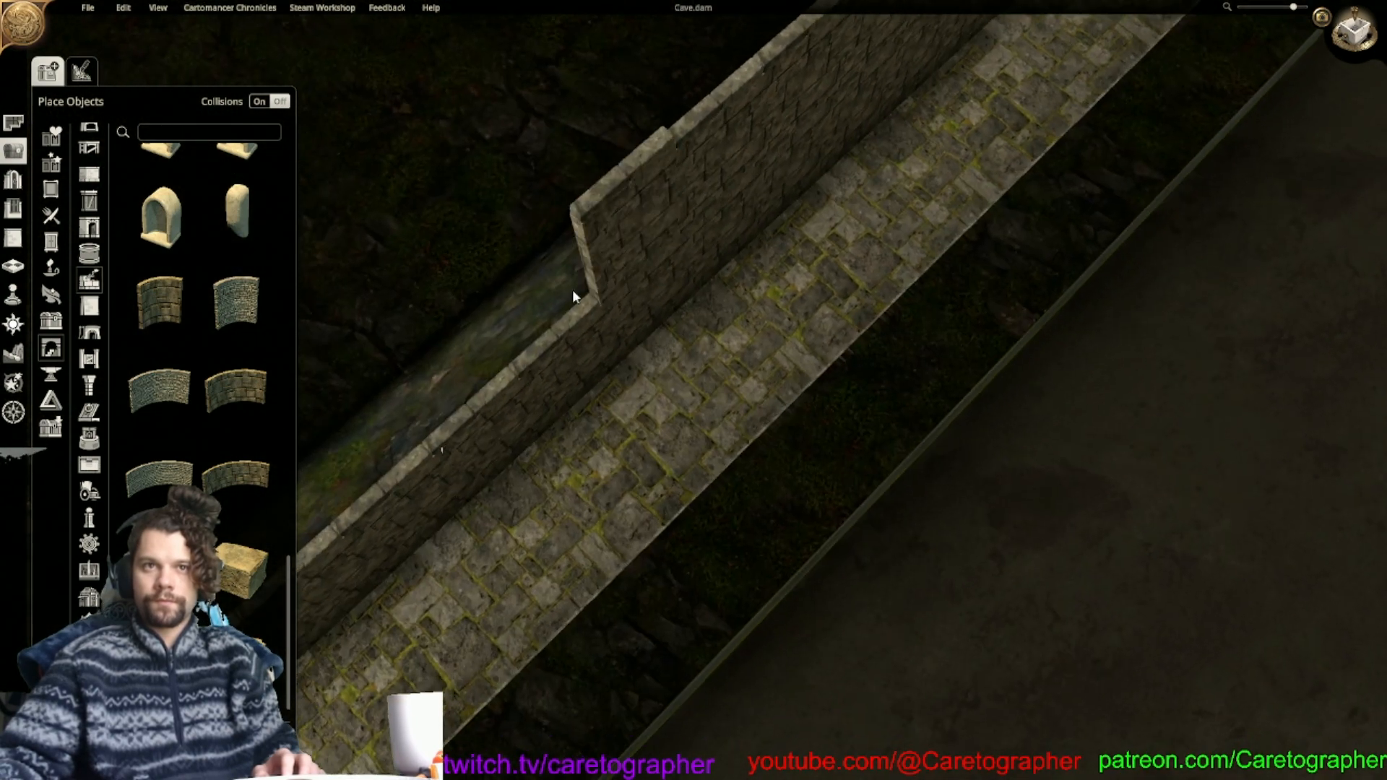
right_drag(462, 396, 637, 314)
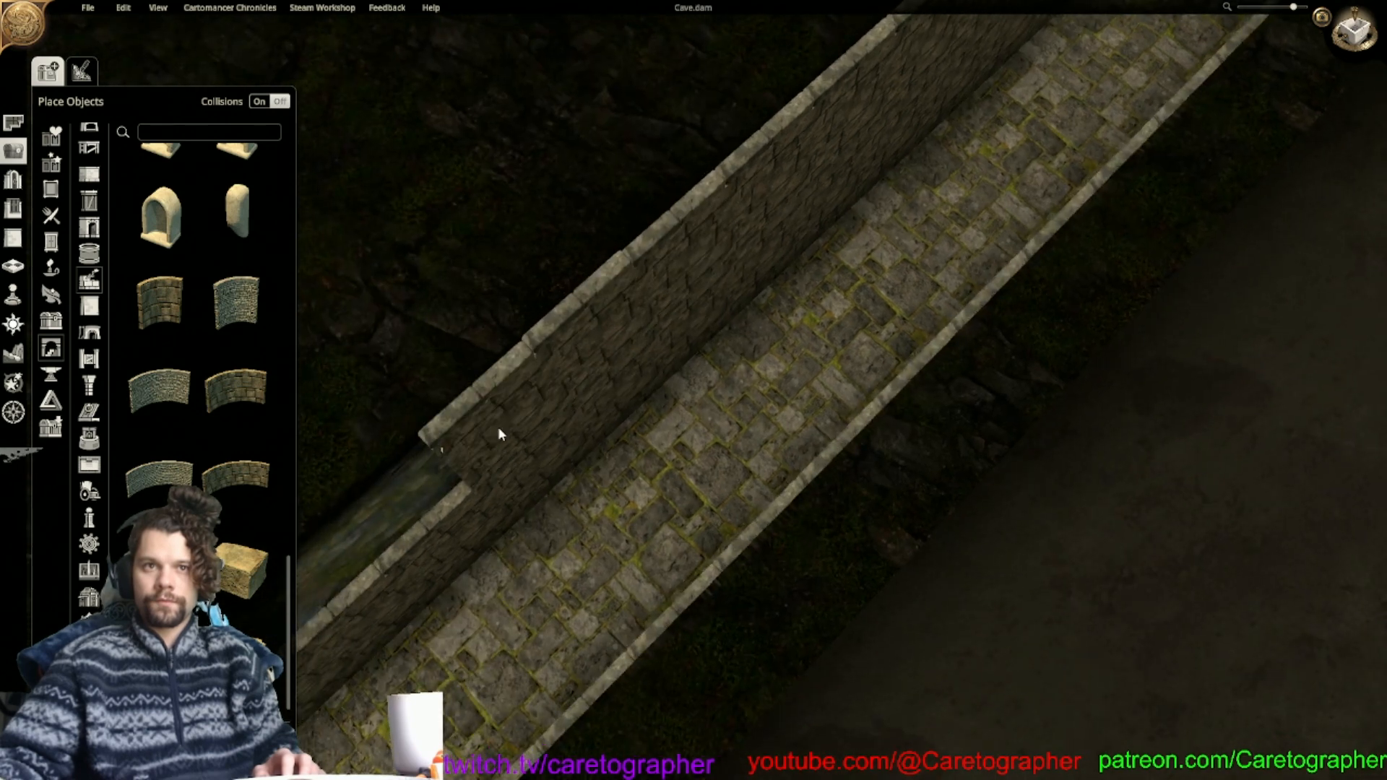
right_drag(499, 423, 684, 251)
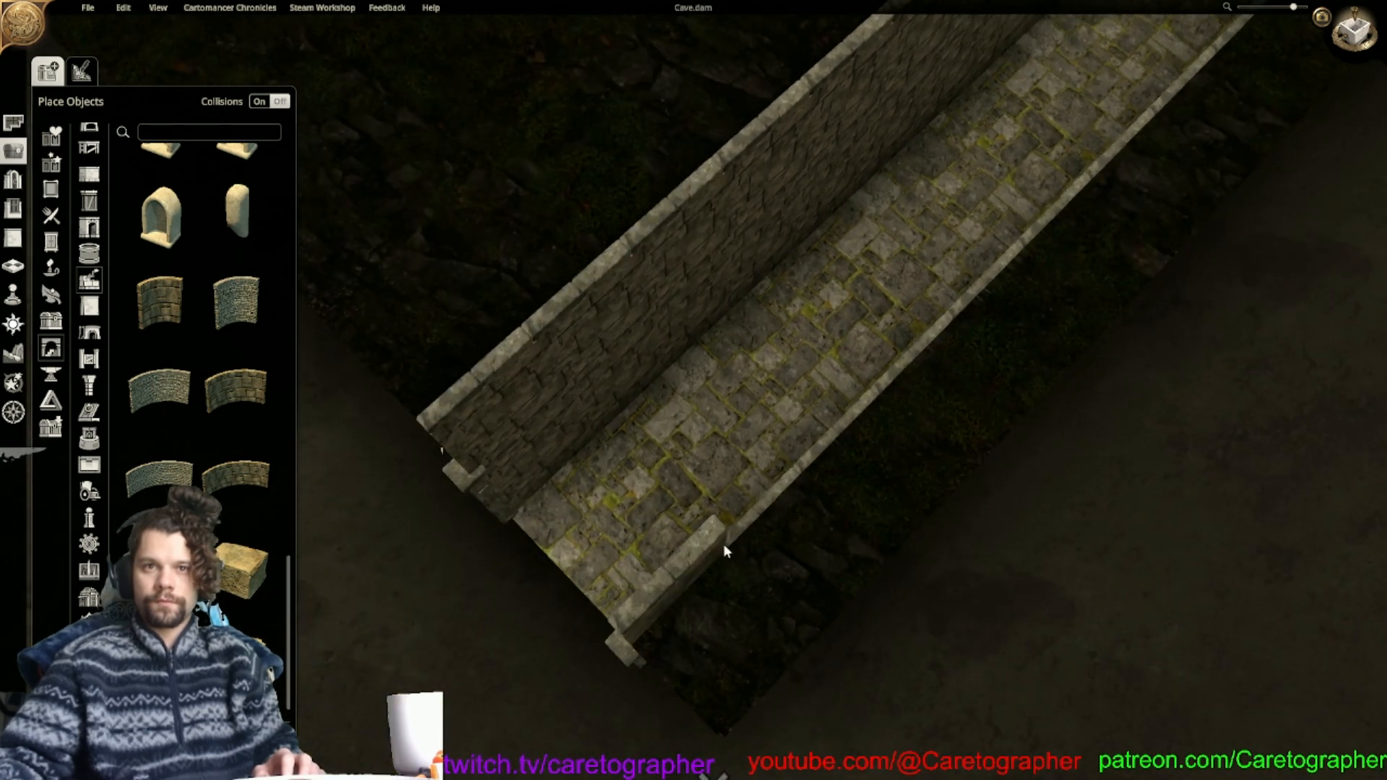
Stack stone wall sections along the corridor's outer wall from its lower end towards the connecting passage.
right_drag(1055, 237, 652, 616)
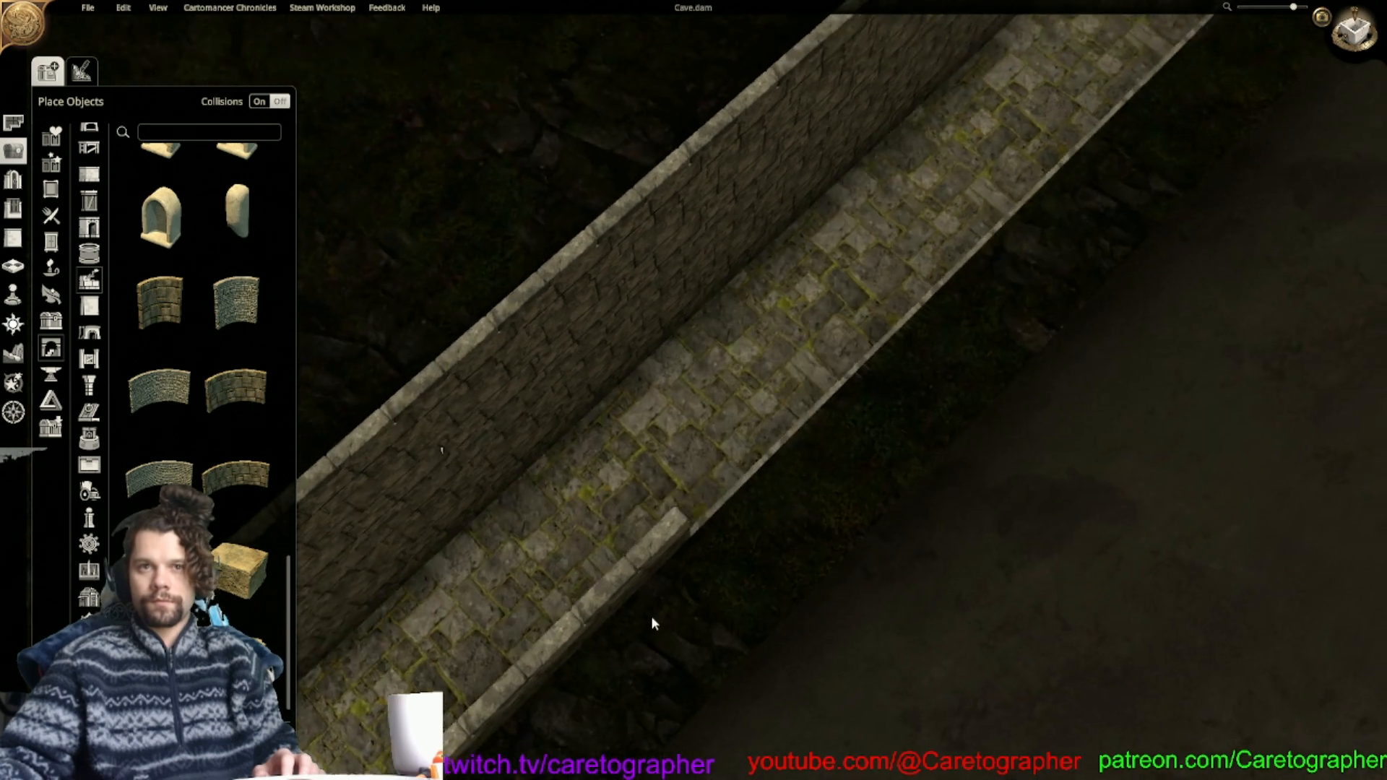
click(738, 529)
click(667, 623)
click(796, 437)
click(883, 362)
right_drag(959, 296, 729, 635)
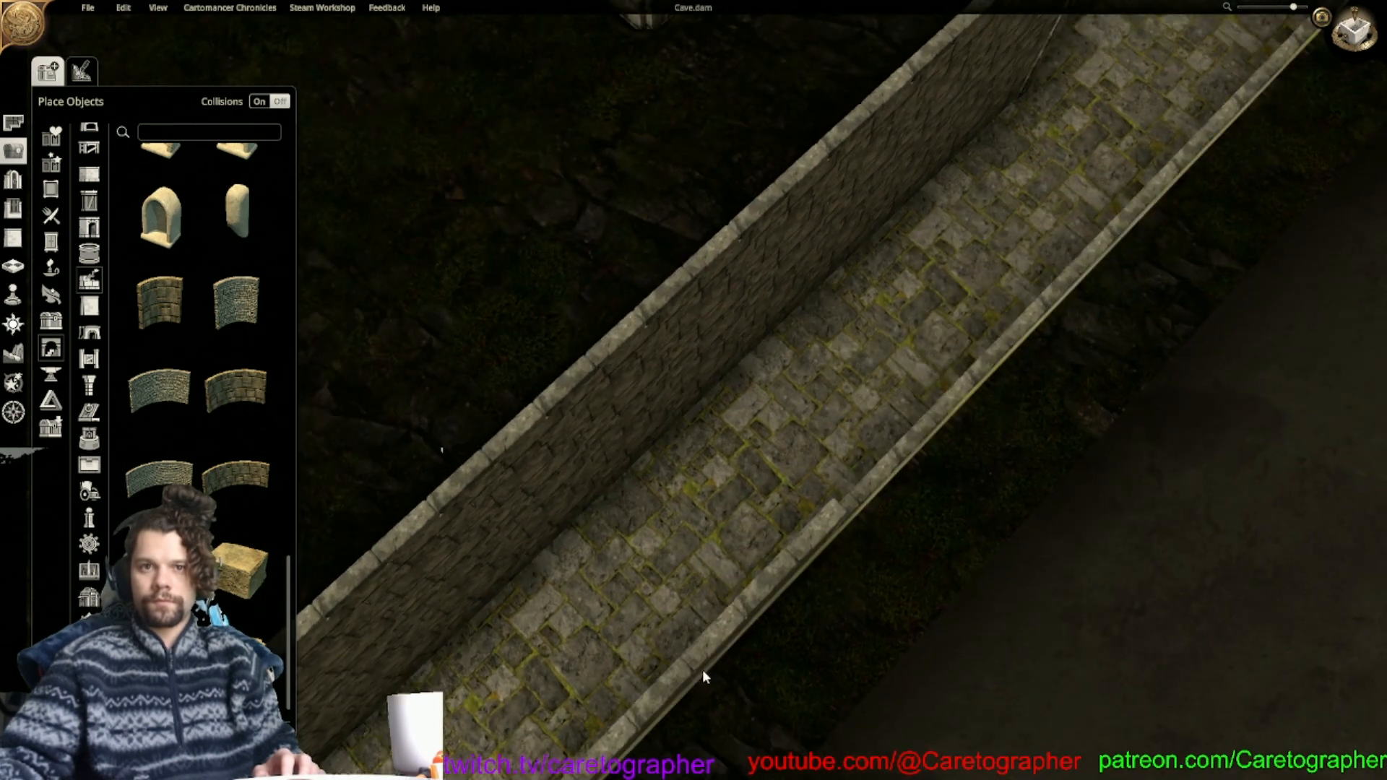
Heighten the rest of the corridor's outer wall up to its upper end, plus the connecting passage's side walls.
right_drag(1025, 349, 789, 597)
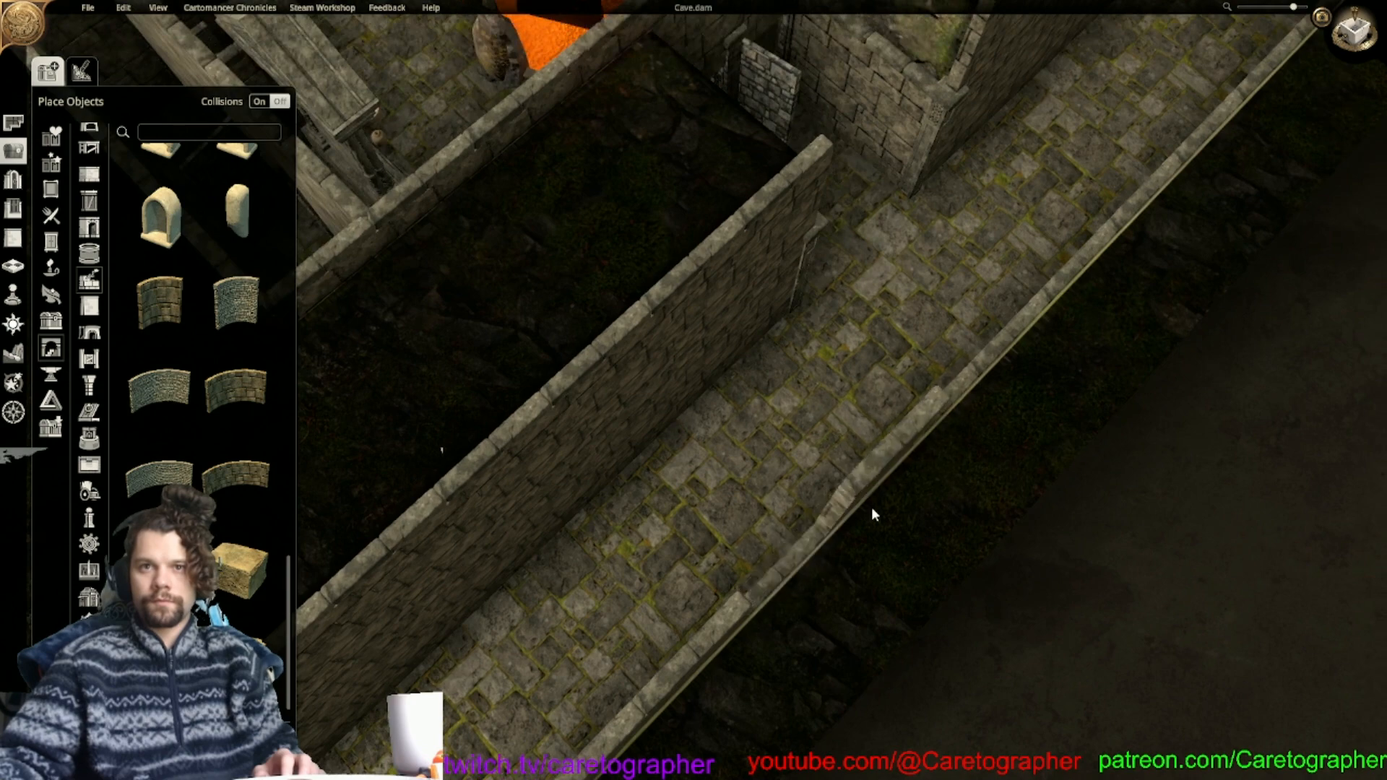
right_drag(968, 393, 755, 626)
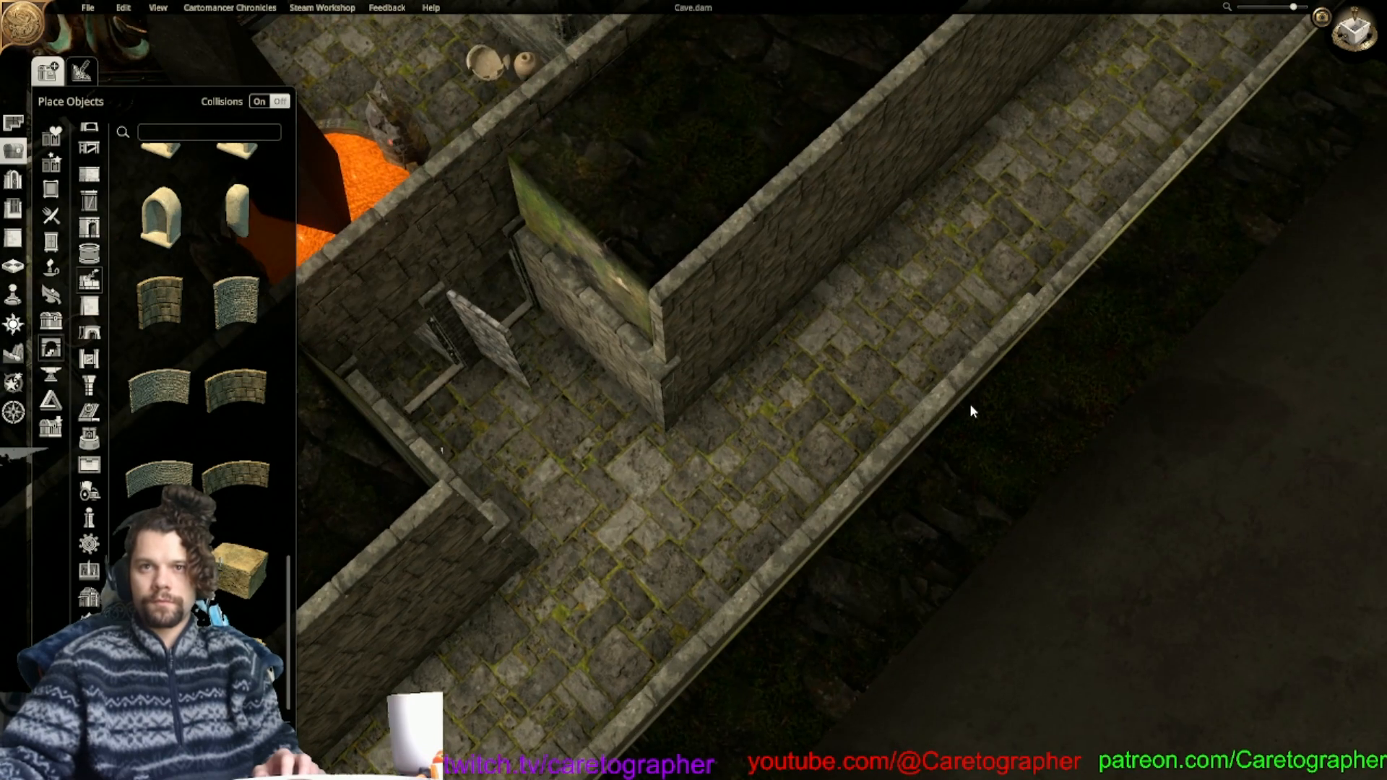
right_drag(969, 403, 908, 523)
right_drag(1086, 344, 749, 597)
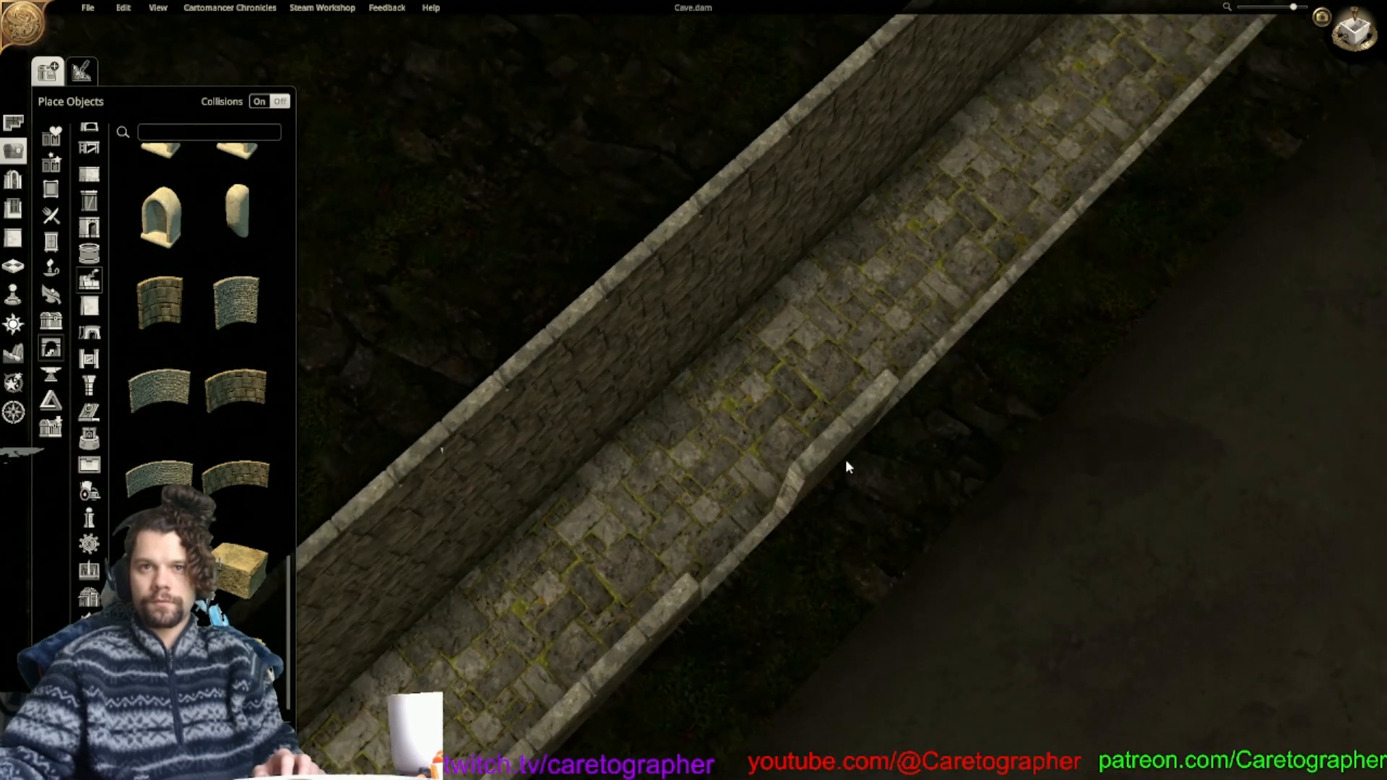
right_drag(1025, 285, 646, 634)
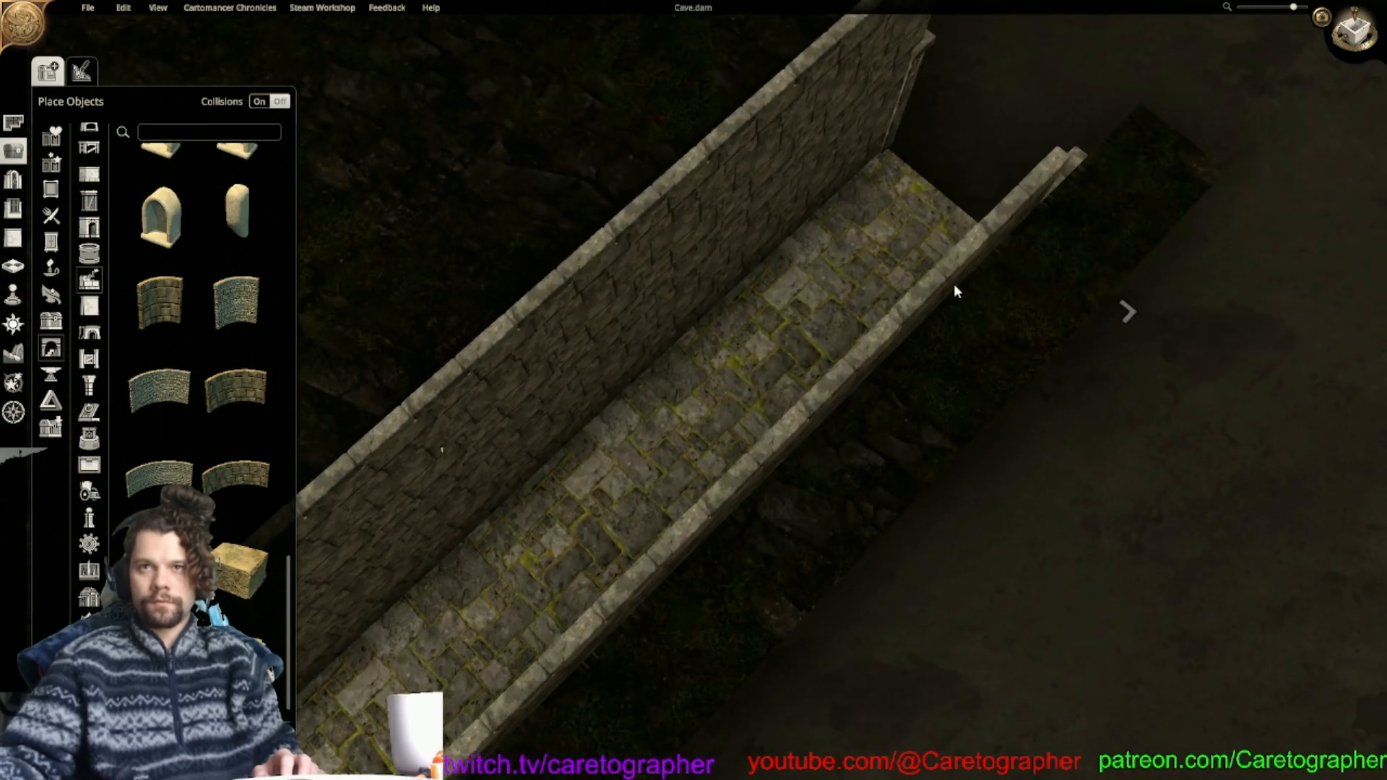
right_drag(1025, 236, 566, 588)
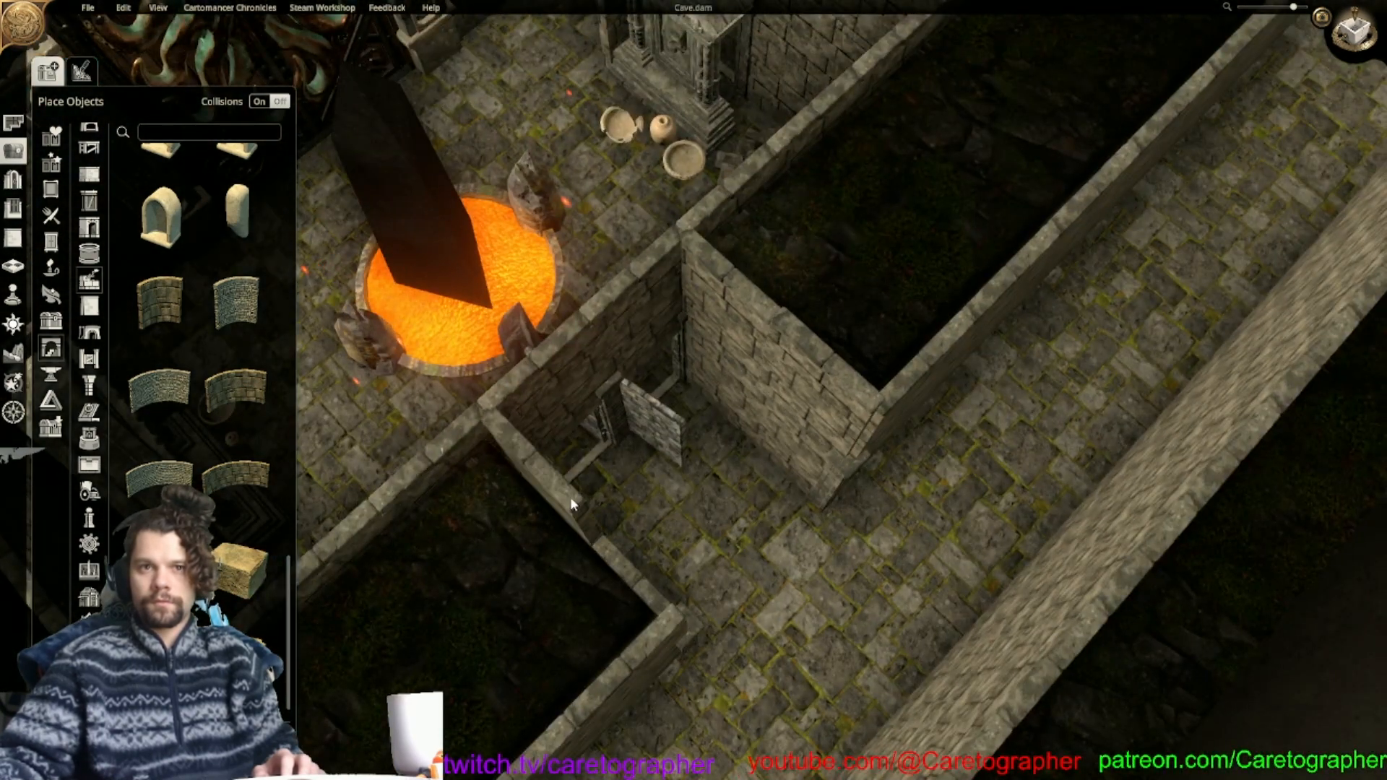
Find the lava statue with the search term "lava" and place one on each side of the temple's large wooden entrance doors.
middle_drag(613, 557, 737, 411)
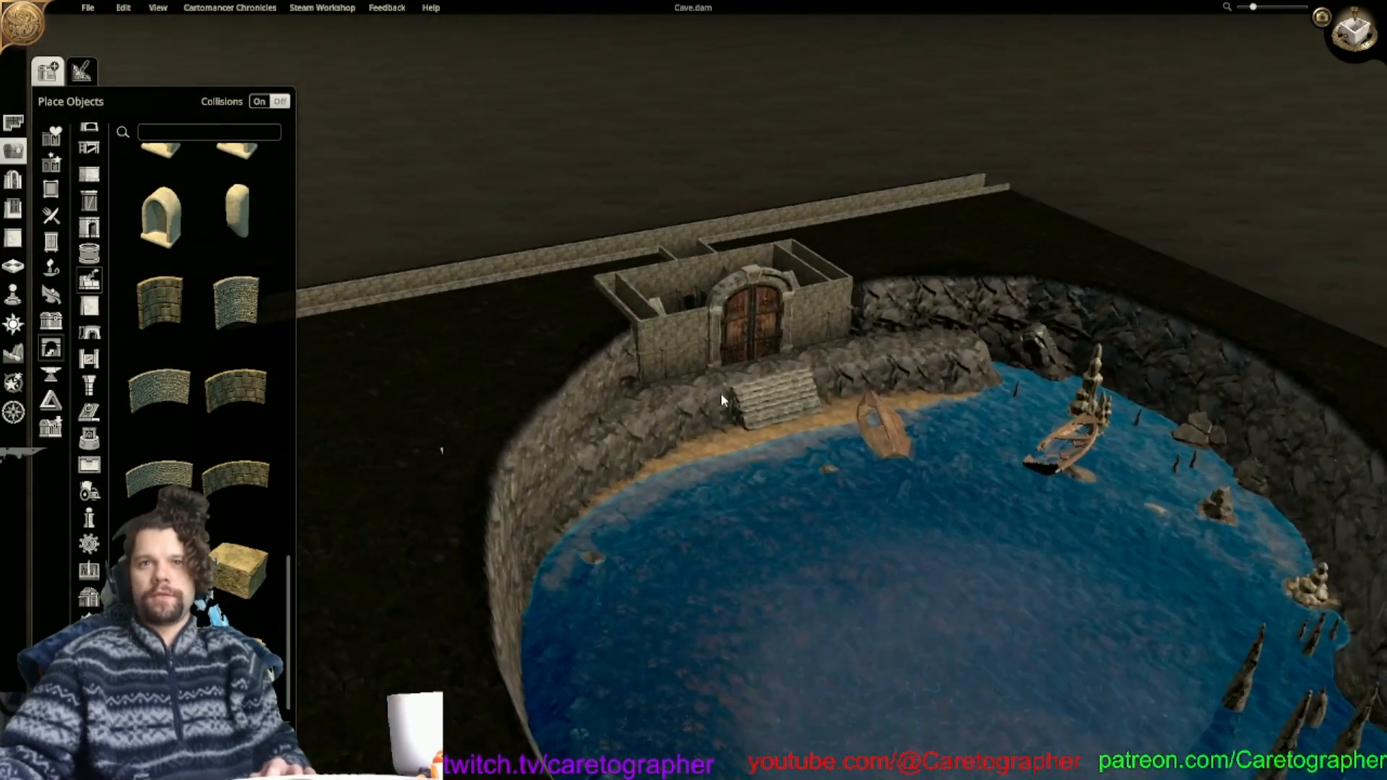
scroll(737, 411, up, 3)
text(lava)
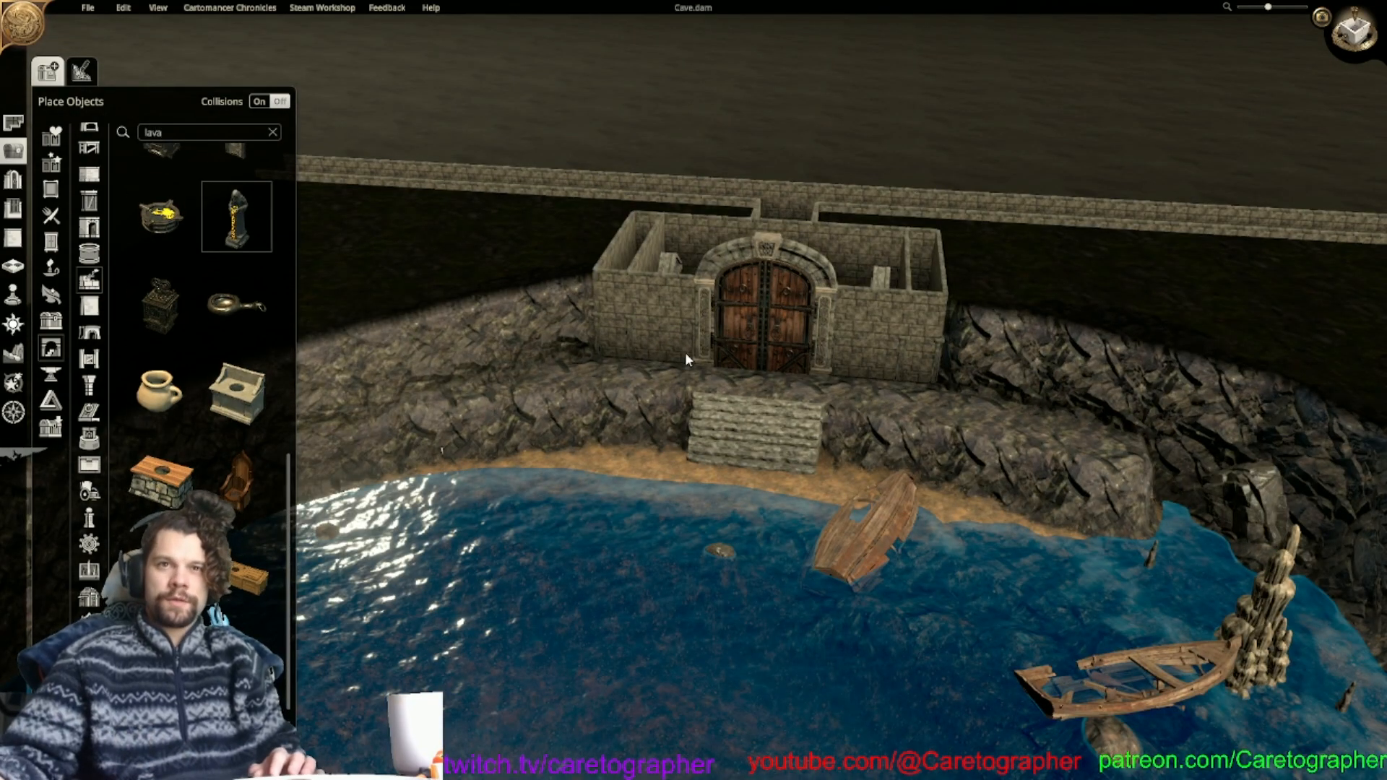
click(648, 368)
drag(661, 280, 705, 241)
click(623, 408)
scroll(873, 399, down, 3)
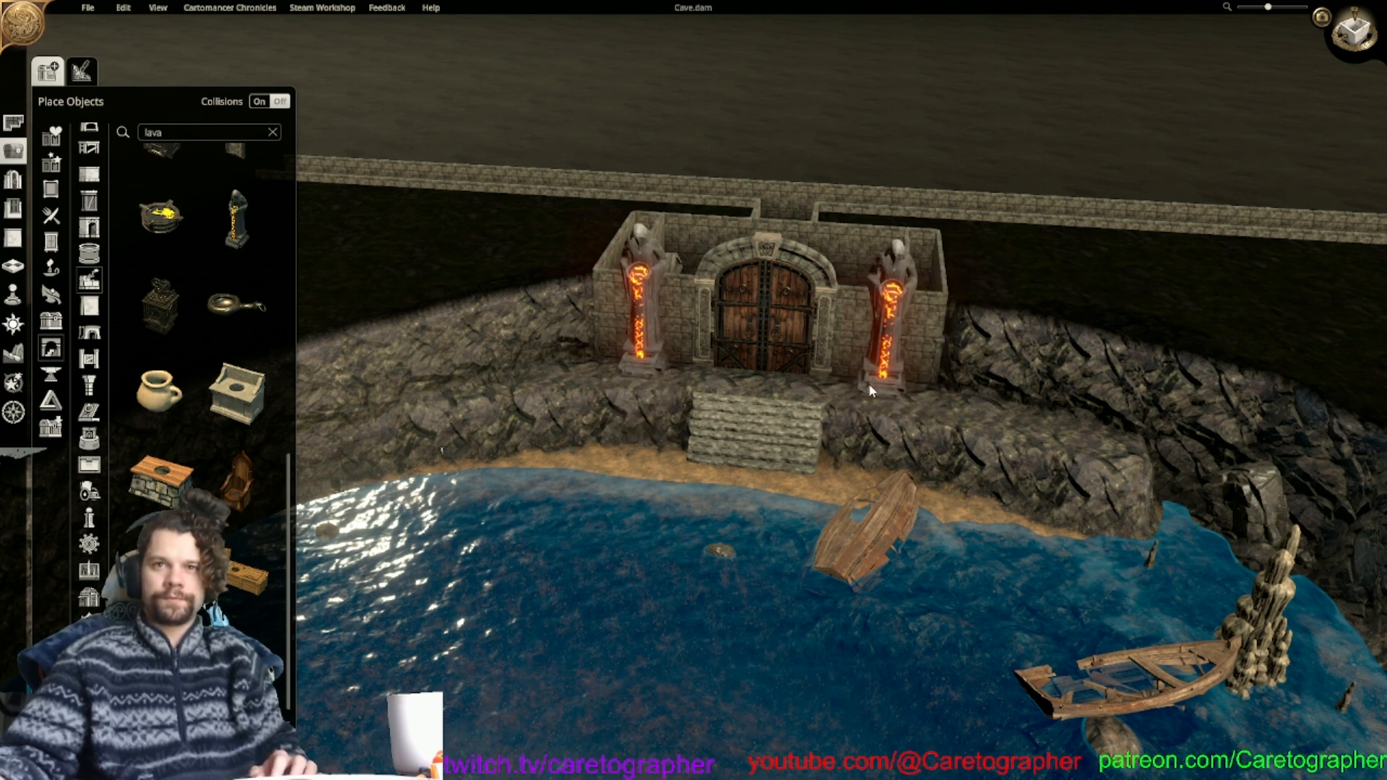
click(882, 424)
Save the cave map under its existing file name.
scroll(1050, 140, down, 5)
scroll(873, 329, up, 3)
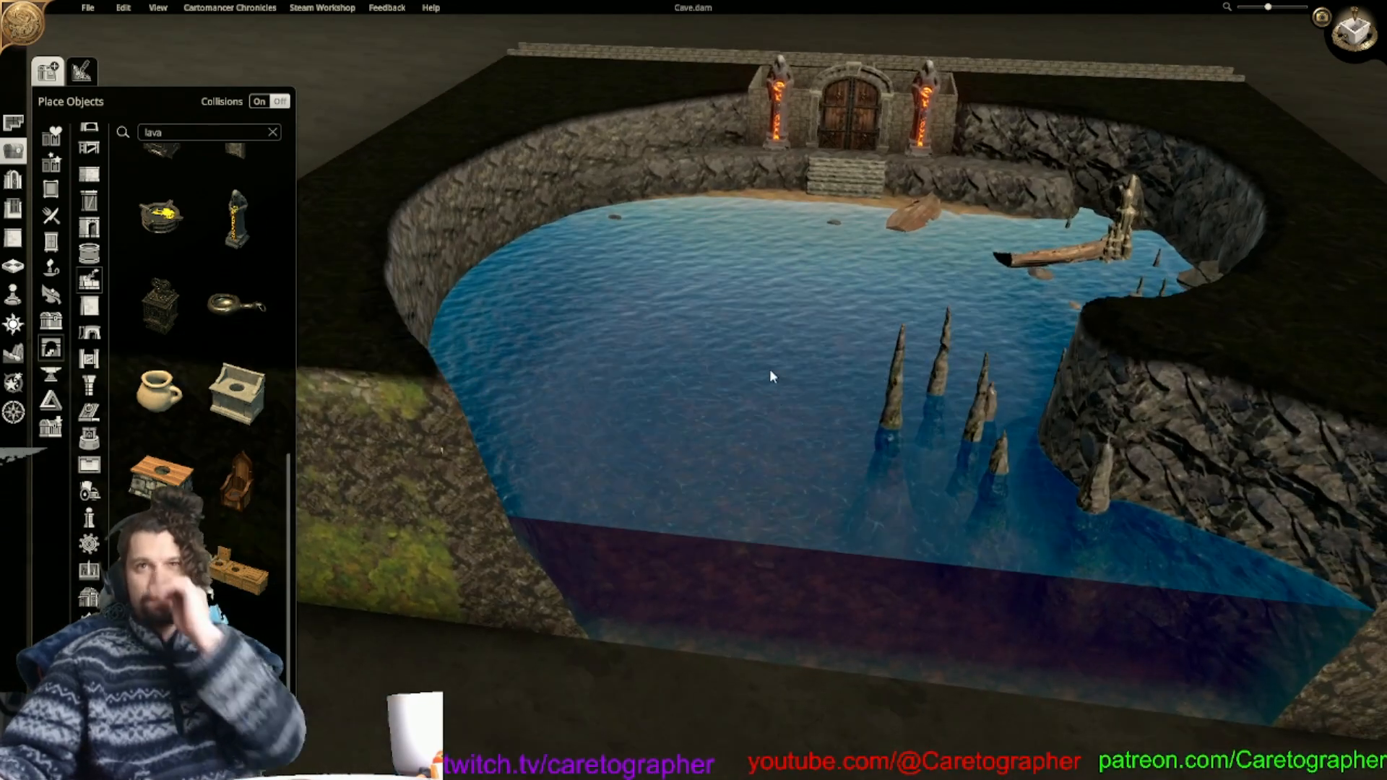
scroll(829, 364, up, 3)
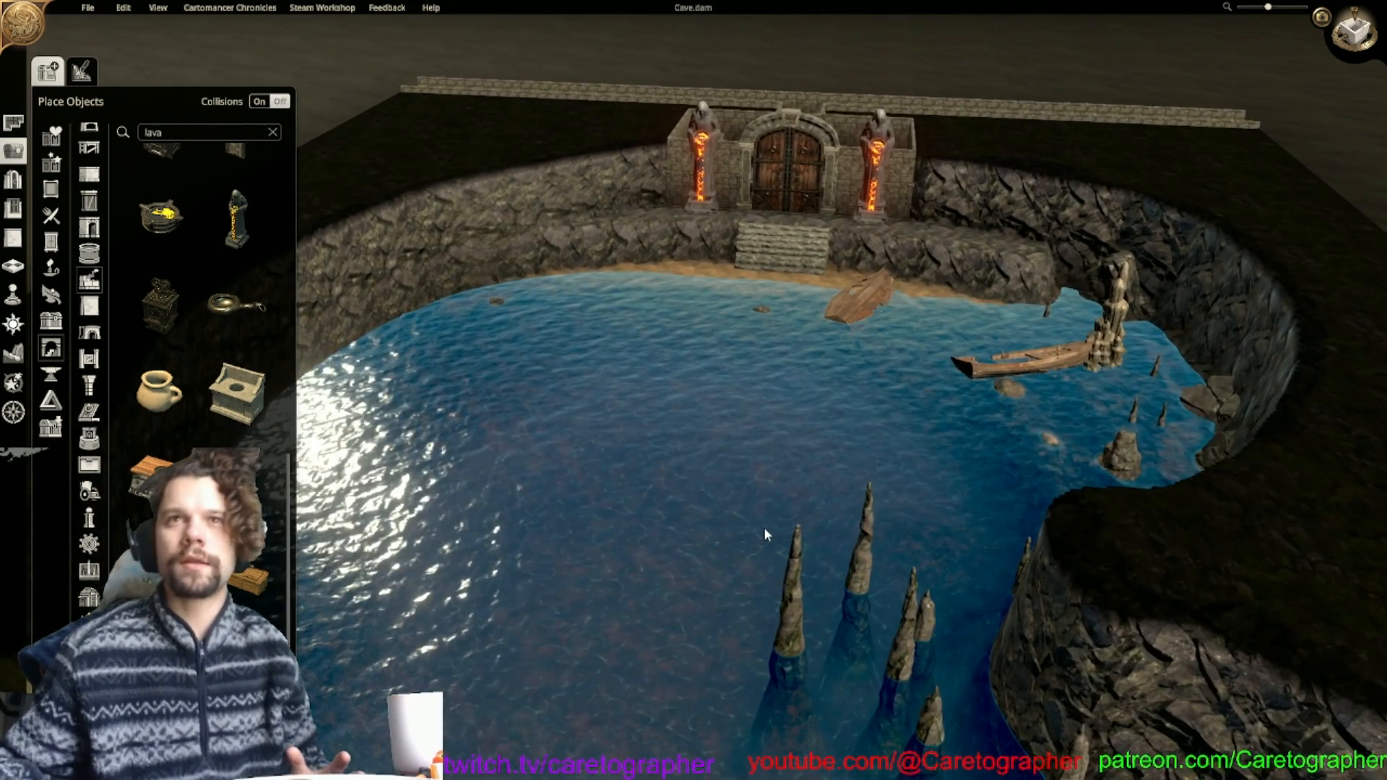
scroll(776, 516, up, 3)
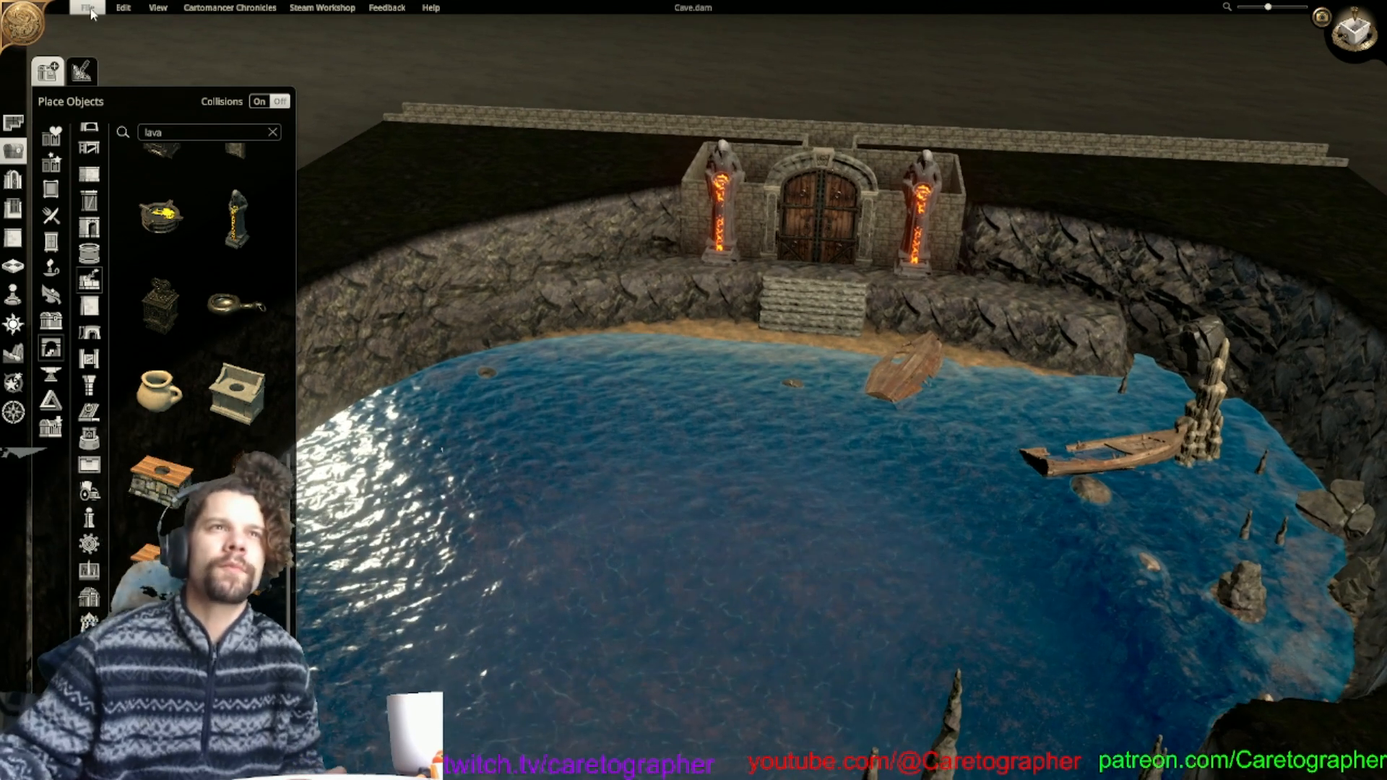
click(90, 9)
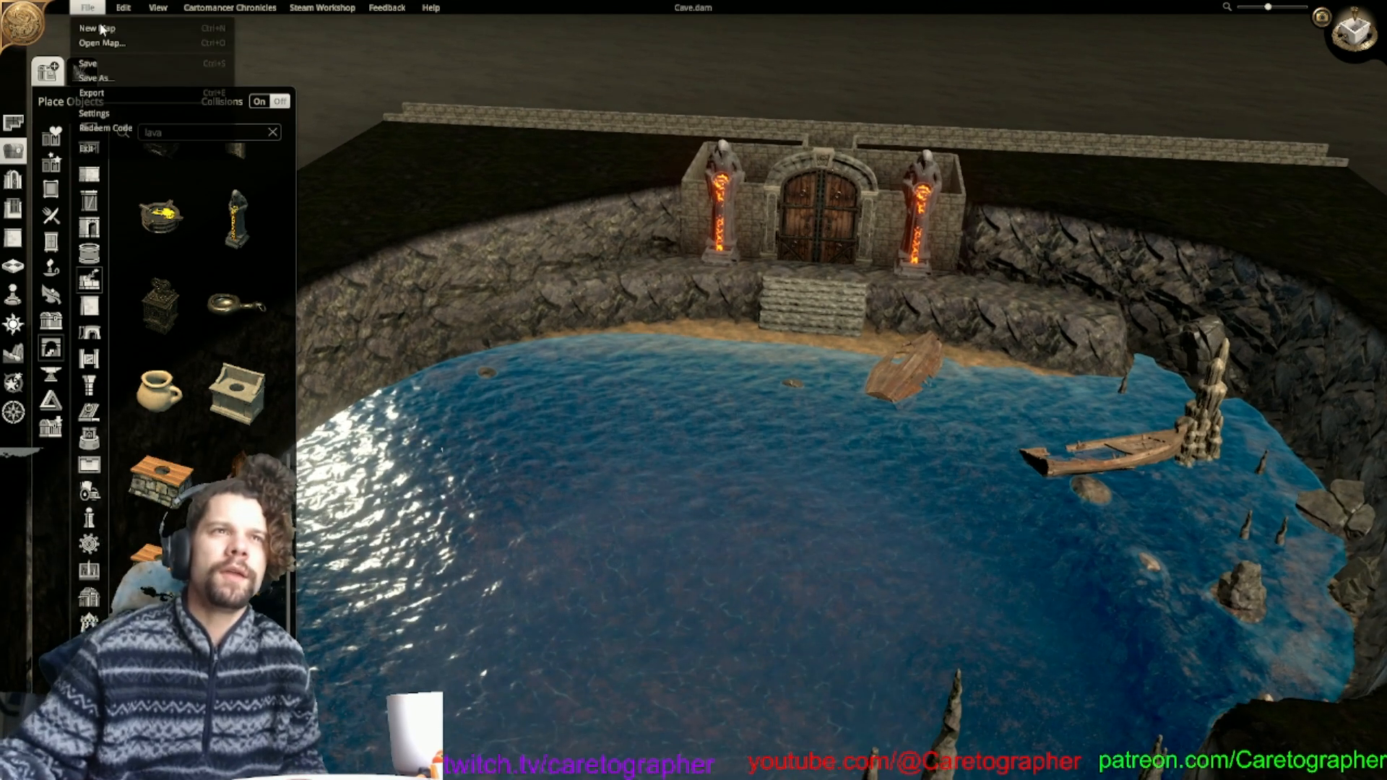
click(118, 69)
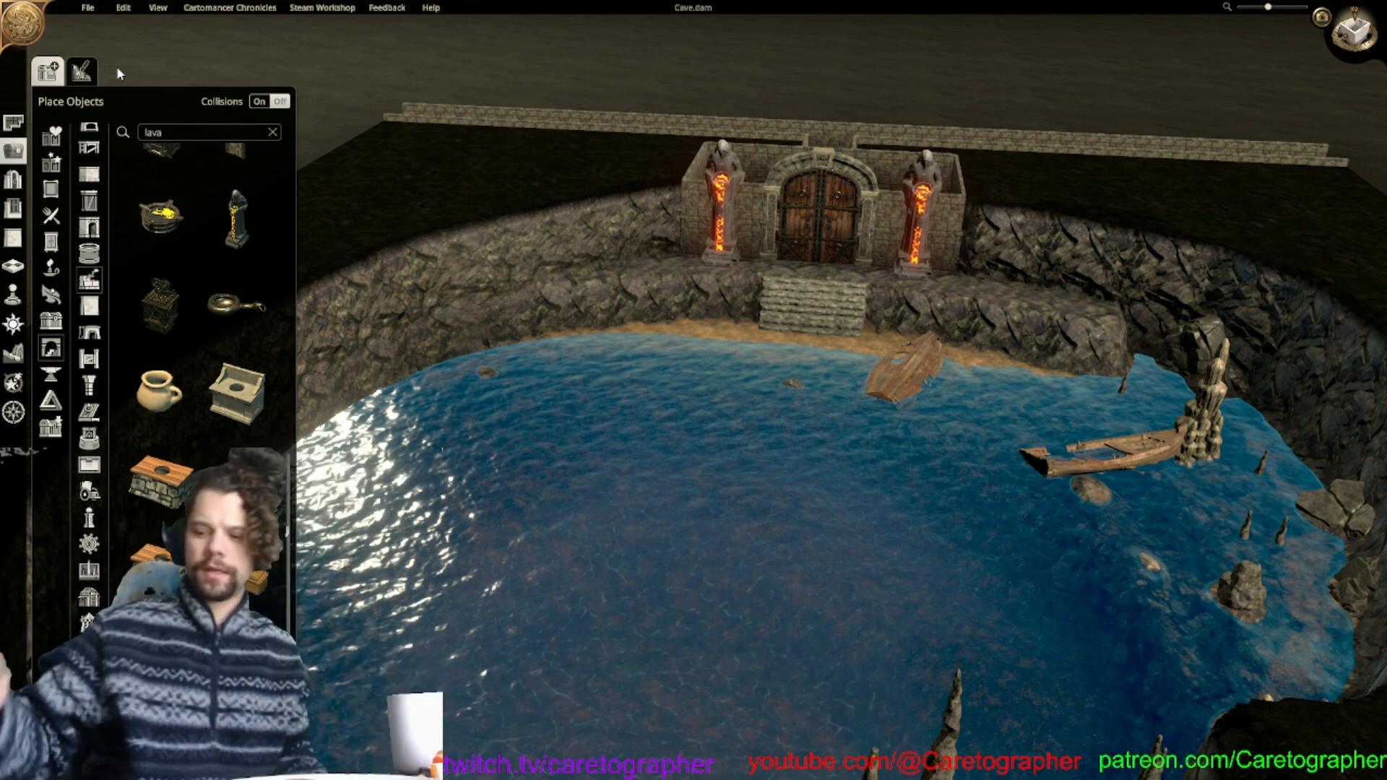
Examine the temple entrance, lava statues and surrounding cave lake from several angles and distances.
right_drag(598, 312, 574, 435)
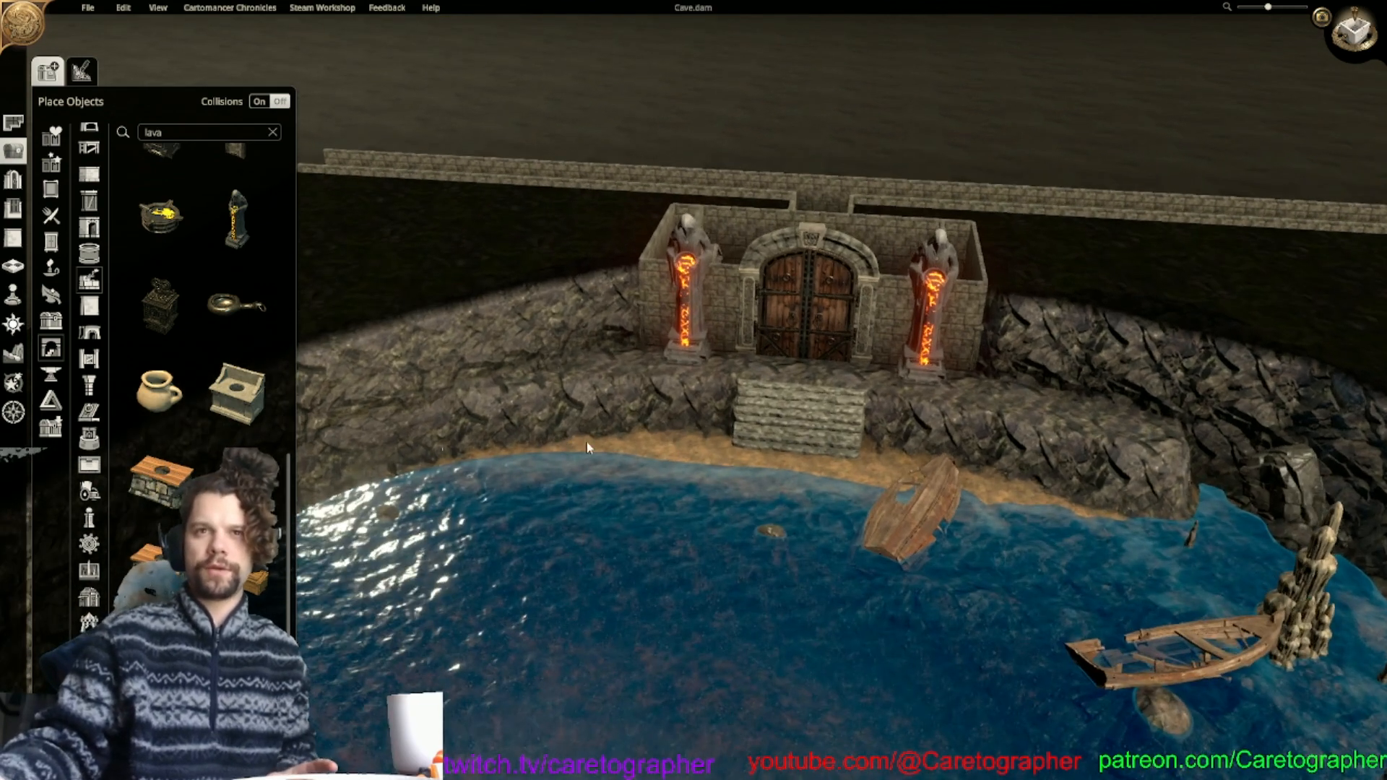
middle_drag(575, 436, 773, 426)
scroll(773, 426, down, 2)
right_drag(810, 468, 793, 436)
scroll(794, 436, down, 2)
middle_drag(793, 436, 858, 347)
scroll(871, 336, up, 2)
scroll(673, 335, up, 2)
middle_drag(674, 335, 801, 281)
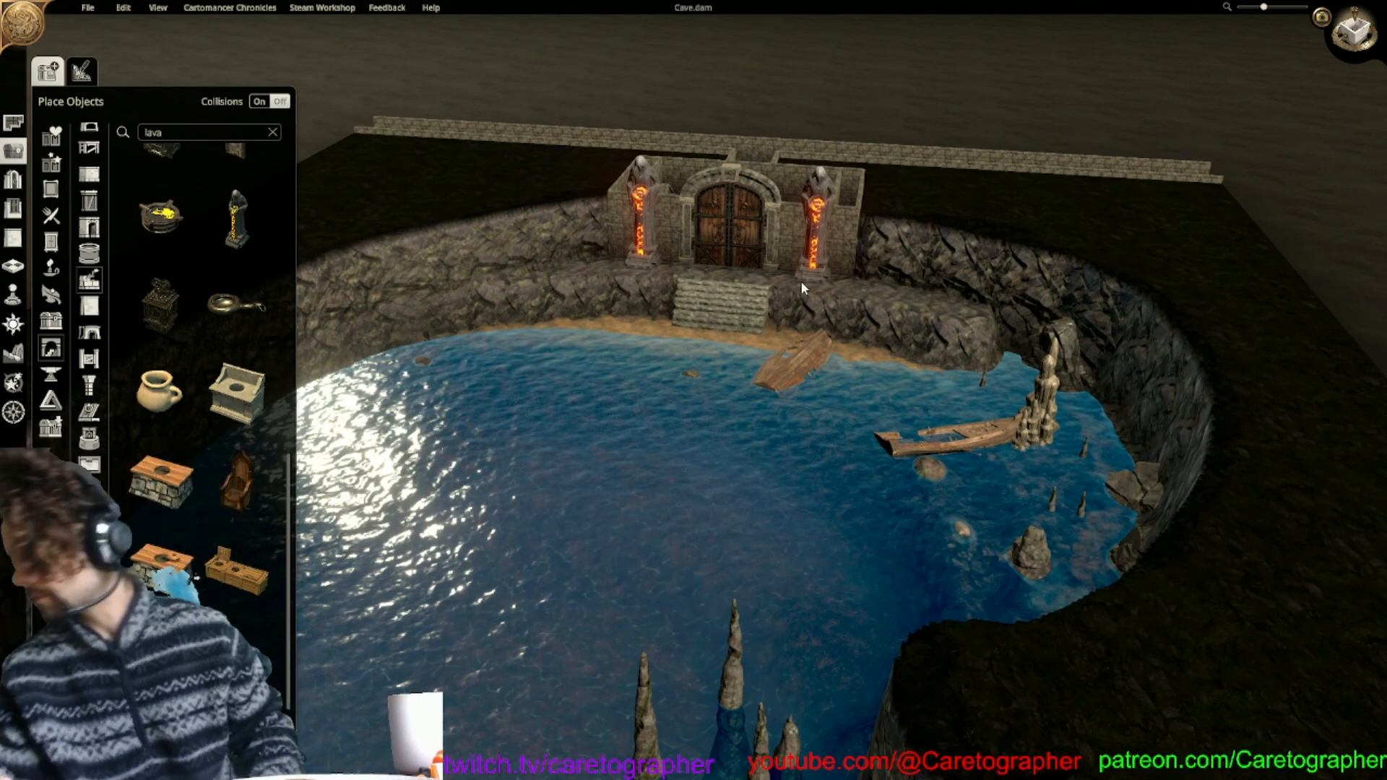
middle_drag(724, 366, 833, 406)
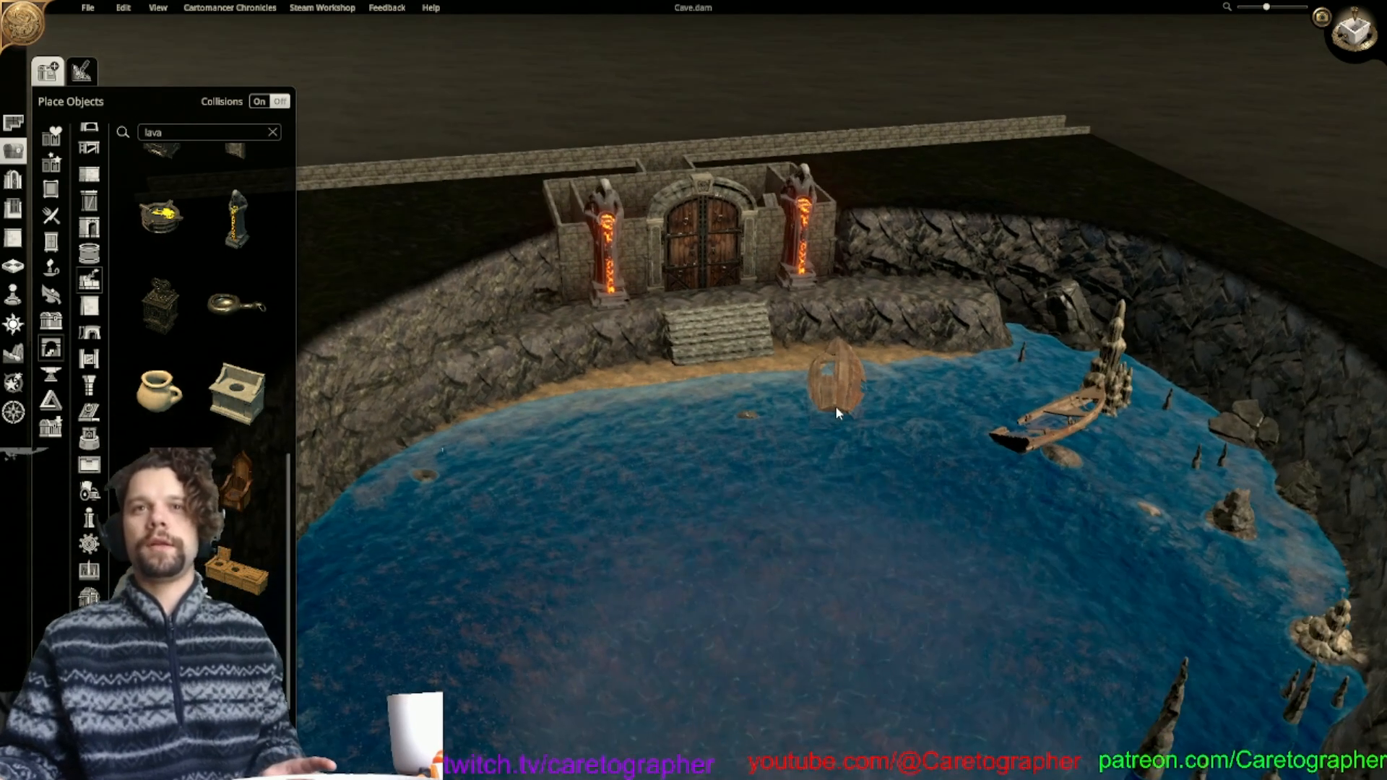
scroll(835, 406, down, 2)
right_drag(835, 407, 828, 325)
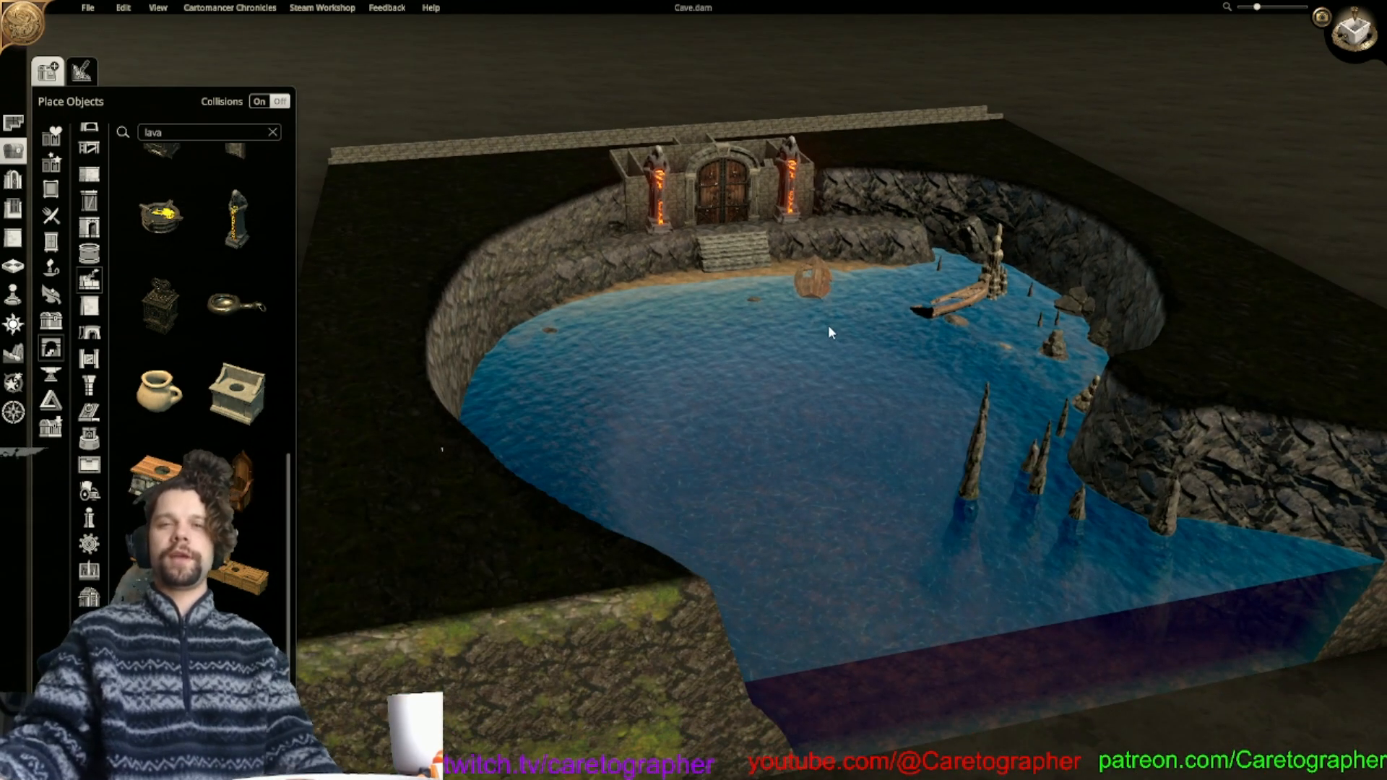
Exit the map editor.
key(Escape)
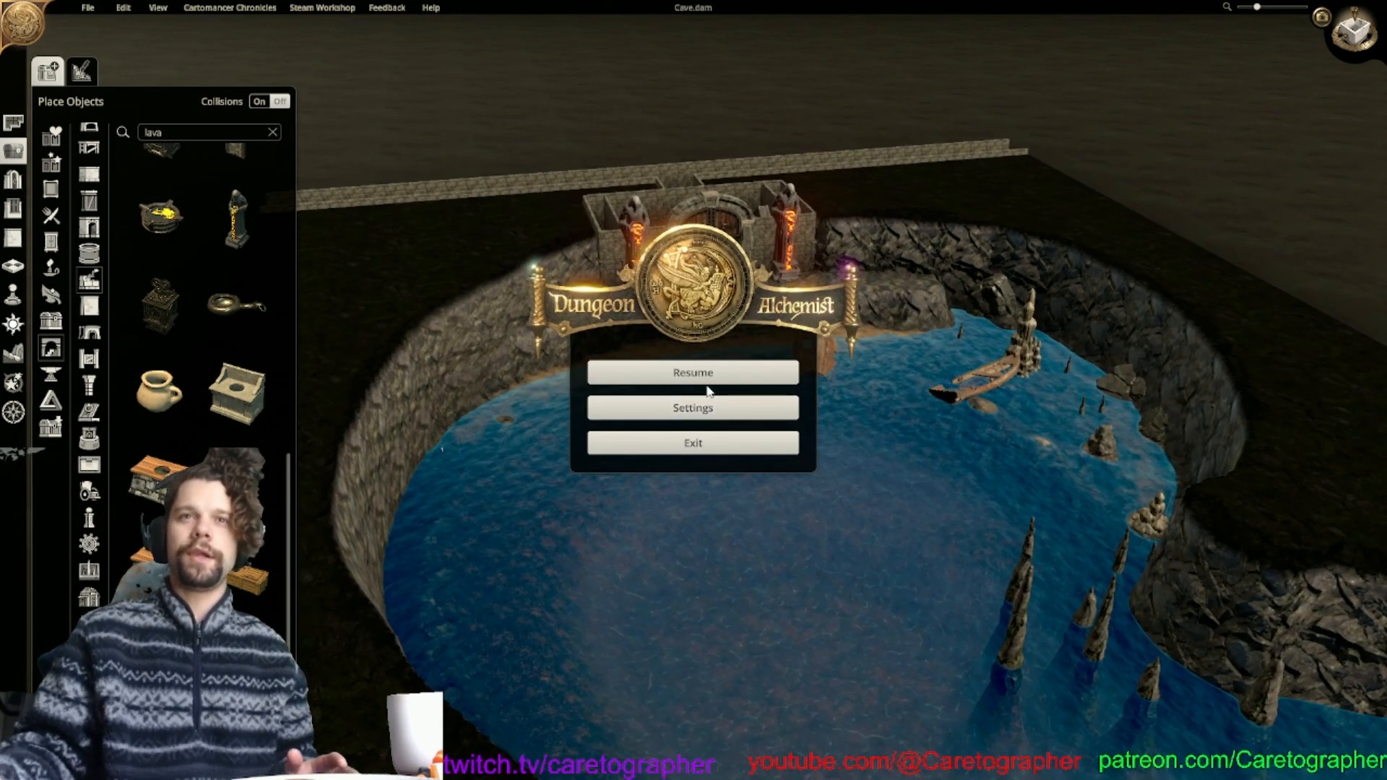
click(704, 453)
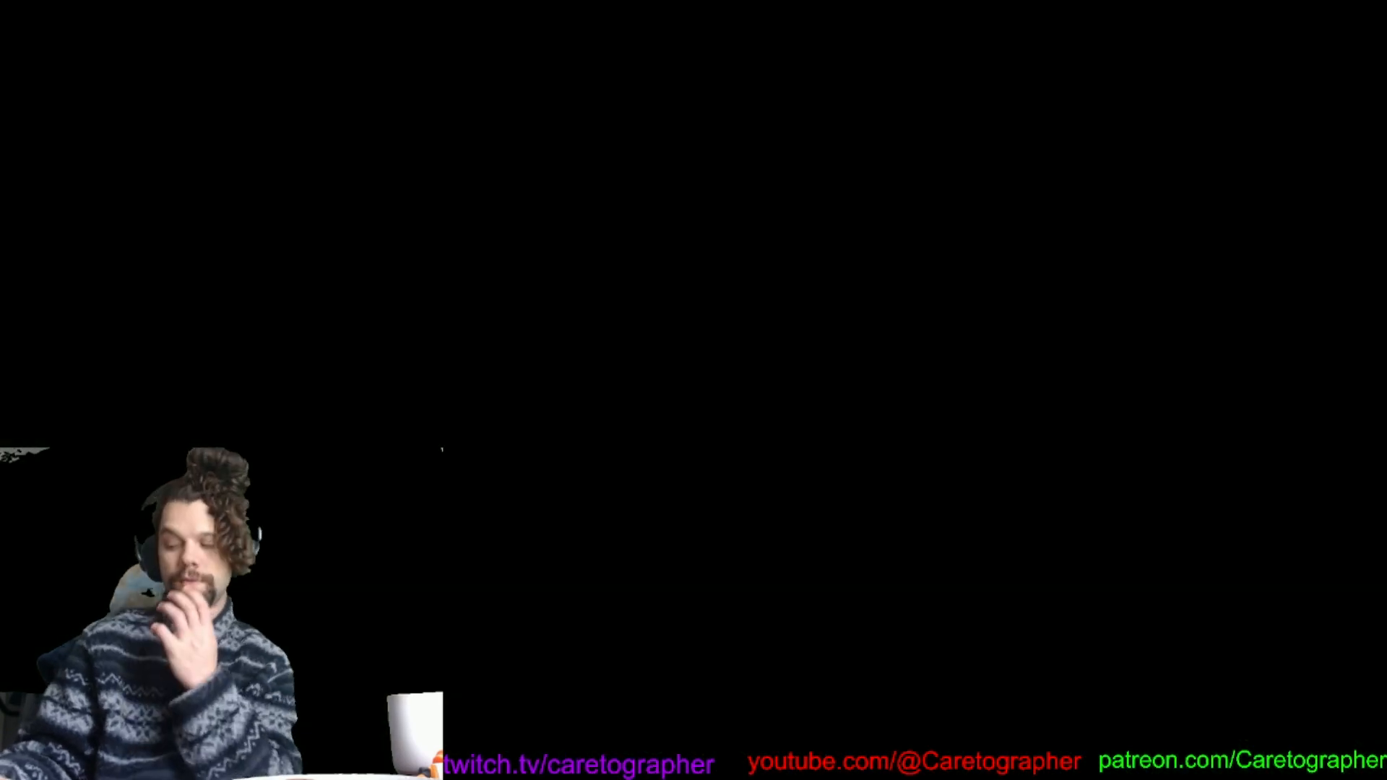